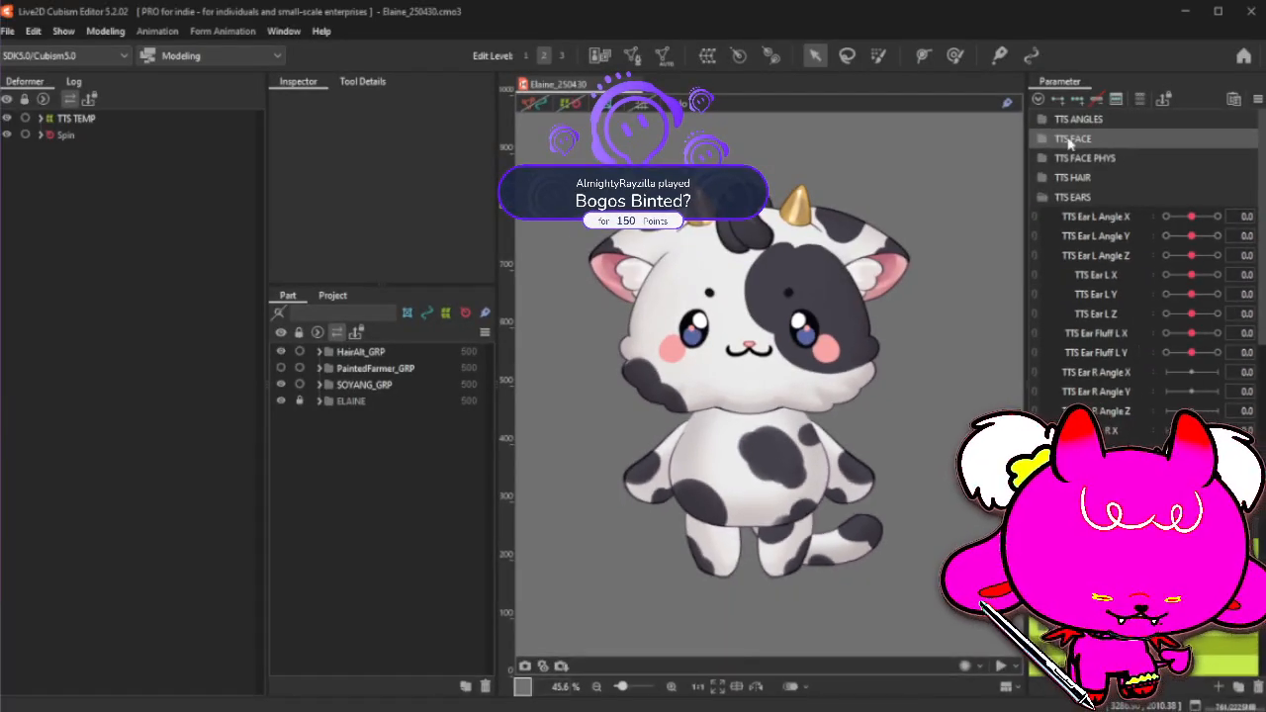
pyautogui.click(1069, 144)
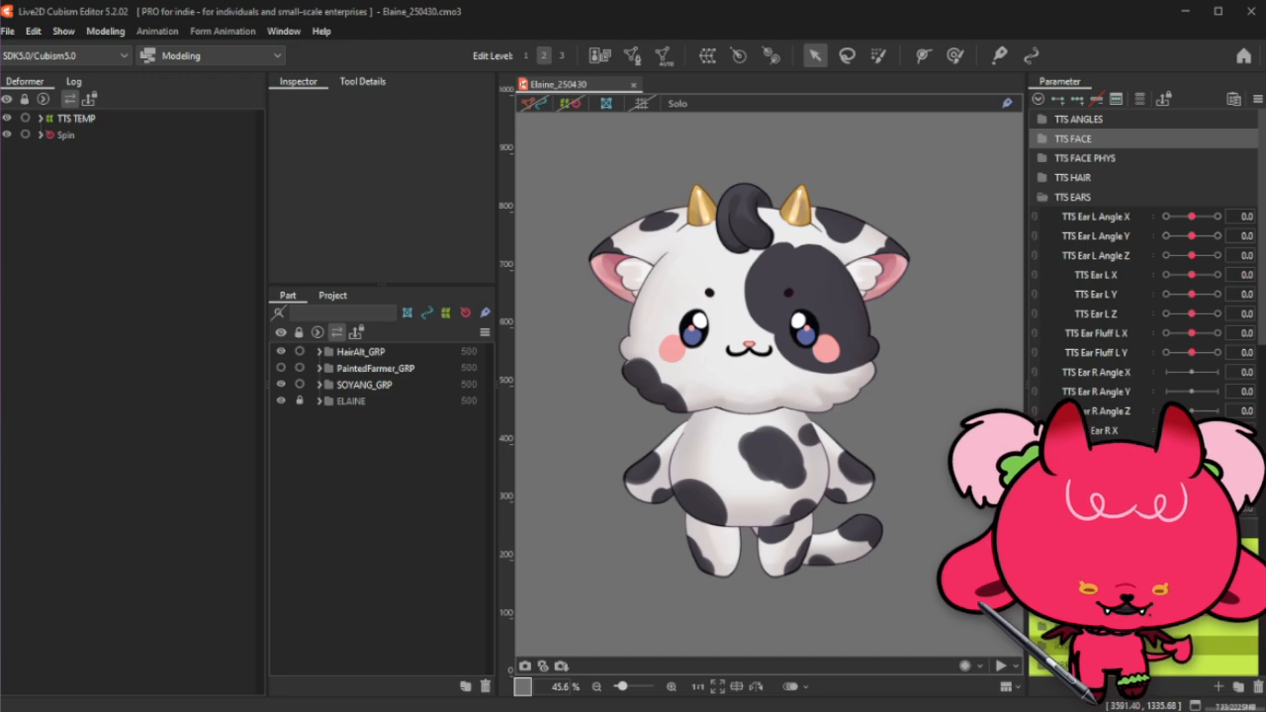
pyautogui.moveTo(796, 711); pyautogui.dragTo(522, 22)
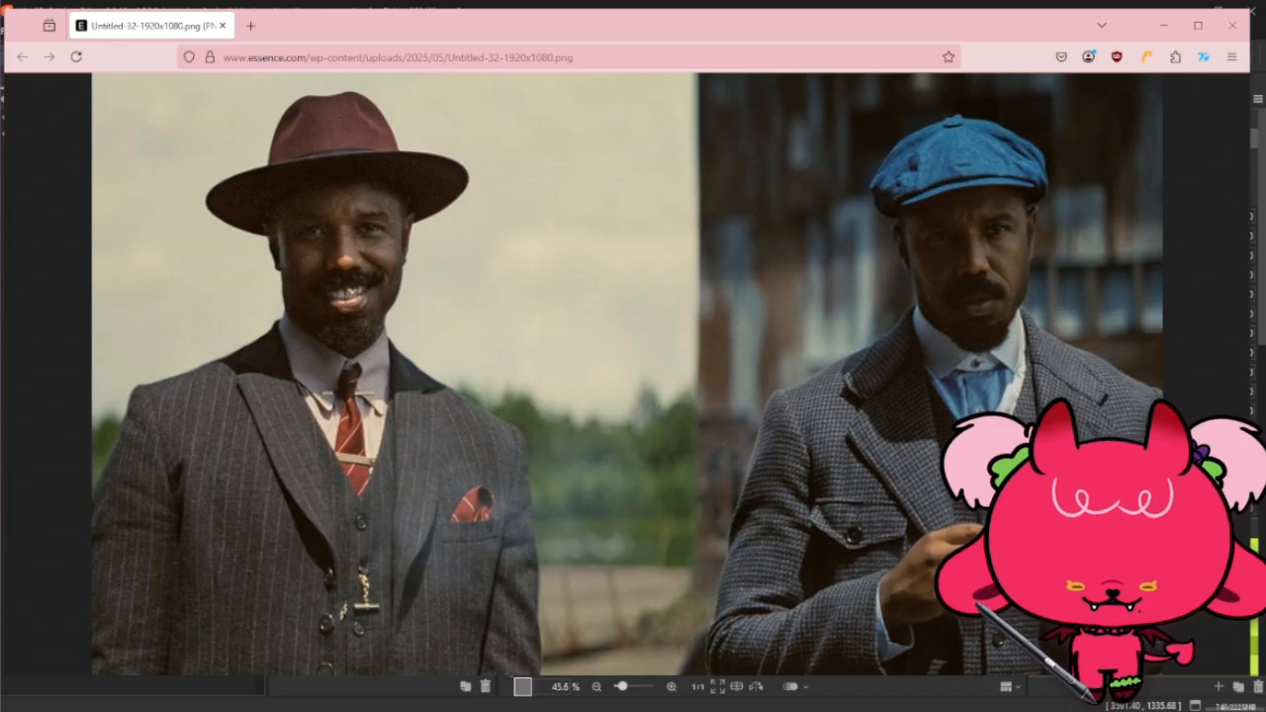
pyautogui.moveTo(1250, 356); pyautogui.dragTo(1075, 356)
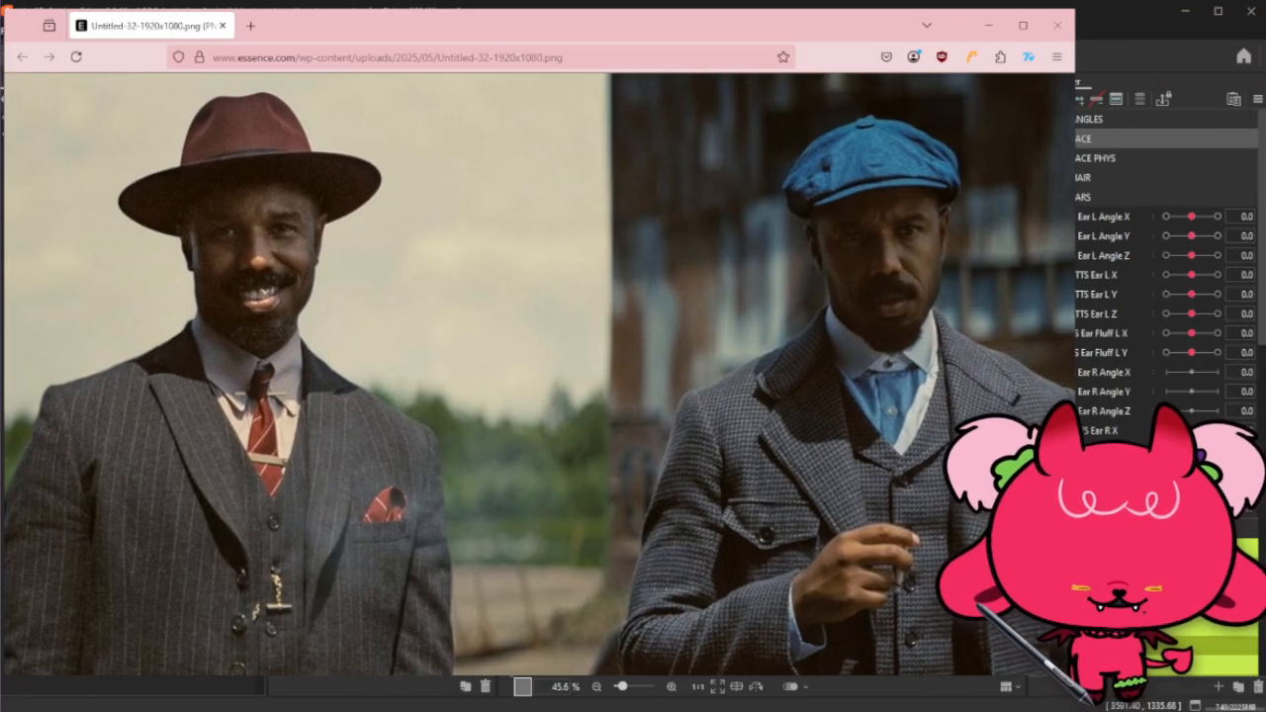
pyautogui.moveTo(613, 31); pyautogui.dragTo(627, 32)
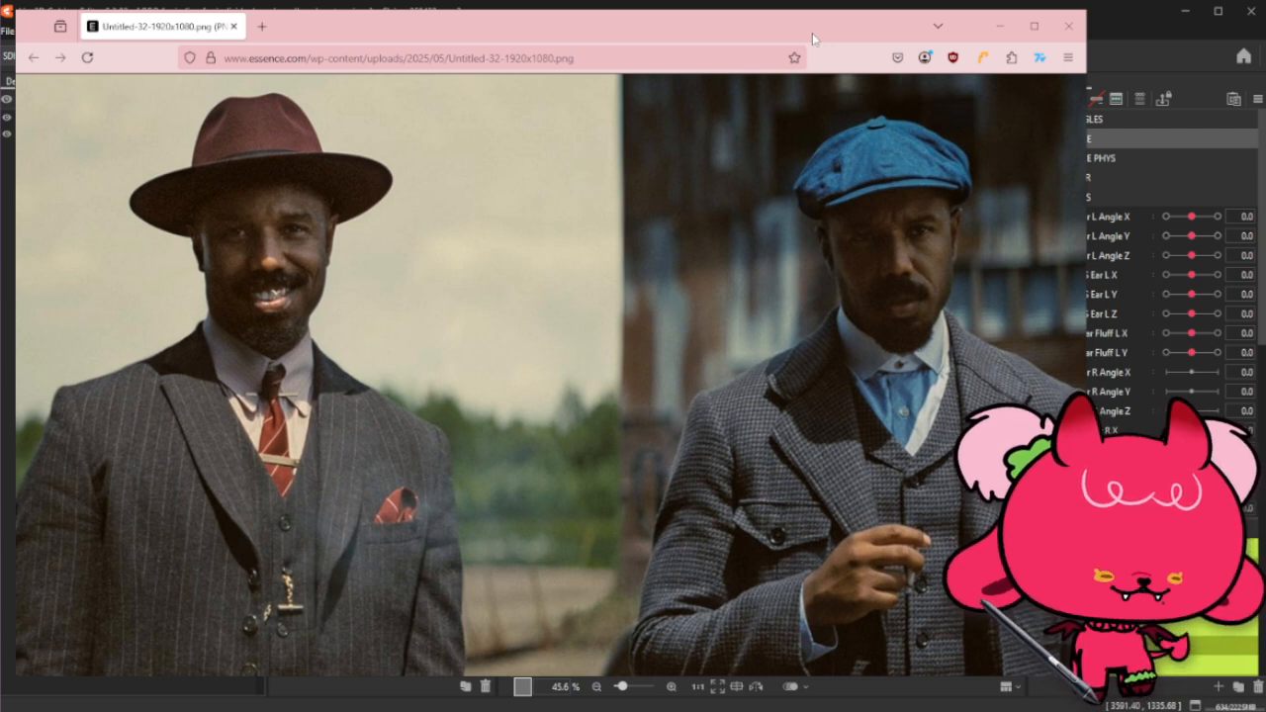
pyautogui.click(1077, 39)
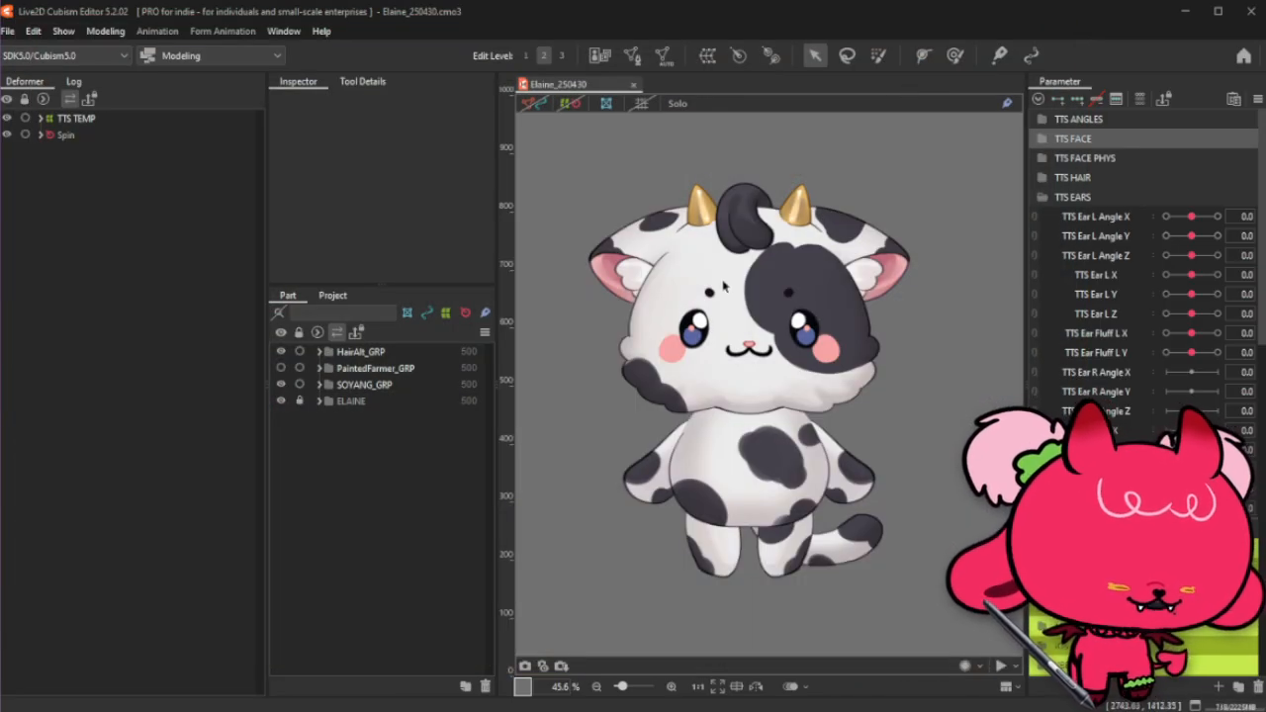
pyautogui.rightClick(823, 419)
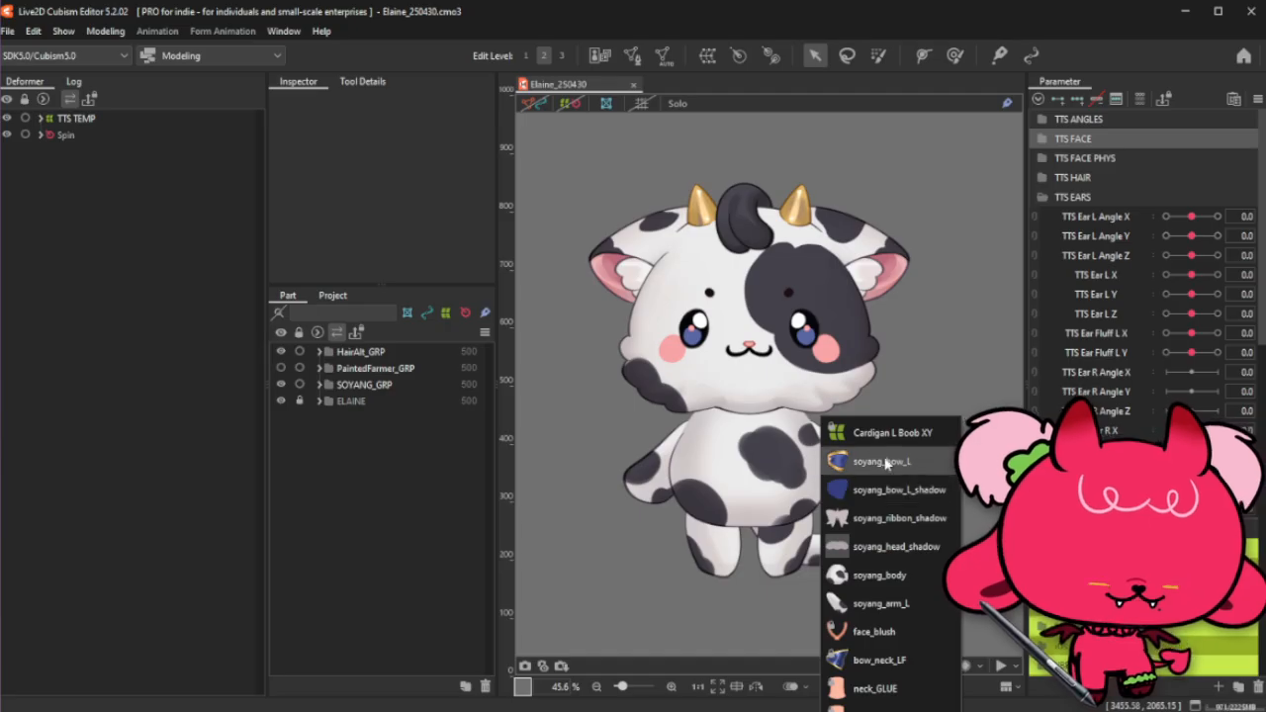
pyautogui.click(879, 659)
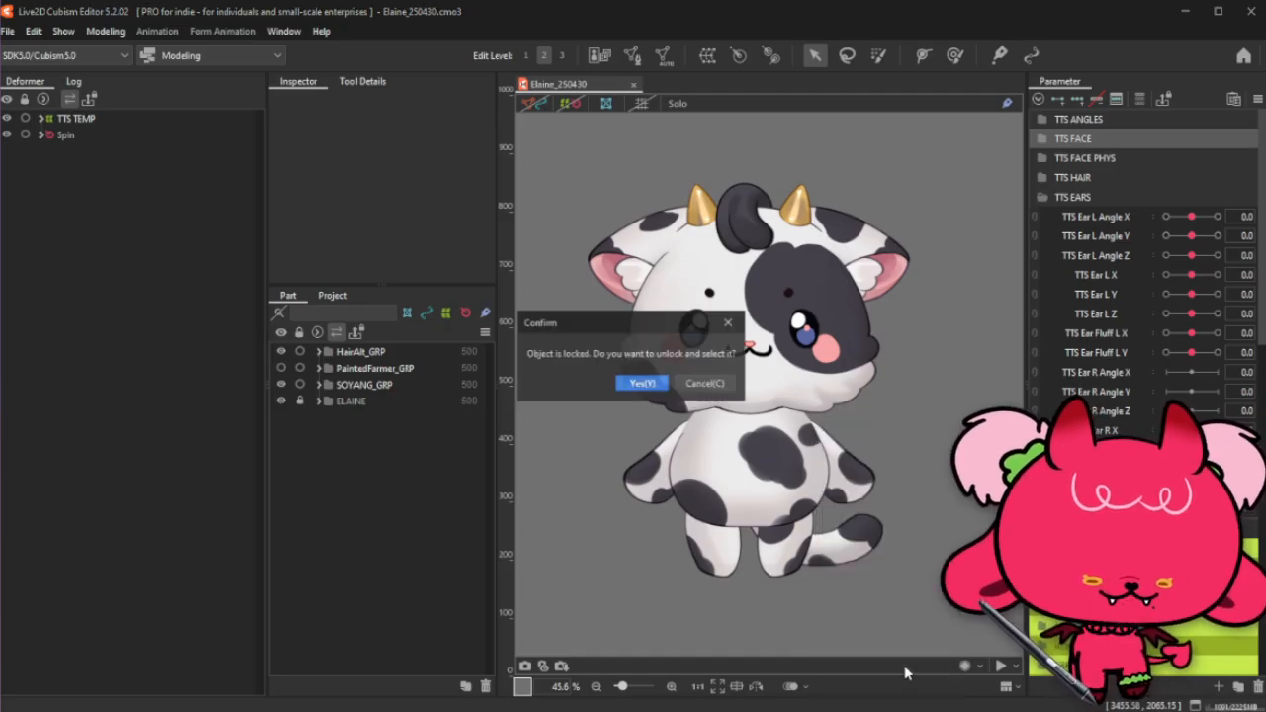
pyautogui.click(737, 323)
# Step: Pick soyang_bow_L on the model to locate its deformers, and set the parent SOYANG CLOTHES deformer's opacity to 100%
pyautogui.rightClick(813, 392)
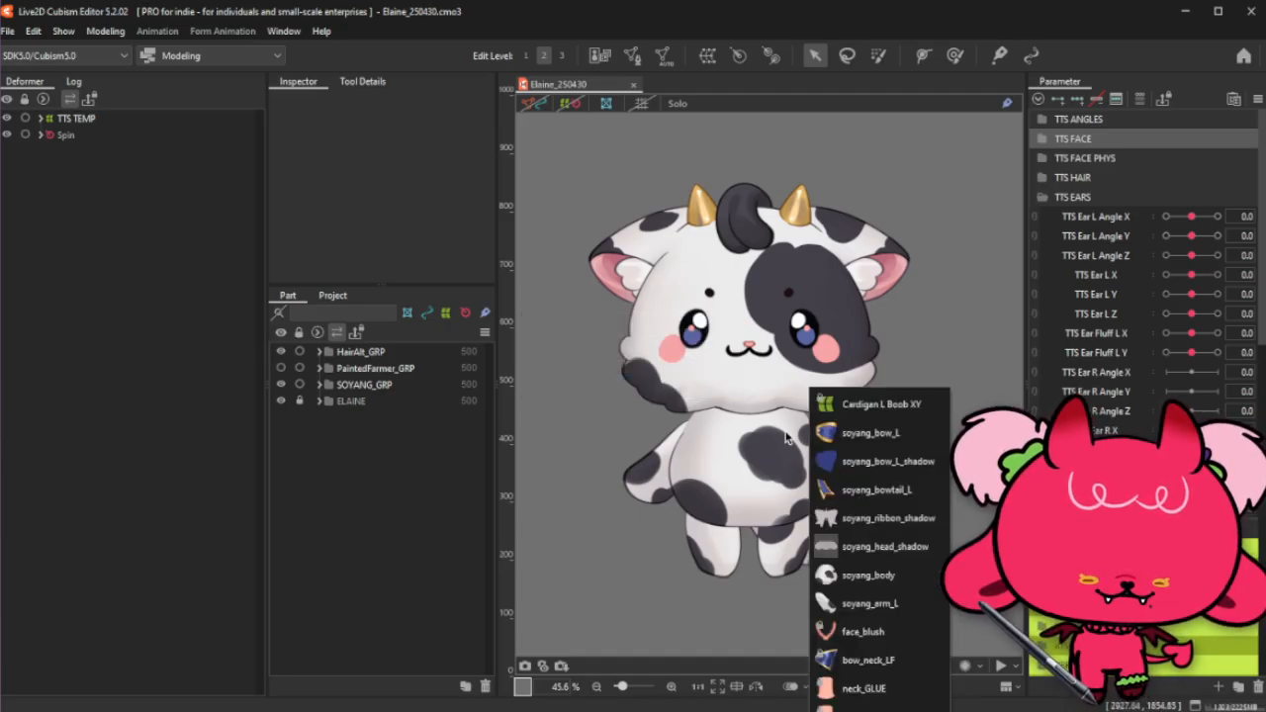
pyautogui.click(862, 442)
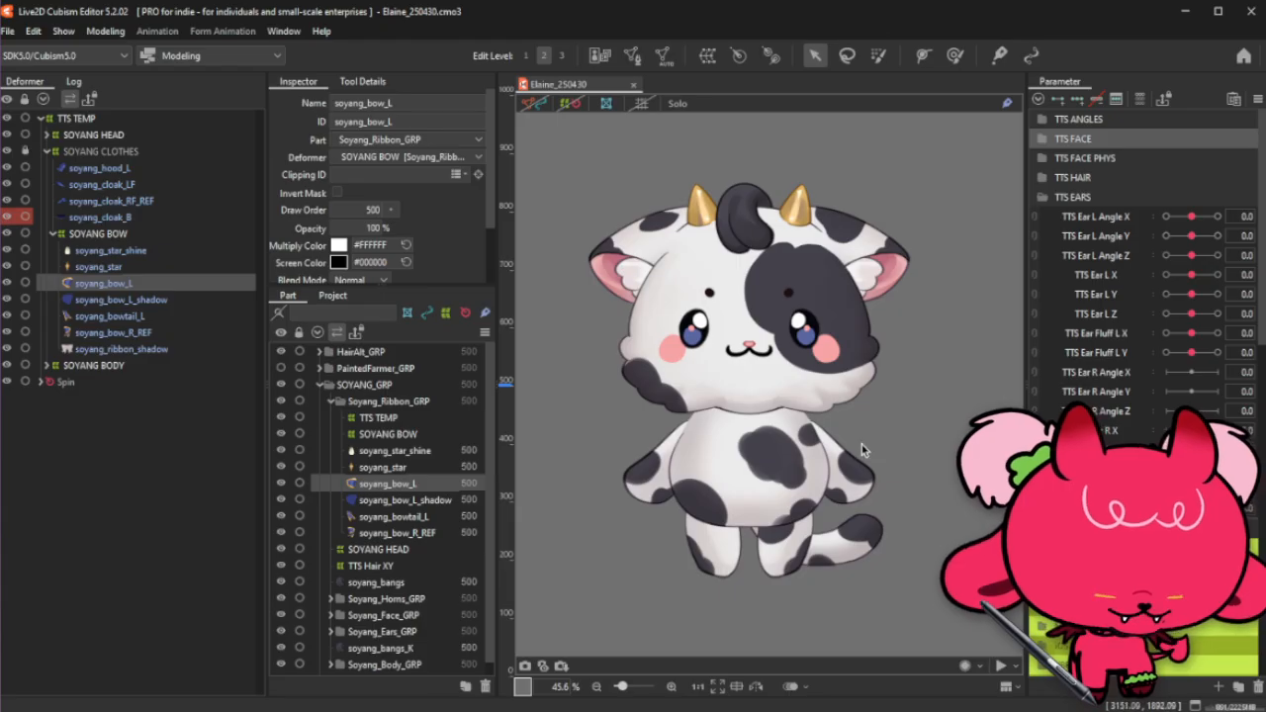
pyautogui.click(116, 236)
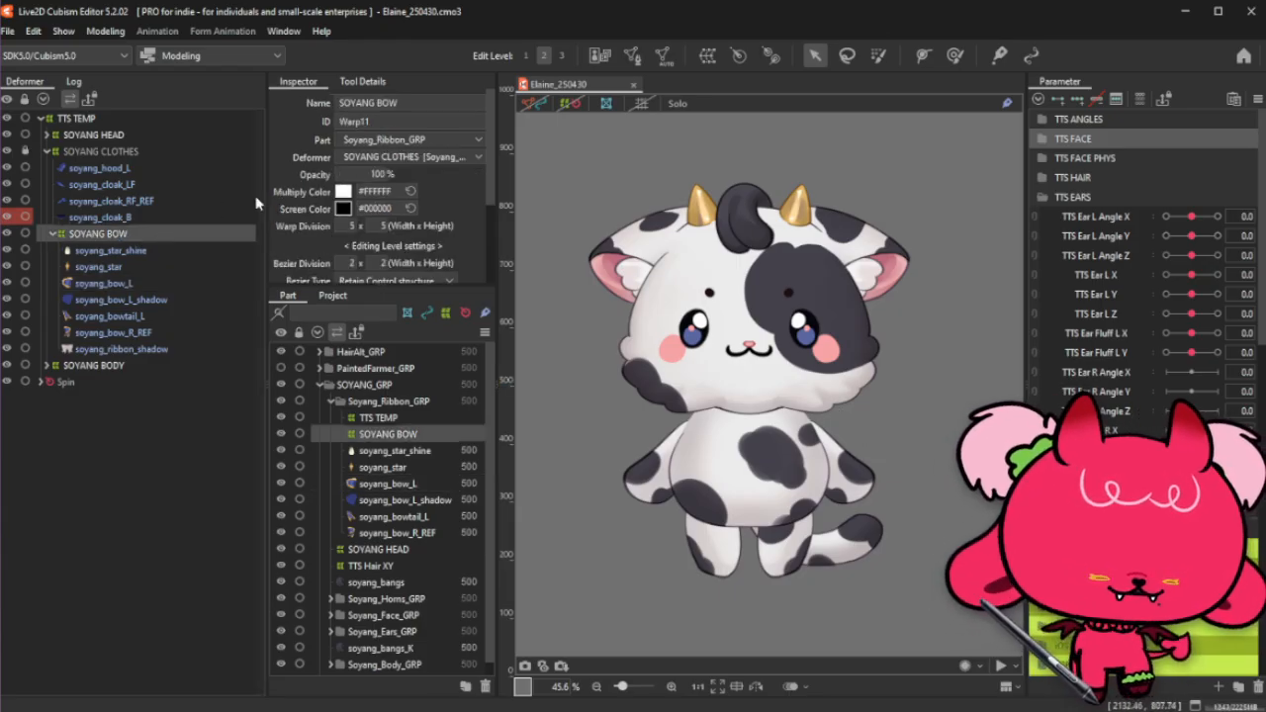
pyautogui.click(127, 155)
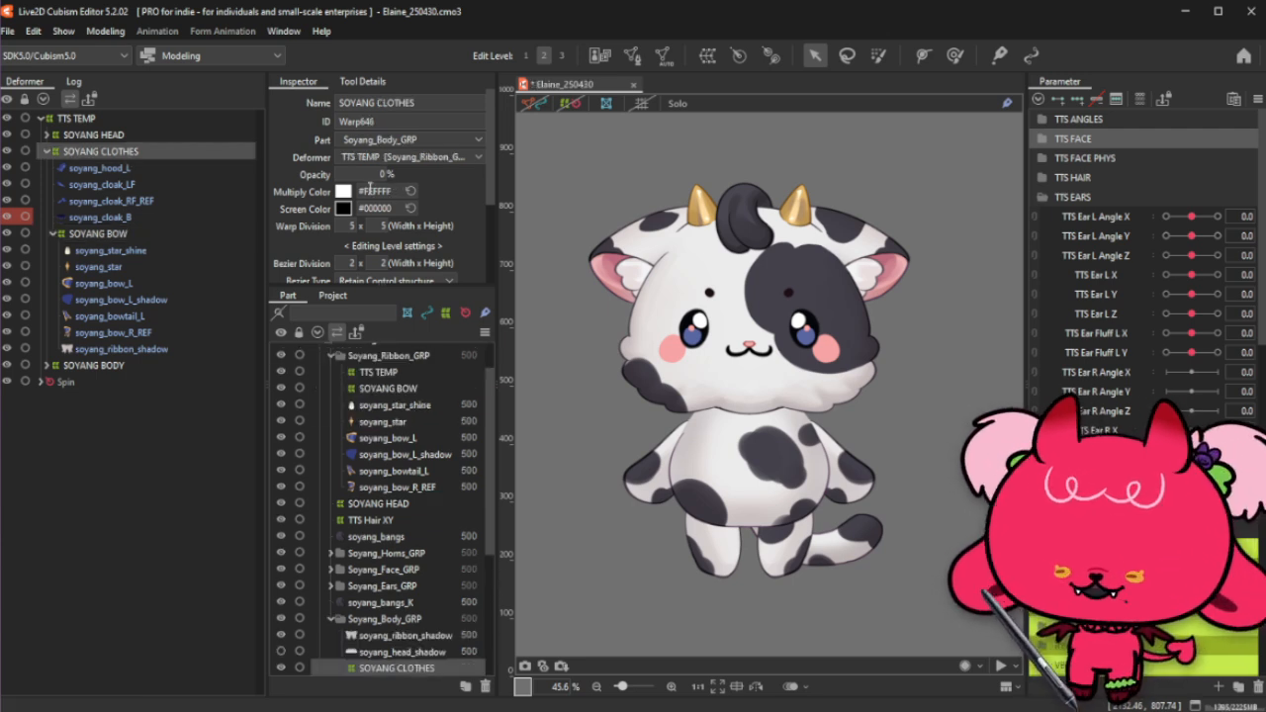
pyautogui.moveTo(372, 174); pyautogui.dragTo(380, 176)
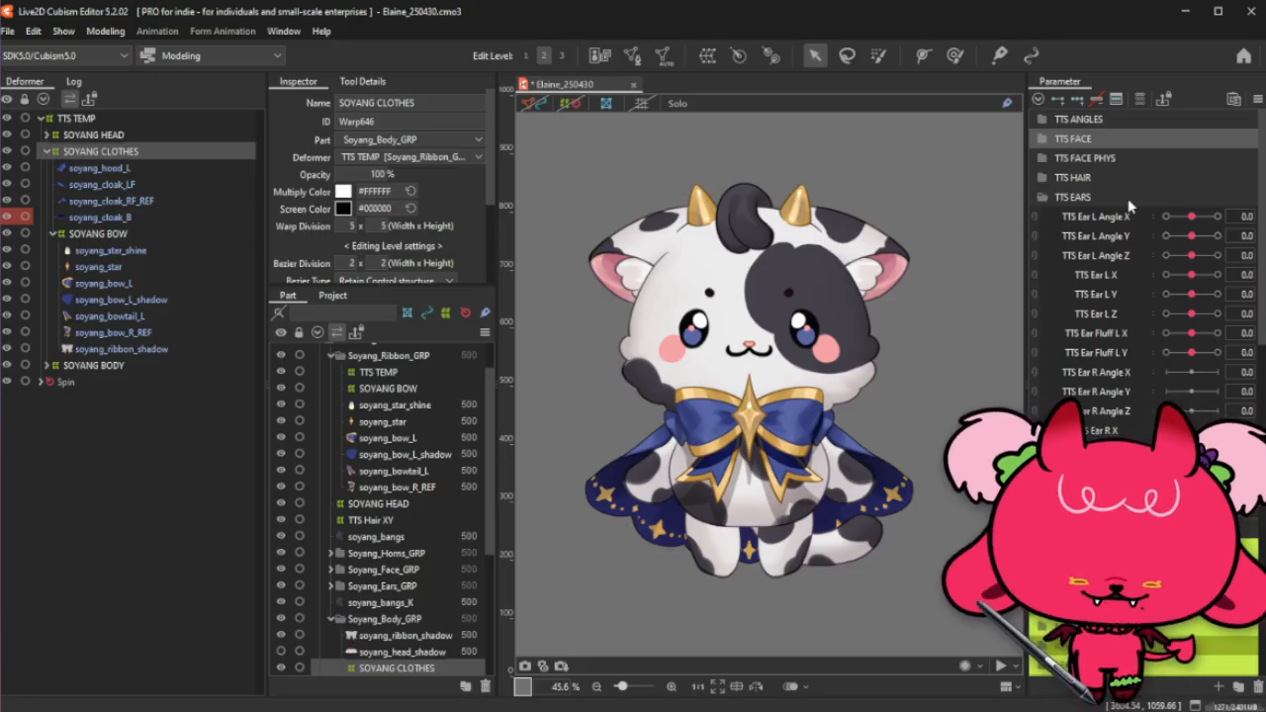
# Step: Select soyang_bow_L to inspect its mesh up close, and collapse the TTS EARS parameter group
pyautogui.click(98, 234)
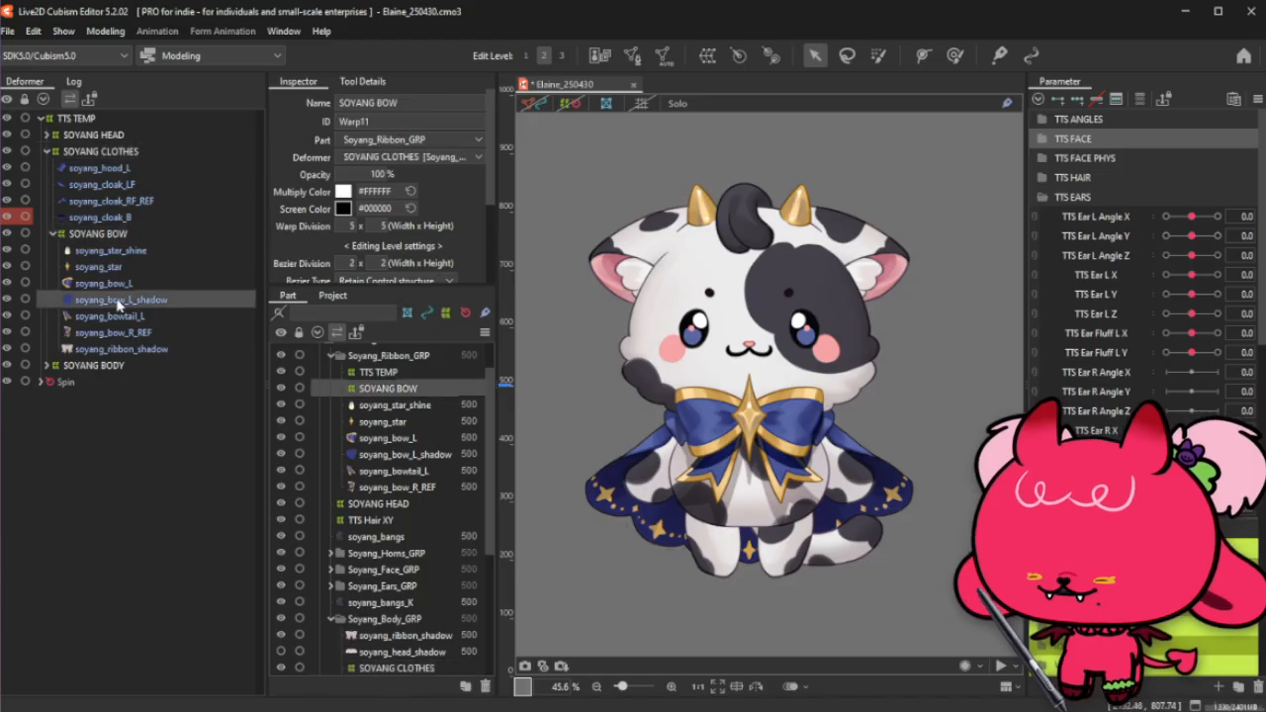
pyautogui.click(118, 299)
pyautogui.click(104, 283)
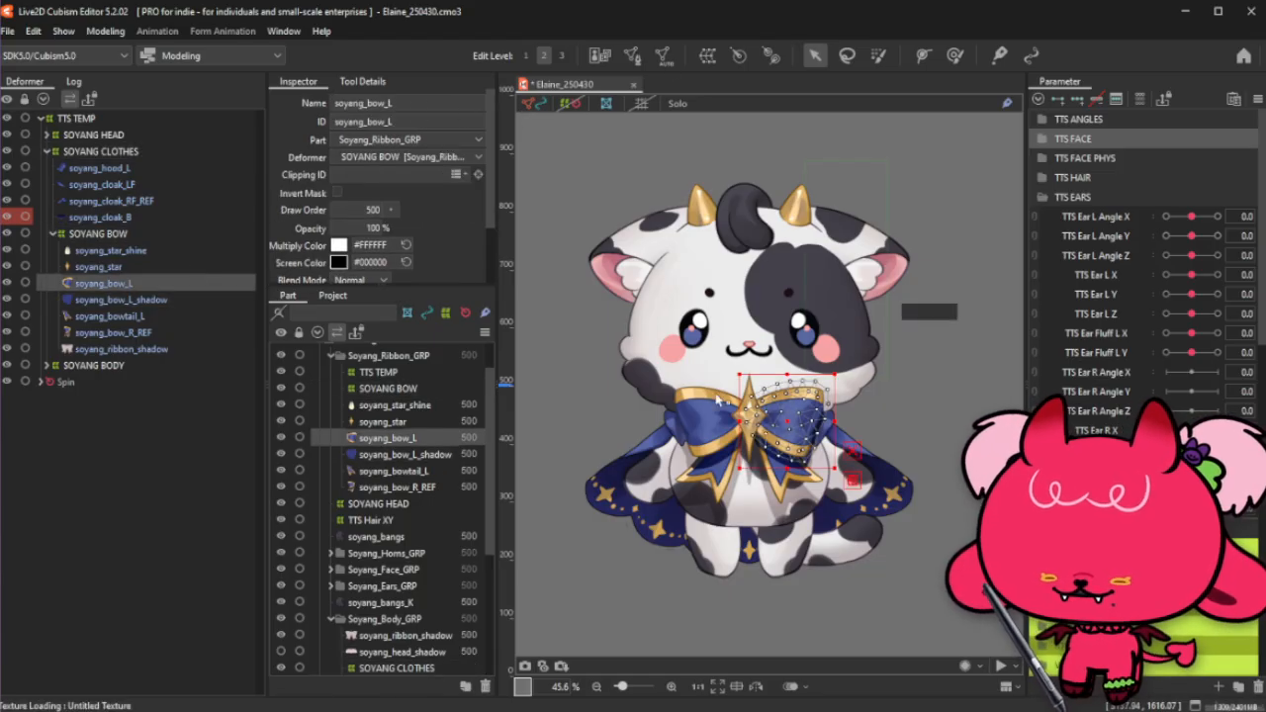
pyautogui.scroll(2, 816, 445)
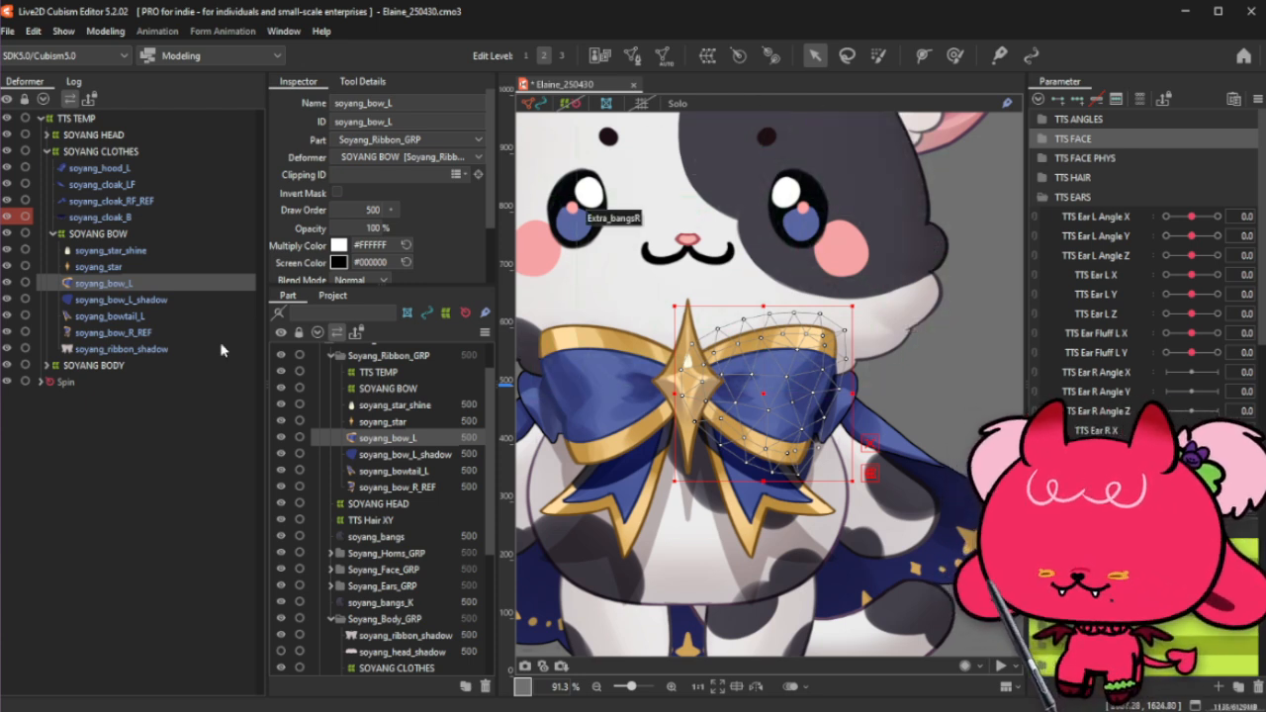
pyautogui.click(1145, 202)
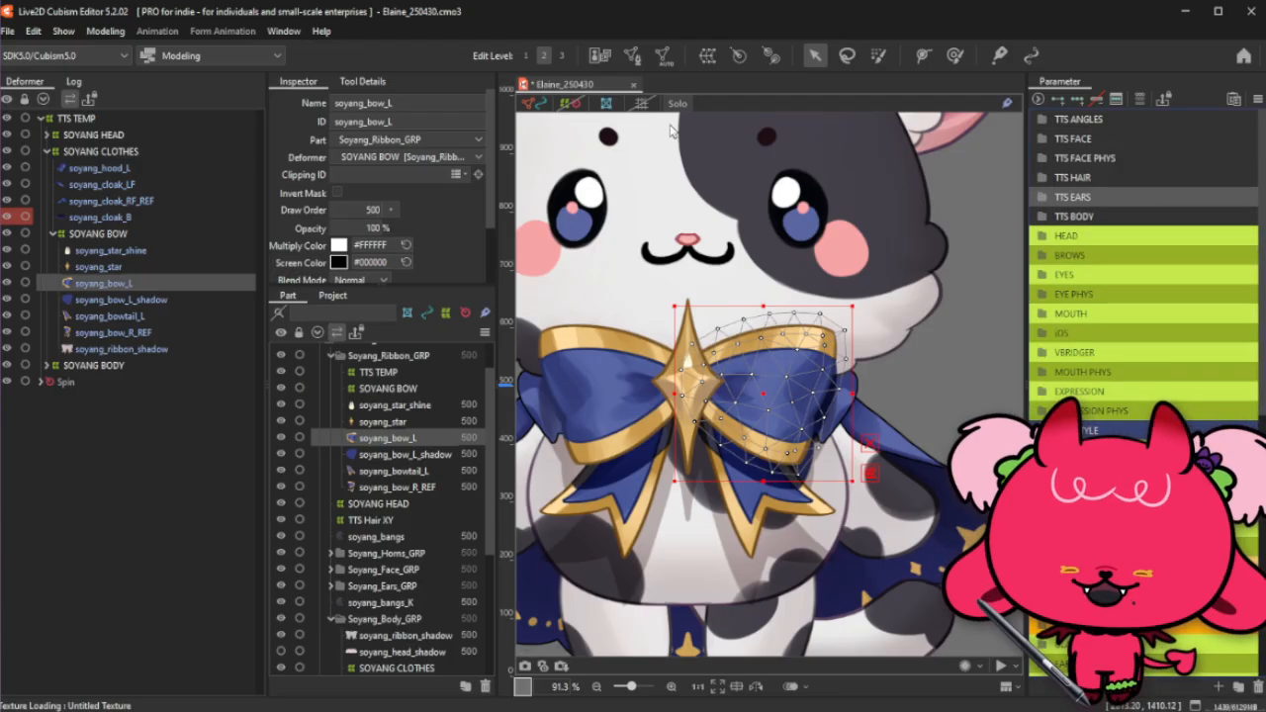
# Step: Open the soyang_star mesh for manual editing and delete all of its existing vertices
pyautogui.click(157, 267)
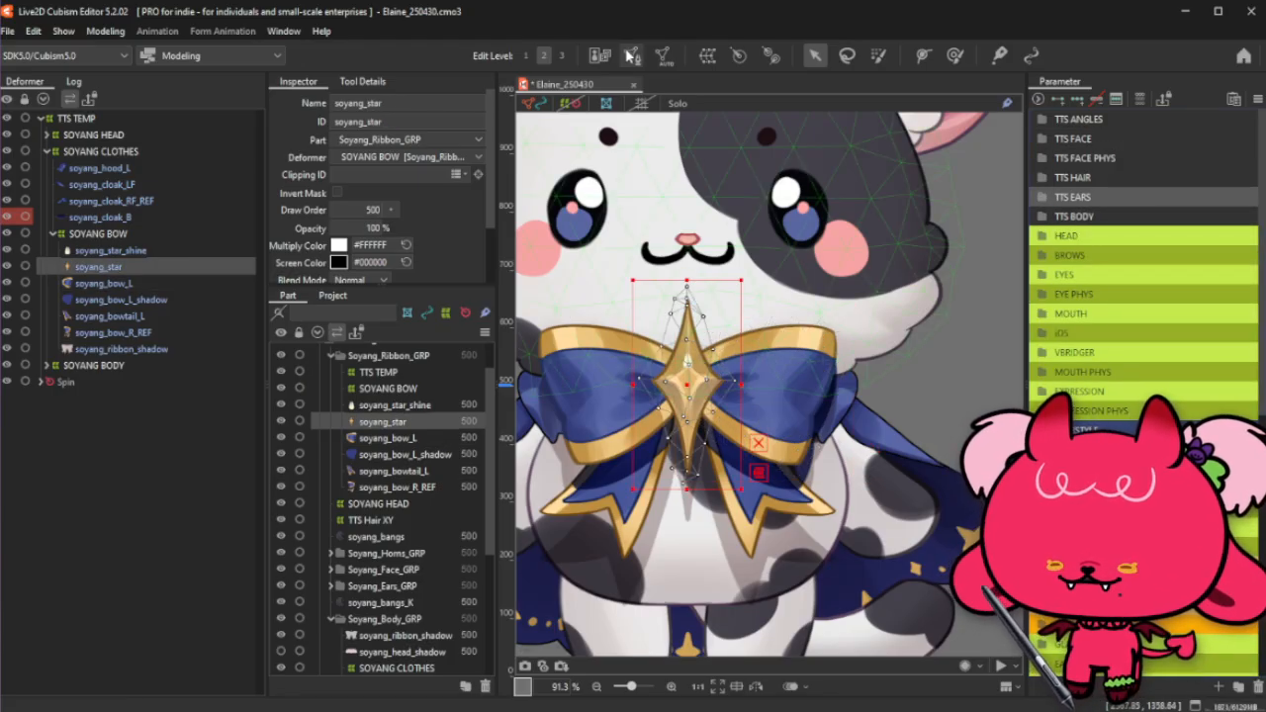
pyautogui.click(631, 56)
pyautogui.click(362, 81)
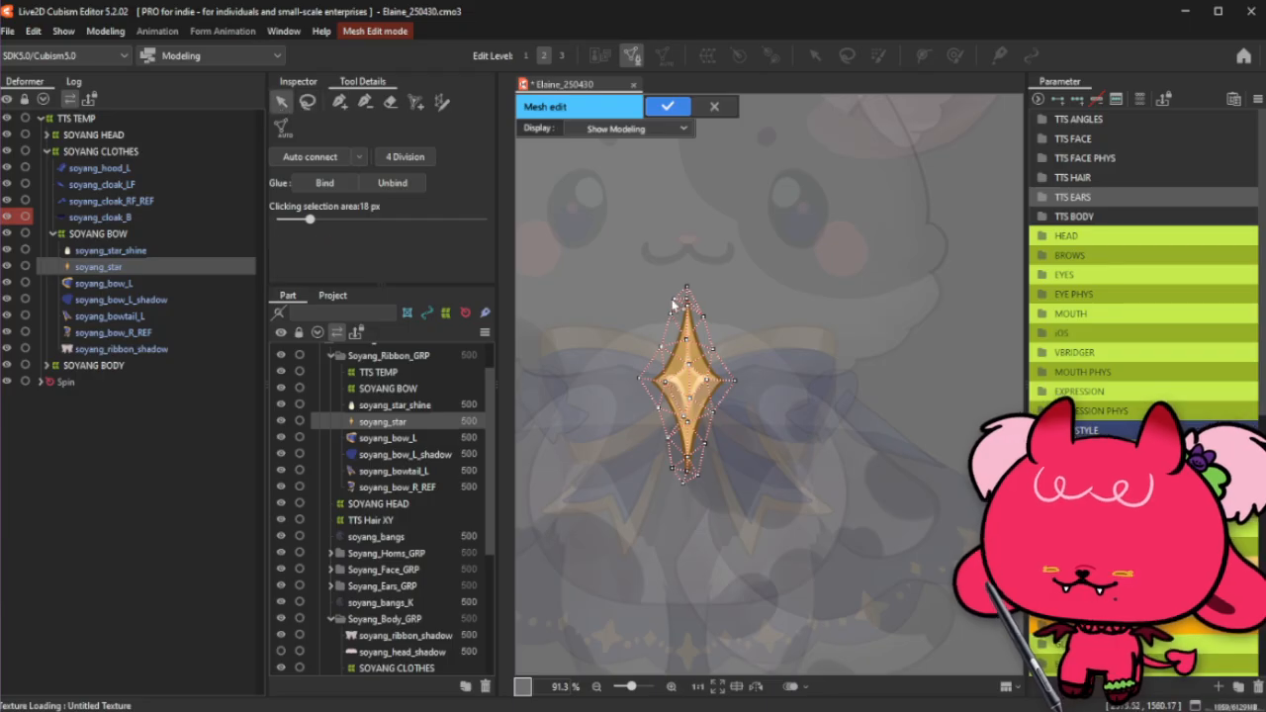
pyautogui.moveTo(603, 255); pyautogui.dragTo(776, 584)
pyautogui.press('Delete')
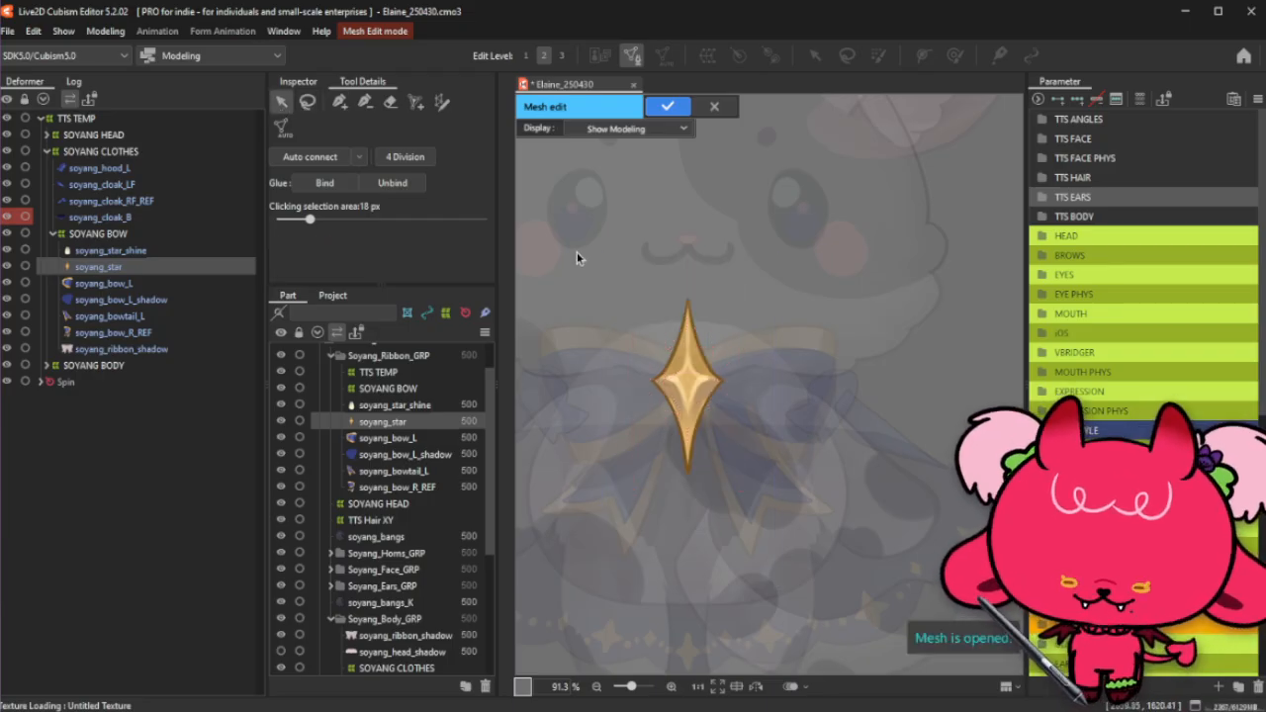
# Step: Enable Mirror Edit and add centre-axis vertices at and just beyond the star's upper and lower tips
pyautogui.click(339, 102)
pyautogui.scroll(3, 660, 322)
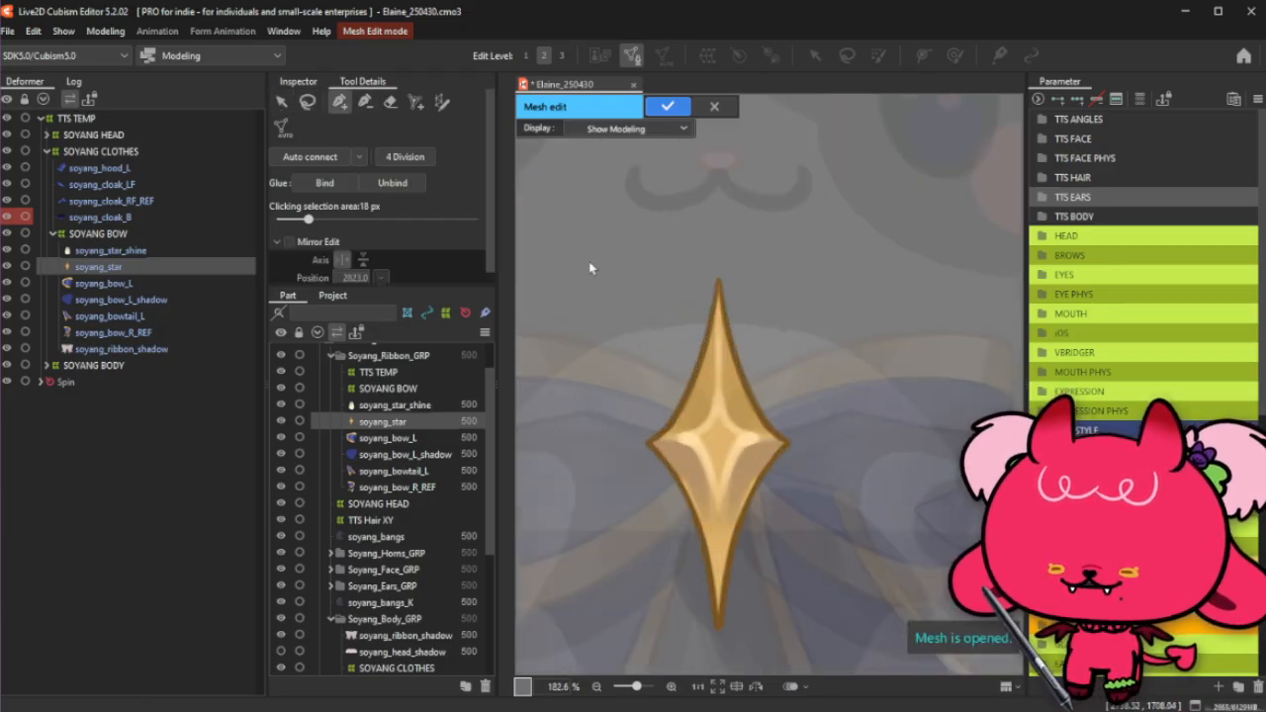
pyautogui.click(288, 241)
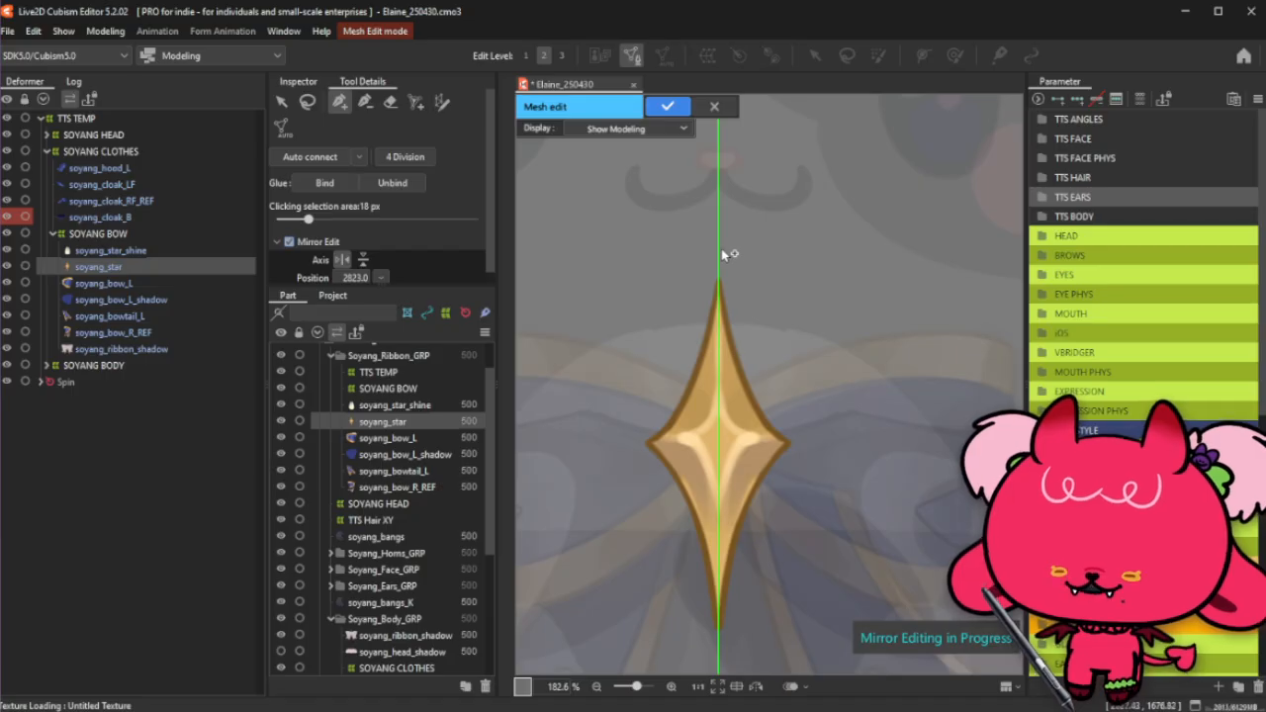
pyautogui.click(719, 235)
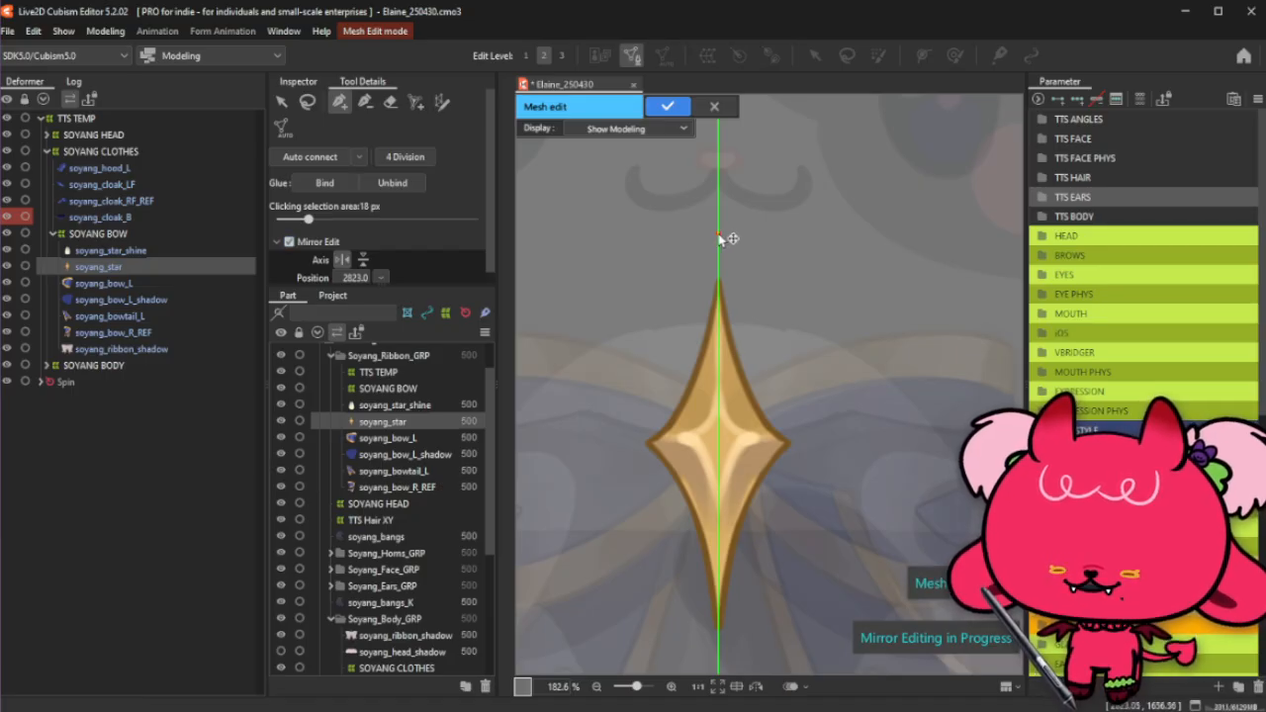
pyautogui.scroll(-1, 708, 401)
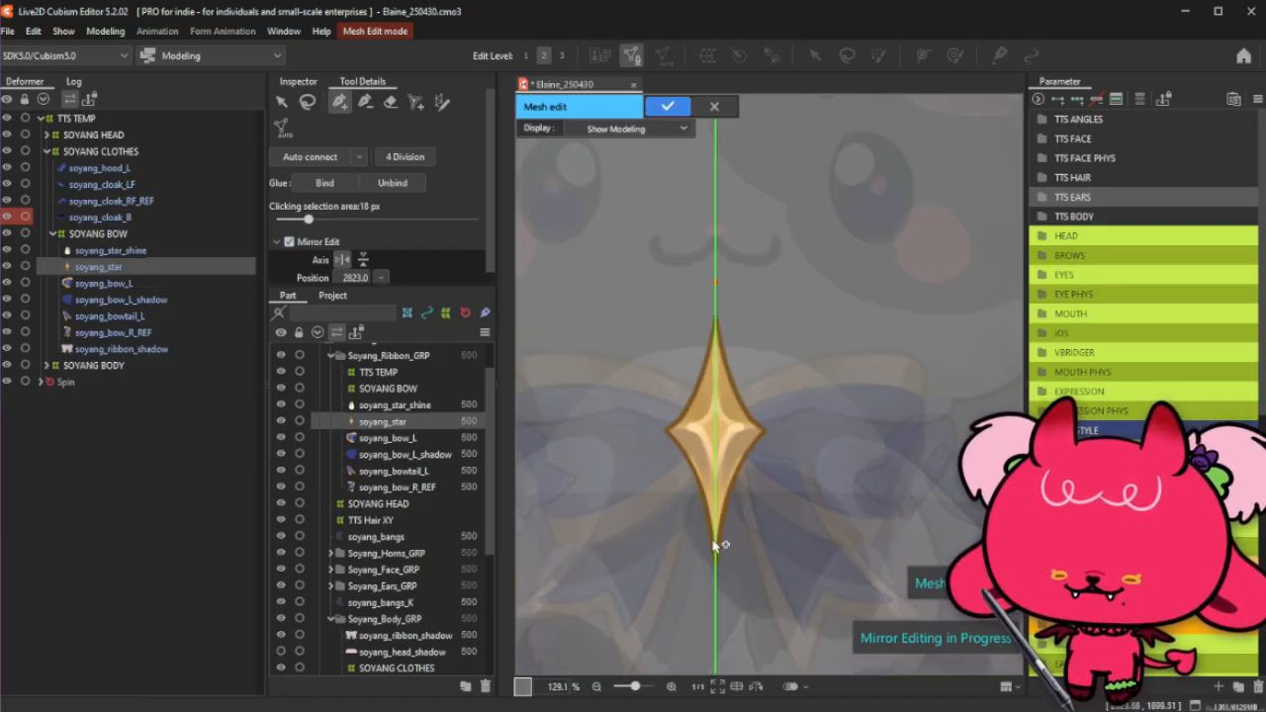
pyautogui.scroll(1, 720, 547)
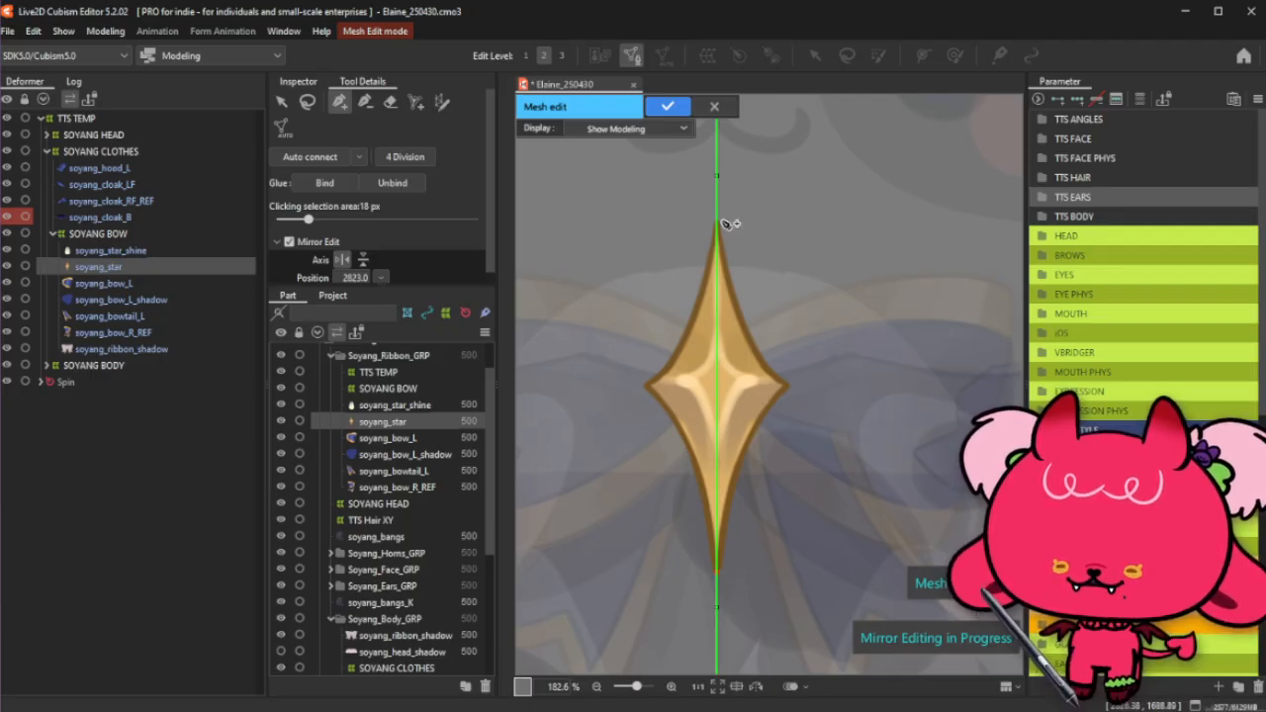
# Step: Add mirrored vertices at and beyond the star's side points, joining the outer ones to the end vertices as a diamond outline
pyautogui.click(307, 102)
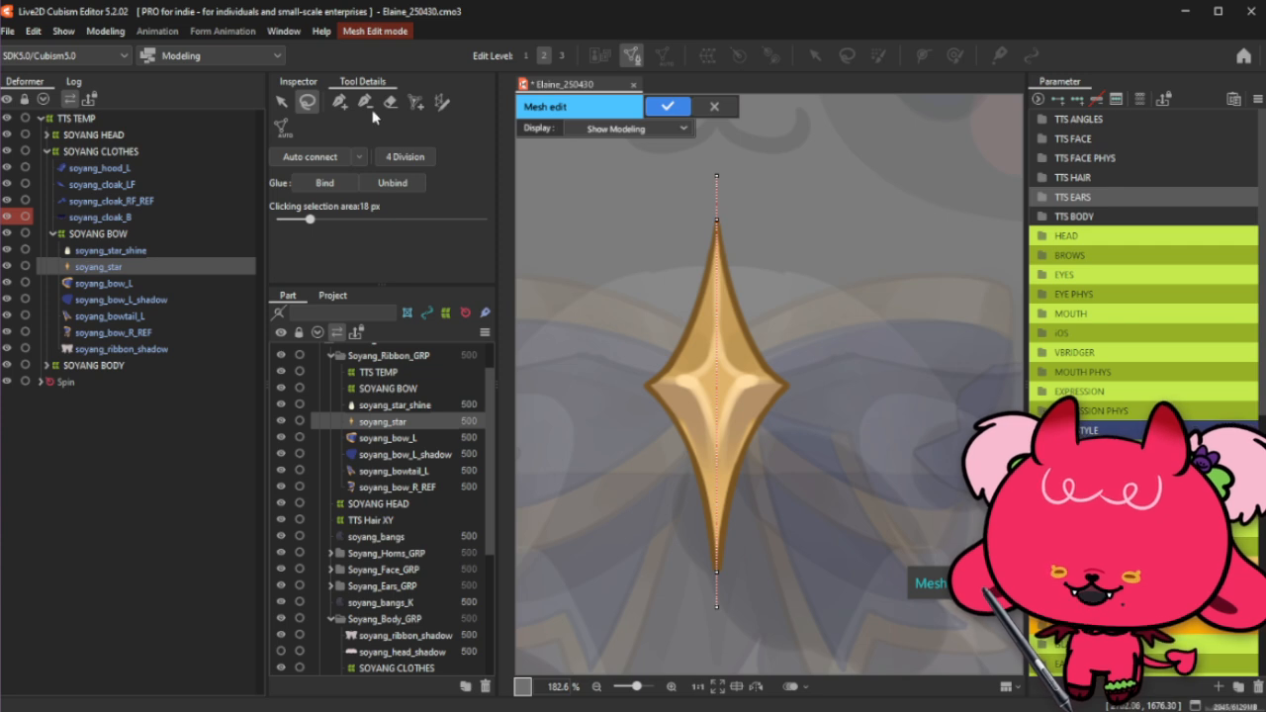
pyautogui.click(340, 102)
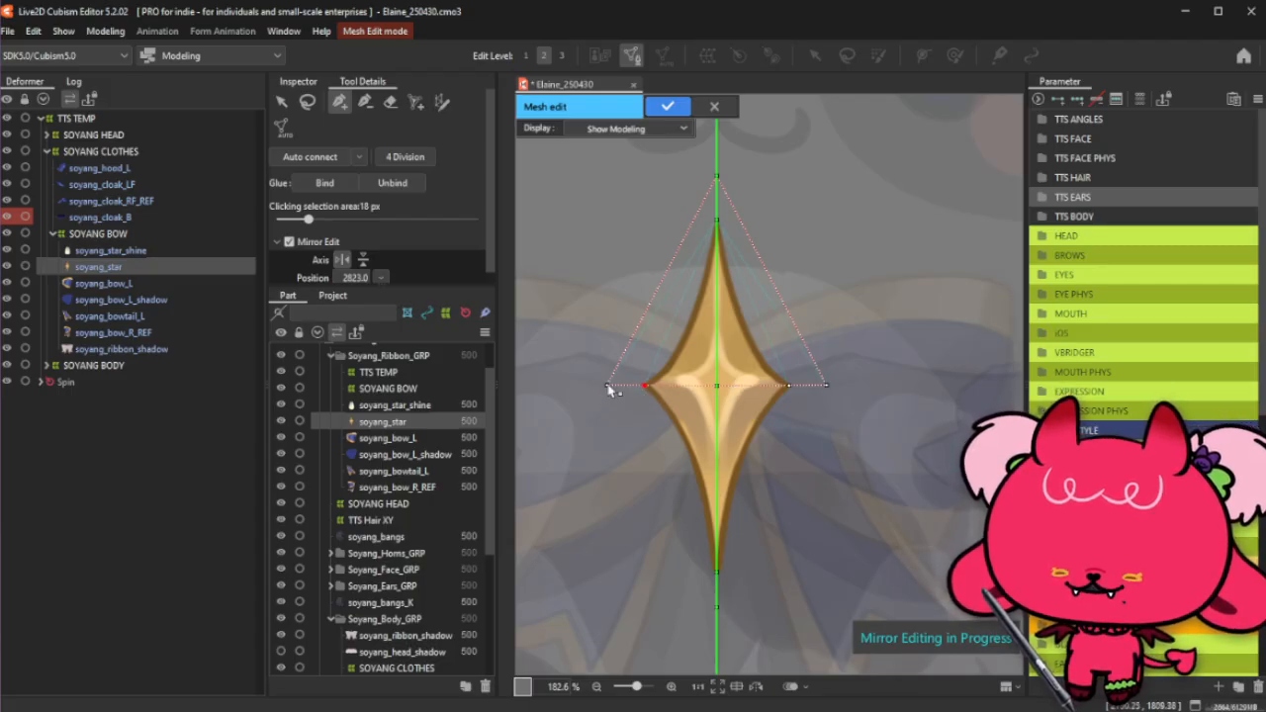
pyautogui.click(607, 386)
pyautogui.click(716, 606)
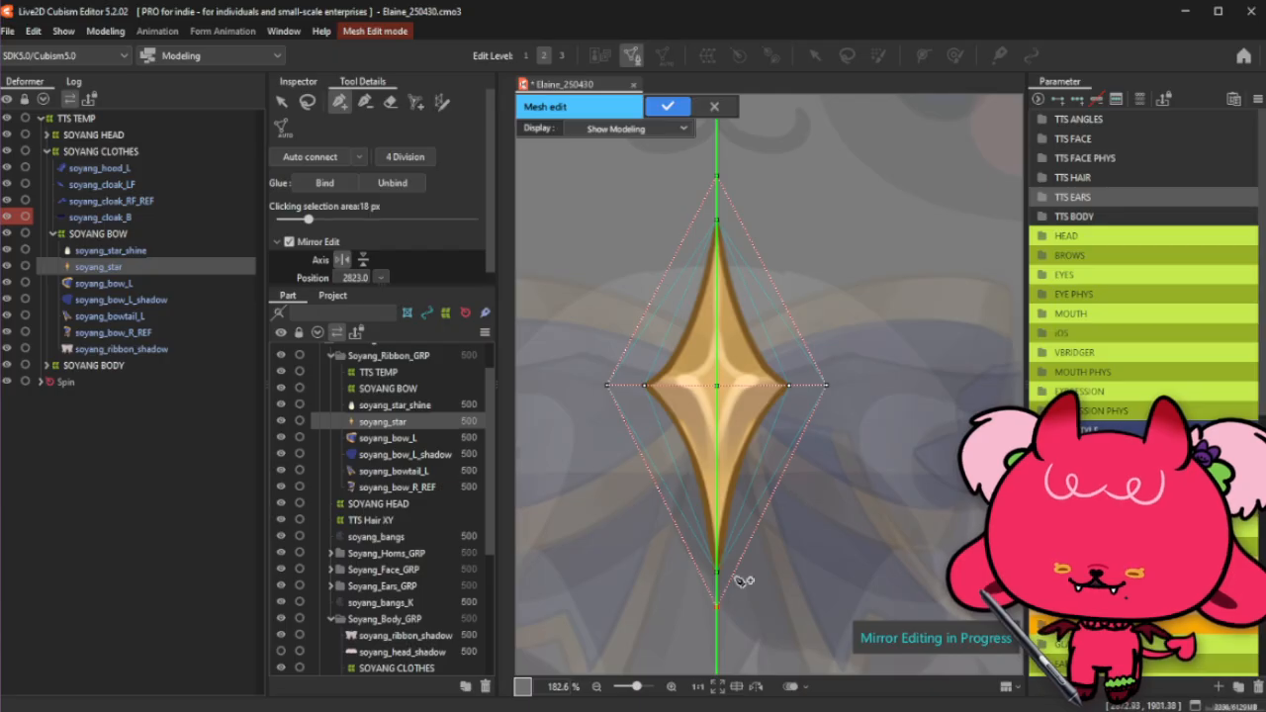
pyautogui.click(790, 385)
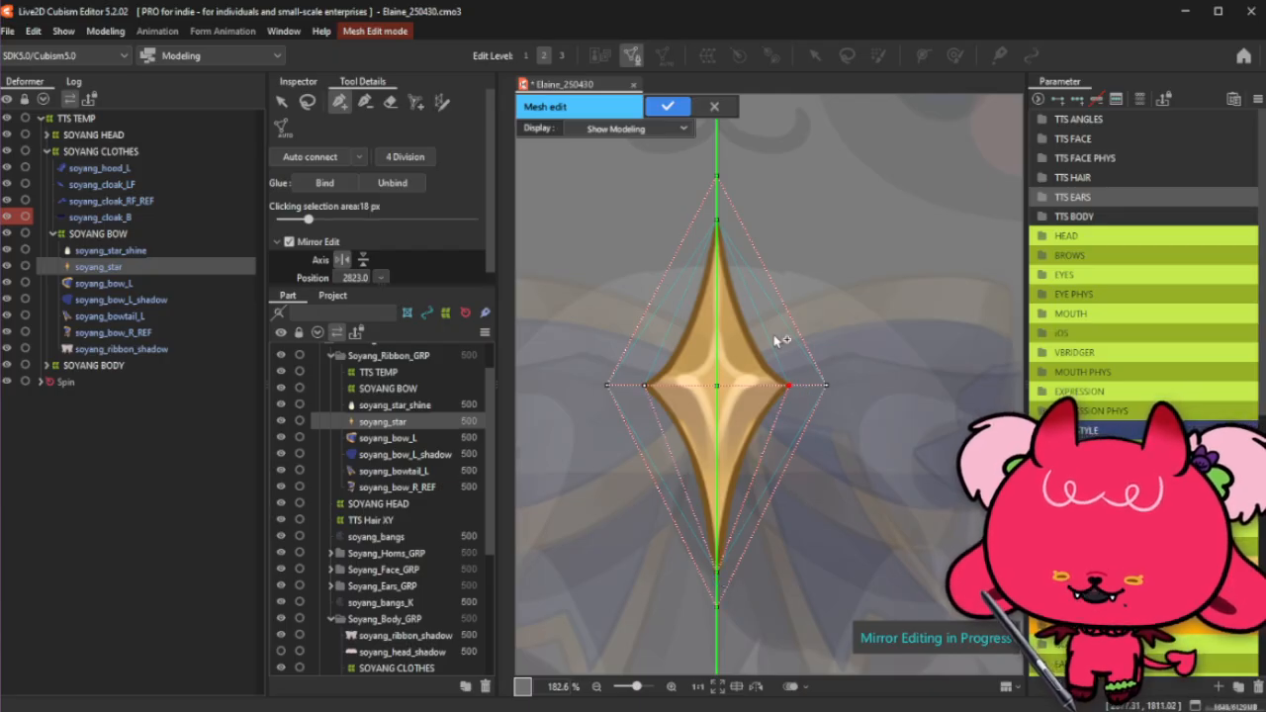
pyautogui.click(728, 231)
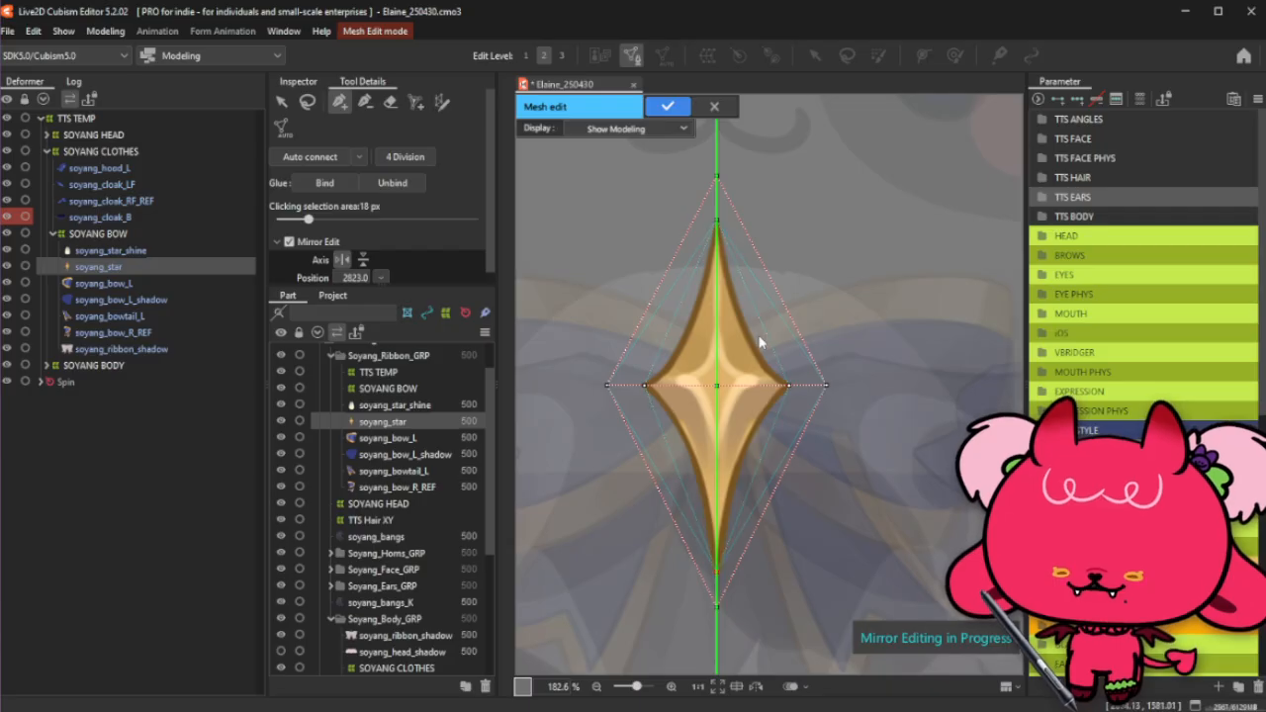
# Step: Trace the star's lower edges with three mirrored vertices running from the lower tip towards the side points
pyautogui.click(730, 513)
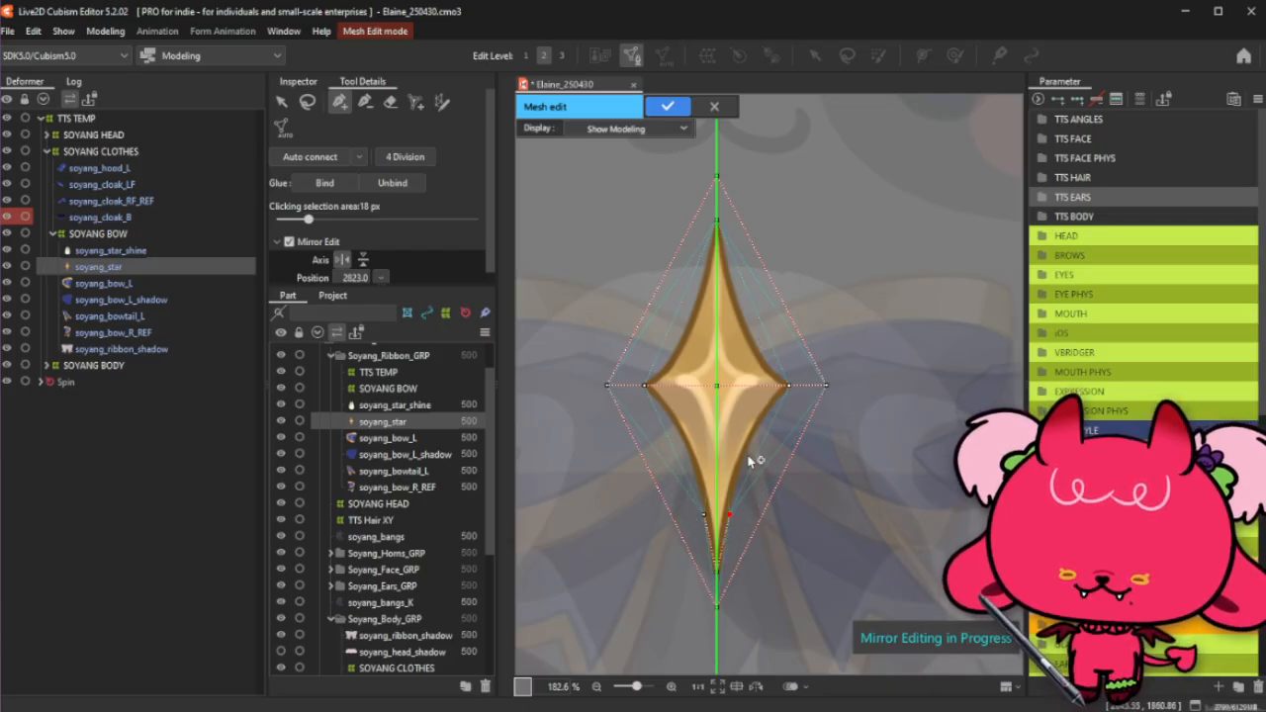
pyautogui.click(747, 451)
pyautogui.click(770, 409)
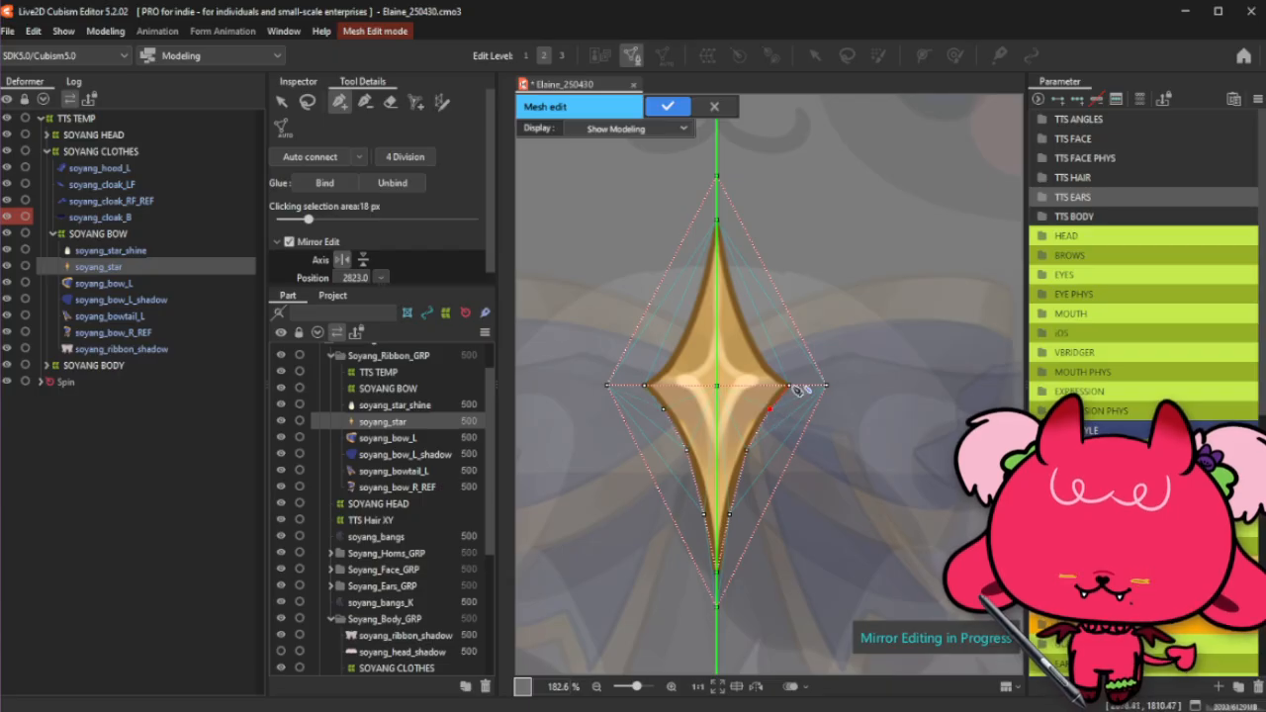
# Step: Trace the star's upper edges with three mirrored vertices running from the side points towards the upper tip
pyautogui.scroll(2, 750, 294)
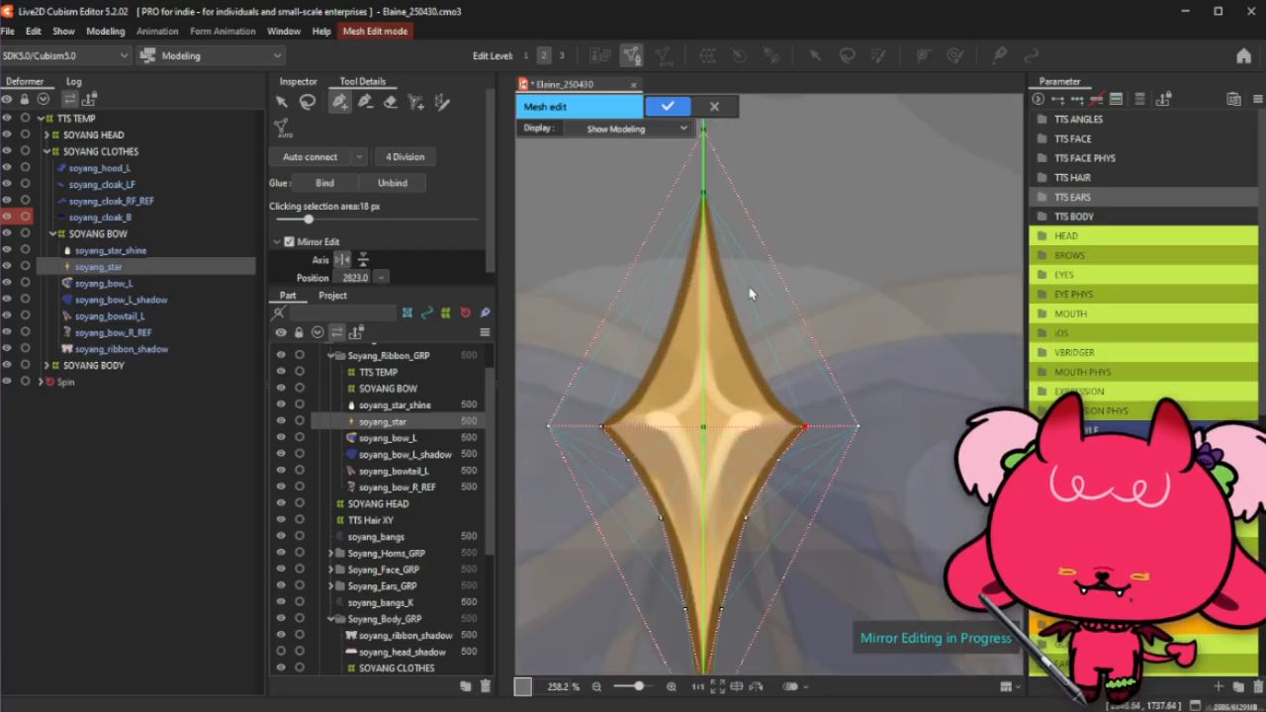
pyautogui.click(771, 393)
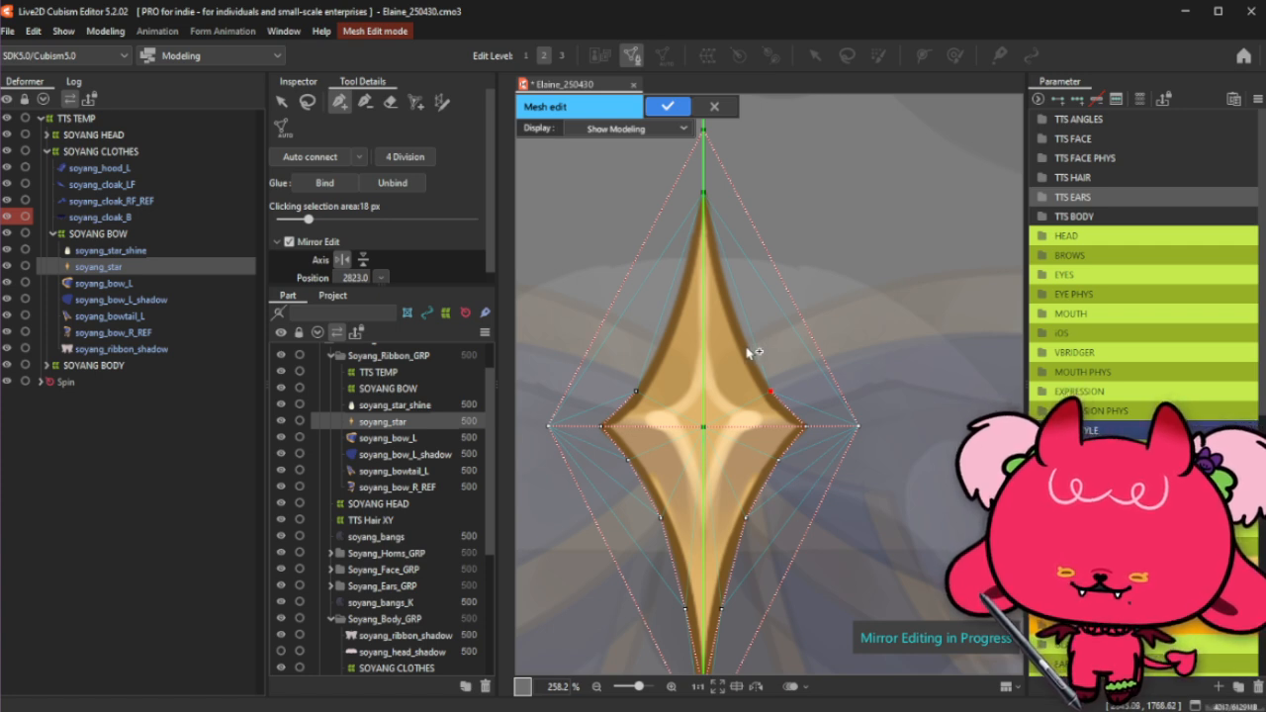
pyautogui.click(748, 347)
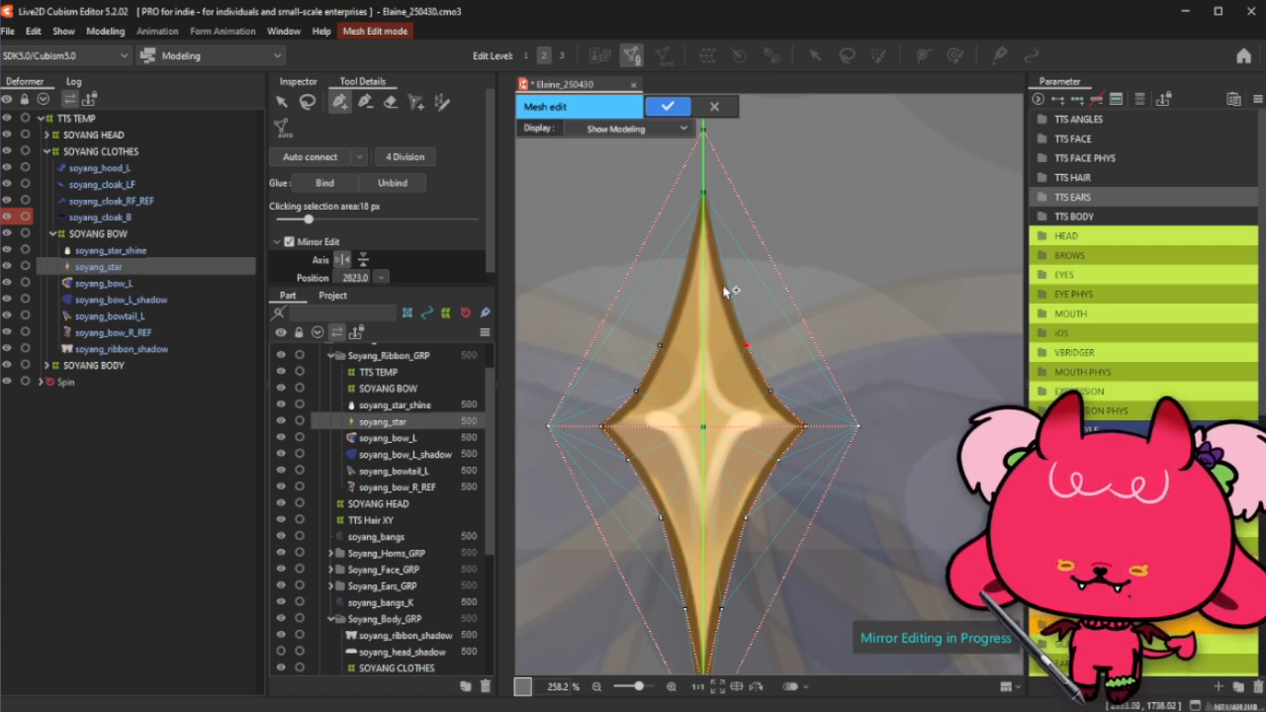
pyautogui.click(725, 286)
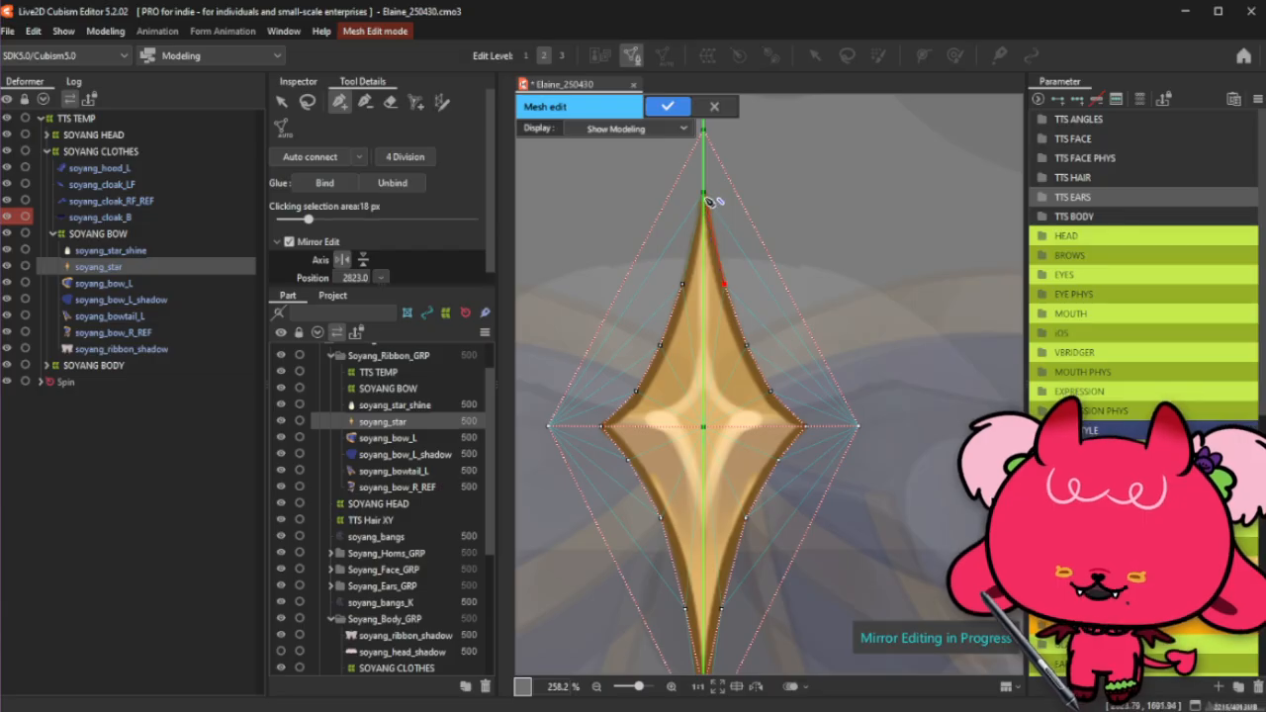
# Step: Delete the four straight edges of the outer diamond outline, keeping its end and side vertices
pyautogui.scroll(-2, 706, 203)
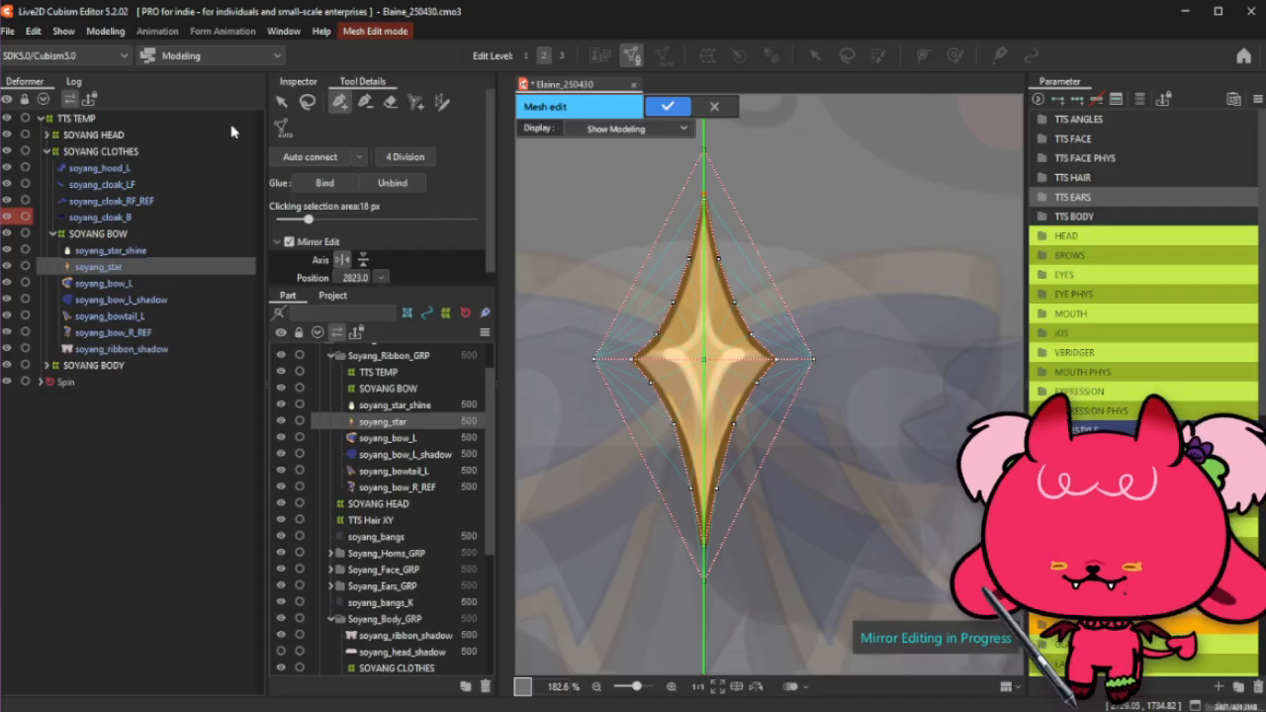
pyautogui.click(309, 104)
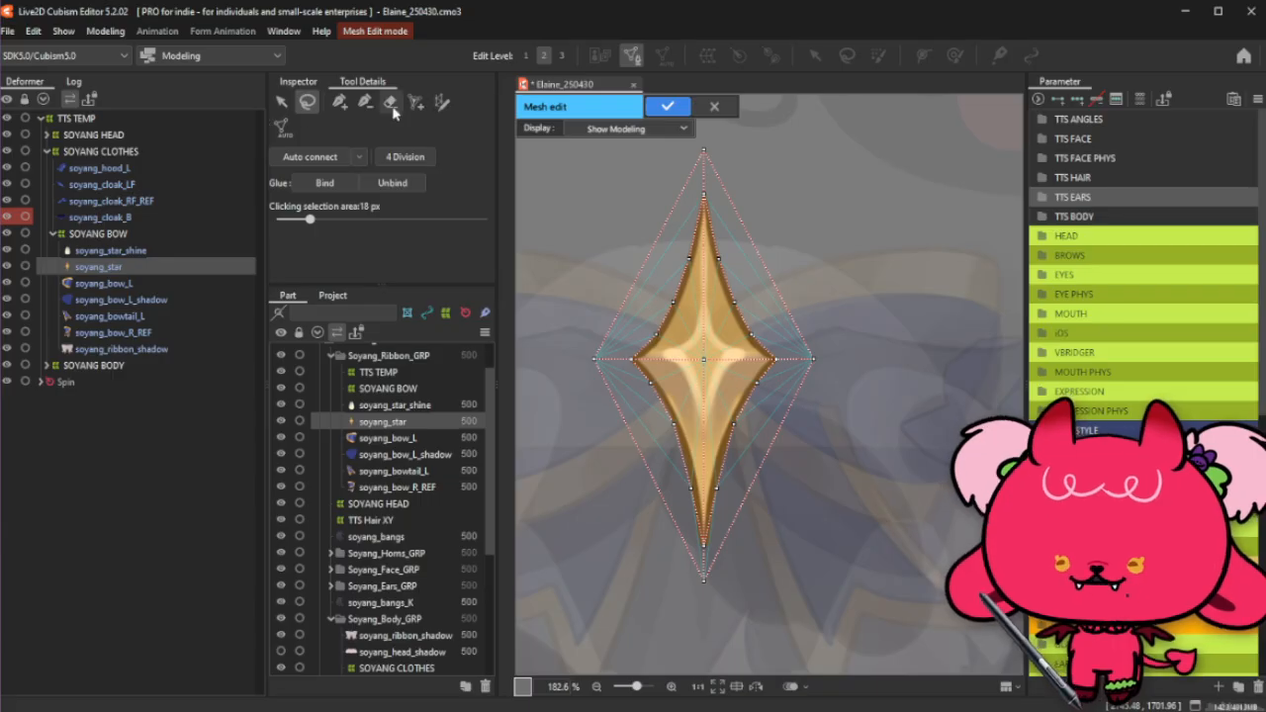
pyautogui.click(365, 102)
pyautogui.click(760, 240)
pyautogui.click(644, 253)
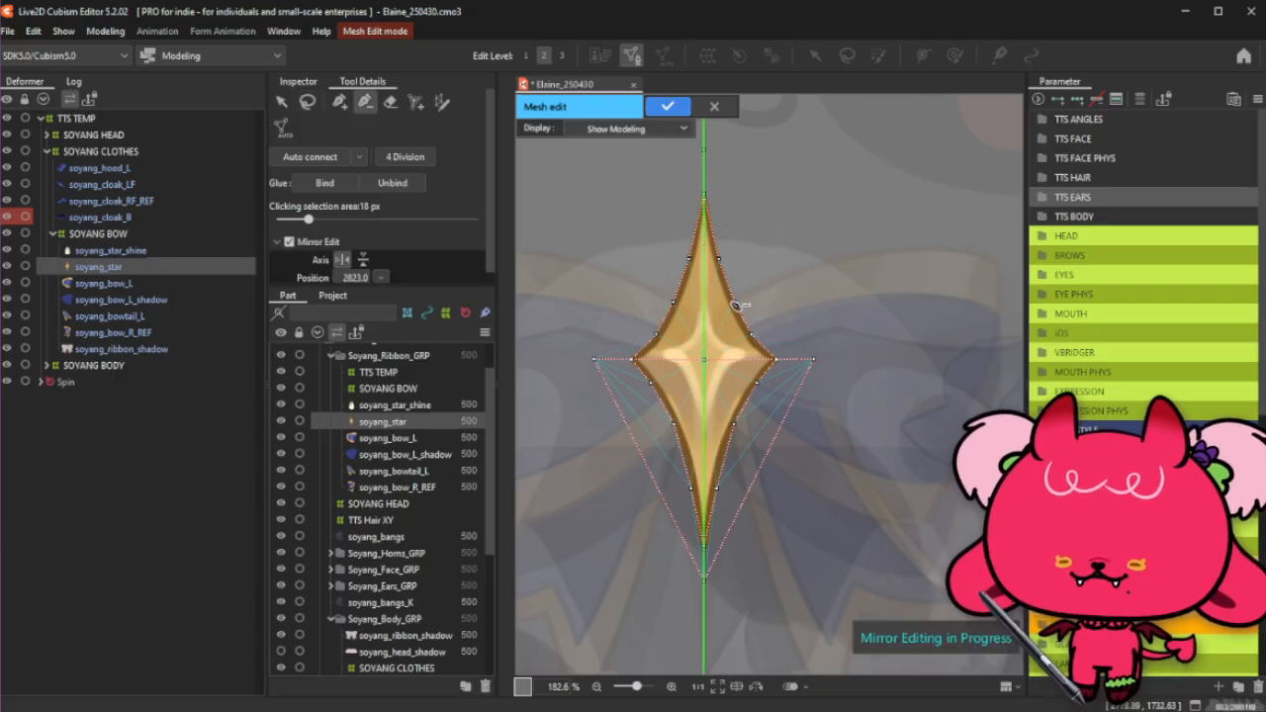
pyautogui.click(770, 458)
pyautogui.click(649, 464)
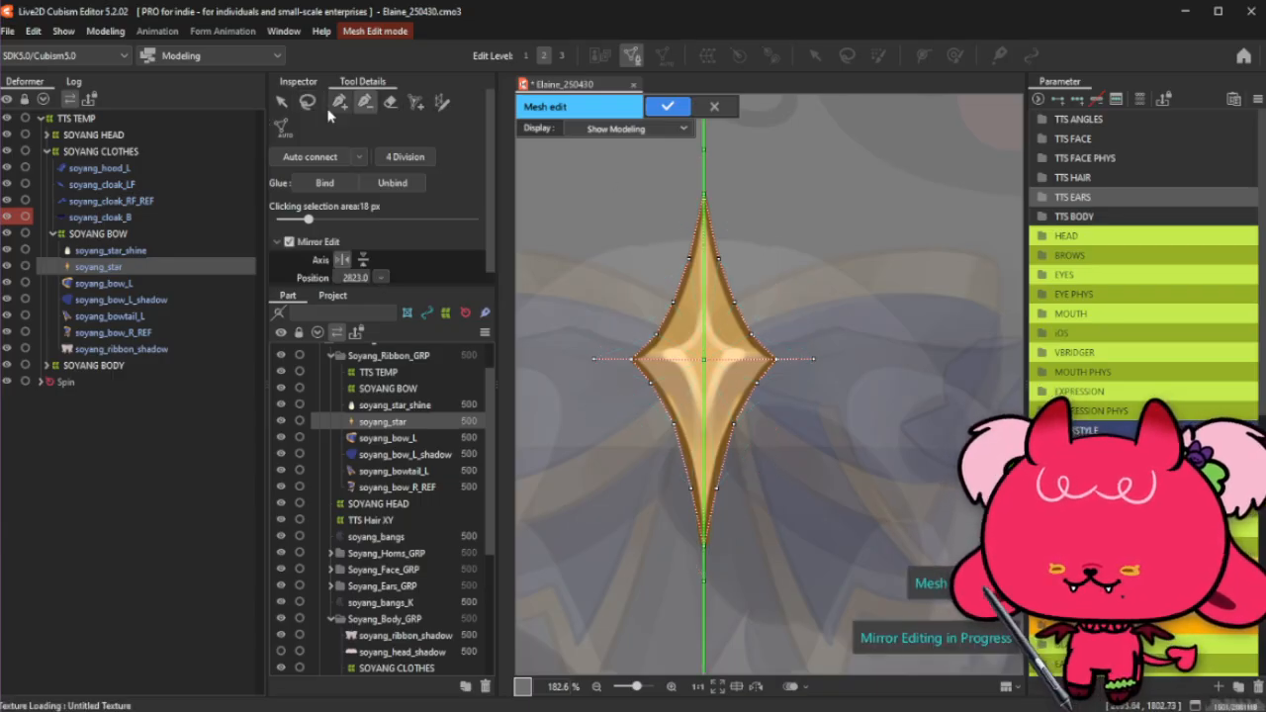
# Step: Redraw the lower outer outline with four mirrored vertices from the bottom end vertex to the outer side points, and add one mirrored vertex above them
pyautogui.click(339, 102)
pyautogui.click(708, 587)
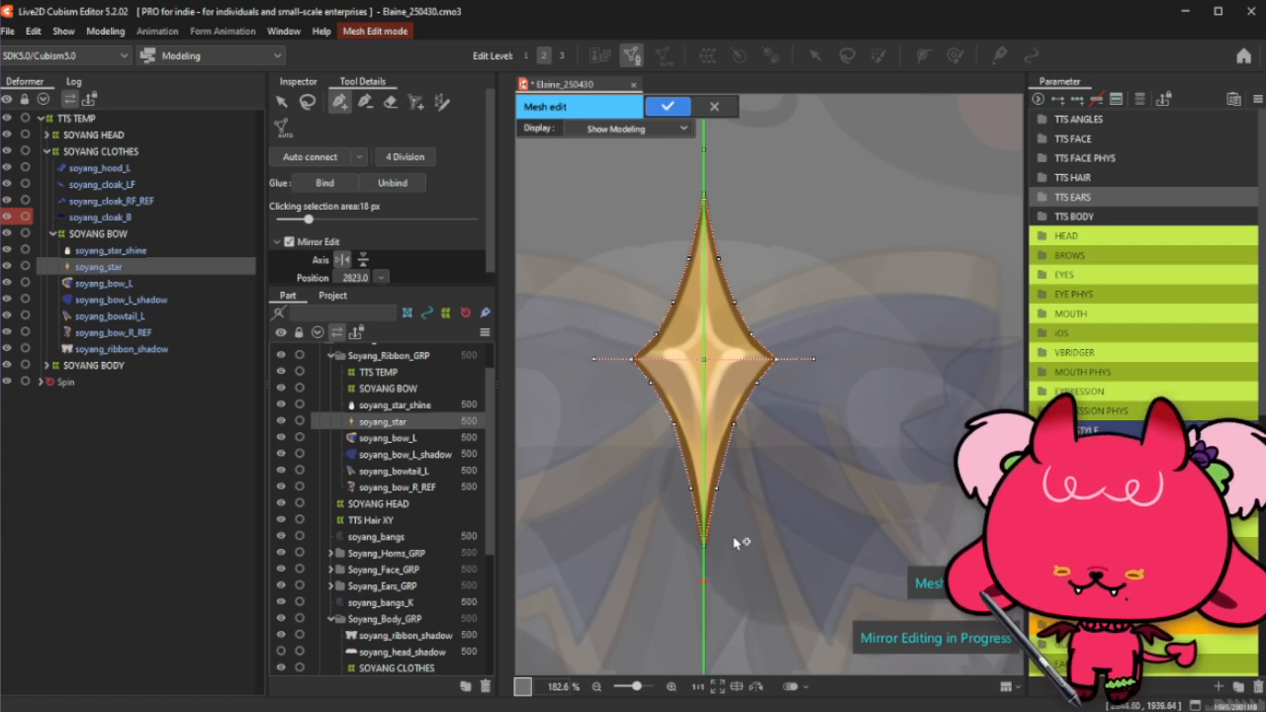
pyautogui.click(755, 470)
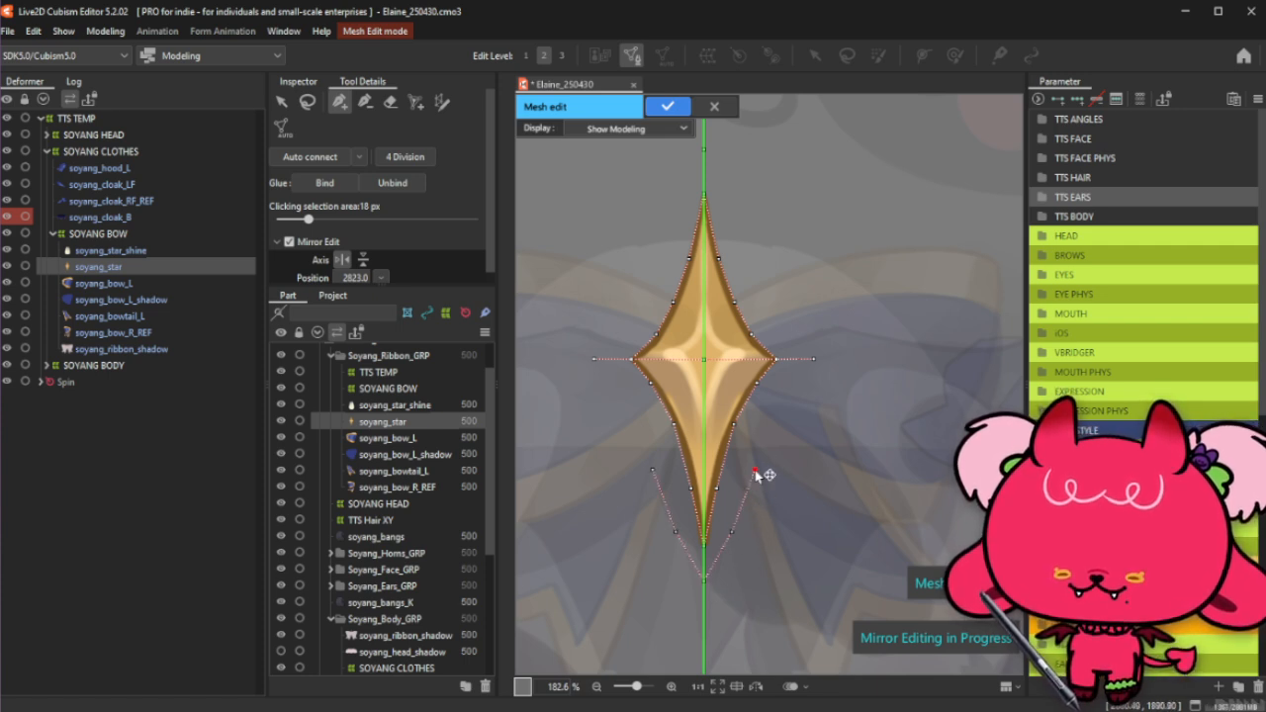
pyautogui.click(776, 423)
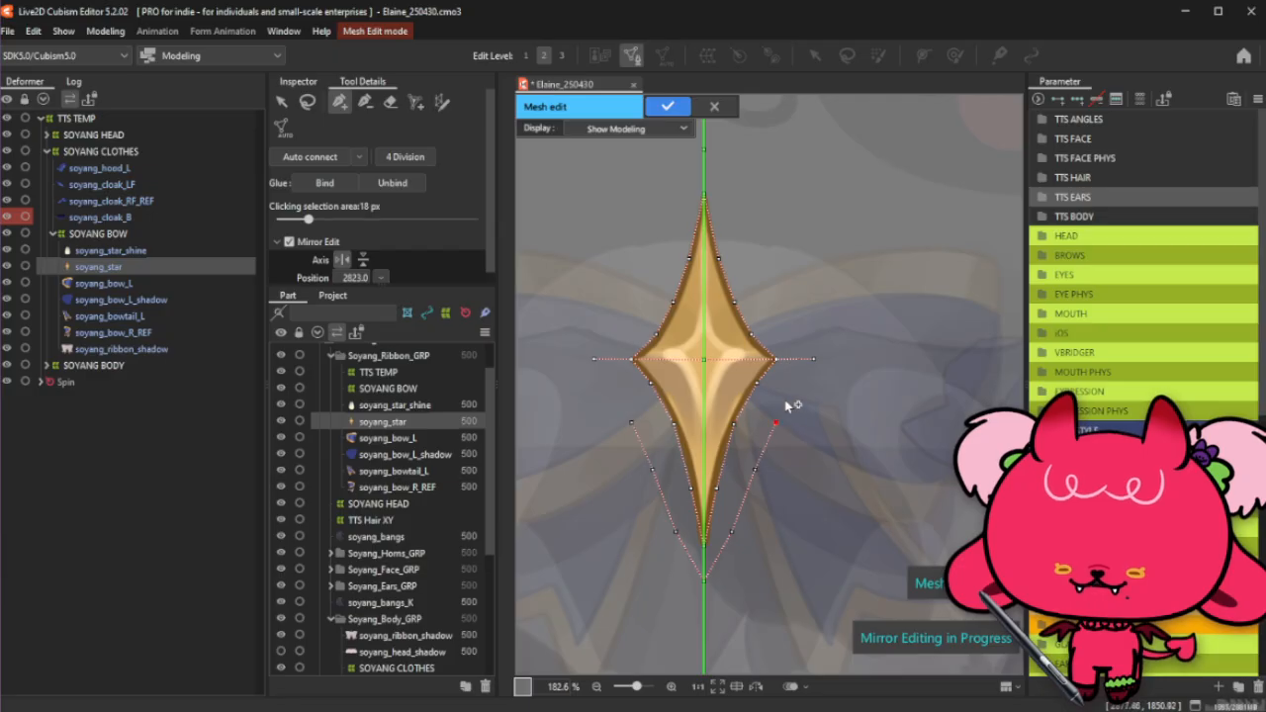
pyautogui.click(813, 360)
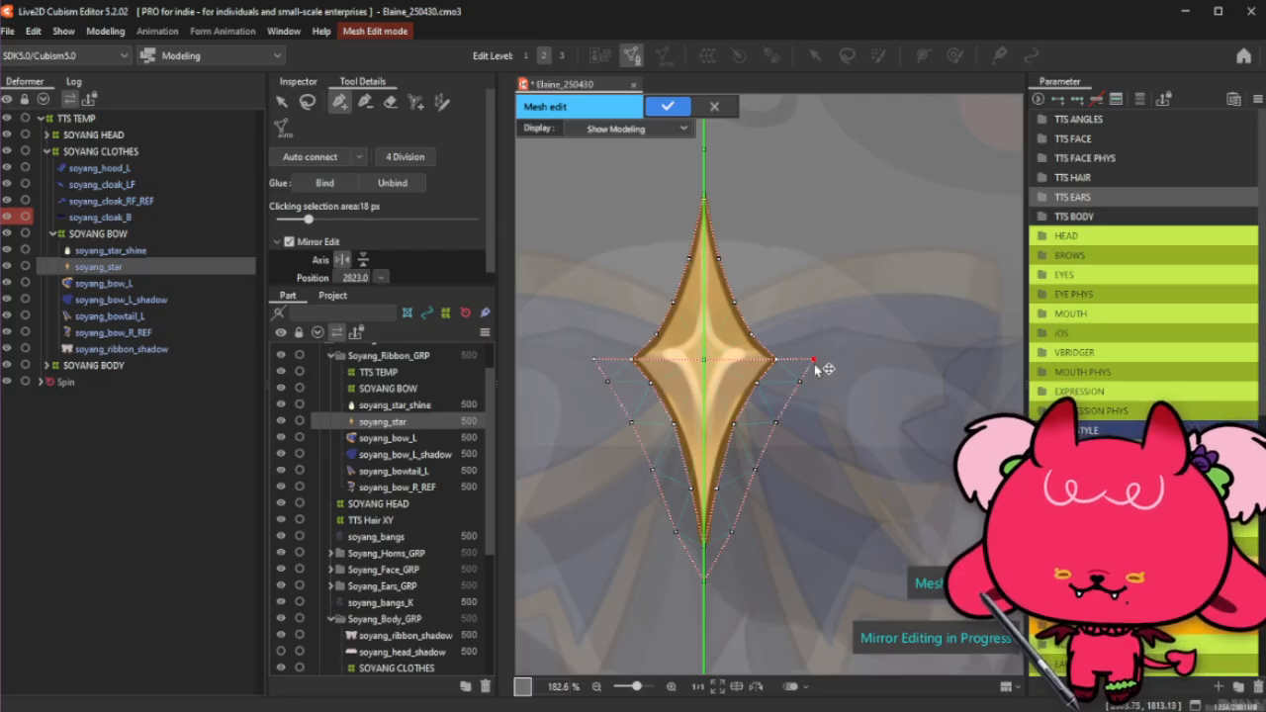
pyautogui.click(797, 385)
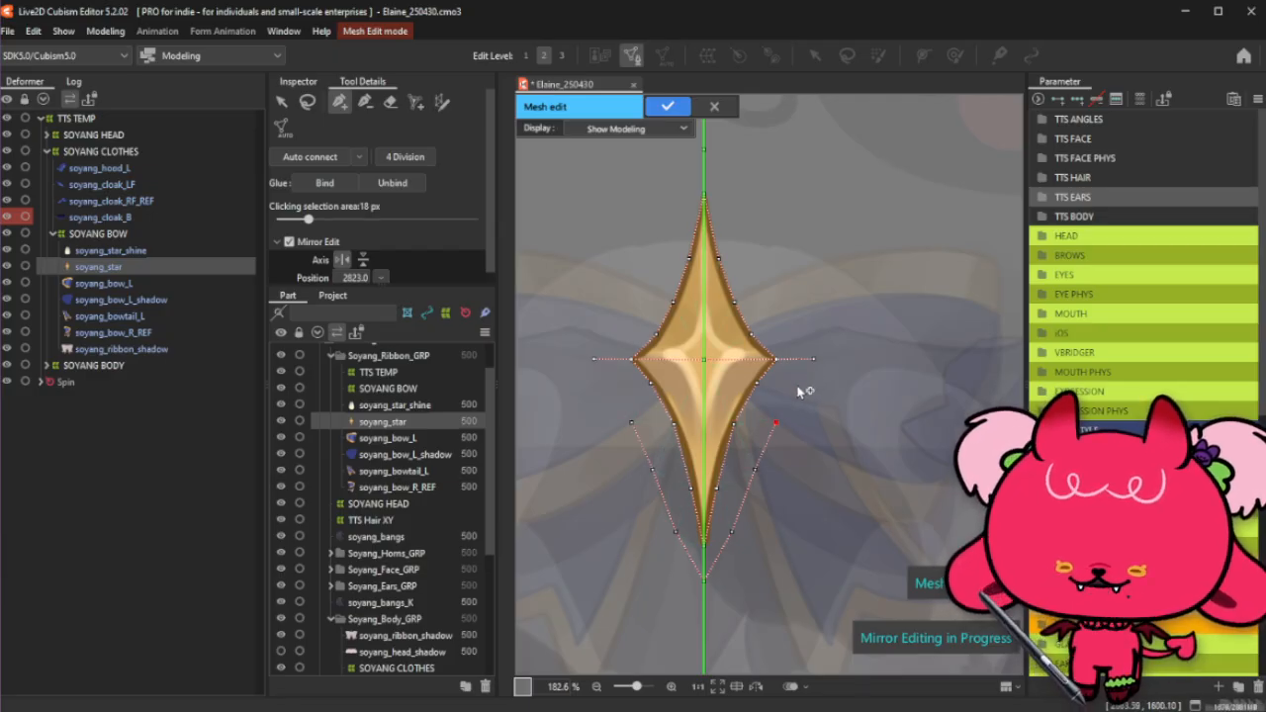
pyautogui.click(813, 359)
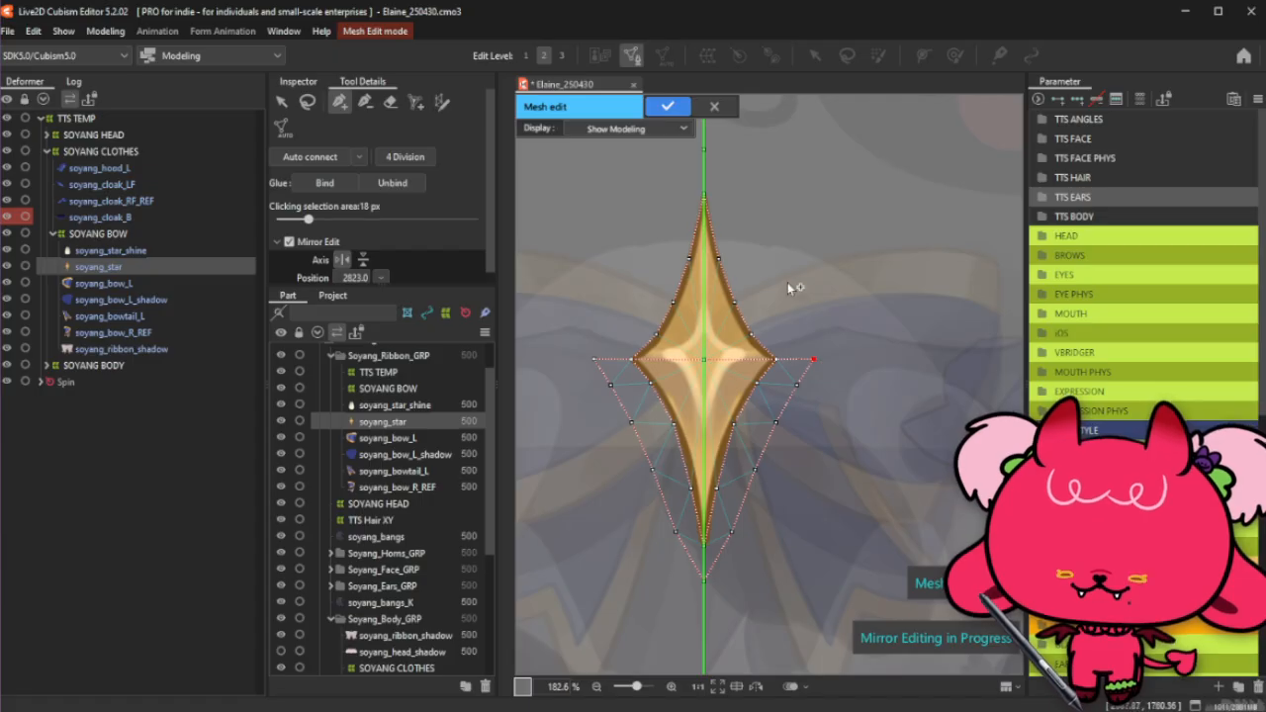
pyautogui.click(790, 334)
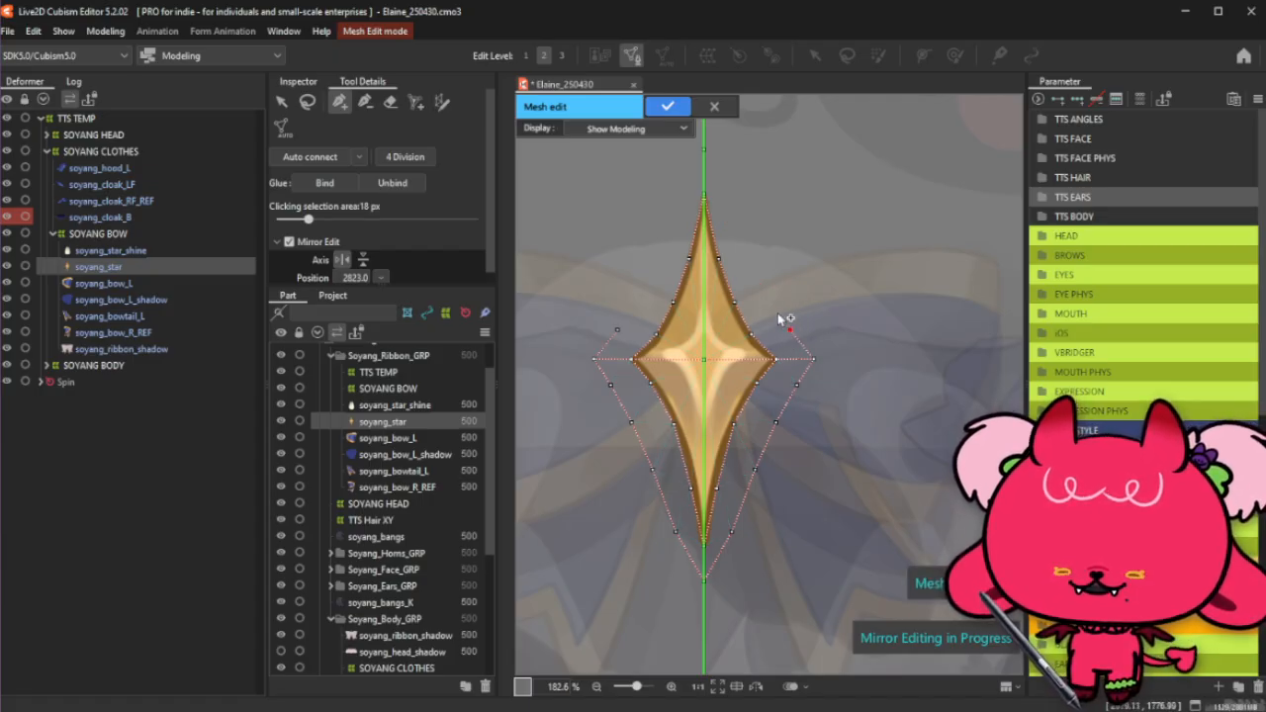
pyautogui.click(774, 309)
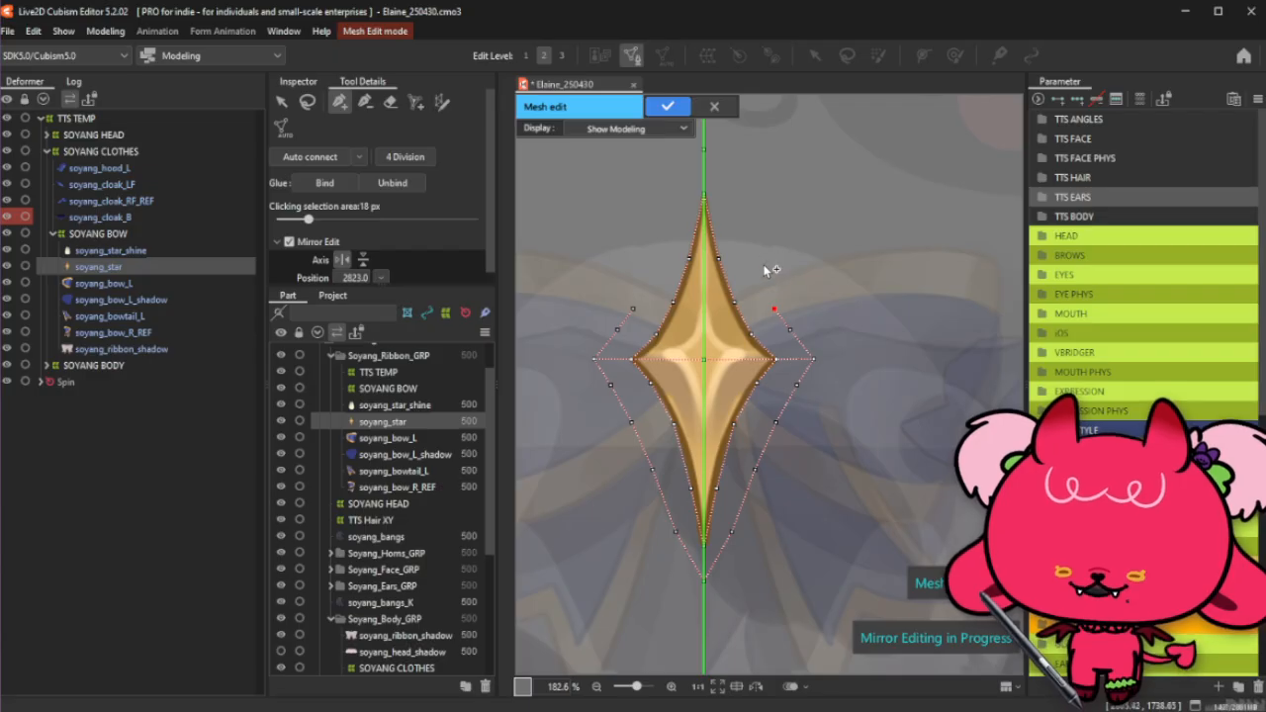
pyautogui.click(732, 214)
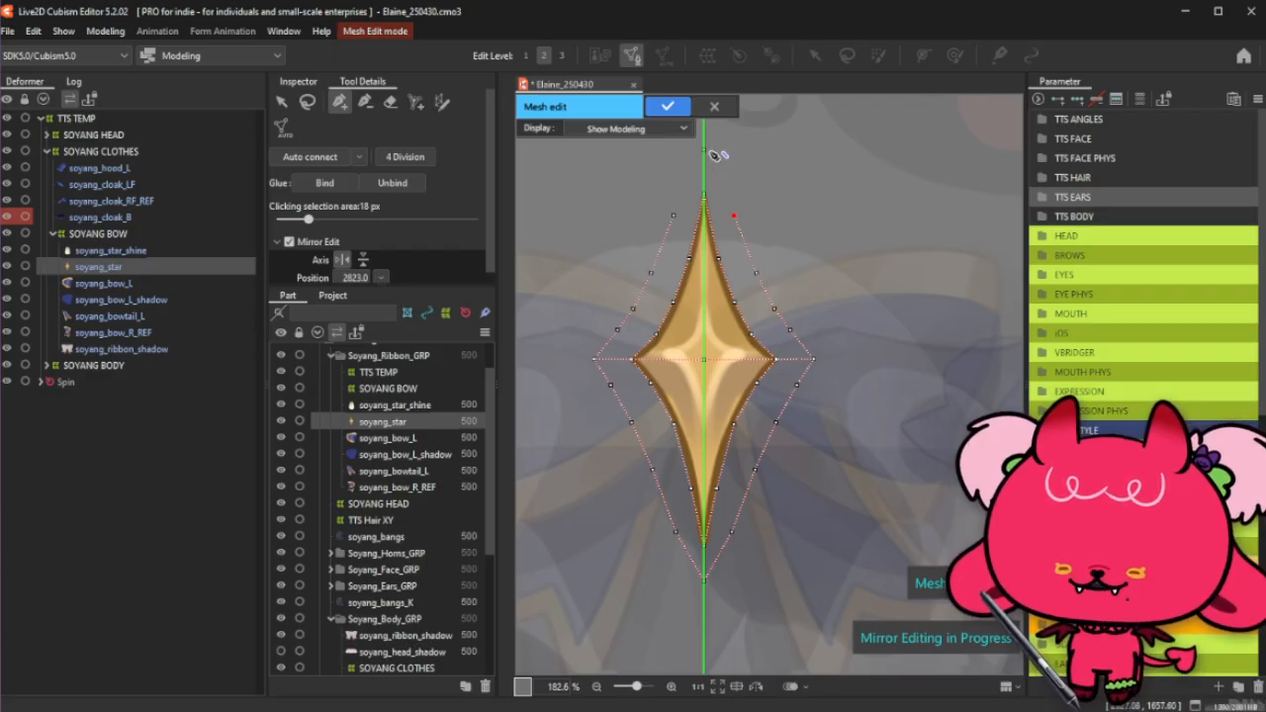
pyautogui.hotkey('ctrl', 'z')
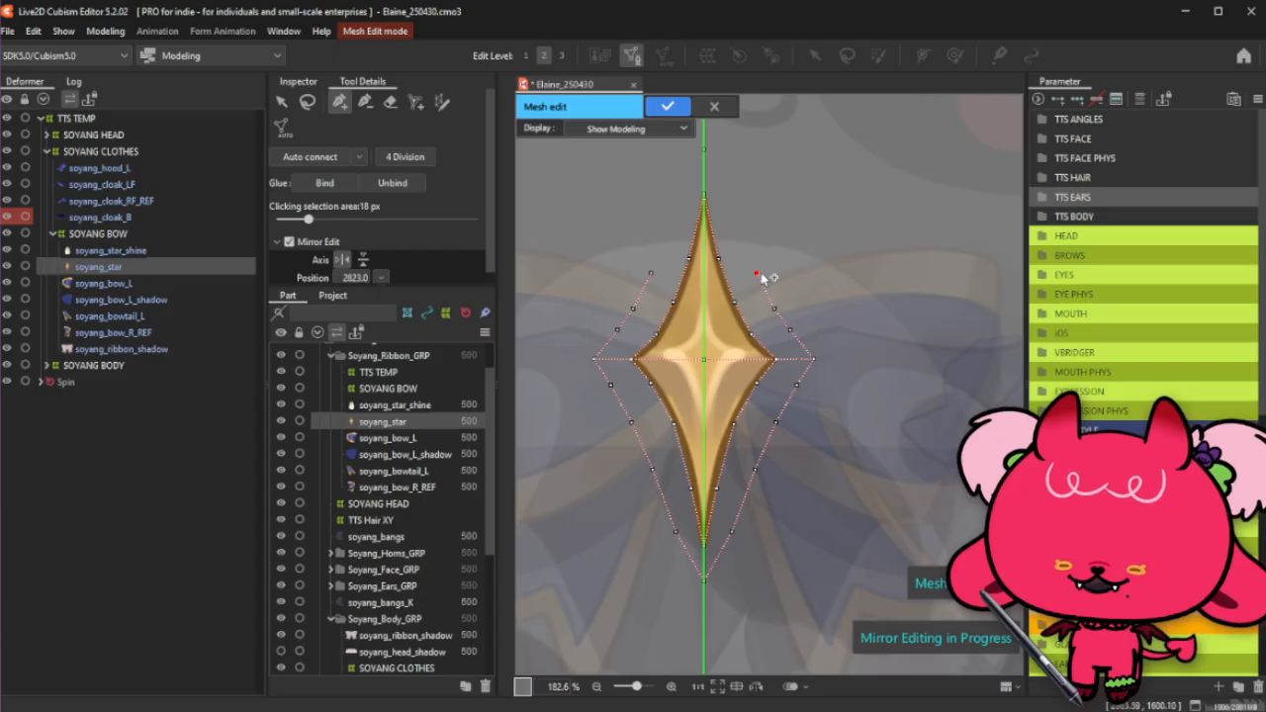
pyautogui.hotkey('ctrl', 'z')
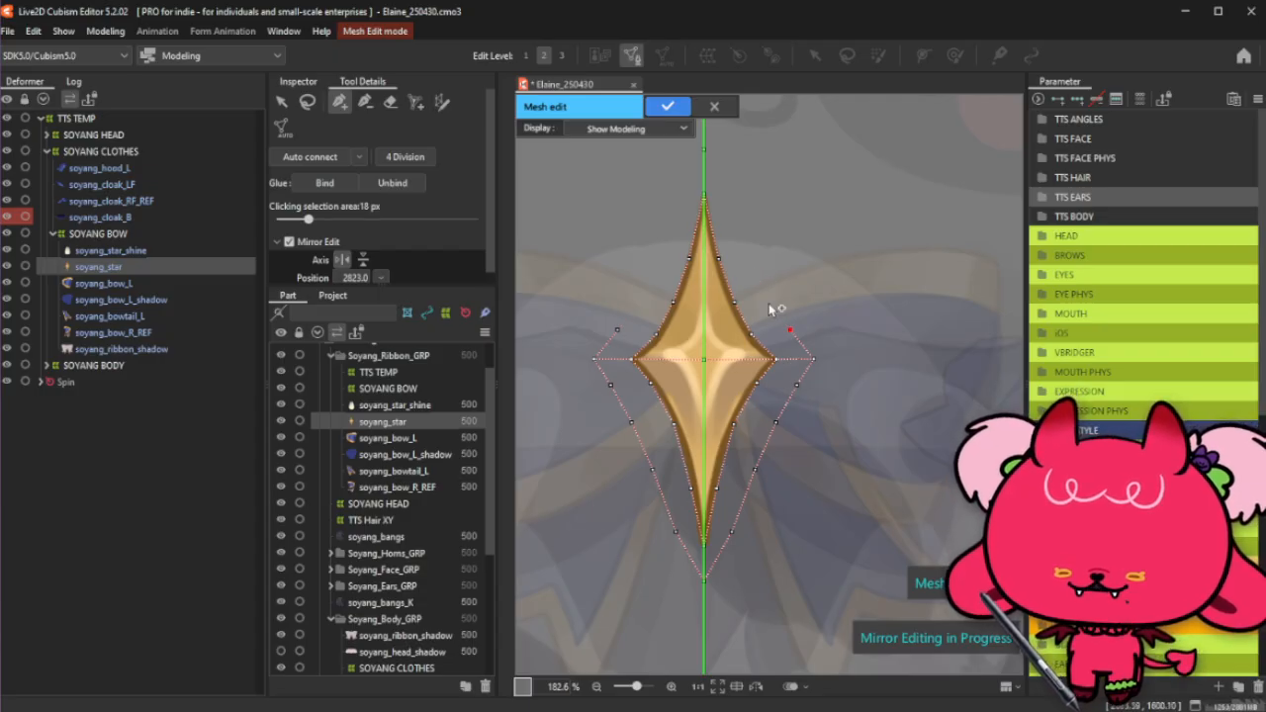
# Step: Continue the upper outer outline with three mirrored vertices and close it at the top end vertex
pyautogui.click(768, 302)
pyautogui.click(752, 272)
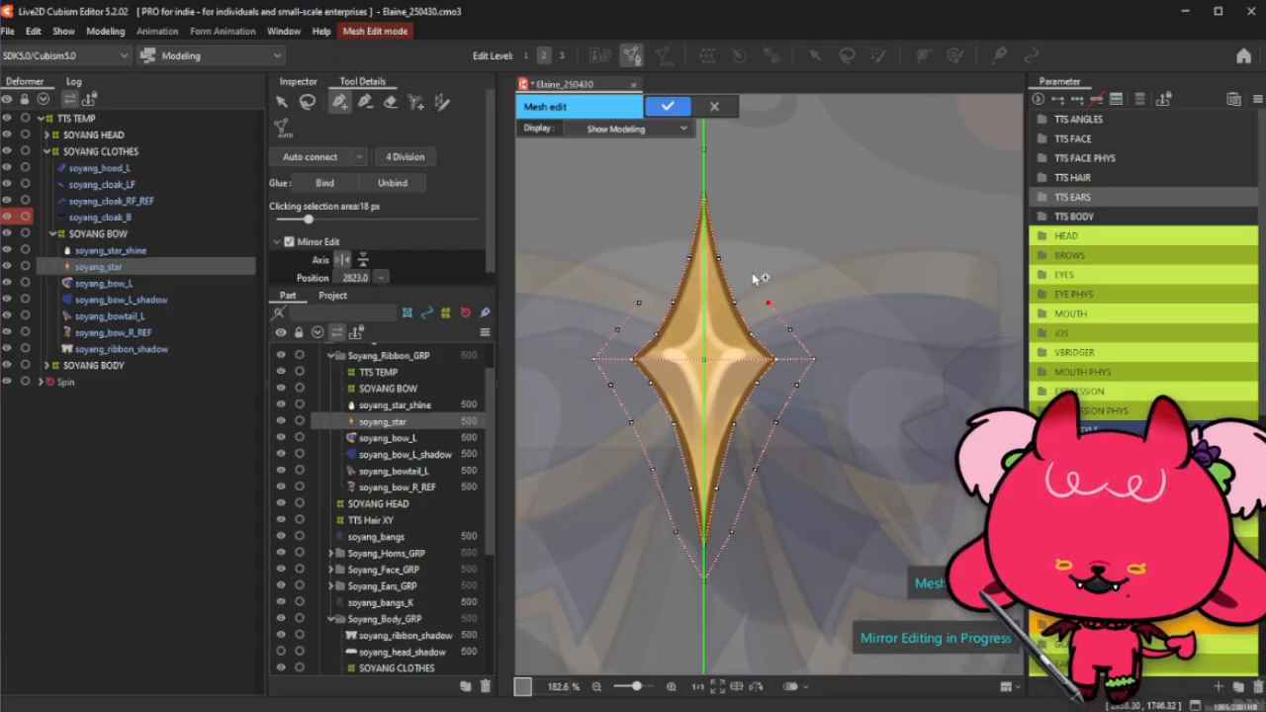
pyautogui.click(730, 215)
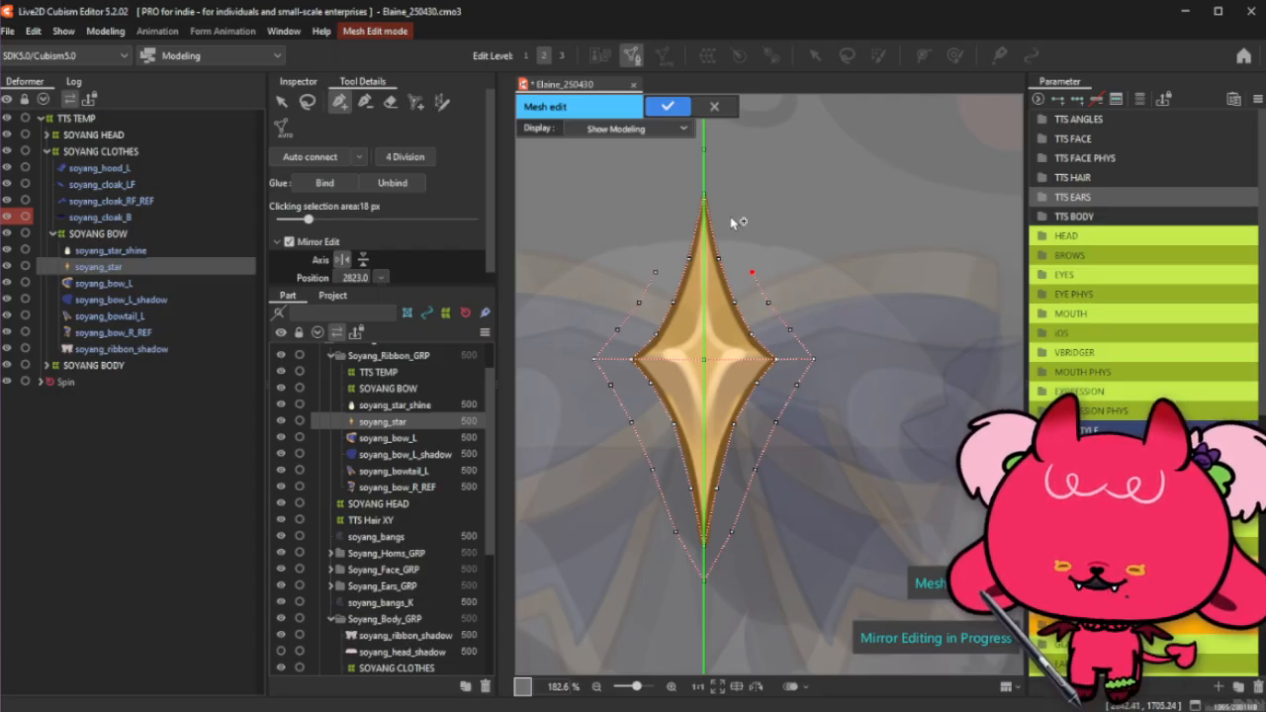
pyautogui.click(704, 152)
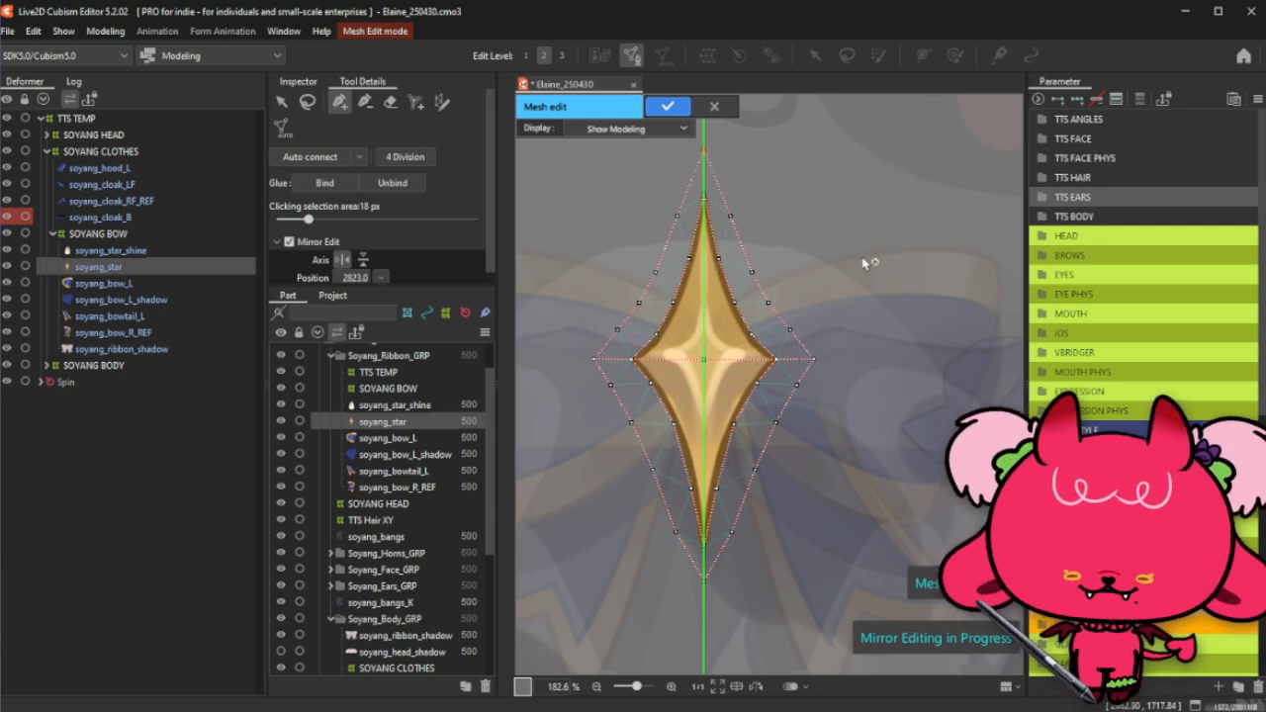
# Step: Add a centre-axis vertex inside the star's lower point, a little above the tip
pyautogui.click(307, 102)
pyautogui.click(339, 102)
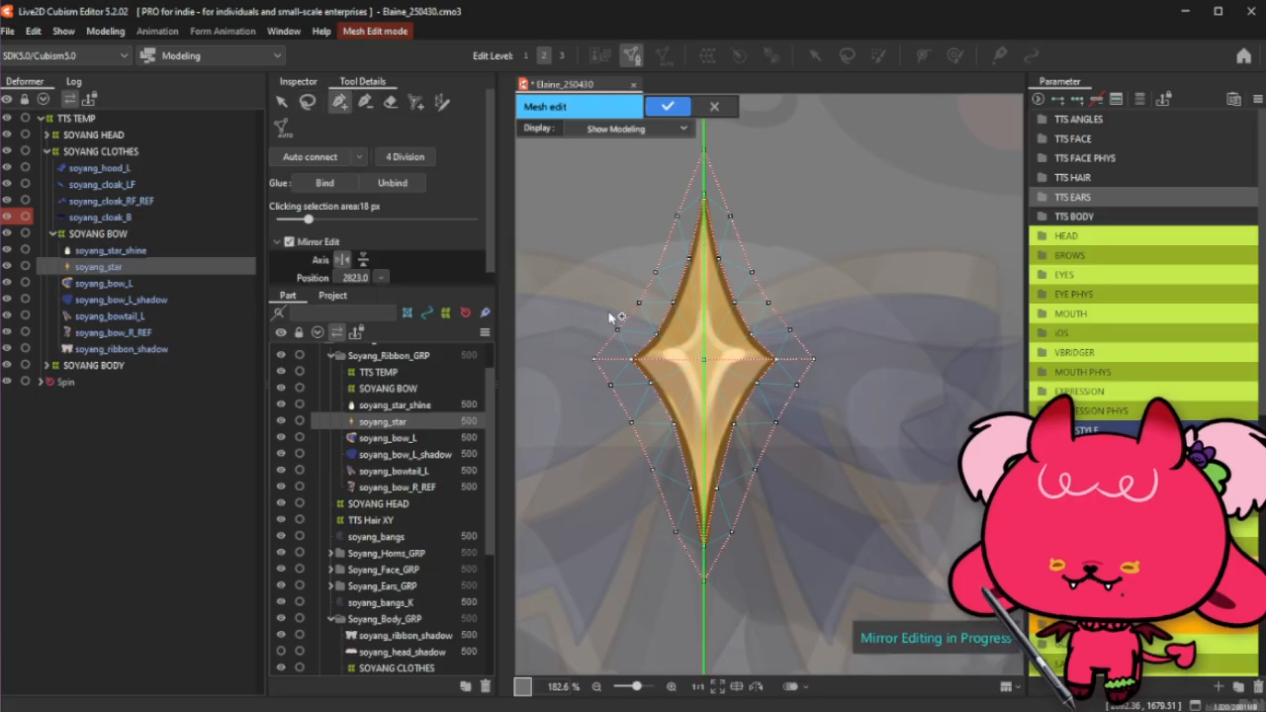
pyautogui.scroll(2, 704, 471)
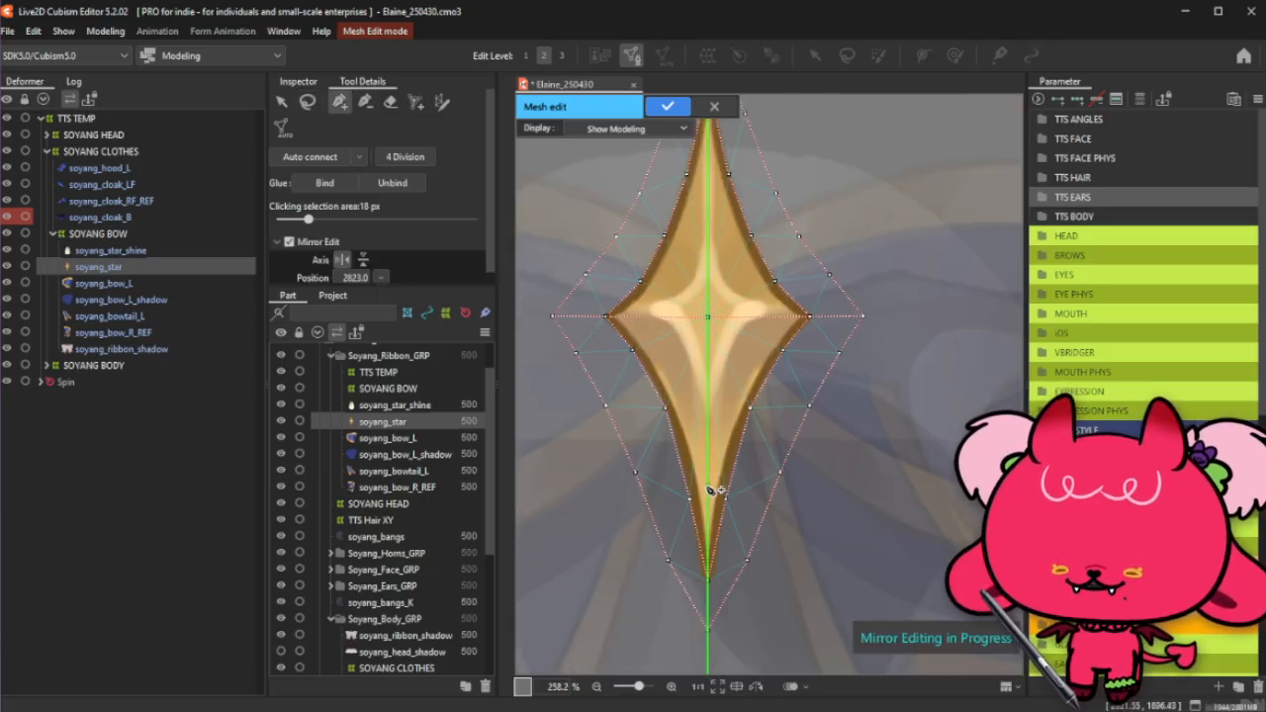
pyautogui.scroll(2, 720, 522)
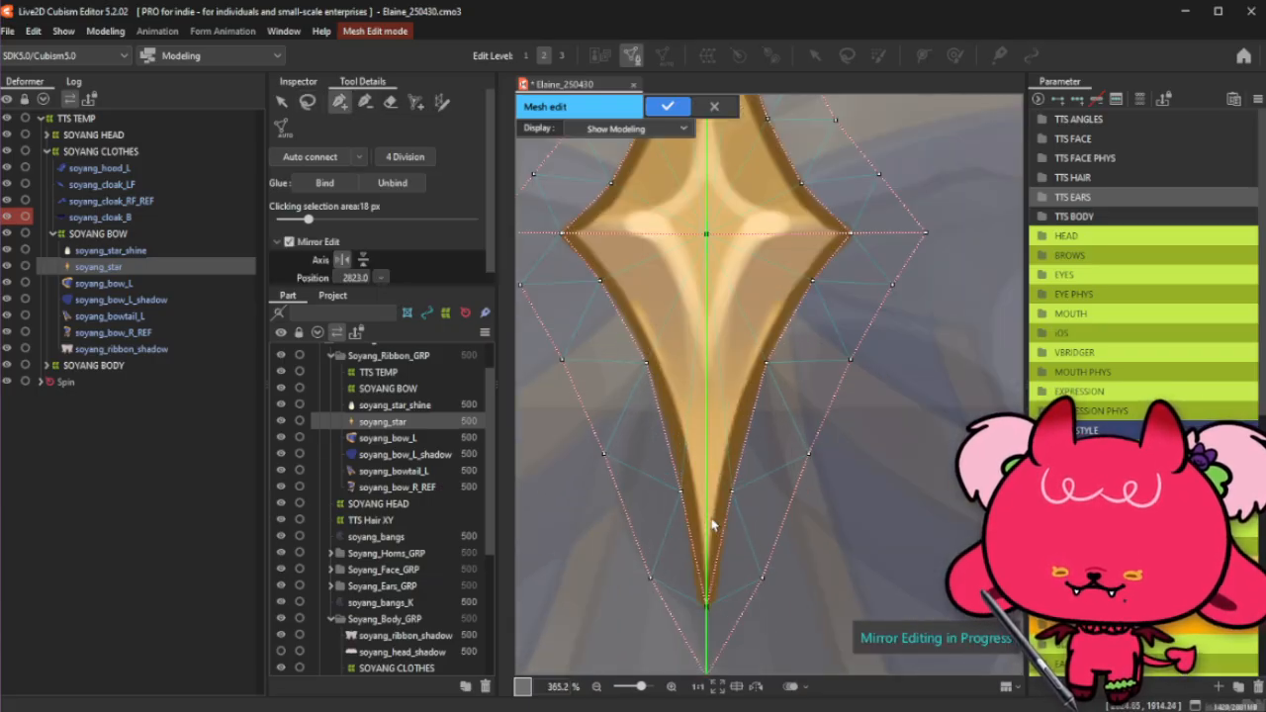
pyautogui.click(726, 409)
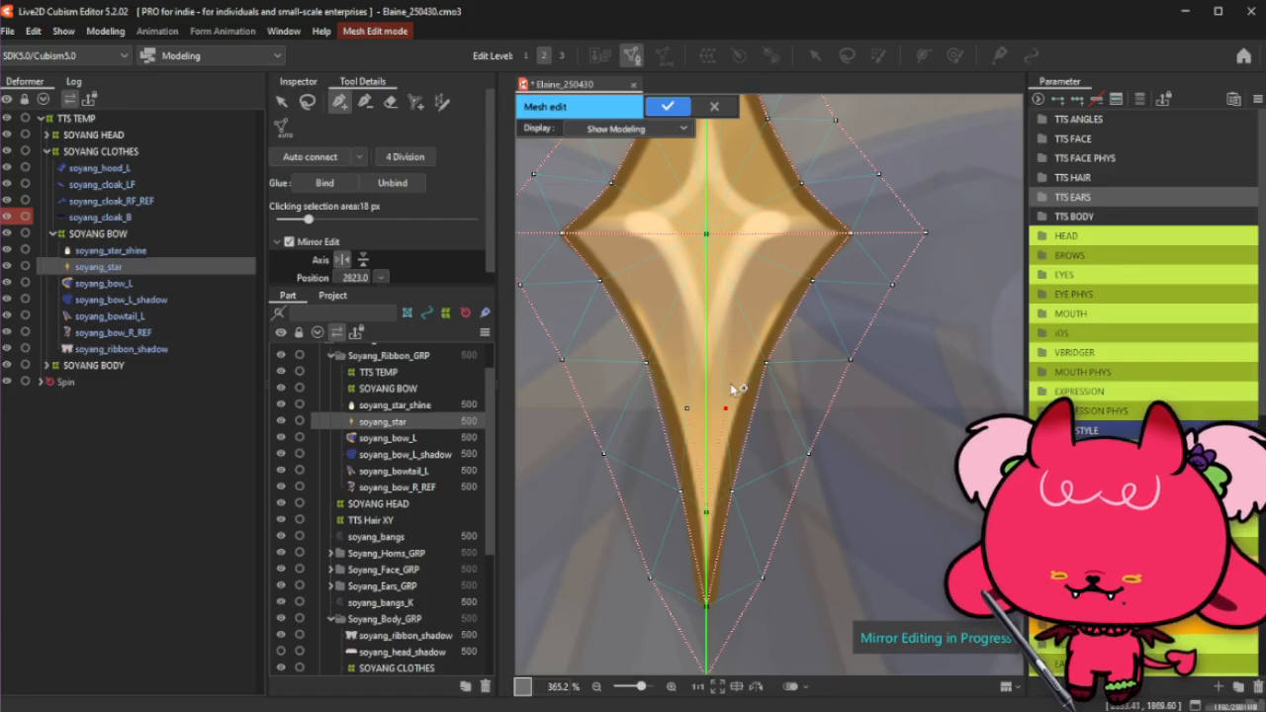
pyautogui.hotkey('ctrl', 'z')
pyautogui.click(723, 418)
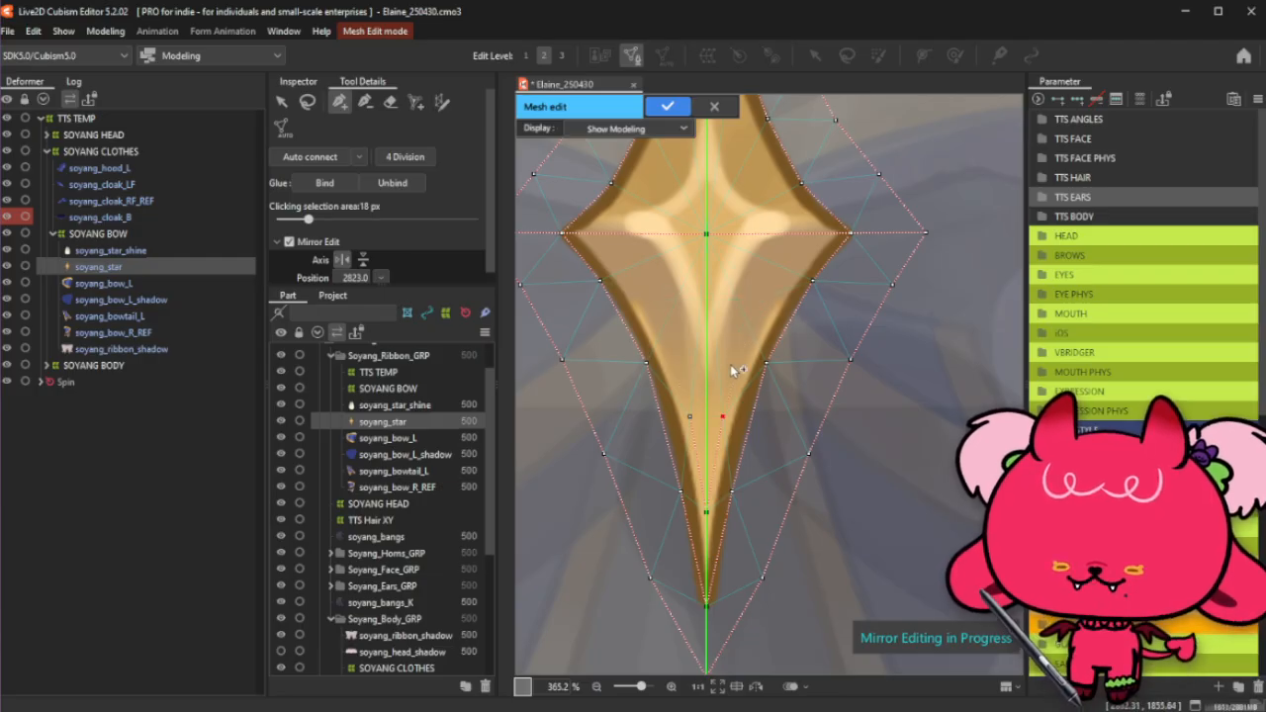
pyautogui.click(740, 333)
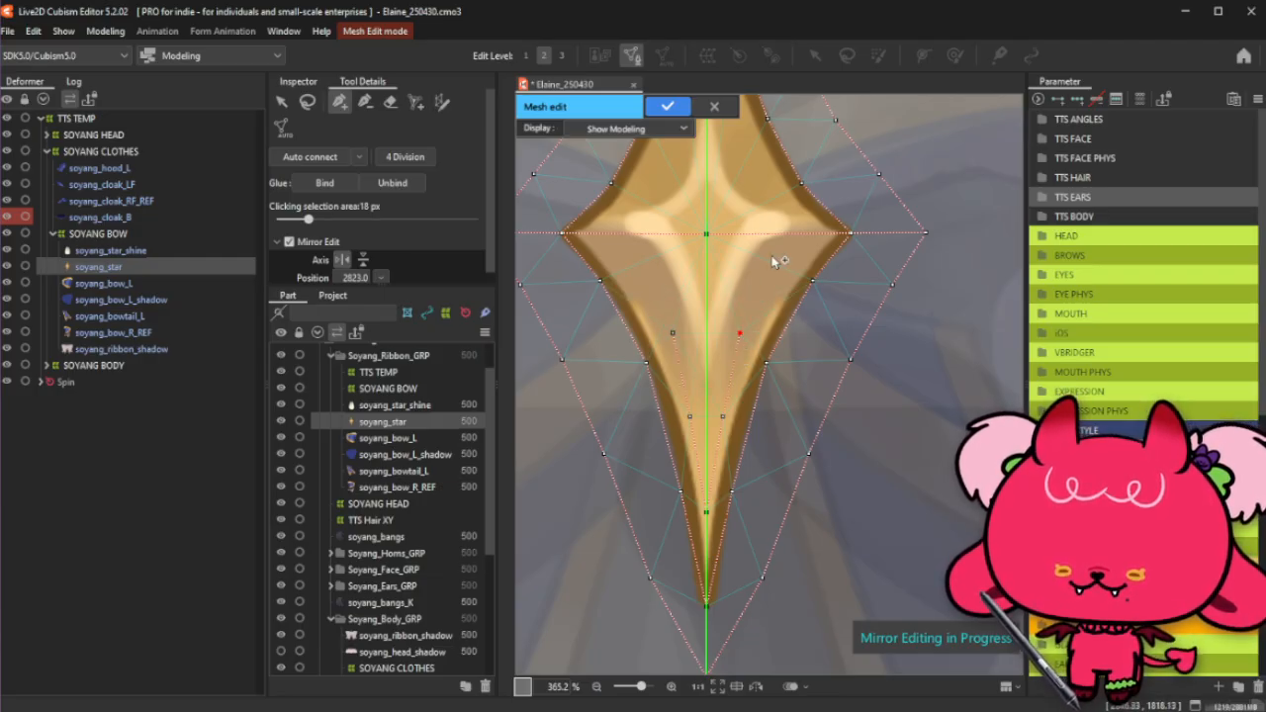
pyautogui.hotkey('ctrl', 'z')
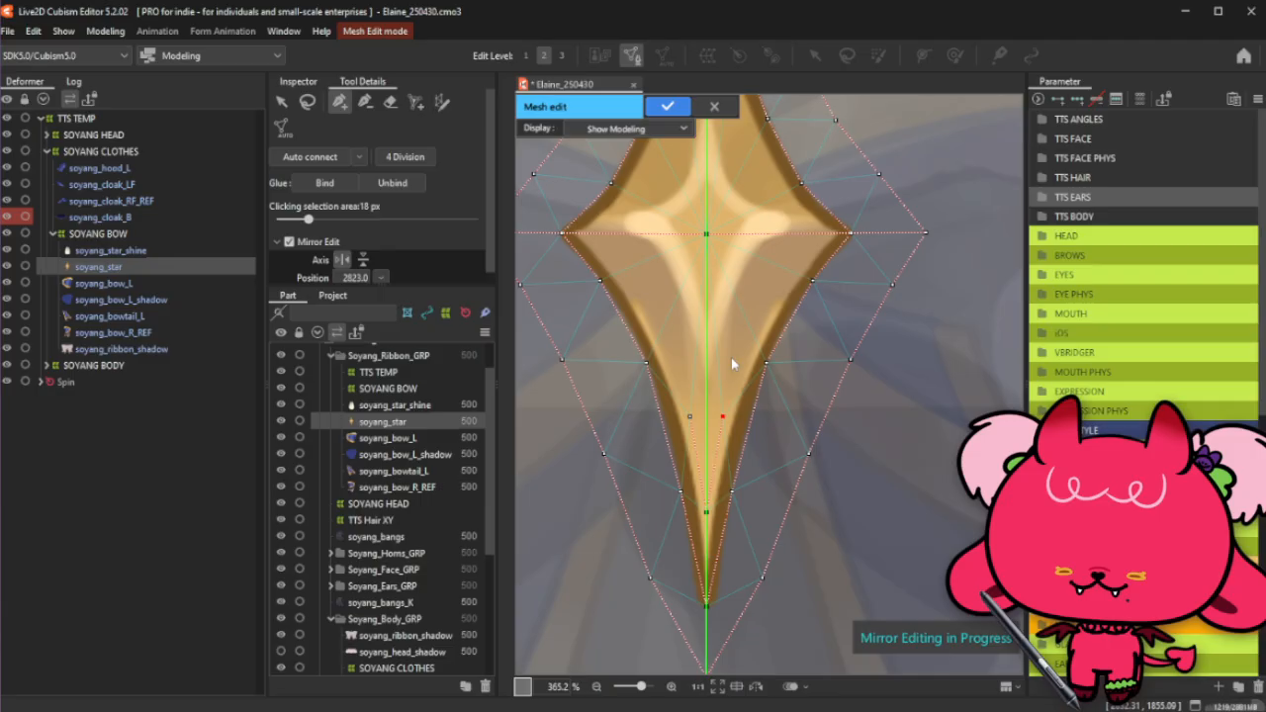
pyautogui.hotkey('ctrl', 'z')
pyautogui.click(722, 420)
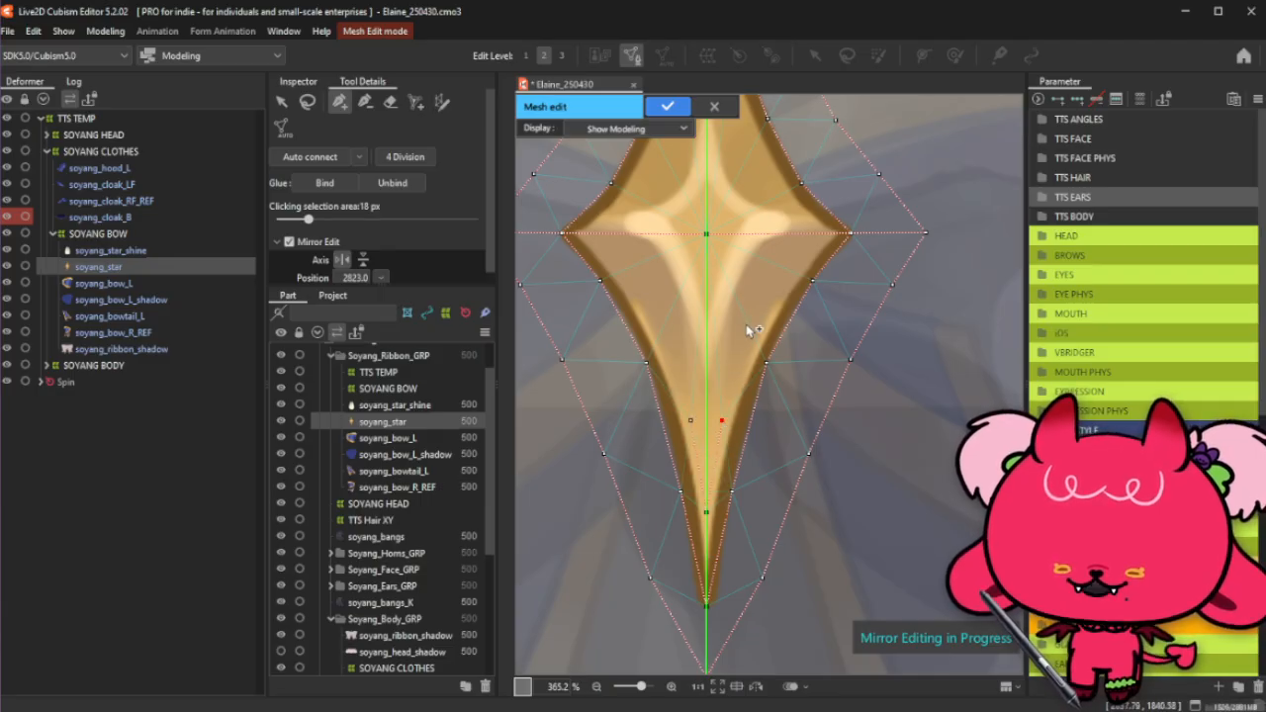
pyautogui.click(737, 343)
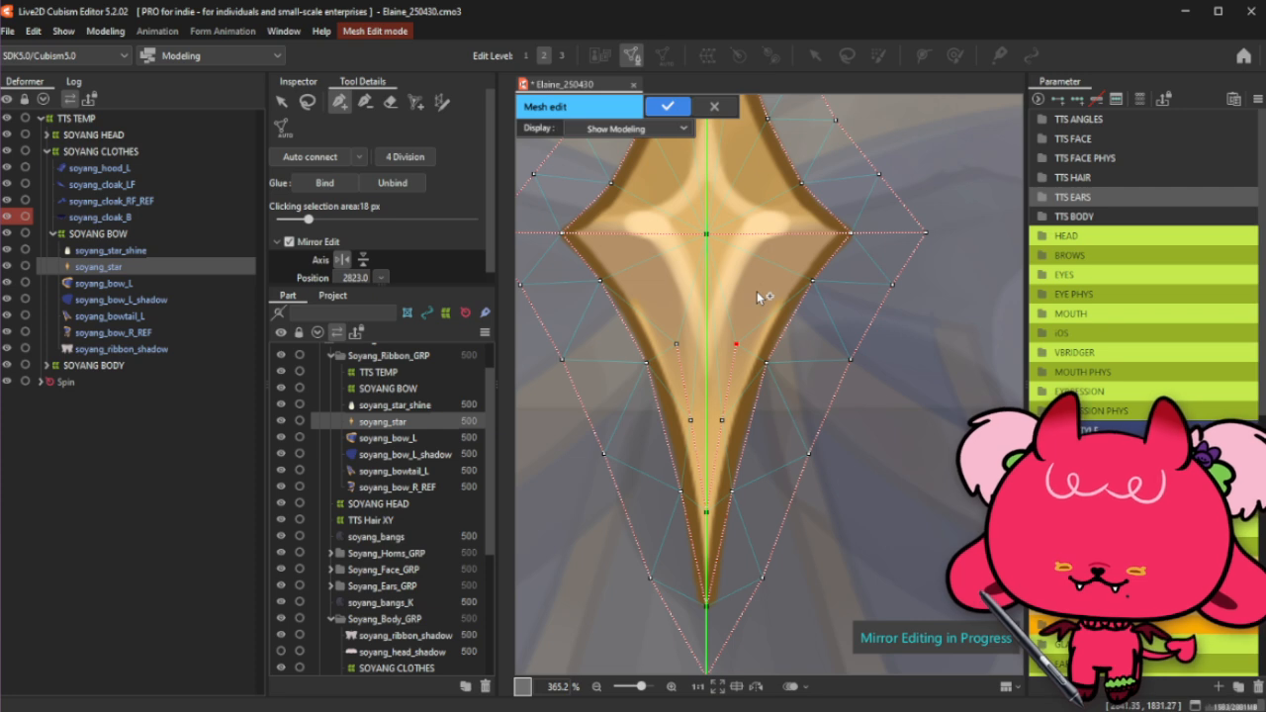
pyautogui.click(757, 291)
pyautogui.hotkey('ctrl', 'z')
pyautogui.hotkey('ctrl', 'z')
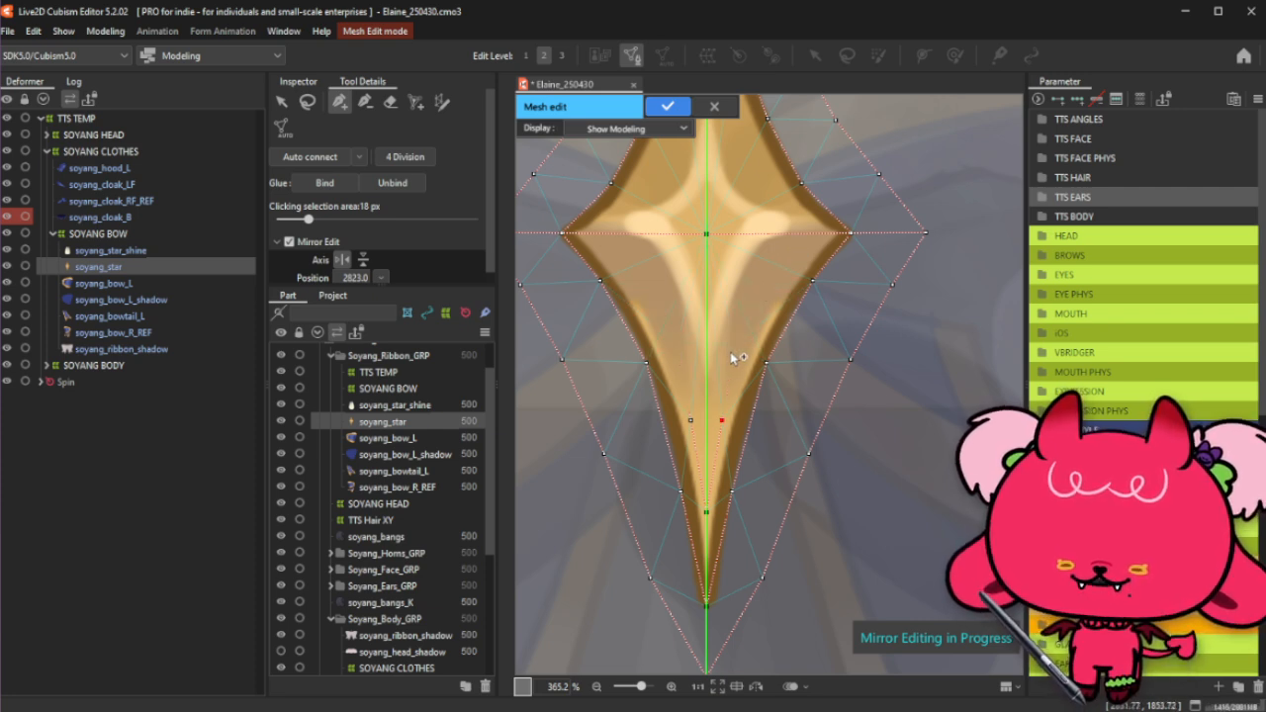
pyautogui.hotkey('ctrl', 'z')
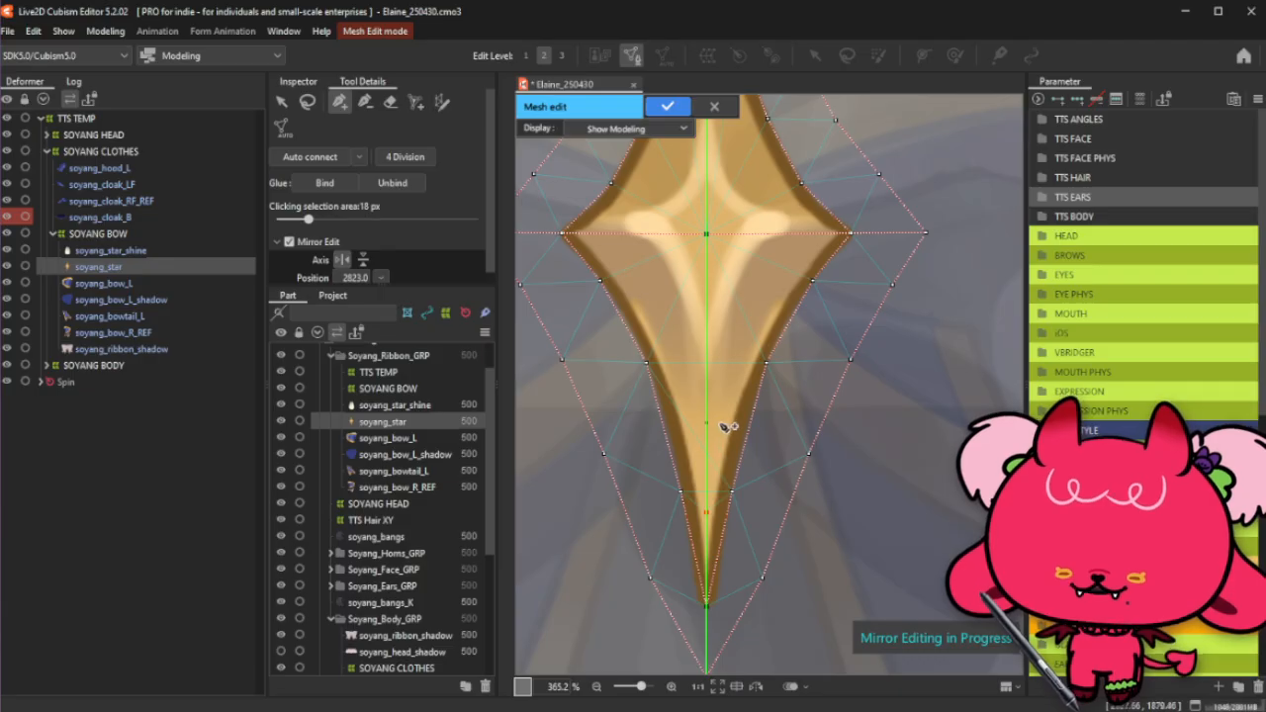
# Step: Trace an inner outline with four mirrored vertices from the lower inner centre vertex up to the star's horizontal centre line
pyautogui.click(721, 422)
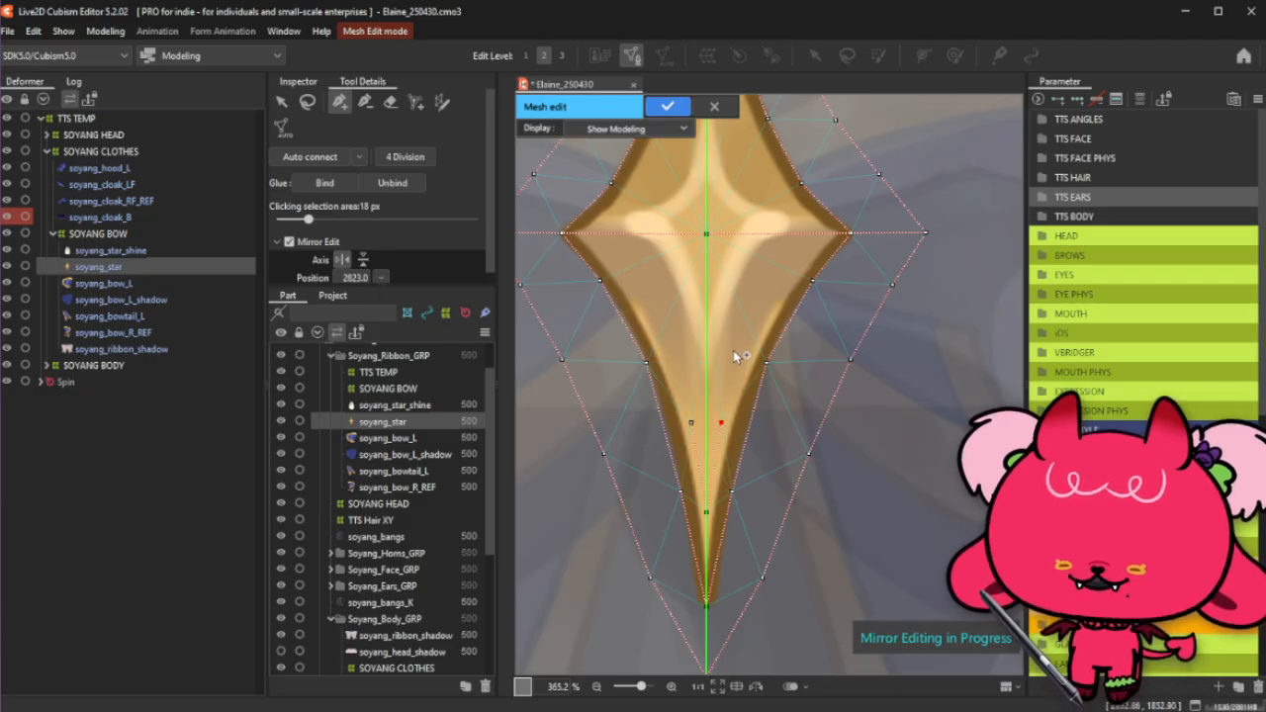
pyautogui.click(790, 233)
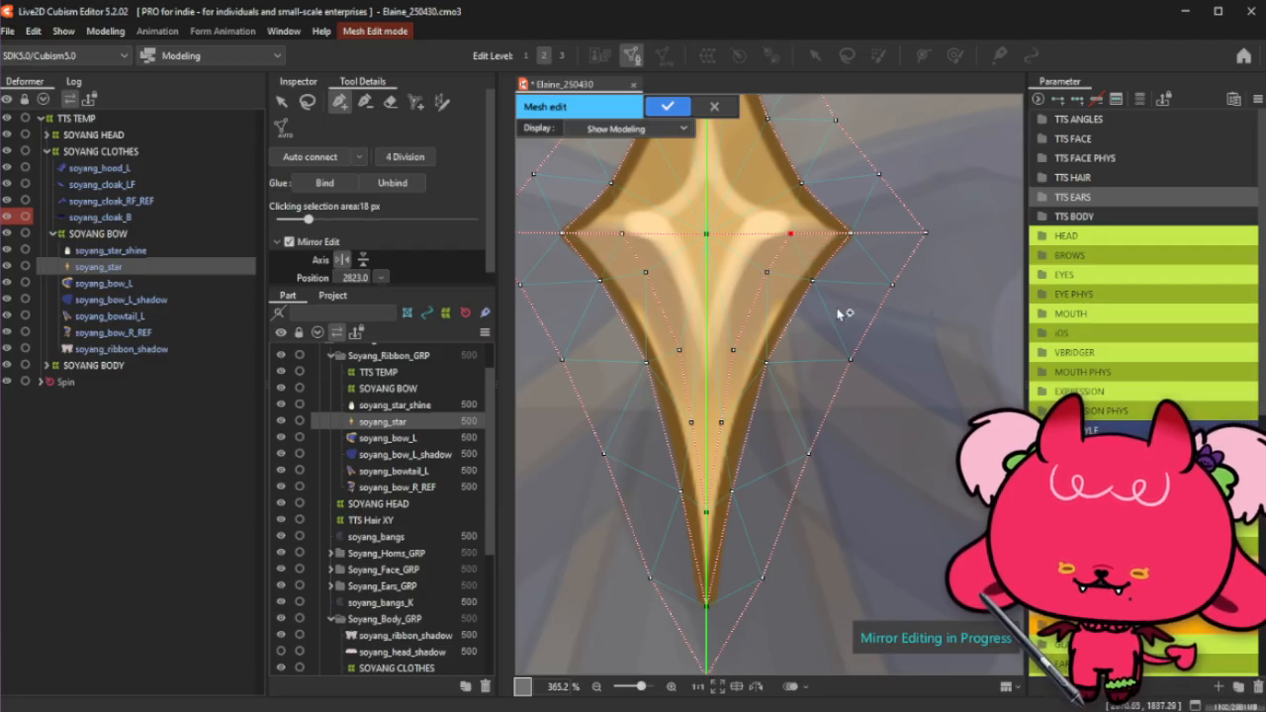
# Step: Undo the last two mirrored inner vertices and place them again, one lower inside the star and one on its horizontal centre line
pyautogui.hotkey('ctrl', 'z')
pyautogui.hotkey('ctrl', 'z')
pyautogui.click(757, 289)
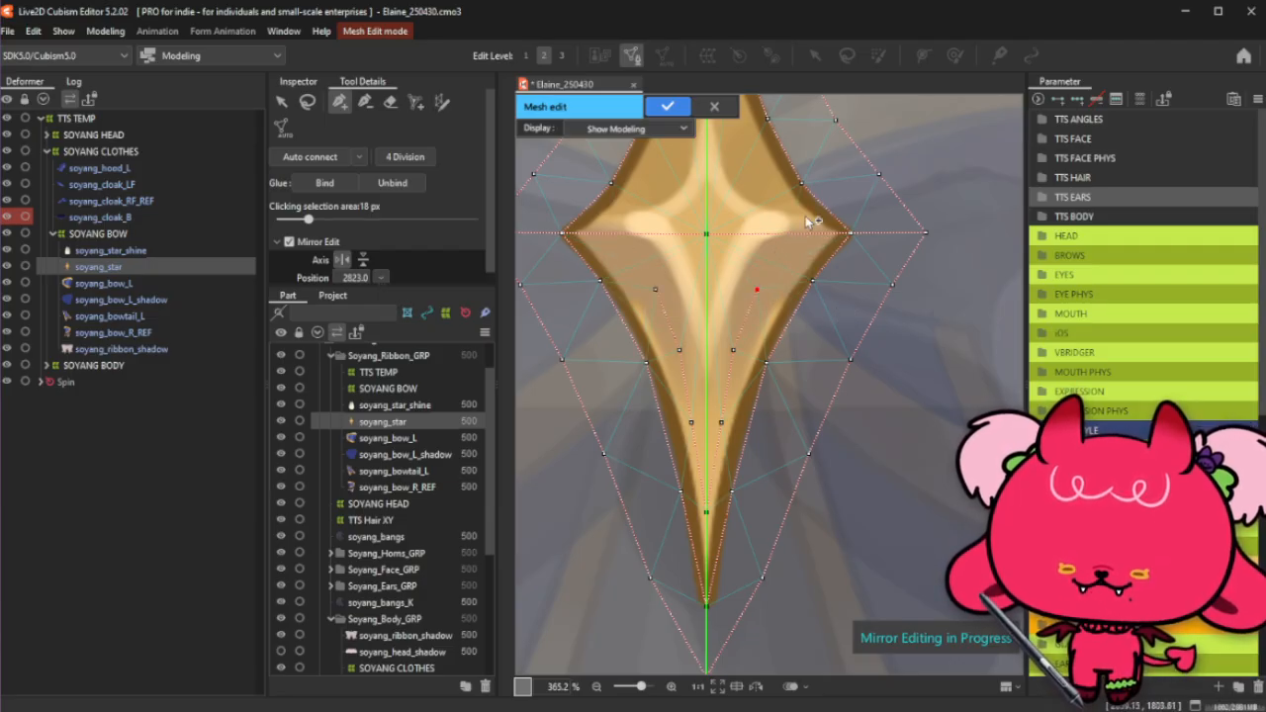
pyautogui.click(792, 233)
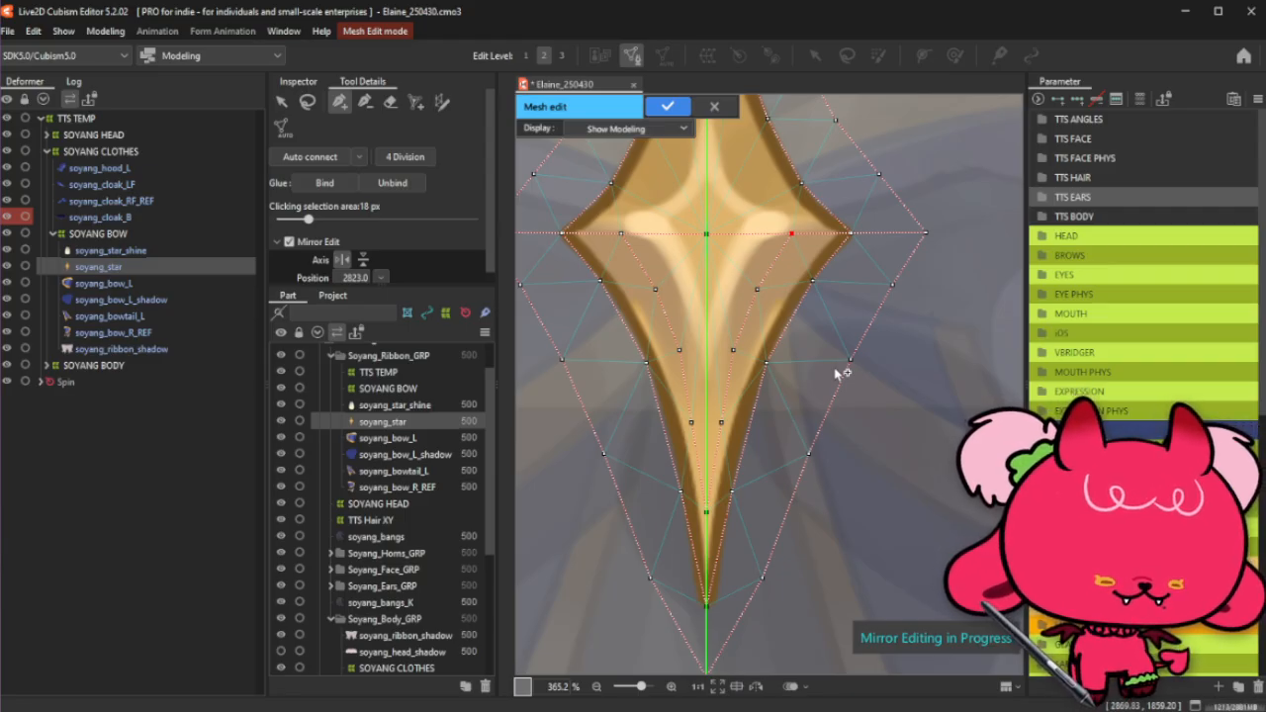
pyautogui.scroll(-3, 838, 373)
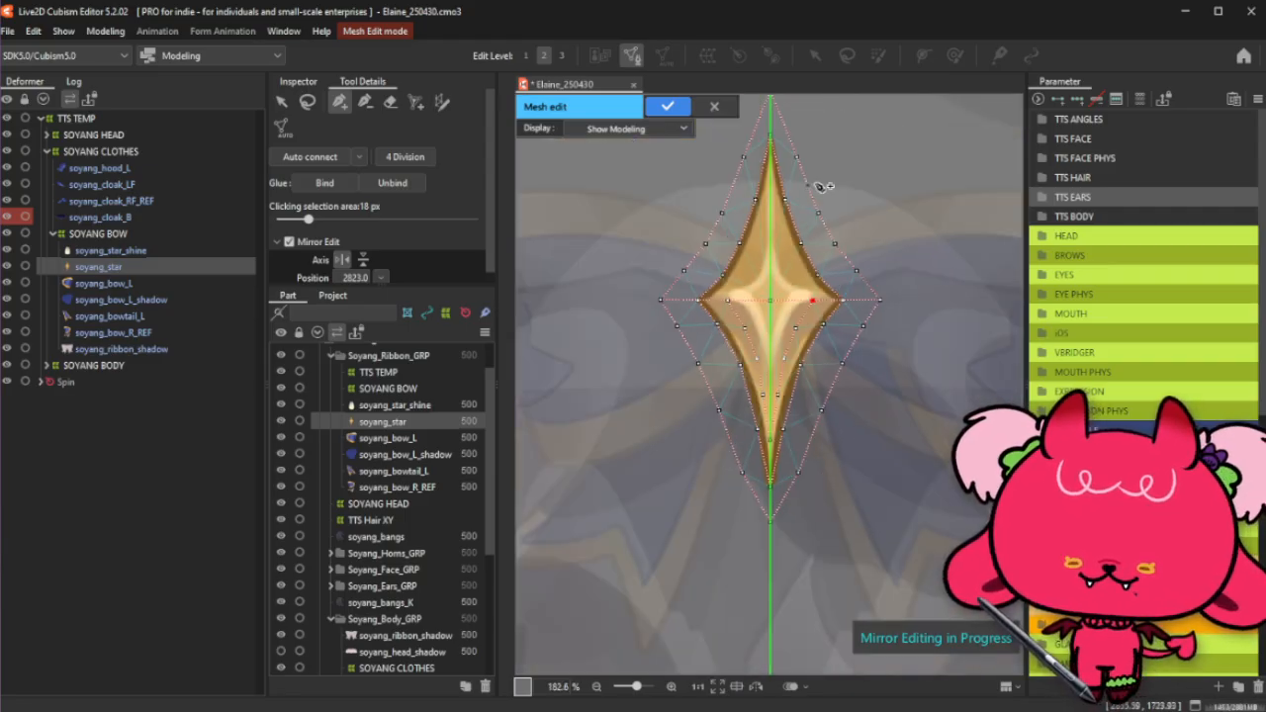
# Step: Continue the inner outline upward with two mirrored vertices and close it at a centre-axis vertex inside the star's upper point
pyautogui.scroll(1, 760, 215)
pyautogui.scroll(1, 760, 217)
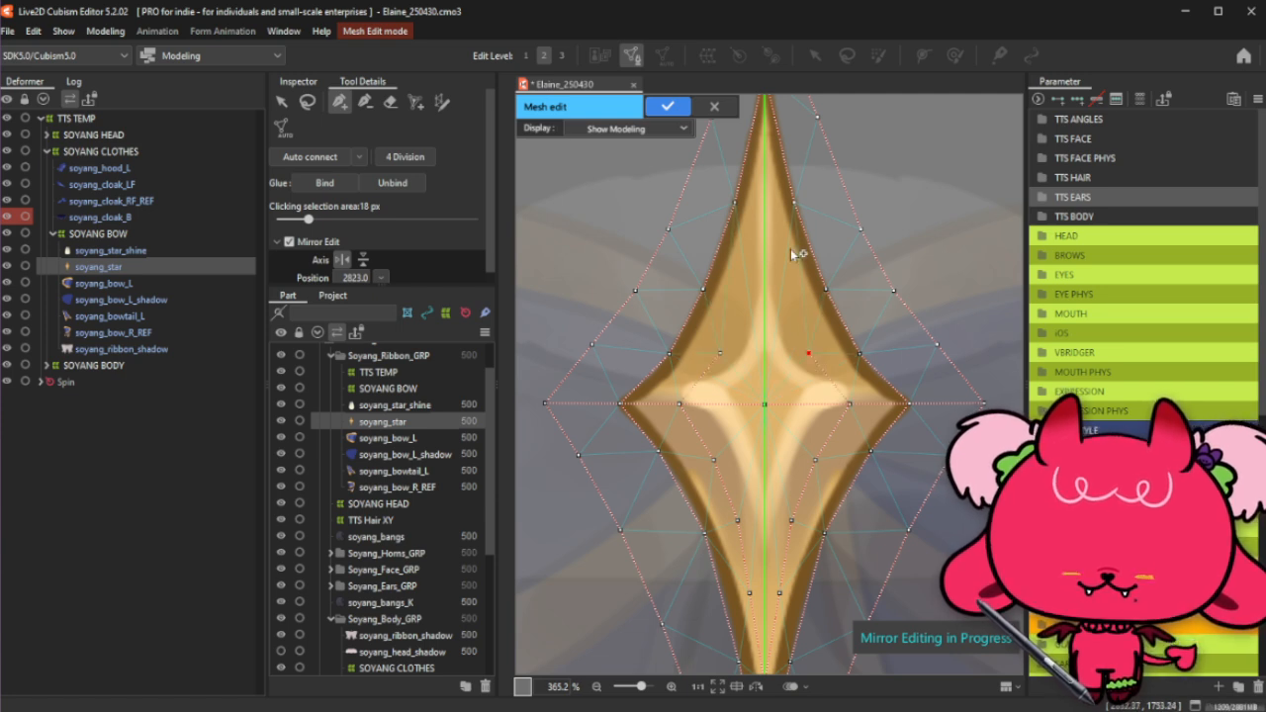
pyautogui.click(808, 342)
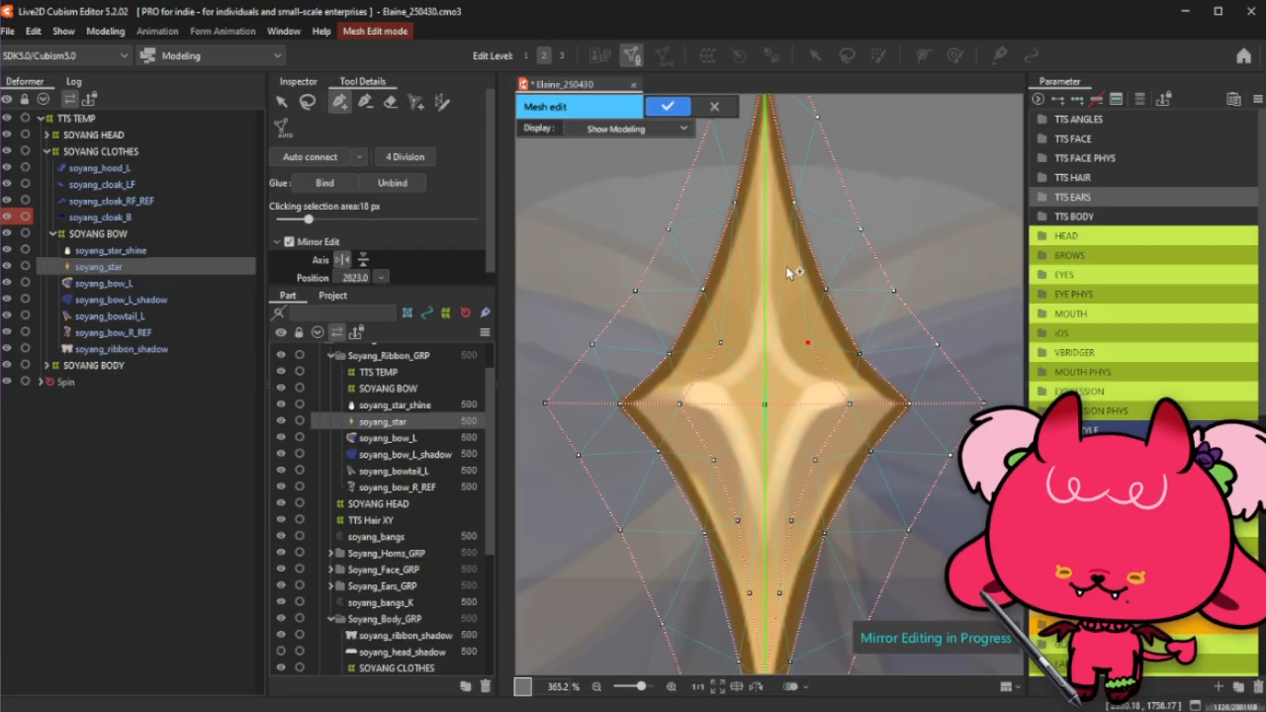
pyautogui.click(786, 266)
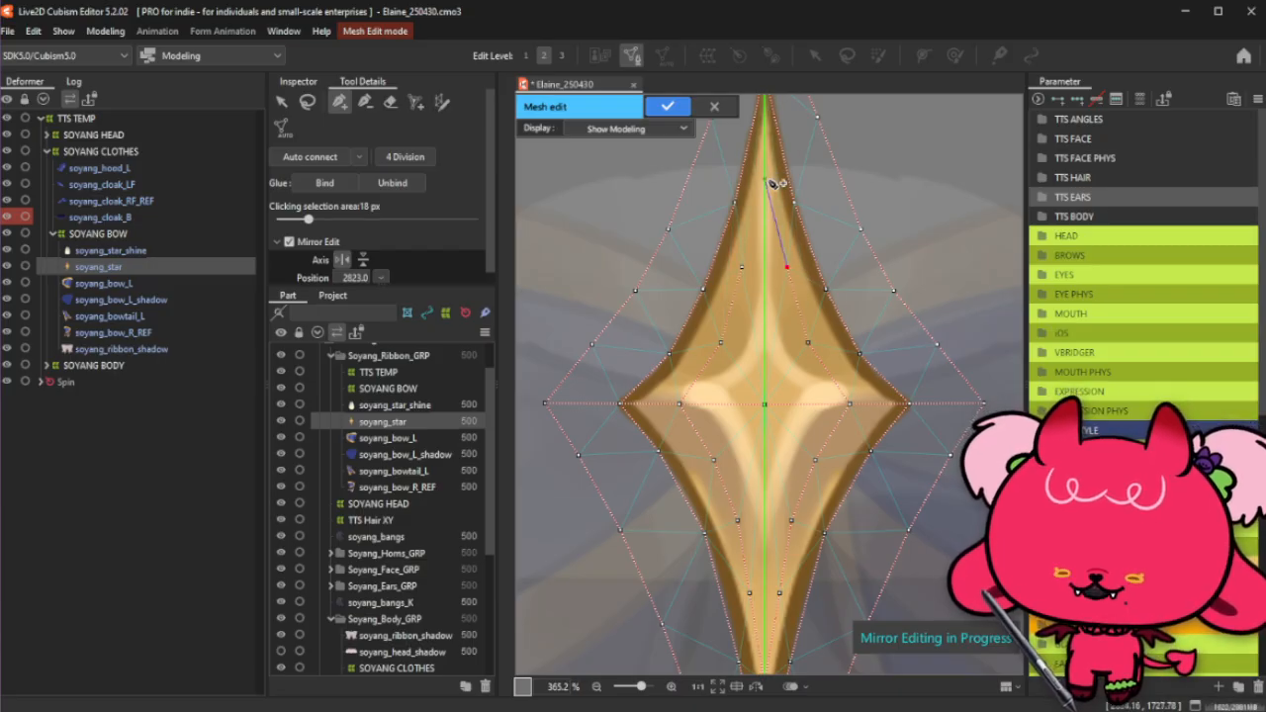
pyautogui.click(766, 180)
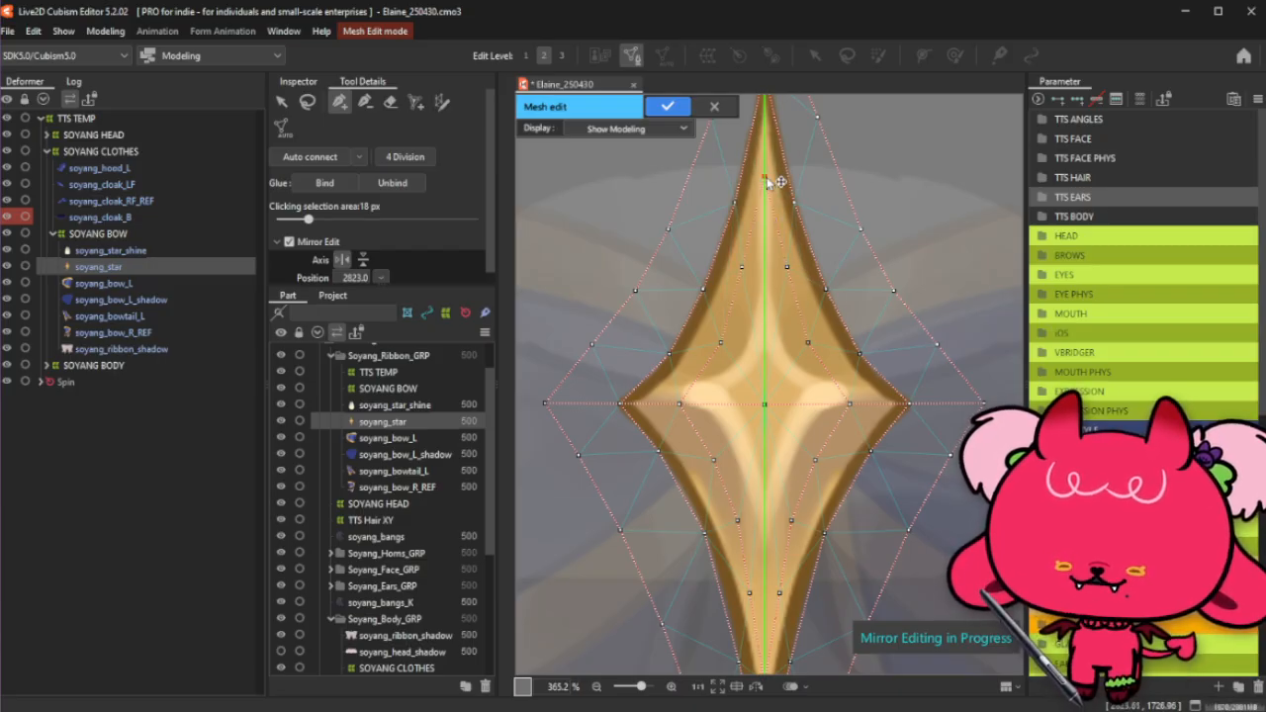
pyautogui.click(766, 159)
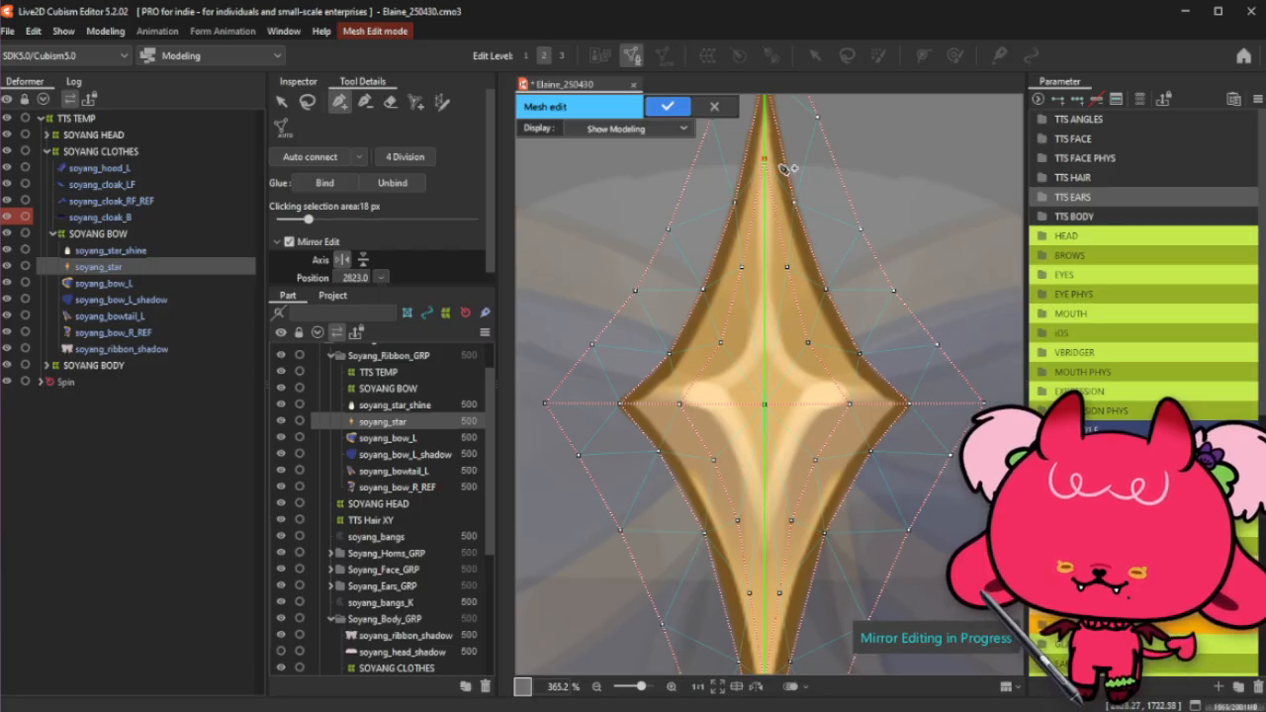
# Step: Add a small diamond around the star's centre, with axis vertices below and above and a mirrored vertex on the horizontal centre line
pyautogui.click(308, 102)
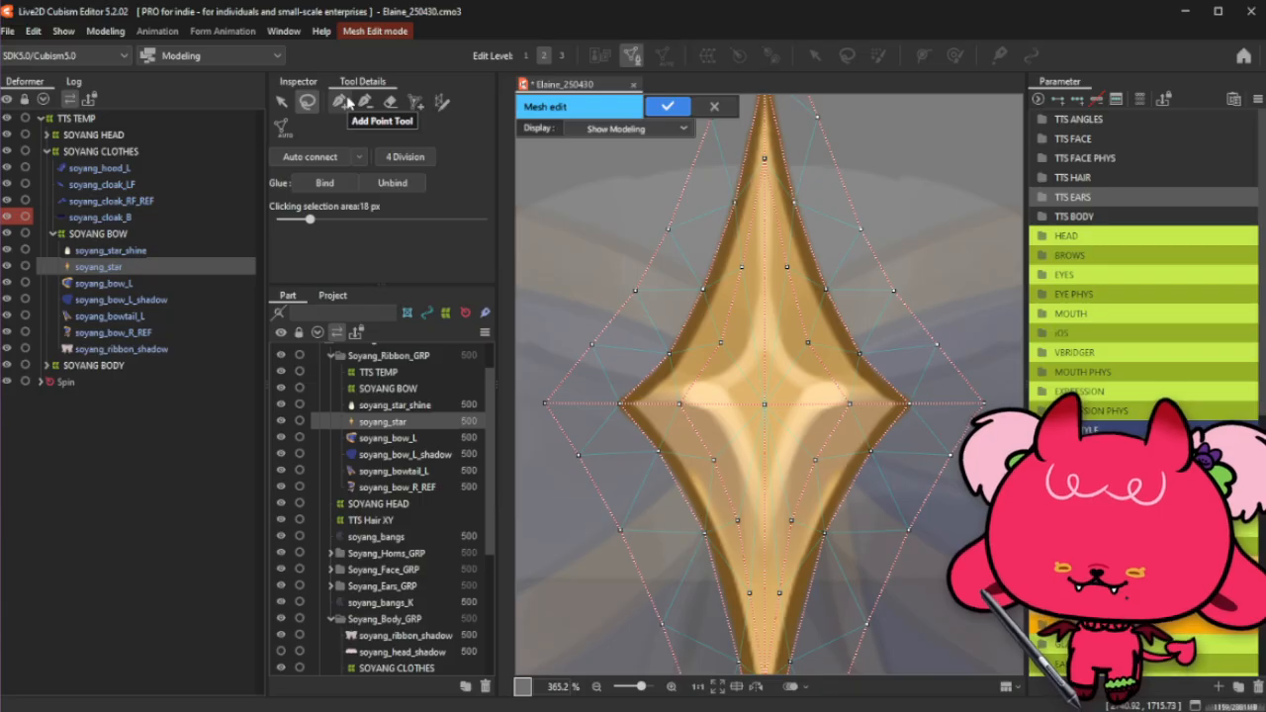
pyautogui.click(345, 103)
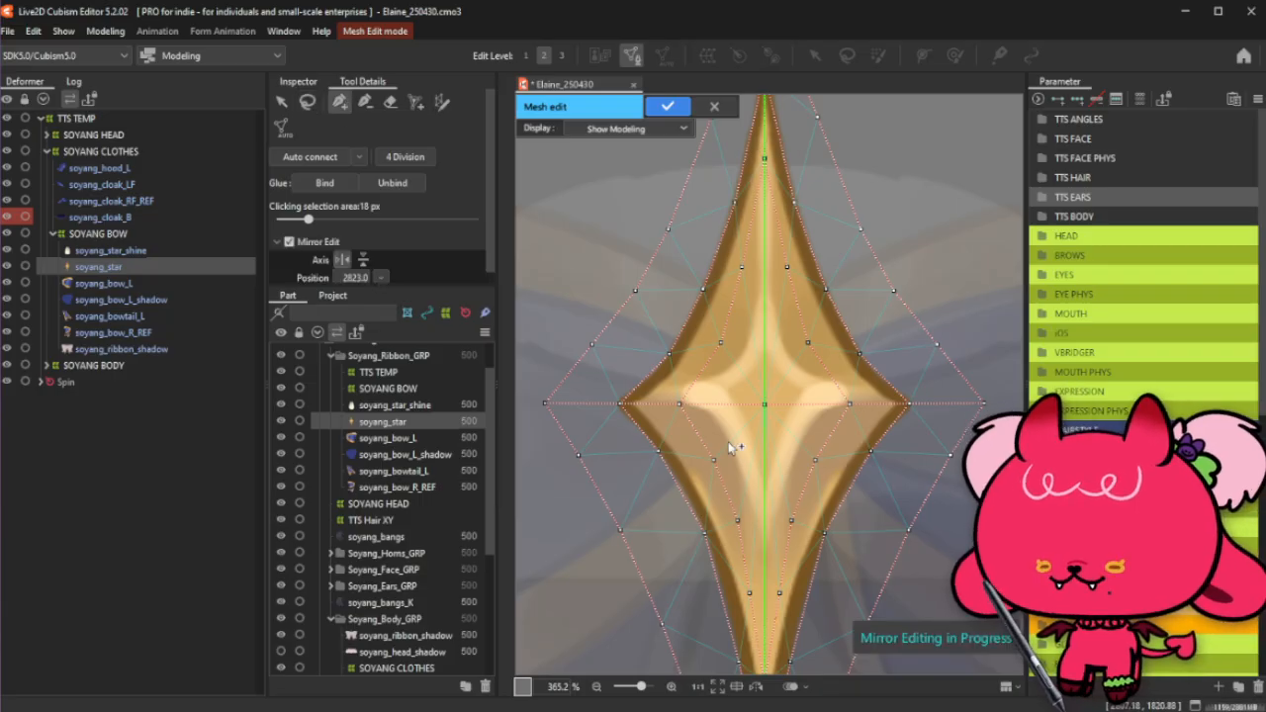
pyautogui.click(765, 485)
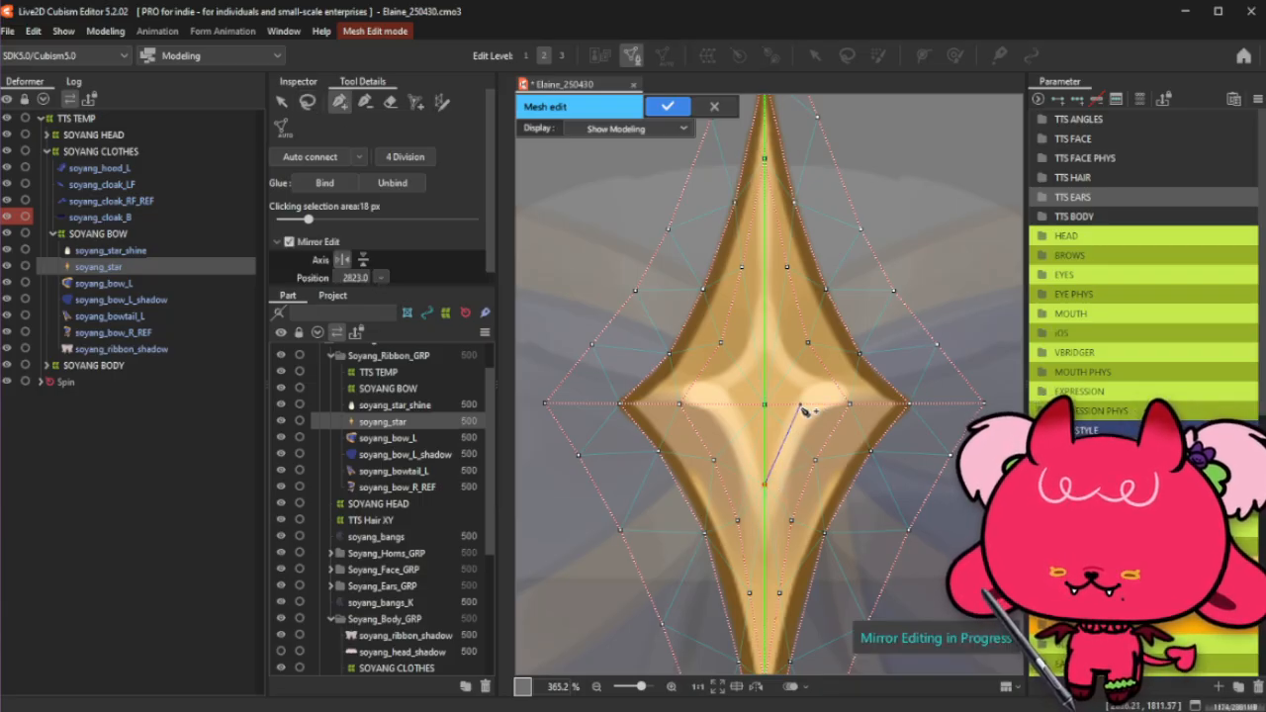
pyautogui.click(803, 409)
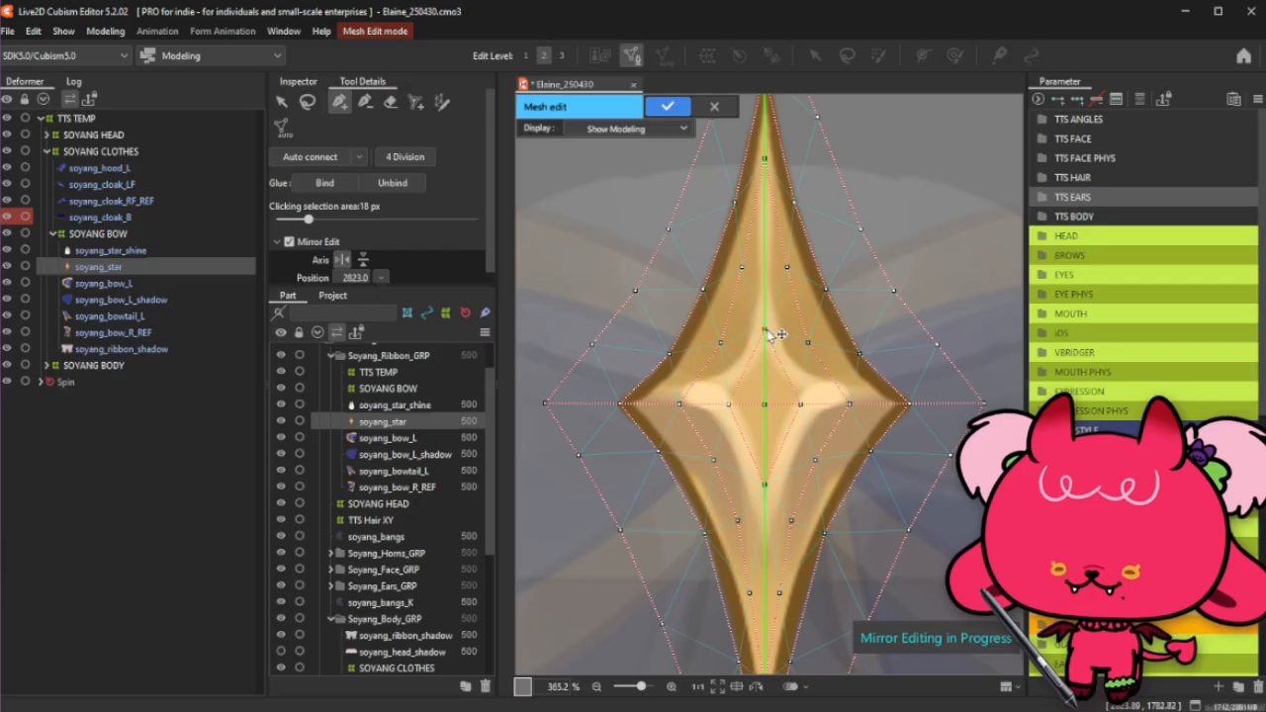
pyautogui.click(766, 330)
# Step: Auto-connect all of the star's vertices and apply the finished mesh
pyautogui.scroll(-3, 827, 399)
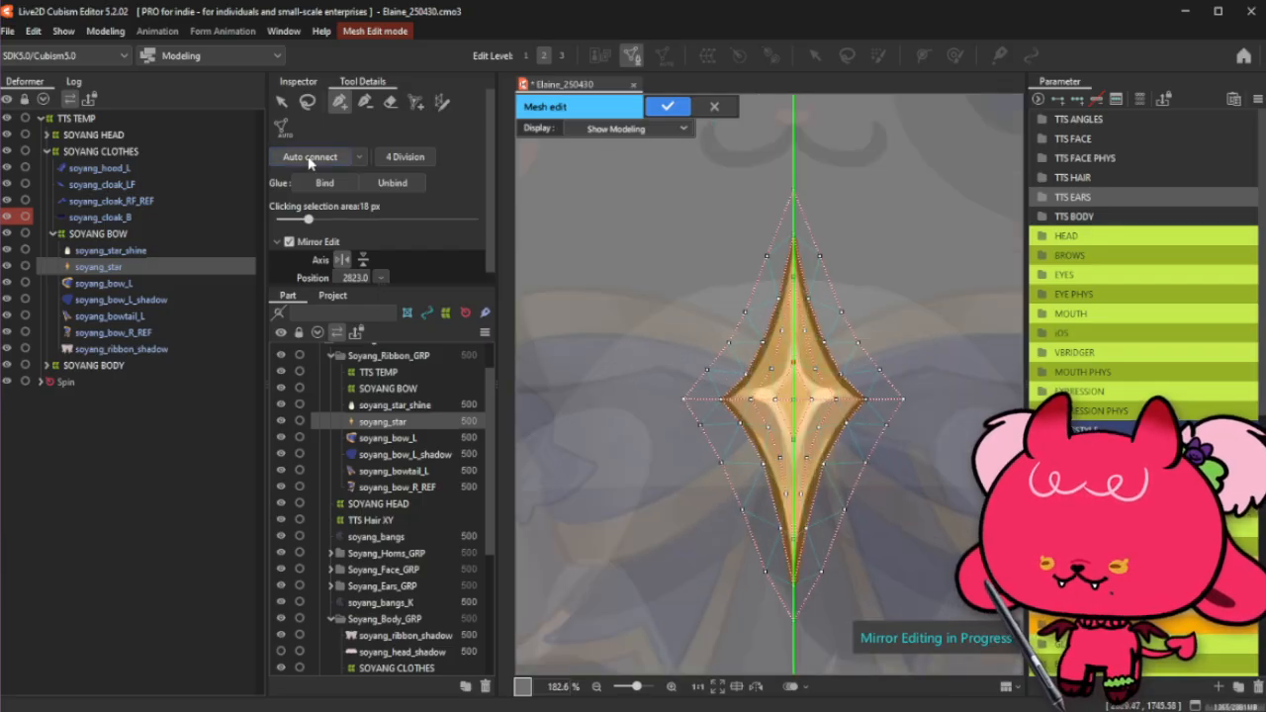
pyautogui.click(286, 157)
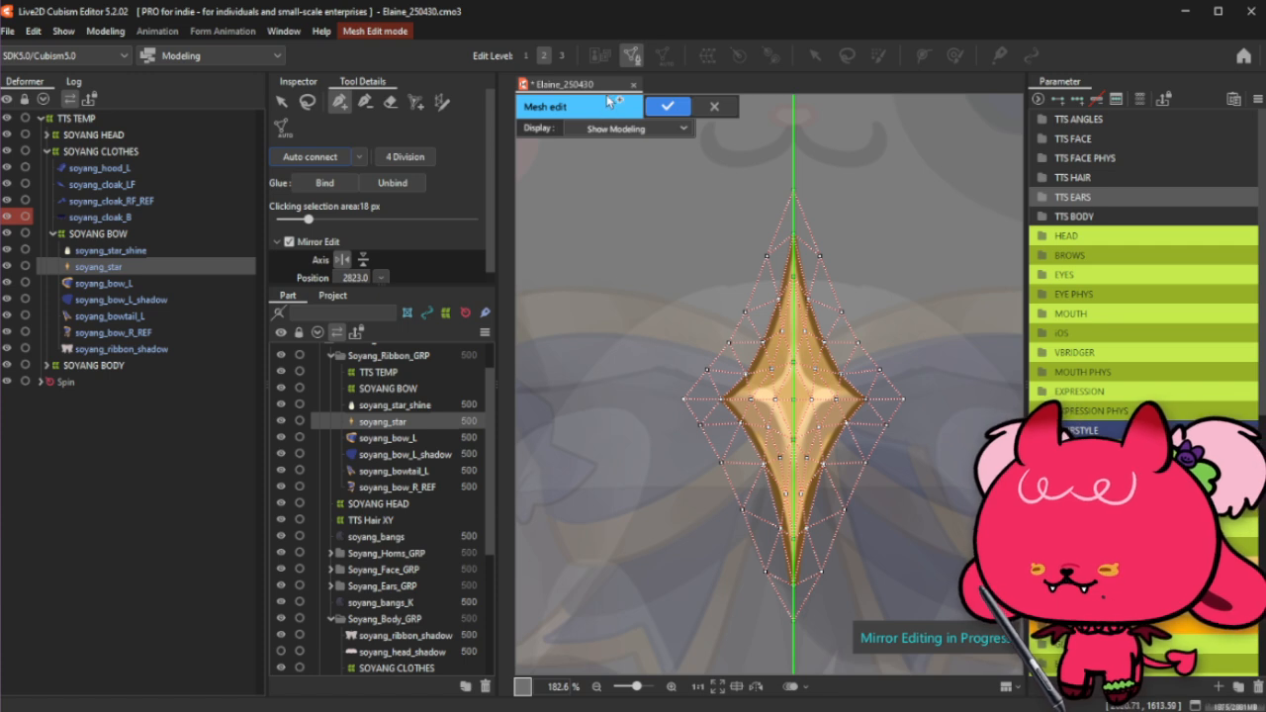
pyautogui.click(668, 106)
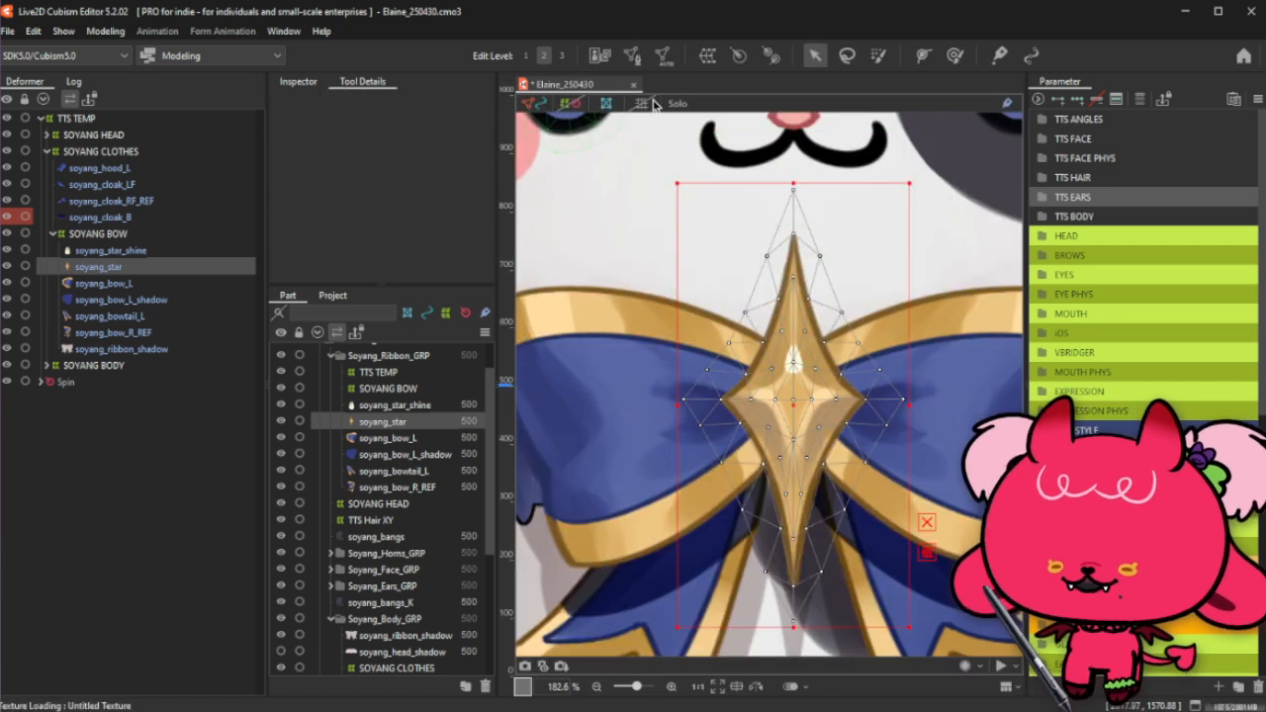
# Step: Check the star shine and left bow shadow meshes, and generate an automatic mesh for soyang_bowtail_L with the Set_06 preset
pyautogui.click(134, 250)
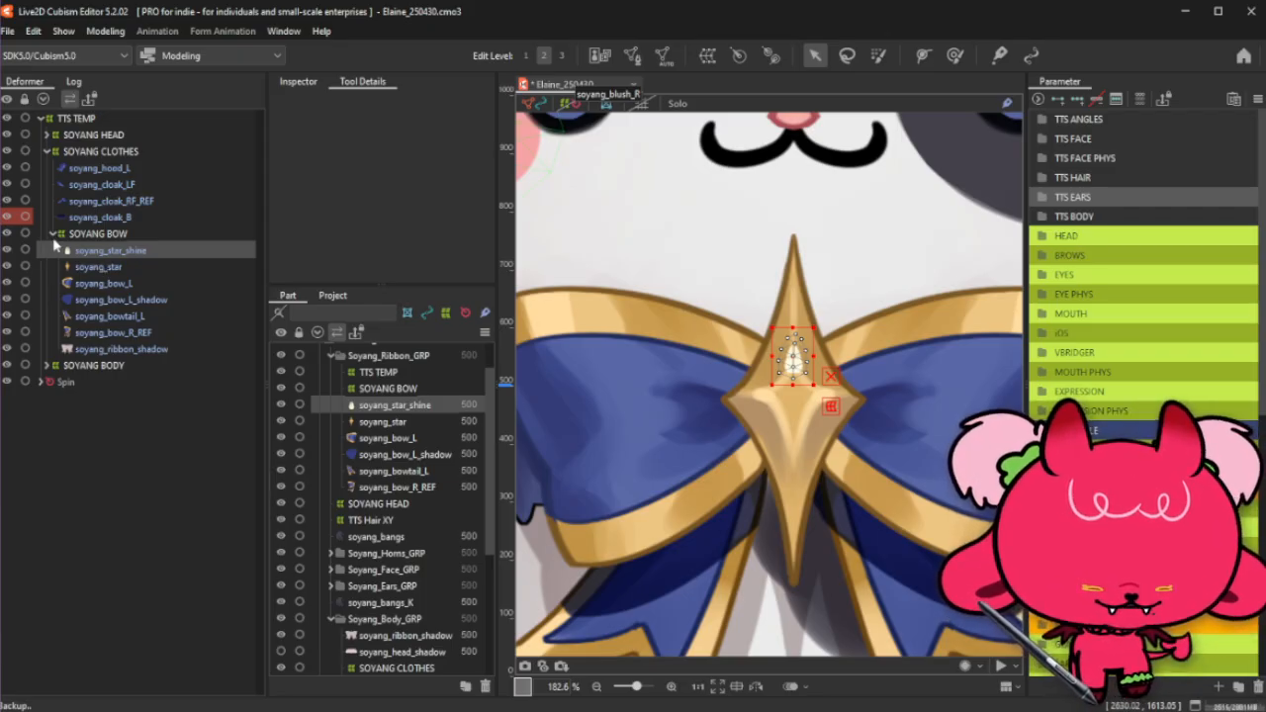
pyautogui.click(128, 302)
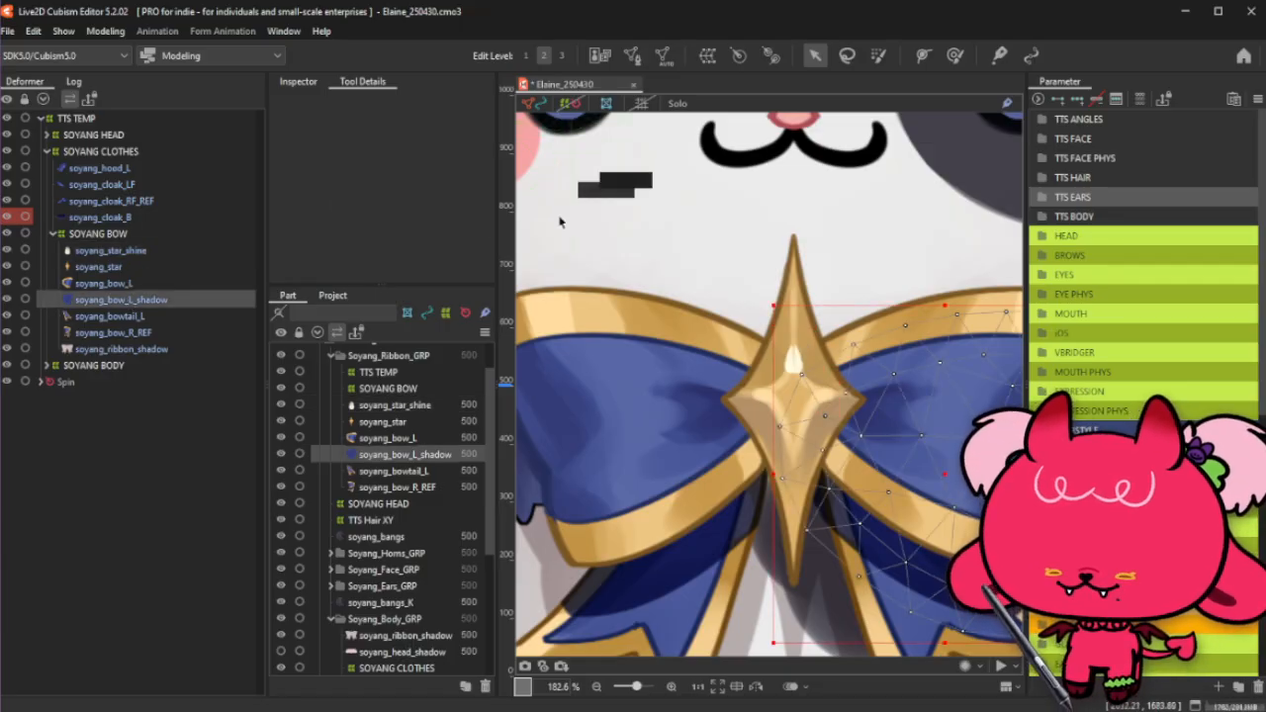
pyautogui.scroll(-2, 558, 222)
pyautogui.scroll(-2, 559, 222)
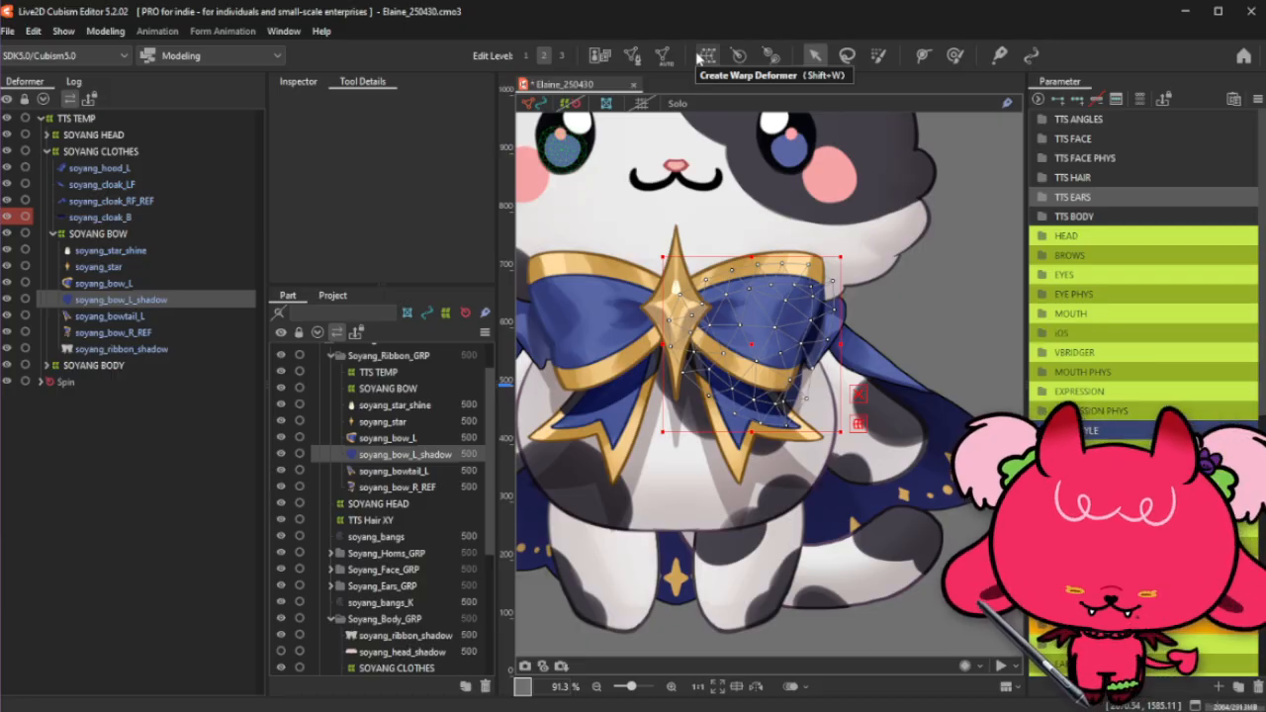
pyautogui.click(136, 317)
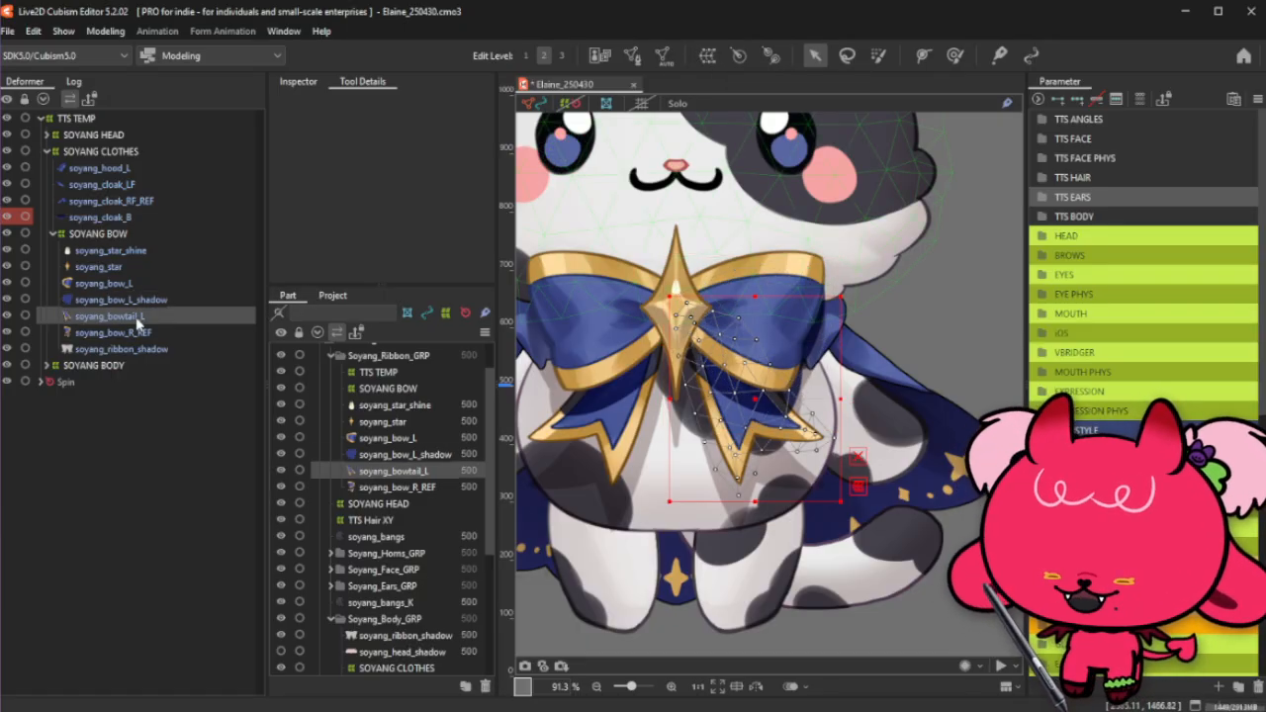
pyautogui.click(662, 55)
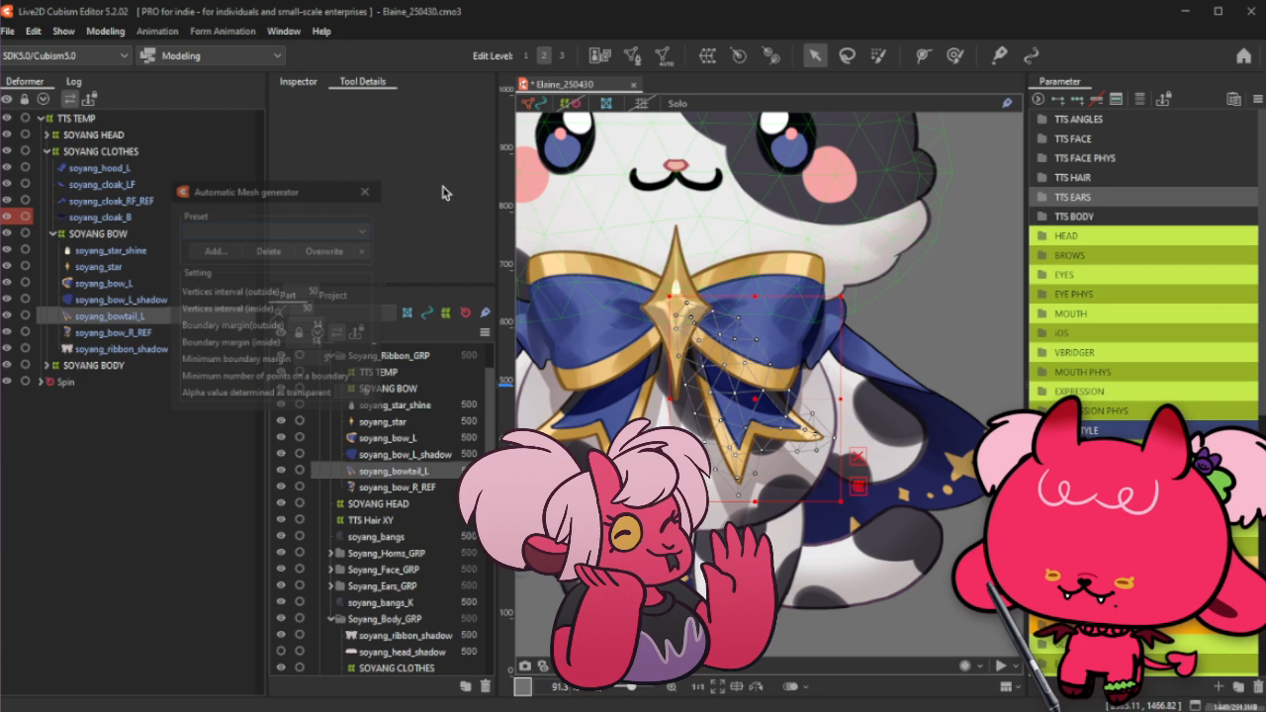
pyautogui.click(297, 230)
pyautogui.click(212, 370)
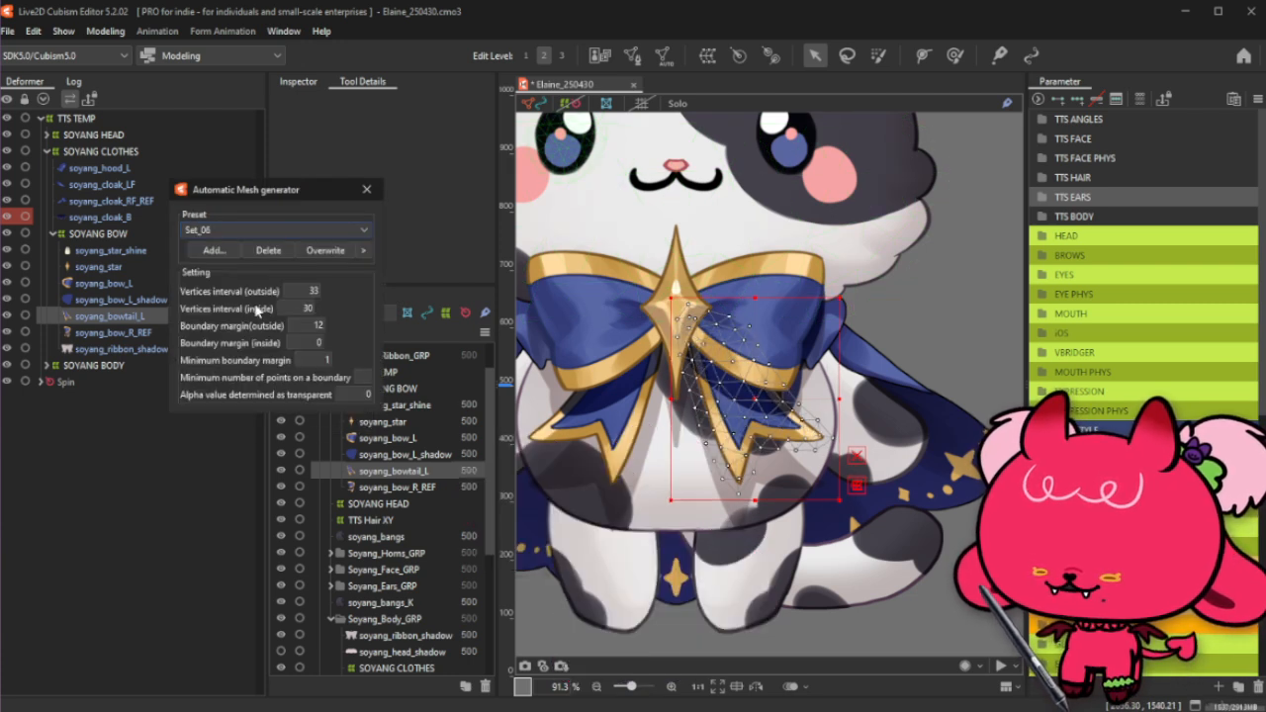
pyautogui.click(366, 189)
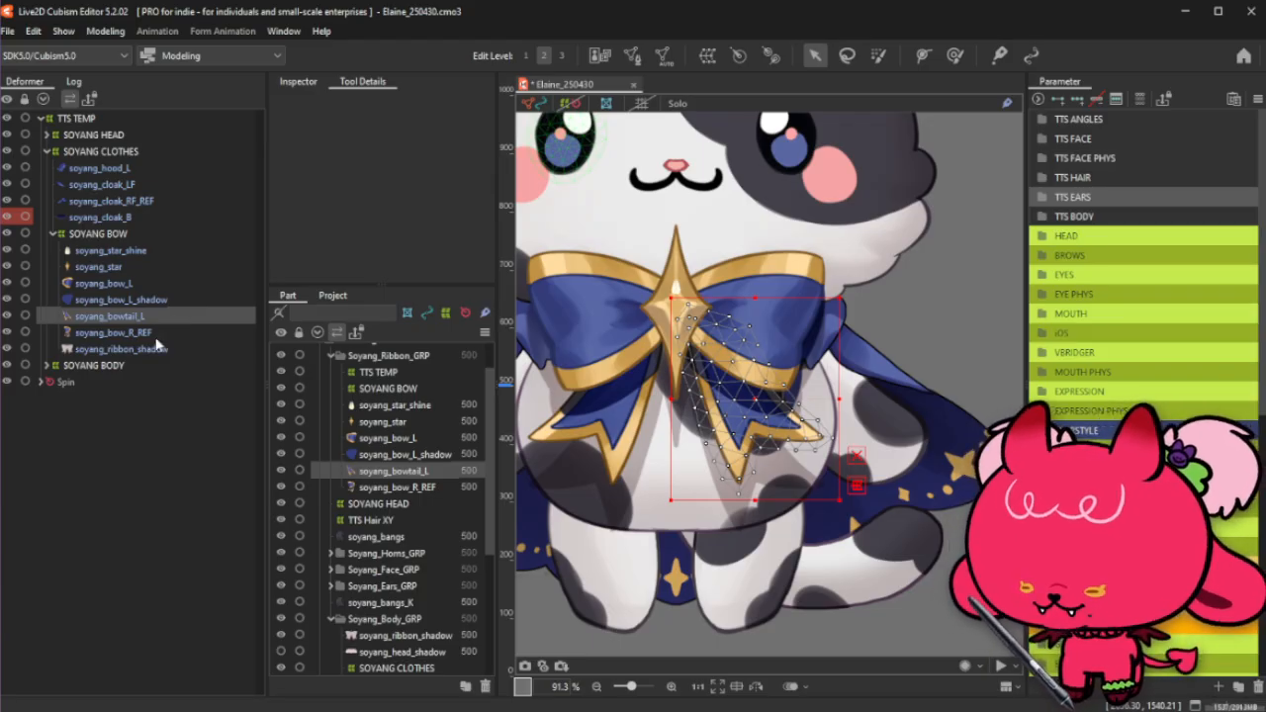
# Step: Generate an automatic mesh for soyang_ribbon_shadow with the Set_06 preset
pyautogui.click(118, 349)
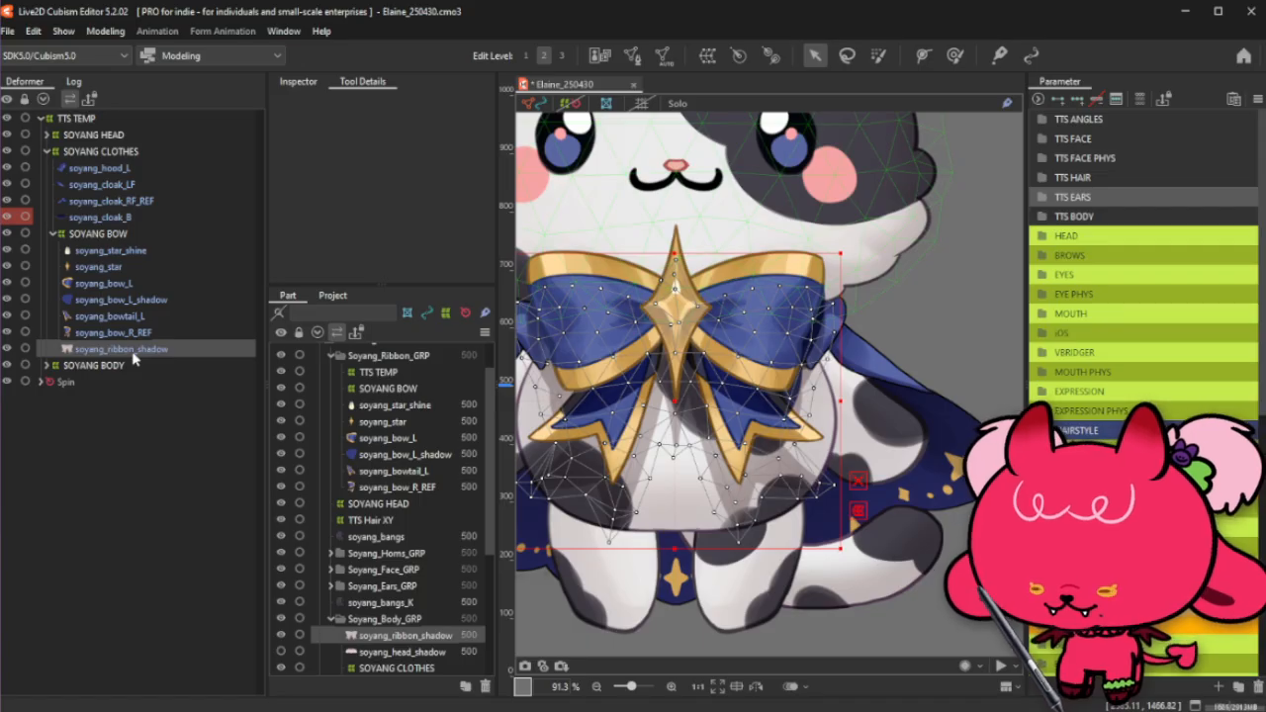
pyautogui.click(656, 55)
pyautogui.click(307, 234)
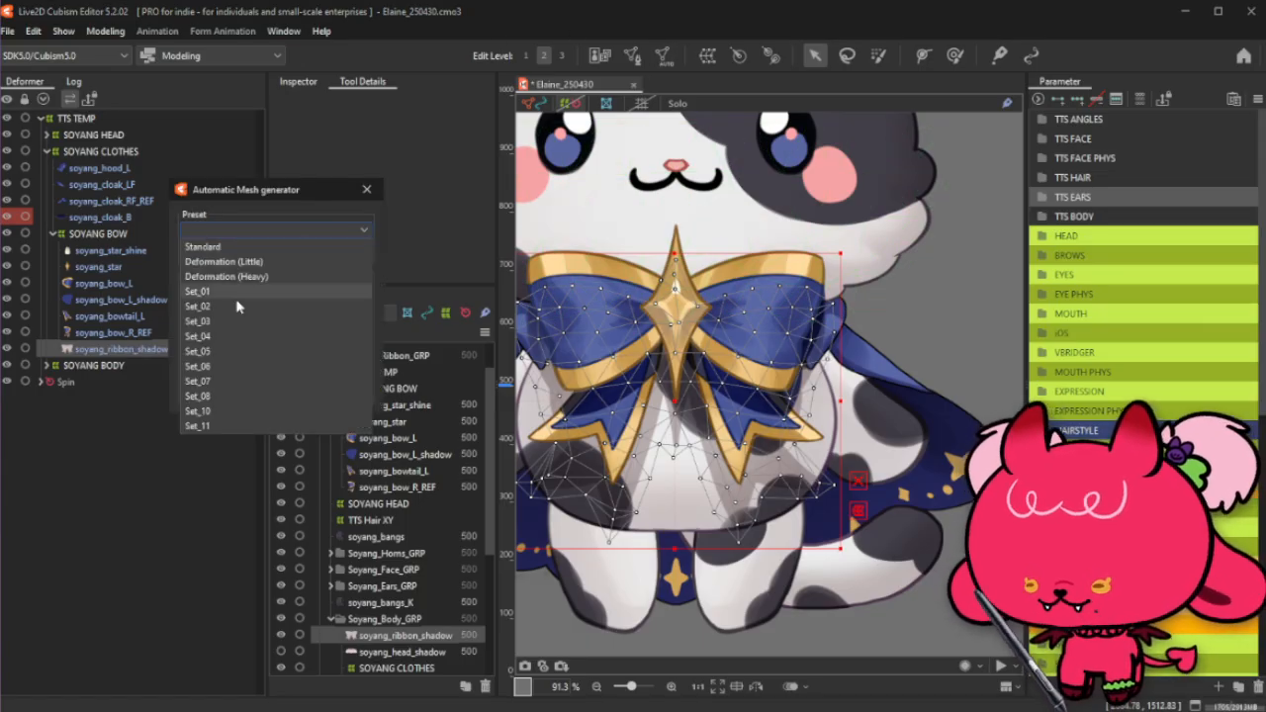
pyautogui.click(229, 366)
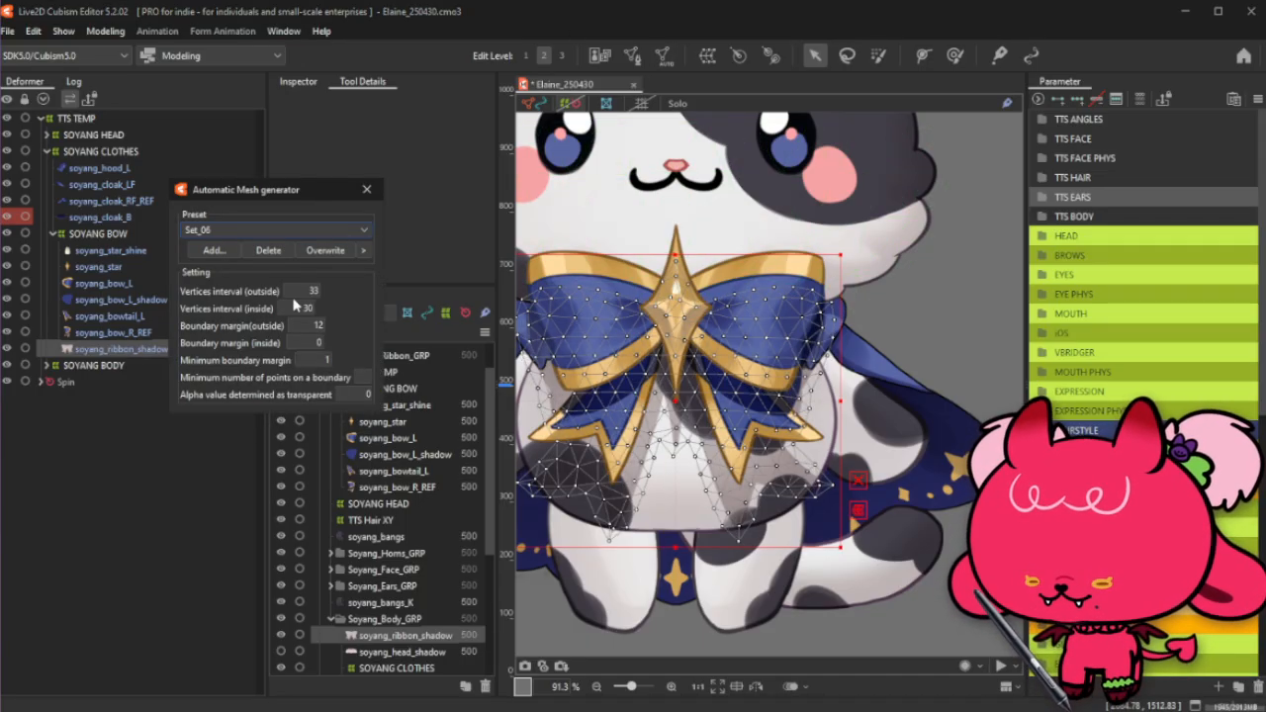
pyautogui.click(364, 190)
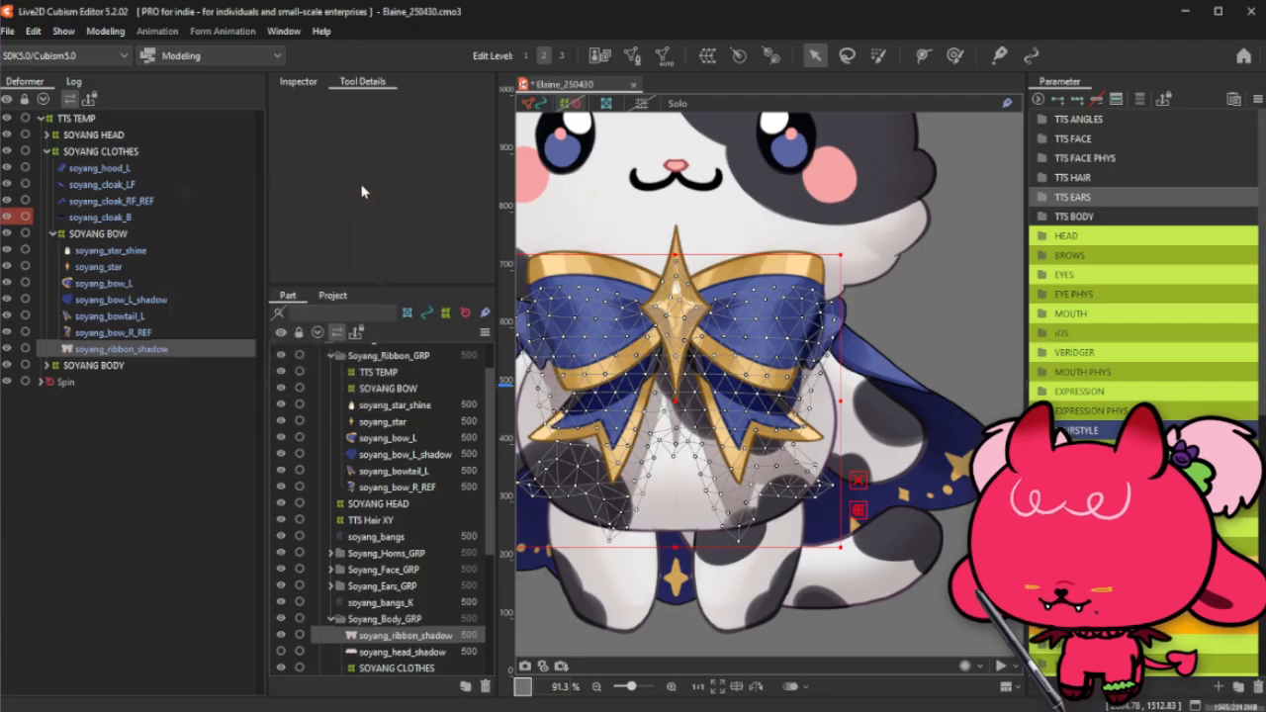
# Step: Toggle the visibility of soyang_ribbon_shadow to examine what it covers, leaving it shown
pyautogui.click(128, 333)
pyautogui.click(132, 349)
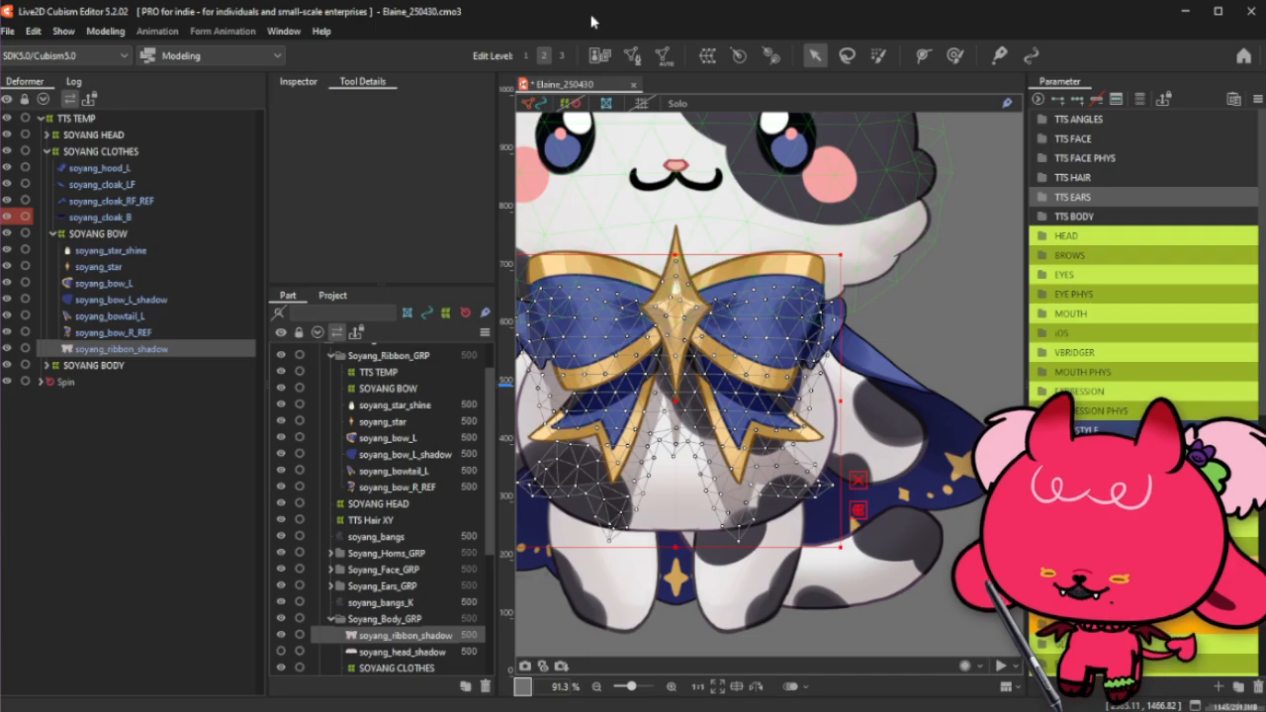
pyautogui.click(8, 349)
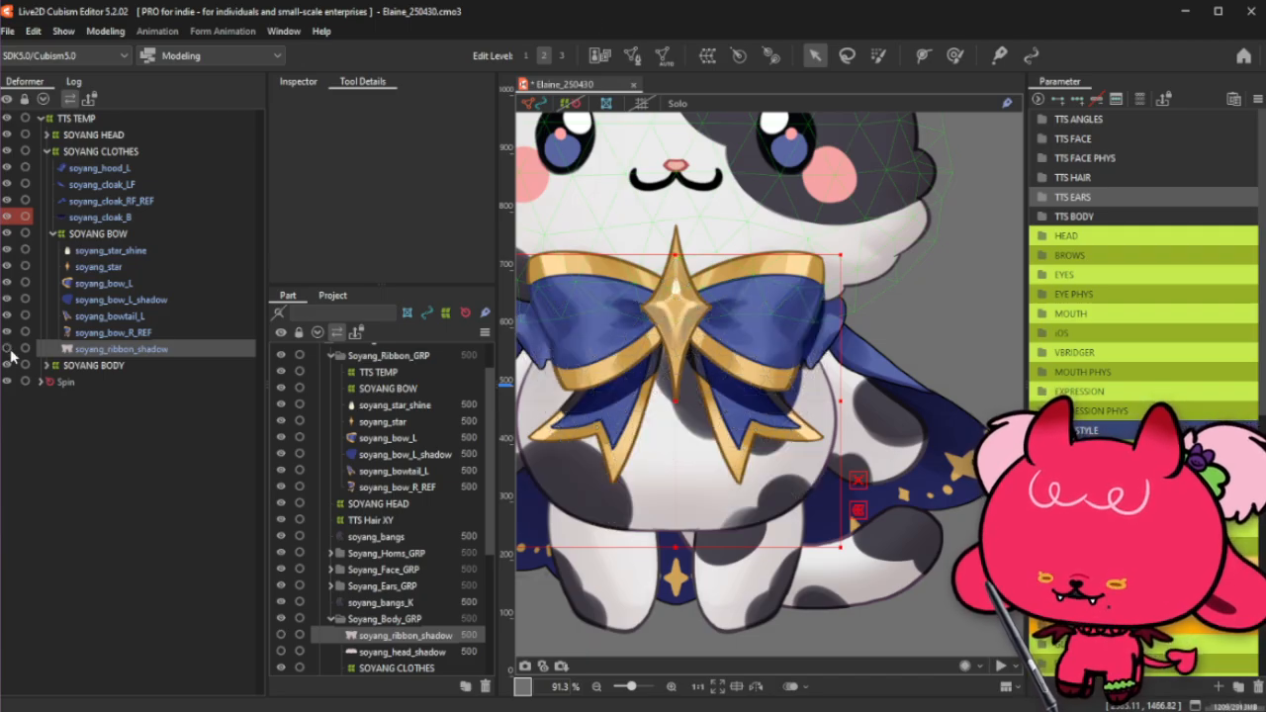
pyautogui.click(9, 350)
pyautogui.click(9, 350)
pyautogui.click(9, 351)
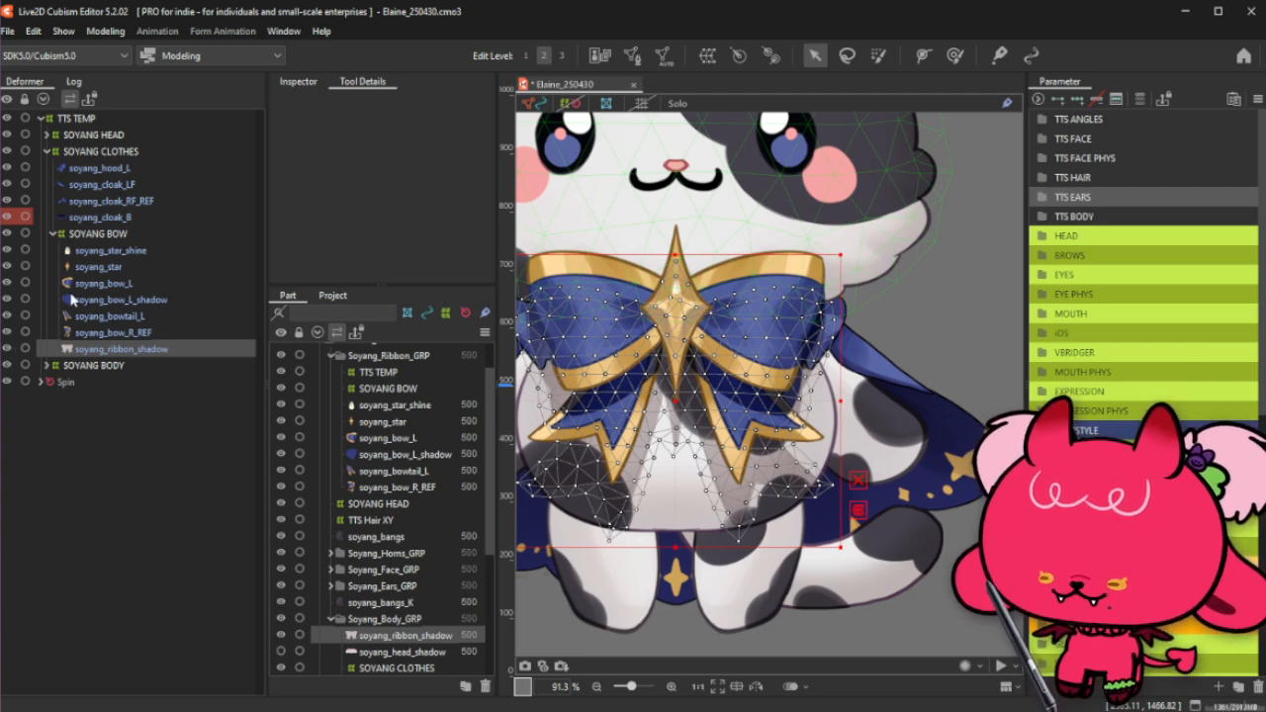
# Step: Generate an automatic mesh for soyang_bow_L with the Set_06 preset
pyautogui.click(144, 335)
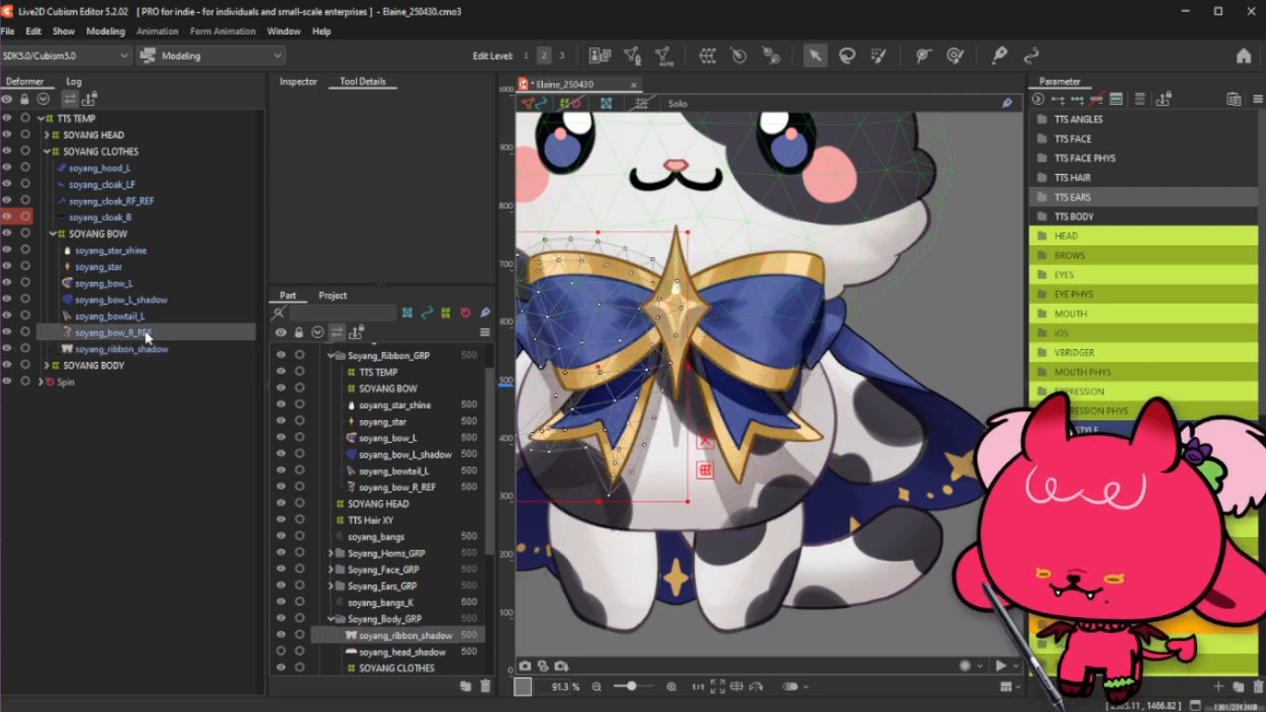
pyautogui.click(180, 282)
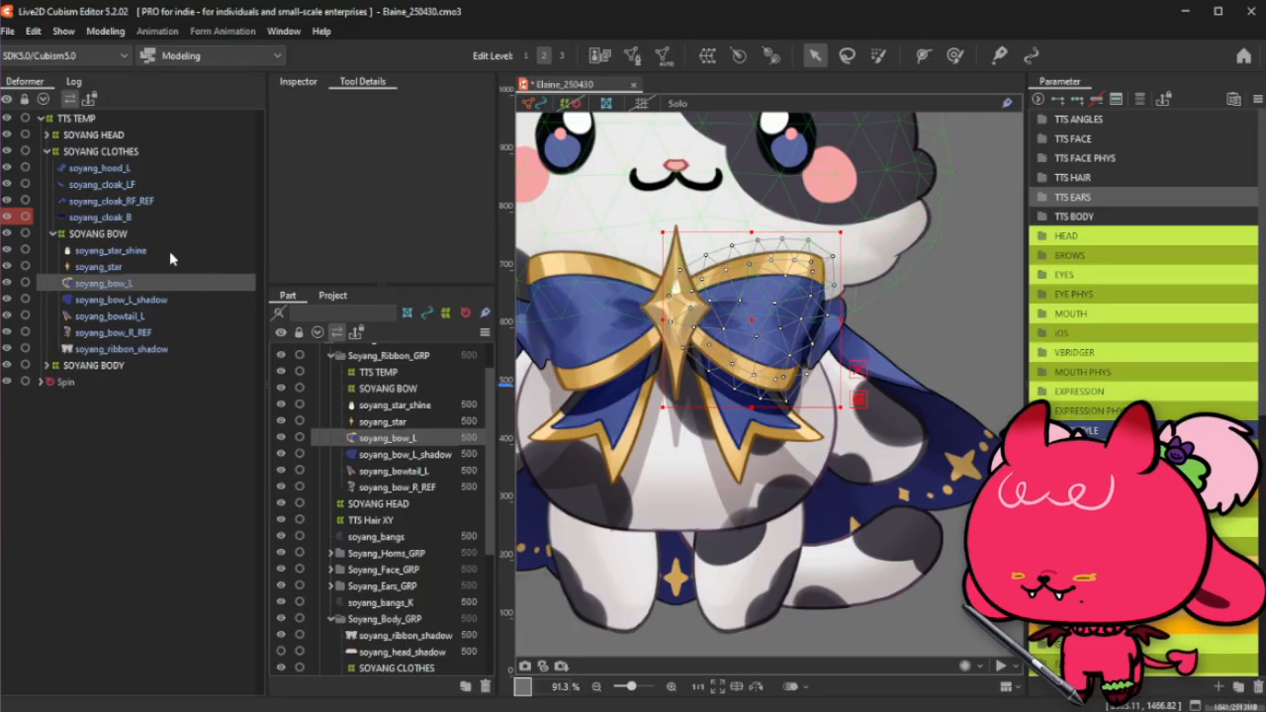
pyautogui.click(662, 55)
pyautogui.click(298, 230)
pyautogui.click(220, 366)
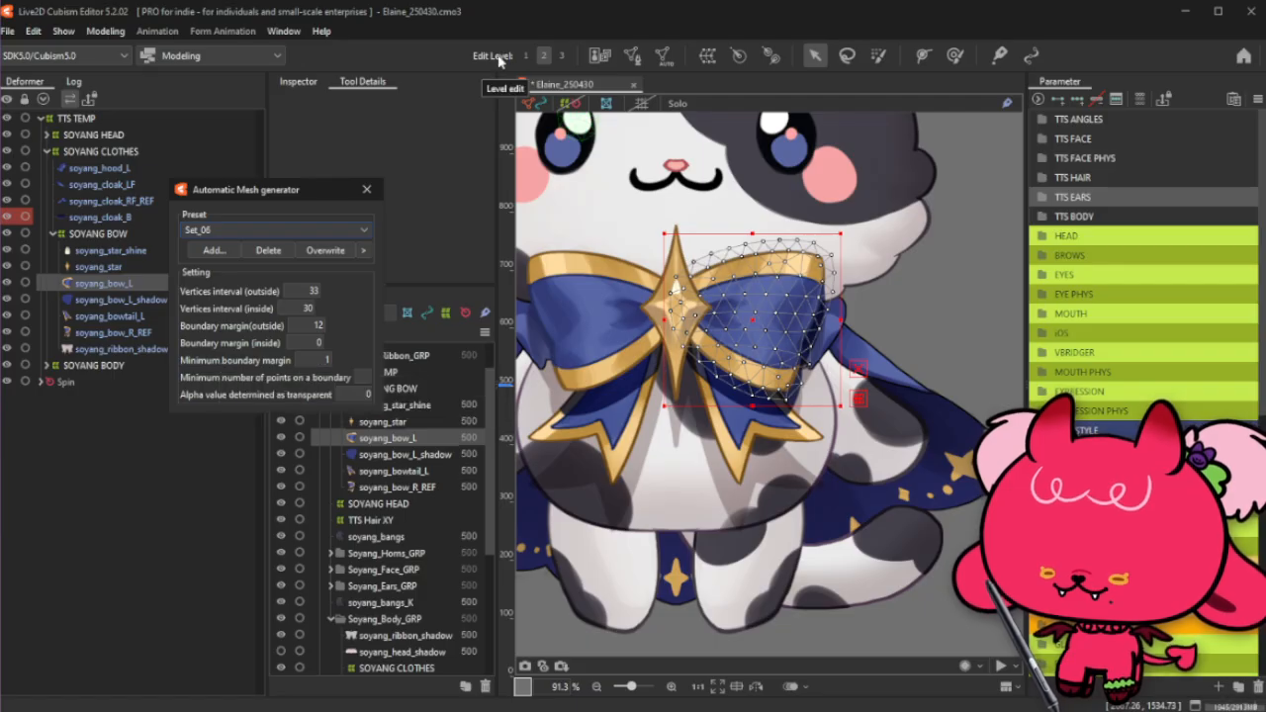
pyautogui.click(366, 189)
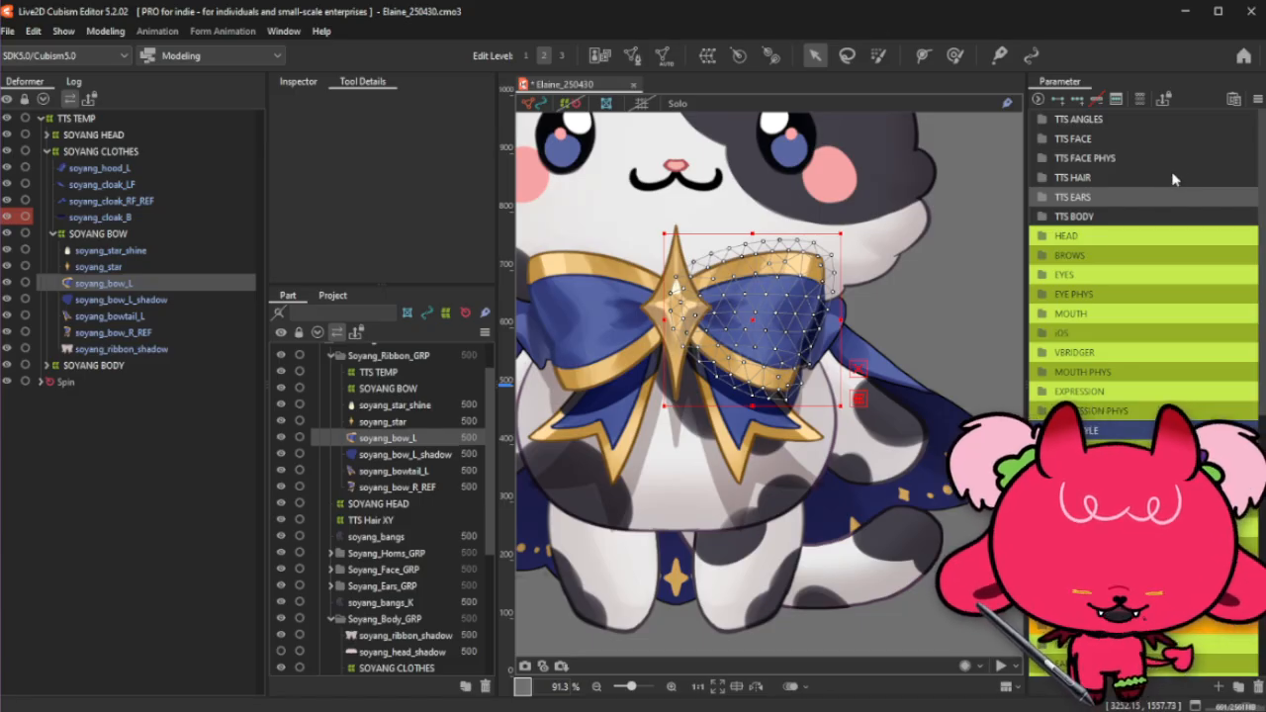
pyautogui.click(1142, 216)
pyautogui.click(1143, 214)
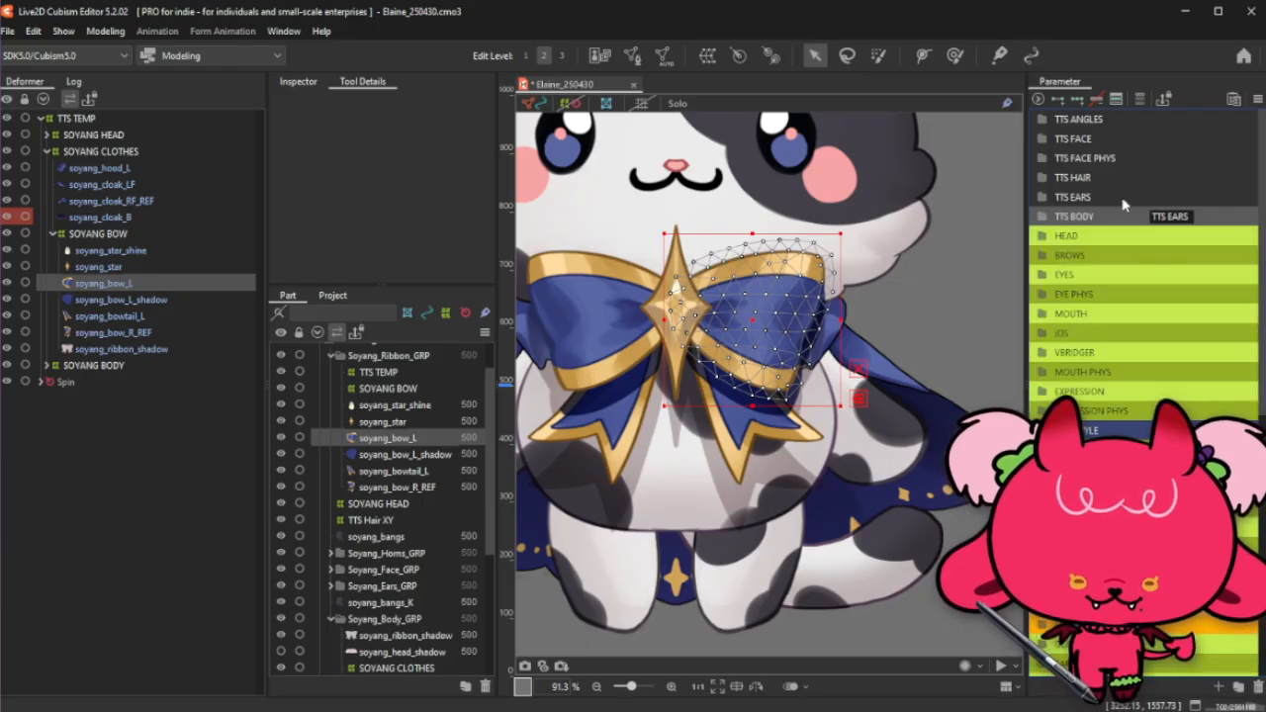
pyautogui.click(1122, 198)
pyautogui.click(1128, 178)
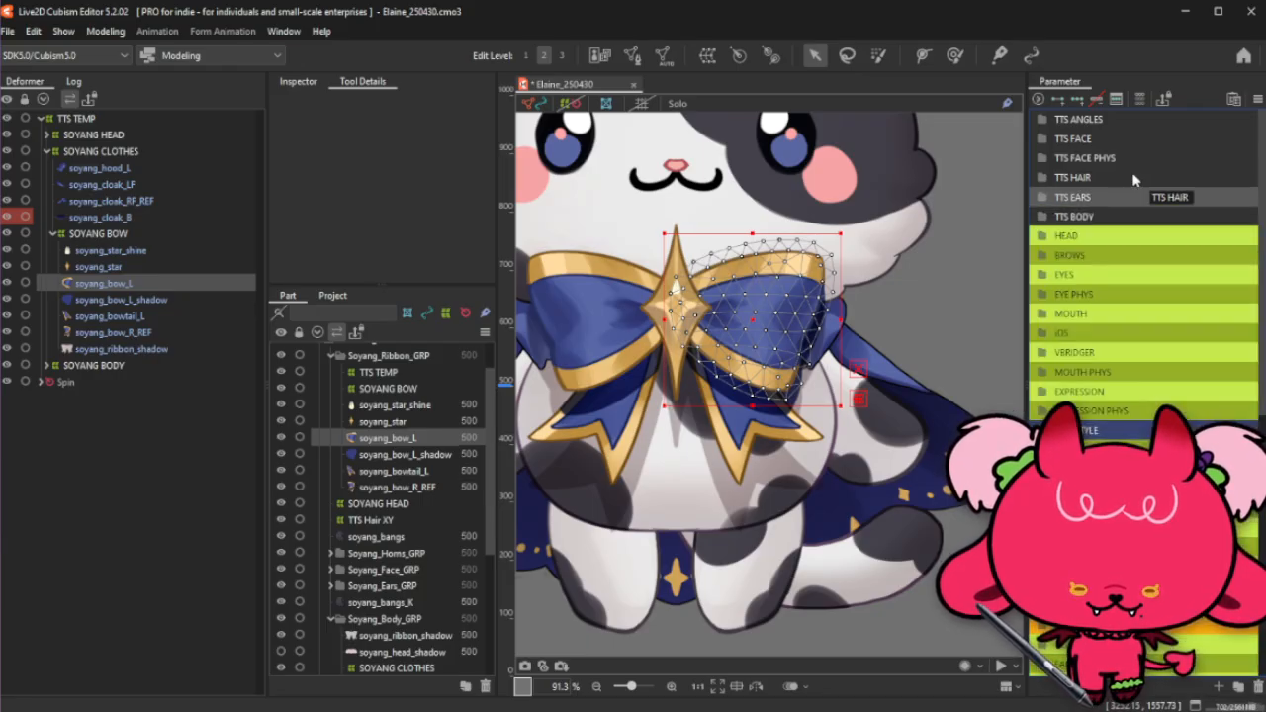
# Step: Look through the TTS HAIR and TTS BODY parameter folders to examine the existing parameters
pyautogui.click(1119, 179)
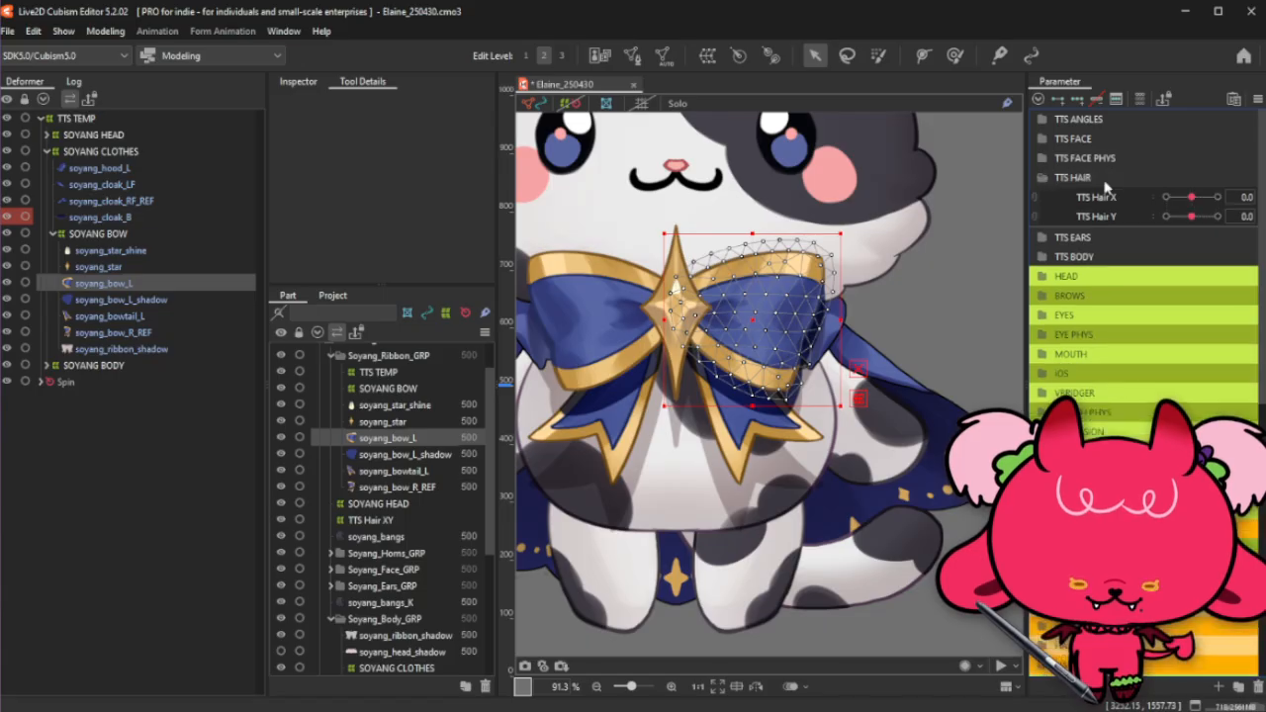
pyautogui.click(1117, 159)
pyautogui.click(1117, 159)
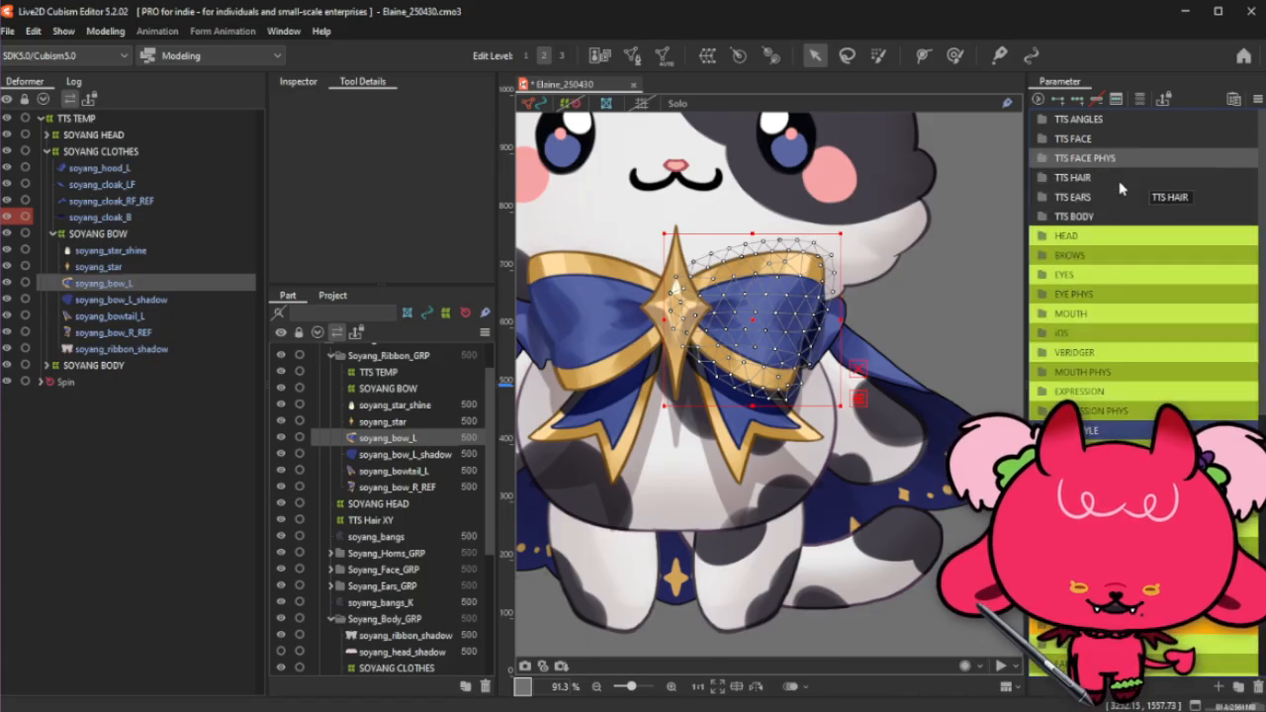
pyautogui.click(1110, 217)
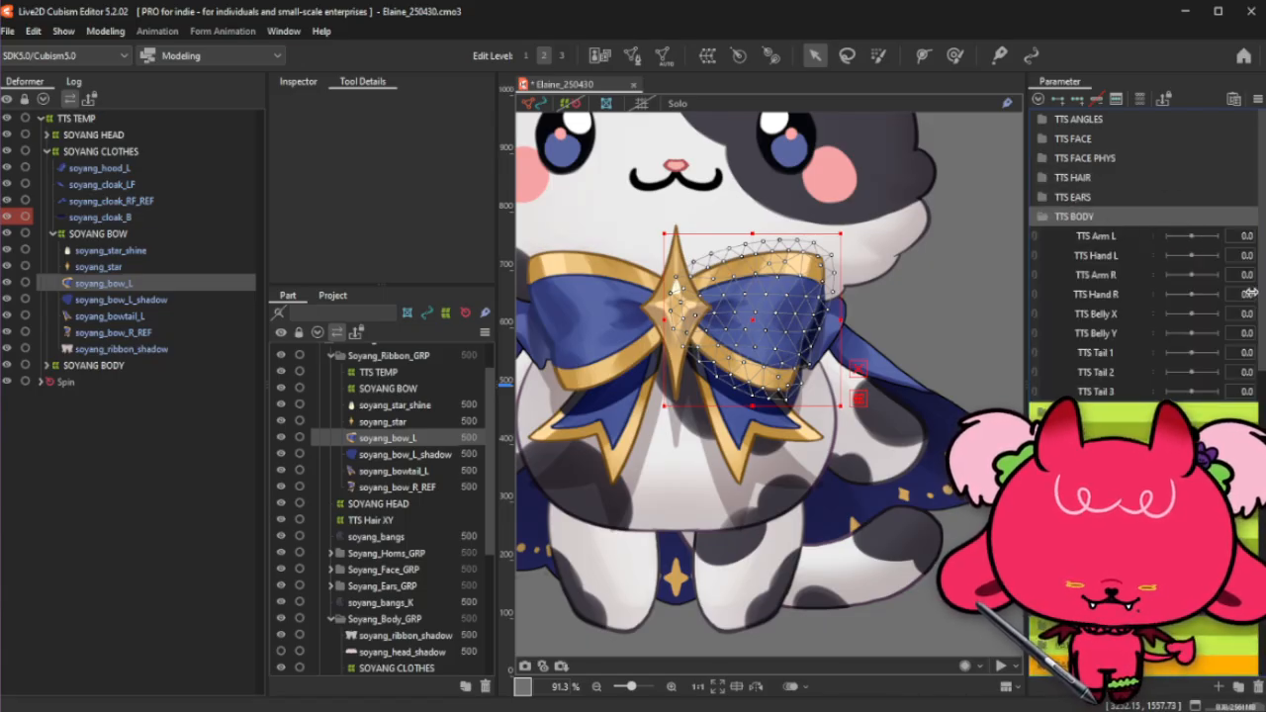
pyautogui.scroll(-5, 1113, 352)
pyautogui.scroll(5, 1112, 352)
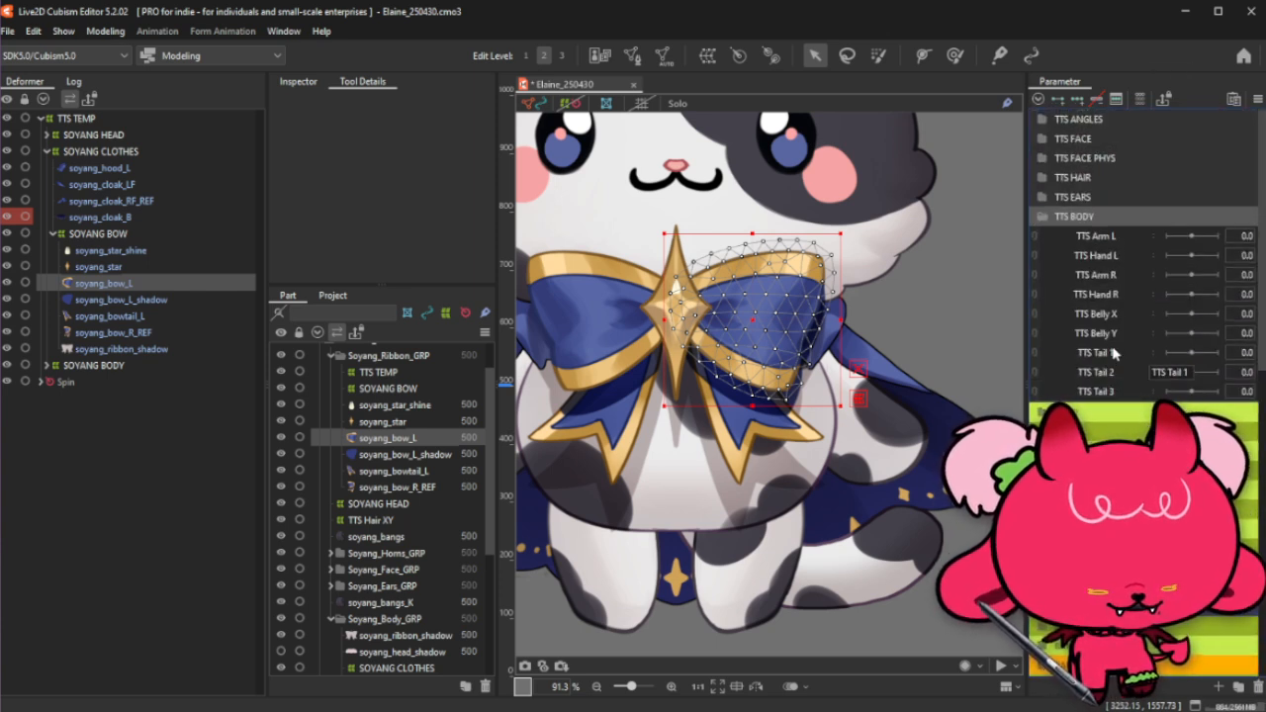
# Step: Create a parameter folder directly below TTS BODY and name it TTS CLOTHES
pyautogui.click(1138, 218)
pyautogui.click(1238, 686)
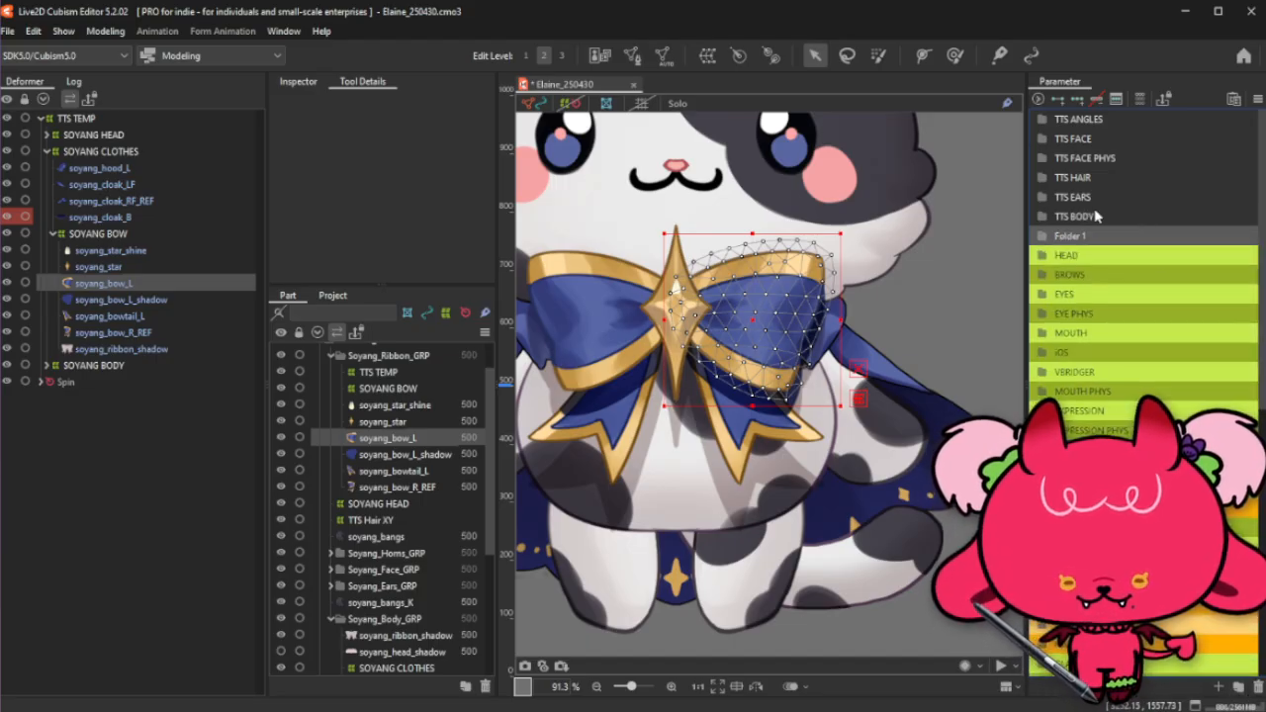
pyautogui.doubleClick(1077, 238)
pyautogui.write('TTS')
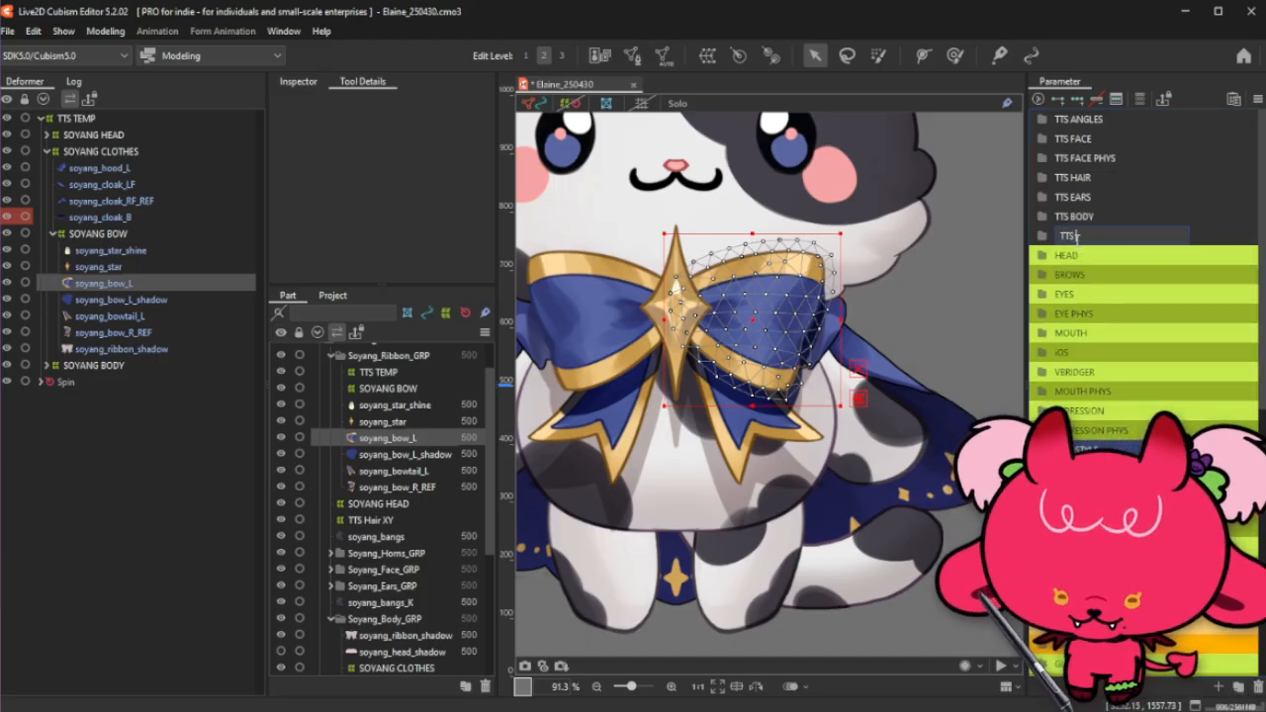
pyautogui.write(' E')
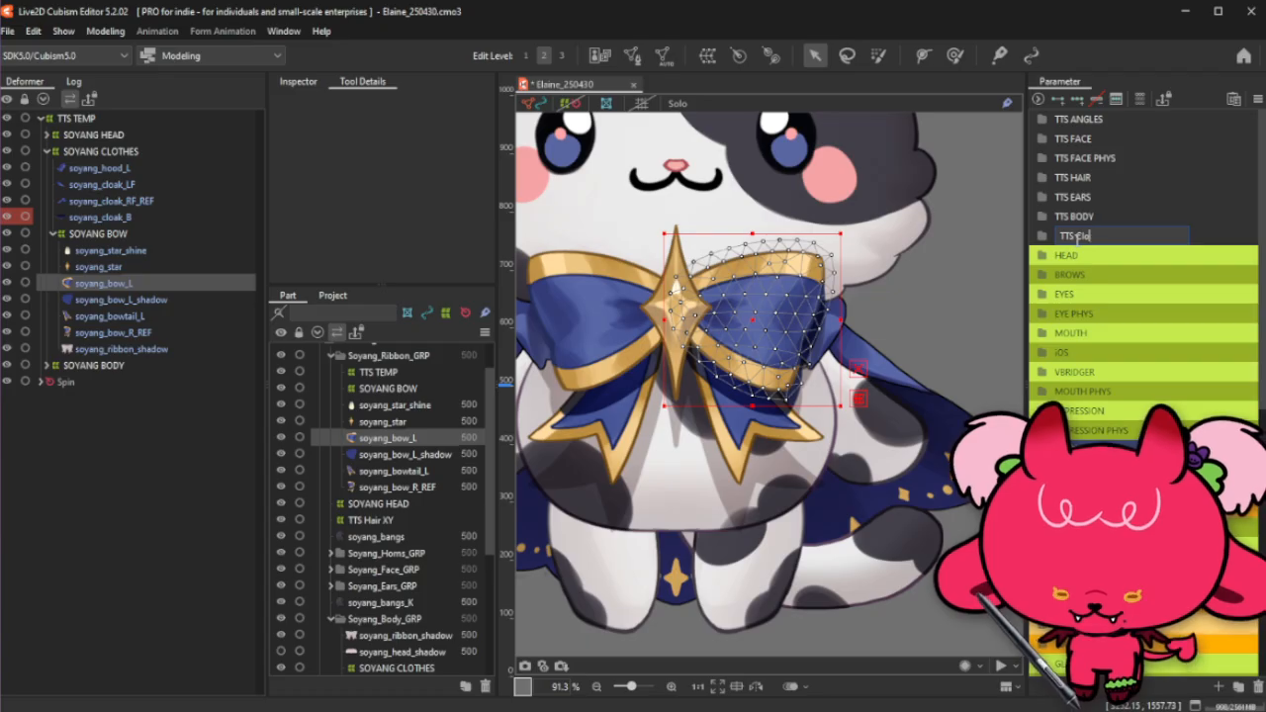
pyautogui.write('LOTHES')
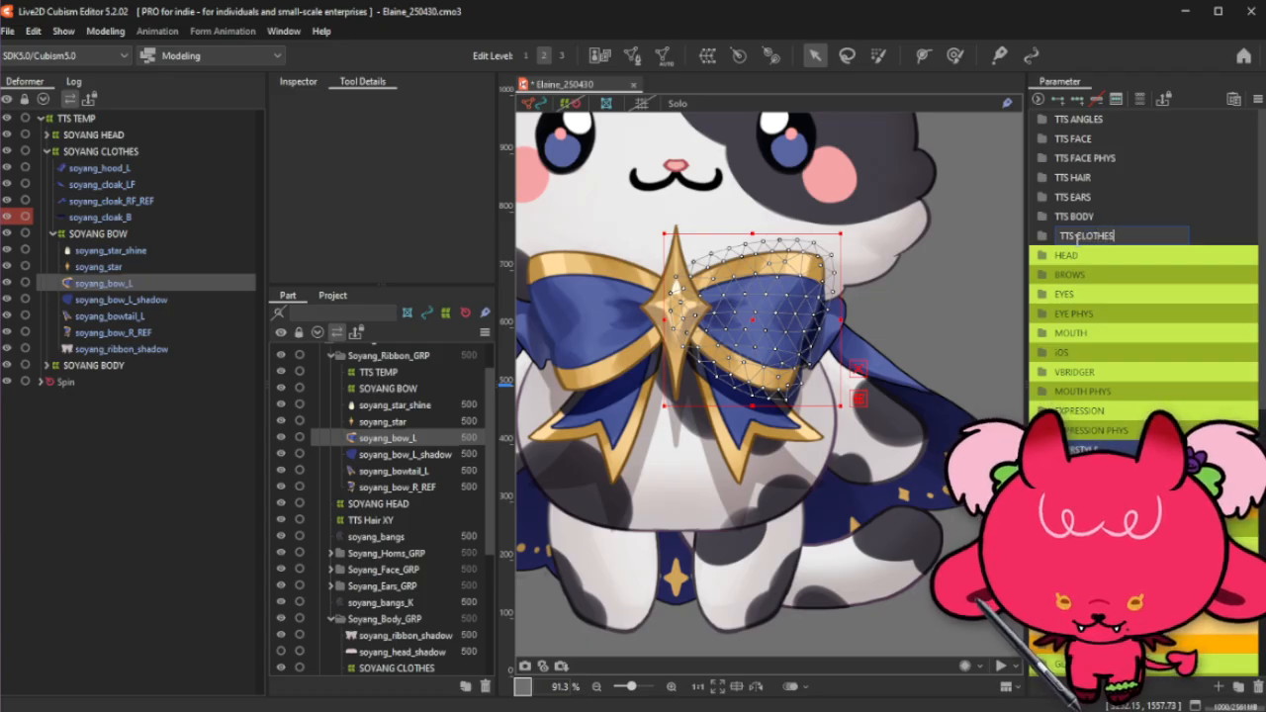
pyautogui.press('Return')
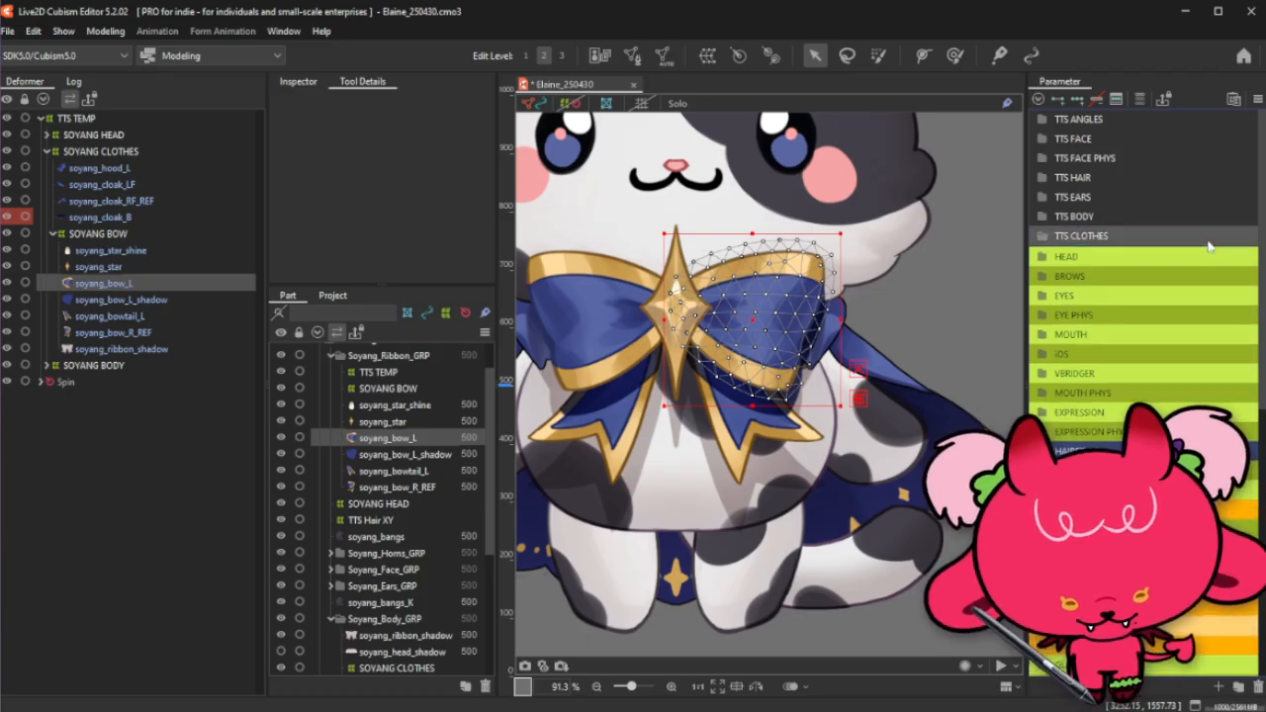
# Step: Add a parameter named TTS Bow X with the ID ParamTTSBowX to the TTS CLOTHES folder
pyautogui.click(1219, 686)
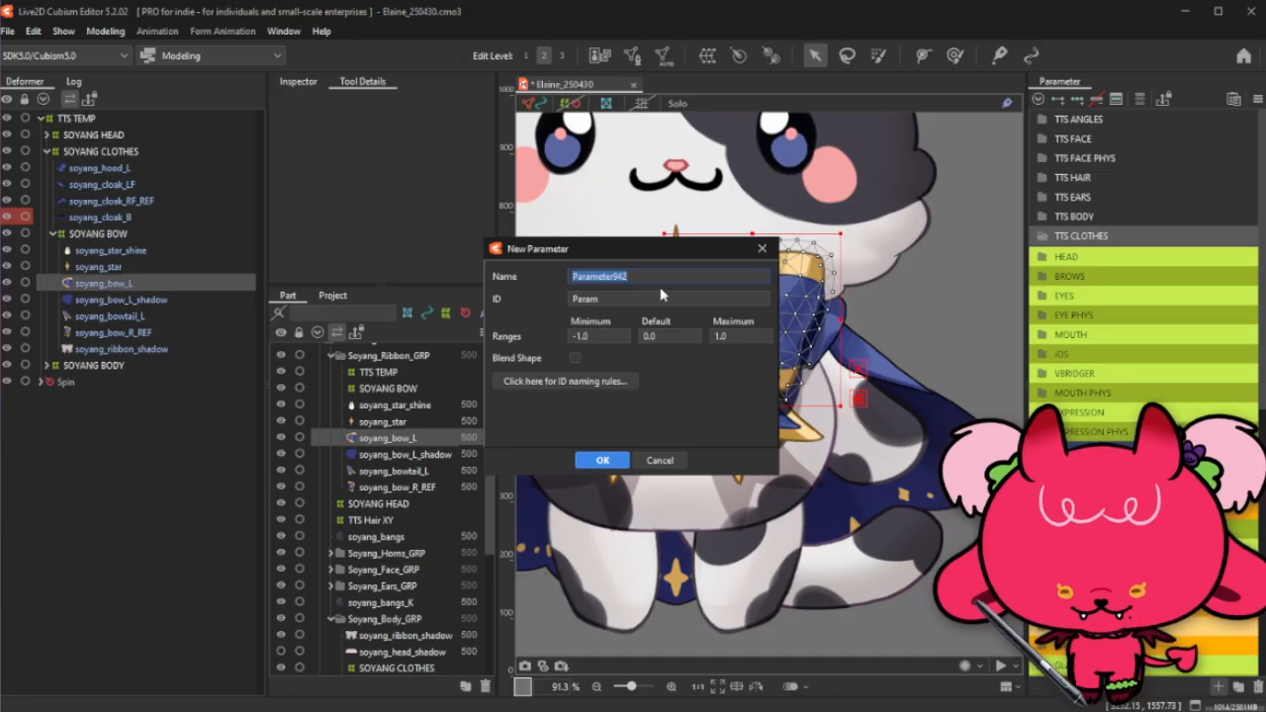
pyautogui.write('TTS ')
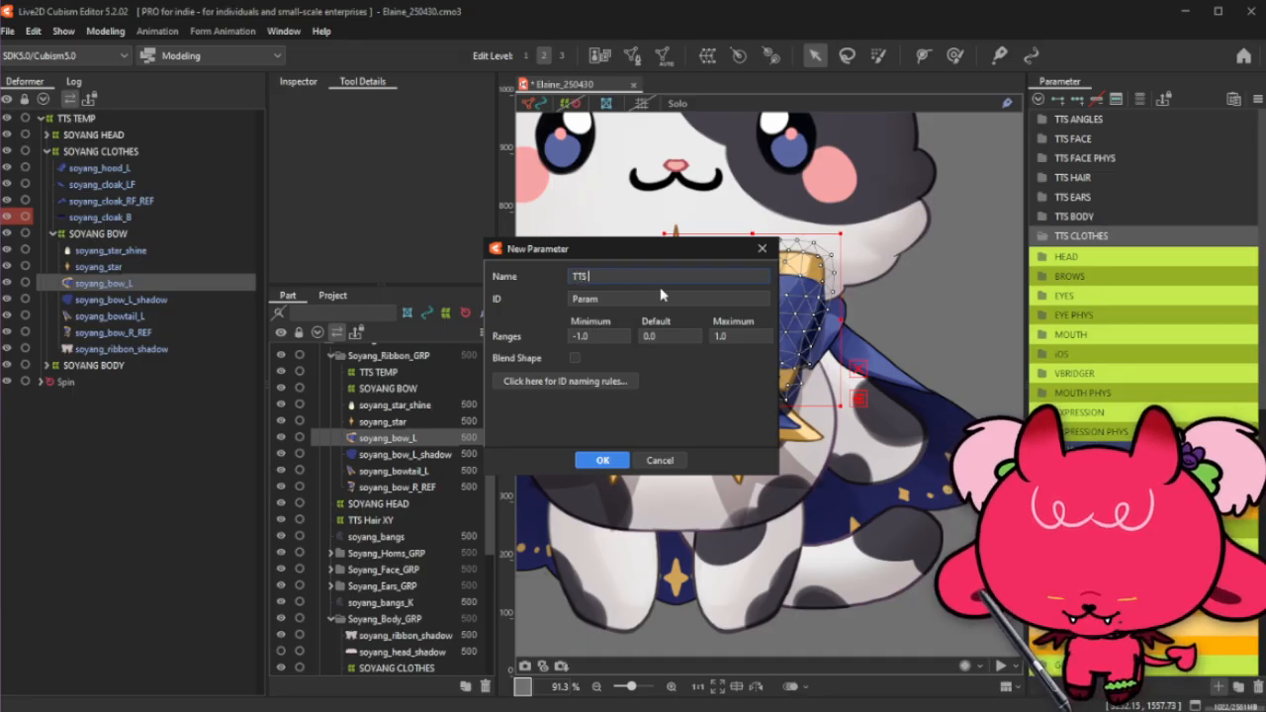
pyautogui.write('Bow X')
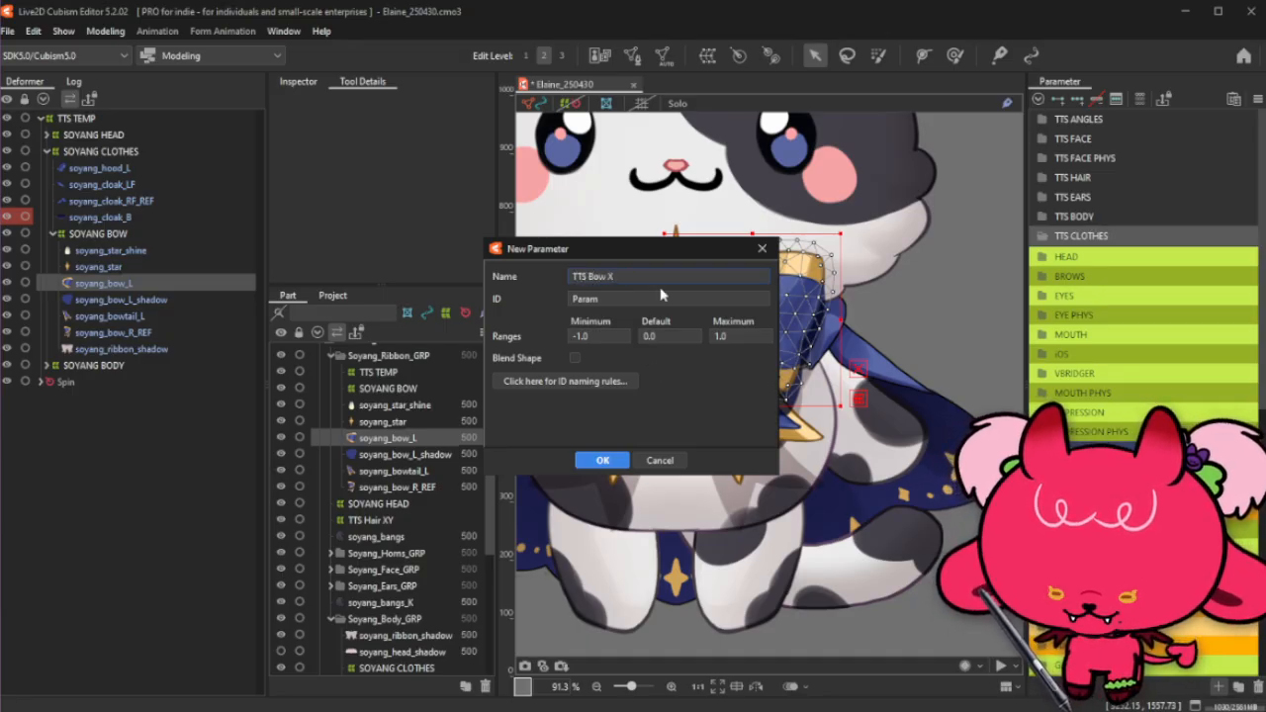
pyautogui.moveTo(619, 277); pyautogui.dragTo(463, 279)
pyautogui.hotkey('ctrl', 'c')
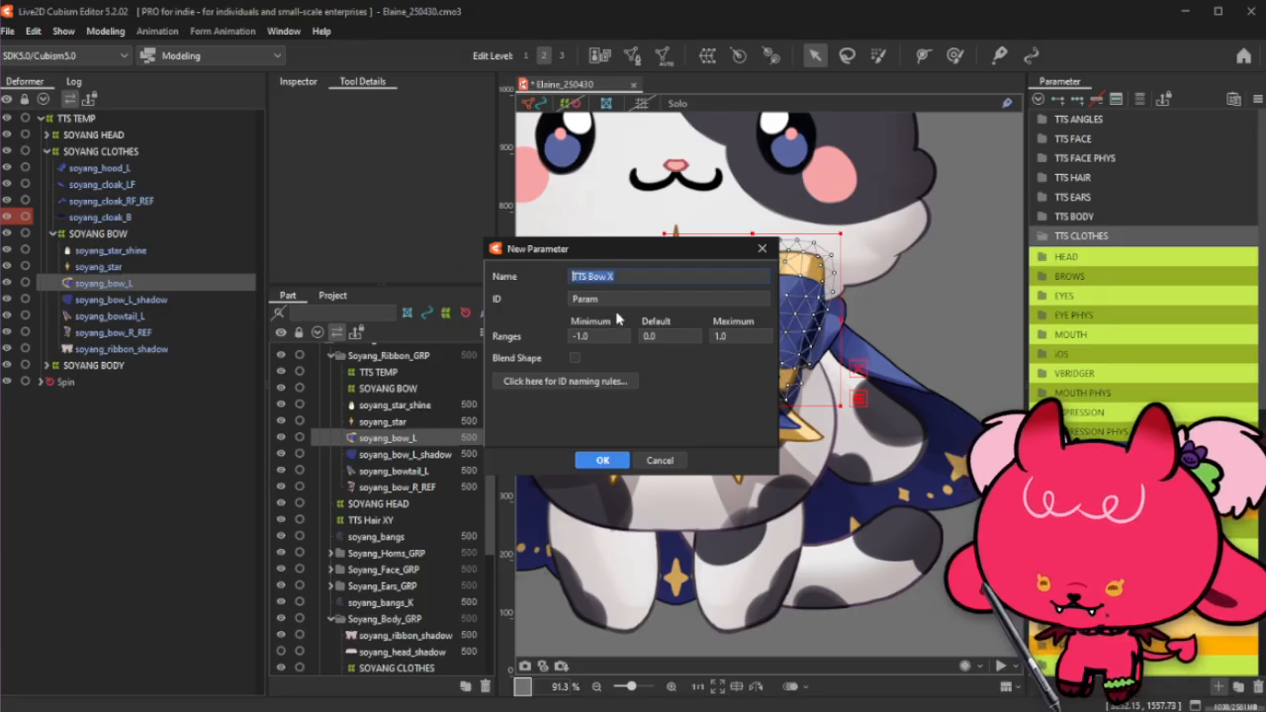
pyautogui.press('Tab')
pyautogui.hotkey('ctrl', 'v')
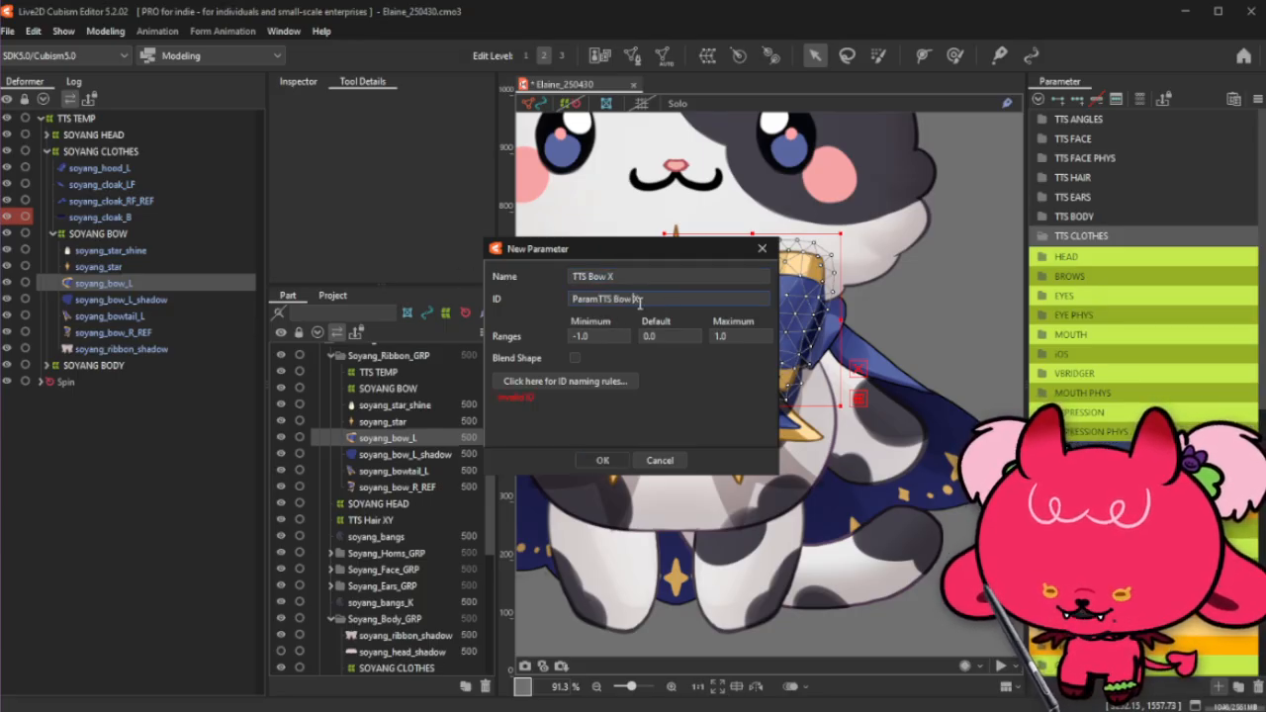
pyautogui.click(614, 299)
pyautogui.press('BackSpace')
pyautogui.click(602, 460)
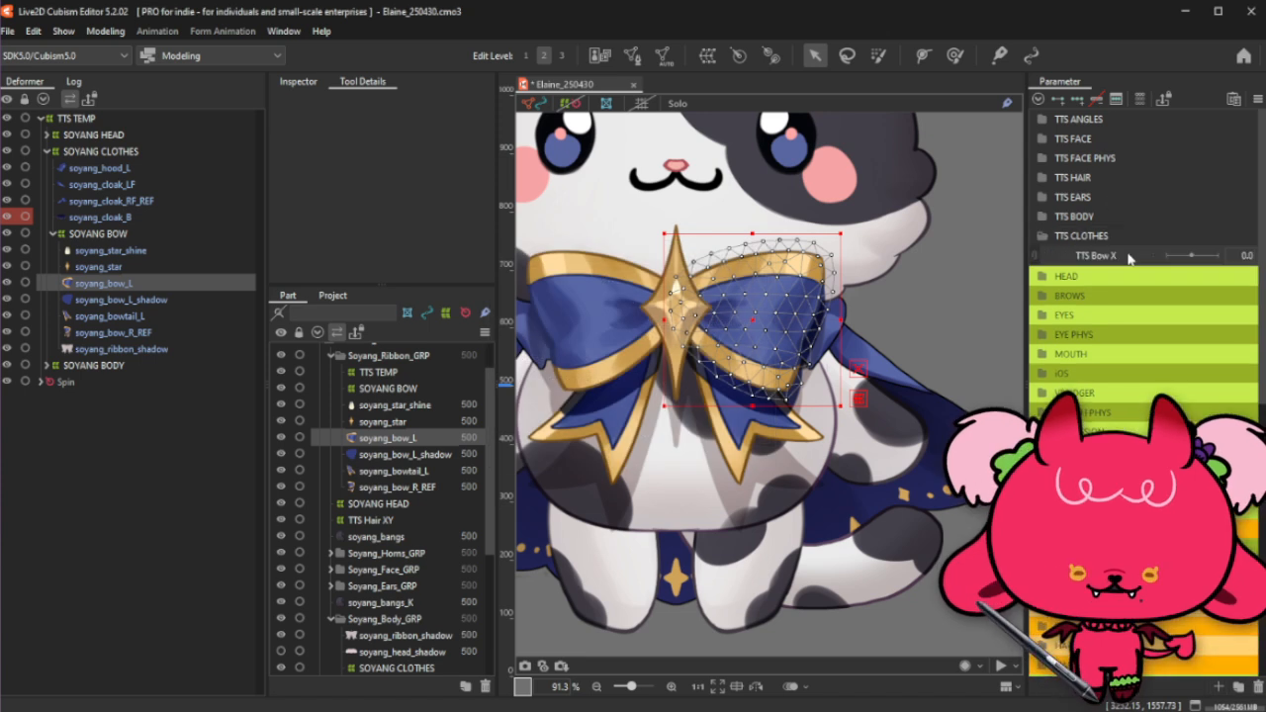
# Step: Replicate TTS Bow X and change the copy's name to TTS Bow Y and its ID to ParamTTSBowY
pyautogui.rightClick(1130, 257)
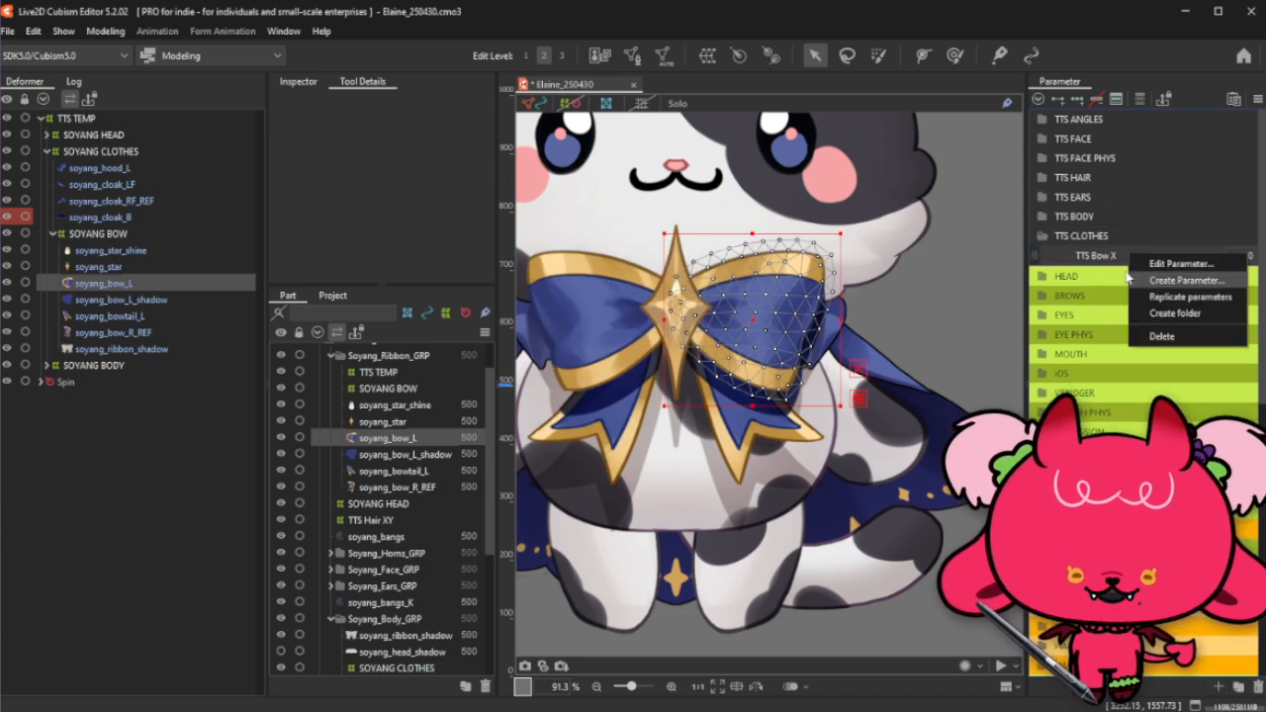
pyautogui.click(1192, 299)
pyautogui.rightClick(1092, 274)
pyautogui.click(1137, 281)
pyautogui.click(678, 274)
pyautogui.press('BackSpace')
pyautogui.write('Y')
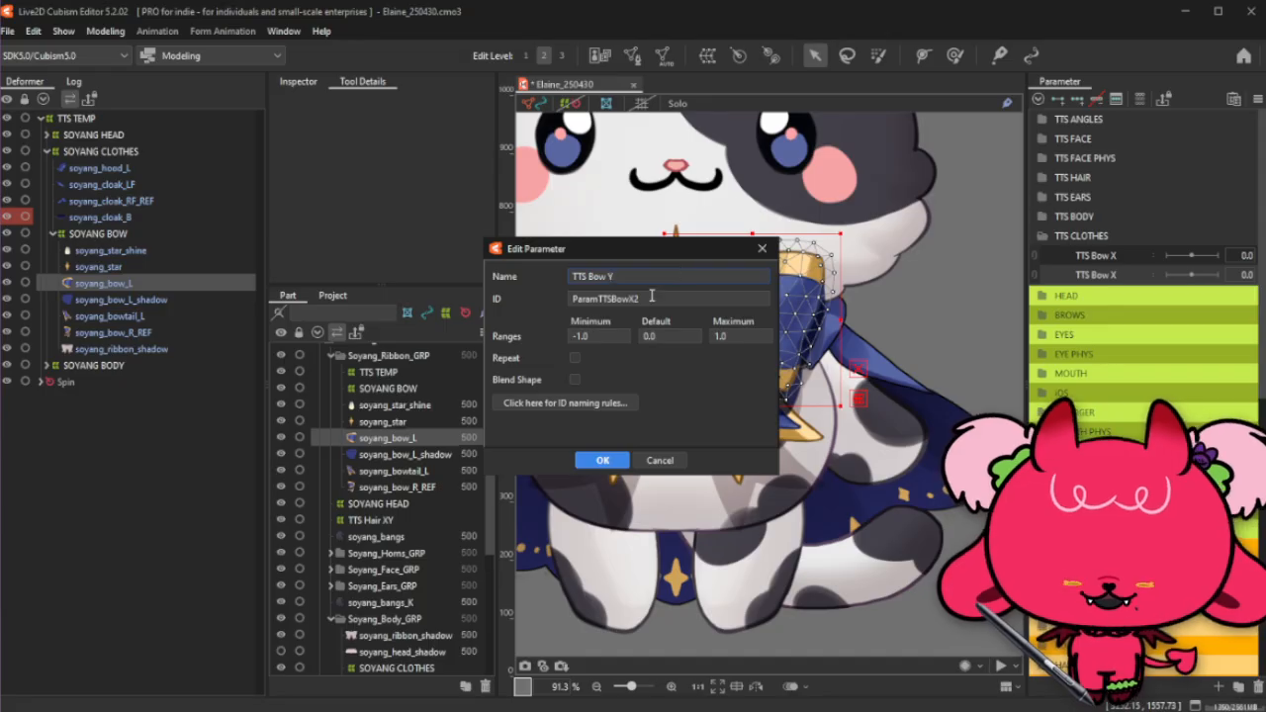
pyautogui.click(664, 299)
pyautogui.press('BackSpace')
pyautogui.press('BackSpace')
pyautogui.write('Y')
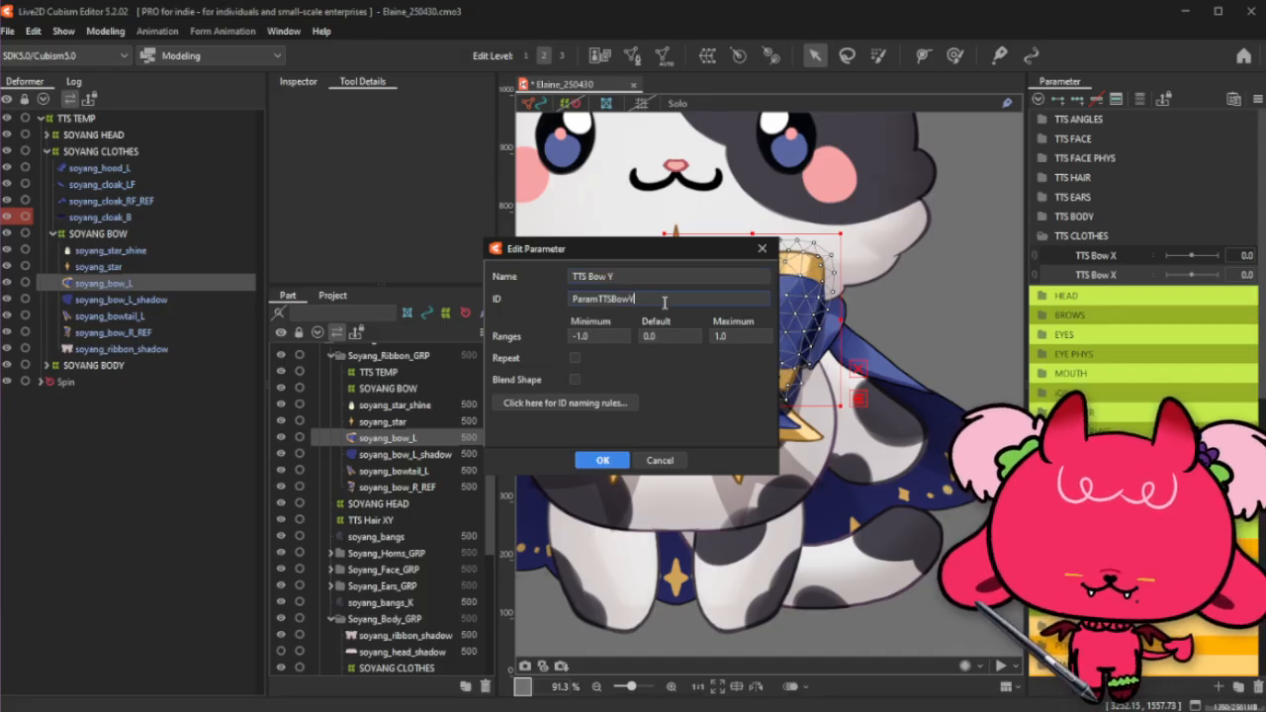
pyautogui.click(593, 461)
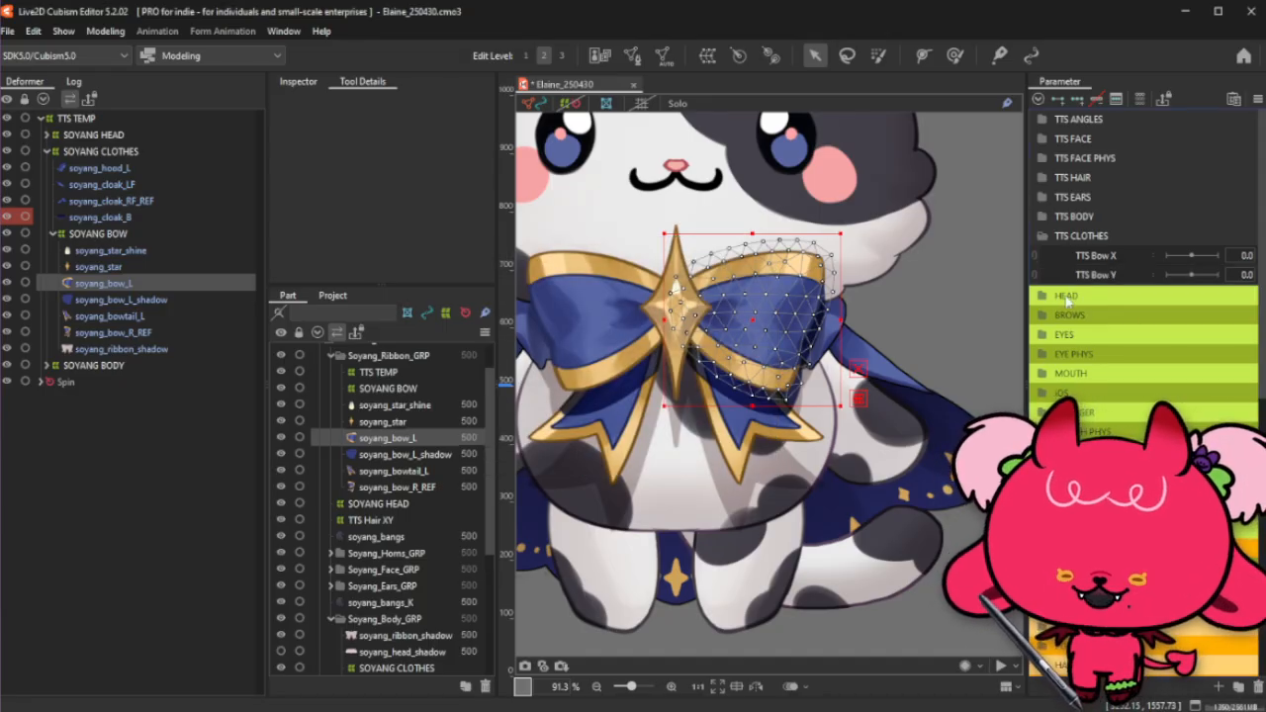
# Step: Clip soyang_bow_L_shadow to the bow tail by setting its clipping ID to soyang_bowtail_L
pyautogui.click(175, 300)
pyautogui.click(175, 304)
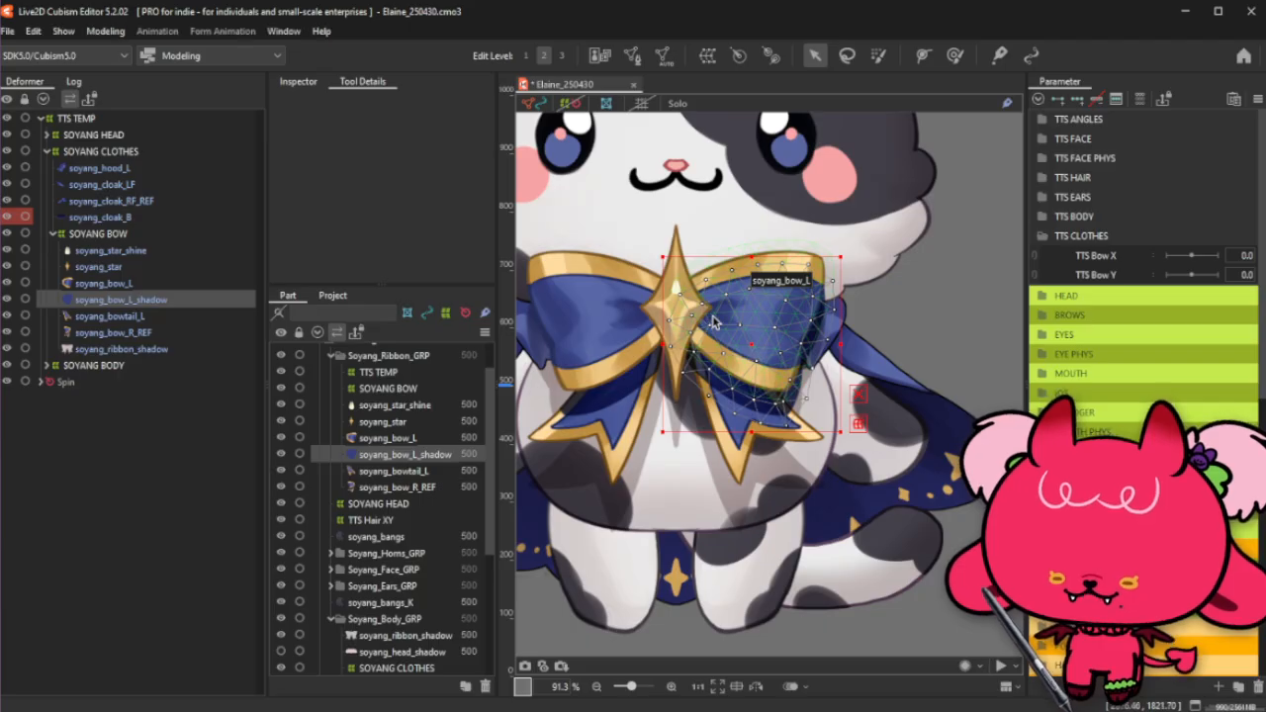
pyautogui.click(157, 314)
pyautogui.click(298, 81)
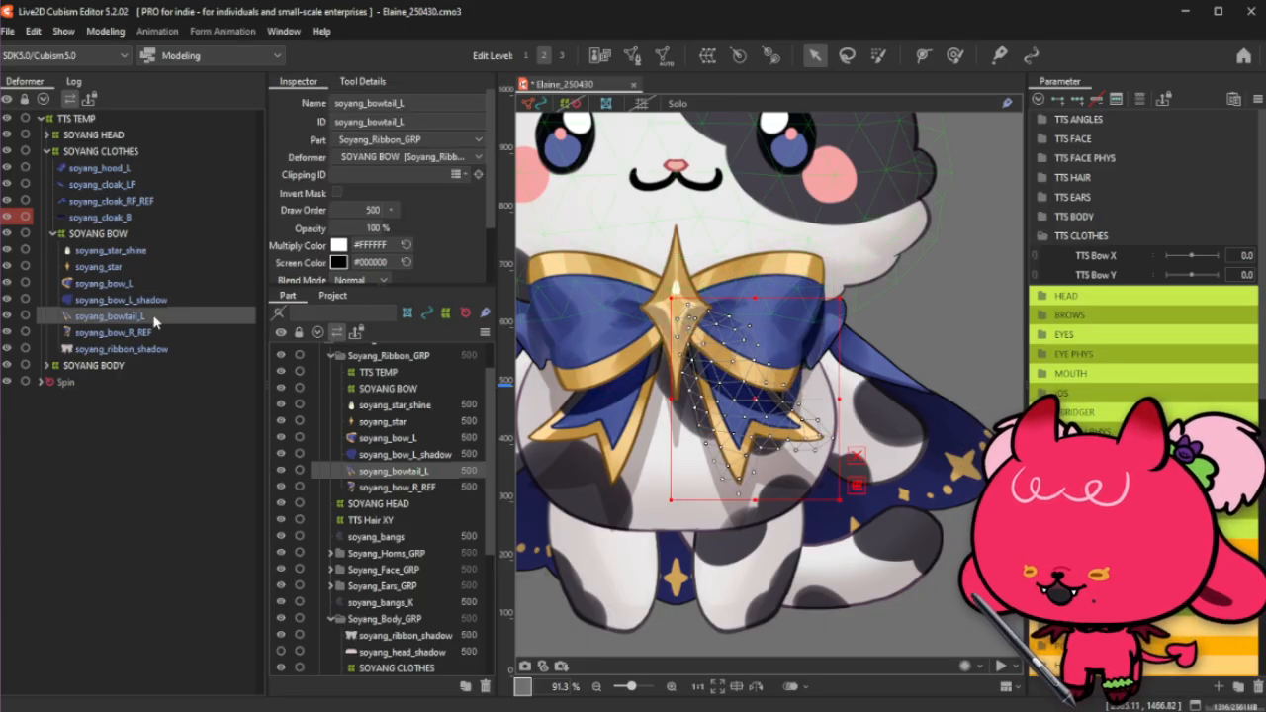
pyautogui.click(174, 300)
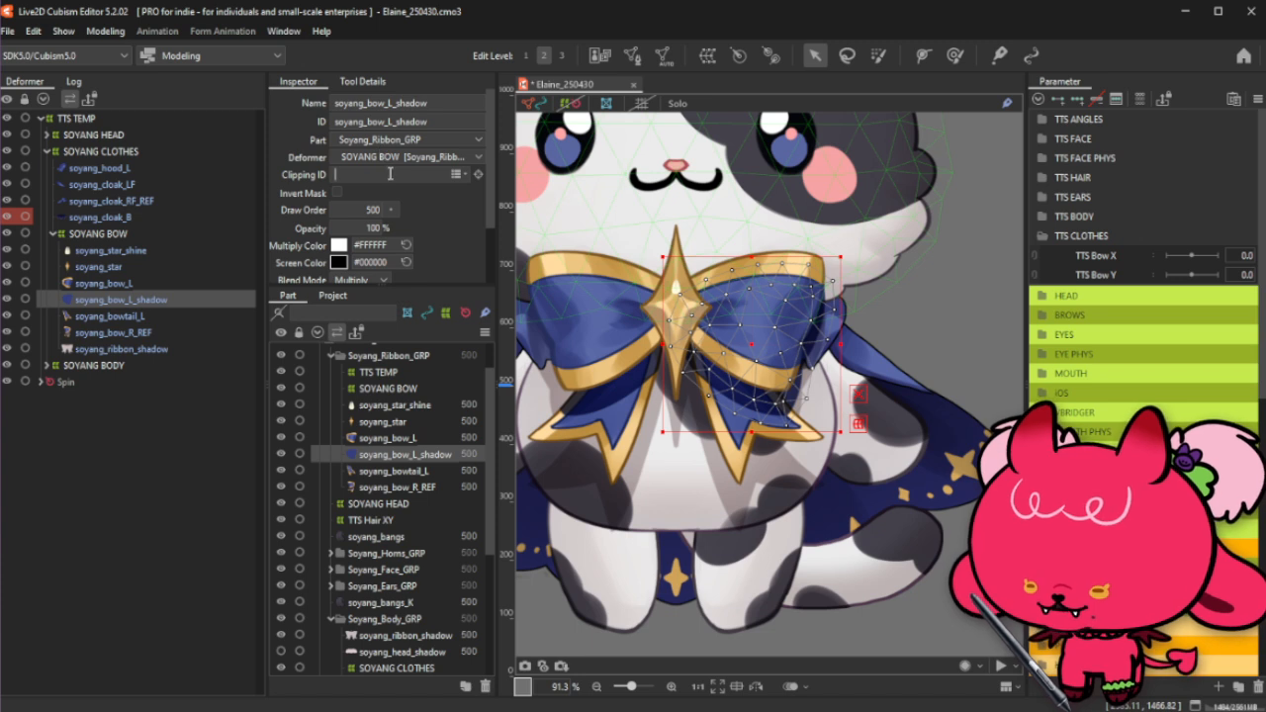
pyautogui.click(389, 174)
pyautogui.write('soyang_bowtail_L')
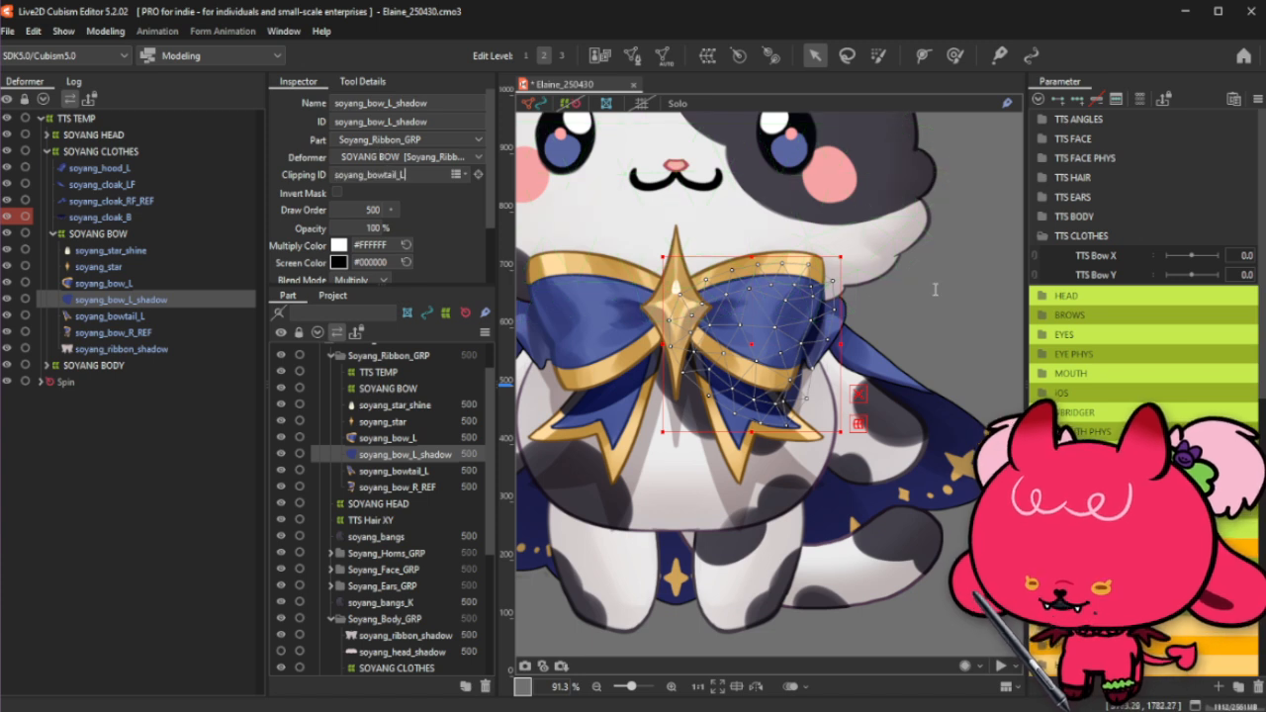
pyautogui.click(105, 284)
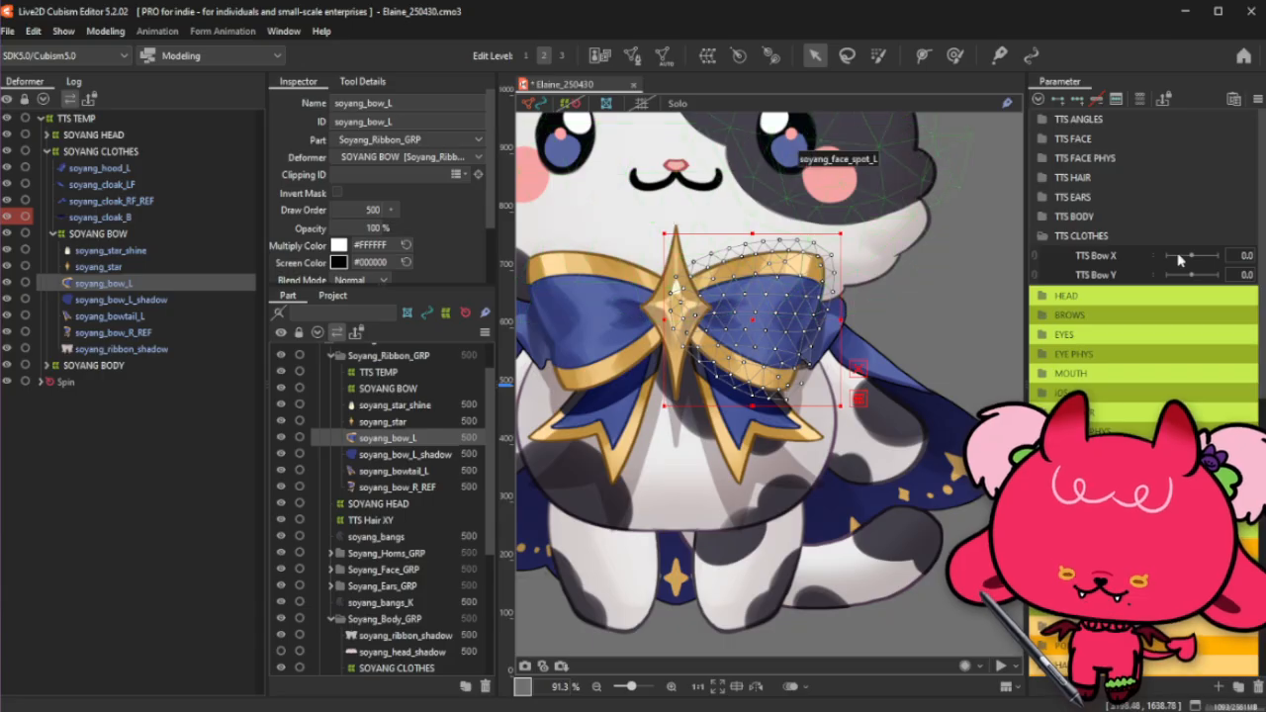
# Step: Replicate the TTS Bow X and TTS Bow Y parameters together, placing the copied pair below the originals in TTS CLOTHES
pyautogui.rightClick(1107, 274)
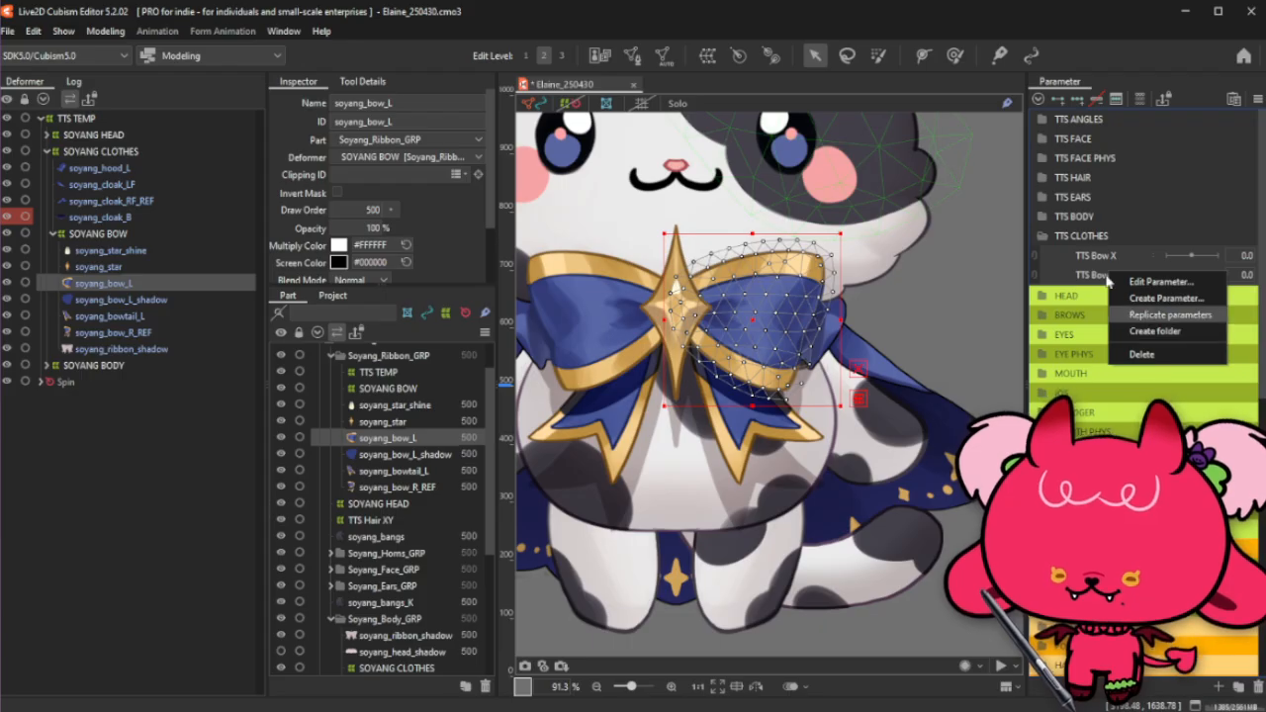
pyautogui.click(1169, 314)
pyautogui.moveTo(1100, 275); pyautogui.dragTo(1115, 294)
# Step: Rename the copied TTS Bow X parameter as TTS Bow Tail X and set its ID to ParamTTSBowTailX
pyautogui.rightClick(1115, 293)
pyautogui.click(1137, 300)
pyautogui.click(610, 277)
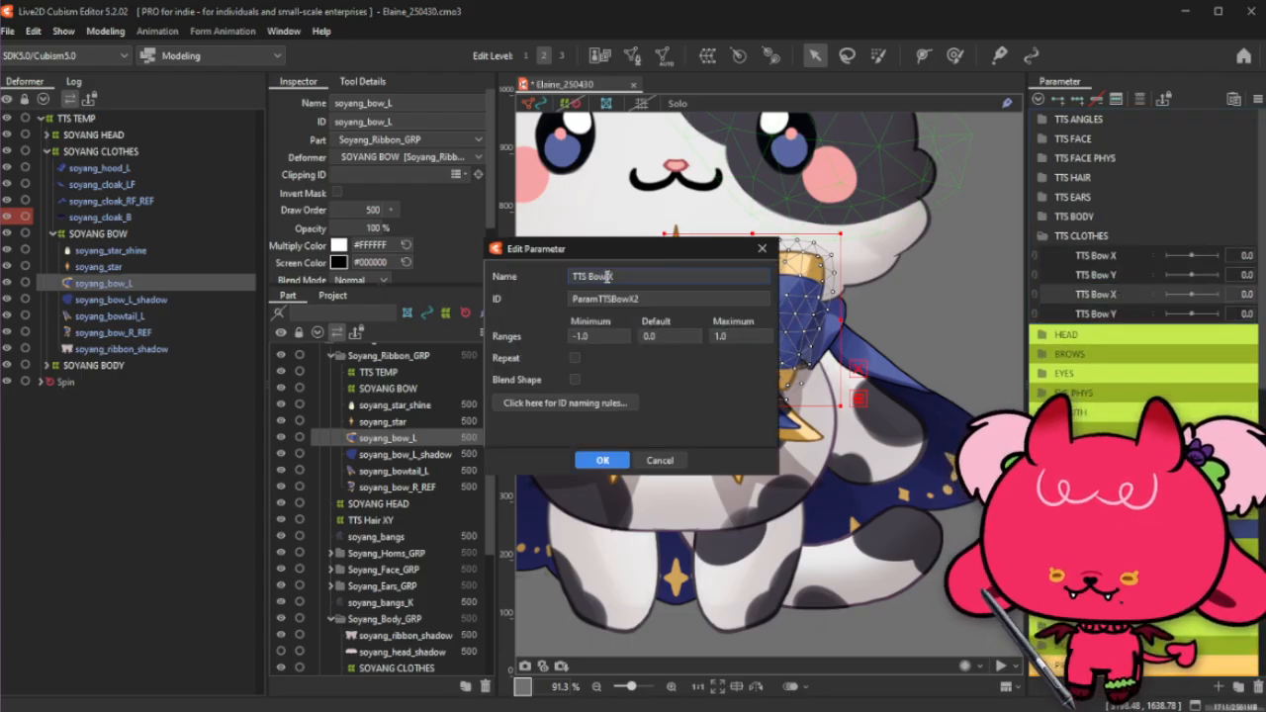
pyautogui.write('Tail')
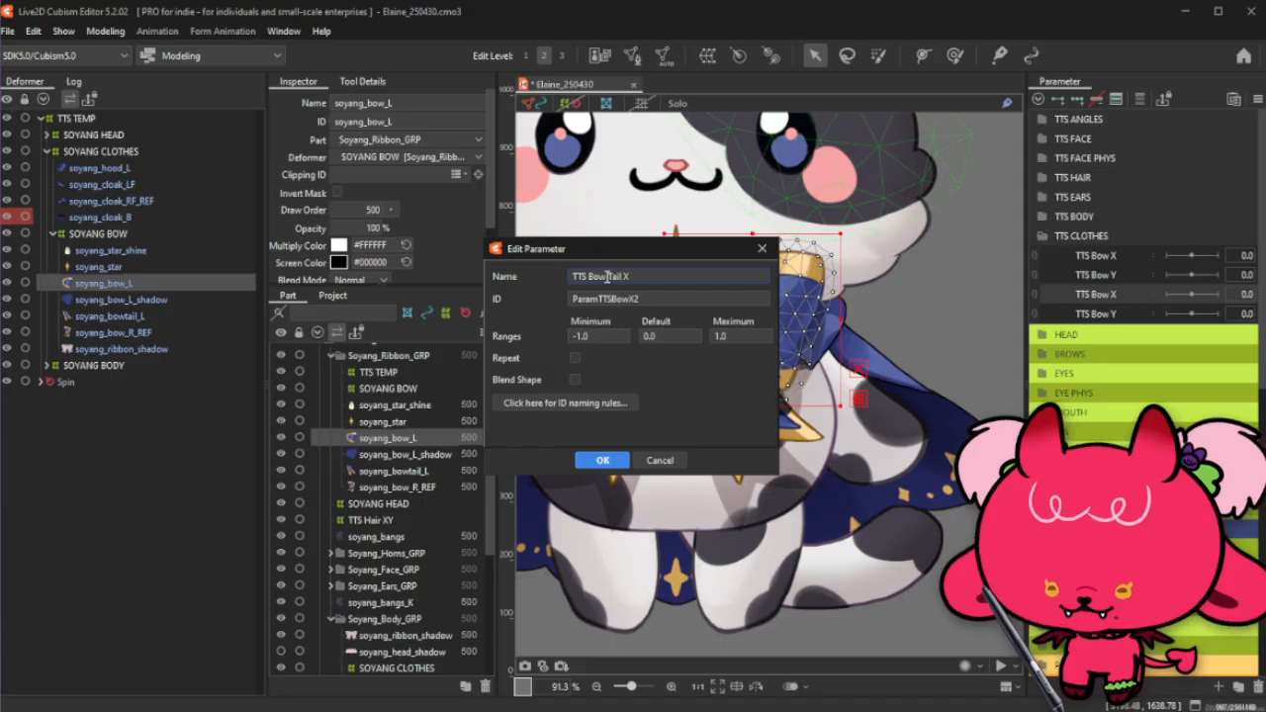
pyautogui.click(661, 299)
pyautogui.click(661, 299)
pyautogui.press('BackSpace')
pyautogui.press('Left')
pyautogui.write('T')
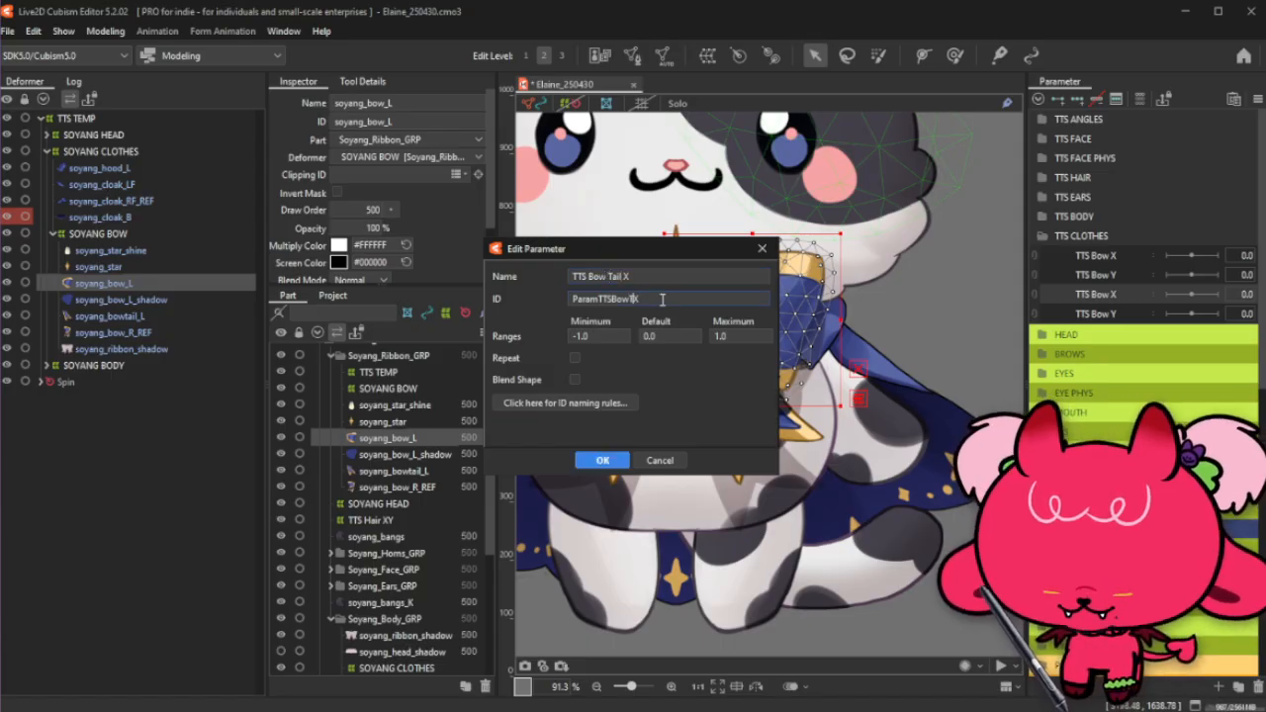
pyautogui.write('ail')
pyautogui.click(603, 460)
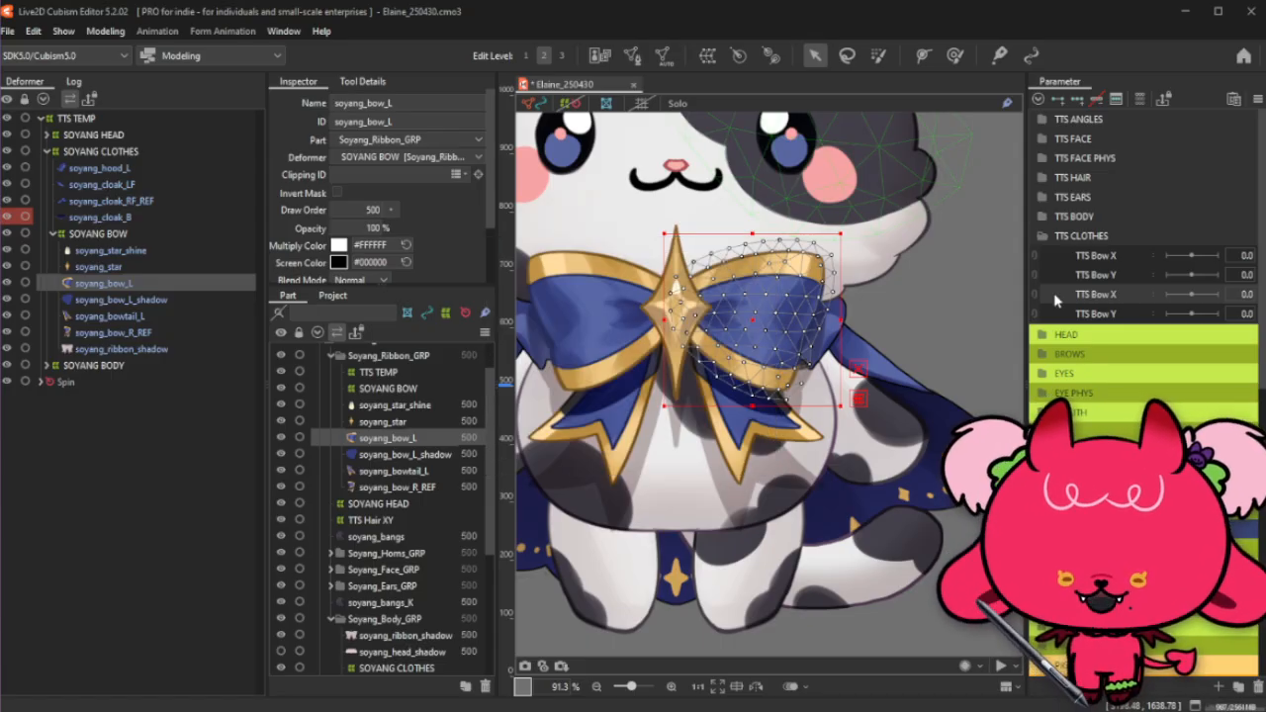
# Step: Rename the copied TTS Bow Y parameter as TTS Bow Tail Y and set its ID to ParamTTSBowTailY
pyautogui.rightClick(1116, 314)
pyautogui.click(1137, 324)
pyautogui.click(606, 275)
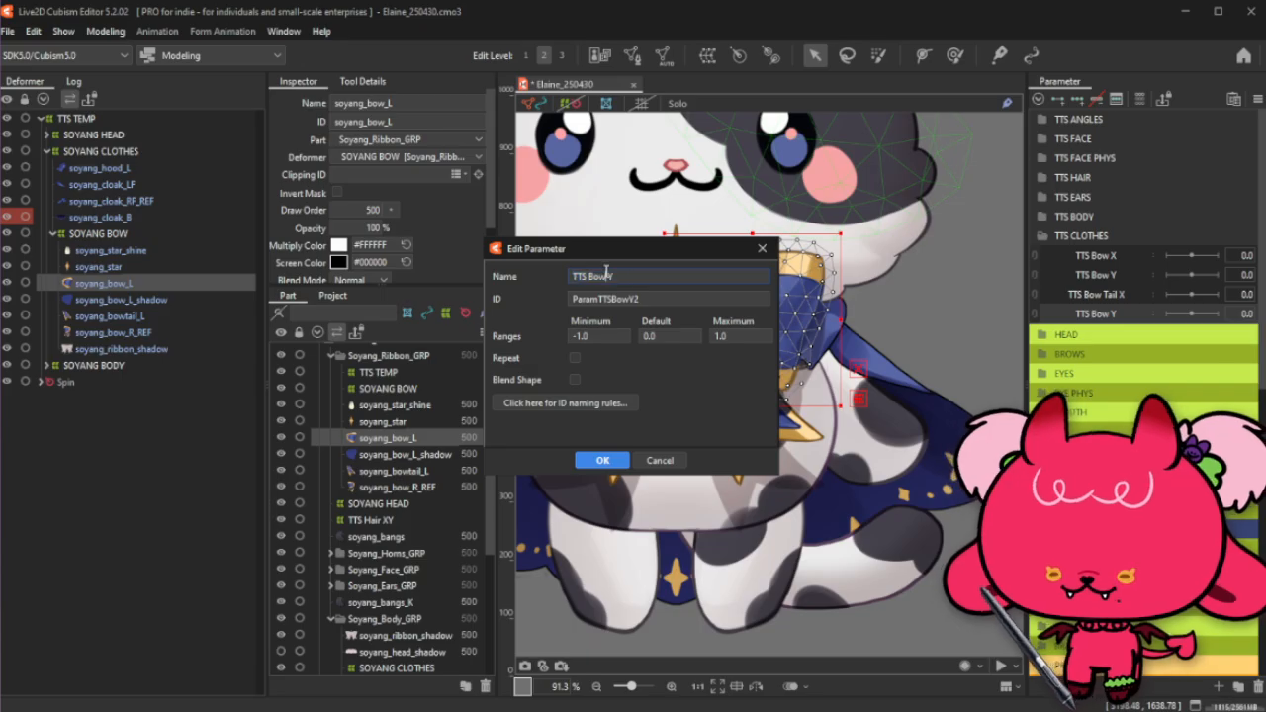
pyautogui.write('Tail')
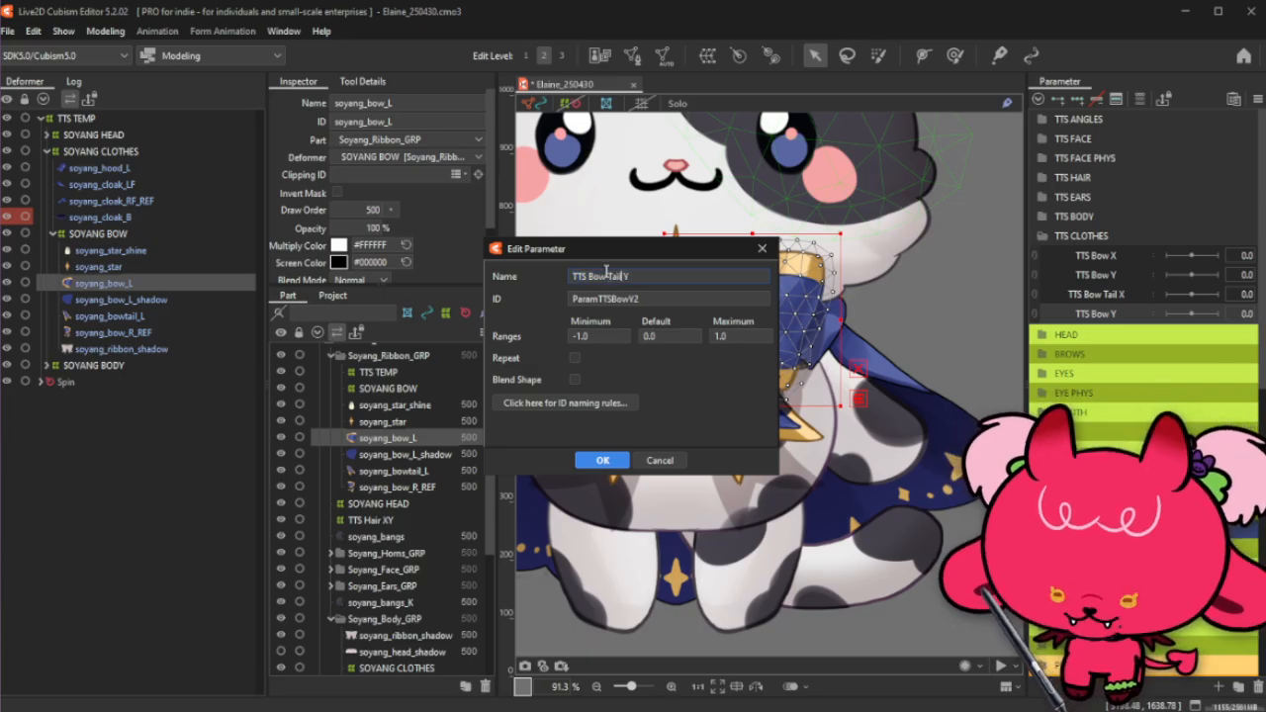
pyautogui.click(656, 297)
pyautogui.press('BackSpace')
pyautogui.press('Left')
pyautogui.write('Tail')
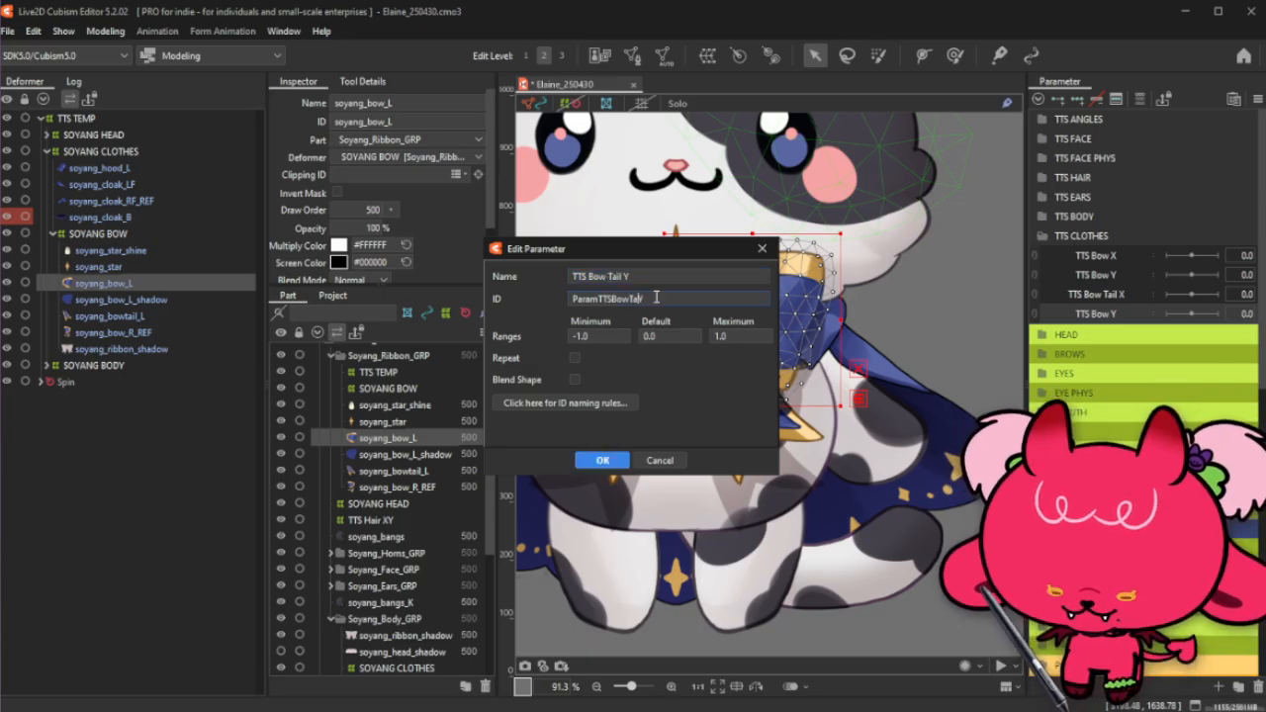
pyautogui.click(603, 461)
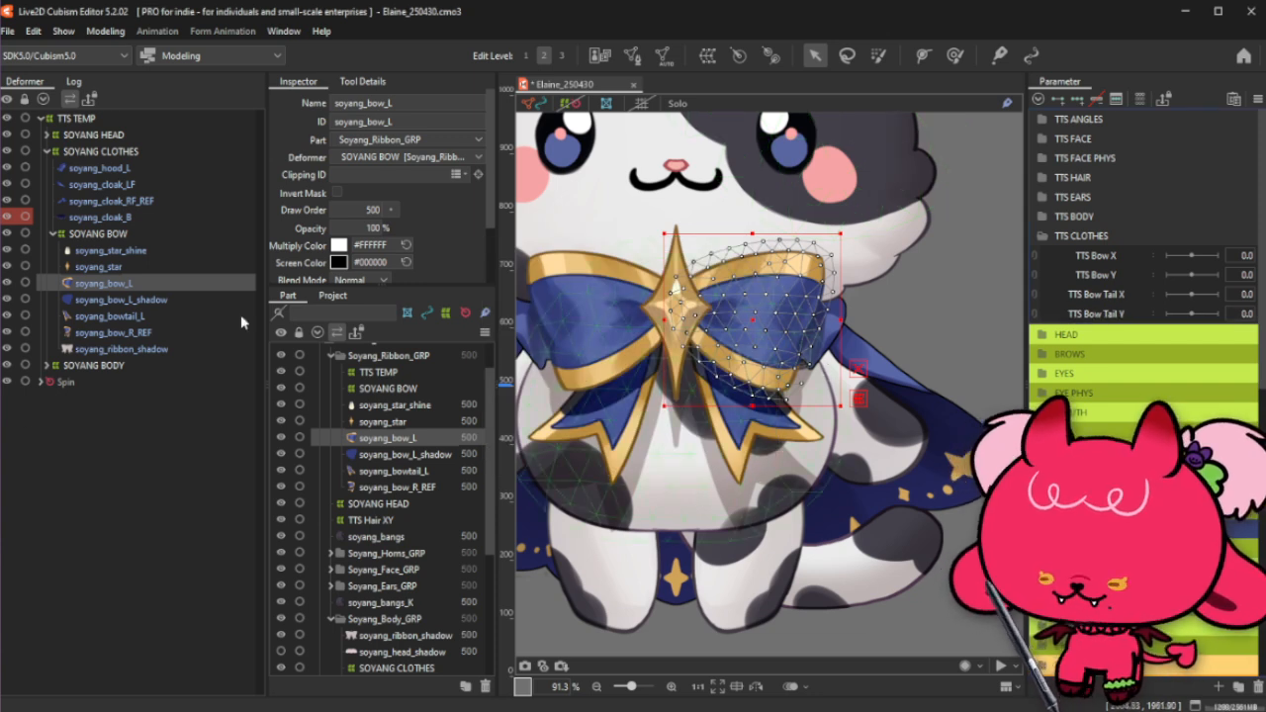
# Step: Create a 5 × 5 warp deformer named TTS Bow L XY as the parent of soyang_bow_L and soyang_bow_L_shadow
pyautogui.click(167, 300)
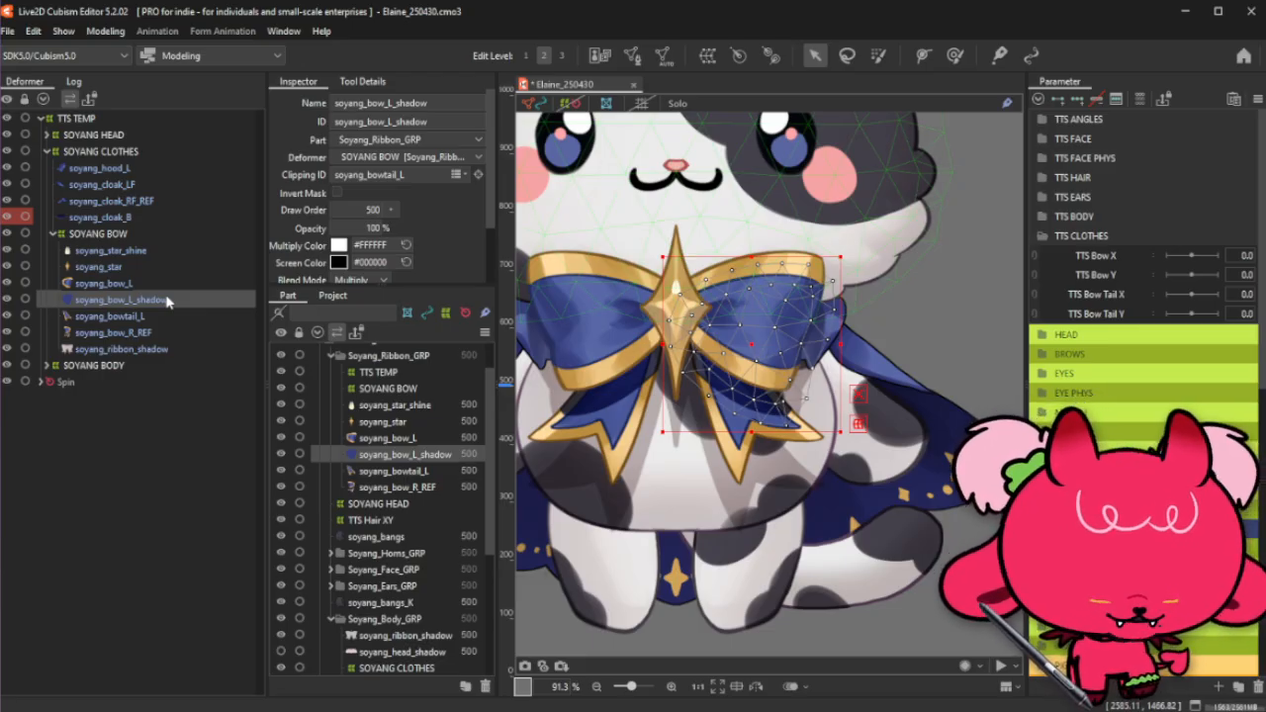
pyautogui.click(171, 286)
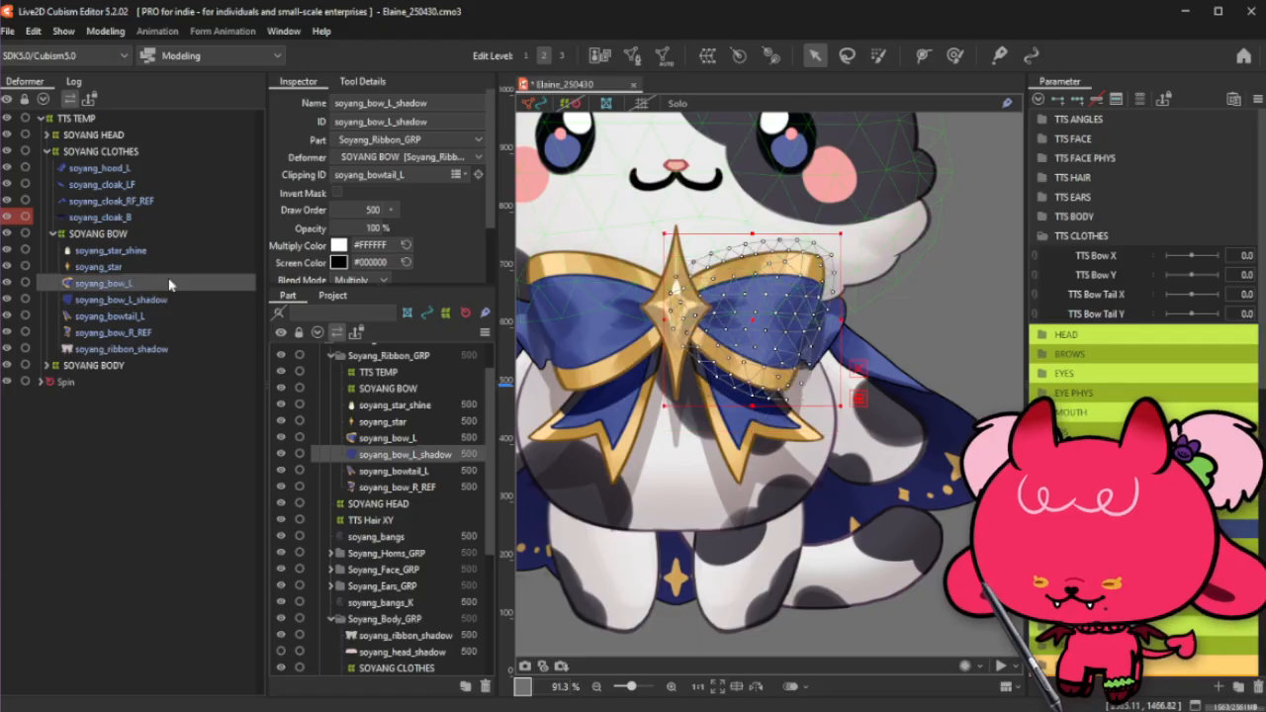
pyautogui.click(172, 305)
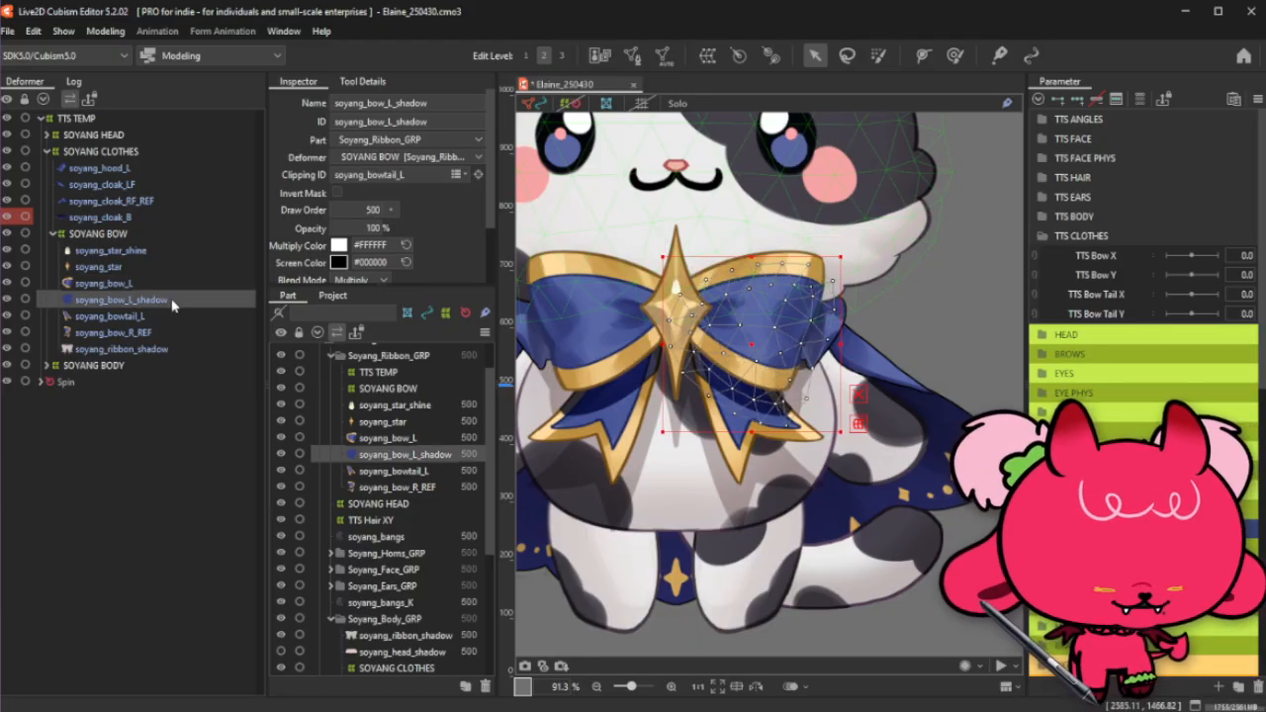
pyautogui.keyDown('ctrl'); pyautogui.click(143, 283); pyautogui.keyUp('ctrl')
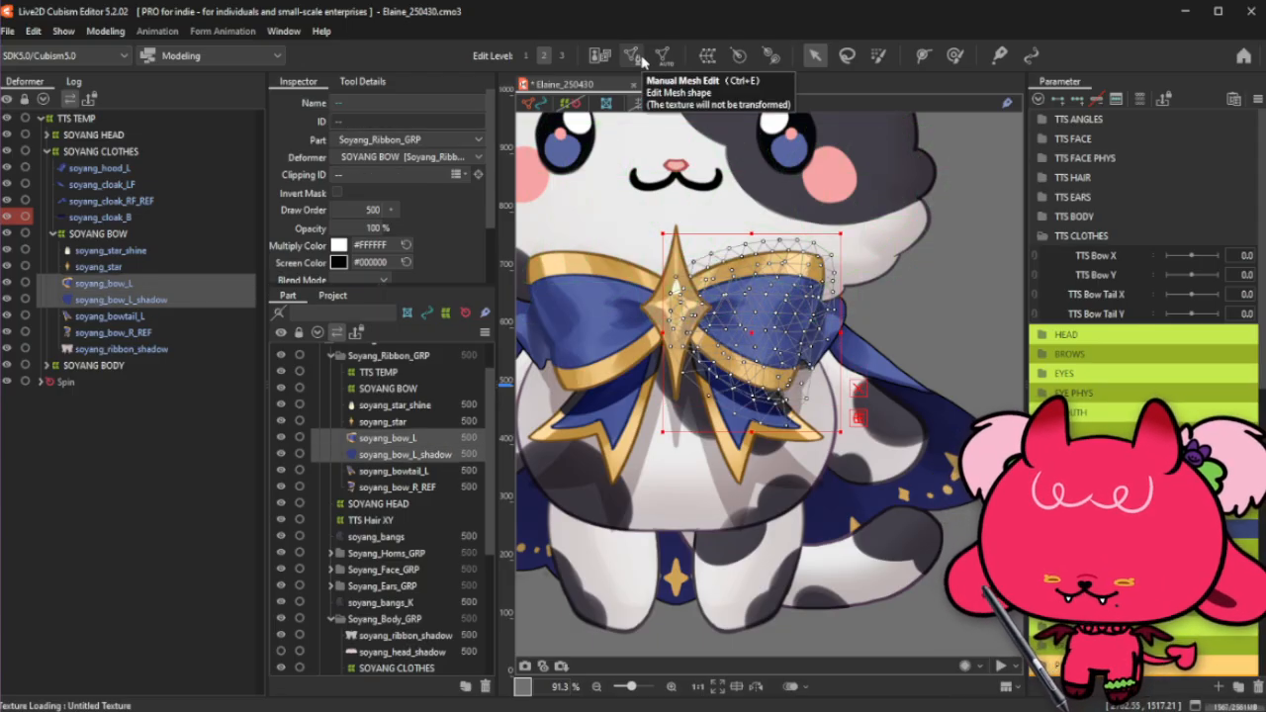
pyautogui.click(706, 57)
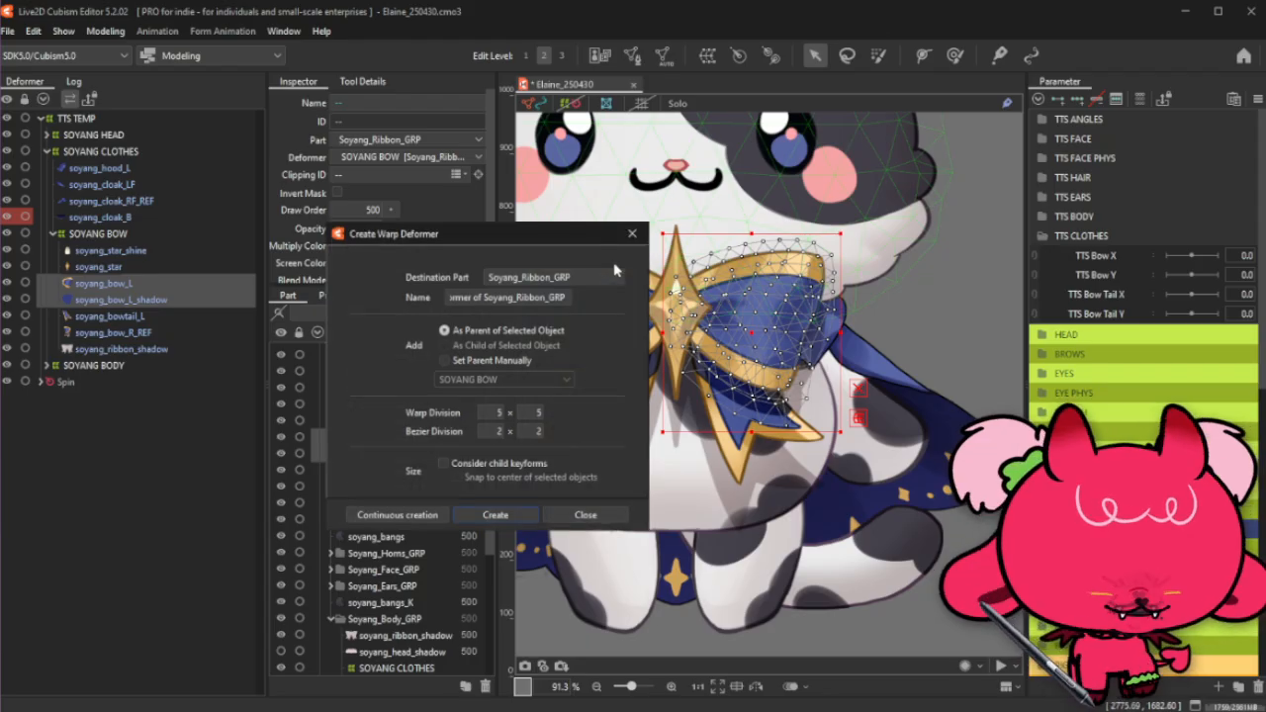
pyautogui.tripleClick(552, 300)
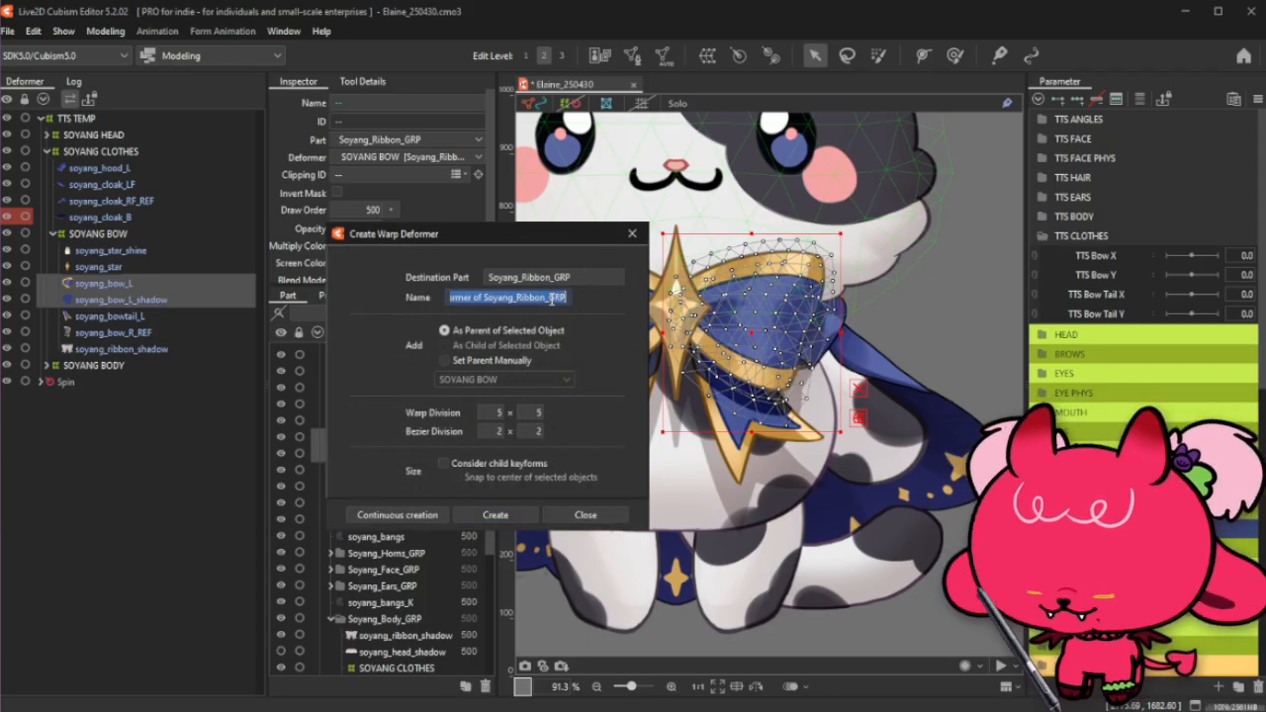
pyautogui.write('Soyang')
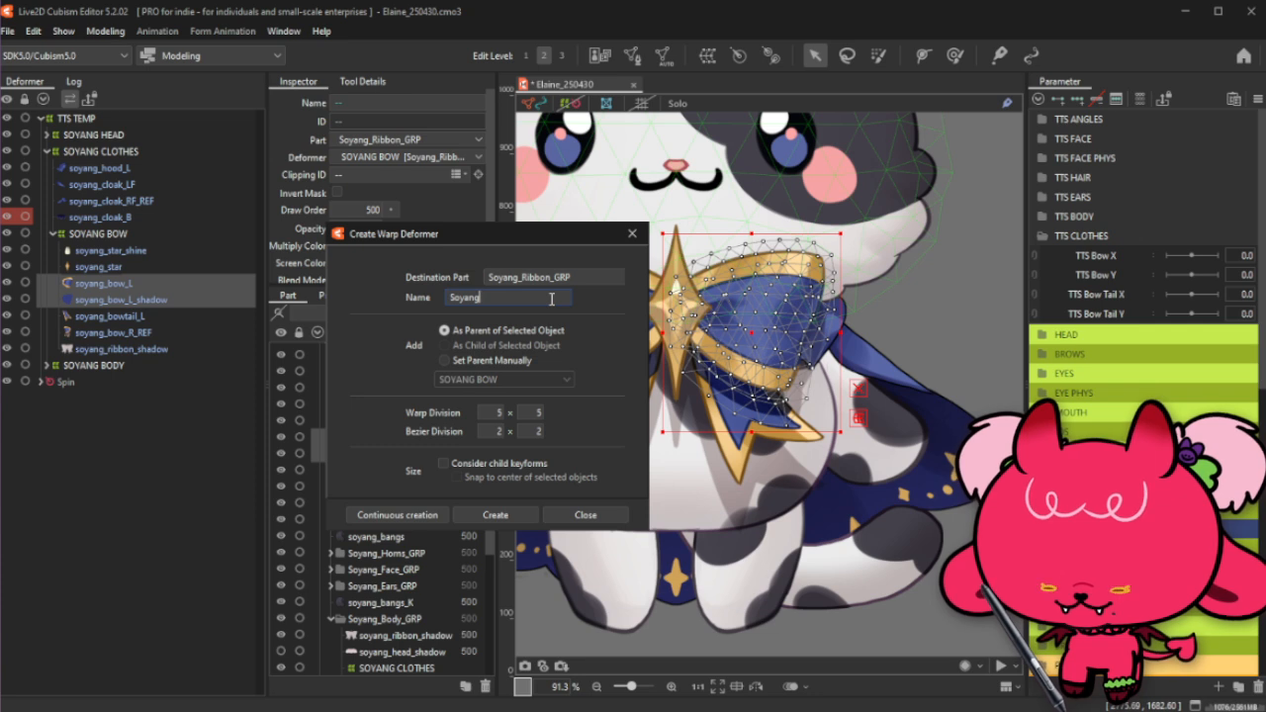
pyautogui.press('BackSpace')
pyautogui.press('BackSpace')
pyautogui.press('BackSpace')
pyautogui.press('BackSpace')
pyautogui.press('BackSpace')
pyautogui.press('BackSpace')
pyautogui.write('TTS B')
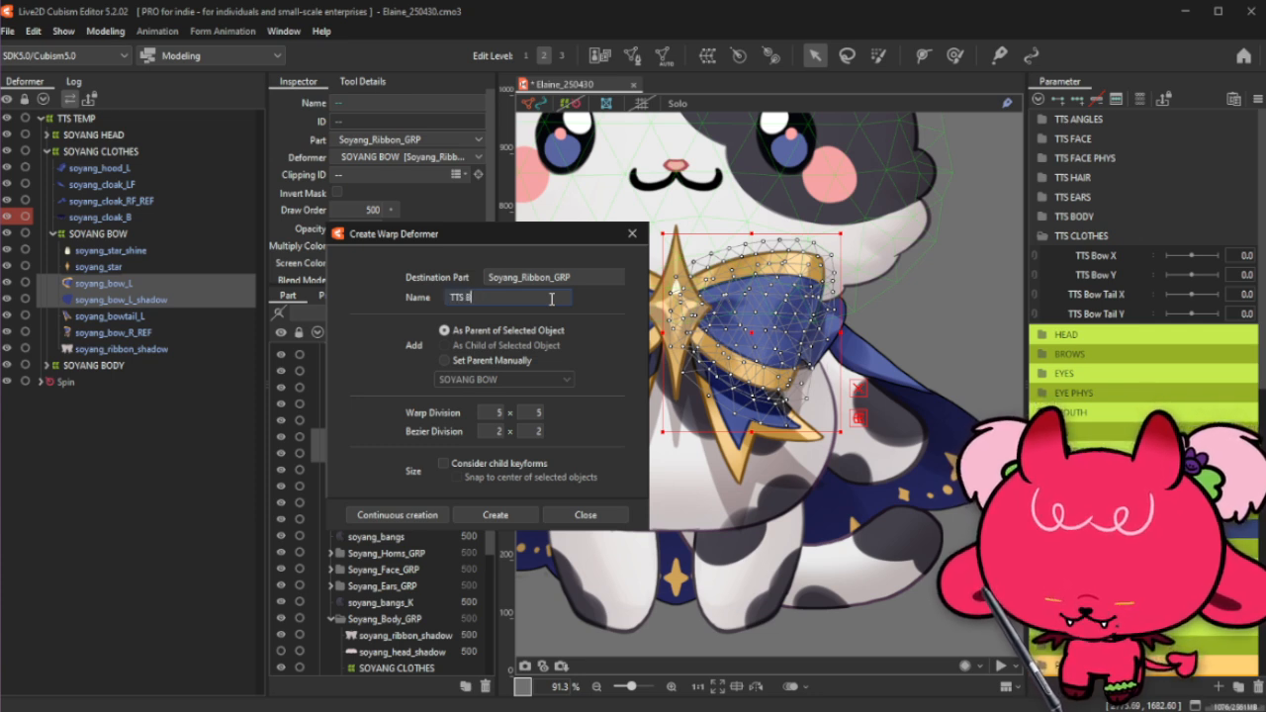
pyautogui.write('ow X')
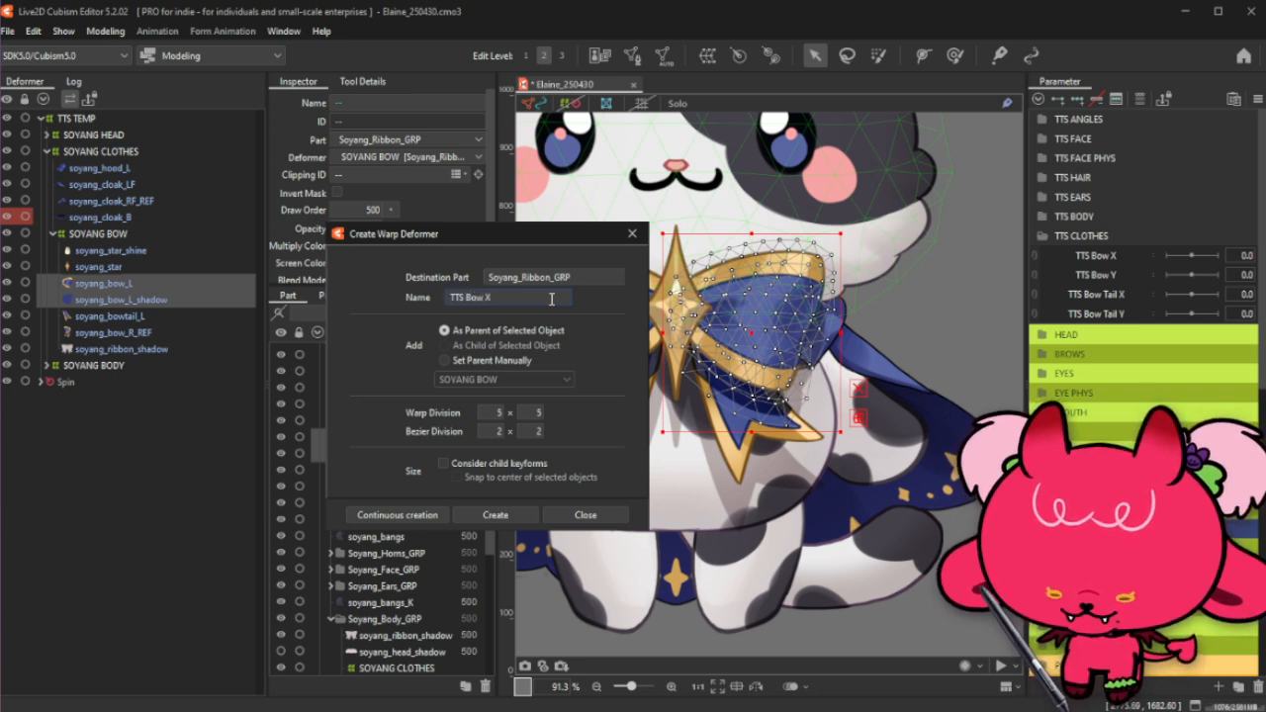
pyautogui.press('Left')
pyautogui.write('L')
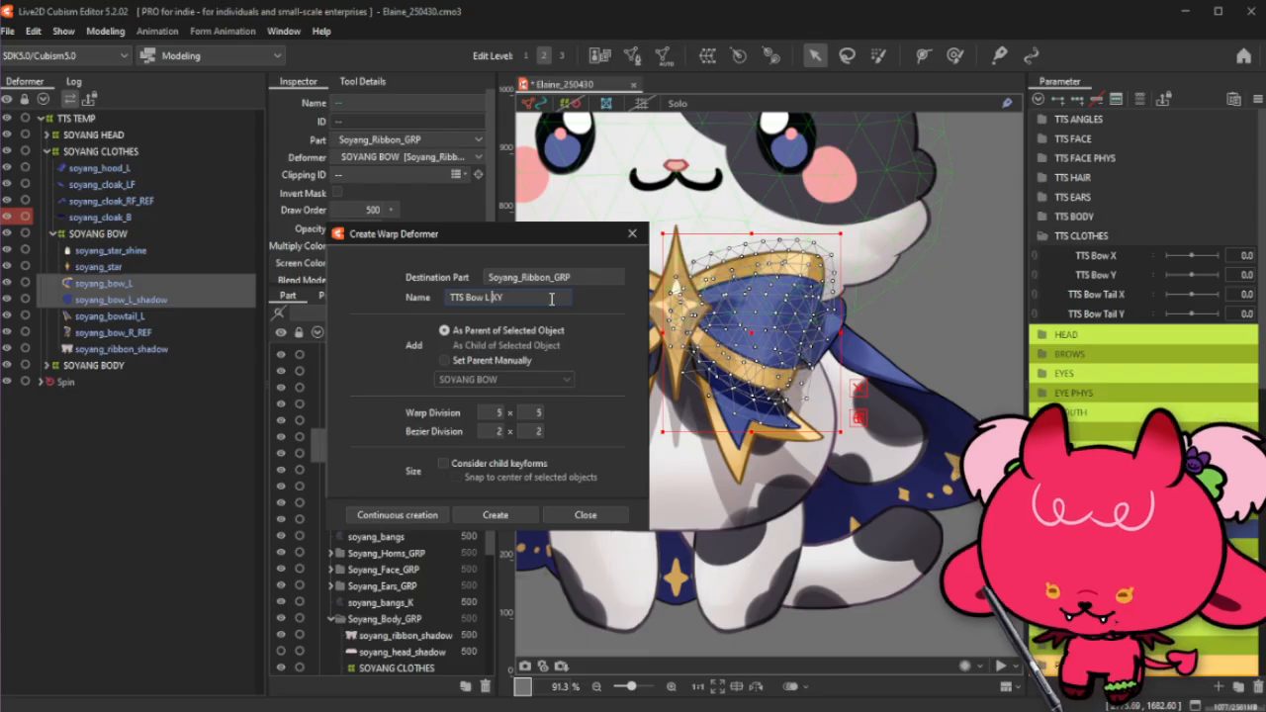
pyautogui.click(495, 514)
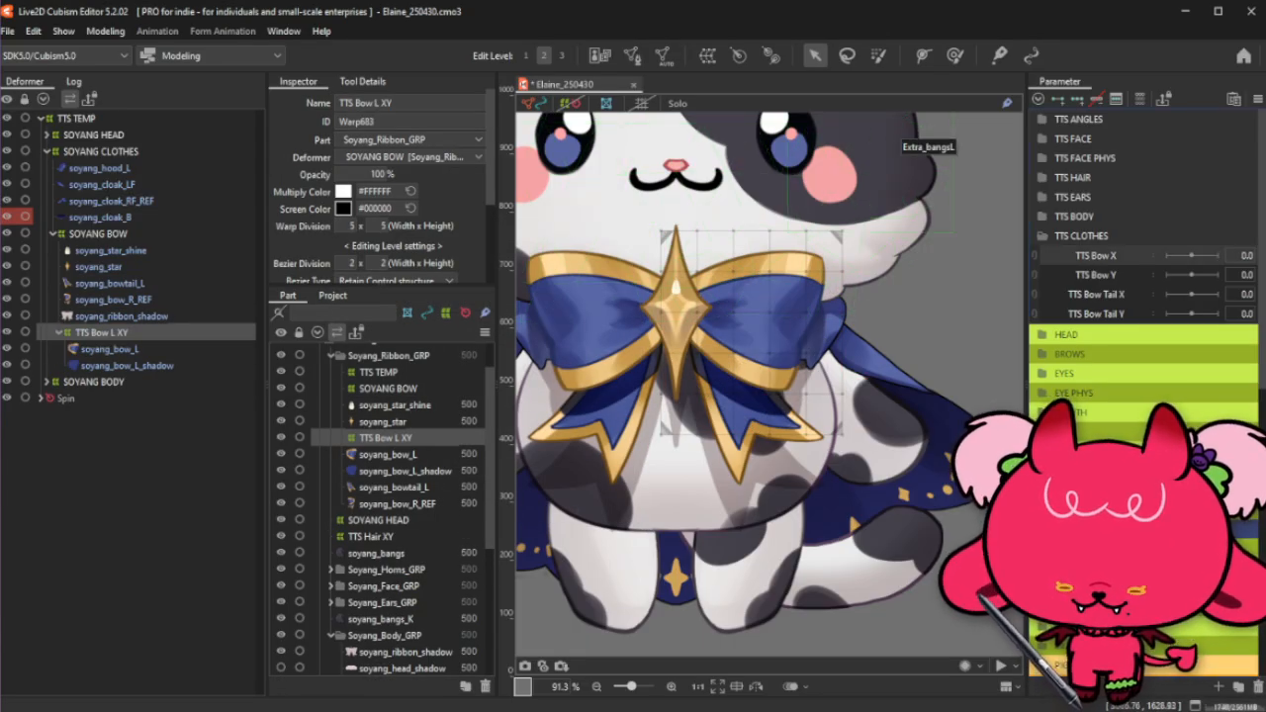
pyautogui.click(1223, 690)
pyautogui.write('TTS')
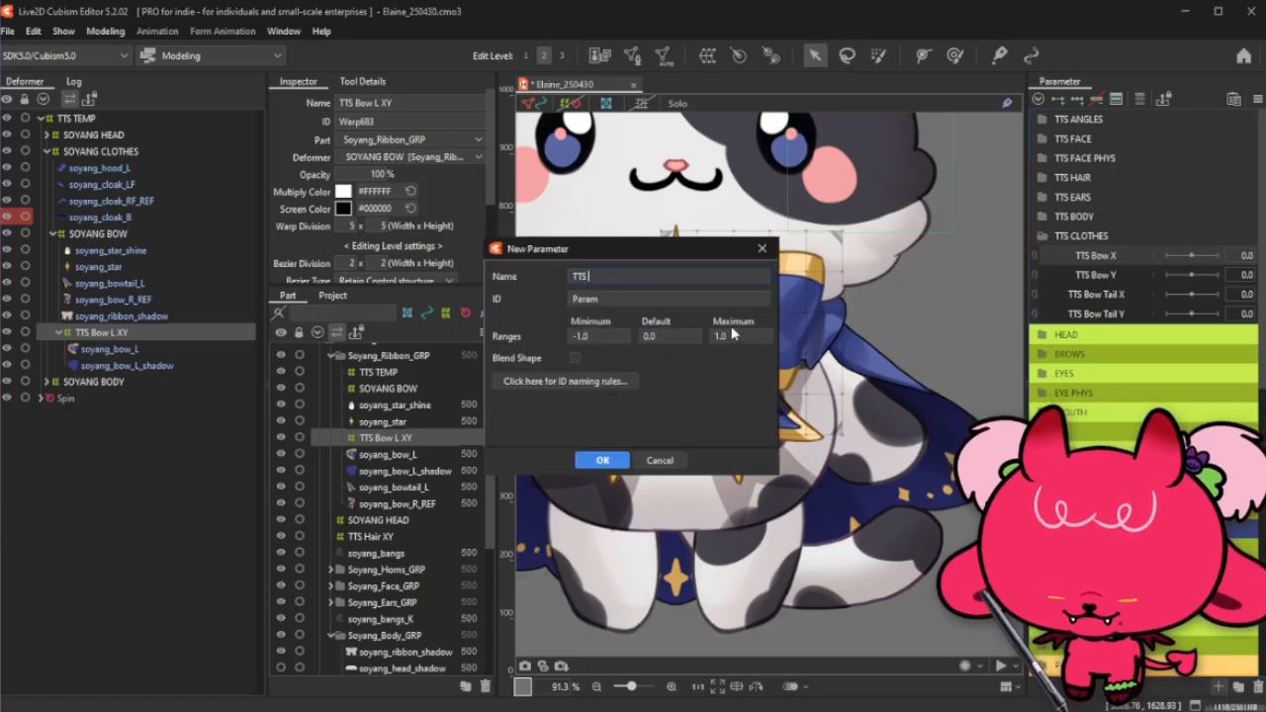
pyautogui.write(' Bow')
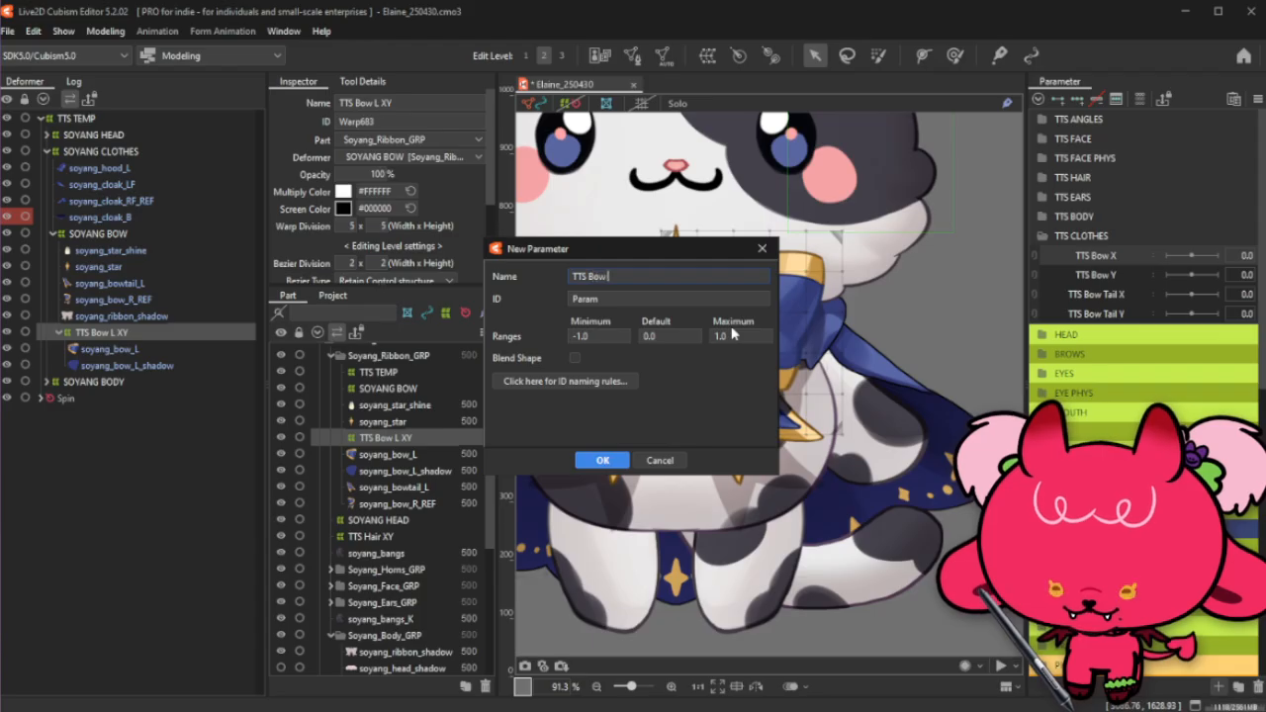
pyautogui.write(' Angle')
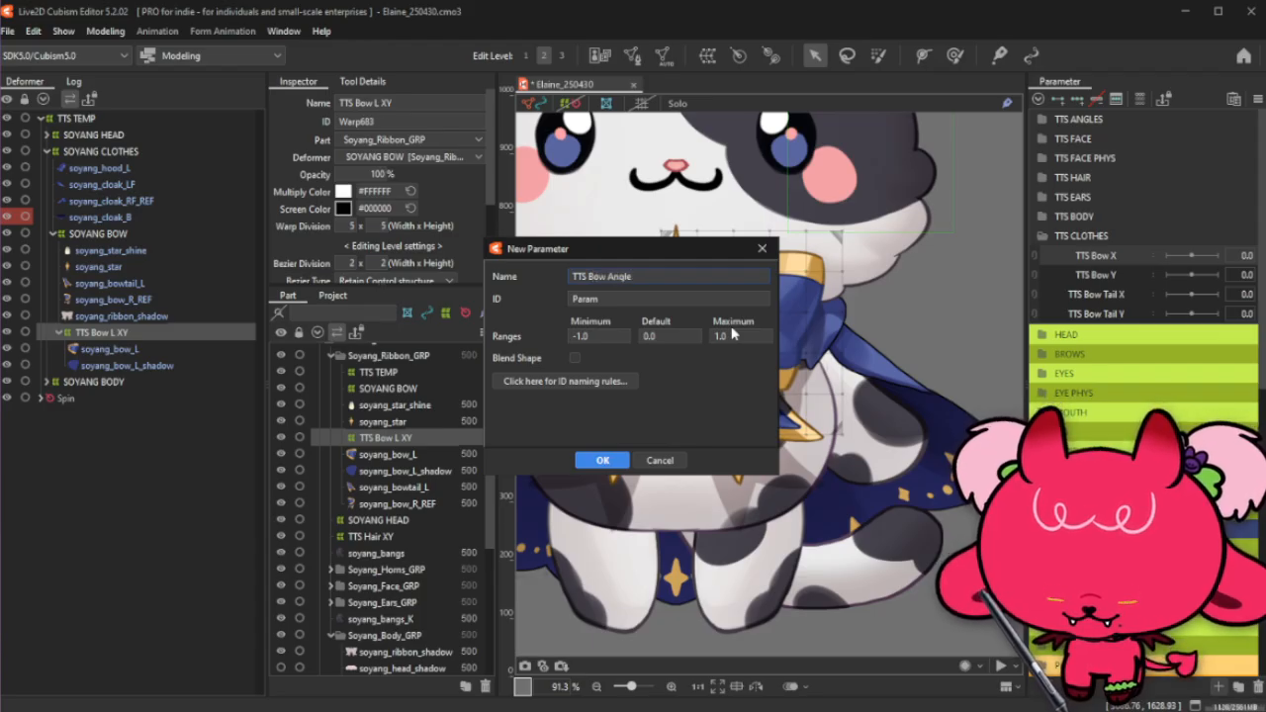
pyautogui.write(' X')
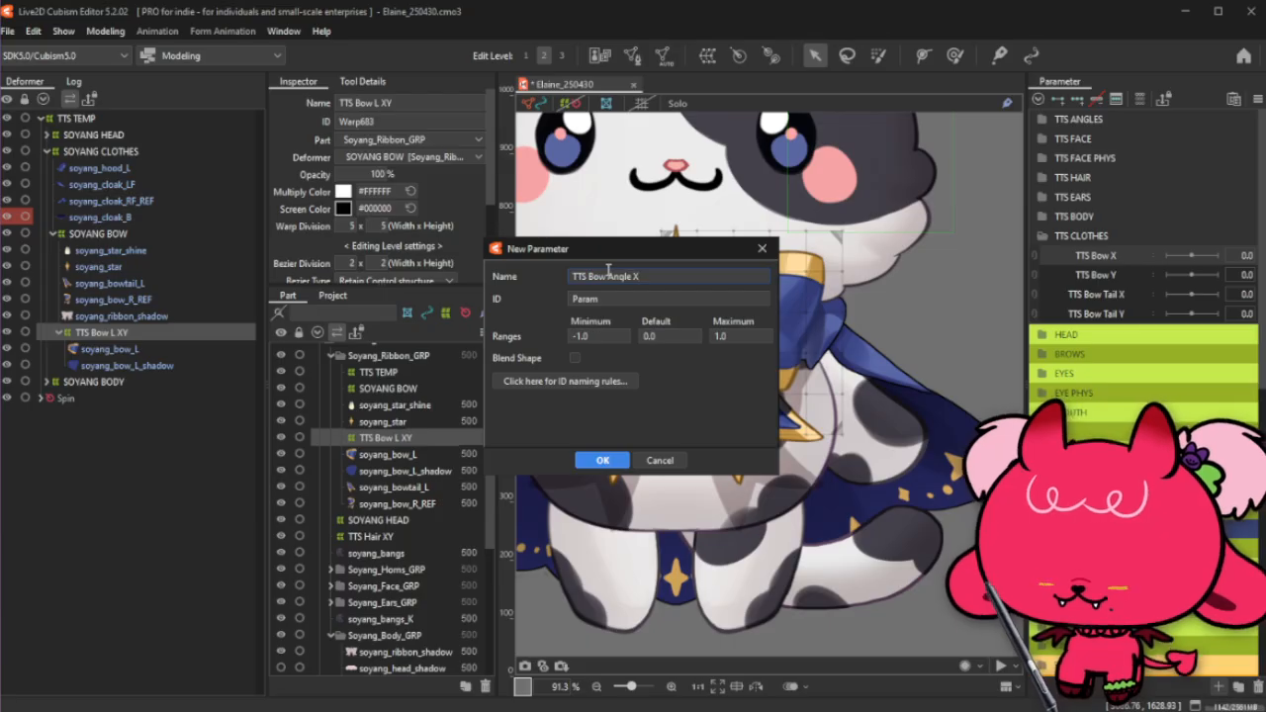
pyautogui.click(659, 459)
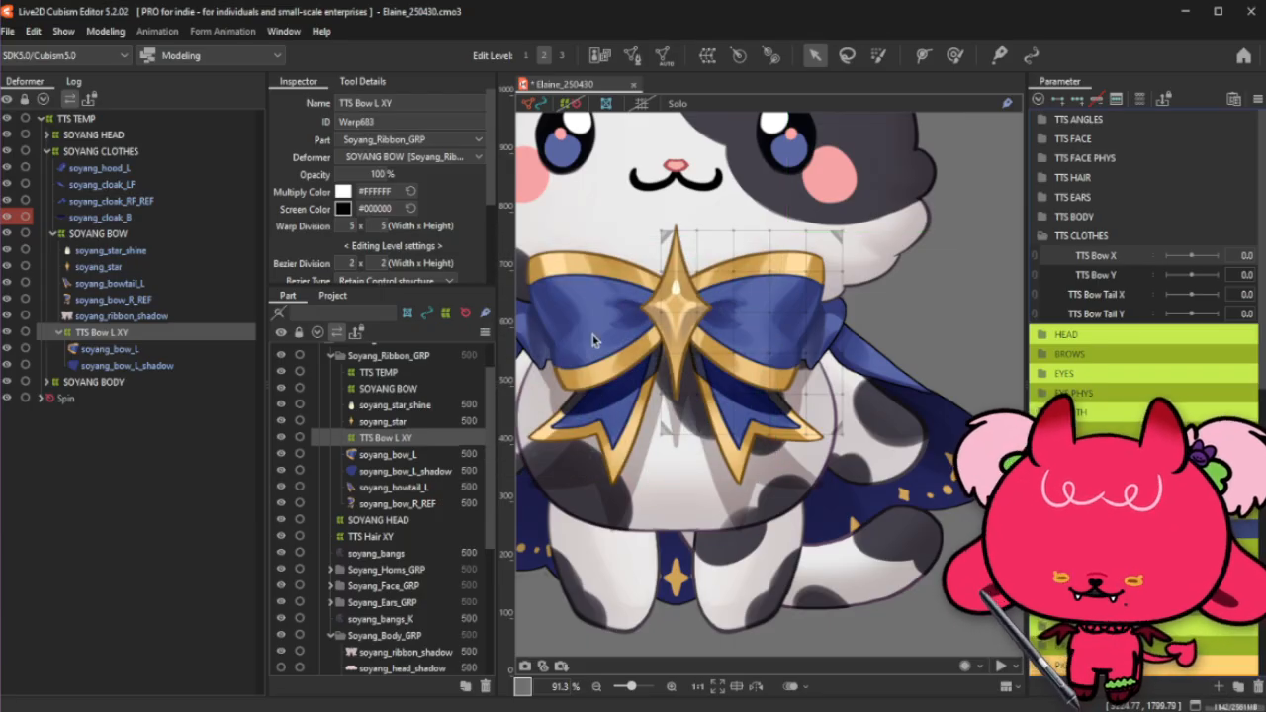
# Step: Create a rotation deformer named TTS Bow Clasp as the parent of soyang_star and soyang_star_shine
pyautogui.click(144, 268)
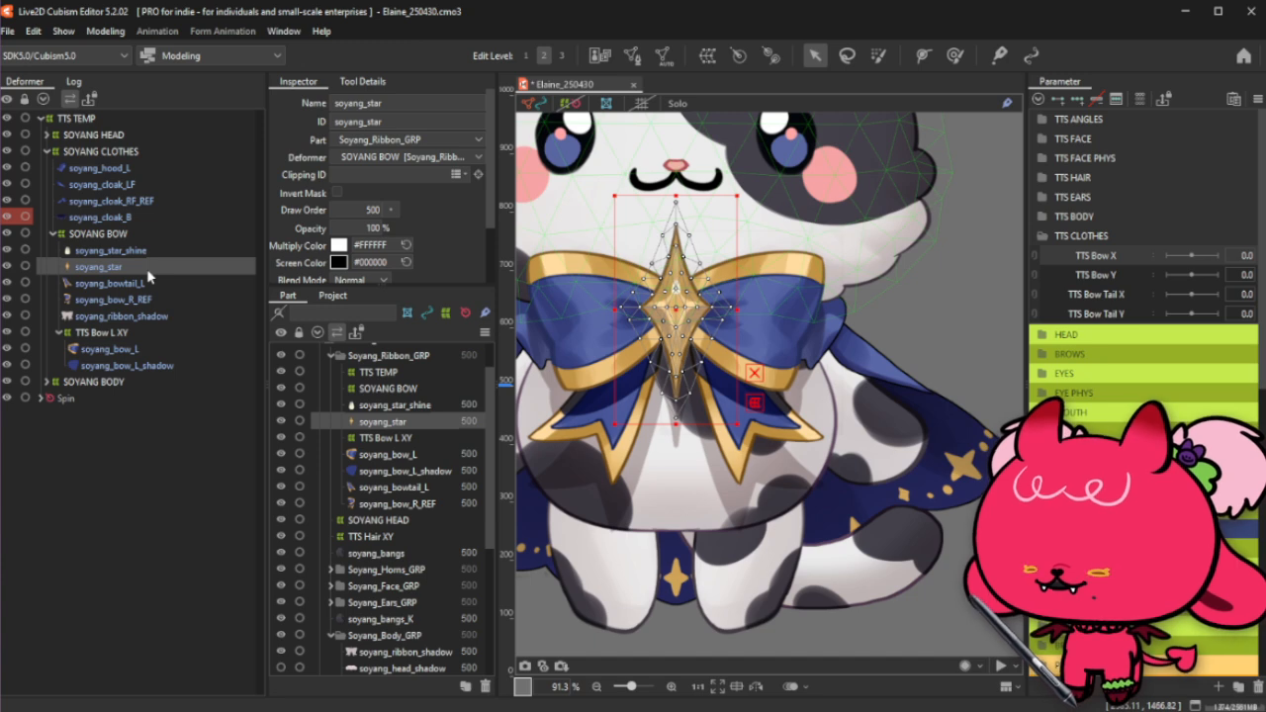
pyautogui.keyDown('ctrl'); pyautogui.click(168, 250); pyautogui.keyUp('ctrl')
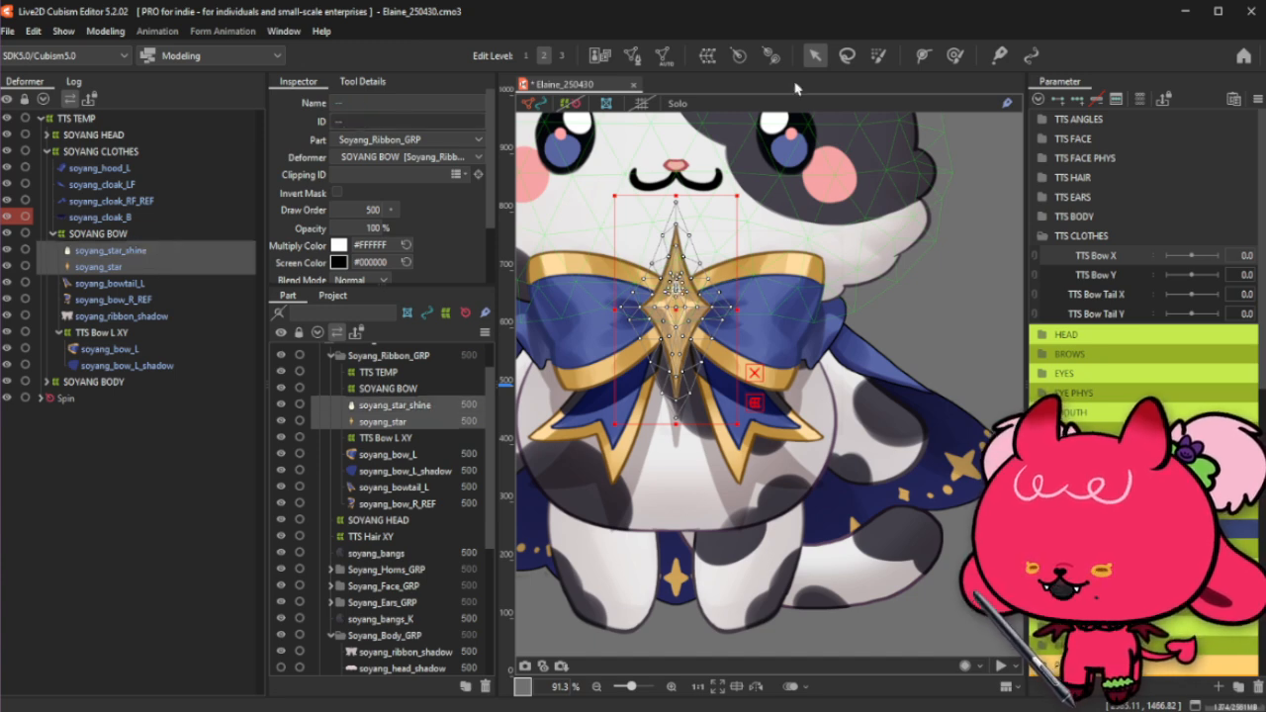
pyautogui.click(737, 57)
pyautogui.tripleClick(611, 318)
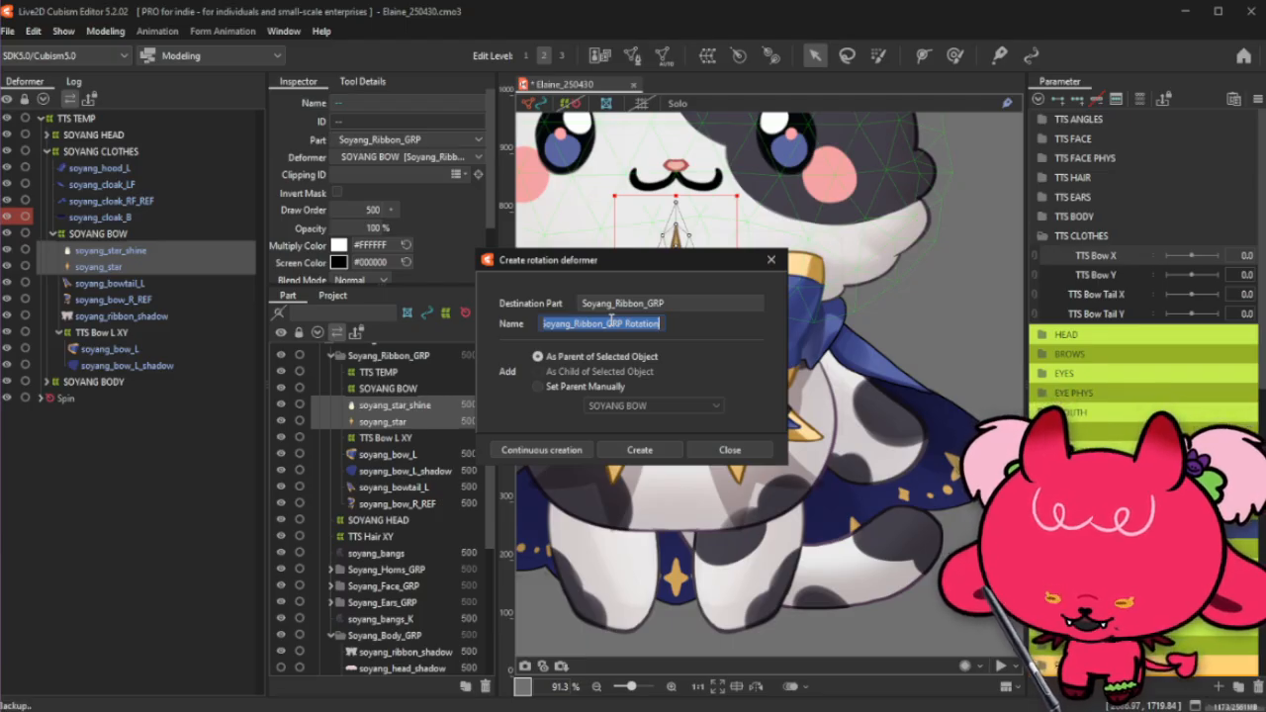
pyautogui.write('Bow C')
pyautogui.press('BackSpace')
pyautogui.press('BackSpace')
pyautogui.press('BackSpace')
pyautogui.press('BackSpace')
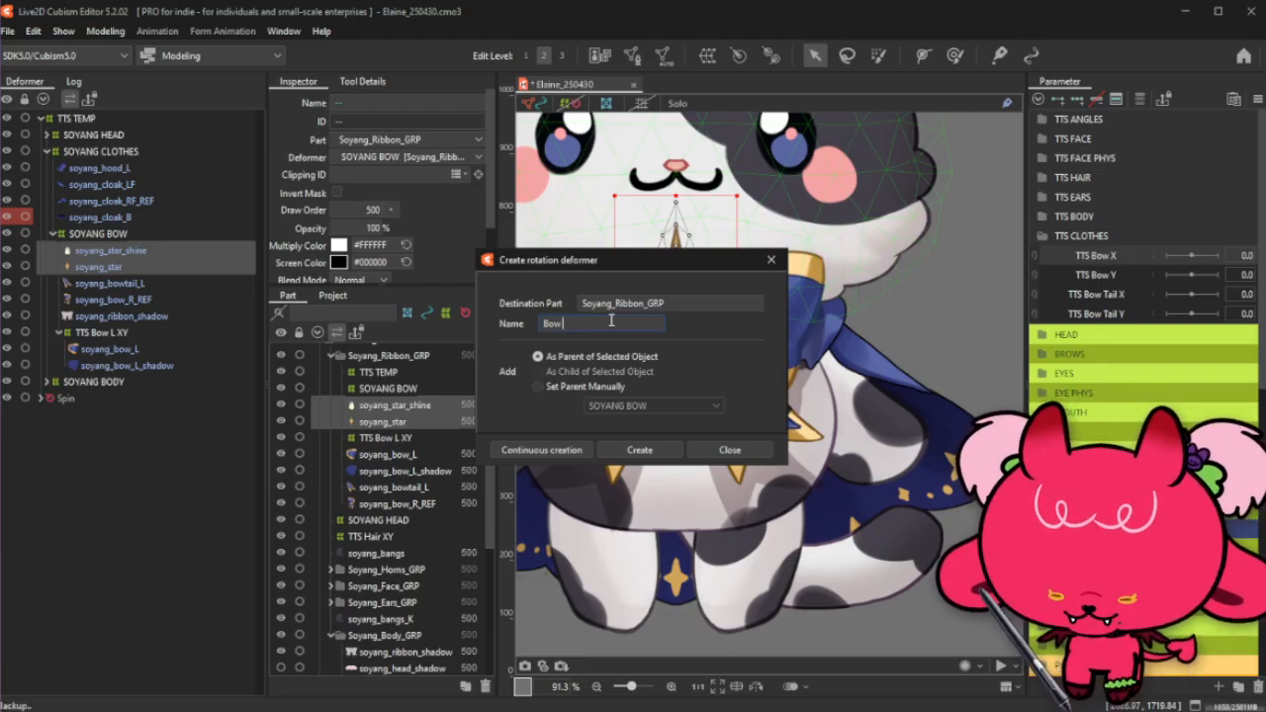
pyautogui.press('BackSpace')
pyautogui.write('TTS B')
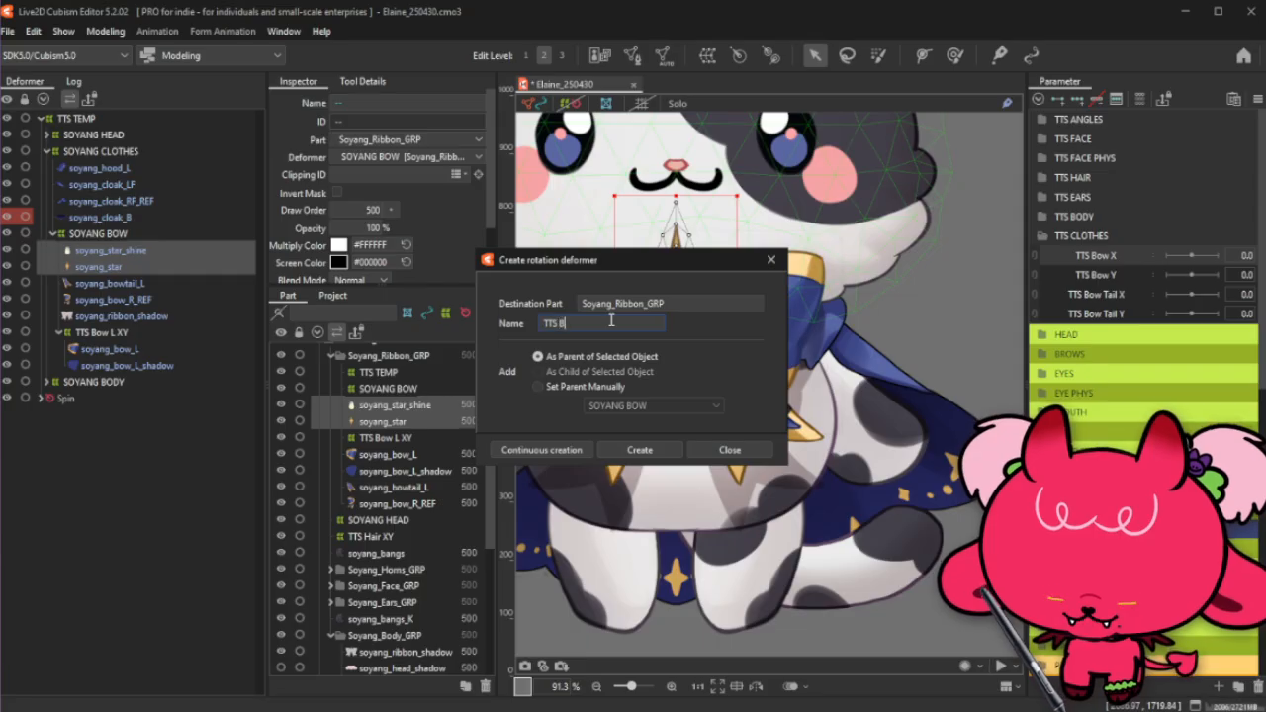
pyautogui.write('ow Clas')
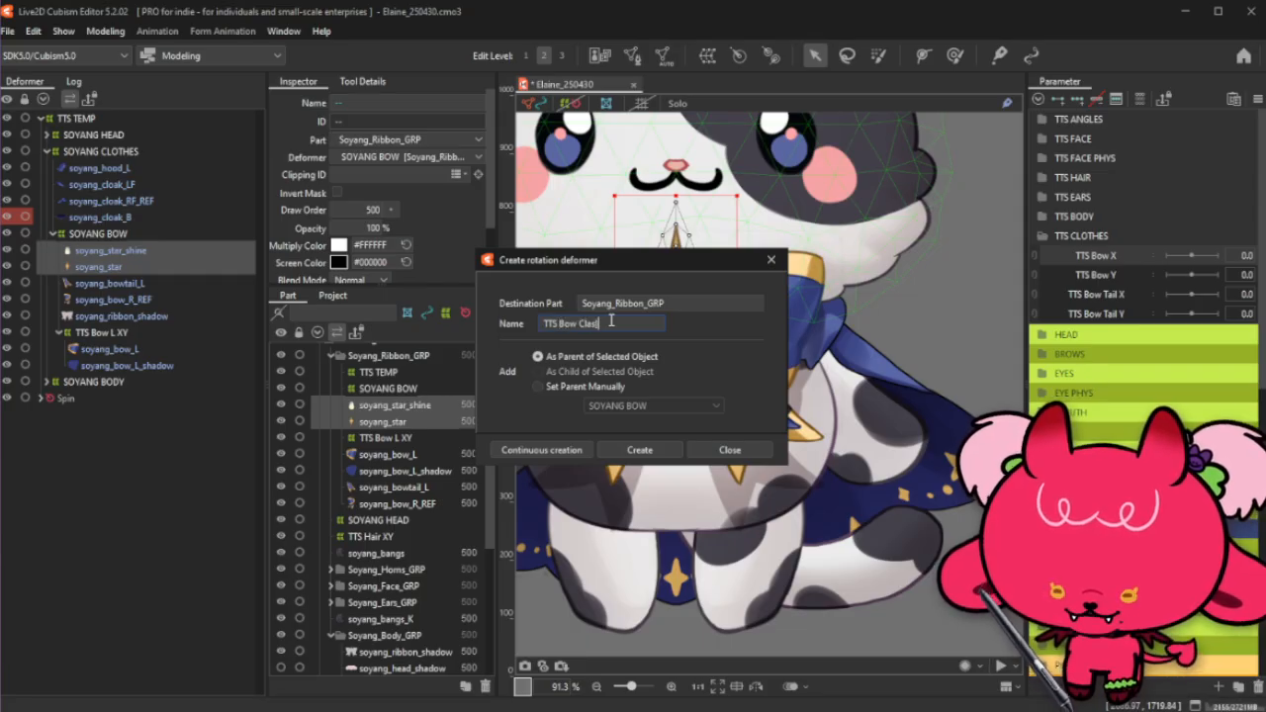
pyautogui.write('p')
pyautogui.click(640, 450)
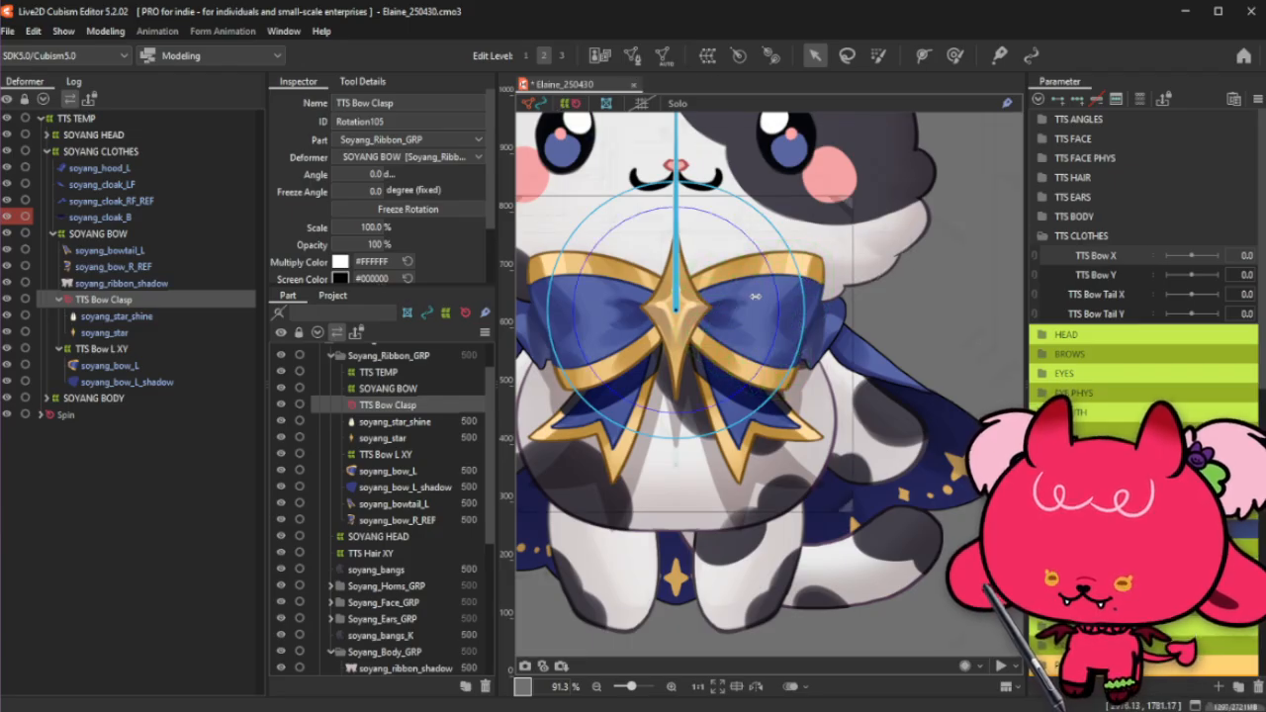
# Step: Shrink the TTS Bow Clasp deformer's circle to about the star's width and shorten its handle to the star's upper tip
pyautogui.moveTo(727, 305); pyautogui.dragTo(714, 306)
pyautogui.scroll(-3, 732, 495)
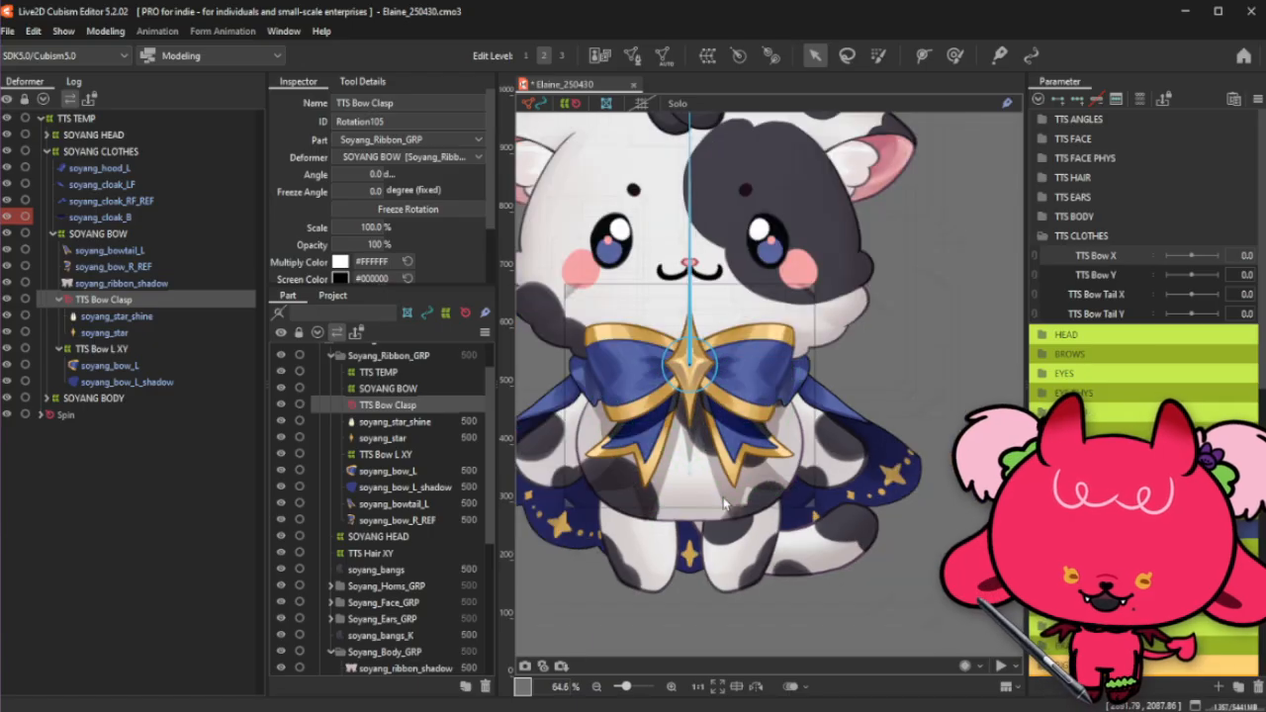
pyautogui.scroll(3, 727, 265)
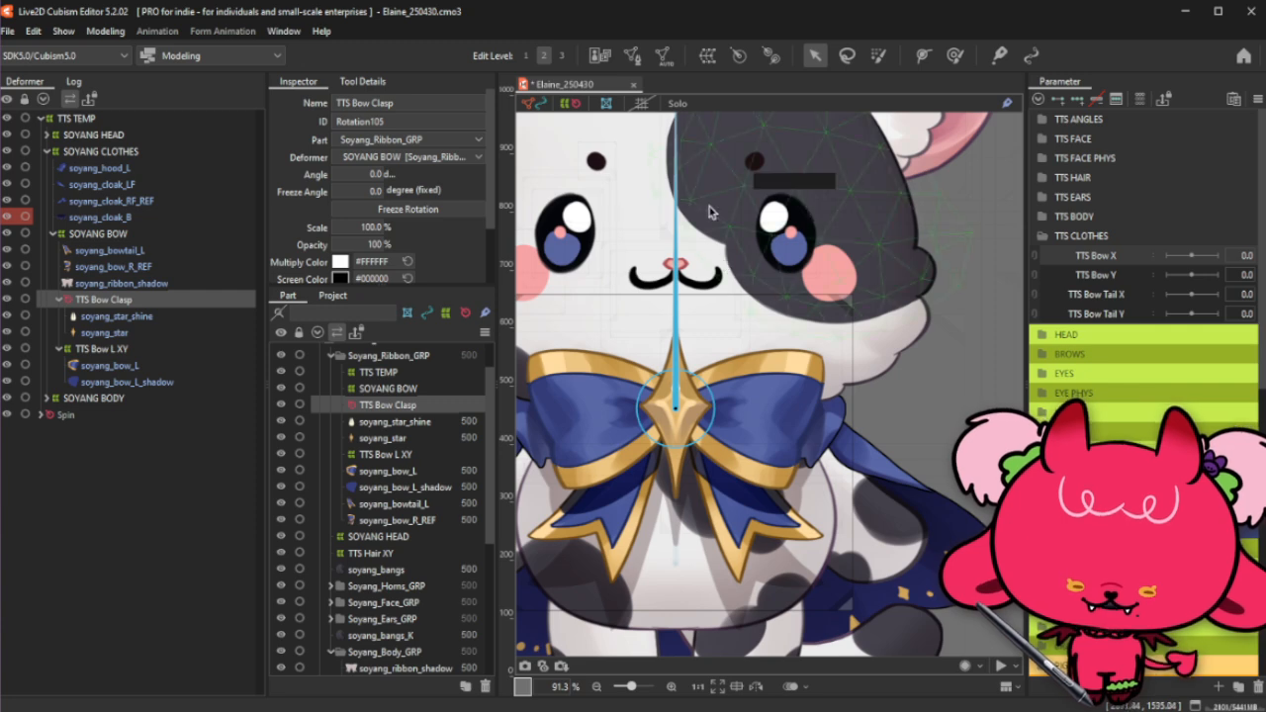
pyautogui.scroll(-3, 677, 191)
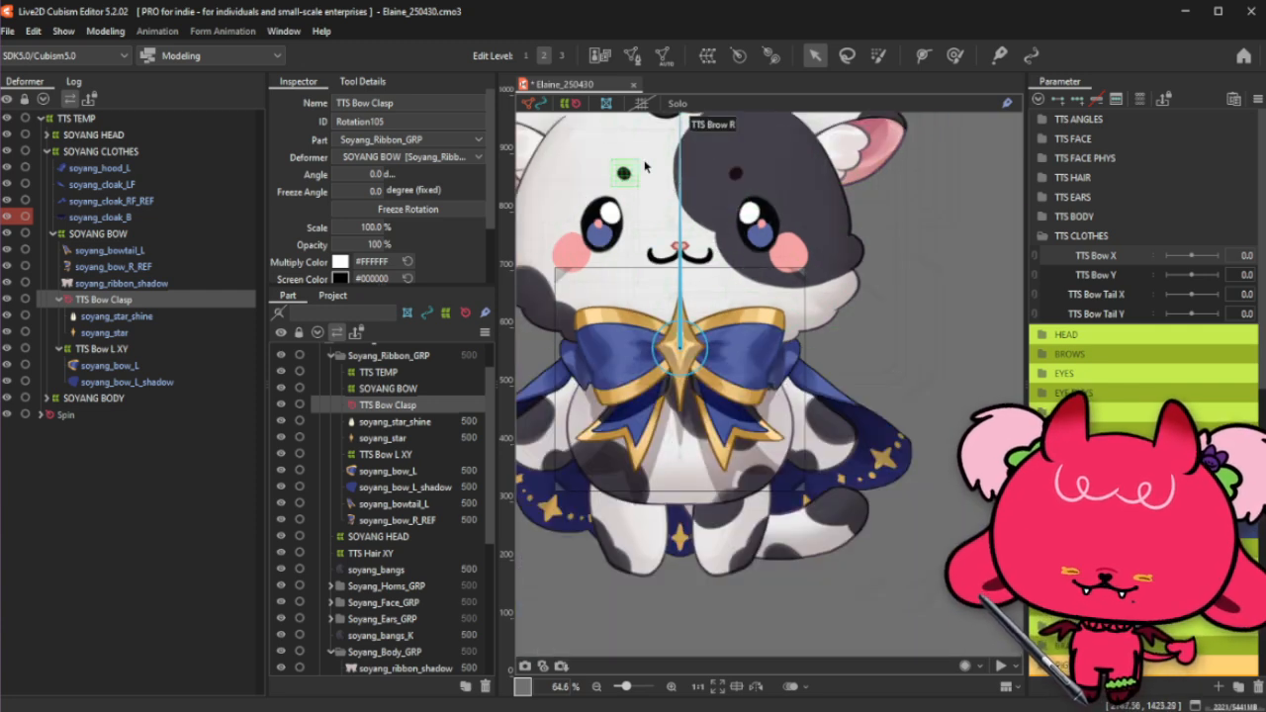
pyautogui.scroll(3, 652, 178)
pyautogui.scroll(-2, 734, 316)
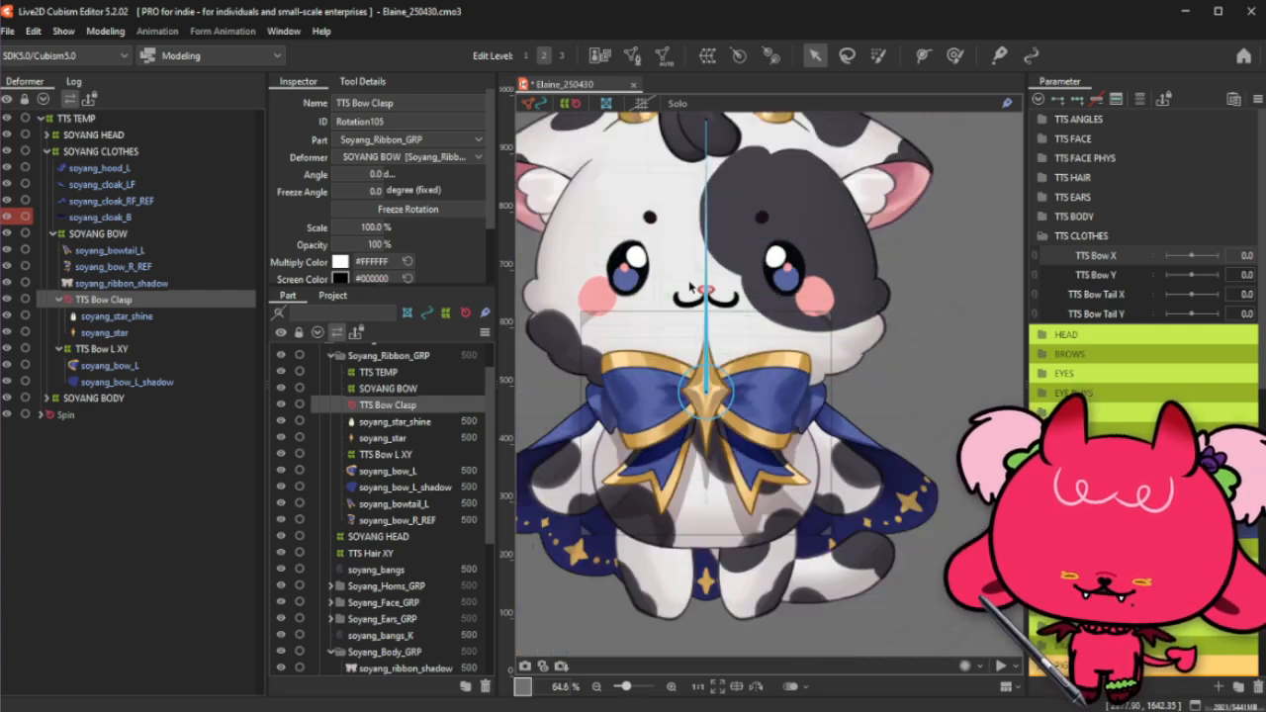
pyautogui.moveTo(713, 291); pyautogui.dragTo(710, 330)
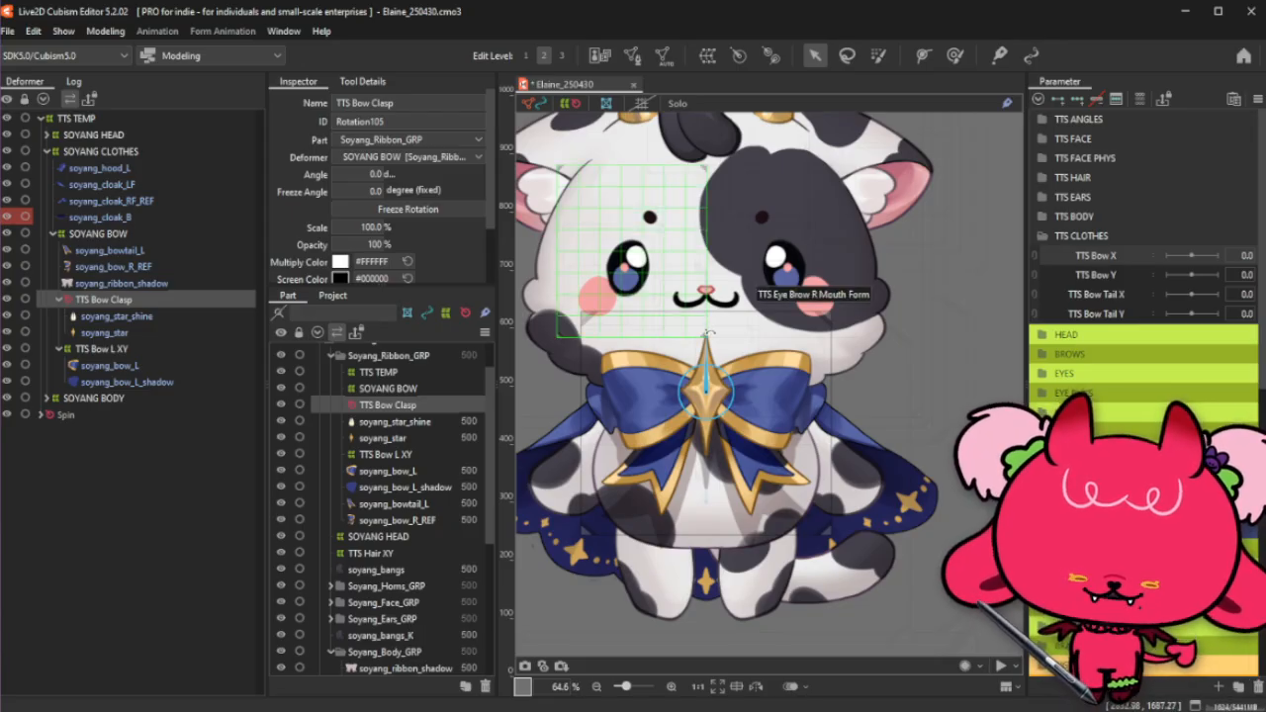
pyautogui.scroll(4, 692, 387)
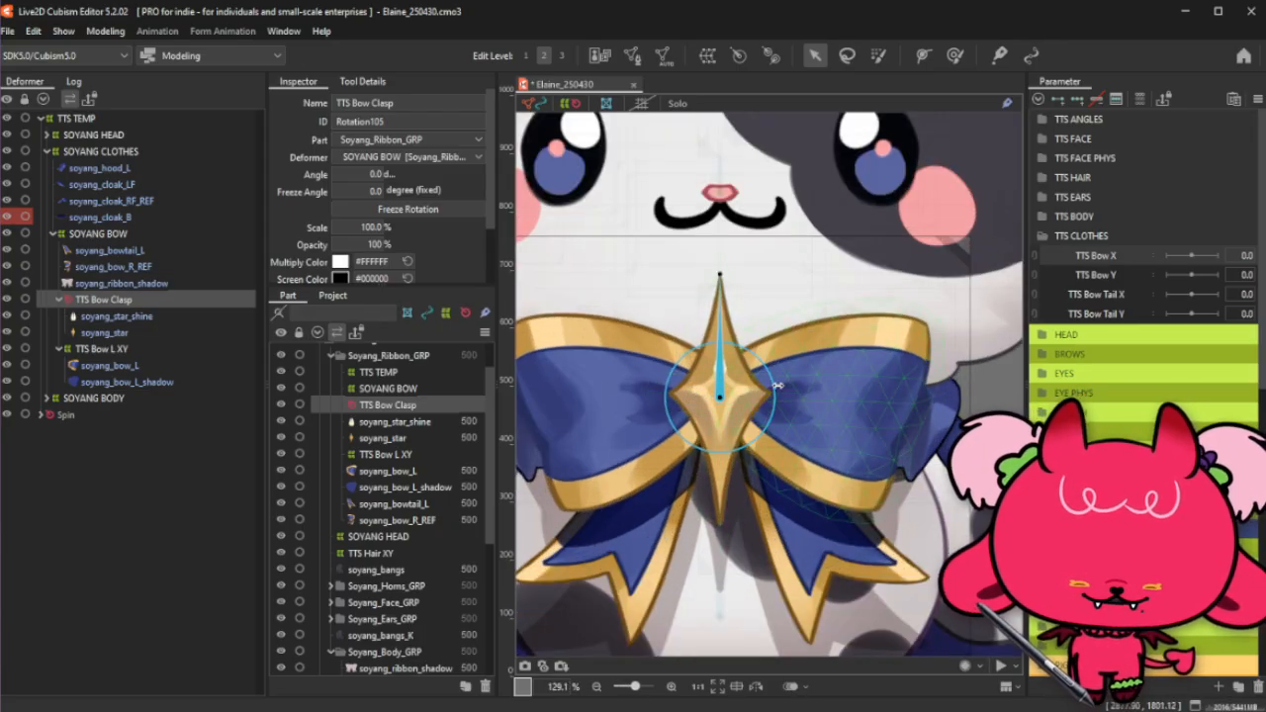
pyautogui.moveTo(774, 391); pyautogui.dragTo(764, 391)
pyautogui.hotkey('ctrl', 'z')
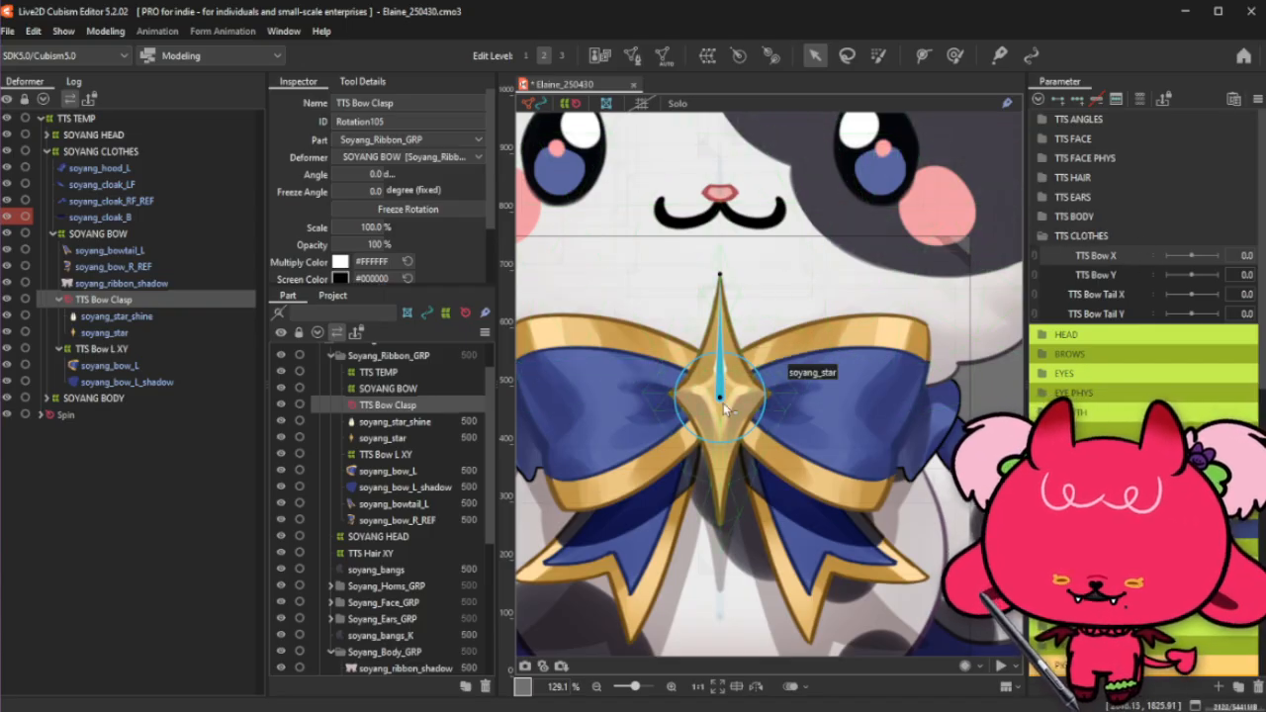
# Step: Reposition the pivot of the TTS Bow Clasp rotation deformer precisely onto the center of the star
pyautogui.scroll(5, 721, 401)
pyautogui.moveTo(720, 400); pyautogui.dragTo(725, 388)
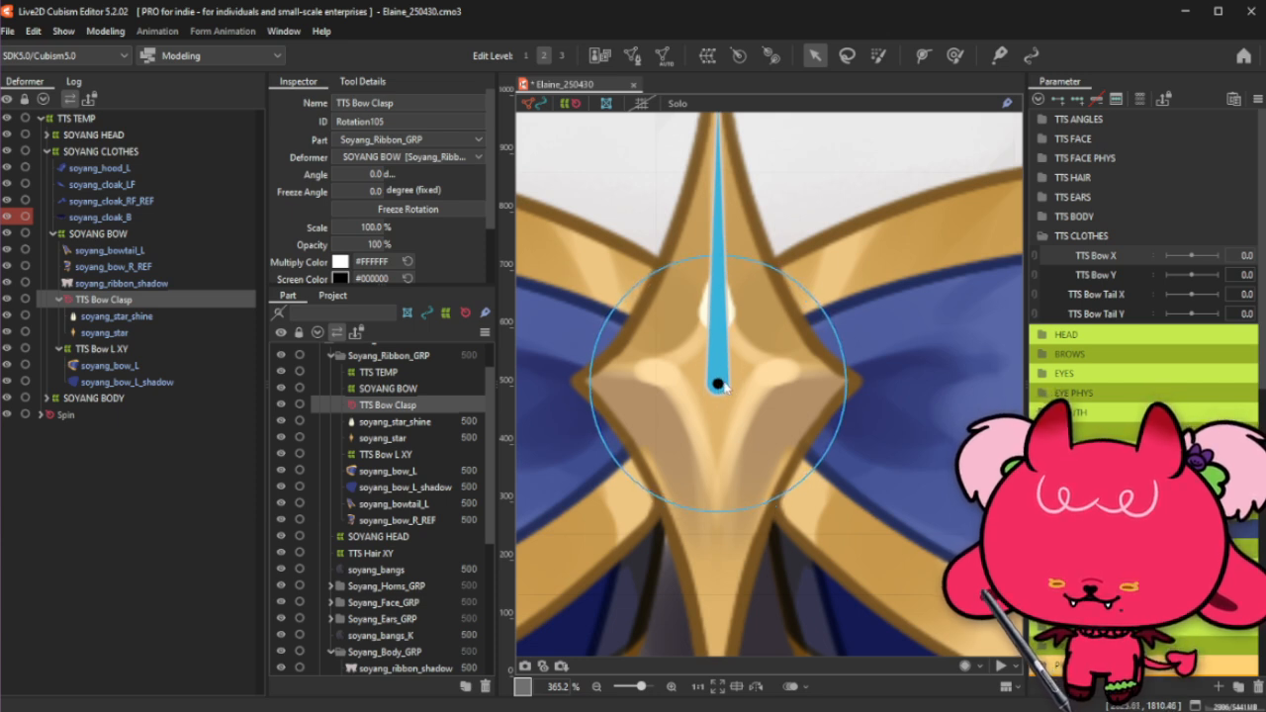
pyautogui.moveTo(725, 387); pyautogui.dragTo(725, 390)
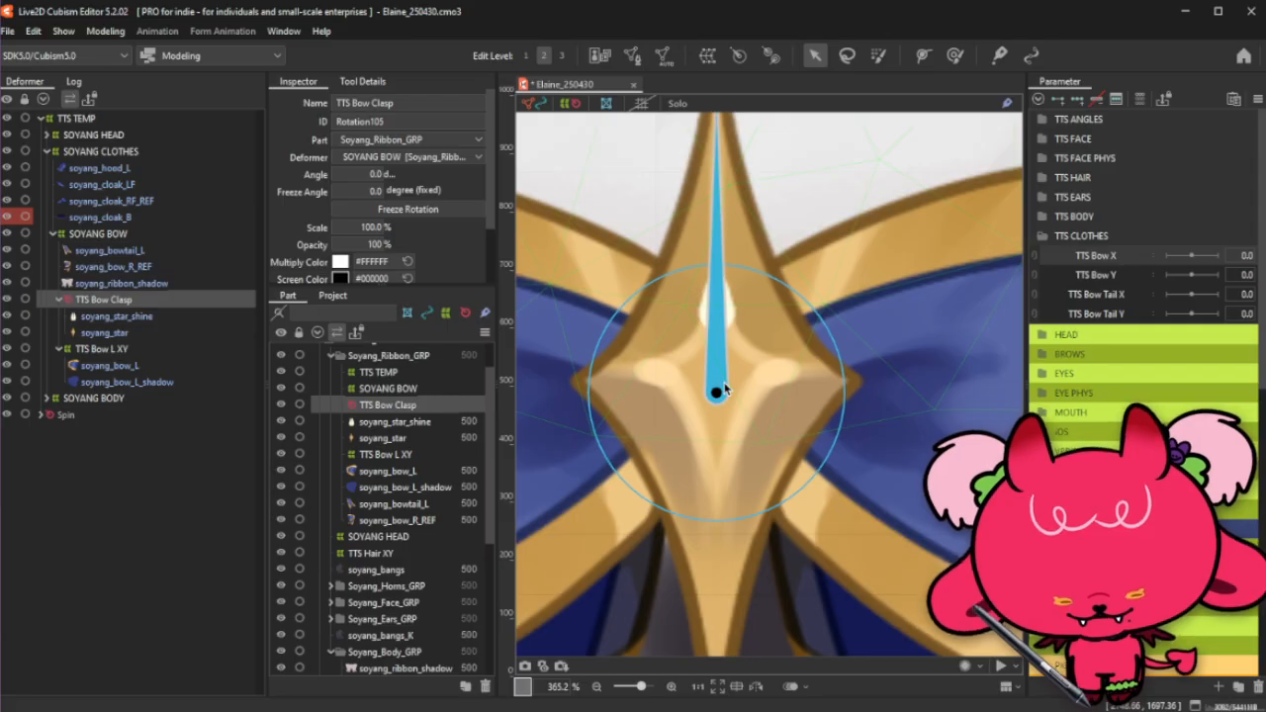
pyautogui.scroll(-3, 725, 391)
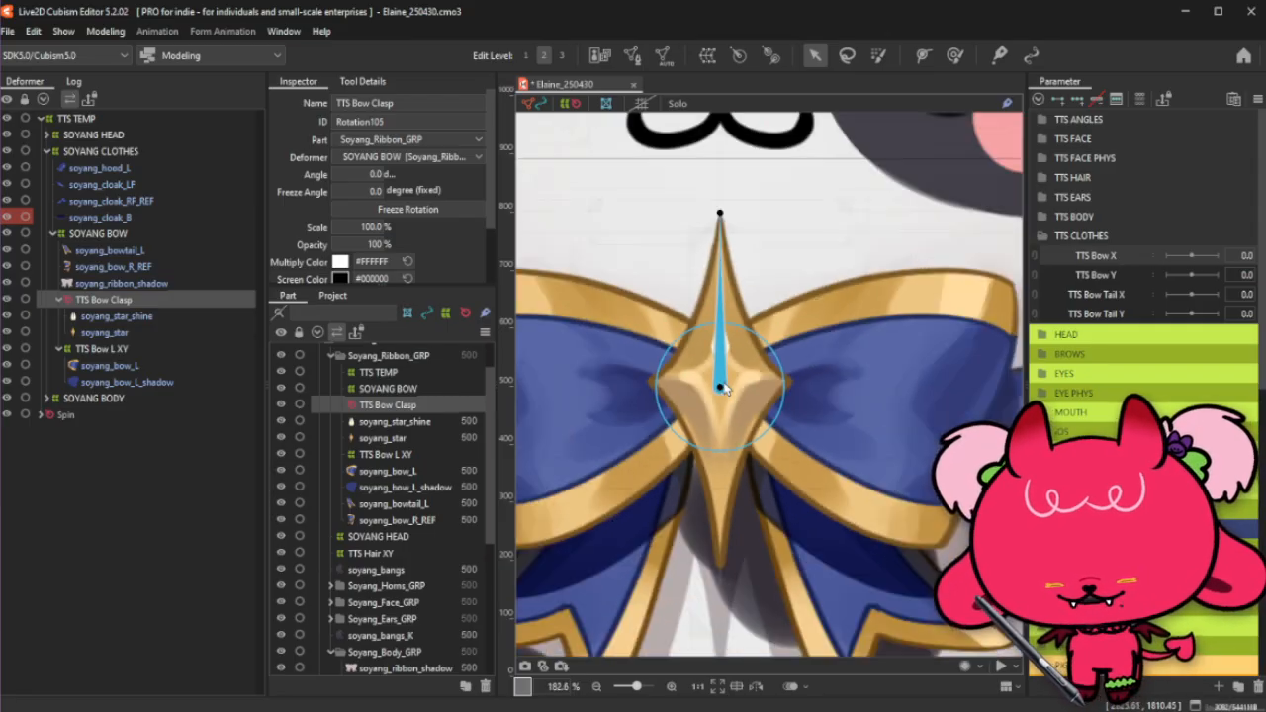
pyautogui.scroll(3, 725, 388)
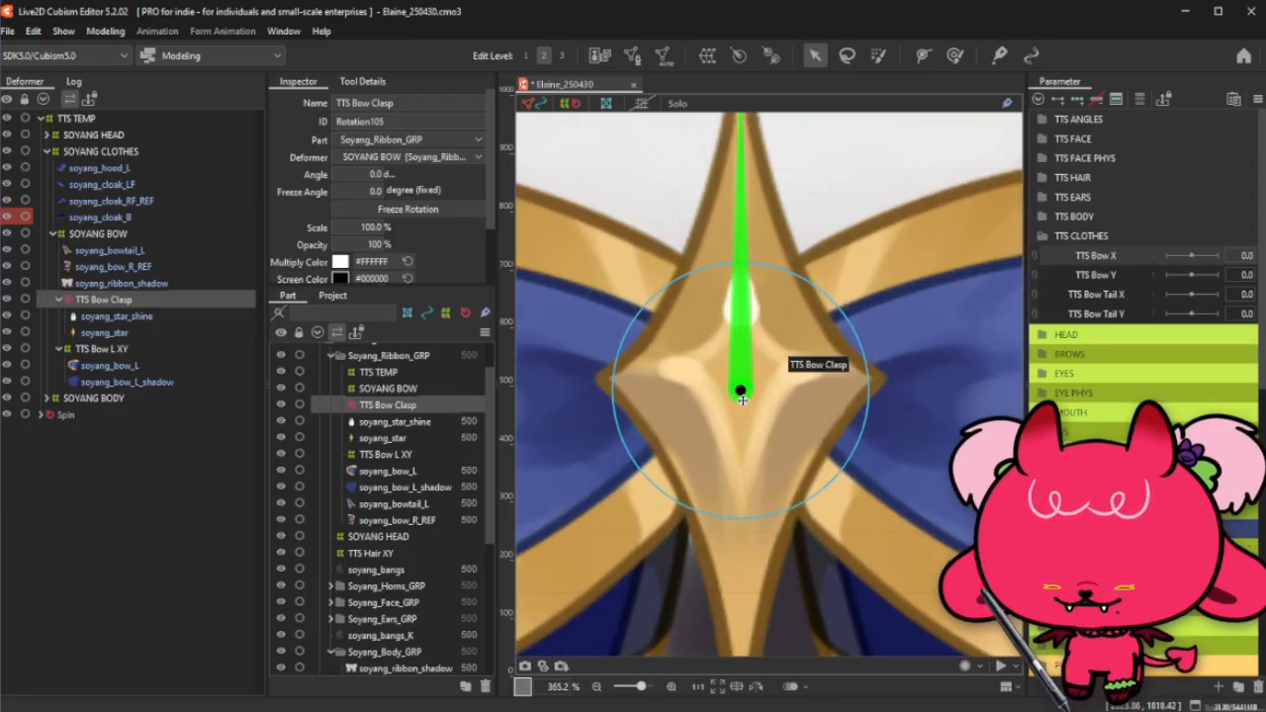
pyautogui.scroll(3, 741, 393)
pyautogui.moveTo(738, 386); pyautogui.dragTo(738, 361)
pyautogui.scroll(-6, 738, 362)
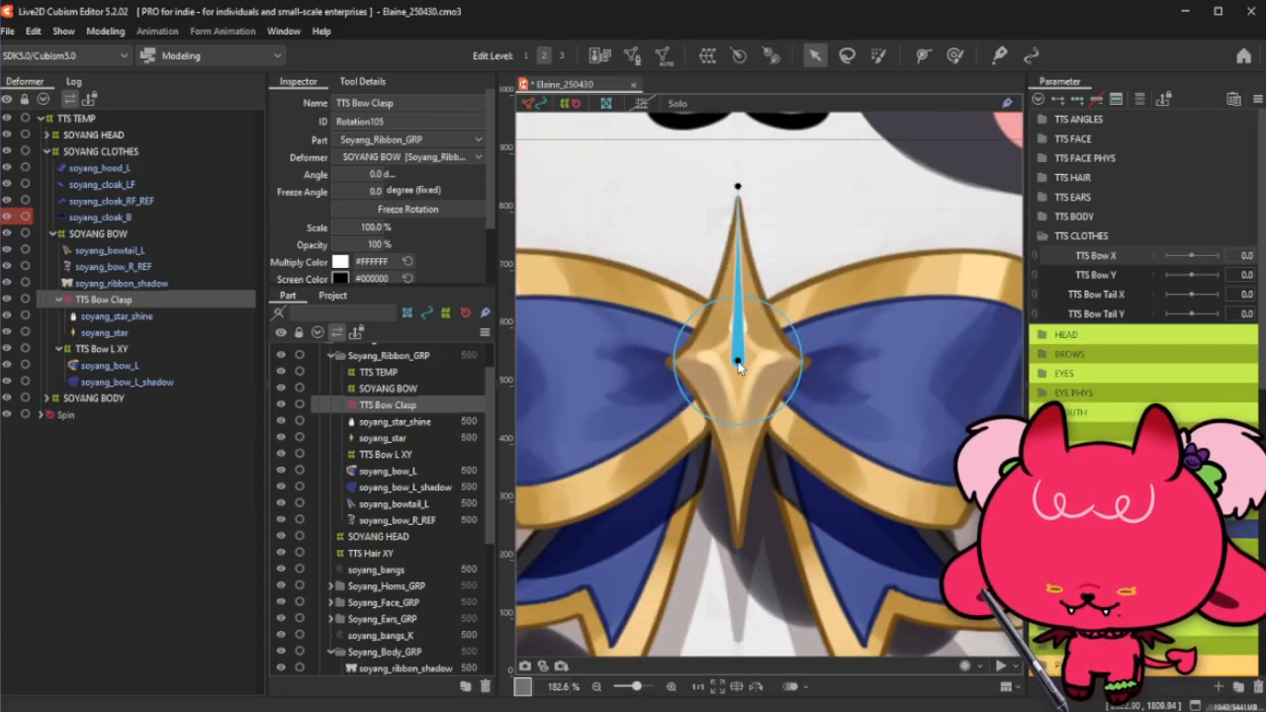
# Step: Check the TTS Bow Clasp pivot up close against the star's center and collapse that deformer's branch
pyautogui.scroll(10, 737, 364)
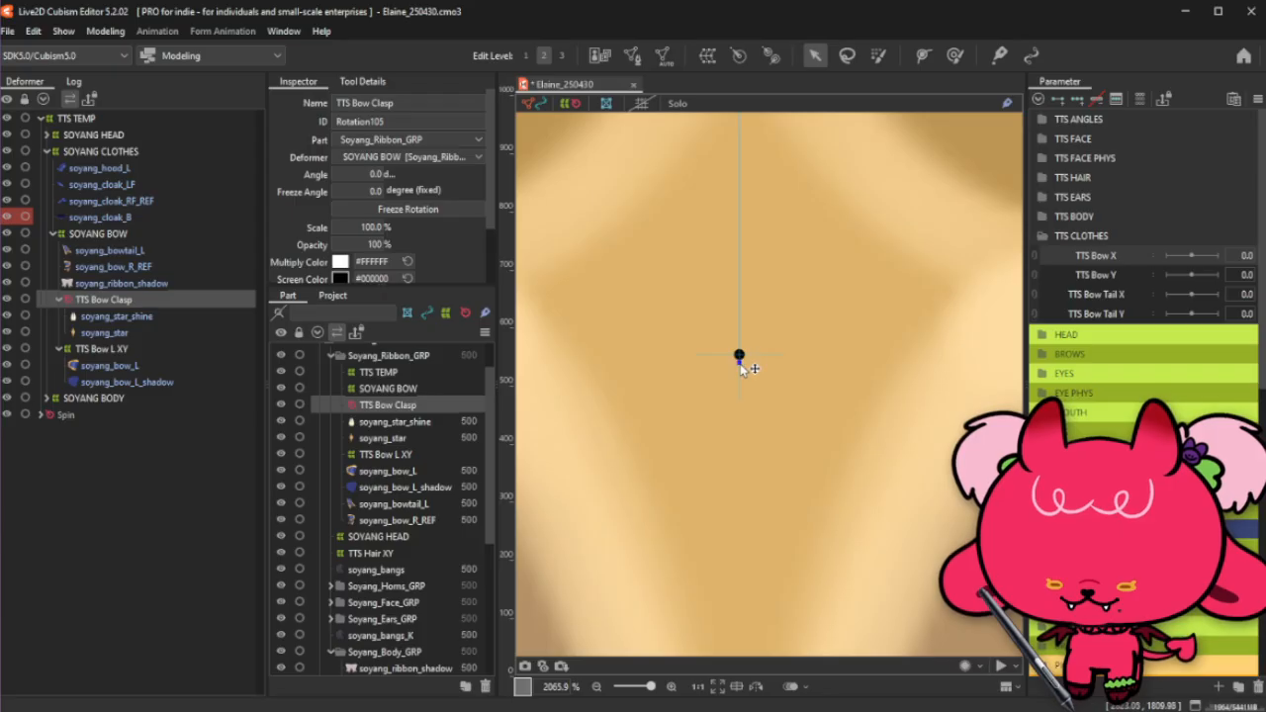
pyautogui.scroll(-12, 741, 372)
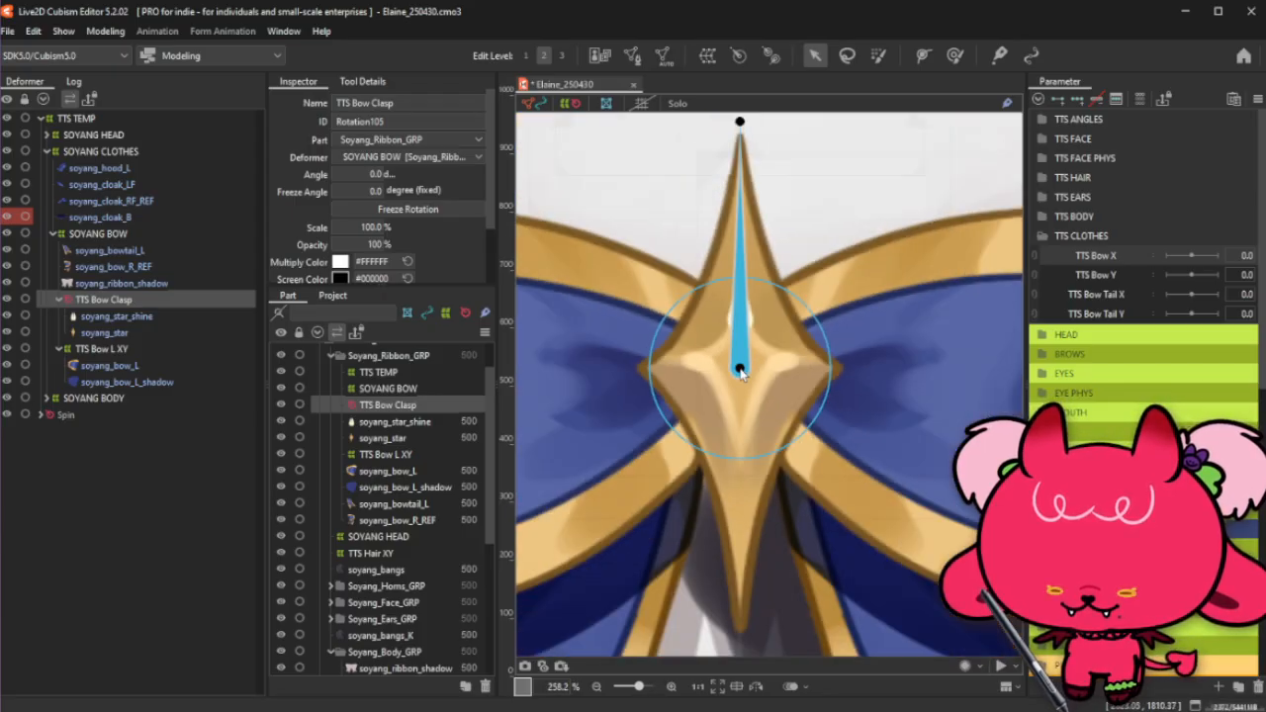
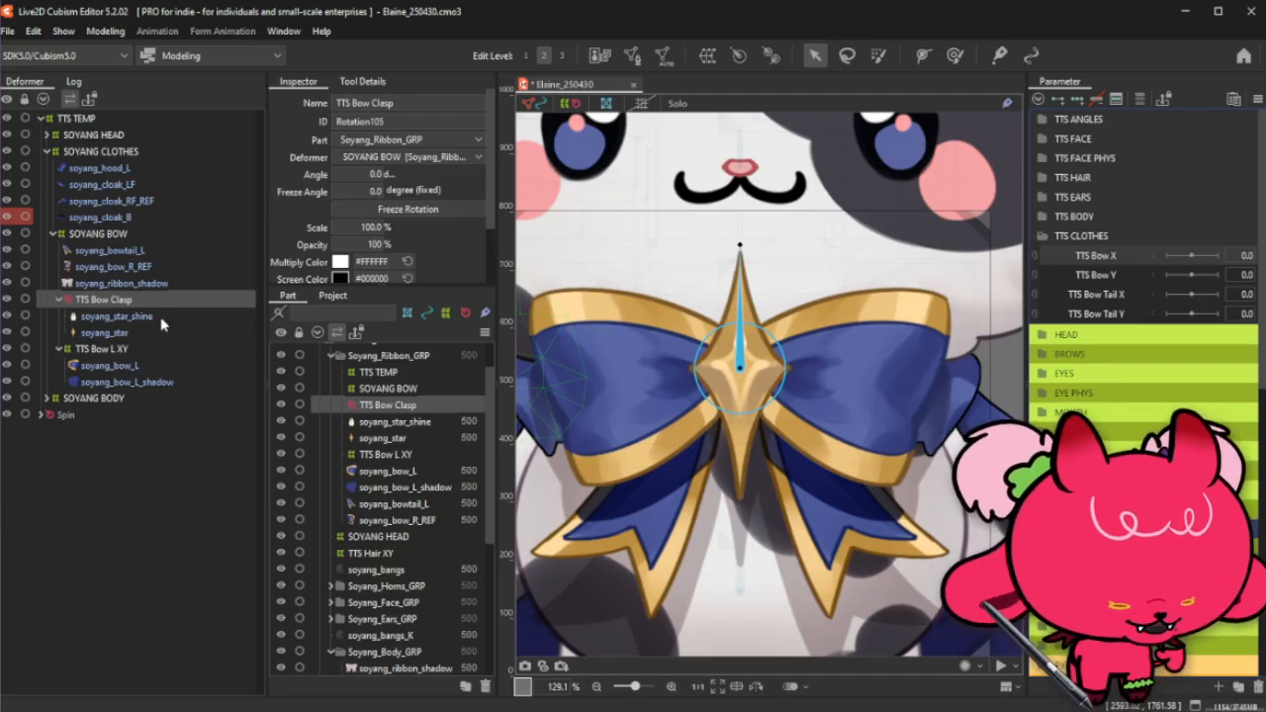
pyautogui.click(57, 300)
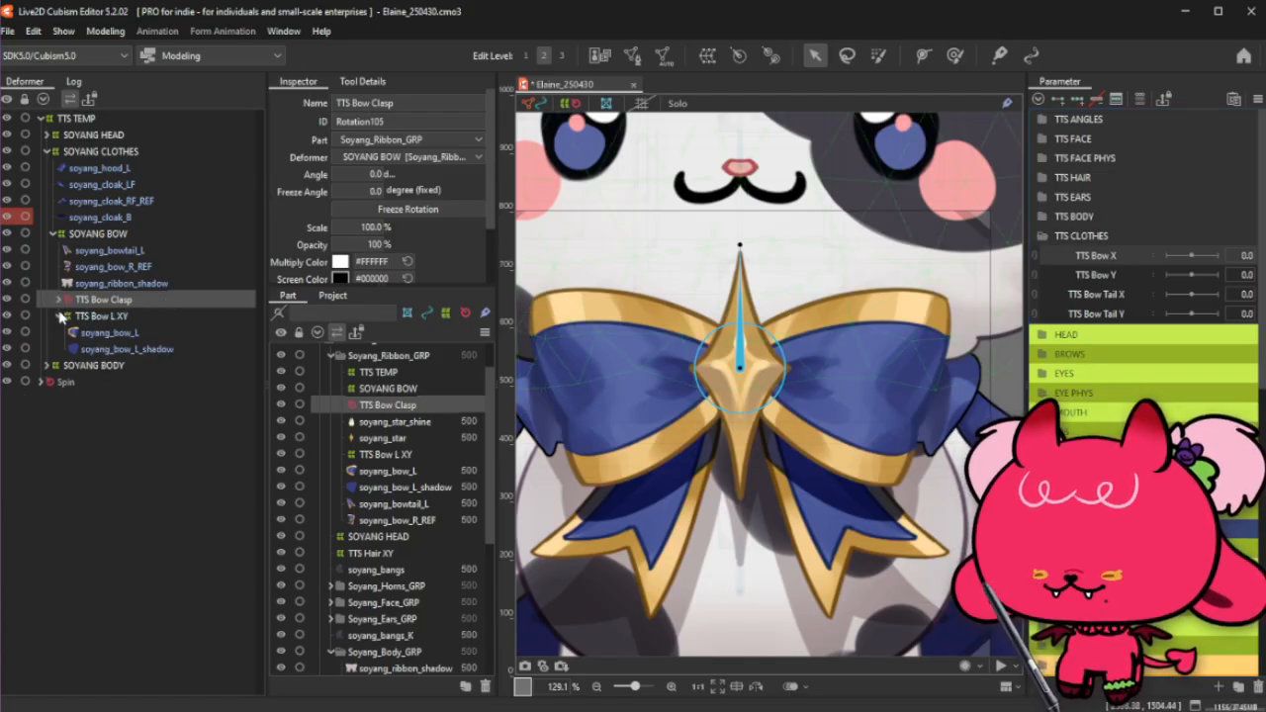
# Step: Turn the TTS Bow Tail X and TTS Bow Tail Y parameters into blend shape parameters, with soyang_bowtail_L selected
pyautogui.click(155, 249)
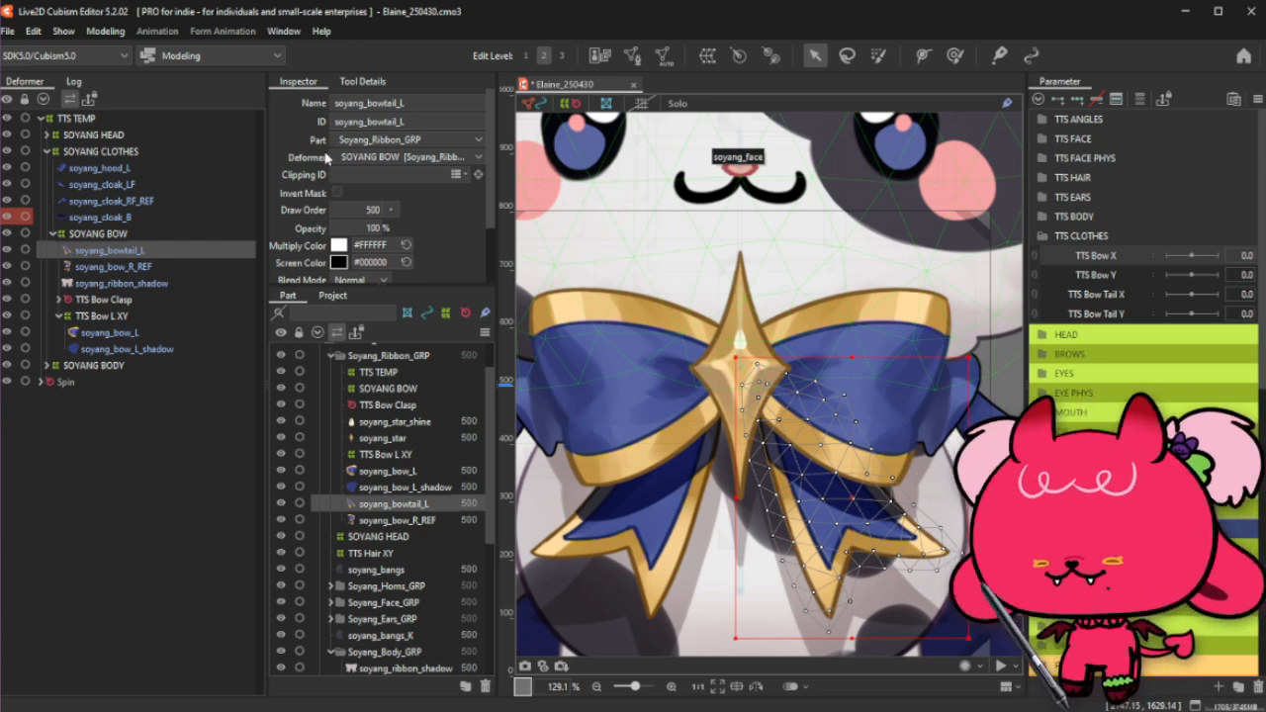
pyautogui.rightClick(1138, 294)
pyautogui.click(1088, 299)
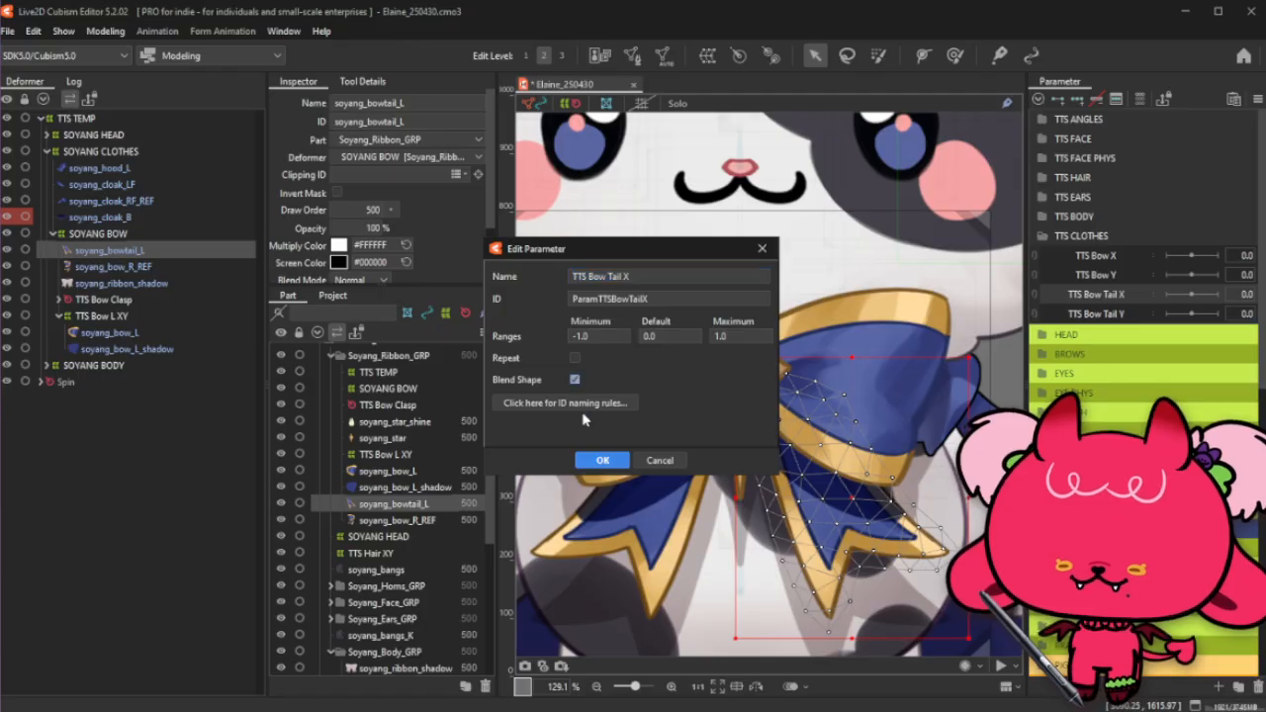
pyautogui.click(603, 460)
pyautogui.rightClick(1119, 315)
pyautogui.click(1147, 324)
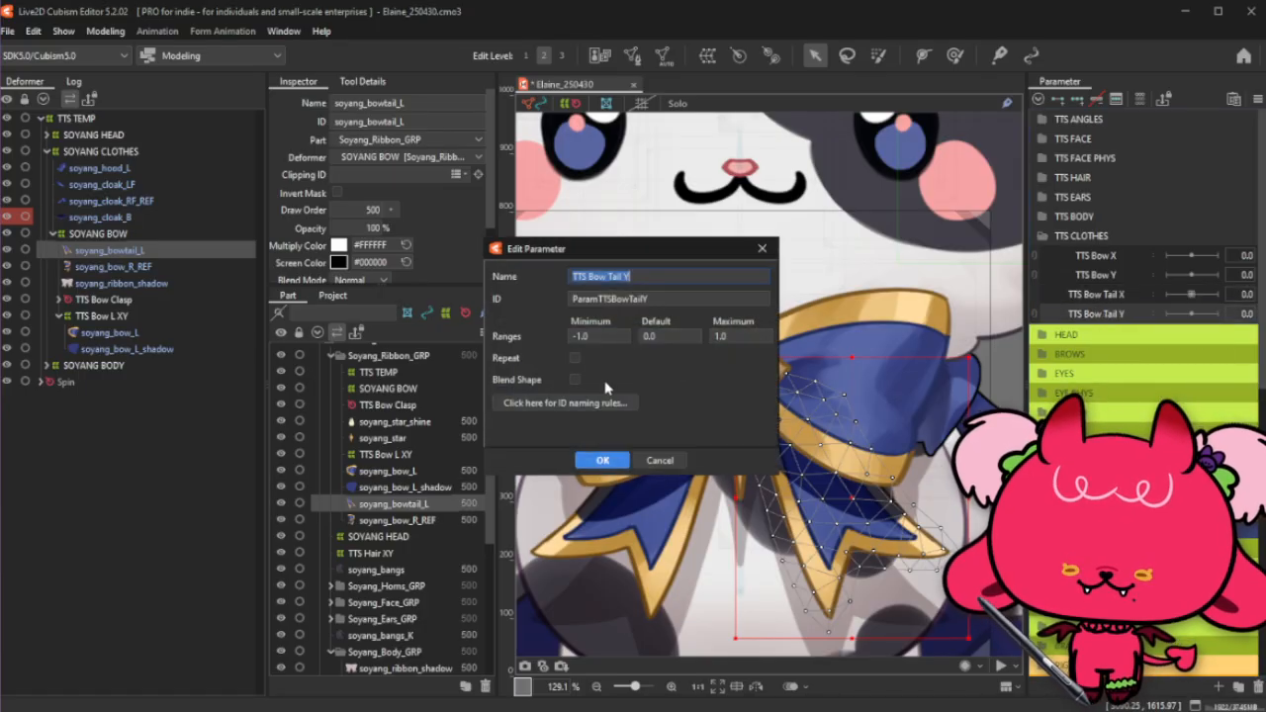
pyautogui.click(598, 461)
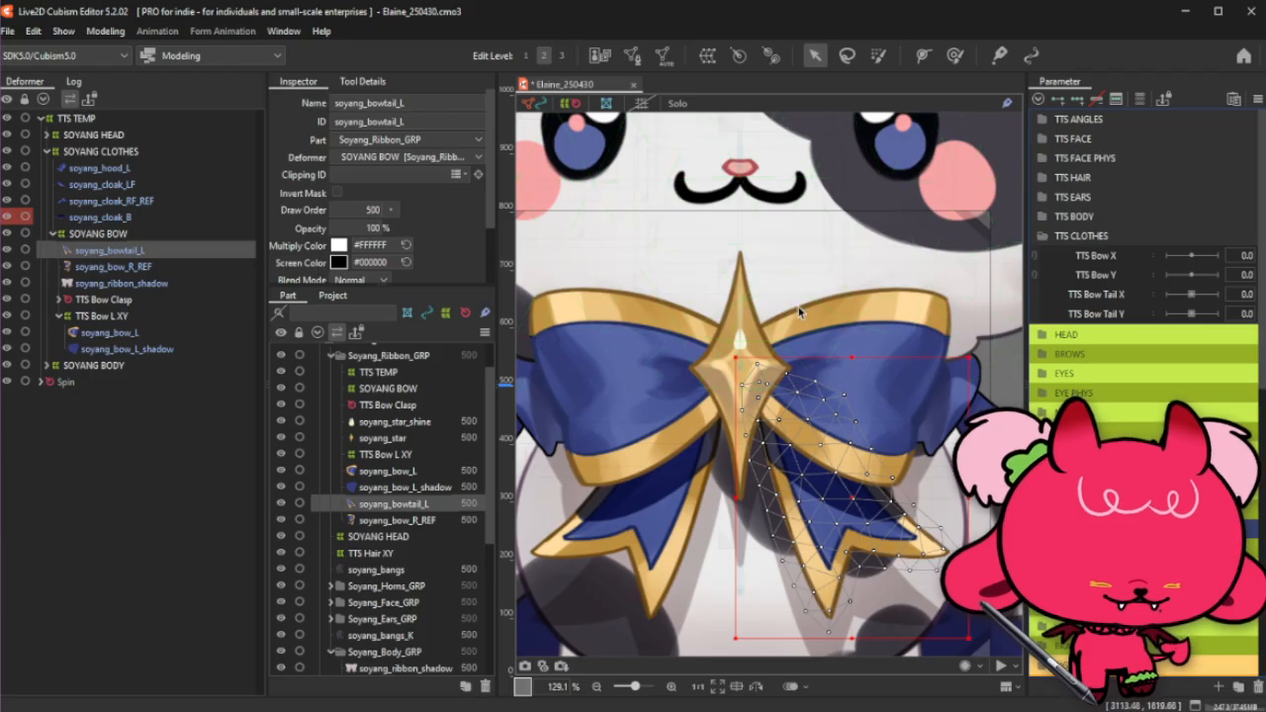
# Step: Regenerate the soyang_bowtail_L mesh from the Set_06 preset with vertex intervals of 30 outside and 28 inside
pyautogui.scroll(-3, 807, 282)
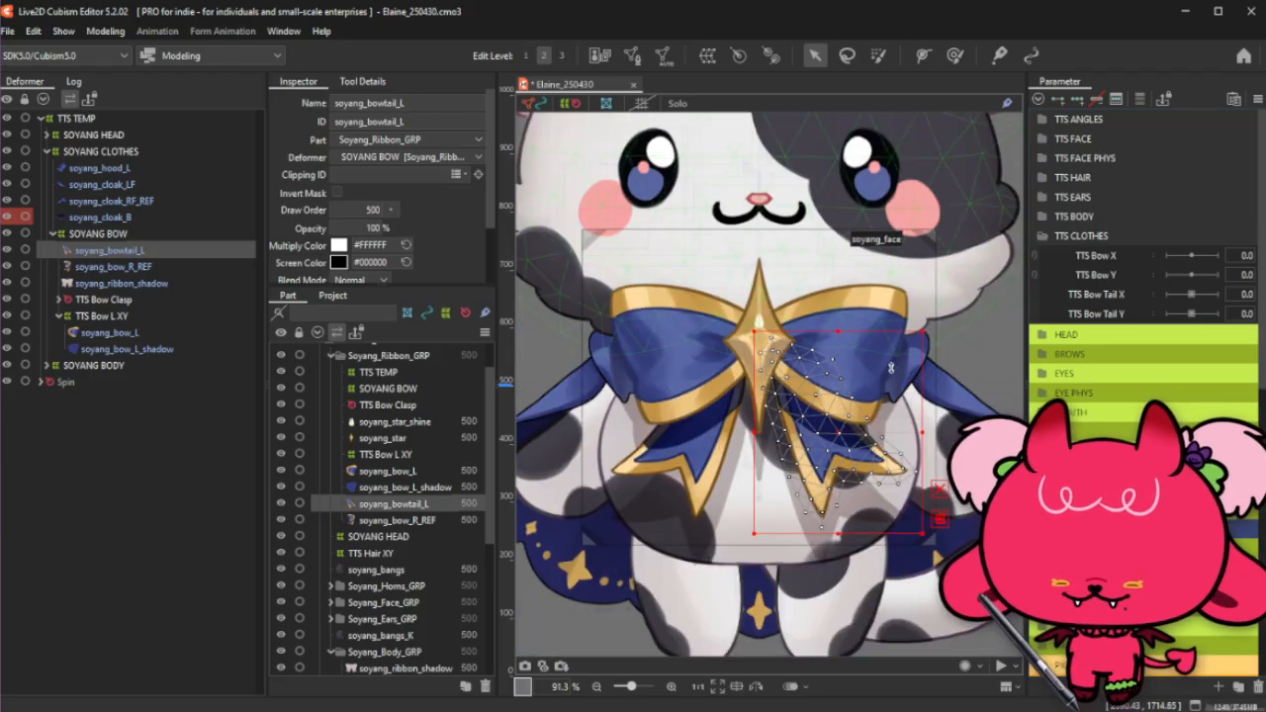
pyautogui.click(610, 103)
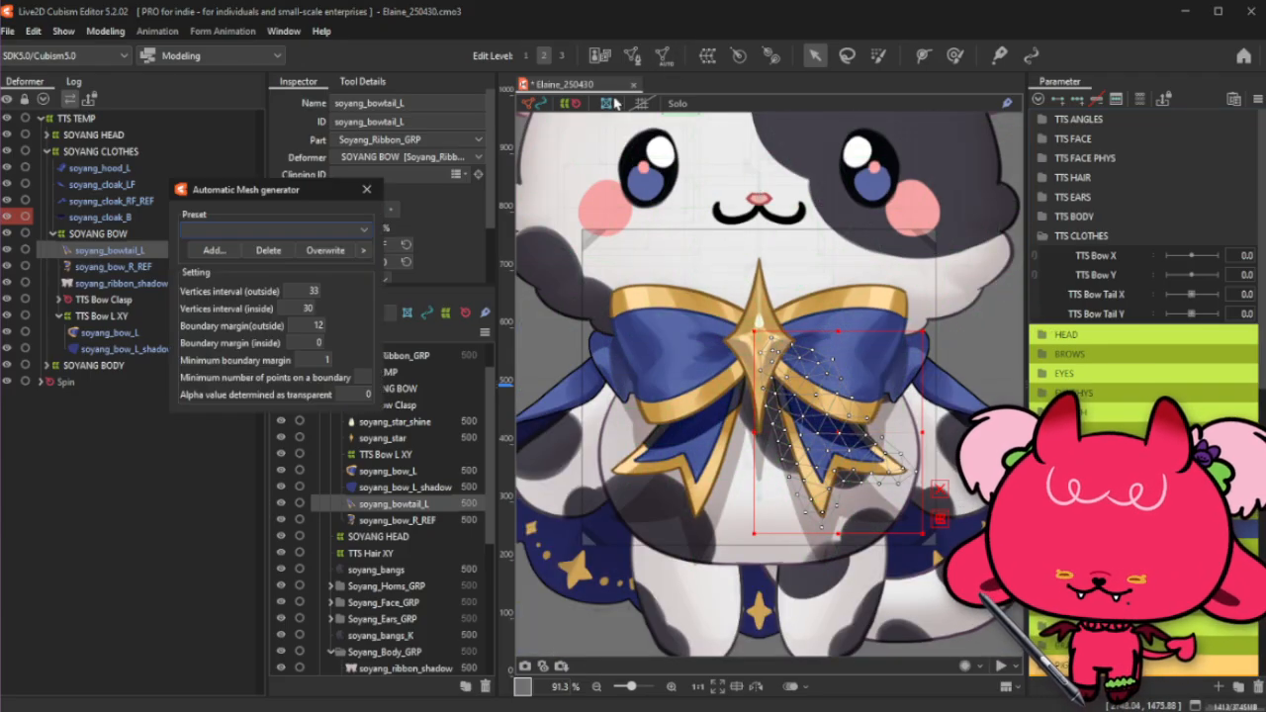
pyautogui.click(298, 229)
pyautogui.click(238, 368)
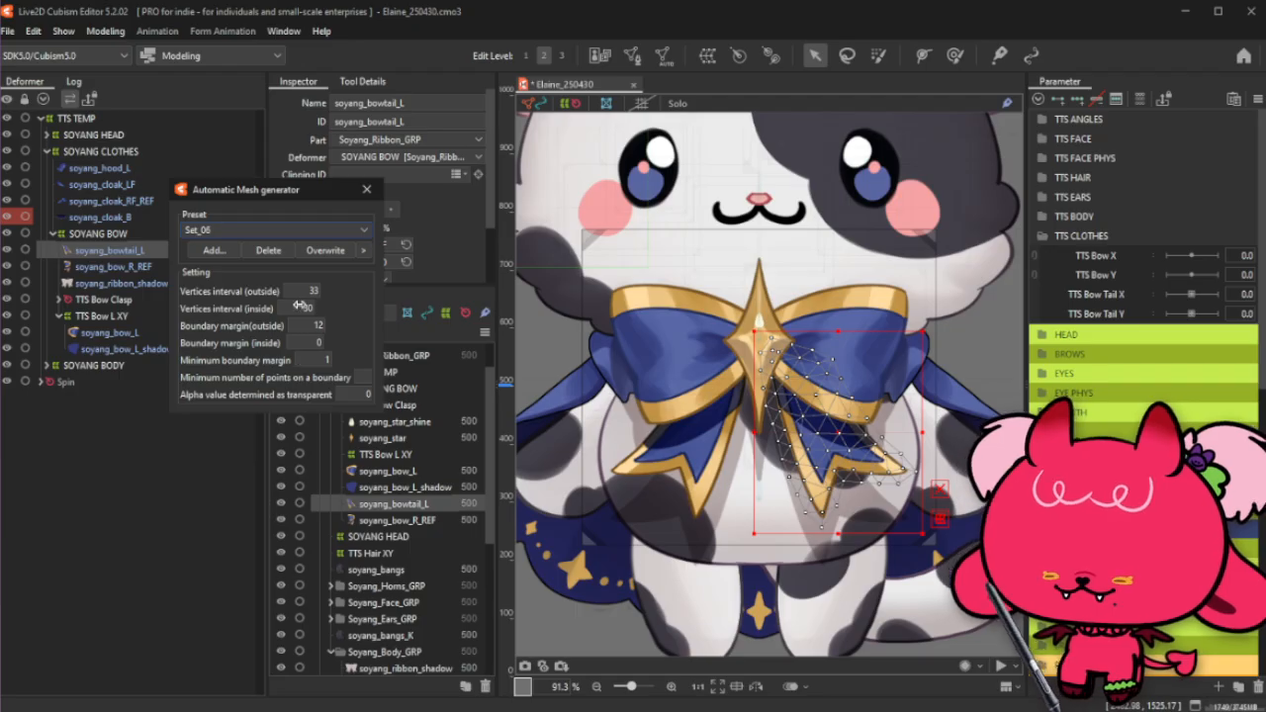
pyautogui.moveTo(306, 293); pyautogui.dragTo(300, 308)
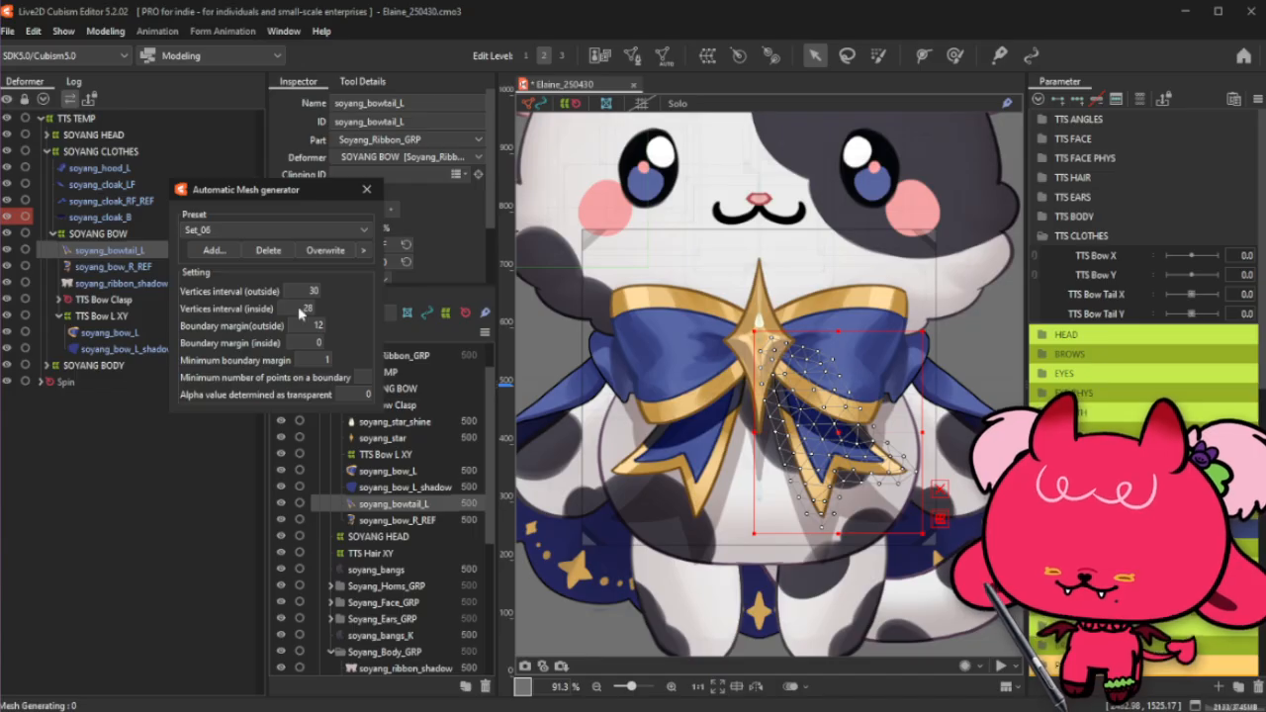
pyautogui.click(374, 194)
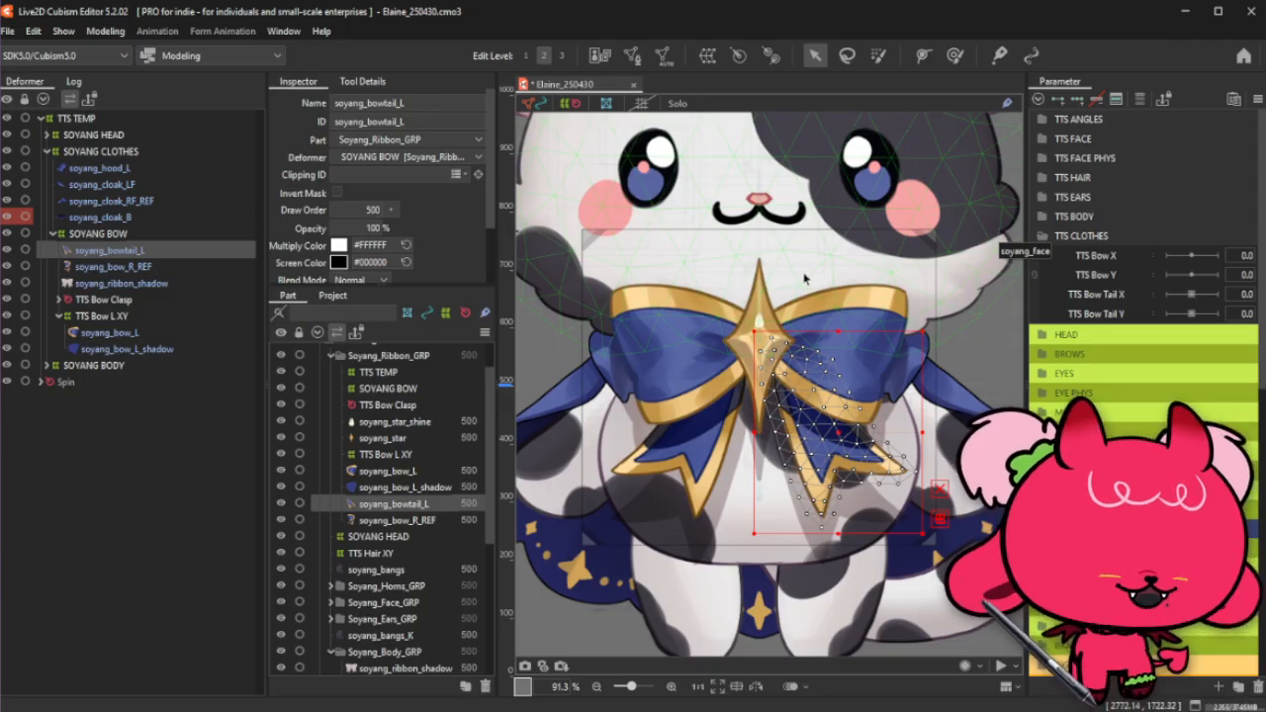
# Step: Review the parameters in the TTS CLOTHES and TTS BODY groups and leave both groups collapsed
pyautogui.click(1157, 237)
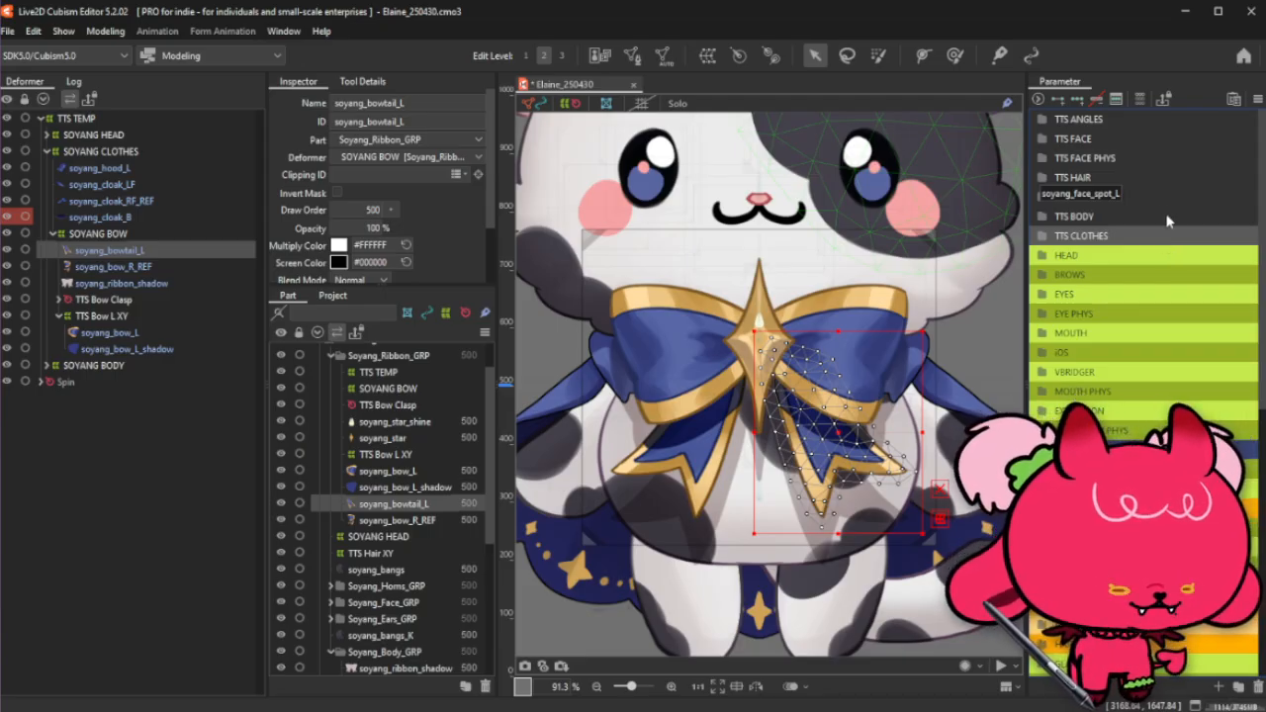
pyautogui.click(1167, 216)
pyautogui.click(1167, 217)
pyautogui.click(1167, 217)
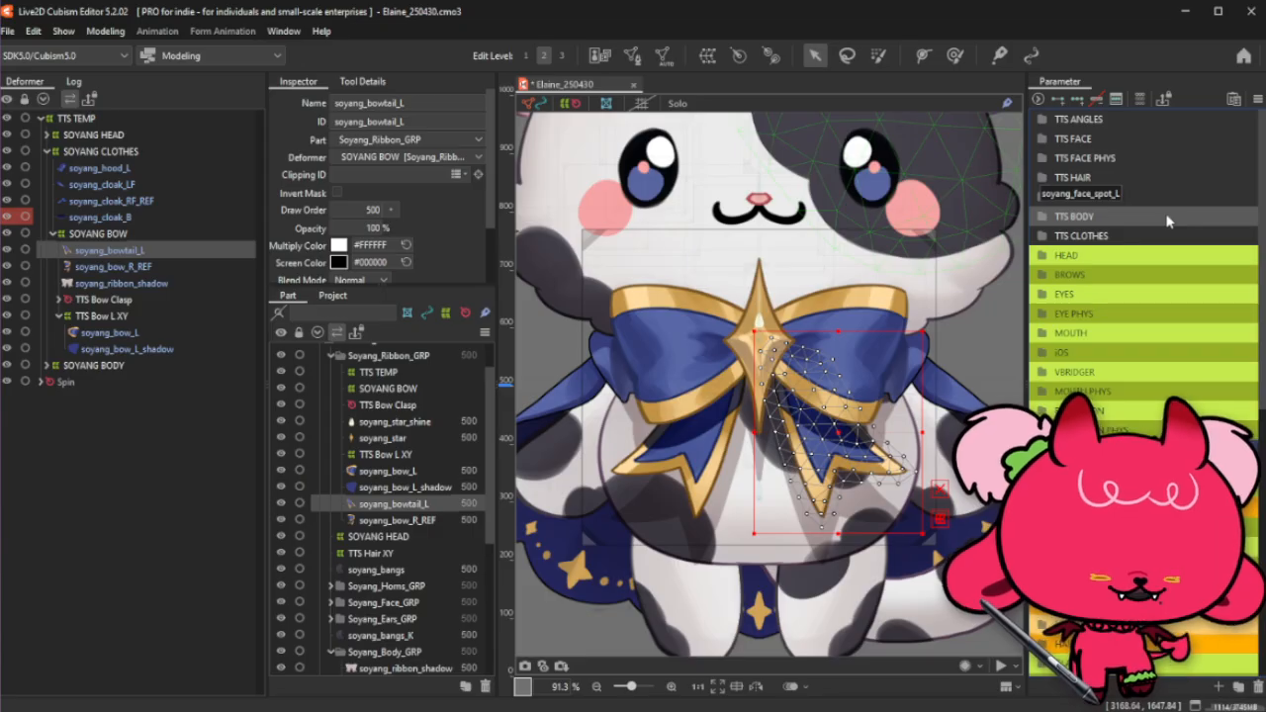
pyautogui.click(1167, 217)
pyautogui.click(1167, 216)
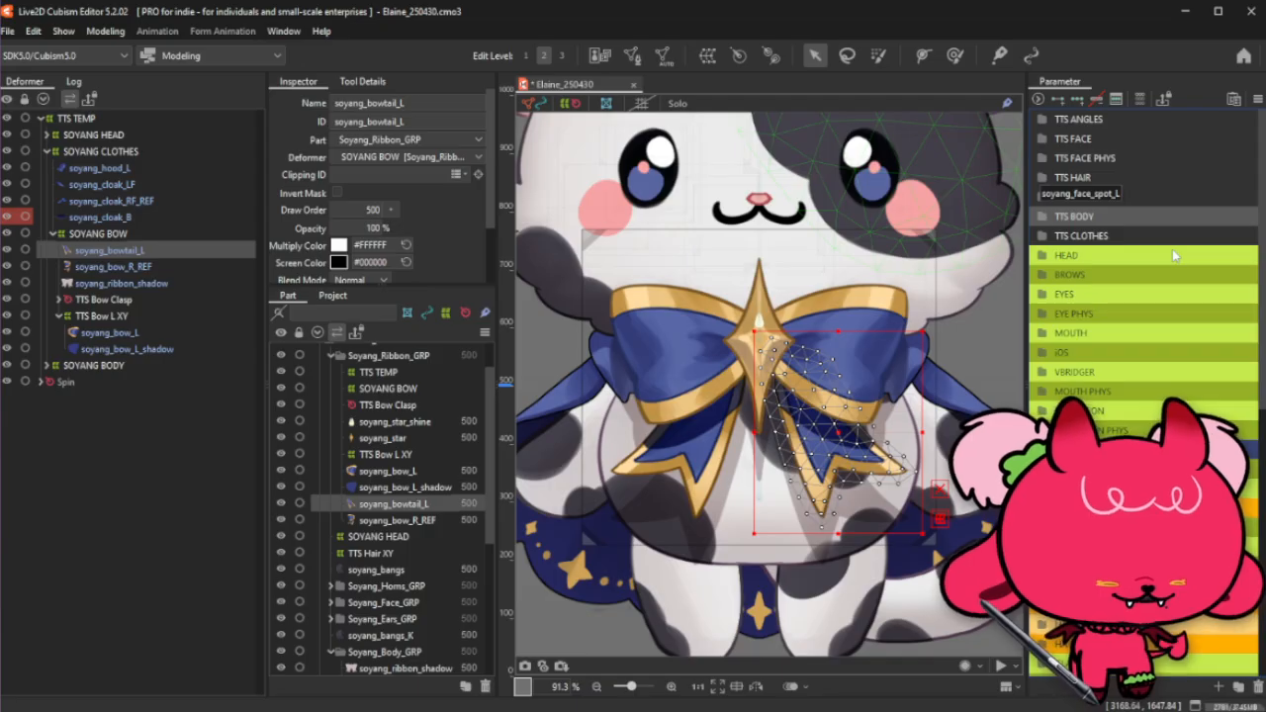
pyautogui.click(1200, 237)
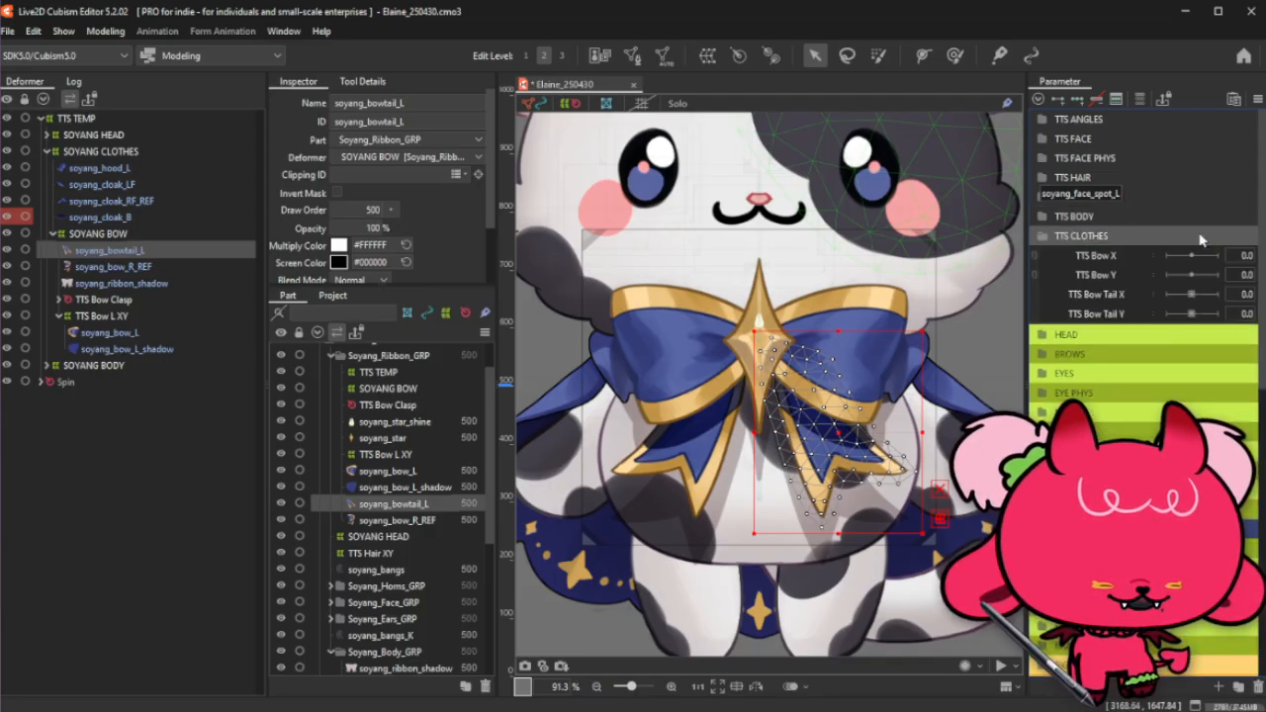
pyautogui.click(1215, 216)
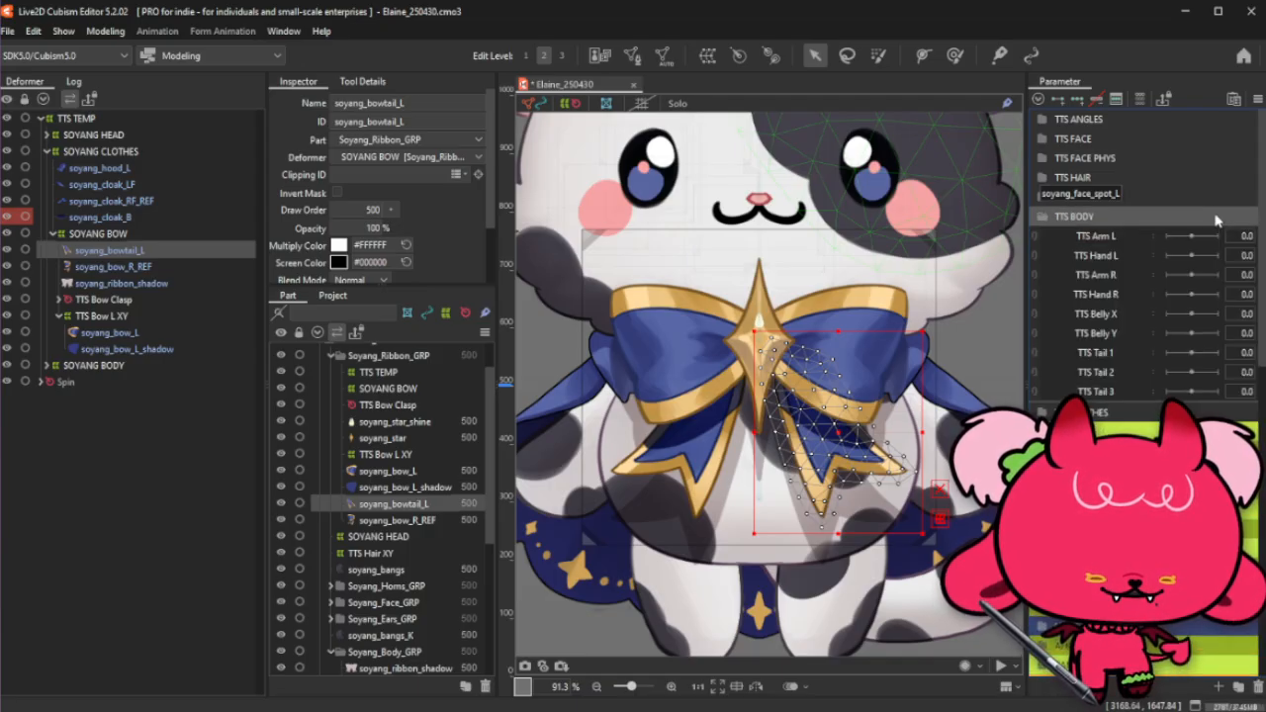
pyautogui.click(1214, 217)
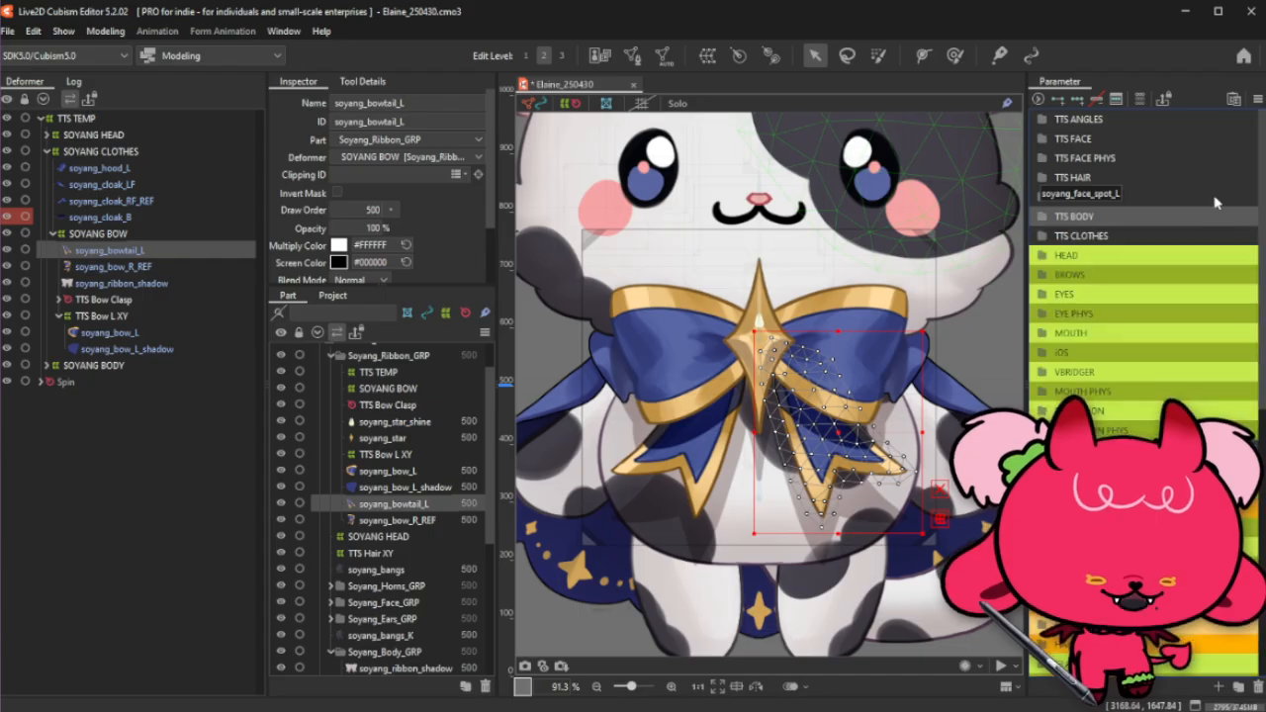
# Step: Hide the mesh and deformer overlays on the canvas and look over the whole character without a selection
pyautogui.click(533, 104)
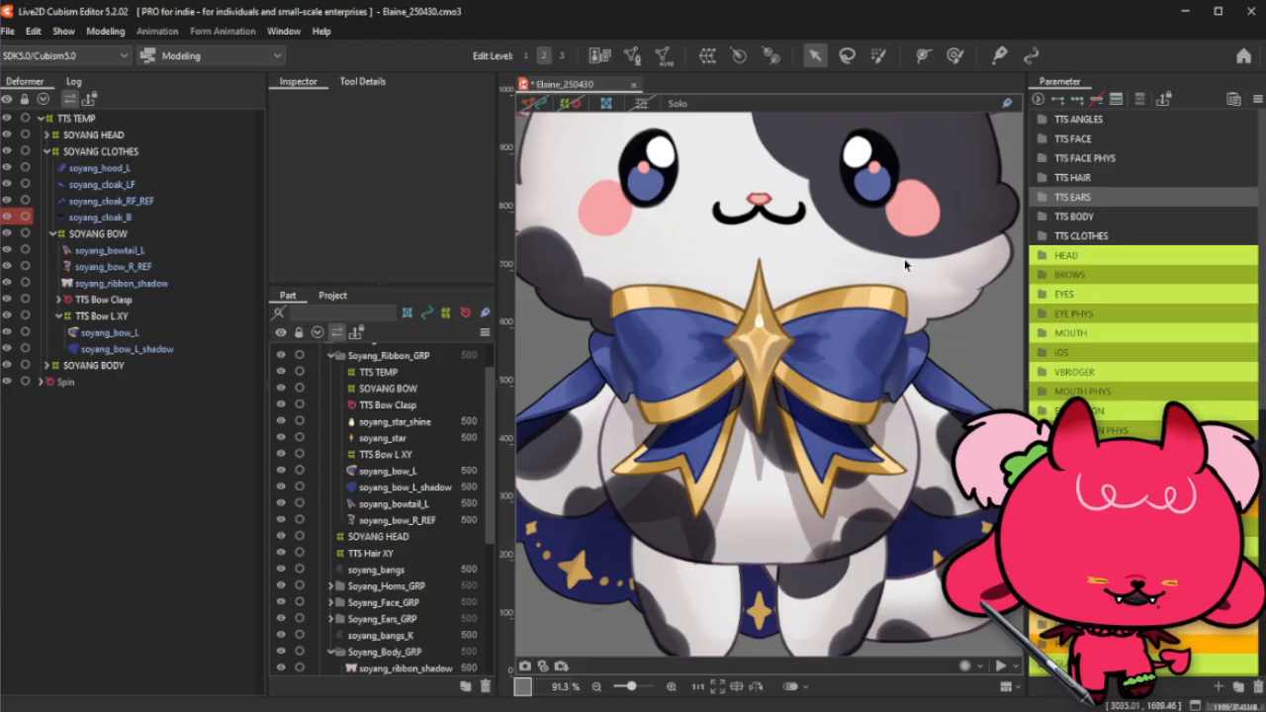
pyautogui.scroll(-3, 767, 351)
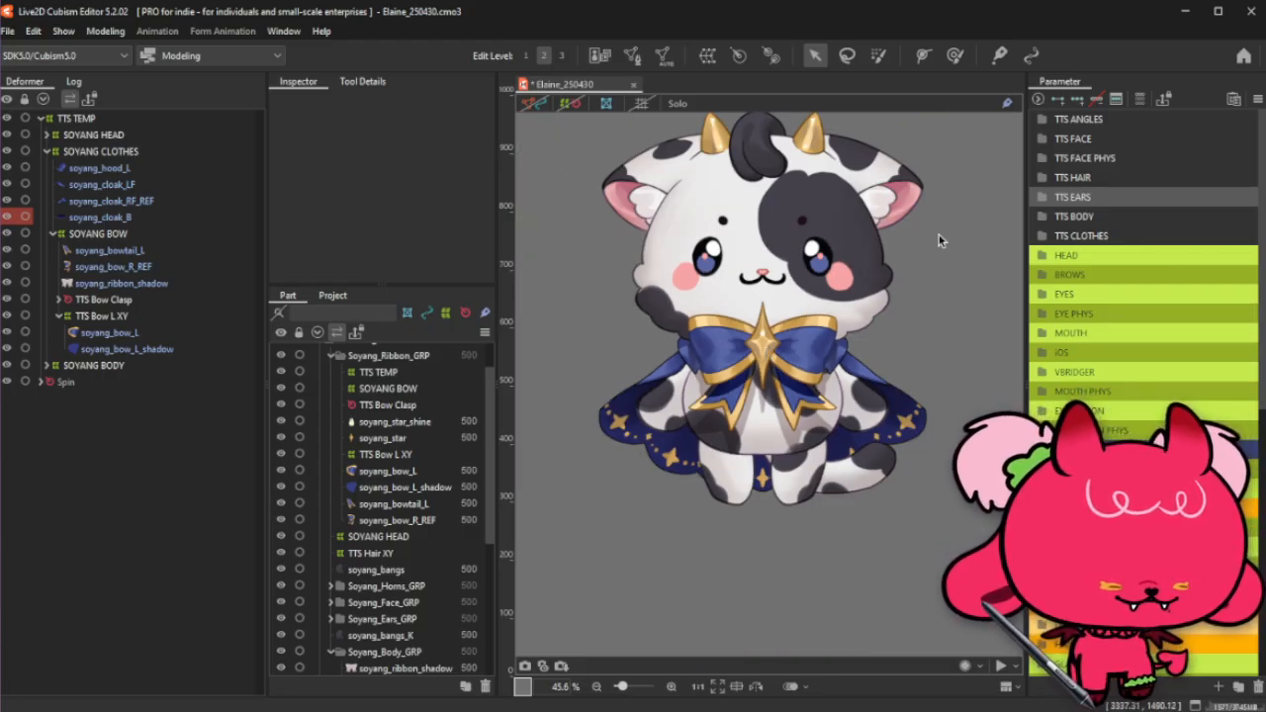
pyautogui.scroll(2, 940, 218)
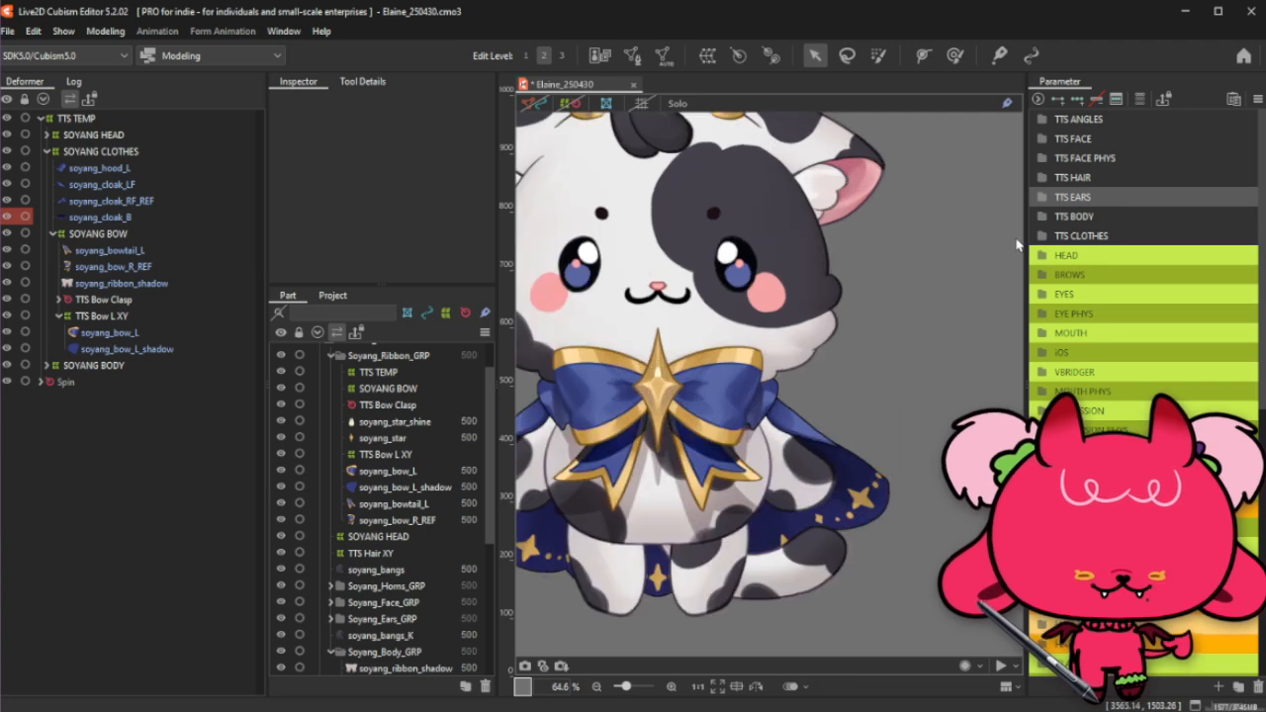
pyautogui.scroll(-2, 924, 170)
pyautogui.scroll(2, 925, 170)
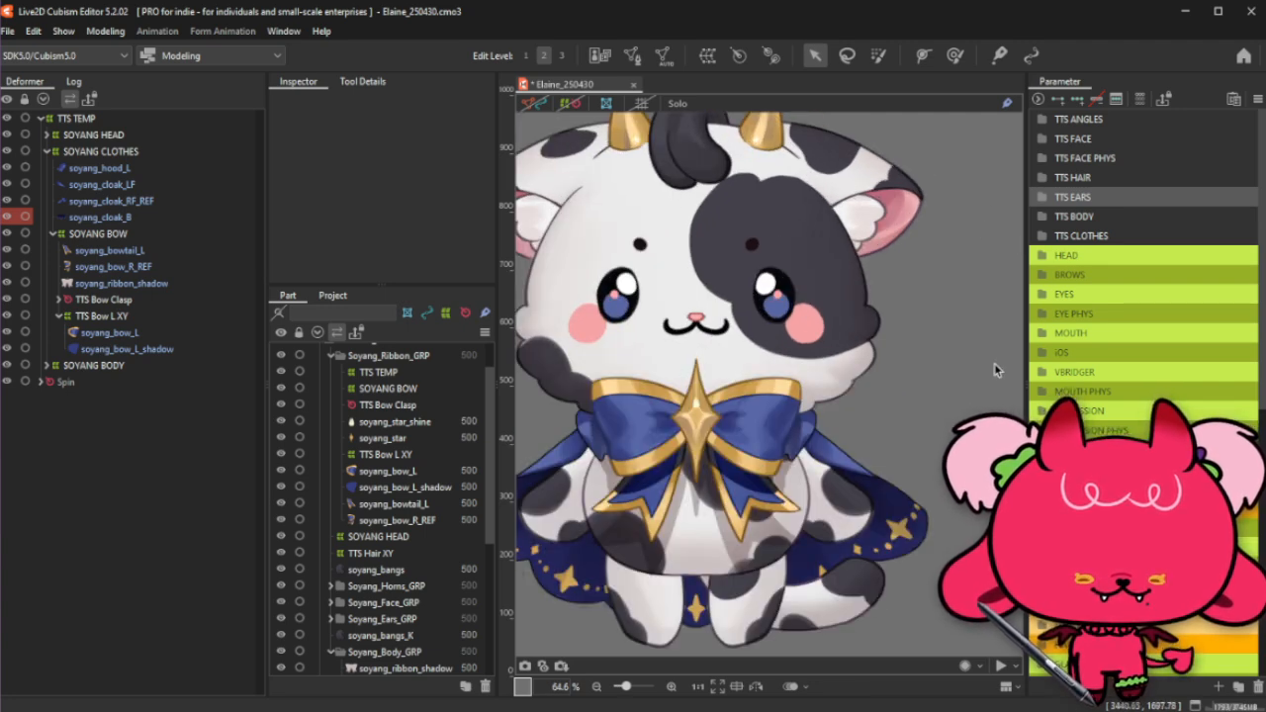
pyautogui.scroll(-2, 995, 369)
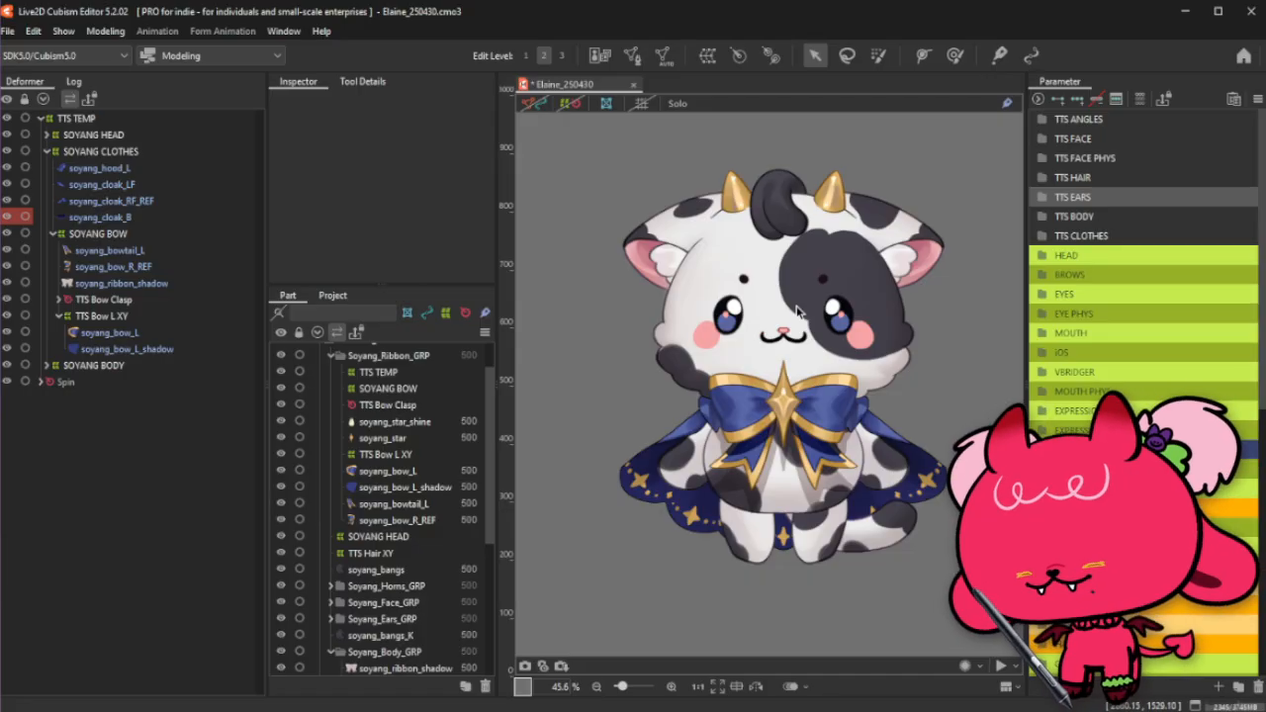
pyautogui.scroll(2, 915, 317)
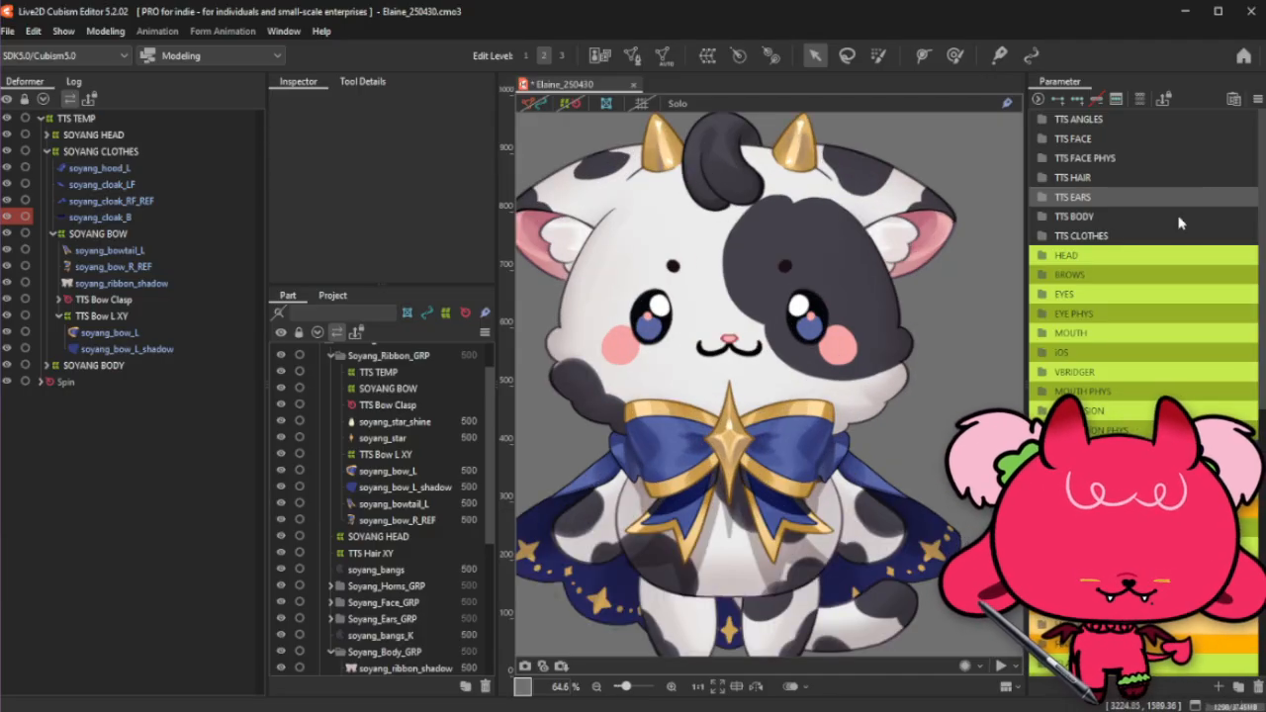
pyautogui.click(1123, 218)
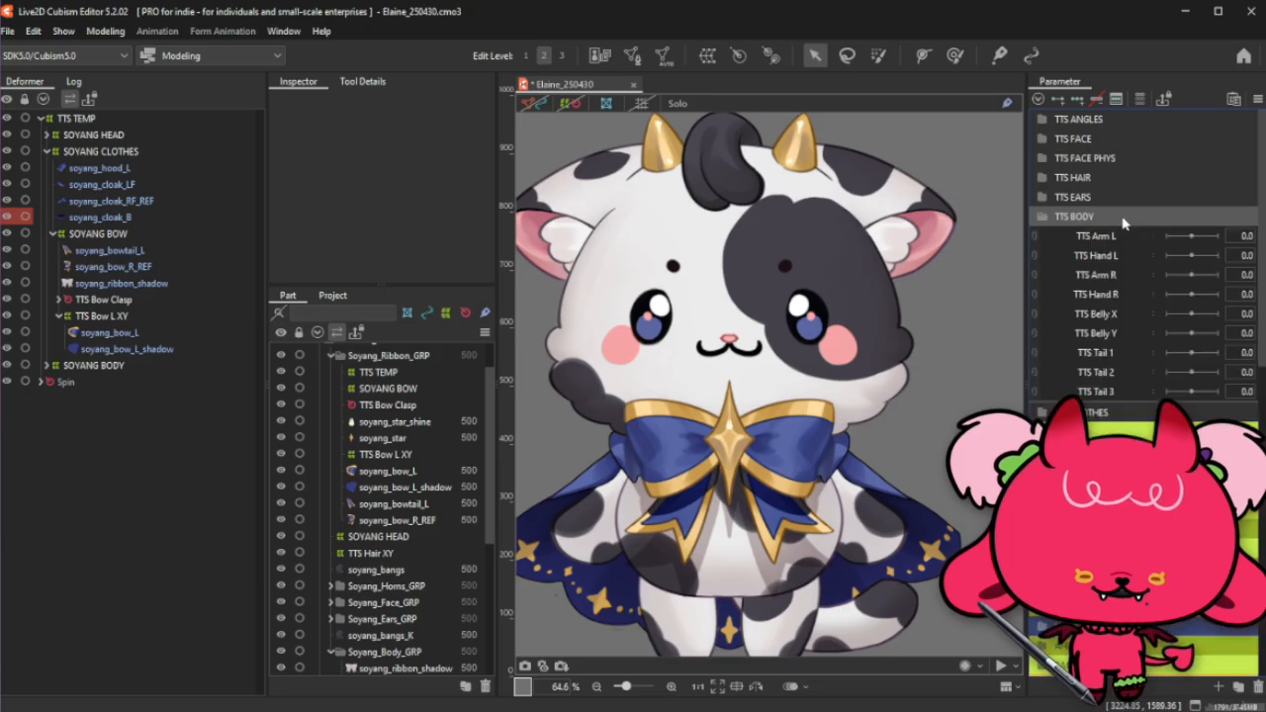
pyautogui.click(1122, 218)
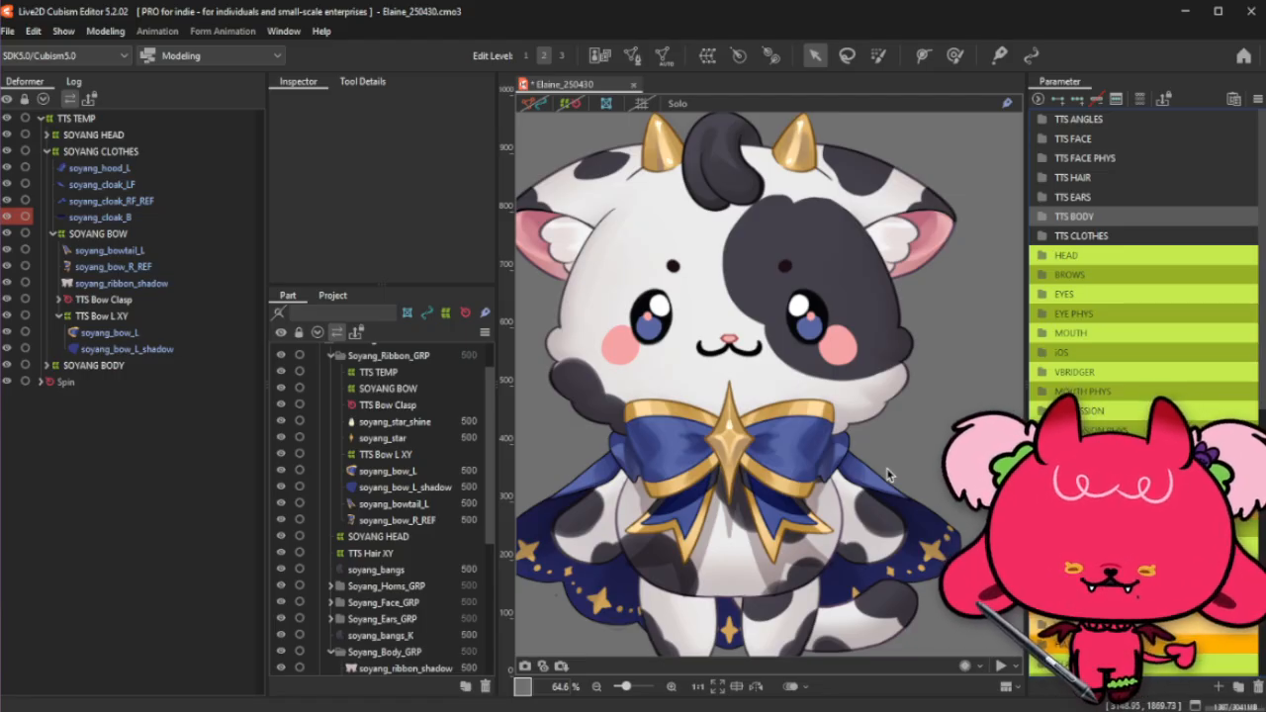
# Step: Select soyang_hood_L and review the parameters in the TTS CLOTHES, TTS BODY, TTS HAIR and TTS EARS groups
pyautogui.rightClick(834, 465)
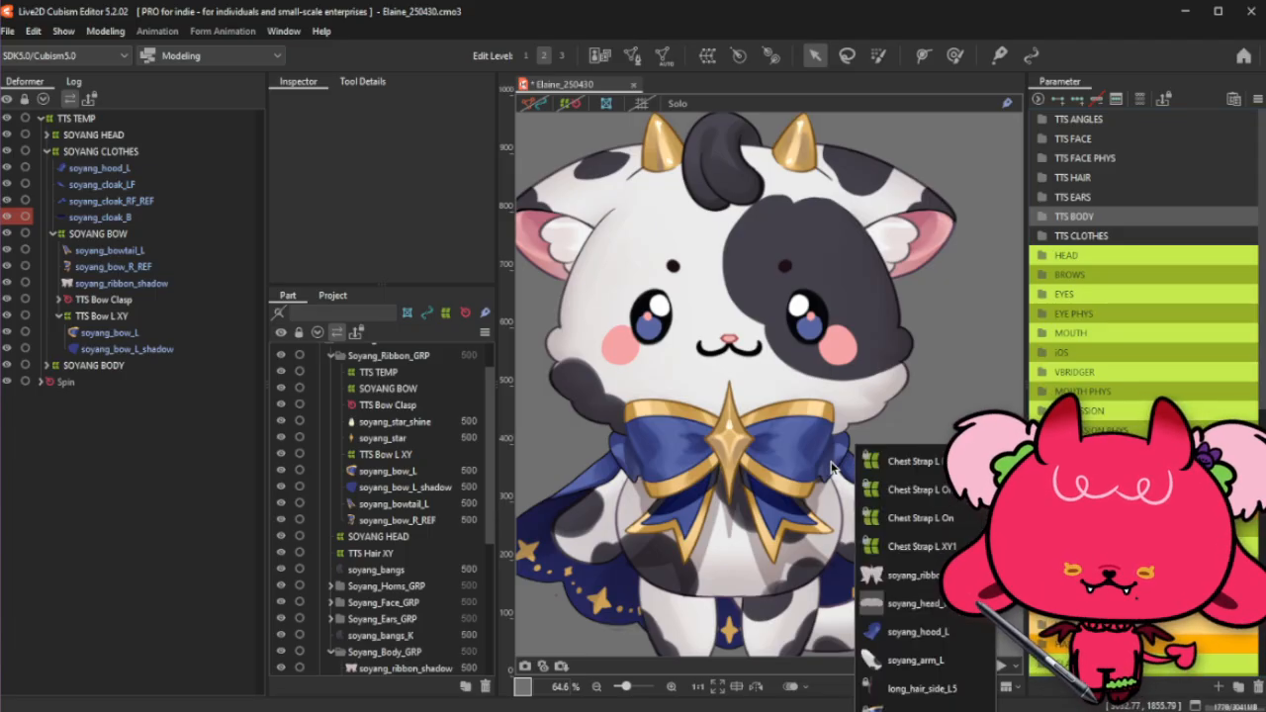
pyautogui.click(950, 639)
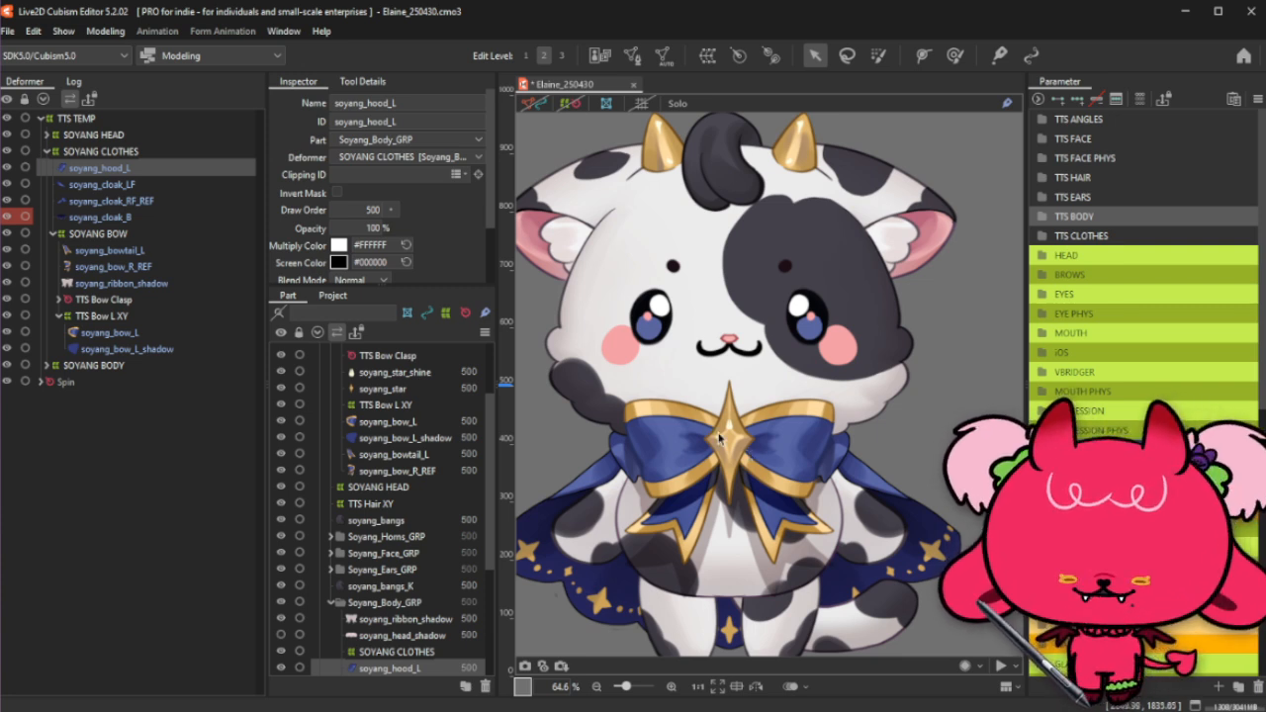
pyautogui.click(1142, 238)
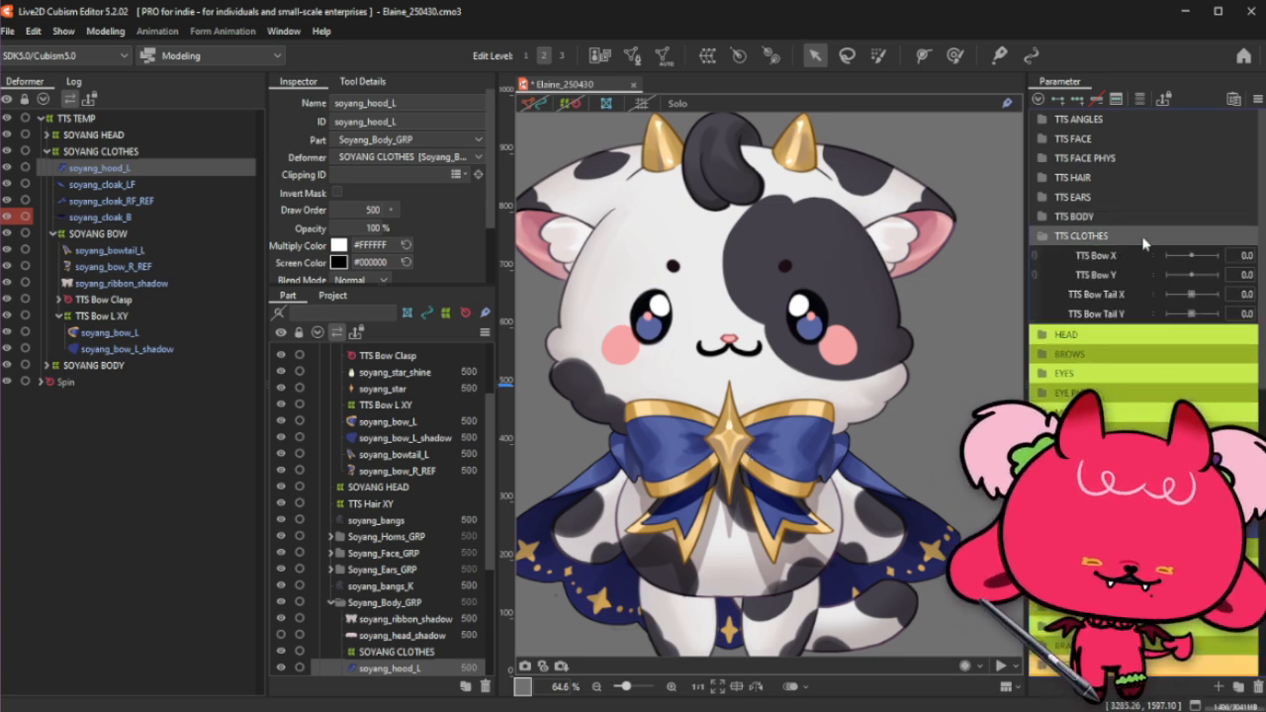
pyautogui.click(1147, 235)
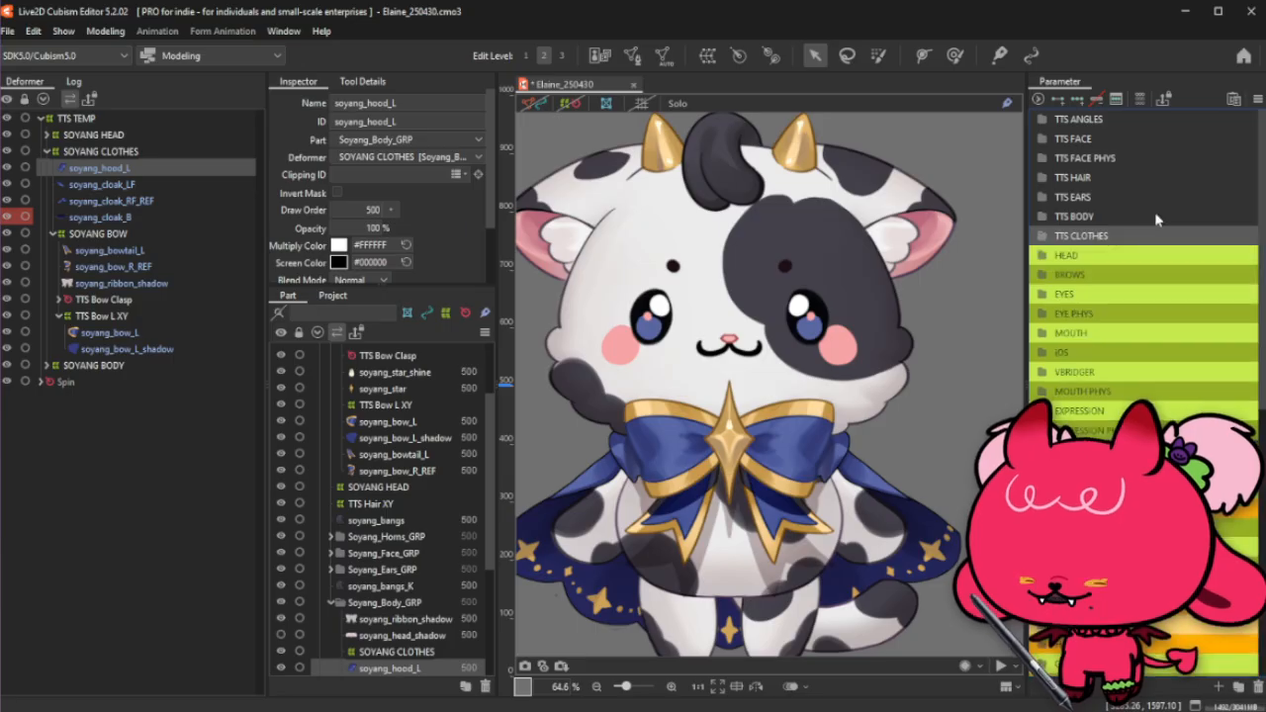
pyautogui.click(1156, 217)
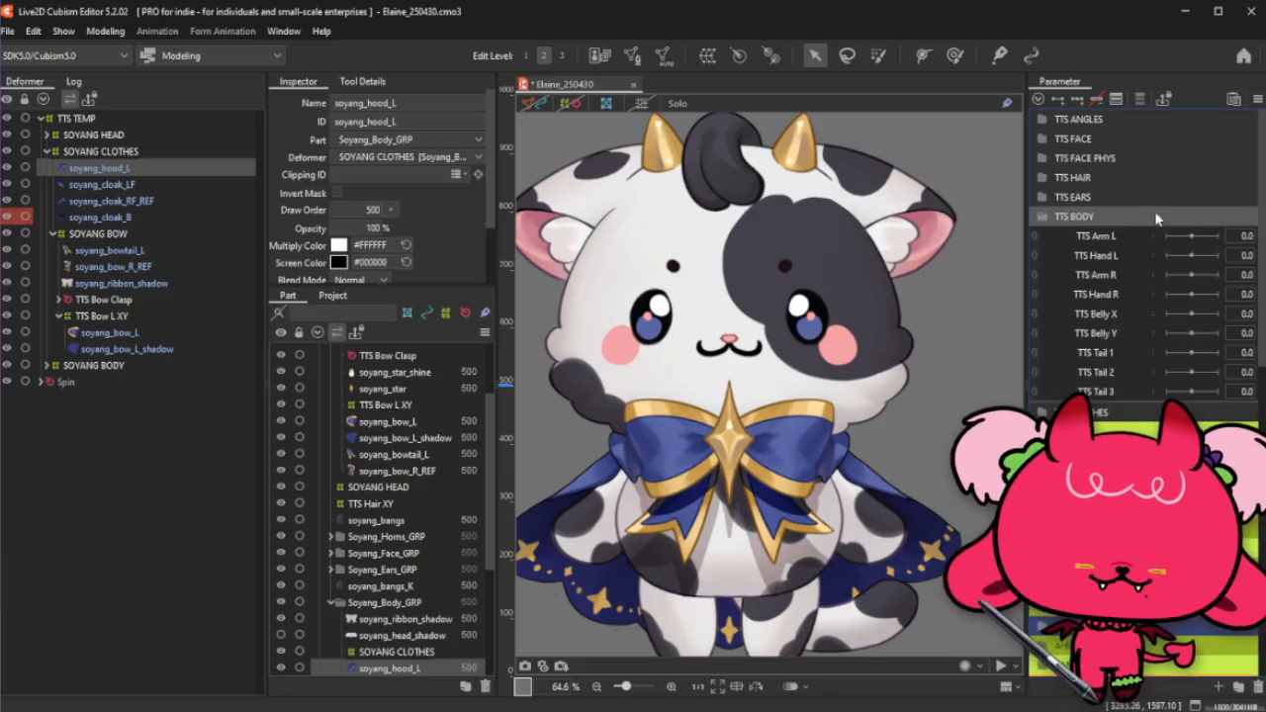
pyautogui.click(1156, 217)
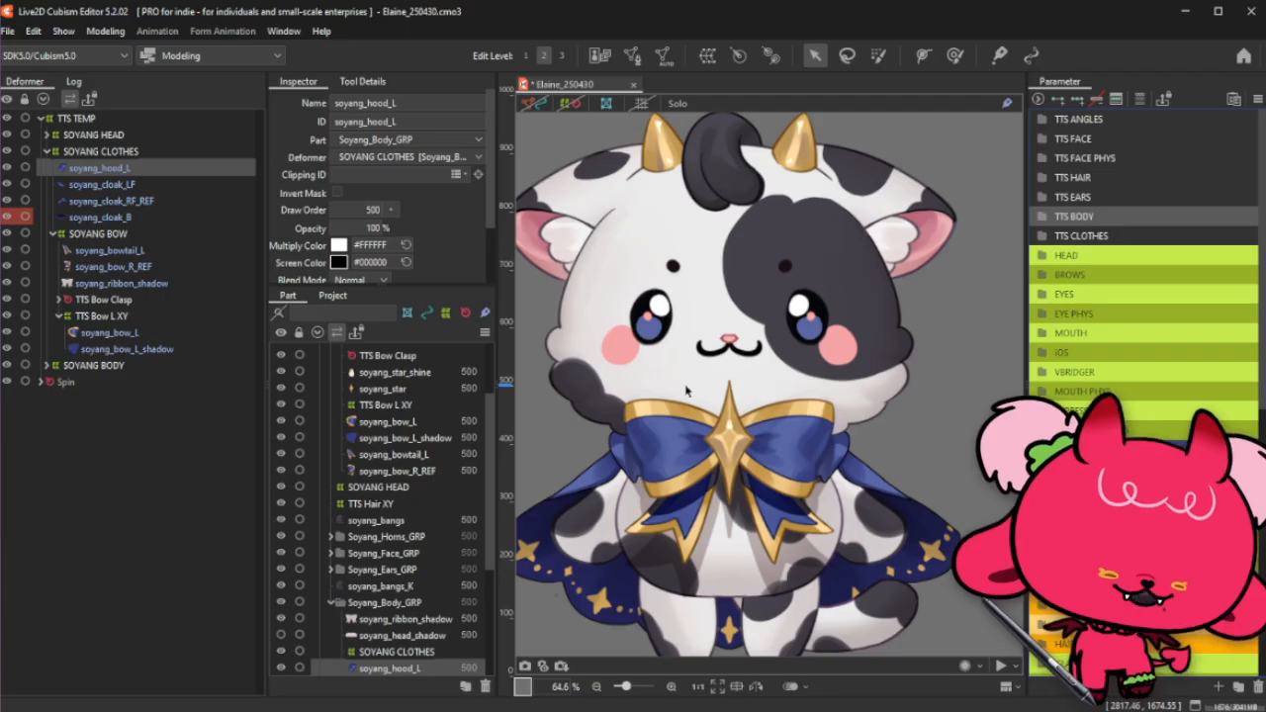
pyautogui.click(1177, 179)
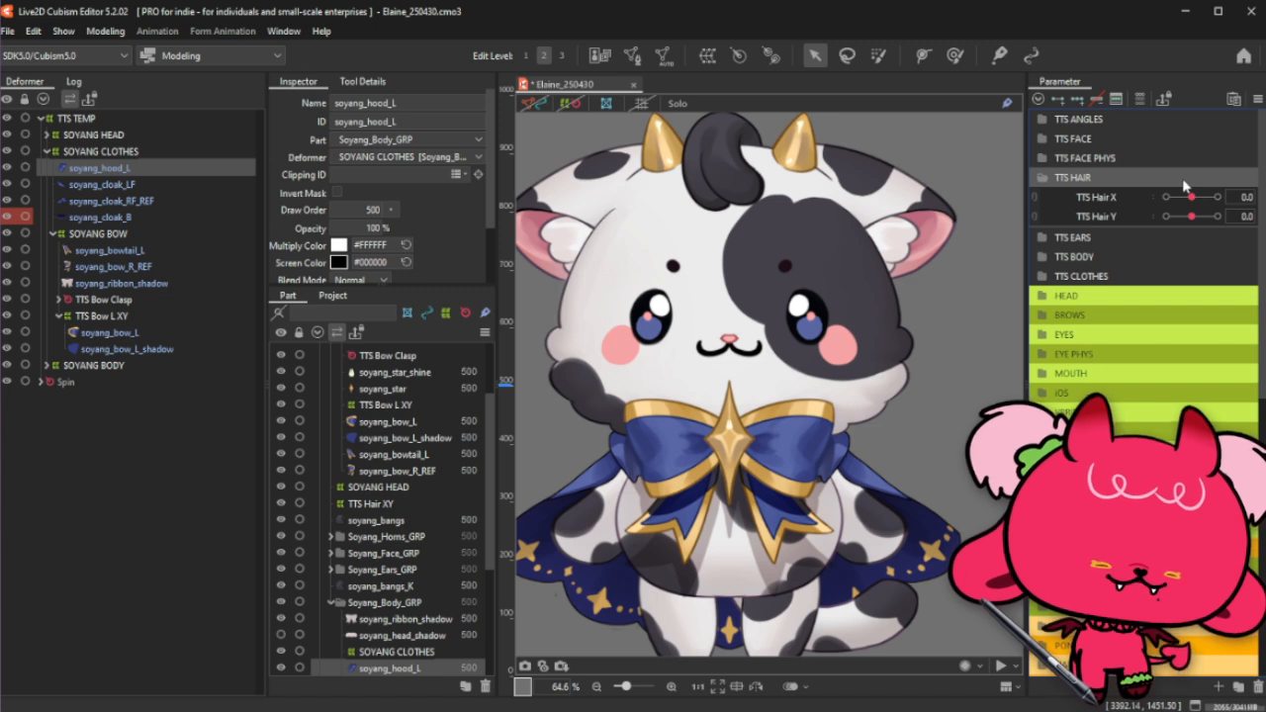
pyautogui.click(1182, 178)
pyautogui.click(1164, 198)
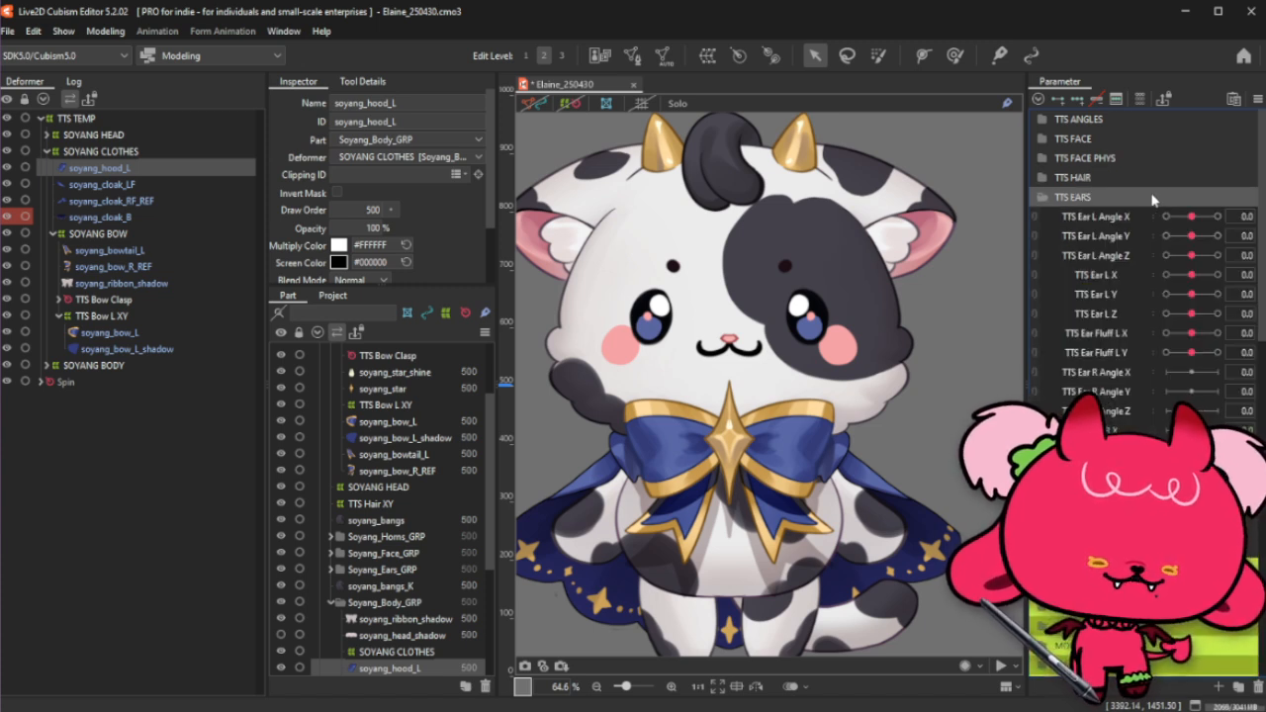
# Step: Collapse the TTS EARS parameter group and check the TTS CLOTHES group, leaving both collapsed
pyautogui.click(1152, 199)
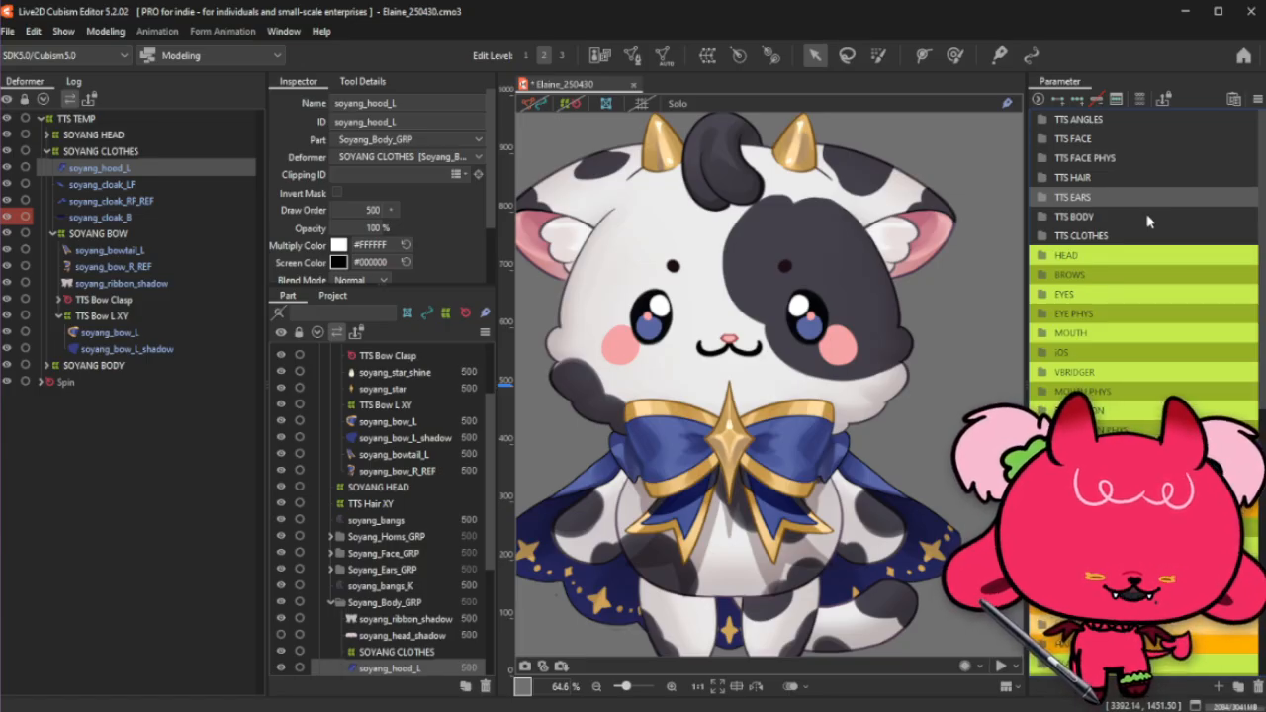
pyautogui.click(1193, 237)
pyautogui.click(1193, 237)
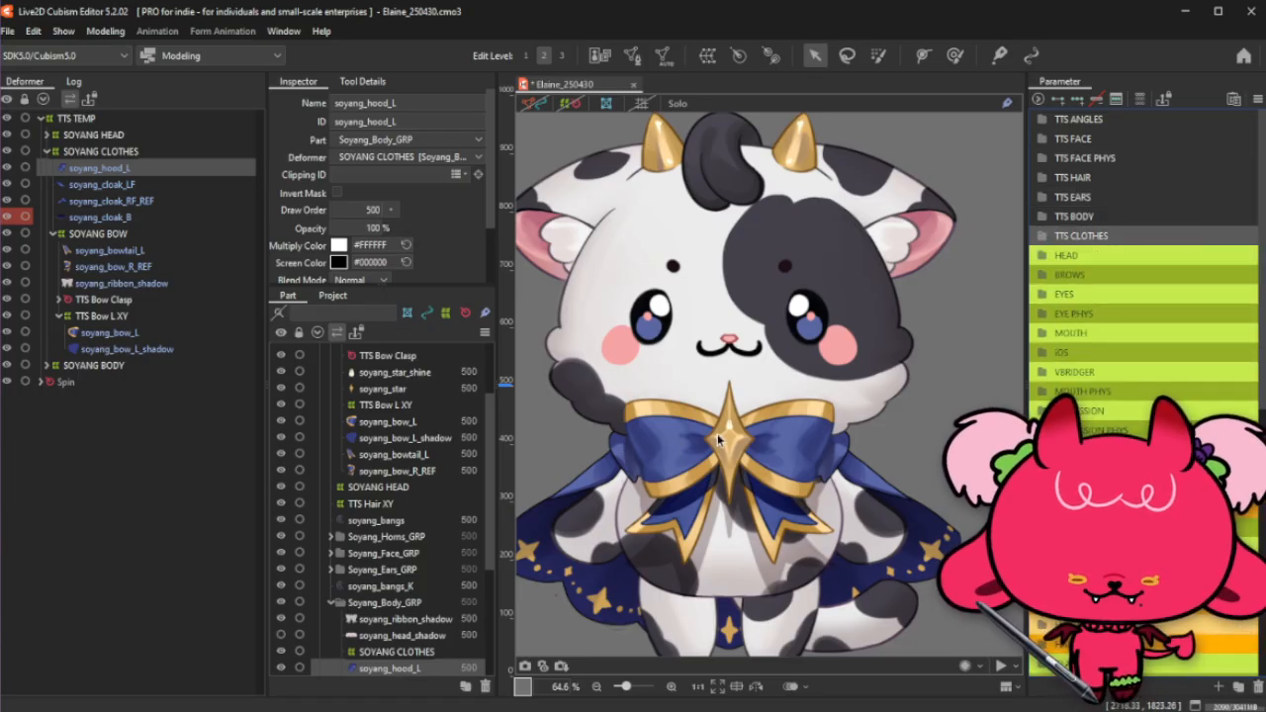
pyautogui.click(807, 436)
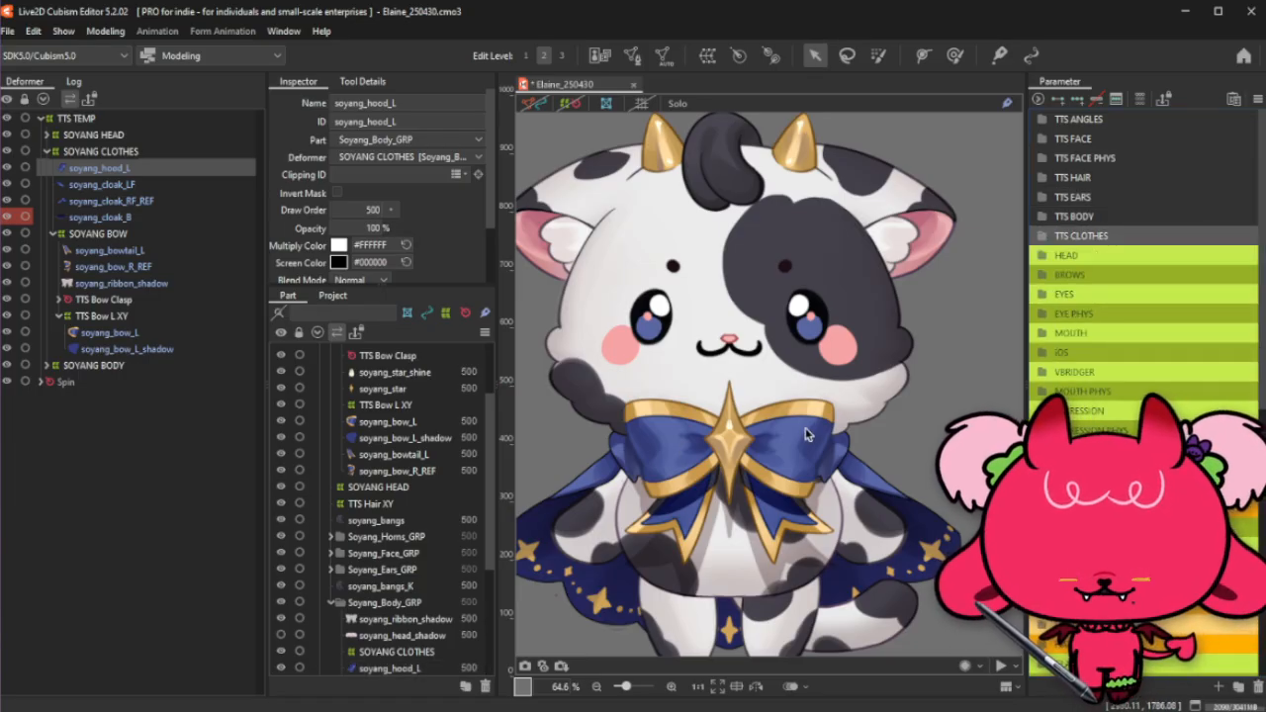
# Step: Set the warp division of the TTS Bow L XY deformer to 6 wide by 7 high
pyautogui.click(142, 316)
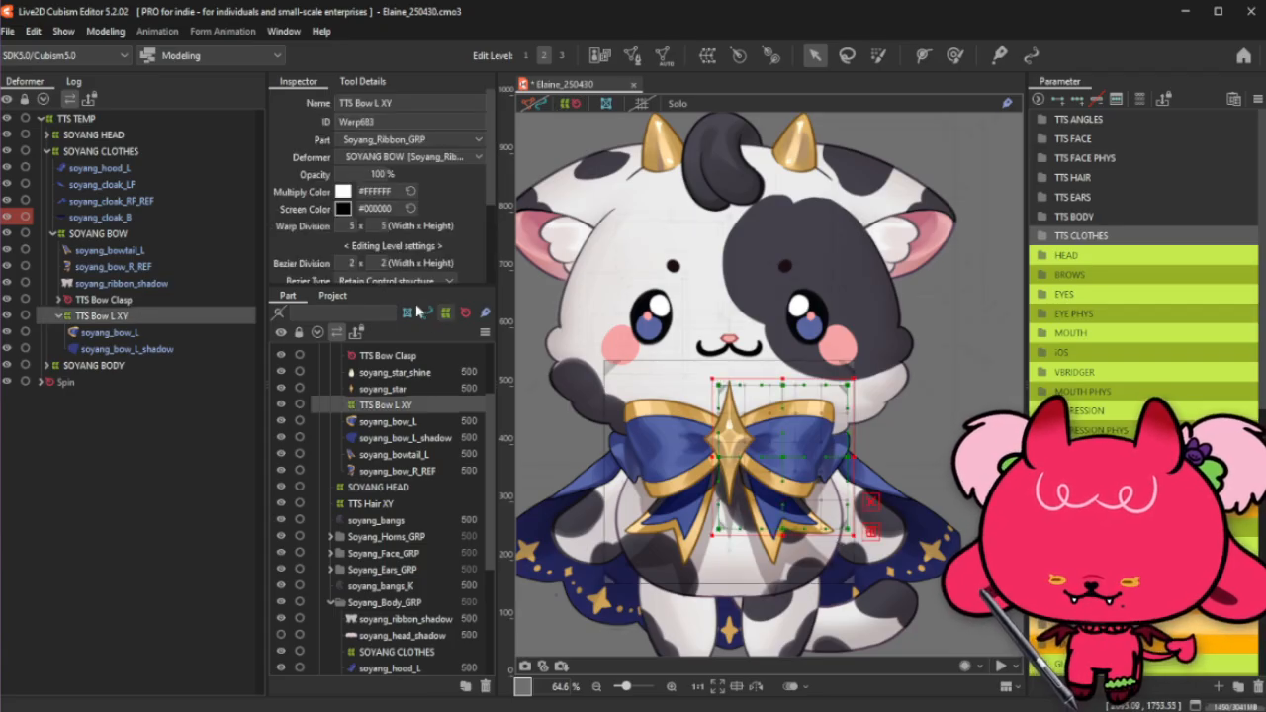
pyautogui.doubleClick(376, 226)
pyautogui.write('7')
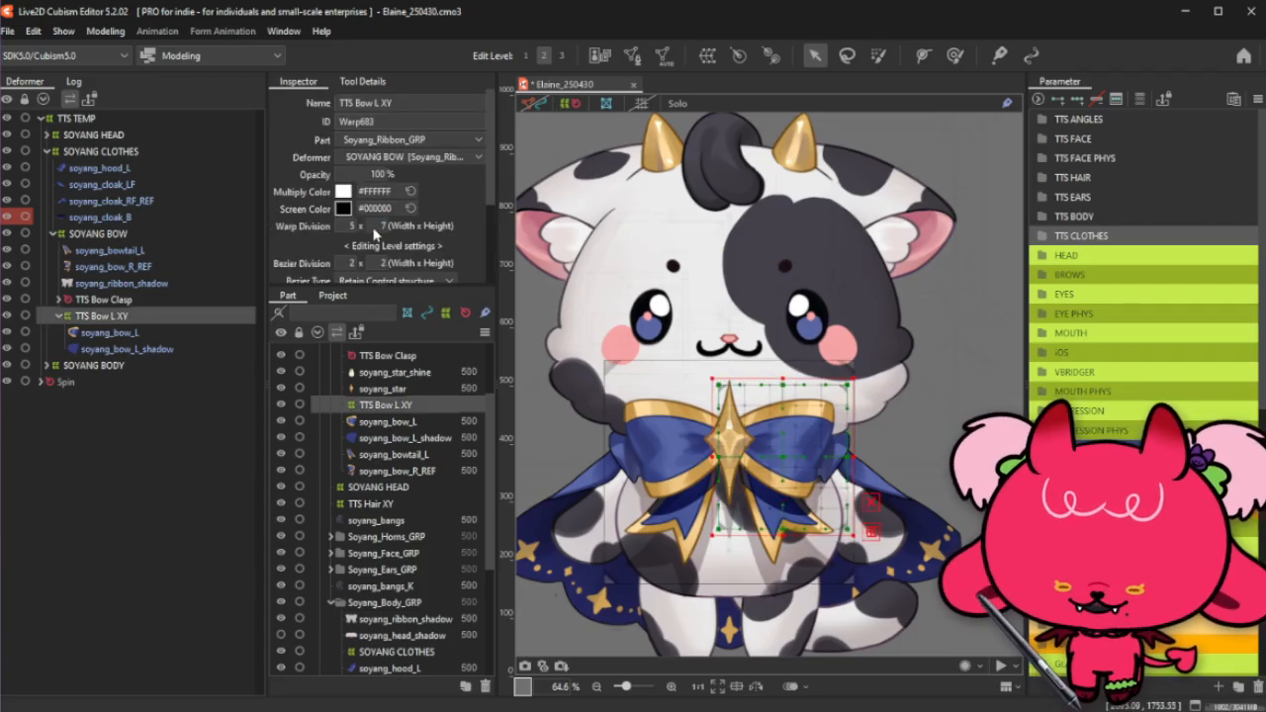
pyautogui.doubleClick(351, 225)
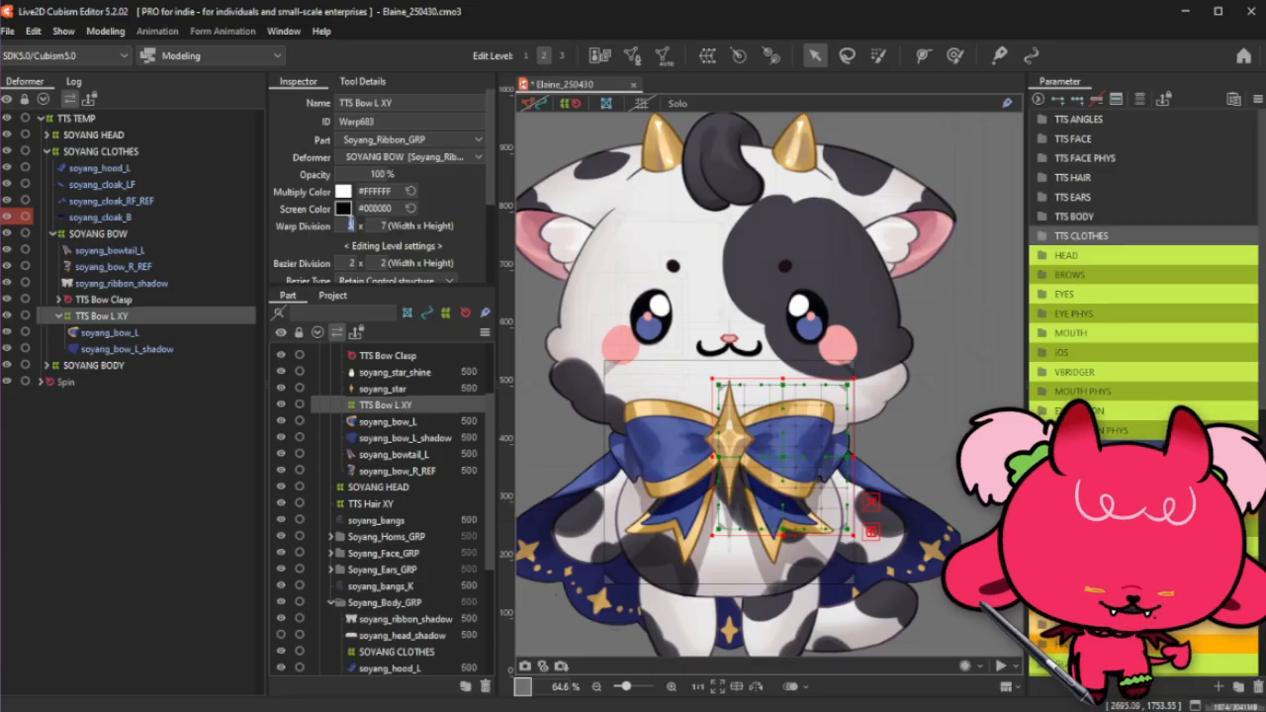
pyautogui.write('6')
pyautogui.press('Return')
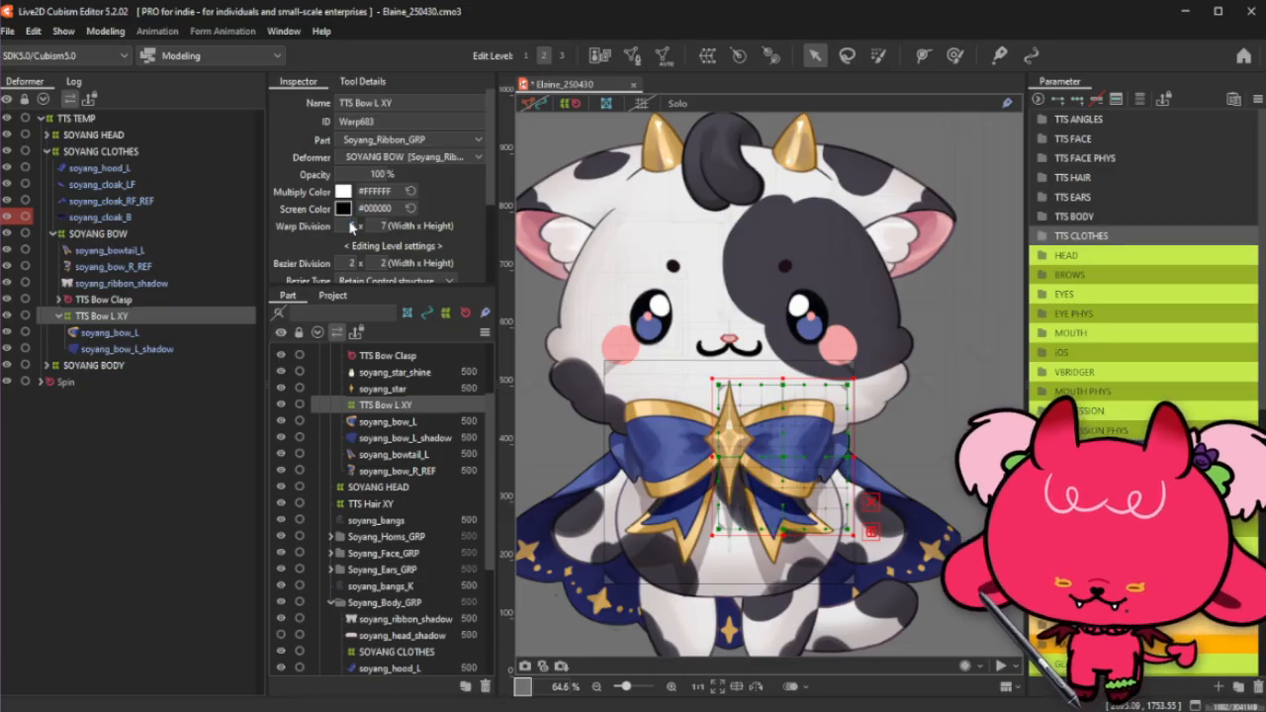
# Step: Add three key points for the TTS Bow L XY deformer on the TTS Bow X parameter in the TTS CLOTHES group
pyautogui.click(1144, 217)
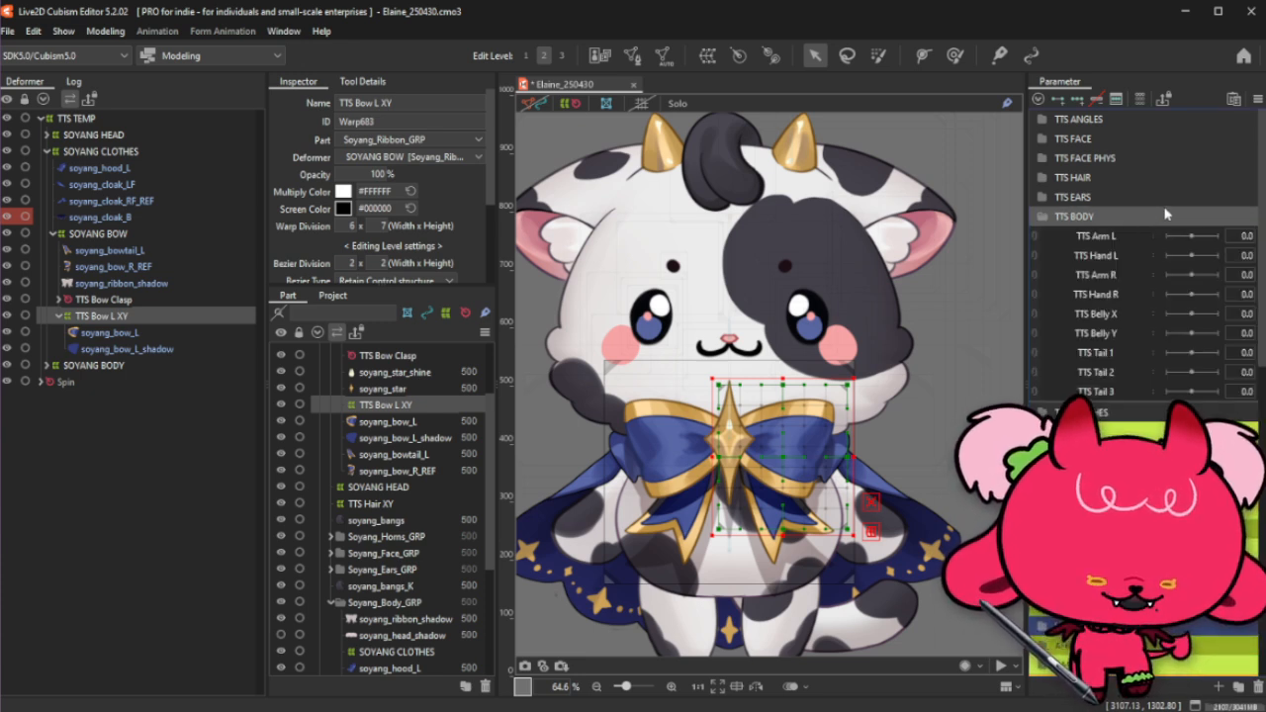
pyautogui.click(1163, 219)
pyautogui.click(1155, 242)
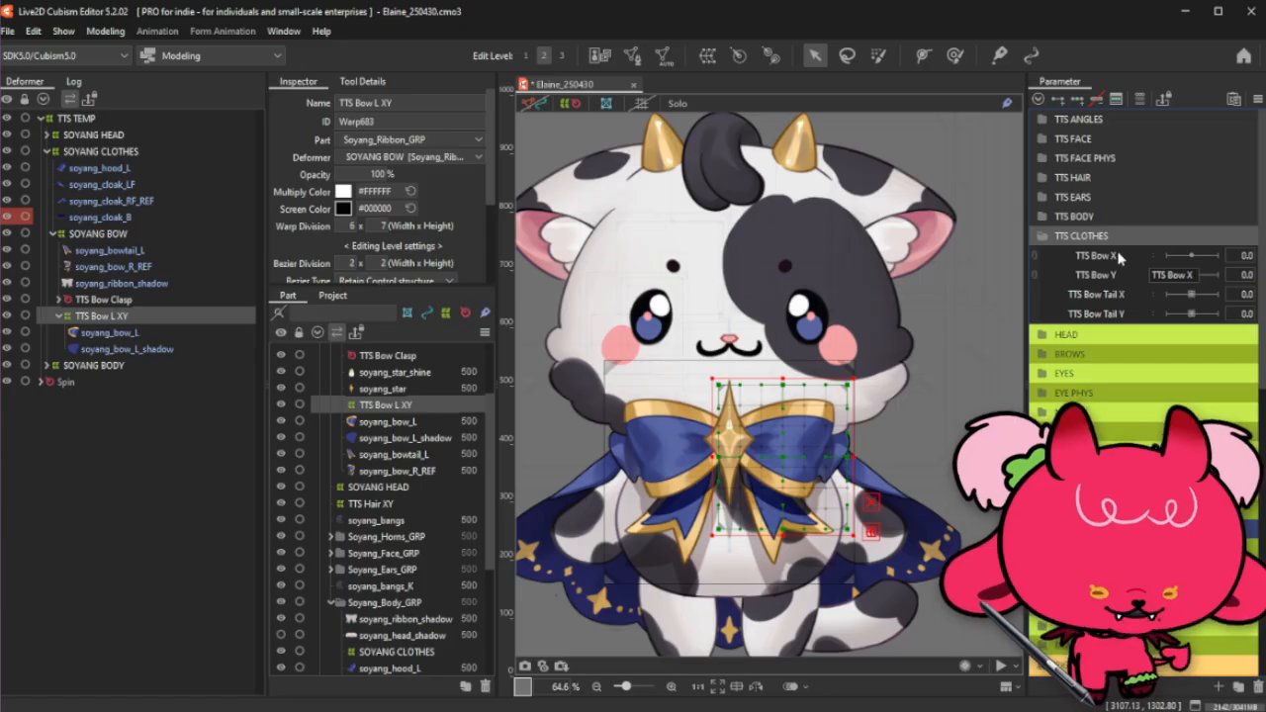
pyautogui.click(1121, 257)
pyautogui.click(1076, 100)
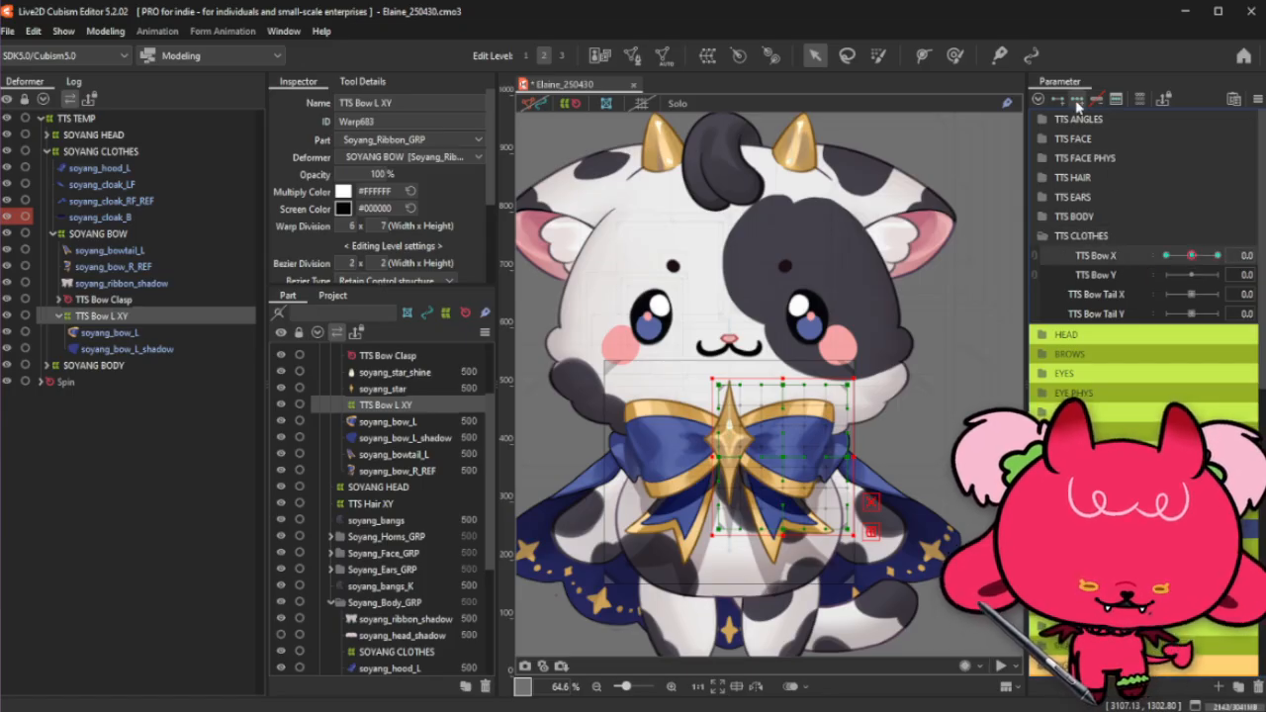
# Step: Resize the selection brush and softly select the control points on the outer half of the TTS Bow L XY deformer
pyautogui.click(955, 57)
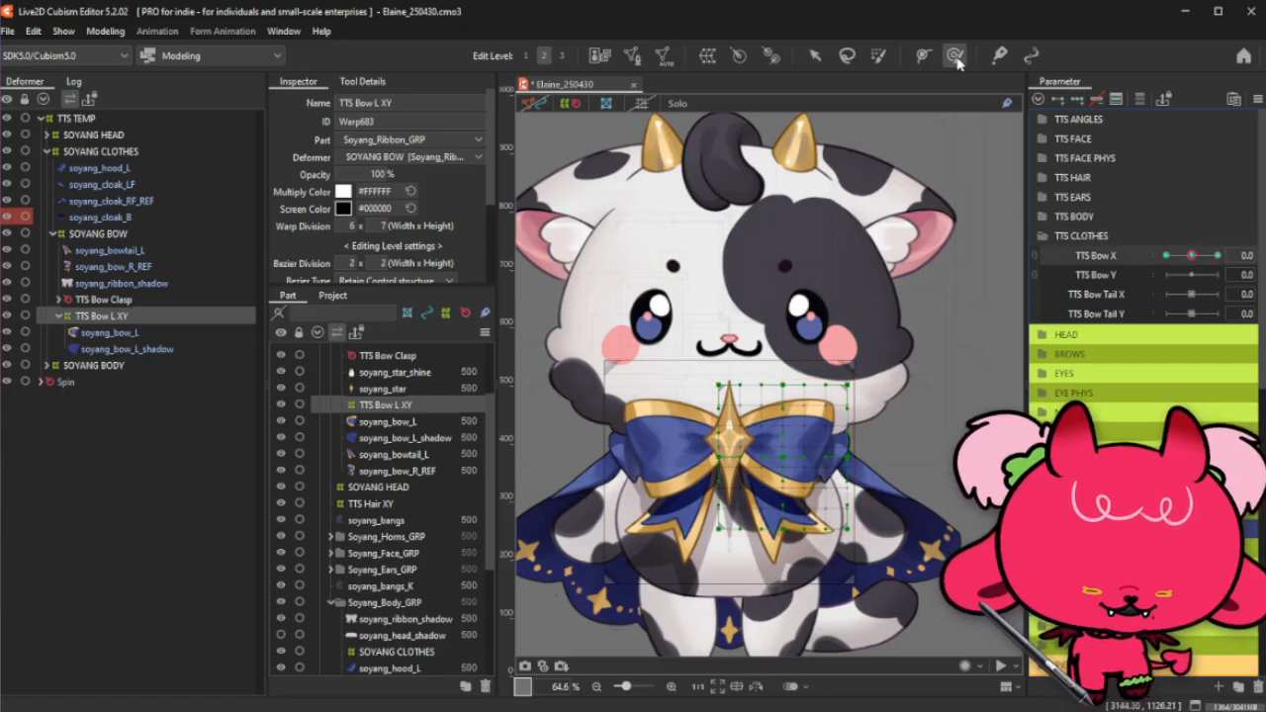
pyautogui.click(879, 57)
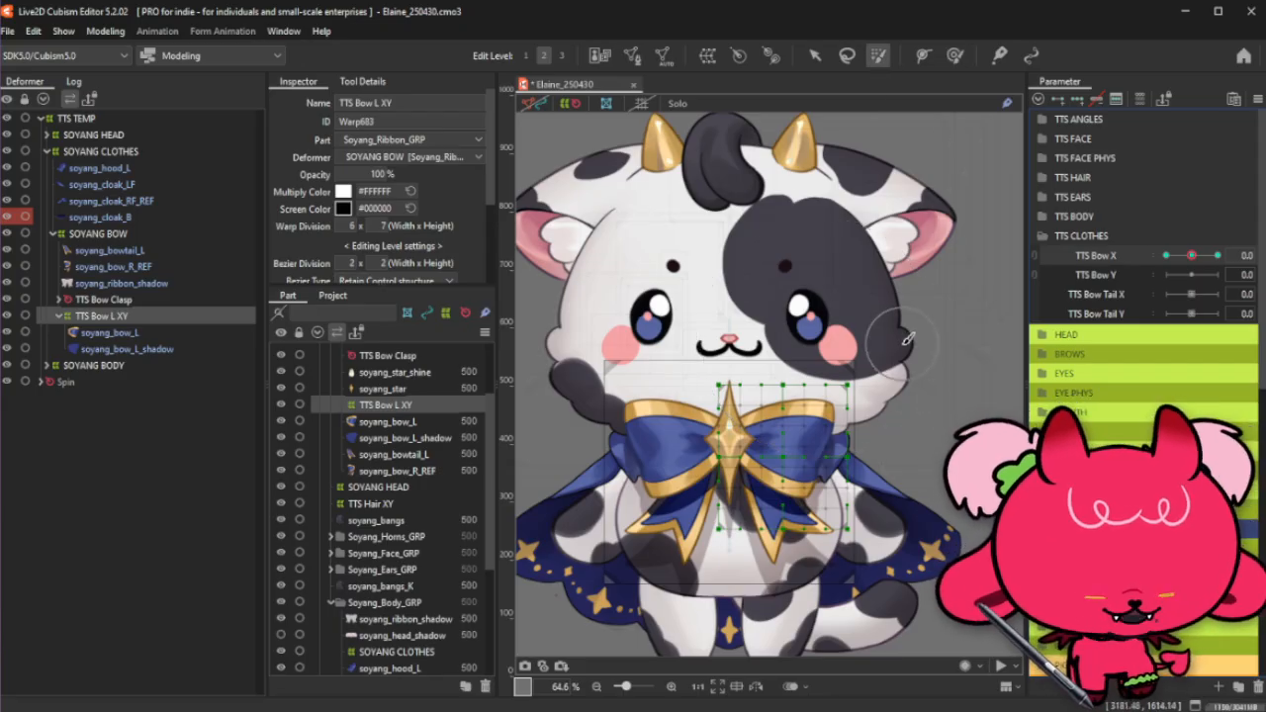
pyautogui.press('b')
pyautogui.moveTo(842, 309)
pyautogui.mouseDown()
pyautogui.moveTo(871, 345)
pyautogui.moveTo(895, 320)
pyautogui.mouseUp()
pyautogui.press('b')
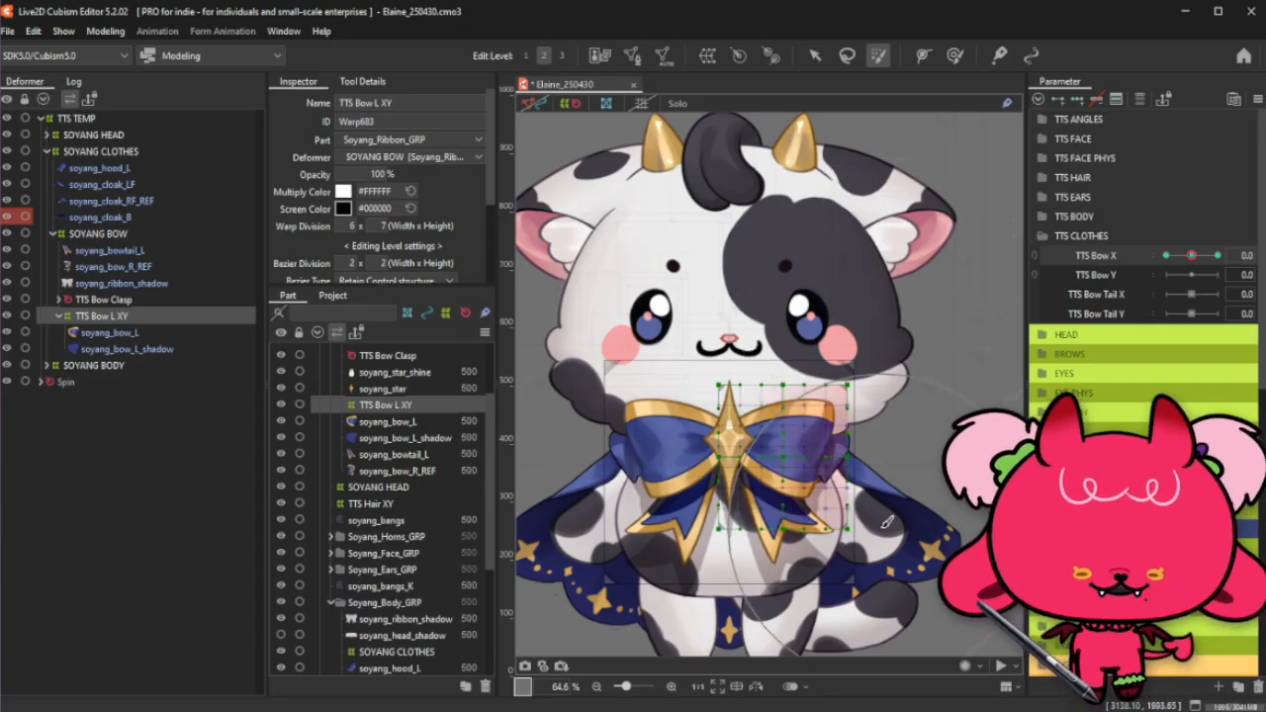
pyautogui.moveTo(857, 306)
pyautogui.mouseDown()
pyautogui.moveTo(899, 488)
pyautogui.moveTo(889, 567)
pyautogui.moveTo(907, 466)
pyautogui.moveTo(878, 285)
pyautogui.moveTo(890, 490)
pyautogui.mouseUp()
# Step: At TTS Bow X 1.0, stretch the selected outer side of the deformer outward and reduce its height
pyautogui.click(814, 55)
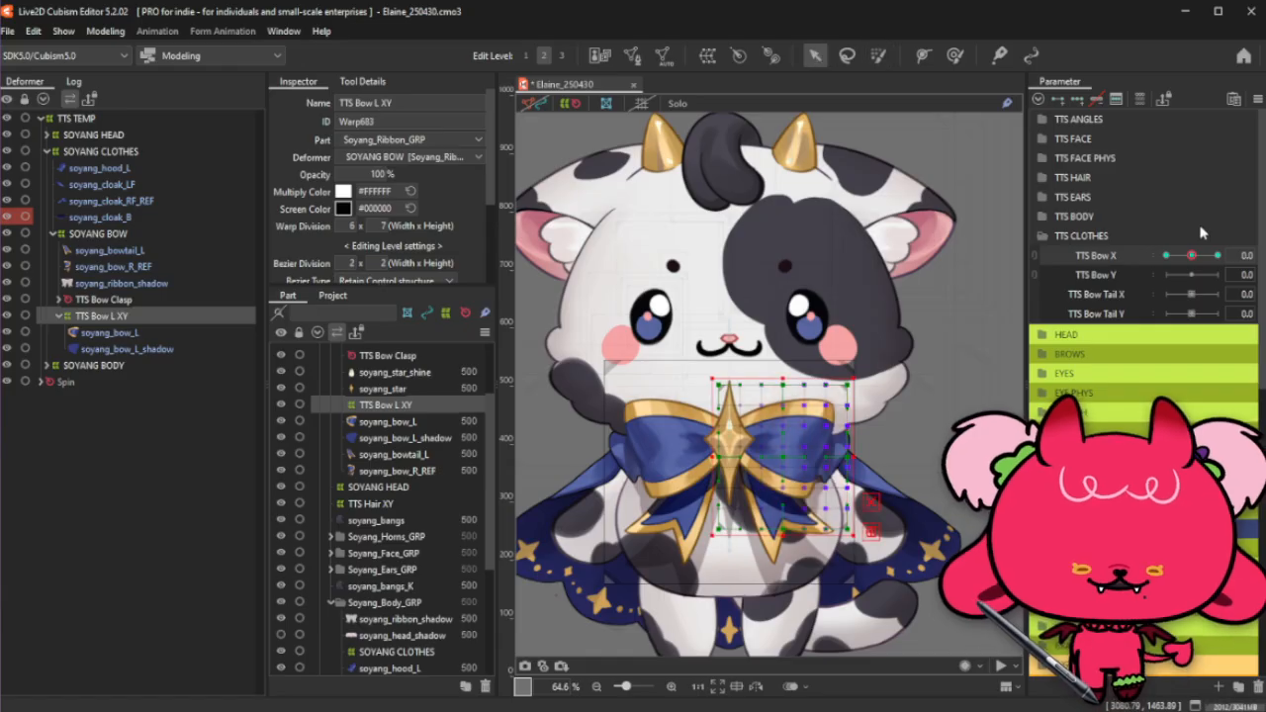
pyautogui.click(1215, 256)
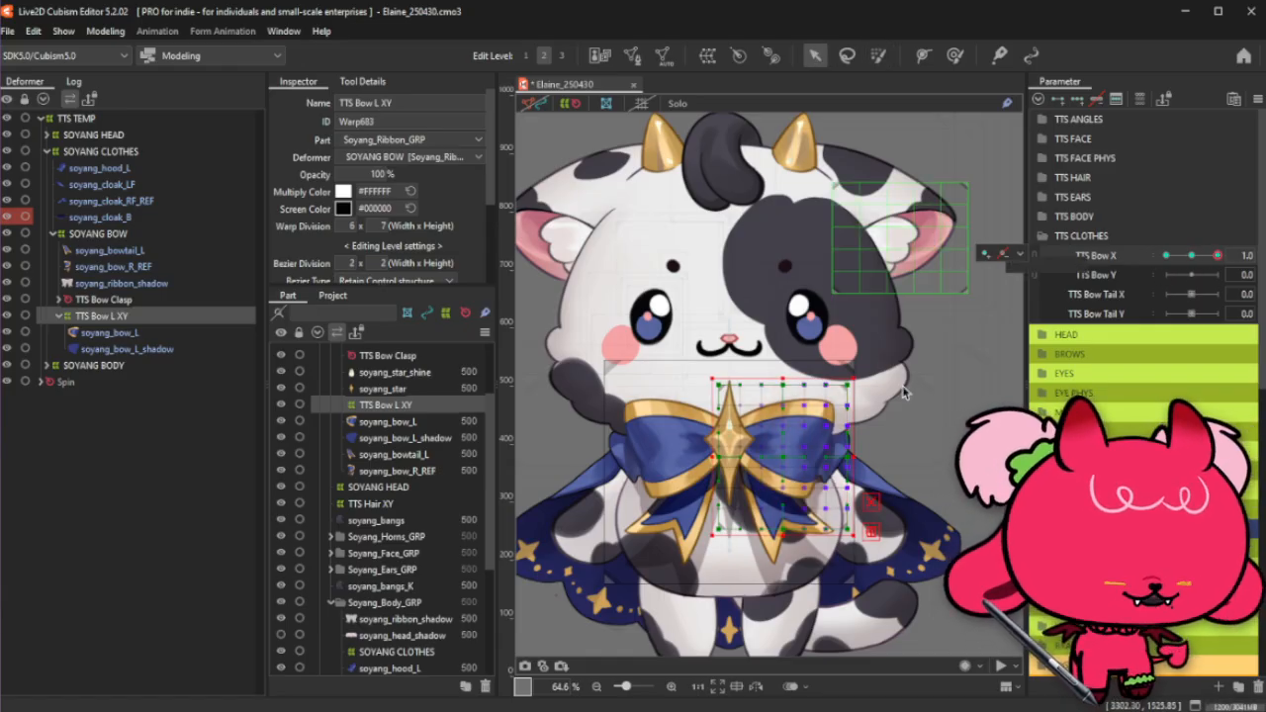
pyautogui.moveTo(856, 462); pyautogui.dragTo(875, 461)
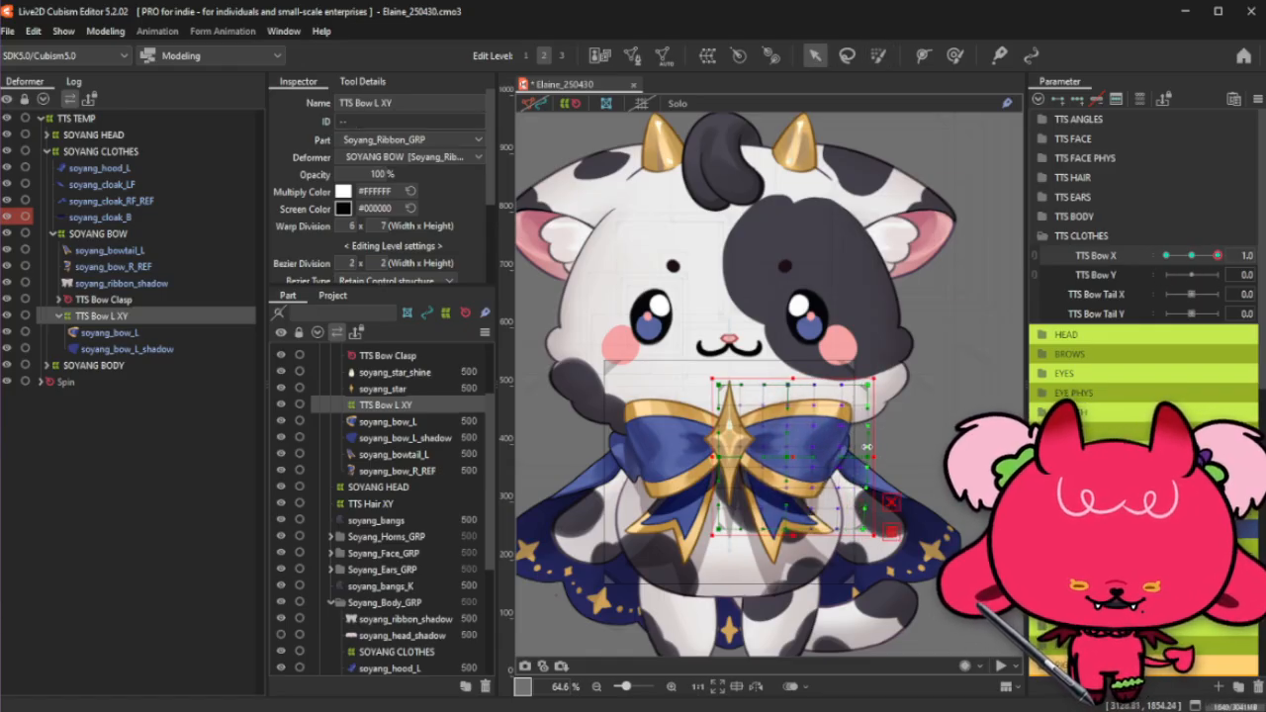
pyautogui.moveTo(792, 378); pyautogui.dragTo(792, 399)
pyautogui.moveTo(860, 484); pyautogui.dragTo(860, 473)
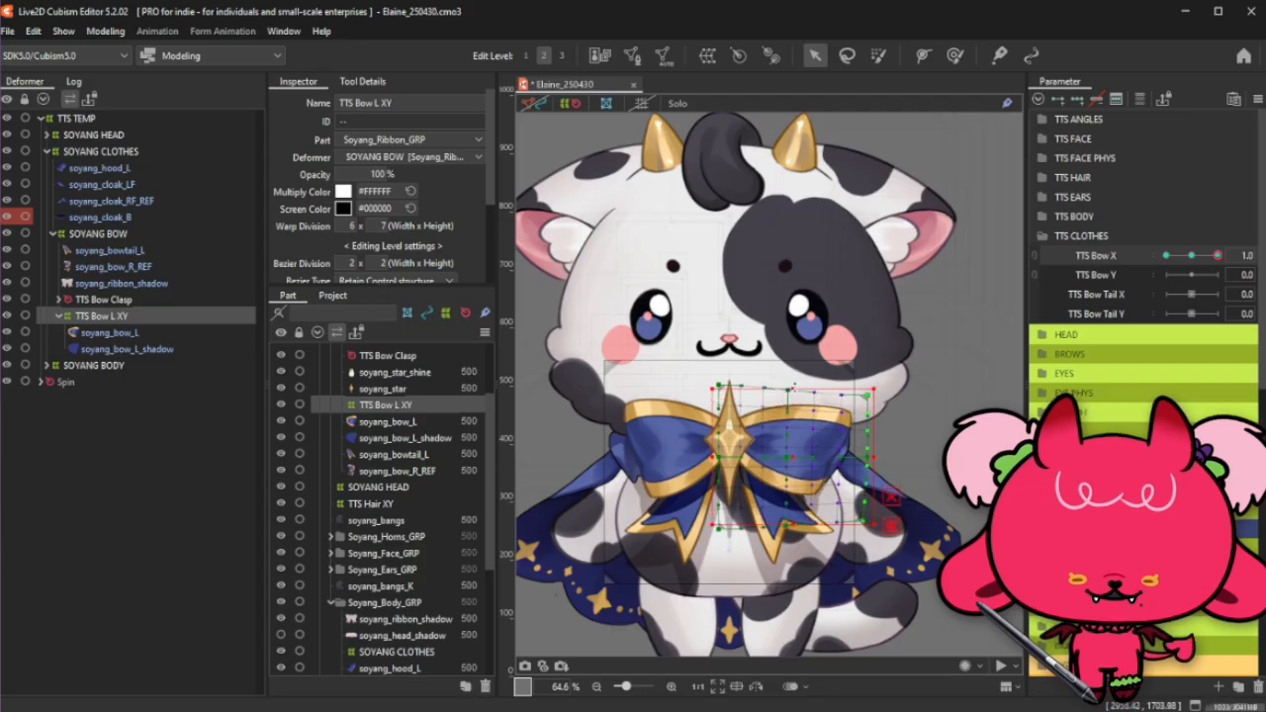
# Step: Push the middle of the bow loop slightly outward with the deform brush and preview the TTS Bow X movement
pyautogui.click(955, 57)
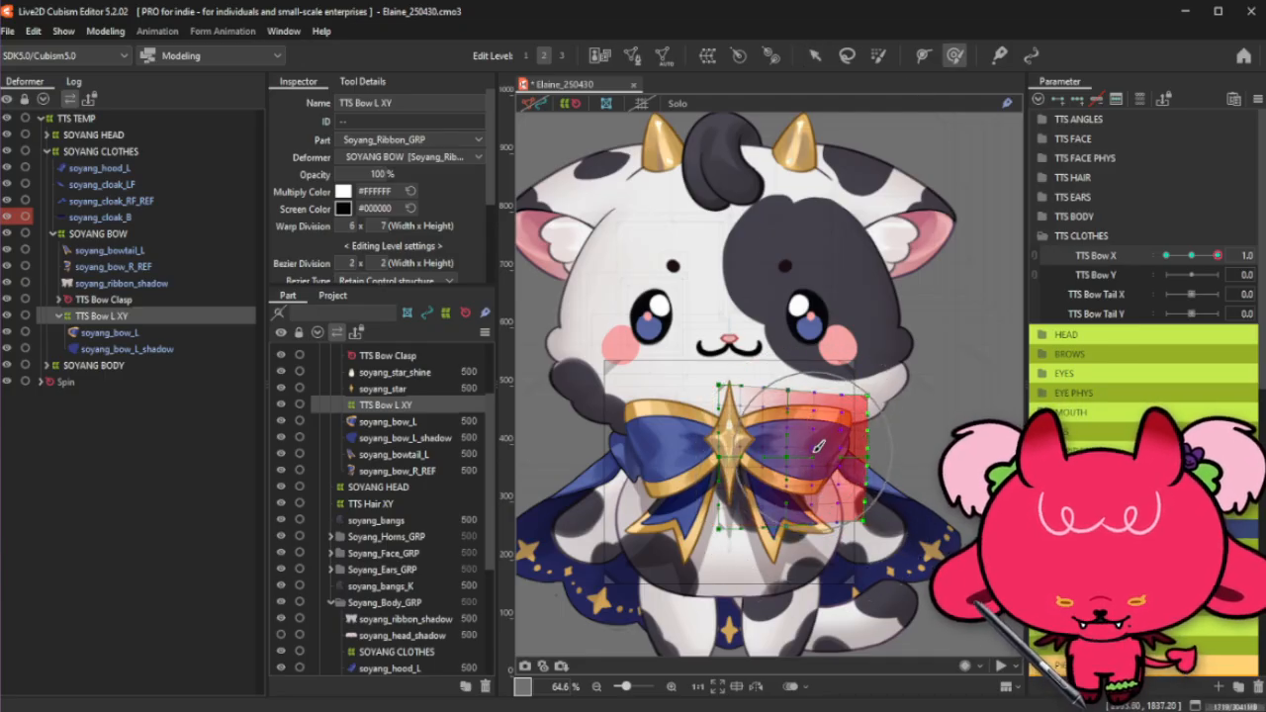
pyautogui.moveTo(814, 452); pyautogui.dragTo(829, 452)
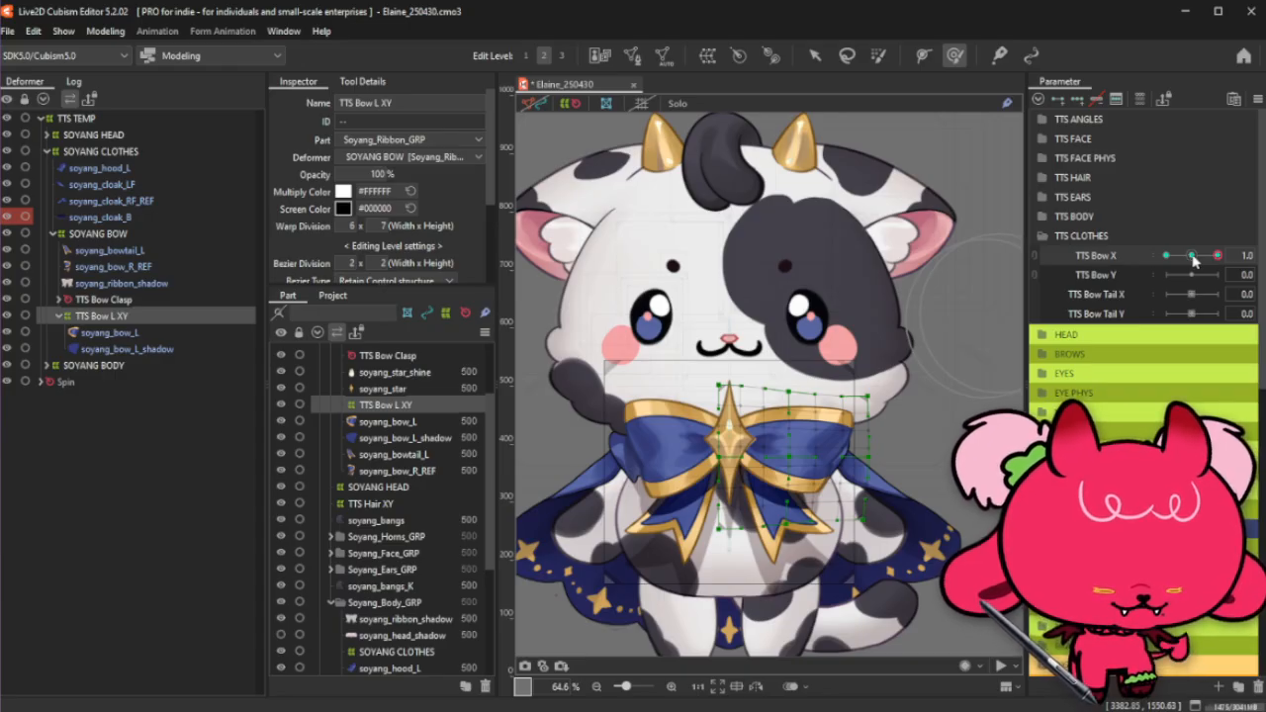
pyautogui.moveTo(1192, 255); pyautogui.dragTo(1217, 256)
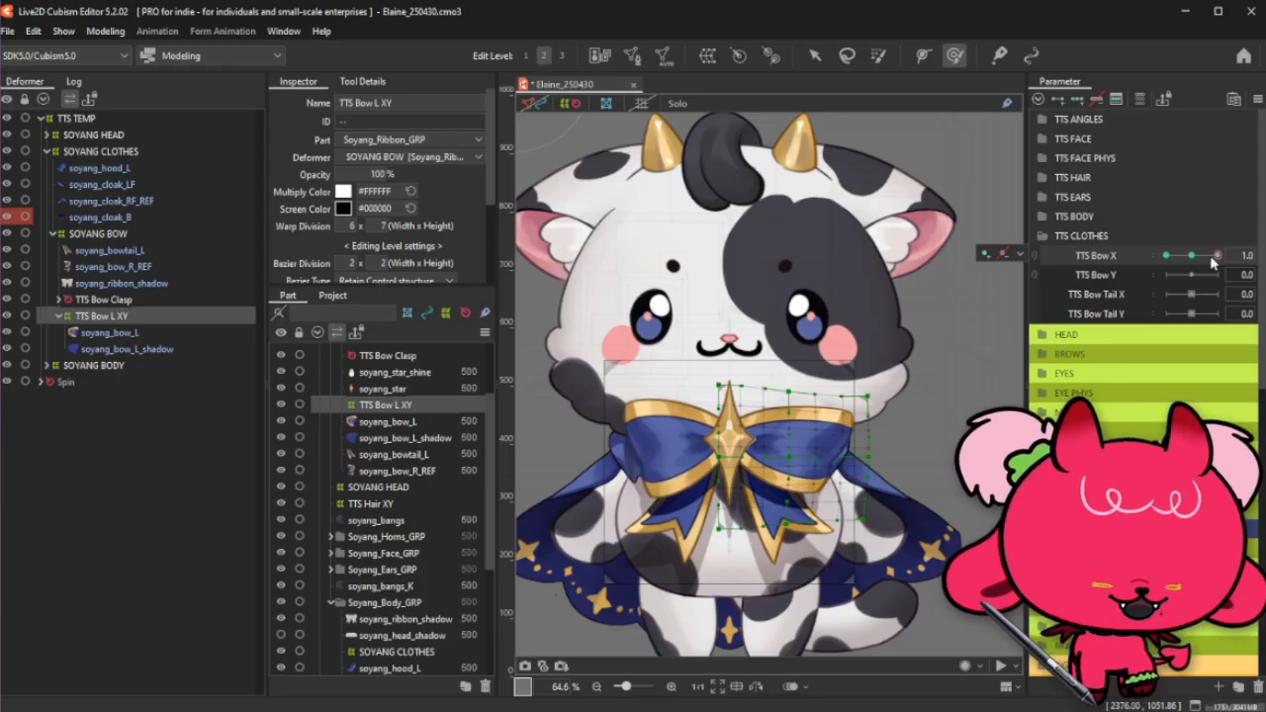
# Step: Copy the TTS Bow X 1.0 shape and blend it into the -1.0 key with a compatibility of -100
pyautogui.press('ctrl')
pyautogui.moveTo(1214, 256); pyautogui.dragTo(1162, 257)
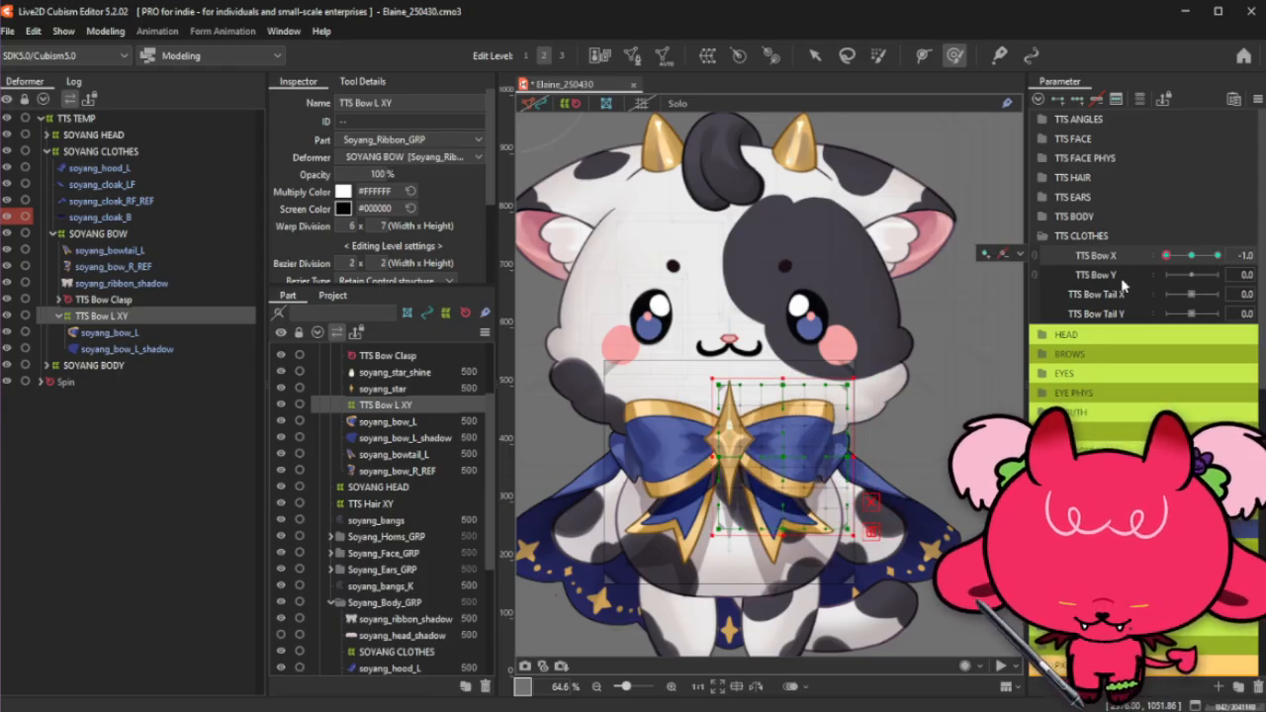
pyautogui.hotkey('ctrl', 'shift', 'v')
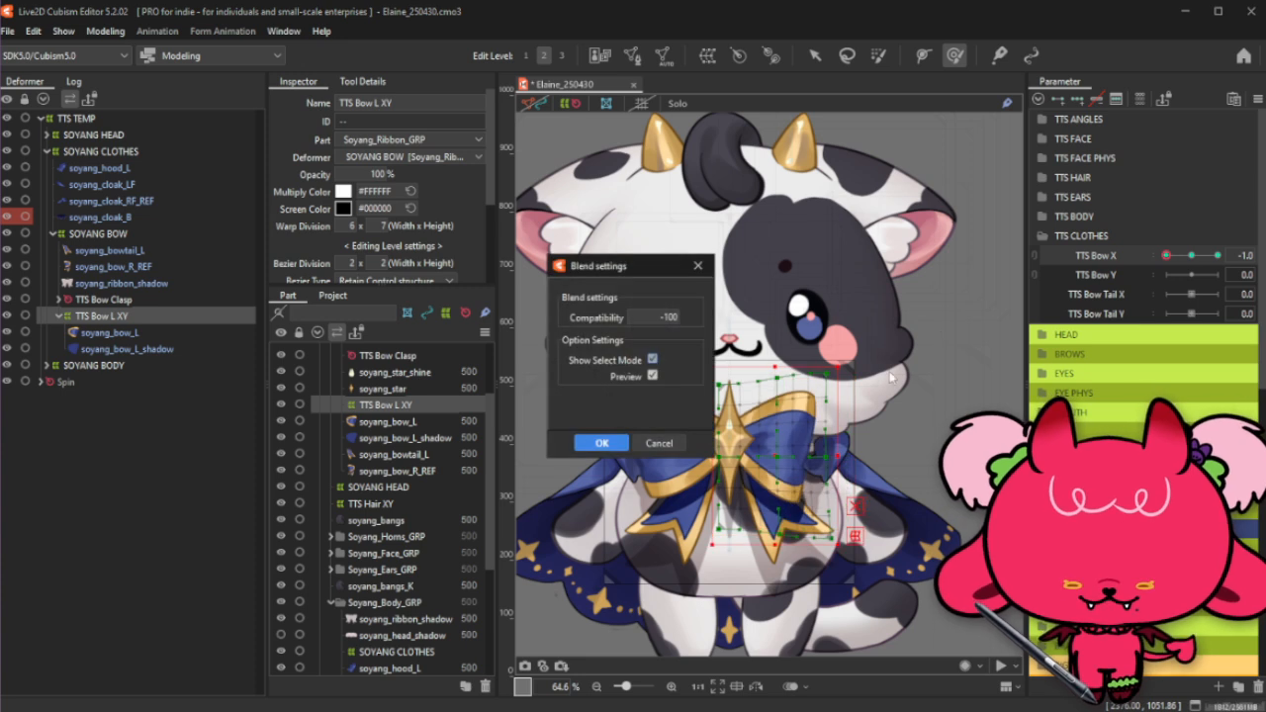
pyautogui.click(610, 444)
pyautogui.moveTo(1181, 261)
pyautogui.mouseDown()
pyautogui.moveTo(1142, 274)
pyautogui.moveTo(1212, 258)
pyautogui.moveTo(1165, 257)
pyautogui.mouseUp()
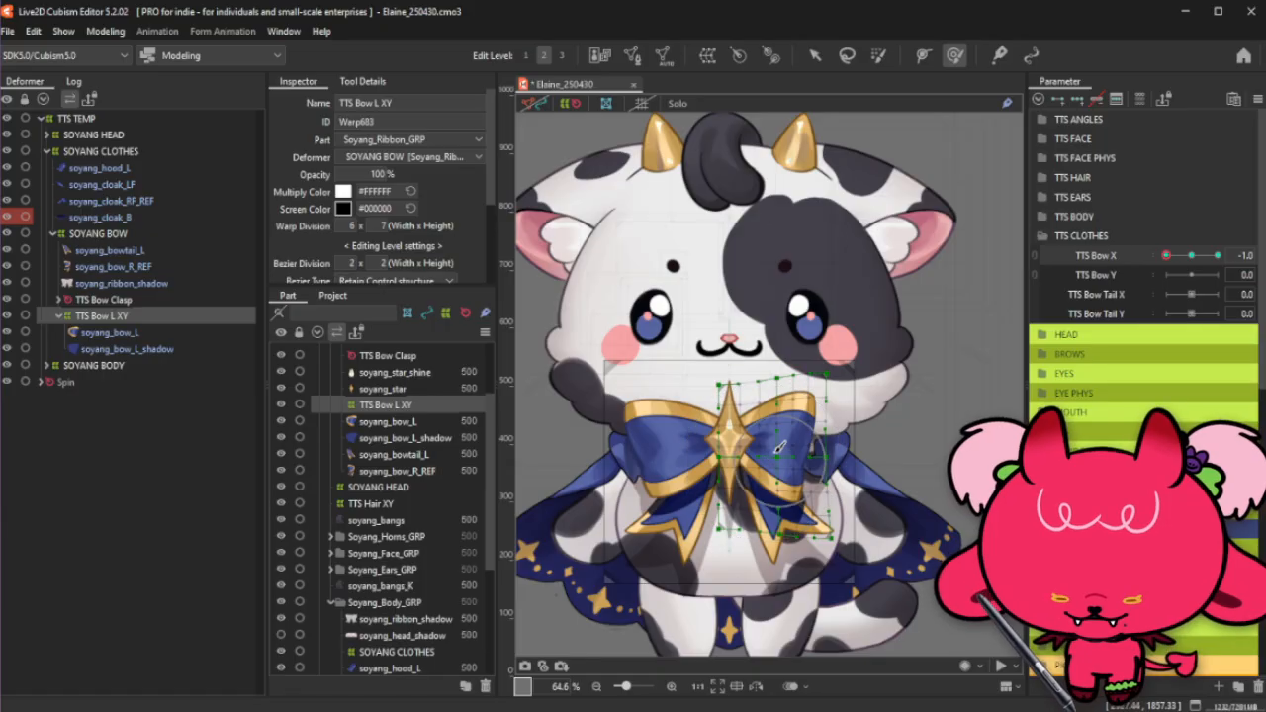
# Step: Refine the bow loop with the deform brush at TTS Bow X -1.0 and 1.0, and preview the movement between them
pyautogui.moveTo(775, 461); pyautogui.dragTo(774, 455)
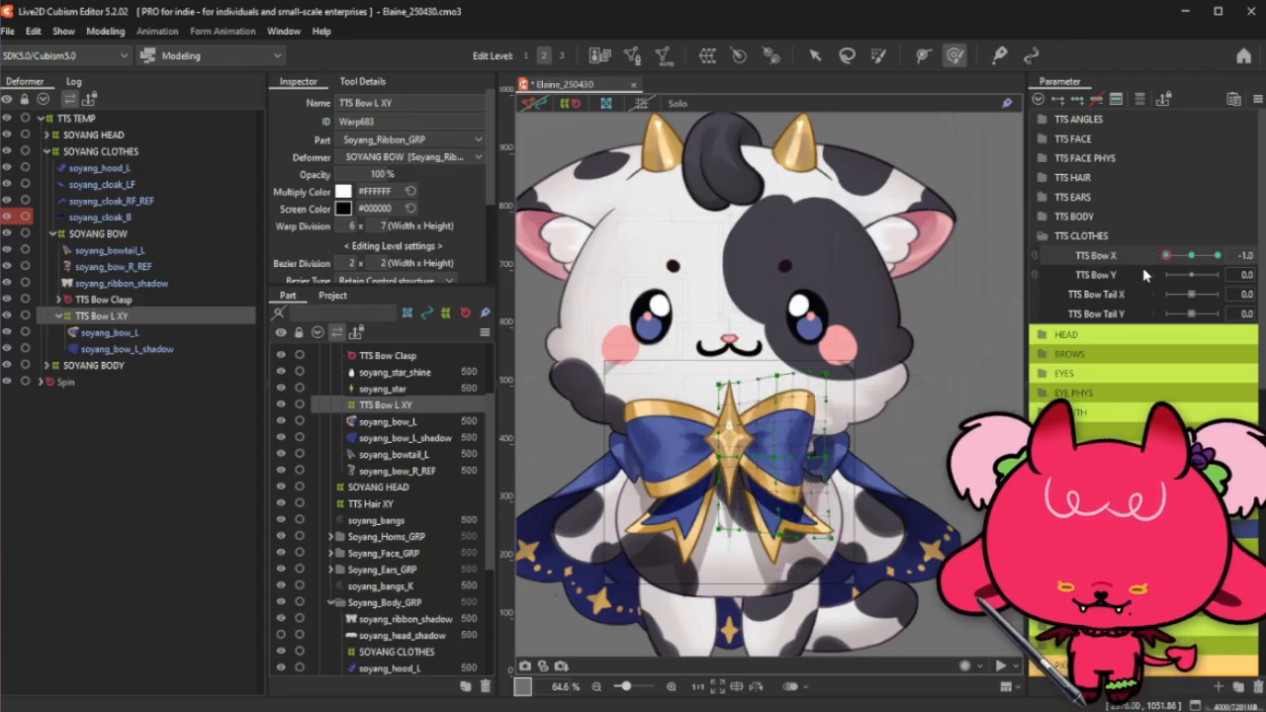
pyautogui.click(1218, 255)
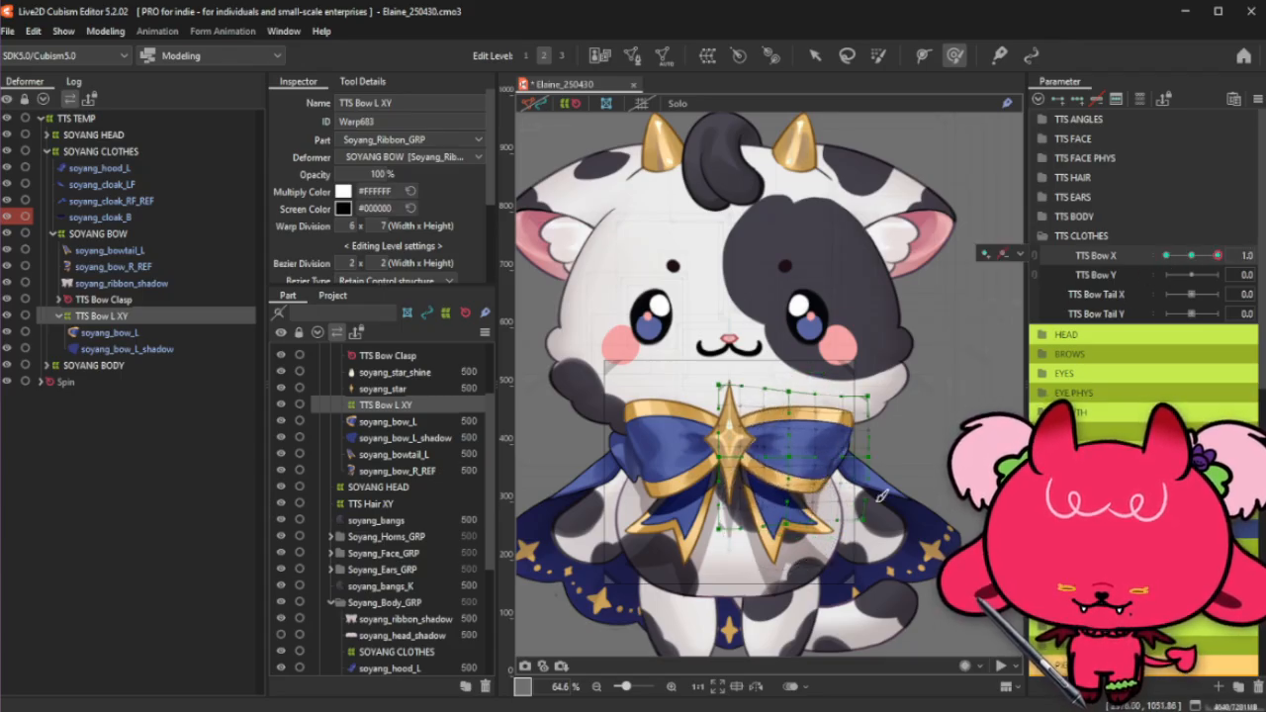
pyautogui.moveTo(811, 460)
pyautogui.mouseDown()
pyautogui.moveTo(803, 415)
pyautogui.moveTo(809, 511)
pyautogui.mouseUp()
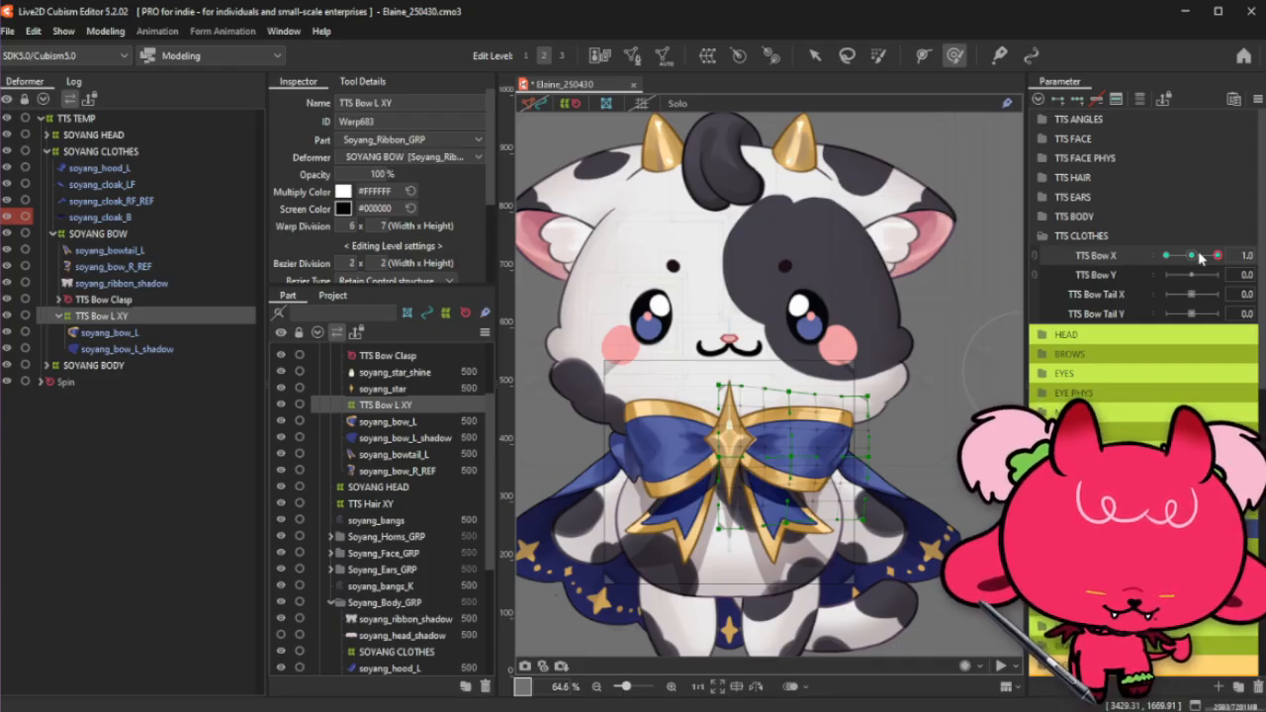
pyautogui.moveTo(1193, 256); pyautogui.dragTo(1130, 283)
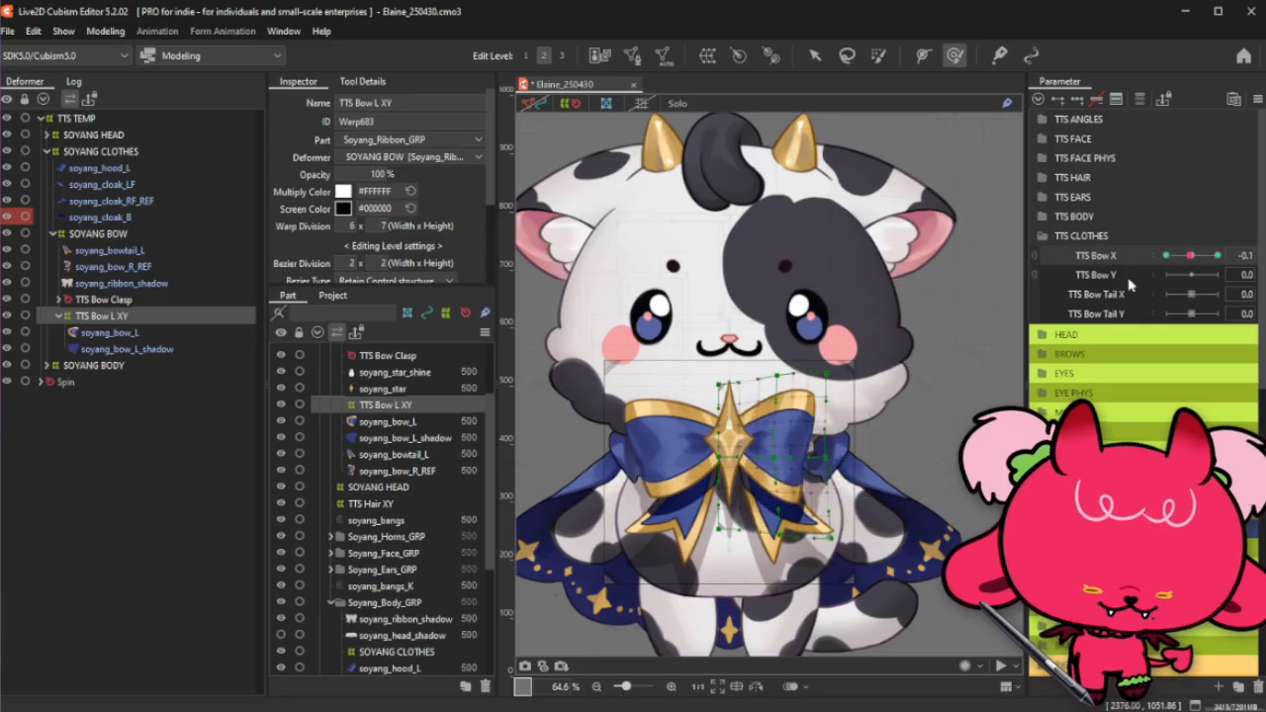
pyautogui.click(1192, 256)
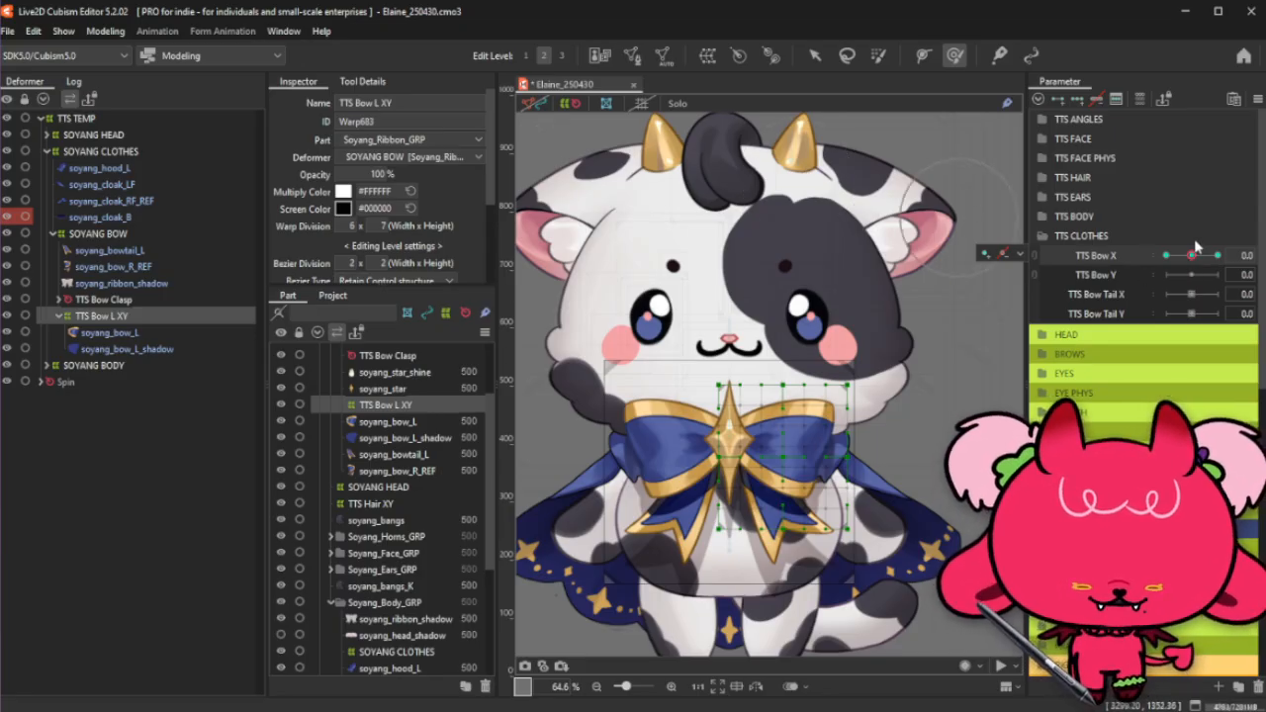
pyautogui.moveTo(1193, 255)
pyautogui.mouseDown()
pyautogui.moveTo(1227, 260)
pyautogui.moveTo(1156, 262)
pyautogui.moveTo(1219, 259)
pyautogui.moveTo(1165, 261)
pyautogui.moveTo(1133, 283)
pyautogui.moveTo(1233, 249)
pyautogui.mouseUp()
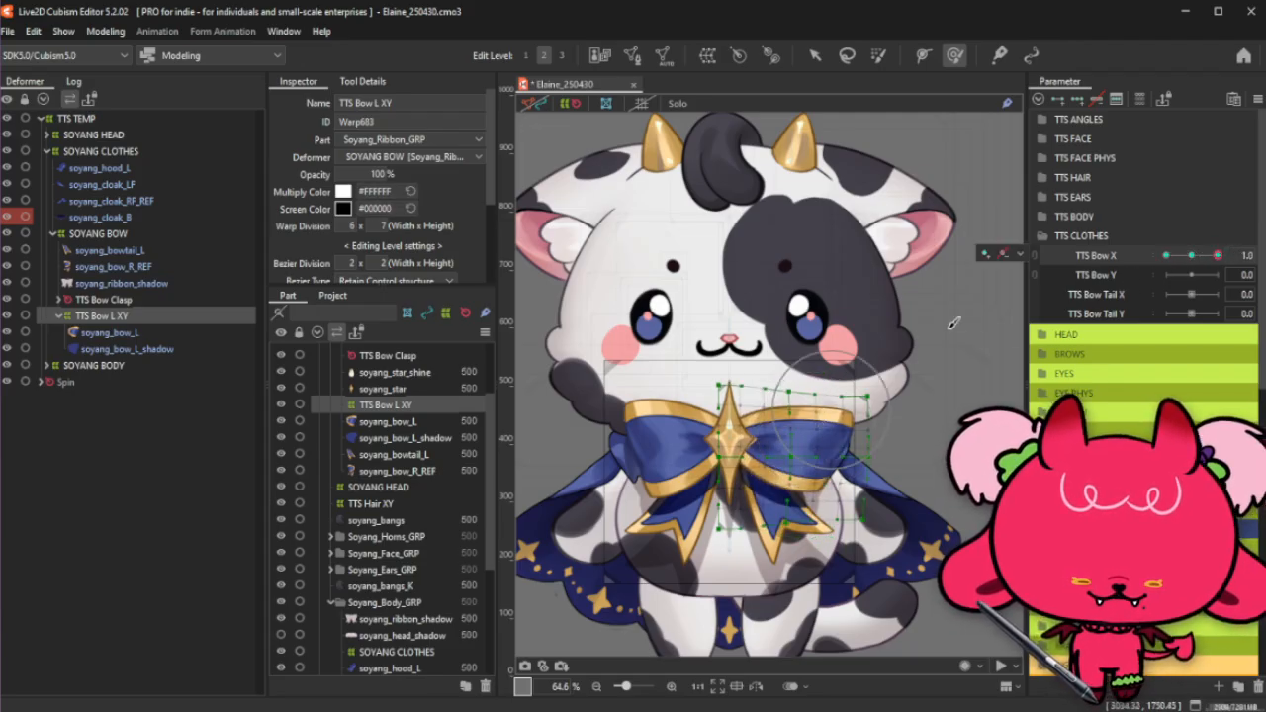
pyautogui.click(1192, 255)
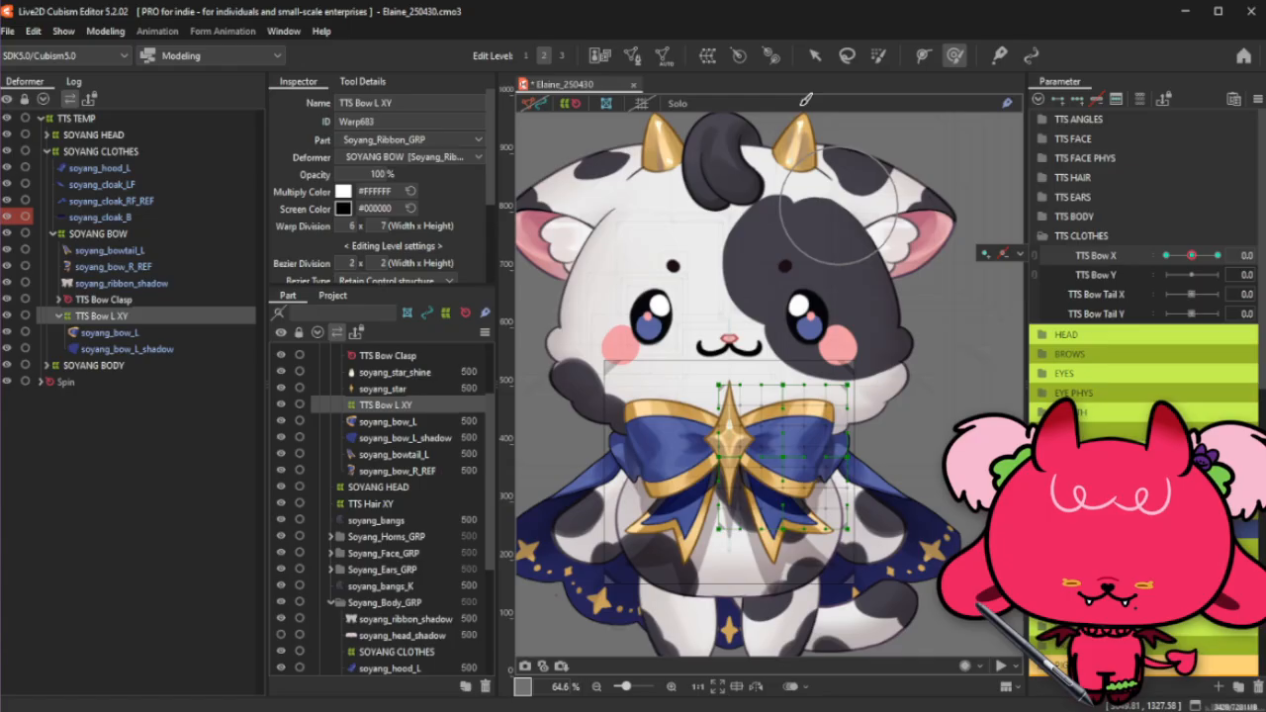
# Step: Softly brush-select the deformer's inner control points around the star clasp and bring TTS Bow X to 1.0
pyautogui.click(878, 56)
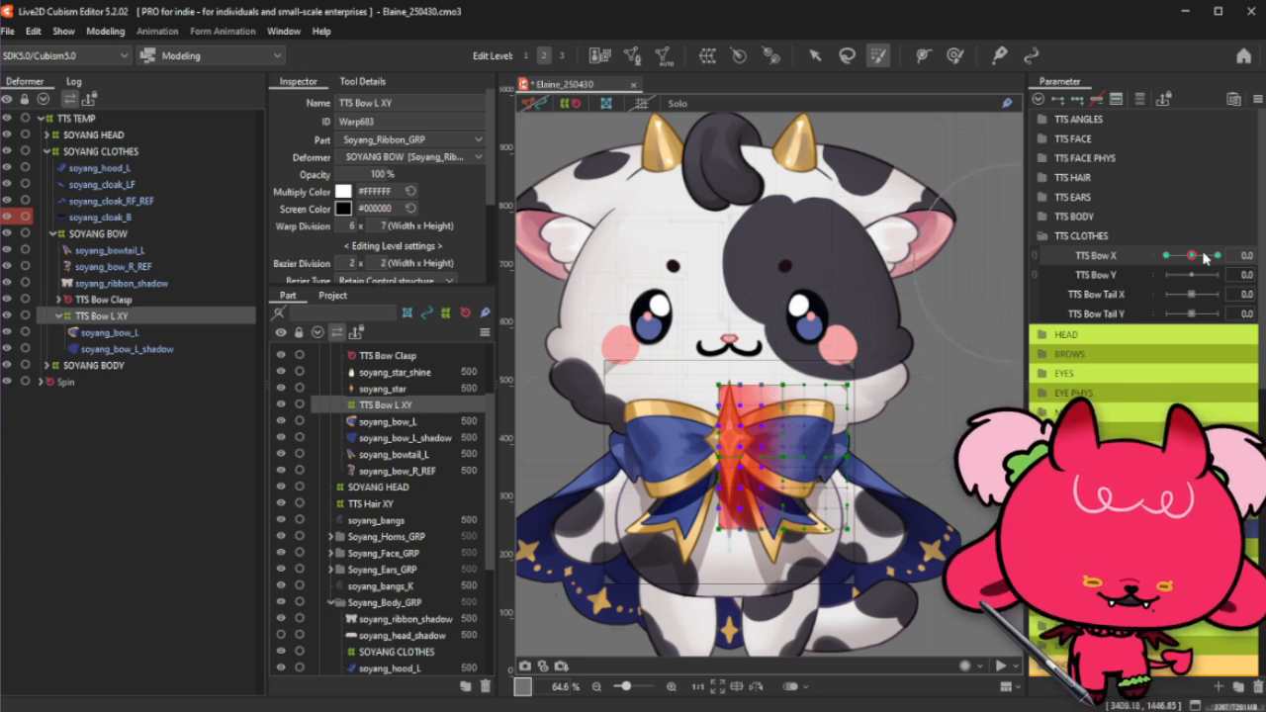
pyautogui.moveTo(1204, 258); pyautogui.dragTo(1251, 259)
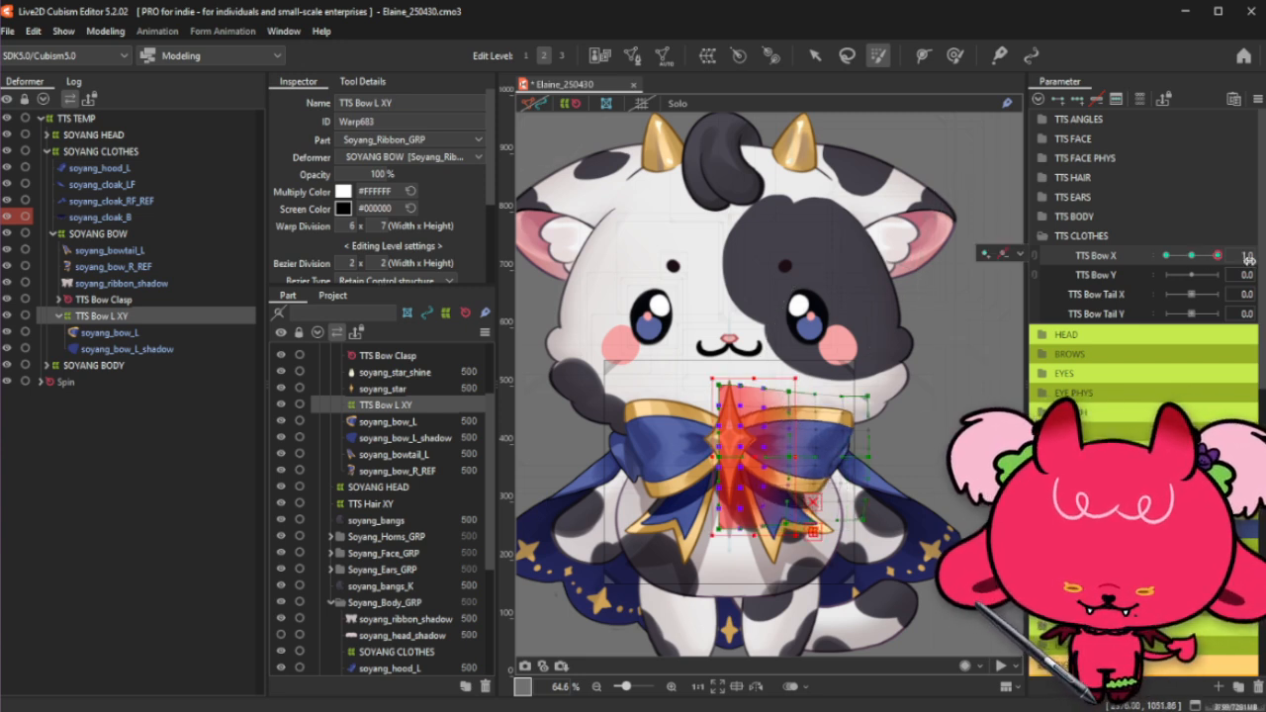
pyautogui.click(1191, 259)
pyautogui.moveTo(1191, 261); pyautogui.dragTo(1218, 259)
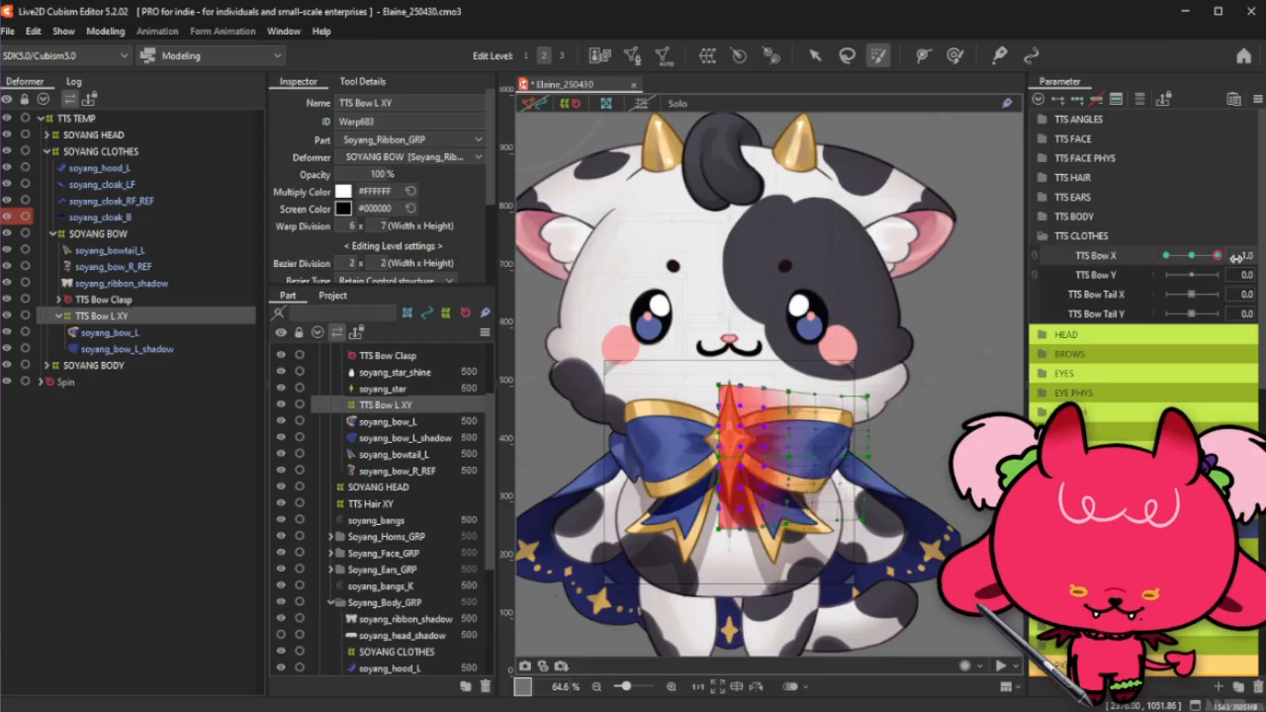
# Step: Examine the brush-selected points around the star clasp up close at TTS Bow X 1.0, and return the parameter to 0.0
pyautogui.click(954, 55)
pyautogui.scroll(3, 712, 435)
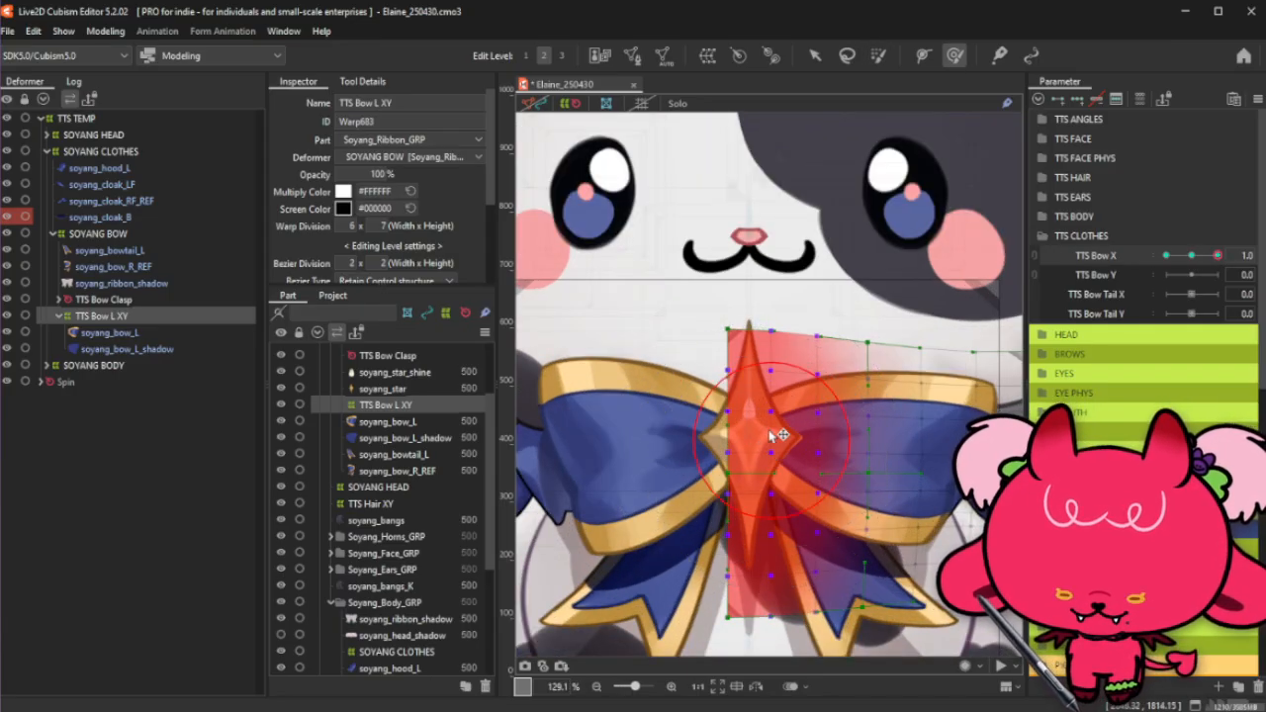
pyautogui.press('Escape')
pyautogui.hotkey('ctrl', 'a')
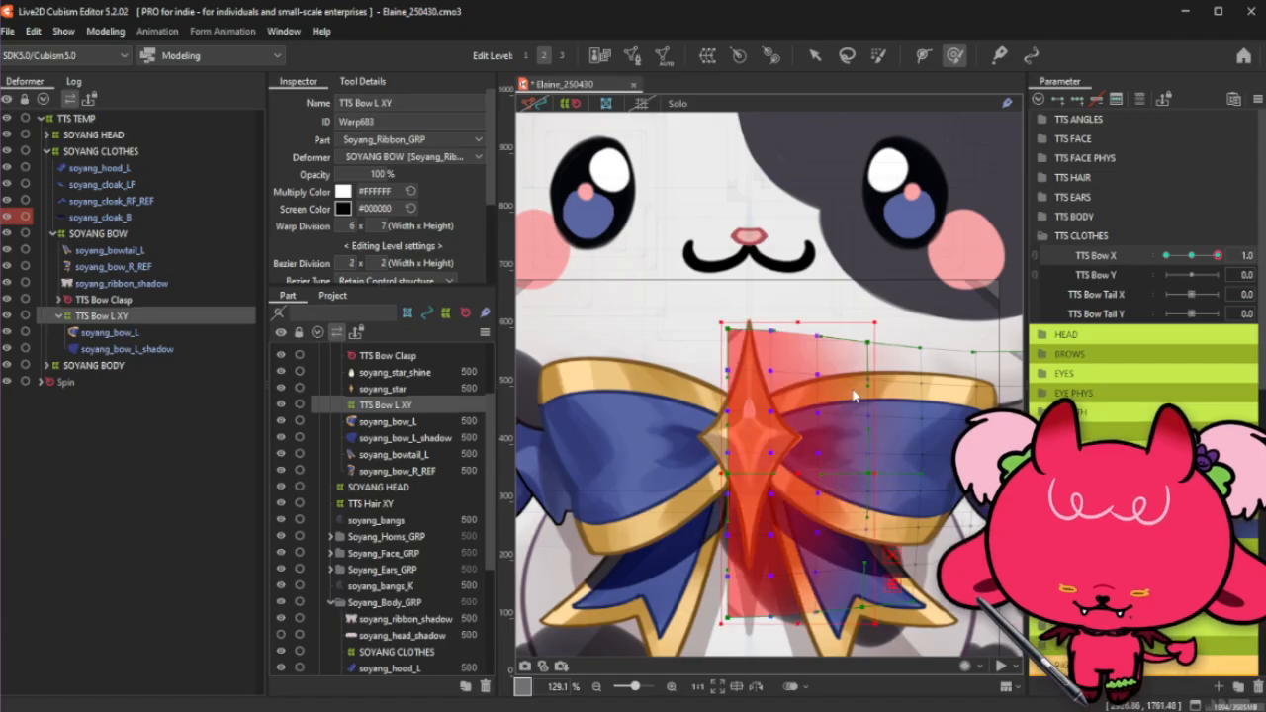
pyautogui.click(1190, 255)
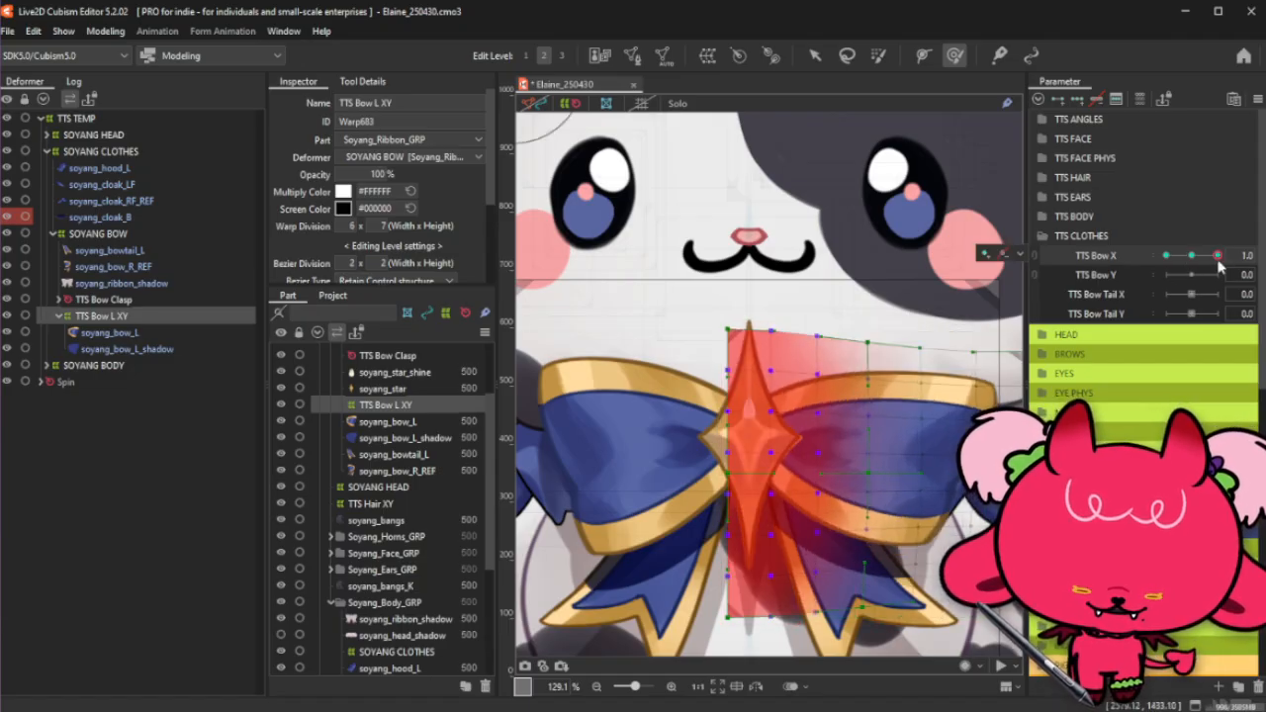
# Step: Clear and repaint the soft brush selection over the TTS Bow L XY deformer's inner control points at TTS Bow X 0.0
pyautogui.click(877, 55)
pyautogui.scroll(-4, 658, 320)
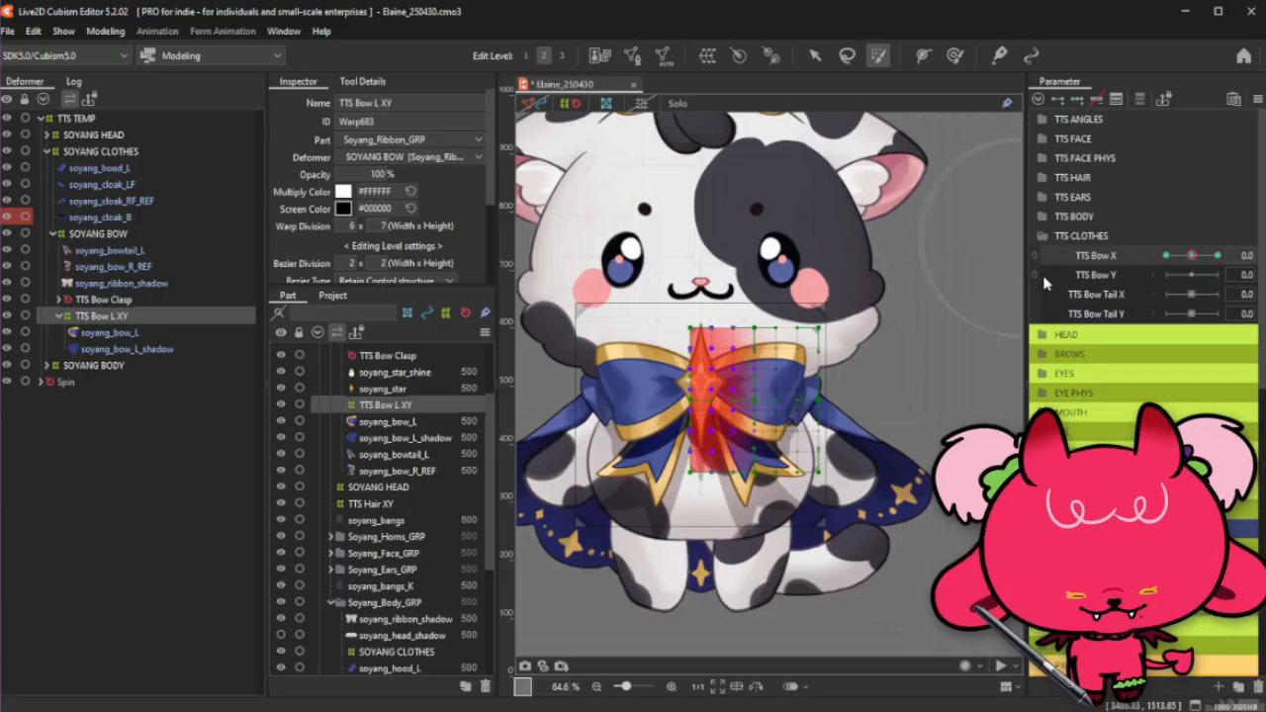
pyautogui.moveTo(1191, 255)
pyautogui.mouseDown()
pyautogui.moveTo(1230, 265)
pyautogui.moveTo(1202, 258)
pyautogui.mouseUp()
pyautogui.click(678, 381)
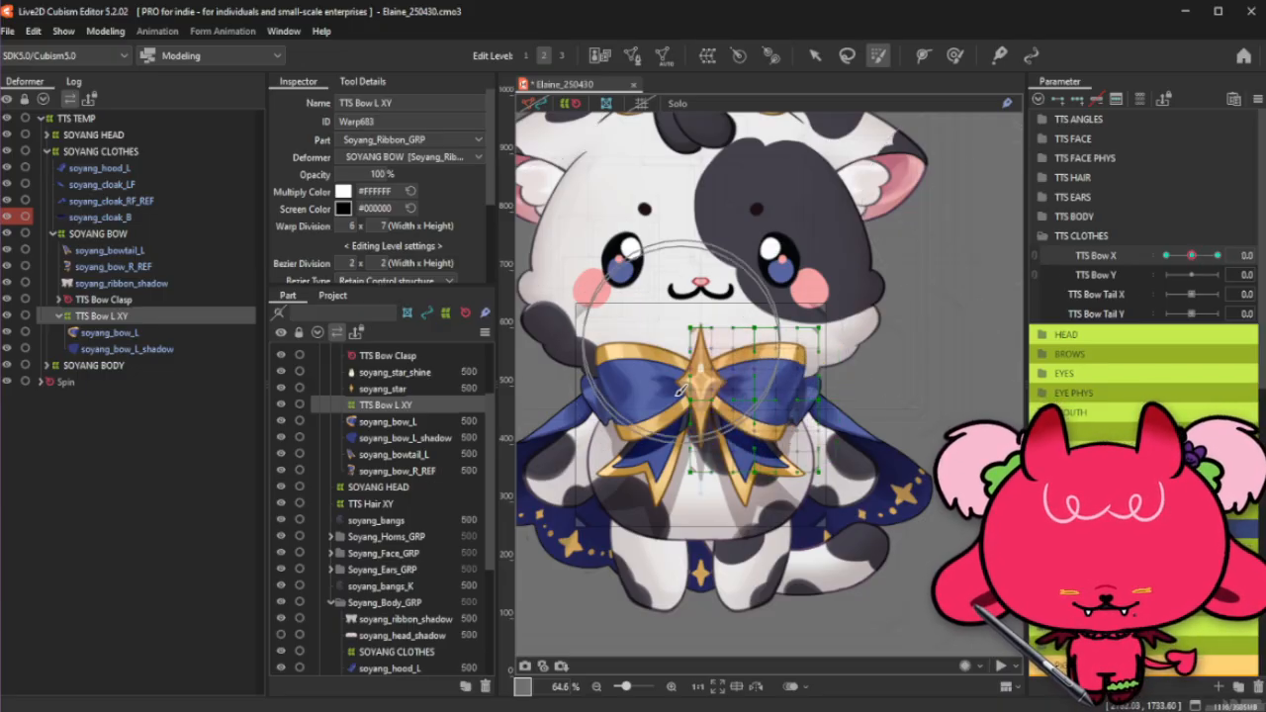
pyautogui.moveTo(673, 396)
pyautogui.mouseDown()
pyautogui.moveTo(667, 441)
pyautogui.moveTo(676, 365)
pyautogui.moveTo(683, 457)
pyautogui.moveTo(684, 353)
pyautogui.moveTo(688, 459)
pyautogui.moveTo(698, 345)
pyautogui.mouseUp()
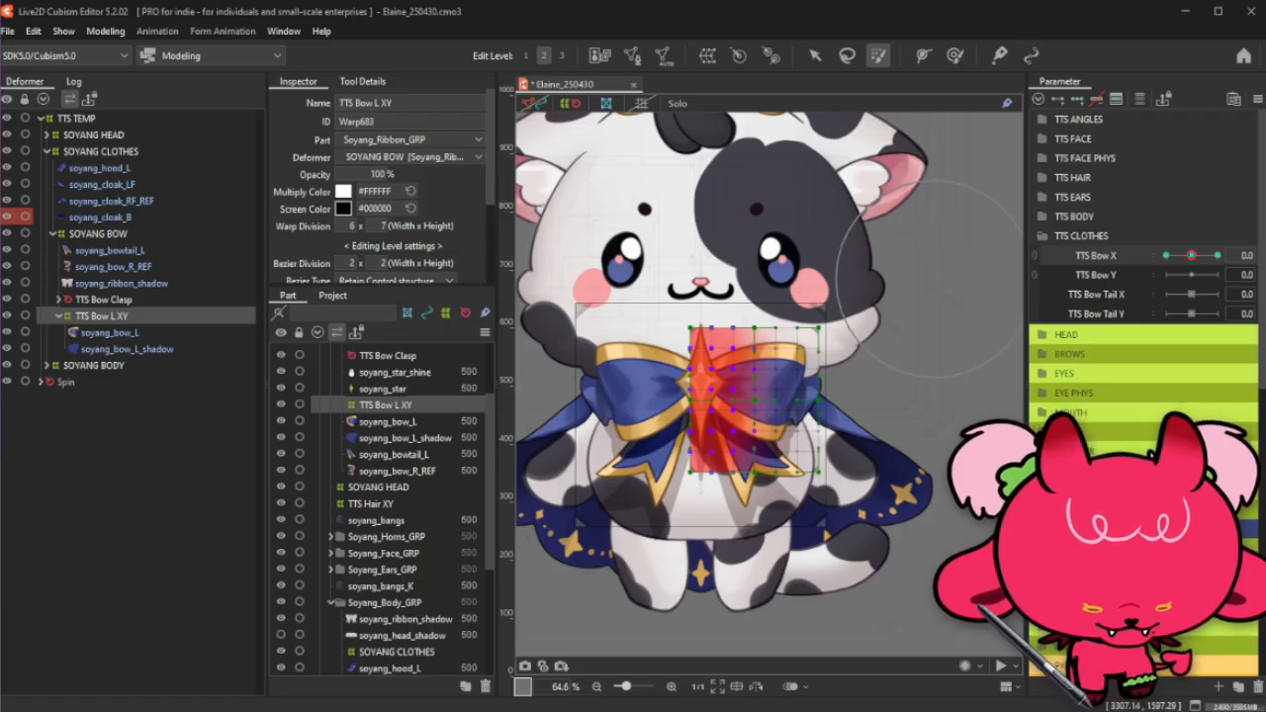
# Step: Switch to the browser to view the Star Trek stills, and close it to return to the model
pyautogui.moveTo(545, 711); pyautogui.dragTo(569, 28)
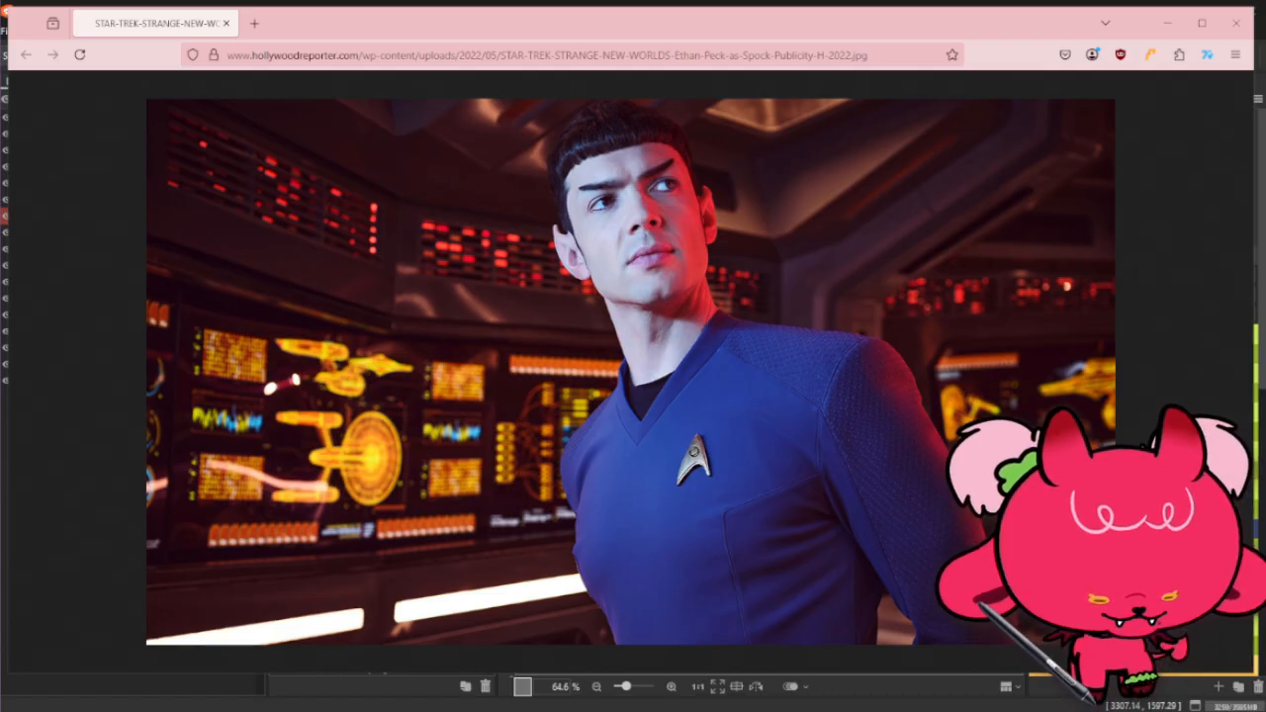
pyautogui.moveTo(1265, 395); pyautogui.dragTo(492, 28)
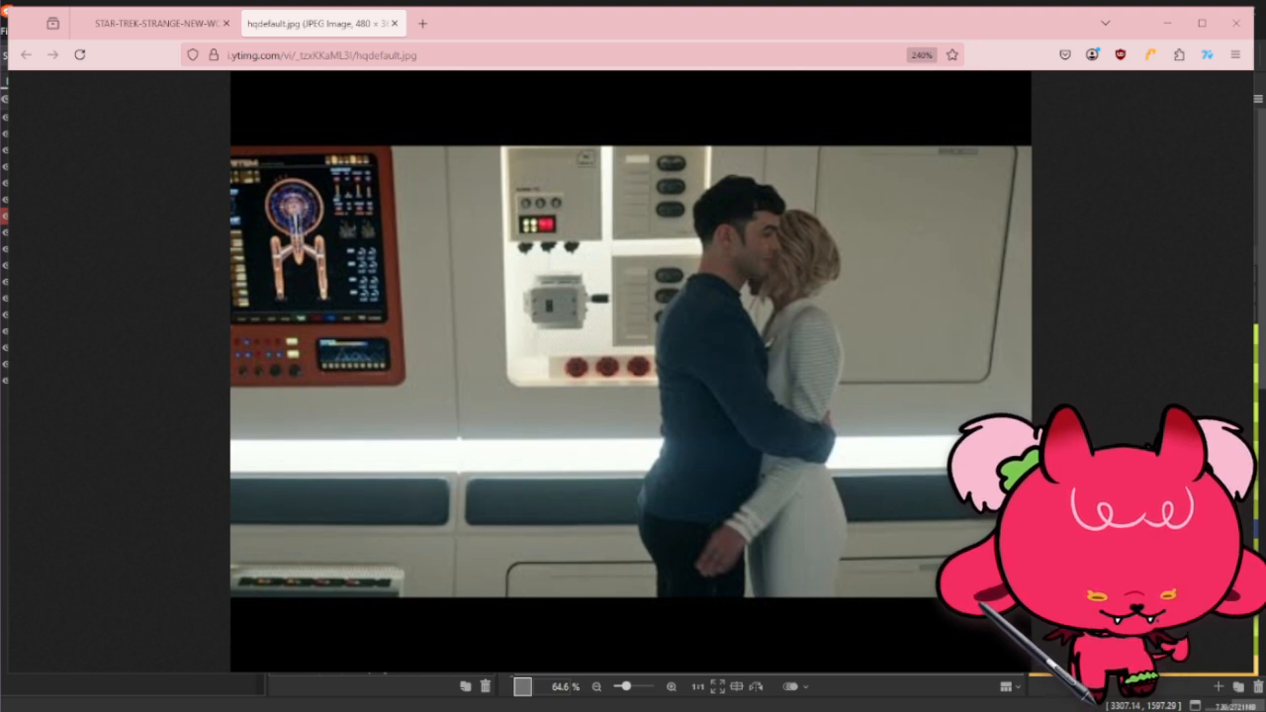
pyautogui.moveTo(686, 196); pyautogui.dragTo(635, 31)
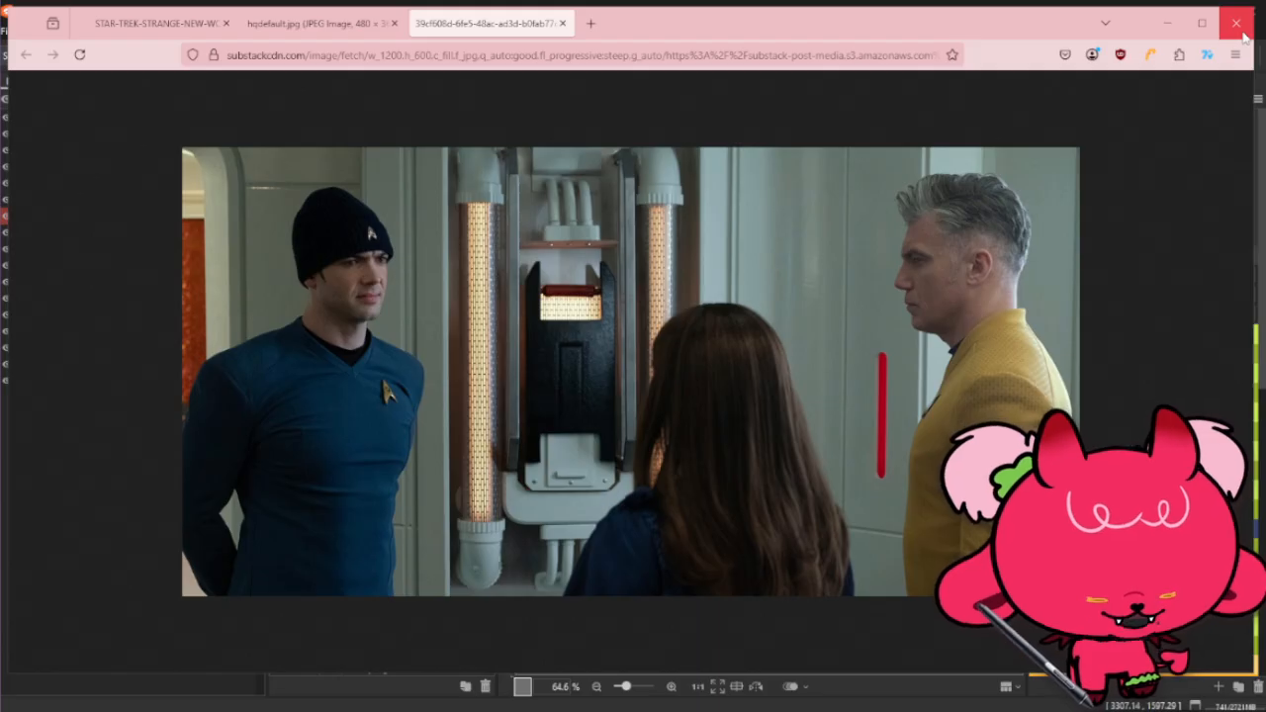
pyautogui.click(1242, 33)
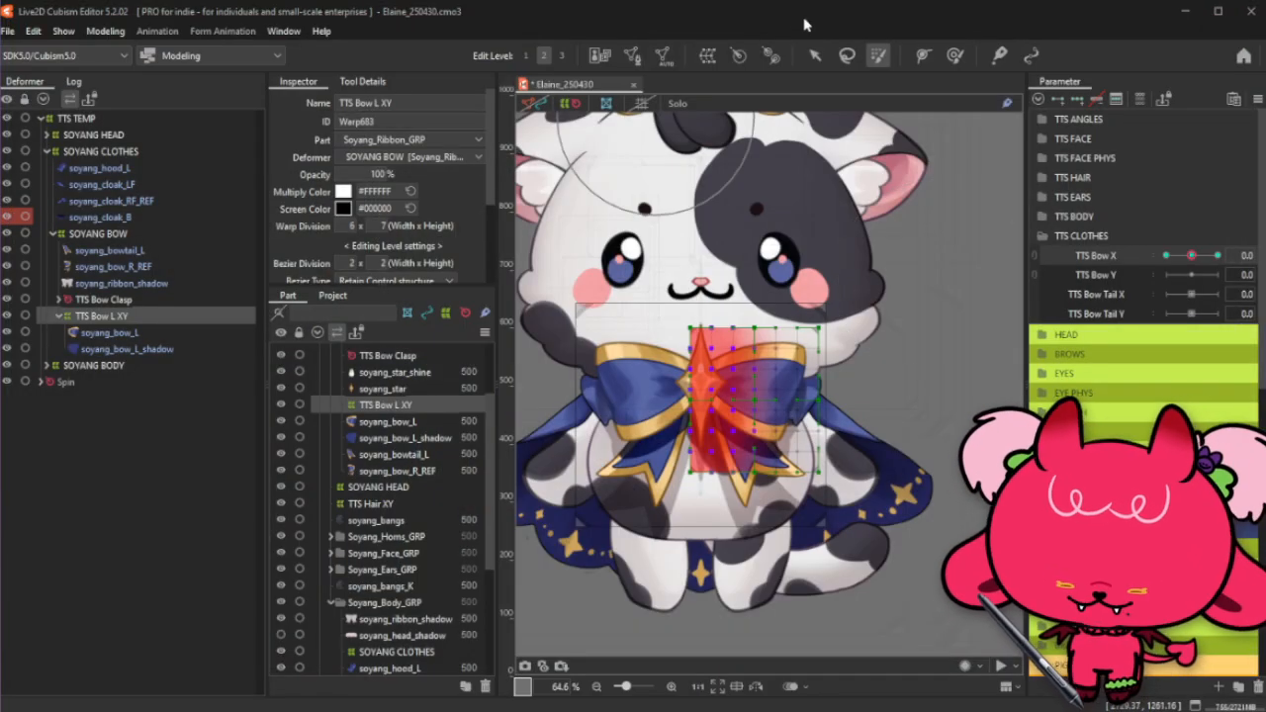
# Step: Preview TTS Bow X at 1.0, and brush-select the soyang_bow_L mesh vertices behind the star clasp with a smaller brush
pyautogui.moveTo(1193, 256)
pyautogui.mouseDown()
pyautogui.moveTo(1147, 274)
pyautogui.moveTo(1193, 265)
pyautogui.mouseUp()
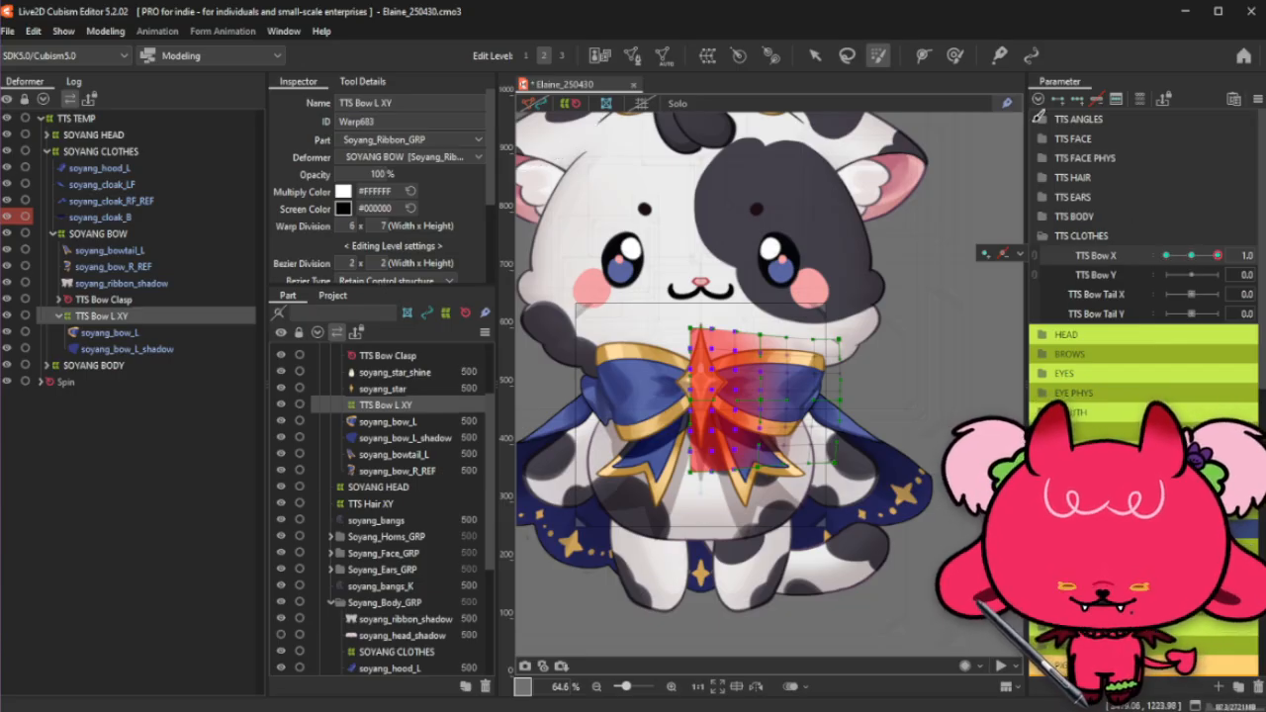
pyautogui.scroll(5, 702, 354)
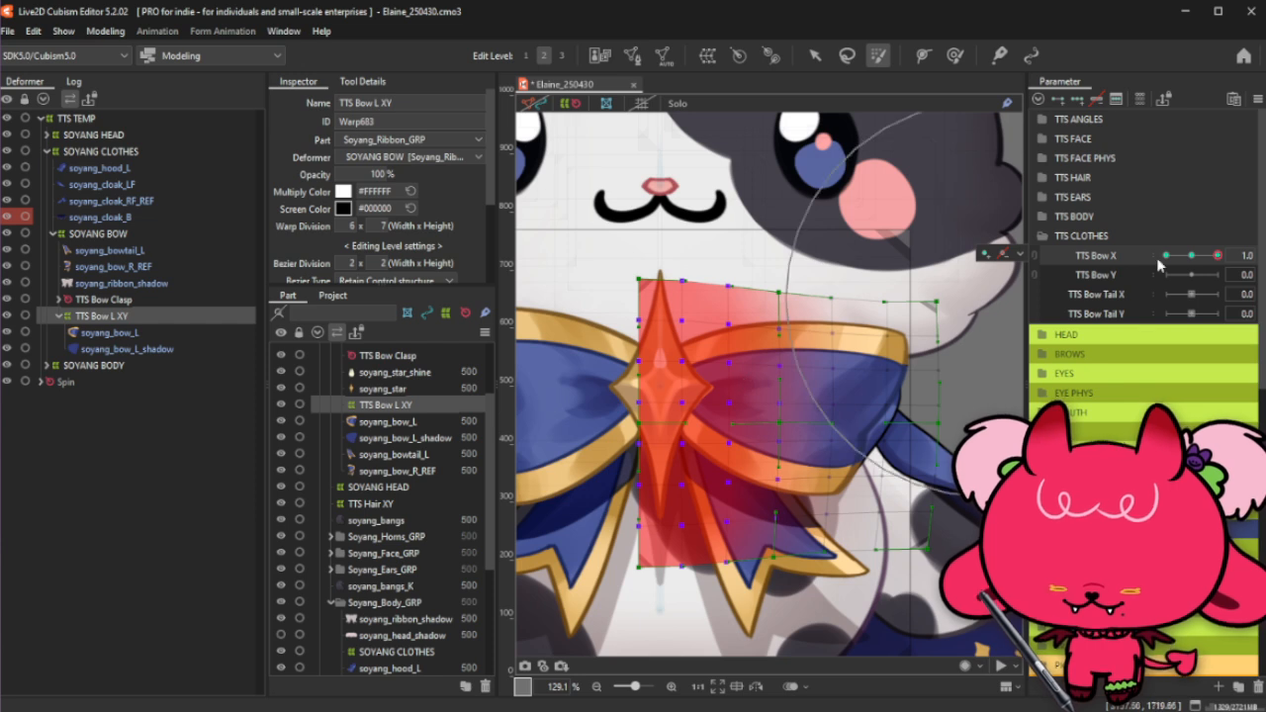
pyautogui.click(109, 334)
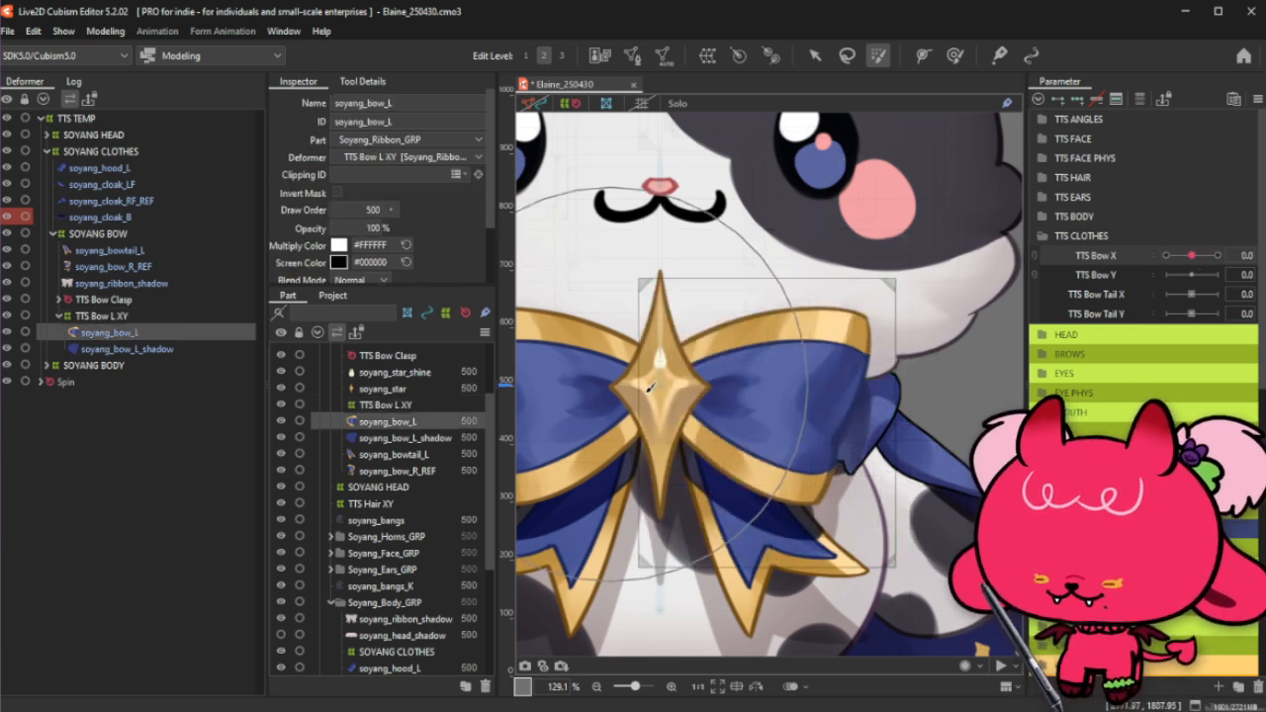
pyautogui.press('[')
pyautogui.press('[')
pyautogui.press('[')
pyautogui.press('[')
pyautogui.press('[')
pyautogui.press('[')
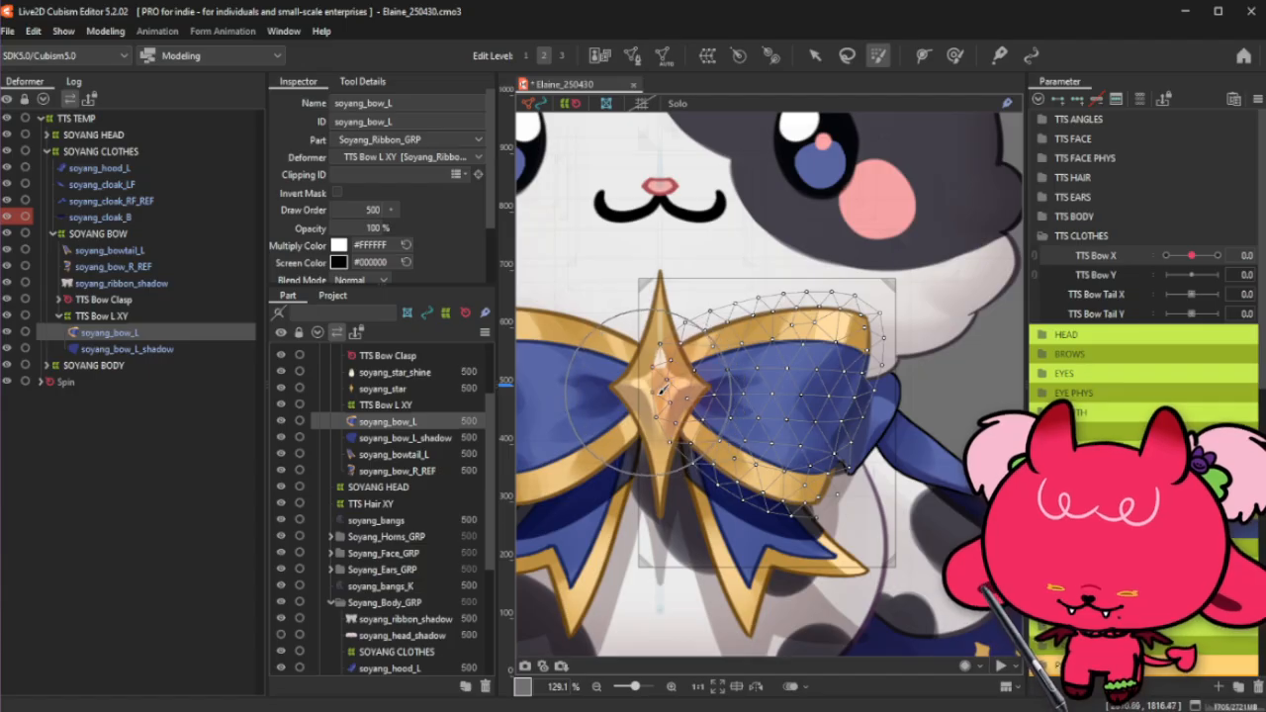
# Step: Switch to the deform brush, hide the selection display and preview the bow loop's movement along TTS Bow X
pyautogui.click(954, 56)
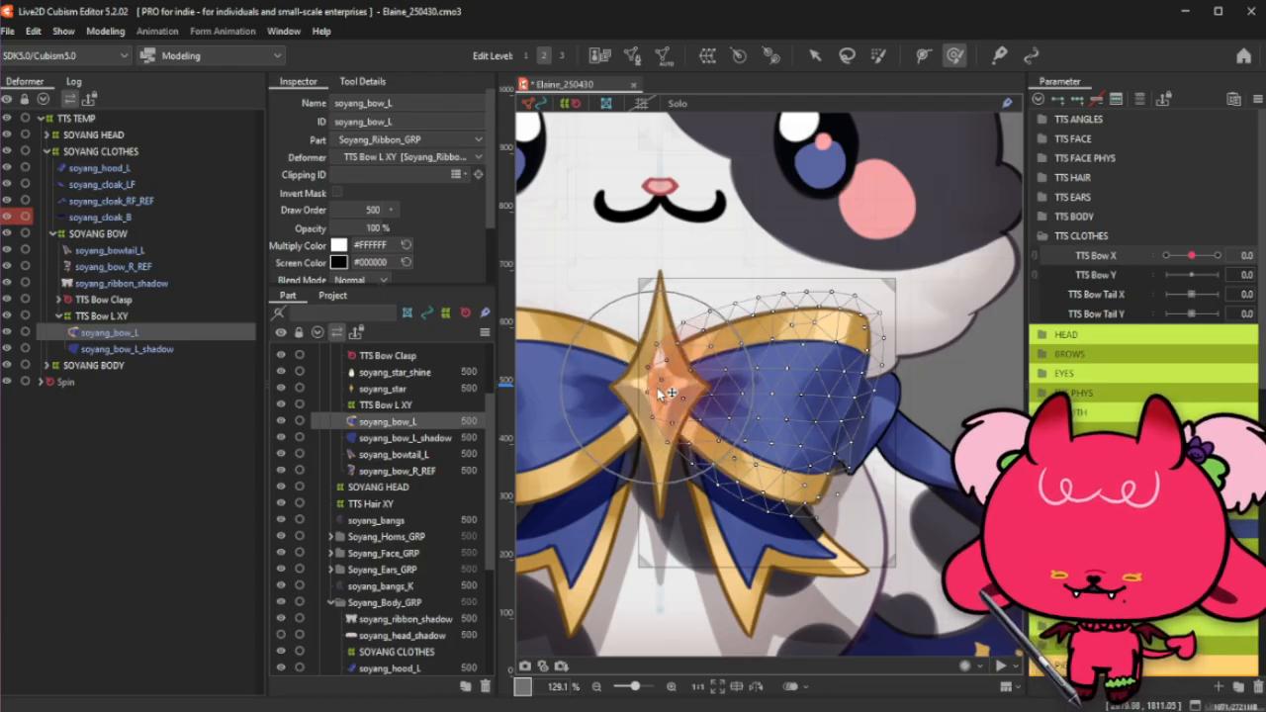
pyautogui.hotkey('ctrl', 't')
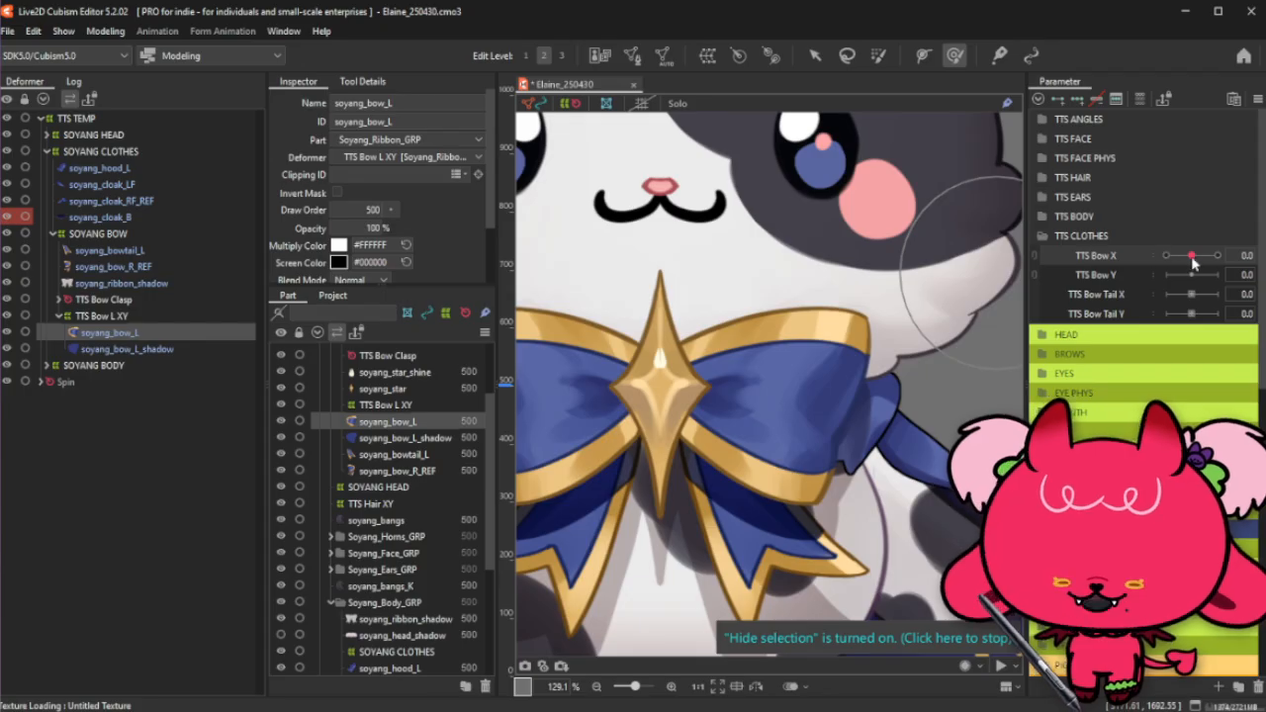
pyautogui.moveTo(1192, 257); pyautogui.dragTo(1241, 246)
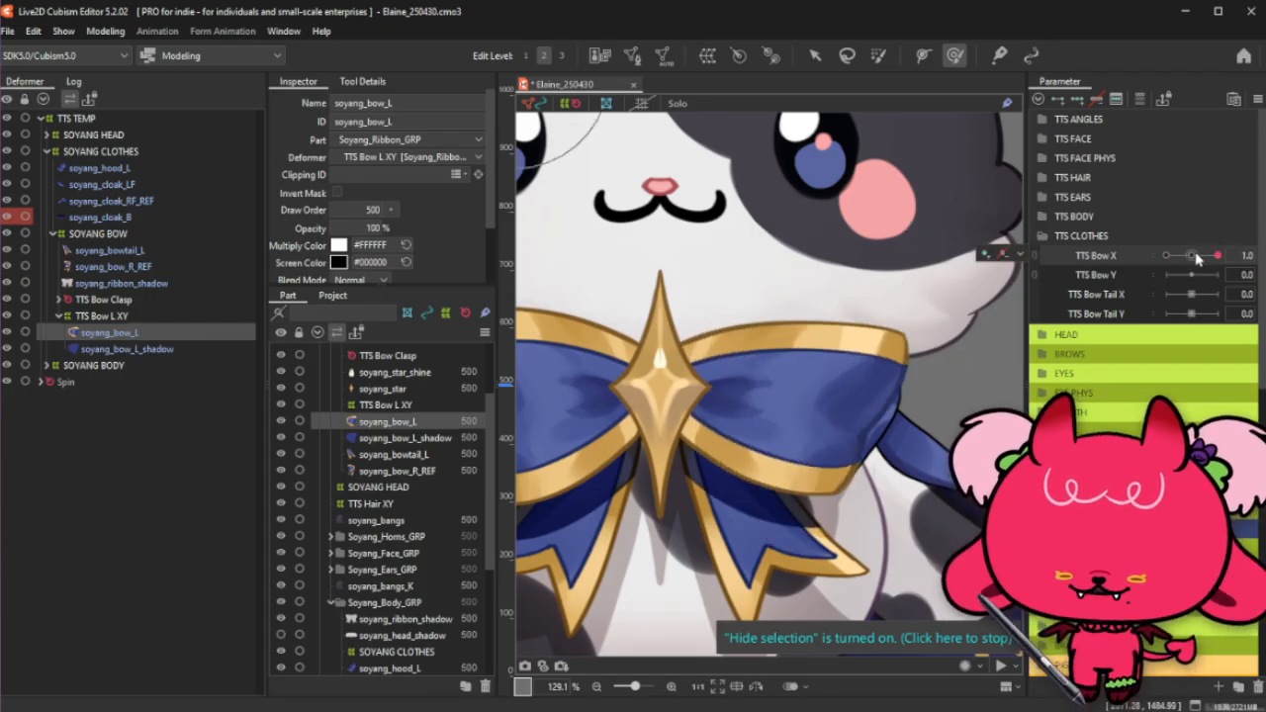
pyautogui.click(1194, 255)
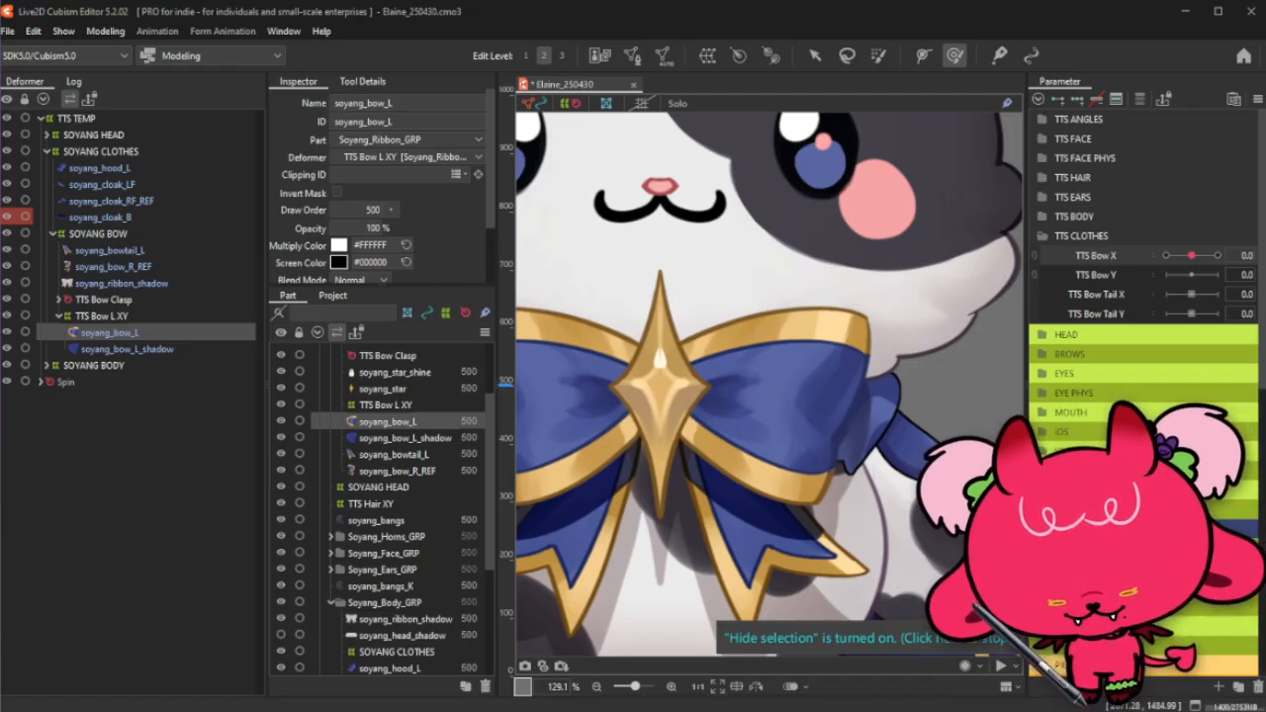
pyautogui.scroll(-4, 940, 401)
pyautogui.scroll(3, 937, 403)
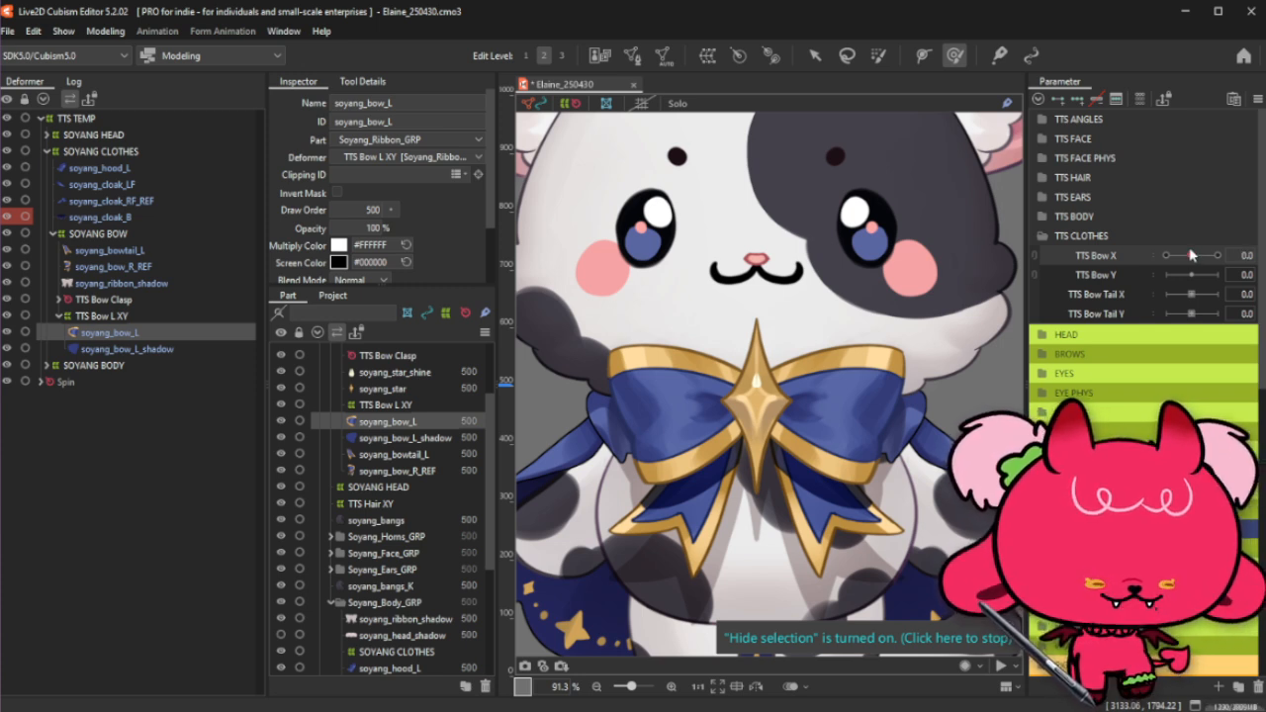
pyautogui.moveTo(1191, 255)
pyautogui.mouseDown()
pyautogui.moveTo(1227, 247)
pyautogui.moveTo(1144, 265)
pyautogui.moveTo(1224, 245)
pyautogui.moveTo(1193, 257)
pyautogui.mouseUp()
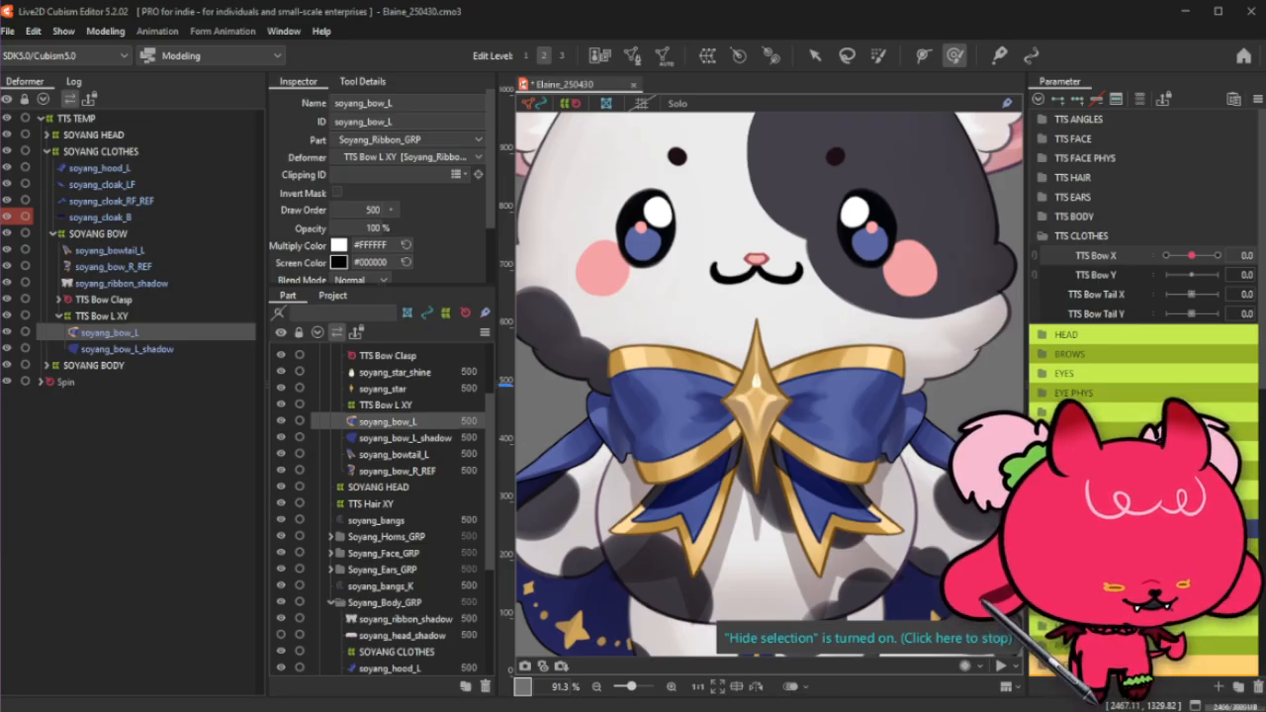
pyautogui.moveTo(724, 210); pyautogui.dragTo(662, 89)
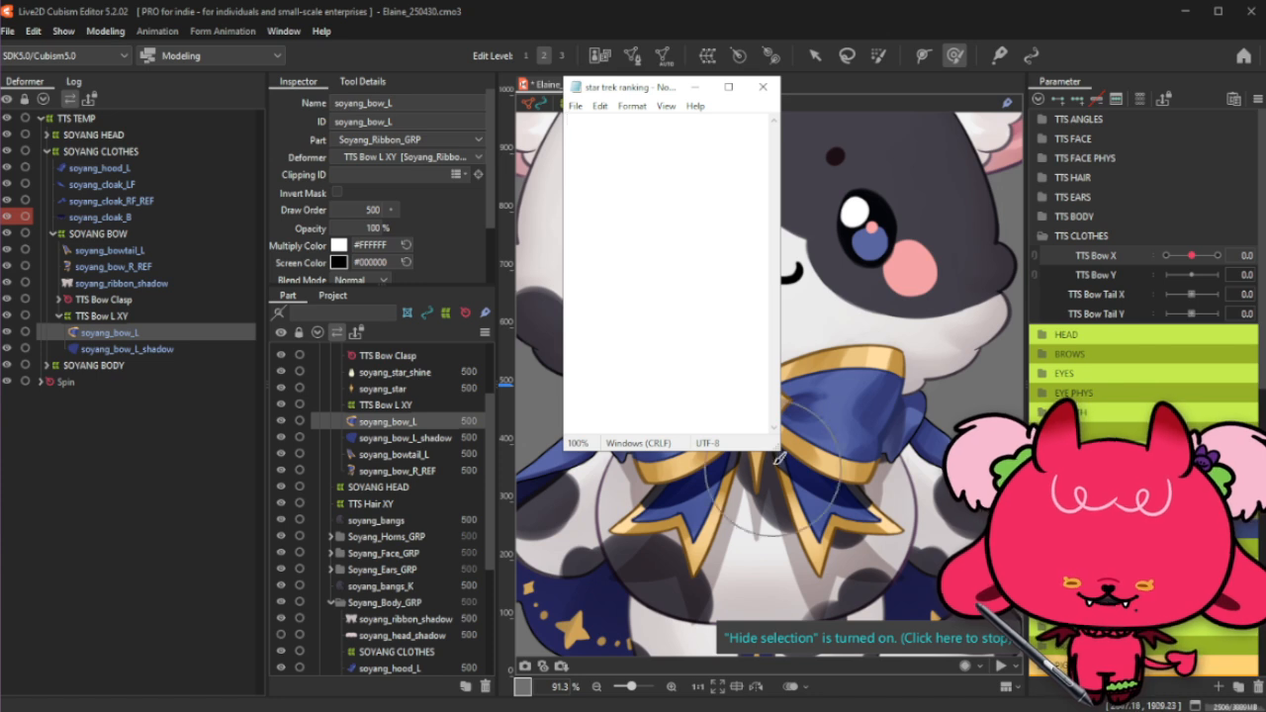
pyautogui.moveTo(780, 457); pyautogui.dragTo(836, 465)
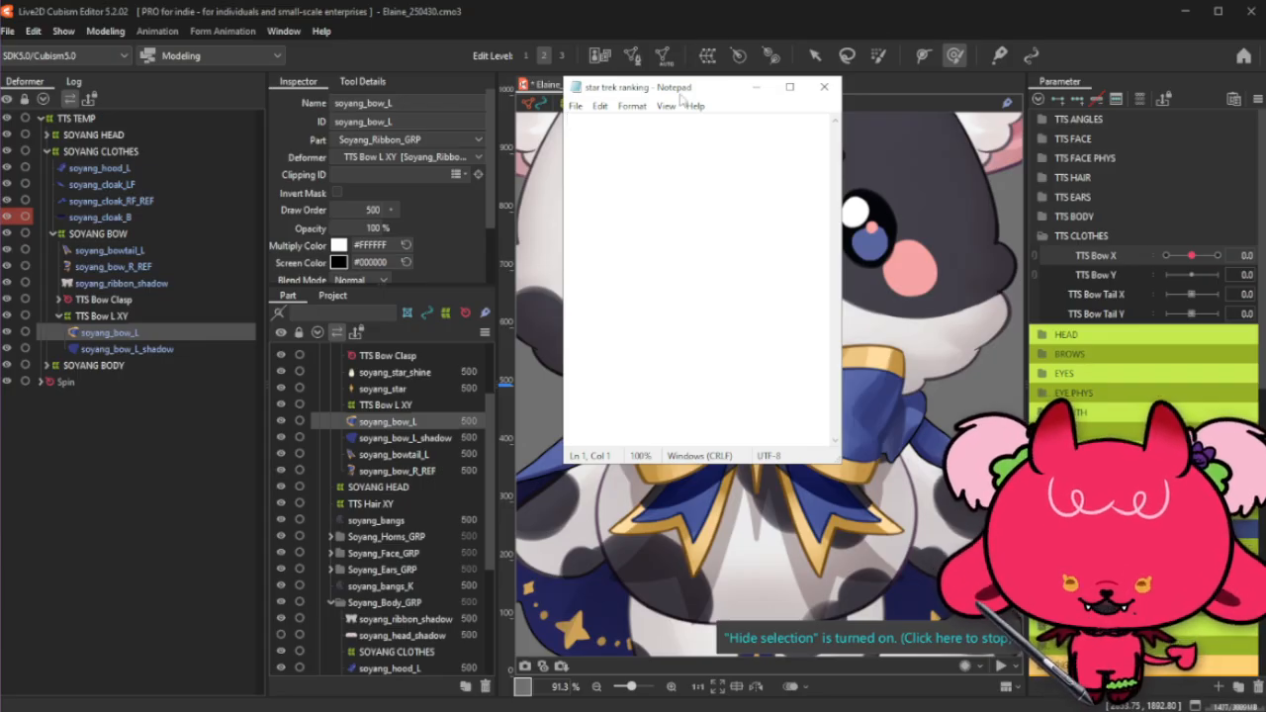
pyautogui.moveTo(683, 97); pyautogui.dragTo(1092, 231)
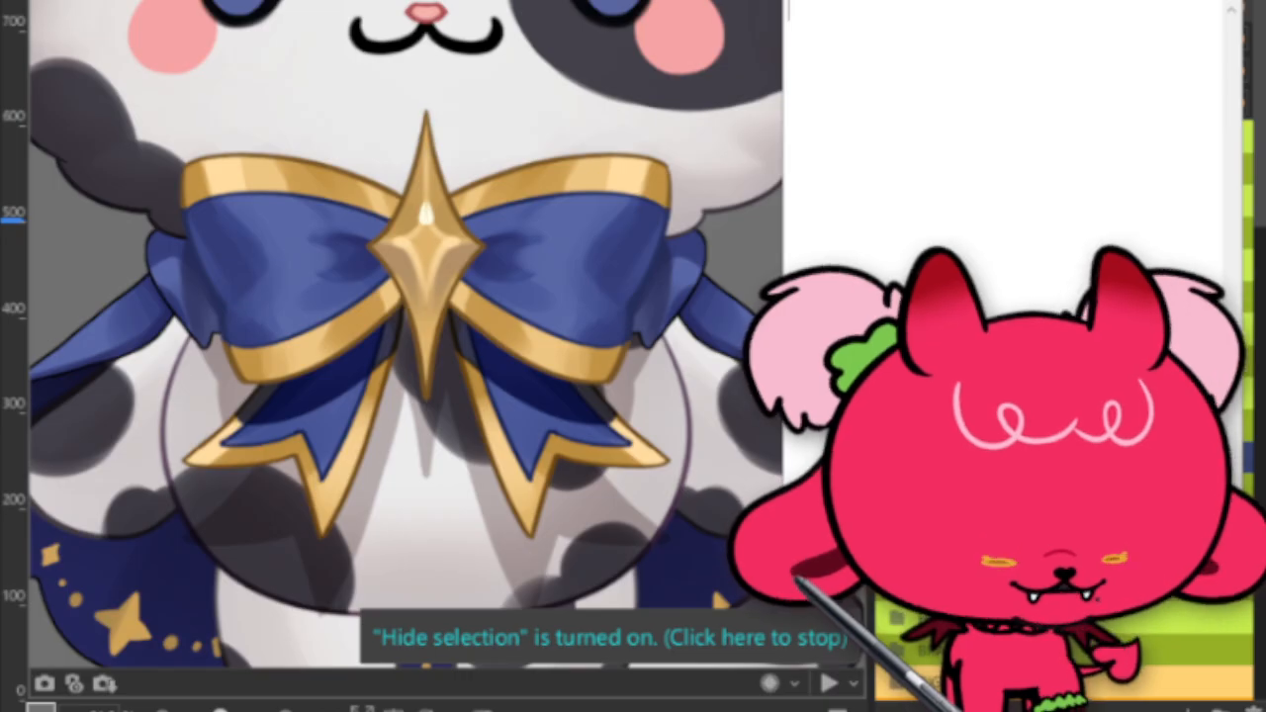
pyautogui.moveTo(978, 0); pyautogui.dragTo(986, 42)
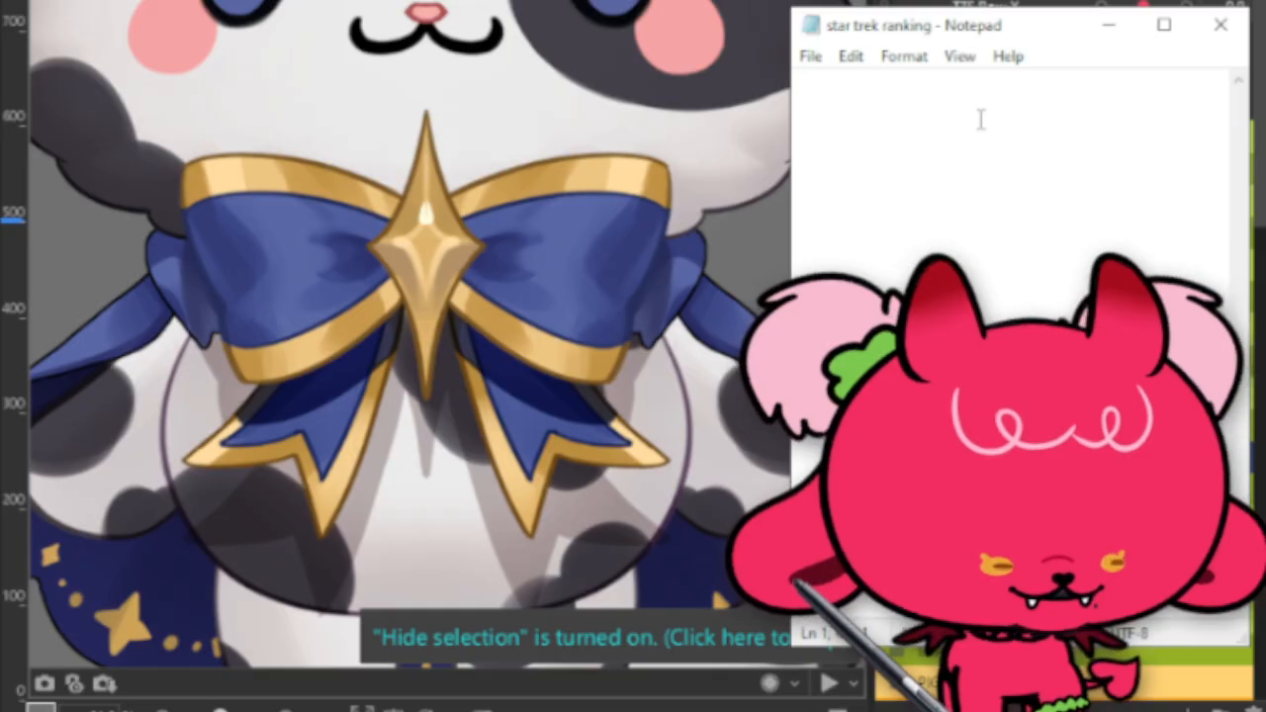
pyautogui.write('D')
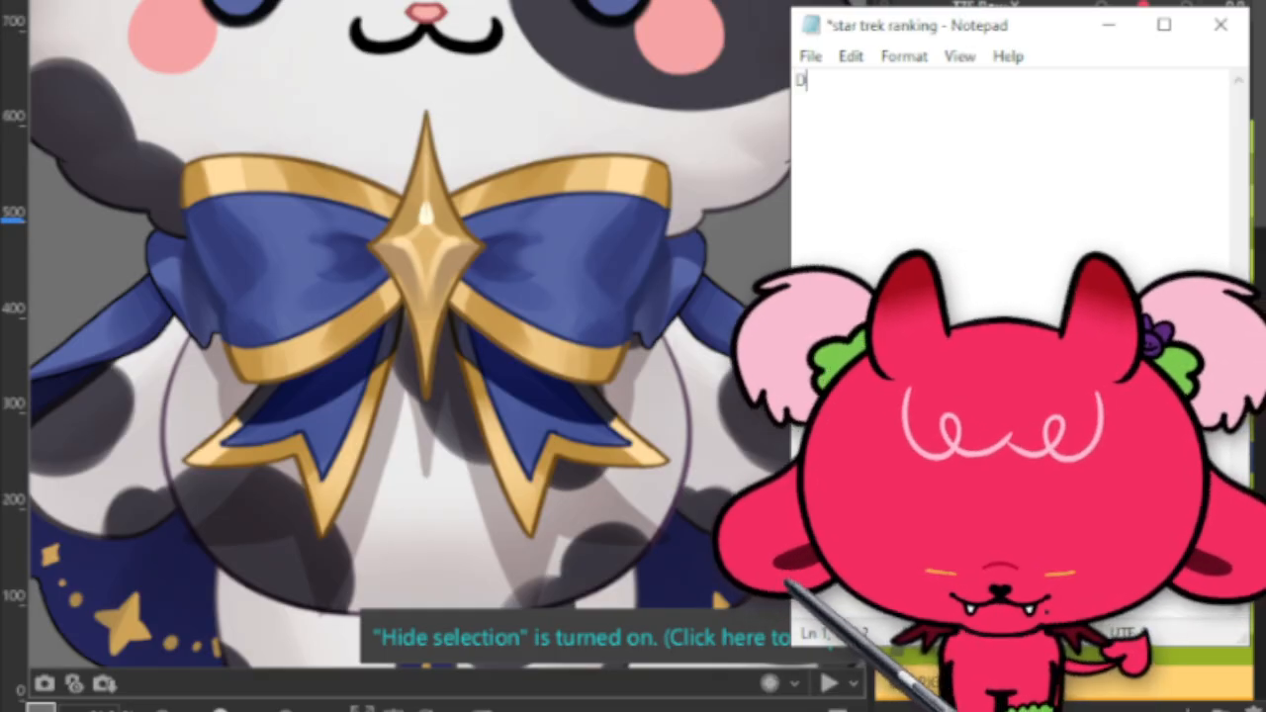
pyautogui.write('S9')
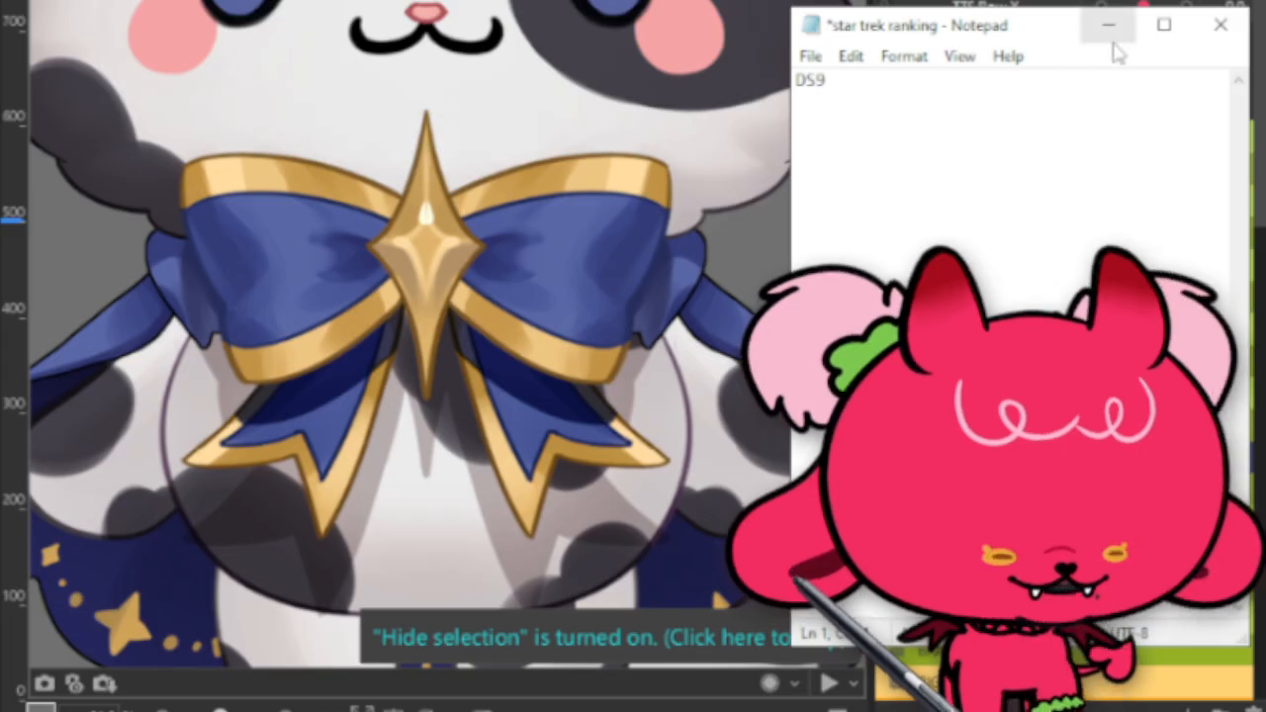
pyautogui.click(1229, 38)
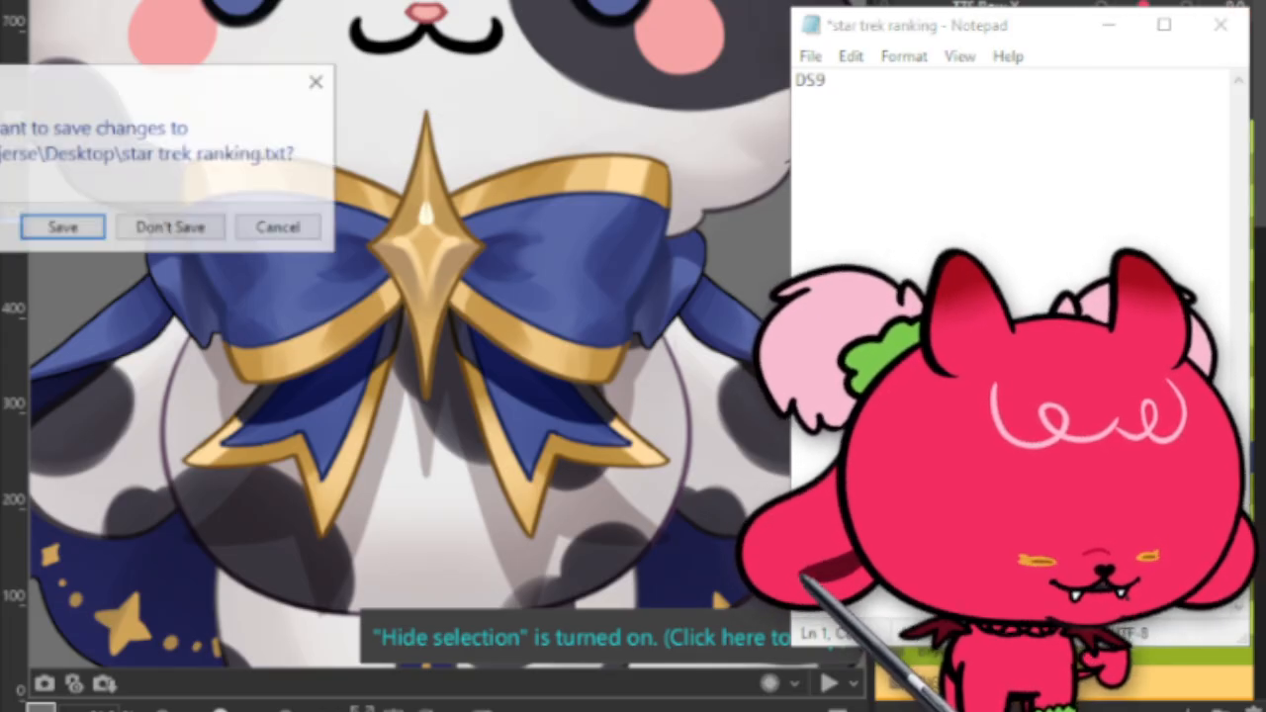
pyautogui.click(170, 224)
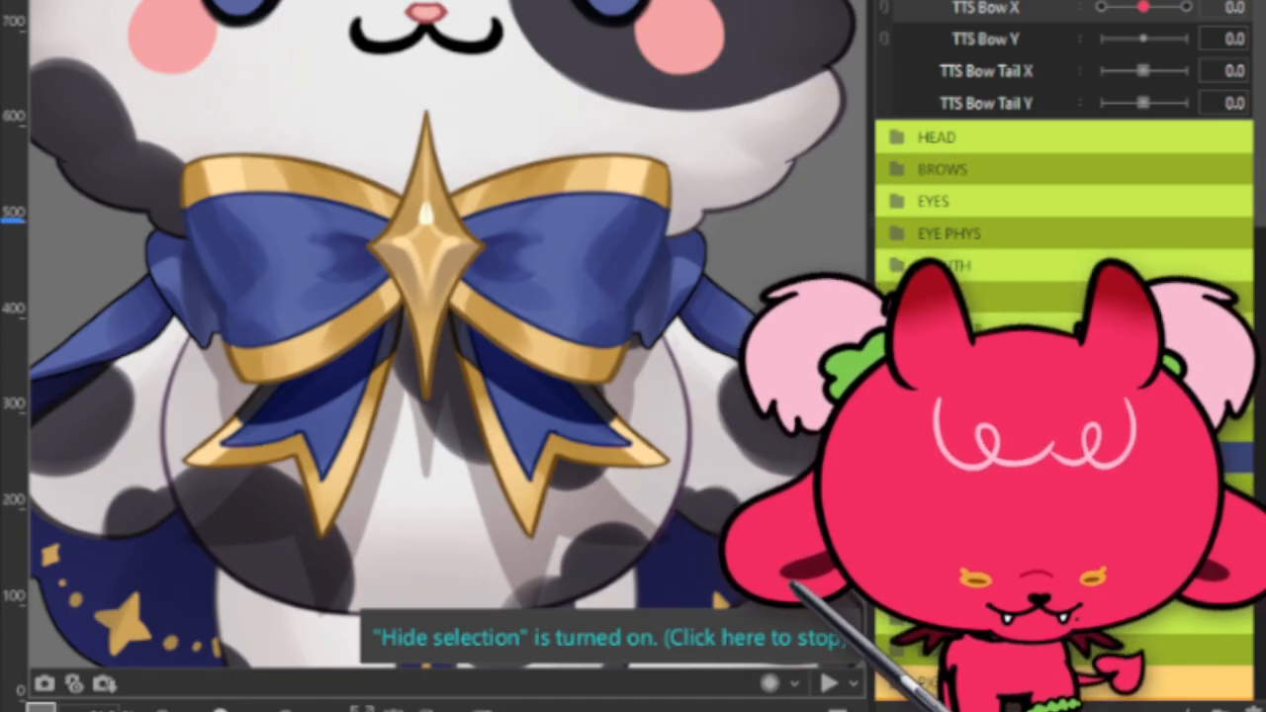
# Step: Switch to the Google Docs ranking document and break the title onto a new line before "STAR TREK RANKING"
pyautogui.moveTo(271, 711); pyautogui.dragTo(336, 0)
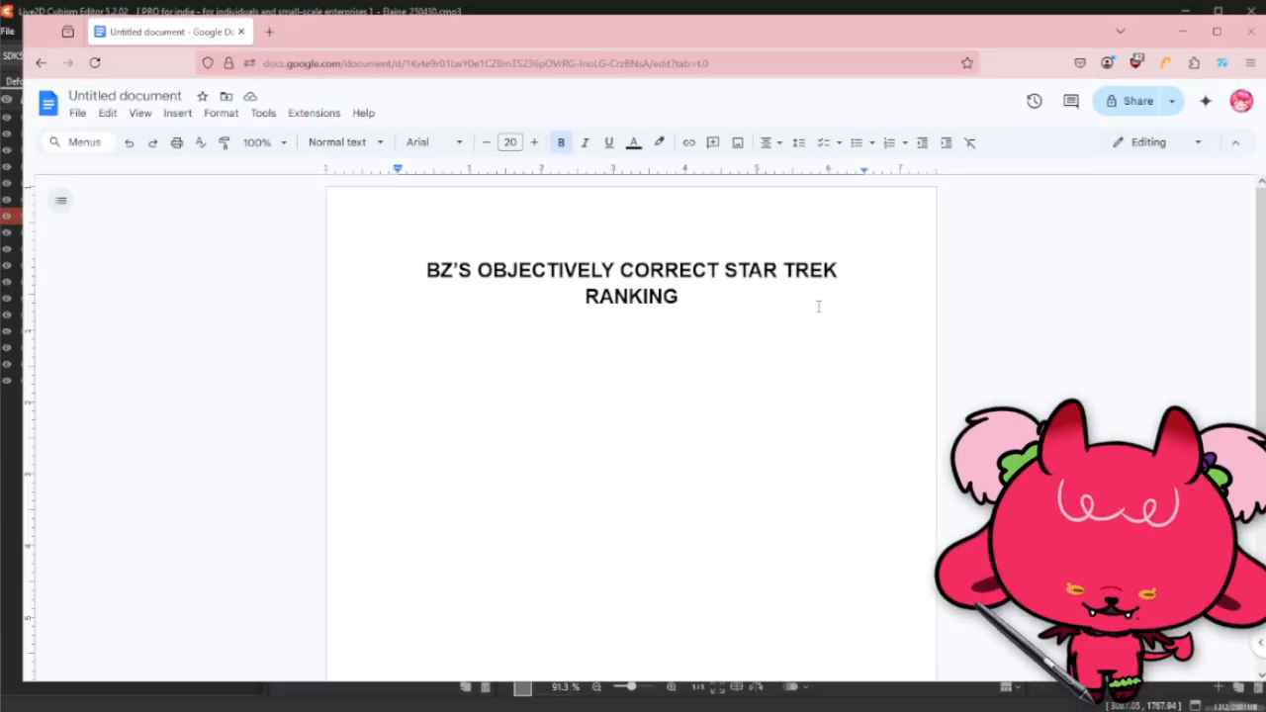
pyautogui.moveTo(635, 23); pyautogui.dragTo(623, 25)
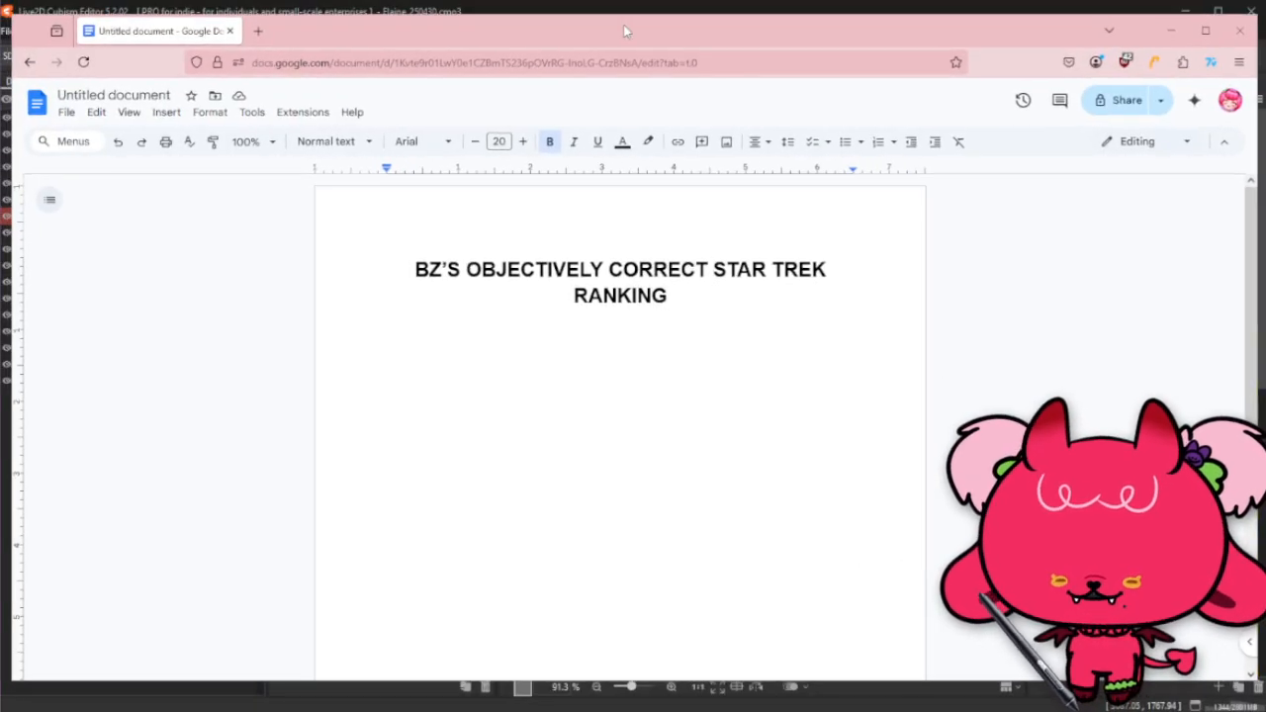
pyautogui.press('Return')
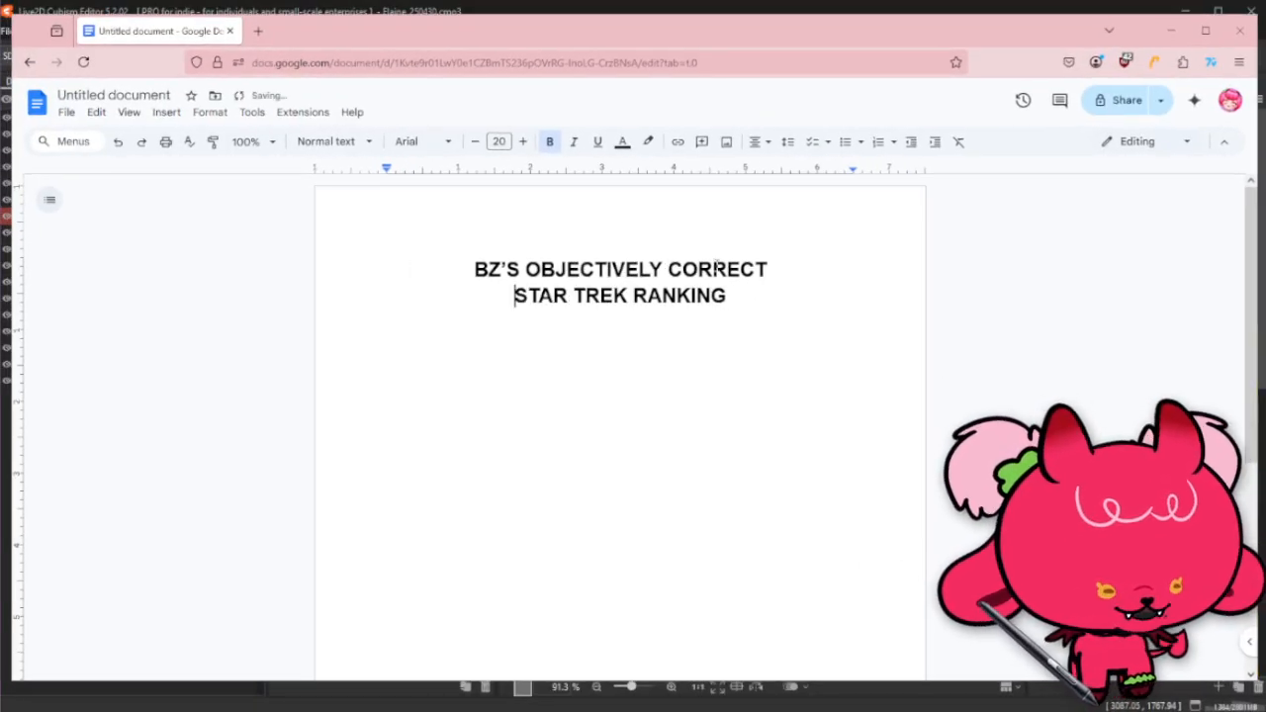
# Step: Set the document's zoom to 150% and place the text cursor below the title
pyautogui.moveTo(757, 301); pyautogui.dragTo(268, 162)
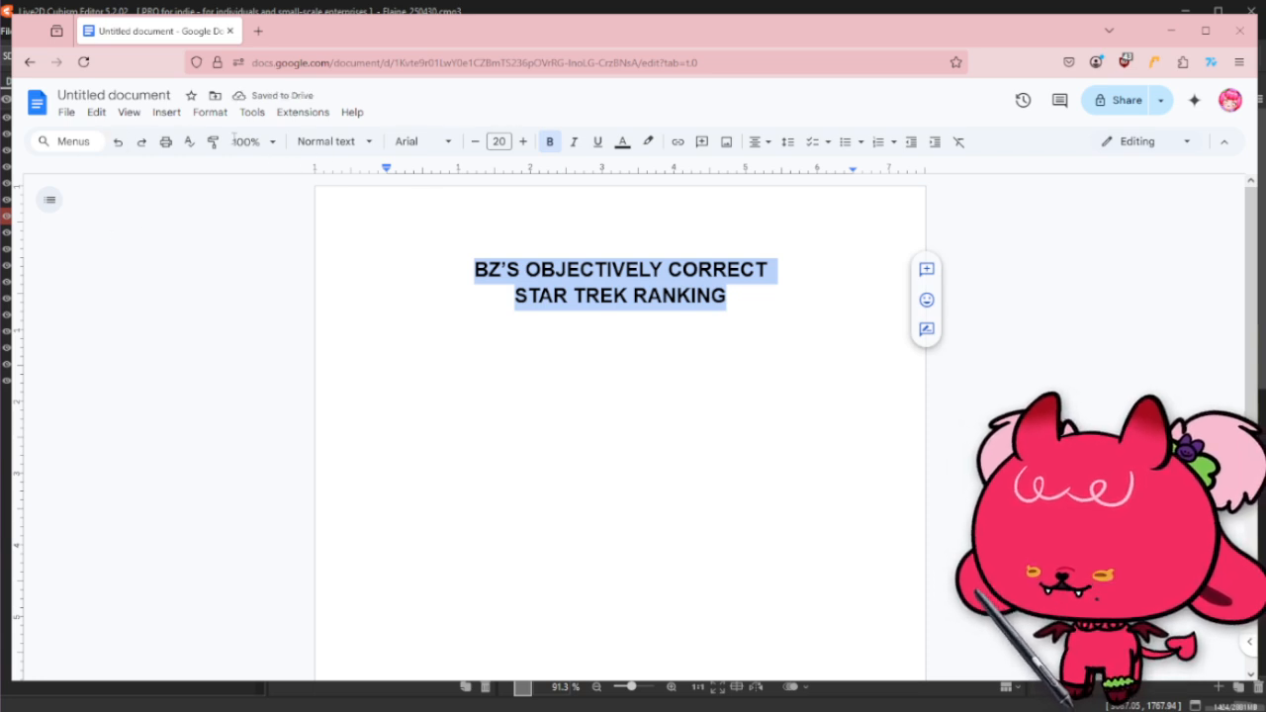
pyautogui.click(270, 144)
pyautogui.click(253, 325)
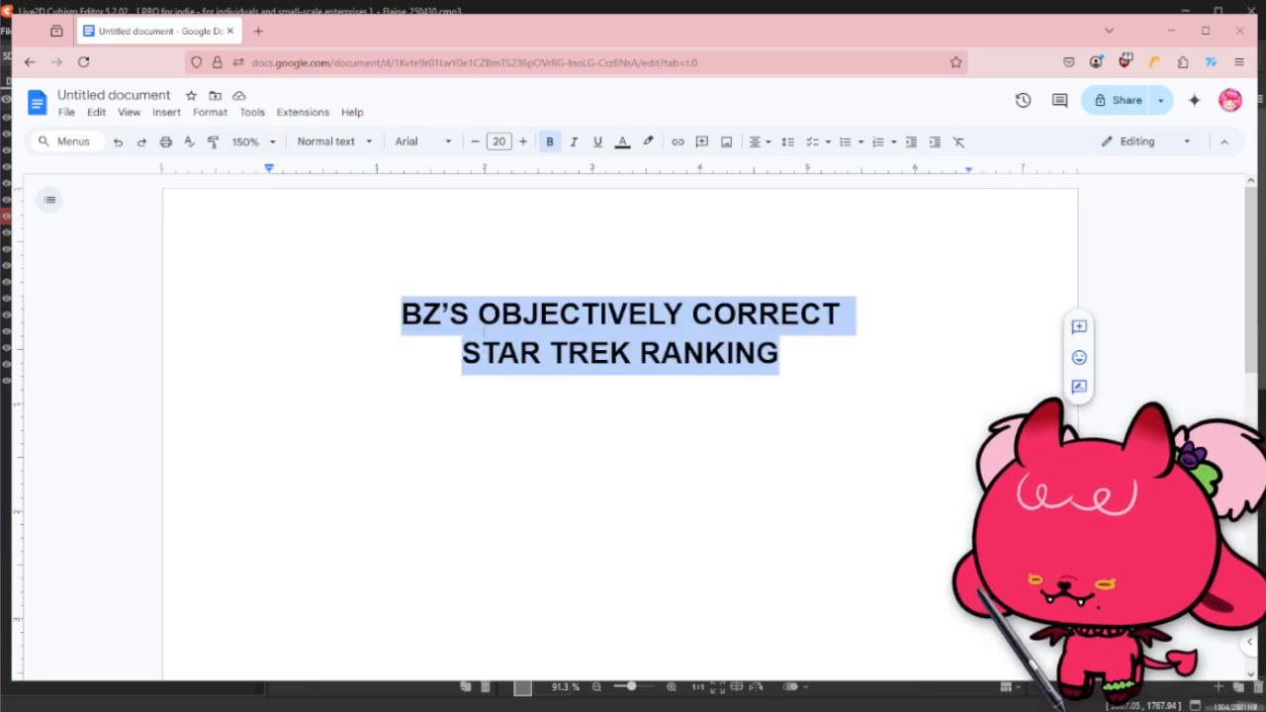
pyautogui.click(811, 391)
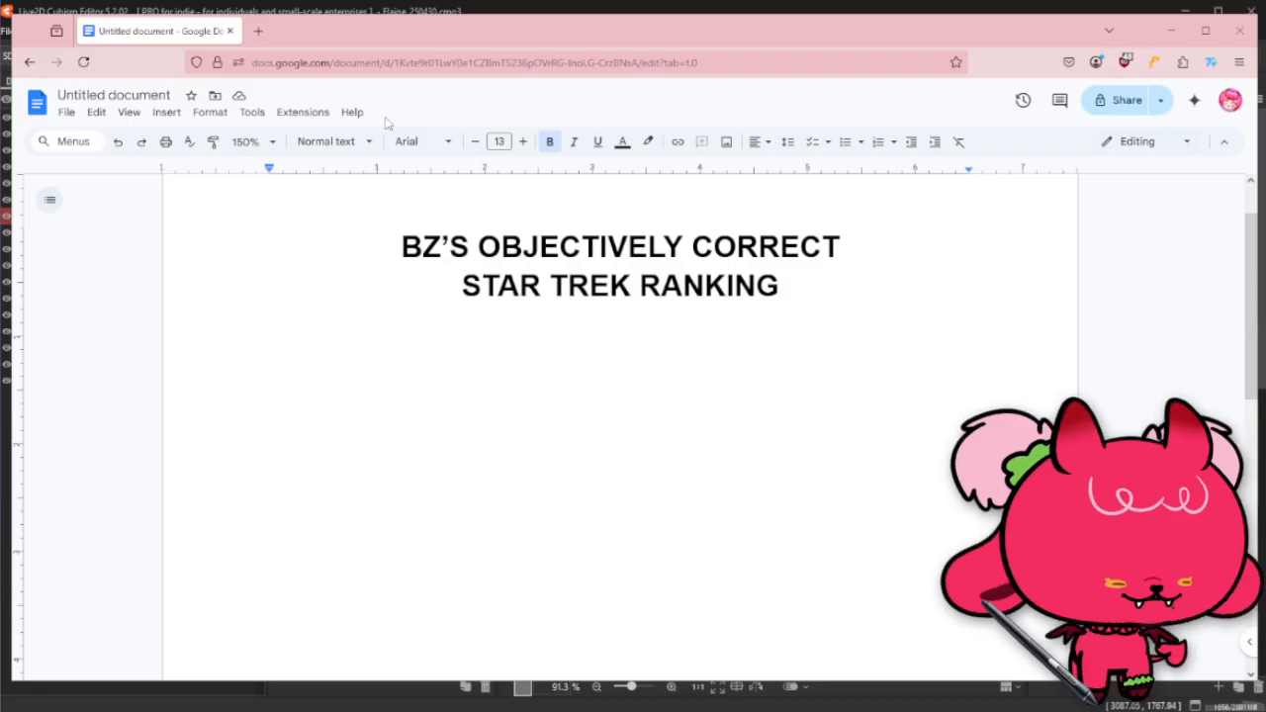
pyautogui.moveTo(502, 26); pyautogui.dragTo(493, 27)
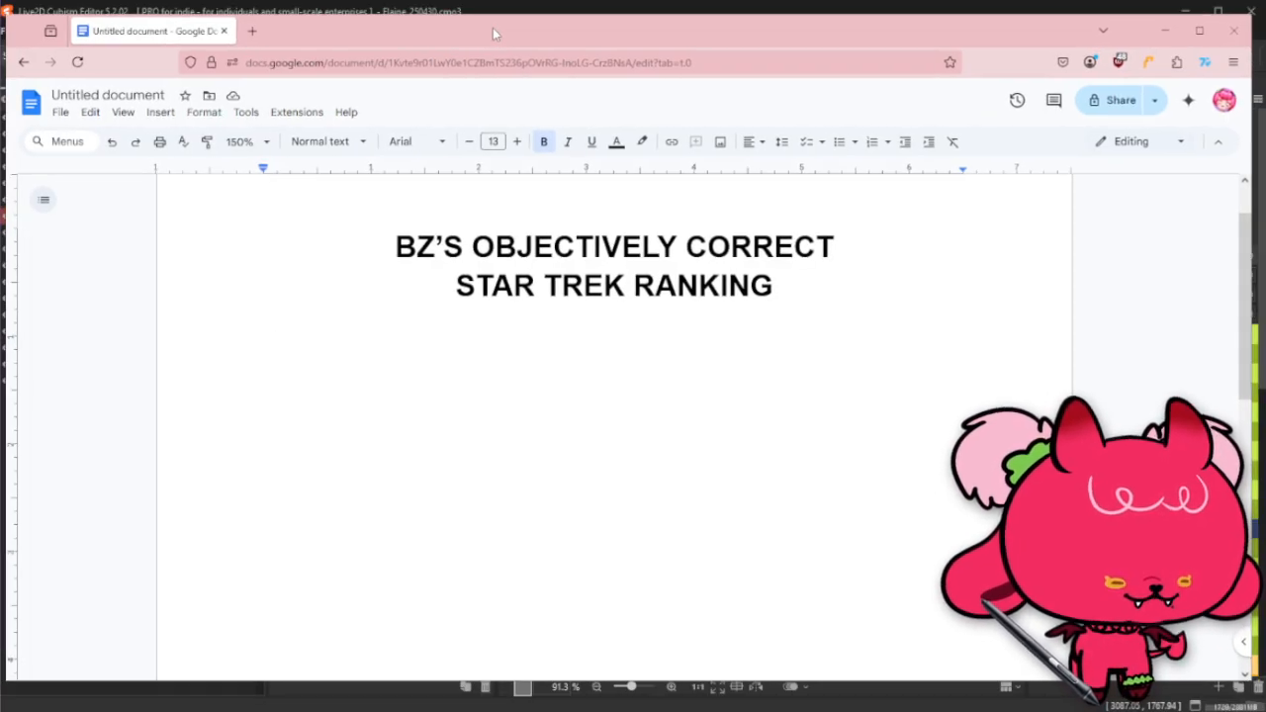
# Step: Search the document editor's commands for a dark mode option, then clear the search and return to the page
pyautogui.click(346, 112)
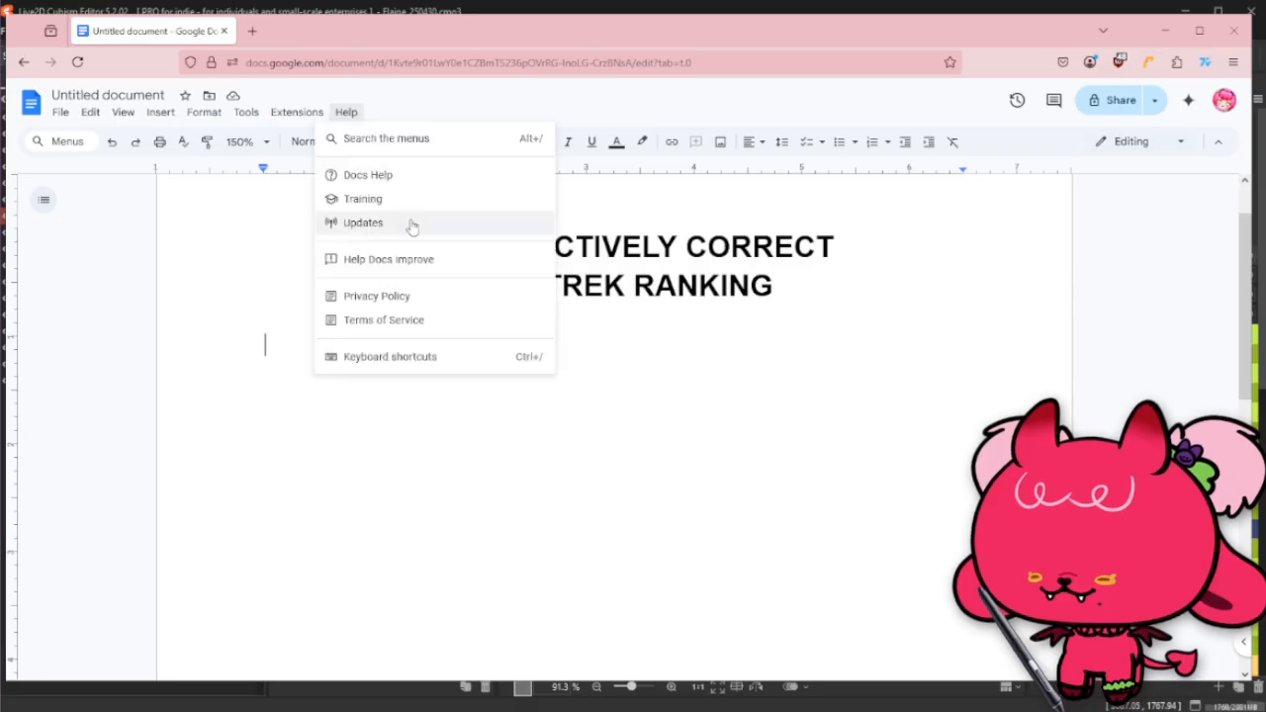
pyautogui.click(410, 144)
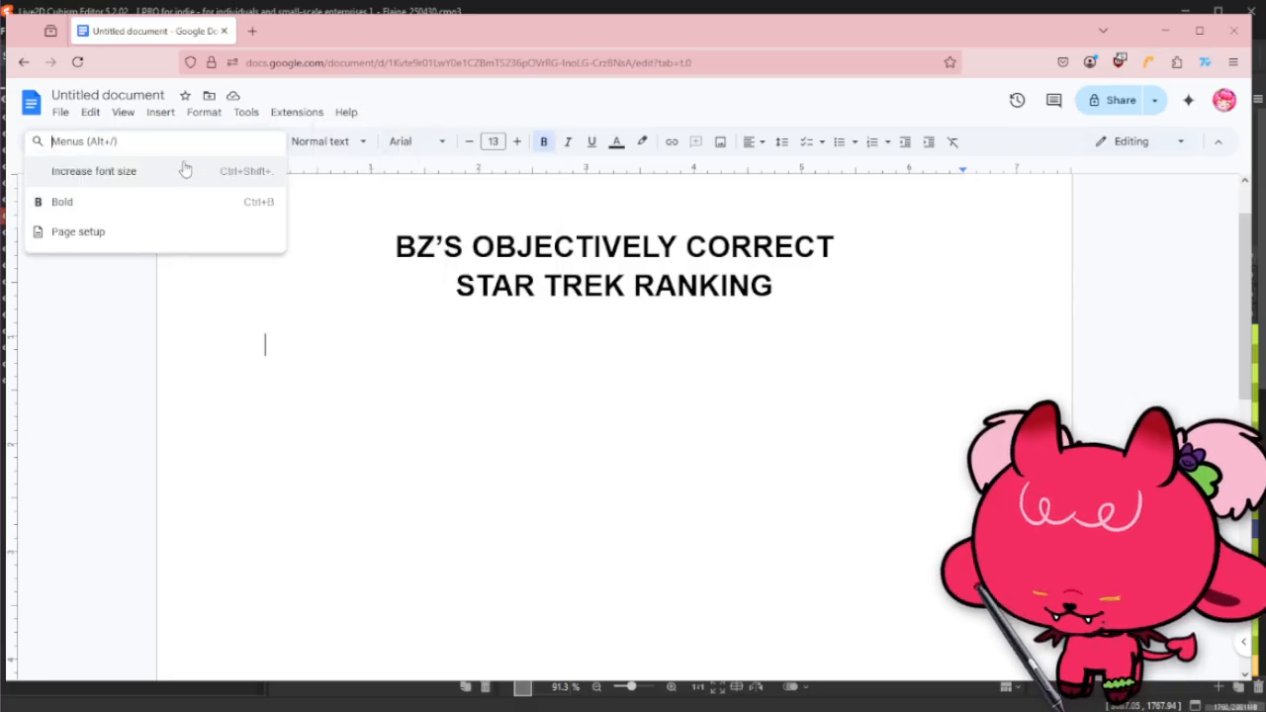
pyautogui.write('dar')
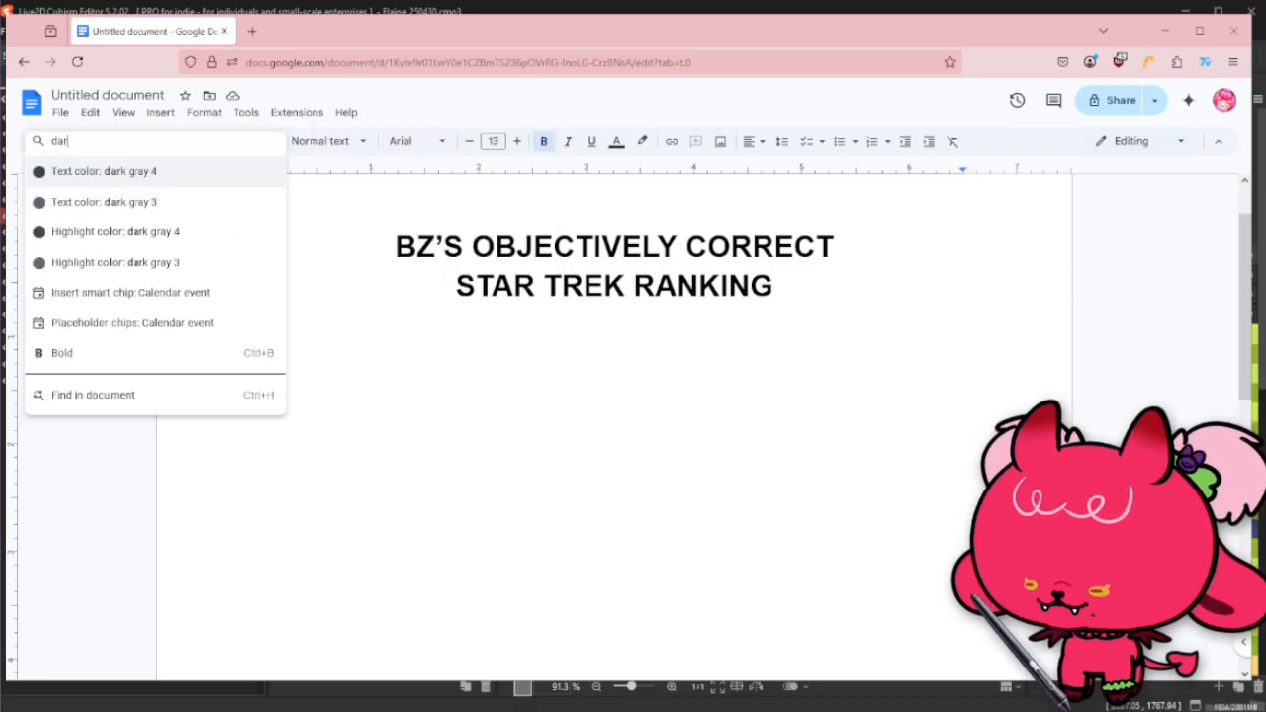
pyautogui.write('k mo')
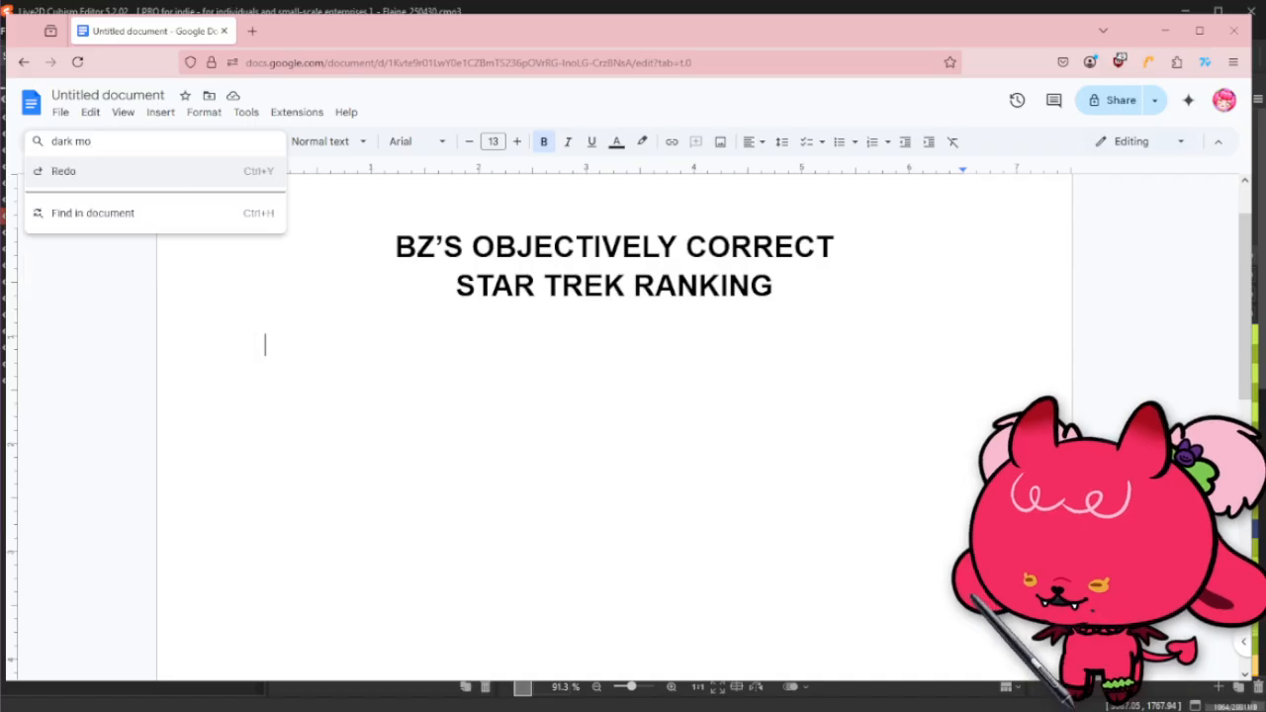
pyautogui.press('BackSpace')
pyautogui.press('BackSpace')
pyautogui.press('BackSpace')
pyautogui.press('BackSpace')
pyautogui.press('BackSpace')
pyautogui.press('BackSpace')
pyautogui.press('BackSpace')
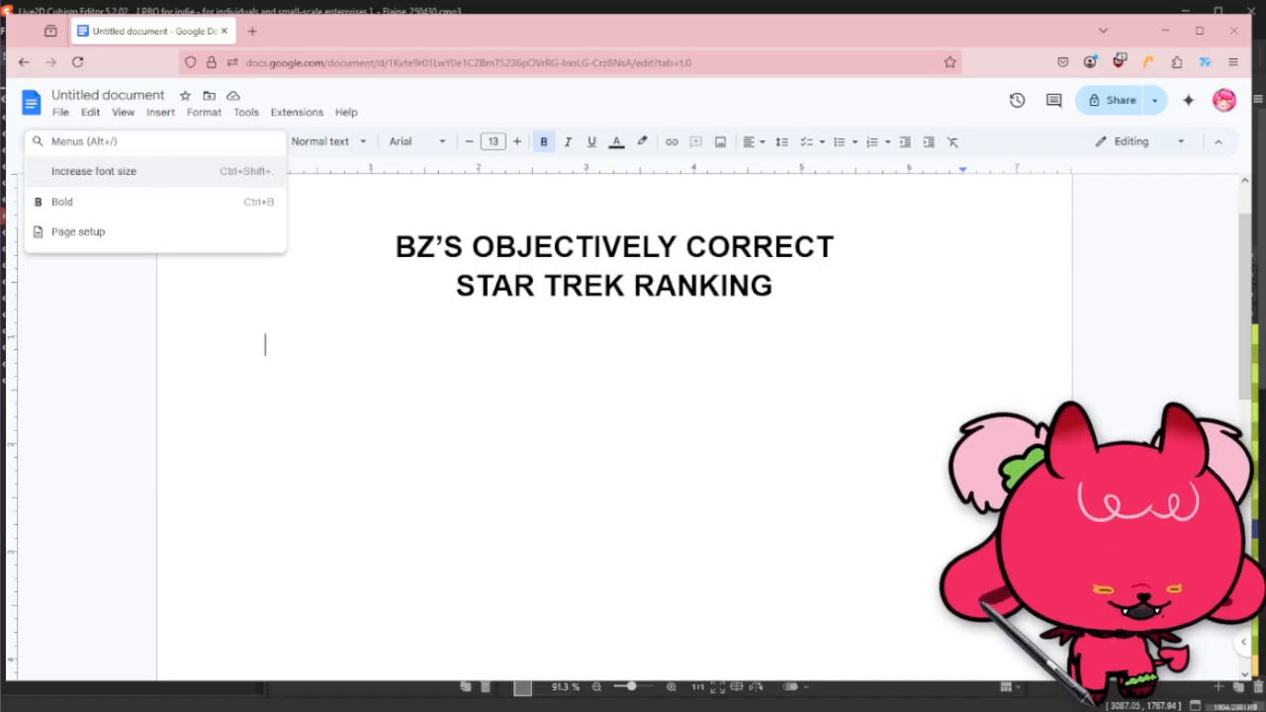
pyautogui.click(466, 396)
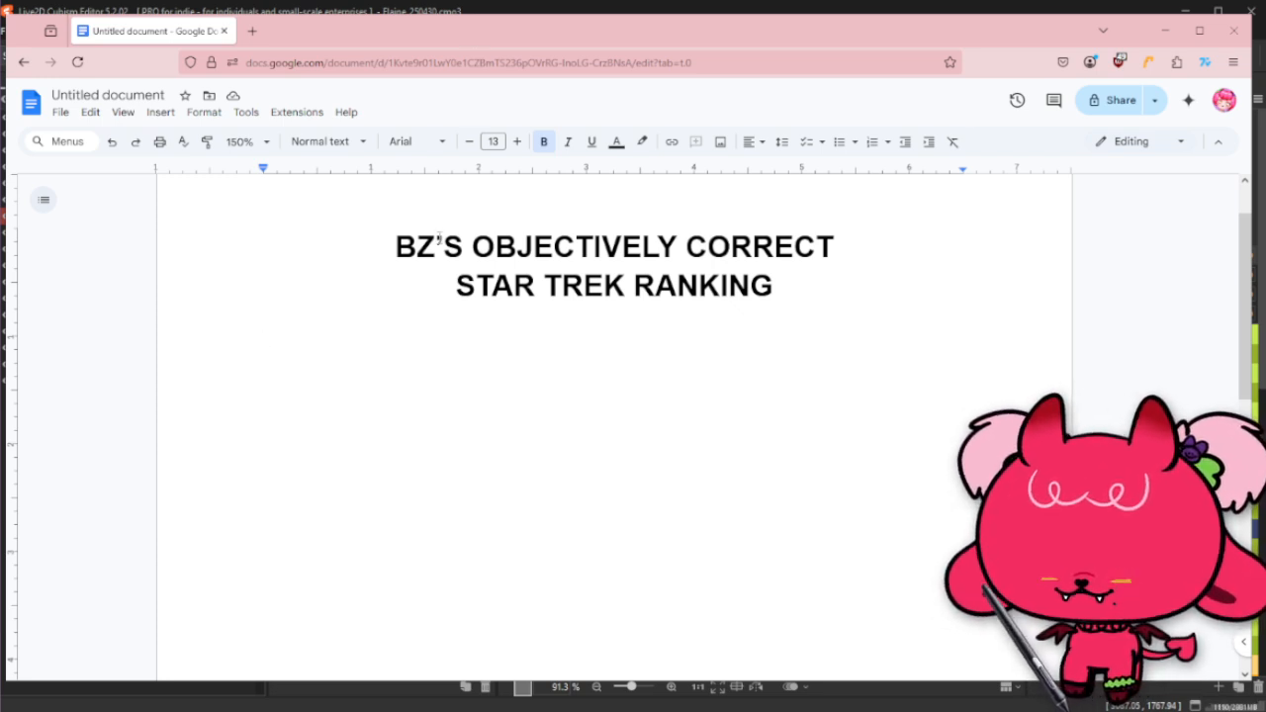
# Step: Enter DS9 below the title and turn the line into item 1 of a numbered list
pyautogui.write('DS9')
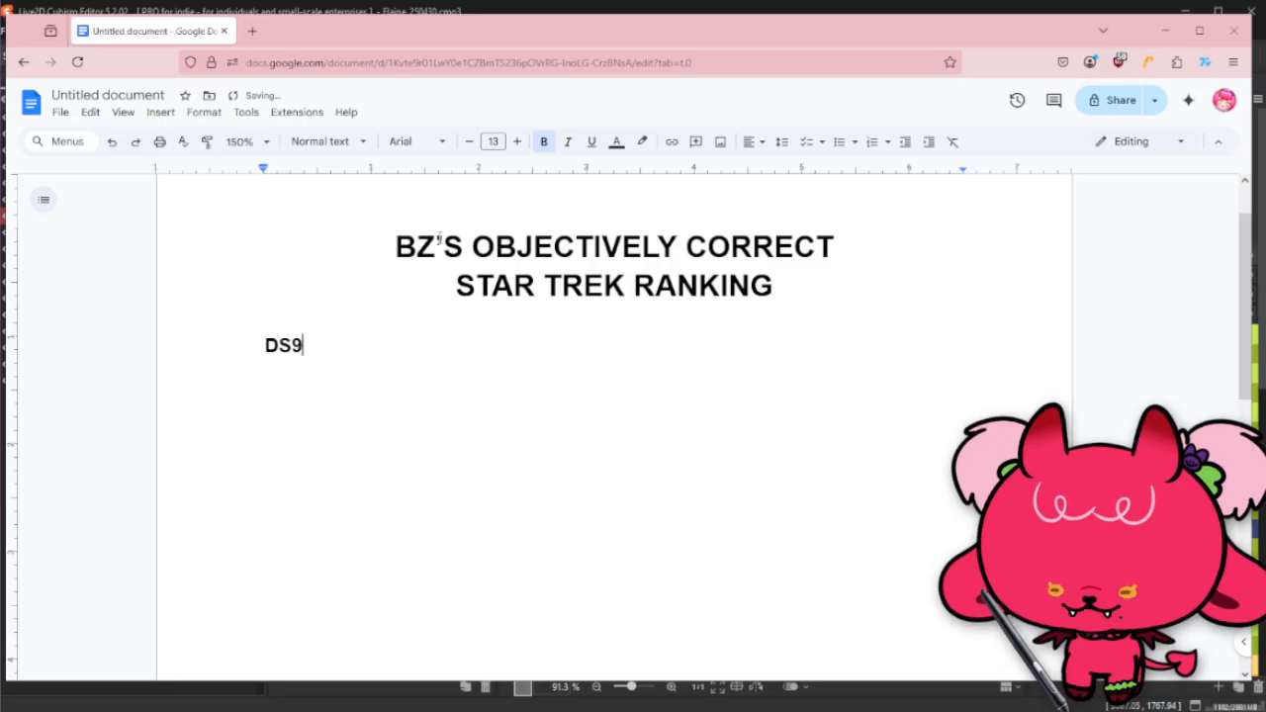
pyautogui.click(257, 342)
pyautogui.write('1.')
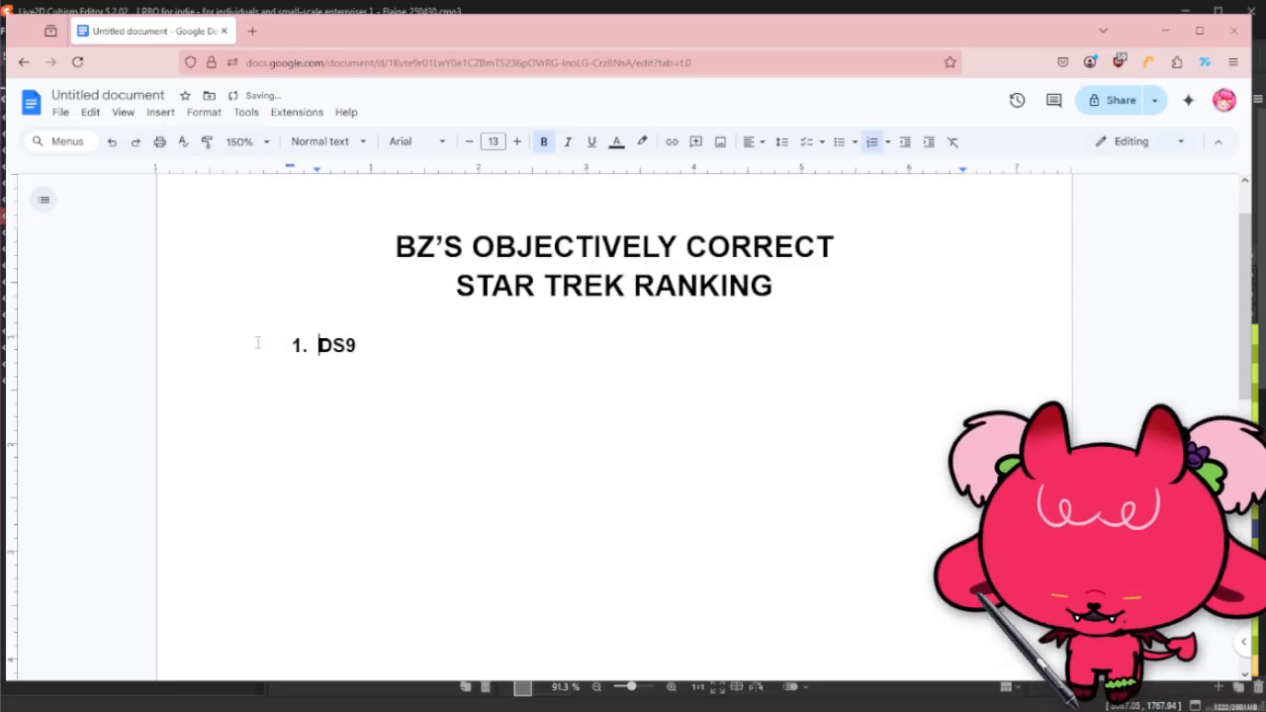
# Step: Spell out the first list item as DEEP SPACE NINE instead of the abbreviation
pyautogui.click(447, 353)
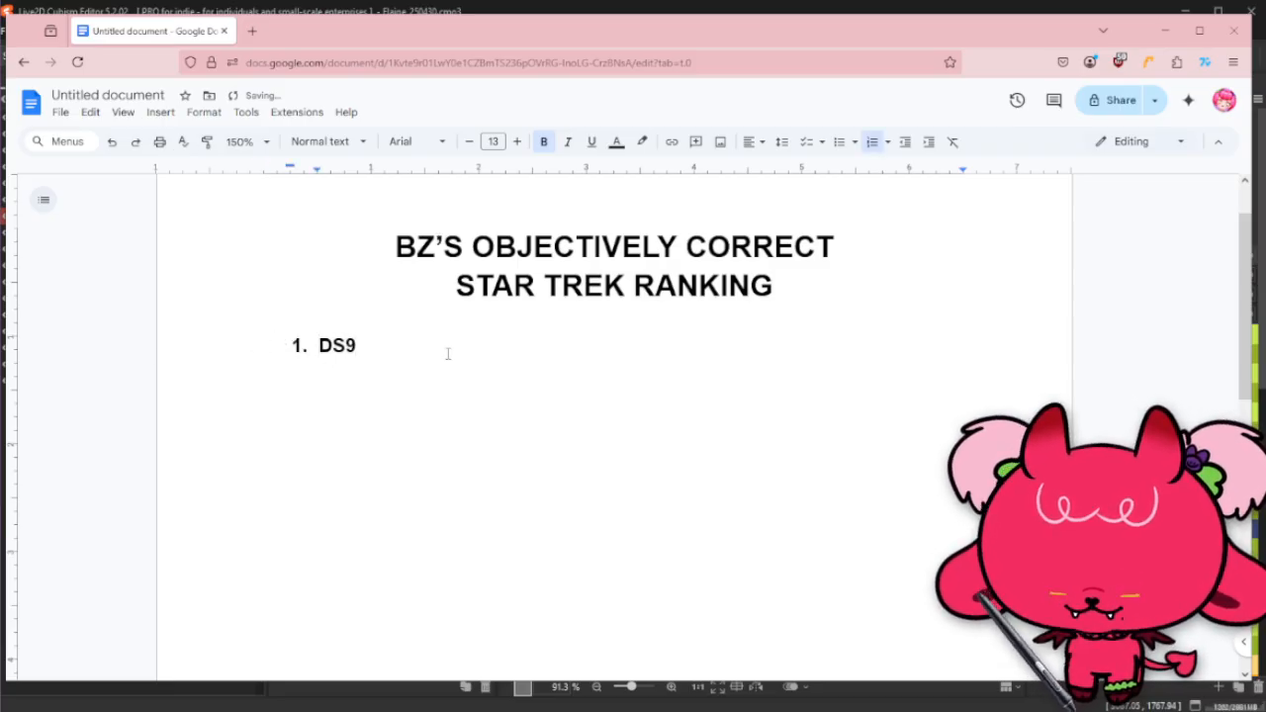
pyautogui.press('BackSpace')
pyautogui.press('BackSpace')
pyautogui.write('EEPO')
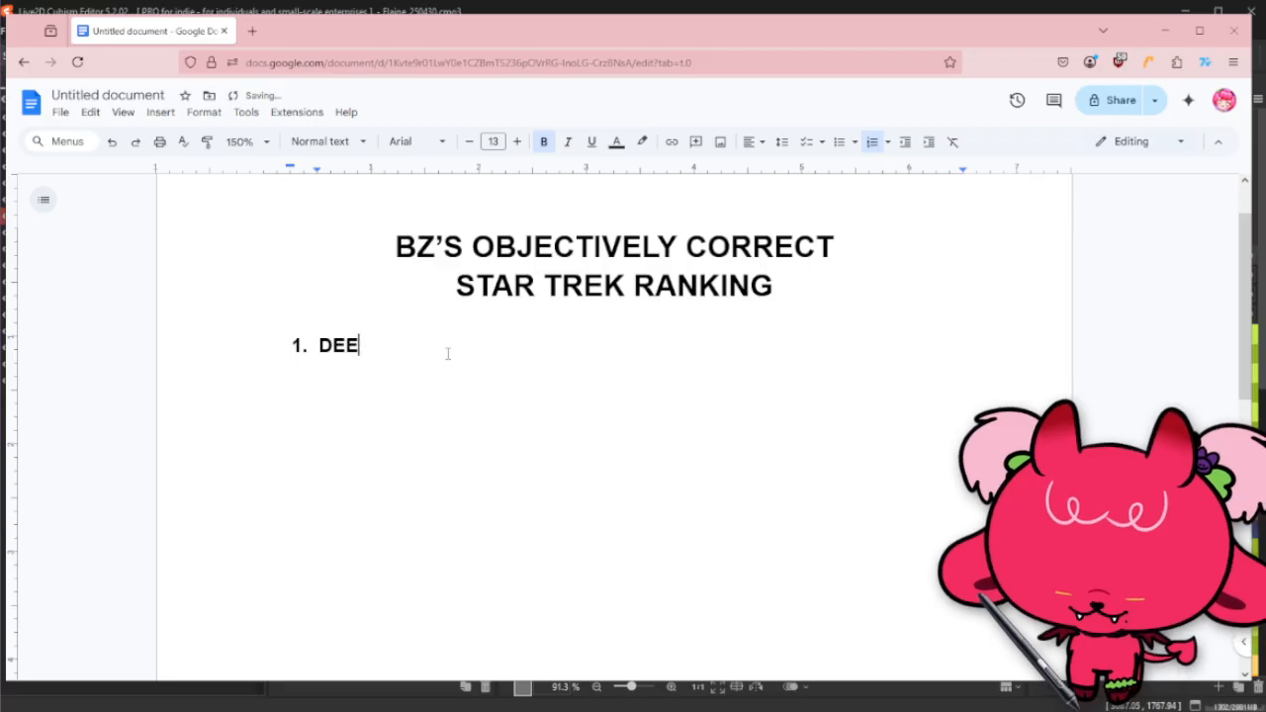
pyautogui.press('BackSpace')
pyautogui.press('BackSpace')
pyautogui.write('SP')
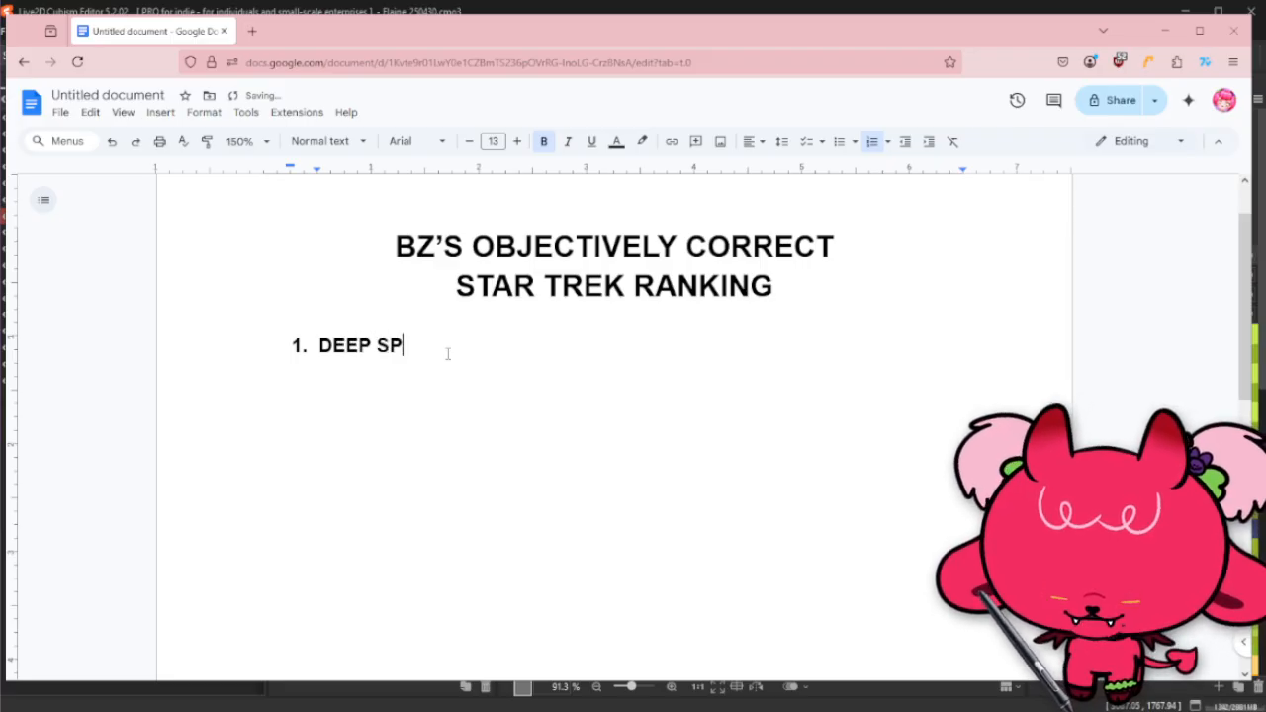
pyautogui.write('ACE NIEN')
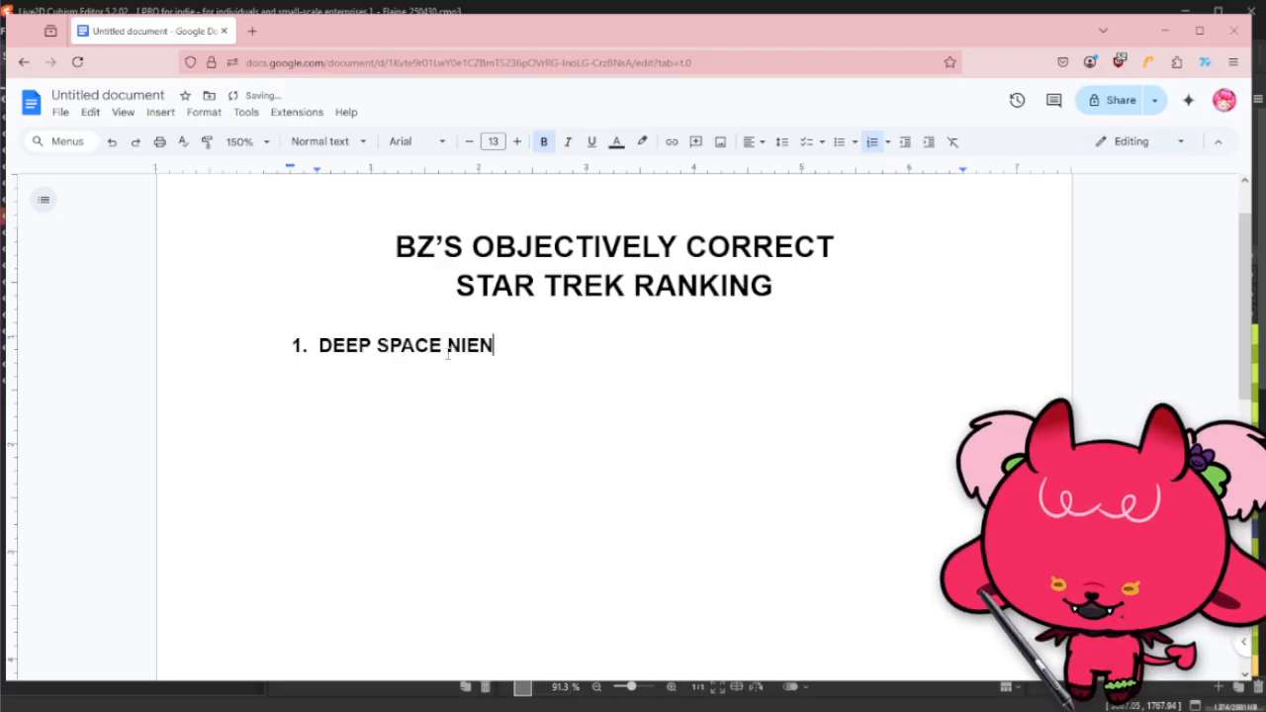
pyautogui.press('BackSpace')
pyautogui.press('BackSpace')
pyautogui.write('NE')
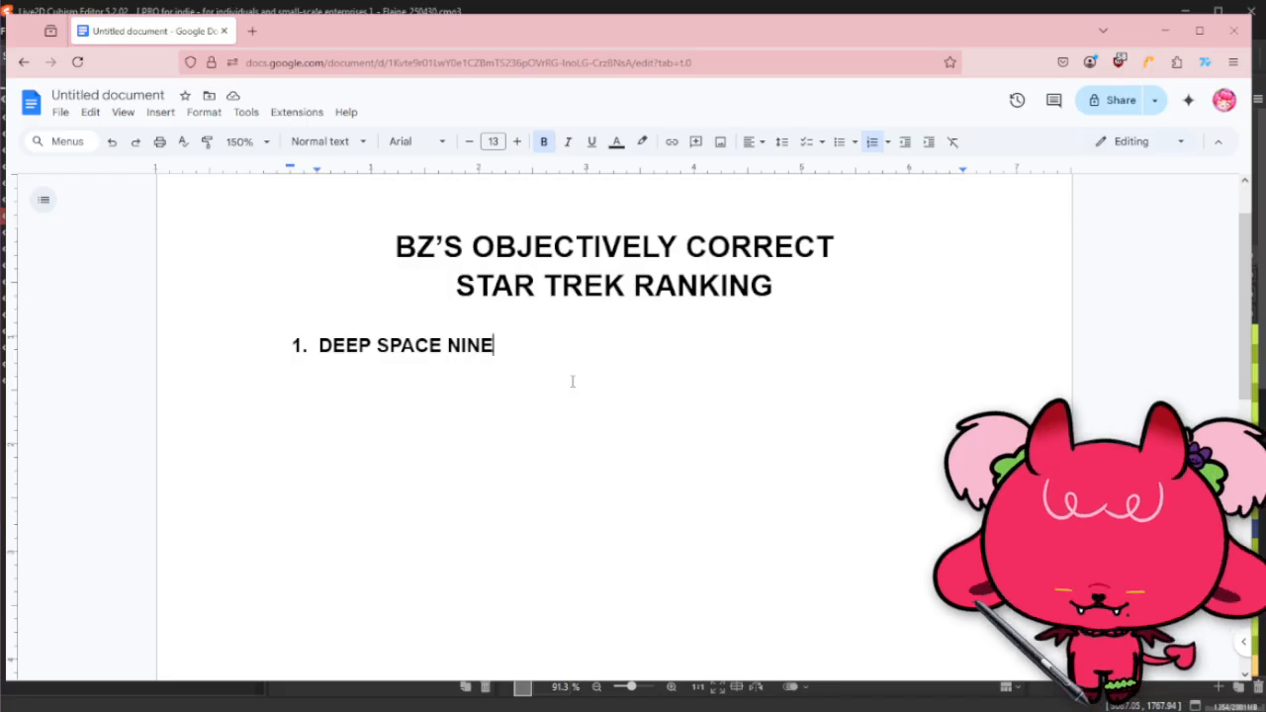
# Step: Add THE ORIGINAL SERIES as item 2 and THE NEXT GENERATION as item 3 of the ranking
pyautogui.press('Return')
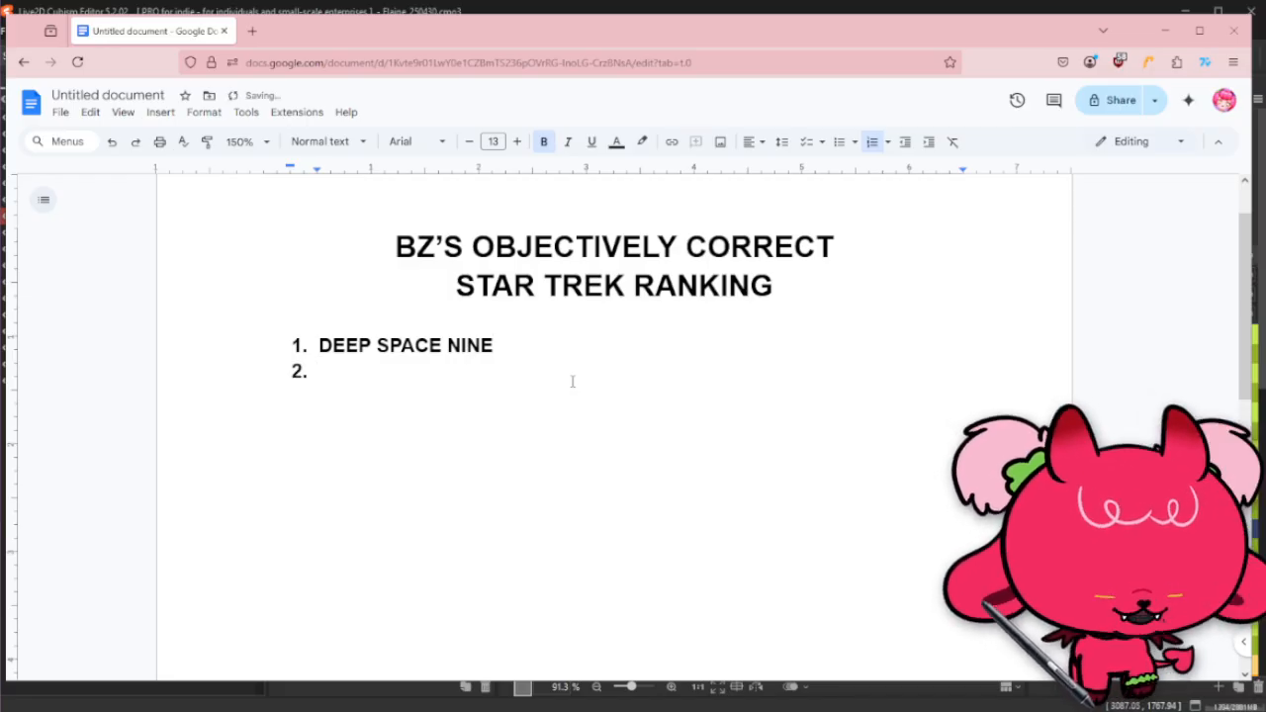
pyautogui.write('THE O')
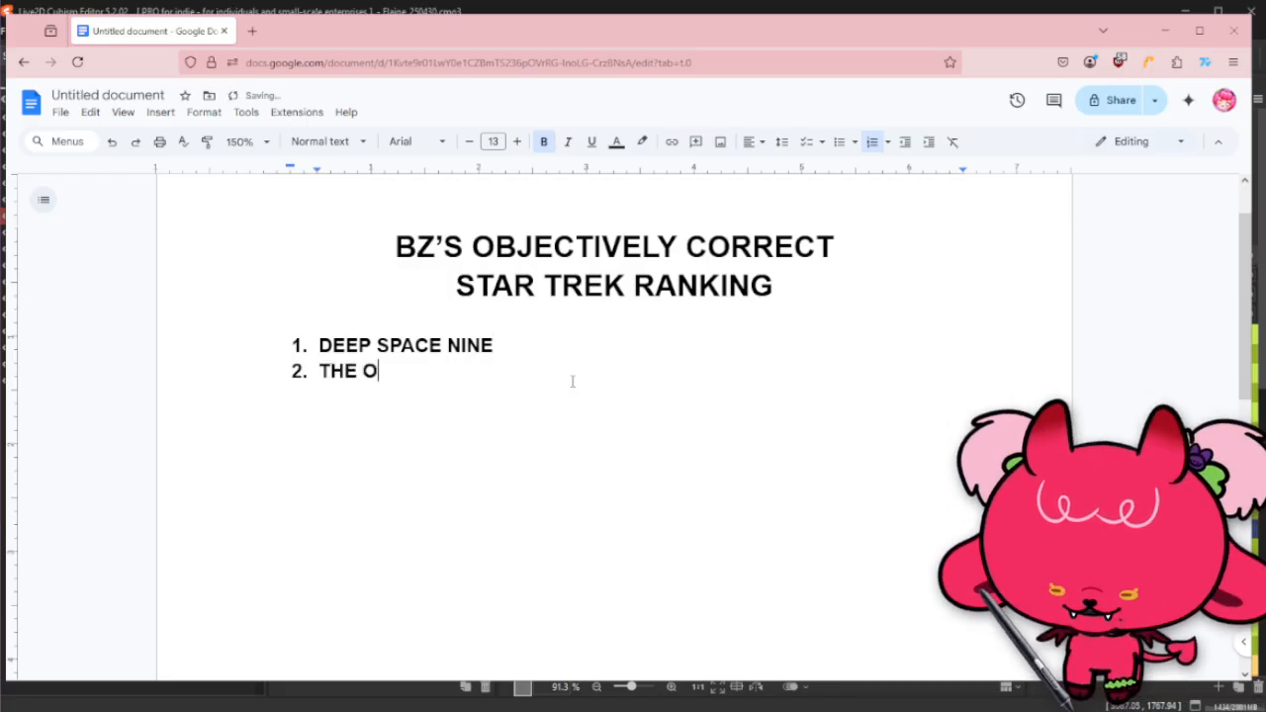
pyautogui.write('RIGINAL SERIES')
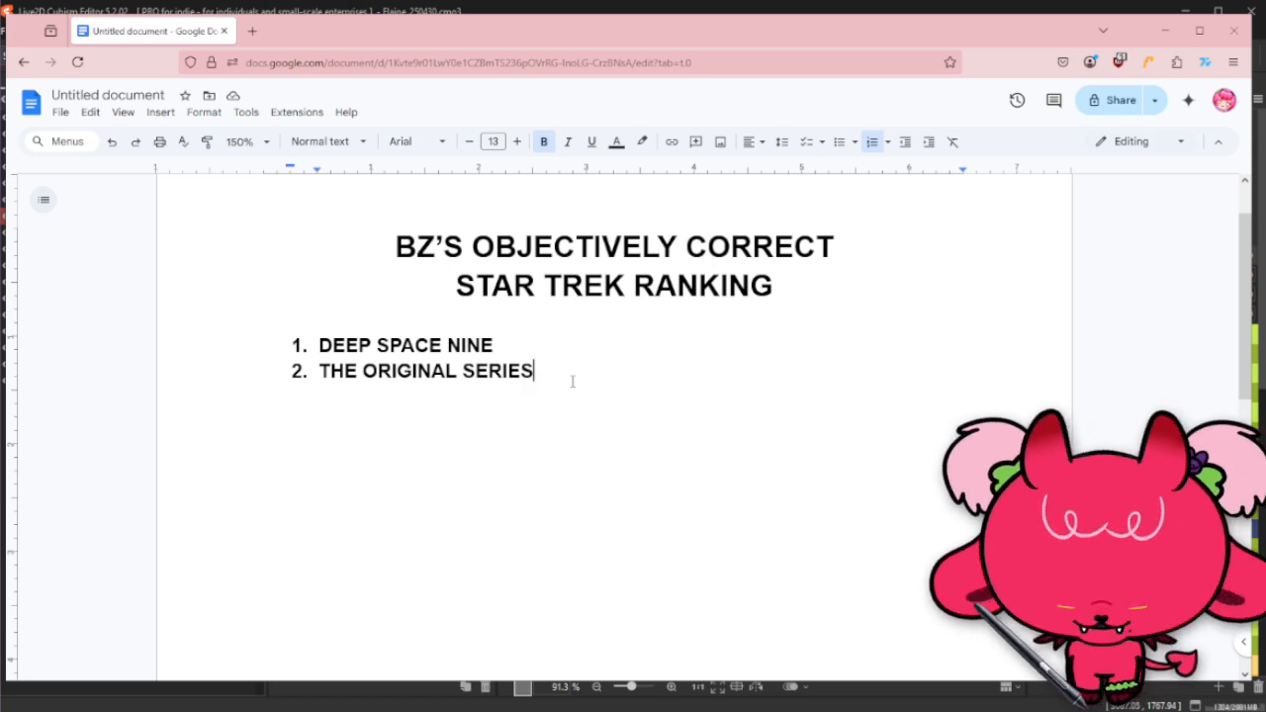
pyautogui.press('Return')
pyautogui.write('2')
pyautogui.press('BackSpace')
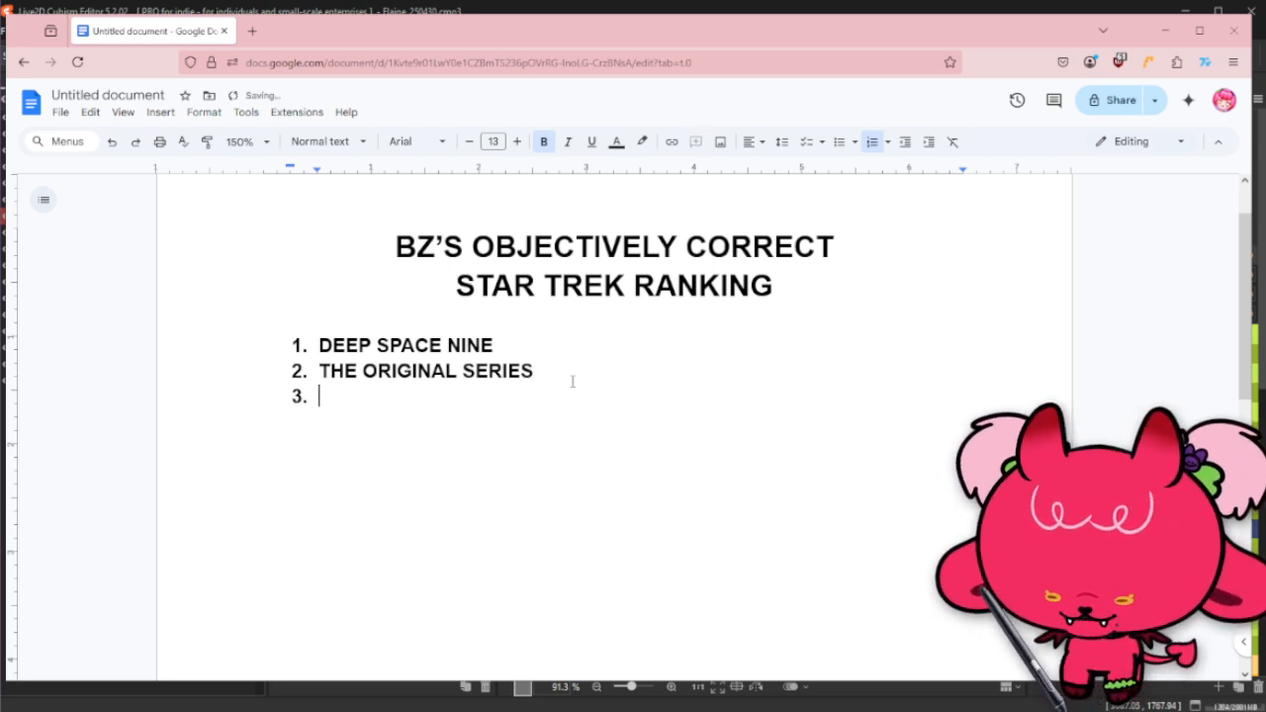
pyautogui.write('THE N')
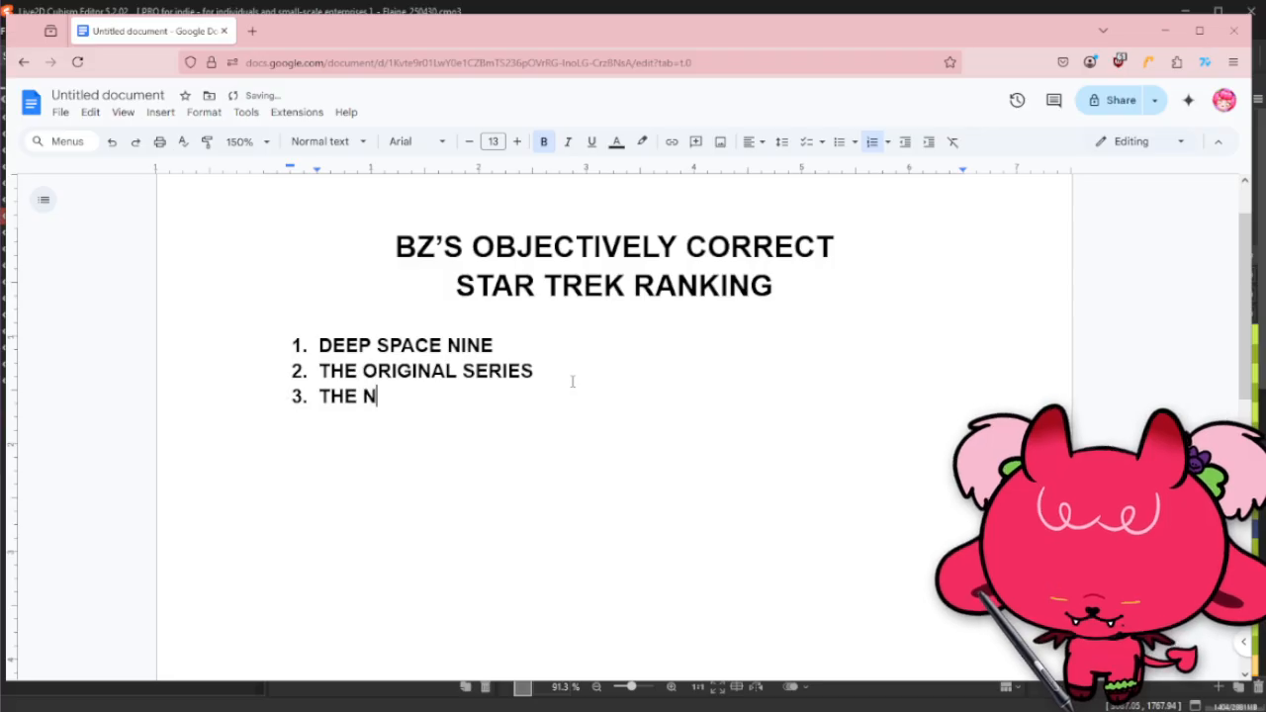
pyautogui.write('EXT GENERATION')
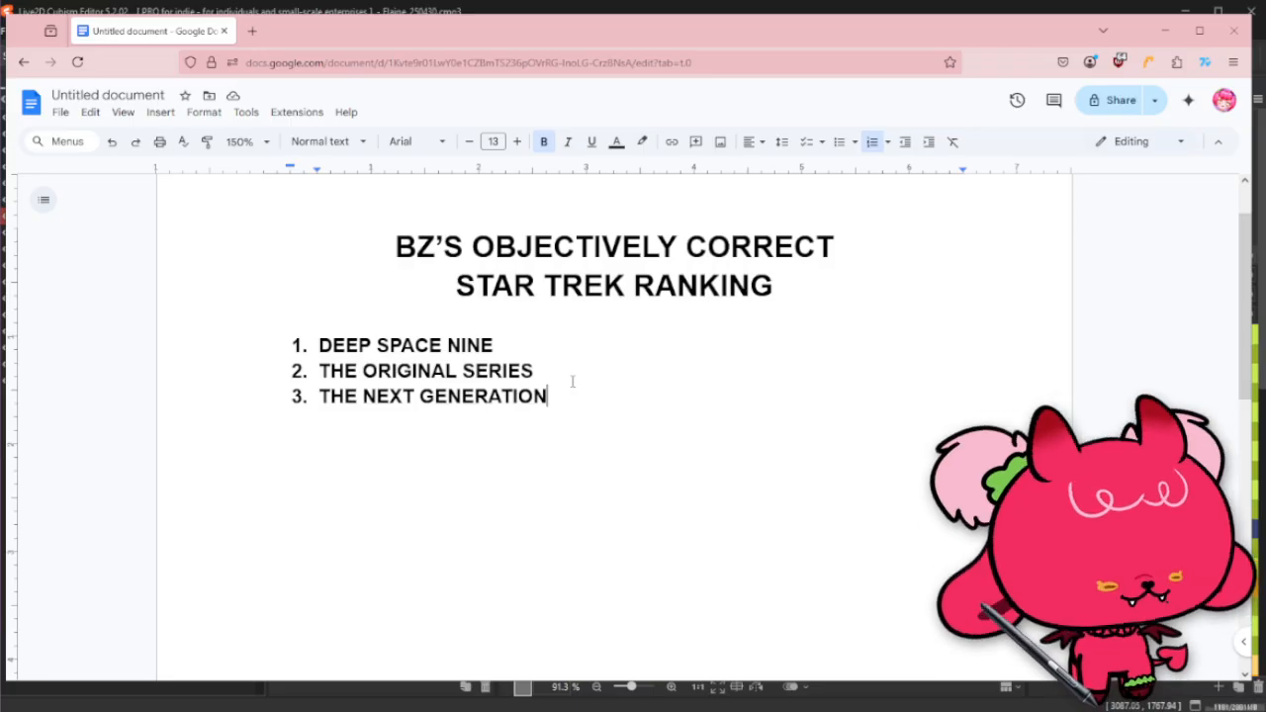
# Step: Add LOWER DECKS as item 4 and VOYAGER as item 5 of the ranking
pyautogui.press('Return')
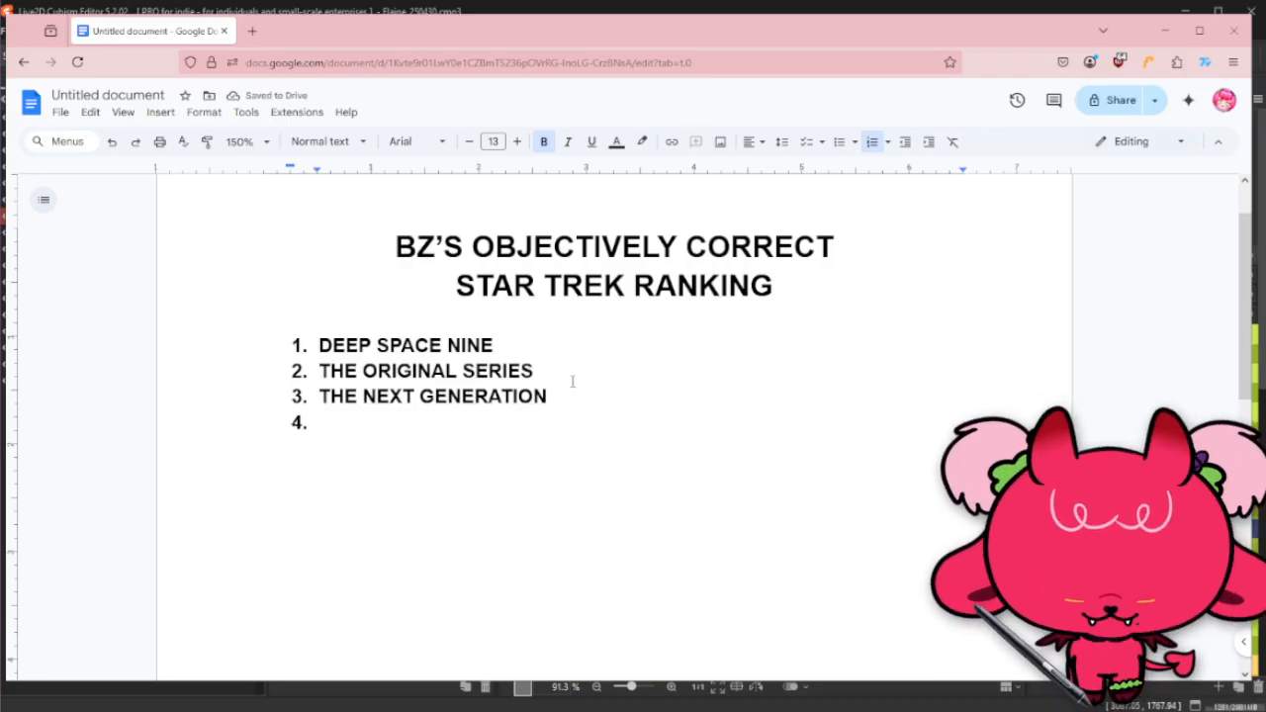
pyautogui.write('LOWER DECKS')
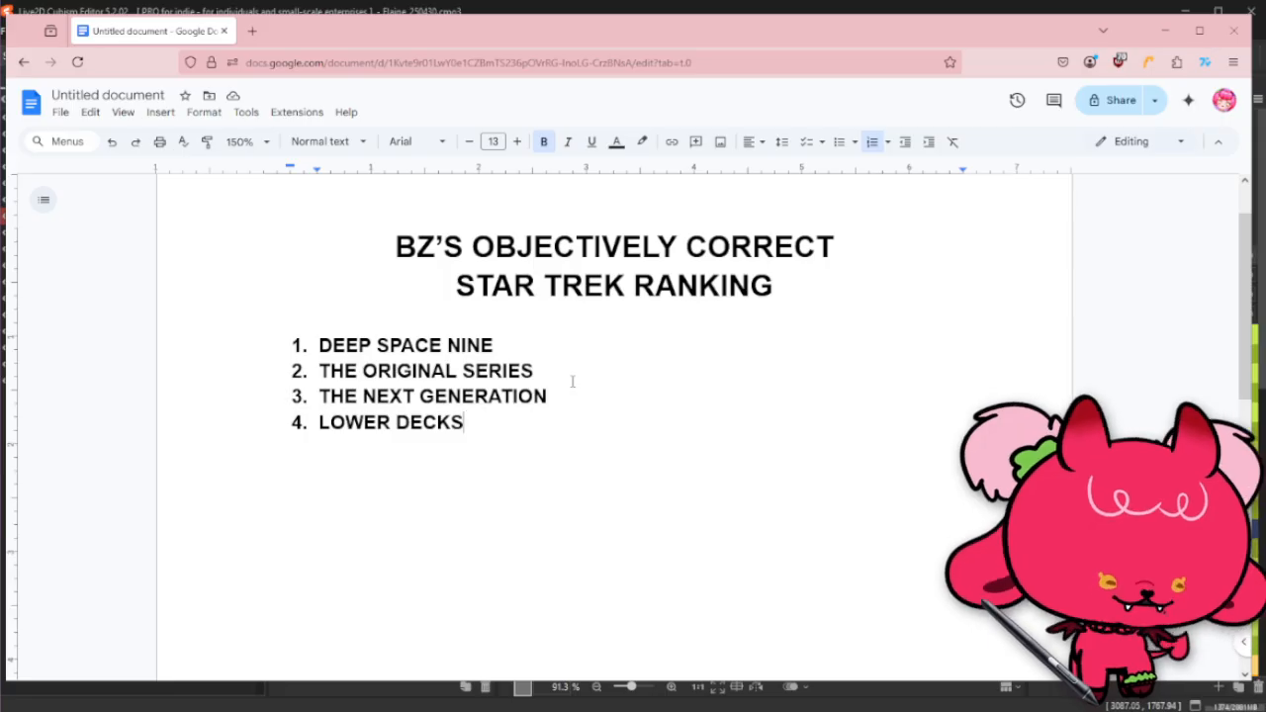
pyautogui.press('Return')
pyautogui.write('5')
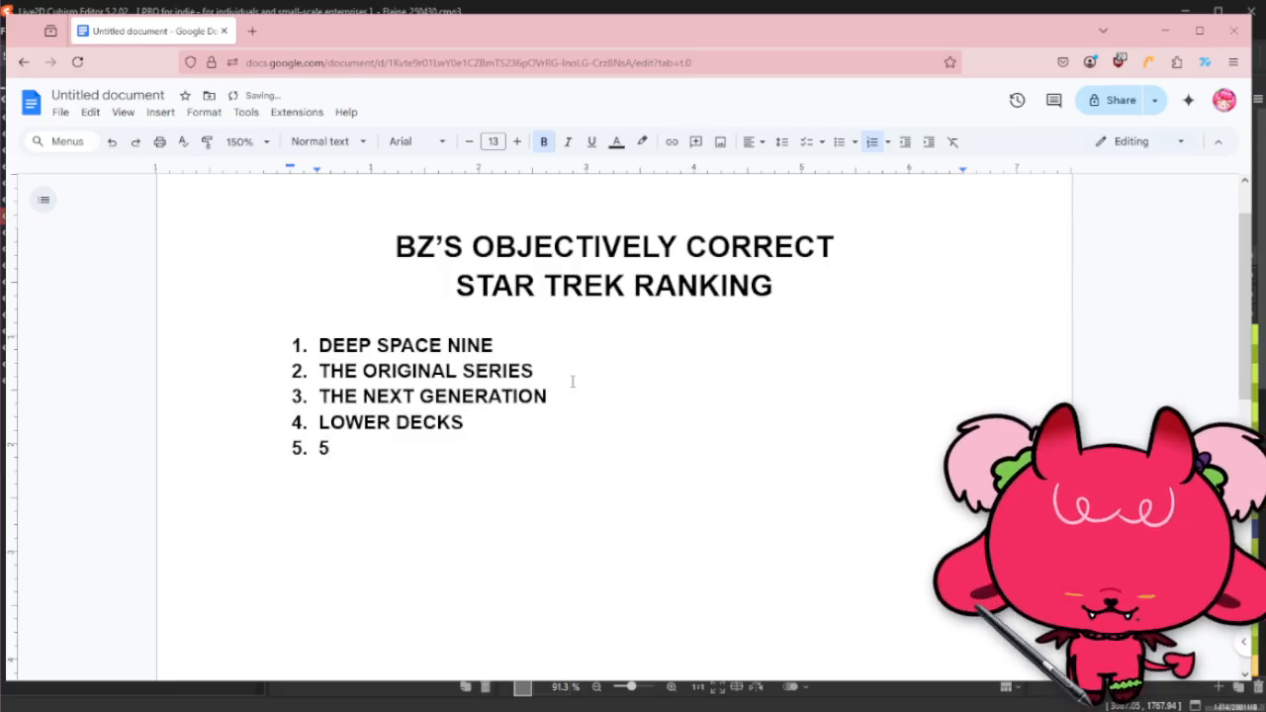
pyautogui.press('BackSpace')
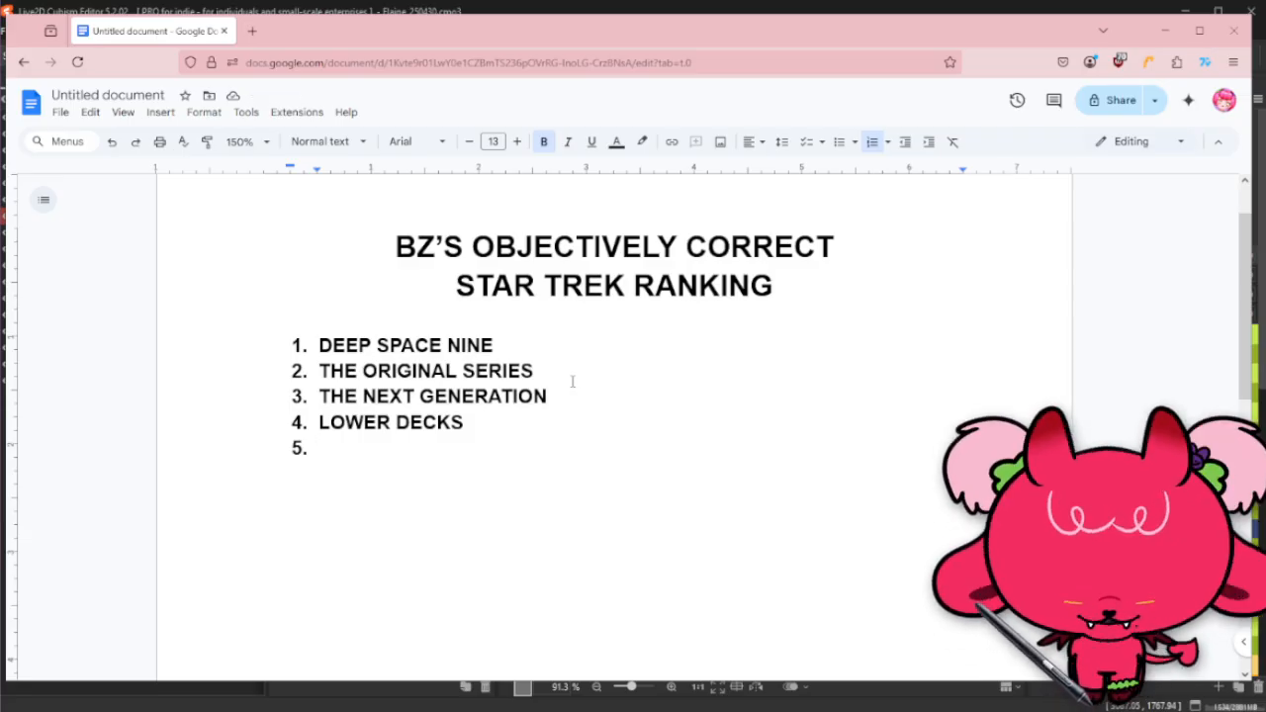
pyautogui.write('VOYAGER')
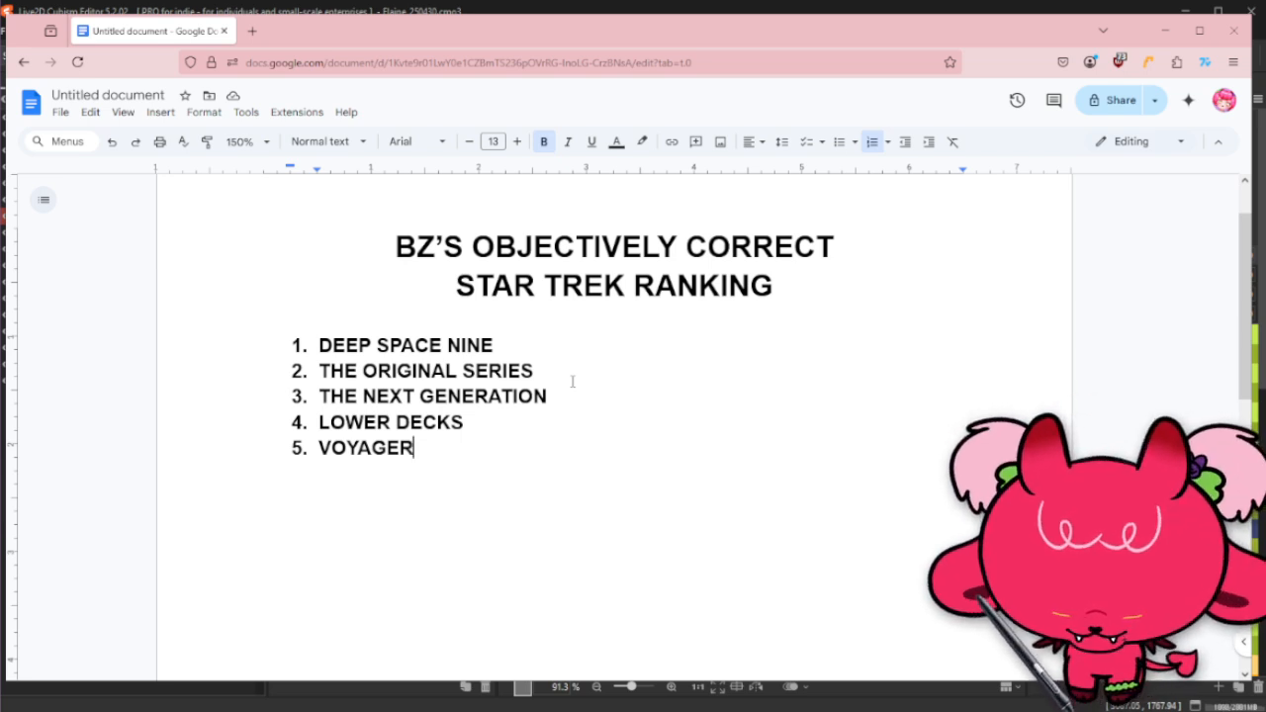
# Step: Add ENTERPRISE as item 6 and ALTERNATE ORIGINAL SERIES as item 7 of the ranking
pyautogui.press('Return')
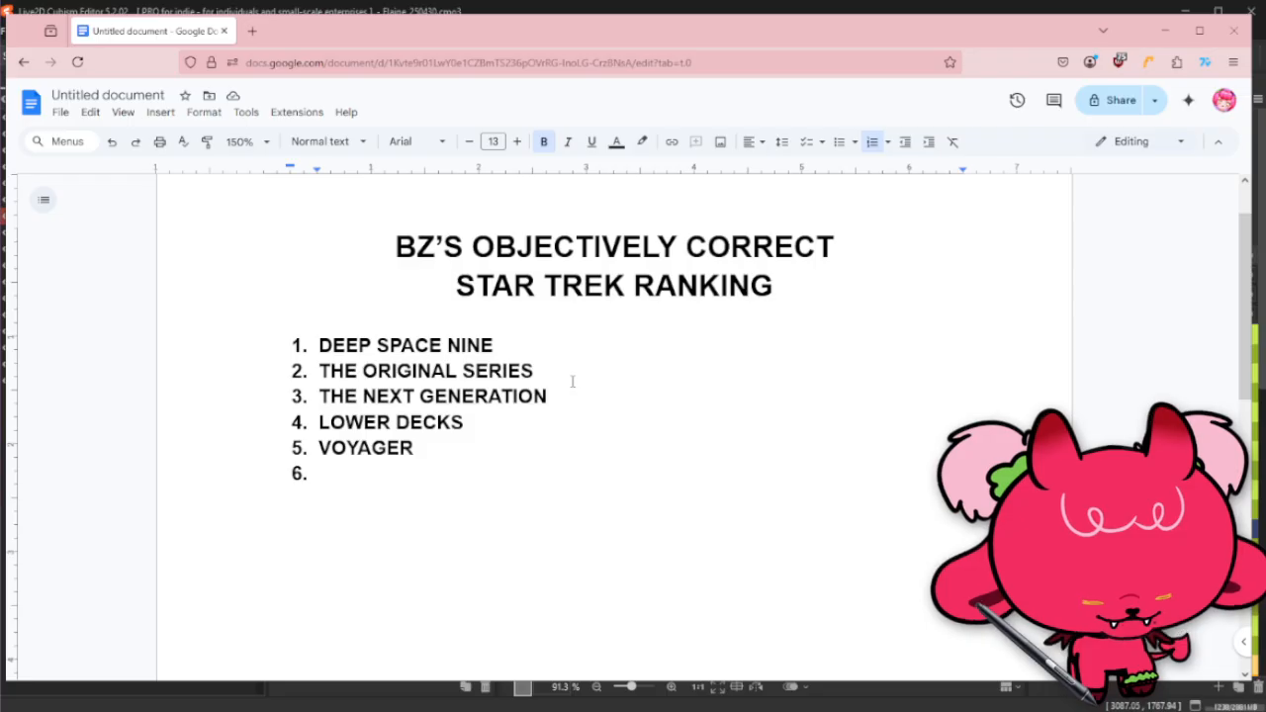
pyautogui.write('ENTERPRISE')
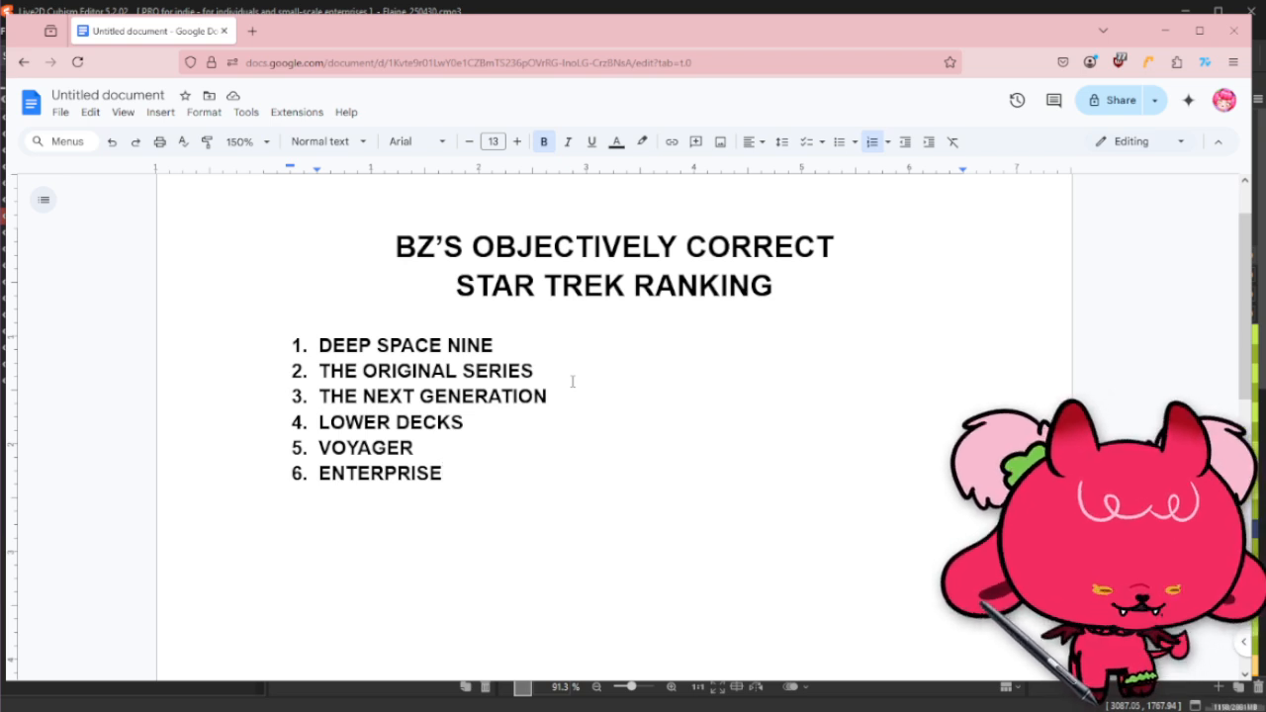
pyautogui.press('Return')
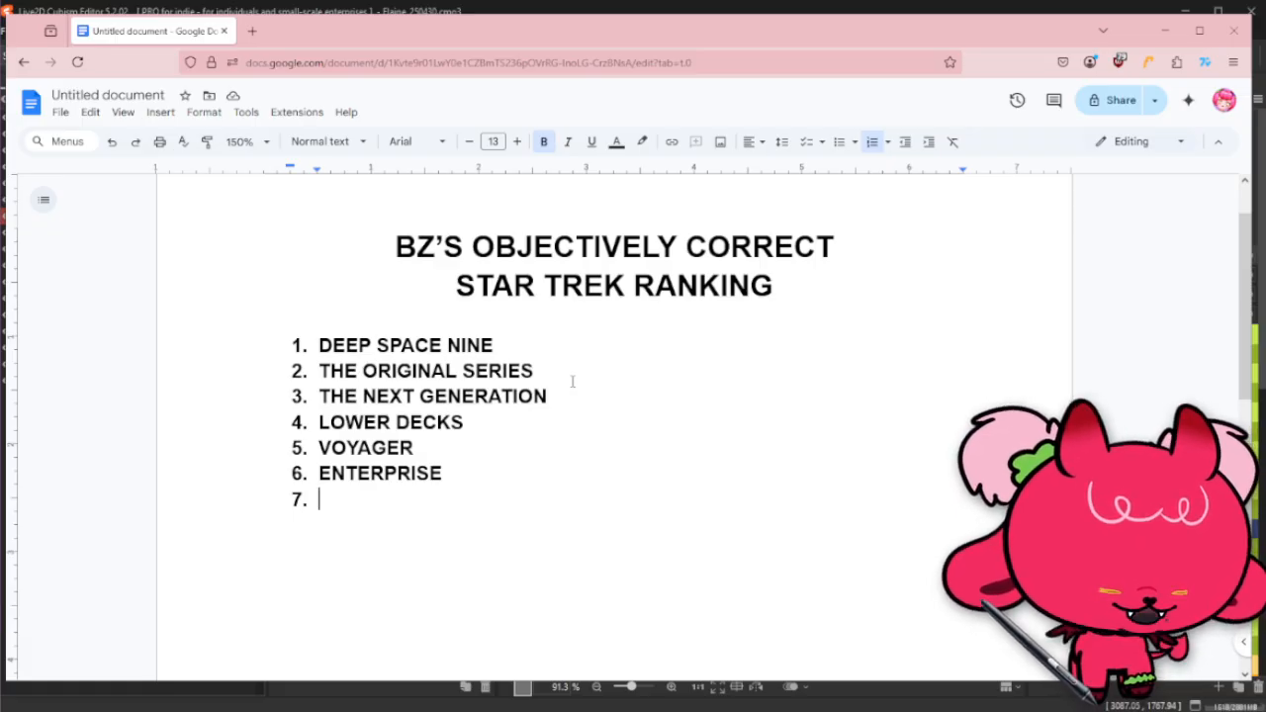
pyautogui.write('AL')
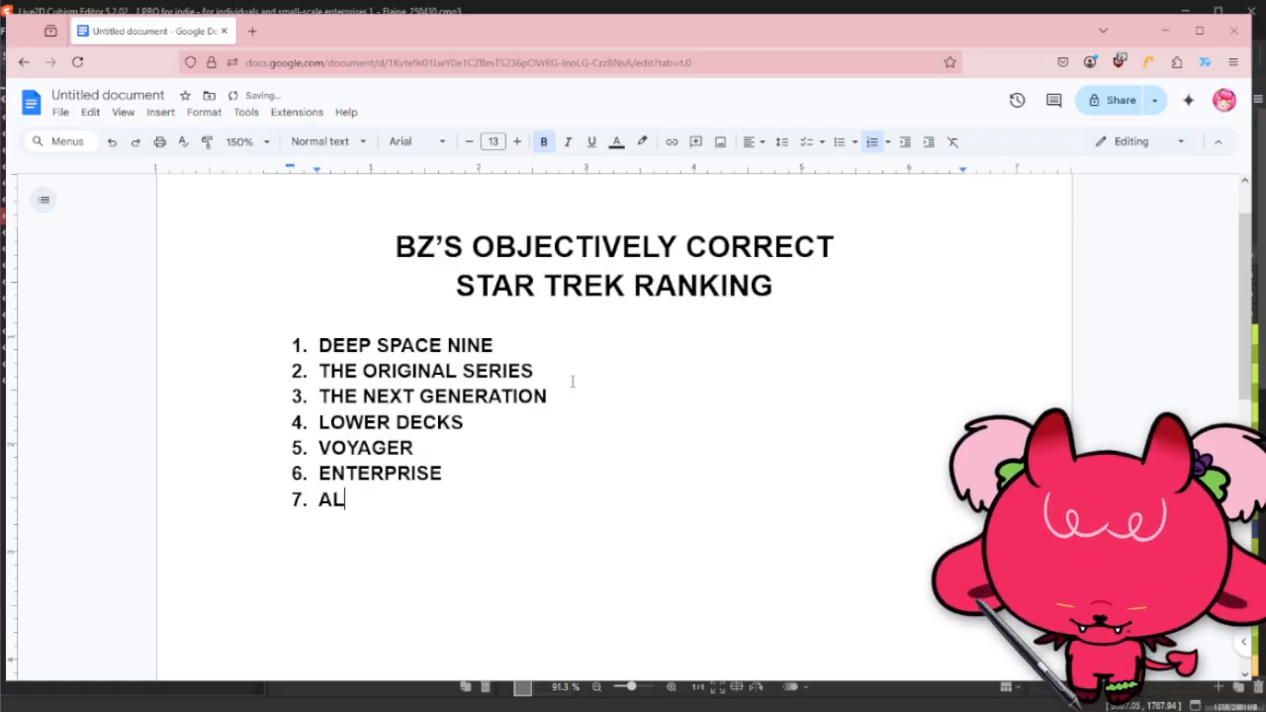
pyautogui.write('TERNATE ORIGI')
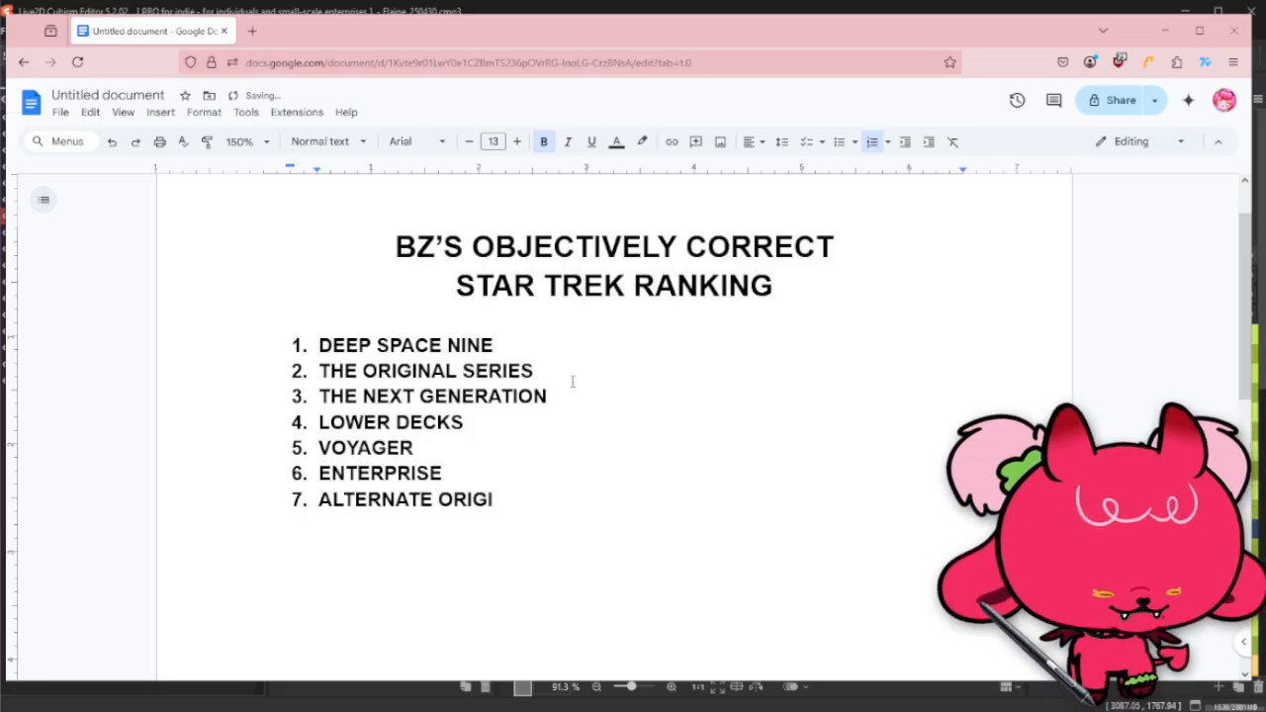
pyautogui.write('NAL SERIES')
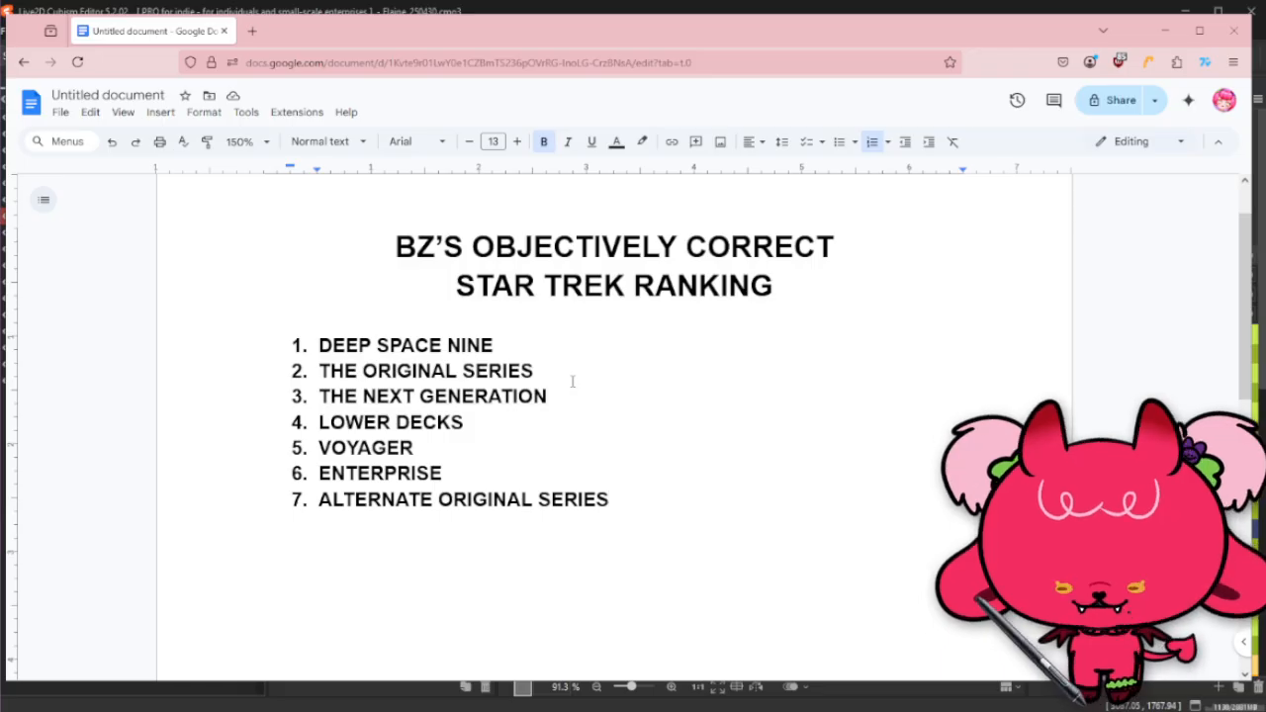
# Step: Add STRANGE NEW WORLDS as item 8 of the ranking and place the text cursor on the VOYAGER line
pyautogui.press('Return')
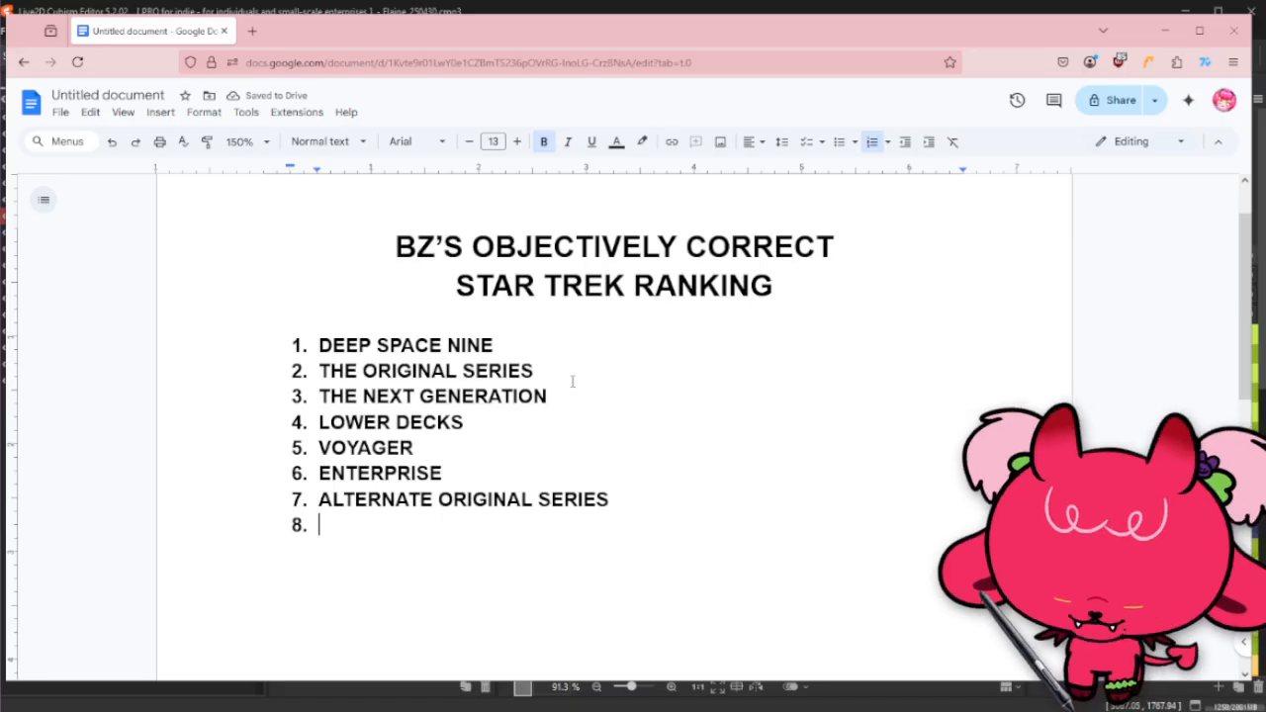
pyautogui.write('STRANG')
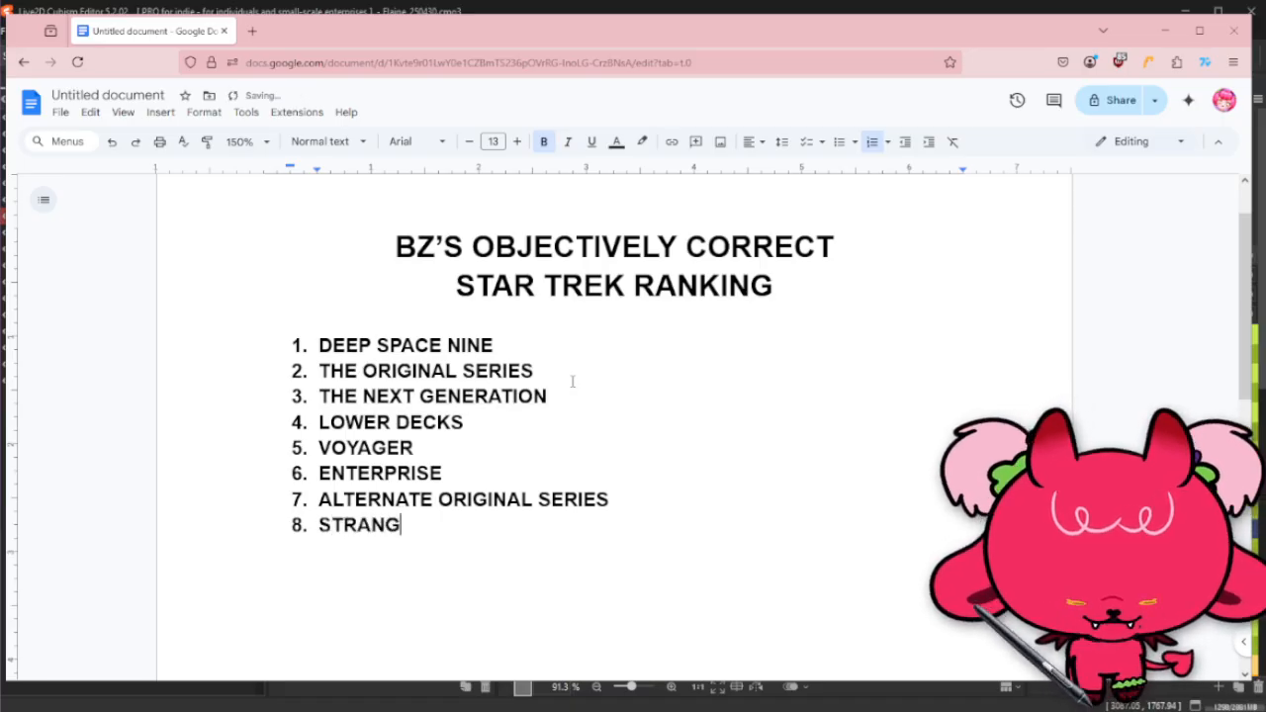
pyautogui.write('RE')
pyautogui.press('BackSpace')
pyautogui.press('BackSpace')
pyautogui.write('E ')
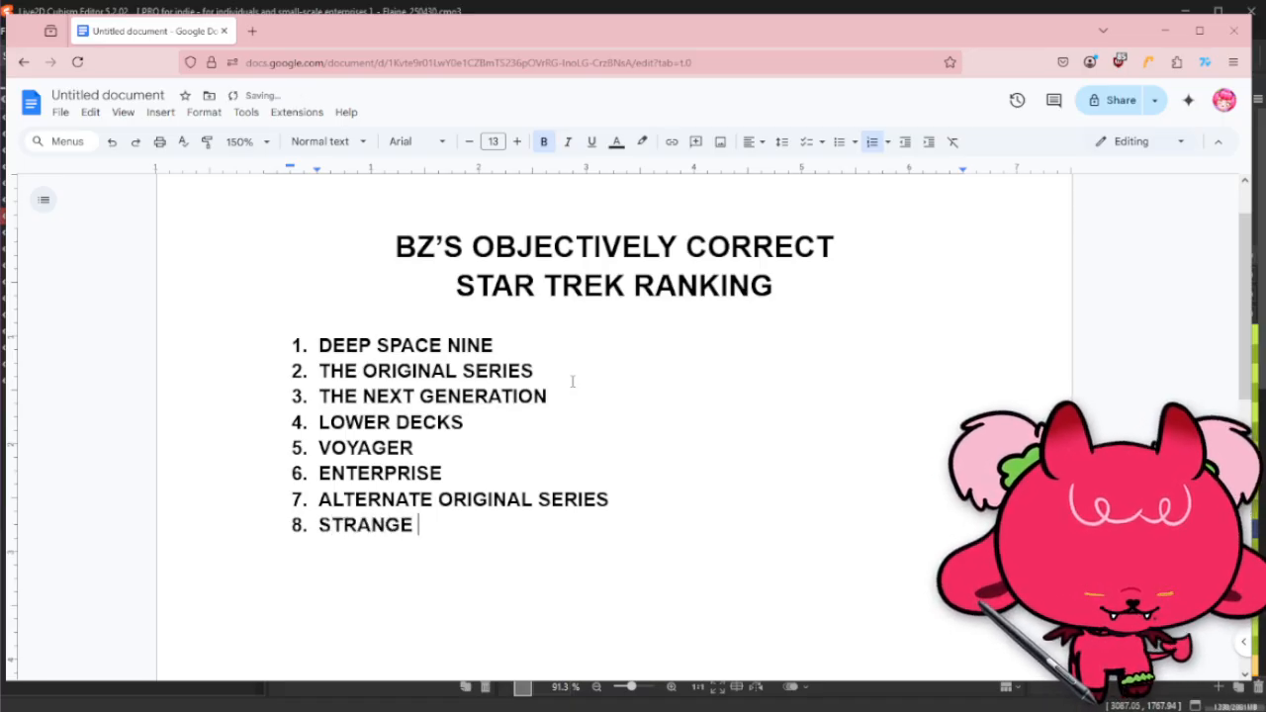
pyautogui.write('NEW WORLDS')
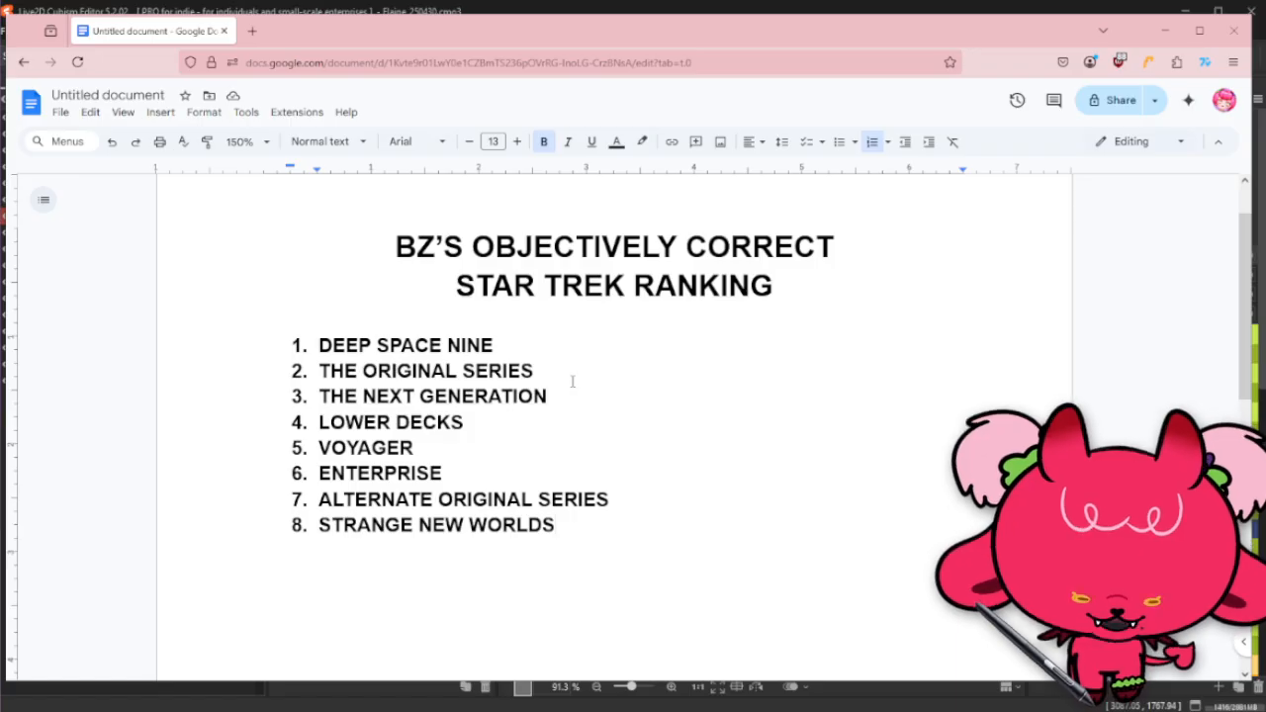
pyautogui.click(529, 440)
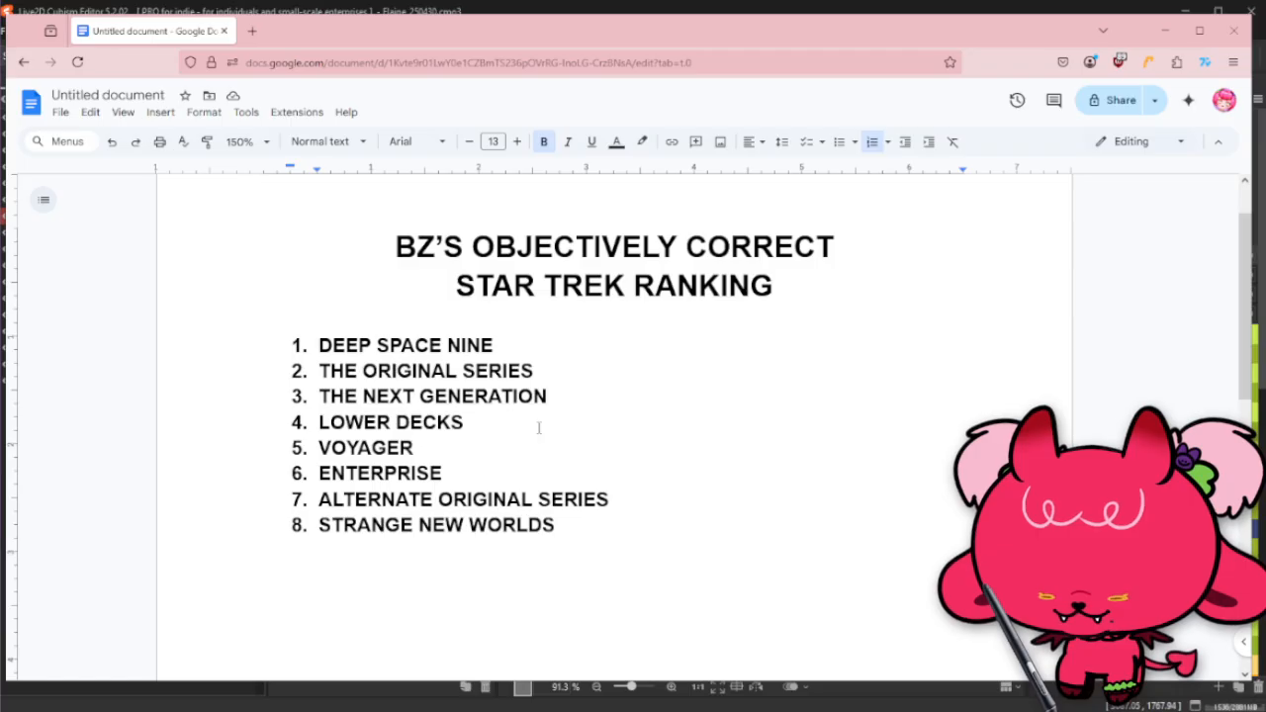
# Step: Insert THE ANIMATED SERIES as item 6 of the ranking, directly below VOYAGER
pyautogui.click(551, 419)
pyautogui.click(485, 447)
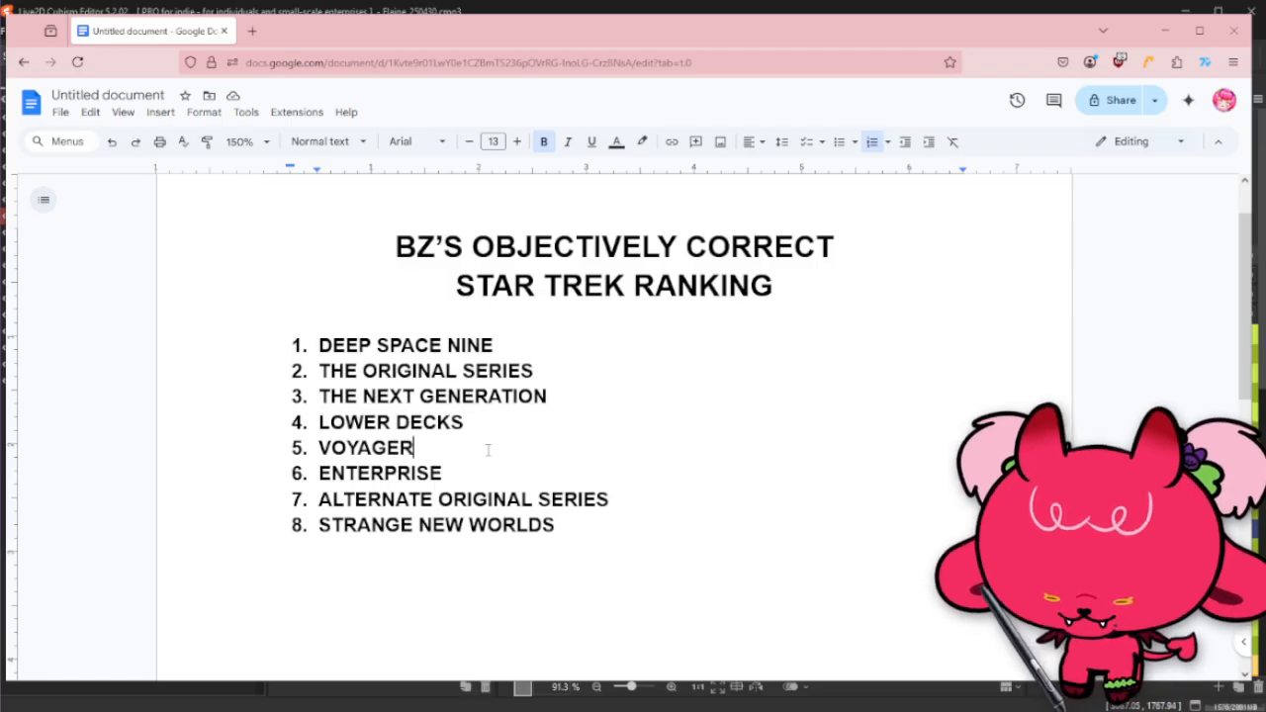
pyautogui.press('Return')
pyautogui.write('THE ANIMATE')
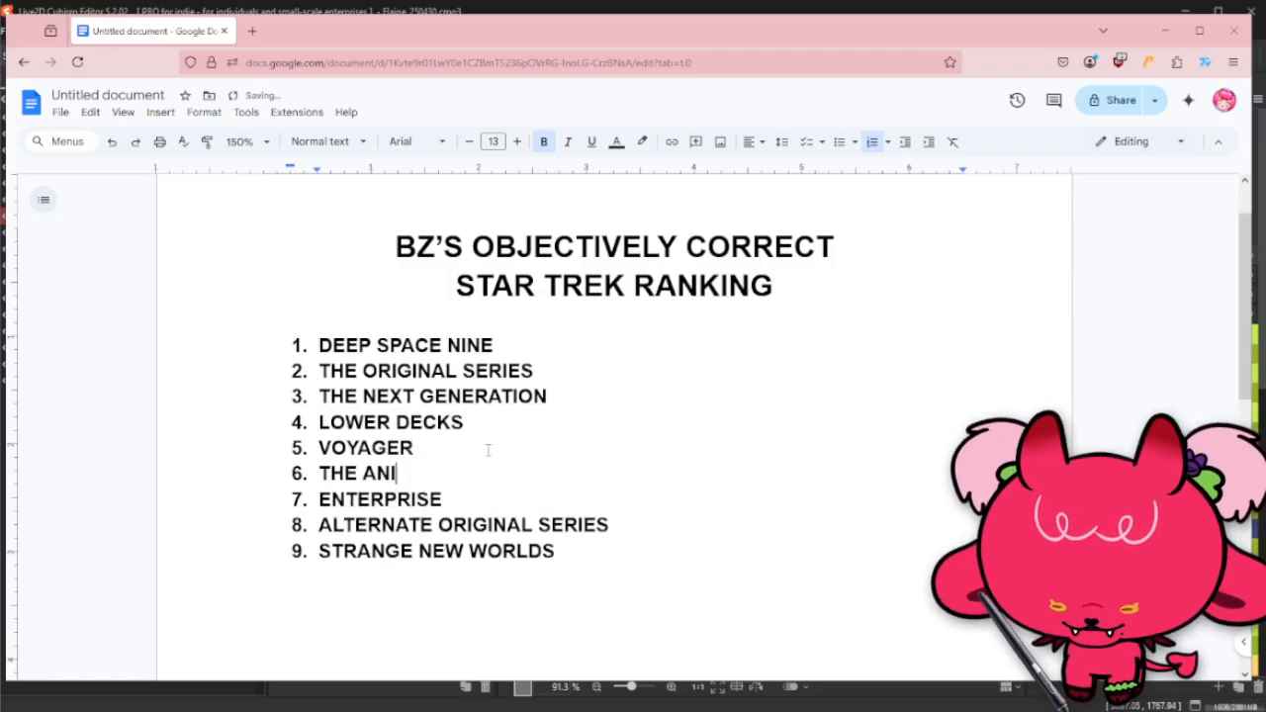
pyautogui.press('BackSpace')
pyautogui.write('ATED SERIES')
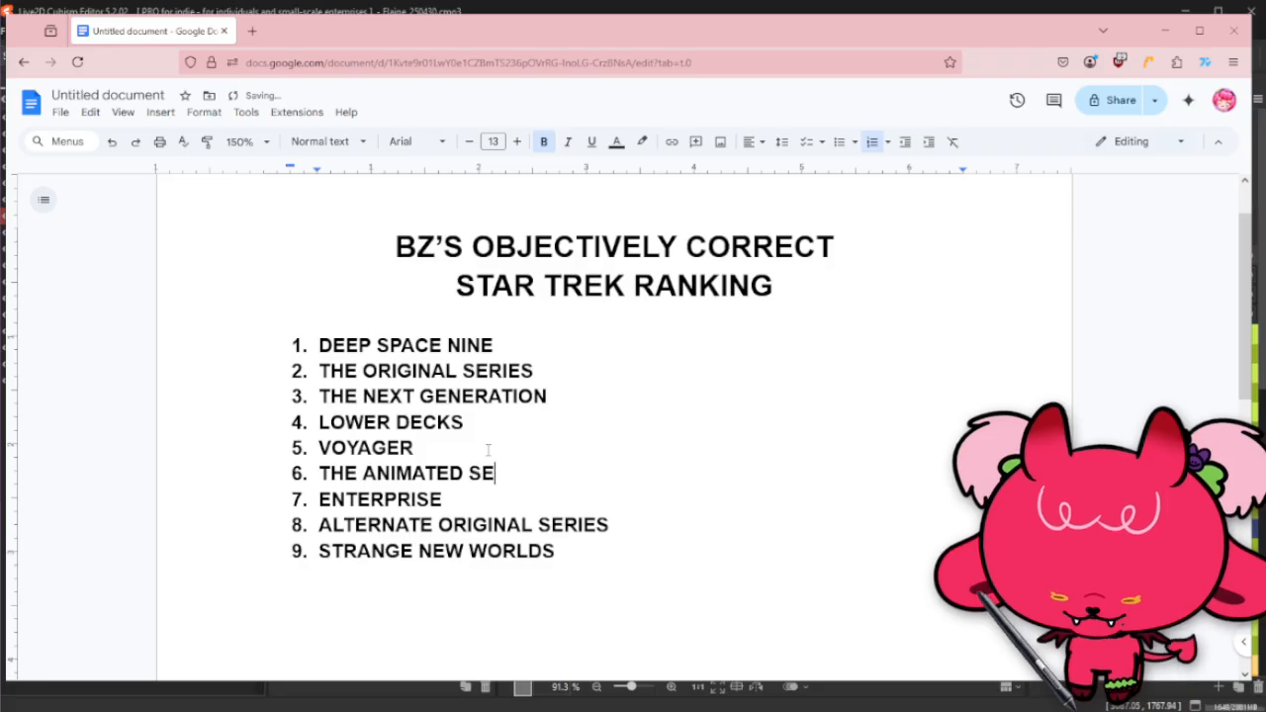
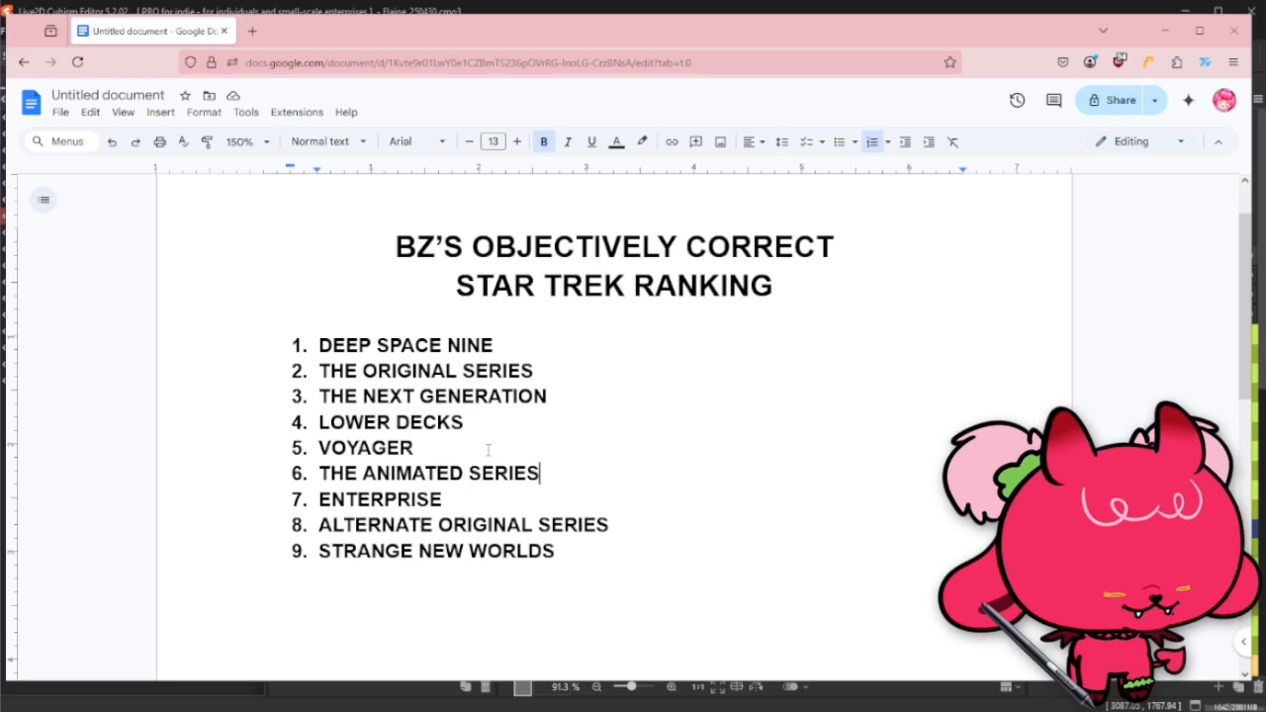
# Step: Add PICARD as item 10 of the ranking, below STRANGE NEW WORLDS
pyautogui.click(544, 465)
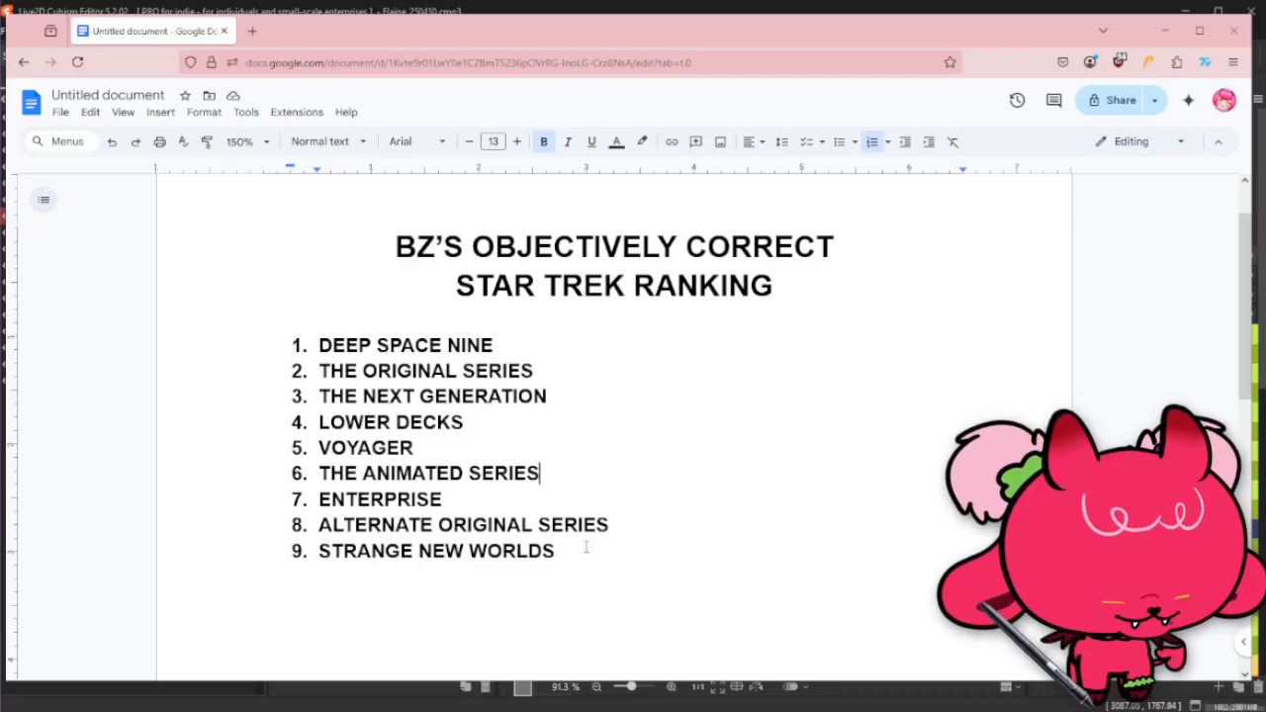
pyautogui.click(585, 549)
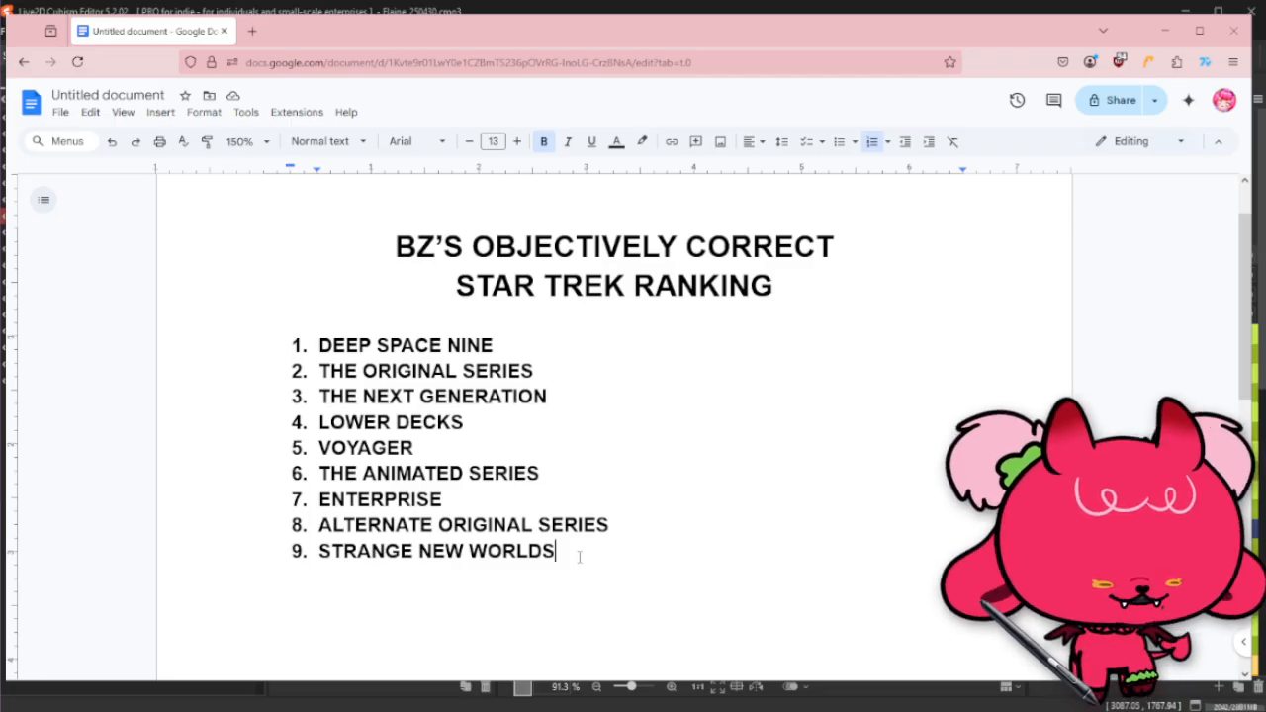
pyautogui.press('Return')
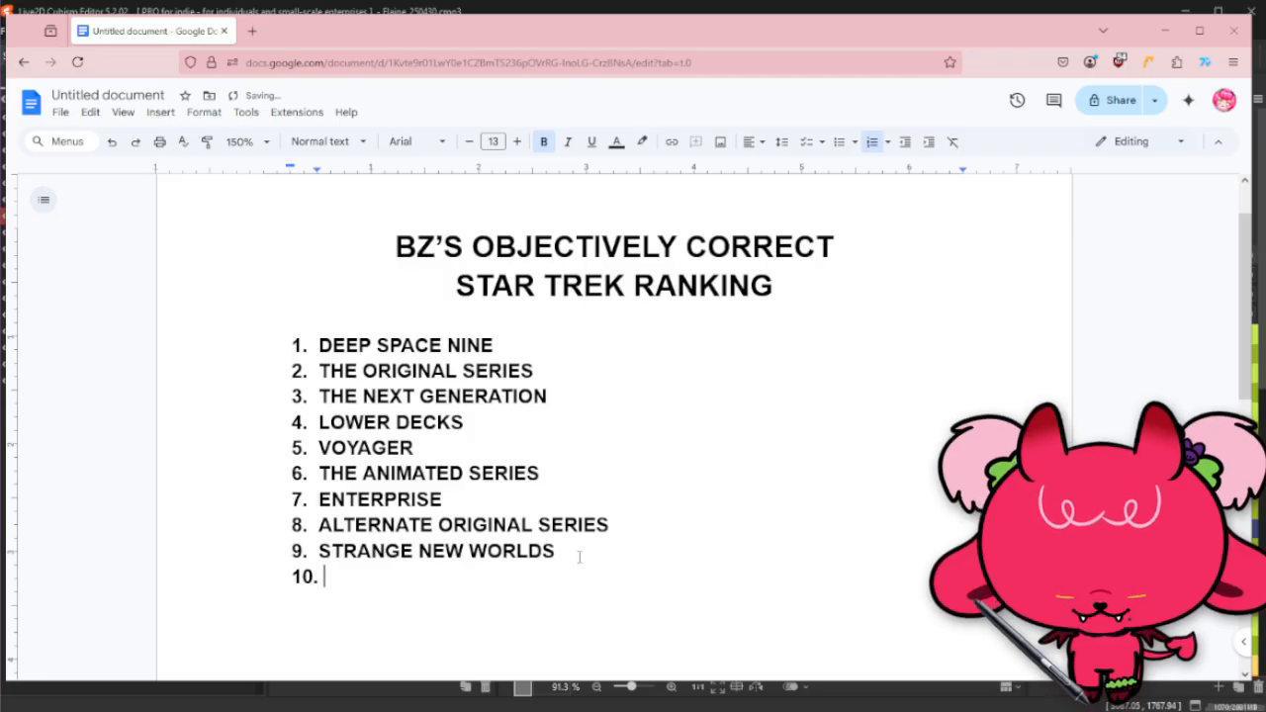
pyautogui.write('PICARD')
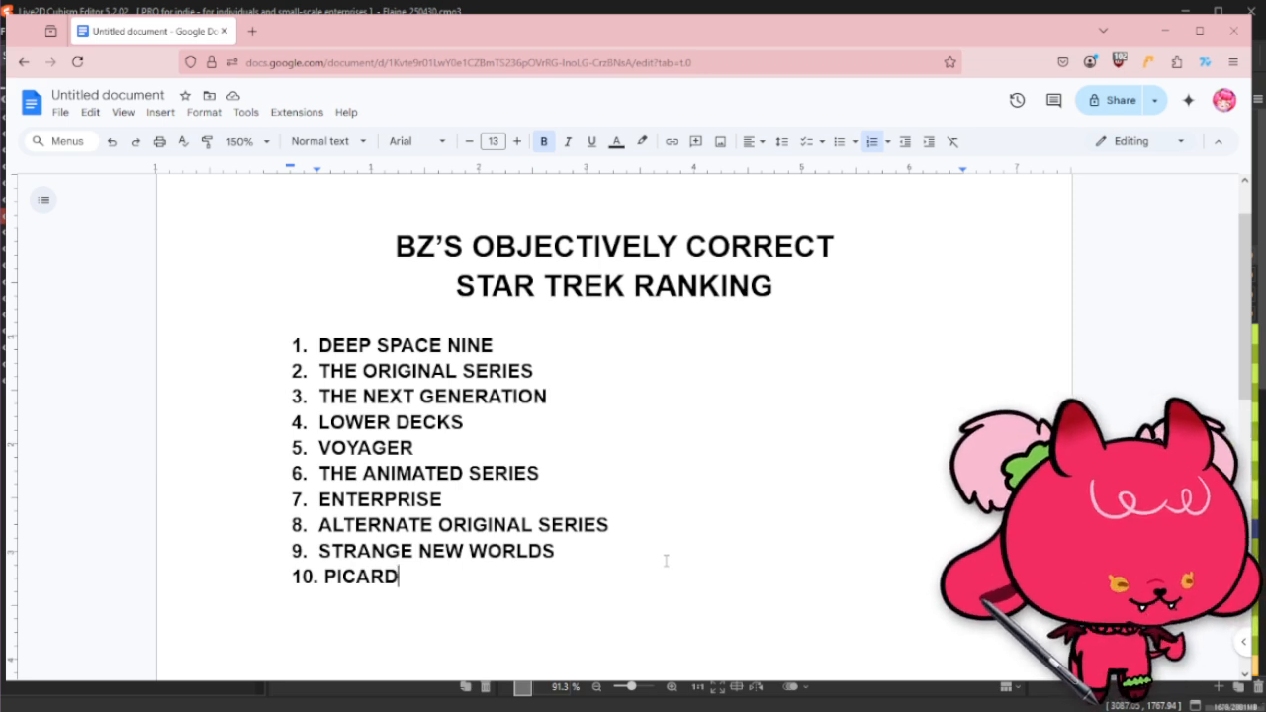
# Step: Add PRODIGY as item 11 and DISCOVERY as item 12 of the ranking
pyautogui.press('Return')
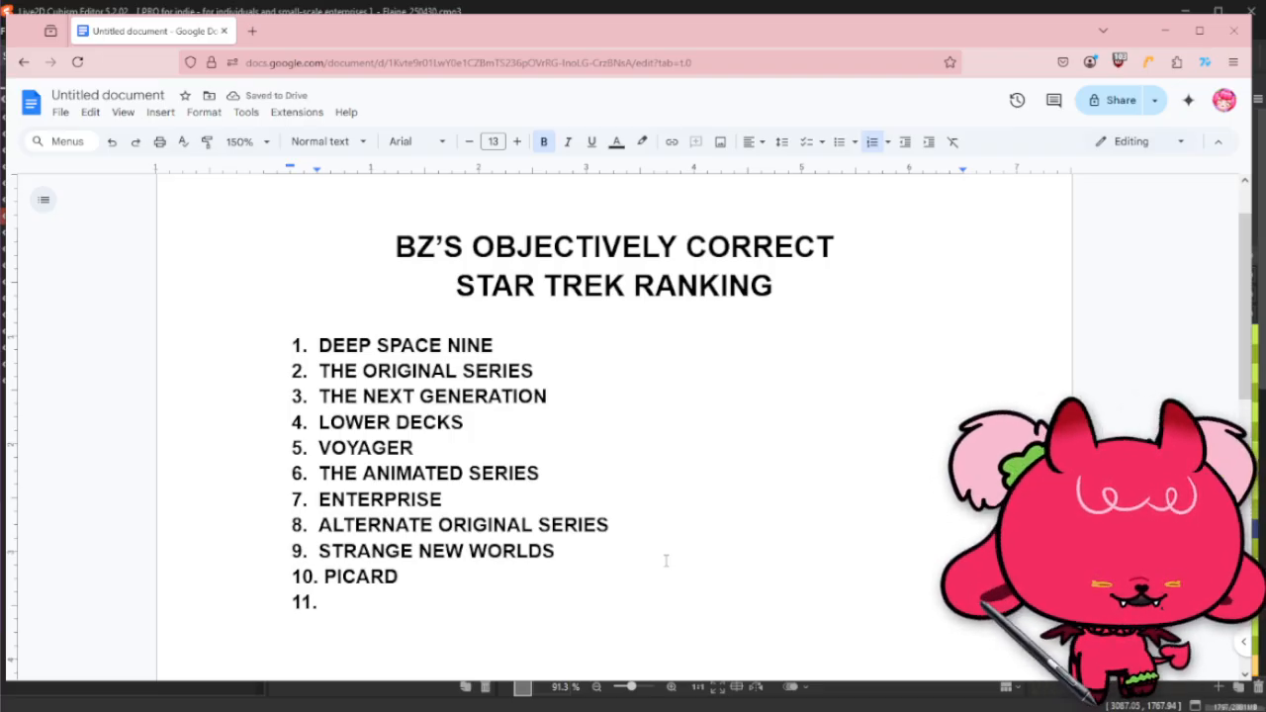
pyautogui.write('PRODIGY')
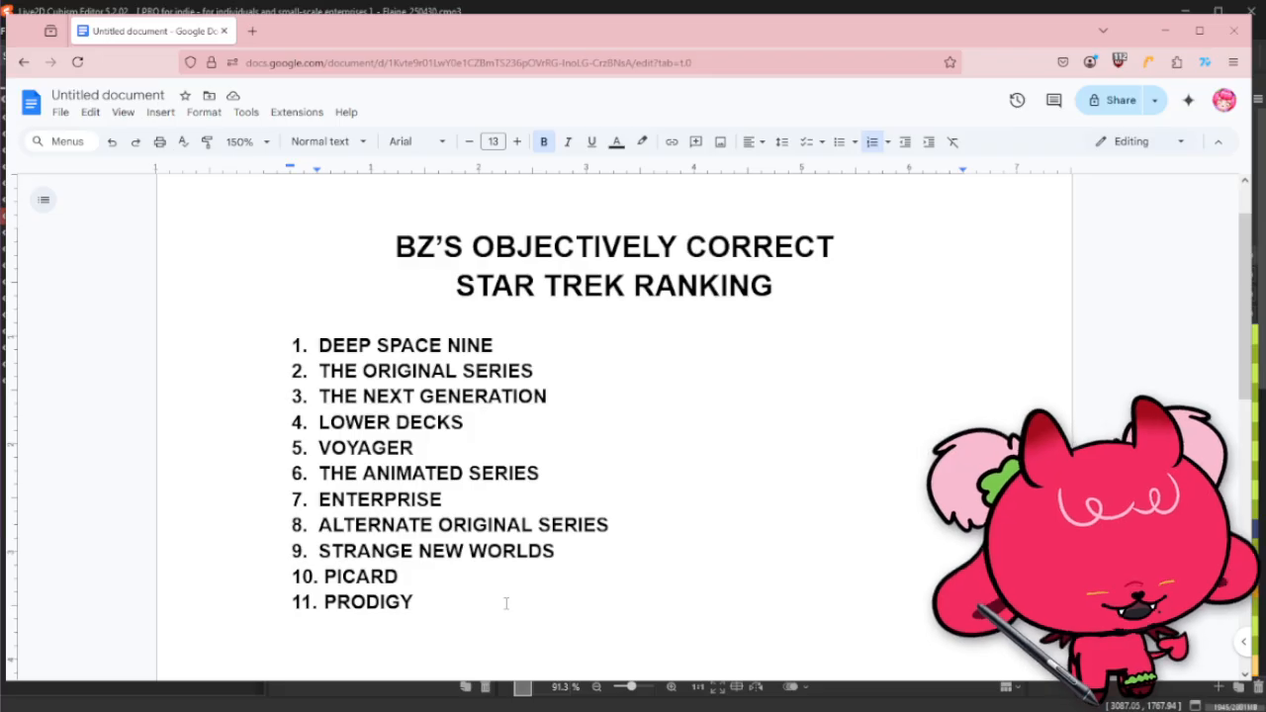
pyautogui.press('Return')
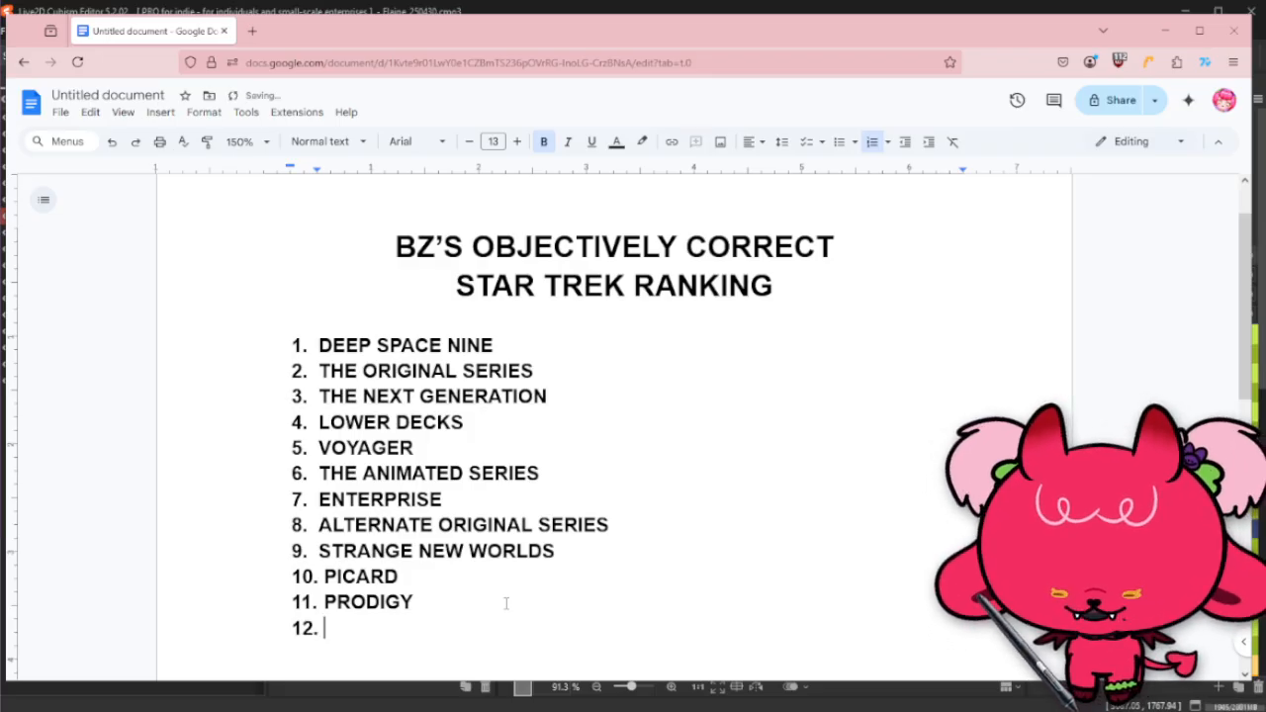
pyautogui.write('DIS')
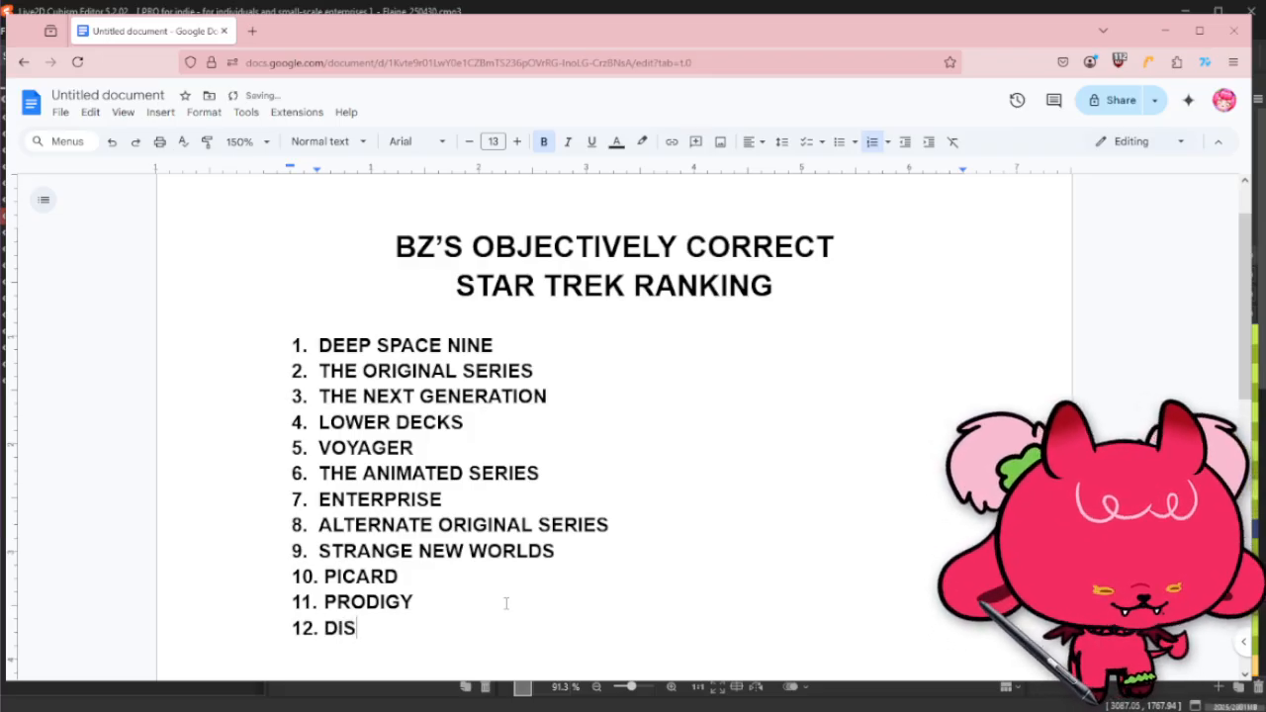
pyautogui.write('COVERY')
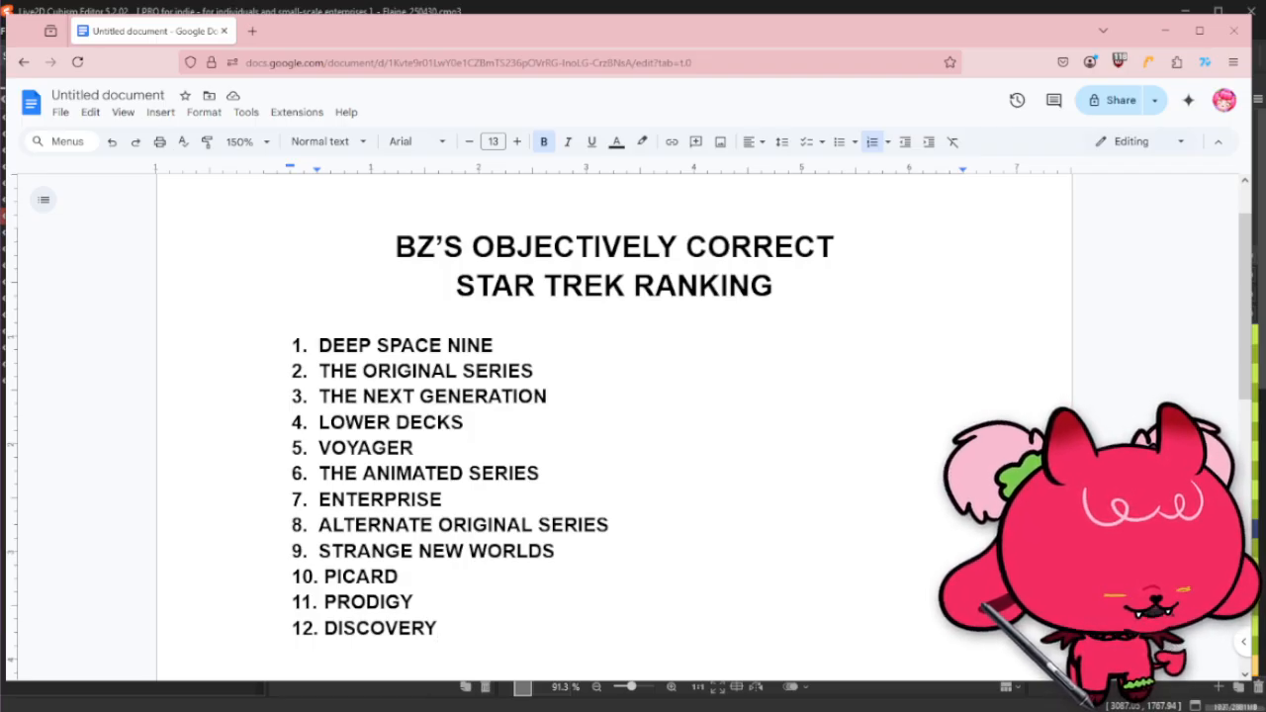
# Step: Bring in the Reddit picture of the dark Picard bridge and compare it with the Galaxy_class_bridge_2366.jpg image
pyautogui.moveTo(423, 708)
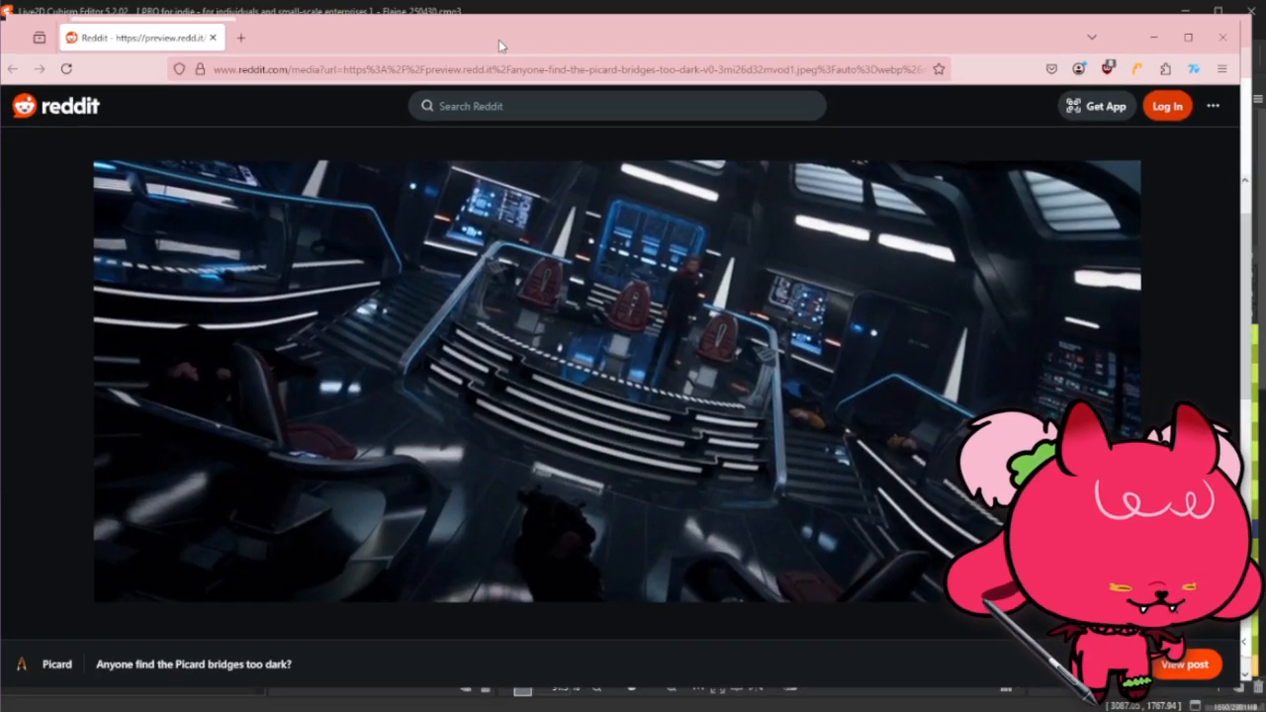
pyautogui.moveTo(499, 39); pyautogui.dragTo(508, 40)
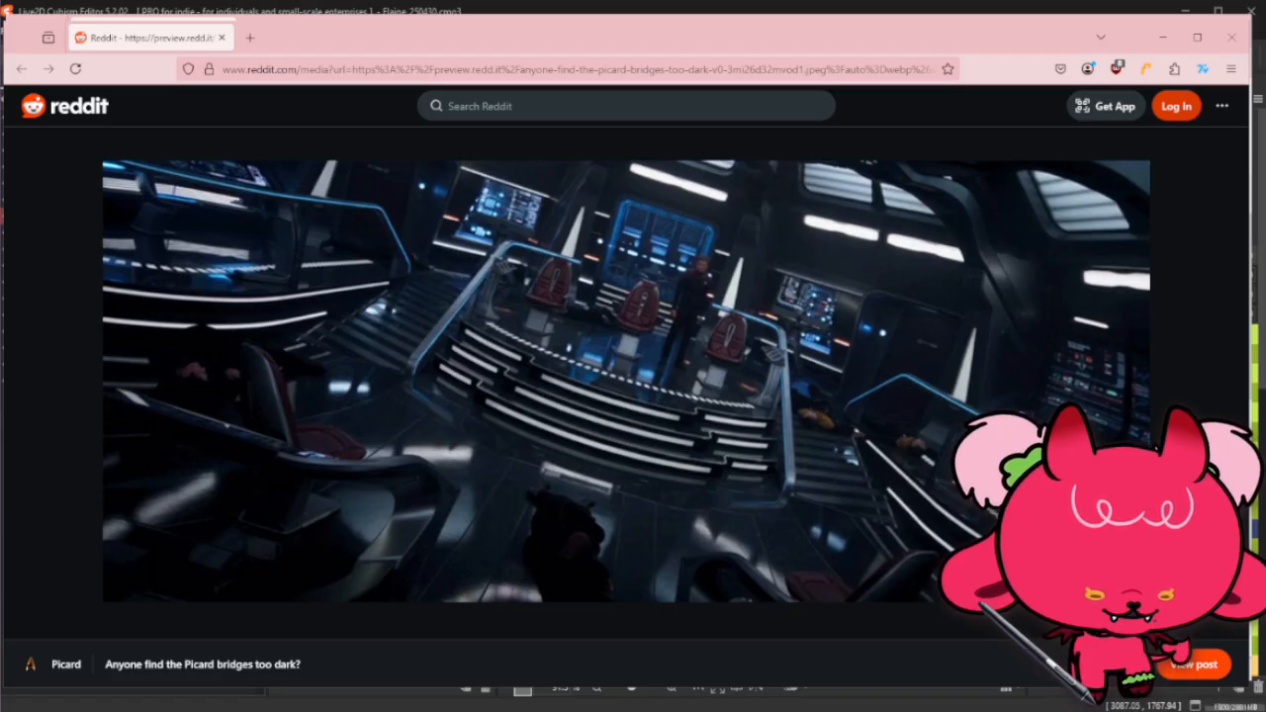
pyautogui.moveTo(1265, 415); pyautogui.dragTo(453, 53)
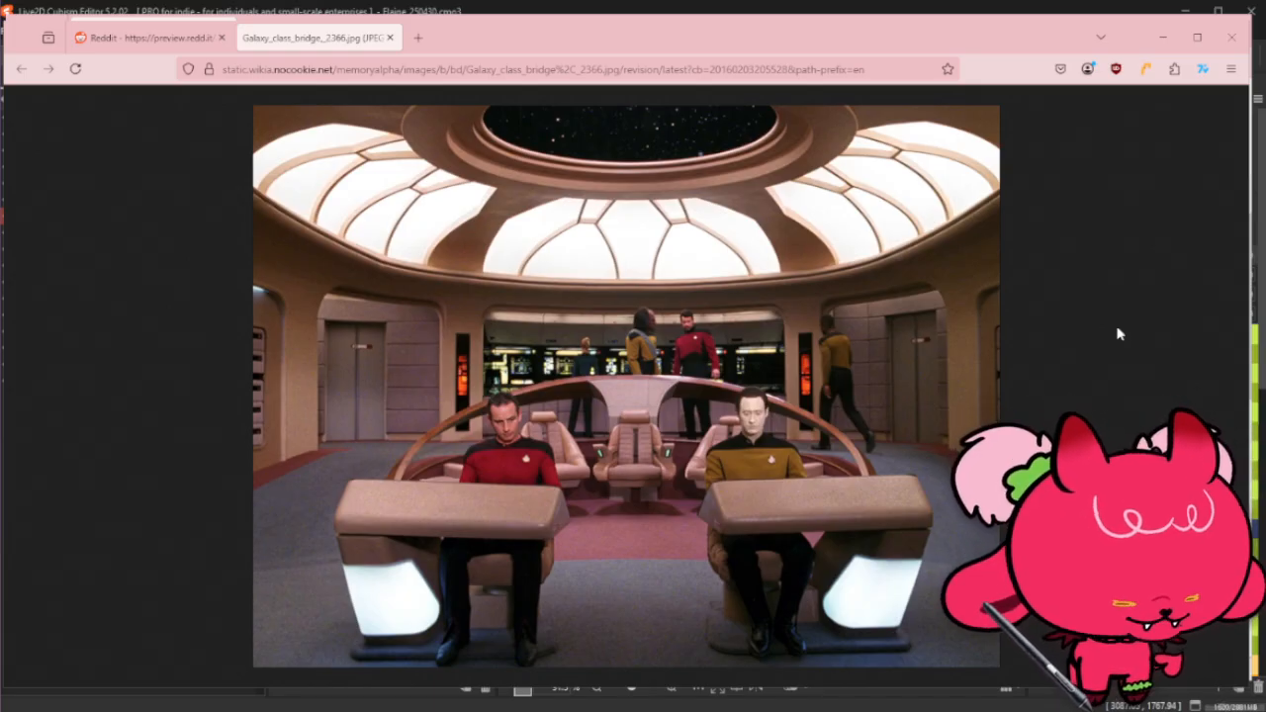
pyautogui.click(134, 41)
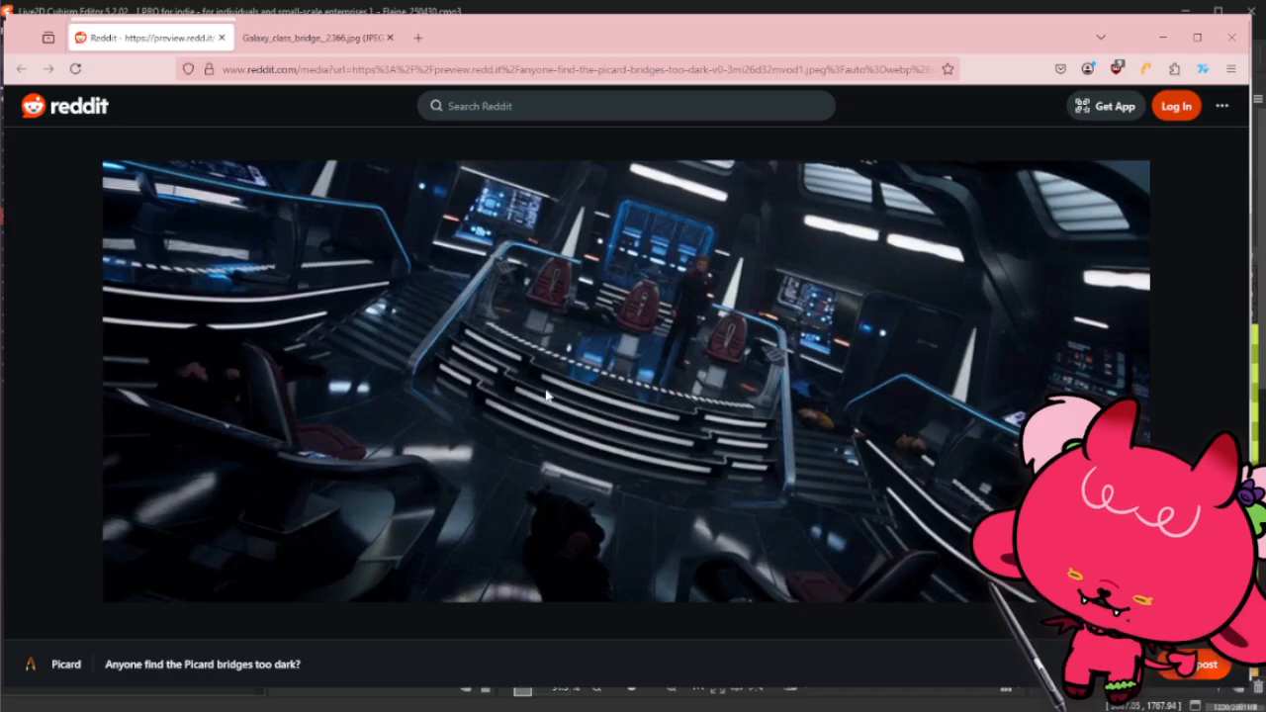
pyautogui.click(308, 47)
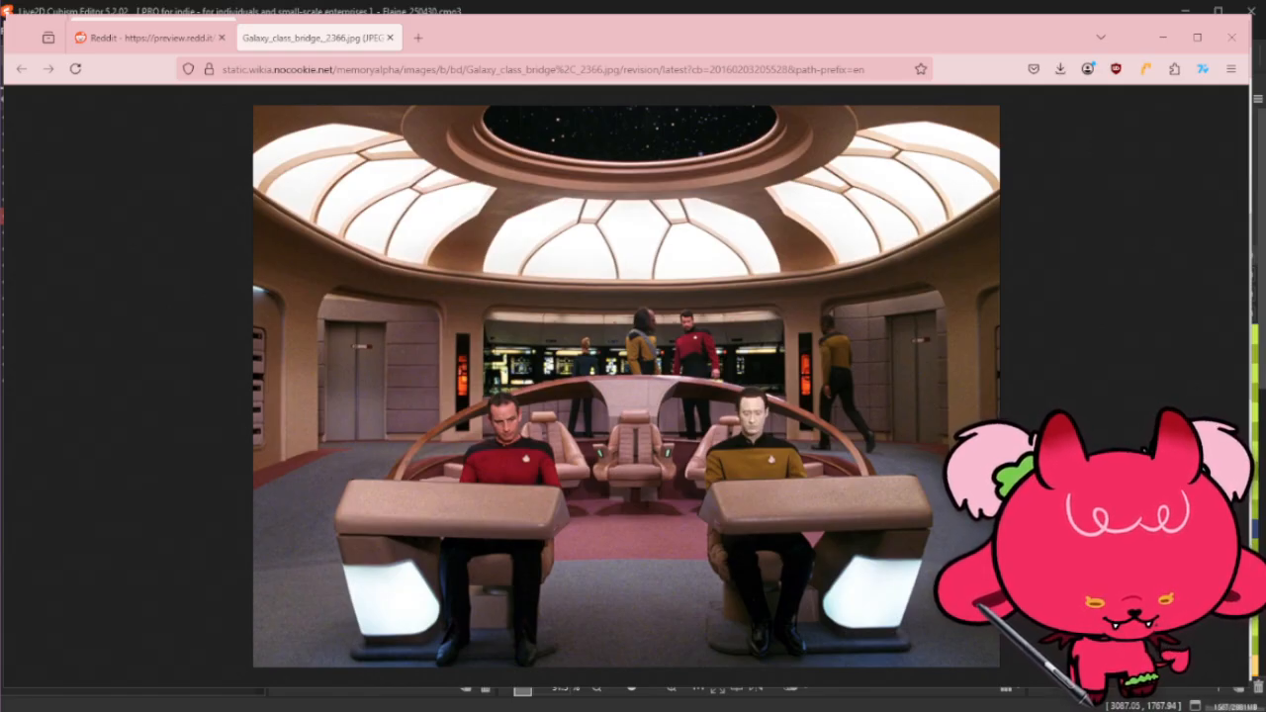
# Step: View the visiona-3840x1440-1.webp image at 170% zoom and return to Live2D Cubism Editor
pyautogui.moveTo(529, 711); pyautogui.dragTo(521, 24)
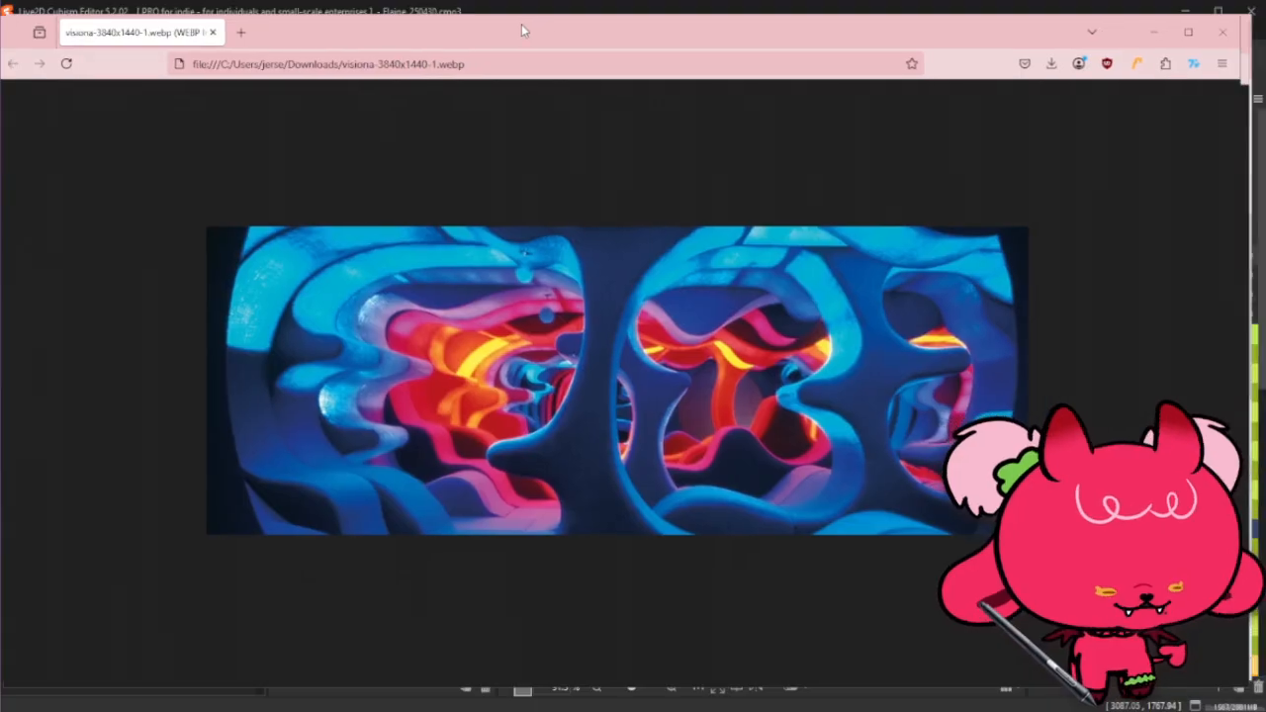
pyautogui.scroll(5, 1081, 354)
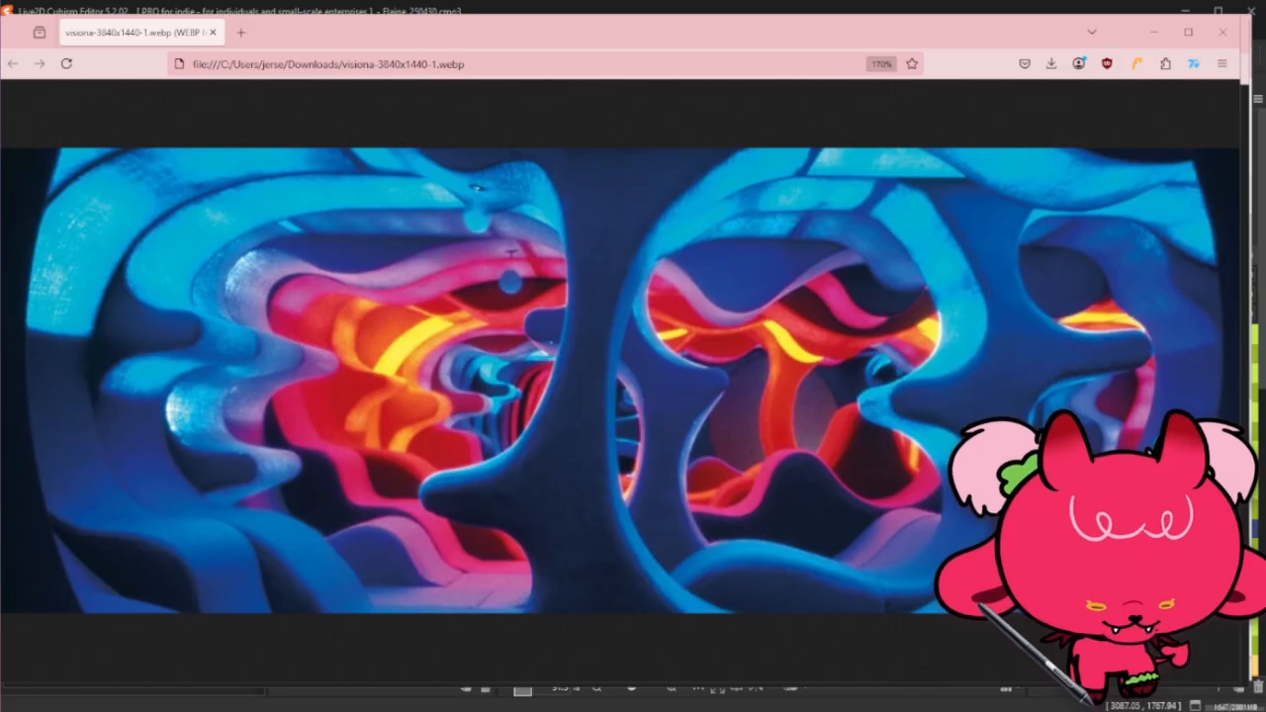
pyautogui.moveTo(797, 423); pyautogui.dragTo(396, 34)
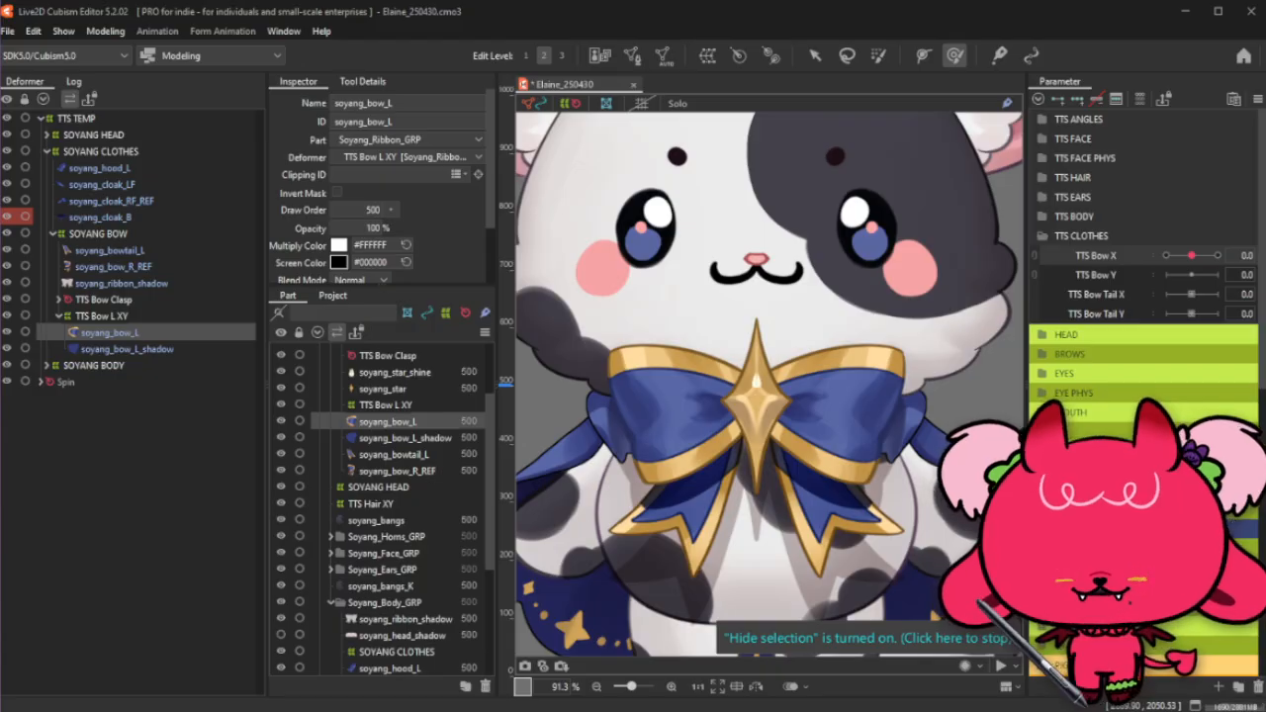
# Step: Examine the TTS Bow X parameter with soyang_bow_L and soyang_bow_L_shadow, and inspect soyang_bowtail_L and soyang_hood_L
pyautogui.click(819, 59)
pyautogui.moveTo(1189, 256)
pyautogui.mouseDown()
pyautogui.moveTo(1134, 279)
pyautogui.moveTo(1222, 248)
pyautogui.moveTo(1183, 252)
pyautogui.moveTo(1218, 263)
pyautogui.moveTo(1187, 265)
pyautogui.moveTo(1225, 255)
pyautogui.moveTo(1200, 256)
pyautogui.mouseUp()
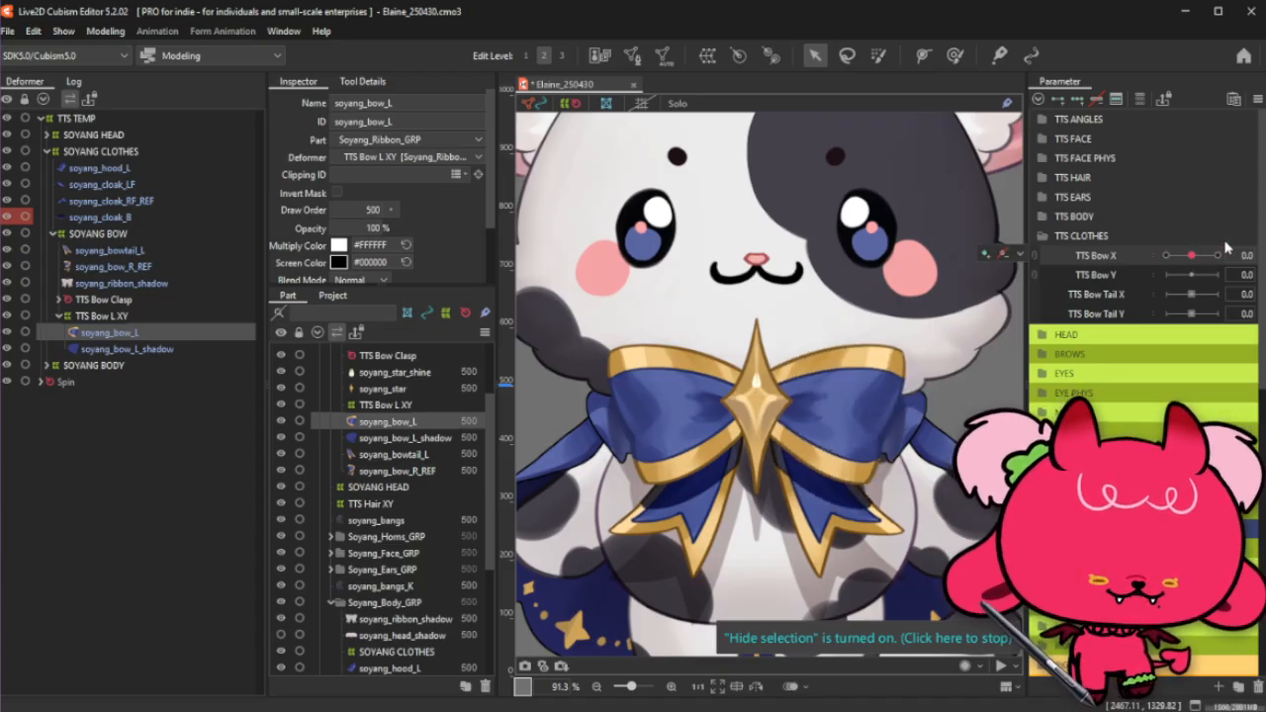
pyautogui.click(166, 352)
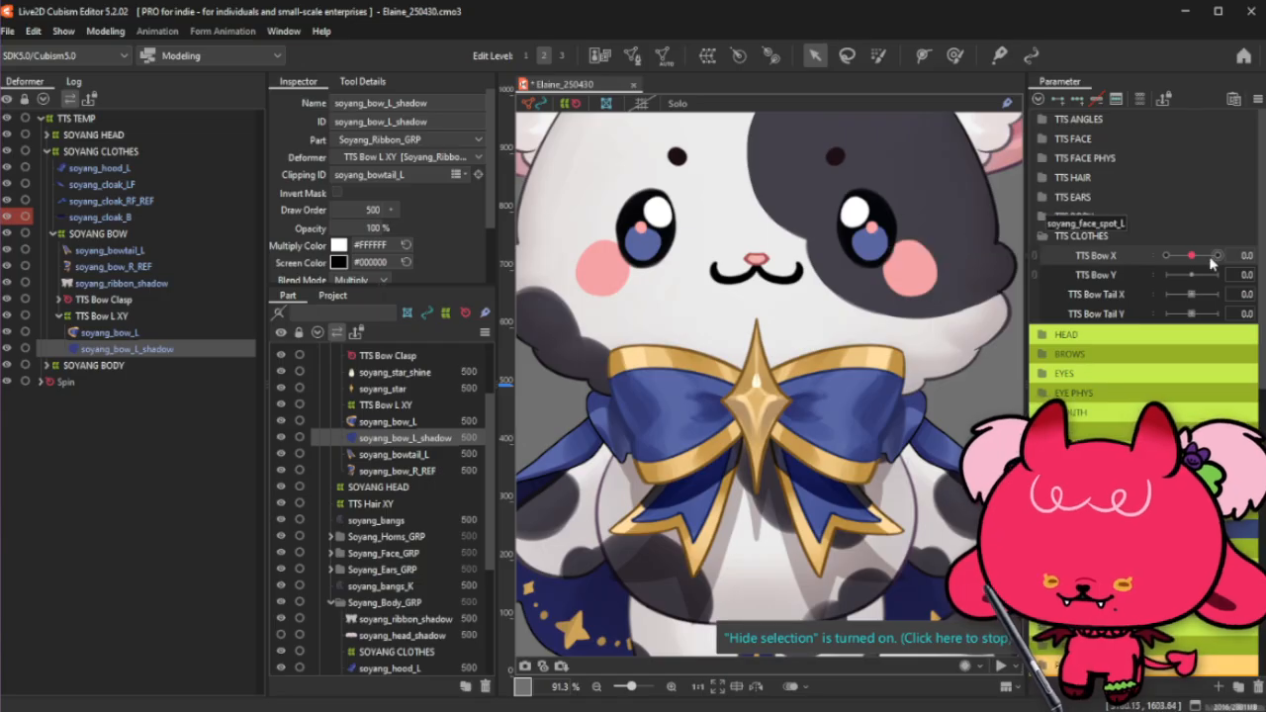
pyautogui.moveTo(1192, 255)
pyautogui.mouseDown()
pyautogui.moveTo(1221, 256)
pyautogui.moveTo(1169, 260)
pyautogui.moveTo(1192, 256)
pyautogui.mouseUp()
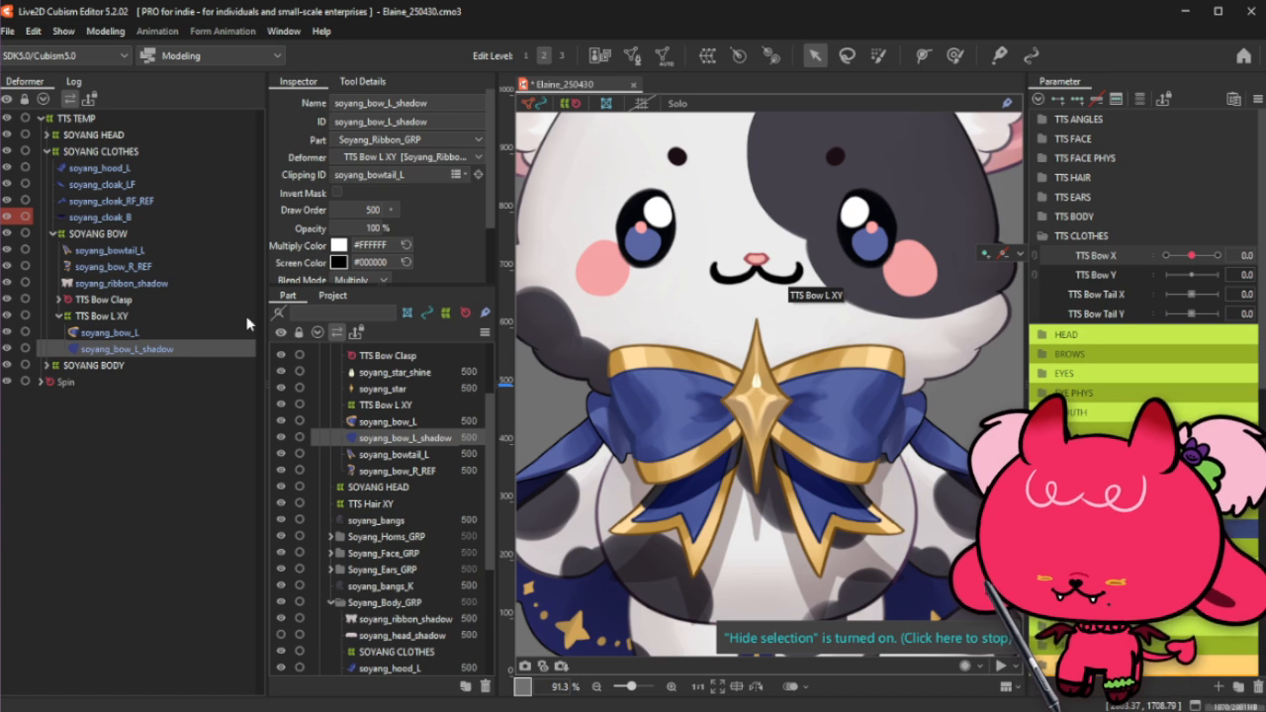
pyautogui.click(143, 269)
pyautogui.click(161, 254)
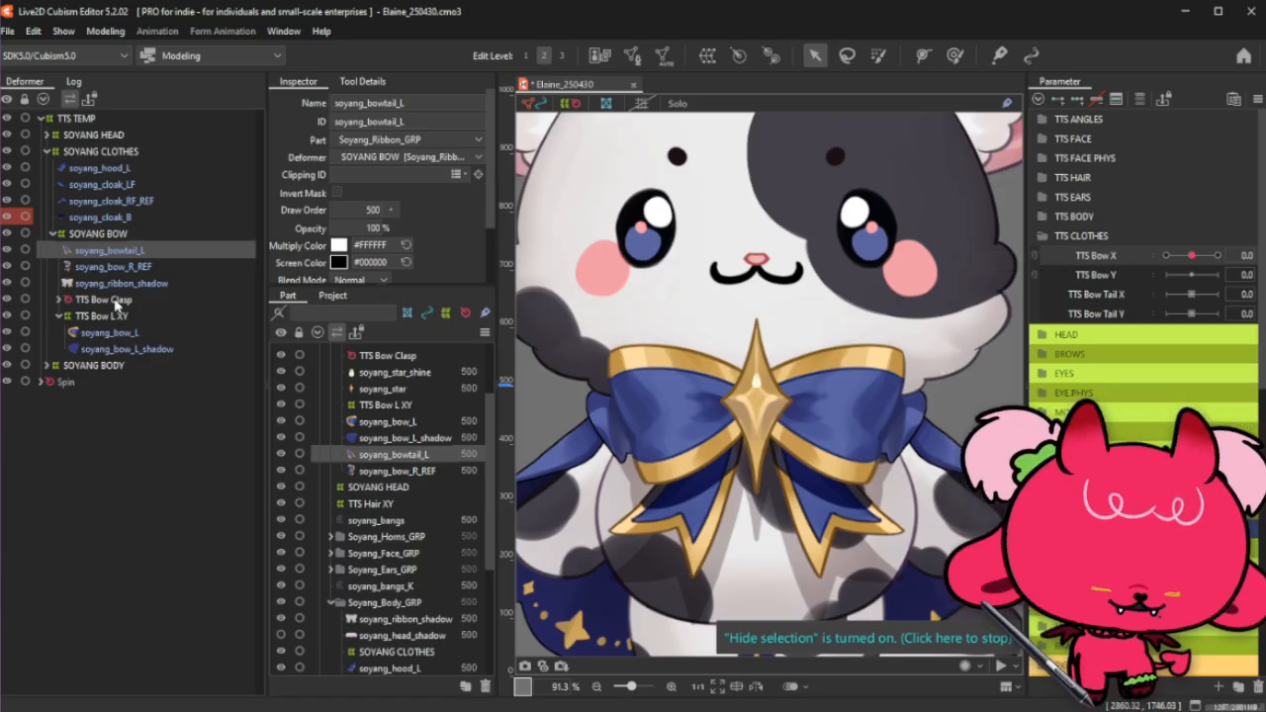
pyautogui.click(149, 171)
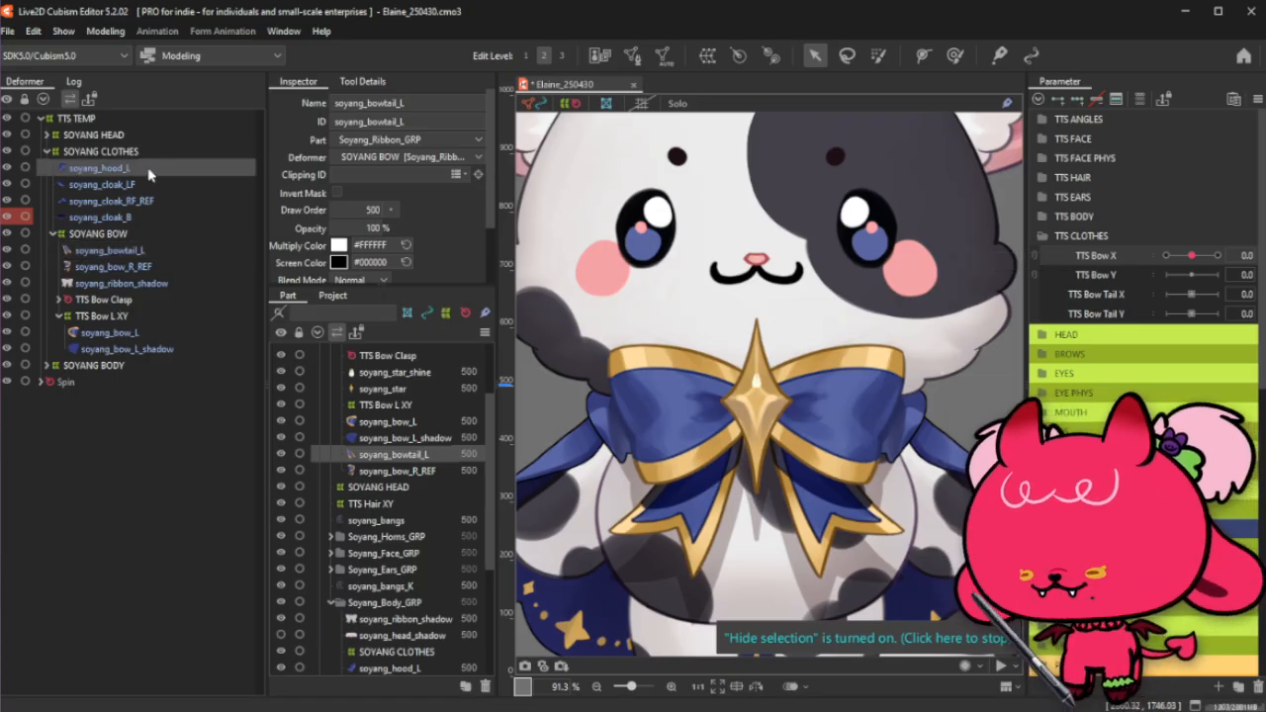
pyautogui.scroll(-3, 708, 297)
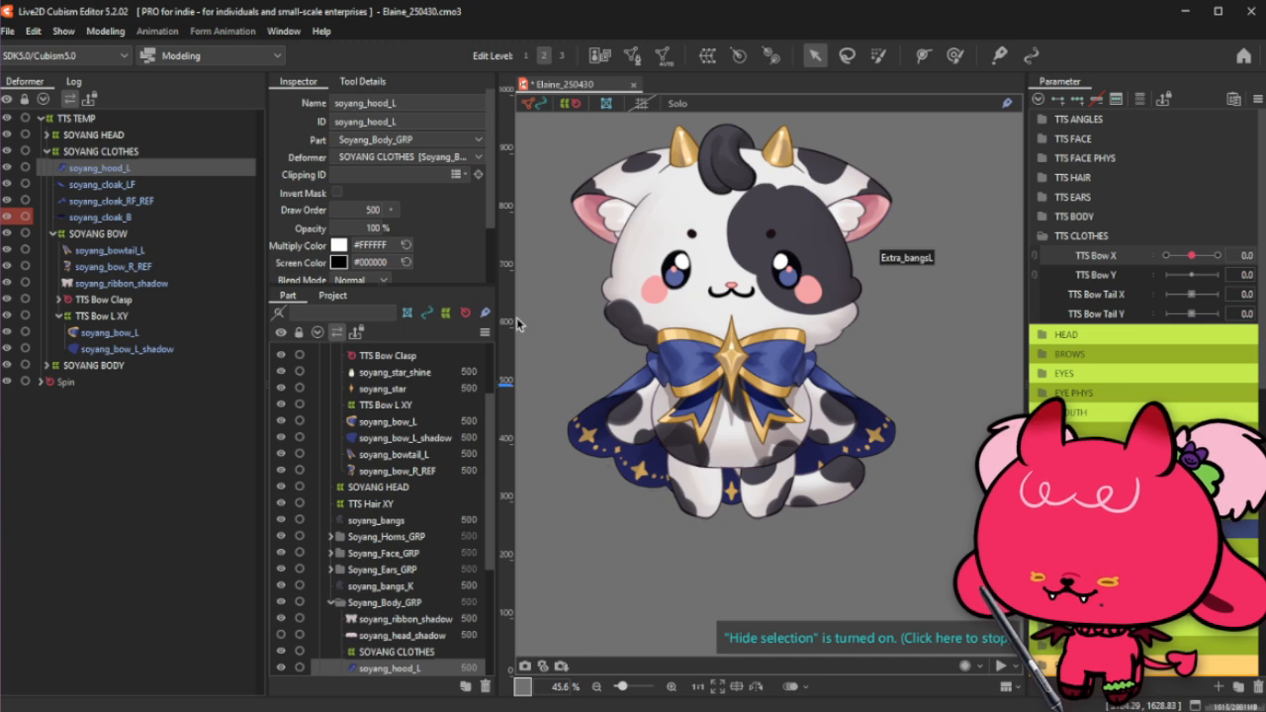
# Step: Add three keys on TTS Bow Y for the TTS Bow L XY warp deformer
pyautogui.click(127, 315)
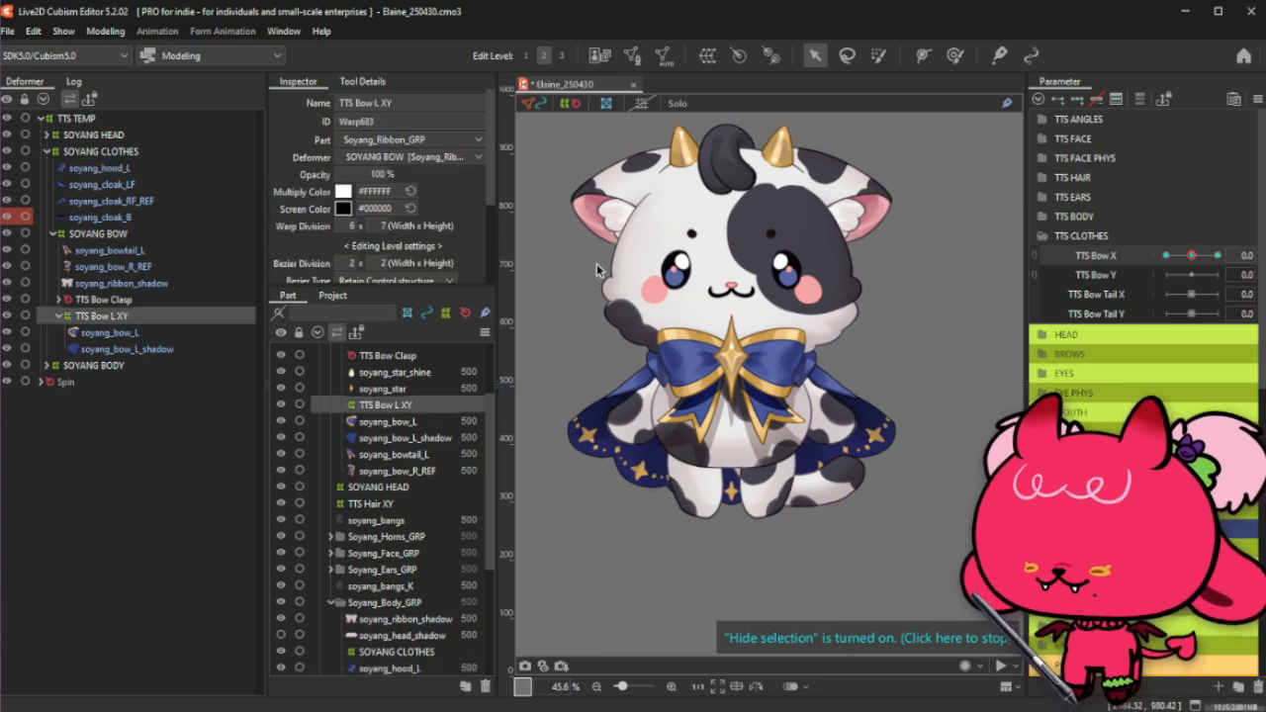
pyautogui.click(1124, 274)
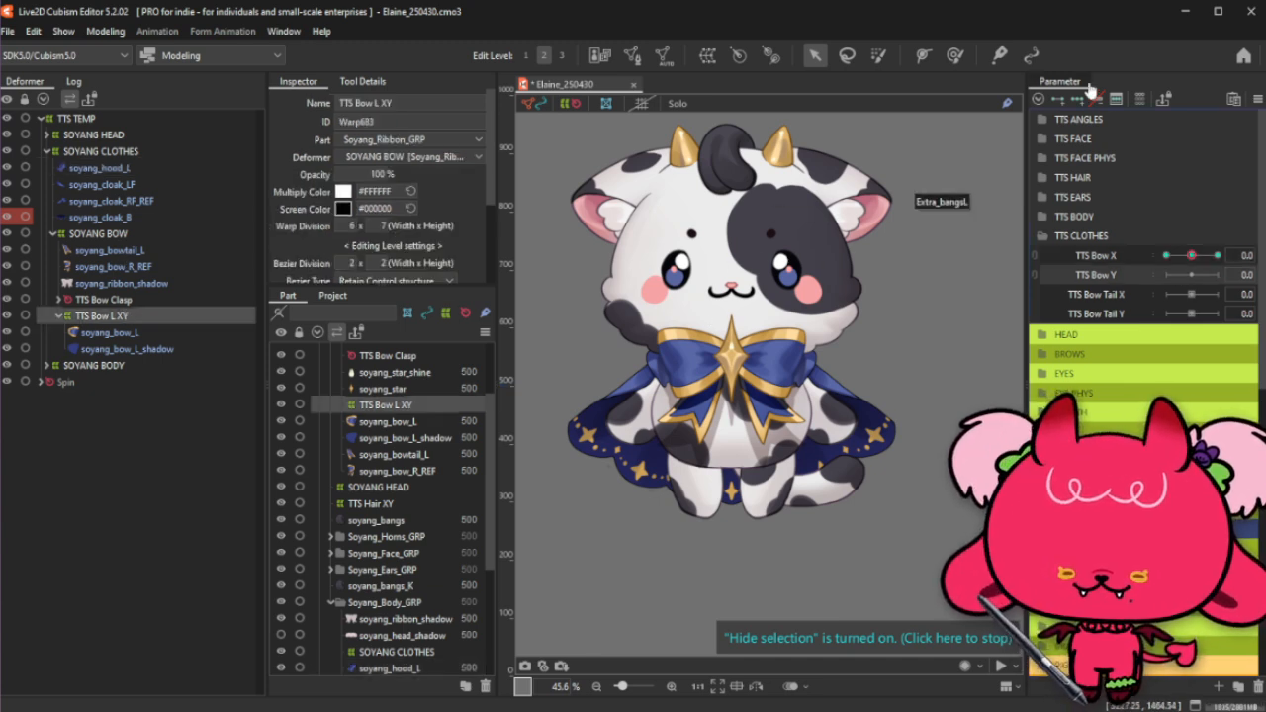
# Step: Brush-select the outer control points of the TTS Bow L XY warp deformer and centre their bounding box on the star clasp
pyautogui.click(880, 56)
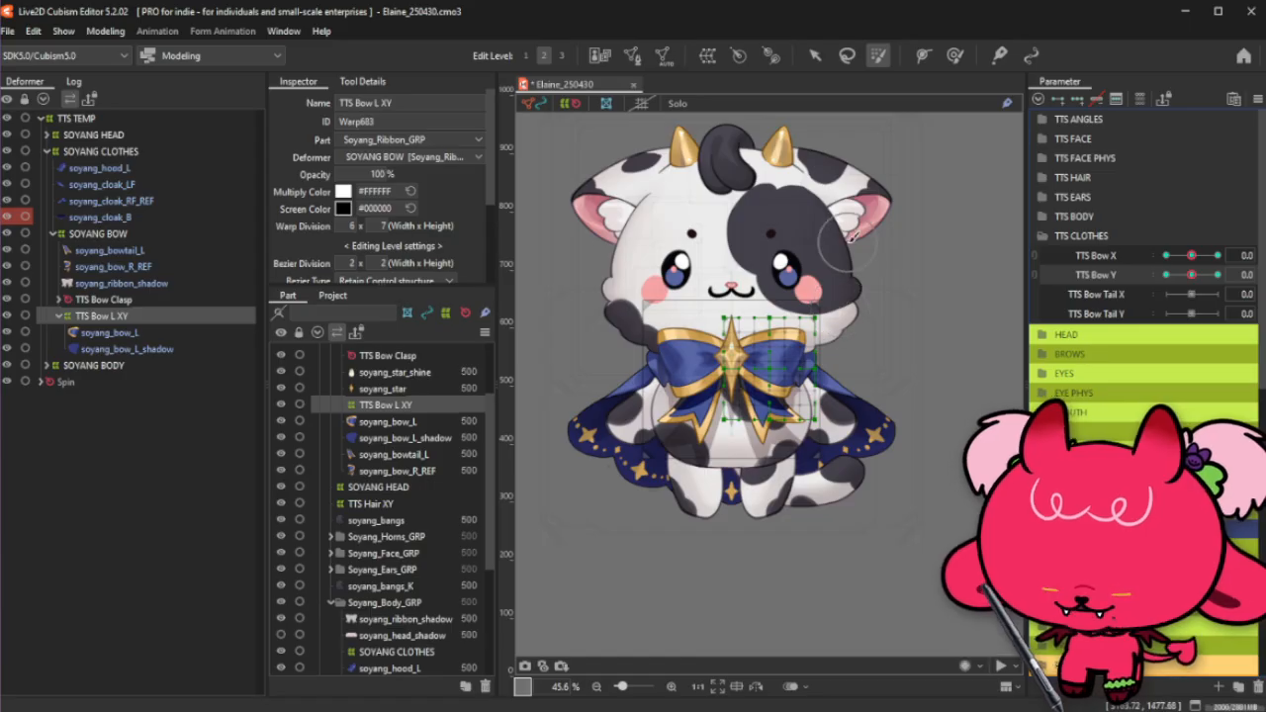
pyautogui.moveTo(839, 277); pyautogui.dragTo(922, 288)
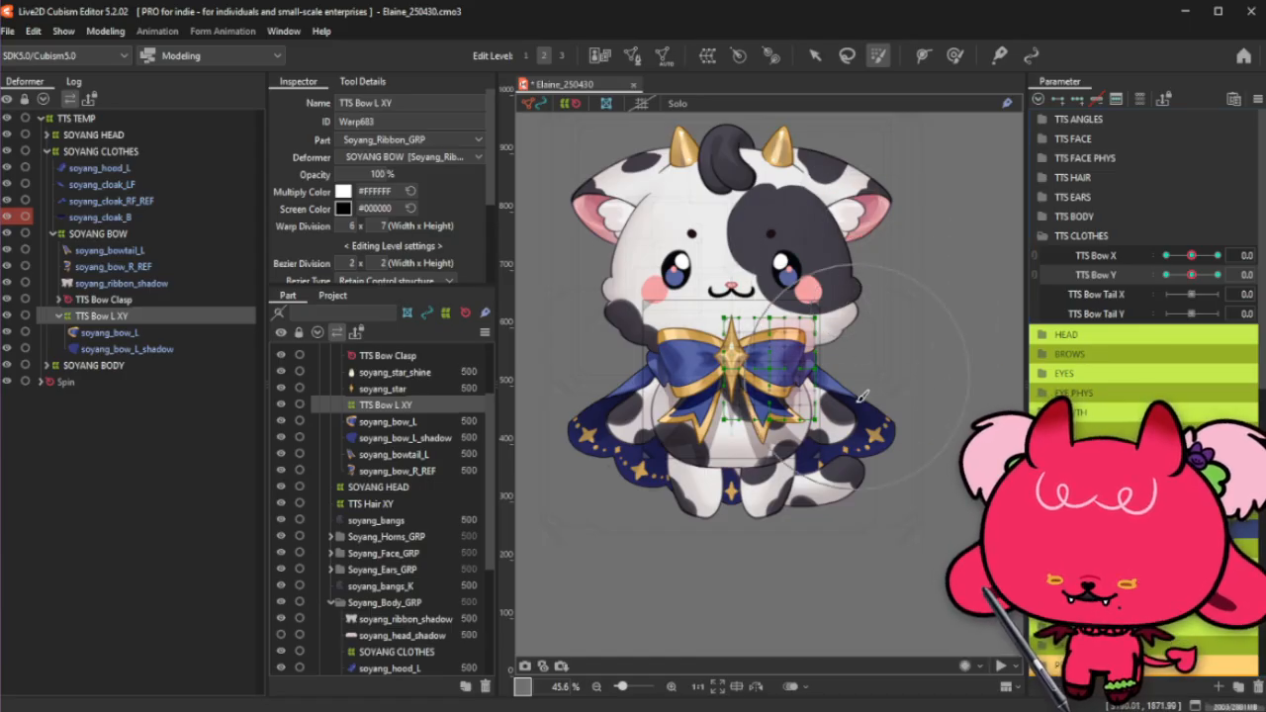
pyautogui.moveTo(859, 399)
pyautogui.mouseDown()
pyautogui.moveTo(830, 253)
pyautogui.moveTo(844, 442)
pyautogui.moveTo(838, 282)
pyautogui.mouseUp()
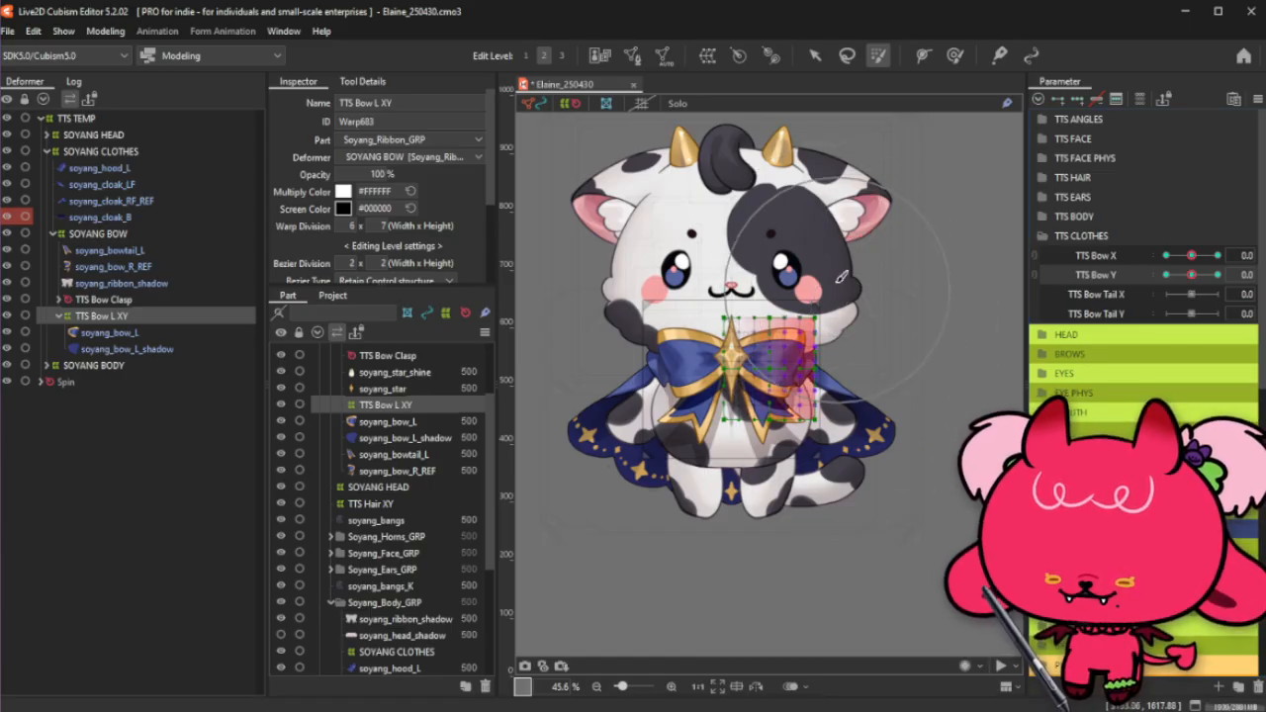
pyautogui.click(814, 56)
pyautogui.scroll(3, 740, 337)
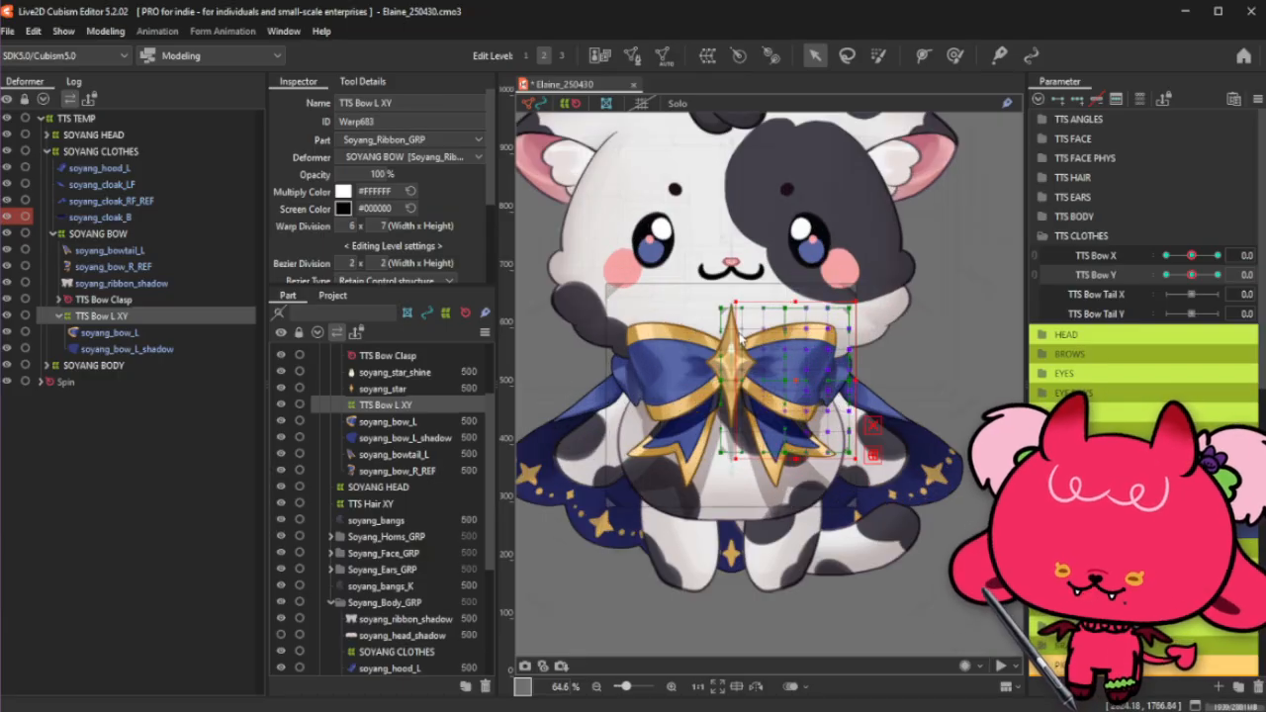
pyautogui.moveTo(789, 376); pyautogui.dragTo(730, 357)
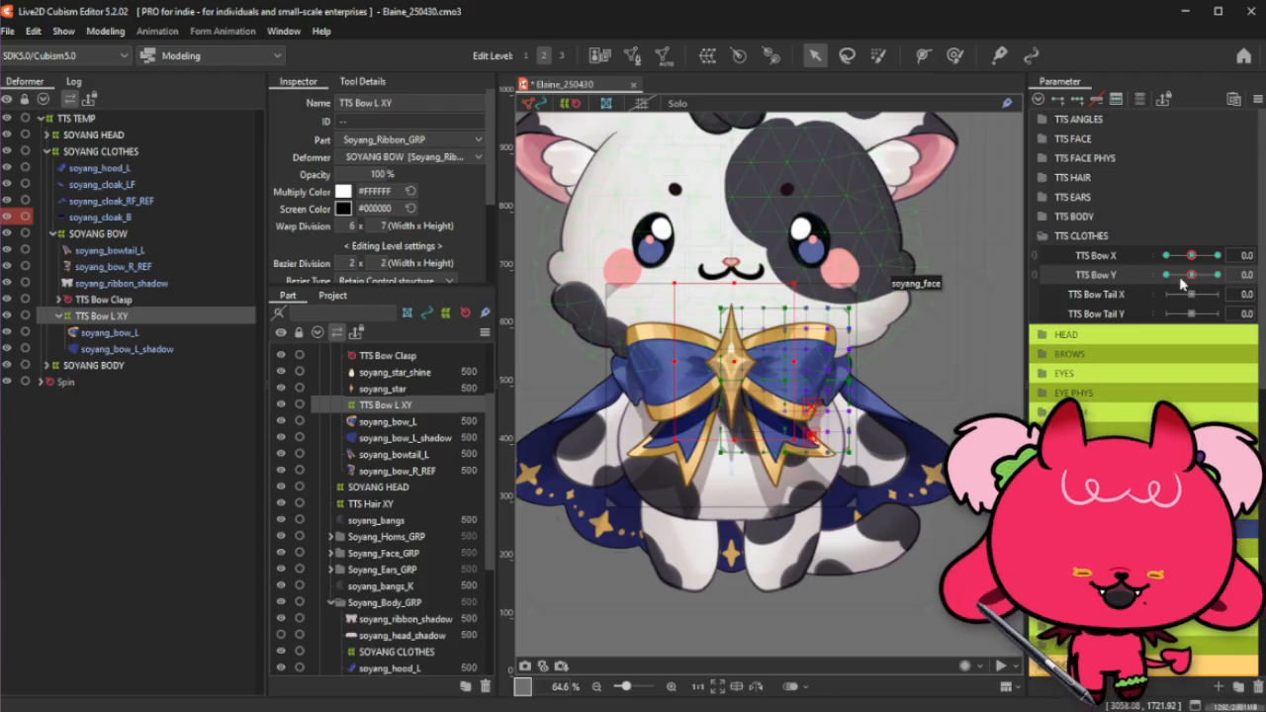
# Step: At TTS Bow Y 1.0, rotate the selected outer points of TTS Bow L XY upward around the star clasp
pyautogui.moveTo(1192, 275); pyautogui.dragTo(1254, 277)
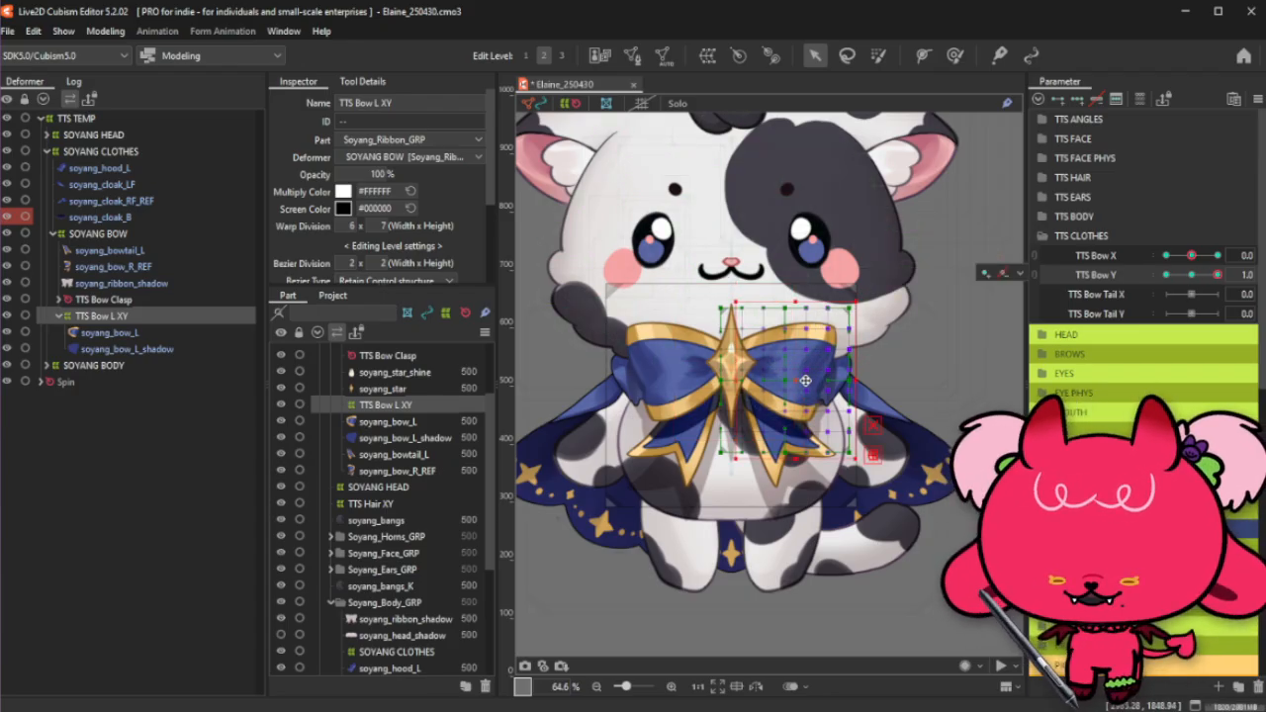
pyautogui.moveTo(805, 378); pyautogui.dragTo(741, 359)
pyautogui.moveTo(805, 275); pyautogui.dragTo(780, 244)
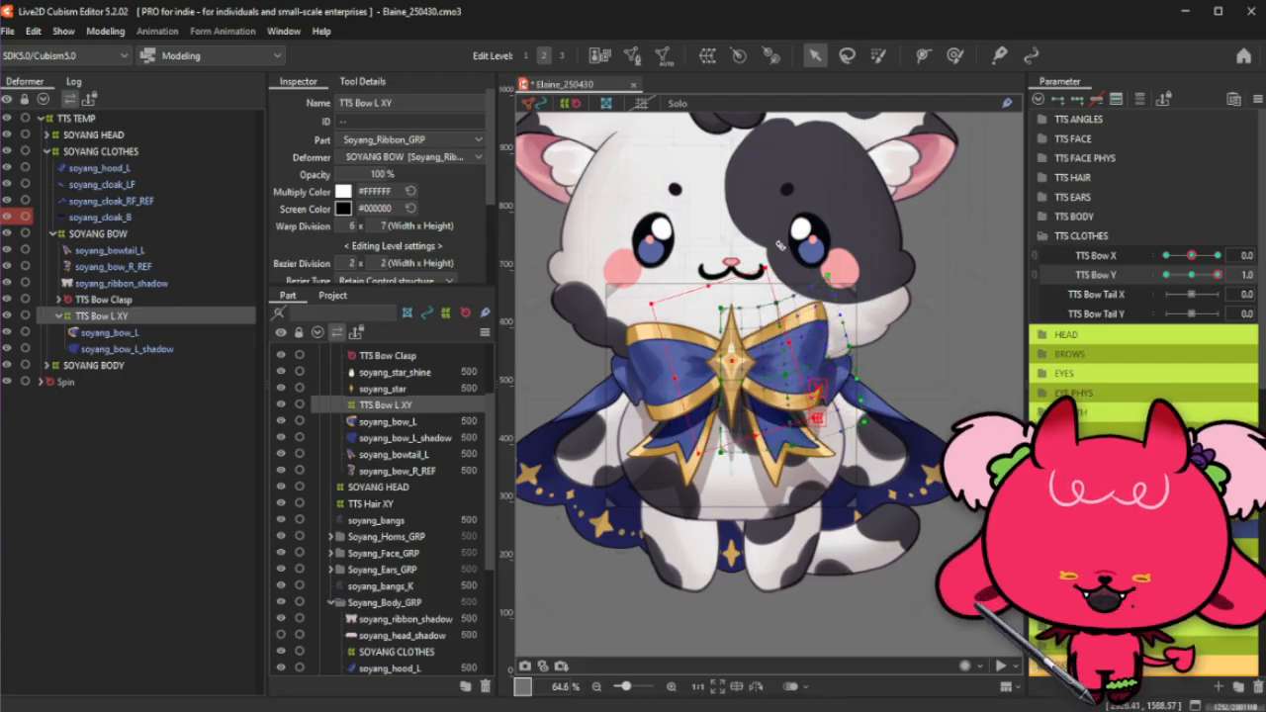
# Step: At TTS Bow Y -1.0, rotate the selected outer points of TTS Bow L XY downward around the star clasp
pyautogui.moveTo(1215, 275); pyautogui.dragTo(1167, 275)
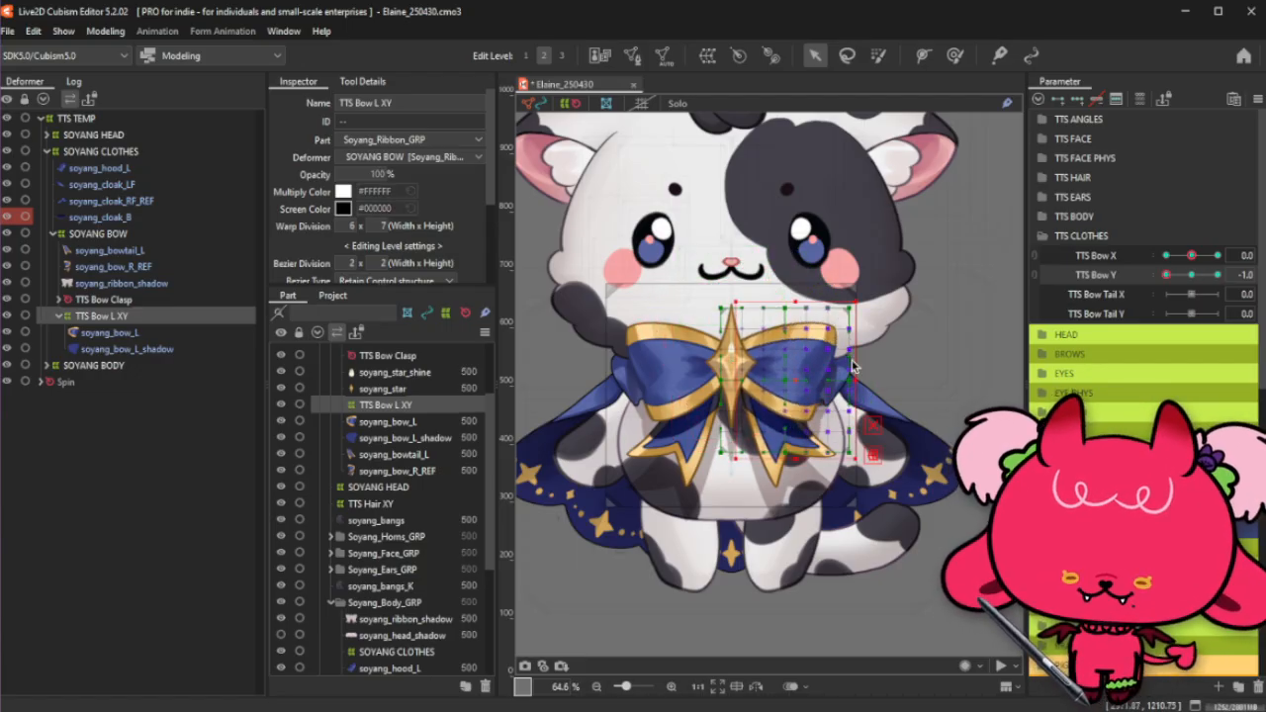
pyautogui.moveTo(801, 386); pyautogui.dragTo(739, 366)
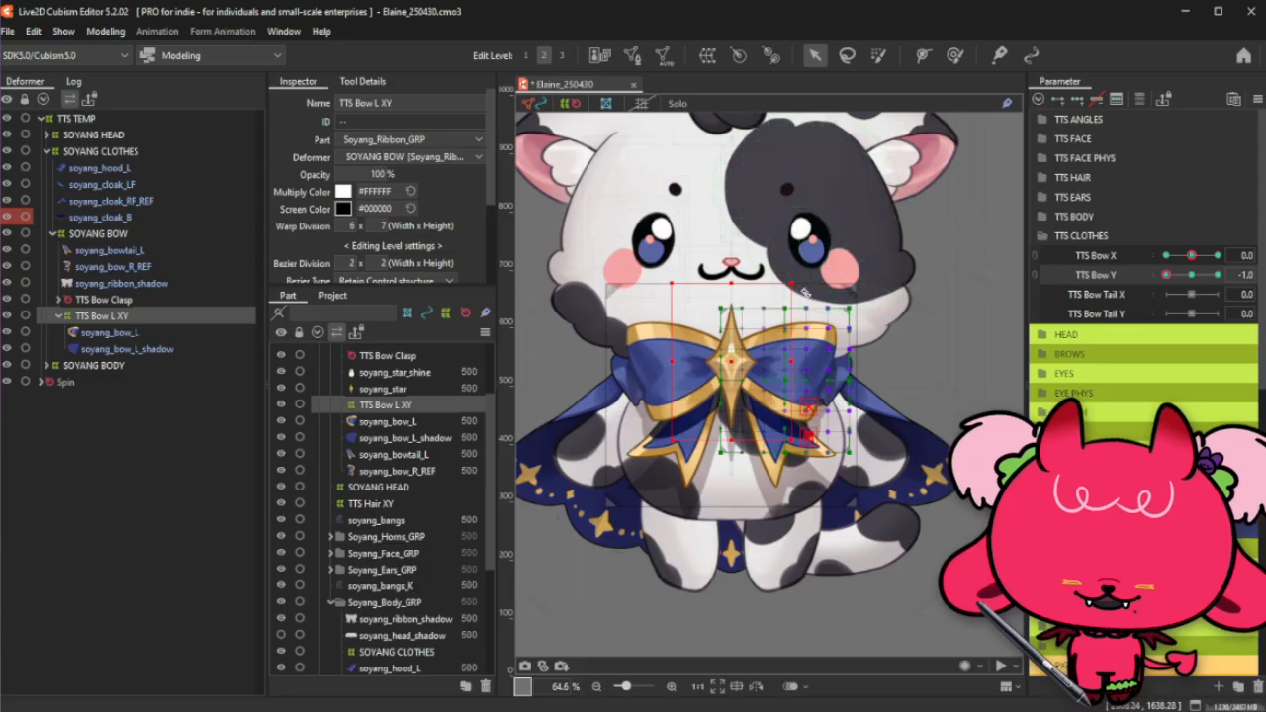
pyautogui.moveTo(800, 284); pyautogui.dragTo(817, 317)
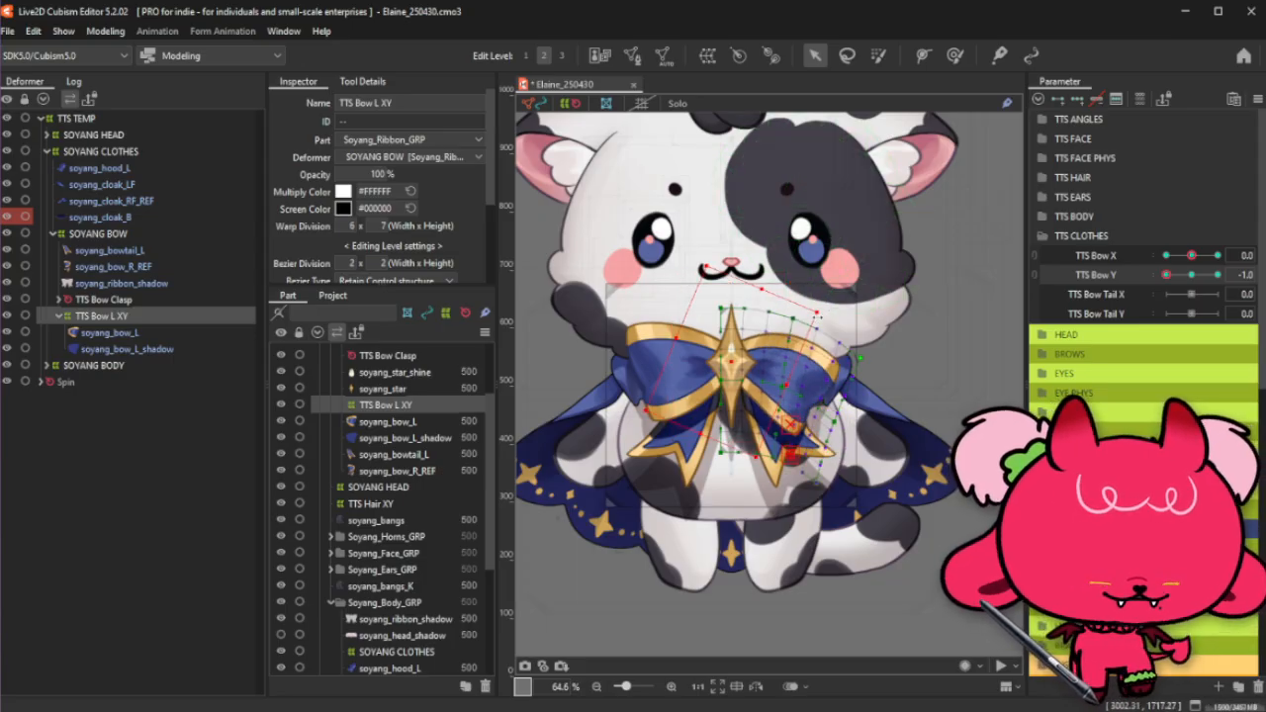
# Step: Hide the selection display and preview the bow loop's motion across the TTS Bow Y range
pyautogui.hotkey('ctrl', 't')
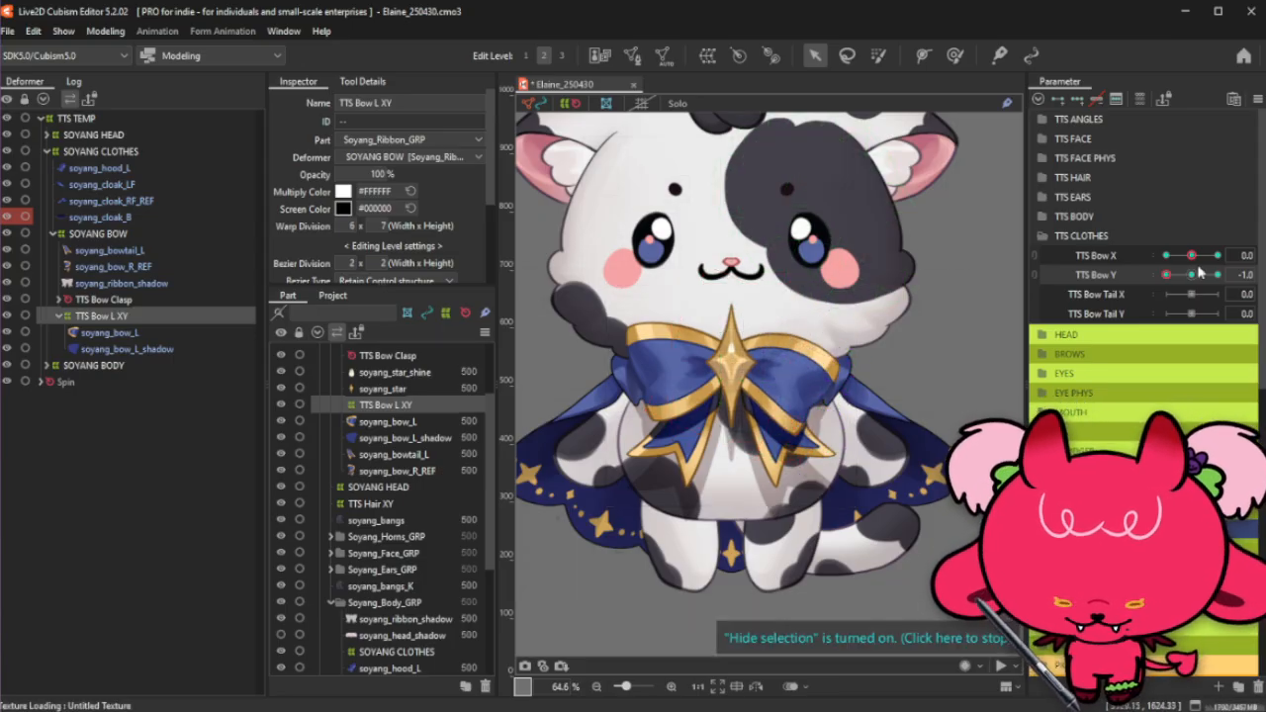
pyautogui.moveTo(1194, 275); pyautogui.dragTo(1221, 291)
pyautogui.moveTo(1168, 275); pyautogui.dragTo(1184, 285)
# Step: Open the Extended Interpolation settings for TTS Bow L XY and show the available interpolation methods
pyautogui.hotkey('ctrl', 'e')
pyautogui.click(432, 365)
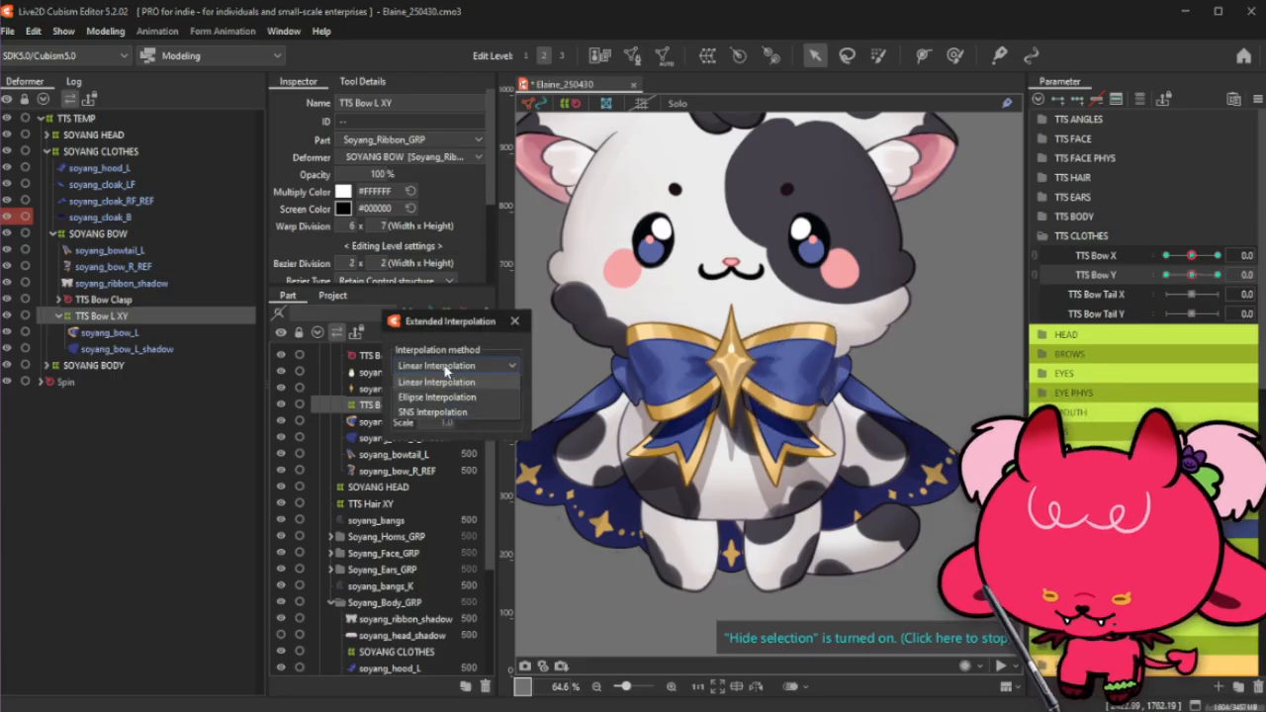
# Step: Give TTS Bow Y ellipse interpolation with 1 point on TTS Bow L XY and synthesize its corners with TTS Bow X
pyautogui.click(434, 399)
pyautogui.click(458, 403)
pyautogui.click(454, 420)
pyautogui.click(515, 321)
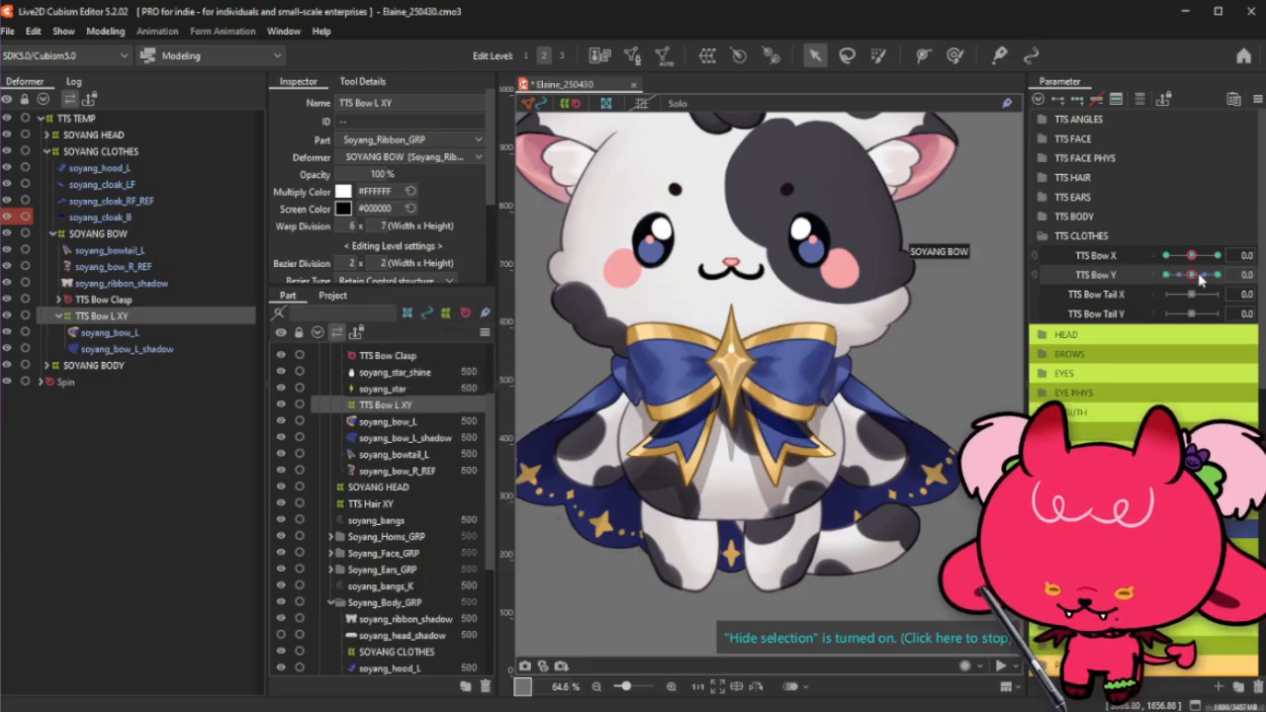
pyautogui.hotkey('ctrl', '4')
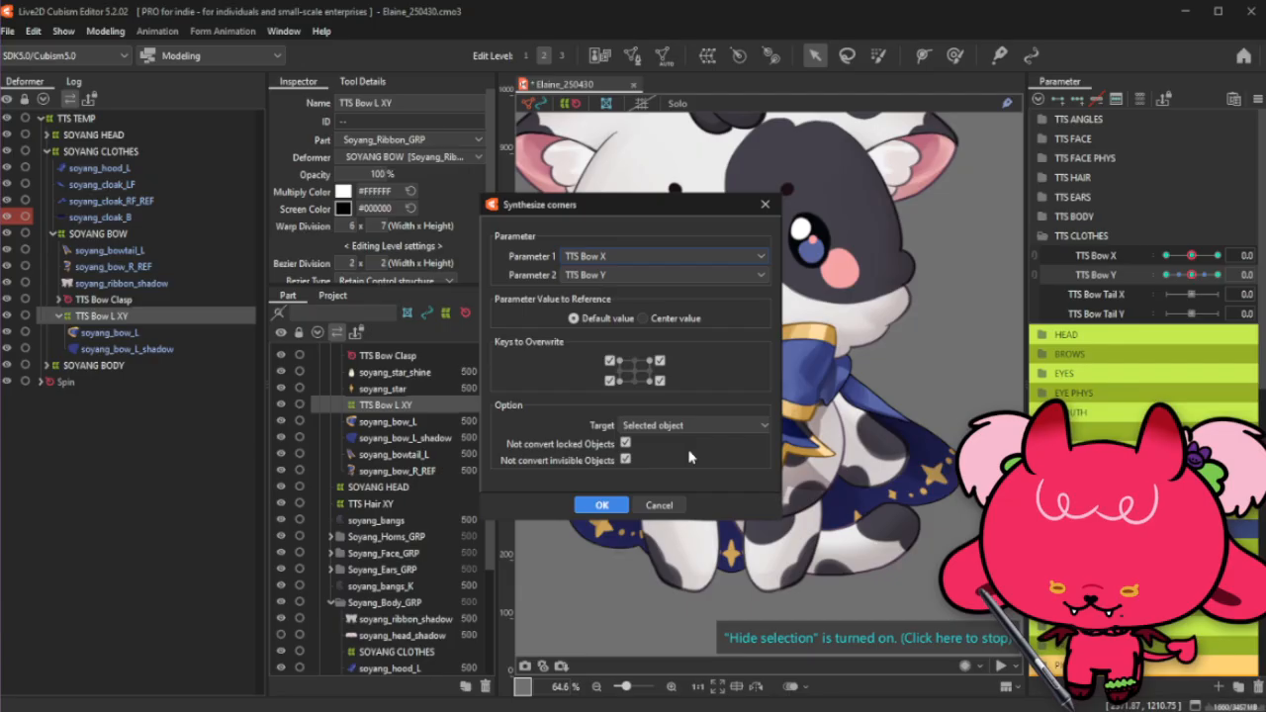
pyautogui.click(608, 507)
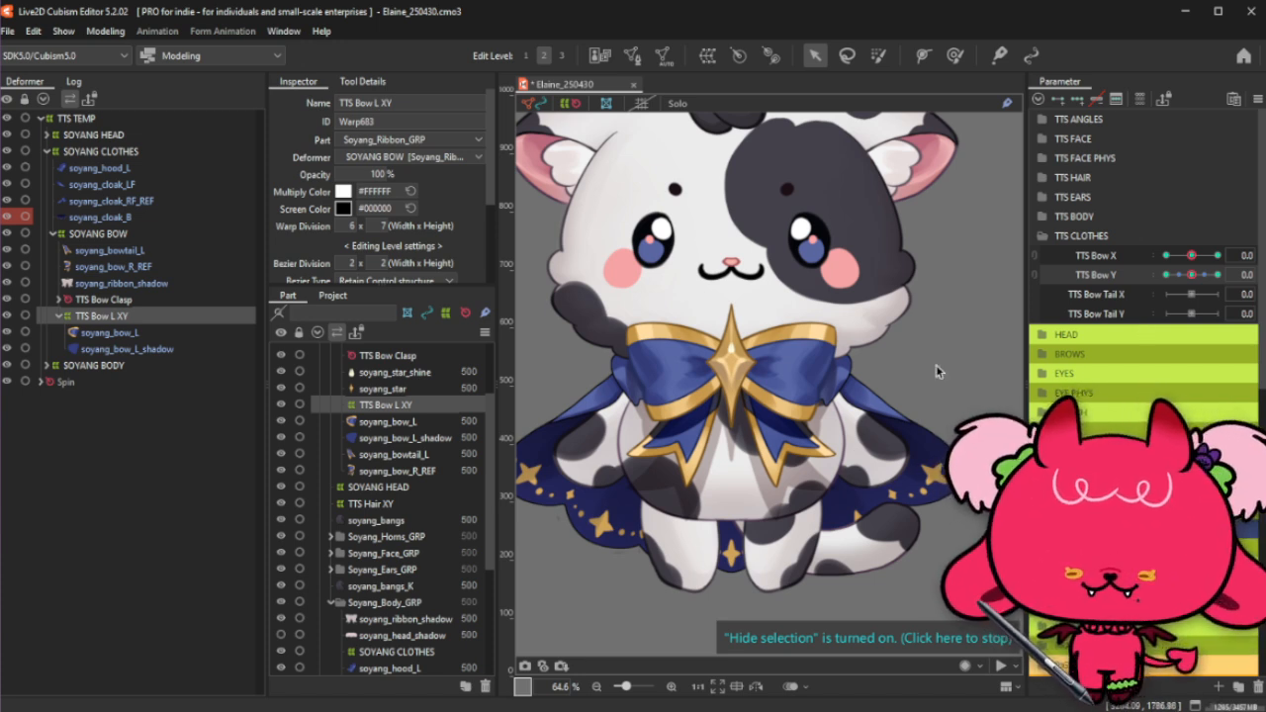
# Step: Create a 5 × 5 warp deformer named "TTS Bow Tail L XY" as the parent of soyang_bowtail_L
pyautogui.click(109, 250)
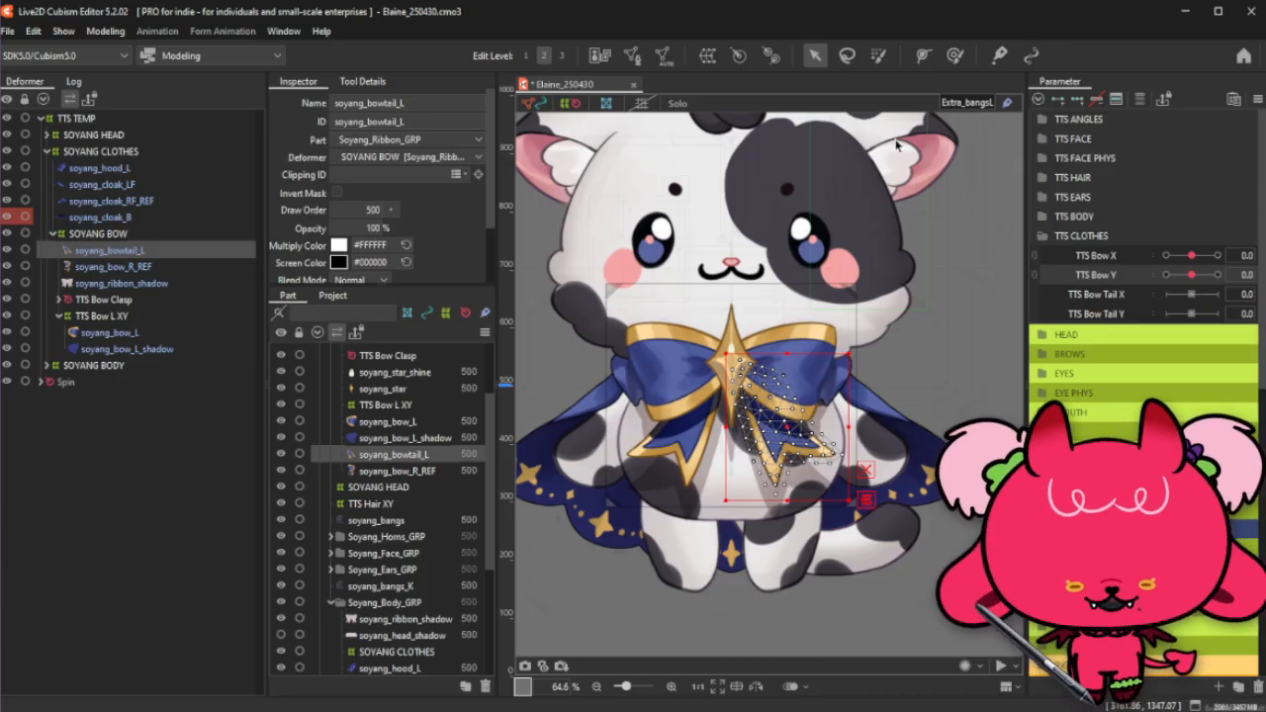
pyautogui.click(704, 57)
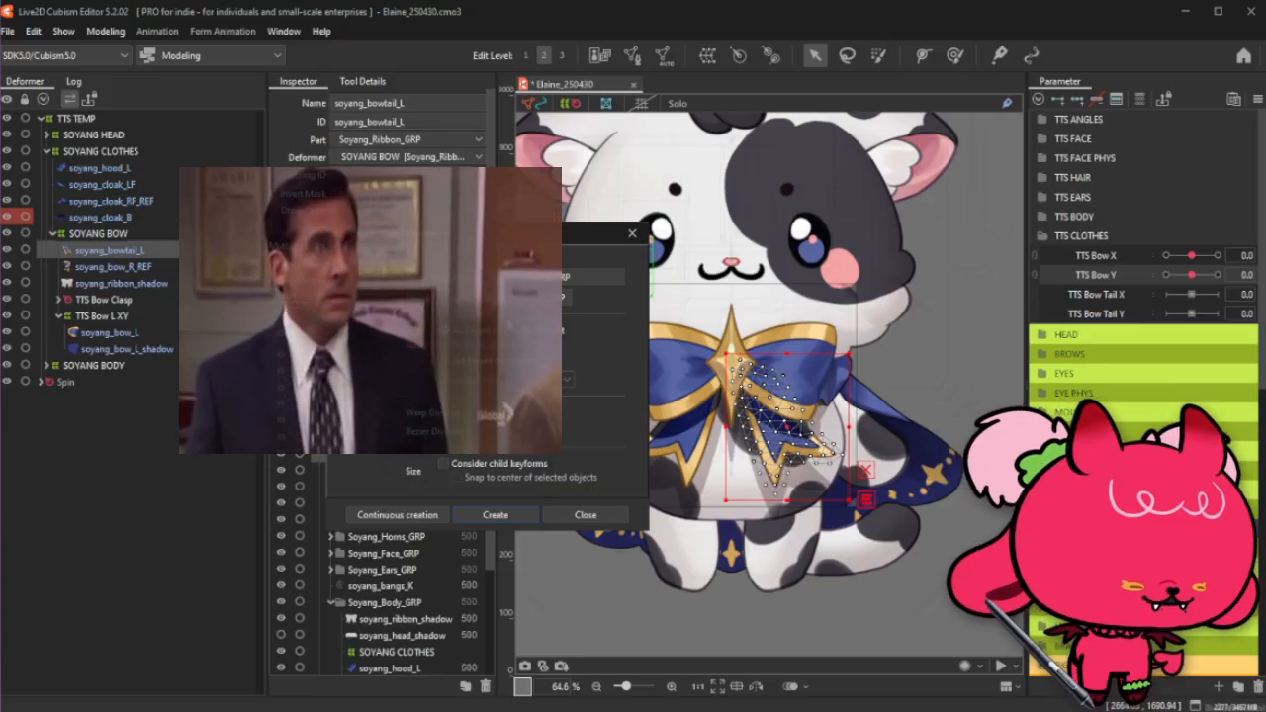
pyautogui.click(643, 238)
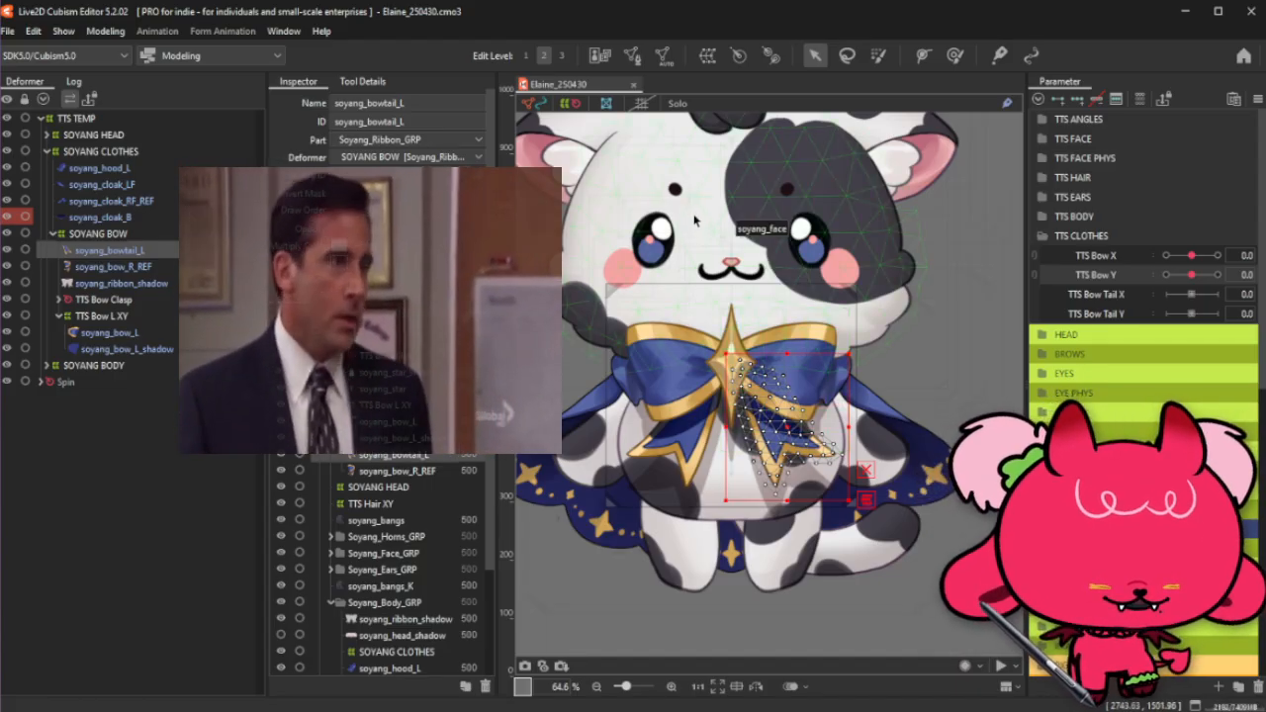
pyautogui.click(708, 57)
pyautogui.tripleClick(546, 297)
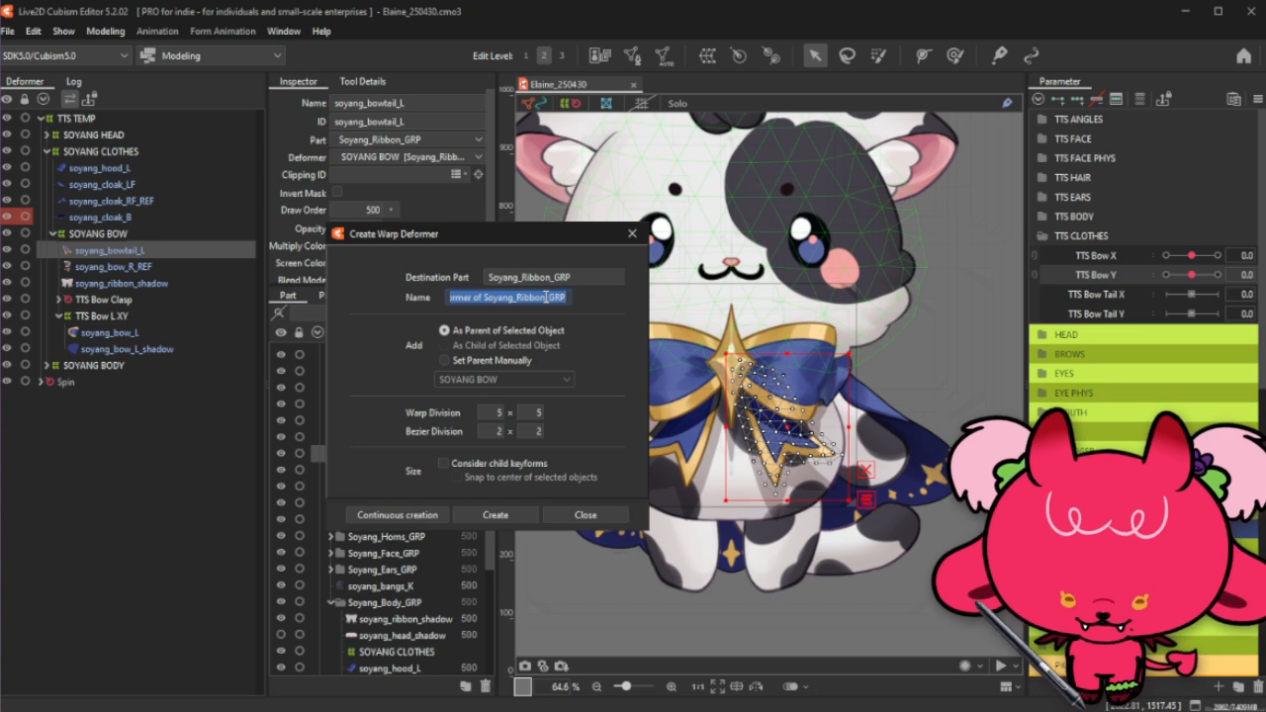
pyautogui.write('TTS Bow Tail L XY')
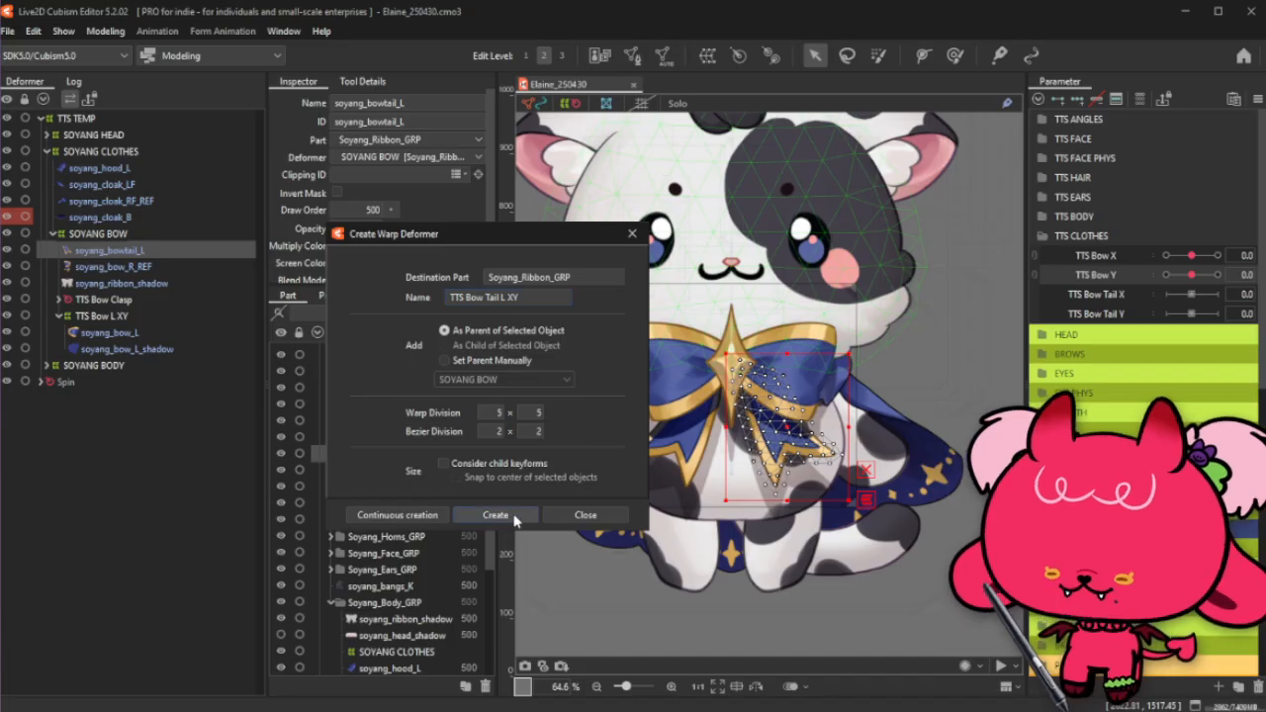
pyautogui.press('Return')
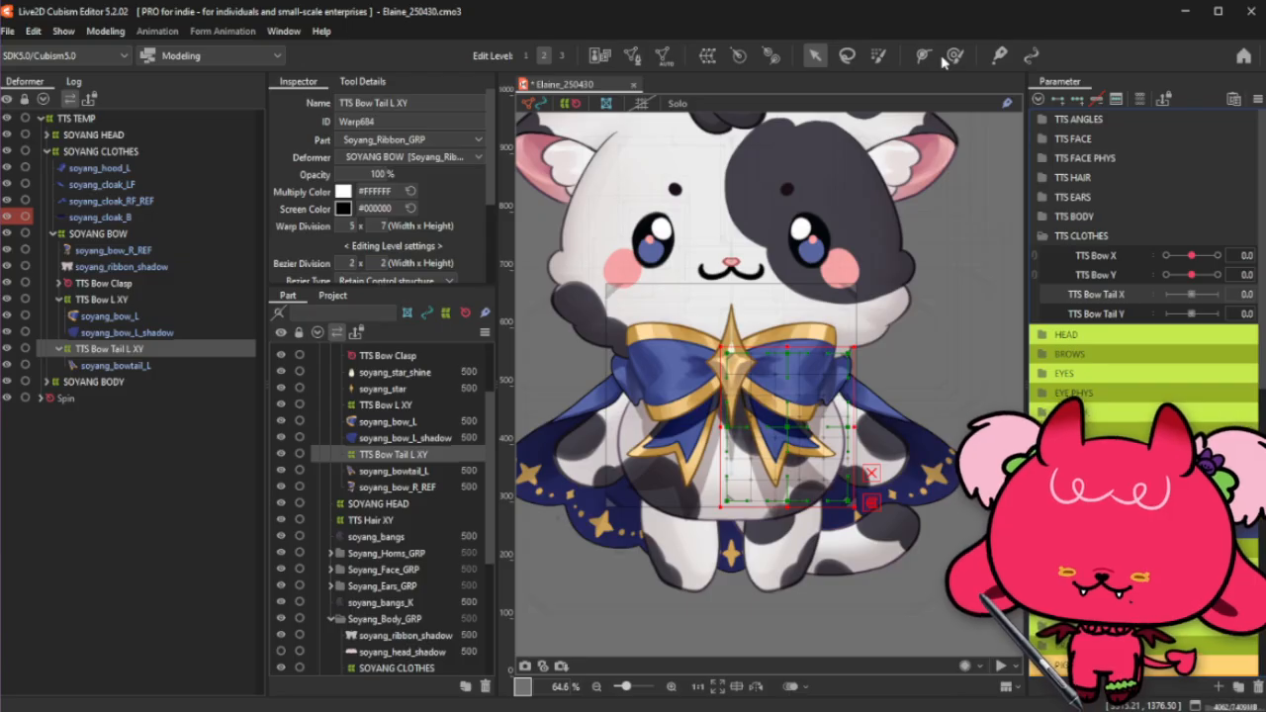
# Step: Brush-select the lower outer points of the TTS Bow Tail L XY warp and set TTS Bow Tail X to 1.0
pyautogui.click(879, 55)
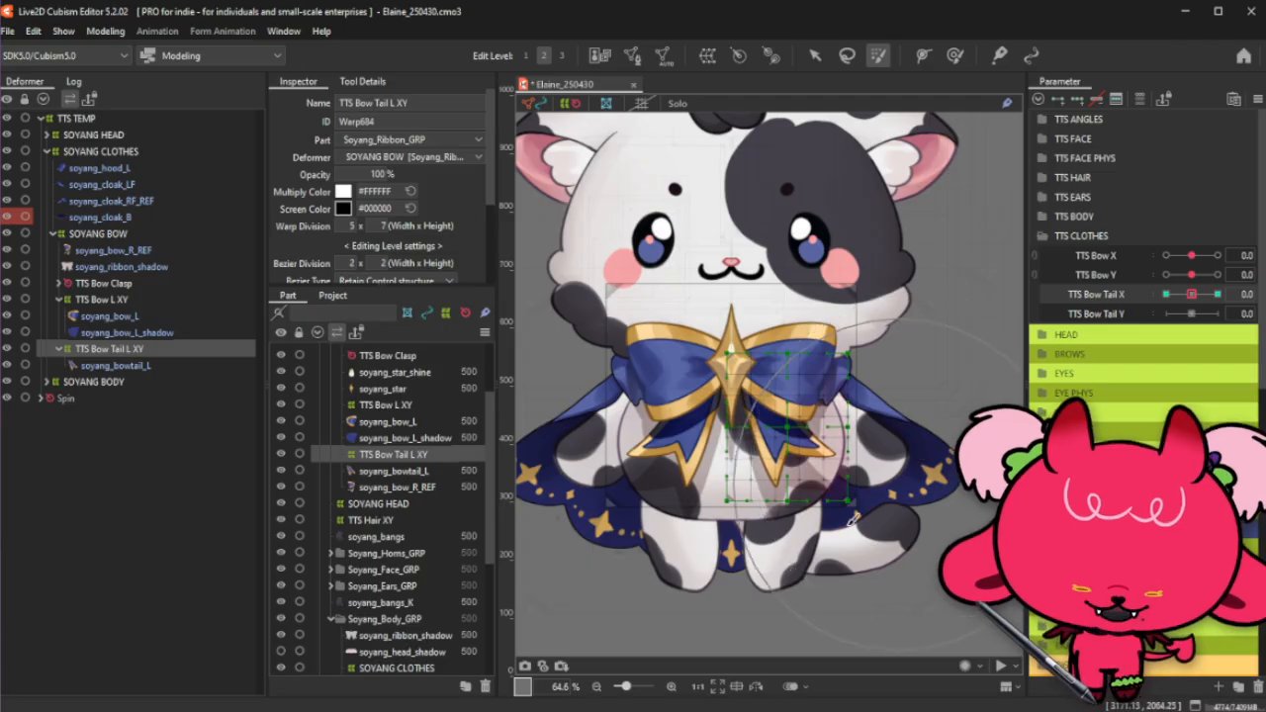
pyautogui.moveTo(814, 526)
pyautogui.mouseDown()
pyautogui.moveTo(811, 499)
pyautogui.moveTo(852, 492)
pyautogui.mouseUp()
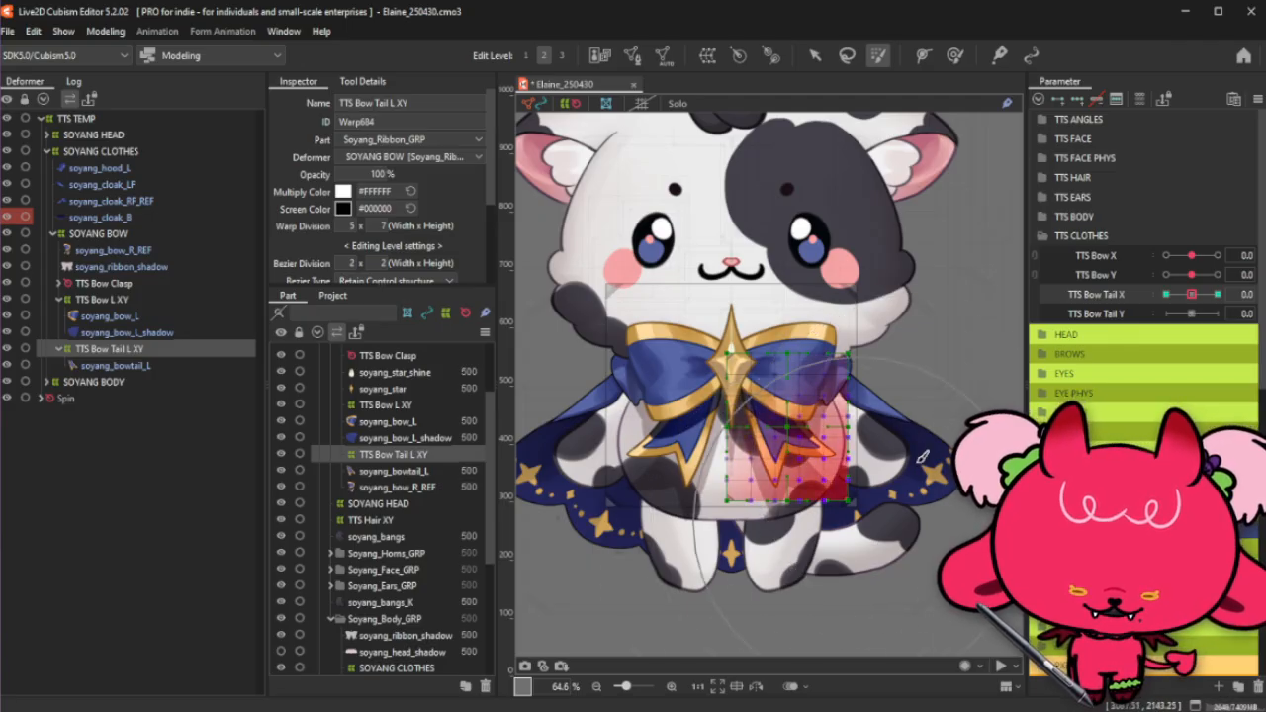
pyautogui.click(815, 56)
pyautogui.moveTo(1192, 294); pyautogui.dragTo(1252, 302)
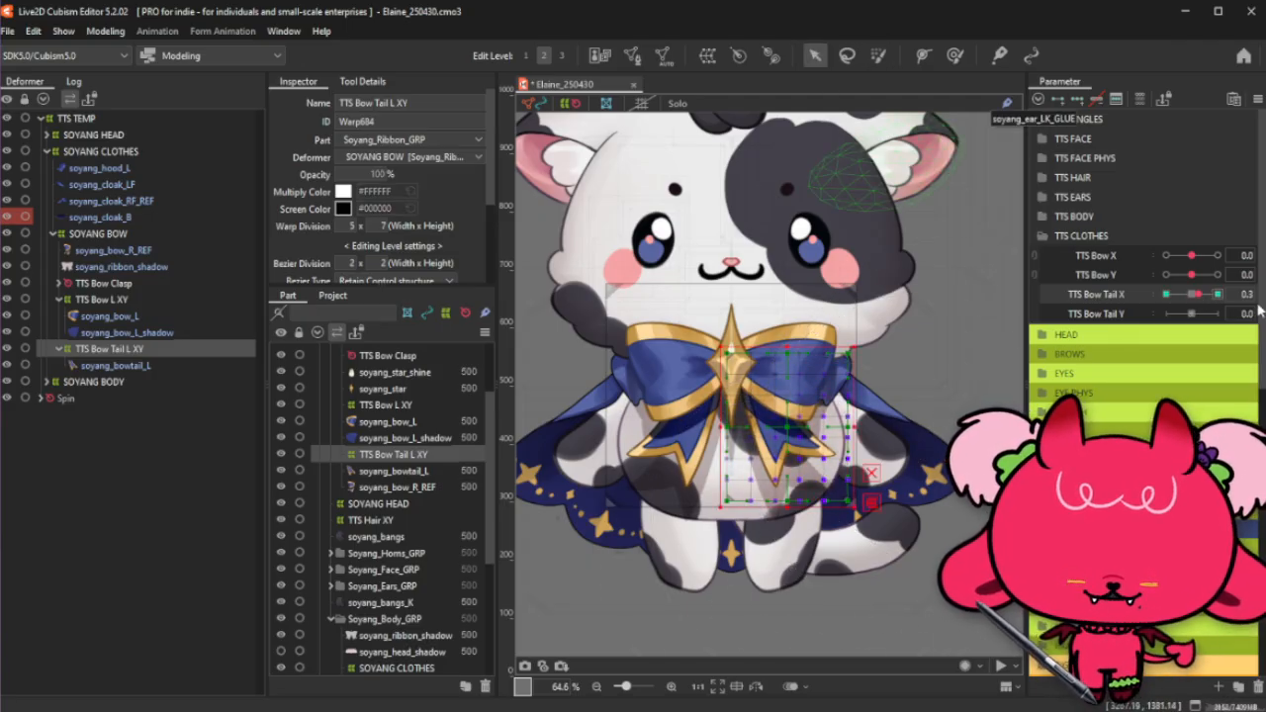
pyautogui.moveTo(793, 427); pyautogui.dragTo(755, 370)
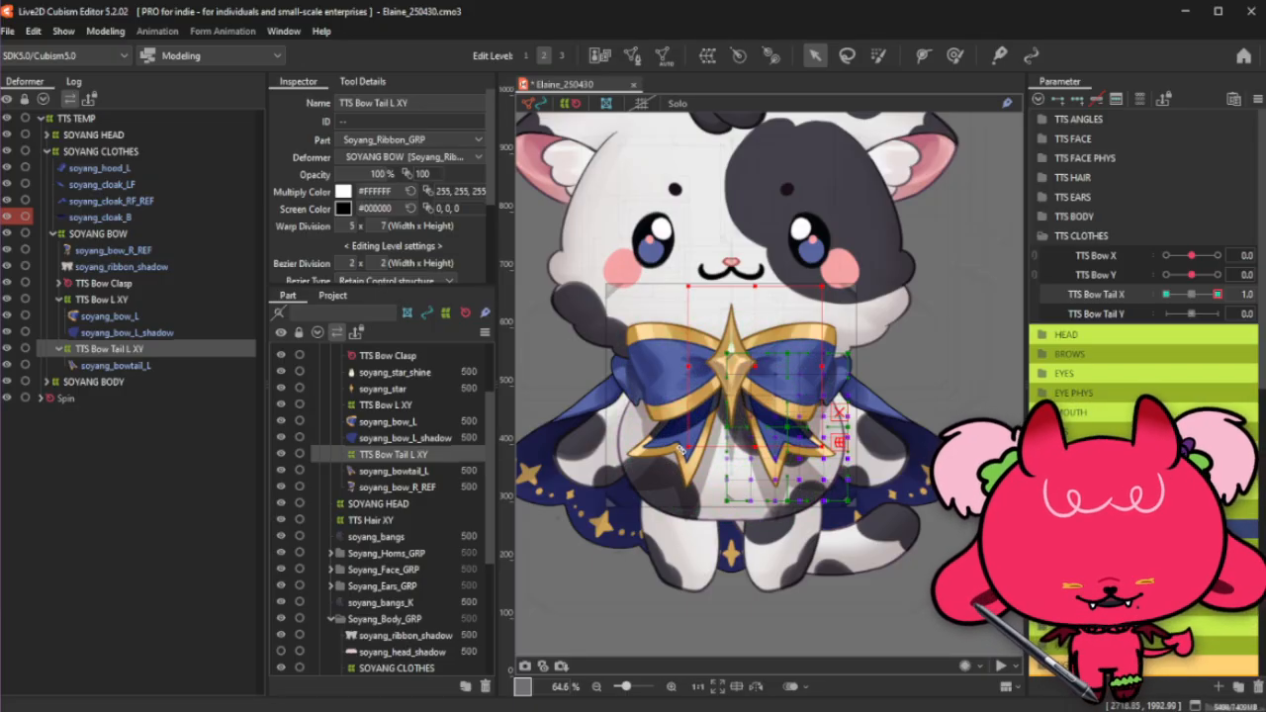
pyautogui.moveTo(680, 450); pyautogui.dragTo(713, 471)
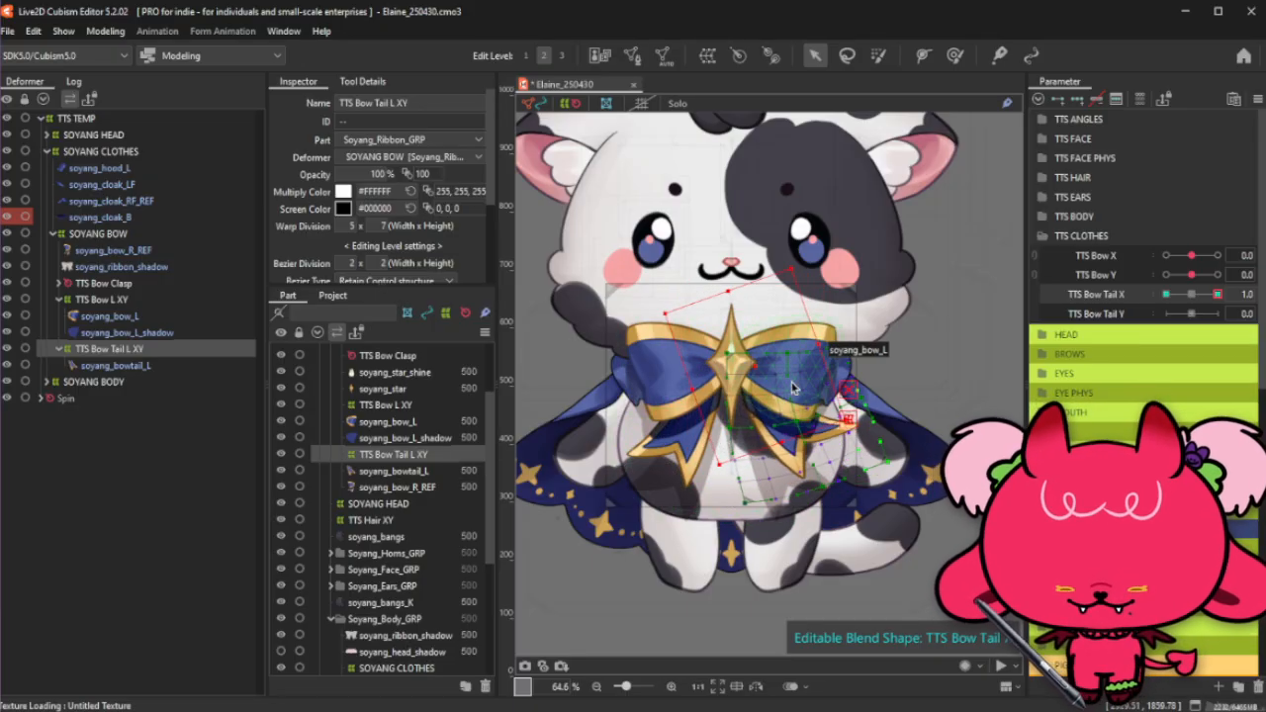
pyautogui.hotkey('ctrl', 'z')
# Step: Extend the brush selection across the warp's lower points and rotate the bow tail outward about the bow's star at TTS Bow Tail X 1.0
pyautogui.click(877, 56)
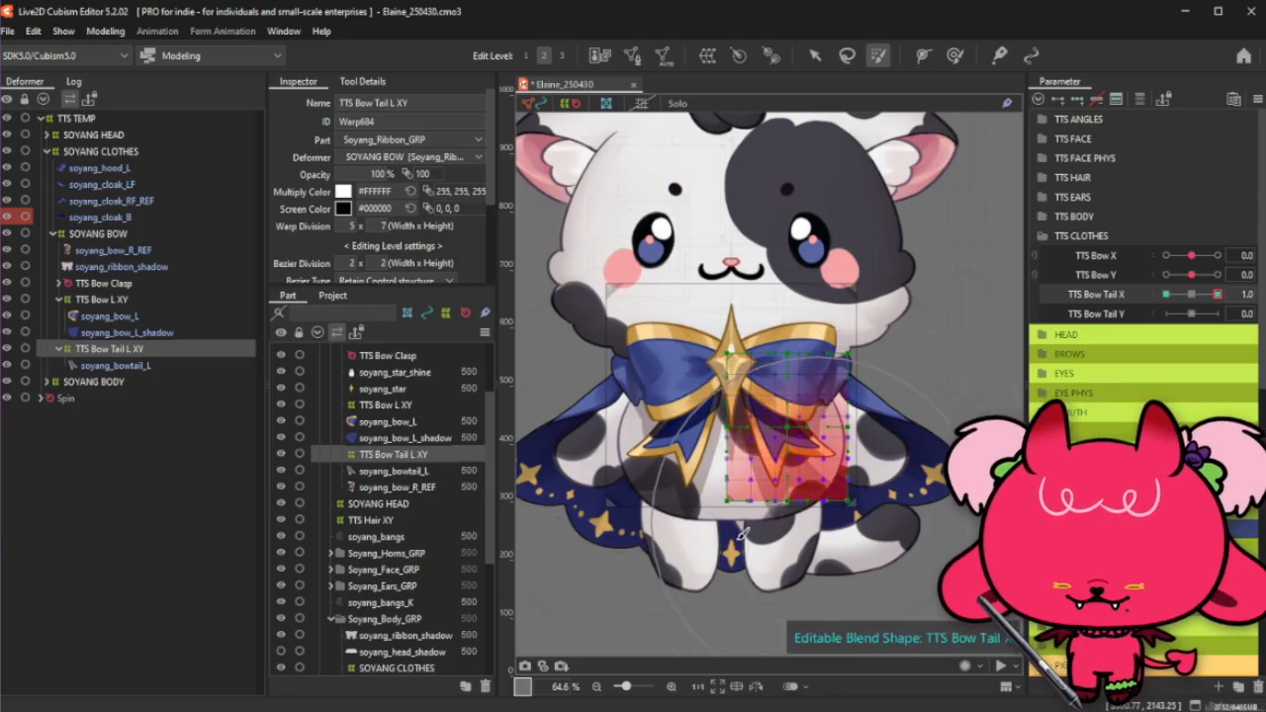
pyautogui.click(815, 57)
pyautogui.moveTo(787, 430); pyautogui.dragTo(759, 373)
pyautogui.moveTo(680, 457); pyautogui.dragTo(711, 471)
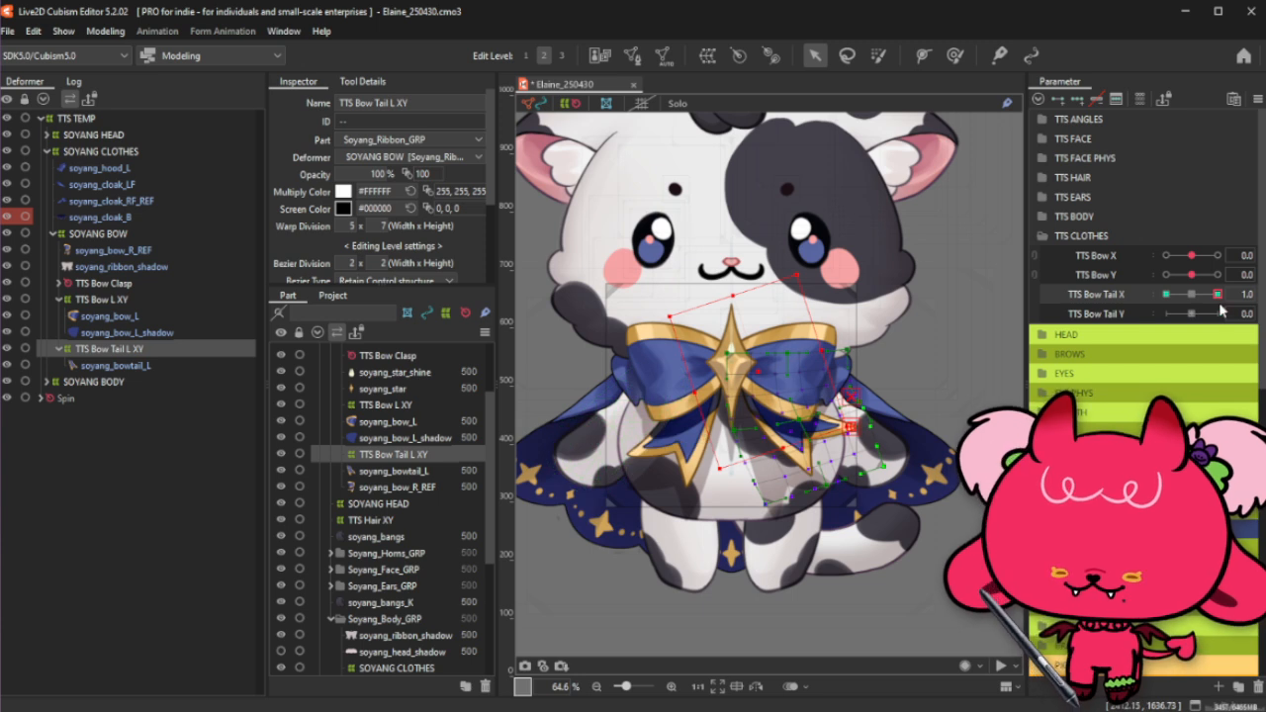
# Step: Set TTS Bow Tail X to -1.0 and rotate the selected bow tail points slightly inward about the bow's star
pyautogui.moveTo(1215, 296); pyautogui.dragTo(1166, 295)
pyautogui.moveTo(780, 413); pyautogui.dragTo(756, 365)
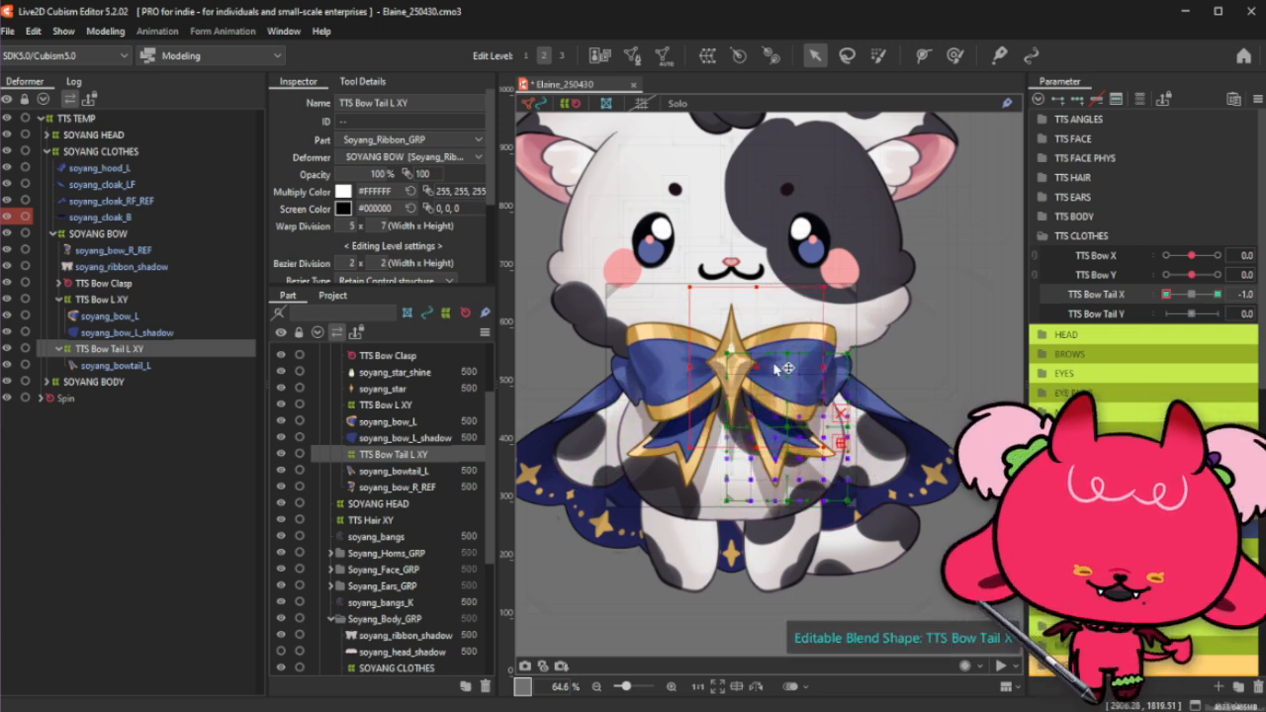
pyautogui.moveTo(834, 284); pyautogui.dragTo(847, 294)
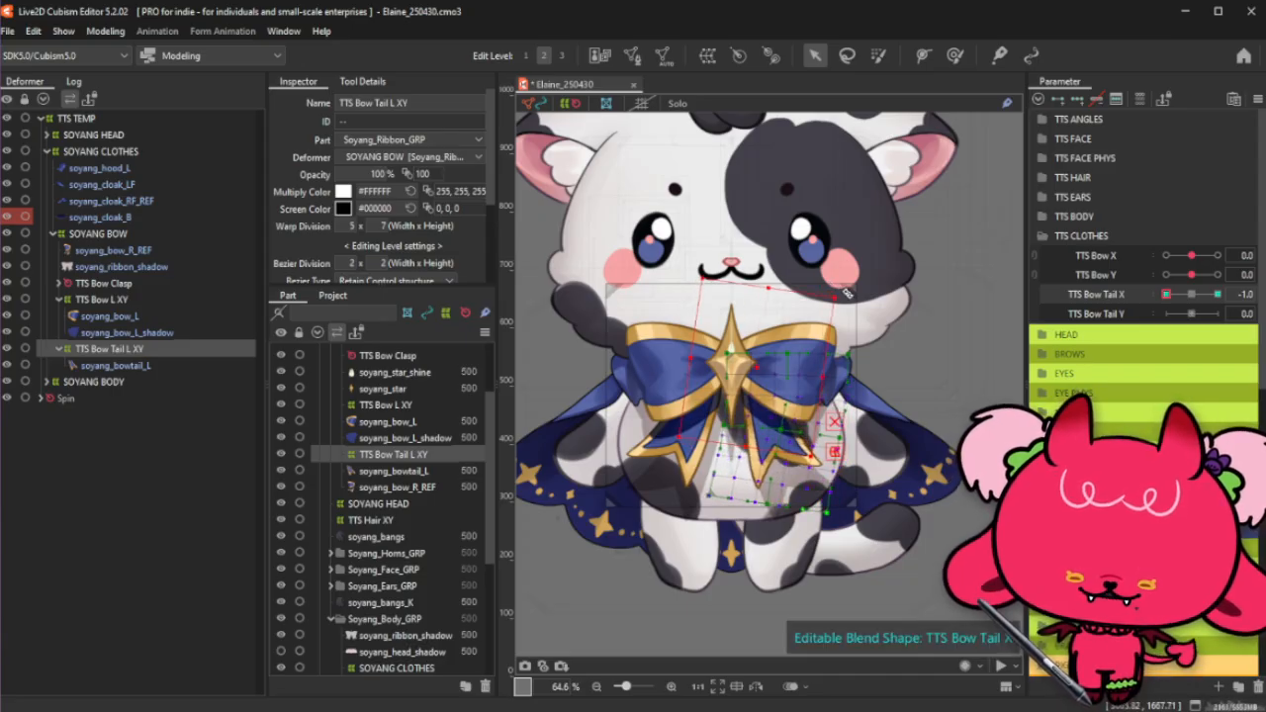
pyautogui.moveTo(848, 294); pyautogui.dragTo(850, 295)
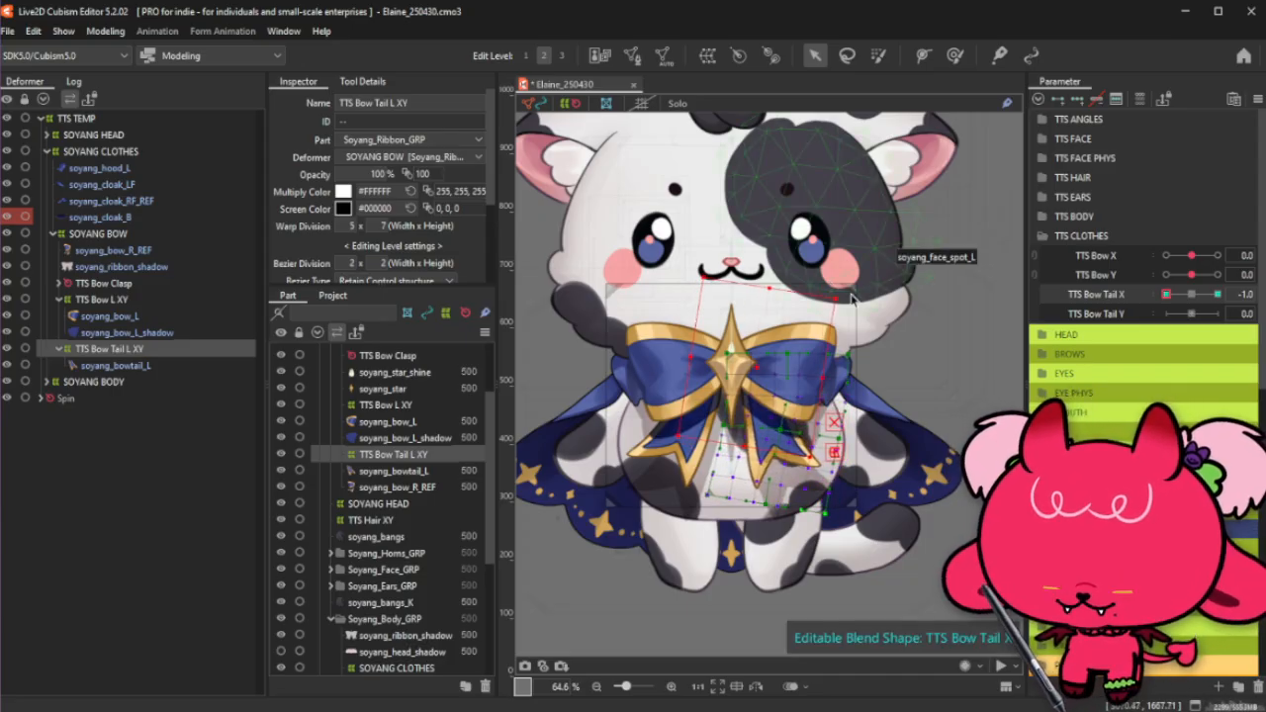
pyautogui.hotkey('ctrl', 'h')
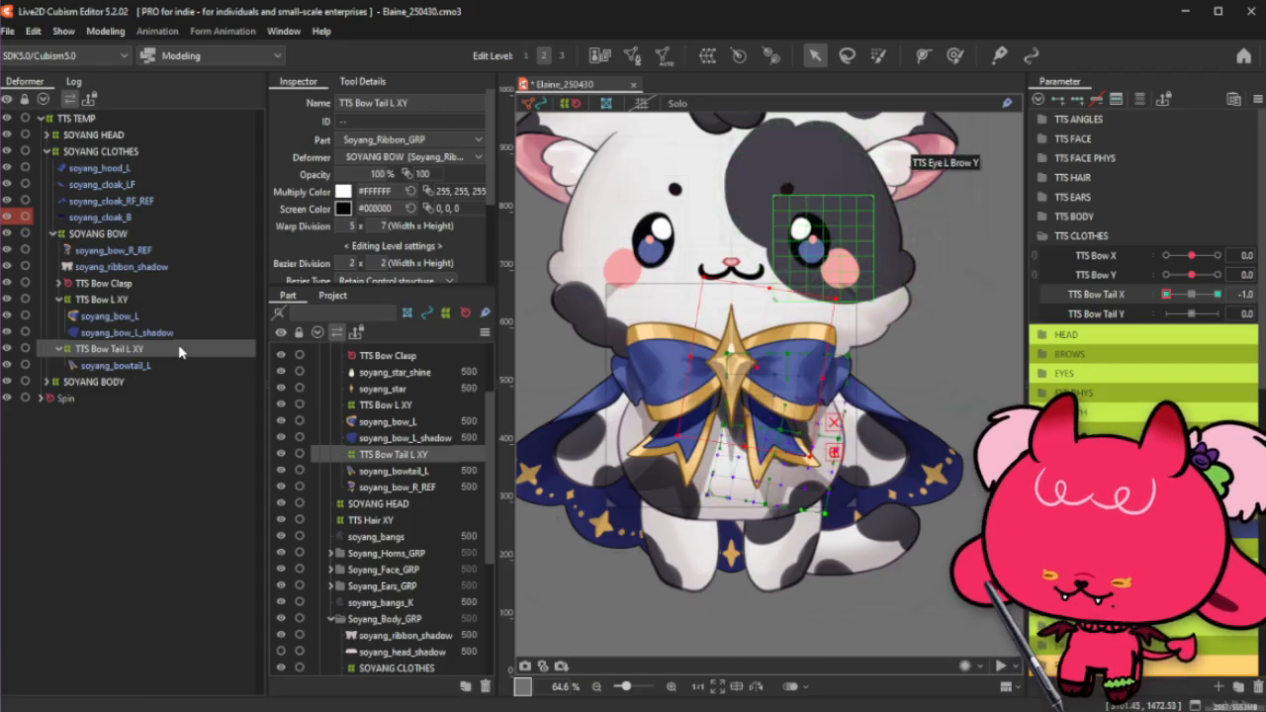
pyautogui.hotkey('ctrl', 'h')
# Step: Refine the lower edge and corners of the bow tail warp with the deform brush at TTS Bow Tail X -1.0
pyautogui.click(954, 56)
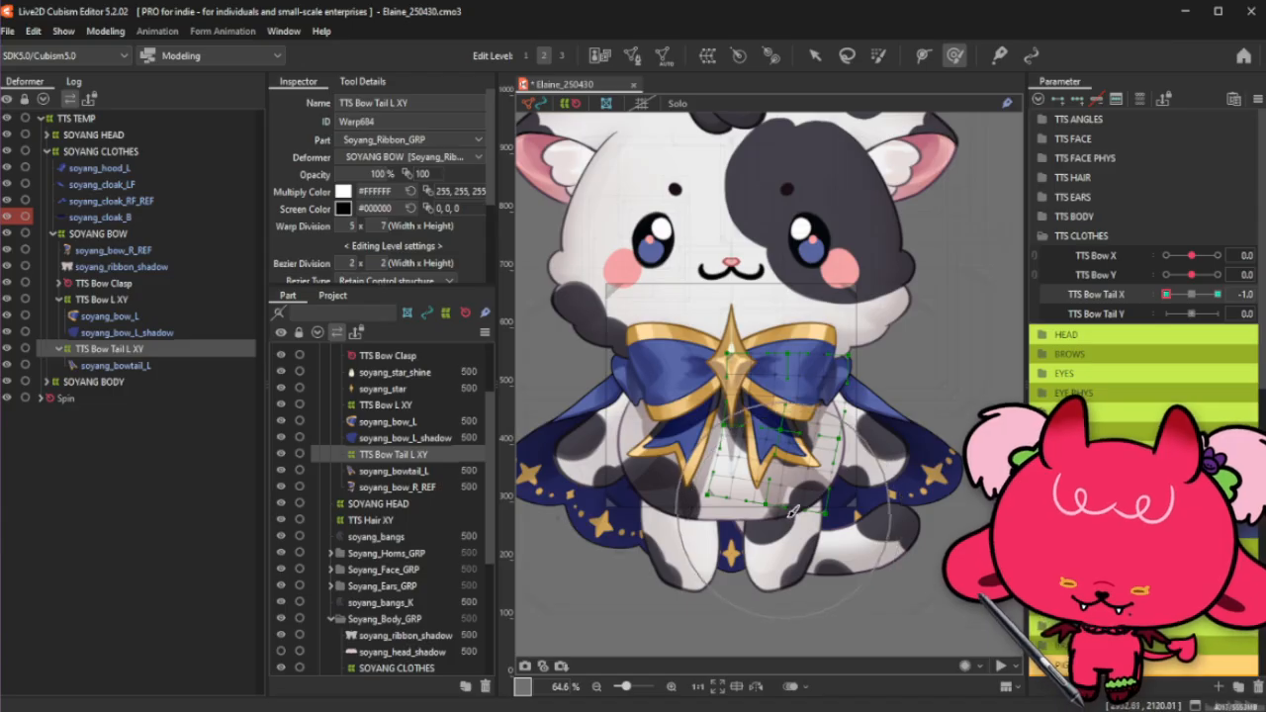
pyautogui.moveTo(789, 510); pyautogui.dragTo(776, 515)
pyautogui.moveTo(831, 507); pyautogui.dragTo(822, 511)
pyautogui.moveTo(708, 498); pyautogui.dragTo(703, 494)
# Step: Set TTS Bow Tail X to 1.0 and smooth the bottom and outer points of the bow tail warp with the deform brush
pyautogui.moveTo(1194, 295); pyautogui.dragTo(1217, 294)
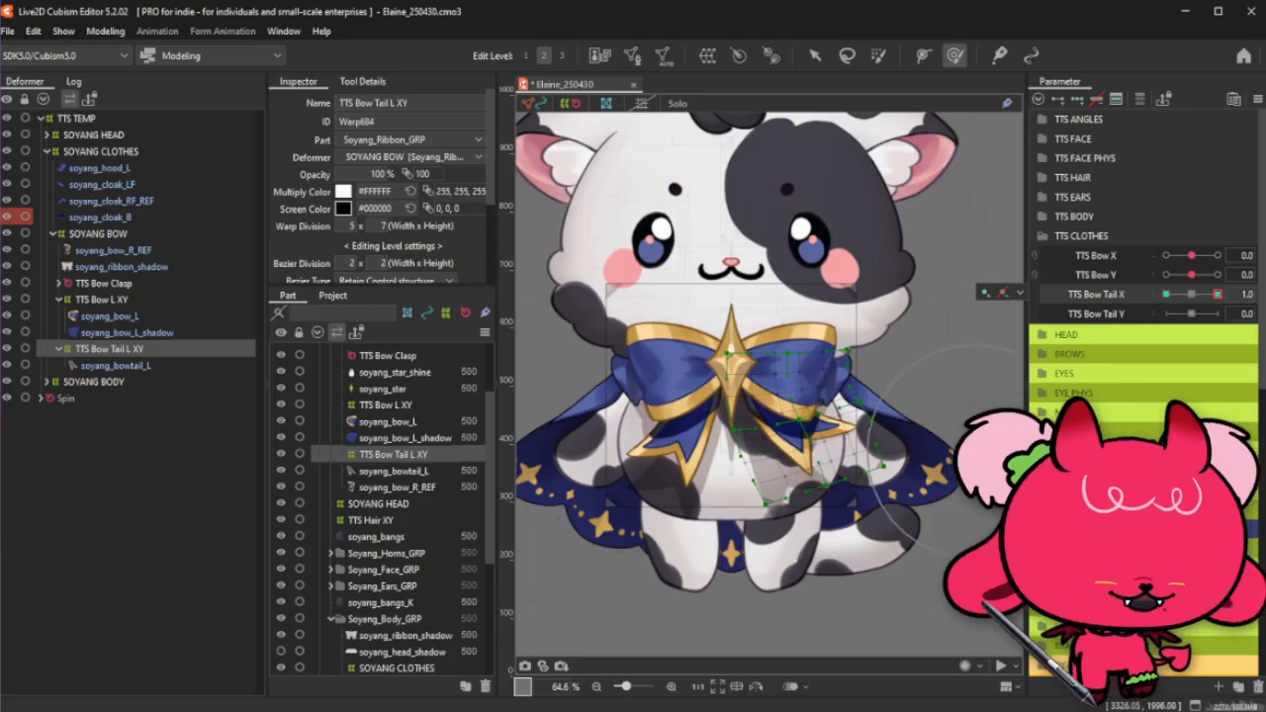
pyautogui.scroll(3, 791, 504)
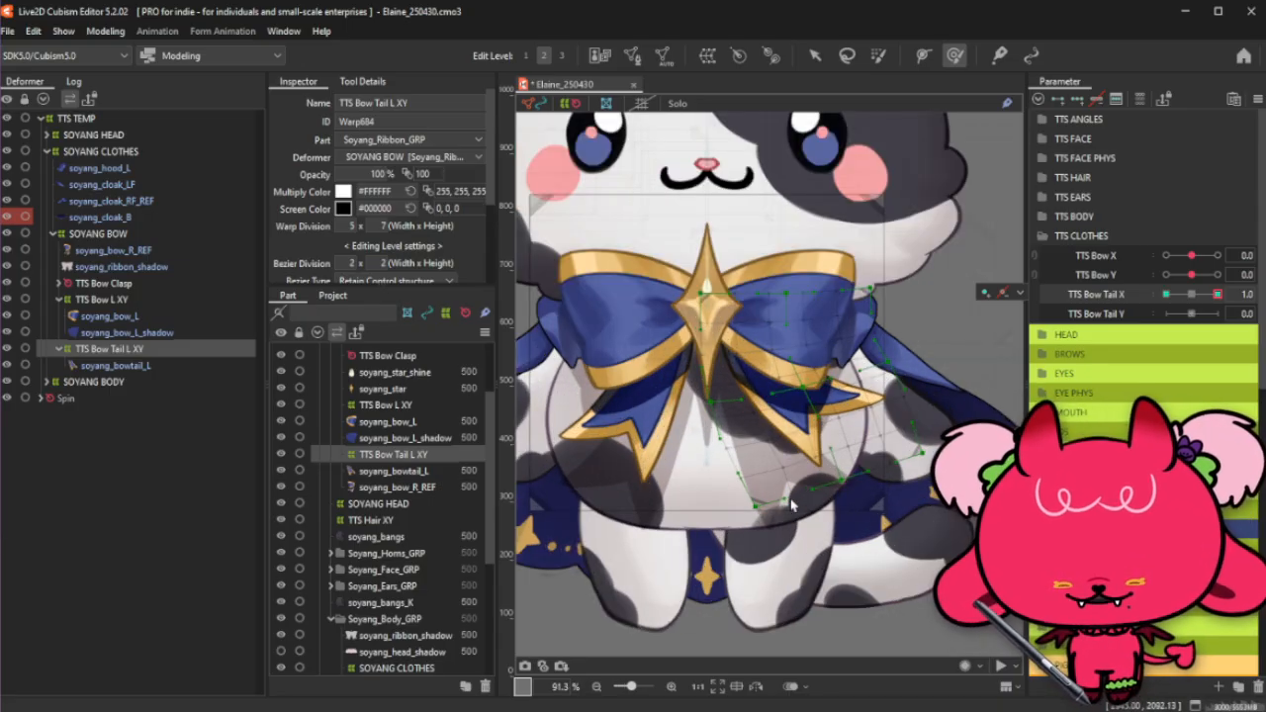
pyautogui.moveTo(771, 504)
pyautogui.mouseDown()
pyautogui.moveTo(748, 502)
pyautogui.moveTo(730, 473)
pyautogui.moveTo(748, 478)
pyautogui.moveTo(788, 443)
pyautogui.mouseUp()
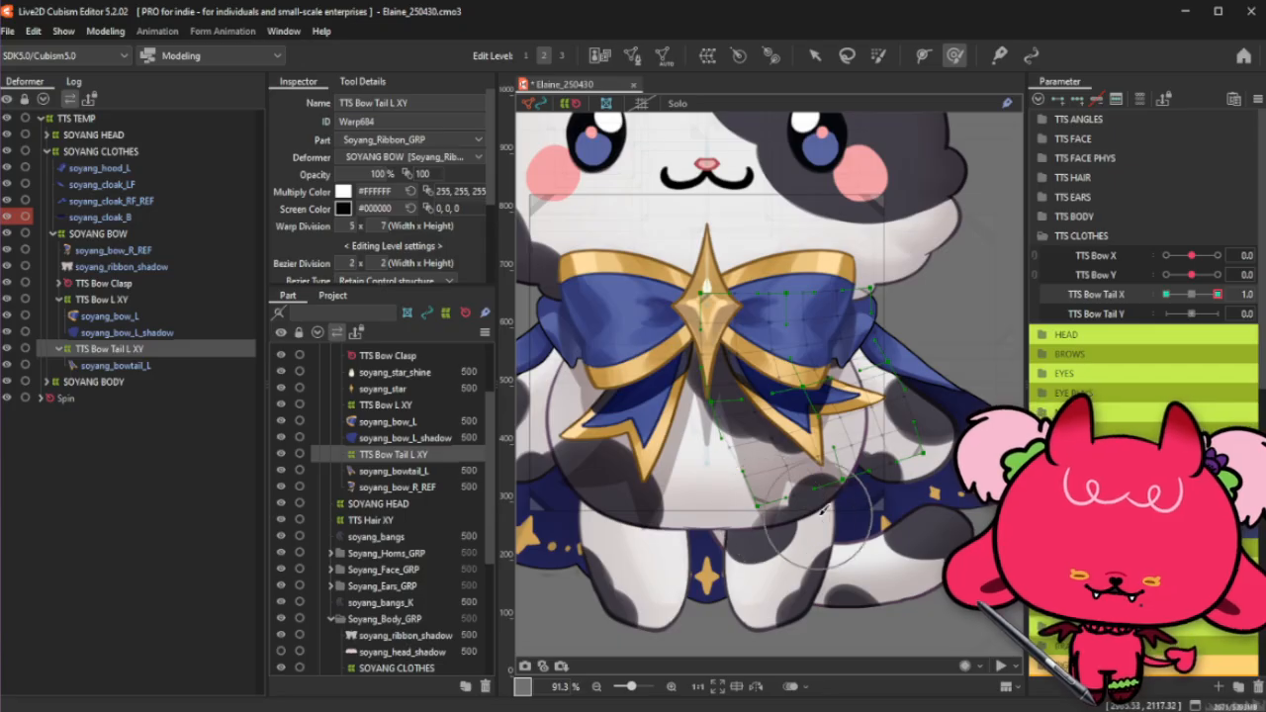
pyautogui.moveTo(816, 528); pyautogui.dragTo(838, 512)
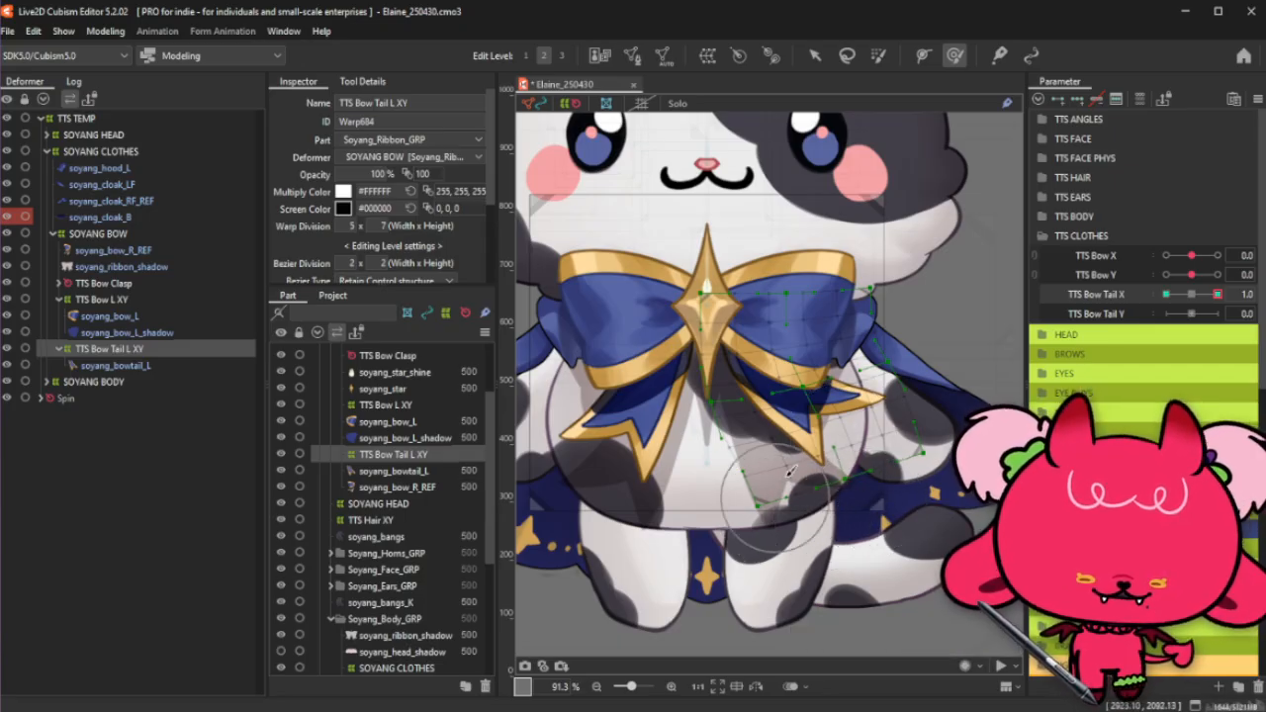
pyautogui.moveTo(779, 478)
pyautogui.mouseDown()
pyautogui.moveTo(781, 466)
pyautogui.moveTo(796, 476)
pyautogui.moveTo(832, 458)
pyautogui.mouseUp()
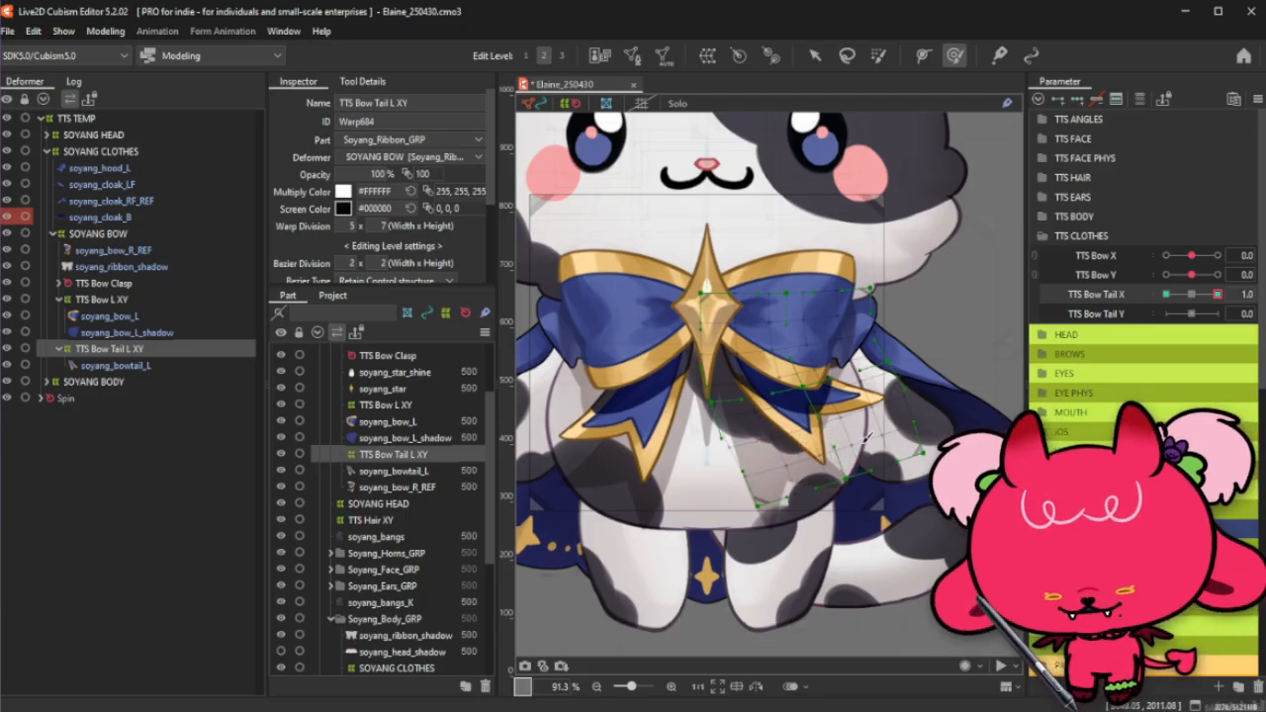
pyautogui.moveTo(856, 451); pyautogui.dragTo(888, 437)
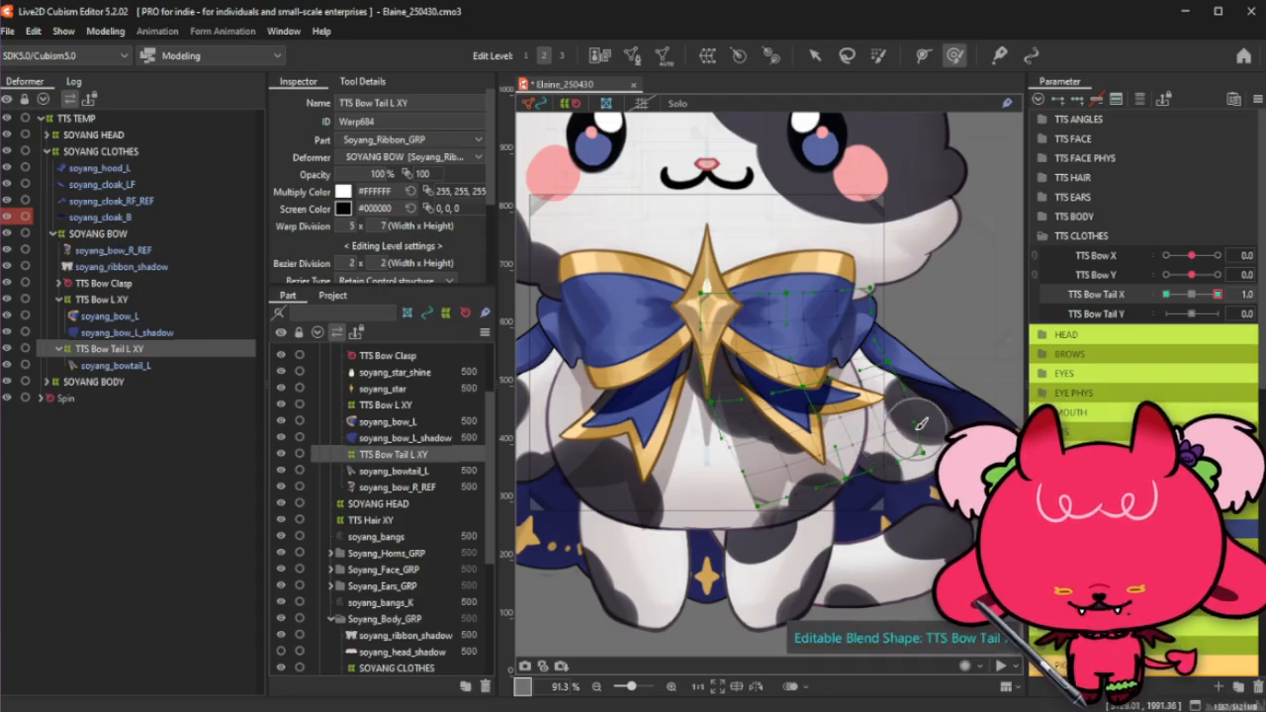
pyautogui.scroll(-3, 867, 406)
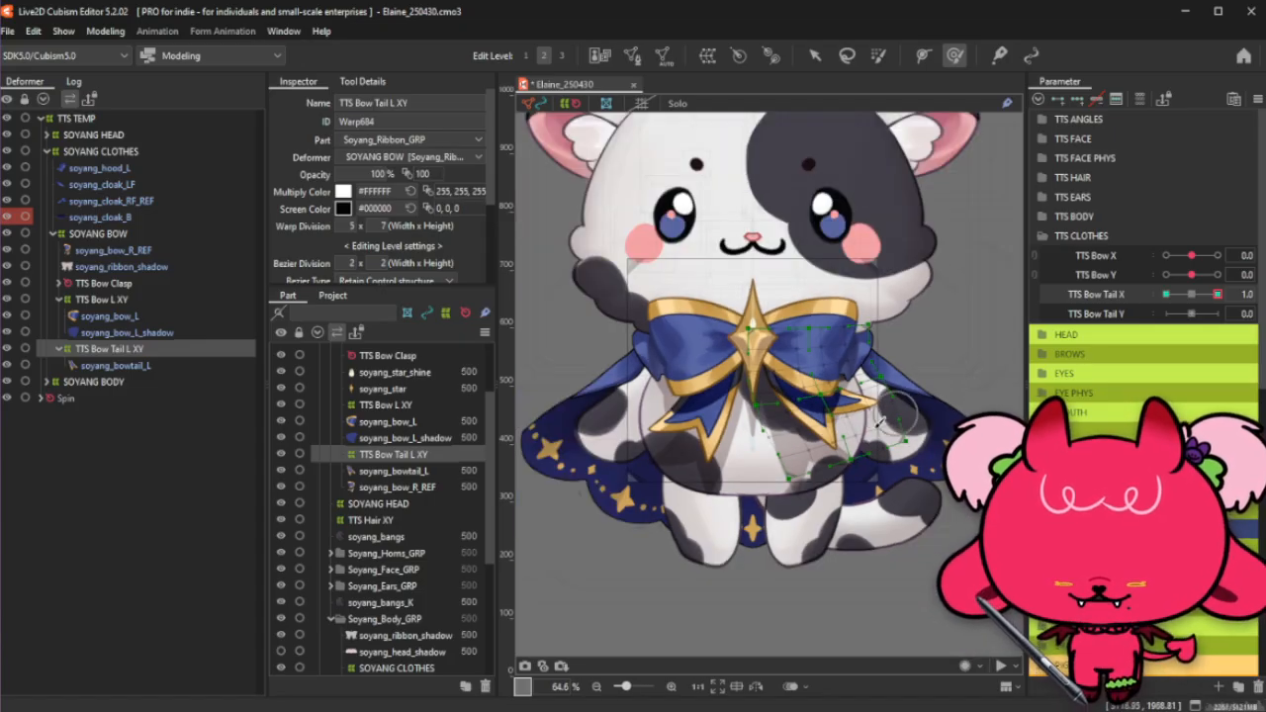
pyautogui.scroll(3, 866, 428)
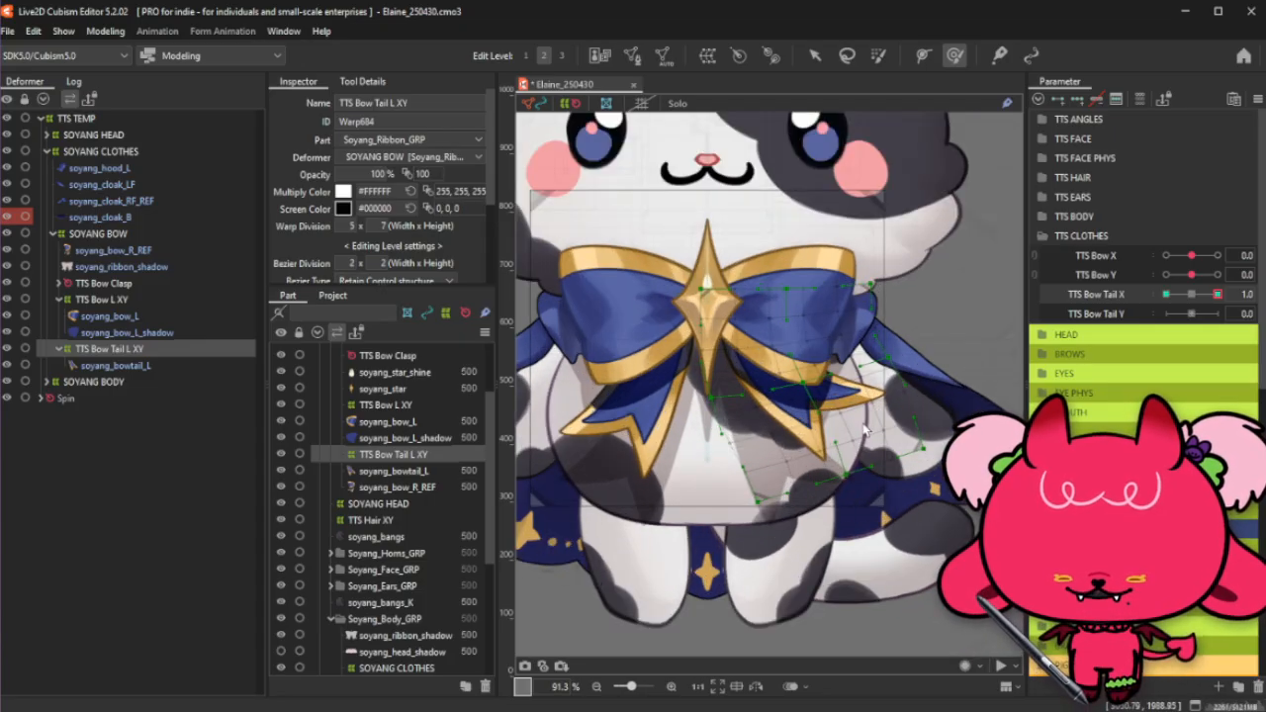
# Step: Return TTS Bow Tail X to 0.0 and give it ellipse interpolation with 1 point on TTS Bow Tail L XY
pyautogui.click(1218, 294)
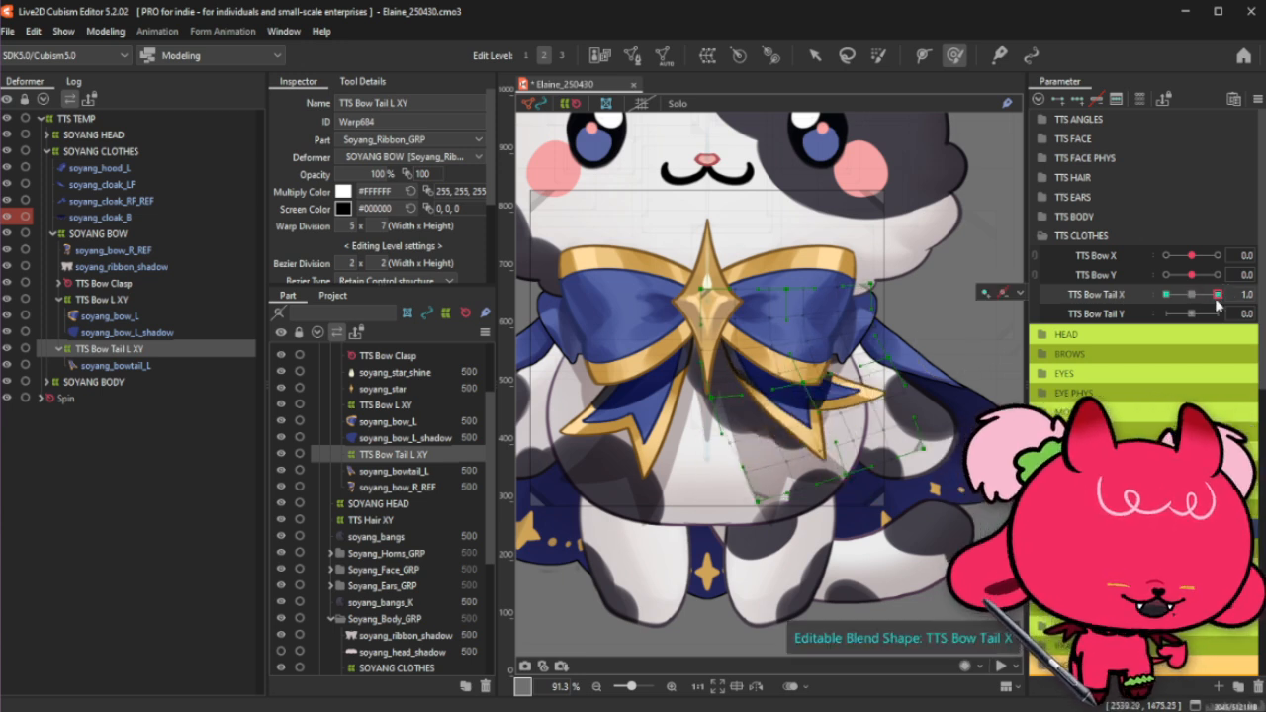
pyautogui.moveTo(1215, 299)
pyautogui.mouseDown()
pyautogui.moveTo(1162, 308)
pyautogui.moveTo(1223, 295)
pyautogui.moveTo(1197, 299)
pyautogui.moveTo(1199, 313)
pyautogui.moveTo(1201, 302)
pyautogui.mouseUp()
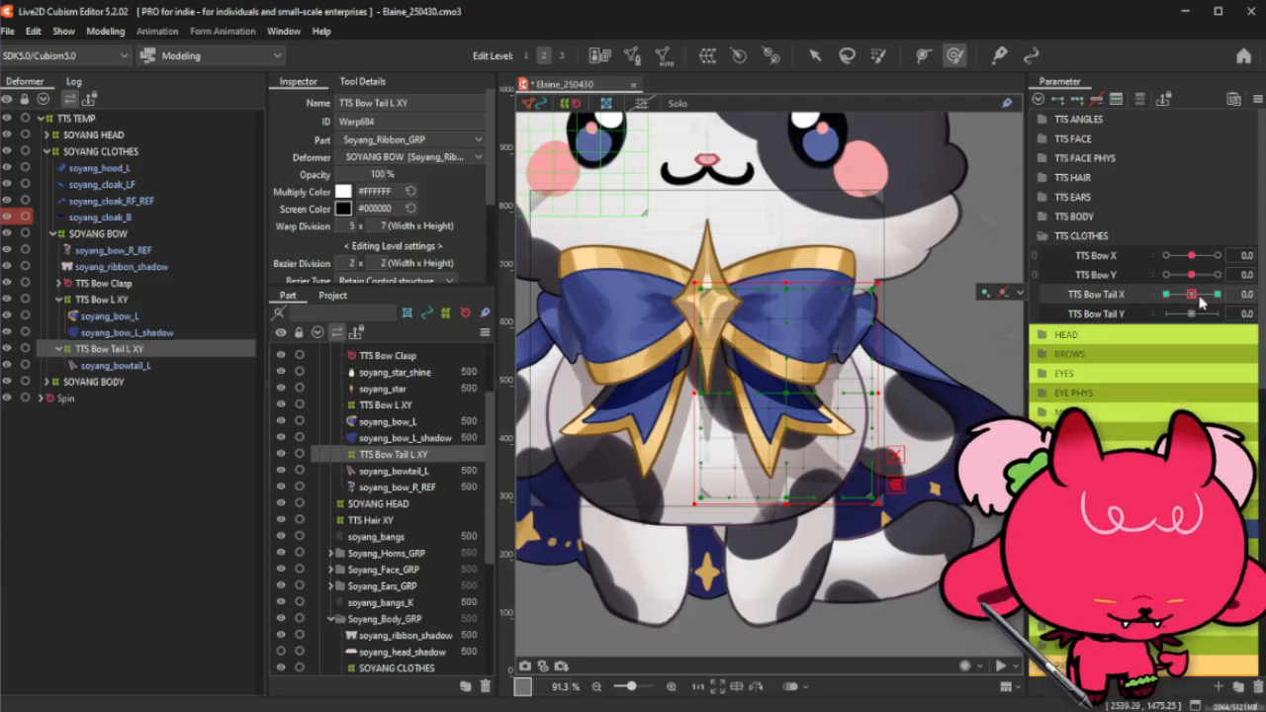
pyautogui.click(1199, 297)
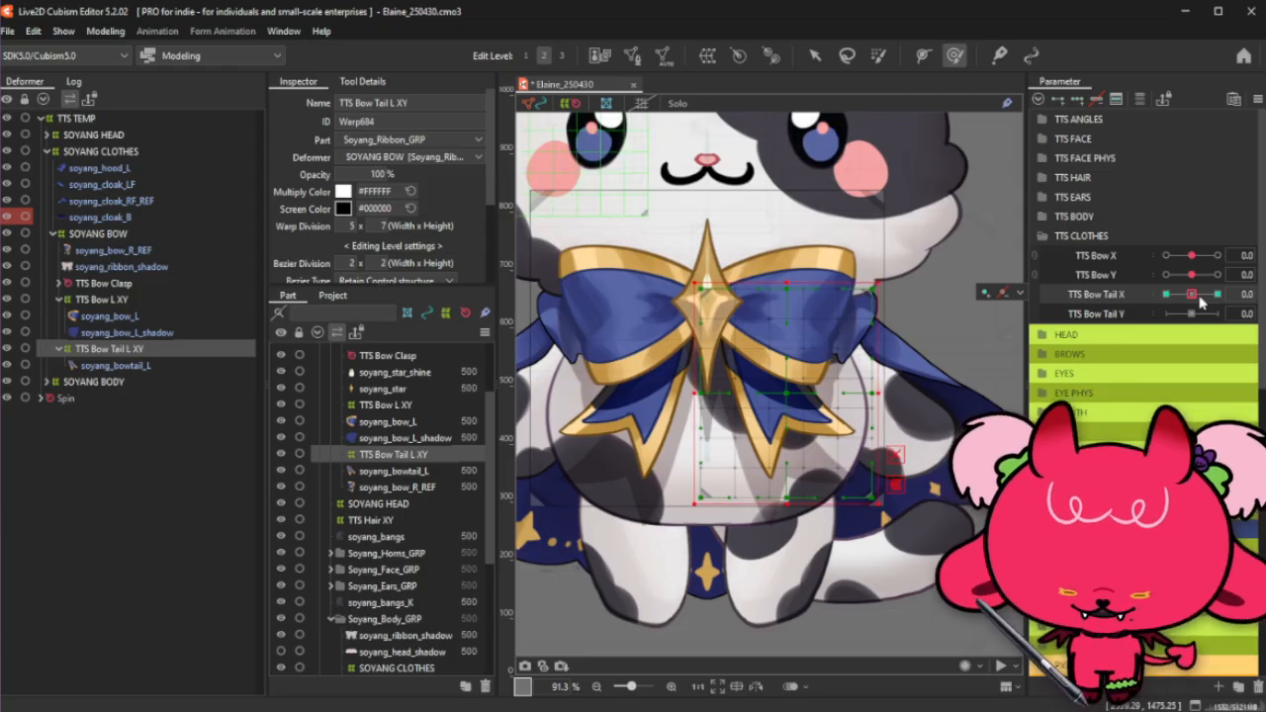
pyautogui.click(1003, 293)
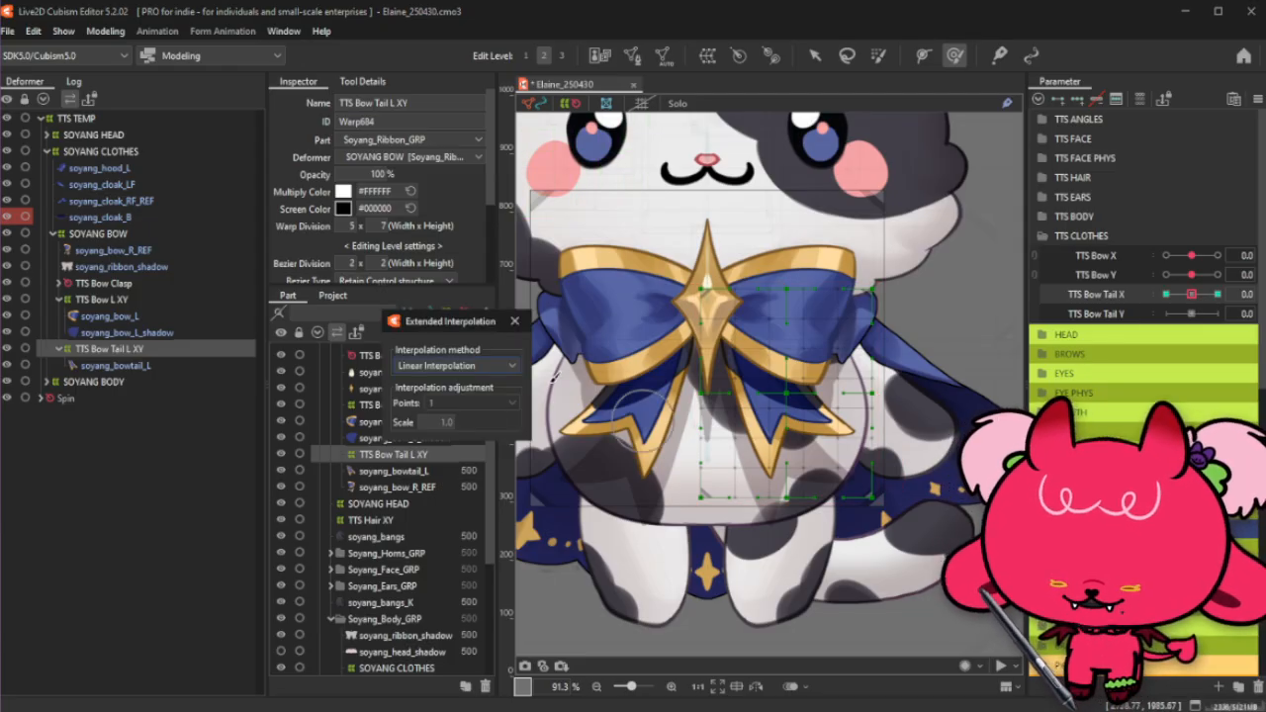
pyautogui.click(474, 365)
pyautogui.click(461, 398)
pyautogui.click(467, 402)
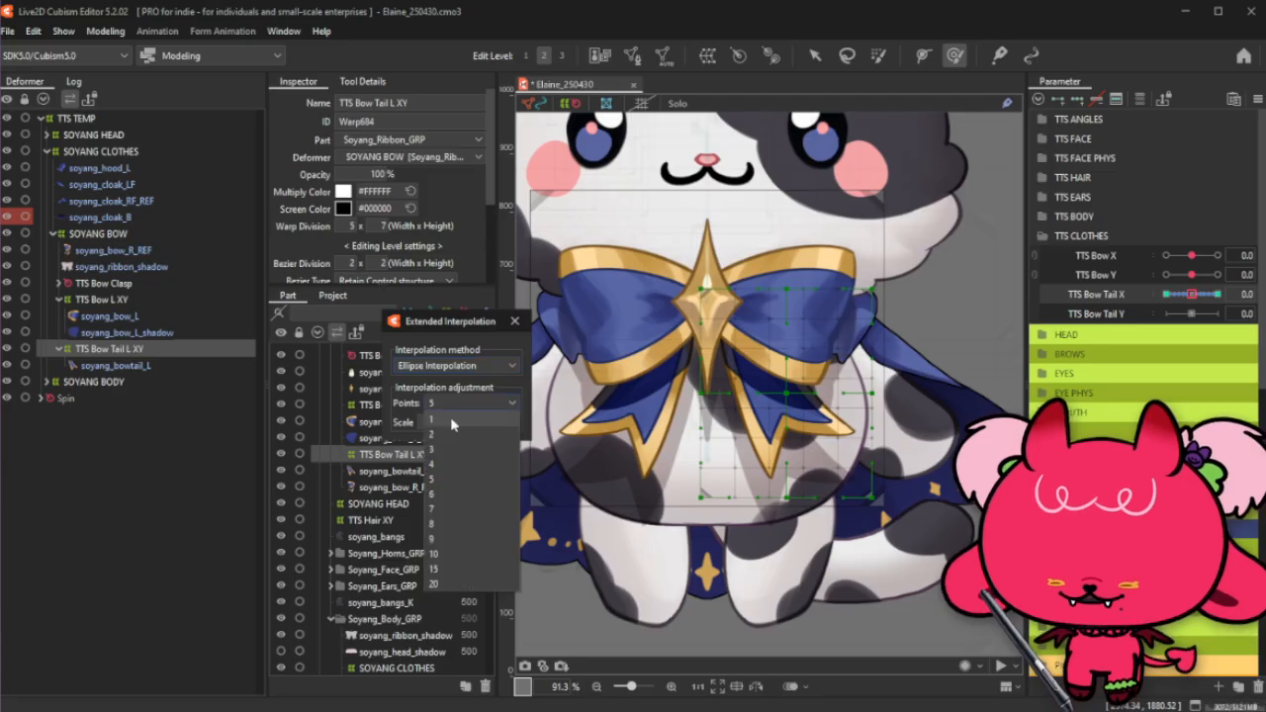
pyautogui.click(450, 416)
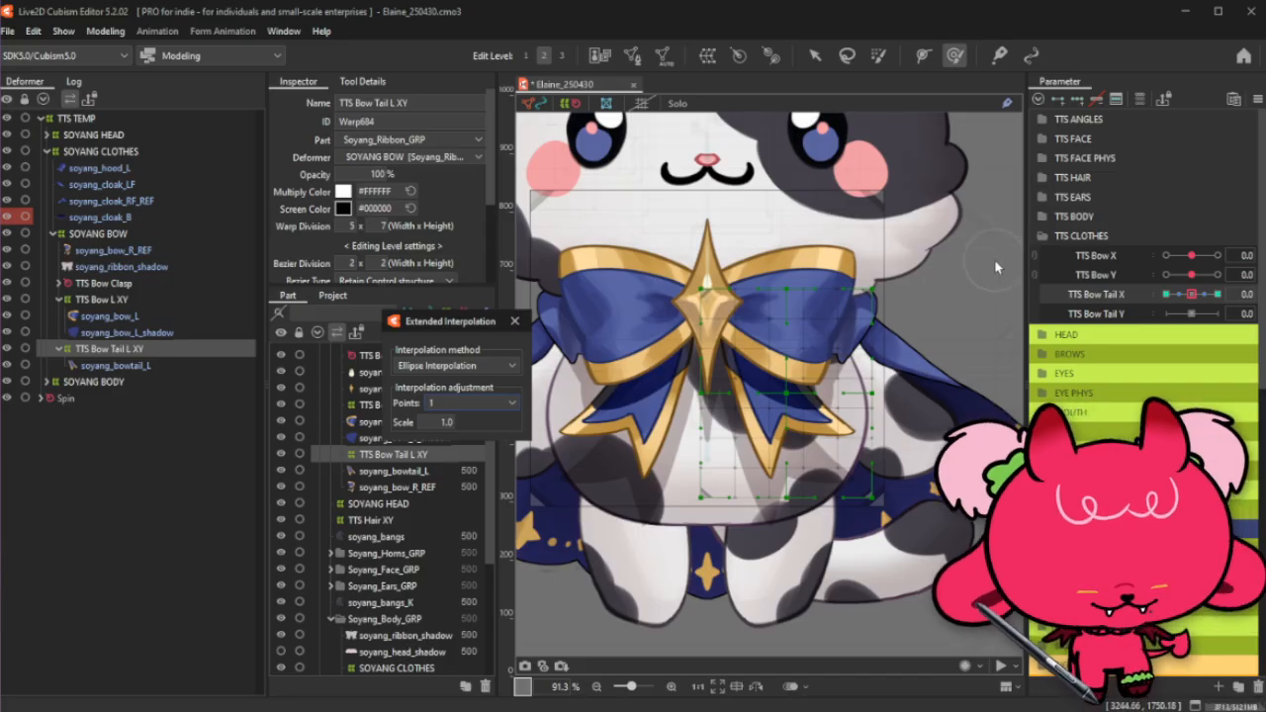
# Step: Close the interpolation settings and touch up the bow tail tip at TTS Bow Tail X -1.0, checking it against 1.0
pyautogui.scroll(-3, 996, 267)
pyautogui.click(1168, 295)
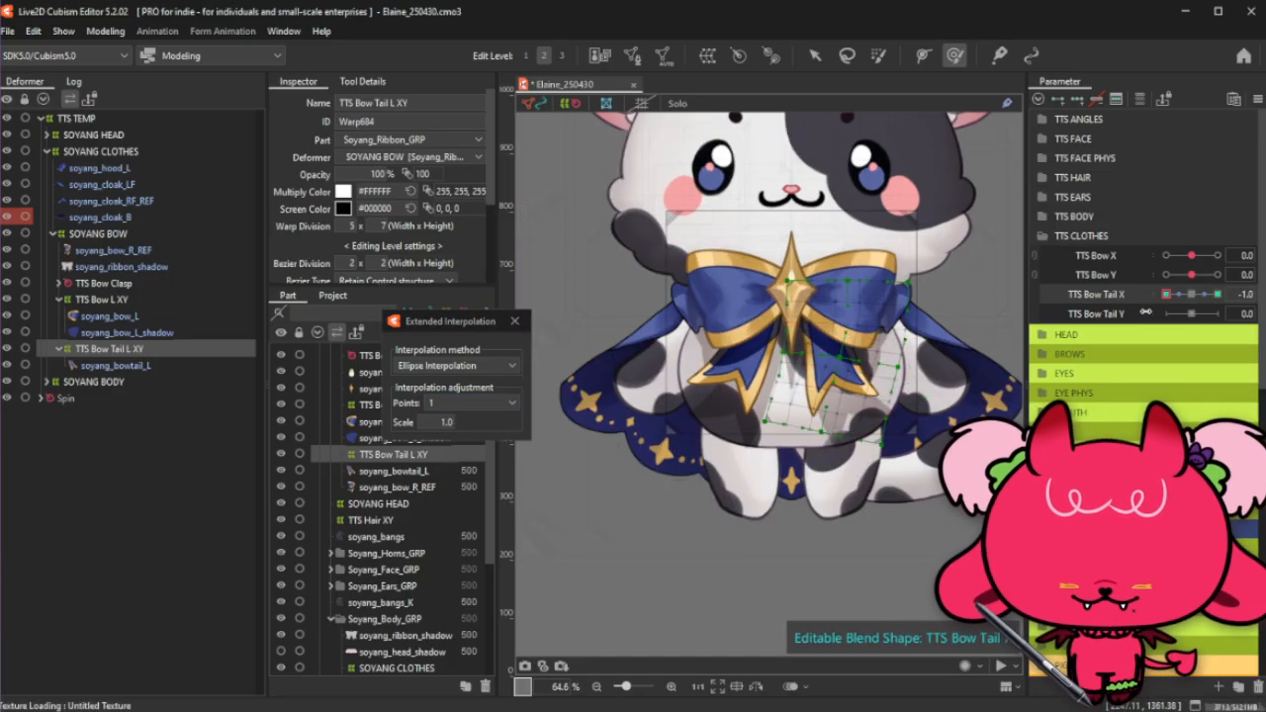
pyautogui.click(515, 321)
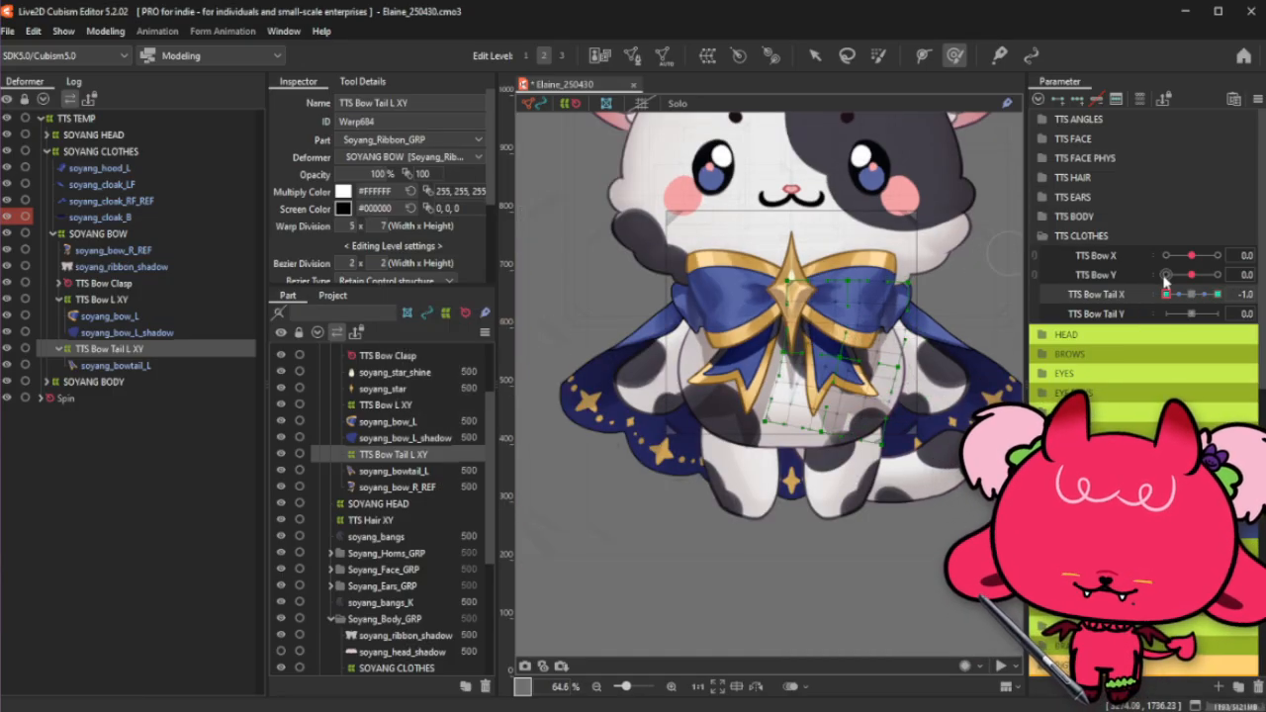
pyautogui.moveTo(1168, 293); pyautogui.dragTo(1128, 336)
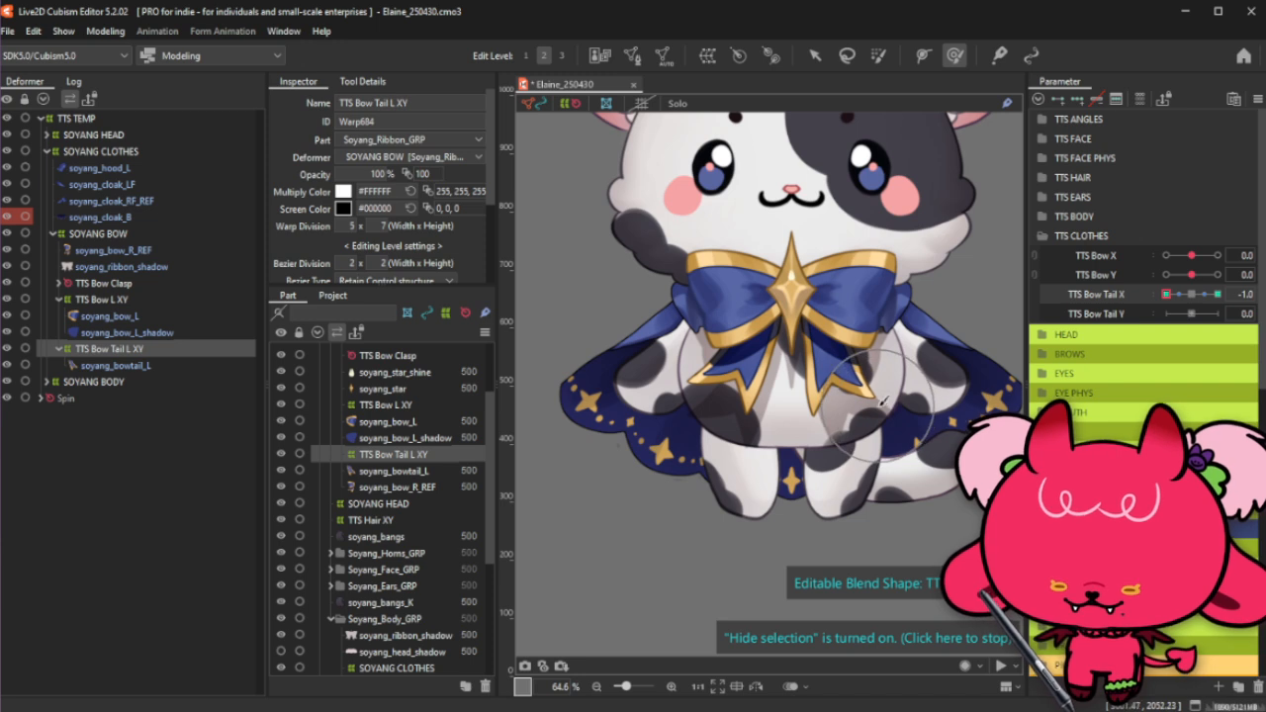
pyautogui.moveTo(1195, 297); pyautogui.dragTo(1124, 346)
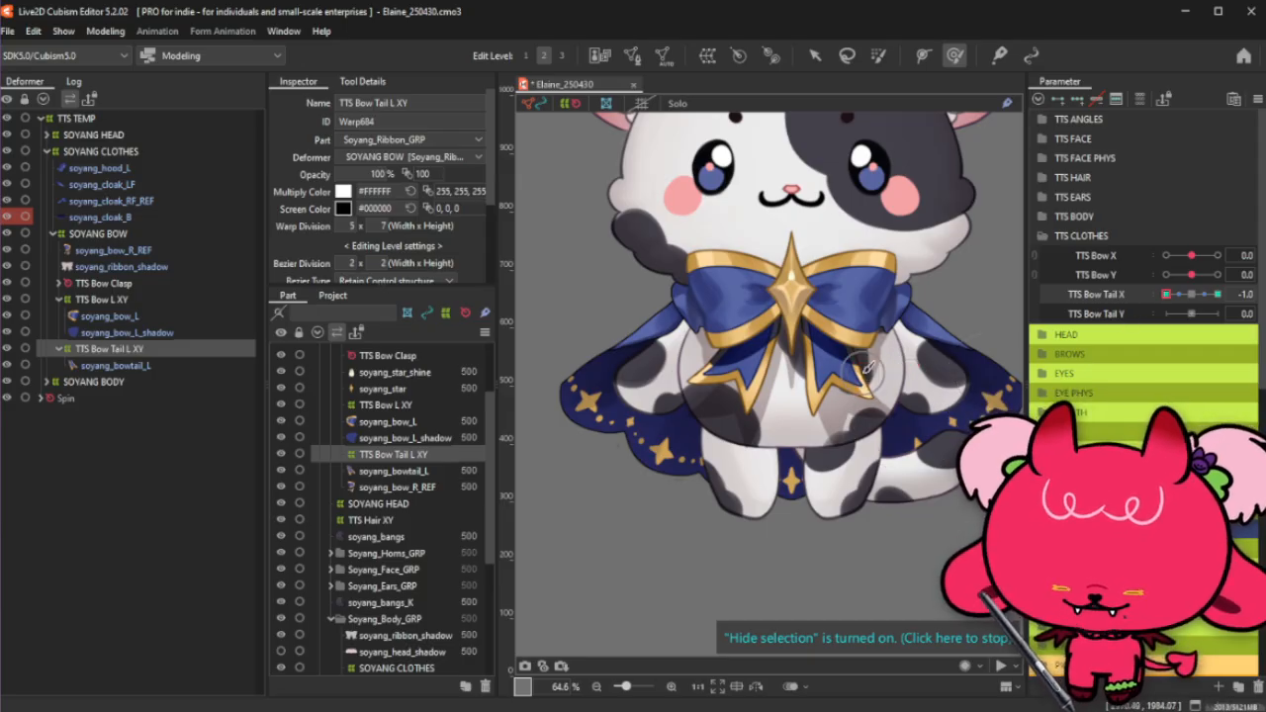
pyautogui.moveTo(866, 374); pyautogui.dragTo(862, 372)
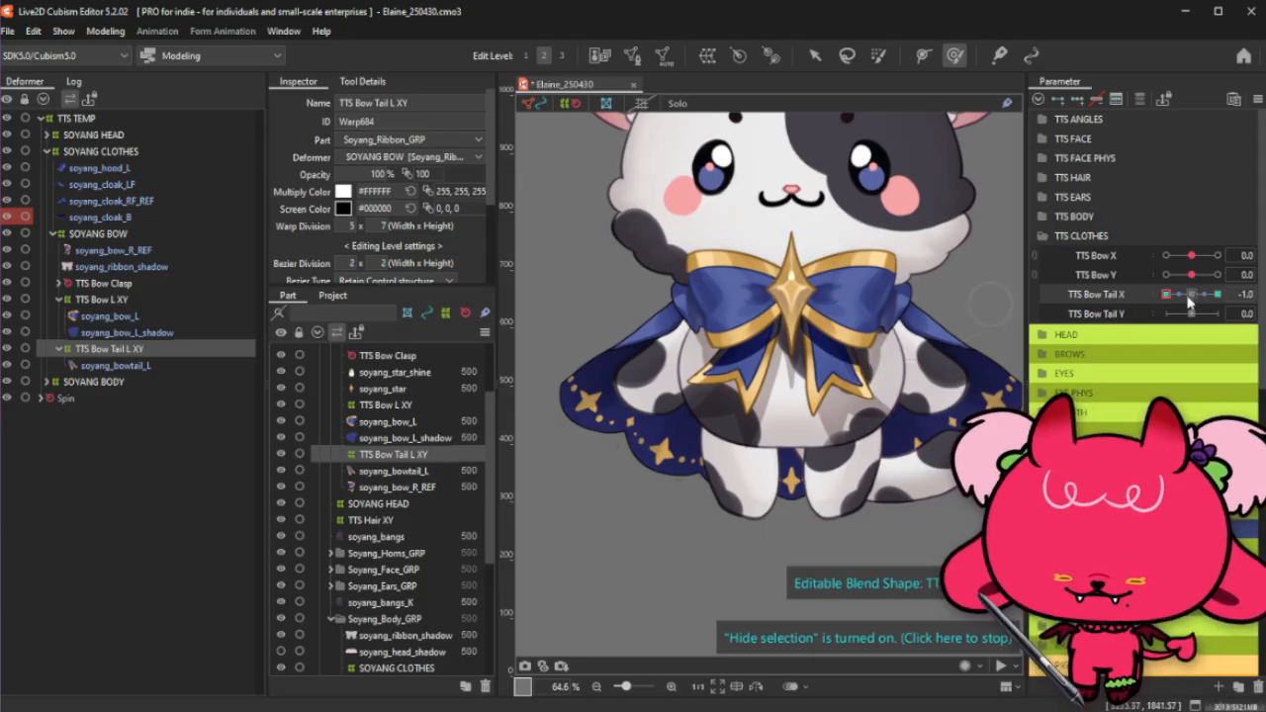
pyautogui.click(1219, 294)
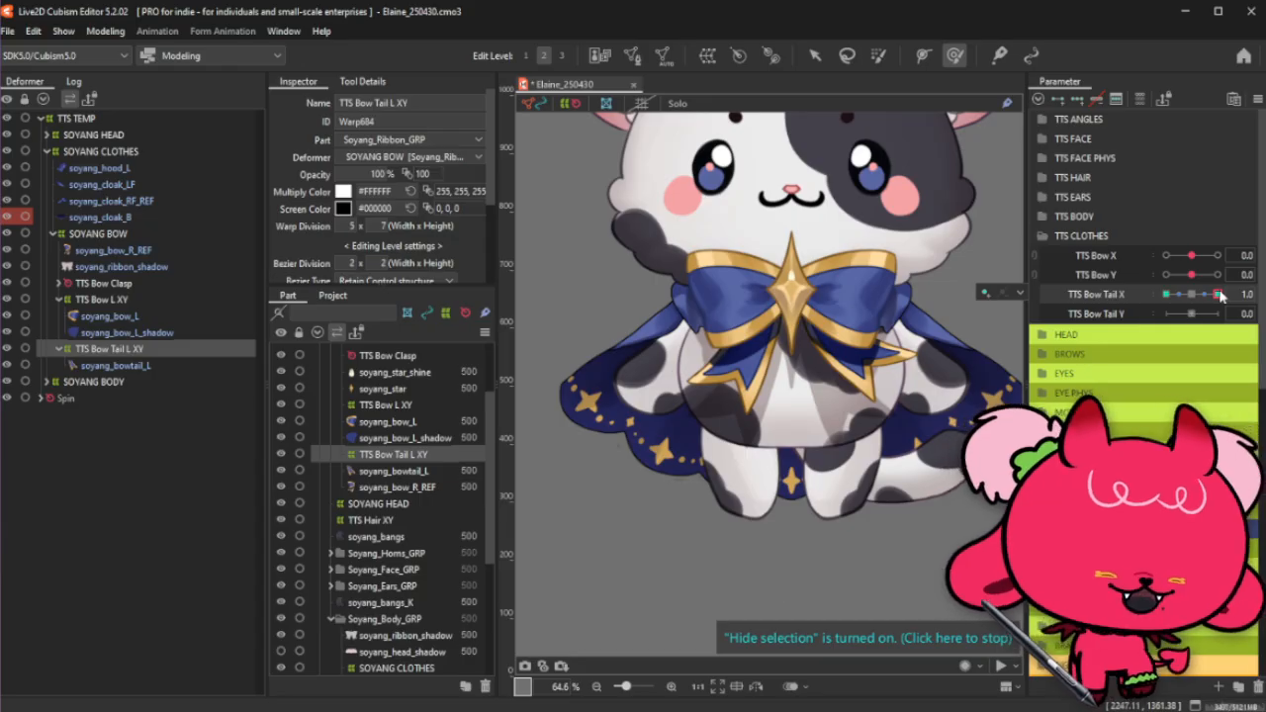
# Step: Return TTS Bow Tail X to 0.0 and add three blend shape keys on TTS Bow Tail Y to TTS Bow Tail L XY
pyautogui.click(1190, 295)
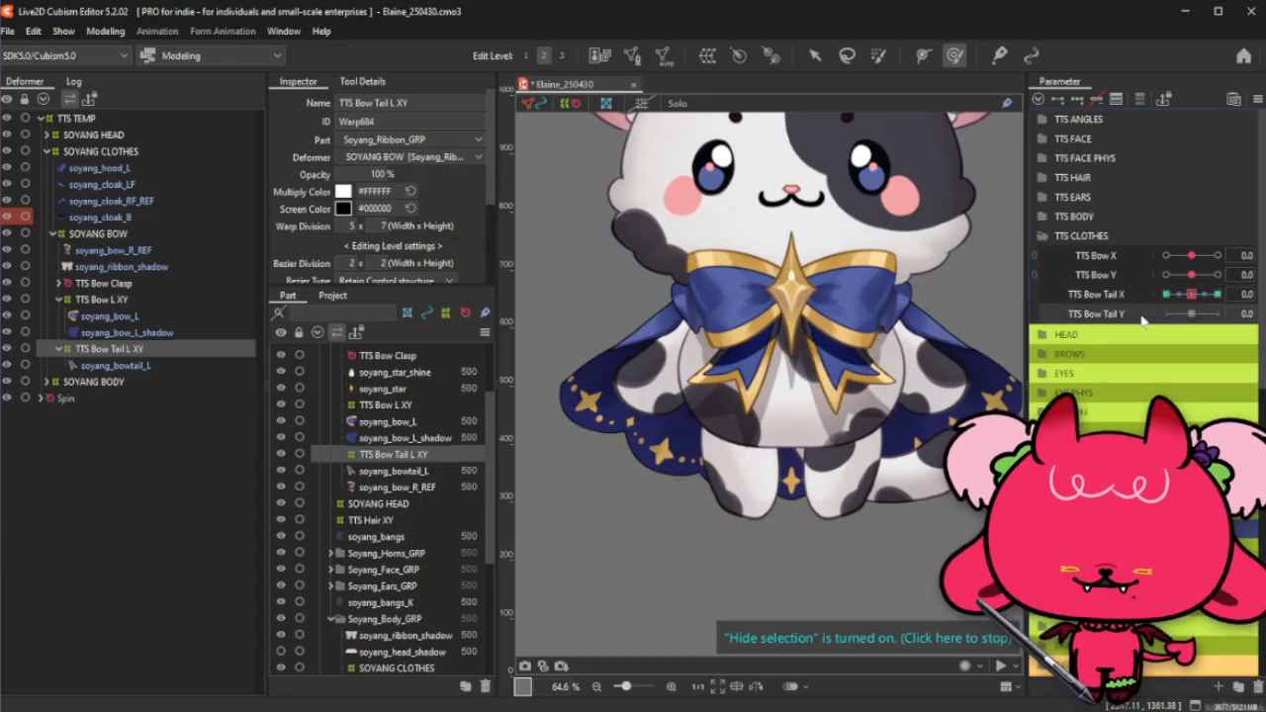
pyautogui.click(1092, 103)
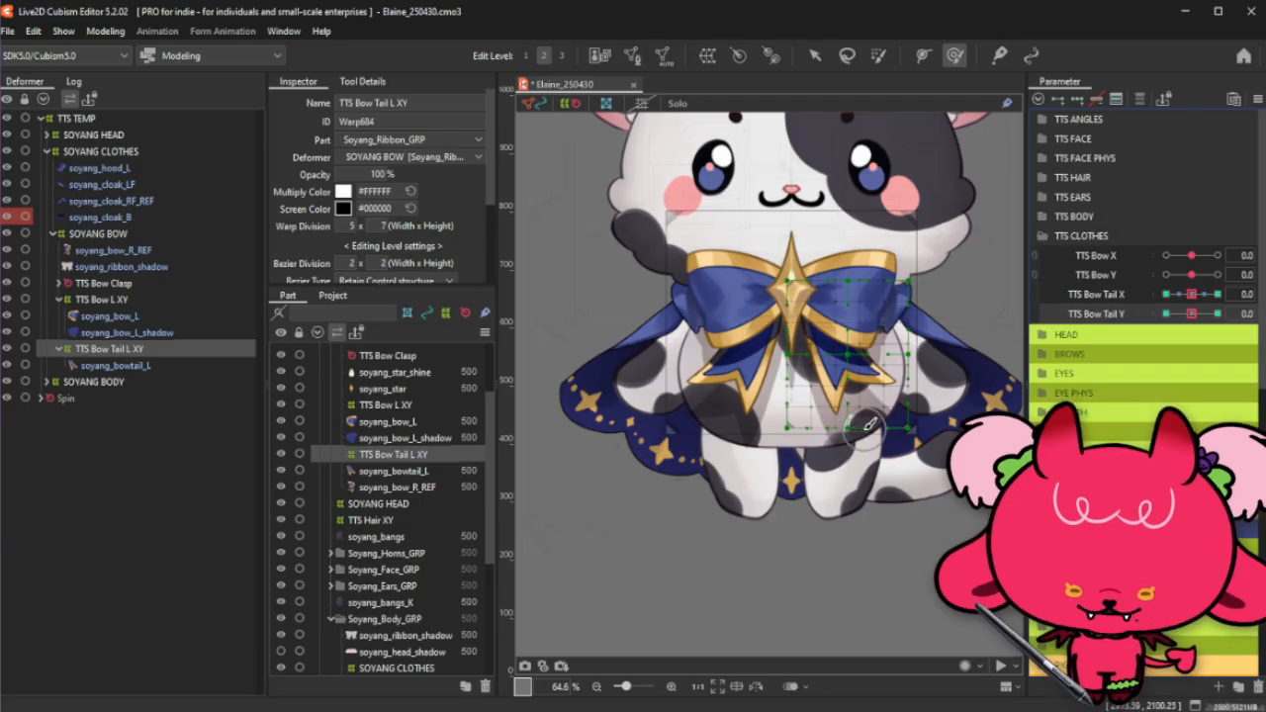
pyautogui.press('b')
pyautogui.moveTo(856, 423); pyautogui.dragTo(846, 549)
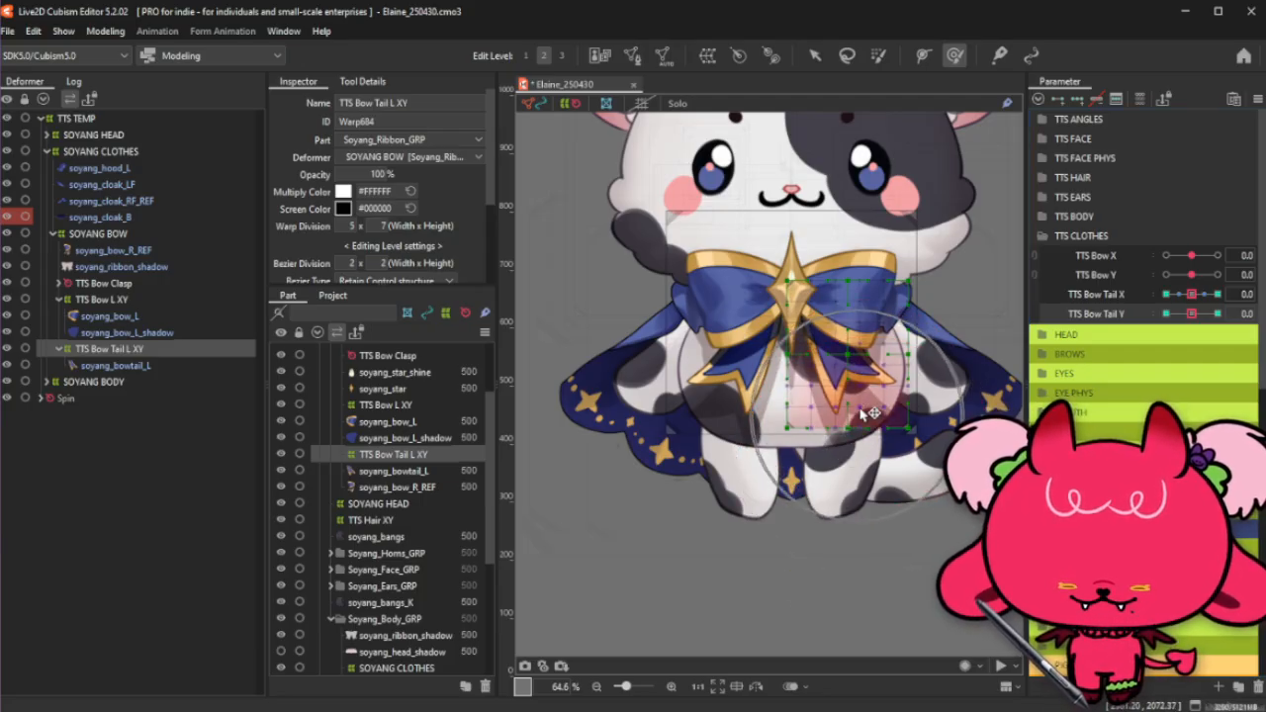
pyautogui.moveTo(871, 414)
pyautogui.mouseDown()
pyautogui.moveTo(916, 410)
pyautogui.moveTo(841, 404)
pyautogui.moveTo(831, 417)
pyautogui.moveTo(914, 365)
pyautogui.moveTo(866, 357)
pyautogui.moveTo(935, 386)
pyautogui.mouseUp()
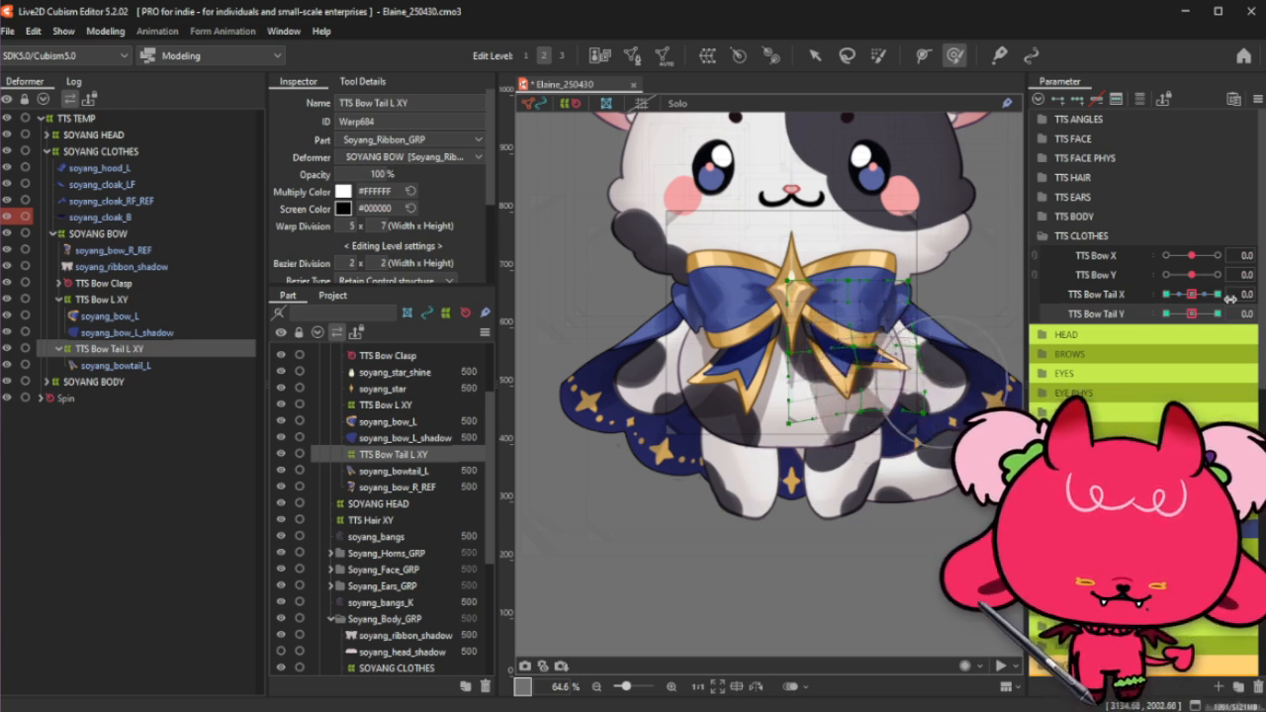
pyautogui.hotkey('ctrl', 'z')
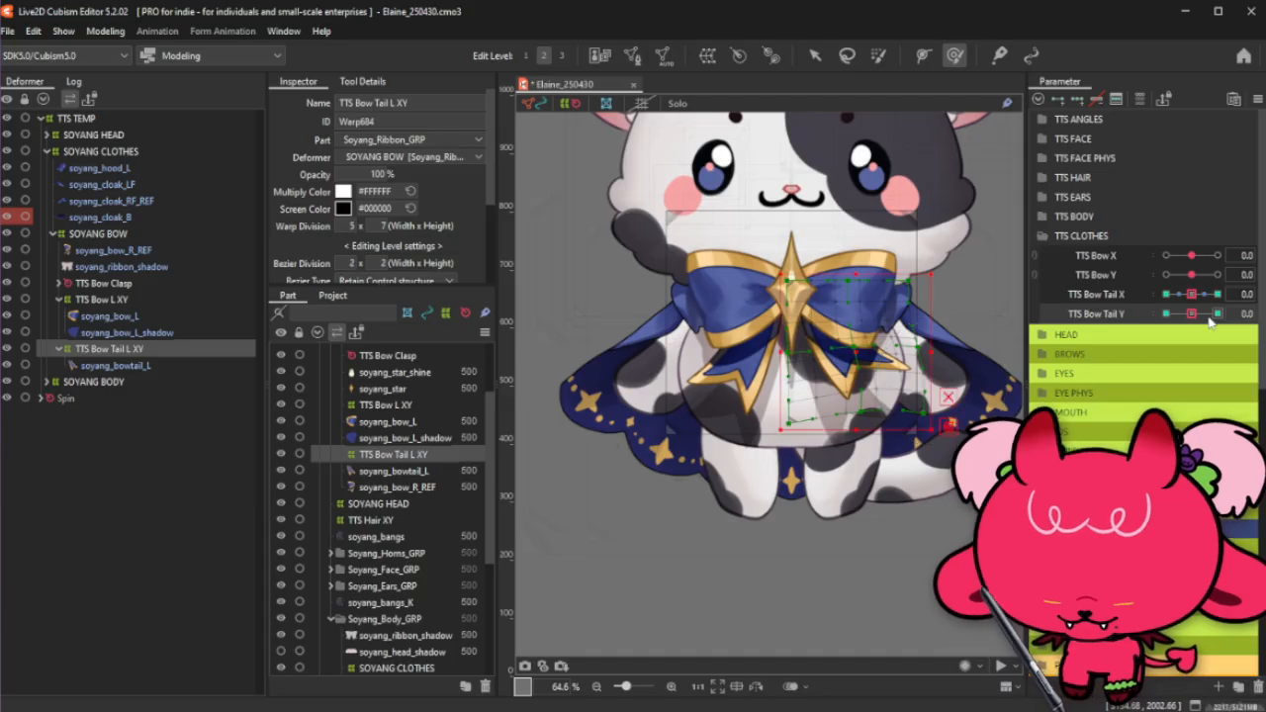
pyautogui.hotkey('ctrl', 'y')
pyautogui.hotkey('ctrl', 'z')
pyautogui.hotkey('ctrl', 'z')
pyautogui.hotkey('ctrl', 'z')
pyautogui.hotkey('ctrl', 'z')
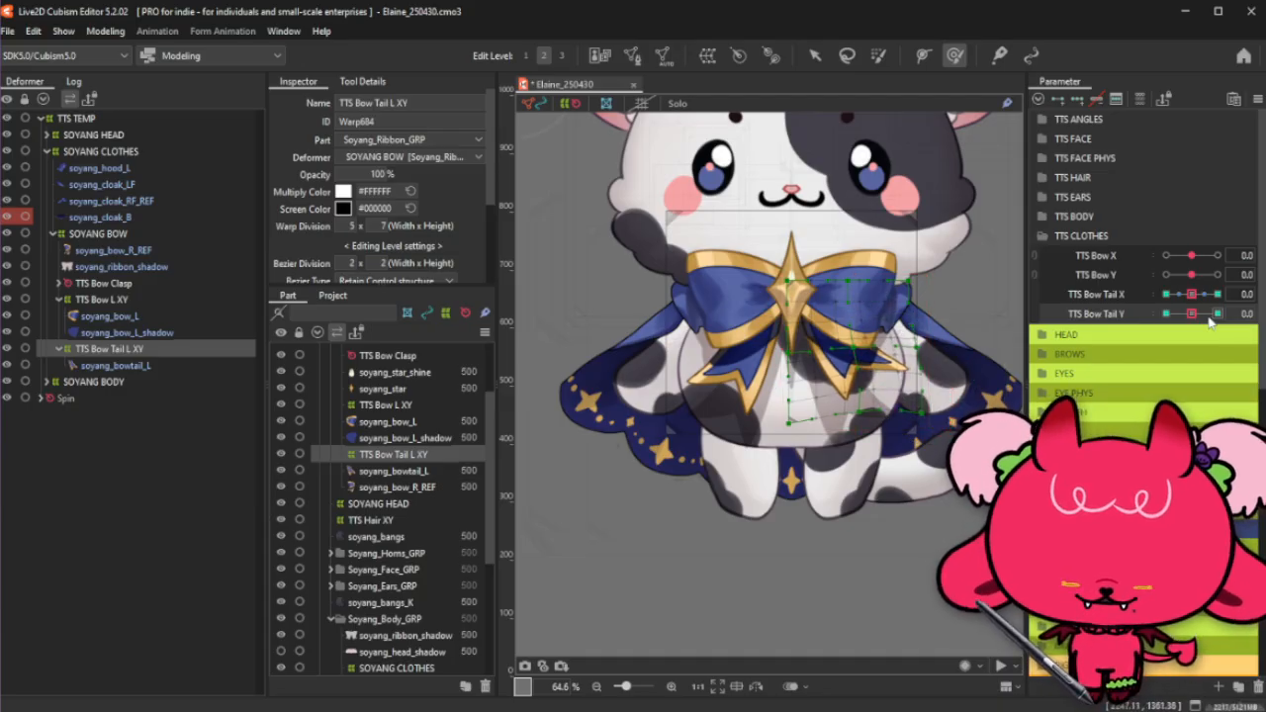
pyautogui.hotkey('ctrl', 'z')
pyautogui.hotkey('ctrl', 'z')
pyautogui.hotkey('ctrl', 'z')
pyautogui.hotkey('ctrl', 'z')
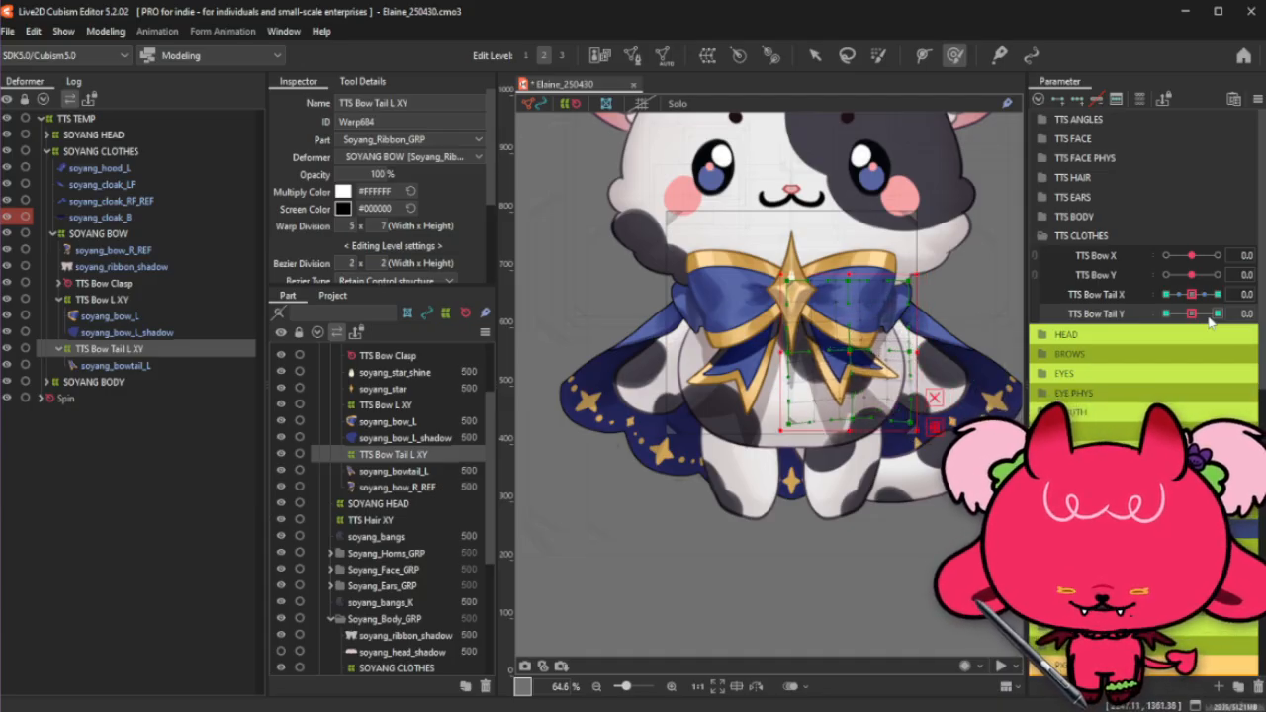
pyautogui.hotkey('ctrl', 'z')
# Step: Set TTS Bow Tail Y to 1.0 and swing the lower part of the bow tail warp outward and upward with the deform brush
pyautogui.moveTo(1196, 314); pyautogui.dragTo(1261, 334)
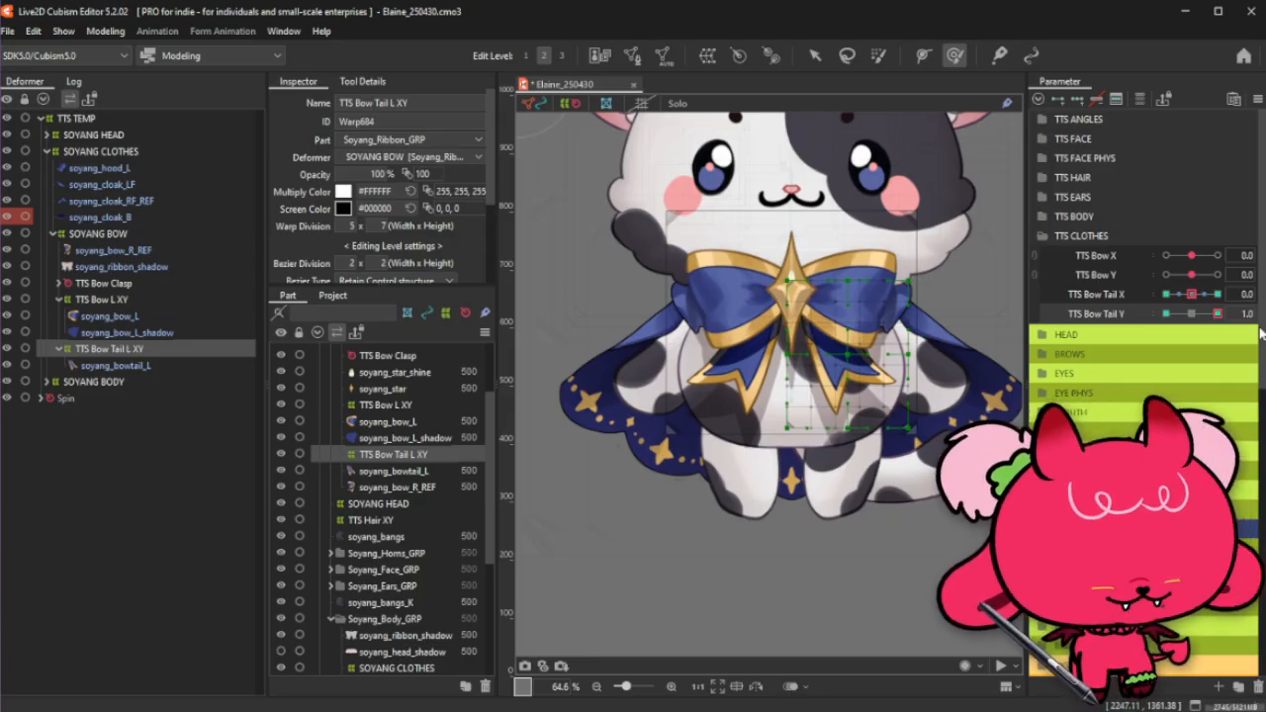
pyautogui.click(1218, 314)
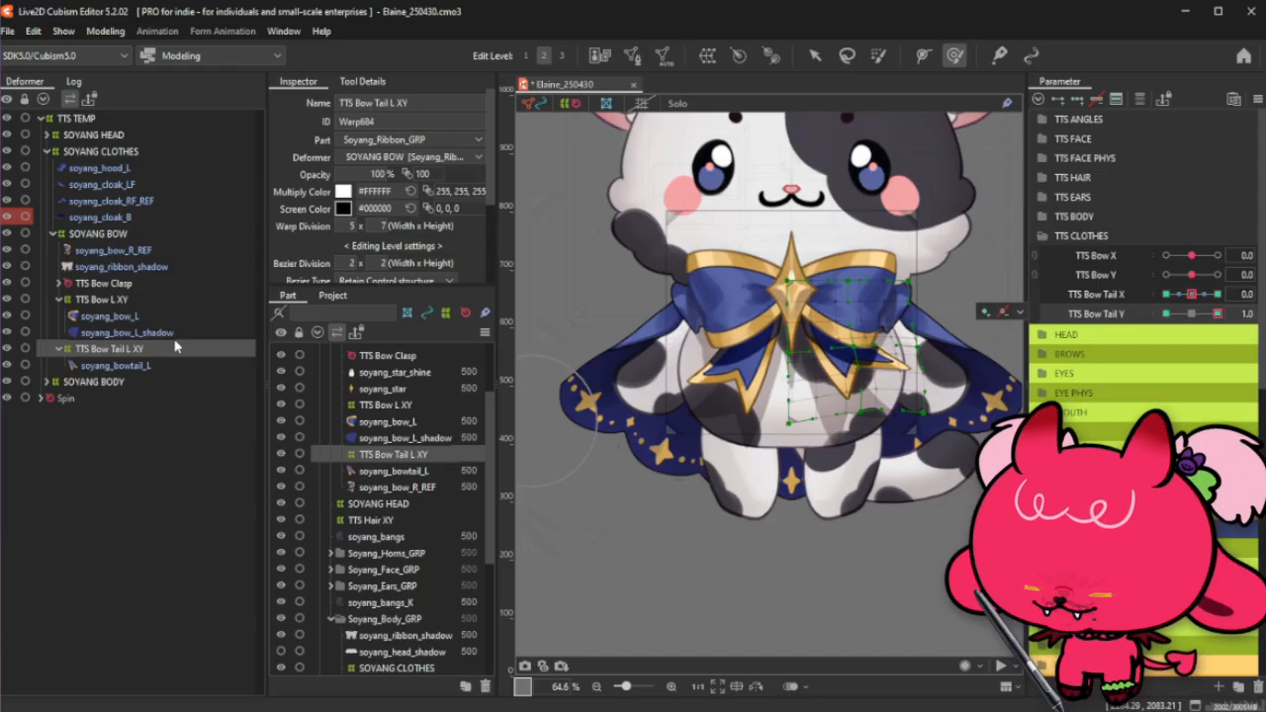
# Step: Set TTS Bow Tail Y to -1.0 and blend in the inverse of the bow tail warp's 1.0 shape
pyautogui.click(1195, 313)
pyautogui.moveTo(1197, 314); pyautogui.dragTo(1098, 341)
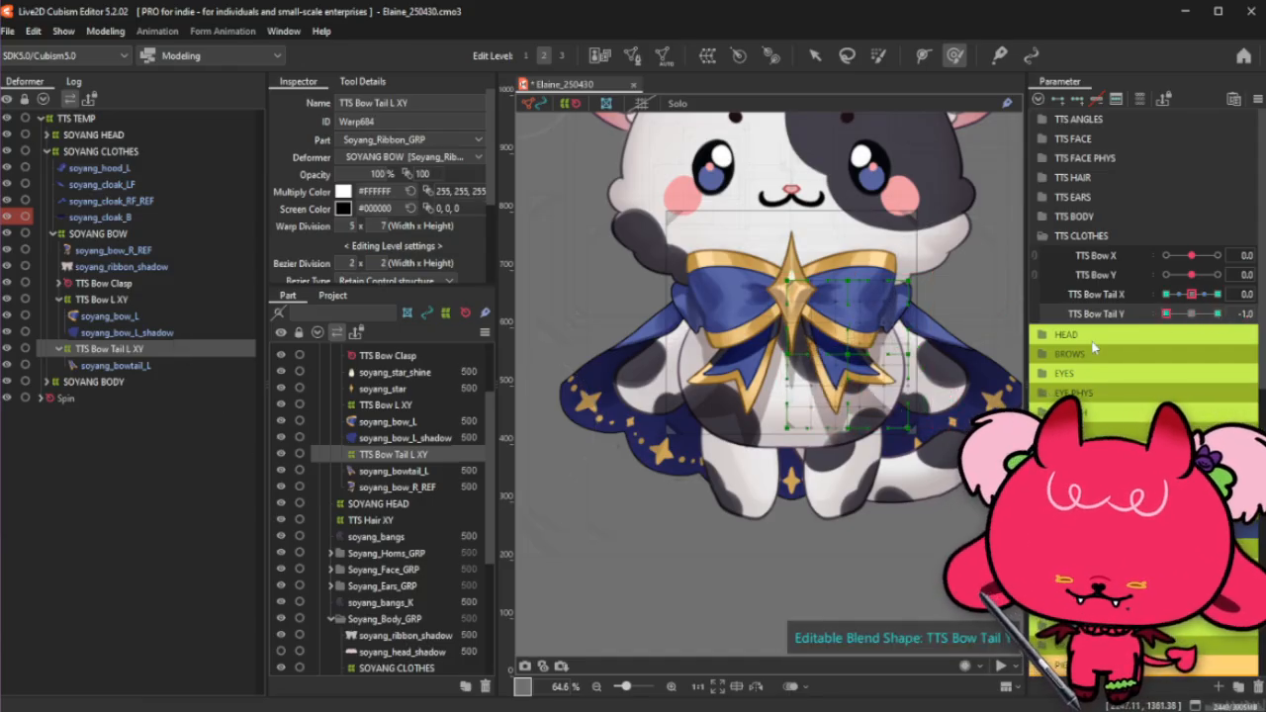
pyautogui.hotkey('ctrl', 'b')
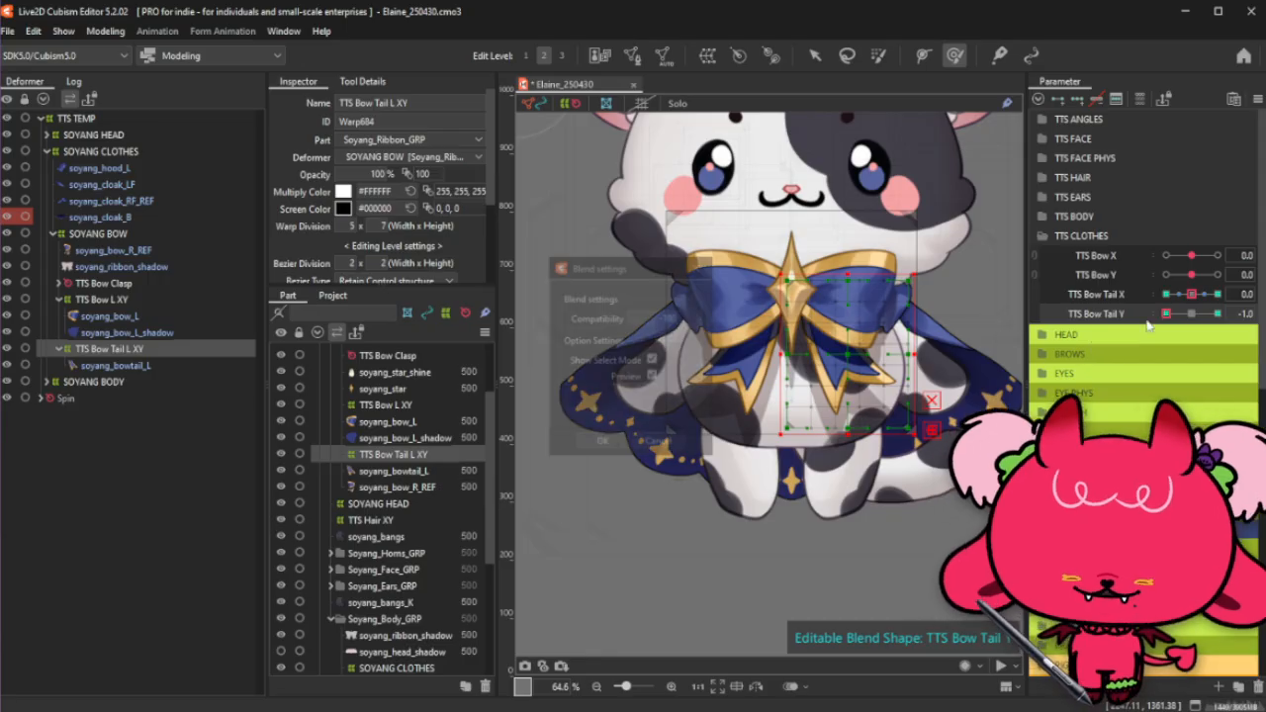
pyautogui.click(608, 444)
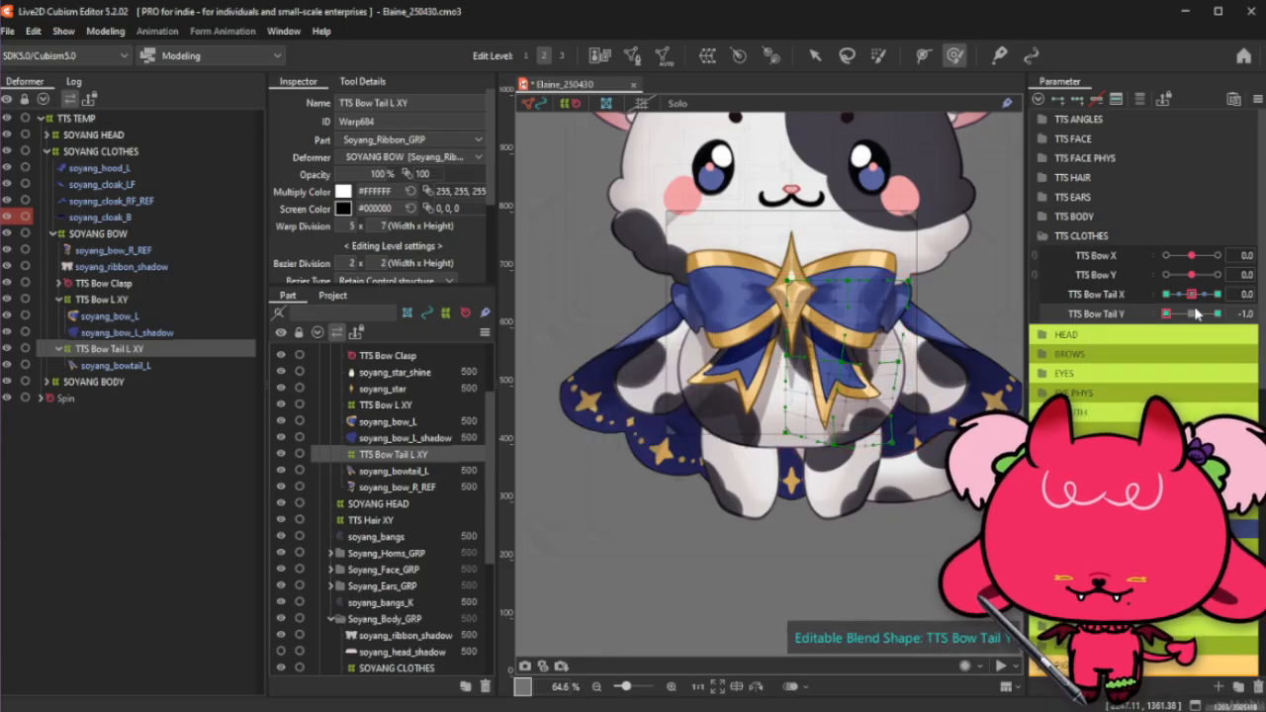
# Step: Compare the bow tail warp at TTS Bow Tail Y -1.0 and 1.0, and return the parameter to 0.0
pyautogui.moveTo(1175, 315)
pyautogui.mouseDown()
pyautogui.moveTo(1192, 327)
pyautogui.moveTo(1116, 349)
pyautogui.moveTo(1253, 306)
pyautogui.moveTo(1127, 340)
pyautogui.mouseUp()
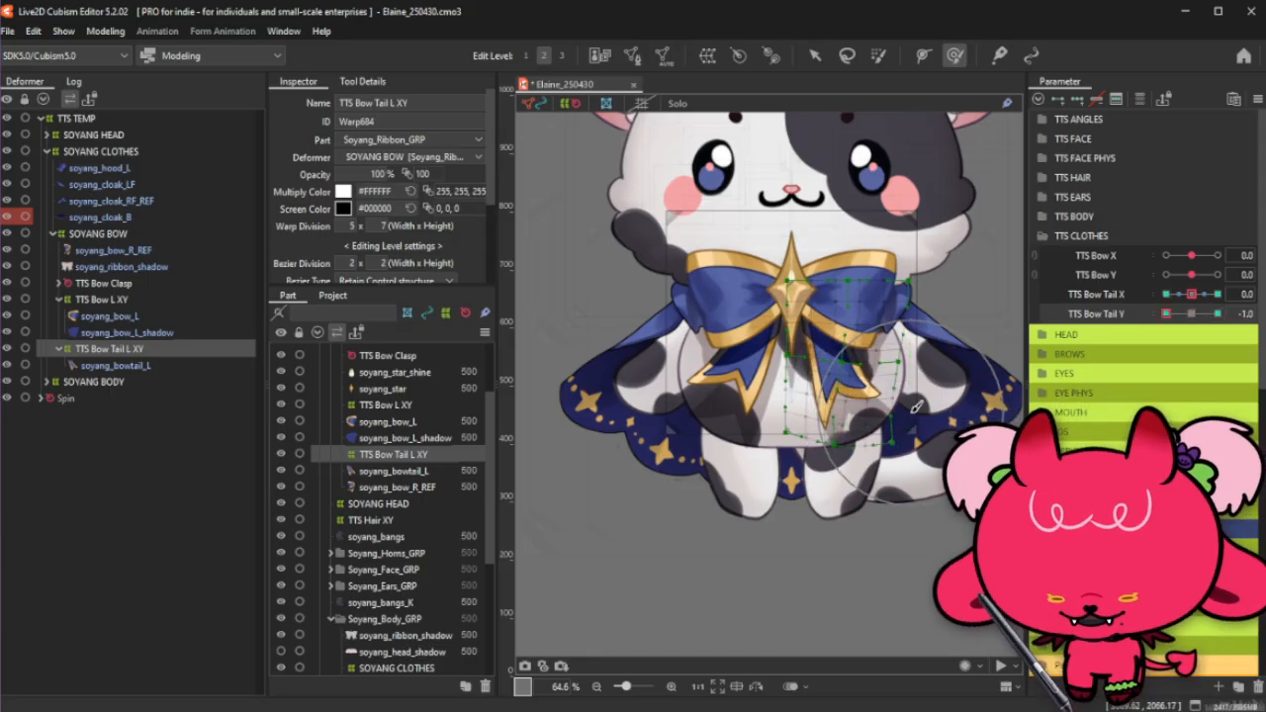
pyautogui.click(1193, 295)
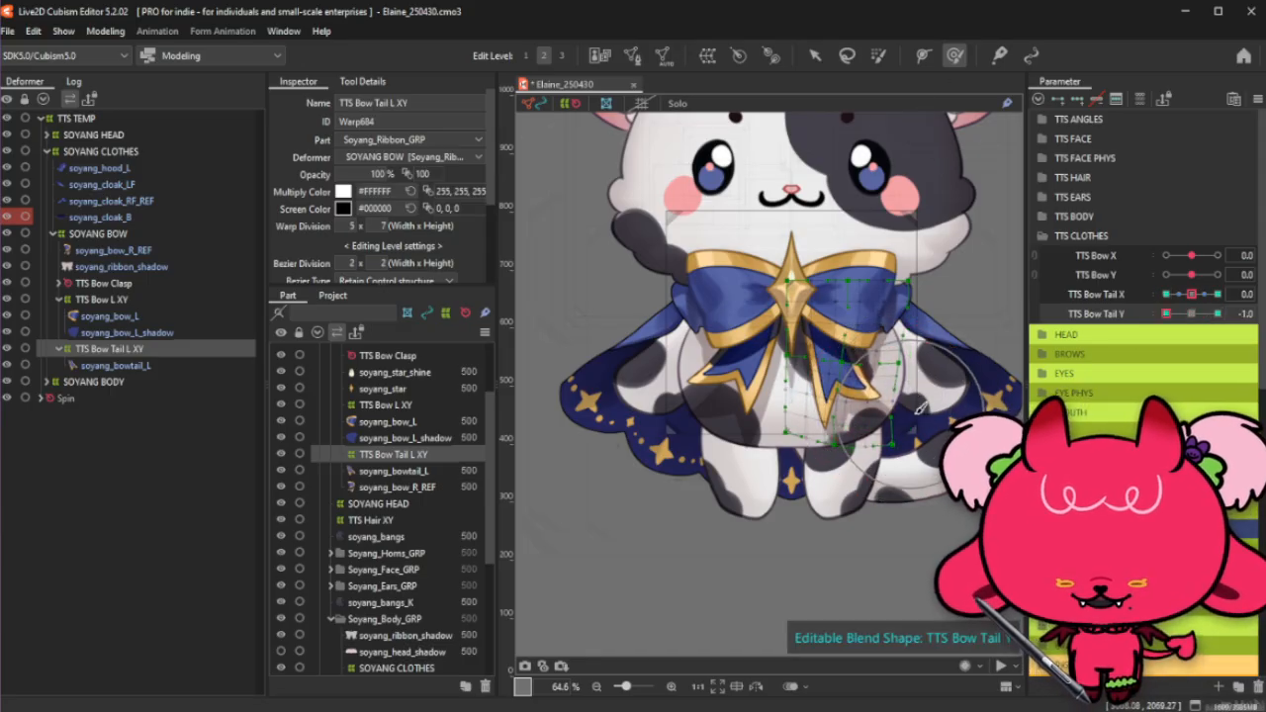
pyautogui.click(1218, 314)
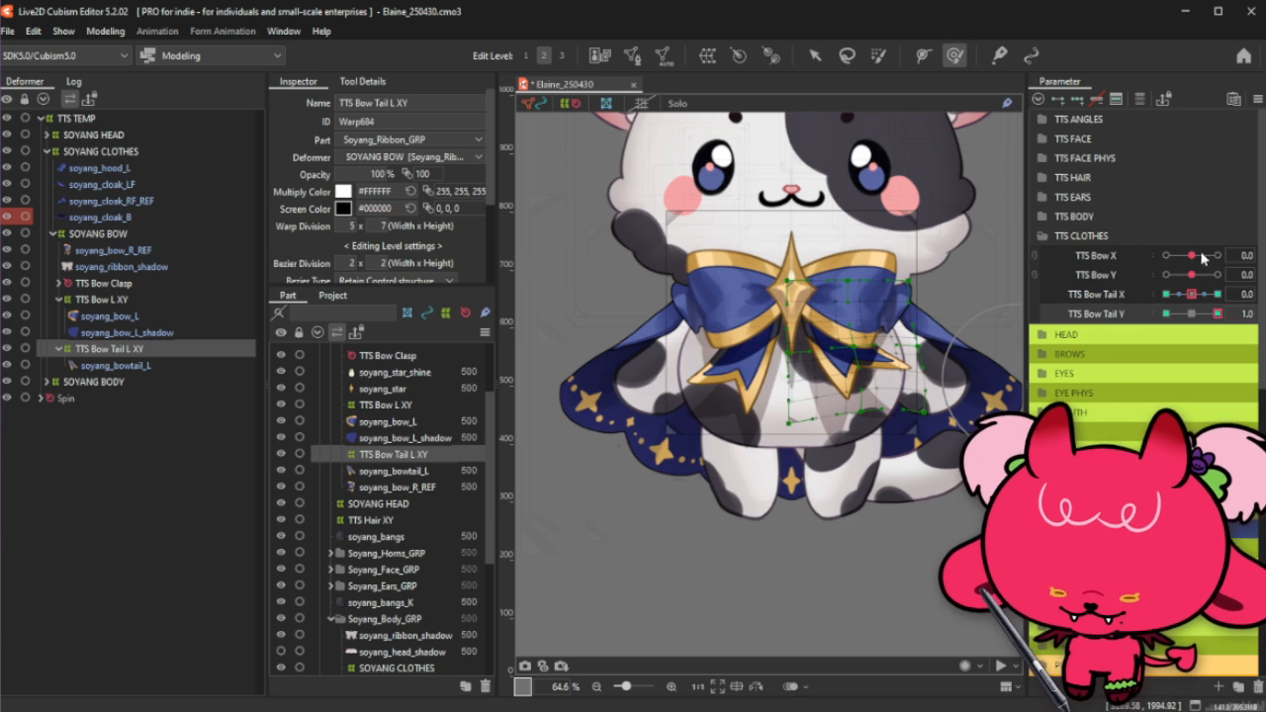
pyautogui.click(1188, 301)
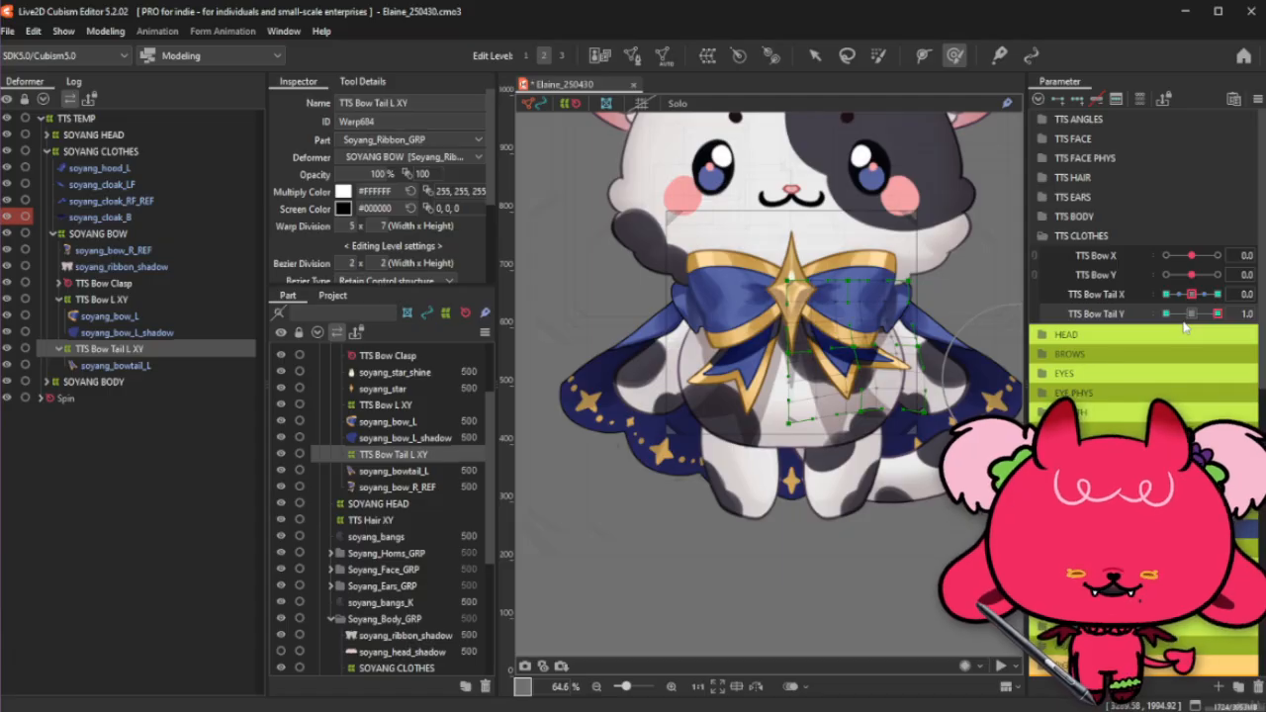
pyautogui.moveTo(1215, 315); pyautogui.dragTo(1122, 352)
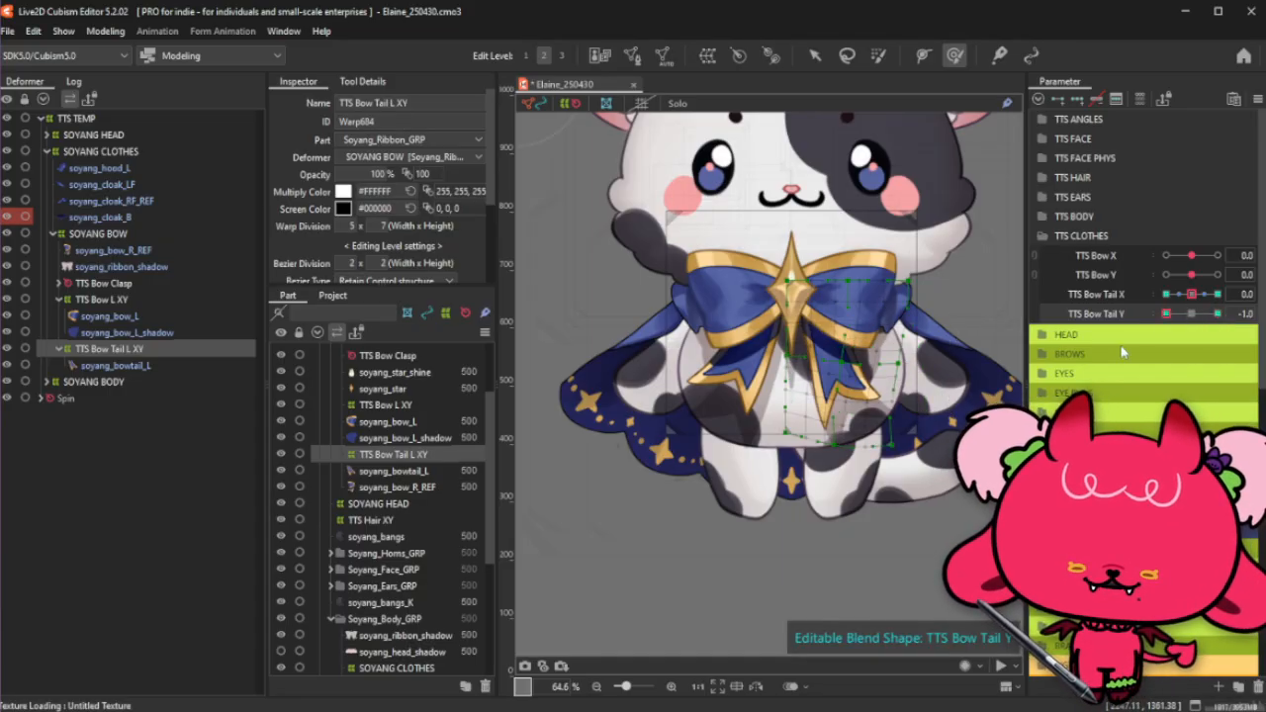
pyautogui.click(1191, 314)
pyautogui.click(1021, 312)
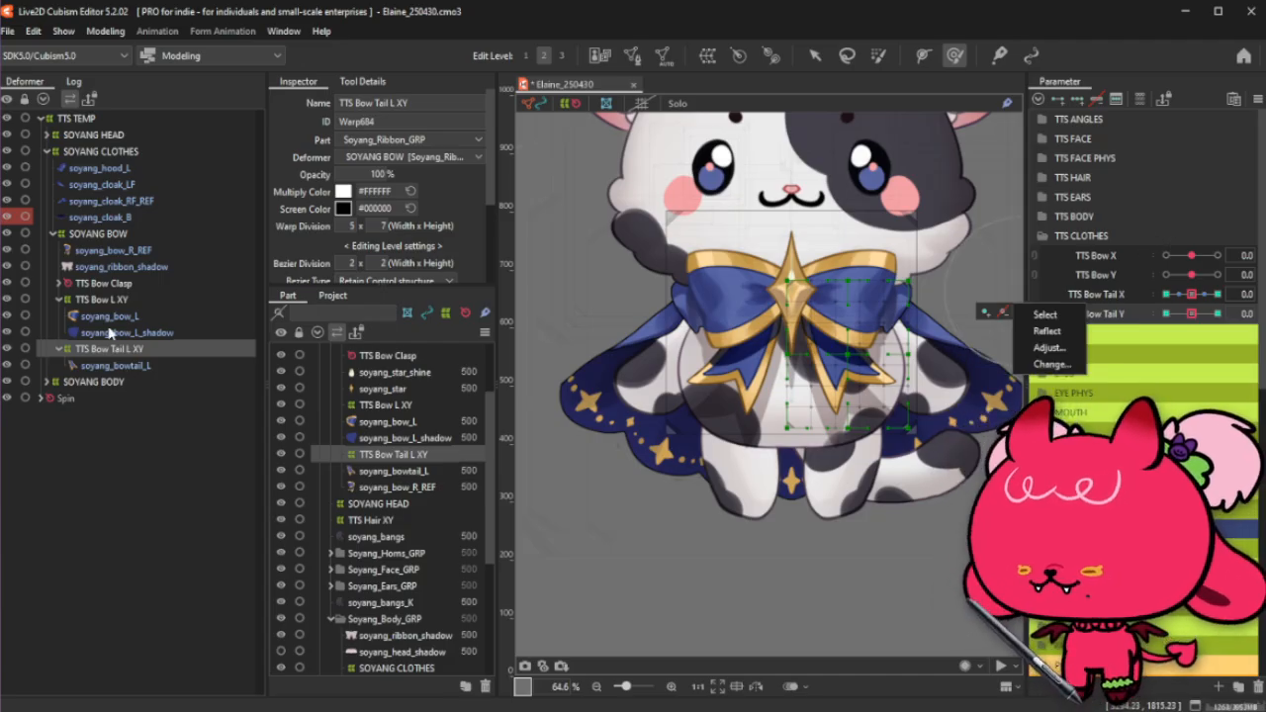
# Step: Key soyang_ribbon_shadow on TTS Bow Tail X and, at 1.0, deform the tail's shadow outward to follow the bow tail
pyautogui.click(116, 268)
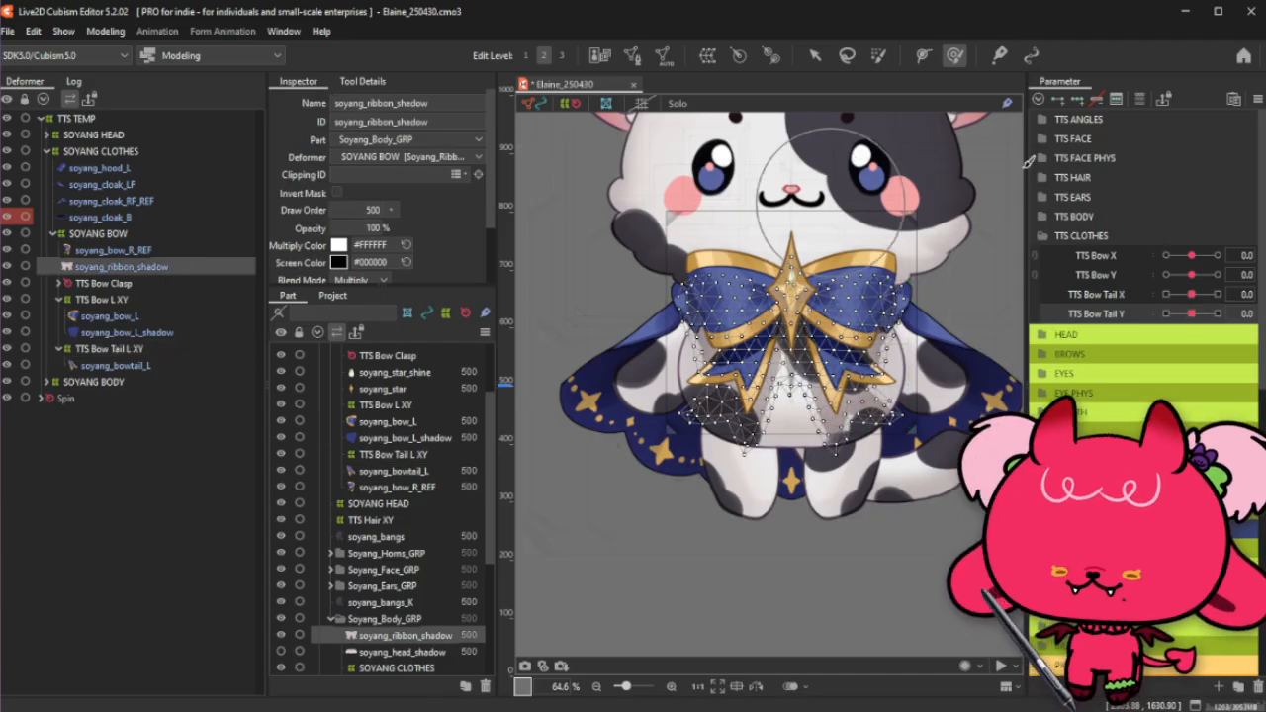
pyautogui.click(1217, 294)
pyautogui.moveTo(883, 486)
pyautogui.mouseDown()
pyautogui.moveTo(879, 446)
pyautogui.moveTo(908, 423)
pyautogui.moveTo(906, 420)
pyautogui.mouseUp()
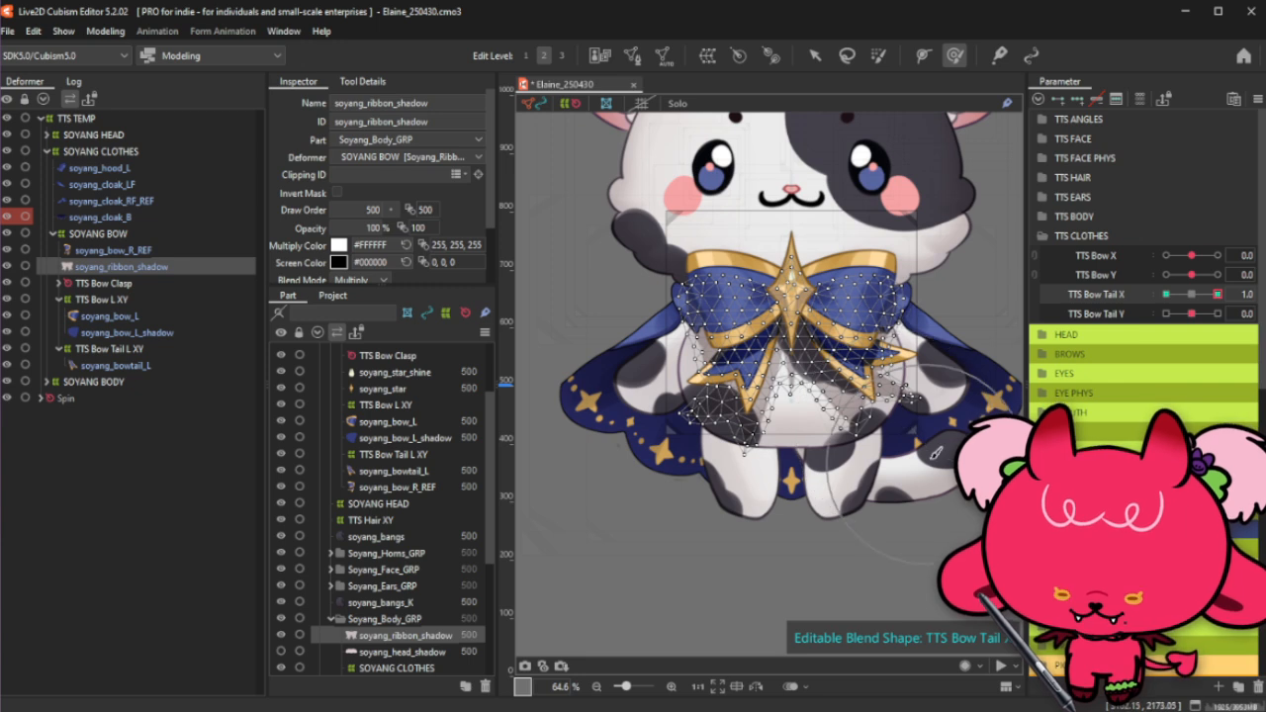
pyautogui.hotkey('ctrl', 't')
pyautogui.moveTo(1181, 295); pyautogui.dragTo(1218, 296)
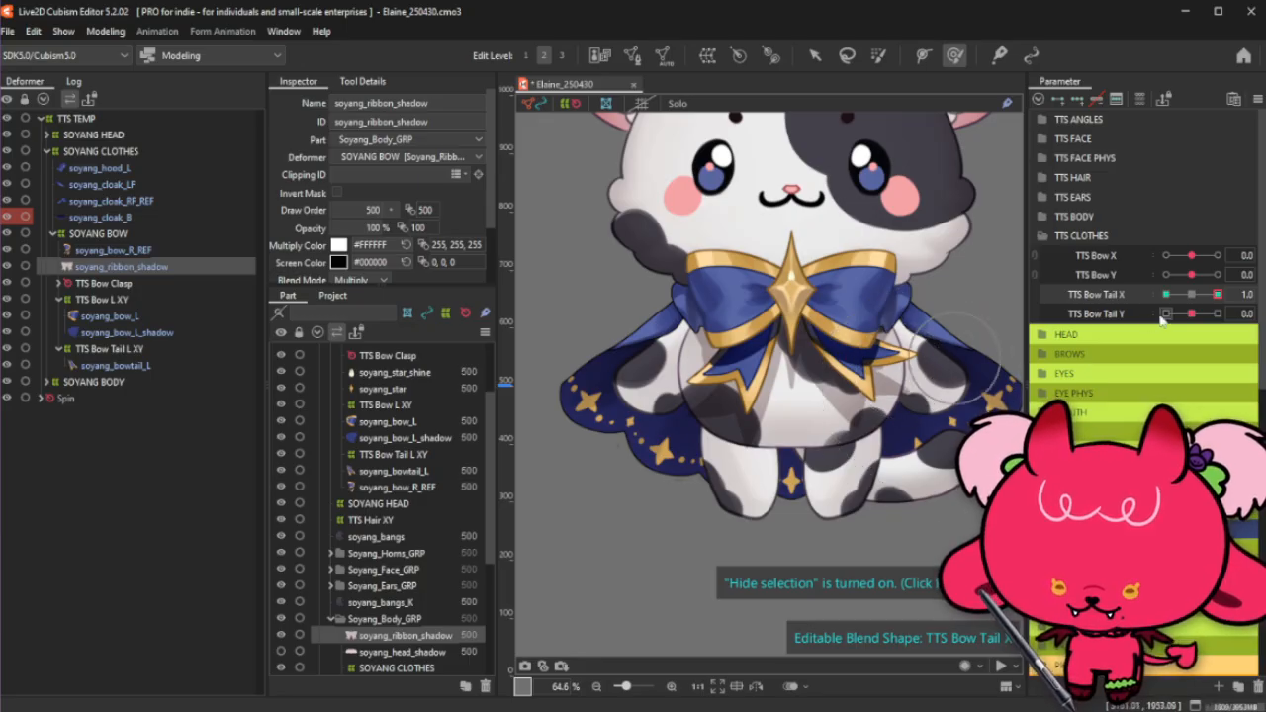
# Step: Set TTS Bow Tail X to -1.0 and apply the inverse shadow shape with a blend Compatibility of -100
pyautogui.moveTo(1192, 294); pyautogui.dragTo(1123, 335)
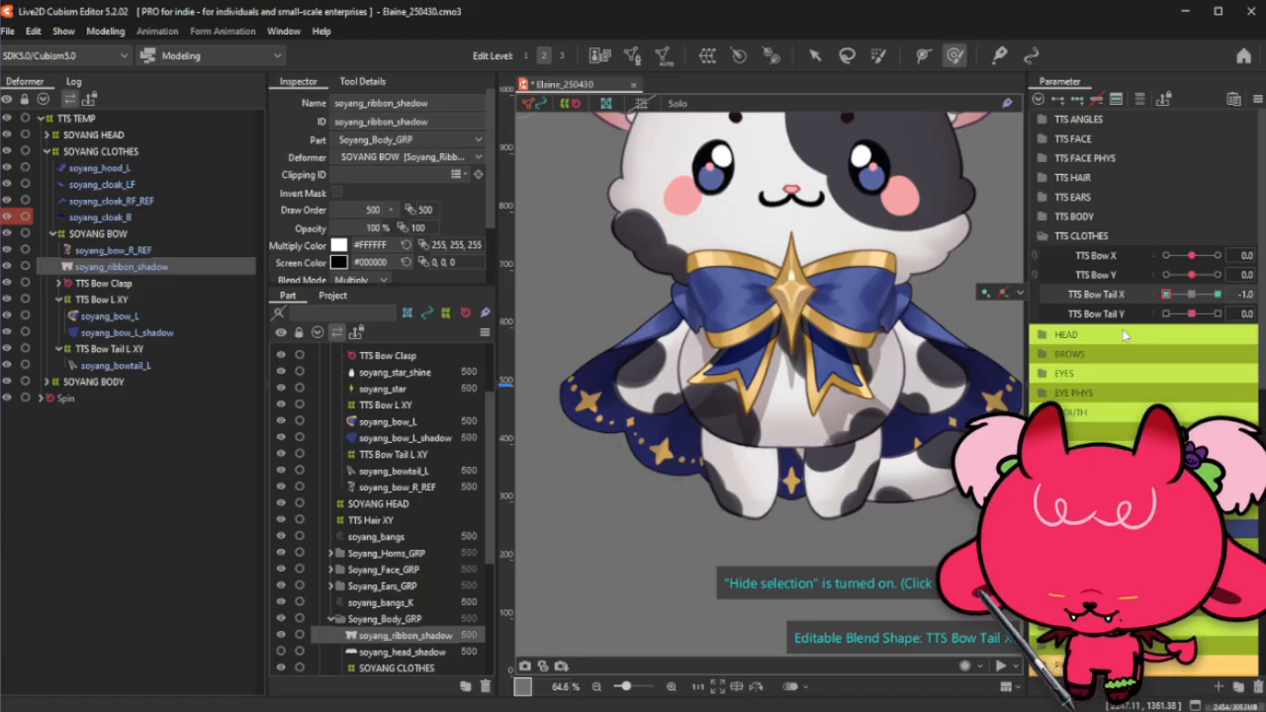
pyautogui.hotkey('ctrl', 'b')
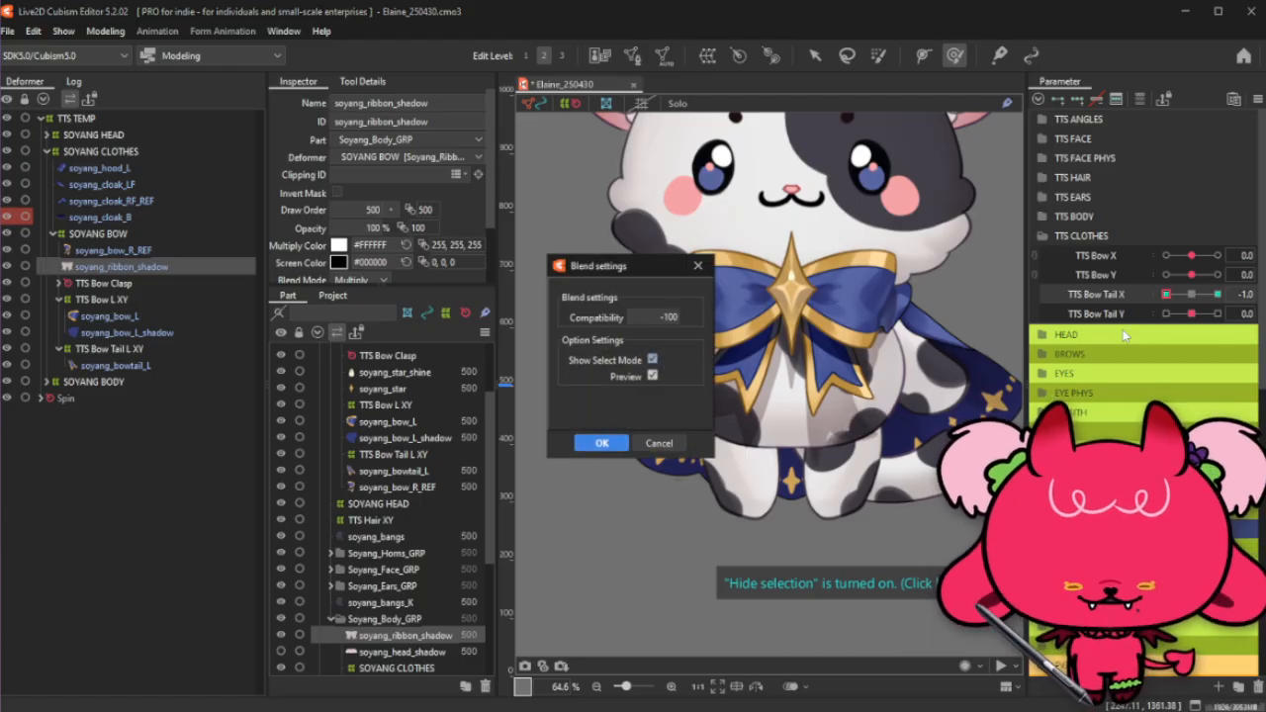
pyautogui.press('Return')
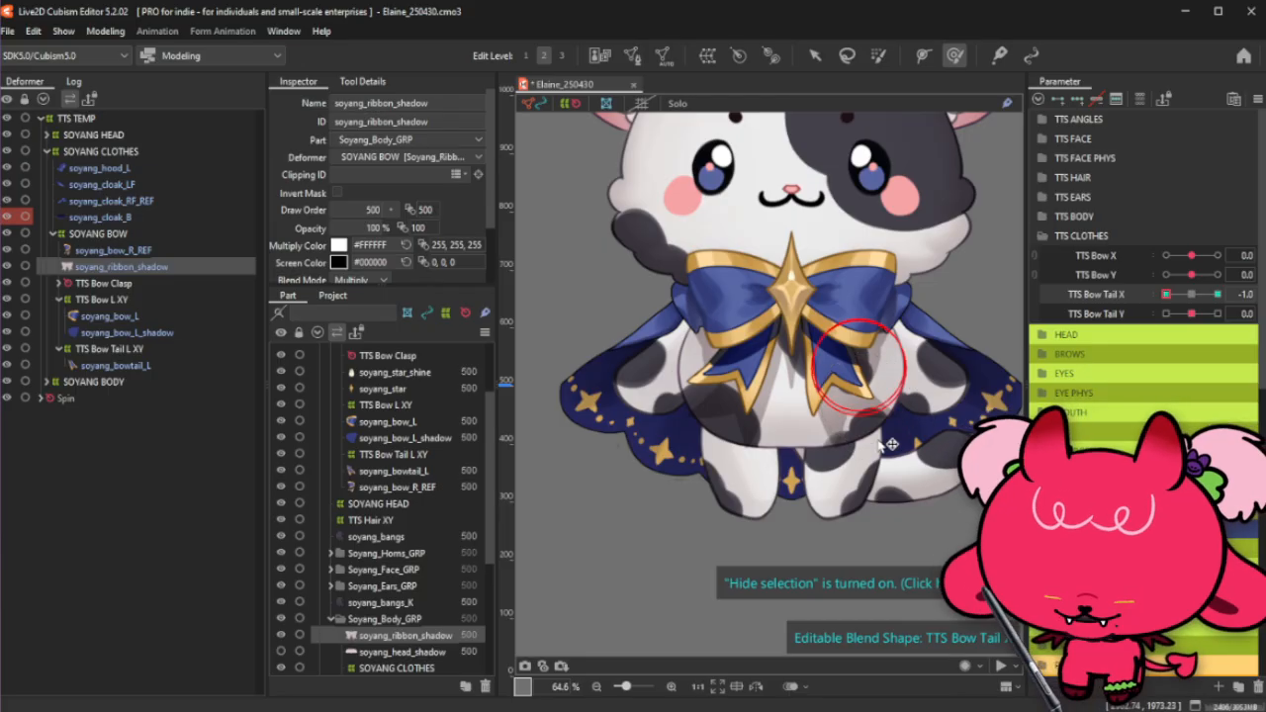
# Step: Refine the shadow beneath the bow tail with the deform brush at TTS Bow Tail X -1.0
pyautogui.moveTo(872, 421); pyautogui.dragTo(847, 425)
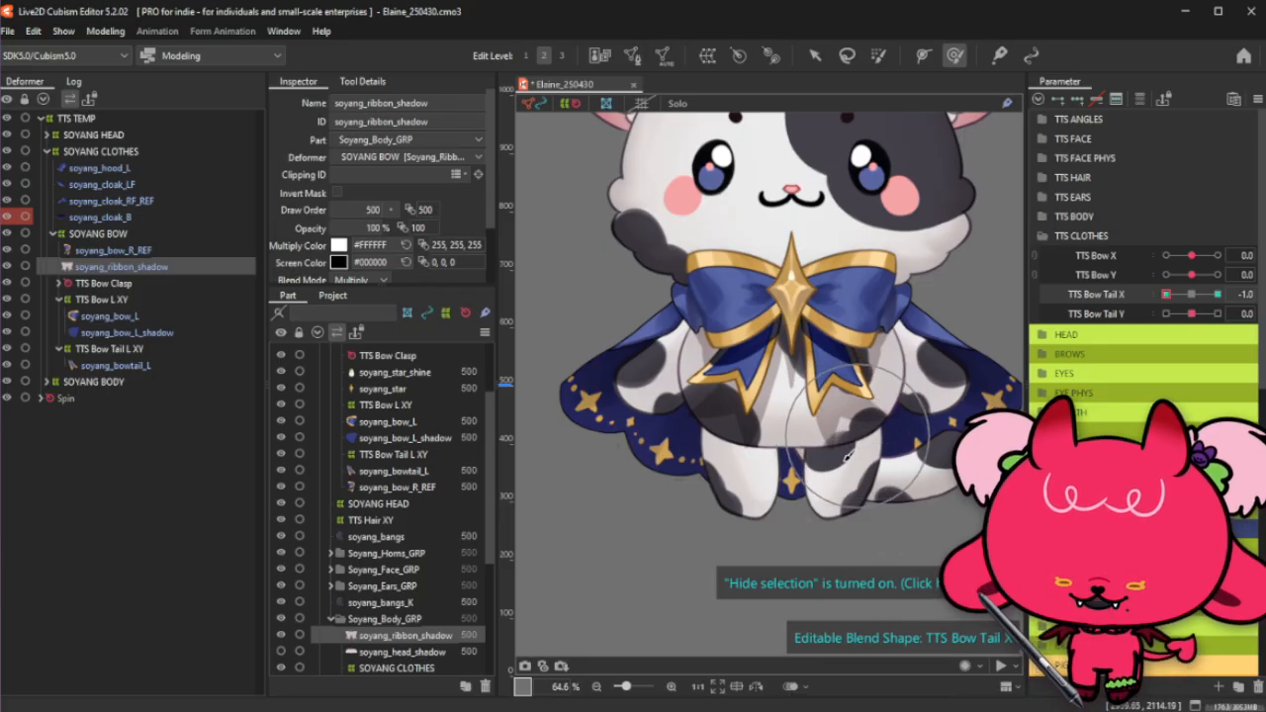
pyautogui.moveTo(814, 465); pyautogui.dragTo(908, 438)
pyautogui.moveTo(830, 472); pyautogui.dragTo(813, 423)
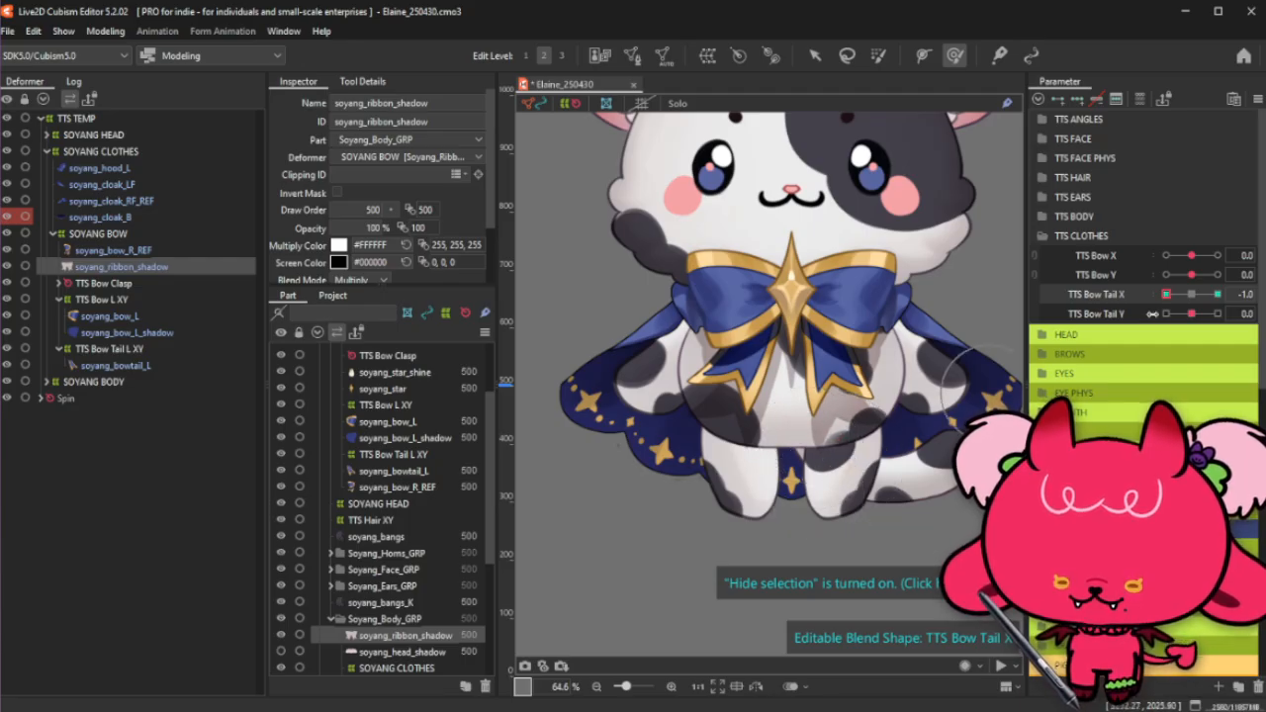
# Step: Compare how the ribbon shadow follows the bow tail at TTS Bow Tail X 1.0 and -1.0
pyautogui.moveTo(1172, 295); pyautogui.dragTo(1232, 287)
pyautogui.scroll(5, 787, 326)
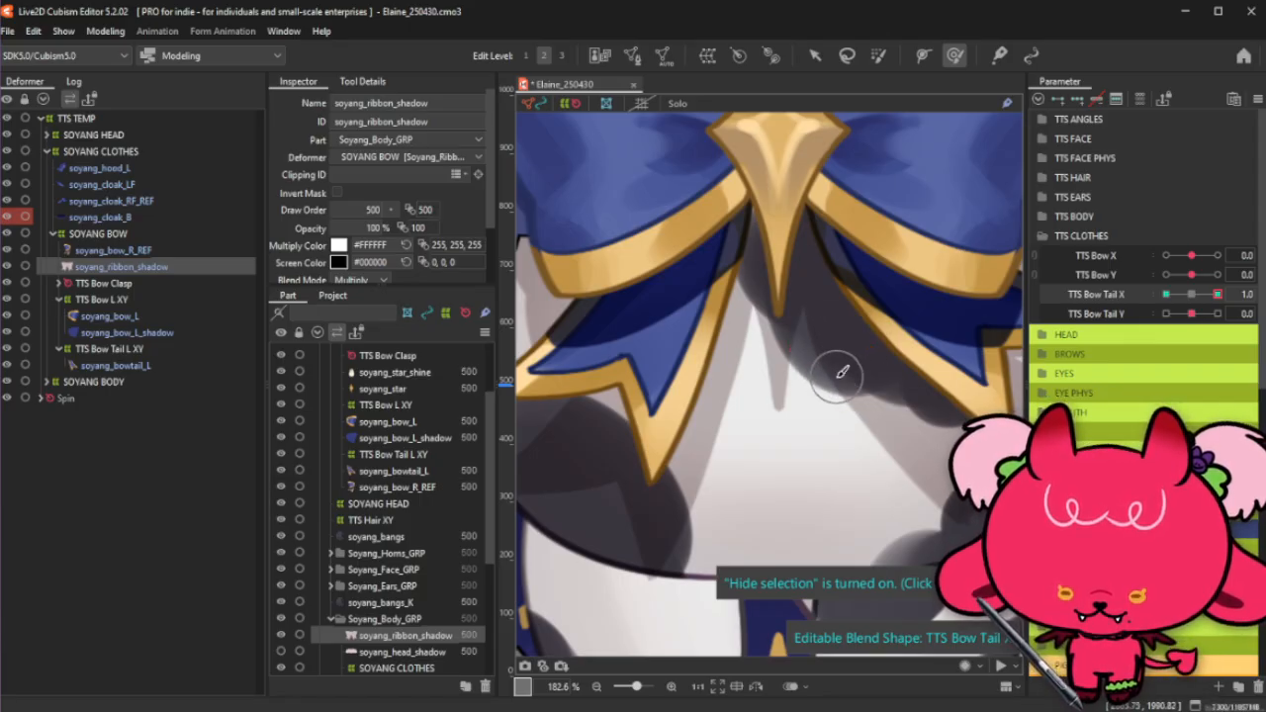
pyautogui.scroll(-4, 842, 372)
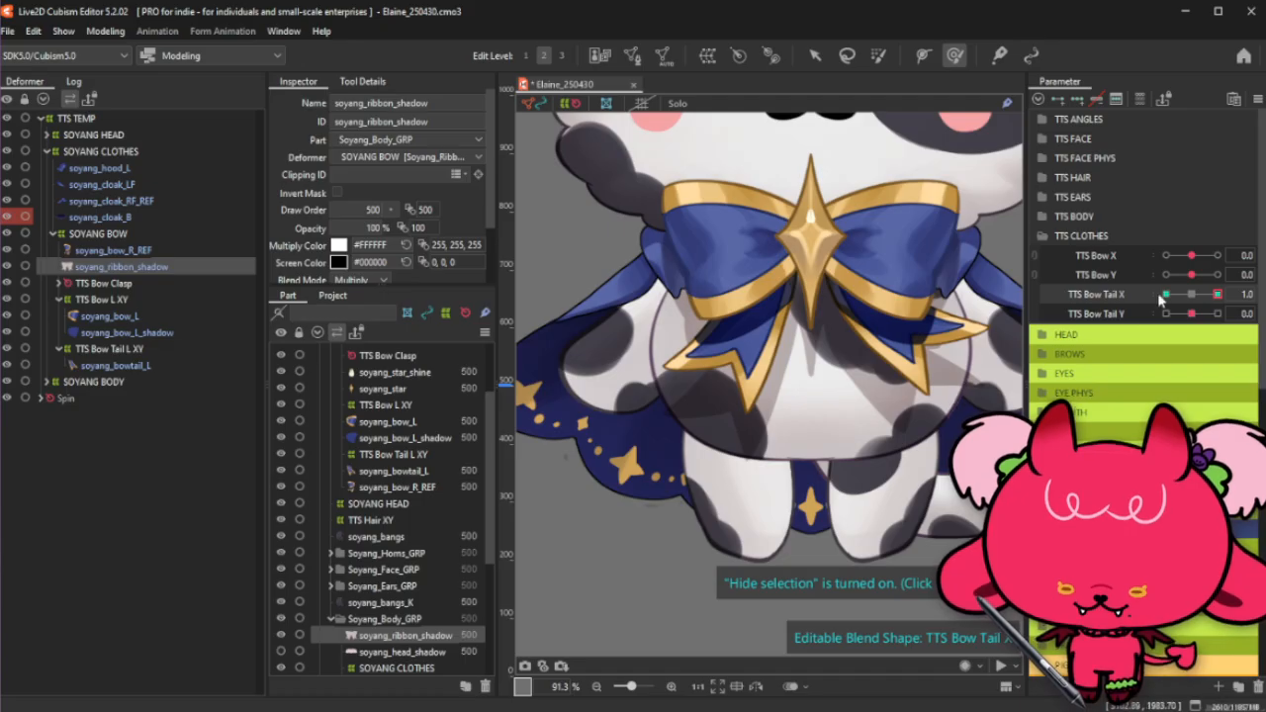
pyautogui.moveTo(1218, 294); pyautogui.dragTo(1166, 294)
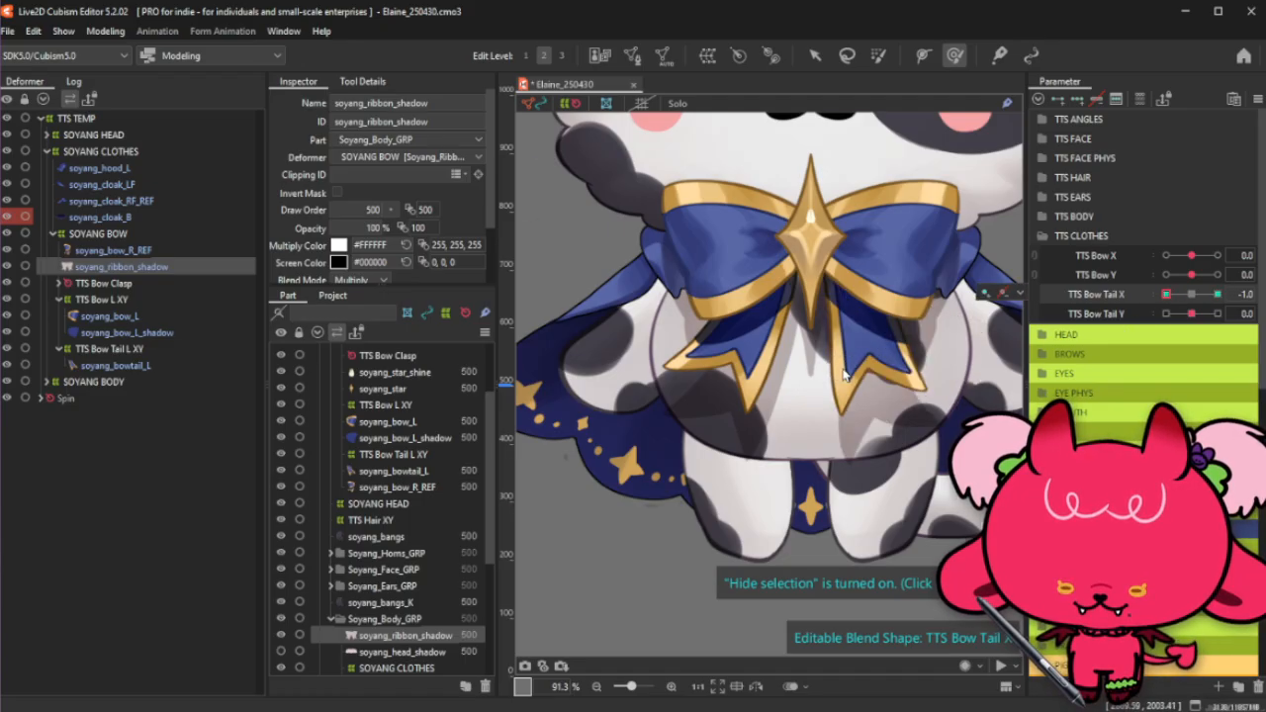
# Step: Check the ribbon shadow at both TTS Bow Tail X extremes and return the parameter to 0.0
pyautogui.scroll(2, 852, 344)
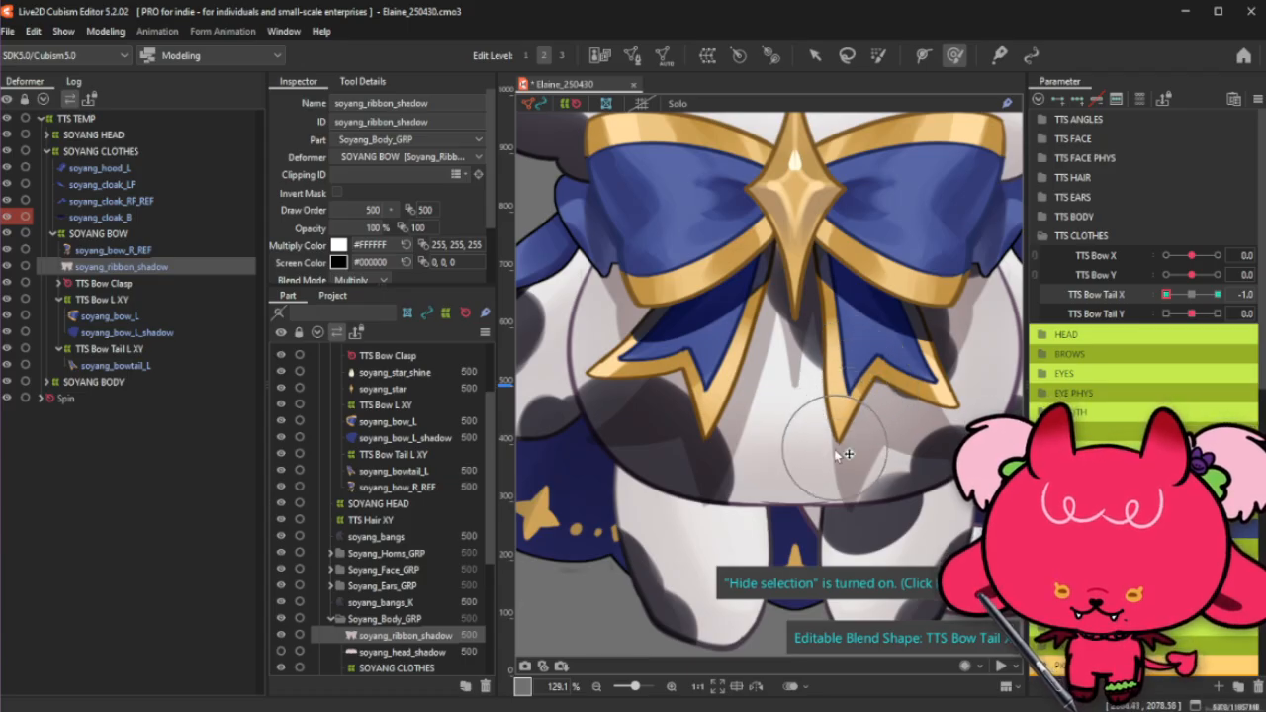
pyautogui.scroll(-2, 856, 368)
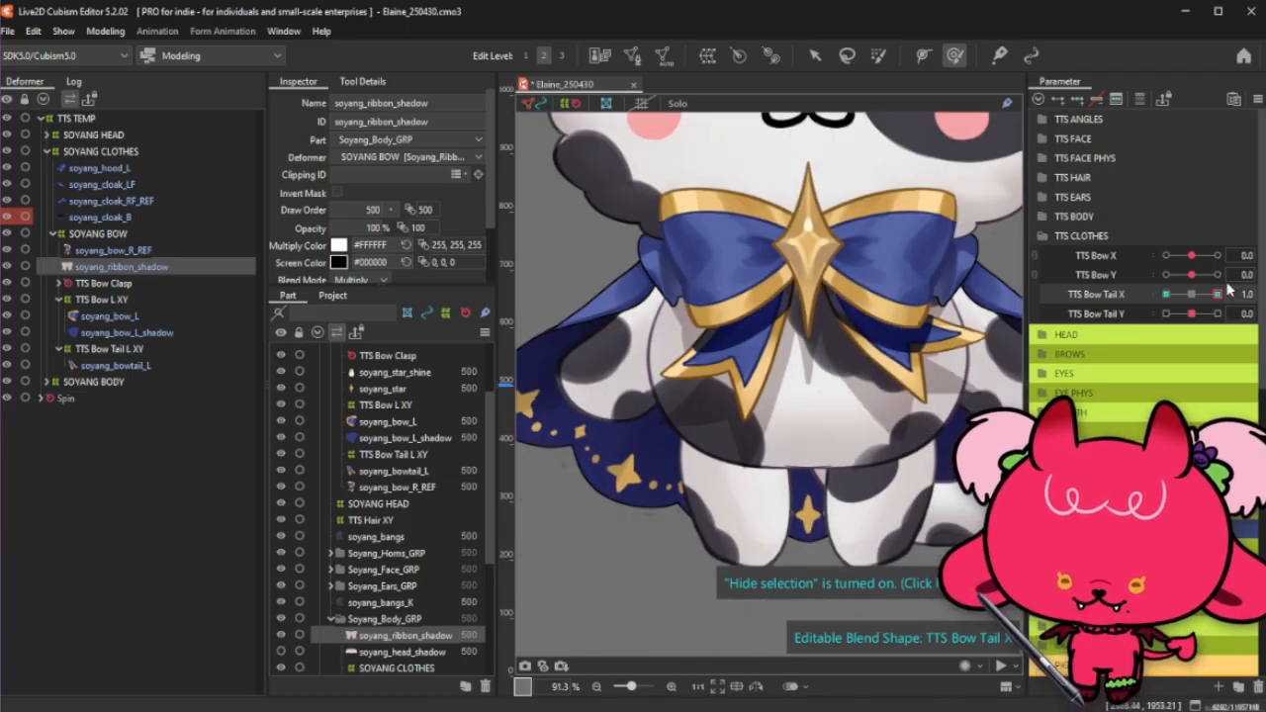
pyautogui.moveTo(1180, 302)
pyautogui.mouseDown()
pyautogui.moveTo(1213, 291)
pyautogui.moveTo(1158, 311)
pyautogui.moveTo(1227, 290)
pyautogui.moveTo(1191, 295)
pyautogui.mouseUp()
pyautogui.scroll(-5, 818, 405)
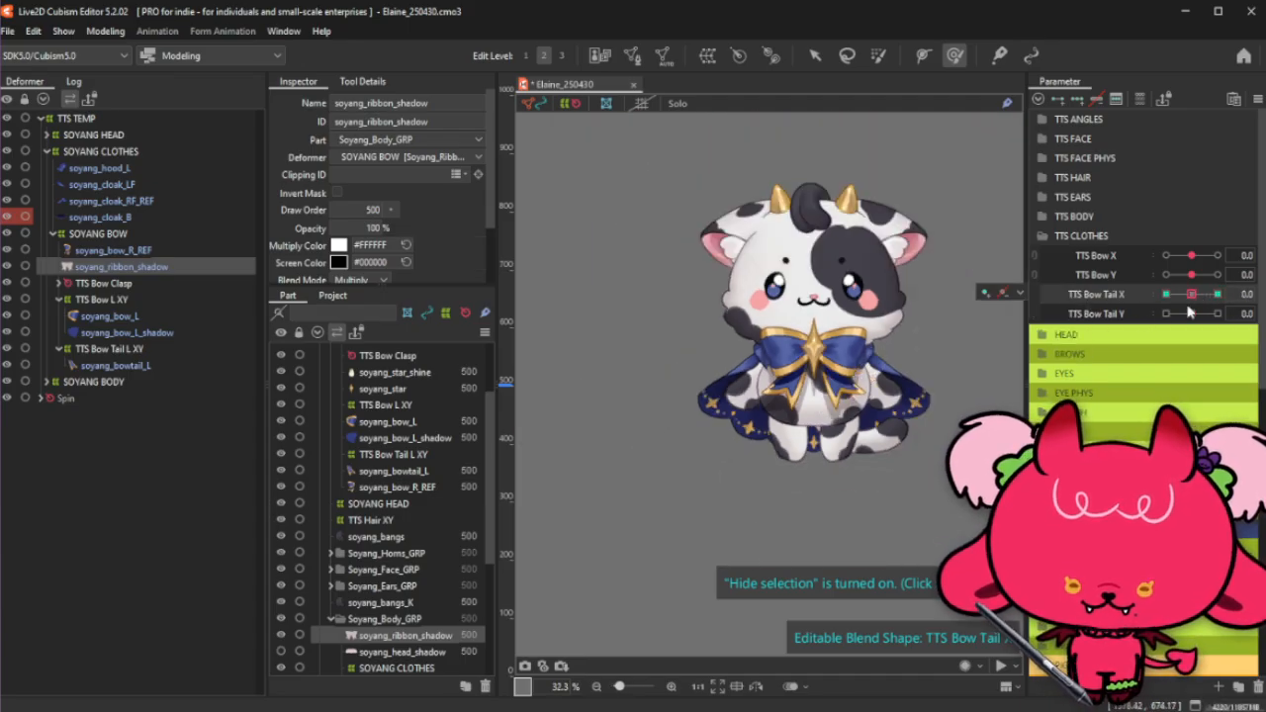
# Step: Add three keys for soyang_ribbon_shadow on TTS Bow Tail Y, test the parameter at -1.0 and return it to 0.0
pyautogui.click(1139, 319)
pyautogui.click(1077, 100)
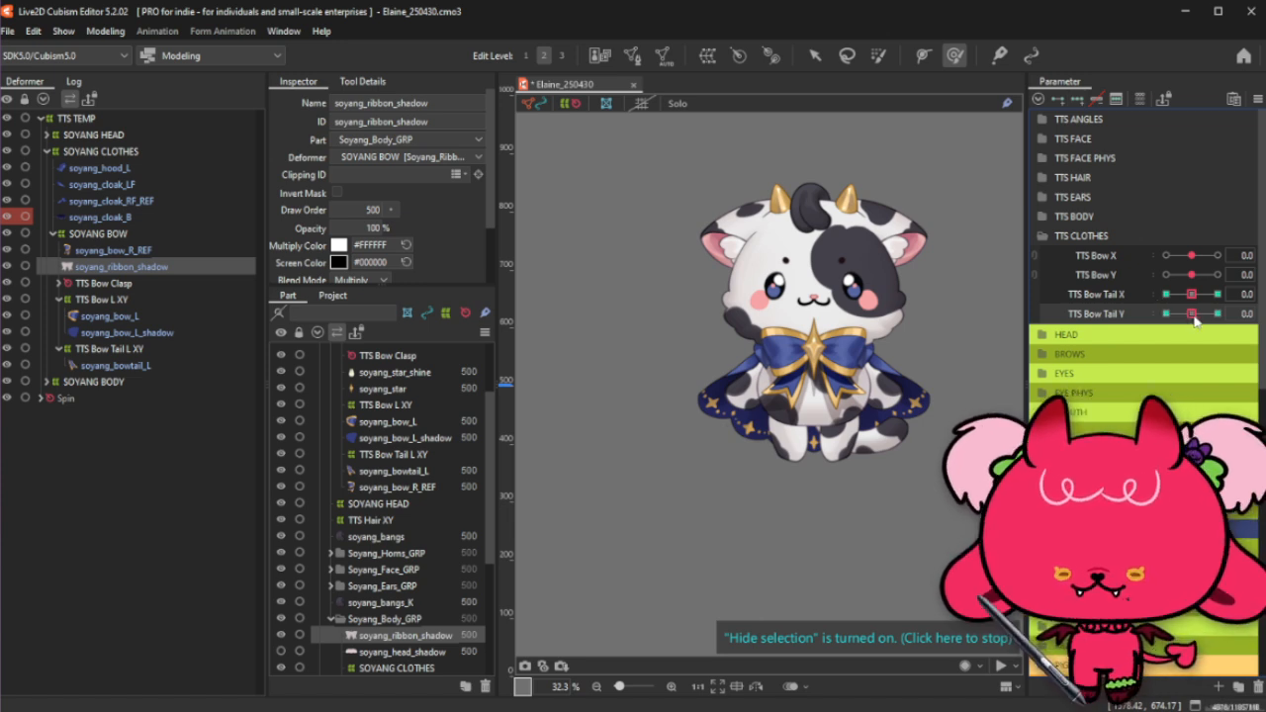
pyautogui.moveTo(1193, 314); pyautogui.dragTo(1166, 328)
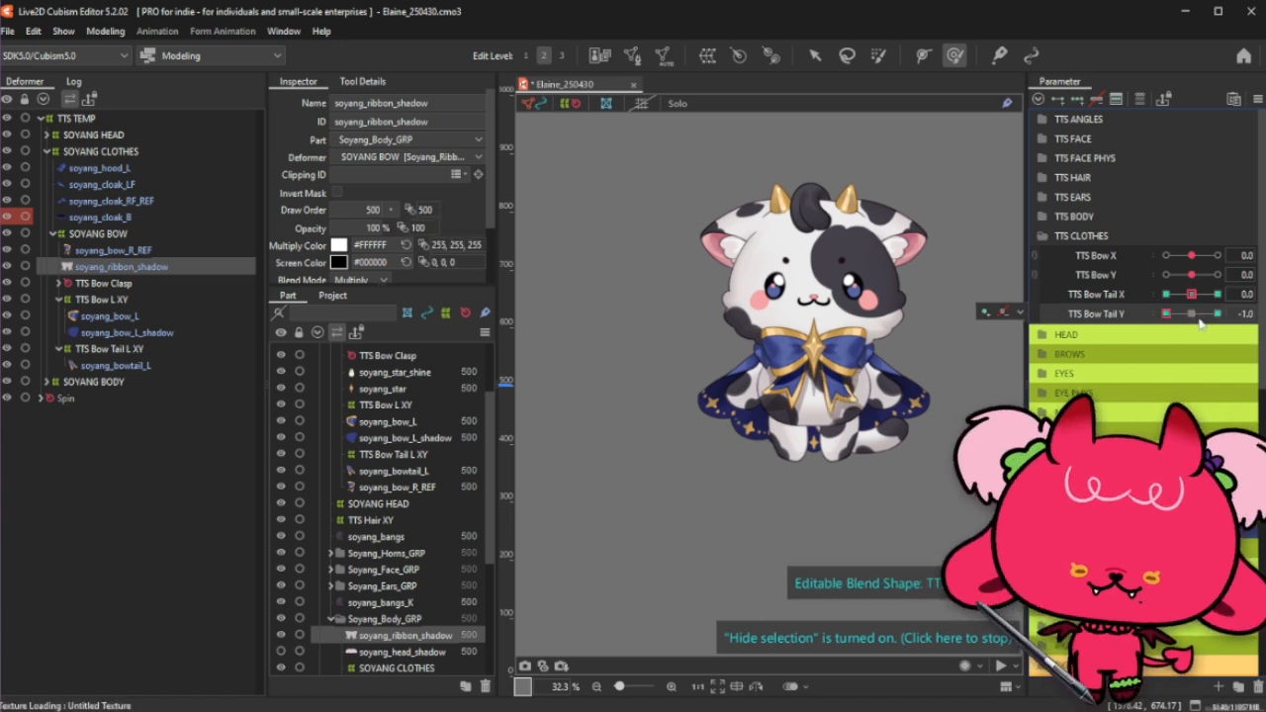
pyautogui.click(1200, 320)
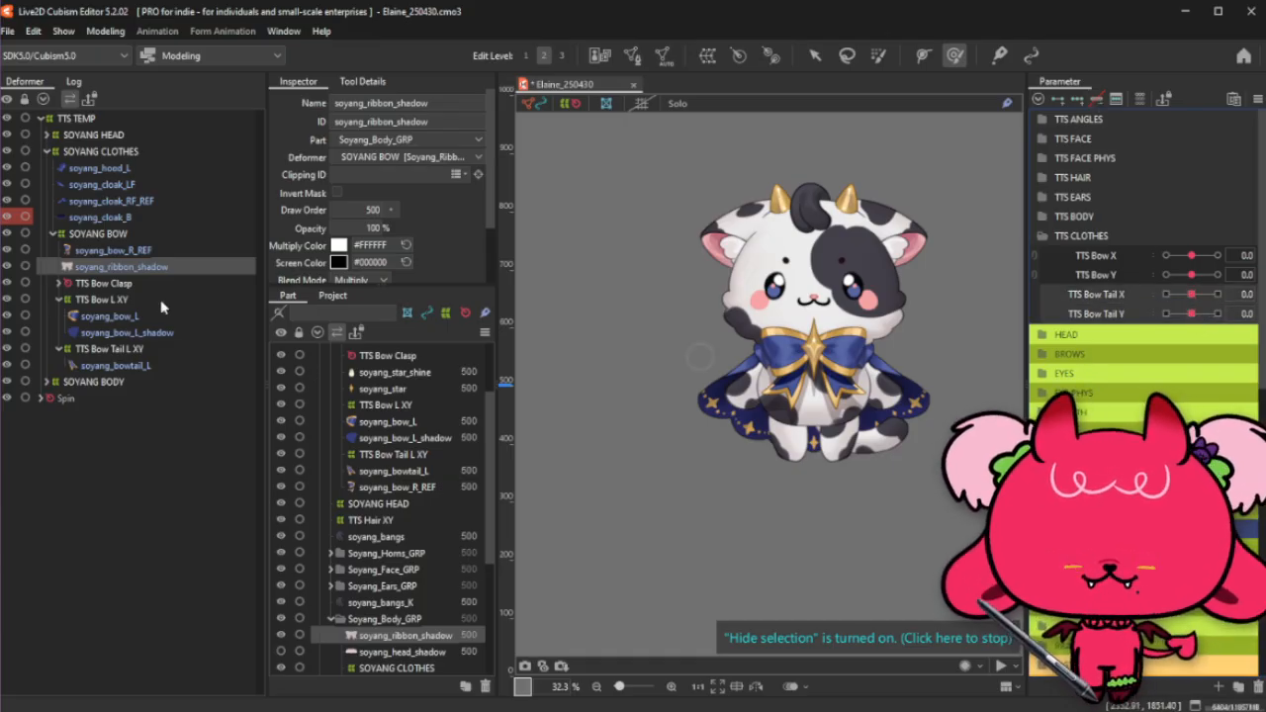
# Step: Collapse the SOYANG BOW deformer group and select the soyang_cloak_B mesh
pyautogui.click(114, 250)
pyautogui.click(111, 235)
pyautogui.click(53, 234)
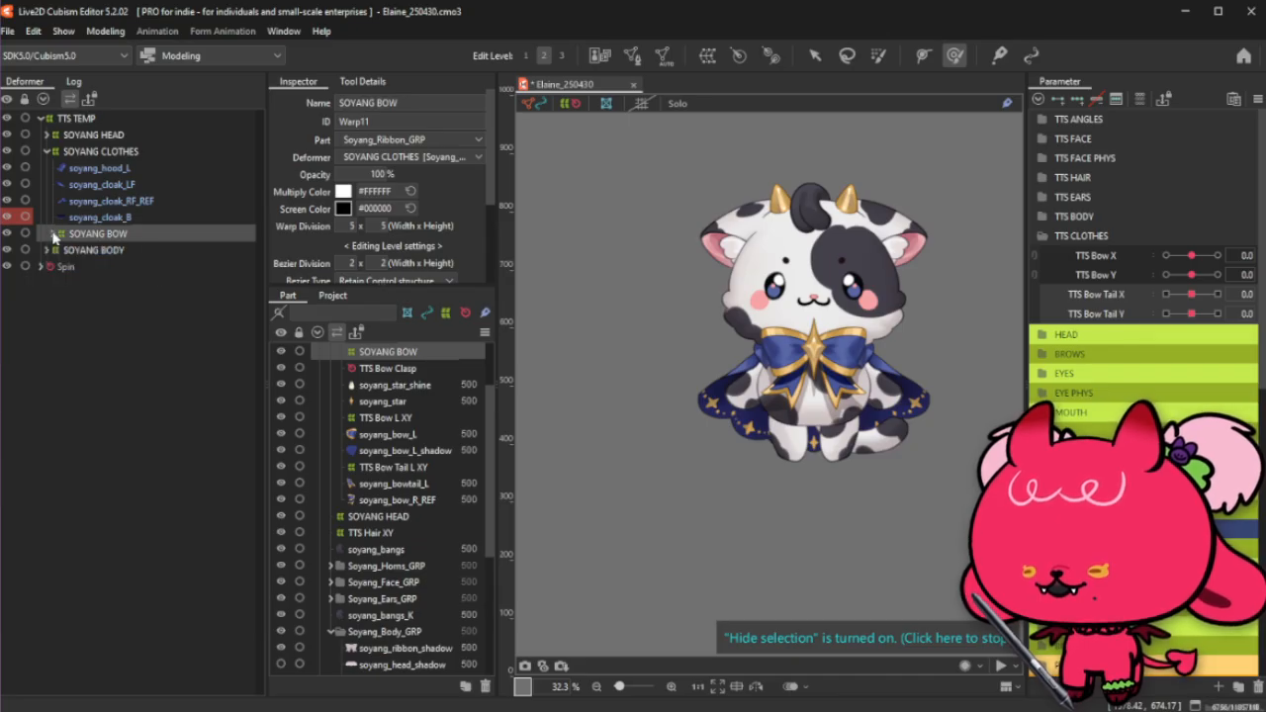
pyautogui.click(134, 217)
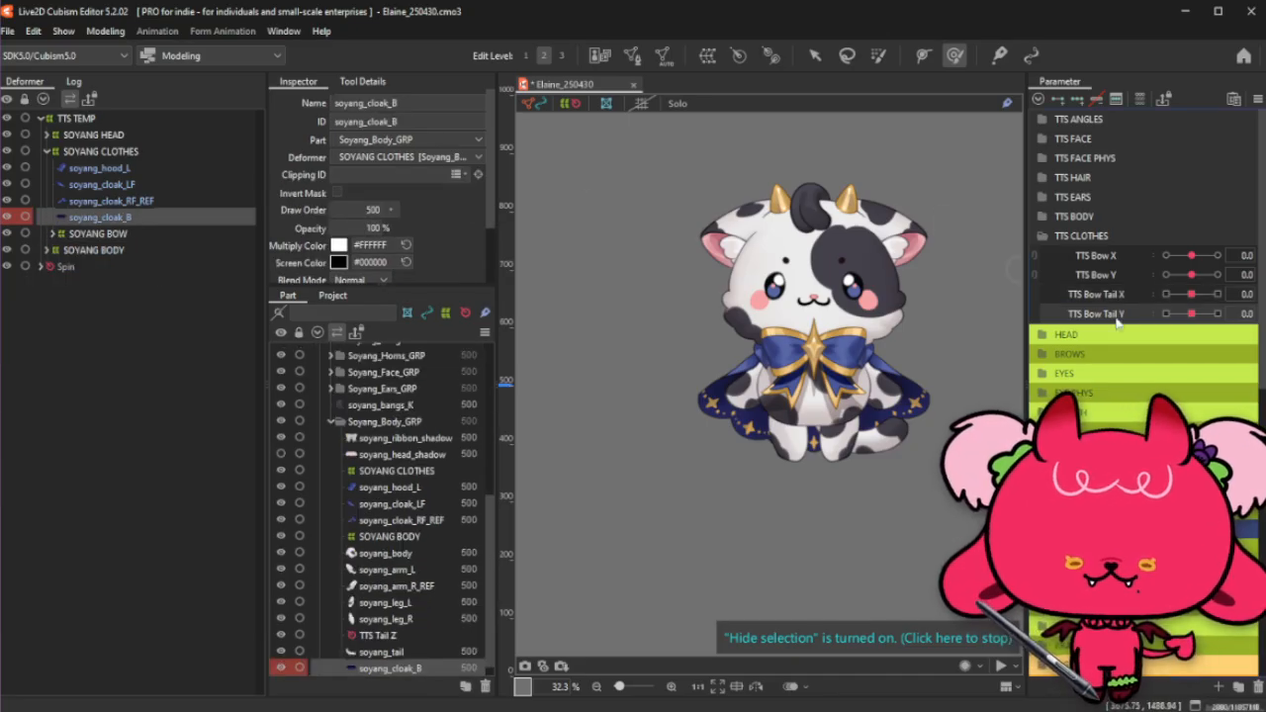
# Step: Create a parameter named TTS Cloak X with the ID ParamTTSCloakX and a range of -1.0 to 1.0
pyautogui.click(1220, 685)
pyautogui.write('TTS Cloak X')
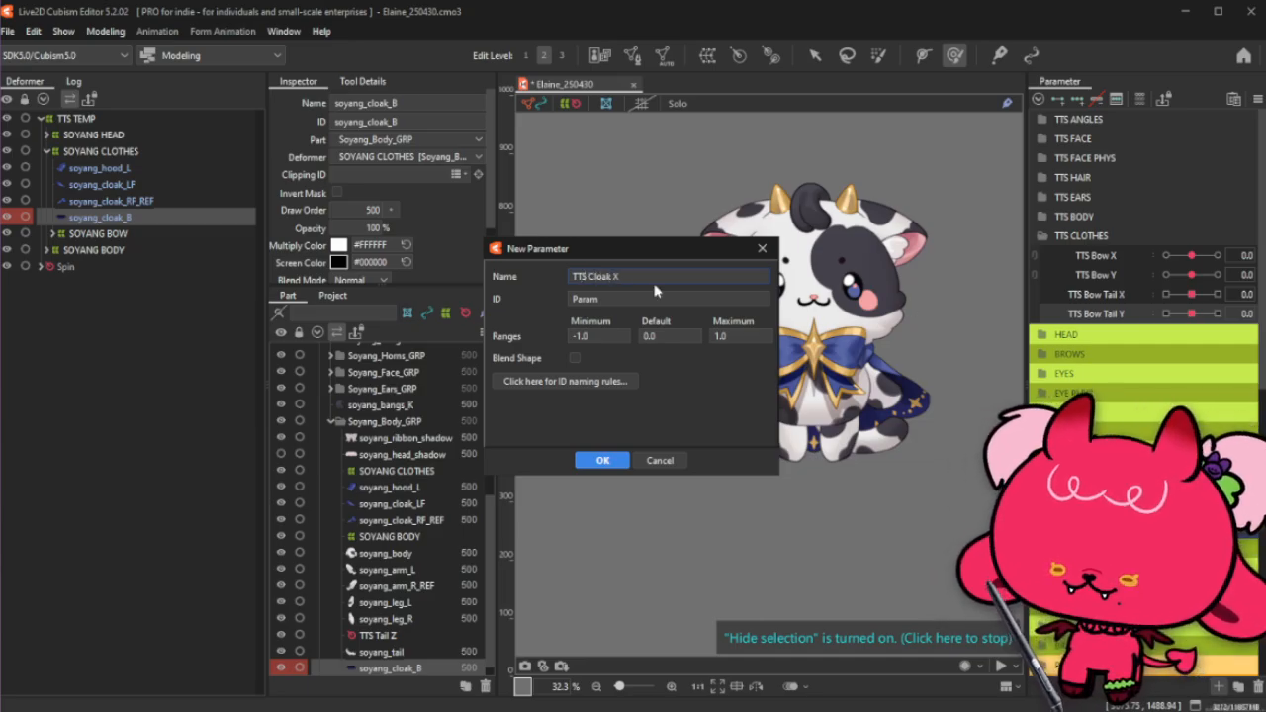
pyautogui.hotkey('ctrl', 'a')
pyautogui.hotkey('ctrl', 'c')
pyautogui.doubleClick(611, 298)
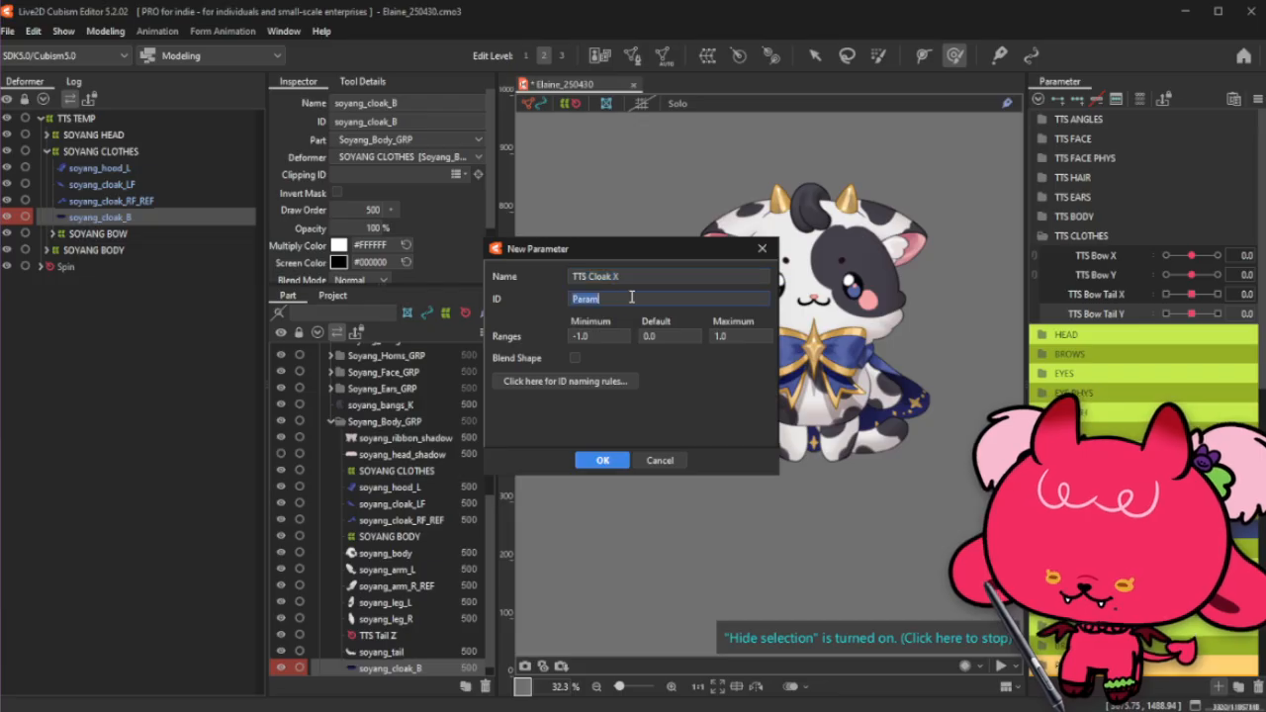
pyautogui.click(637, 298)
pyautogui.hotkey('ctrl', 'v')
pyautogui.click(616, 298)
pyautogui.press('BackSpace')
pyautogui.click(635, 299)
pyautogui.press('BackSpace')
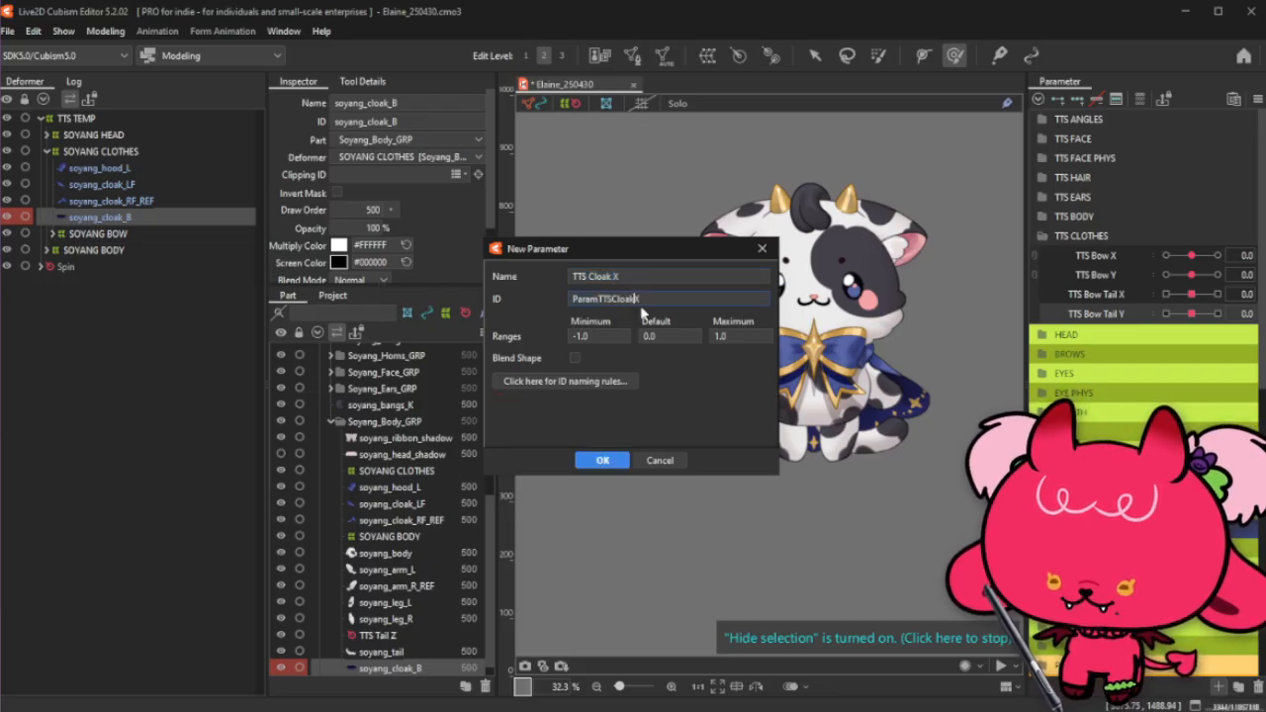
pyautogui.click(600, 460)
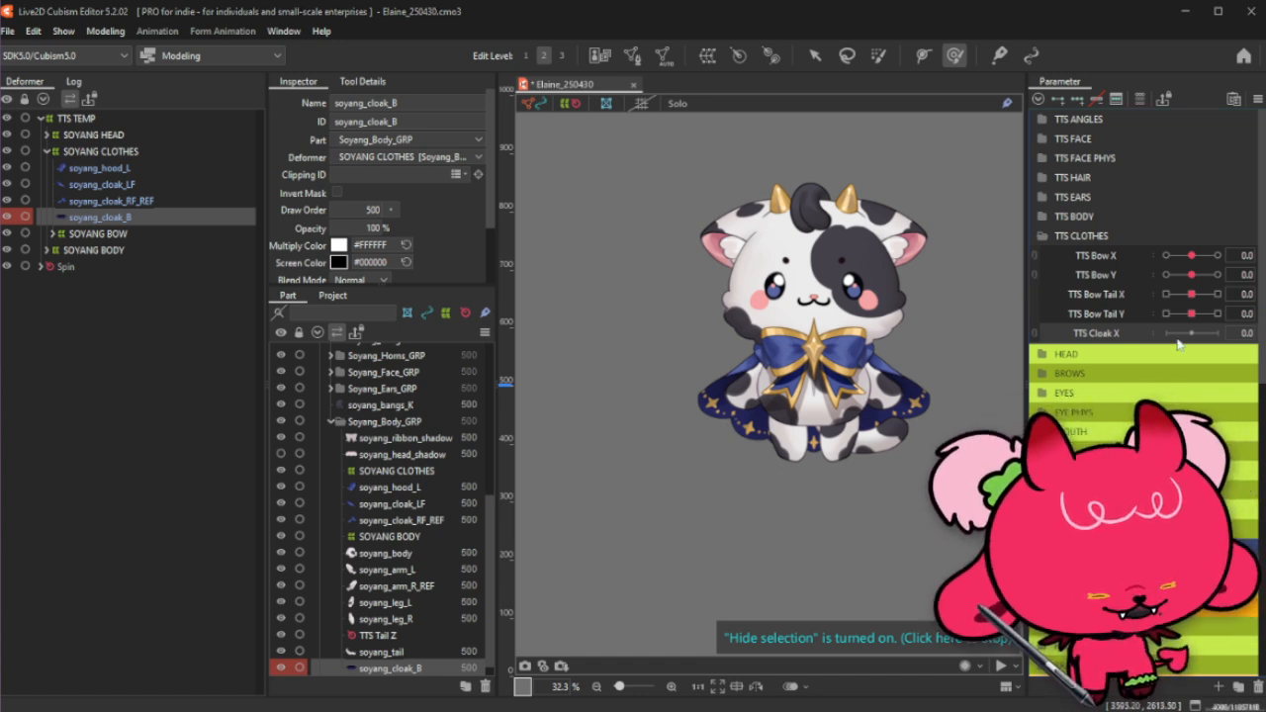
# Step: Replicate the TTS Cloak X parameter and rename the copy TTS Cloak Y with the ID ParamTTSCloakY
pyautogui.rightClick(1116, 335)
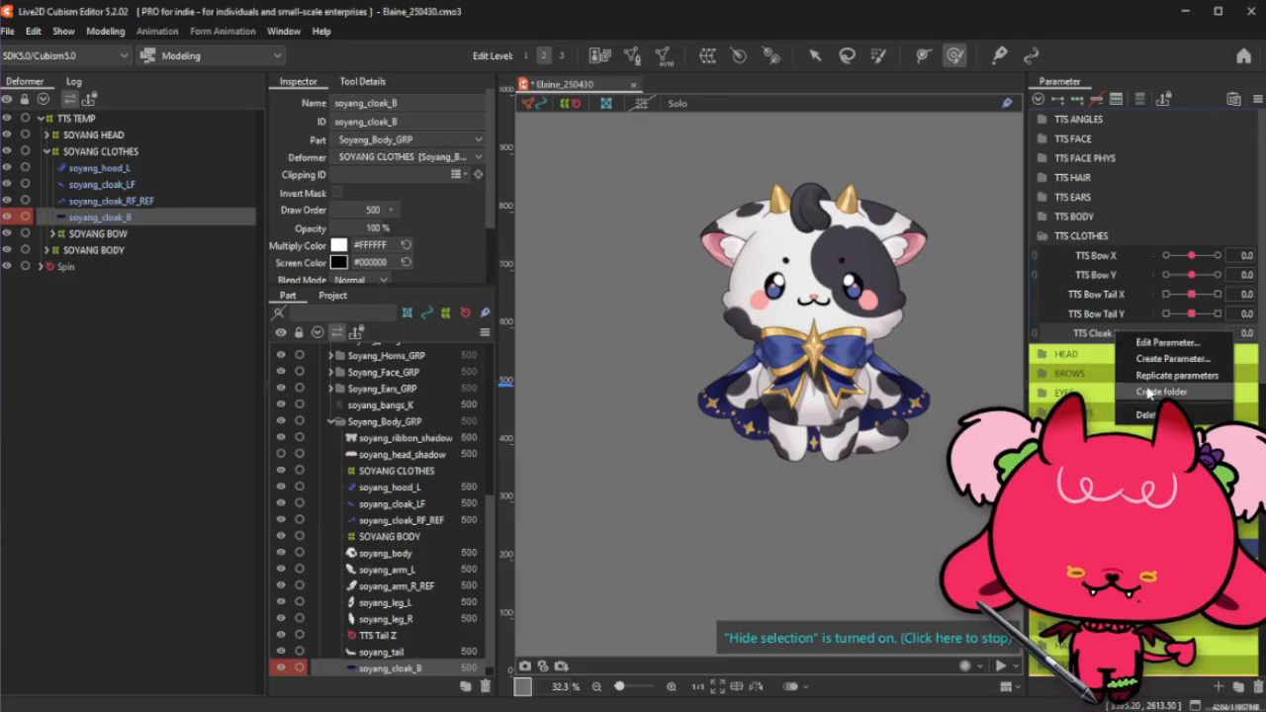
pyautogui.press('Return')
pyautogui.click(1138, 359)
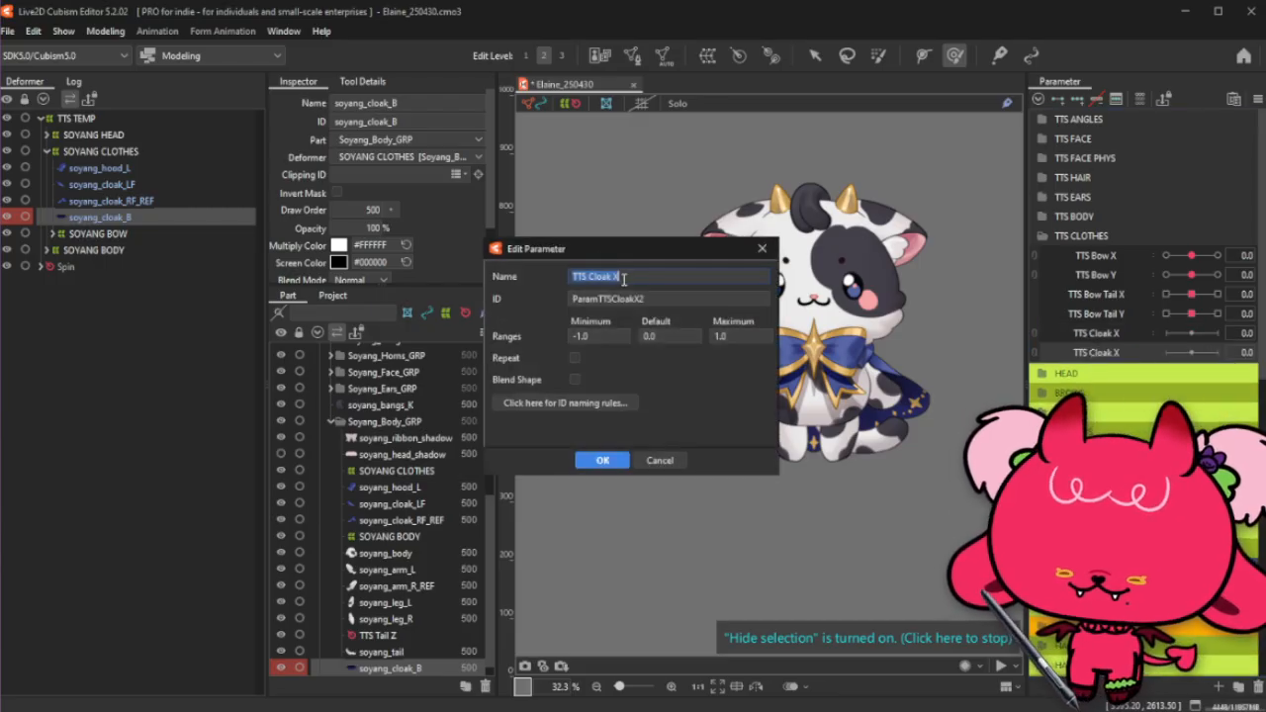
pyautogui.click(624, 278)
pyautogui.click(648, 299)
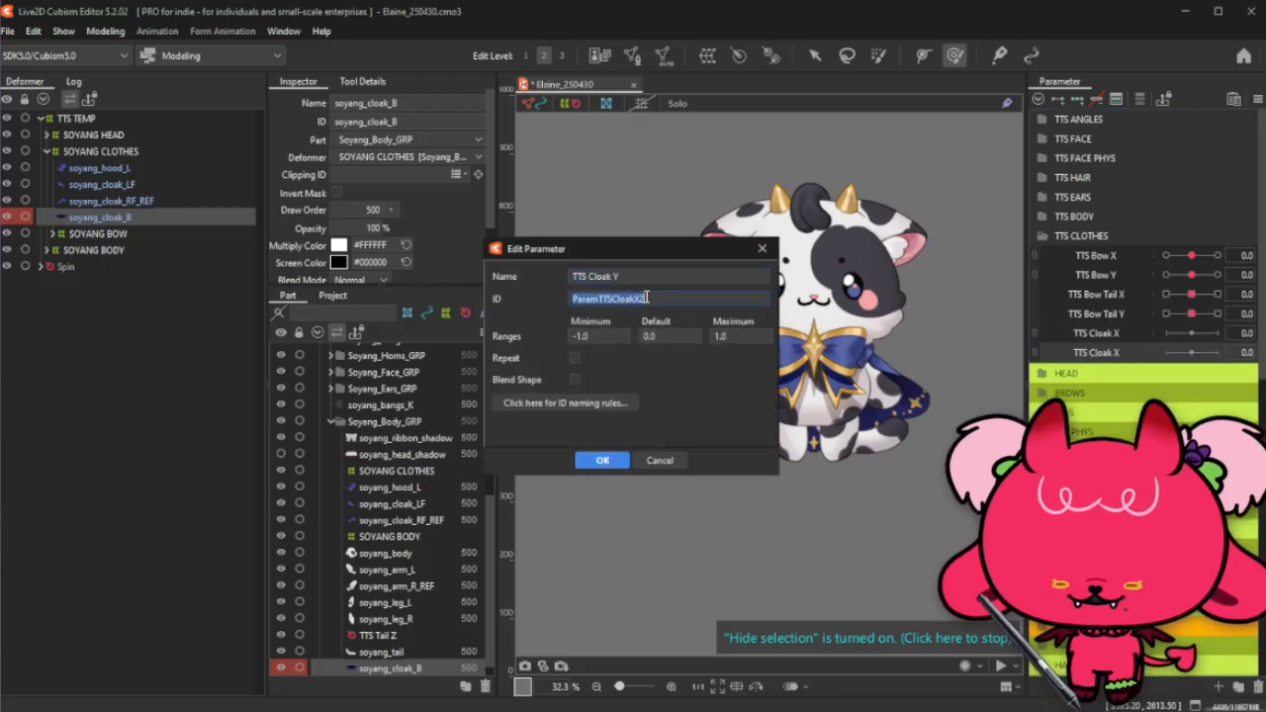
pyautogui.click(662, 299)
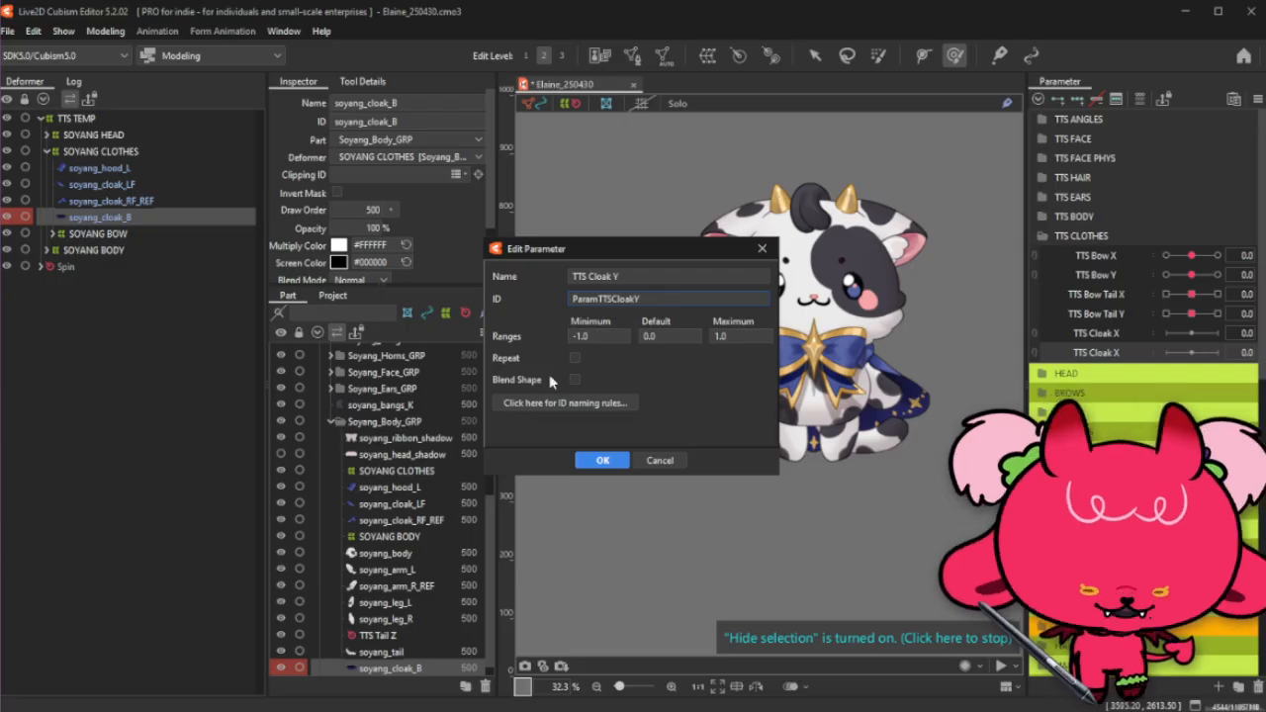
pyautogui.click(602, 460)
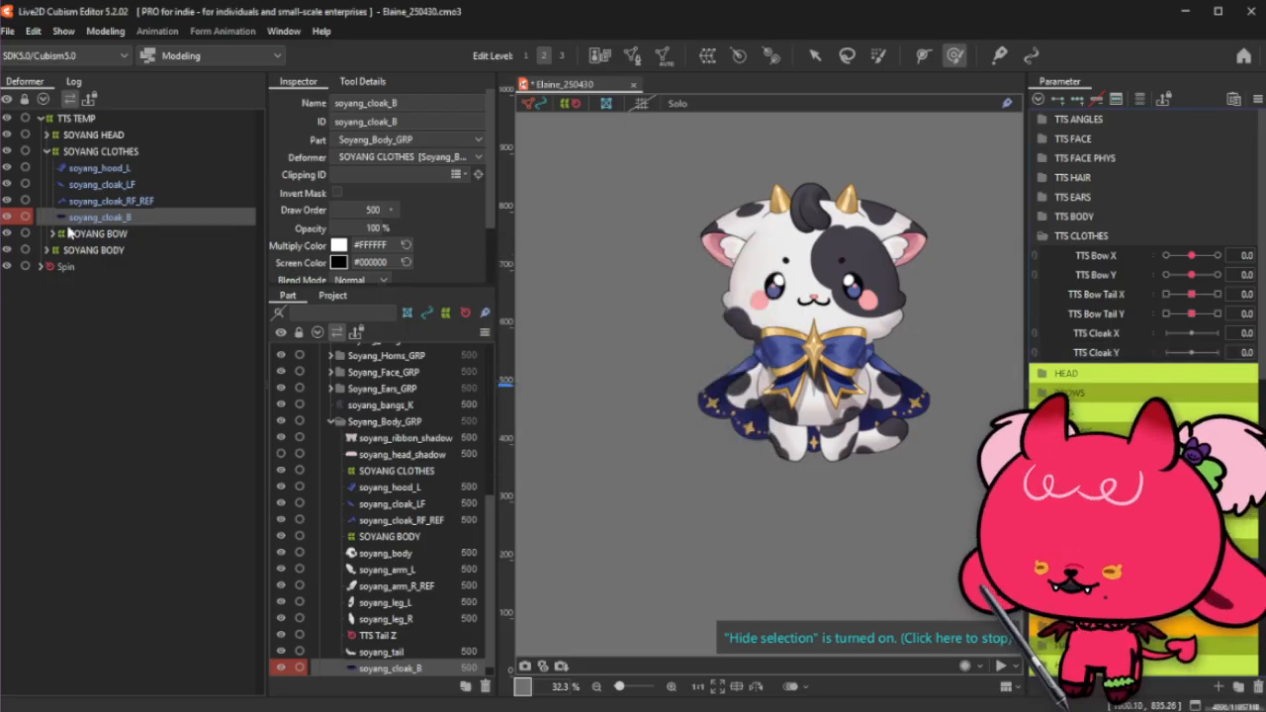
# Step: Generate an automatic mesh for soyang_cloak_B with the Set_06 preset and an outside vertices interval of 30
pyautogui.click(136, 182)
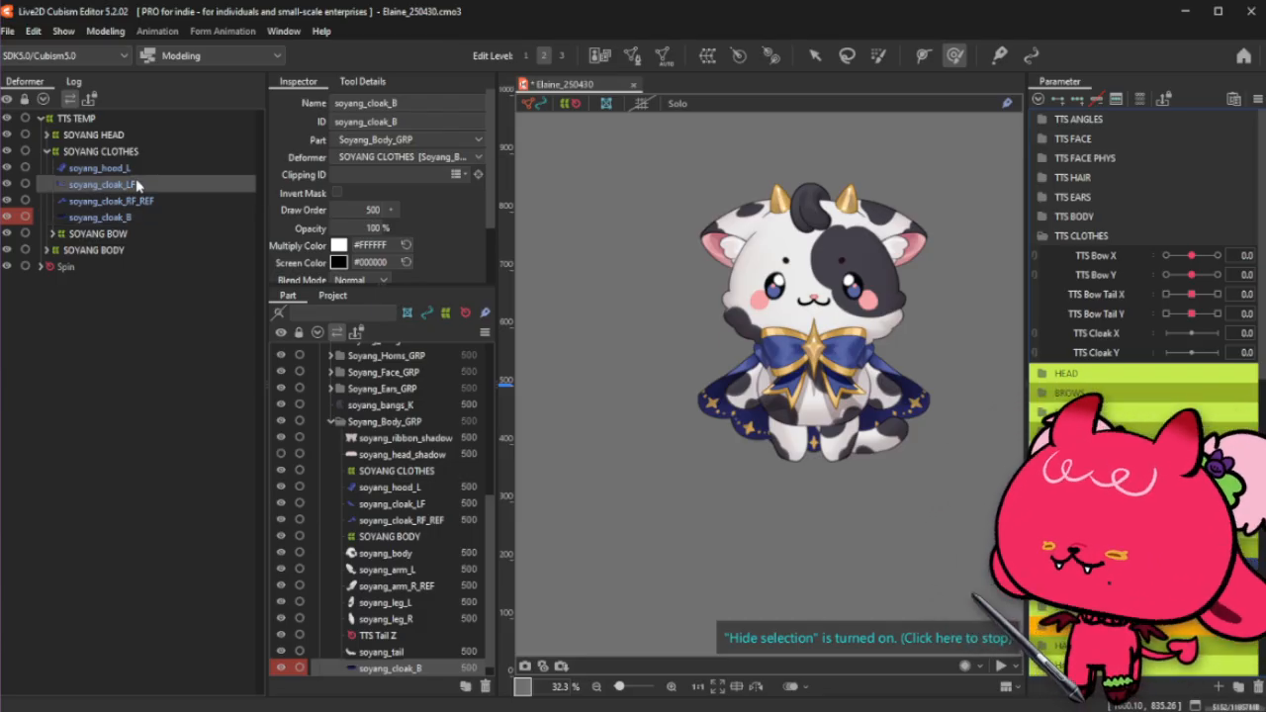
pyautogui.keyDown('ctrl'); pyautogui.click(145, 217); pyautogui.keyUp('ctrl')
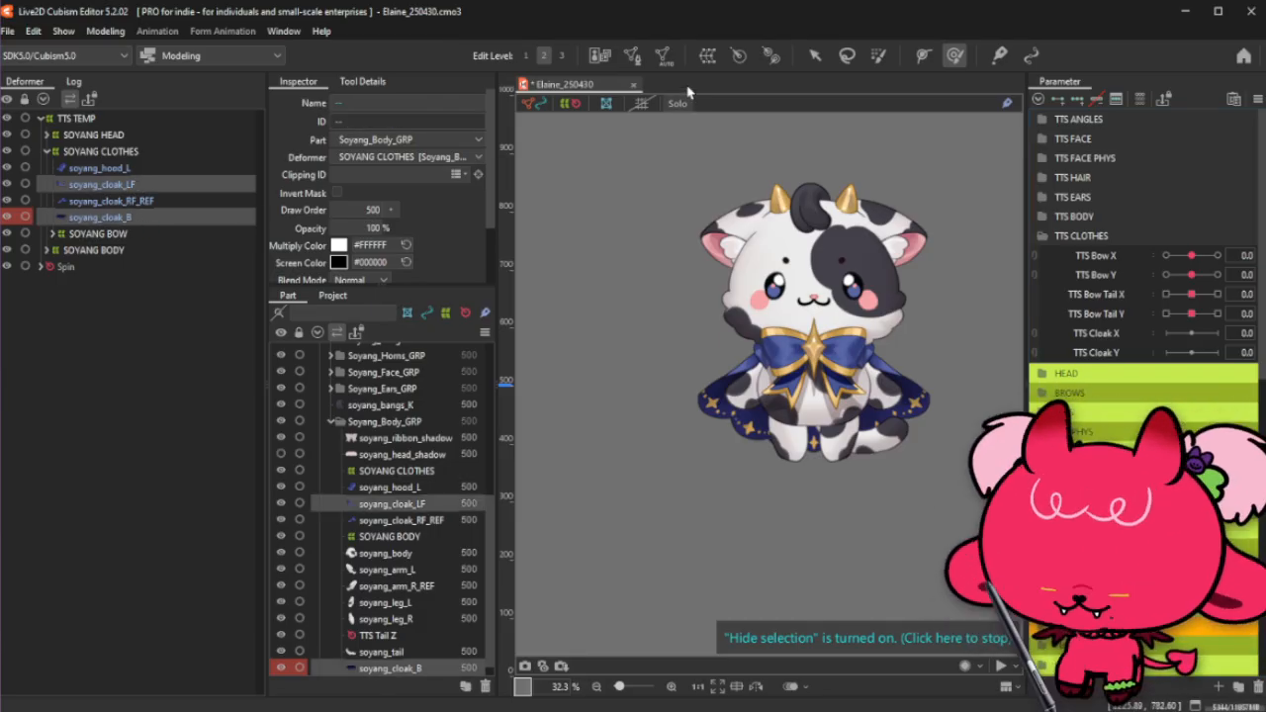
pyautogui.scroll(2, 917, 342)
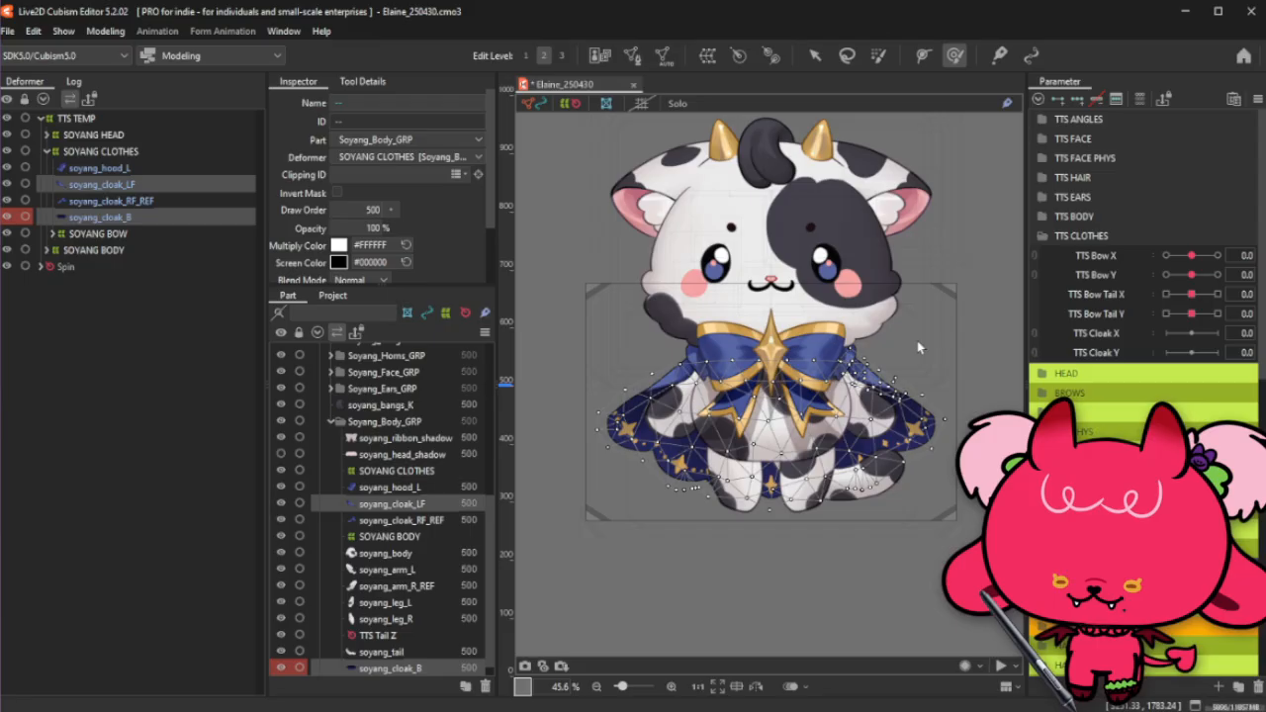
pyautogui.click(204, 218)
pyautogui.click(631, 55)
pyautogui.click(326, 230)
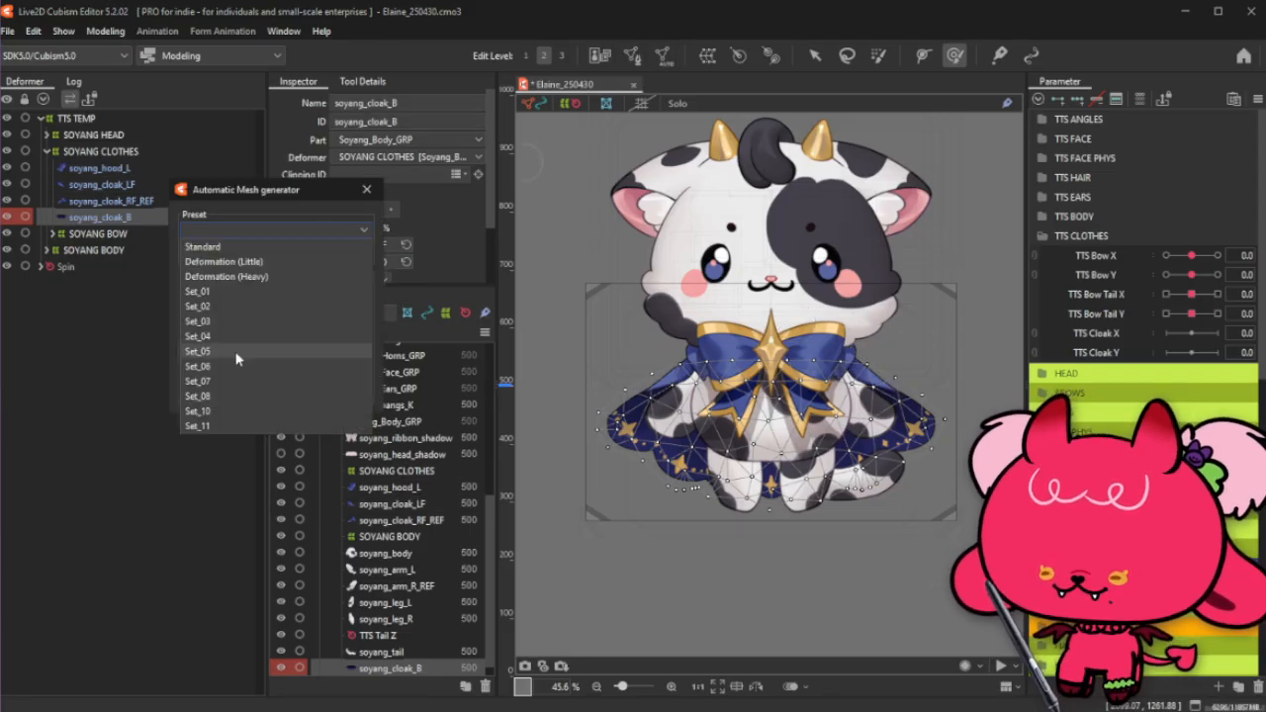
pyautogui.click(219, 366)
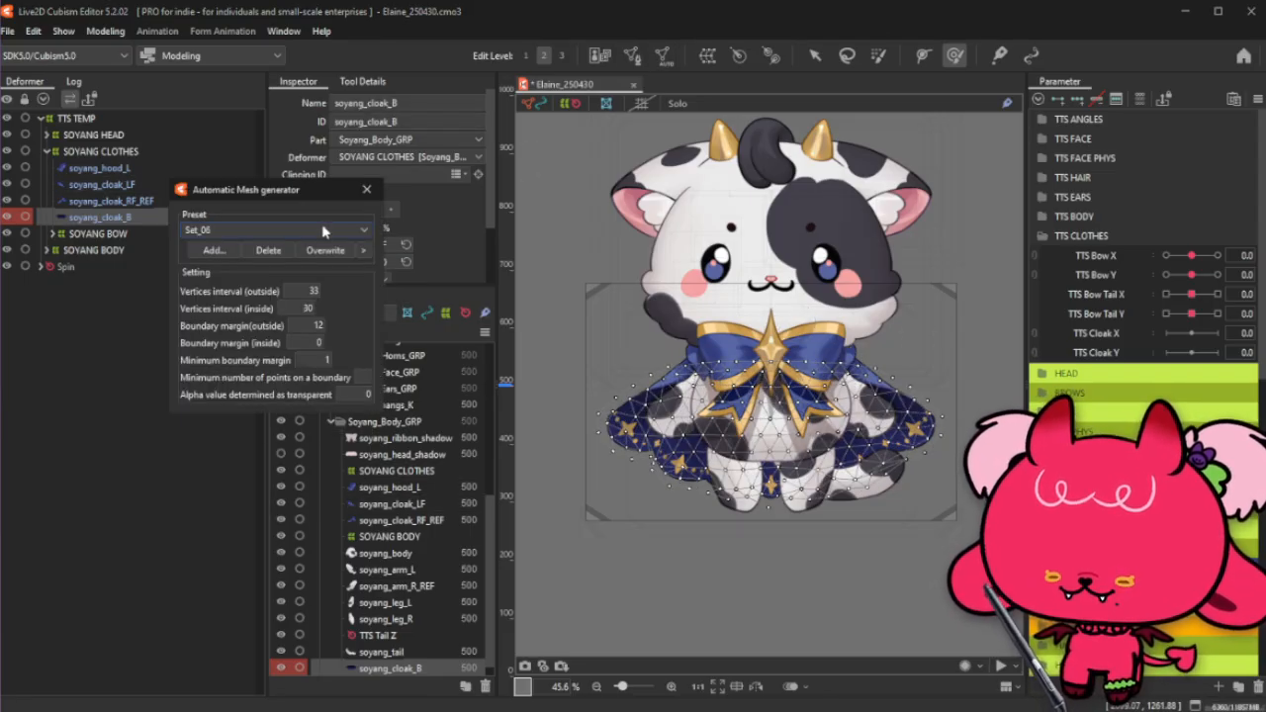
pyautogui.moveTo(299, 293); pyautogui.dragTo(292, 292)
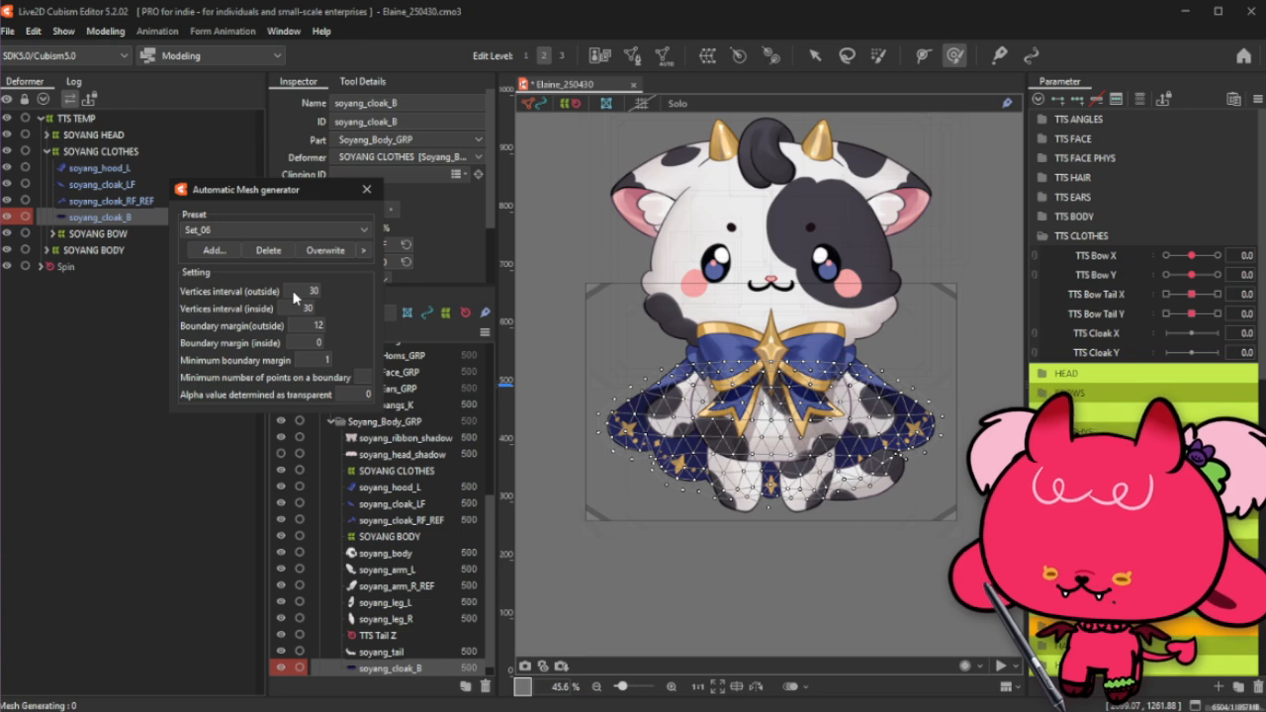
pyautogui.scroll(8, 885, 463)
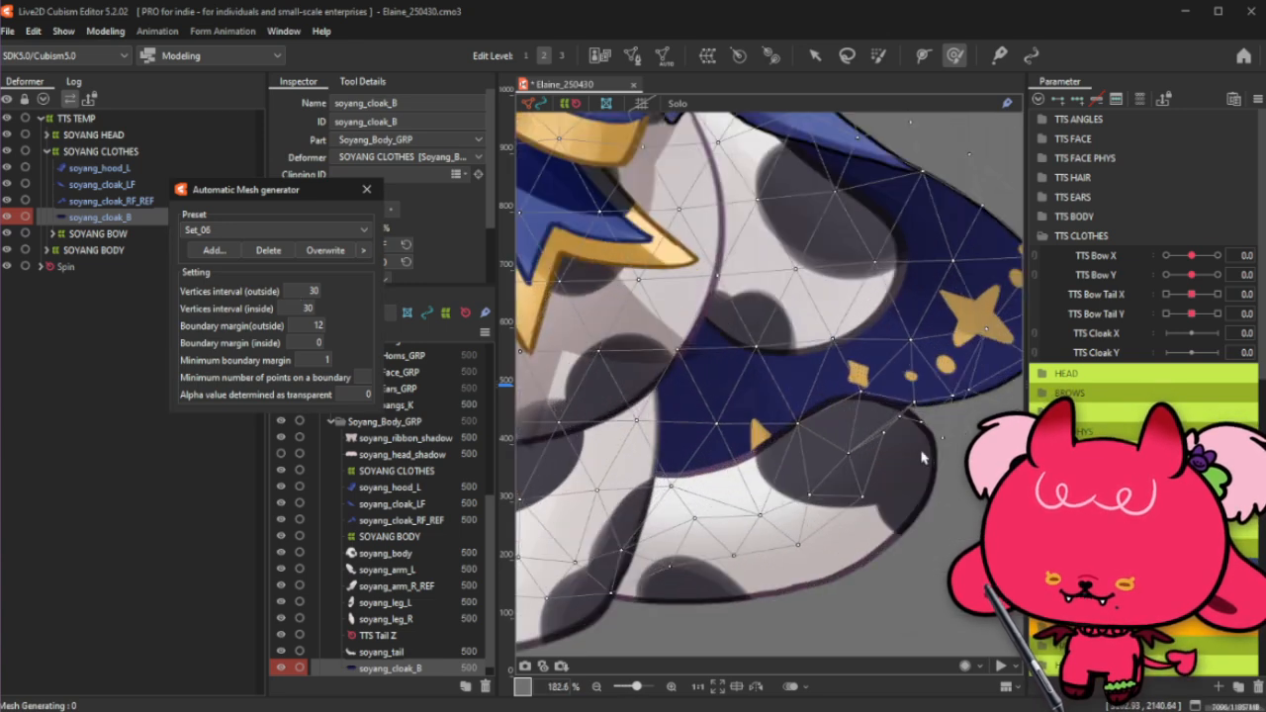
pyautogui.scroll(-2, 939, 435)
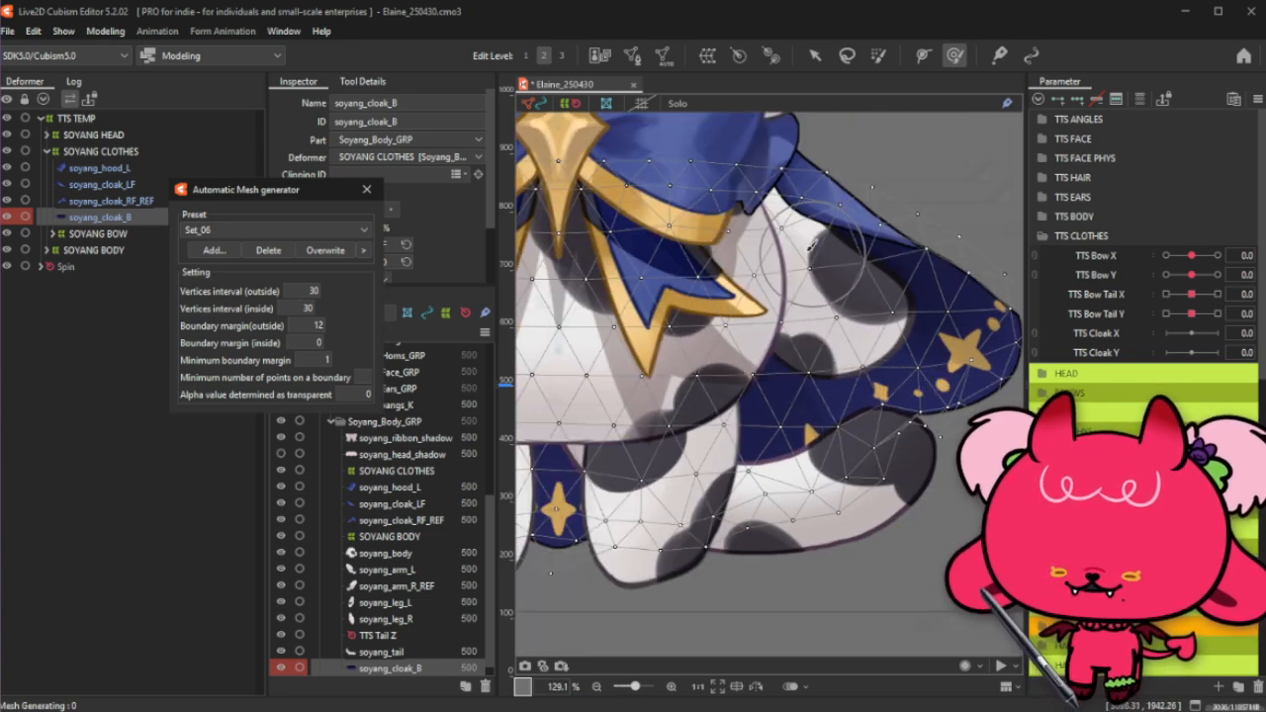
# Step: Solo the back cloak, set the mesh's outside boundary margin to 10 and the minimum number of boundary points to 4
pyautogui.click(678, 102)
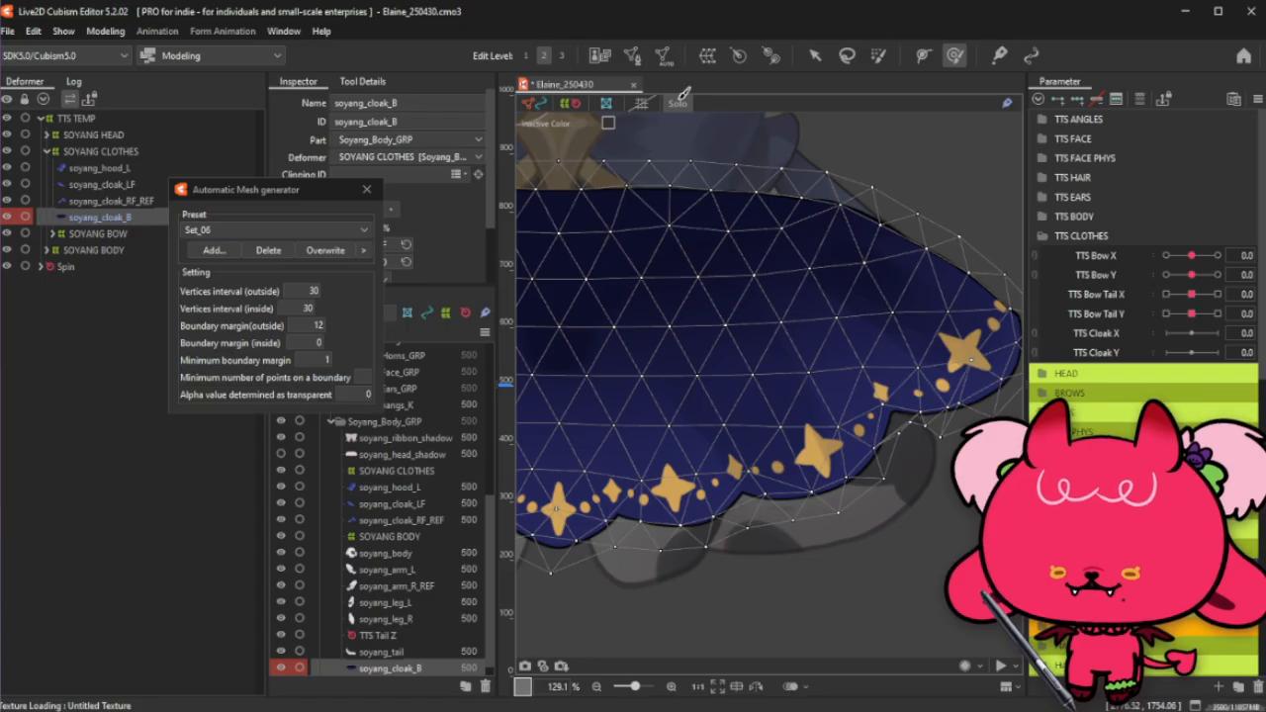
pyautogui.moveTo(310, 324)
pyautogui.mouseDown()
pyautogui.moveTo(330, 325)
pyautogui.moveTo(299, 325)
pyautogui.moveTo(310, 327)
pyautogui.mouseUp()
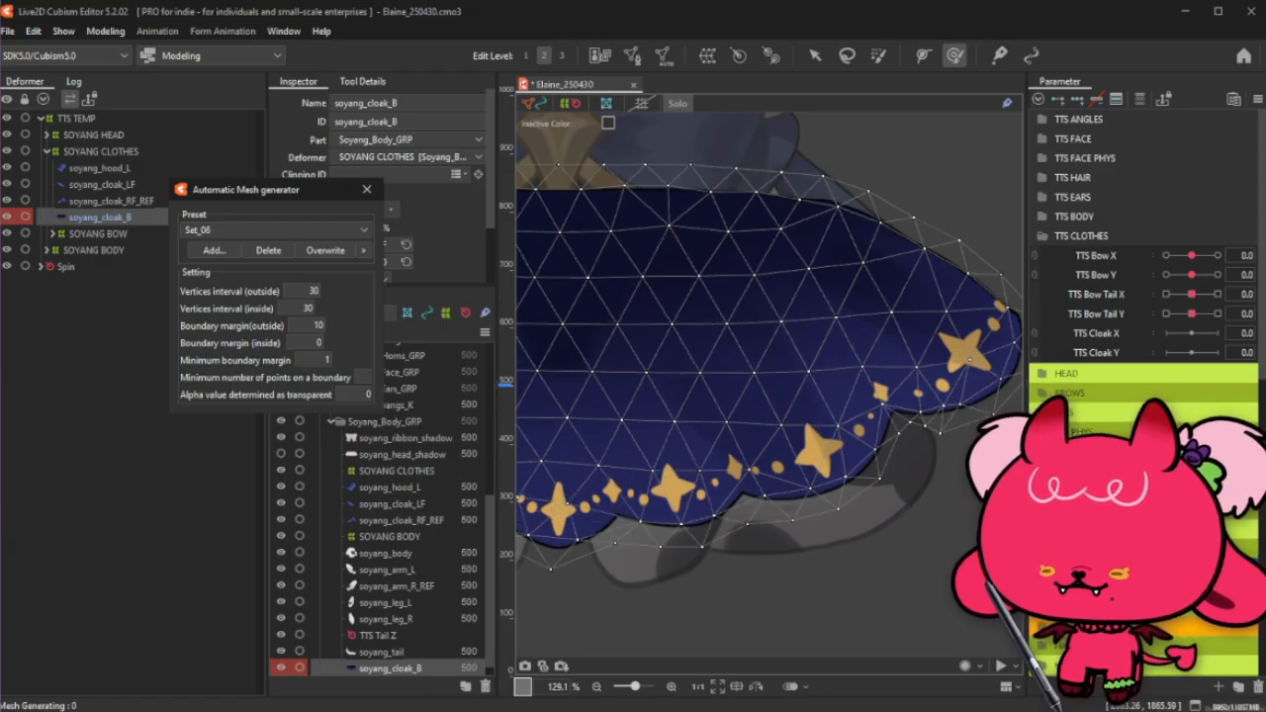
pyautogui.moveTo(373, 381)
pyautogui.mouseDown()
pyautogui.moveTo(413, 382)
pyautogui.moveTo(372, 379)
pyautogui.mouseUp()
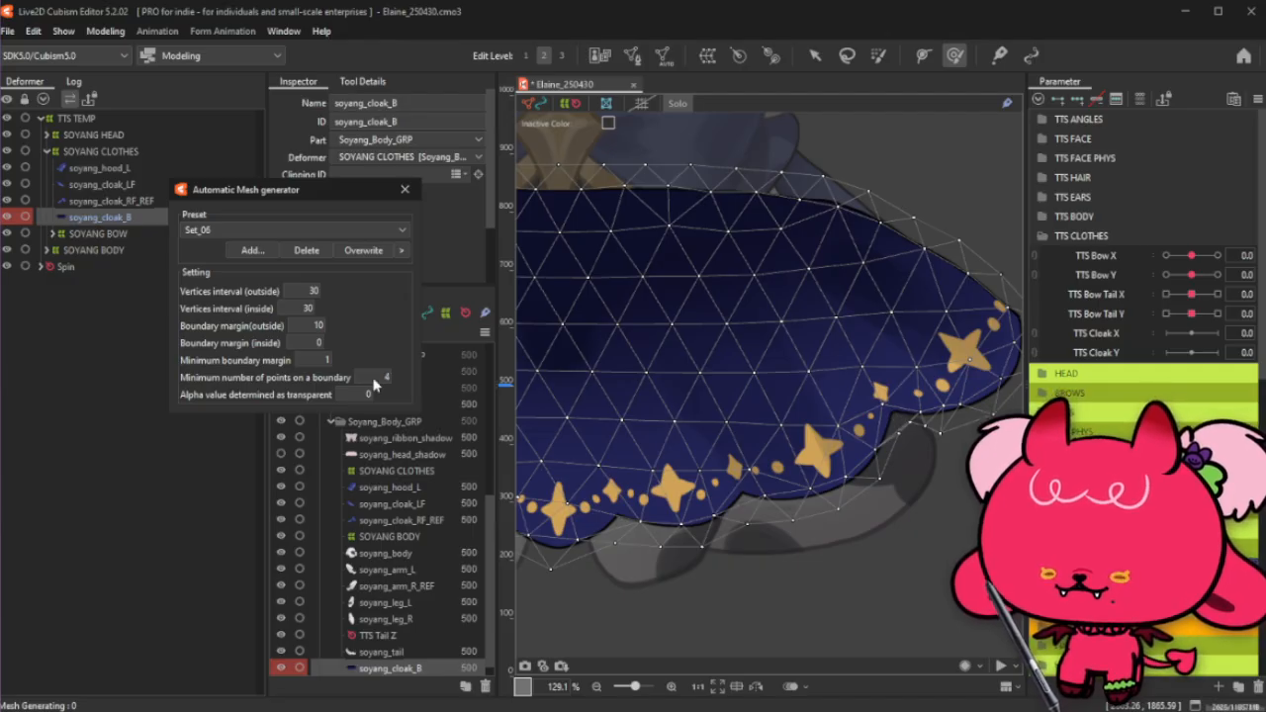
# Step: Set the cloak mesh's outside and inside vertices intervals to 18 and the minimum number of boundary points to 8
pyautogui.moveTo(299, 290); pyautogui.dragTo(300, 308)
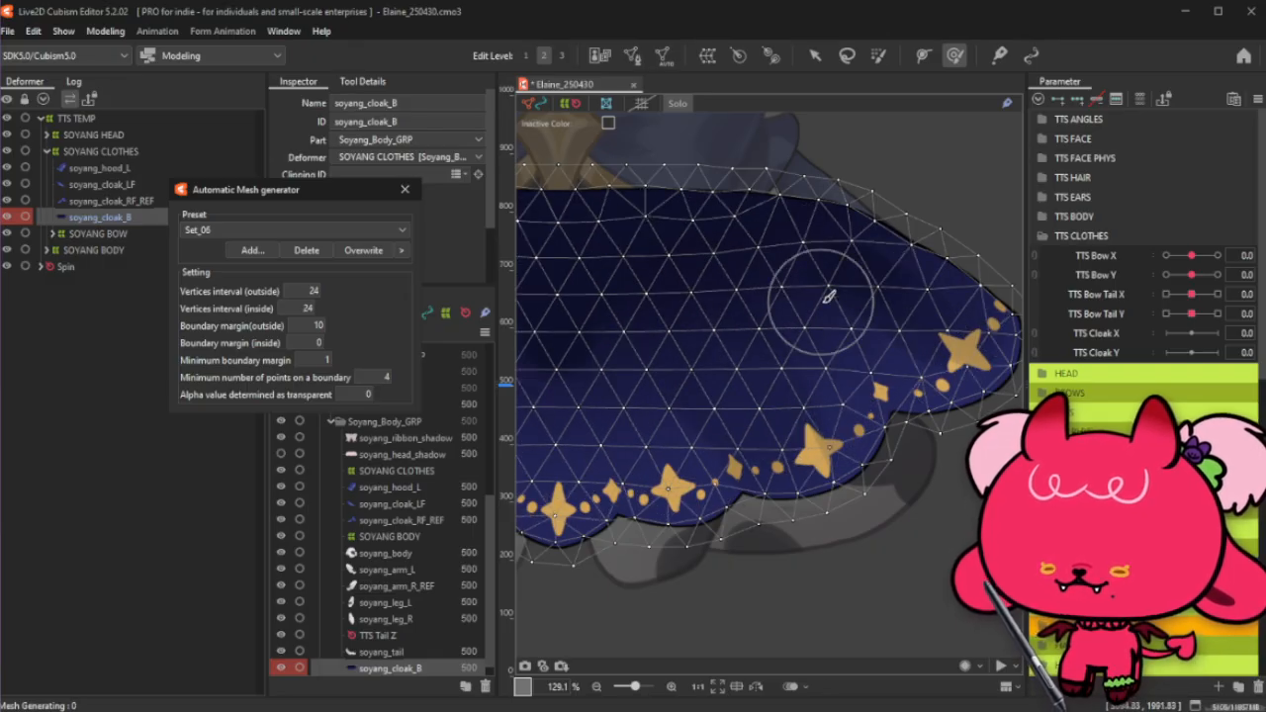
pyautogui.scroll(-3, 824, 309)
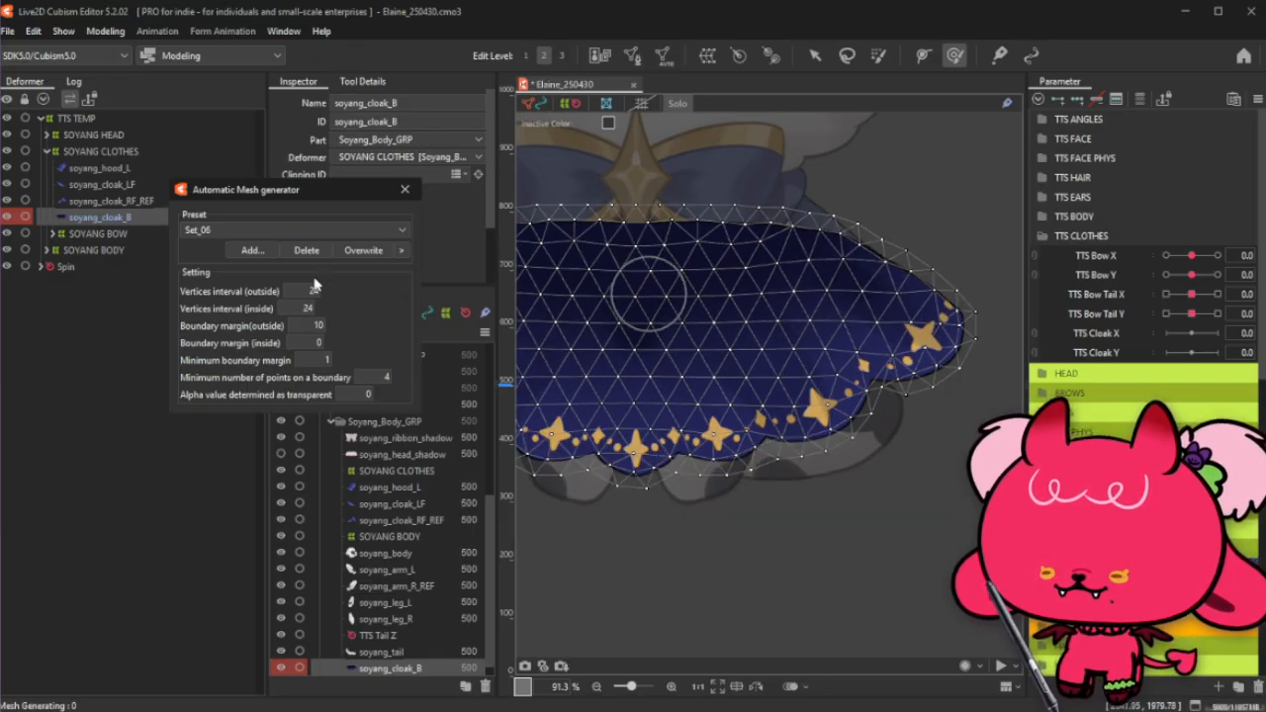
pyautogui.moveTo(310, 291); pyautogui.dragTo(300, 310)
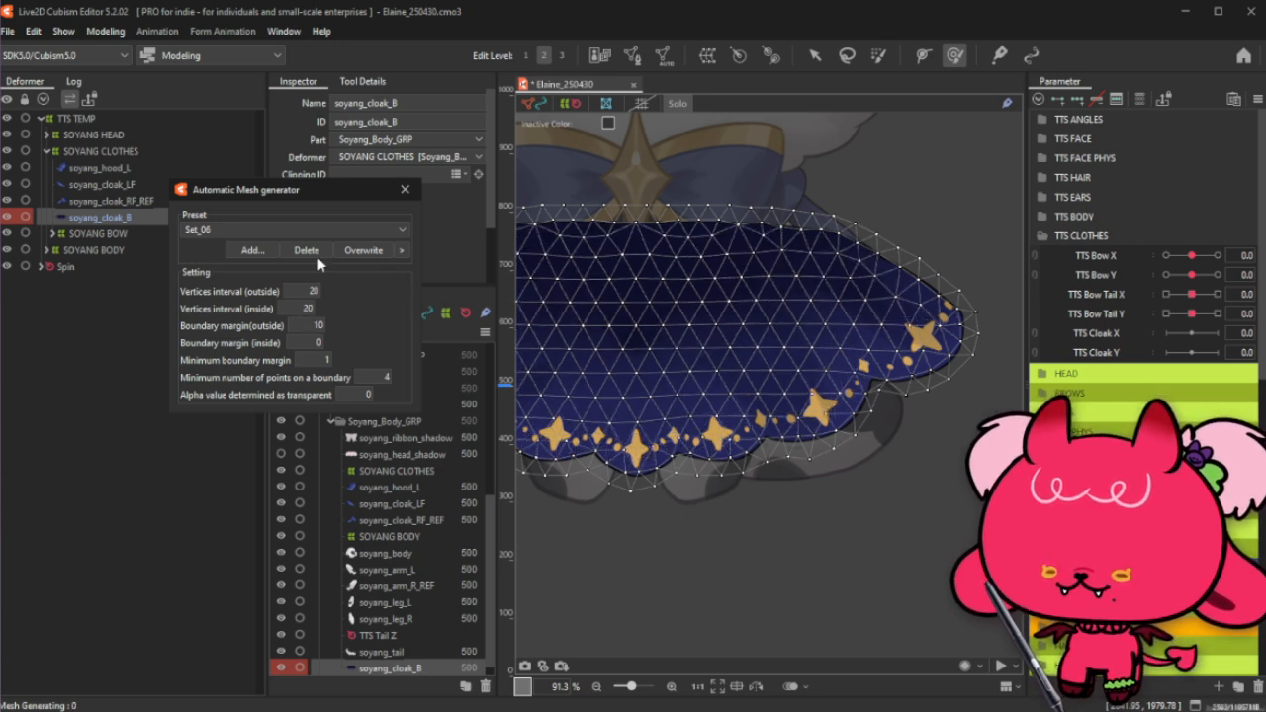
pyautogui.moveTo(306, 308); pyautogui.dragTo(303, 309)
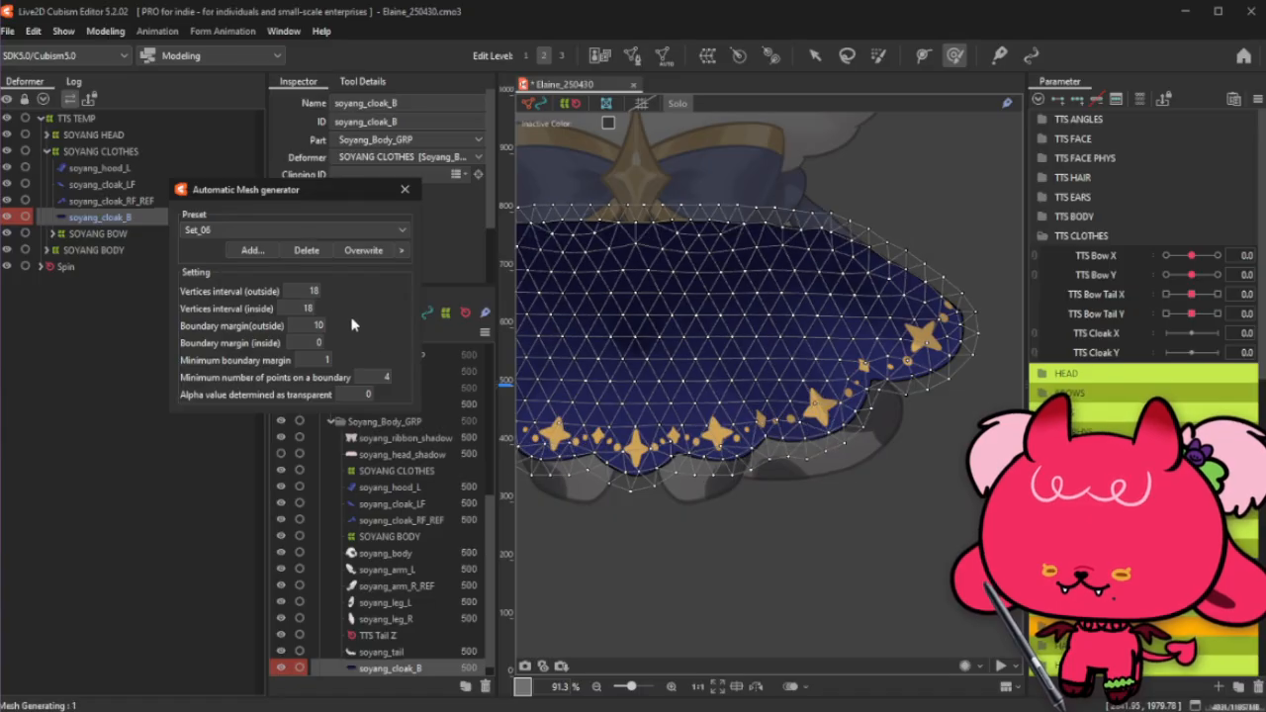
pyautogui.moveTo(376, 379); pyautogui.dragTo(373, 379)
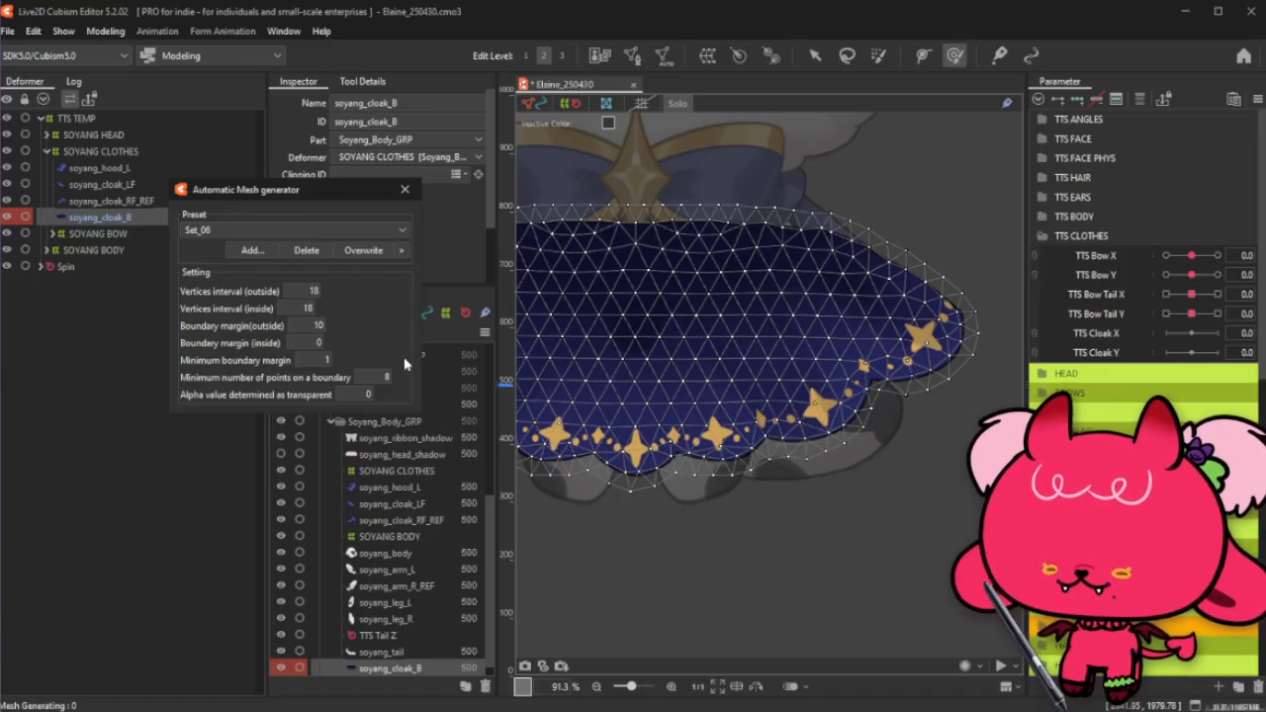
pyautogui.scroll(-3, 969, 366)
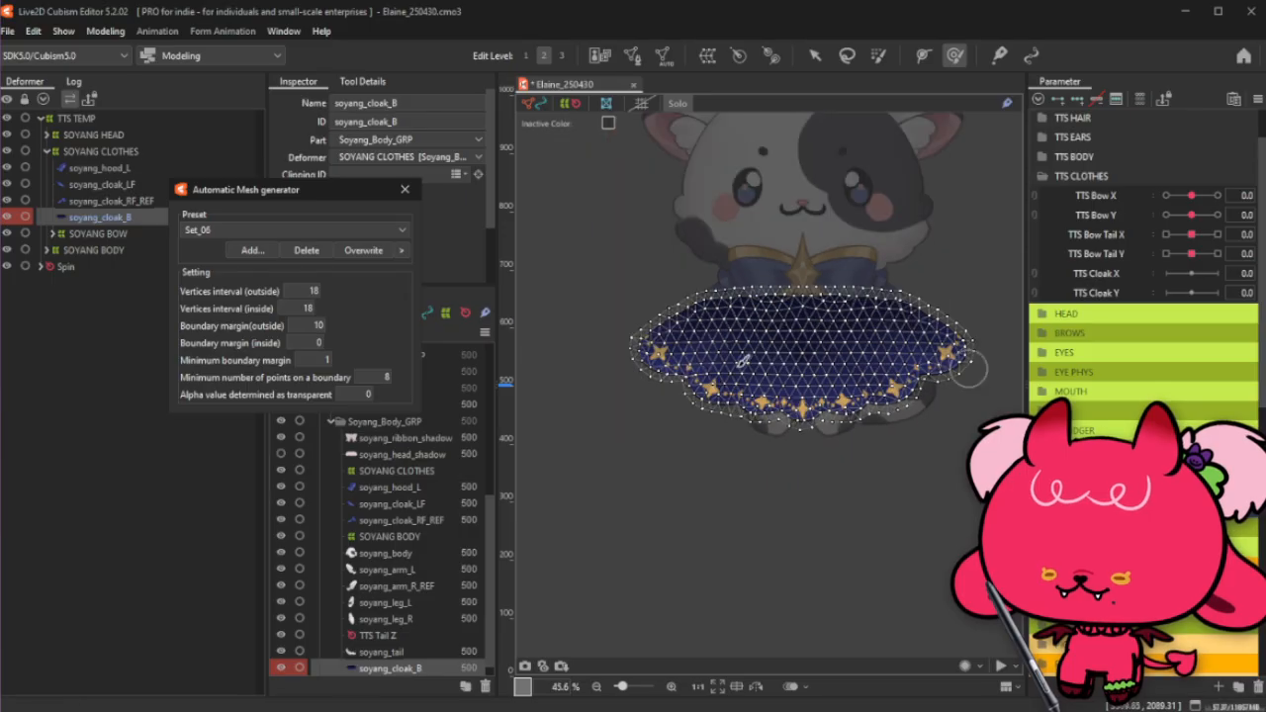
pyautogui.scroll(3, 970, 368)
pyautogui.scroll(-2, 643, 361)
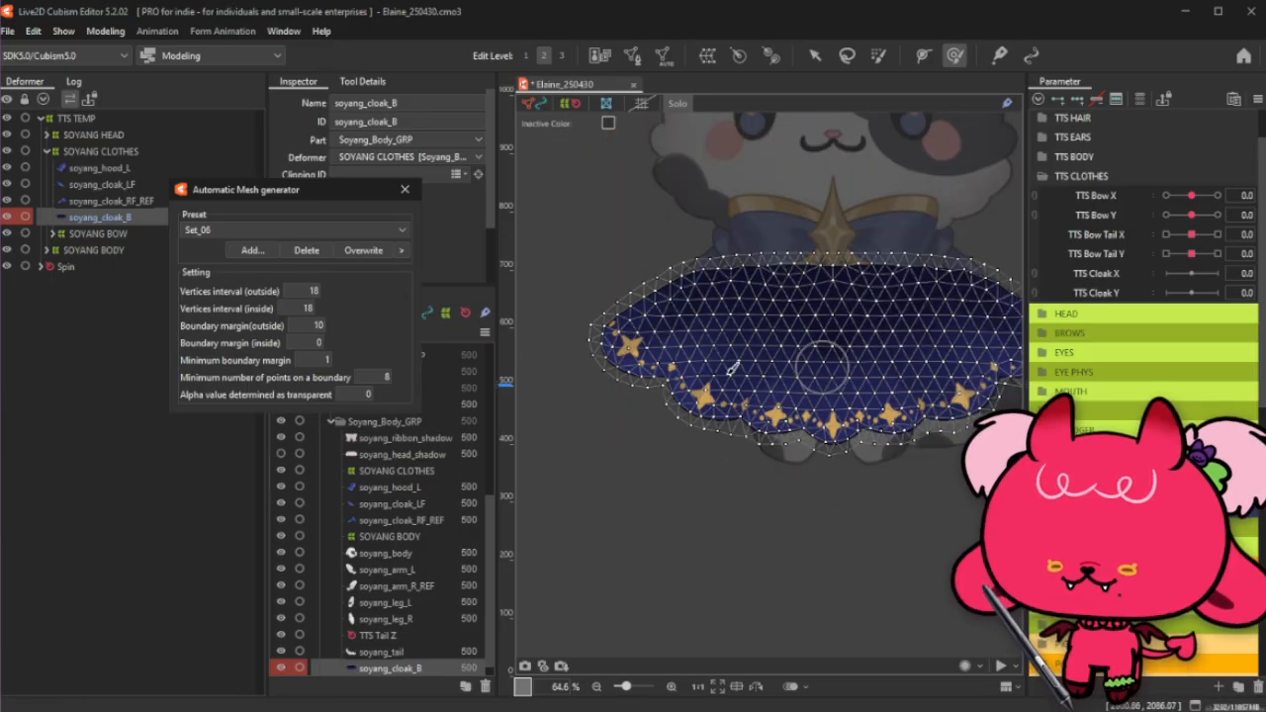
# Step: Close the mesh settings for the back cloak and turn off solo display
pyautogui.scroll(1, 925, 370)
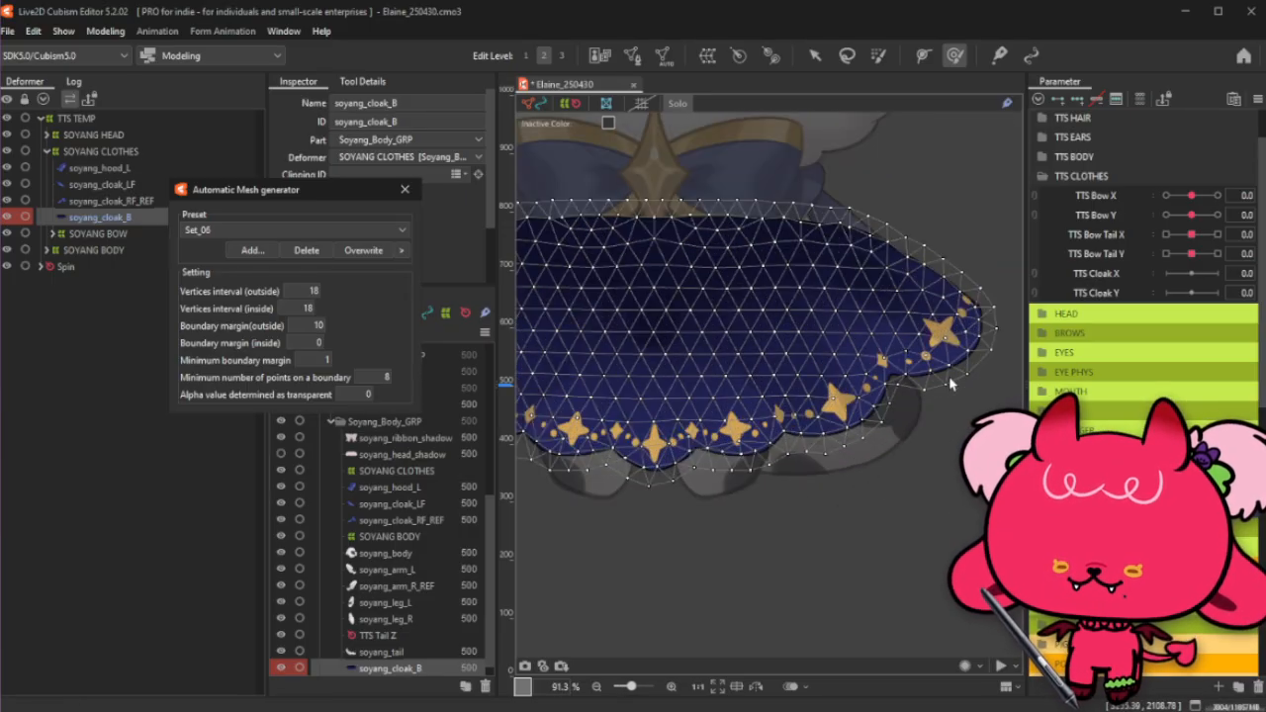
pyautogui.click(403, 190)
pyautogui.scroll(-1, 848, 317)
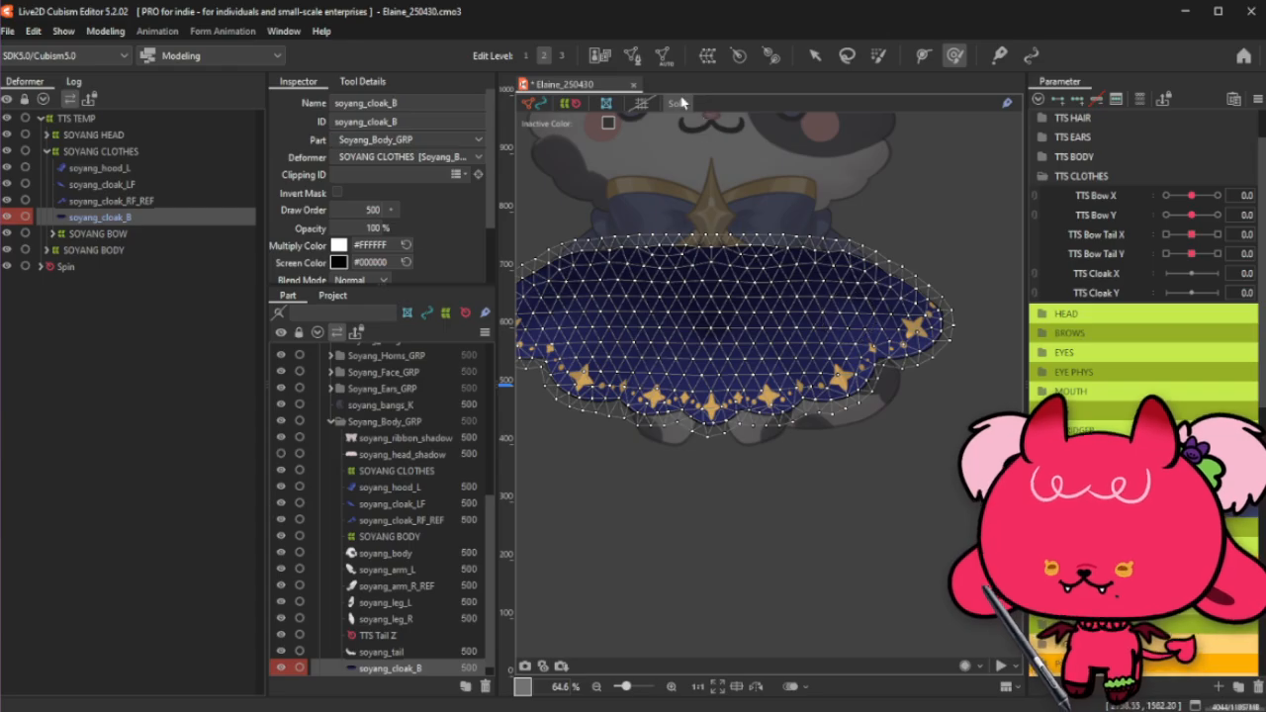
pyautogui.click(676, 106)
# Step: Generate an automatic mesh for soyang_cloak_LF with the Set_06 preset
pyautogui.click(151, 184)
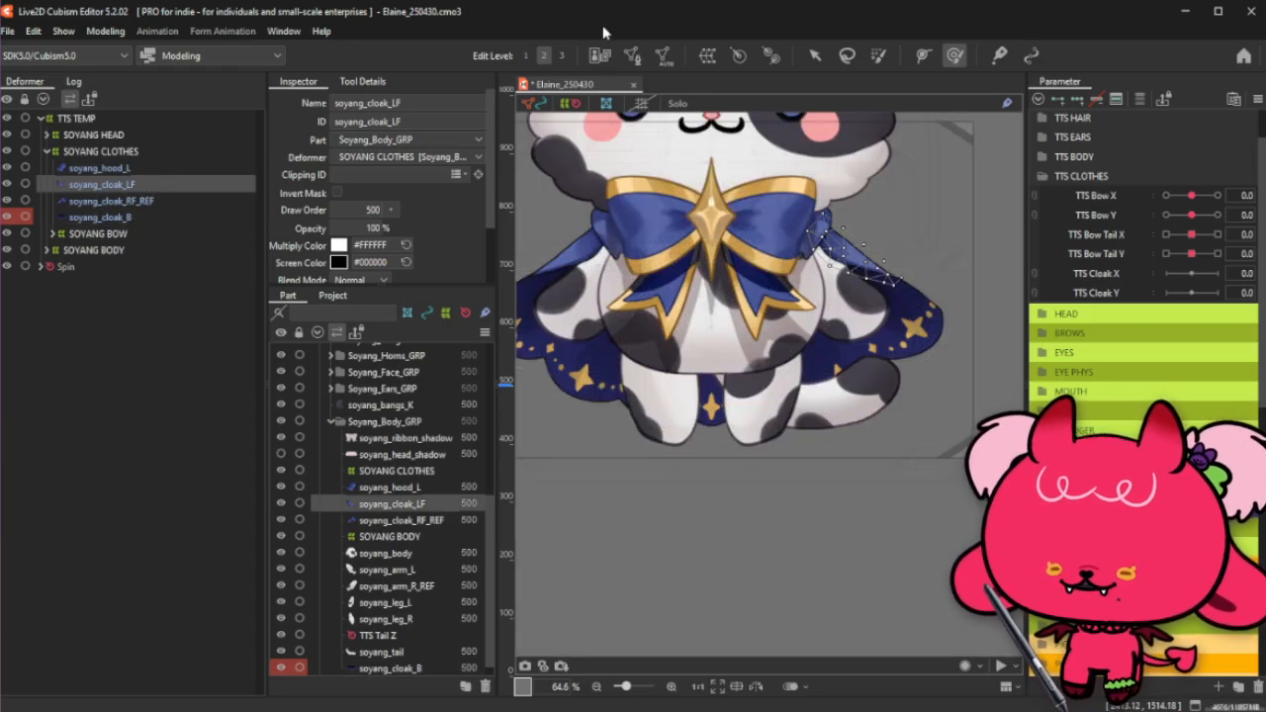
pyautogui.click(663, 55)
pyautogui.click(292, 230)
pyautogui.click(224, 364)
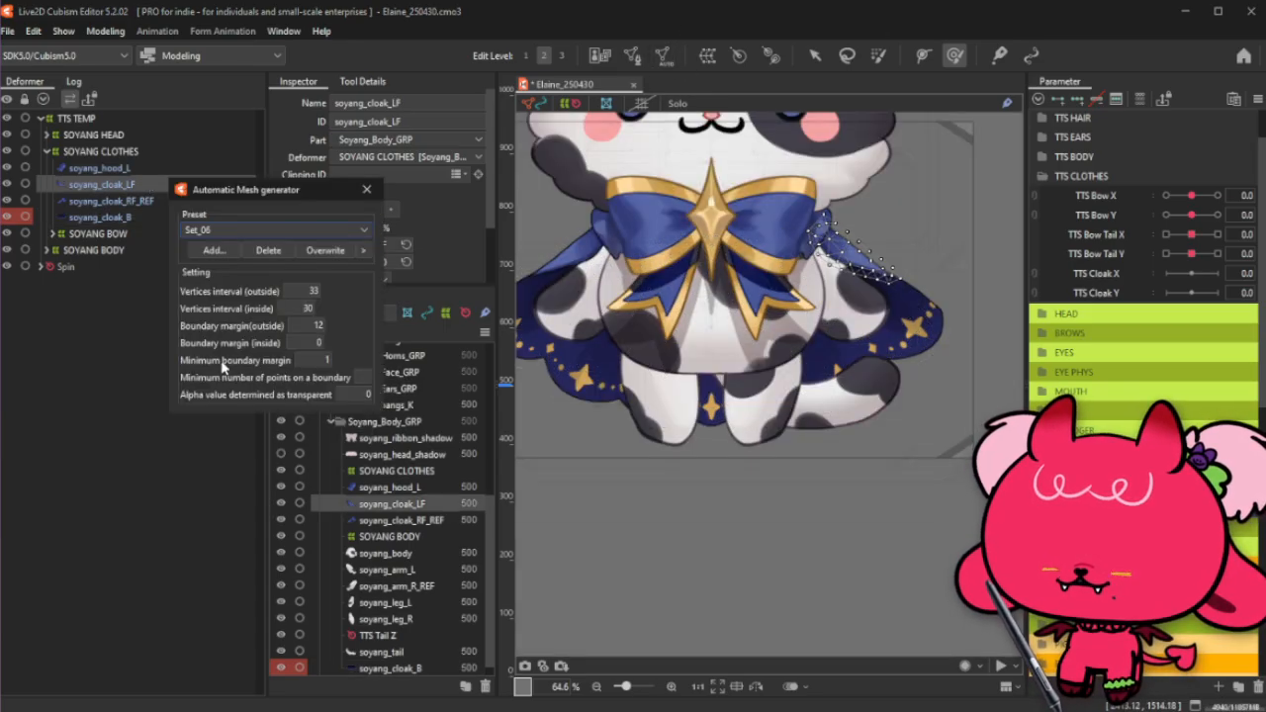
pyautogui.click(366, 189)
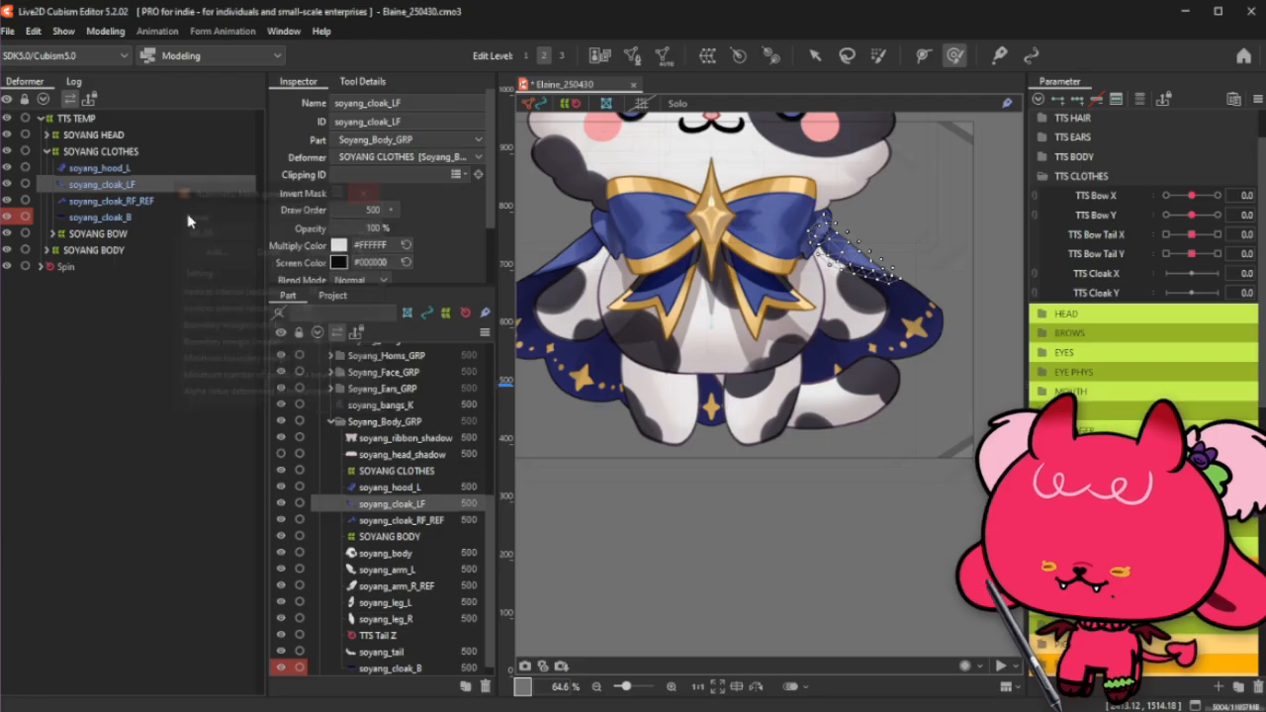
# Step: Duplicate soyang_cloak_LF and reflect the copy horizontally to the opposite side of the body
pyautogui.click(145, 187)
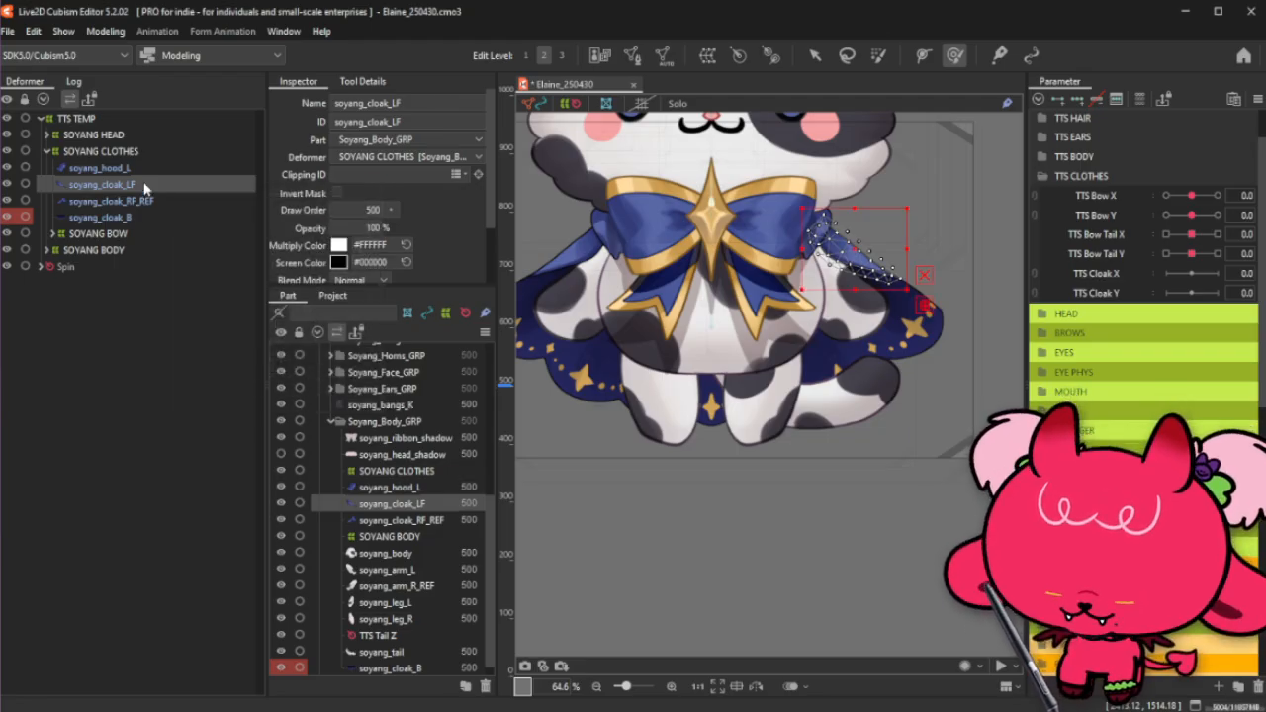
pyautogui.hotkey('ctrl', 'v')
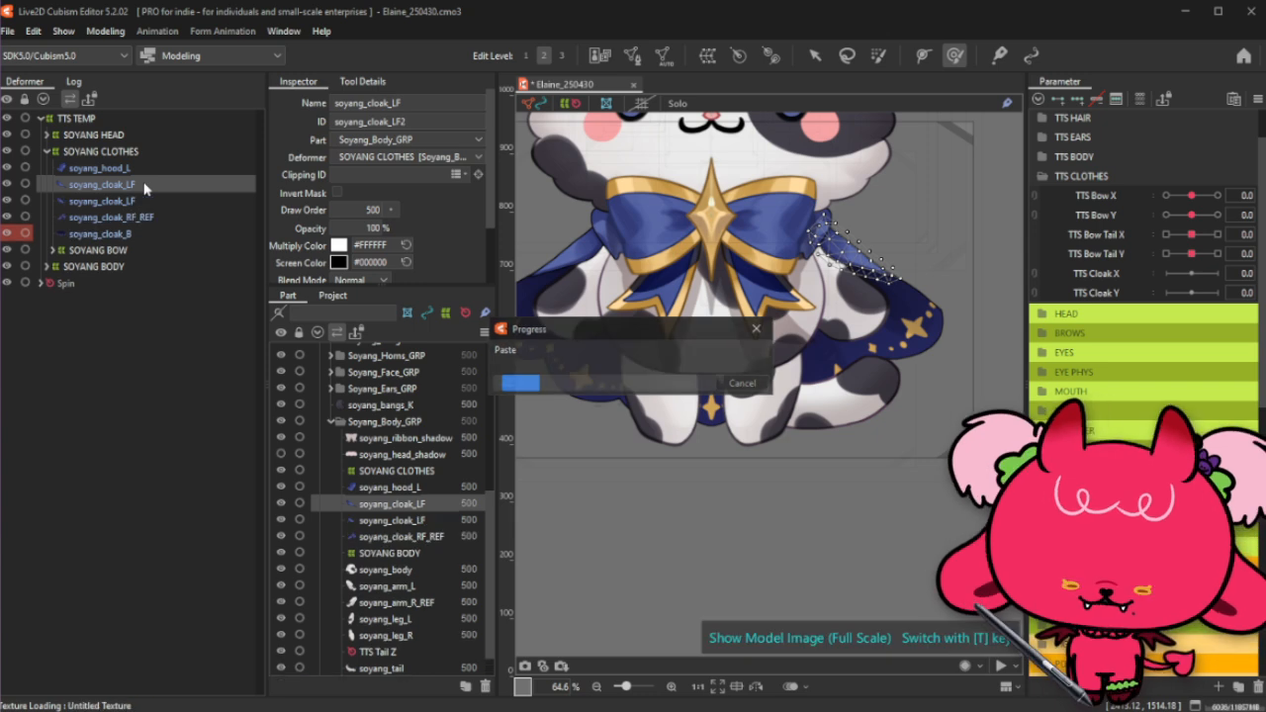
pyautogui.rightClick(759, 321)
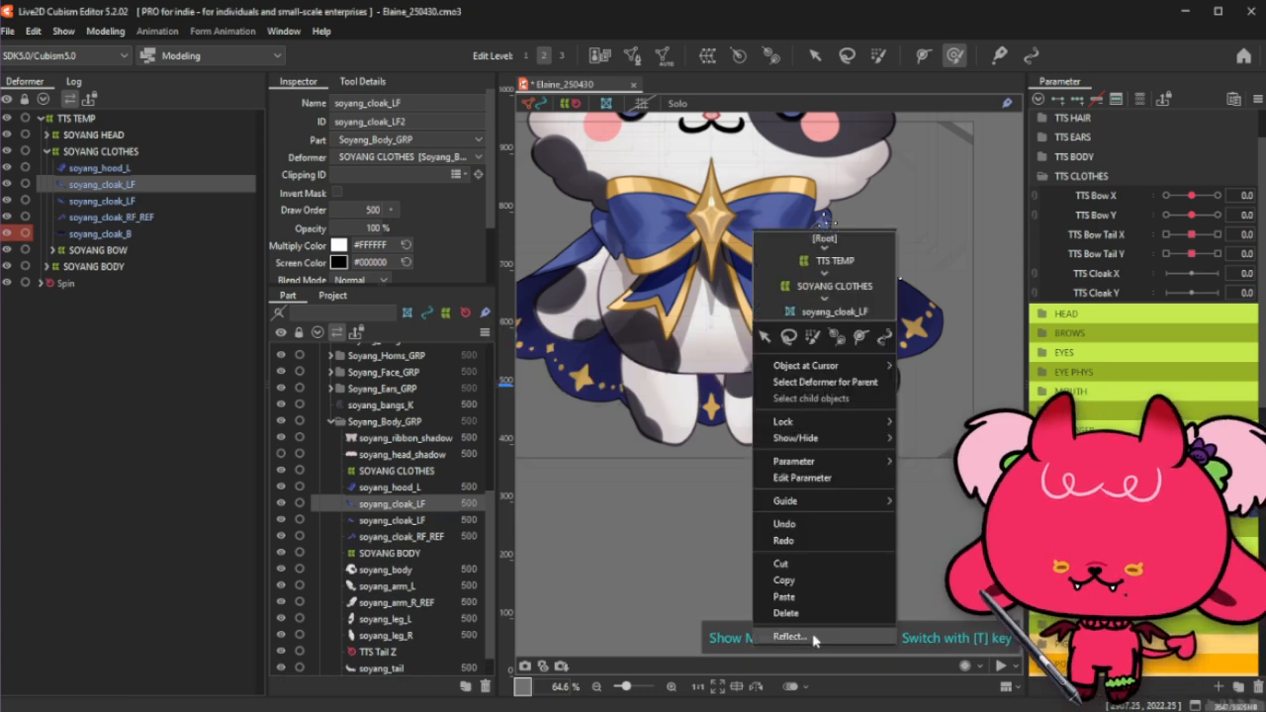
pyautogui.click(789, 636)
pyautogui.click(591, 494)
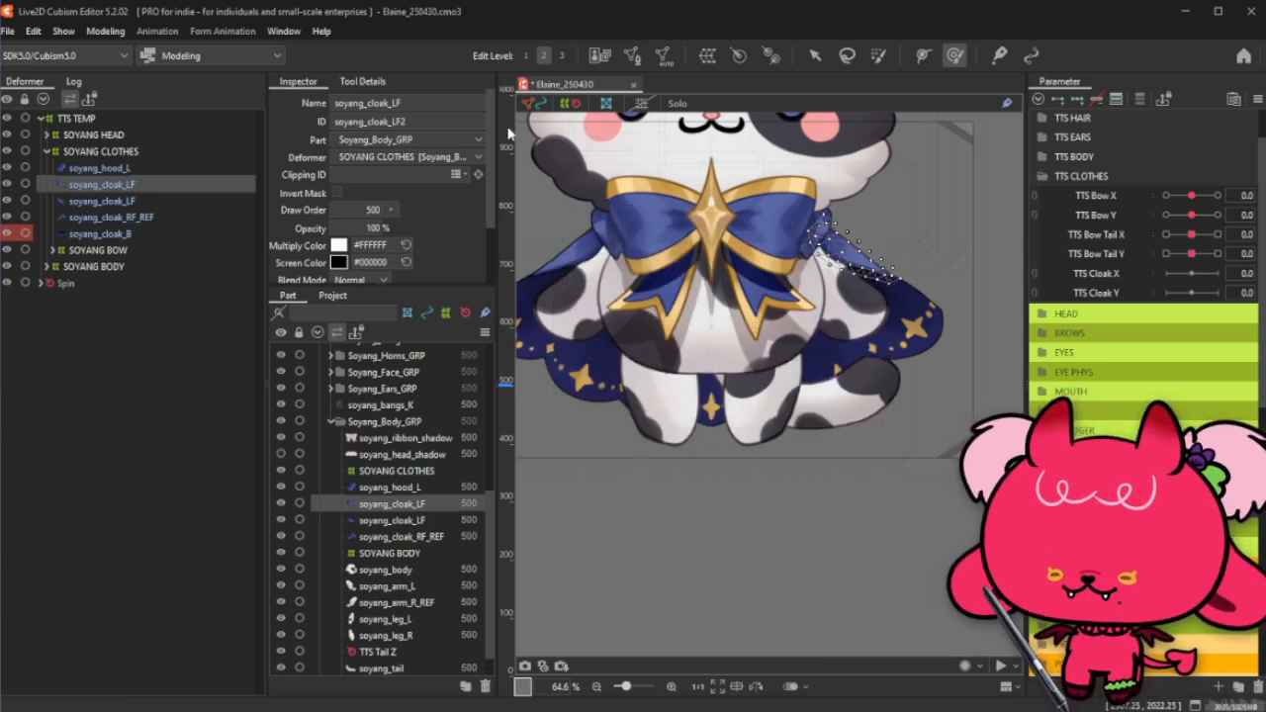
pyautogui.scroll(-2, 900, 287)
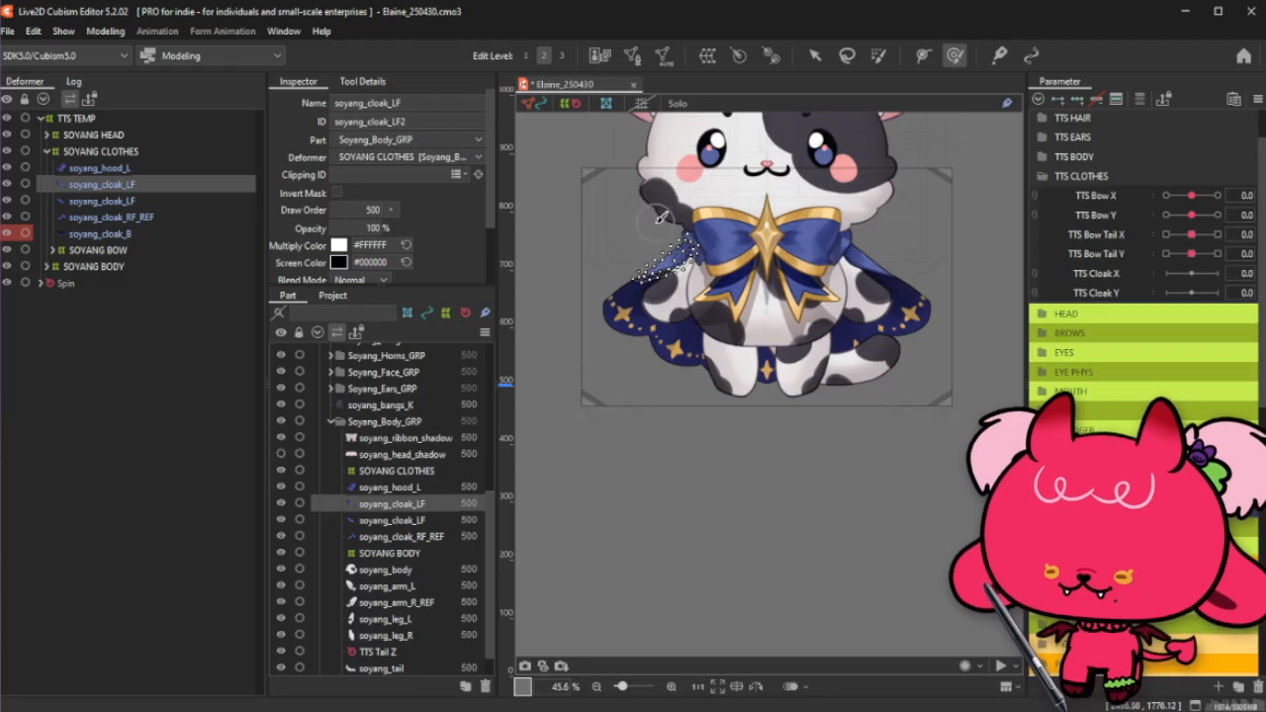
# Step: Duplicate soyang_hood_L and reflect the copy horizontally to the opposite shoulder
pyautogui.click(417, 489)
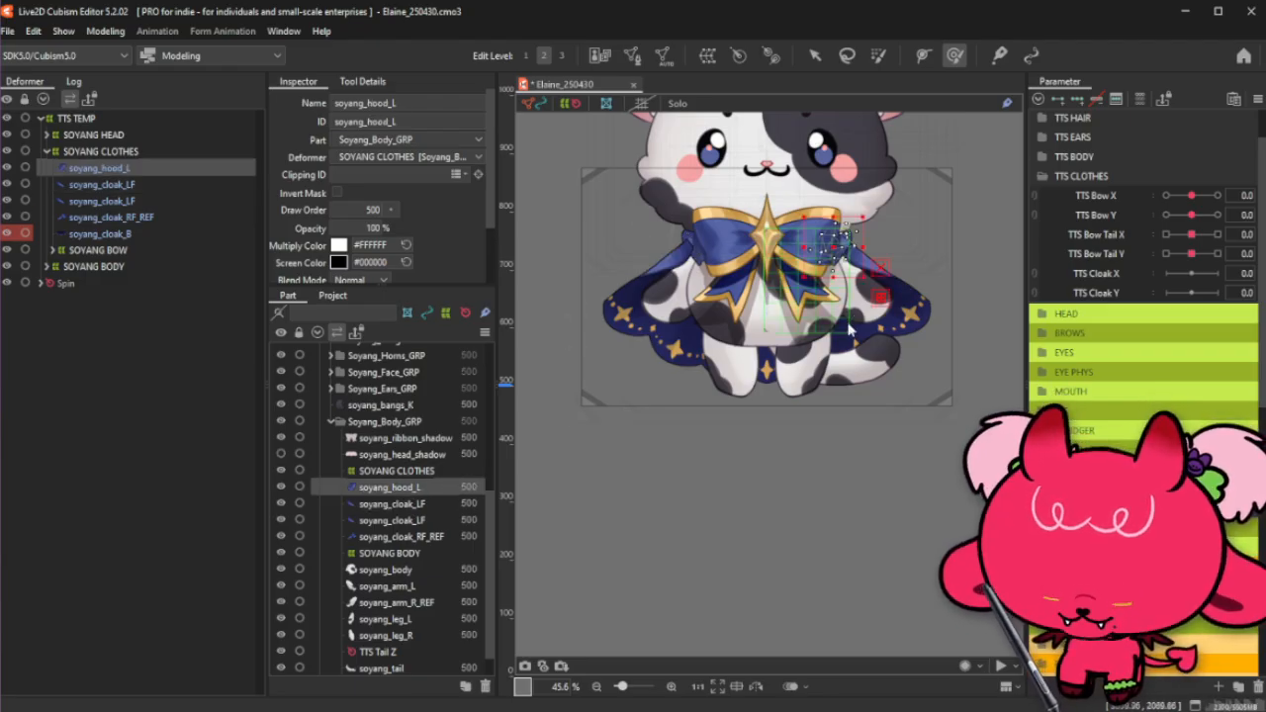
pyautogui.hotkey('ctrl', 'v')
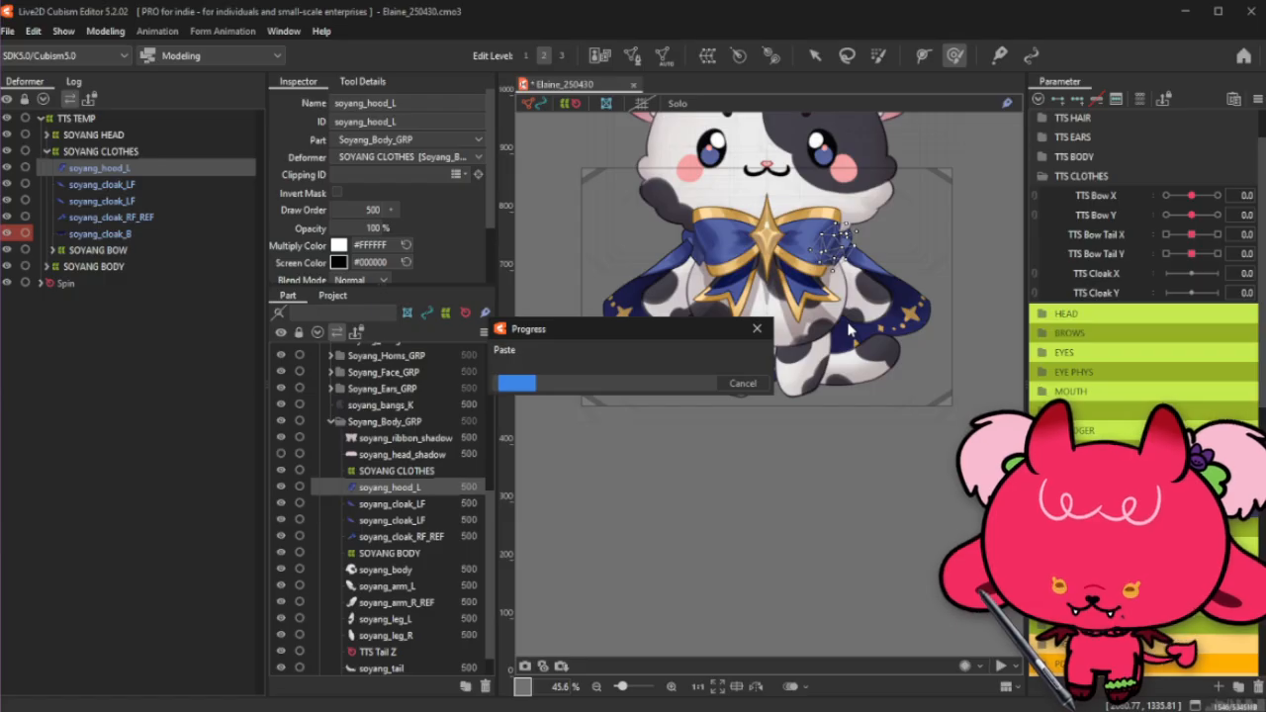
pyautogui.rightClick(874, 336)
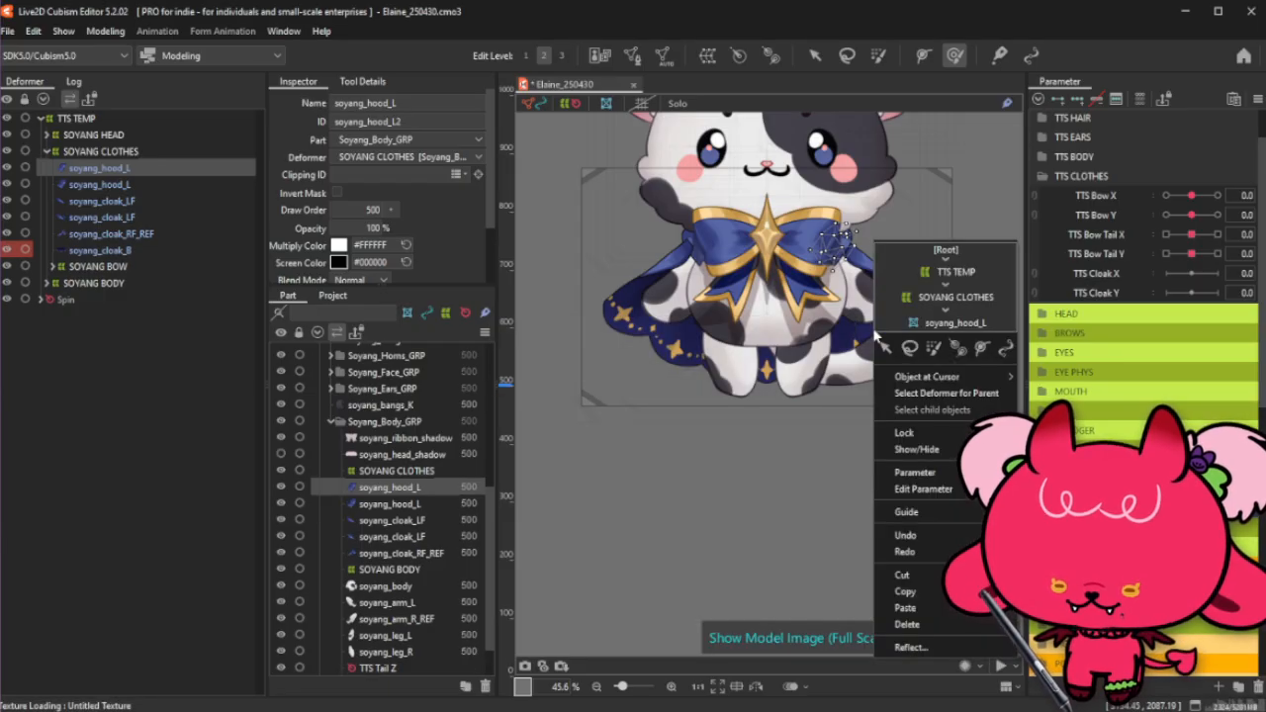
pyautogui.rightClick(728, 341)
pyautogui.click(784, 657)
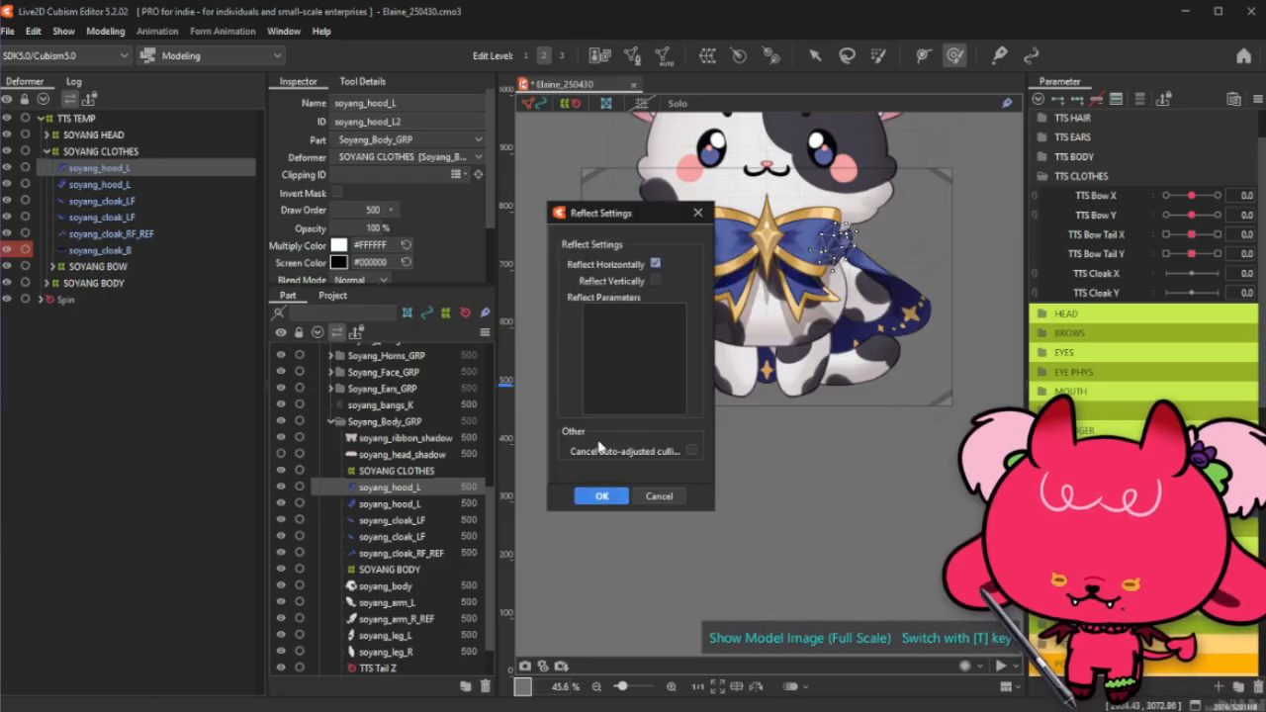
pyautogui.click(597, 492)
# Step: Set both the name and the ID of the mirrored hood piece to soyang_hood_R
pyautogui.click(467, 103)
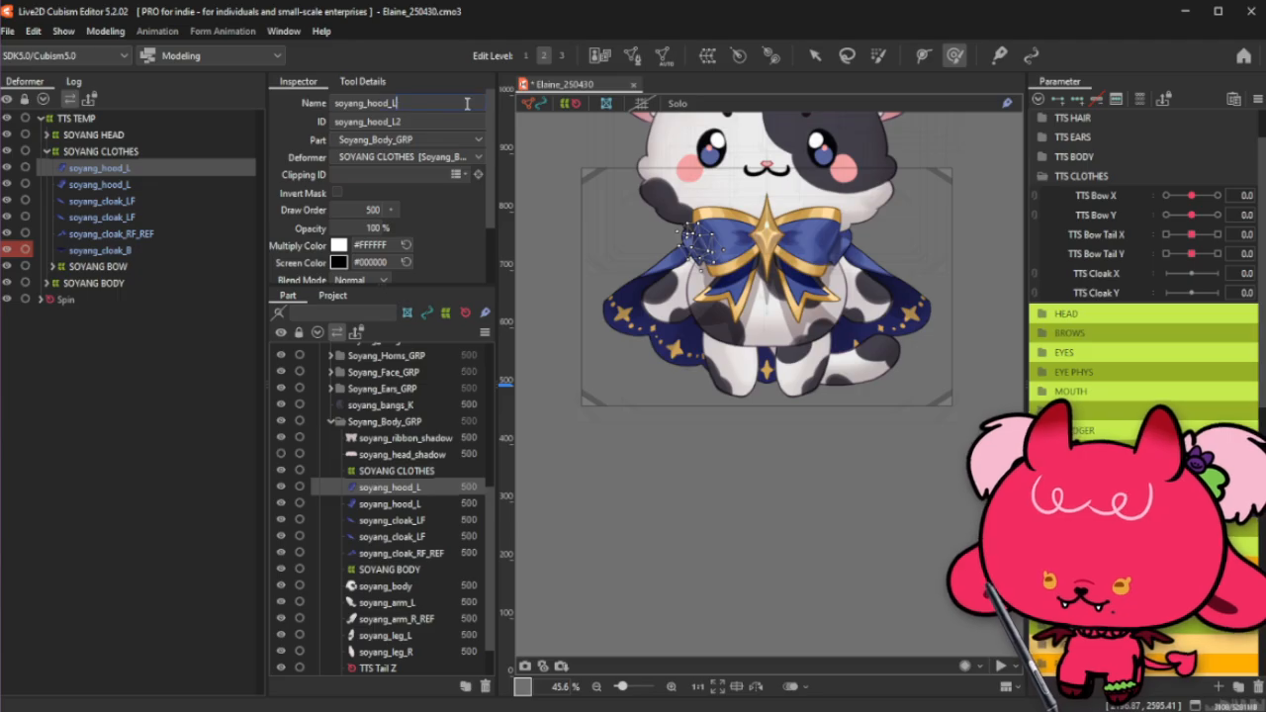
pyautogui.click(461, 125)
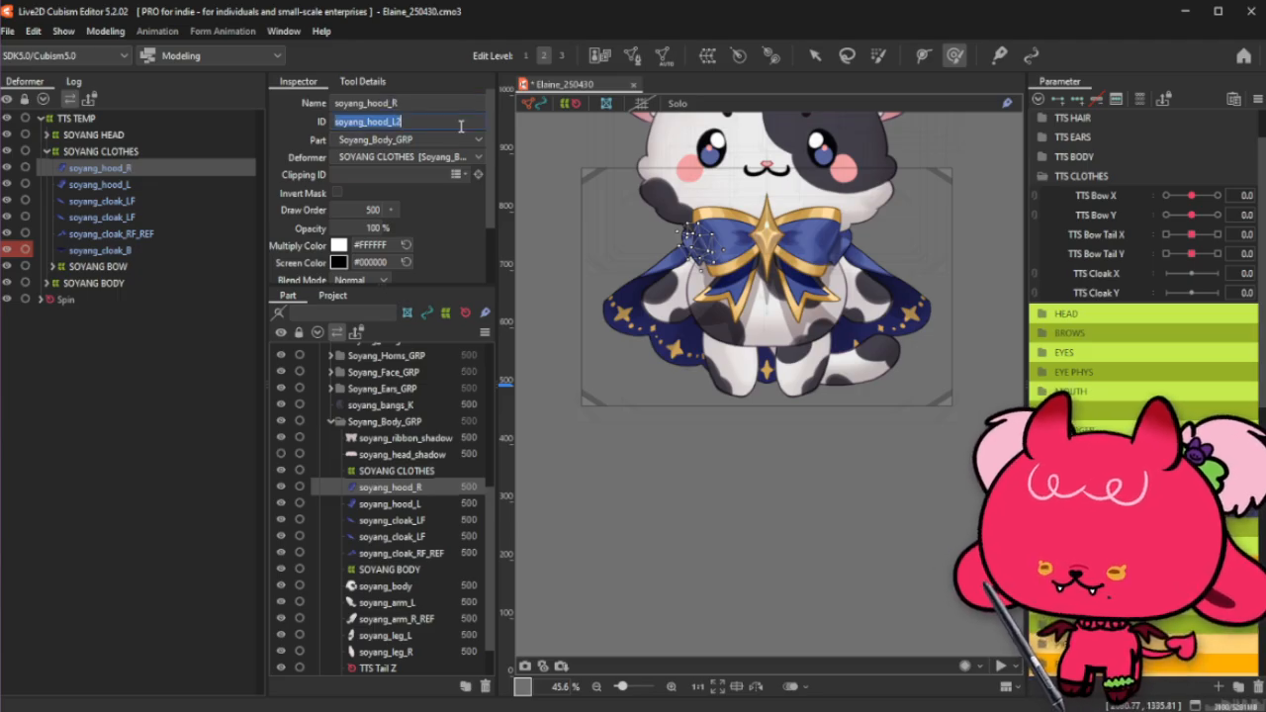
pyautogui.click(464, 126)
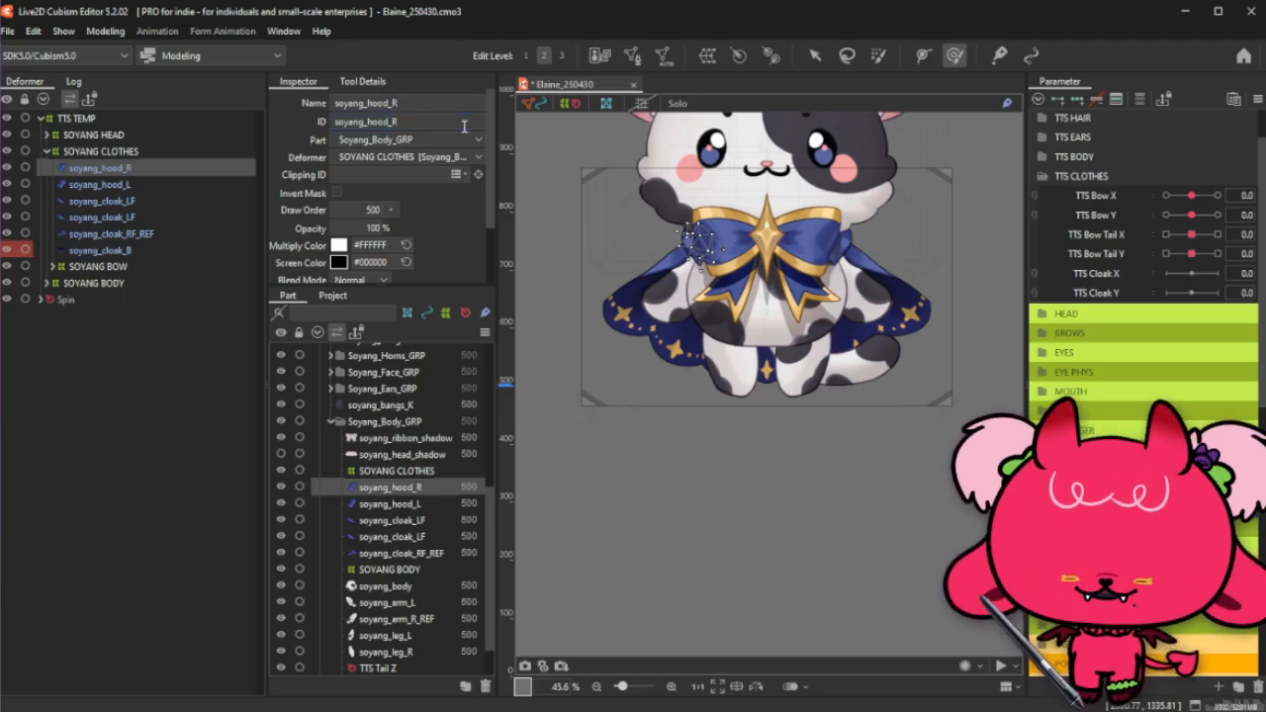
# Step: Set both the ID and the name of the mirrored front cloak piece to soyang_cloak_RF
pyautogui.click(427, 504)
pyautogui.click(413, 520)
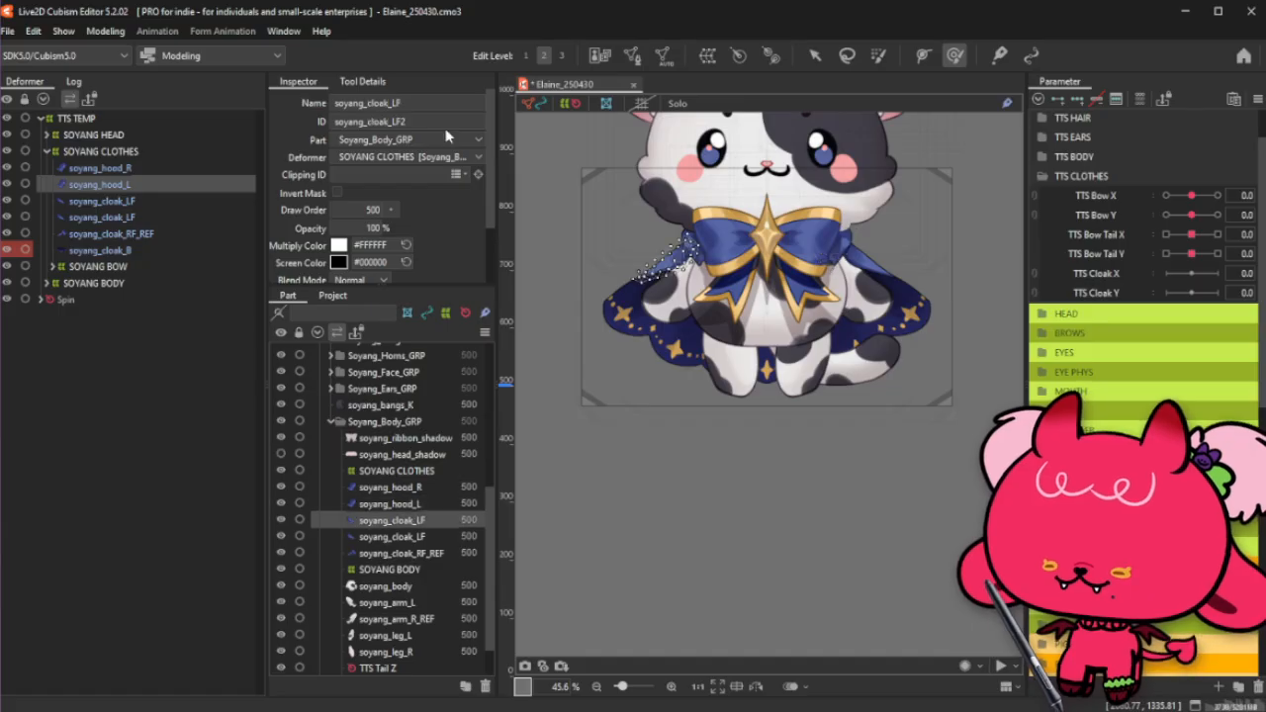
pyautogui.click(431, 123)
pyautogui.click(431, 123)
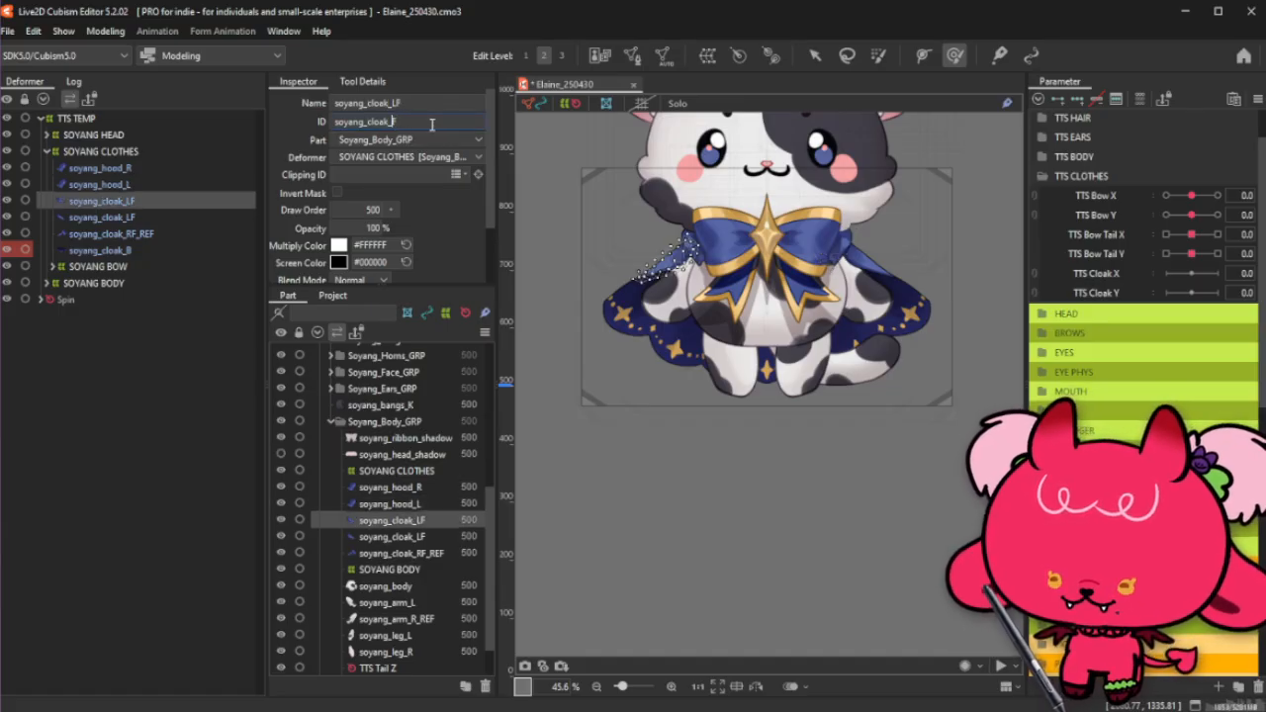
pyautogui.click(376, 103)
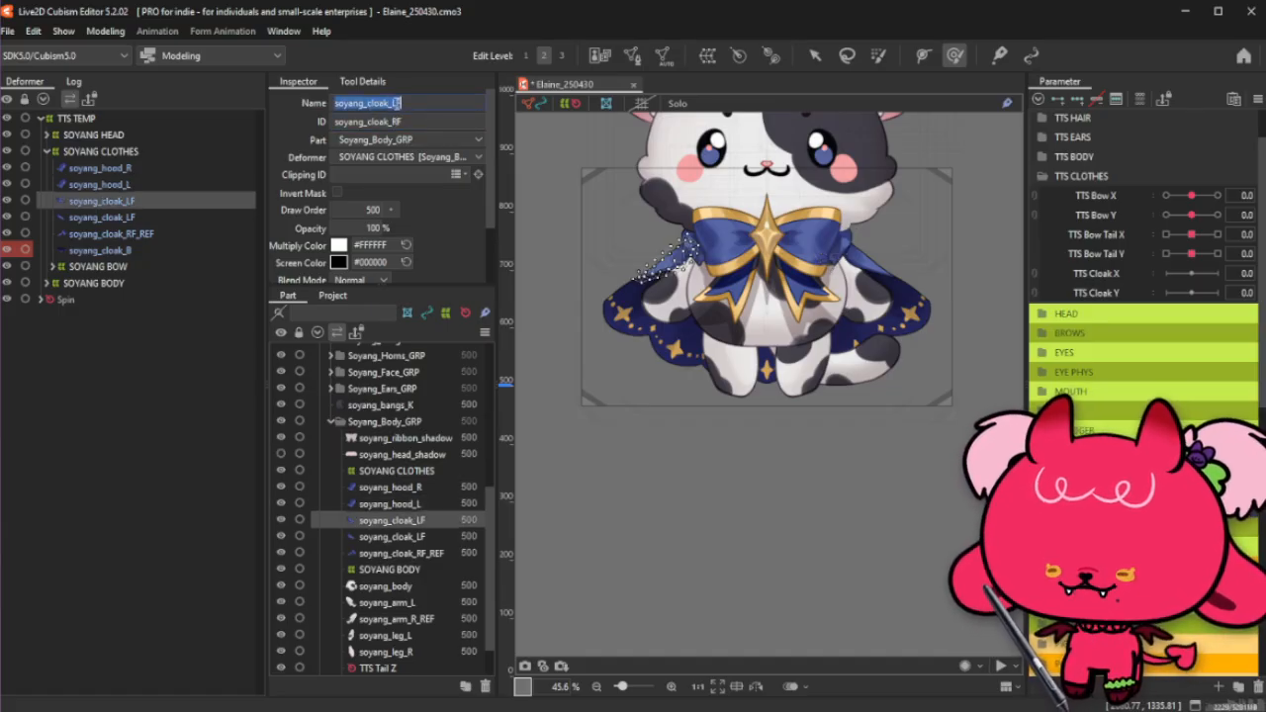
pyautogui.click(394, 103)
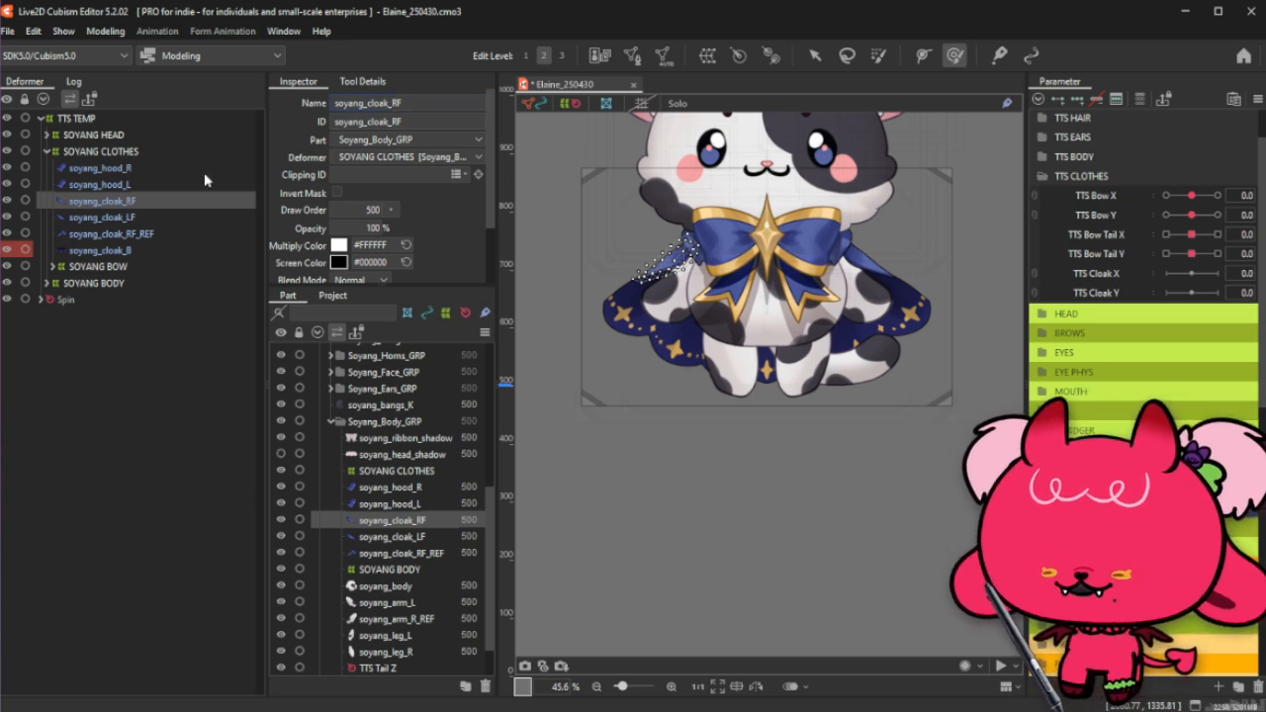
# Step: Create a warp deformer named TTS Cloak XY as parent of soyang_cloak_RF, soyang_cloak_LF and soyang_cloak_B
pyautogui.click(149, 235)
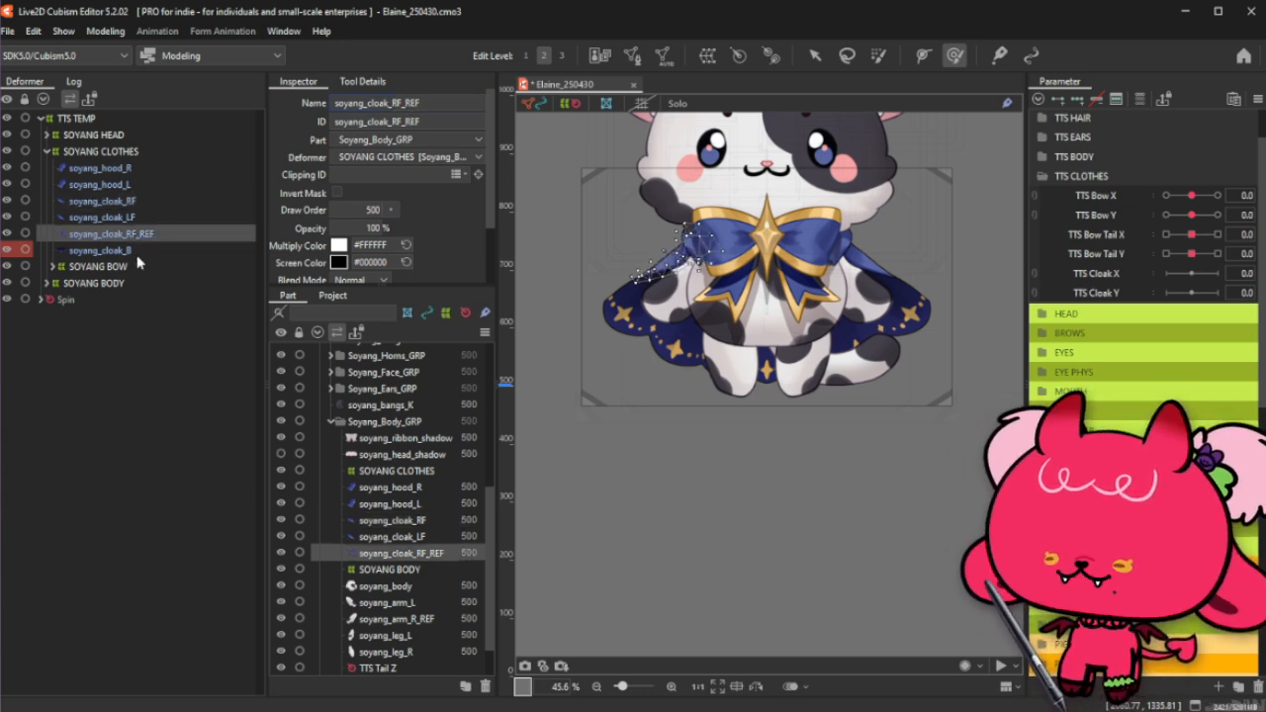
pyautogui.click(152, 250)
pyautogui.keyDown('ctrl'); pyautogui.click(180, 217); pyautogui.keyUp('ctrl')
pyautogui.keyDown('ctrl'); pyautogui.click(183, 201); pyautogui.keyUp('ctrl')
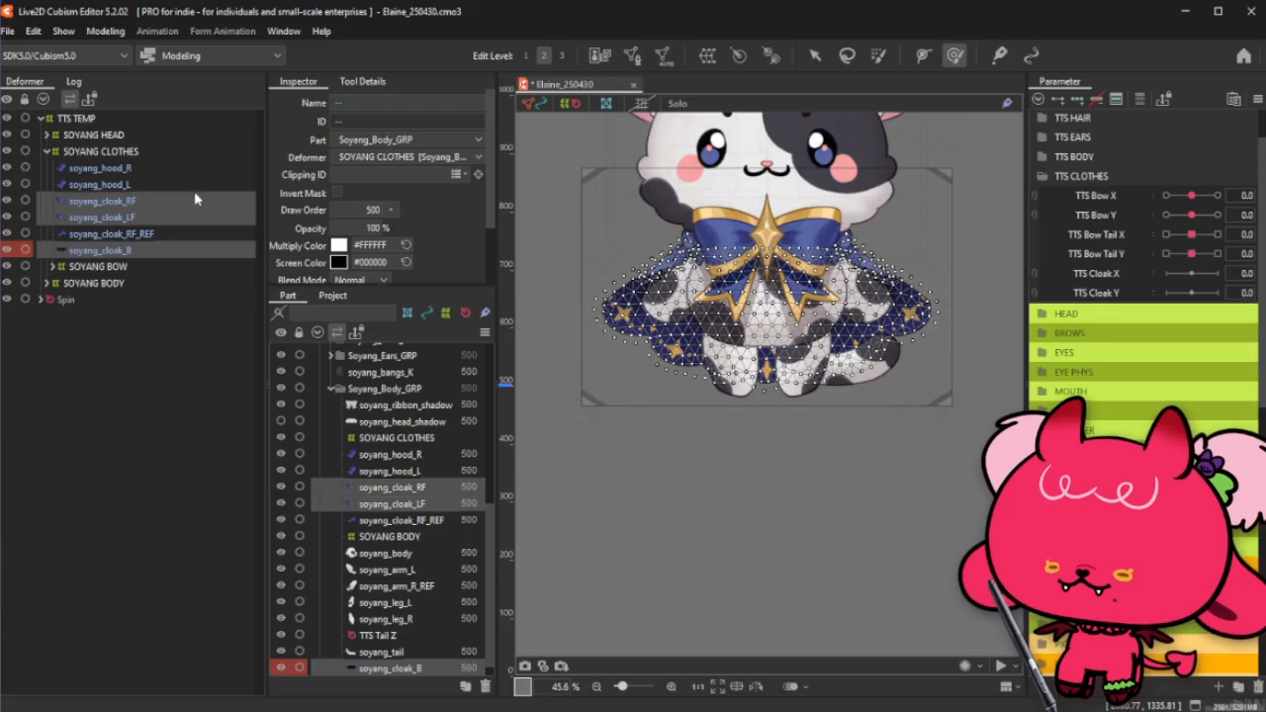
pyautogui.click(707, 55)
pyautogui.tripleClick(539, 297)
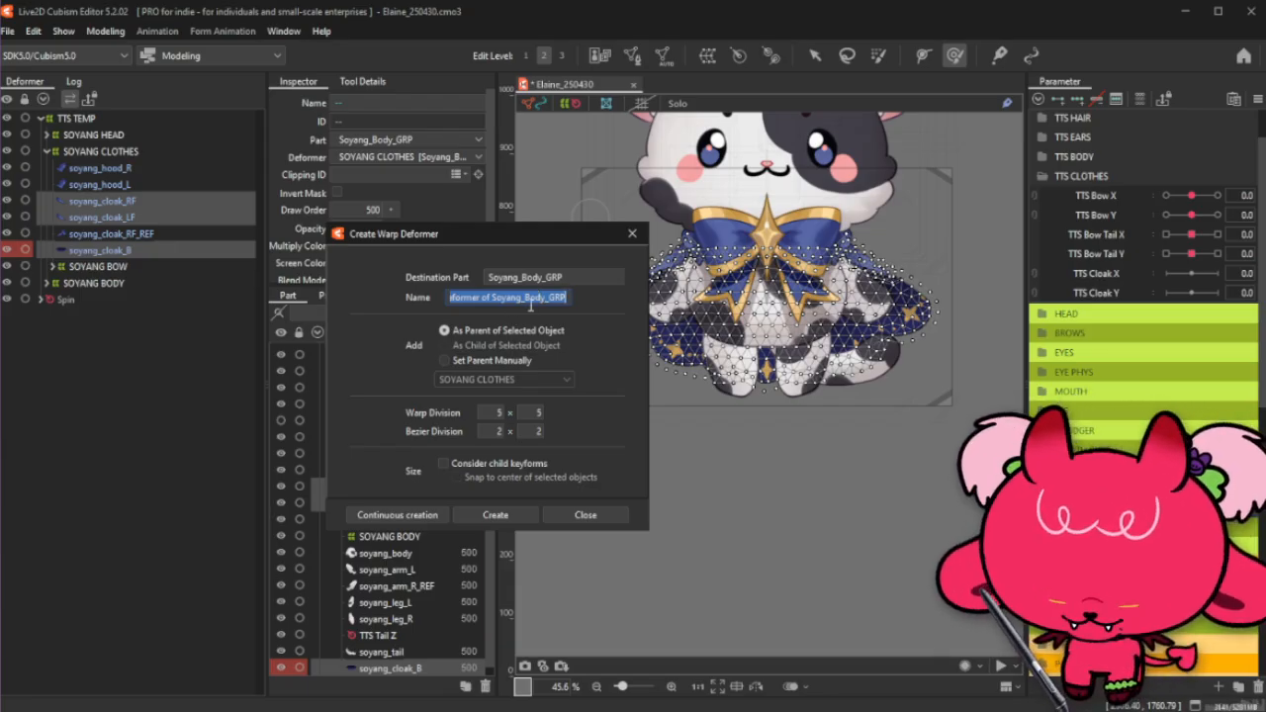
pyautogui.write('S Cloak XY')
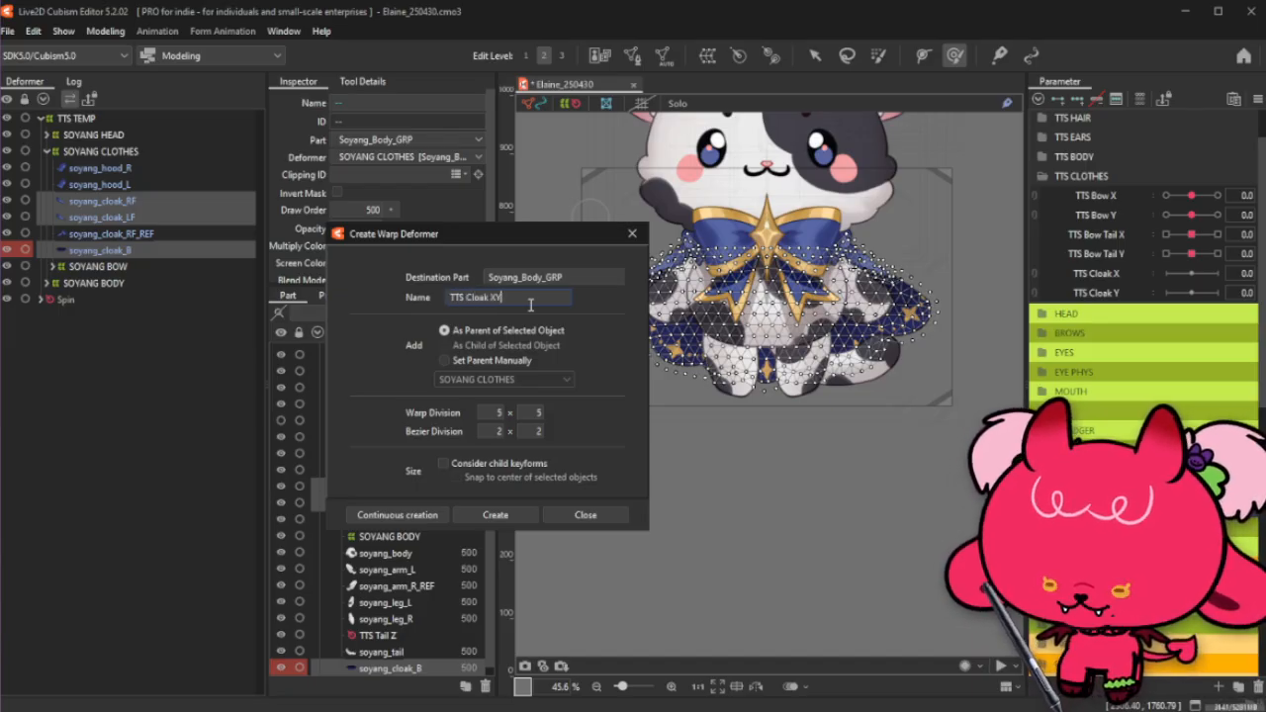
pyautogui.click(495, 514)
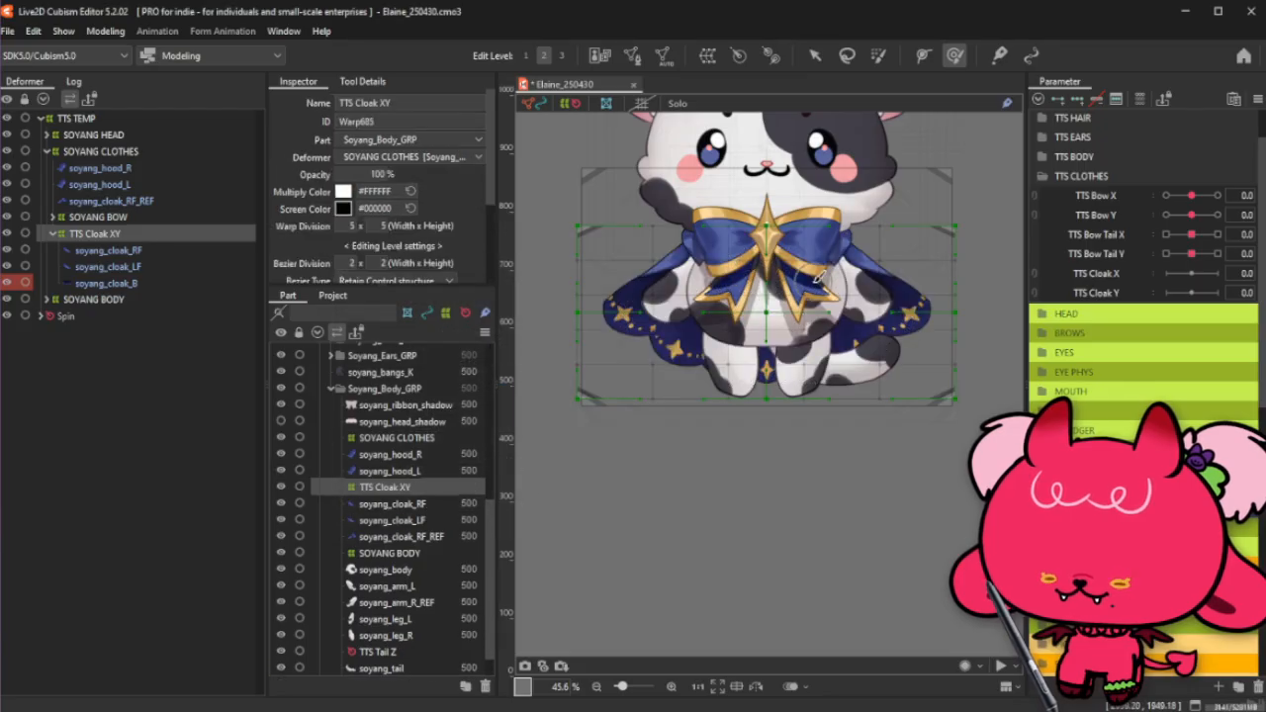
# Step: Narrow the TTS Cloak XY deformer slightly on both sides and lower its upper edge a little around the cloak
pyautogui.click(815, 56)
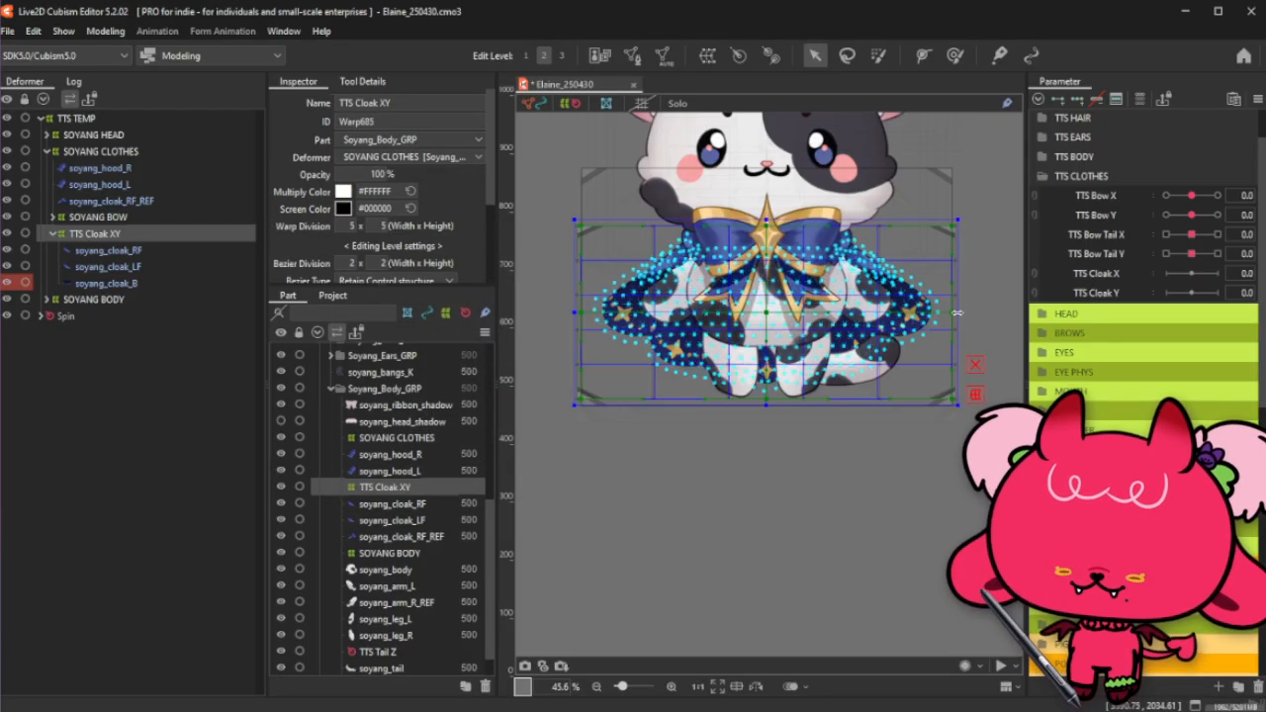
pyautogui.moveTo(962, 312); pyautogui.dragTo(952, 314)
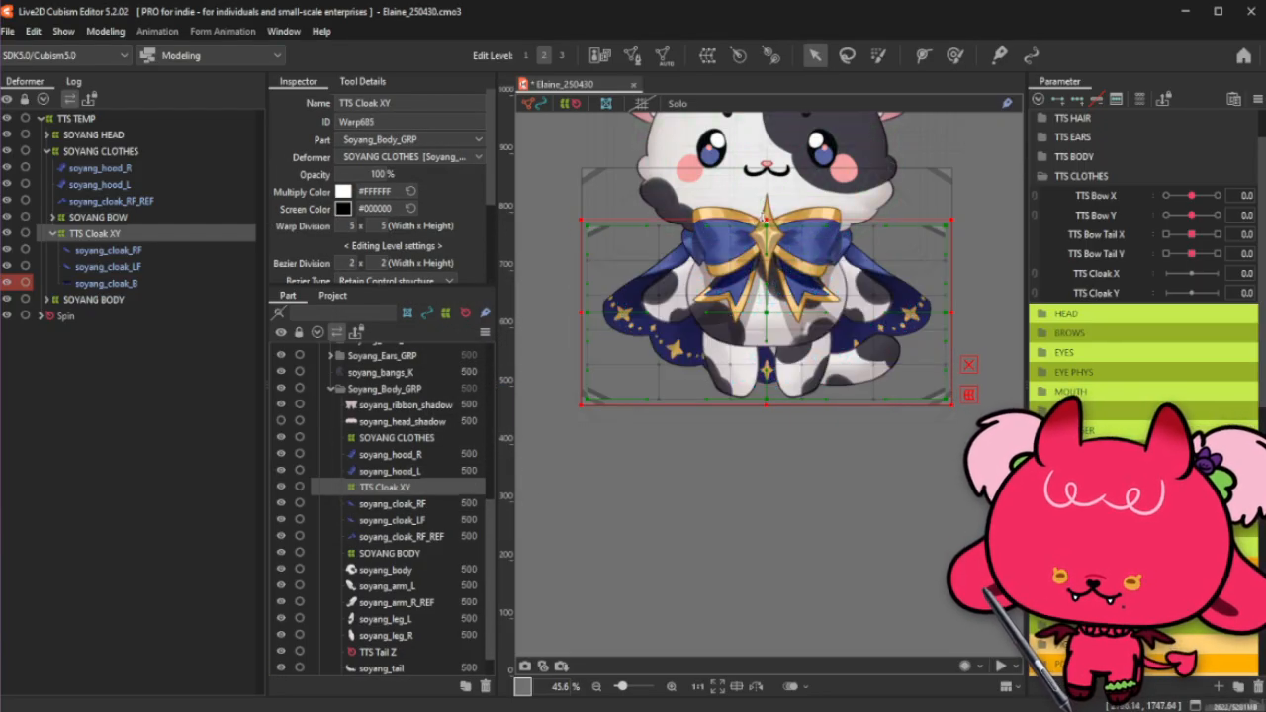
pyautogui.moveTo(763, 218); pyautogui.dragTo(764, 219)
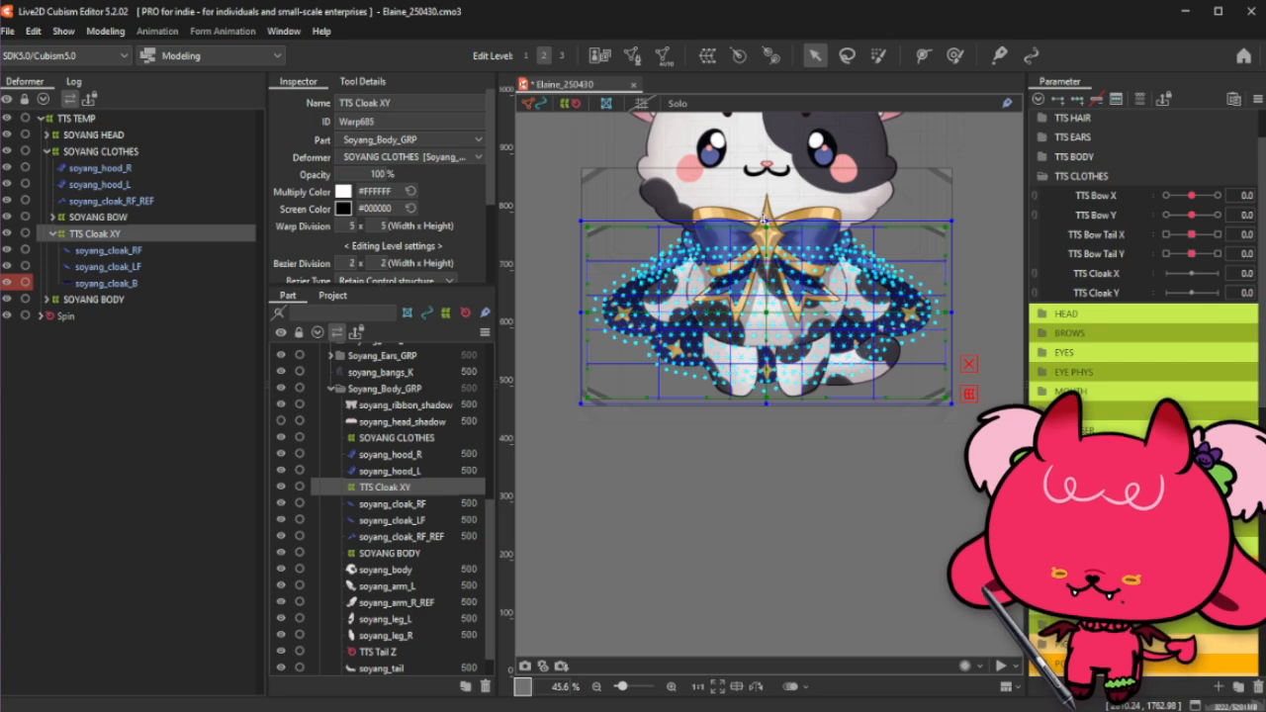
# Step: Enable Blend Shape for the TTS Cloak X and TTS Cloak Y parameters
pyautogui.rightClick(1136, 276)
pyautogui.click(1159, 285)
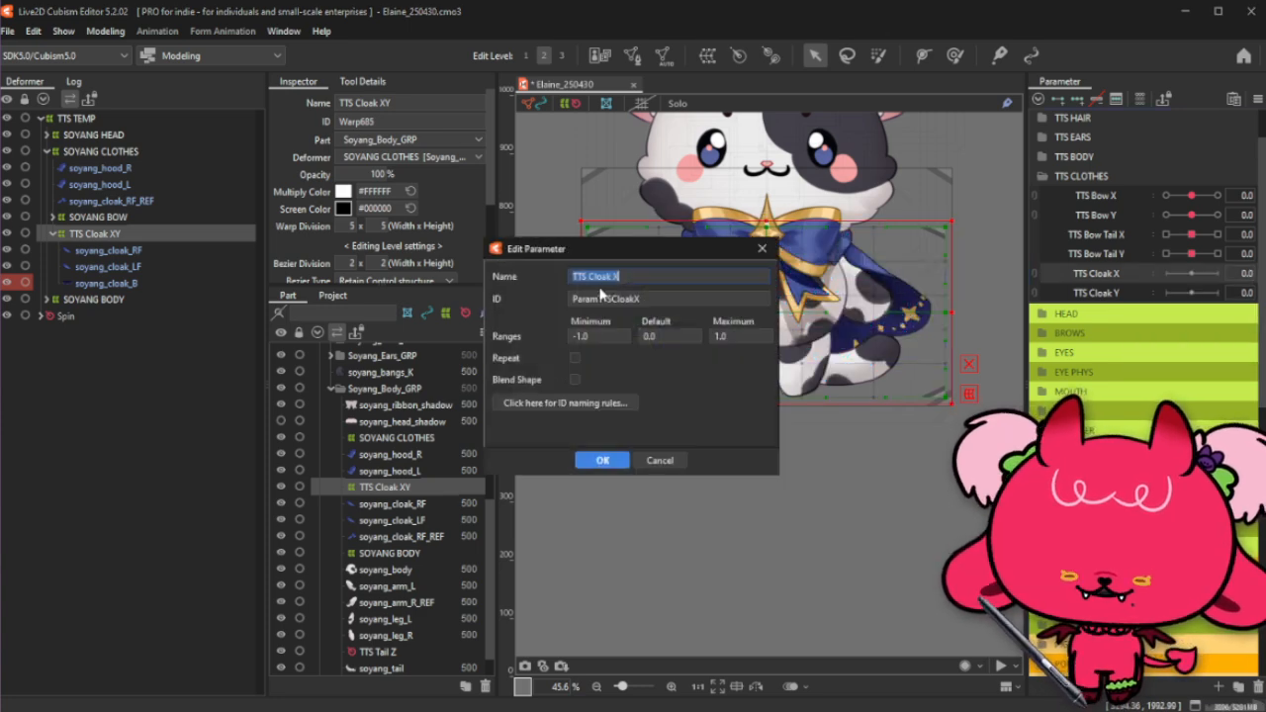
pyautogui.click(600, 460)
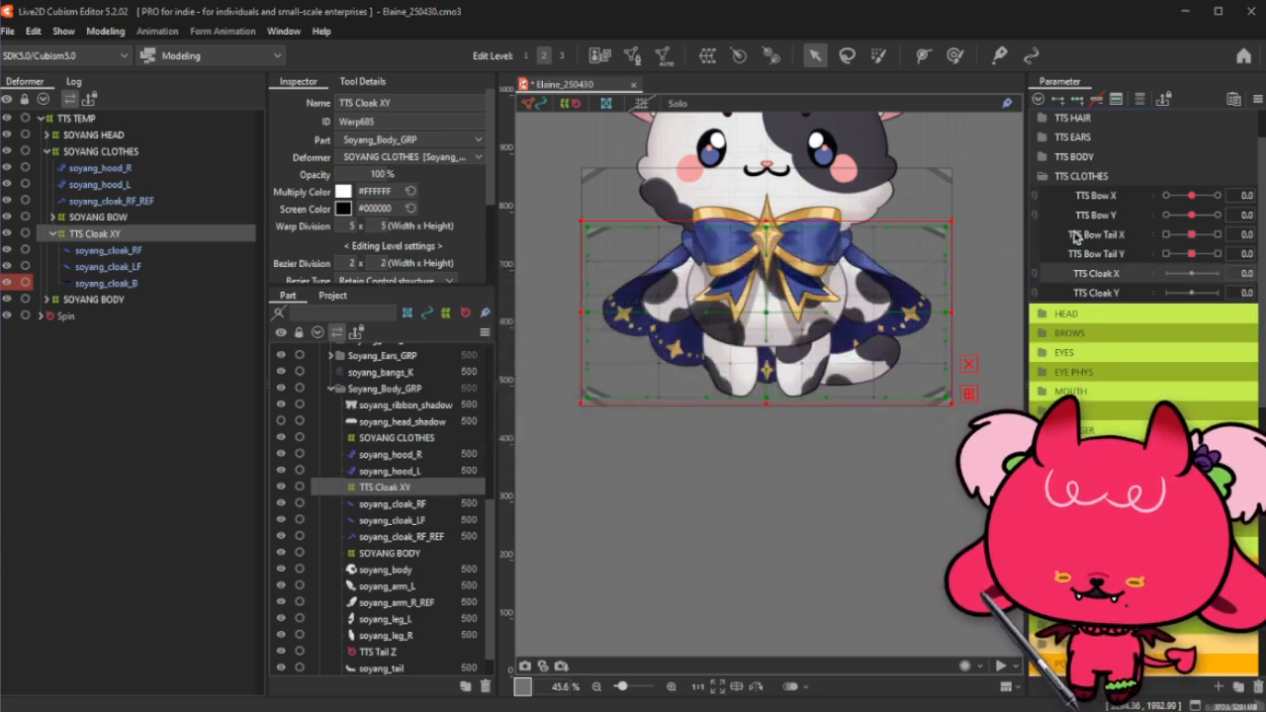
pyautogui.rightClick(1122, 299)
pyautogui.click(1148, 309)
pyautogui.click(576, 379)
pyautogui.click(603, 458)
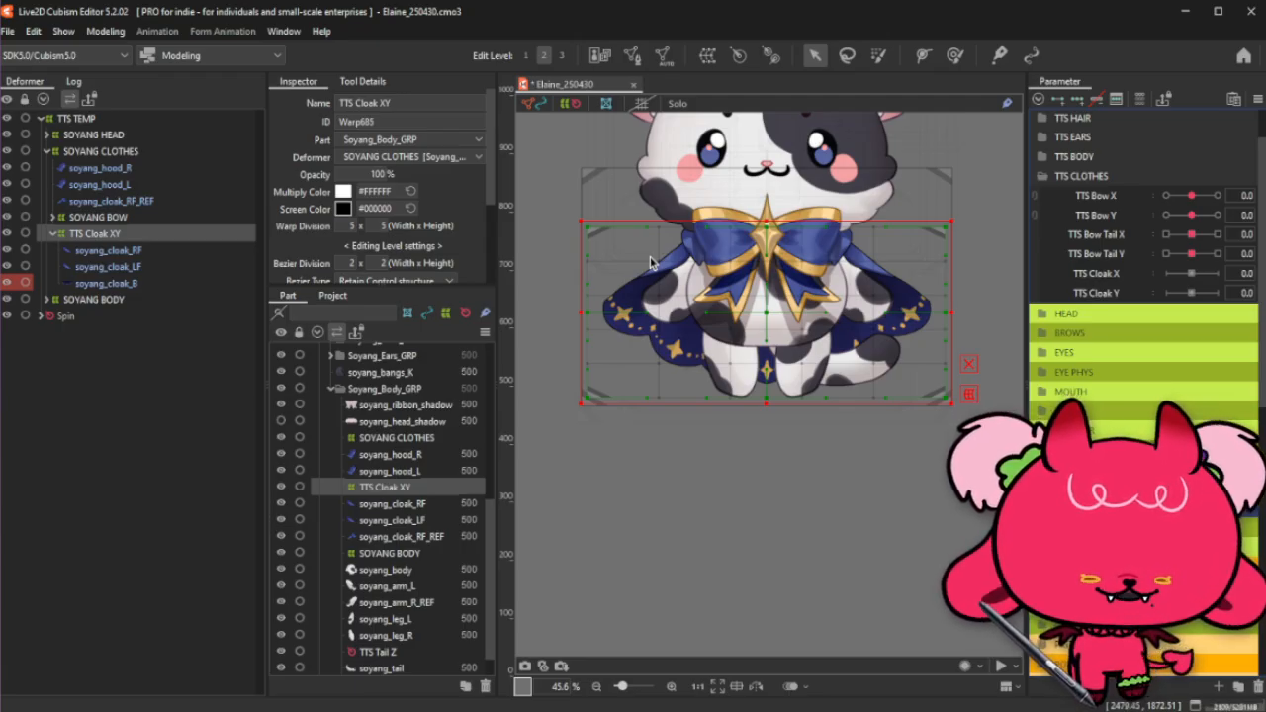
# Step: Add a vertical guide through the canvas centre to check the TTS Cloak XY deformer's alignment
pyautogui.click(104, 31)
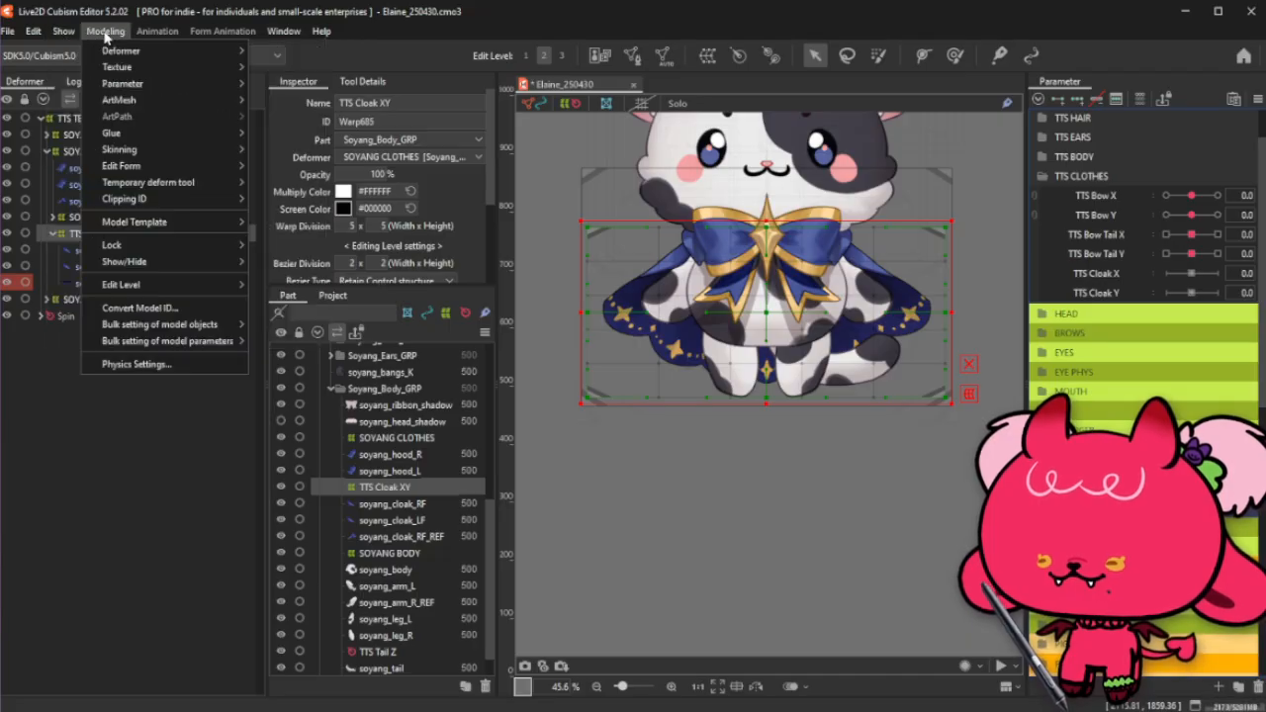
pyautogui.moveTo(63, 31)
pyautogui.click(396, 67)
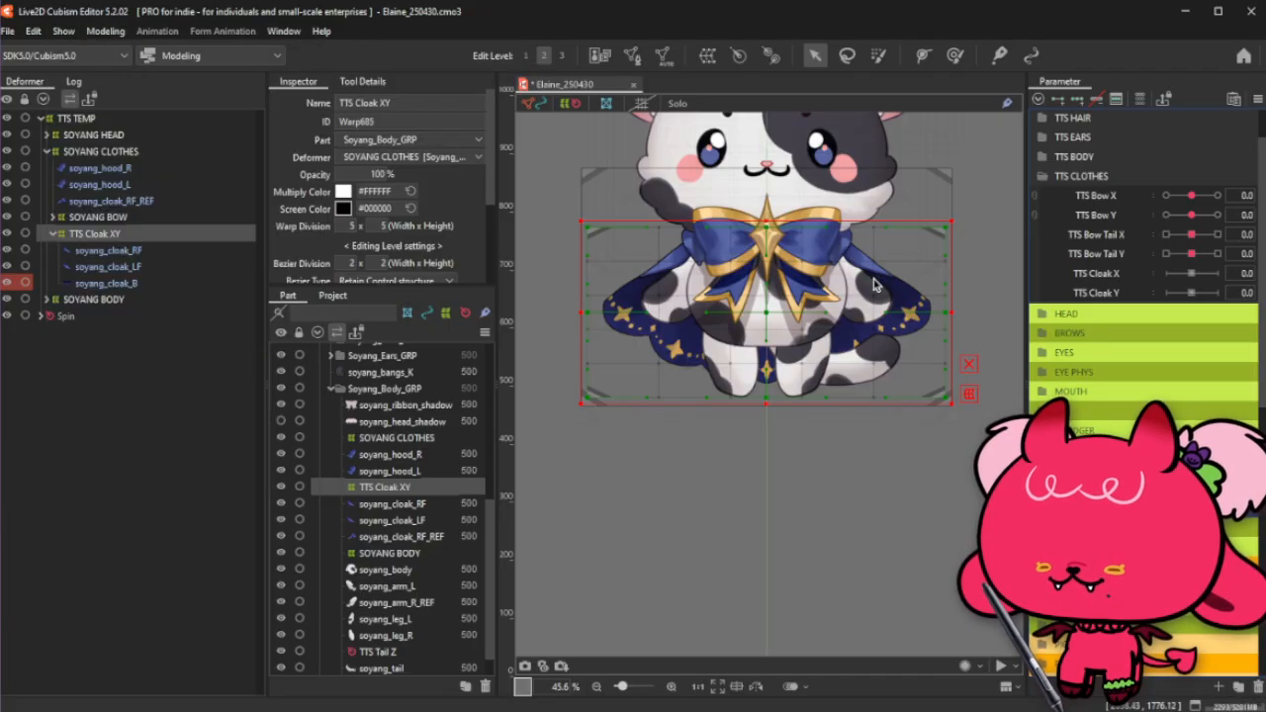
pyautogui.scroll(4, 851, 279)
pyautogui.scroll(2, 812, 282)
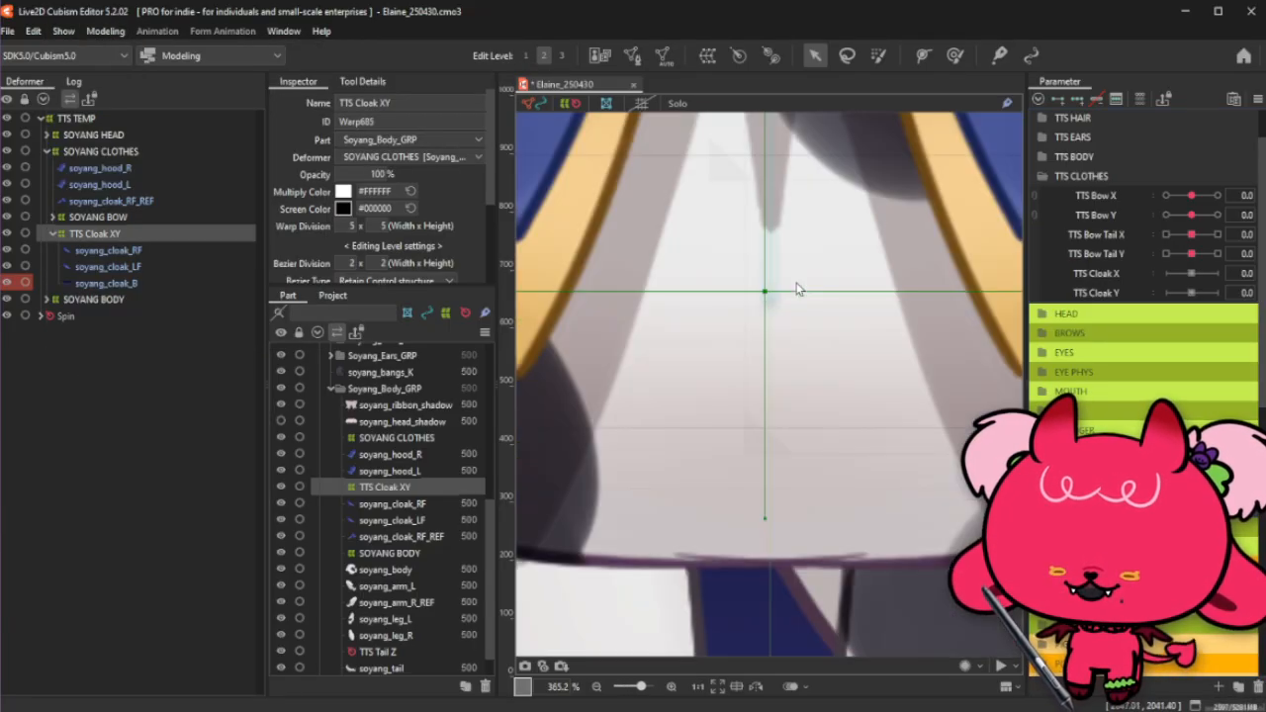
# Step: Move the TTS Cloak XY deformer horizontally so its centre point sits exactly on the vertical guide
pyautogui.scroll(6, 670, 303)
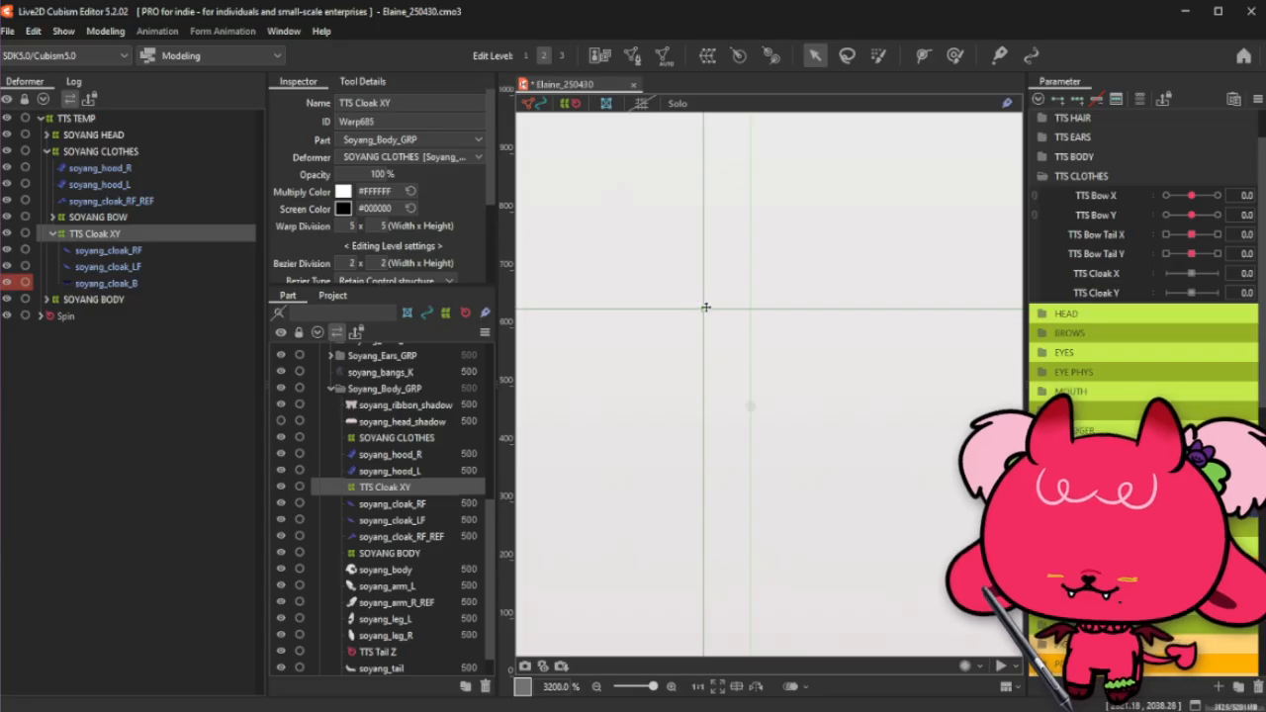
pyautogui.moveTo(705, 308); pyautogui.dragTo(752, 310)
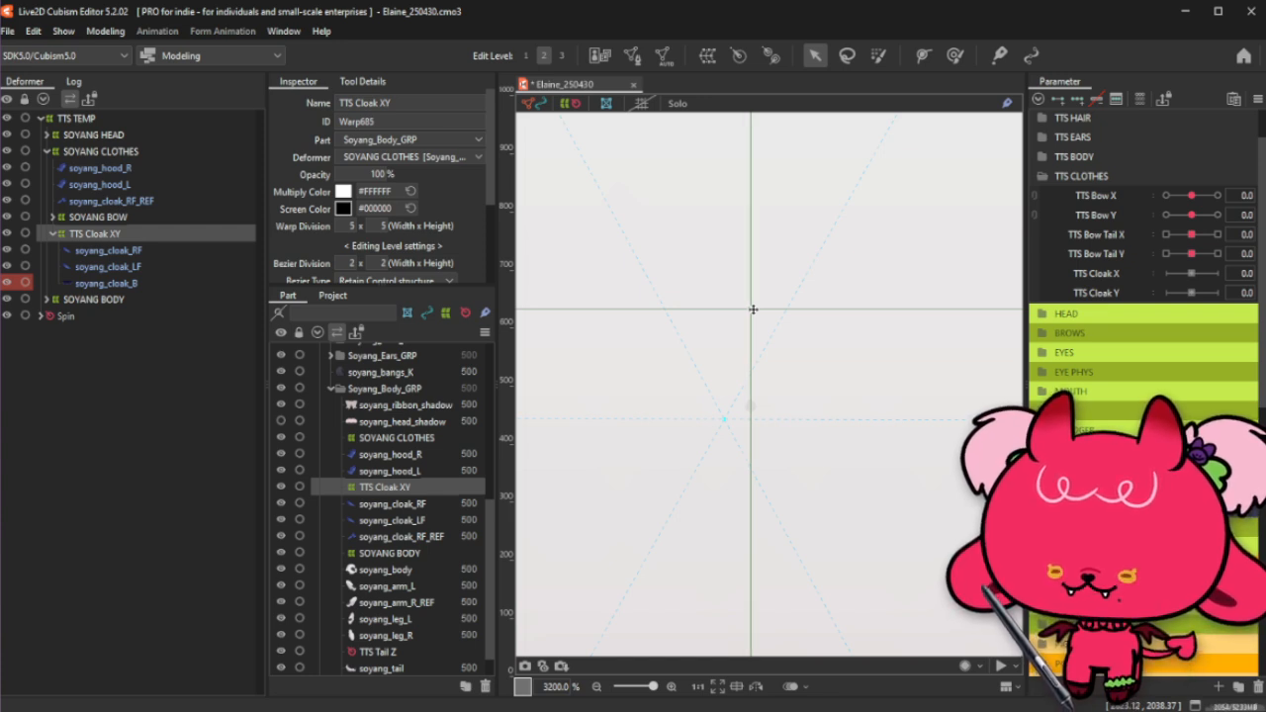
pyautogui.scroll(-10, 752, 310)
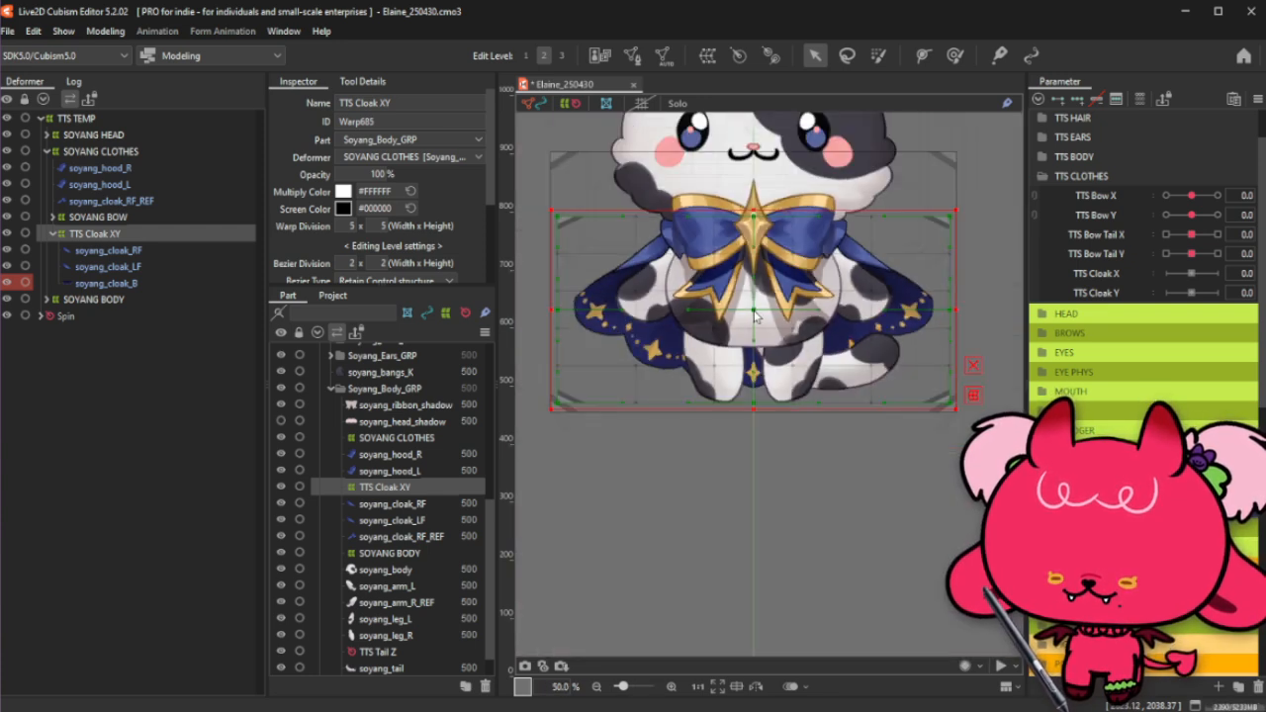
pyautogui.moveTo(960, 309); pyautogui.dragTo(960, 308)
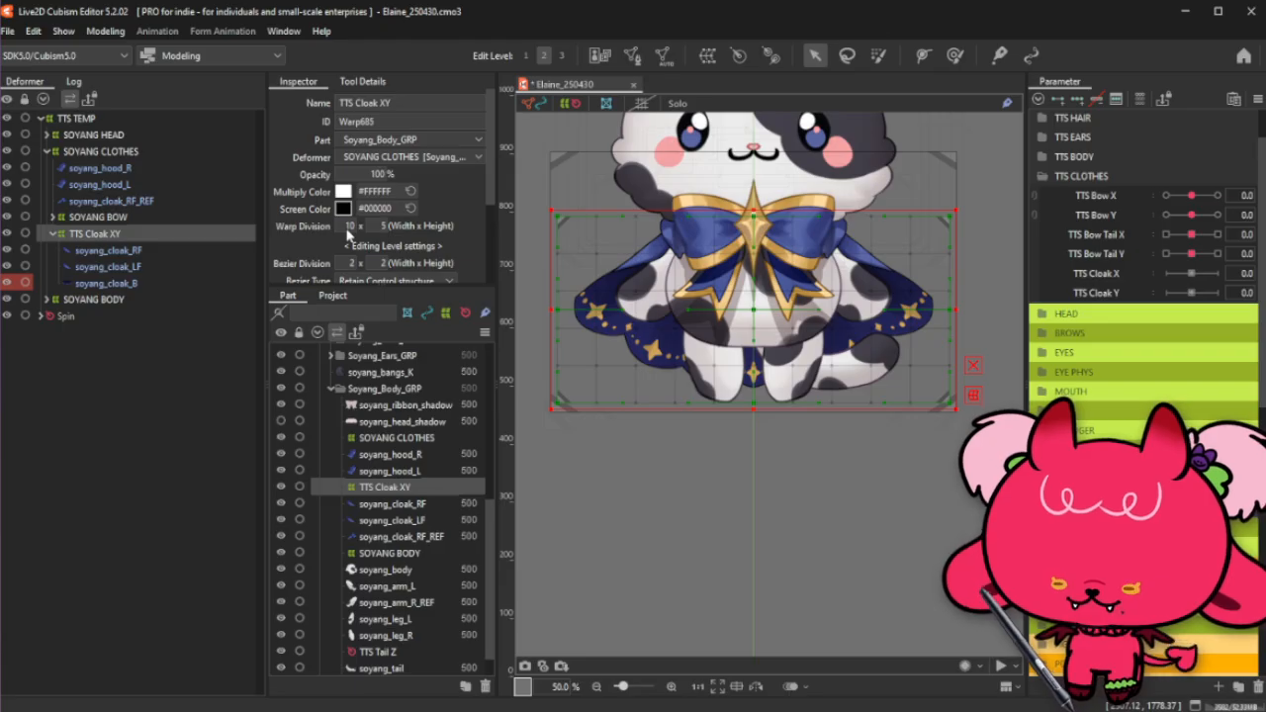
# Step: Set the TTS Cloak XY deformer's warp division to 12 x 6
pyautogui.click(348, 226)
pyautogui.write('11')
pyautogui.press('Return')
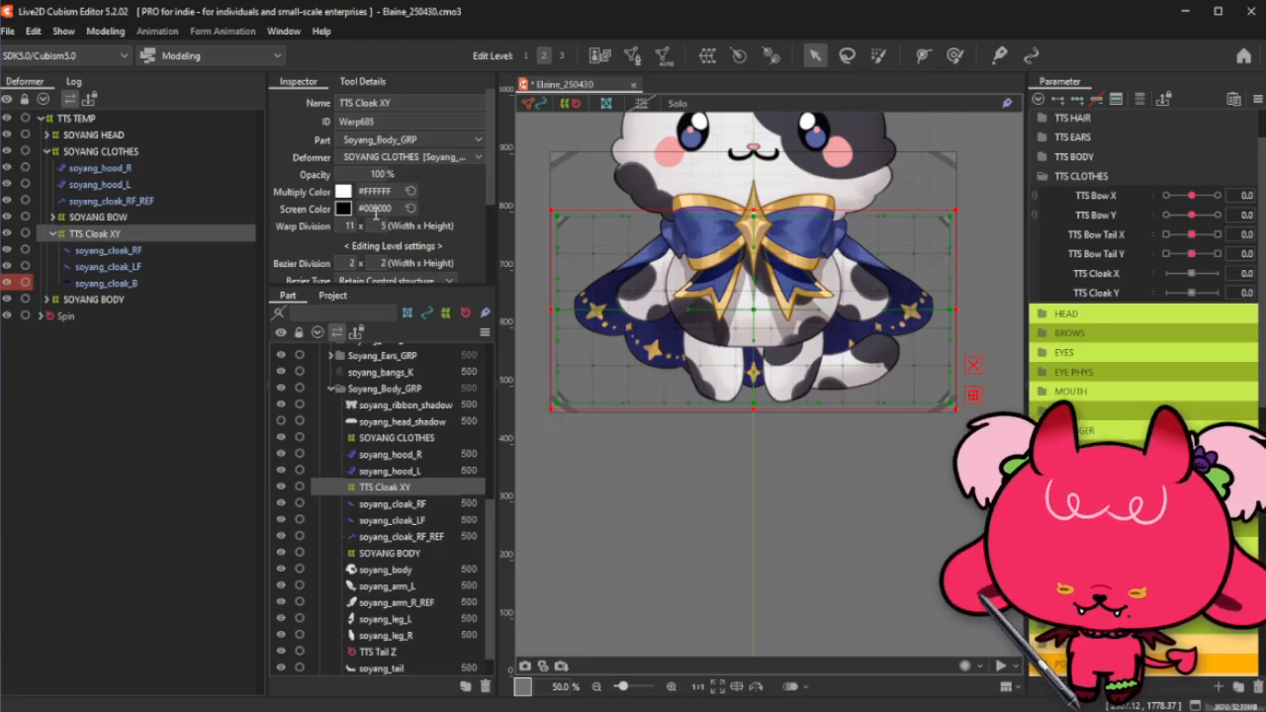
pyautogui.click(381, 224)
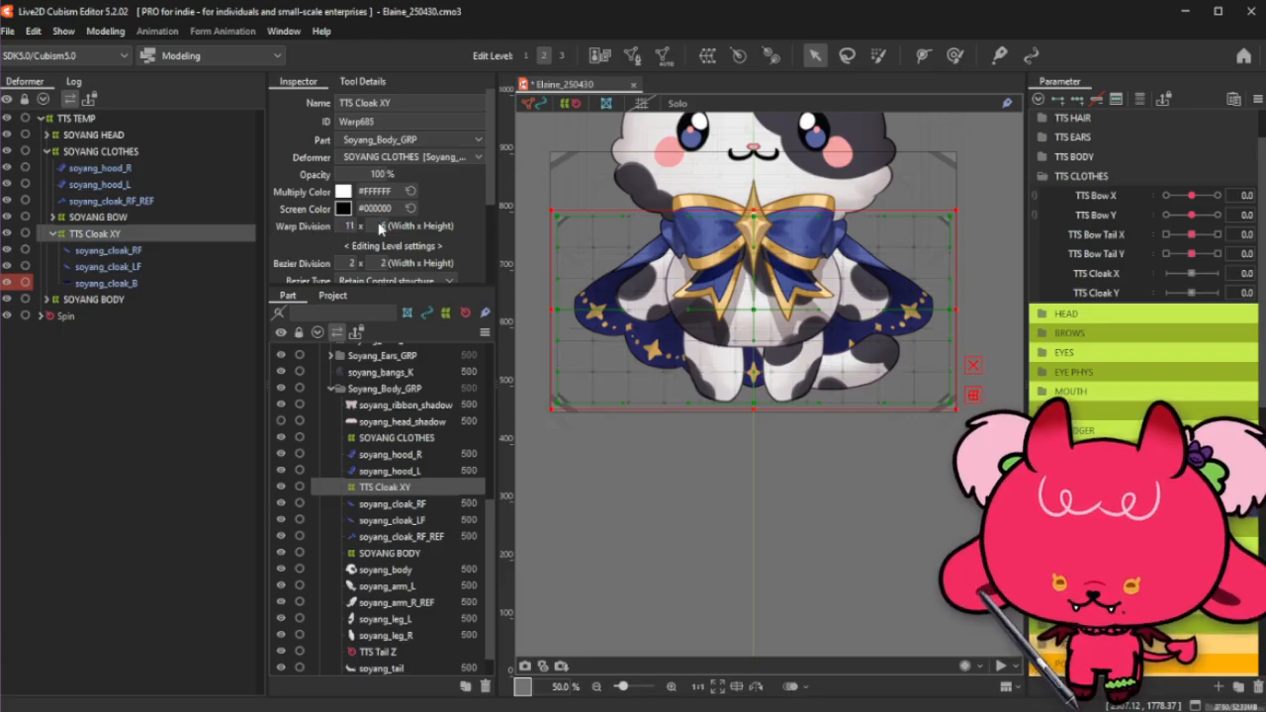
pyautogui.click(345, 226)
pyautogui.write('12')
pyautogui.press('Return')
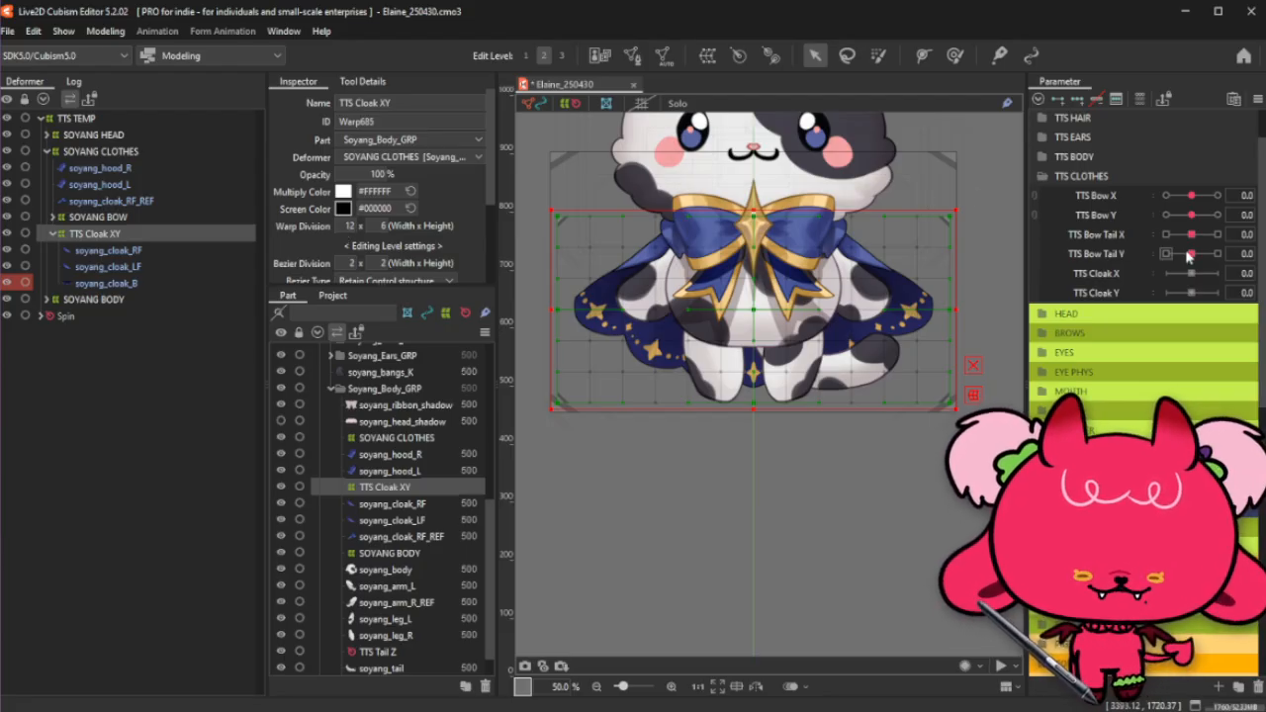
# Step: Add three keys to TTS Cloak X for the cloak deformer and brush-select the lower part of its grid
pyautogui.click(1137, 275)
pyautogui.click(1077, 99)
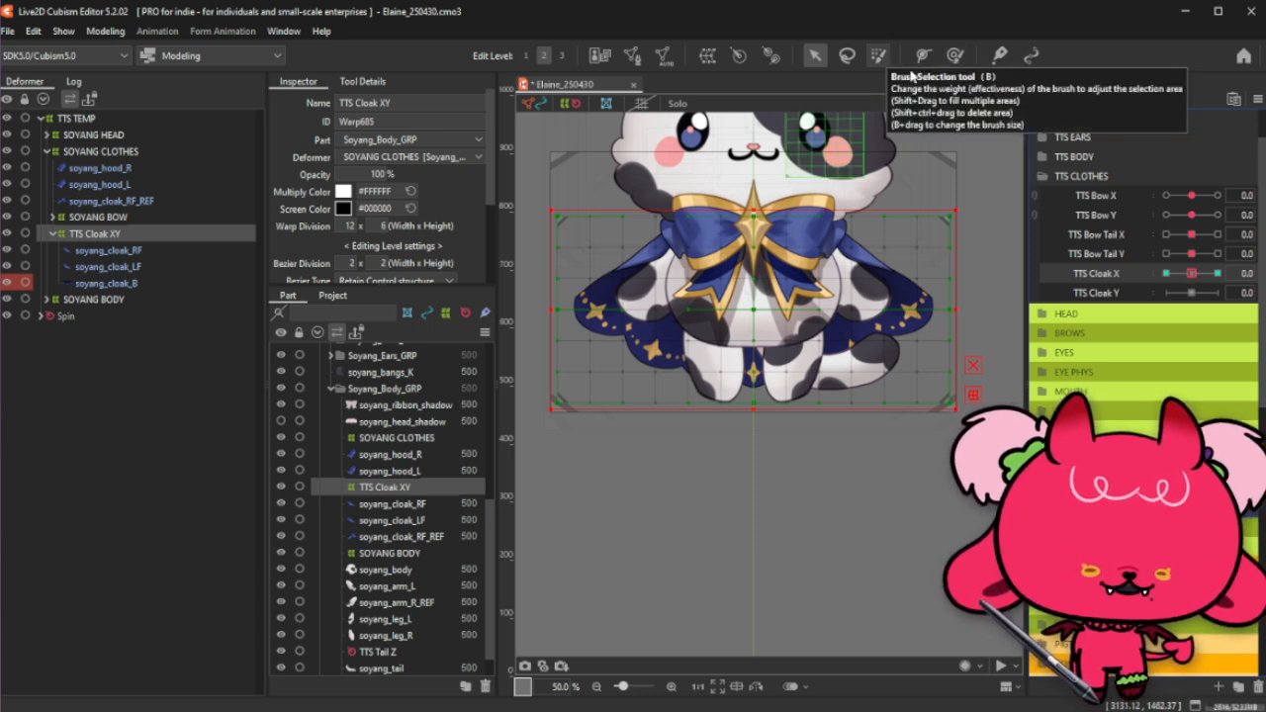
pyautogui.click(879, 59)
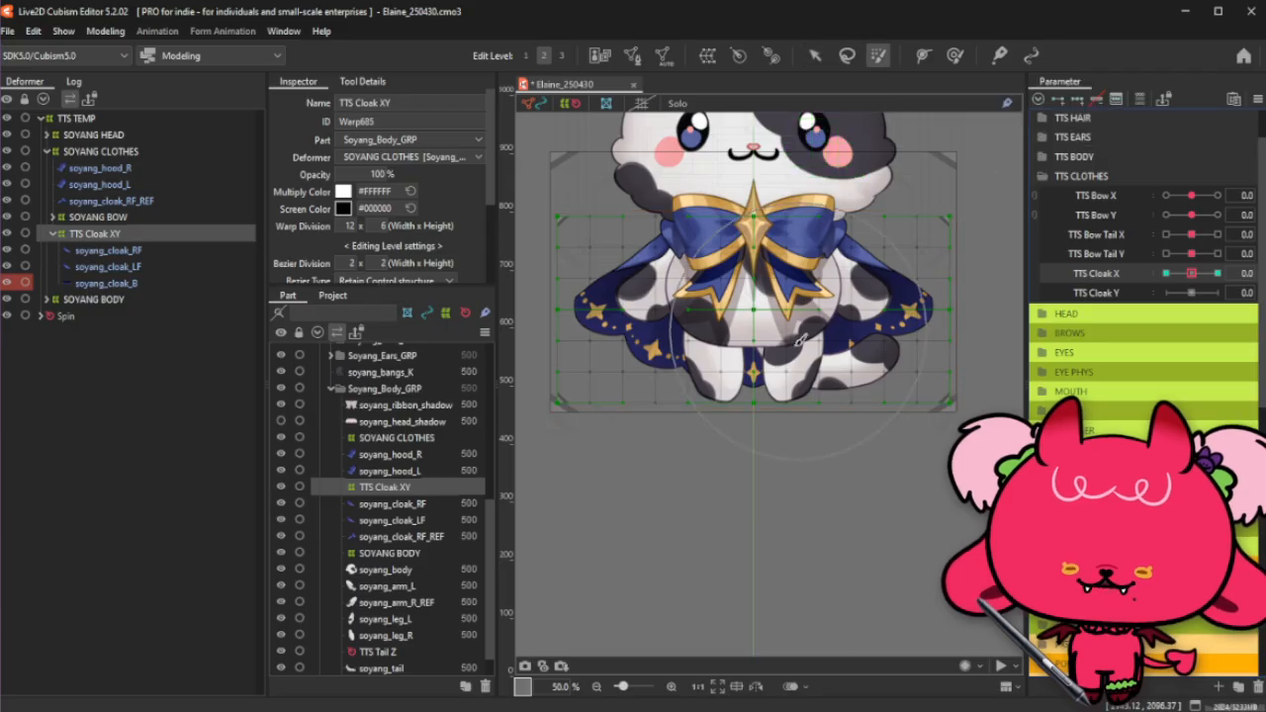
pyautogui.scroll(-4, 789, 358)
pyautogui.scroll(1, 788, 358)
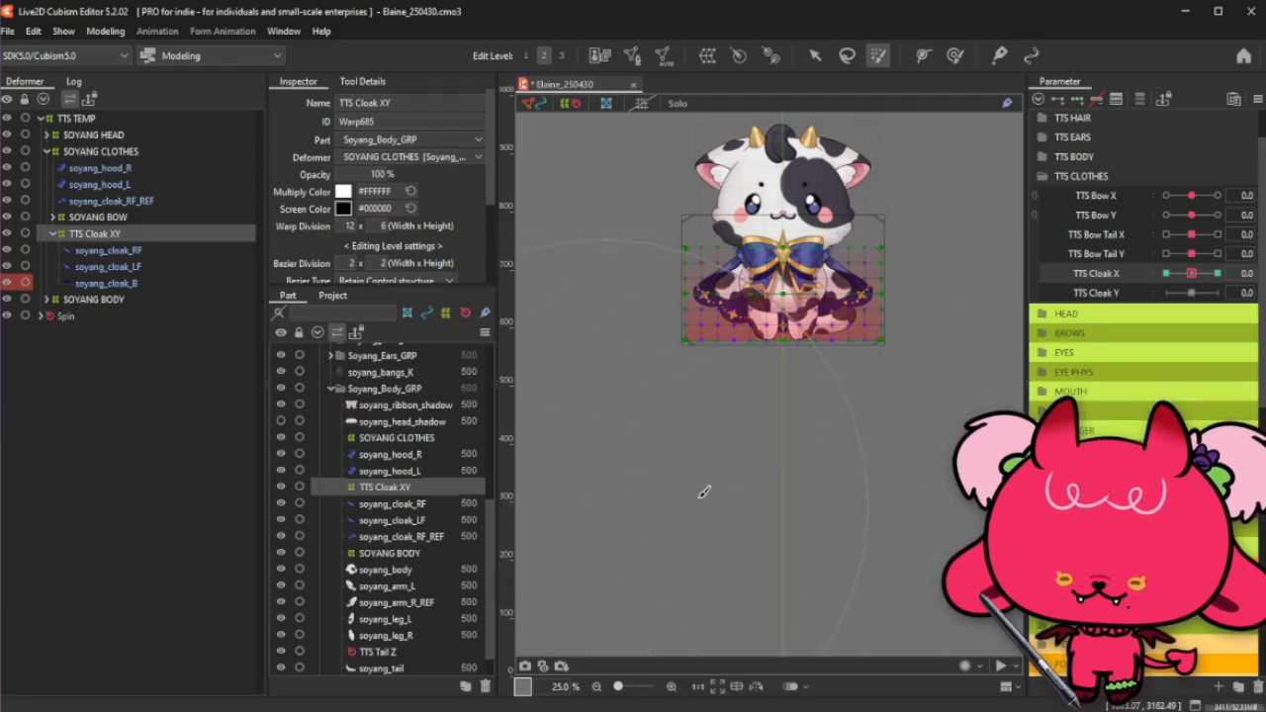
pyautogui.click(814, 56)
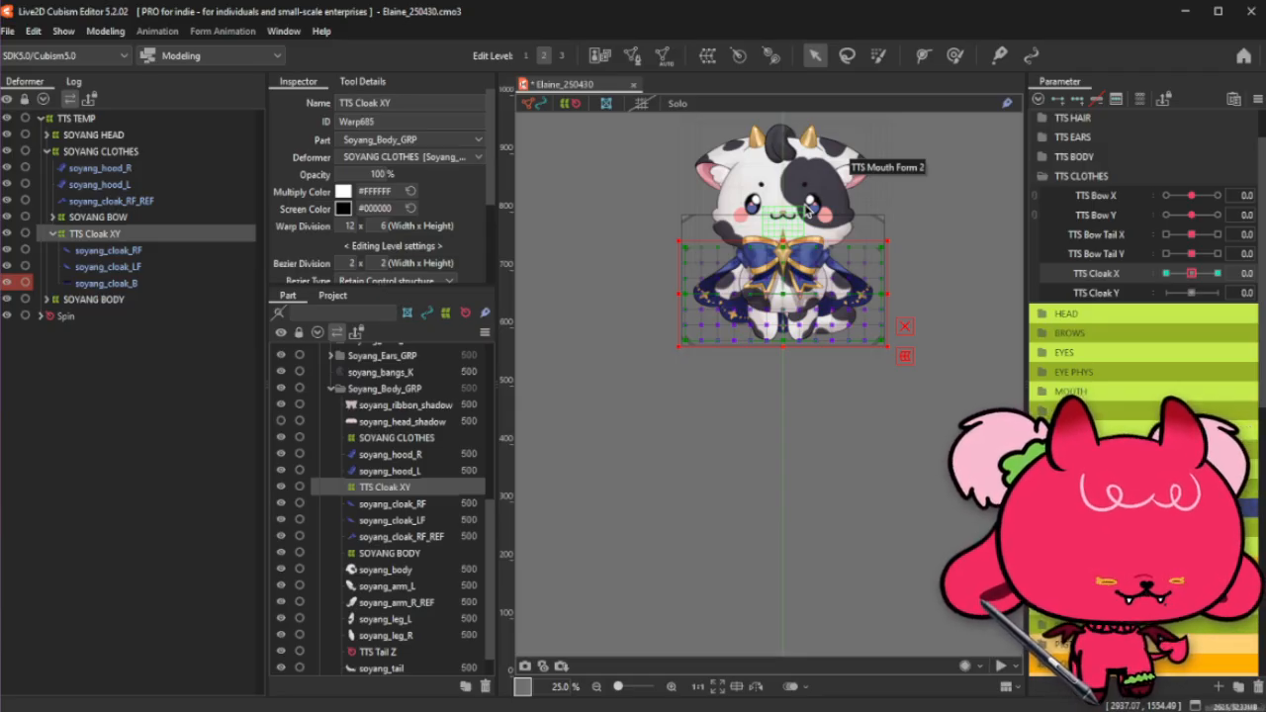
# Step: At TTS Cloak X 1.0, raise the selection's pivot to the bow, rotate the lower cloak points counterclockwise and shift them slightly right
pyautogui.scroll(2, 807, 210)
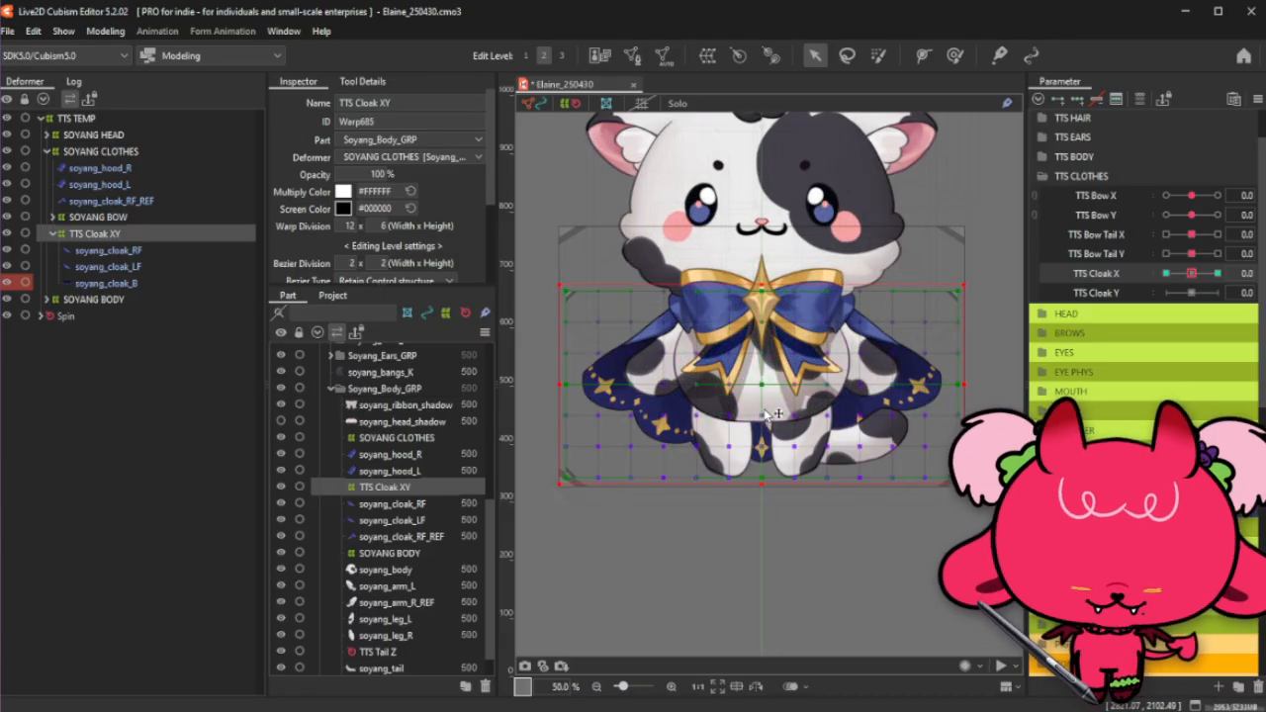
pyautogui.moveTo(765, 388); pyautogui.dragTo(768, 314)
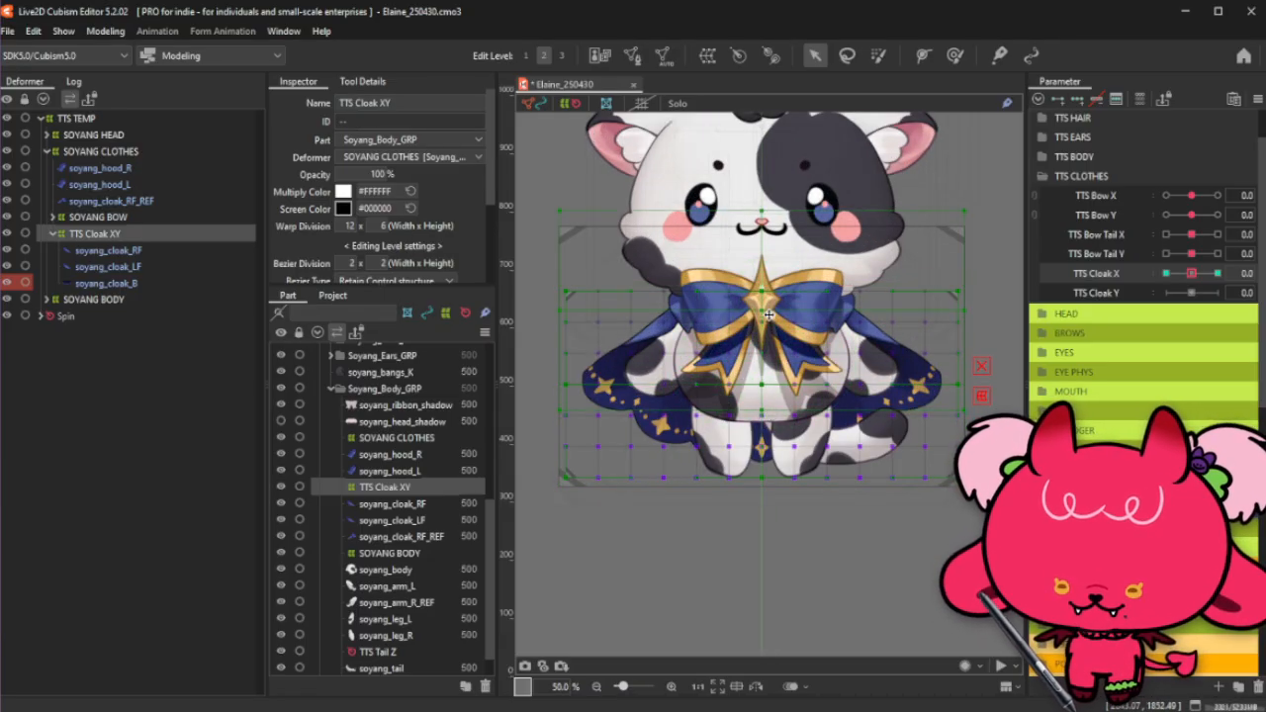
pyautogui.click(1218, 273)
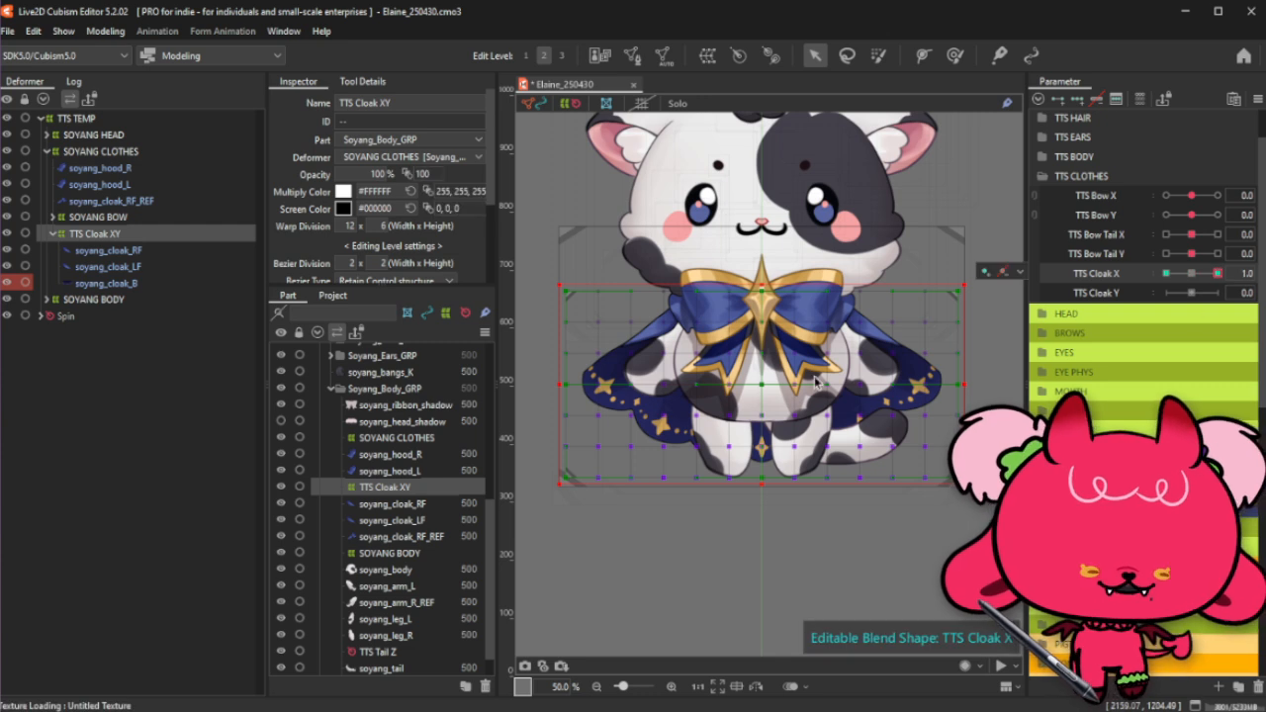
pyautogui.moveTo(765, 385); pyautogui.dragTo(763, 312)
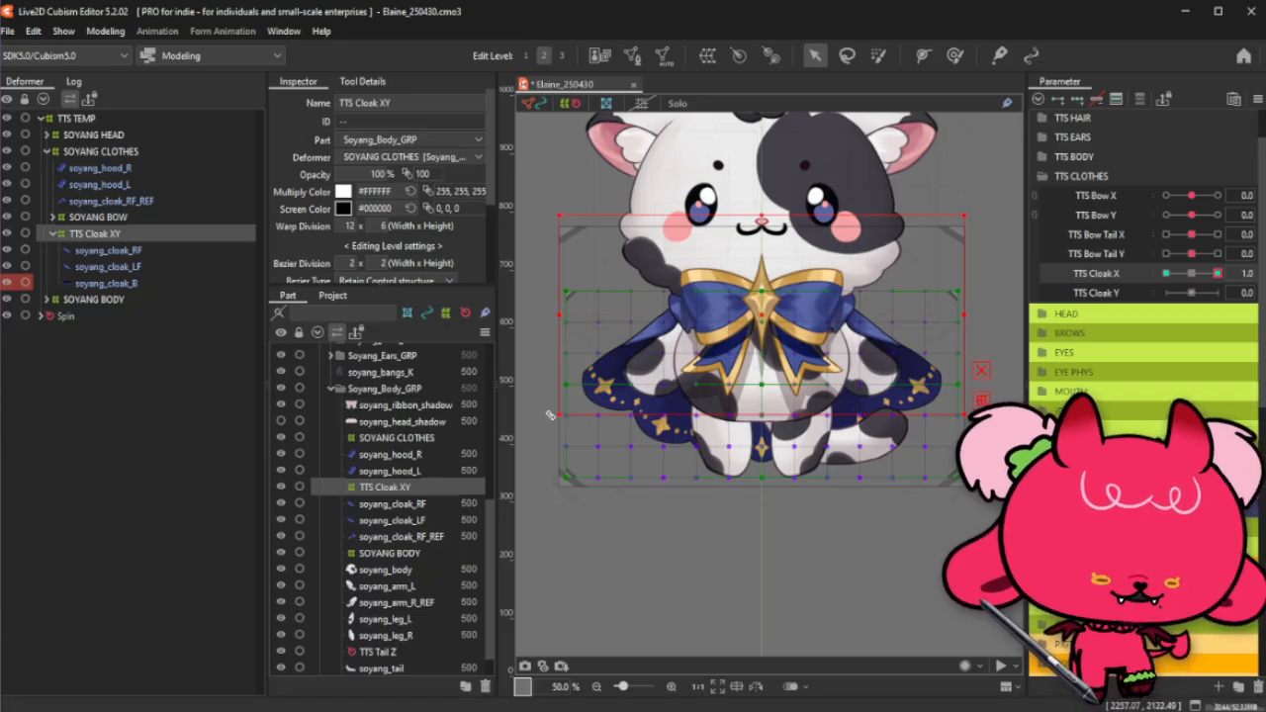
pyautogui.moveTo(549, 419); pyautogui.dragTo(597, 447)
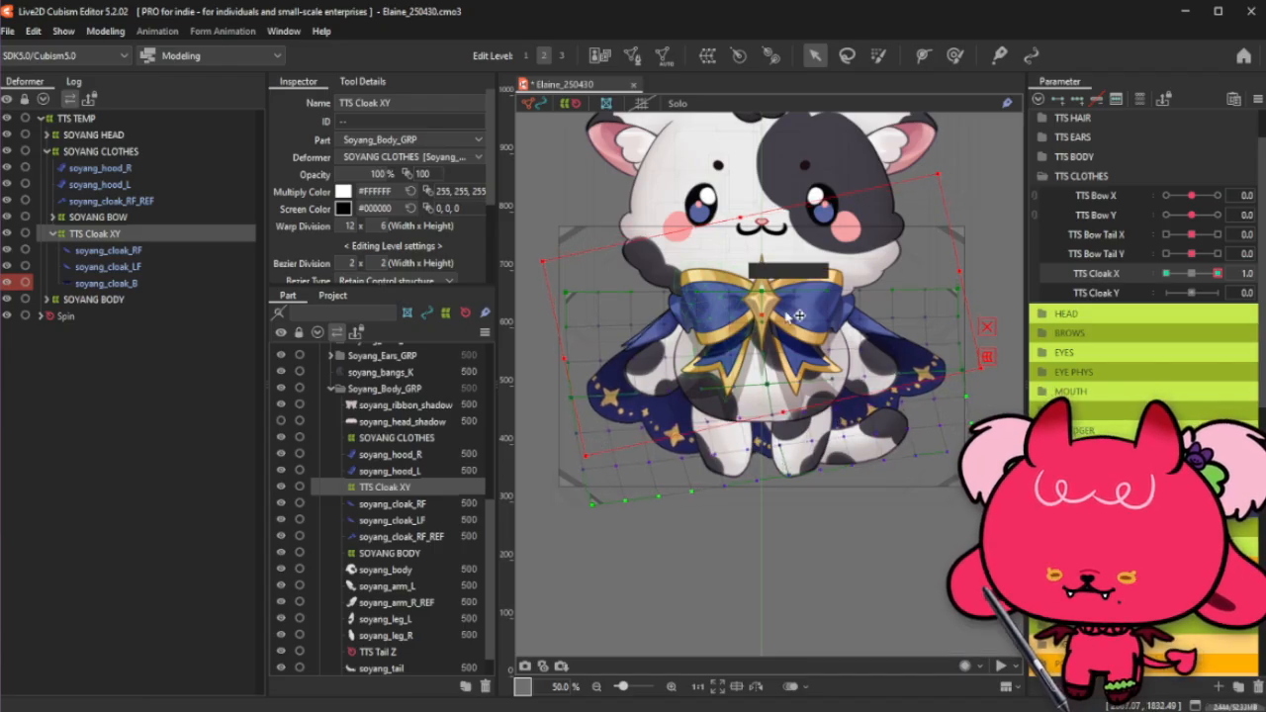
pyautogui.moveTo(763, 315); pyautogui.dragTo(772, 316)
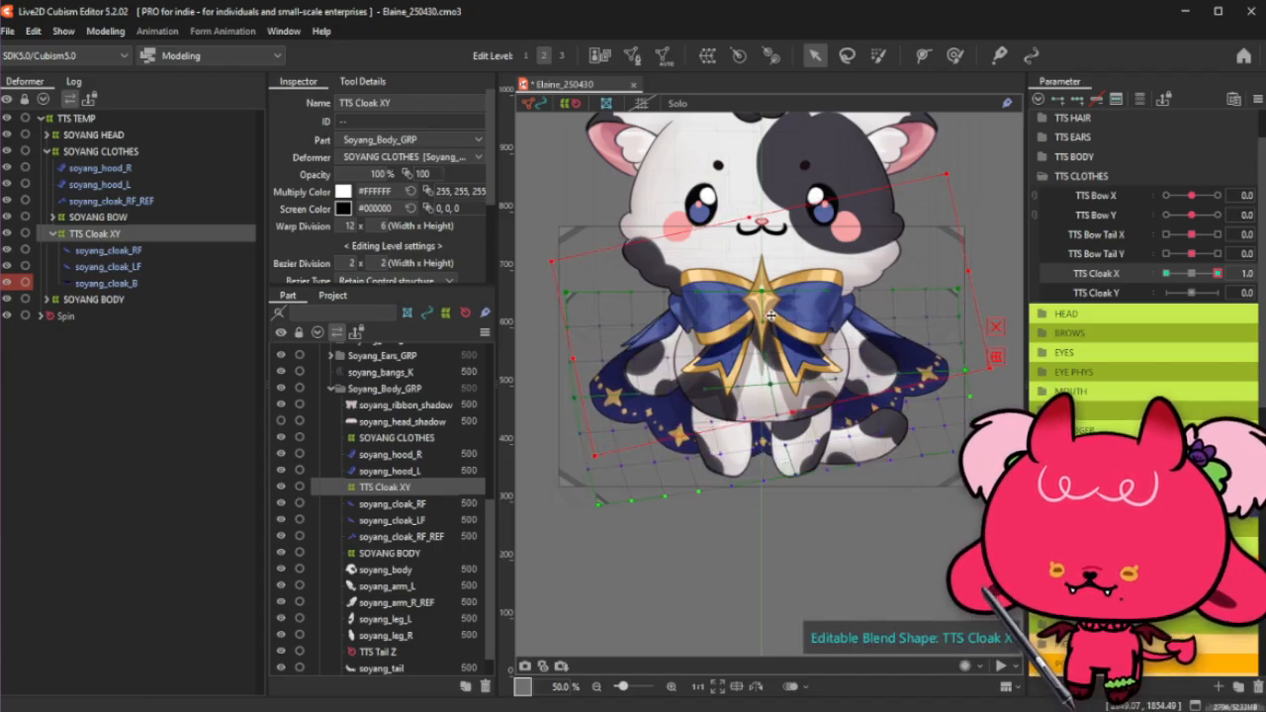
# Step: Delete the hidden soyang_cloak_RF_REF reference mesh from the SOYANG CLOTHES group
pyautogui.click(135, 202)
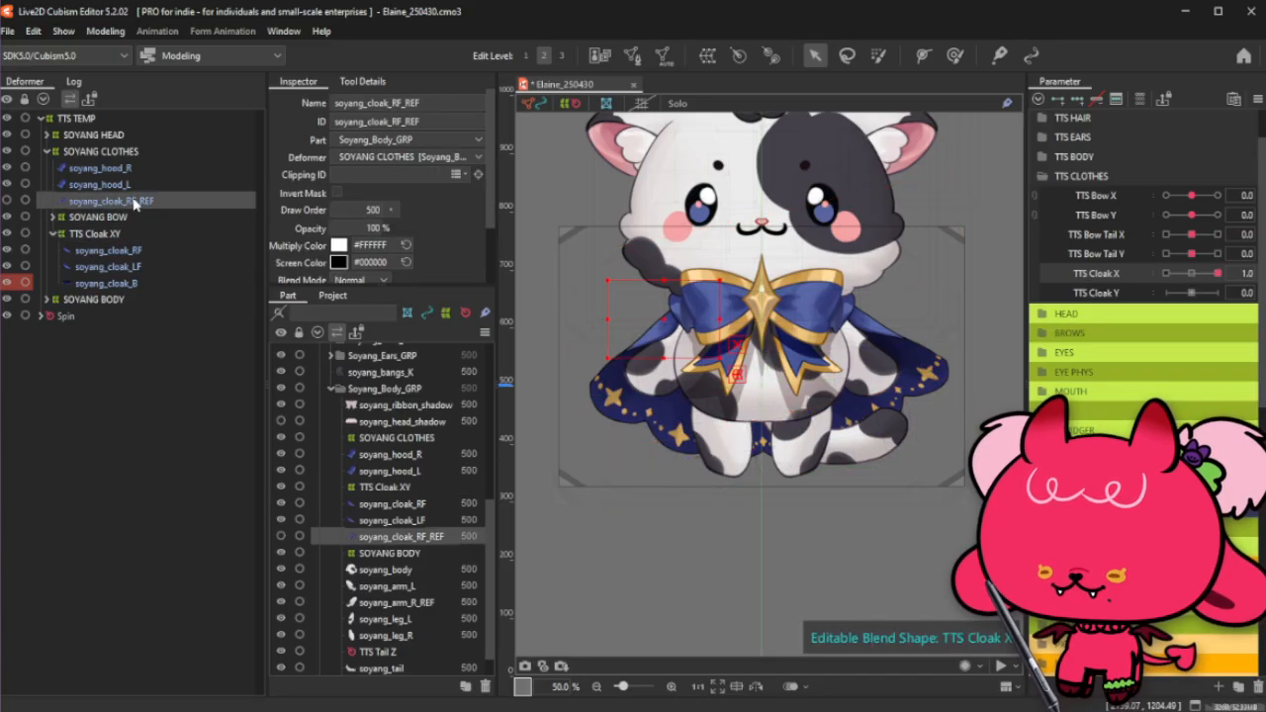
pyautogui.press('Delete')
# Step: Touch up the right side of the TTS Cloak XY grid with the deform brush at TTS Cloak X 1.0
pyautogui.click(130, 220)
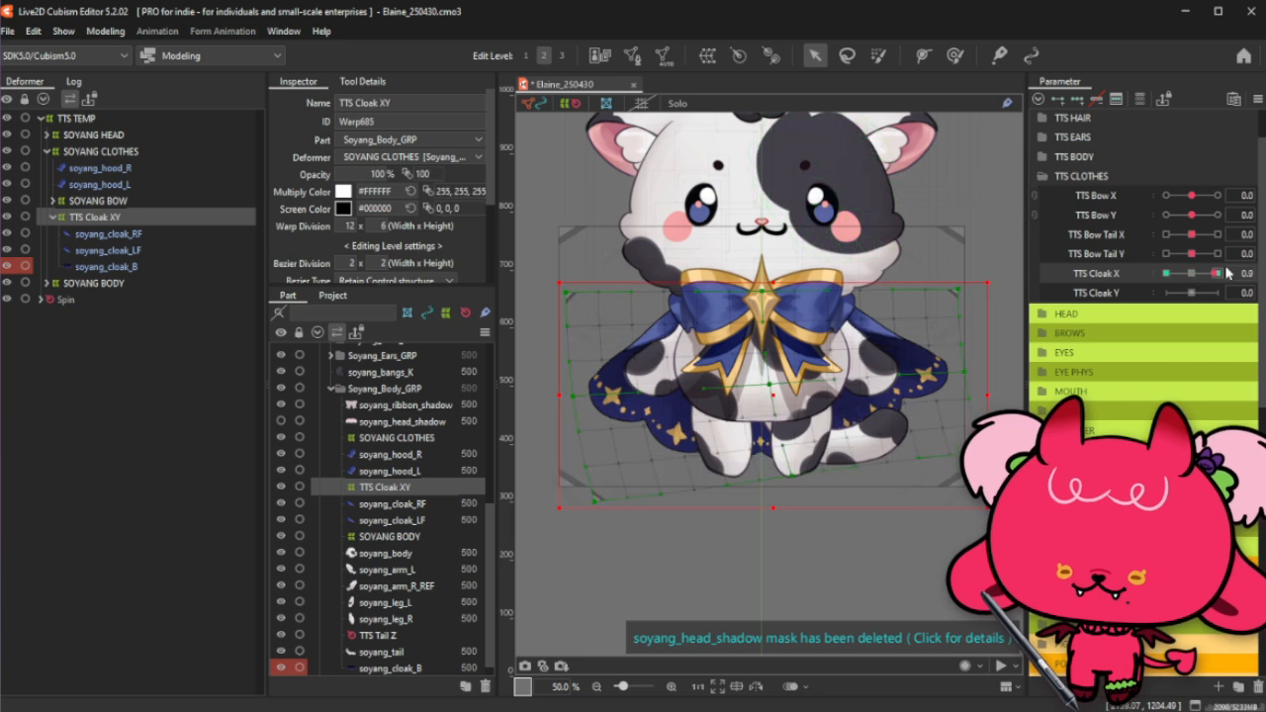
pyautogui.click(955, 56)
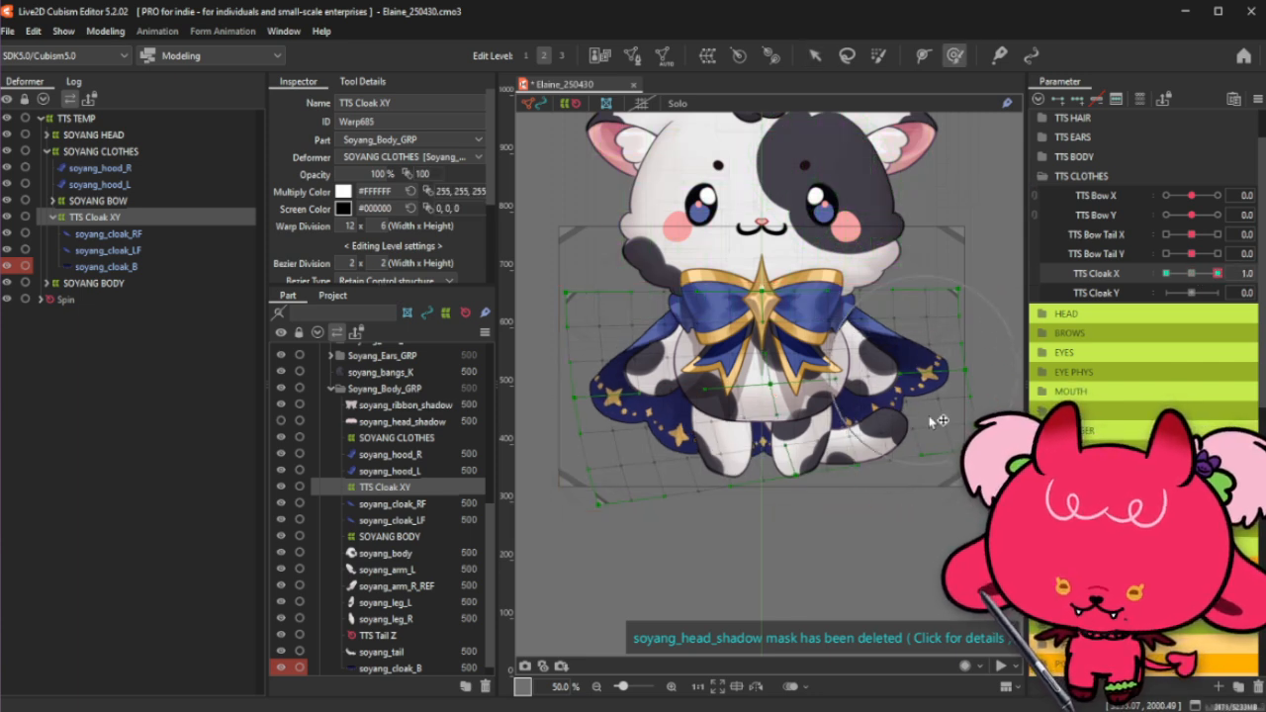
pyautogui.moveTo(928, 377); pyautogui.dragTo(933, 367)
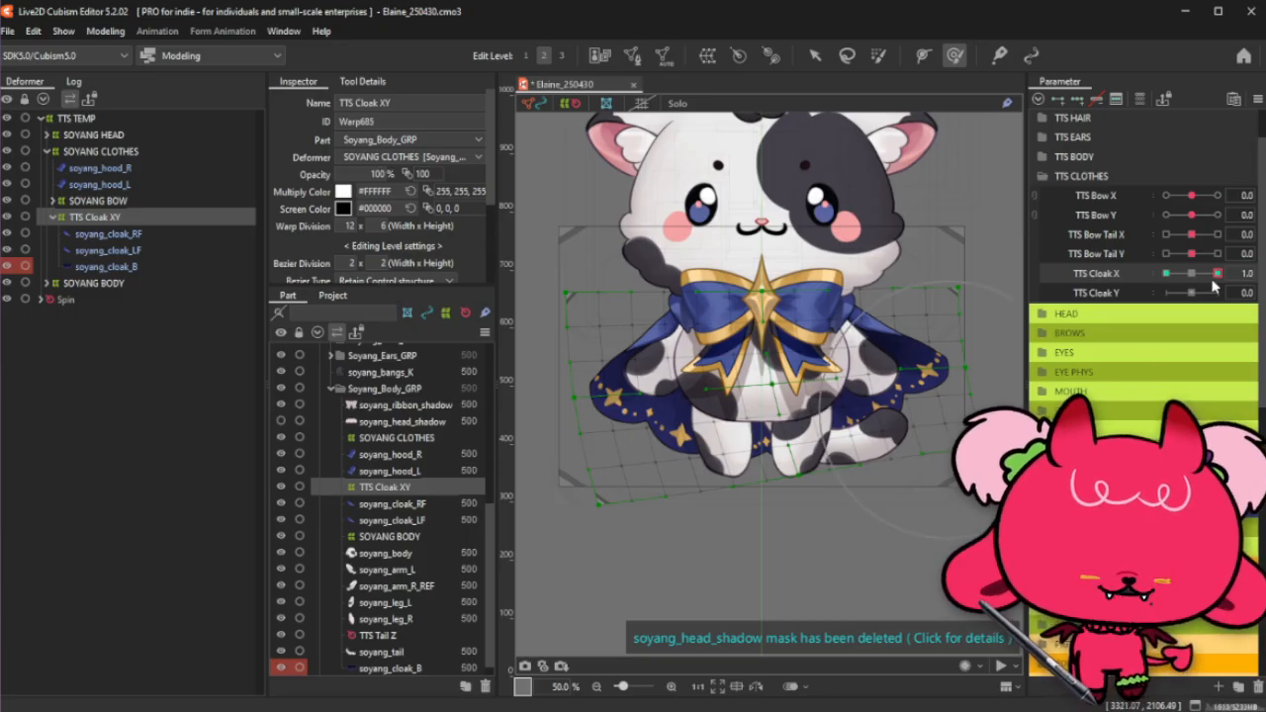
# Step: Mirror the cloak deformer's TTS Cloak X 1.0 form horizontally onto the -1.0 key
pyautogui.moveTo(1215, 286)
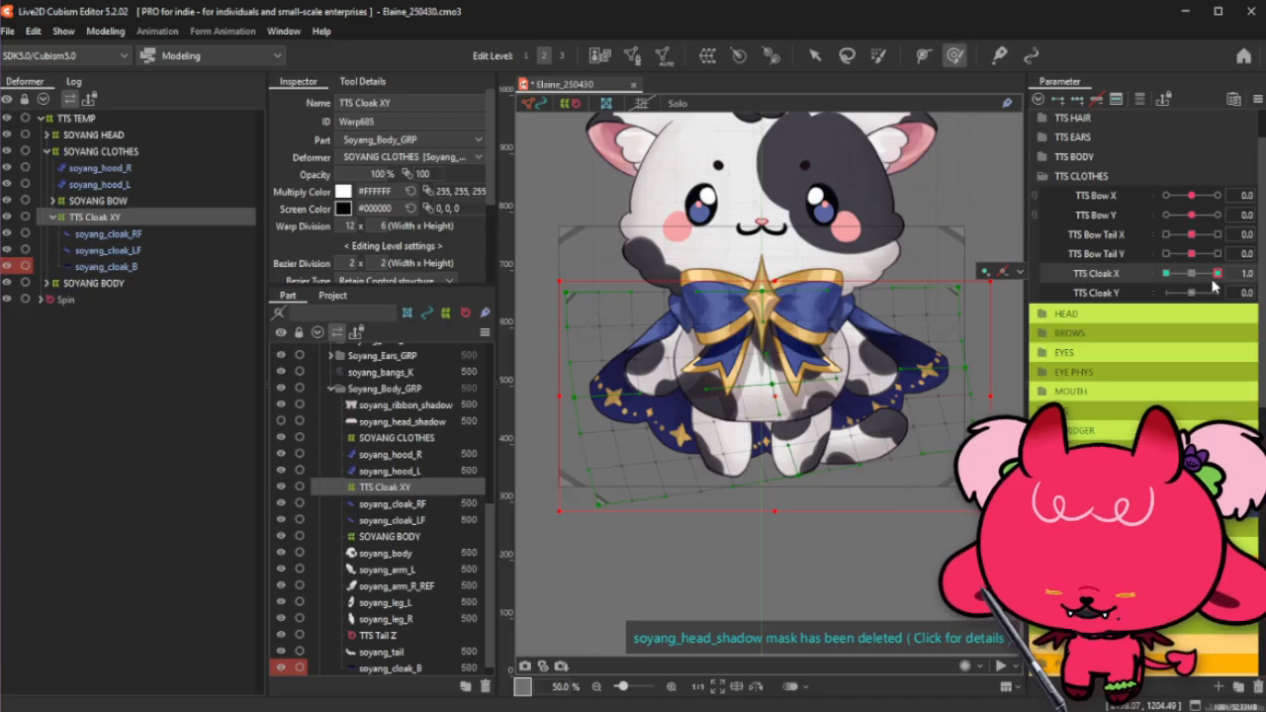
pyautogui.hotkey('ctrl', 'r')
pyautogui.click(598, 511)
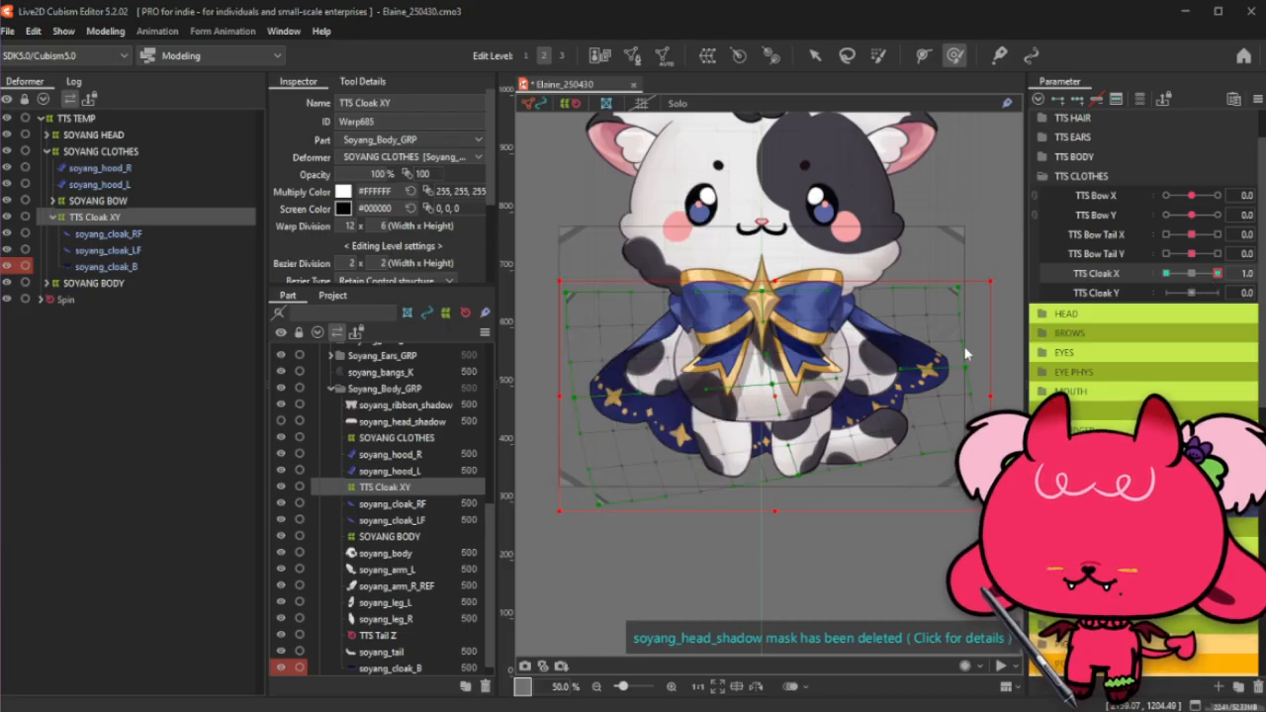
# Step: Preview the cloak's swing by moving TTS Cloak X between -1.0 and 1.0, and return it to 0
pyautogui.click(1167, 274)
pyautogui.moveTo(1167, 274)
pyautogui.mouseDown()
pyautogui.moveTo(1218, 274)
pyautogui.moveTo(1156, 297)
pyautogui.mouseUp()
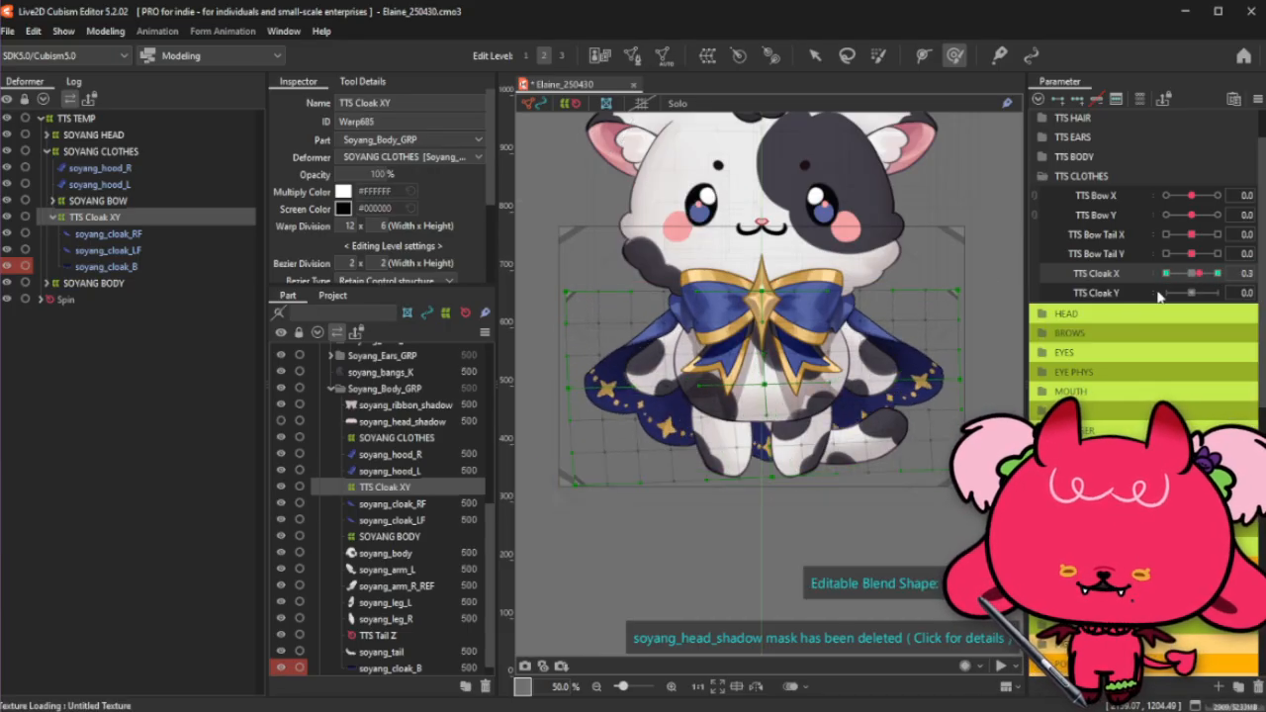
pyautogui.click(1218, 274)
pyautogui.moveTo(1220, 273); pyautogui.dragTo(1128, 307)
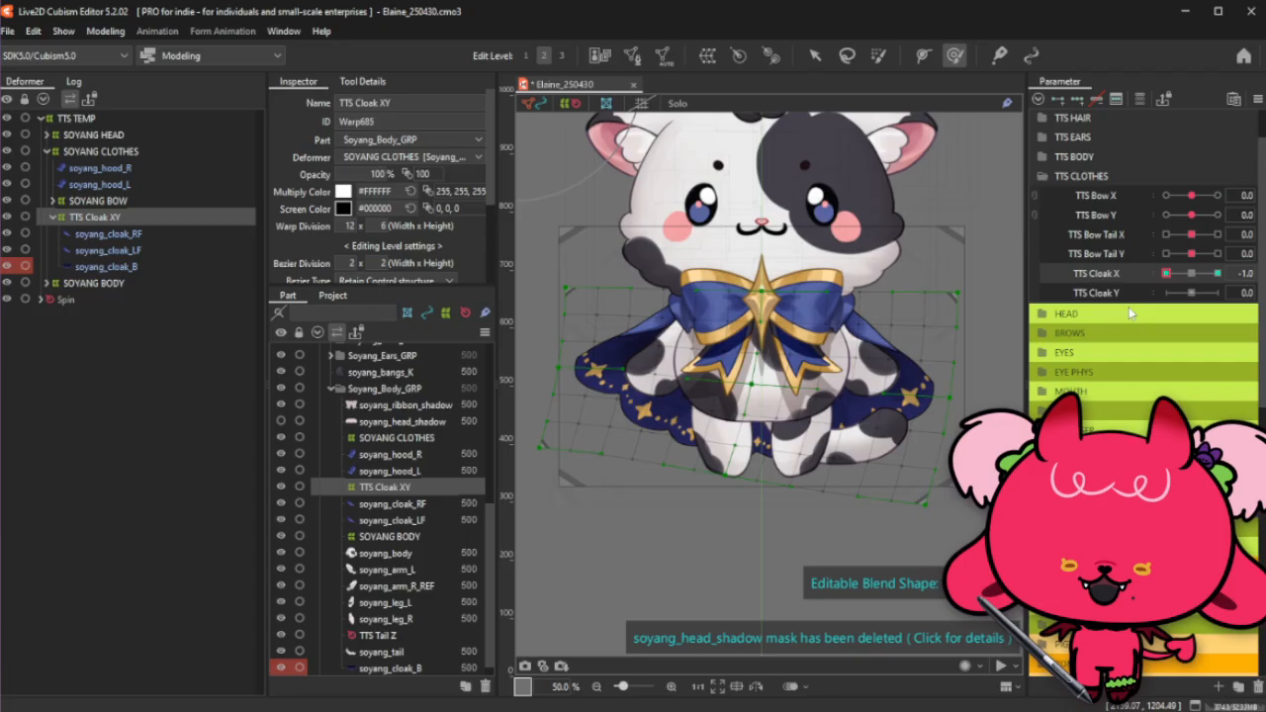
pyautogui.click(1194, 274)
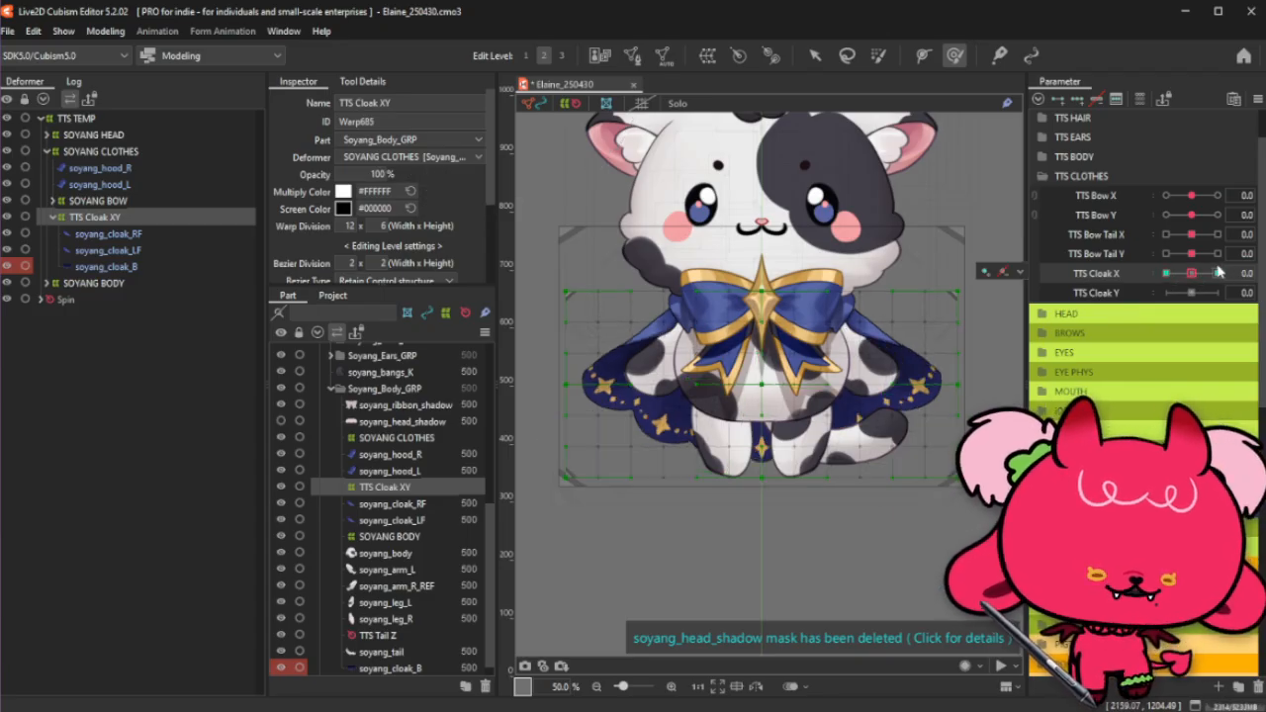
# Step: Add three keys to the TTS Cloak Y parameter for the TTS Cloak XY deformer
pyautogui.click(878, 57)
pyautogui.scroll(-1, 740, 175)
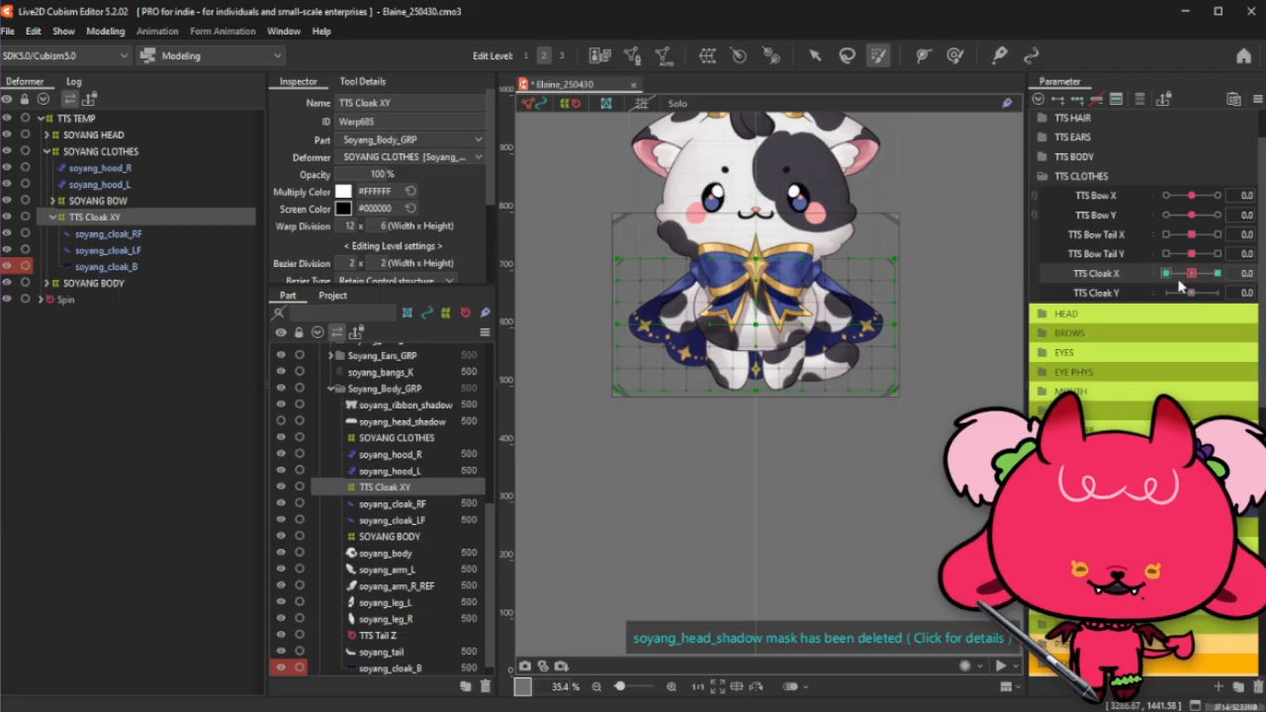
pyautogui.moveTo(1192, 274)
pyautogui.mouseDown()
pyautogui.moveTo(1225, 280)
pyautogui.moveTo(1193, 274)
pyautogui.mouseUp()
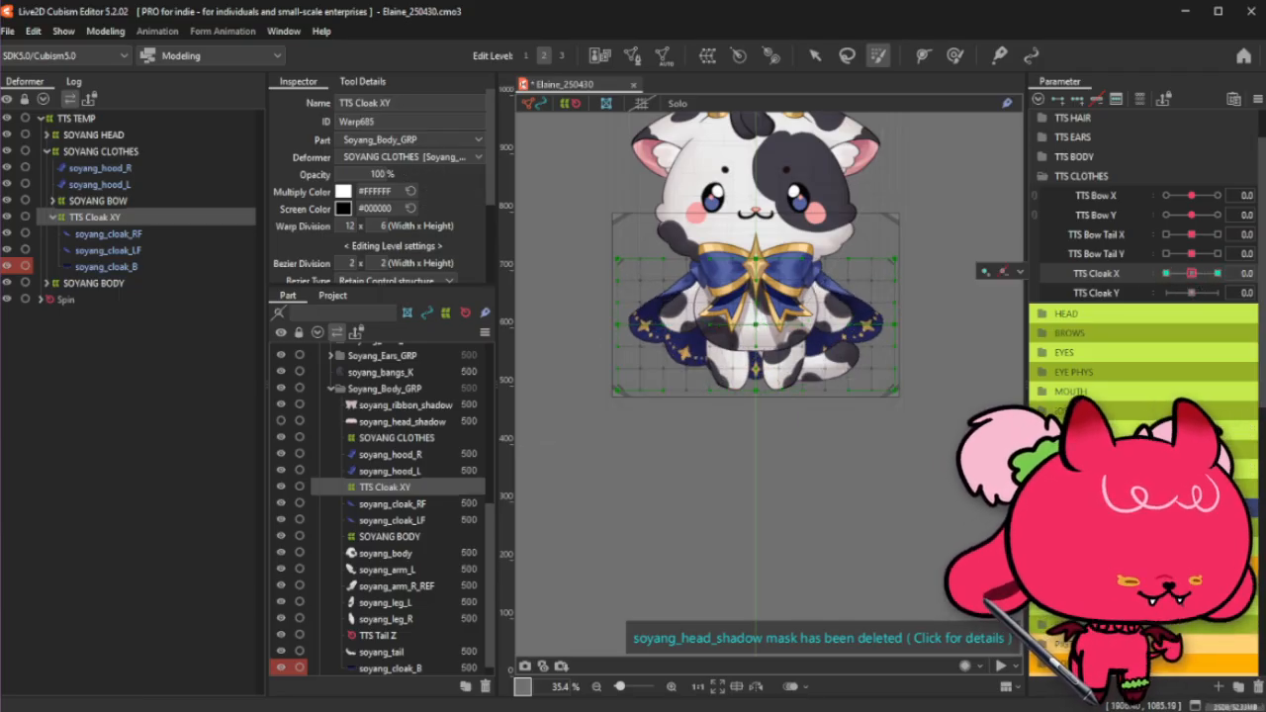
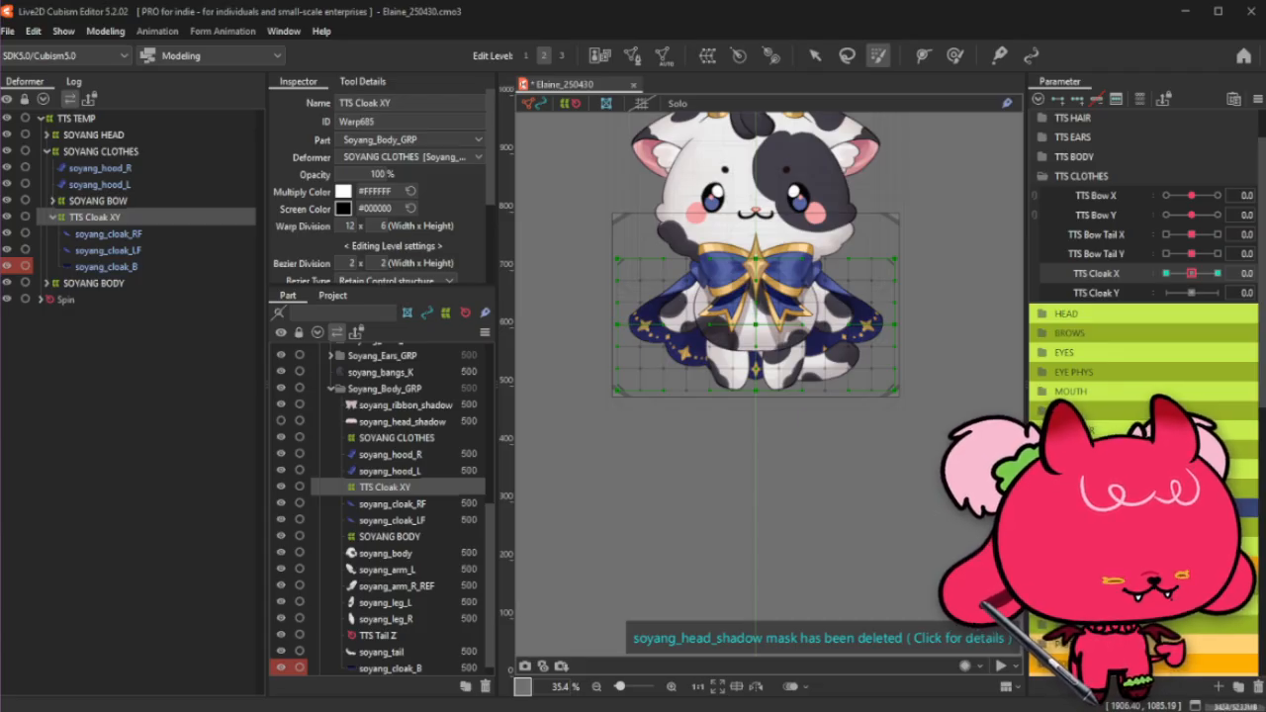
pyautogui.click(1121, 294)
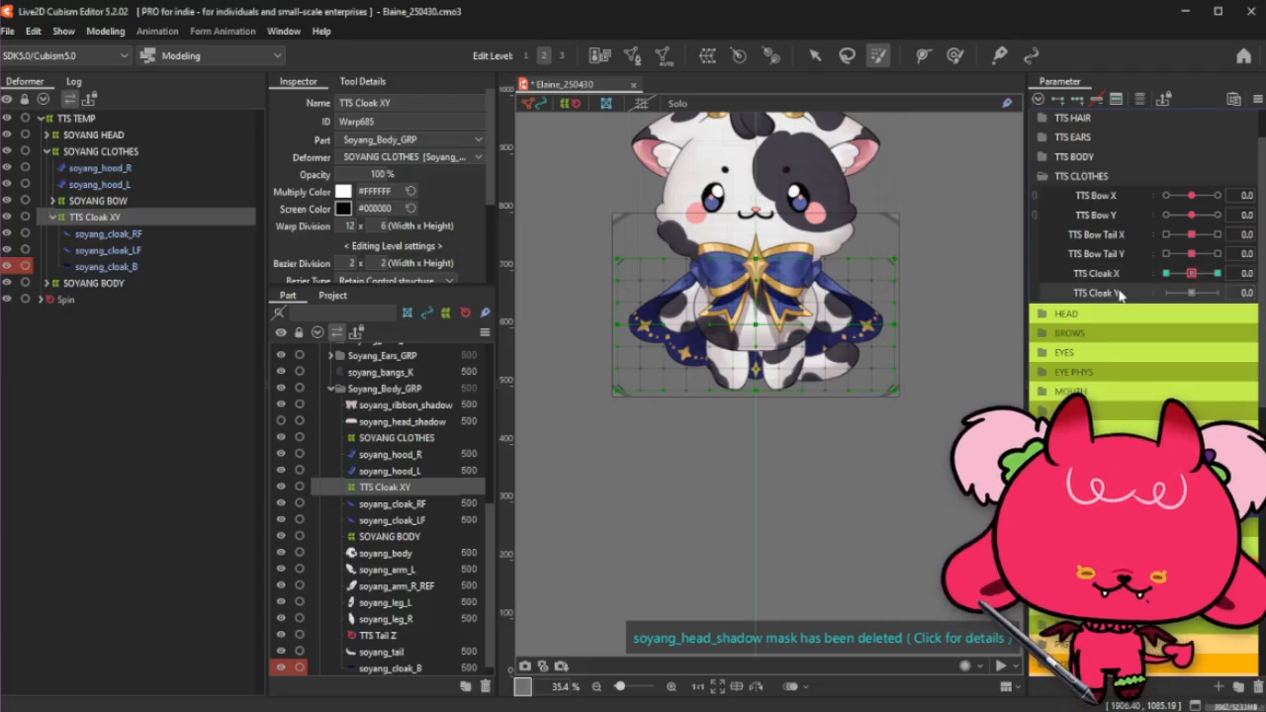
pyautogui.click(1080, 103)
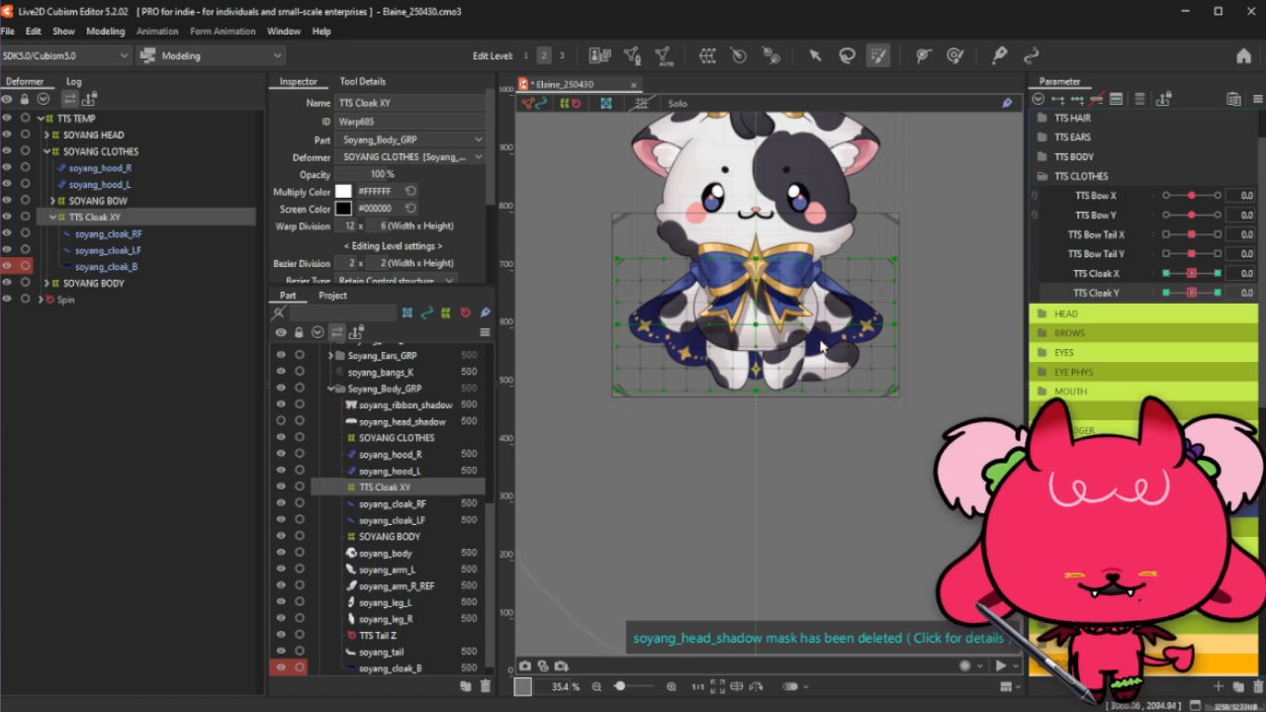
# Step: Brush-select the lower grid points of the TTS Cloak XY deformer and try TTS Cloak Y at 1.0 before resetting it to 0
pyautogui.scroll(-2, 822, 334)
pyautogui.press('2')
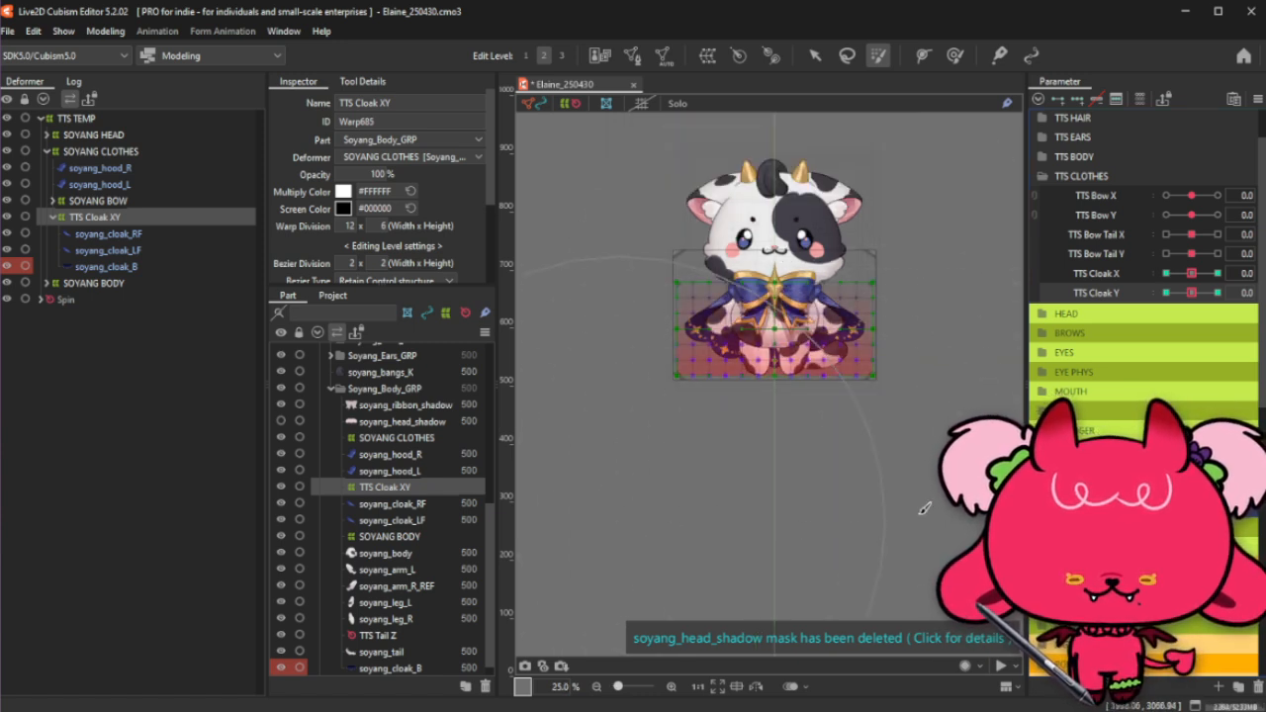
pyautogui.click(821, 57)
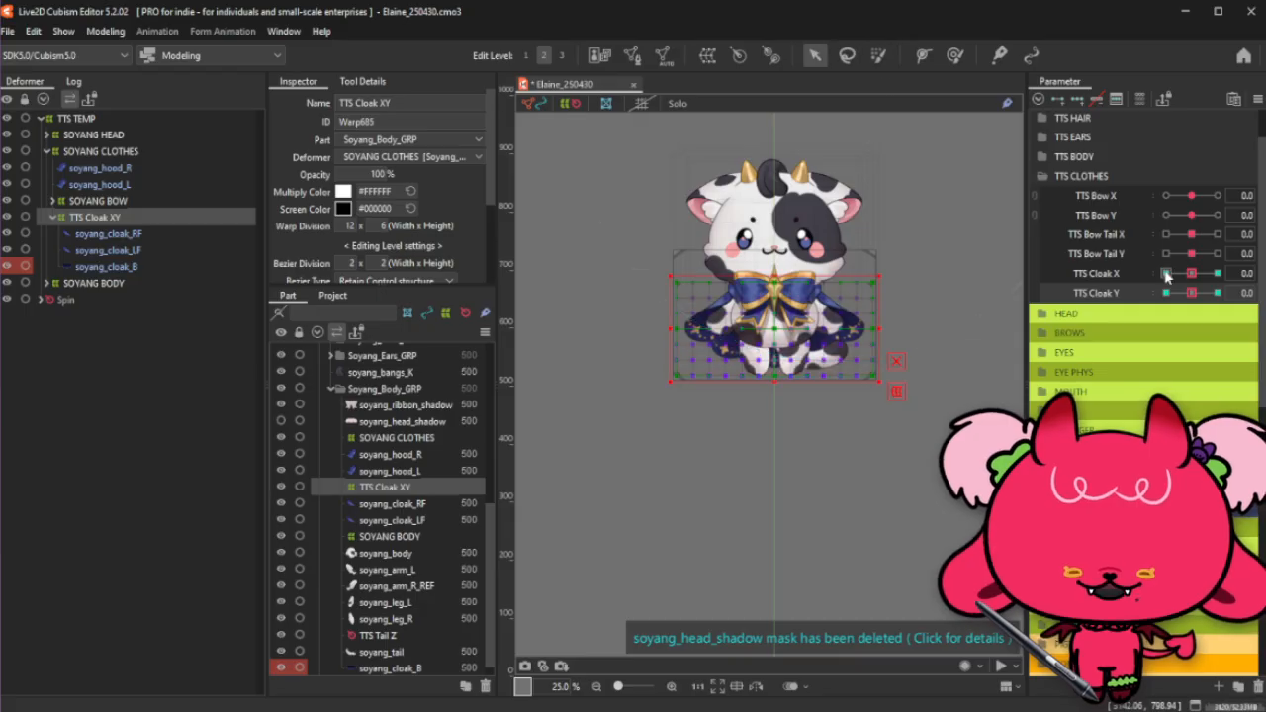
pyautogui.moveTo(1194, 294); pyautogui.dragTo(1218, 293)
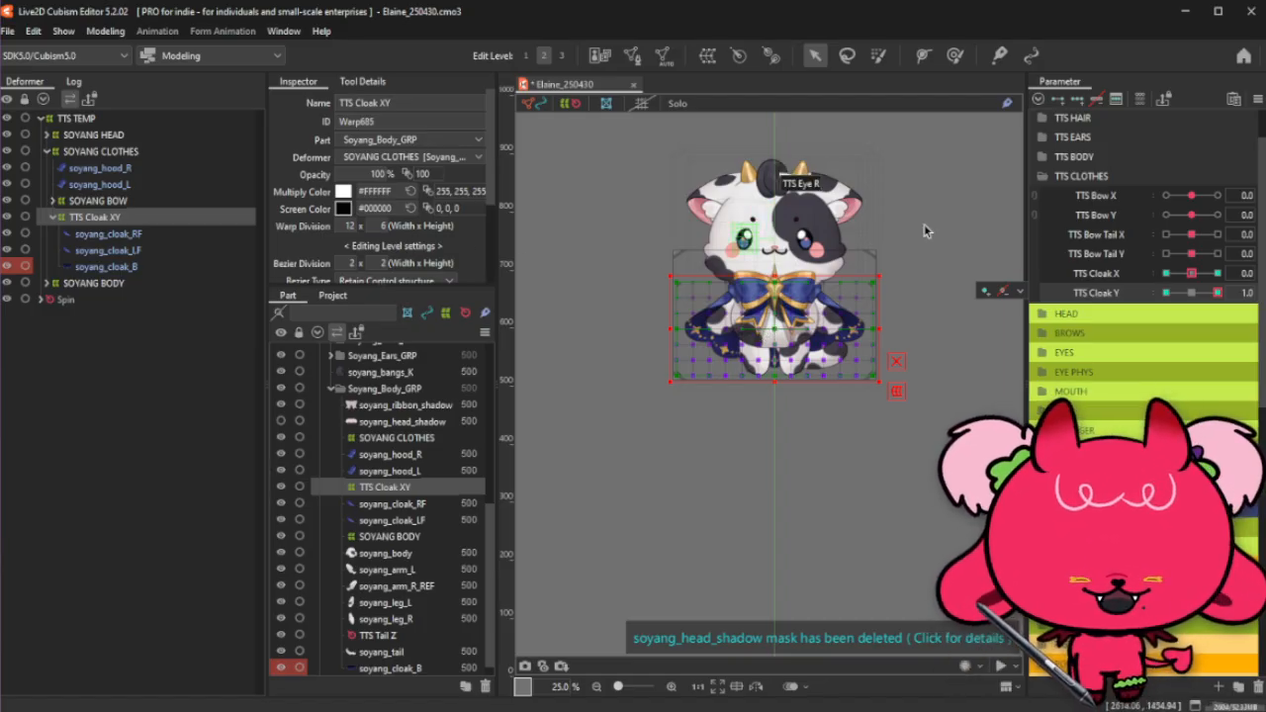
pyautogui.click(1192, 297)
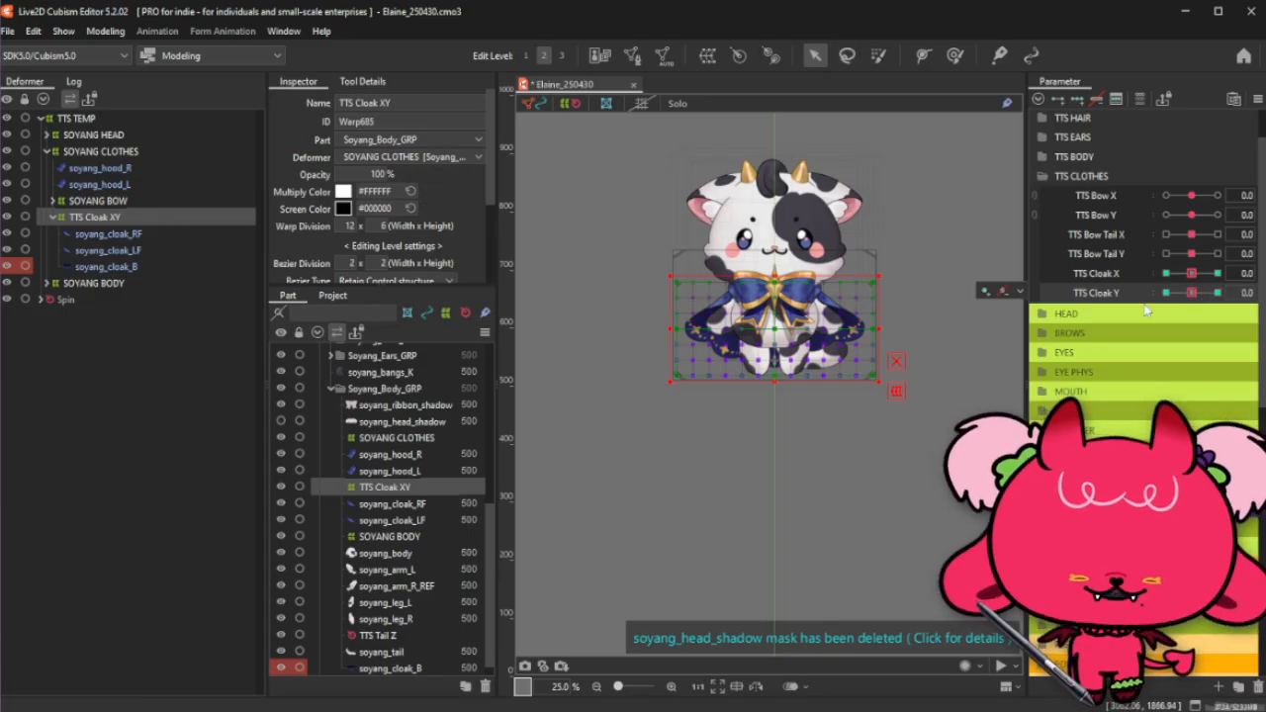
# Step: At TTS Cloak Y 1.0, raise the cloak deformer's selected lower grid points slightly and widen them to both sides
pyautogui.click(1073, 293)
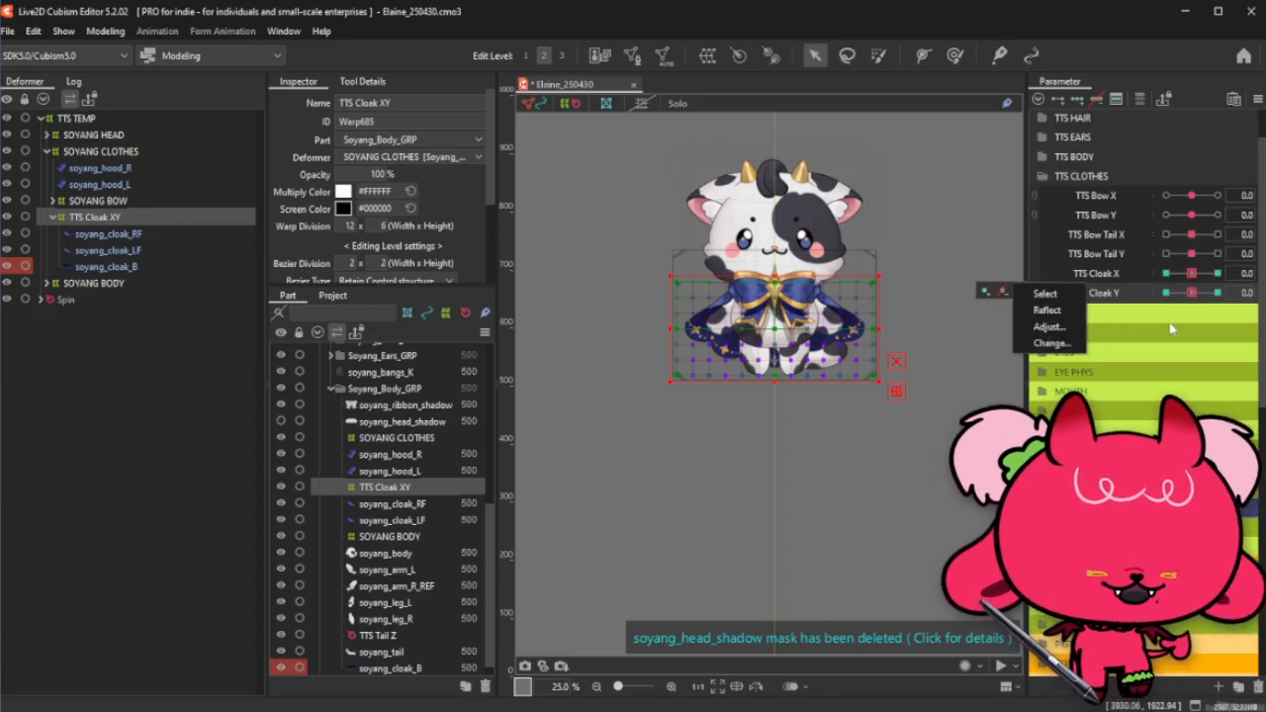
pyautogui.click(1216, 292)
pyautogui.moveTo(778, 332); pyautogui.dragTo(777, 323)
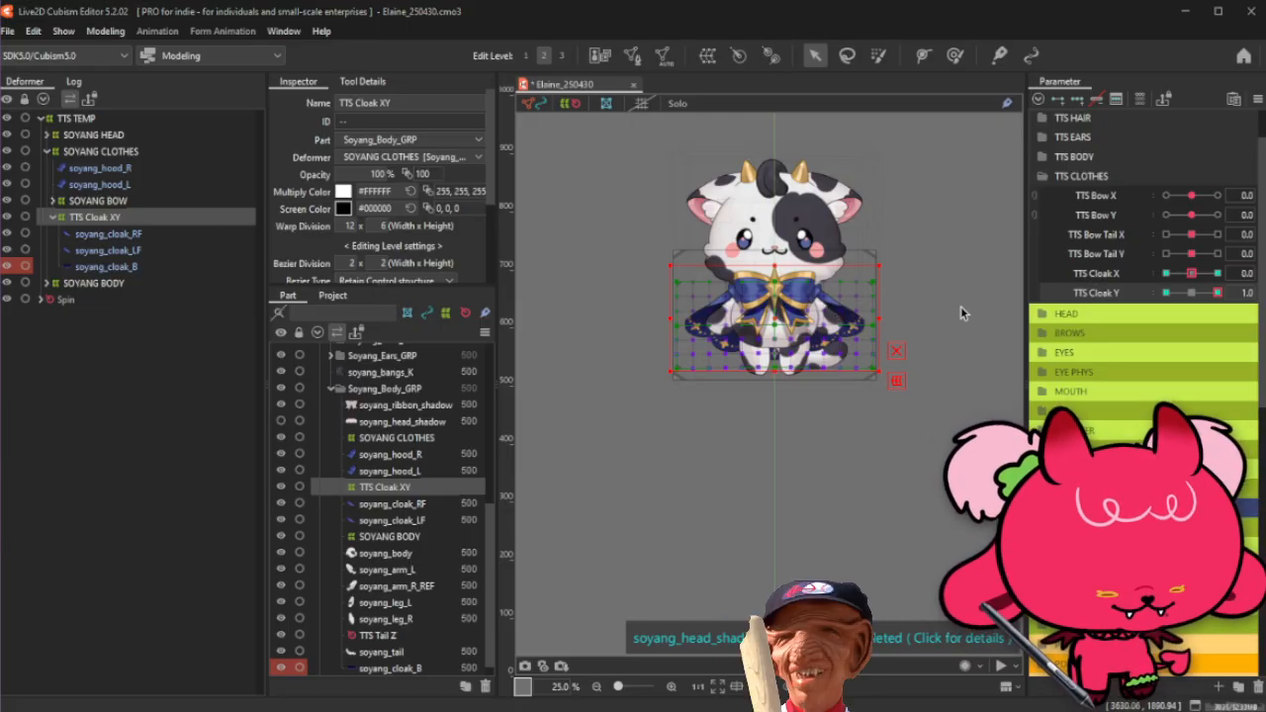
pyautogui.scroll(1, 955, 314)
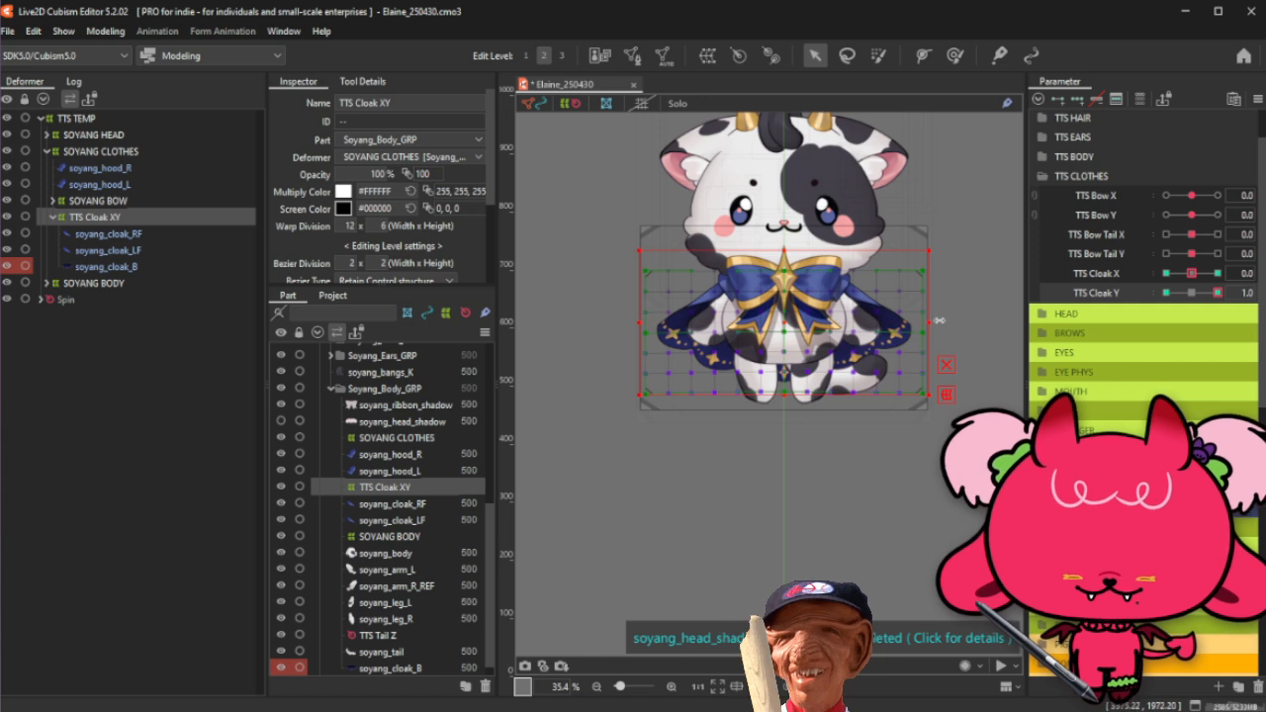
pyautogui.moveTo(940, 321); pyautogui.dragTo(951, 319)
pyautogui.moveTo(783, 320); pyautogui.dragTo(782, 317)
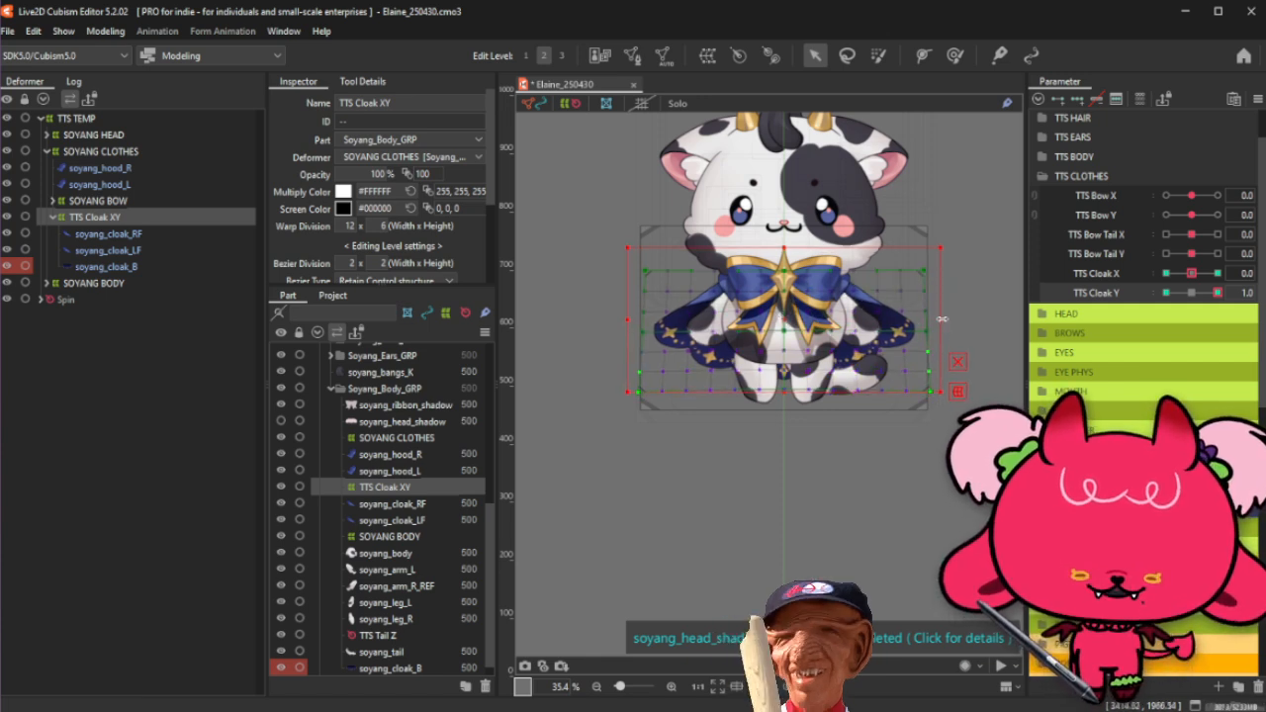
pyautogui.moveTo(942, 319); pyautogui.dragTo(942, 319)
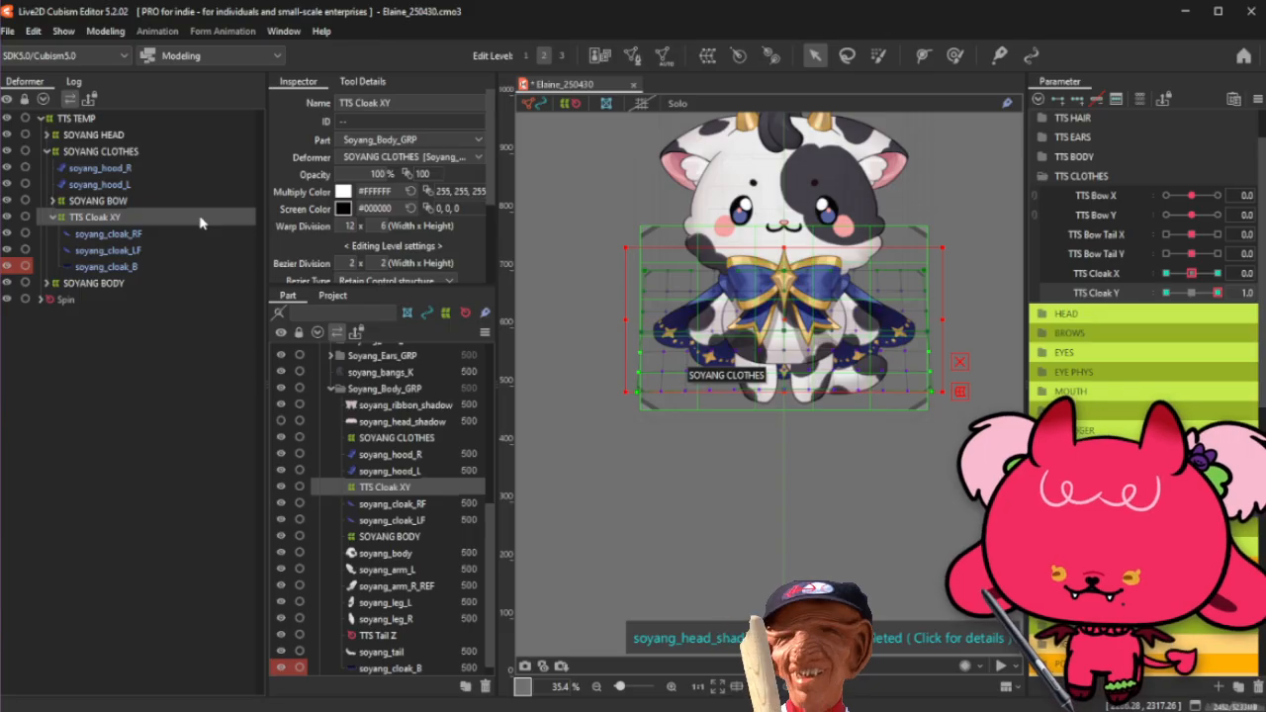
# Step: Set the TTS Cloak XY deformer's Bezier type to Smooth2 and pull its middle side control points outward
pyautogui.click(200, 217)
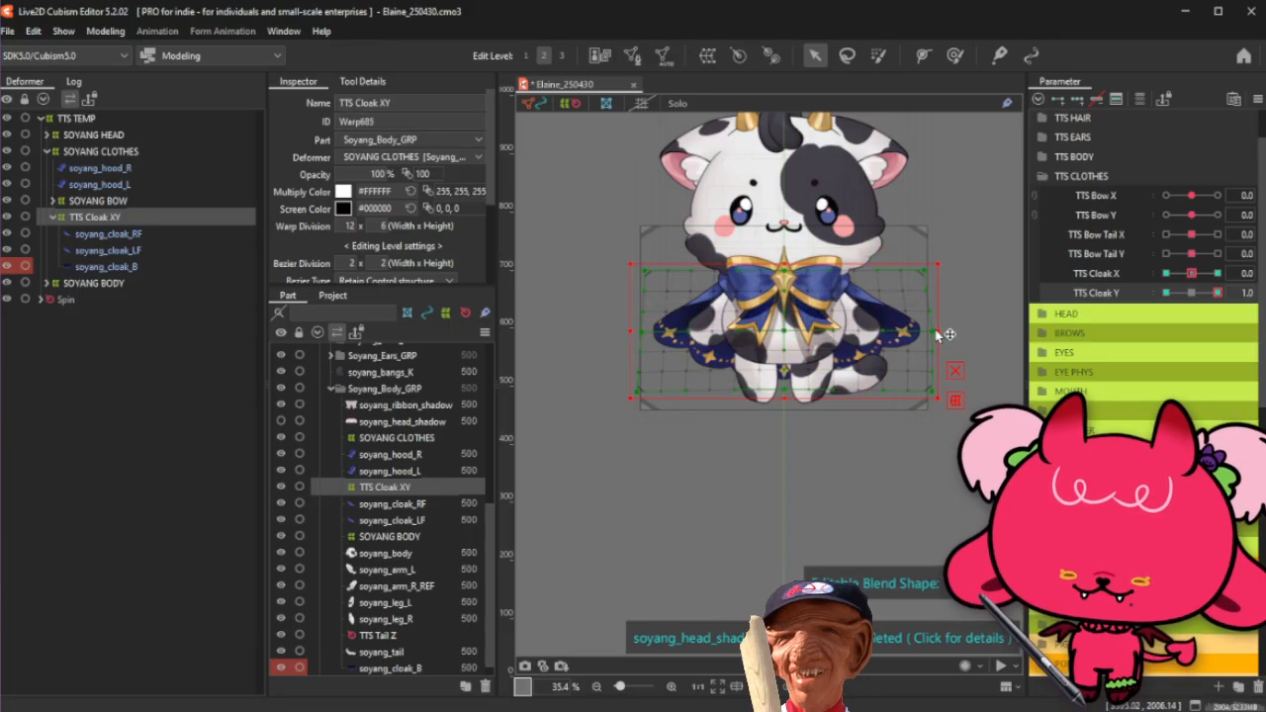
pyautogui.click(432, 281)
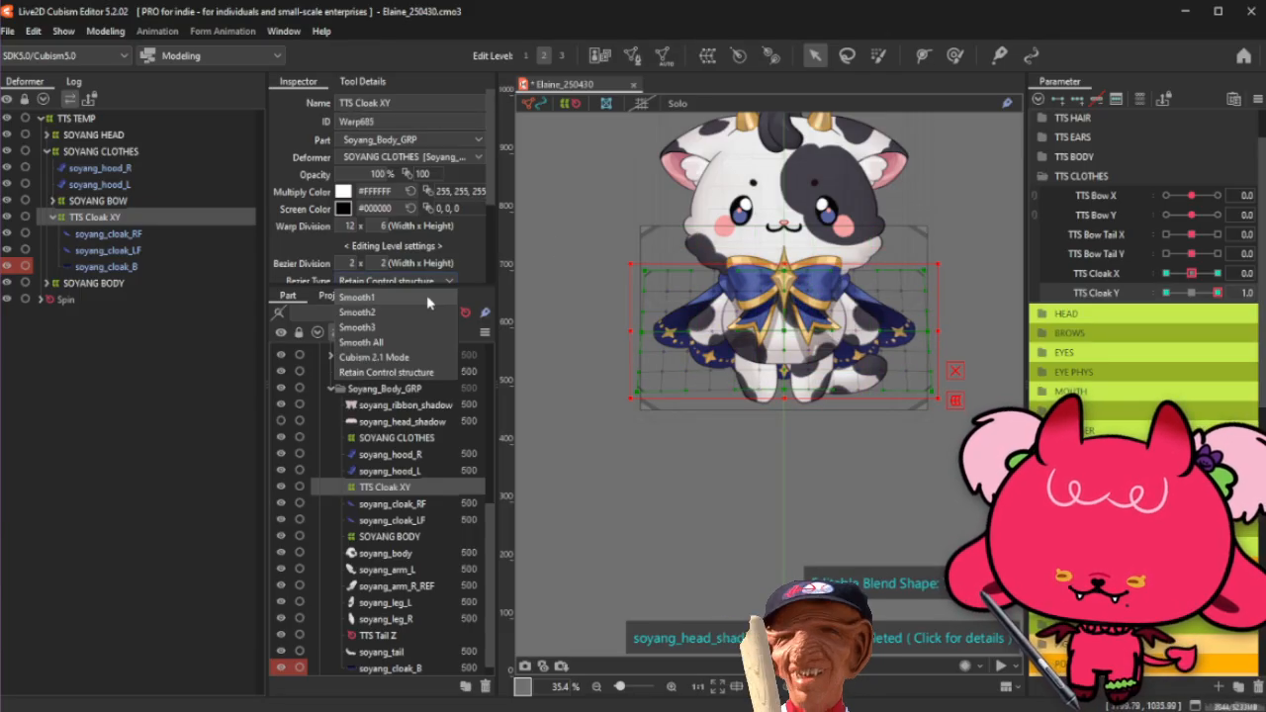
pyautogui.click(428, 313)
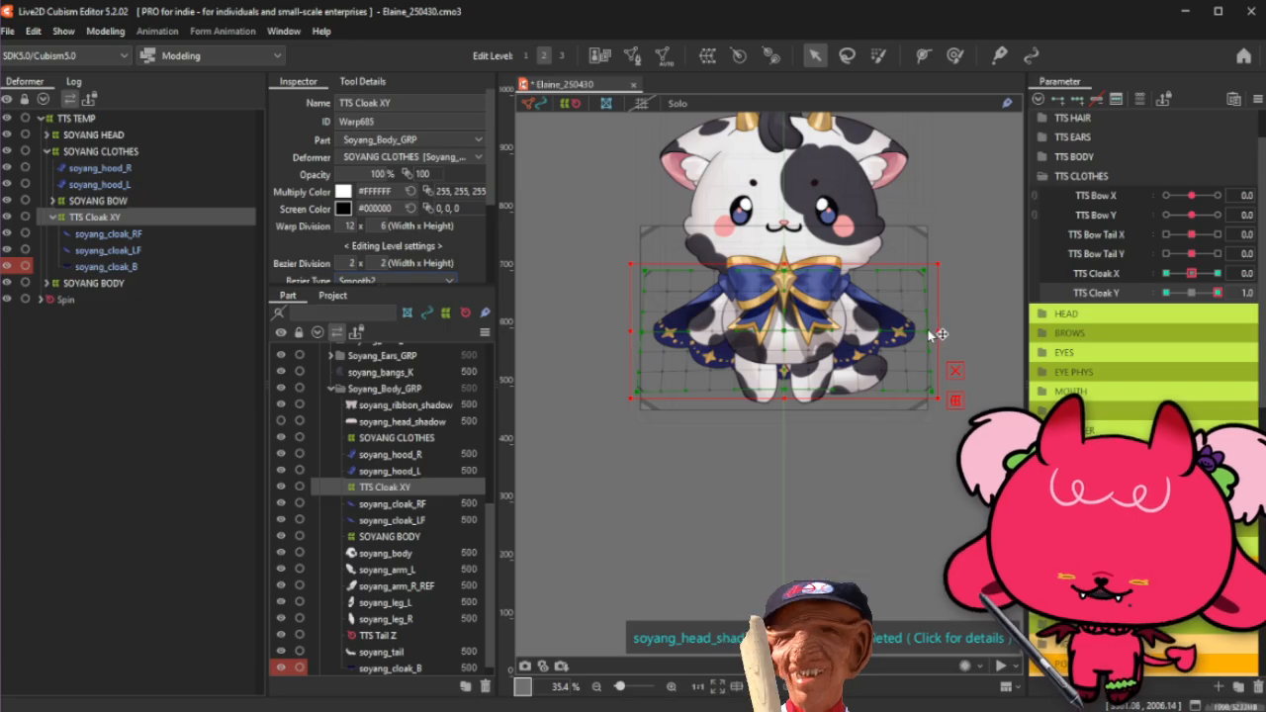
pyautogui.moveTo(929, 331); pyautogui.dragTo(933, 332)
pyautogui.moveTo(642, 333); pyautogui.dragTo(635, 336)
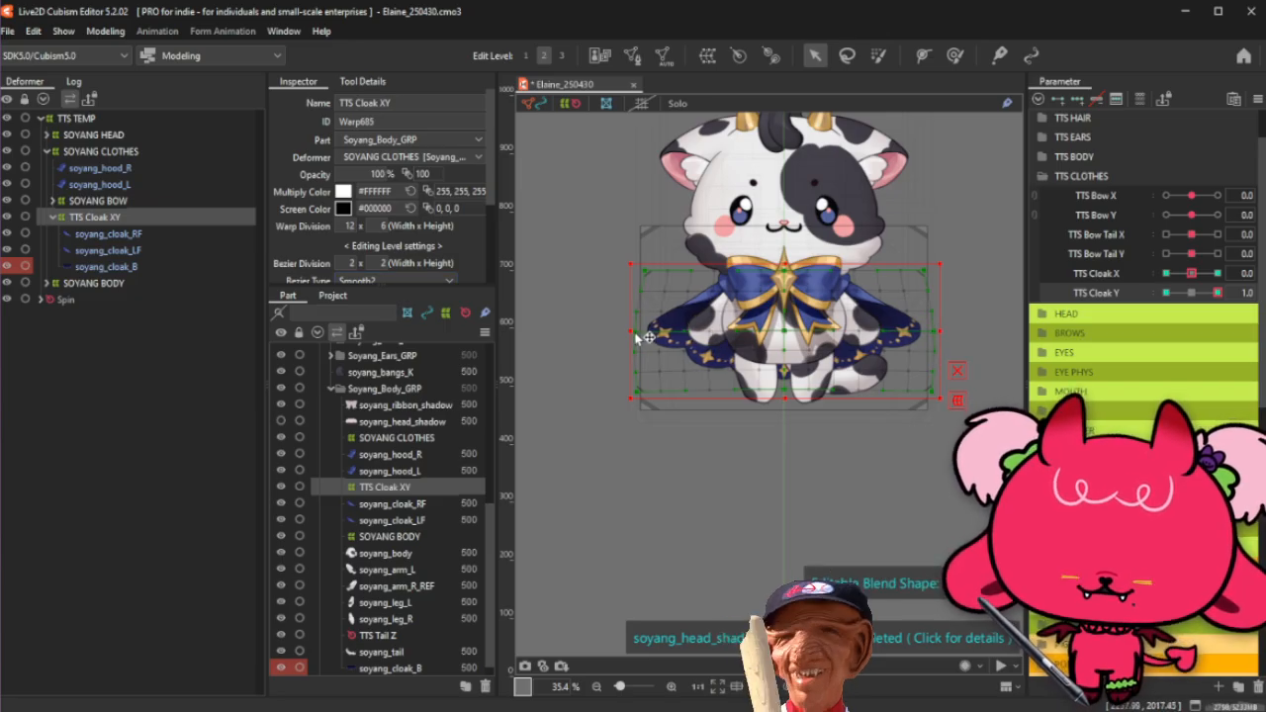
pyautogui.click(956, 371)
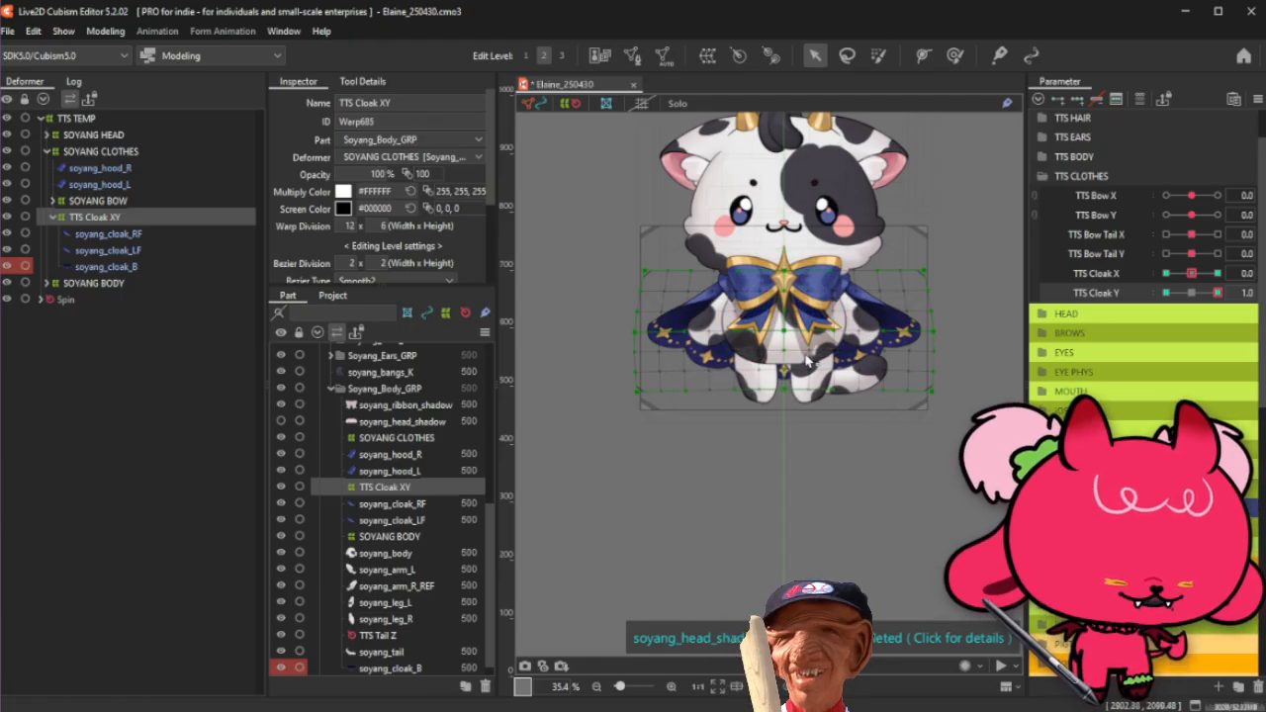
# Step: Generate the cloak deformer's form at TTS Cloak Y -1.0 using blend settings with a compatibility of -100
pyautogui.moveTo(1190, 293); pyautogui.dragTo(1236, 288)
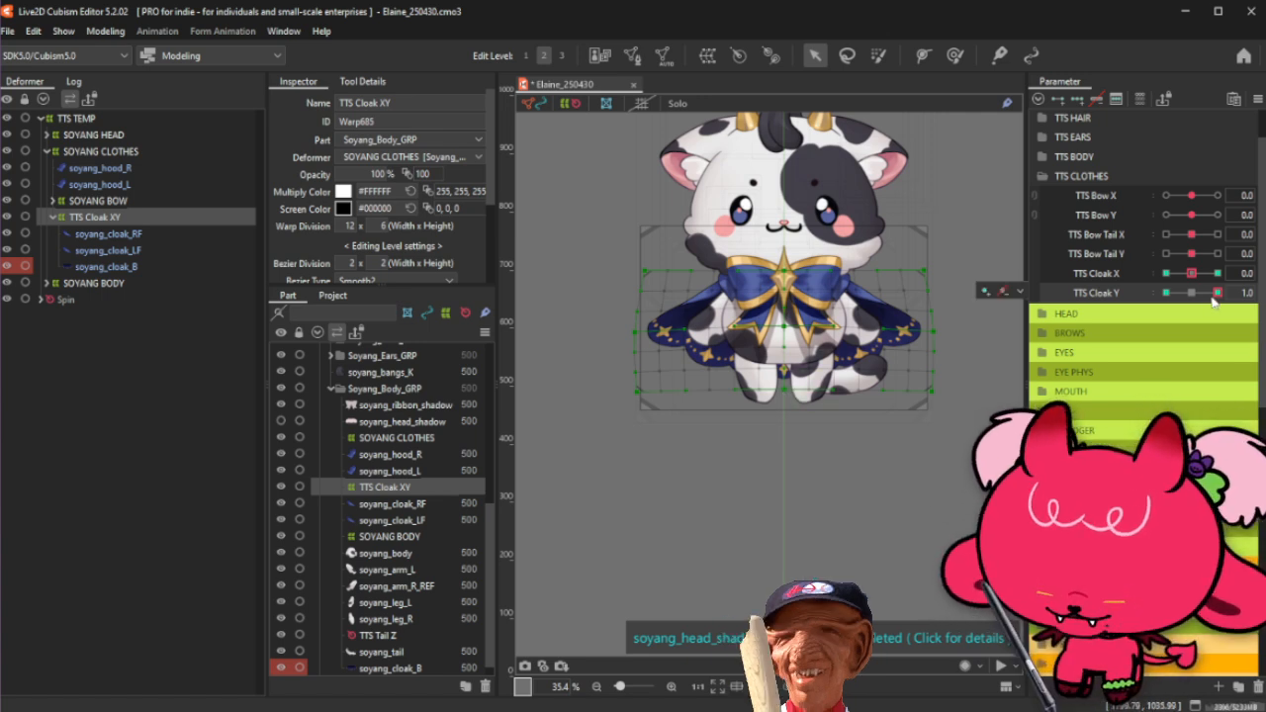
pyautogui.moveTo(1211, 298); pyautogui.dragTo(1081, 349)
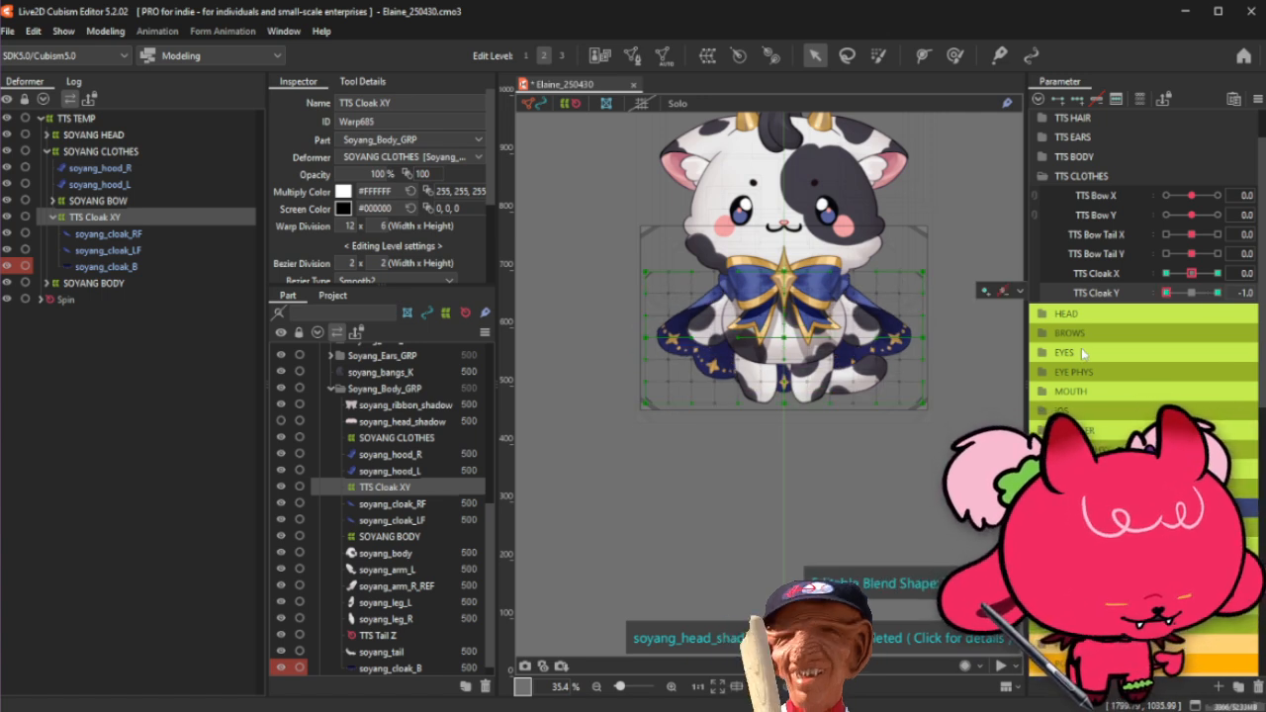
pyautogui.hotkey('ctrl', 'b')
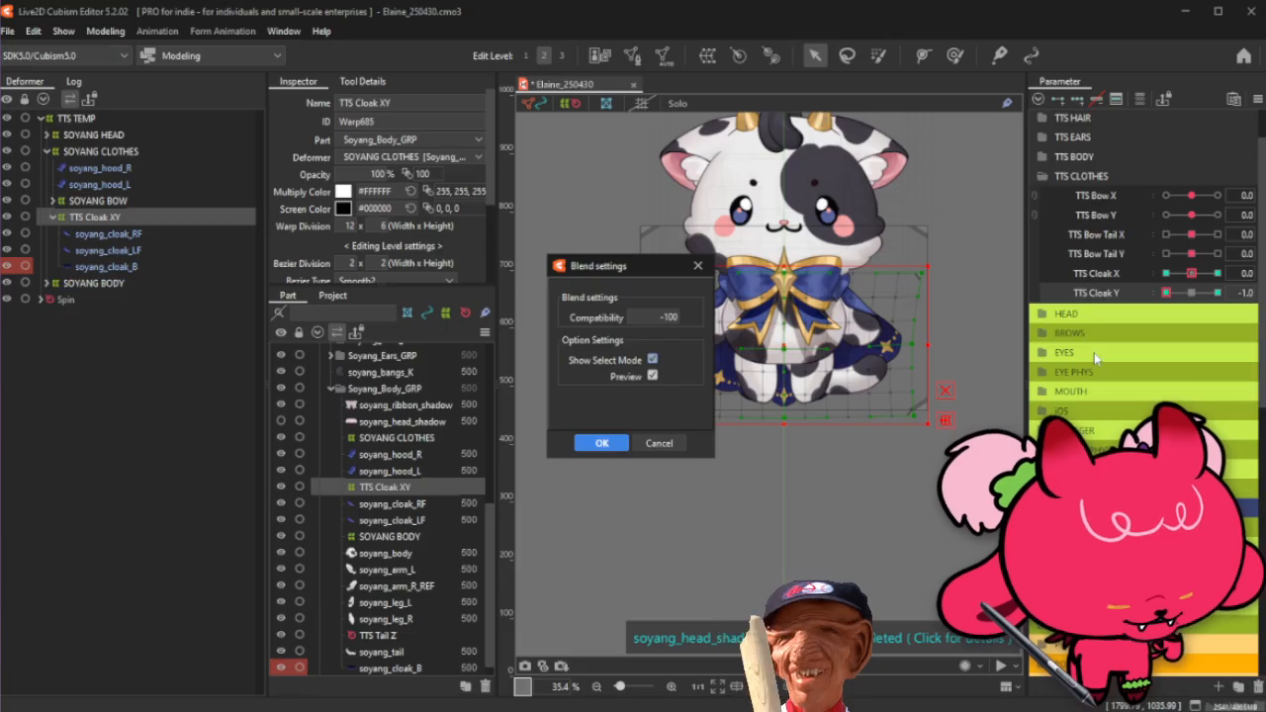
pyautogui.click(600, 444)
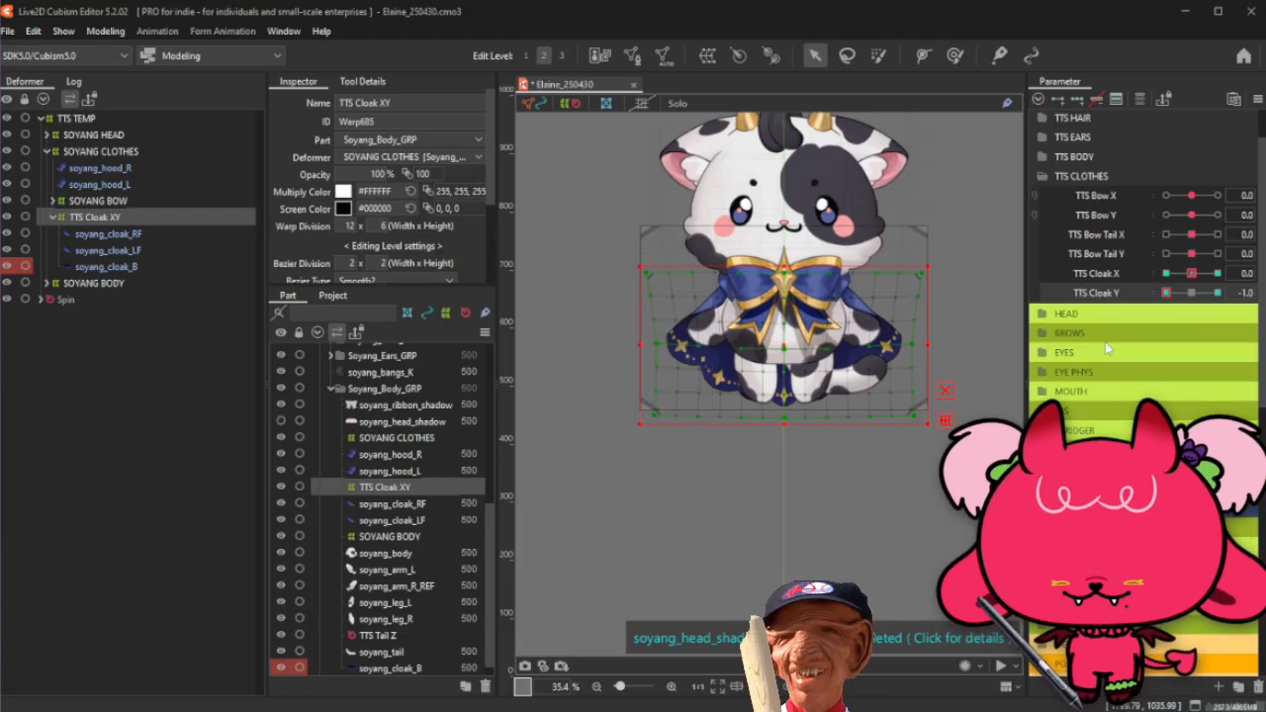
# Step: Preview the cloak with TTS Cloak X and TTS Cloak Y combined at their negative ends, and reset both parameters to 0
pyautogui.moveTo(1166, 293); pyautogui.dragTo(1127, 296)
pyautogui.moveTo(1205, 294); pyautogui.dragTo(1134, 309)
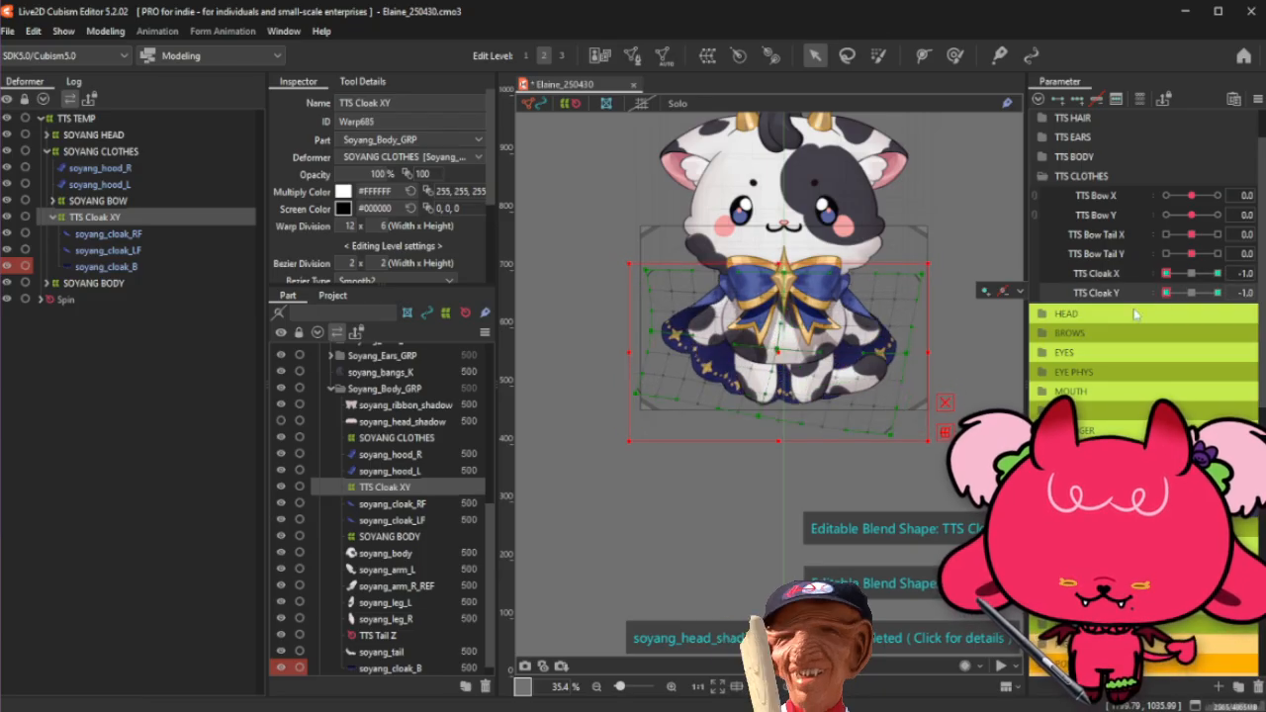
pyautogui.click(1188, 294)
pyautogui.click(1192, 274)
pyautogui.click(1192, 294)
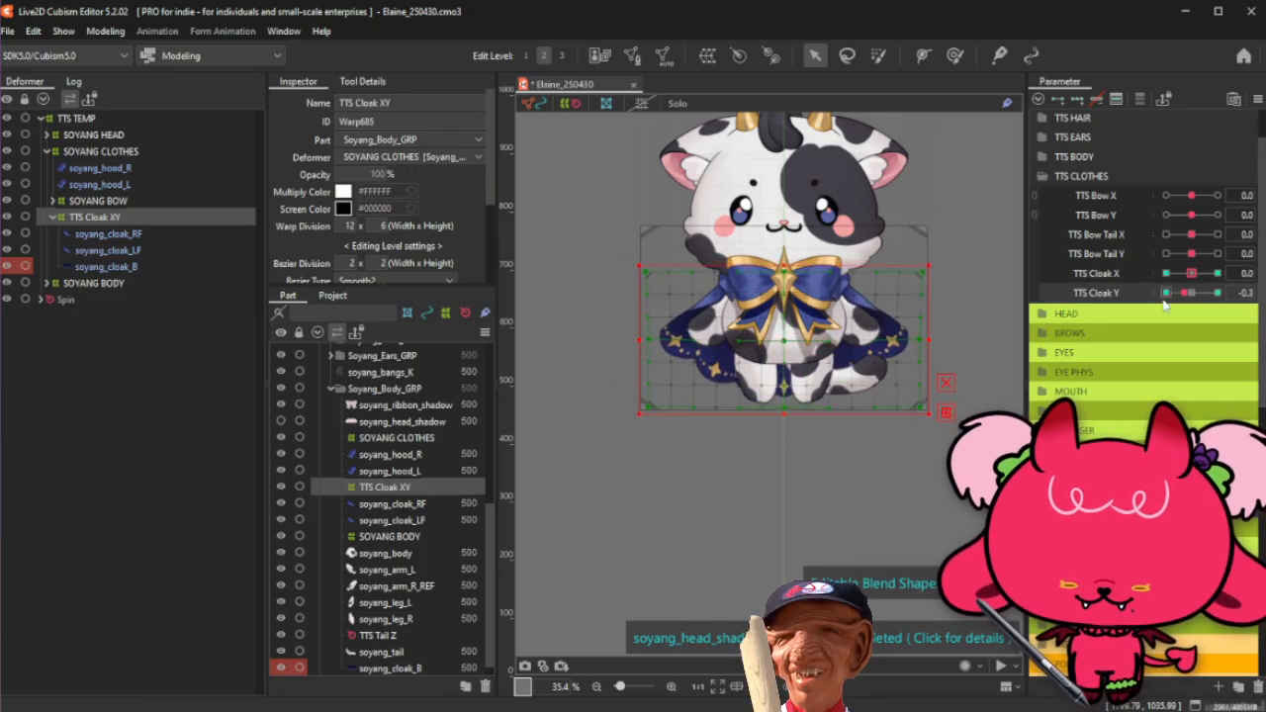
pyautogui.moveTo(1192, 294); pyautogui.dragTo(1177, 299)
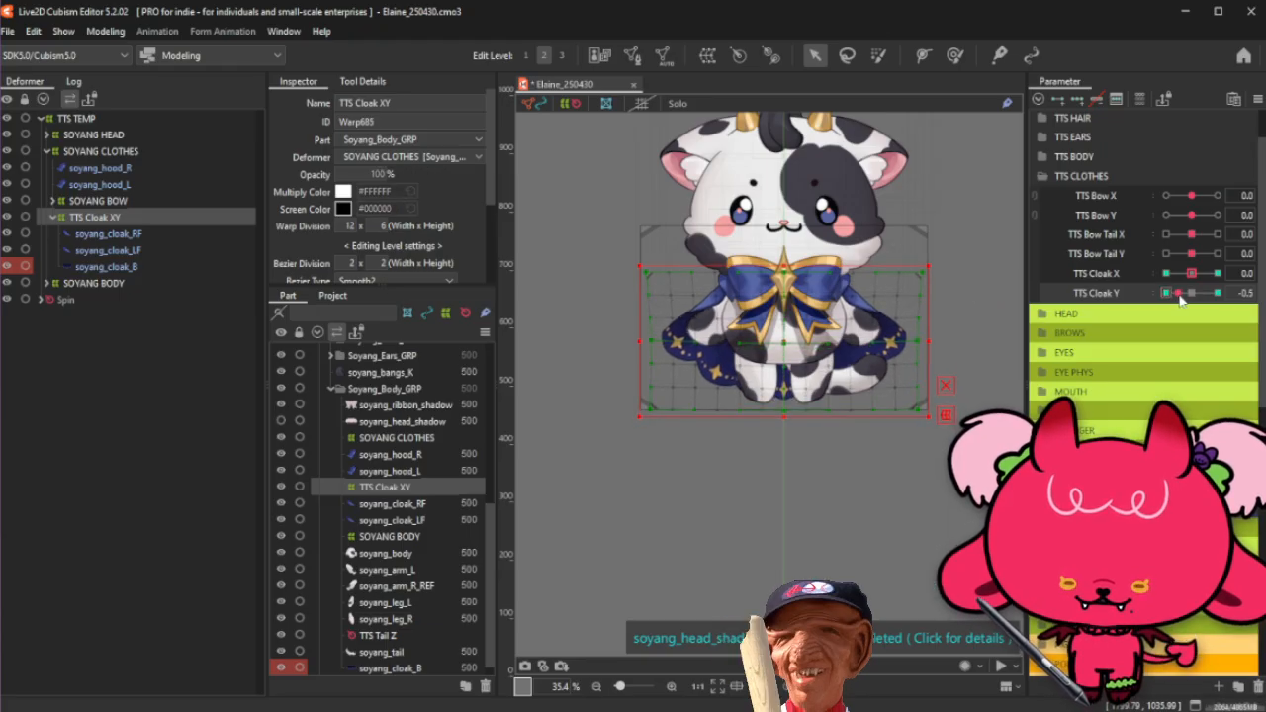
pyautogui.click(1192, 293)
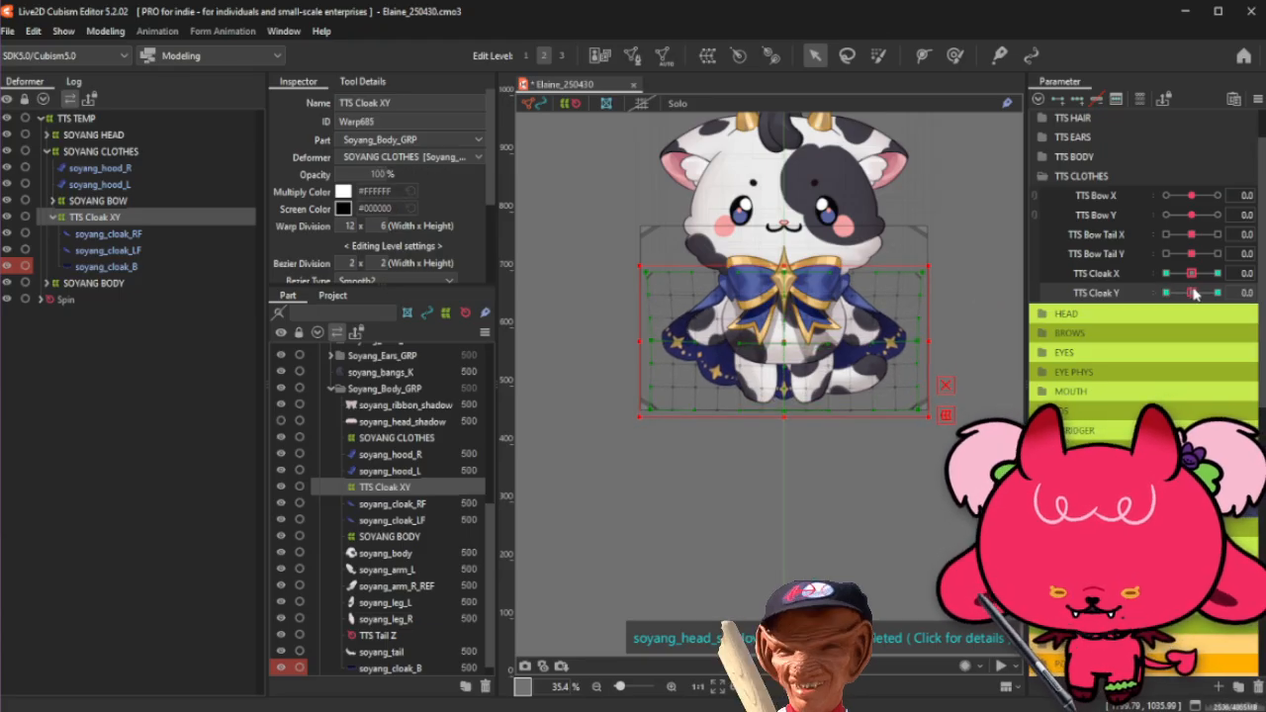
# Step: Brush-select the upper grid points across the full width of the TTS Cloak XY deformer
pyautogui.click(878, 55)
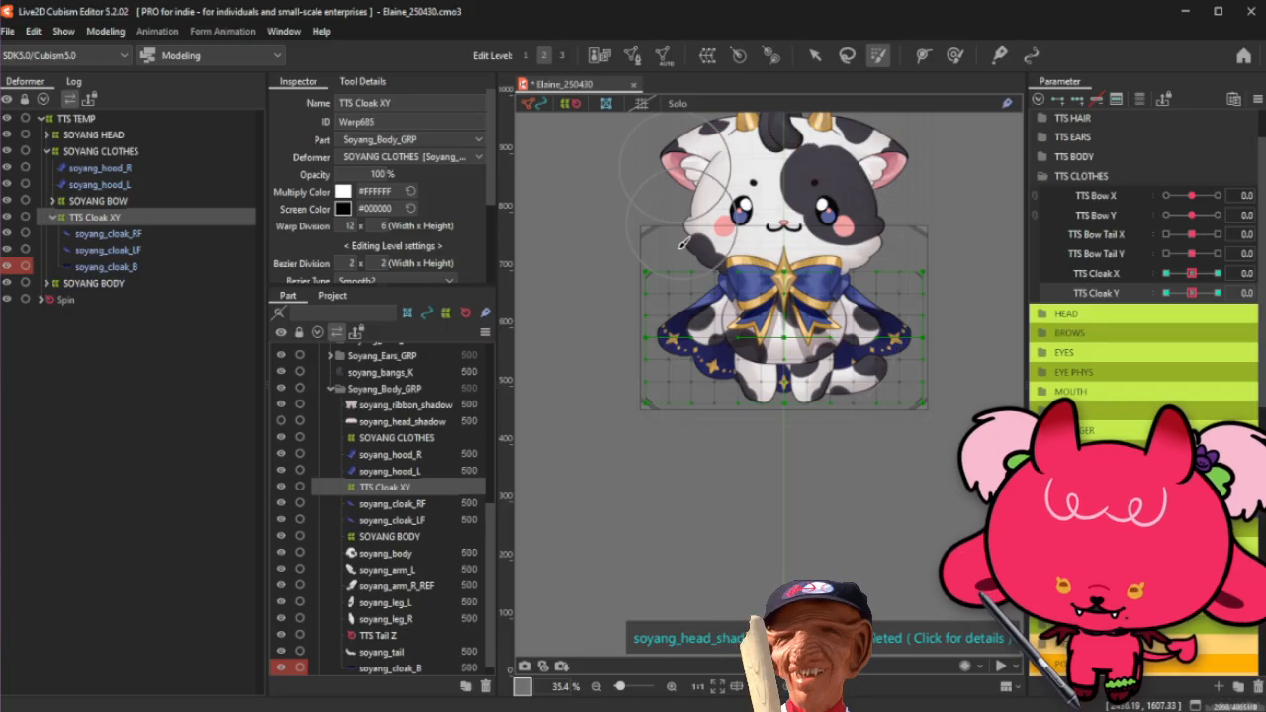
pyautogui.moveTo(680, 235)
pyautogui.mouseDown()
pyautogui.moveTo(726, 242)
pyautogui.moveTo(664, 235)
pyautogui.mouseUp()
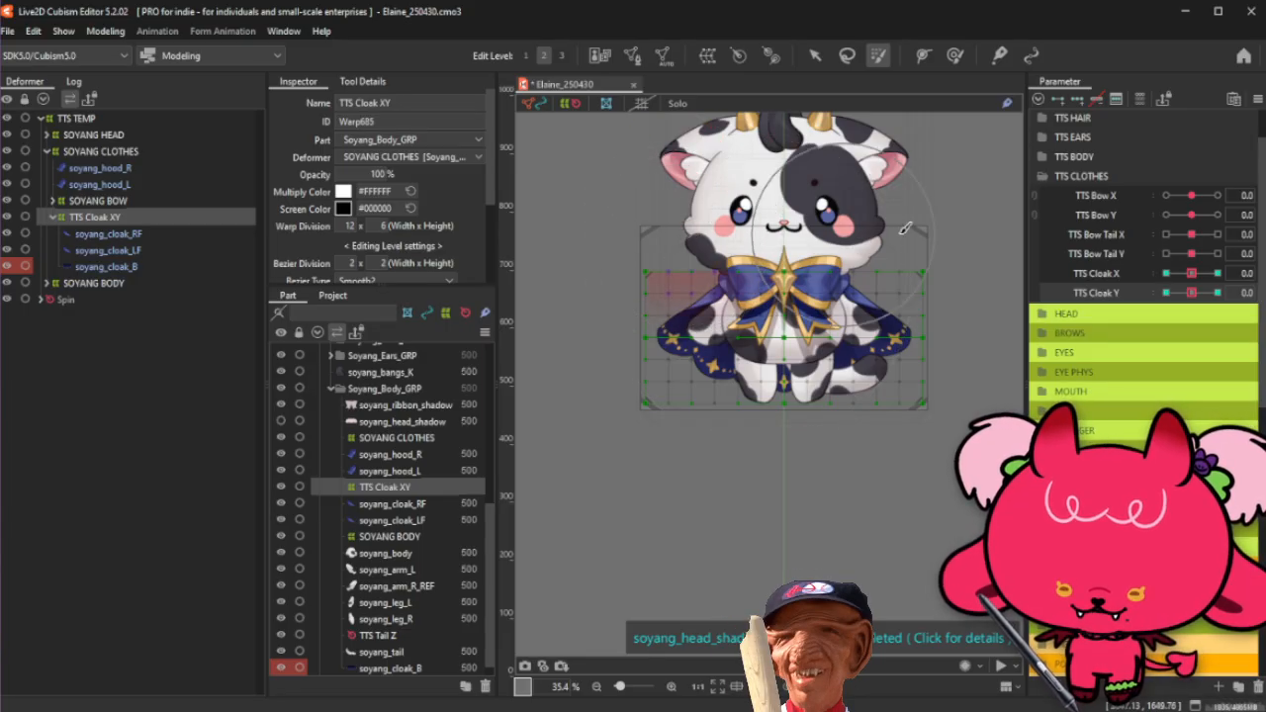
pyautogui.moveTo(860, 235); pyautogui.dragTo(902, 233)
pyautogui.moveTo(681, 233)
pyautogui.mouseDown()
pyautogui.moveTo(896, 237)
pyautogui.moveTo(654, 242)
pyautogui.moveTo(953, 231)
pyautogui.moveTo(676, 238)
pyautogui.moveTo(898, 243)
pyautogui.moveTo(917, 240)
pyautogui.moveTo(647, 244)
pyautogui.moveTo(765, 240)
pyautogui.mouseUp()
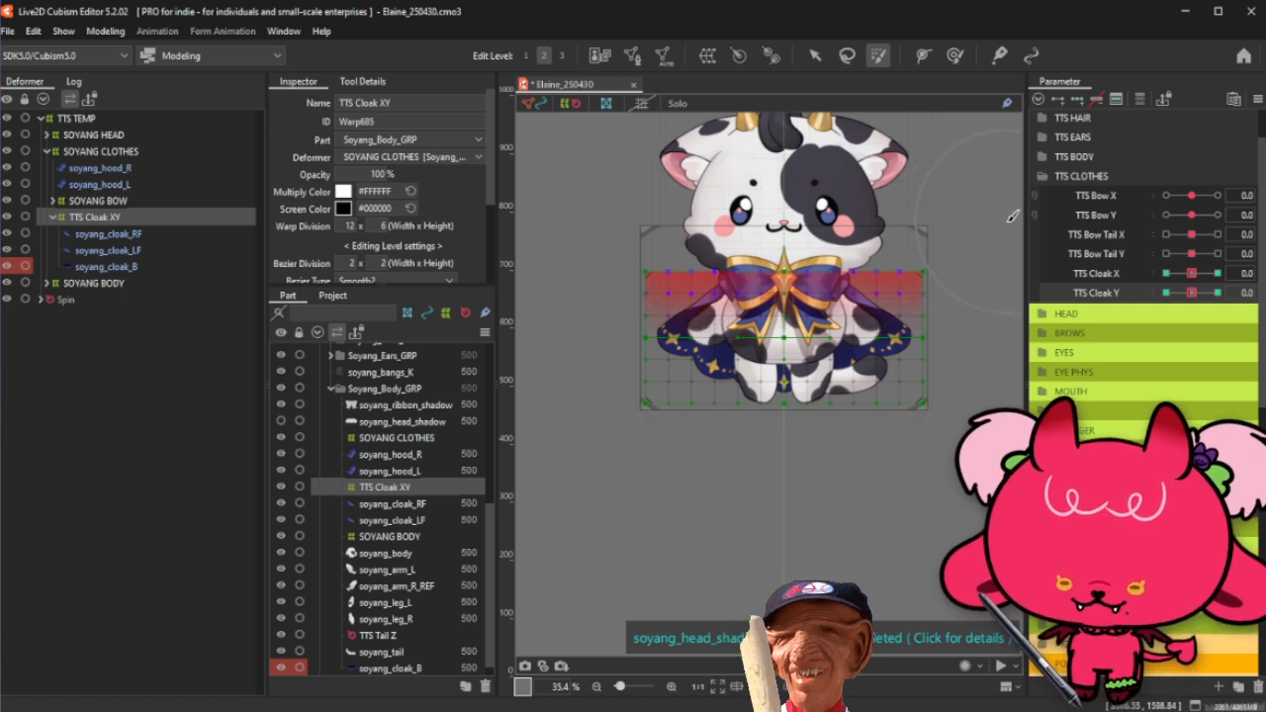
# Step: Hide the selection display and preview the cloak along TTS Cloak Y and X, ending with X at 1.0 and Y at 0
pyautogui.moveTo(1191, 293); pyautogui.dragTo(1113, 310)
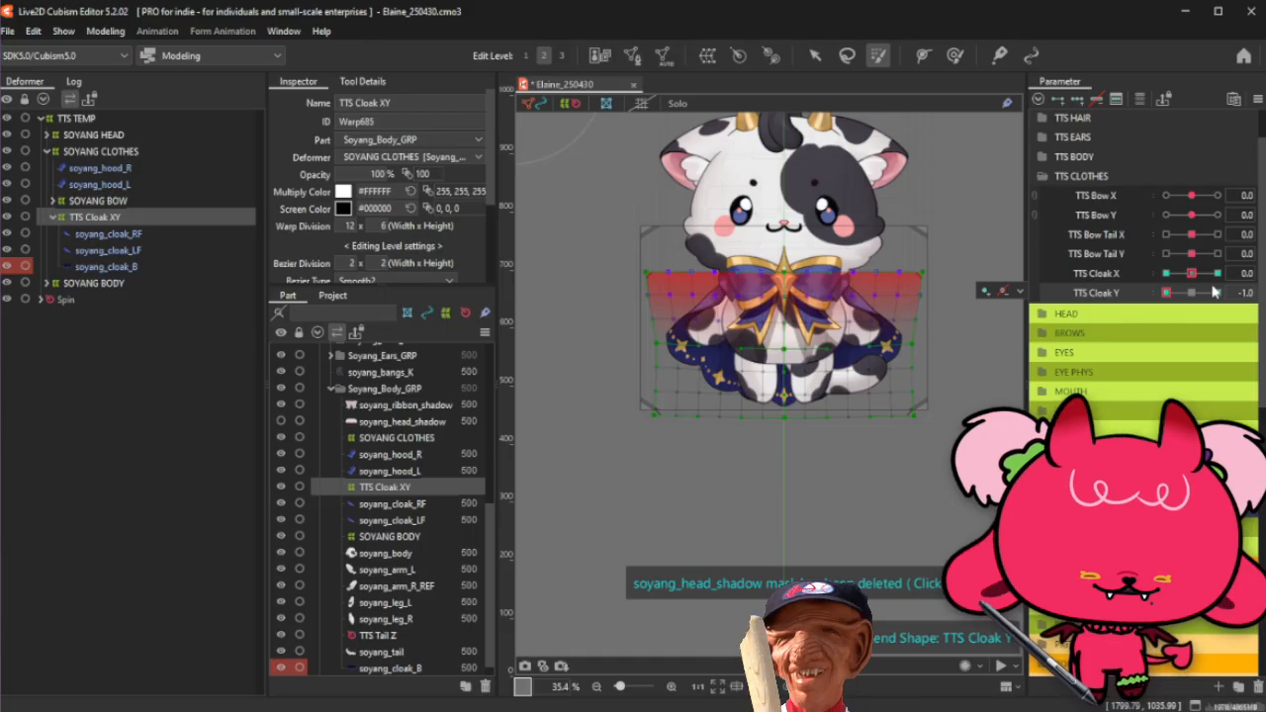
pyautogui.hotkey('ctrl', 't')
pyautogui.moveTo(1216, 293); pyautogui.dragTo(1129, 309)
pyautogui.moveTo(1192, 273); pyautogui.dragTo(1218, 274)
pyautogui.rightClick(1190, 296)
pyautogui.click(1191, 294)
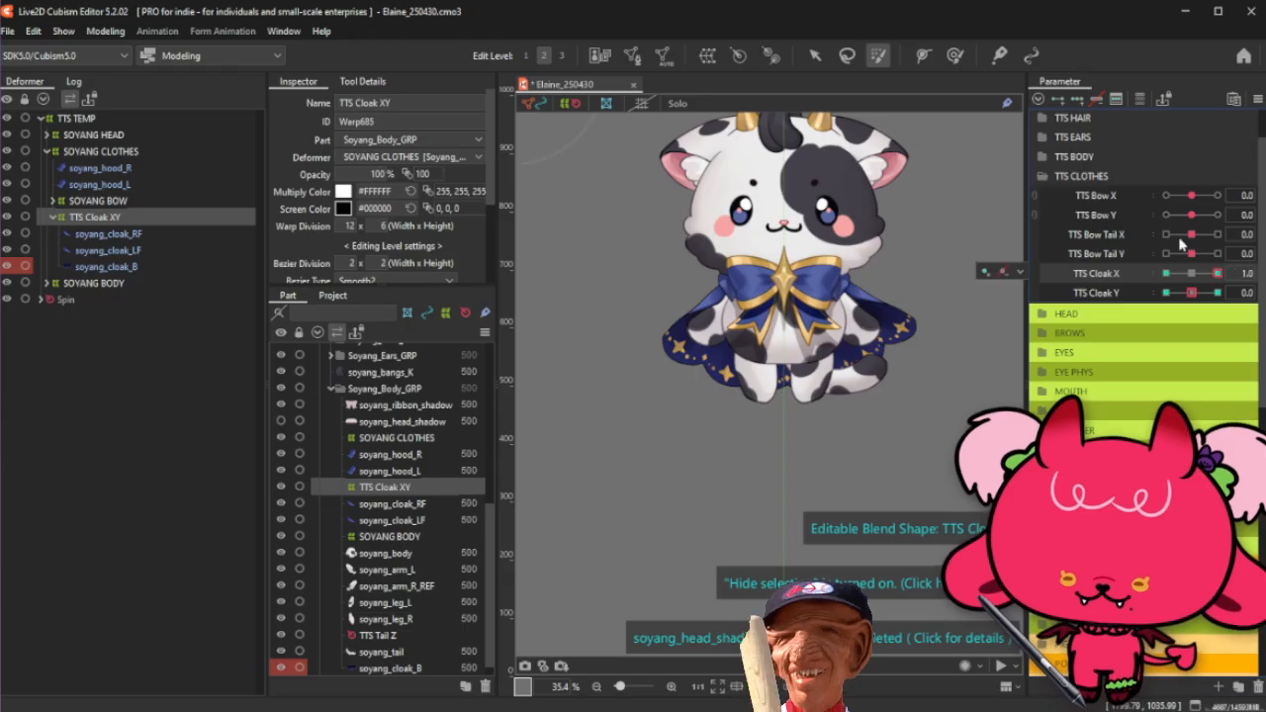
# Step: Nudge the left side of the cloak slightly inward with the deform brush at TTS Cloak X 1.0, checking the swing between strokes
pyautogui.moveTo(641, 375); pyautogui.dragTo(653, 379)
pyautogui.moveTo(700, 308); pyautogui.dragTo(704, 309)
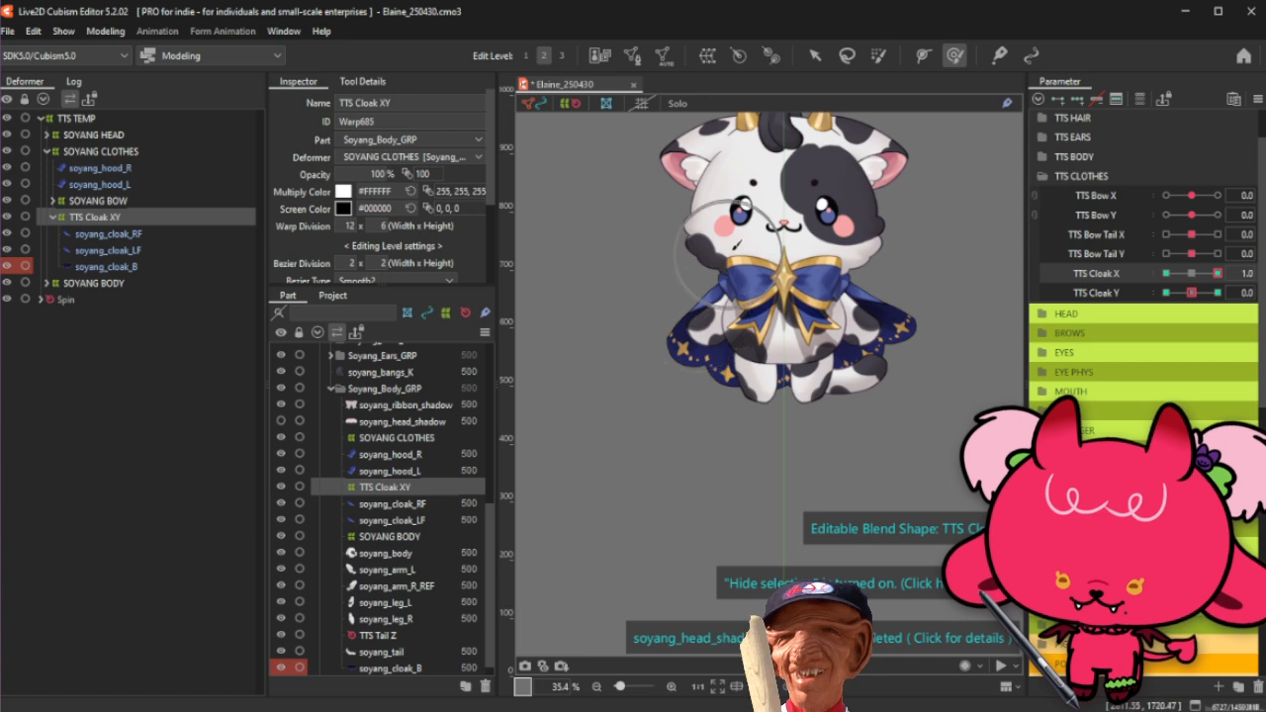
pyautogui.moveTo(1218, 273)
pyautogui.mouseDown()
pyautogui.moveTo(990, 272)
pyautogui.moveTo(1235, 273)
pyautogui.mouseUp()
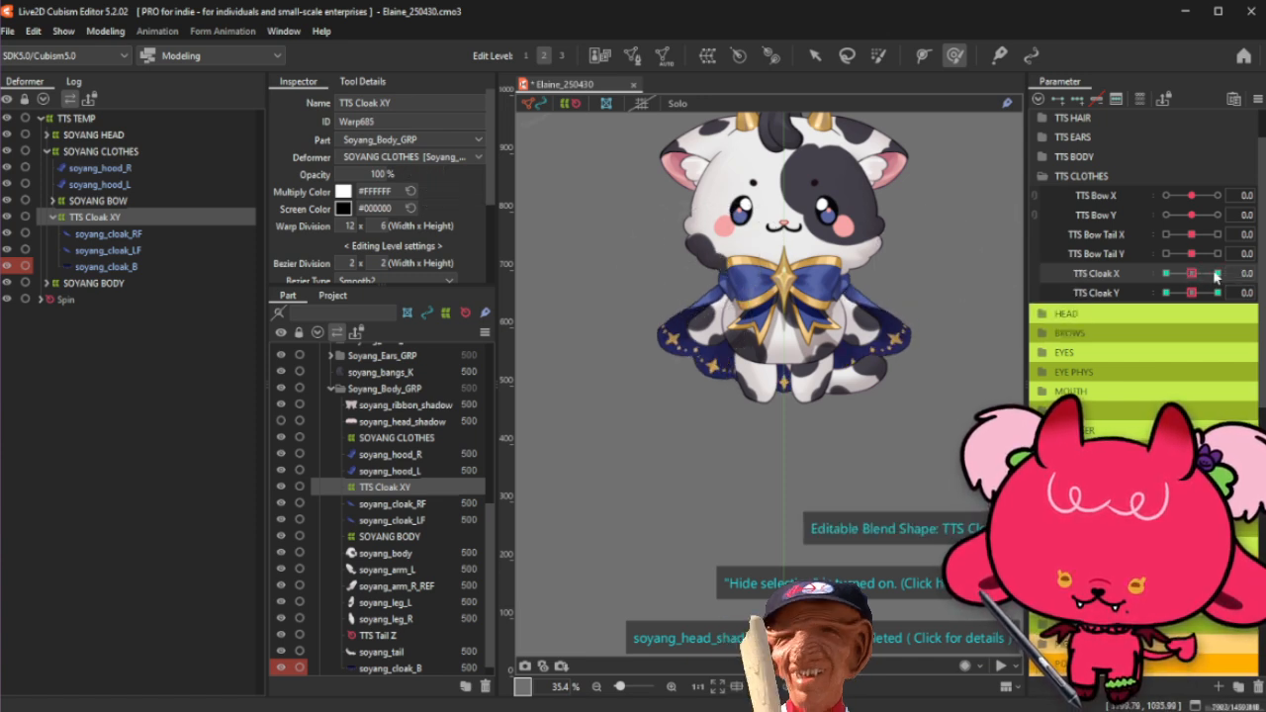
pyautogui.moveTo(701, 258); pyautogui.dragTo(697, 268)
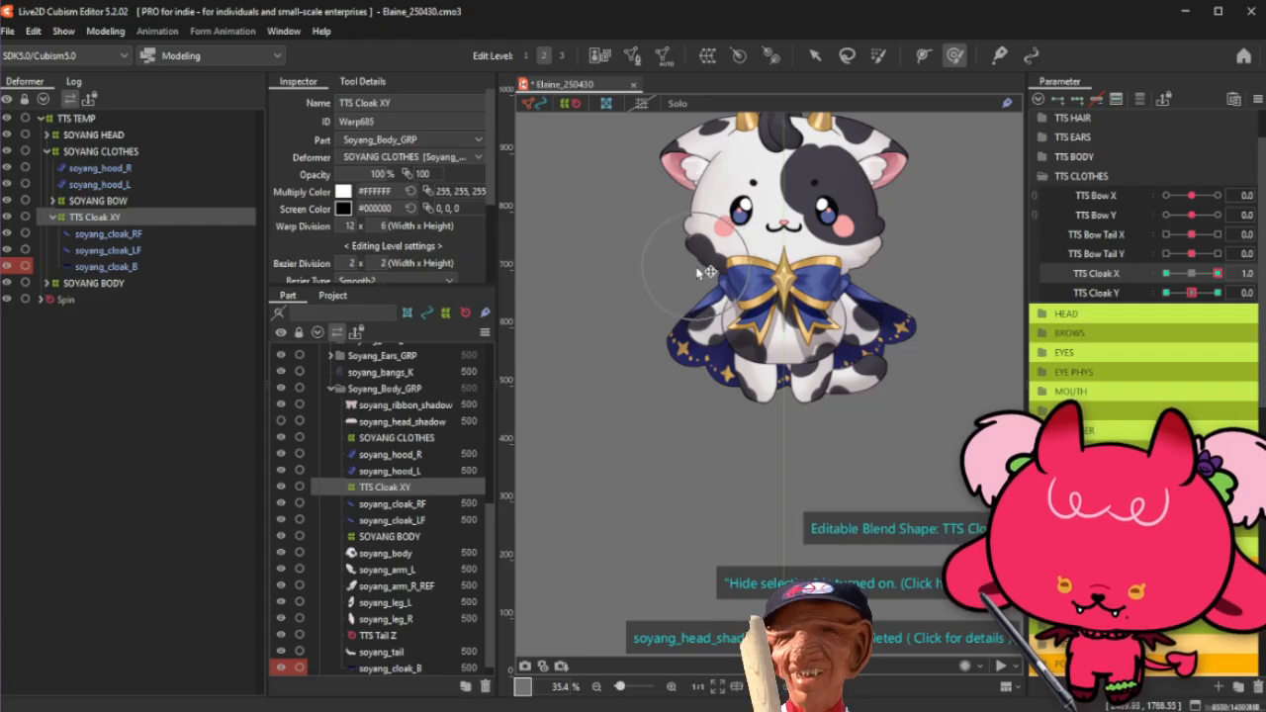
pyautogui.moveTo(1173, 273); pyautogui.dragTo(1225, 273)
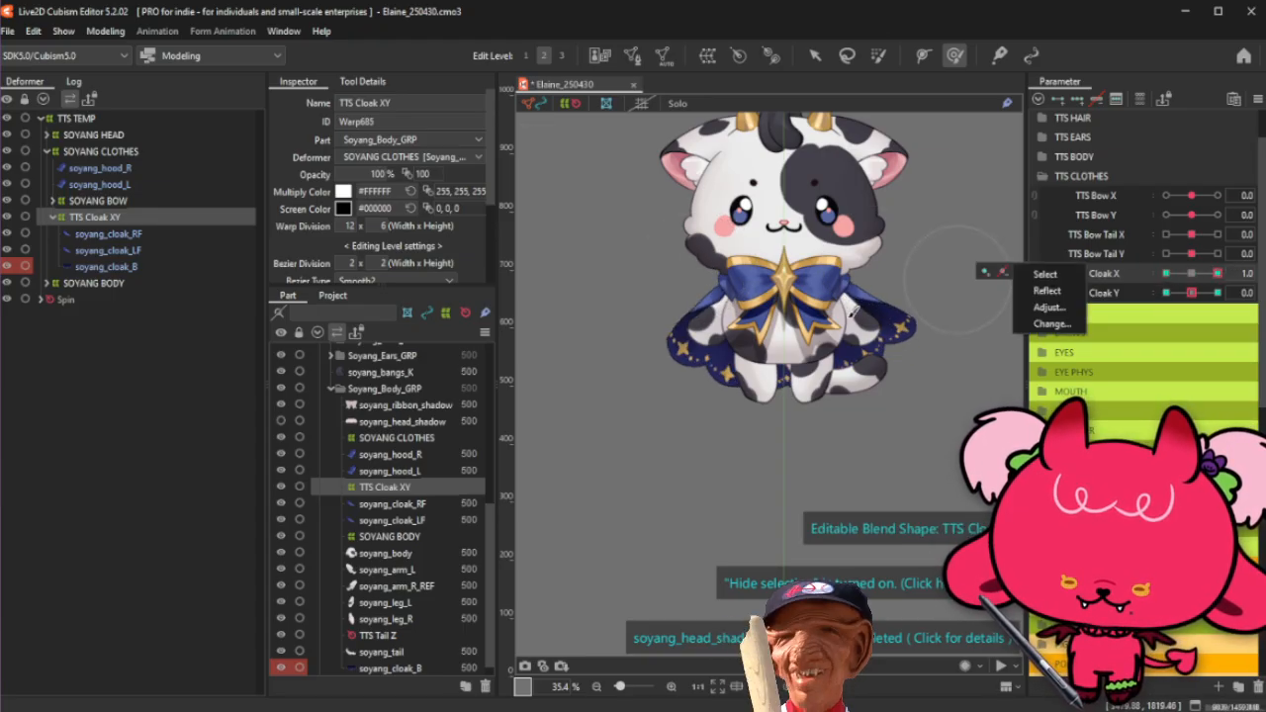
pyautogui.moveTo(660, 297); pyautogui.dragTo(668, 300)
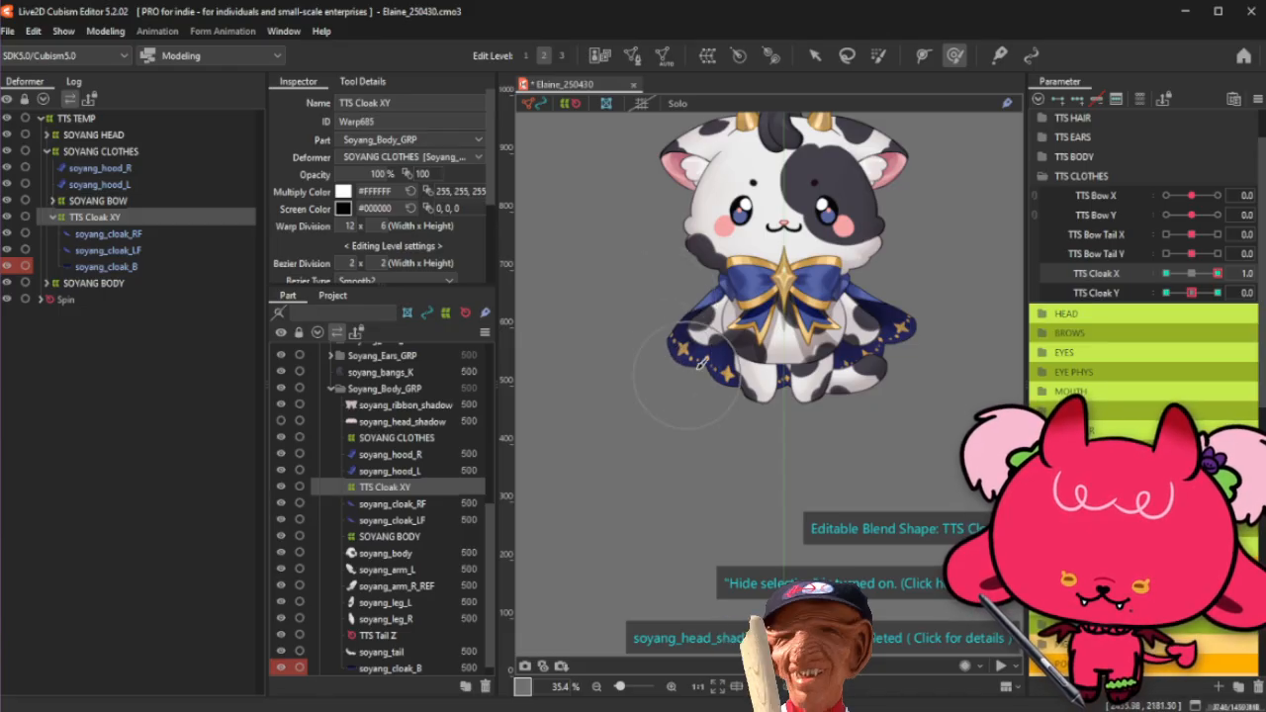
# Step: Reflect the cloak deformer's TTS Cloak X 1.0 form horizontally onto the -1.0 key and return TTS Cloak X to 0
pyautogui.moveTo(1230, 271)
pyautogui.mouseDown()
pyautogui.moveTo(1167, 276)
pyautogui.moveTo(1219, 272)
pyautogui.mouseUp()
pyautogui.hotkey('ctrl', 'r')
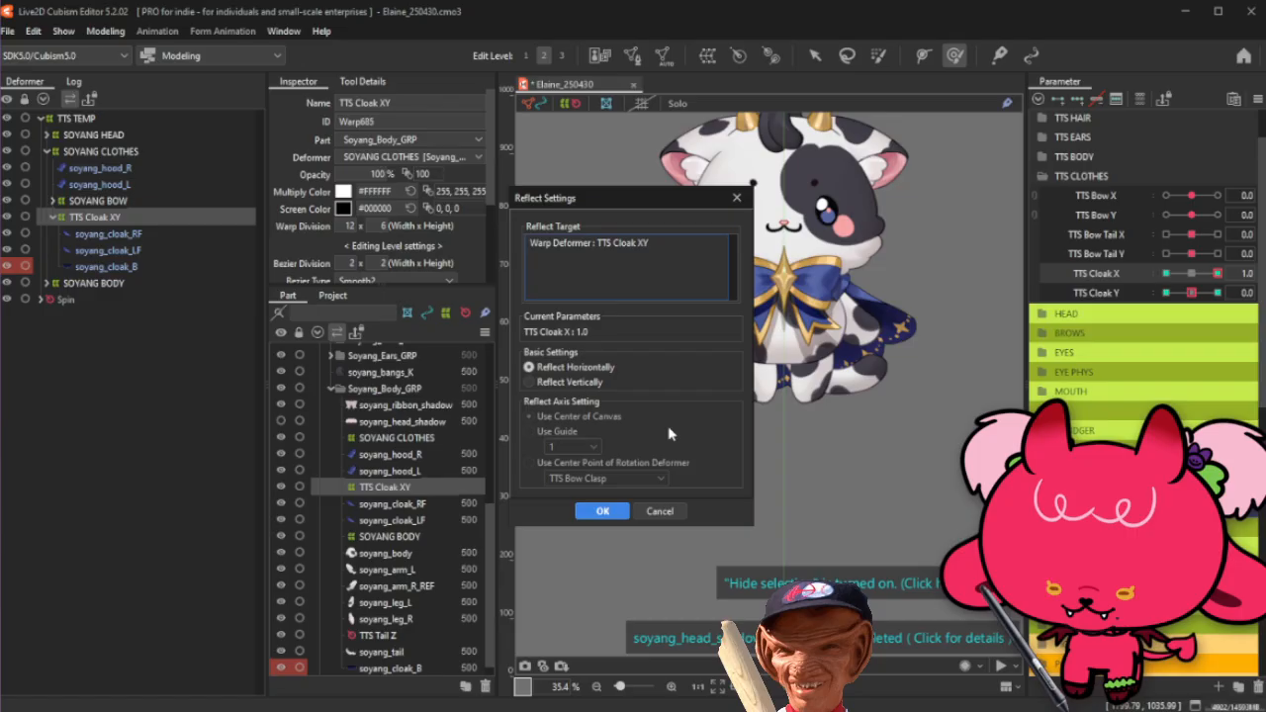
pyautogui.click(600, 512)
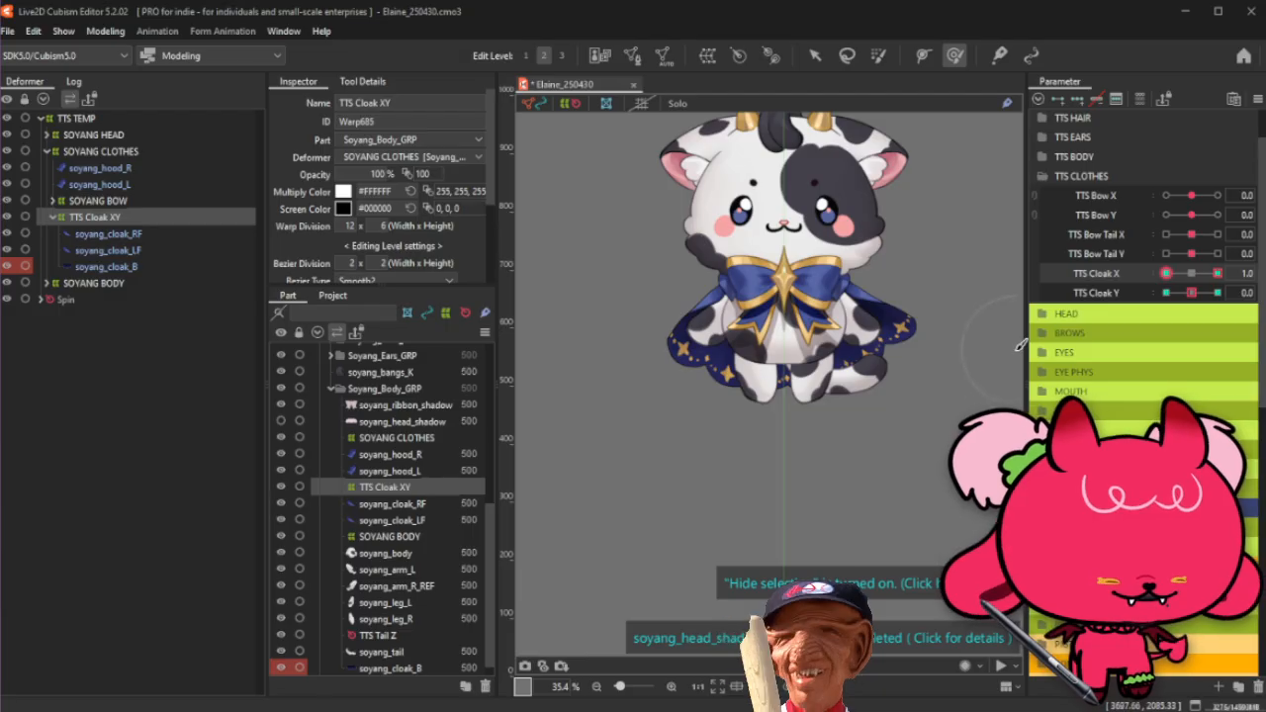
pyautogui.click(1194, 274)
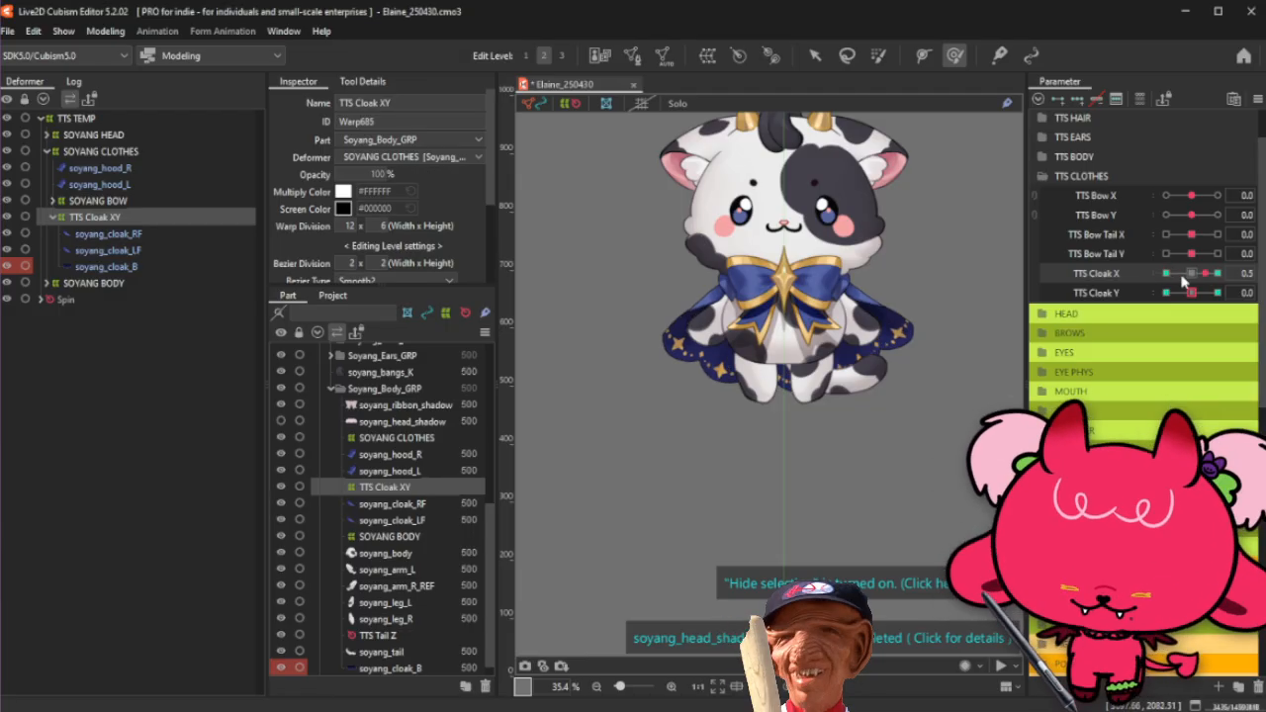
pyautogui.moveTo(1195, 273)
pyautogui.mouseDown()
pyautogui.moveTo(1211, 281)
pyautogui.moveTo(1157, 293)
pyautogui.moveTo(1194, 276)
pyautogui.mouseUp()
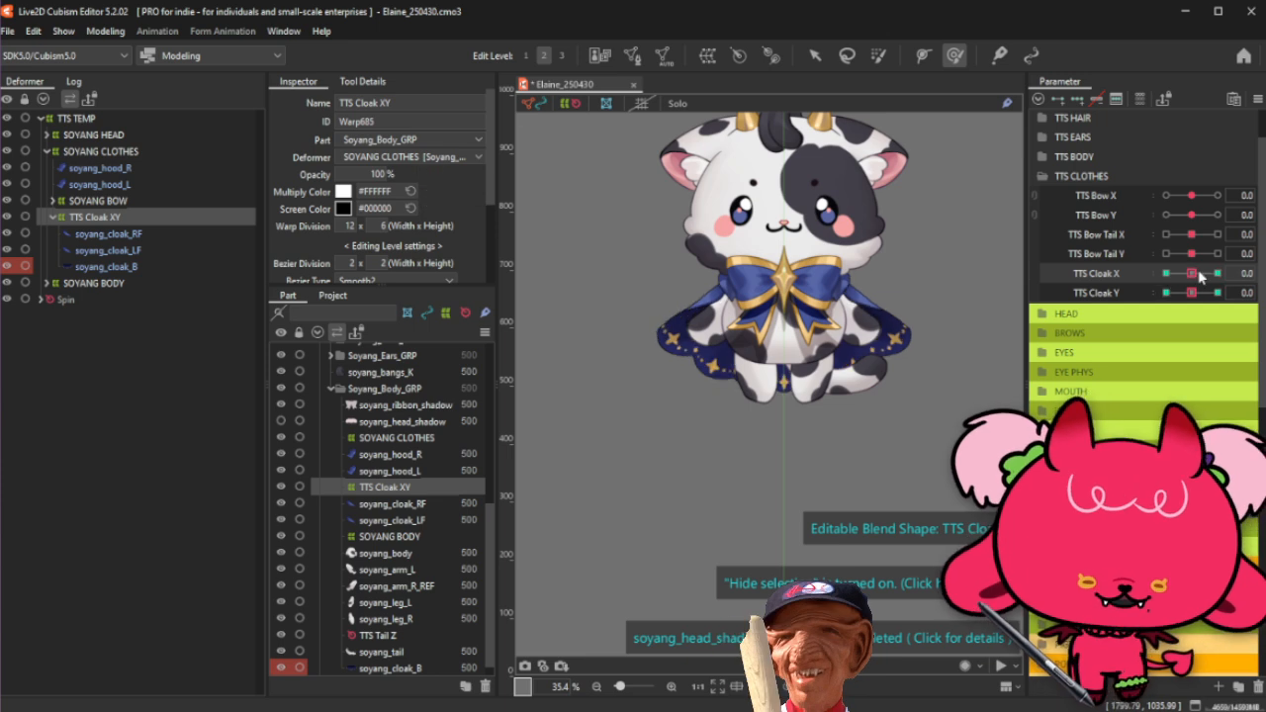
# Step: Collapse the TTS CLOTHES parameter group and the TTS Cloak XY deformer, and expand the SOYANG BOW deformer
pyautogui.click(1145, 181)
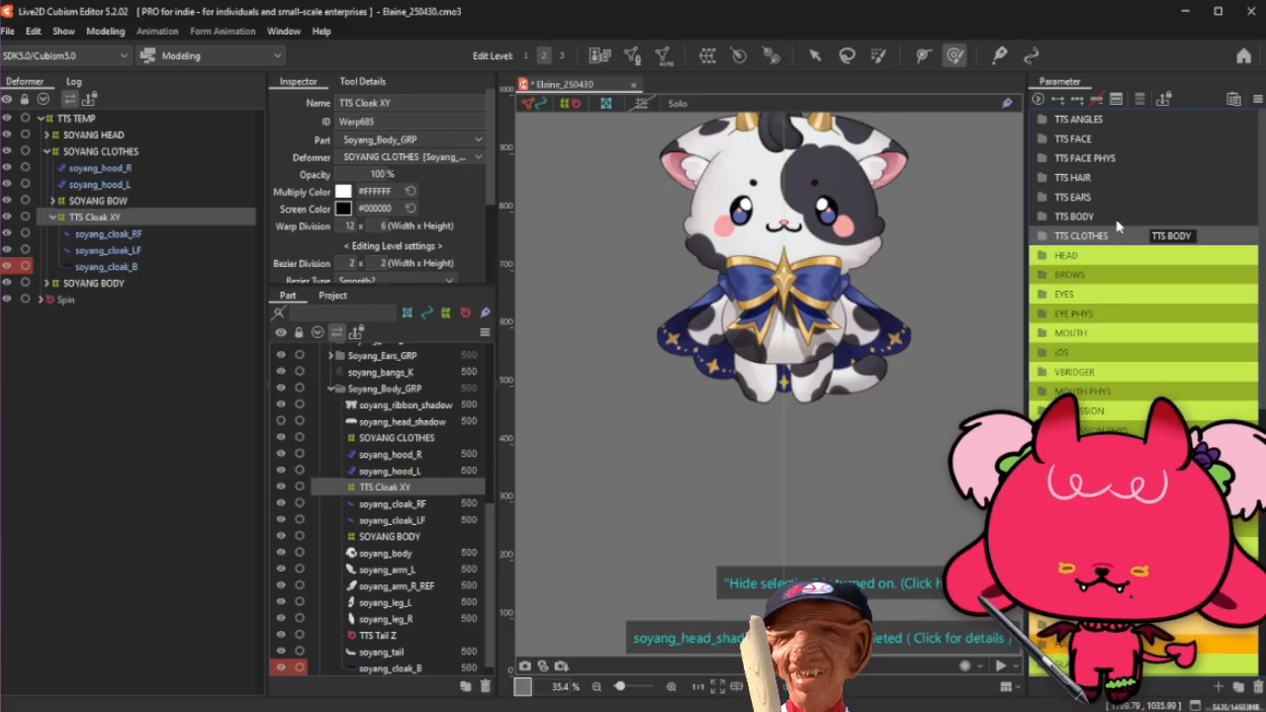
pyautogui.click(52, 217)
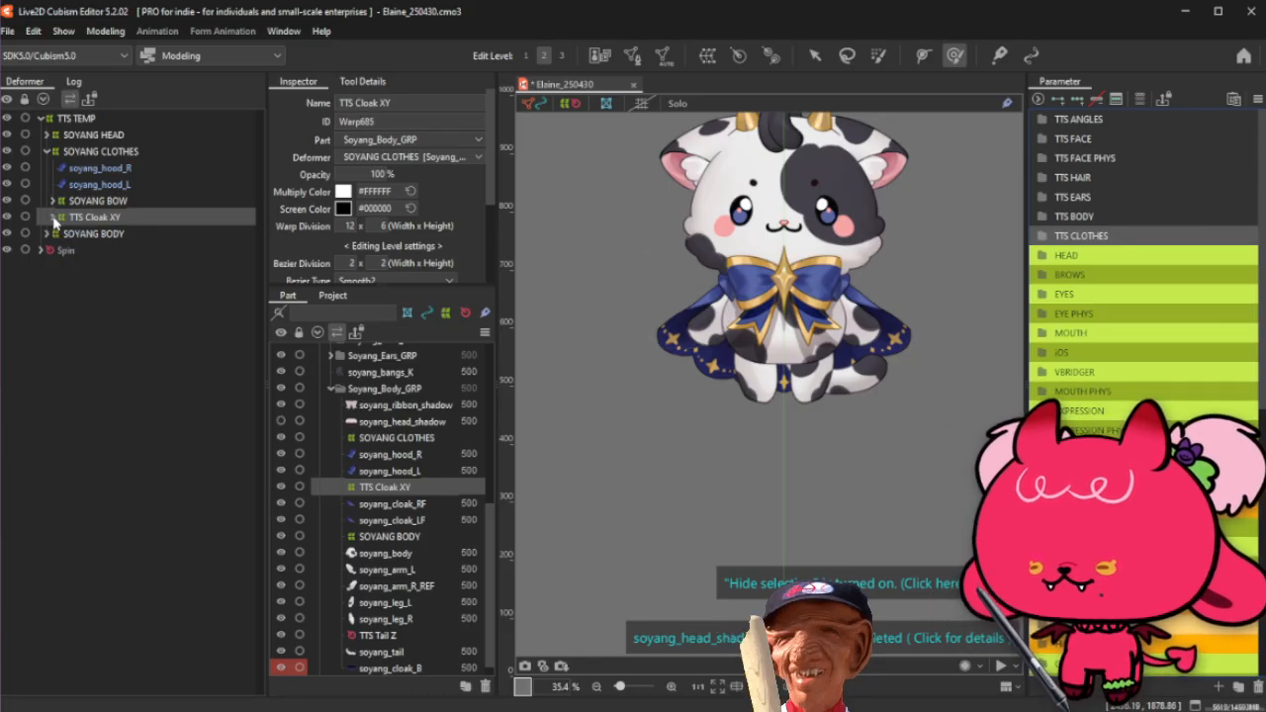
pyautogui.click(51, 201)
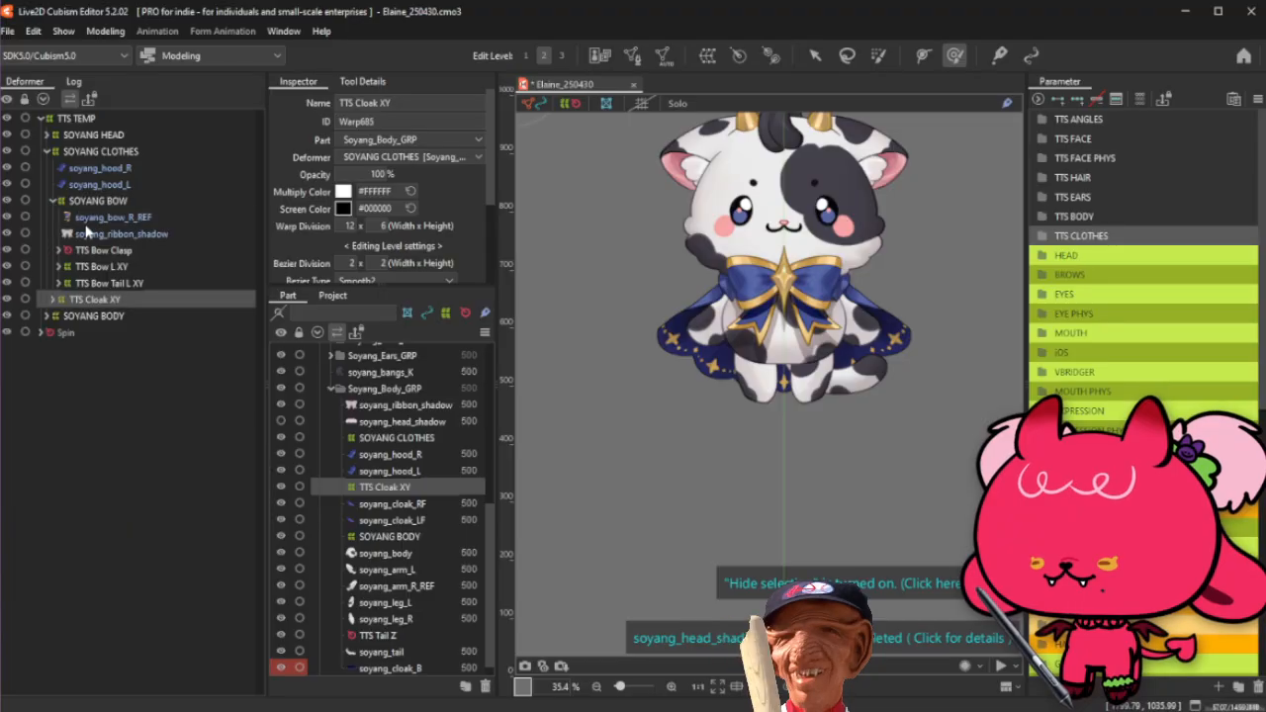
# Step: Duplicate the TTS Bow L XY and TTS Bow Tail L XY deformers together with their bow, shadow and tail meshes
pyautogui.click(130, 271)
pyautogui.click(64, 283)
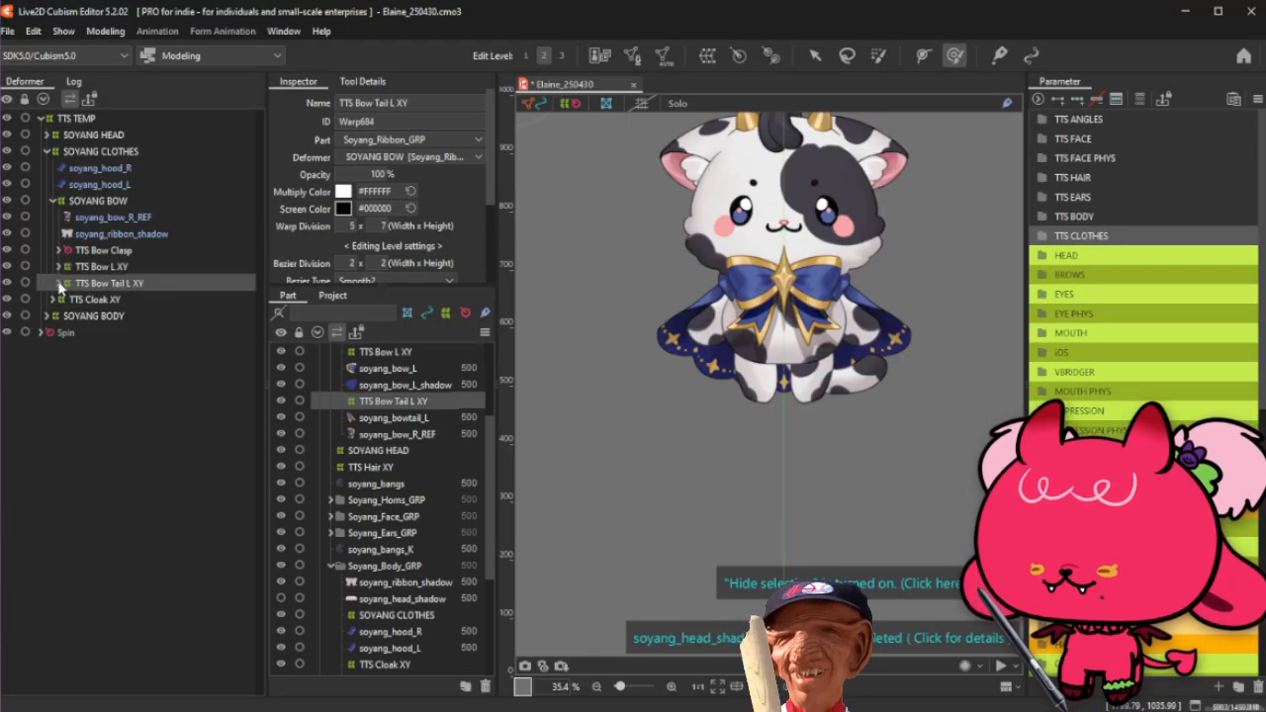
pyautogui.click(59, 283)
pyautogui.click(58, 266)
pyautogui.click(150, 332)
pyautogui.keyDown('shift'); pyautogui.click(134, 267); pyautogui.keyUp('shift')
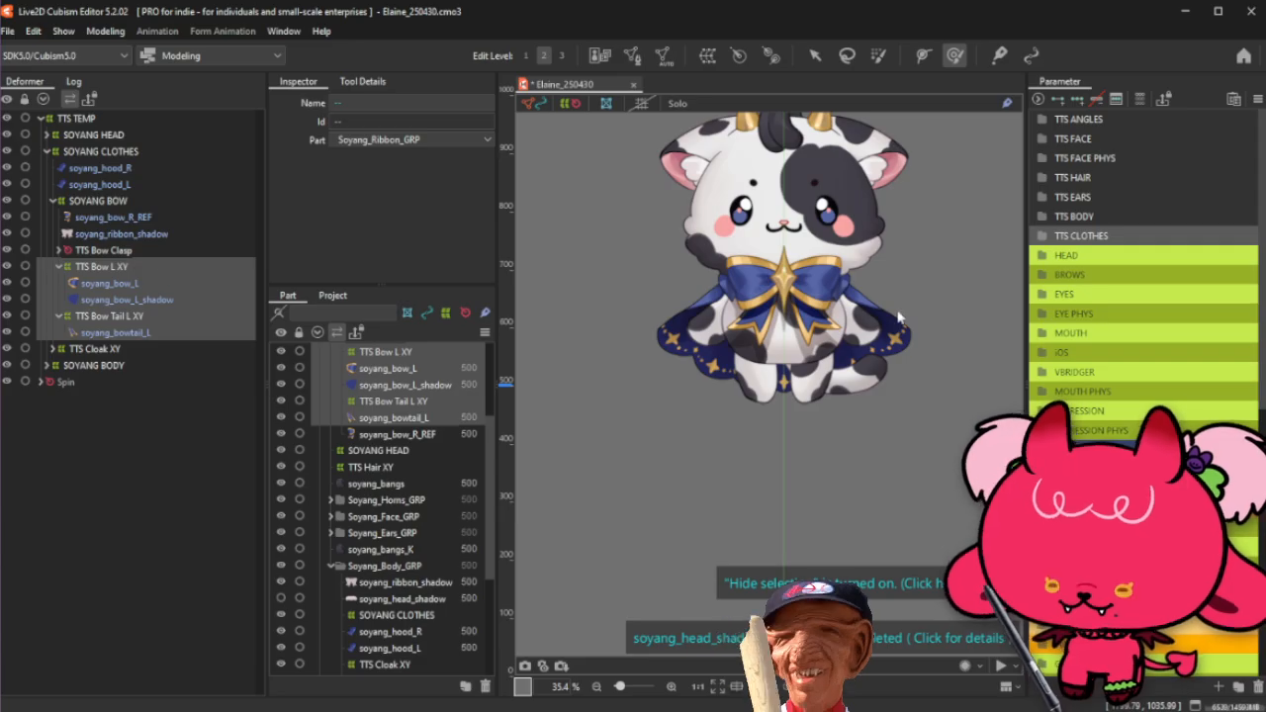
pyautogui.hotkey('ctrl', 'v')
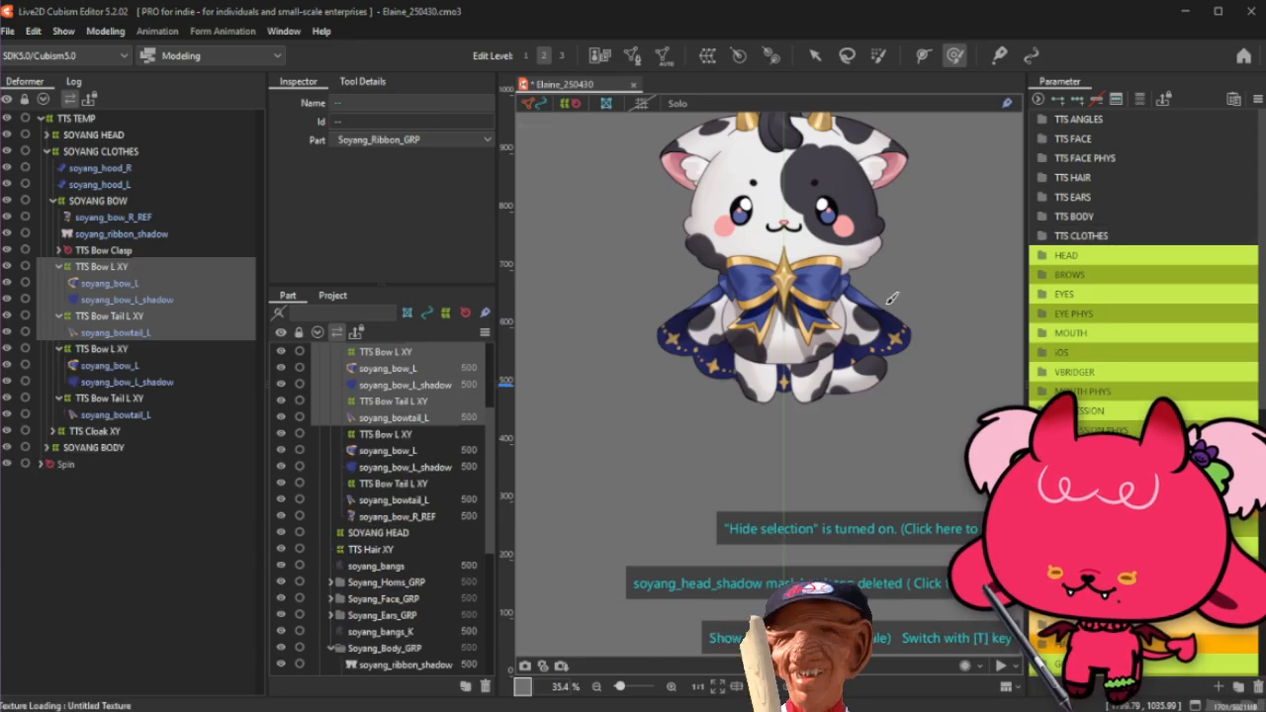
# Step: Reflect the copied TTS Bow L XY and TTS Bow Tail L XY deformers horizontally, including the TTS Bow X parameter
pyautogui.click(162, 270)
pyautogui.keyDown('ctrl'); pyautogui.click(154, 319); pyautogui.keyUp('ctrl')
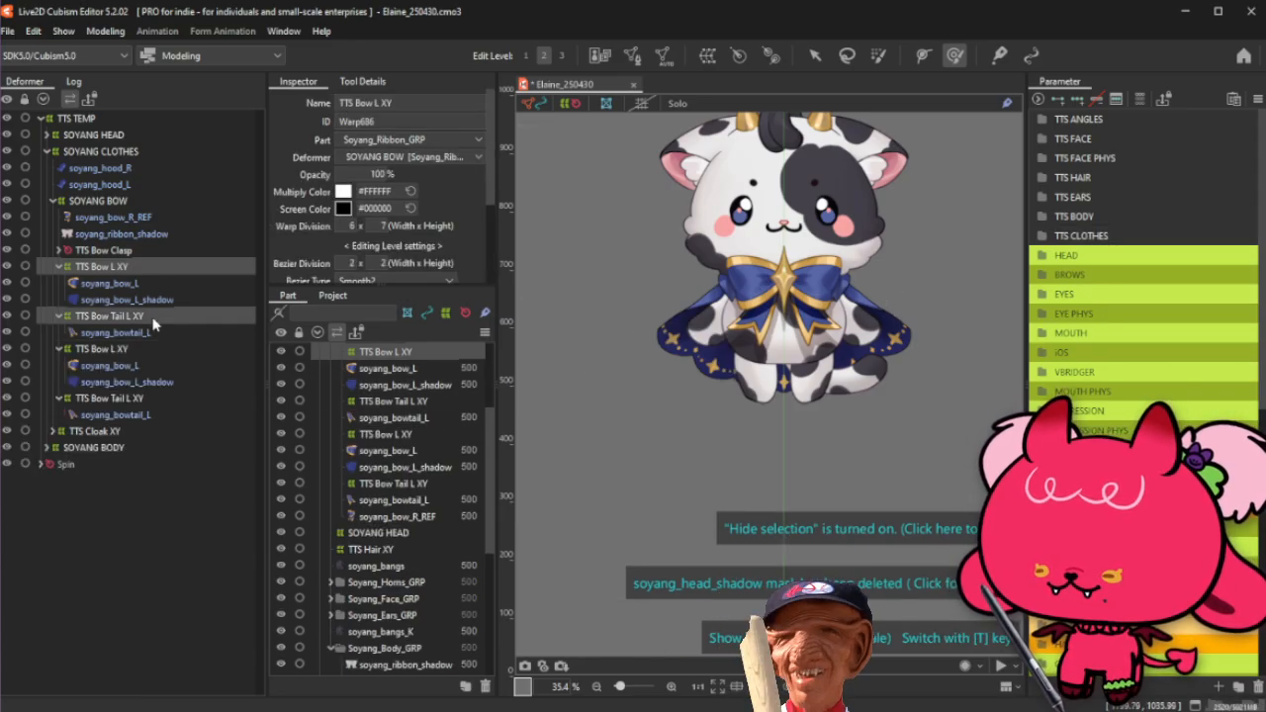
pyautogui.rightClick(753, 337)
pyautogui.click(823, 650)
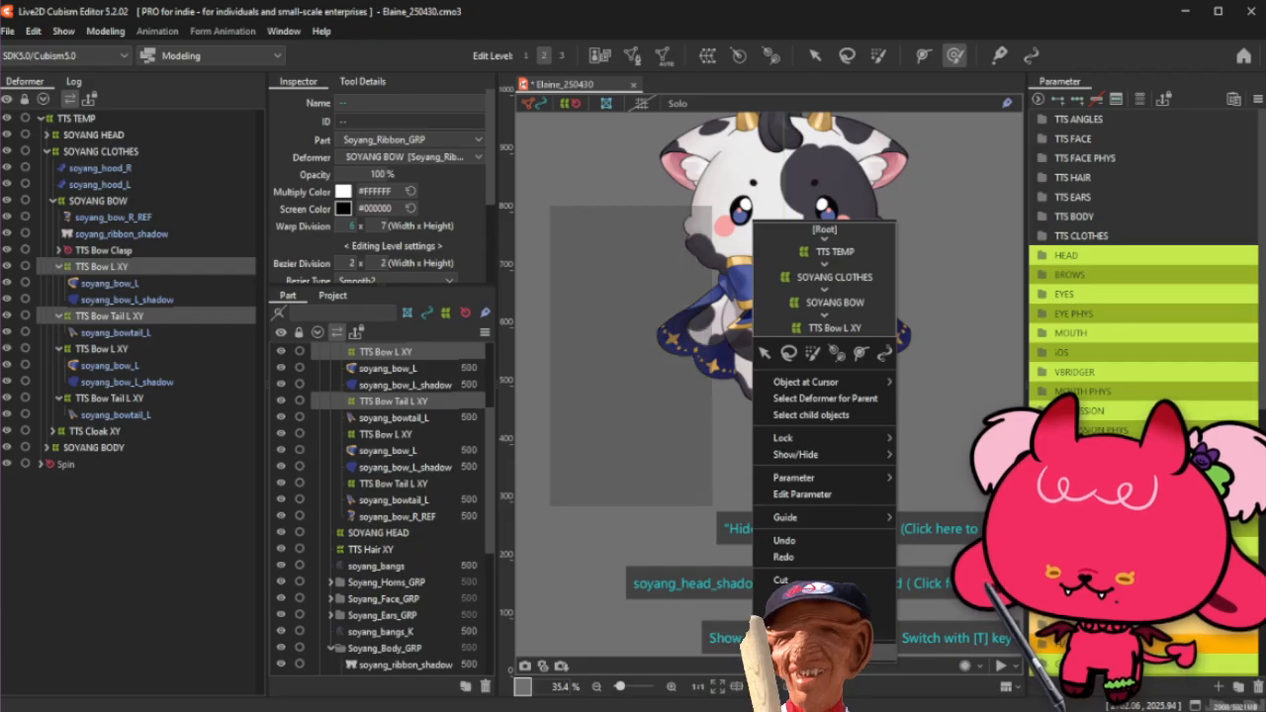
pyautogui.click(619, 313)
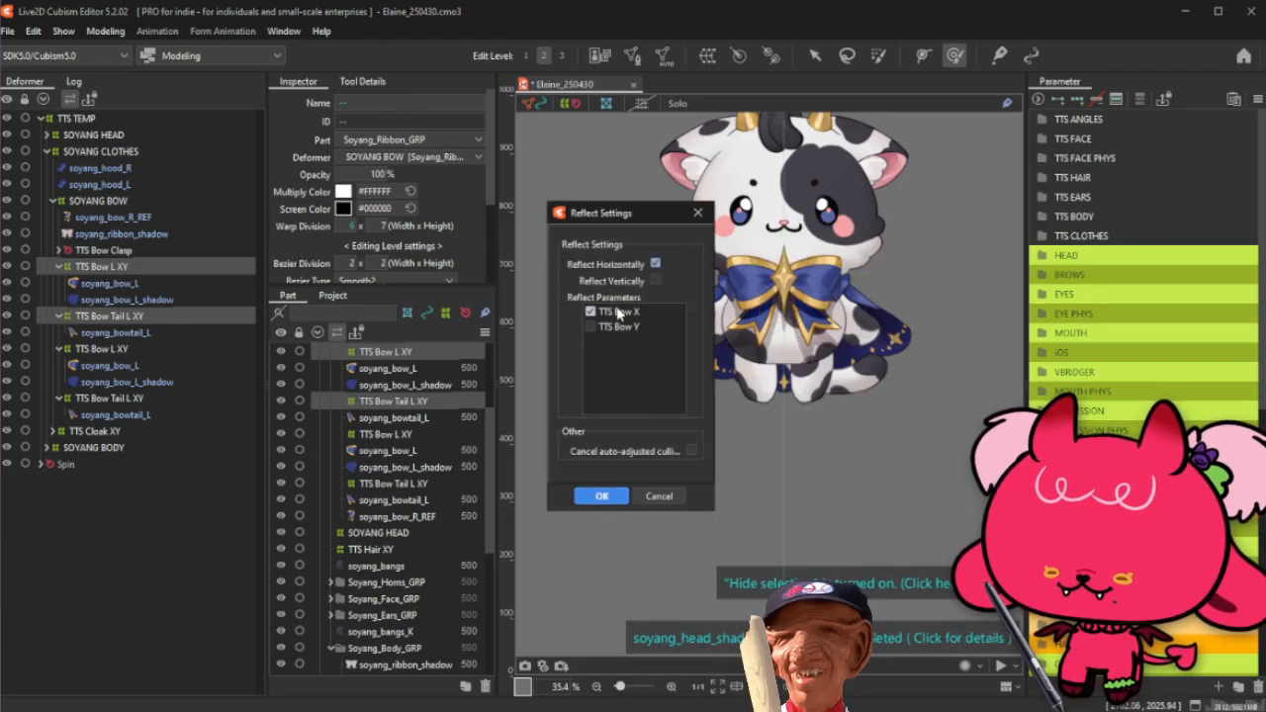
pyautogui.click(602, 495)
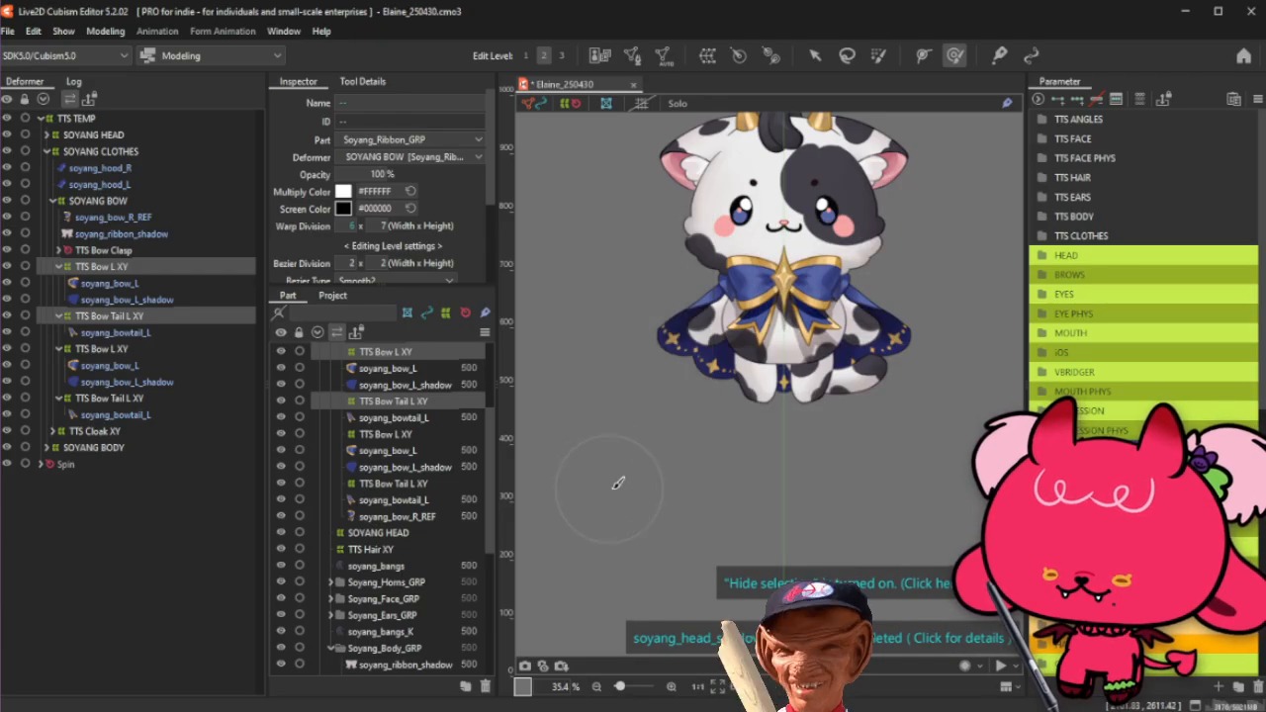
# Step: Delete the soyang_bow_R_REF reference mesh from the SOYANG BOW deformer
pyautogui.click(108, 269)
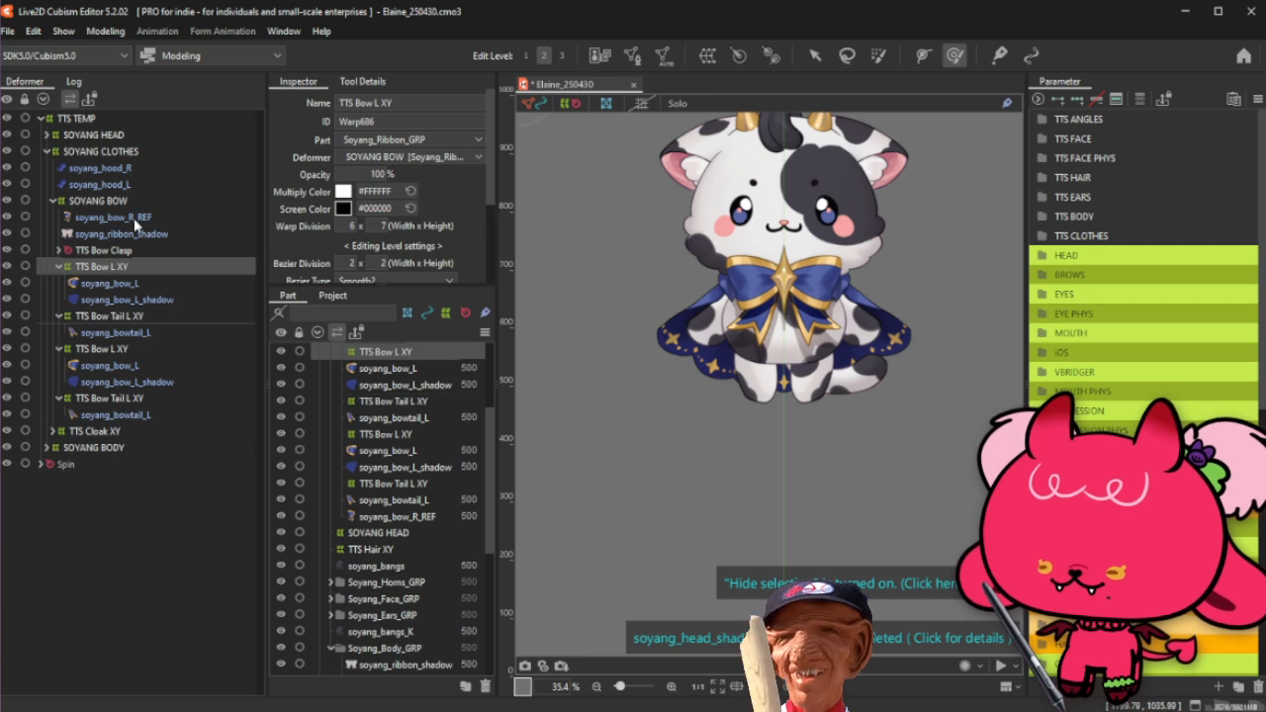
pyautogui.click(134, 217)
pyautogui.press('Delete')
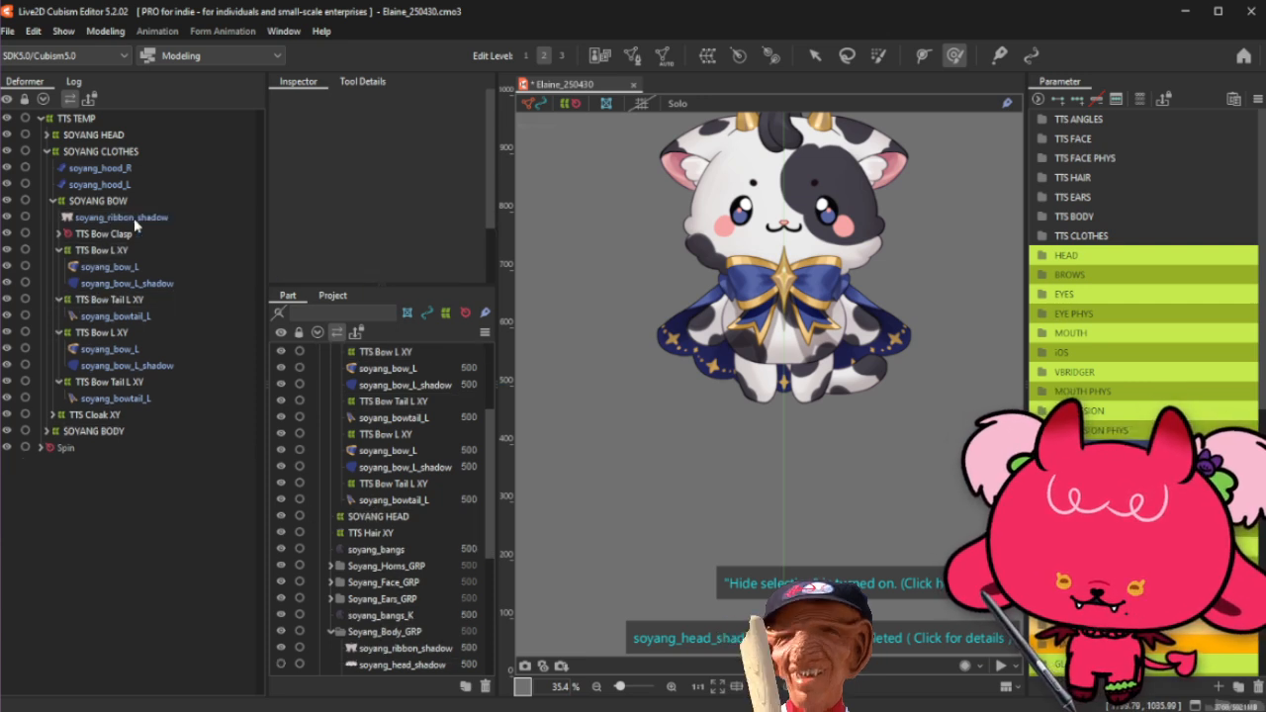
# Step: Replace L with R, distinguishing capital and small letters, in the names and IDs of the reflected bow and tail deformers and their meshes
pyautogui.click(101, 250)
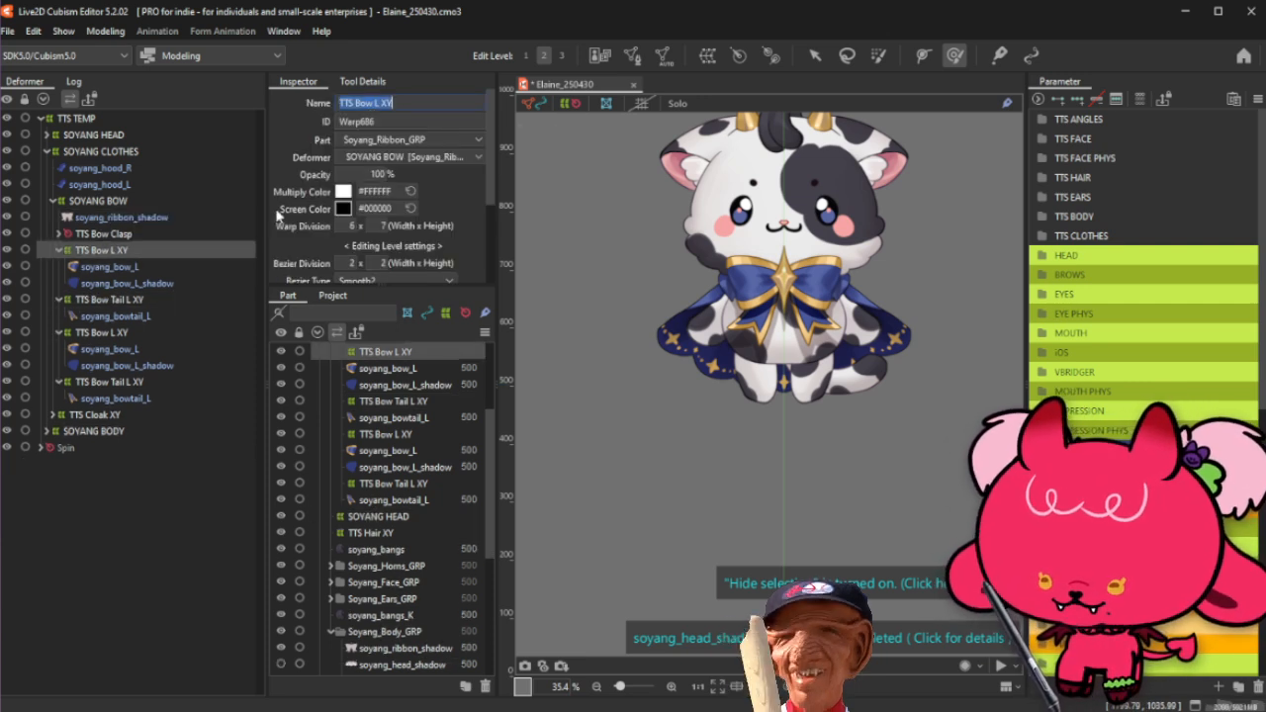
pyautogui.click(155, 235)
pyautogui.click(158, 253)
pyautogui.keyDown('shift'); pyautogui.click(163, 316); pyautogui.keyUp('shift')
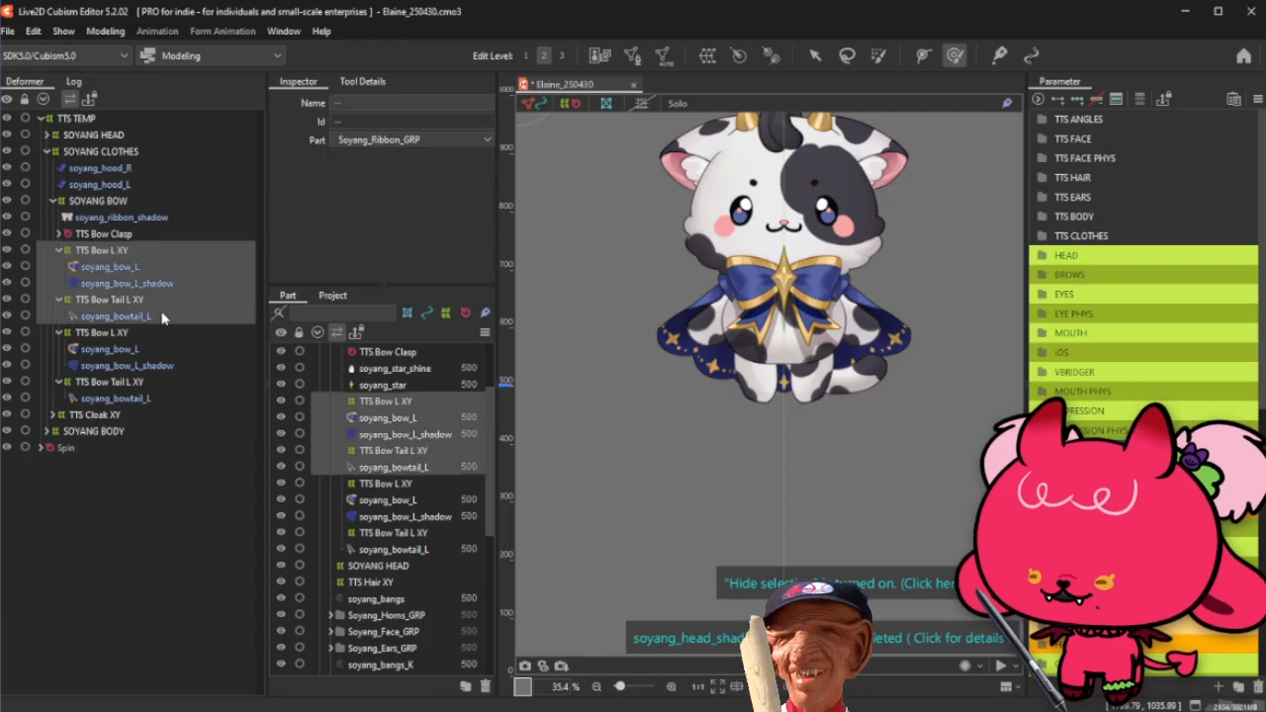
pyautogui.hotkey('ctrl', 'f')
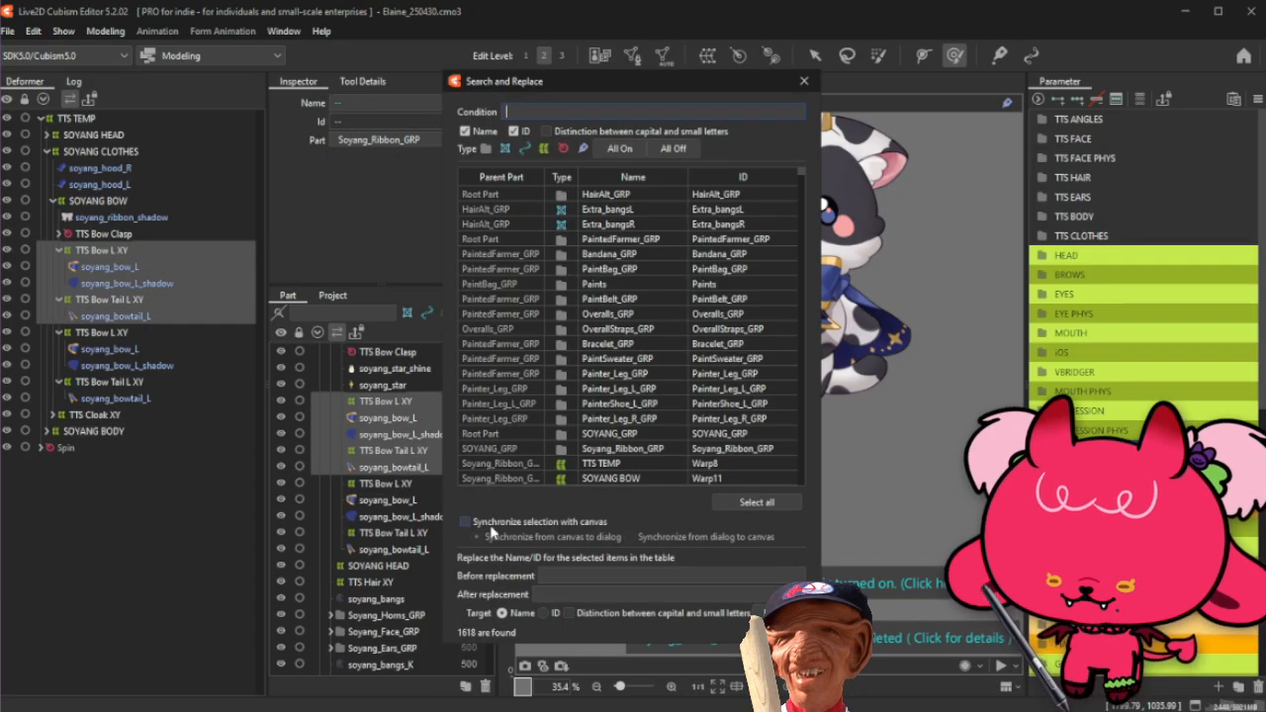
pyautogui.click(610, 574)
pyautogui.write('L')
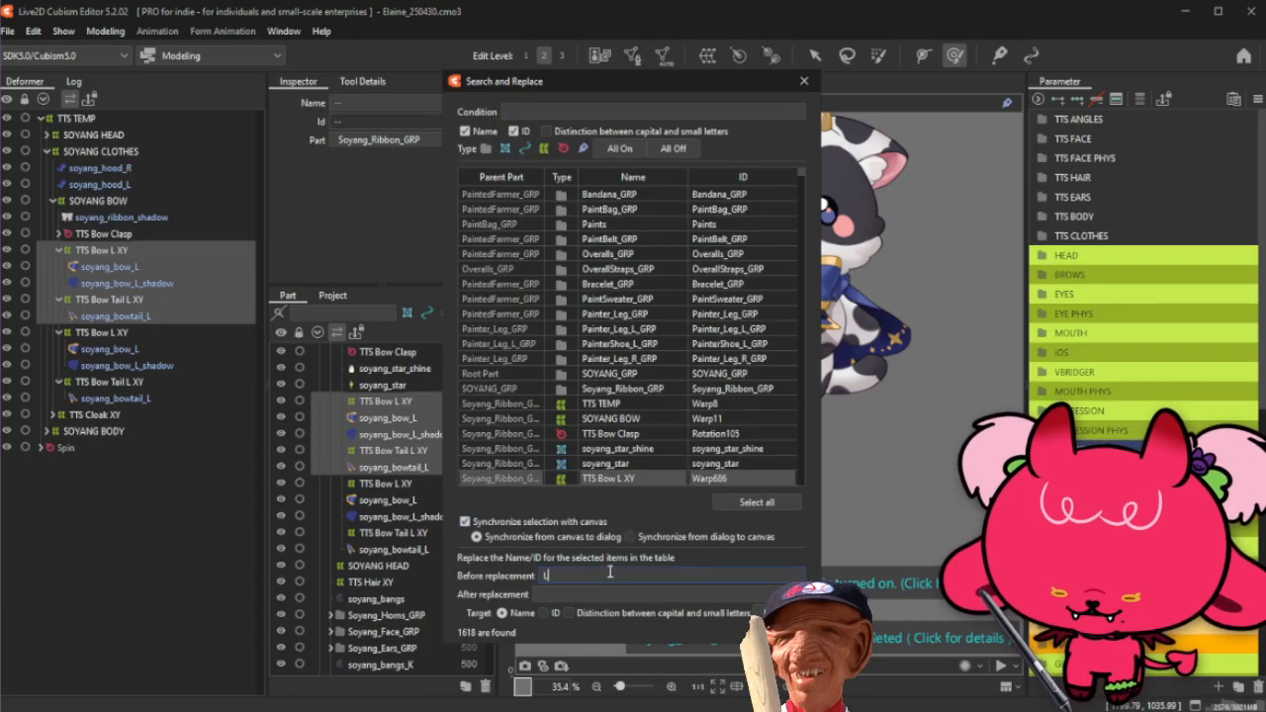
pyautogui.click(576, 593)
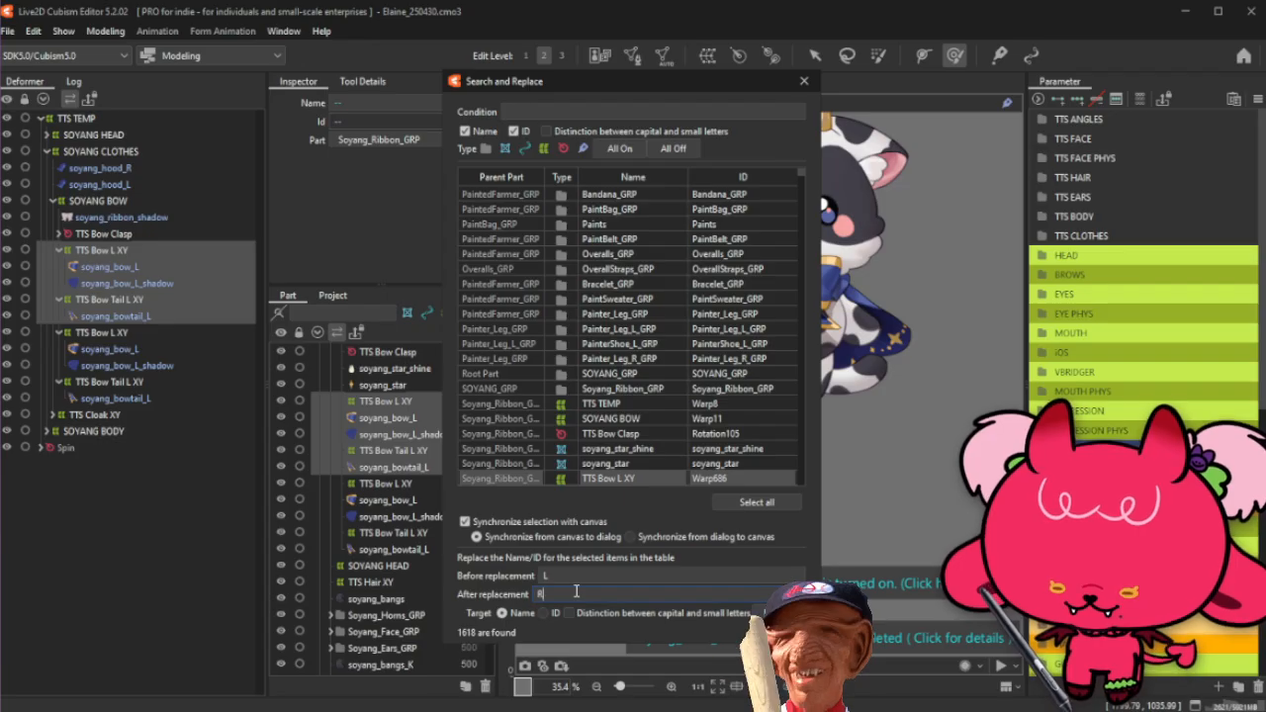
pyautogui.press('Return')
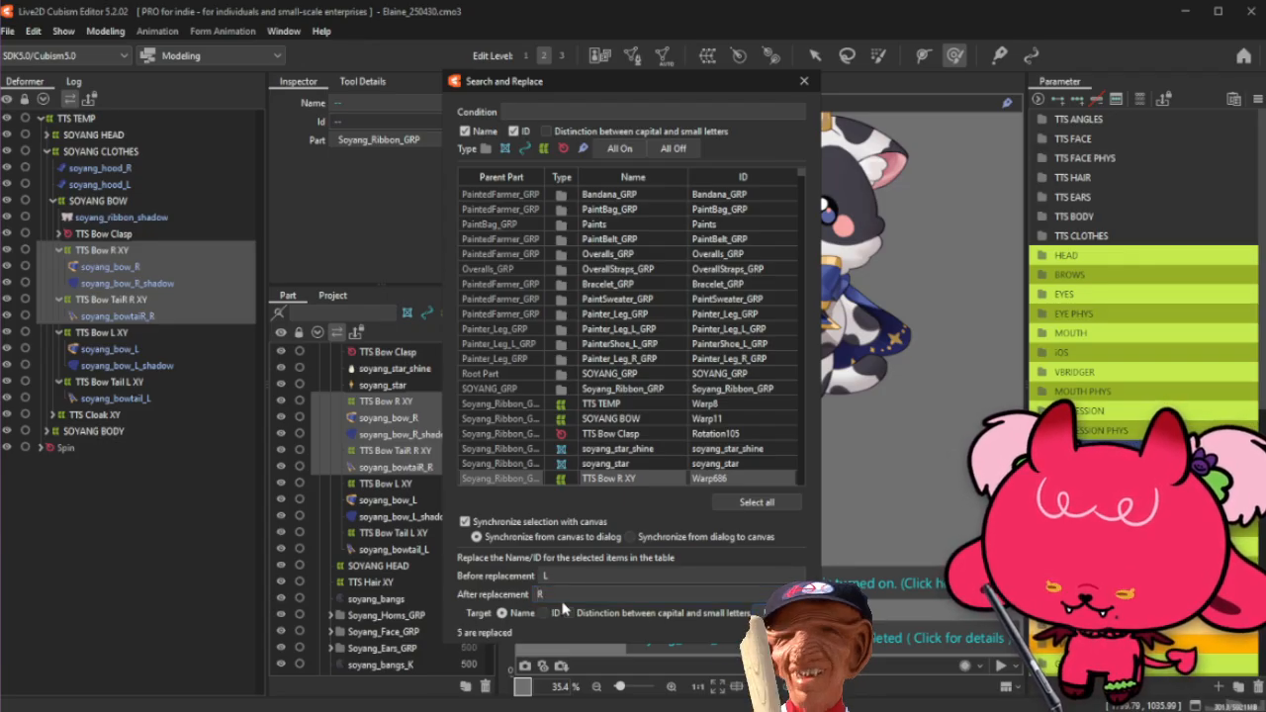
pyautogui.hotkey('ctrl', 'z')
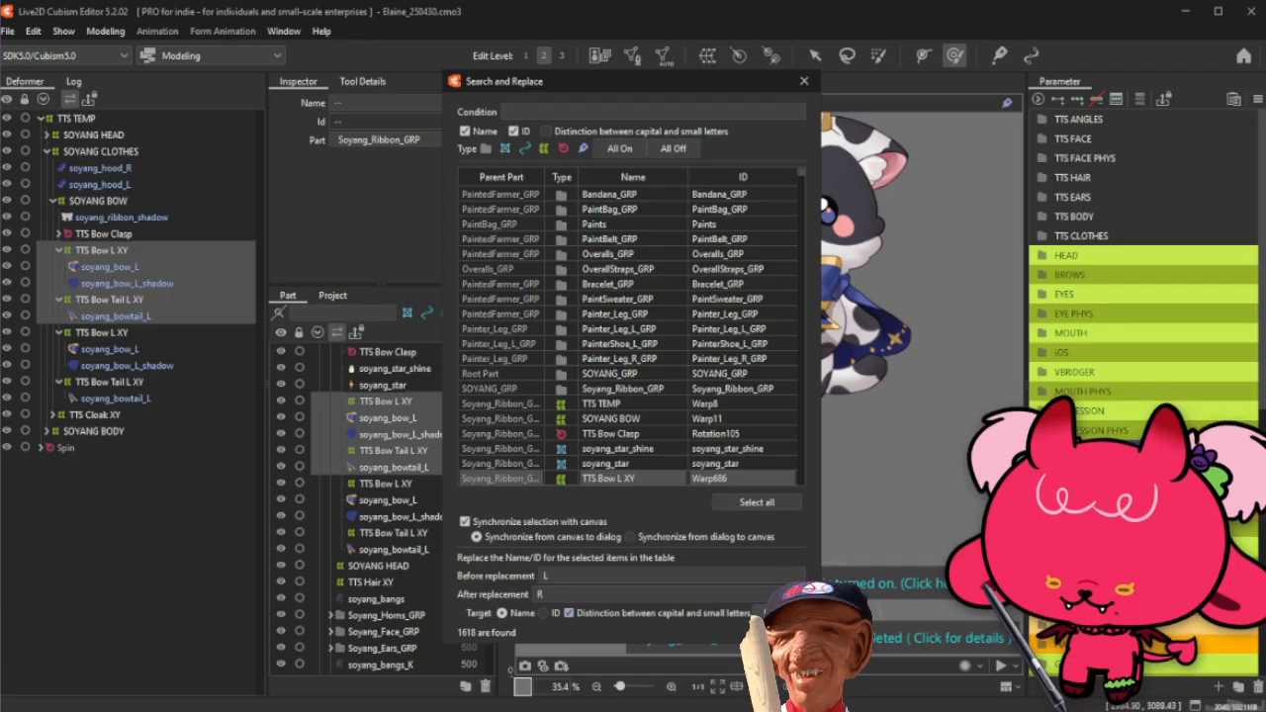
pyautogui.press('Return')
pyautogui.click(543, 613)
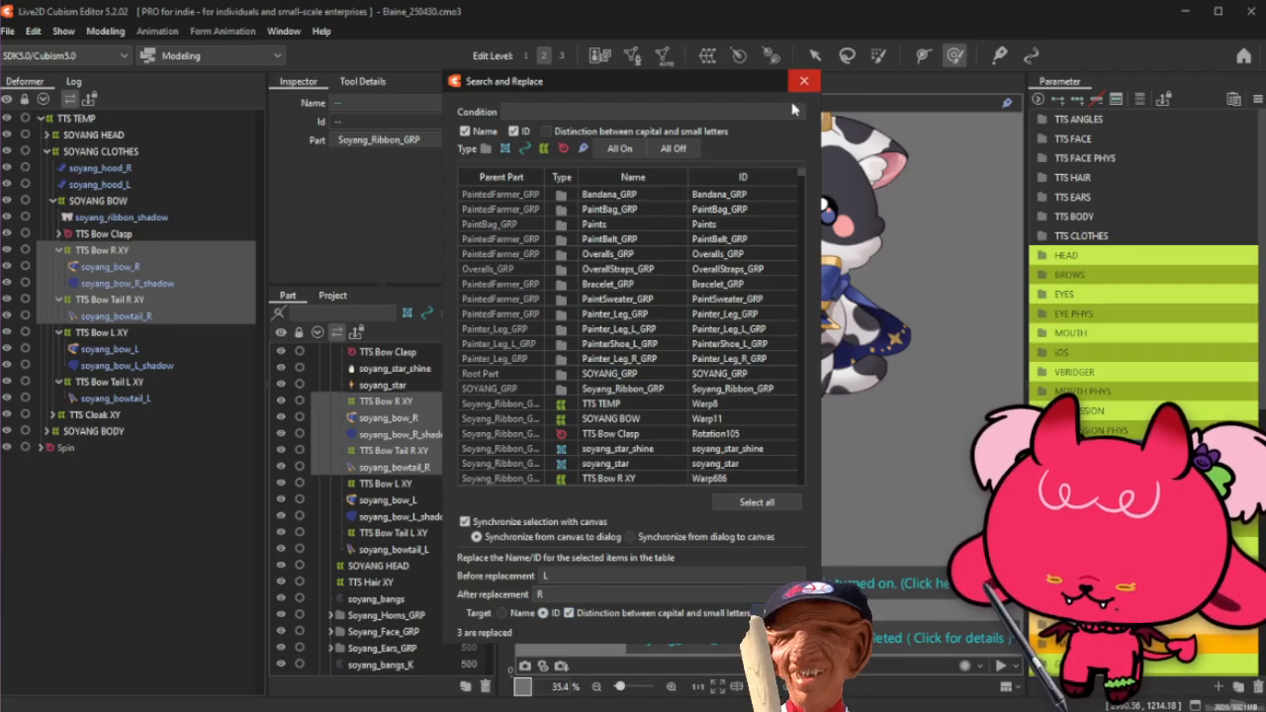
# Step: Remove the 2 from the selected objects' IDs with Search and Replace and check the IDs of the renamed R meshes
pyautogui.doubleClick(577, 575)
pyautogui.write('2')
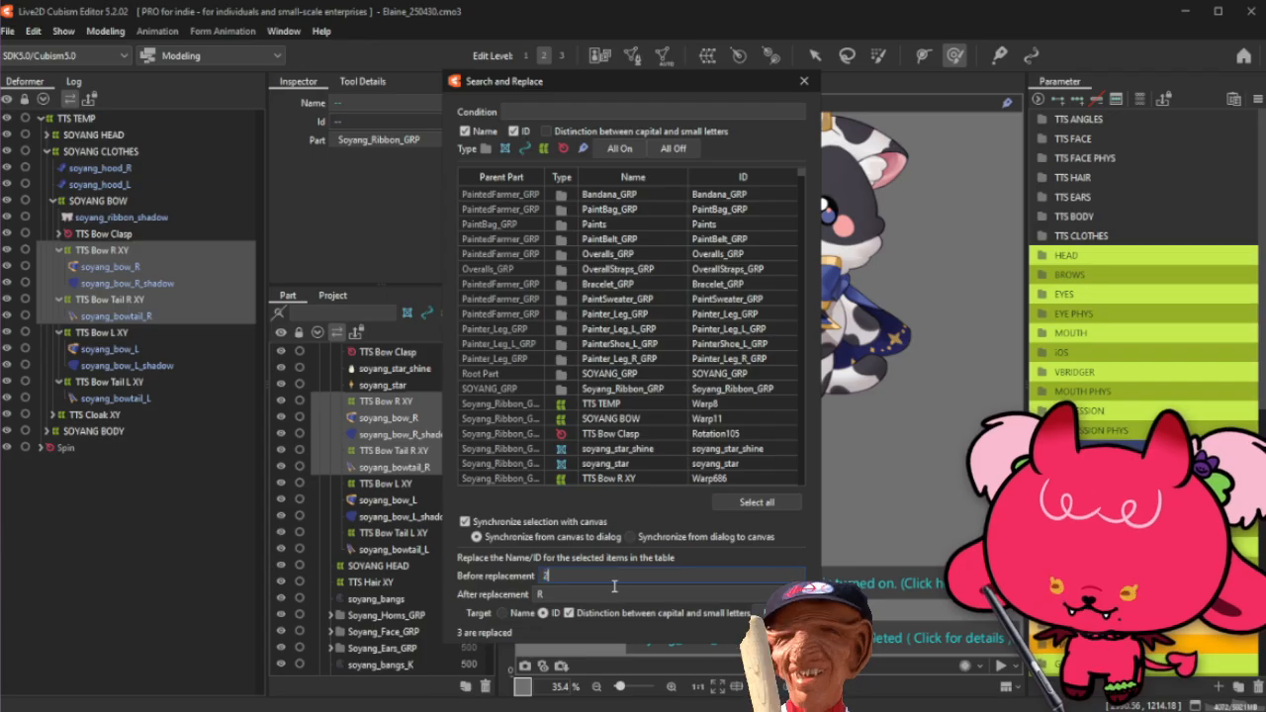
pyautogui.press('Tab')
pyautogui.press('BackSpace')
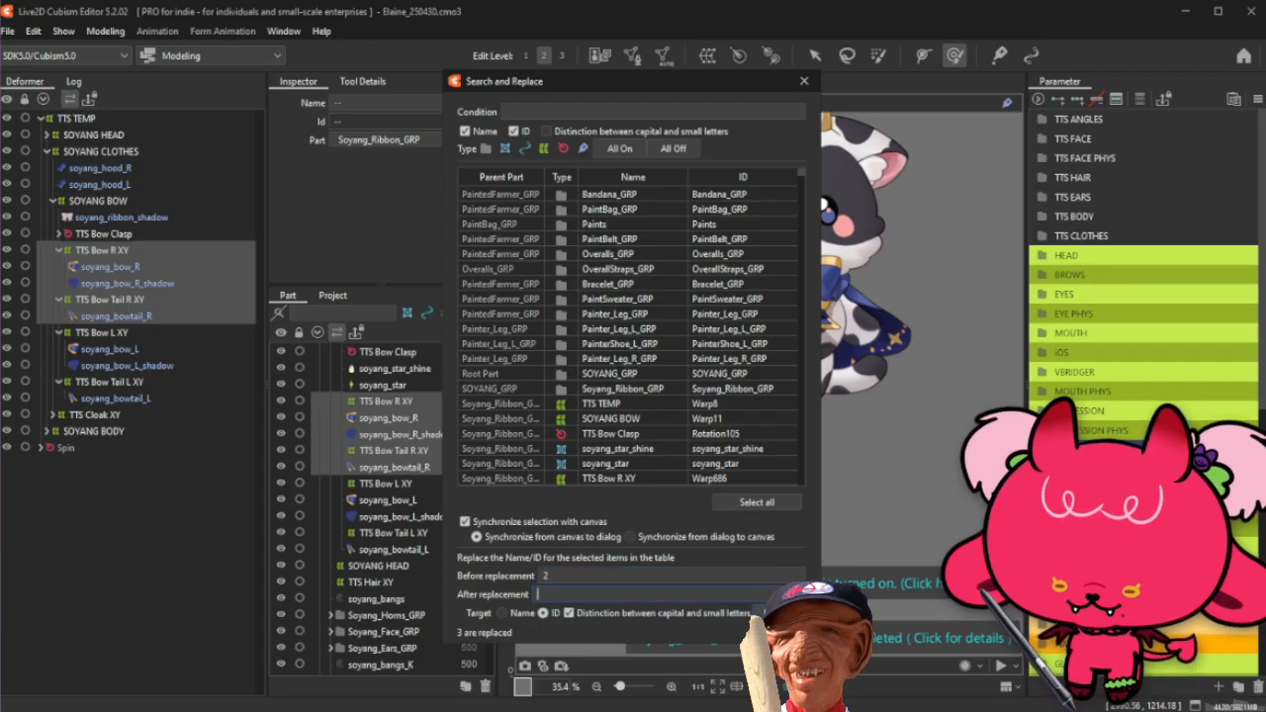
pyautogui.click(804, 80)
pyautogui.click(193, 267)
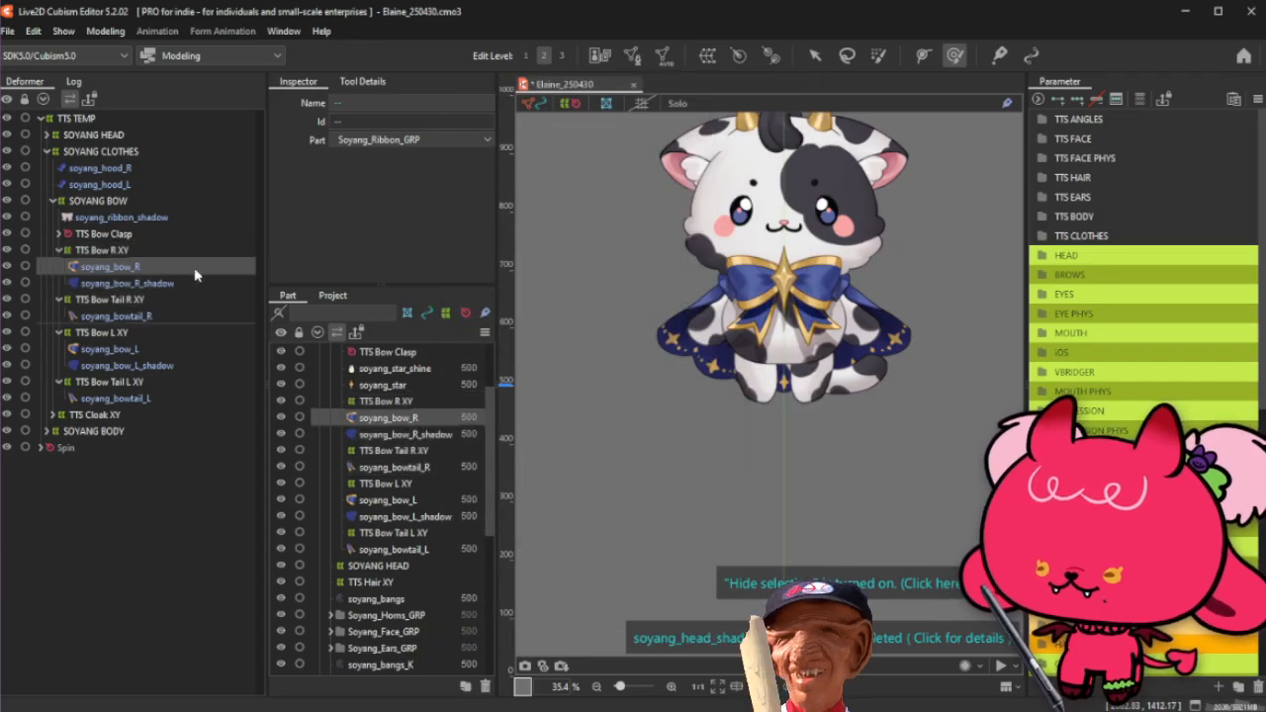
pyautogui.click(195, 284)
pyautogui.click(183, 316)
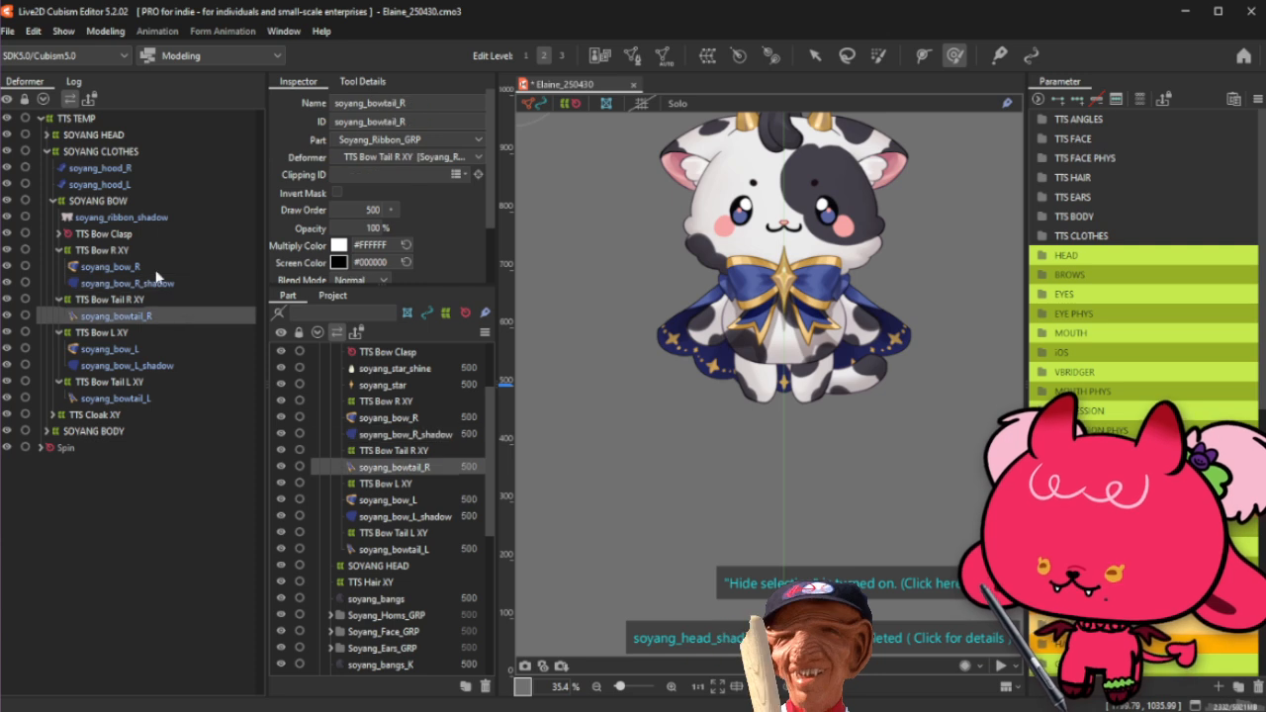
# Step: Select TTS Bow R XY, expand the TTS CLOTHES parameter group and preview the bow along TTS Bow X
pyautogui.click(154, 252)
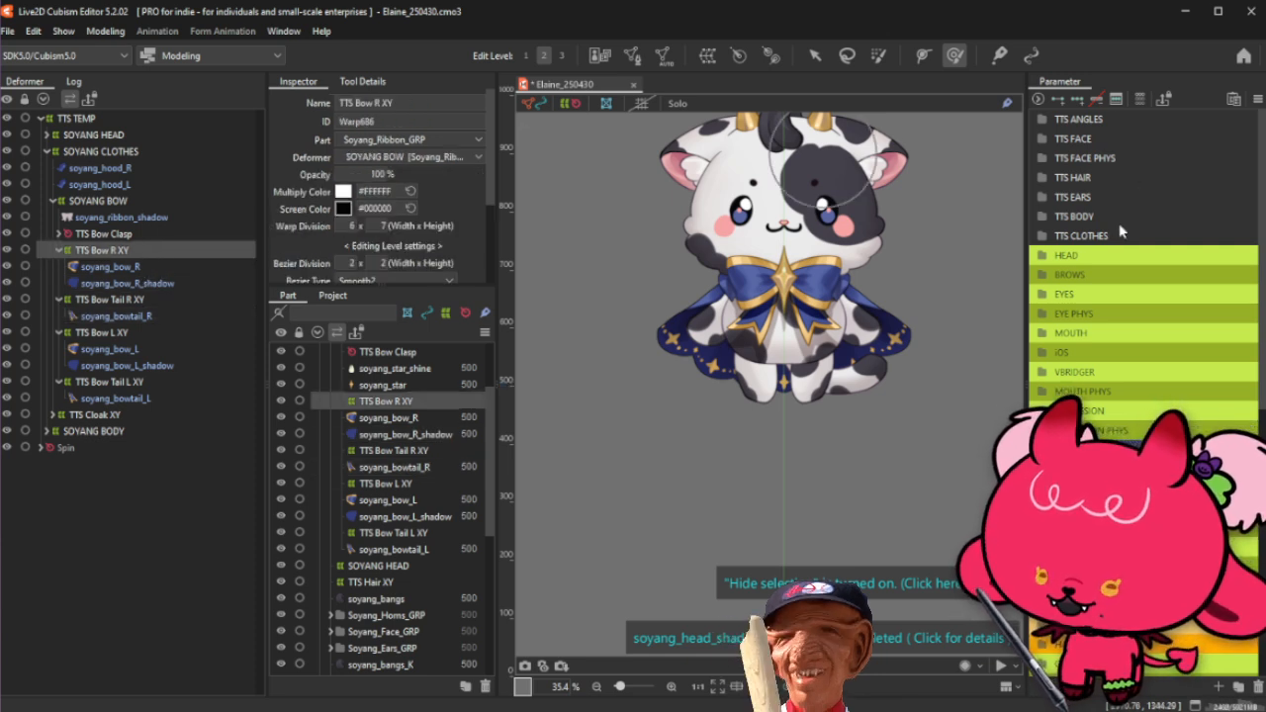
pyautogui.click(1134, 235)
pyautogui.moveTo(1192, 255); pyautogui.dragTo(1195, 299)
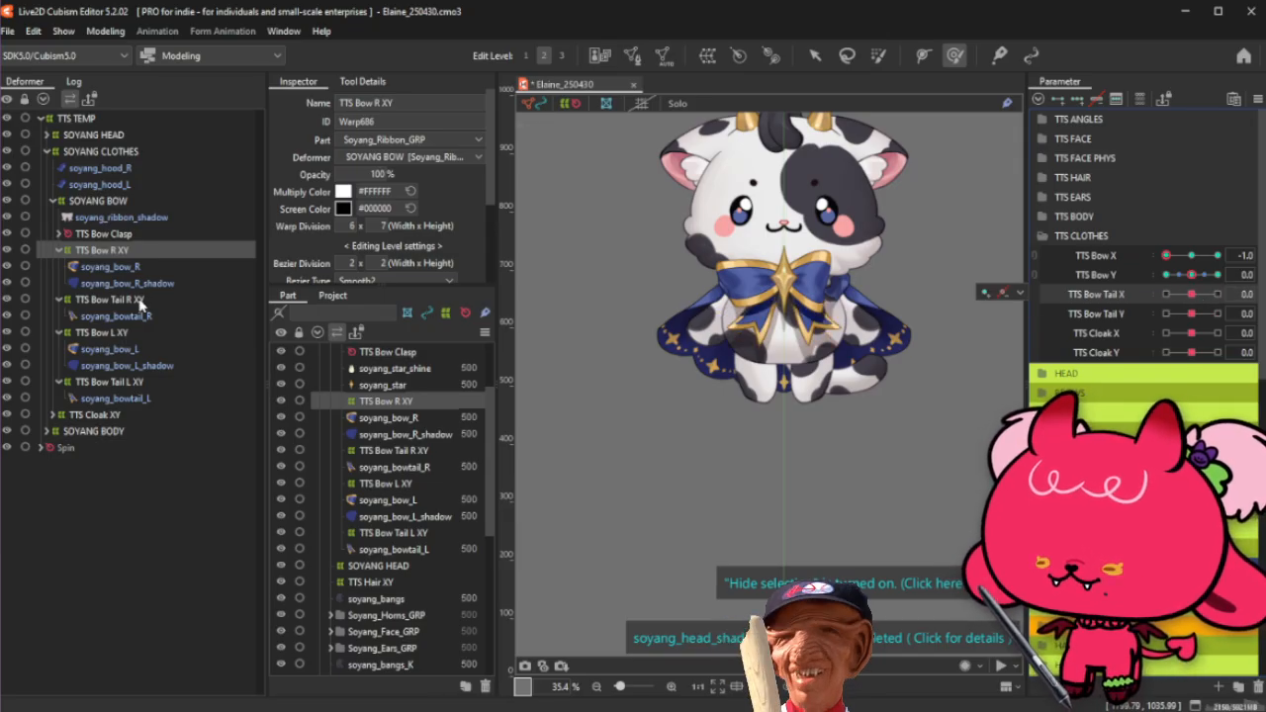
# Step: Preview TTS Bow Tail R XY along TTS Bow Tail X together with the bow's motion, and reset all parameters to default values
pyautogui.click(138, 300)
pyautogui.click(1020, 293)
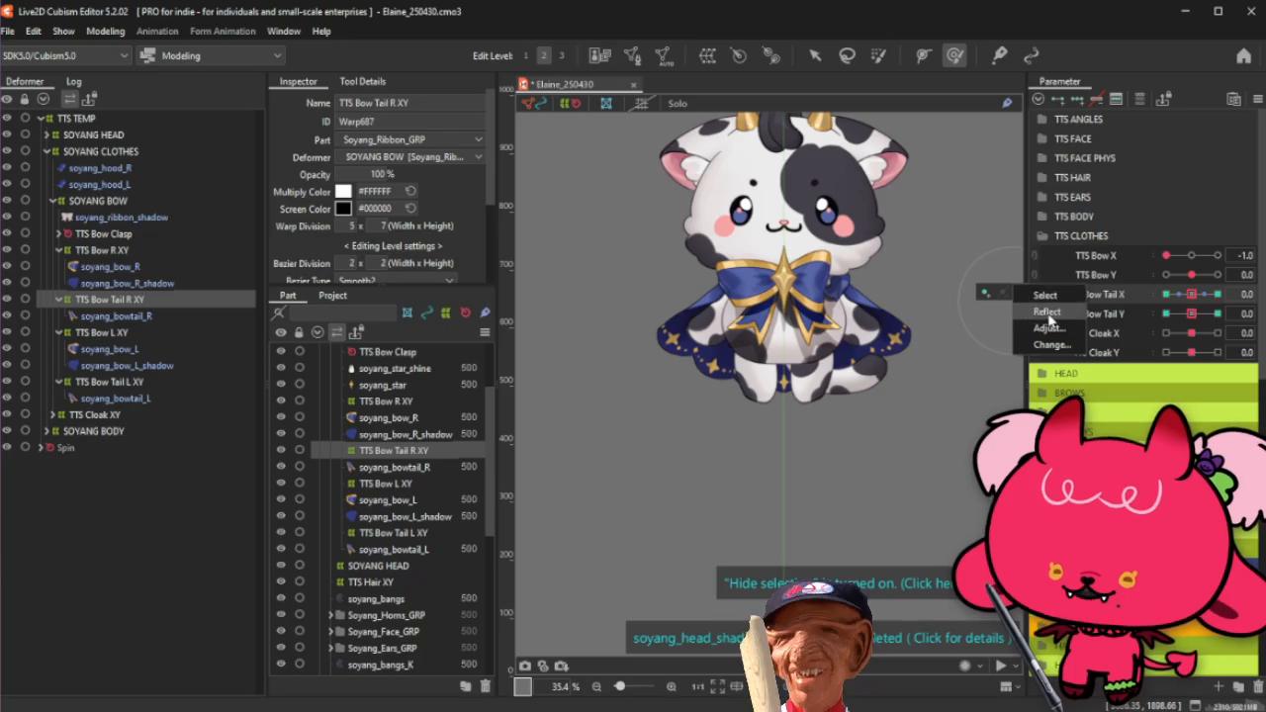
pyautogui.click(1044, 295)
pyautogui.moveTo(1142, 322)
pyautogui.mouseDown()
pyautogui.moveTo(1219, 283)
pyautogui.moveTo(1146, 311)
pyautogui.mouseUp()
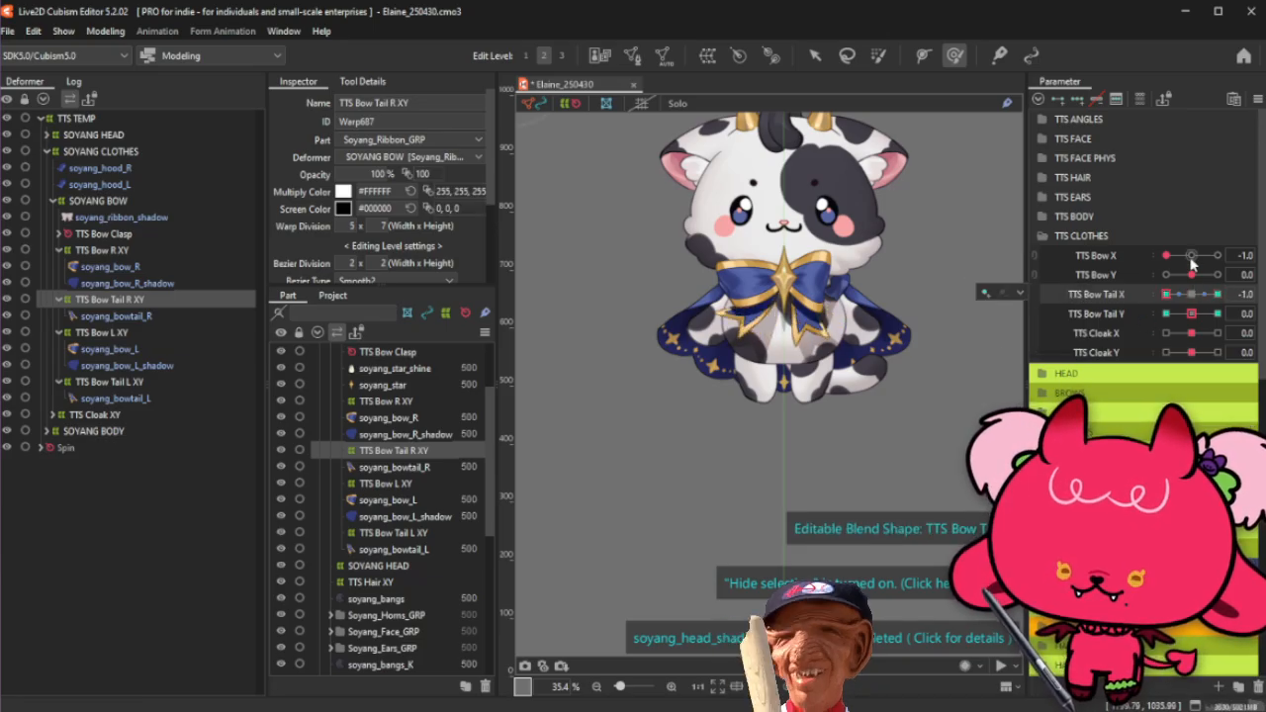
pyautogui.moveTo(1191, 259); pyautogui.dragTo(1217, 262)
pyautogui.moveTo(1190, 313); pyautogui.dragTo(1197, 272)
pyautogui.click(1257, 99)
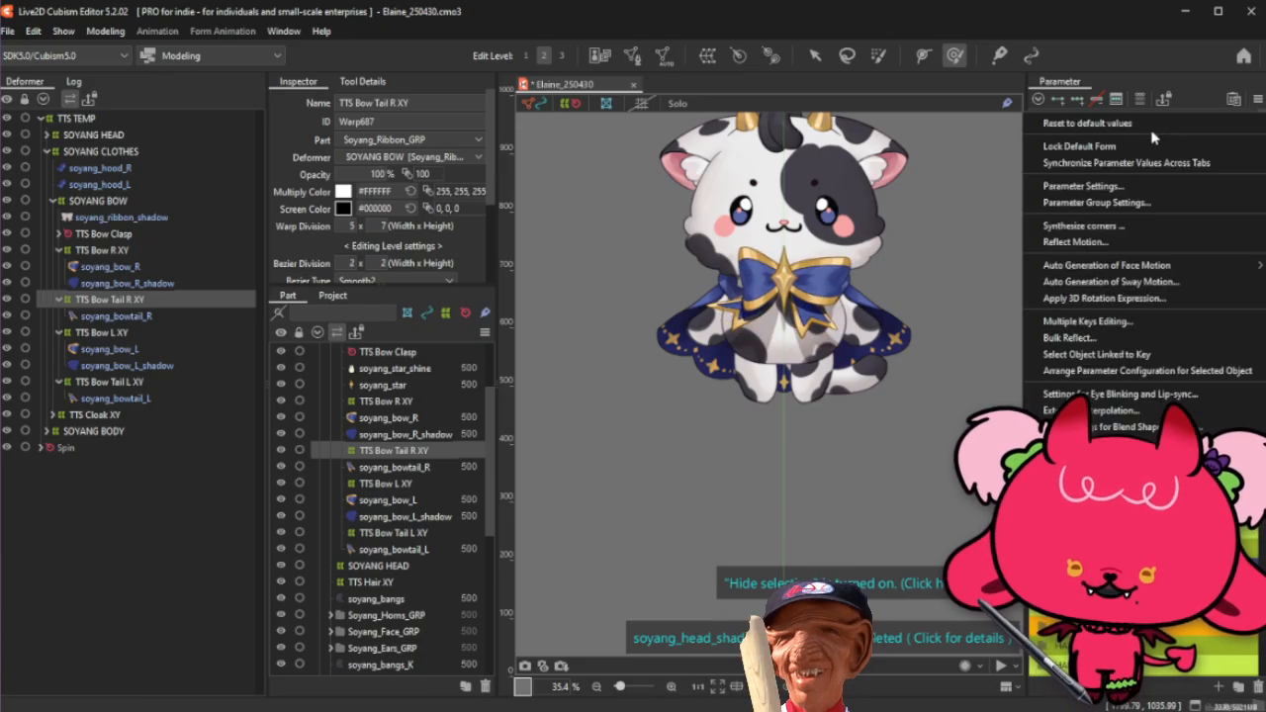
pyautogui.click(1159, 127)
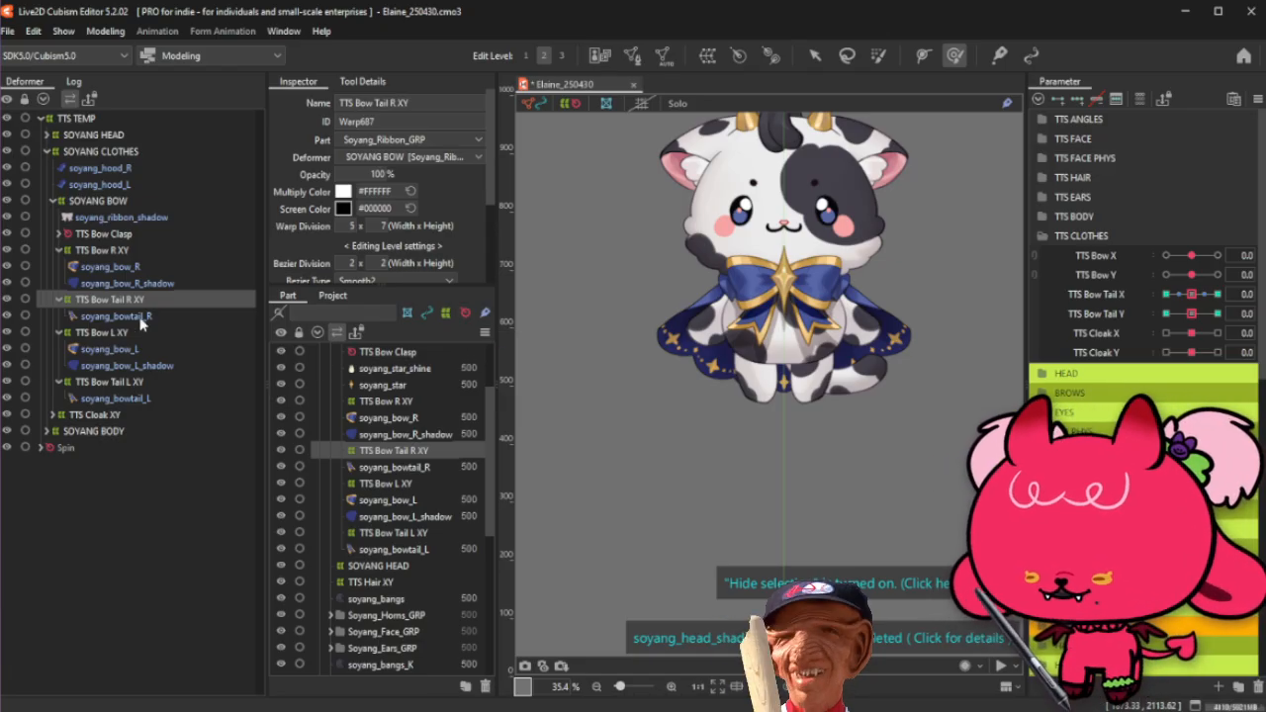
# Step: Check the TTS Bow R XY keys, and collapse the TTS CLOTHES parameter group and the four left and right bow and tail deformers
pyautogui.click(102, 250)
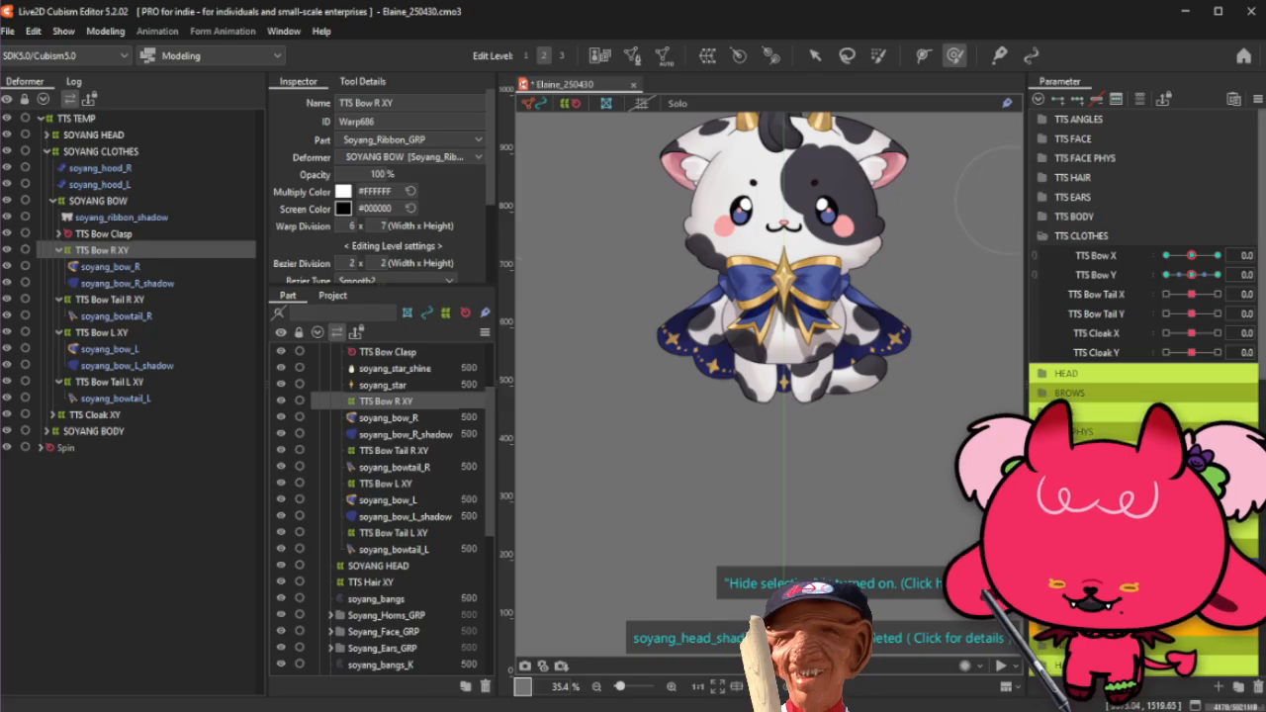
pyautogui.click(1168, 236)
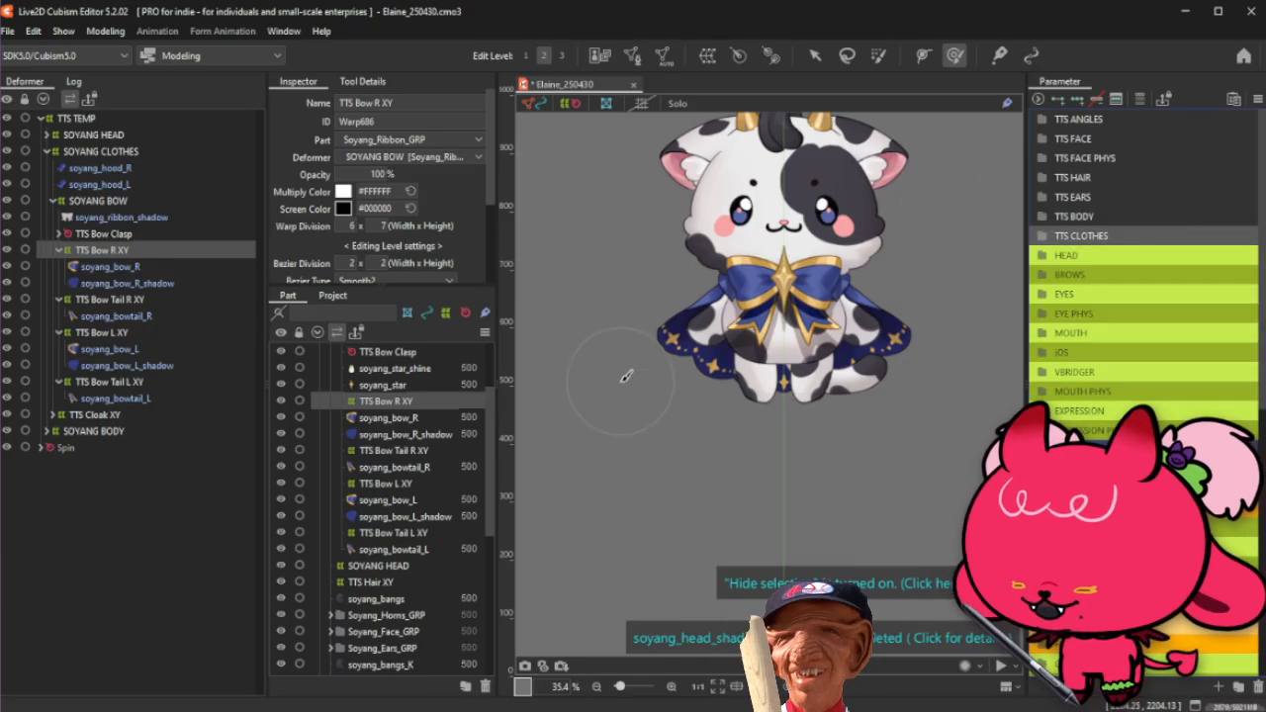
pyautogui.click(59, 250)
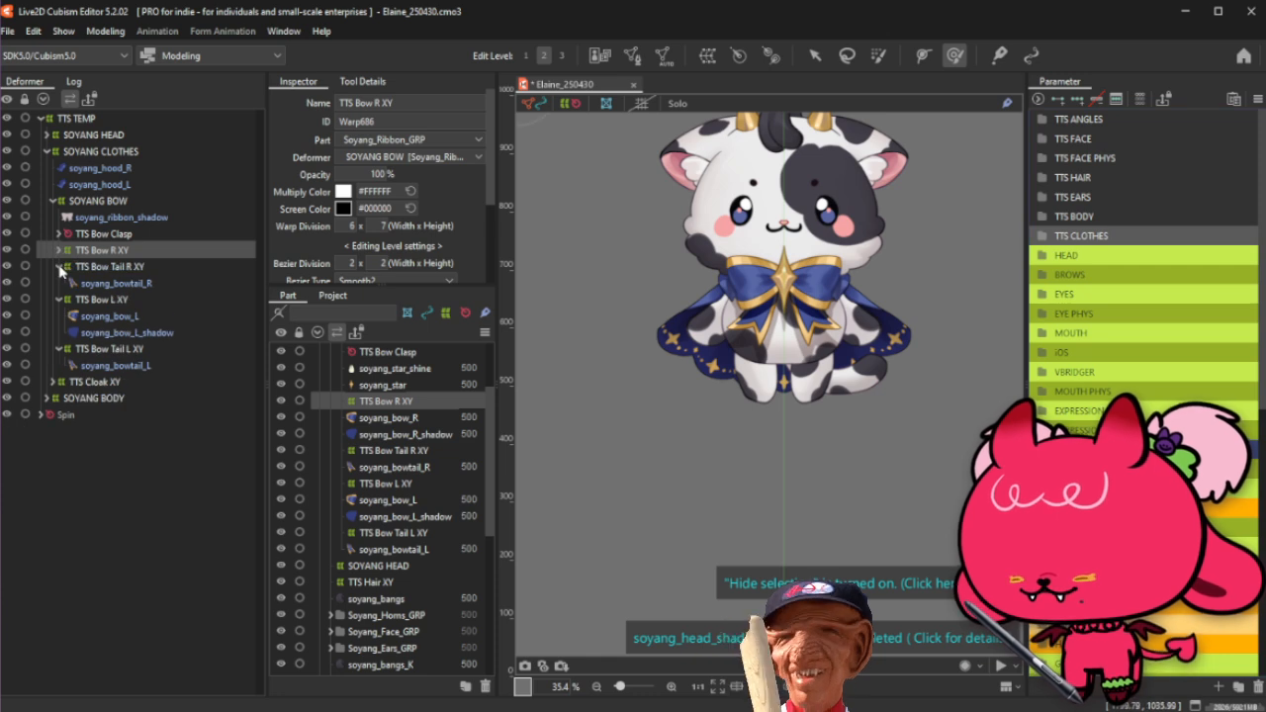
pyautogui.click(60, 266)
pyautogui.click(59, 283)
pyautogui.click(60, 299)
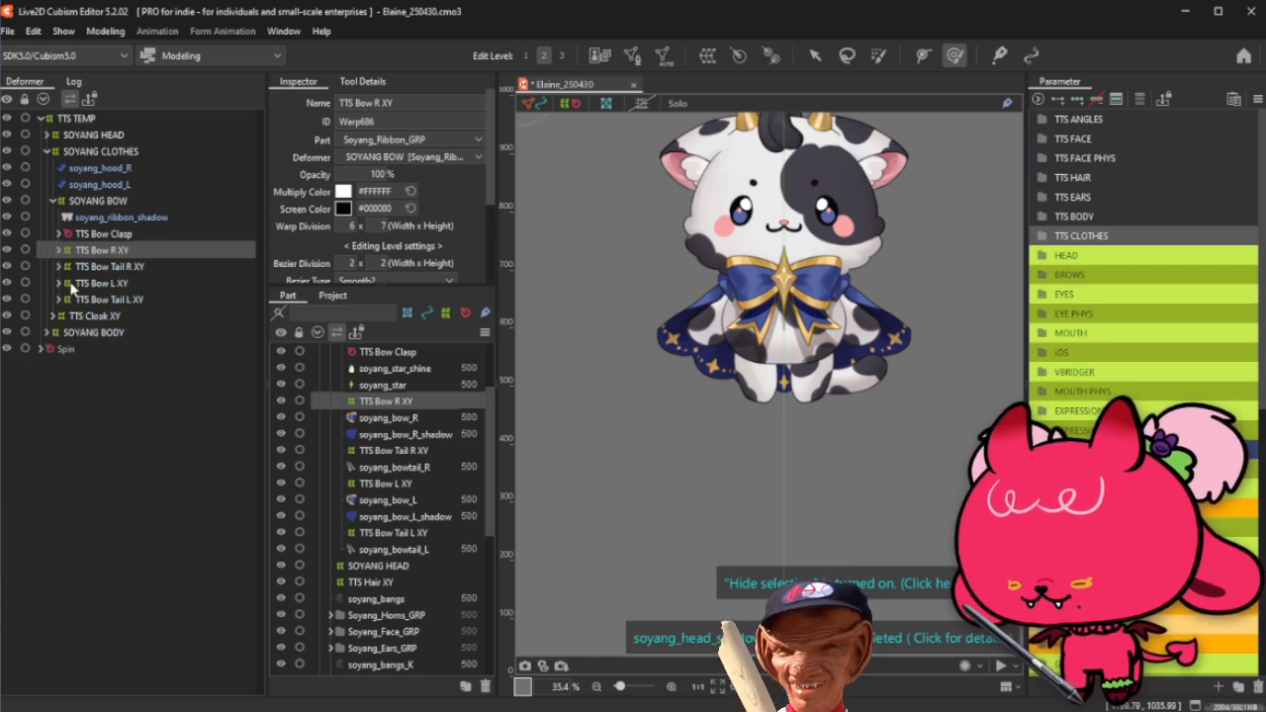
# Step: Create a warp deformer named TTS Ribbon Shadow as parent of soyang_ribbon_shadow, with 5 × 5 warp divisions
pyautogui.click(153, 217)
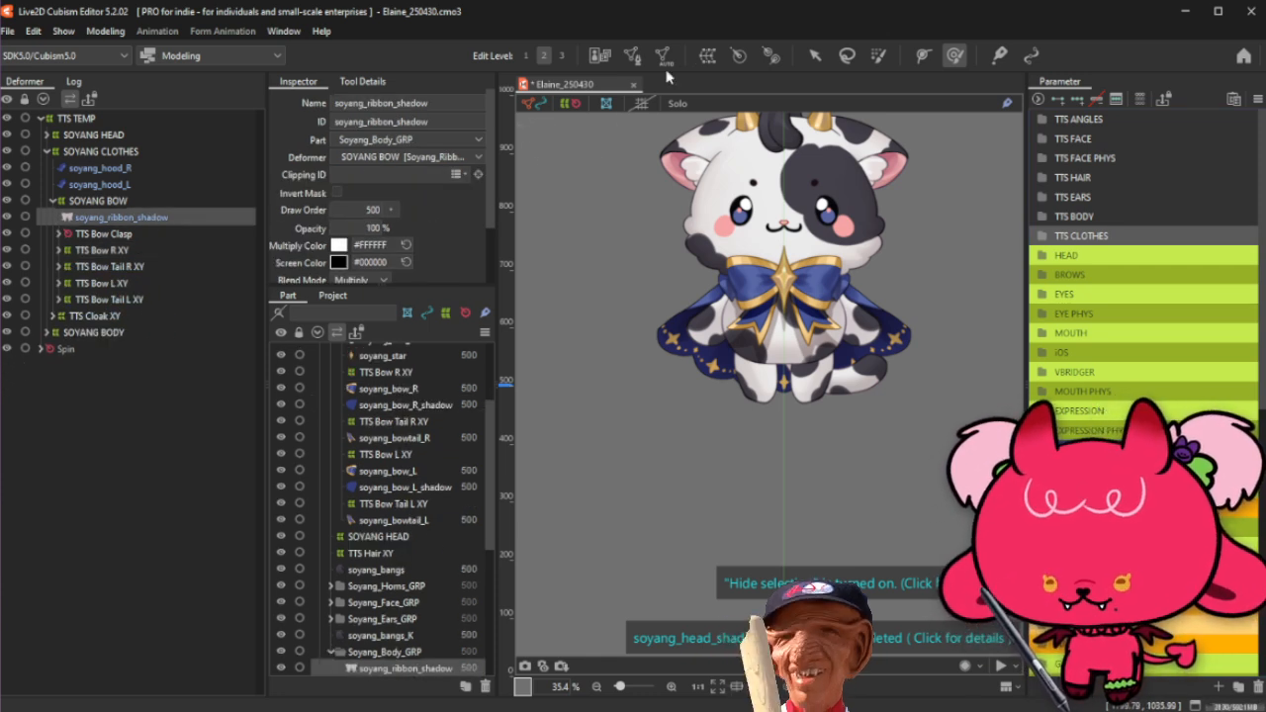
pyautogui.scroll(2, 787, 277)
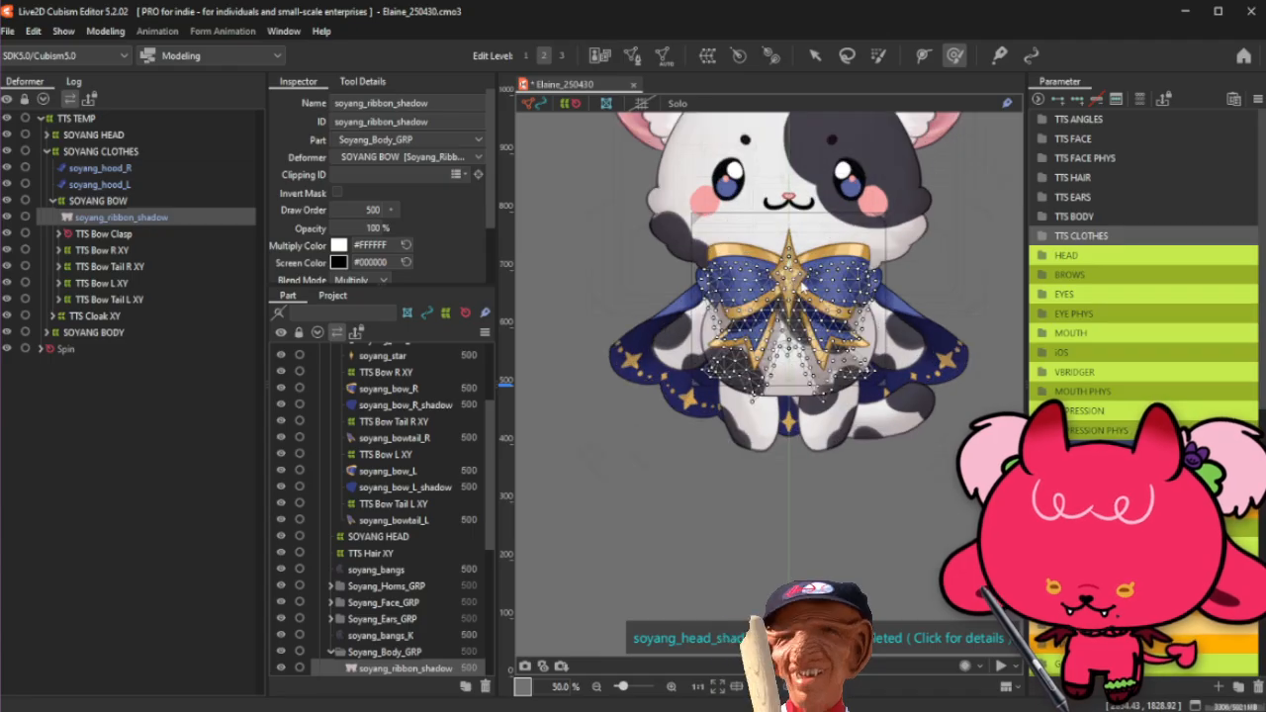
pyautogui.click(707, 55)
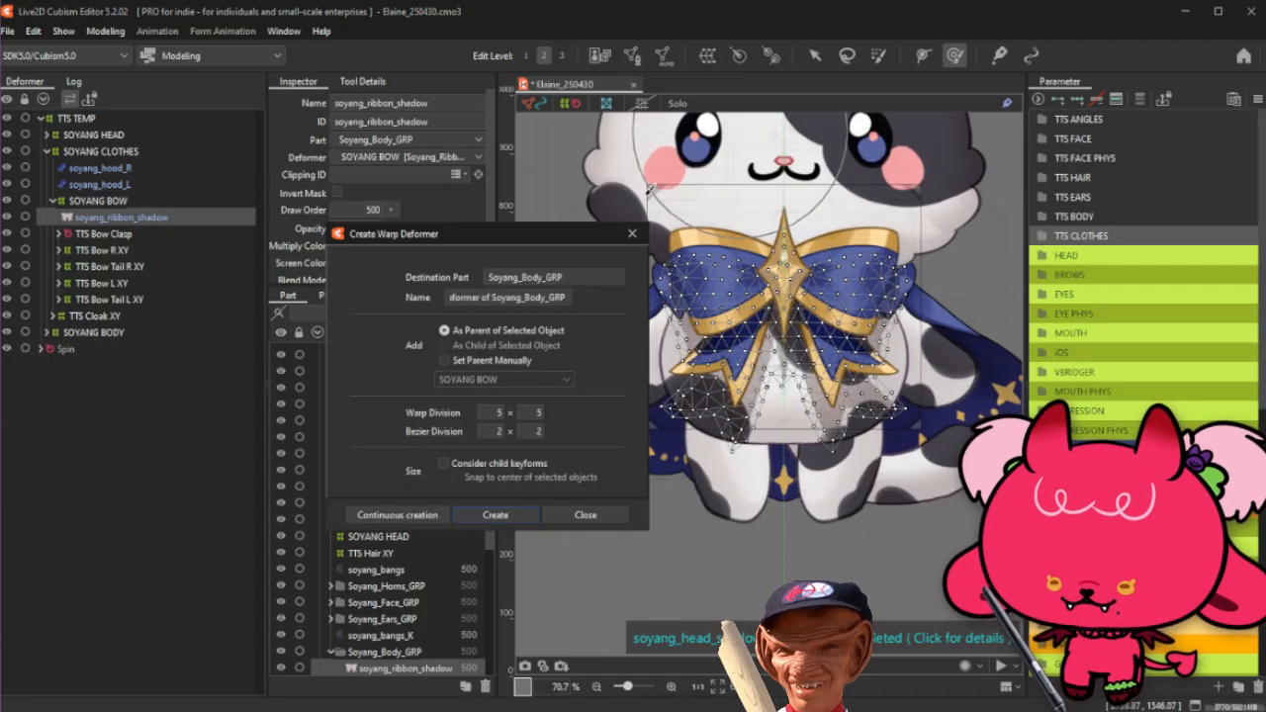
pyautogui.tripleClick(549, 296)
pyautogui.write('Ri')
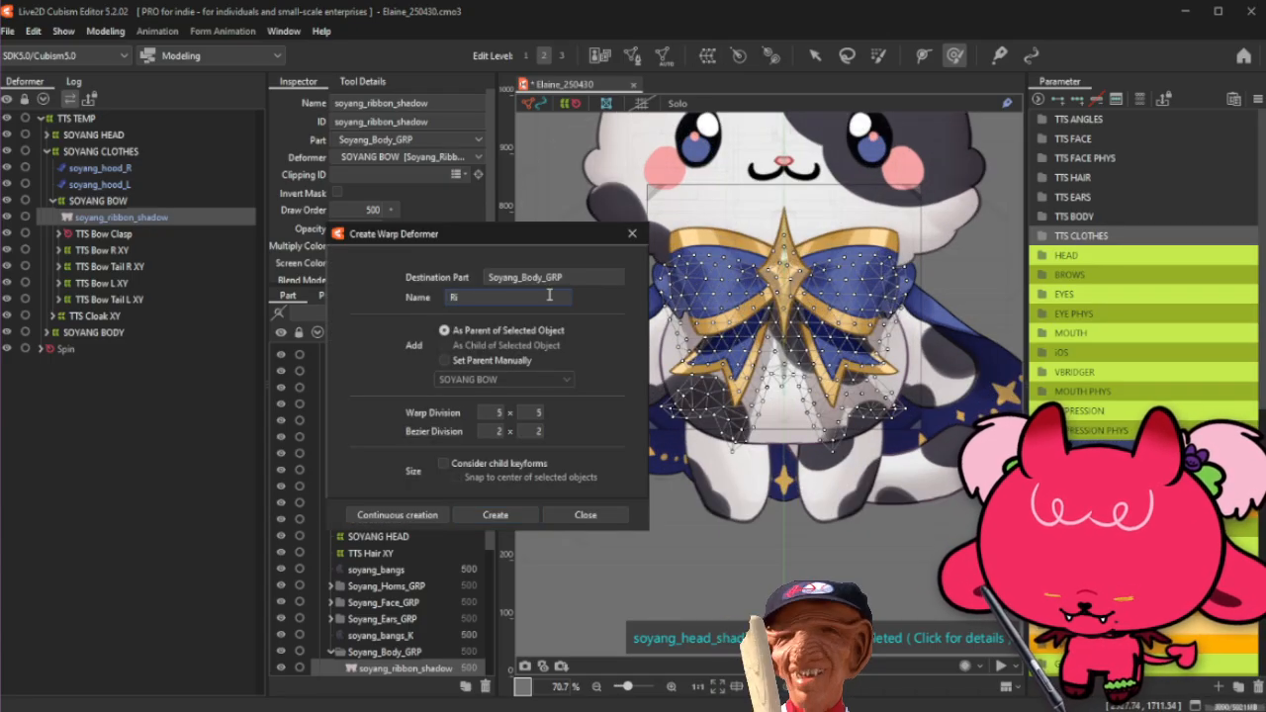
pyautogui.press('BackSpace')
pyautogui.write('TTS Rib')
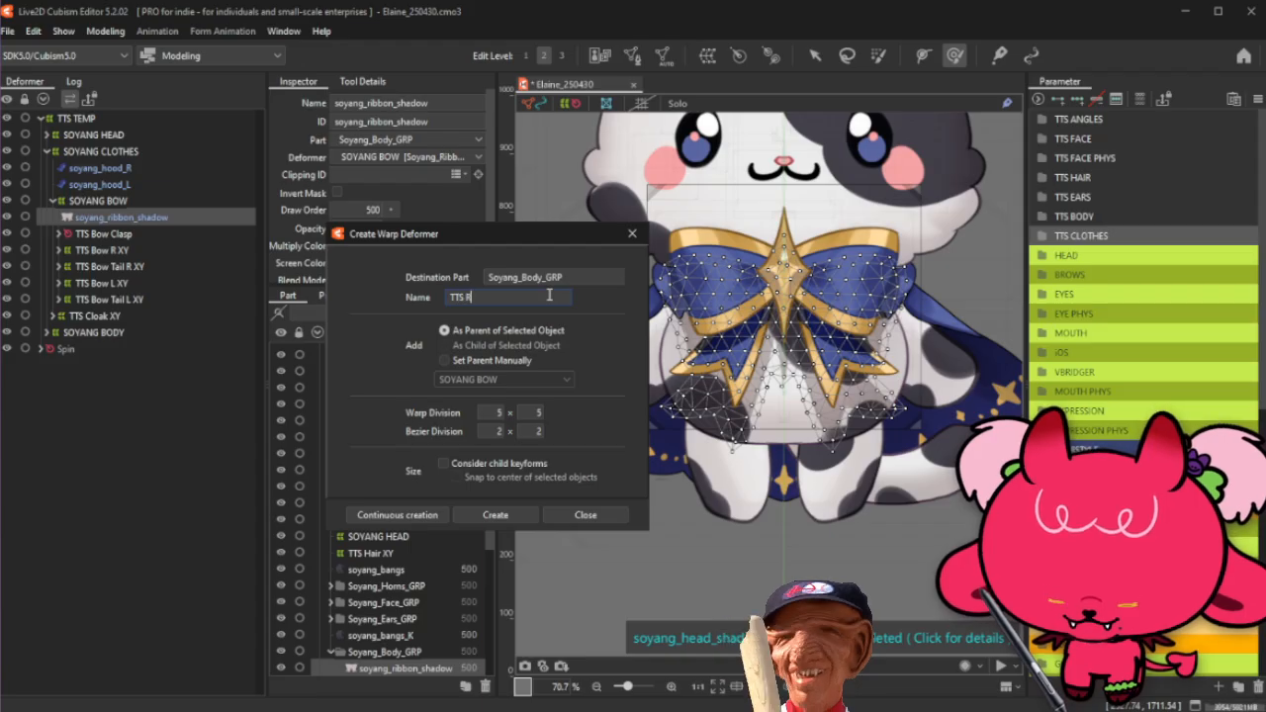
pyautogui.write('bon')
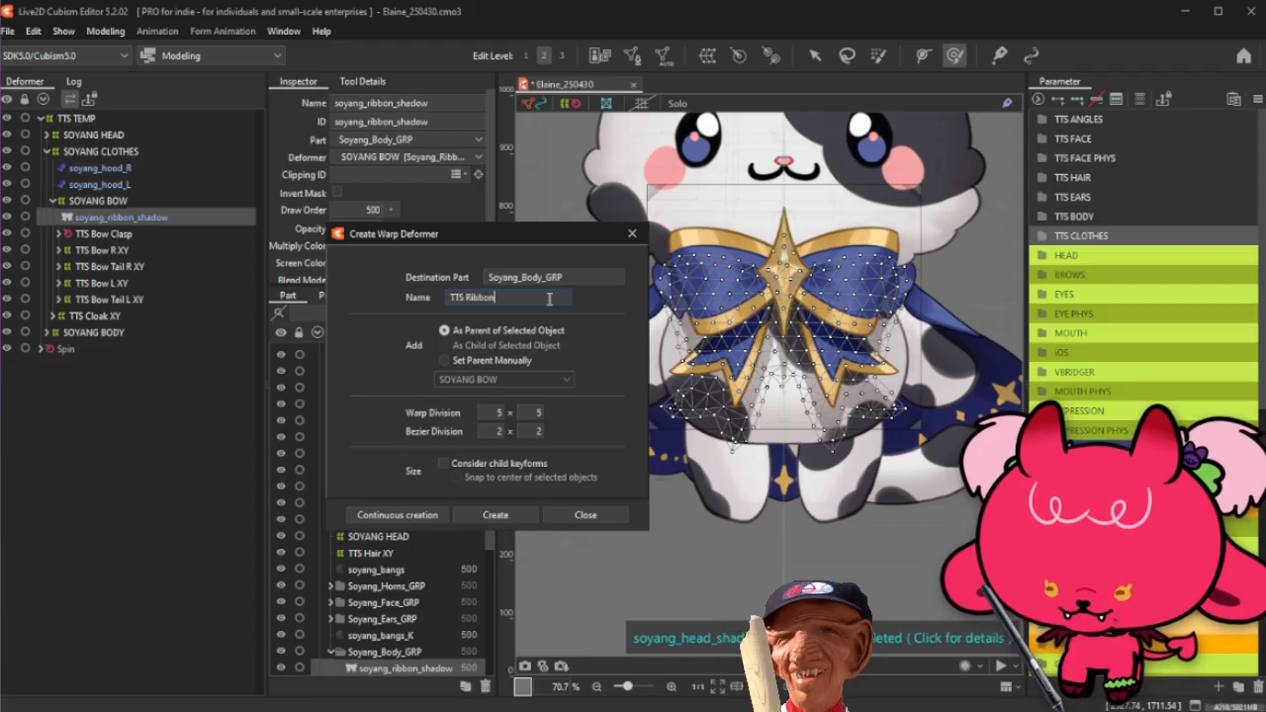
pyautogui.write(' Shadow')
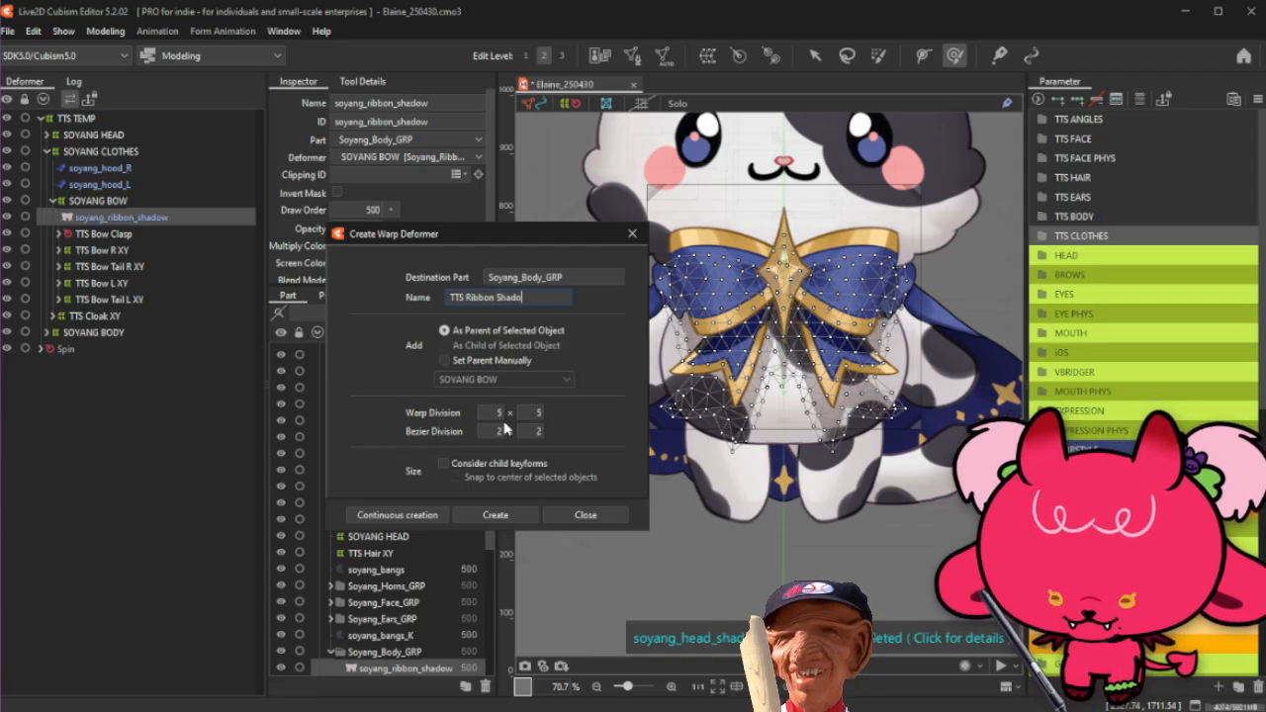
pyautogui.click(507, 521)
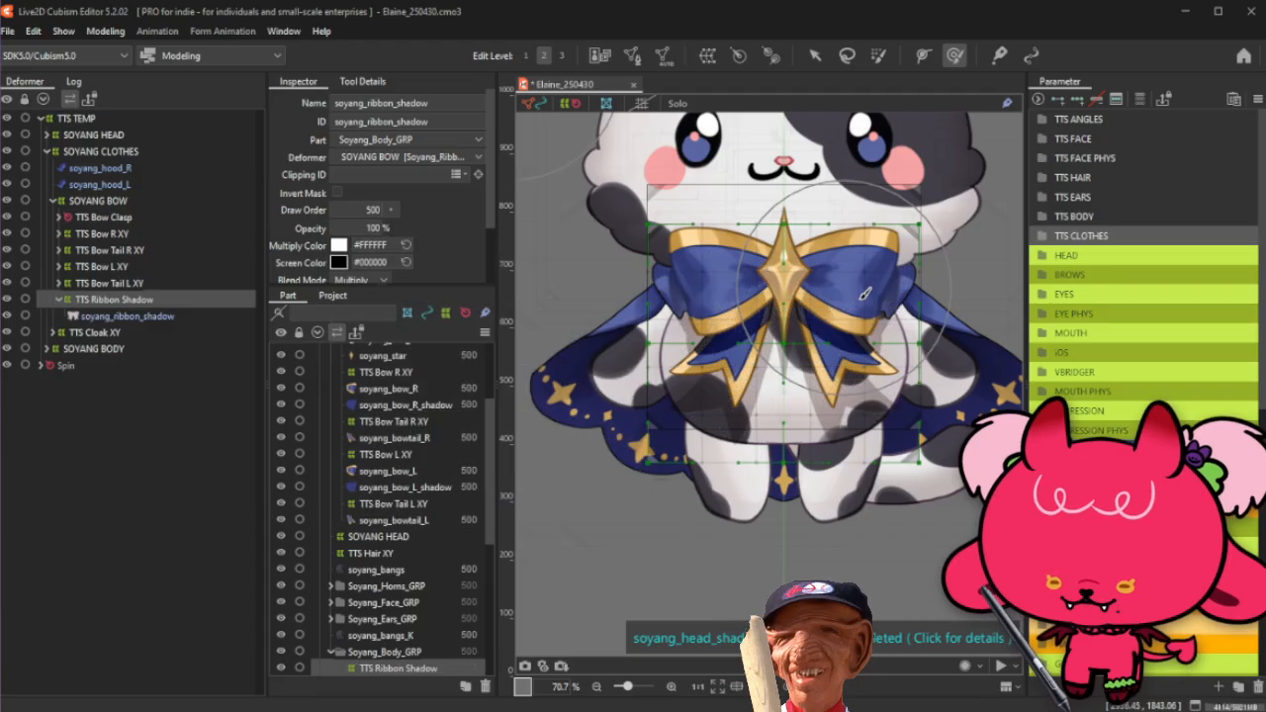
# Step: Align the TTS Ribbon Shadow deformer's centre with the model's centre line at the star's lower tip and narrow the deformer slightly
pyautogui.click(815, 57)
pyautogui.scroll(1, 910, 317)
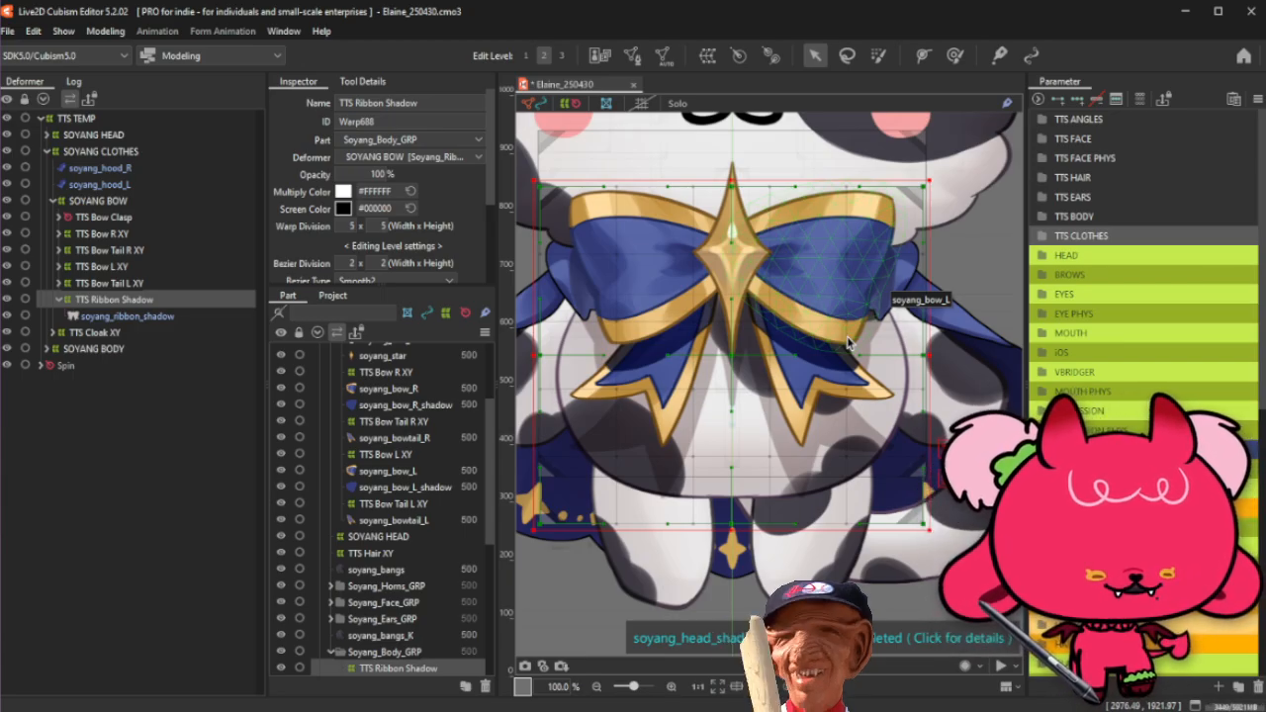
pyautogui.click(535, 354)
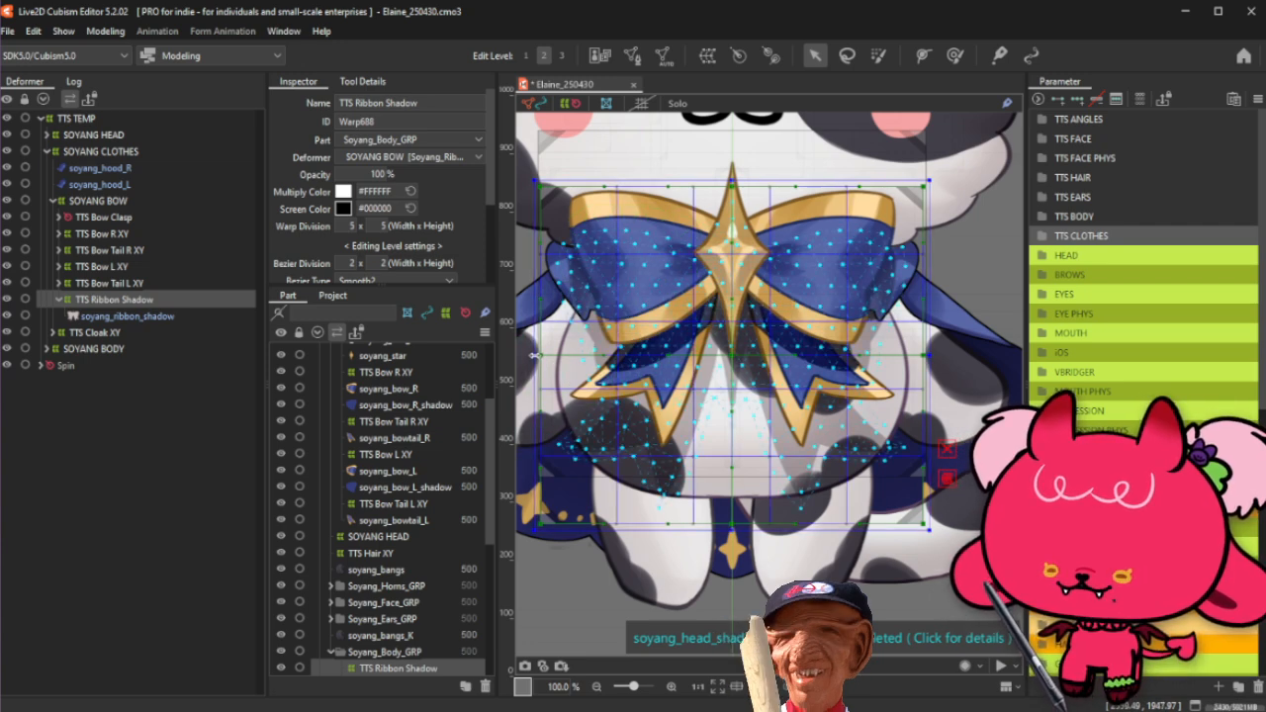
pyautogui.scroll(5, 730, 362)
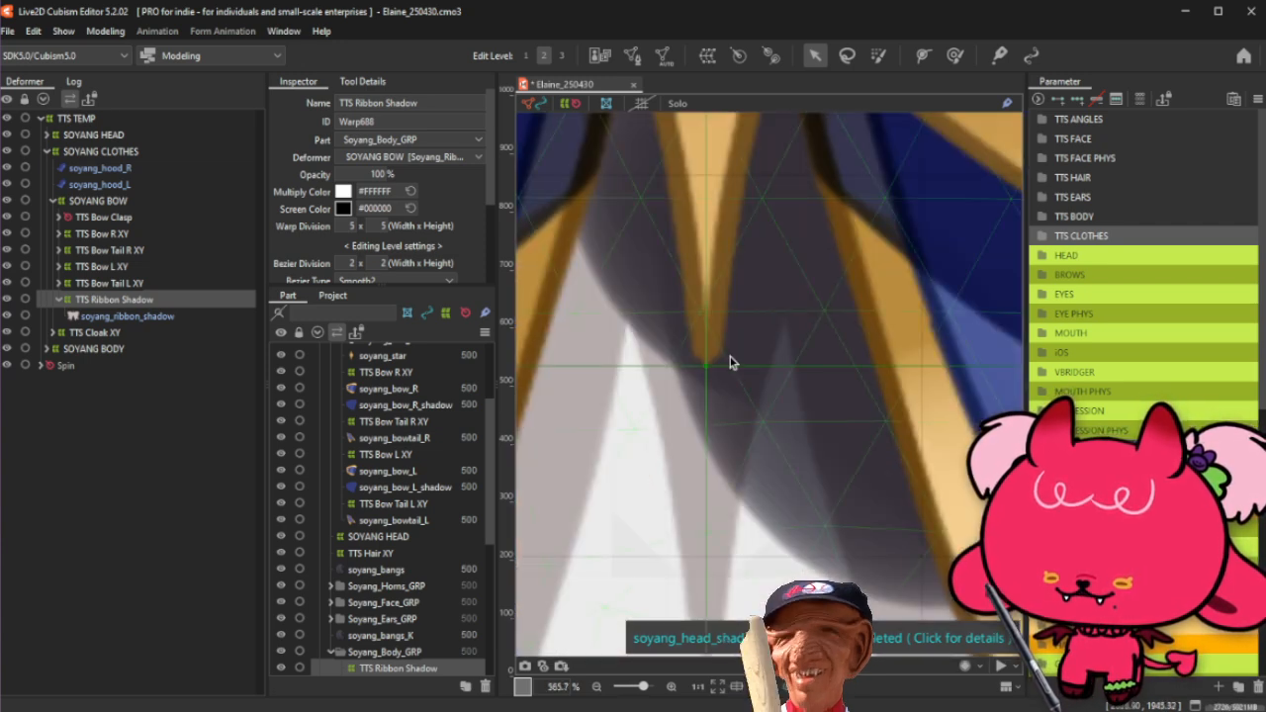
pyautogui.scroll(5, 730, 362)
pyautogui.moveTo(680, 380)
pyautogui.mouseDown()
pyautogui.moveTo(750, 379)
pyautogui.moveTo(683, 397)
pyautogui.mouseUp()
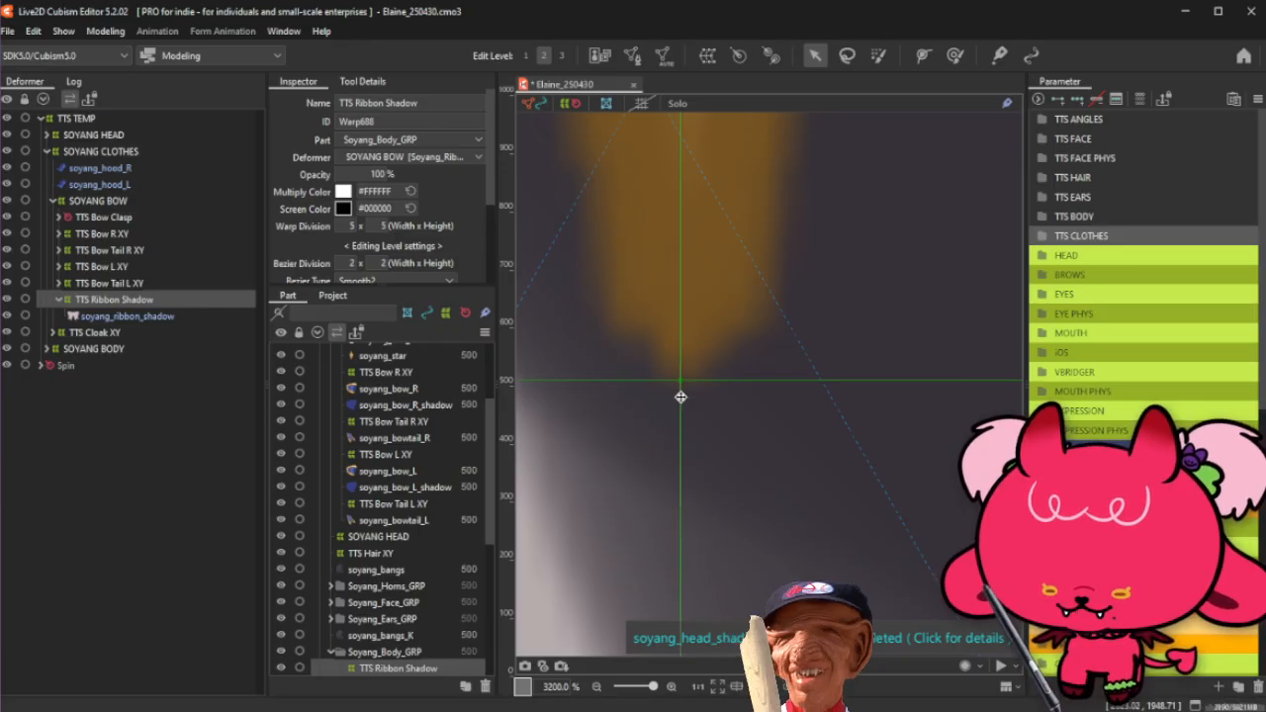
pyautogui.scroll(-10, 681, 404)
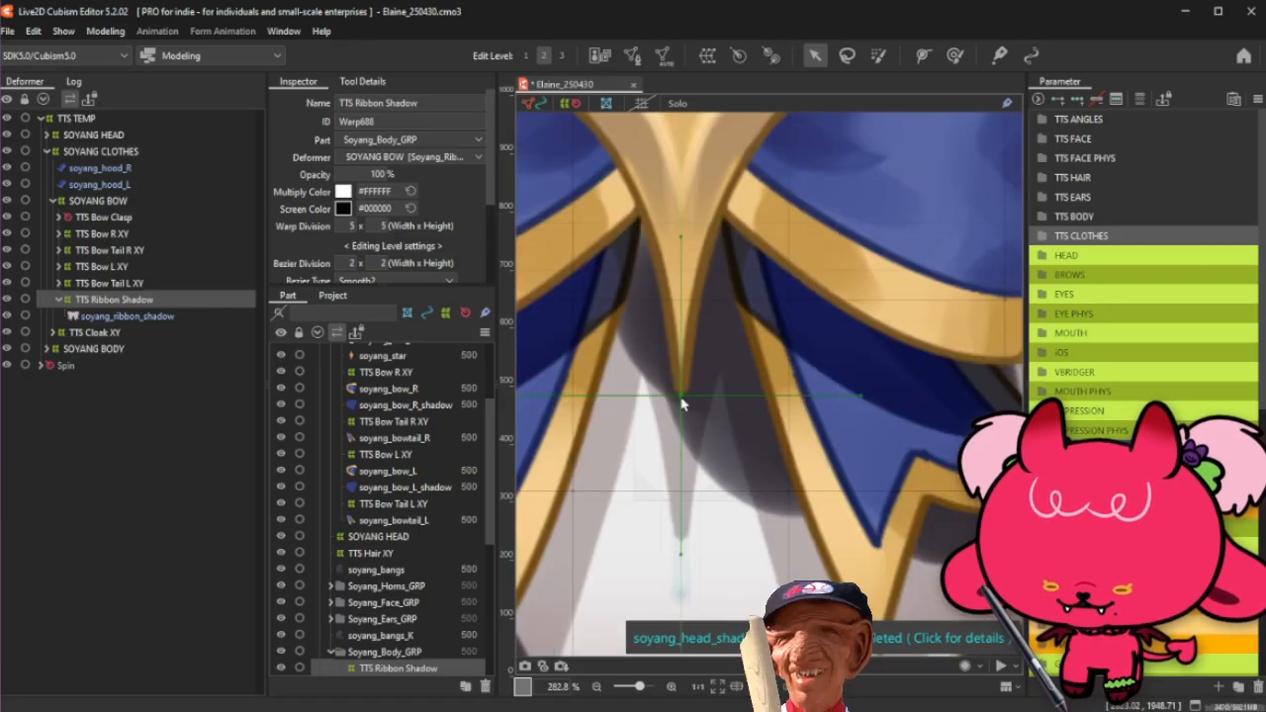
pyautogui.scroll(1, 590, 410)
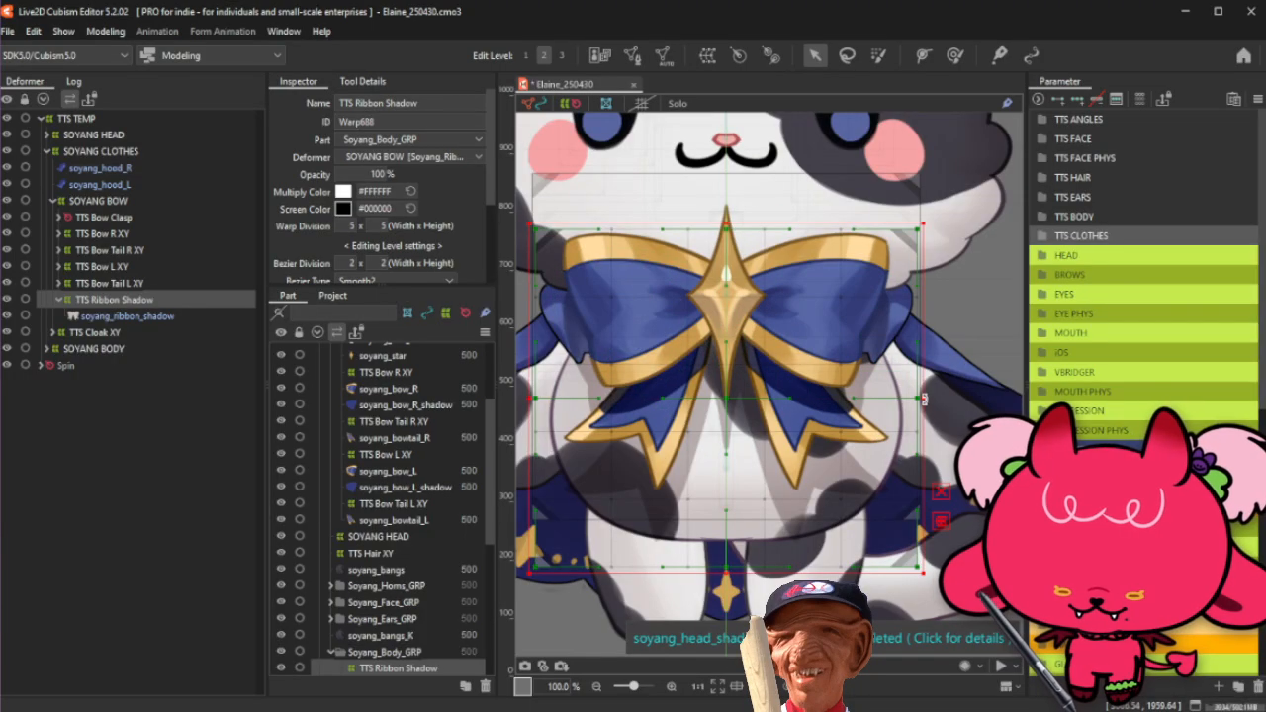
pyautogui.moveTo(921, 401); pyautogui.dragTo(917, 402)
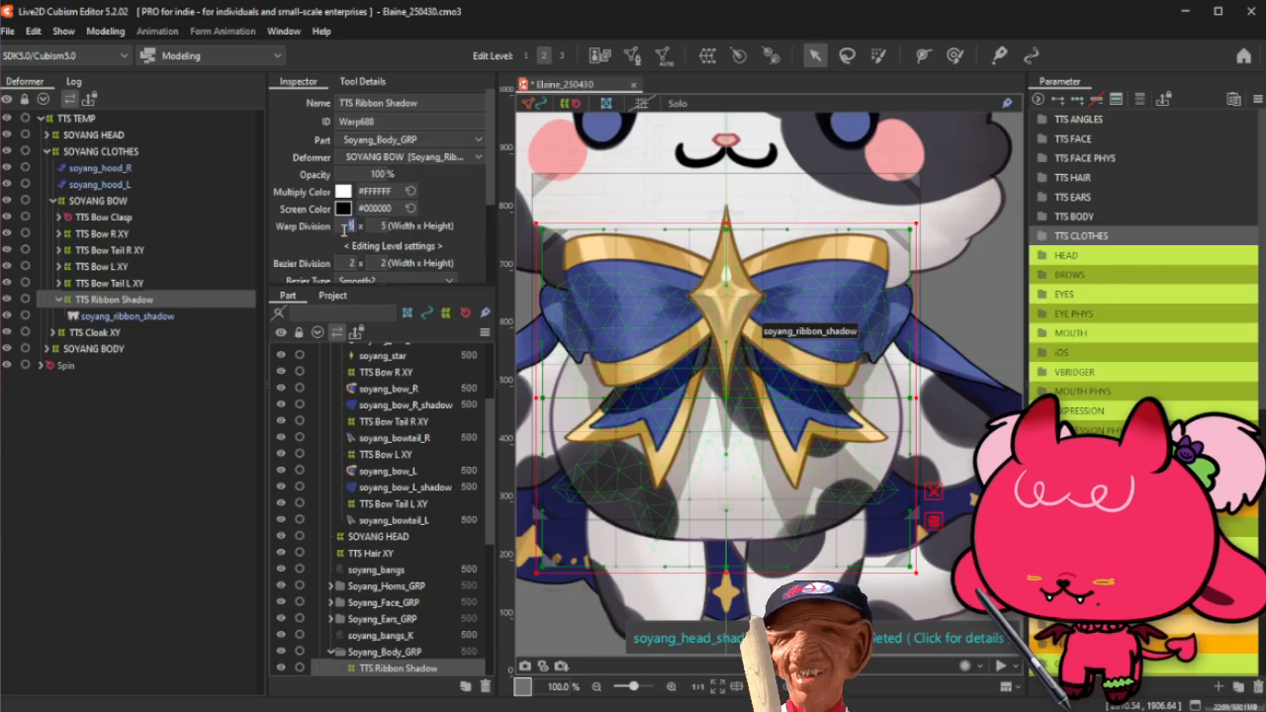
# Step: Set the TTS Ribbon Shadow deformer's warp division to 8 × 7
pyautogui.write('9')
pyautogui.press('Return')
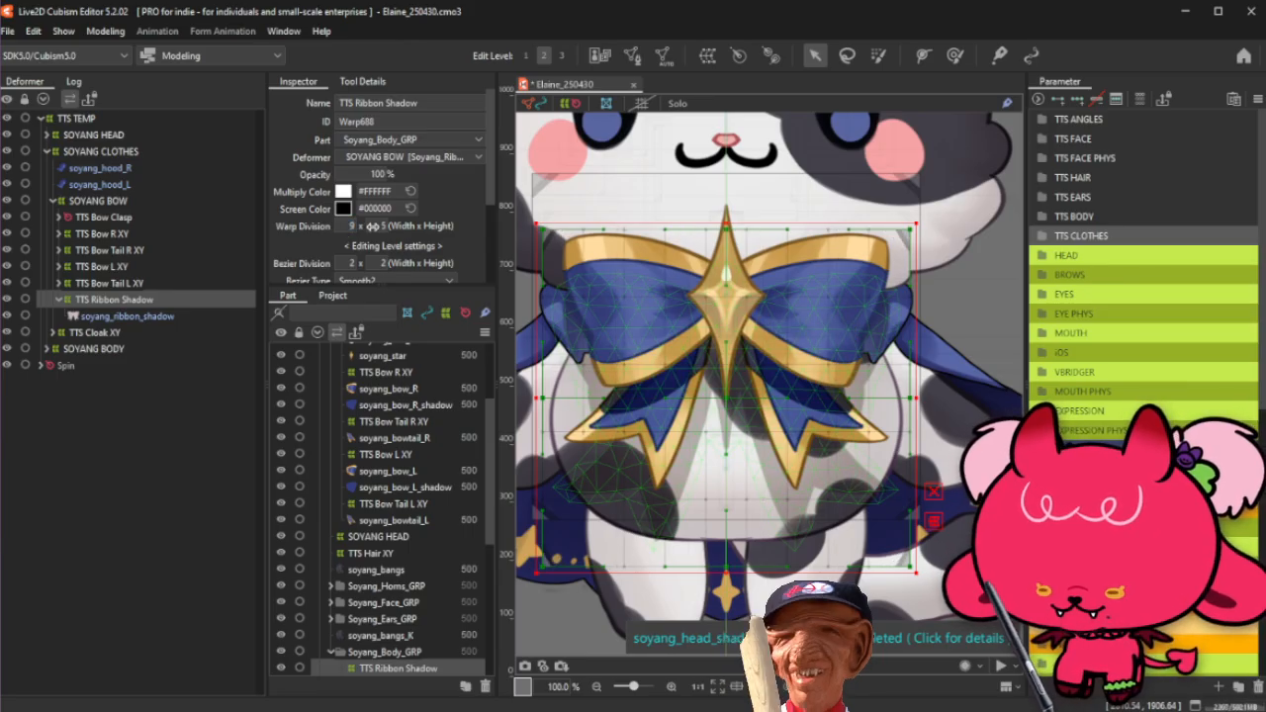
pyautogui.write('7')
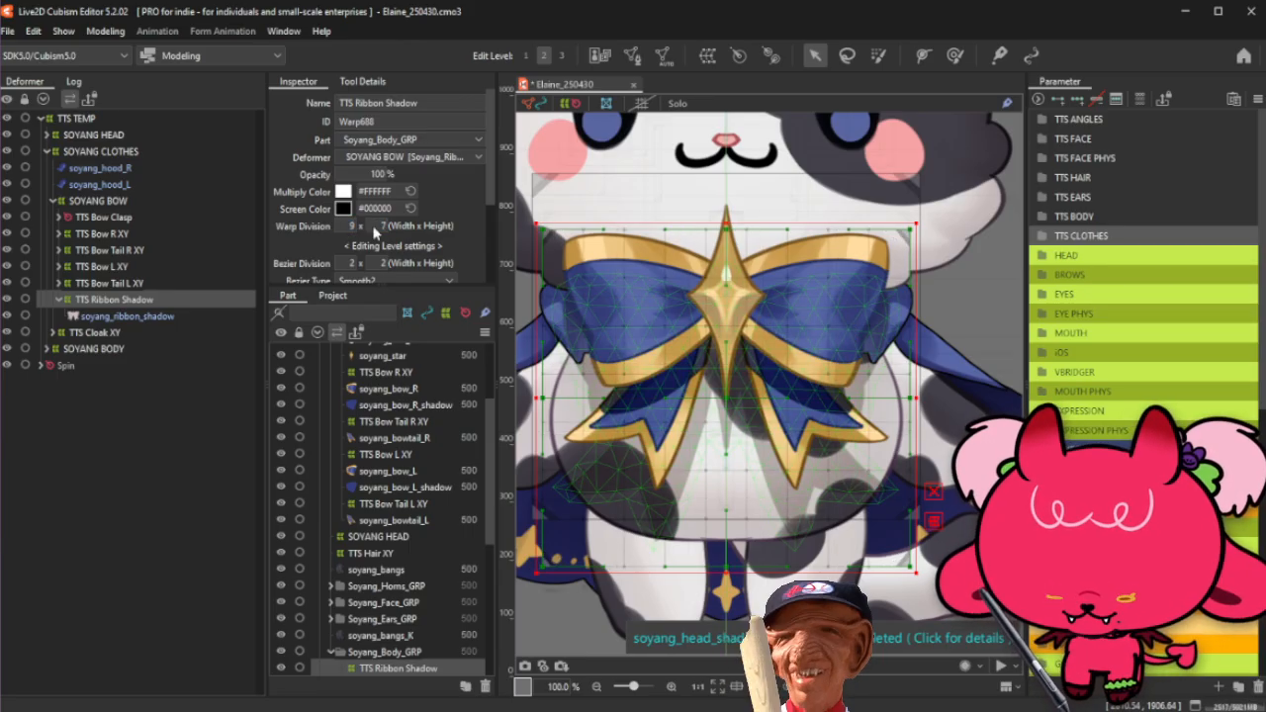
pyautogui.write('8')
pyautogui.press('Return')
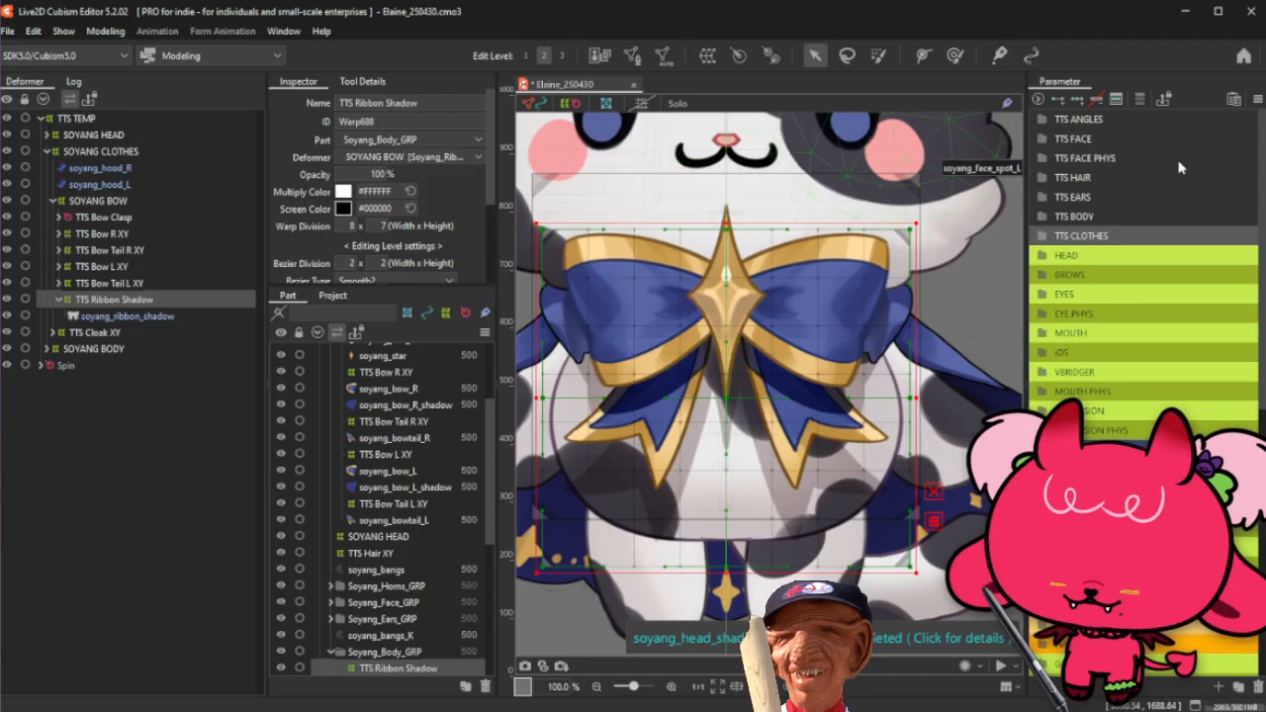
# Step: Expand the TTS CLOTHES parameter group, key TTS Ribbon Shadow on TTS Bow Tail X at three points and choose the Deform Brush
pyautogui.click(1146, 237)
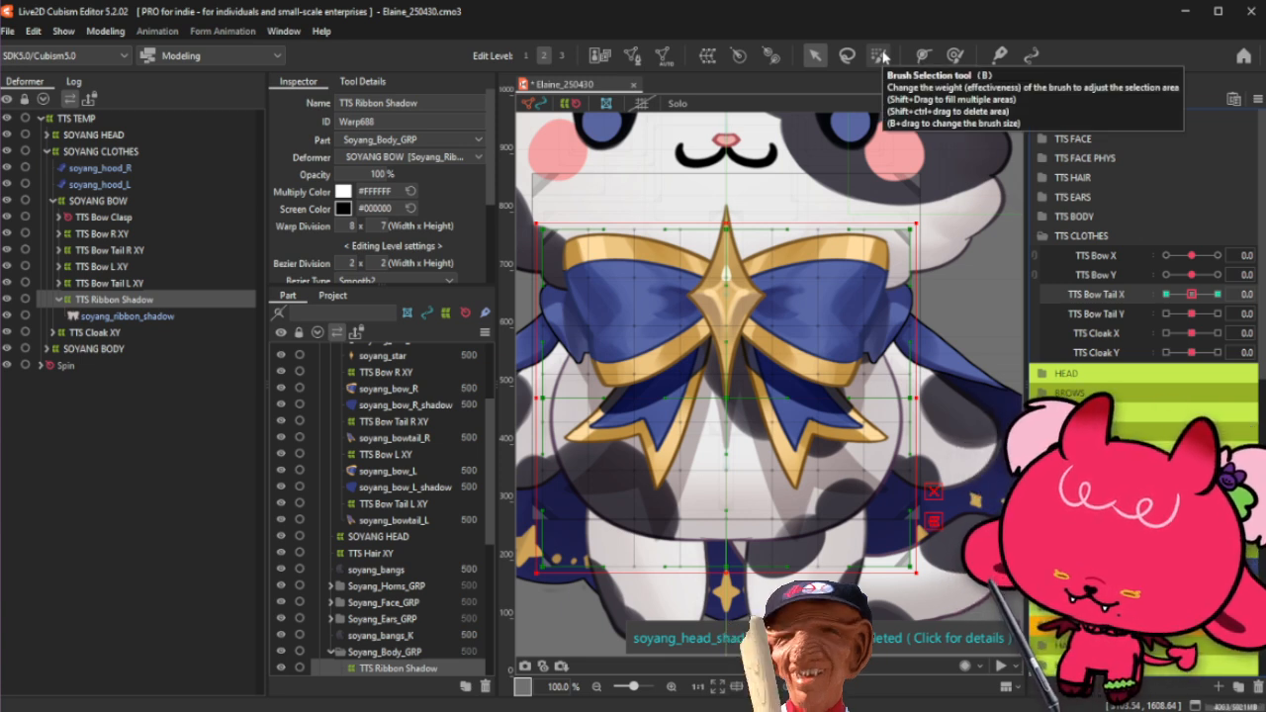
pyautogui.click(954, 55)
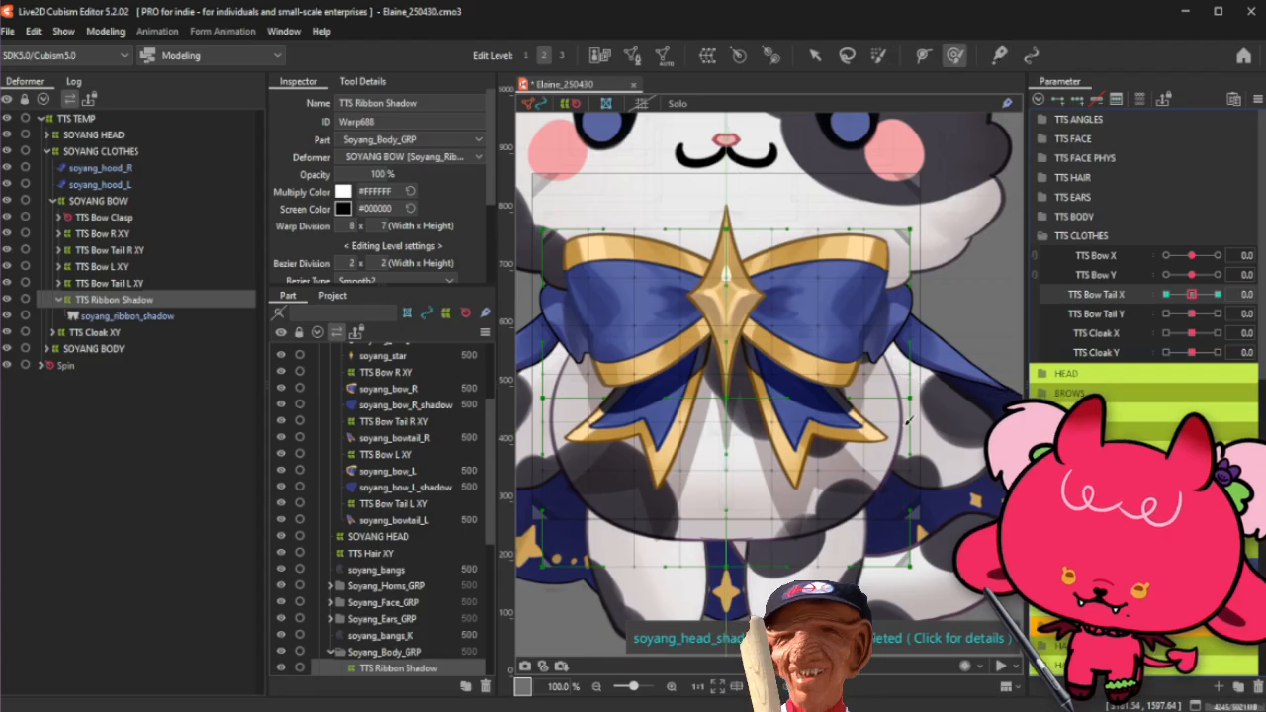
pyautogui.moveTo(860, 527); pyautogui.dragTo(906, 462)
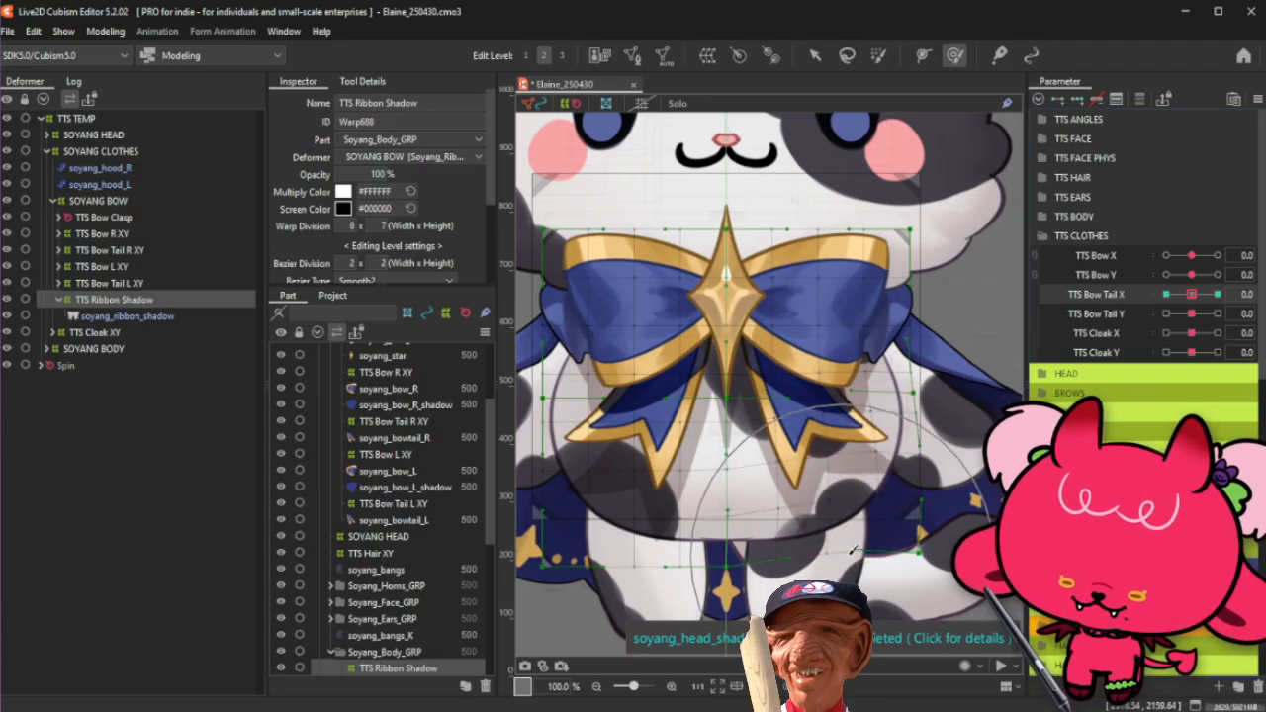
pyautogui.moveTo(848, 554); pyautogui.dragTo(870, 538)
pyautogui.click(1167, 294)
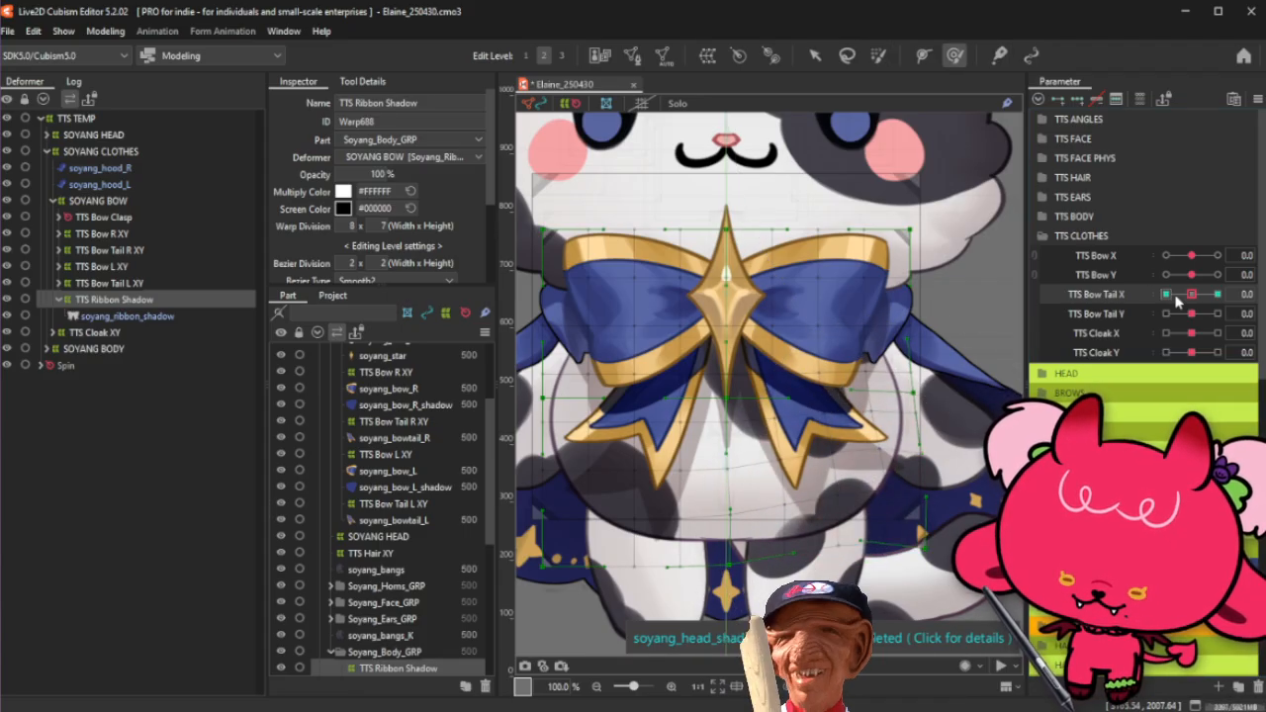
pyautogui.hotkey('ctrl', 'z')
pyautogui.hotkey('ctrl', 'z')
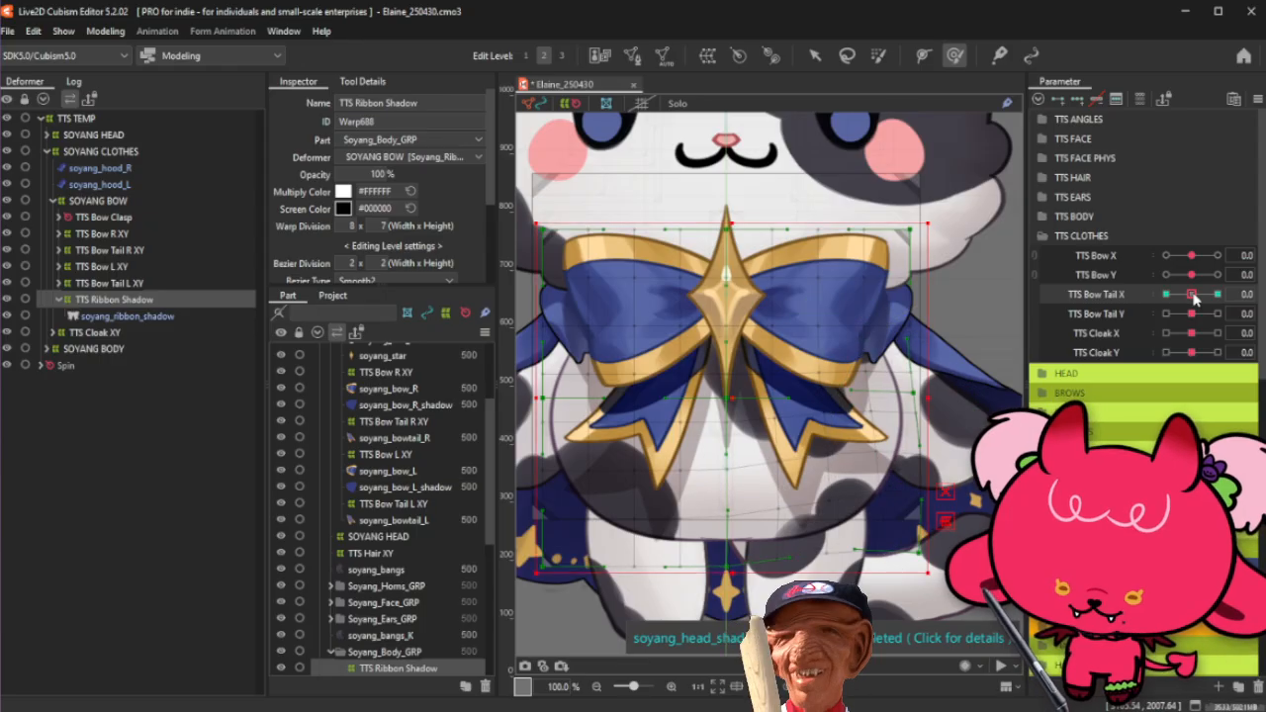
# Step: At TTS Bow Tail X 1.0, brush the ribbon shadow below the L bow tail outward and upward to follow the tail
pyautogui.moveTo(1195, 299); pyautogui.dragTo(1249, 307)
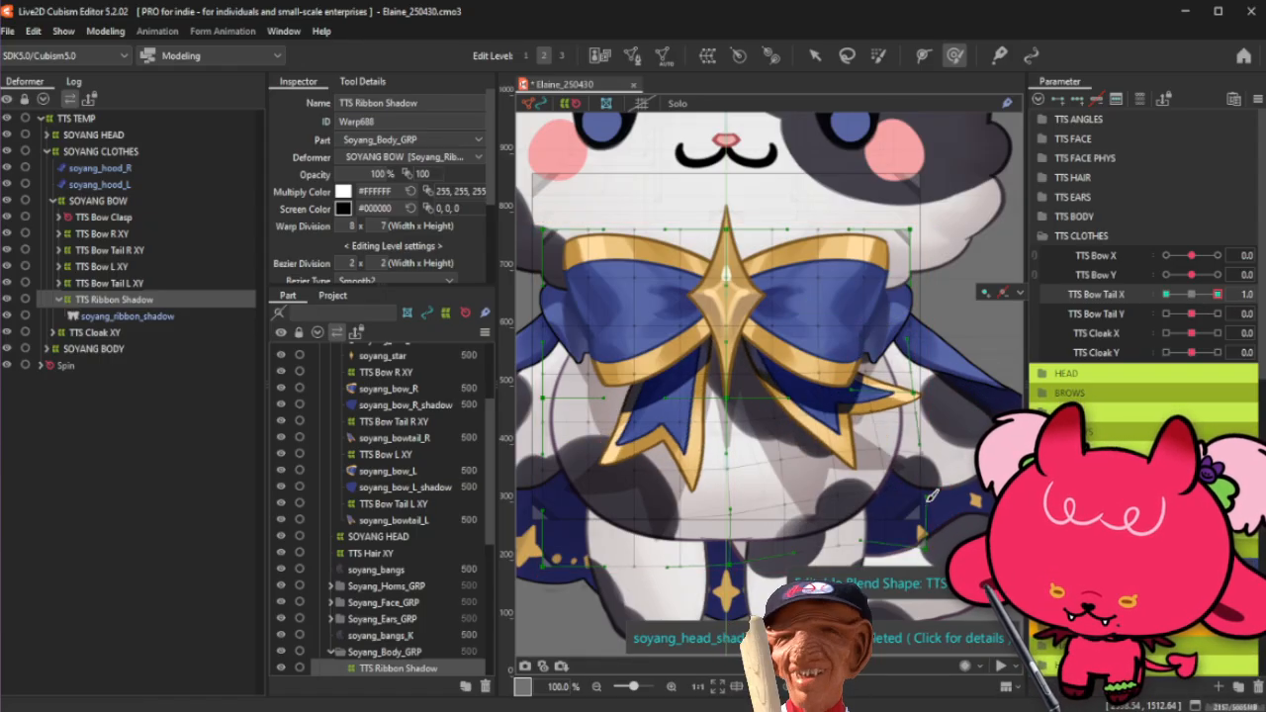
pyautogui.moveTo(897, 508)
pyautogui.mouseDown()
pyautogui.moveTo(930, 474)
pyautogui.moveTo(898, 489)
pyautogui.moveTo(910, 481)
pyautogui.mouseUp()
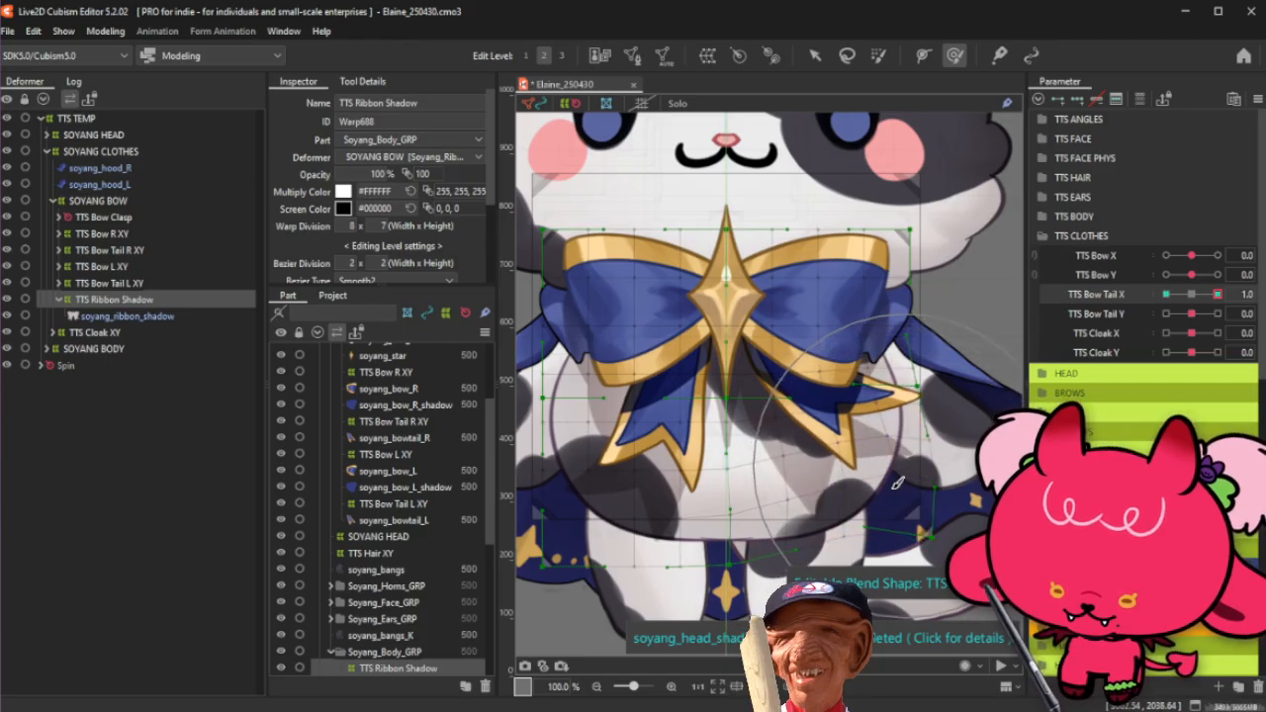
pyautogui.moveTo(1191, 294); pyautogui.dragTo(1221, 294)
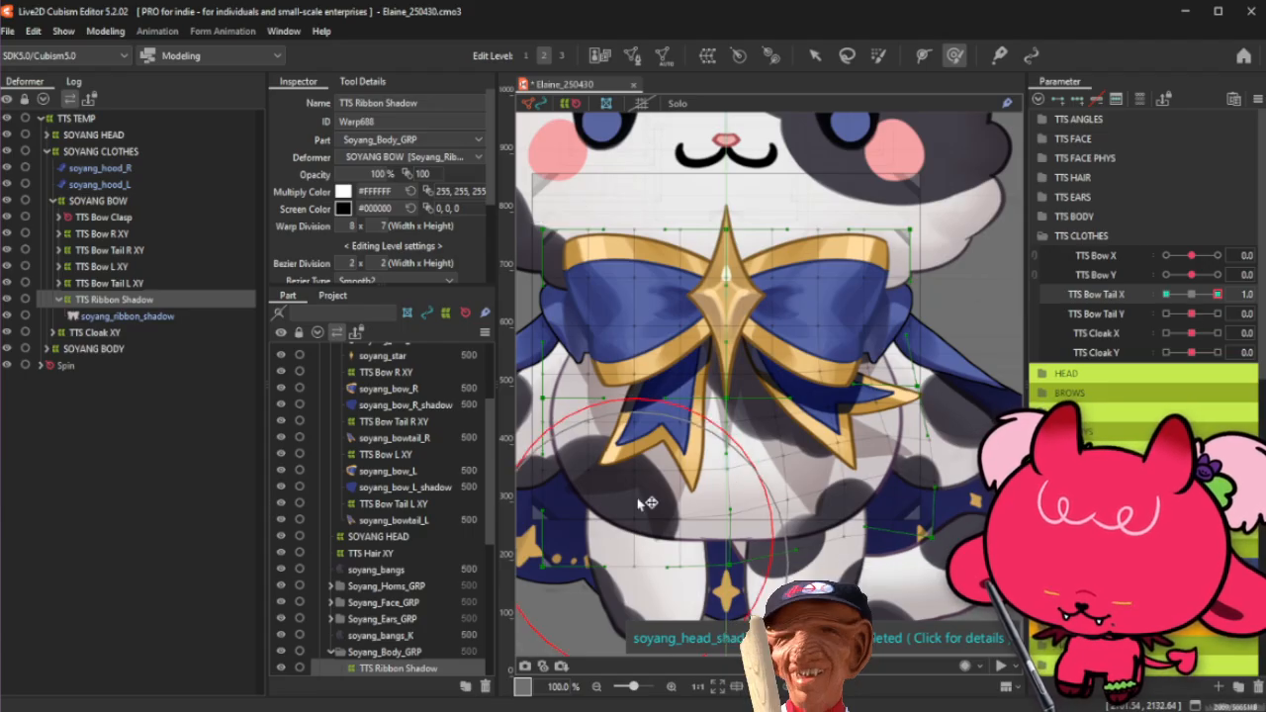
# Step: At TTS Bow Tail X 1.0, brush the ribbon shadow below the R bow tail inward and slightly down to follow the tail
pyautogui.moveTo(650, 548); pyautogui.dragTo(670, 568)
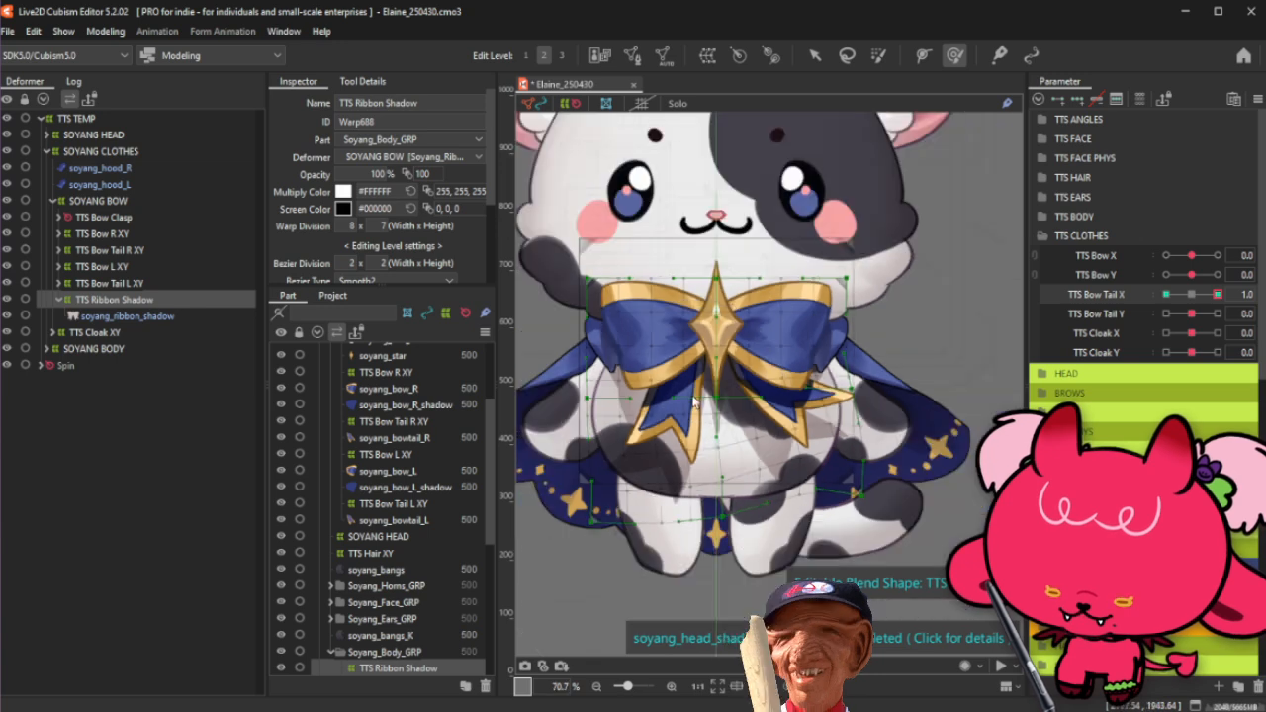
pyautogui.scroll(-1, 689, 411)
pyautogui.scroll(1, 667, 519)
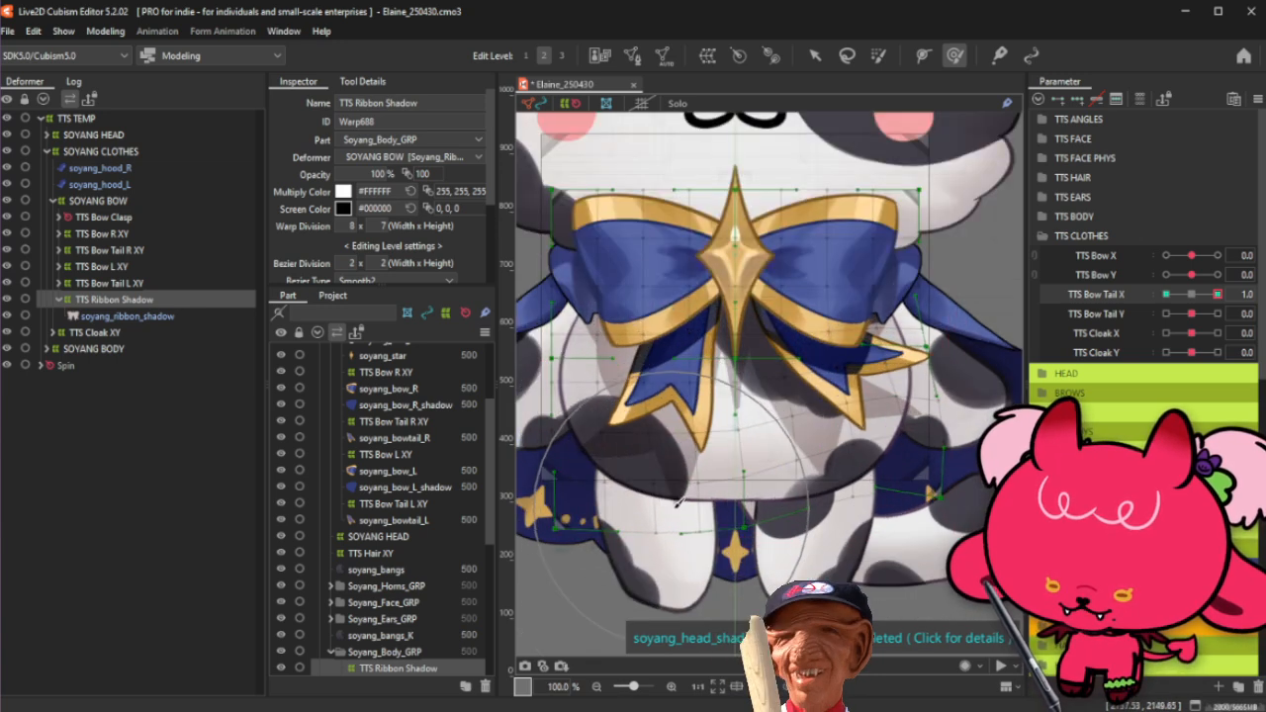
pyautogui.moveTo(714, 505); pyautogui.dragTo(728, 509)
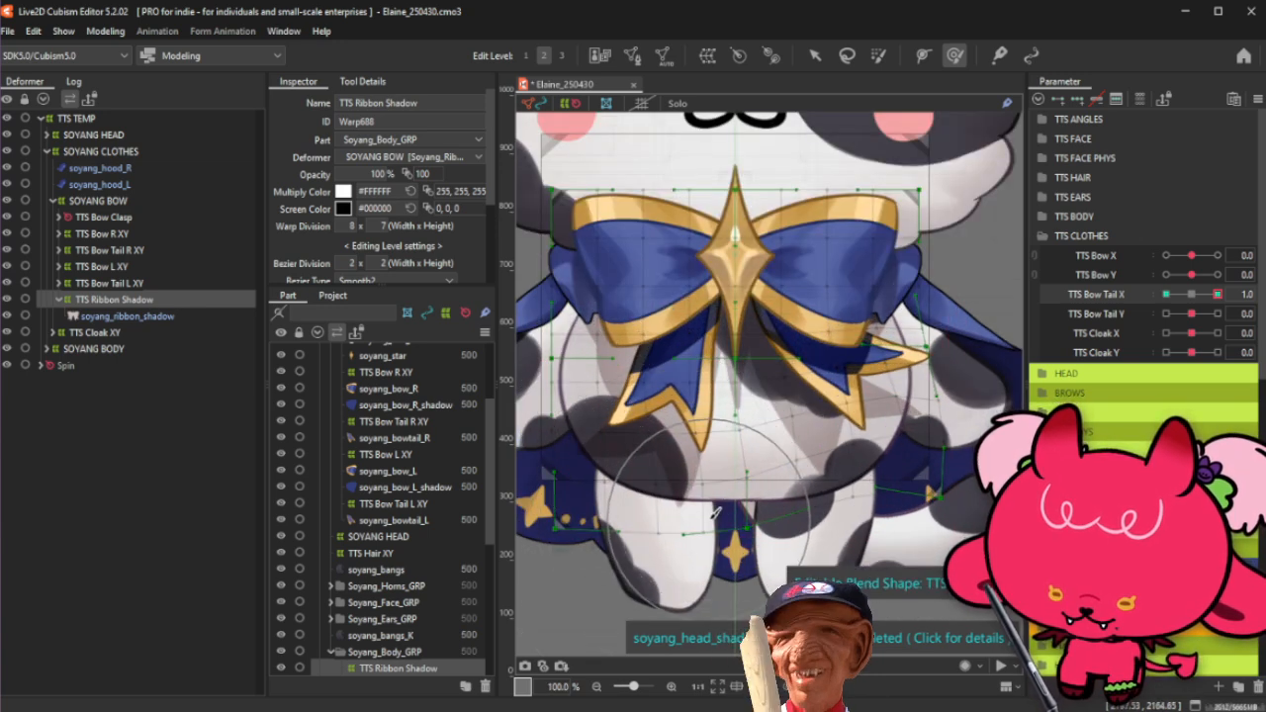
pyautogui.scroll(1, 734, 426)
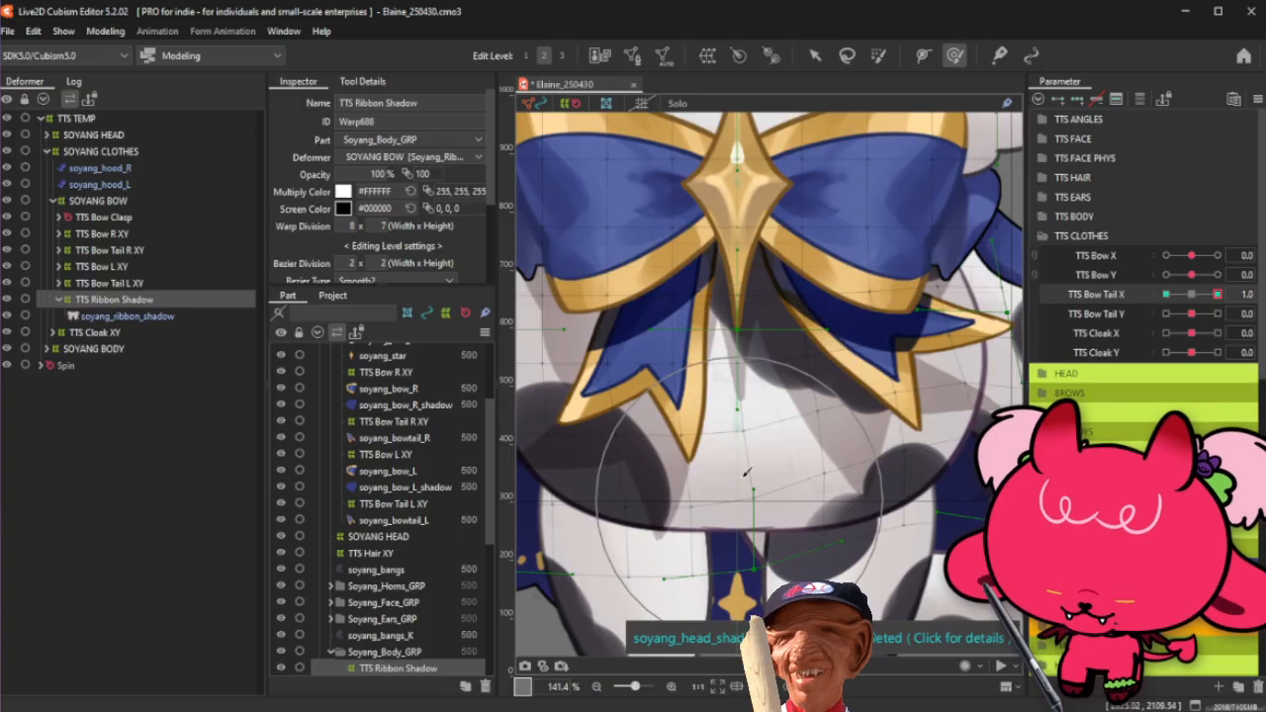
# Step: Shrink the brush, refine the ribbon shadow below the star's tip at TTS Bow Tail X 1.0 and check its motion
pyautogui.press('b')
pyautogui.moveTo(759, 444); pyautogui.dragTo(735, 432)
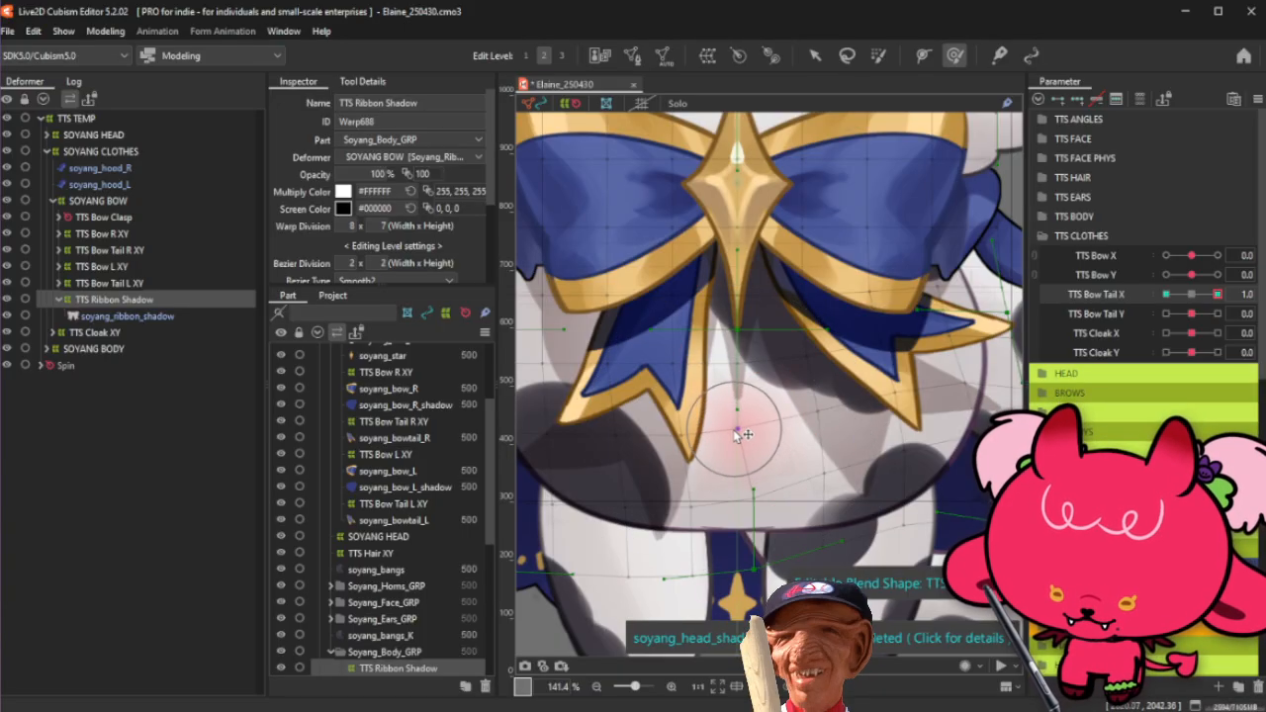
pyautogui.moveTo(1189, 294); pyautogui.dragTo(1230, 293)
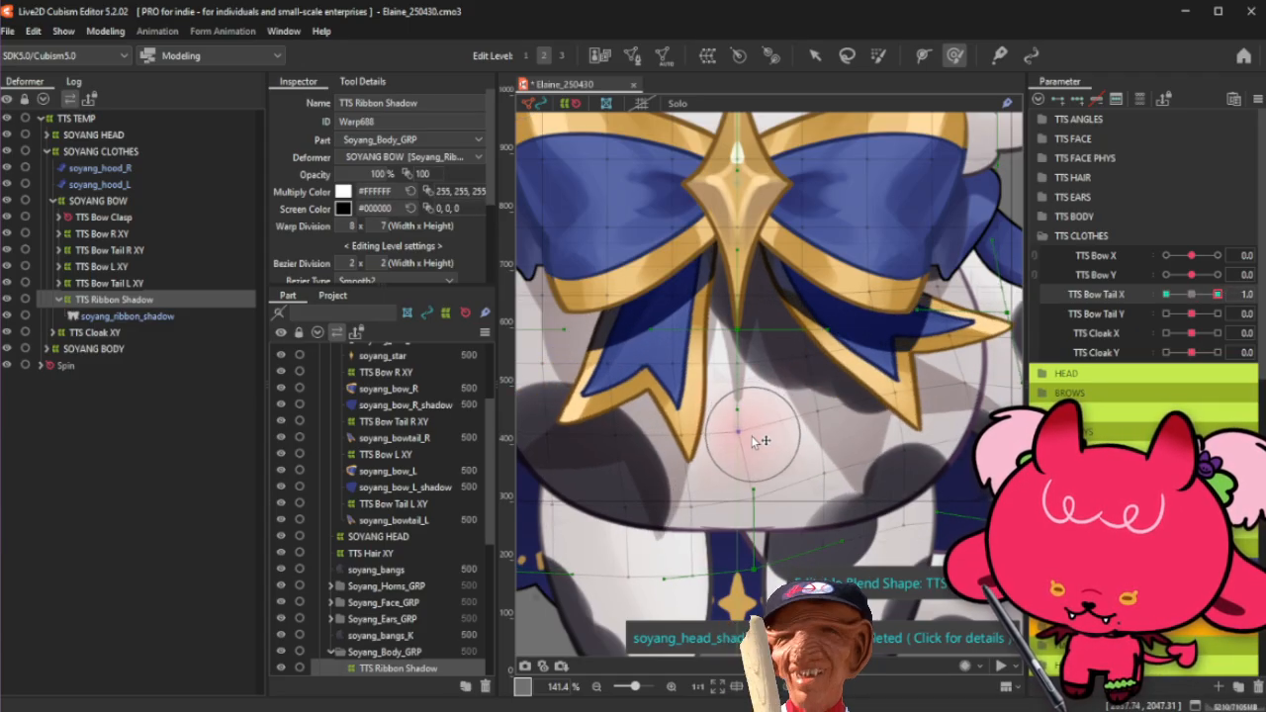
pyautogui.moveTo(1193, 295)
pyautogui.mouseDown()
pyautogui.moveTo(1232, 292)
pyautogui.moveTo(1181, 309)
pyautogui.moveTo(1229, 293)
pyautogui.mouseUp()
pyautogui.scroll(-2, 876, 338)
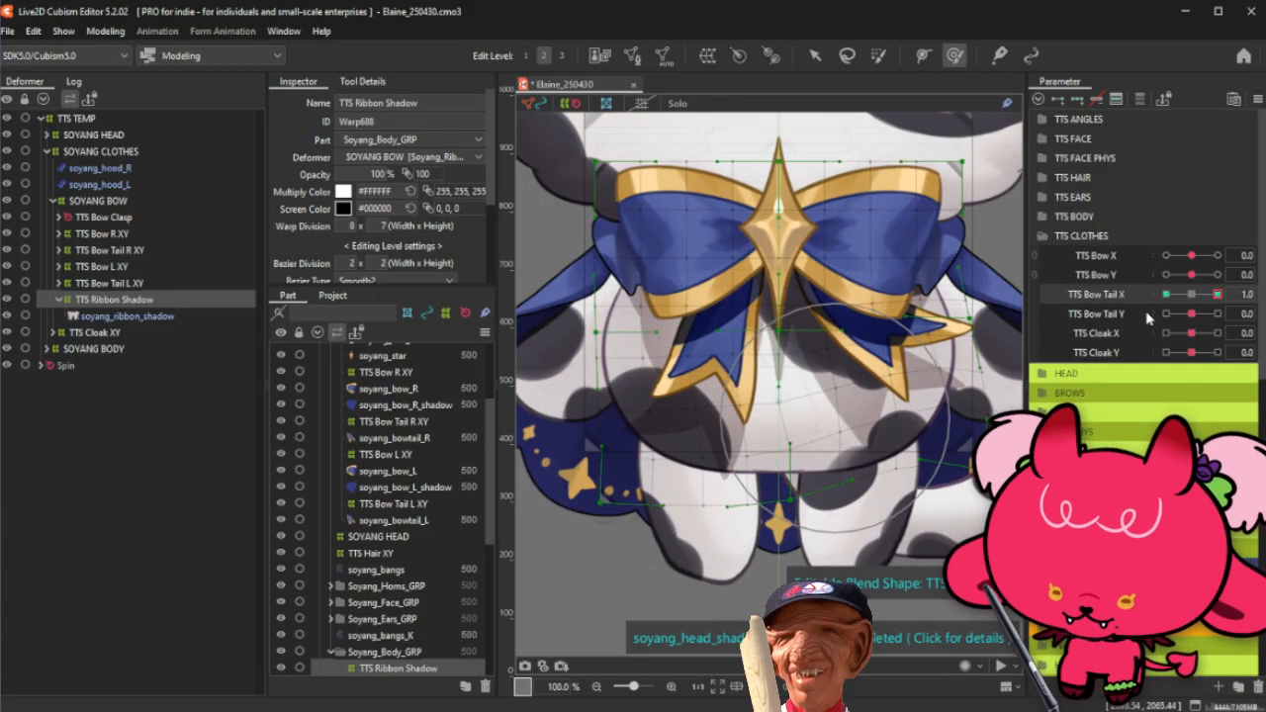
# Step: Hide the selection overlay and sweep TTS Bow Tail X across its range to check the ribbon shadow's motion
pyautogui.hotkey('ctrl', 'r')
pyautogui.click(595, 512)
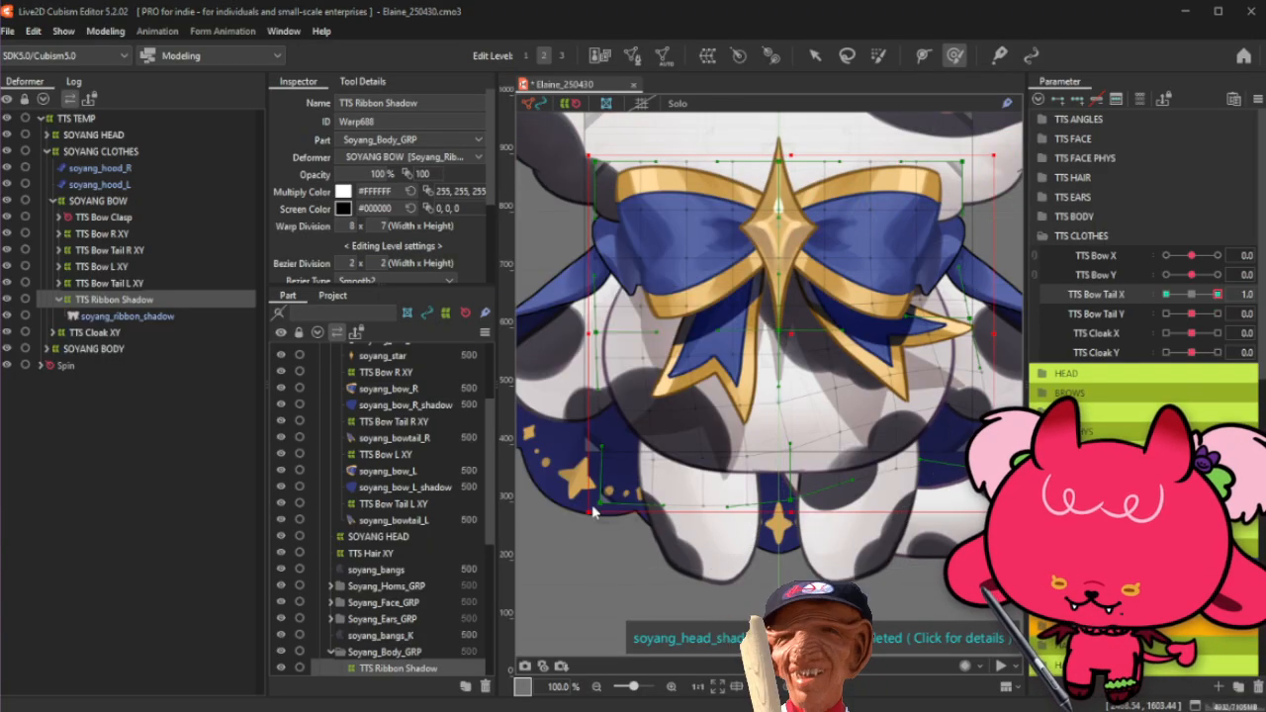
pyautogui.hotkey('ctrl', 't')
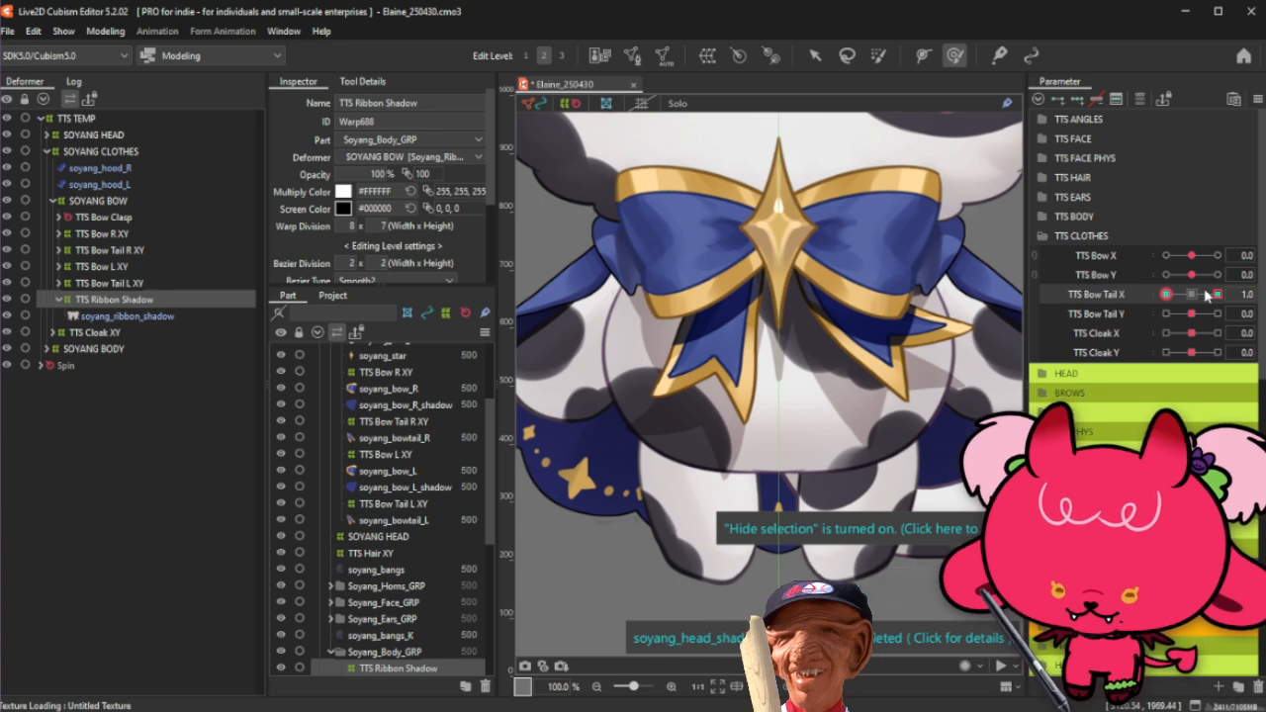
pyautogui.moveTo(1213, 294); pyautogui.dragTo(1138, 321)
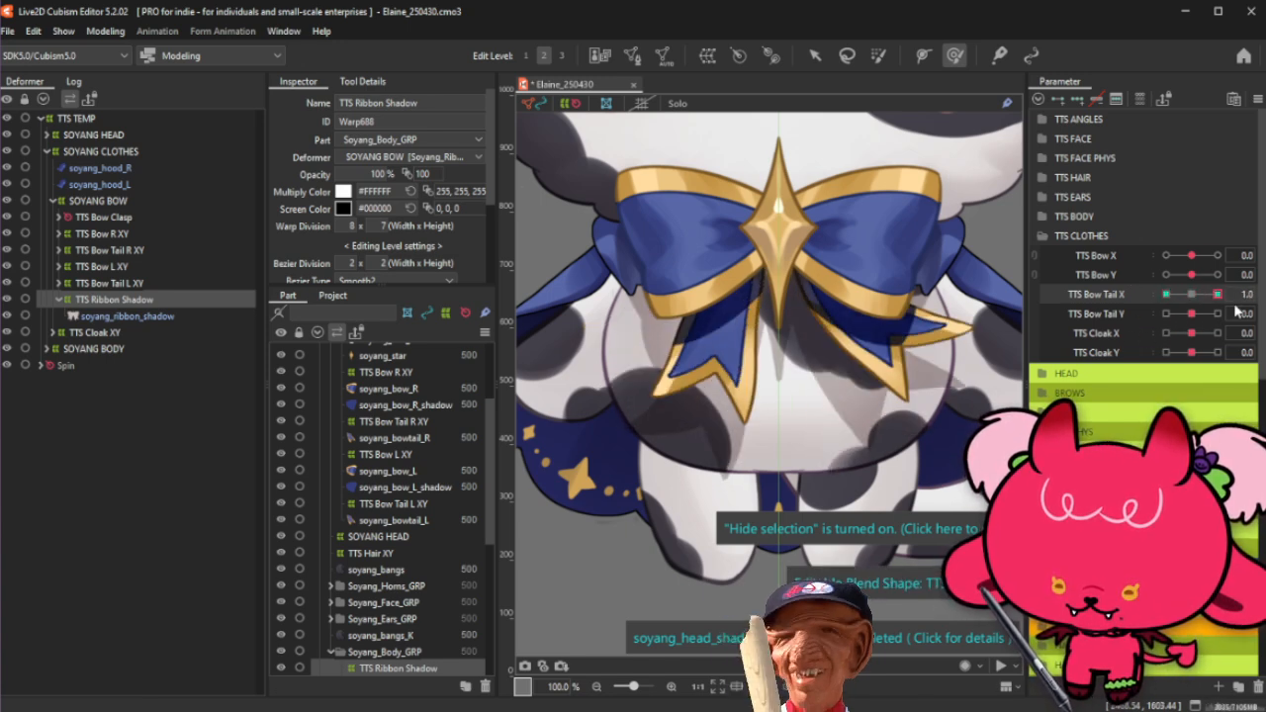
pyautogui.moveTo(1167, 293); pyautogui.dragTo(1218, 314)
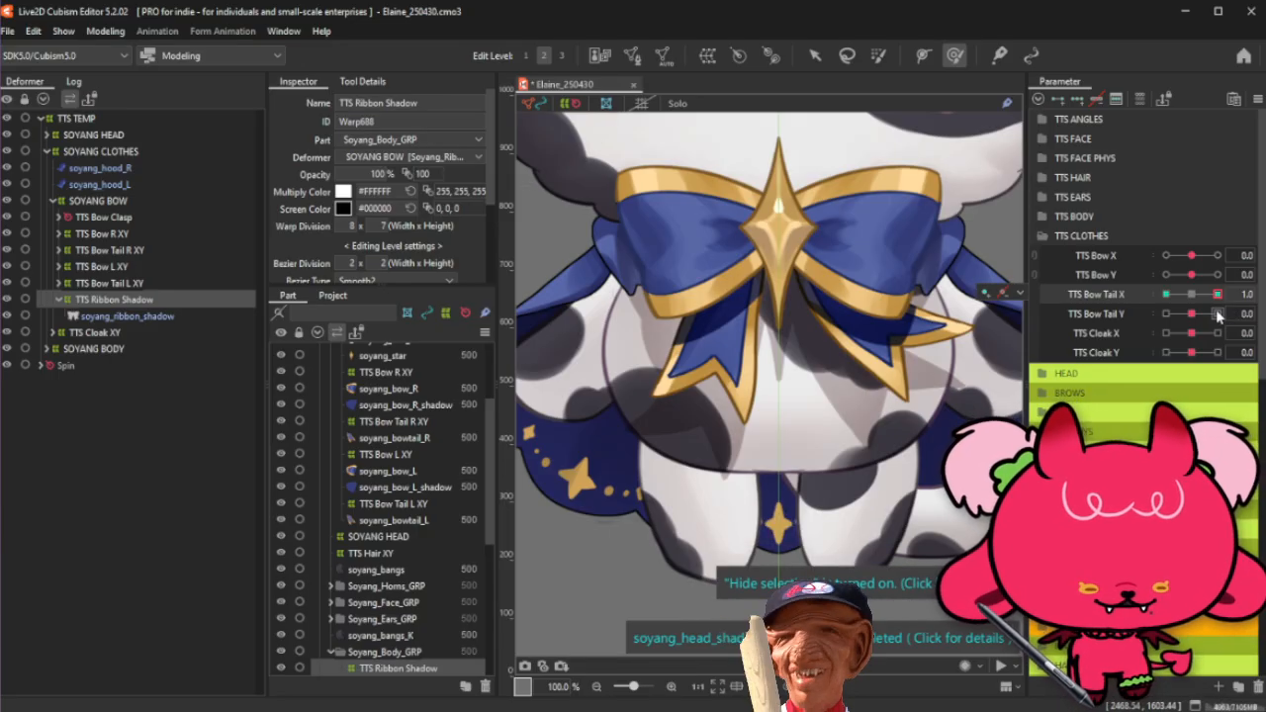
pyautogui.moveTo(1192, 295)
pyautogui.mouseDown()
pyautogui.moveTo(1145, 306)
pyautogui.moveTo(1215, 293)
pyautogui.moveTo(1150, 315)
pyautogui.moveTo(1191, 295)
pyautogui.mouseUp()
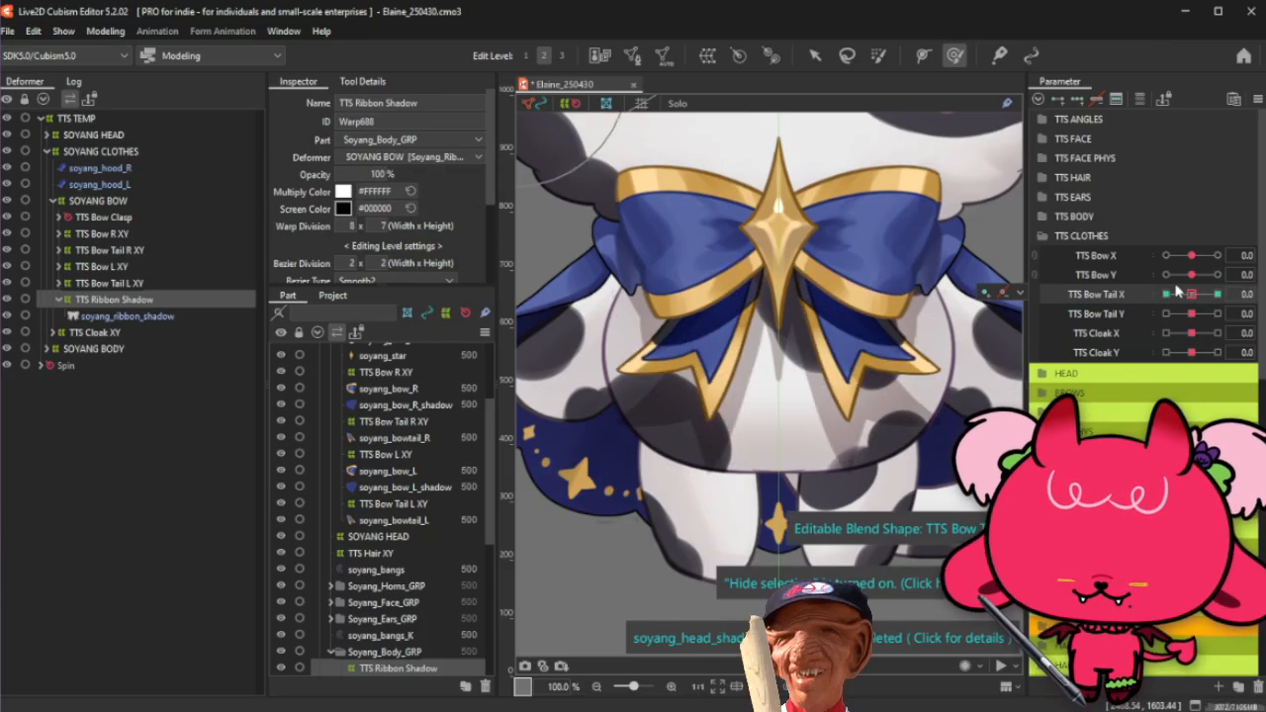
# Step: Key TTS Ribbon Shadow on TTS Bow Tail Y at three points and show the selection overlay again
pyautogui.click(1125, 310)
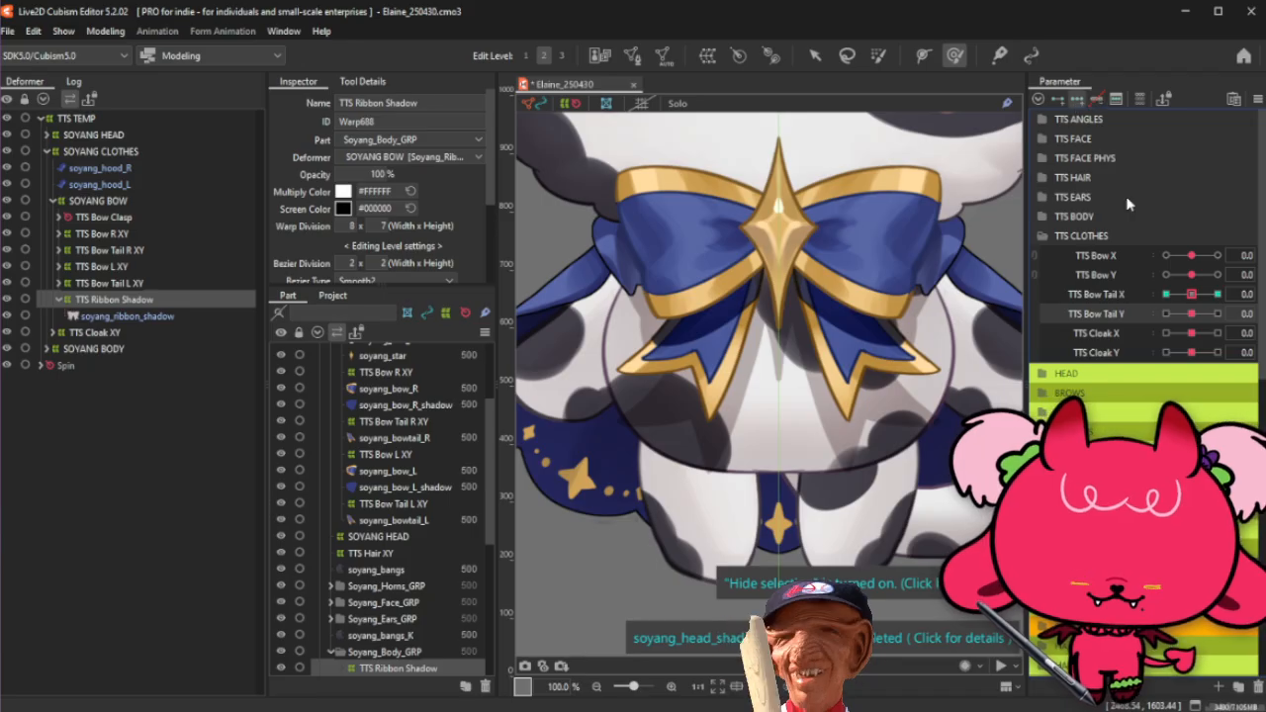
pyautogui.click(878, 55)
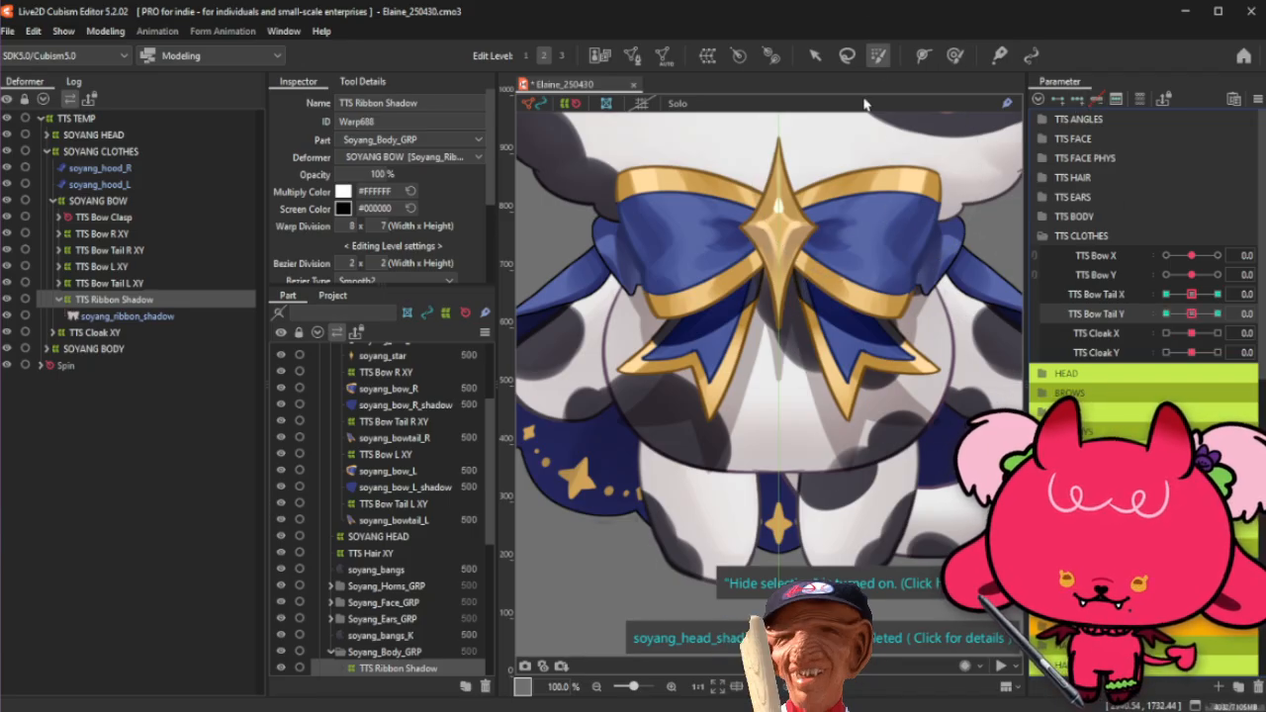
pyautogui.hotkey('ctrl', 't')
pyautogui.scroll(-2, 780, 211)
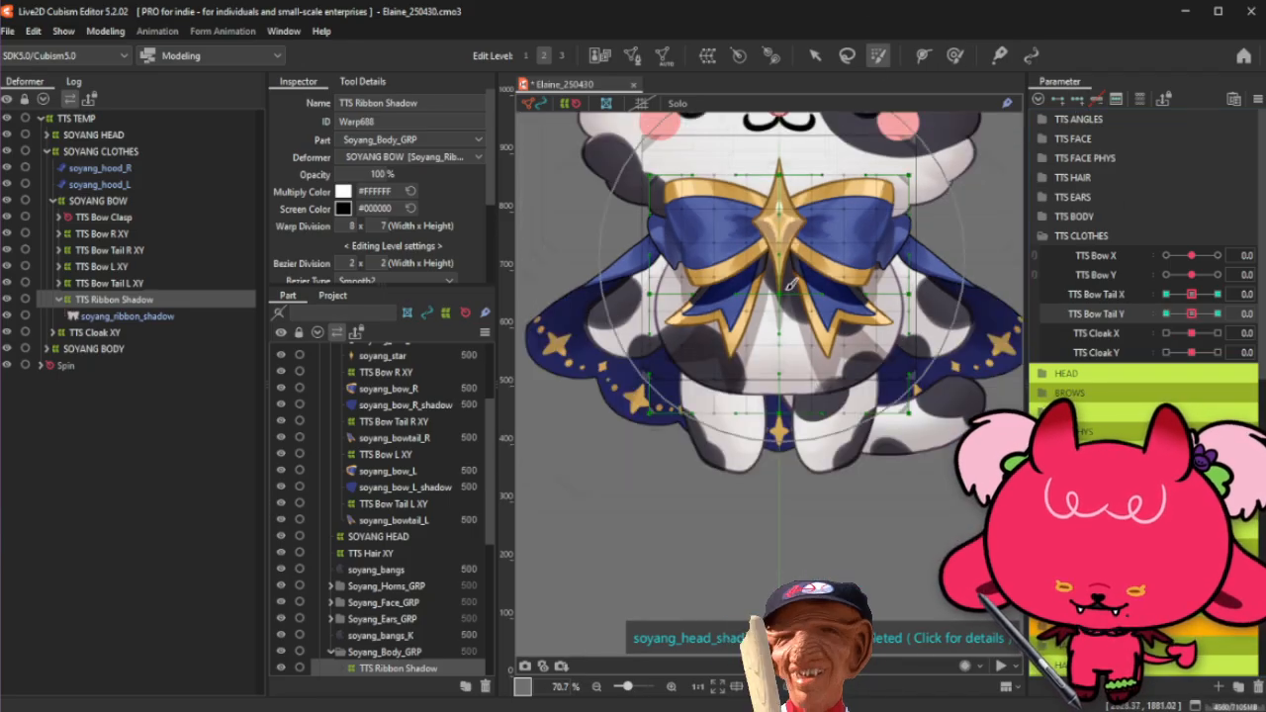
pyautogui.scroll(2, 789, 297)
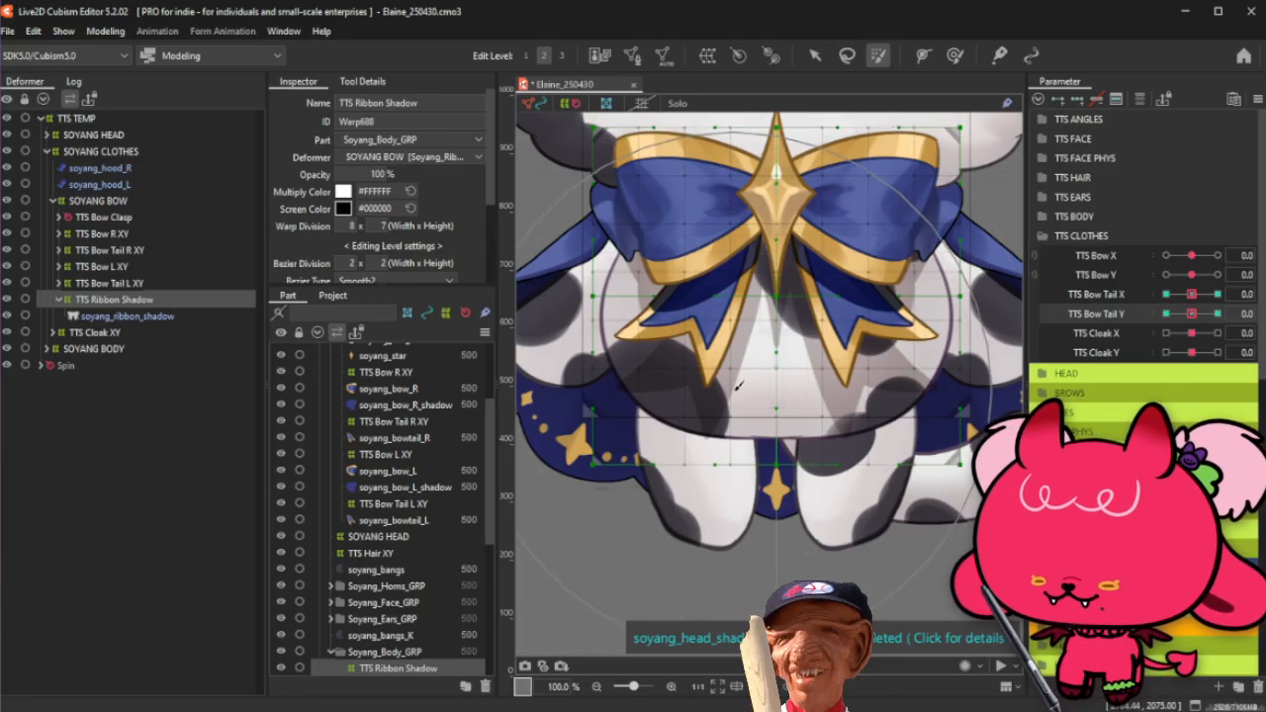
# Step: Enlarge the SOYANG BOW warp deformer downward and sideways around the ribbon shadow's deformer and set its warp division to 8 x 8
pyautogui.click(111, 201)
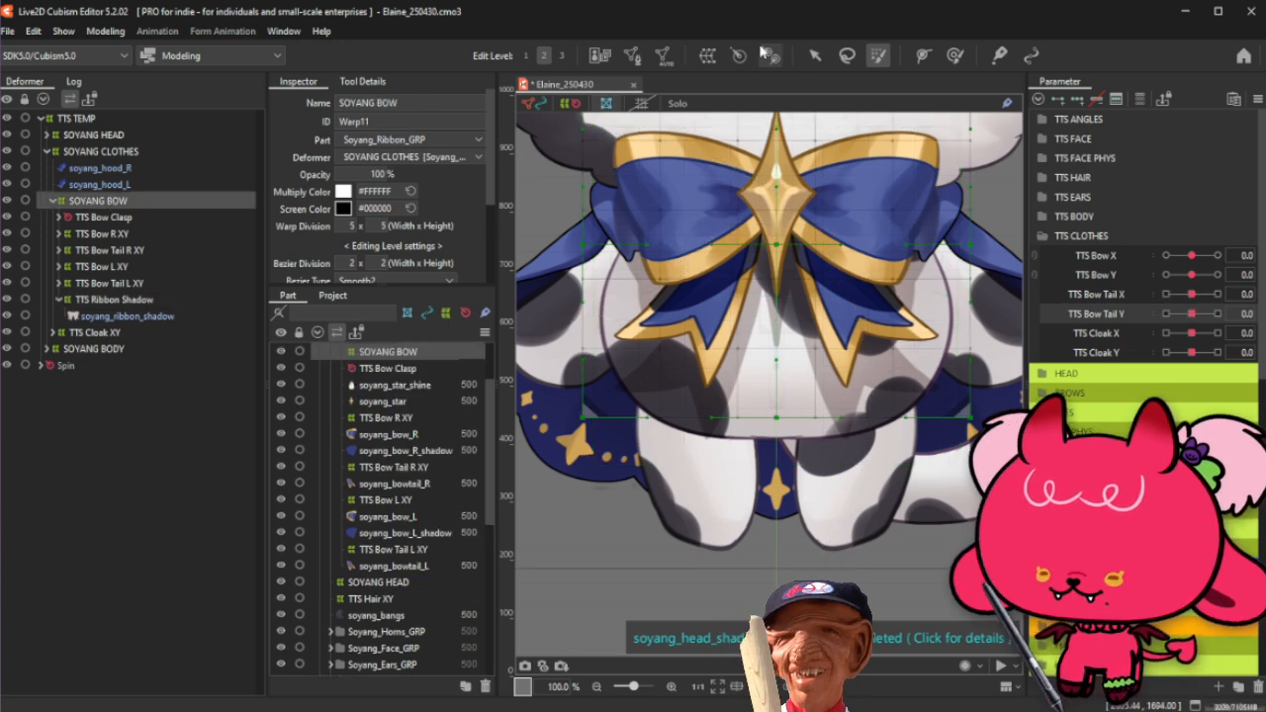
pyautogui.click(816, 56)
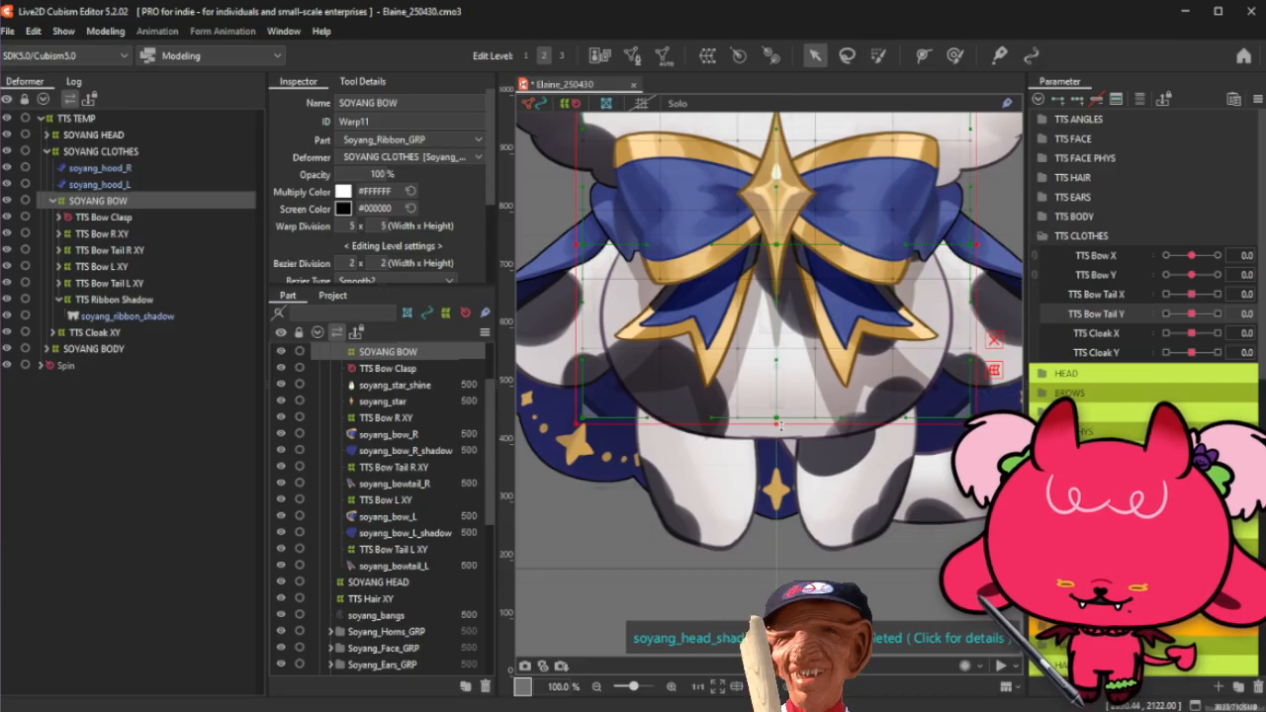
pyautogui.moveTo(779, 425); pyautogui.dragTo(776, 492)
pyautogui.moveTo(977, 278); pyautogui.dragTo(999, 273)
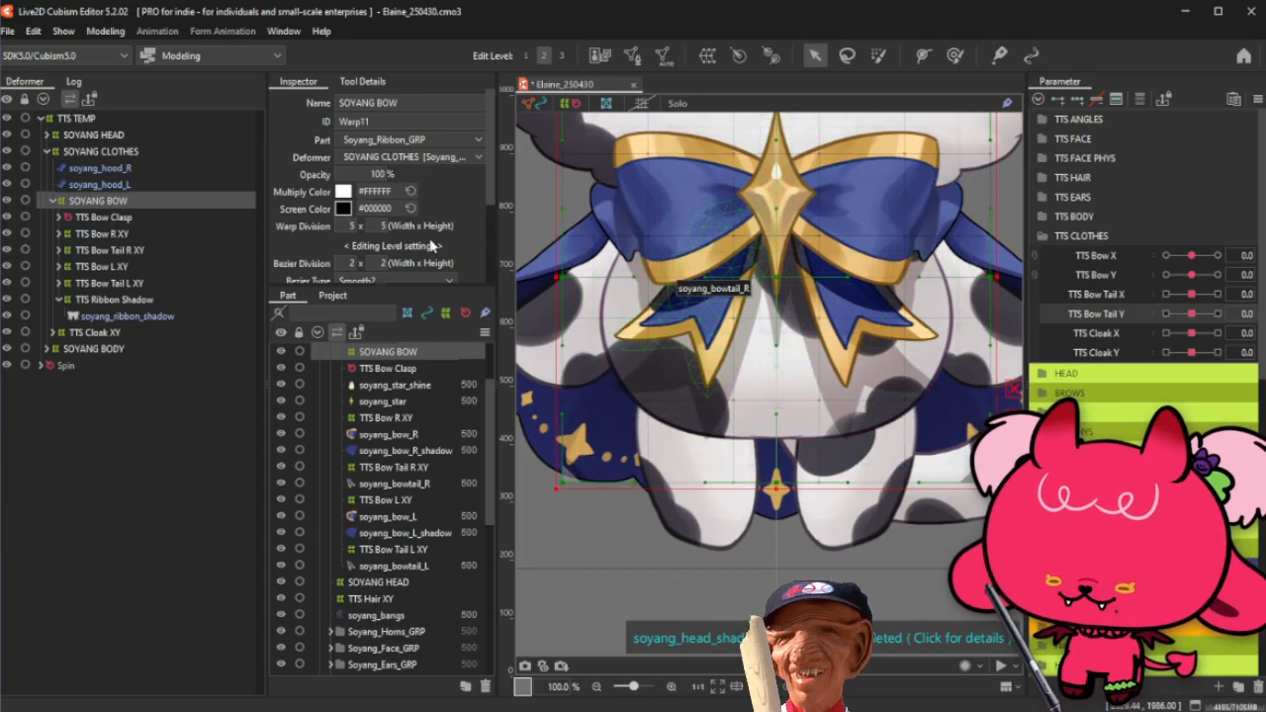
pyautogui.doubleClick(349, 225)
pyautogui.write('8')
pyautogui.press('Tab')
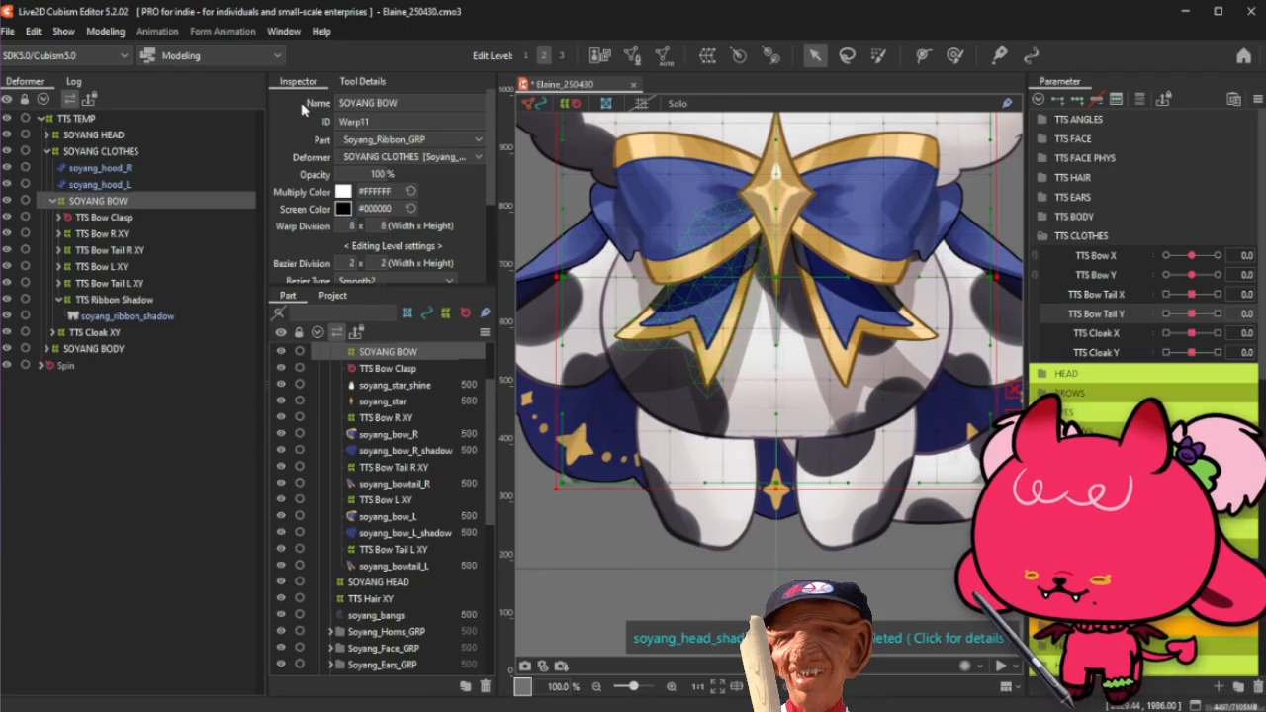
# Step: At TTS Bow Tail Y 1.0, brush the ribbon shadow below both bow tails to follow the raised tails and check the motion
pyautogui.click(115, 299)
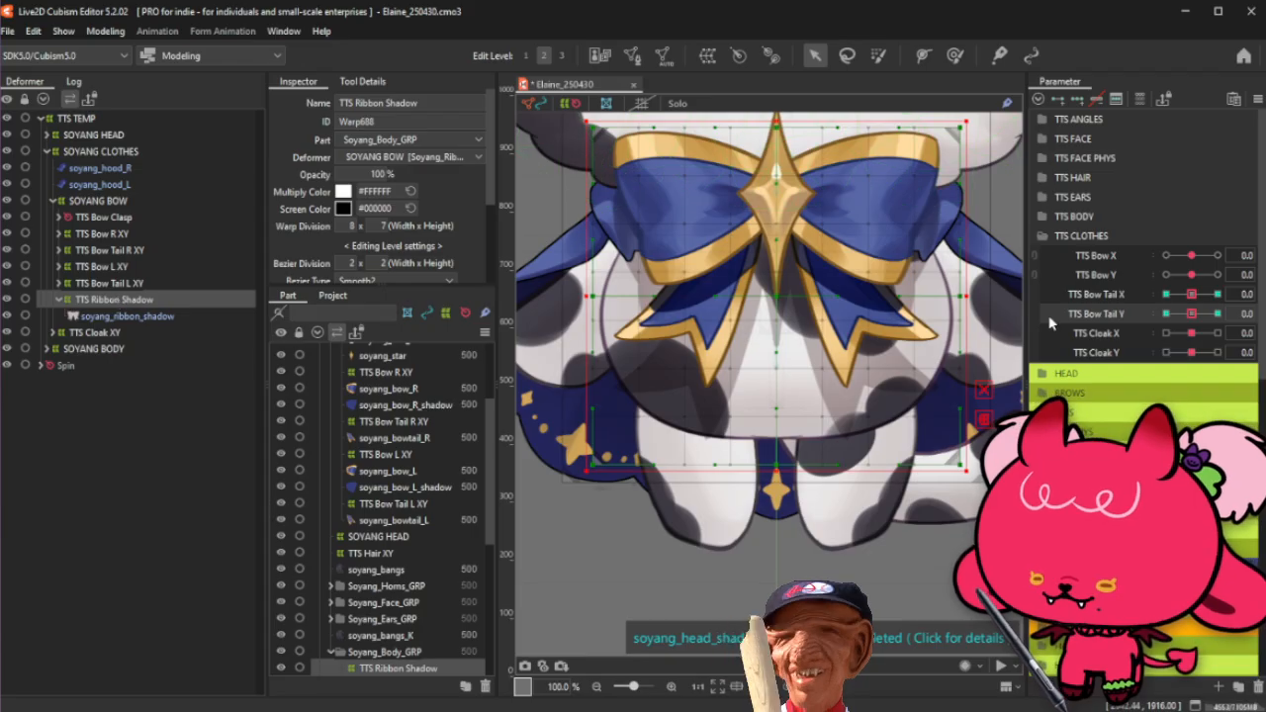
pyautogui.click(1218, 314)
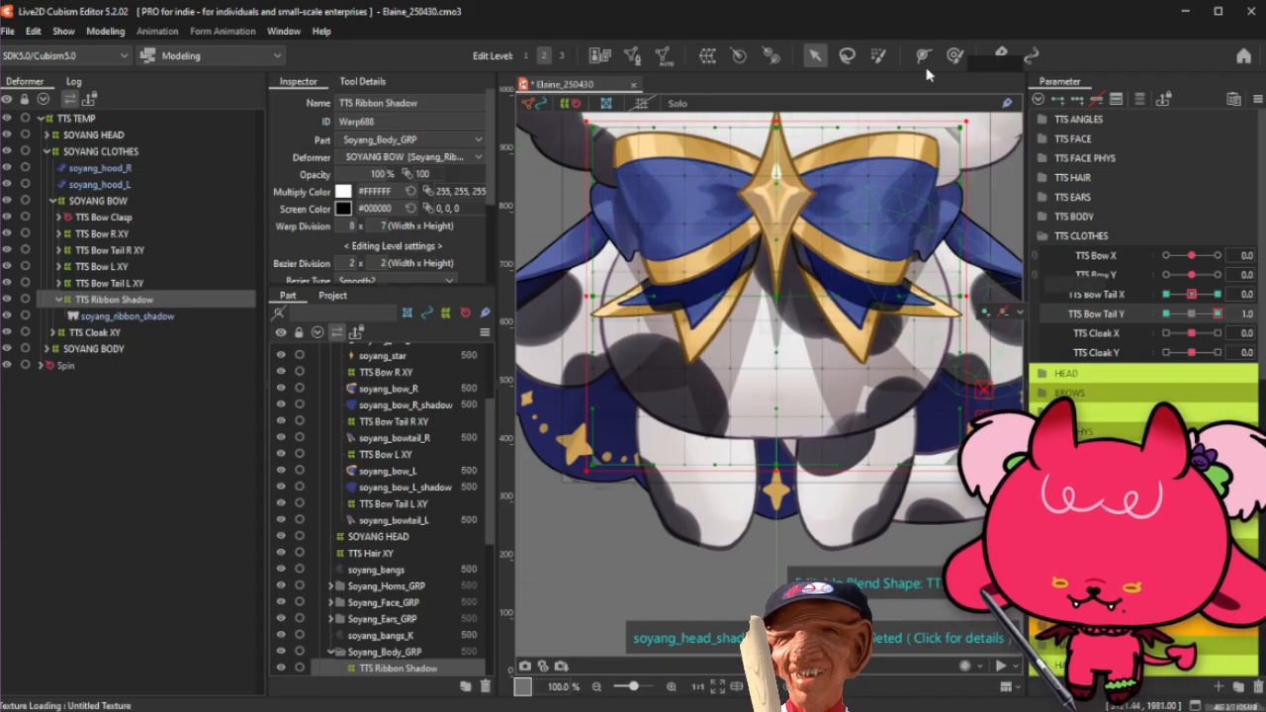
pyautogui.press('b')
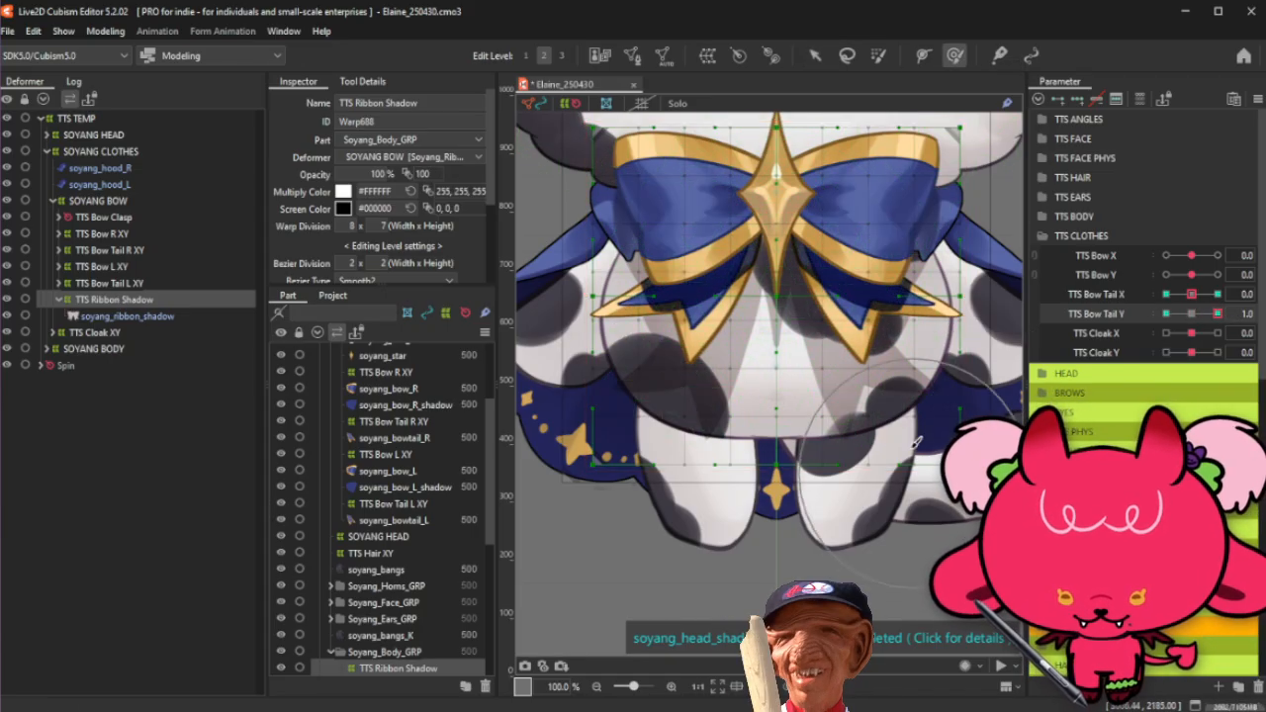
pyautogui.moveTo(914, 396)
pyautogui.mouseDown()
pyautogui.moveTo(939, 396)
pyautogui.moveTo(918, 374)
pyautogui.moveTo(903, 398)
pyautogui.mouseUp()
pyautogui.moveTo(653, 410); pyautogui.dragTo(643, 388)
pyautogui.moveTo(649, 400)
pyautogui.mouseDown()
pyautogui.moveTo(643, 374)
pyautogui.moveTo(654, 401)
pyautogui.moveTo(644, 386)
pyautogui.mouseUp()
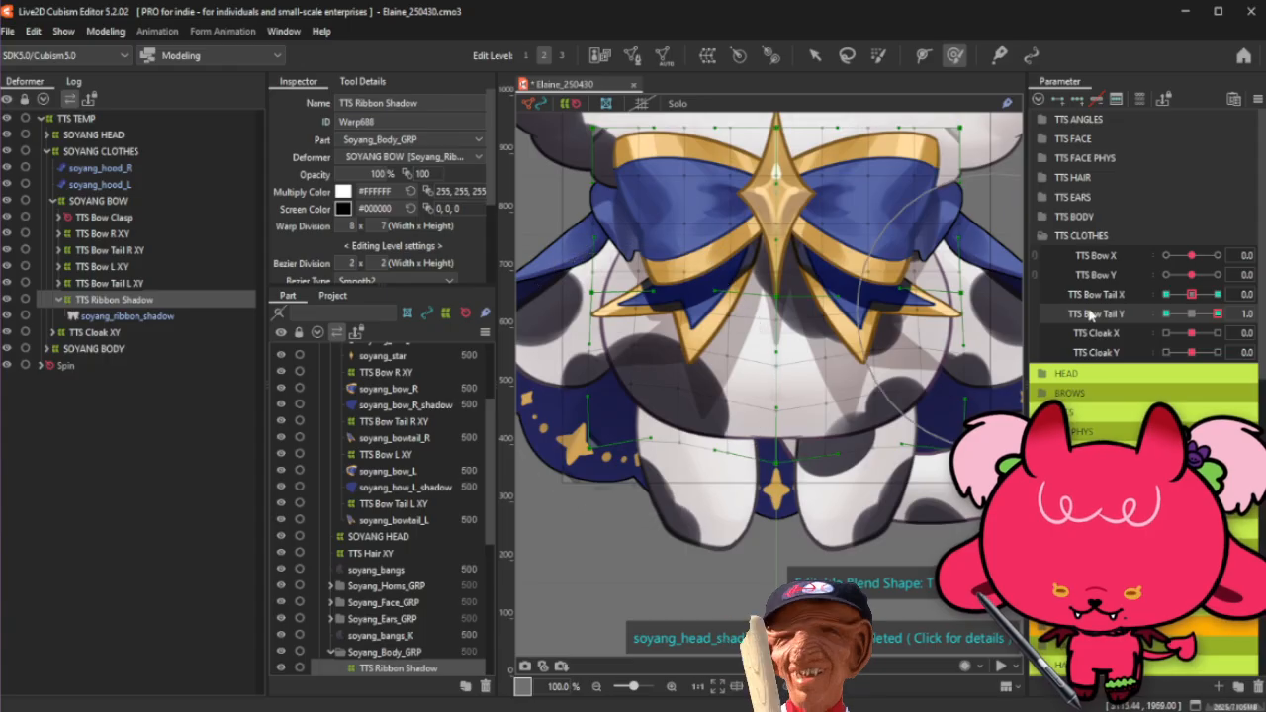
pyautogui.hotkey('ctrl', 't')
pyautogui.moveTo(1193, 318); pyautogui.dragTo(1220, 315)
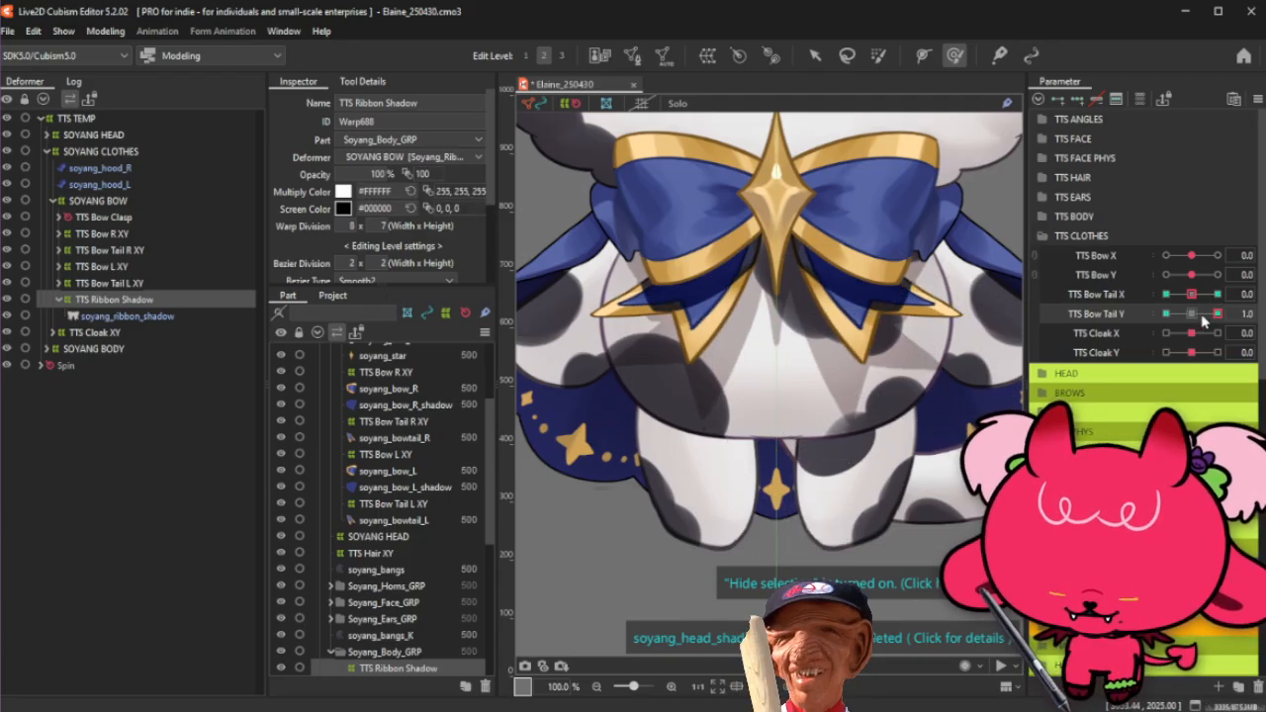
# Step: At TTS Bow Tail Y -1.0, blend the TTS Ribbon Shadow shape with compatibility -100
pyautogui.moveTo(1217, 313); pyautogui.dragTo(1105, 354)
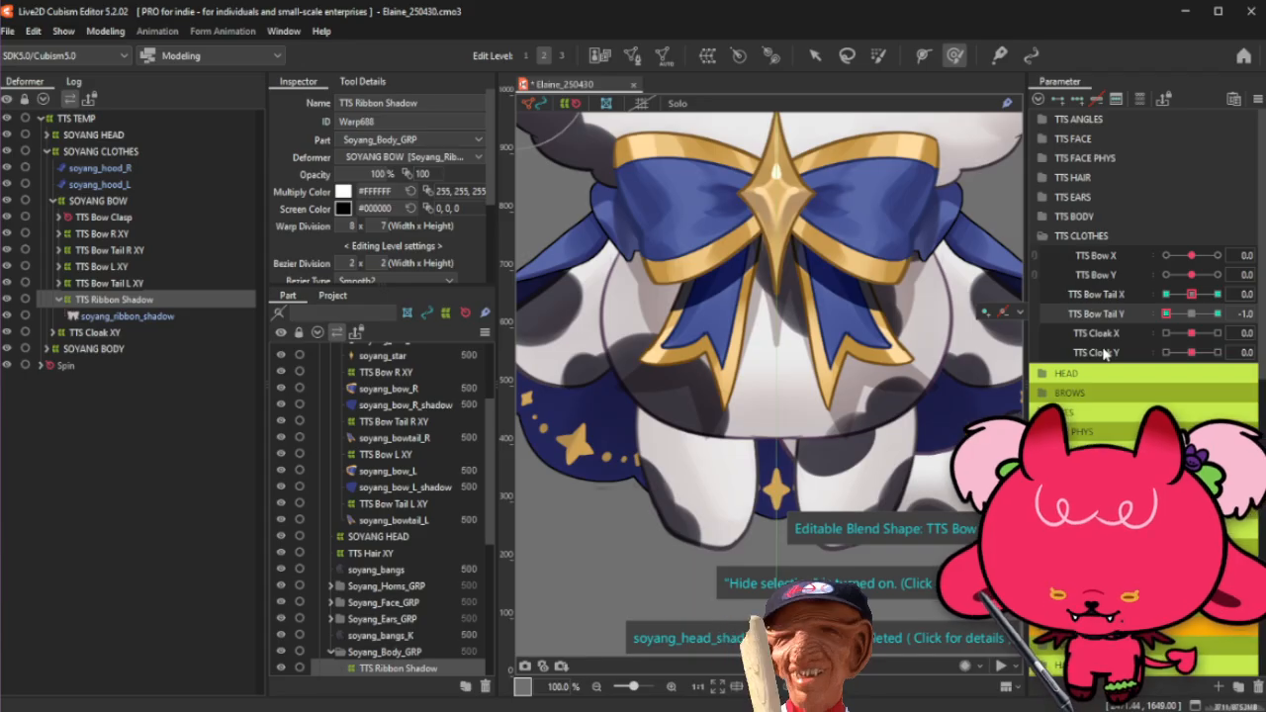
pyautogui.hotkey('ctrl', 'b')
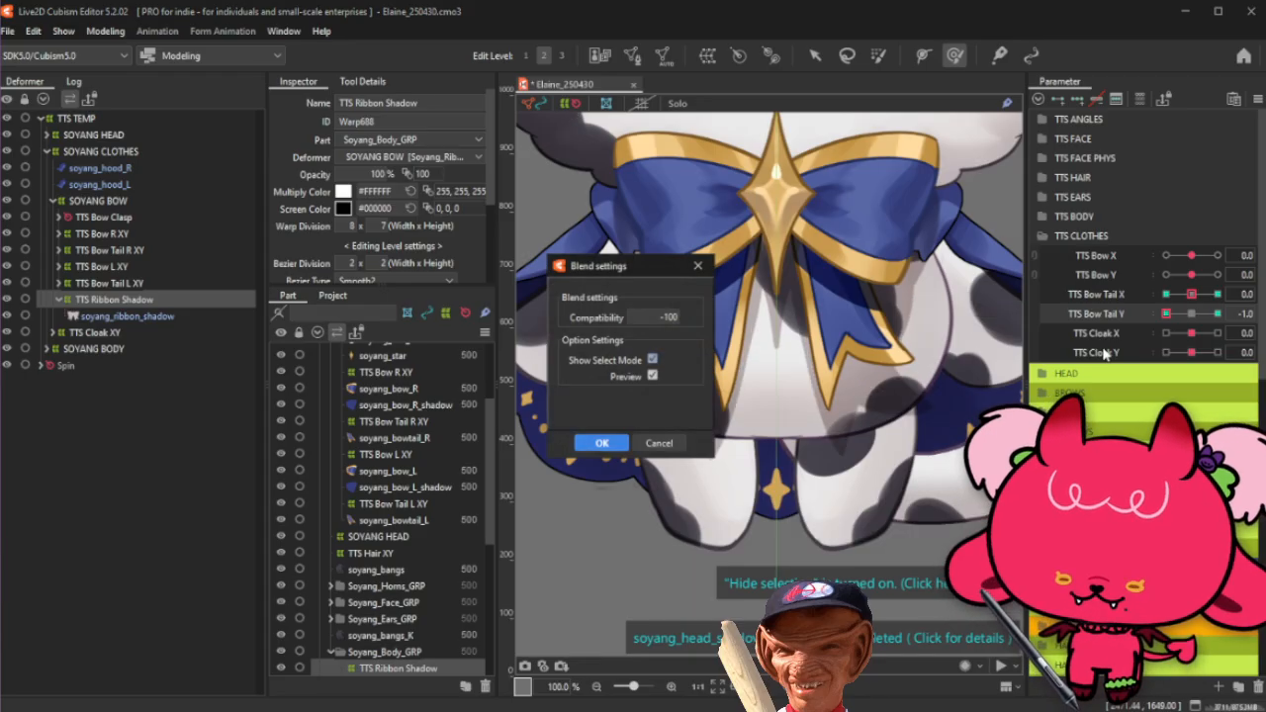
pyautogui.click(601, 444)
# Step: Refine the ribbon shadow below both bow tails at TTS Bow Tail Y 1.0 and check it down to -1.0
pyautogui.moveTo(1178, 319); pyautogui.dragTo(1219, 318)
pyautogui.moveTo(888, 367); pyautogui.dragTo(906, 373)
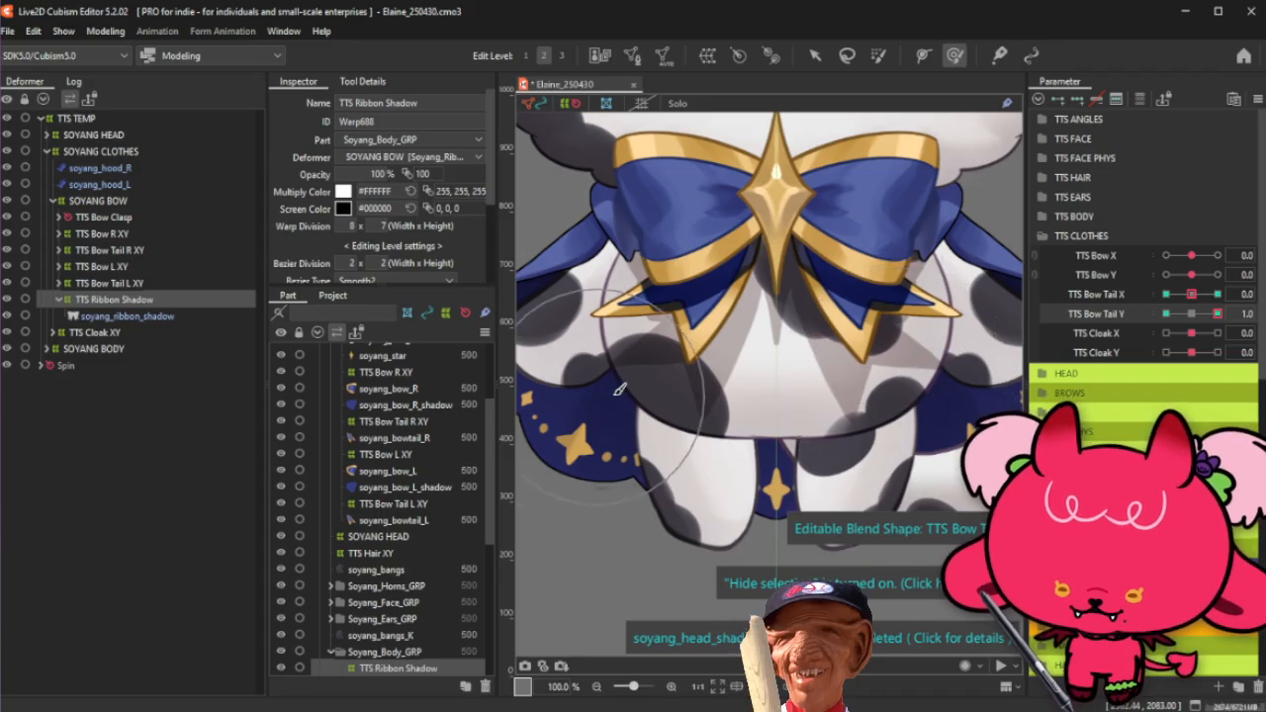
pyautogui.moveTo(657, 390)
pyautogui.mouseDown()
pyautogui.moveTo(647, 384)
pyautogui.moveTo(692, 393)
pyautogui.moveTo(672, 399)
pyautogui.mouseUp()
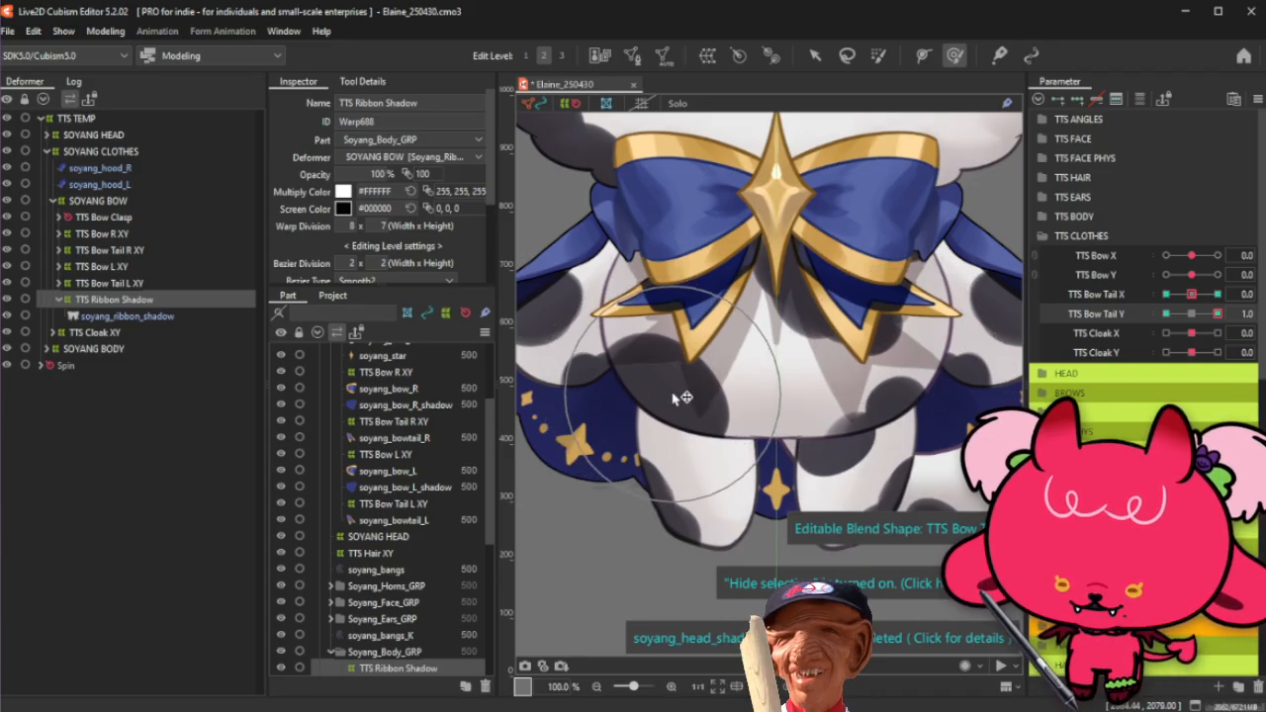
pyautogui.moveTo(1166, 318); pyautogui.dragTo(1150, 341)
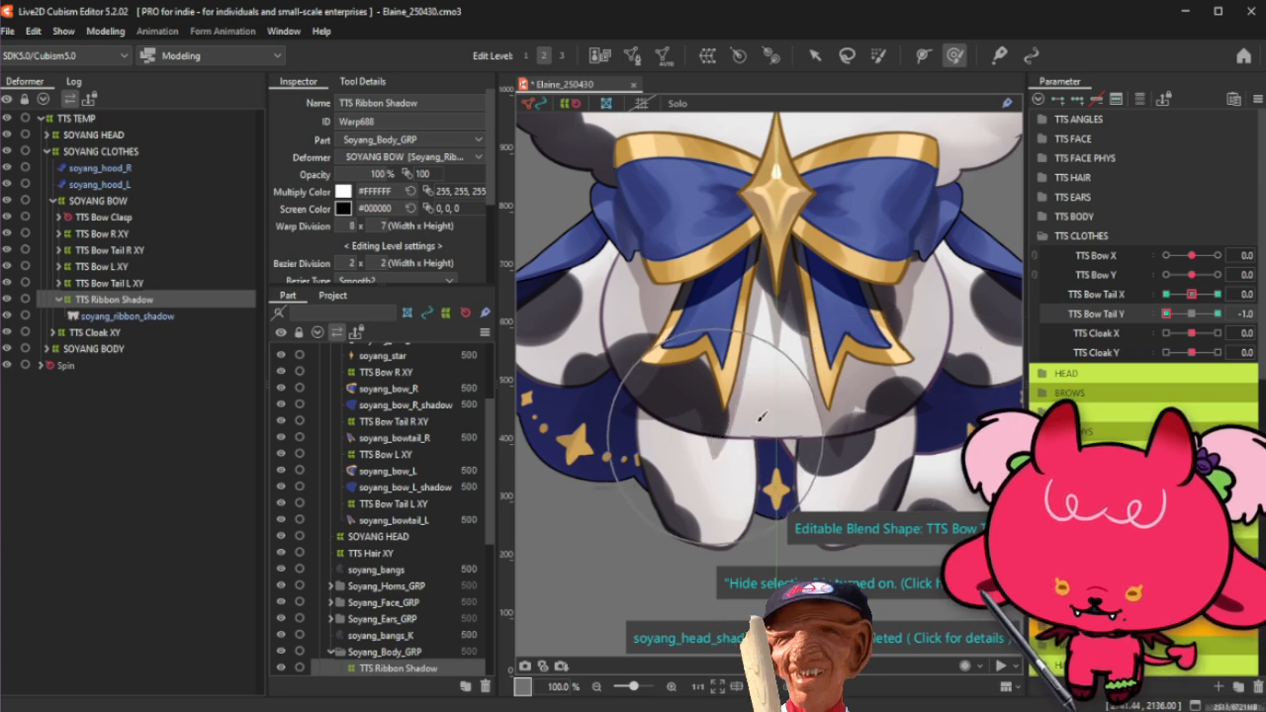
pyautogui.moveTo(1193, 314)
pyautogui.mouseDown()
pyautogui.moveTo(1218, 314)
pyautogui.moveTo(1165, 315)
pyautogui.moveTo(1229, 290)
pyautogui.moveTo(1153, 314)
pyautogui.moveTo(1200, 302)
pyautogui.moveTo(1187, 292)
pyautogui.mouseUp()
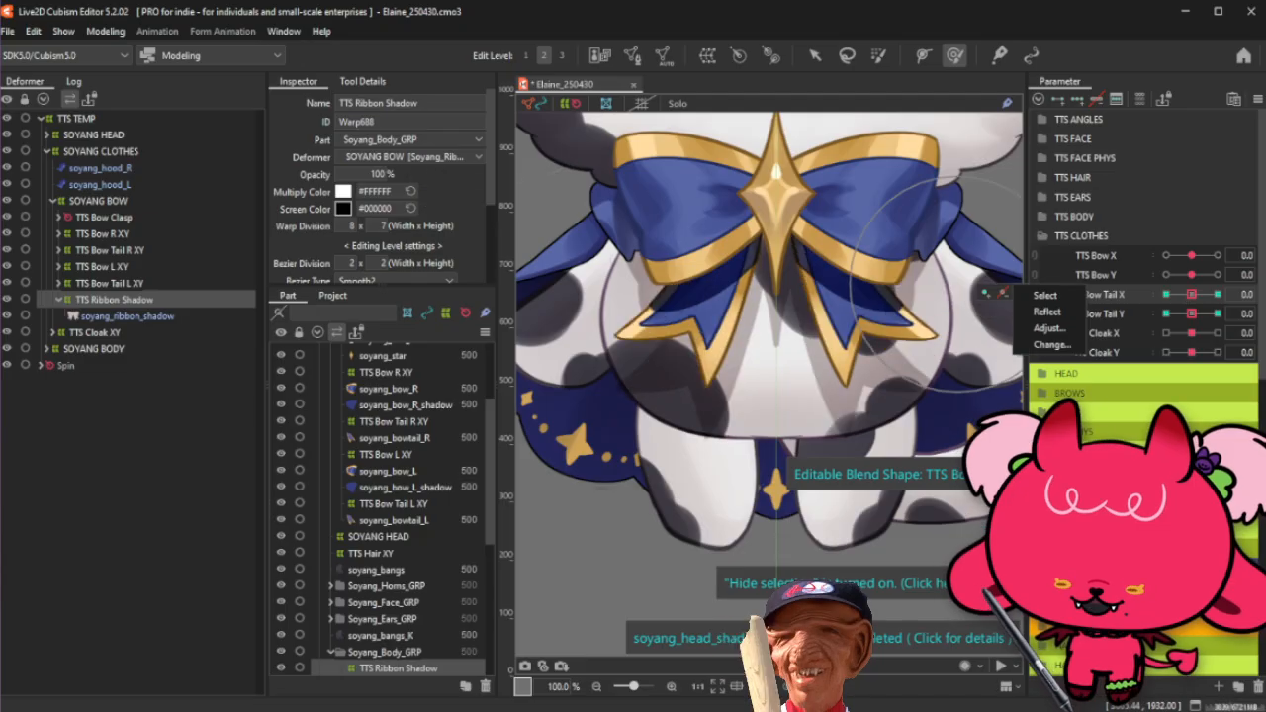
# Step: Lower the upper edge of the SOYANG BOW warp deformer slightly
pyautogui.click(99, 201)
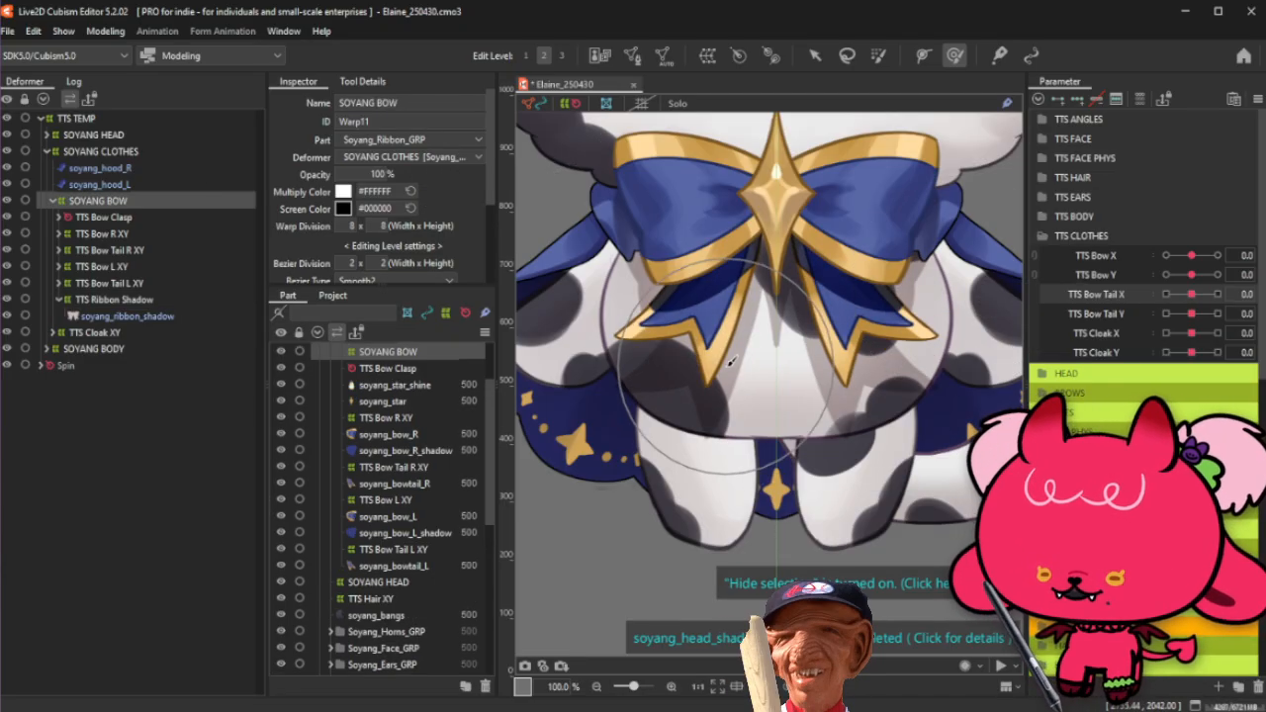
pyautogui.scroll(-3, 653, 348)
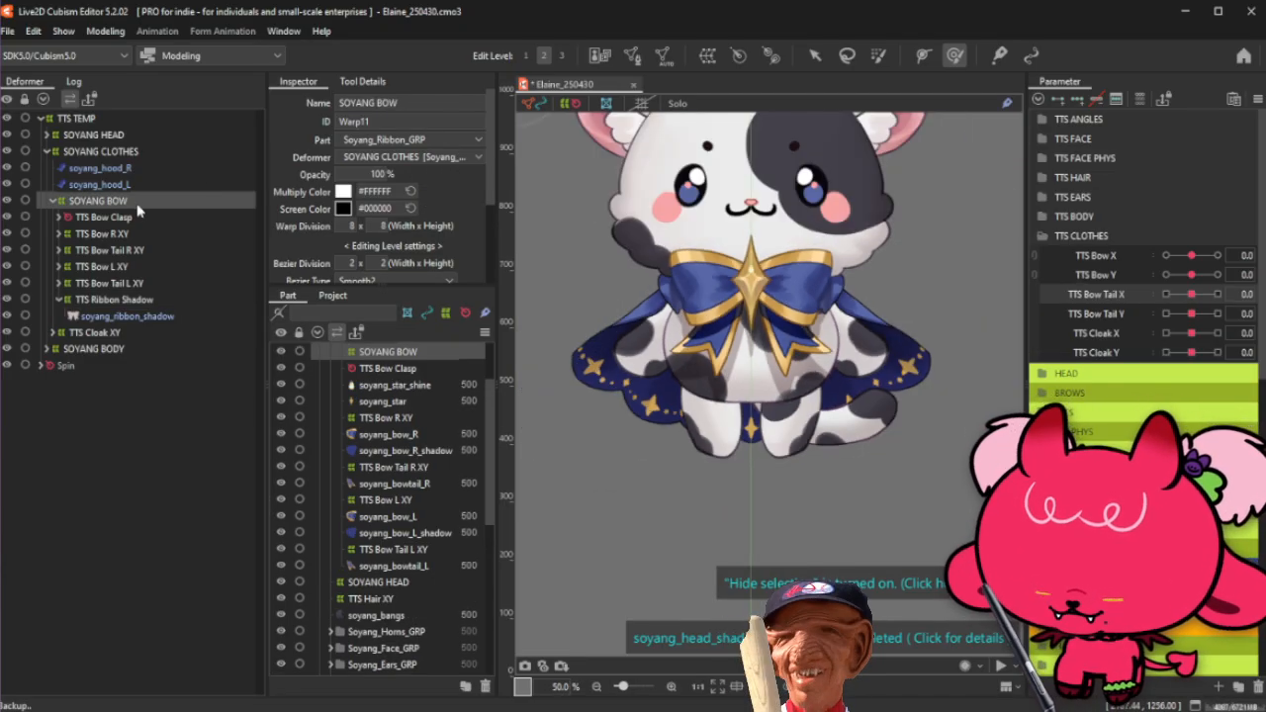
pyautogui.click(815, 56)
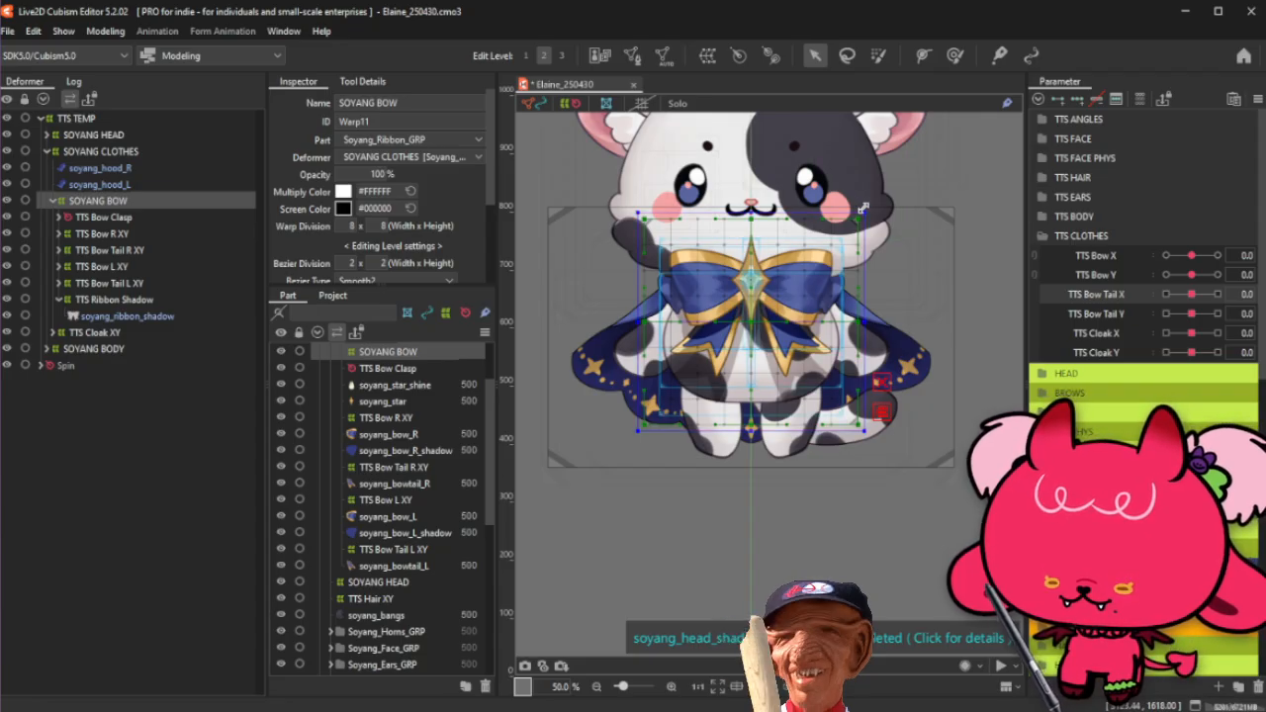
pyautogui.moveTo(863, 209); pyautogui.dragTo(863, 221)
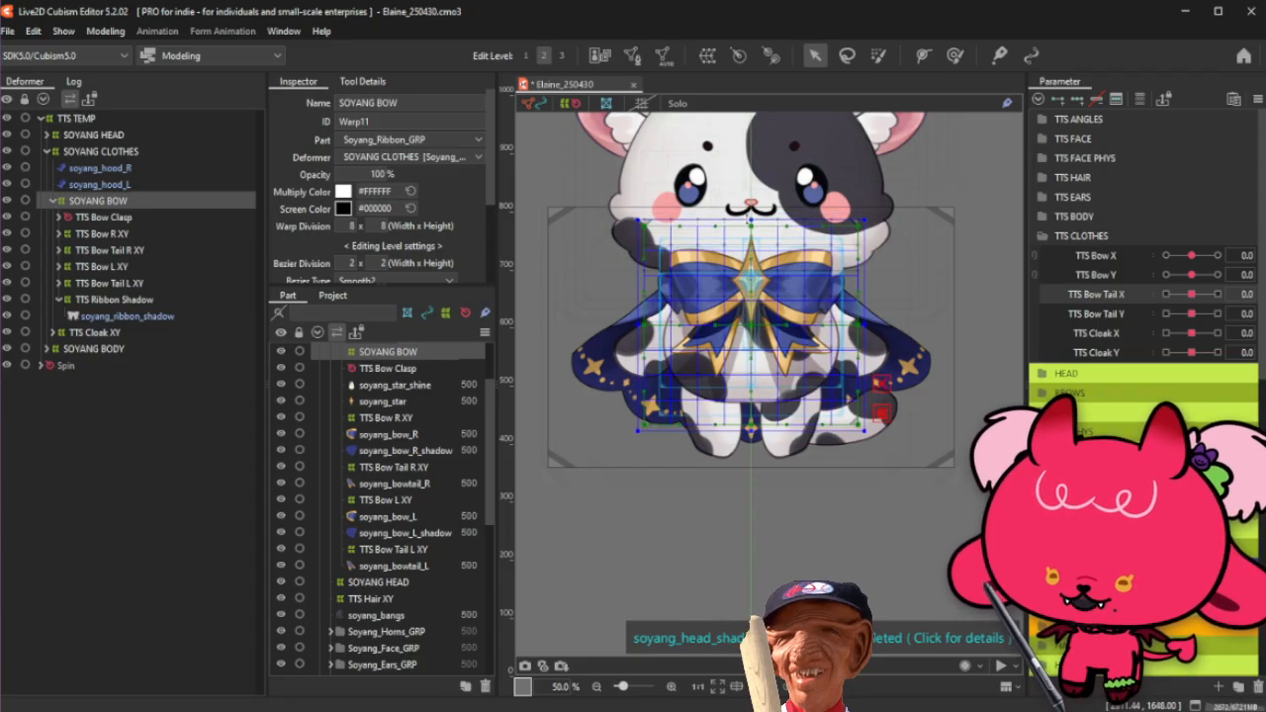
# Step: Rename the SOYANG BOW deformer as Soyang Bow Angle XY and collapse its children
pyautogui.click(436, 104)
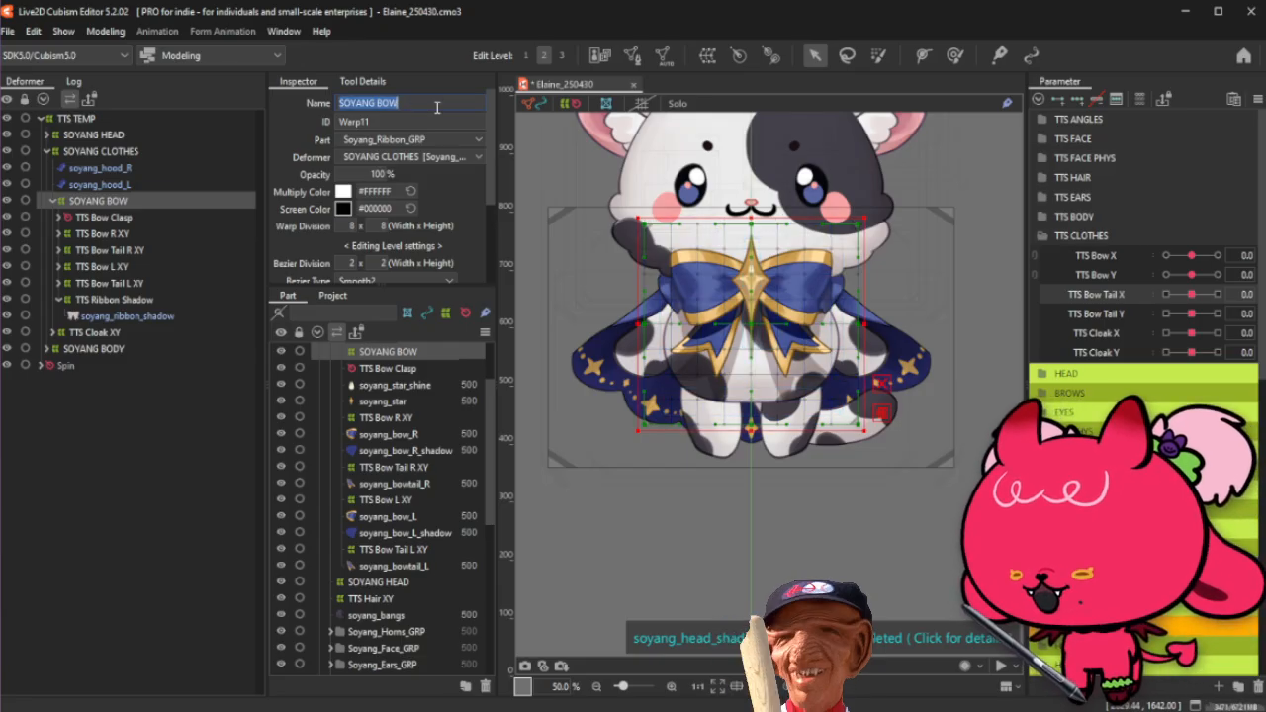
pyautogui.write('Soyang Bow On')
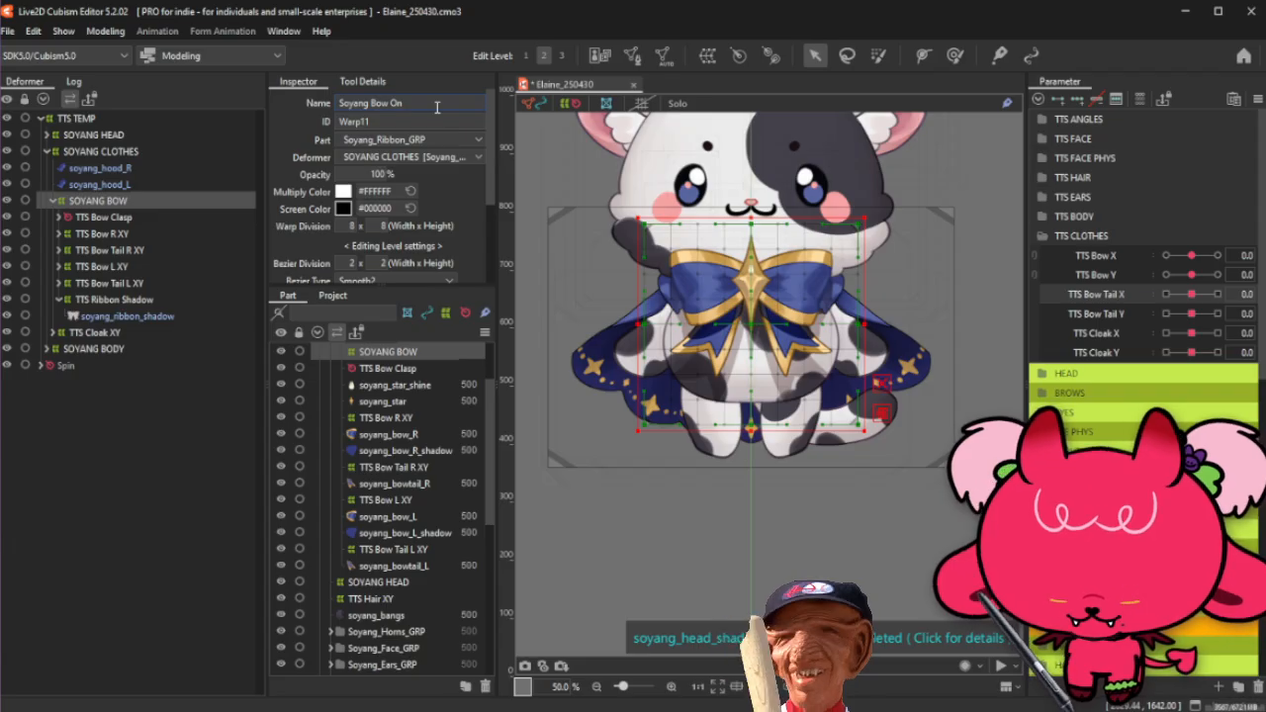
pyautogui.press('Return')
pyautogui.moveTo(357, 174)
pyautogui.mouseDown()
pyautogui.moveTo(317, 174)
pyautogui.moveTo(356, 174)
pyautogui.mouseUp()
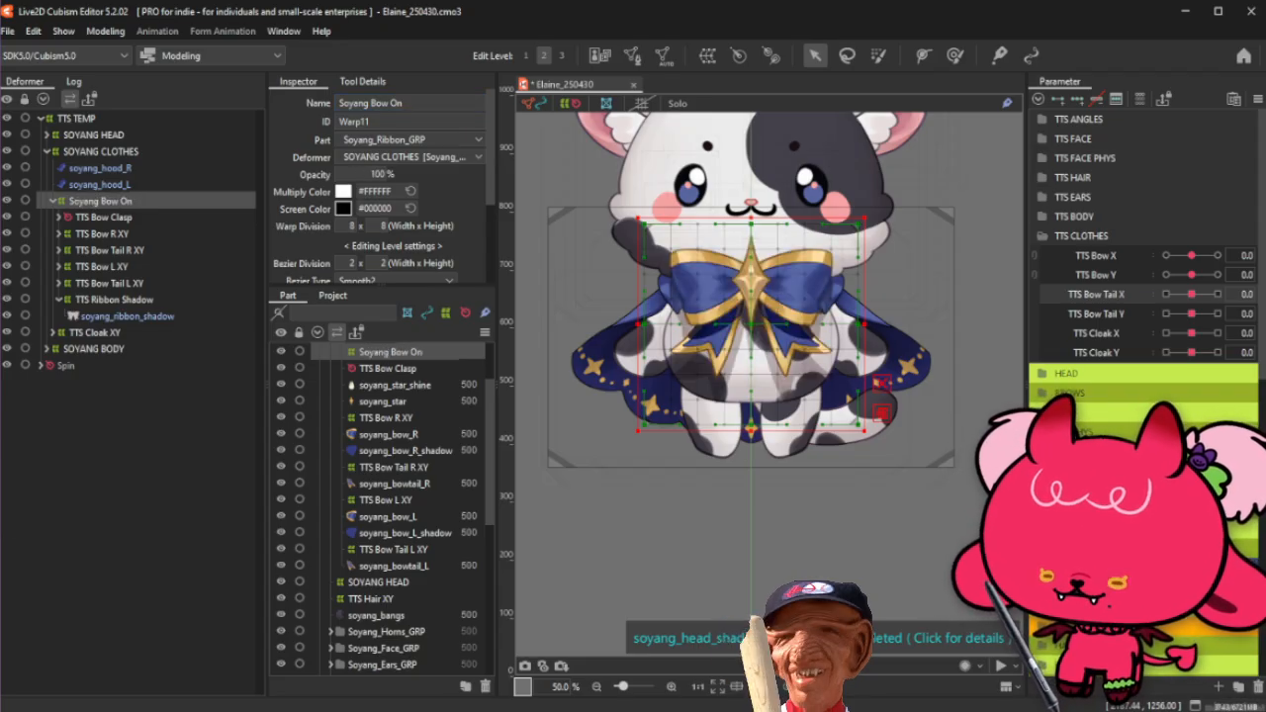
pyautogui.click(53, 202)
pyautogui.doubleClick(420, 99)
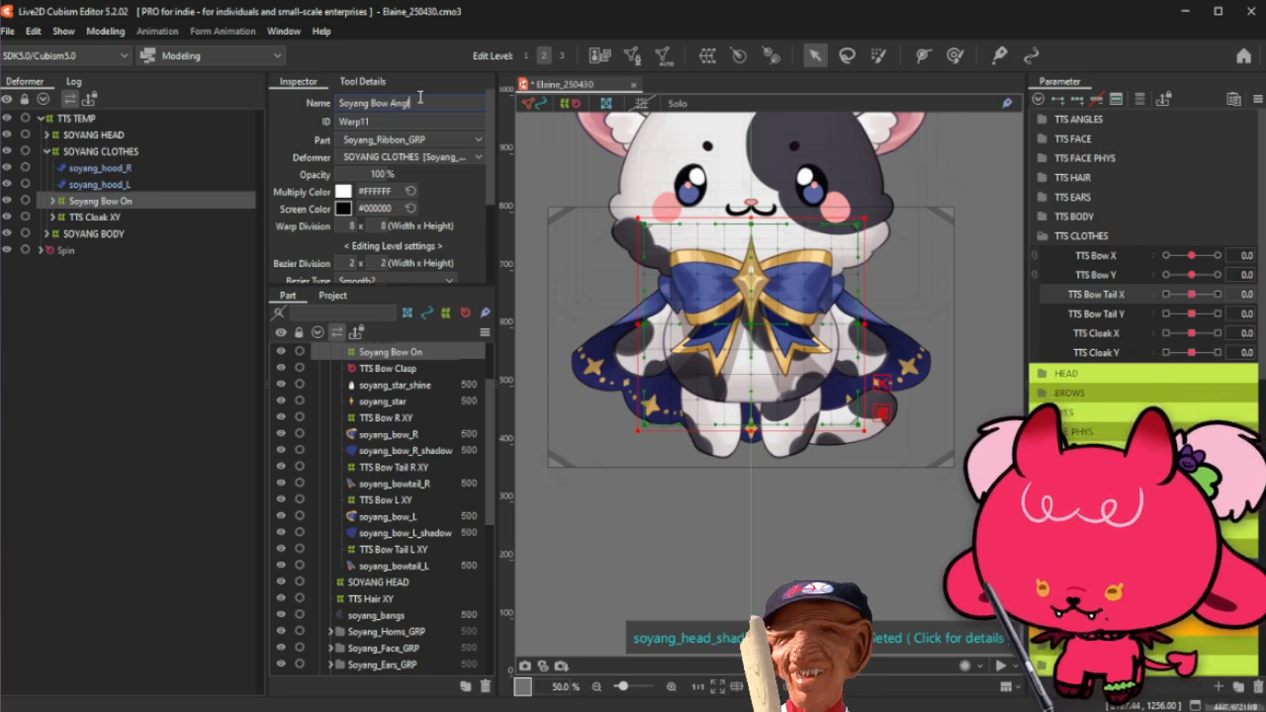
pyautogui.write('Angle X')
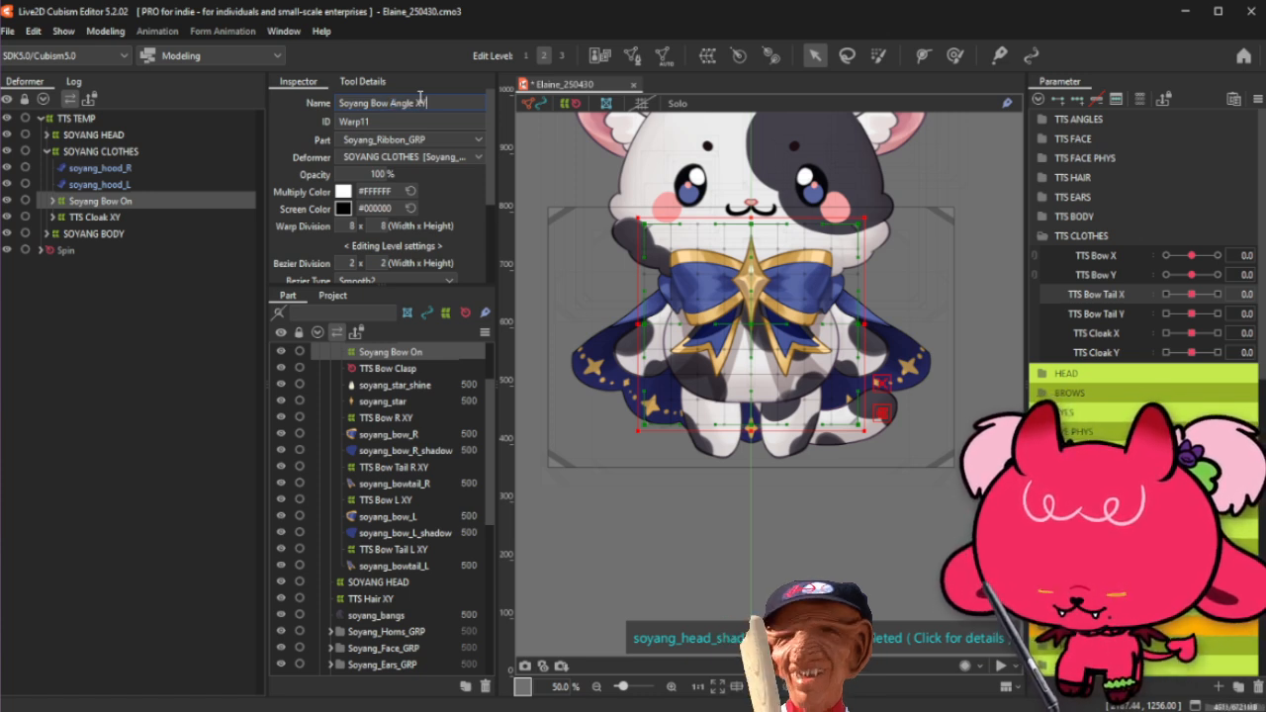
pyautogui.write('Y')
pyautogui.press('Return')
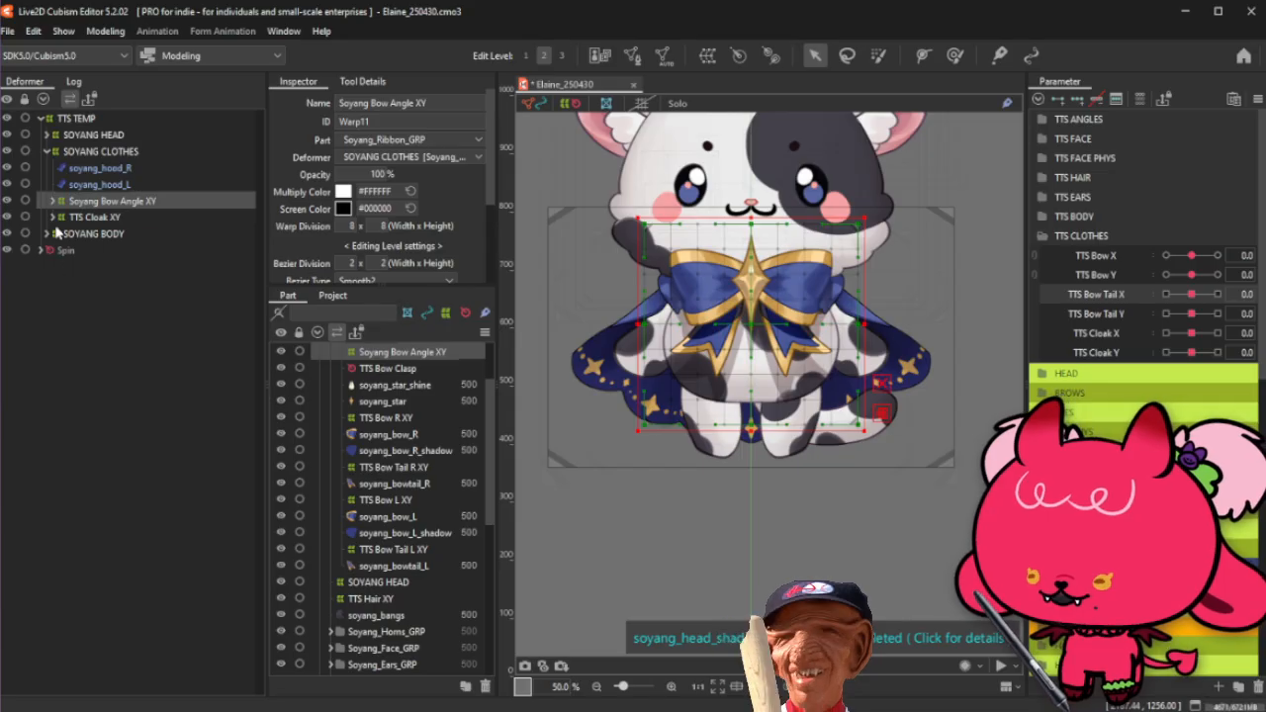
# Step: Create a warp deformer named TTS Clothes as parent of both hood meshes, Soyang Bow Angle XY and TTS Cloak XY
pyautogui.click(126, 214)
pyautogui.click(125, 203)
pyautogui.click(125, 214)
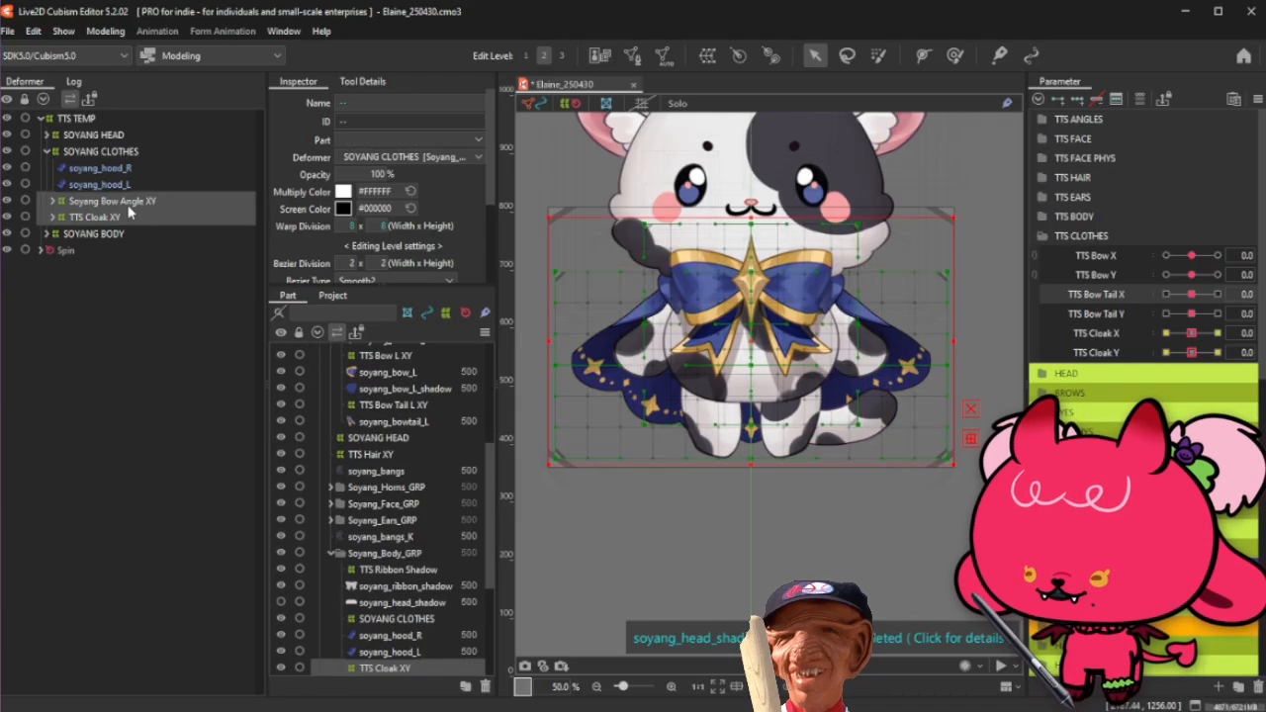
pyautogui.click(140, 170)
pyautogui.keyDown('shift'); pyautogui.click(129, 216); pyautogui.keyUp('shift')
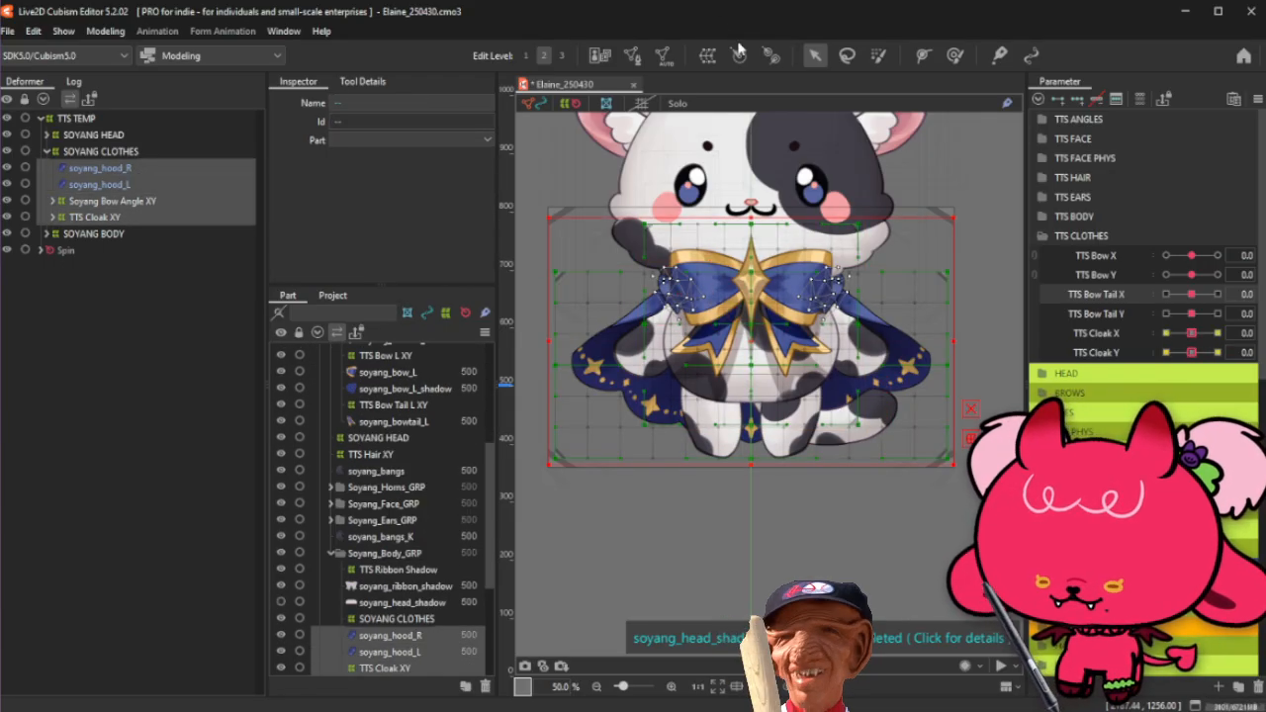
pyautogui.click(707, 55)
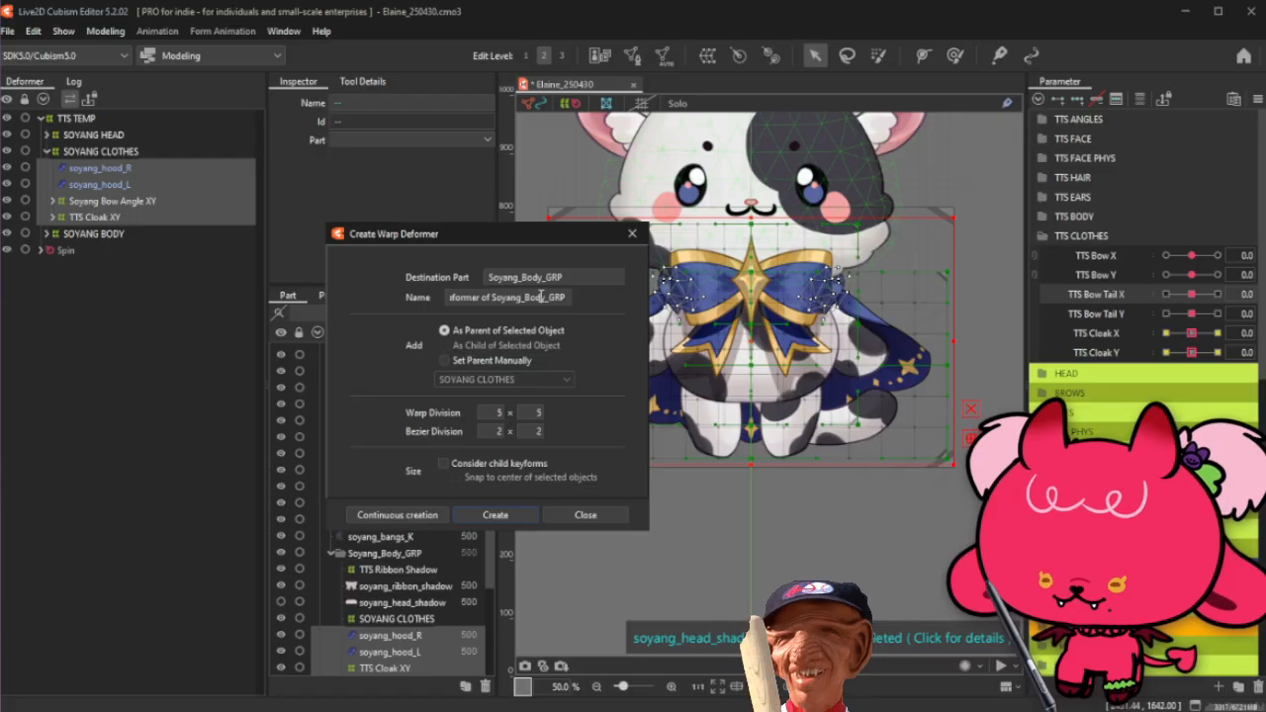
pyautogui.write('TTS')
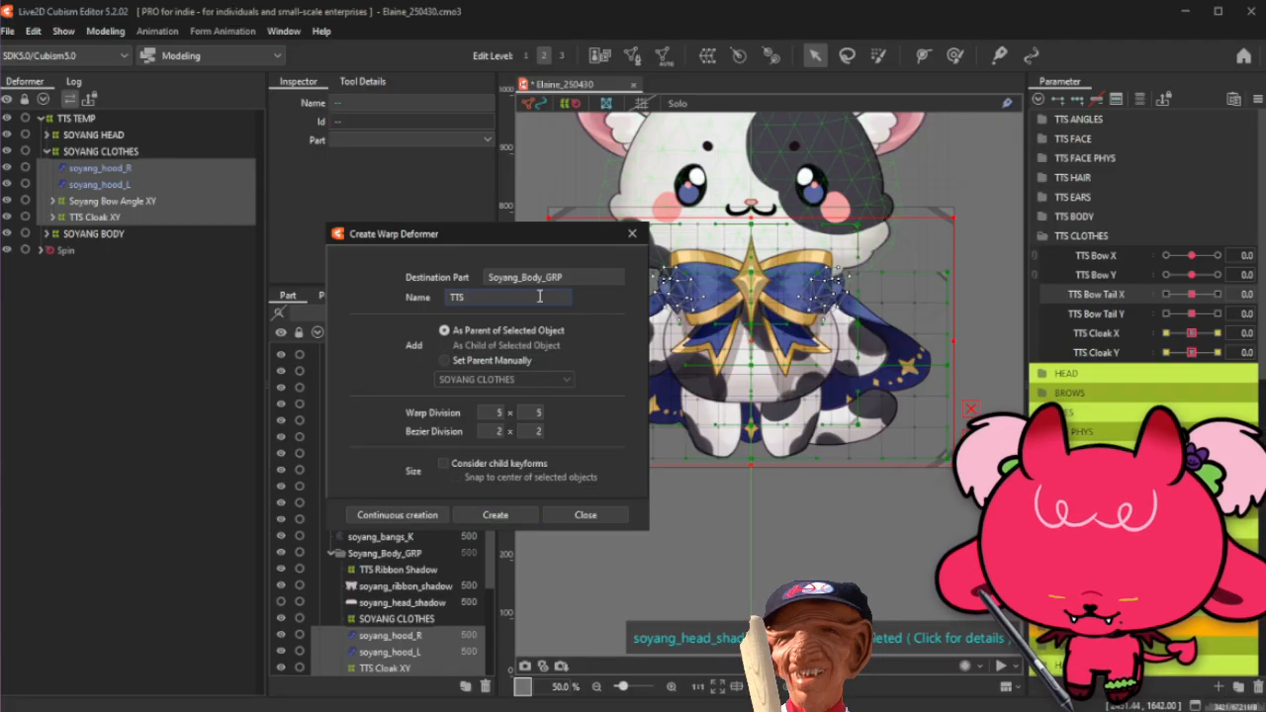
pyautogui.write(' Clothes')
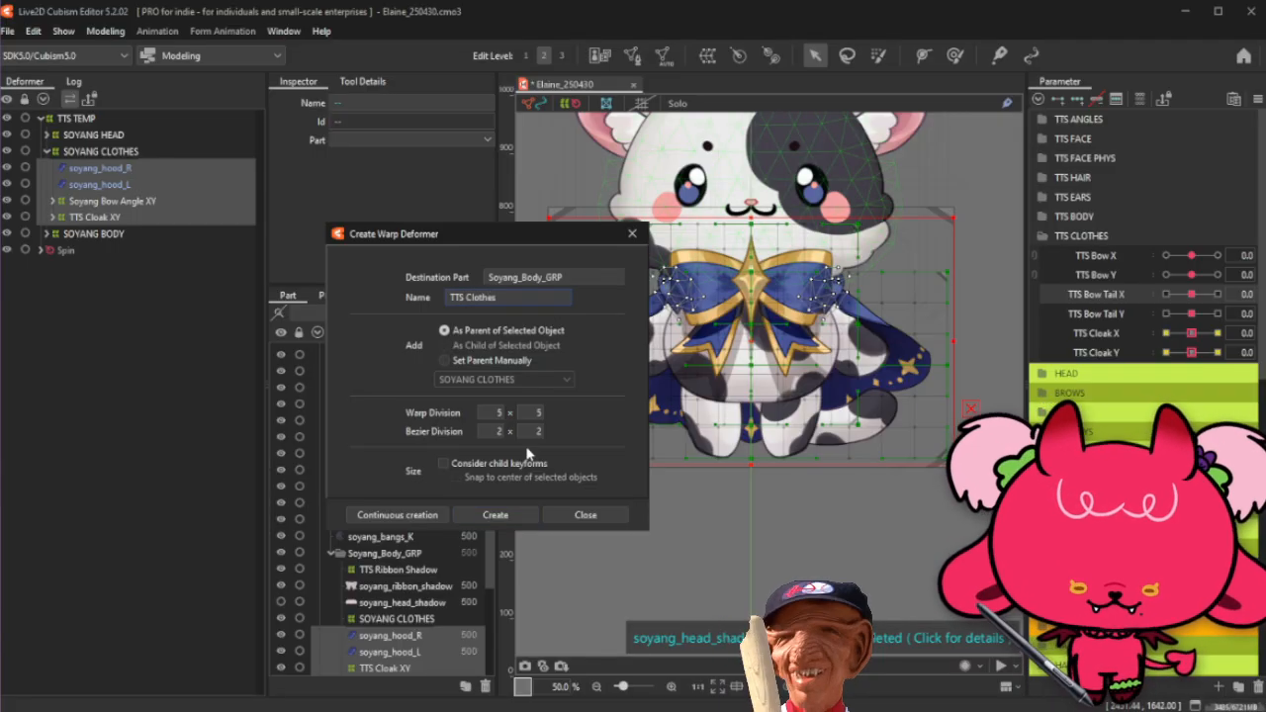
pyautogui.click(497, 516)
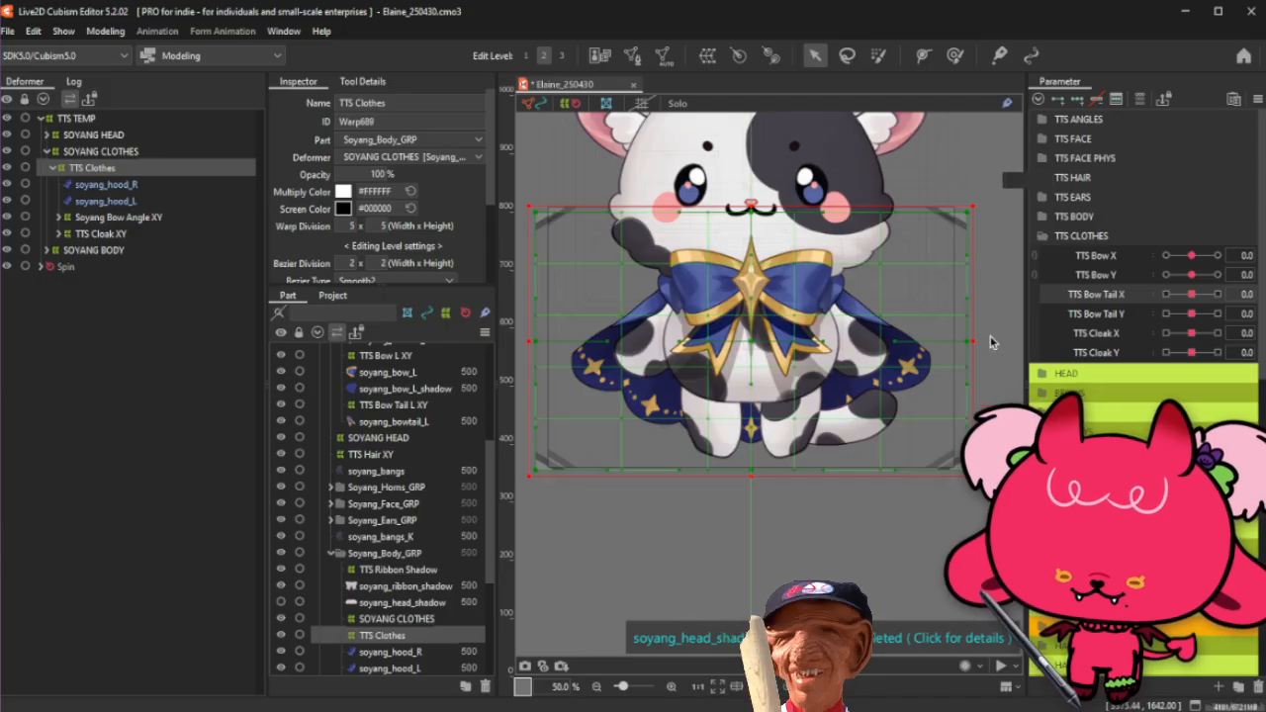
# Step: Narrow the TTS Clothes warp deformer slightly in width and widen the SOYANG CLOTHES deformer a little around it
pyautogui.moveTo(976, 340); pyautogui.dragTo(964, 342)
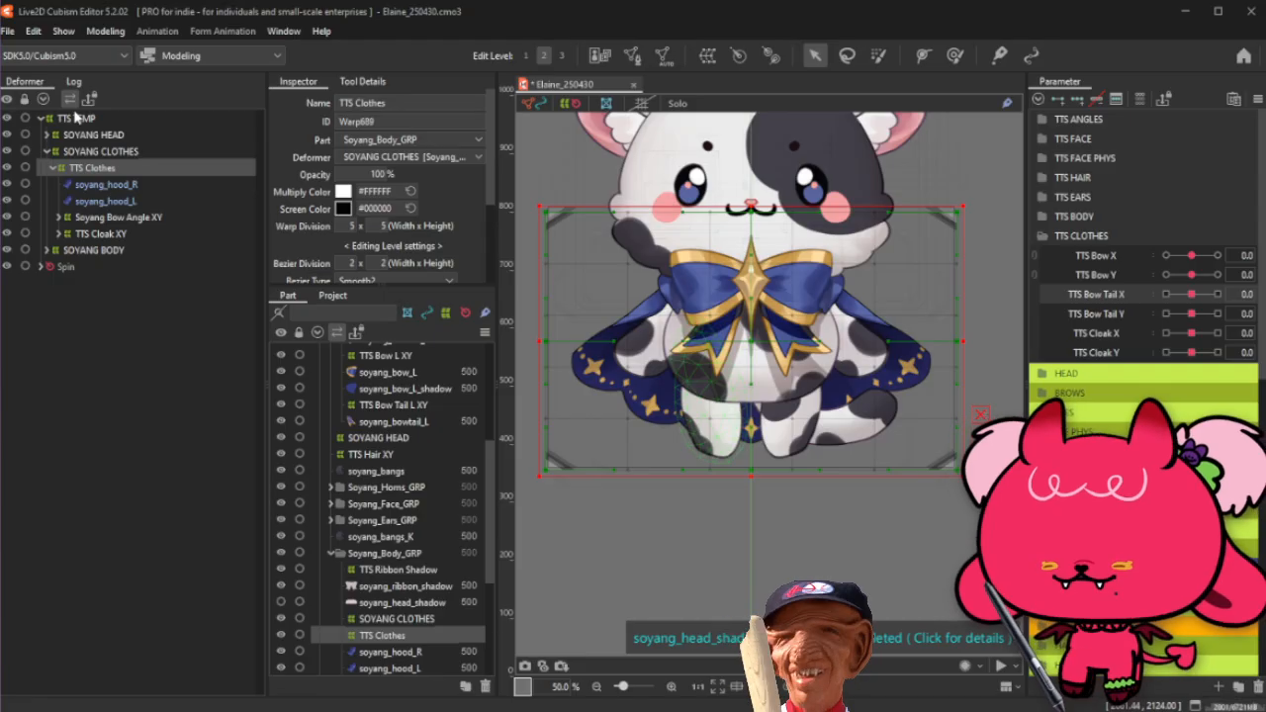
pyautogui.click(112, 154)
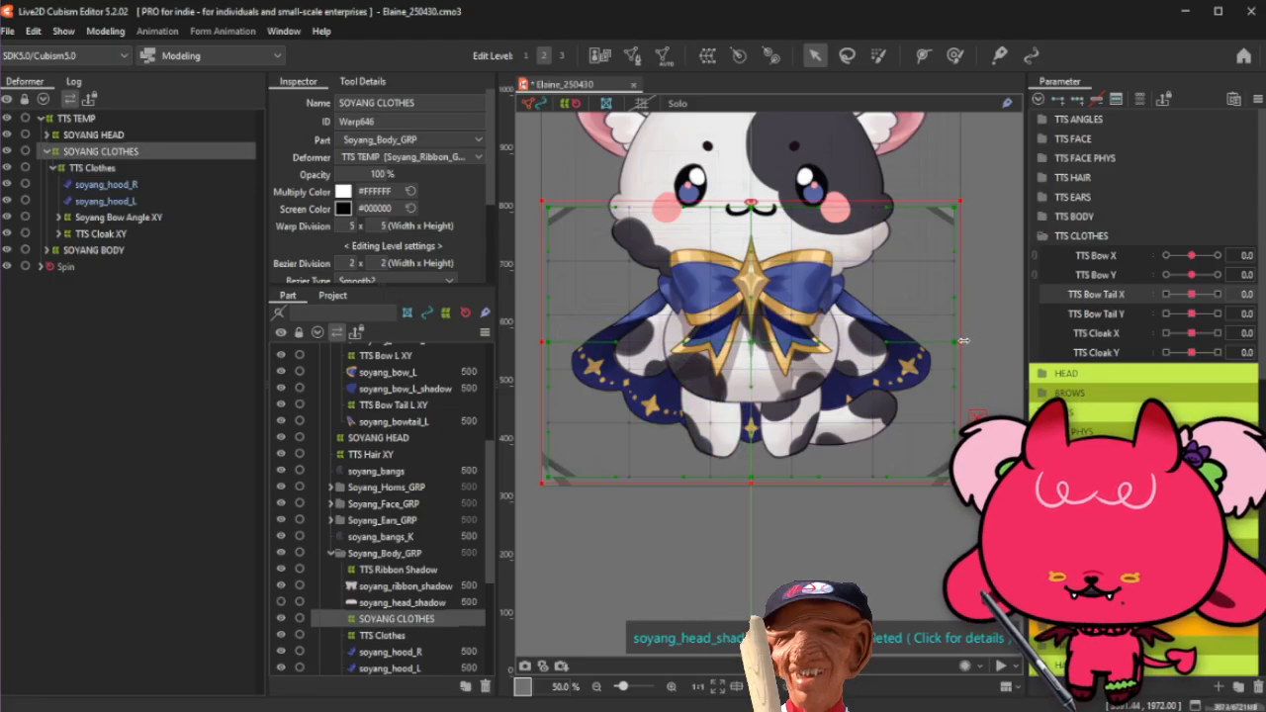
pyautogui.moveTo(966, 340); pyautogui.dragTo(969, 340)
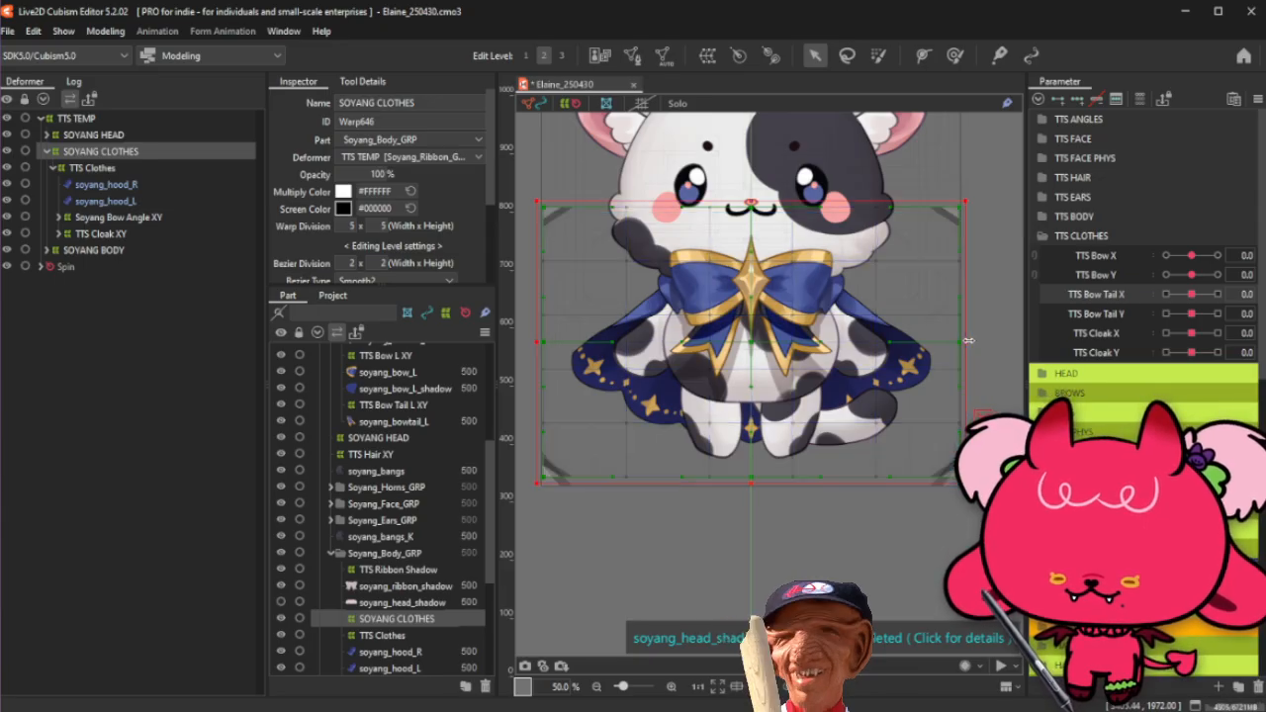
# Step: Fine-tune the width of the TTS Clothes warp deformer and set its warp division to 12 x 8
pyautogui.click(144, 169)
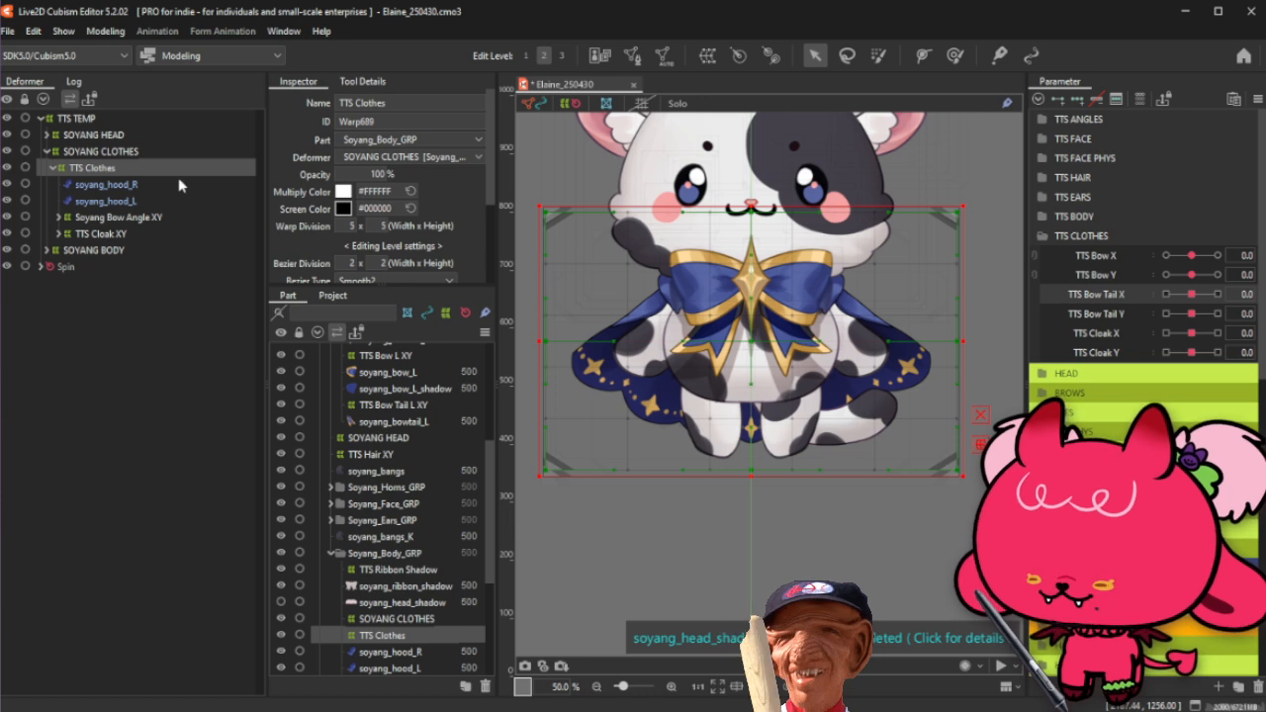
pyautogui.click(967, 341)
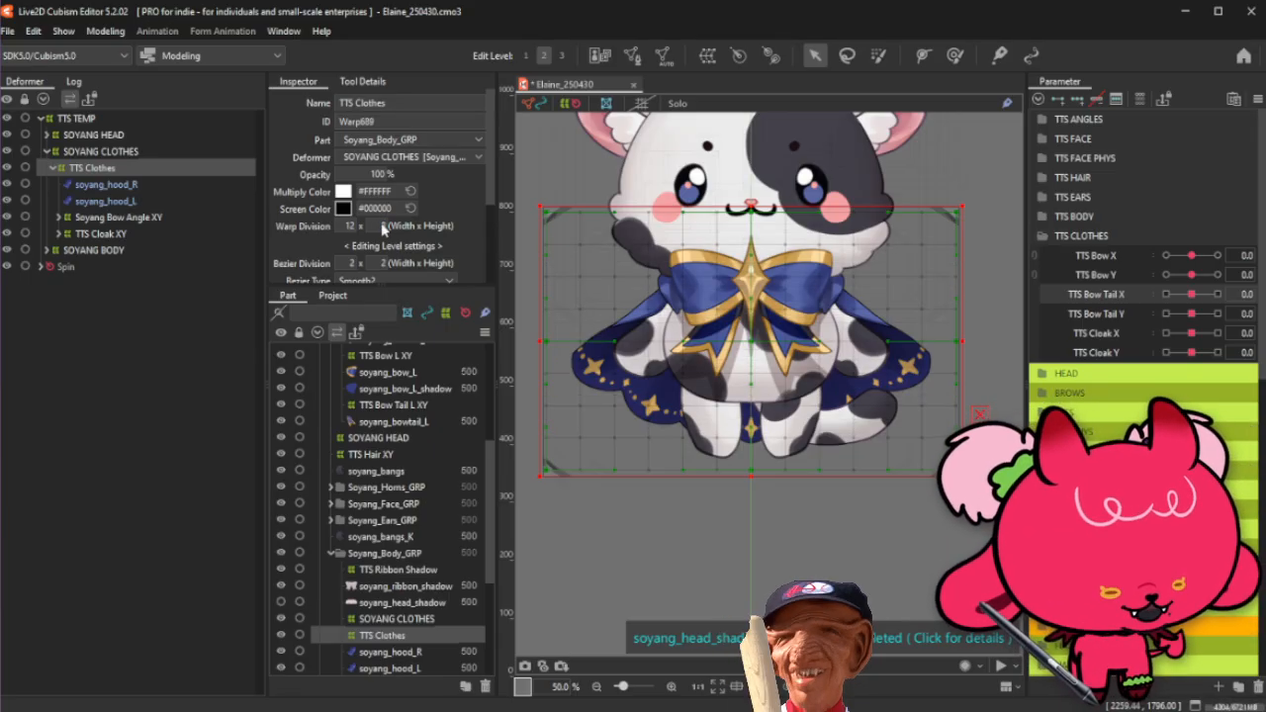
pyautogui.click(55, 169)
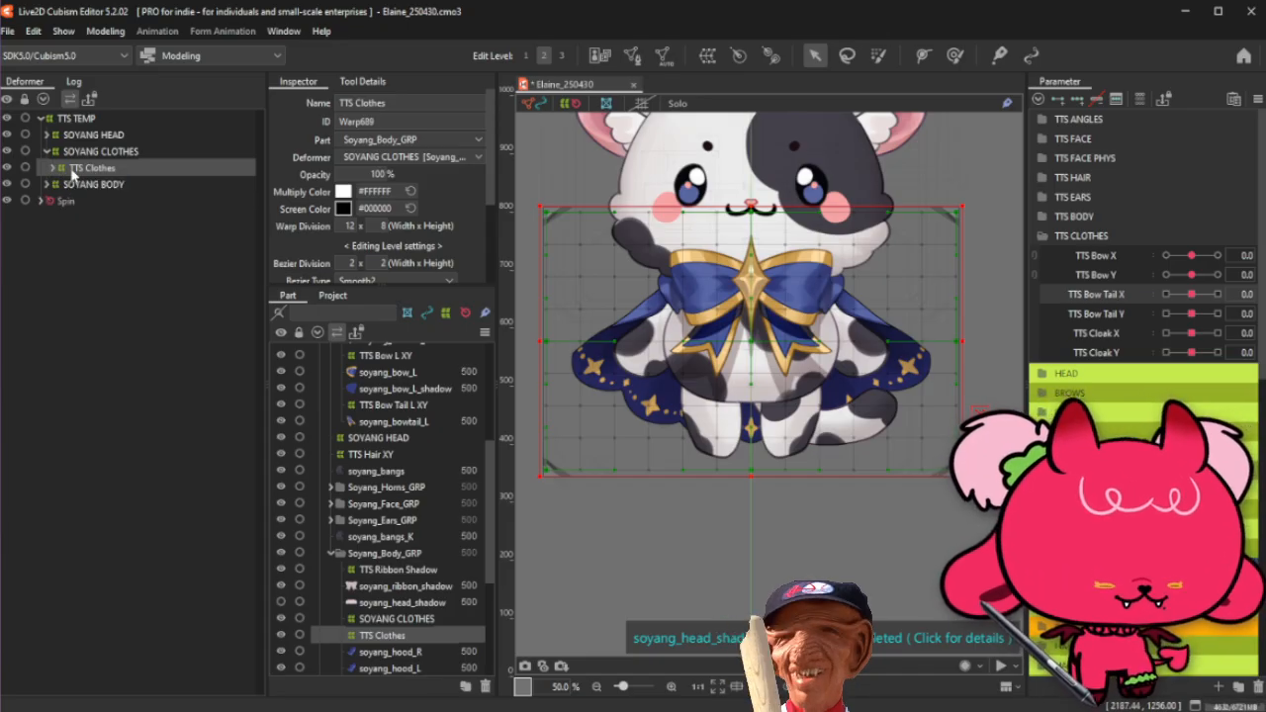
pyautogui.click(53, 169)
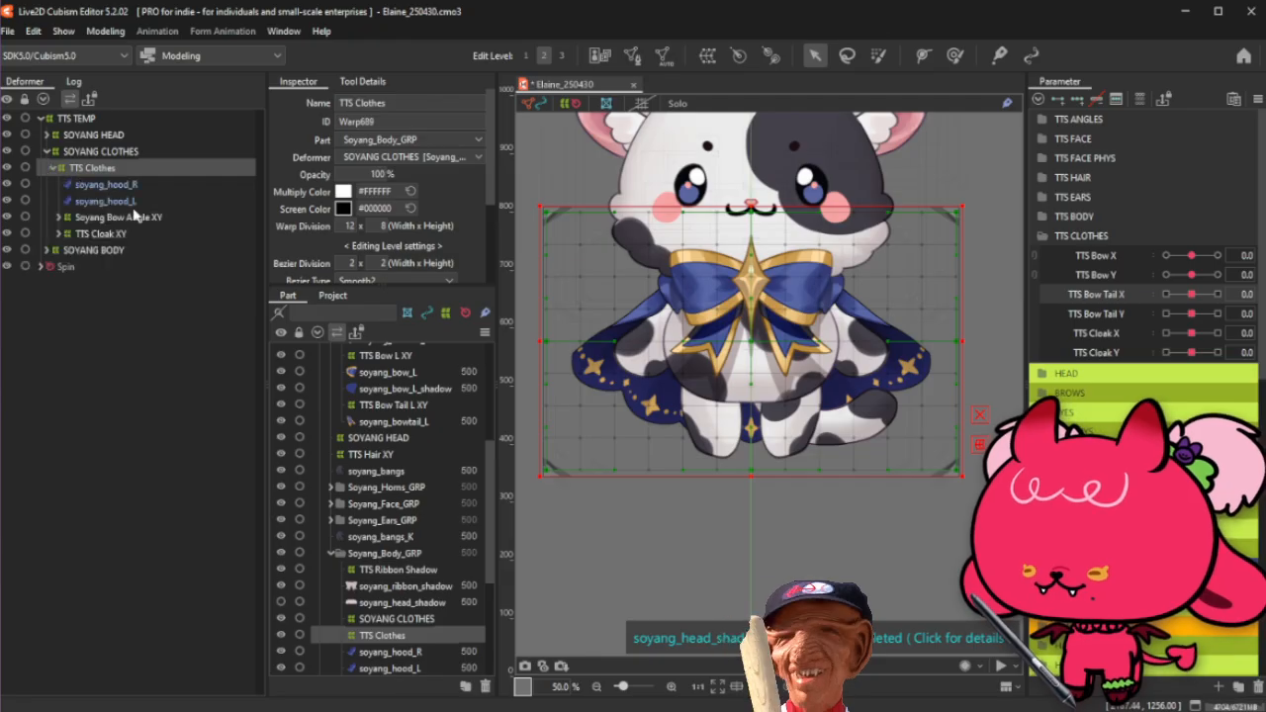
# Step: Regenerate the meshes of soyang_hood_R and soyang_hood_L automatically with the Set_06 preset
pyautogui.click(109, 201)
pyautogui.keyDown('shift'); pyautogui.click(108, 185); pyautogui.keyUp('shift')
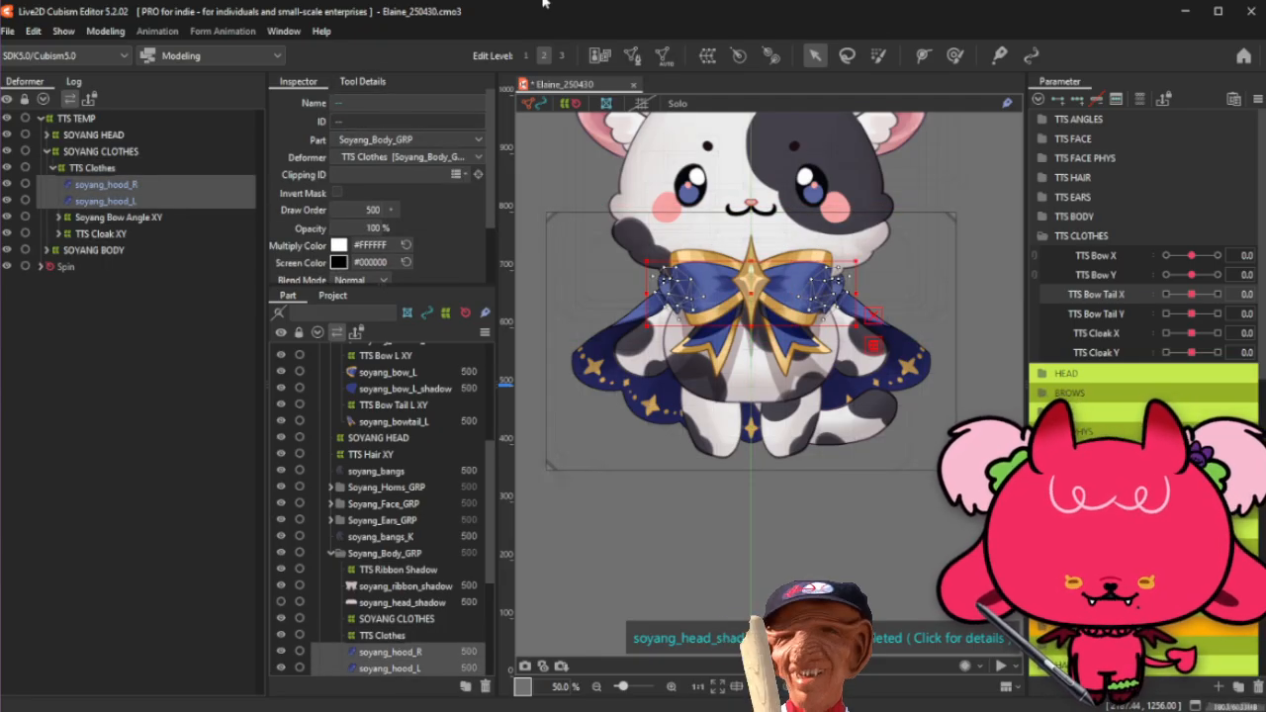
pyautogui.click(663, 56)
pyautogui.click(344, 237)
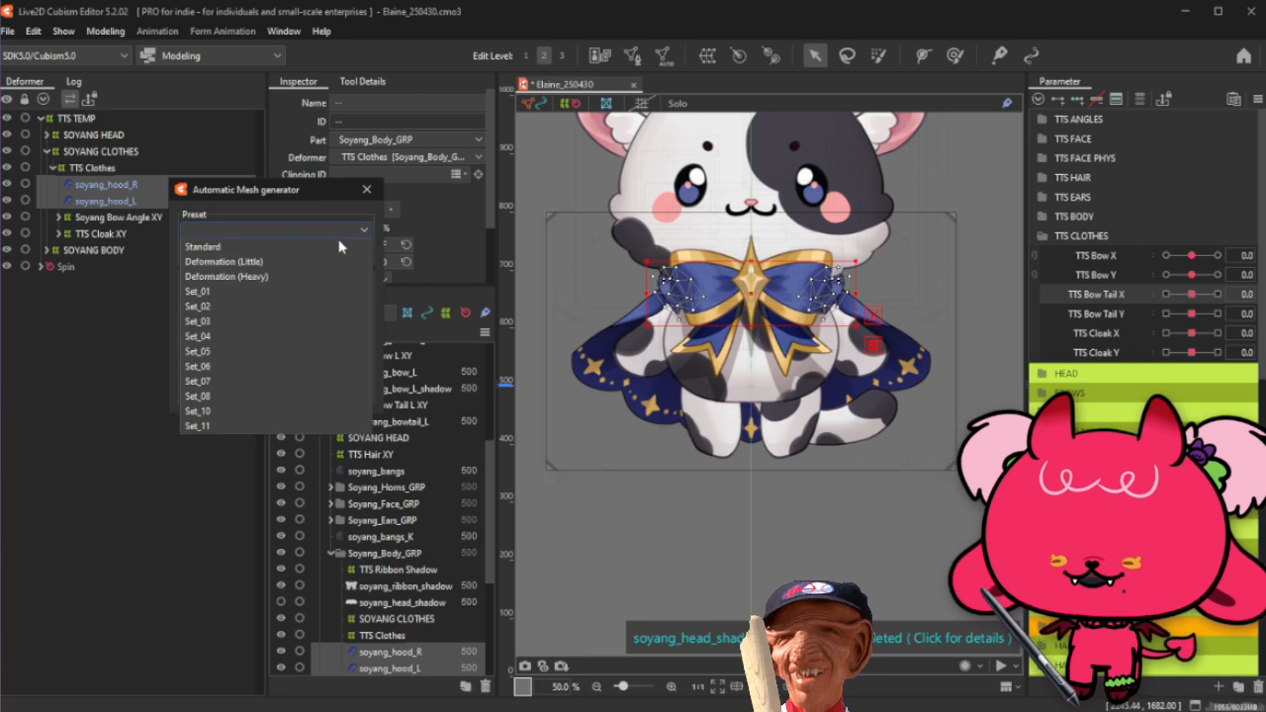
pyautogui.click(229, 369)
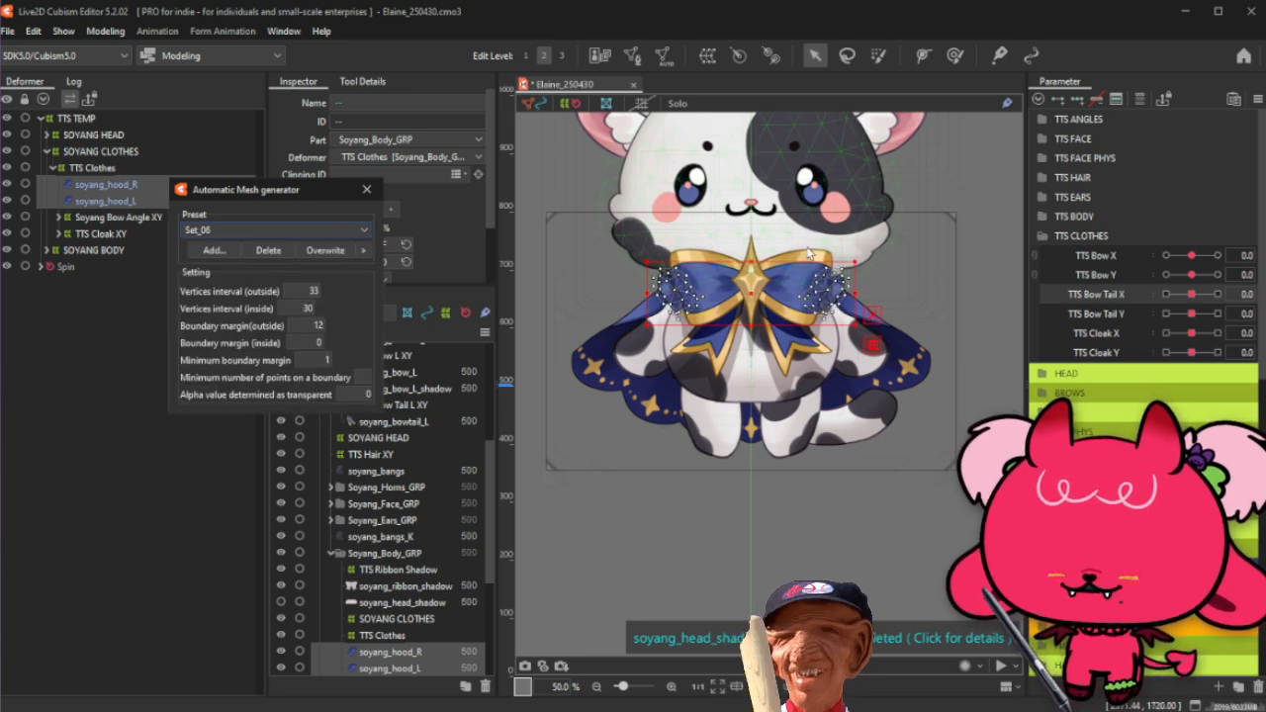
pyautogui.scroll(2, 809, 259)
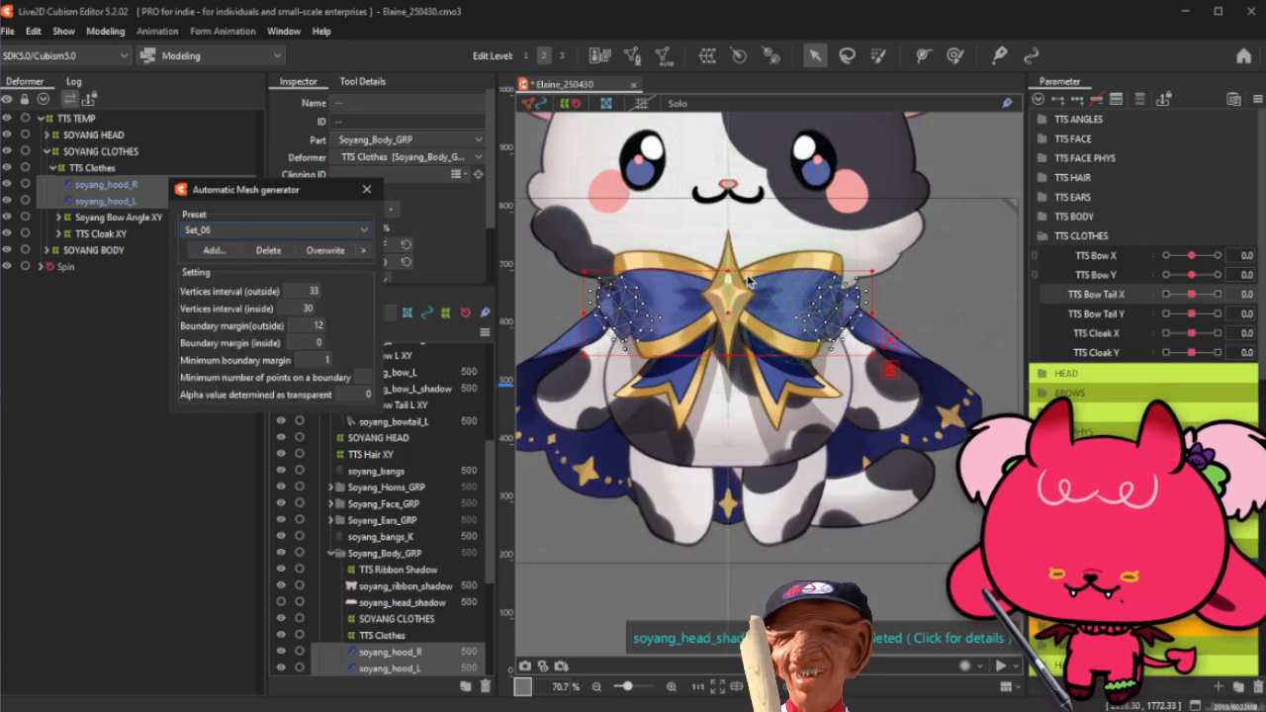
pyautogui.click(366, 189)
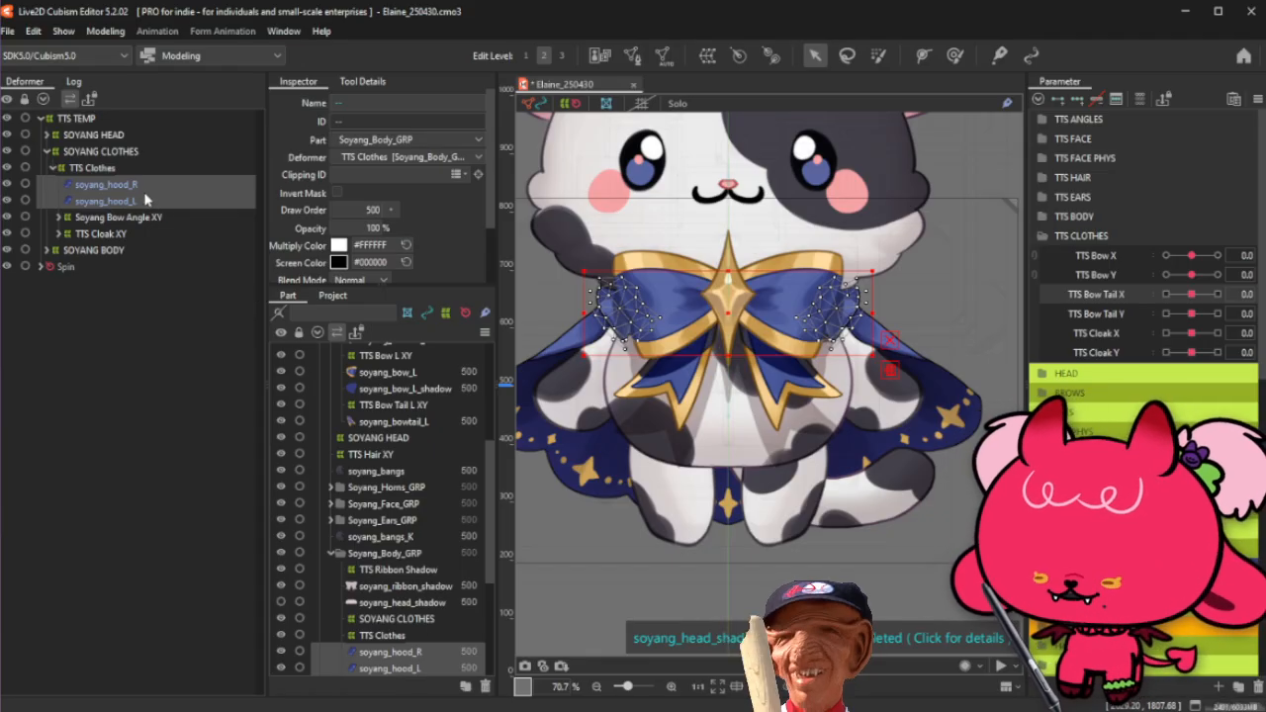
# Step: Delete the SOYANG CLOTHES parent deformer and select the TTS Clothes deformer
pyautogui.click(94, 169)
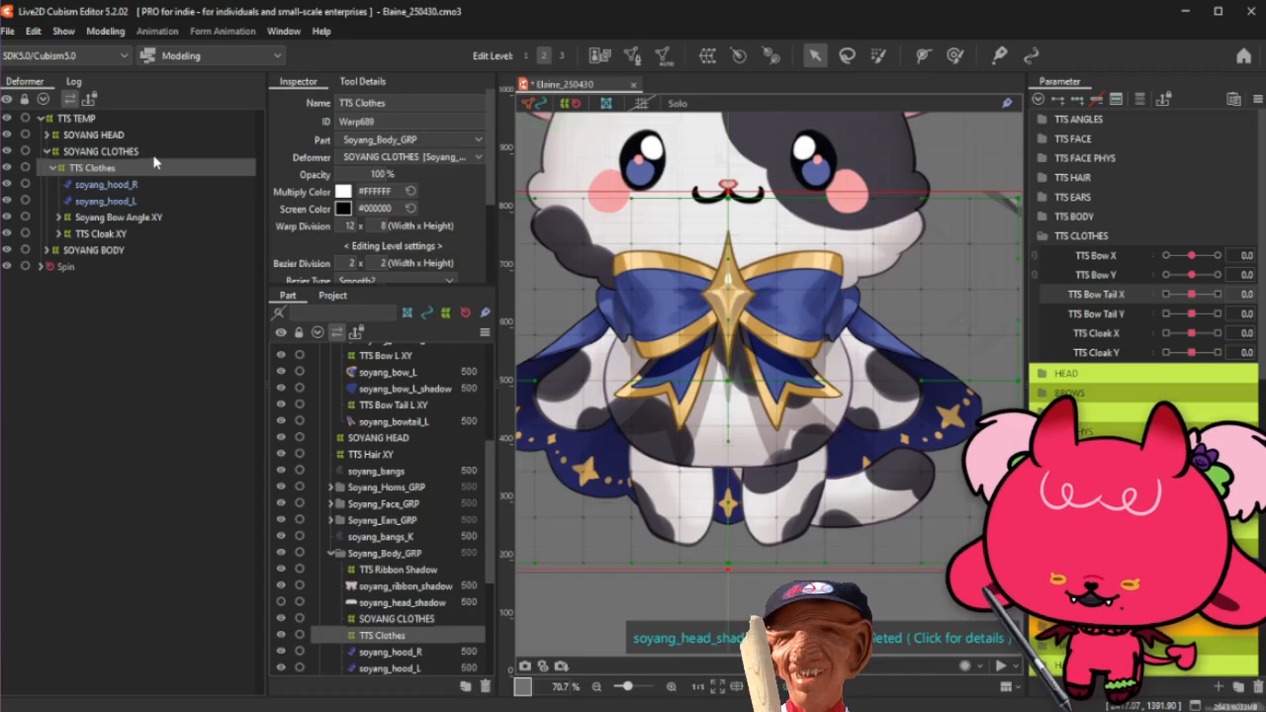
pyautogui.click(54, 168)
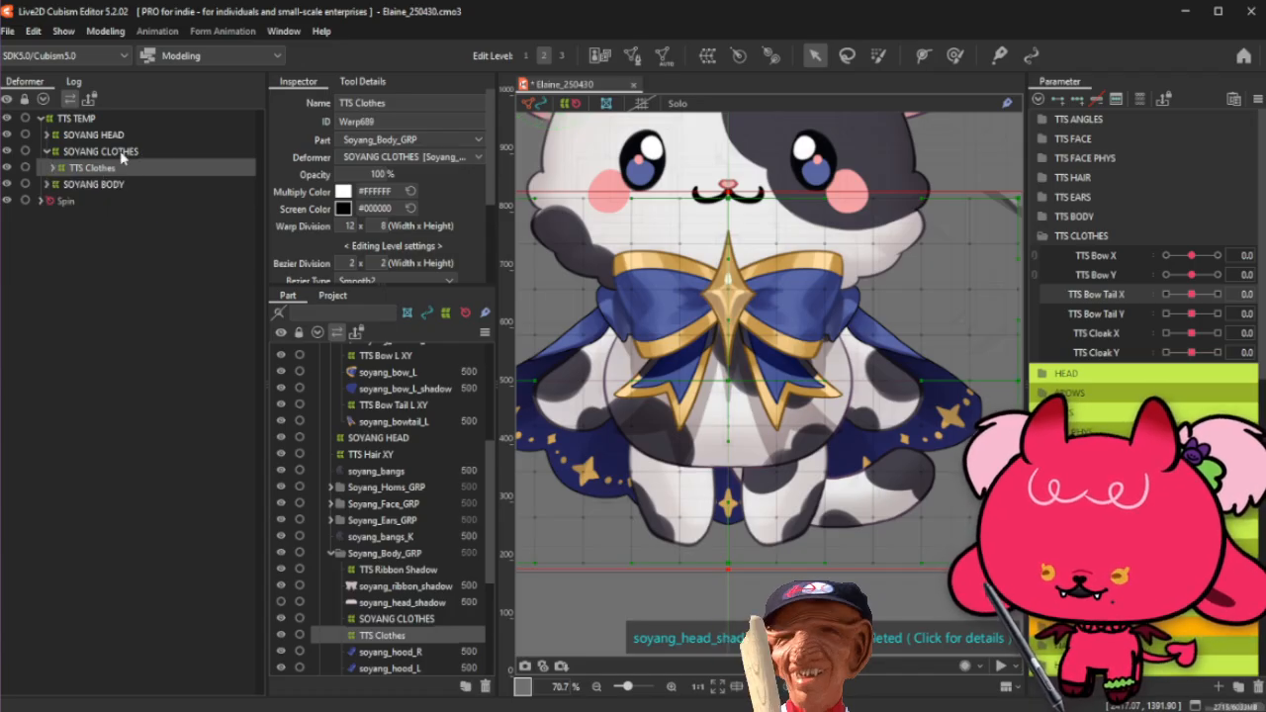
pyautogui.click(126, 153)
pyautogui.press('Delete')
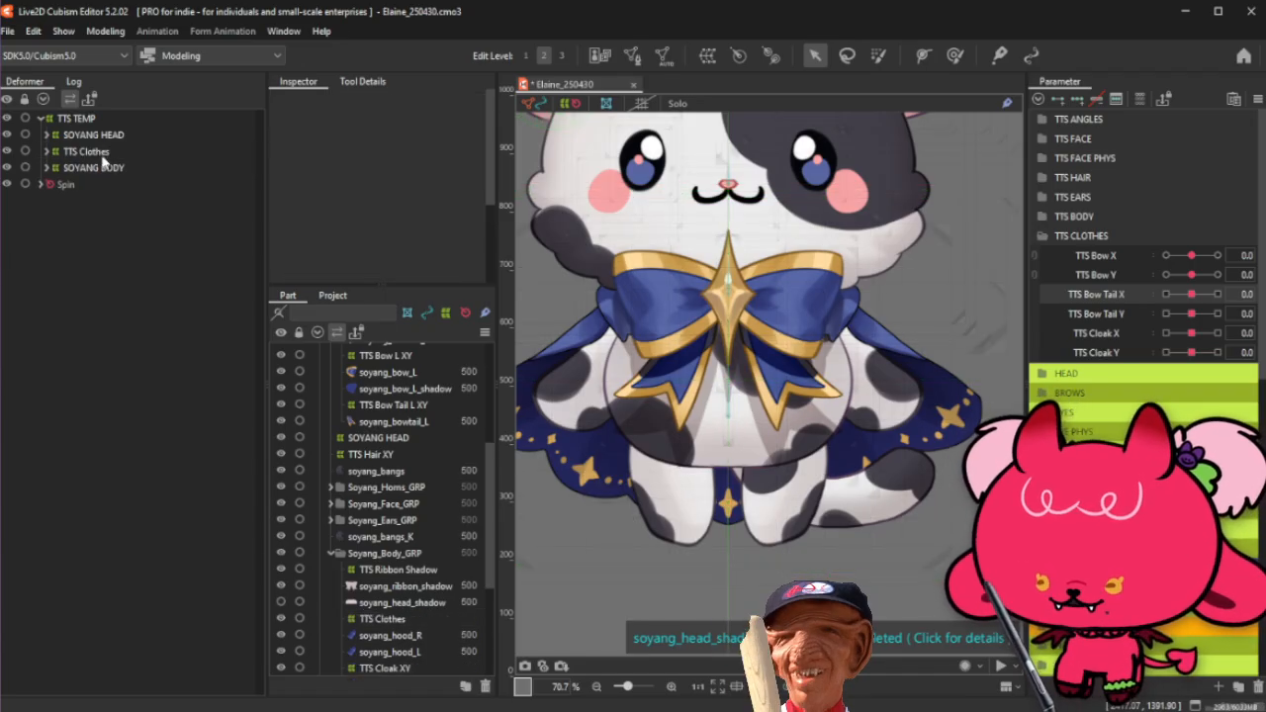
pyautogui.click(103, 156)
pyautogui.scroll(-1, 726, 335)
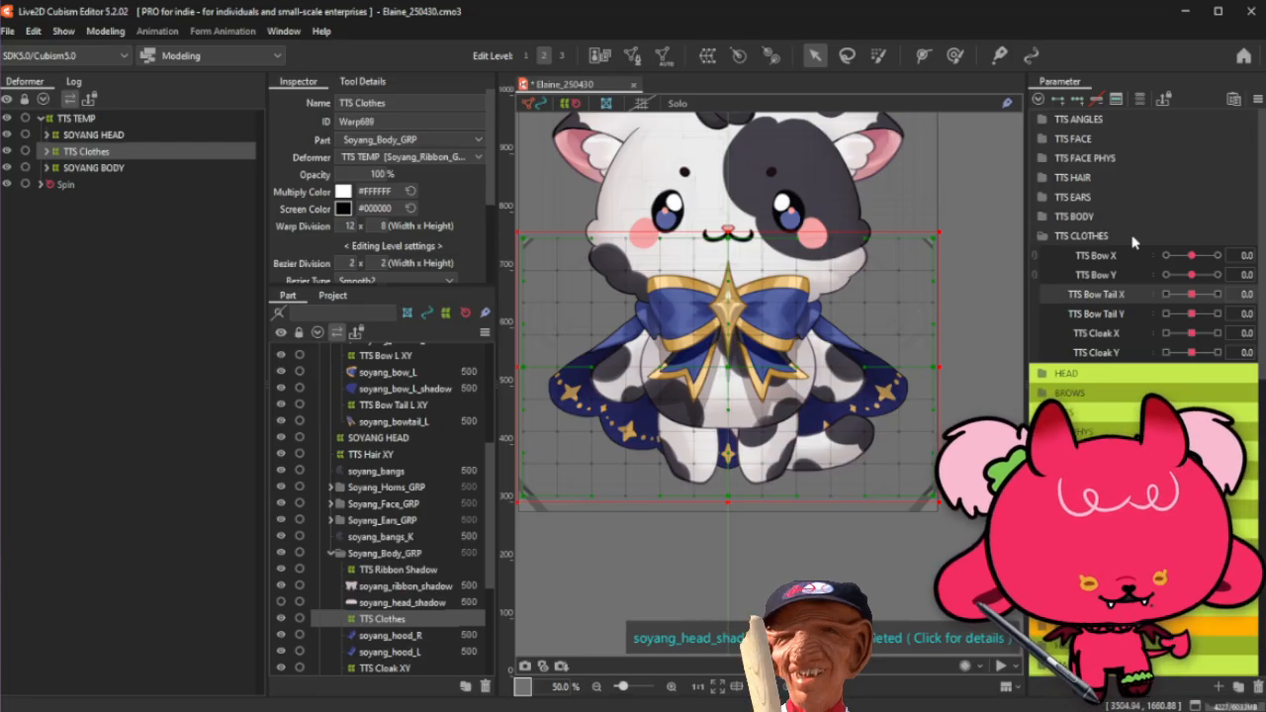
# Step: Look through the parameters in the TTS BODY, TTS EARS, TTS HAIR and TTS FACE PHYS groups
pyautogui.click(1132, 238)
pyautogui.click(1150, 217)
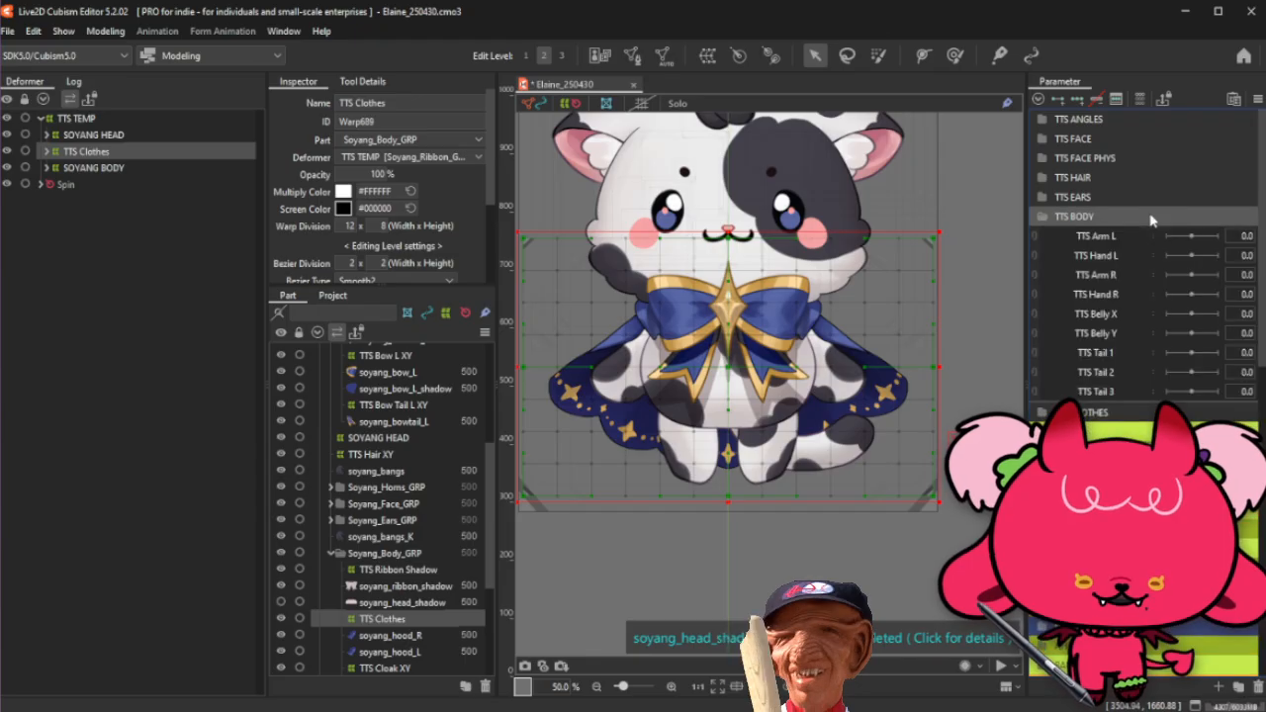
pyautogui.click(1151, 217)
pyautogui.click(1150, 202)
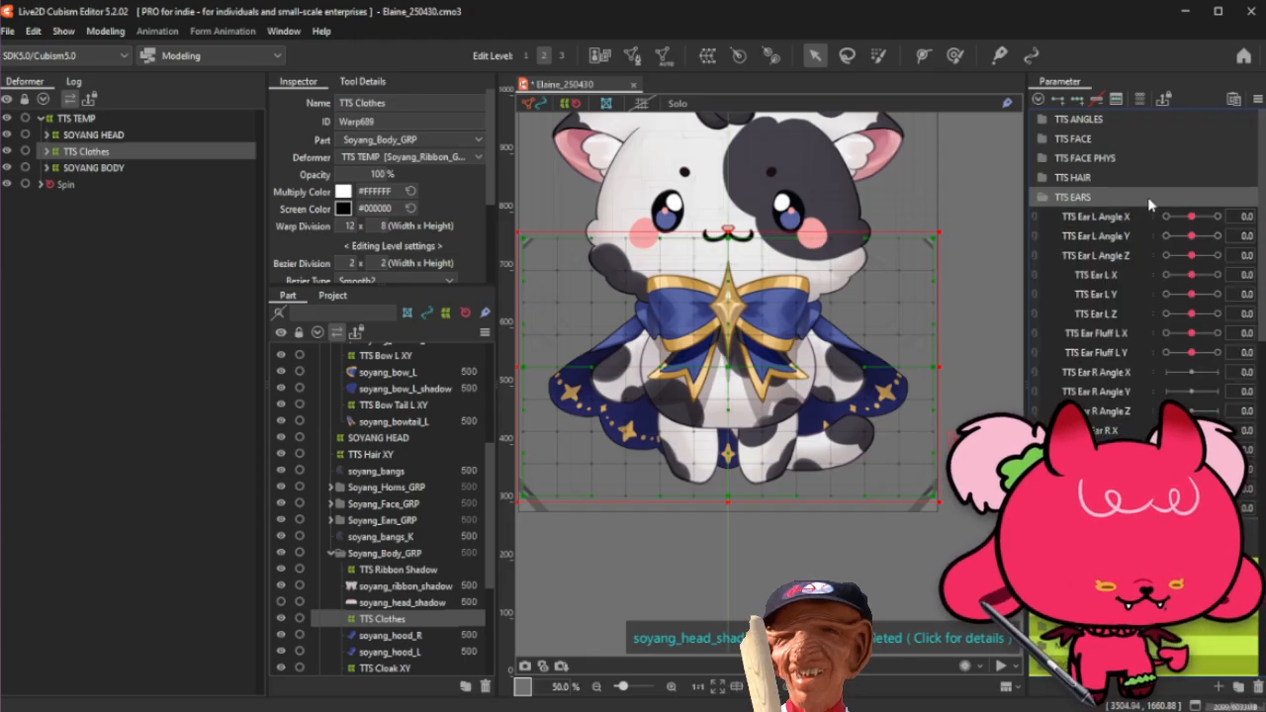
pyautogui.click(1147, 198)
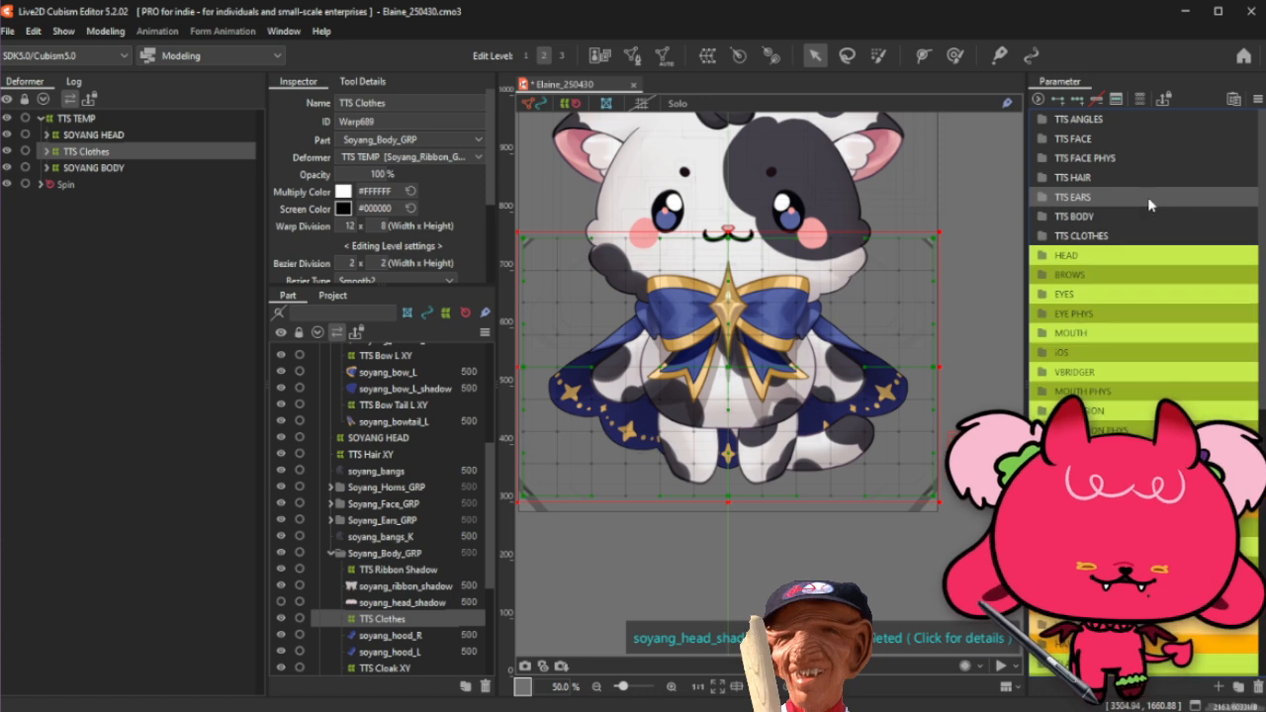
pyautogui.click(1139, 186)
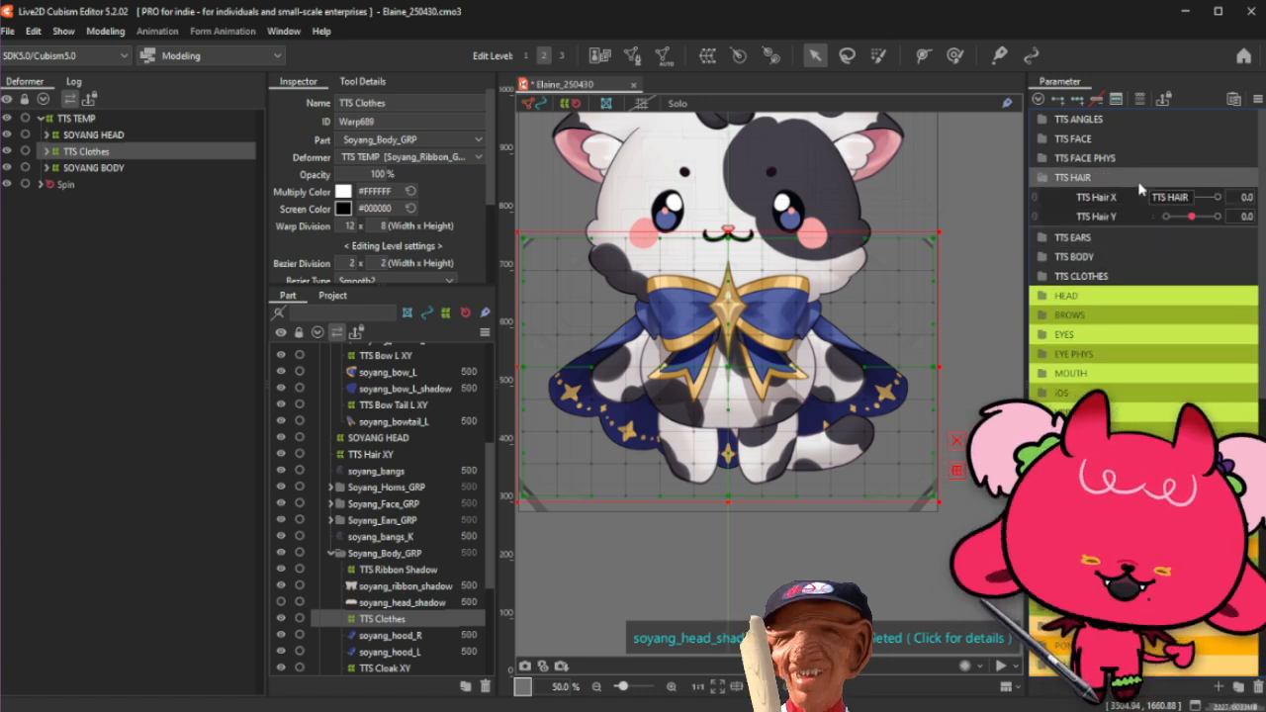
pyautogui.click(1142, 179)
pyautogui.click(1150, 161)
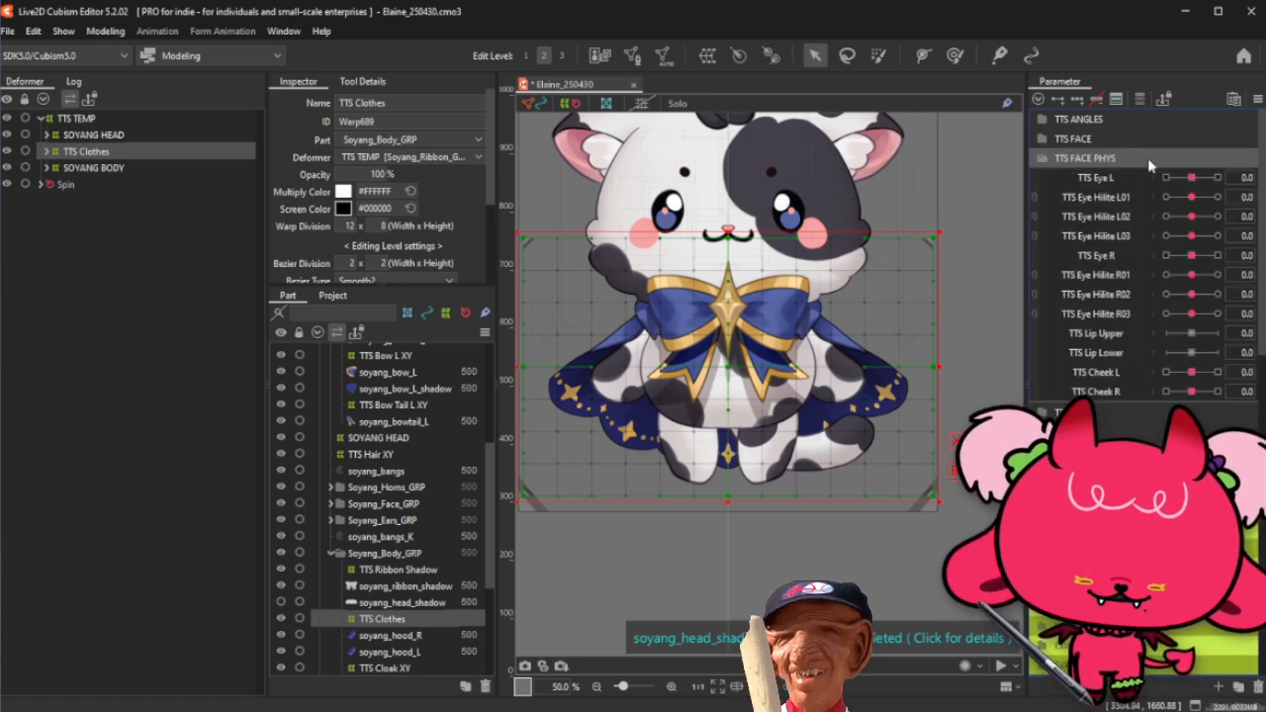
pyautogui.click(1150, 161)
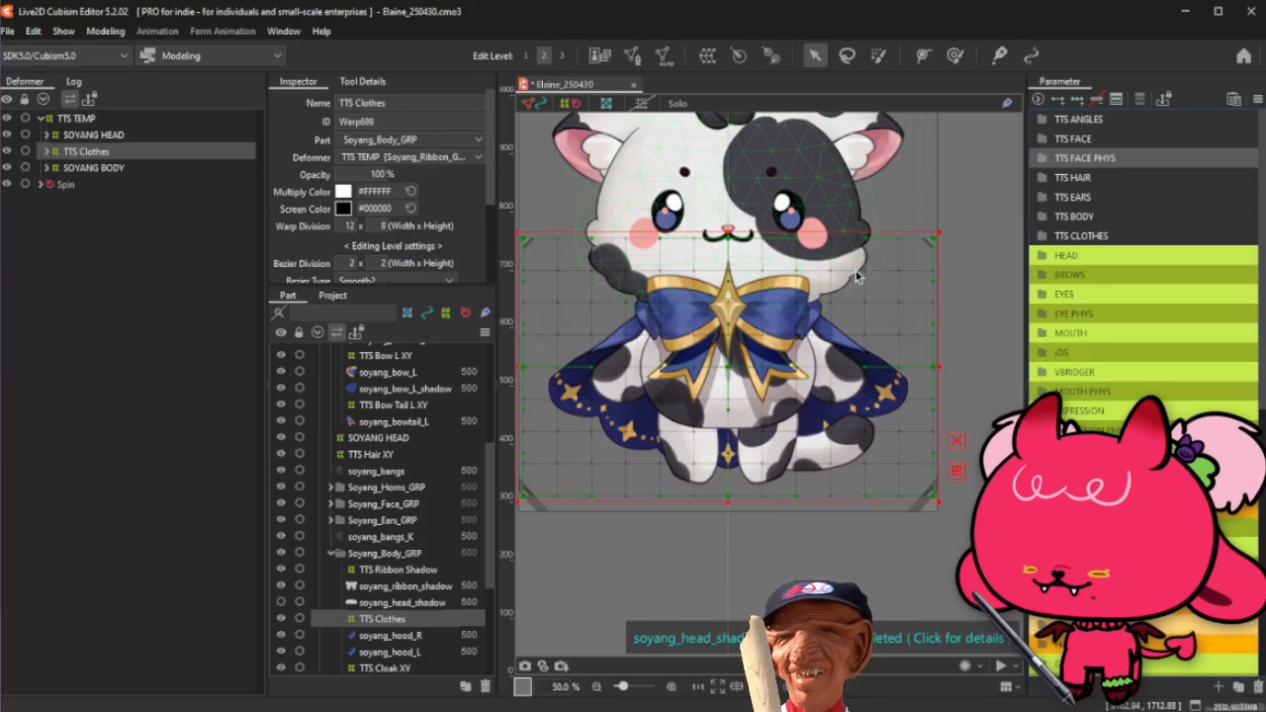
# Step: Start a new parameter in the TTS CLOTHES group with the name TTS Clothes and the ID ParamTTSClothes
pyautogui.click(1133, 236)
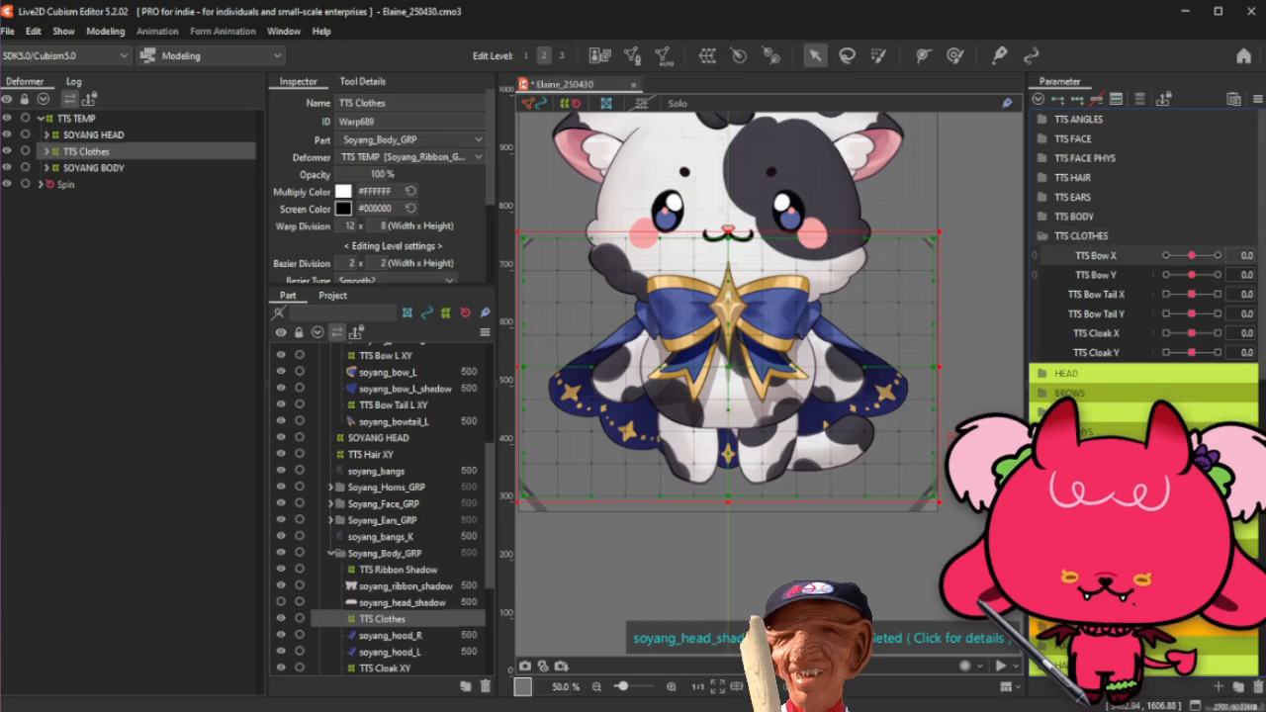
pyautogui.click(1221, 689)
pyautogui.write('TTS Clothes')
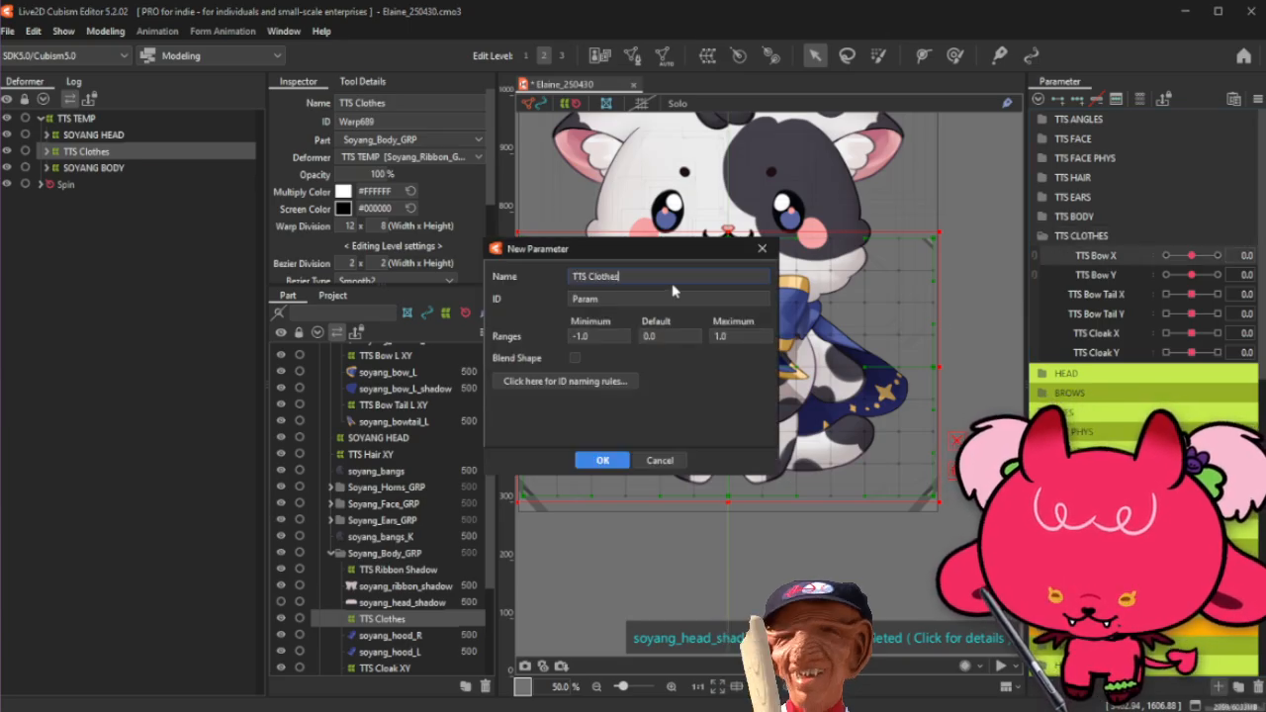
pyautogui.moveTo(653, 278); pyautogui.dragTo(445, 274)
pyautogui.hotkey('ctrl', 'c')
pyautogui.press('Tab')
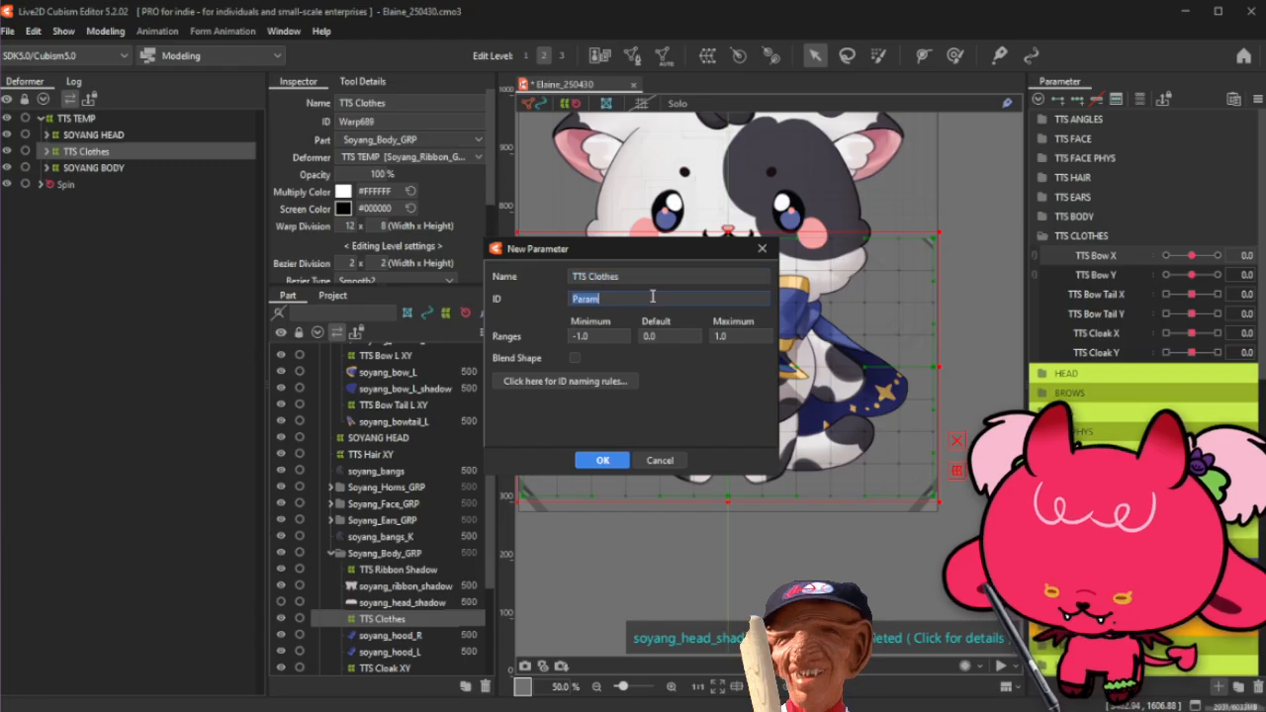
pyautogui.click(669, 299)
pyautogui.hotkey('ctrl', 'v')
pyautogui.click(619, 299)
pyautogui.press('BackSpace')
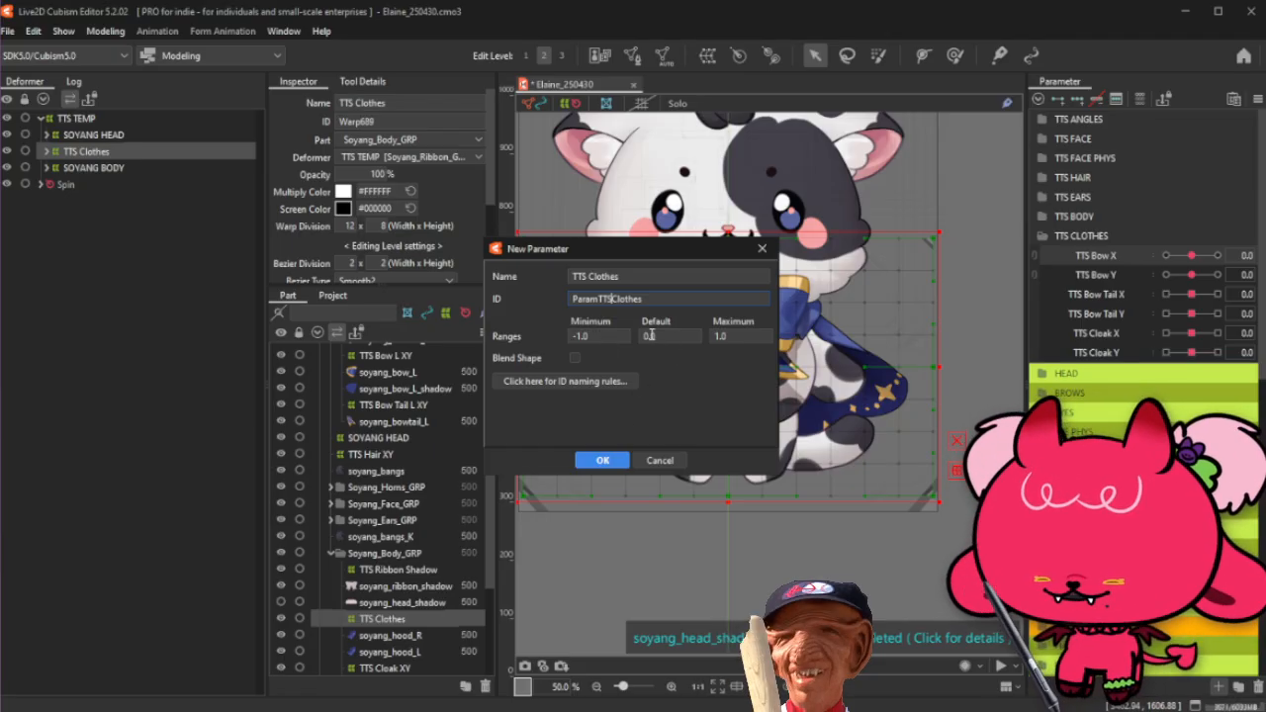
# Step: Set the new TTS Clothes parameter's minimum to 0 and its default to 1
pyautogui.doubleClick(618, 339)
pyautogui.write('0')
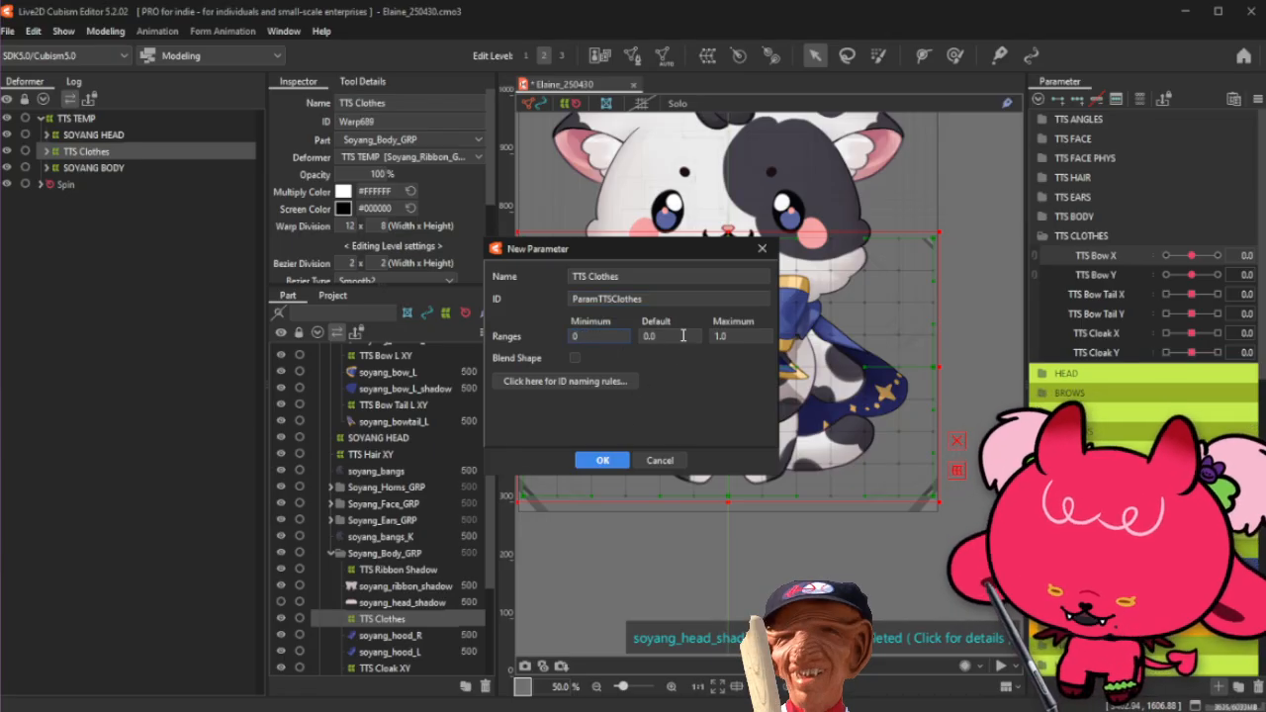
pyautogui.doubleClick(688, 337)
pyautogui.write('1')
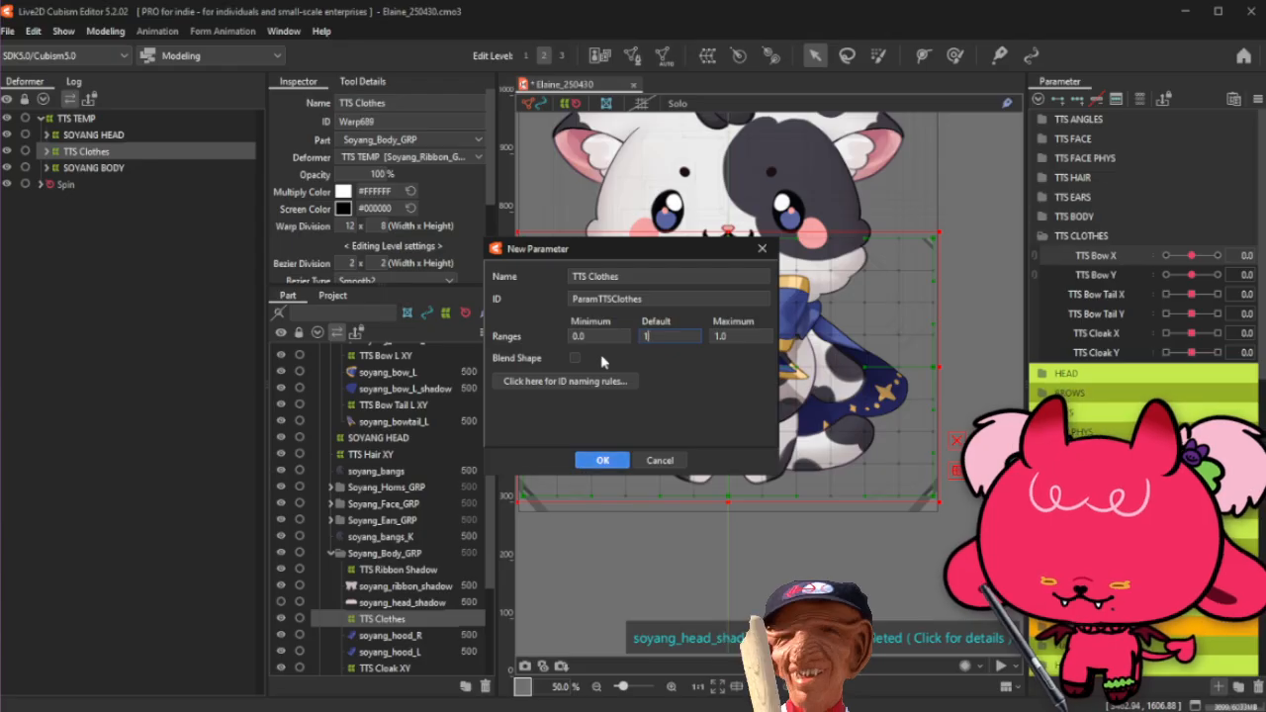
pyautogui.click(733, 410)
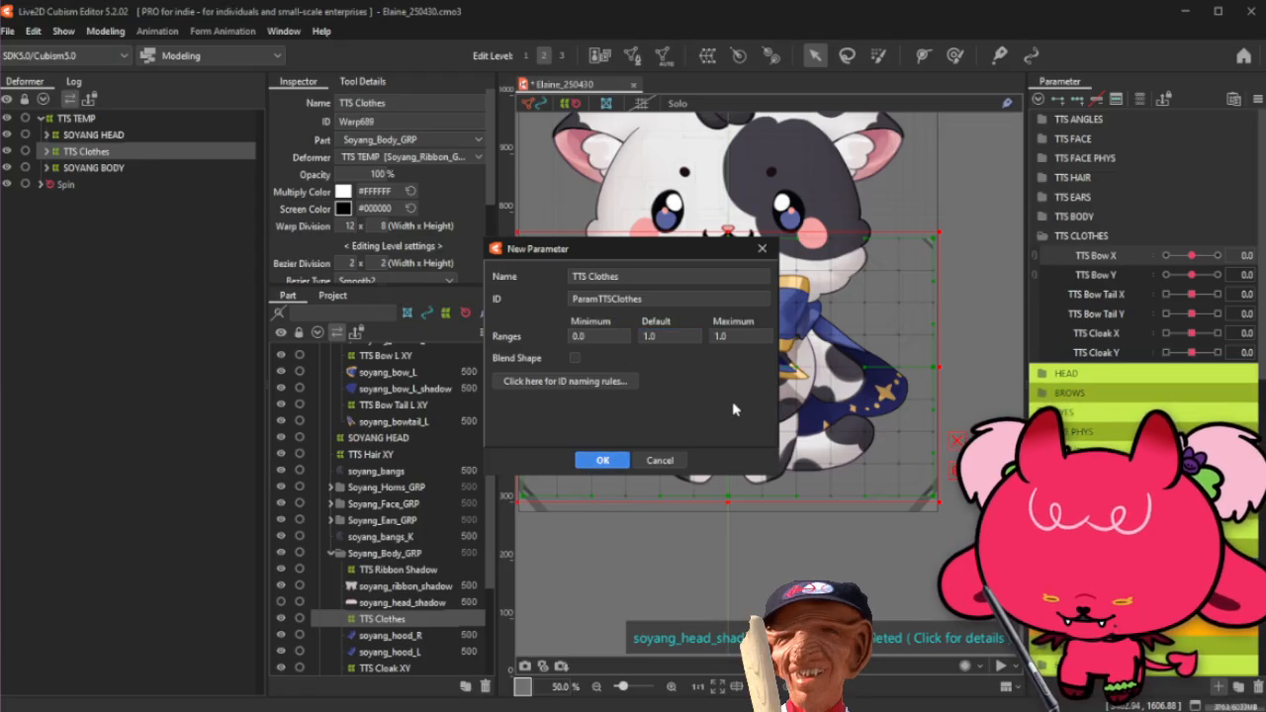
# Step: Create the TTS Clothes parameter with keys at 0 and 1, and move the TTS Clothes deformer straight down below the cow at value 0
pyautogui.click(602, 460)
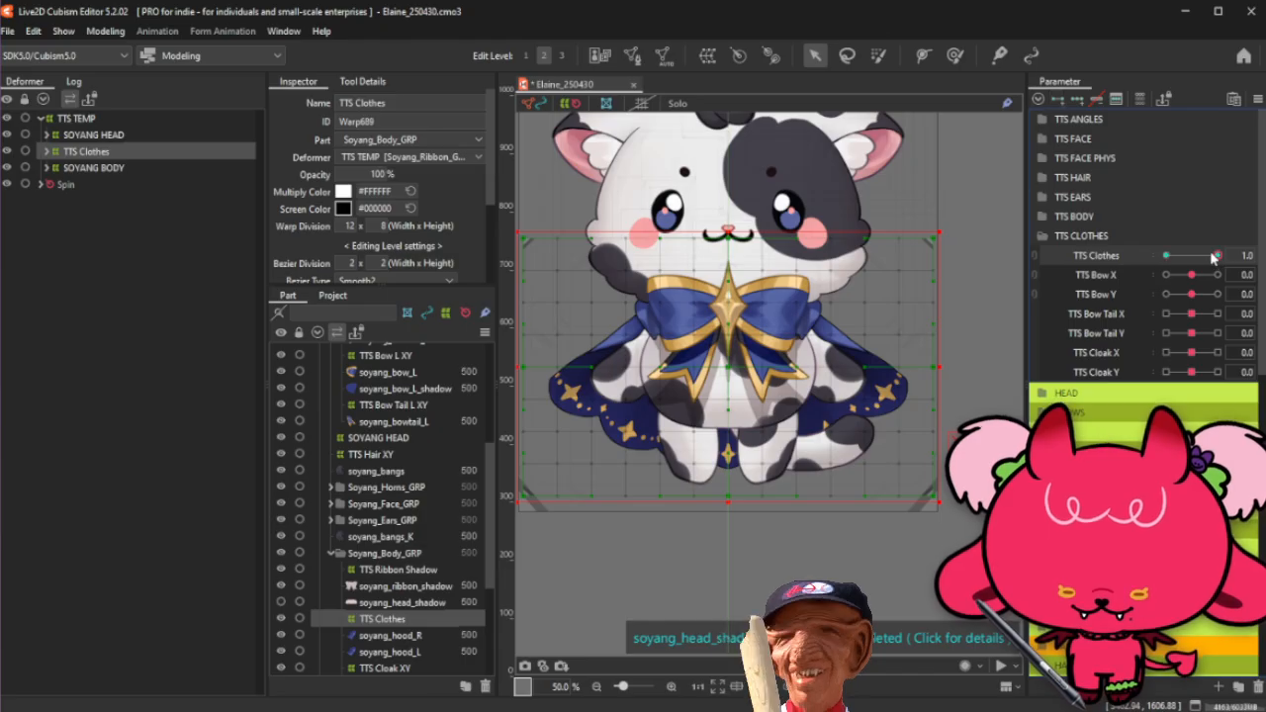
pyautogui.scroll(-4, 766, 270)
pyautogui.moveTo(758, 292); pyautogui.dragTo(762, 391)
pyautogui.moveTo(761, 393); pyautogui.dragTo(762, 389)
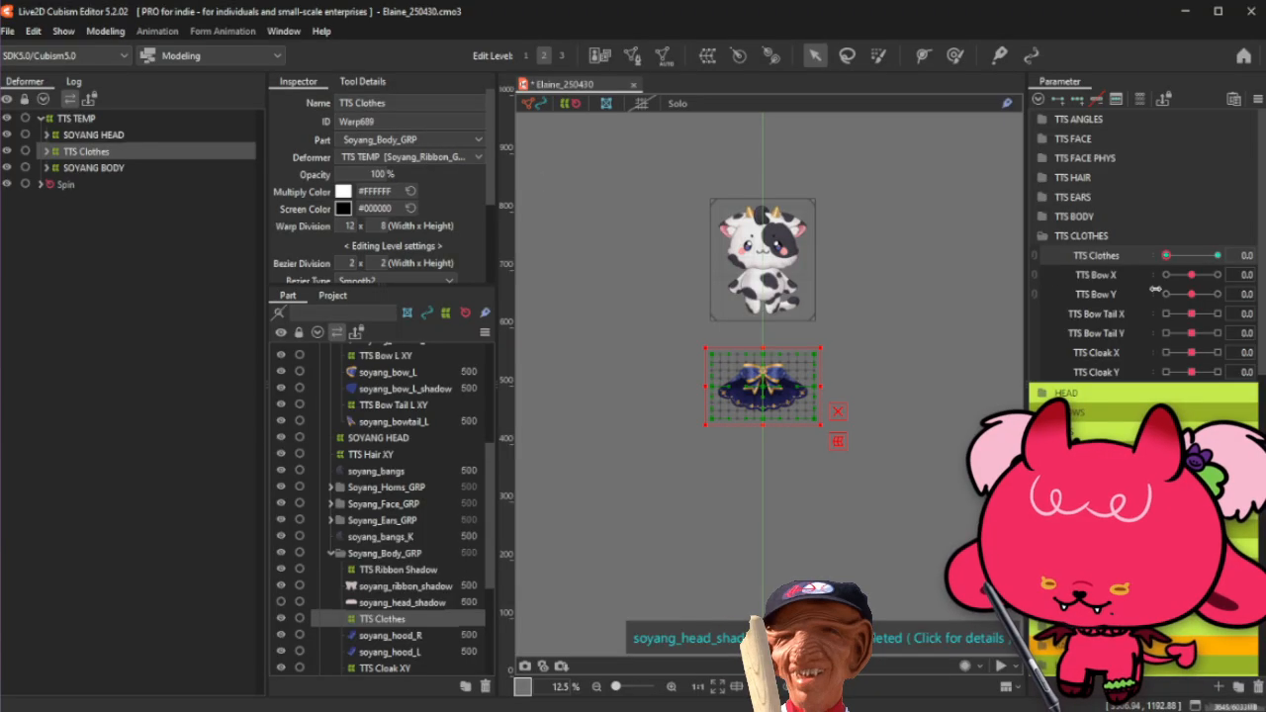
# Step: Add a key at 0.1 on the TTS Clothes parameter and set the TTS Clothes deformer's opacity to 0% at value 0
pyautogui.click(1249, 255)
pyautogui.write('0')
pyautogui.press('Return')
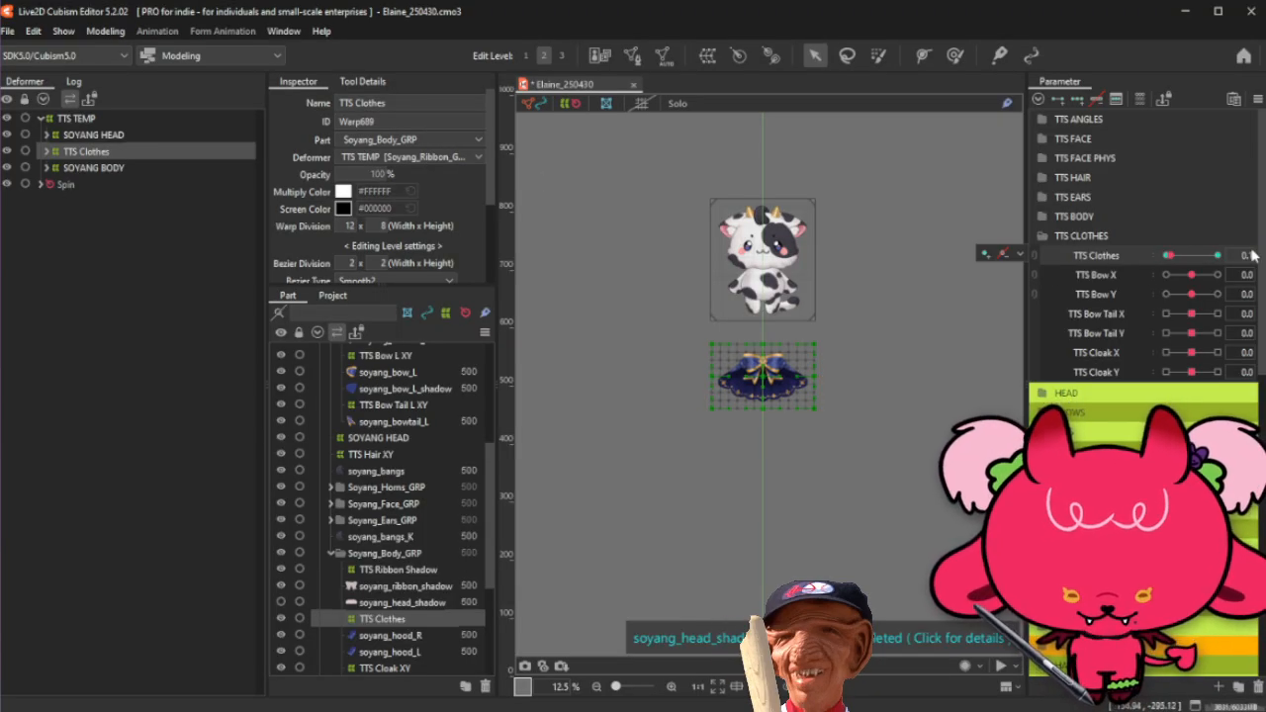
pyautogui.click(985, 254)
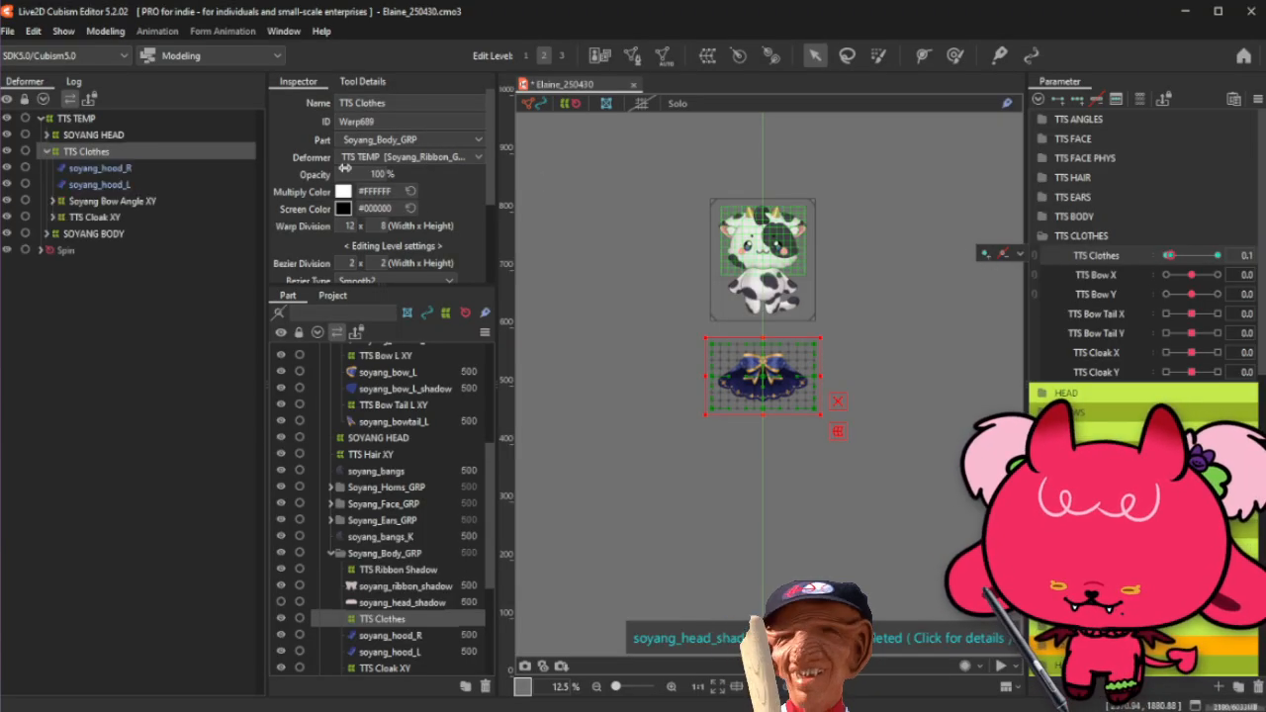
pyautogui.click(1168, 255)
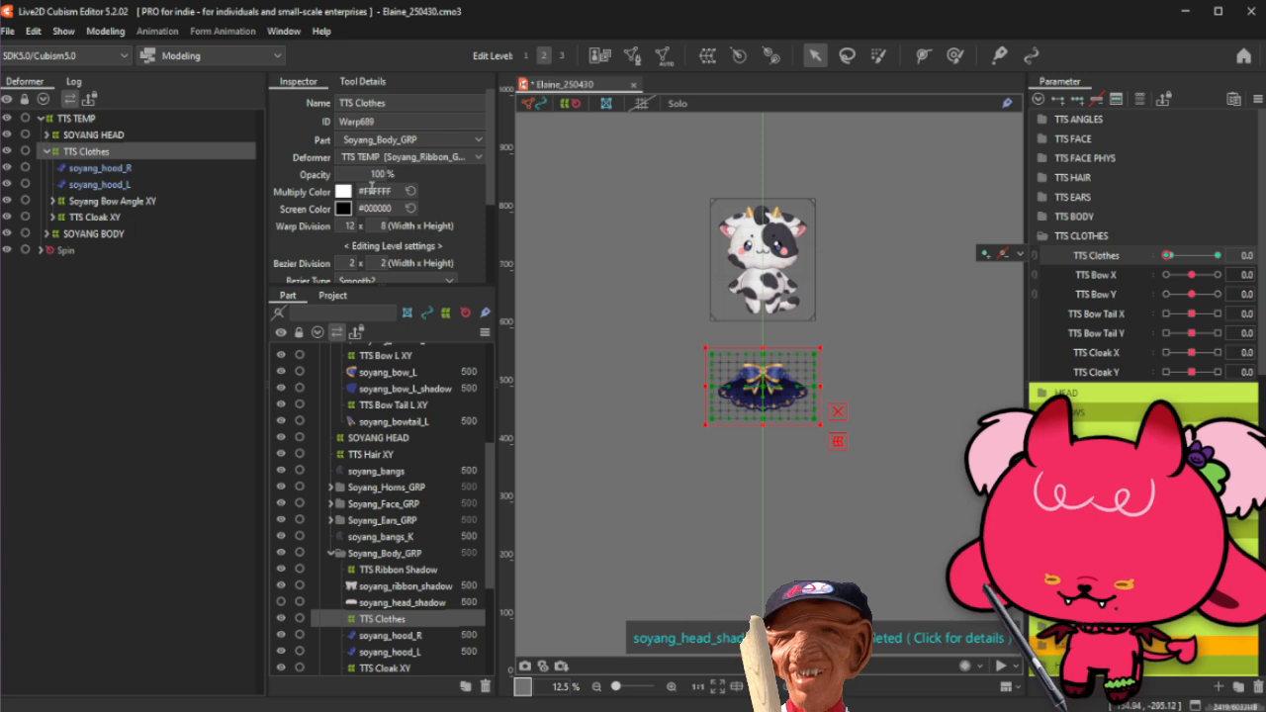
pyautogui.moveTo(372, 176); pyautogui.dragTo(359, 187)
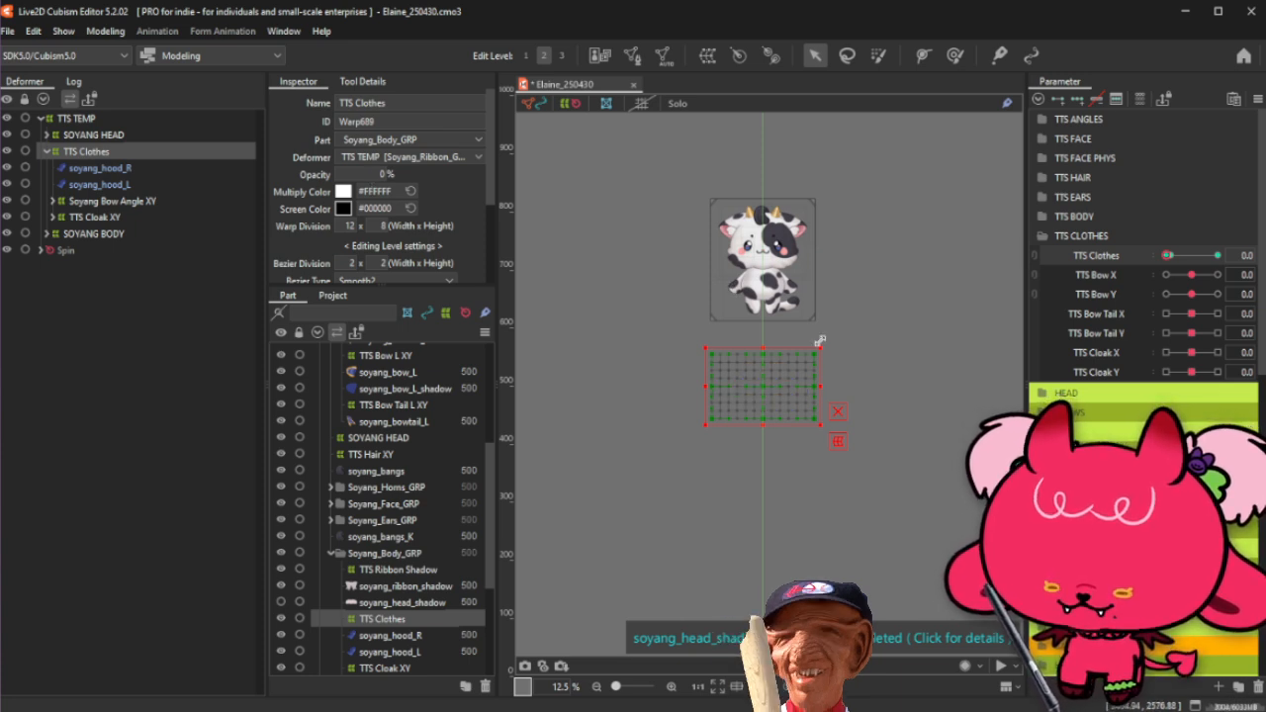
# Step: Shrink the TTS Clothes warp deformer to a tiny point on the vertical centre line at the 0.0 key of the TTS Clothes parameter
pyautogui.moveTo(821, 343); pyautogui.dragTo(805, 357)
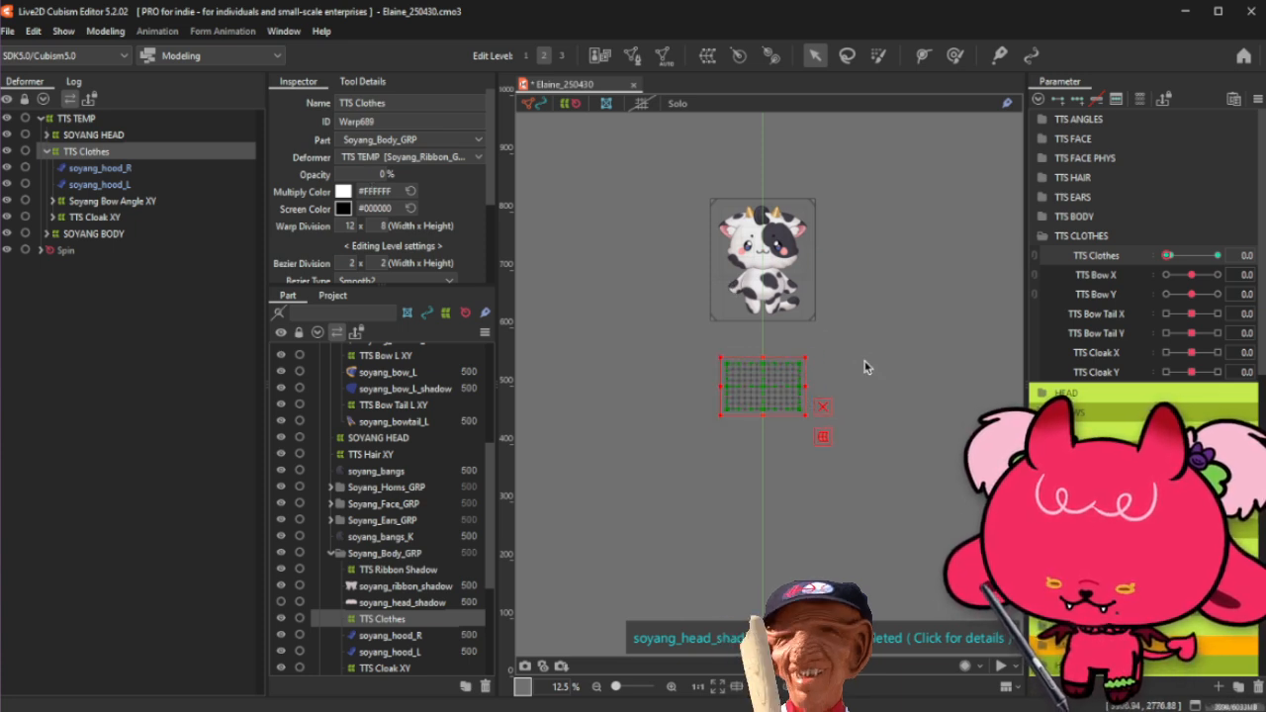
pyautogui.hotkey('ctrl', 'z')
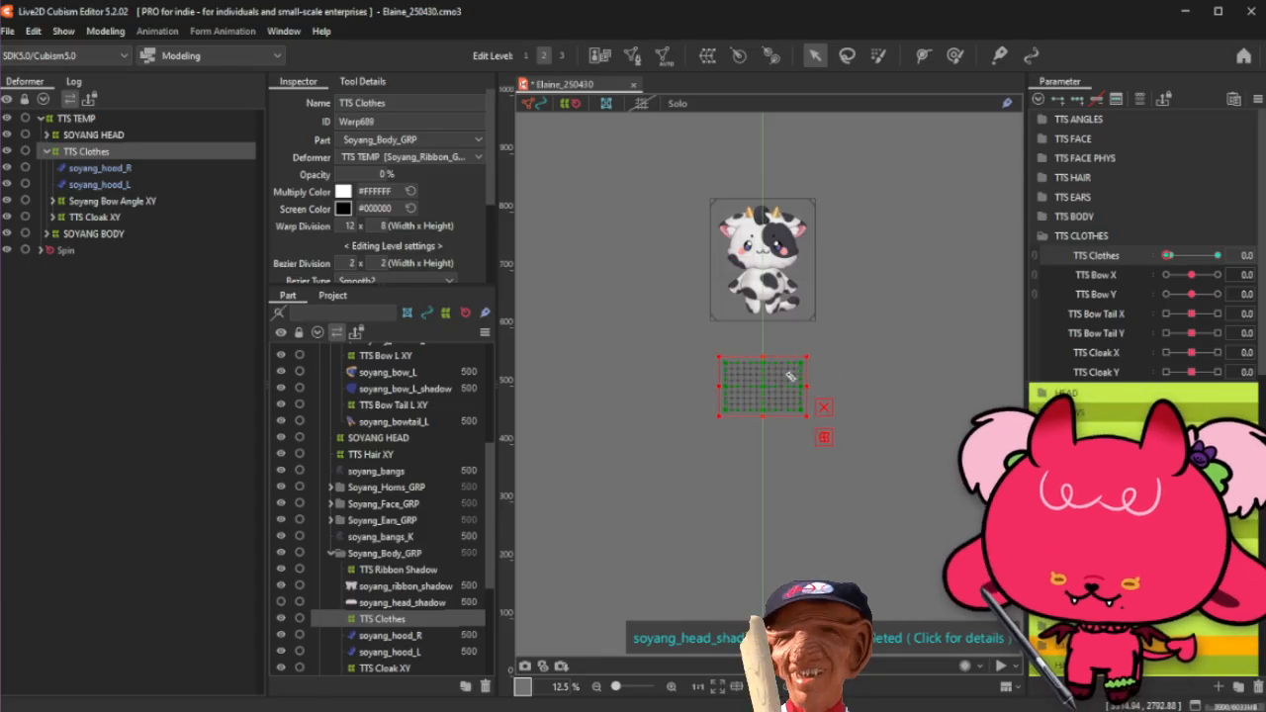
pyautogui.scroll(10, 759, 385)
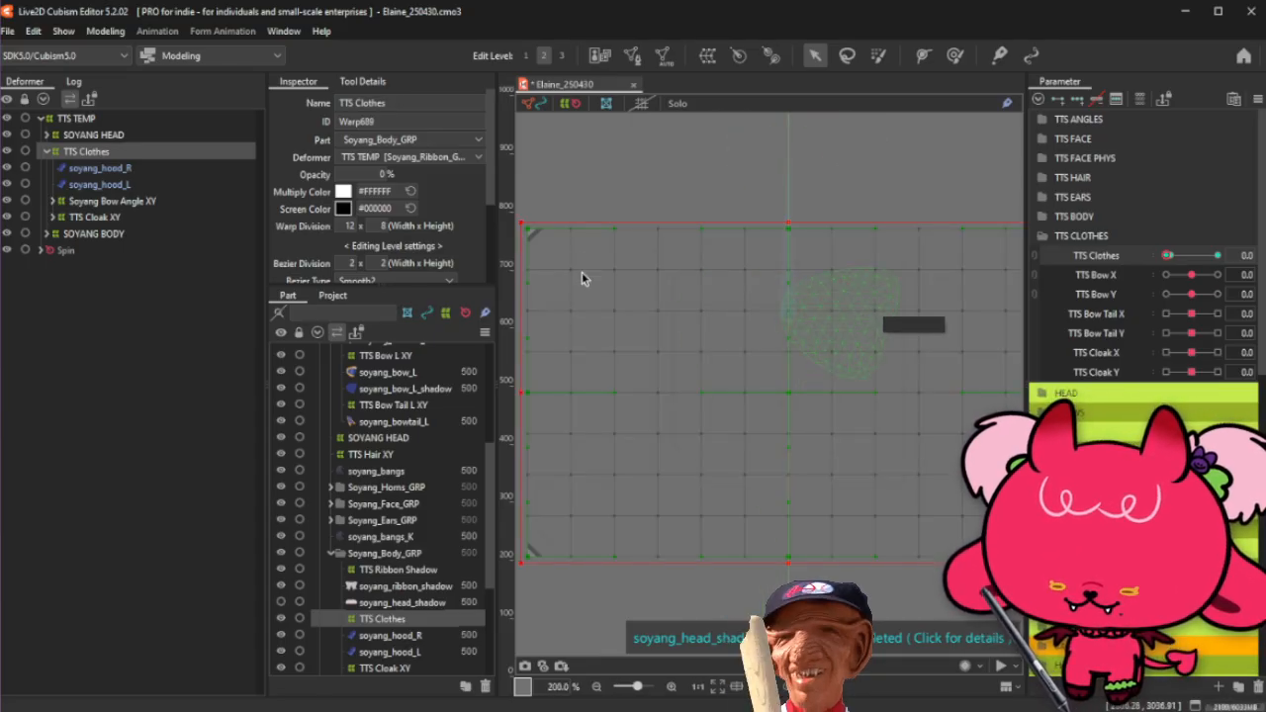
pyautogui.moveTo(516, 213); pyautogui.dragTo(763, 392)
pyautogui.scroll(7, 778, 394)
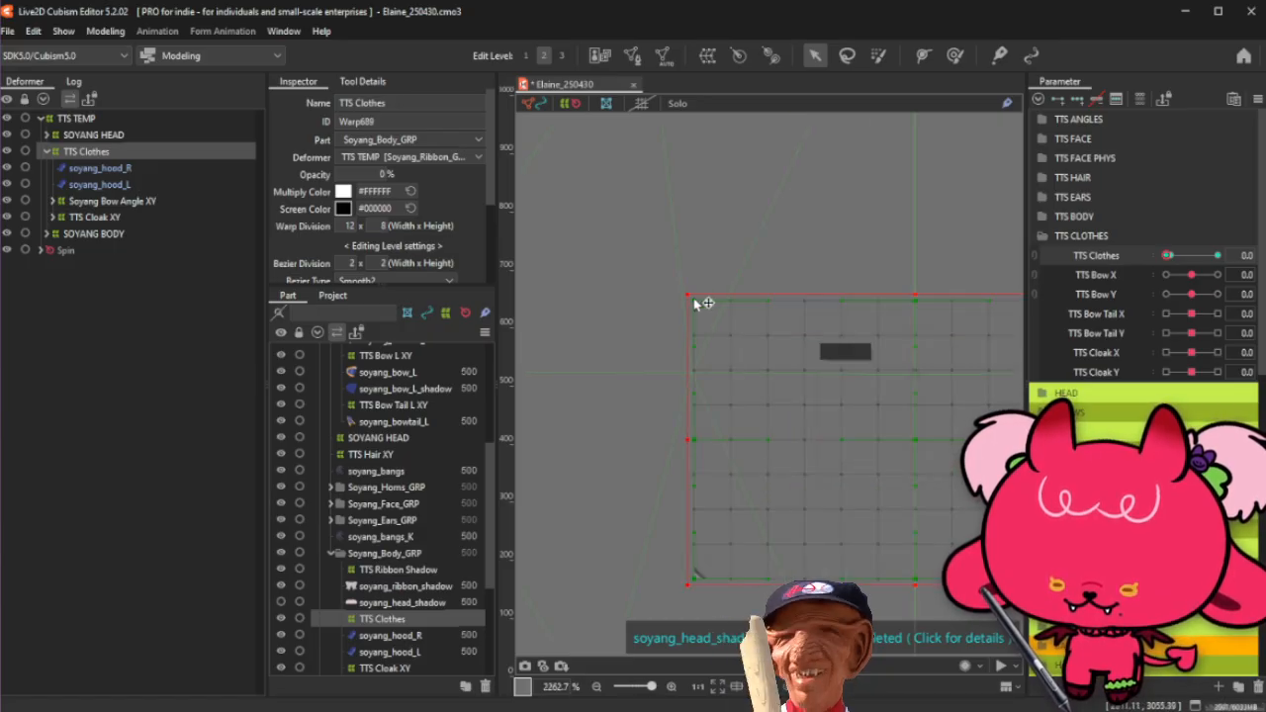
pyautogui.moveTo(681, 286); pyautogui.dragTo(901, 430)
pyautogui.scroll(1, 862, 405)
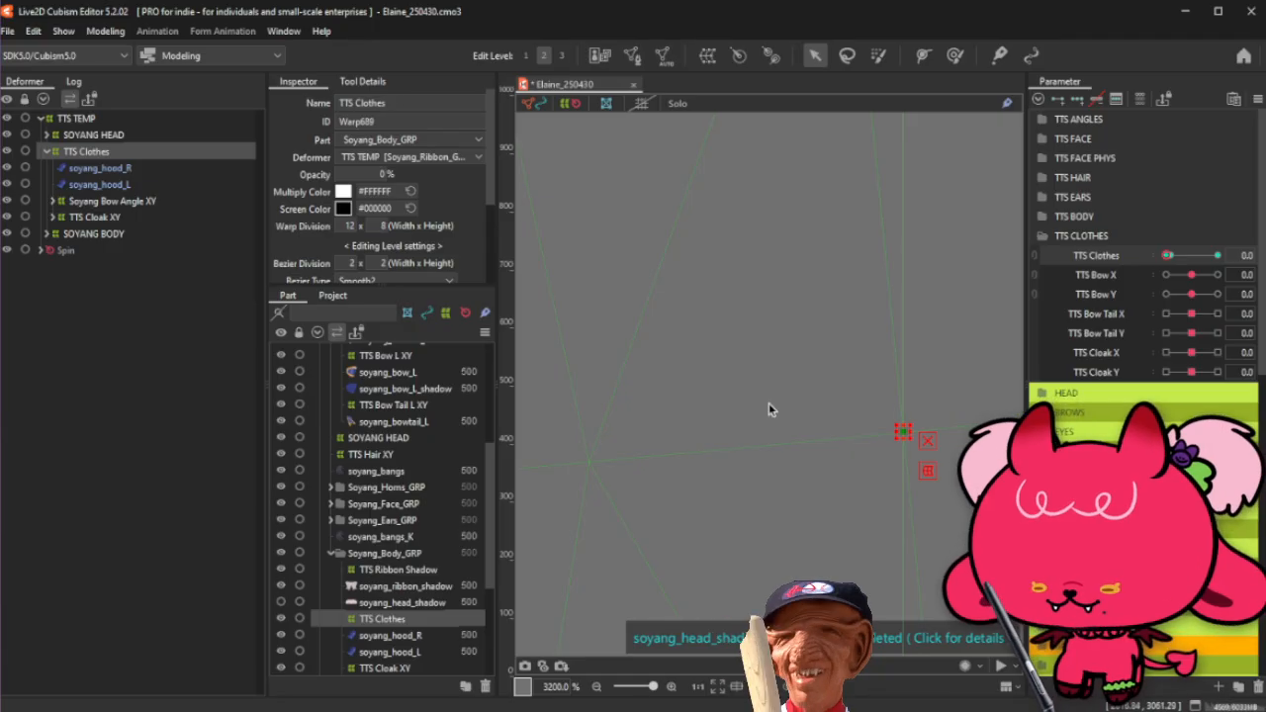
pyautogui.scroll(-5, 768, 404)
pyautogui.scroll(-4, 768, 403)
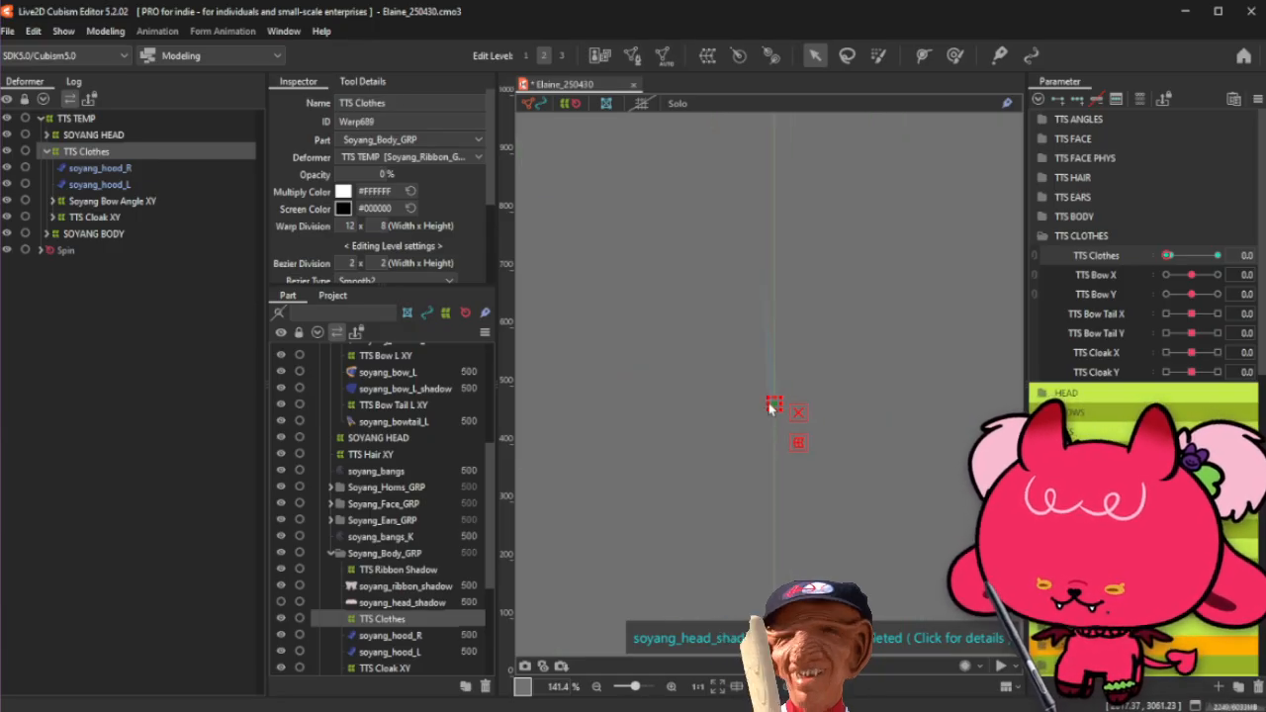
pyautogui.scroll(-1, 697, 482)
pyautogui.scroll(-4, 697, 481)
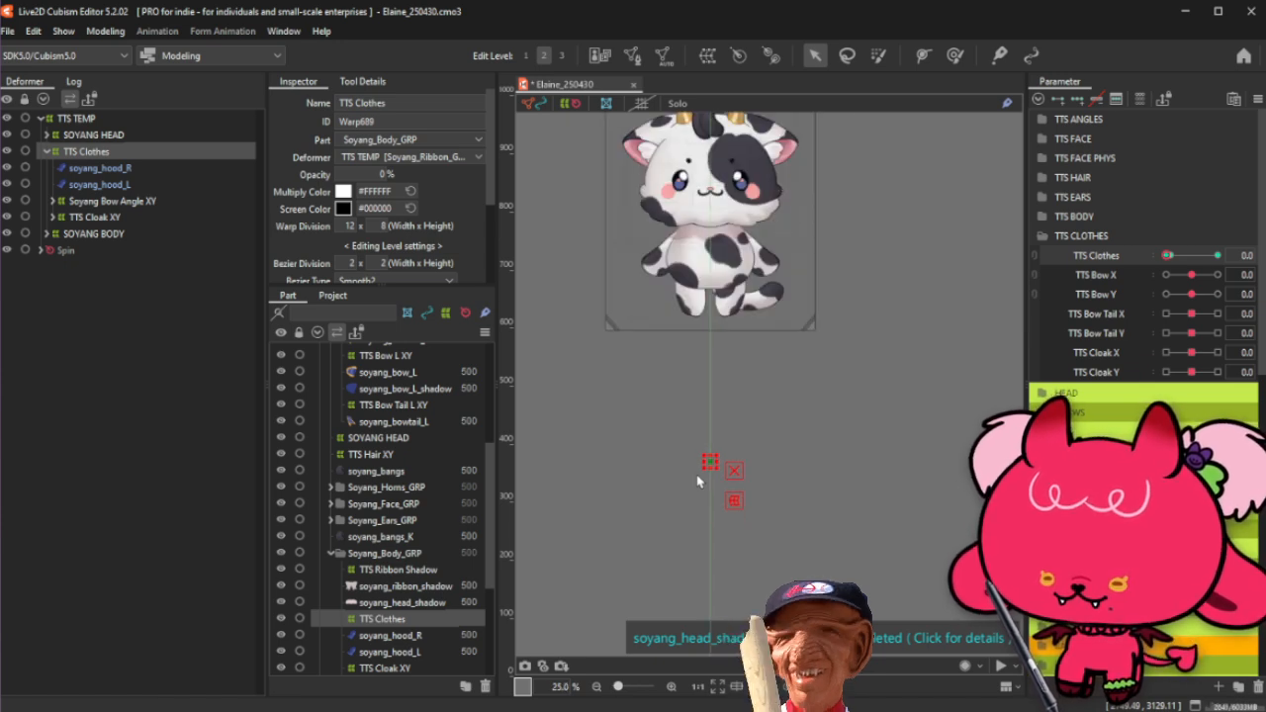
# Step: Set the TTS Clothes parameter to 1.0 and turn on Hide selection with the soyang_head_shadow mesh selected
pyautogui.click(1216, 255)
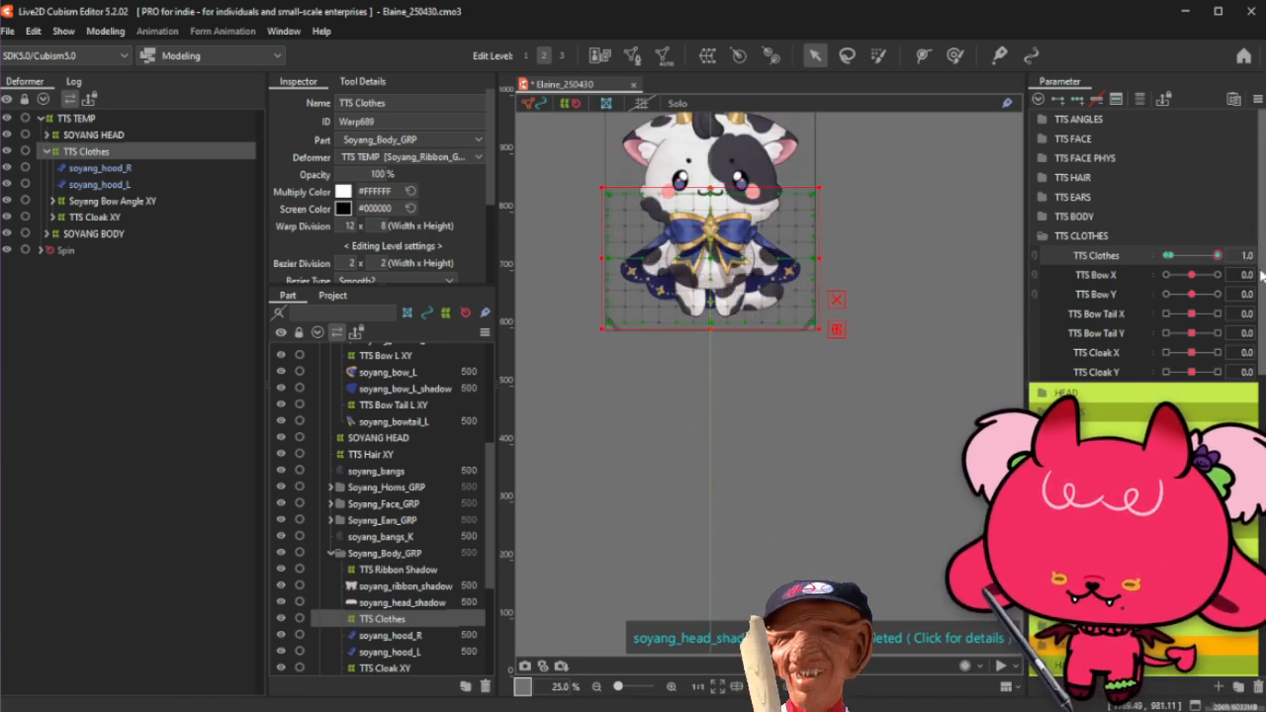
pyautogui.click(401, 603)
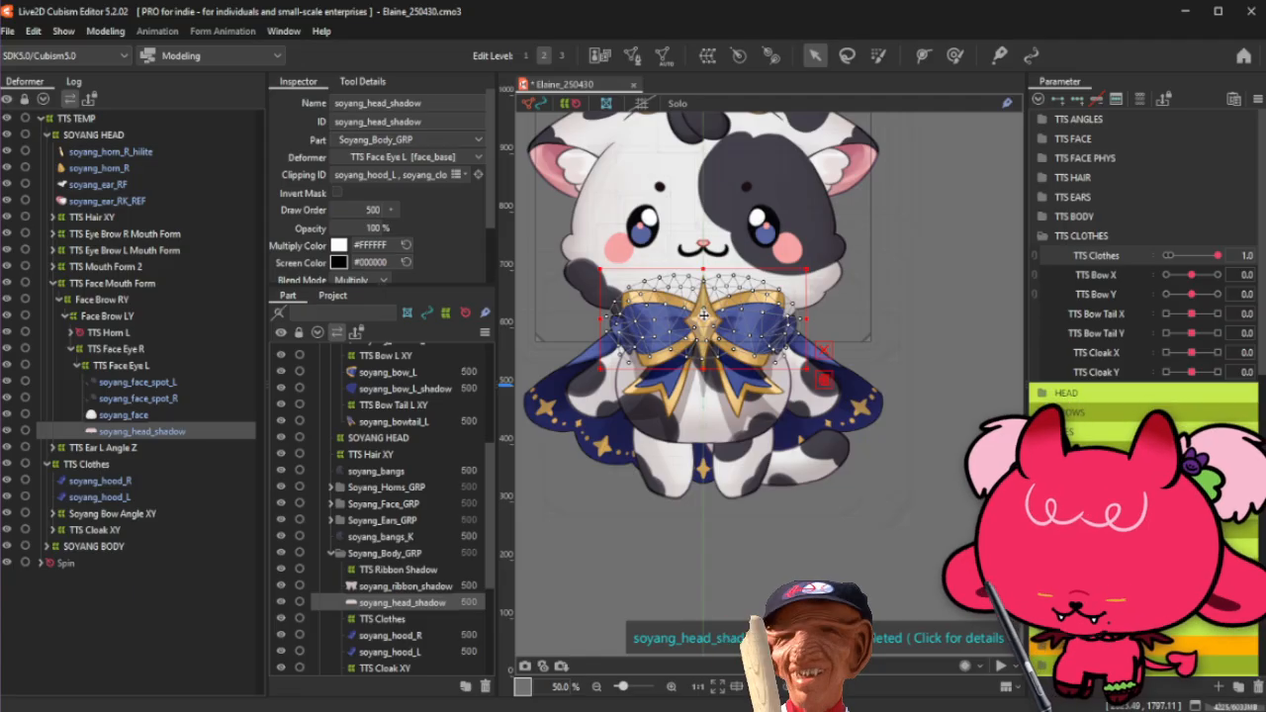
pyautogui.hotkey('ctrl', 'h')
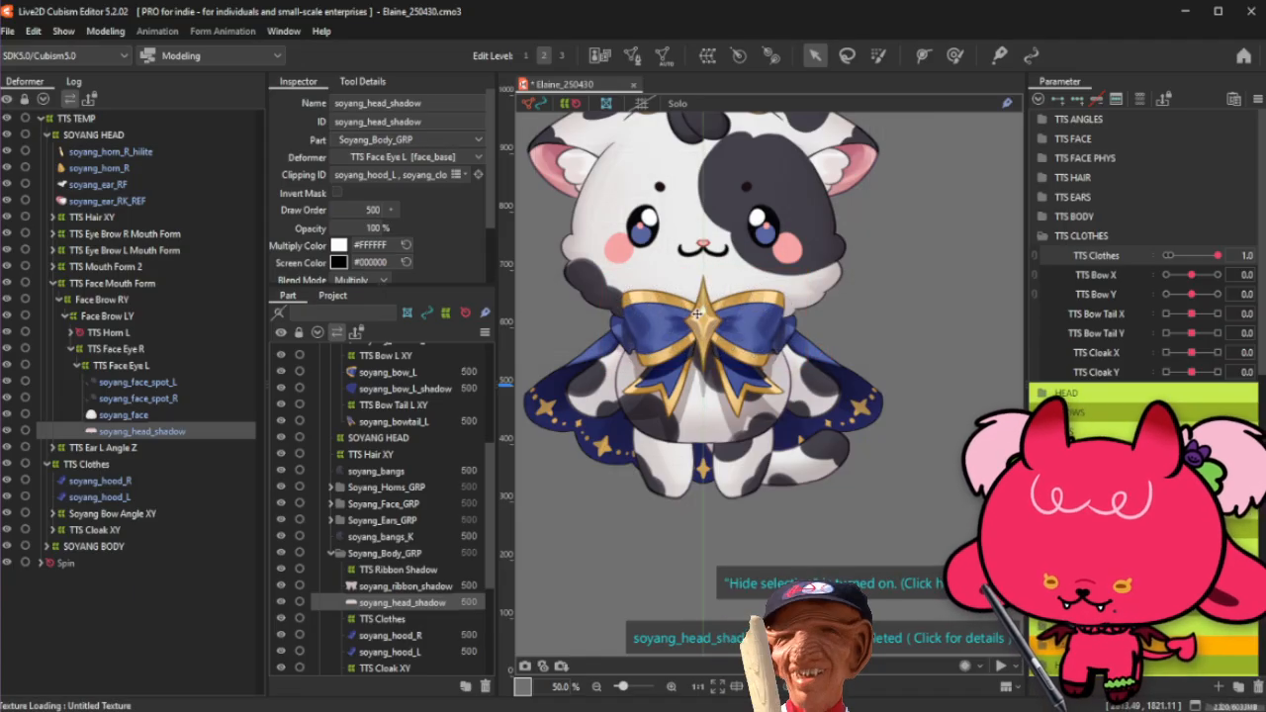
# Step: Expand the TTS Cloak XY deformer and select soyang_cloak_RF together with soyang_hood_R
pyautogui.click(140, 484)
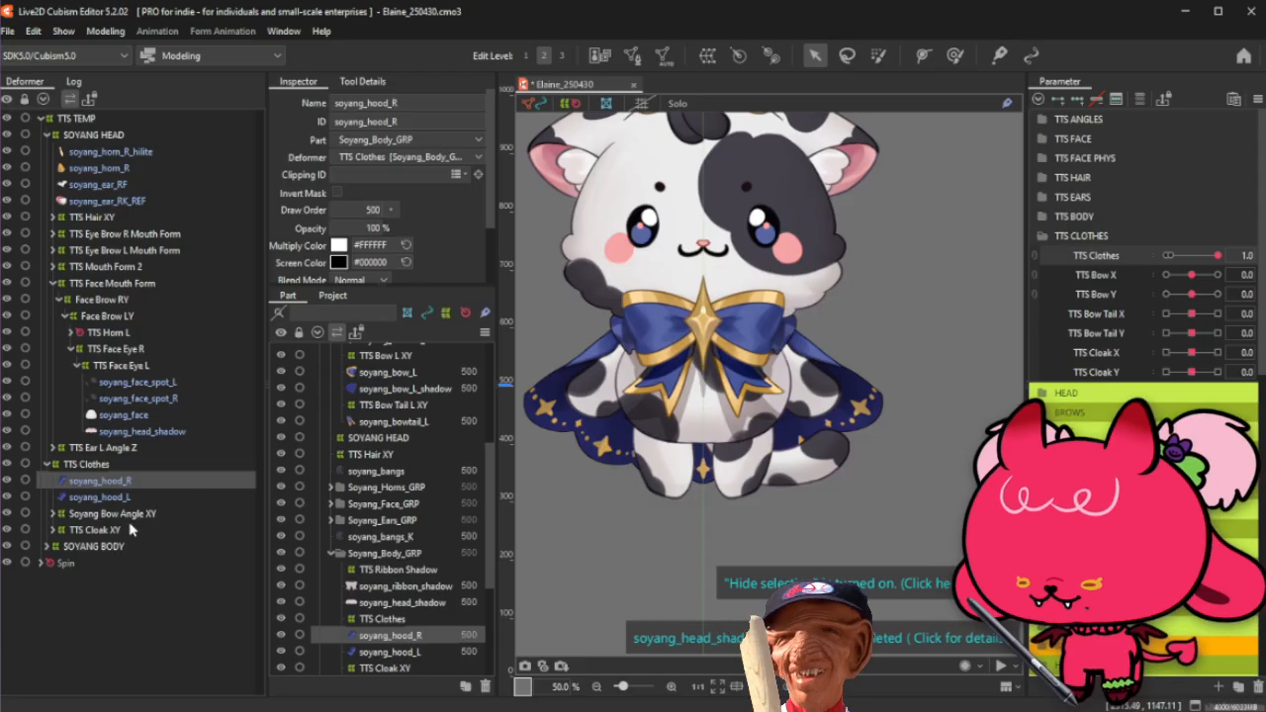
pyautogui.click(54, 515)
pyautogui.click(54, 515)
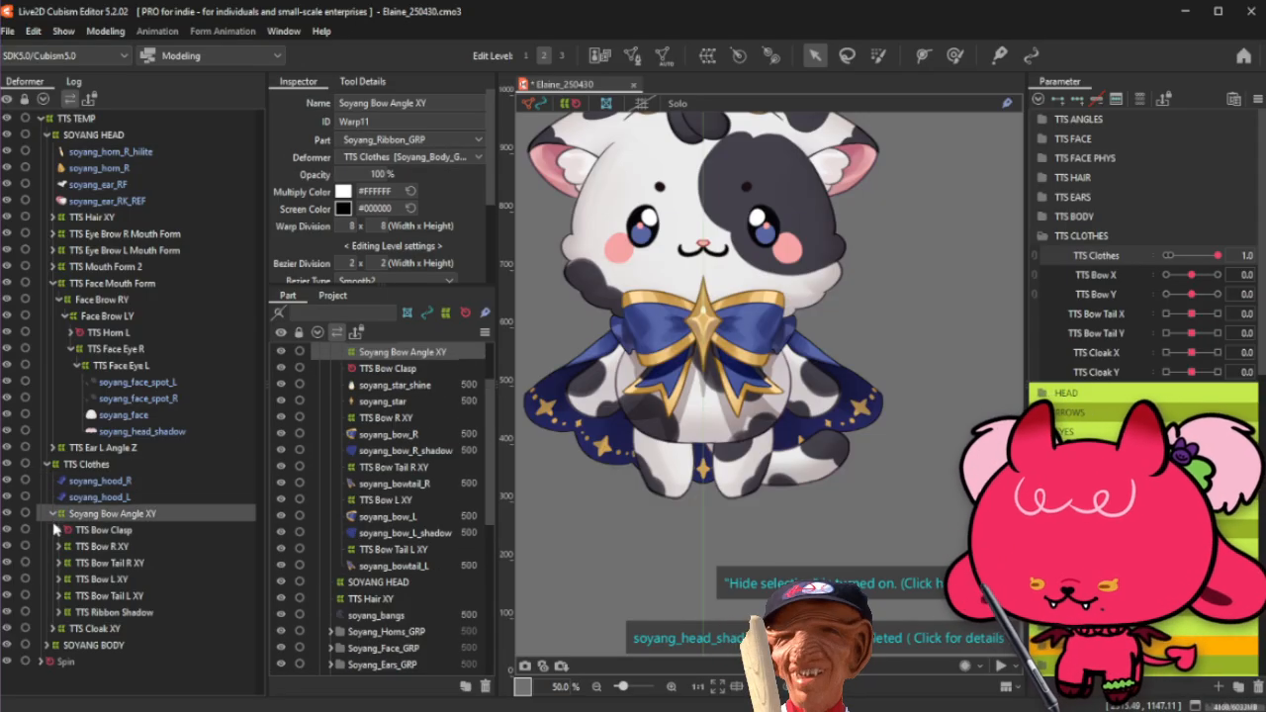
pyautogui.click(54, 515)
pyautogui.click(56, 530)
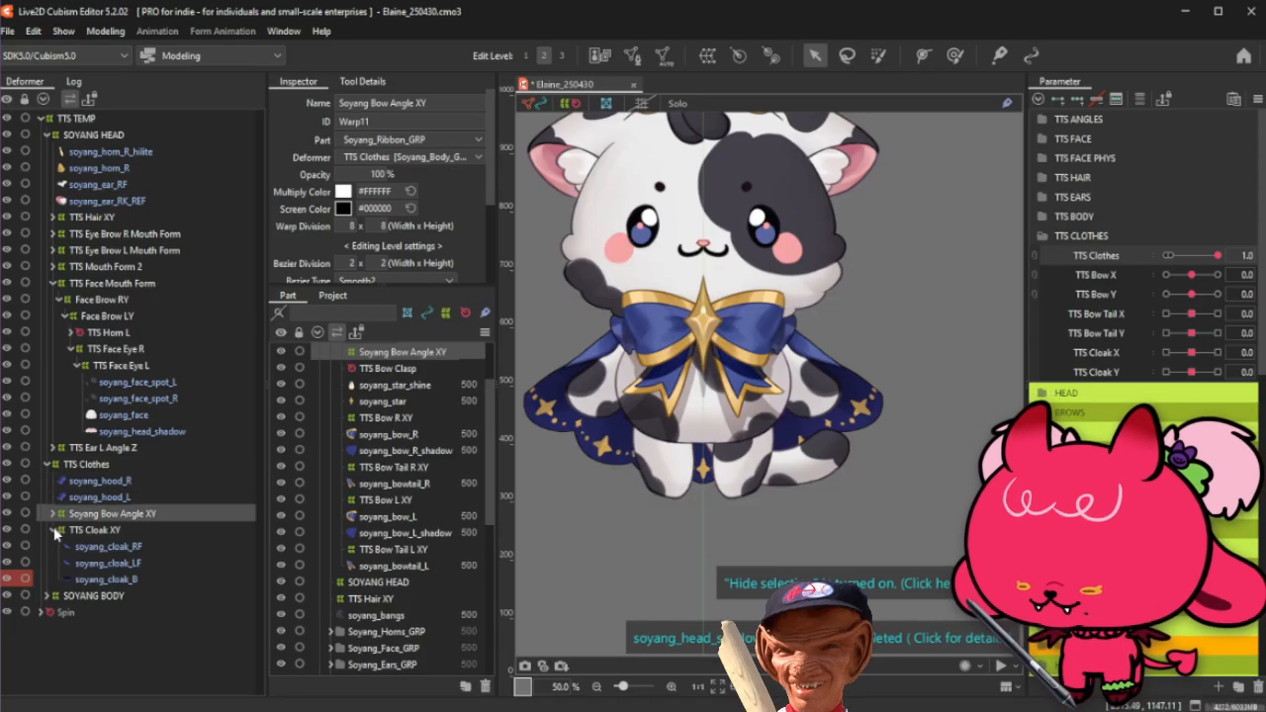
pyautogui.click(111, 547)
pyautogui.keyDown('ctrl'); pyautogui.click(132, 480); pyautogui.keyUp('ctrl')
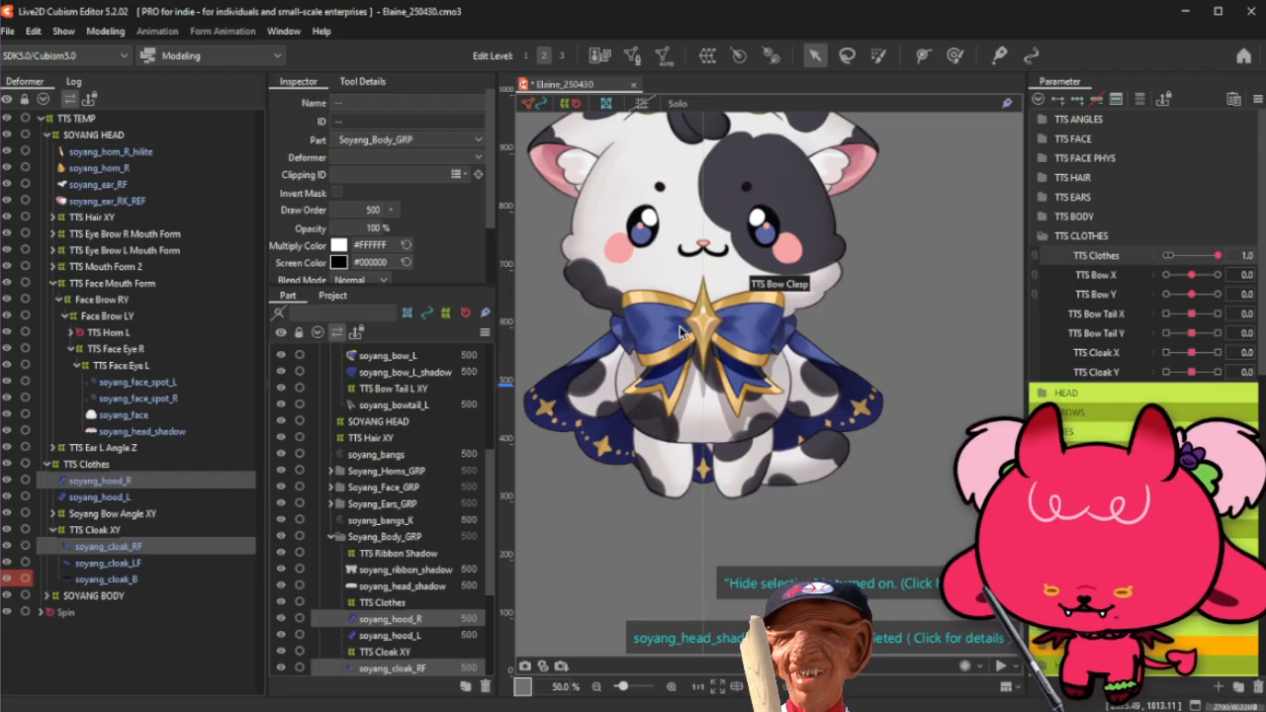
# Step: Append soyang_hood_R and soyang_cloak_RF to the clipping IDs of the soyang_head_shadow mesh
pyautogui.click(391, 585)
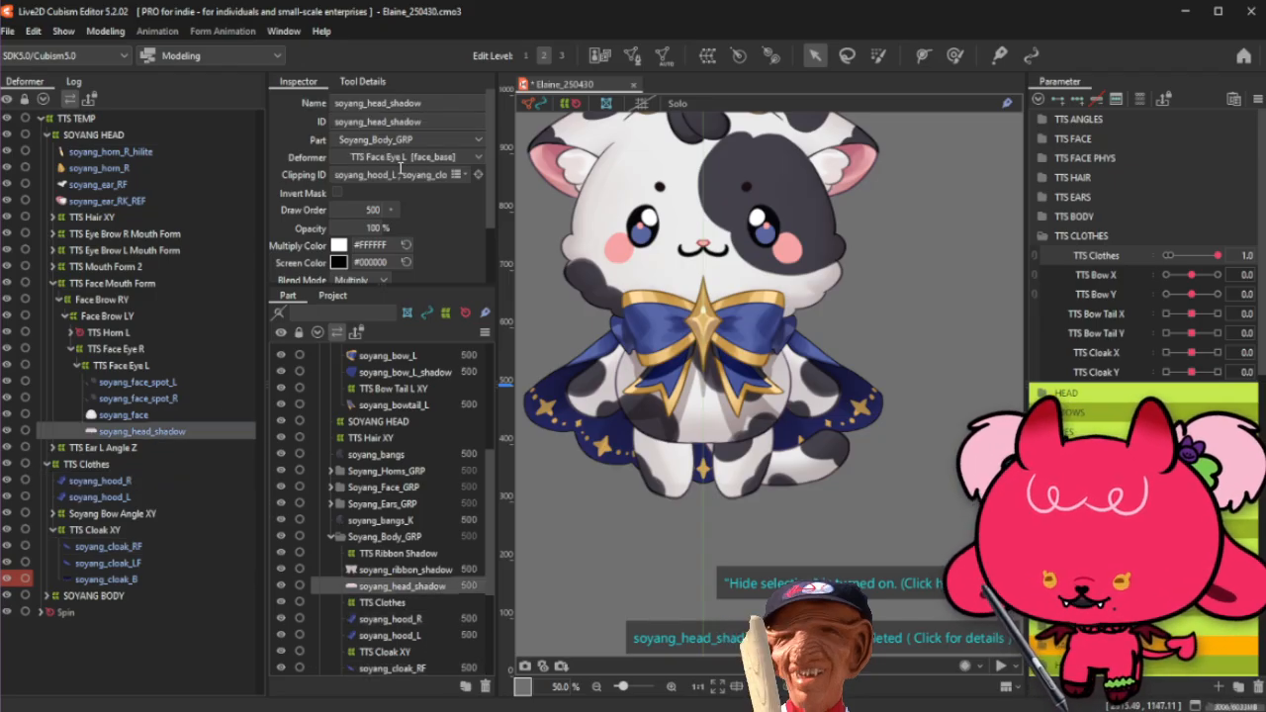
pyautogui.write(',')
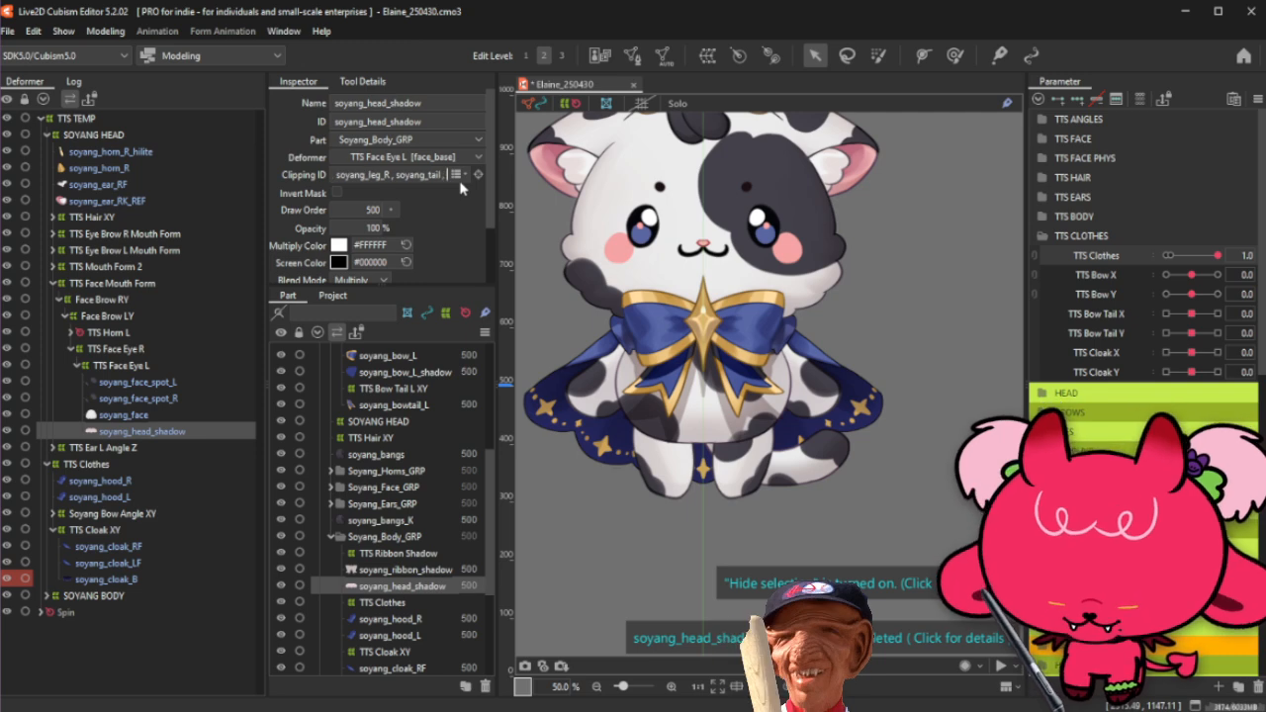
pyautogui.write('soyang_hood_R, soyang_cloak_RF')
pyautogui.press('Return')
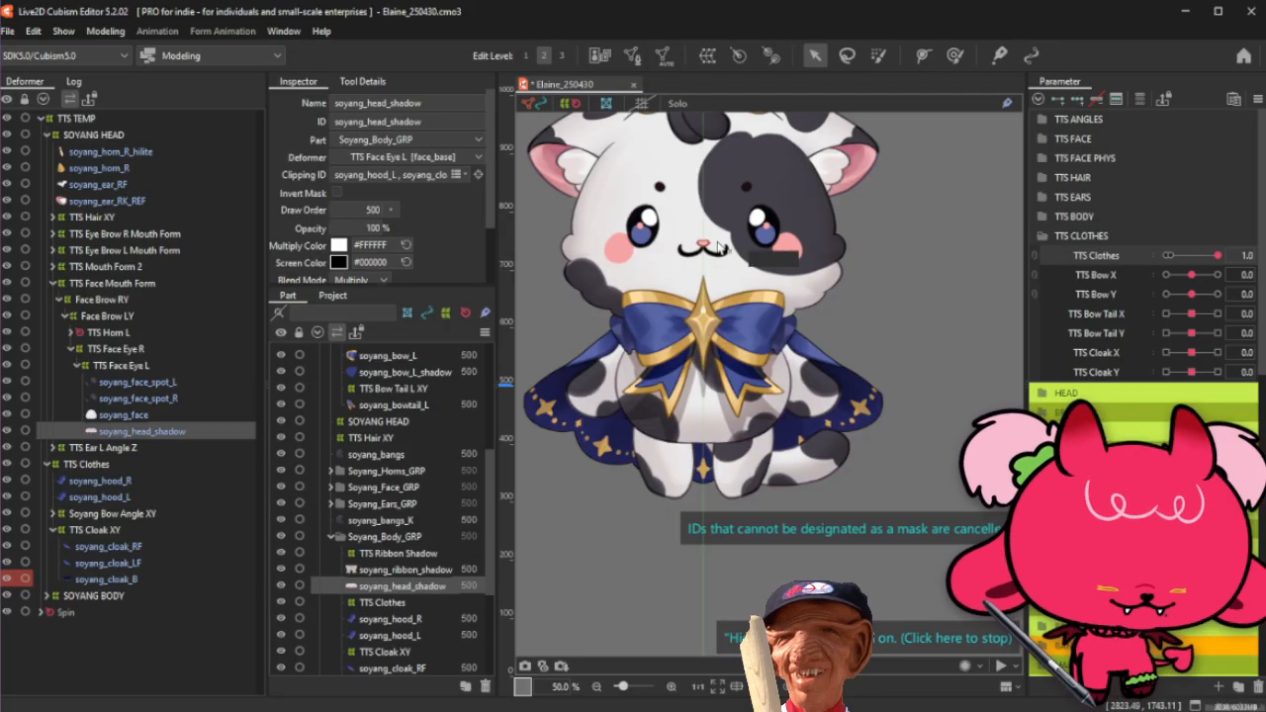
# Step: Preview the whole mascot while scrubbing the TTS Clothes parameter, returning it to 1.0
pyautogui.scroll(-2, 785, 217)
pyautogui.scroll(-1, 785, 218)
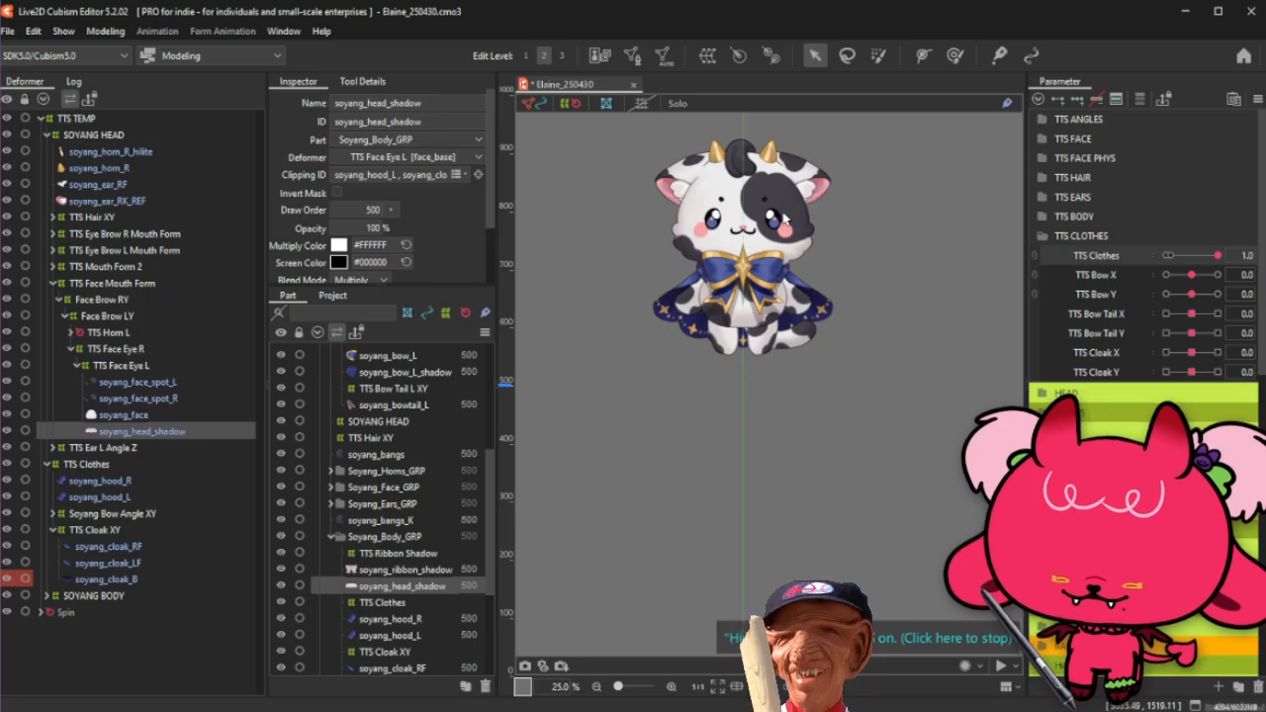
pyautogui.moveTo(1216, 254); pyautogui.dragTo(1241, 241)
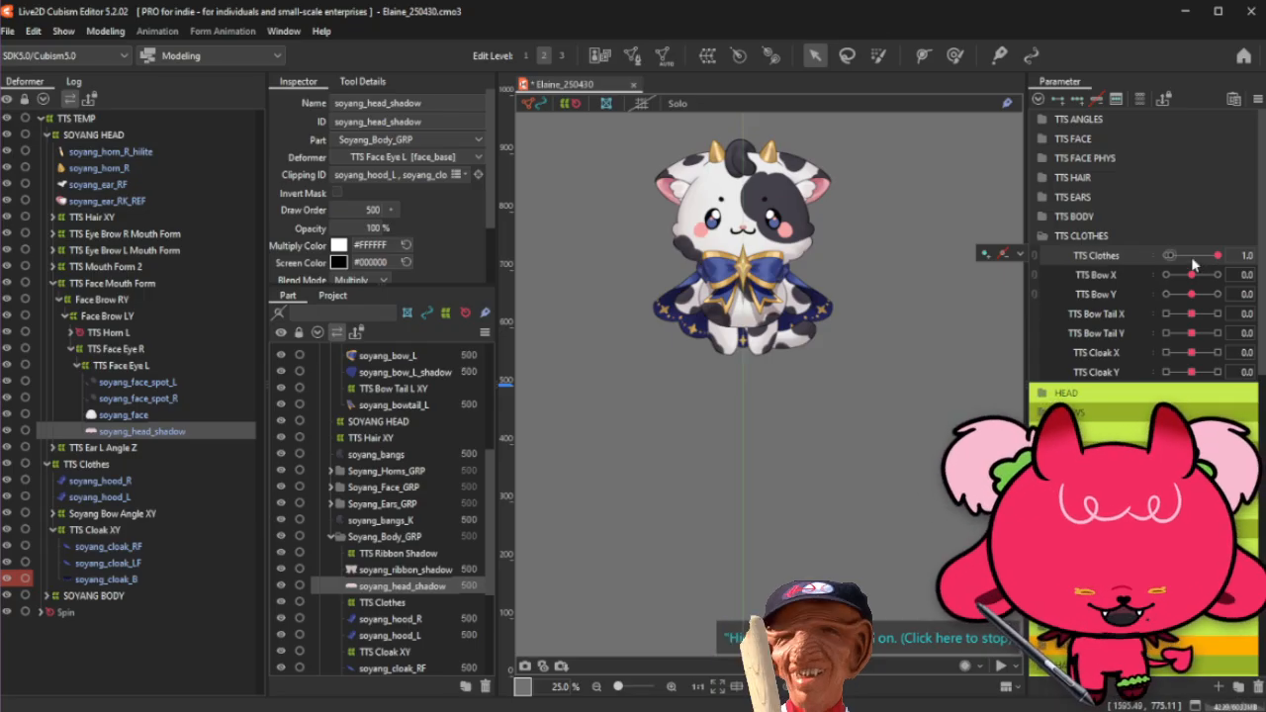
pyautogui.moveTo(1201, 257); pyautogui.dragTo(1234, 255)
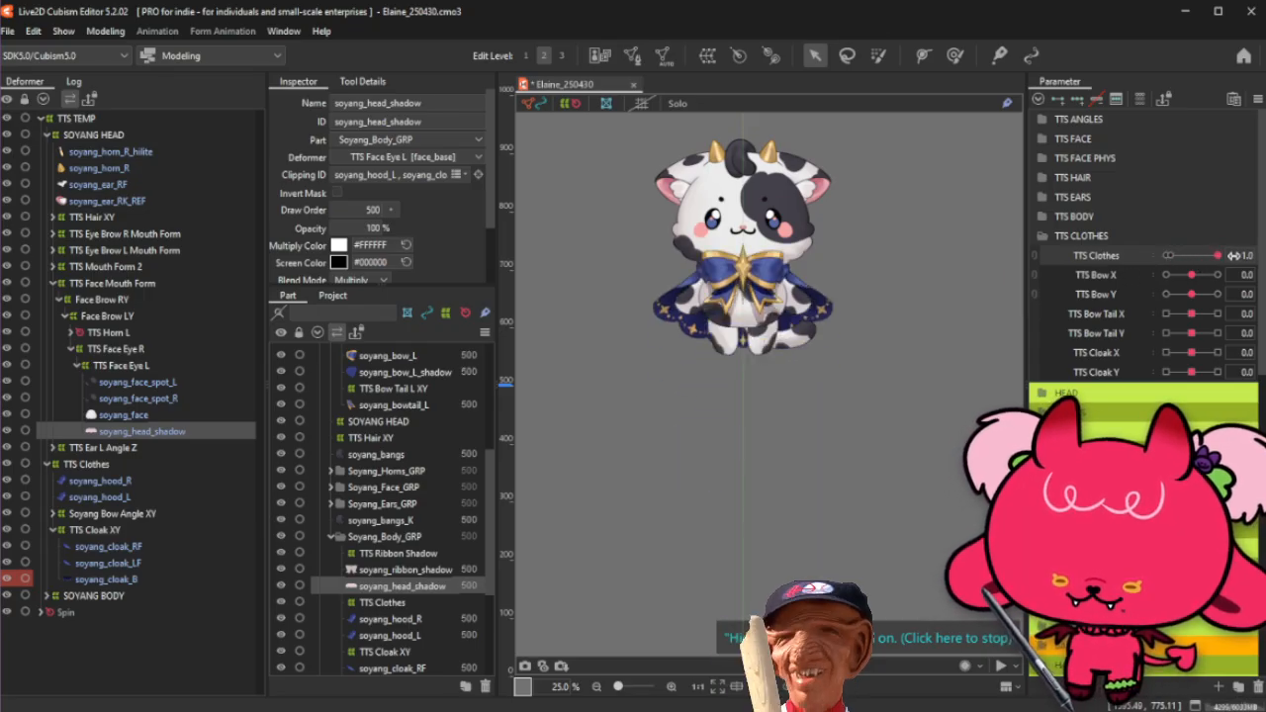
# Step: Show the TTS BODY parameters in place of TTS CLOTHES and select soyang_arm_L on the canvas with the mesh and deformer toggles switched off
pyautogui.click(1169, 235)
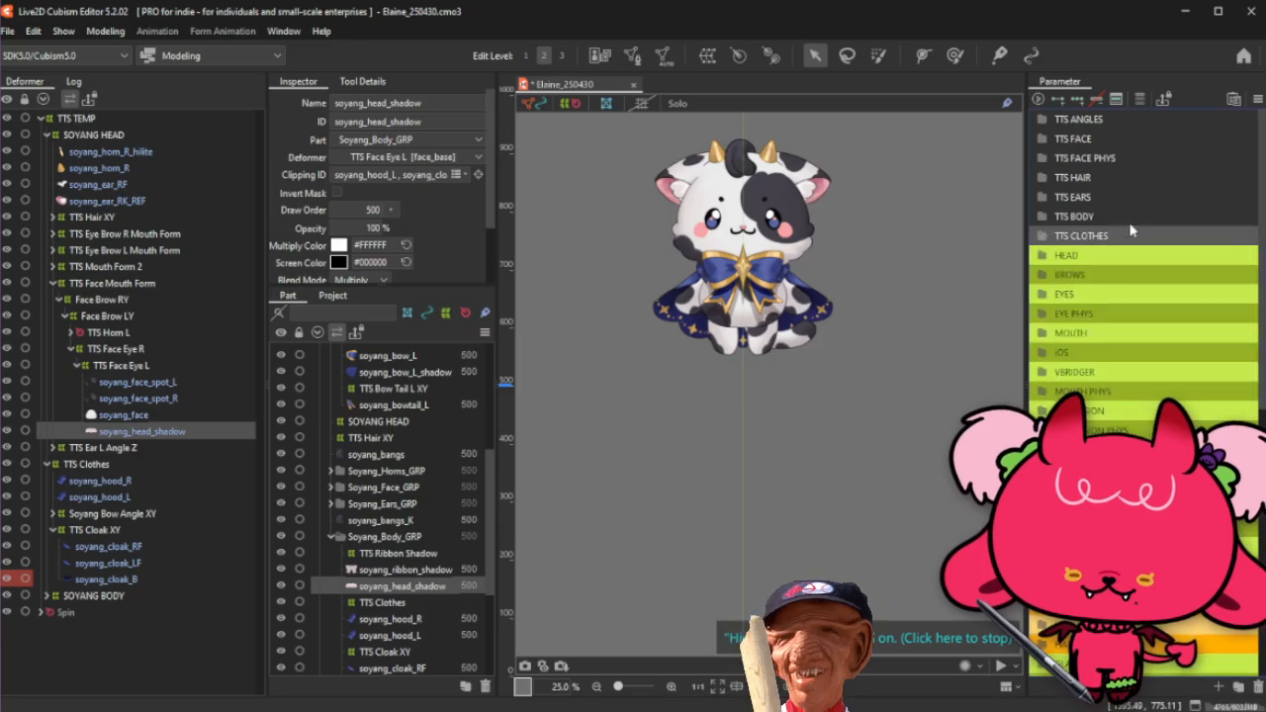
pyautogui.click(1132, 215)
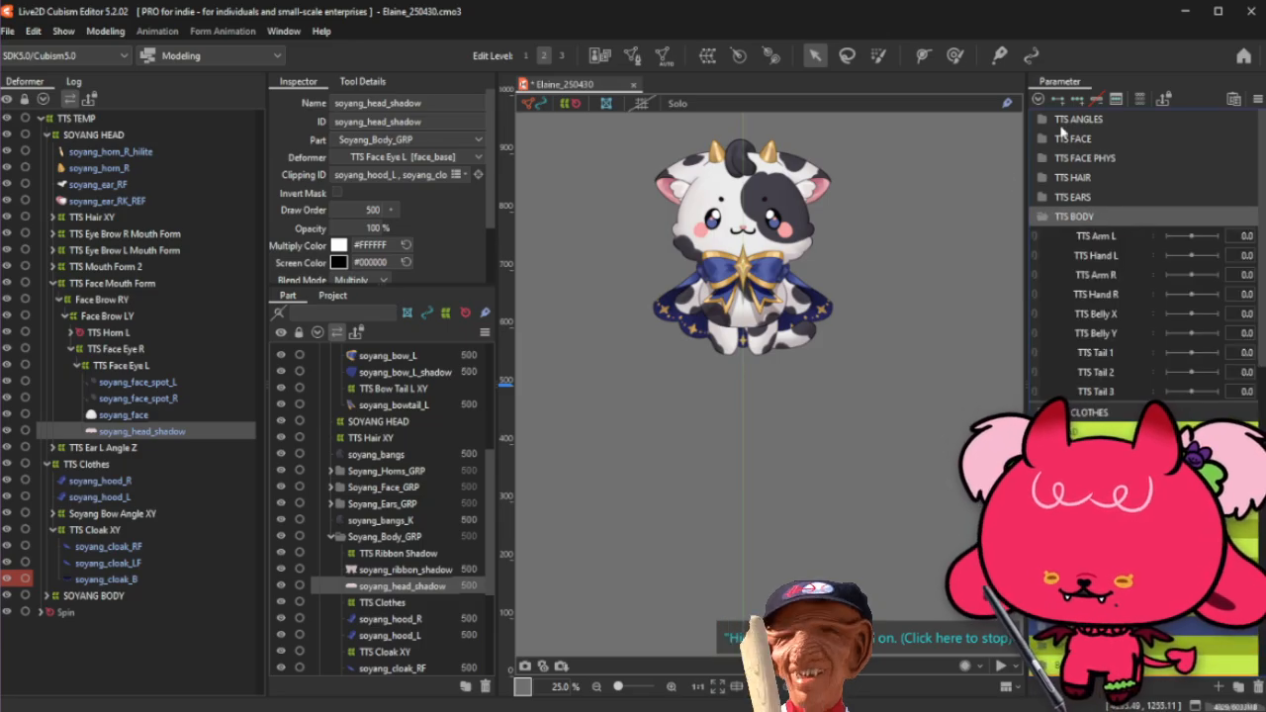
pyautogui.scroll(3, 801, 310)
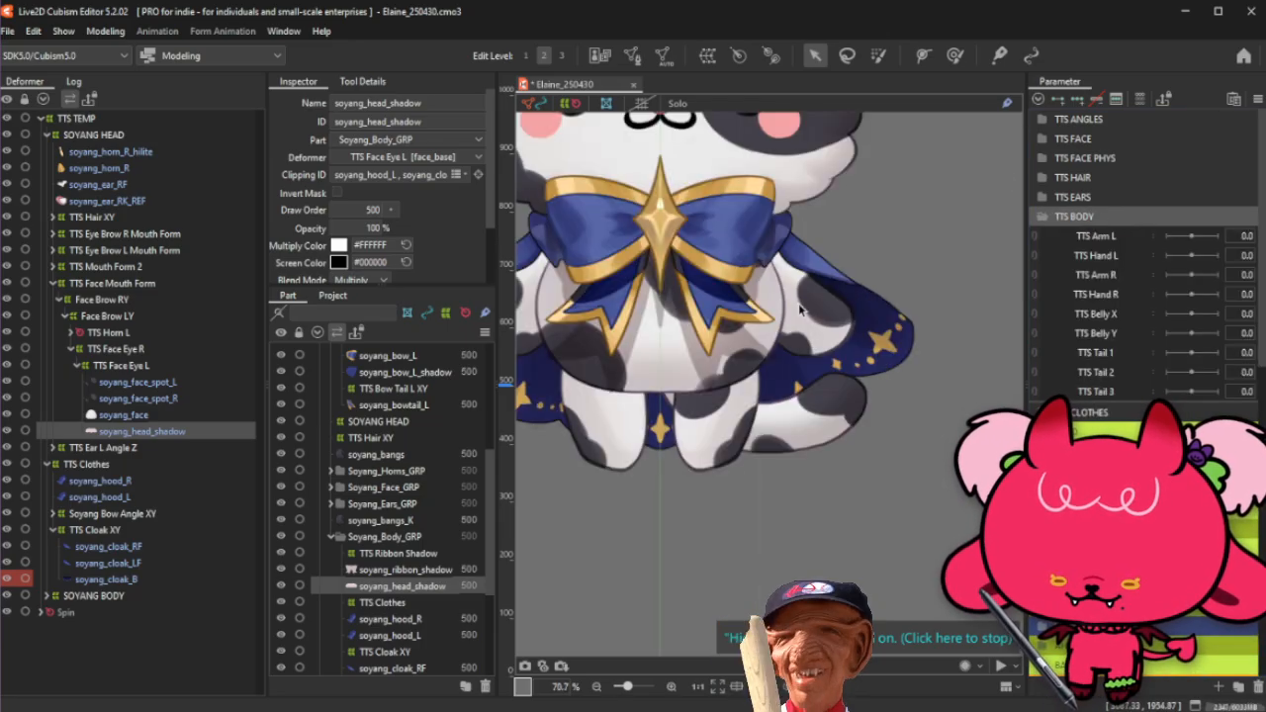
pyautogui.click(533, 104)
pyautogui.click(570, 103)
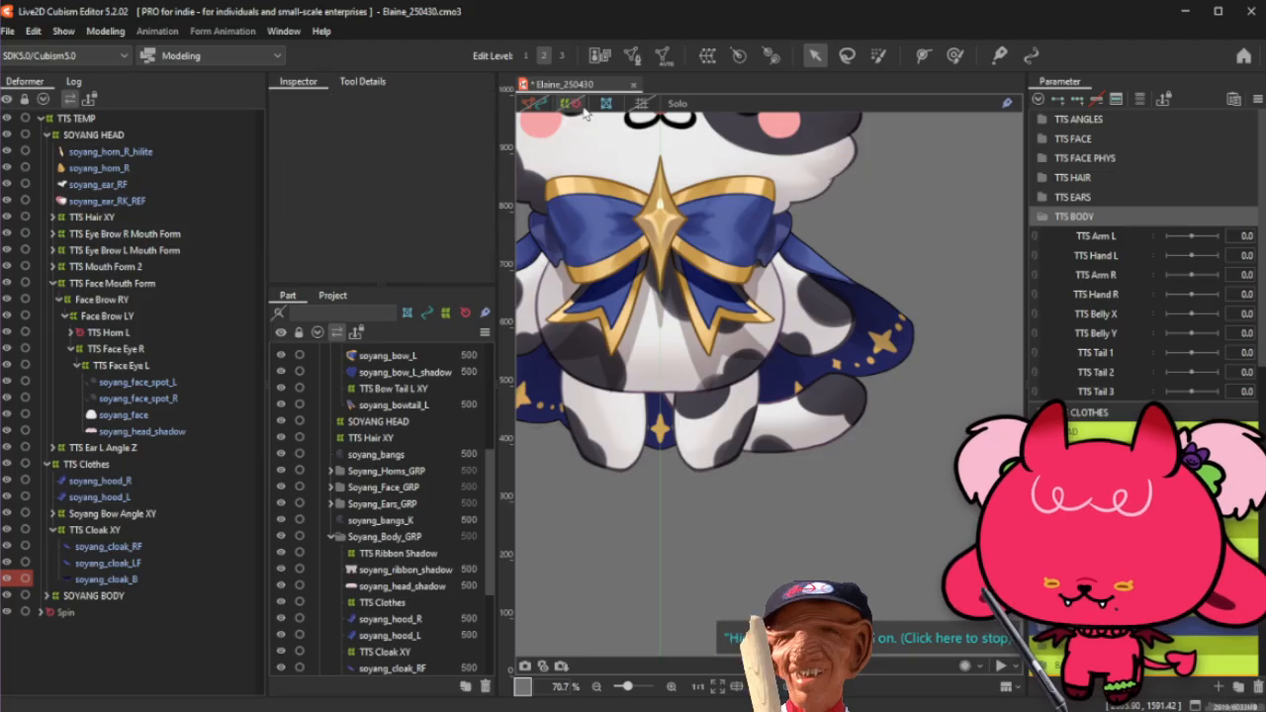
pyautogui.rightClick(836, 338)
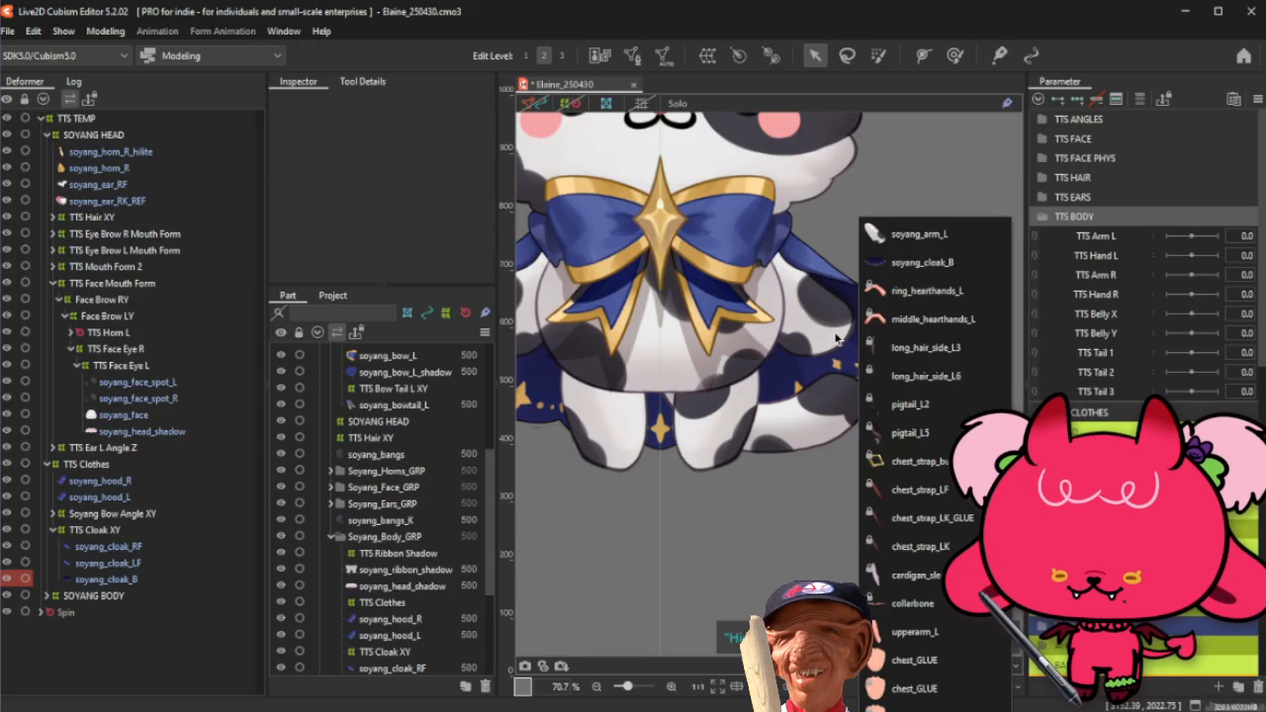
pyautogui.click(948, 237)
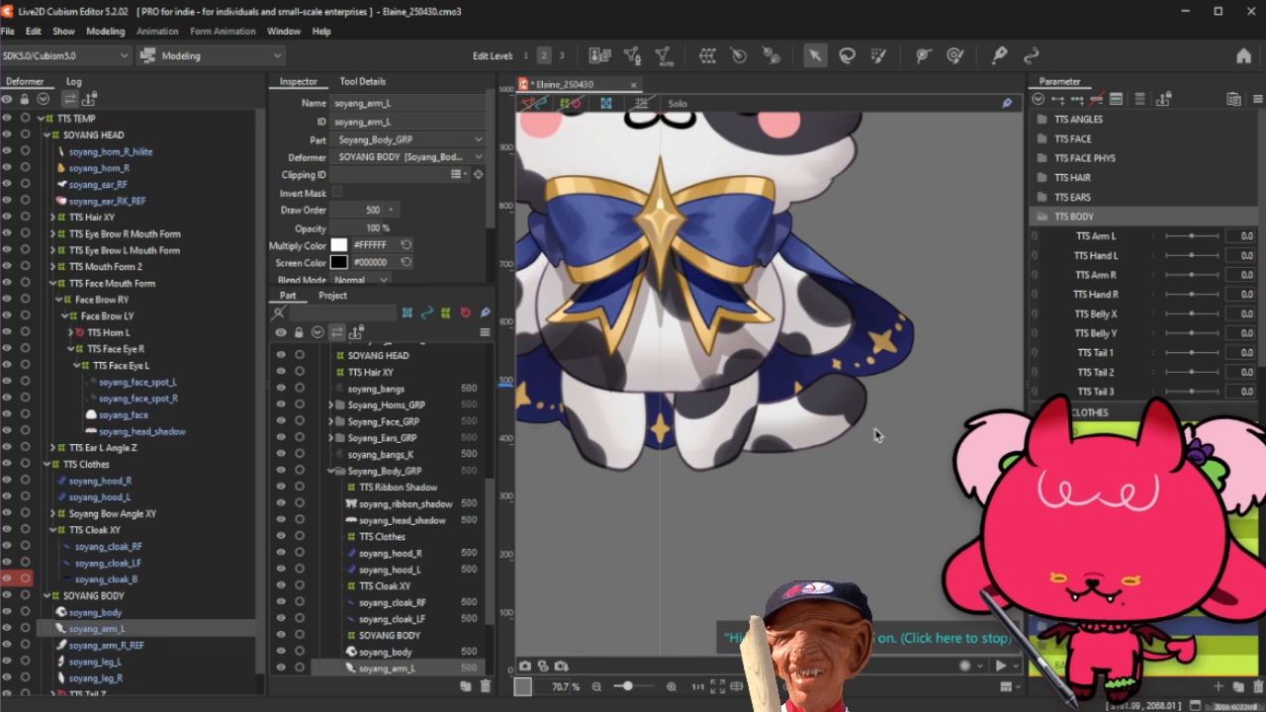
# Step: Check how the clothes appear and disappear by moving the TTS Clothes parameter between its ends with the TTS Clothes deformer selected
pyautogui.scroll(-2, 874, 435)
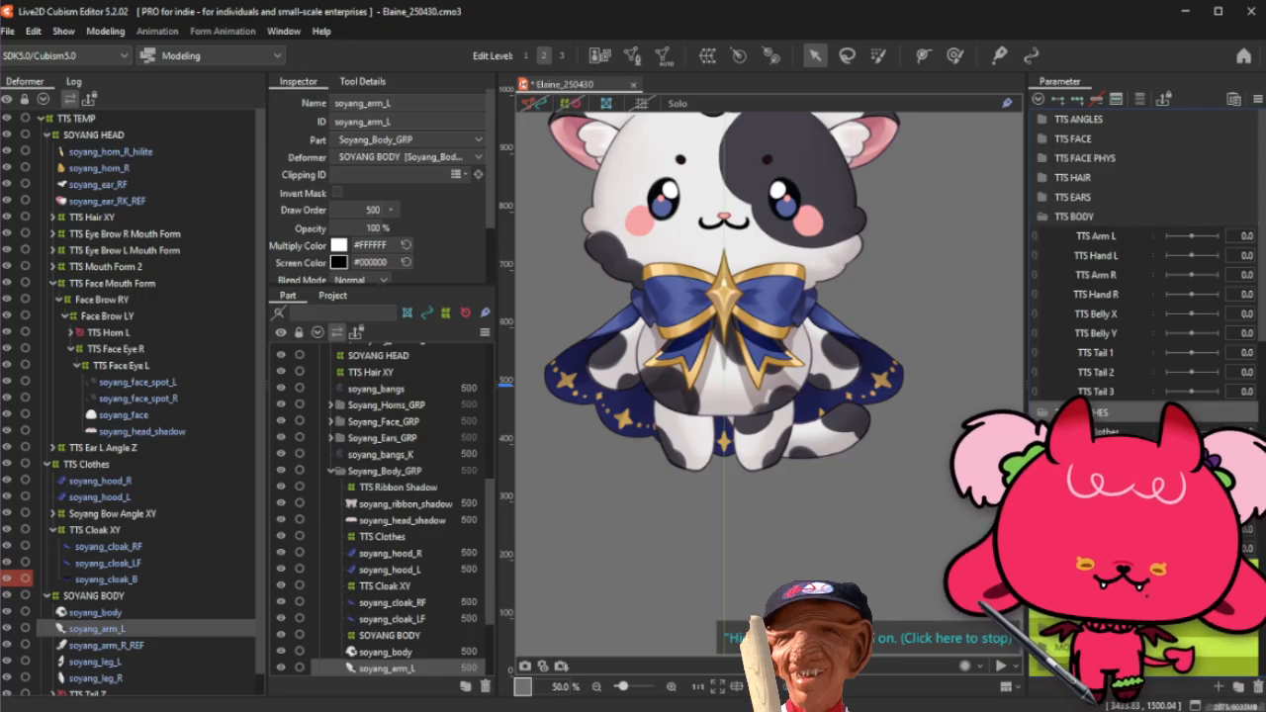
pyautogui.click(1216, 431)
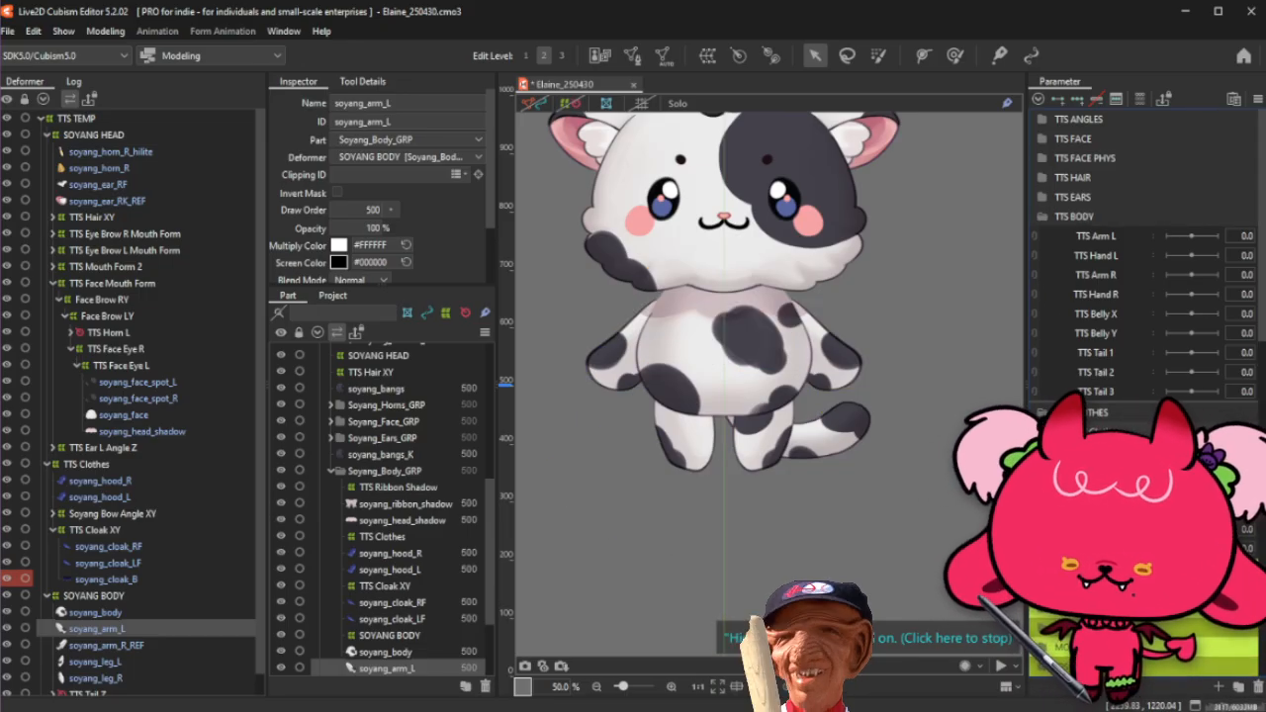
pyautogui.click(86, 464)
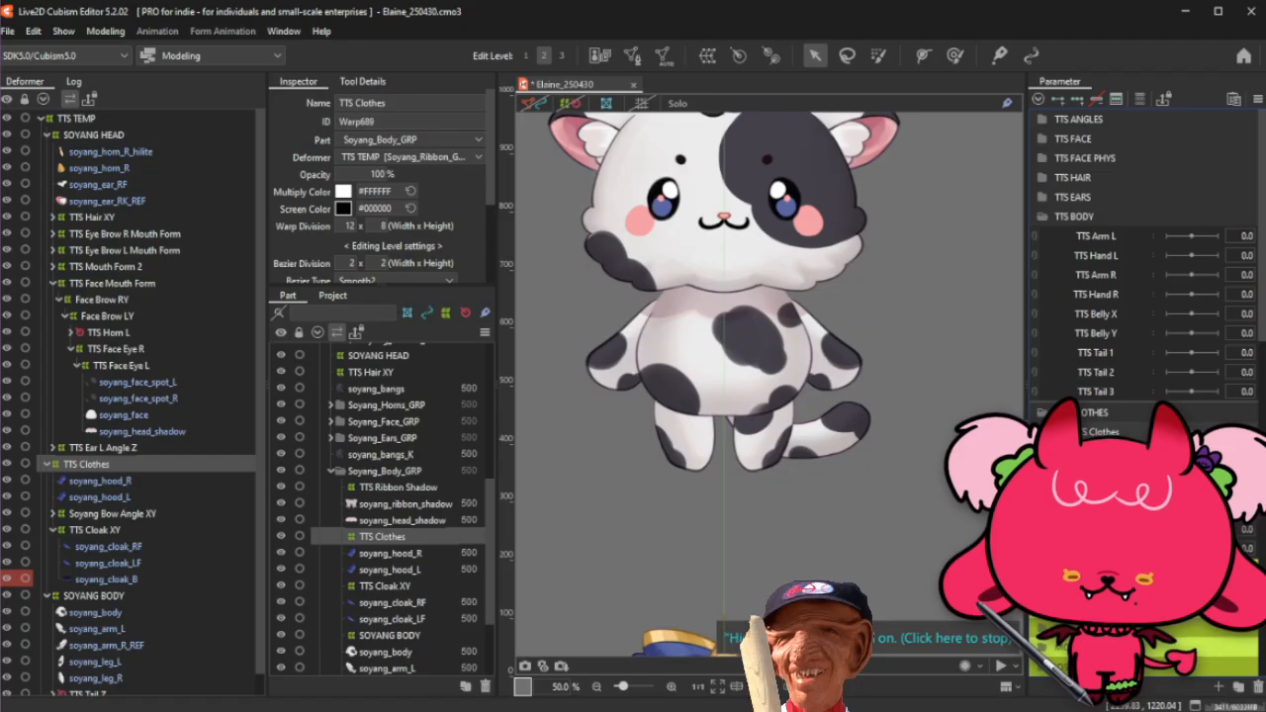
pyautogui.click(1167, 431)
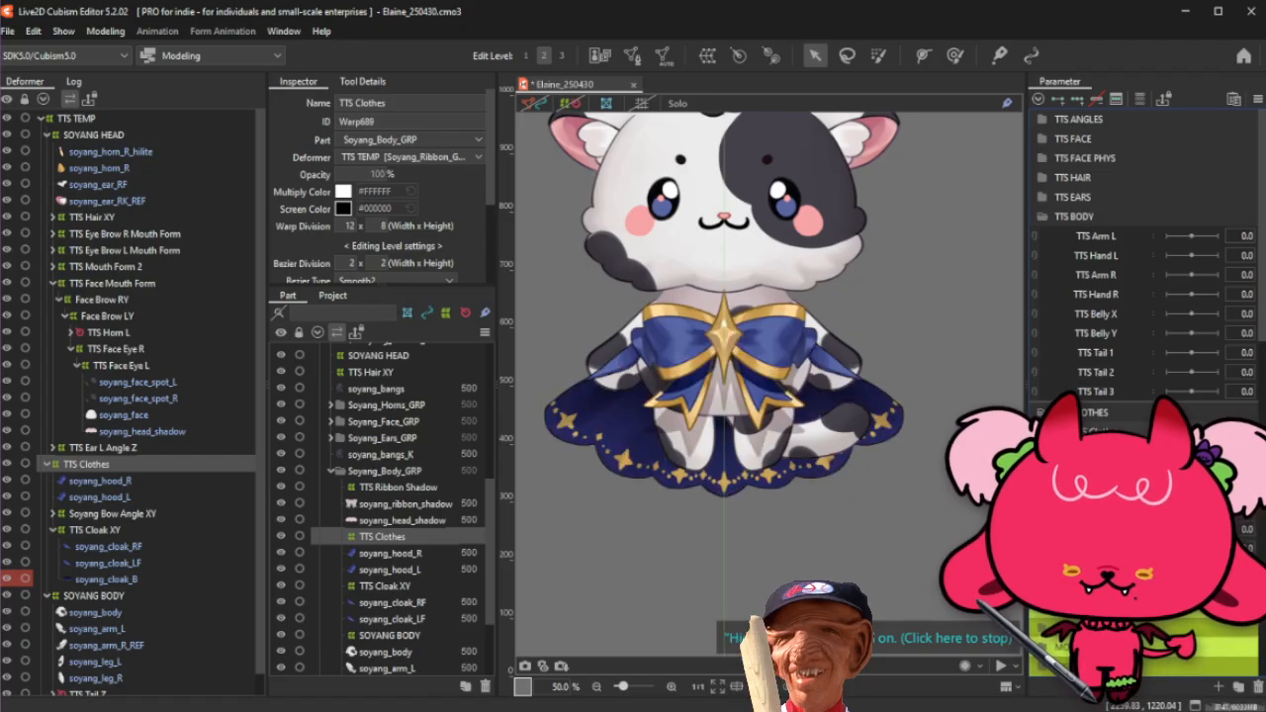
pyautogui.moveTo(1167, 431); pyautogui.dragTo(1217, 431)
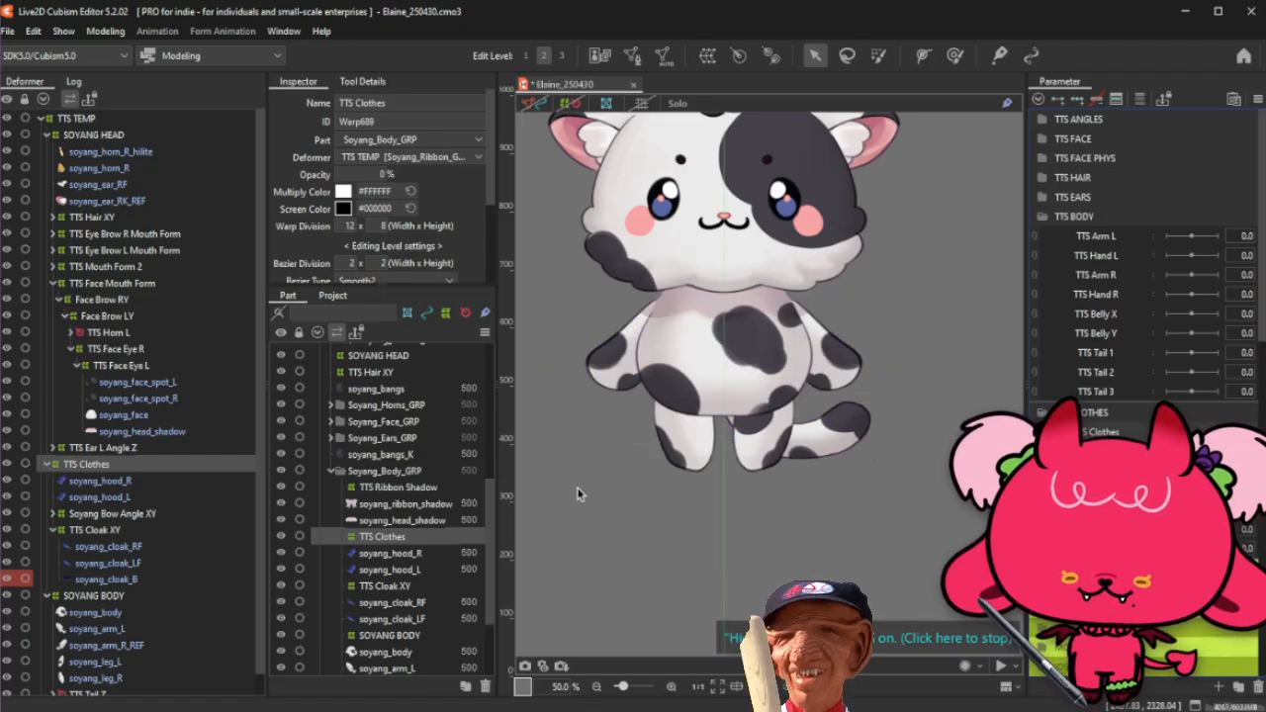
# Step: Collapse the TTS Clothes branch and the nested face deformers up to Face Brow RY in the deformer hierarchy
pyautogui.click(45, 464)
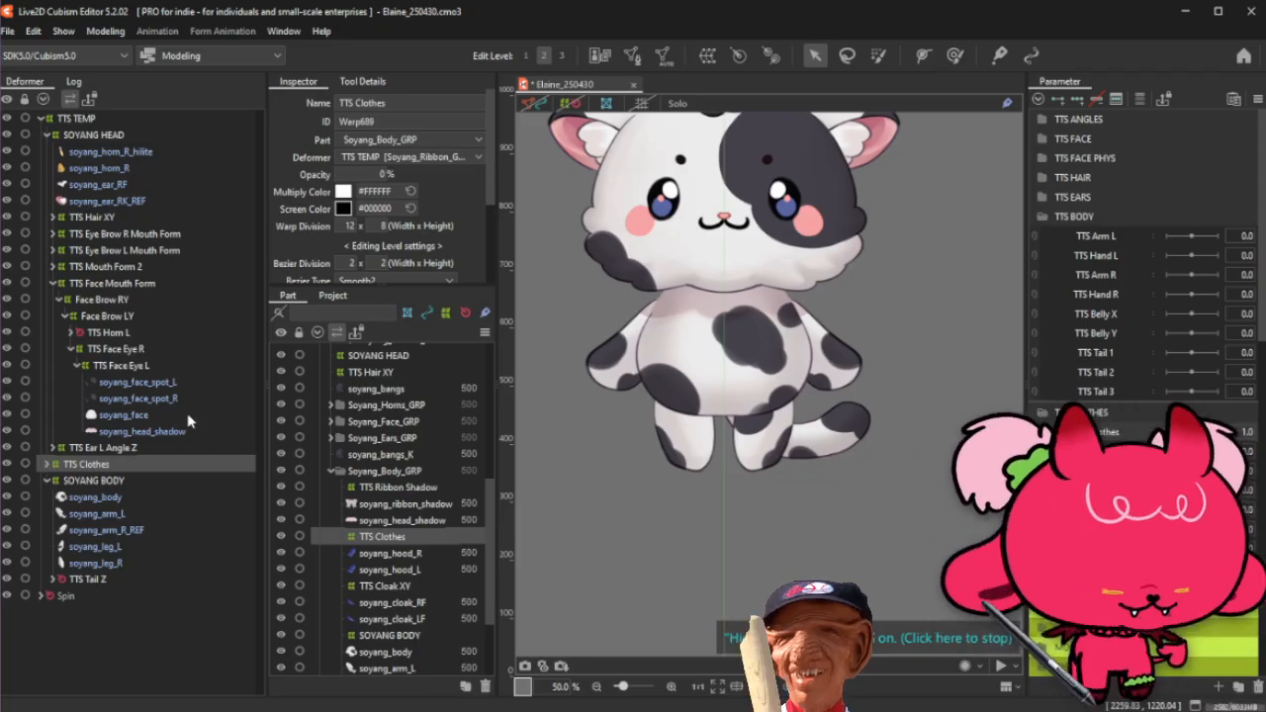
pyautogui.click(75, 364)
pyautogui.click(71, 350)
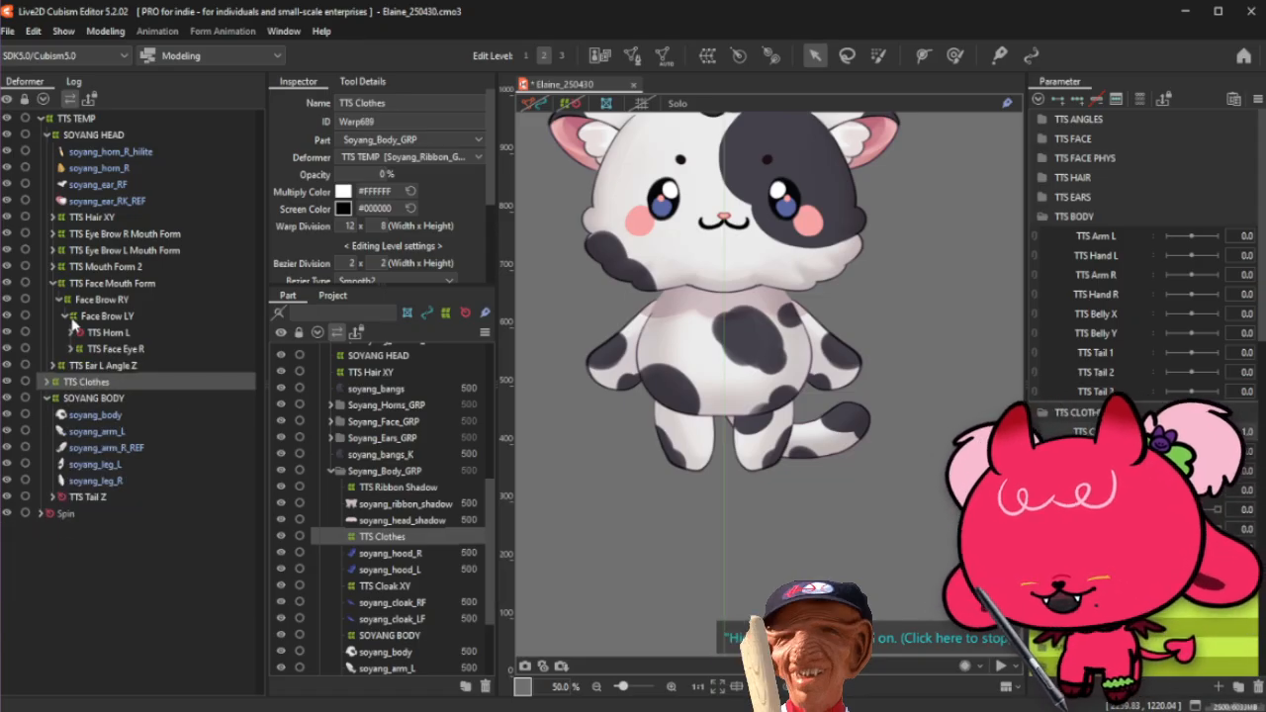
pyautogui.click(63, 301)
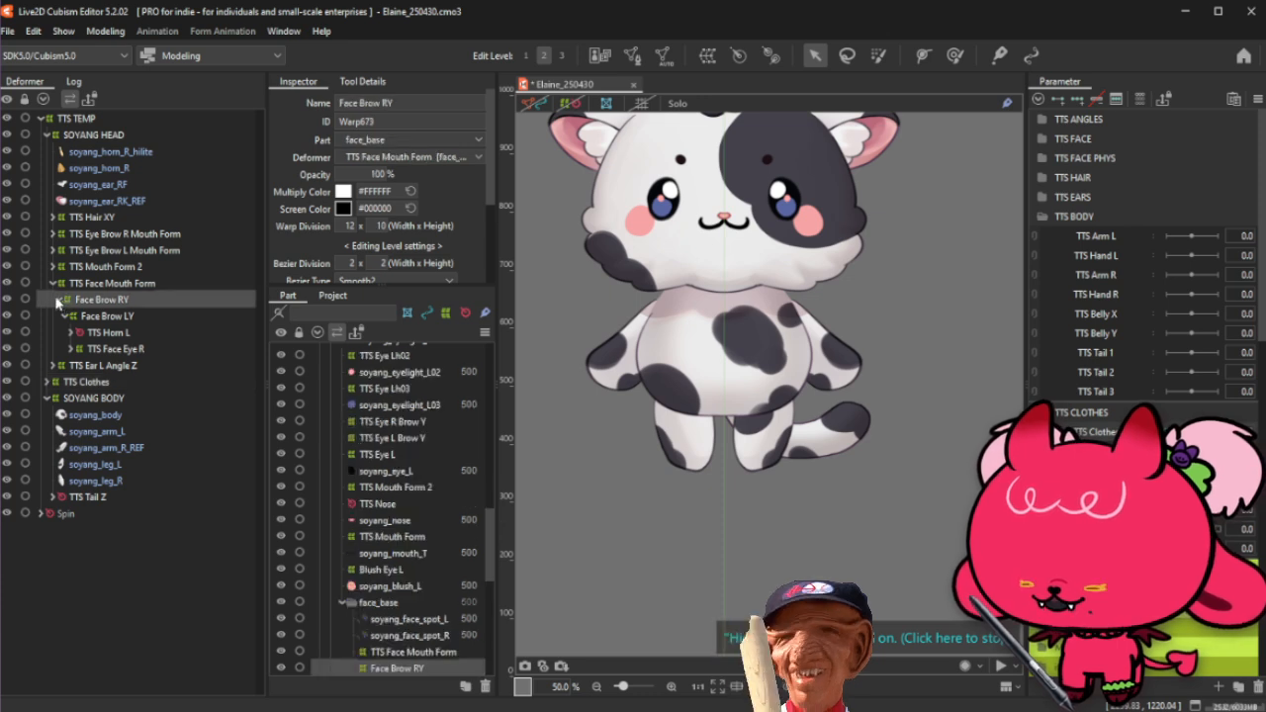
pyautogui.click(60, 302)
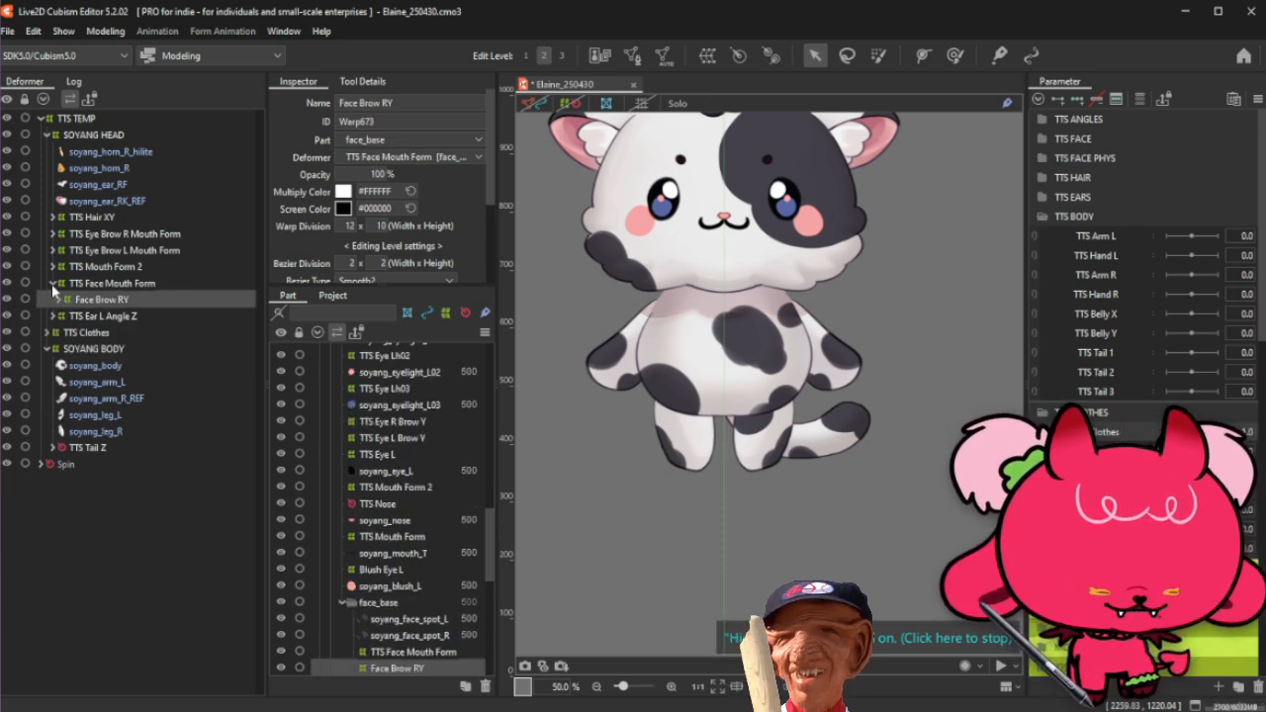
# Step: Collapse the TTS Face Mouth Form branch and select soyang_arm_L with the mesh display turned on
pyautogui.click(51, 284)
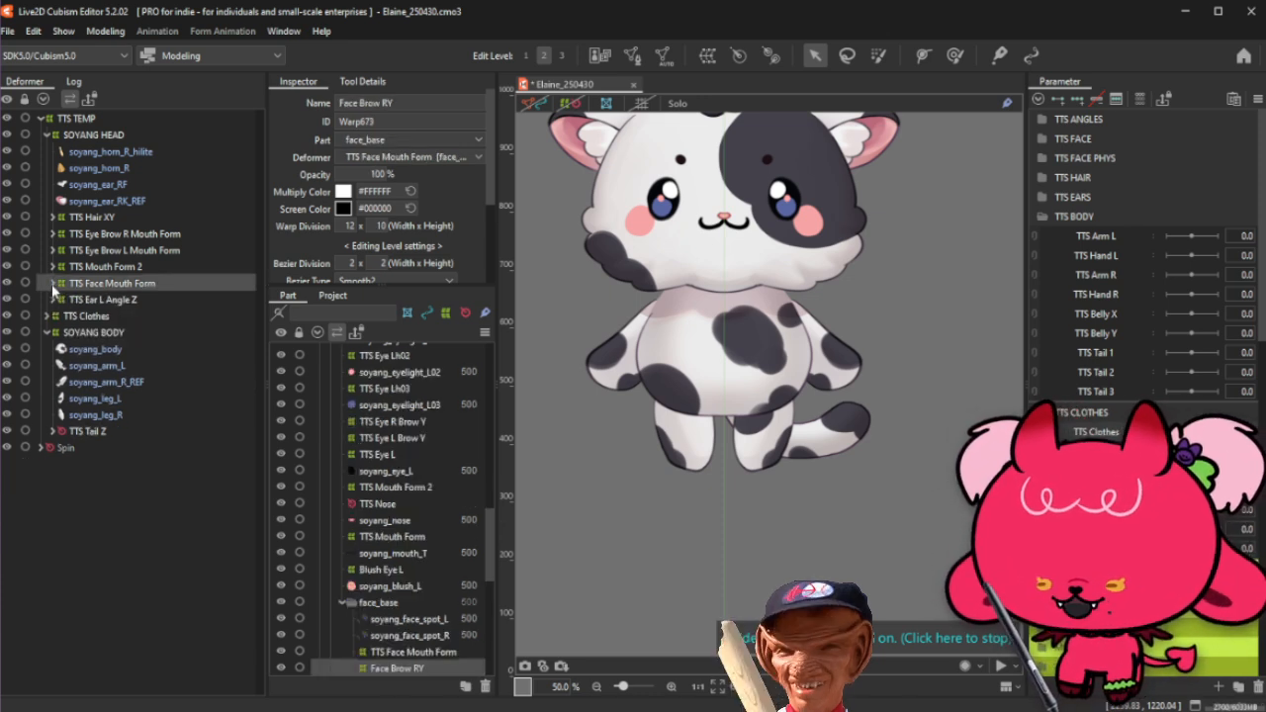
pyautogui.click(111, 299)
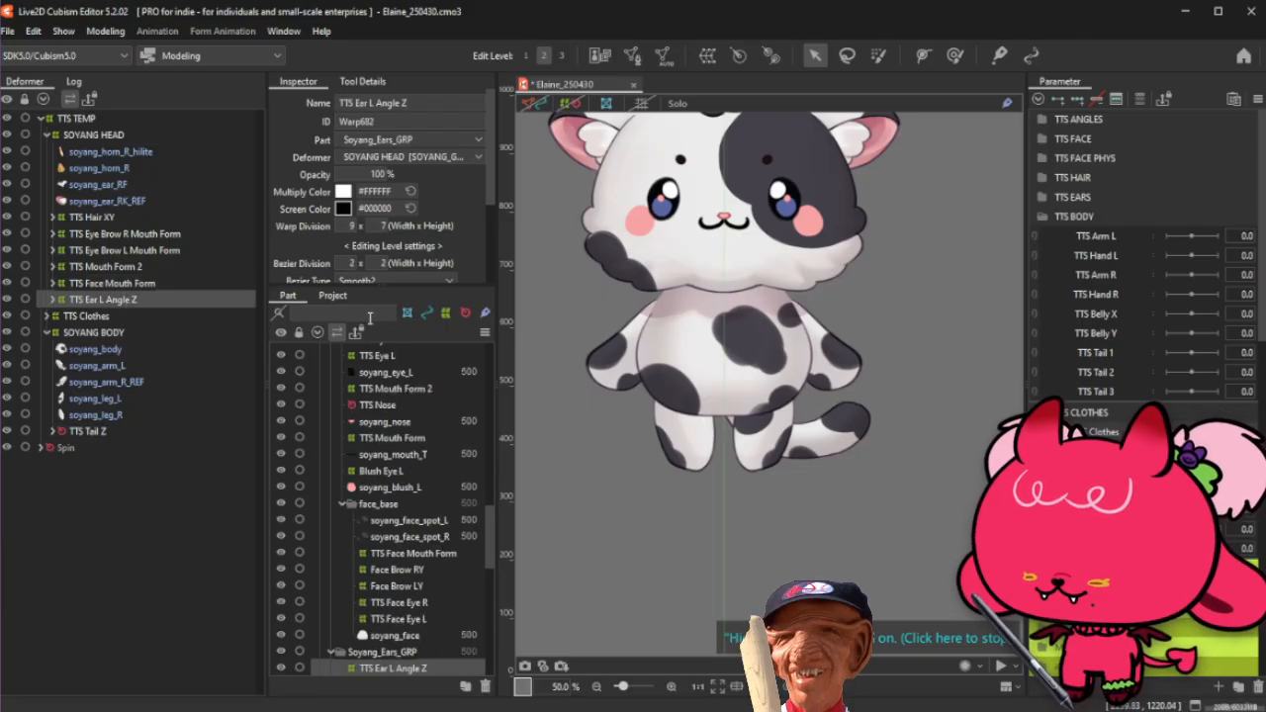
pyautogui.click(107, 366)
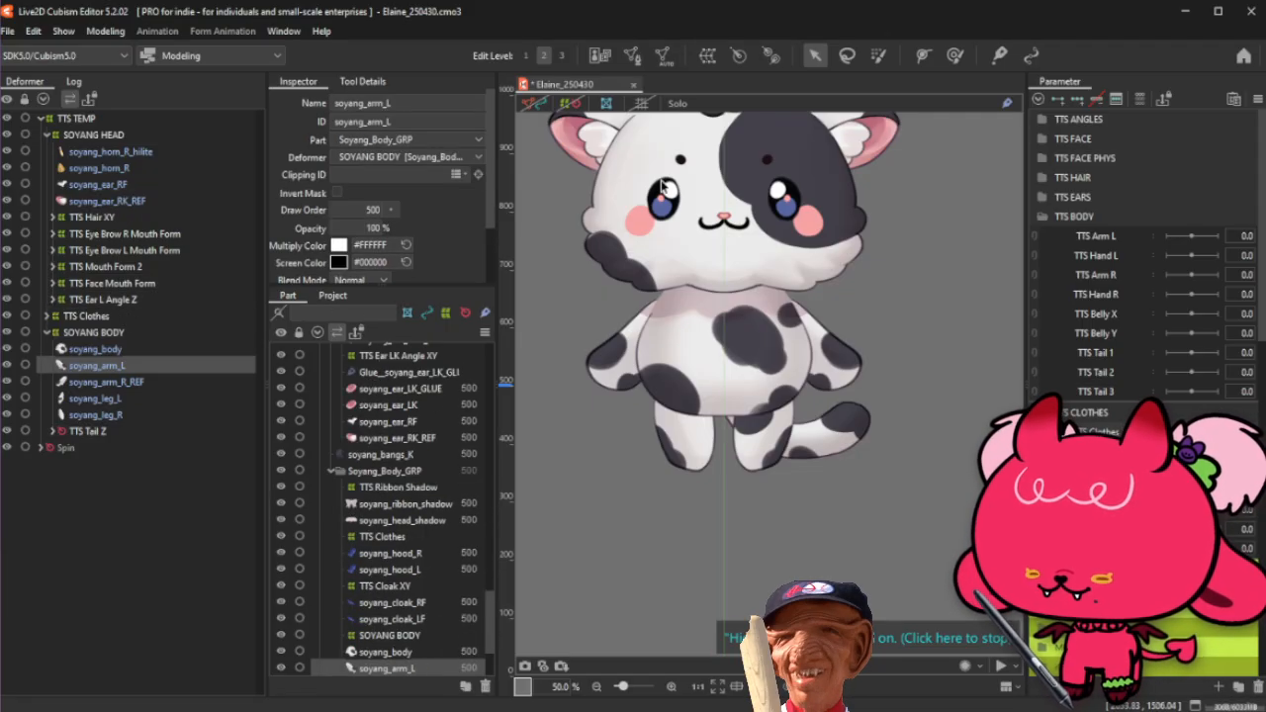
pyautogui.click(534, 105)
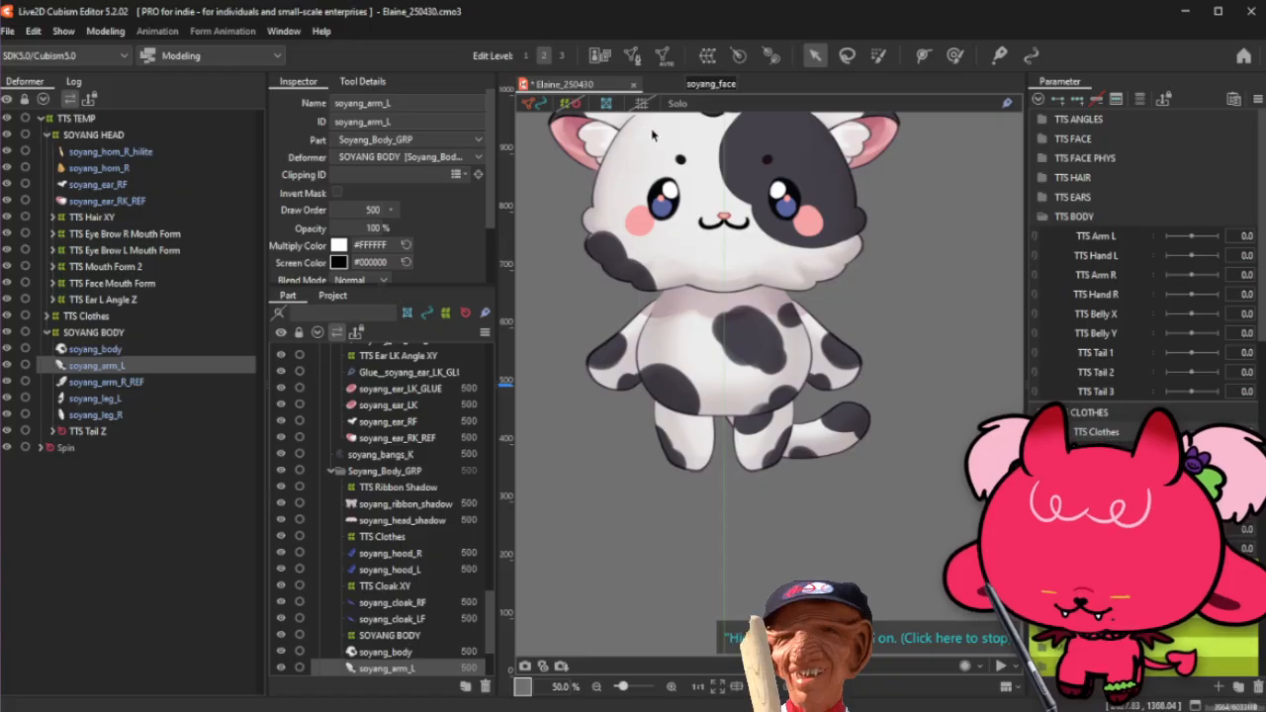
# Step: Generate an automatic mesh for soyang_arm_L from preset Set_06, with the outside and inside vertices intervals set to 40
pyautogui.hotkey('ctrl', 'shift', 'a')
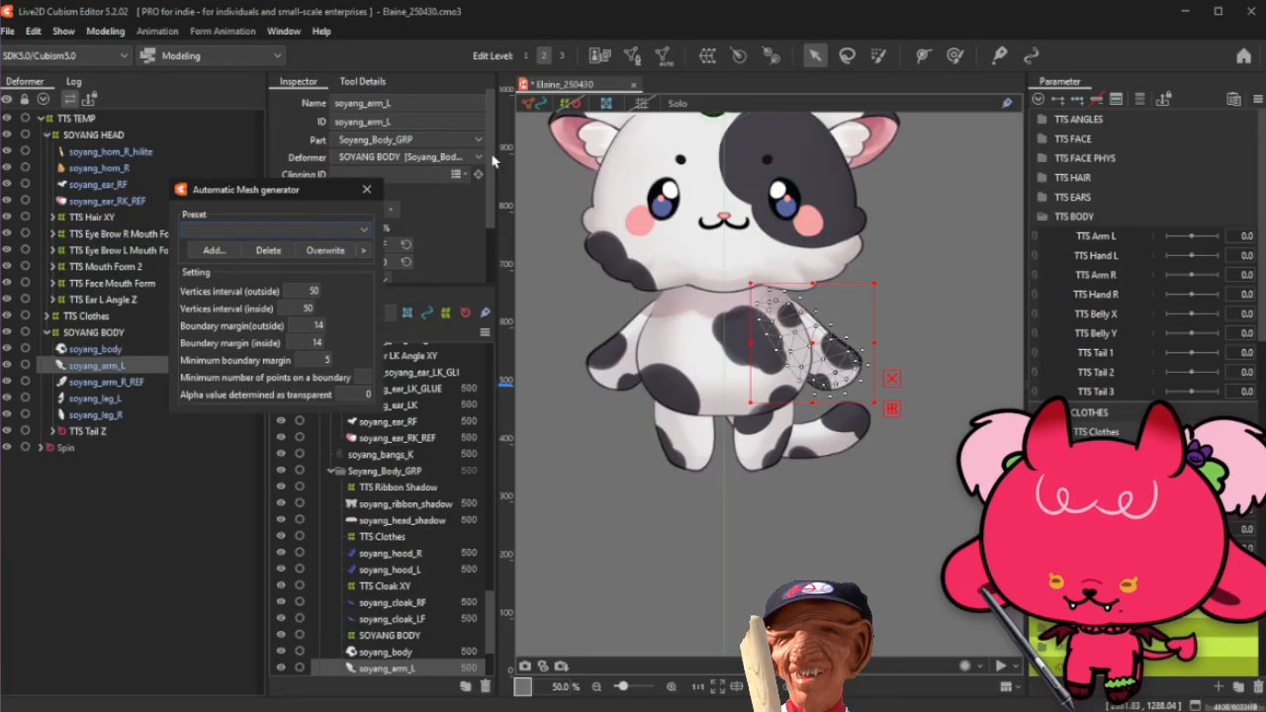
pyautogui.click(275, 230)
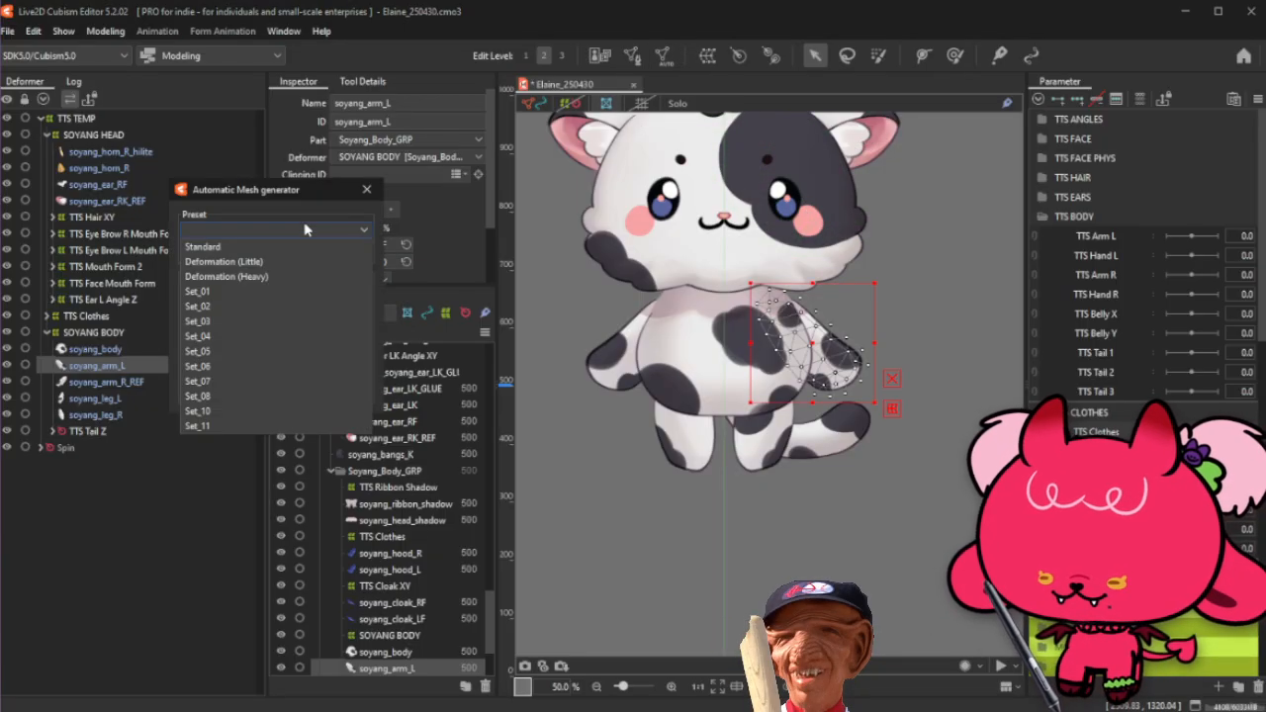
pyautogui.click(238, 365)
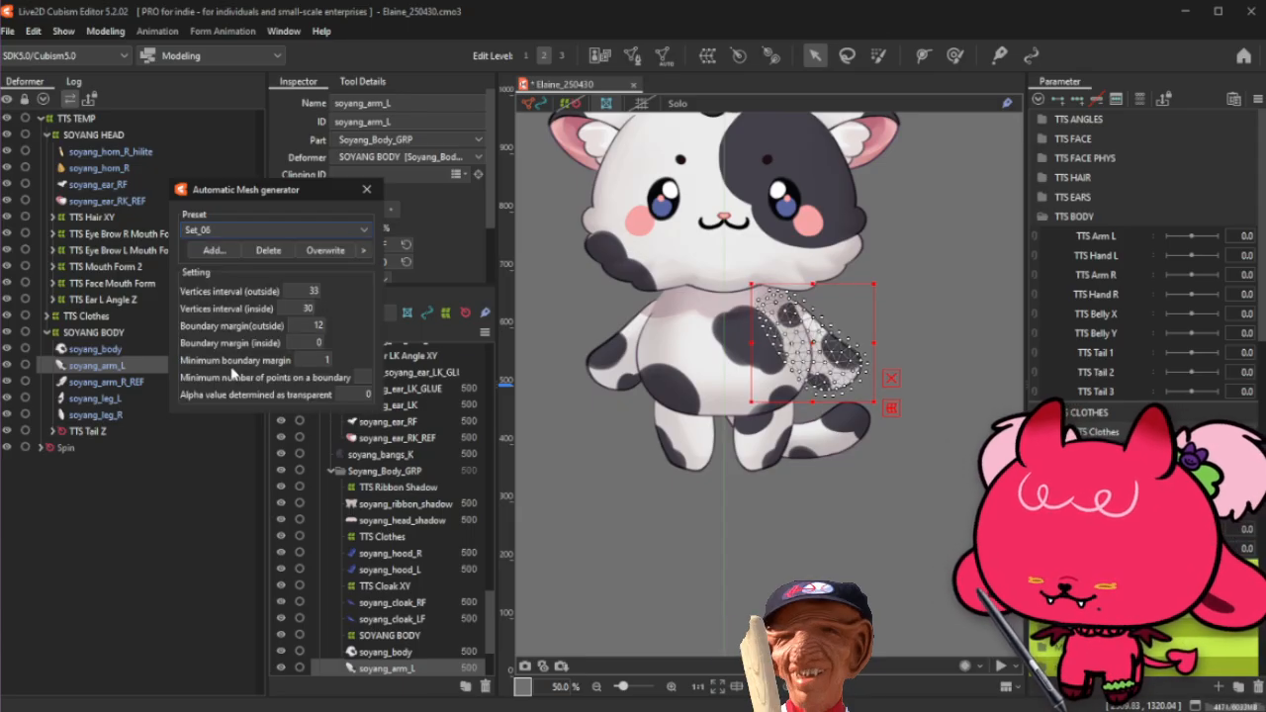
pyautogui.click(274, 230)
pyautogui.click(274, 230)
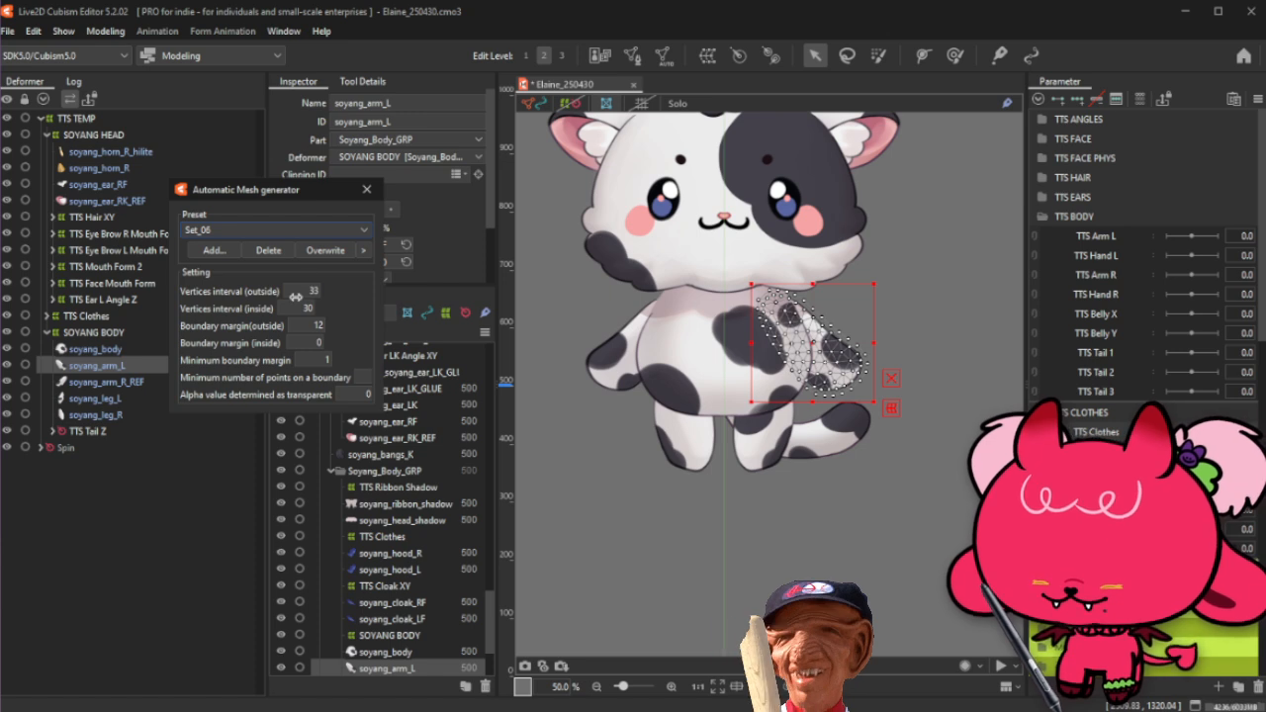
pyautogui.moveTo(296, 295); pyautogui.dragTo(304, 308)
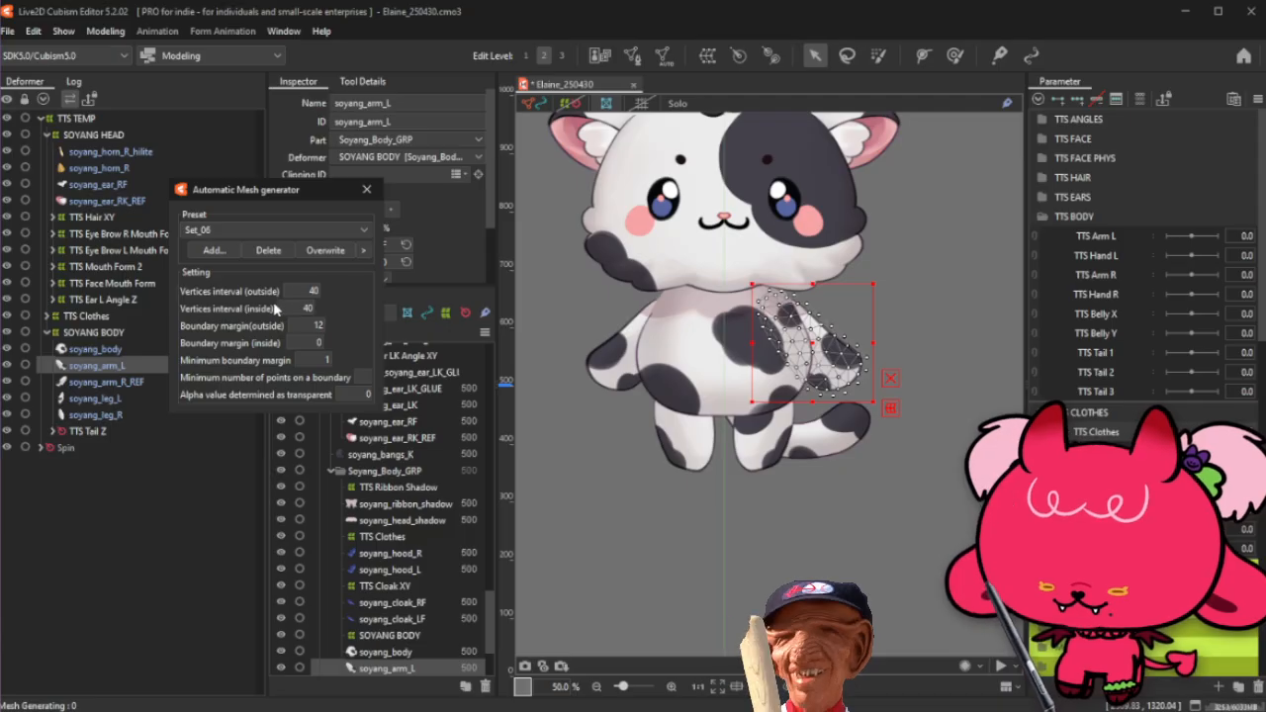
pyautogui.click(366, 189)
# Step: Create a rotation deformer named TTS Arm L as the parent of soyang_arm_L
pyautogui.scroll(1, 838, 301)
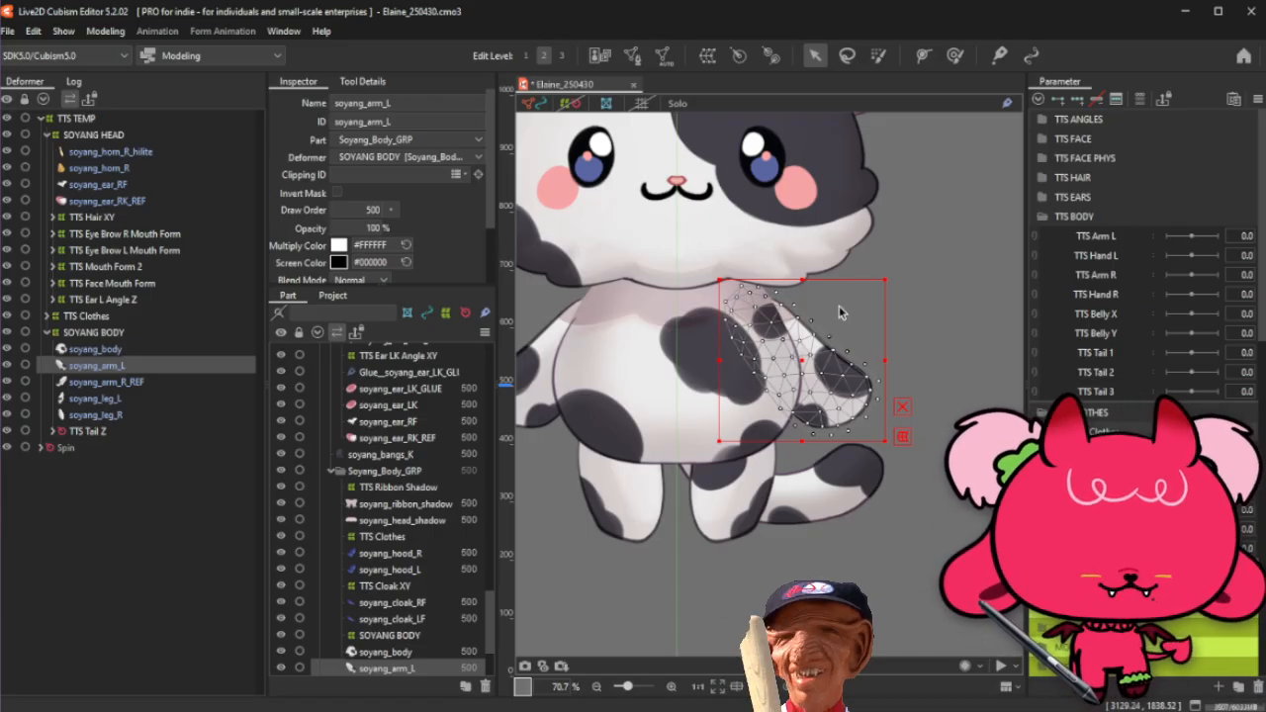
pyautogui.click(738, 56)
pyautogui.tripleClick(623, 324)
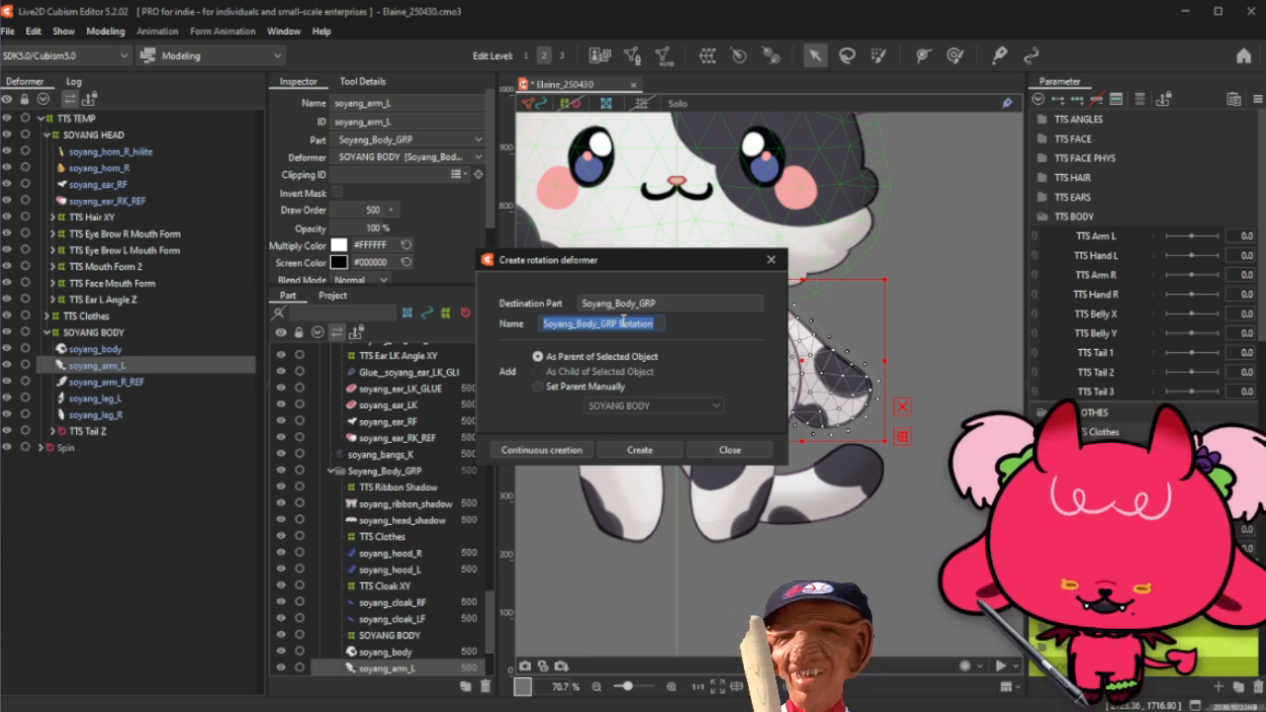
pyautogui.write('Arm L')
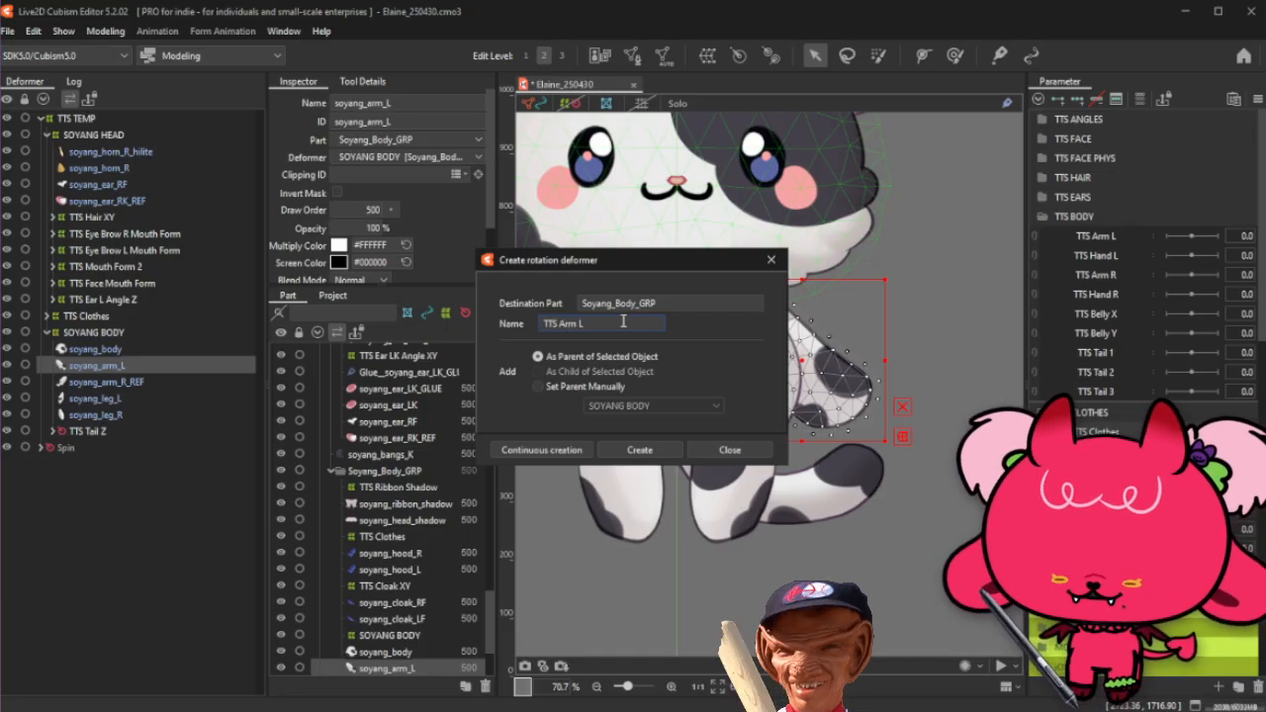
pyautogui.click(638, 450)
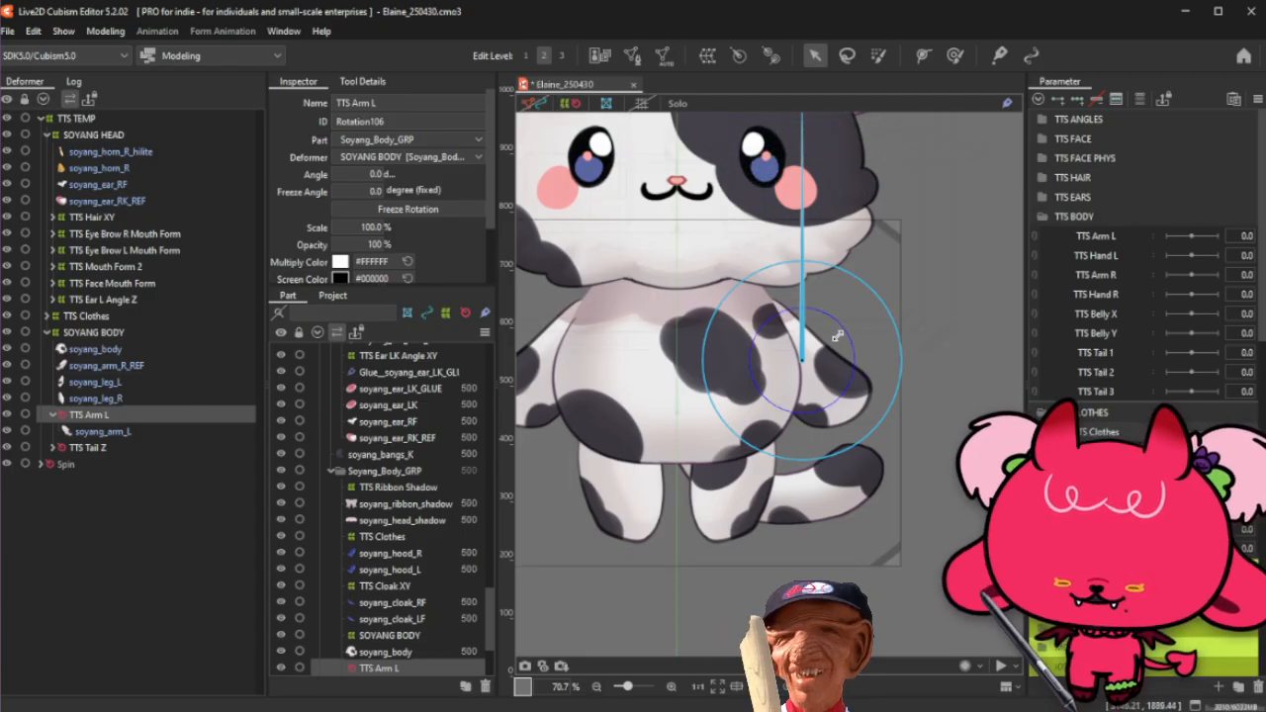
# Step: Shorten the TTS Arm L deformer's handle and move its pivot to the mascot's shoulder
pyautogui.scroll(-2, 838, 343)
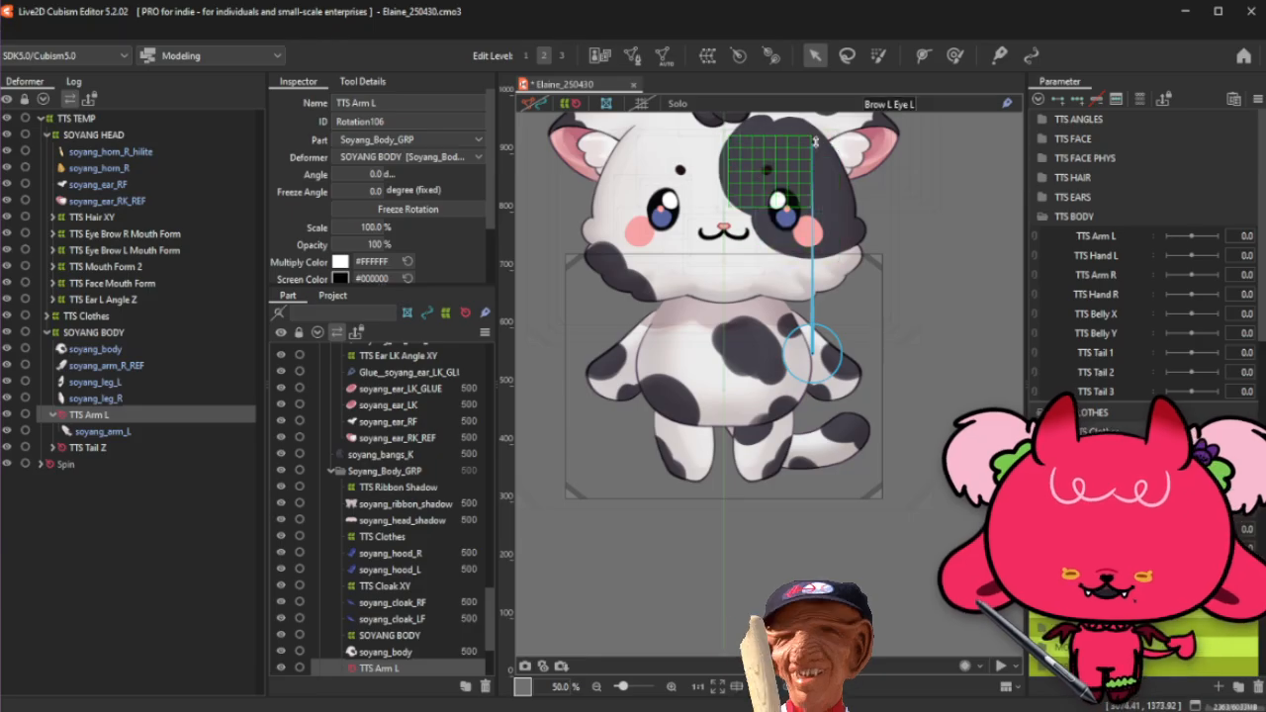
pyautogui.moveTo(811, 144); pyautogui.dragTo(814, 282)
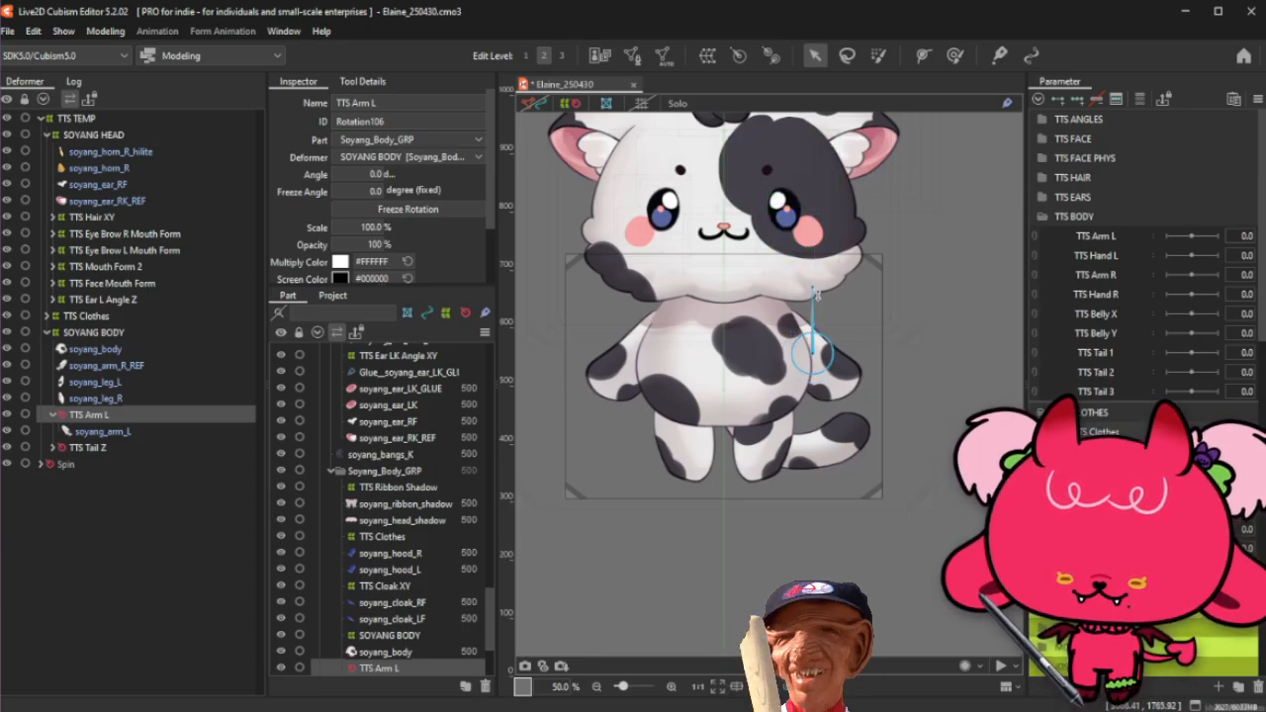
pyautogui.scroll(1, 820, 311)
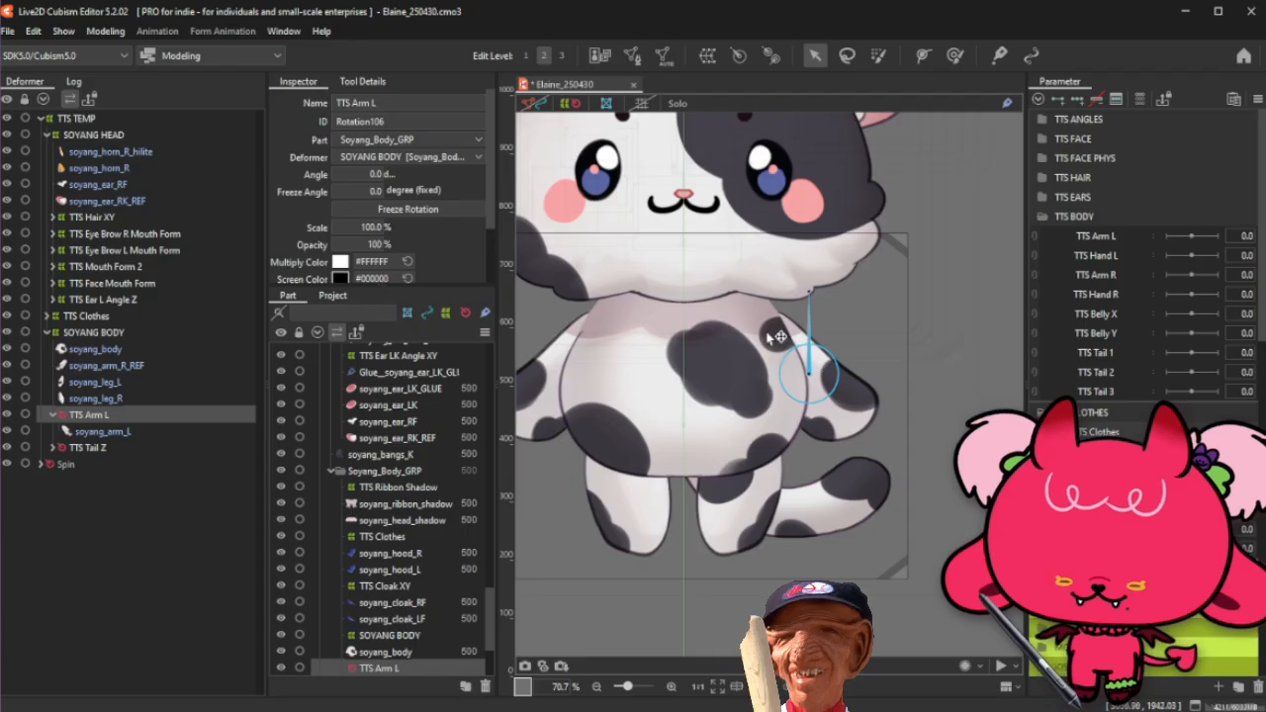
pyautogui.moveTo(761, 322); pyautogui.dragTo(763, 322)
# Step: Add three keys for the TTS Arm L parameter and rotate the arm deformer to about -26.9 degrees at 1.0
pyautogui.click(1078, 239)
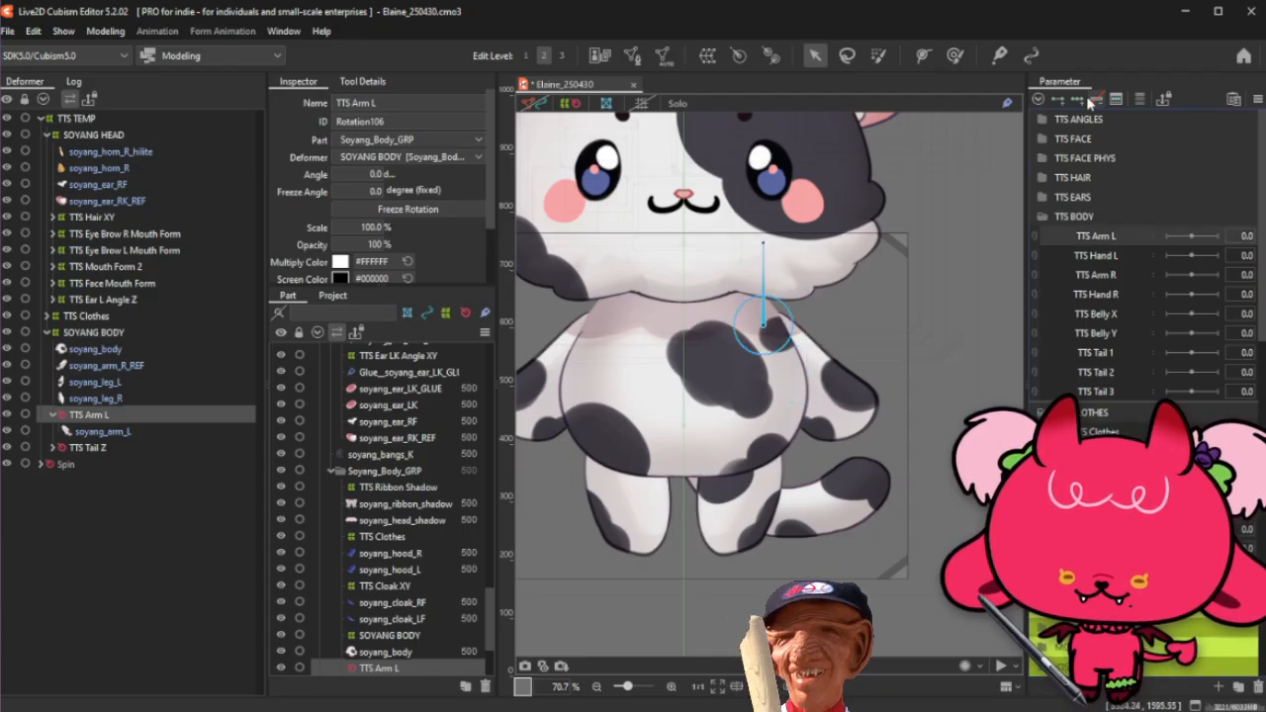
pyautogui.click(1077, 99)
pyautogui.moveTo(1192, 235); pyautogui.dragTo(1235, 240)
pyautogui.moveTo(761, 244)
pyautogui.mouseDown()
pyautogui.moveTo(731, 251)
pyautogui.moveTo(685, 305)
pyautogui.moveTo(688, 281)
pyautogui.moveTo(684, 307)
pyautogui.moveTo(764, 250)
pyautogui.mouseUp()
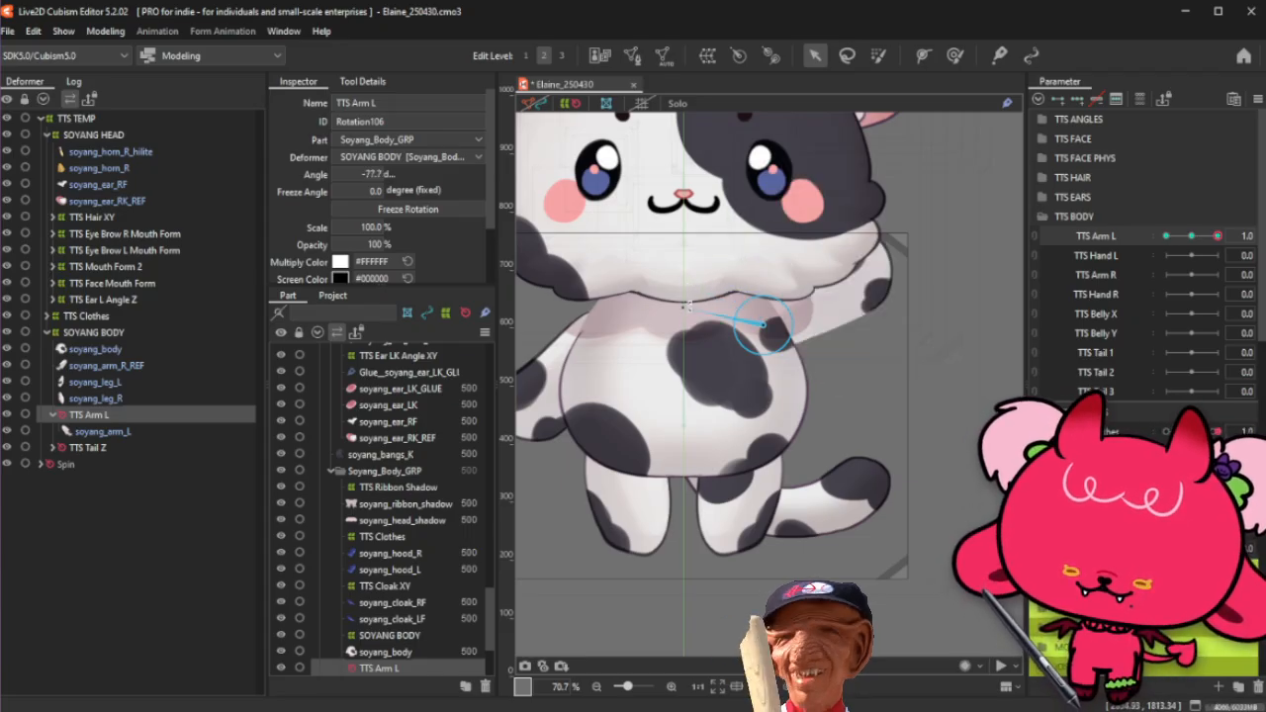
pyautogui.moveTo(685, 306); pyautogui.dragTo(735, 248)
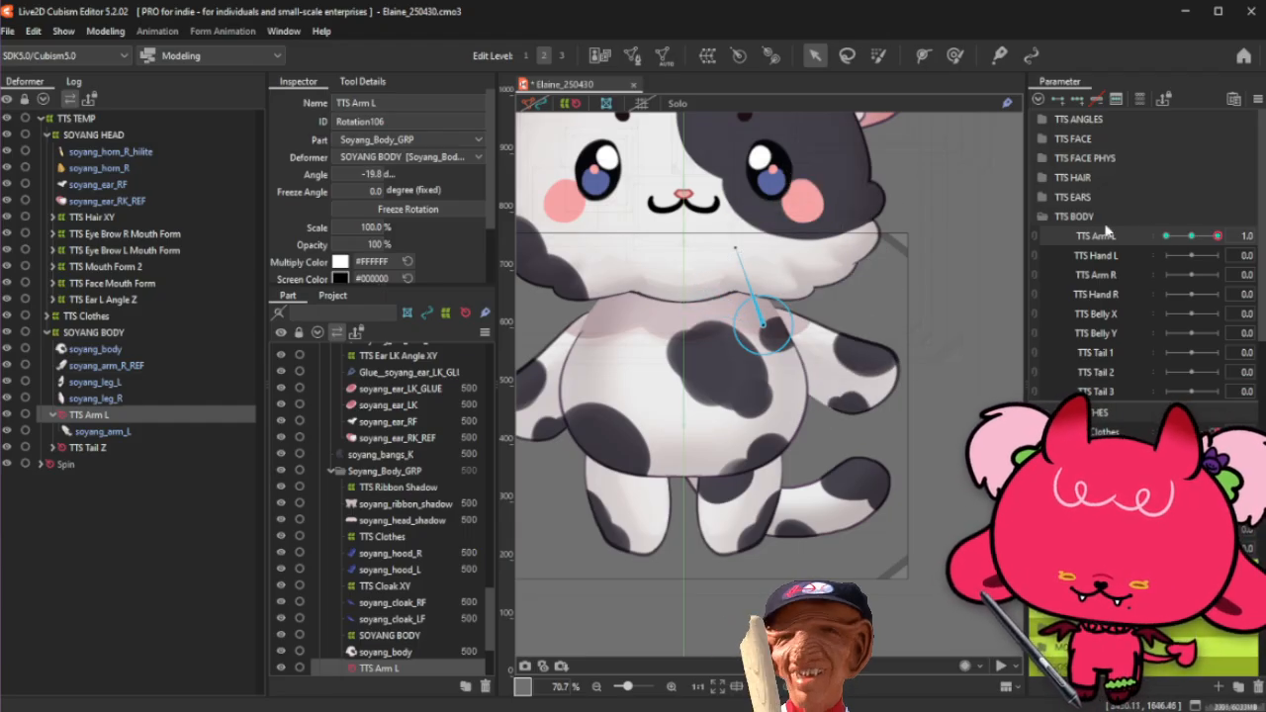
pyautogui.click(1191, 239)
pyautogui.click(1217, 236)
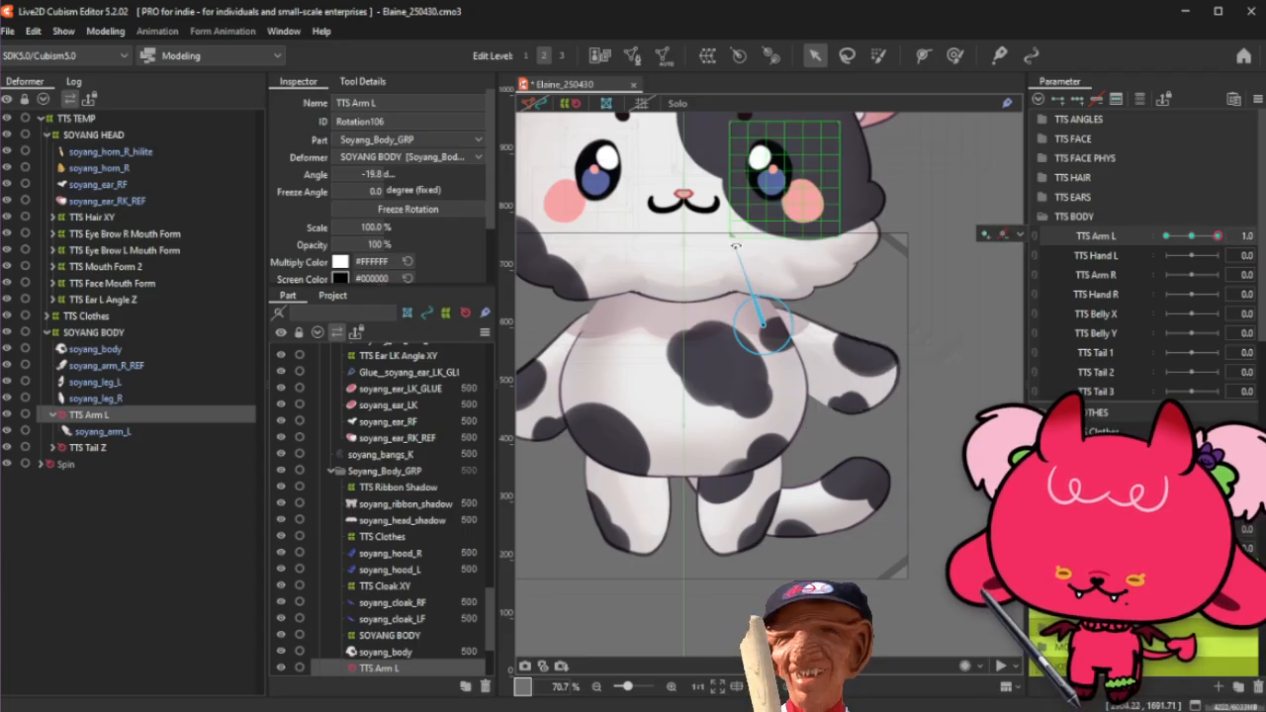
pyautogui.moveTo(730, 249); pyautogui.dragTo(725, 251)
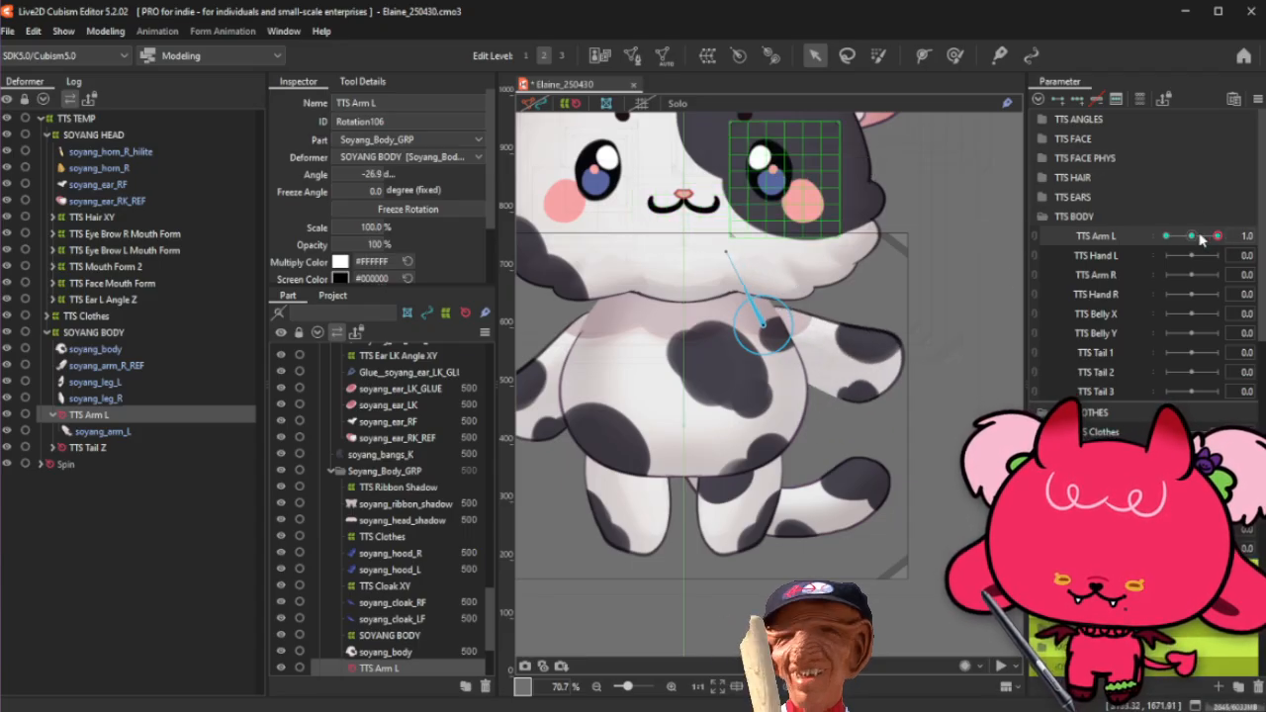
# Step: Blend-paste the opposite arm rotation into the -1.0 key of TTS Arm L with a compatibility of -60
pyautogui.moveTo(1195, 237); pyautogui.dragTo(1163, 240)
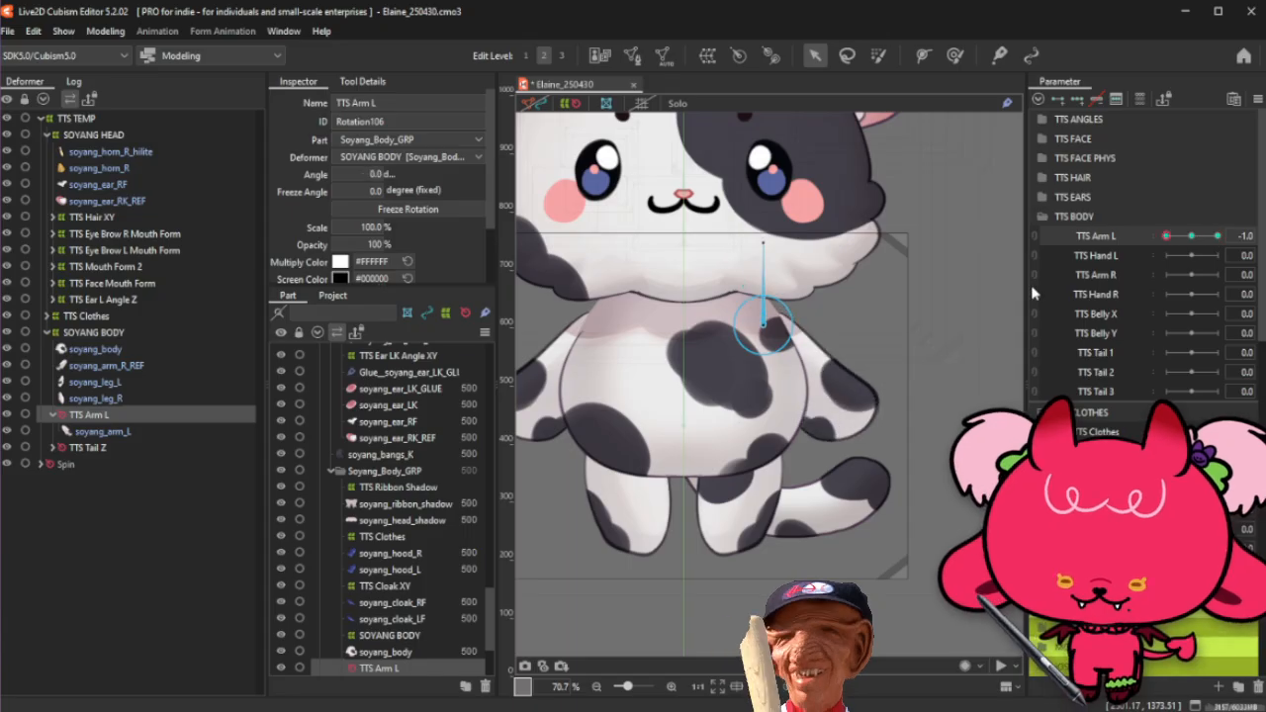
pyautogui.hotkey('ctrl', 'shift', 'v')
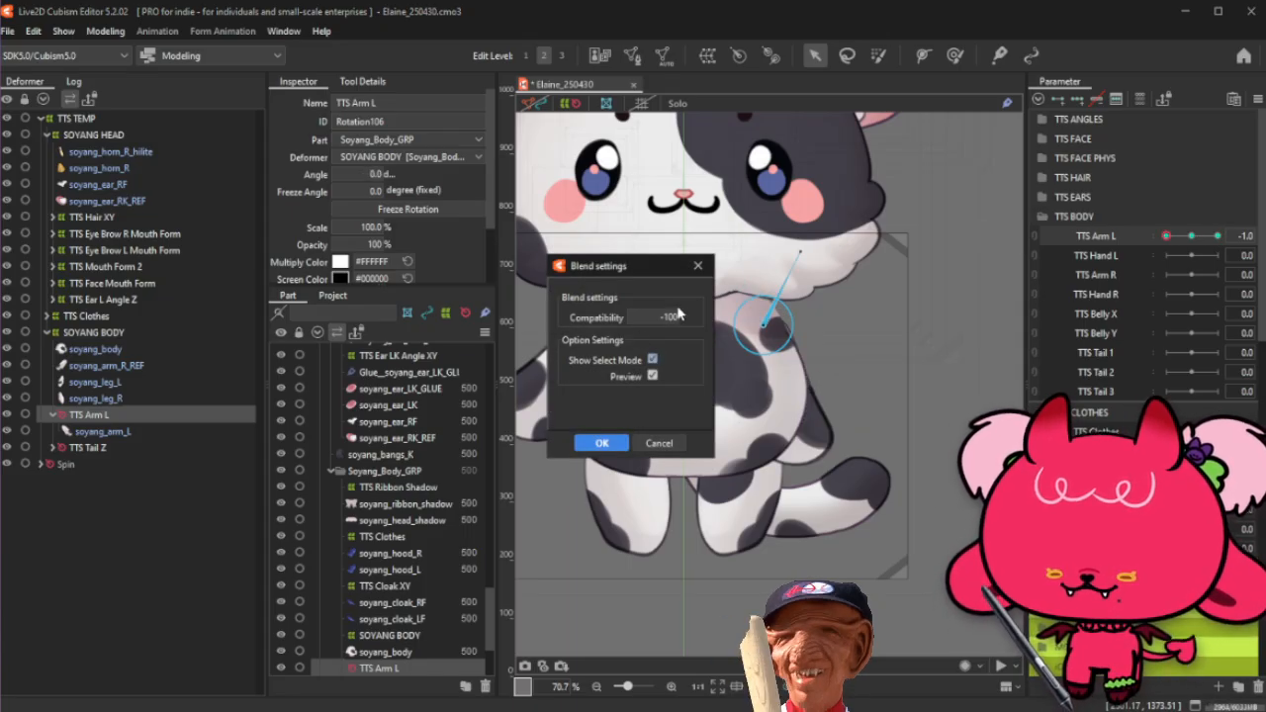
pyautogui.doubleClick(660, 318)
pyautogui.write('-')
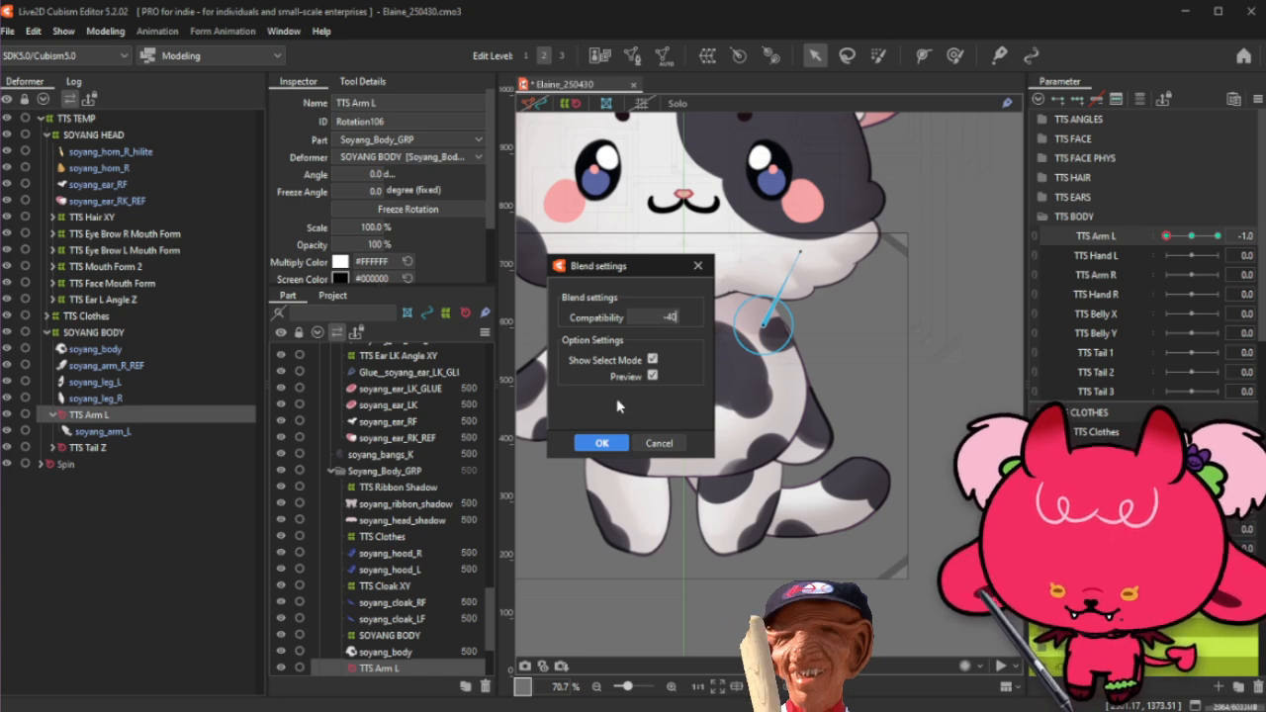
pyautogui.press('Return')
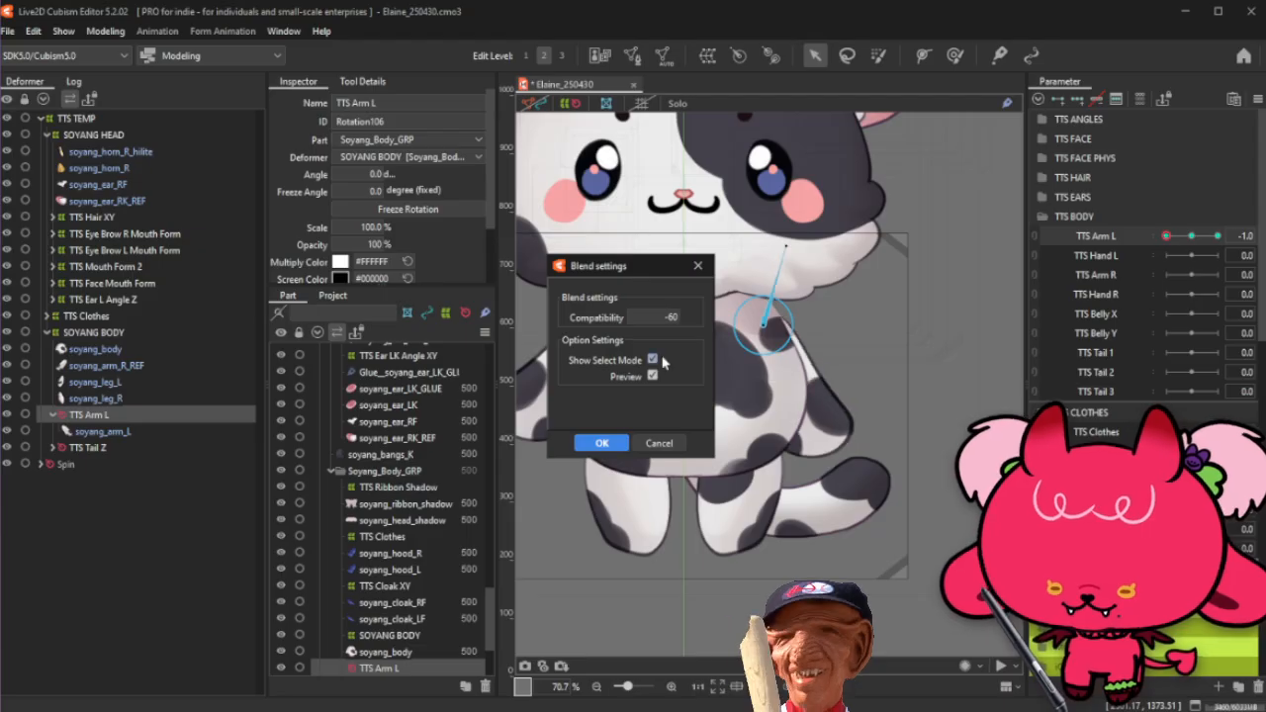
pyautogui.click(618, 444)
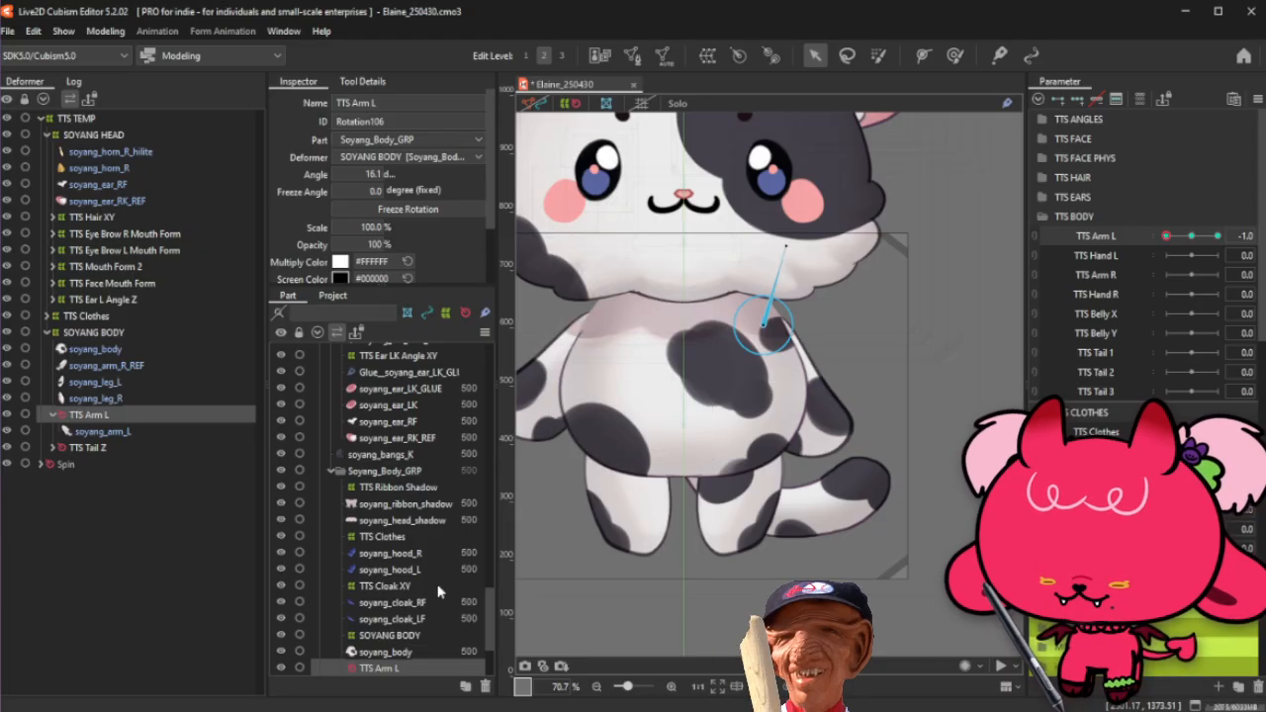
# Step: Move soyang_leg_L and soyang_leg_R above soyang_arm_L in the part order, and reset the parameters to their defaults
pyautogui.scroll(-3, 440, 591)
pyautogui.click(406, 565)
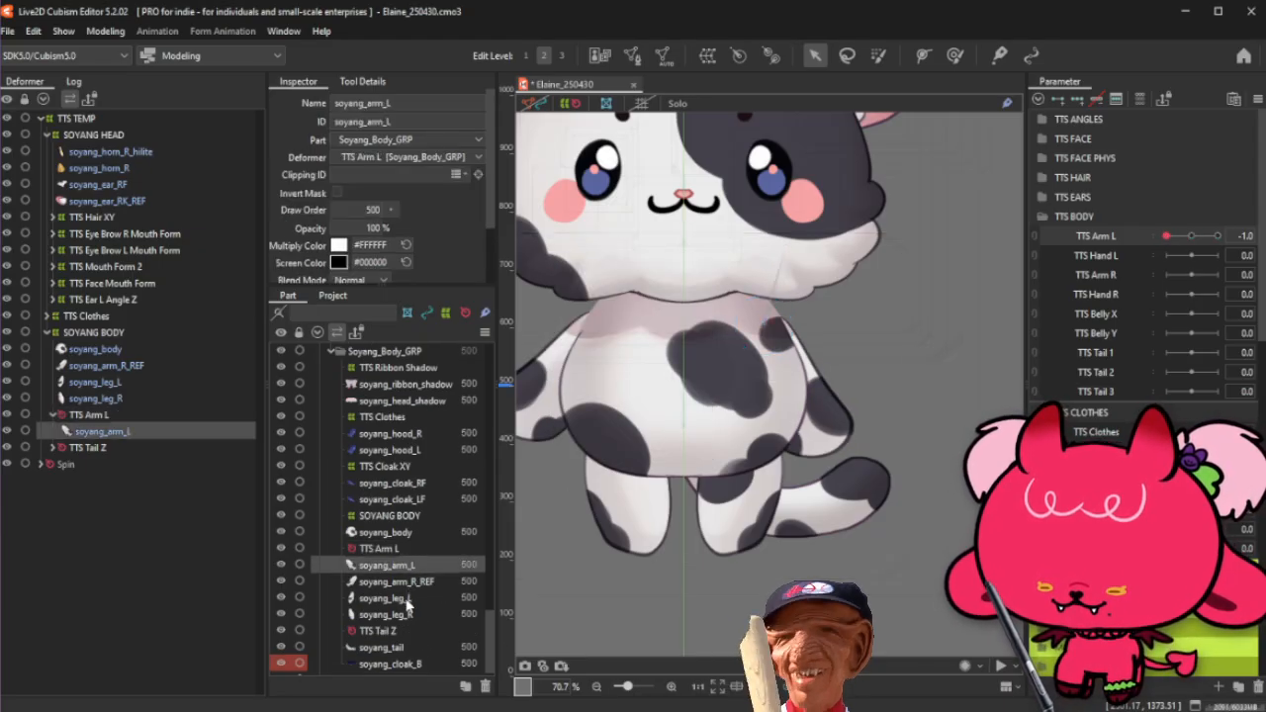
pyautogui.click(407, 599)
pyautogui.keyDown('ctrl'); pyautogui.click(410, 614); pyautogui.keyUp('ctrl')
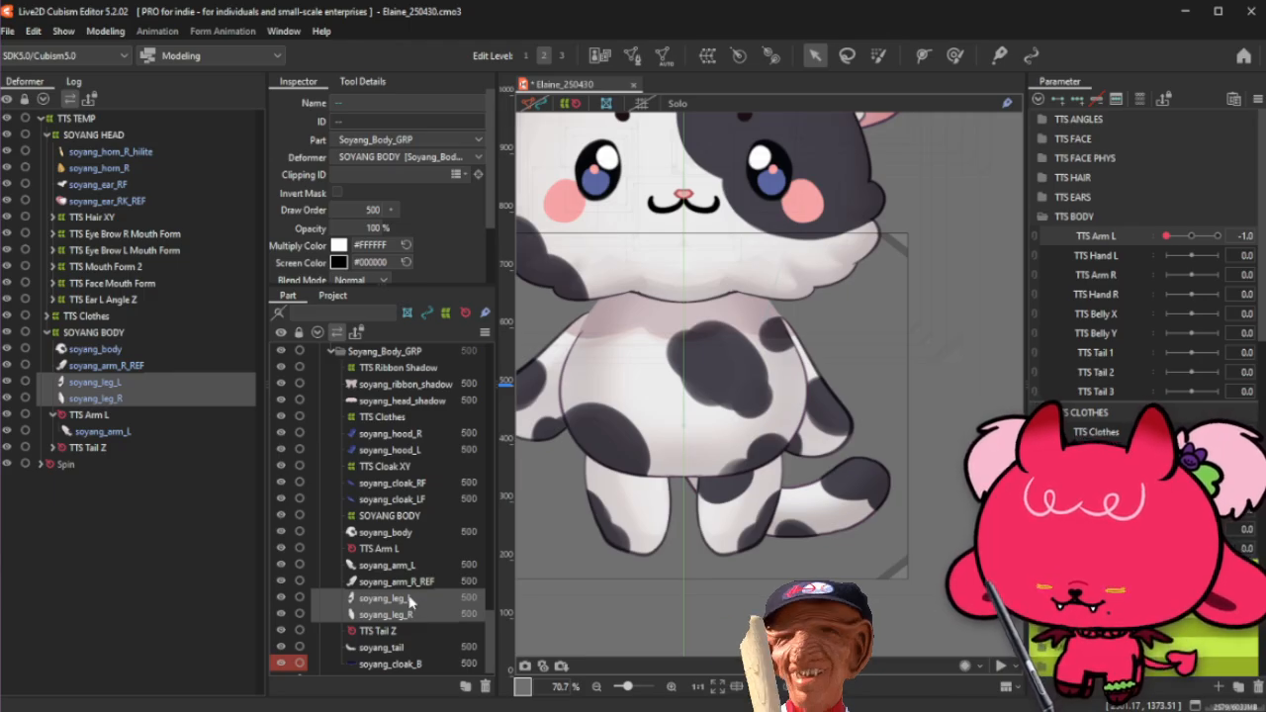
pyautogui.moveTo(409, 602); pyautogui.dragTo(423, 576)
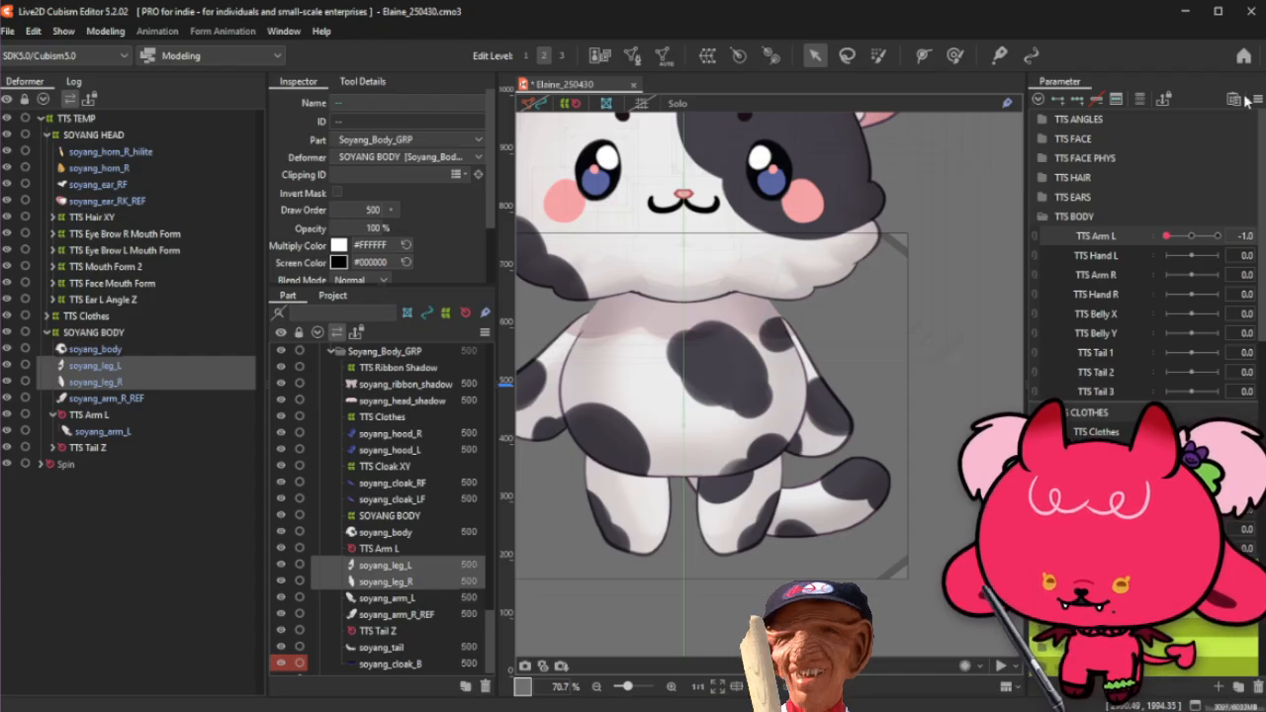
pyautogui.click(1256, 99)
pyautogui.click(1133, 126)
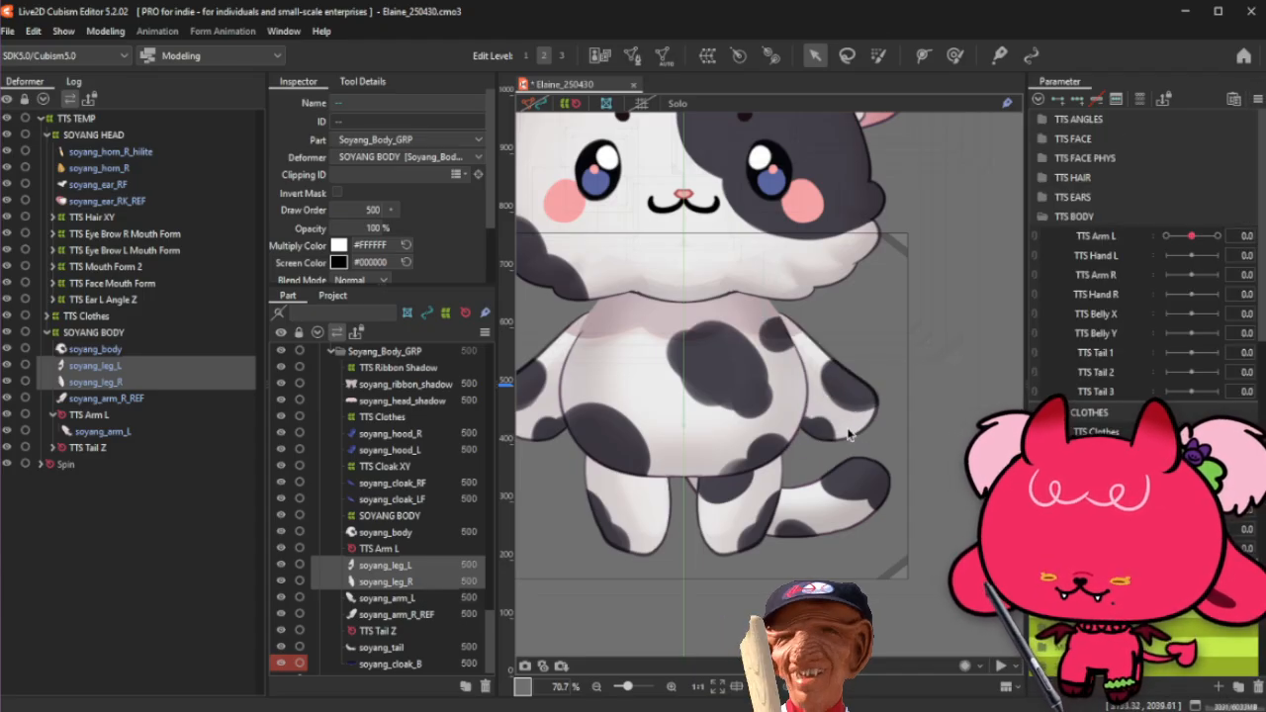
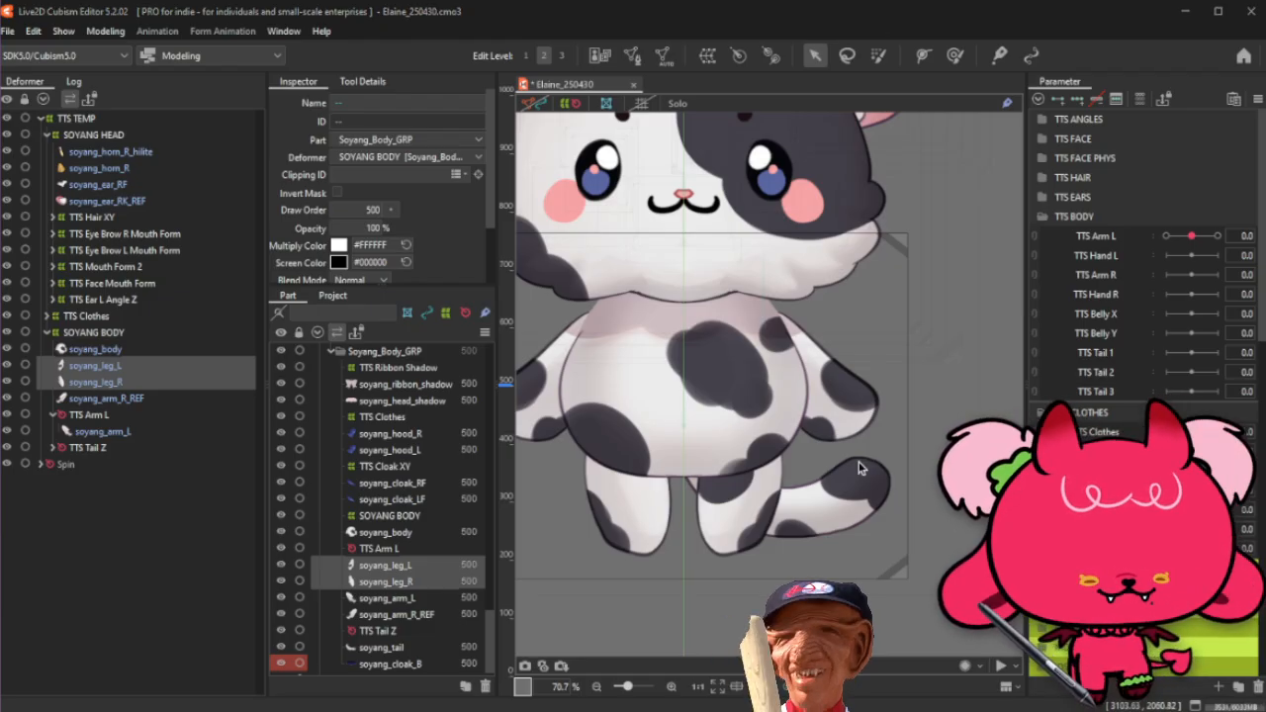
# Step: Add three keys for TTS Tail 1 on the TTS Tail Z deformer and rotate the deformer counterclockwise at 1.0
pyautogui.click(108, 415)
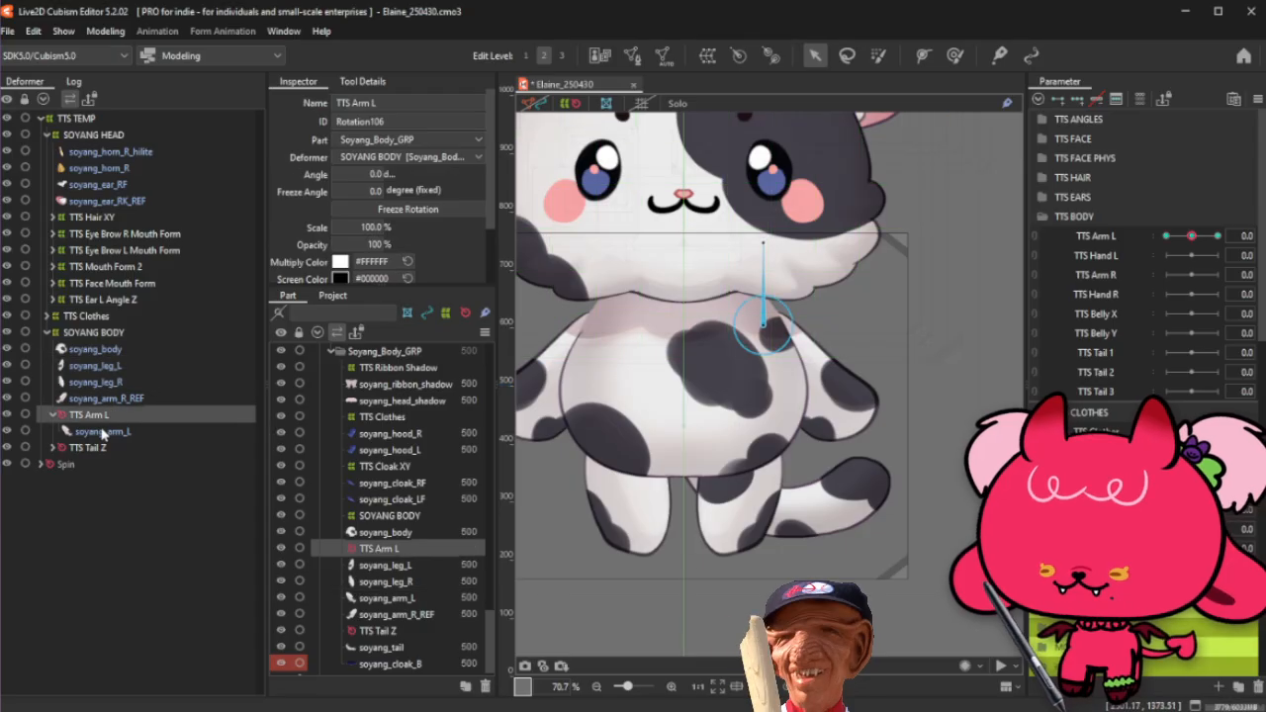
pyautogui.click(93, 447)
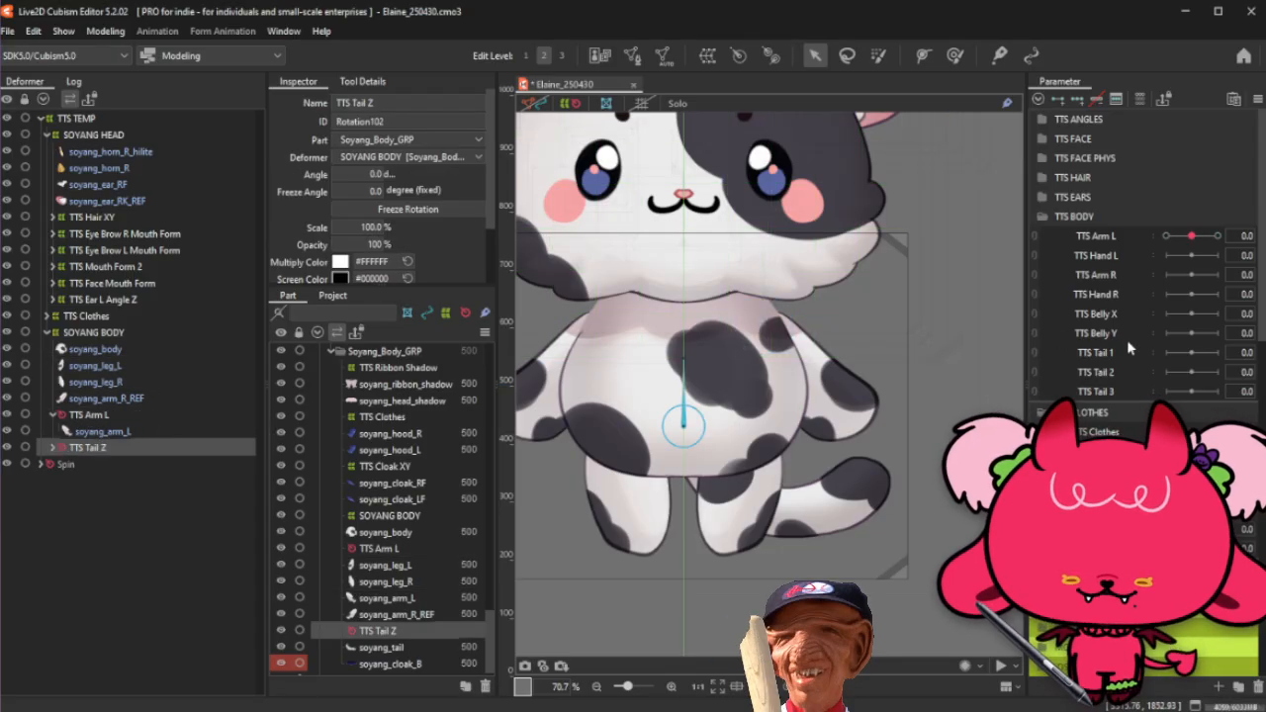
pyautogui.click(1096, 354)
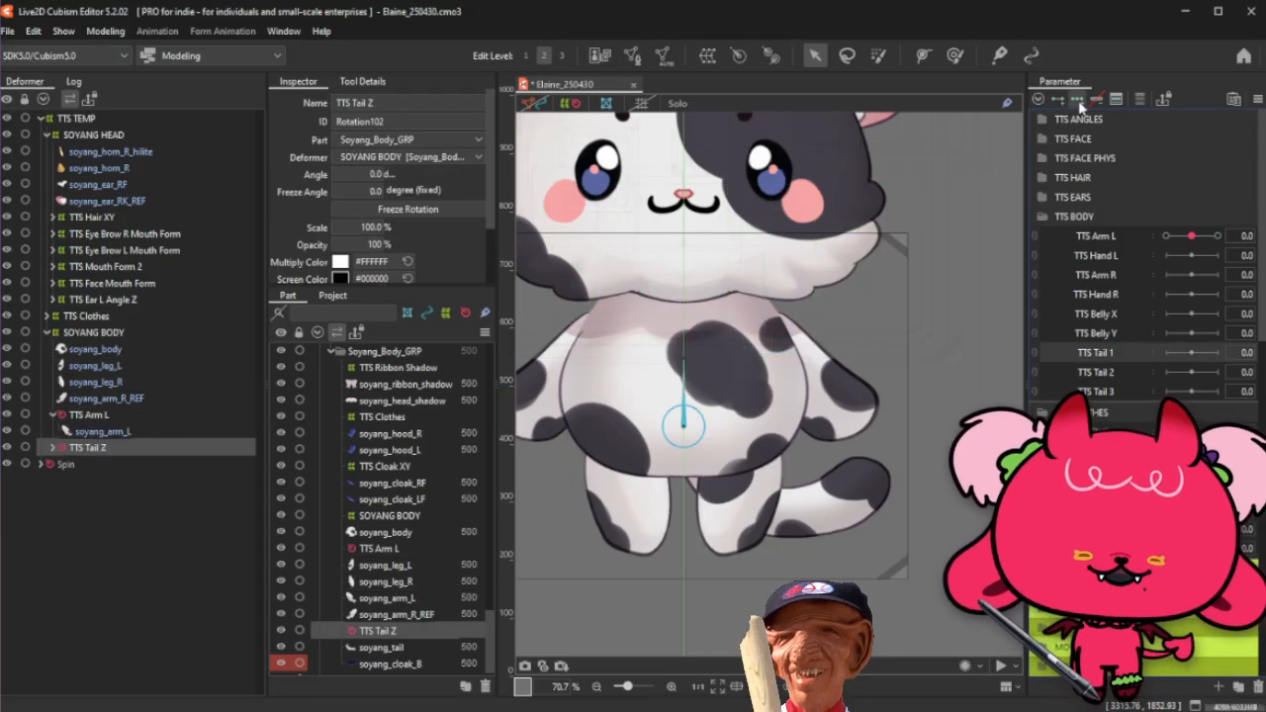
pyautogui.click(1077, 98)
pyautogui.moveTo(1191, 353); pyautogui.dragTo(1248, 361)
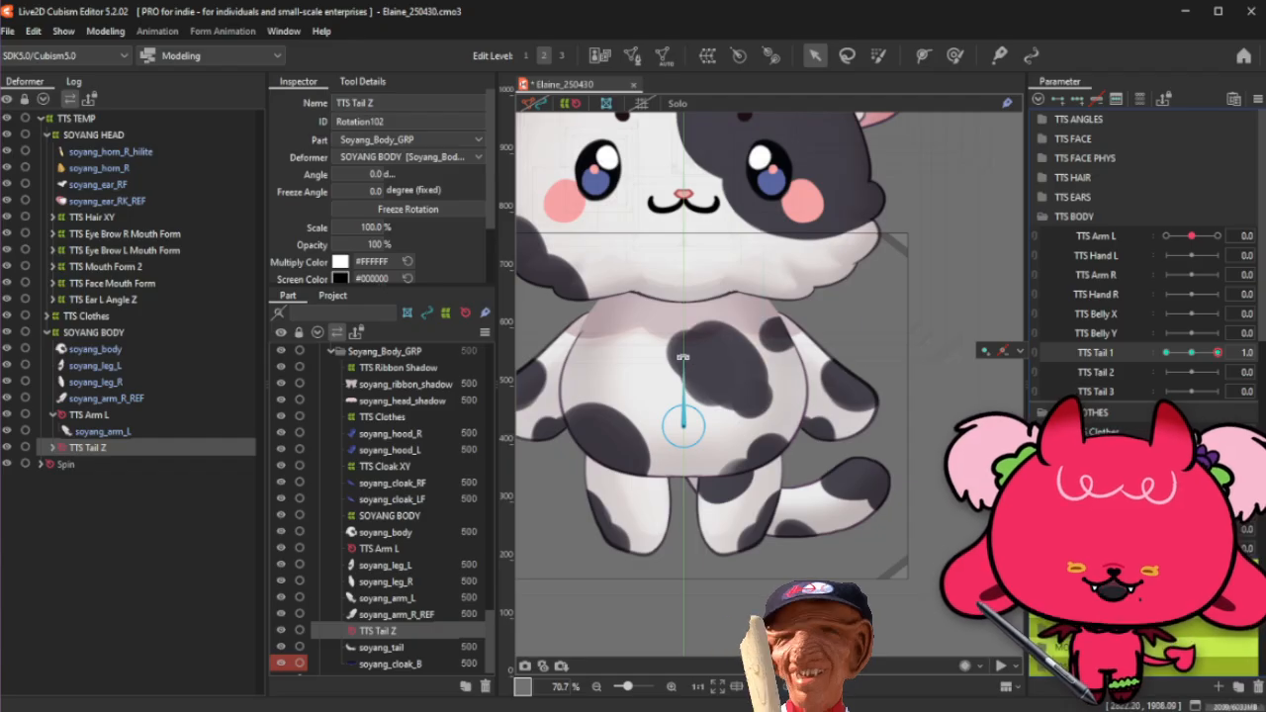
pyautogui.moveTo(683, 359); pyautogui.dragTo(639, 376)
# Step: Blend-paste the opposite tail rotation into the -1.0 key of TTS Tail 1 with a compatibility of -100, and return the parameter to 0.0
pyautogui.moveTo(1139, 372); pyautogui.dragTo(1080, 375)
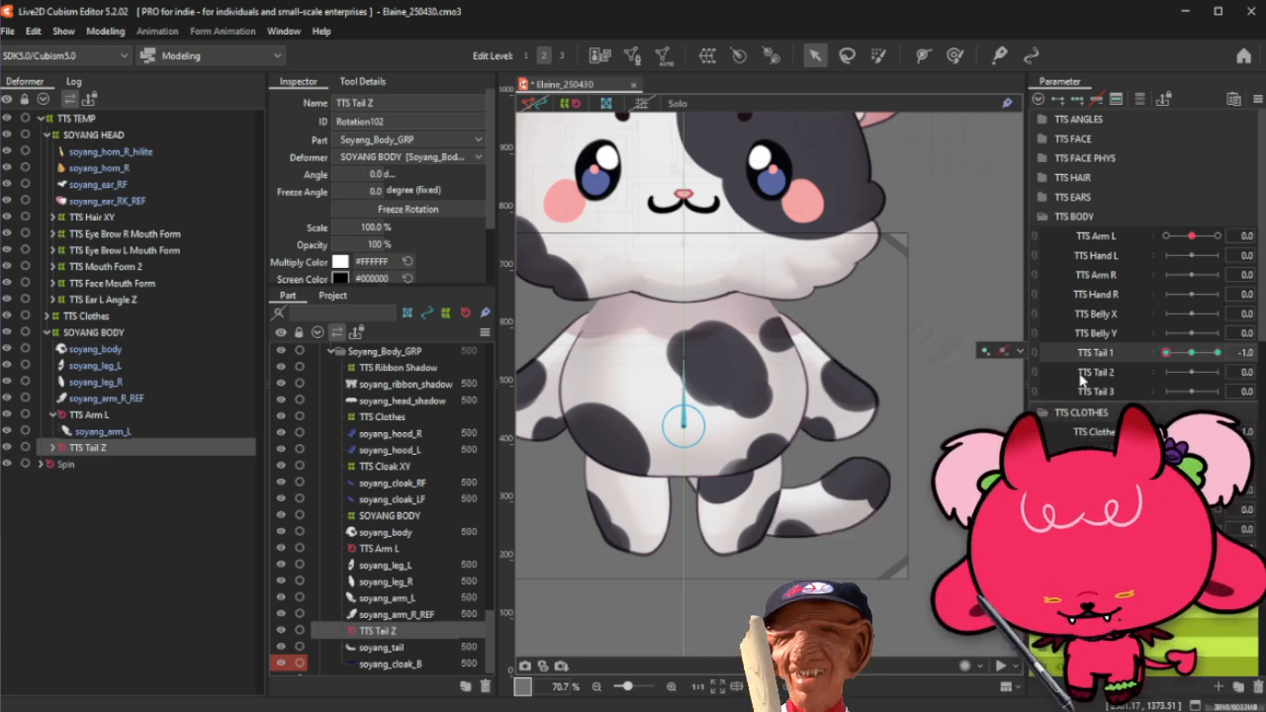
pyautogui.hotkey('ctrl', 'b')
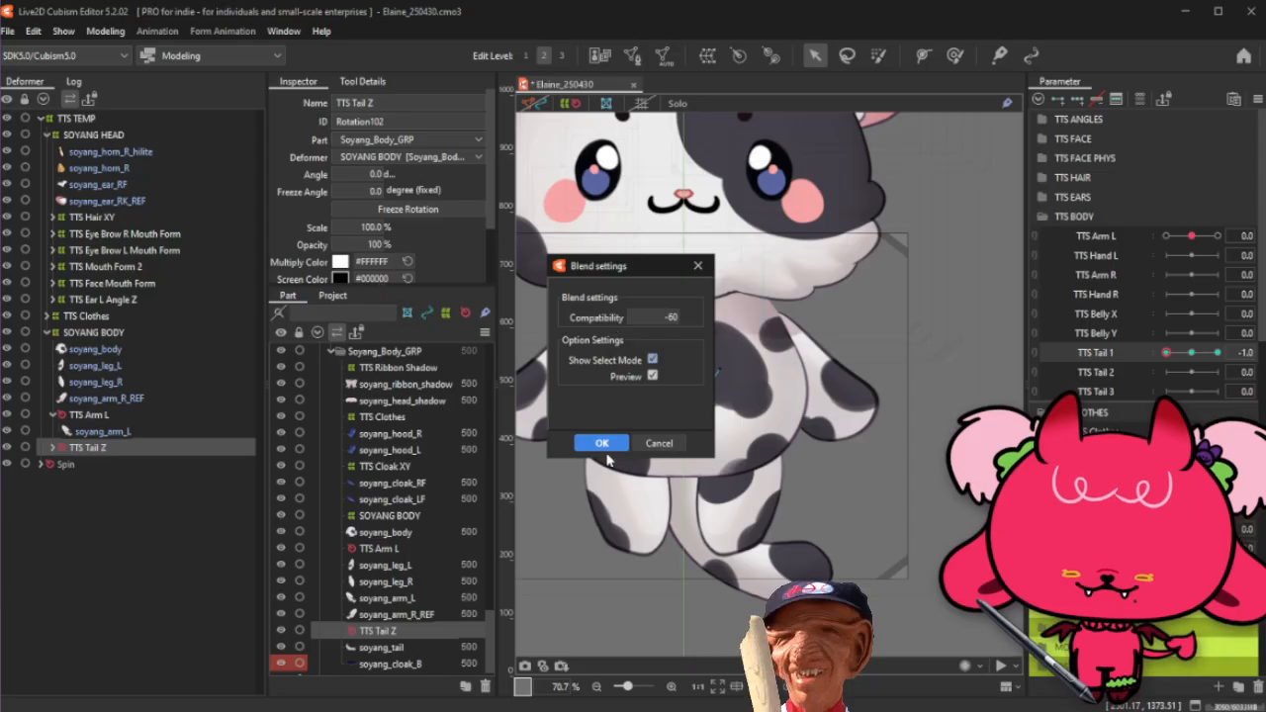
pyautogui.click(657, 317)
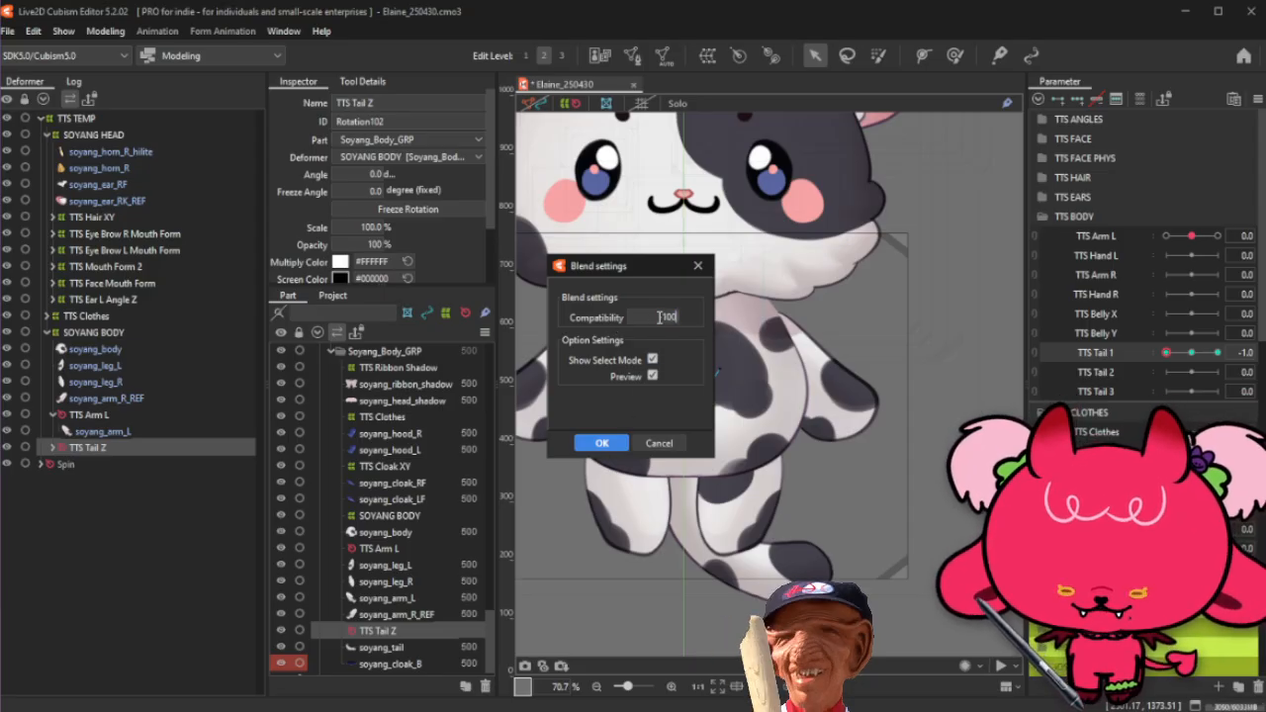
pyautogui.click(603, 443)
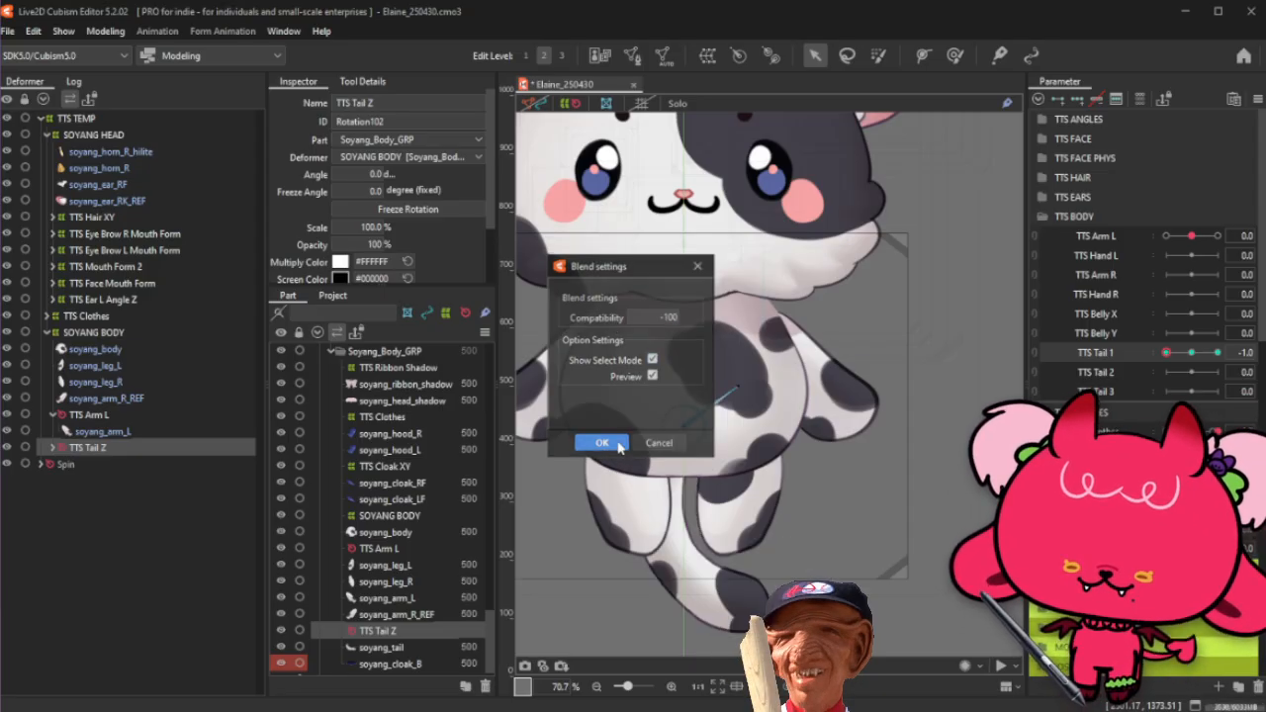
pyautogui.moveTo(1211, 356); pyautogui.dragTo(1195, 357)
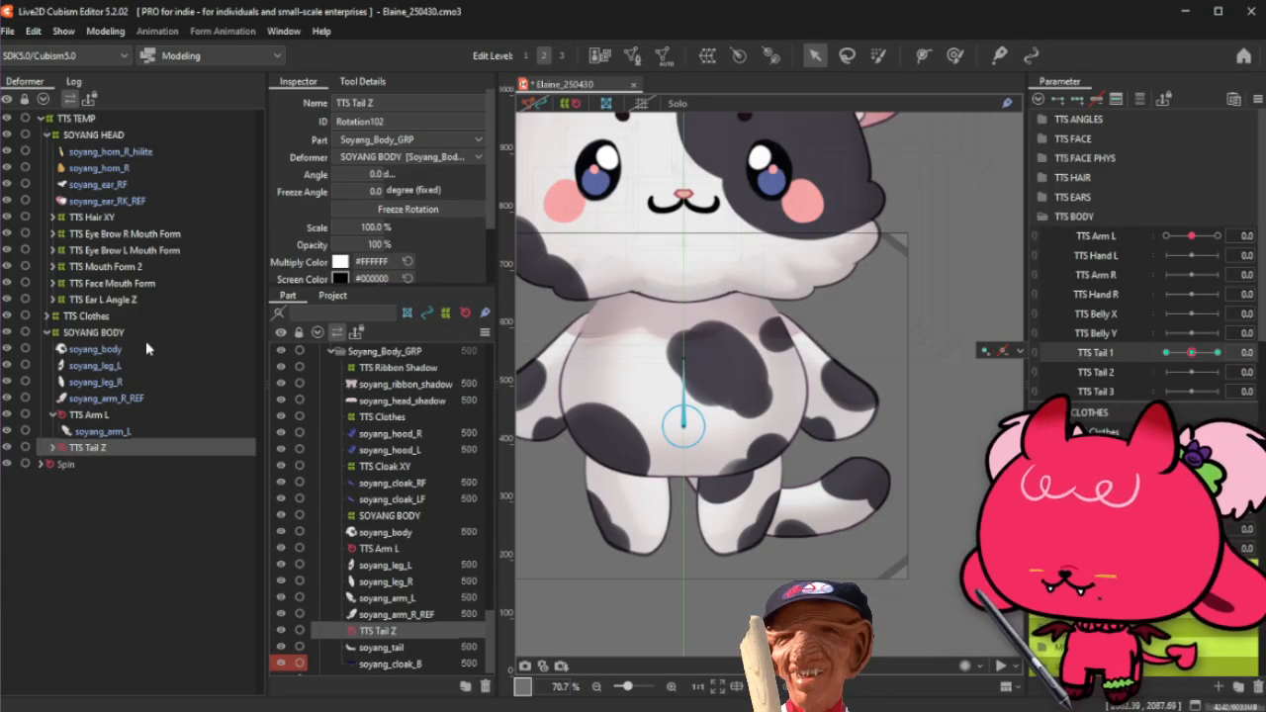
pyautogui.click(149, 365)
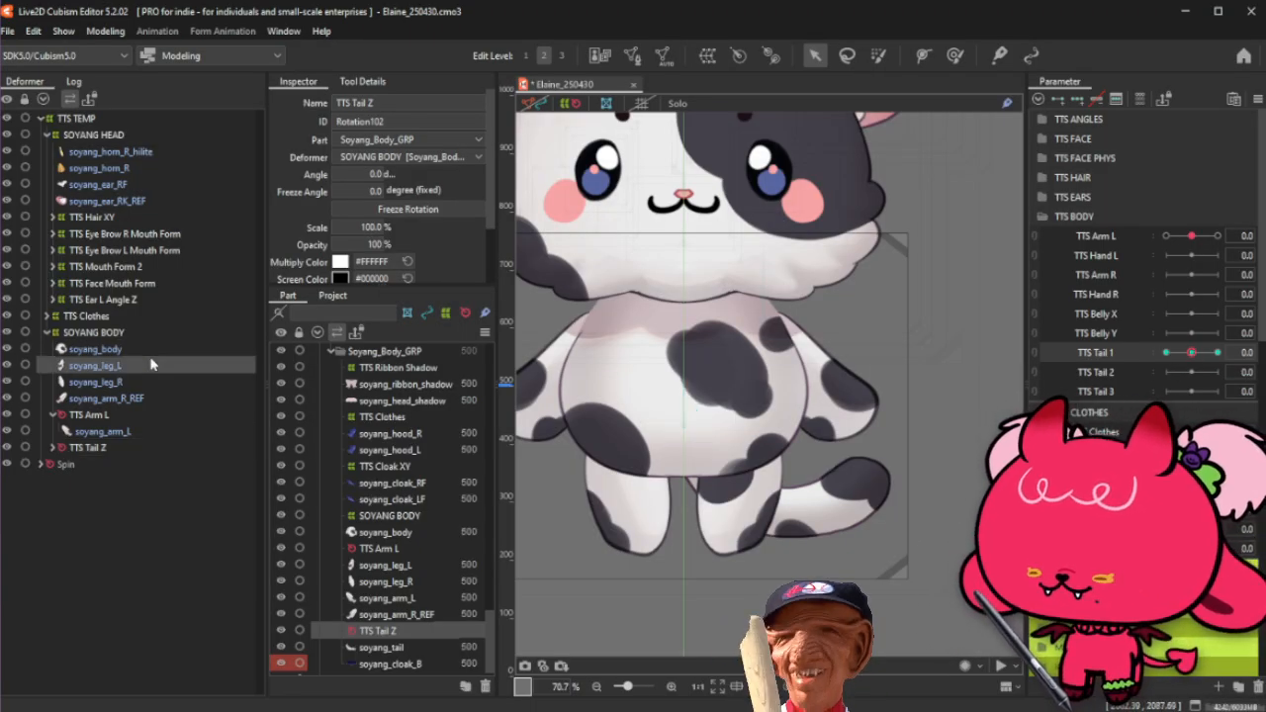
pyautogui.click(707, 55)
pyautogui.tripleClick(527, 297)
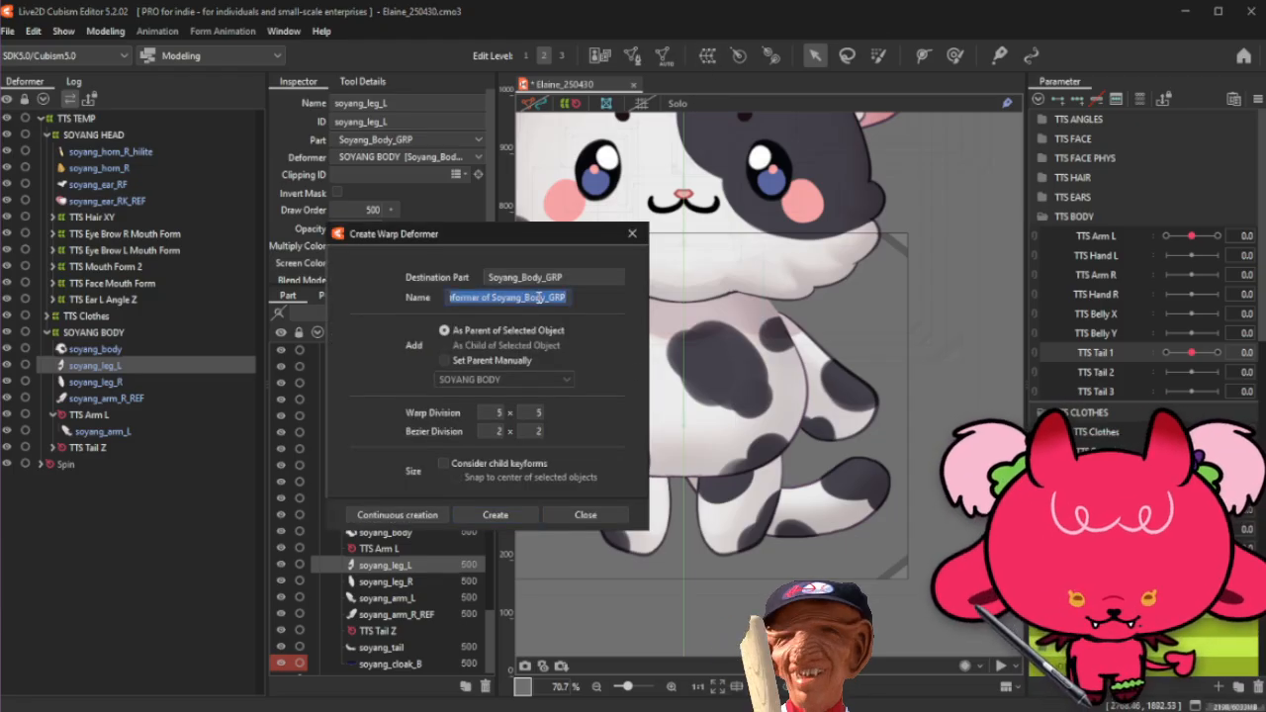
pyautogui.write('TTS')
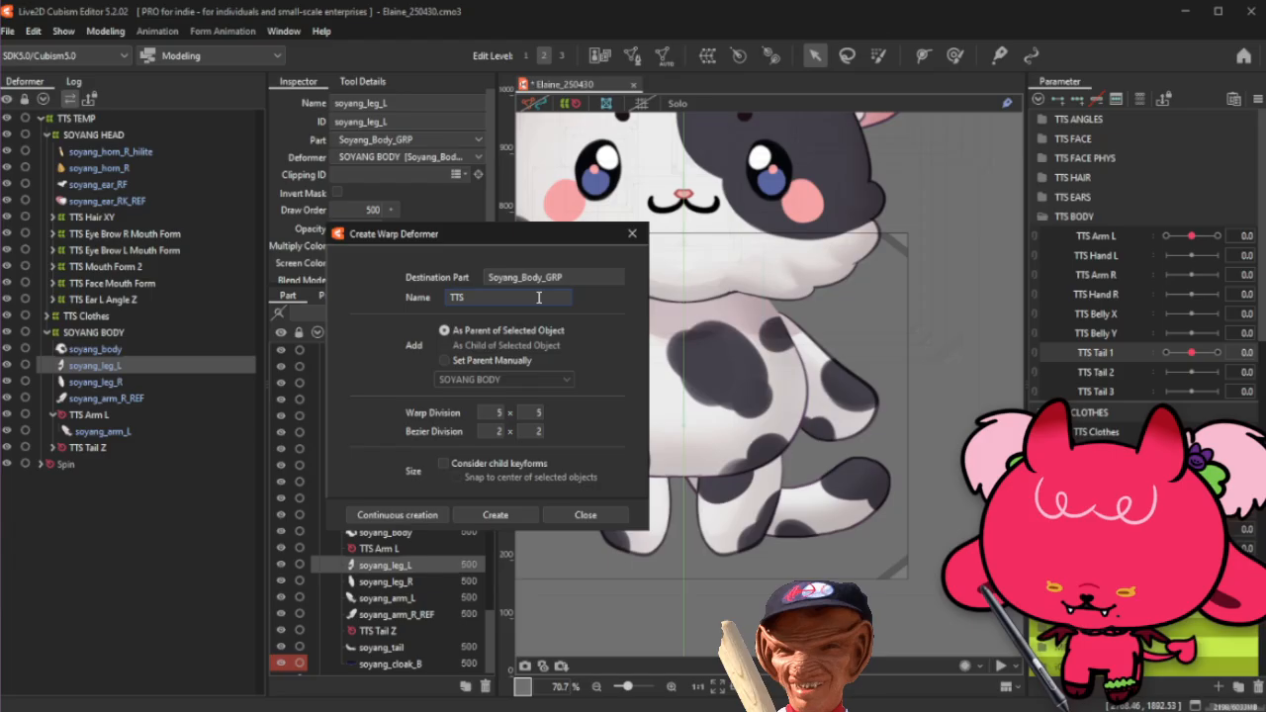
pyautogui.click(632, 233)
pyautogui.click(148, 382)
pyautogui.click(156, 398)
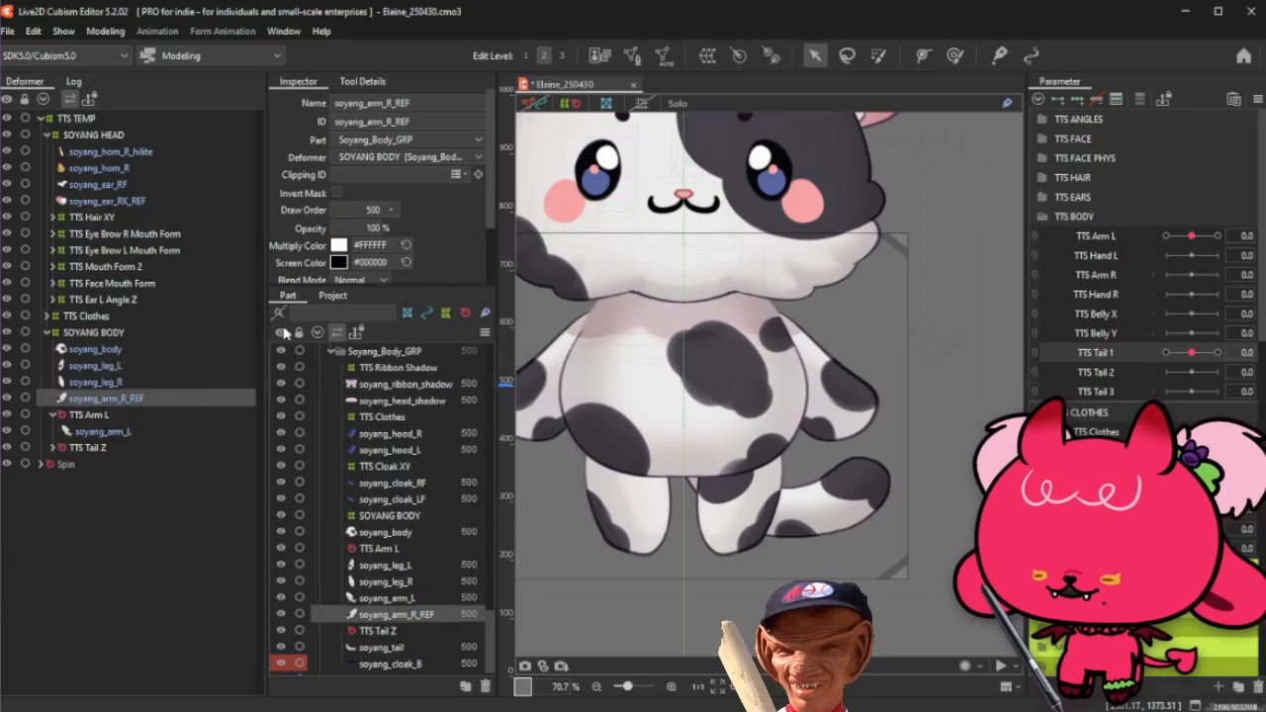
# Step: Create a warp deformer named TTS Hand L as the parent of soyang_arm_L
pyautogui.click(124, 432)
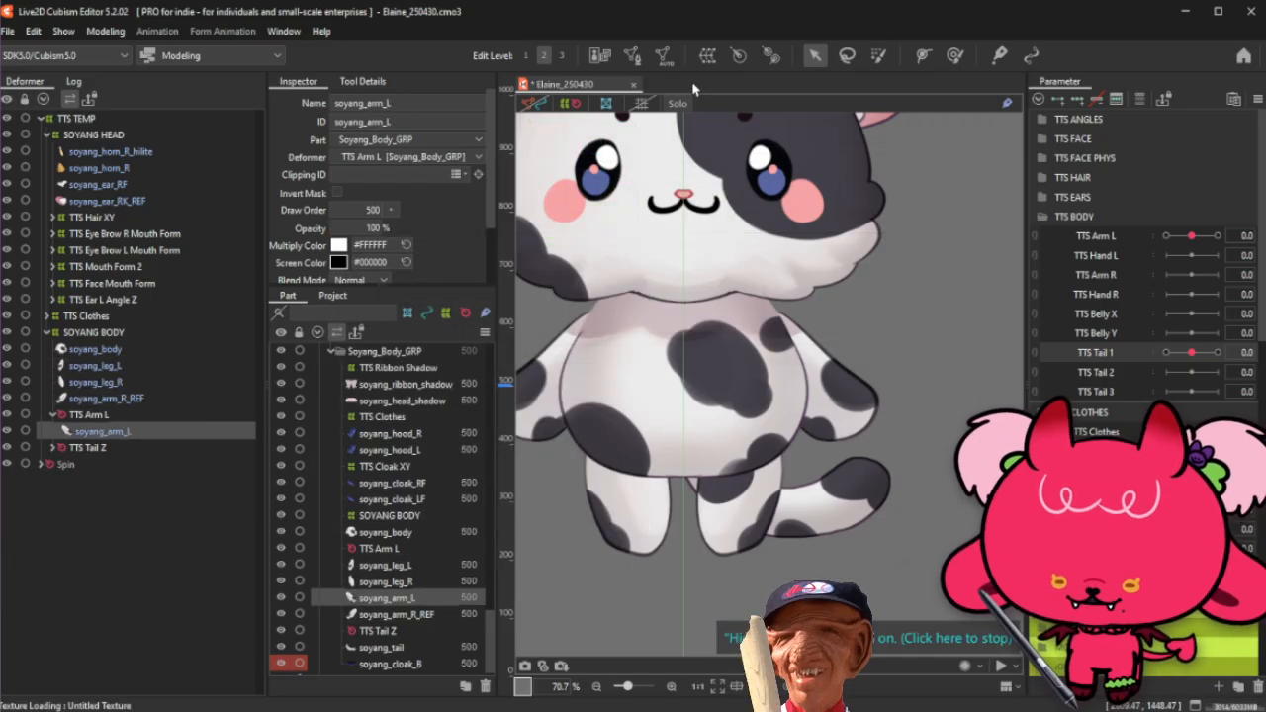
pyautogui.click(537, 104)
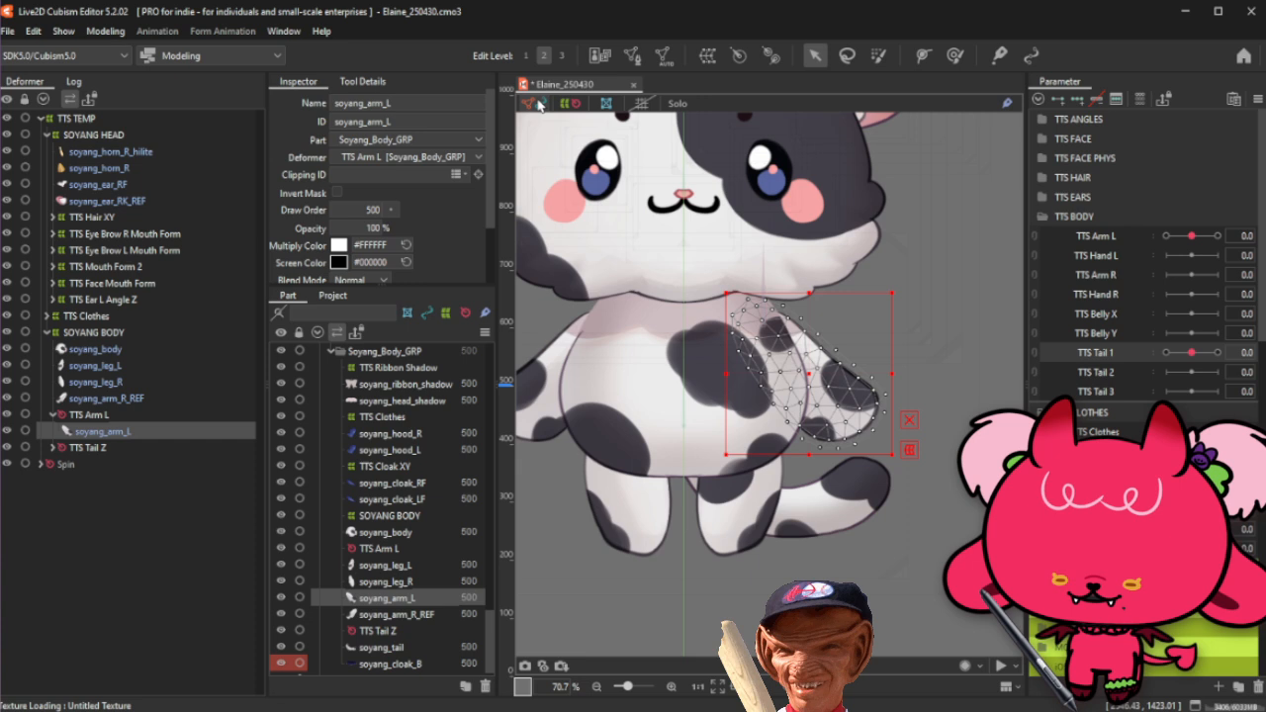
pyautogui.click(738, 56)
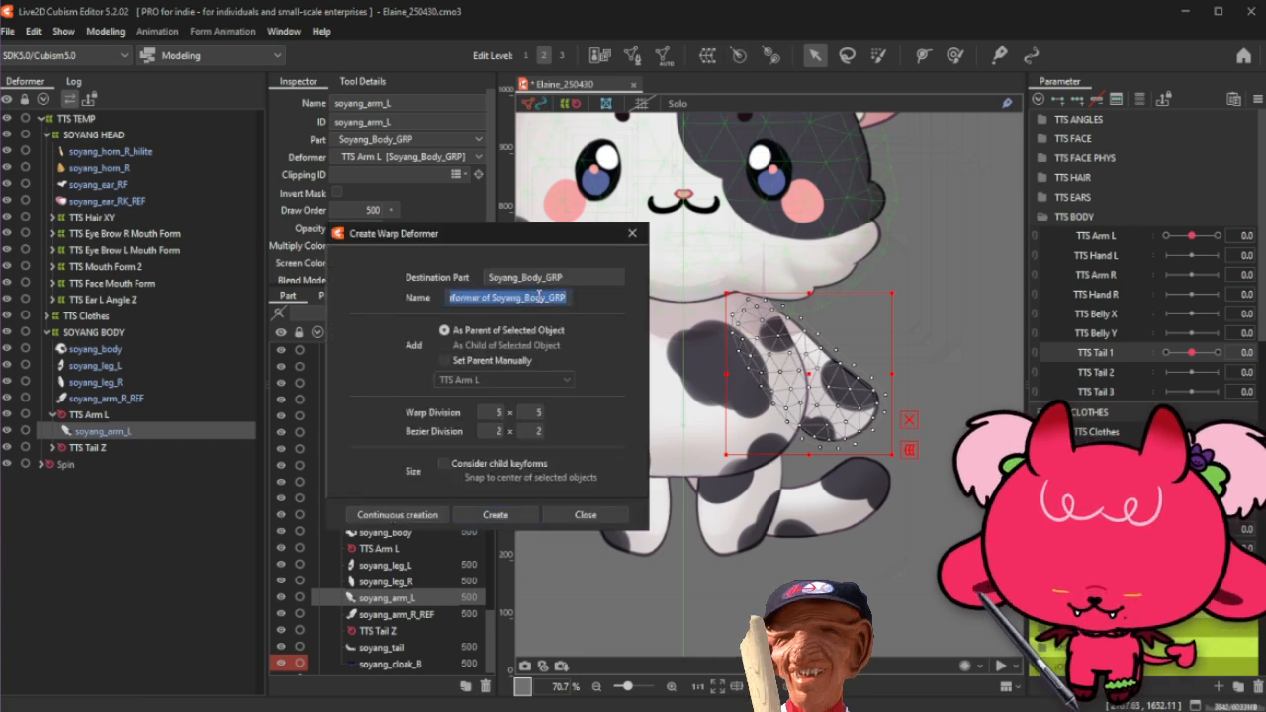
pyautogui.write('TTS Hand L')
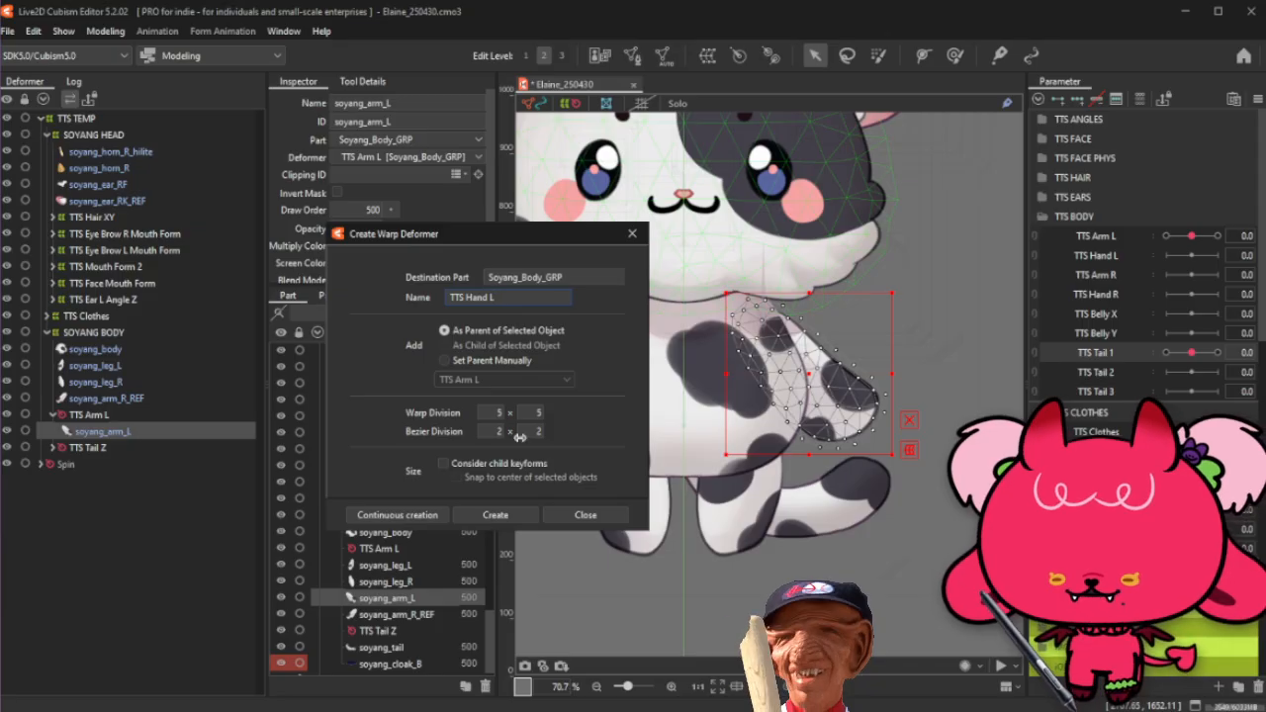
pyautogui.click(499, 515)
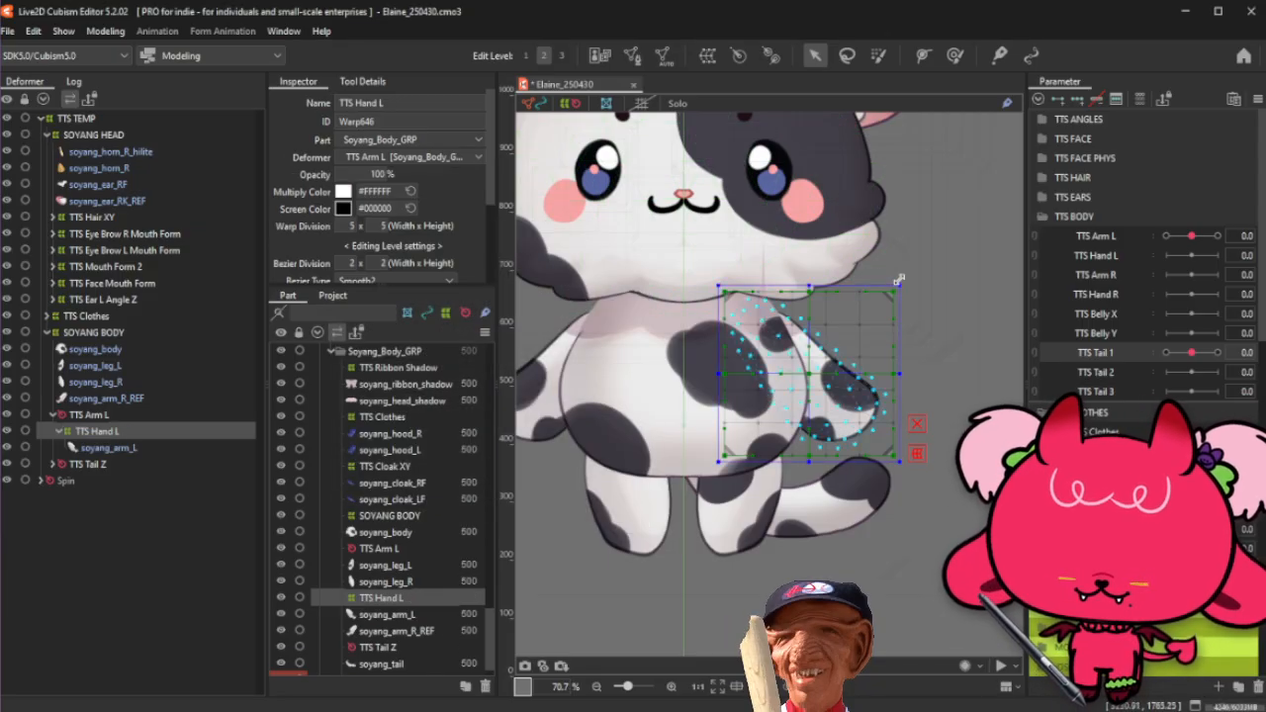
# Step: Turn the TTS Hand L and TTS Hand R parameters into blend shapes and add three keys for TTS Hand L
pyautogui.click(1106, 255)
pyautogui.rightClick(1125, 263)
pyautogui.click(1150, 265)
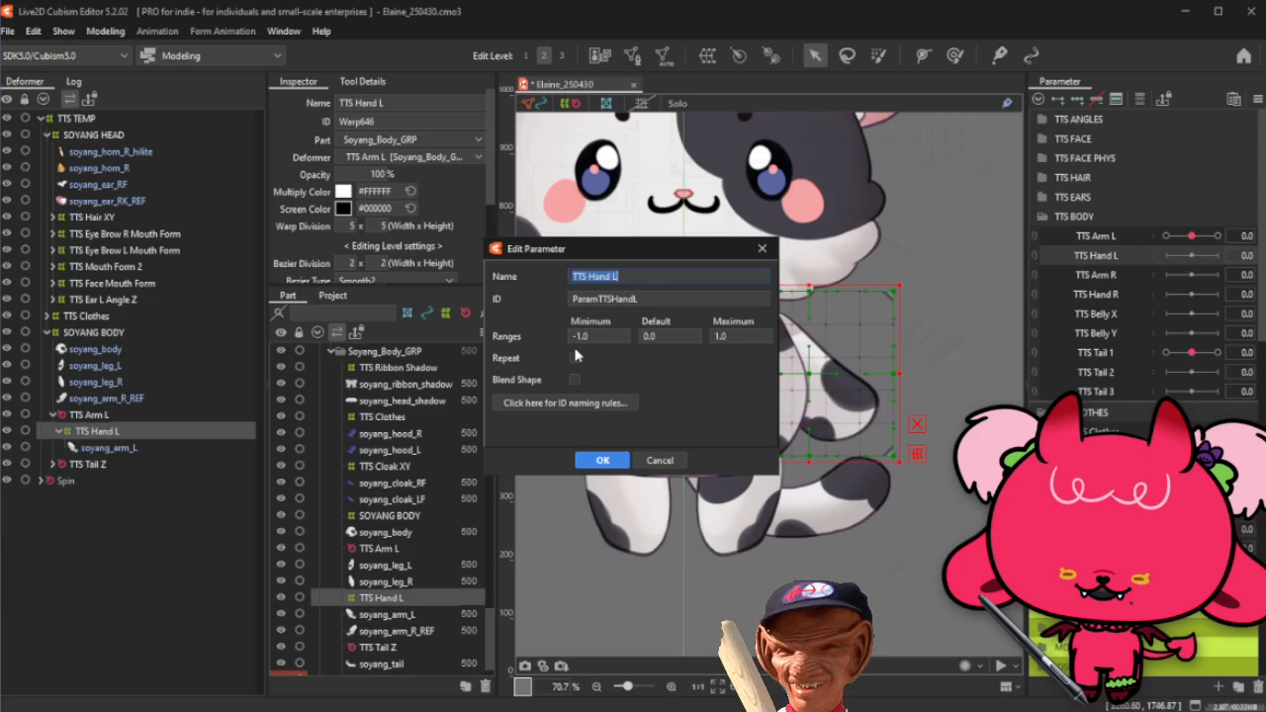
pyautogui.click(591, 462)
pyautogui.click(1098, 293)
pyautogui.rightClick(1116, 299)
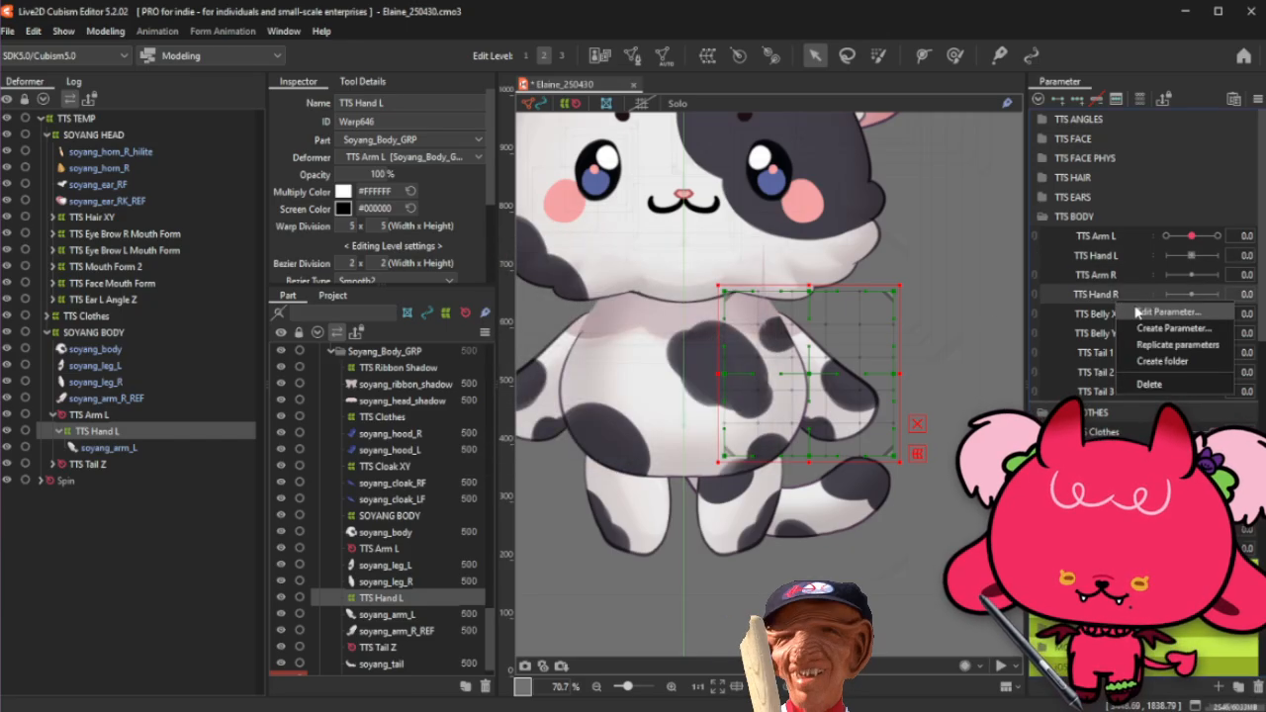
pyautogui.click(1137, 310)
pyautogui.click(597, 461)
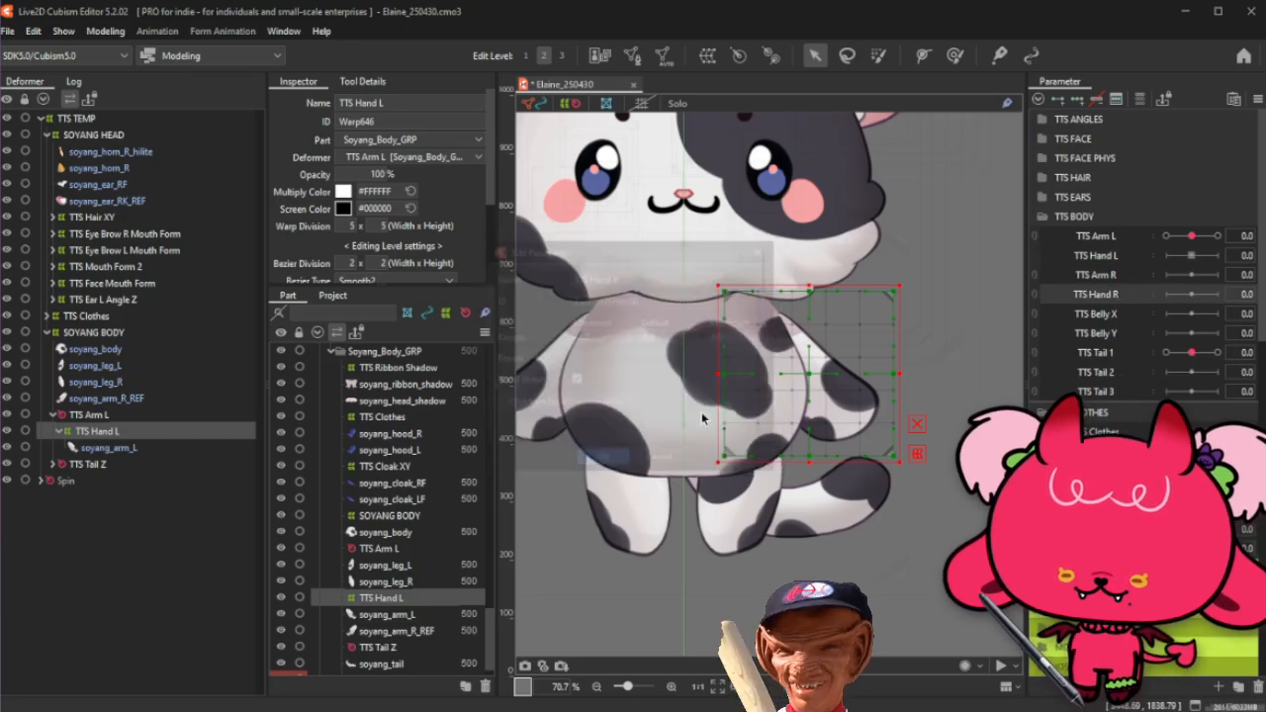
pyautogui.click(1134, 254)
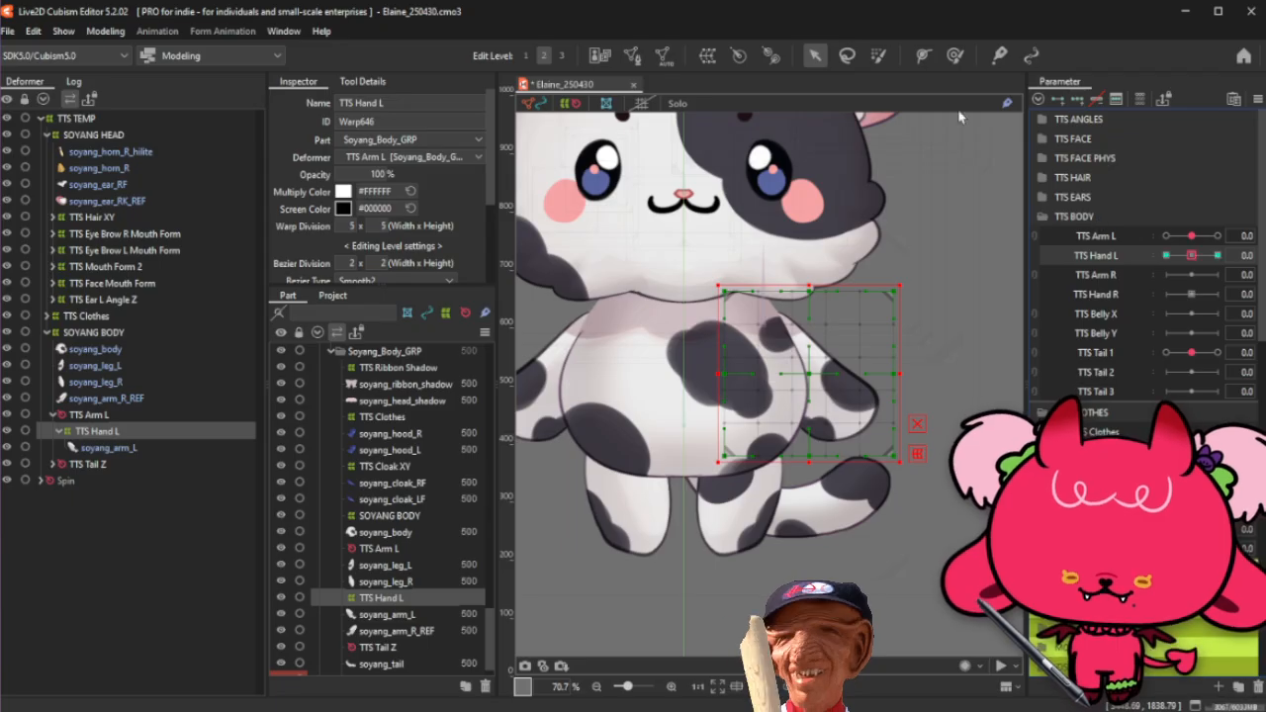
# Step: Set the TTS Hand L warp division to 6 x 6 and brush-select its lower points around the hand
pyautogui.click(878, 56)
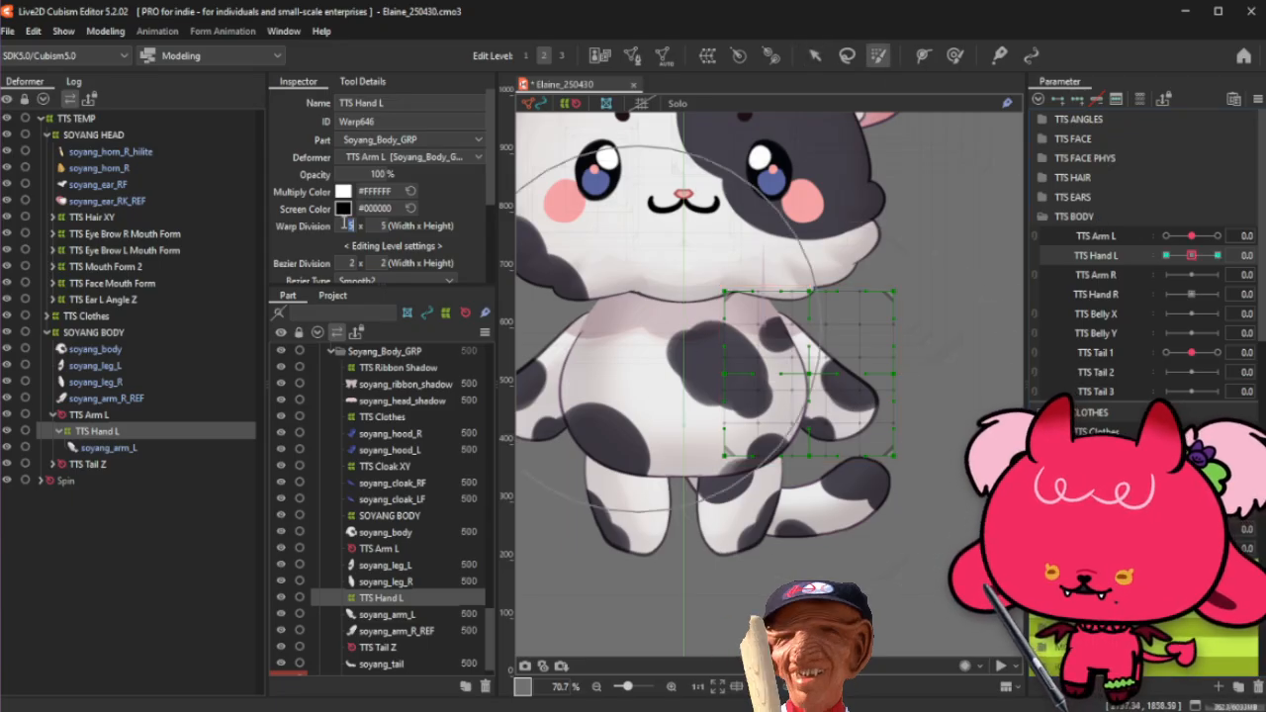
pyautogui.write('6')
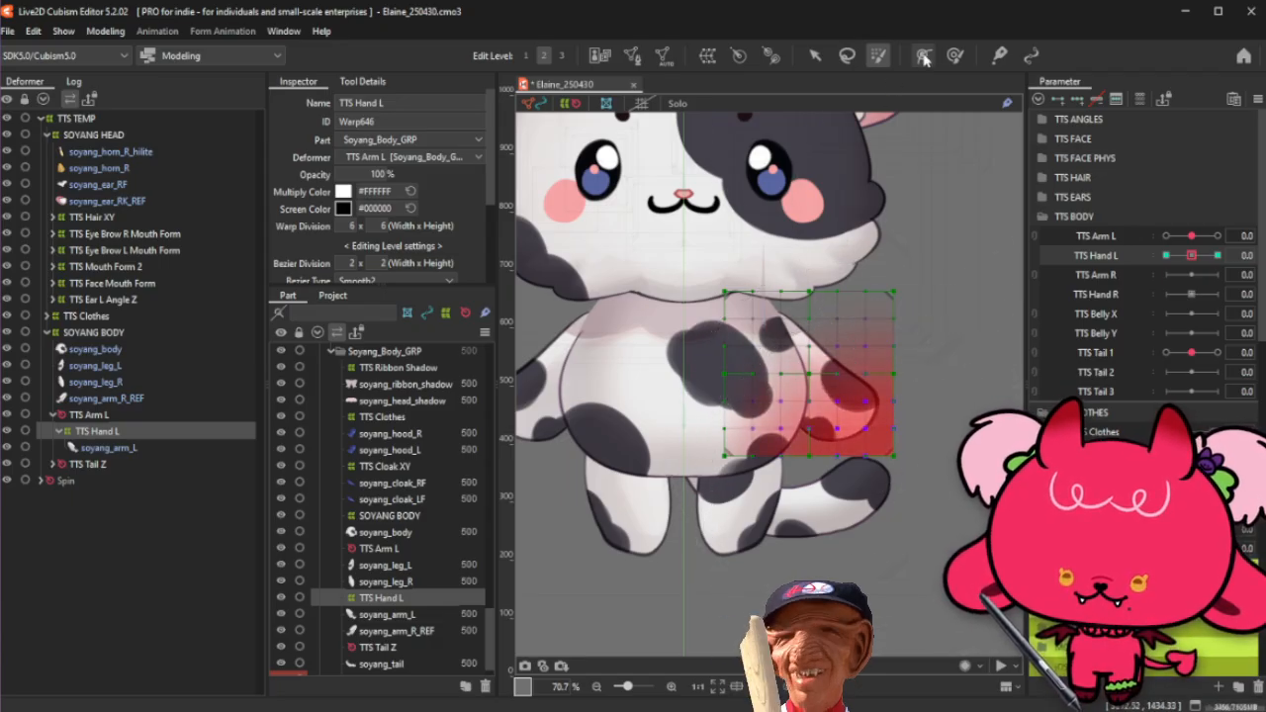
# Step: Rotate the soft-selected hand points counterclockwise at TTS Hand L 1.0 so the hand bends outward, and ready the deform brush
pyautogui.click(814, 55)
pyautogui.click(1217, 255)
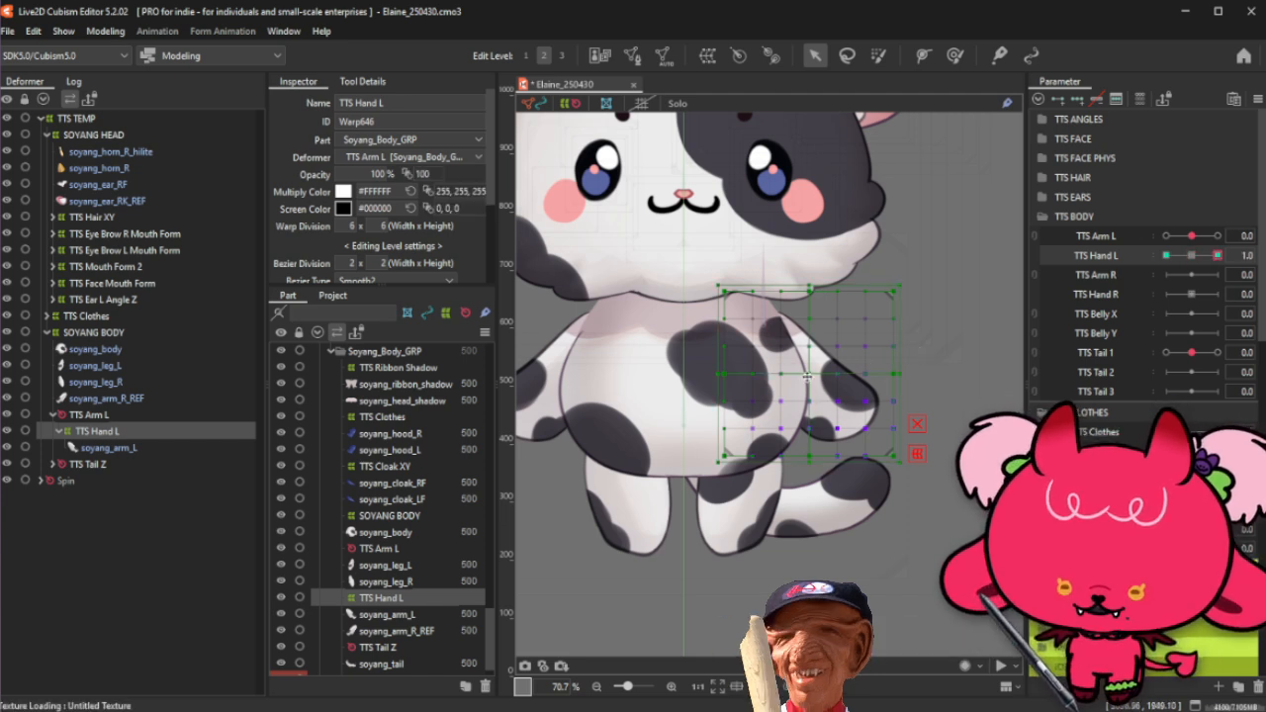
pyautogui.moveTo(807, 376); pyautogui.dragTo(794, 365)
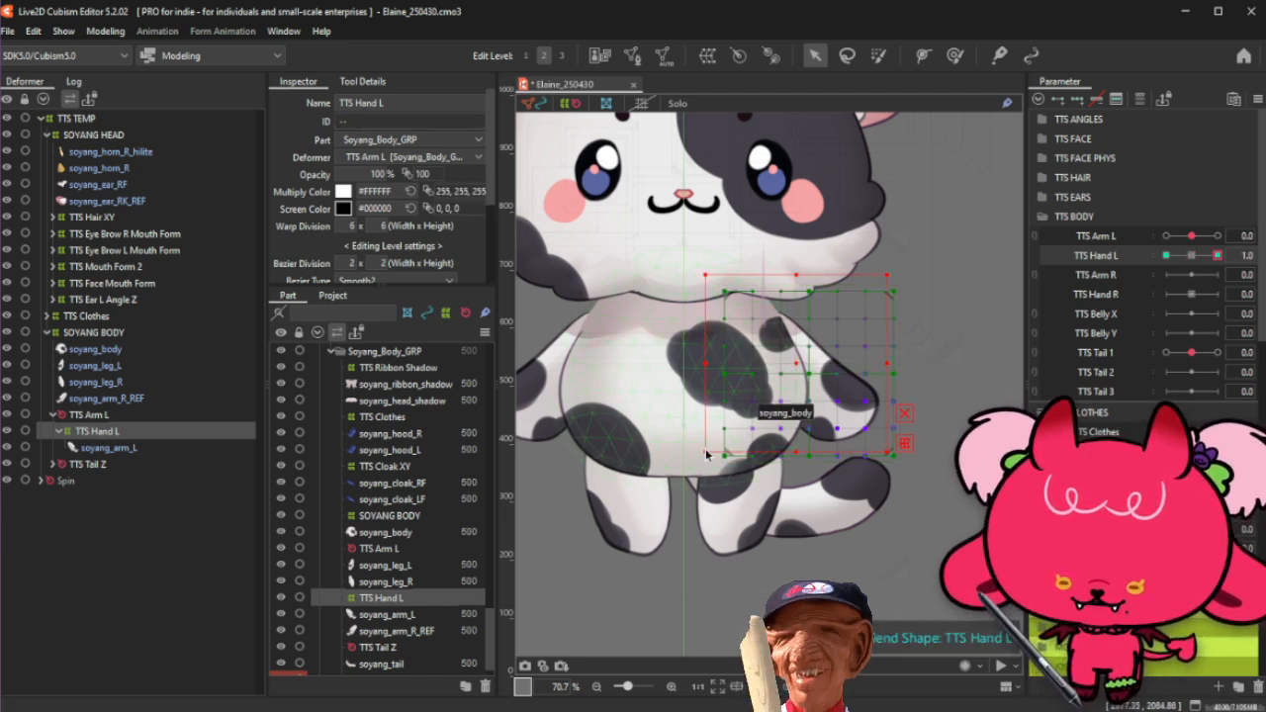
pyautogui.moveTo(706, 455); pyautogui.dragTo(729, 464)
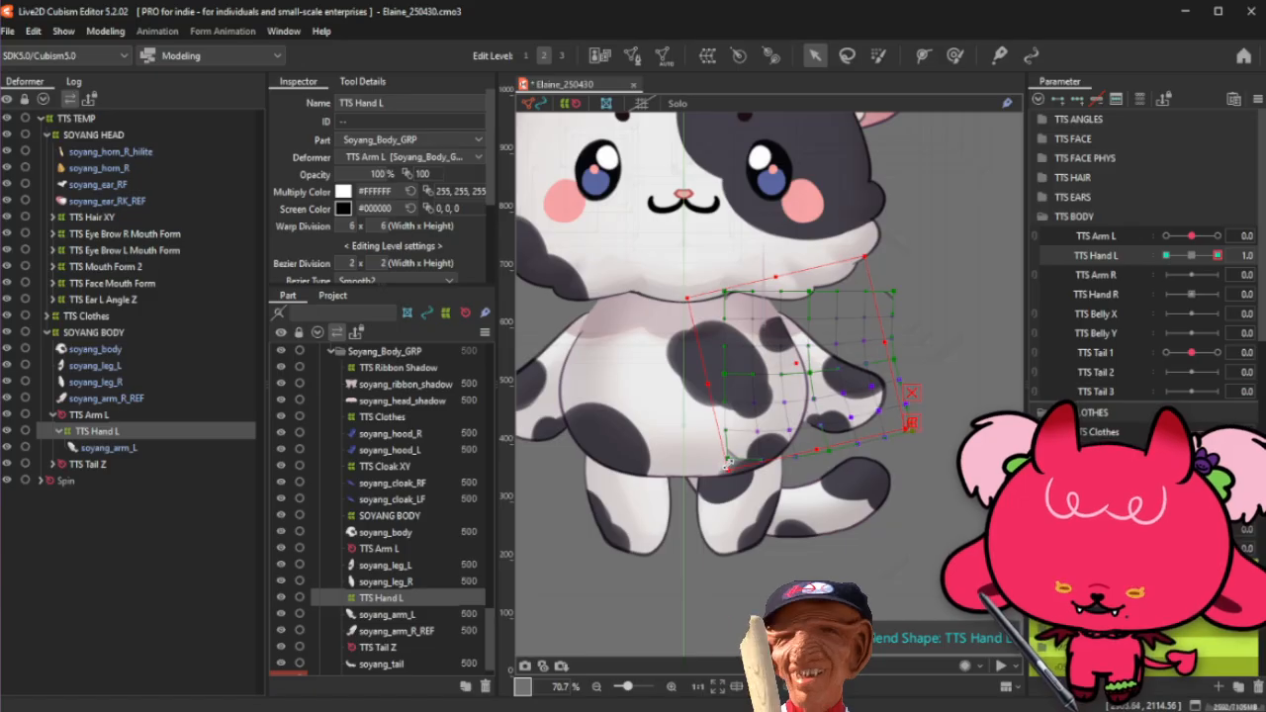
pyautogui.click(955, 56)
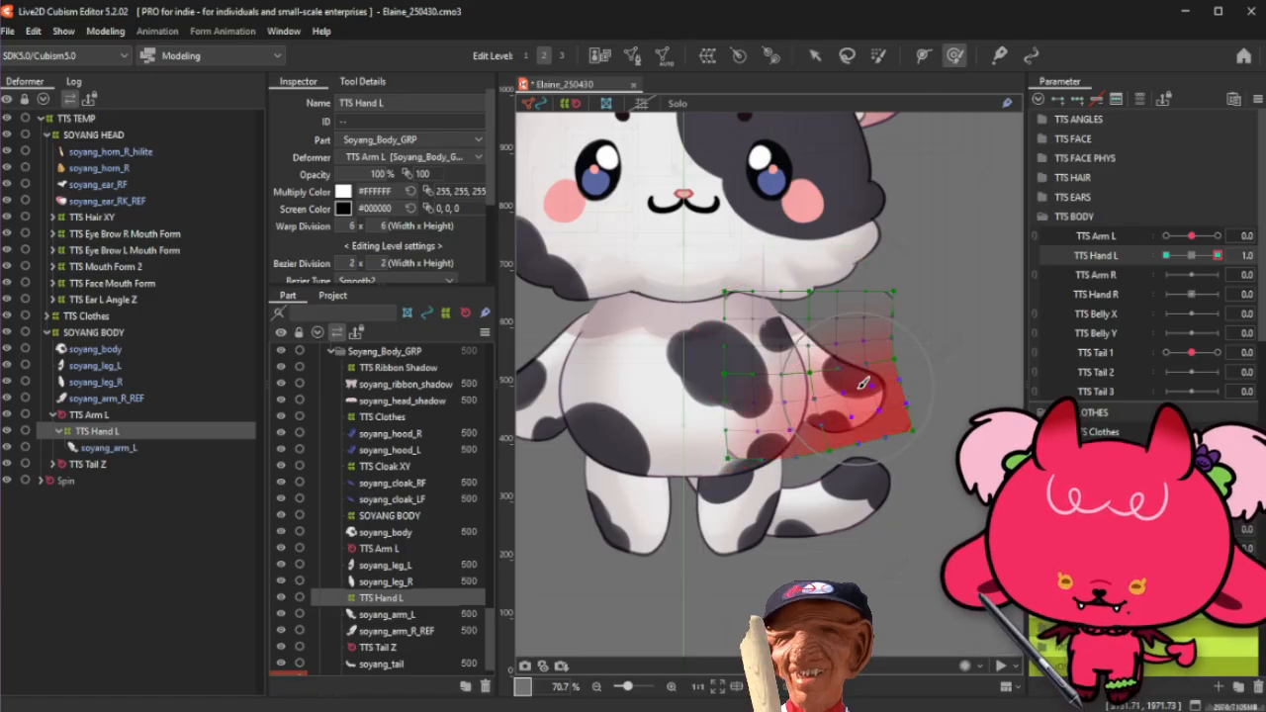
# Step: Rotate the selected hand points clockwise at TTS Hand L -1.0 and refine the inward bend with the deform brush
pyautogui.click(1167, 255)
pyautogui.click(815, 56)
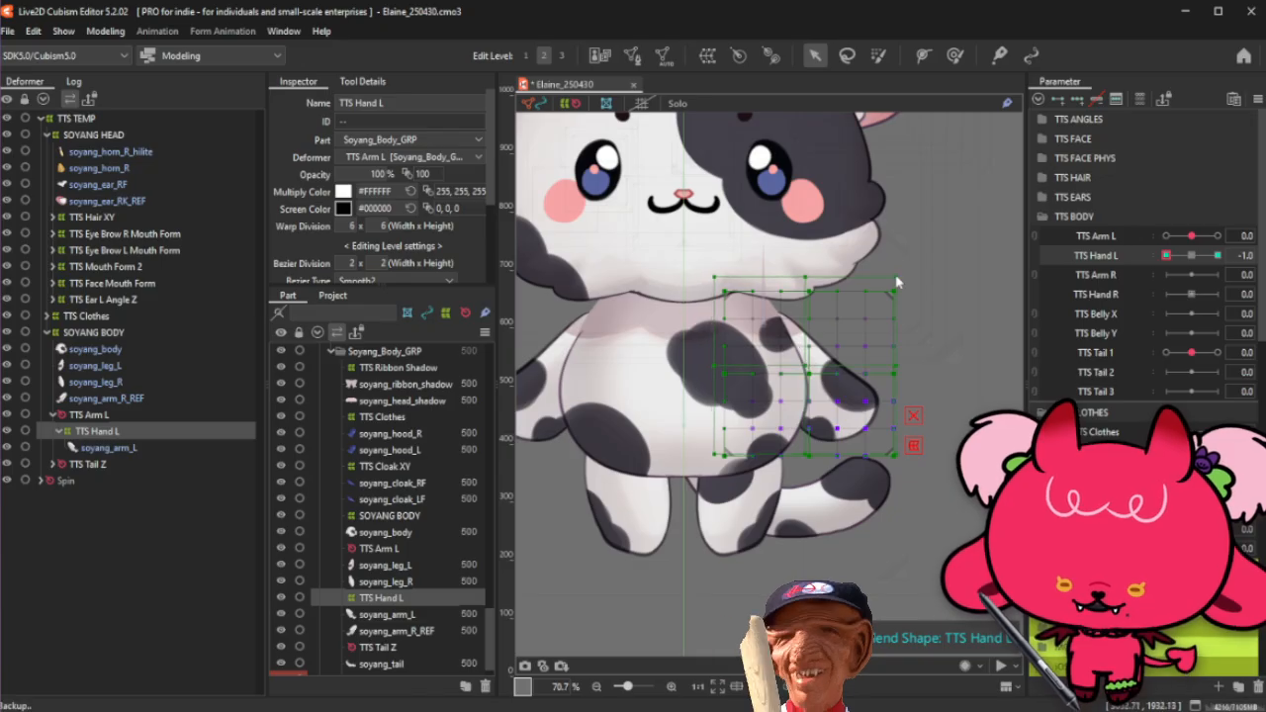
pyautogui.moveTo(903, 267); pyautogui.dragTo(918, 293)
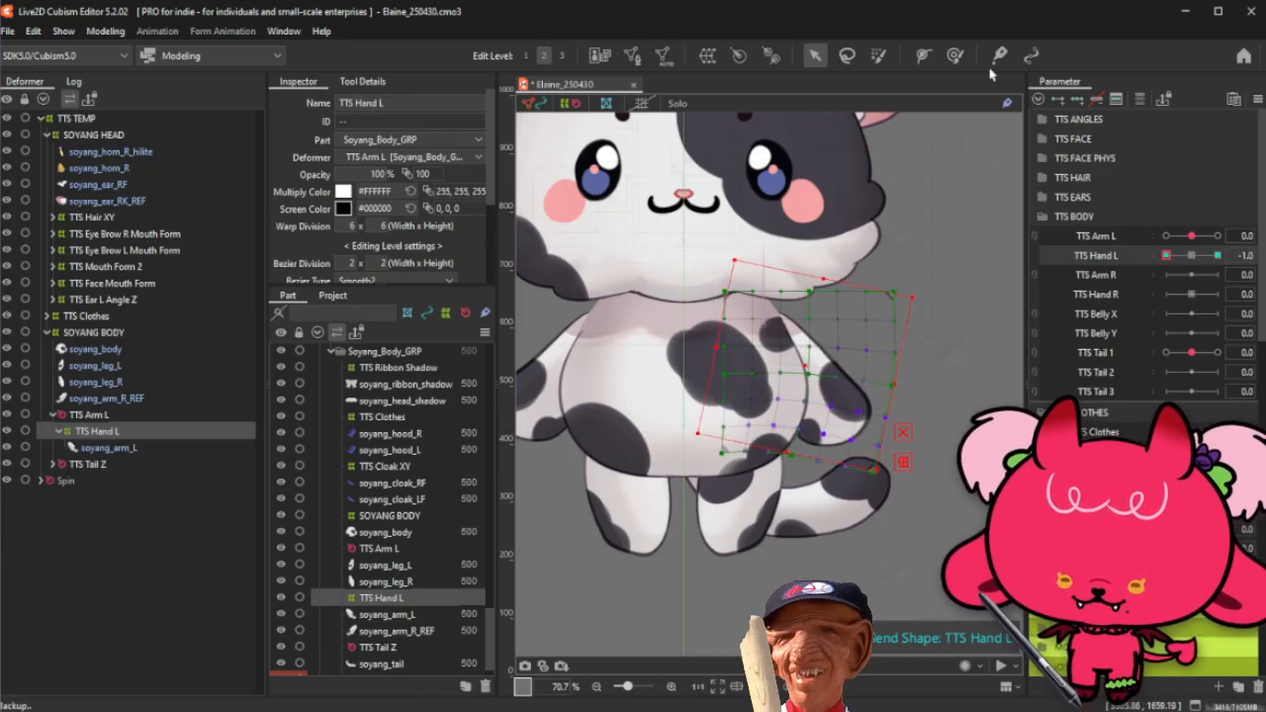
pyautogui.click(955, 55)
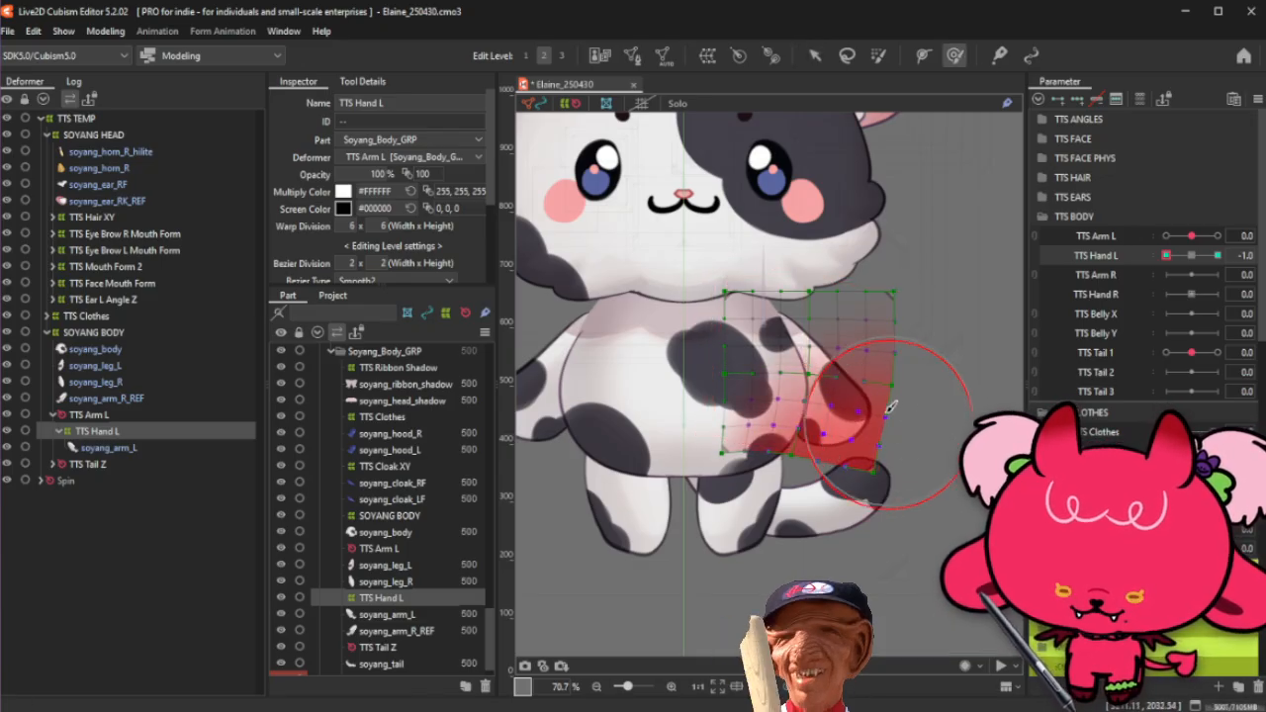
pyautogui.moveTo(891, 405)
pyautogui.mouseDown()
pyautogui.moveTo(865, 453)
pyautogui.moveTo(803, 446)
pyautogui.mouseUp()
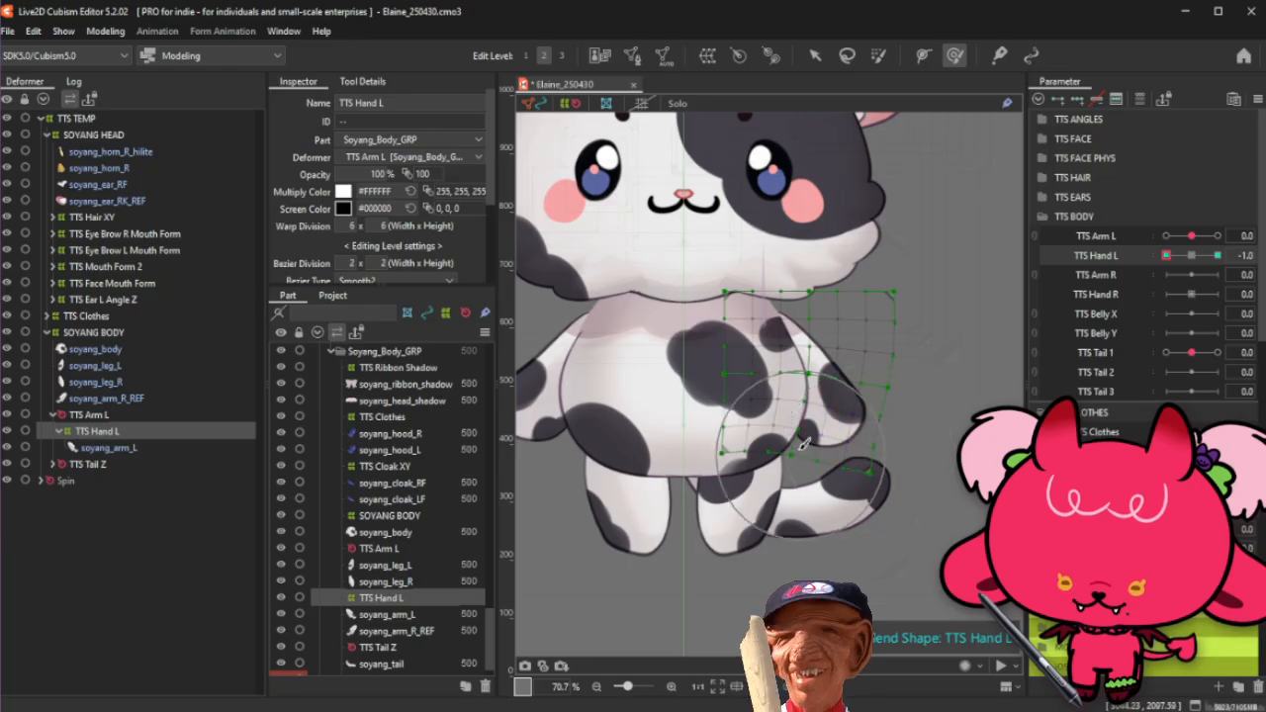
# Step: Hide the selection display and reshape the hand's outer edge at TTS Hand L 1.0 with the deform brush
pyautogui.hotkey('ctrl', 'h')
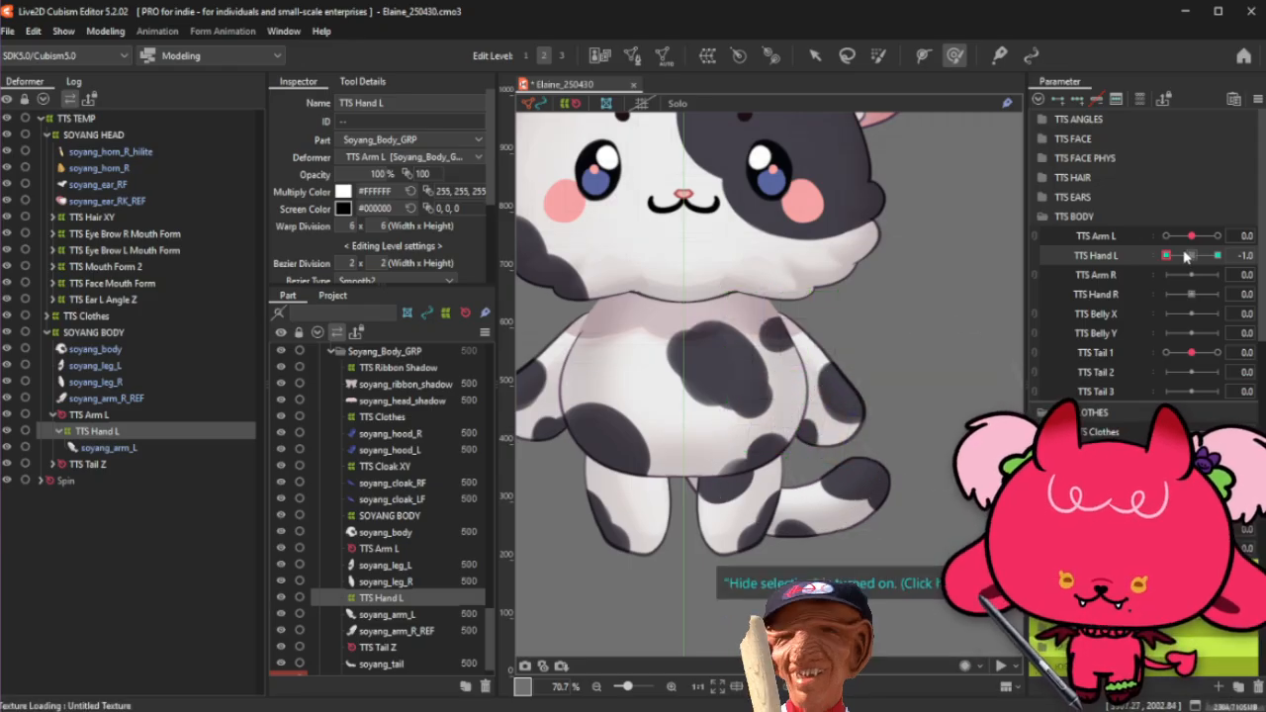
pyautogui.moveTo(1167, 256); pyautogui.dragTo(1231, 248)
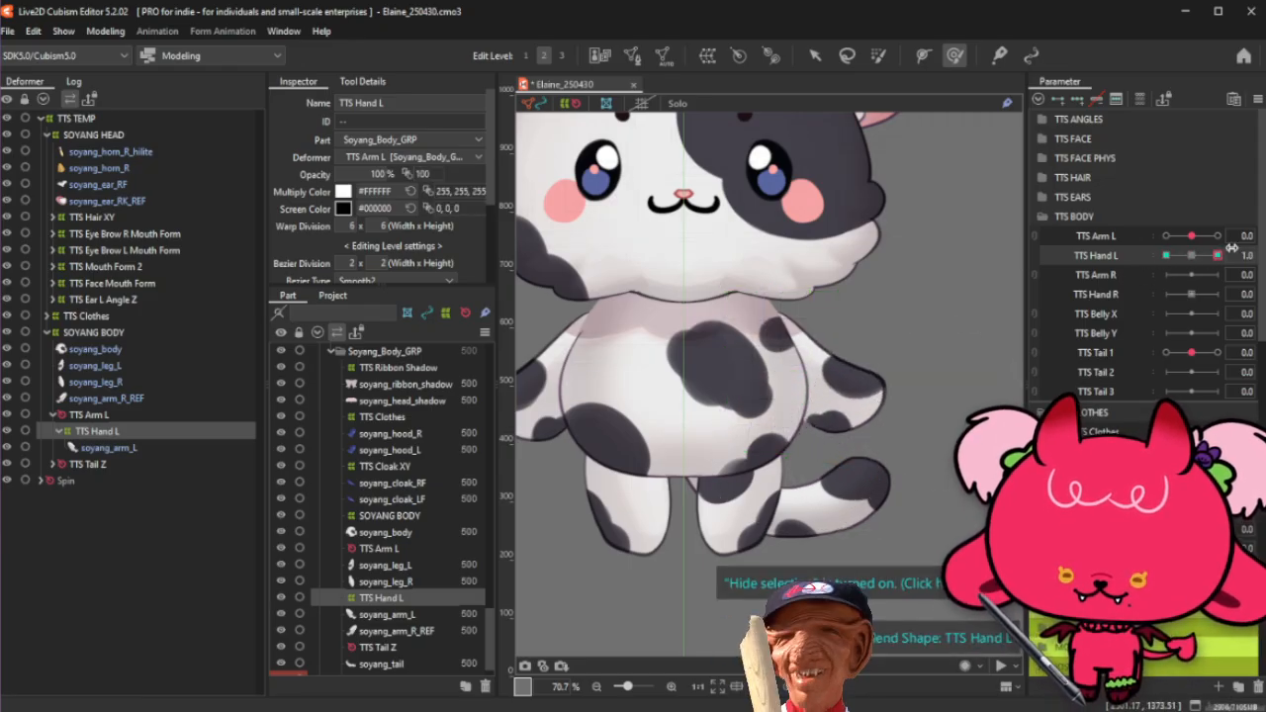
pyautogui.press('b')
pyautogui.moveTo(881, 389); pyautogui.dragTo(860, 379)
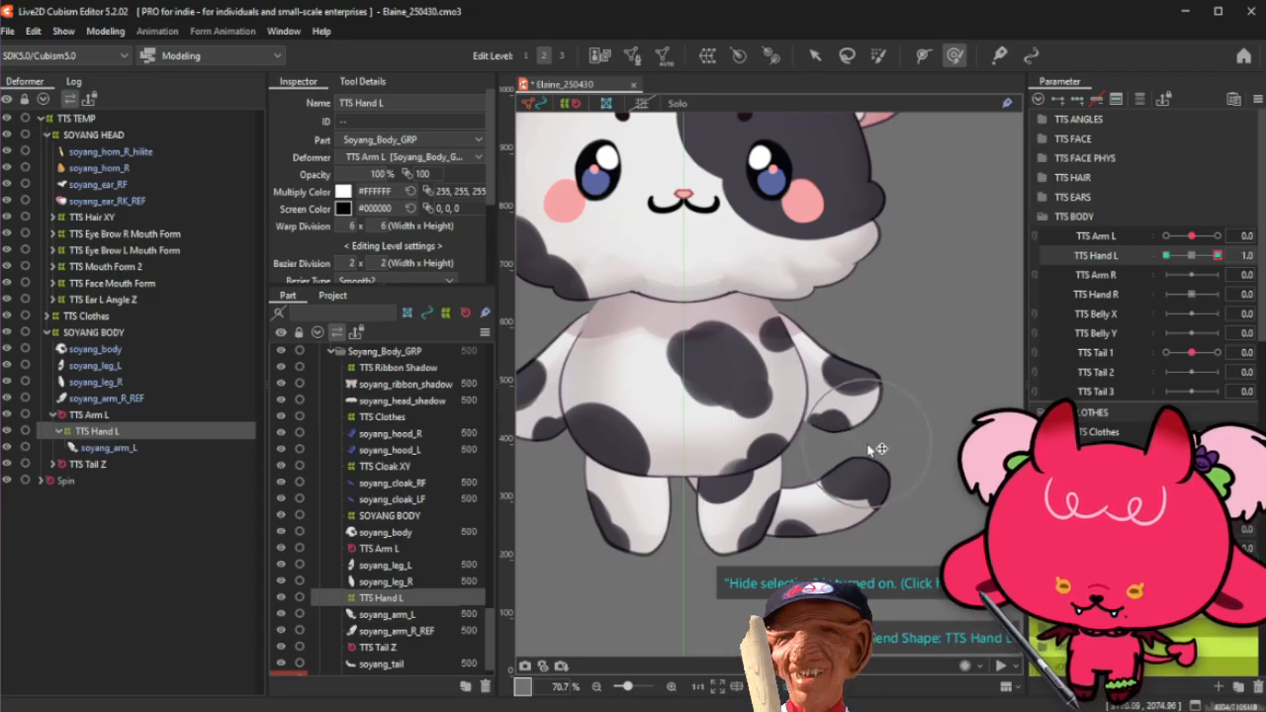
# Step: Return TTS Hand L to 0.0 and give its keys a curved extended interpolation instead of linear, with the number of interpolation points chosen
pyautogui.moveTo(1212, 259); pyautogui.dragTo(1155, 279)
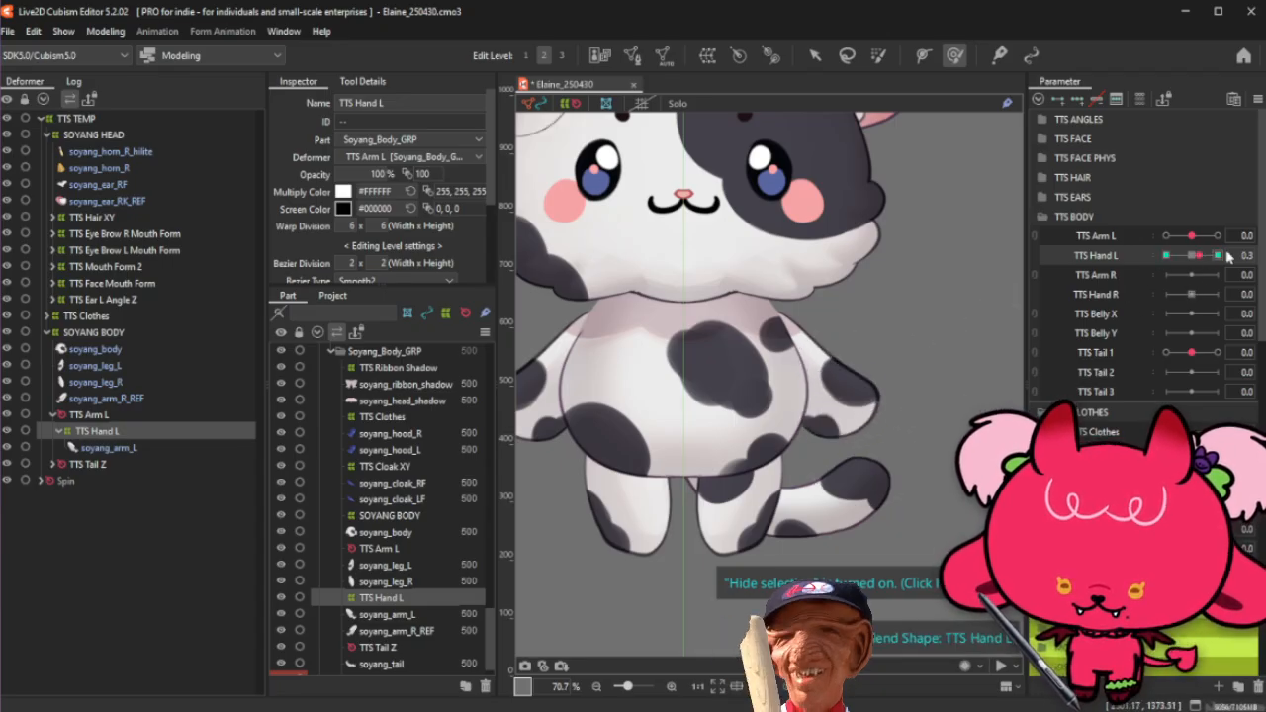
pyautogui.click(1191, 259)
pyautogui.hotkey('ctrl', 'e')
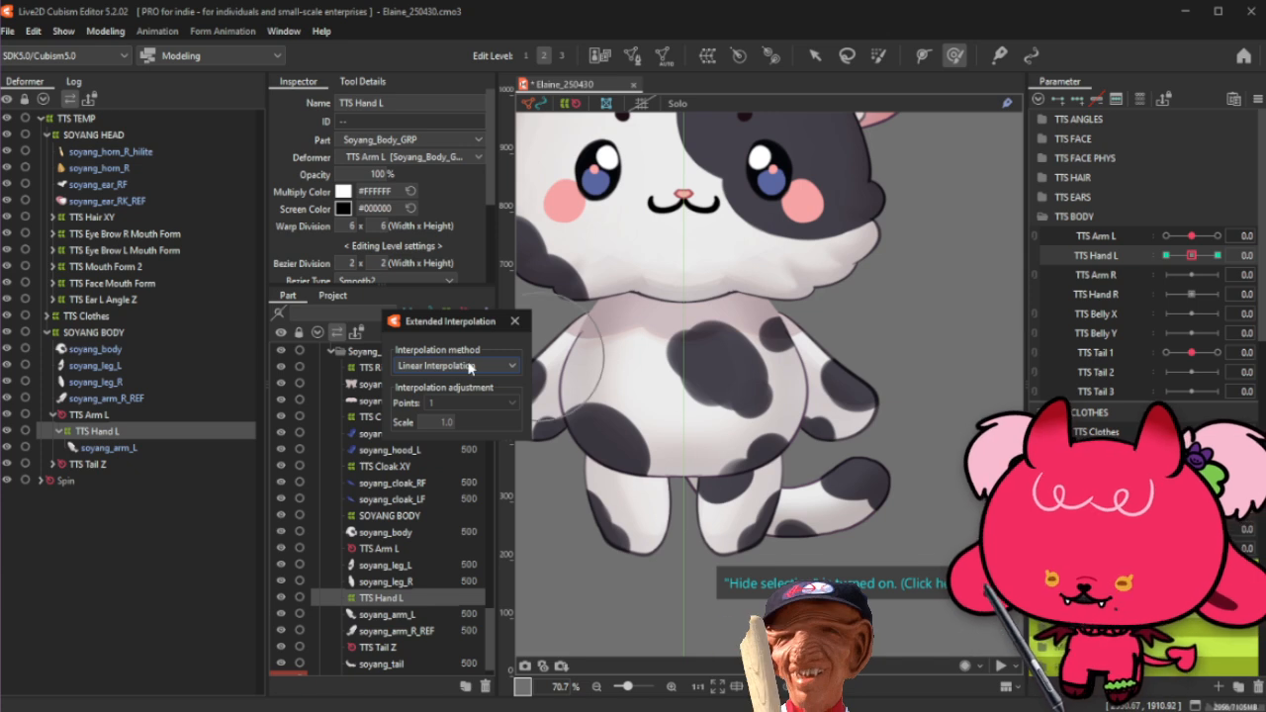
pyautogui.click(469, 367)
pyautogui.click(446, 402)
pyautogui.click(461, 405)
pyautogui.click(460, 419)
pyautogui.click(515, 321)
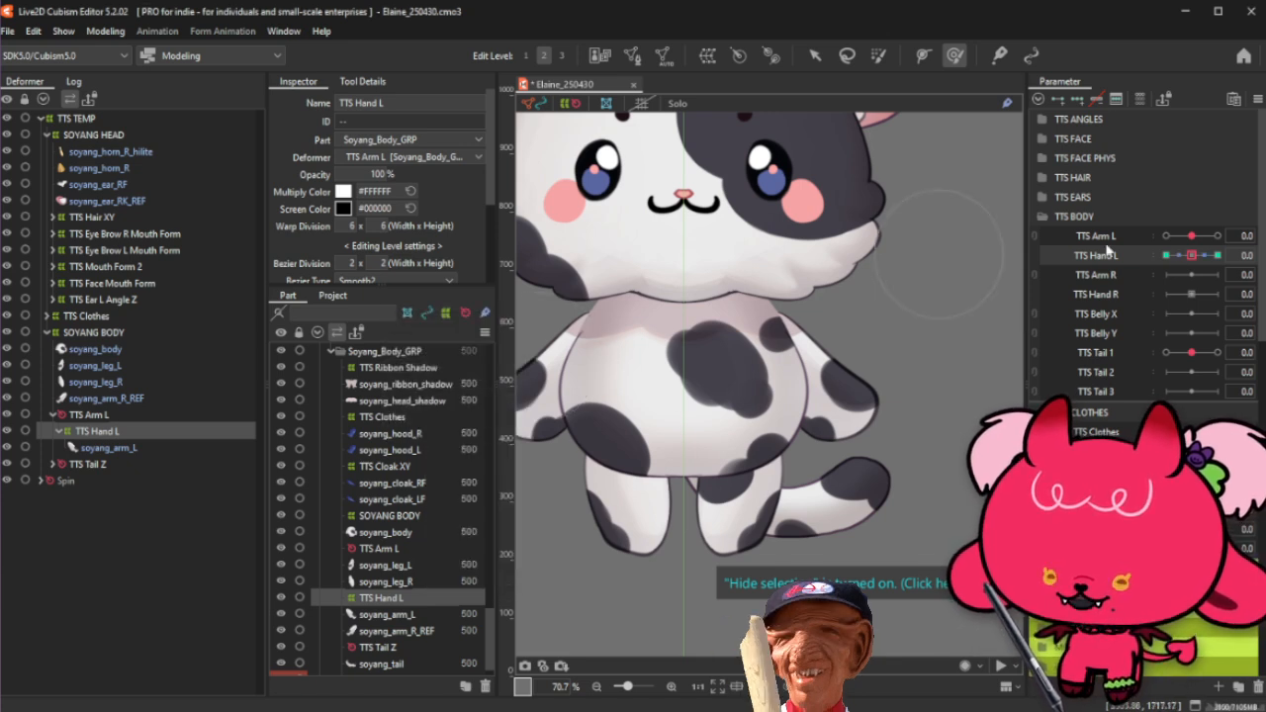
# Step: Test the arm's motion across the TTS Hand L and TTS Arm L ranges, singly and combined, and reset both to 0.0
pyautogui.moveTo(1212, 258); pyautogui.dragTo(1133, 286)
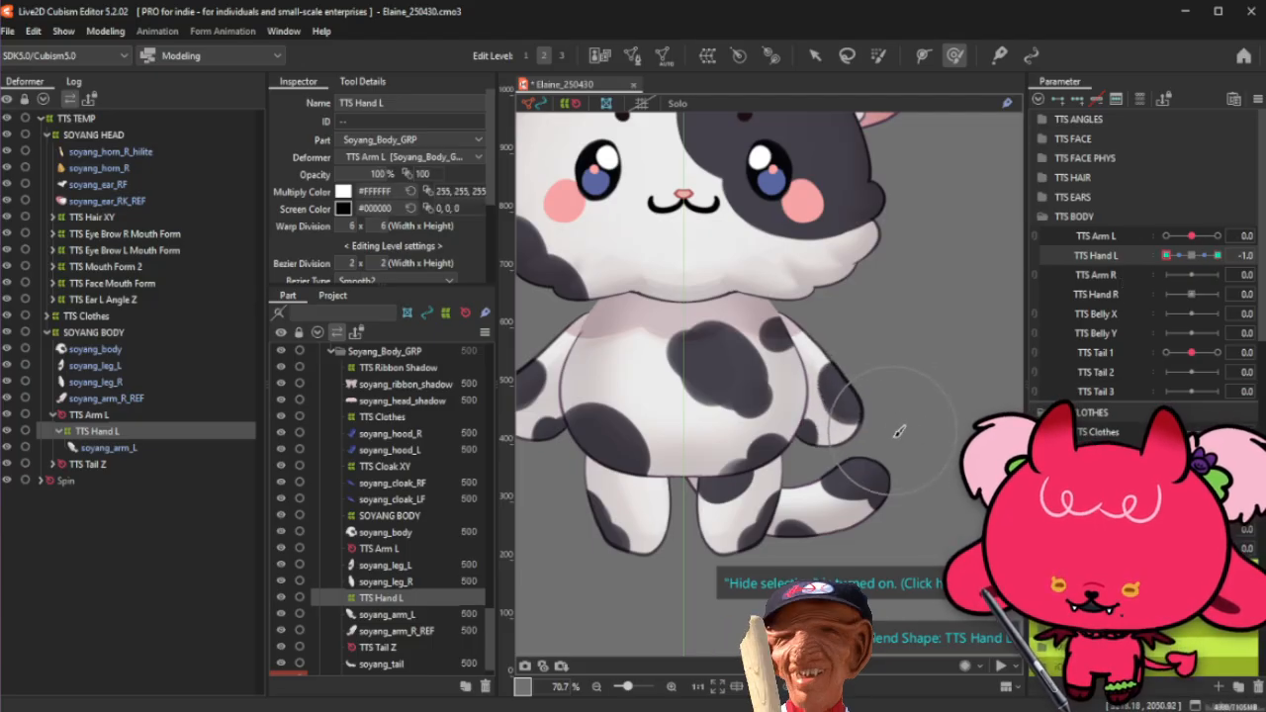
pyautogui.moveTo(1186, 257); pyautogui.dragTo(1237, 249)
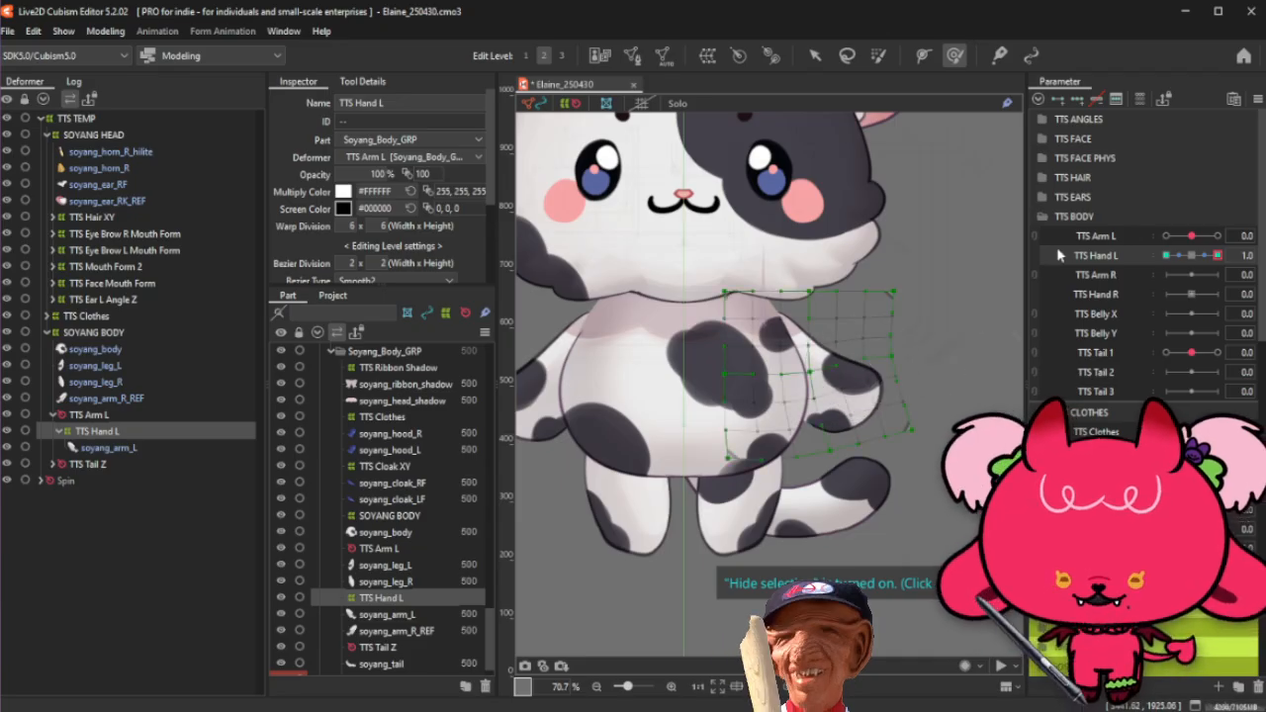
pyautogui.moveTo(1191, 235); pyautogui.dragTo(1147, 269)
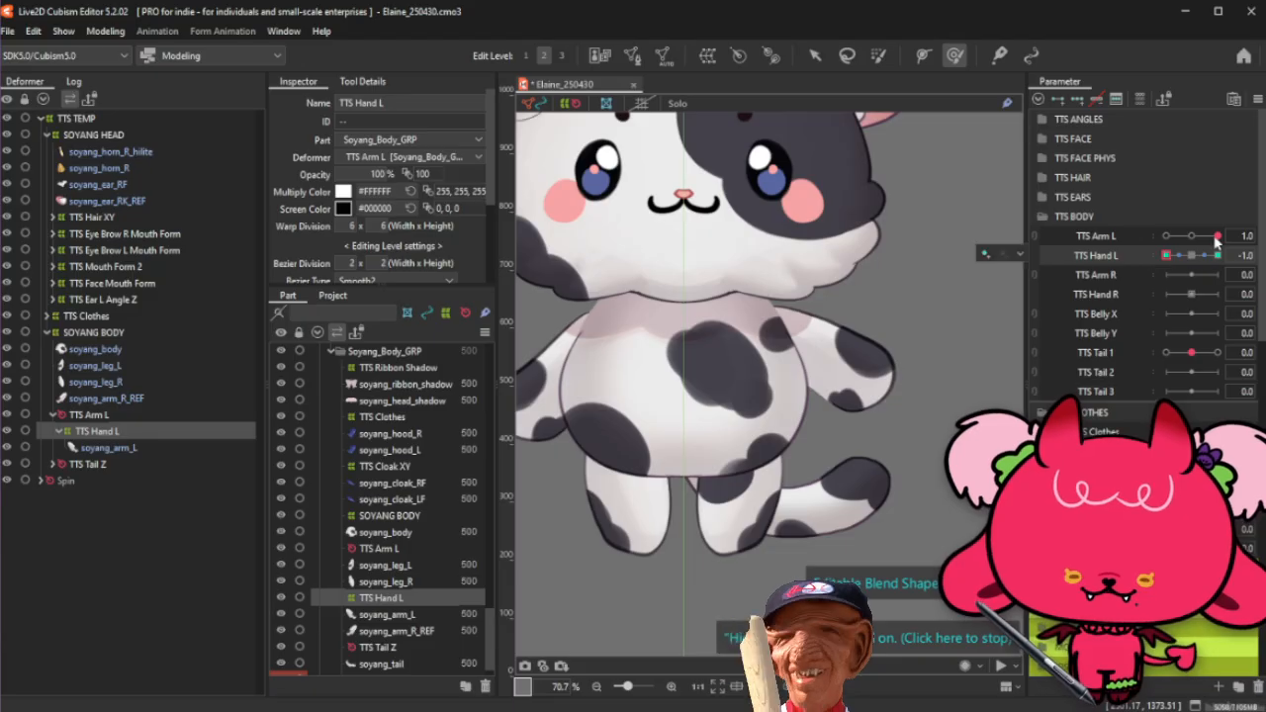
pyautogui.moveTo(1216, 237); pyautogui.dragTo(1166, 241)
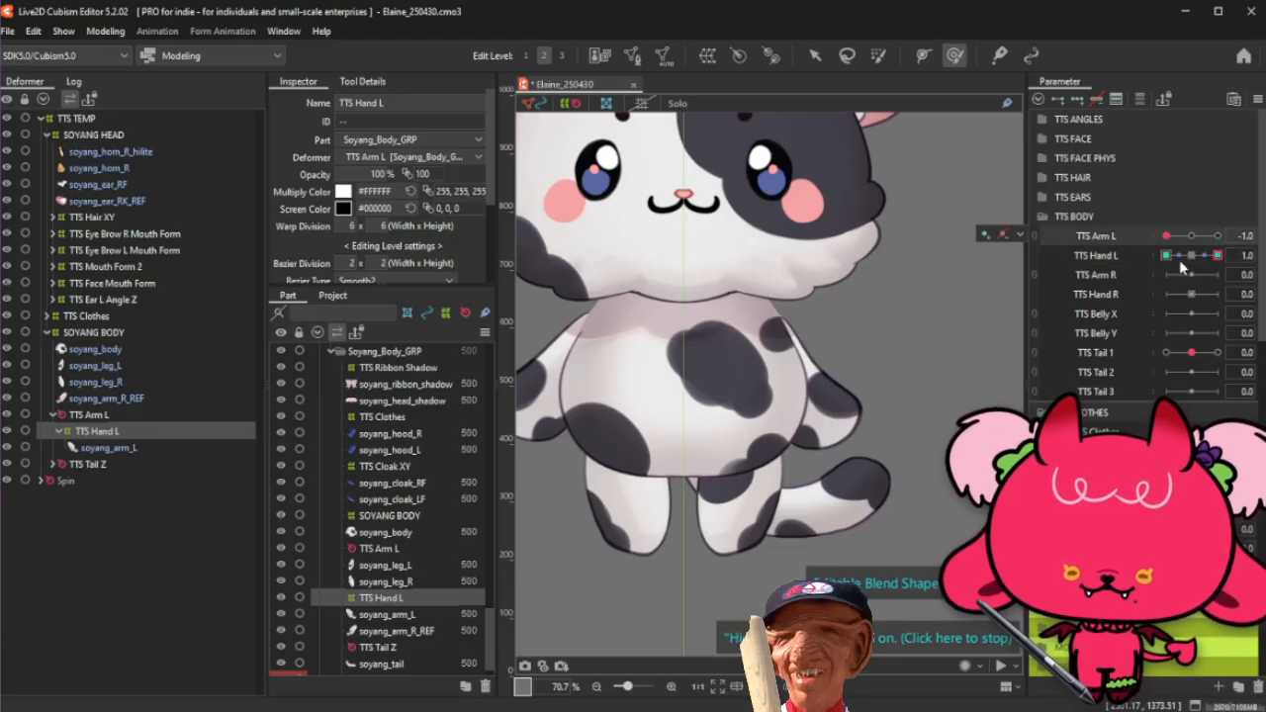
pyautogui.click(1191, 238)
pyautogui.click(1192, 257)
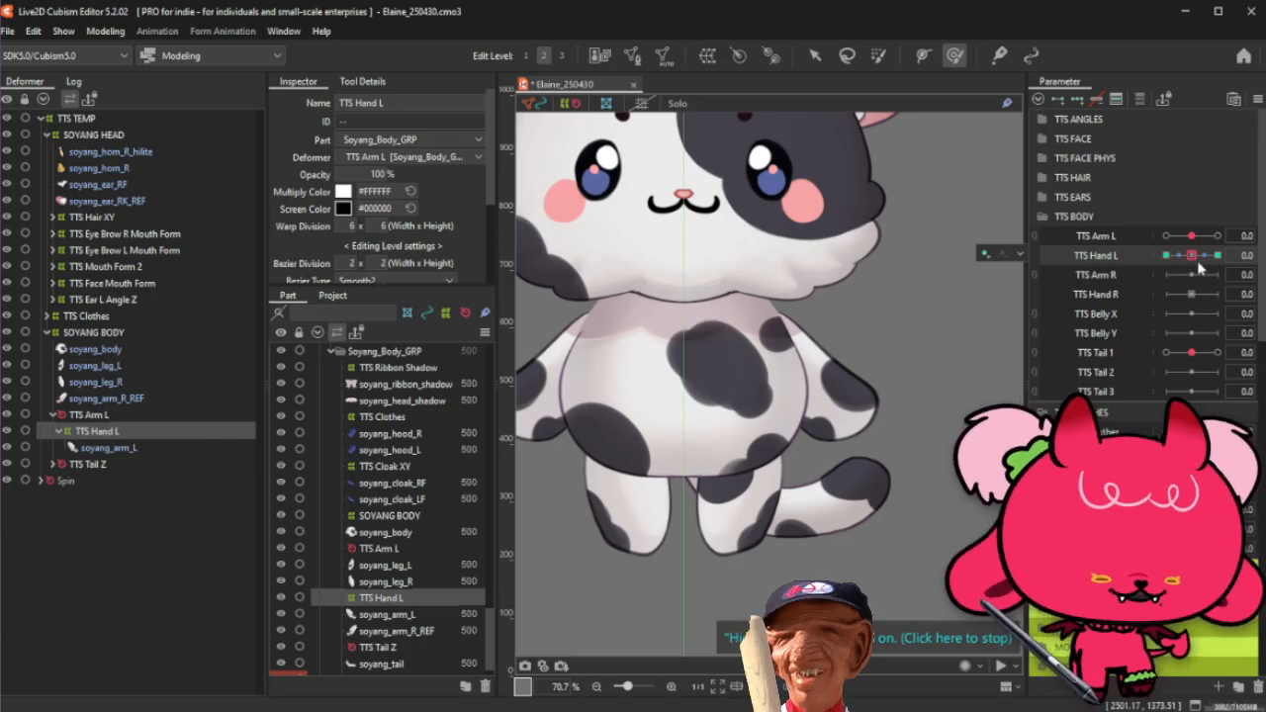
pyautogui.moveTo(1191, 259)
pyautogui.mouseDown()
pyautogui.moveTo(1155, 261)
pyautogui.moveTo(1227, 264)
pyautogui.moveTo(1166, 259)
pyautogui.mouseUp()
pyautogui.click(1191, 257)
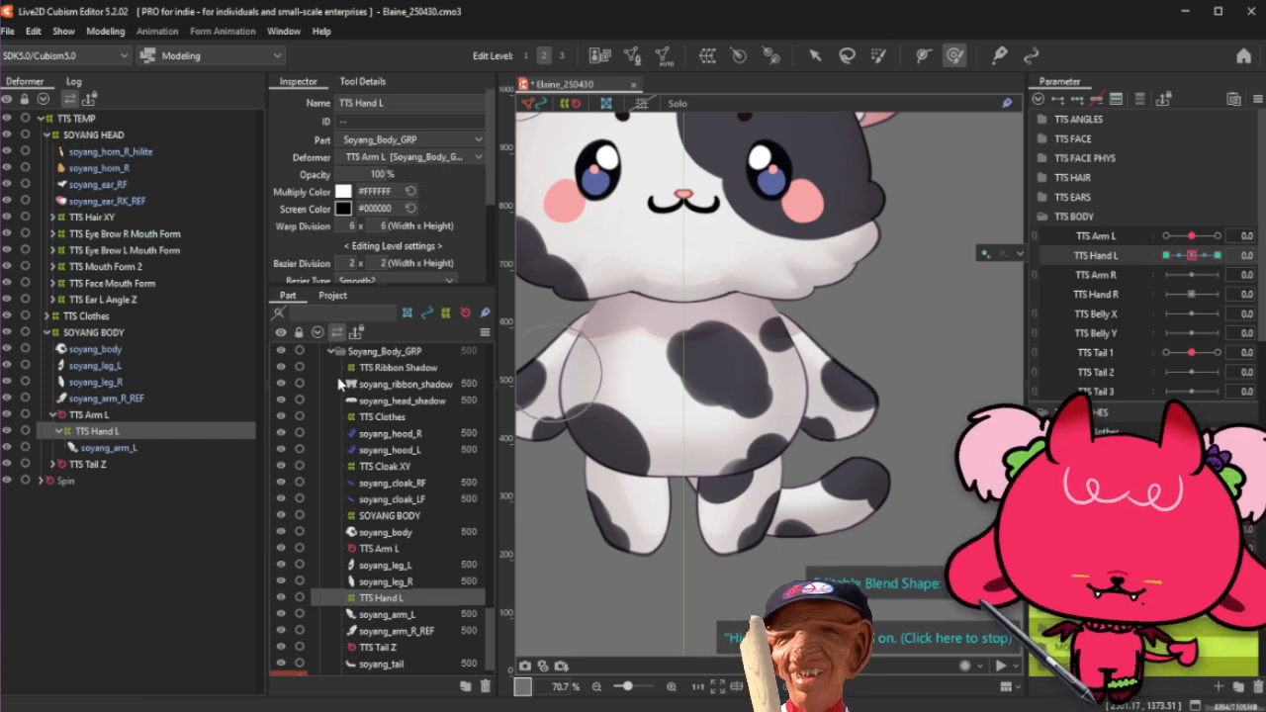
# Step: Duplicate the TTS Arm L deformer together with TTS Hand L and the soyang_arm_L mesh
pyautogui.click(99, 415)
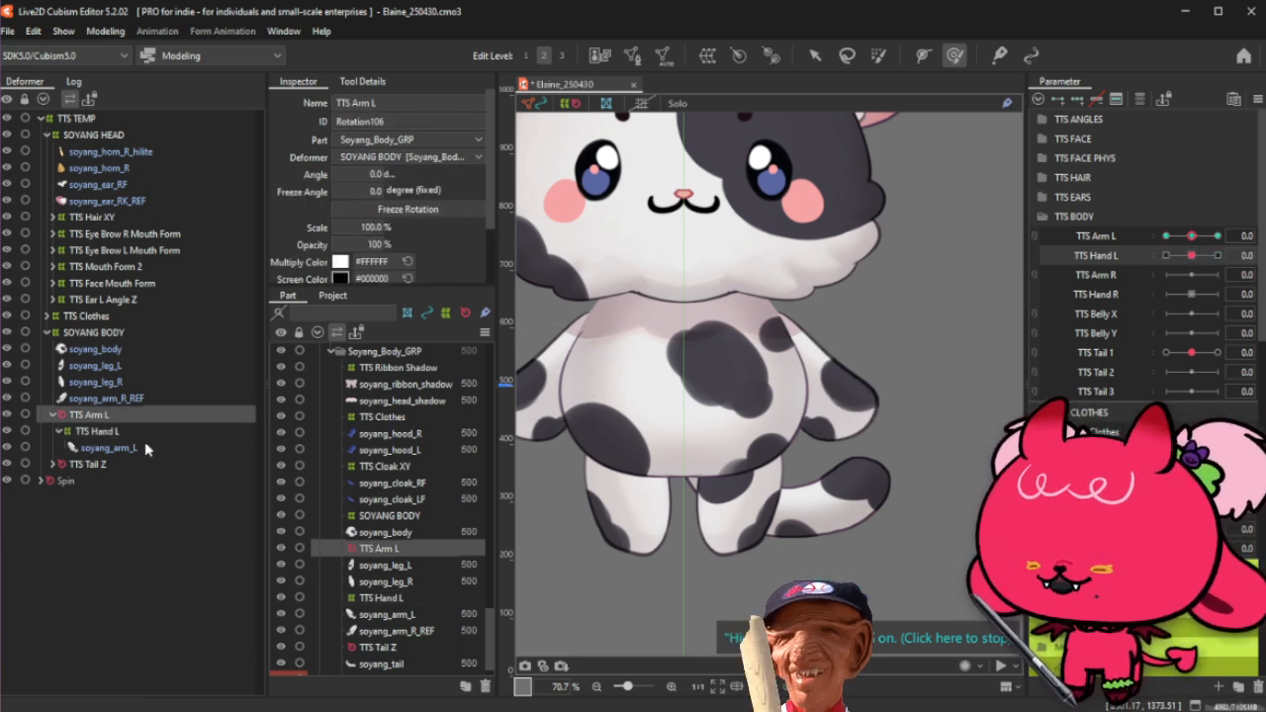
pyautogui.keyDown('shift'); pyautogui.click(144, 448); pyautogui.keyUp('shift')
pyautogui.hotkey('ctrl', 'd')
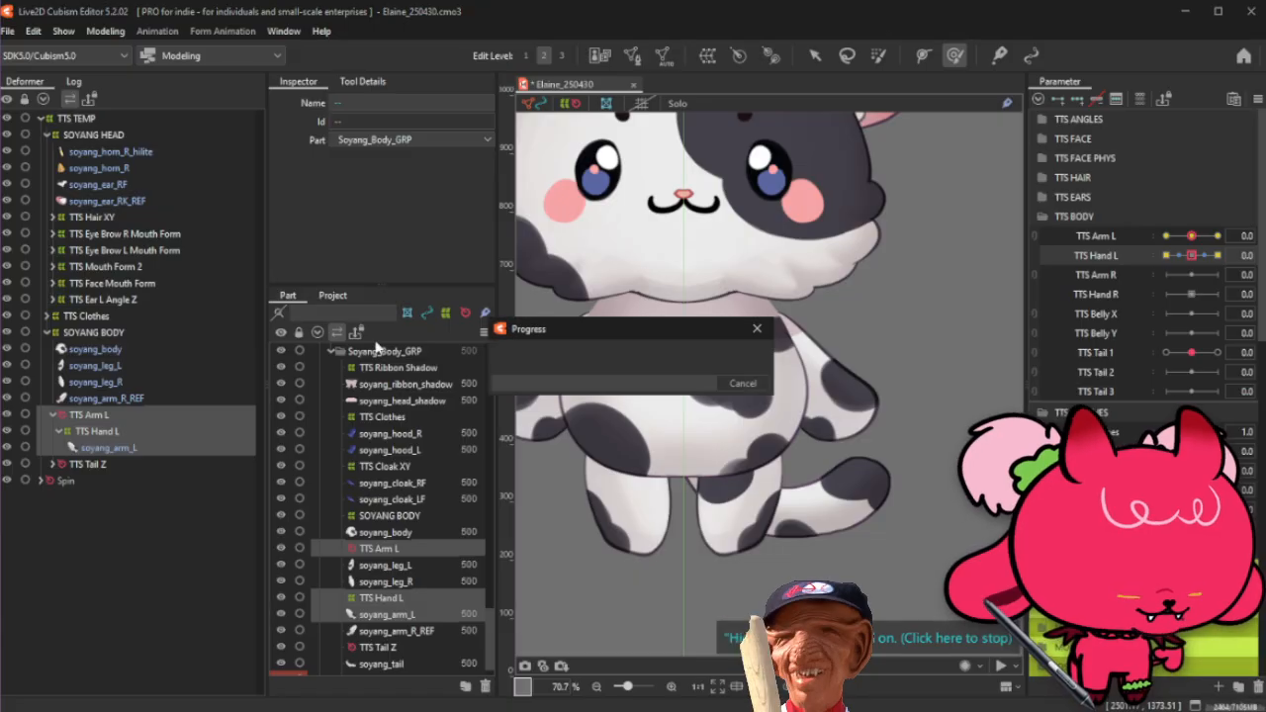
# Step: Mirror the duplicated arm to the other side of the body using a temporary parent warp deformer, and delete that deformer
pyautogui.click(120, 422)
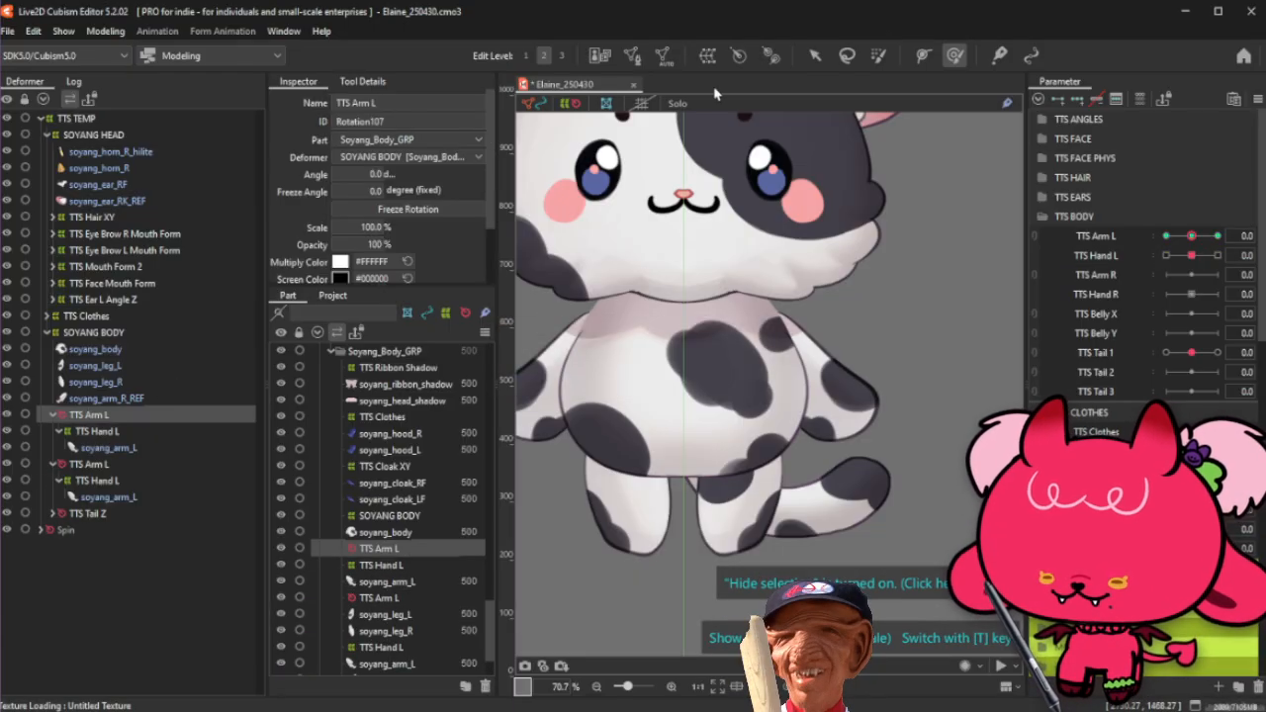
pyautogui.click(707, 55)
pyautogui.press('Return')
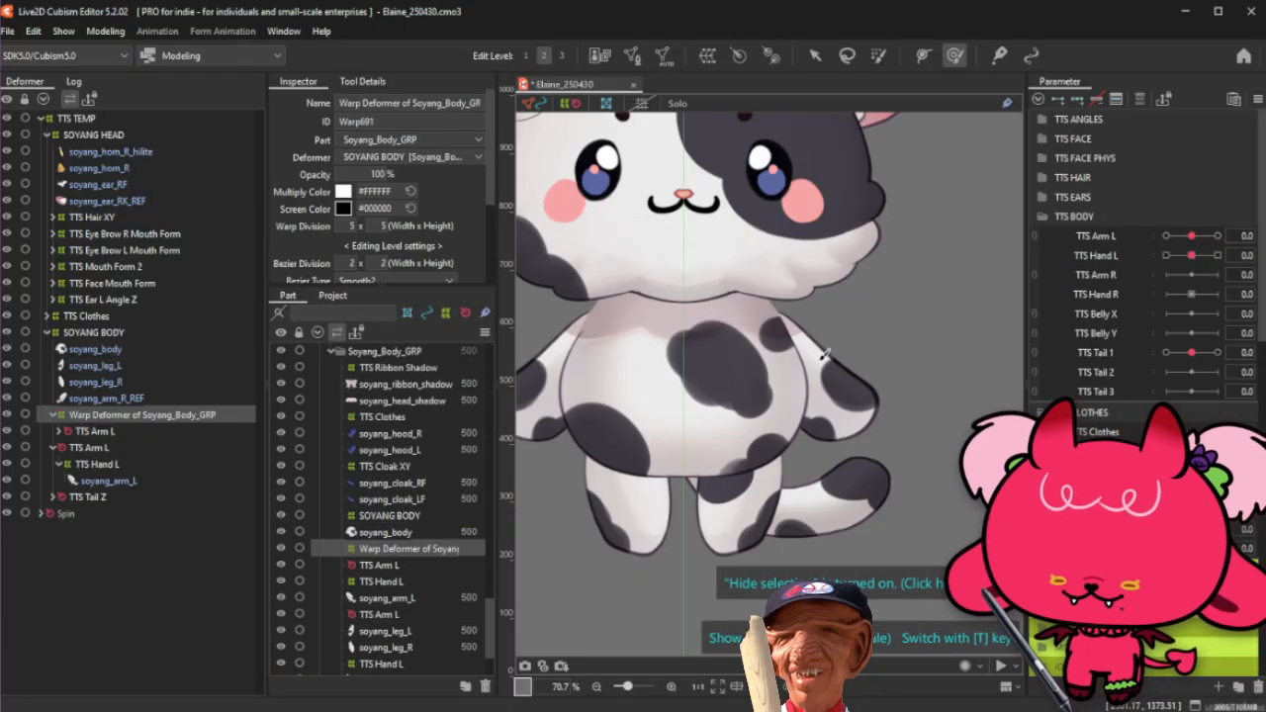
pyautogui.rightClick(932, 302)
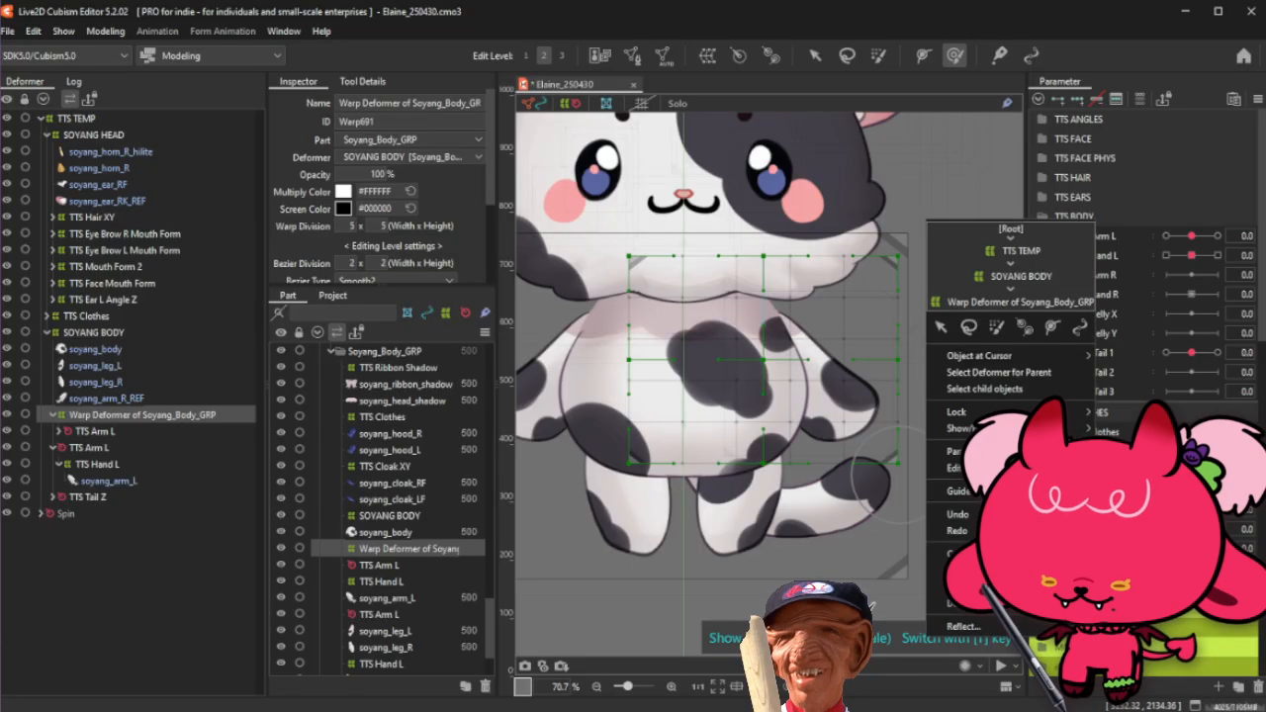
pyautogui.click(962, 626)
pyautogui.click(599, 497)
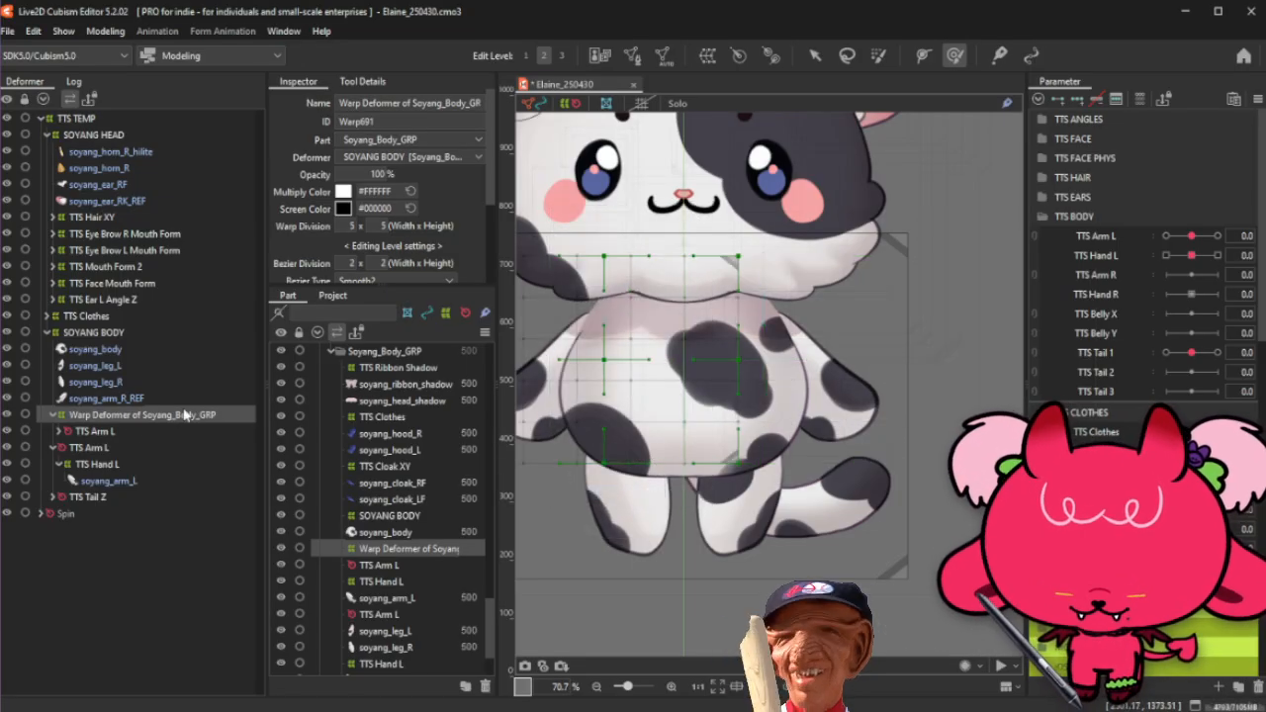
pyautogui.press('Delete')
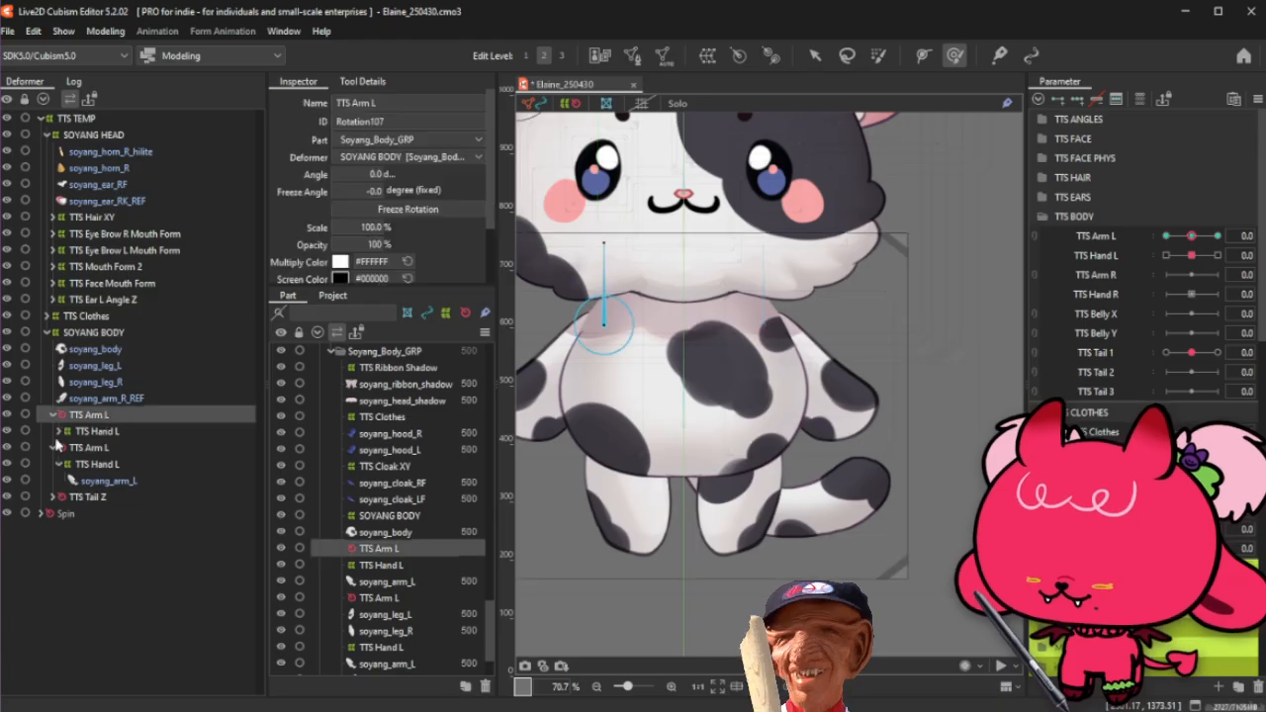
# Step: Replace L with R in the names and IDs of the mirrored arm objects, strip the 2 from the mesh ID, and check the results
pyautogui.click(59, 432)
pyautogui.keyDown('shift'); pyautogui.click(123, 448); pyautogui.keyUp('shift')
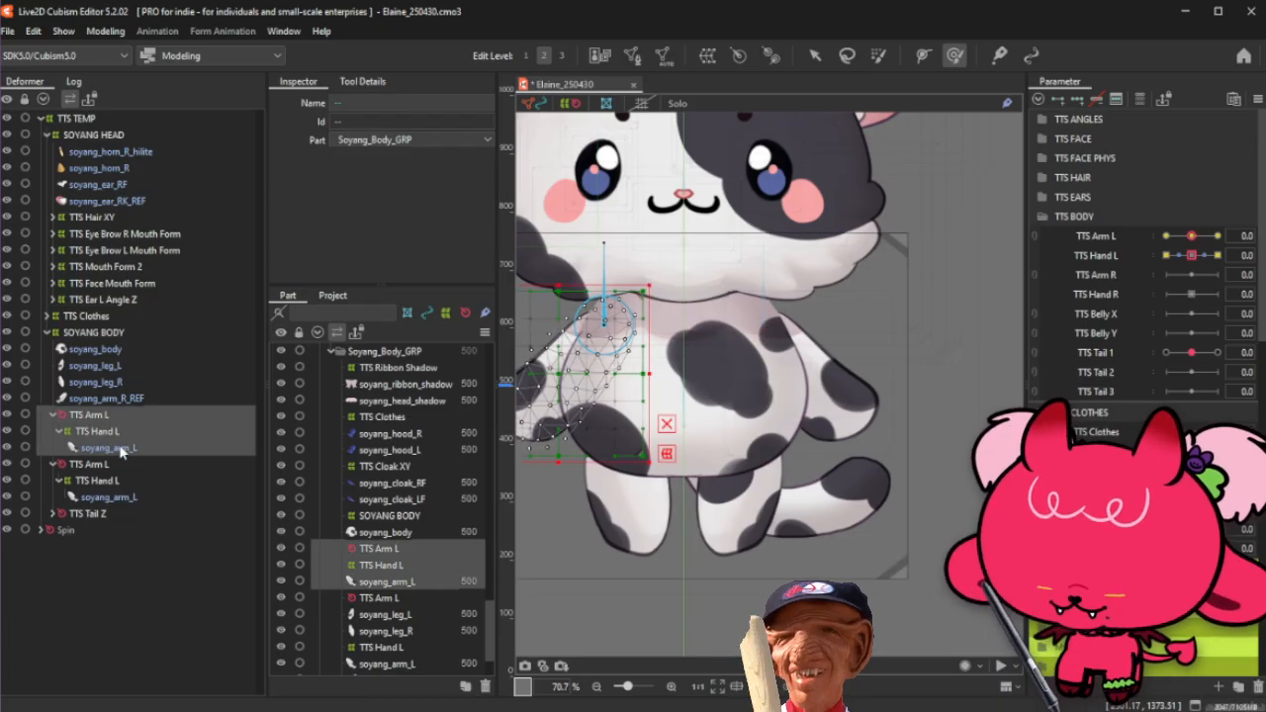
pyautogui.hotkey('ctrl', 'f')
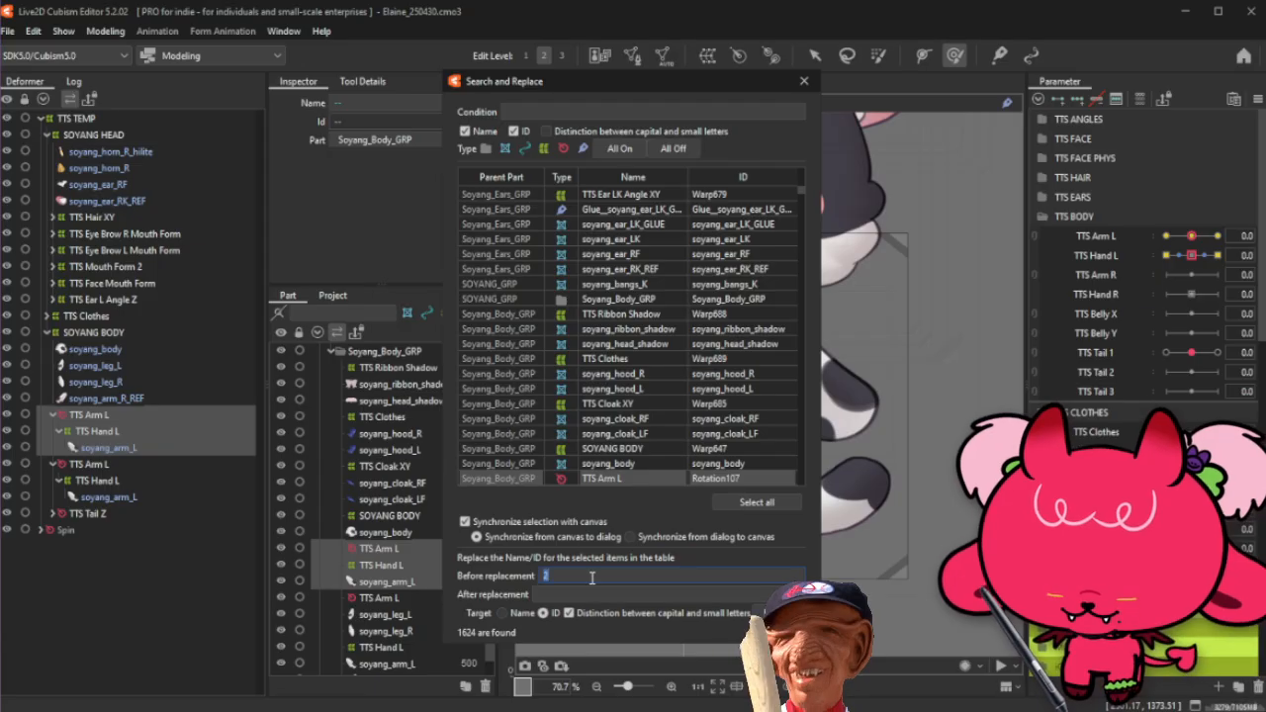
pyautogui.click(519, 614)
pyautogui.click(555, 594)
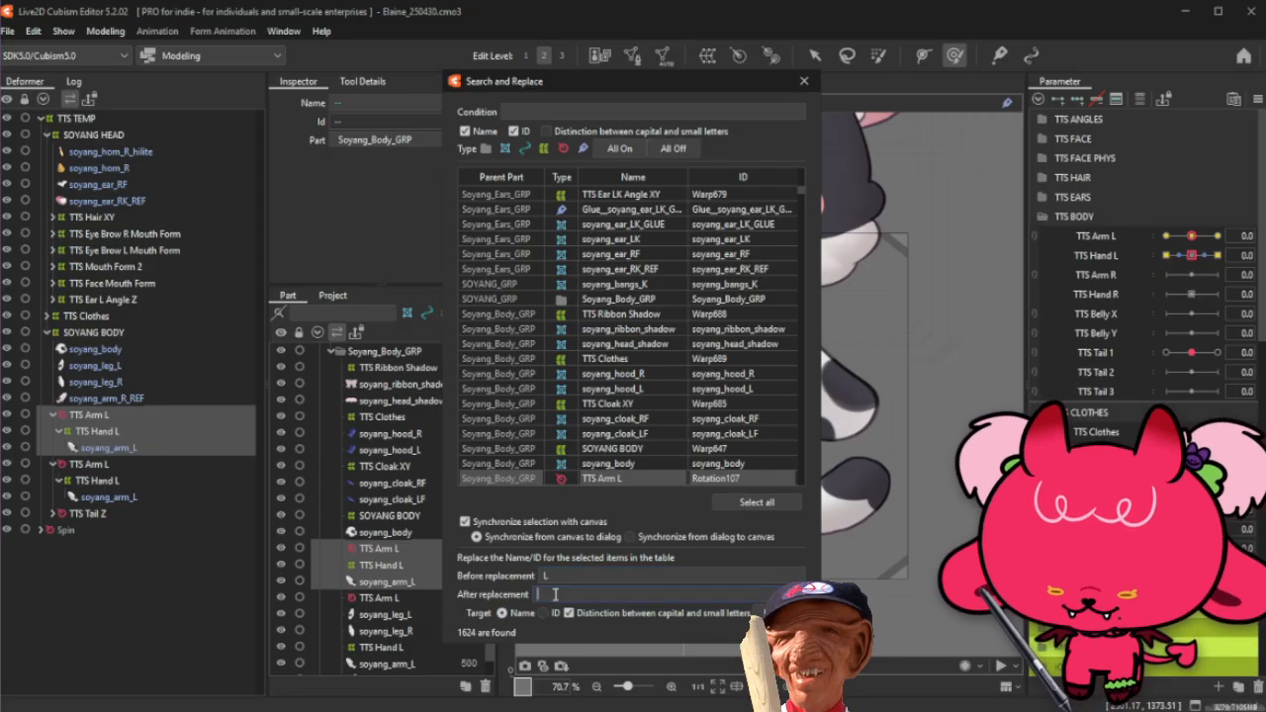
pyautogui.click(776, 613)
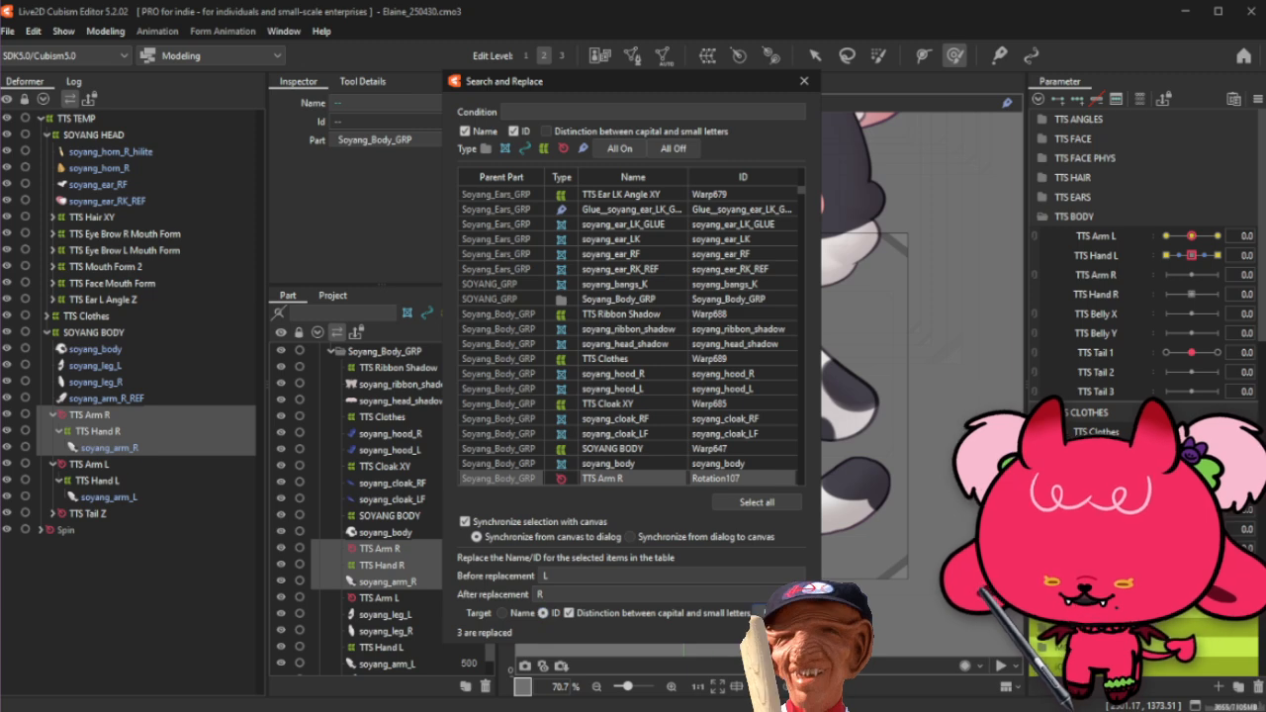
pyautogui.click(777, 613)
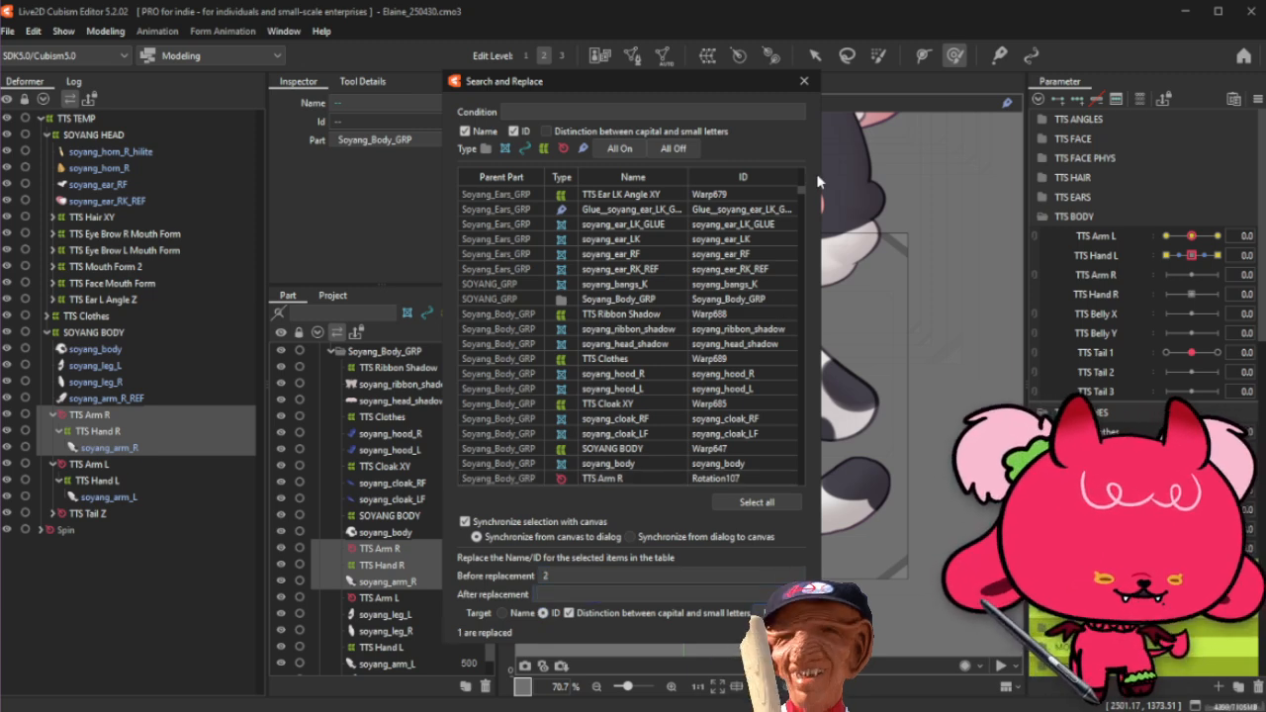
pyautogui.click(804, 81)
pyautogui.click(117, 447)
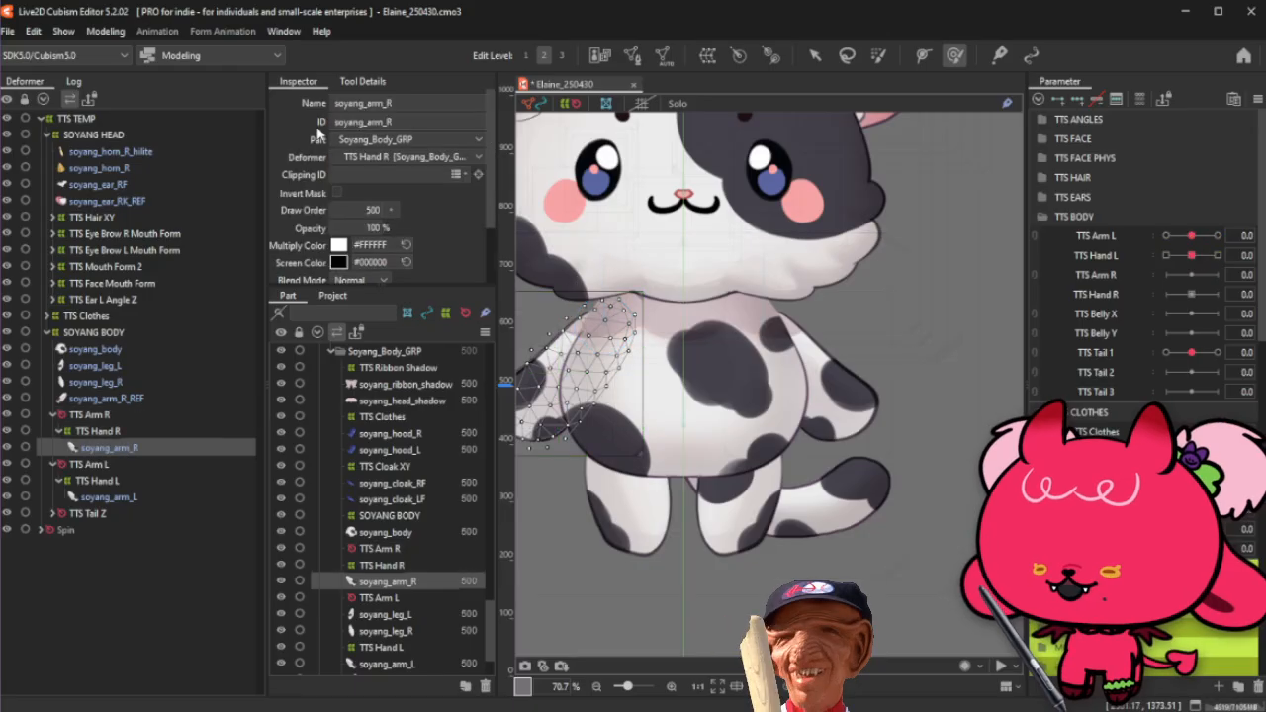
pyautogui.click(123, 433)
pyautogui.click(129, 416)
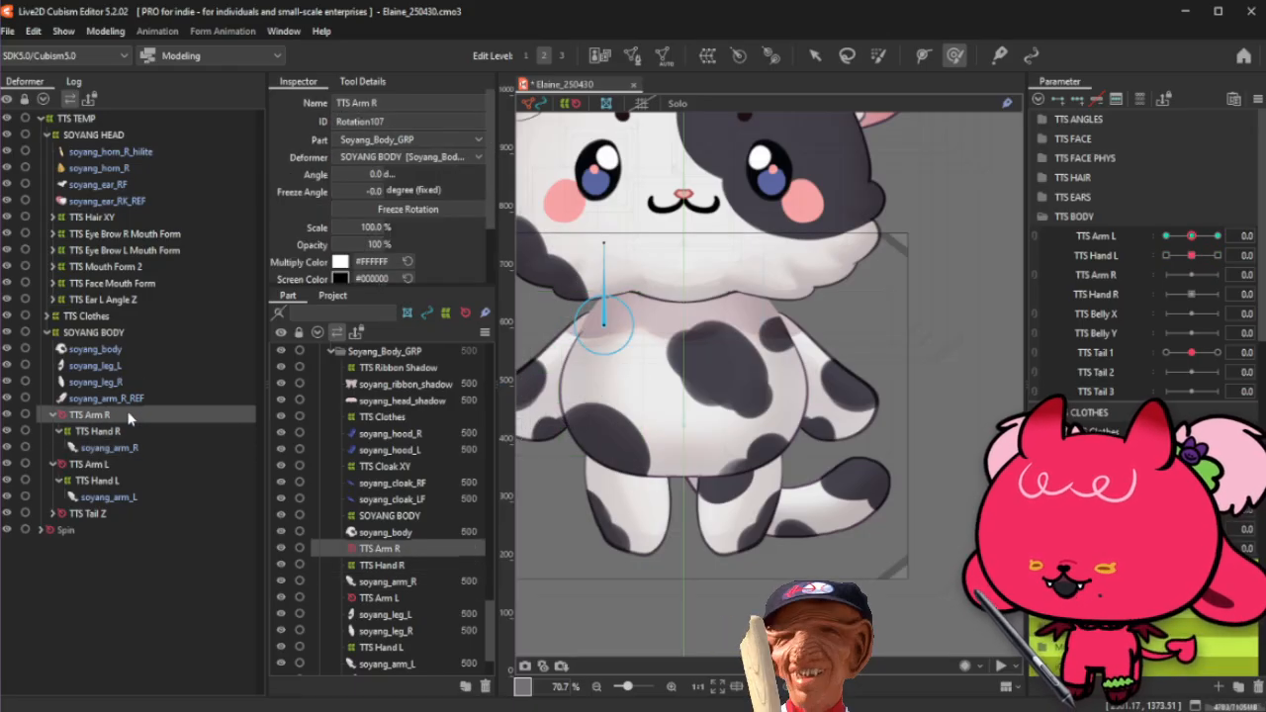
# Step: Delete the soyang_arm_R_REF mesh from SOYANG BODY
pyautogui.scroll(-2, 744, 372)
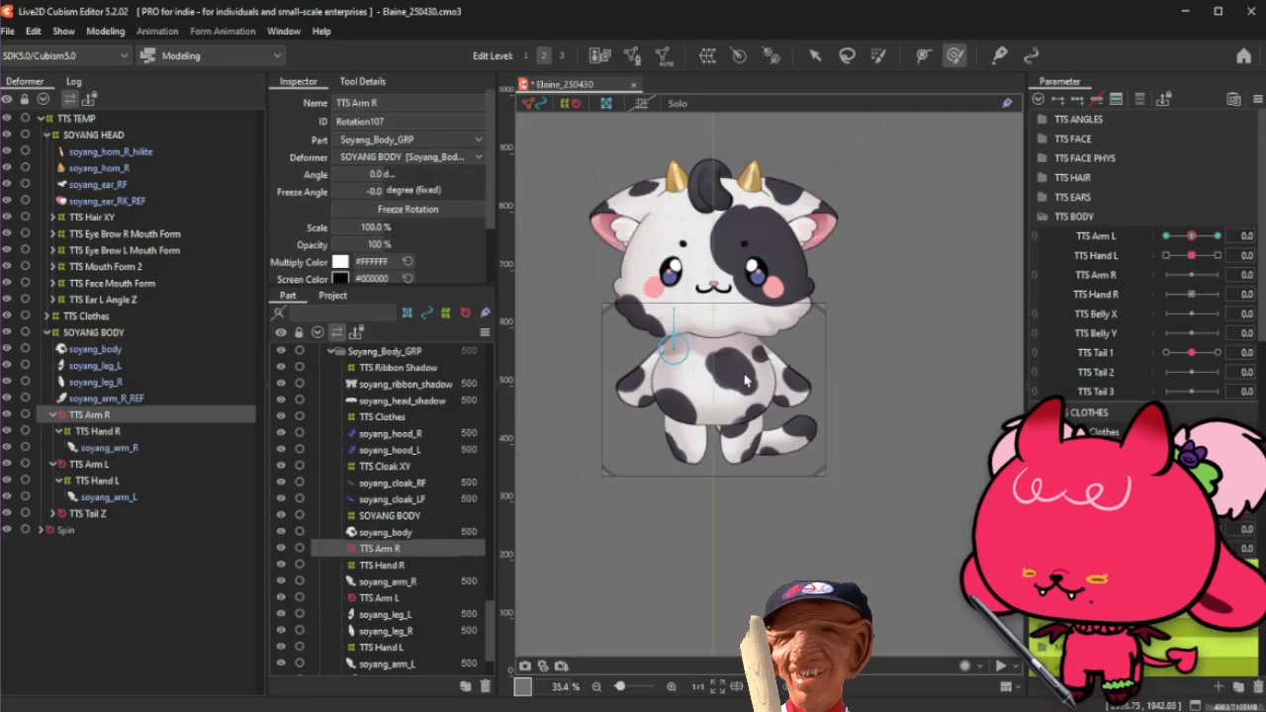
pyautogui.scroll(1, 668, 367)
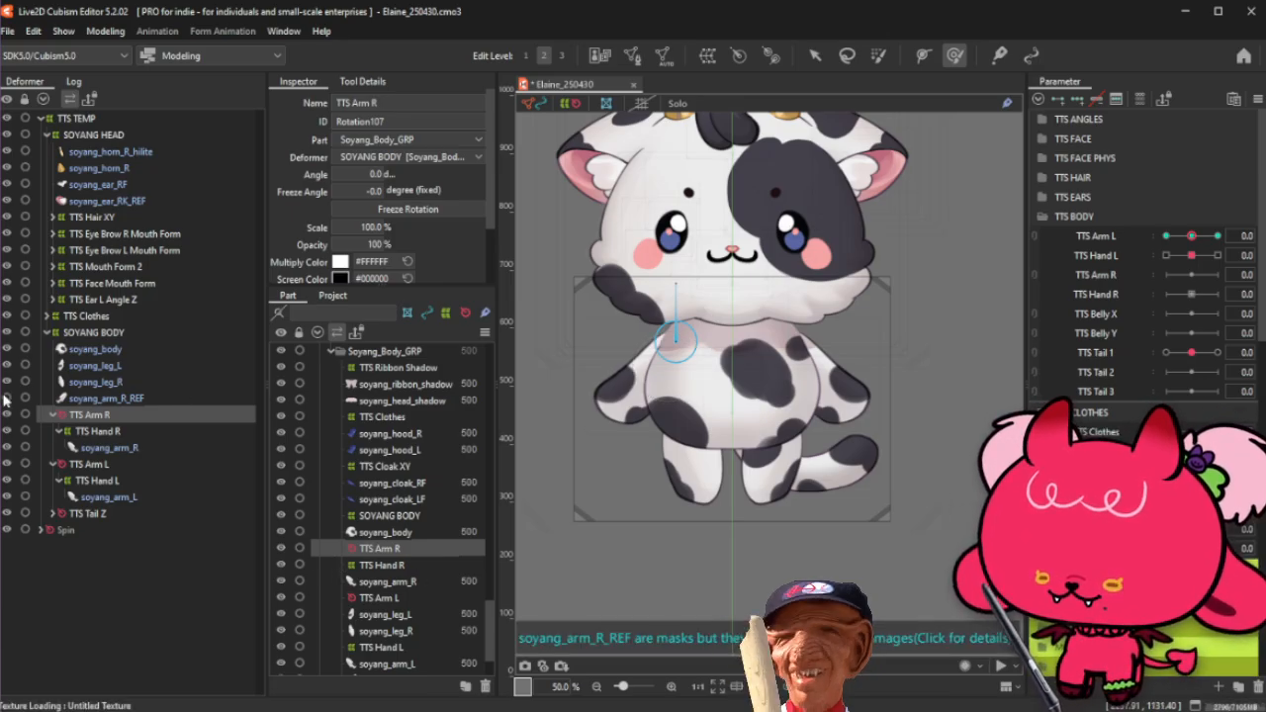
pyautogui.click(119, 399)
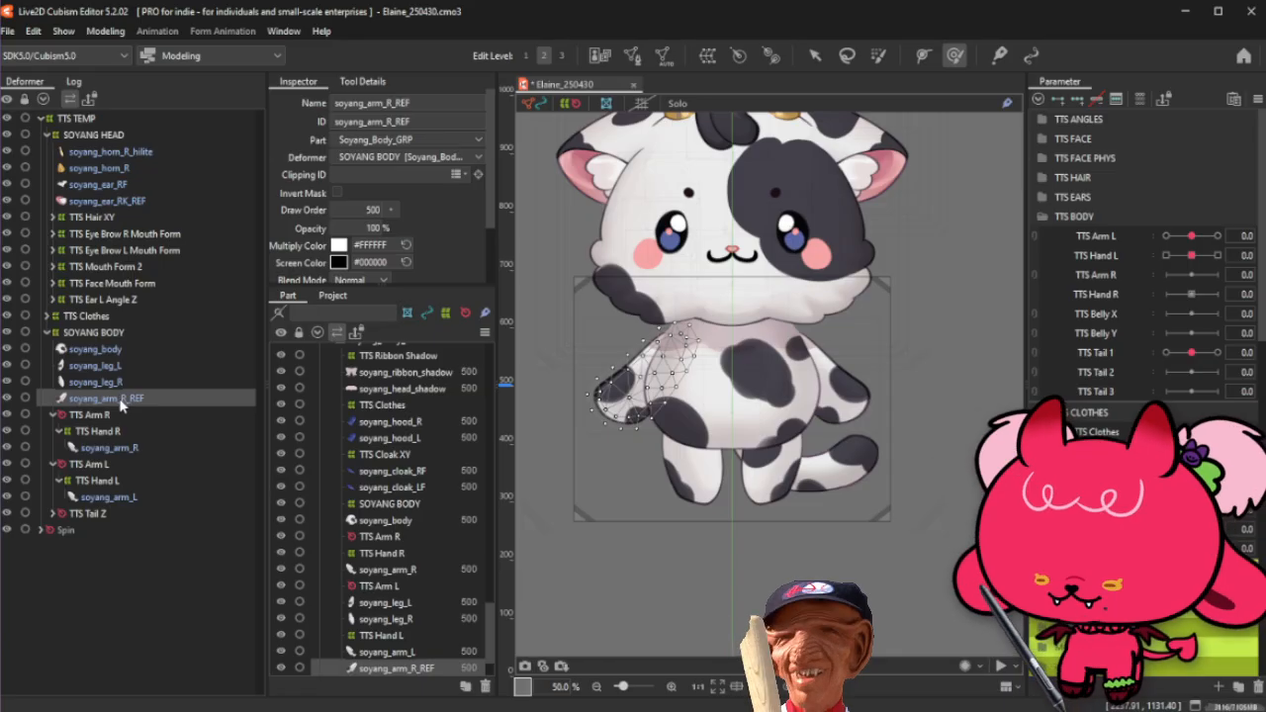
pyautogui.press('Delete')
# Step: Add soyang_arm_R to the clipping IDs of soyang_head_shadow
pyautogui.click(129, 433)
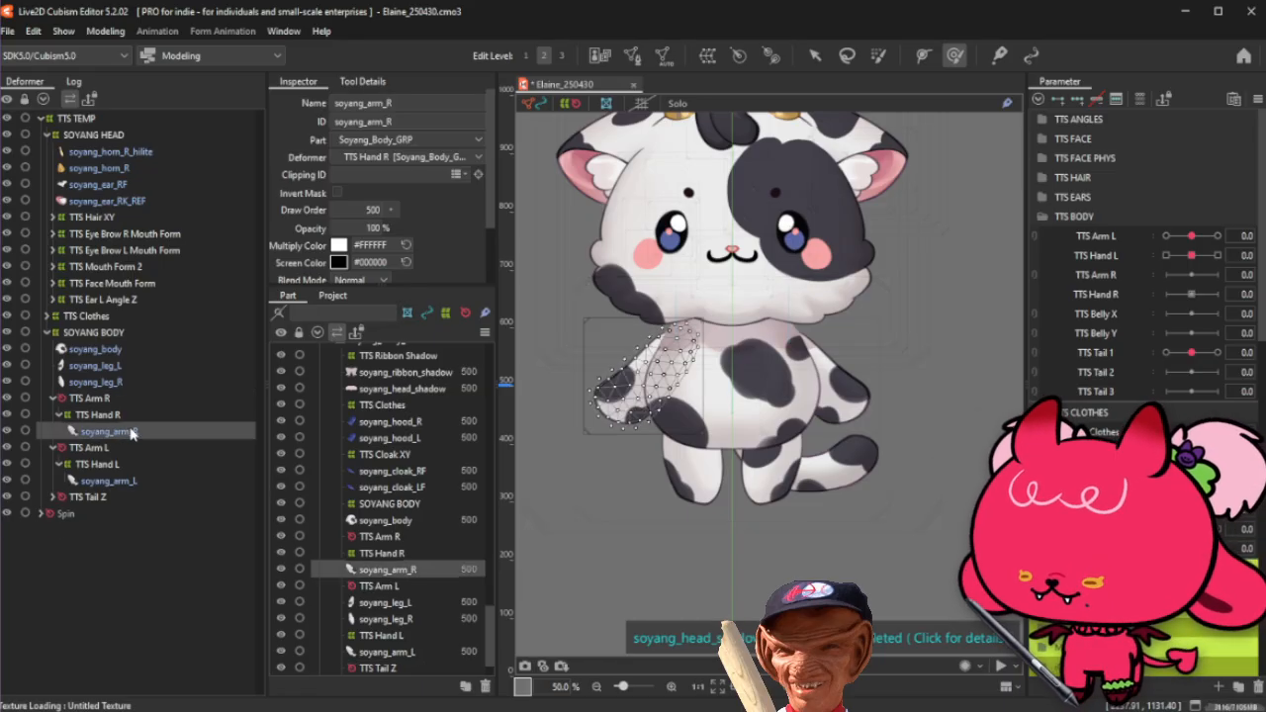
pyautogui.click(534, 103)
pyautogui.click(570, 102)
pyautogui.rightClick(684, 340)
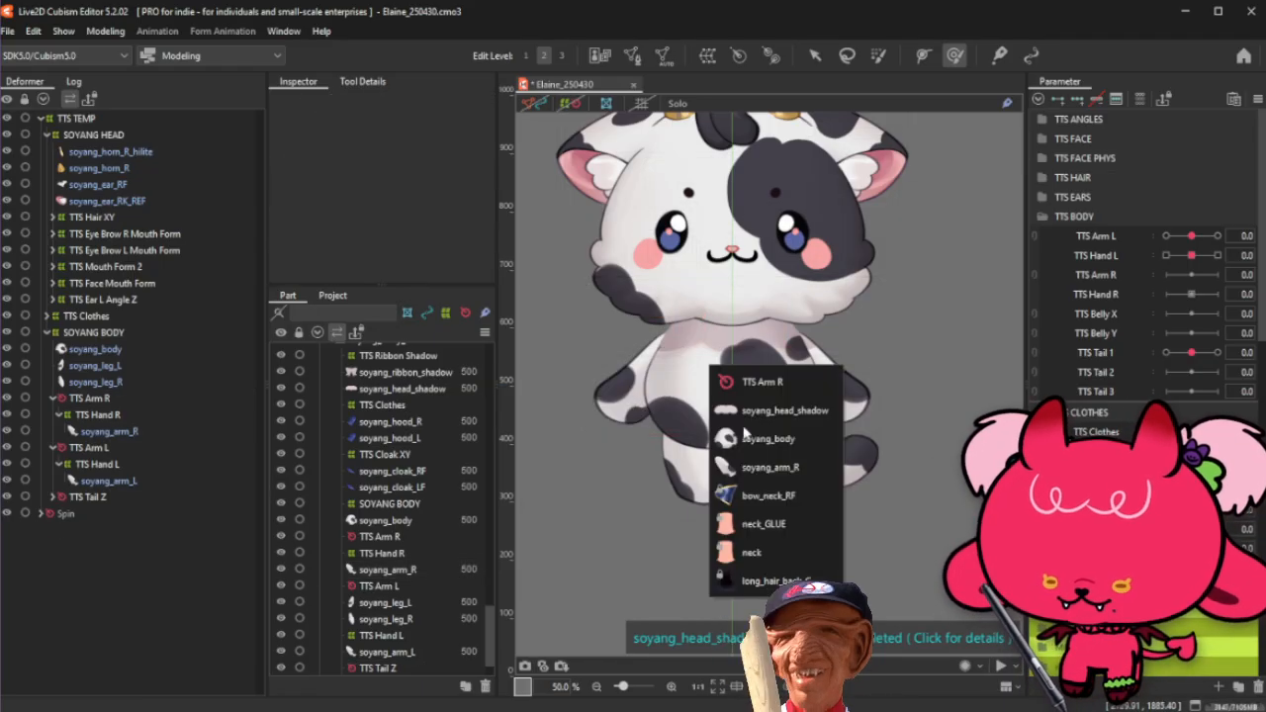
pyautogui.click(752, 411)
pyautogui.click(420, 177)
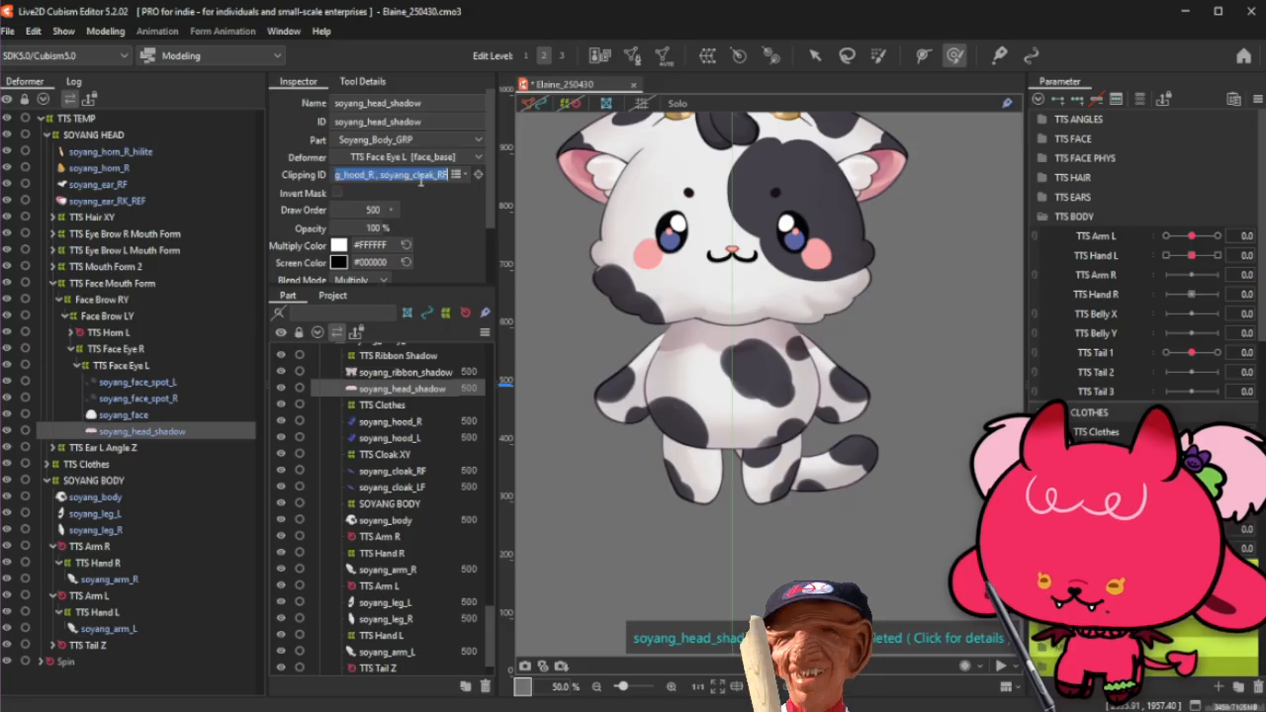
pyautogui.click(446, 175)
pyautogui.write(', soyang_arm_R')
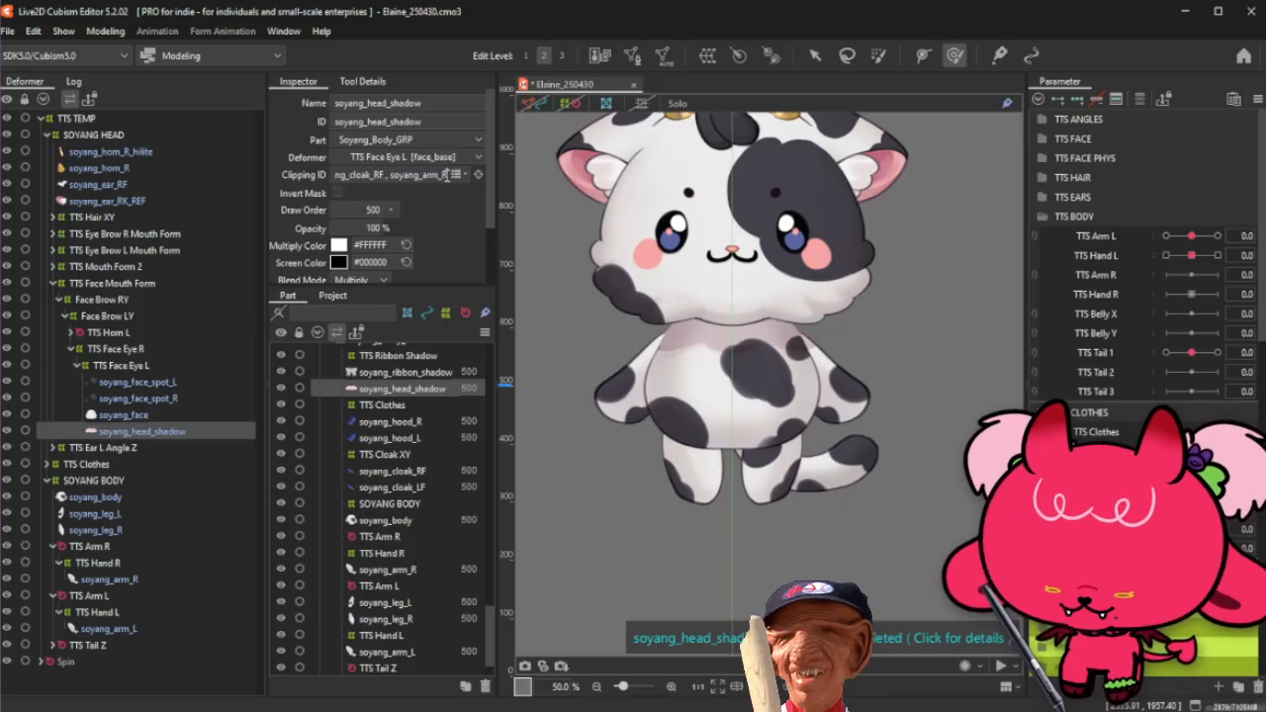
pyautogui.press('Return')
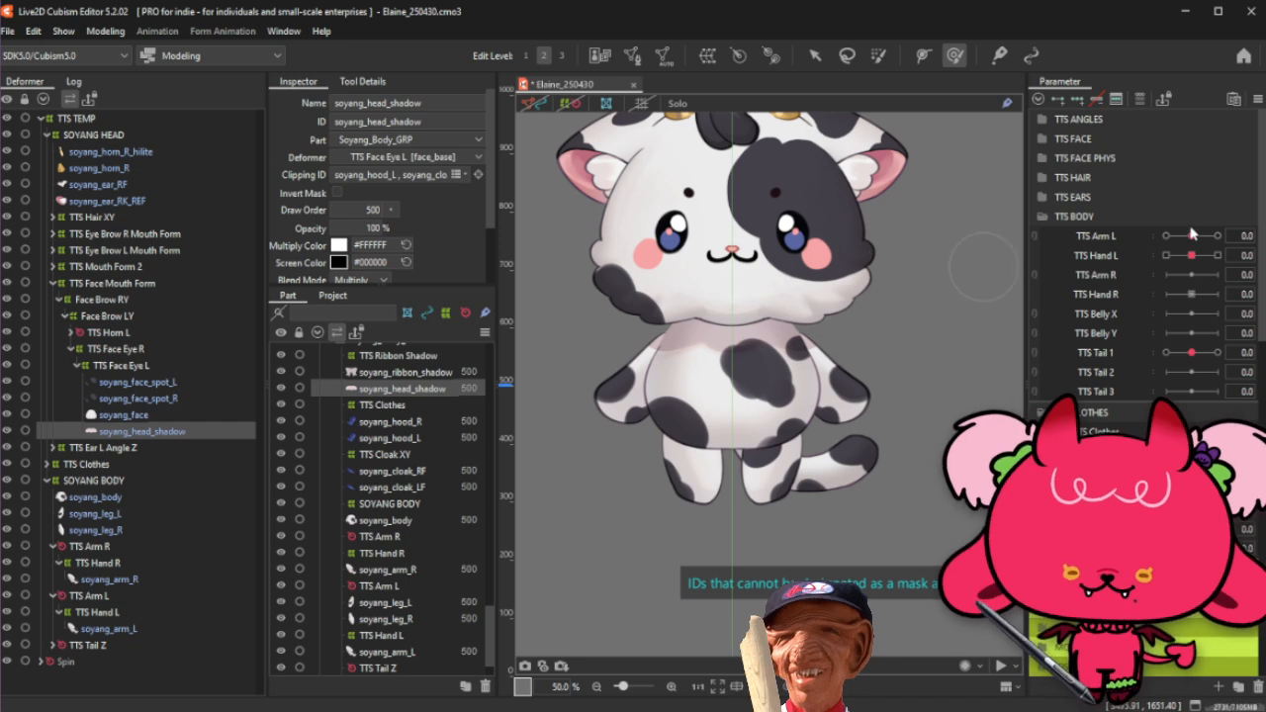
pyautogui.moveTo(1192, 234)
pyautogui.mouseDown()
pyautogui.moveTo(1217, 230)
pyautogui.moveTo(1159, 238)
pyautogui.moveTo(1221, 255)
pyautogui.moveTo(1167, 266)
pyautogui.moveTo(1192, 254)
pyautogui.moveTo(1191, 239)
pyautogui.mouseUp()
# Step: Select TTS Arm R, TTS Hand R and soyang_arm_R, and move their keys from parameter TTS Arm L to TTS Arm R
pyautogui.click(116, 581)
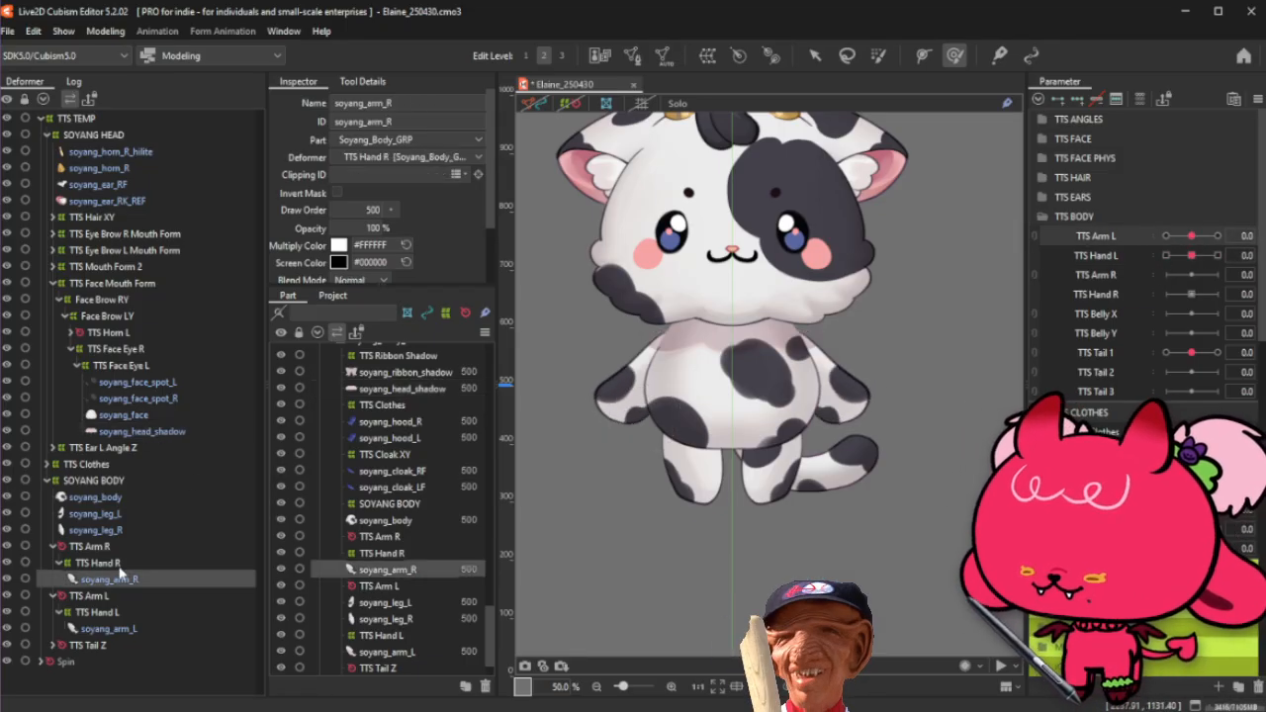
pyautogui.keyDown('shift'); pyautogui.click(123, 548); pyautogui.keyUp('shift')
pyautogui.rightClick(1088, 235)
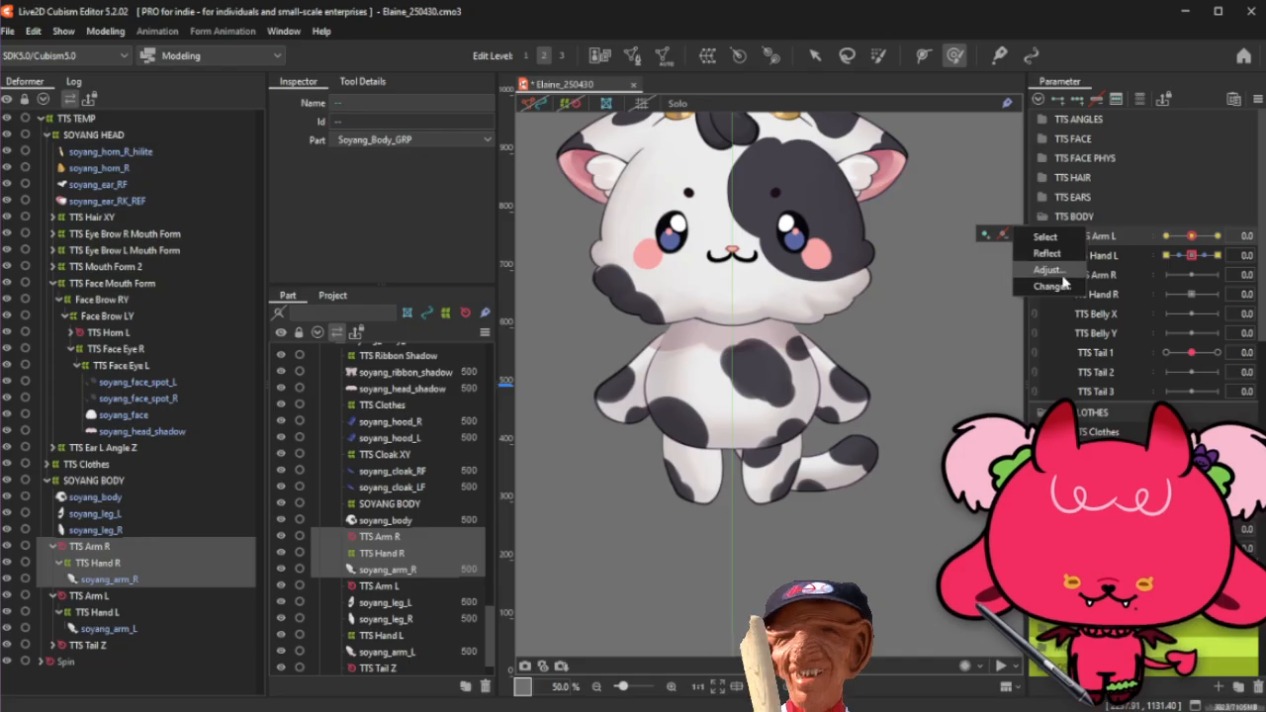
pyautogui.click(1048, 285)
pyautogui.scroll(-3, 526, 411)
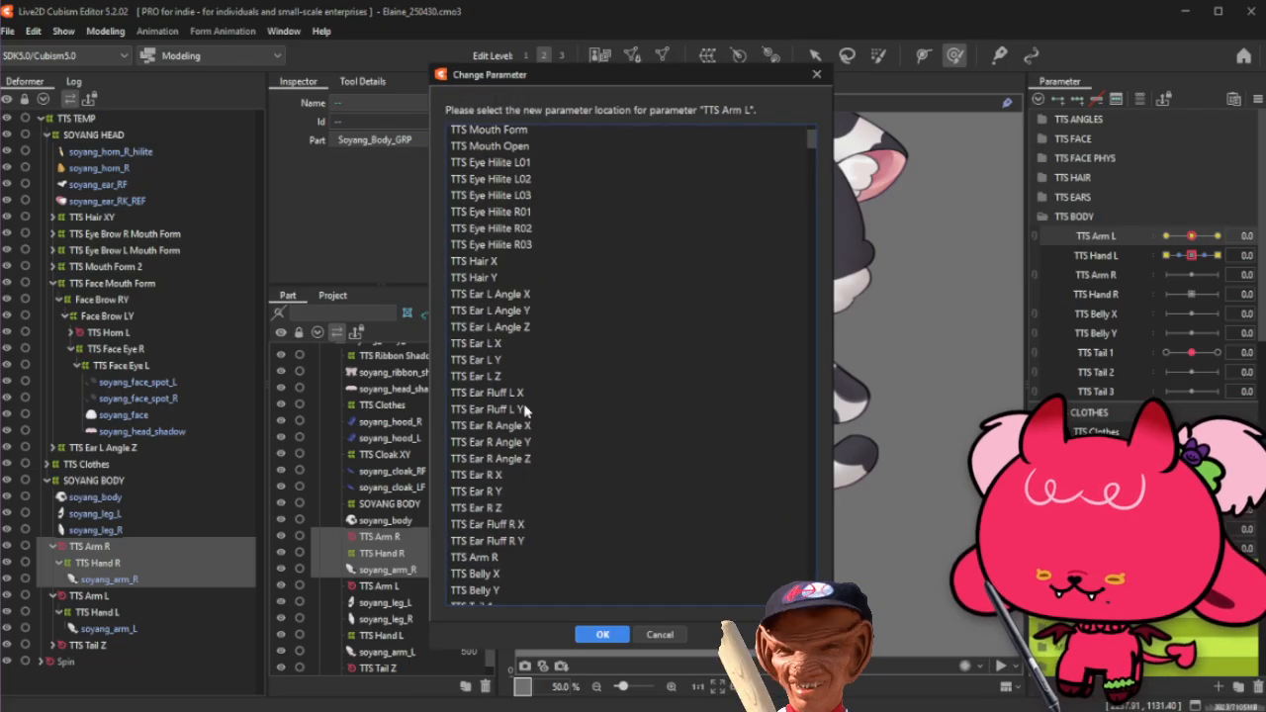
pyautogui.click(495, 557)
pyautogui.click(602, 634)
# Step: Move the selected right arm objects' keys from parameter TTS Hand L to TTS Hand R
pyautogui.rightClick(1016, 255)
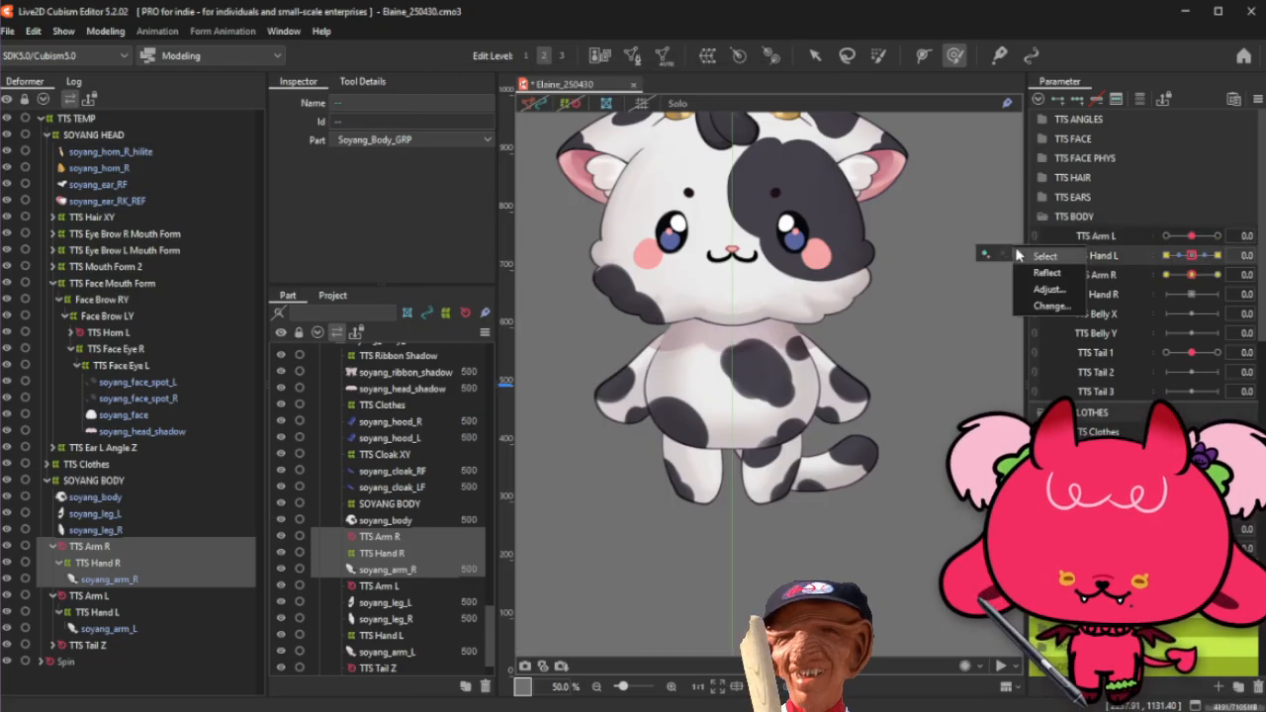
pyautogui.click(1052, 306)
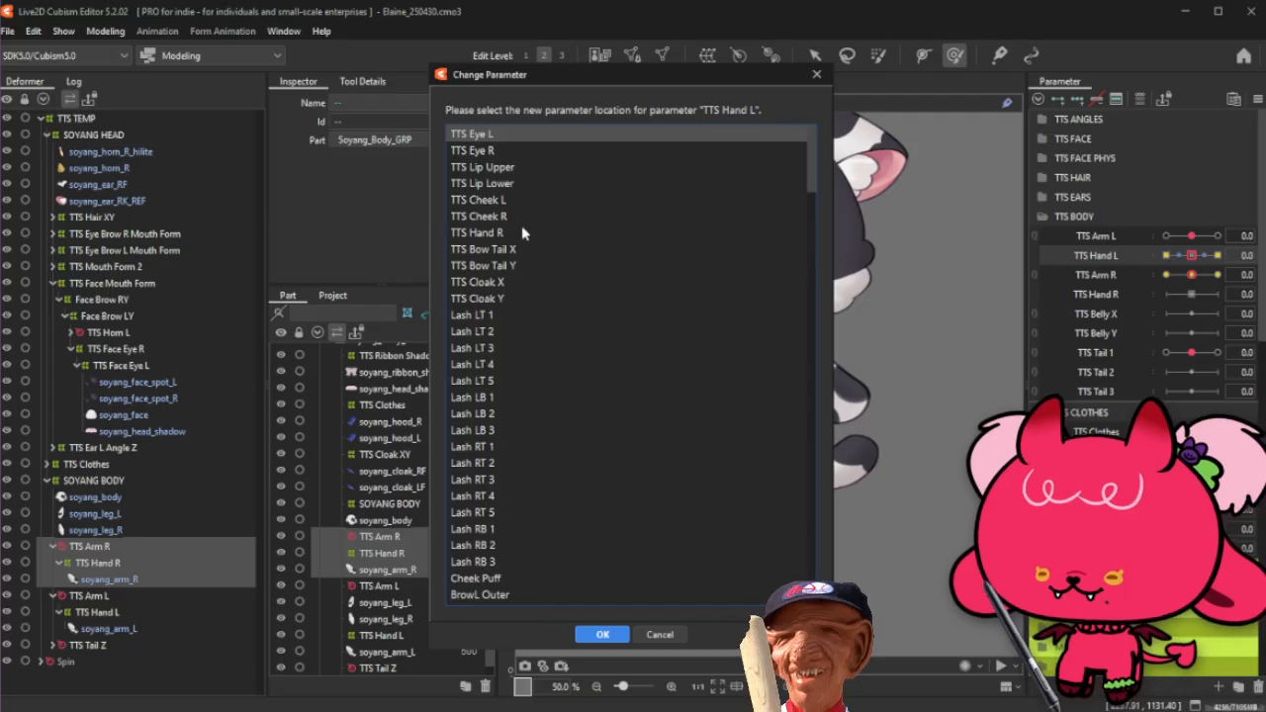
pyautogui.click(494, 232)
pyautogui.click(602, 634)
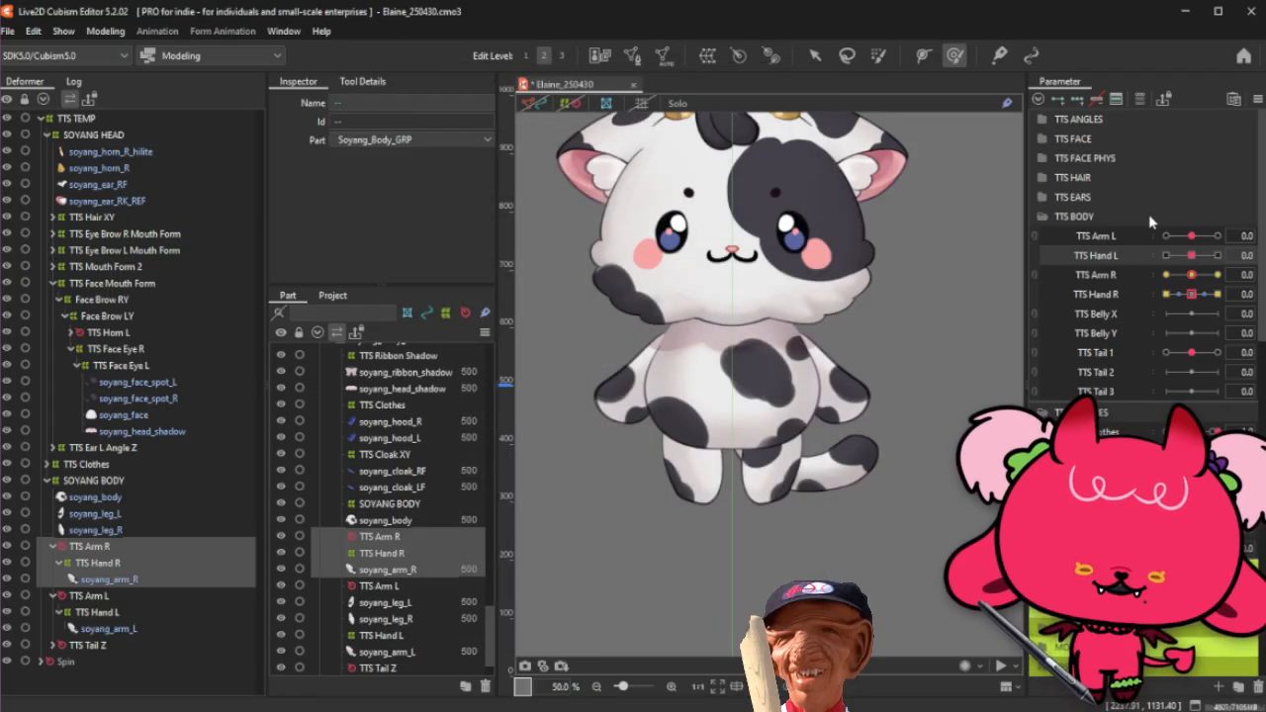
# Step: Collapse the TTS BODY and TTS CLOTHES parameter groups
pyautogui.click(1148, 215)
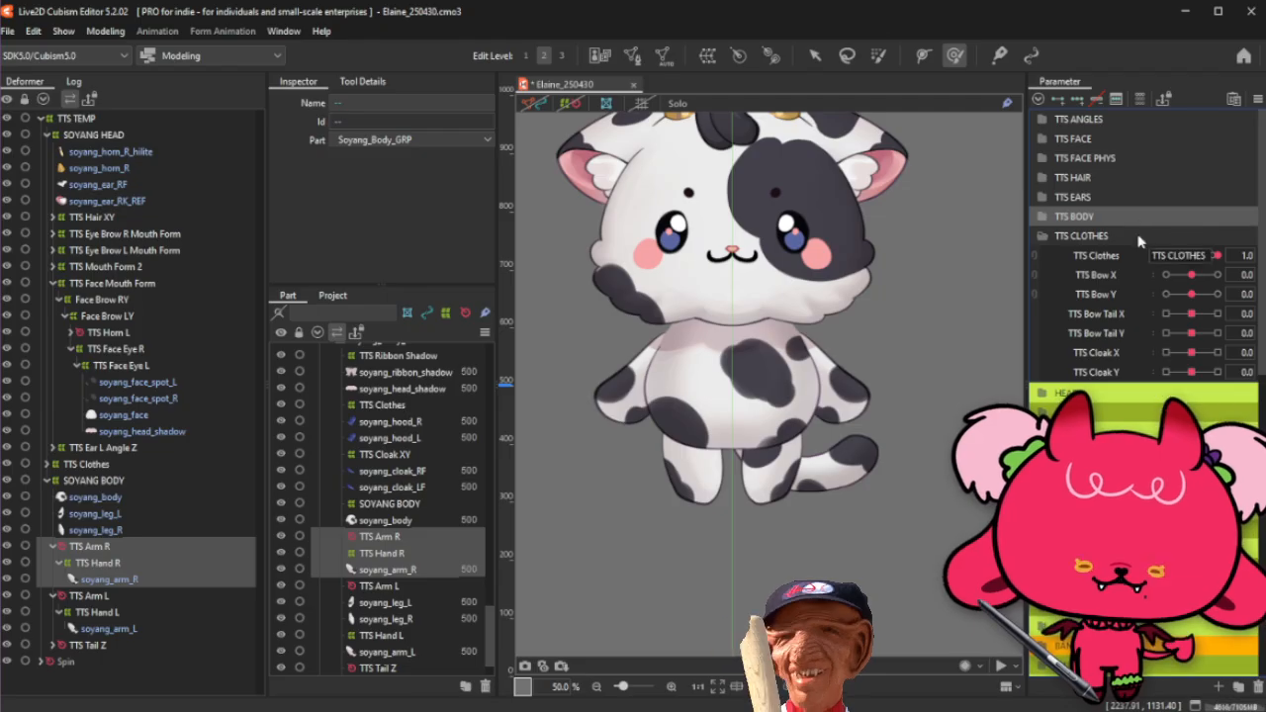
pyautogui.click(1138, 239)
pyautogui.click(1139, 238)
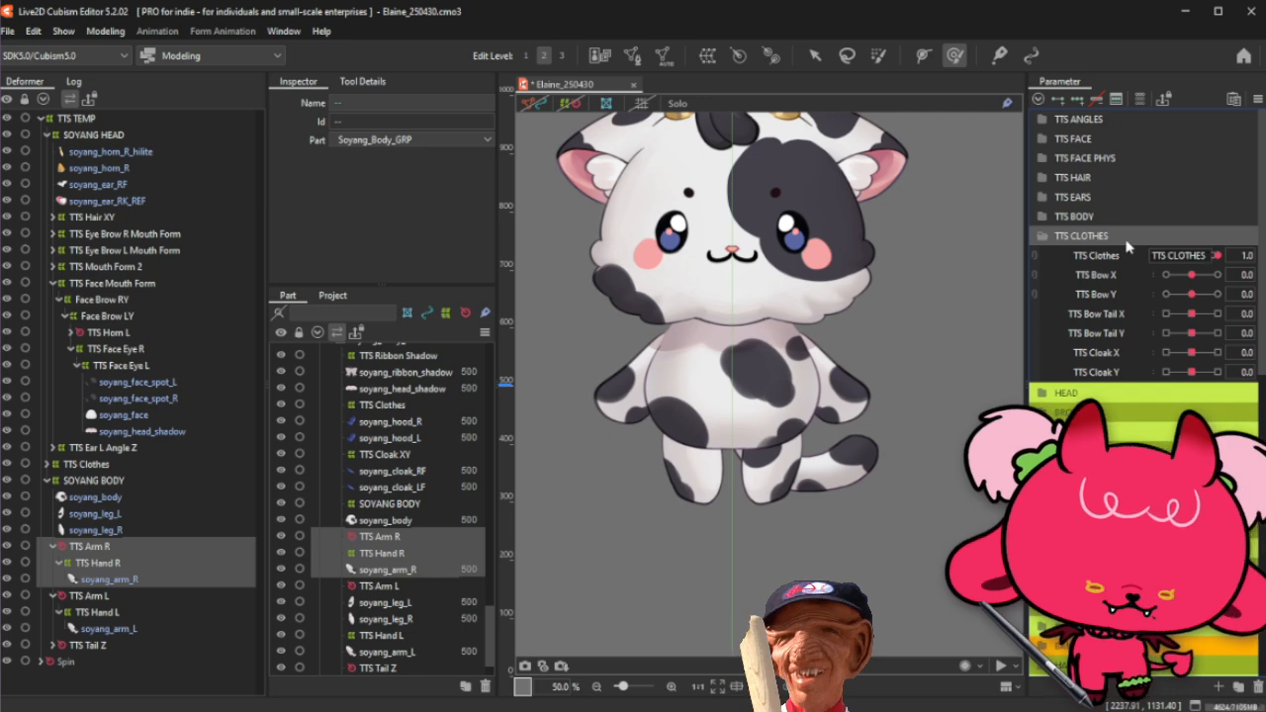
pyautogui.click(1133, 238)
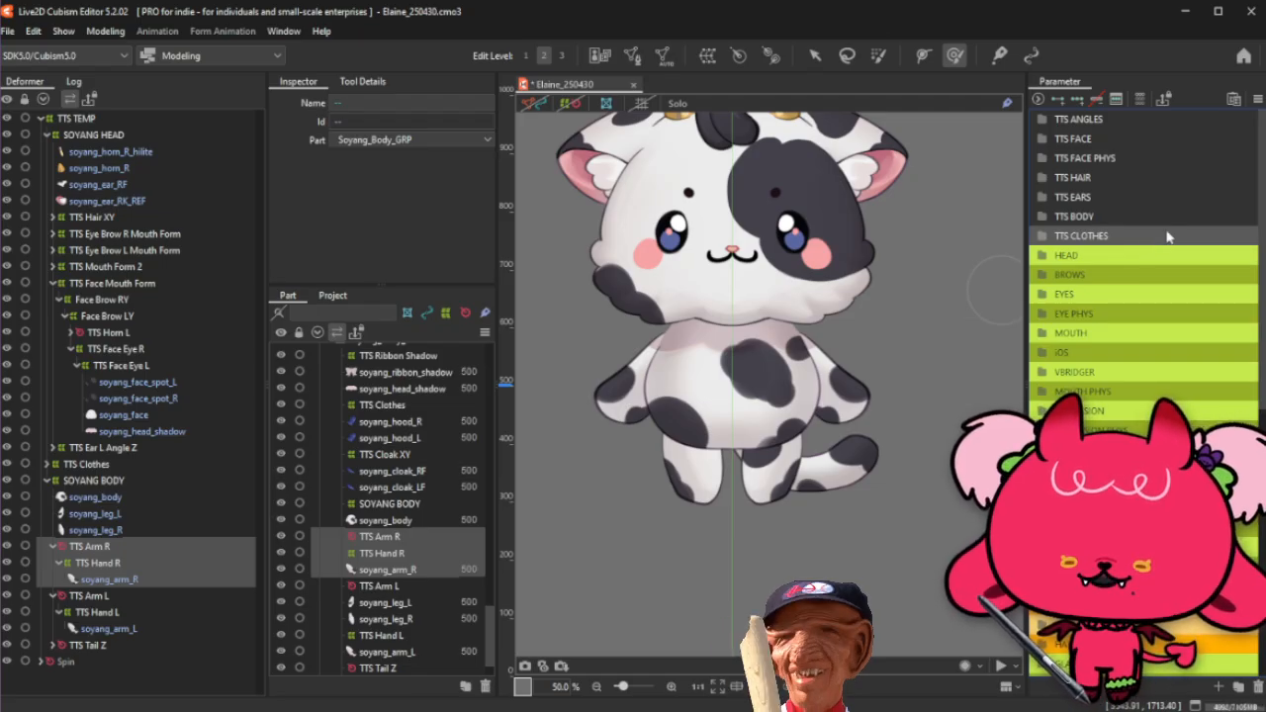
# Step: Unlock the ArtMeshes, ArtPaths and deformers on the canvas so they can be edited
pyautogui.click(109, 497)
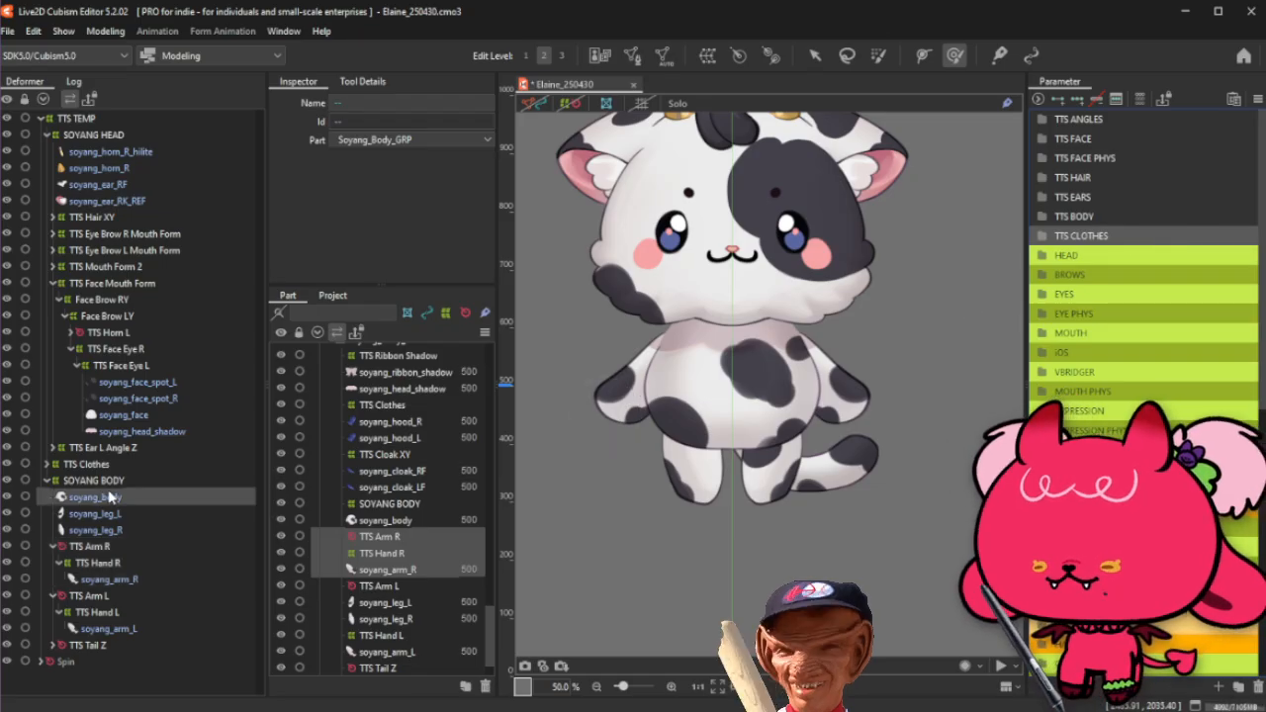
pyautogui.click(561, 106)
pyautogui.click(710, 220)
pyautogui.click(537, 102)
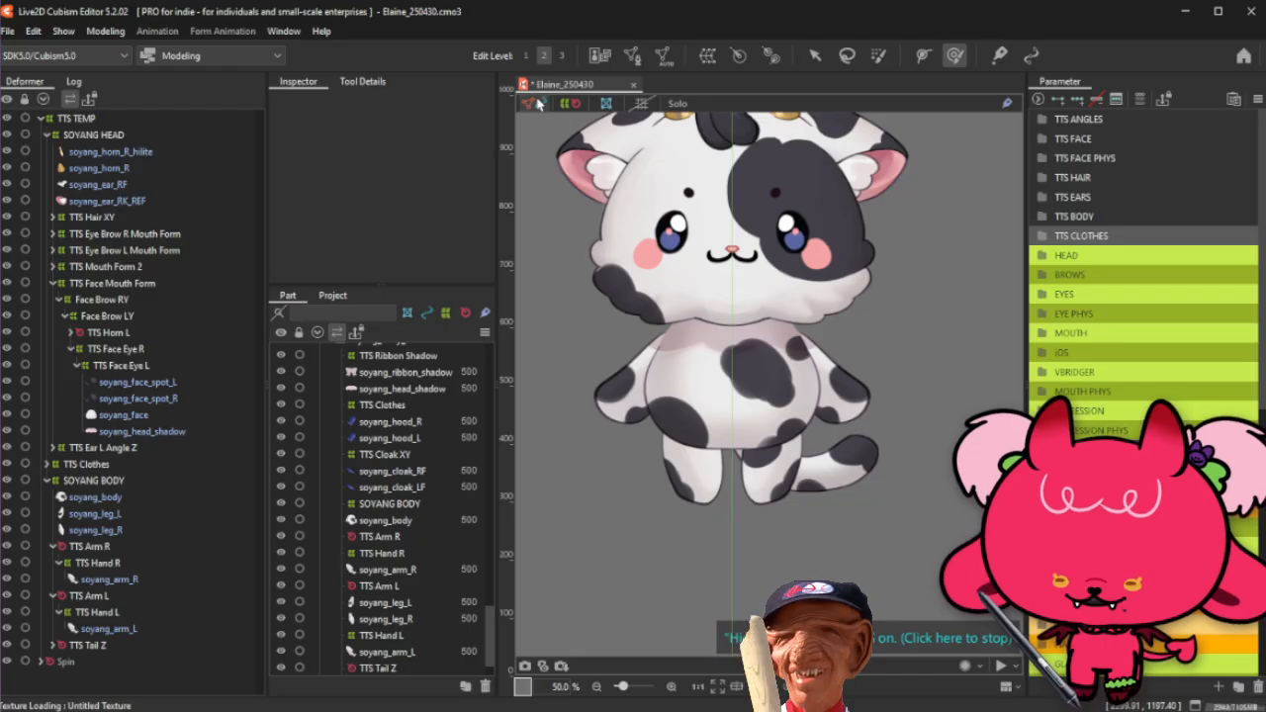
pyautogui.click(537, 102)
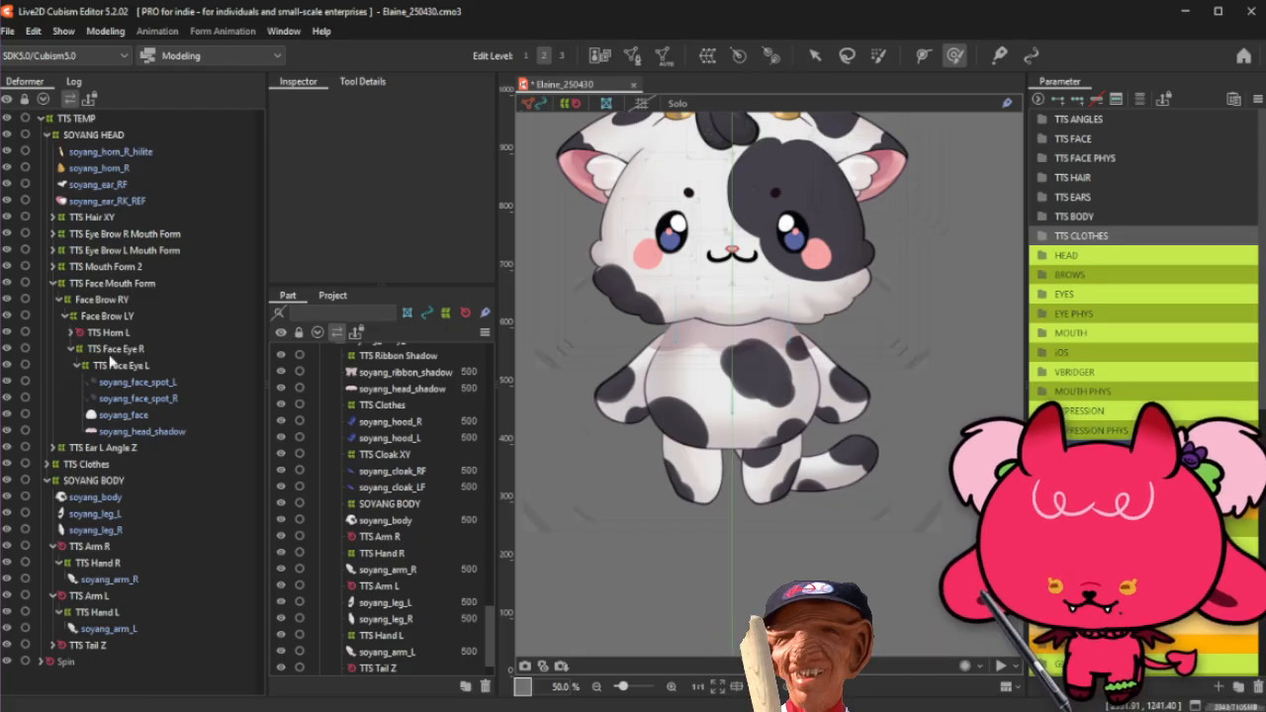
# Step: Create a warp deformer named TTS Belly XY as parent of soyang_body, TTS Arm R and TTS Arm L
pyautogui.click(109, 498)
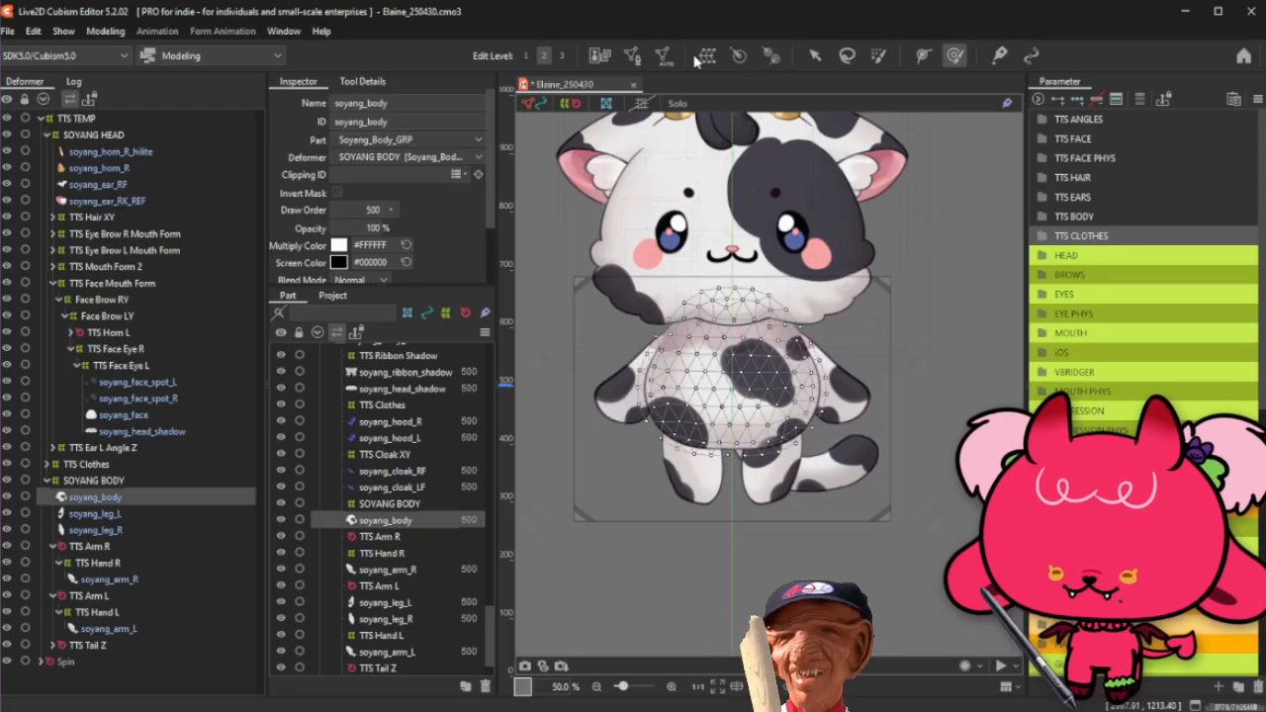
pyautogui.click(633, 233)
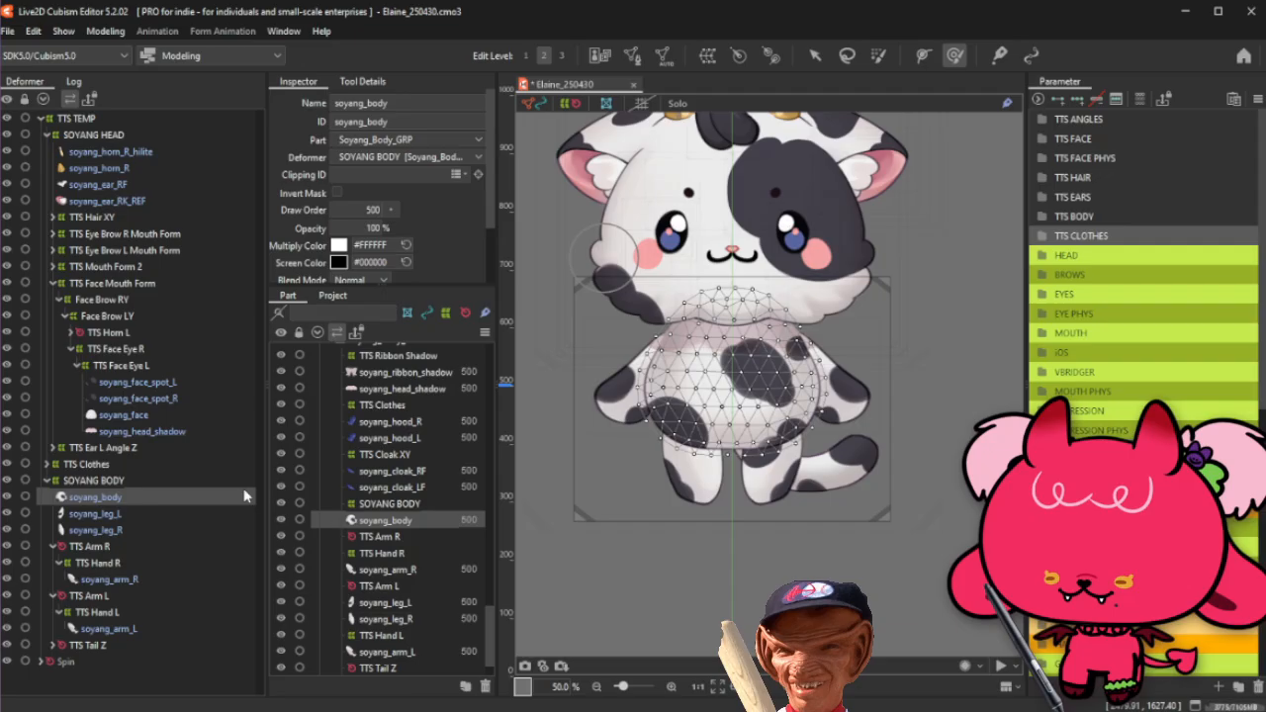
pyautogui.keyDown('ctrl'); pyautogui.click(93, 546); pyautogui.keyUp('ctrl')
pyautogui.keyDown('ctrl'); pyautogui.click(91, 597); pyautogui.keyUp('ctrl')
pyautogui.click(708, 55)
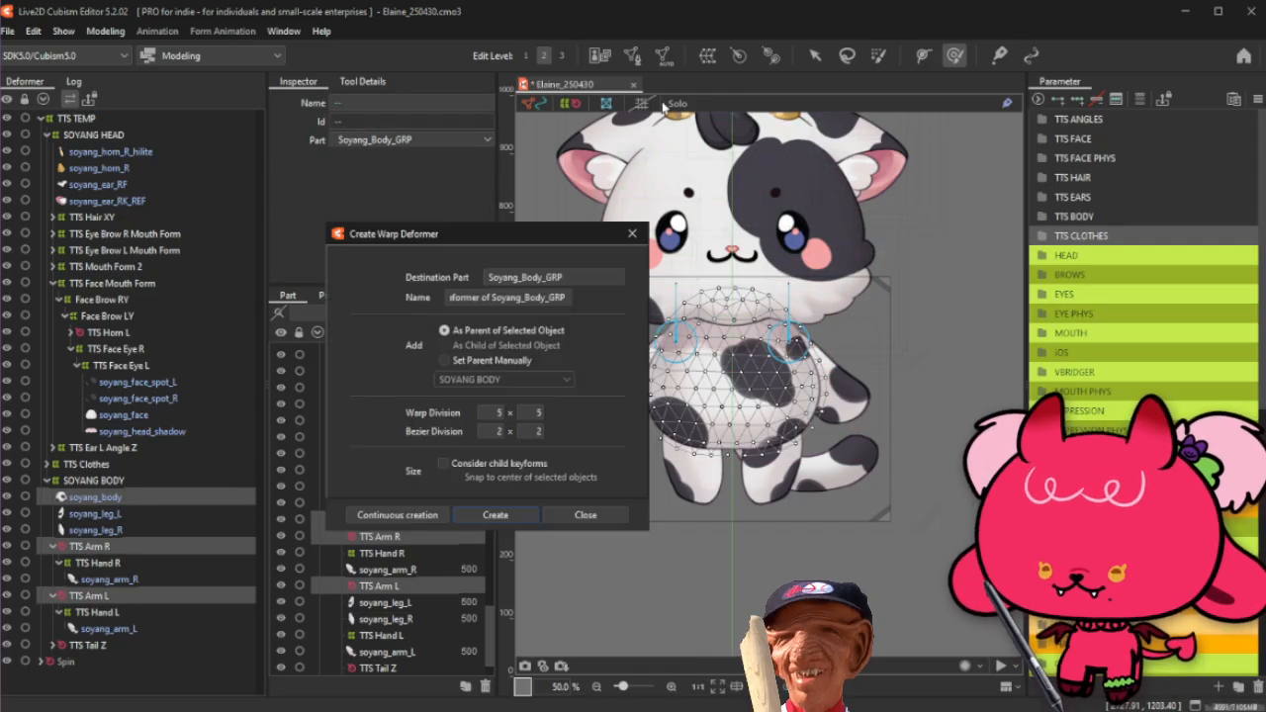
pyautogui.tripleClick(481, 297)
pyautogui.write('Belly XY')
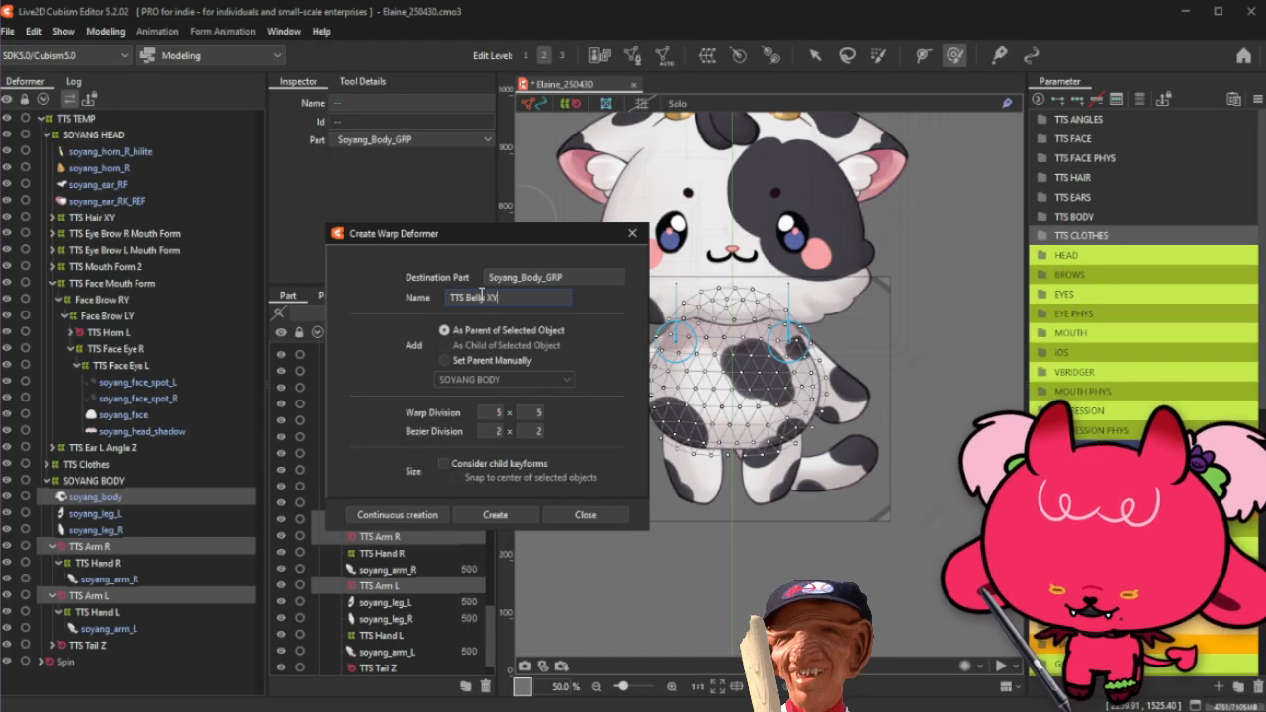
pyautogui.press('Return')
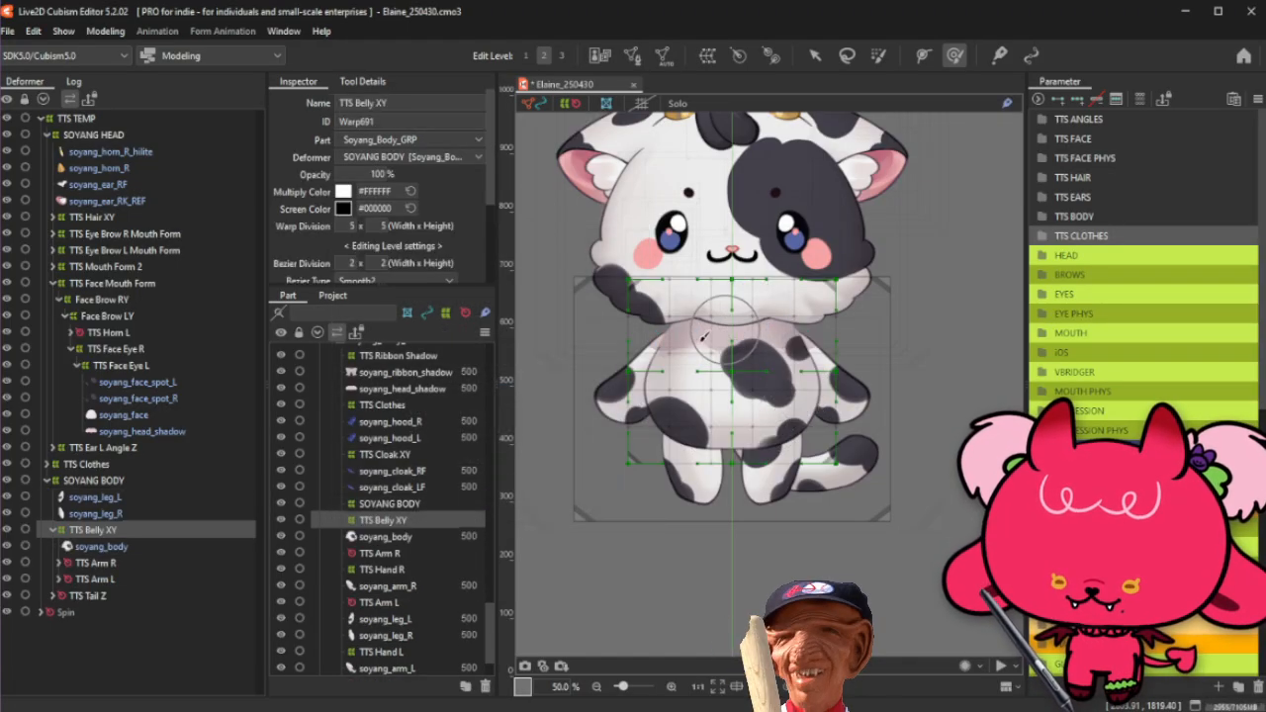
# Step: Centre the TTS Belly XY deformer on the vertical guide line and set its warp division width to 6
pyautogui.click(813, 56)
pyautogui.scroll(5, 762, 318)
pyautogui.scroll(7, 764, 317)
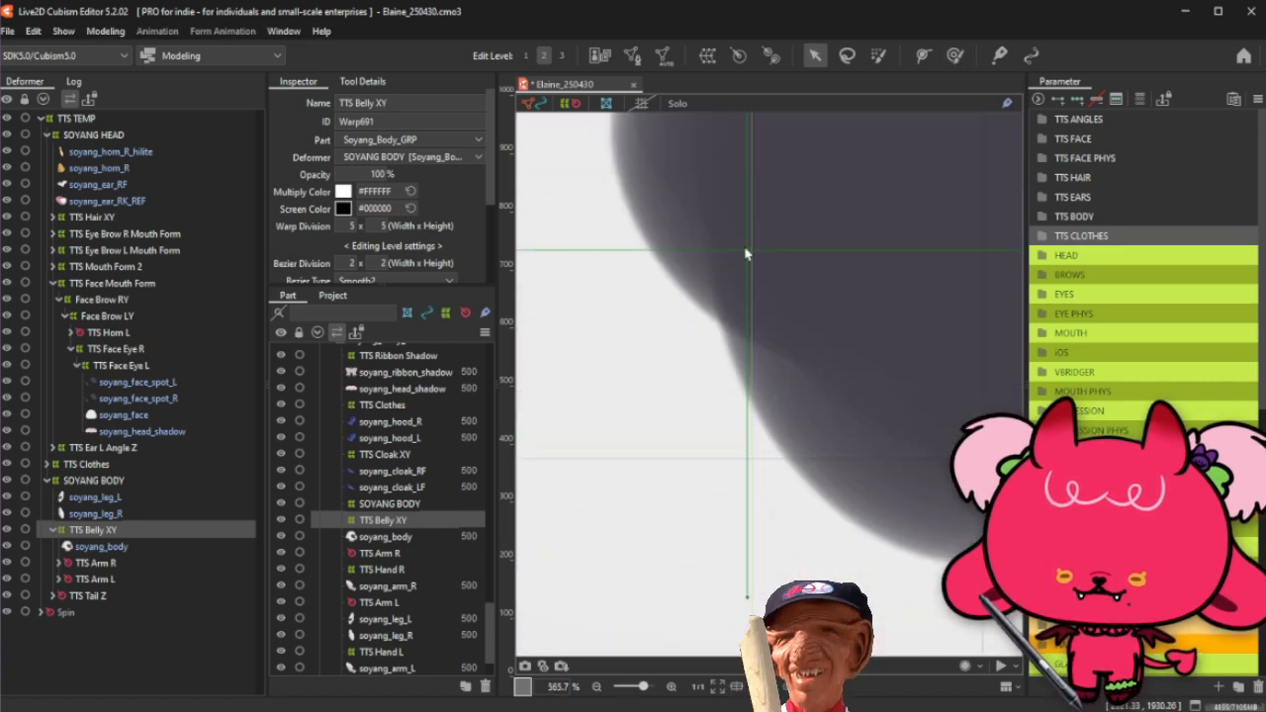
pyautogui.moveTo(783, 264); pyautogui.dragTo(786, 268)
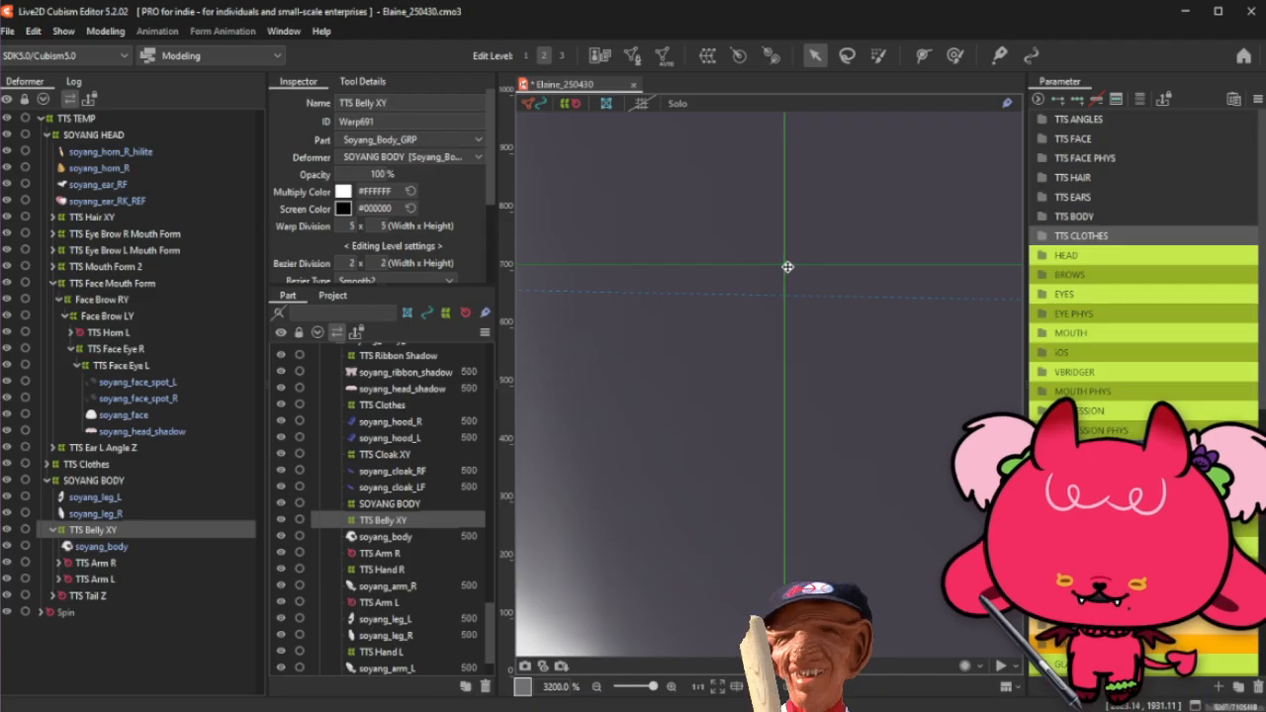
pyautogui.scroll(-11, 787, 267)
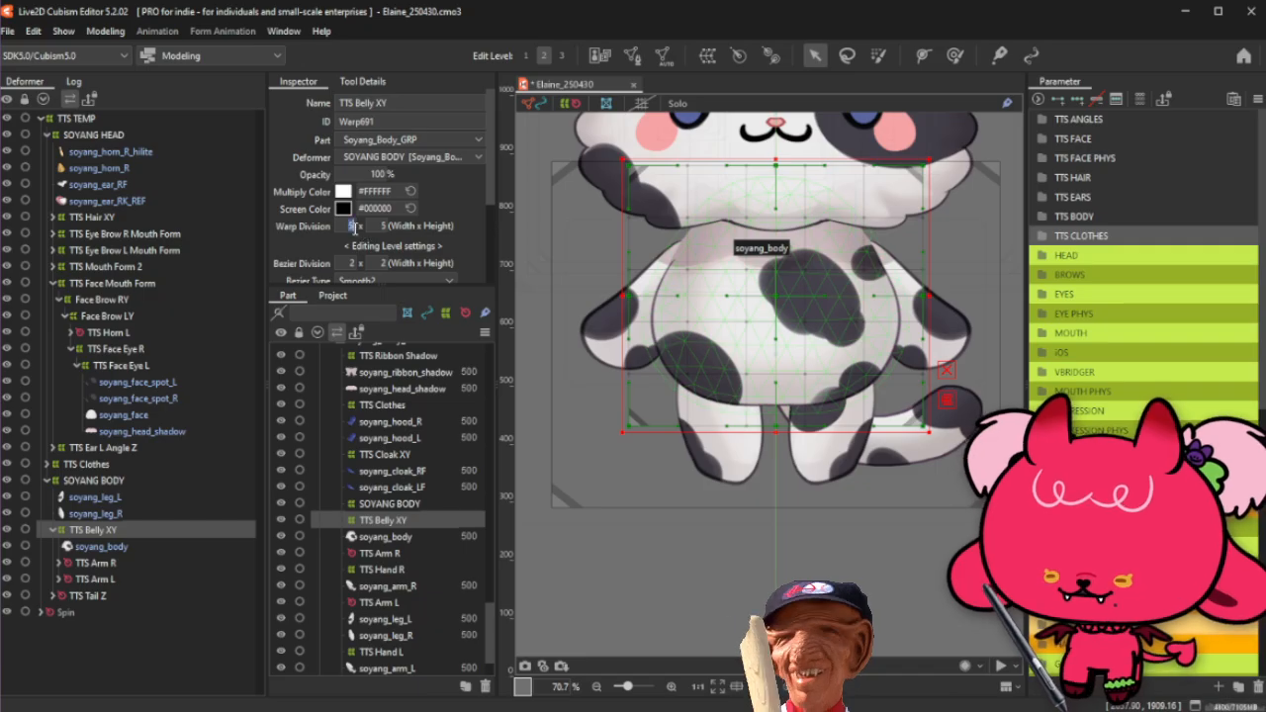
pyautogui.write('6')
pyautogui.press('Return')
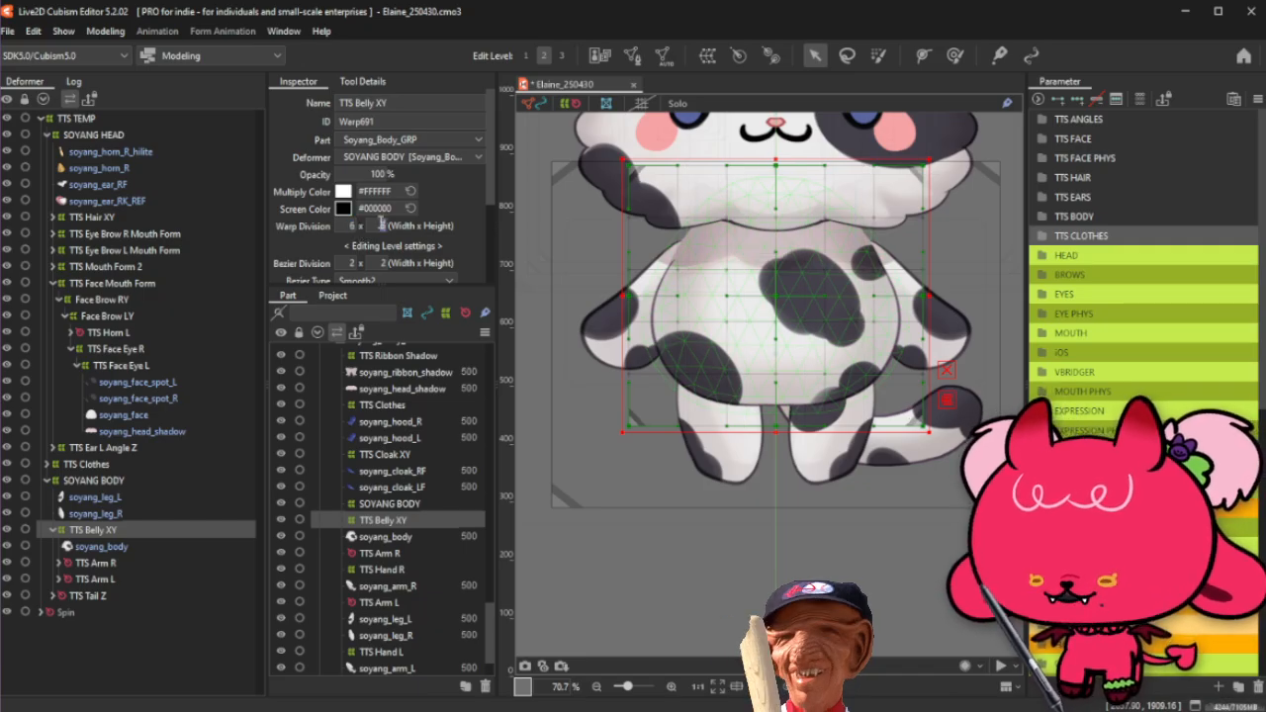
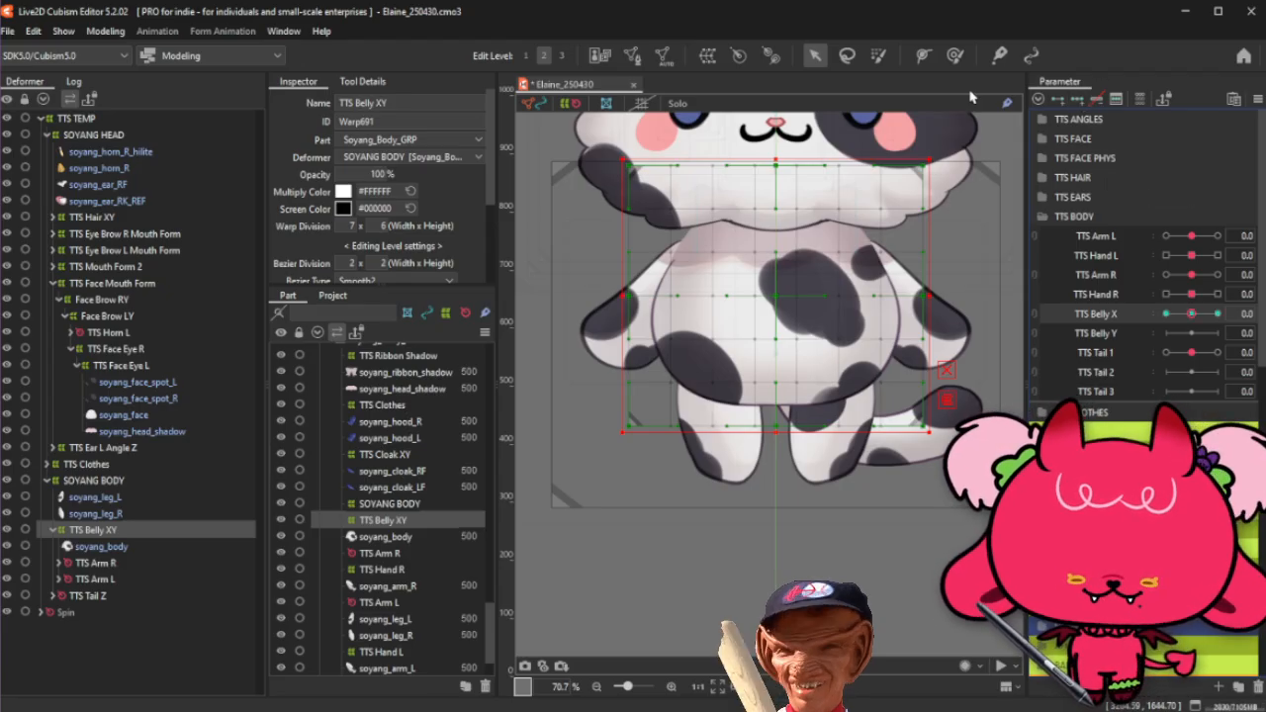
# Step: At TTS Belly X 1.0, brush-select the central belly points of TTS Belly XY, shift them slightly rightward, and return the parameter to 0
pyautogui.click(878, 55)
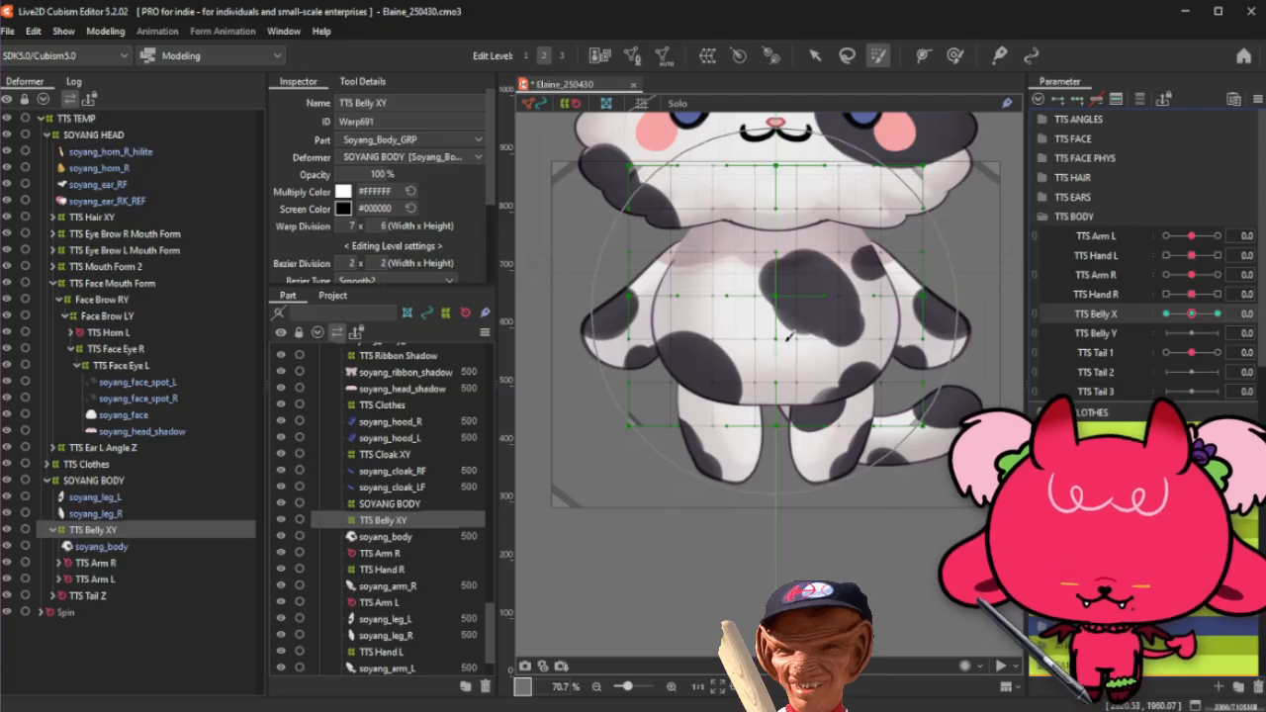
pyautogui.moveTo(788, 223); pyautogui.dragTo(777, 314)
pyautogui.click(779, 313)
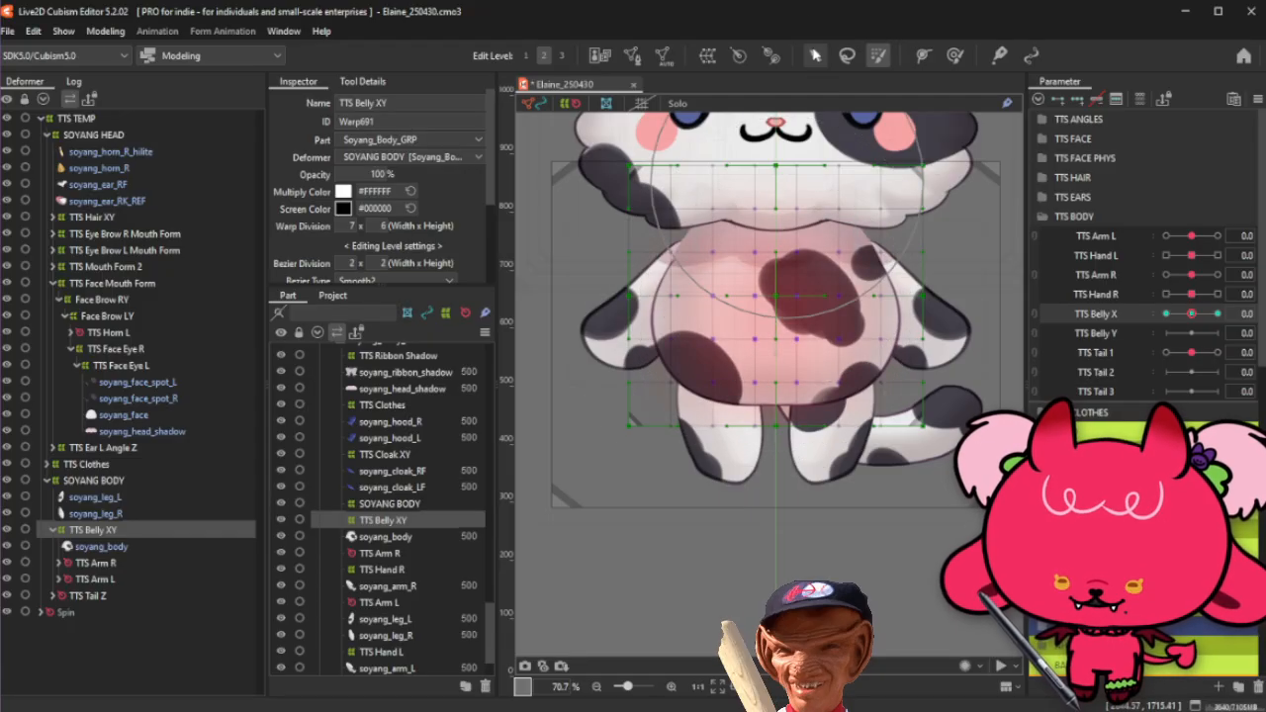
pyautogui.click(817, 57)
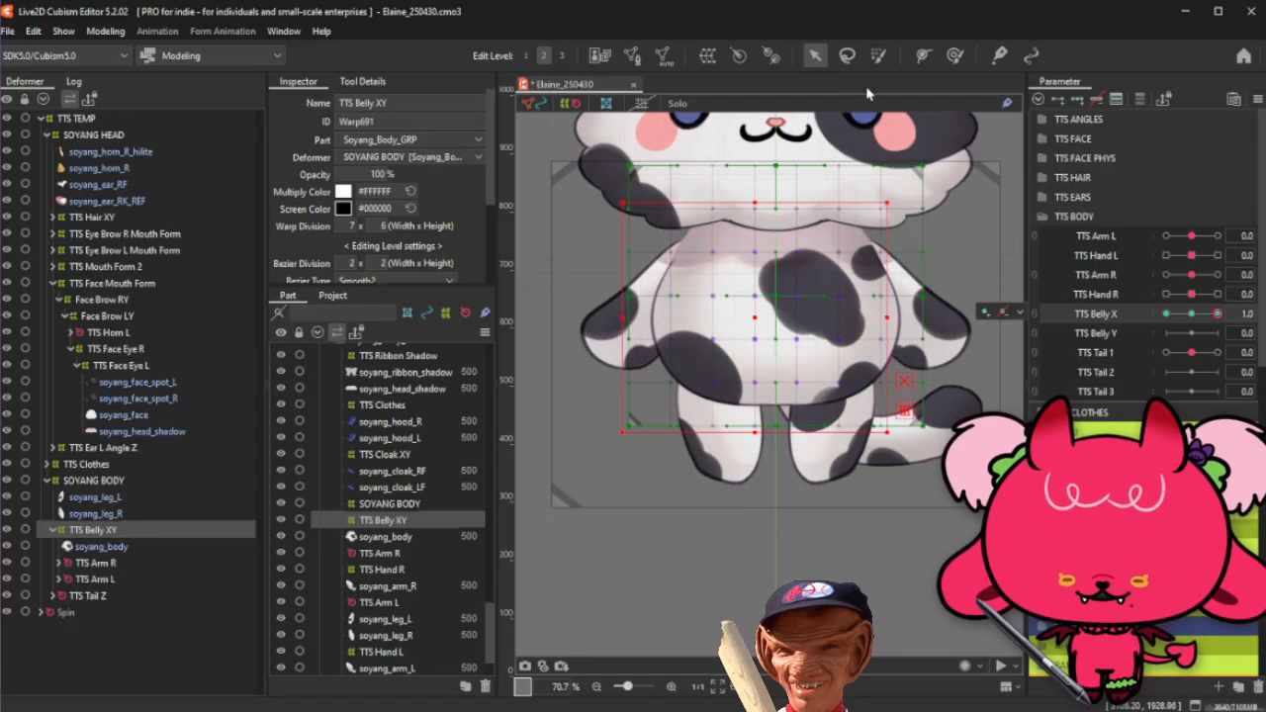
pyautogui.click(878, 55)
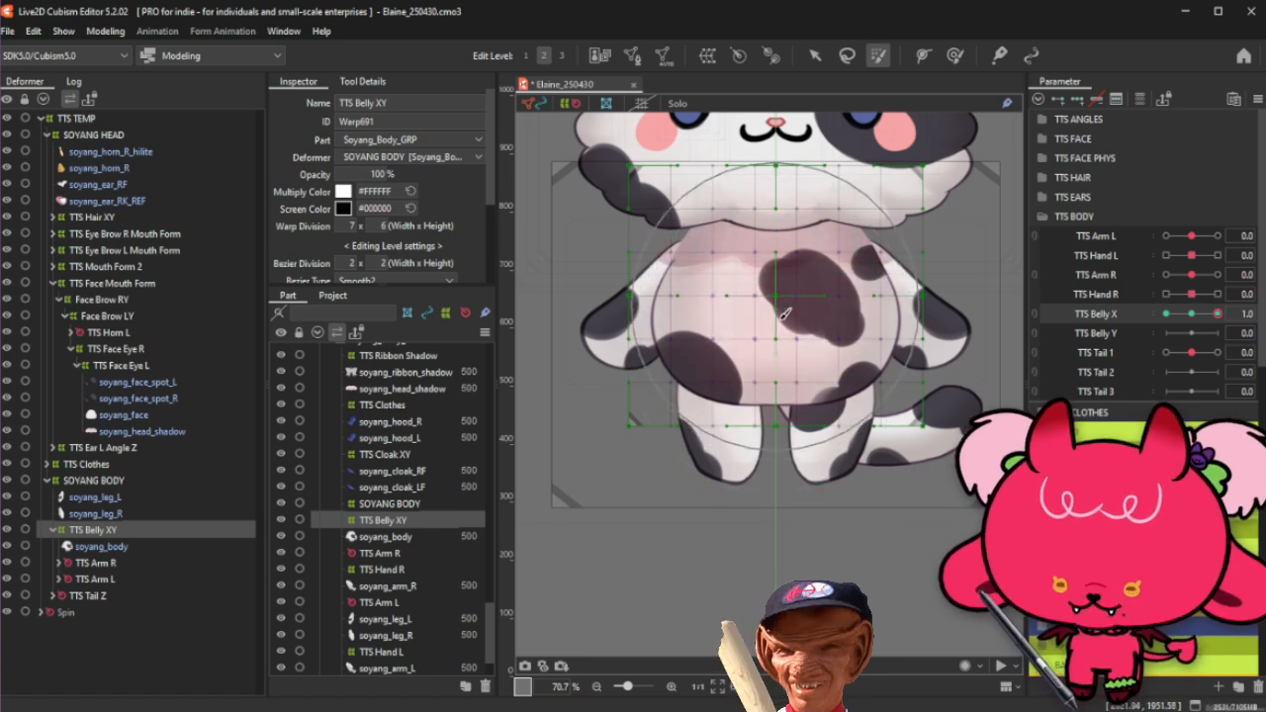
pyautogui.click(815, 57)
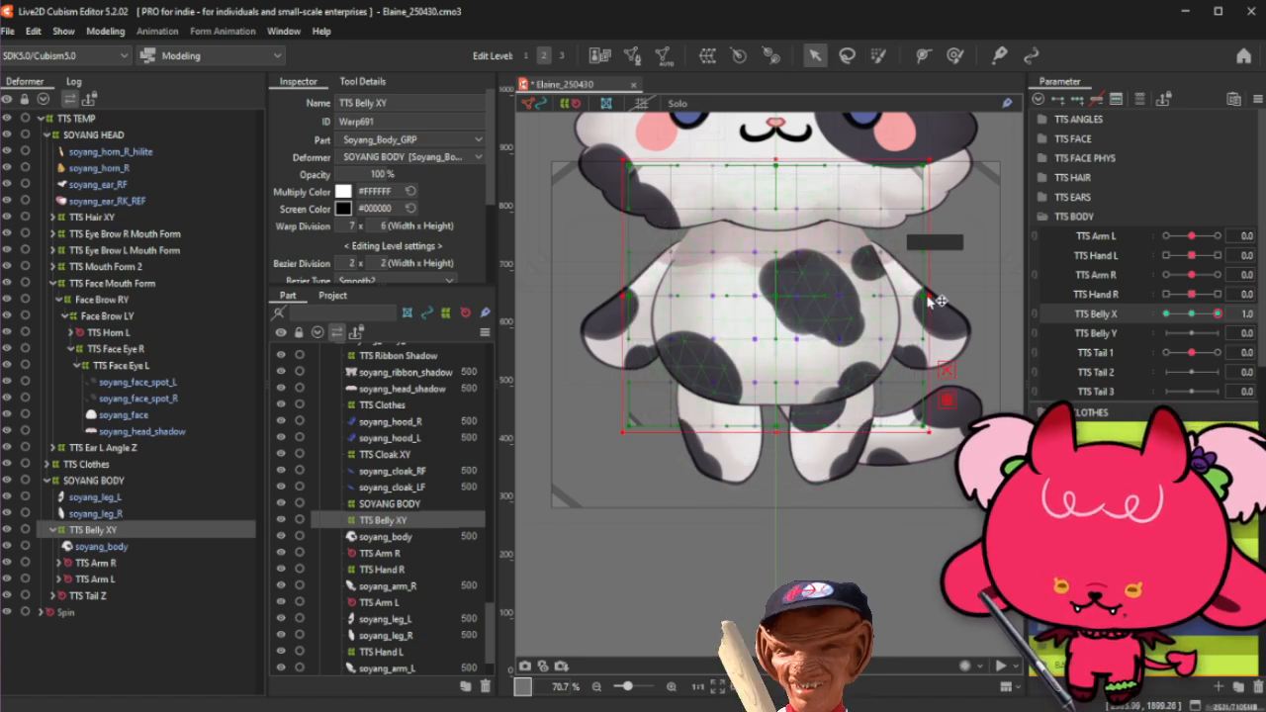
pyautogui.moveTo(779, 299); pyautogui.dragTo(787, 305)
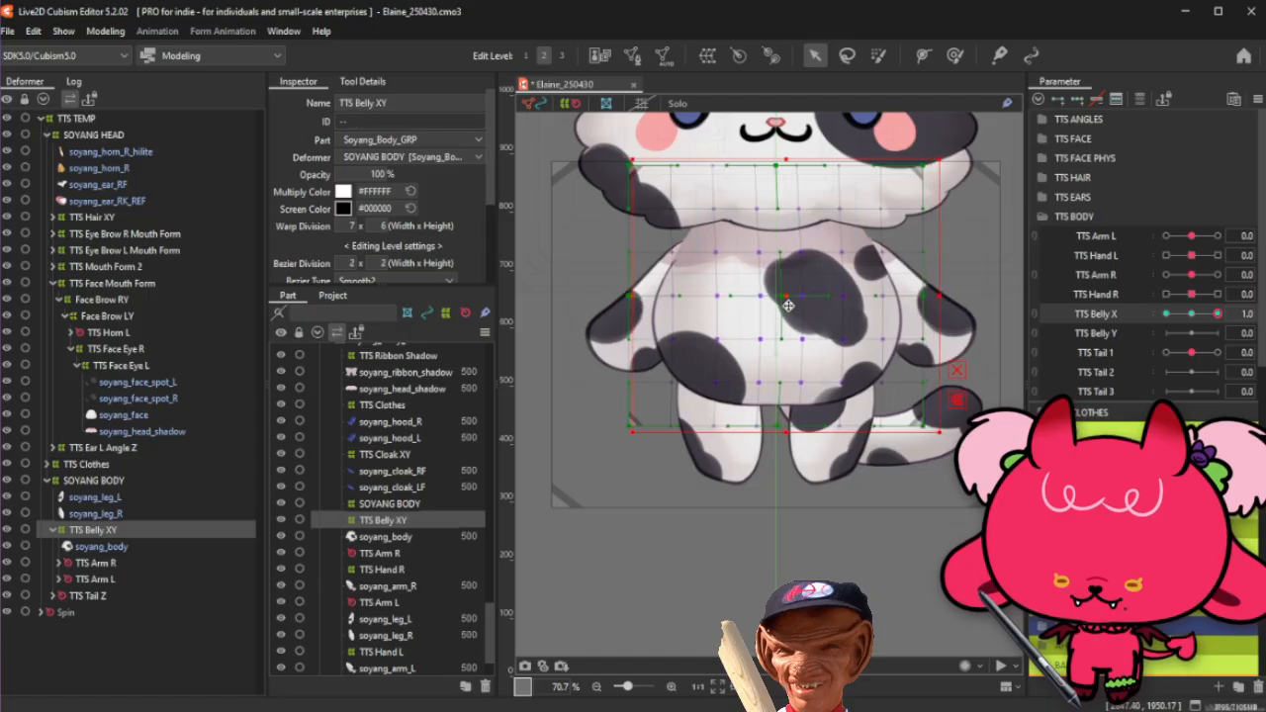
pyautogui.moveTo(1217, 314); pyautogui.dragTo(1167, 313)
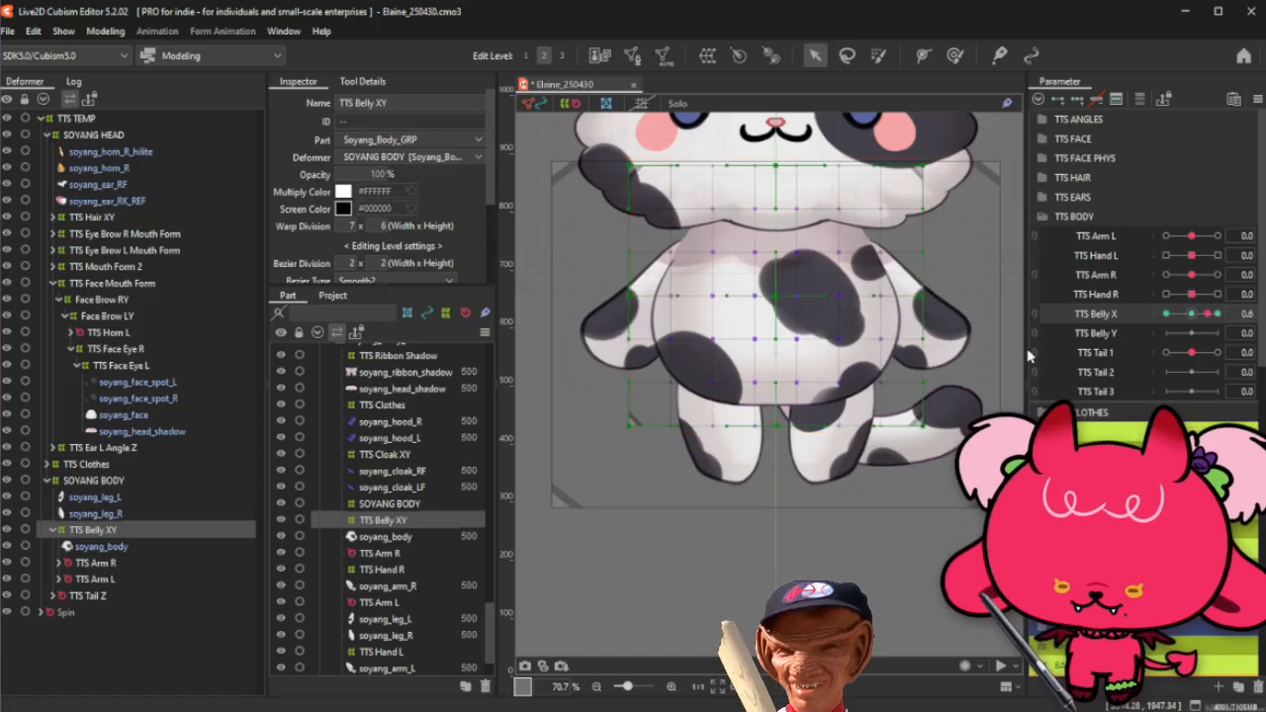
pyautogui.click(1192, 314)
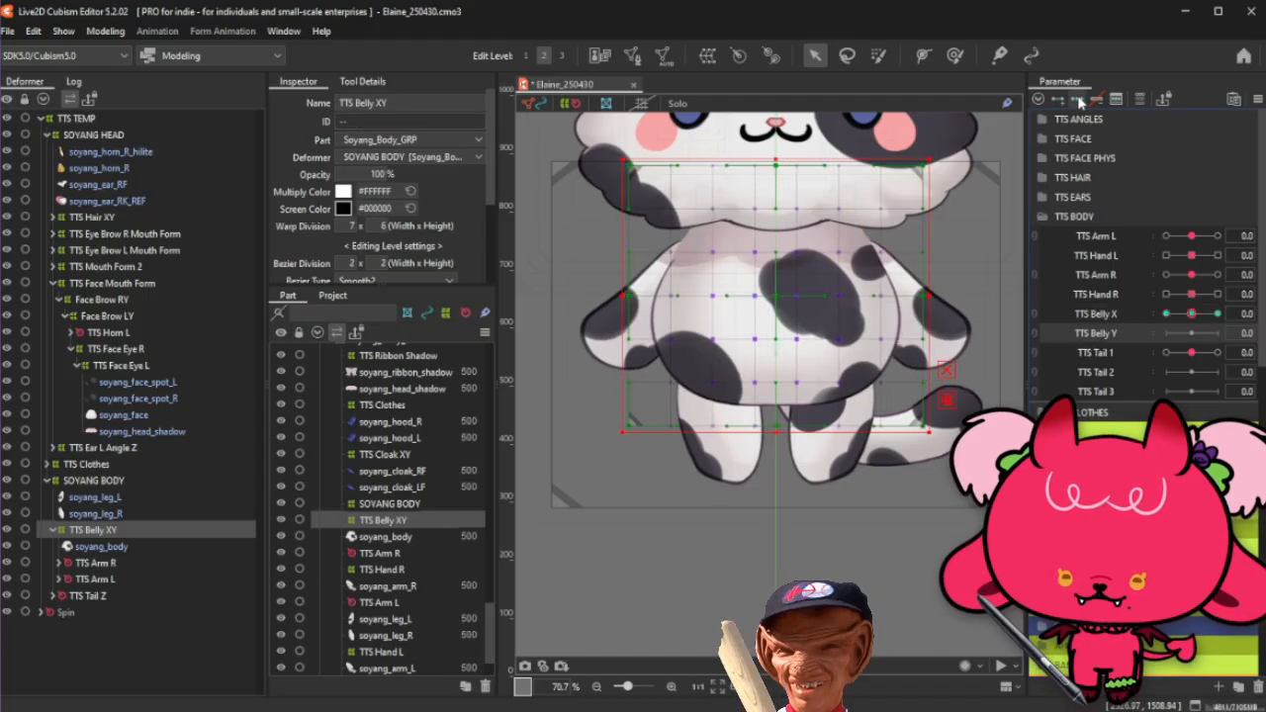
# Step: Add three keys to TTS Belly Y and, at 1.0, stretch the selected belly points slightly upward and narrow them
pyautogui.click(1217, 333)
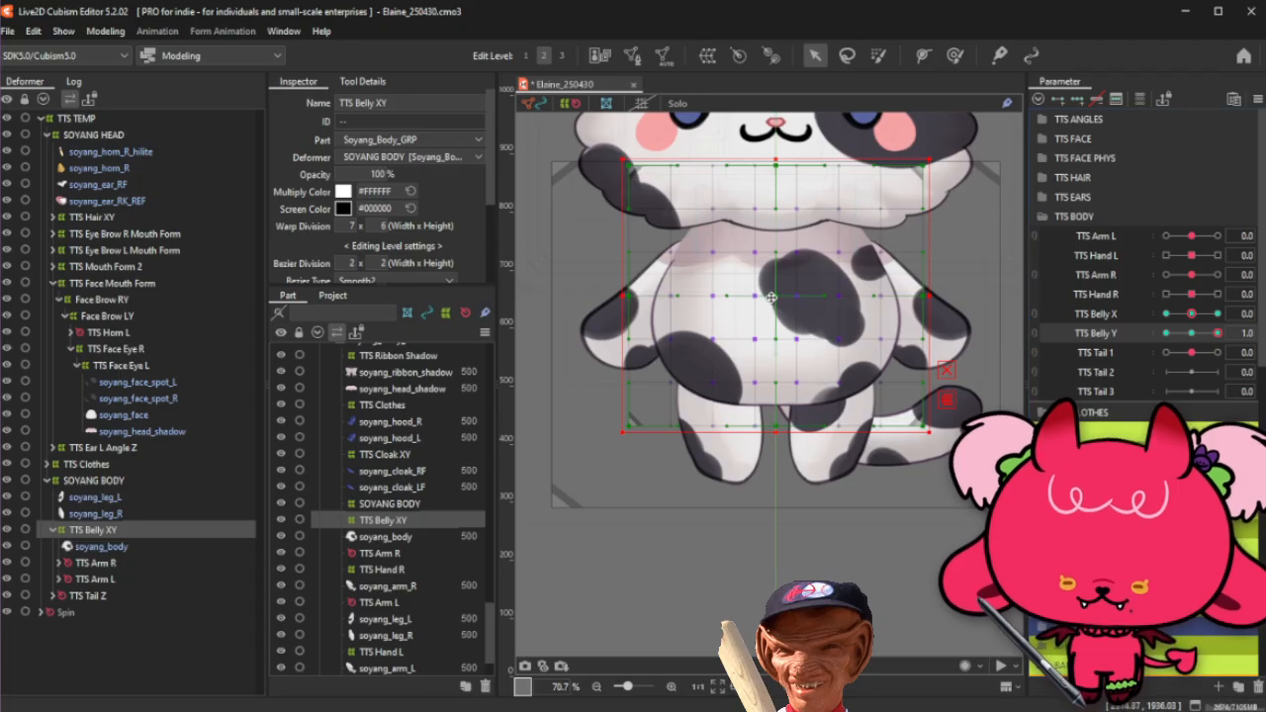
pyautogui.moveTo(772, 298); pyautogui.dragTo(772, 295)
pyautogui.moveTo(776, 155); pyautogui.dragTo(775, 146)
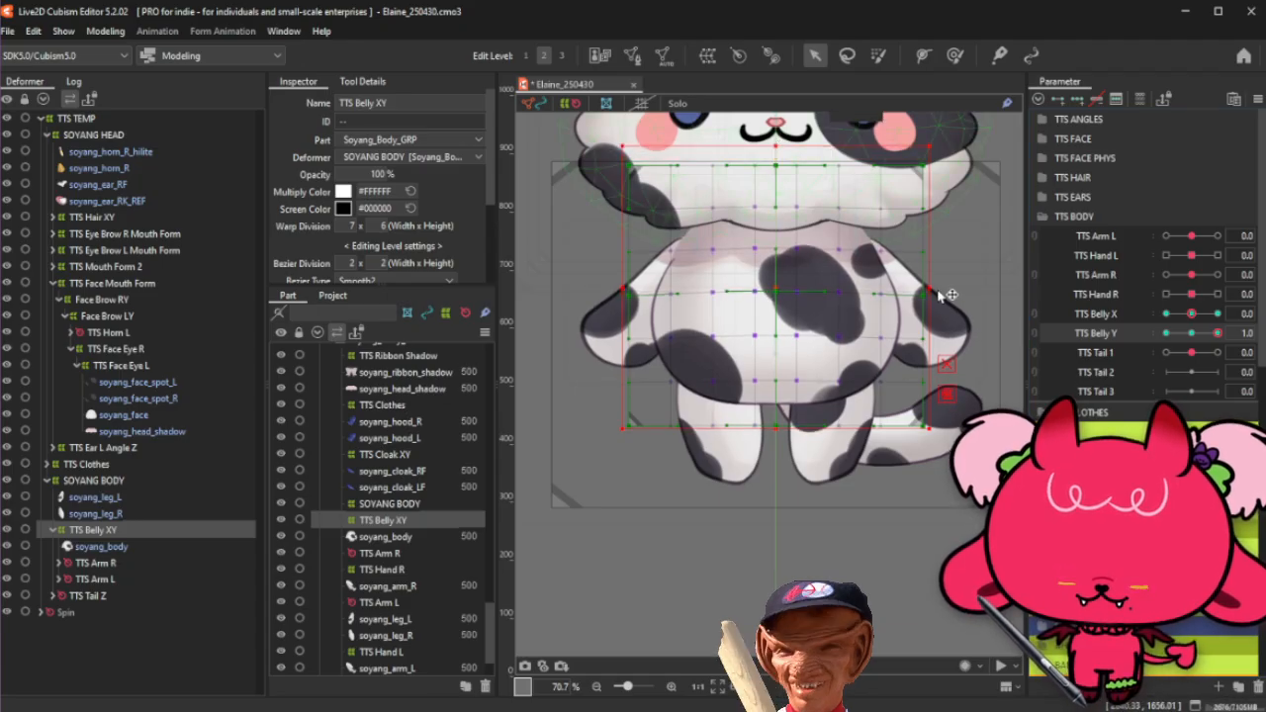
pyautogui.moveTo(926, 287); pyautogui.dragTo(916, 287)
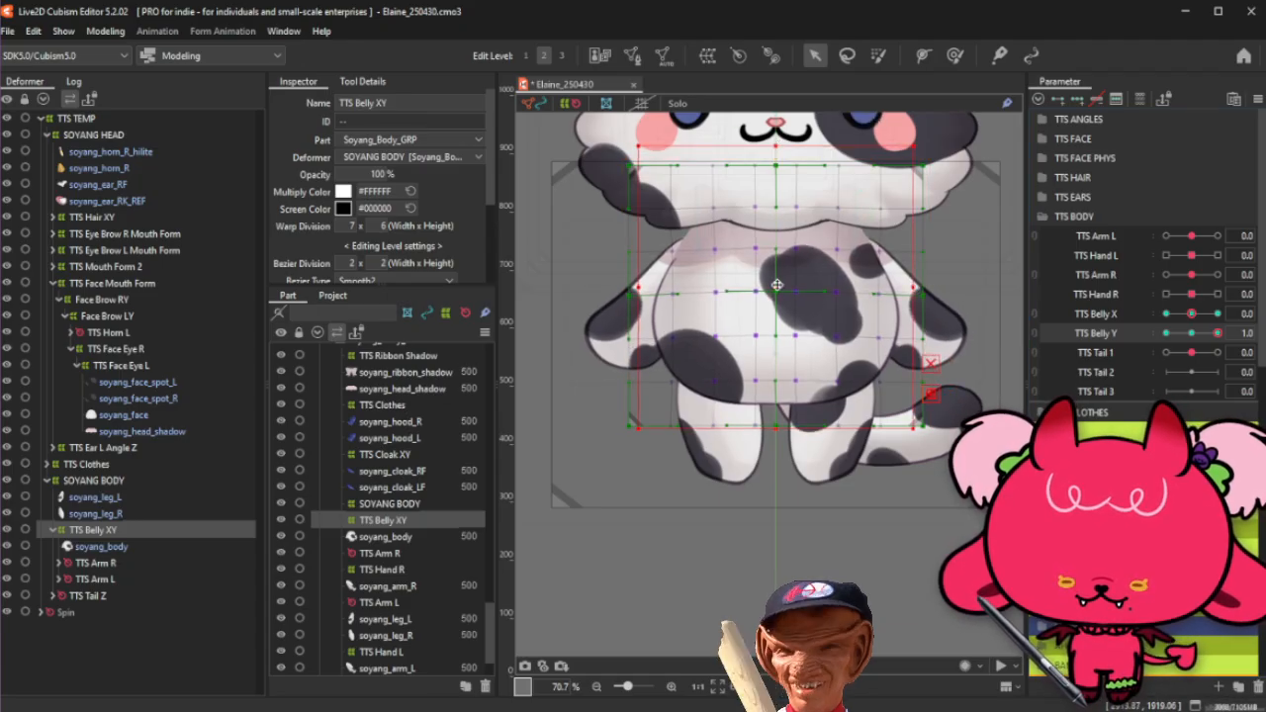
pyautogui.moveTo(777, 287); pyautogui.dragTo(777, 283)
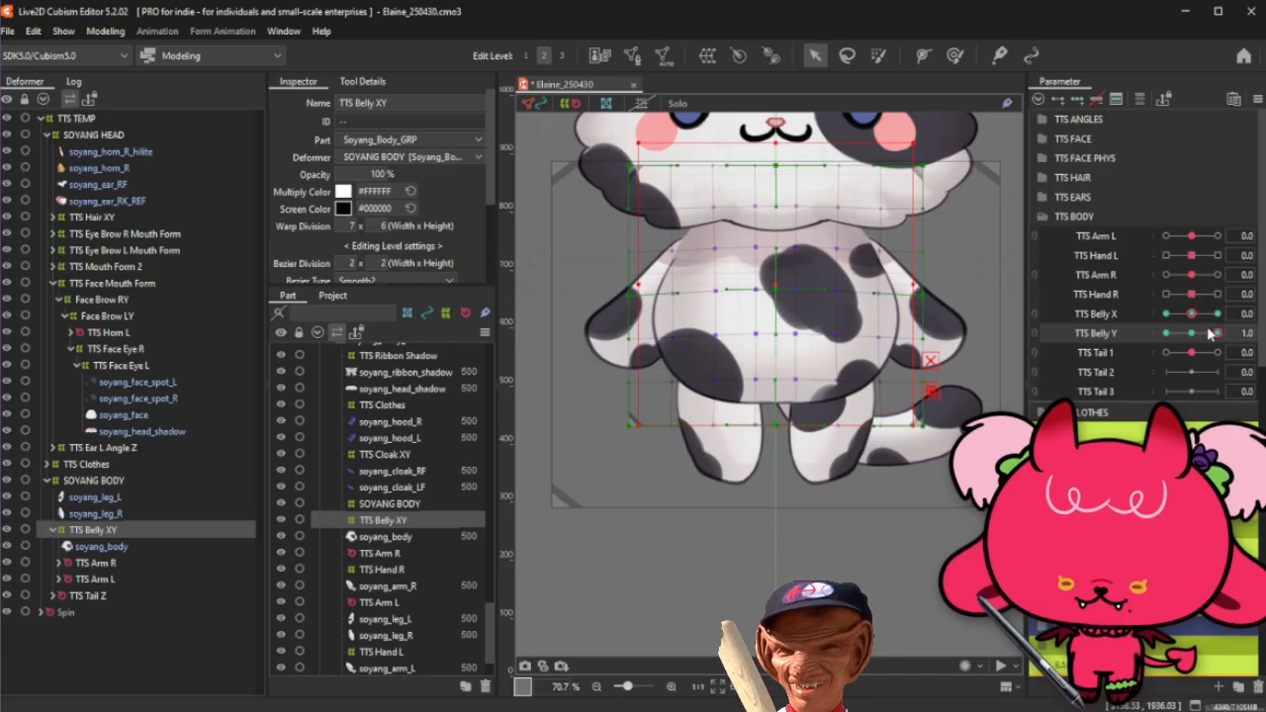
# Step: Generate the opposite belly shape for TTS Belly XY at TTS Belly Y -1.0 using a blend compatibility of -100
pyautogui.click(85, 531)
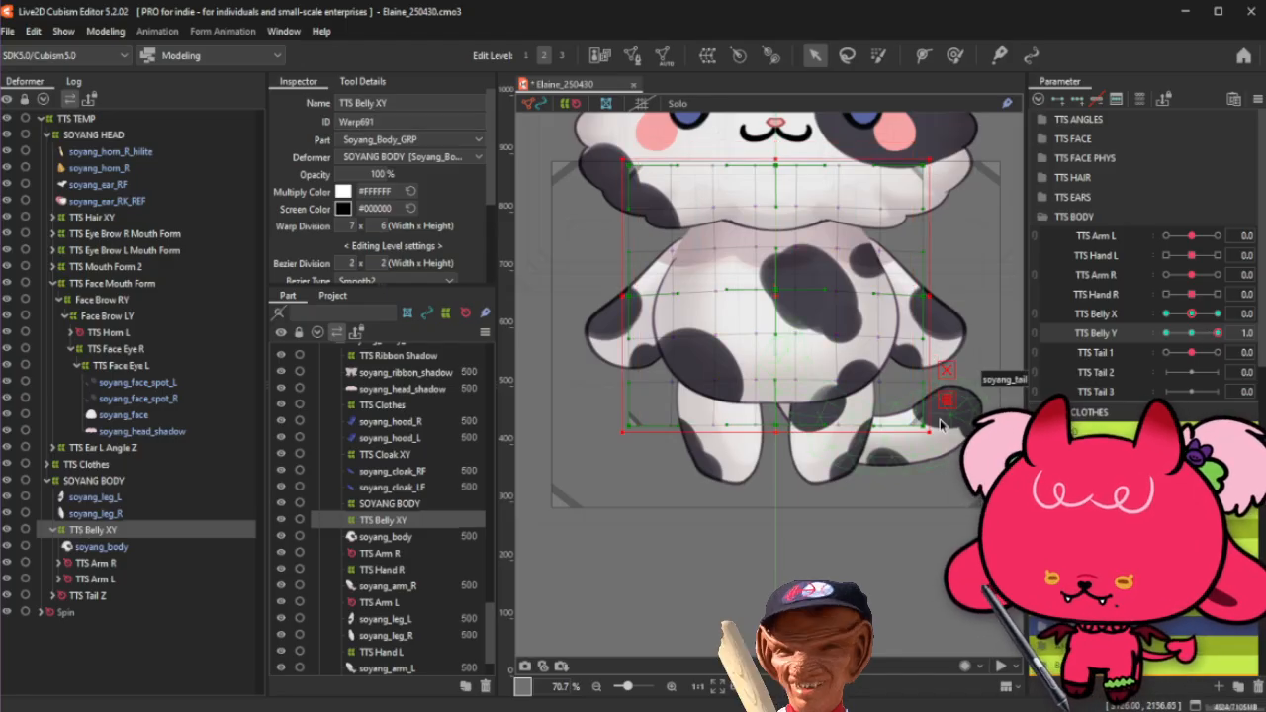
pyautogui.moveTo(1214, 333); pyautogui.dragTo(1096, 376)
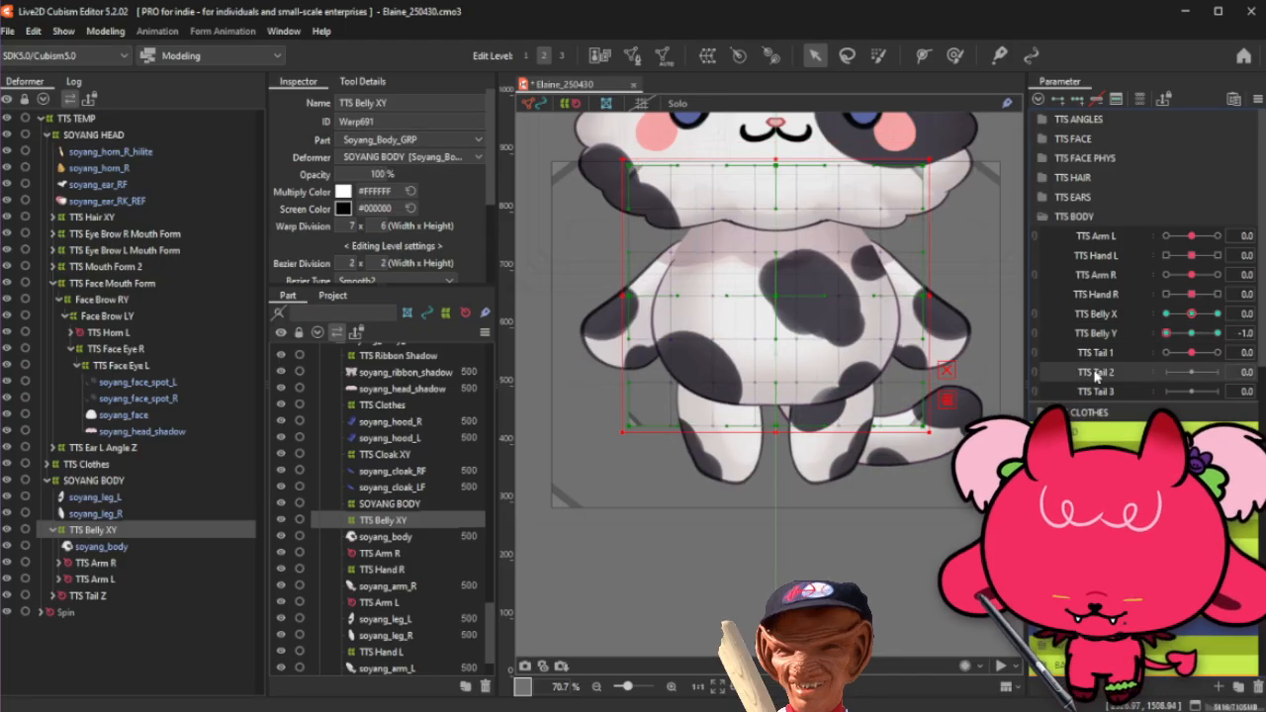
pyautogui.hotkey('ctrl', 'b')
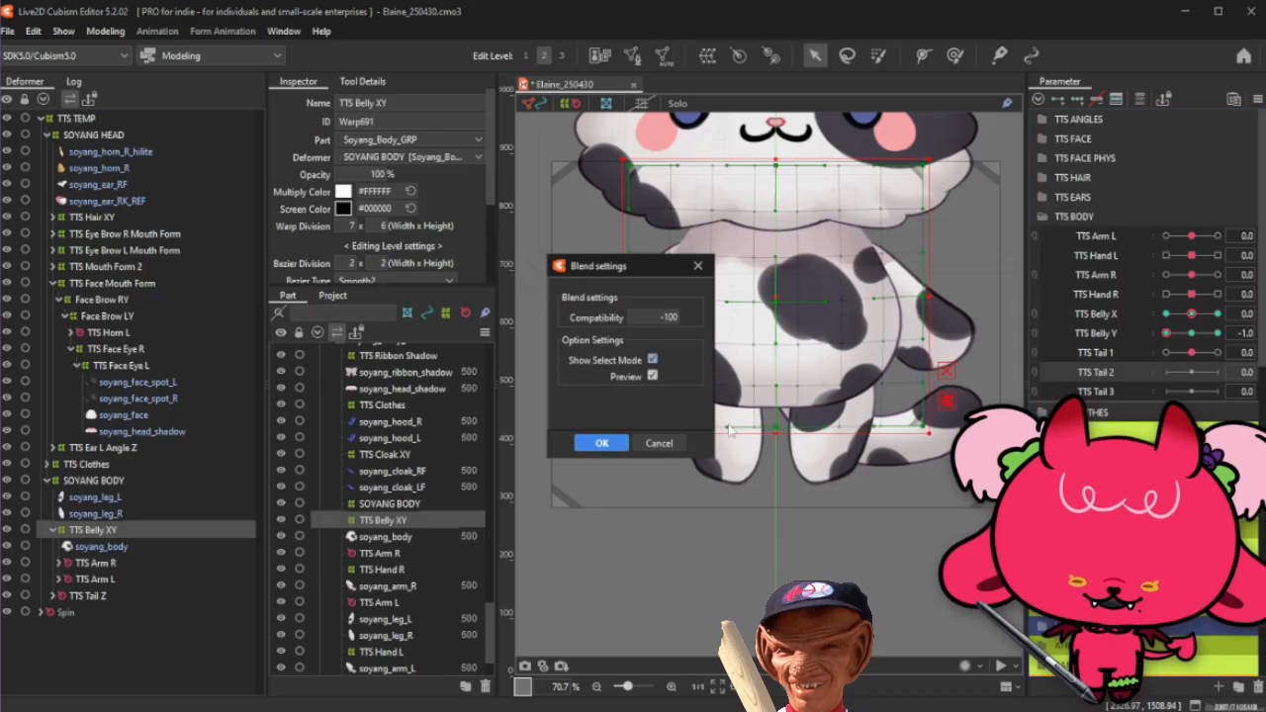
pyautogui.click(602, 444)
# Step: Return TTS Belly Y to 0 and move TTS Belly X to 1.0 to check the belly deformation
pyautogui.moveTo(1187, 335); pyautogui.dragTo(1242, 322)
pyautogui.click(1192, 332)
pyautogui.click(1218, 313)
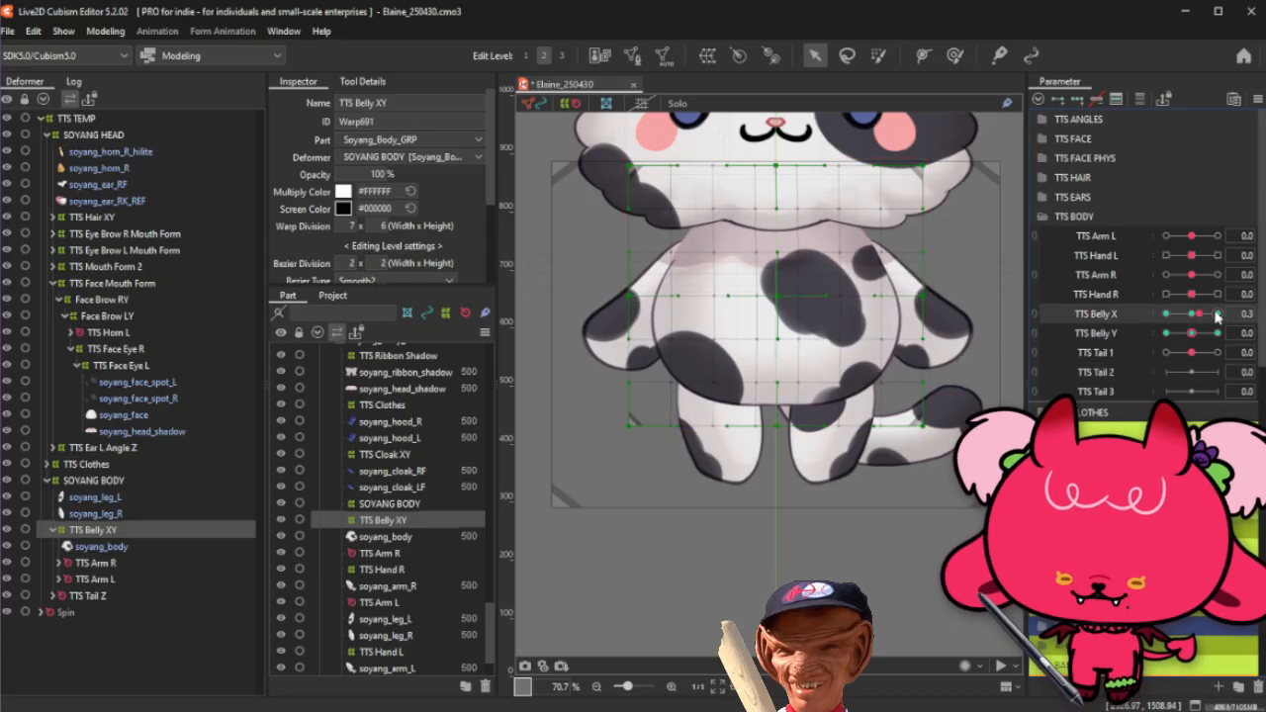
pyautogui.hotkey('ctrl', 'r')
pyautogui.click(584, 514)
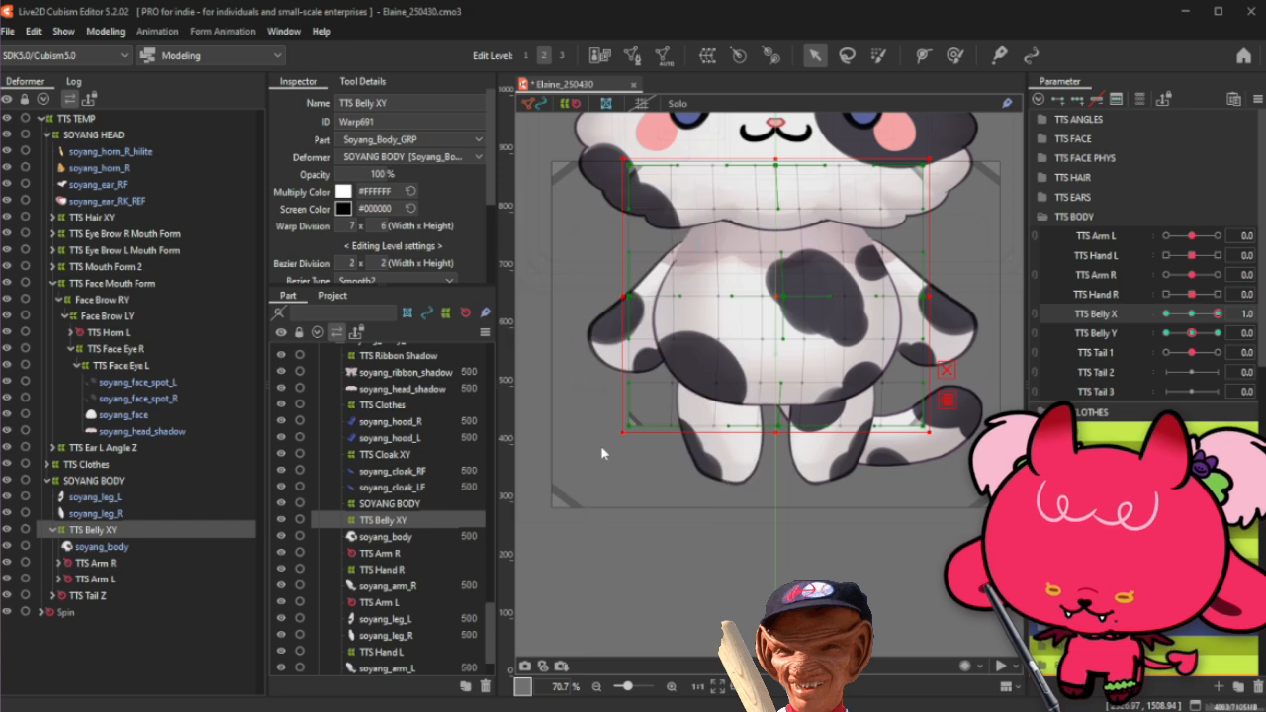
# Step: Return TTS Belly X to 0, synthesize the TTS Belly X and TTS Belly Y corner shapes, and temporarily link both parameters to test them
pyautogui.moveTo(1217, 314)
pyautogui.mouseDown()
pyautogui.moveTo(1174, 317)
pyautogui.moveTo(1209, 316)
pyautogui.moveTo(1155, 332)
pyautogui.moveTo(1216, 315)
pyautogui.moveTo(1158, 332)
pyautogui.moveTo(1216, 314)
pyautogui.moveTo(1193, 314)
pyautogui.mouseUp()
pyautogui.hotkey('ctrl', '4')
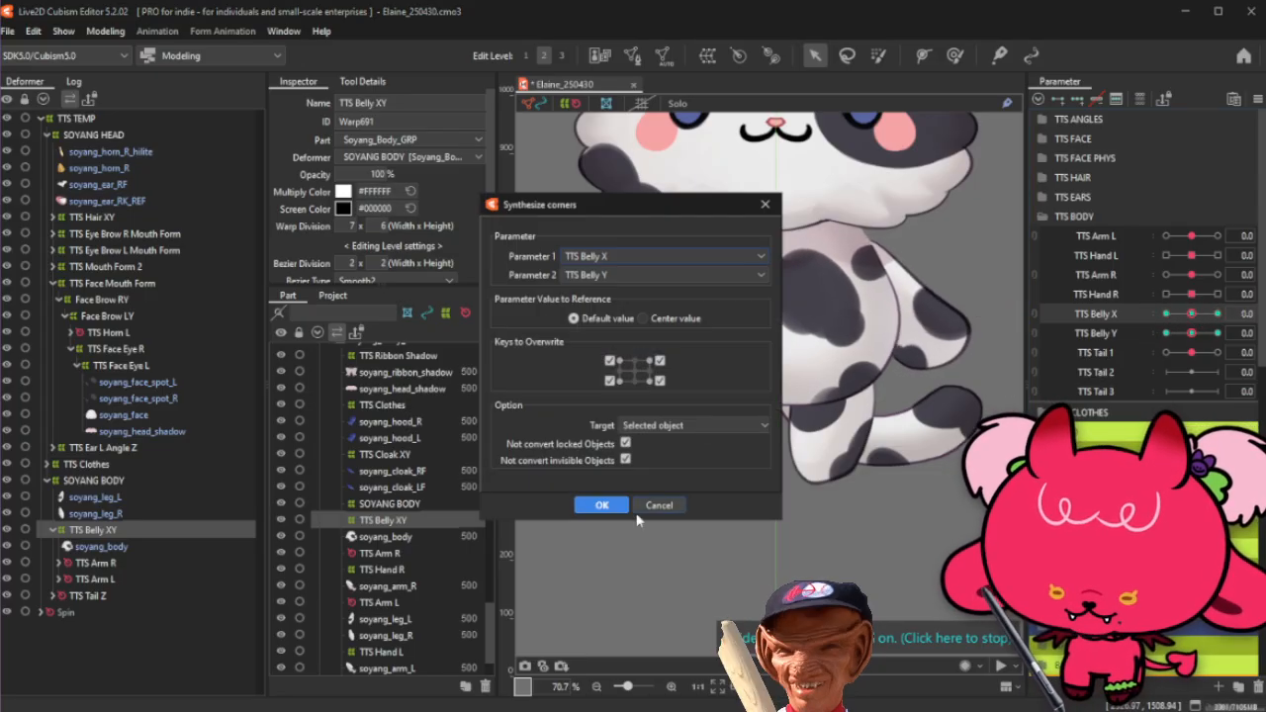
pyautogui.click(603, 505)
pyautogui.click(1035, 323)
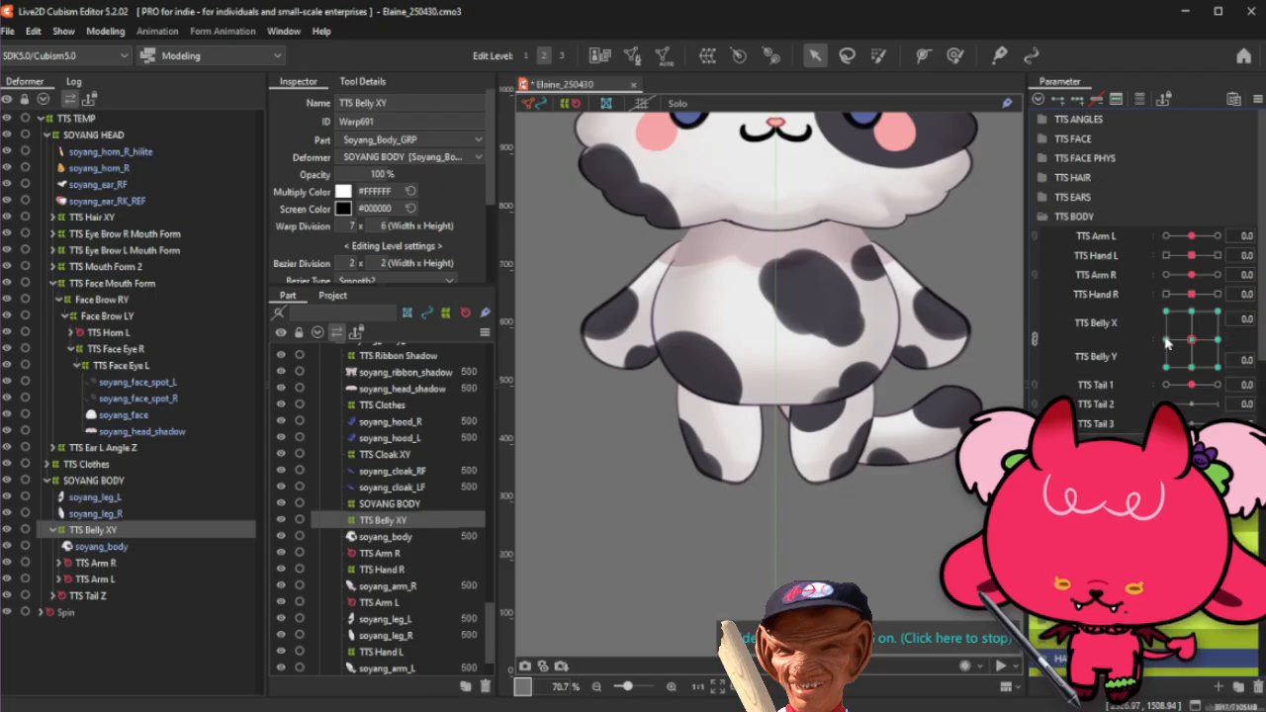
pyautogui.moveTo(1167, 339)
pyautogui.mouseDown()
pyautogui.moveTo(1200, 366)
pyautogui.moveTo(1204, 340)
pyautogui.moveTo(1192, 342)
pyautogui.mouseUp()
pyautogui.click(1036, 340)
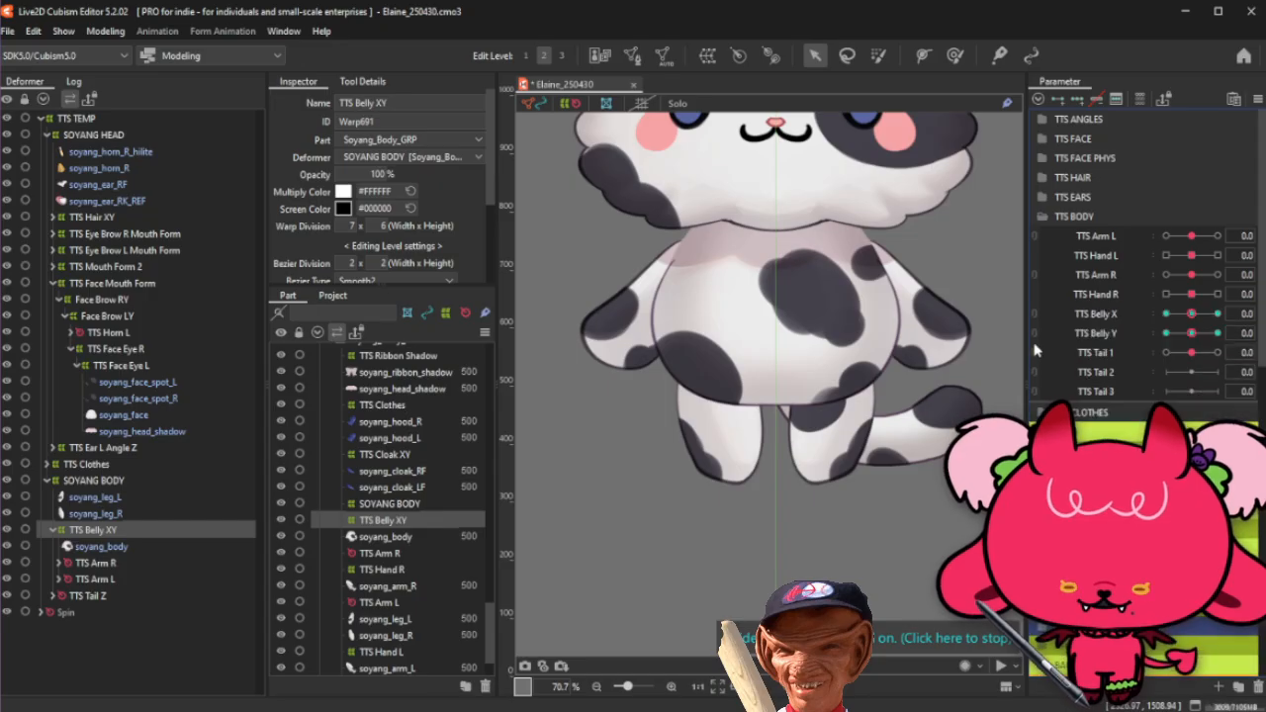
# Step: Select the TTS Tail Z deformer and add a TTS Tail 4 parameter with ID ParamTTSTail4 by duplicating TTS Tail 3
pyautogui.scroll(-1, 682, 378)
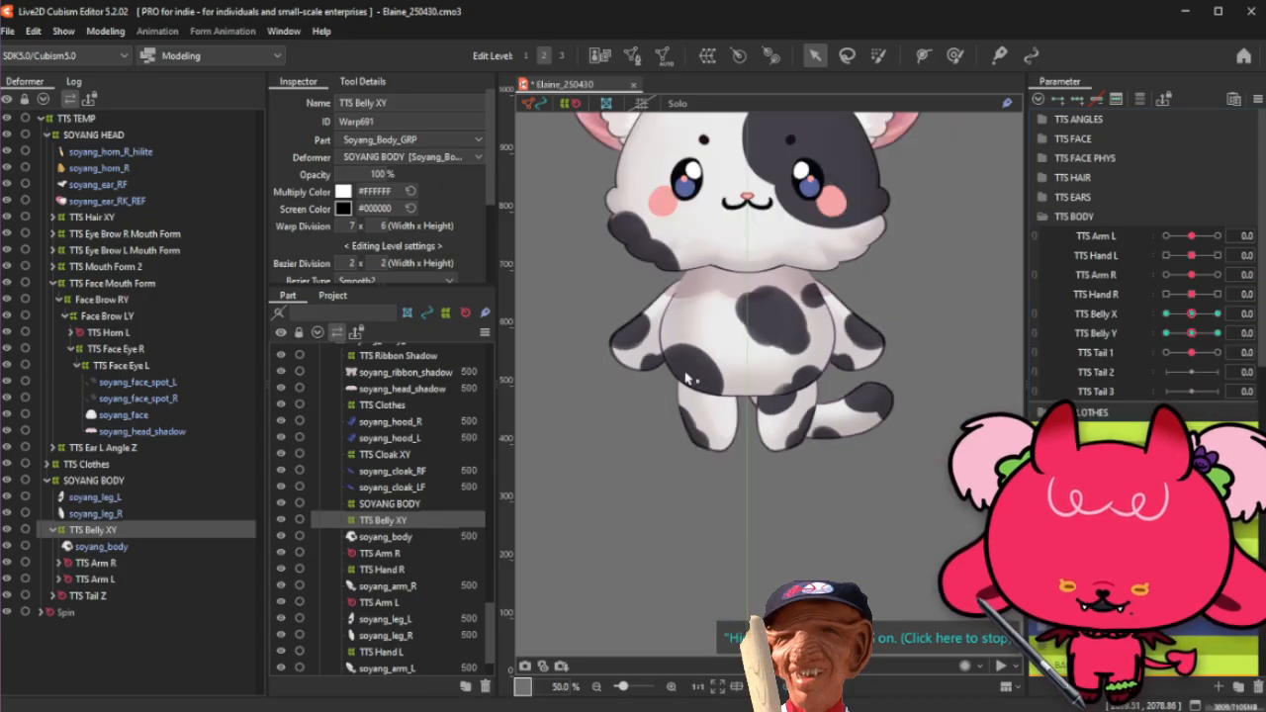
pyautogui.click(99, 597)
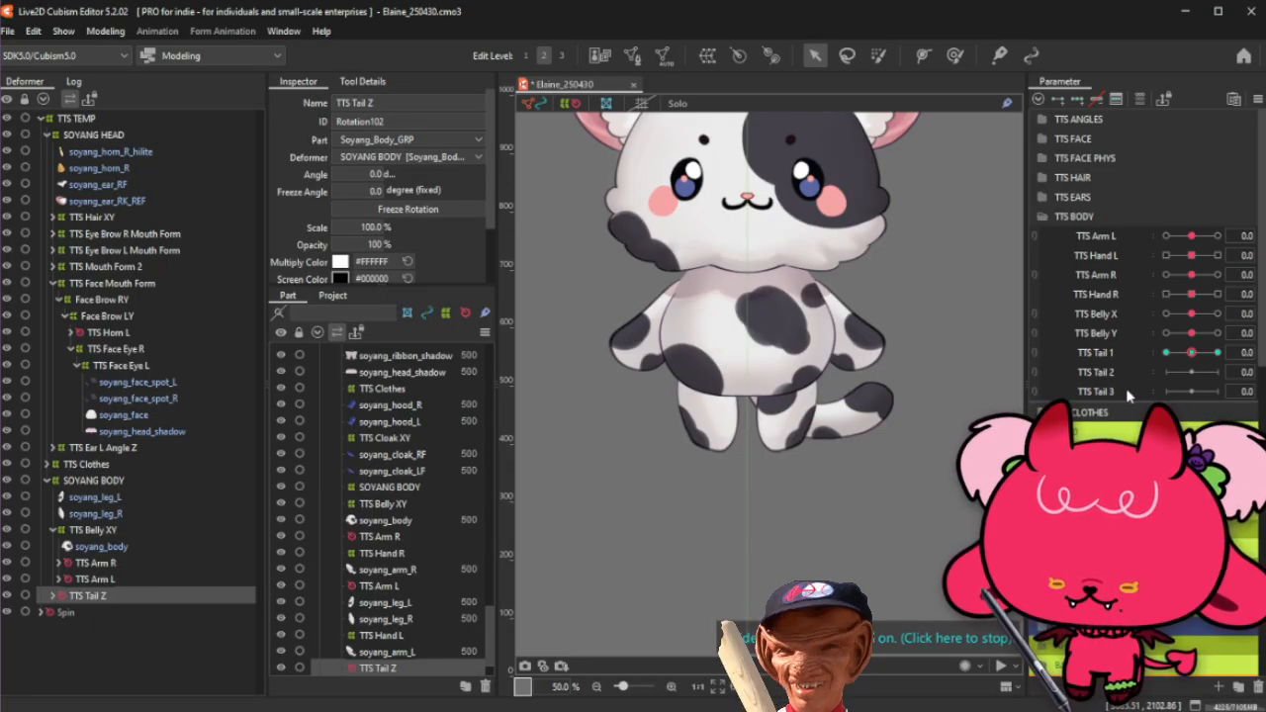
pyautogui.click(52, 597)
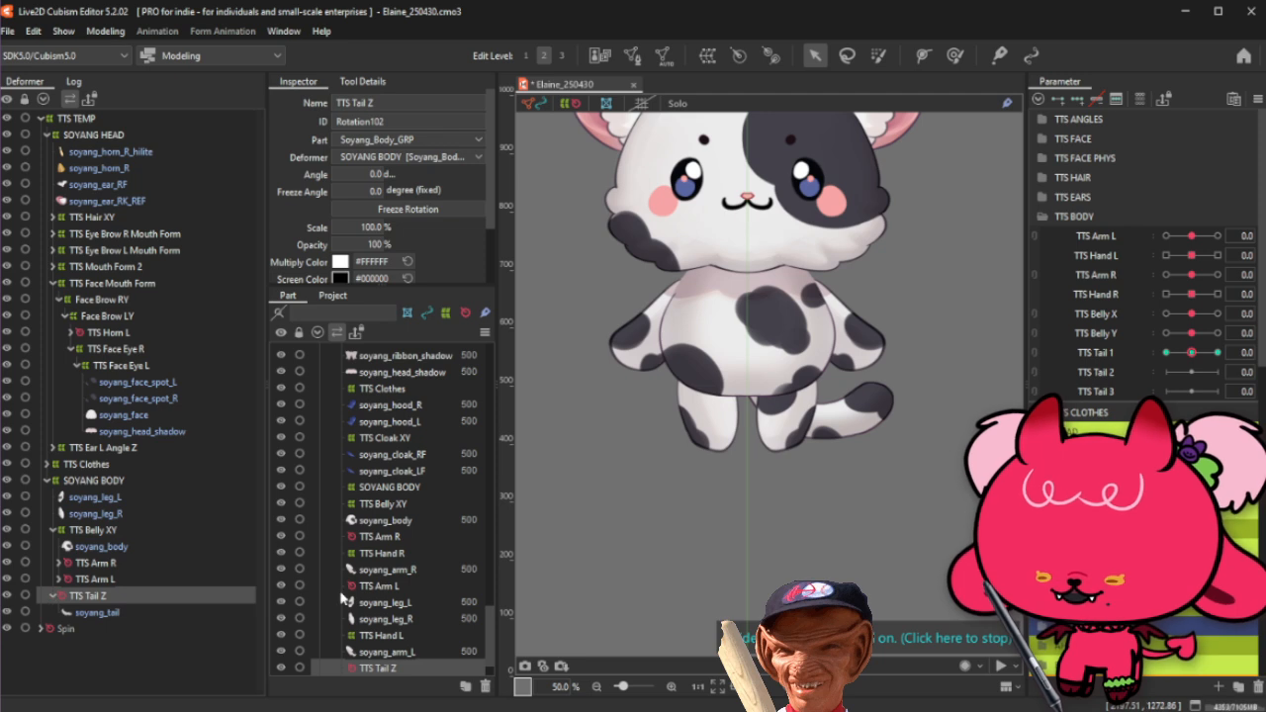
pyautogui.rightClick(1113, 393)
pyautogui.click(1137, 419)
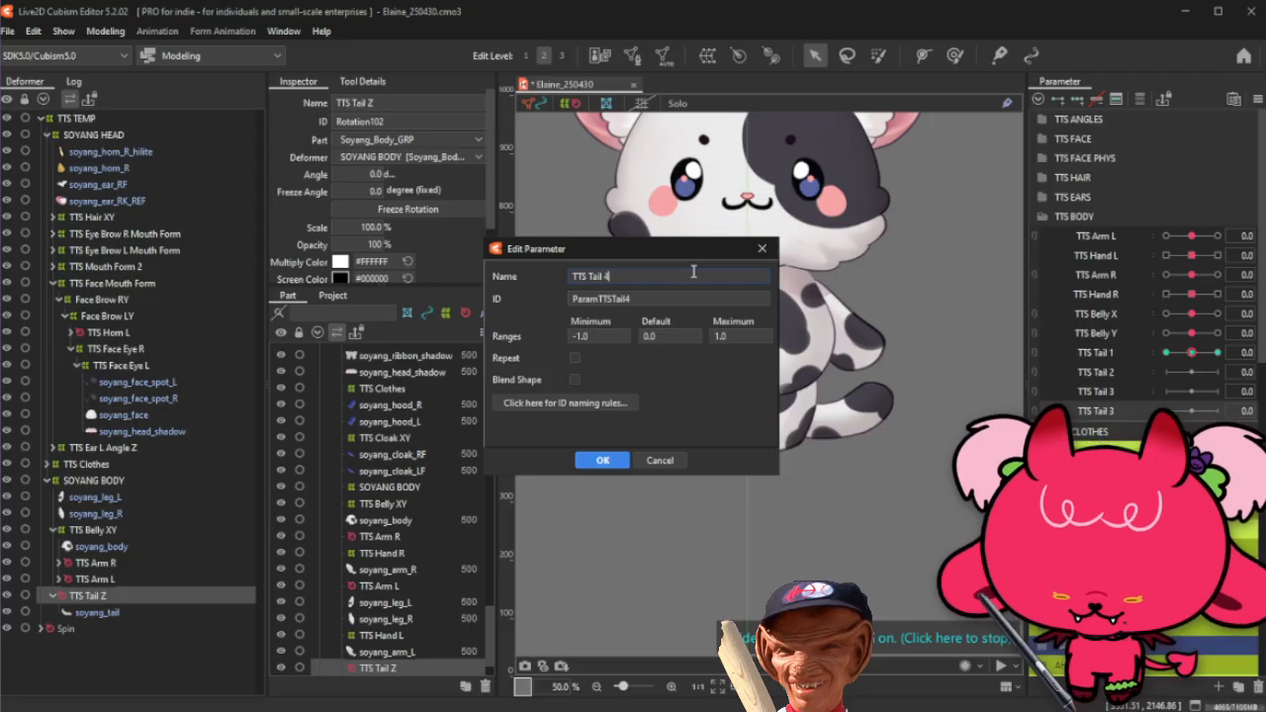
pyautogui.click(602, 460)
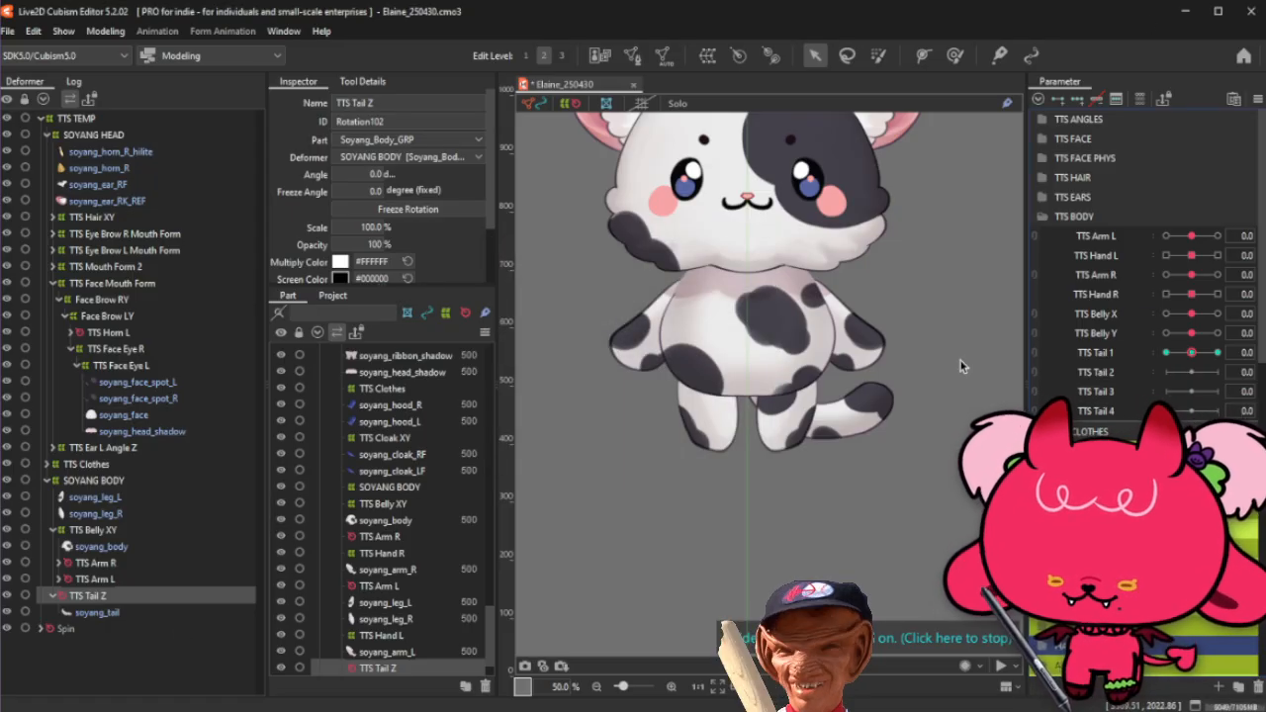
# Step: Regenerate the soyang_tail mesh automatically with the Set_06 preset
pyautogui.scroll(1, 960, 365)
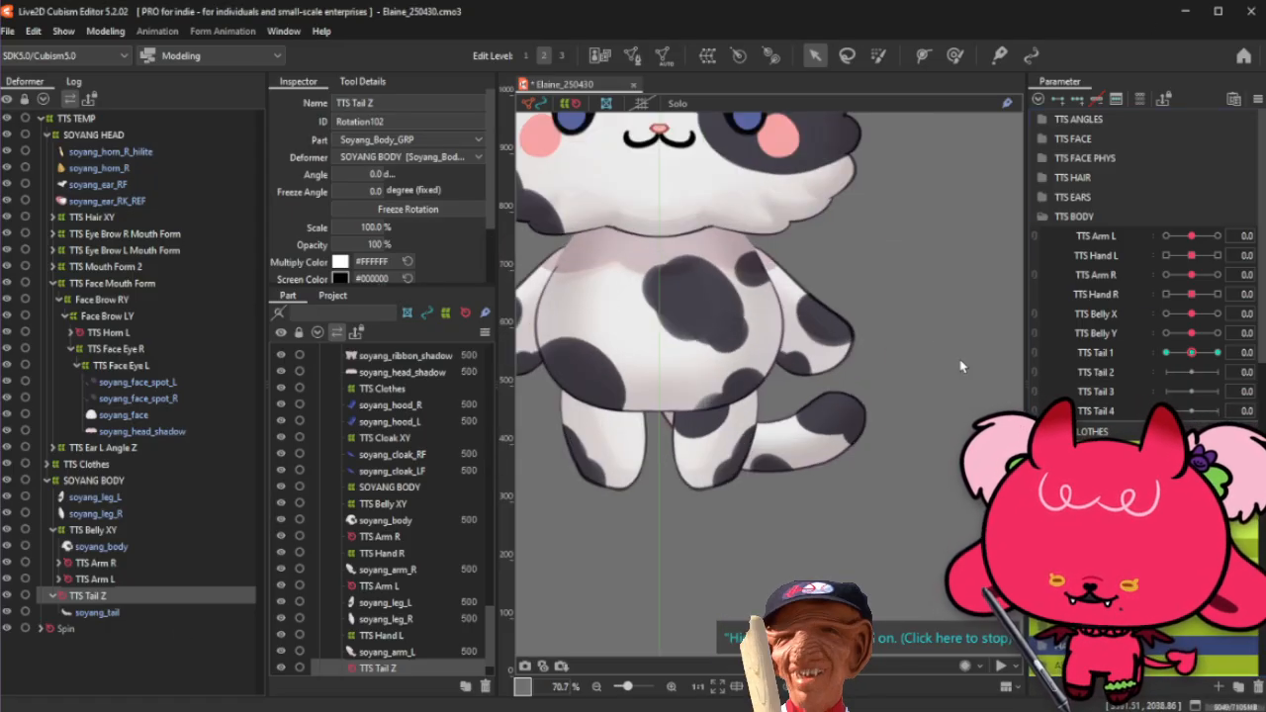
pyautogui.click(566, 103)
pyautogui.click(541, 104)
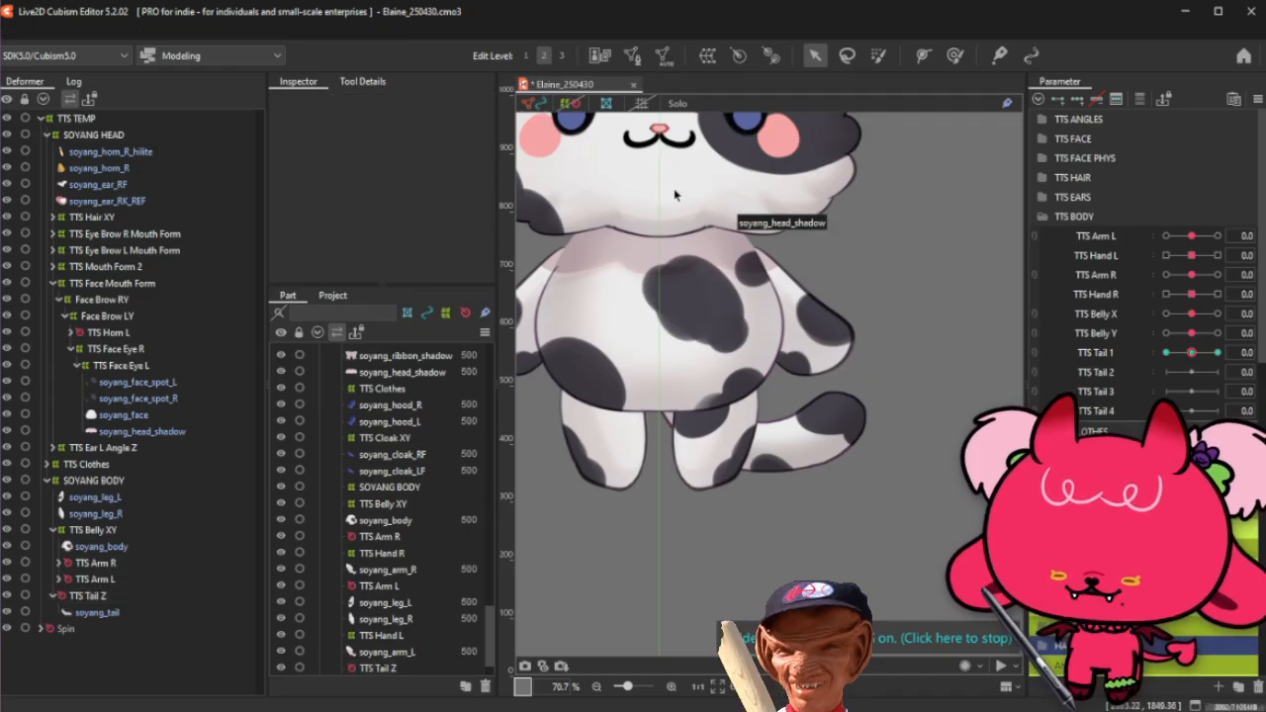
pyautogui.click(112, 614)
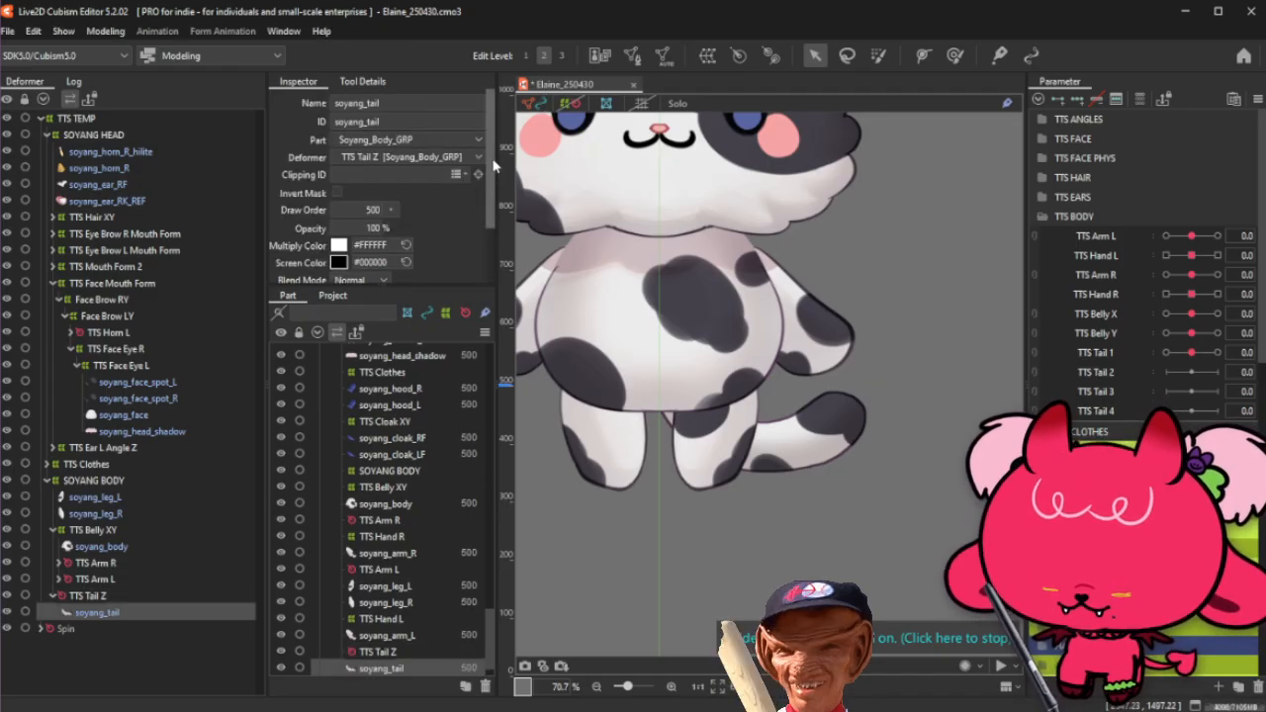
pyautogui.click(662, 57)
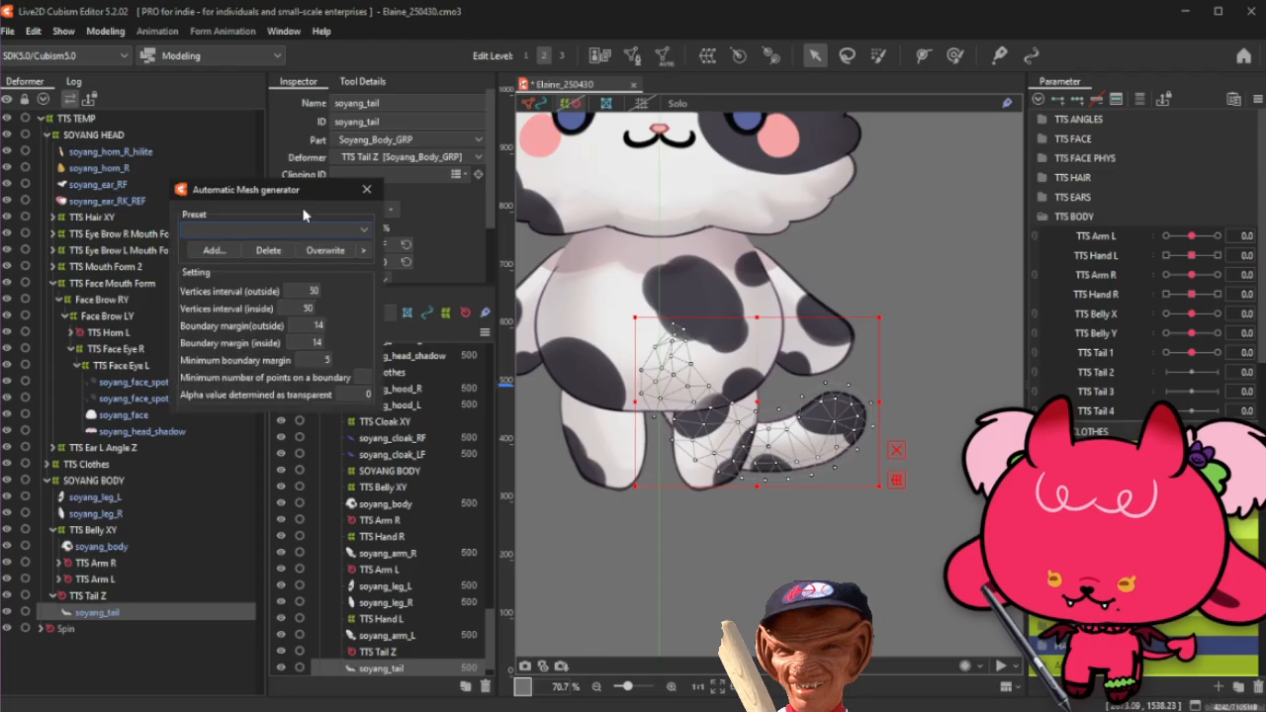
pyautogui.click(297, 230)
pyautogui.click(287, 378)
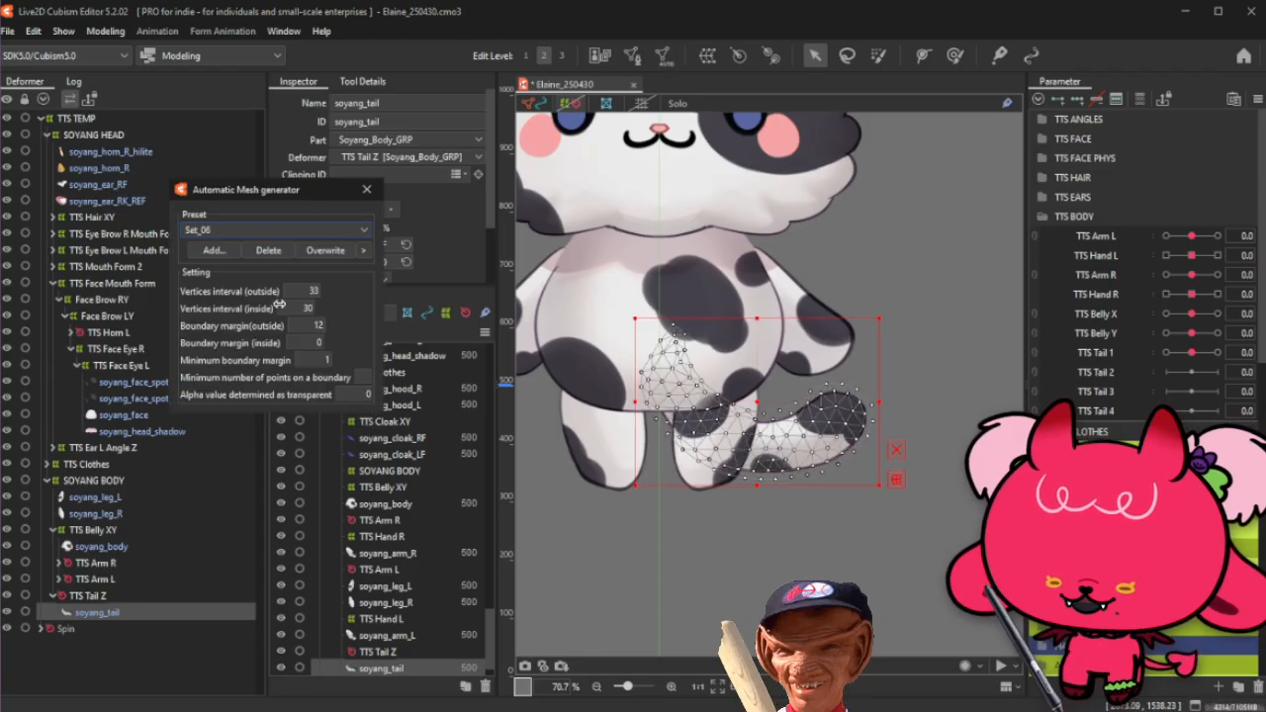
pyautogui.click(367, 189)
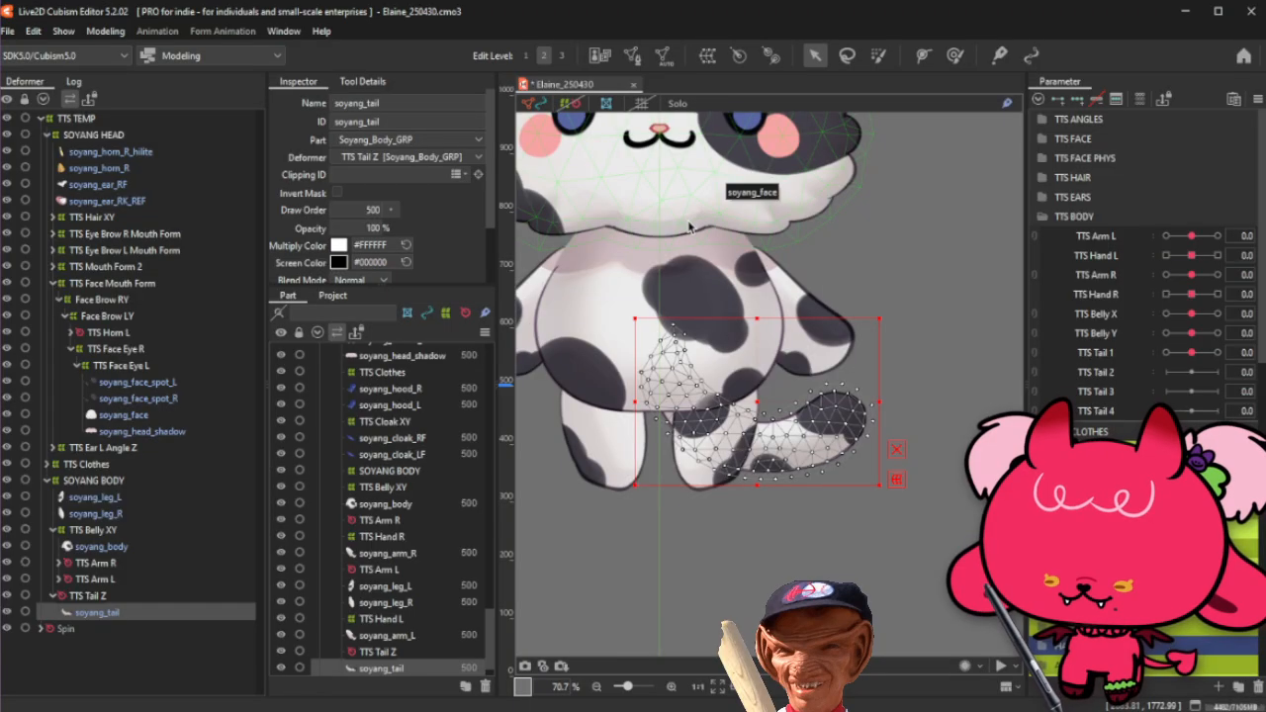
# Step: Try to build a chain of five rotation deformers along soyang_tail from base to tip, with the tail shown in Solo
pyautogui.click(771, 57)
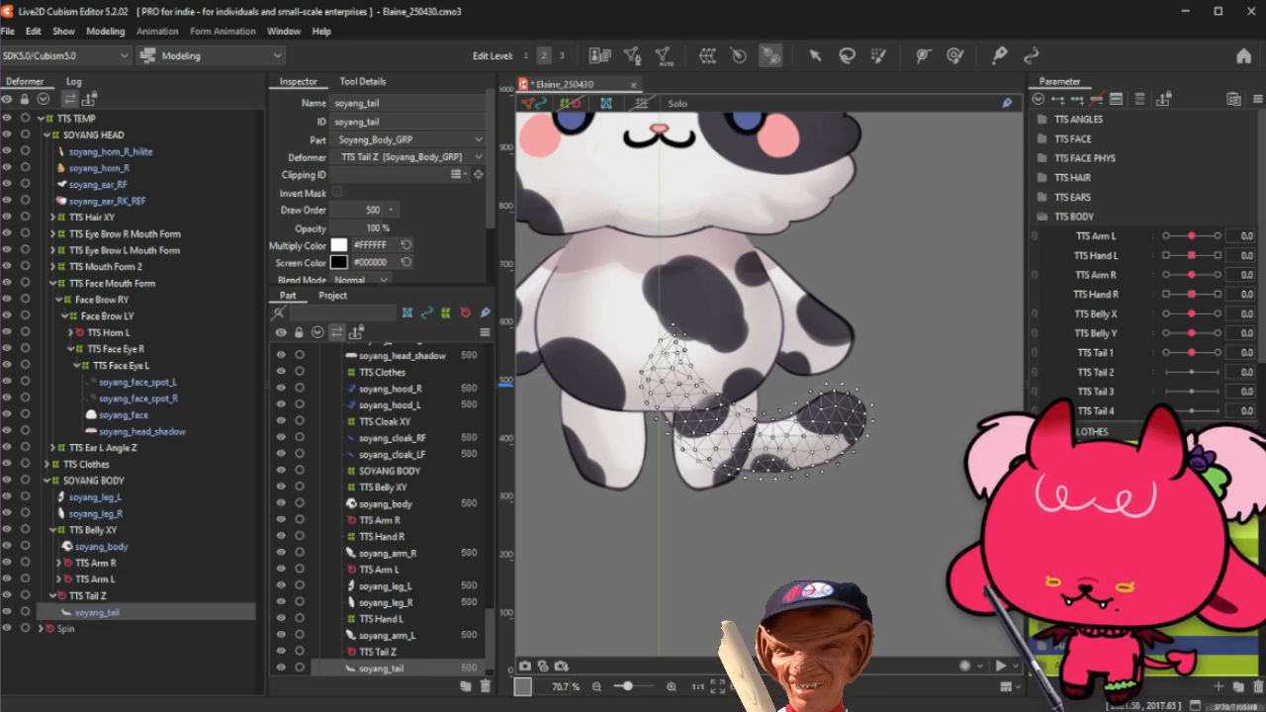
pyautogui.click(662, 353)
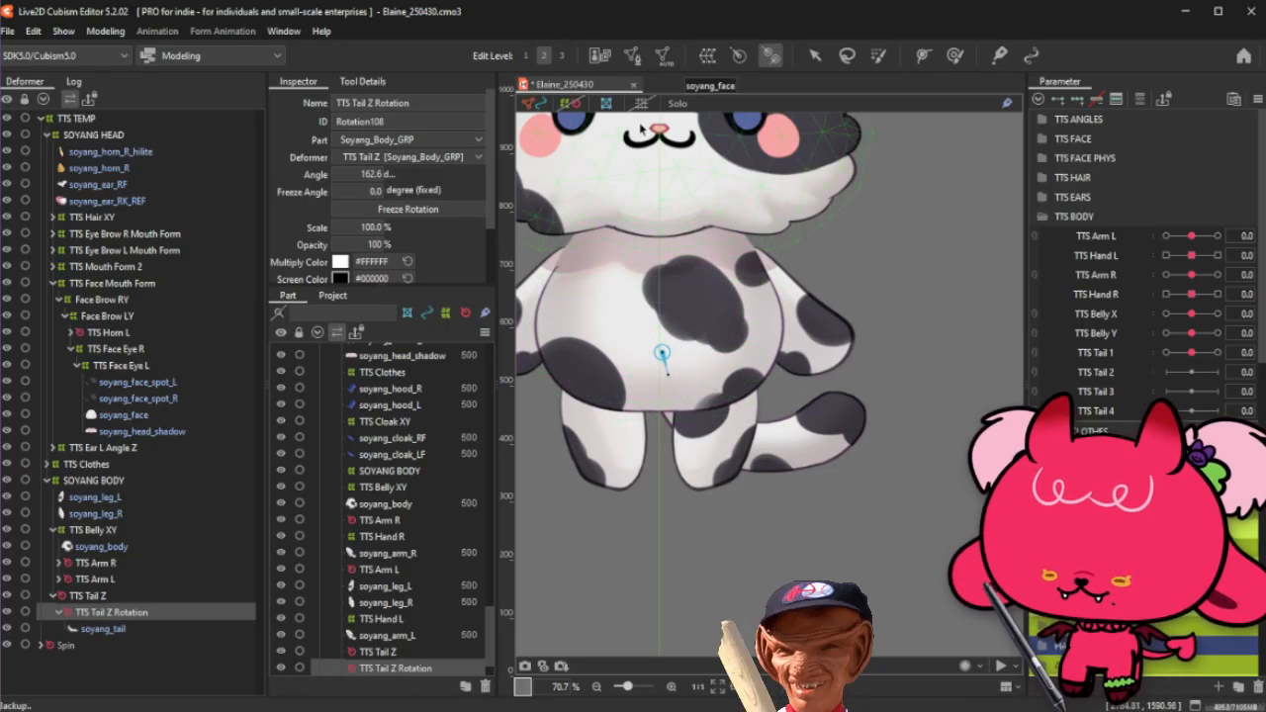
pyautogui.hotkey('ctrl', 'z')
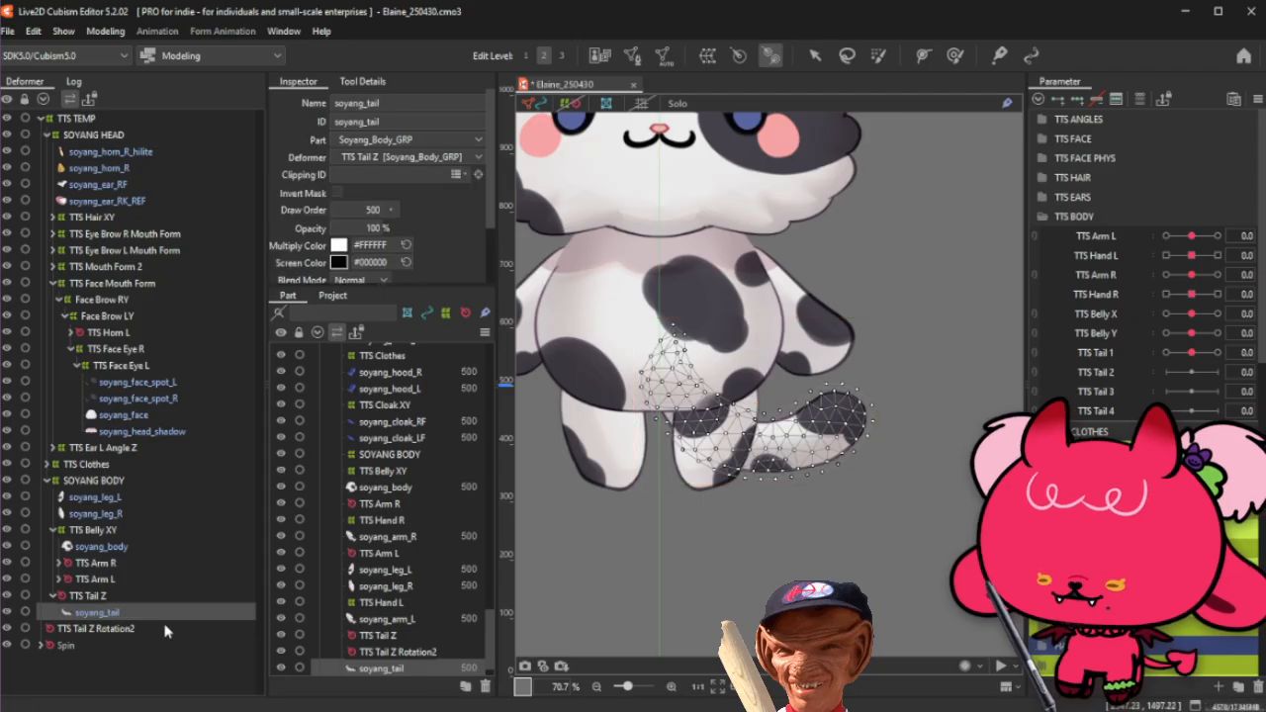
pyautogui.keyDown('ctrl'); pyautogui.click(144, 597); pyautogui.keyUp('ctrl')
pyautogui.click(678, 105)
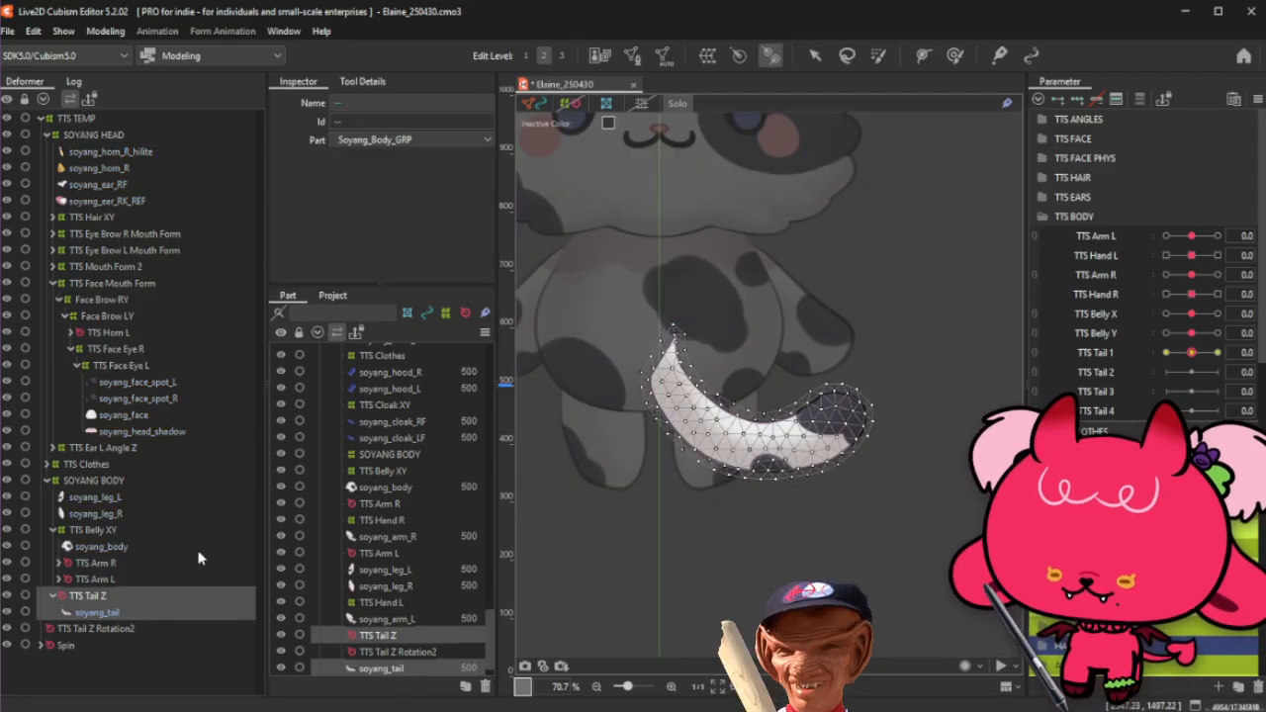
pyautogui.click(114, 612)
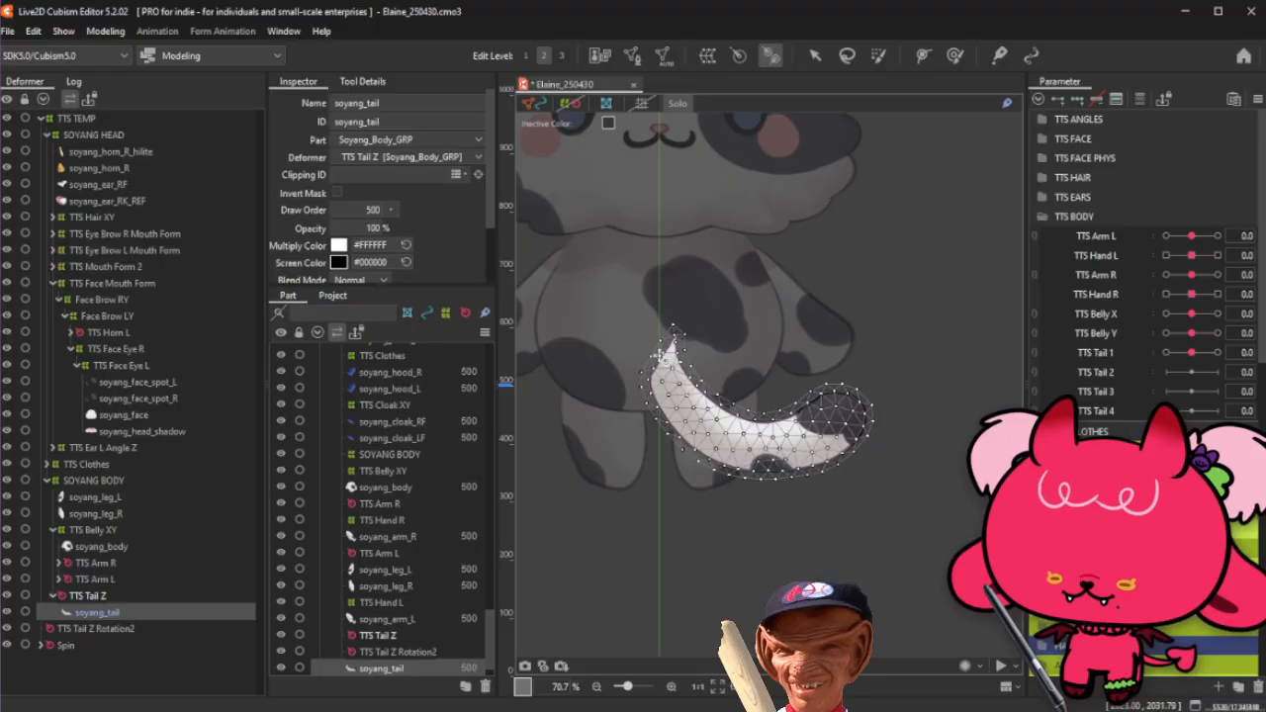
pyautogui.moveTo(659, 356); pyautogui.dragTo(865, 402)
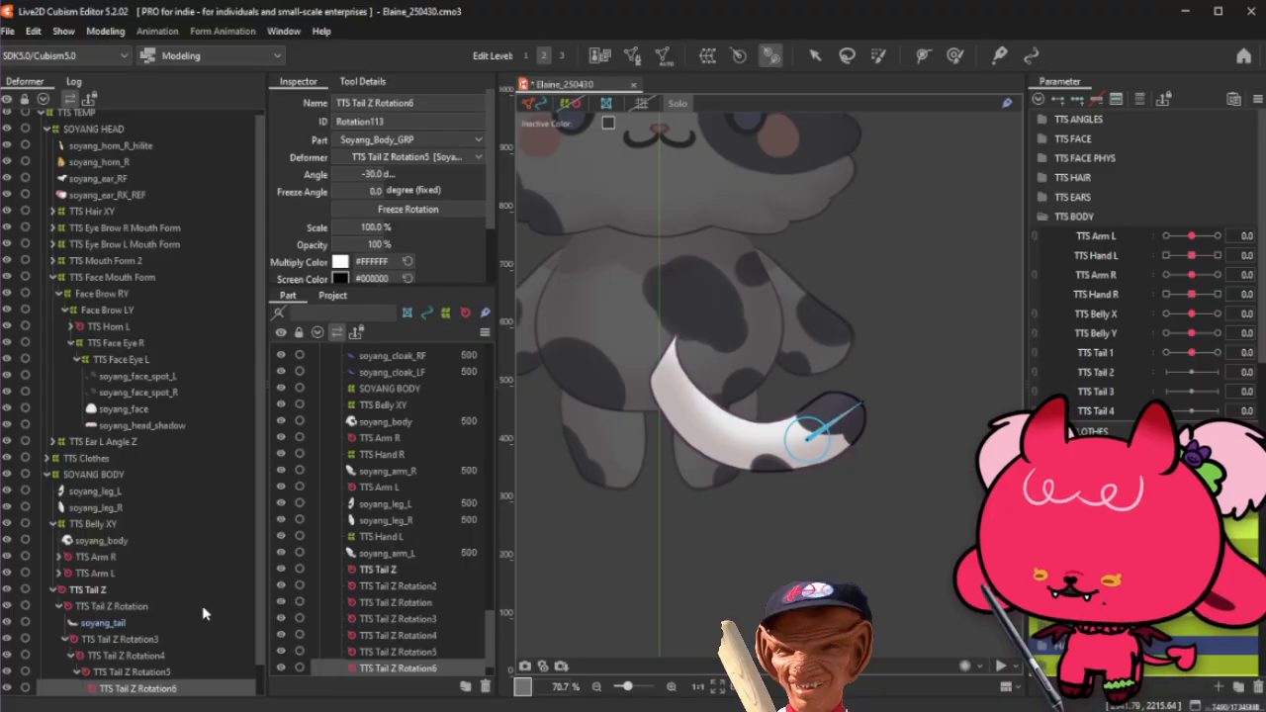
# Step: Turn off Solo and delete the first deformer of the tail chain, TTS Tail Z Rotation
pyautogui.scroll(-1, 202, 614)
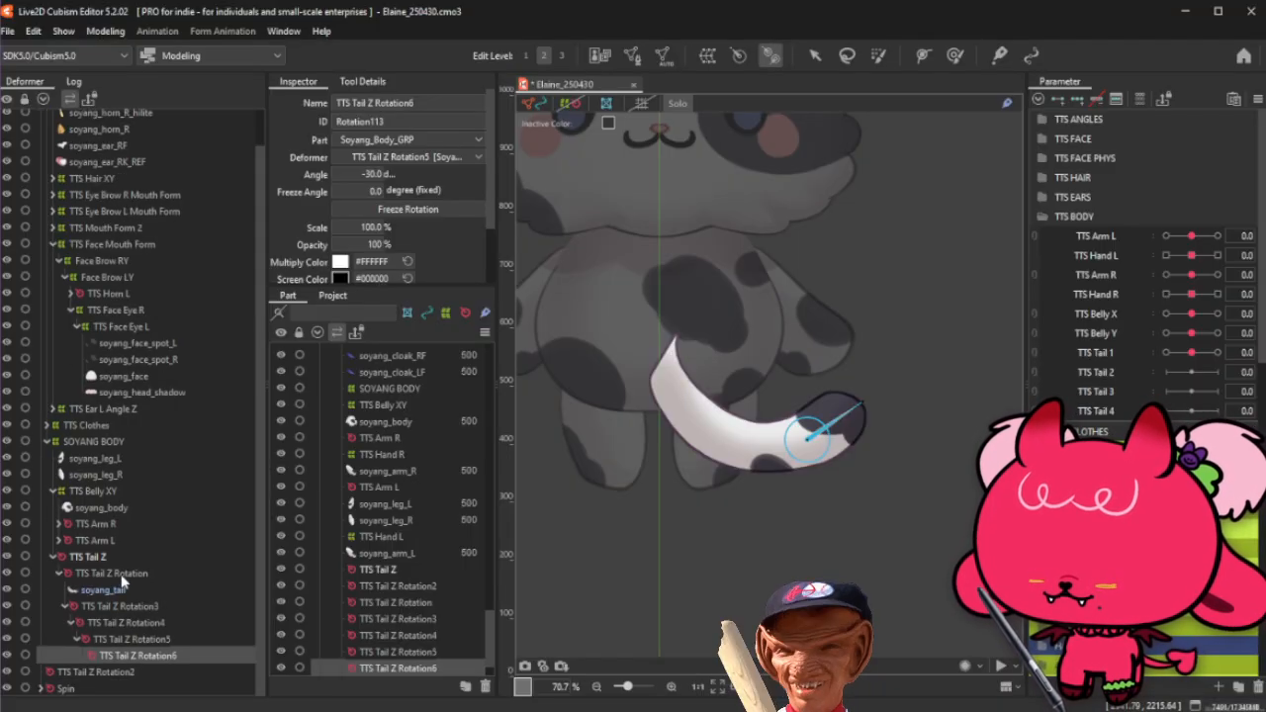
pyautogui.click(142, 643)
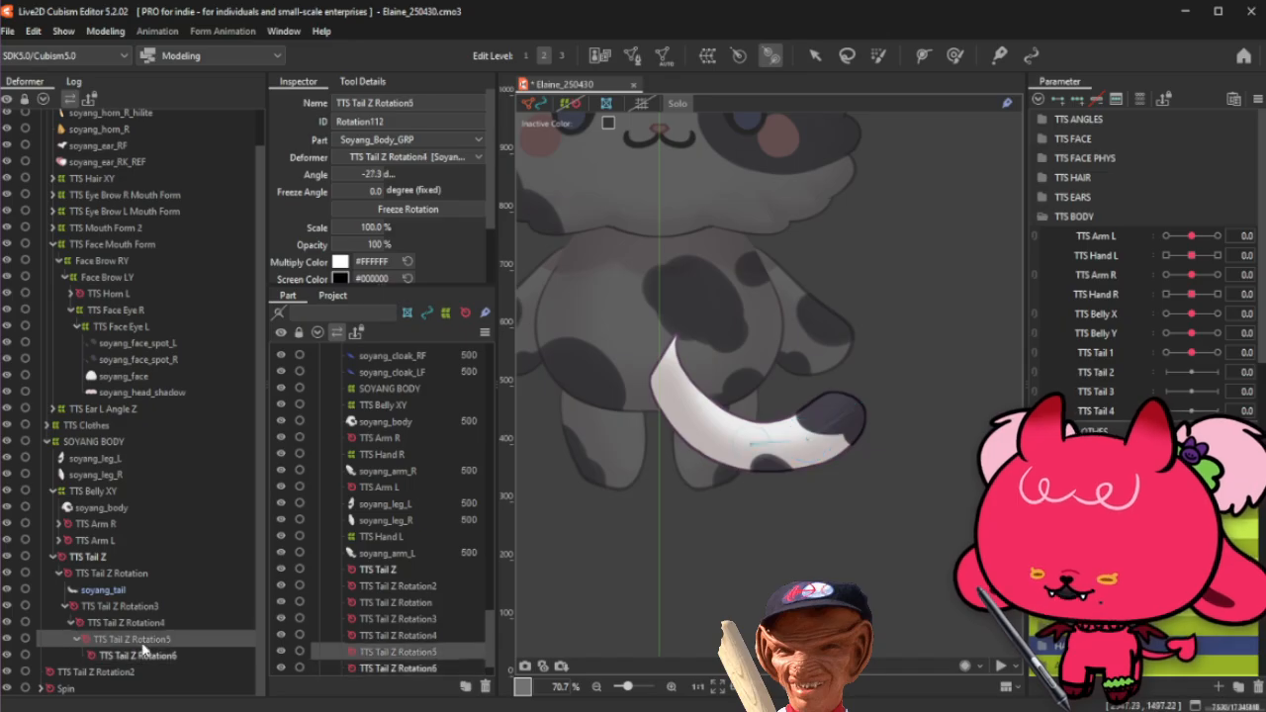
pyautogui.click(144, 624)
pyautogui.click(149, 606)
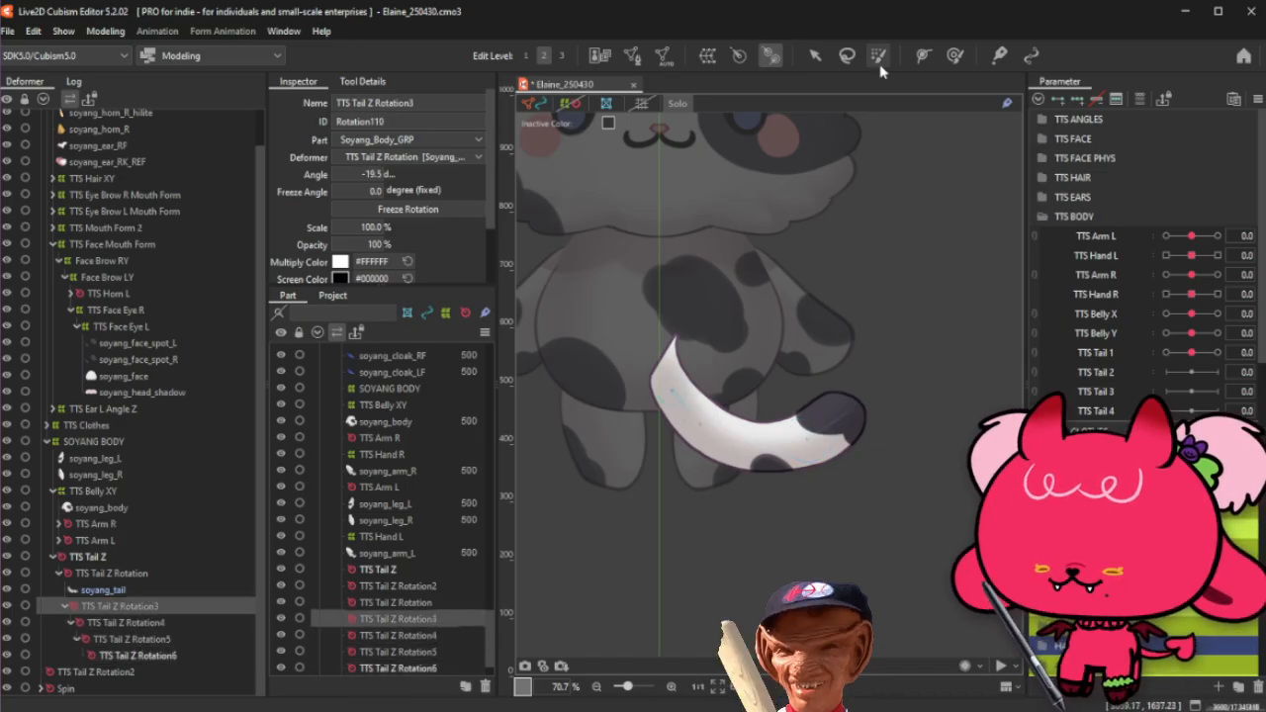
pyautogui.click(679, 104)
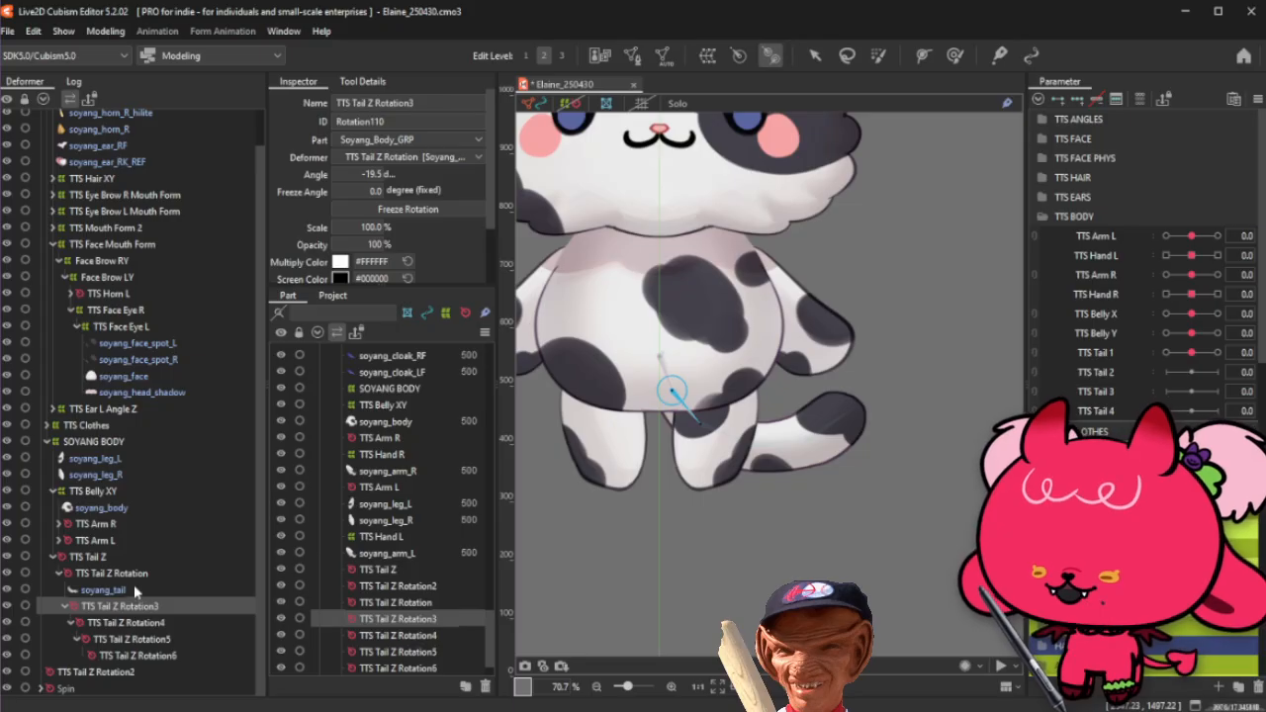
pyautogui.click(138, 574)
pyautogui.press('Delete')
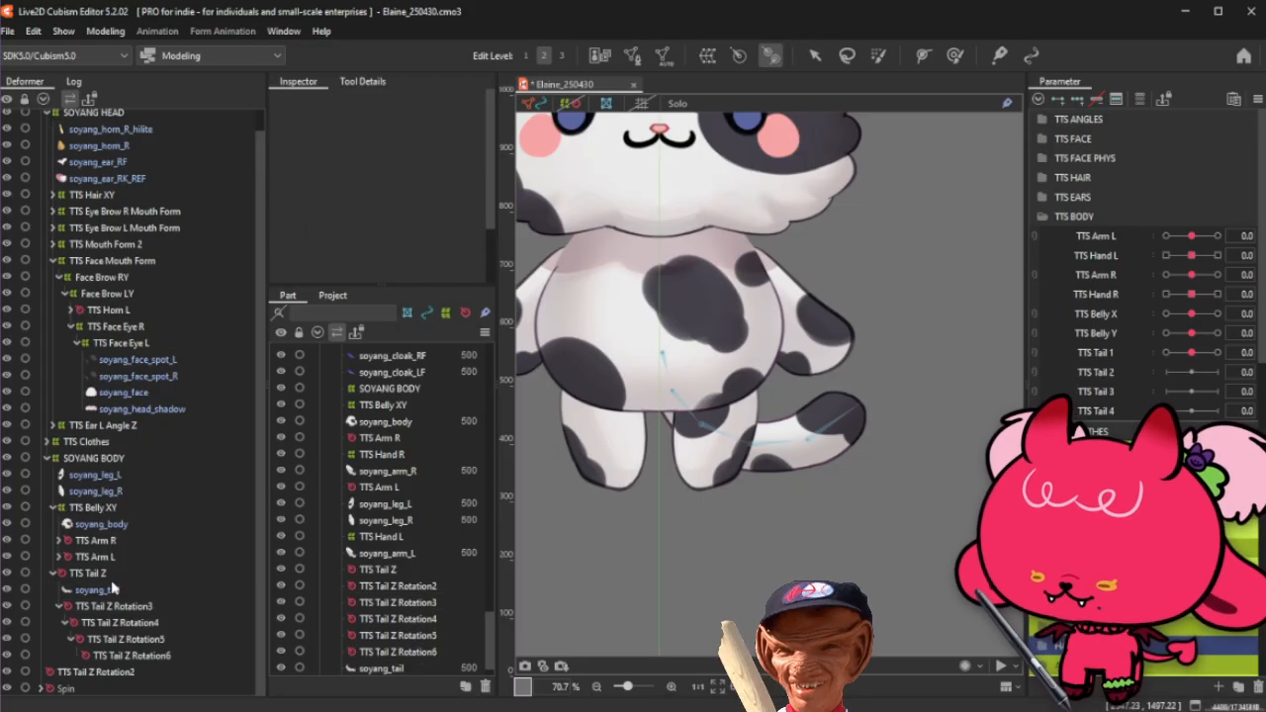
# Step: Parent soyang_tail to TTS Tail Z Rotation6 and delete the rotation deformers TTS Tail Z Rotation3 through Rotation6
pyautogui.moveTo(144, 669); pyautogui.dragTo(142, 657)
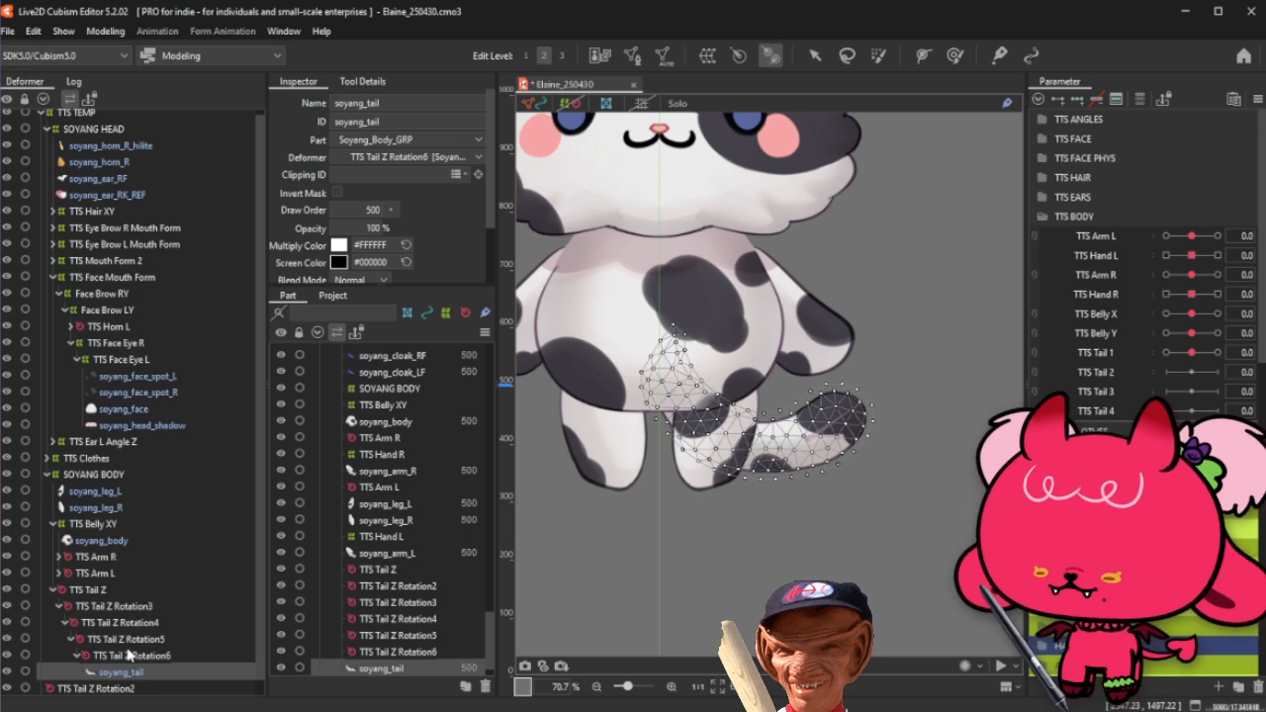
pyautogui.click(156, 656)
pyautogui.keyDown('shift'); pyautogui.click(155, 607); pyautogui.keyUp('shift')
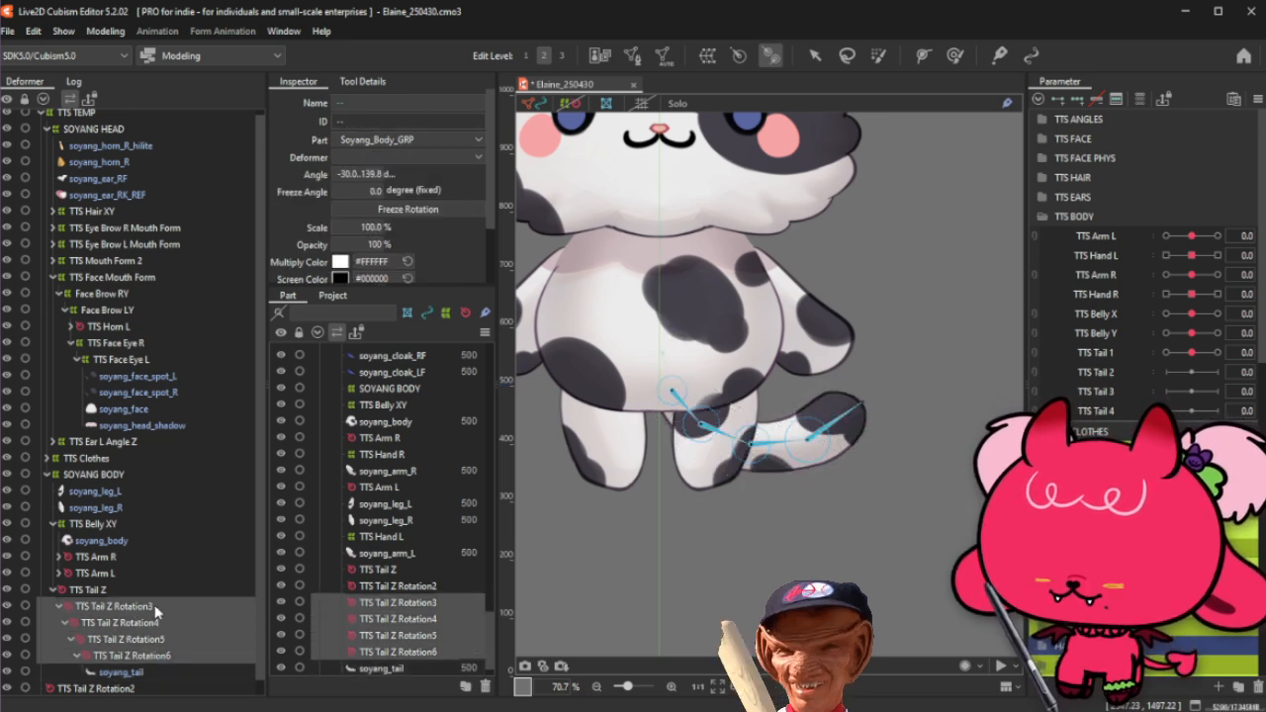
pyautogui.press('Delete')
# Step: Show TTS Tail Z and soyang_tail in Solo and draw a chain of three longer rotation deformers from the tail's base toward its tip
pyautogui.click(119, 609)
pyautogui.keyDown('shift'); pyautogui.click(117, 596); pyautogui.keyUp('shift')
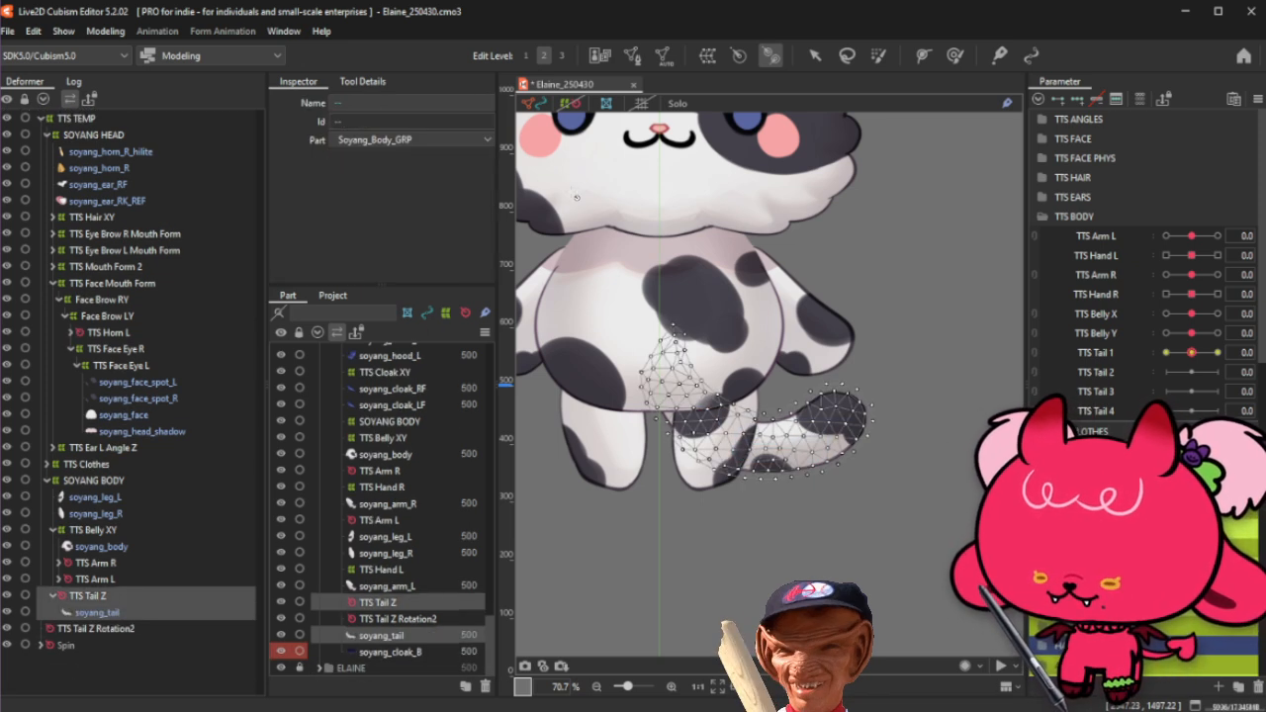
pyautogui.click(681, 104)
pyautogui.click(128, 612)
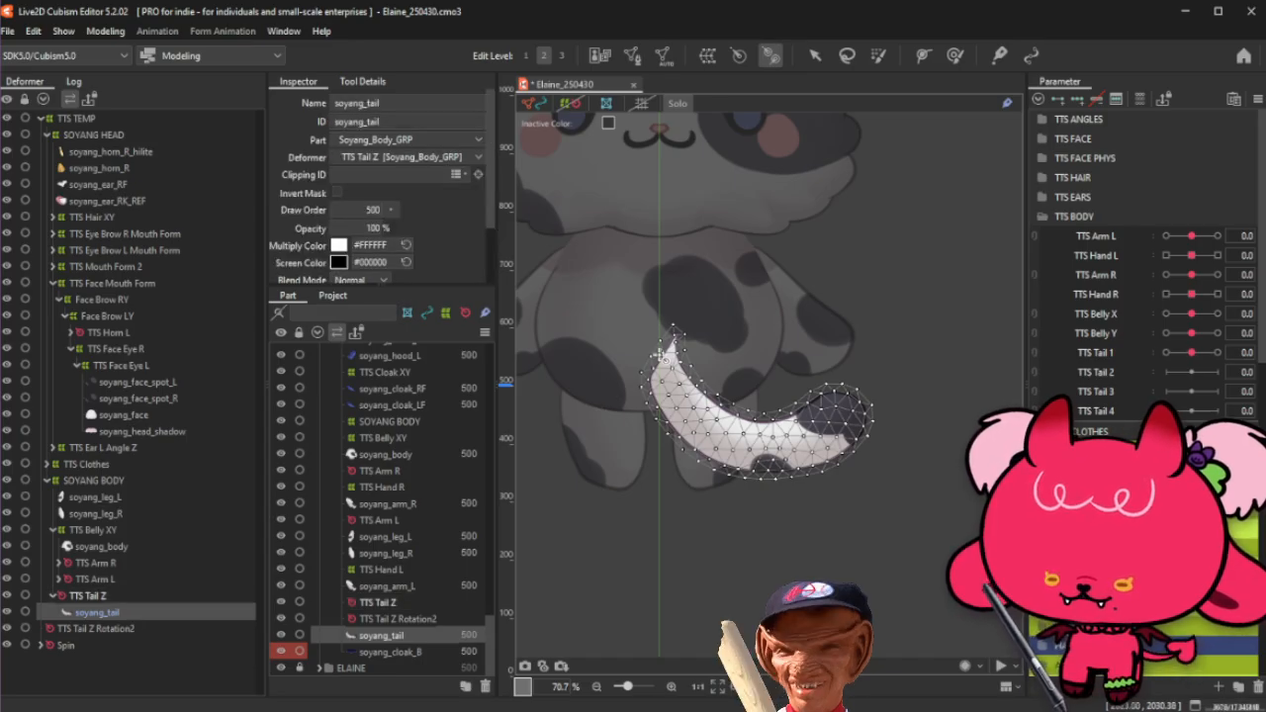
pyautogui.click(658, 354)
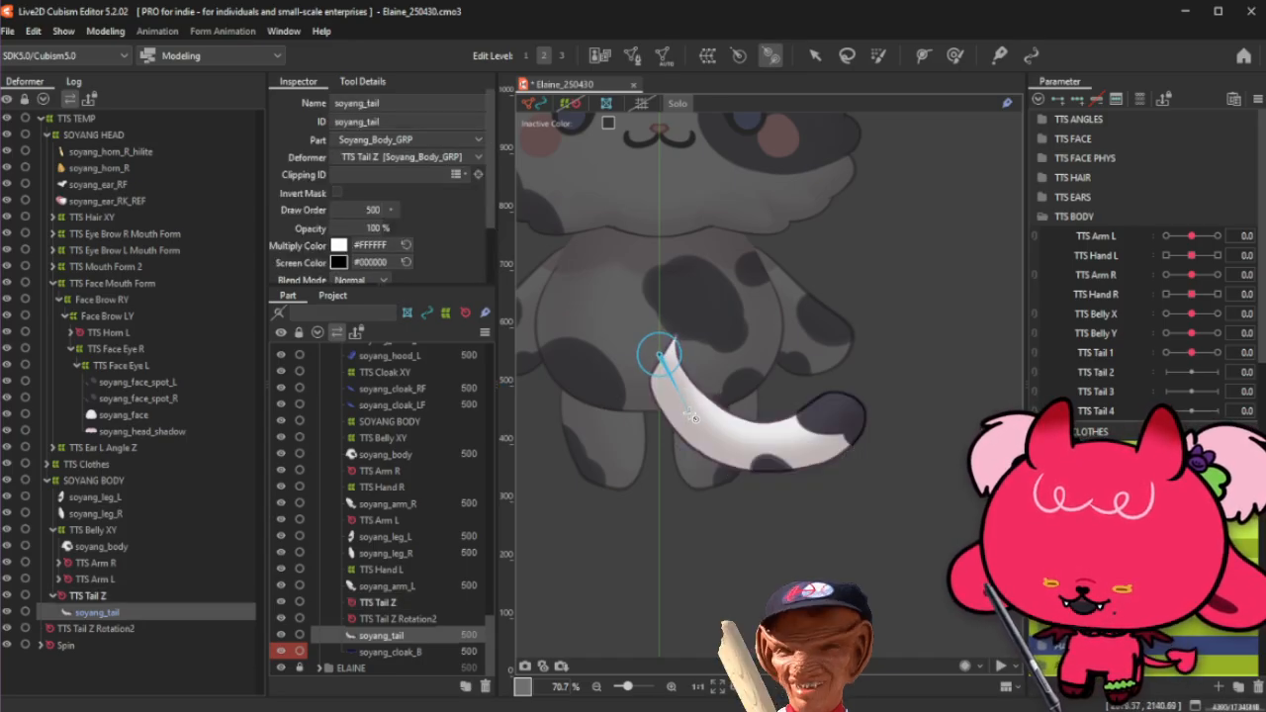
pyautogui.click(693, 416)
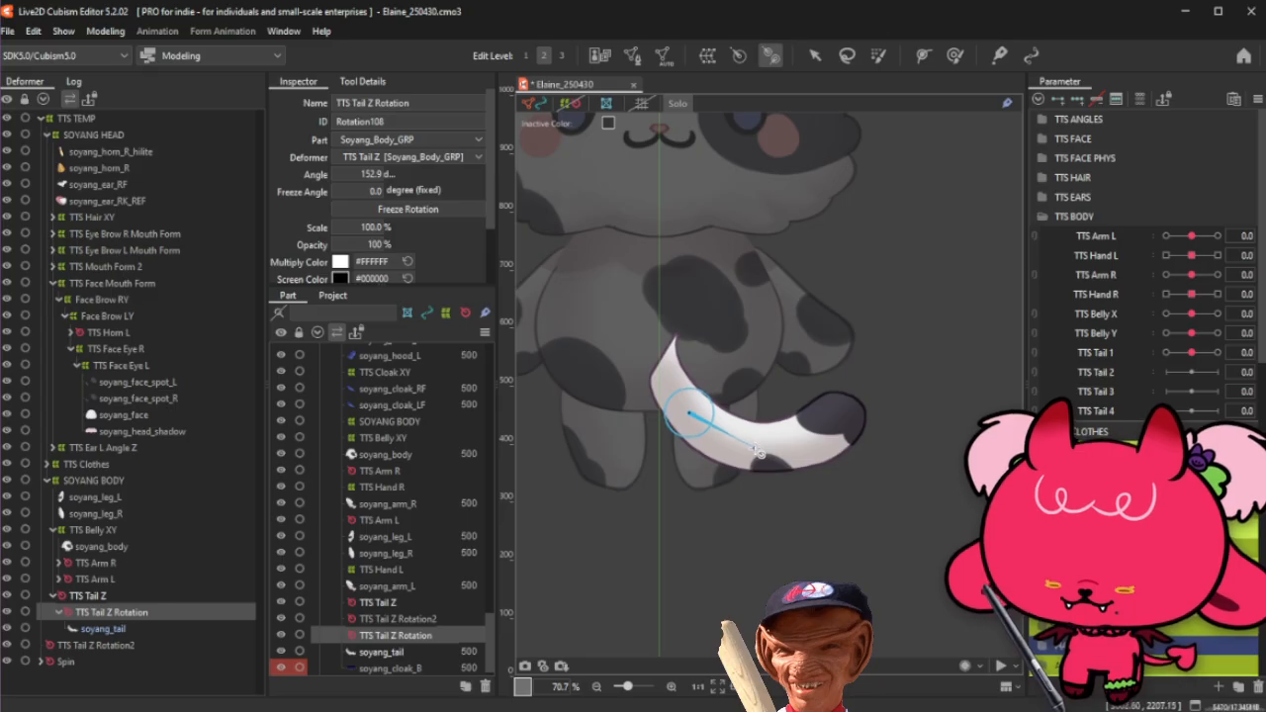
pyautogui.click(758, 450)
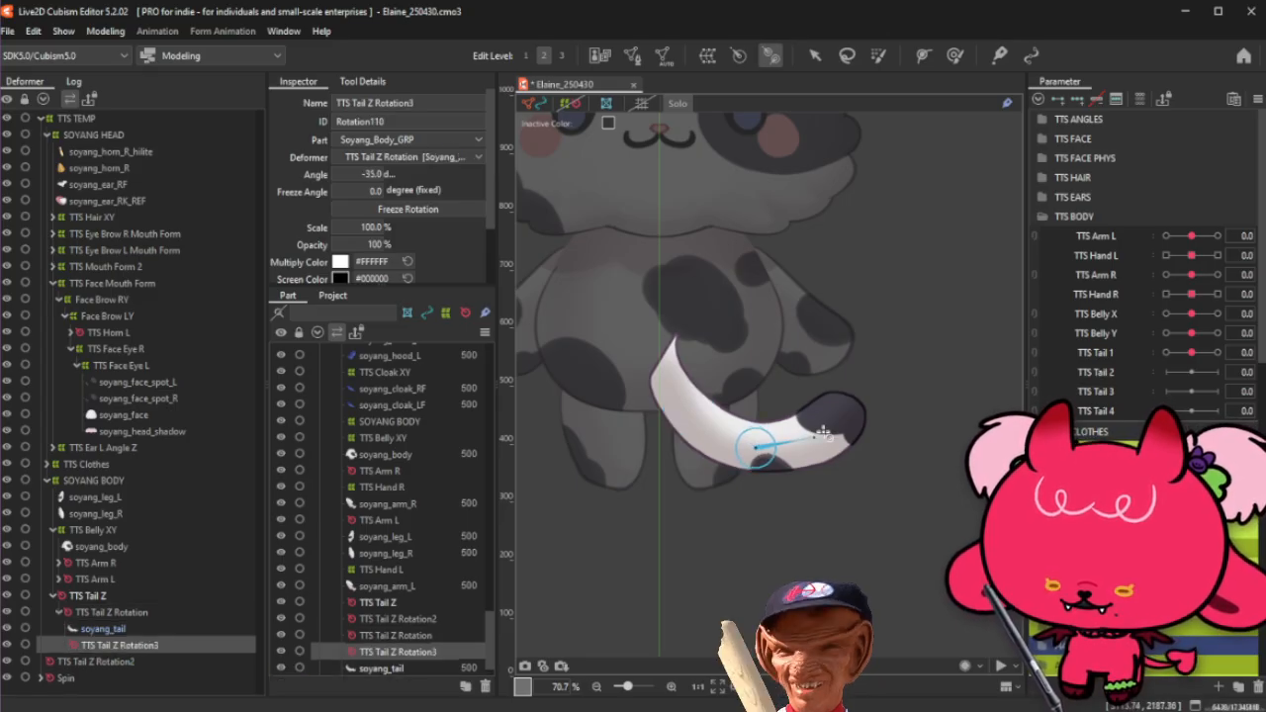
pyautogui.click(815, 436)
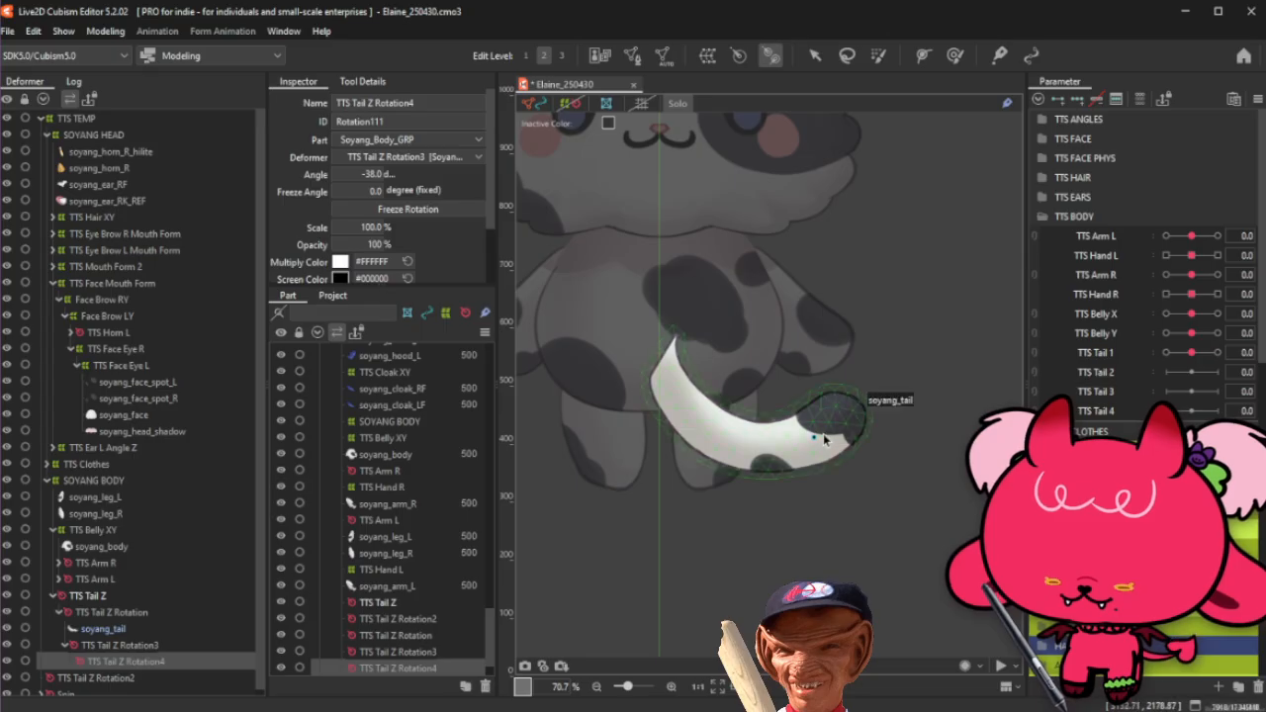
# Step: Delete the tail's chained rotation deformers TTS Tail Z Rotation, Rotation3 and Rotation4, leaving soyang_tail directly under TTS Tail Z
pyautogui.hotkey('ctrl', 'z')
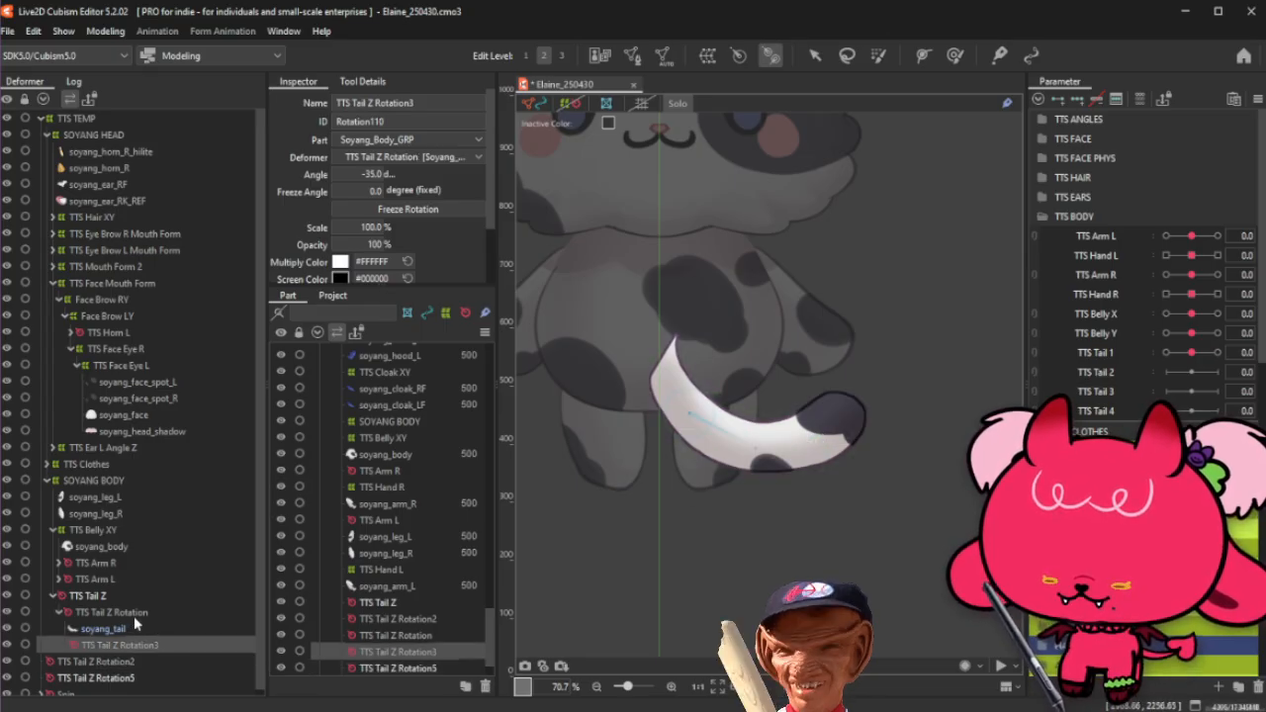
pyautogui.scroll(2, 797, 455)
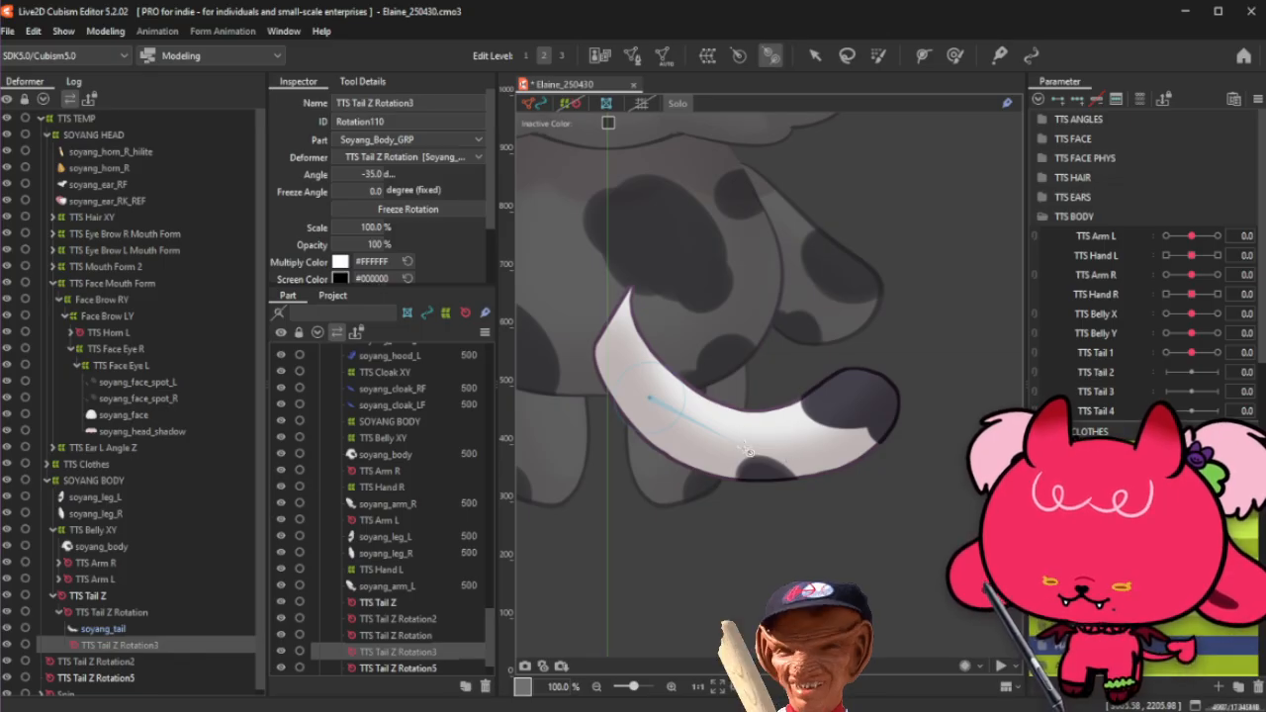
pyautogui.hotkey('ctrl', 'y')
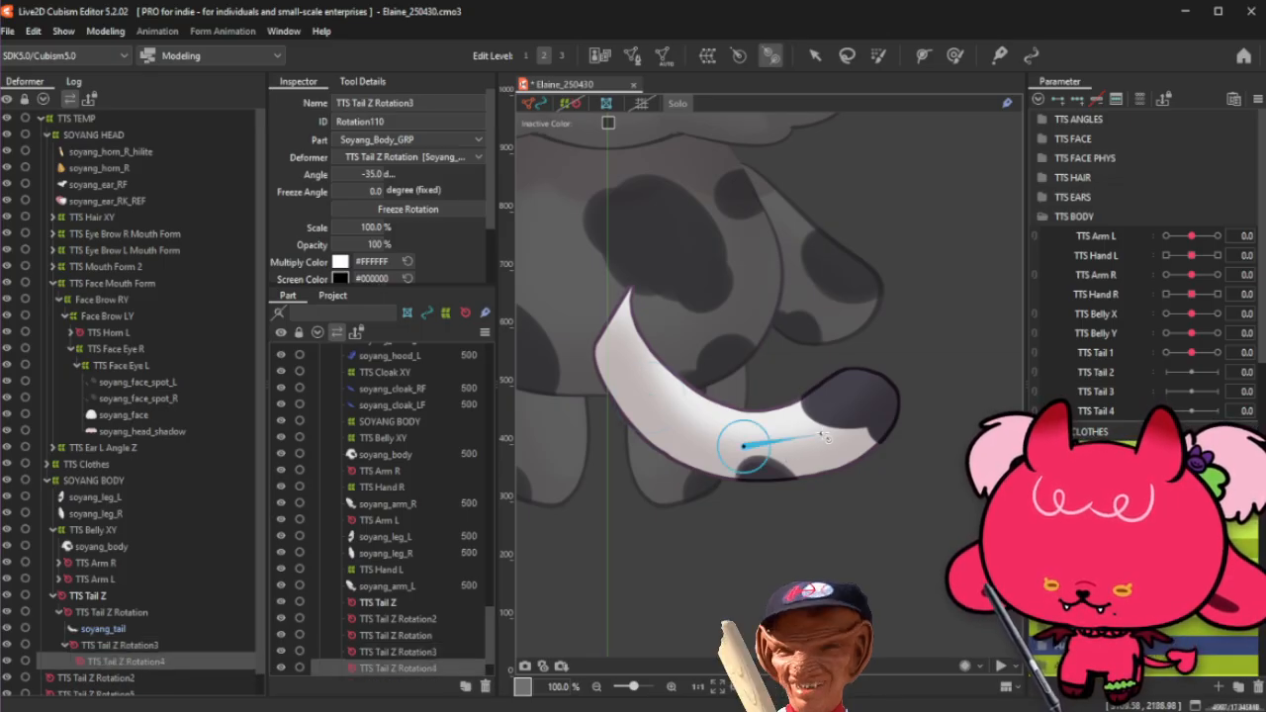
pyautogui.keyDown('ctrl'); pyautogui.click(161, 645); pyautogui.keyUp('ctrl')
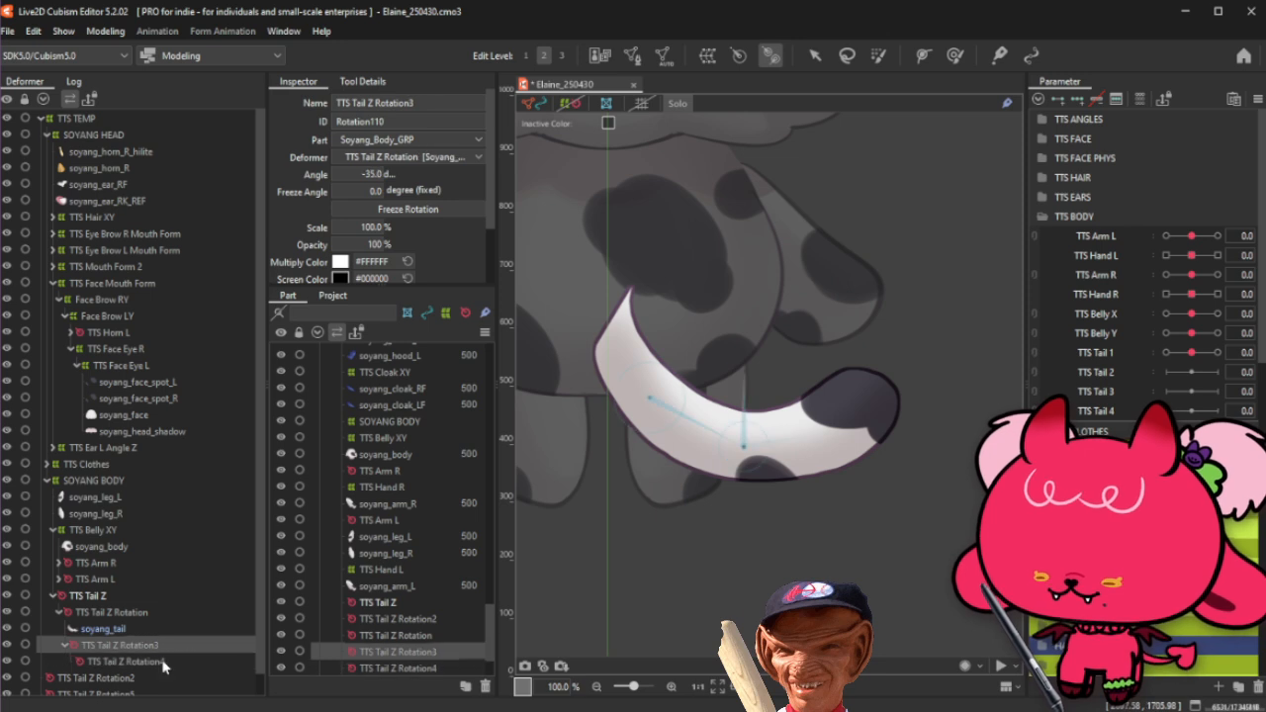
pyautogui.click(137, 616)
pyautogui.press('Delete')
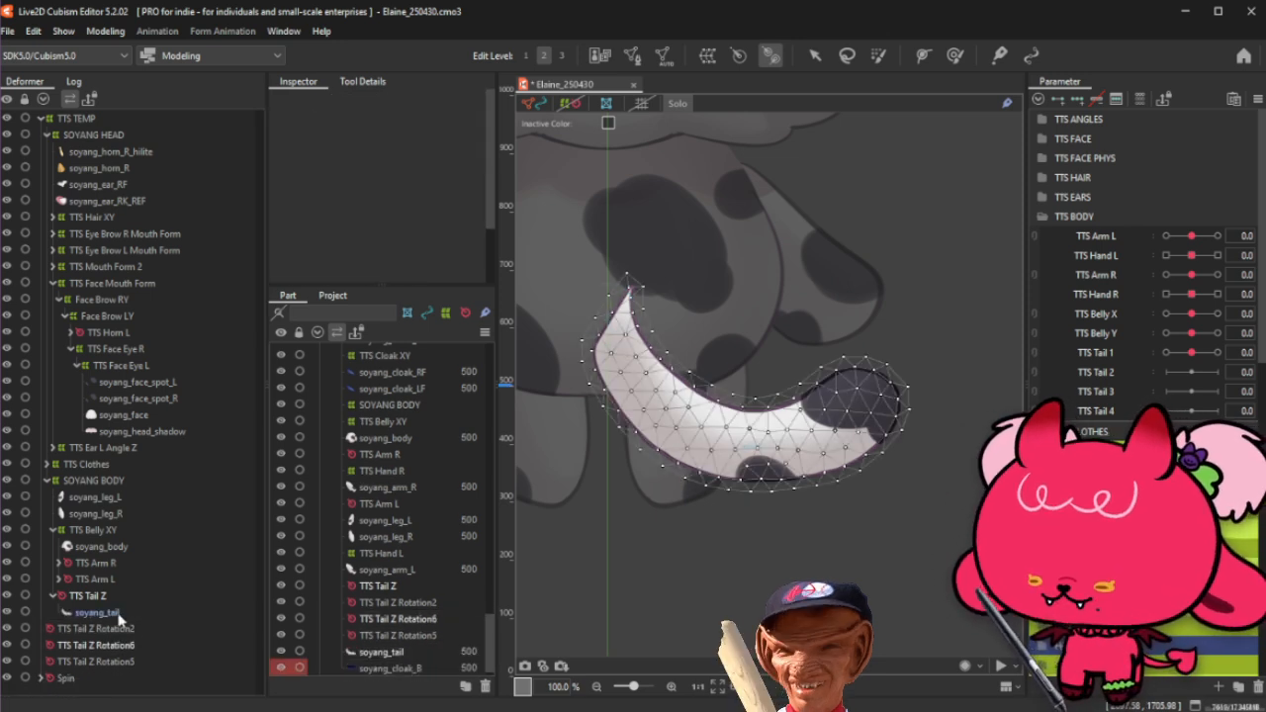
# Step: Try to draw the first rotation deformer of a new chain from the base of soyang_tail, discarding each attempt
pyautogui.click(119, 615)
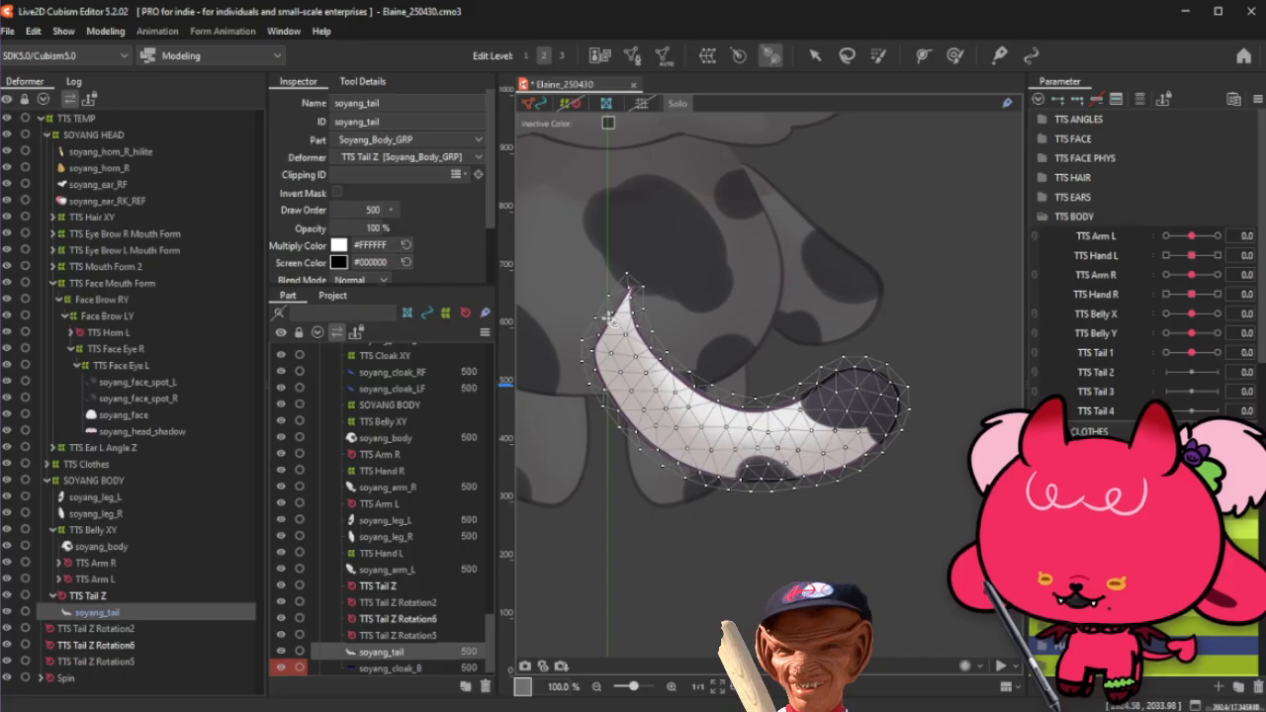
pyautogui.moveTo(607, 318); pyautogui.dragTo(643, 393)
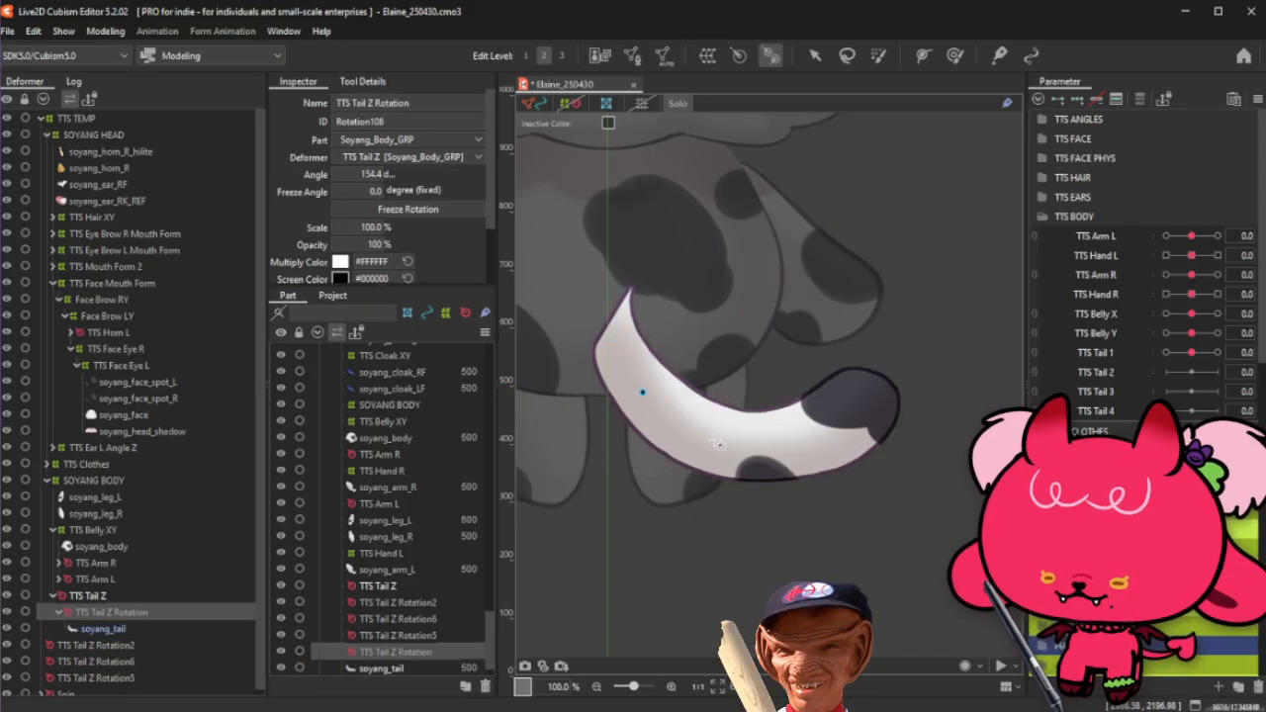
pyautogui.click(643, 397)
pyautogui.doubleClick(643, 397)
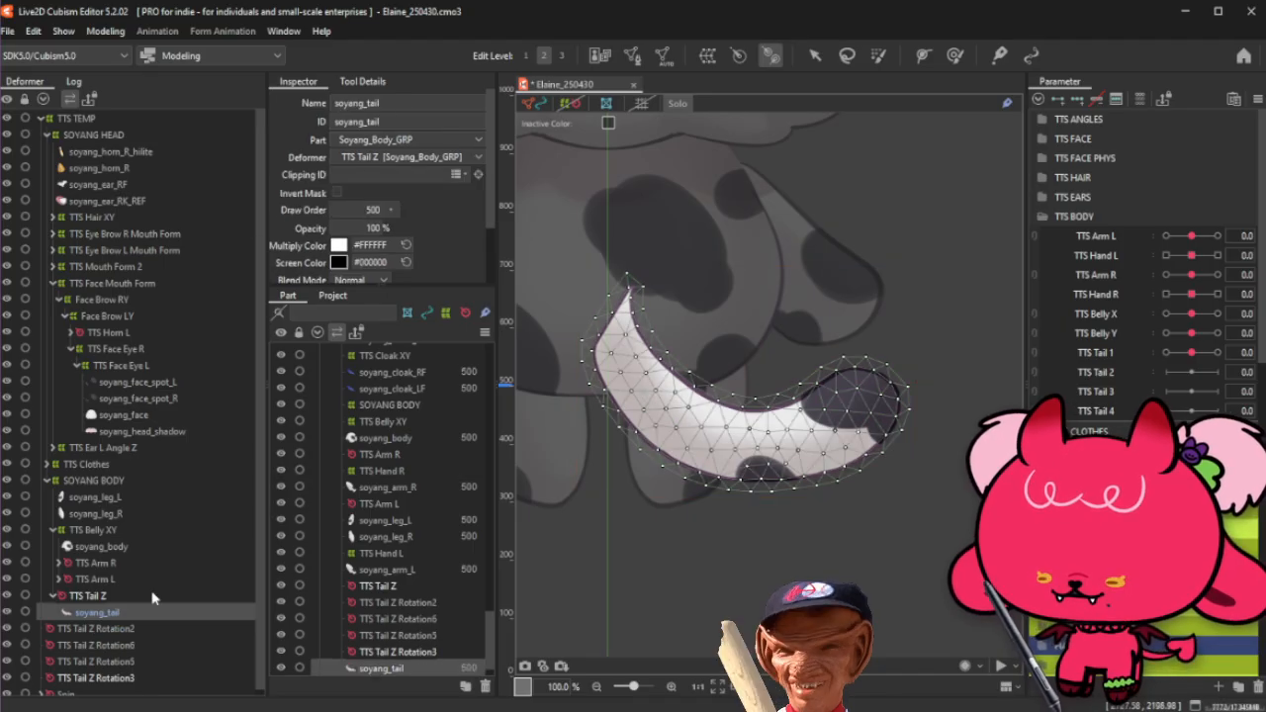
pyautogui.moveTo(607, 315)
pyautogui.mouseDown()
pyautogui.moveTo(627, 376)
pyautogui.moveTo(648, 394)
pyautogui.mouseUp()
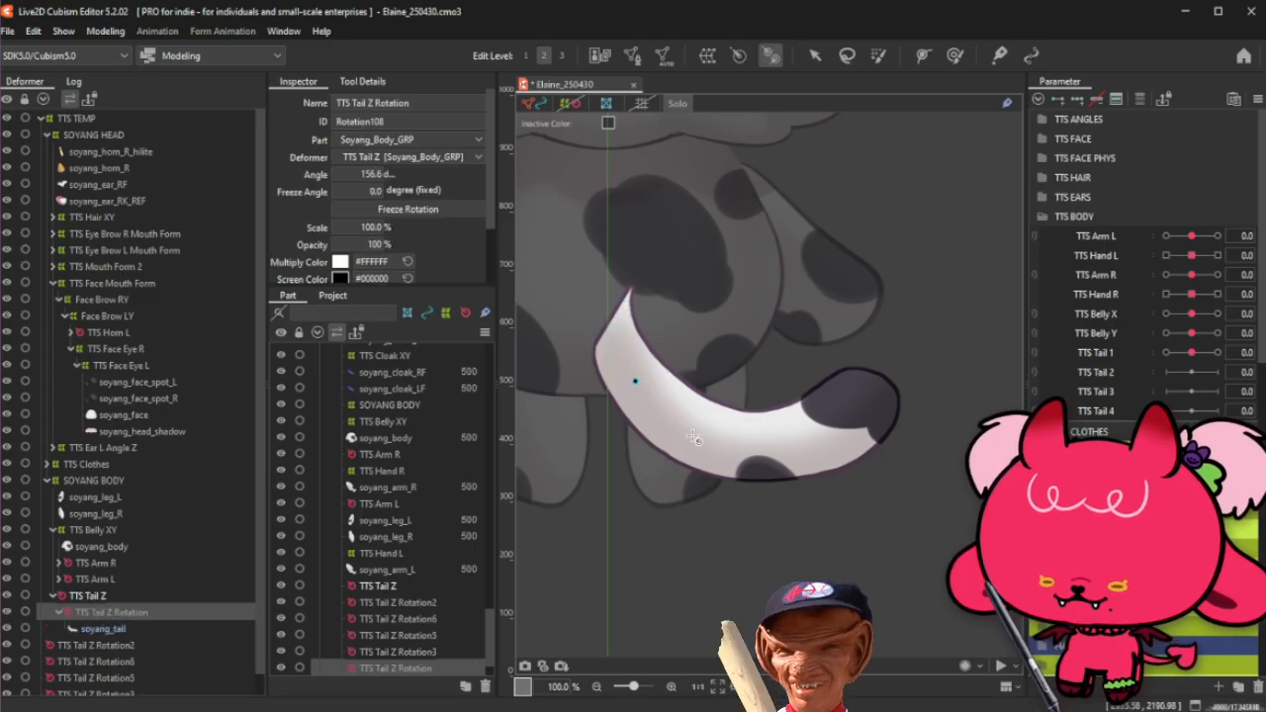
pyautogui.moveTo(636, 382); pyautogui.dragTo(760, 504)
pyautogui.hotkey('ctrl', 'z')
pyautogui.click(653, 385)
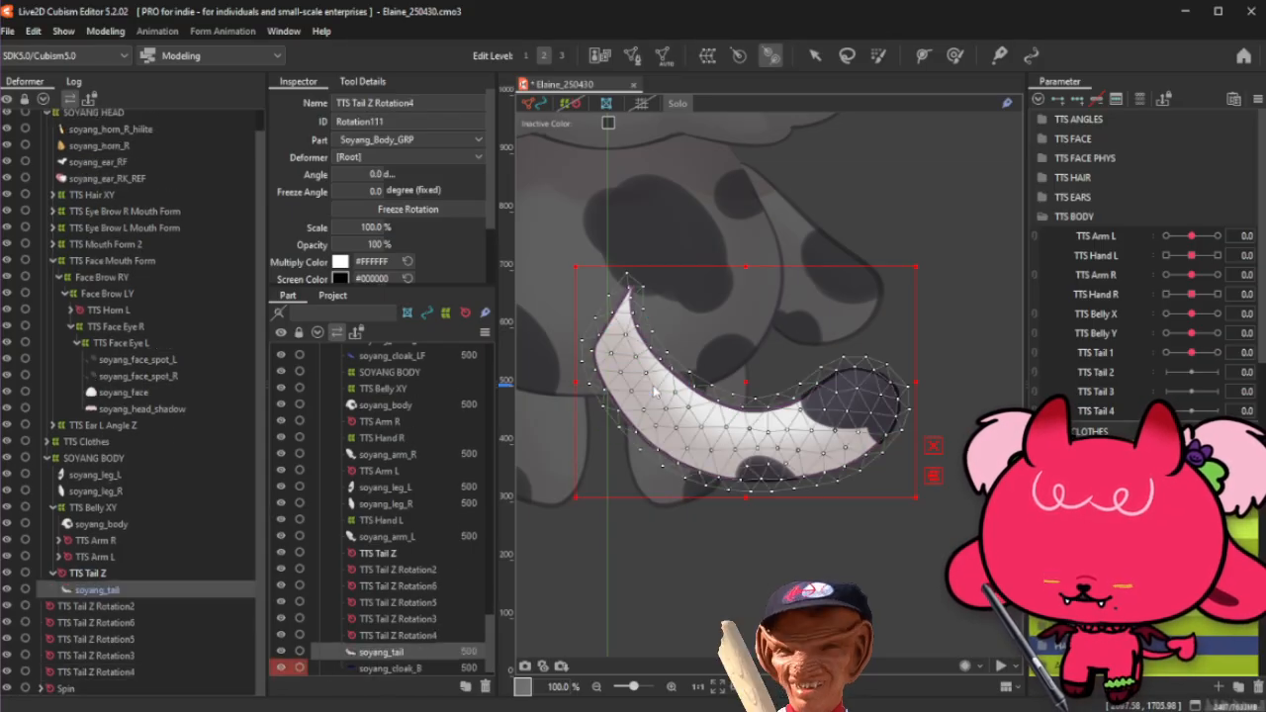
pyautogui.press('2')
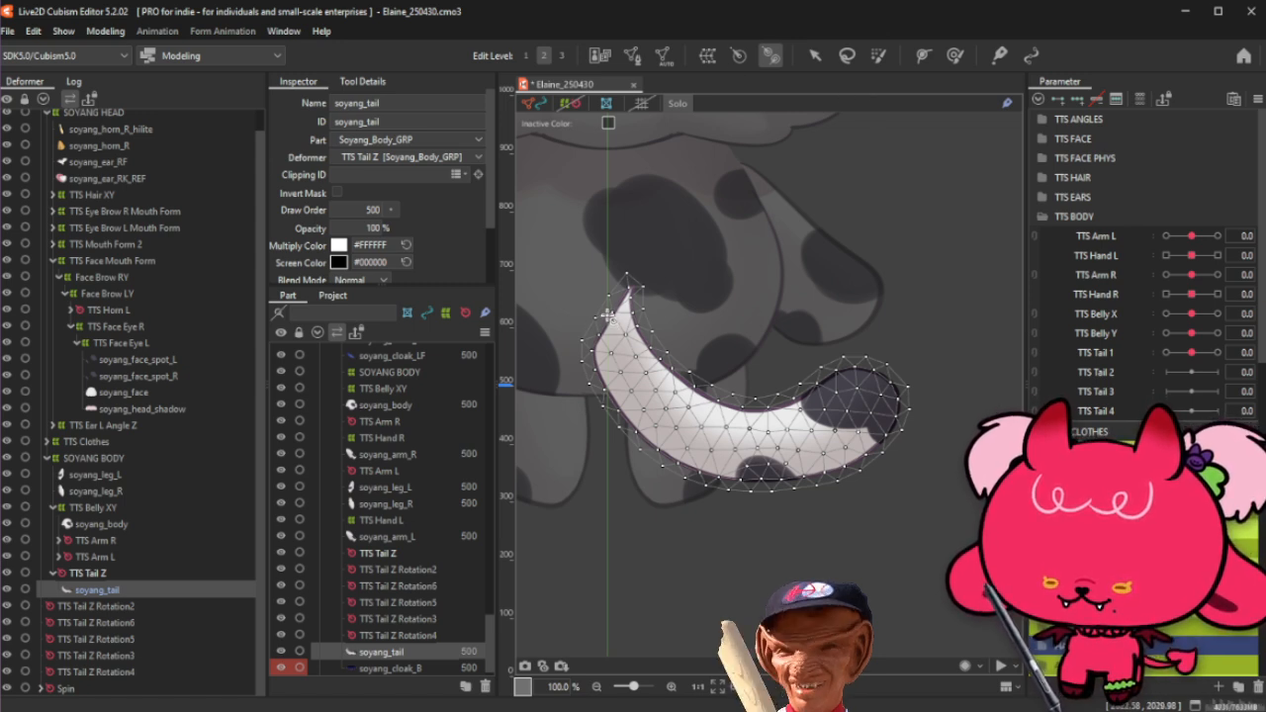
pyautogui.moveTo(608, 315); pyautogui.dragTo(641, 392)
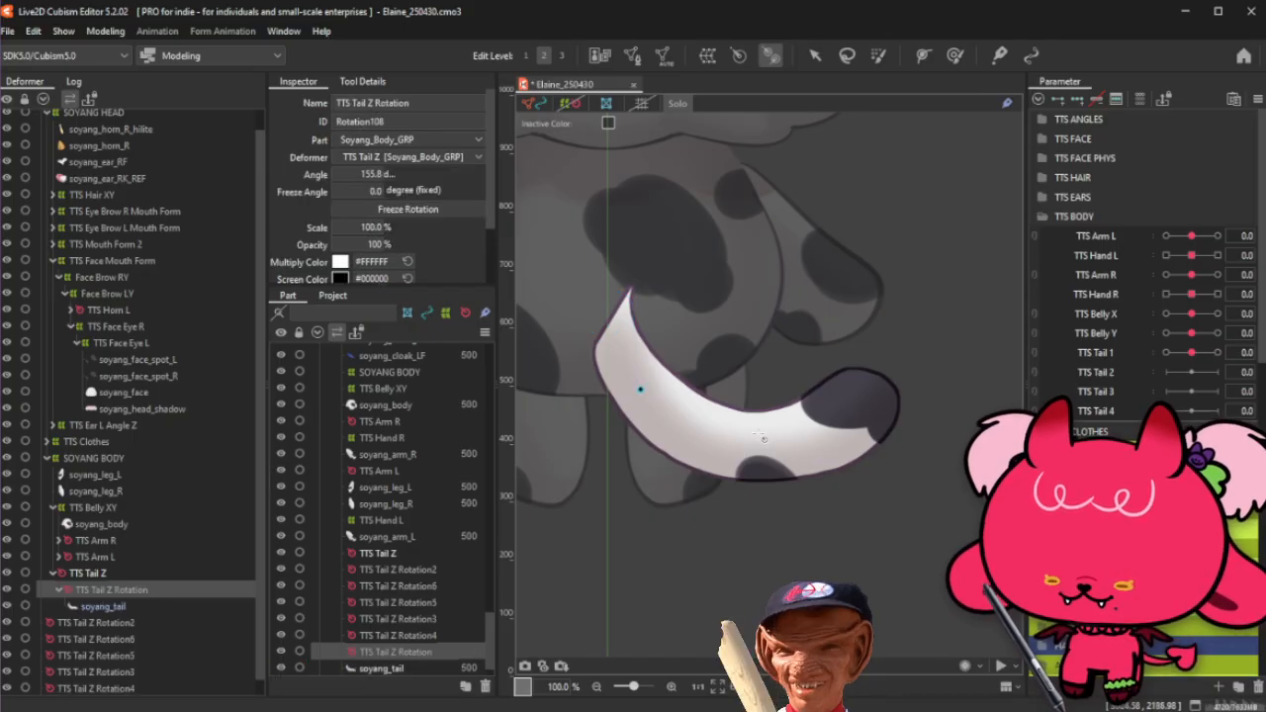
pyautogui.click(617, 336)
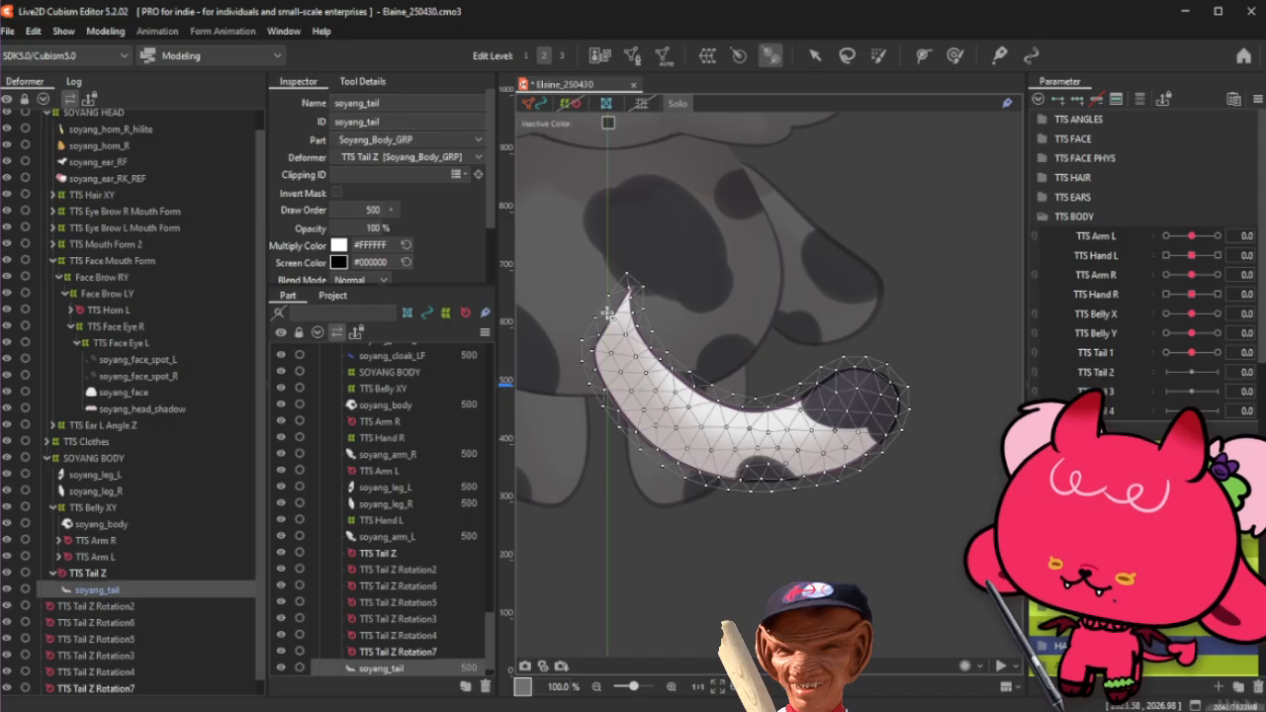
# Step: Draw a chain of four rotation deformers along soyang_tail from base to tip, redrawing the segments near the tip
pyautogui.moveTo(607, 315); pyautogui.dragTo(813, 435)
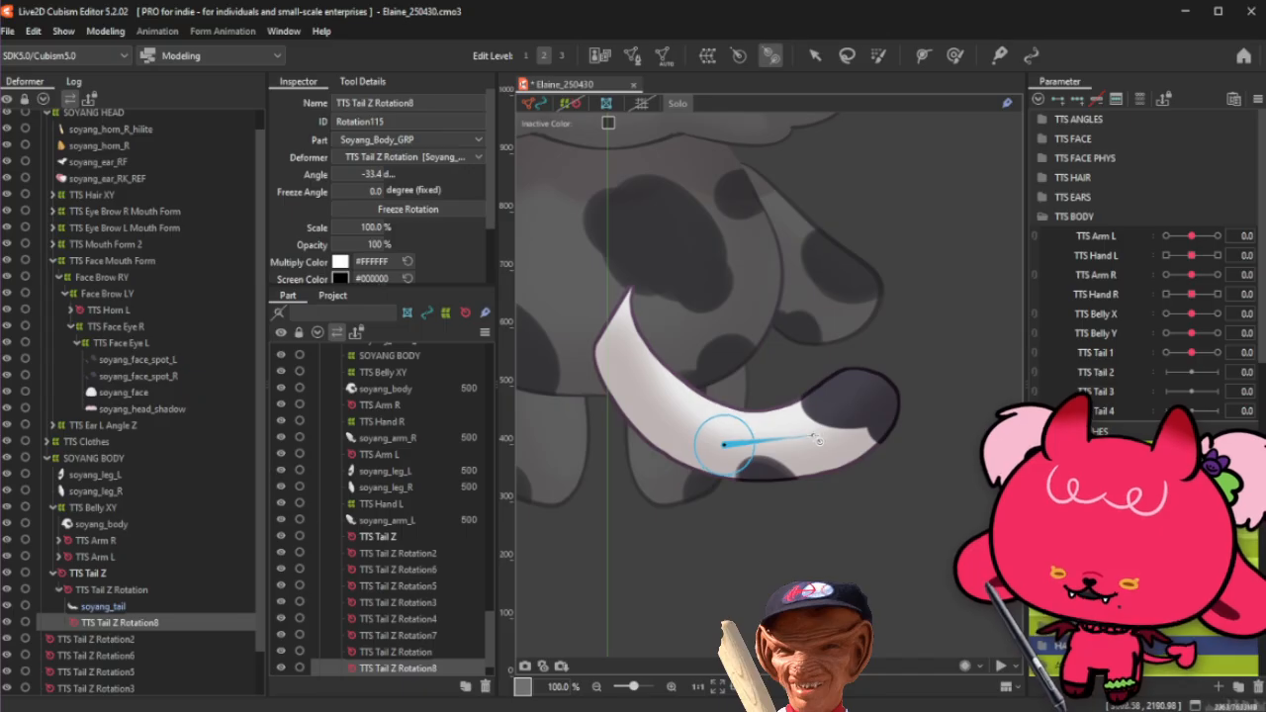
pyautogui.click(902, 362)
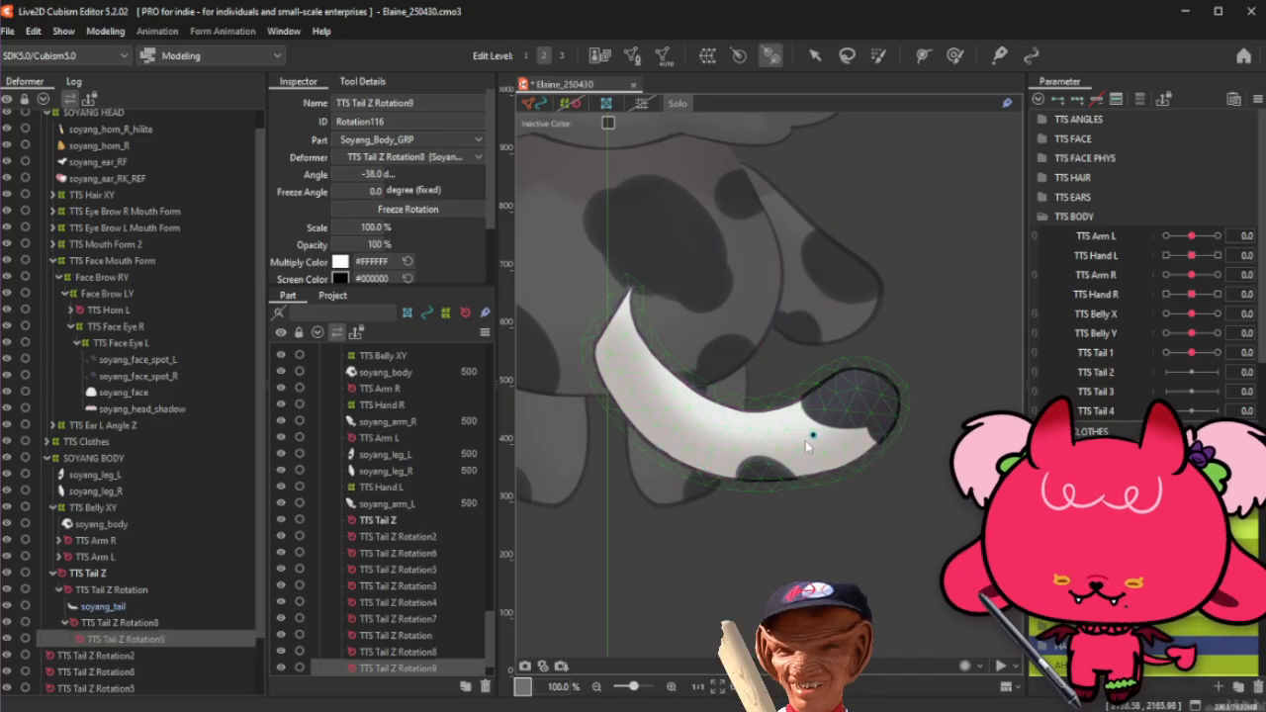
pyautogui.hotkey('ctrl', 'z')
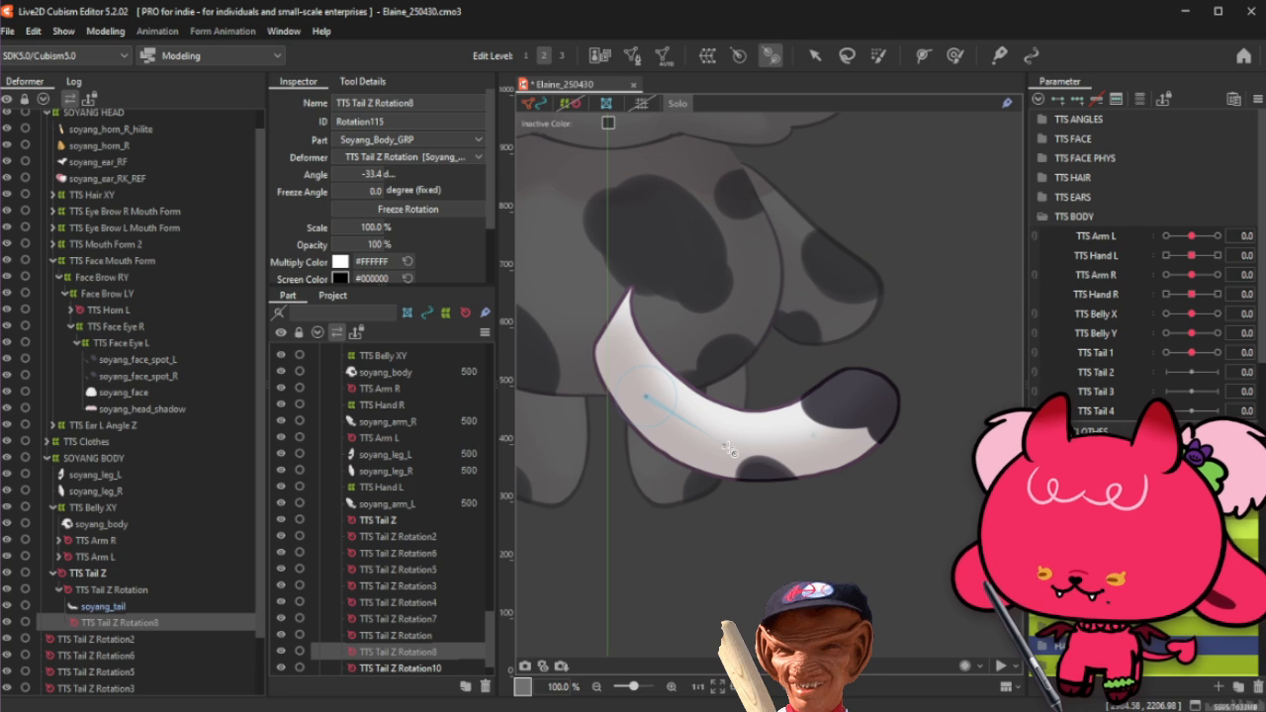
pyautogui.click(122, 591)
pyautogui.click(129, 624)
pyautogui.scroll(-1, 123, 633)
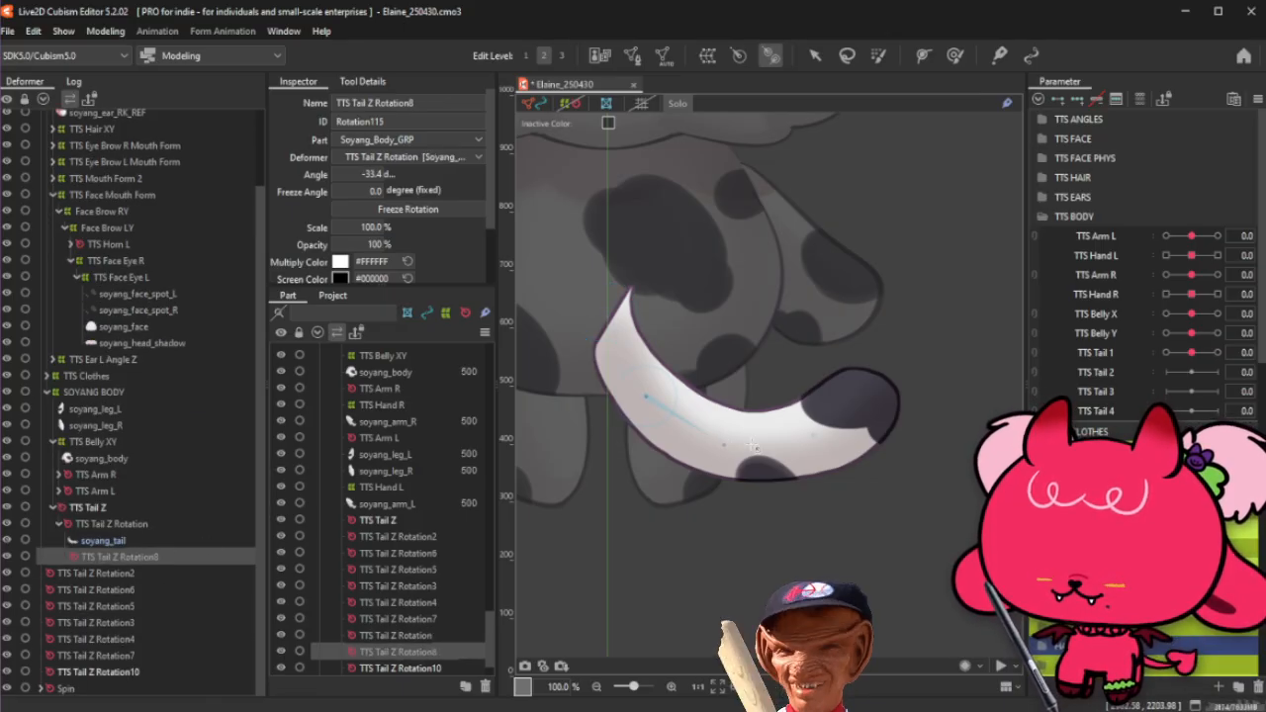
pyautogui.moveTo(753, 445); pyautogui.dragTo(819, 441)
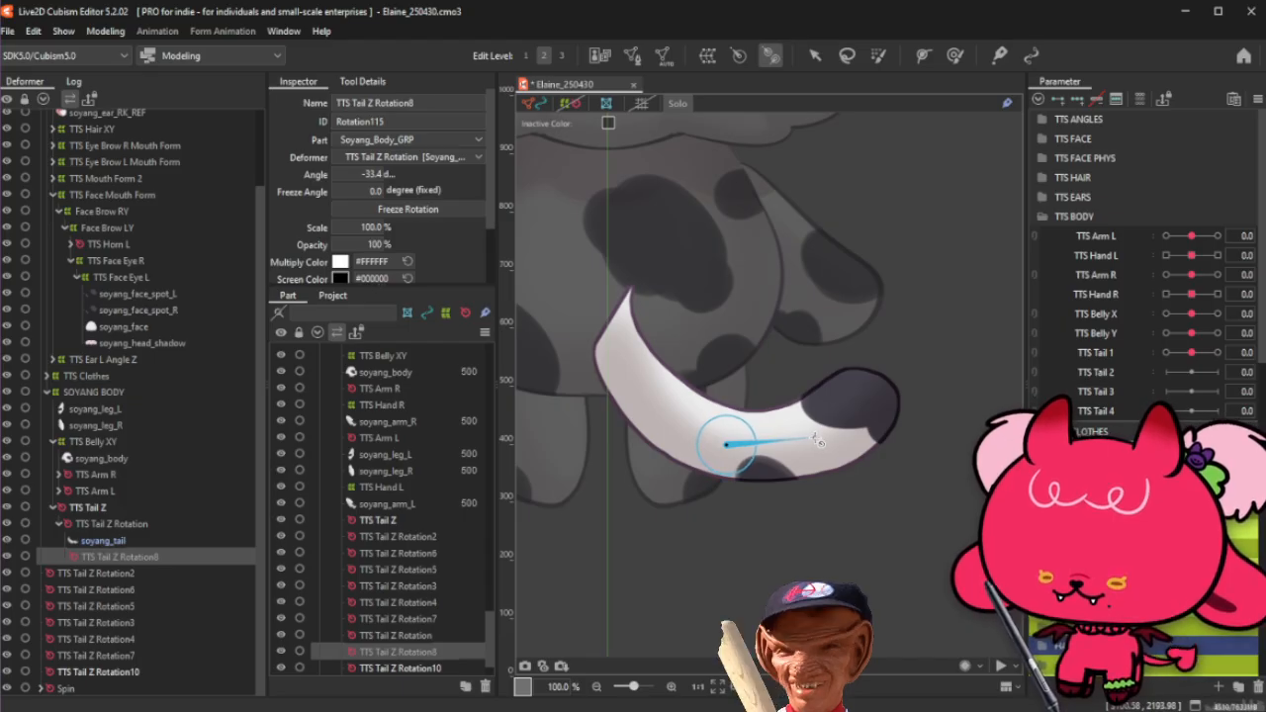
pyautogui.moveTo(817, 440); pyautogui.dragTo(907, 353)
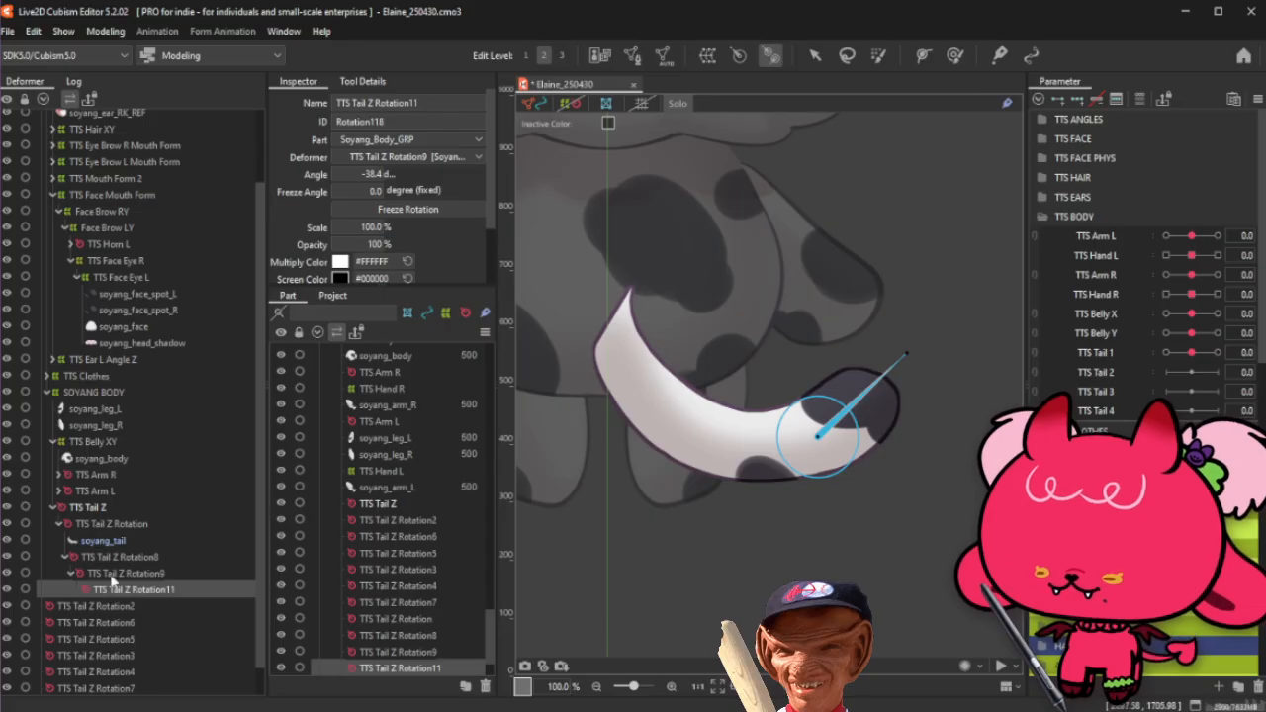
# Step: Turn off Solo and parent soyang_tail to the last deformer of the chain, TTS Tail Z Rotation11
pyautogui.click(680, 105)
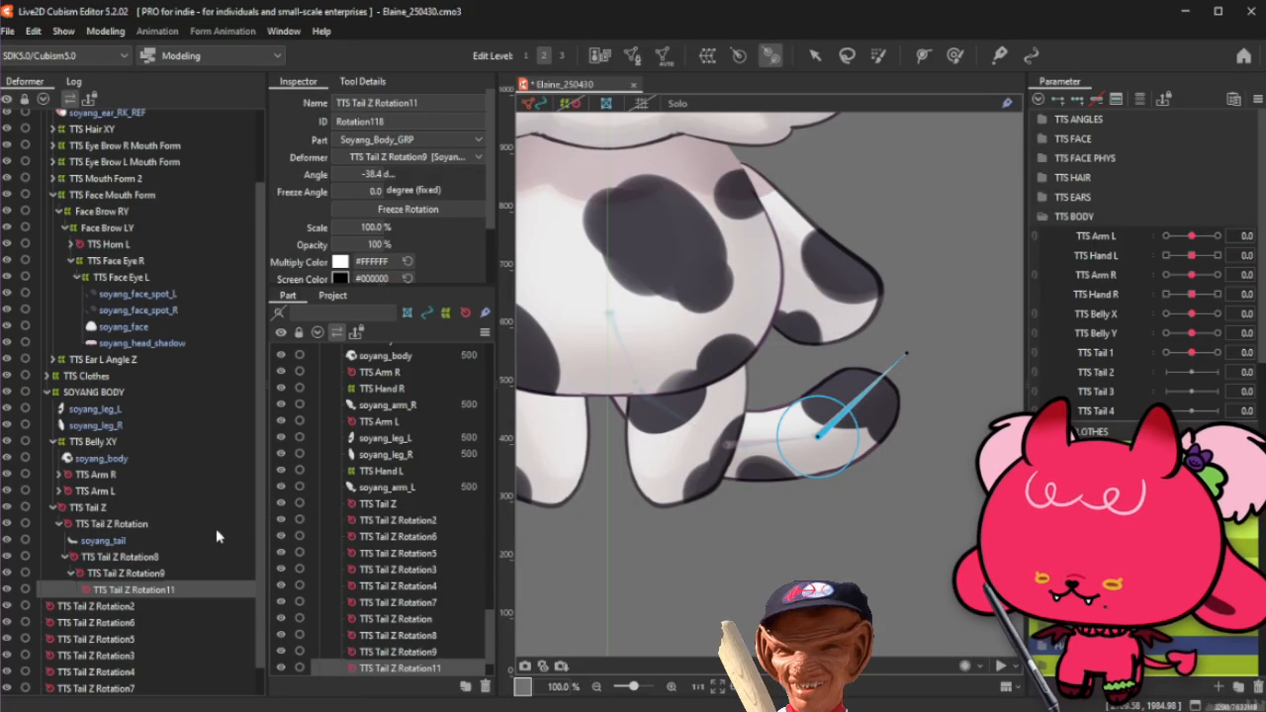
pyautogui.click(151, 557)
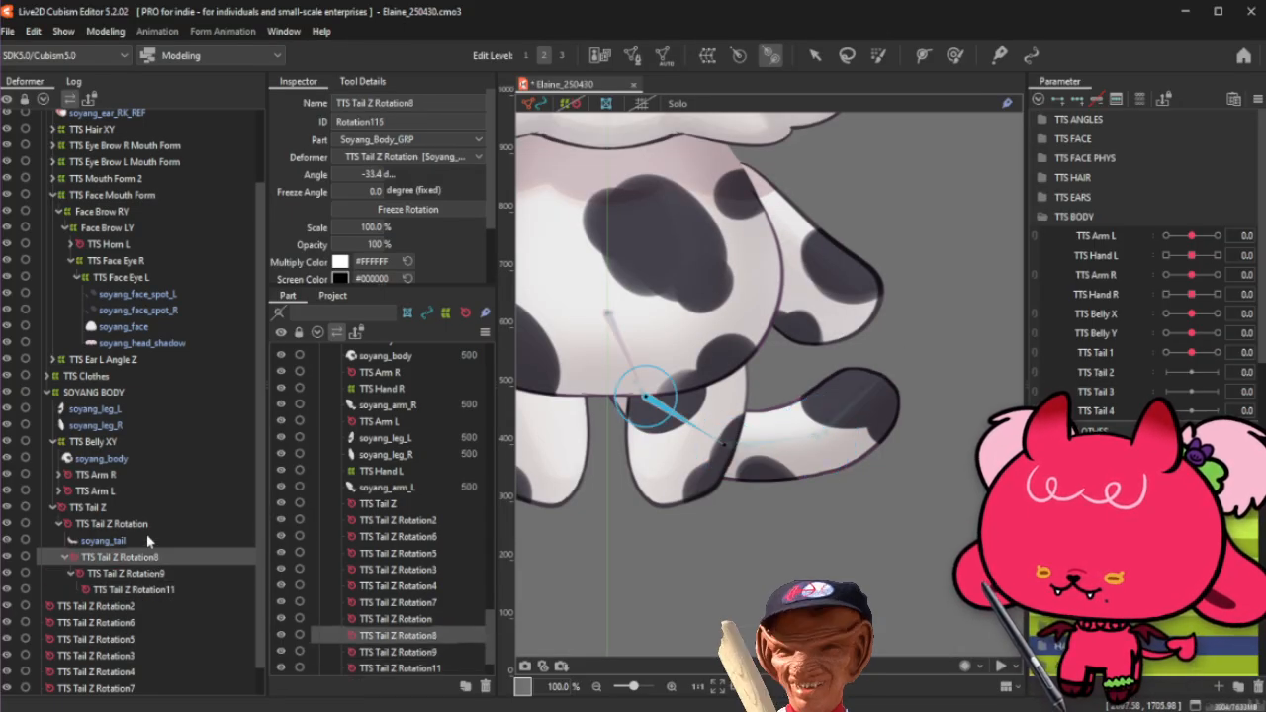
pyautogui.moveTo(126, 542); pyautogui.dragTo(165, 595)
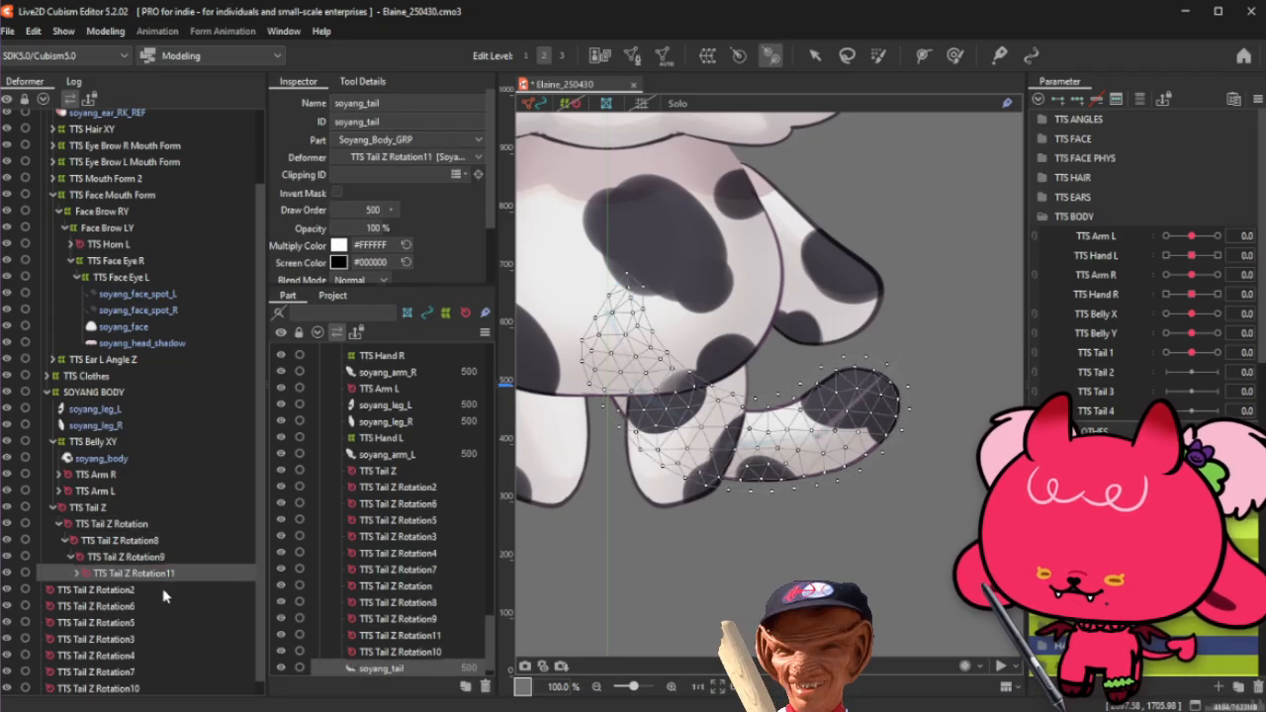
pyautogui.click(77, 574)
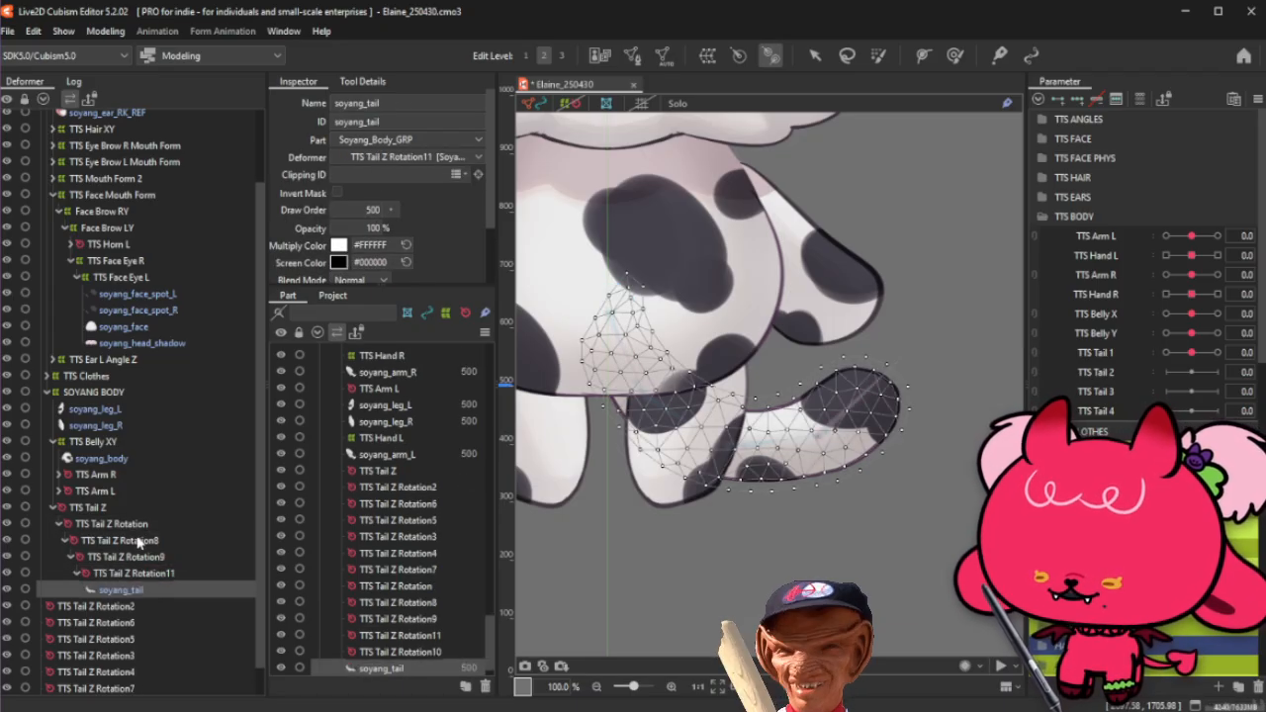
# Step: Examine the pivot and tip placement of each rotation deformer in the tail chain, including where neighbouring segments join
pyautogui.click(142, 526)
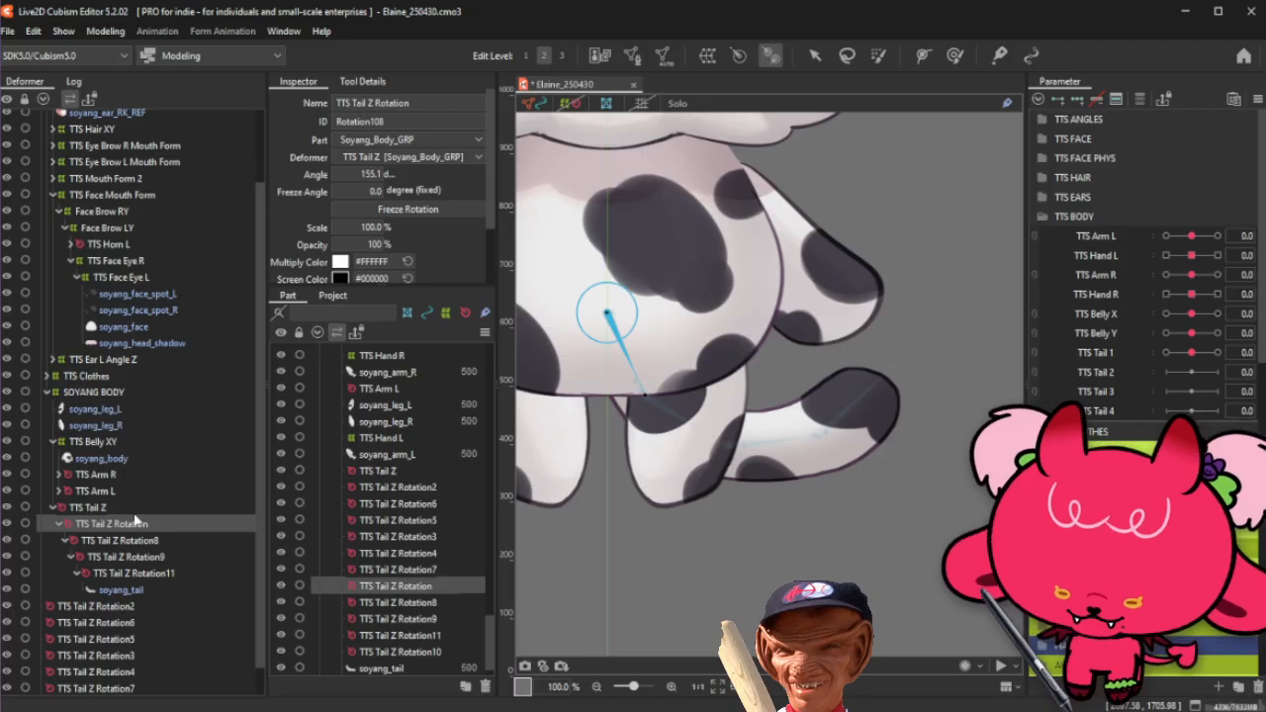
pyautogui.scroll(3, 856, 426)
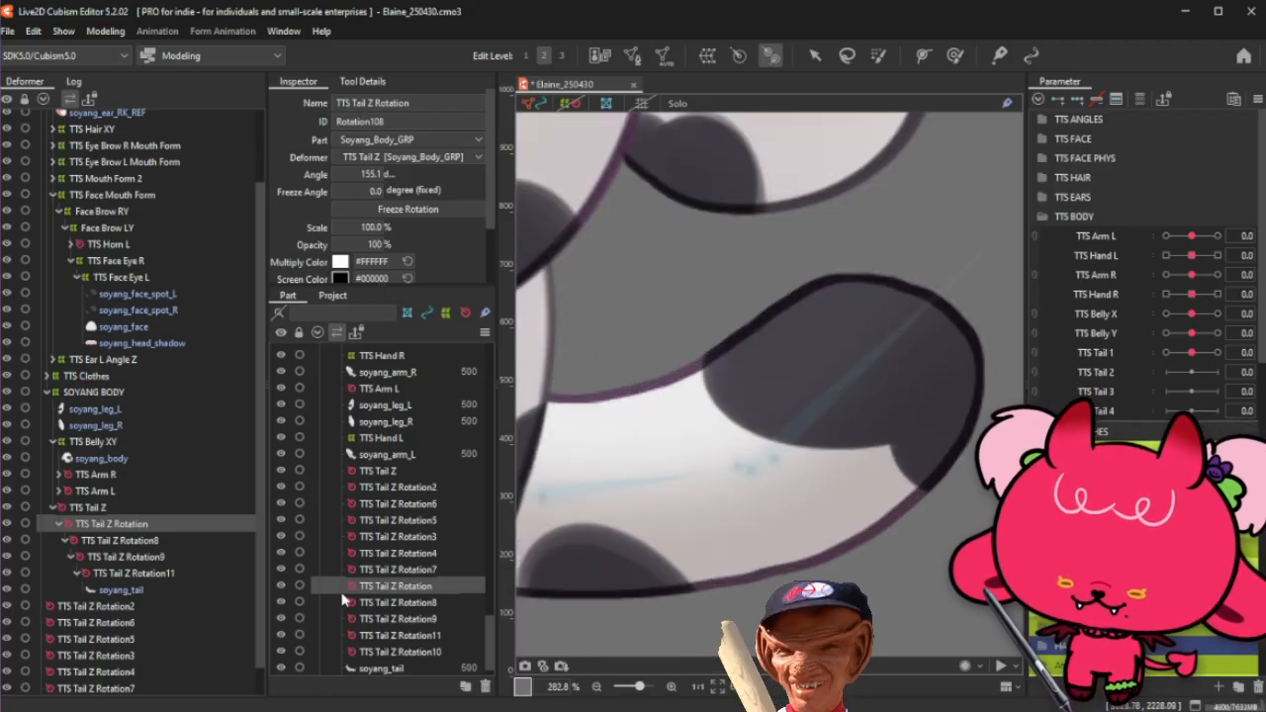
pyautogui.click(129, 575)
pyautogui.click(131, 557)
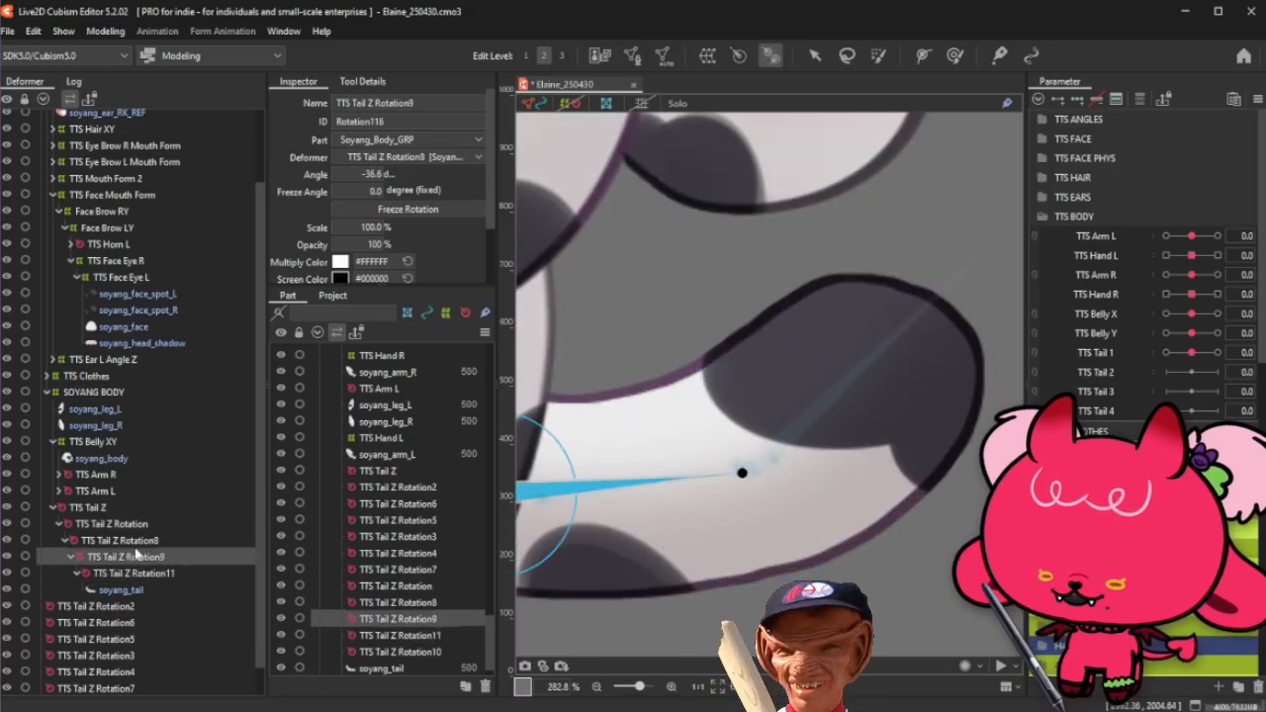
pyautogui.click(141, 542)
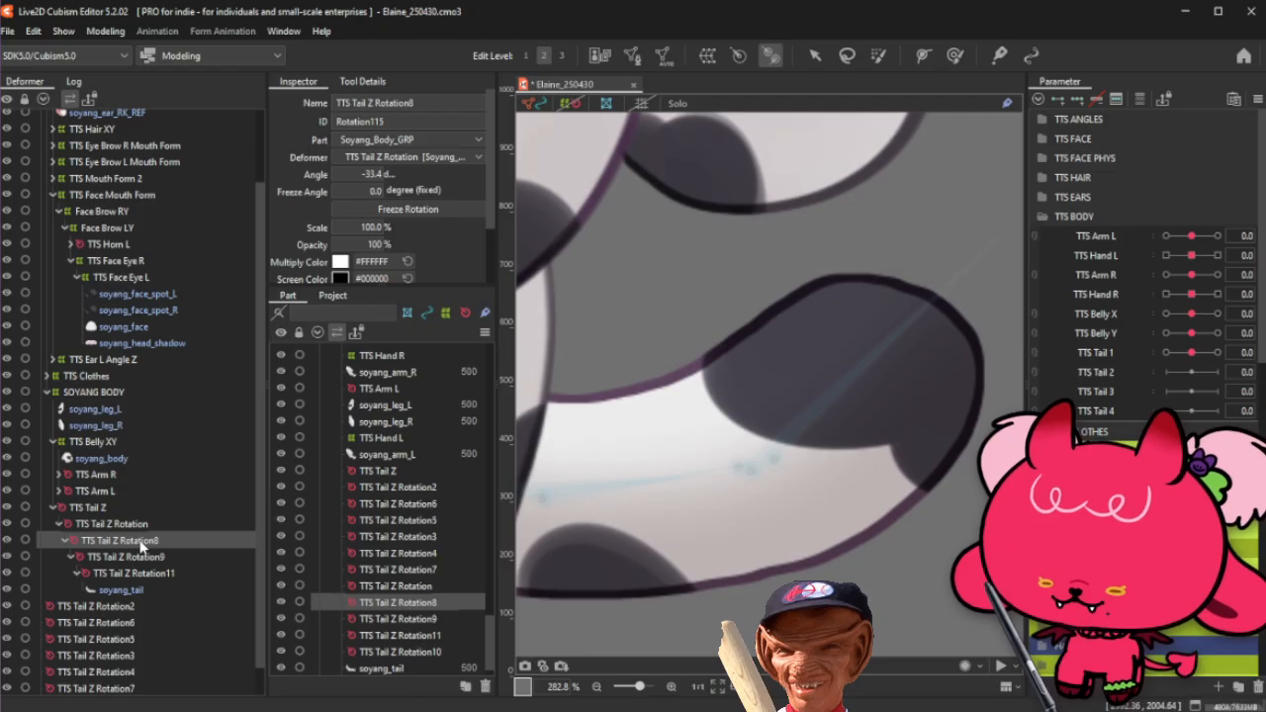
pyautogui.scroll(-2, 749, 409)
pyautogui.scroll(-1, 749, 409)
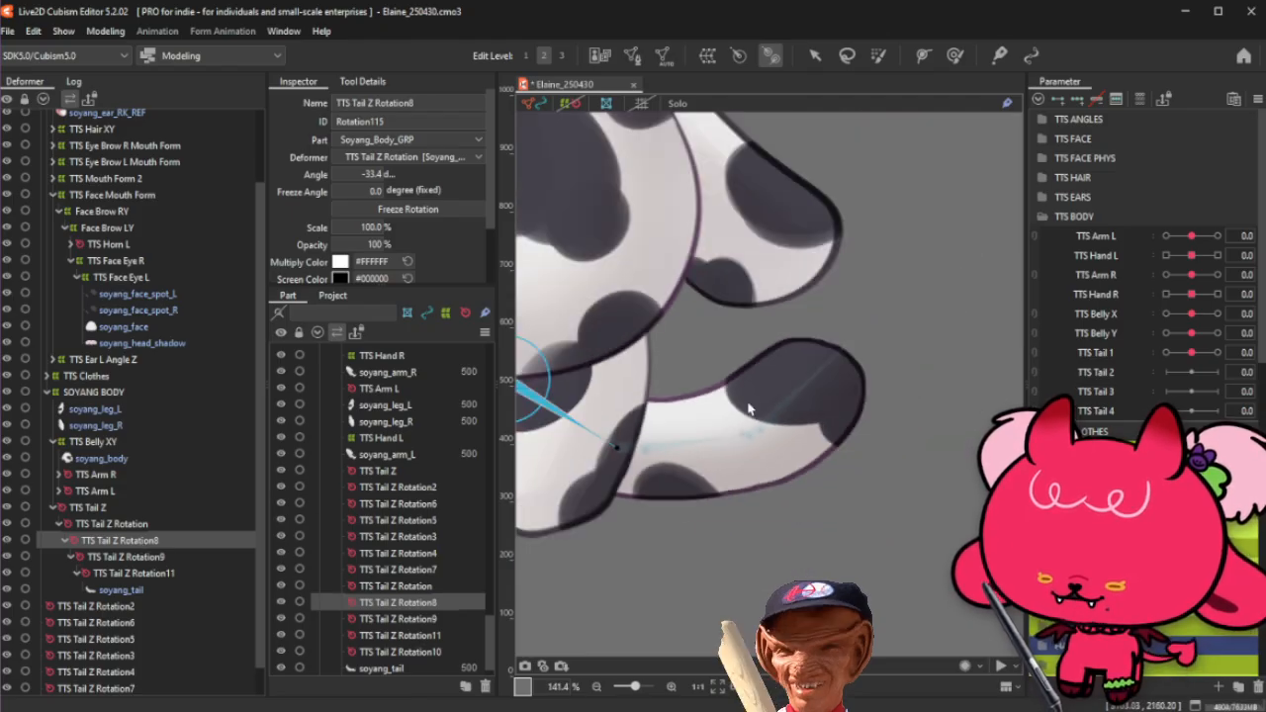
pyautogui.click(112, 524)
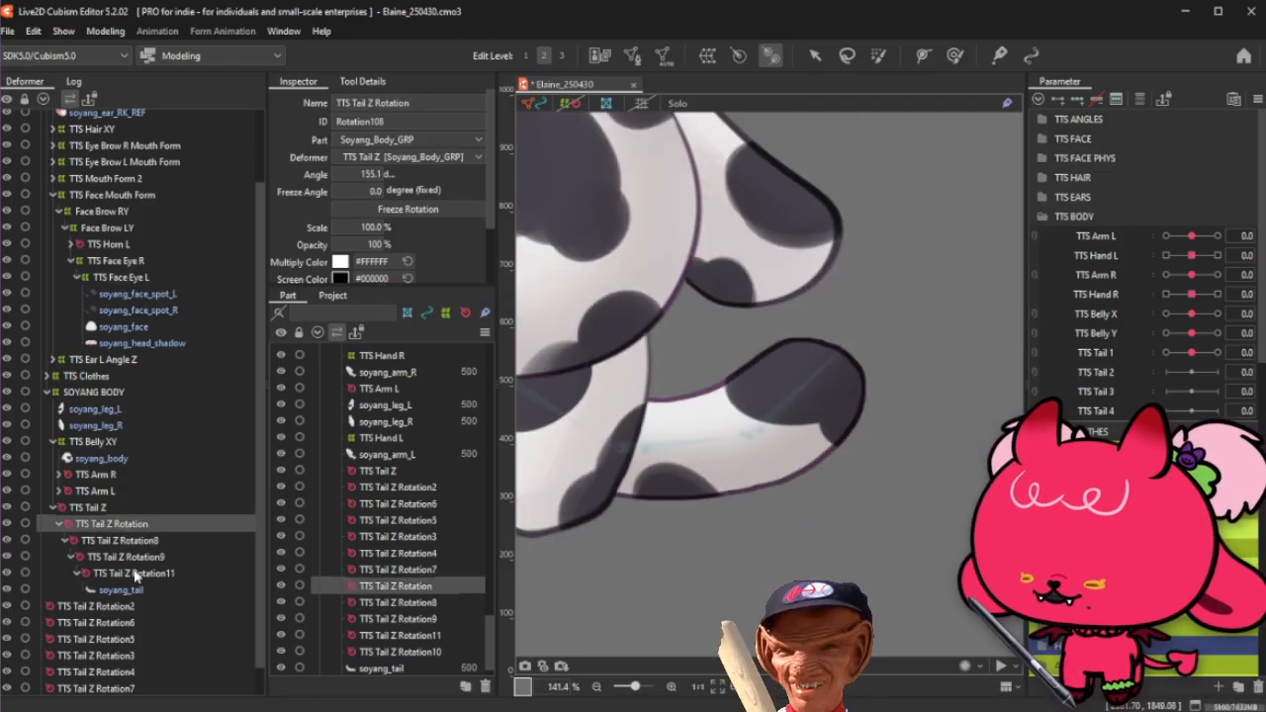
pyautogui.click(136, 575)
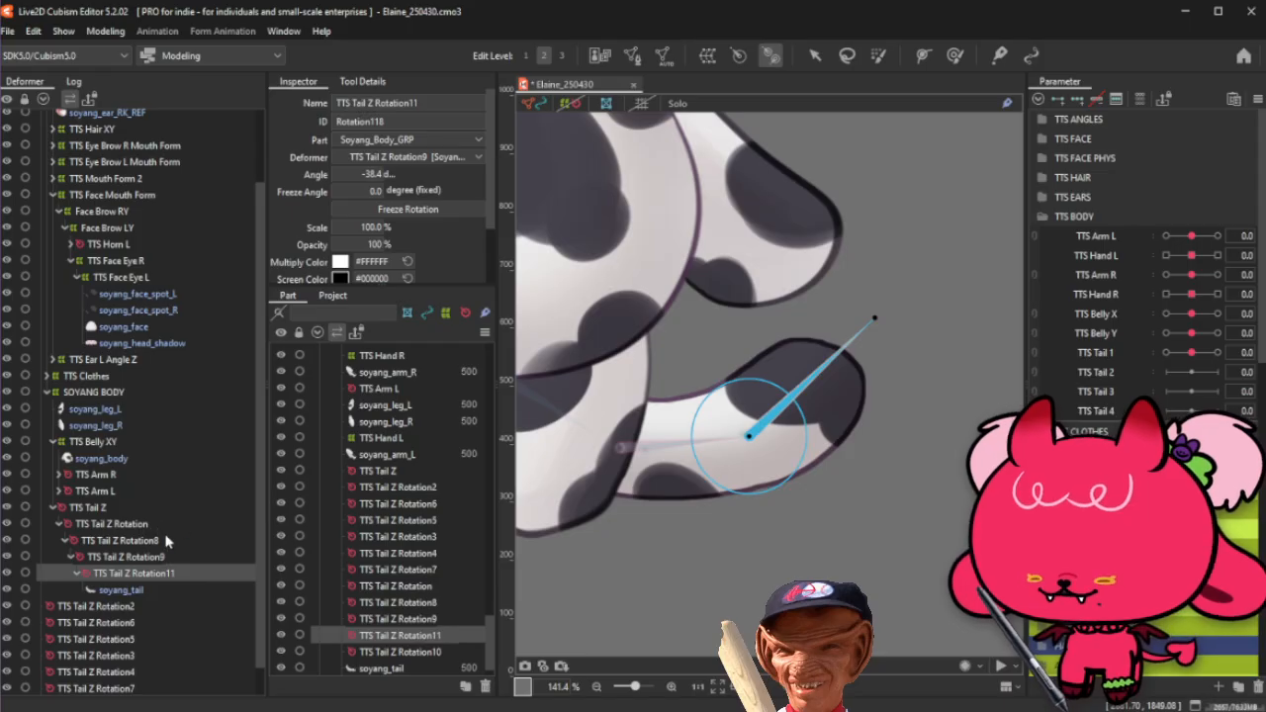
# Step: Delete the four chained rotation deformers from TTS Tail Z Rotation through TTS Tail Z Rotation11
pyautogui.click(162, 523)
pyautogui.keyDown('shift'); pyautogui.click(154, 572); pyautogui.keyUp('shift')
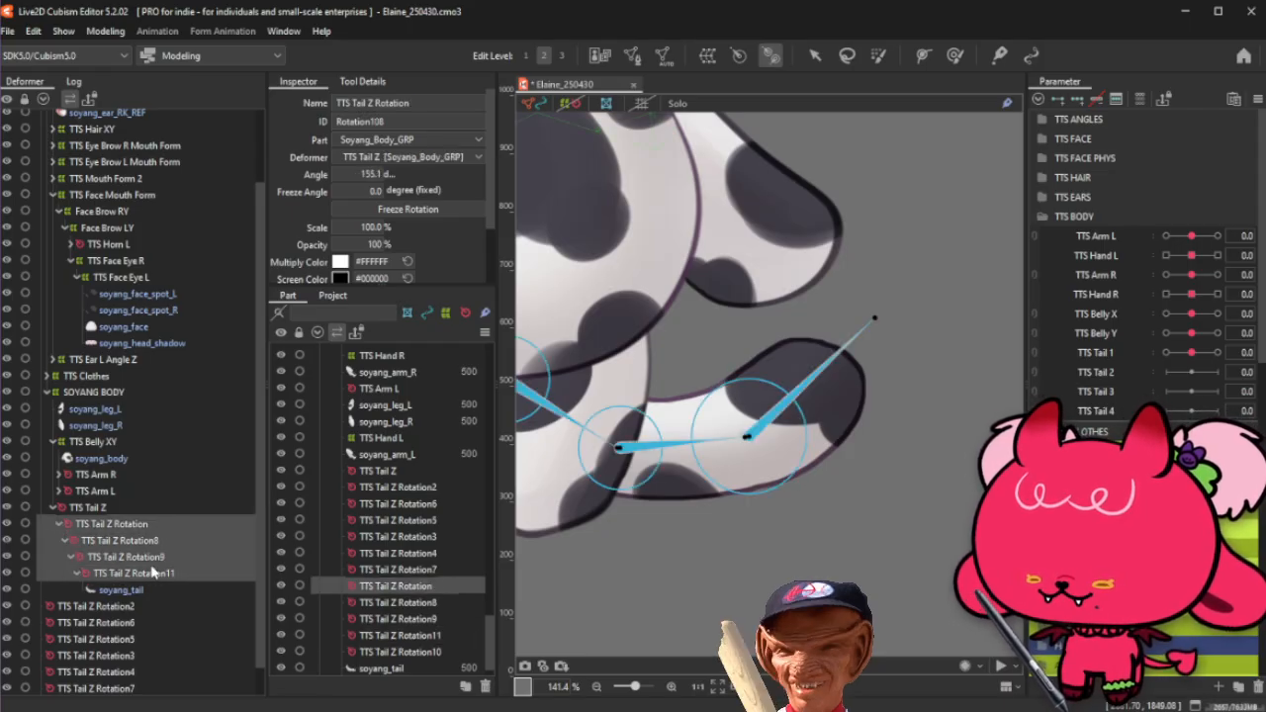
pyautogui.press('Delete')
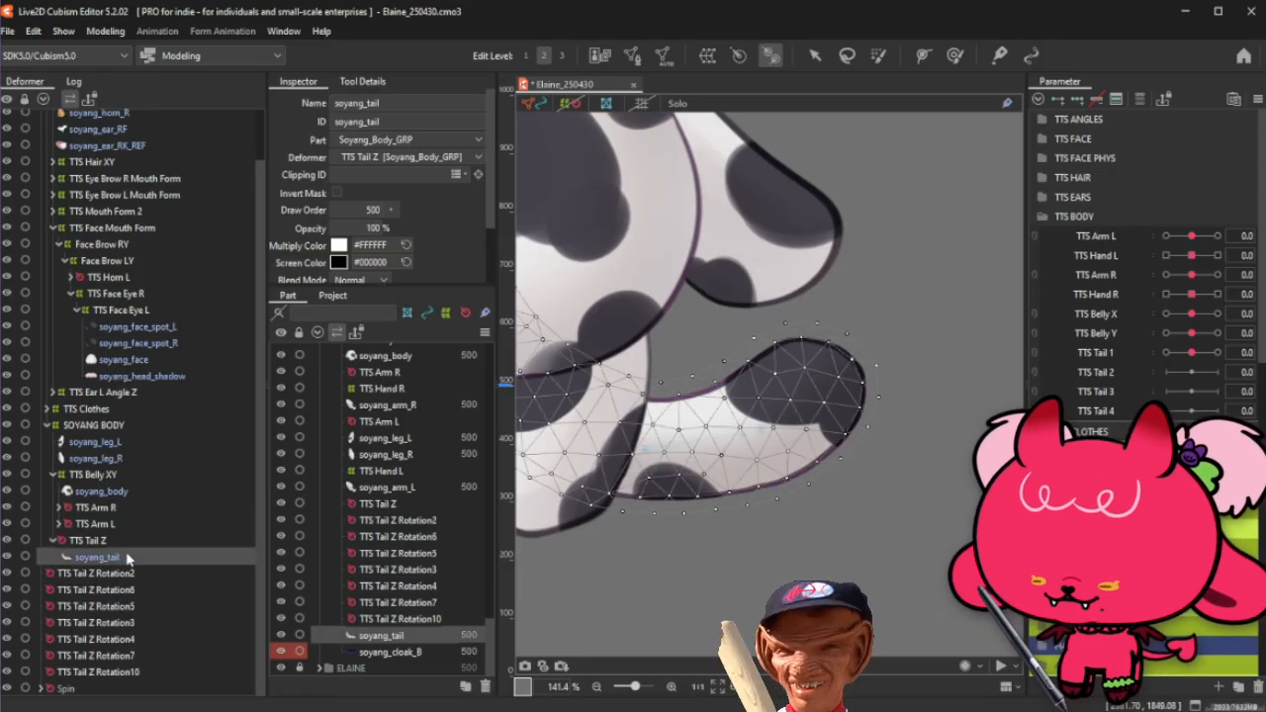
# Step: Show TTS Tail Z and soyang_tail in Solo, then open the rotation deformer creation settings and close them without creating one
pyautogui.click(125, 556)
pyautogui.keyDown('shift'); pyautogui.click(137, 541); pyautogui.keyUp('shift')
pyautogui.click(678, 104)
pyautogui.scroll(-2, 930, 386)
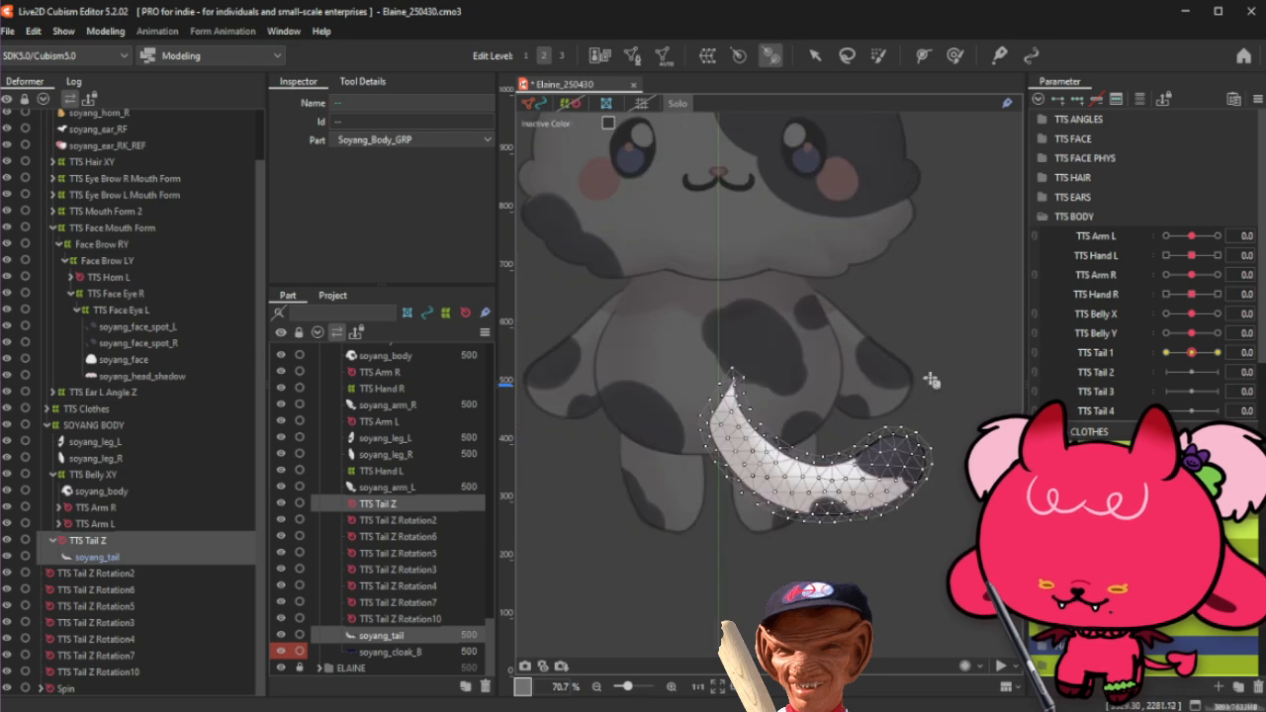
pyautogui.click(771, 56)
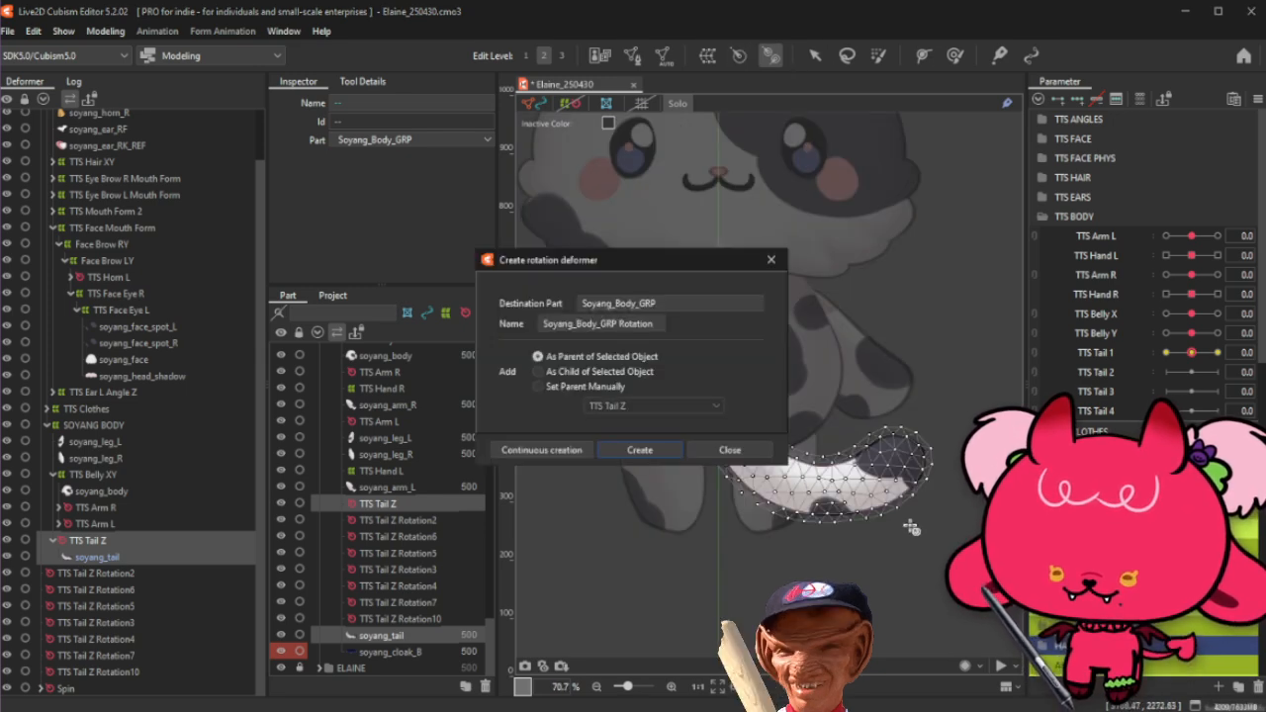
pyautogui.click(777, 261)
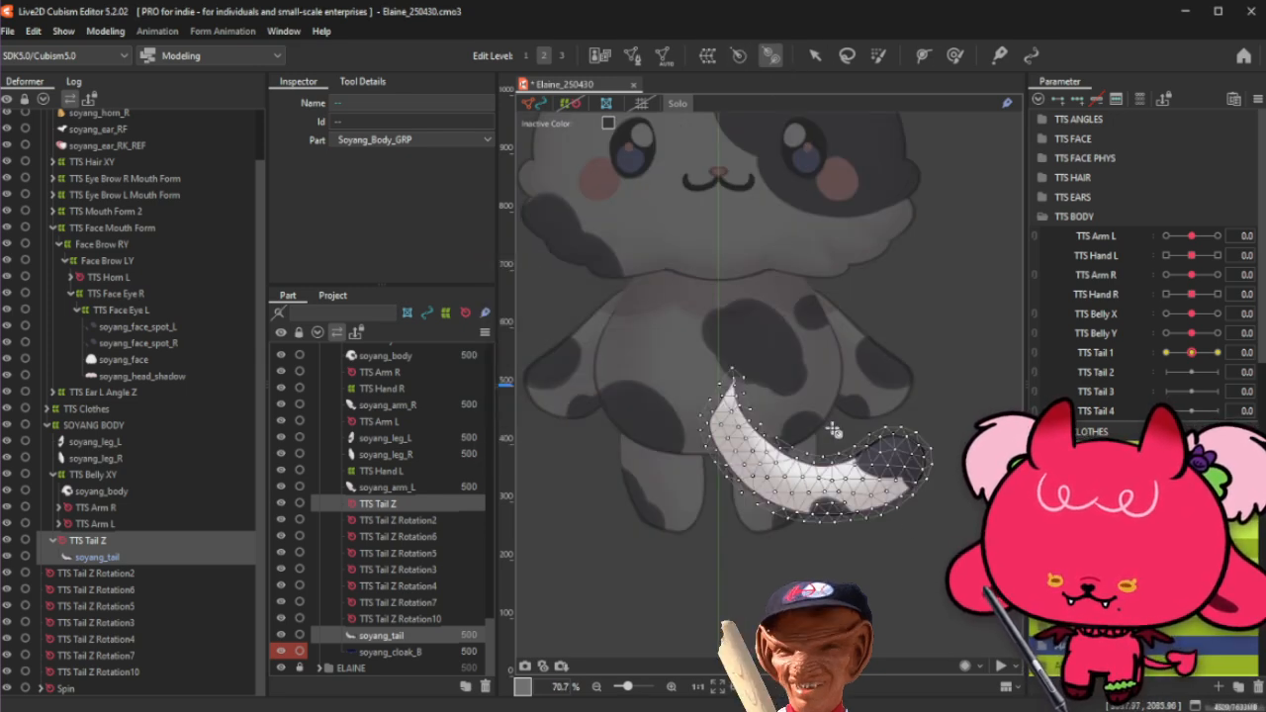
# Step: Create a chain of four rotation deformers along soyang_tail under TTS Tail Z, from the tail's base to its dark tip
pyautogui.scroll(1, 829, 437)
pyautogui.scroll(1, 771, 405)
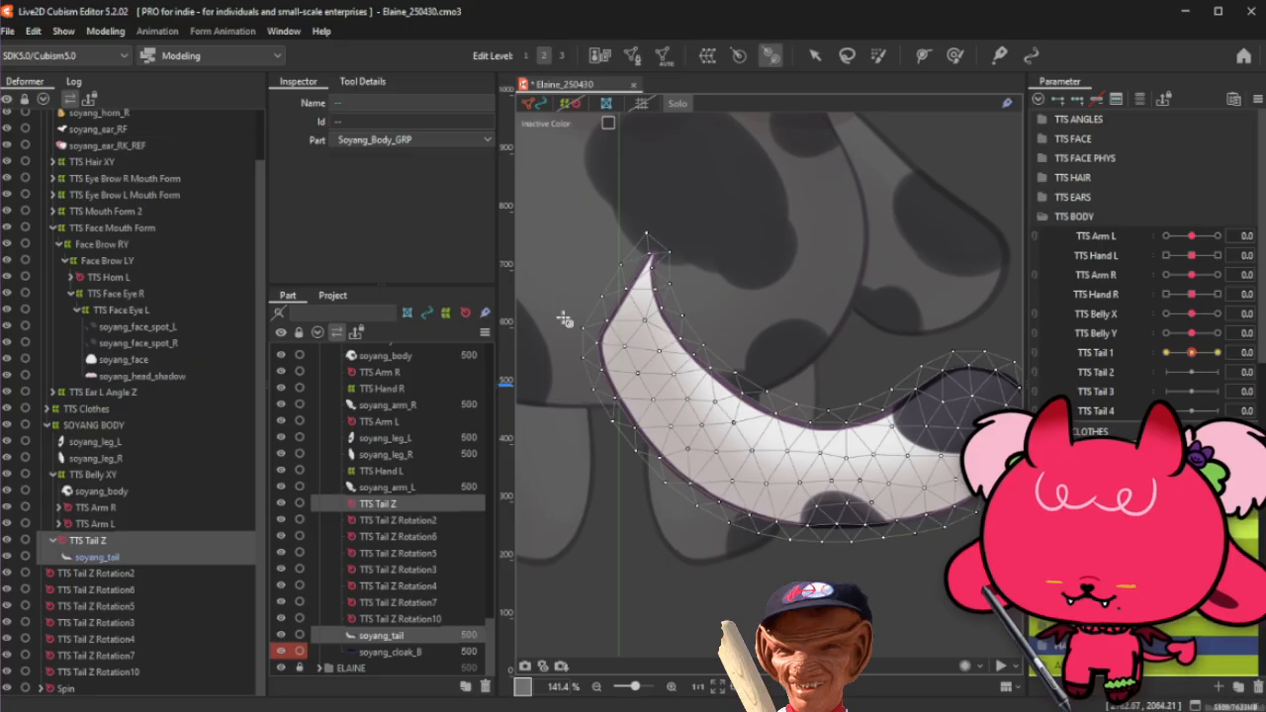
pyautogui.scroll(-1, 589, 321)
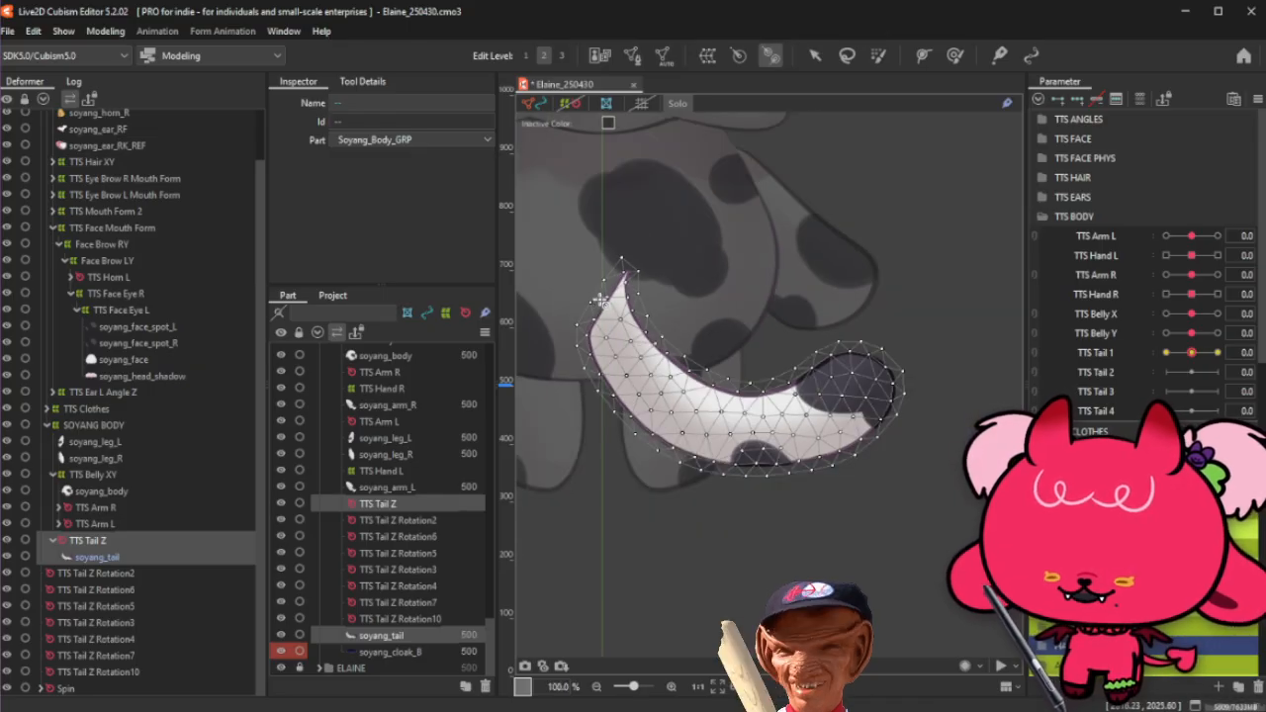
pyautogui.click(135, 555)
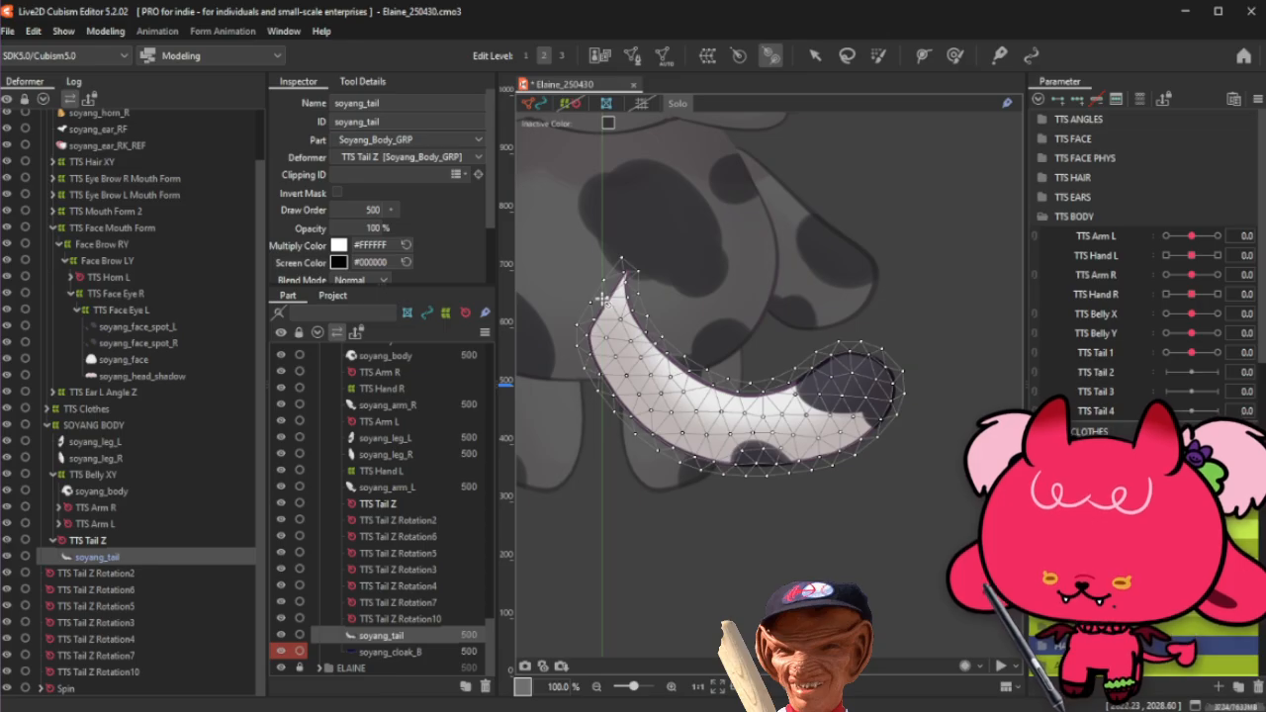
pyautogui.moveTo(601, 299)
pyautogui.mouseDown()
pyautogui.moveTo(645, 391)
pyautogui.moveTo(727, 432)
pyautogui.moveTo(815, 422)
pyautogui.moveTo(897, 349)
pyautogui.mouseUp()
# Step: Turn off Solo and parent soyang_tail to the last deformer of the new chain, TTS Tail Z Rotation11
pyautogui.click(680, 103)
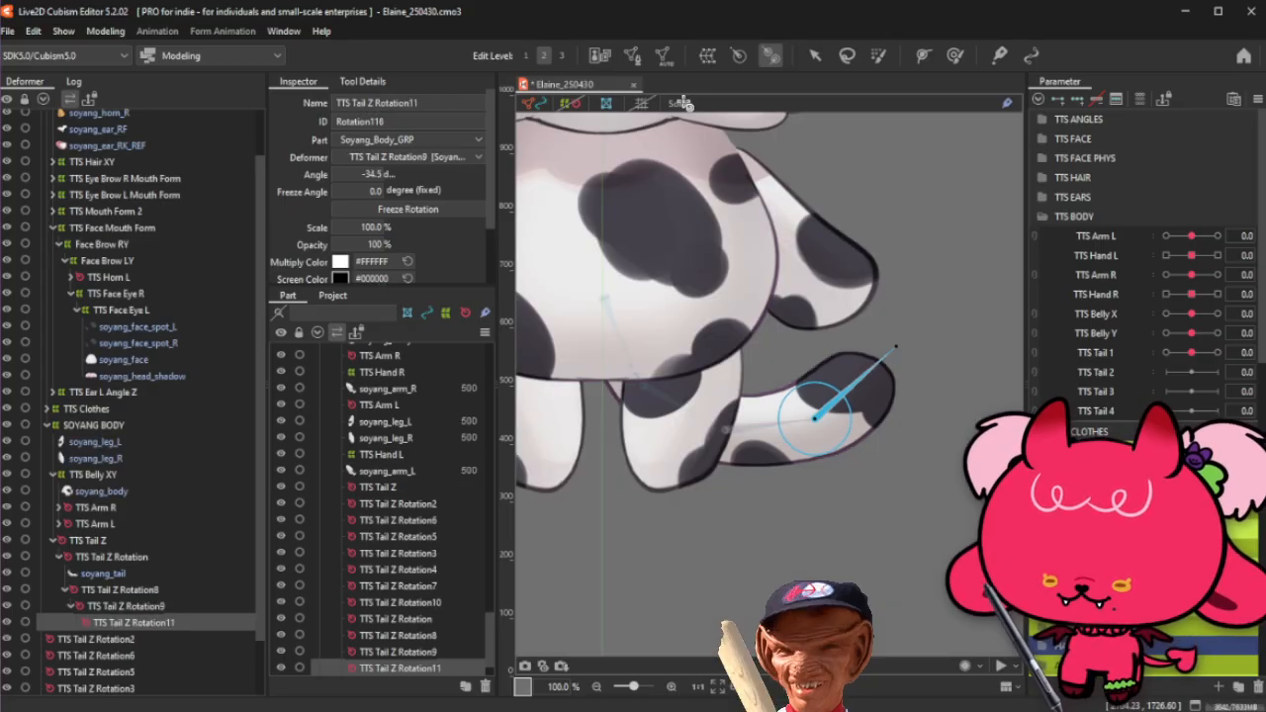
pyautogui.click(136, 558)
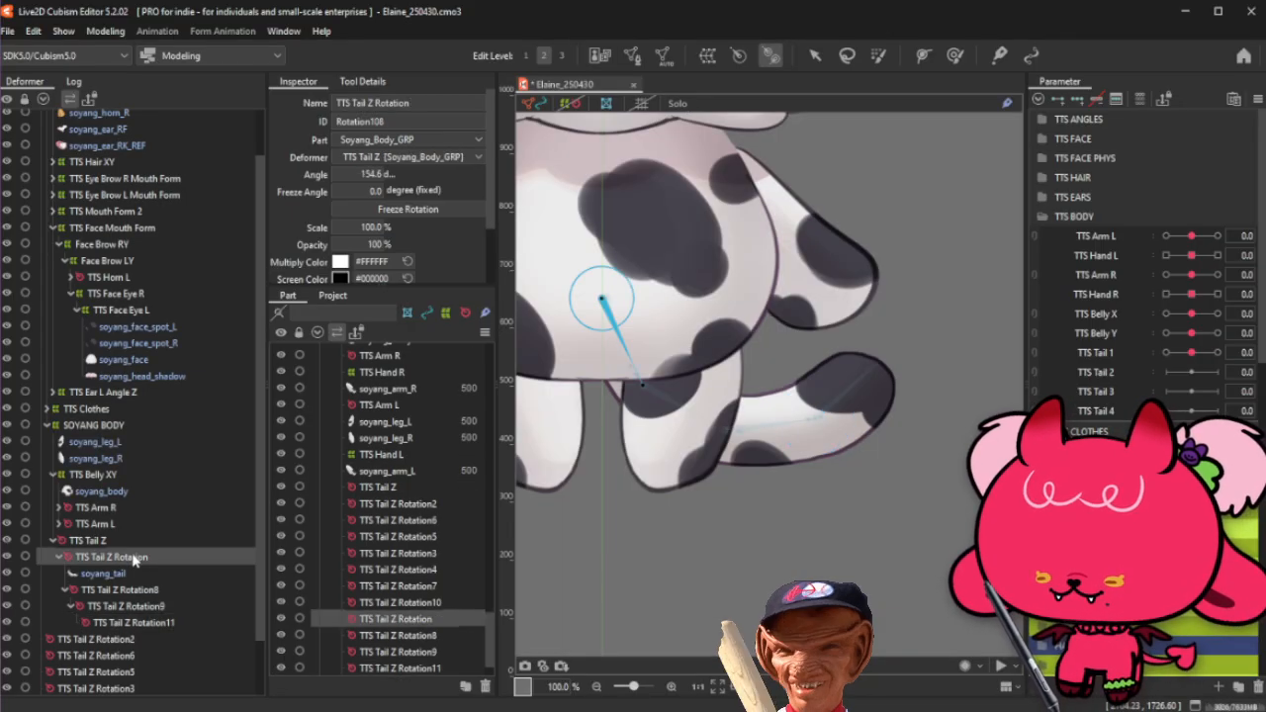
pyautogui.moveTo(87, 580); pyautogui.dragTo(143, 623)
# Step: Apply Skinning to soyang_tail with the deformer chain from TTS Tail Z Rotation through TTS Tail Z Rotation11, dismissing the caution
pyautogui.click(136, 558)
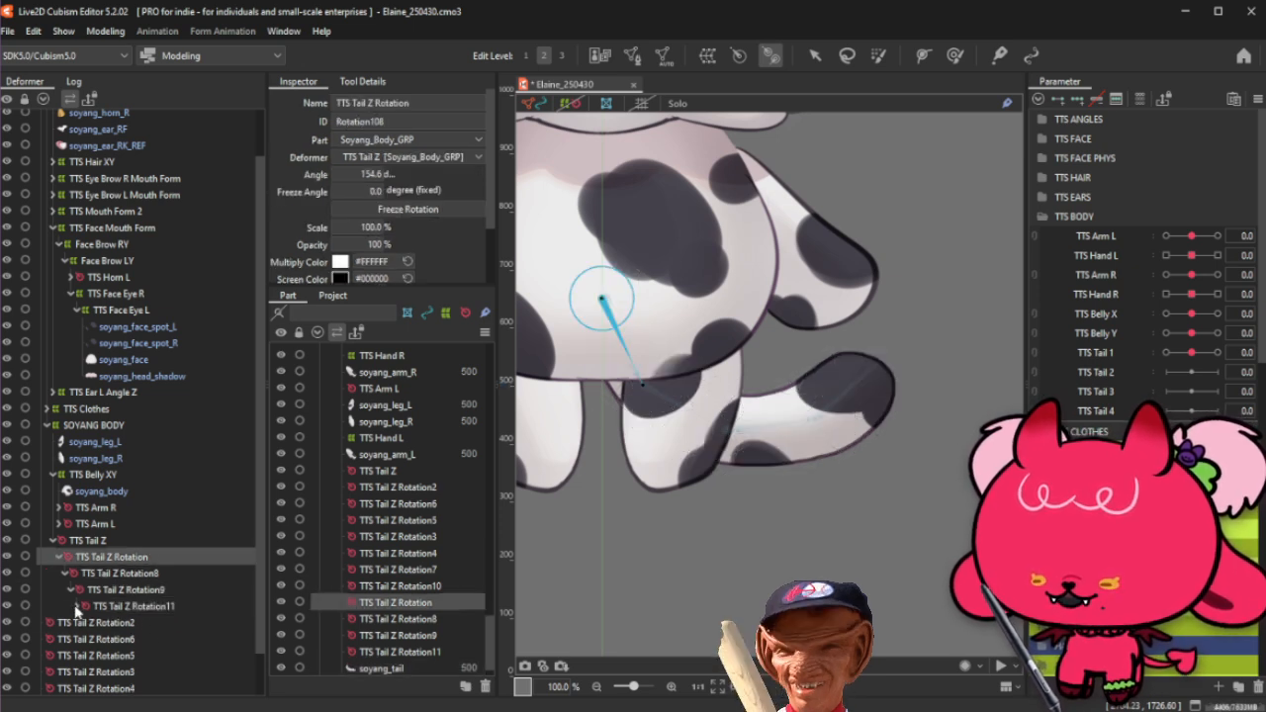
pyautogui.click(77, 605)
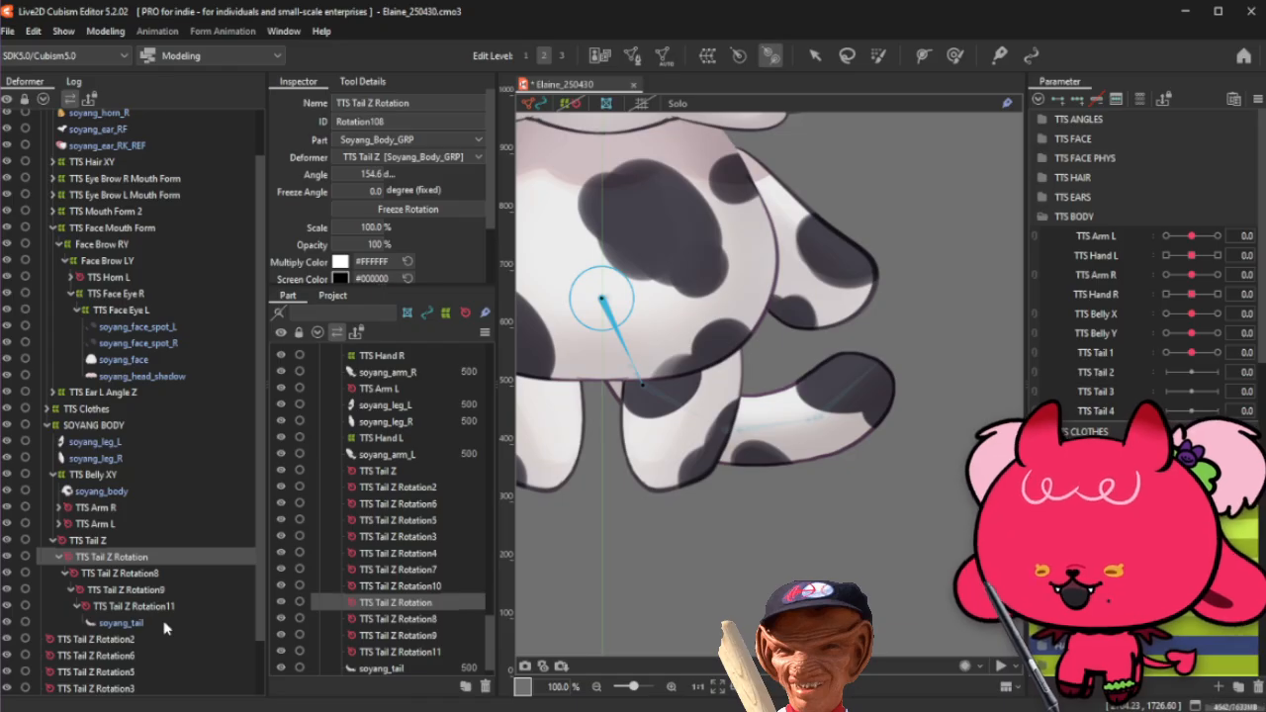
pyautogui.keyDown('shift'); pyautogui.click(165, 626); pyautogui.keyUp('shift')
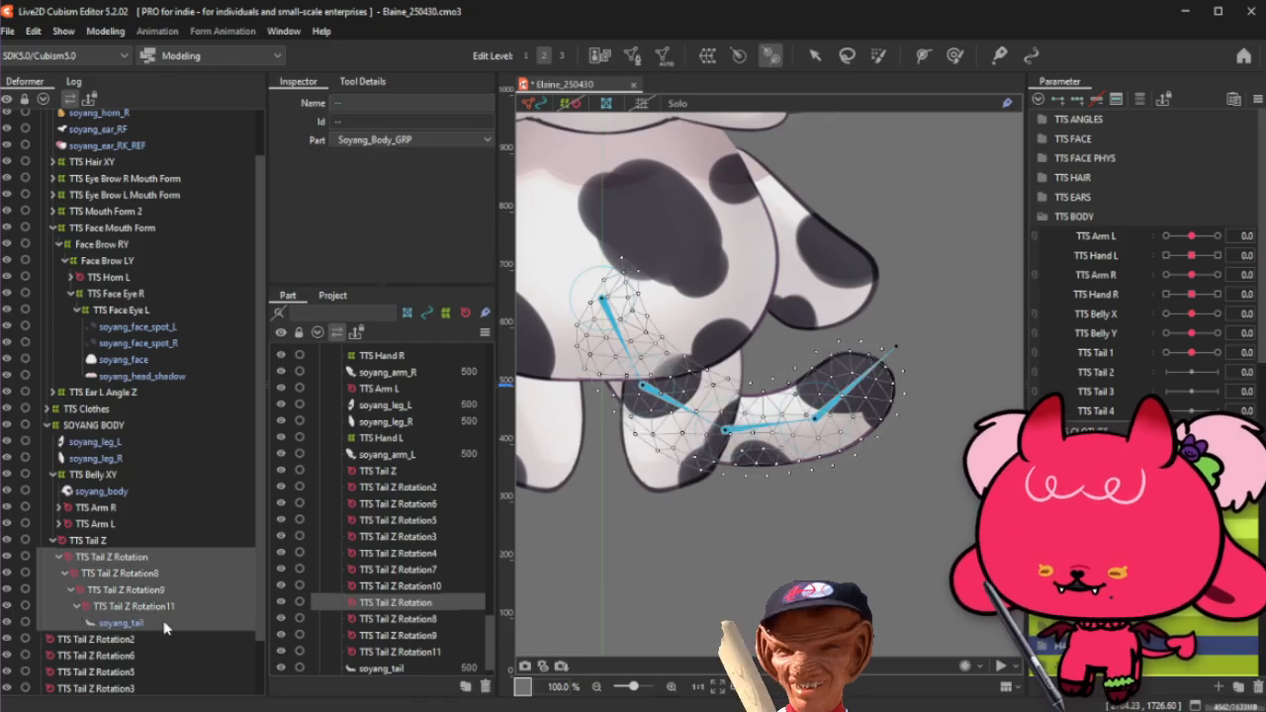
pyautogui.click(106, 31)
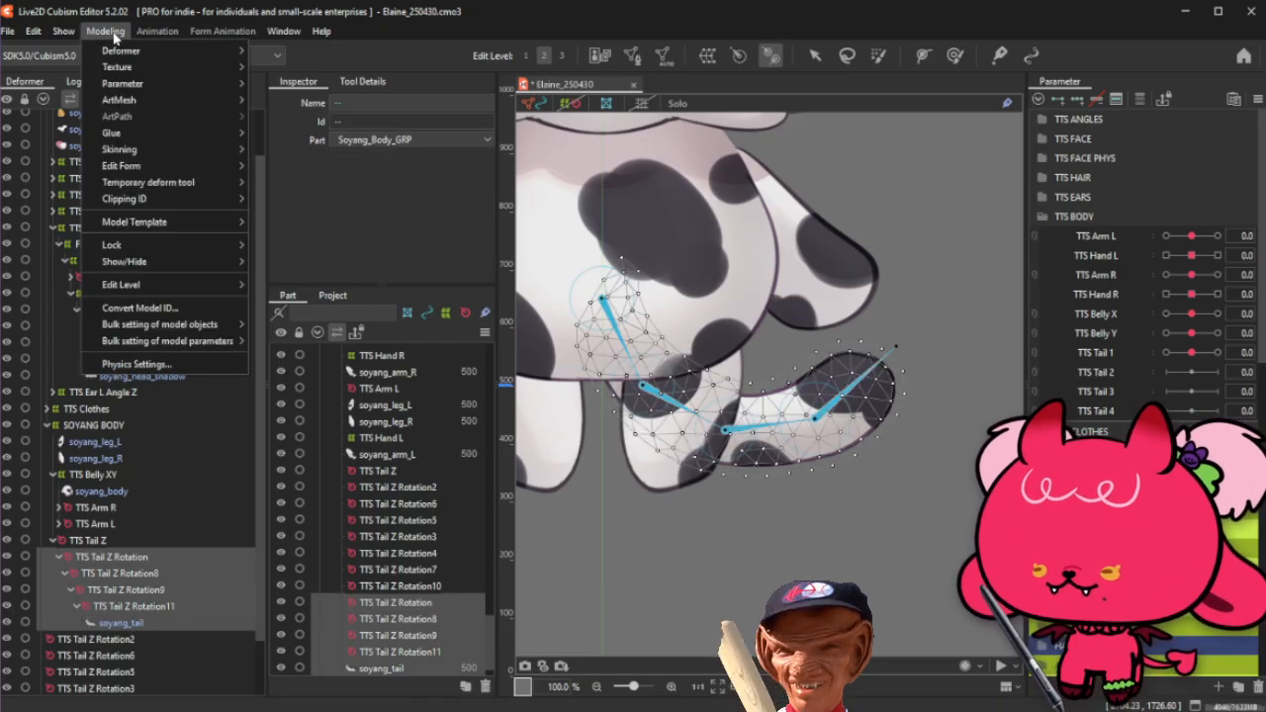
pyautogui.moveTo(119, 58)
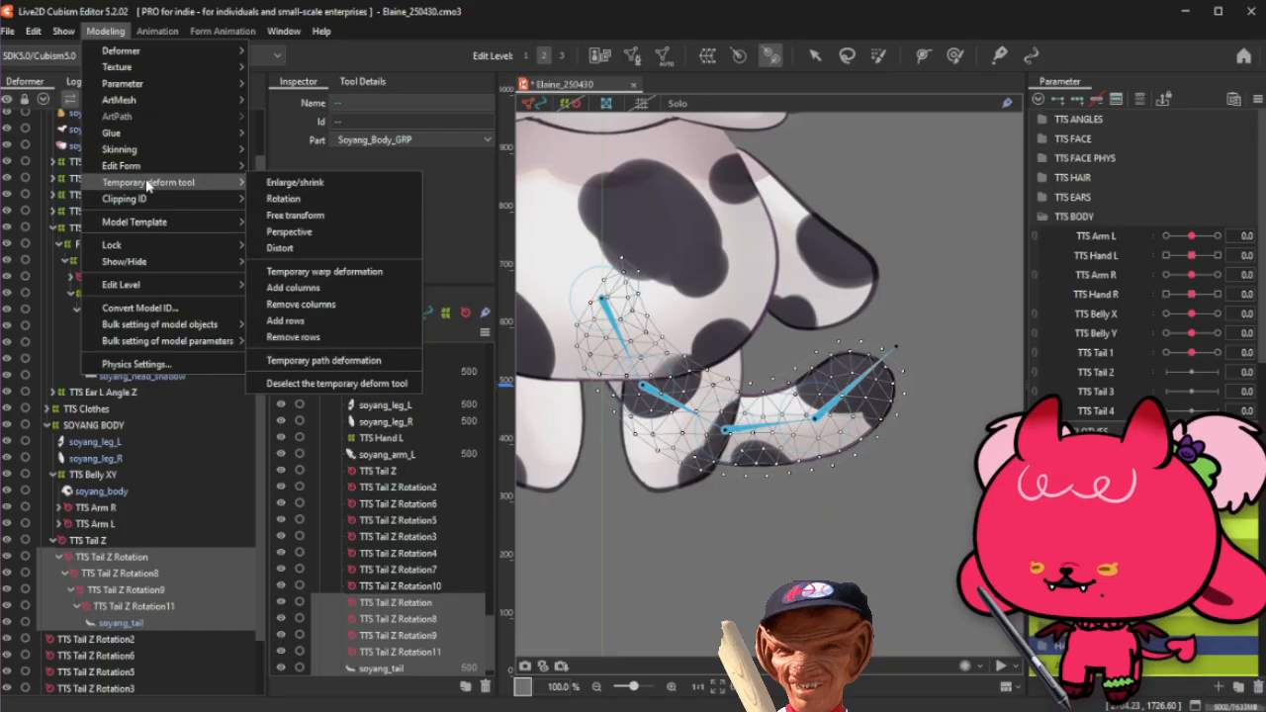
pyautogui.moveTo(237, 158)
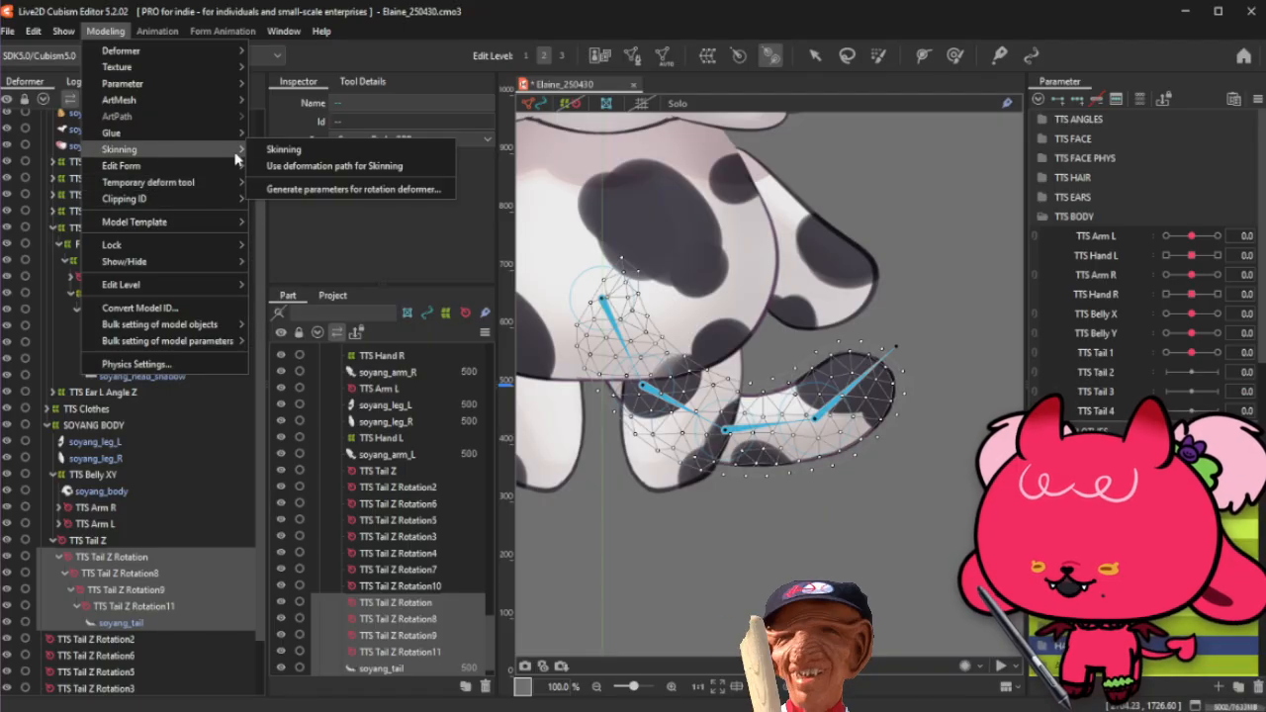
pyautogui.click(364, 152)
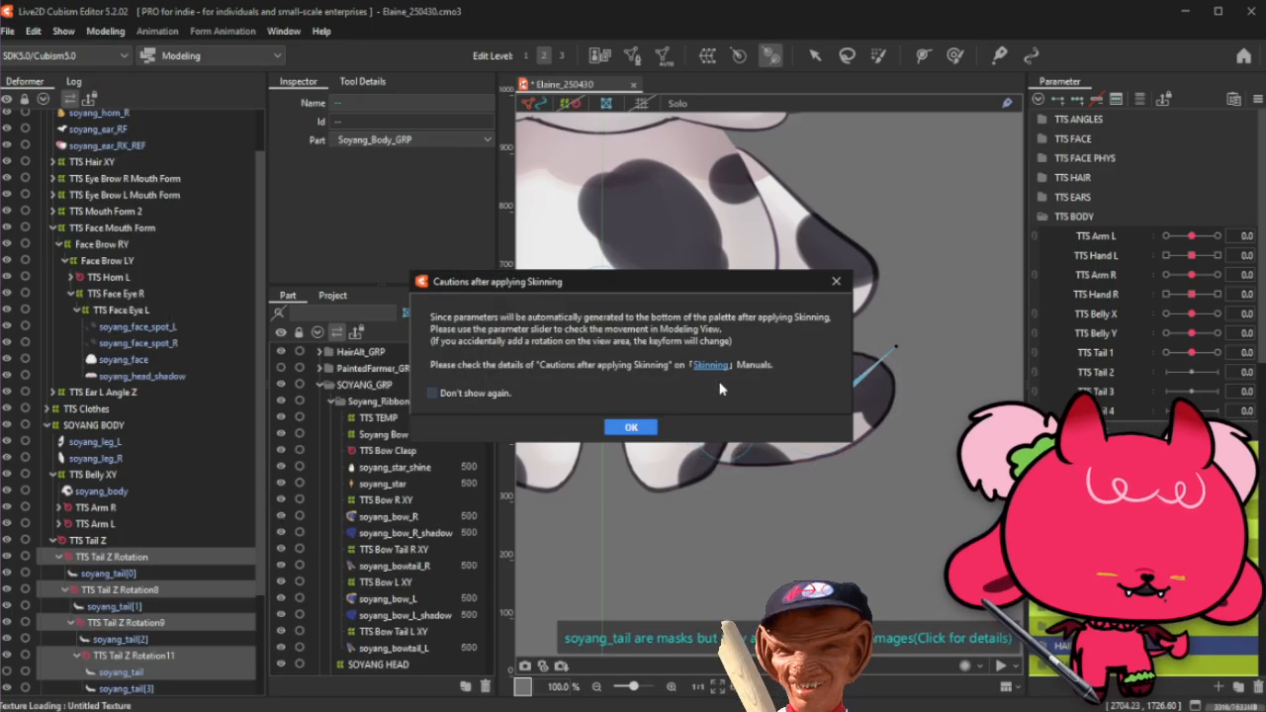
pyautogui.click(638, 429)
# Step: Show TTS Tail Z, its rotation chain and the four skinned tail pieces in Solo, excluding the original soyang_tail
pyautogui.scroll(-3, 195, 557)
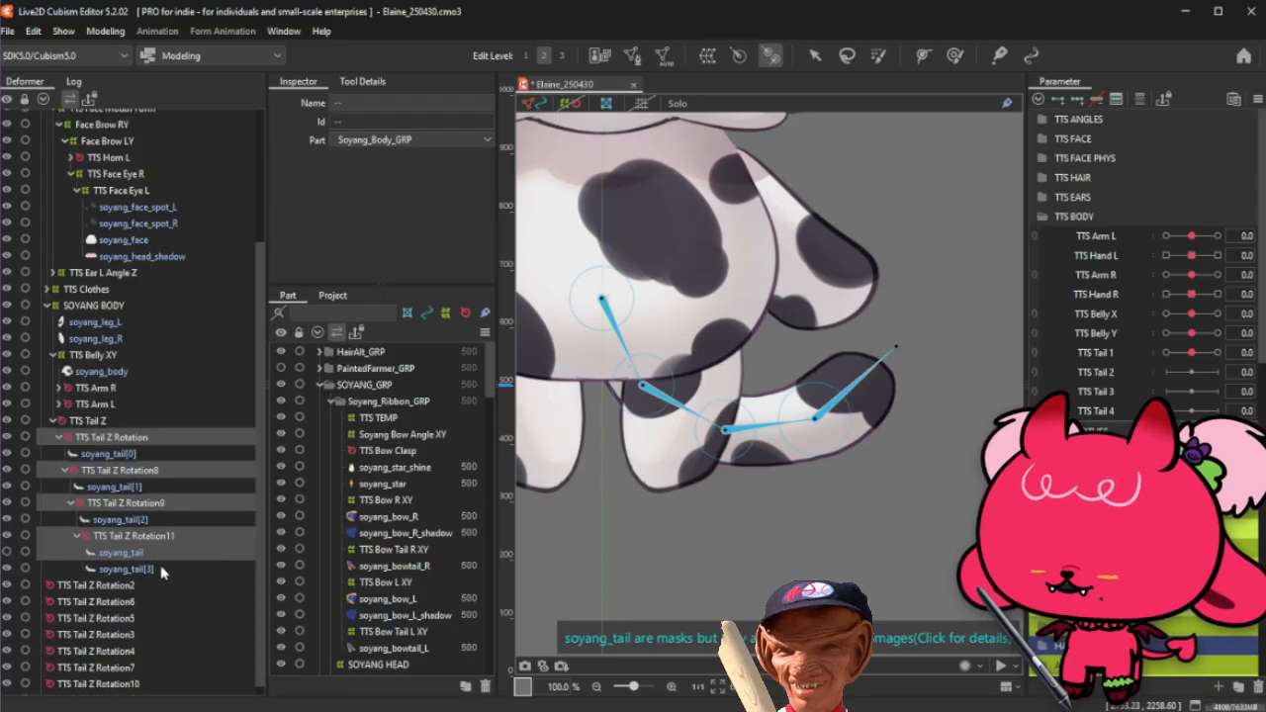
pyautogui.click(158, 552)
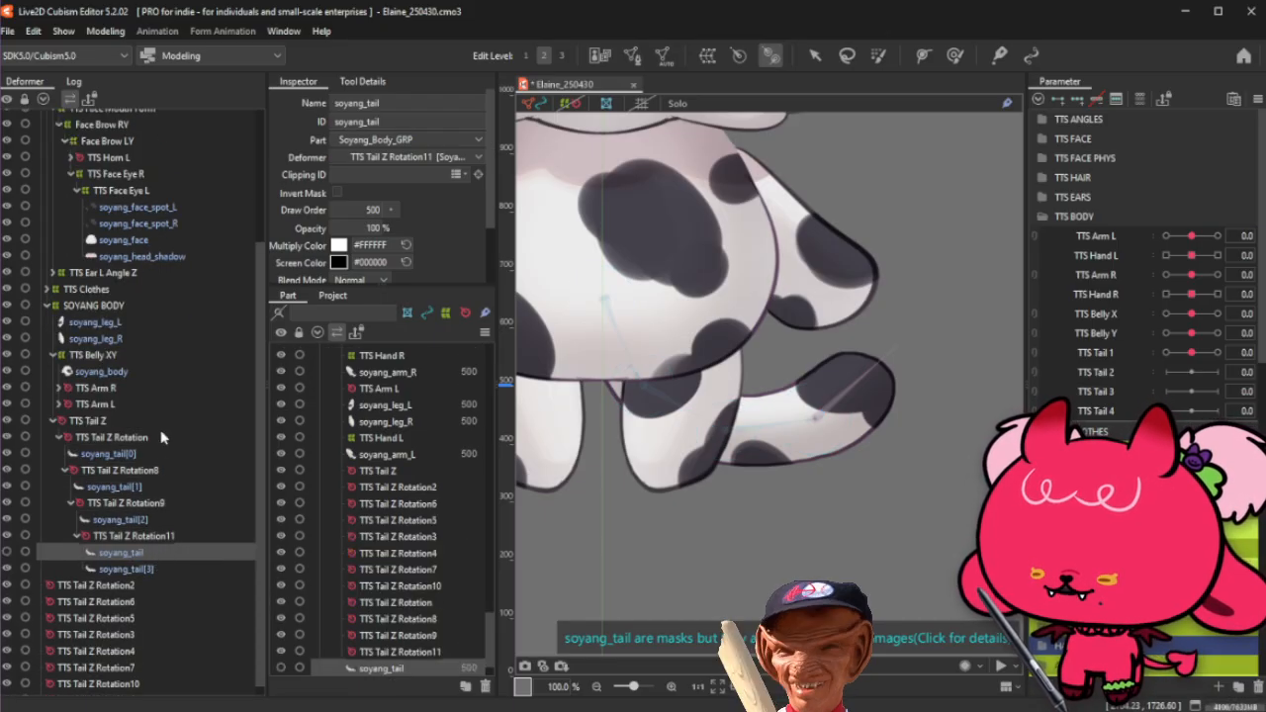
pyautogui.click(165, 439)
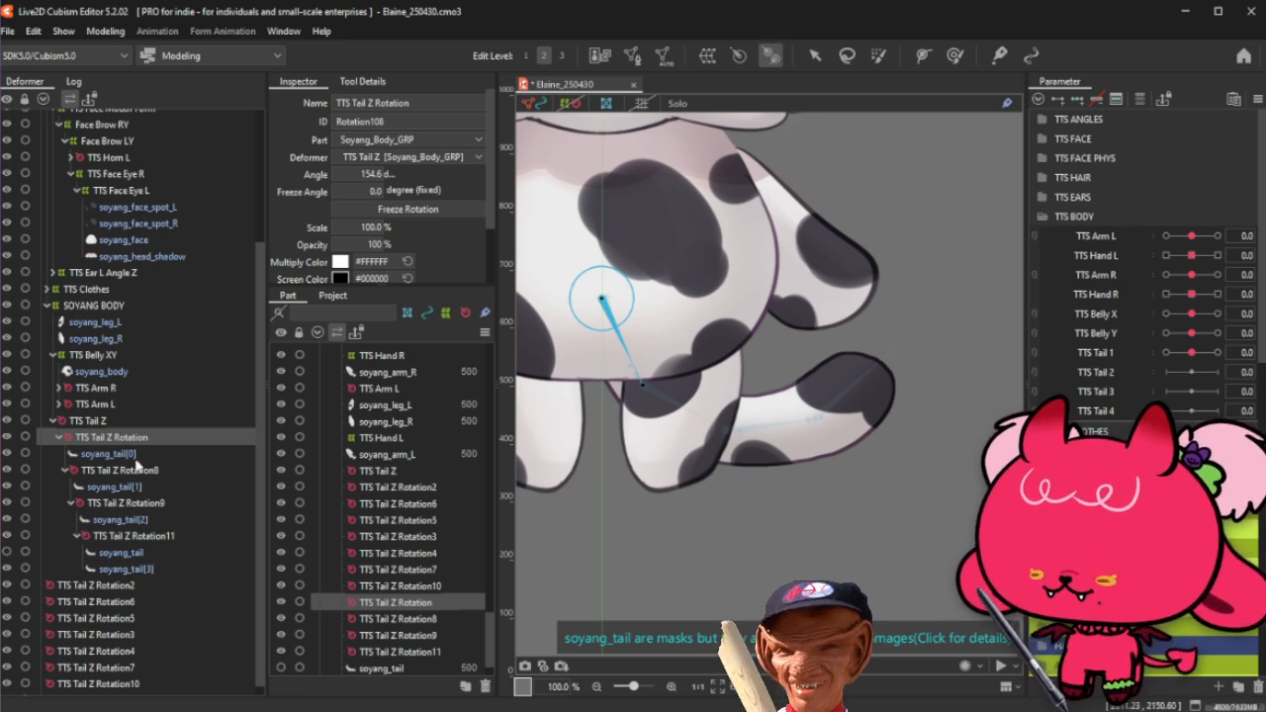
pyautogui.click(153, 423)
pyautogui.keyDown('shift'); pyautogui.click(147, 570); pyautogui.keyUp('shift')
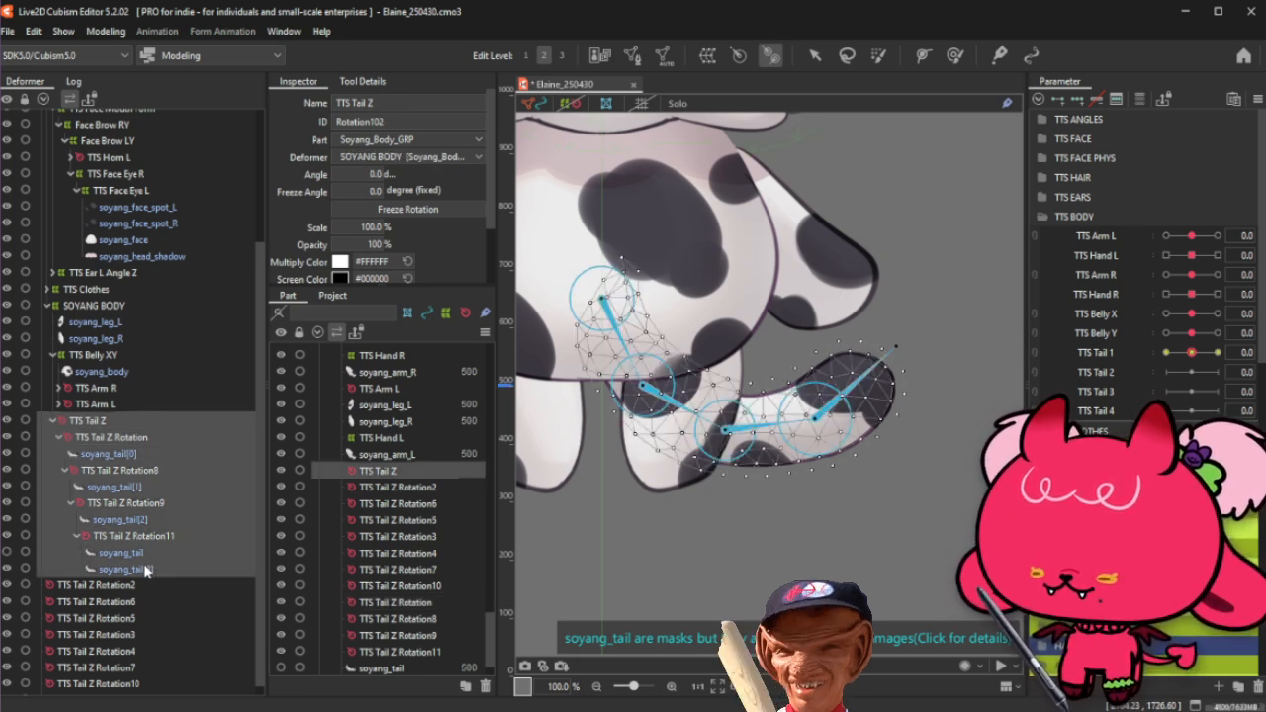
pyautogui.keyDown('ctrl'); pyautogui.click(156, 550); pyautogui.keyUp('ctrl')
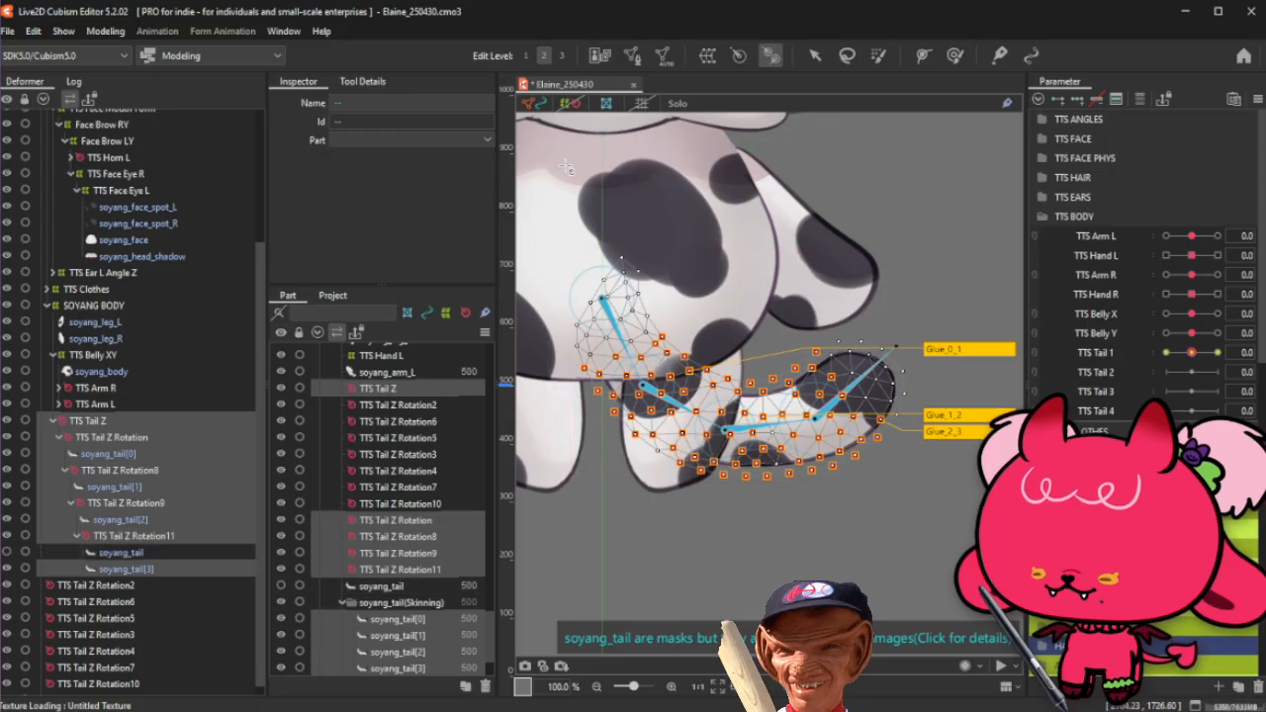
pyautogui.click(676, 103)
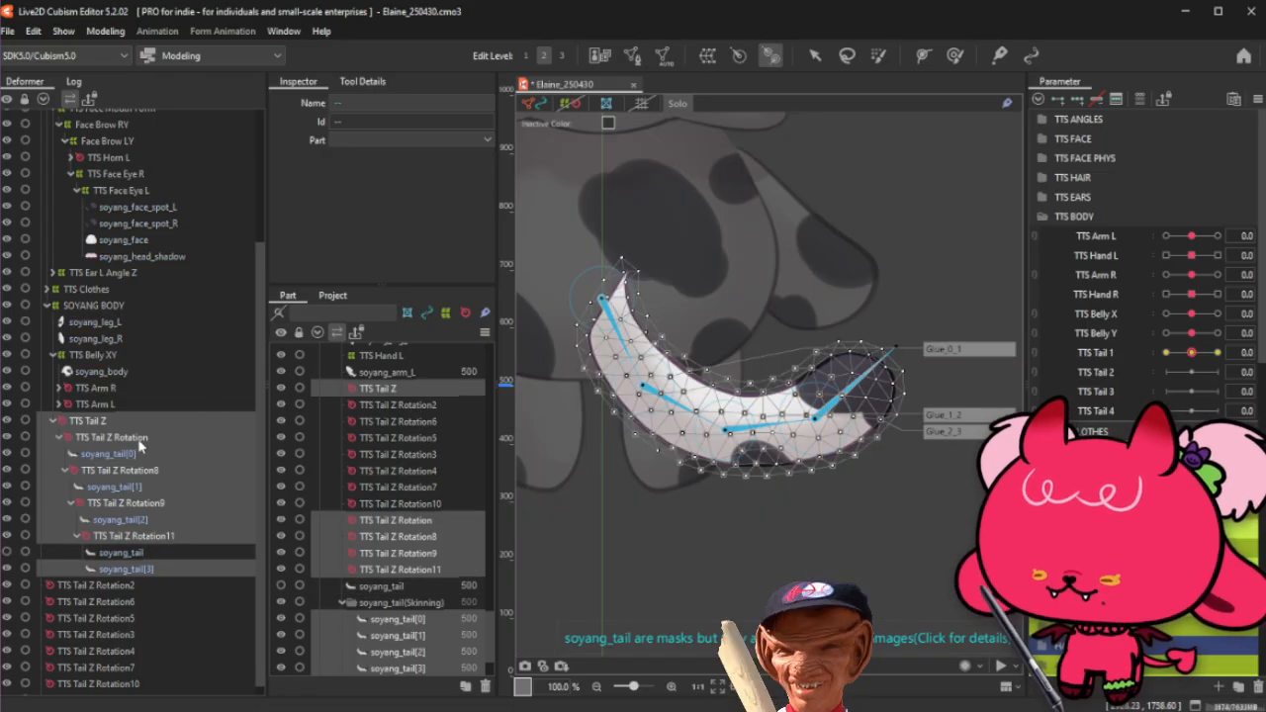
# Step: Test the skinned tail's bend by rotating TTS Tail Z Rotation to 114.3 degrees, and undo the rotation
pyautogui.click(140, 441)
pyautogui.click(815, 55)
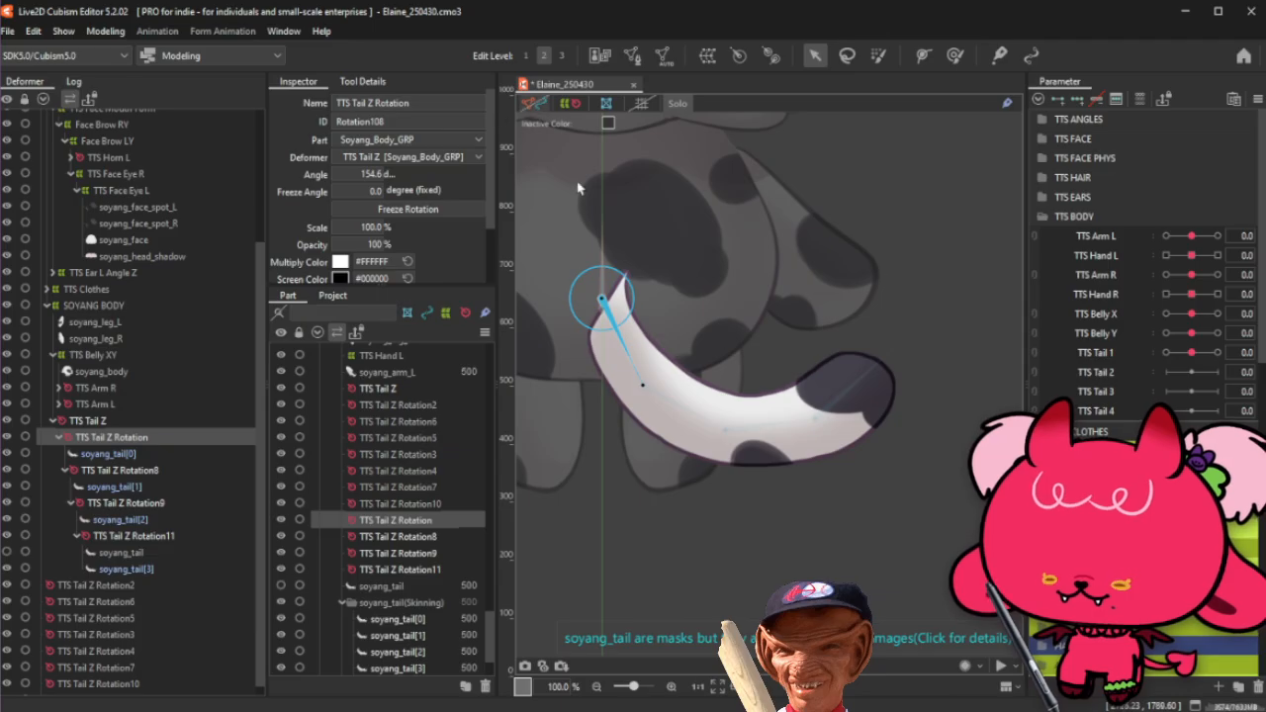
pyautogui.moveTo(648, 398); pyautogui.dragTo(950, 370)
pyautogui.hotkey('ctrl', 'z')
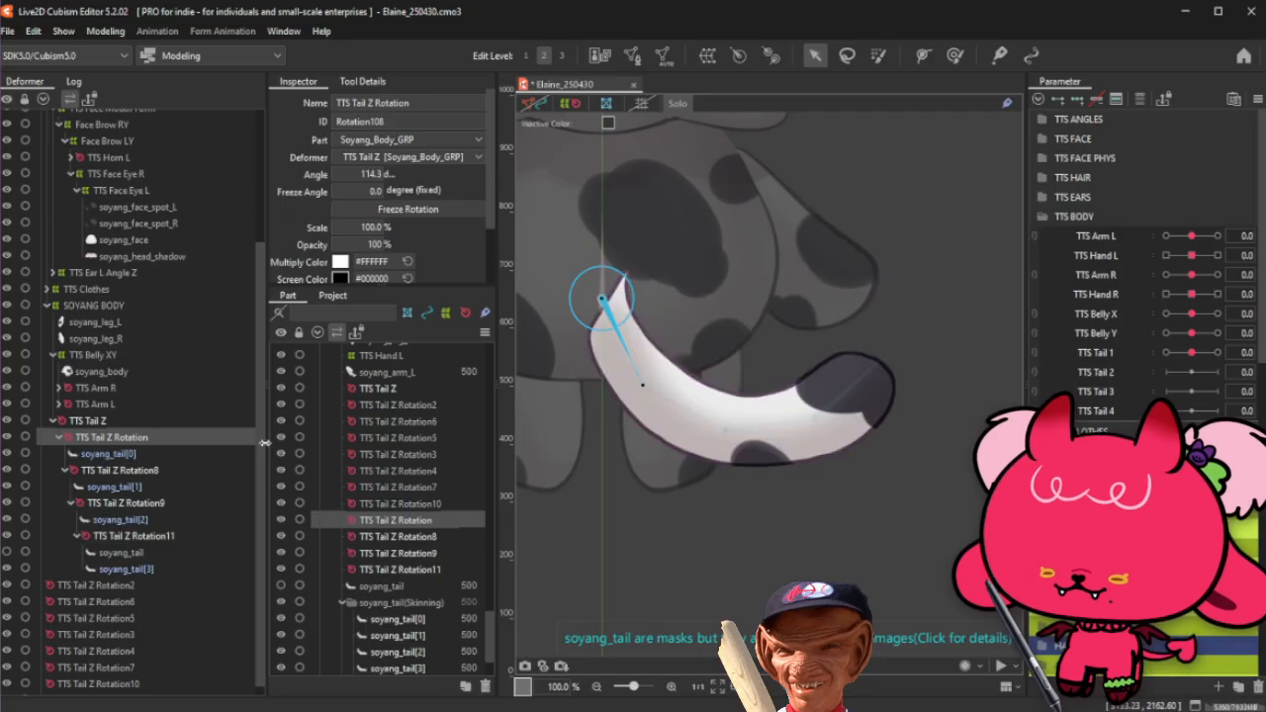
# Step: Move the pivot of TTS Tail Z Rotation onto the vertical guide line at the tail's base
pyautogui.scroll(15, 594, 297)
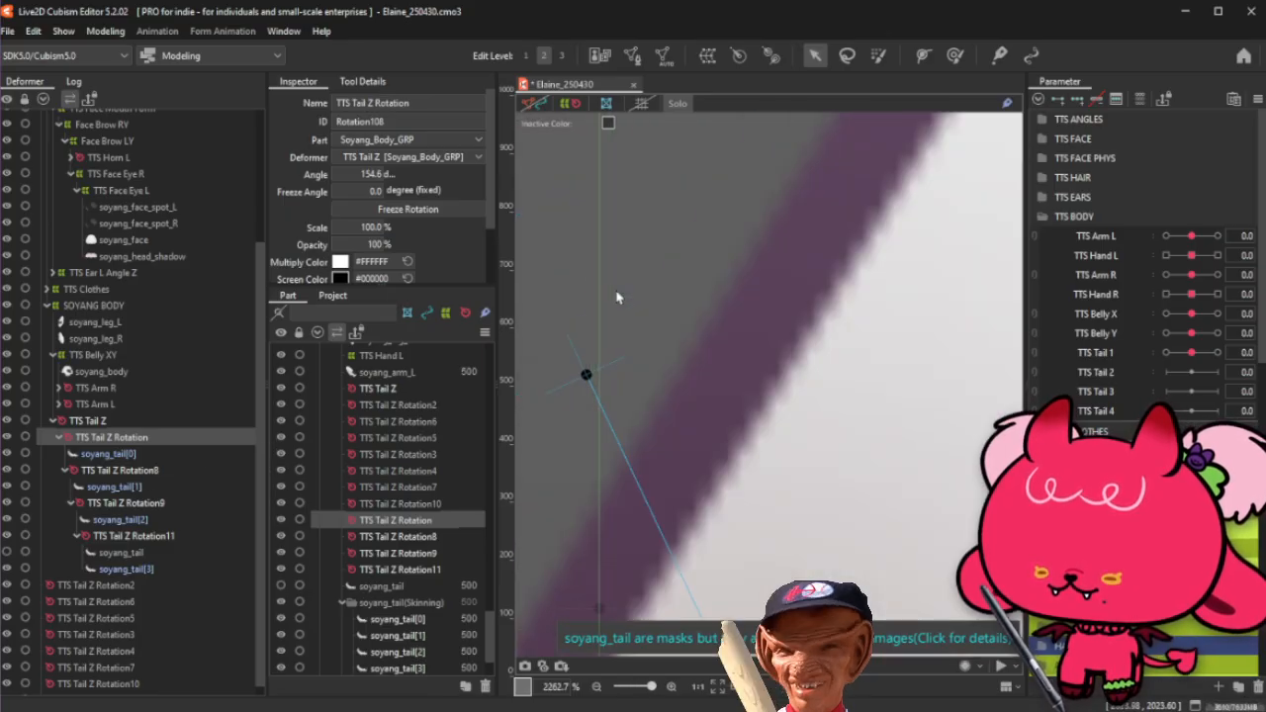
pyautogui.scroll(-2, 602, 343)
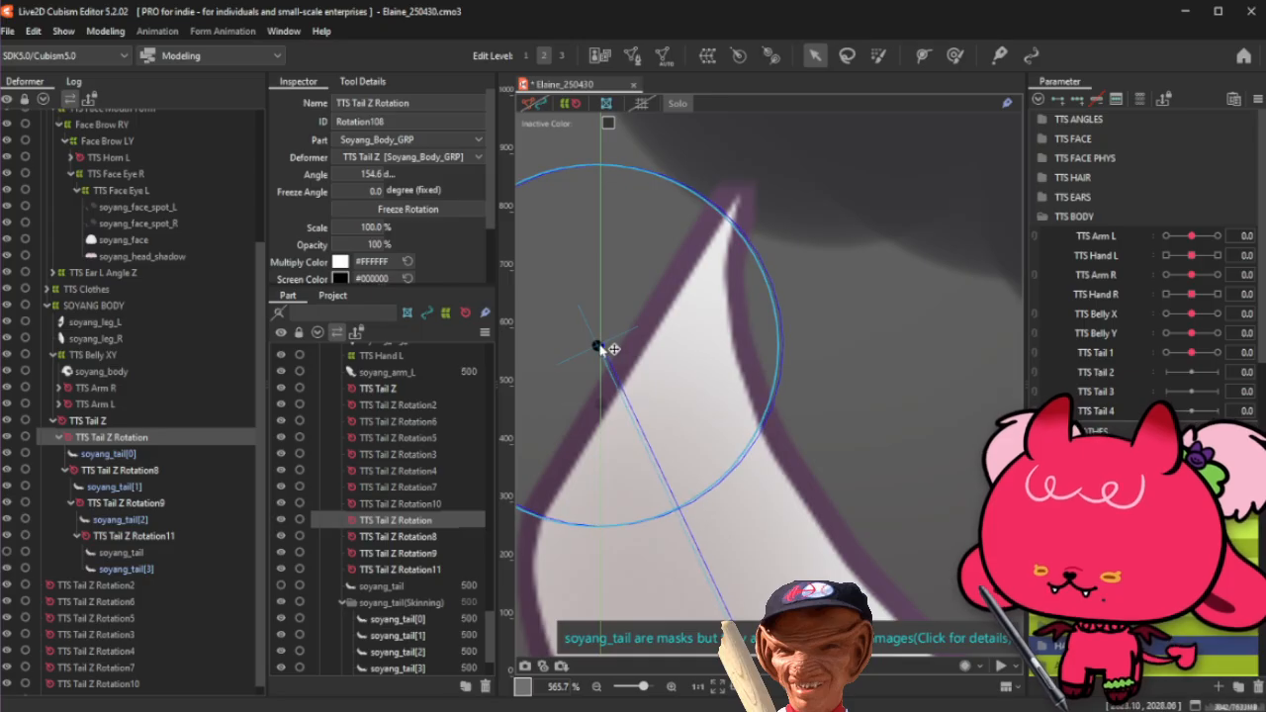
pyautogui.scroll(10, 598, 346)
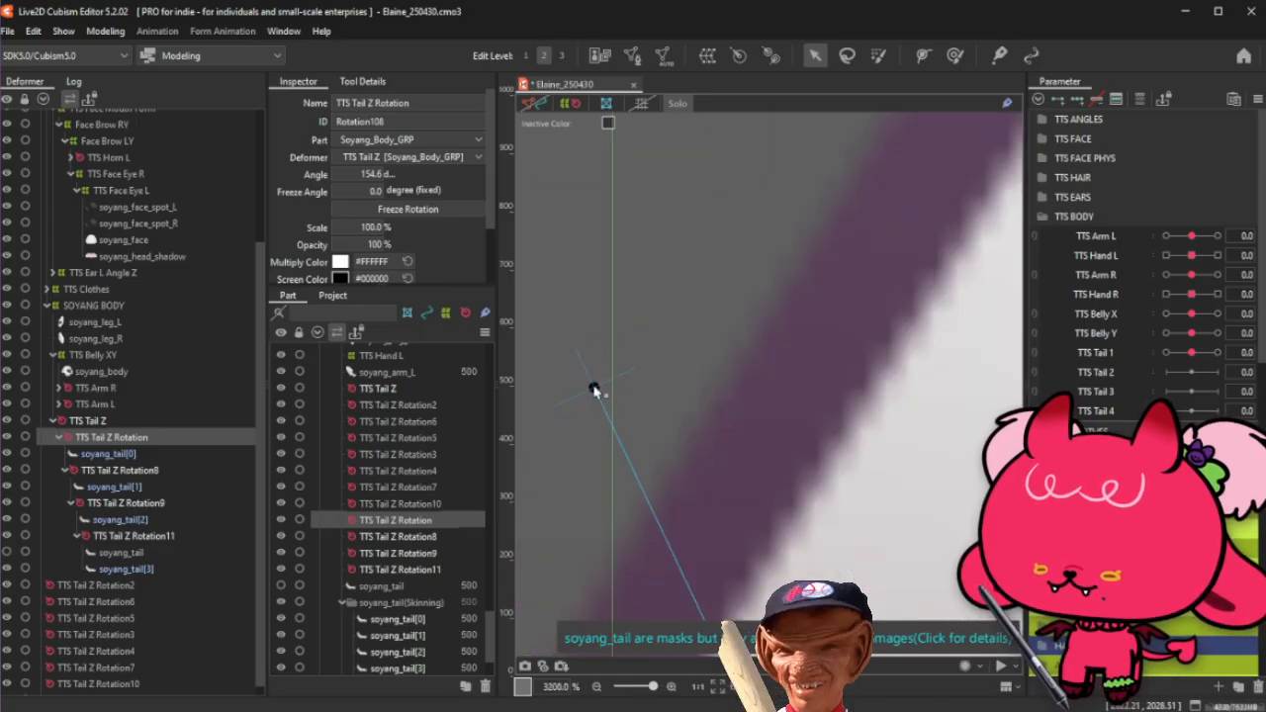
pyautogui.moveTo(593, 386); pyautogui.dragTo(615, 387)
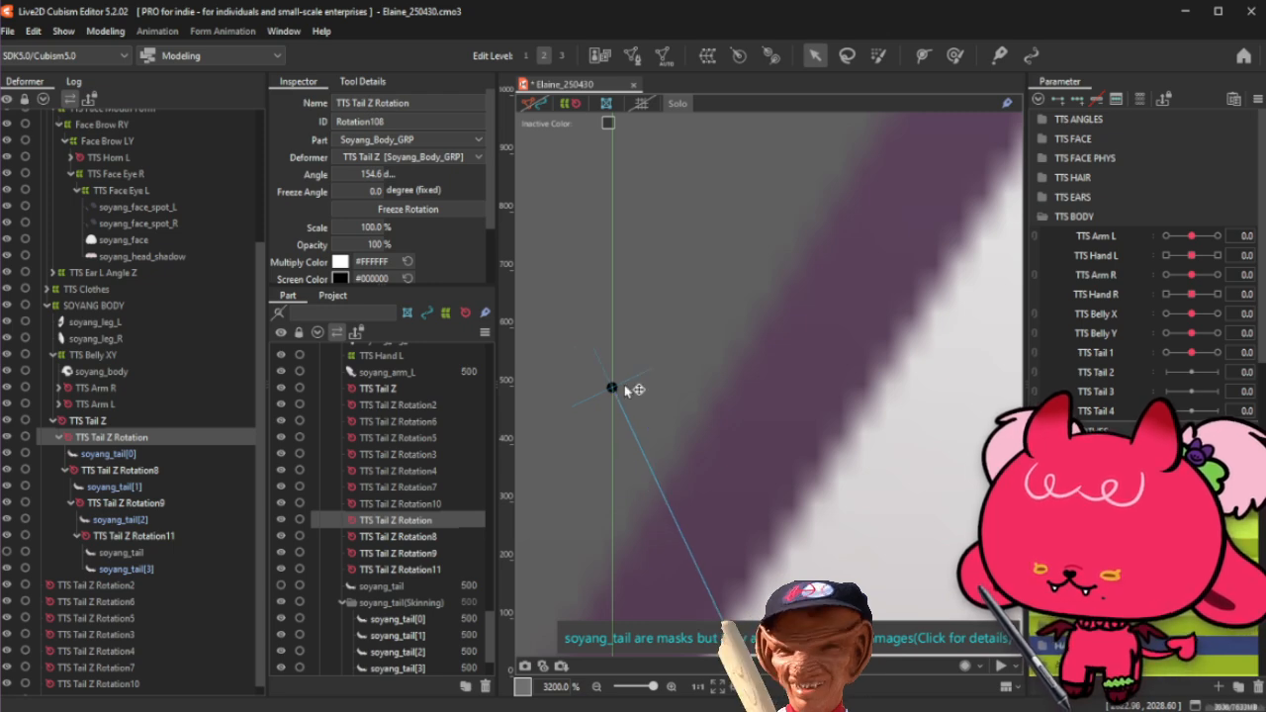
pyautogui.scroll(-1, 631, 387)
pyautogui.scroll(-9, 631, 388)
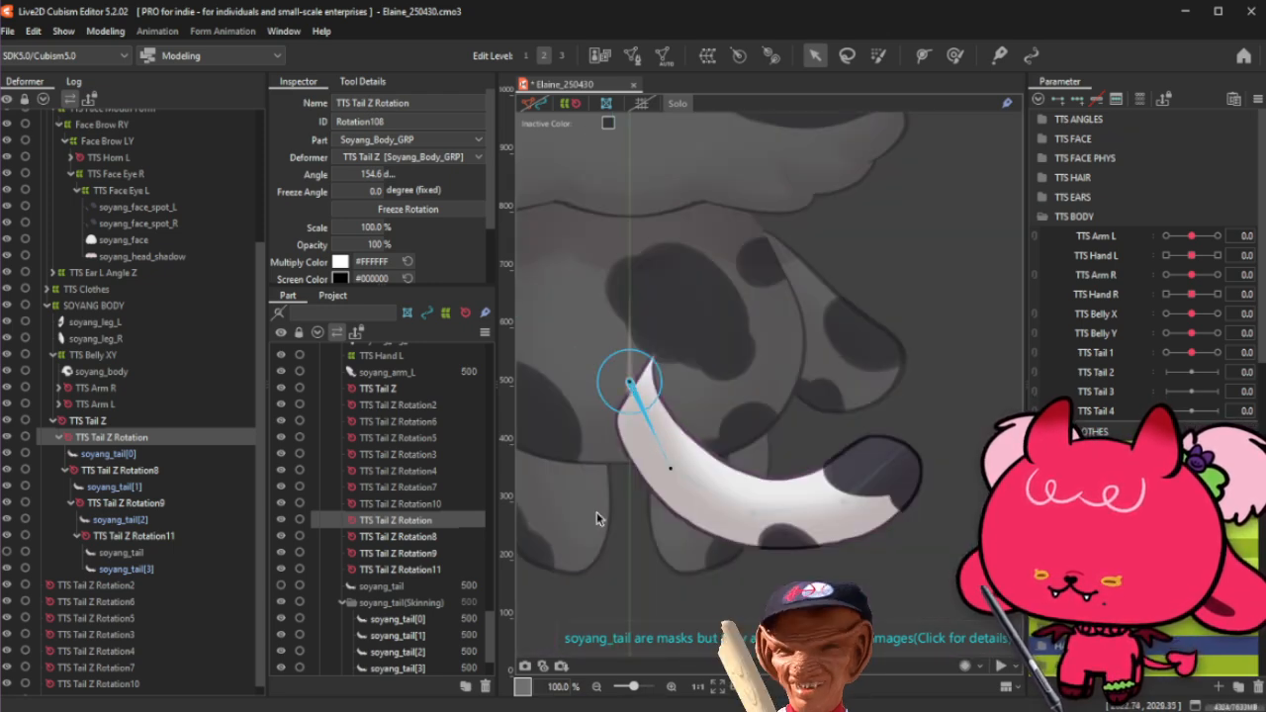
# Step: Adjust the tip of TTS Tail Z Rotation at the next segment's pivot to an angle of 154.9 degrees, and select TTS Tail Z Rotation8
pyautogui.scroll(3, 691, 467)
pyautogui.scroll(3, 654, 480)
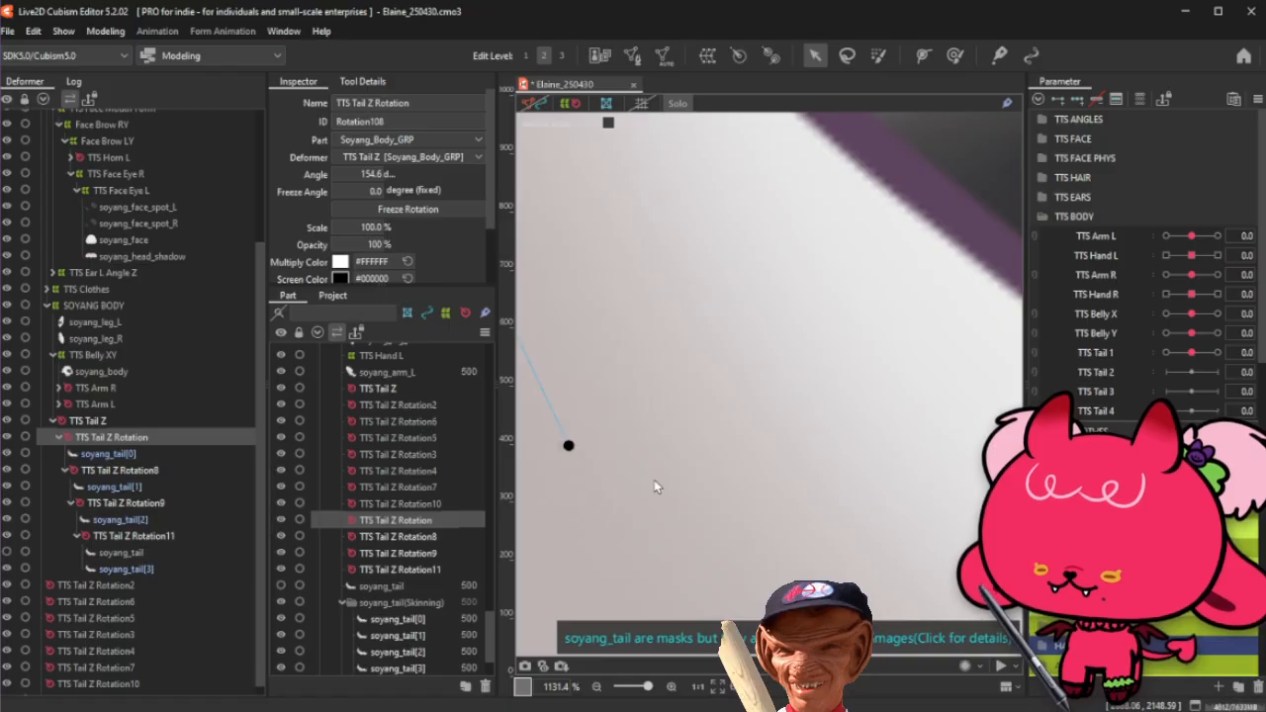
pyautogui.scroll(-3, 654, 480)
pyautogui.scroll(7, 613, 490)
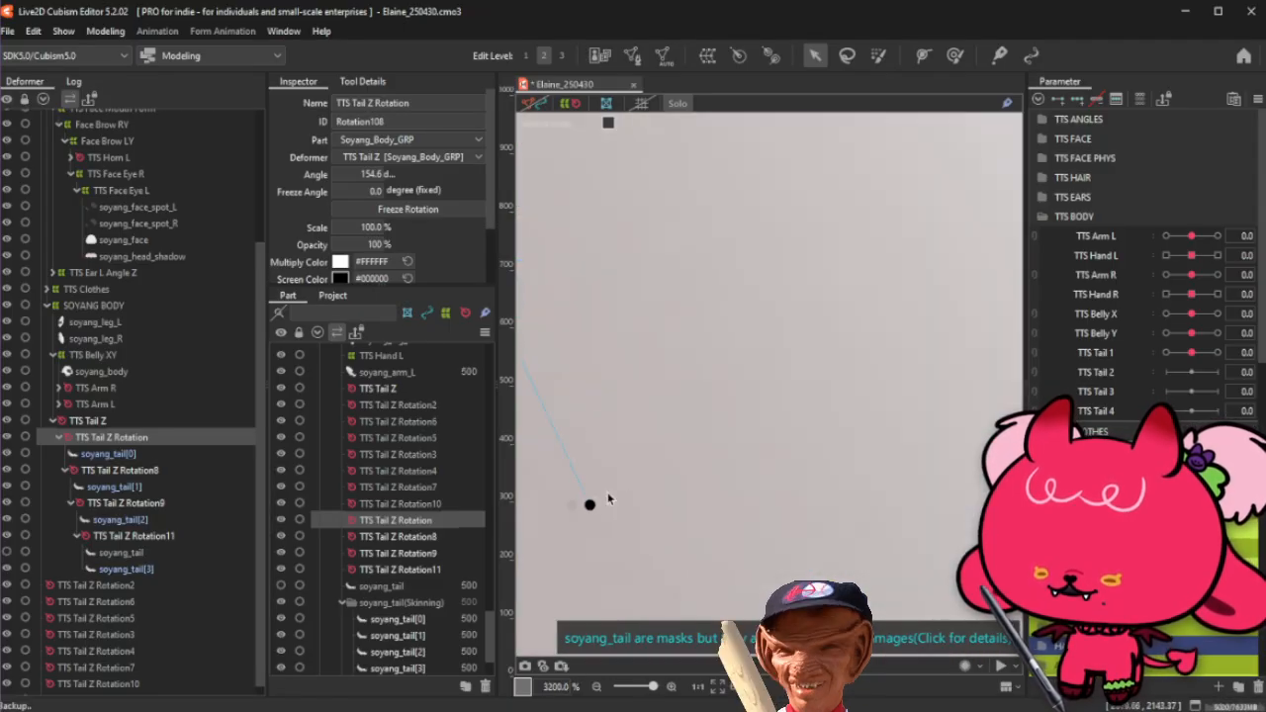
pyautogui.moveTo(591, 506); pyautogui.dragTo(583, 518)
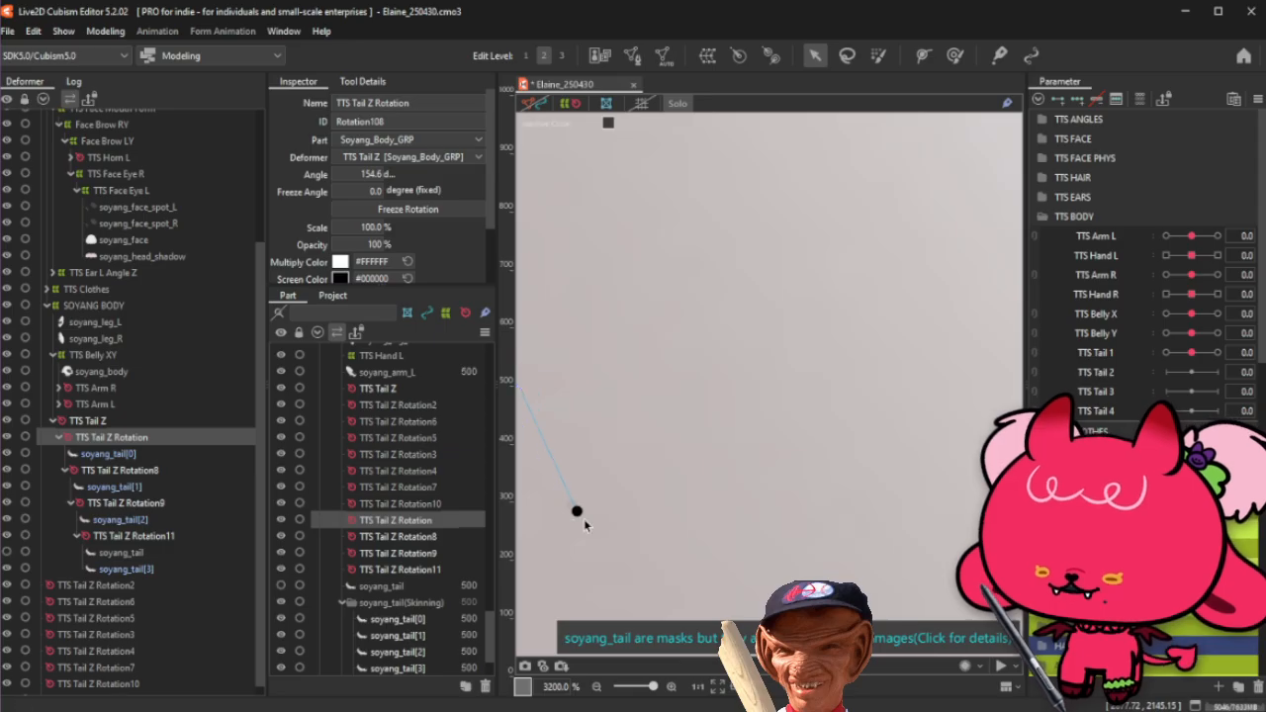
pyautogui.scroll(-10, 594, 393)
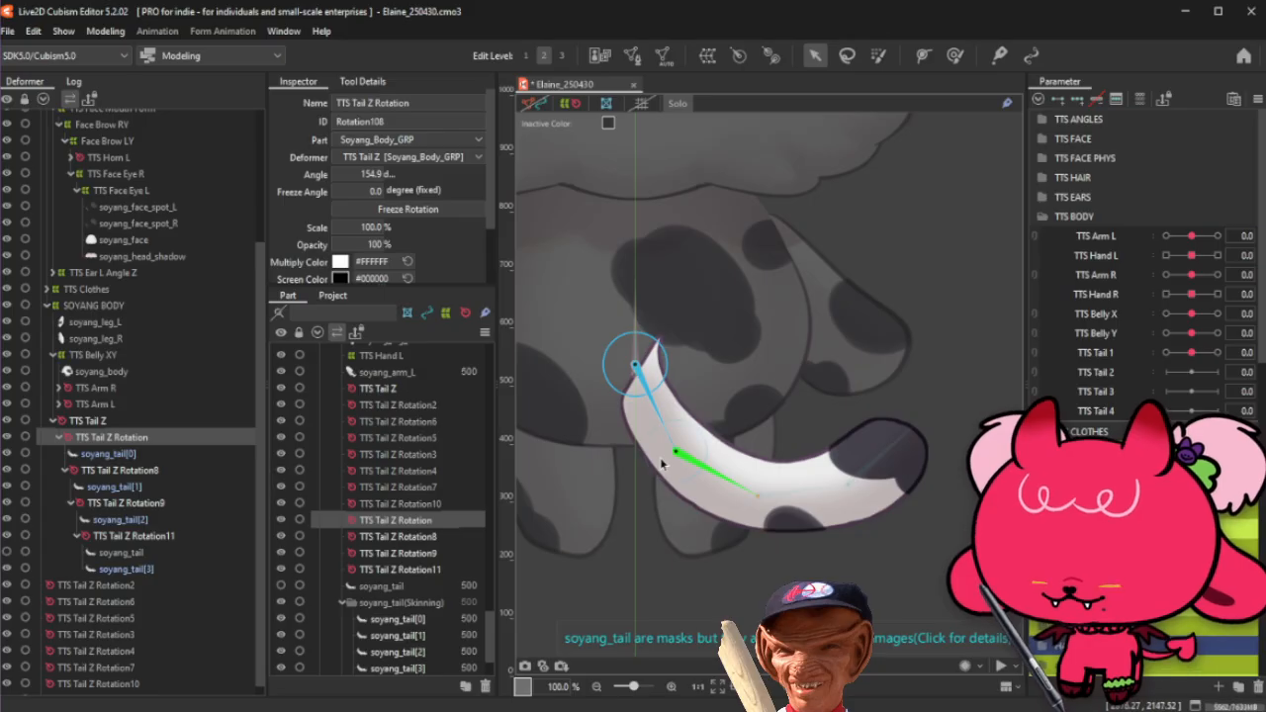
pyautogui.scroll(2, 676, 456)
pyautogui.scroll(2, 676, 456)
pyautogui.scroll(-1, 677, 456)
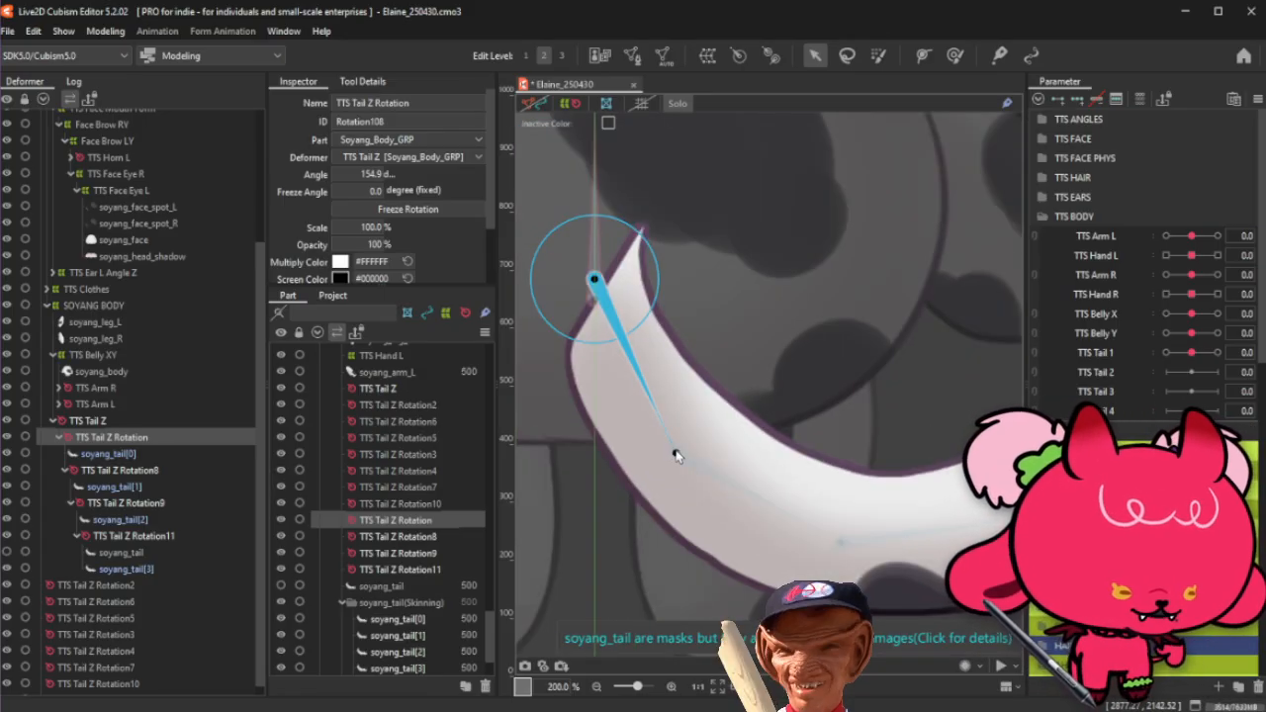
pyautogui.click(161, 472)
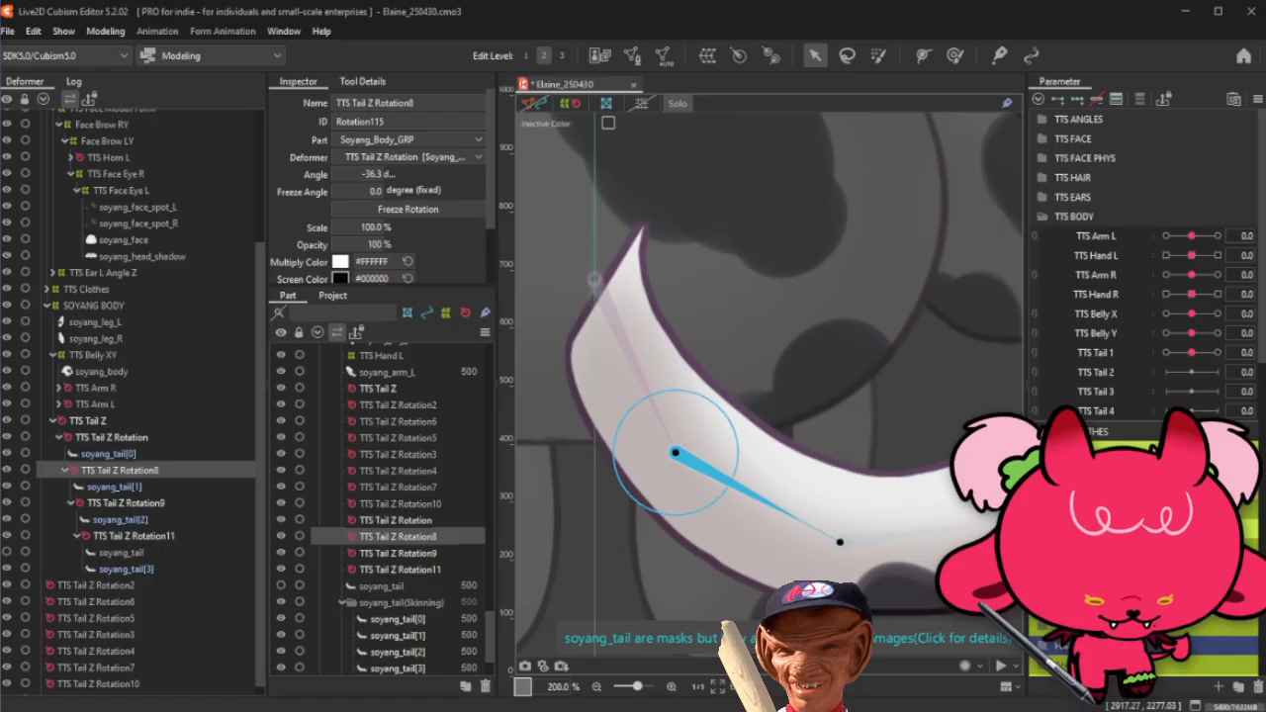
# Step: Switch to the browser and play the YouTube video "singamajig saying skin", raising its volume and replaying it
pyautogui.moveTo(540, 711); pyautogui.dragTo(576, 37)
pyautogui.click(777, 561)
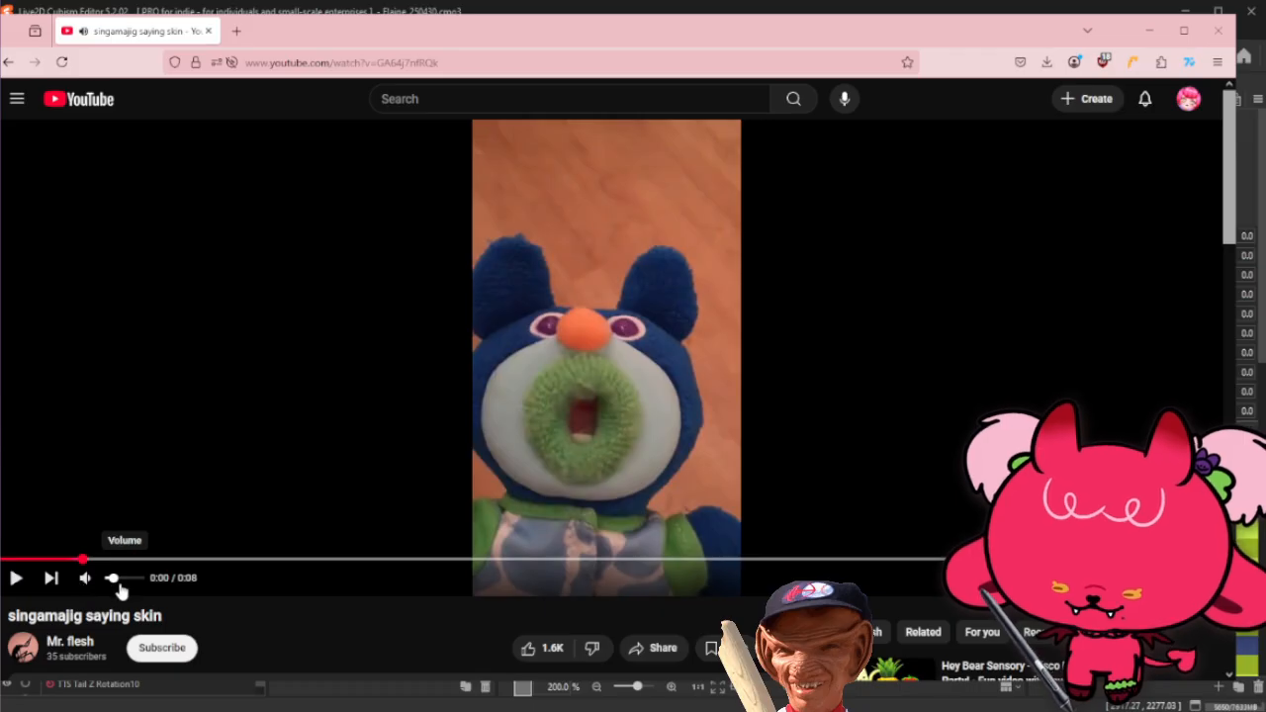
pyautogui.click(204, 430)
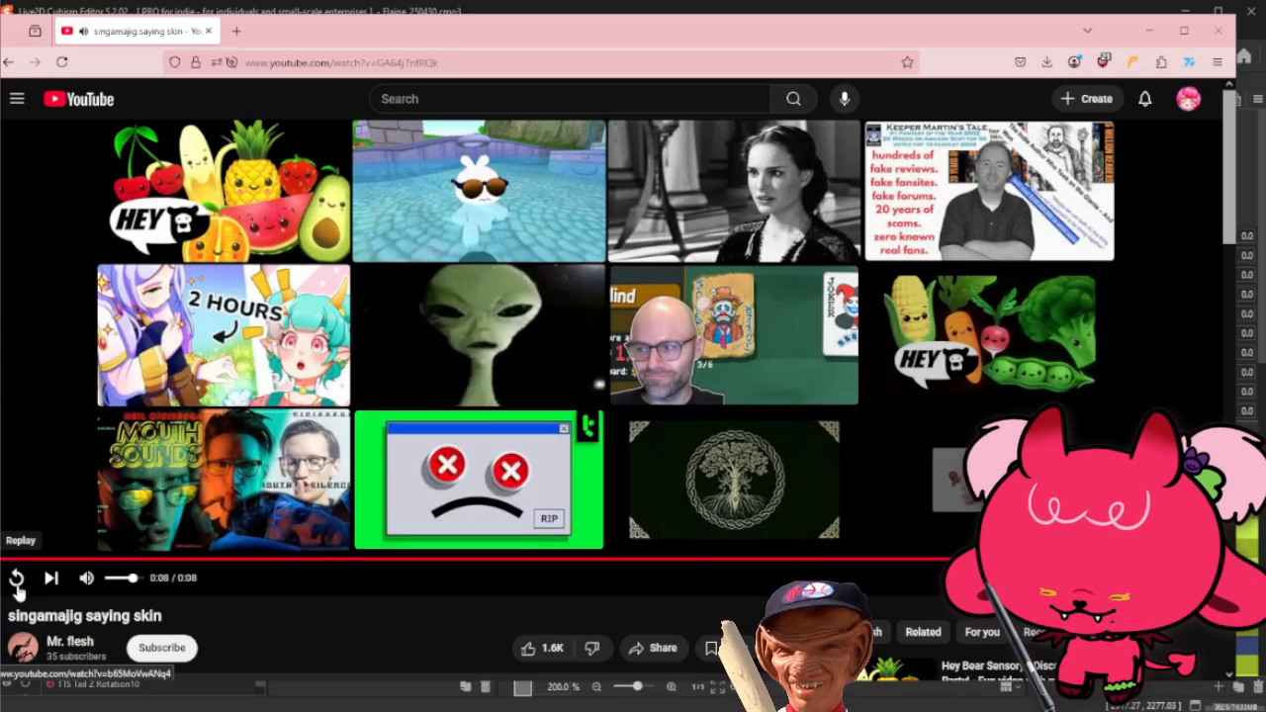
pyautogui.click(17, 576)
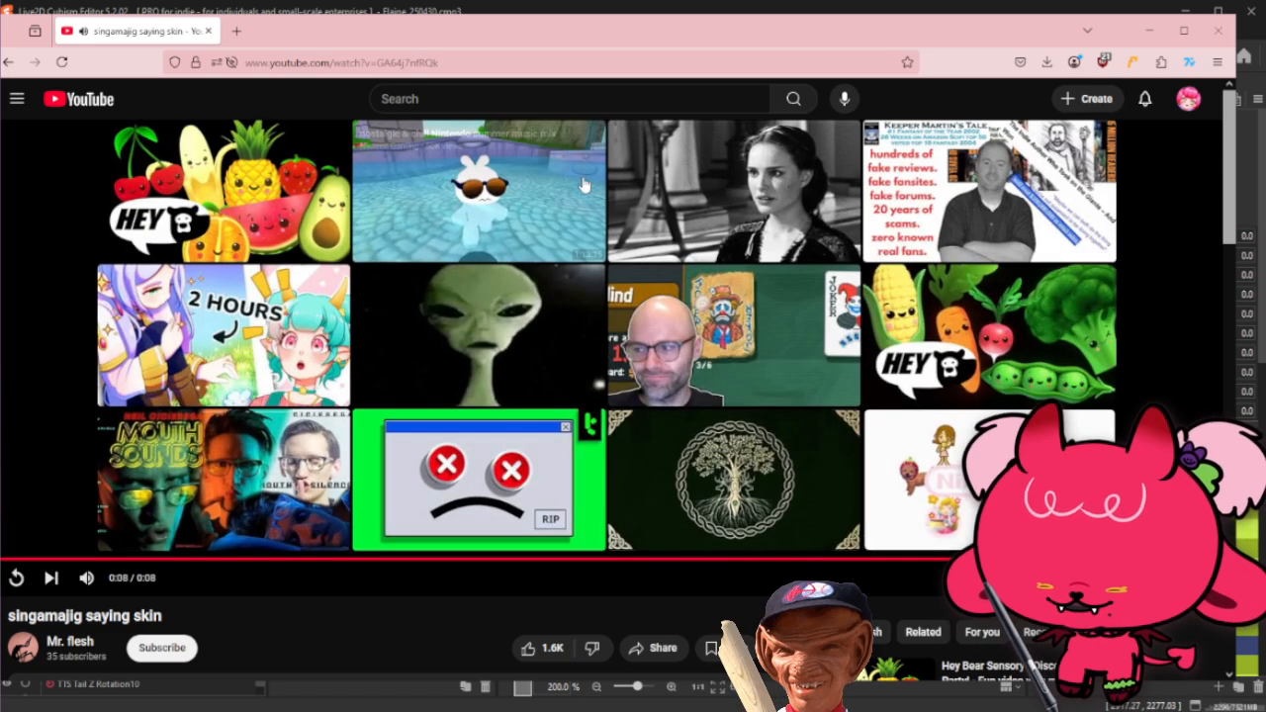
pyautogui.moveTo(97, 580)
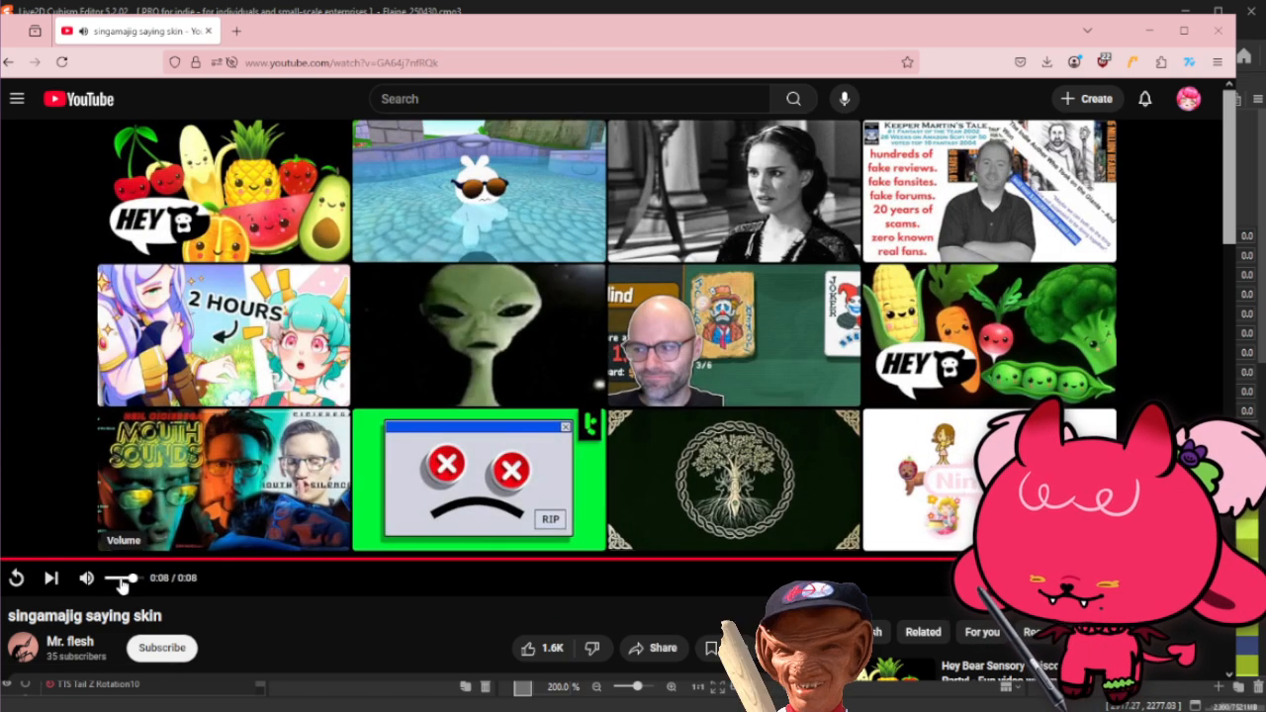
# Step: Play the YouTube video "Green Alien Singing Just The Two Of Us (Full Edition)" and return to Live2D Cubism Editor
pyautogui.click(478, 337)
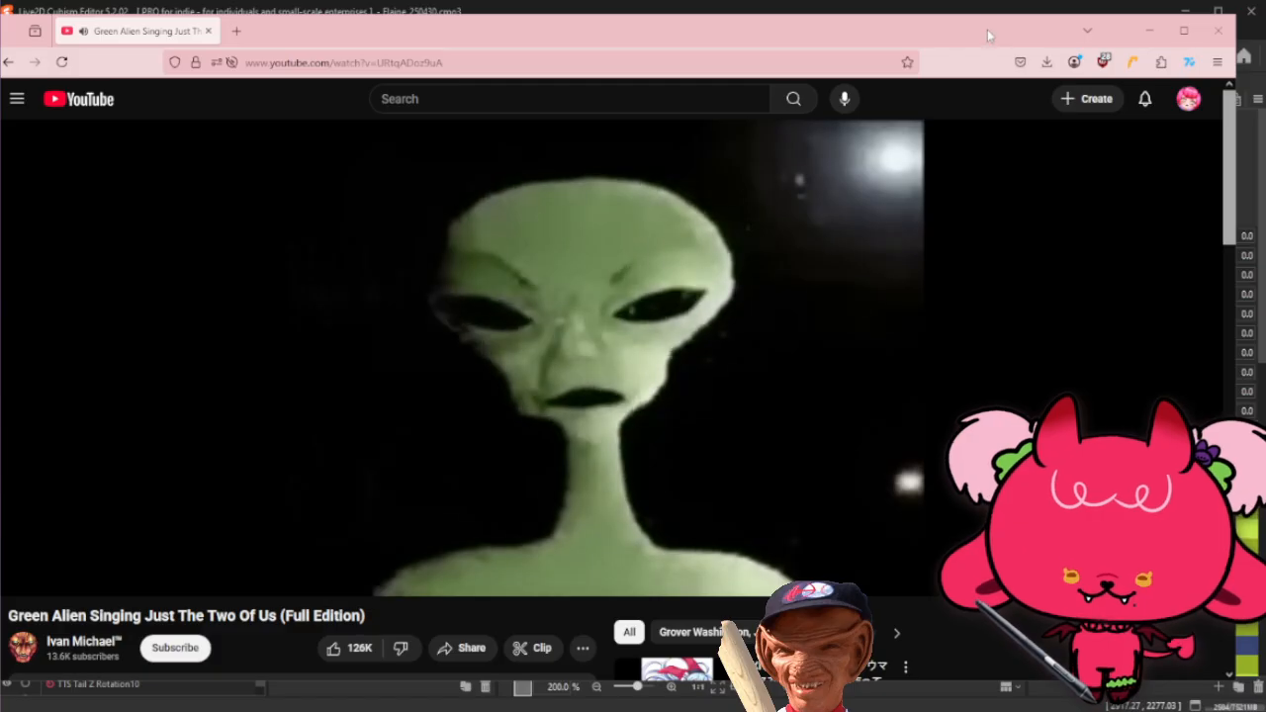
pyautogui.moveTo(987, 29); pyautogui.dragTo(995, 30)
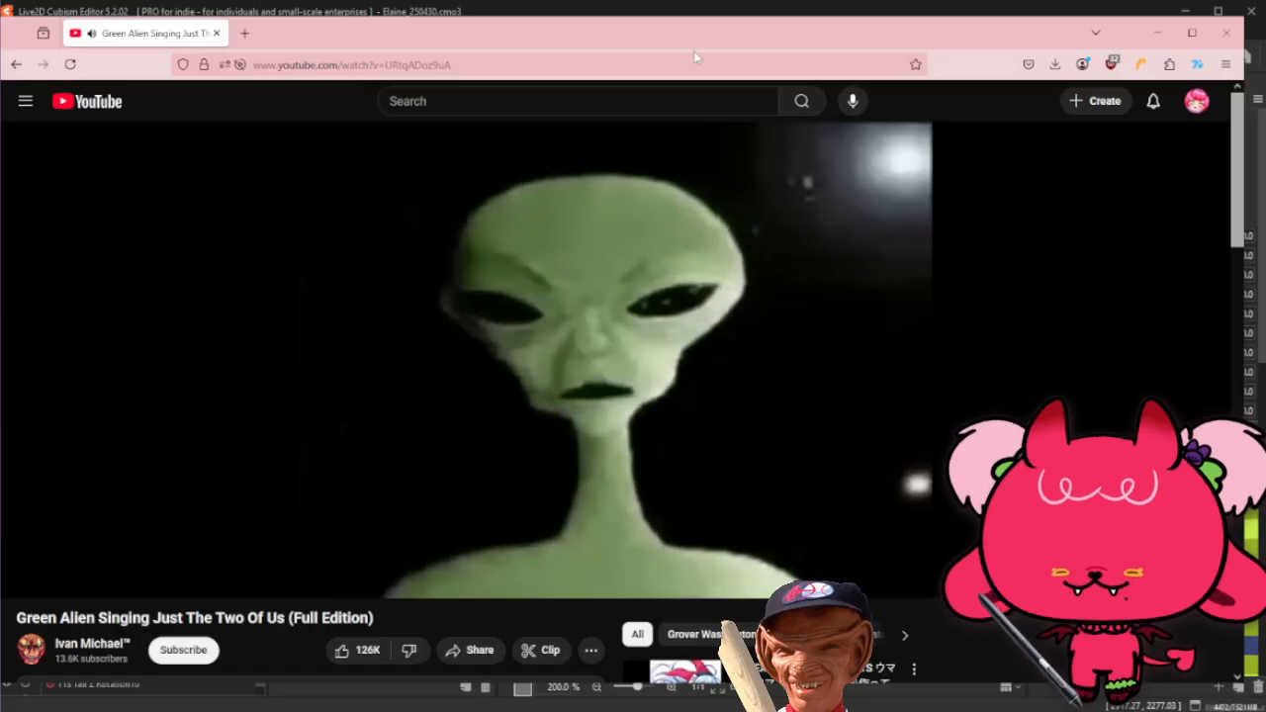
pyautogui.hotkey('alt', 'Tab')
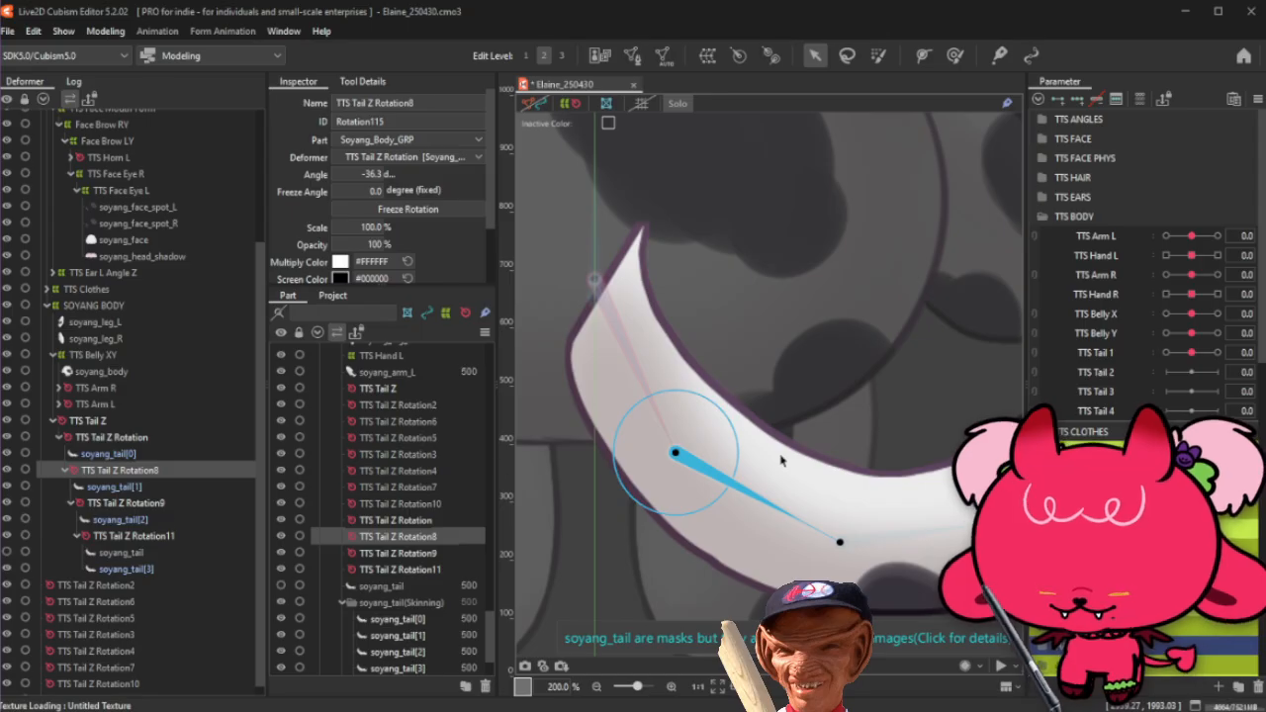
# Step: Try straightening the tail by rotating TTS Tail Z Rotation8 to -19.6 and TTS Tail Z Rotation9 to -16.4 degrees, and undo both rotations
pyautogui.scroll(-3, 802, 482)
pyautogui.moveTo(809, 511); pyautogui.dragTo(866, 529)
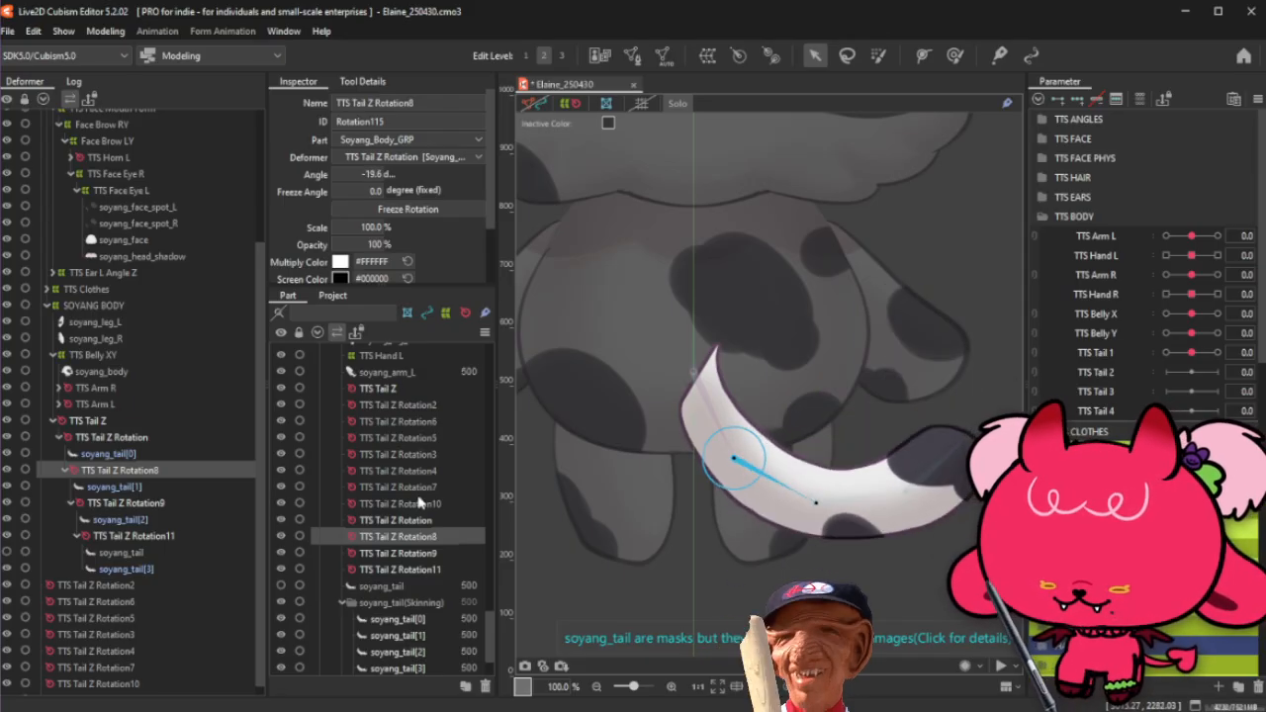
pyautogui.click(171, 502)
pyautogui.moveTo(908, 508); pyautogui.dragTo(906, 525)
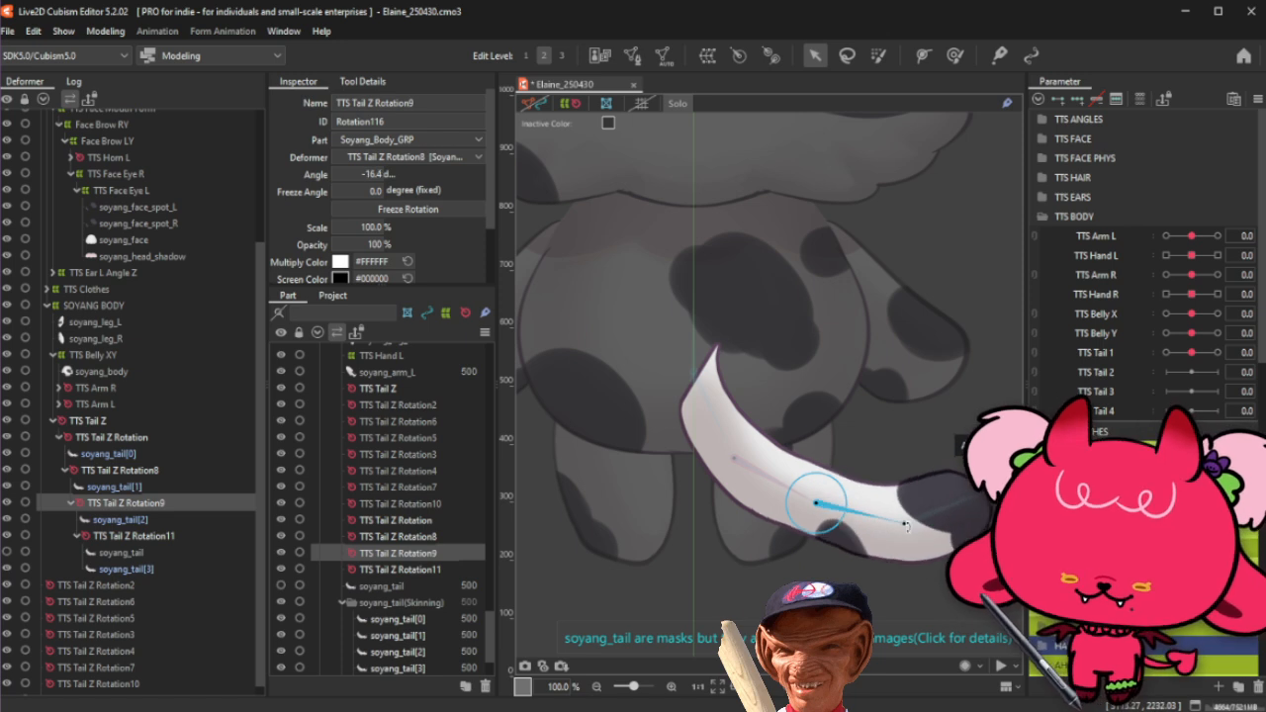
pyautogui.click(143, 537)
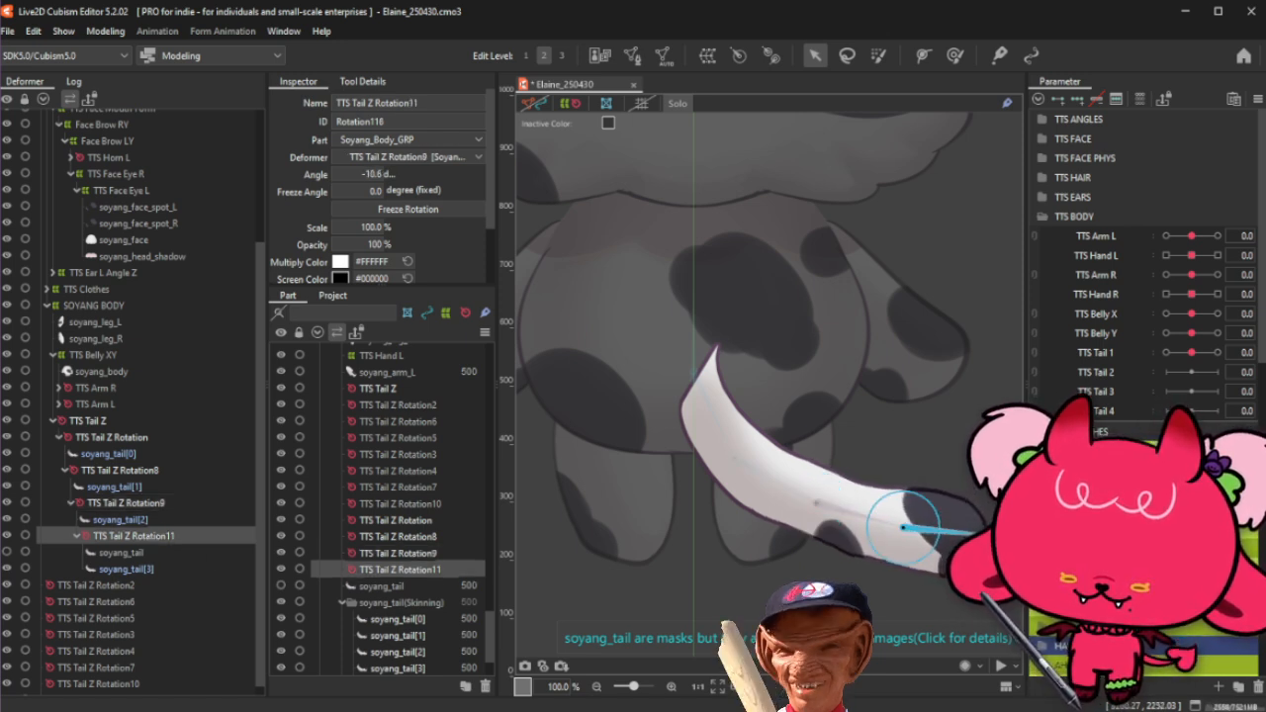
pyautogui.hotkey('ctrl', 'z')
pyautogui.hotkey('ctrl', 'z')
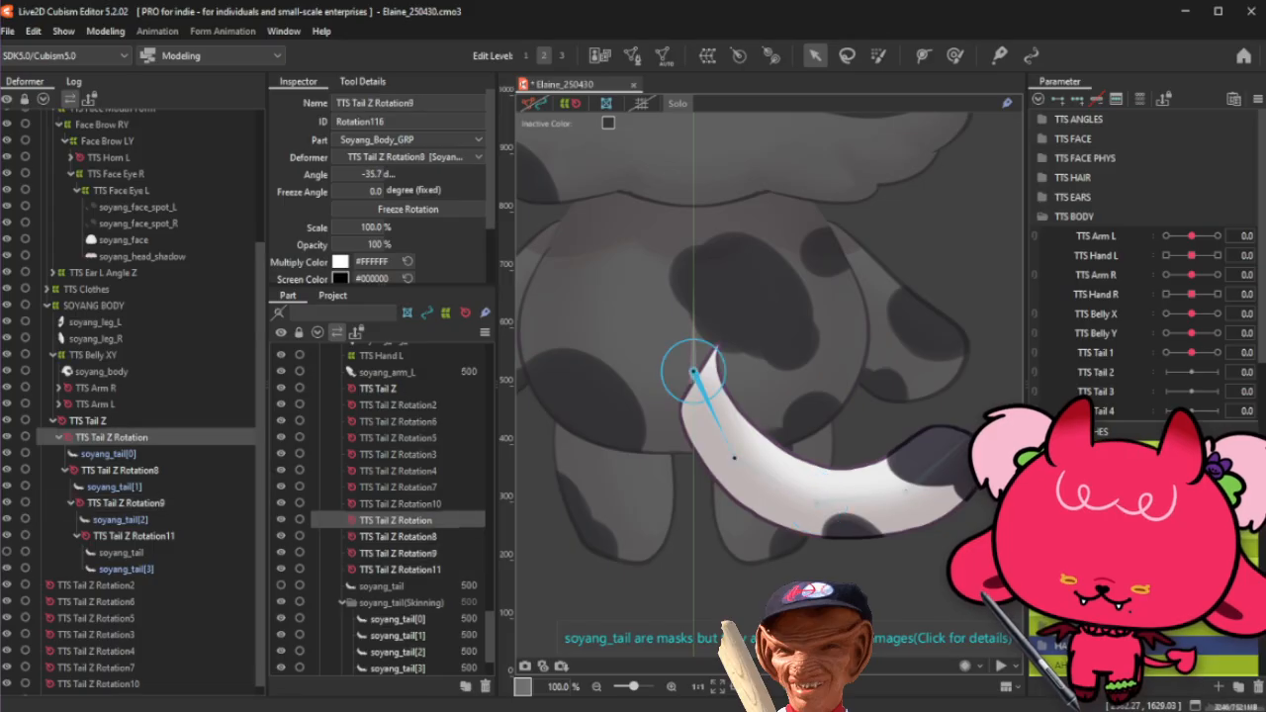
# Step: Turn off Solo view and delete TTS Tail Z Rotation11 and the skinned pieces soyang_tail[3] and soyang_tail[2]
pyautogui.click(677, 104)
pyautogui.click(164, 537)
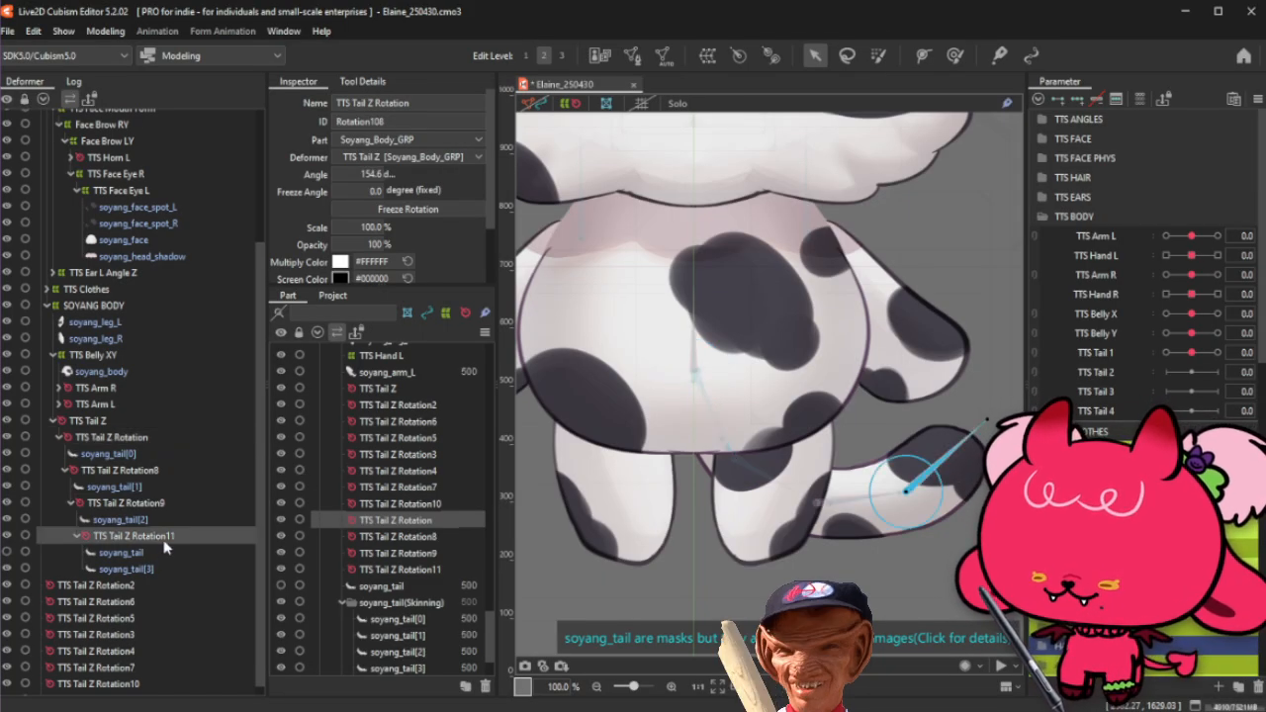
pyautogui.press('Delete')
pyautogui.click(146, 555)
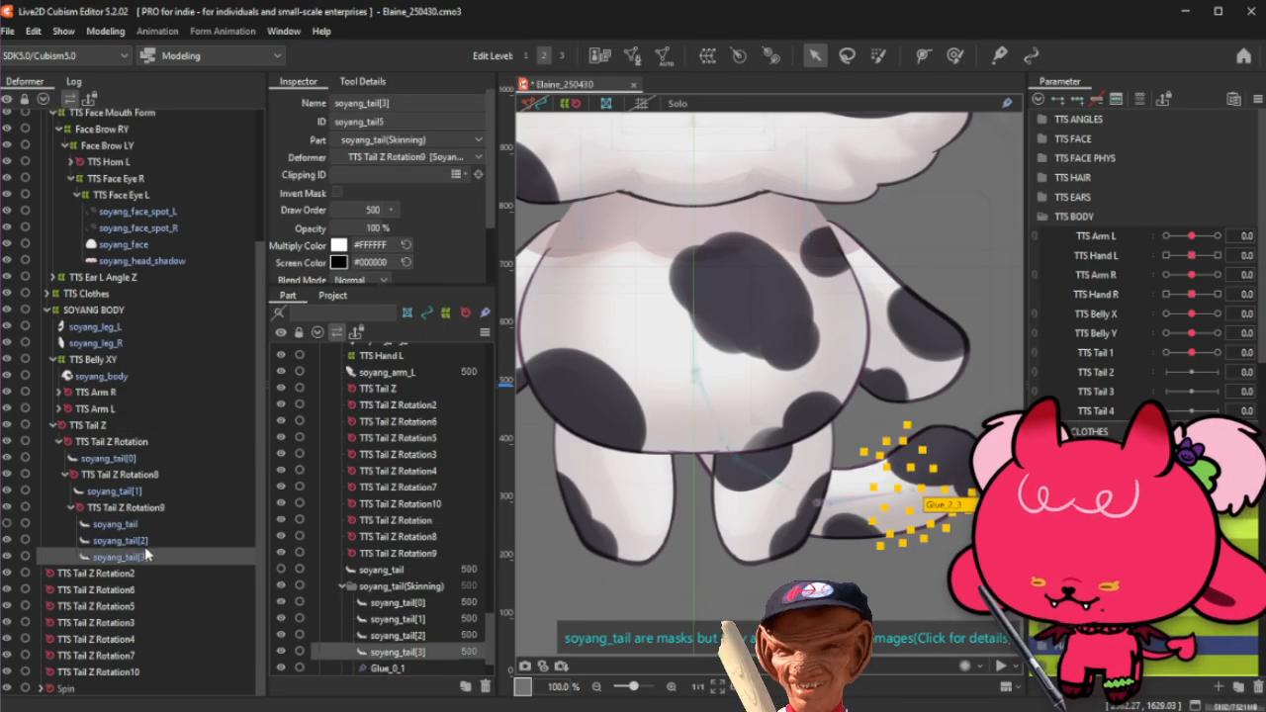
pyautogui.press('Delete')
pyautogui.click(145, 557)
pyautogui.press('Delete')
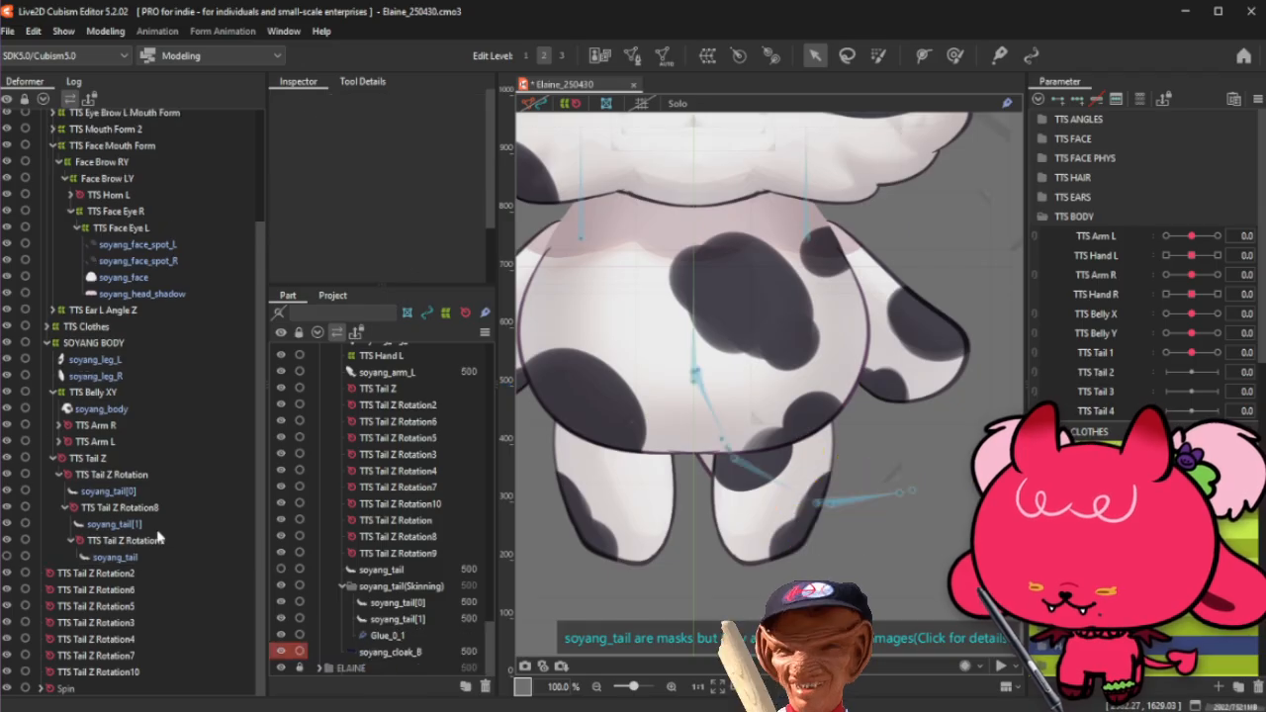
# Step: Delete TTS Tail Z Rotation9, the skinned piece soyang_tail[1] and TTS Tail Z Rotation8
pyautogui.click(156, 531)
pyautogui.press('Delete')
pyautogui.click(147, 557)
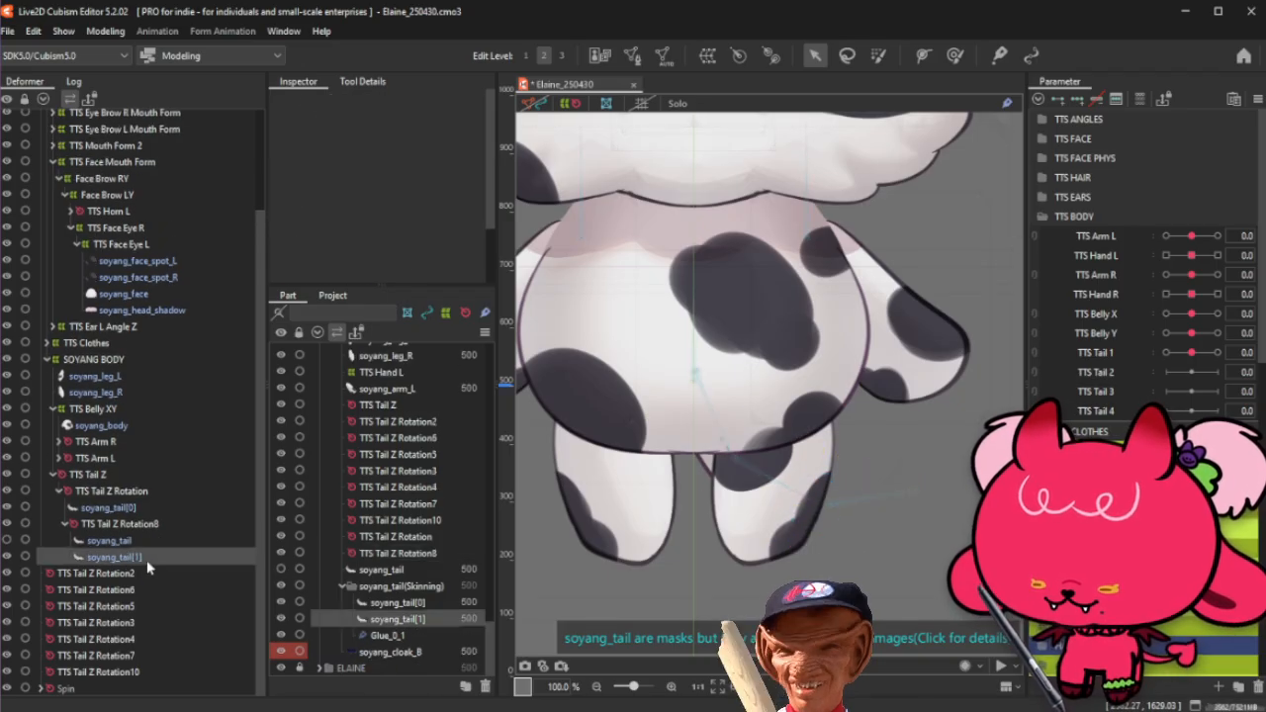
pyautogui.press('Delete')
pyautogui.click(158, 542)
pyautogui.press('Delete')
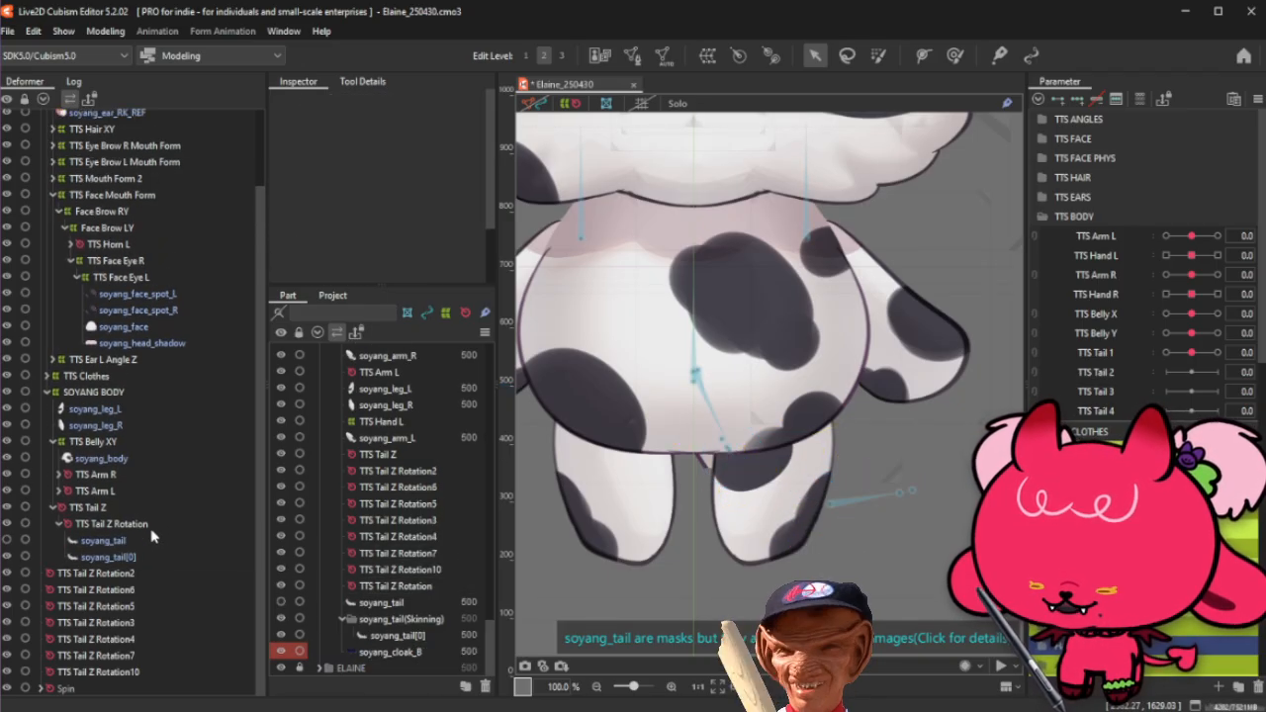
# Step: Delete TTS Tail Z Rotation and the remaining skinned piece soyang_tail[0]
pyautogui.click(154, 523)
pyautogui.press('Delete')
pyautogui.click(136, 556)
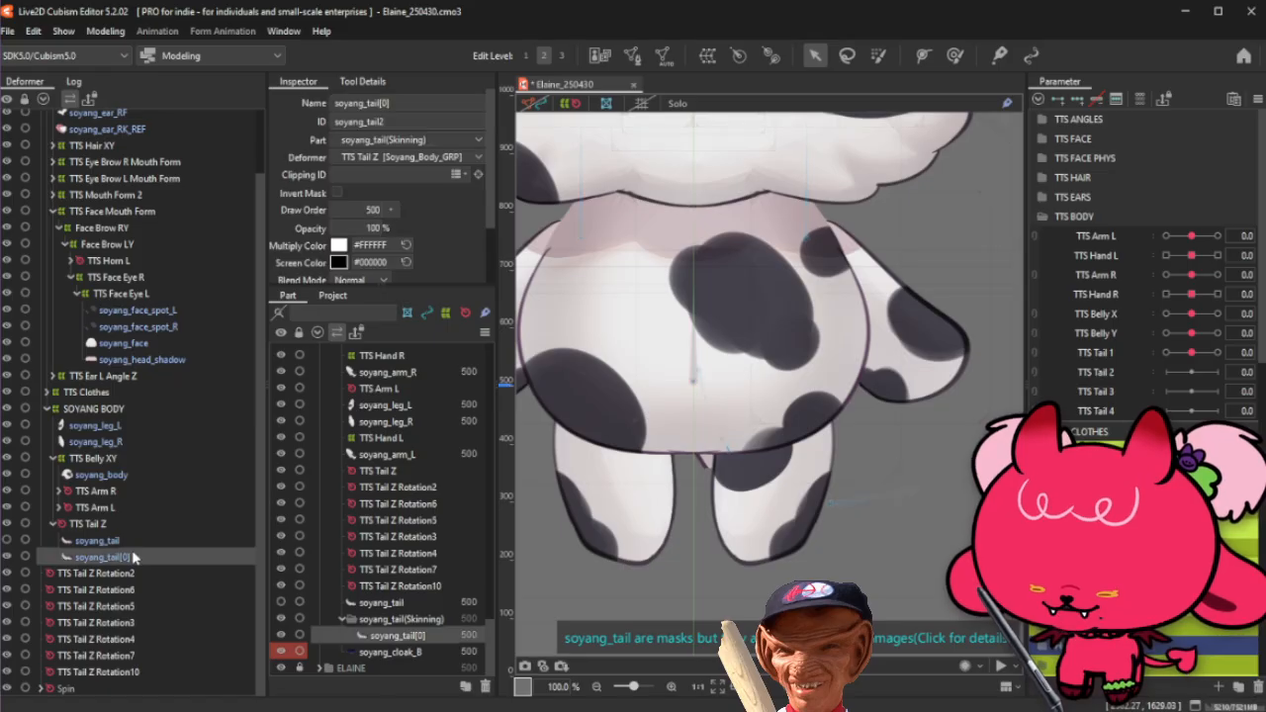
pyautogui.press('Delete')
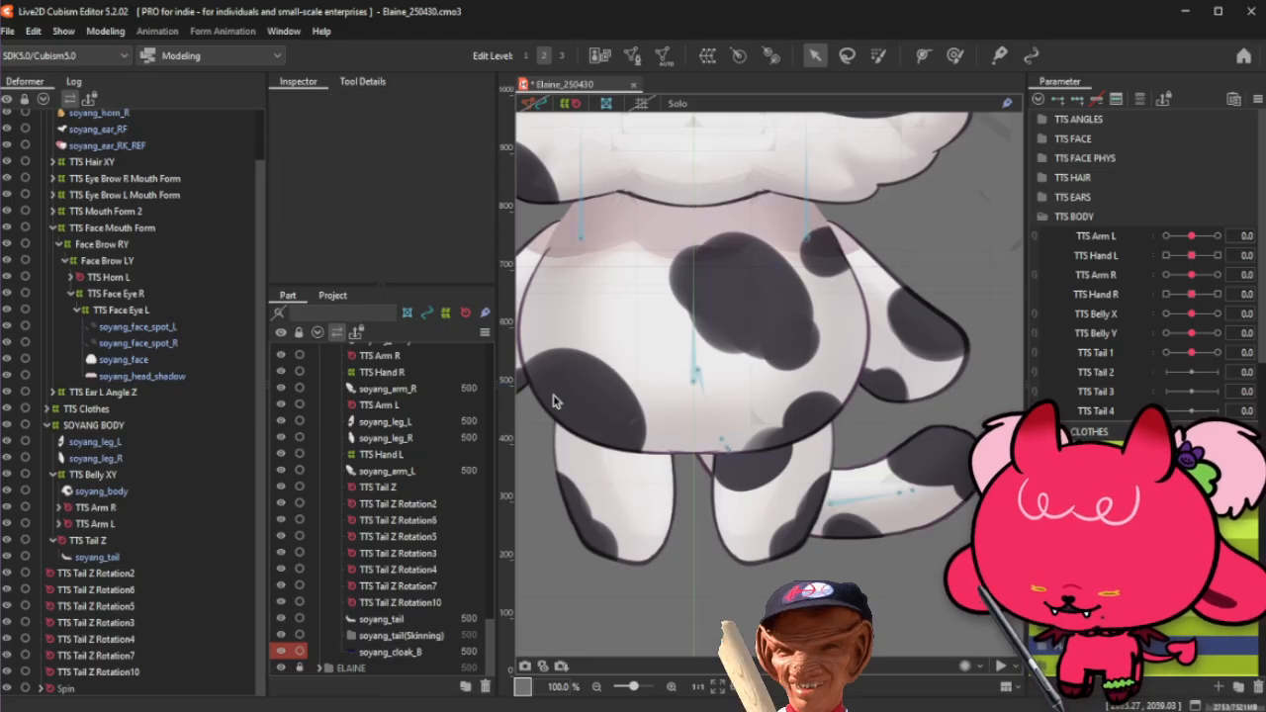
# Step: Delete the leftover root-level deformers from TTS Tail Z Rotation2 through TTS Tail Z Rotation10
pyautogui.click(96, 558)
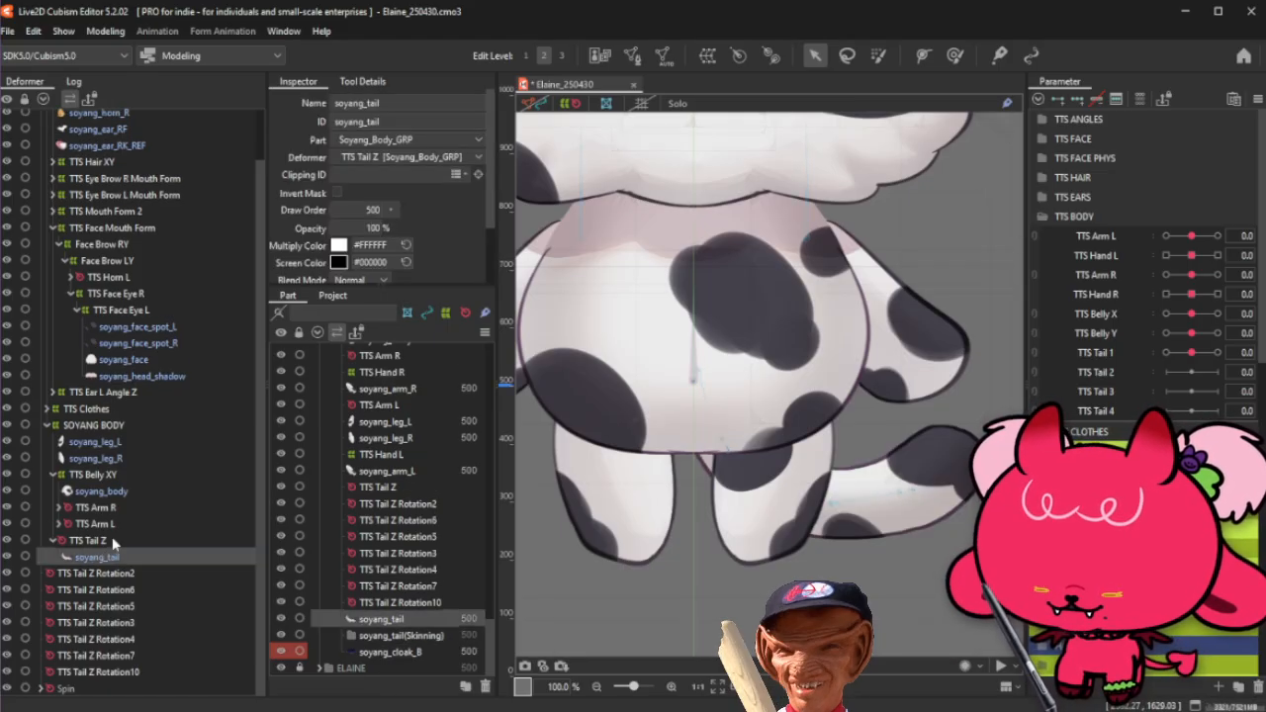
pyautogui.click(91, 541)
pyautogui.click(114, 576)
pyautogui.keyDown('shift'); pyautogui.click(135, 672); pyautogui.keyUp('shift')
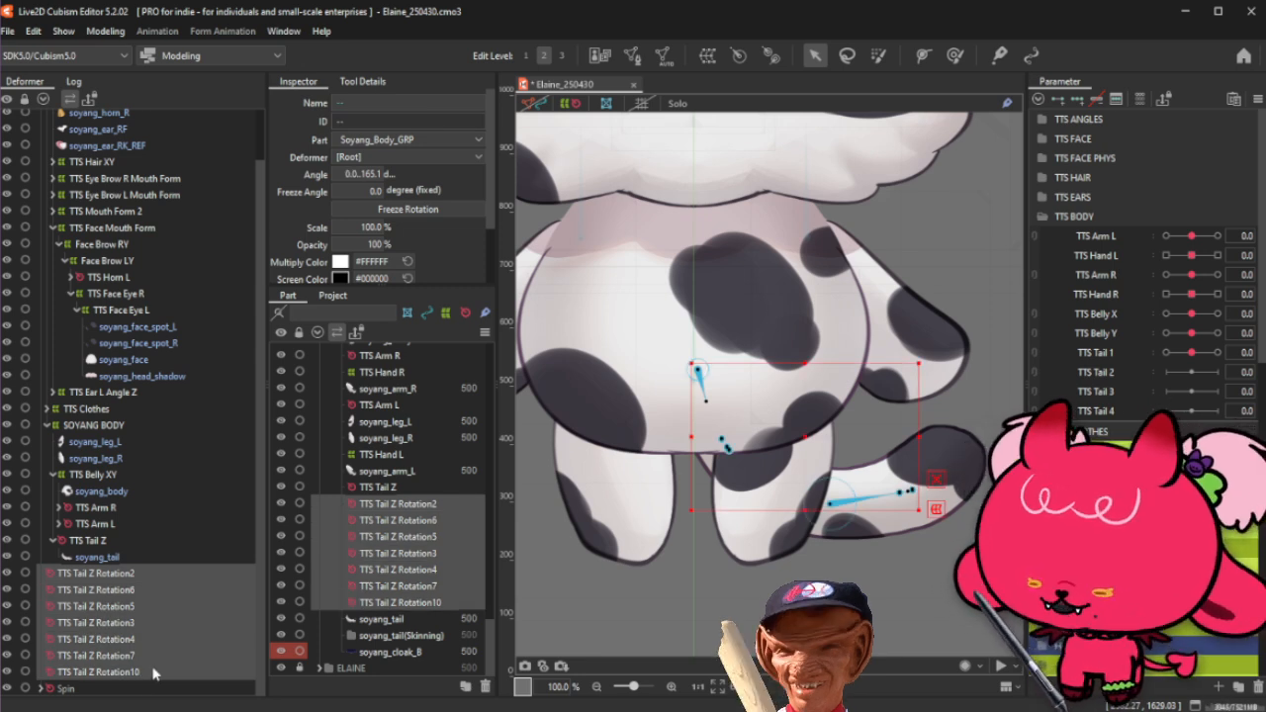
pyautogui.press('Delete')
# Step: Create a warp deformer named TTS Tail 3 as parent of soyang_tail inside TTS Tail Z
pyautogui.click(138, 597)
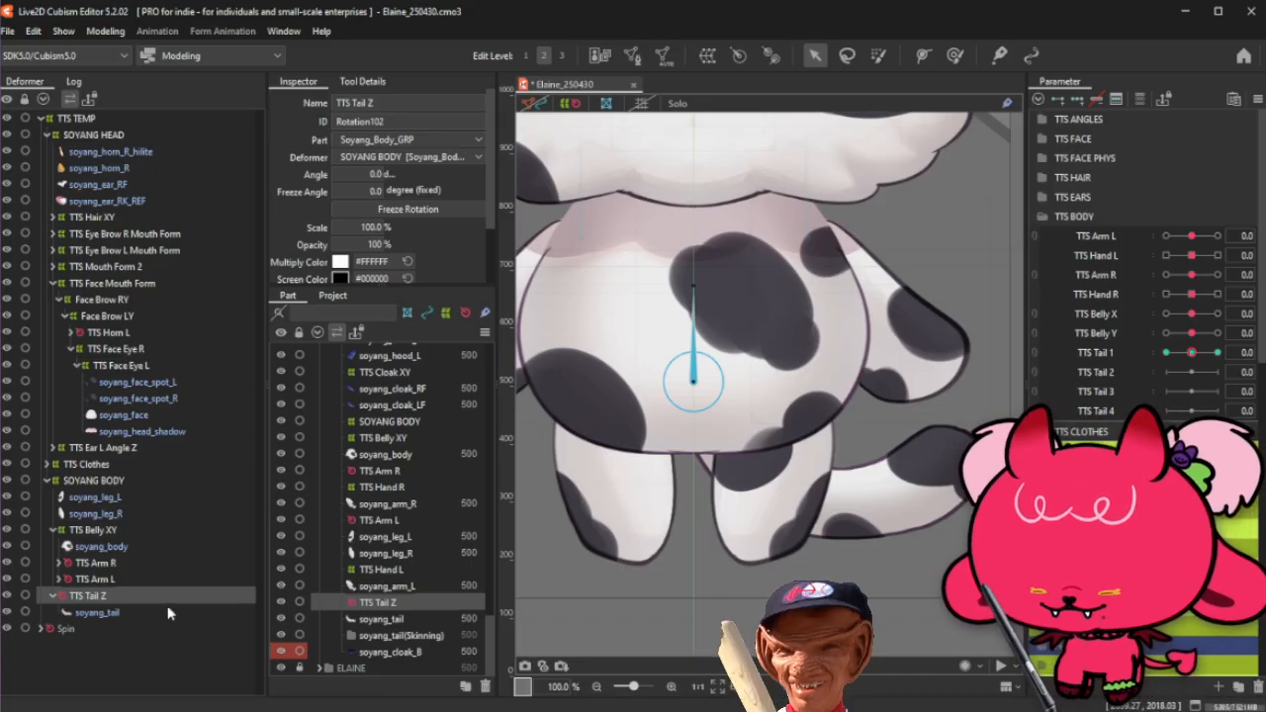
pyautogui.click(97, 612)
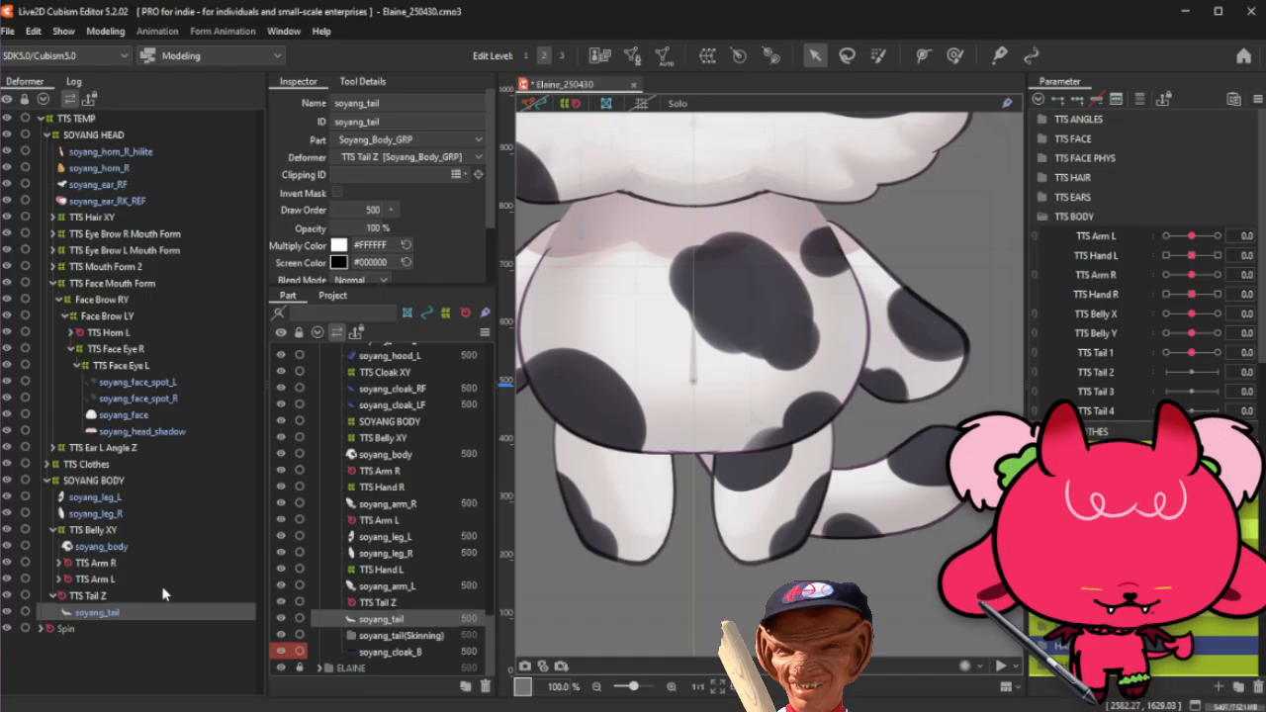
pyautogui.click(706, 56)
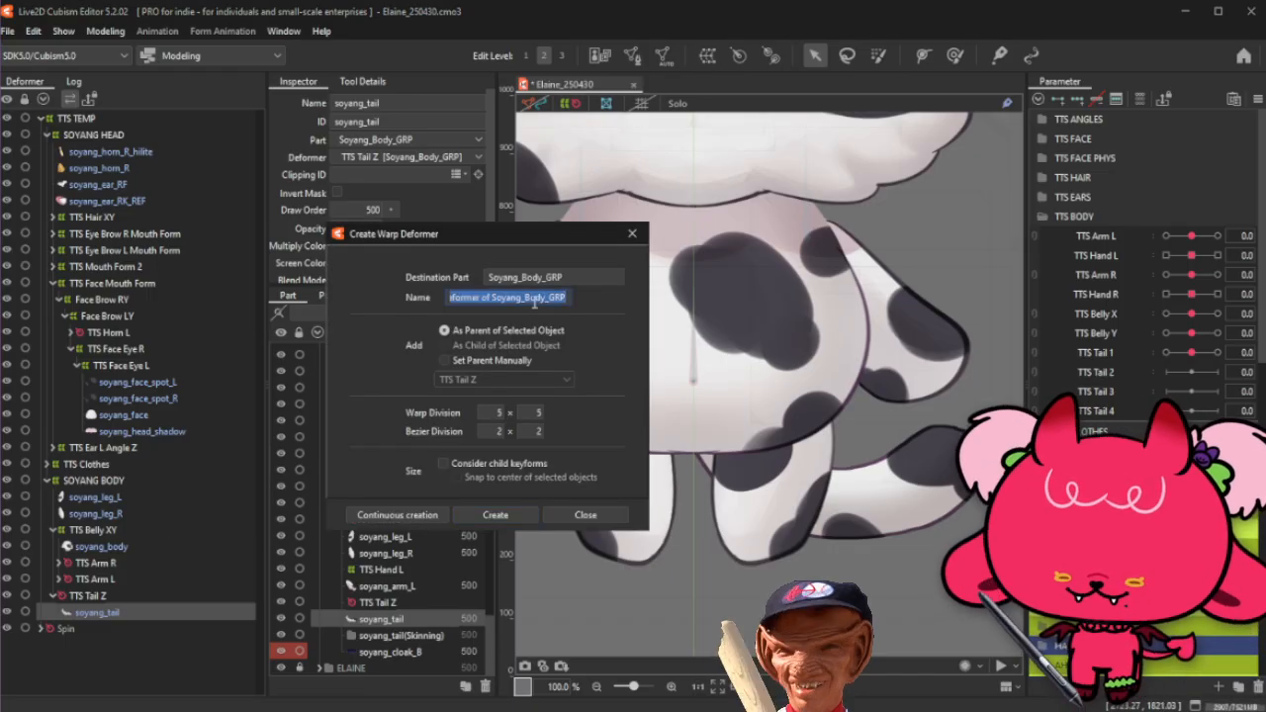
pyautogui.write('TTS Tail')
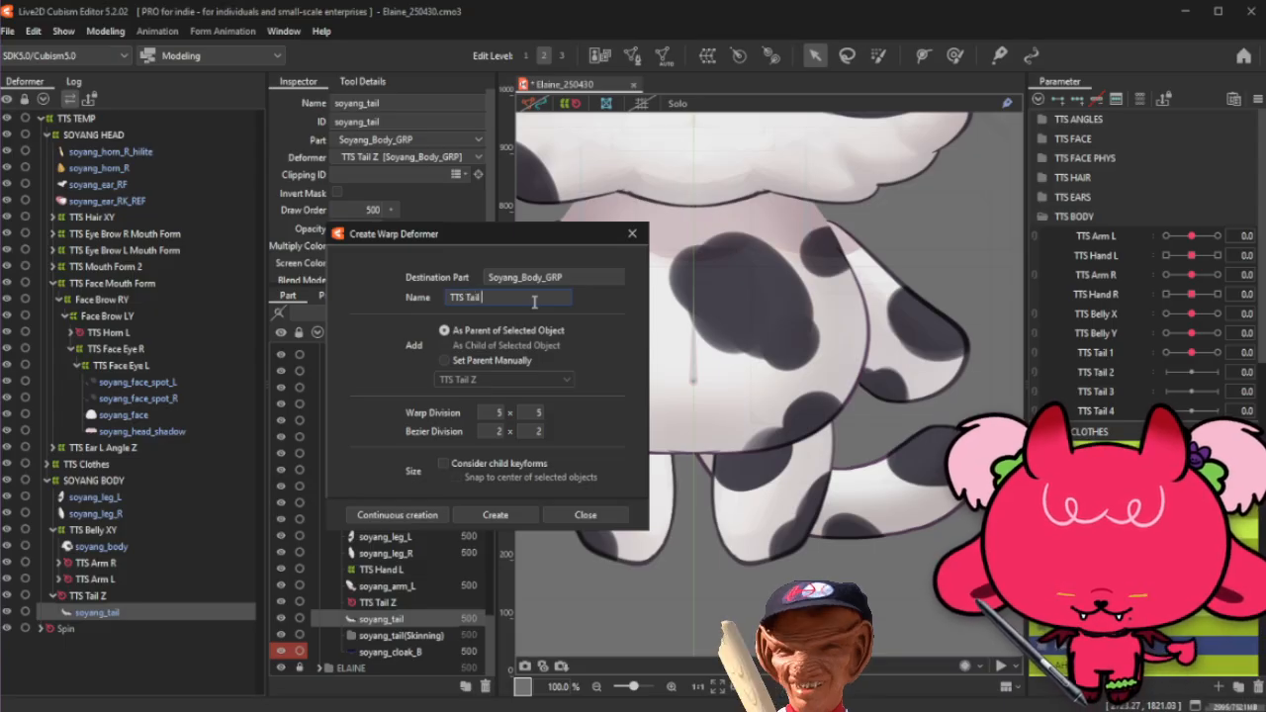
pyautogui.write(' 3')
pyautogui.press('Return')
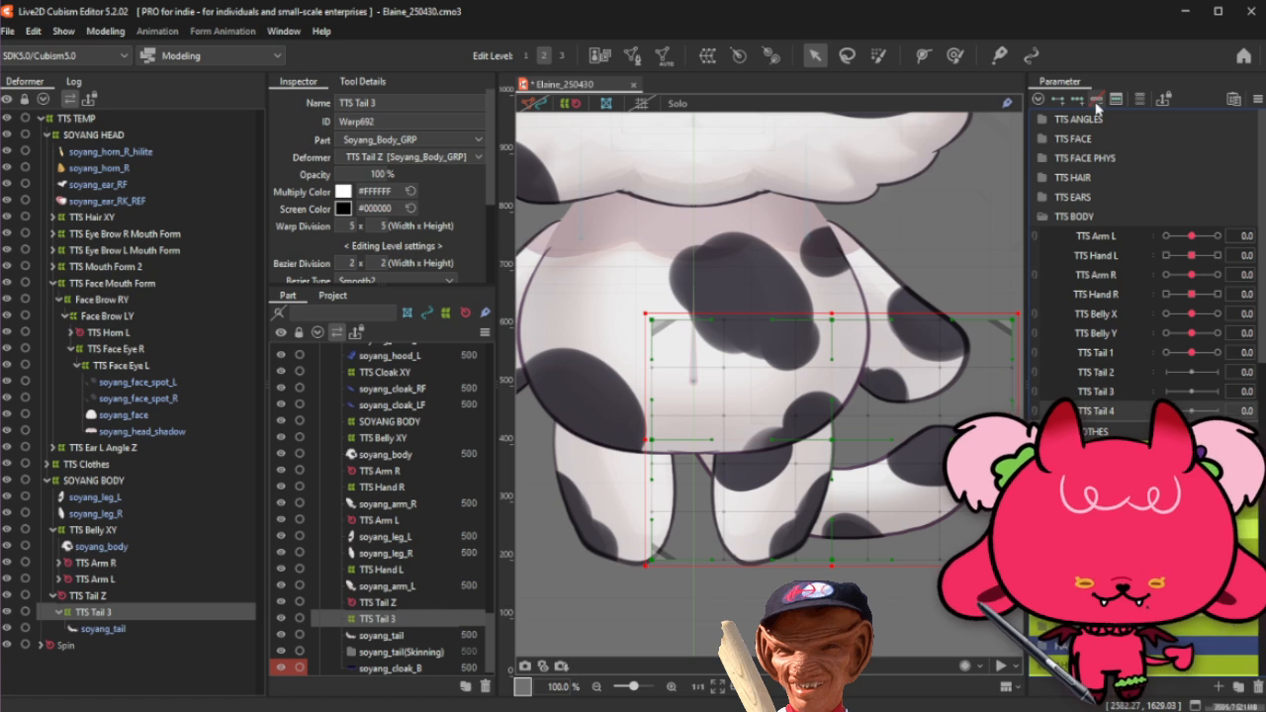
# Step: Narrow the TTS Tail 3 warp deformer slightly and set its warp division width to 7
pyautogui.scroll(-1, 654, 345)
pyautogui.scroll(1, 801, 358)
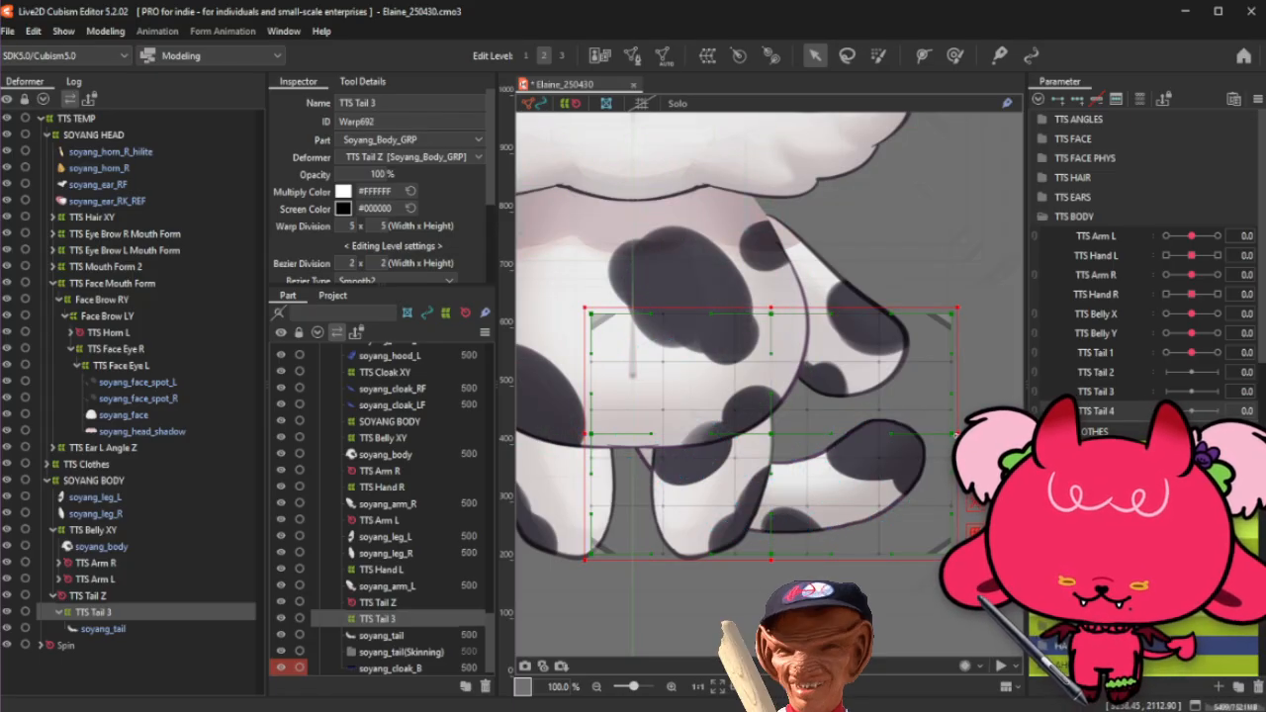
pyautogui.moveTo(956, 433); pyautogui.dragTo(951, 434)
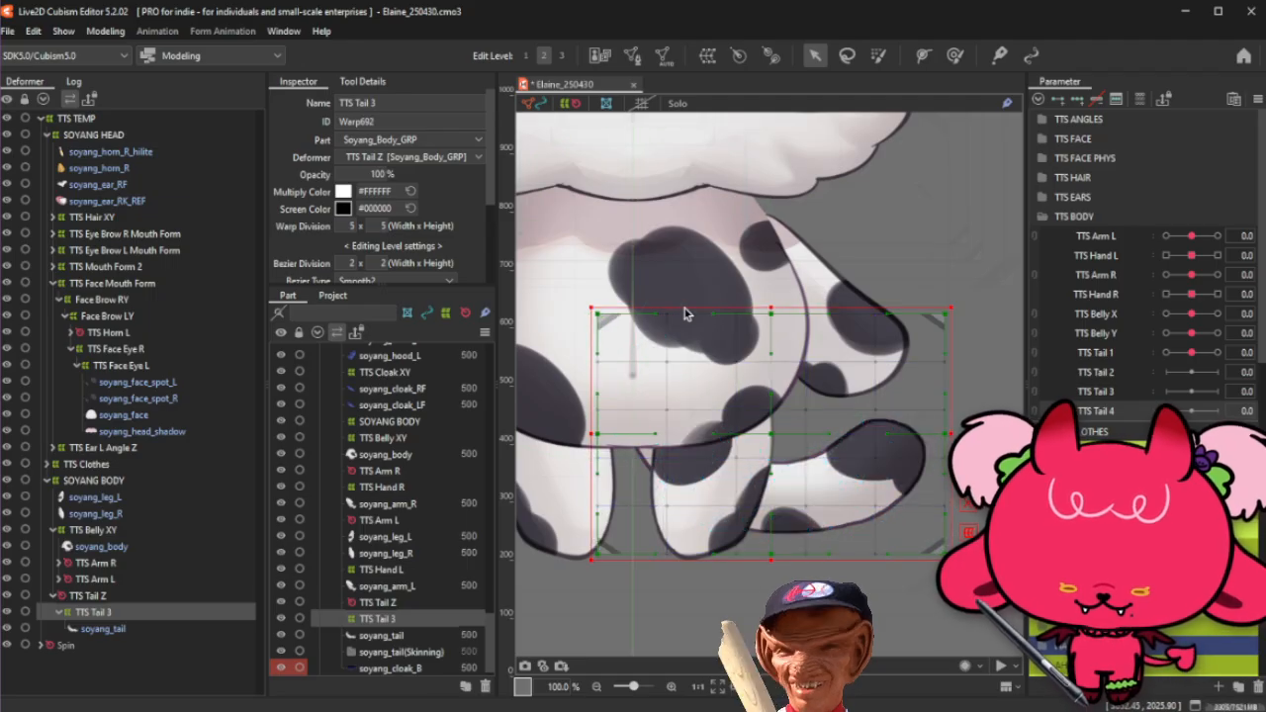
pyautogui.click(345, 226)
pyautogui.write('7')
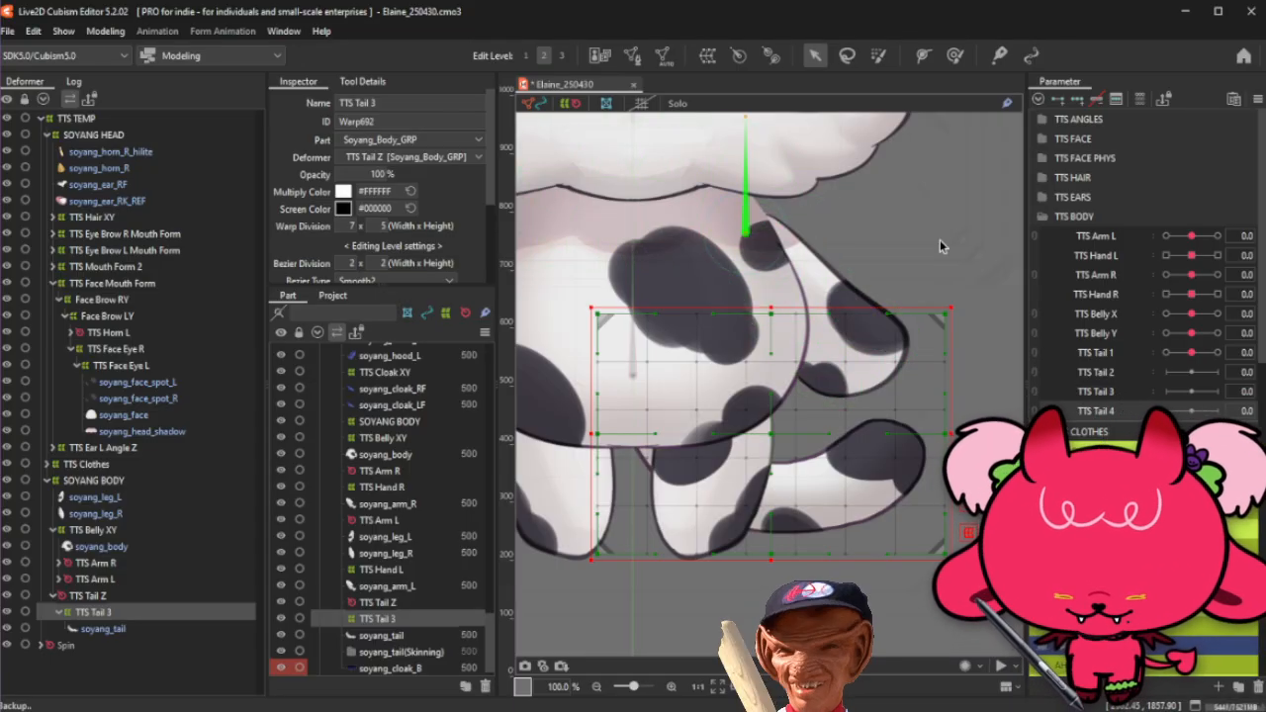
# Step: Turn the TTS Tail 4 parameter into a Blend Shape parameter
pyautogui.doubleClick(1098, 411)
pyautogui.click(574, 380)
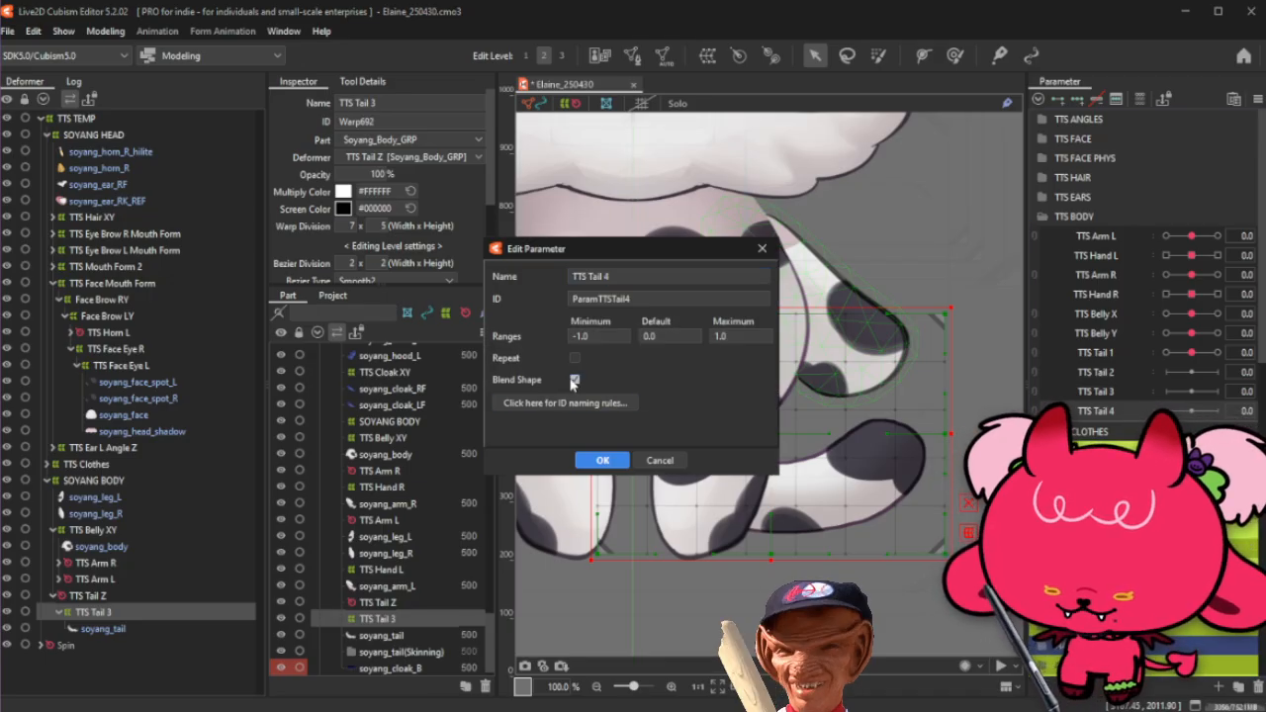
pyautogui.click(593, 460)
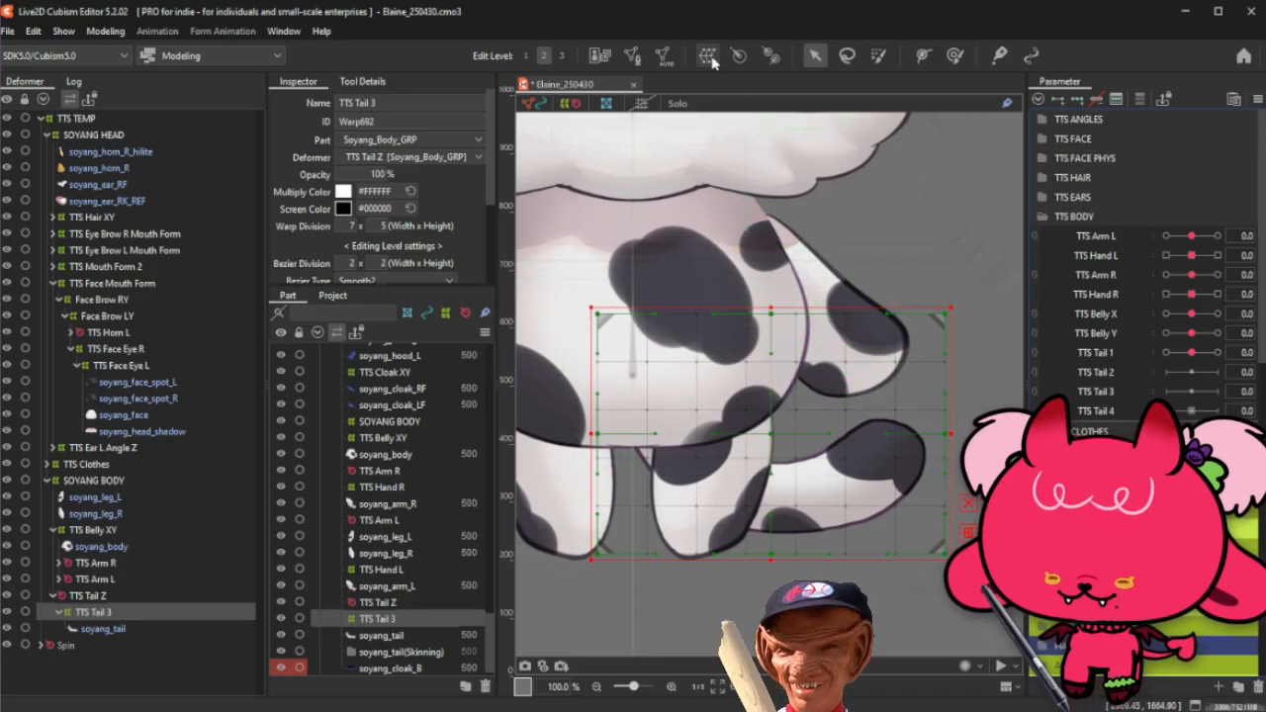
# Step: Create a warp deformer named TTS Tail 2 as parent of TTS Tail 3, with a 7 × 5 warp division
pyautogui.click(708, 56)
pyautogui.tripleClick(526, 296)
pyautogui.write('T')
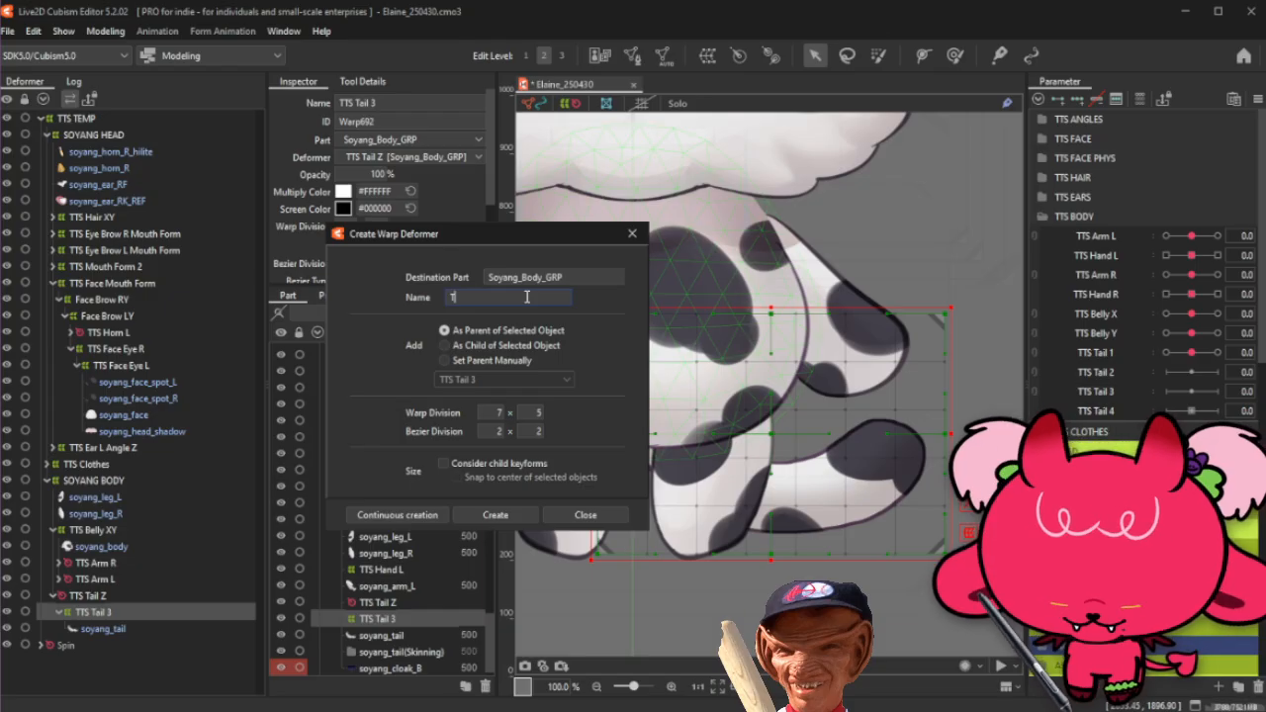
pyautogui.write('TS Tail')
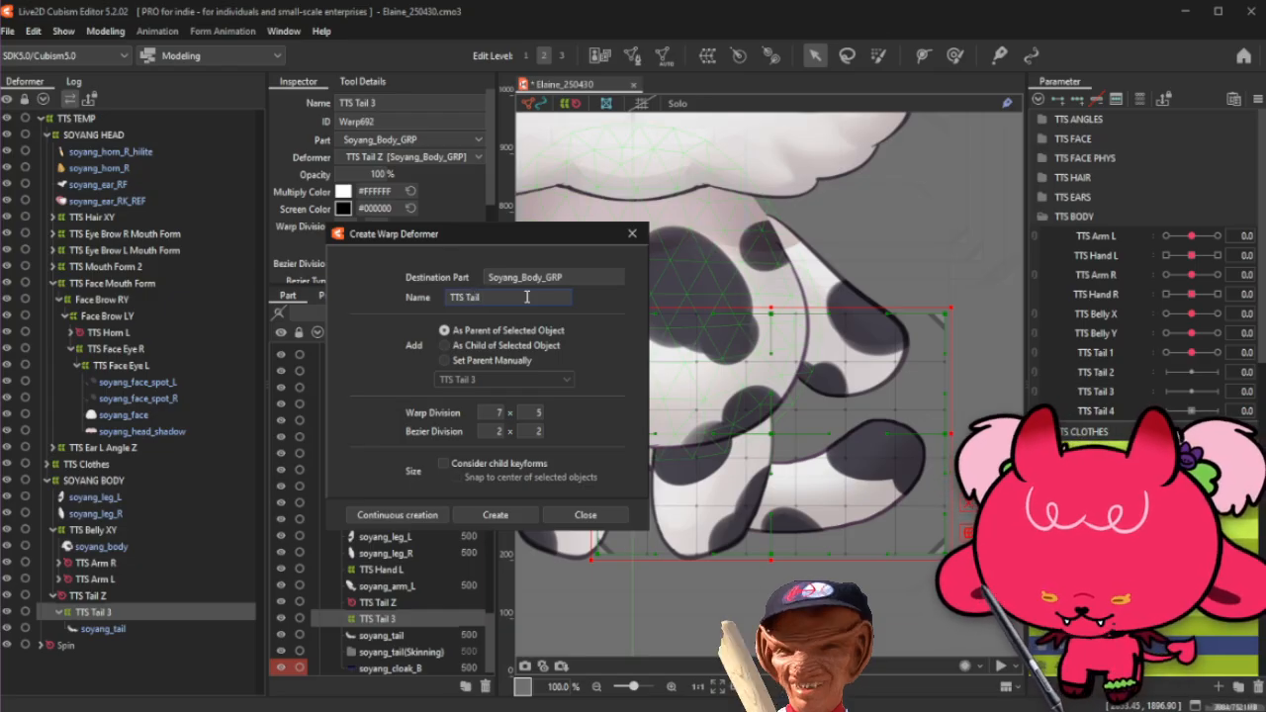
pyautogui.write(' 2')
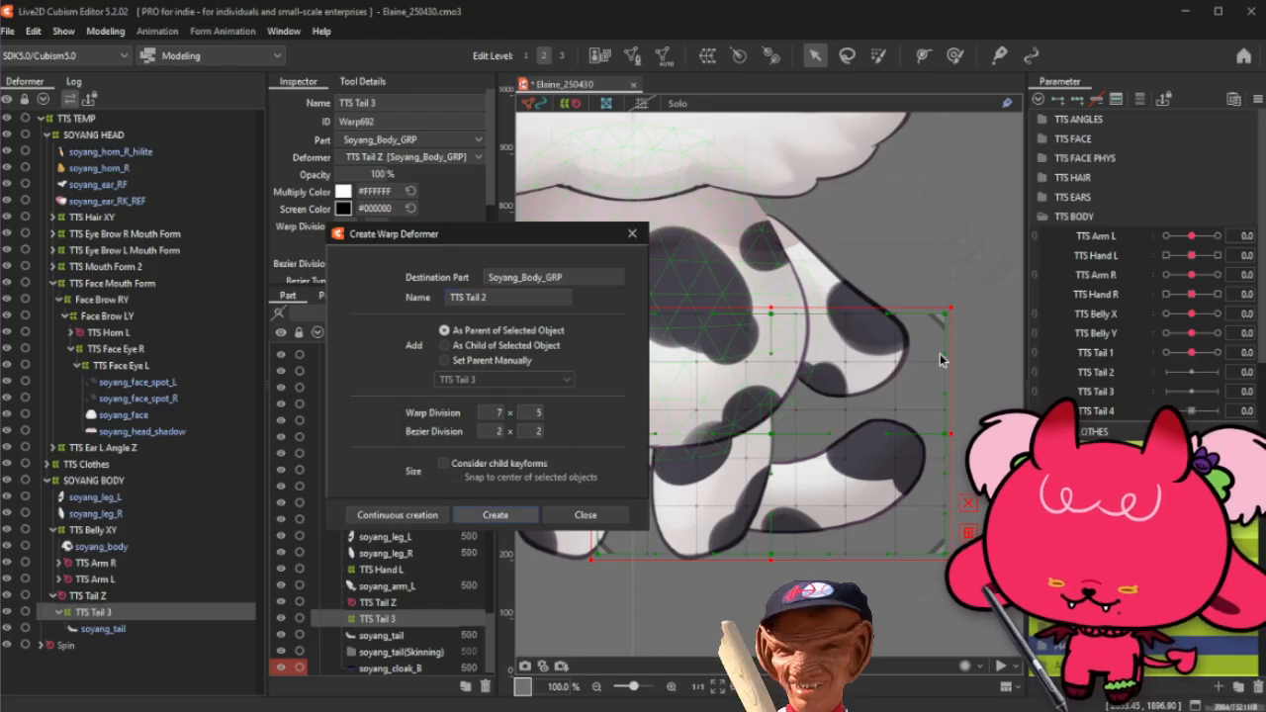
pyautogui.press('Return')
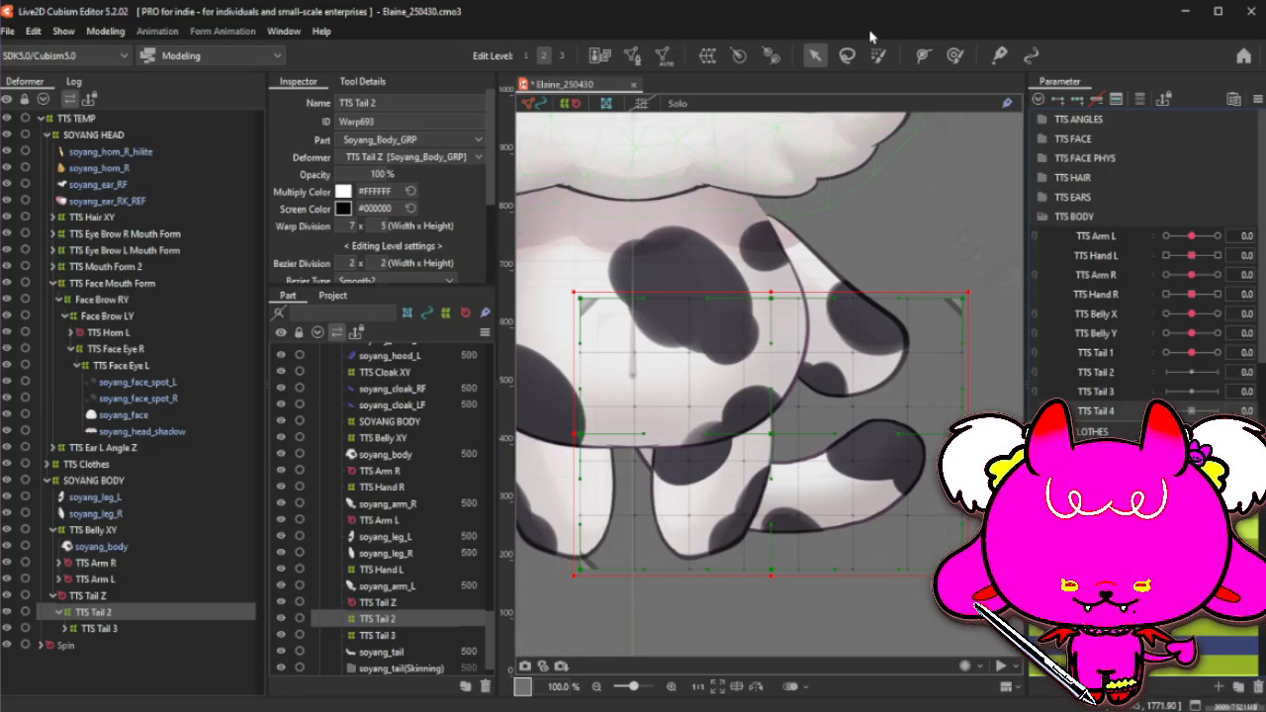
# Step: Set TTS Tail 3's warp division to 8 × 6 and add keys for it on the TTS Tail 4 parameter
pyautogui.click(891, 56)
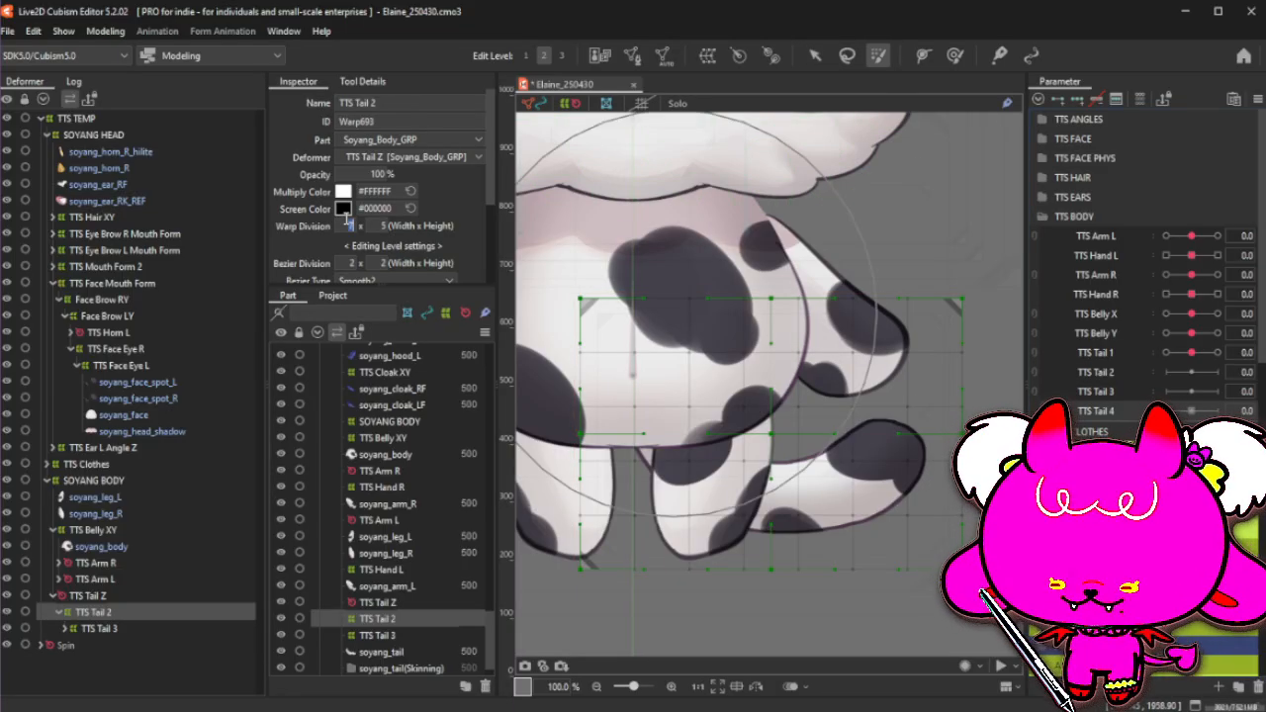
pyautogui.click(117, 629)
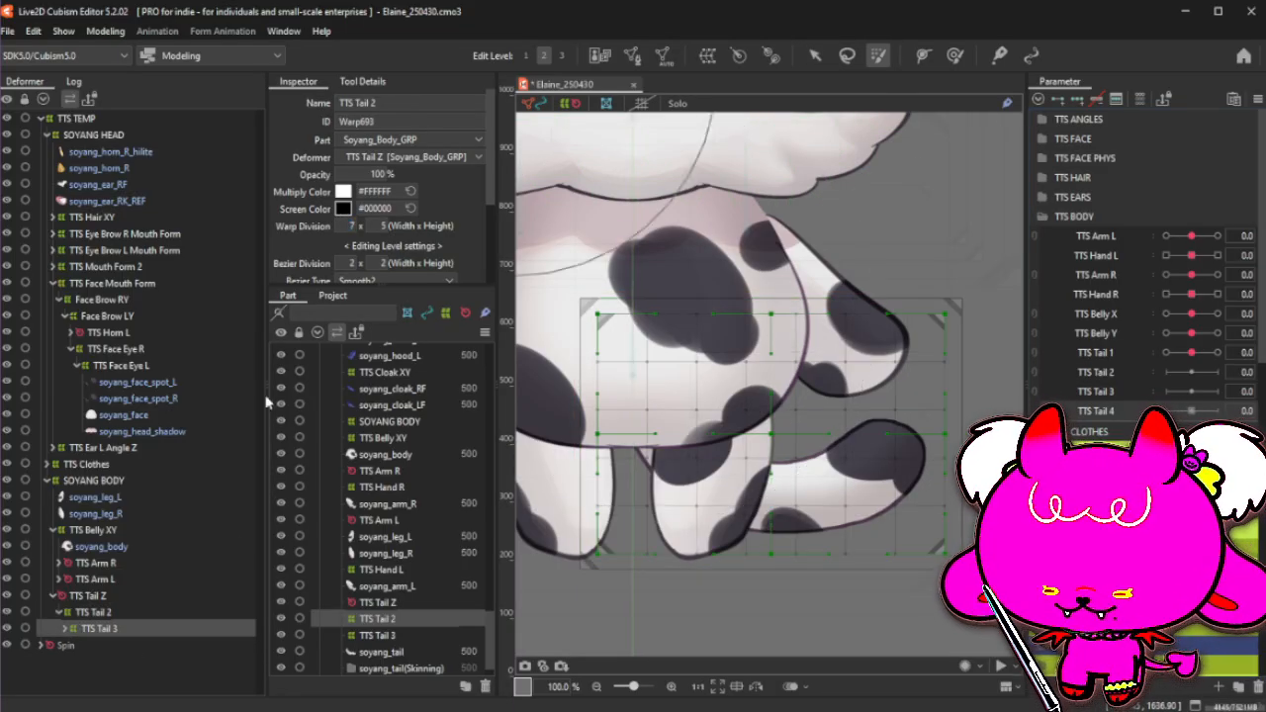
pyautogui.doubleClick(380, 226)
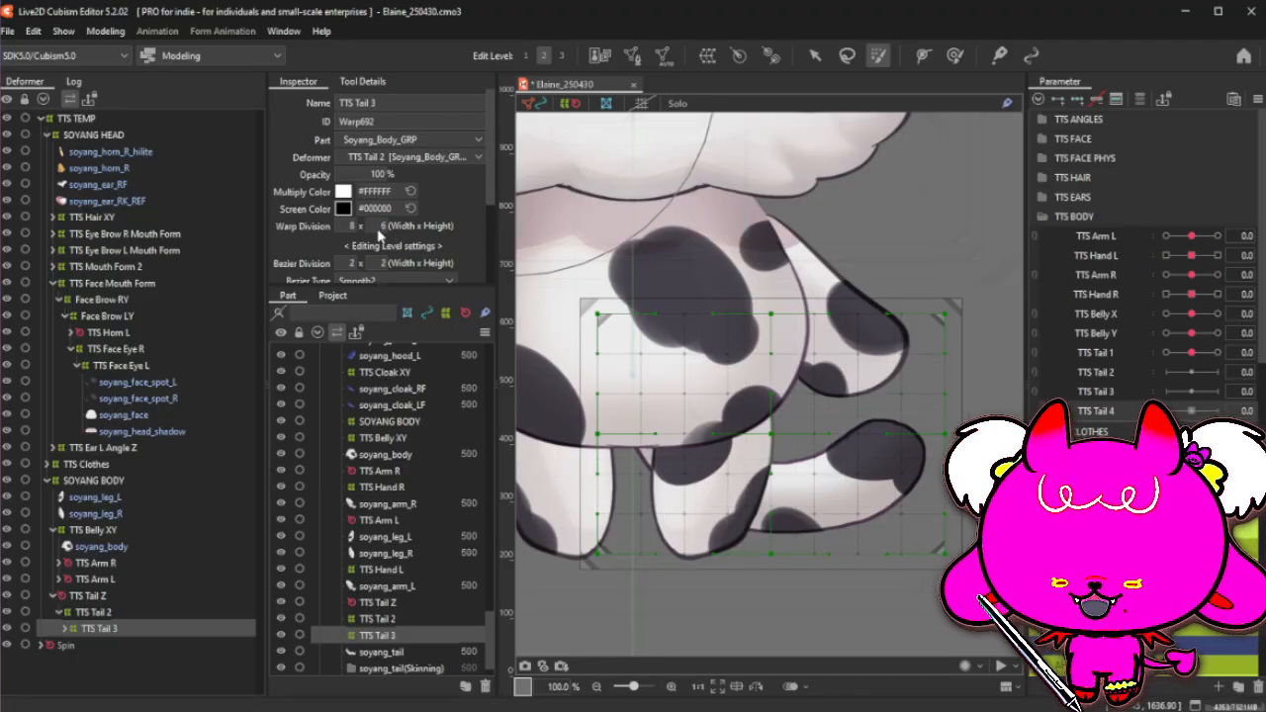
pyautogui.write('6')
pyautogui.press('Return')
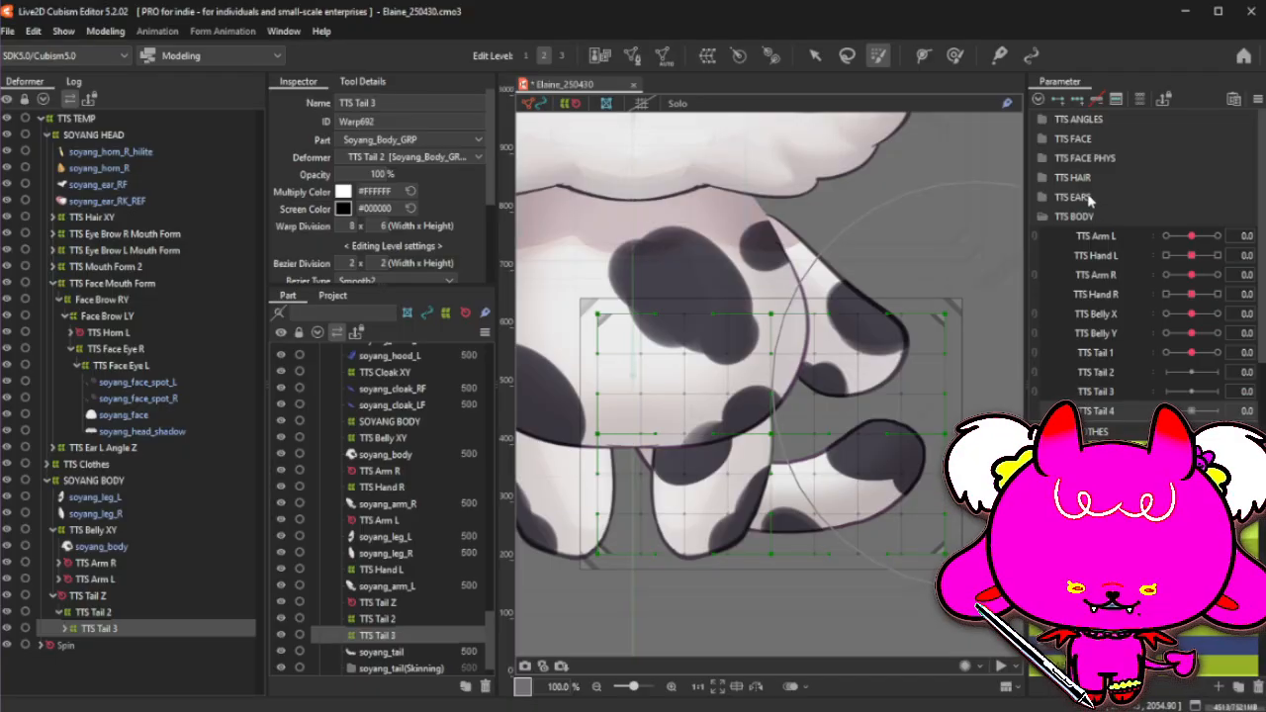
pyautogui.click(1077, 99)
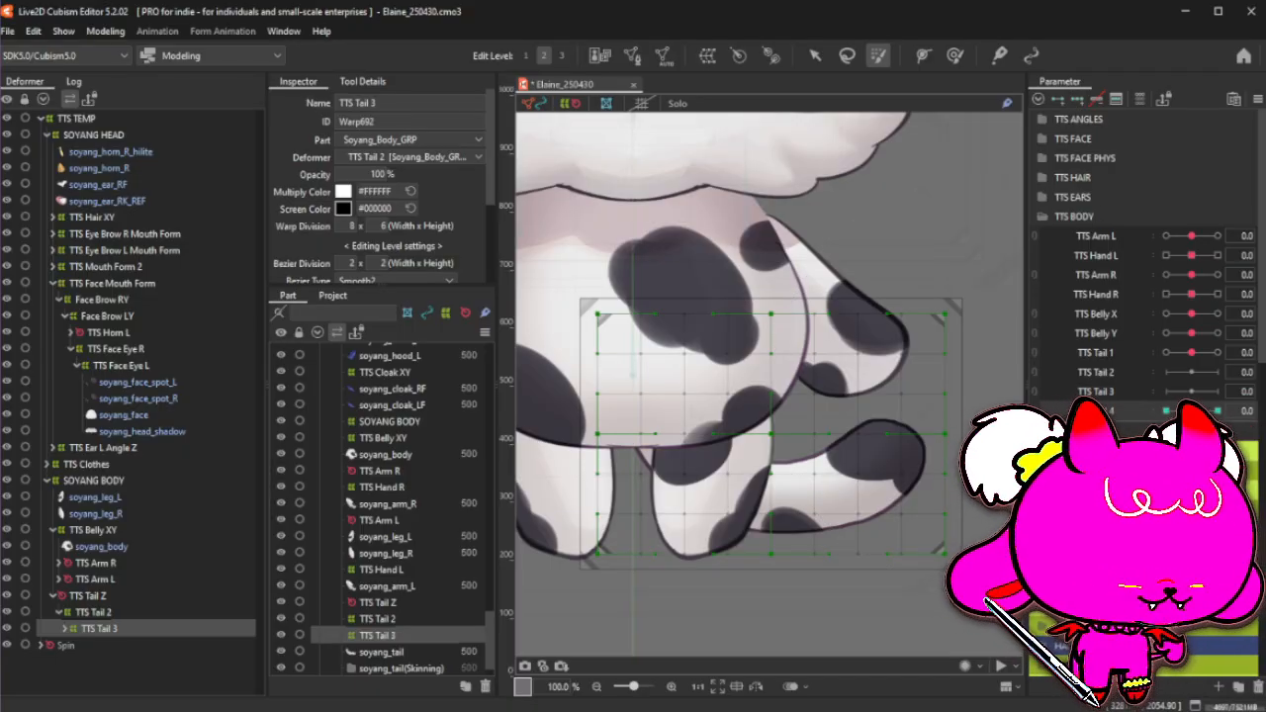
# Step: Brush-select the tail-end grid points of the TTS Tail 3 deformer and rotate them clockwise at TTS Tail 4 value 1.0
pyautogui.scroll(-5, 948, 386)
pyautogui.scroll(3, 948, 385)
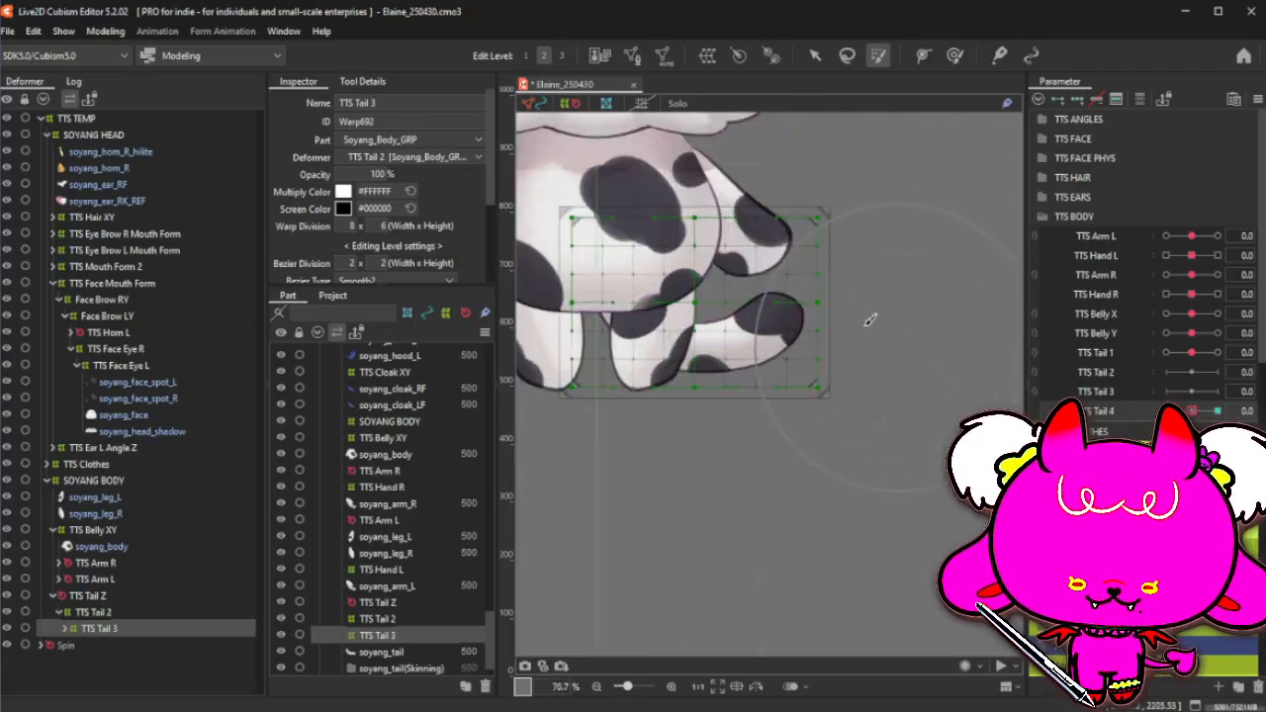
pyautogui.moveTo(775, 289)
pyautogui.mouseDown()
pyautogui.moveTo(755, 222)
pyautogui.moveTo(818, 270)
pyautogui.moveTo(808, 257)
pyautogui.moveTo(824, 329)
pyautogui.moveTo(787, 229)
pyautogui.moveTo(805, 335)
pyautogui.moveTo(787, 242)
pyautogui.moveTo(787, 284)
pyautogui.moveTo(763, 238)
pyautogui.mouseUp()
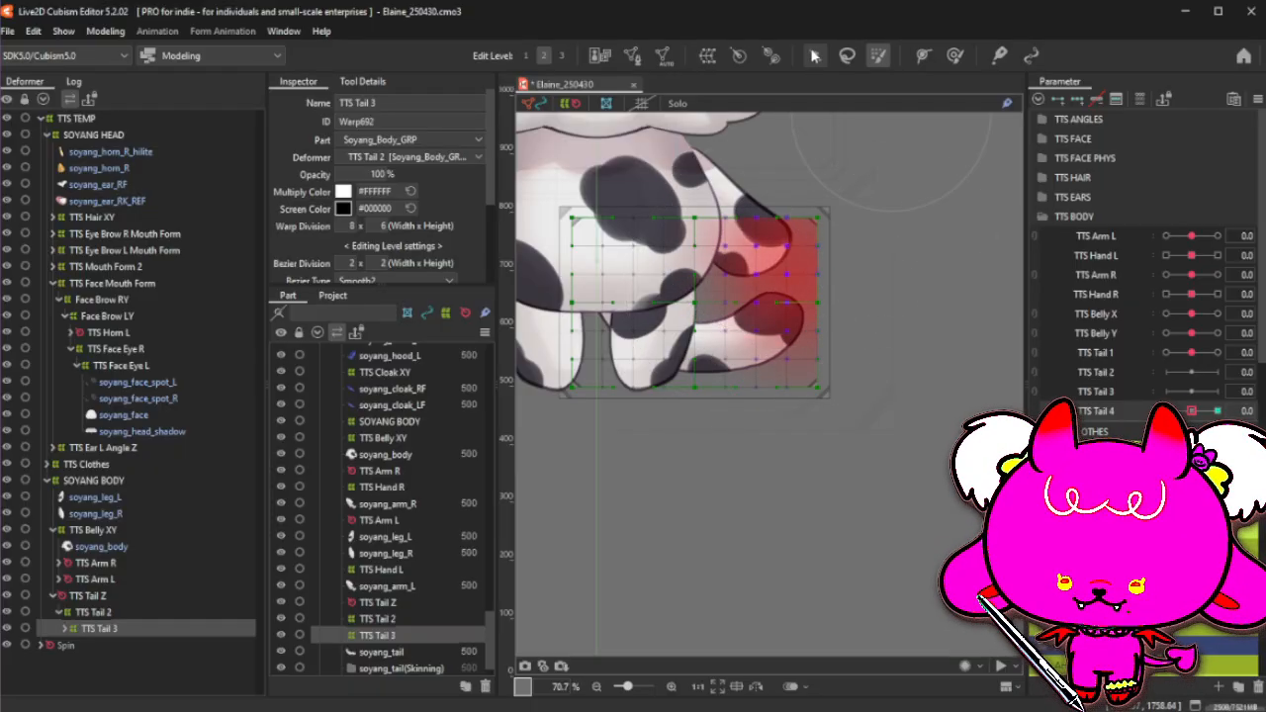
pyautogui.click(815, 56)
pyautogui.click(1218, 411)
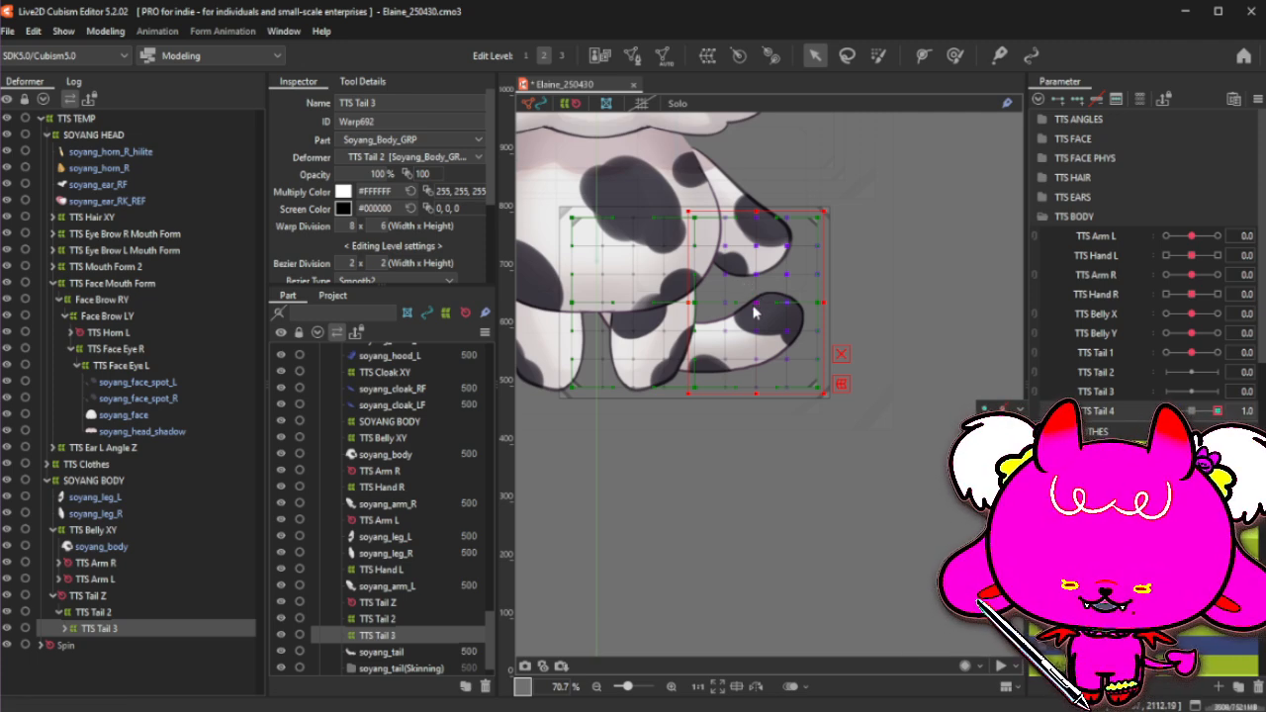
pyautogui.moveTo(755, 299); pyautogui.dragTo(734, 345)
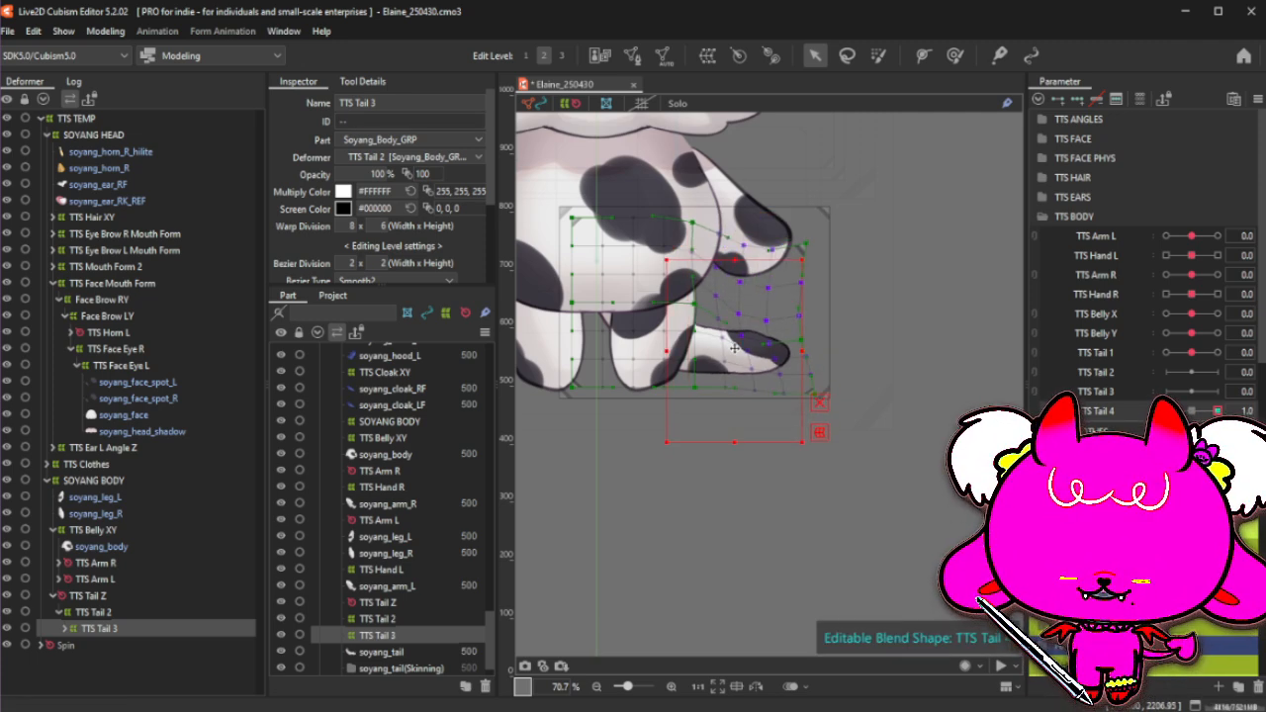
pyautogui.hotkey('ctrl', 'z')
pyautogui.scroll(2, 742, 262)
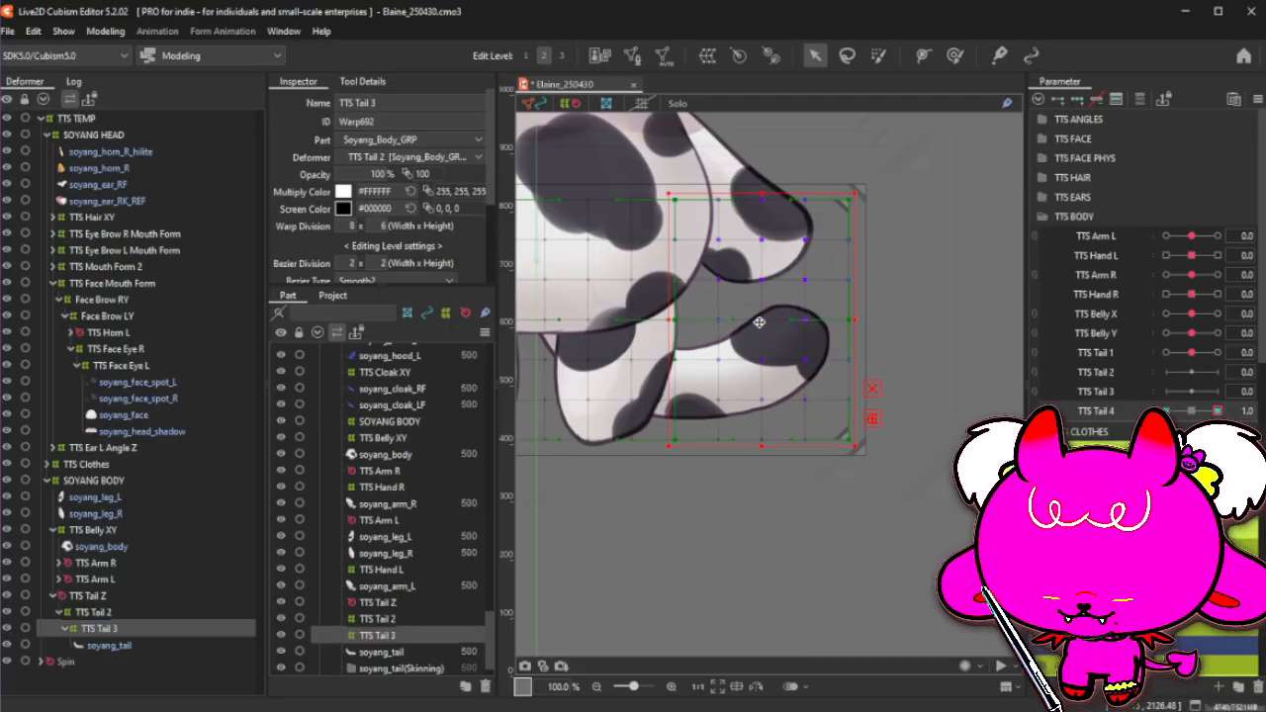
pyautogui.moveTo(753, 350); pyautogui.dragTo(720, 410)
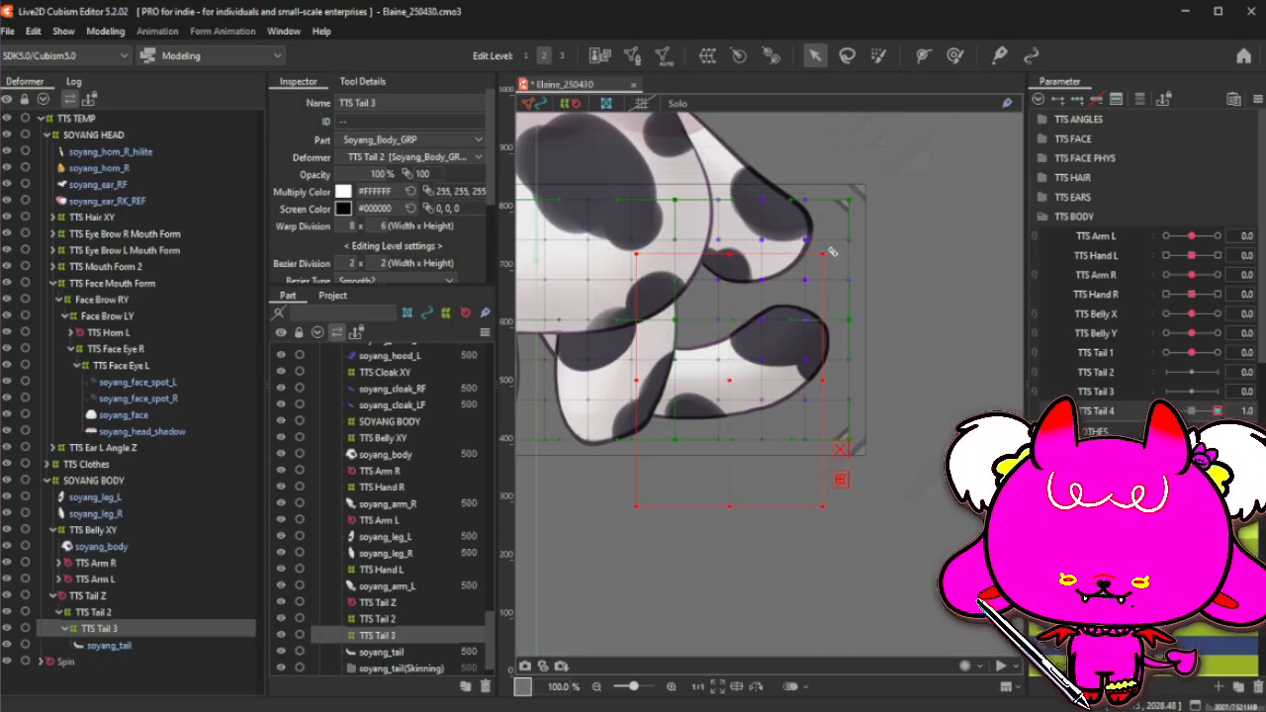
pyautogui.moveTo(831, 253); pyautogui.dragTo(854, 316)
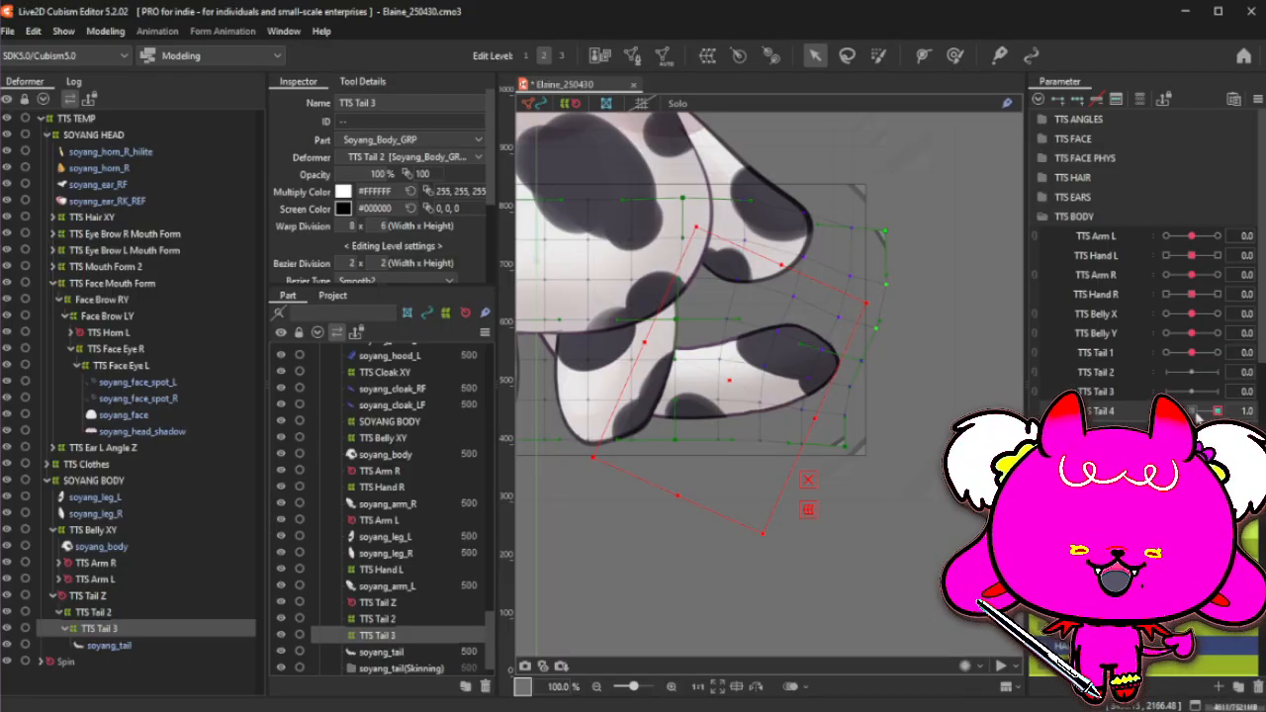
# Step: Rotate the same grid points counter-clockwise around the tail base at TTS Tail 4 value -1.0 and compare both extremes
pyautogui.moveTo(1196, 414)
pyautogui.mouseDown()
pyautogui.moveTo(1184, 415)
pyautogui.moveTo(1217, 412)
pyautogui.moveTo(1182, 412)
pyautogui.mouseUp()
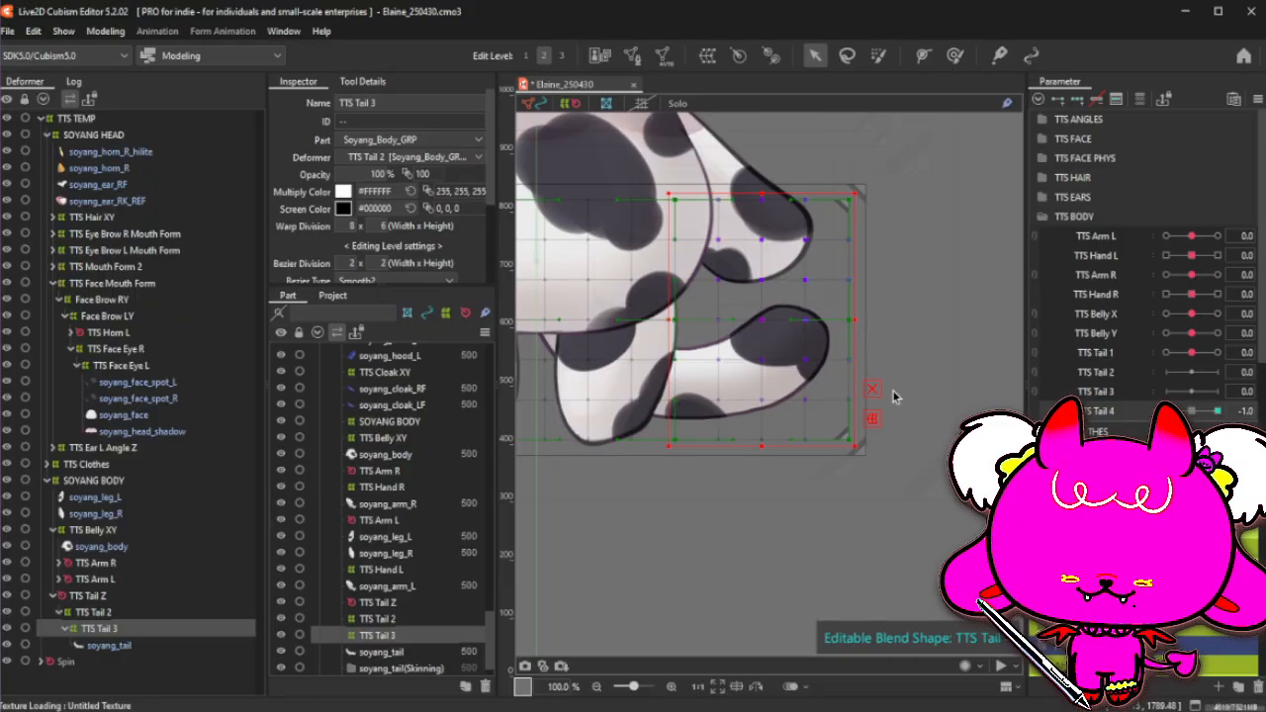
pyautogui.moveTo(761, 319); pyautogui.dragTo(724, 383)
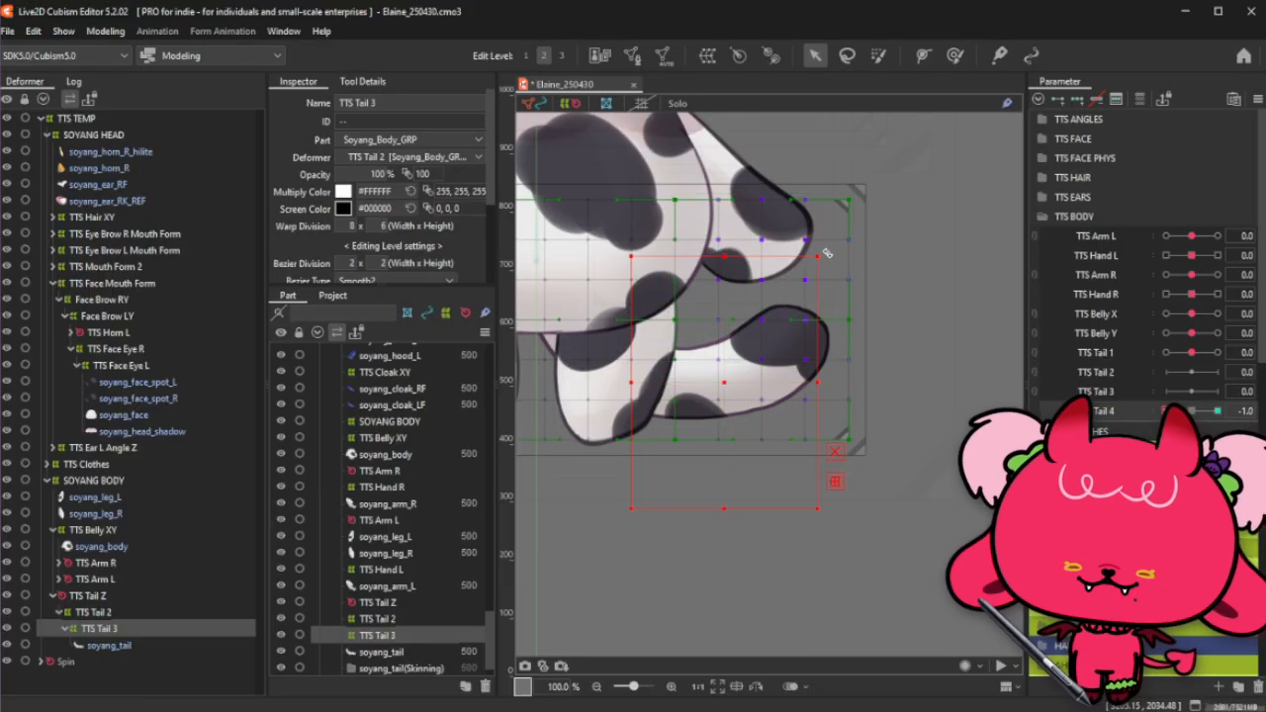
pyautogui.moveTo(827, 253); pyautogui.dragTo(781, 237)
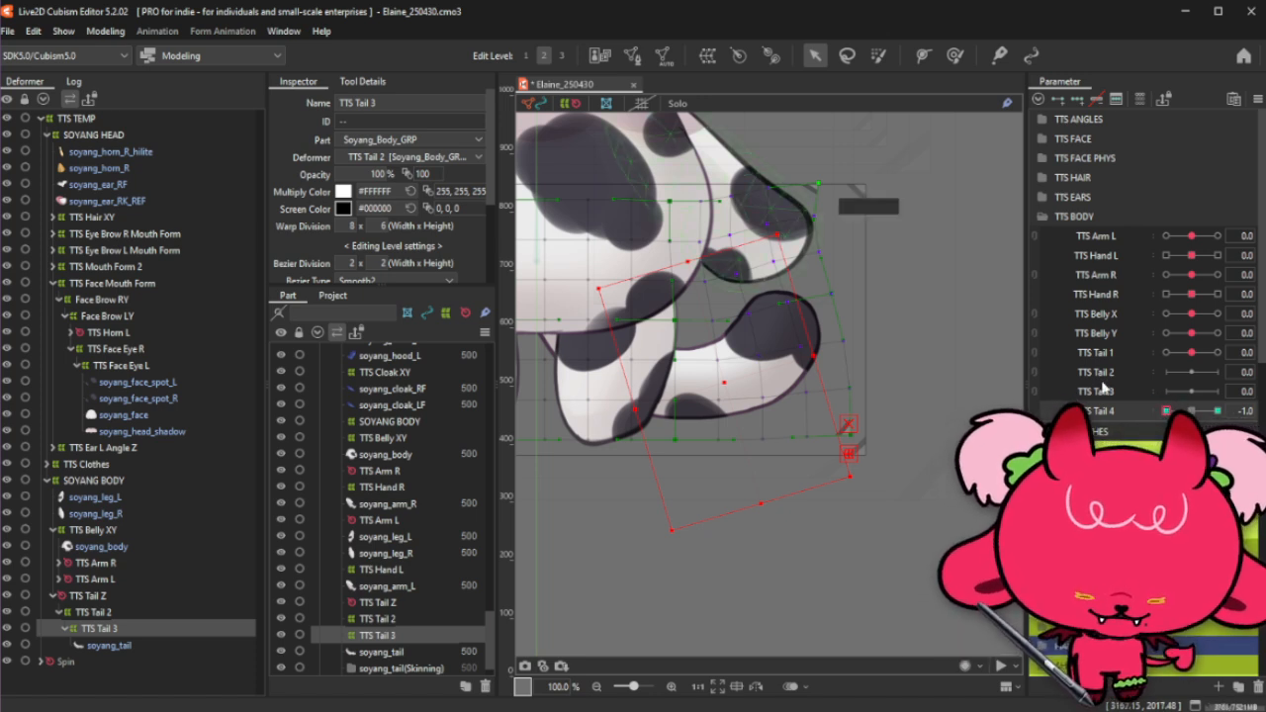
pyautogui.click(1225, 410)
pyautogui.click(1167, 410)
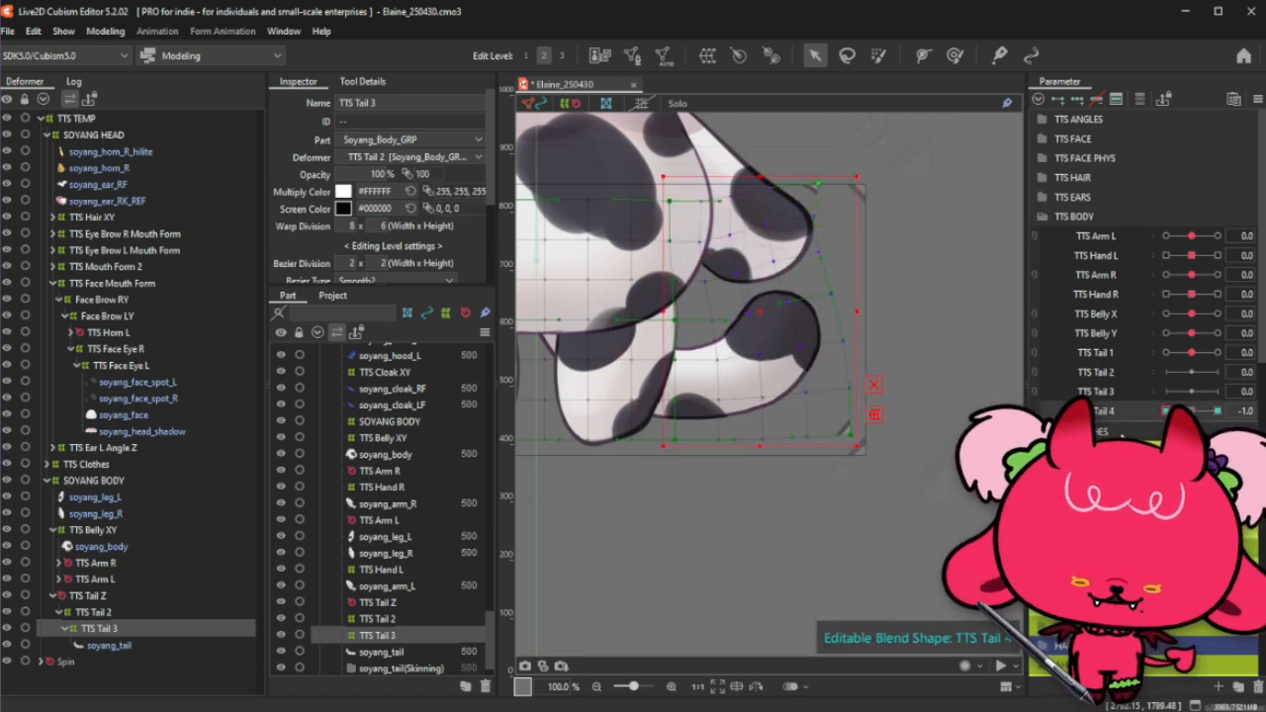
pyautogui.moveTo(1204, 418); pyautogui.dragTo(1259, 411)
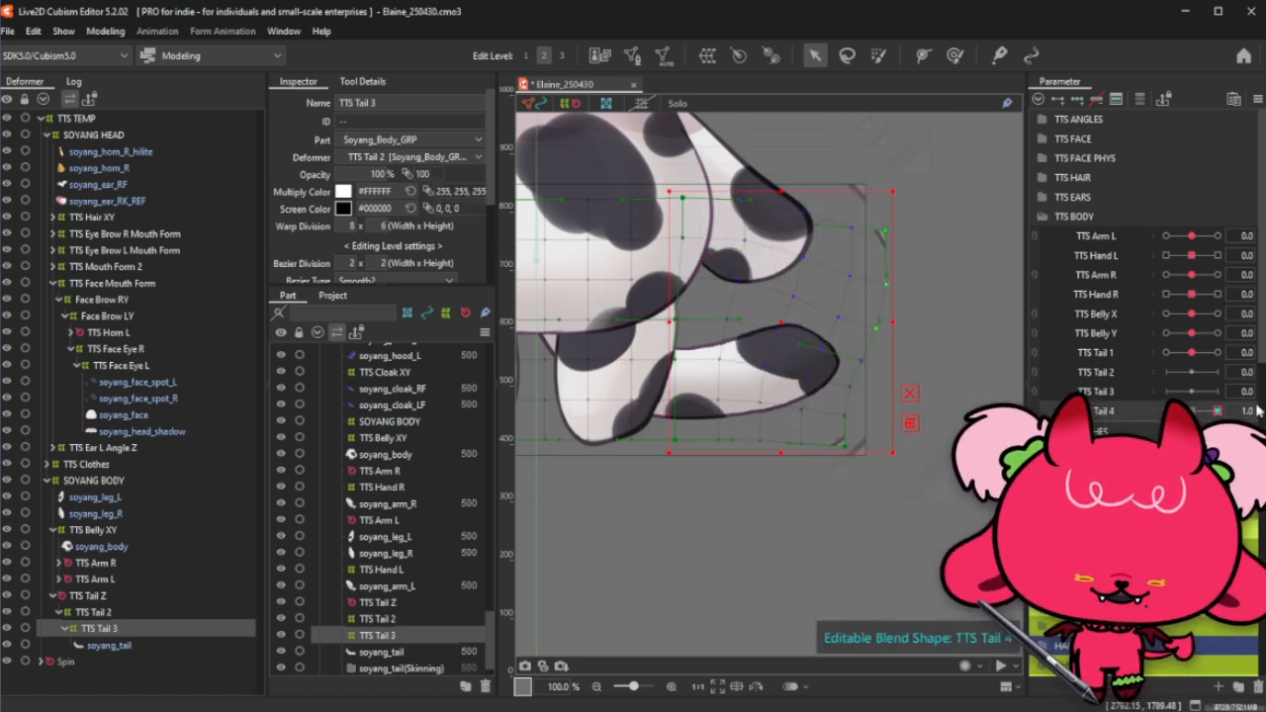
# Step: Brush-adjust the tail-end grid at TTS Tail 4 value 1.0 and set the TTS Tail 3 deformer's warp division to 10 × 7
pyautogui.click(955, 56)
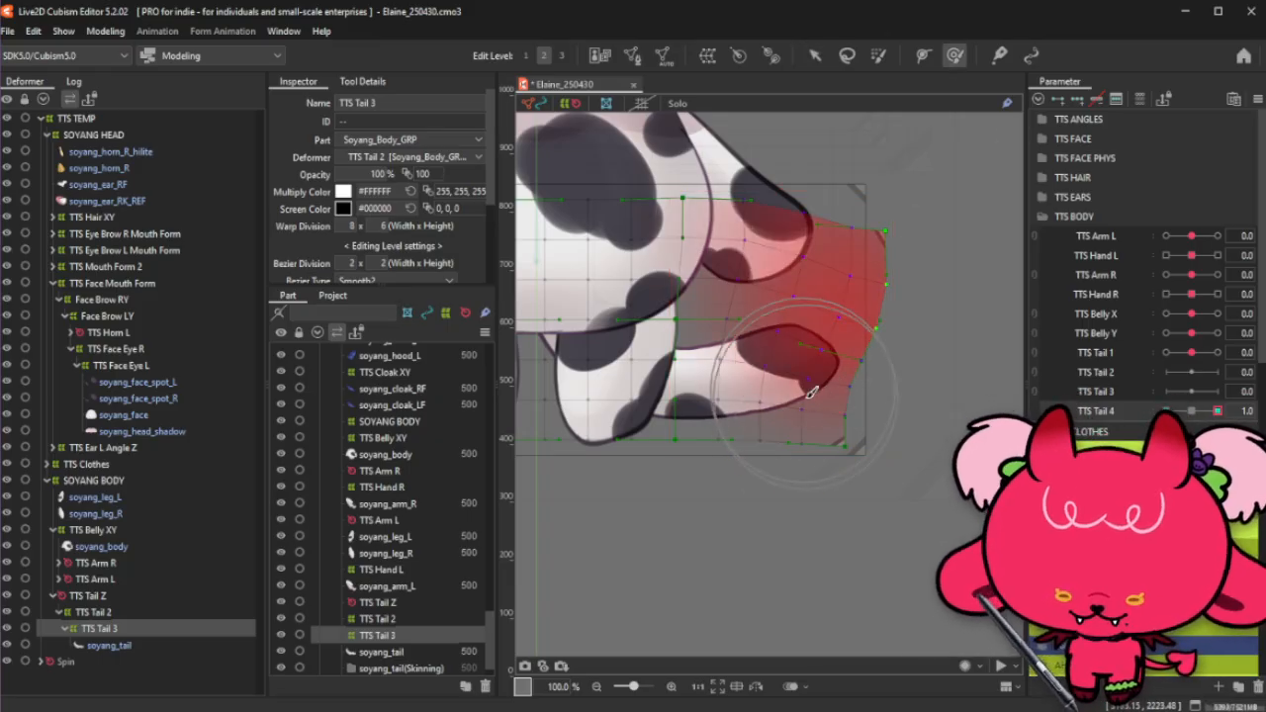
pyautogui.moveTo(807, 398); pyautogui.dragTo(804, 405)
pyautogui.moveTo(803, 408)
pyautogui.mouseDown()
pyautogui.moveTo(815, 380)
pyautogui.moveTo(805, 353)
pyautogui.moveTo(820, 348)
pyautogui.mouseUp()
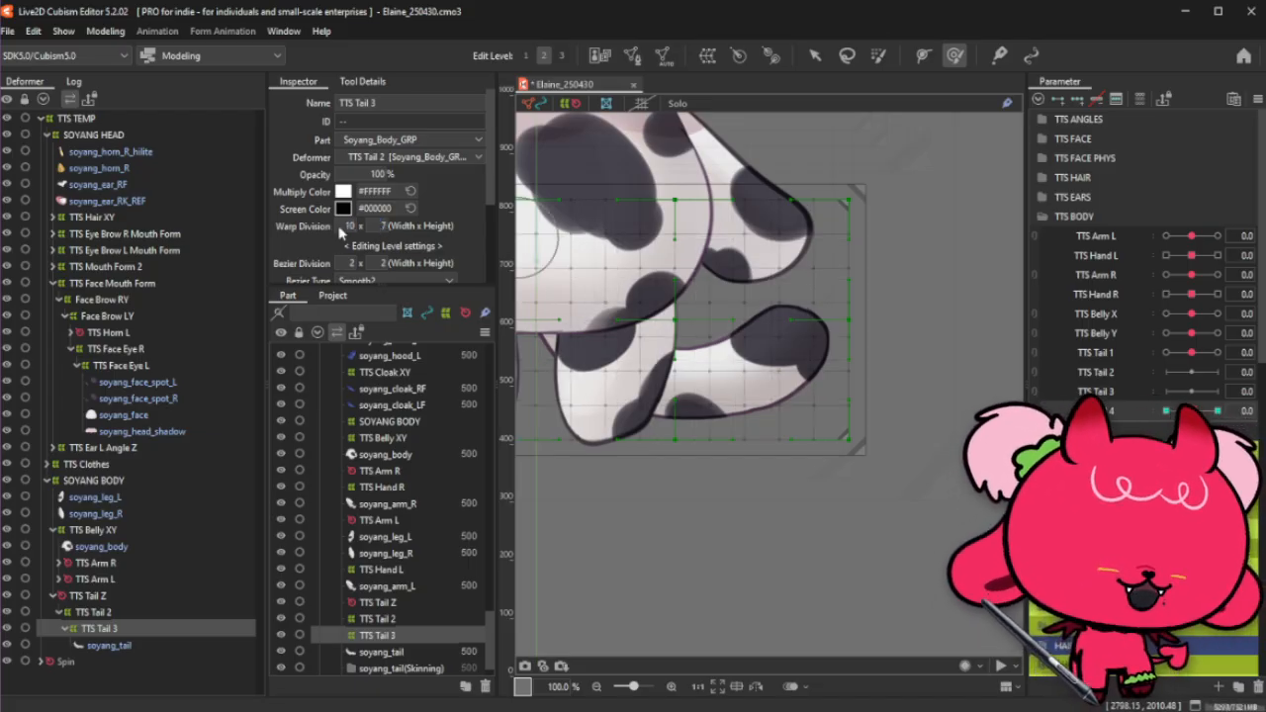
pyautogui.moveTo(1192, 410)
pyautogui.mouseDown()
pyautogui.moveTo(1218, 410)
pyautogui.moveTo(1166, 411)
pyautogui.moveTo(1244, 405)
pyautogui.moveTo(1204, 411)
pyautogui.mouseUp()
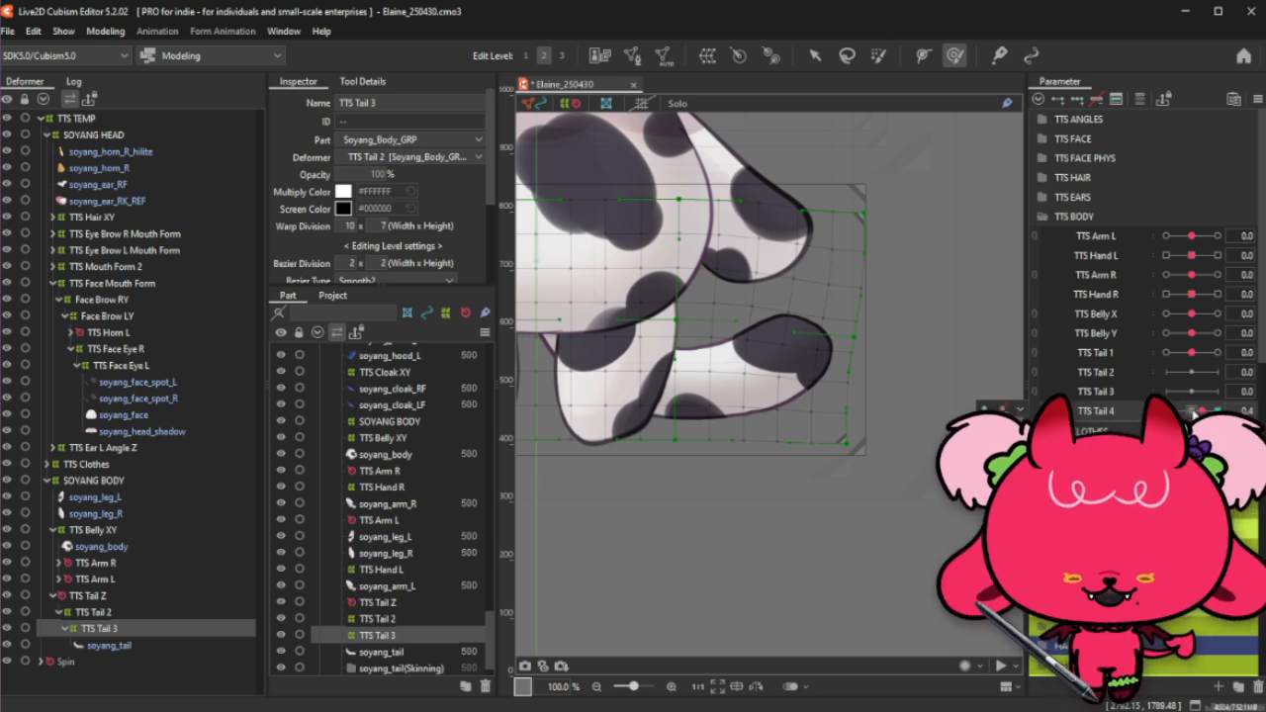
pyautogui.moveTo(1203, 410); pyautogui.dragTo(1192, 410)
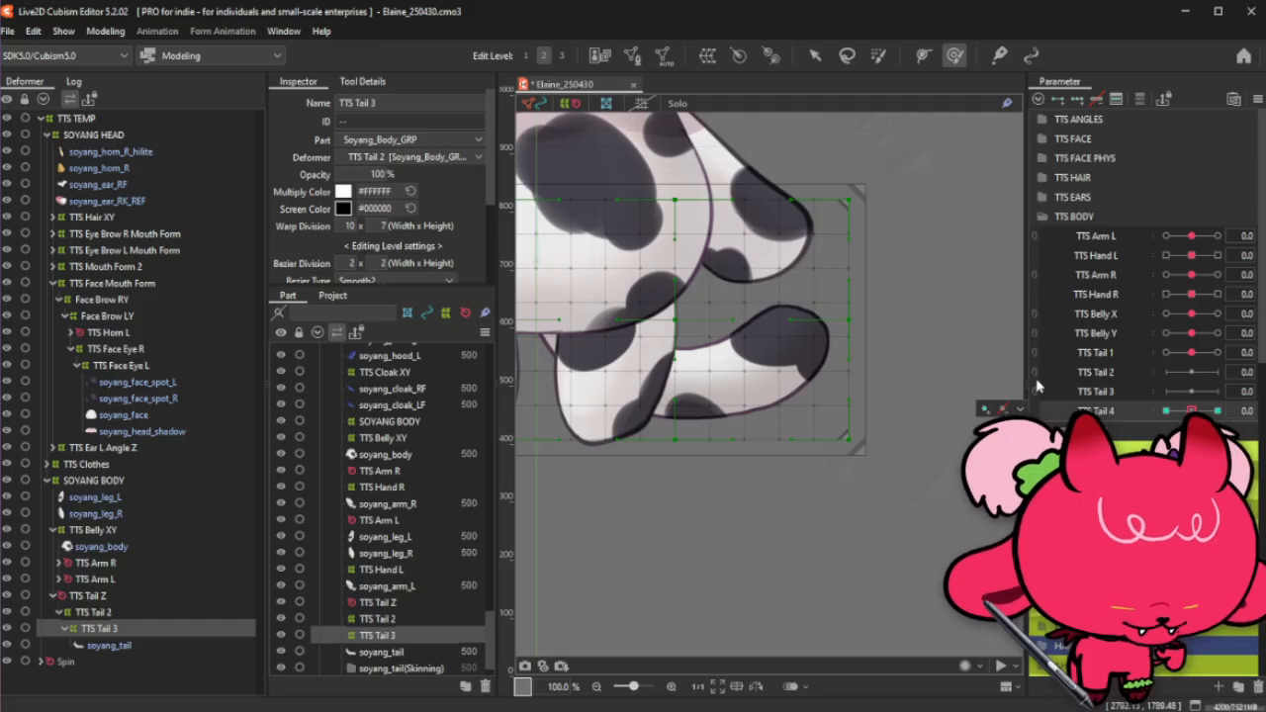
# Step: Brush the outer edge of the warp grid beside the tail tip slightly inward at TTS Tail 4 value -1.0
pyautogui.moveTo(1193, 409); pyautogui.dragTo(1138, 440)
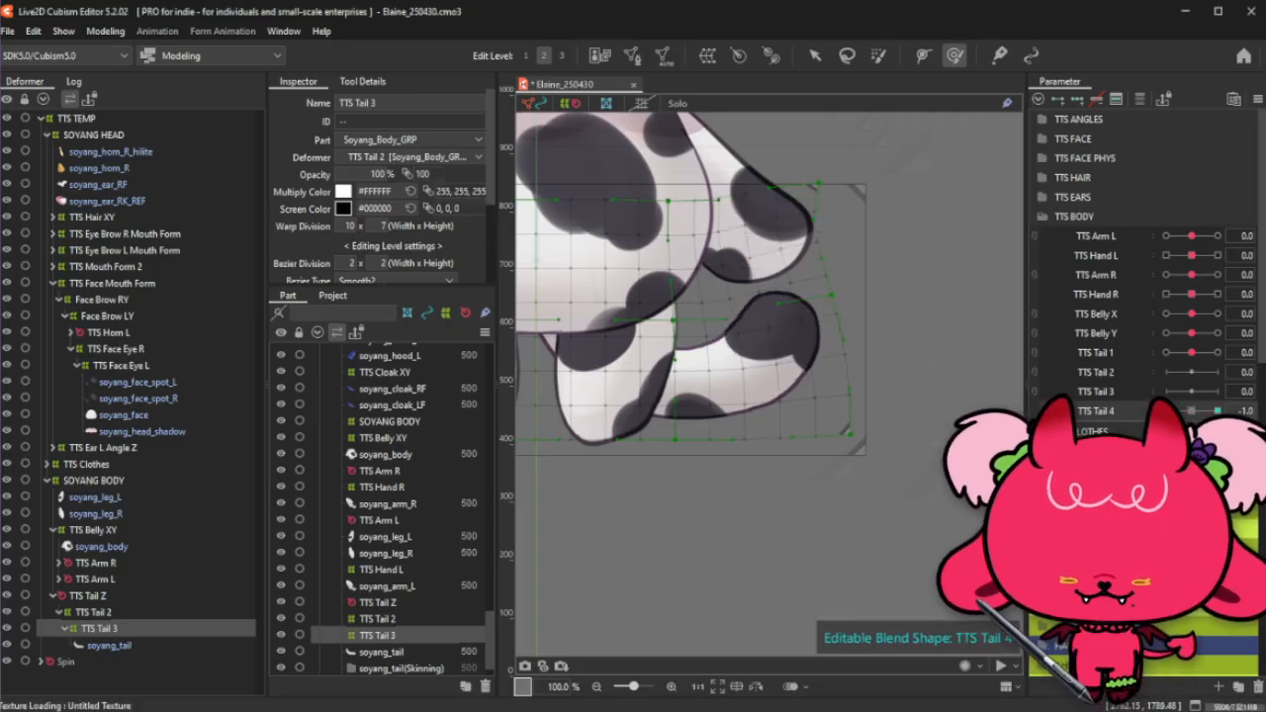
pyautogui.moveTo(1167, 411)
pyautogui.mouseDown()
pyautogui.moveTo(1248, 406)
pyautogui.moveTo(1167, 410)
pyautogui.mouseUp()
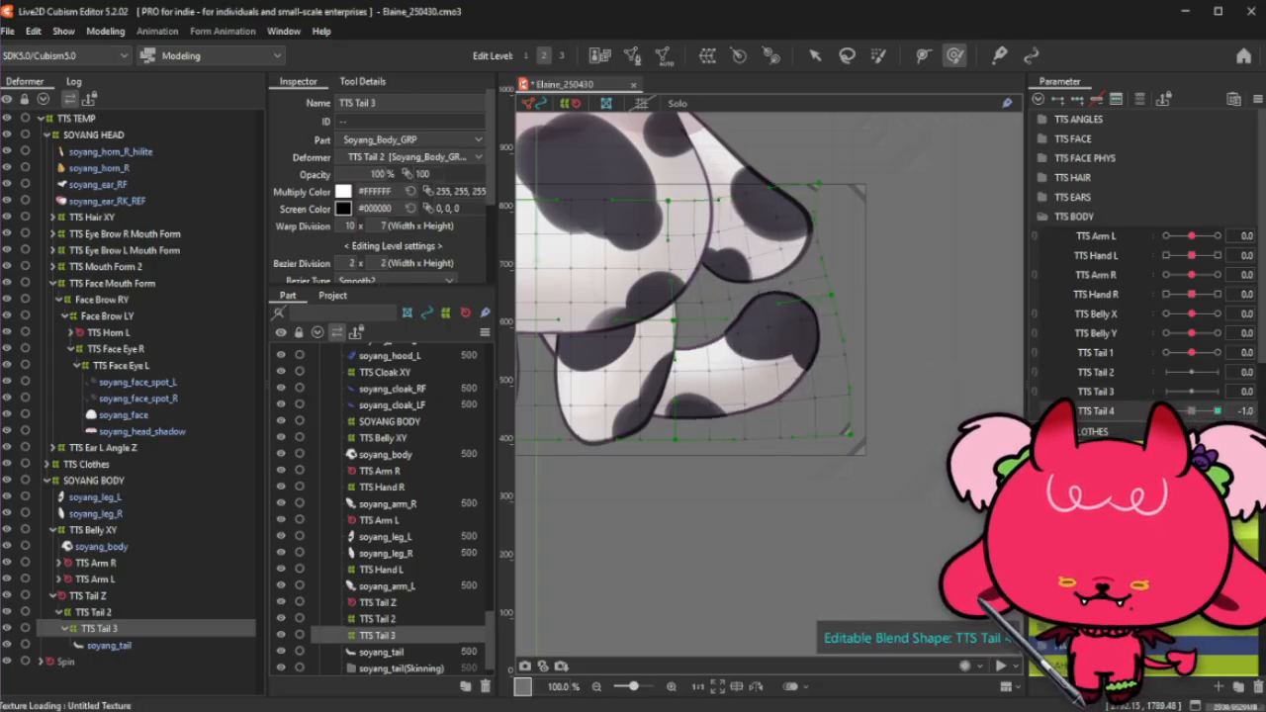
pyautogui.moveTo(859, 384)
pyautogui.mouseDown()
pyautogui.moveTo(843, 406)
pyautogui.moveTo(837, 386)
pyautogui.mouseUp()
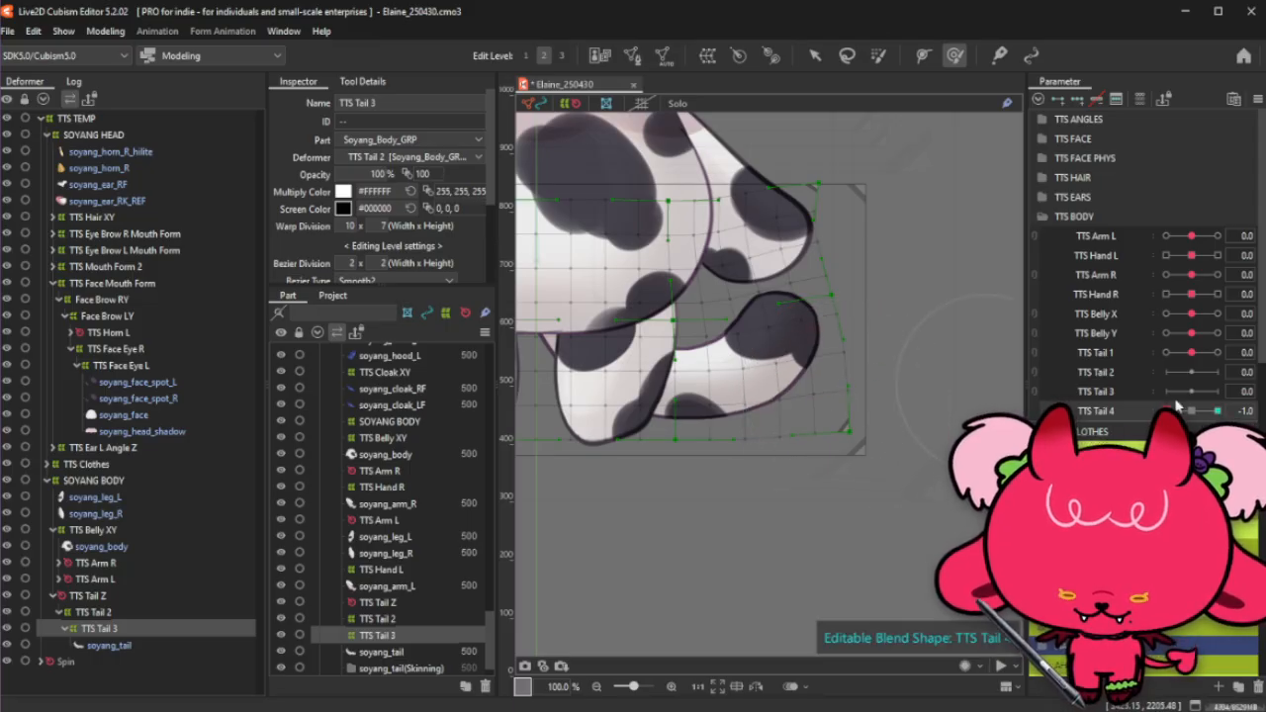
# Step: Add keys on the TTS Tail 3 parameter and rotate the brush-selected tail points clockwise at its value 1.0
pyautogui.moveTo(1175, 409)
pyautogui.mouseDown()
pyautogui.moveTo(1250, 407)
pyautogui.moveTo(1192, 410)
pyautogui.mouseUp()
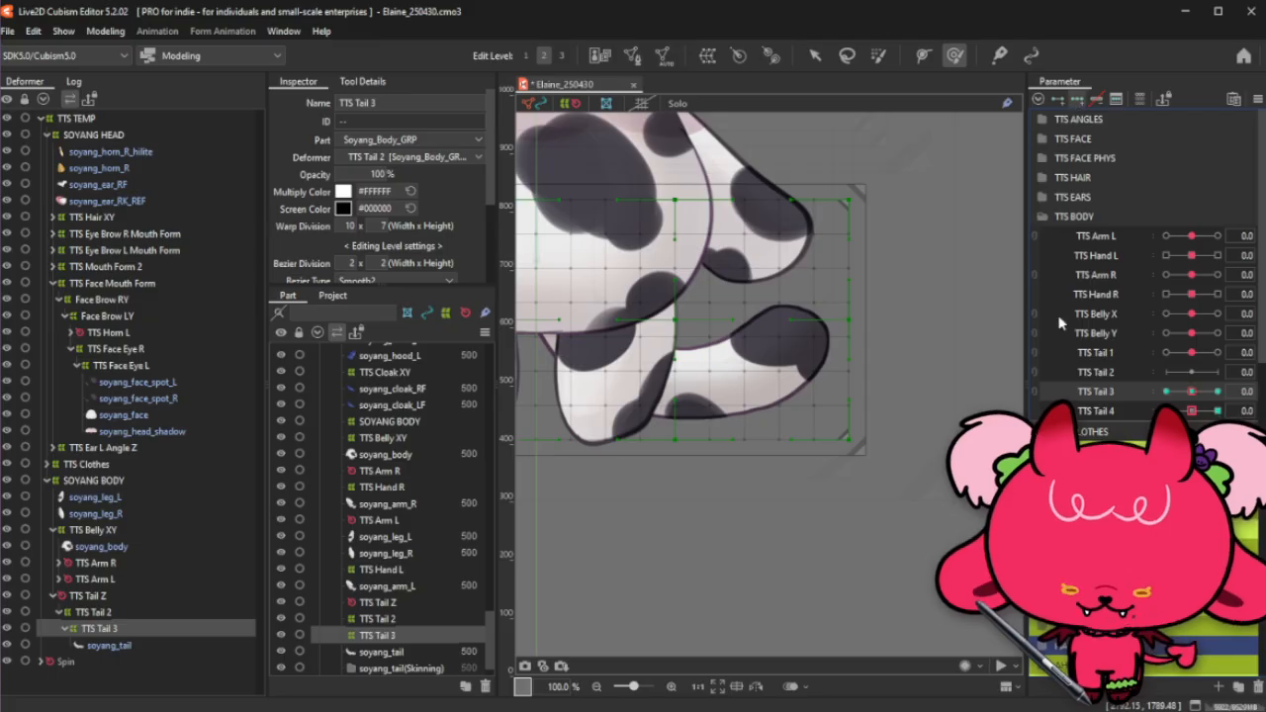
pyautogui.press('b')
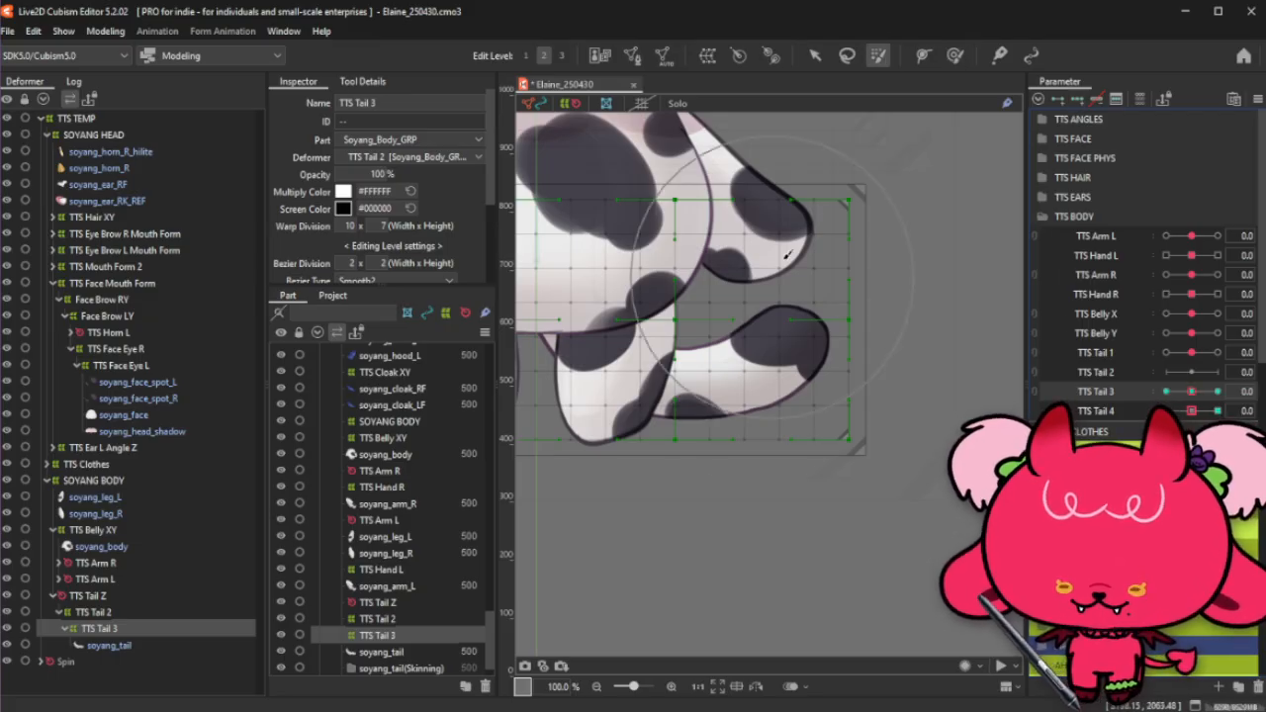
pyautogui.moveTo(822, 271); pyautogui.dragTo(849, 245)
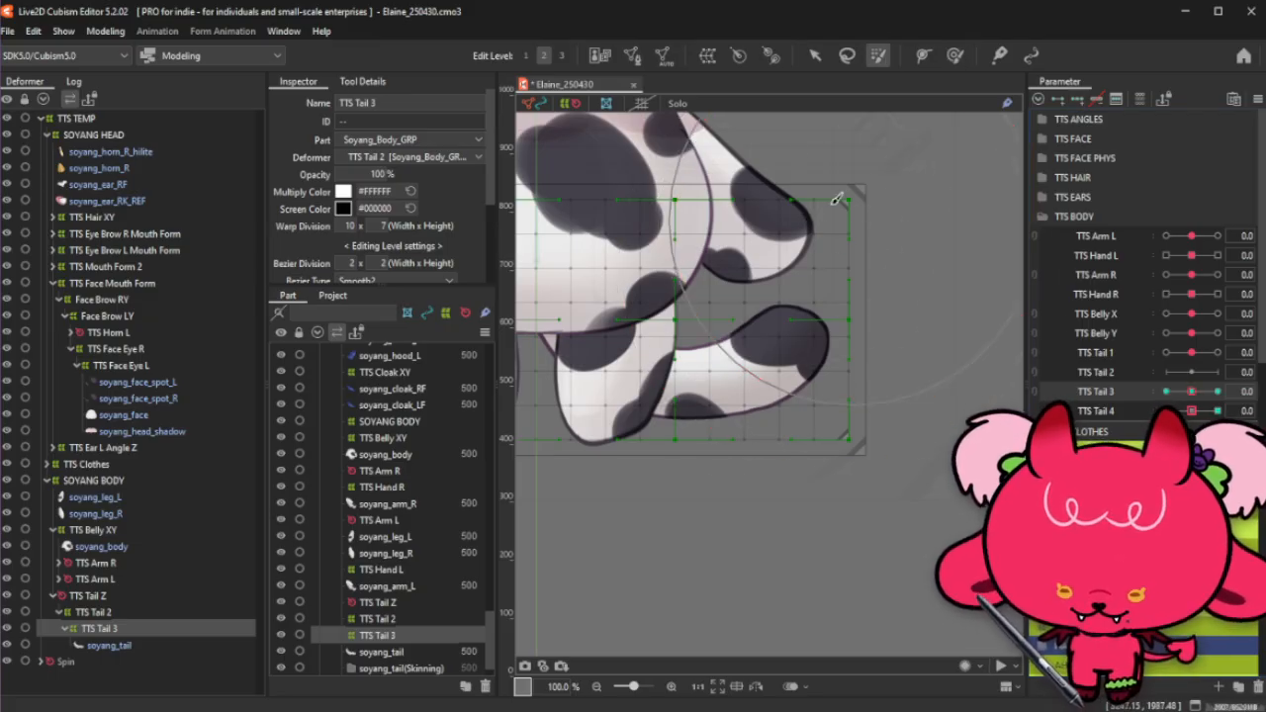
pyautogui.moveTo(835, 200)
pyautogui.mouseDown()
pyautogui.moveTo(840, 383)
pyautogui.moveTo(828, 297)
pyautogui.moveTo(798, 226)
pyautogui.moveTo(826, 364)
pyautogui.mouseUp()
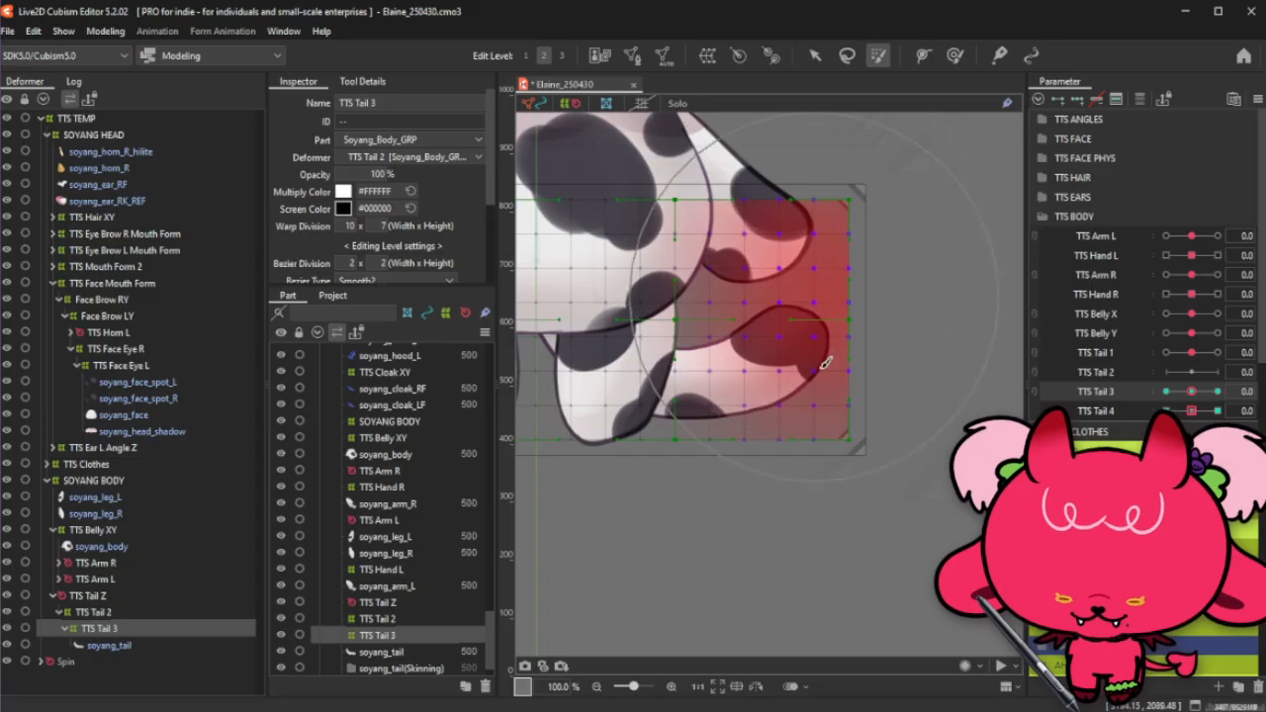
pyautogui.press('v')
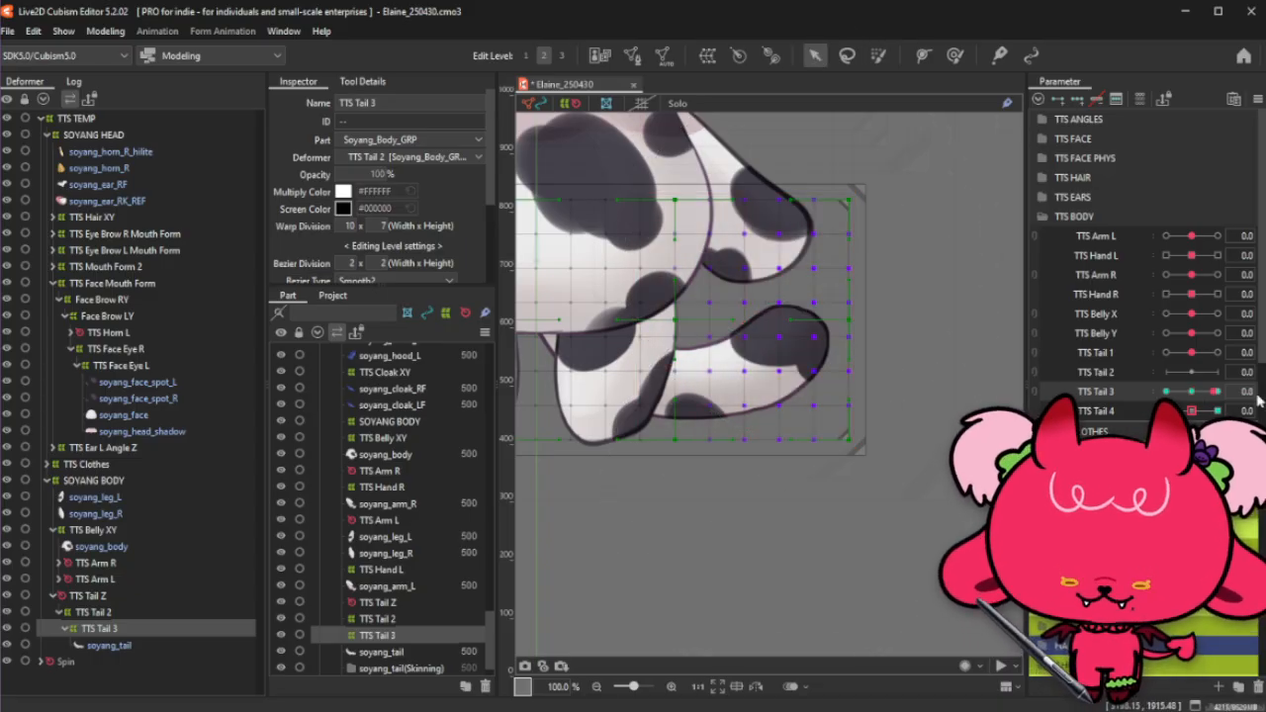
pyautogui.click(1217, 392)
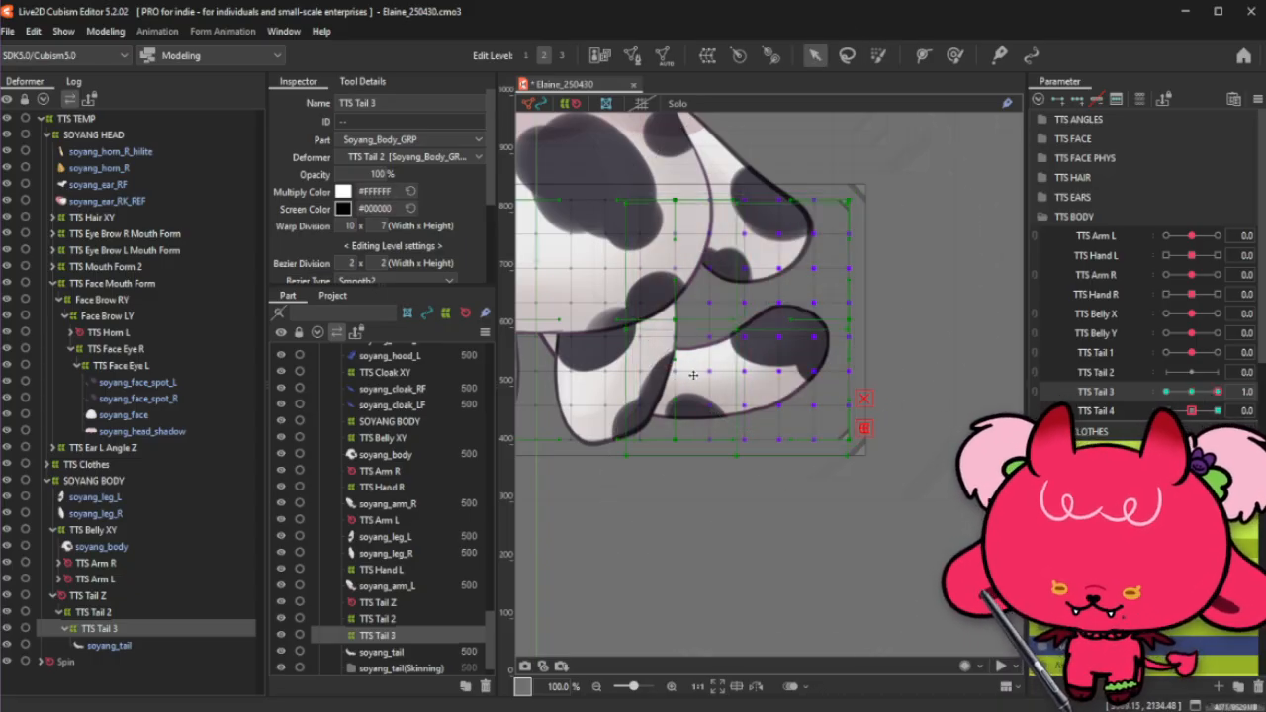
pyautogui.moveTo(745, 318); pyautogui.dragTo(667, 376)
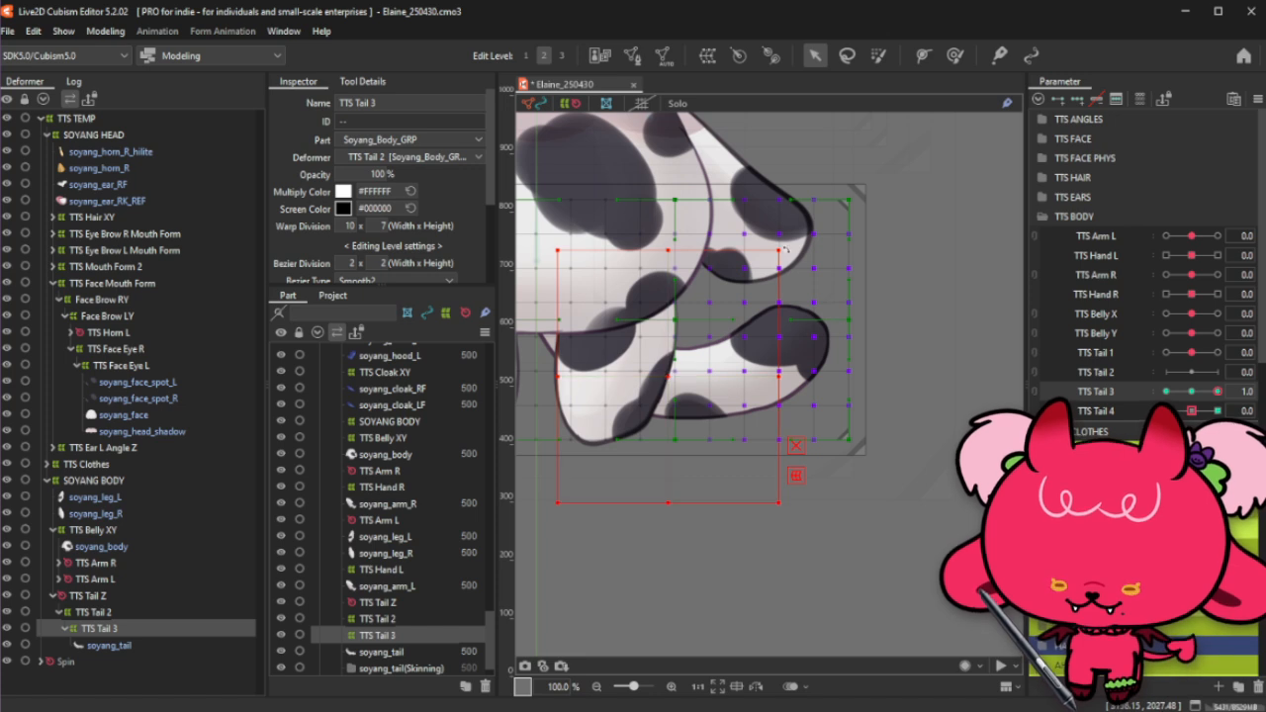
pyautogui.moveTo(789, 244); pyautogui.dragTo(812, 317)
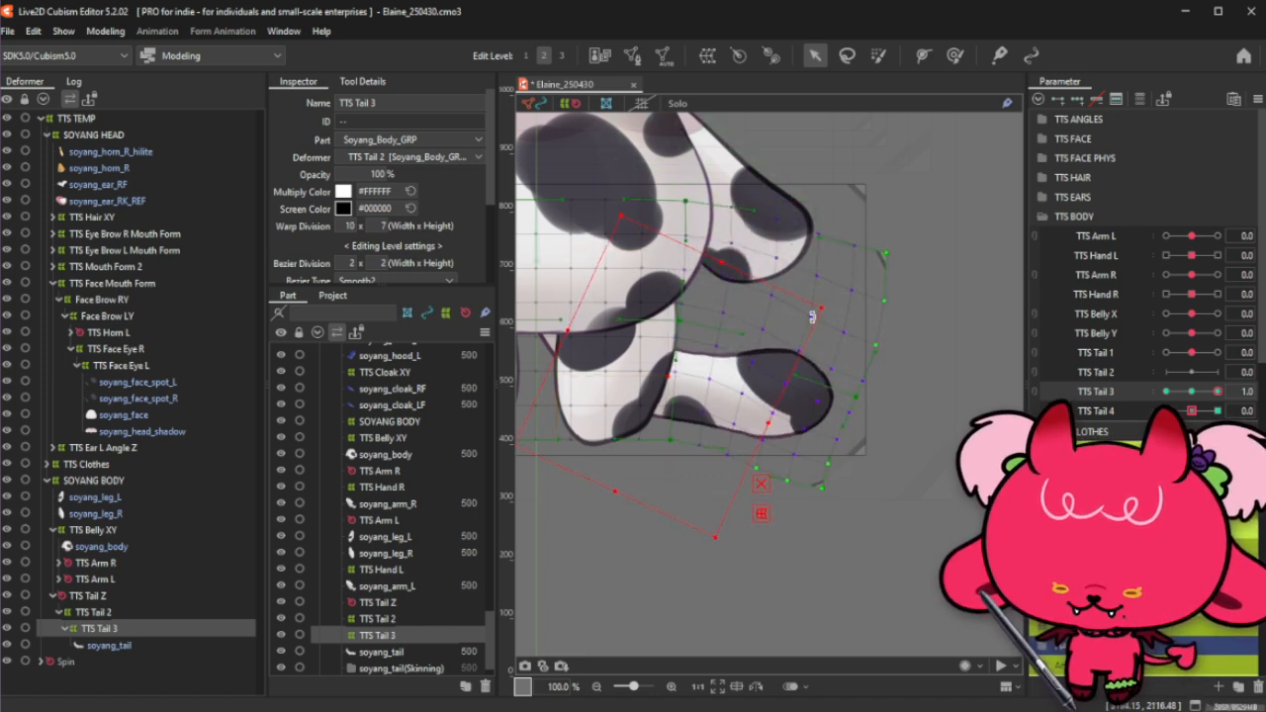
# Step: Rotate the selected tail points counter-clockwise at TTS Tail 3 value -1.0 and preview the tail motion with the selection hidden
pyautogui.moveTo(1216, 393); pyautogui.dragTo(1167, 393)
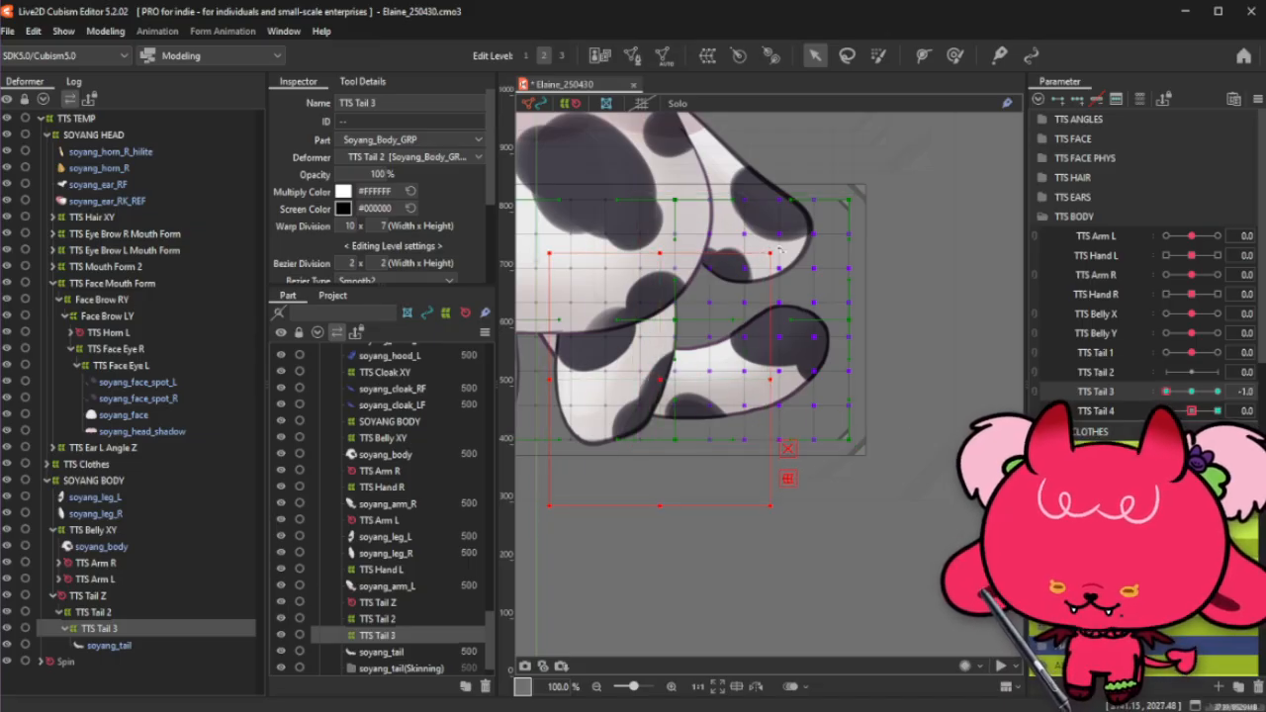
pyautogui.moveTo(772, 248); pyautogui.dragTo(729, 224)
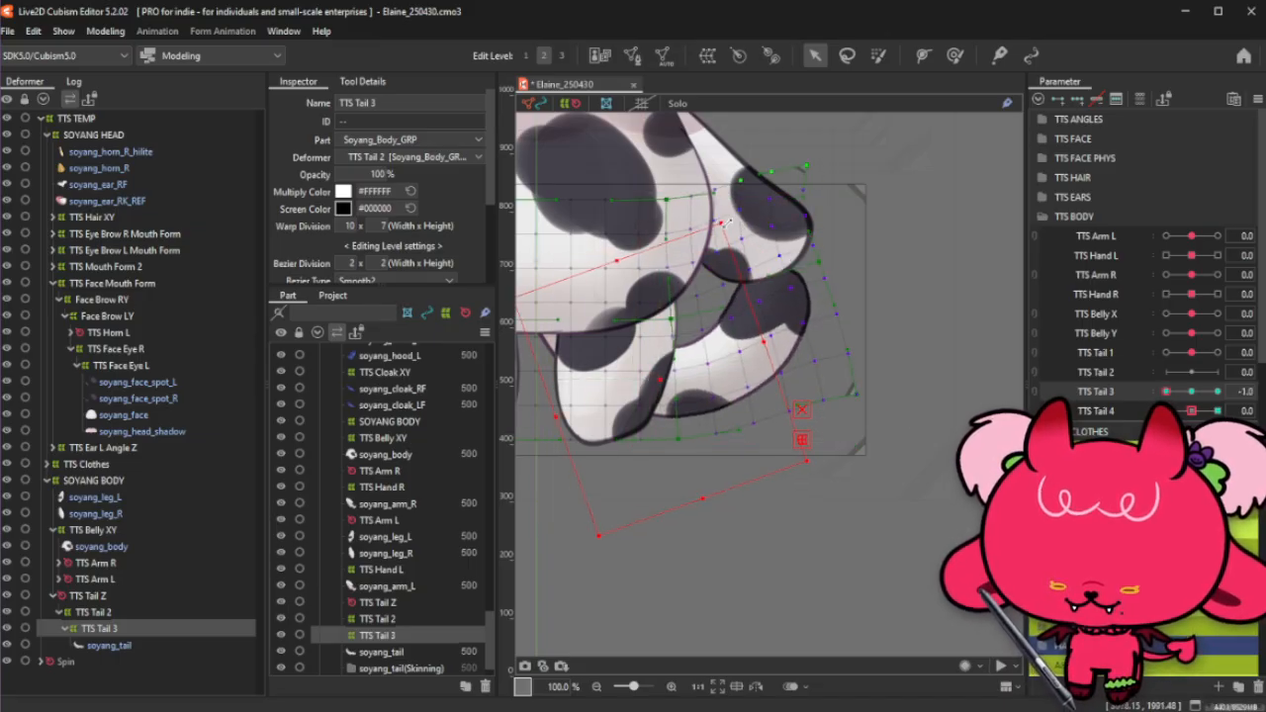
pyautogui.hotkey('ctrl', 't')
pyautogui.moveTo(1211, 410)
pyautogui.mouseDown()
pyautogui.moveTo(1167, 410)
pyautogui.moveTo(1234, 411)
pyautogui.moveTo(1227, 391)
pyautogui.moveTo(1169, 410)
pyautogui.moveTo(1234, 410)
pyautogui.mouseUp()
pyautogui.click(1192, 391)
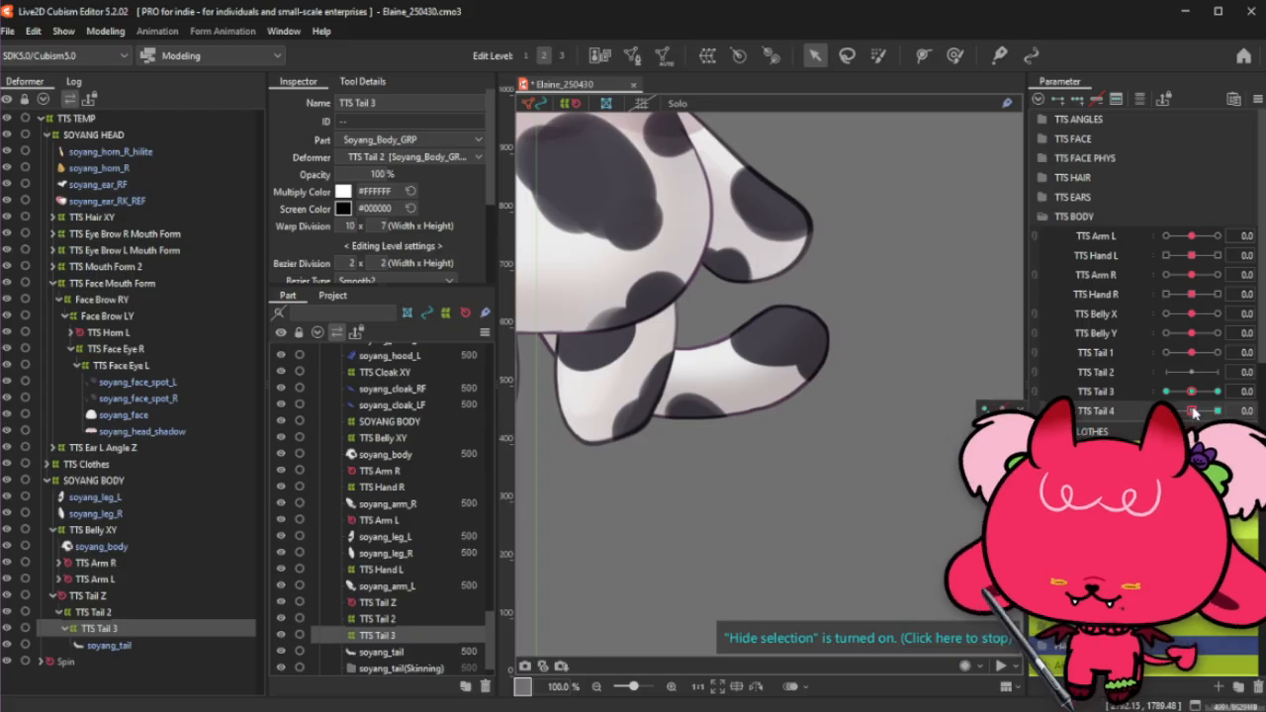
pyautogui.moveTo(1194, 414)
pyautogui.mouseDown()
pyautogui.moveTo(1222, 411)
pyautogui.moveTo(1192, 411)
pyautogui.mouseUp()
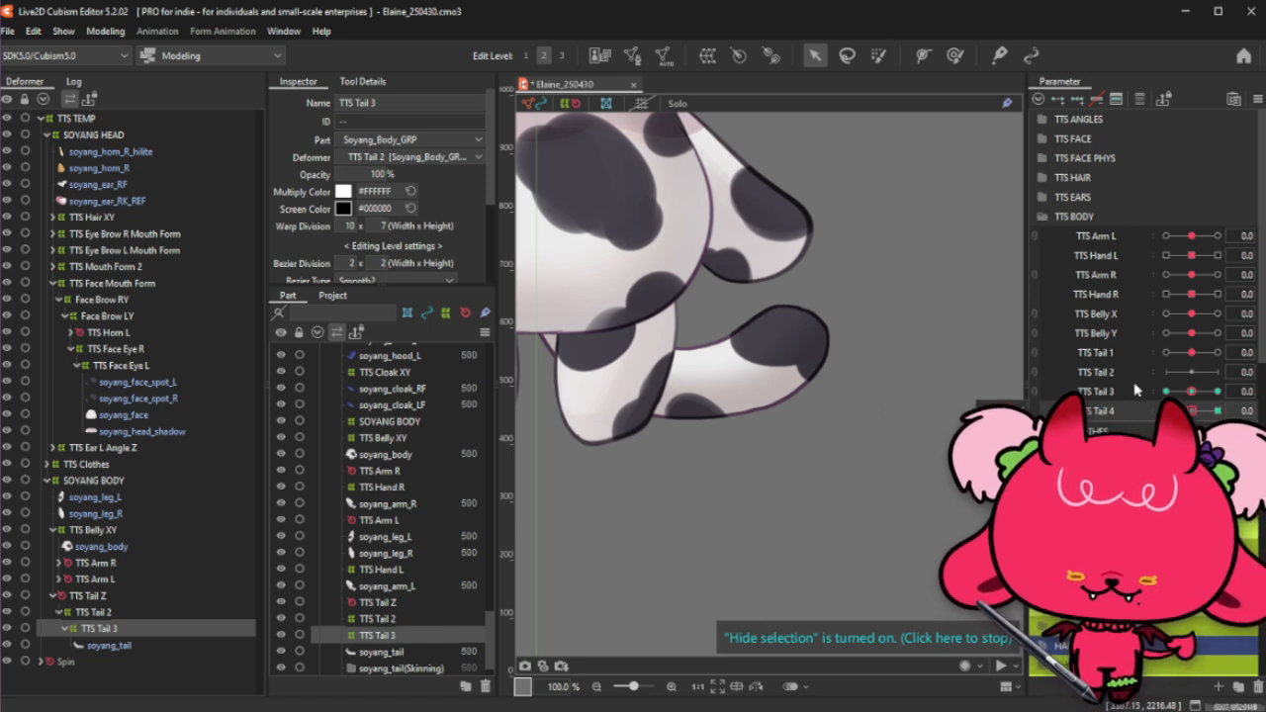
# Step: Duplicate the TTS Tail 3 deformer, rename the copy TTS Tail 4, and delete the copy's keys on the TTS Tail 3 parameter
pyautogui.click(147, 630)
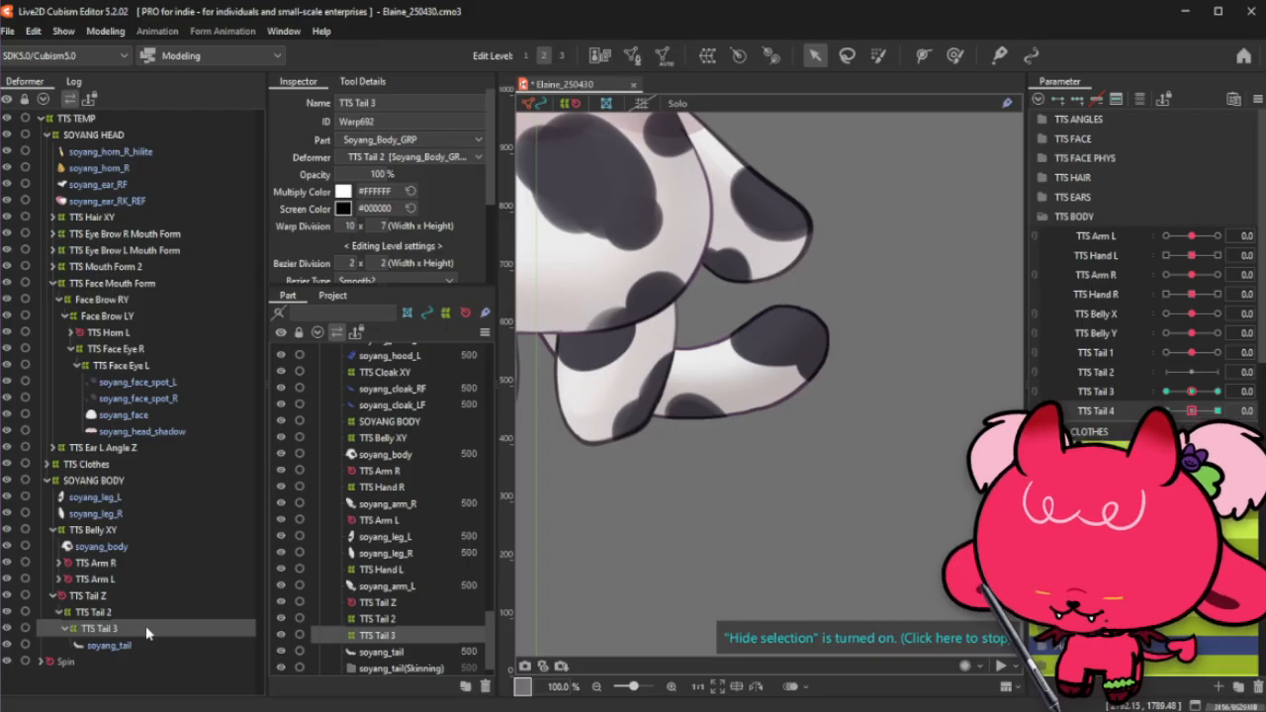
pyautogui.hotkey('ctrl', 'v')
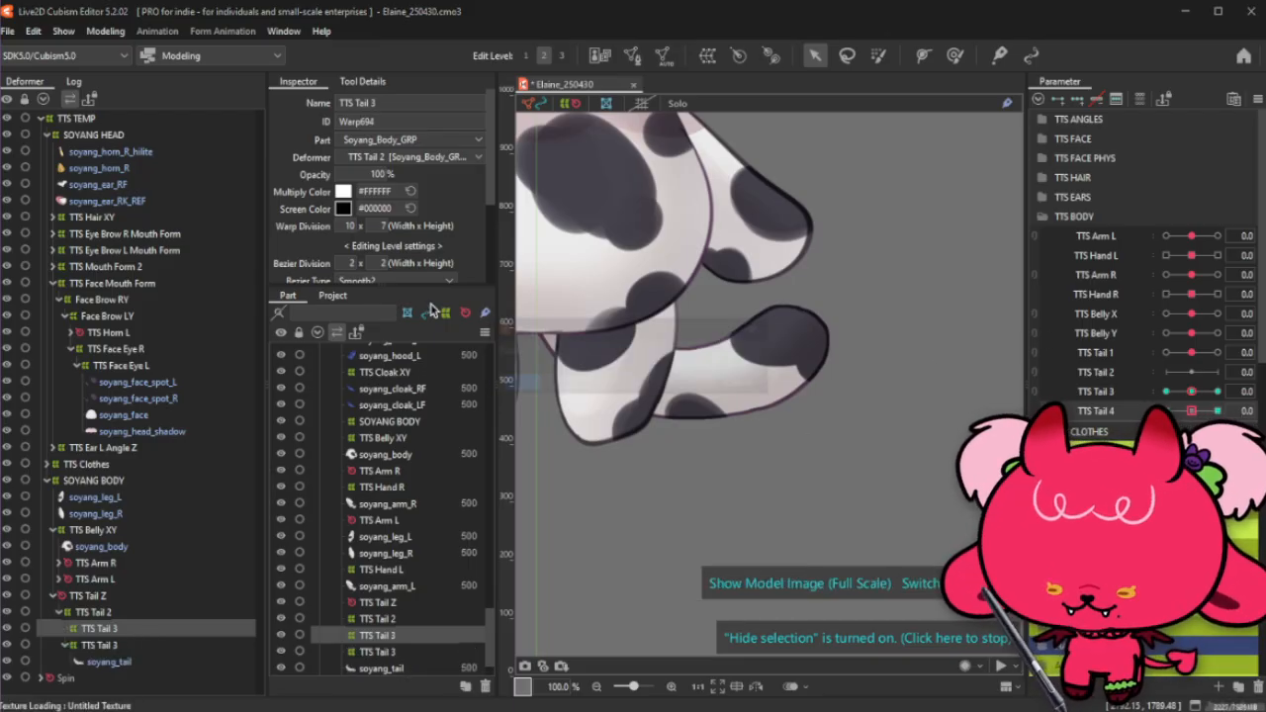
pyautogui.press('BackSpace')
pyautogui.write('4')
pyautogui.press('Return')
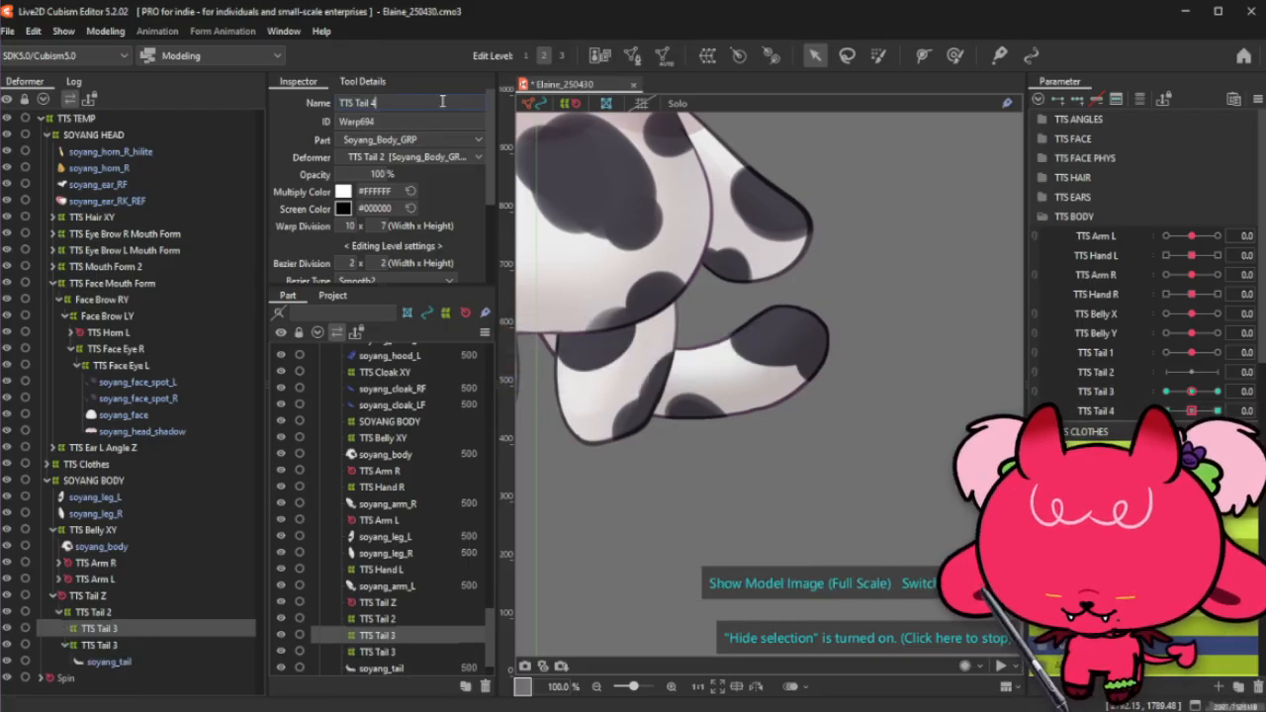
pyautogui.click(1186, 395)
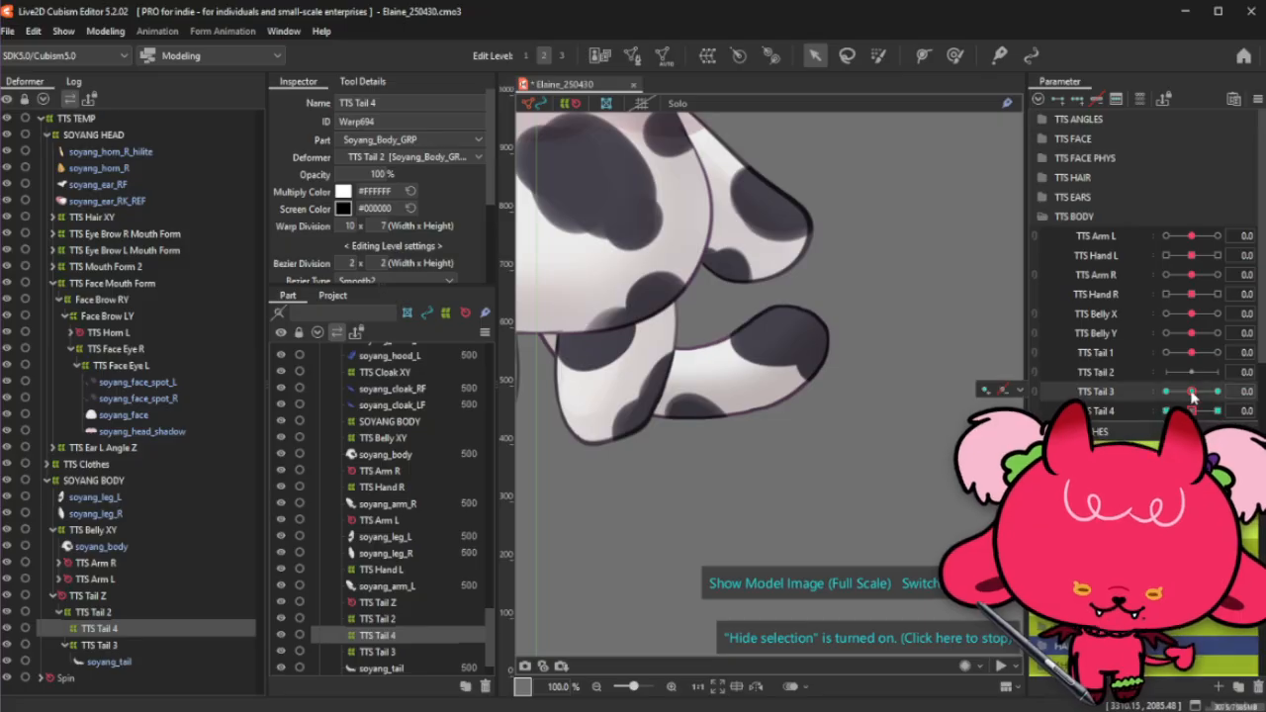
pyautogui.click(1096, 99)
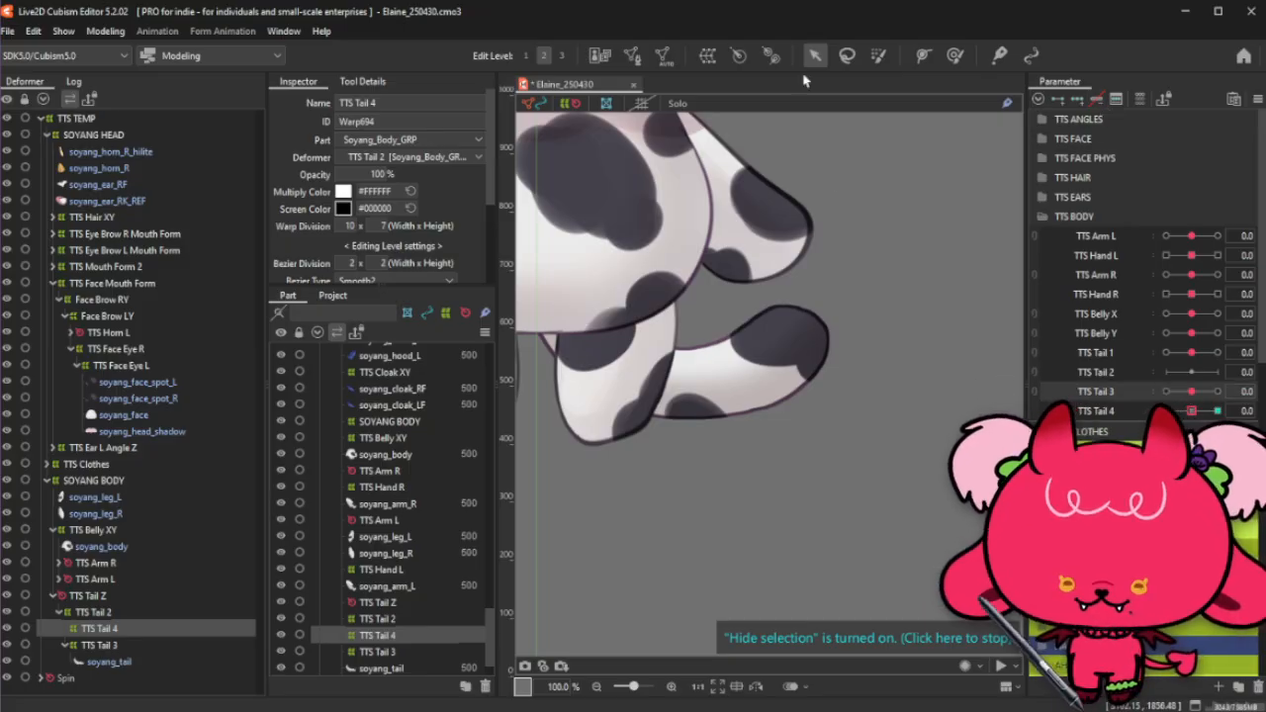
pyautogui.click(707, 55)
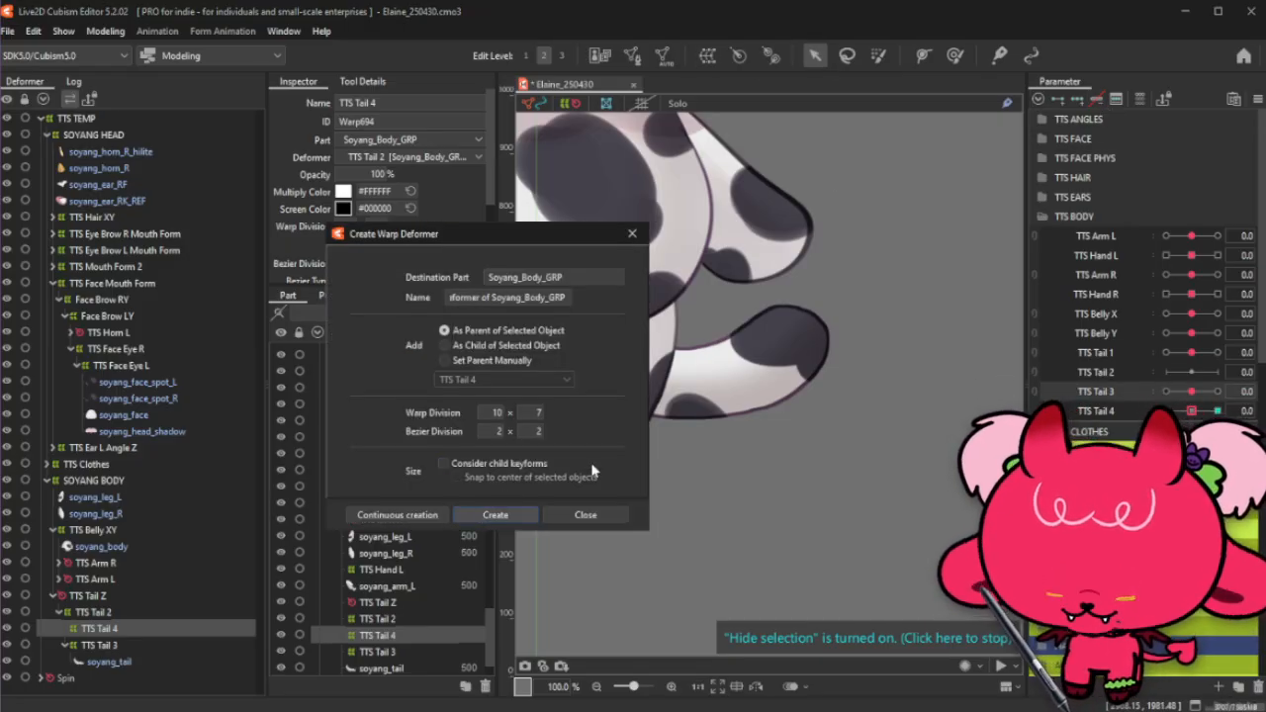
pyautogui.click(491, 516)
pyautogui.moveTo(871, 181); pyautogui.dragTo(868, 185)
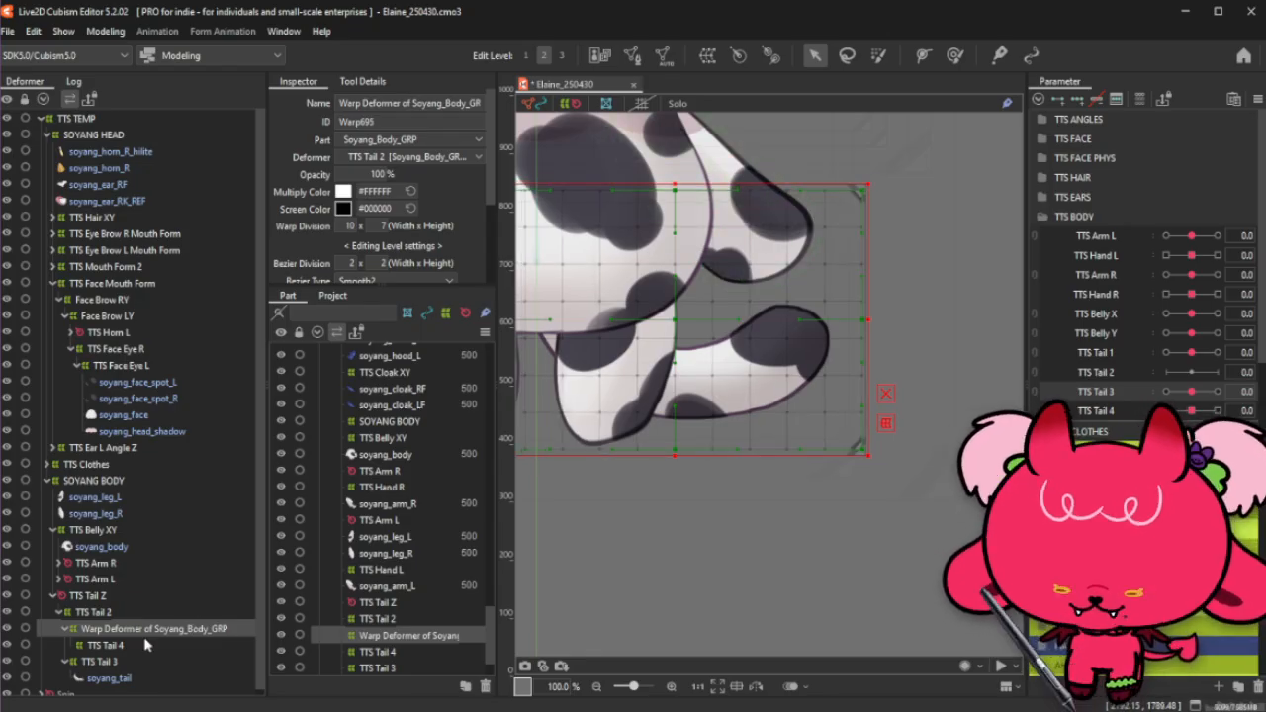
pyautogui.press('Delete')
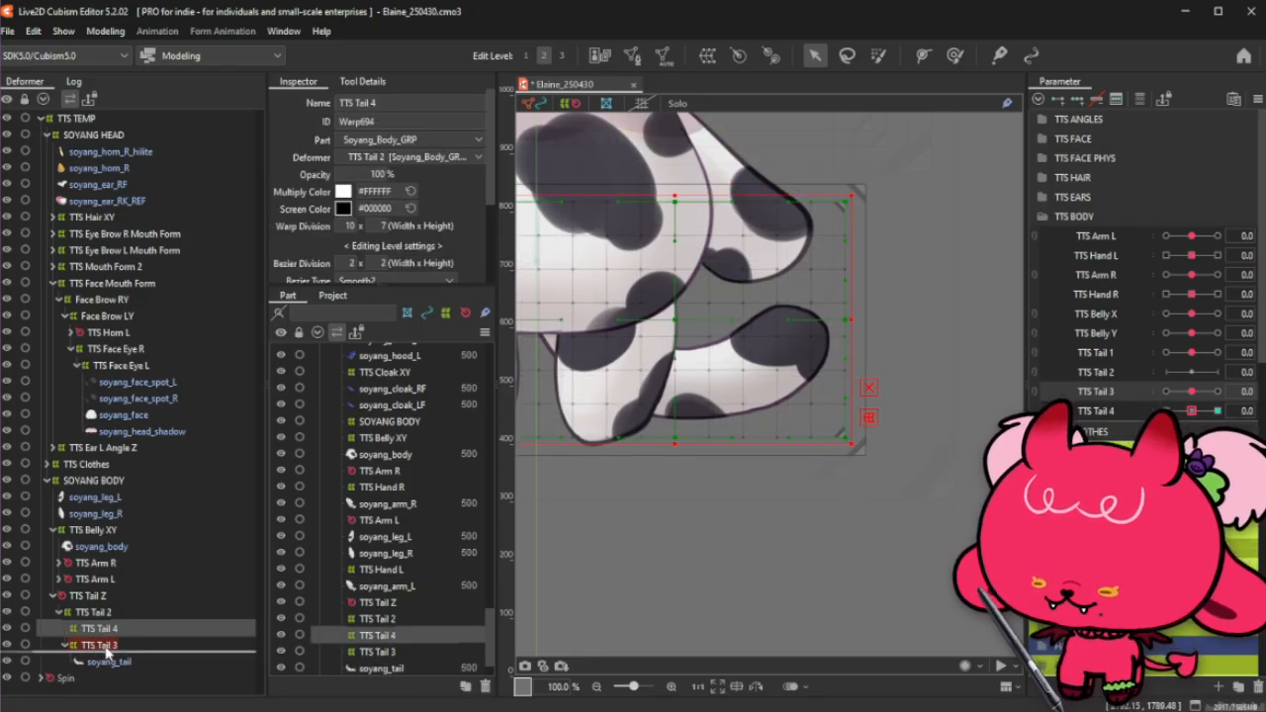
# Step: Nest the TTS Tail 4 deformer inside TTS Tail 3 so it contains soyang_tail, hiding the selection outlines to check the tail
pyautogui.moveTo(106, 648); pyautogui.dragTo(111, 660)
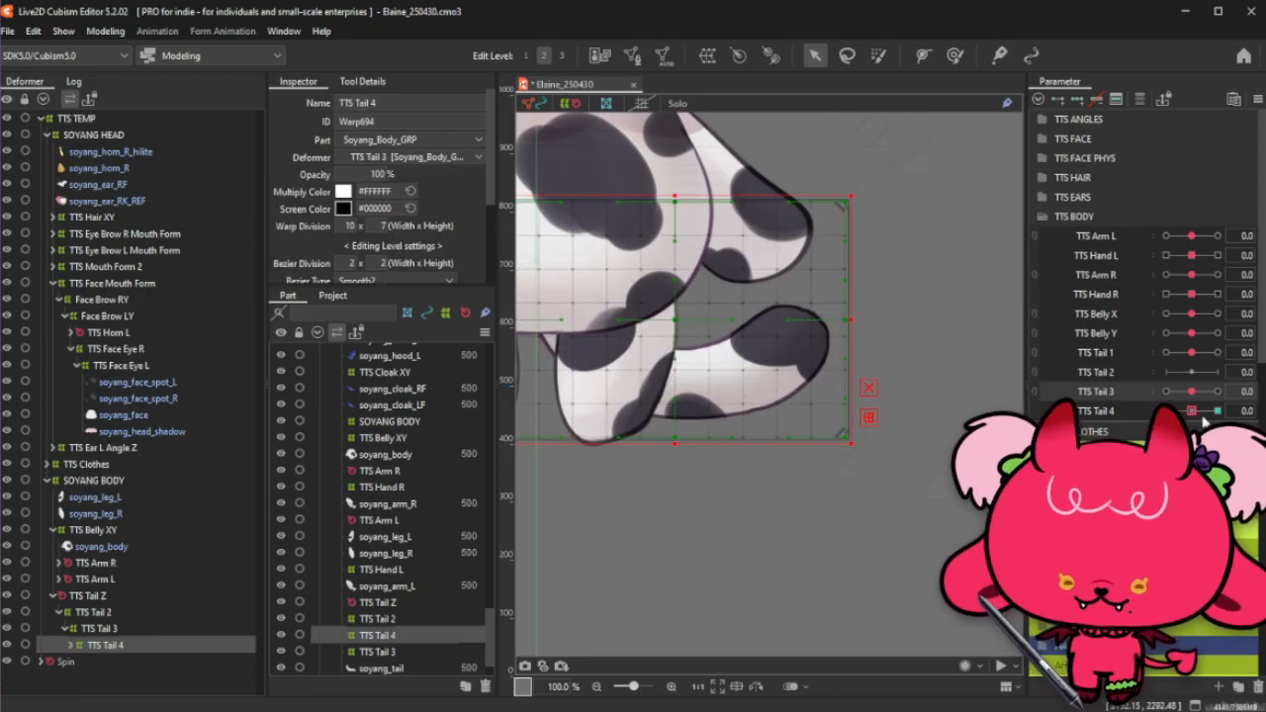
pyautogui.moveTo(1203, 415)
pyautogui.mouseDown()
pyautogui.moveTo(1218, 411)
pyautogui.moveTo(1166, 411)
pyautogui.moveTo(1218, 411)
pyautogui.moveTo(1201, 410)
pyautogui.moveTo(1230, 393)
pyautogui.moveTo(1159, 393)
pyautogui.moveTo(1239, 394)
pyautogui.moveTo(1192, 392)
pyautogui.mouseUp()
pyautogui.hotkey('ctrl', 't')
pyautogui.click(204, 629)
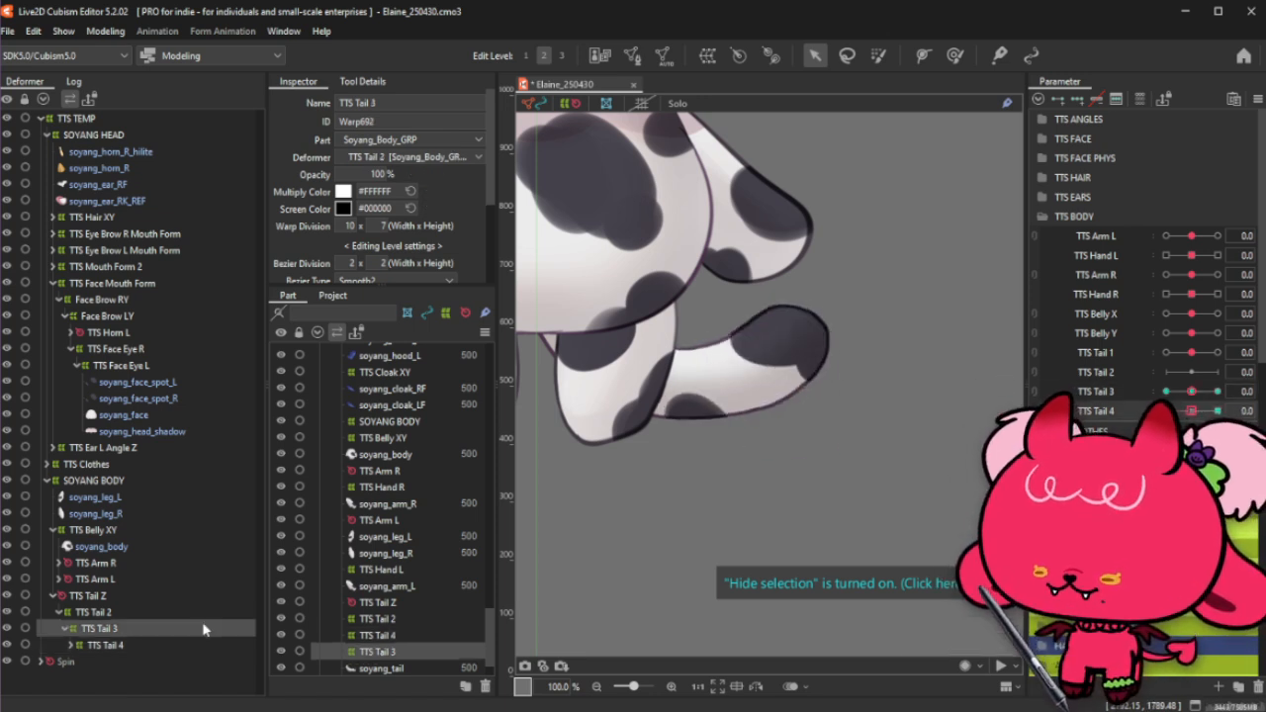
# Step: Try the TTS Tail 3 and TTS Tail 4 parameters and remove the TTS Tail 4 keys from the TTS Tail 3 deformer
pyautogui.click(194, 648)
pyautogui.moveTo(1190, 411); pyautogui.dragTo(1217, 391)
pyautogui.click(1192, 392)
pyautogui.click(1192, 410)
pyautogui.click(111, 628)
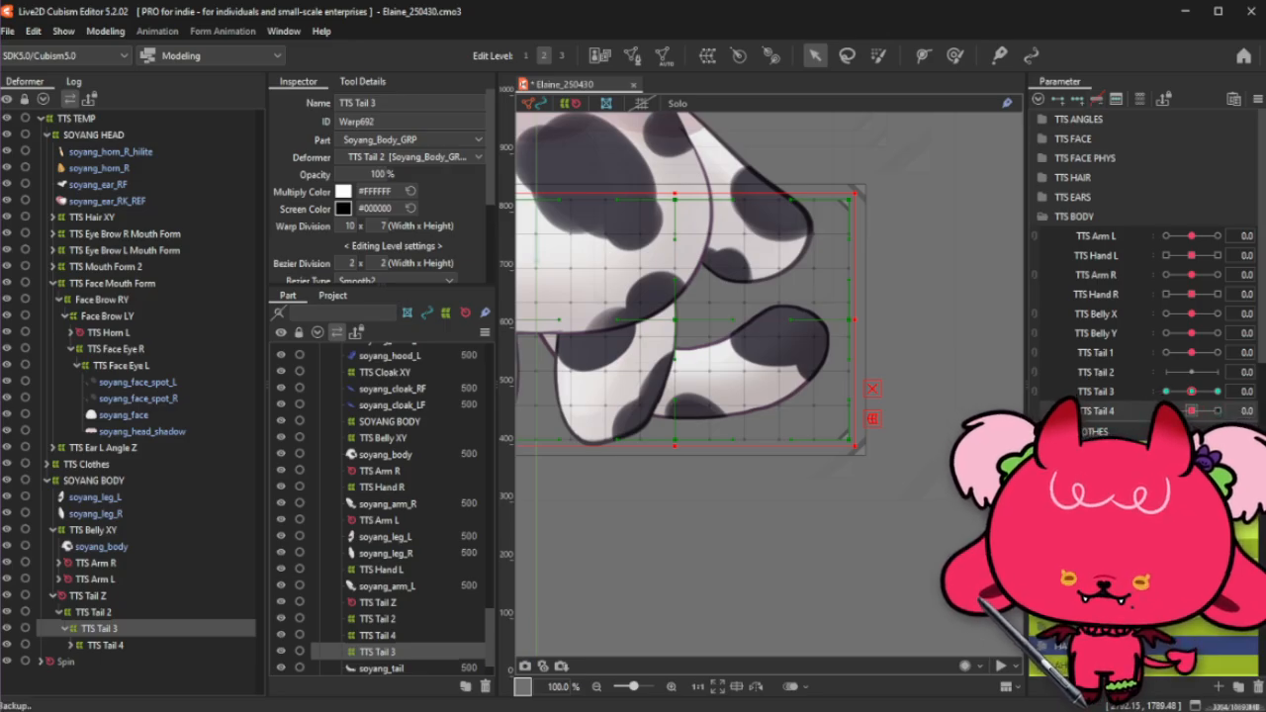
pyautogui.click(185, 647)
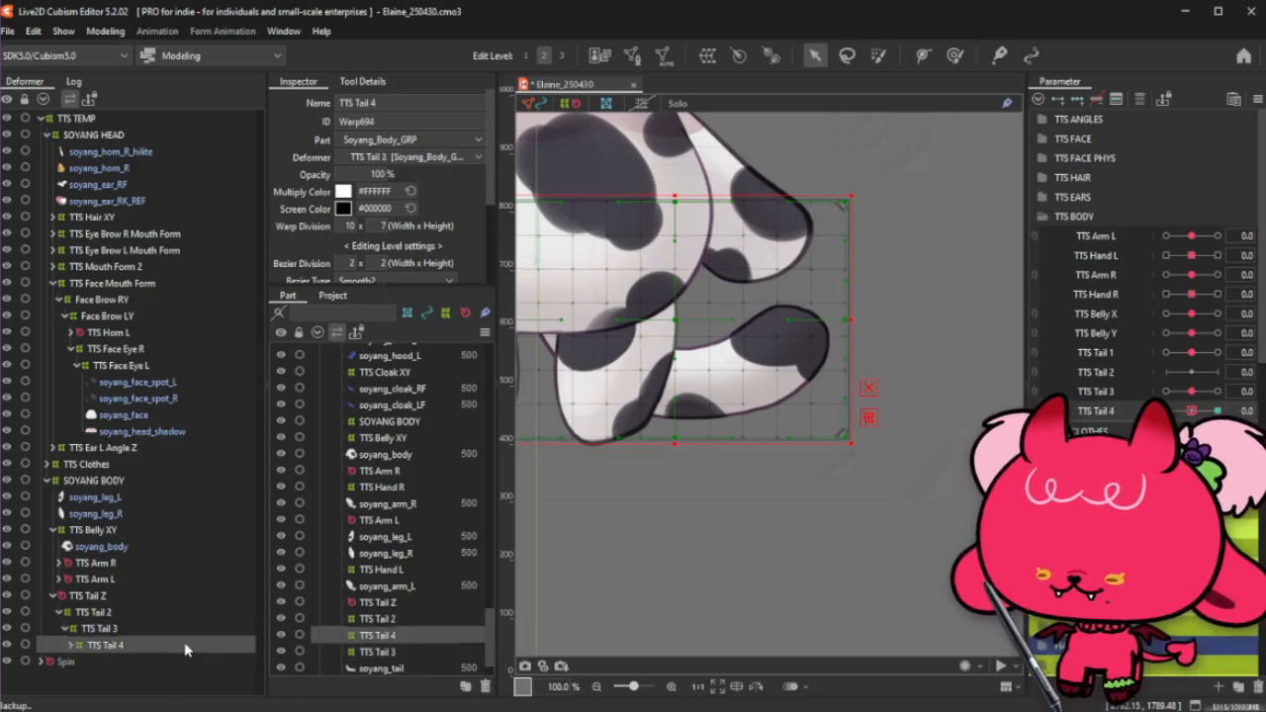
# Step: Undo the key removal and the nesting of TTS Tail 4, putting it back beside TTS Tail 3
pyautogui.click(128, 645)
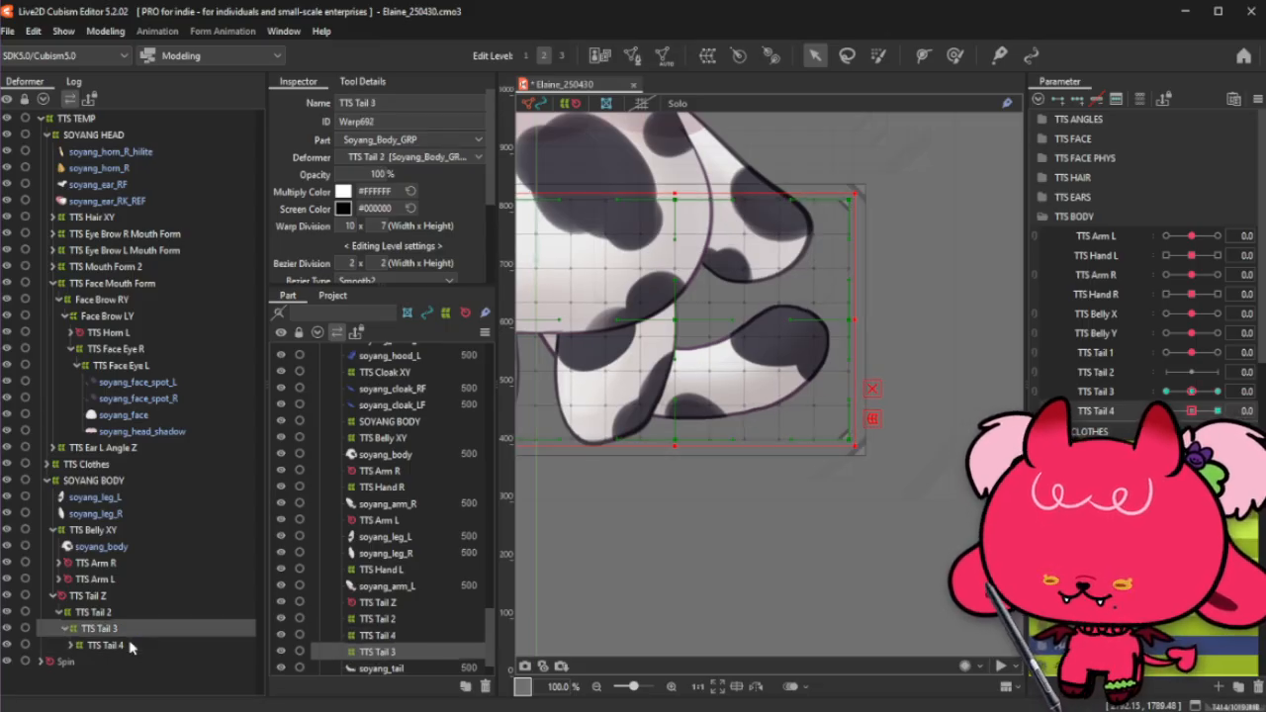
pyautogui.click(129, 645)
pyautogui.moveTo(127, 661); pyautogui.dragTo(124, 613)
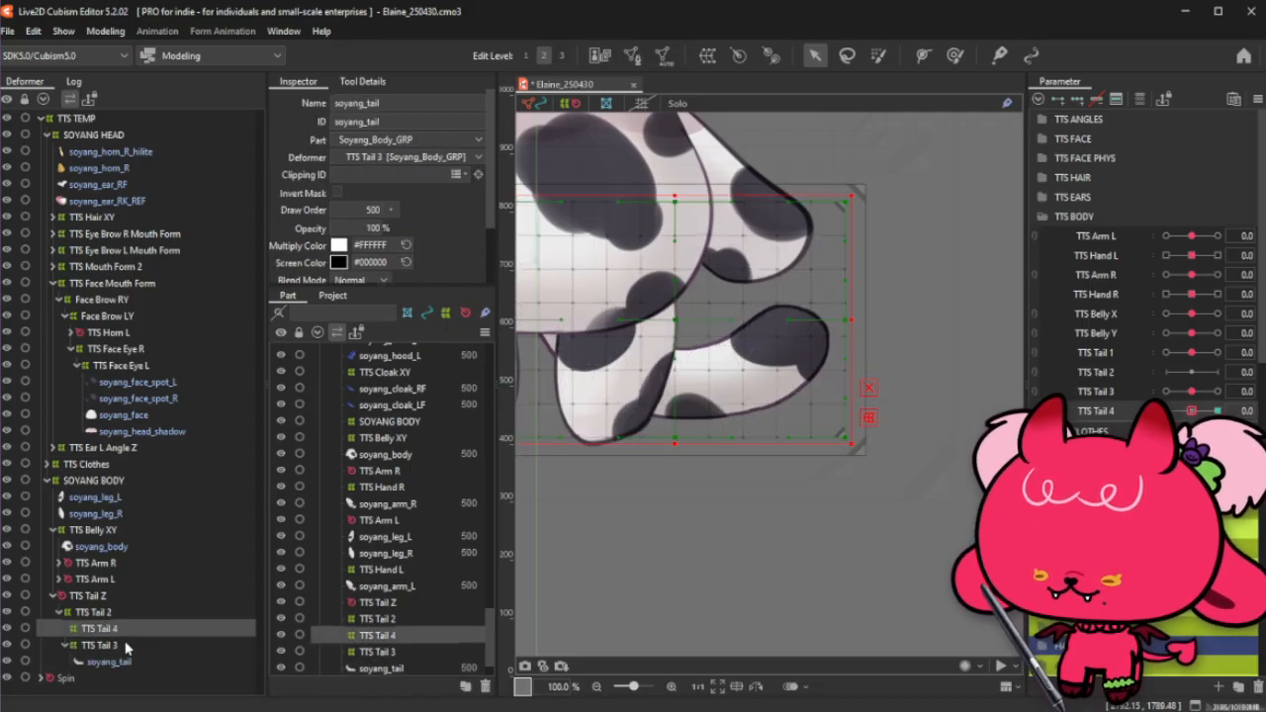
# Step: Remove the TTS Tail 4 keys from the TTS Tail 3 deformer and nest TTS Tail 4 inside it around soyang_tail
pyautogui.click(125, 645)
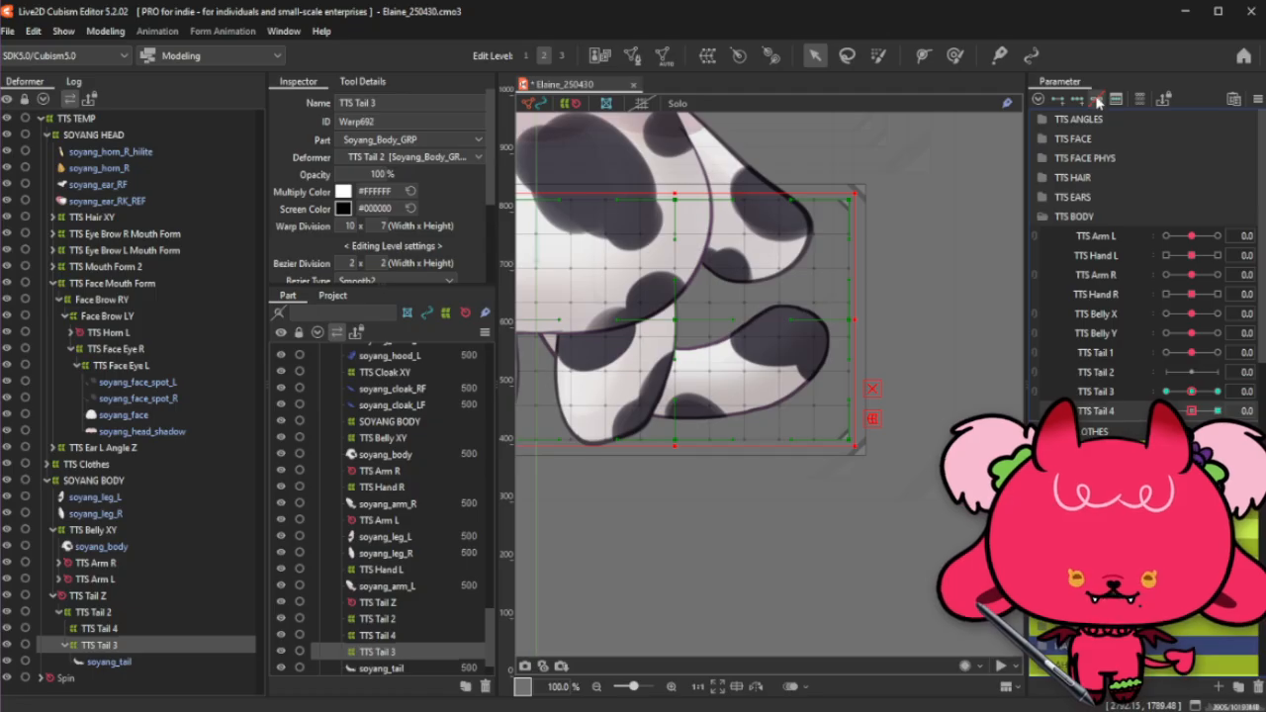
pyautogui.moveTo(114, 629); pyautogui.dragTo(109, 668)
pyautogui.hotkey('ctrl', 't')
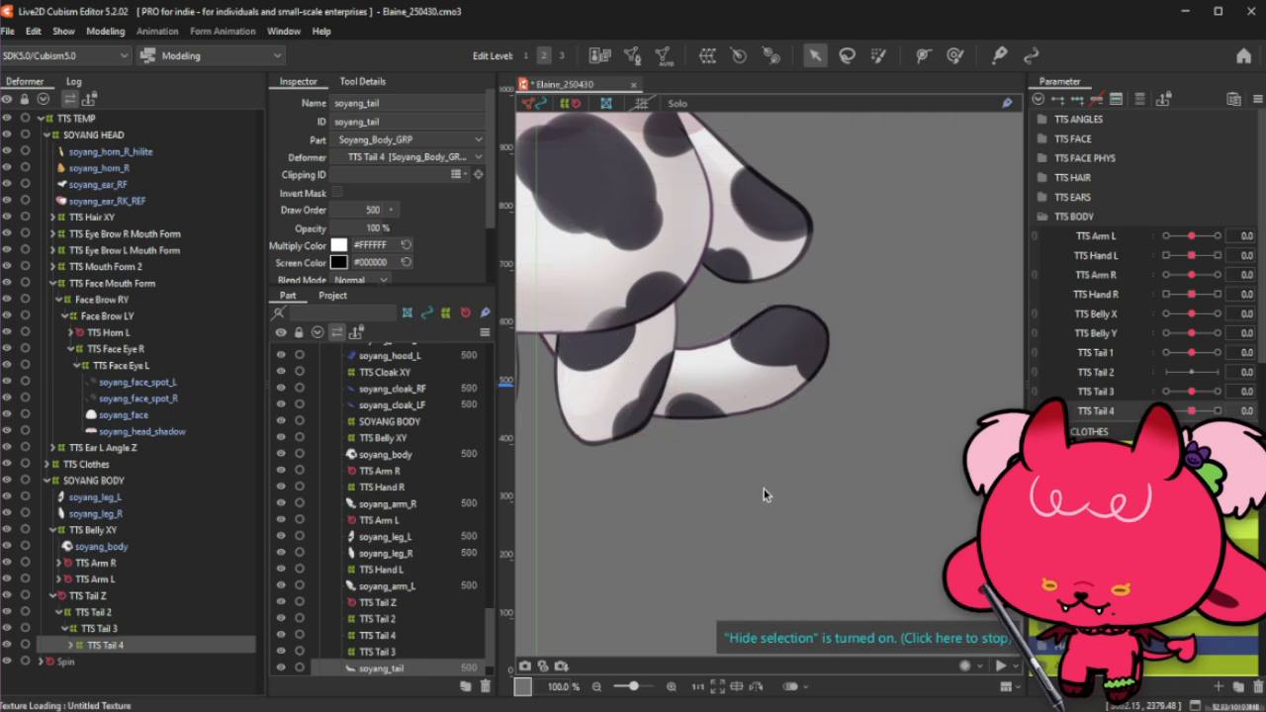
# Step: Test the tail's bend with the TTS Tail 3 and TTS Tail 4 parameters and return both to 0
pyautogui.moveTo(1184, 410); pyautogui.dragTo(1145, 426)
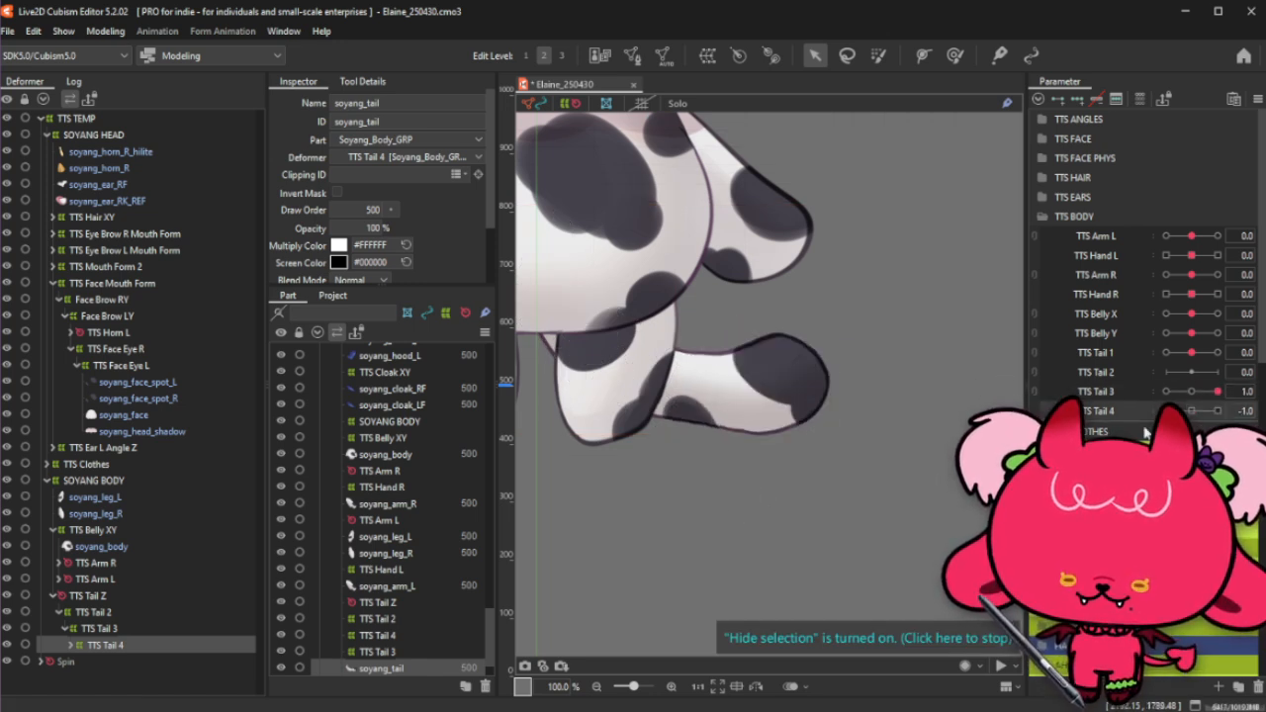
pyautogui.moveTo(1213, 392); pyautogui.dragTo(1195, 418)
pyautogui.click(1193, 392)
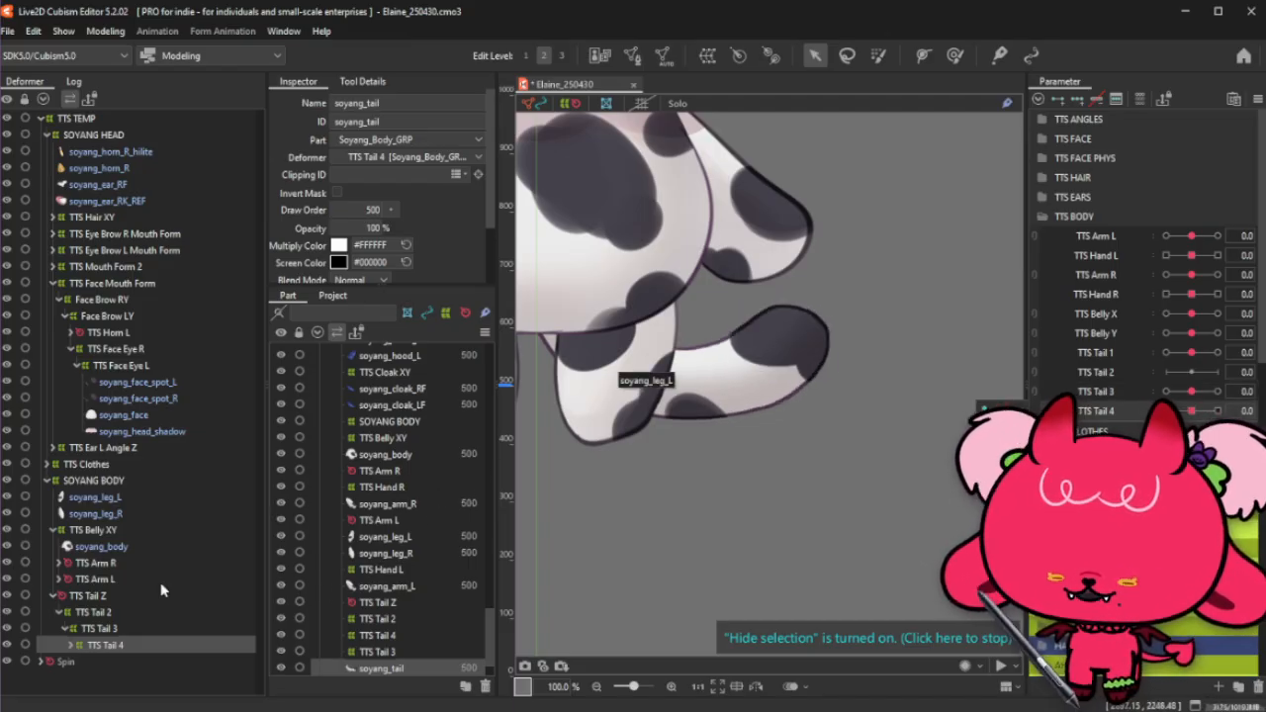
# Step: Isolate soyang_tail in Solo view and add three keys on the TTS Tail 2 parameter to the TTS Tail 2 deformer
pyautogui.click(111, 614)
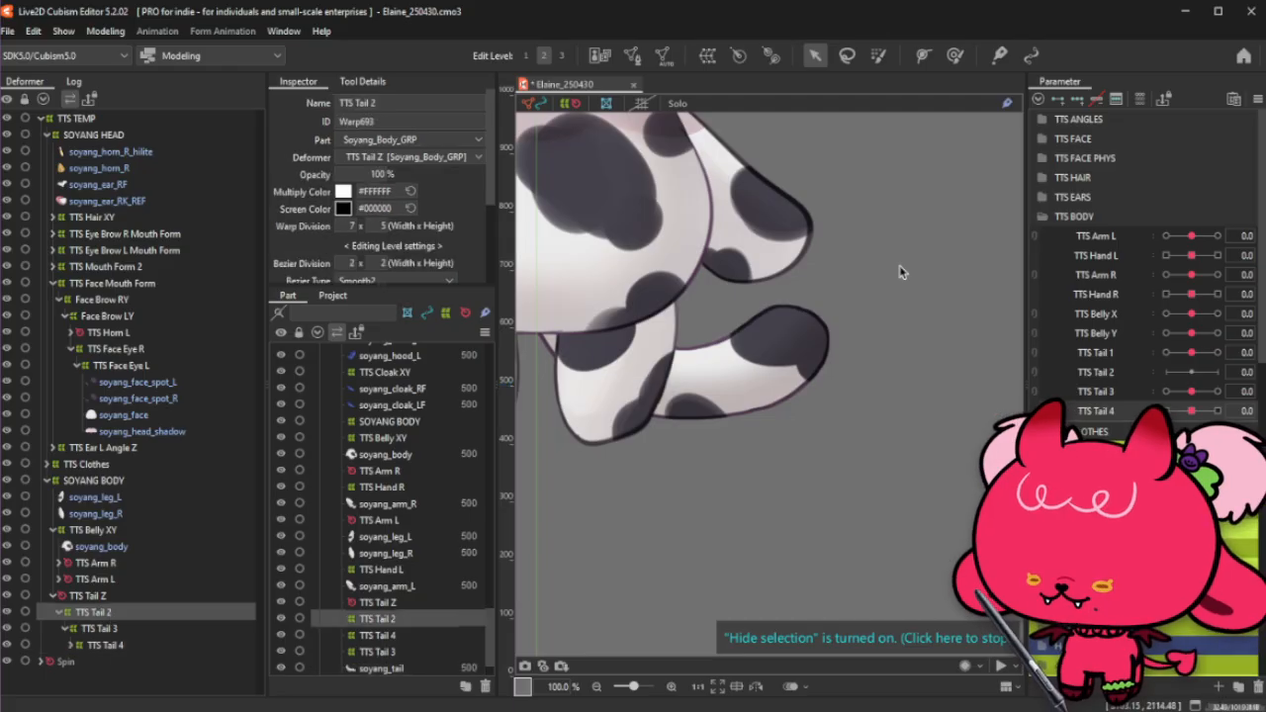
pyautogui.click(69, 645)
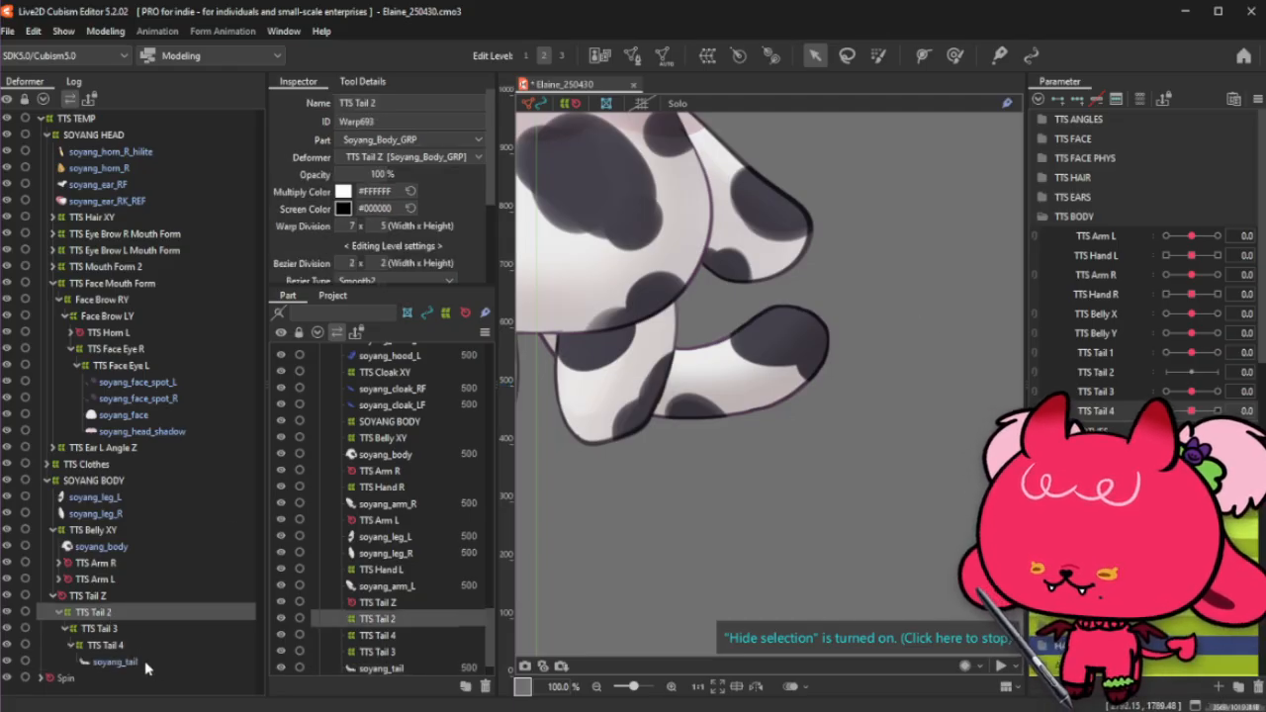
pyautogui.keyDown('shift'); pyautogui.click(113, 662); pyautogui.keyUp('shift')
pyautogui.click(625, 182)
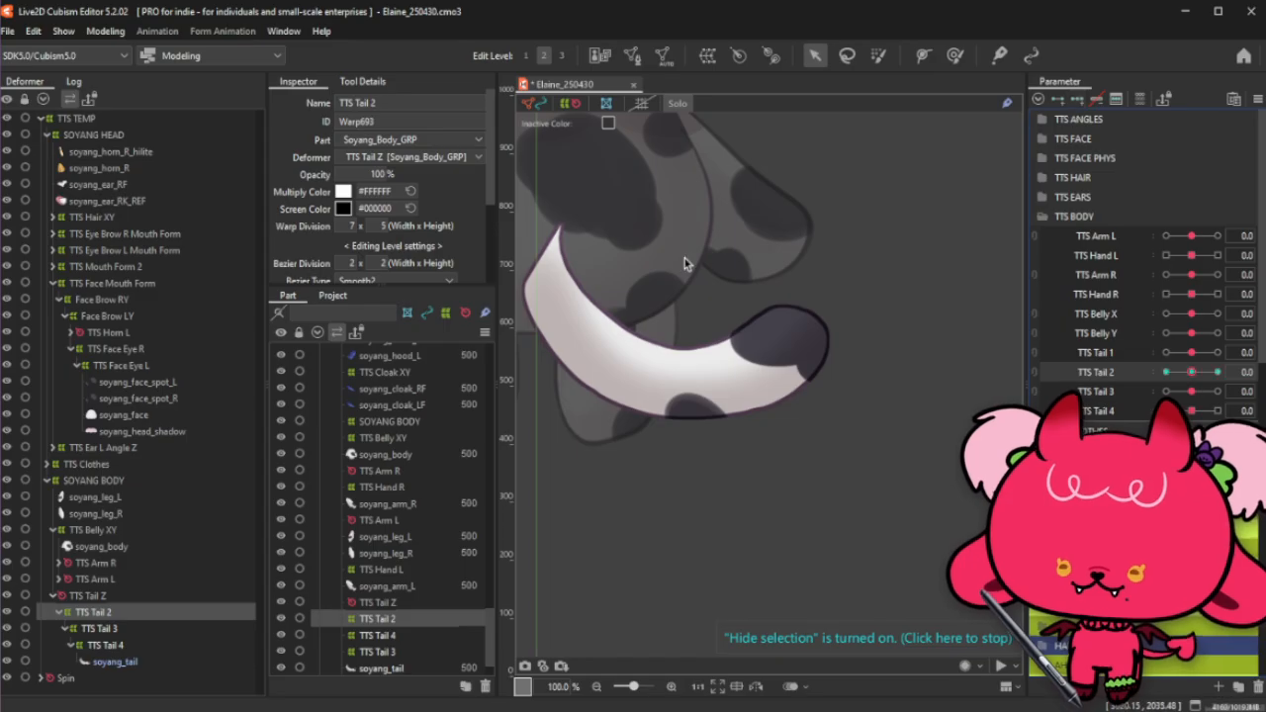
# Step: Set the TTS Tail 2 warp division to 9 x 7 and brush-select its points around the tail's tip and outer half
pyautogui.hotkey('ctrl', 't')
pyautogui.scroll(-2, 801, 270)
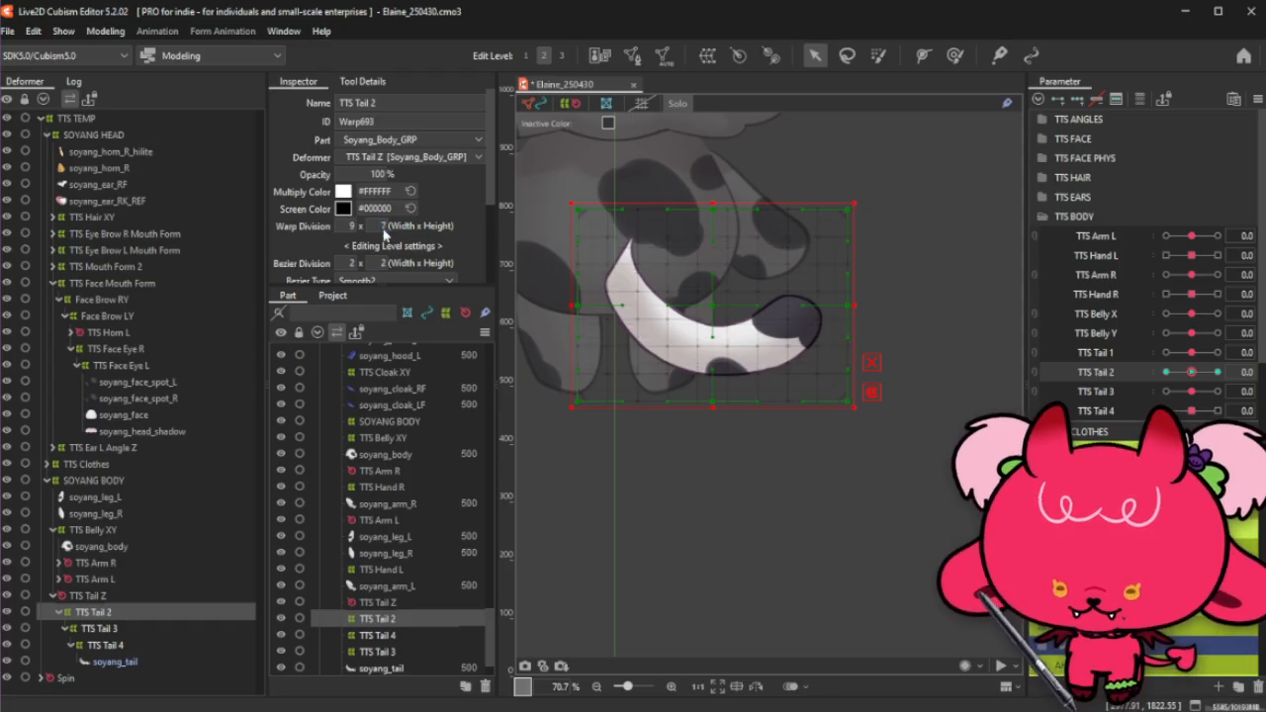
pyautogui.click(879, 55)
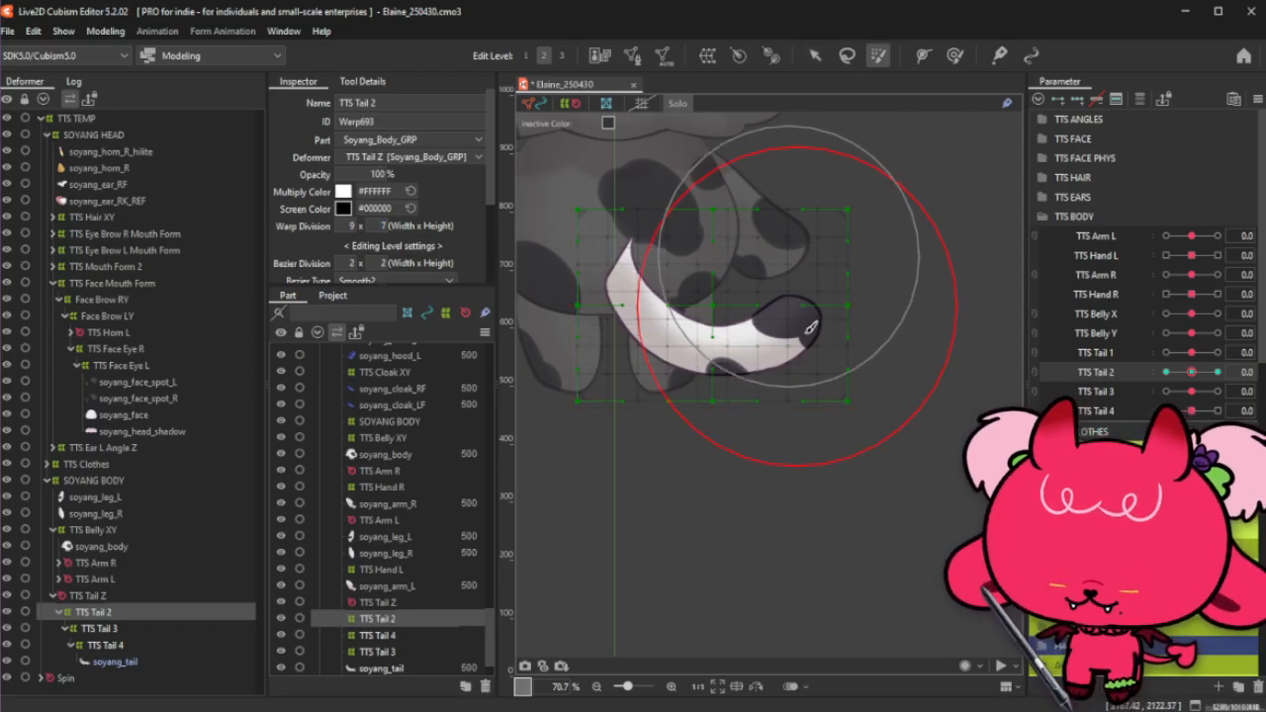
pyautogui.moveTo(813, 308)
pyautogui.mouseDown()
pyautogui.moveTo(758, 419)
pyautogui.moveTo(831, 247)
pyautogui.moveTo(777, 418)
pyautogui.moveTo(758, 436)
pyautogui.moveTo(829, 303)
pyautogui.mouseUp()
pyautogui.click(814, 55)
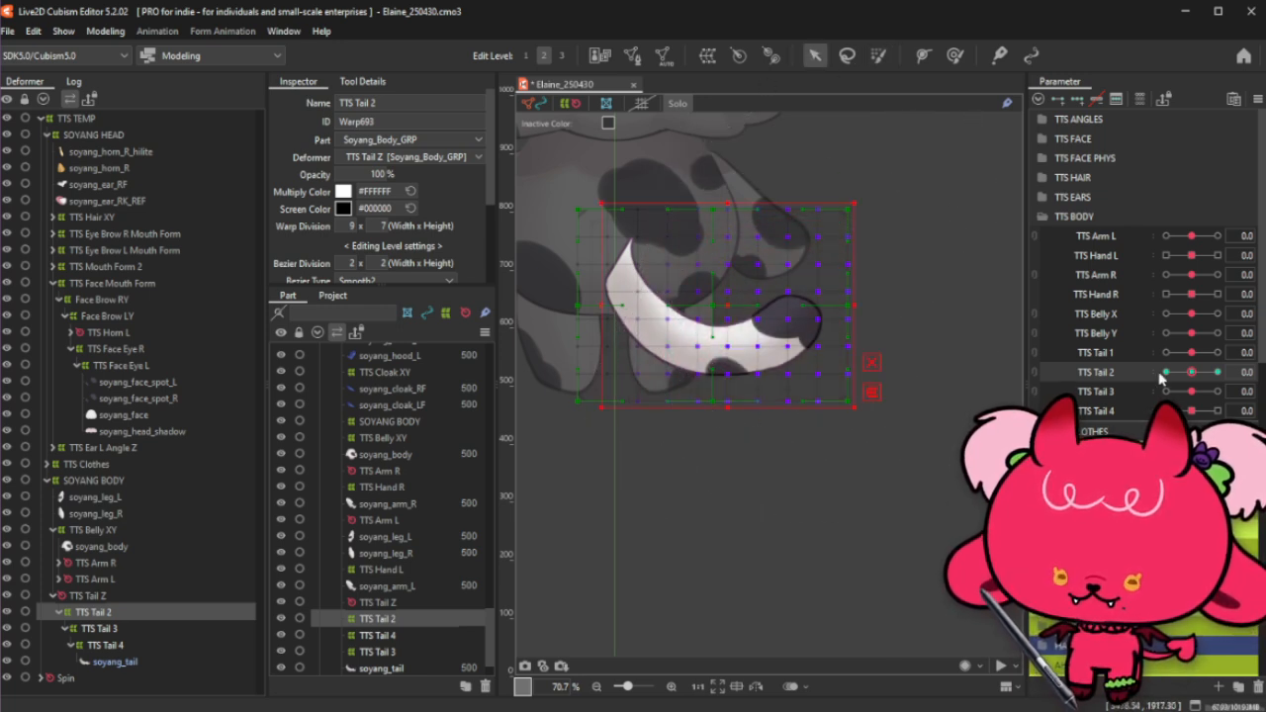
# Step: Rotate the selected warp points about the tail's base, downward at TTS Tail 2 value 1.0 and upward at -1.0
pyautogui.moveTo(727, 305); pyautogui.dragTo(648, 319)
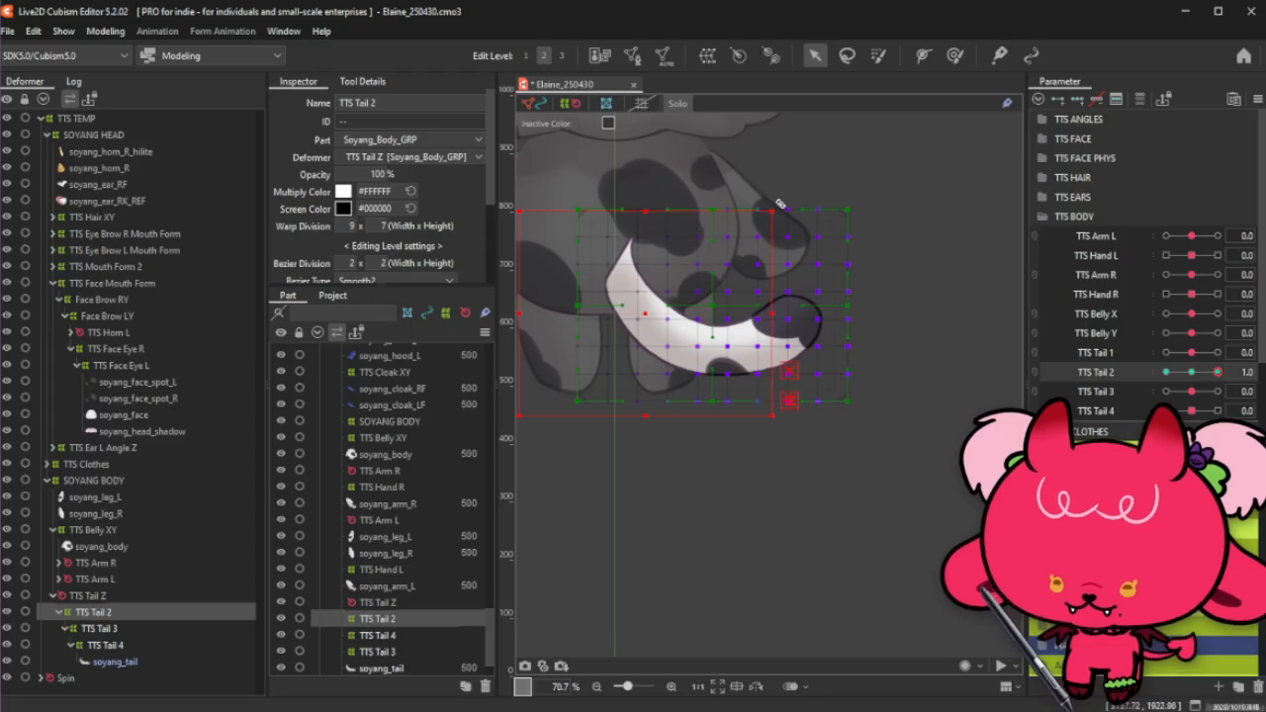
pyautogui.moveTo(787, 241); pyautogui.dragTo(797, 268)
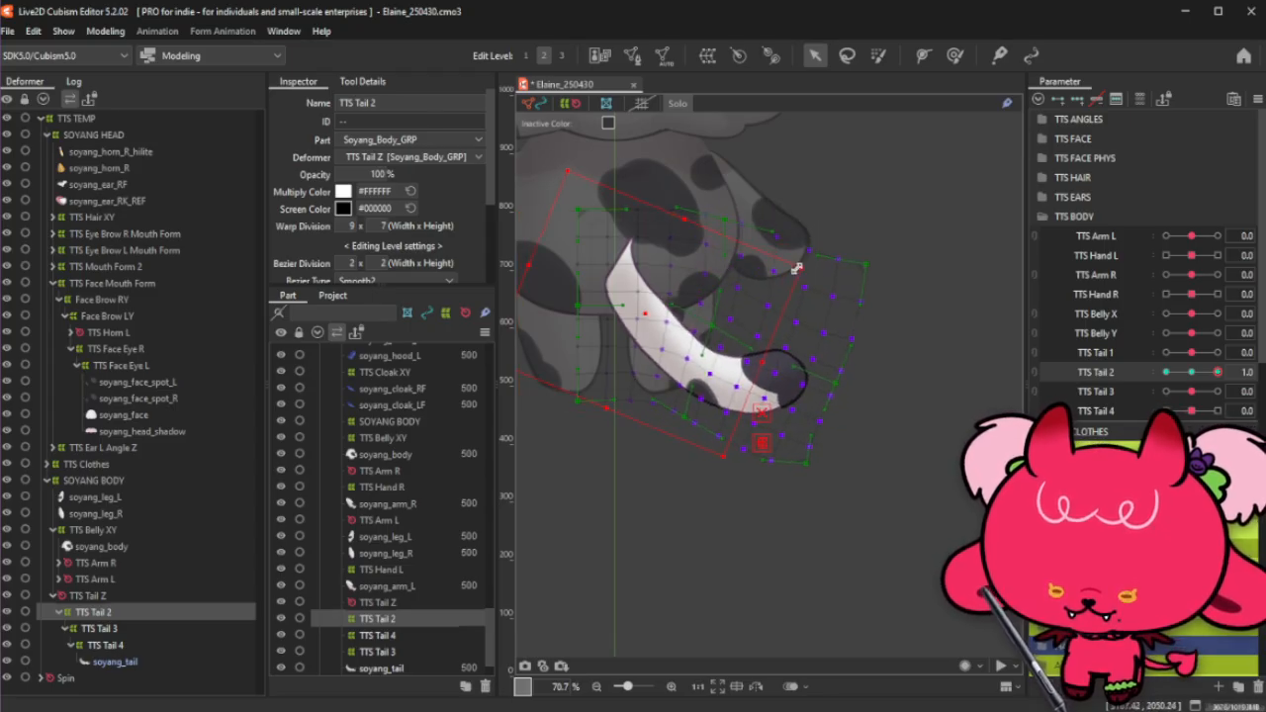
pyautogui.click(1166, 372)
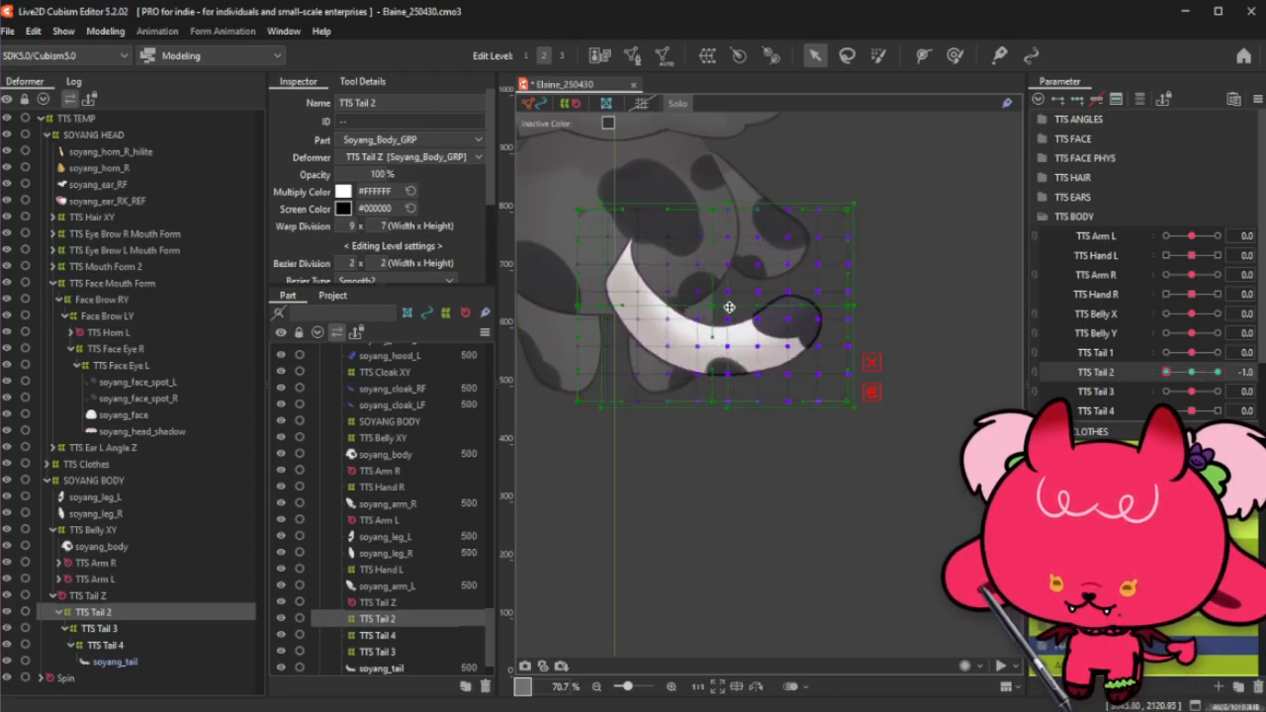
pyautogui.moveTo(627, 310); pyautogui.dragTo(651, 308)
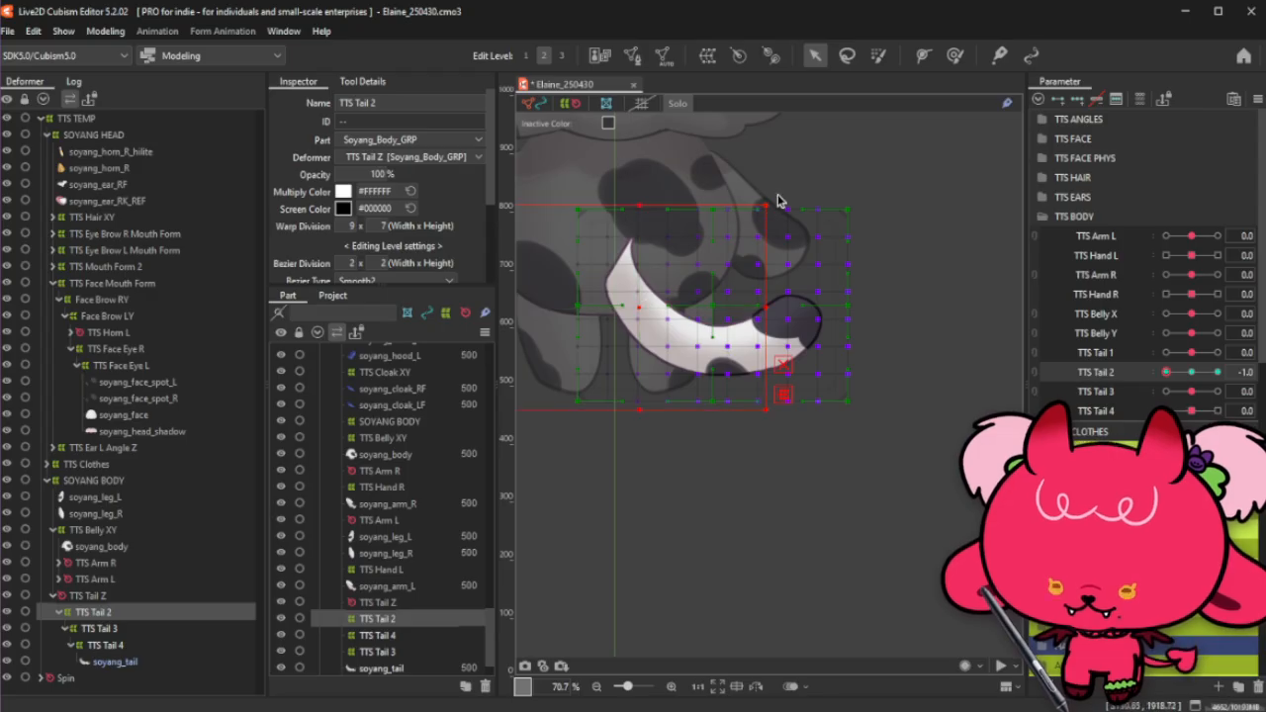
pyautogui.moveTo(769, 192); pyautogui.dragTo(718, 173)
pyautogui.hotkey('ctrl', 't')
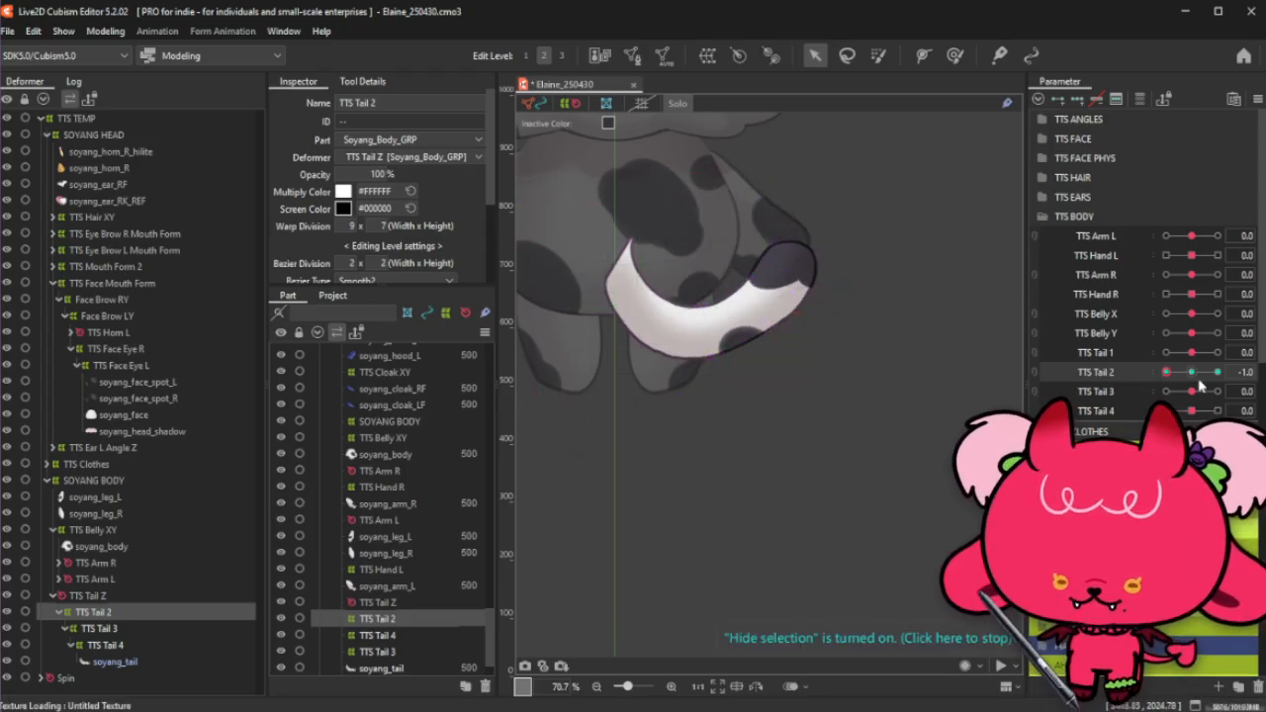
# Step: Leave Solo view and test the combined tail motion on the whole character with TTS Tail 2, TTS Tail 3 and TTS Tail 4
pyautogui.moveTo(1195, 372); pyautogui.dragTo(1227, 411)
pyautogui.scroll(-2, 887, 463)
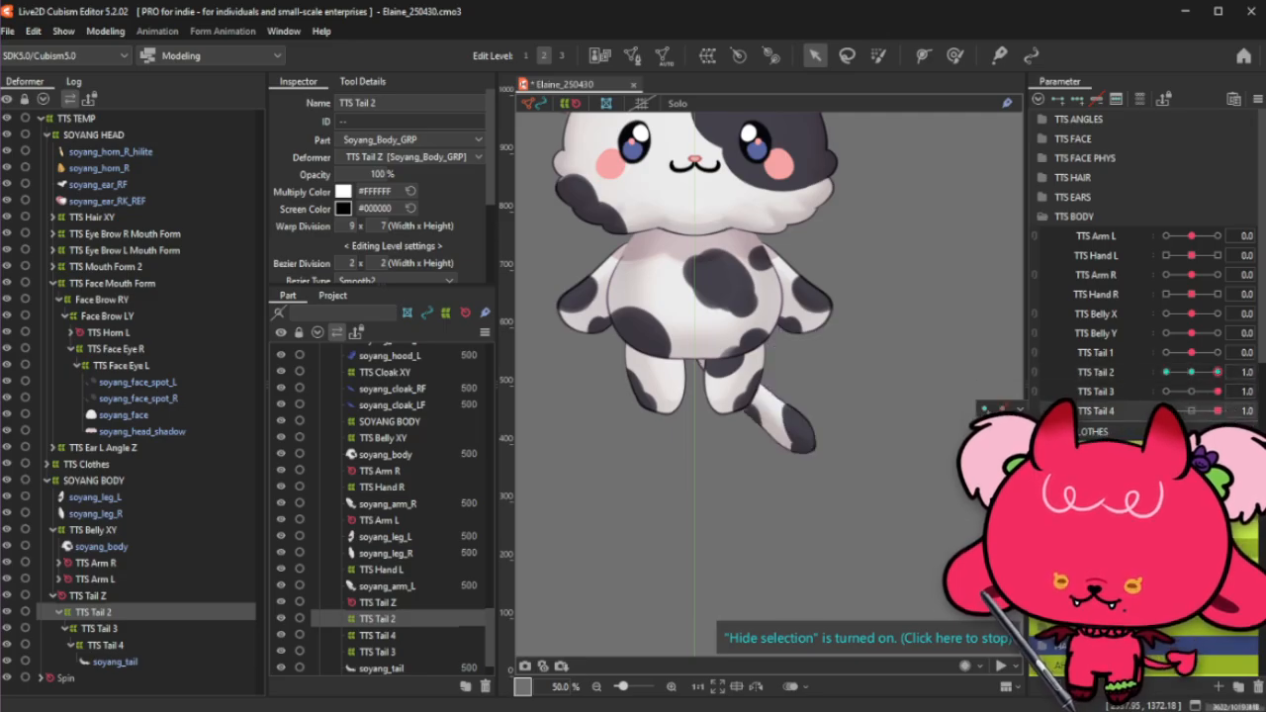
pyautogui.scroll(-3, 806, 398)
pyautogui.scroll(2, 806, 398)
pyautogui.scroll(1, 806, 398)
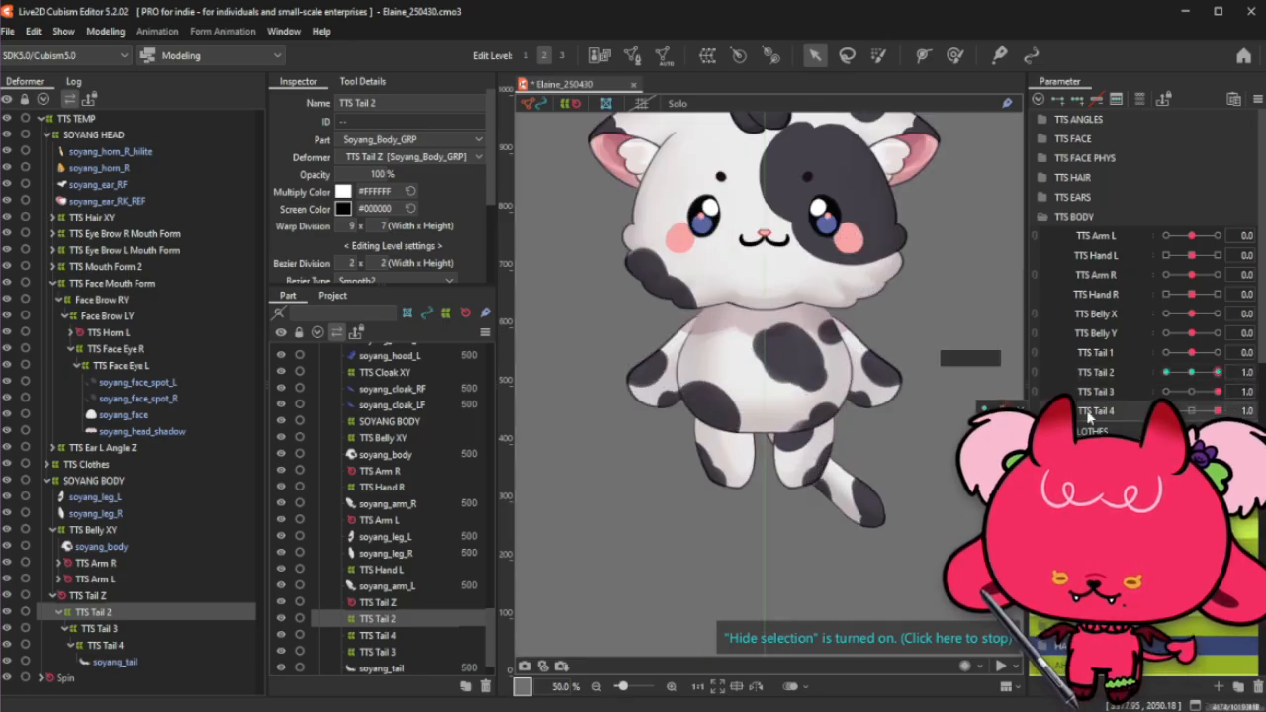
pyautogui.click(1192, 371)
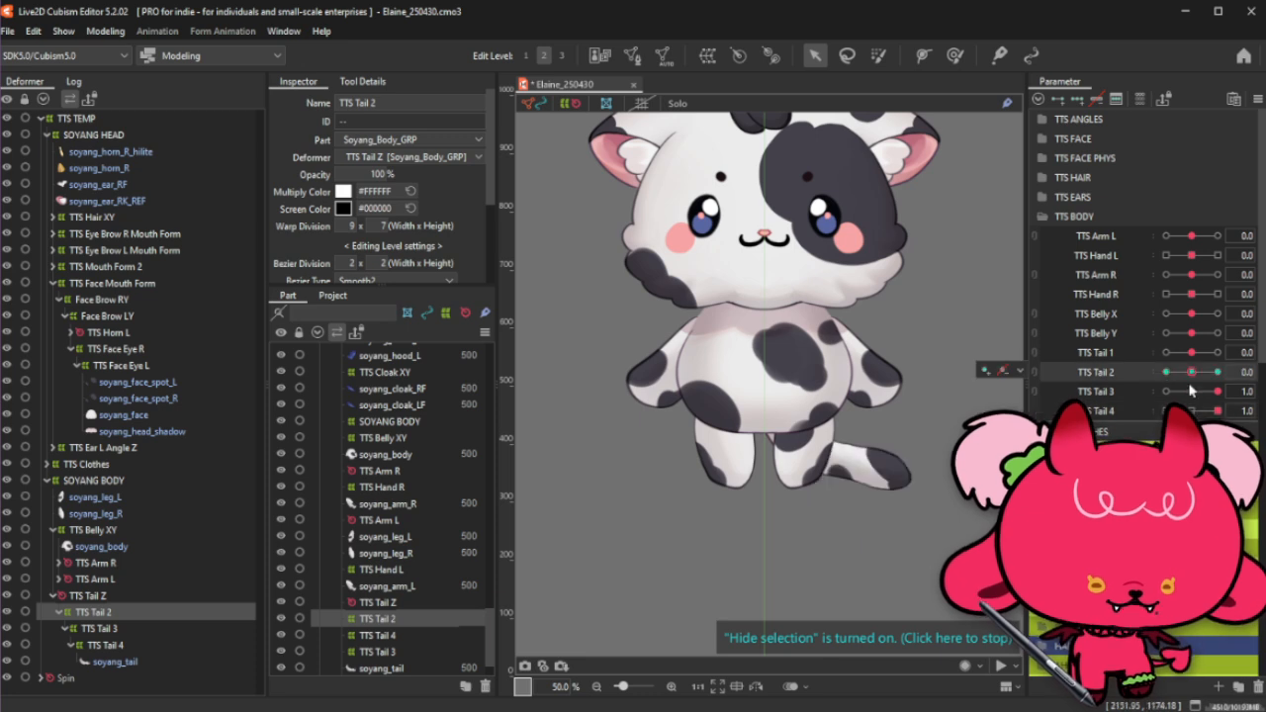
pyautogui.click(1192, 392)
pyautogui.click(1192, 410)
pyautogui.moveTo(1192, 391)
pyautogui.mouseDown()
pyautogui.moveTo(1213, 398)
pyautogui.moveTo(1203, 372)
pyautogui.mouseUp()
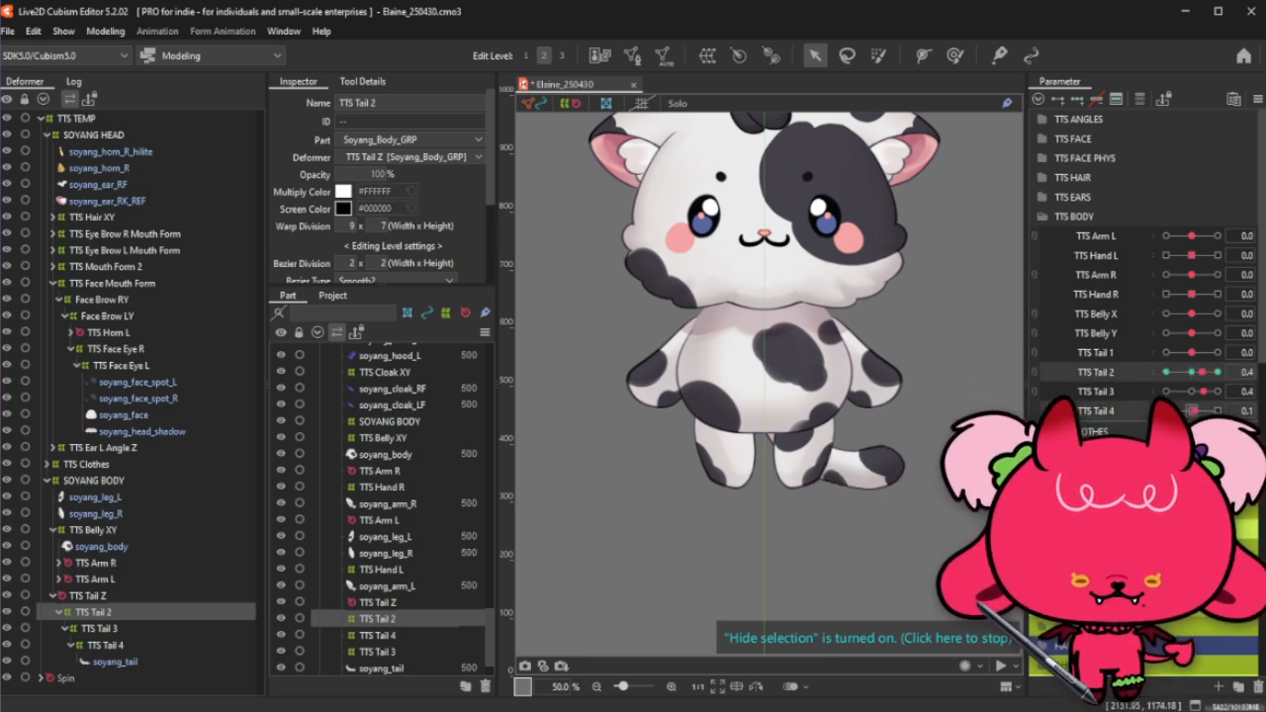
pyautogui.click(1205, 411)
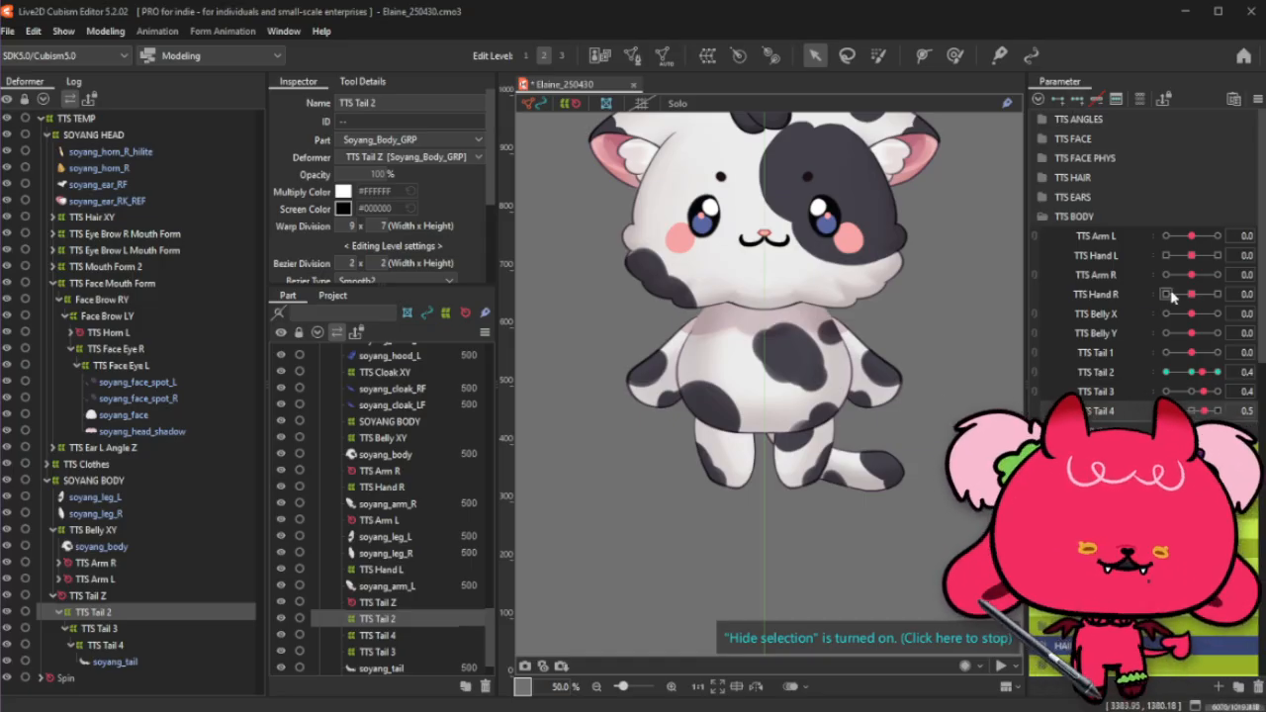
# Step: Collapse the TTS BODY parameter group and reset all parameters to their default values
pyautogui.click(1178, 216)
pyautogui.click(1258, 99)
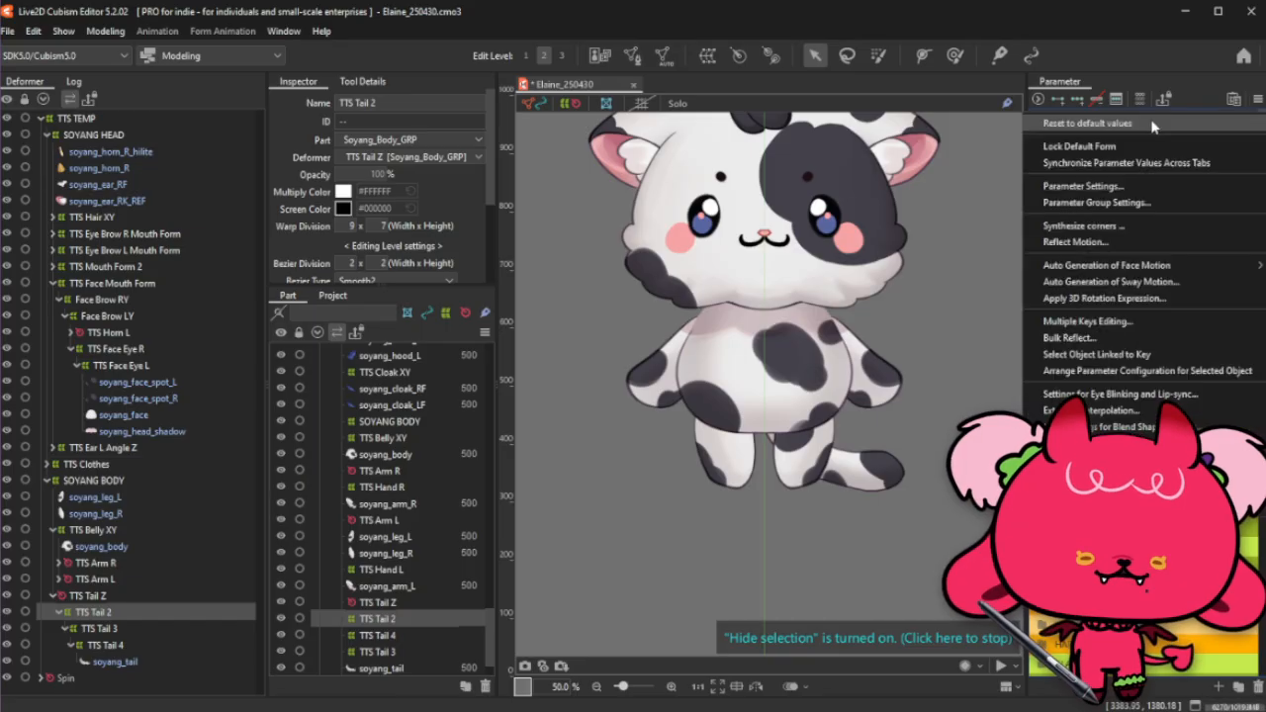
pyautogui.click(1152, 124)
# Step: Expand the TTS CLOTHES group, select the deformer linked to TTS Clothes and show the clothes at value 1.0
pyautogui.click(1081, 235)
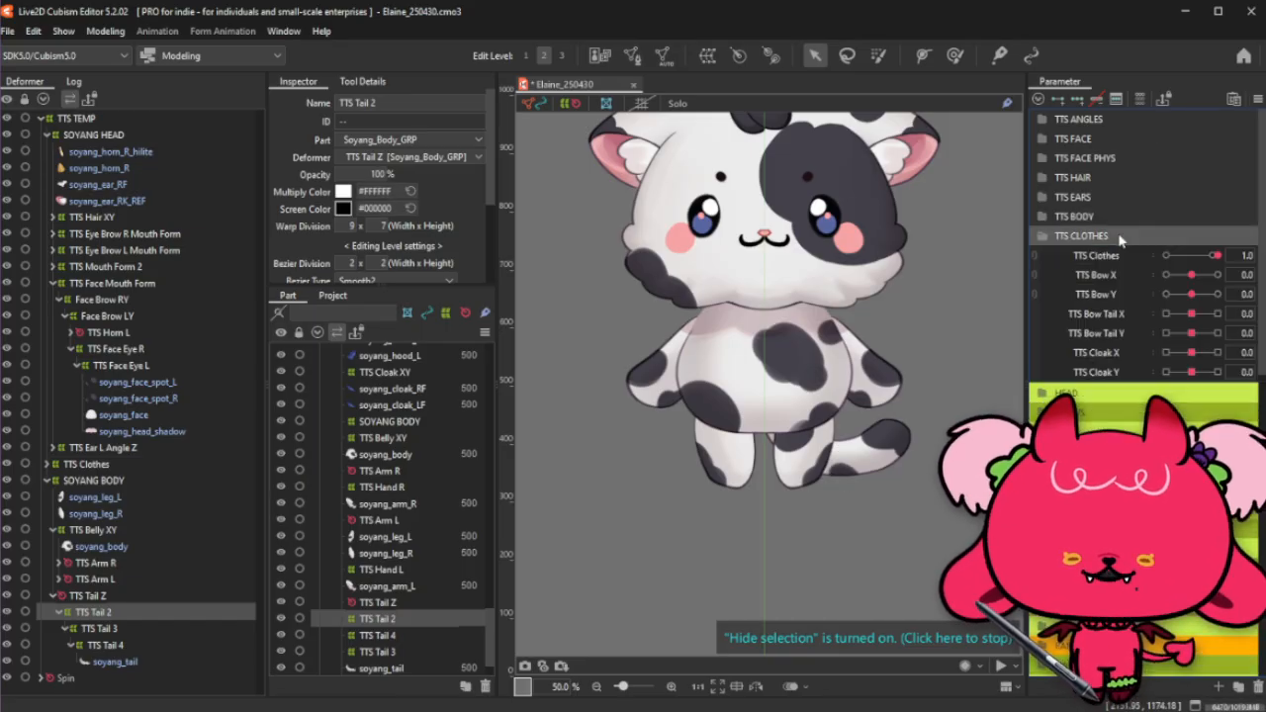
pyautogui.click(1033, 257)
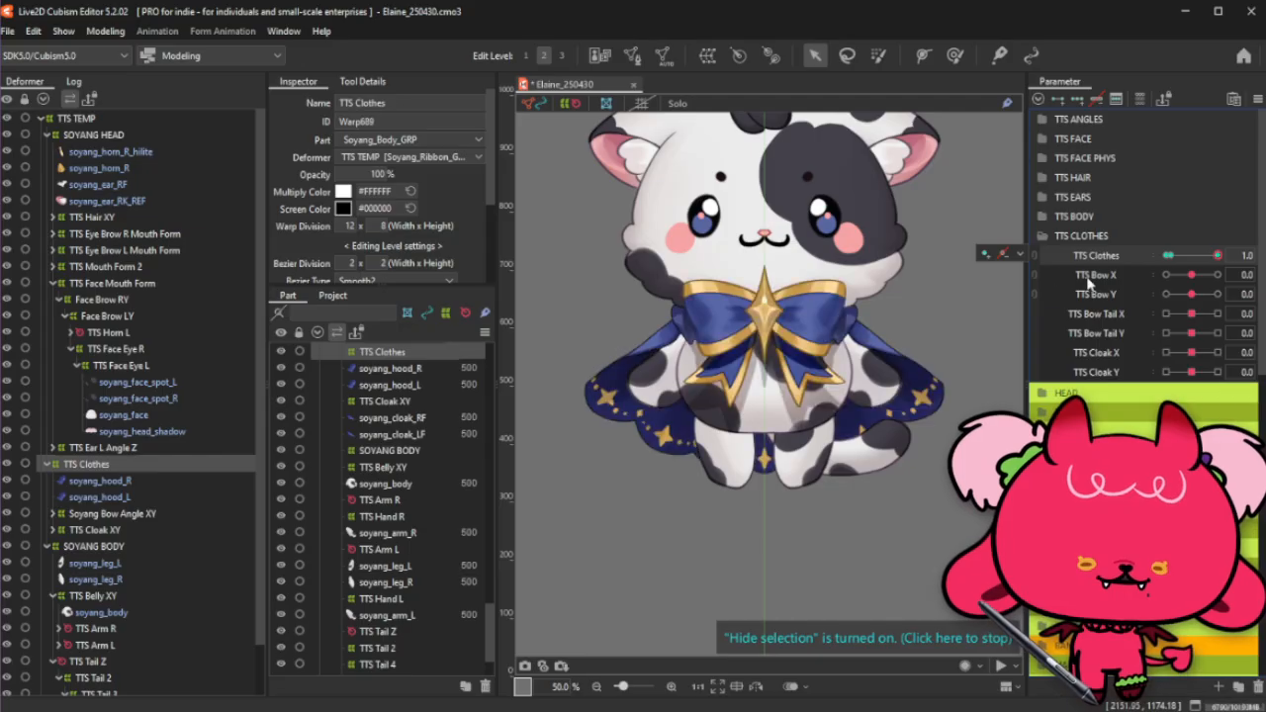
pyautogui.click(1186, 198)
pyautogui.click(1189, 200)
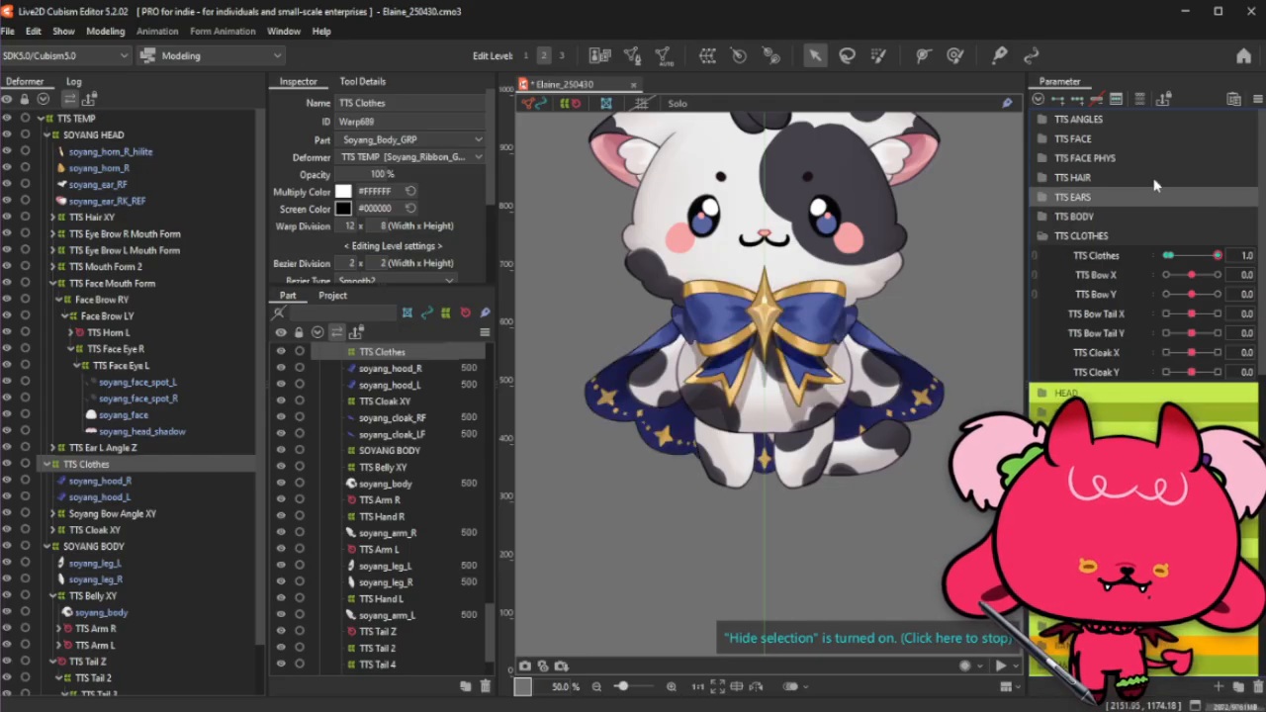
# Step: Expand the TTS BODY group and test the arm swing with TTS Arm L, returning it to 0
pyautogui.click(1182, 216)
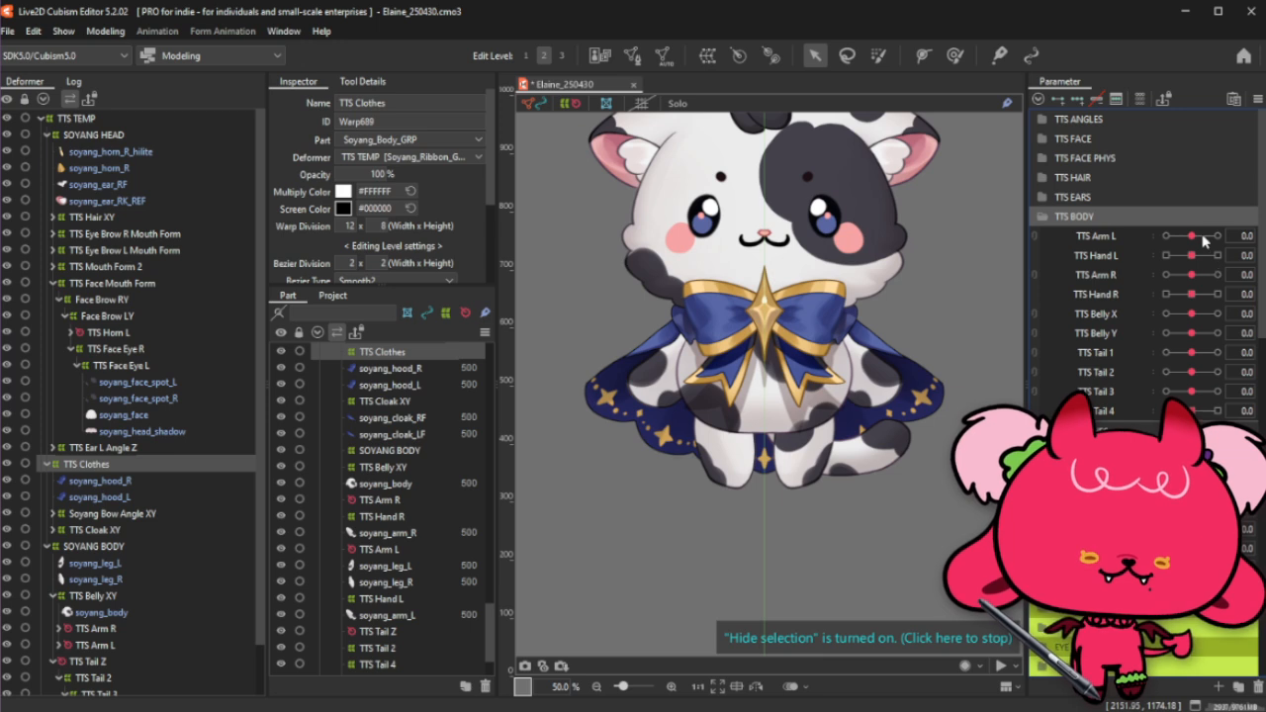
pyautogui.moveTo(1204, 237); pyautogui.dragTo(1217, 236)
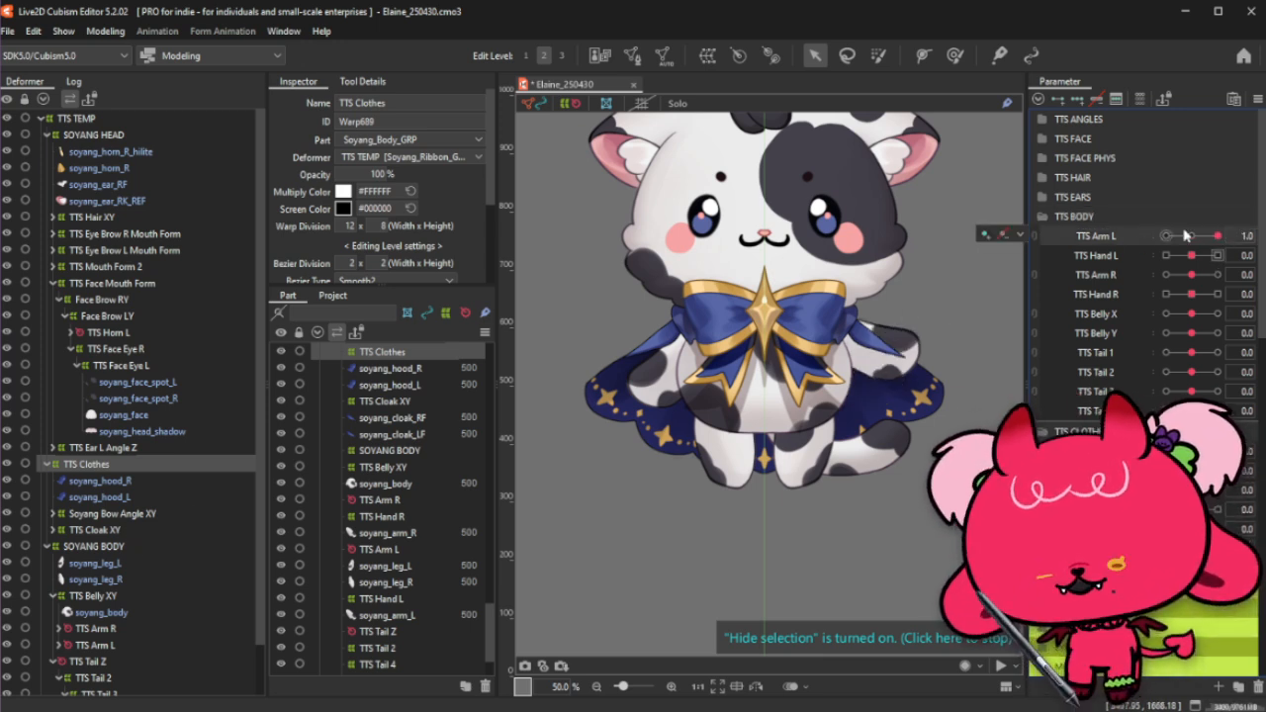
pyautogui.click(1191, 235)
# Step: Select the deformer linked to TTS Arm L and replicate the TTS Arm L parameter
pyautogui.click(1020, 235)
pyautogui.click(1035, 240)
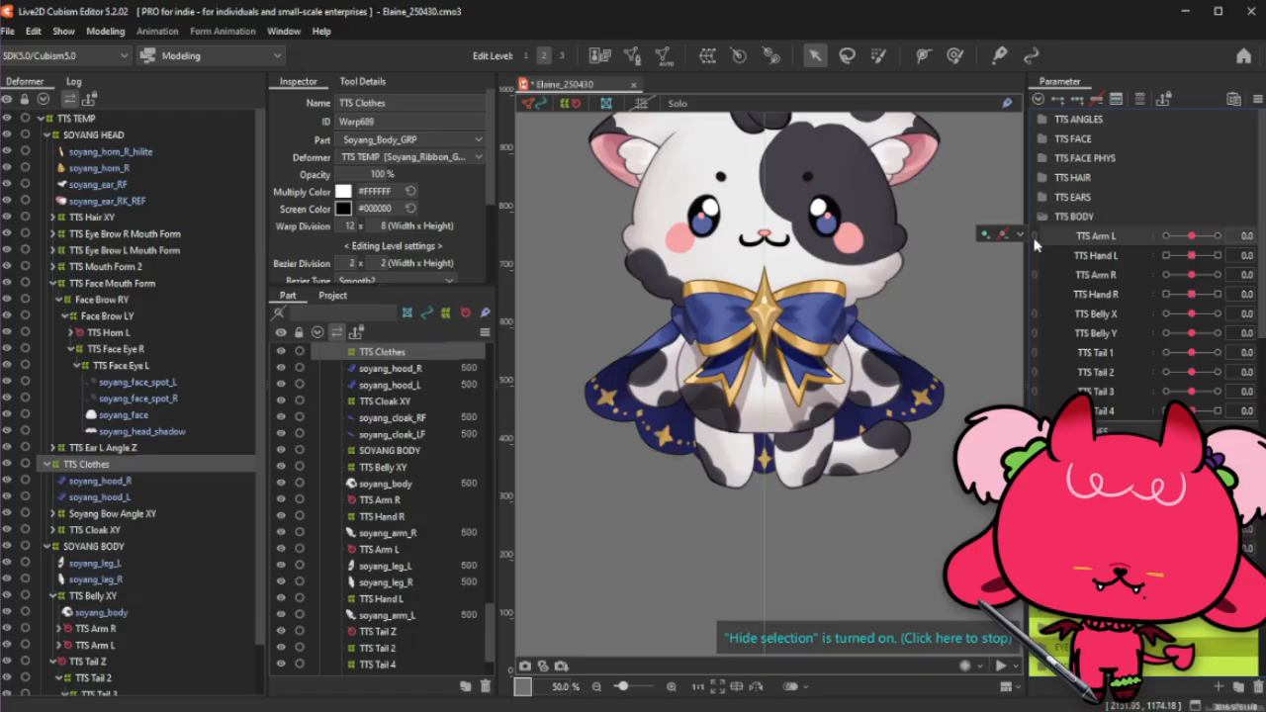
pyautogui.rightClick(1115, 237)
pyautogui.press('Return')
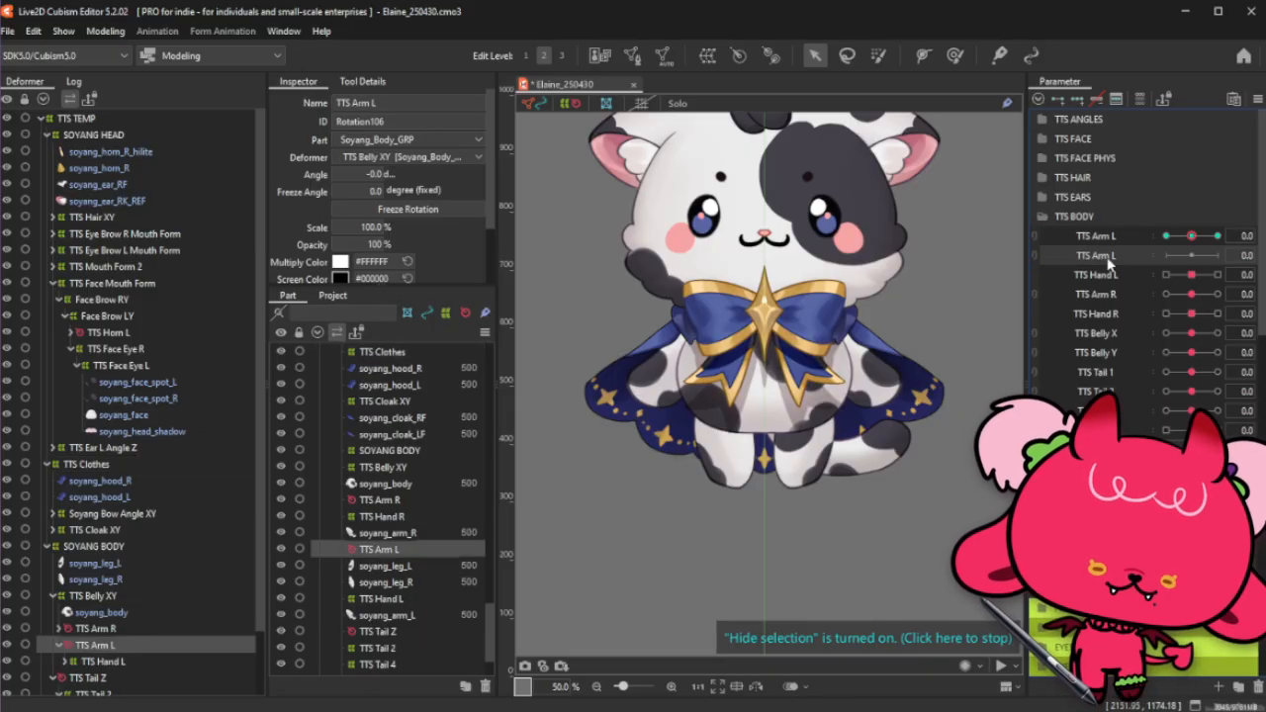
pyautogui.rightClick(1128, 259)
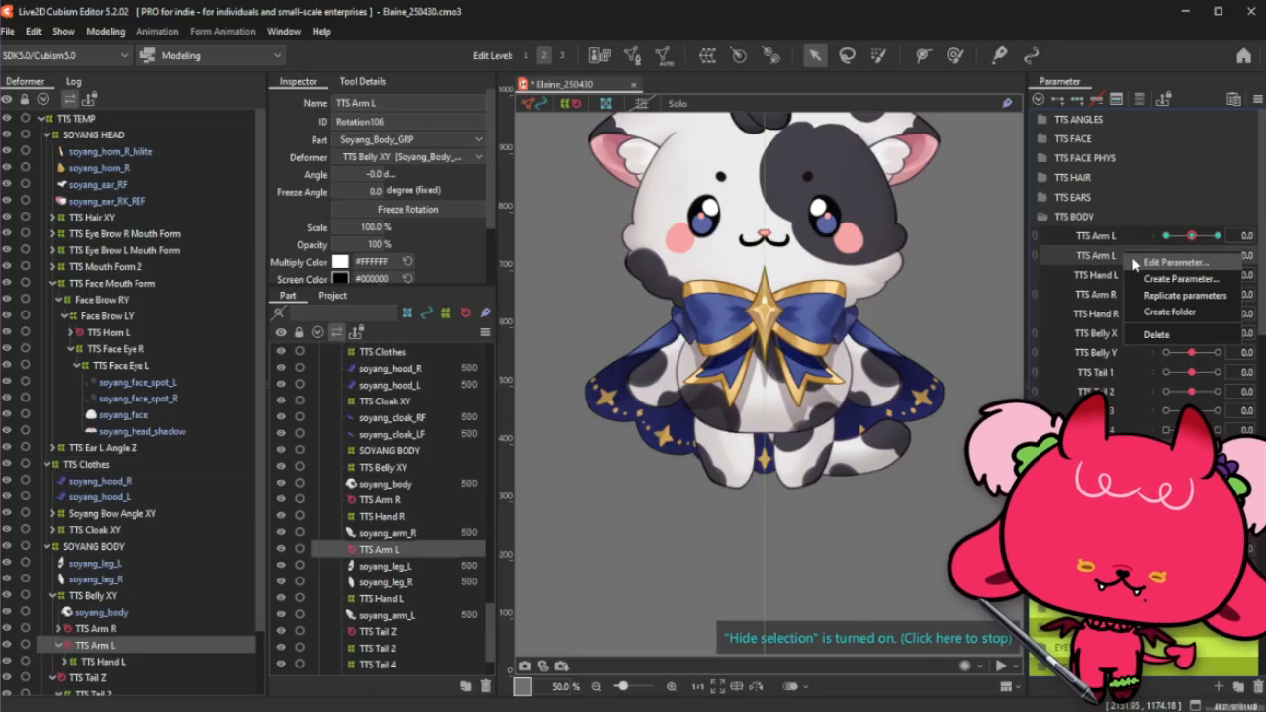
pyautogui.click(1190, 239)
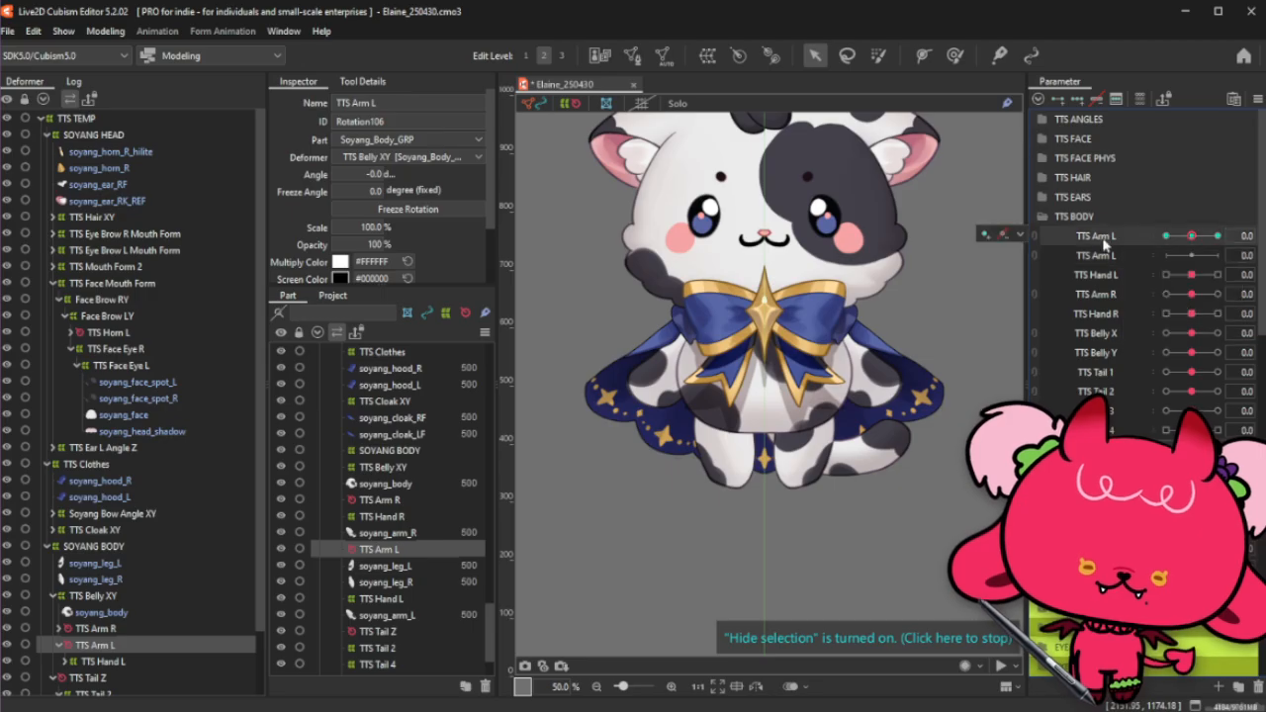
pyautogui.click(1006, 235)
pyautogui.click(1057, 286)
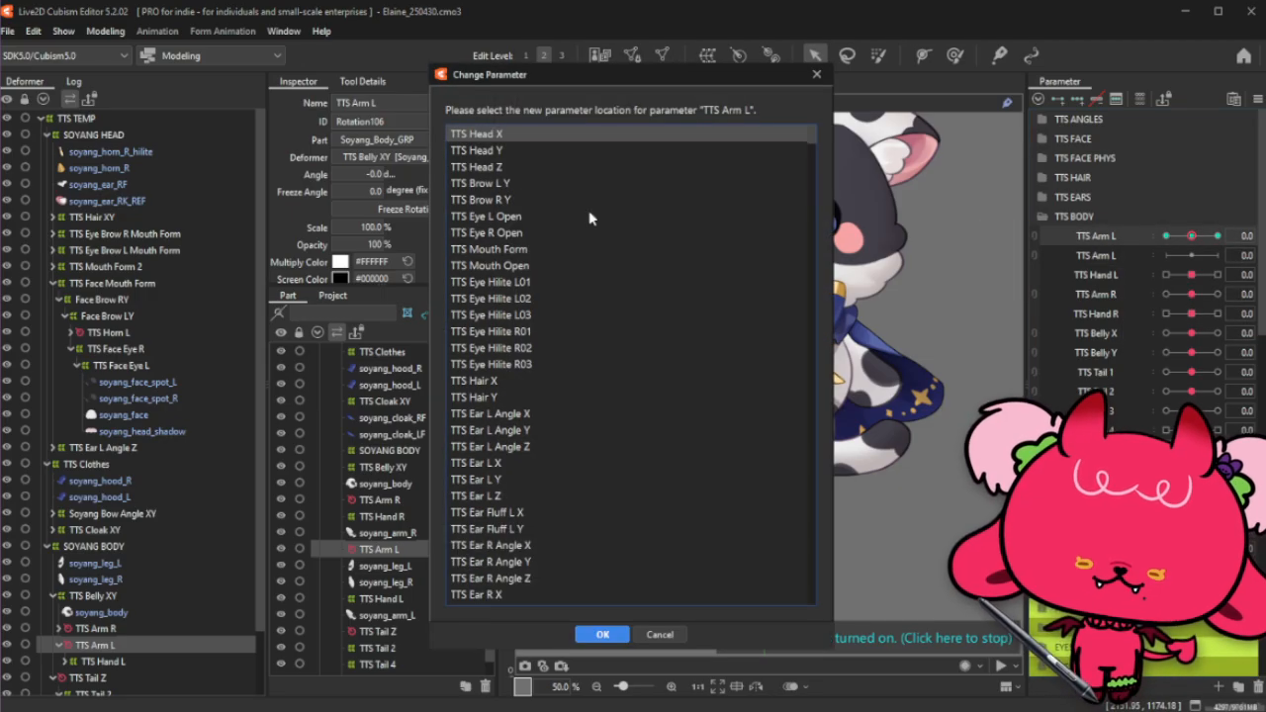
pyautogui.click(817, 74)
# Step: Make the duplicate TTS Arm L a blend shape parameter and turn off Hide selection in the canvas
pyautogui.rightClick(1119, 259)
pyautogui.click(1138, 270)
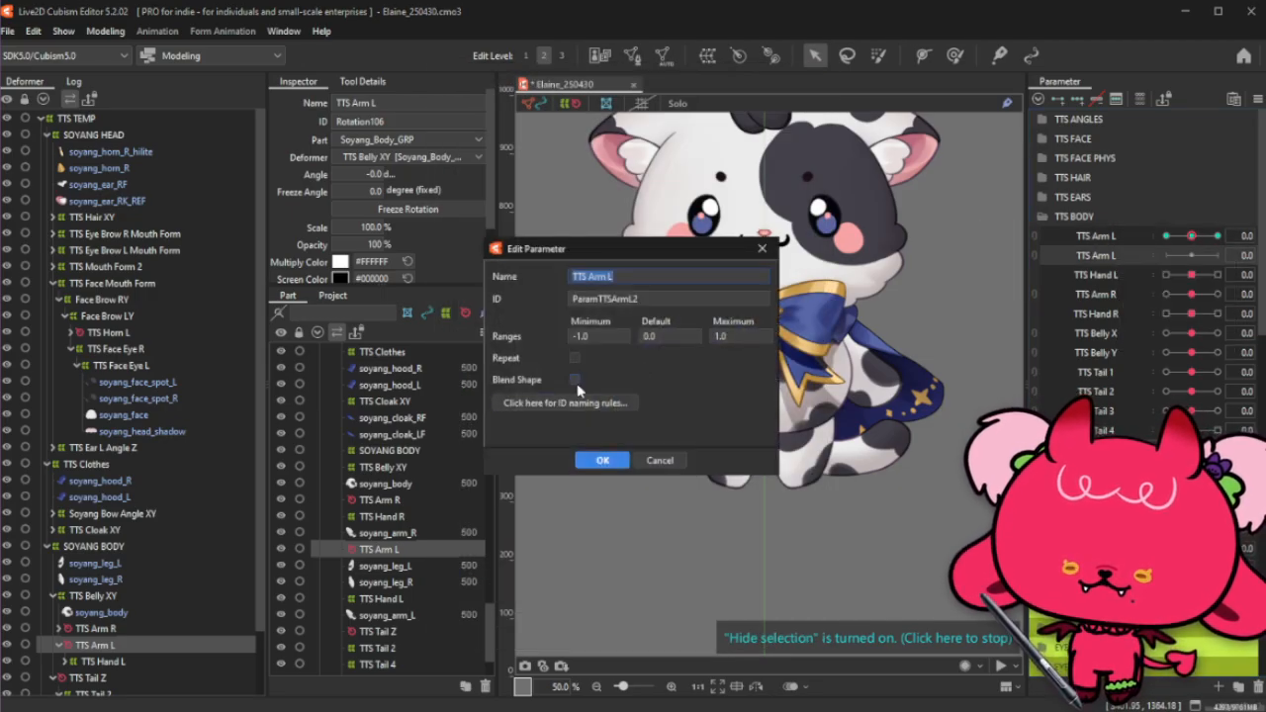
pyautogui.click(597, 459)
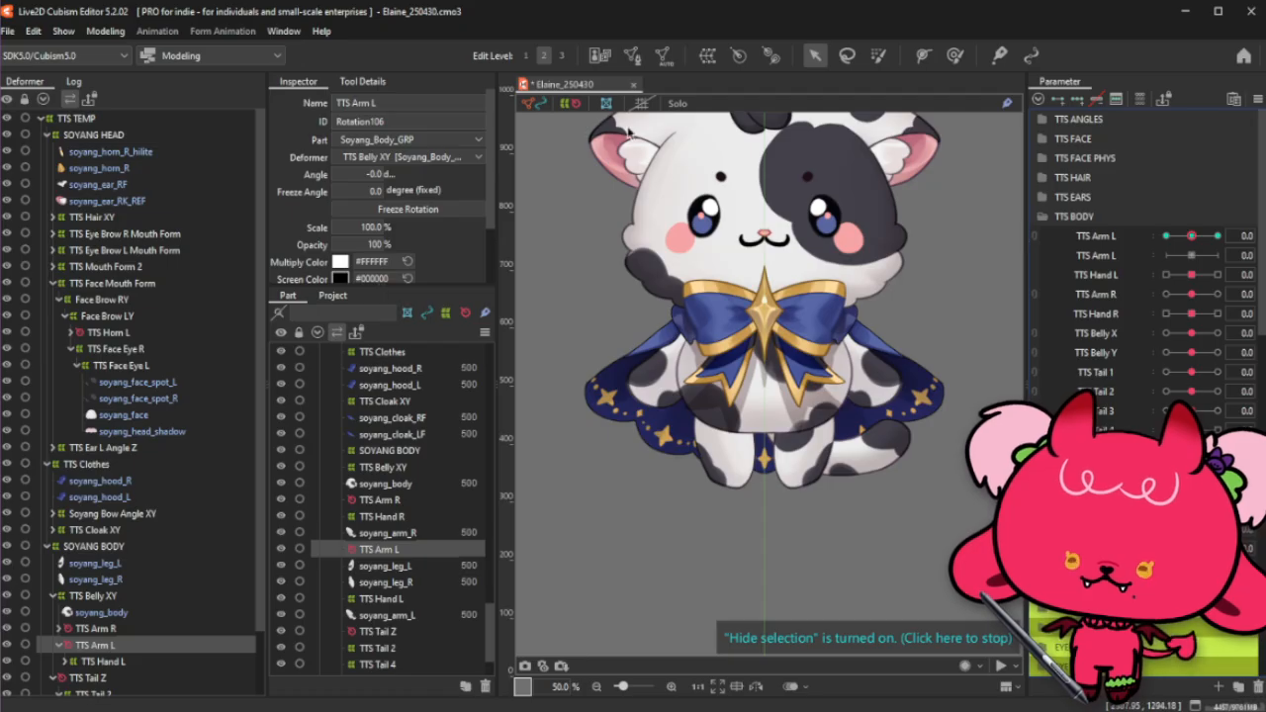
pyautogui.hotkey('ctrl', 't')
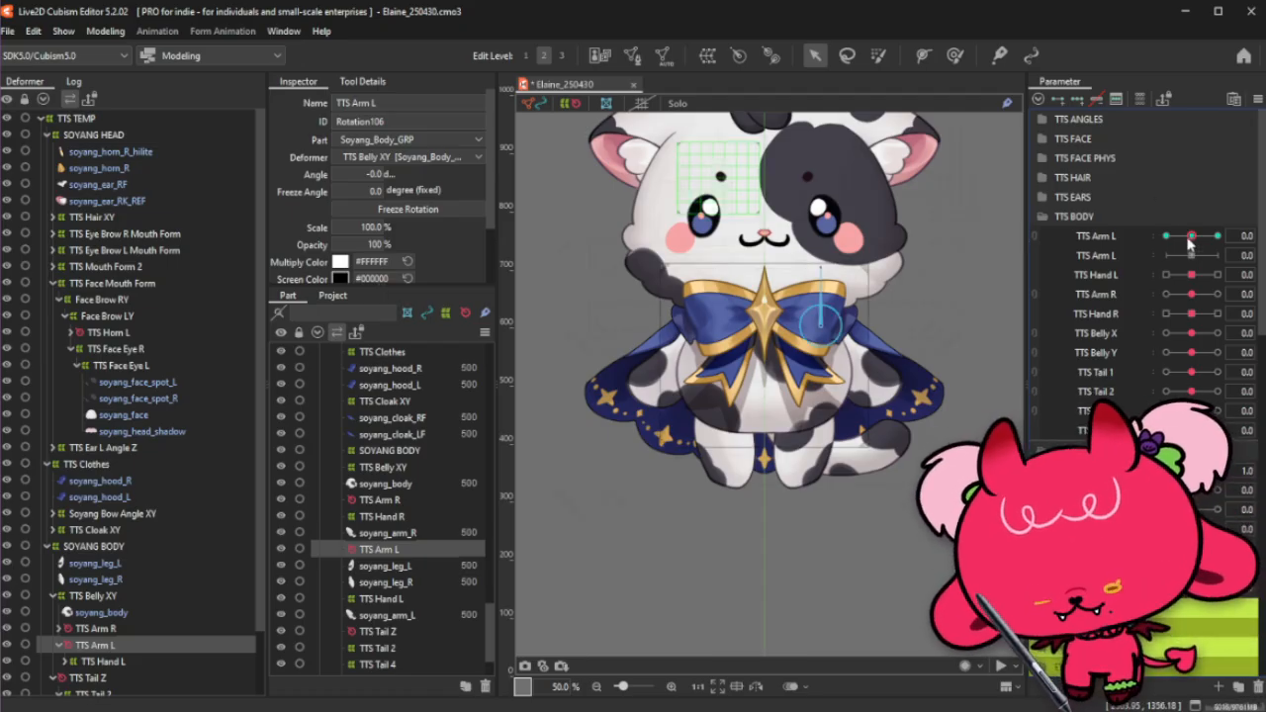
# Step: Add keys to the blend shape TTS Arm L and paste the original parameter's 1.0 arm pose into its 1.0 key
pyautogui.moveTo(1192, 237); pyautogui.dragTo(1238, 245)
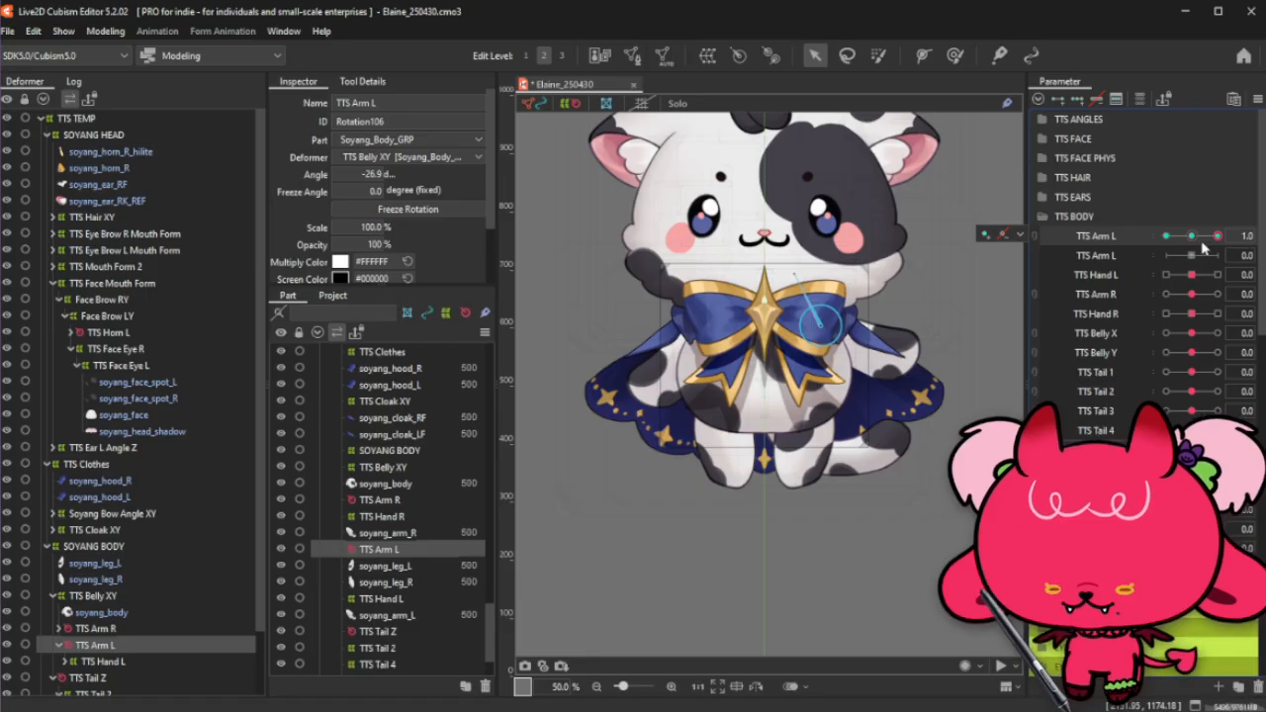
pyautogui.click(1191, 236)
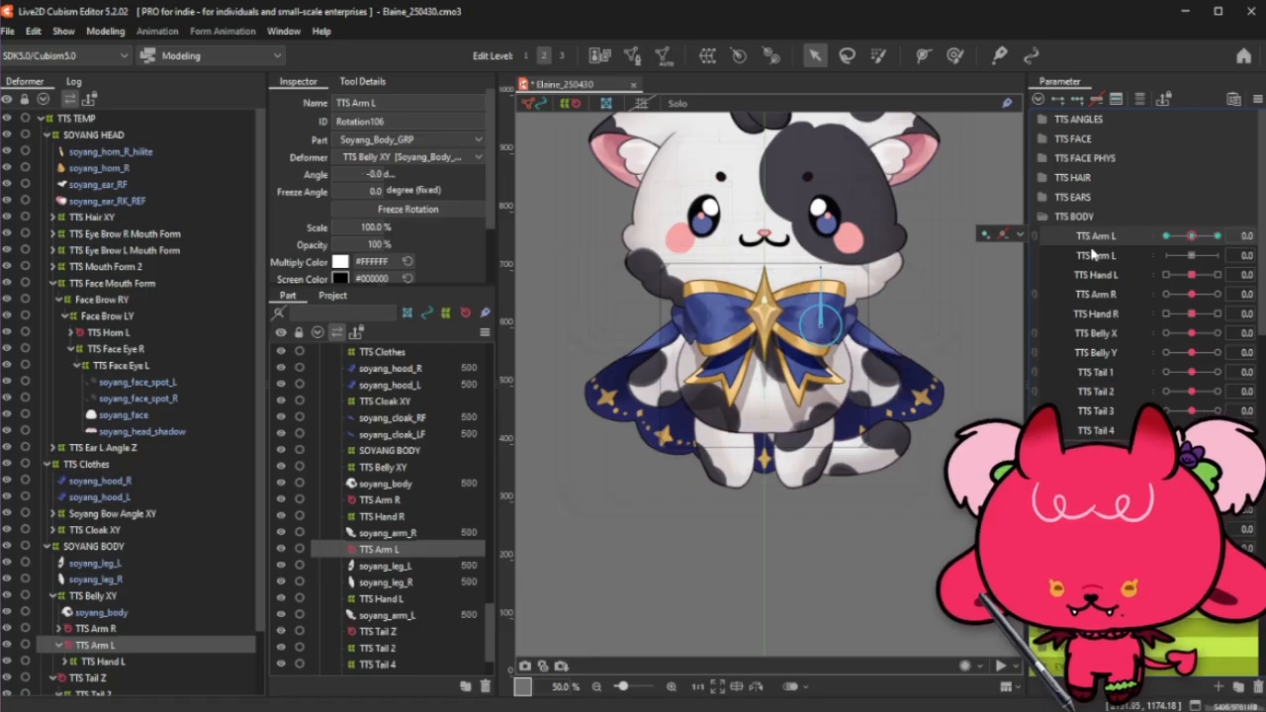
pyautogui.click(1218, 255)
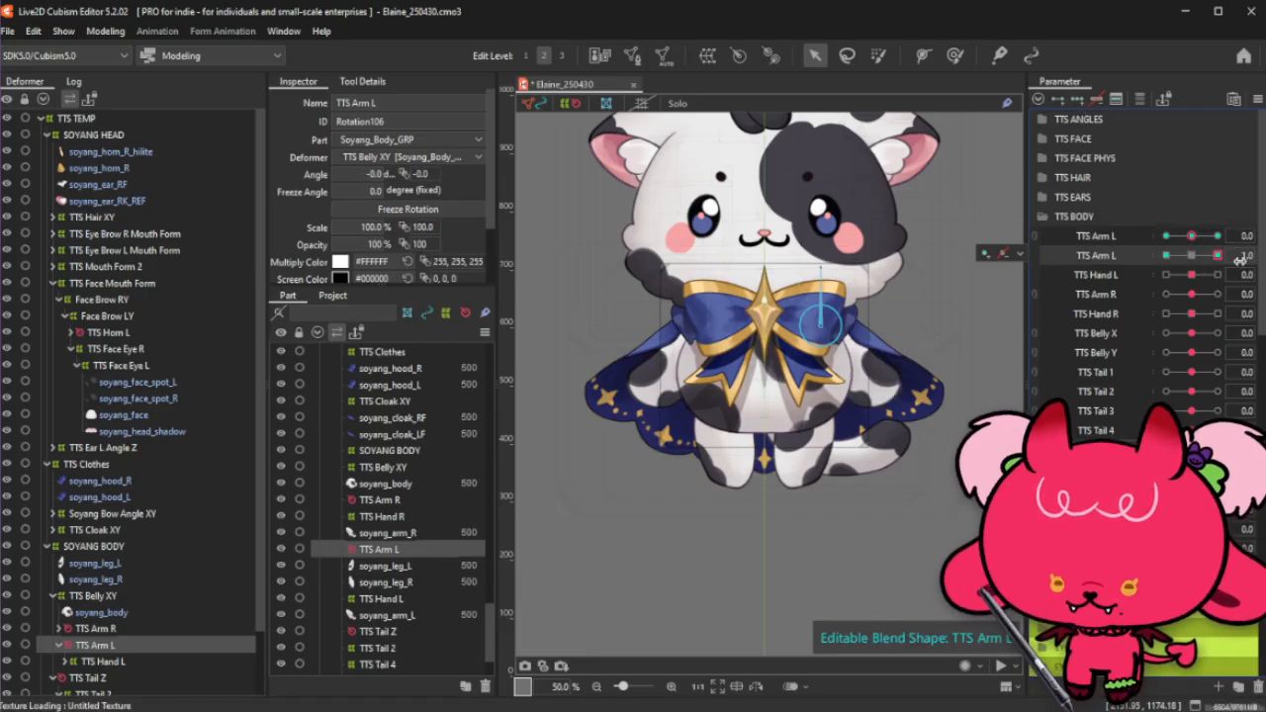
pyautogui.hotkey('ctrl', 'v')
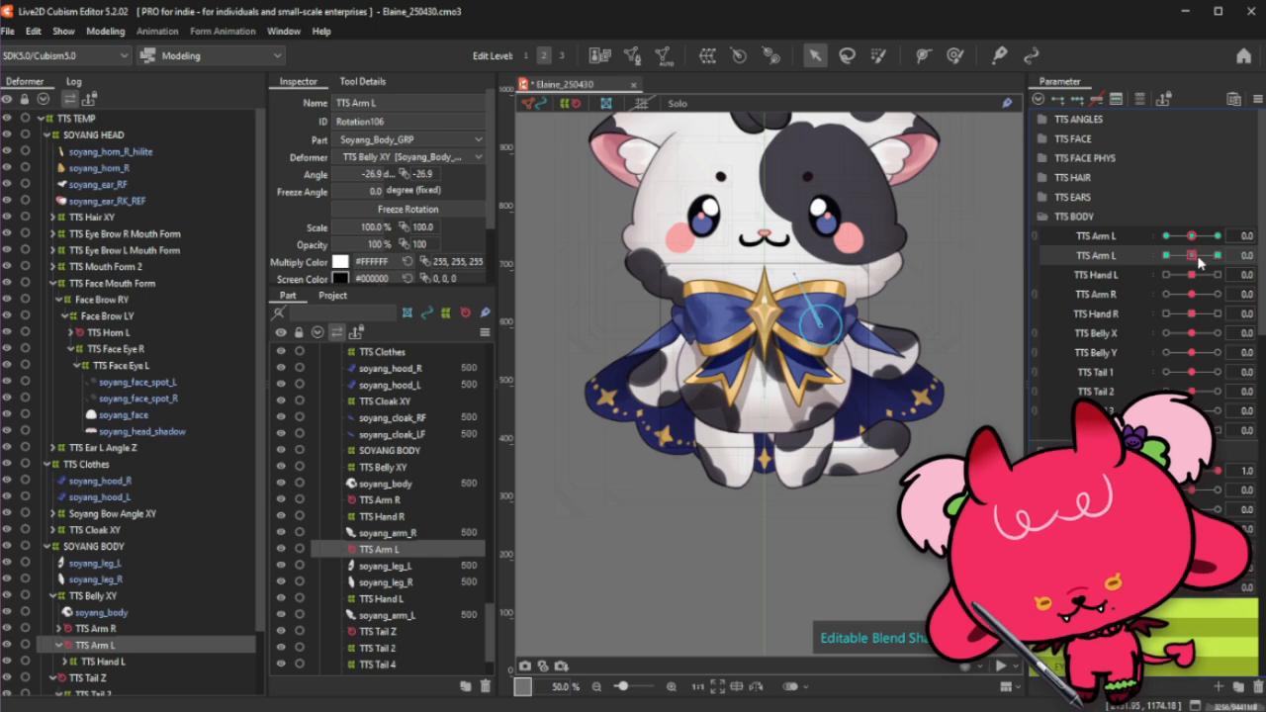
pyautogui.click(1191, 255)
# Step: Copy the original TTS Arm L pose at -1.0 into the blend shape's -1.0 key and return it to 0
pyautogui.click(1167, 237)
pyautogui.click(1192, 237)
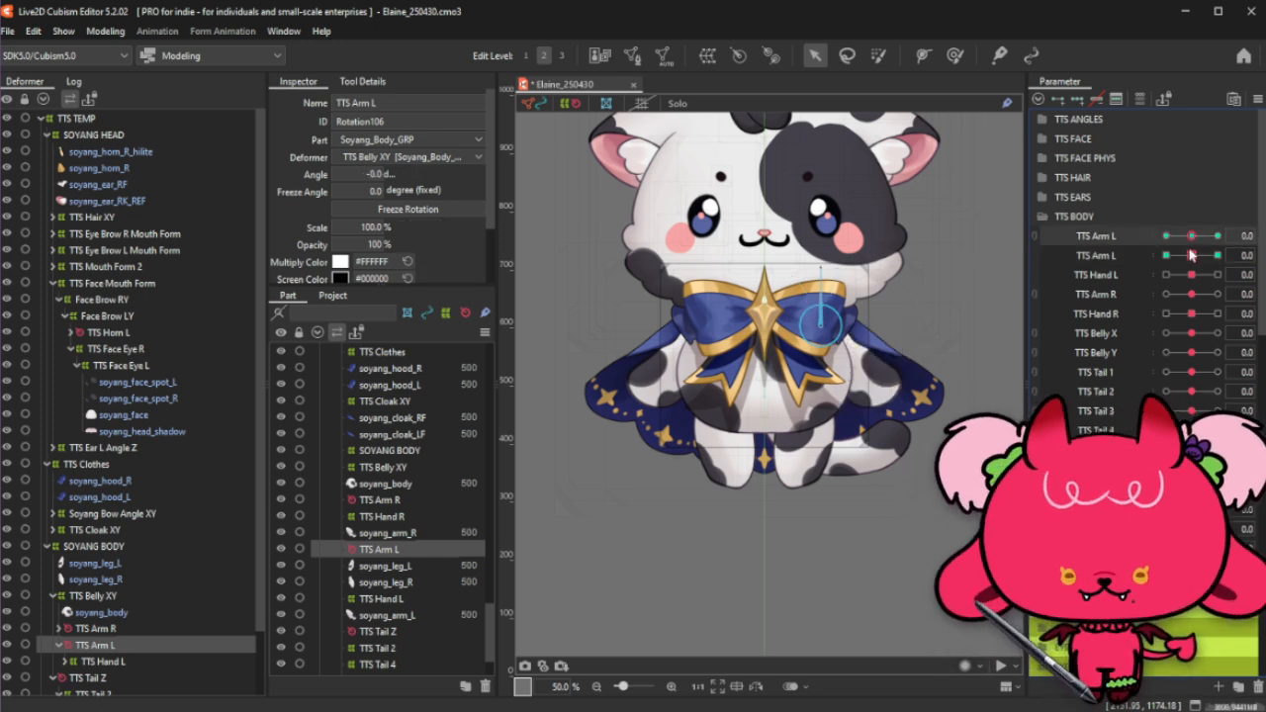
pyautogui.click(1167, 256)
pyautogui.hotkey('ctrl', 'v')
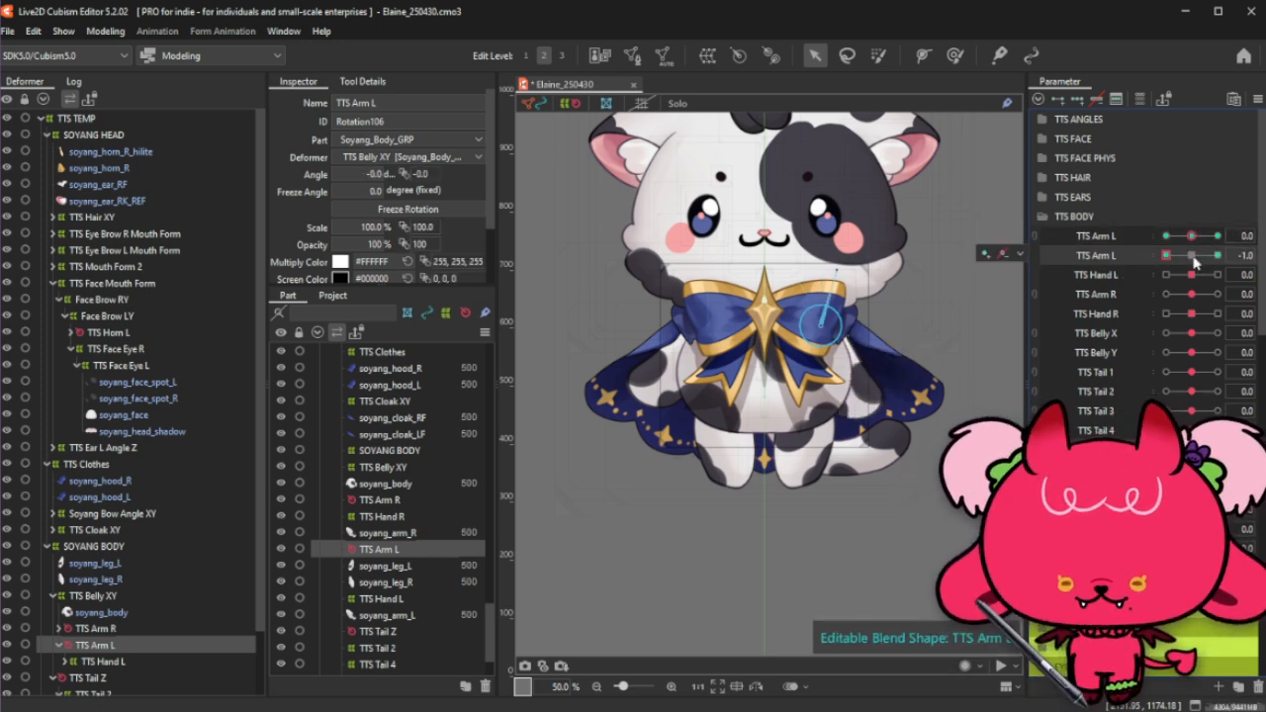
pyautogui.click(1192, 255)
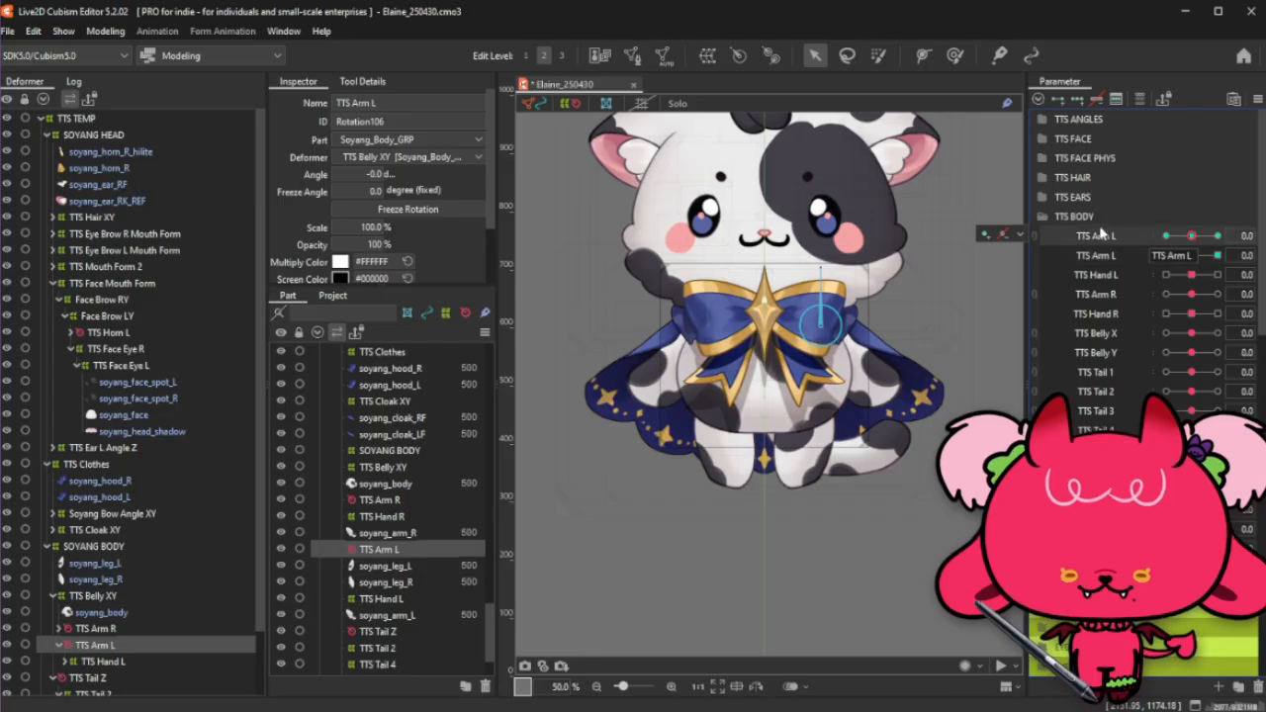
# Step: Delete the original TTS Arm L parameter and edit the ID of its blend shape duplicate
pyautogui.click(1258, 686)
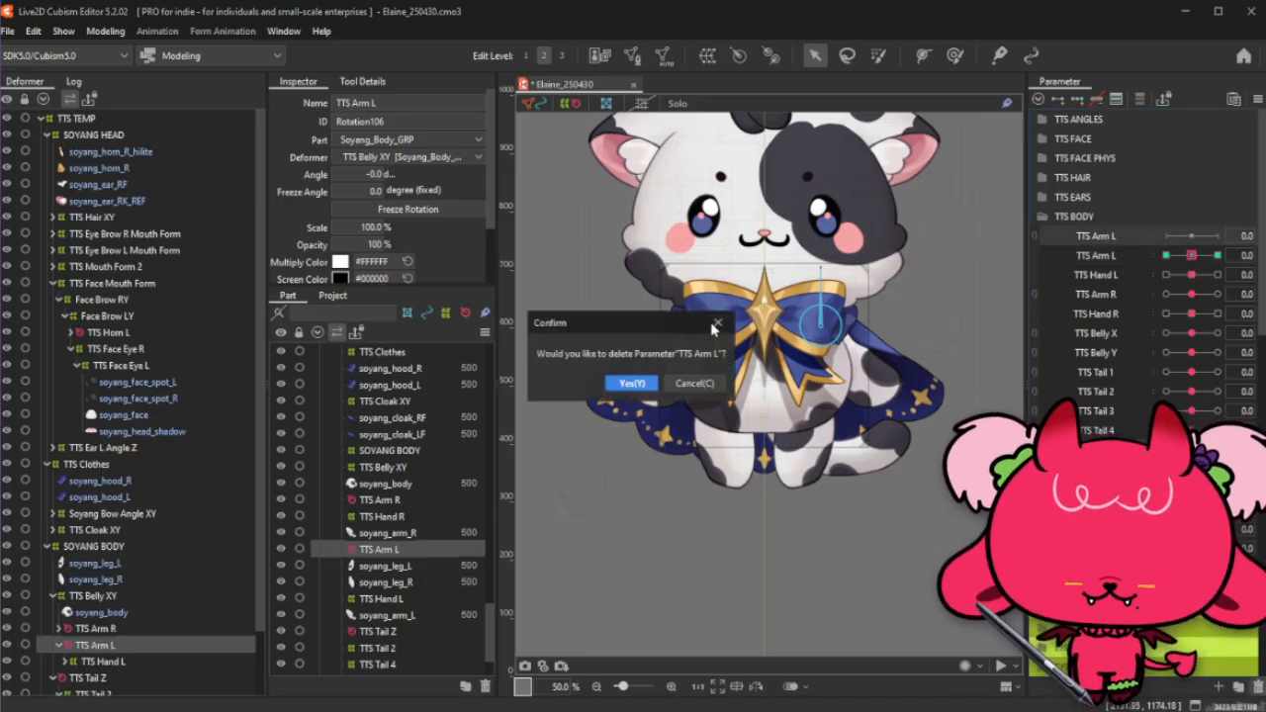
pyautogui.click(631, 383)
pyautogui.rightClick(1088, 241)
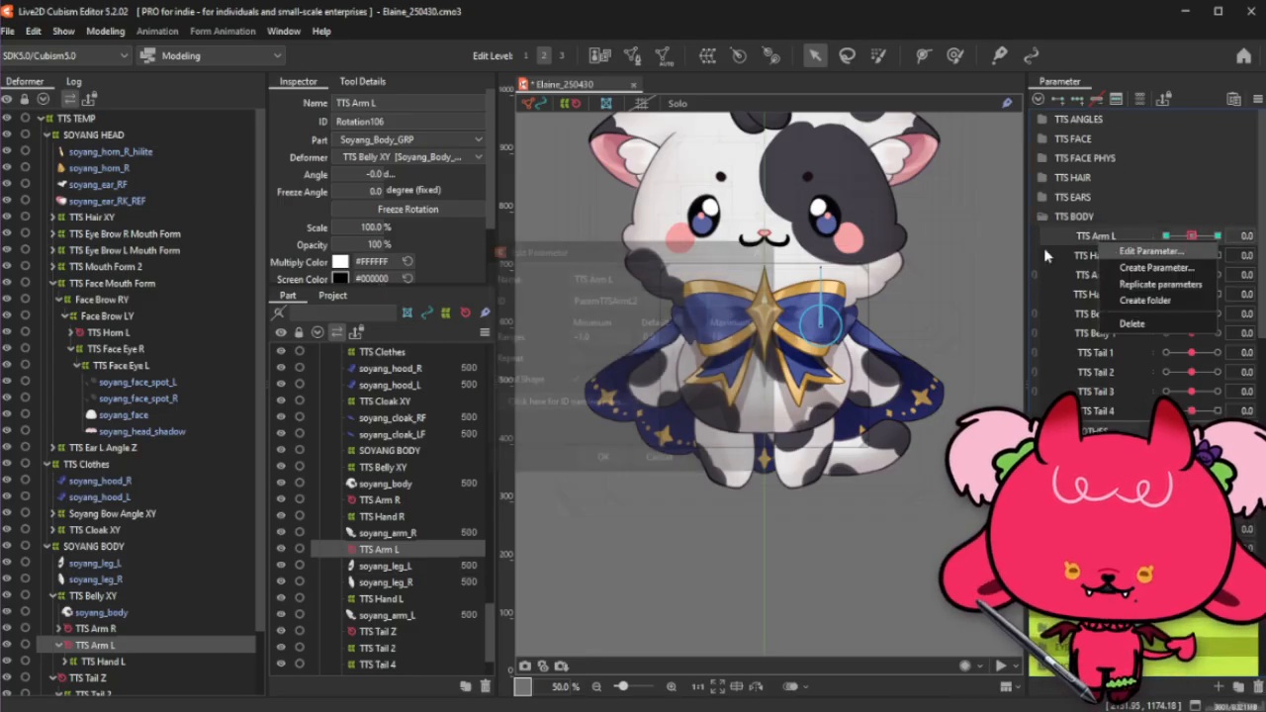
pyautogui.click(1098, 253)
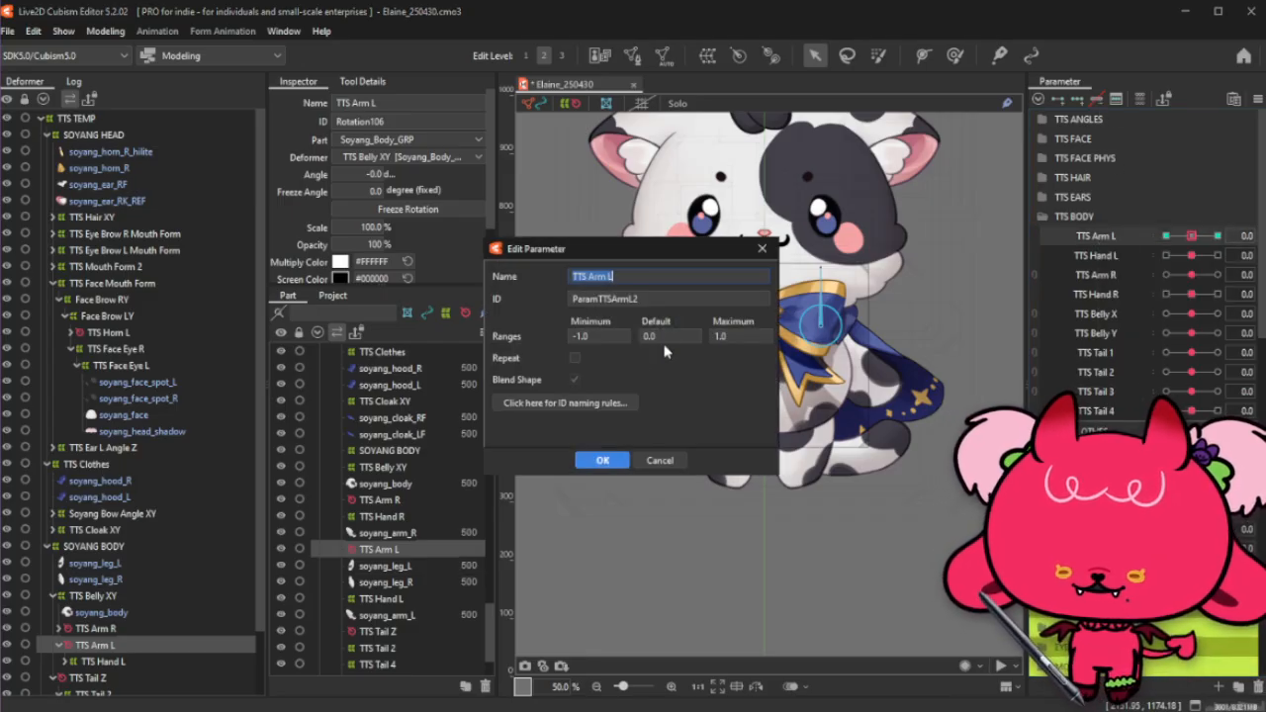
pyautogui.doubleClick(700, 298)
pyautogui.click(602, 462)
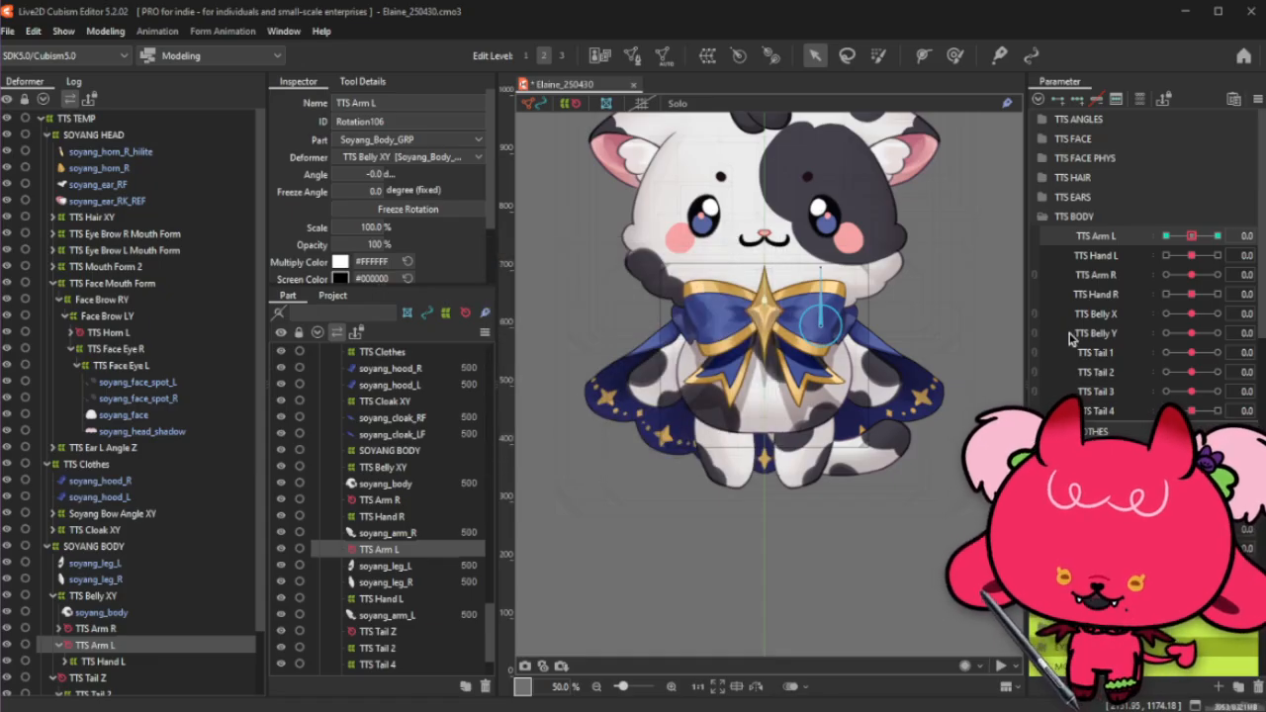
# Step: Replicate the TTS Arm R parameter and make the duplicate a blend shape parameter
pyautogui.rightClick(1126, 281)
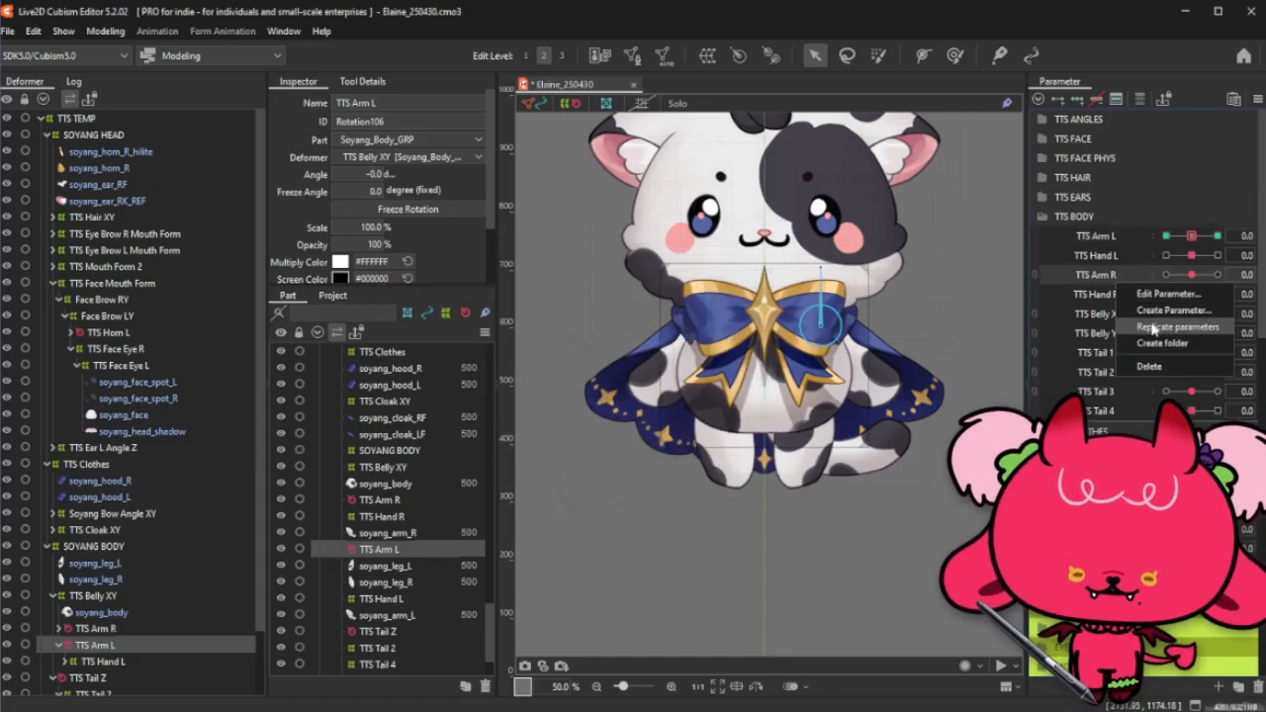
pyautogui.click(1148, 324)
pyautogui.rightClick(1109, 293)
pyautogui.click(1165, 301)
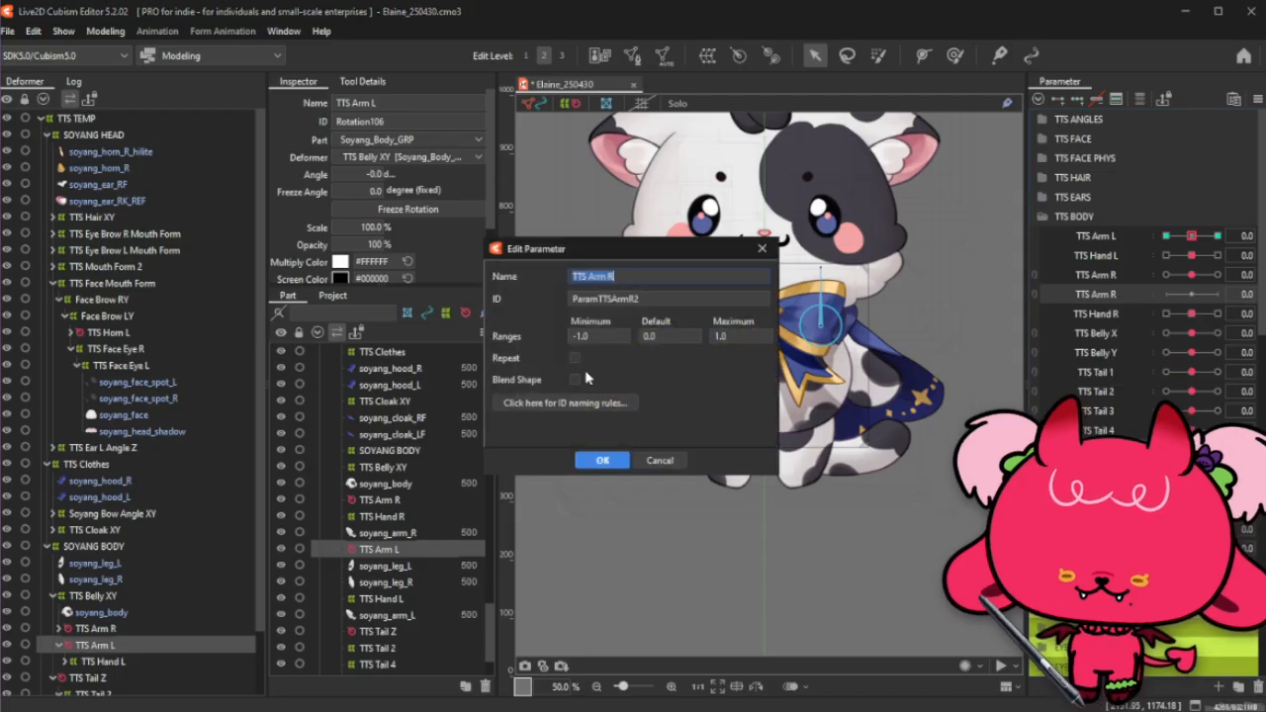
pyautogui.click(600, 461)
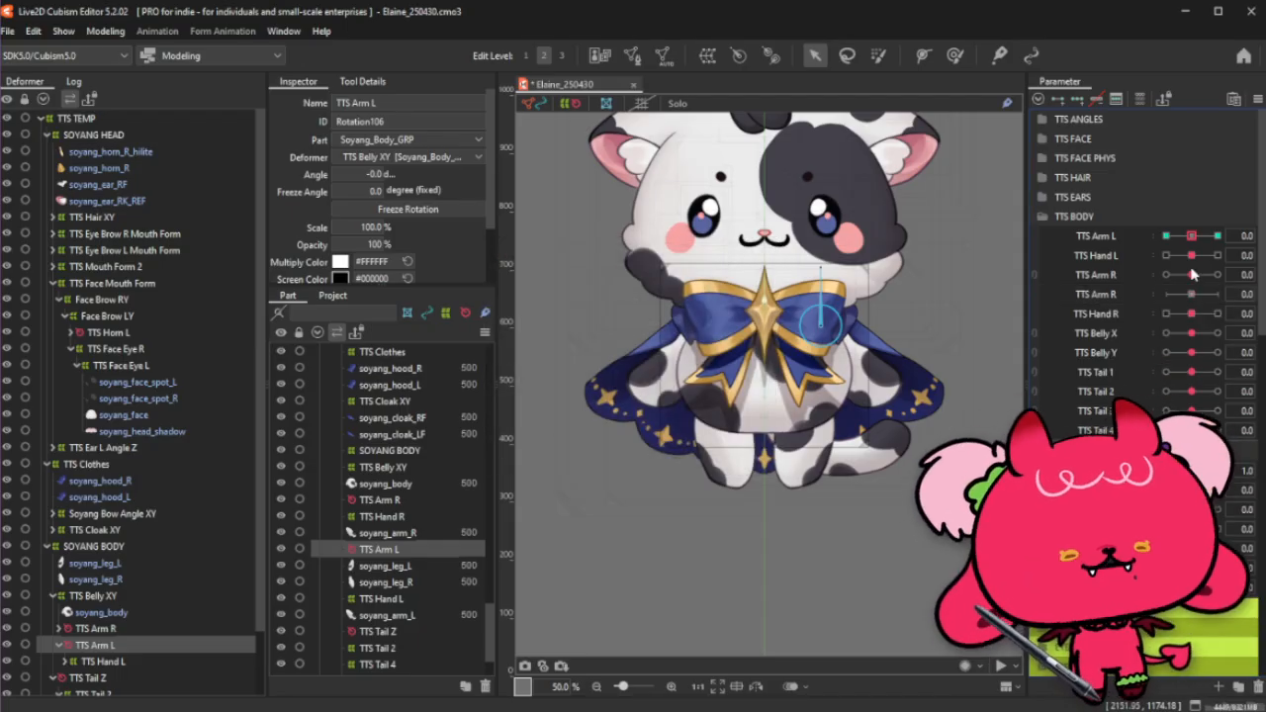
# Step: Select the TTS Arm R deformer, add keys to the blend shape duplicate and paste the original's 1.0 pose into its 1.0 key
pyautogui.click(1065, 275)
pyautogui.click(1217, 275)
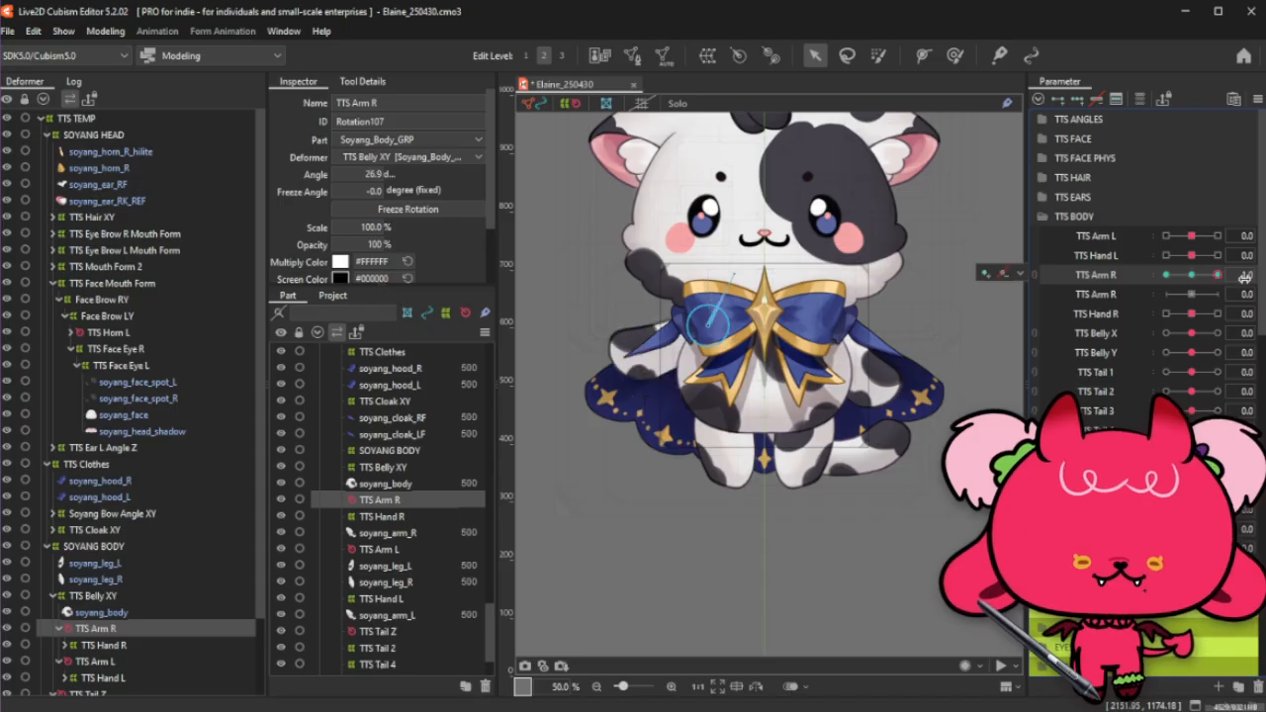
pyautogui.click(1192, 274)
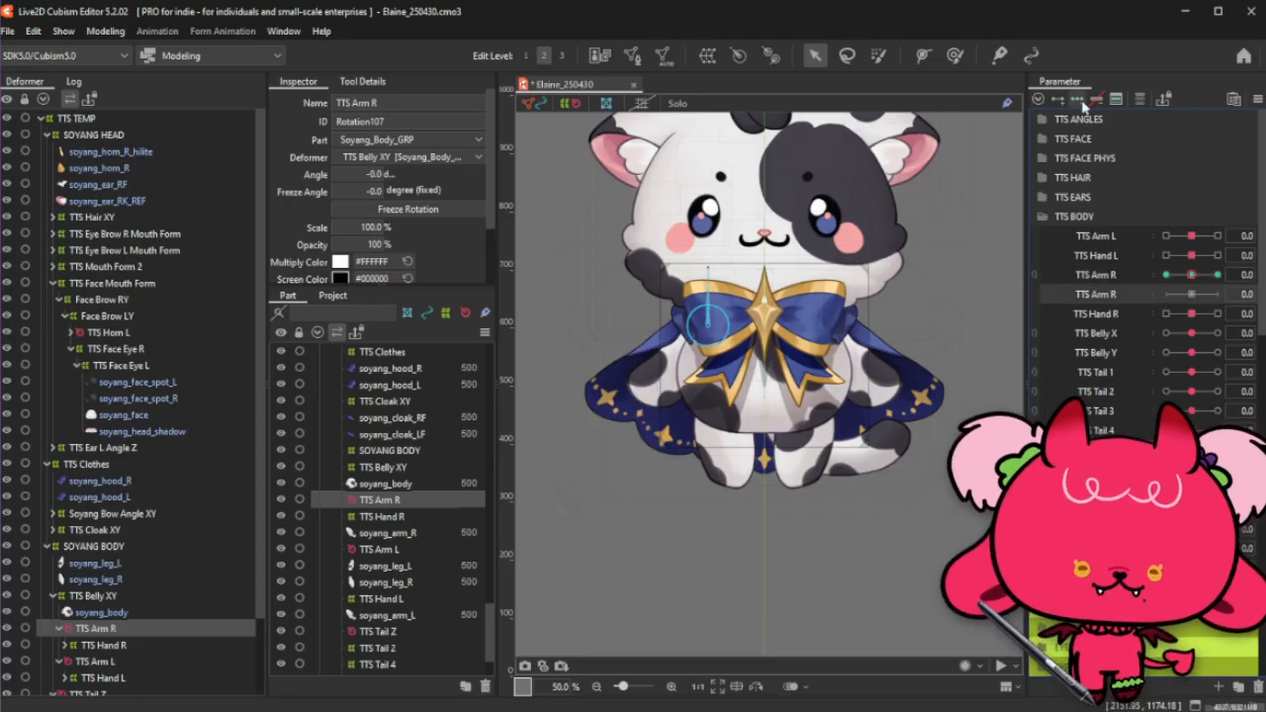
pyautogui.click(1218, 294)
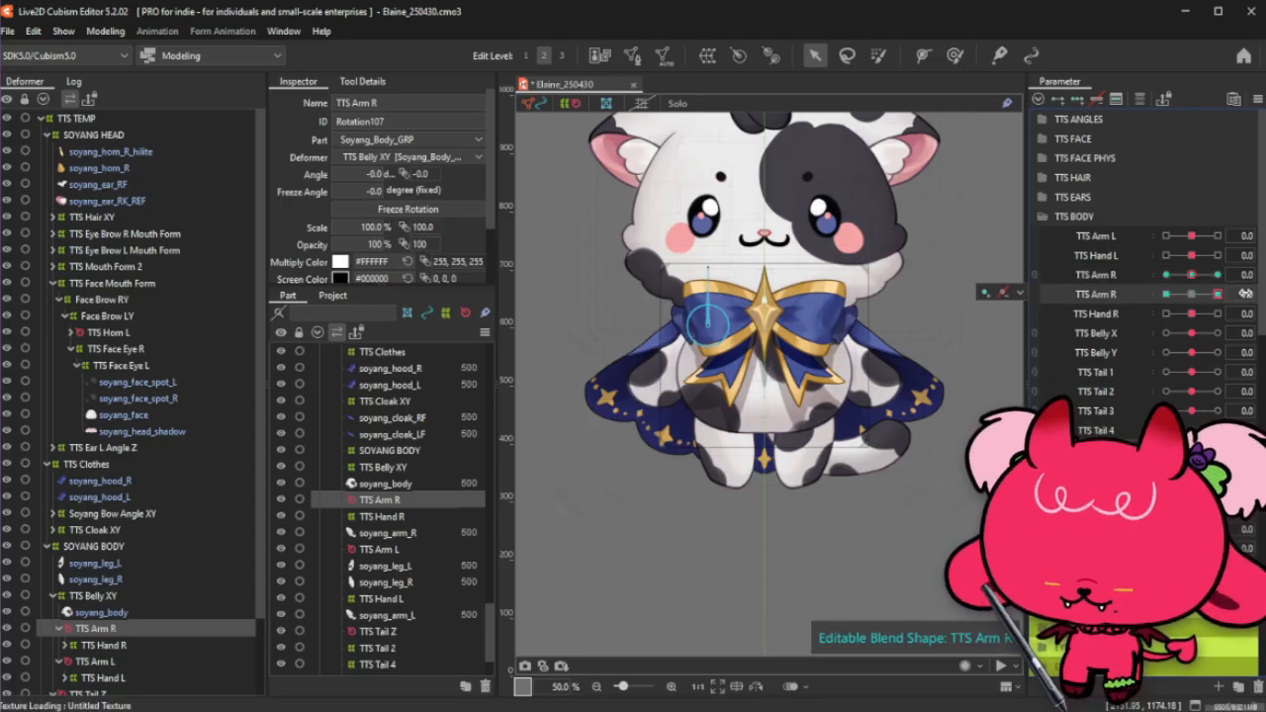
pyautogui.hotkey('ctrl', 'v')
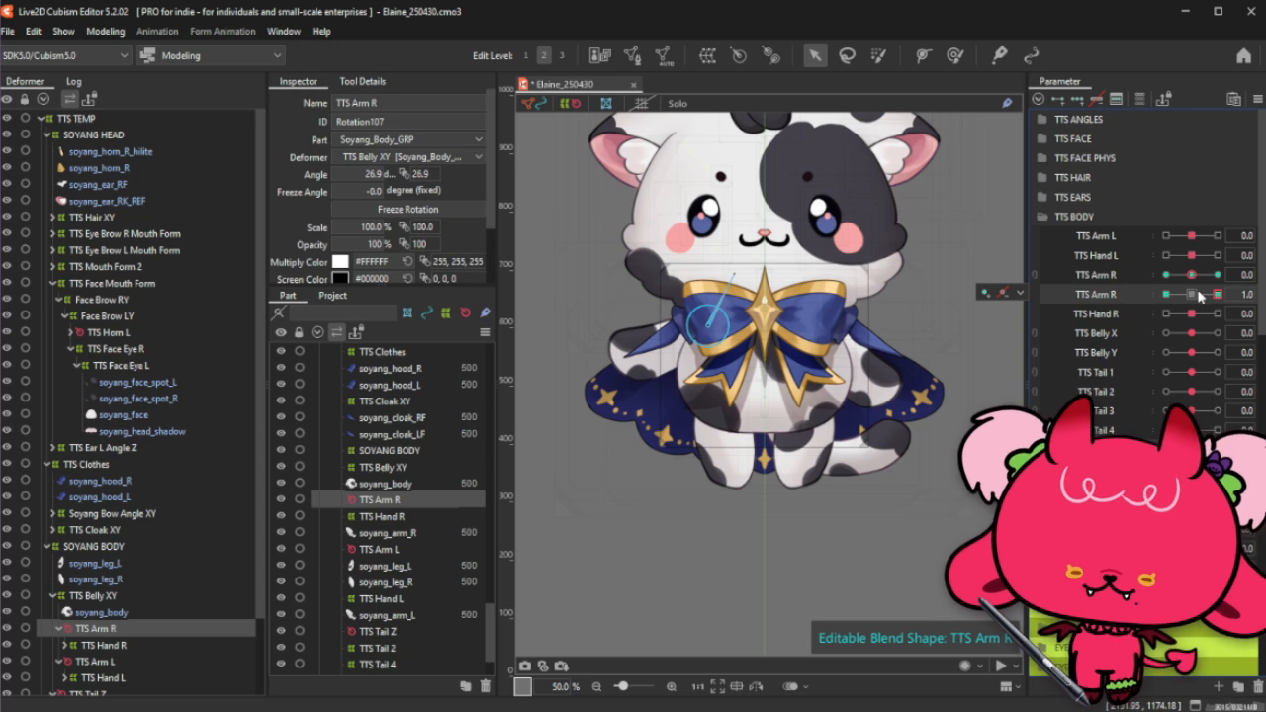
# Step: Copy the original TTS Arm R pose at -1.0 into the blend shape's -1.0 key and return it to 0
pyautogui.moveTo(1196, 295); pyautogui.dragTo(1137, 311)
pyautogui.click(1191, 274)
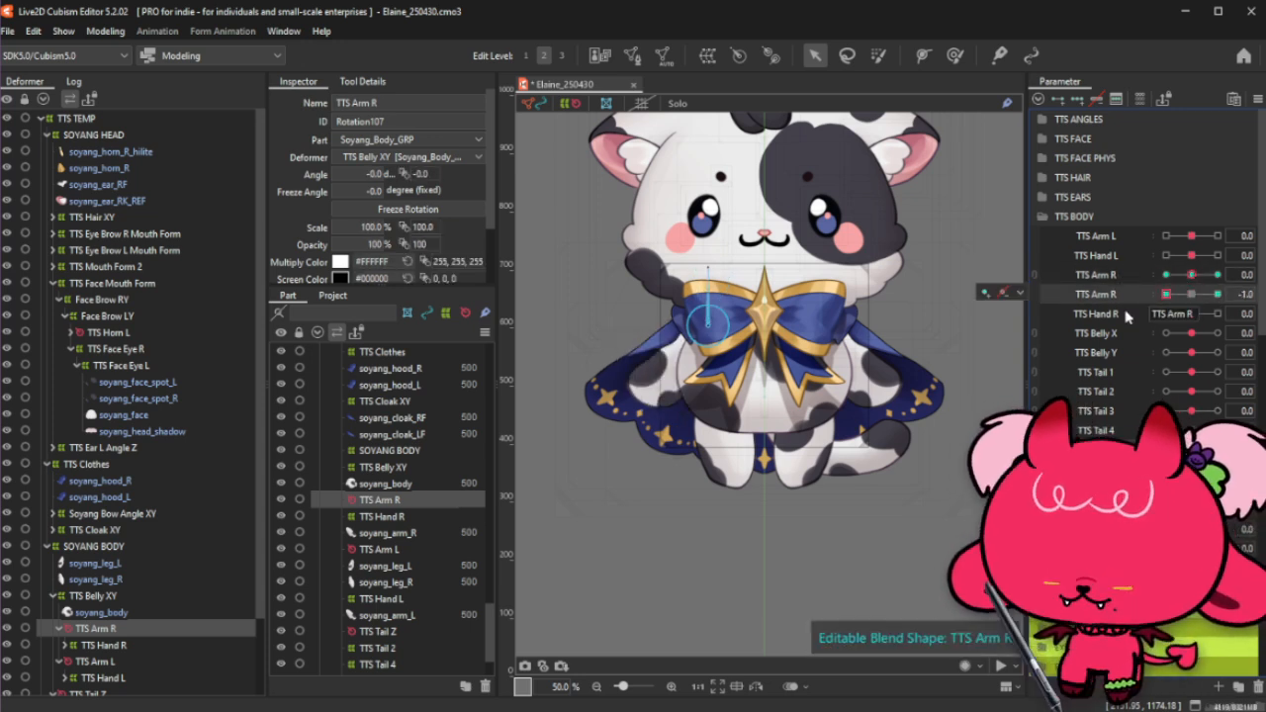
pyautogui.hotkey('ctrl', 'v')
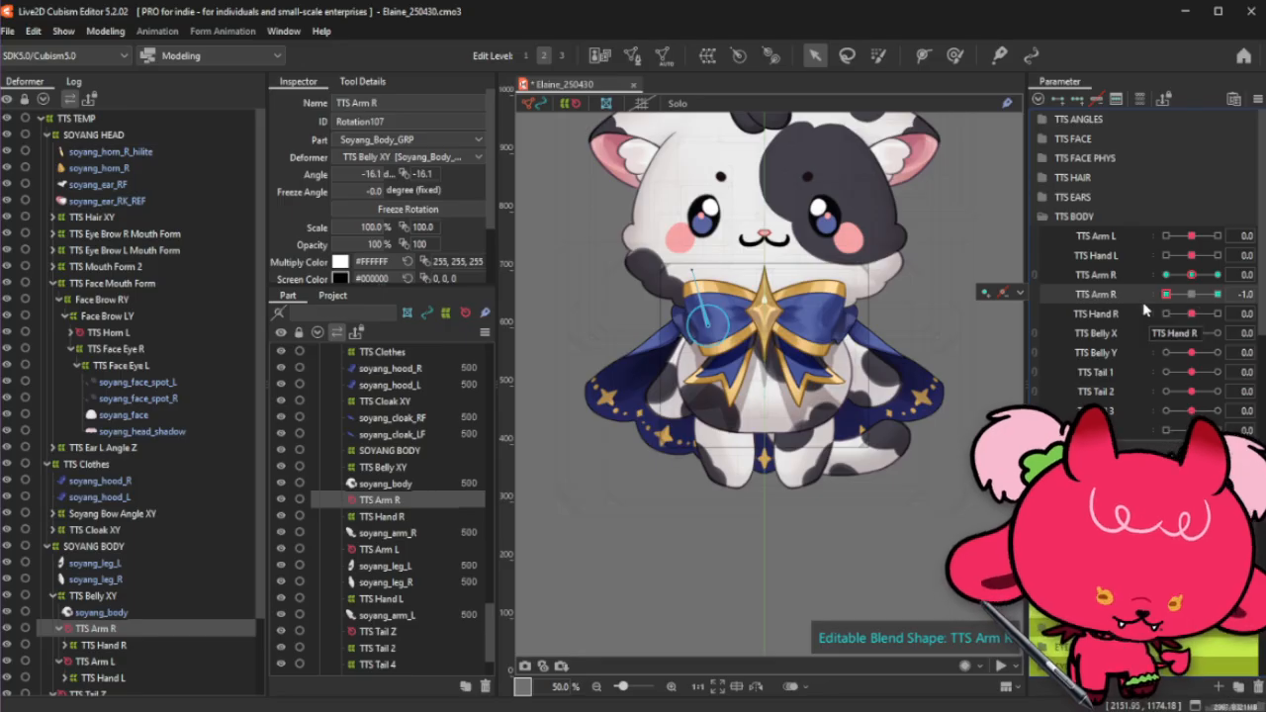
pyautogui.click(1192, 295)
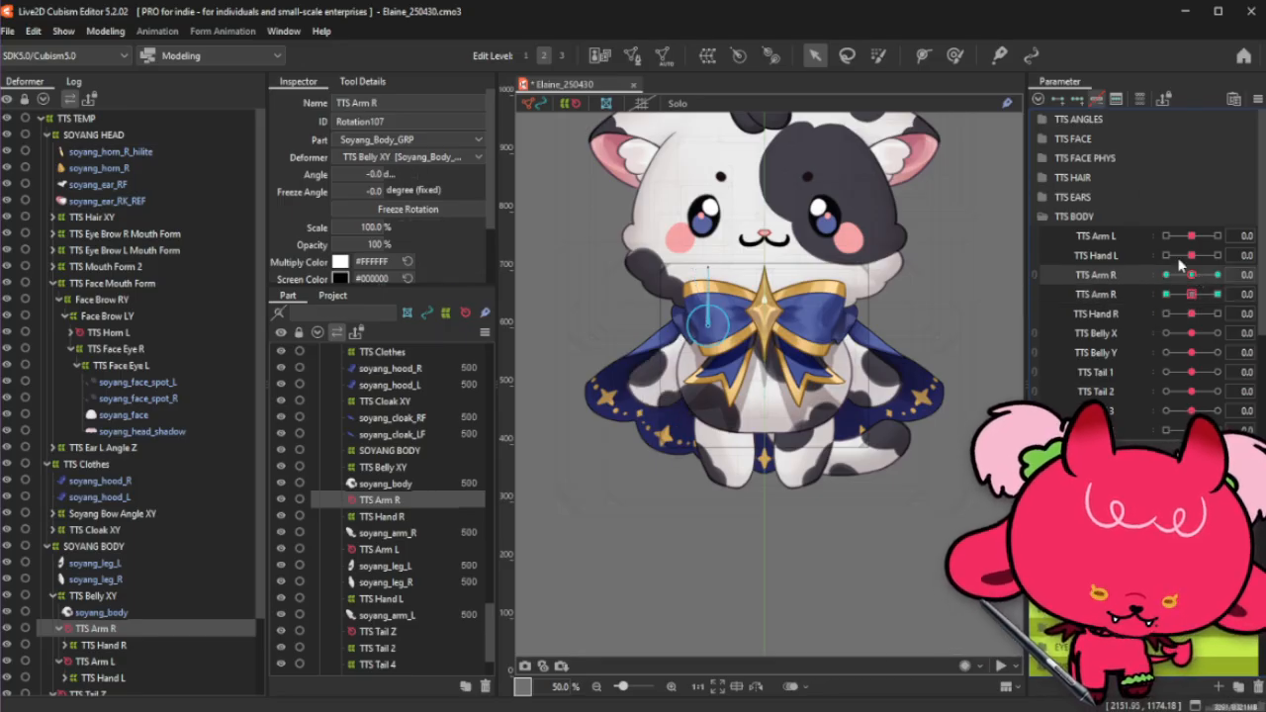
# Step: Delete the original TTS Arm R parameter and edit the ID of its blend shape duplicate
pyautogui.press('Delete')
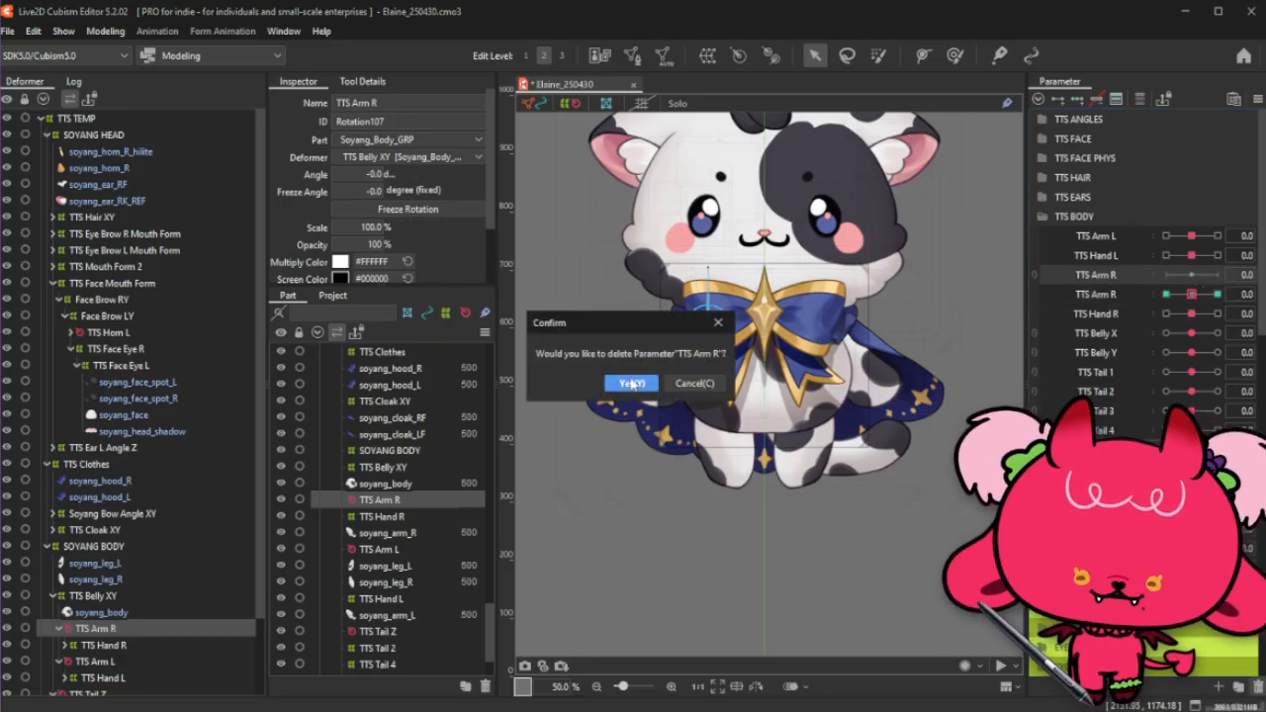
pyautogui.click(632, 384)
pyautogui.rightClick(1110, 283)
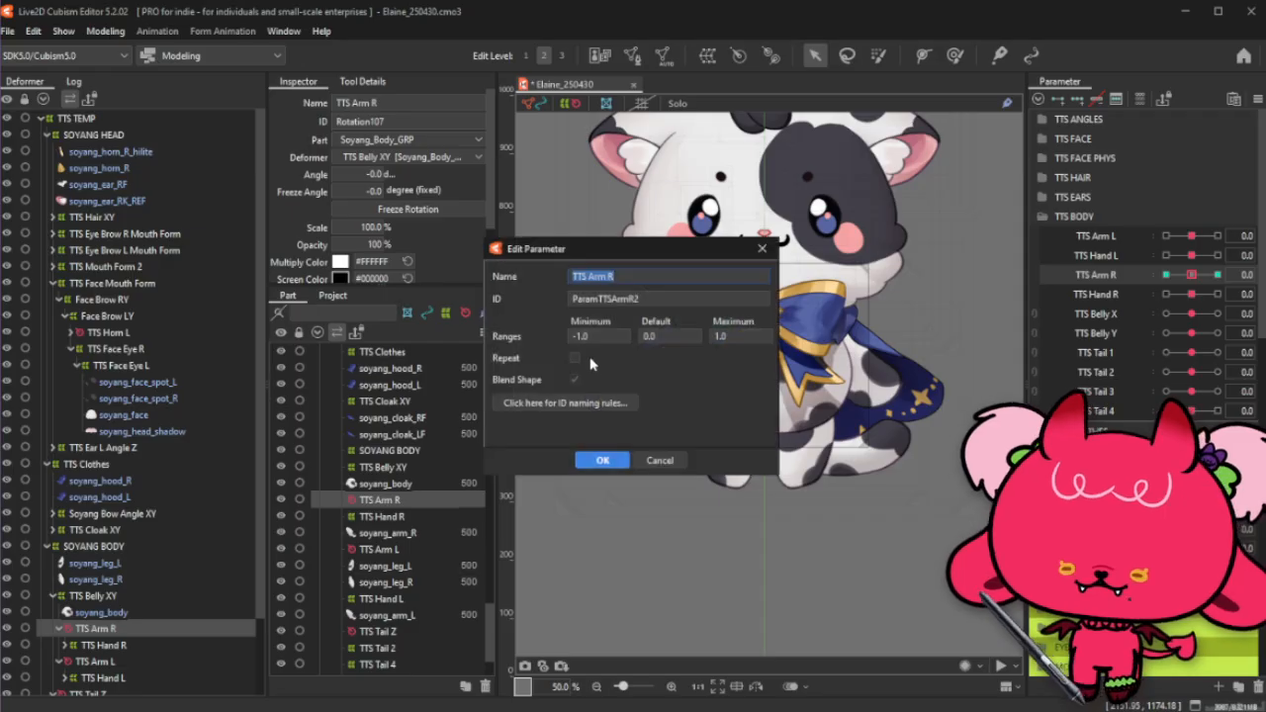
pyautogui.doubleClick(690, 299)
pyautogui.click(599, 462)
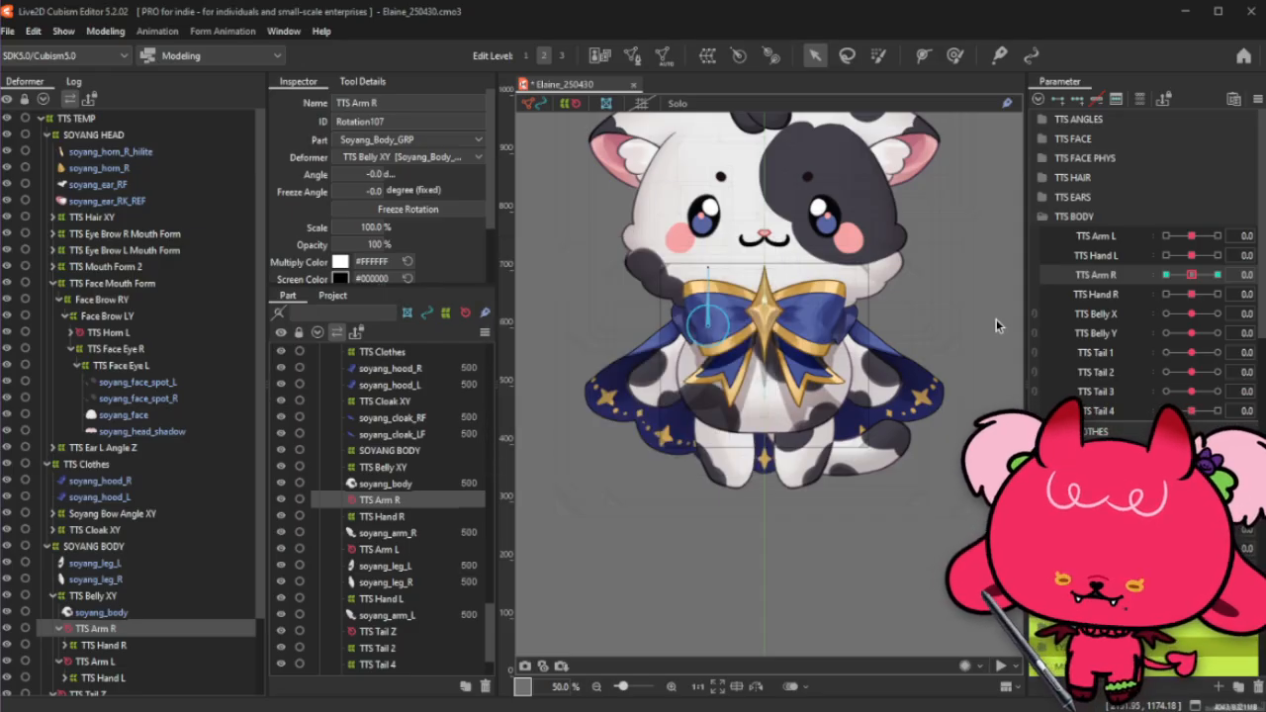
# Step: Test TTS Arm R at -1.0 and back at 0, and collapse the TTS Arm L and TTS Arm R deformers
pyautogui.moveTo(1191, 274); pyautogui.dragTo(1129, 302)
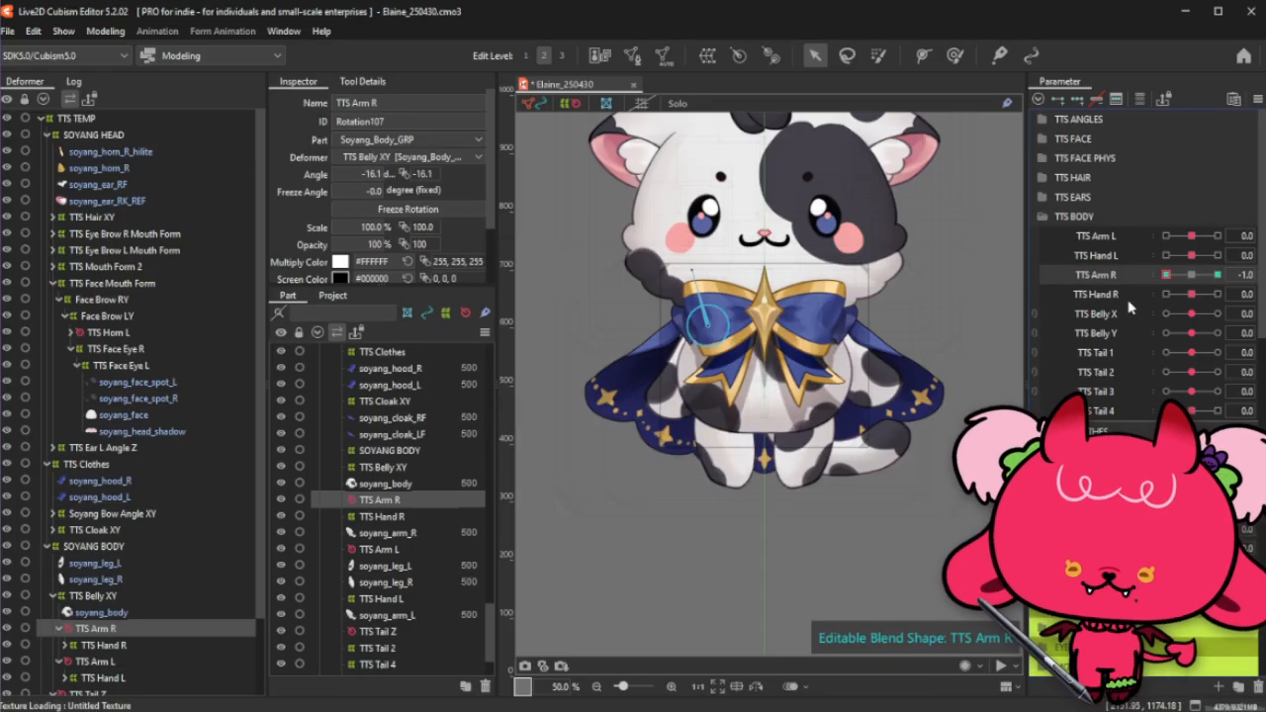
pyautogui.click(1191, 274)
pyautogui.scroll(-1, 189, 604)
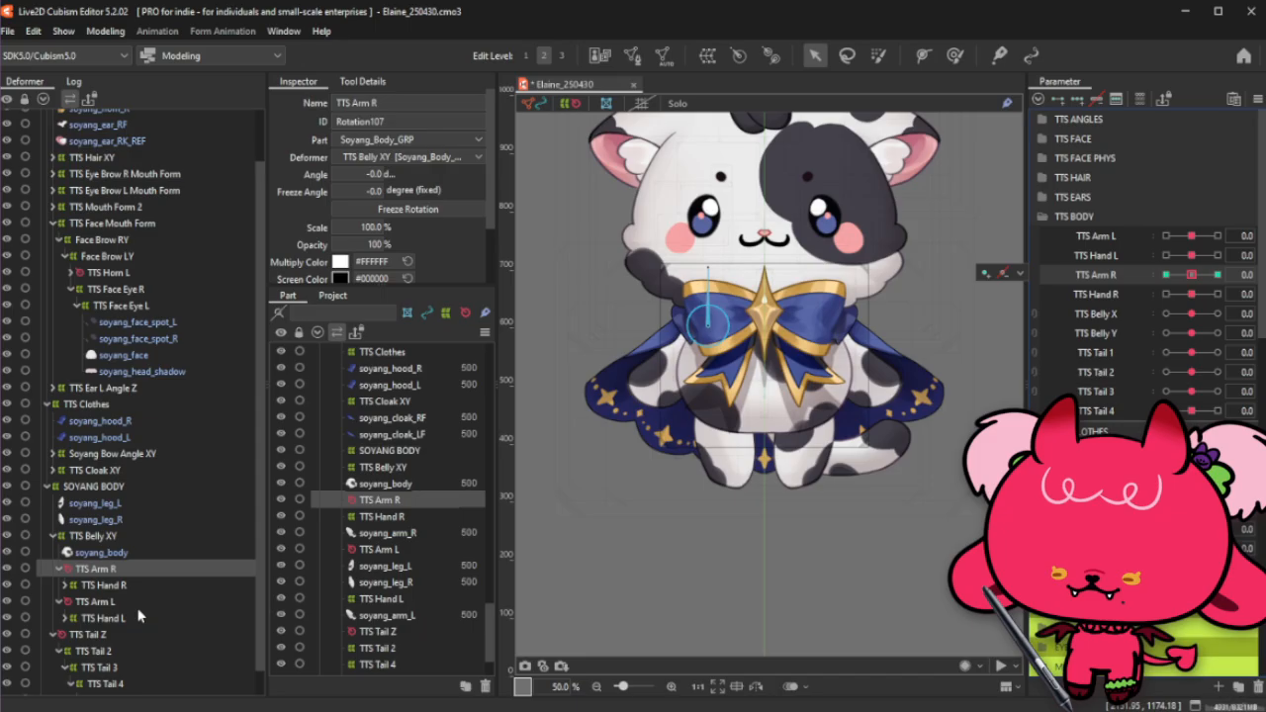
pyautogui.click(59, 602)
pyautogui.click(59, 571)
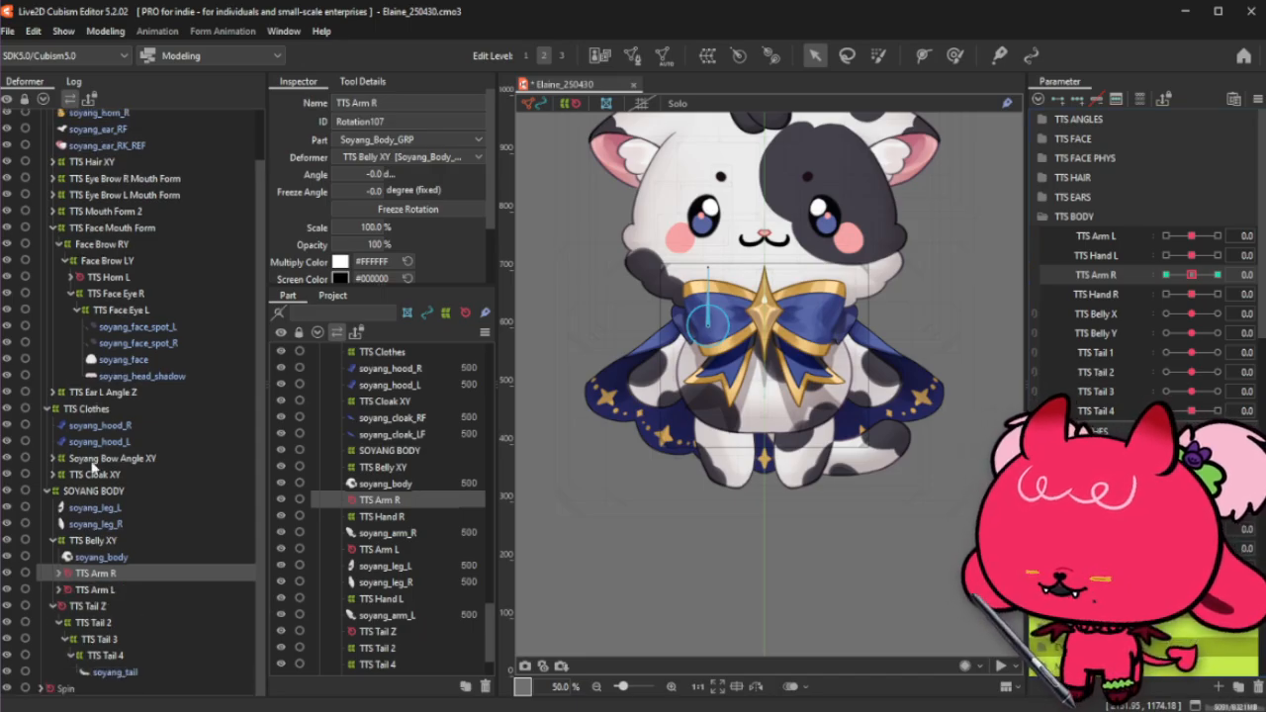
# Step: Create a warp deformer named Cloak Arm LR as the parent of TTS Cloak XY and fit its bounds around the cloak
pyautogui.click(94, 475)
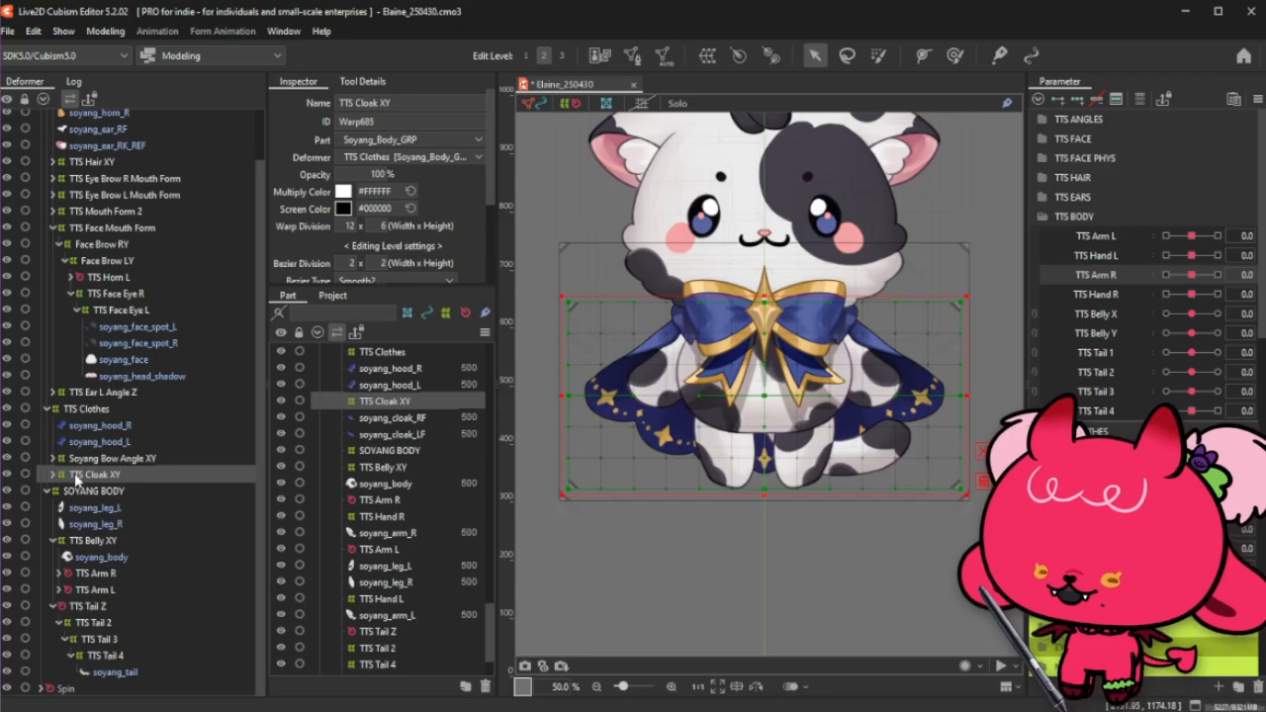
pyautogui.click(705, 59)
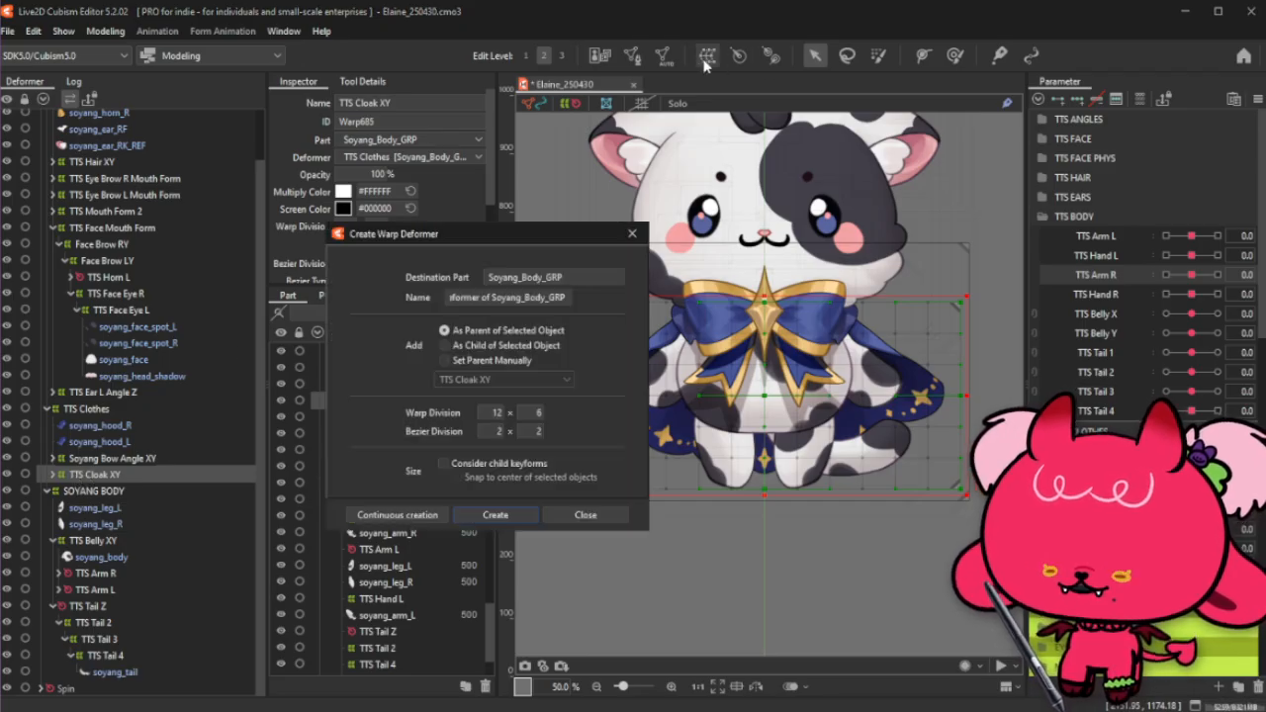
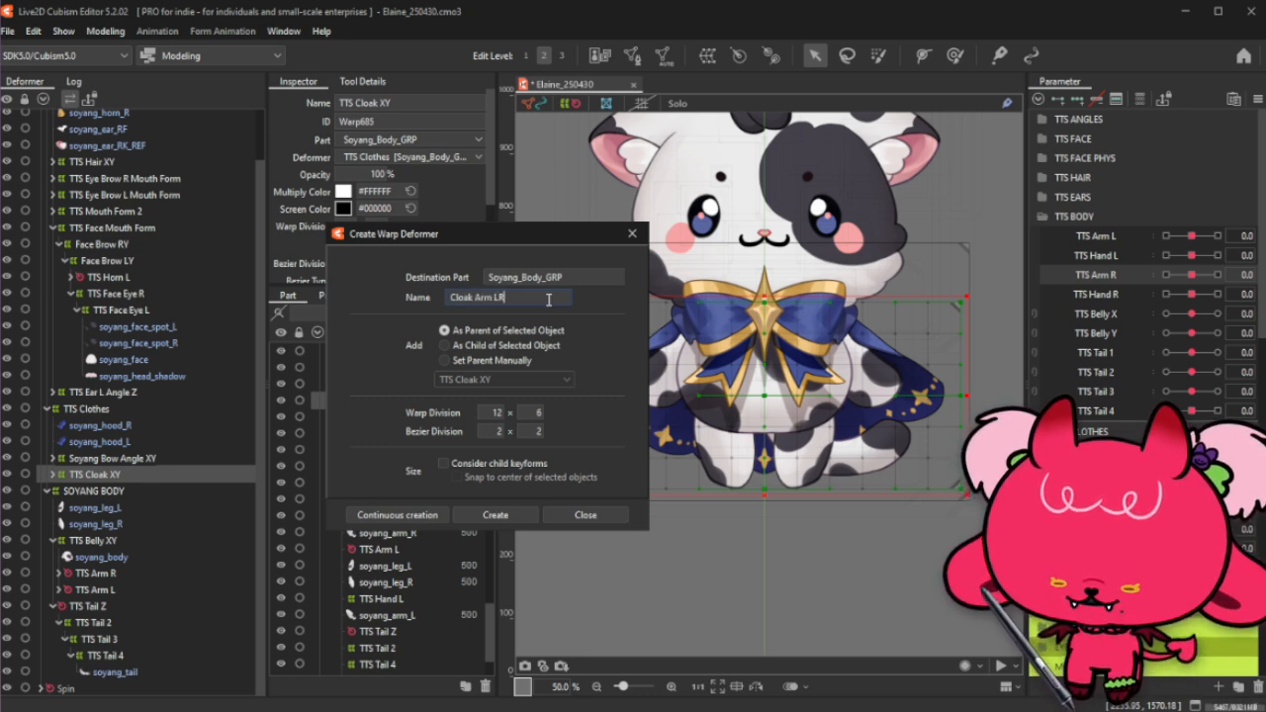
pyautogui.click(502, 513)
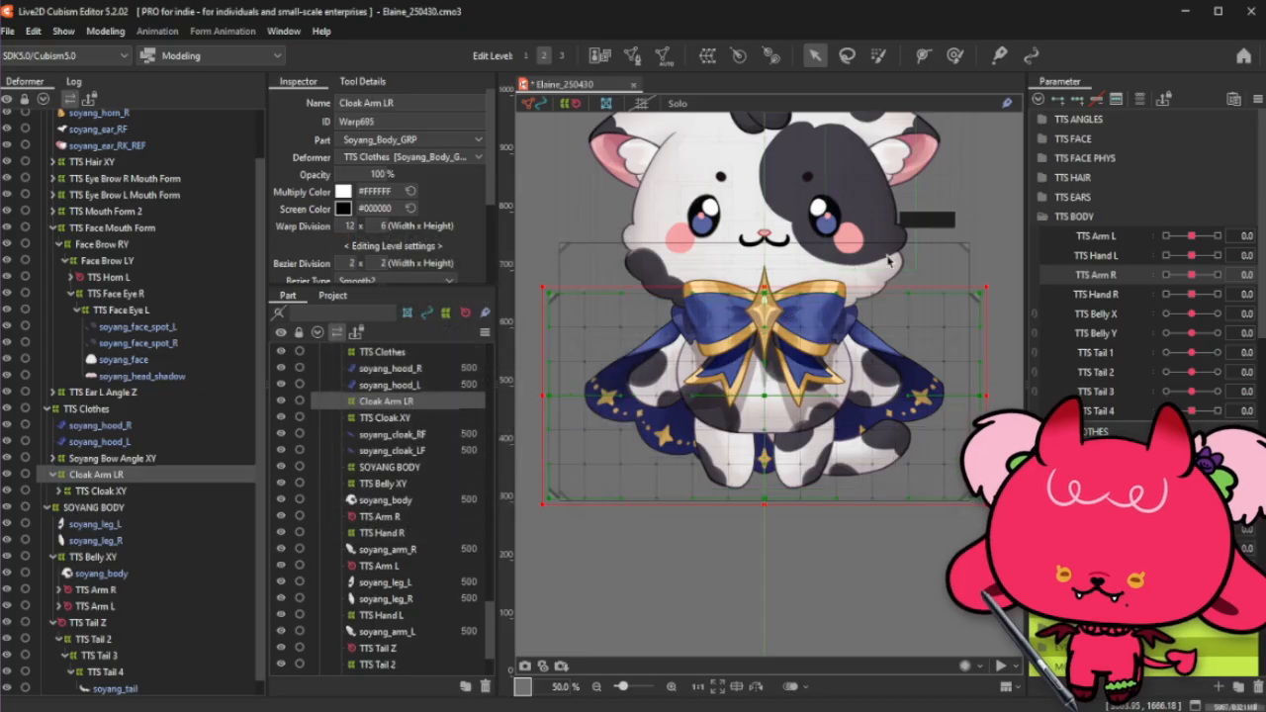
pyautogui.moveTo(984, 395); pyautogui.dragTo(949, 377)
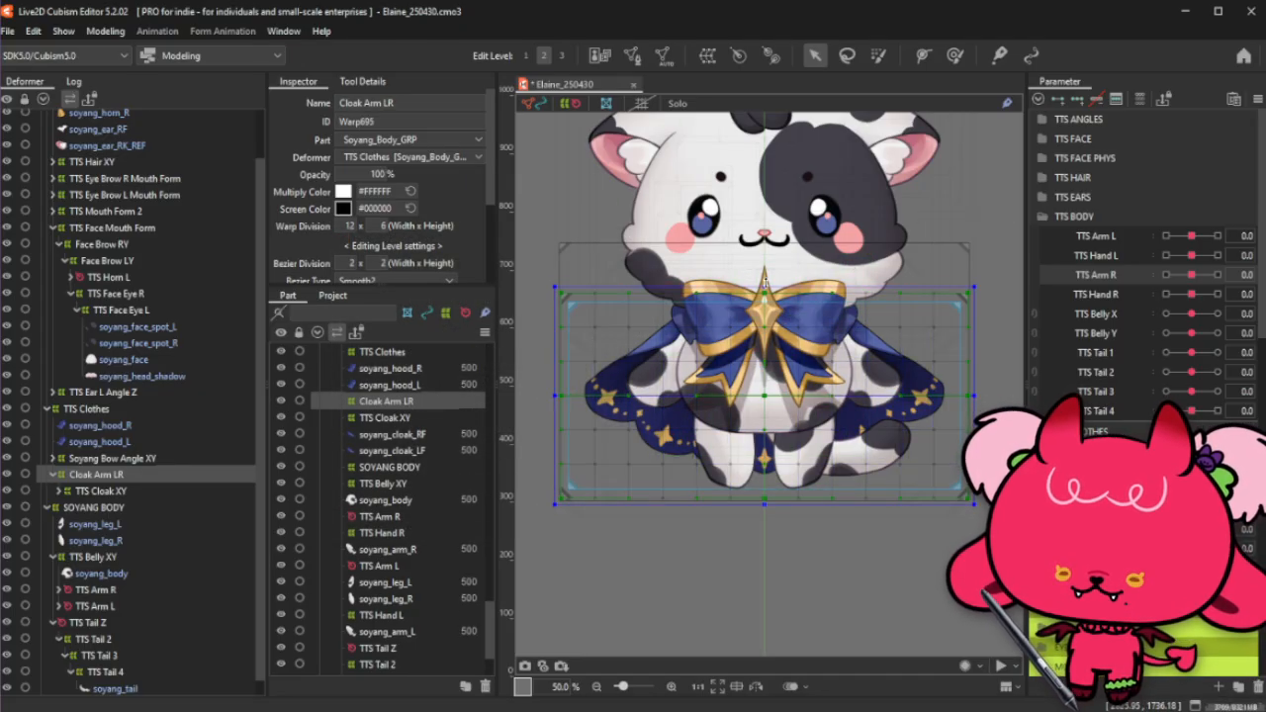
pyautogui.moveTo(764, 282); pyautogui.dragTo(765, 280)
# Step: Add three keys for TTS Arm L to Cloak Arm LR, reshape the cloak at 1.0 with the Deform Brush and return to 0
pyautogui.click(1120, 236)
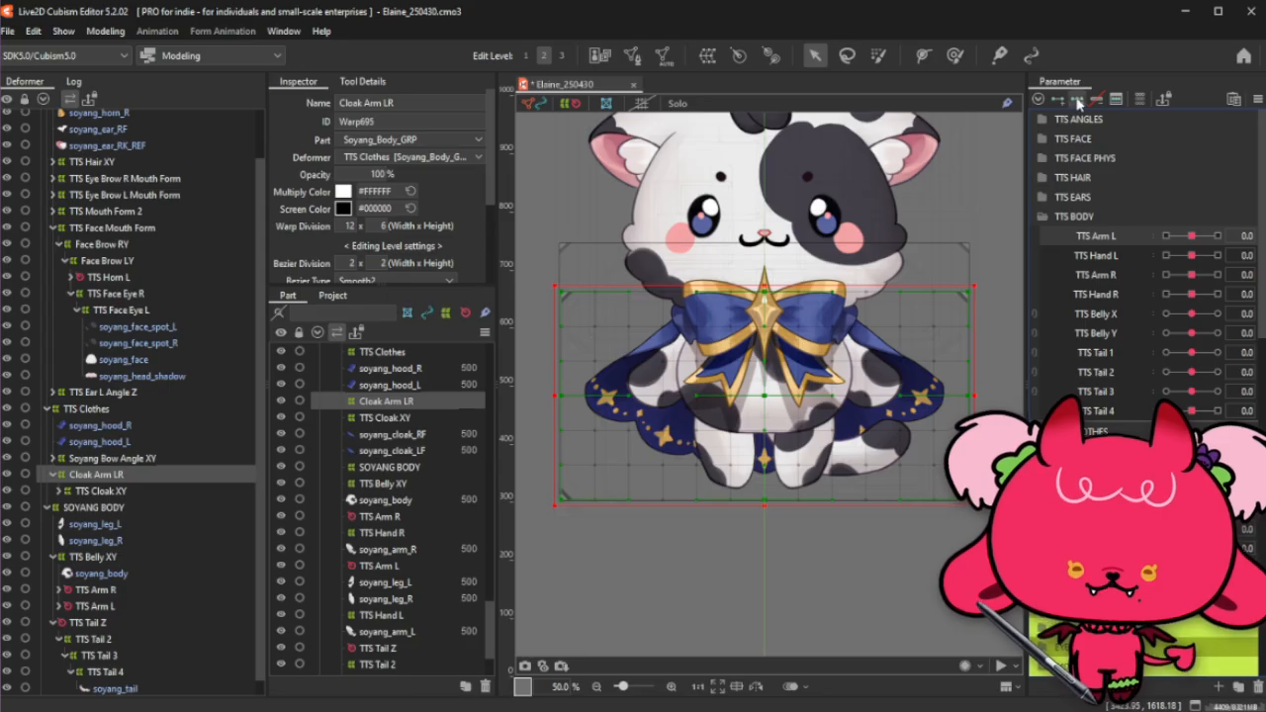
pyautogui.moveTo(1194, 238); pyautogui.dragTo(1239, 241)
pyautogui.click(957, 57)
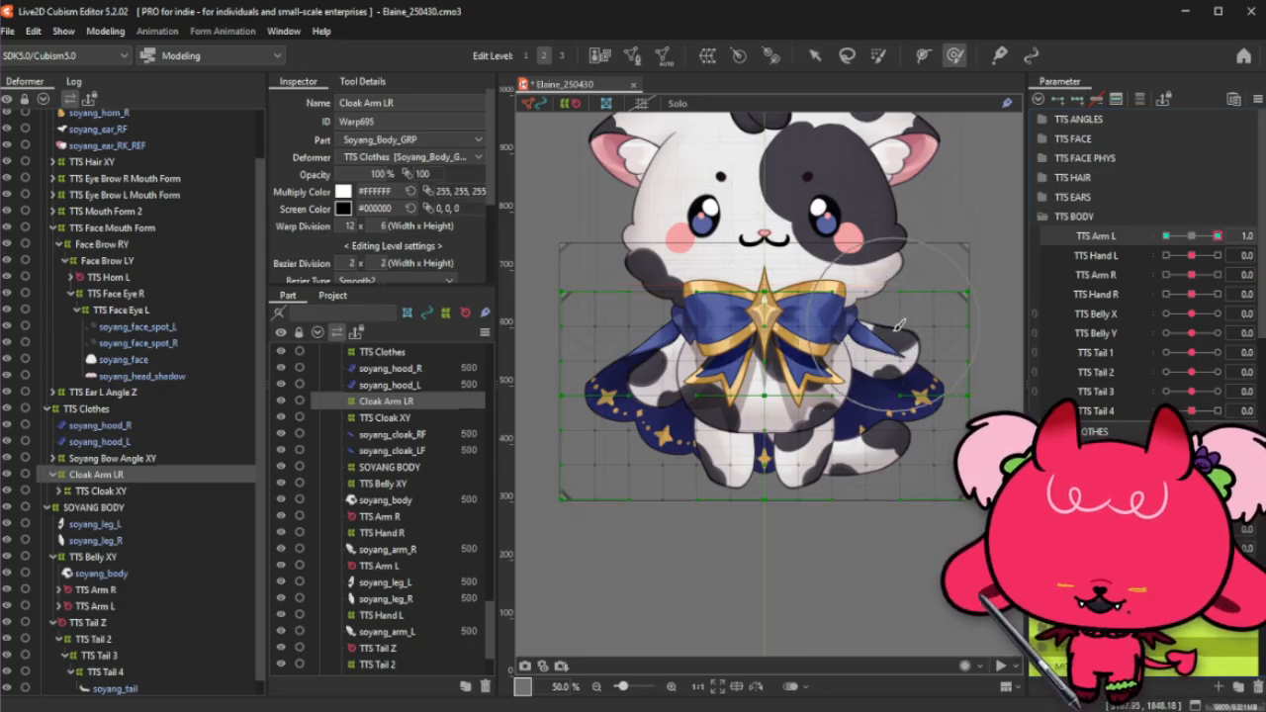
pyautogui.moveTo(894, 346)
pyautogui.mouseDown()
pyautogui.moveTo(911, 326)
pyautogui.moveTo(915, 346)
pyautogui.moveTo(927, 340)
pyautogui.moveTo(940, 299)
pyautogui.mouseUp()
pyautogui.moveTo(1203, 240); pyautogui.dragTo(1241, 229)
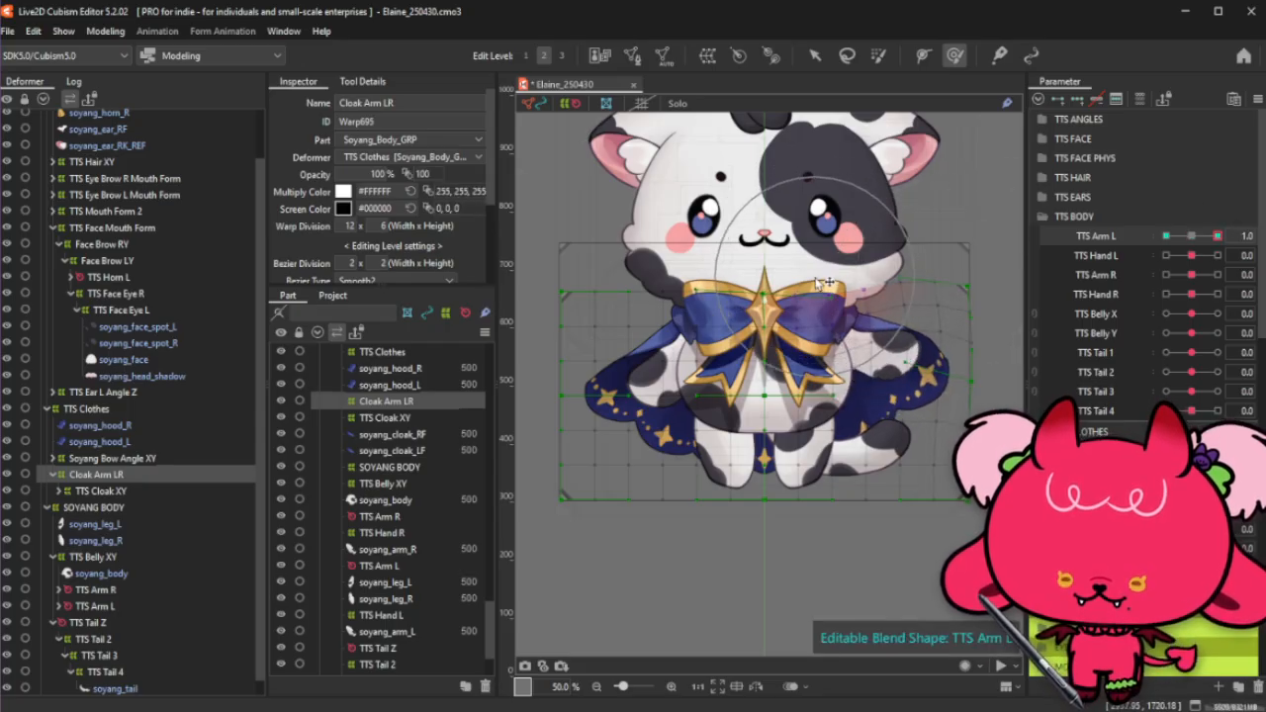
pyautogui.moveTo(1205, 238); pyautogui.dragTo(1192, 239)
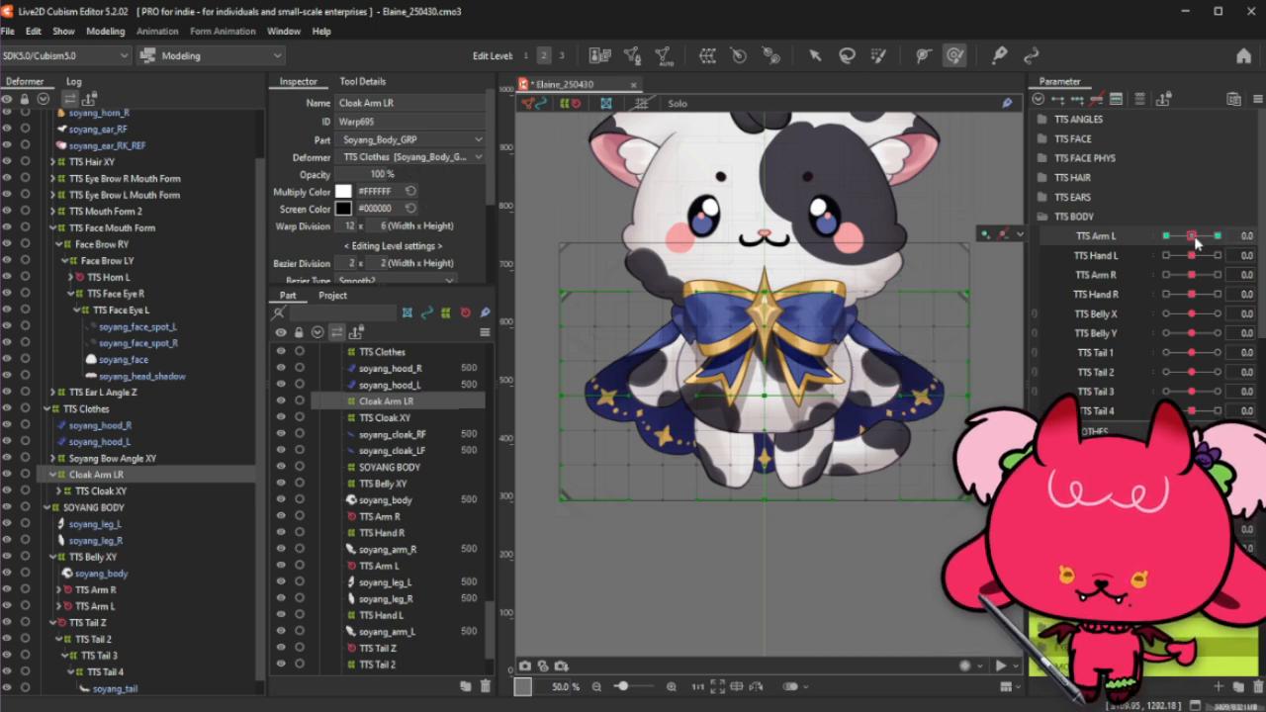
# Step: Hide the selection display and refine the cloak's edge around the left arm at TTS Arm L 1.0
pyautogui.moveTo(1192, 236)
pyautogui.mouseDown()
pyautogui.moveTo(1245, 230)
pyautogui.moveTo(1193, 237)
pyautogui.moveTo(1217, 247)
pyautogui.mouseUp()
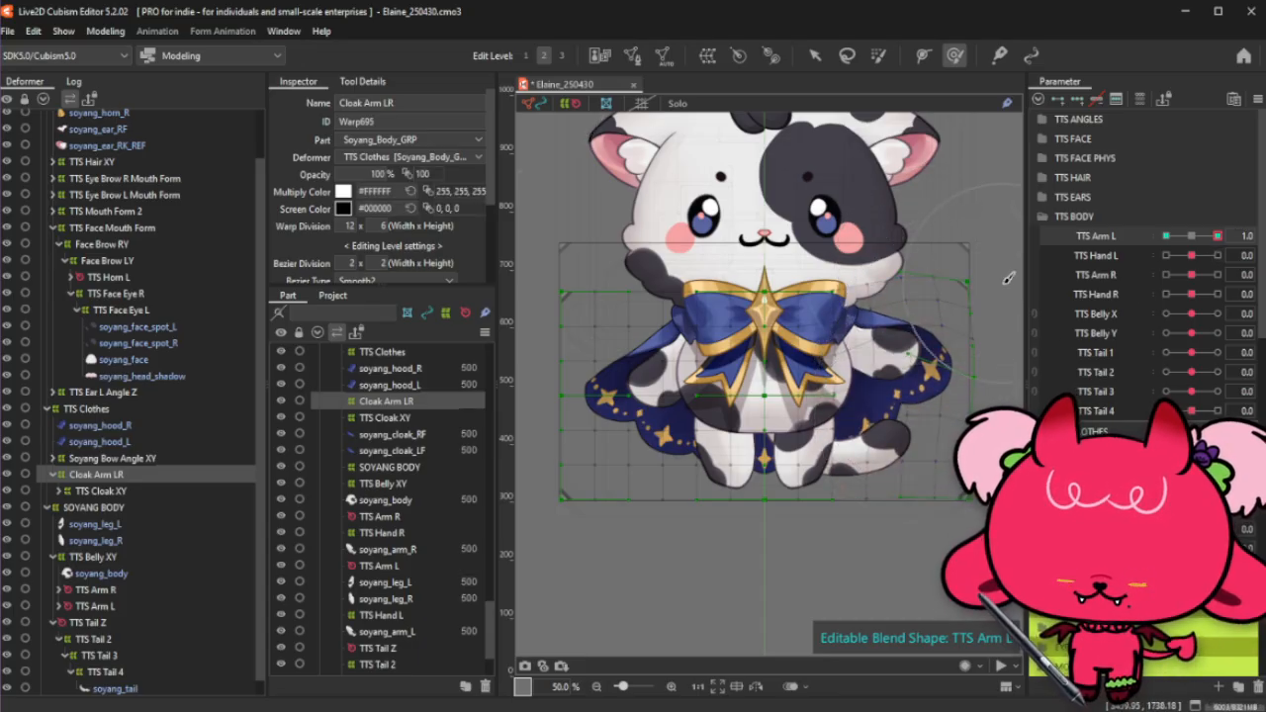
pyautogui.hotkey('ctrl', 't')
pyautogui.click(1218, 236)
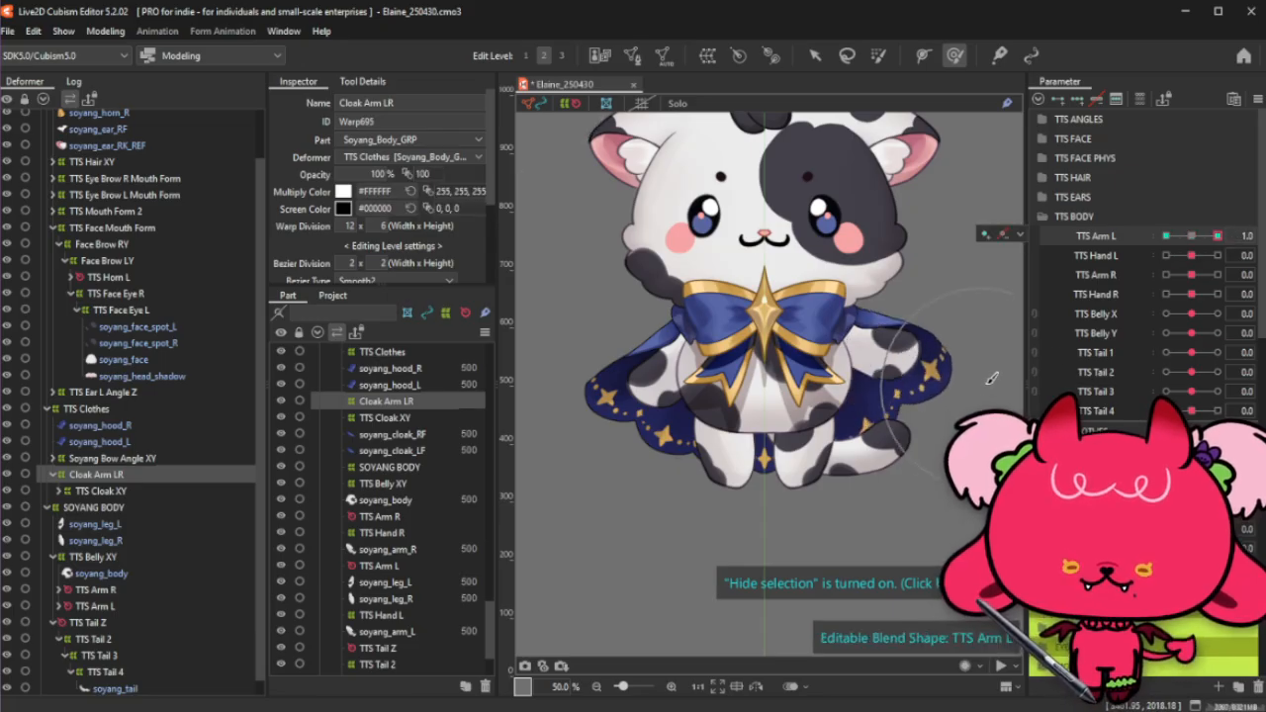
pyautogui.moveTo(970, 367); pyautogui.dragTo(983, 351)
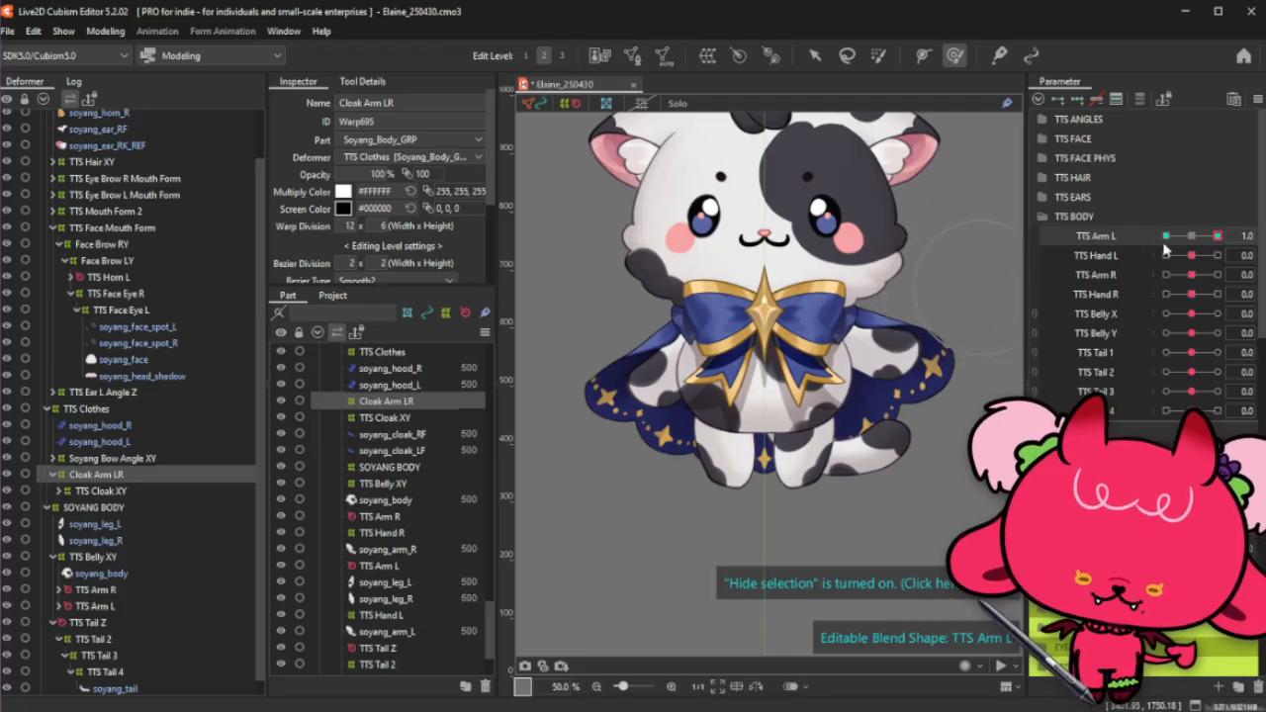
# Step: Test TTS Hand L and compare the cloak between TTS Arm L 0 and 1.0
pyautogui.click(1218, 255)
pyautogui.click(1192, 256)
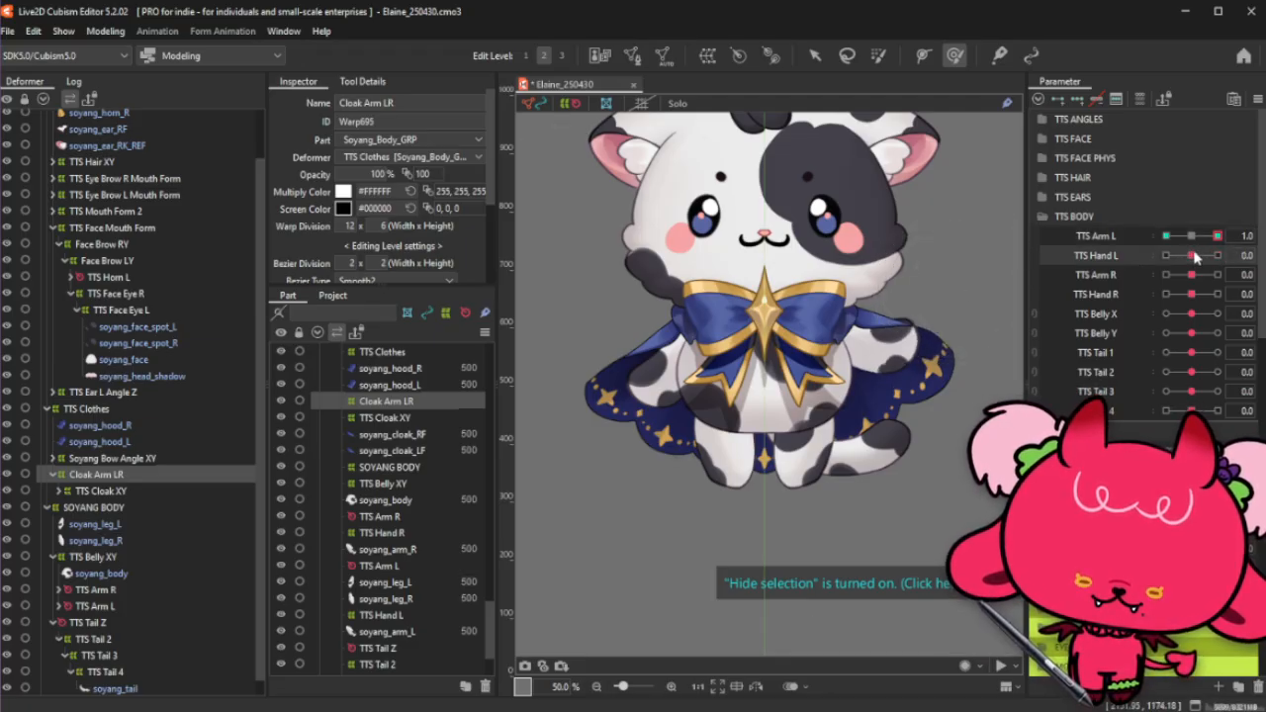
pyautogui.click(1192, 236)
pyautogui.click(1218, 235)
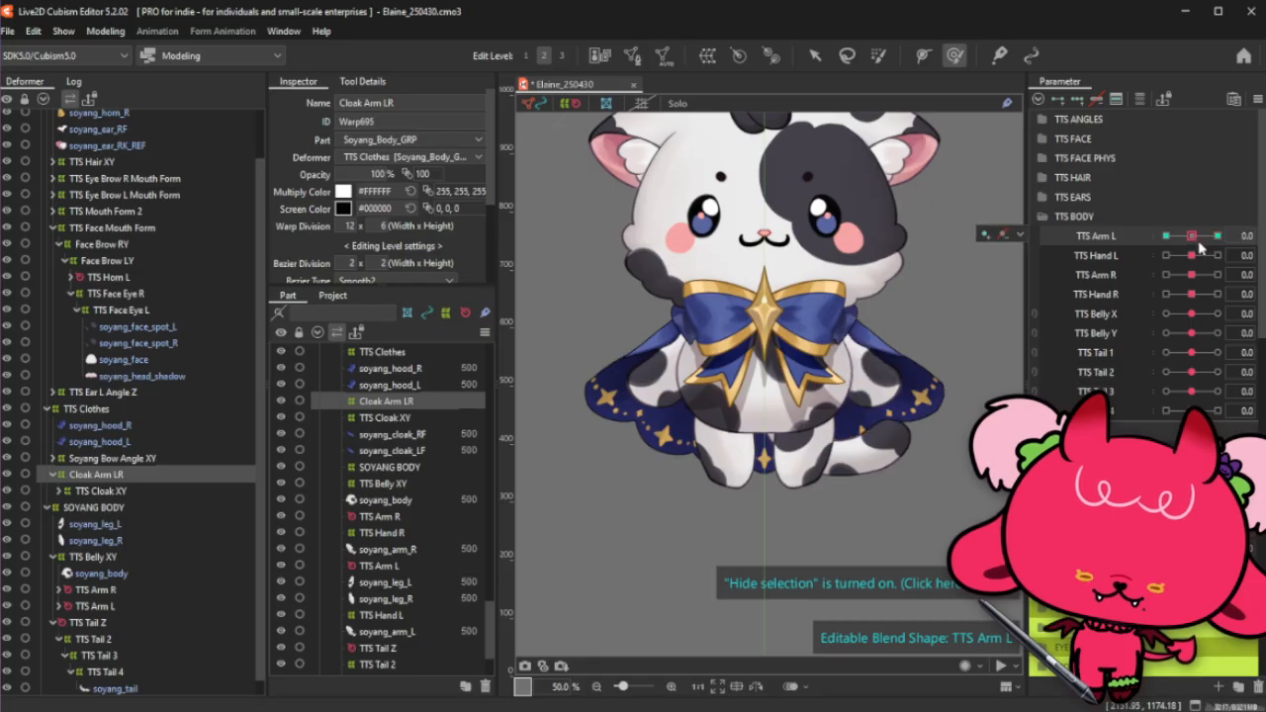
# Step: Touch up the cloak near the left shoulder with TTS Arm L and TTS Hand L at 1.0, and return both to 0
pyautogui.click(1217, 255)
pyautogui.moveTo(929, 307); pyautogui.dragTo(924, 284)
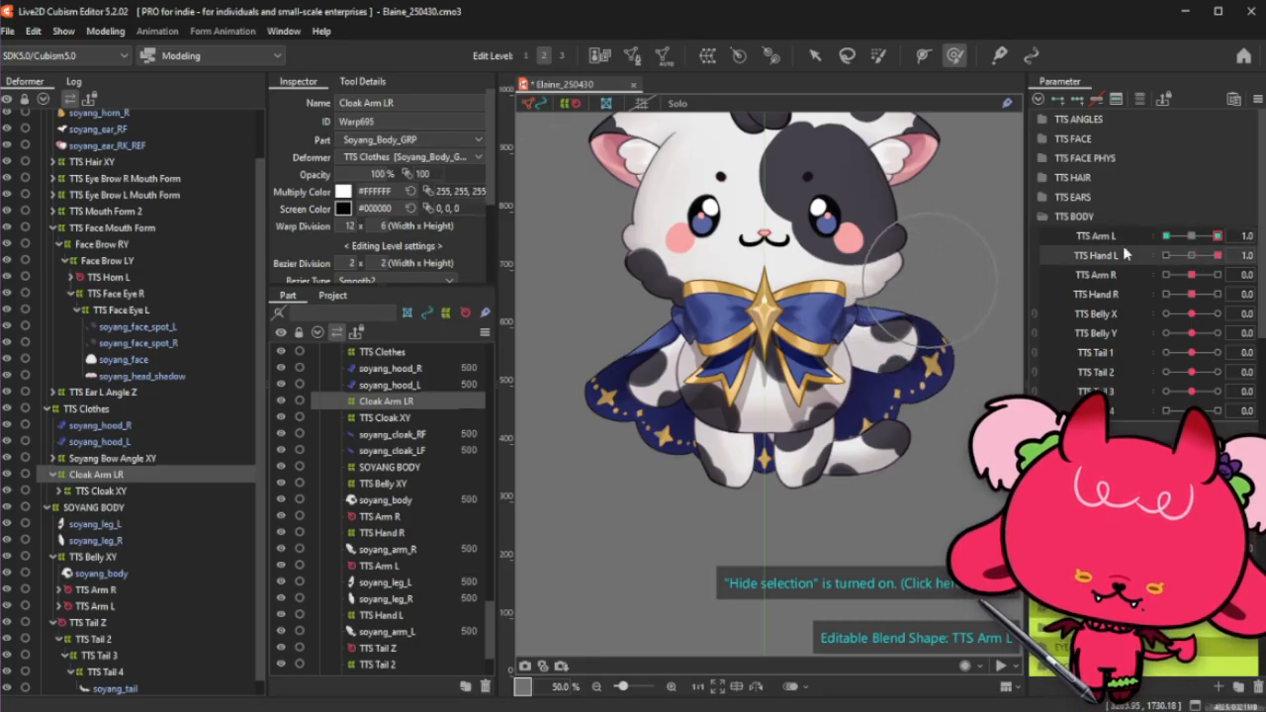
pyautogui.click(1191, 257)
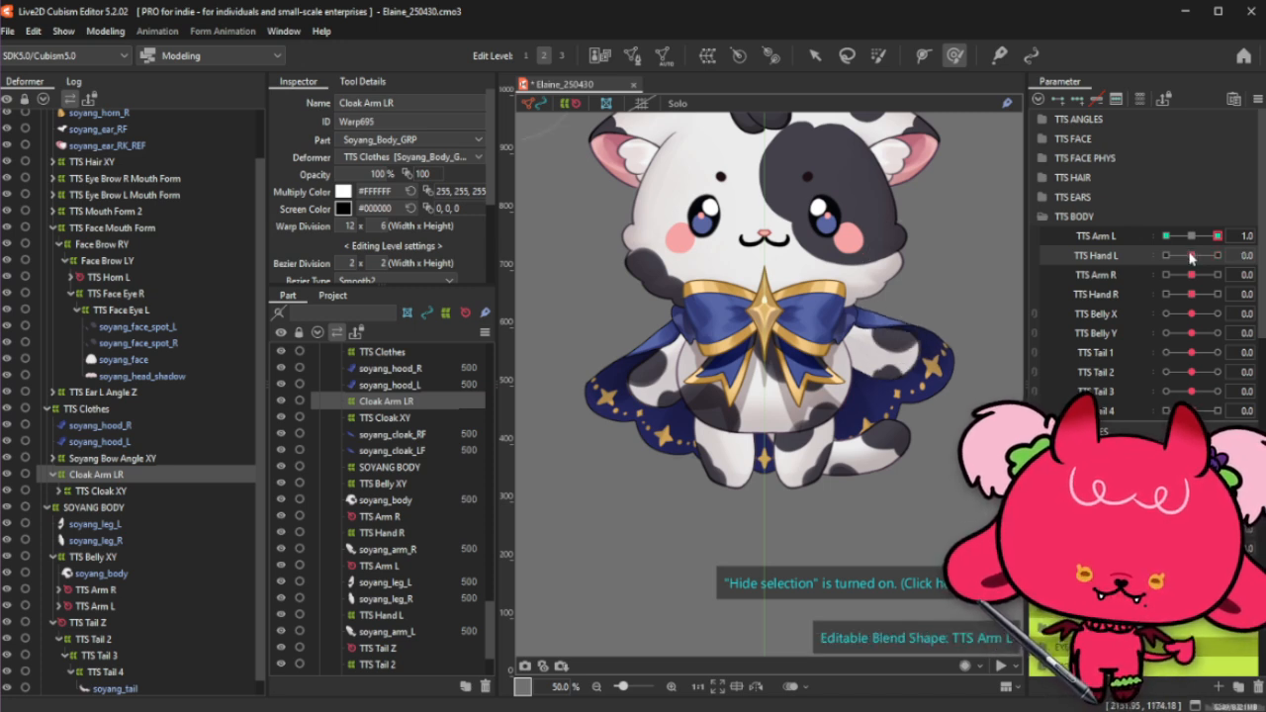
pyautogui.hotkey('ctrl', 'z')
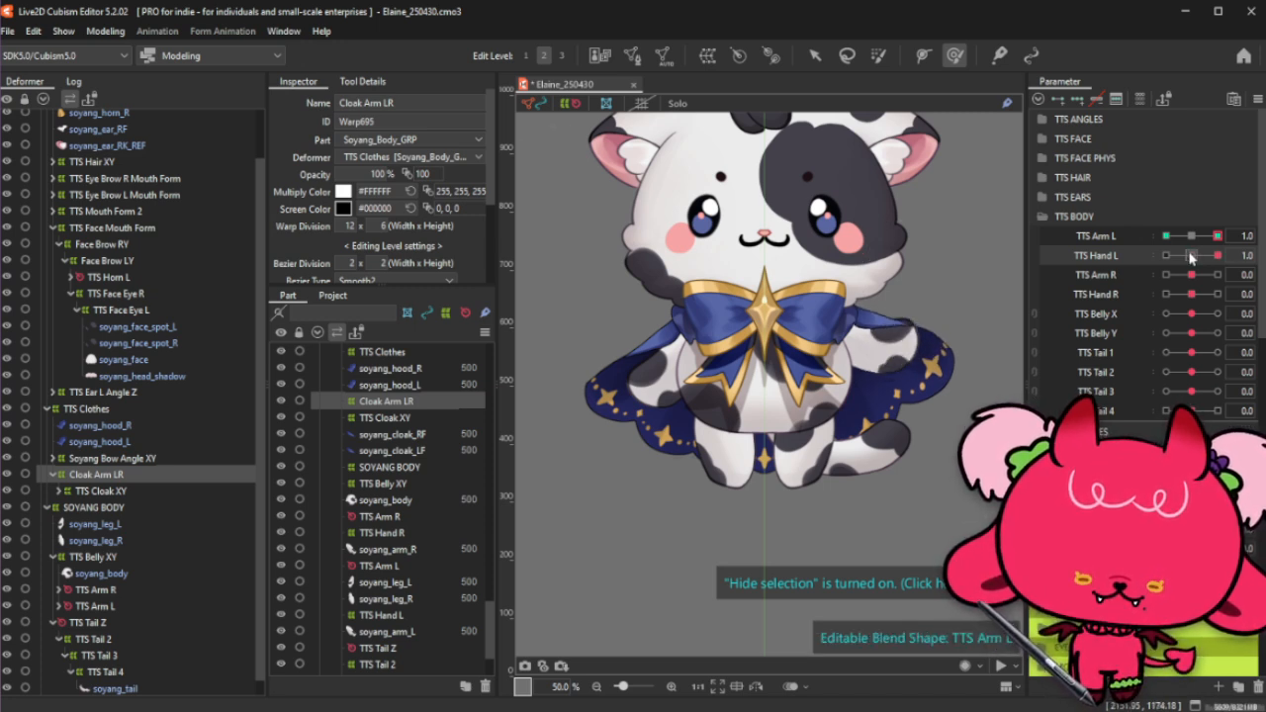
pyautogui.click(1191, 256)
pyautogui.click(1192, 237)
# Step: Add three keys for TTS Hand L to Cloak Arm LR, check the cloak at the 1.0 key and return to 0
pyautogui.click(1145, 261)
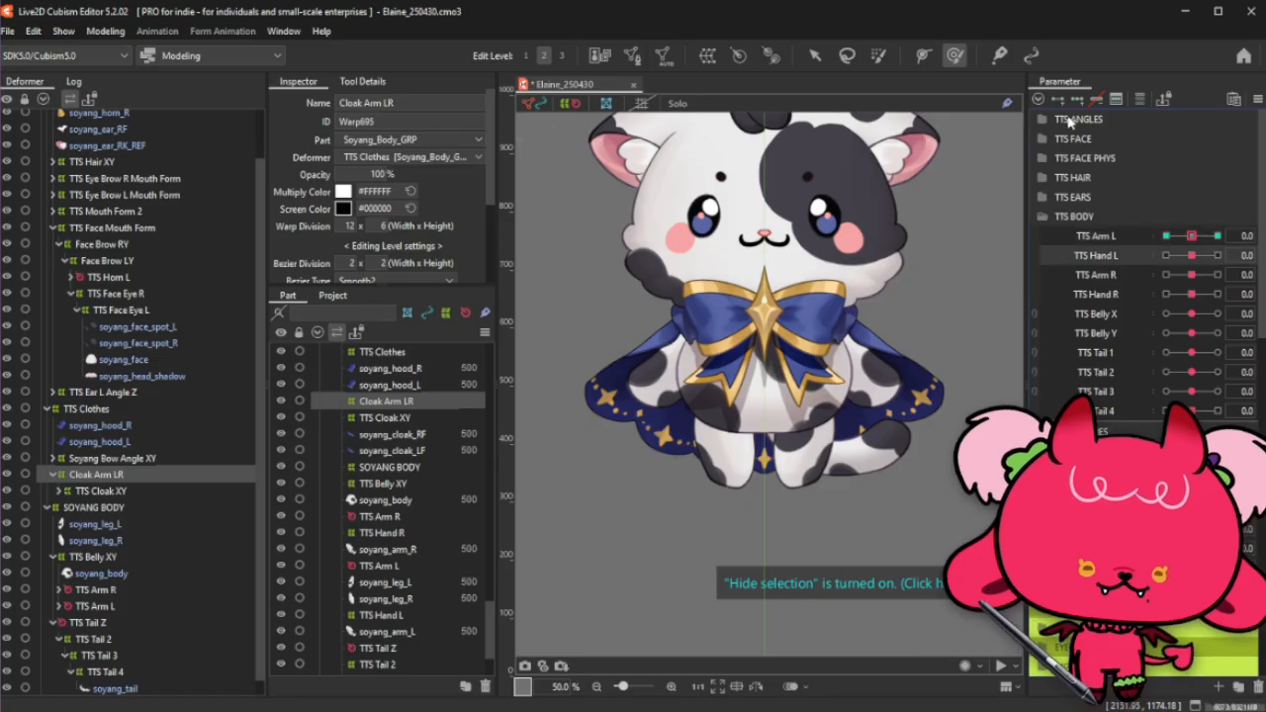
pyautogui.click(1217, 255)
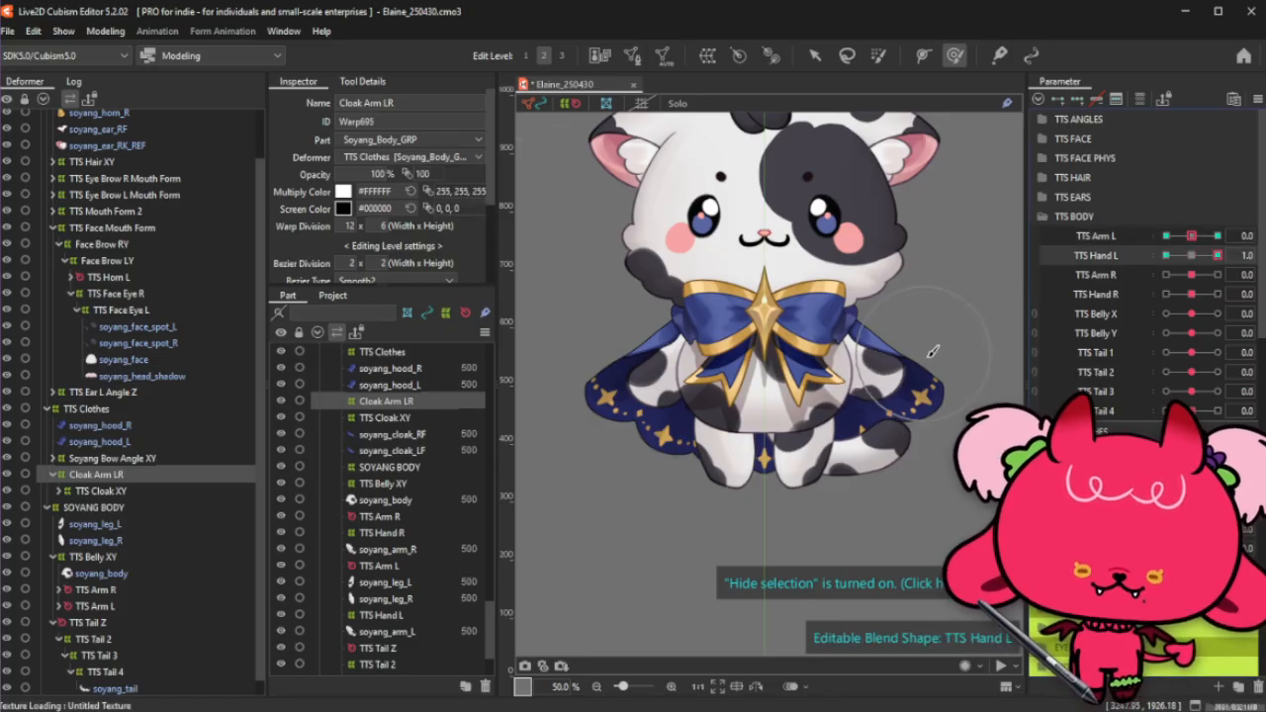
pyautogui.click(1217, 255)
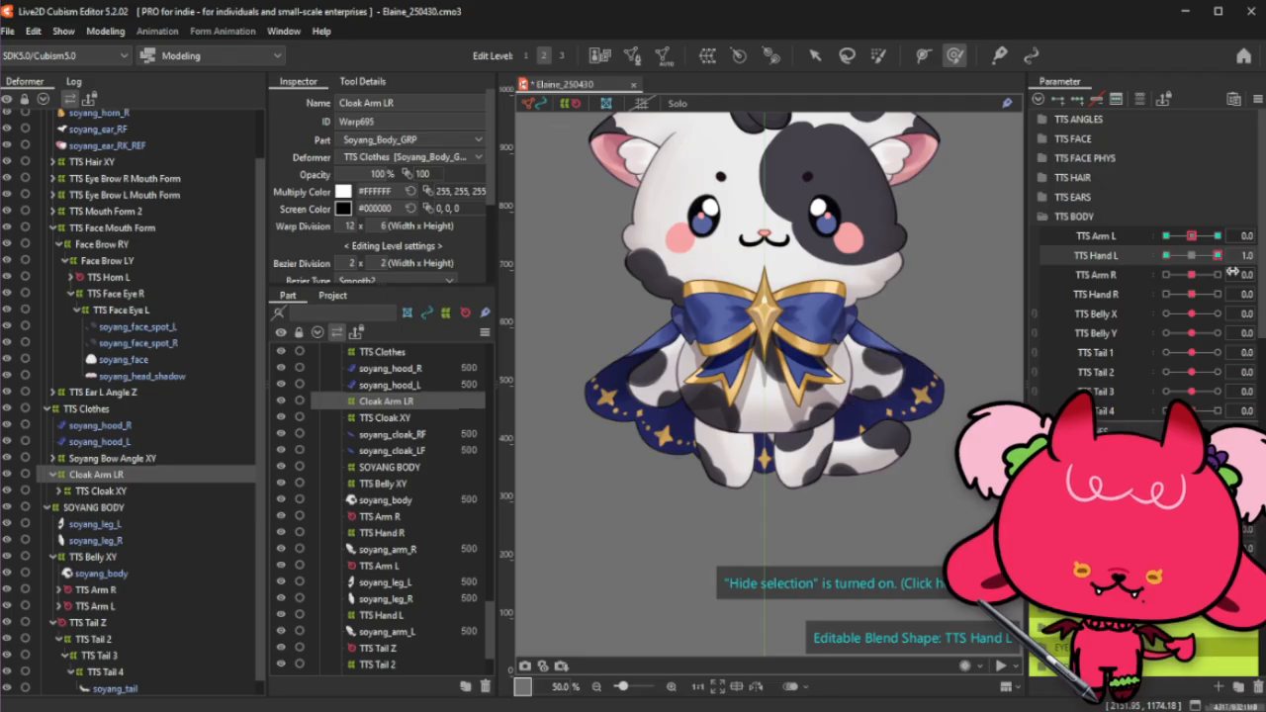
pyautogui.moveTo(1217, 255); pyautogui.dragTo(1163, 275)
pyautogui.click(1191, 257)
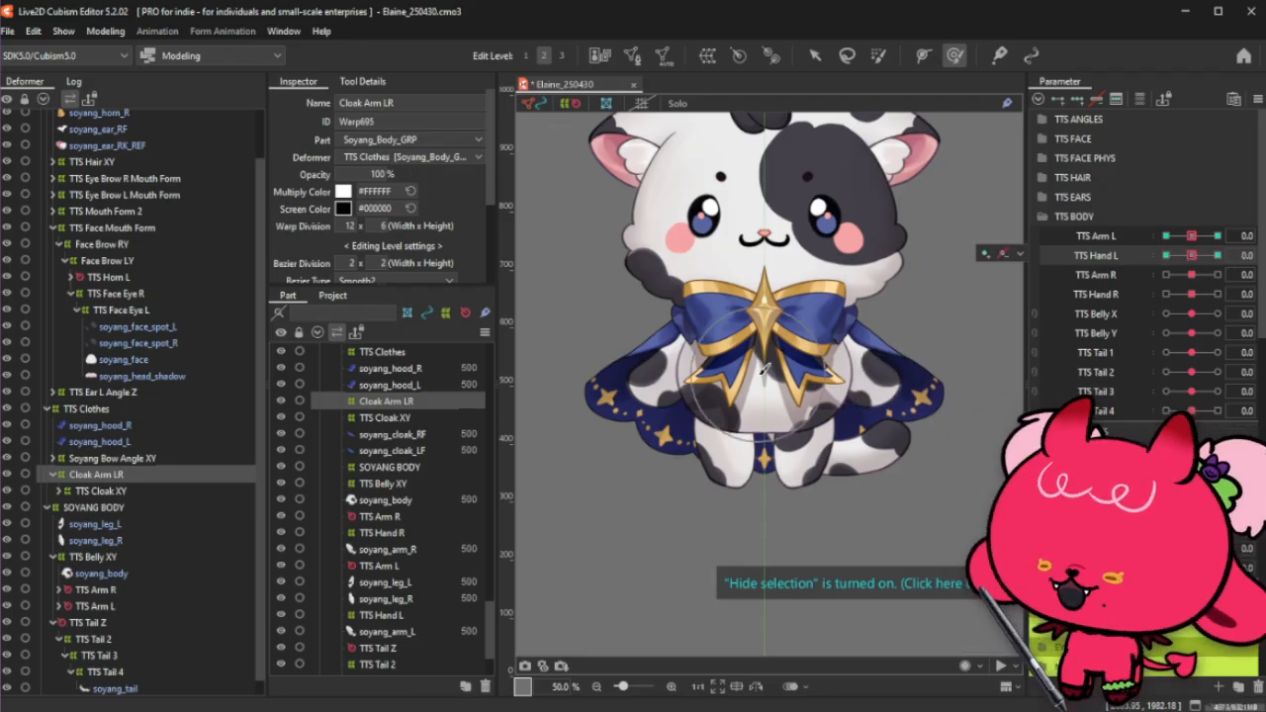
# Step: Add three keys for TTS Arm R and reshape the cloak around the raised right arm at 1.0
pyautogui.click(1106, 277)
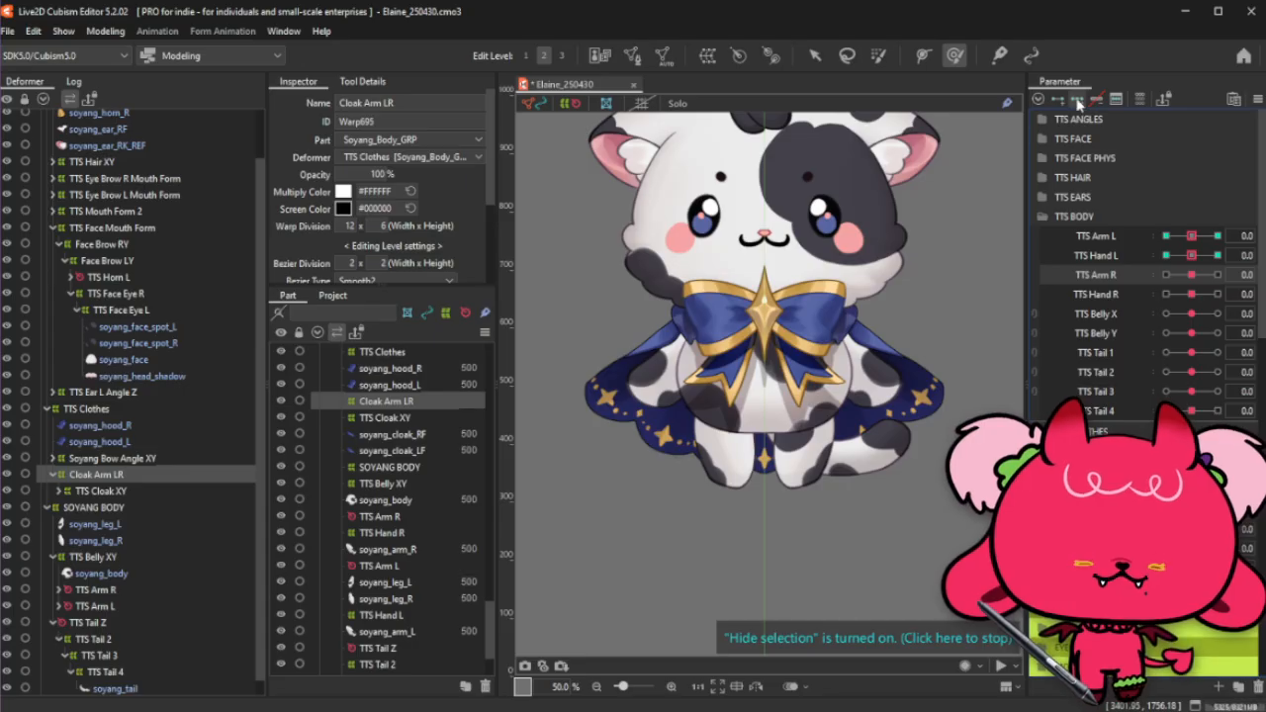
pyautogui.moveTo(1193, 279); pyautogui.dragTo(1218, 275)
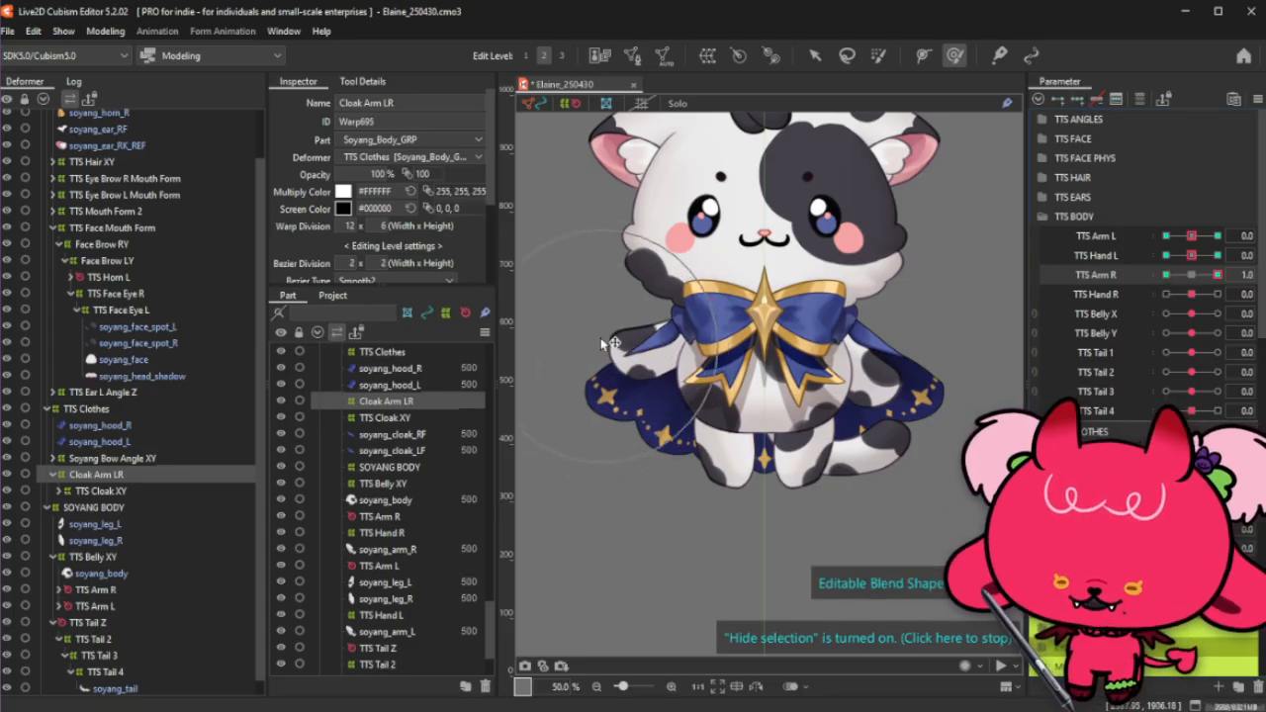
pyautogui.moveTo(589, 363)
pyautogui.mouseDown()
pyautogui.moveTo(607, 400)
pyautogui.moveTo(579, 331)
pyautogui.moveTo(566, 373)
pyautogui.moveTo(549, 355)
pyautogui.moveTo(625, 352)
pyautogui.moveTo(644, 321)
pyautogui.moveTo(616, 345)
pyautogui.mouseUp()
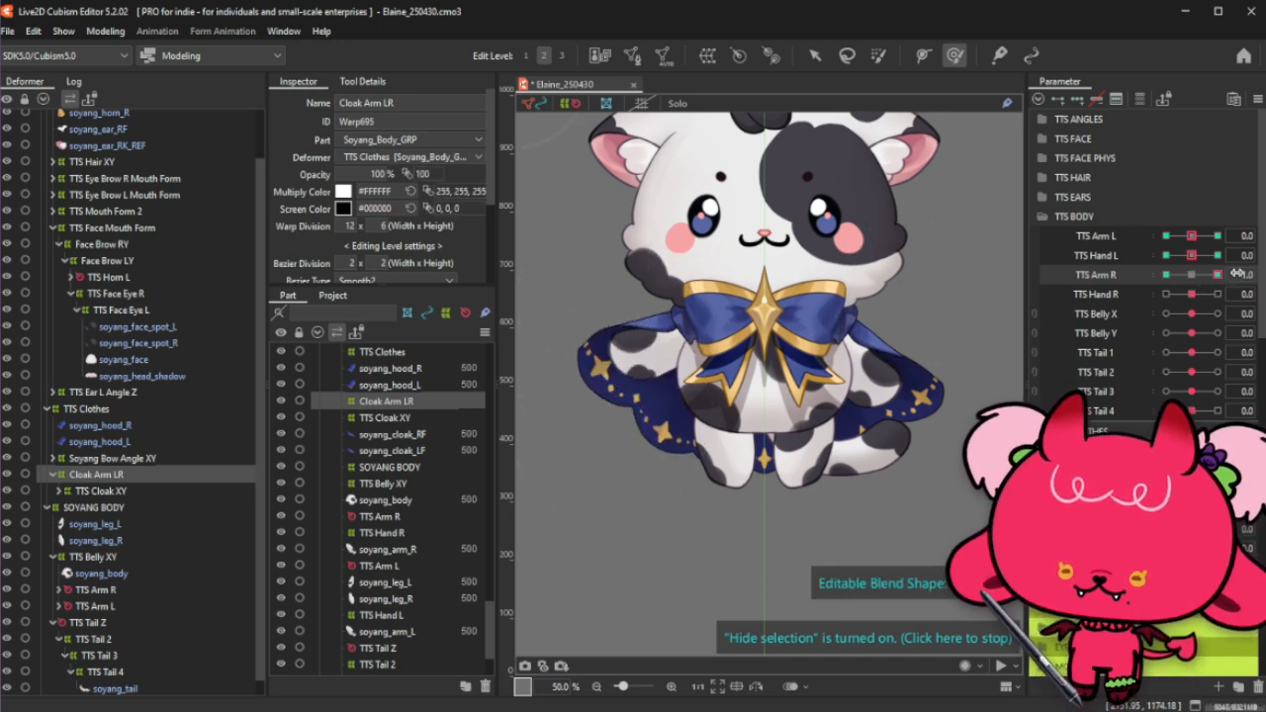
# Step: Return TTS Arm R to 0, add keys for TTS Hand R and adjust the cloak around the right hand at 1.0
pyautogui.click(1192, 274)
pyautogui.click(1217, 294)
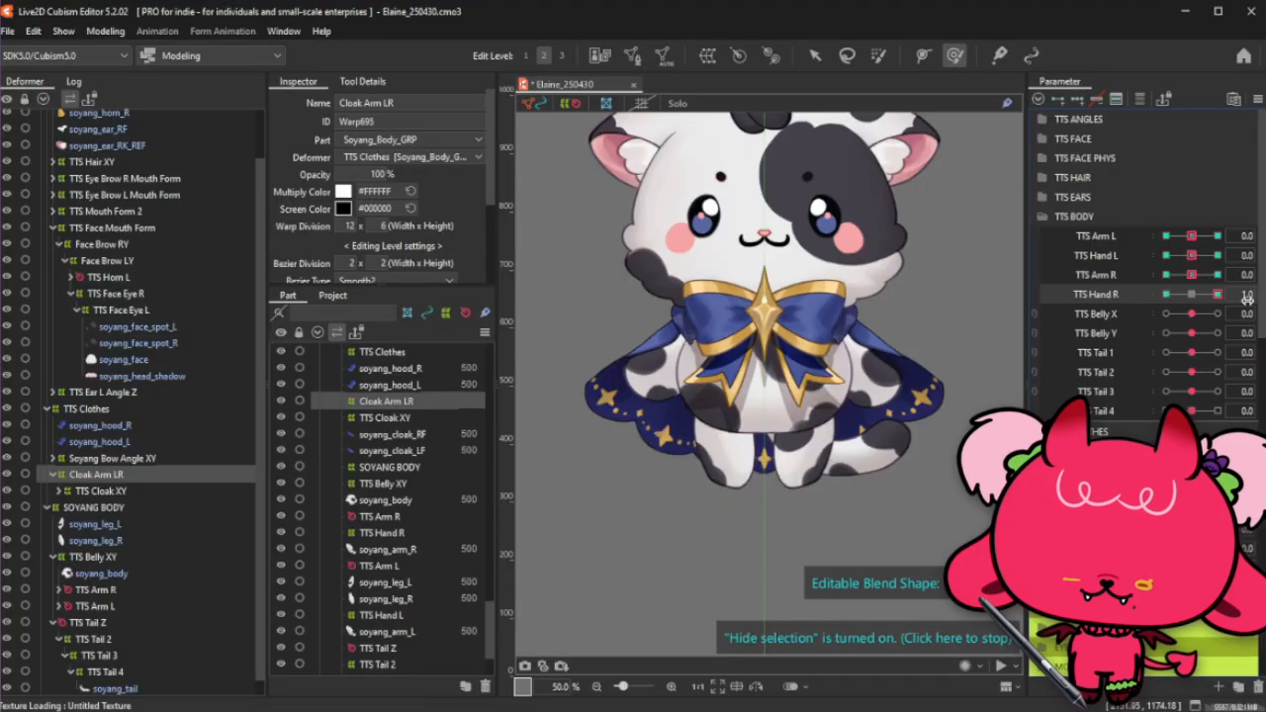
pyautogui.moveTo(586, 348); pyautogui.dragTo(599, 361)
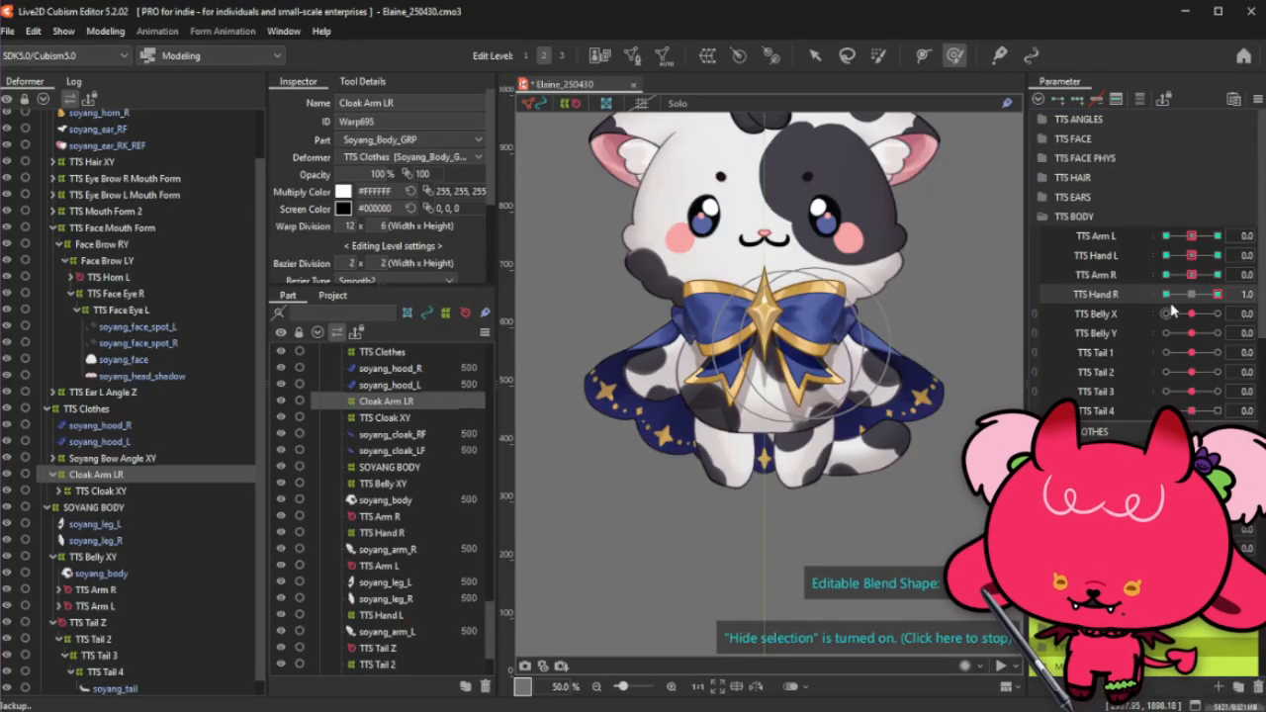
# Step: Test the cloak with all four arm and hand parameters at 1.0, and return them all to 0
pyautogui.click(1216, 275)
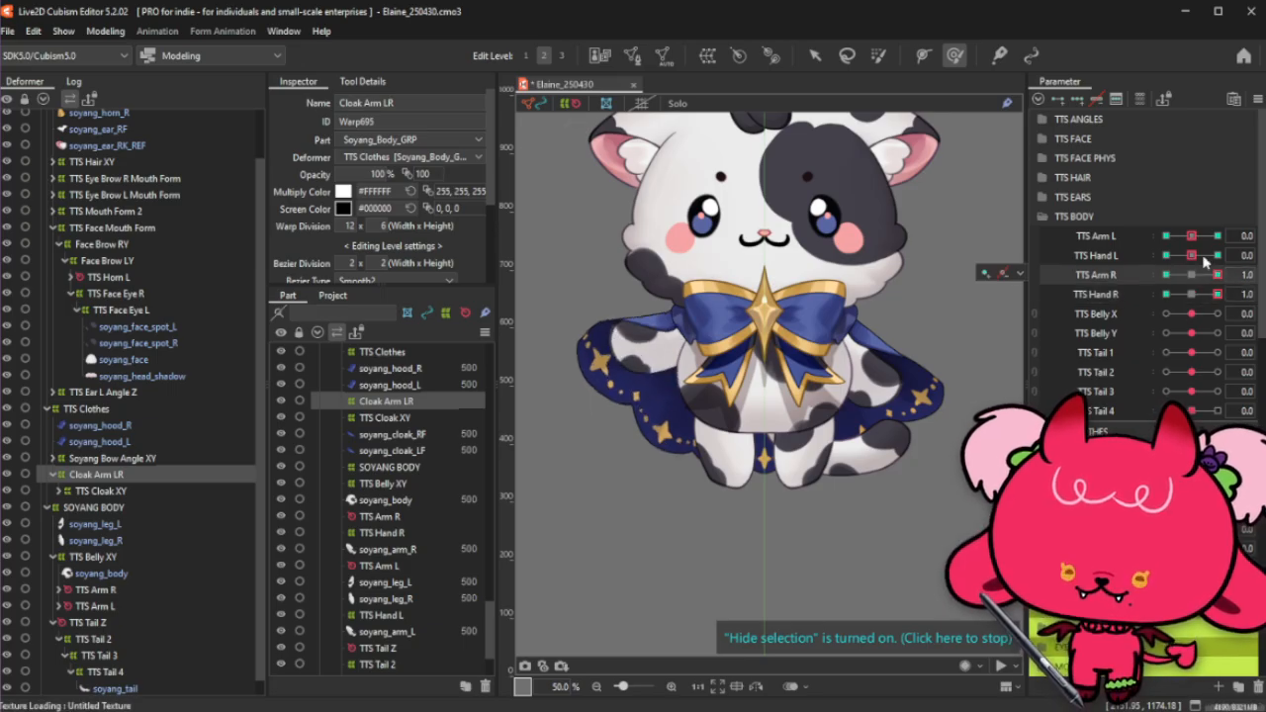
pyautogui.click(1216, 255)
pyautogui.moveTo(1192, 235); pyautogui.dragTo(1217, 242)
pyautogui.click(1217, 238)
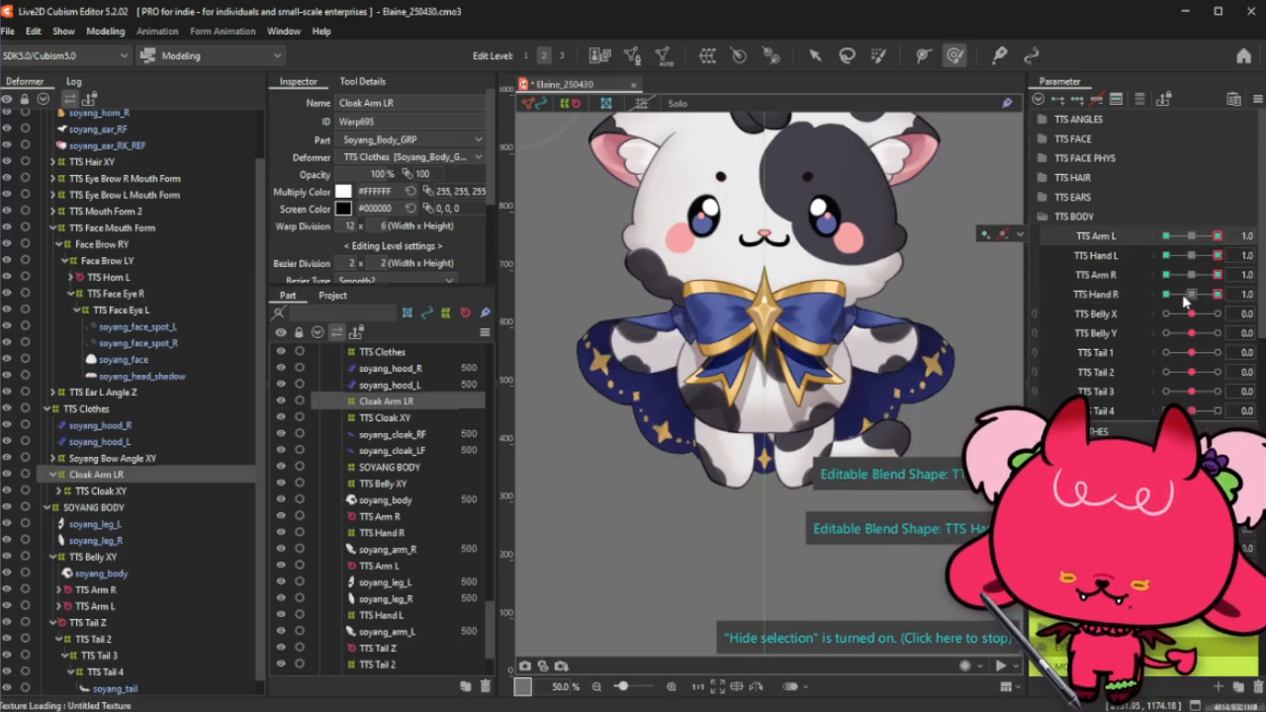
pyautogui.click(1191, 236)
pyautogui.click(1191, 255)
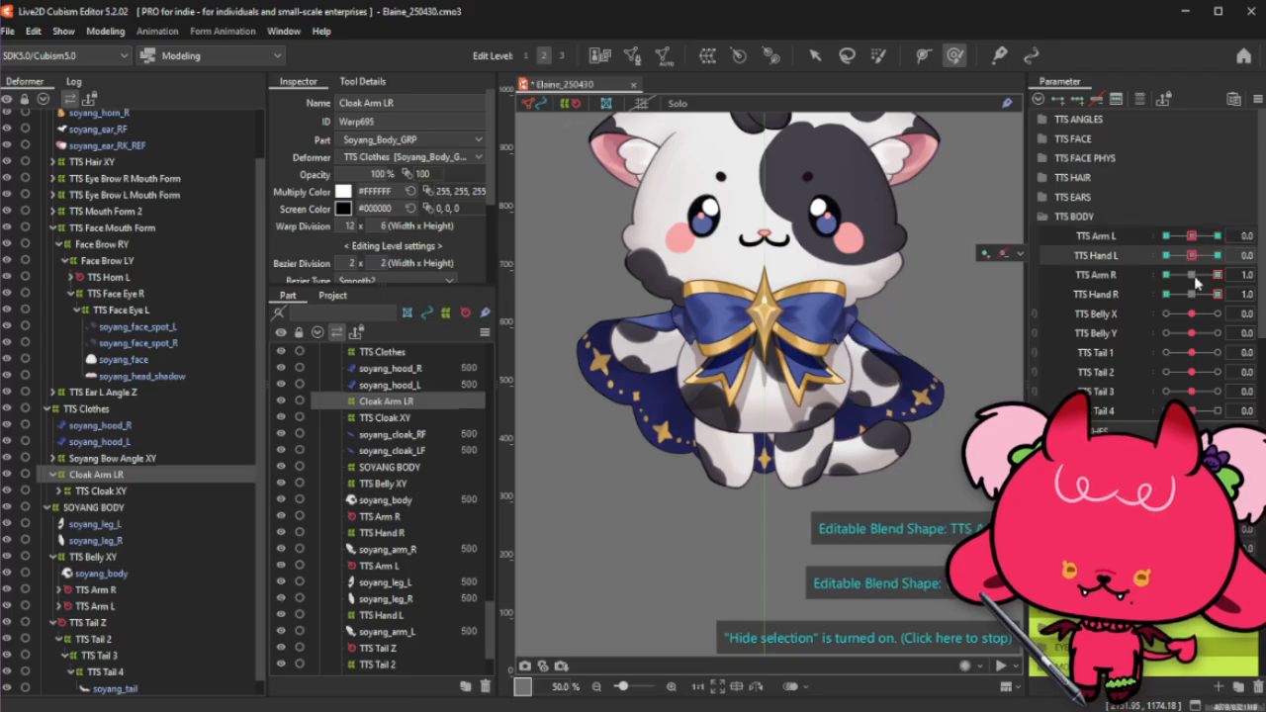
pyautogui.click(1192, 275)
pyautogui.click(1192, 294)
# Step: Adjust the cloak around the left hand at TTS Hand L 1.0 and return the parameter to 0
pyautogui.moveTo(1192, 237); pyautogui.dragTo(1217, 255)
pyautogui.click(1192, 237)
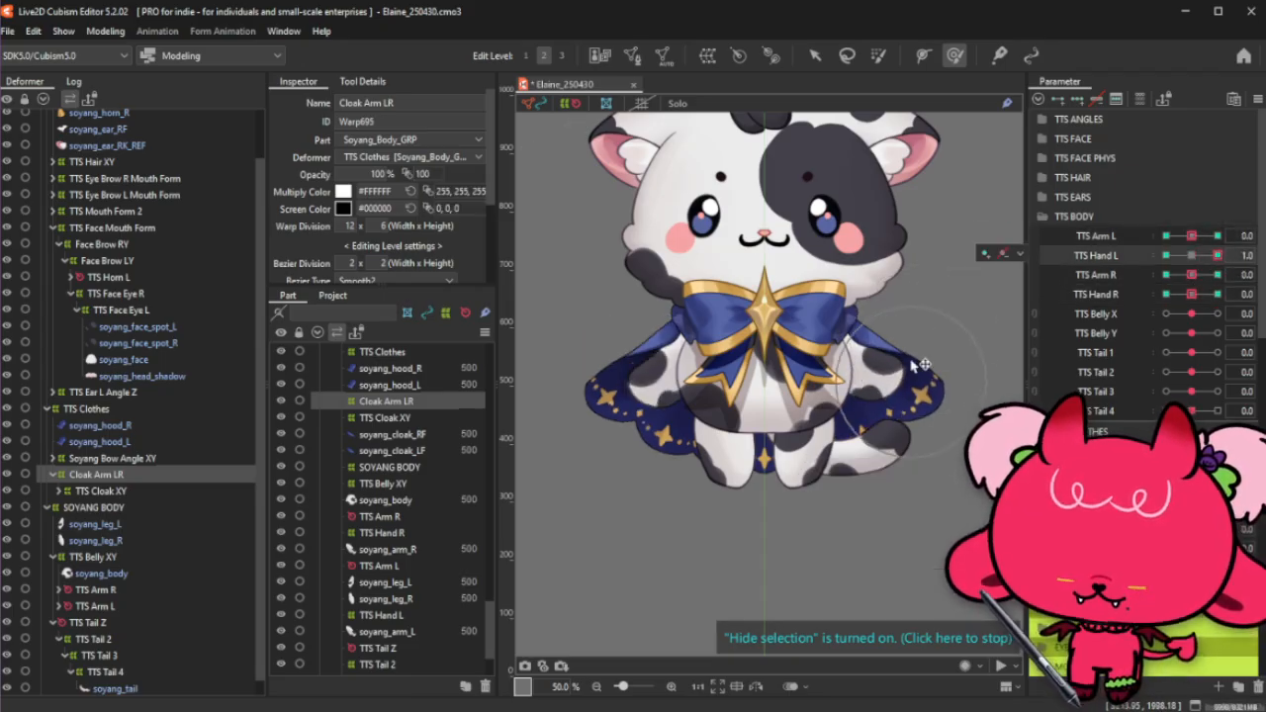
pyautogui.moveTo(910, 354); pyautogui.dragTo(910, 341)
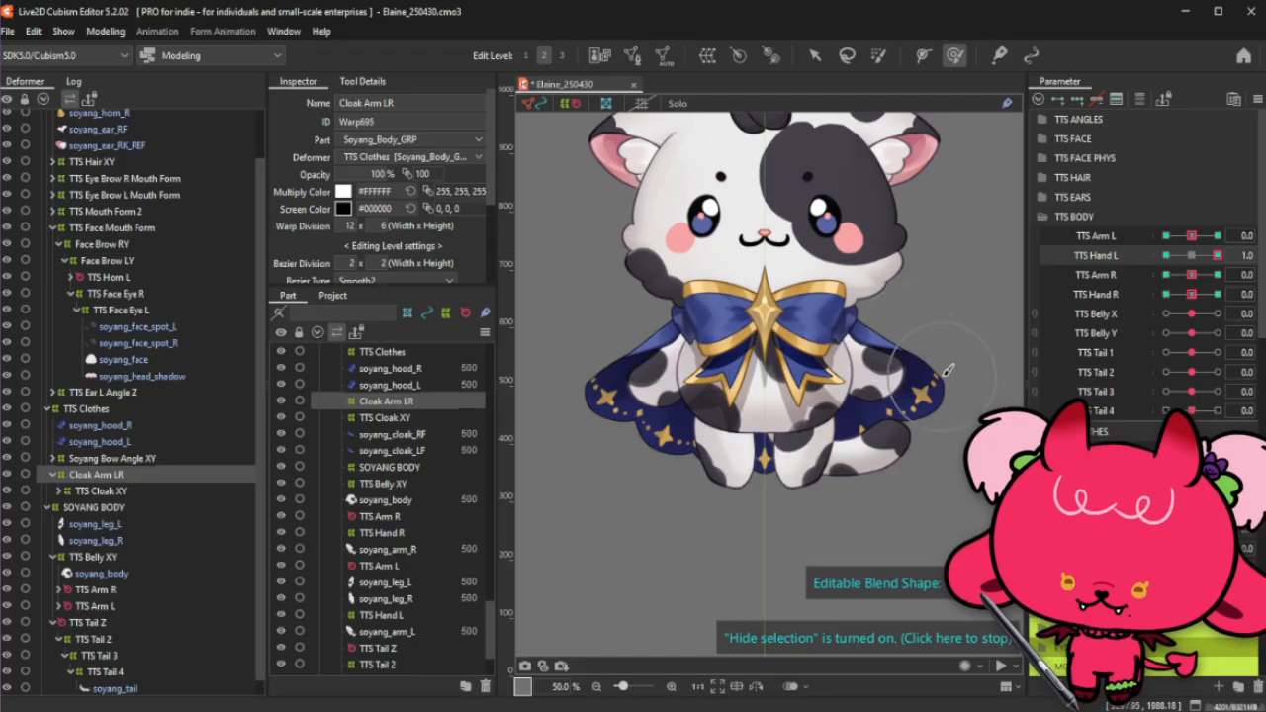
pyautogui.click(1191, 257)
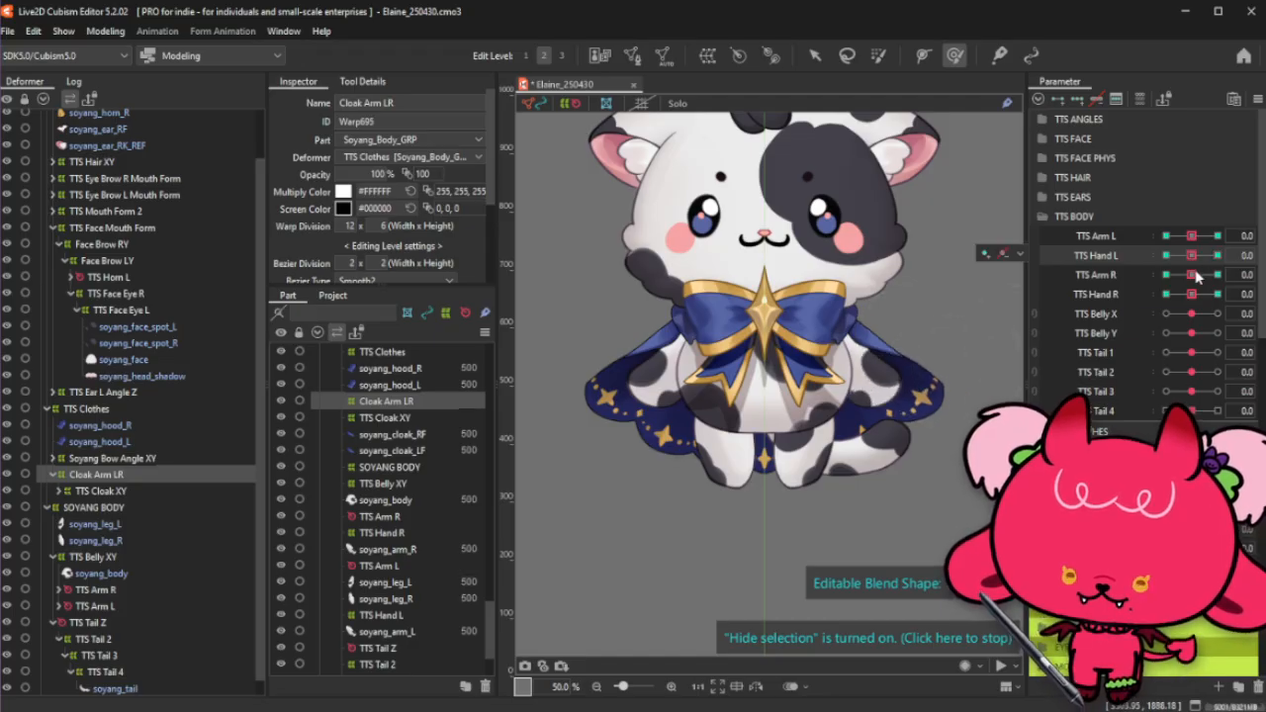
# Step: Check the cloak with TTS Arm R and TTS Hand R at 1.0, and reset both to 0
pyautogui.moveTo(1192, 294); pyautogui.dragTo(1238, 287)
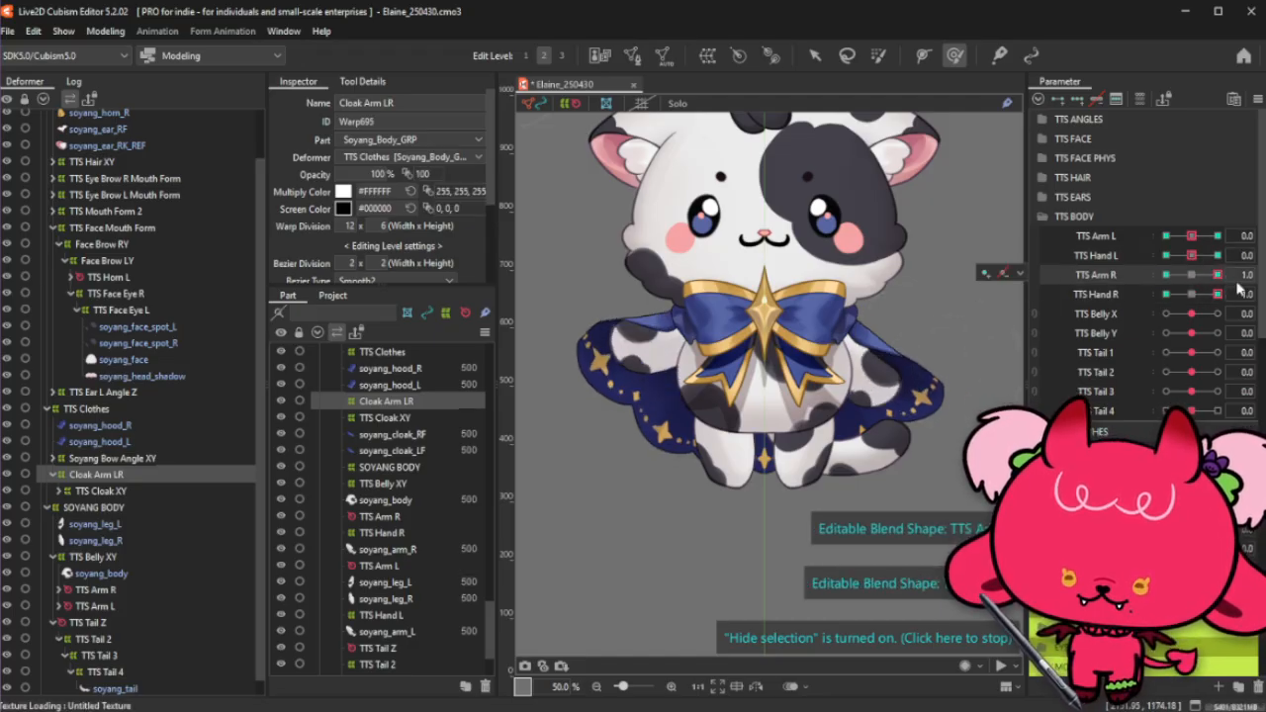
pyautogui.click(1191, 294)
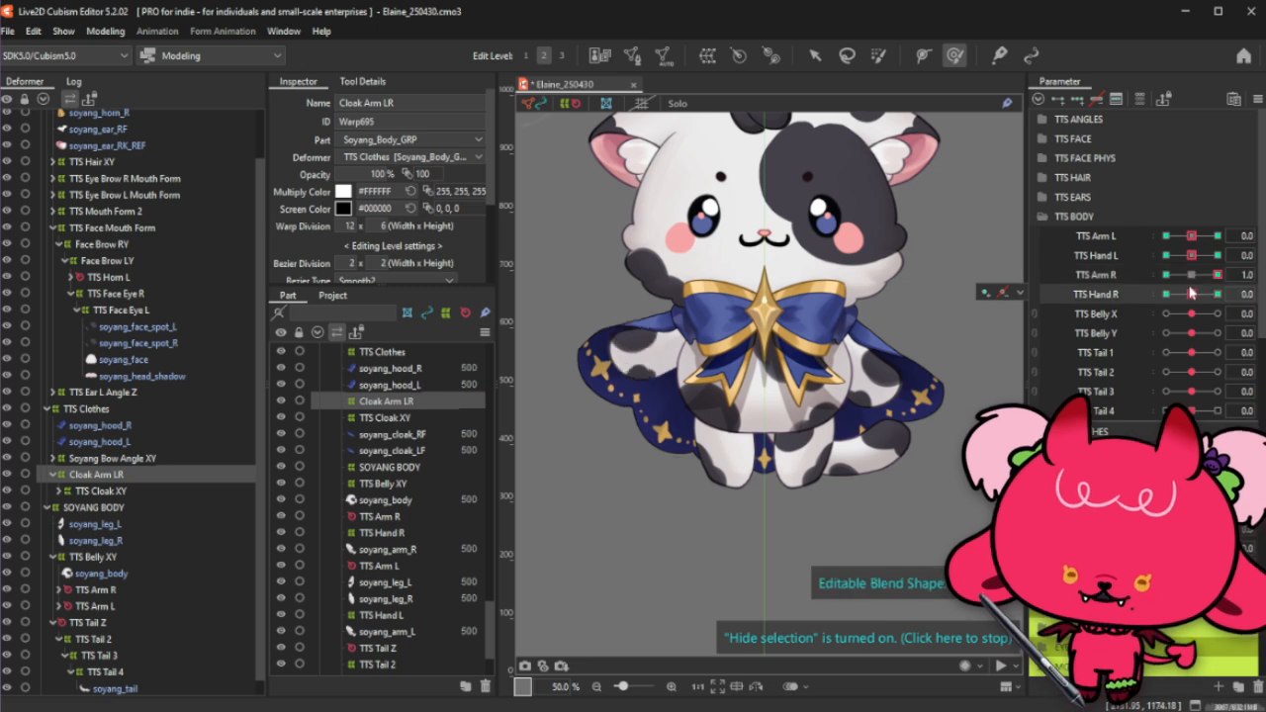
pyautogui.click(1192, 274)
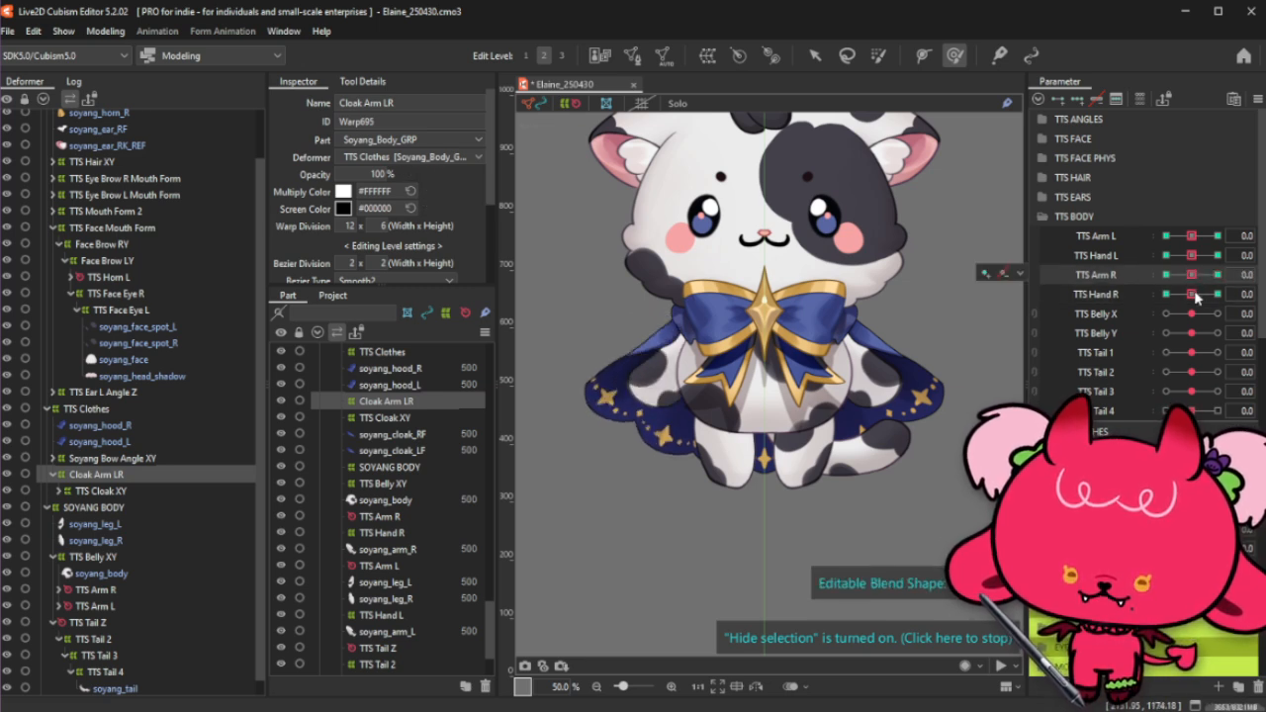
# Step: Check the Cloak Arm LR deformer with all four arm and hand parameters at 1.0, and reset them to 0
pyautogui.click(1217, 294)
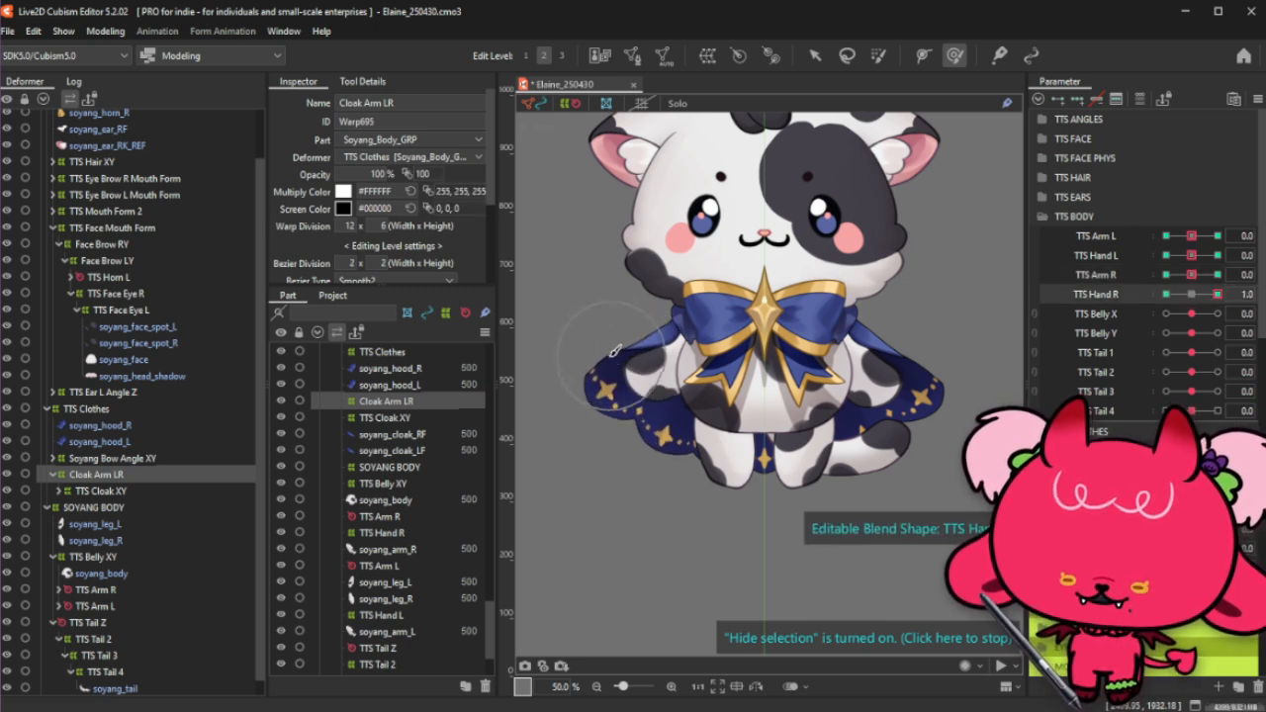
pyautogui.click(1193, 294)
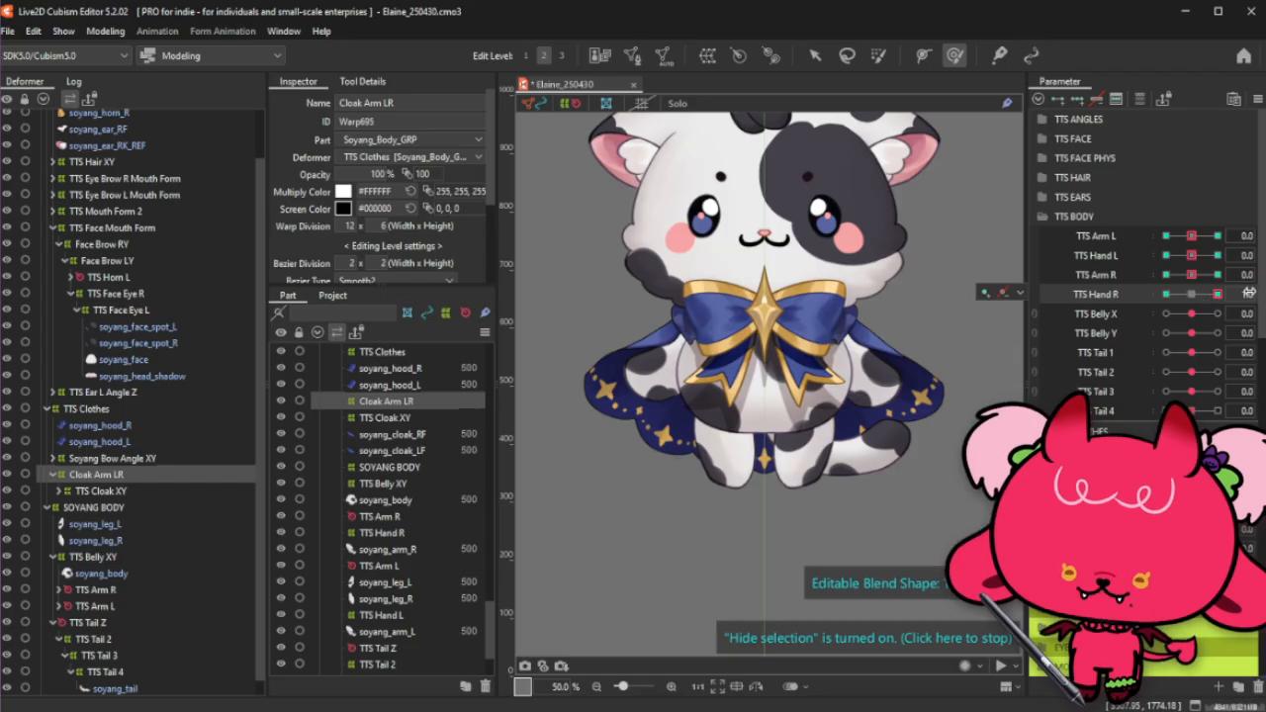
pyautogui.click(1218, 274)
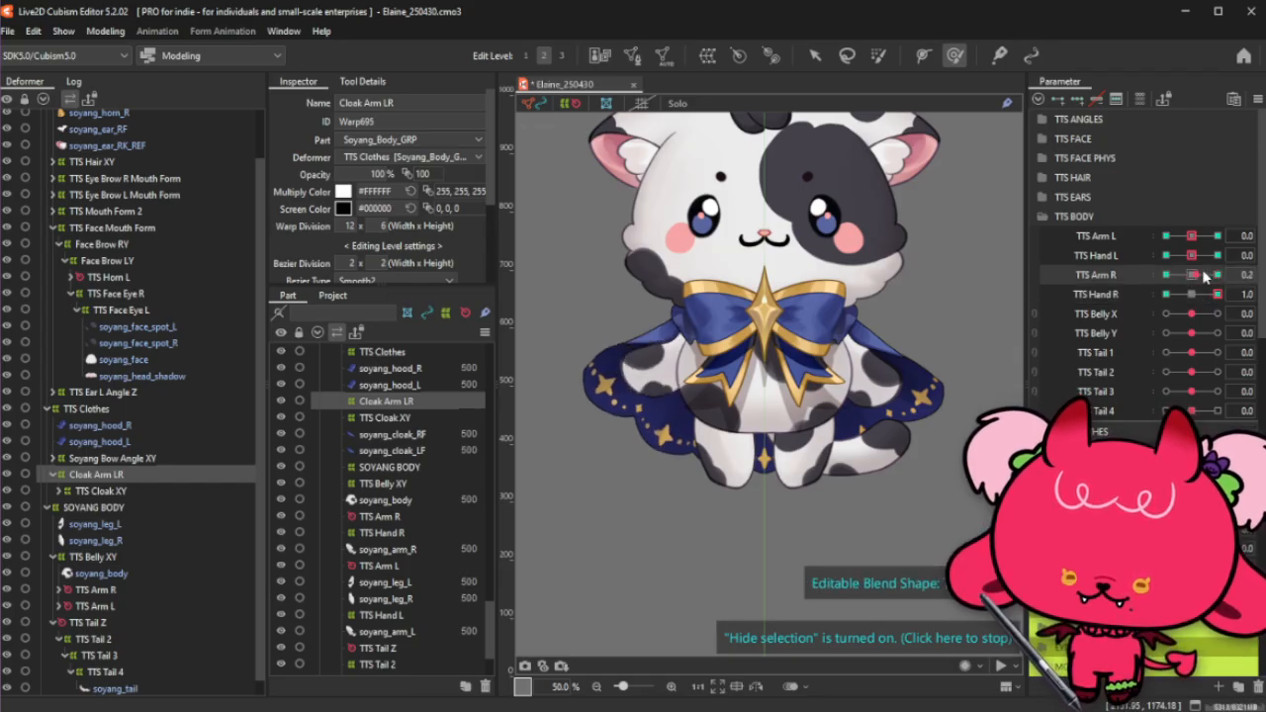
pyautogui.click(1217, 255)
pyautogui.click(1218, 235)
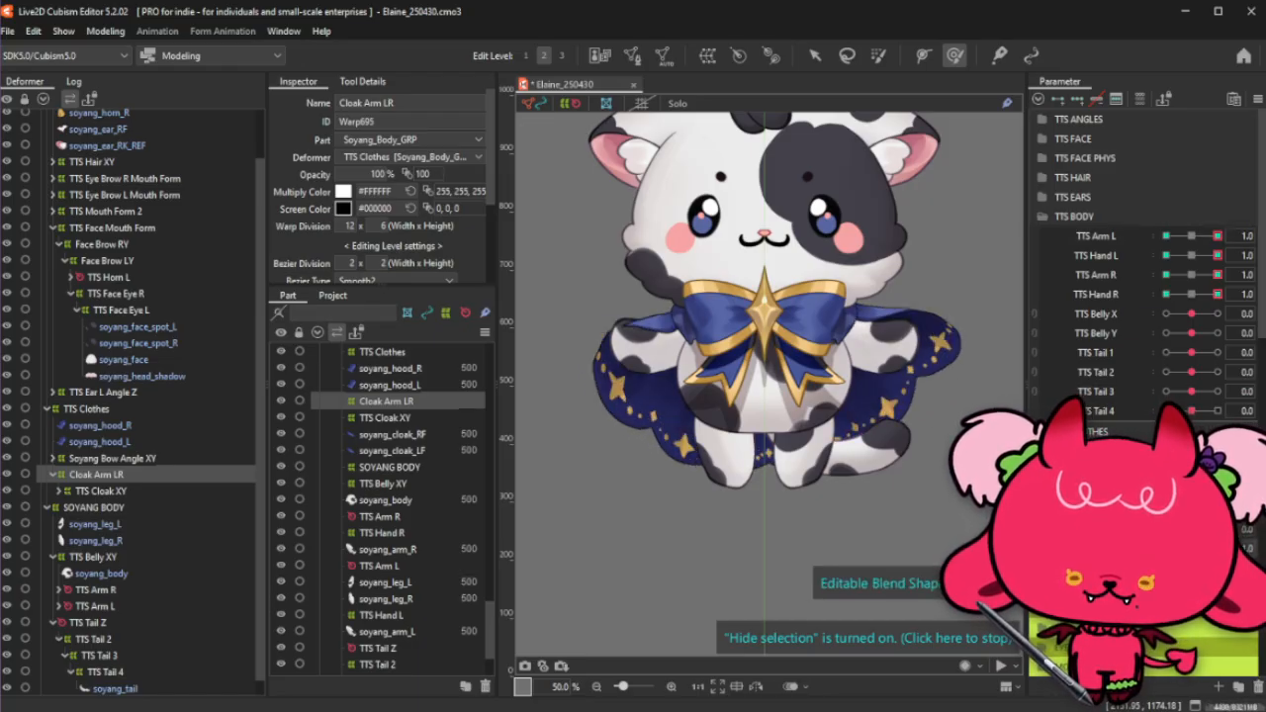
pyautogui.click(1192, 235)
pyautogui.click(1192, 255)
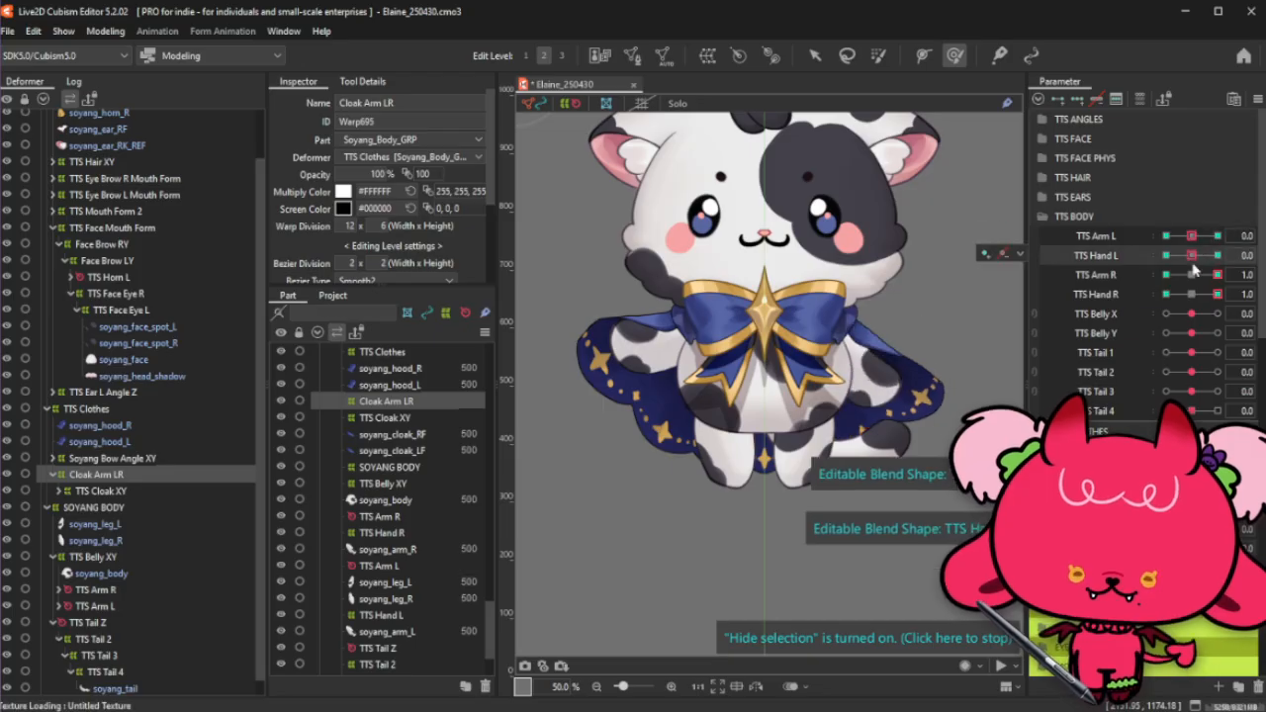
pyautogui.click(1192, 275)
pyautogui.click(1191, 294)
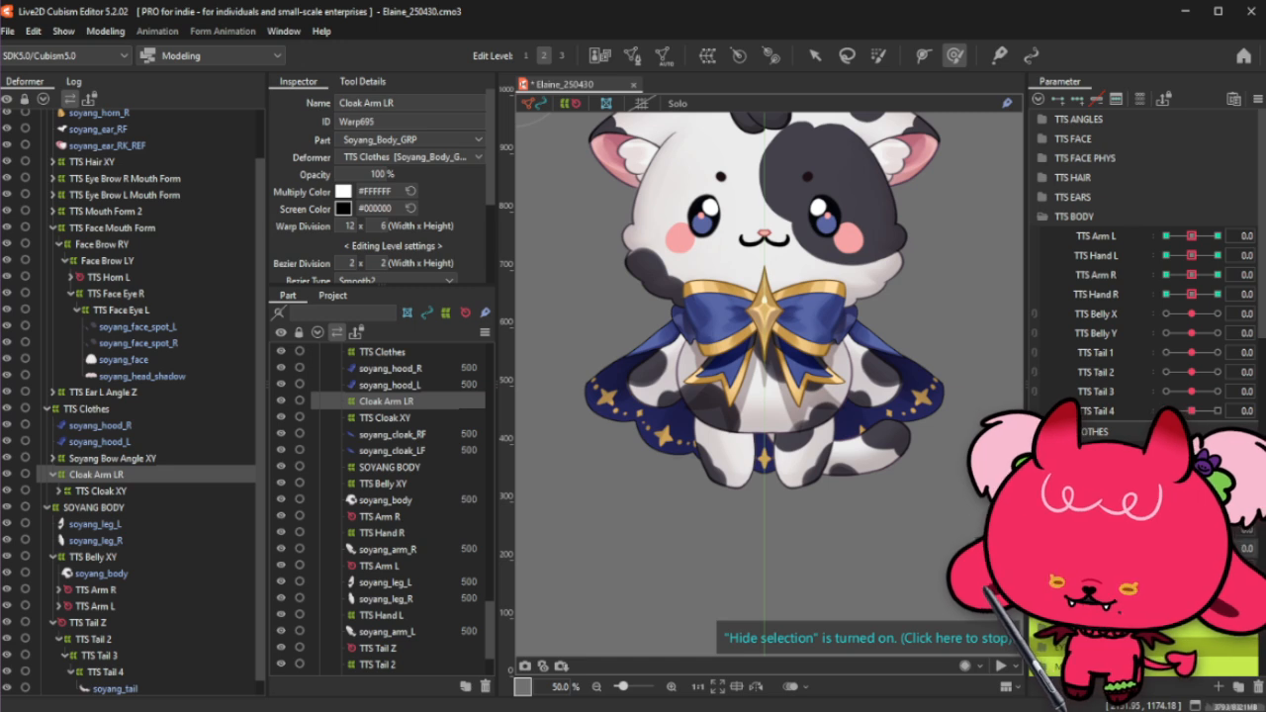
# Step: Shape the TTS Cloak XY deformer with the deform brush at TTS Cloak X 1.0 and reflect the form to the opposite key
pyautogui.doubleClick(100, 490)
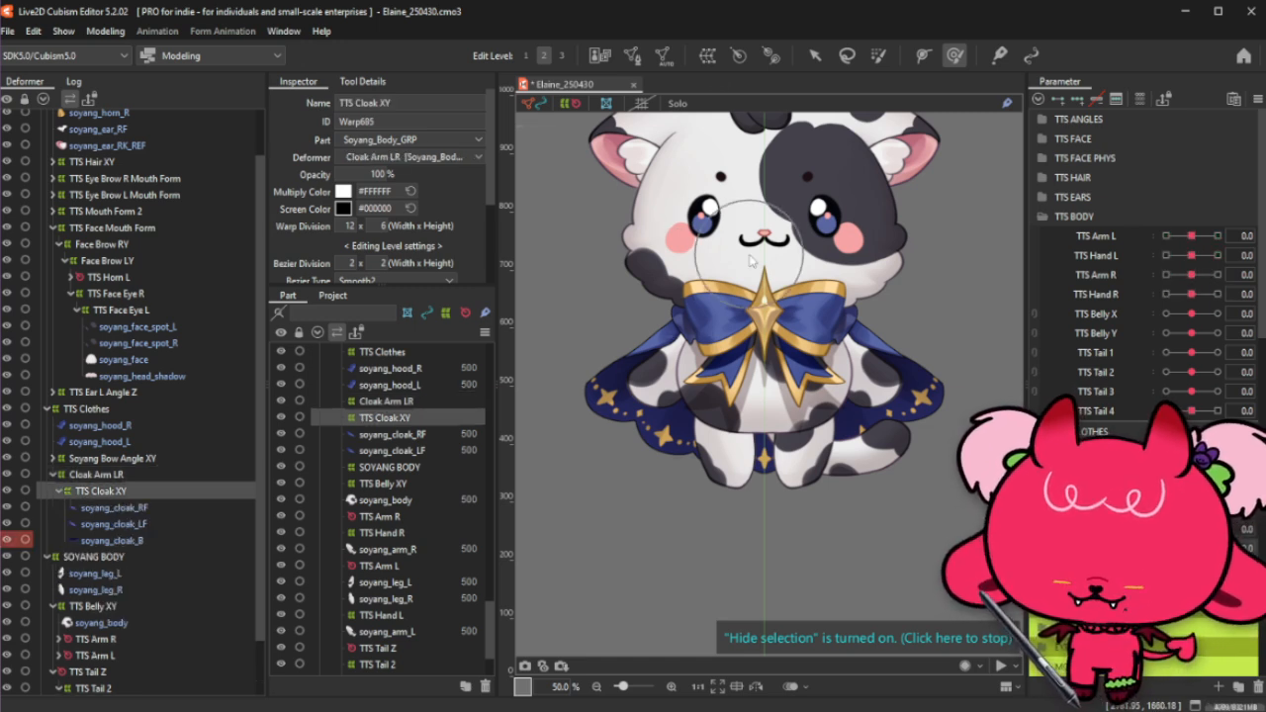
pyautogui.click(877, 56)
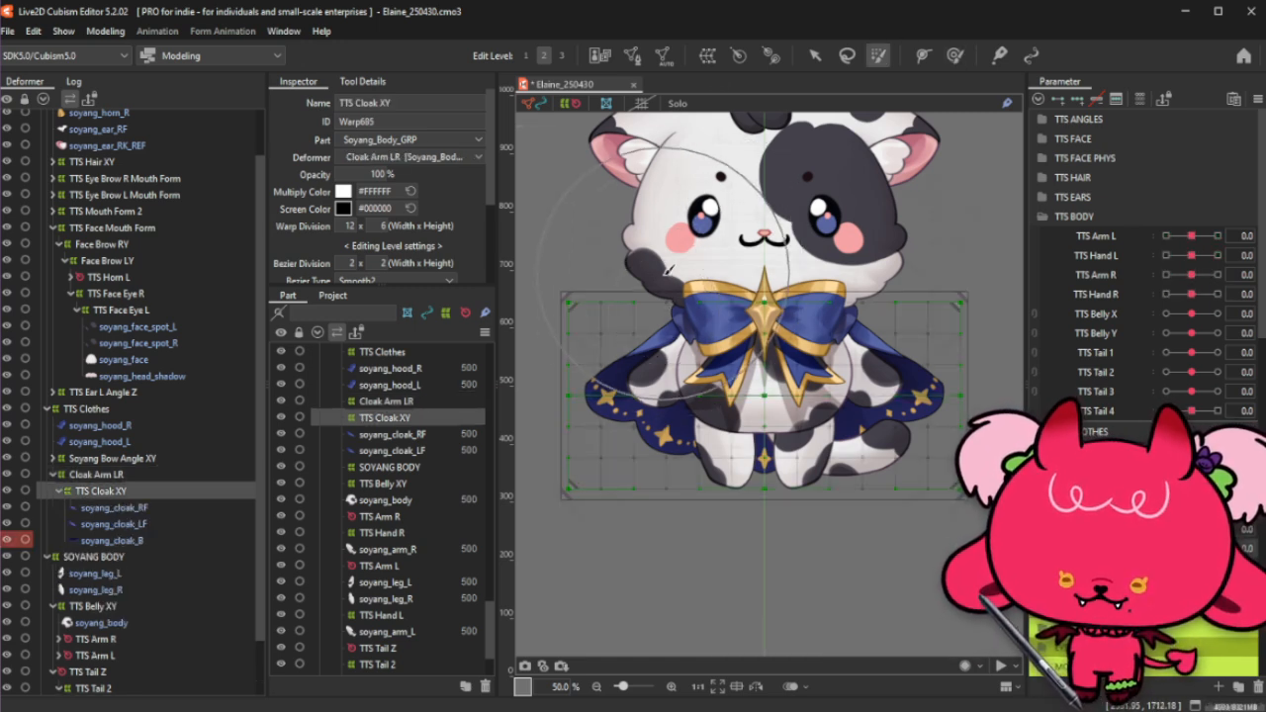
pyautogui.moveTo(664, 290)
pyautogui.mouseDown()
pyautogui.moveTo(672, 316)
pyautogui.moveTo(680, 308)
pyautogui.moveTo(679, 295)
pyautogui.moveTo(664, 315)
pyautogui.moveTo(695, 297)
pyautogui.moveTo(692, 313)
pyautogui.mouseUp()
pyautogui.moveTo(1192, 544); pyautogui.dragTo(1244, 542)
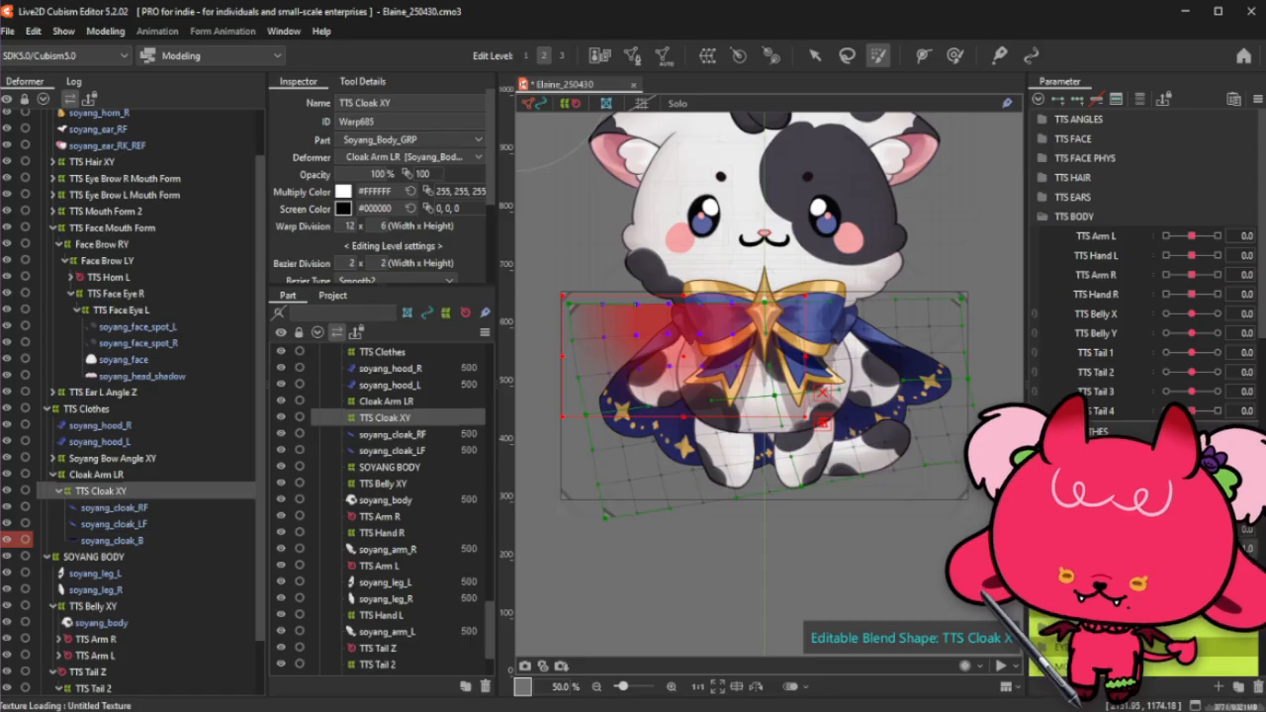
pyautogui.hotkey('ctrl', 'z')
pyautogui.hotkey('ctrl', 'h')
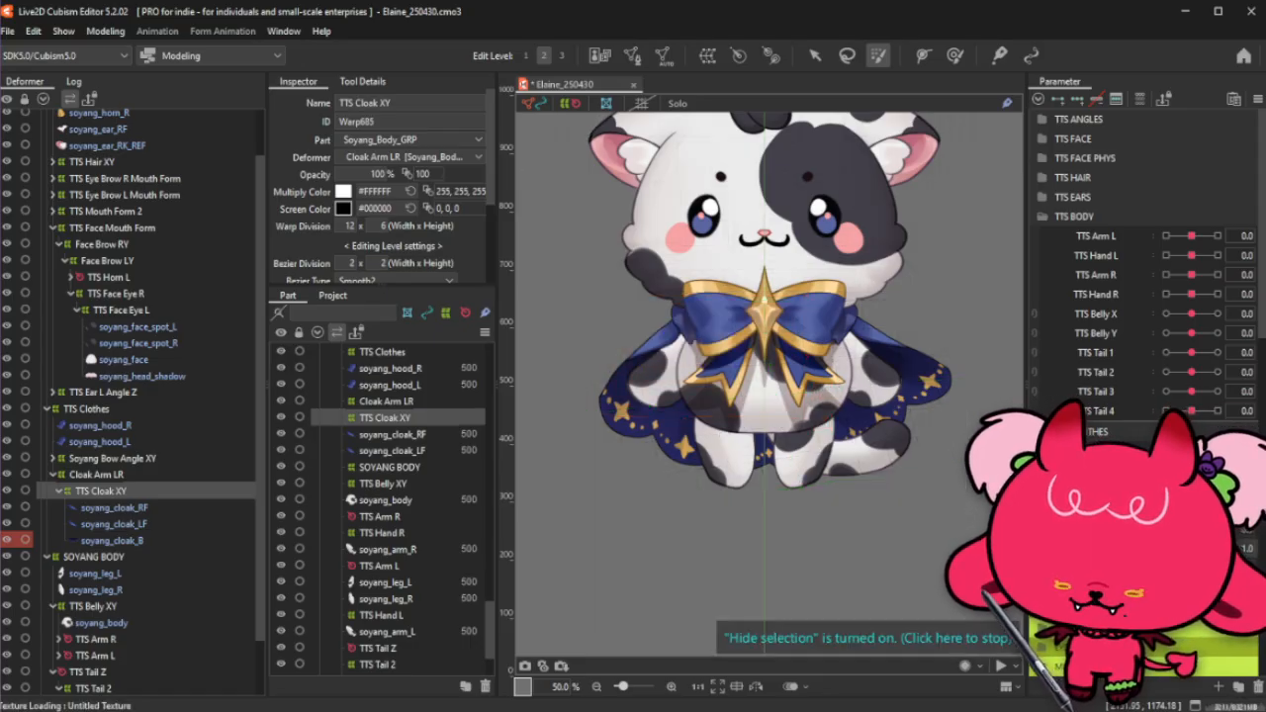
pyautogui.moveTo(1243, 543)
pyautogui.mouseDown()
pyautogui.moveTo(1192, 543)
pyautogui.moveTo(1244, 543)
pyautogui.mouseUp()
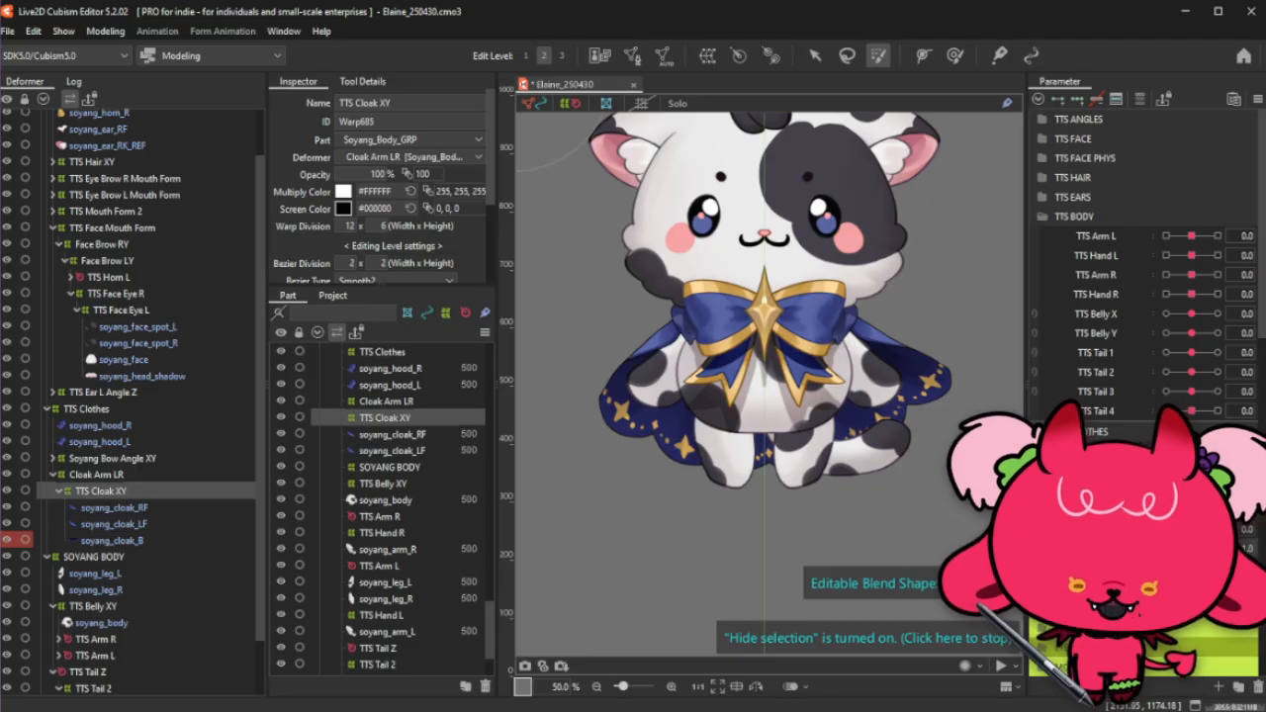
pyautogui.hotkey('ctrl', 'r')
pyautogui.click(604, 508)
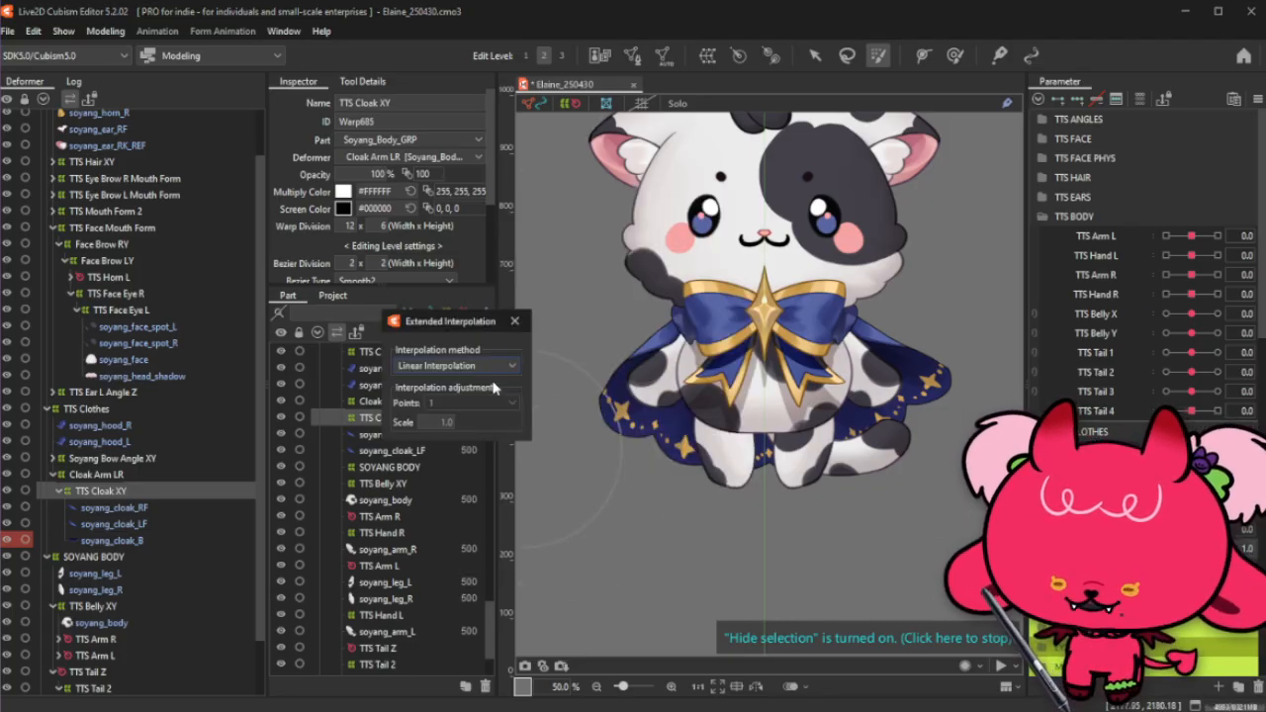
# Step: Change the extended interpolation method for the cloak's movement and return the cloak to its neutral pose
pyautogui.click(455, 365)
pyautogui.click(469, 400)
pyautogui.click(515, 320)
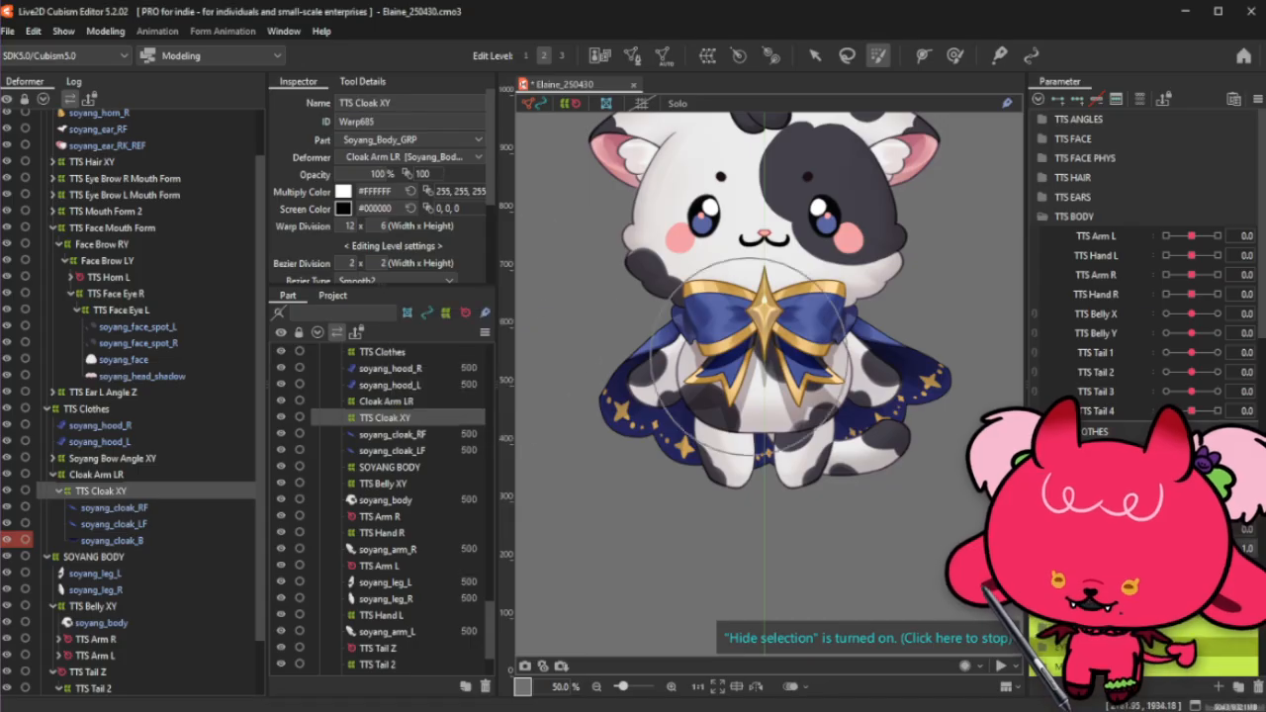
pyautogui.moveTo(1192, 646)
pyautogui.mouseDown()
pyautogui.moveTo(1167, 645)
pyautogui.moveTo(1216, 646)
pyautogui.moveTo(1172, 646)
pyautogui.moveTo(1191, 646)
pyautogui.mouseUp()
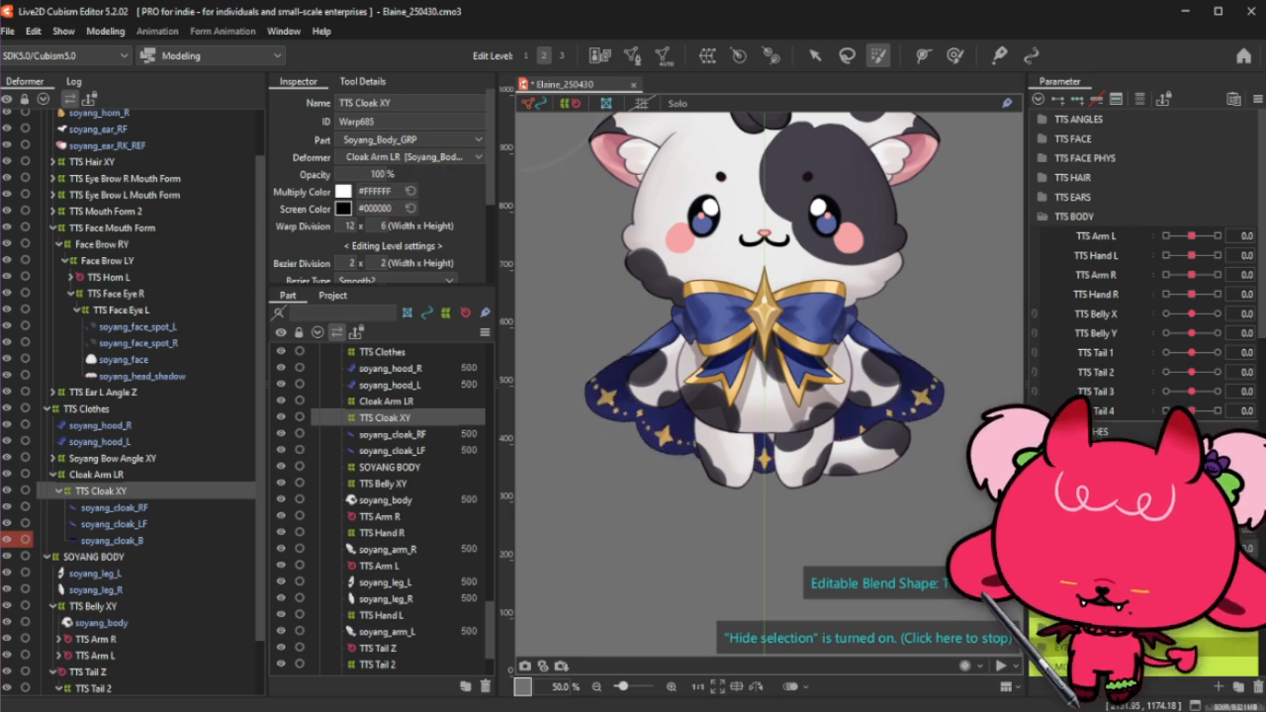
# Step: Refine the cloak's shape at TTS Cloak X 1.0 and reflect the TTS Cloak XY deformer horizontally
pyautogui.hotkey('ctrl', 'h')
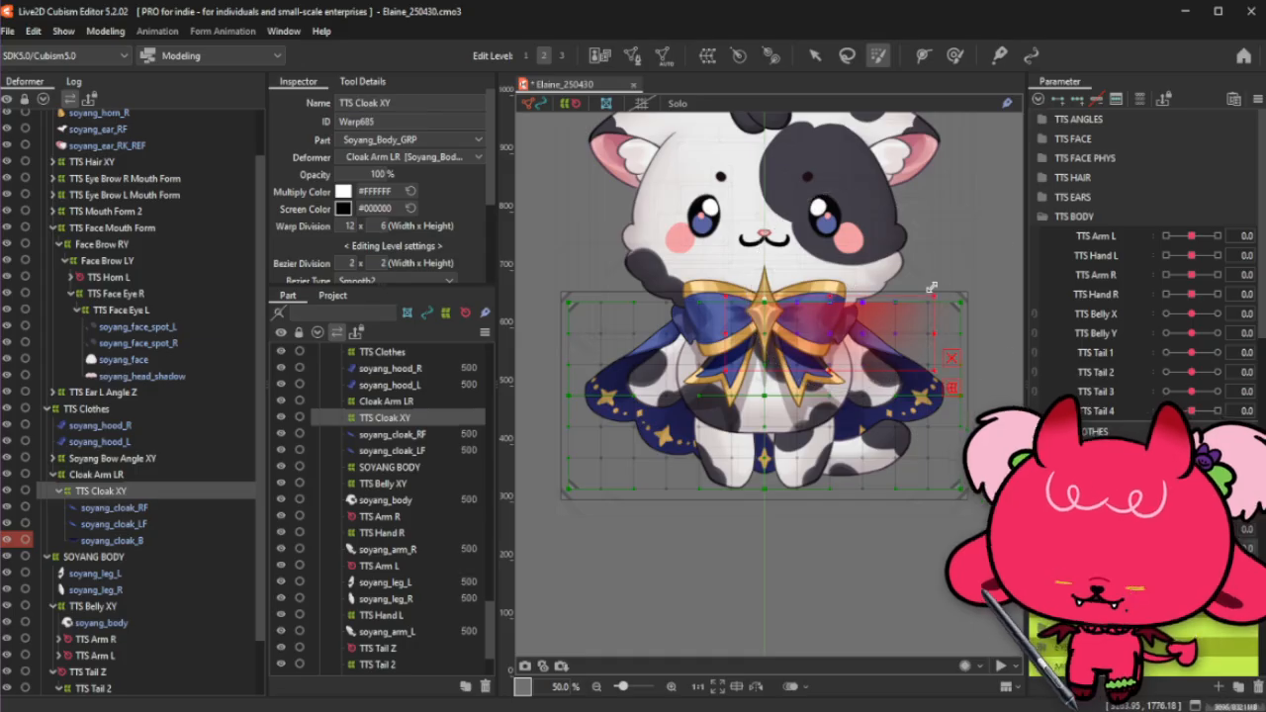
pyautogui.moveTo(1192, 549); pyautogui.dragTo(1250, 533)
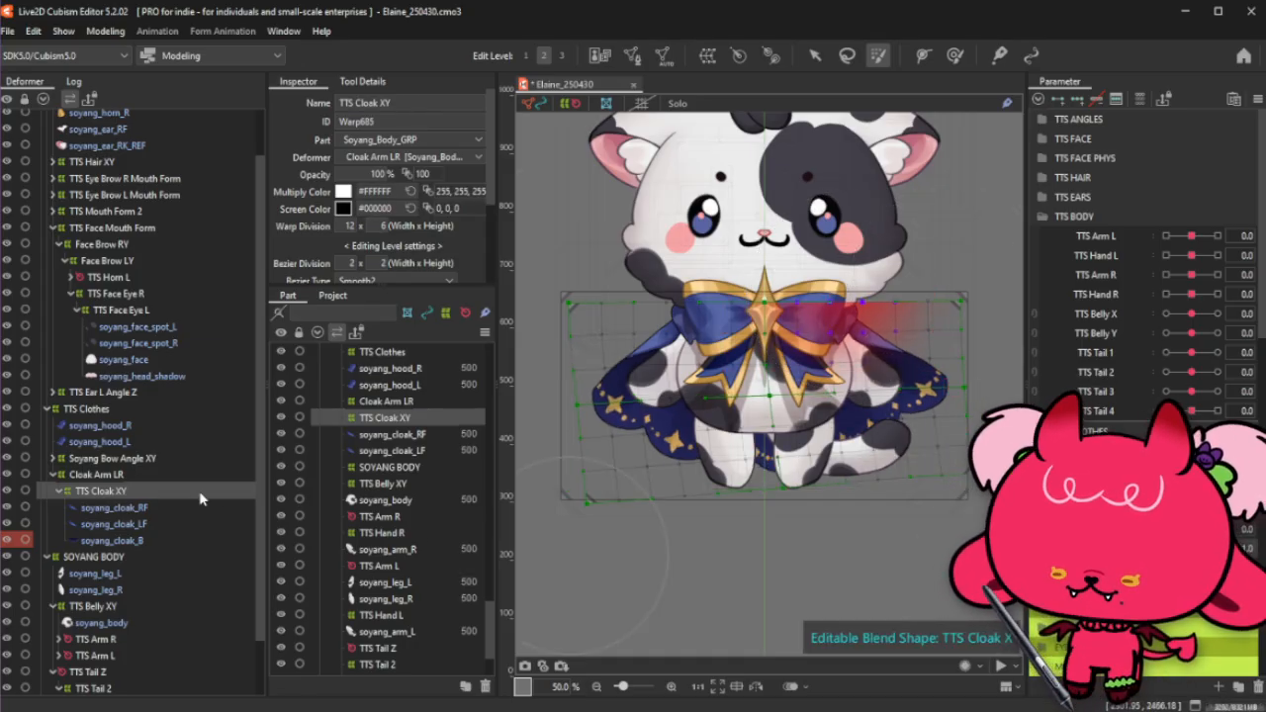
pyautogui.hotkey('ctrl', 'r')
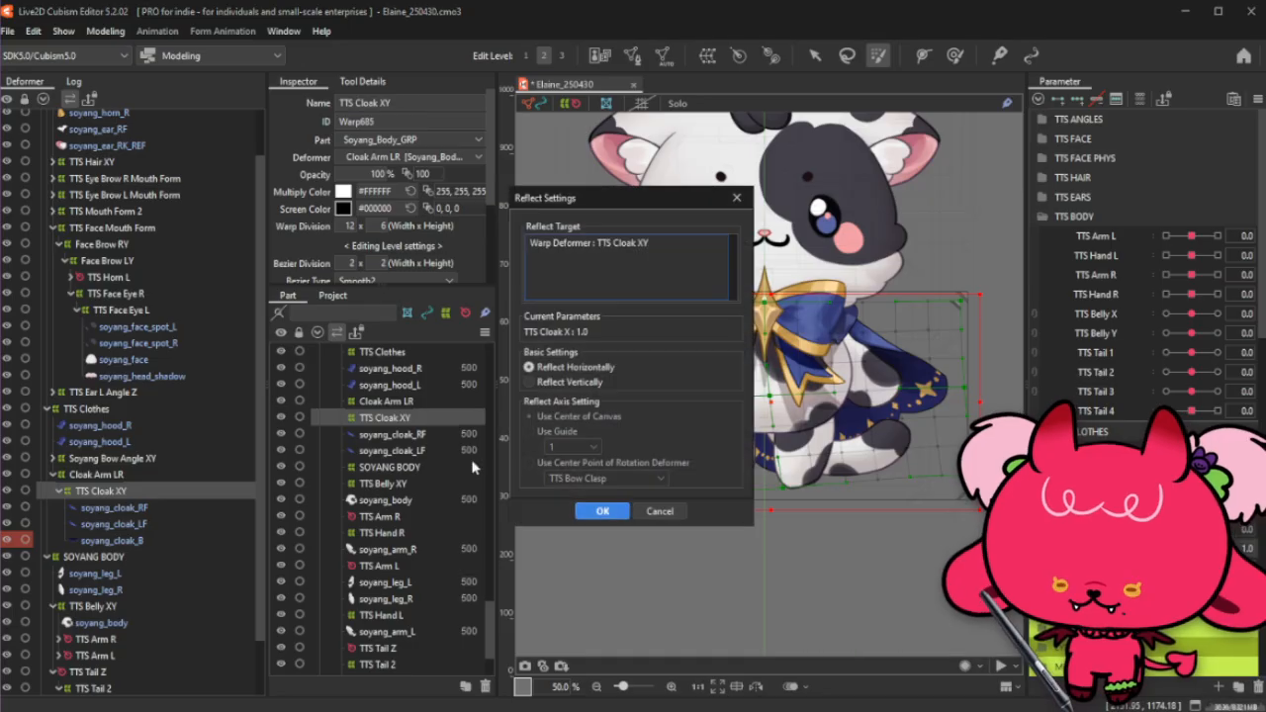
pyautogui.click(604, 512)
pyautogui.hotkey('ctrl', 'h')
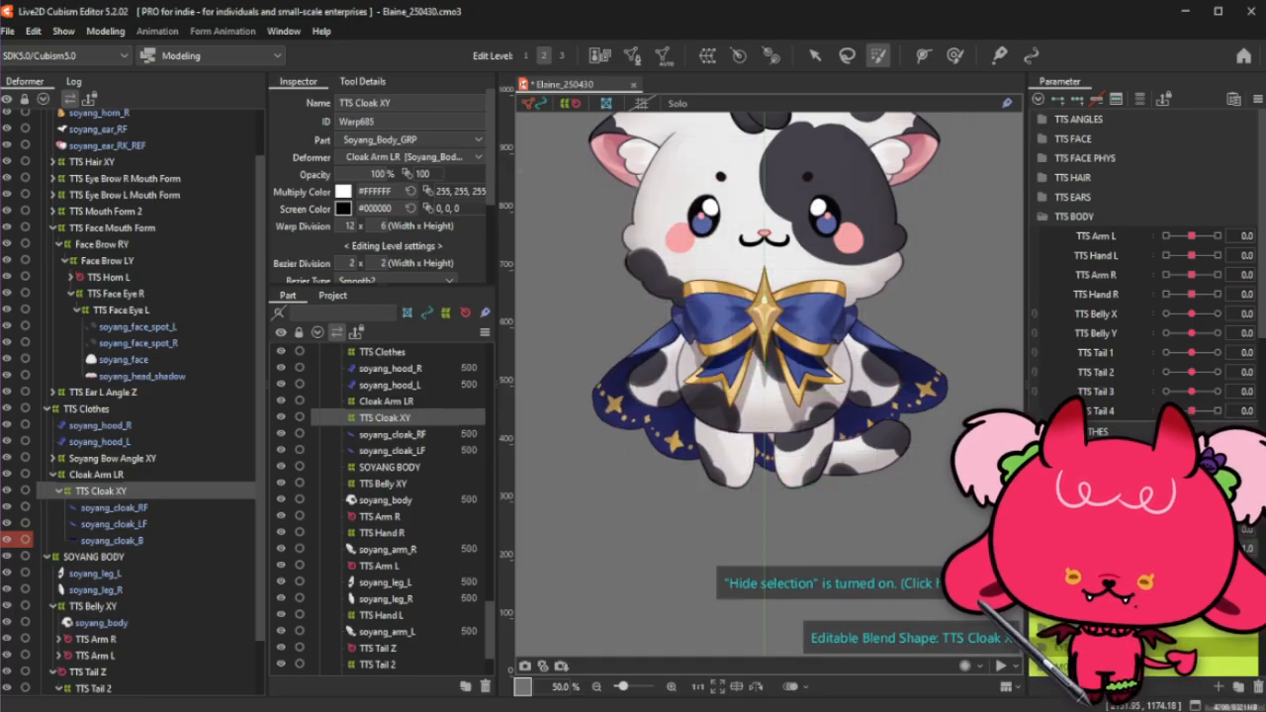
# Step: Test the cloak's own movement with all four arm and hand parameters at 1.0, and return everything to 0
pyautogui.moveTo(1191, 235); pyautogui.dragTo(1234, 234)
pyautogui.click(1216, 256)
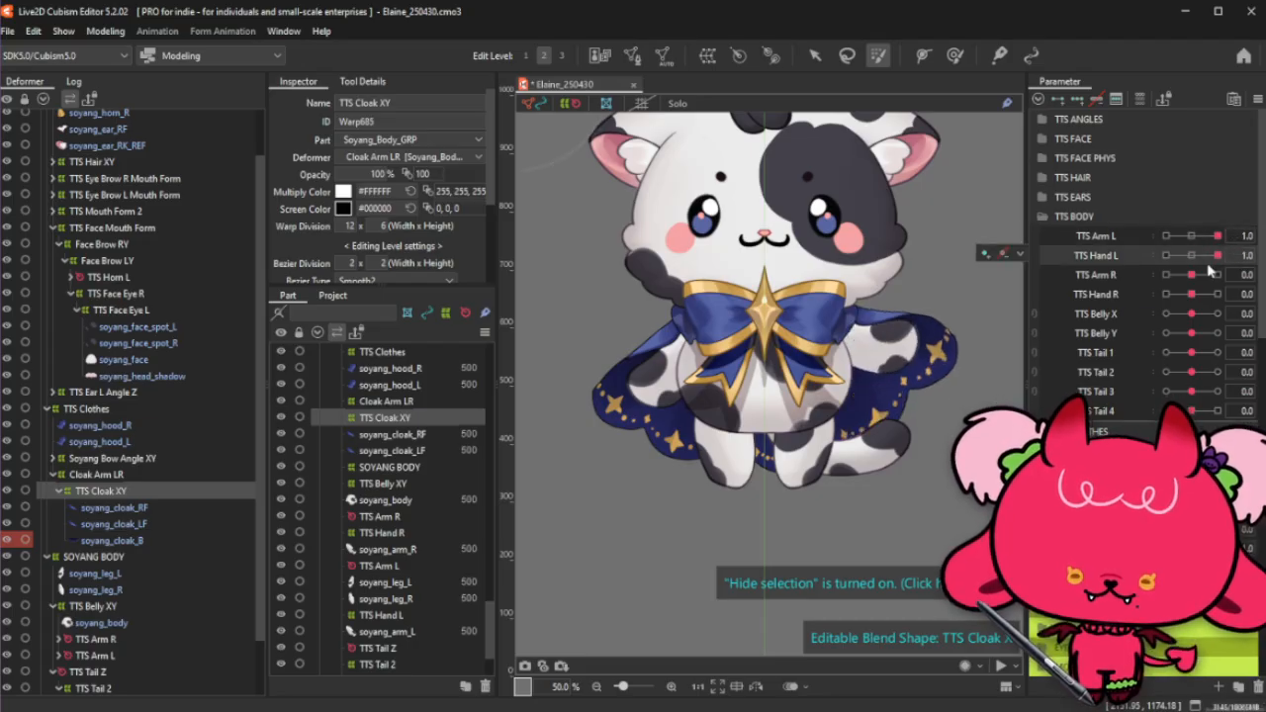
pyautogui.moveTo(1192, 276); pyautogui.dragTo(1235, 288)
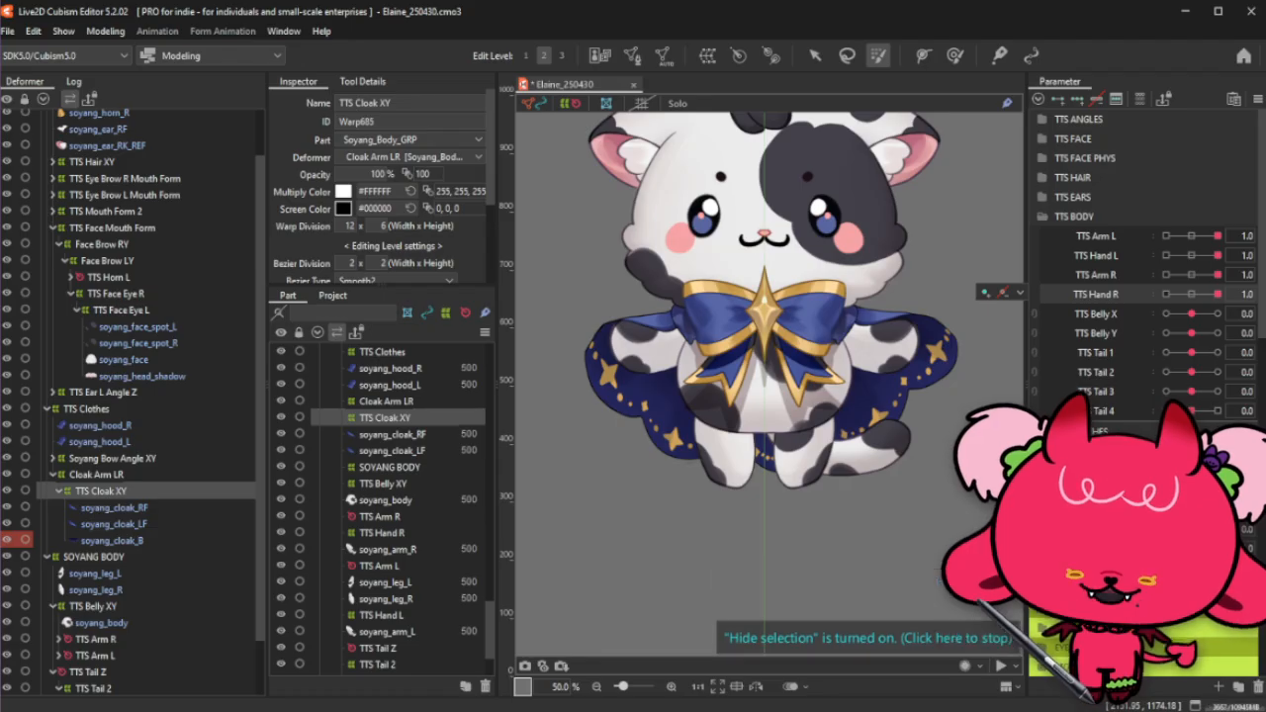
pyautogui.moveTo(1192, 450)
pyautogui.mouseDown()
pyautogui.moveTo(1168, 450)
pyautogui.moveTo(1192, 450)
pyautogui.mouseUp()
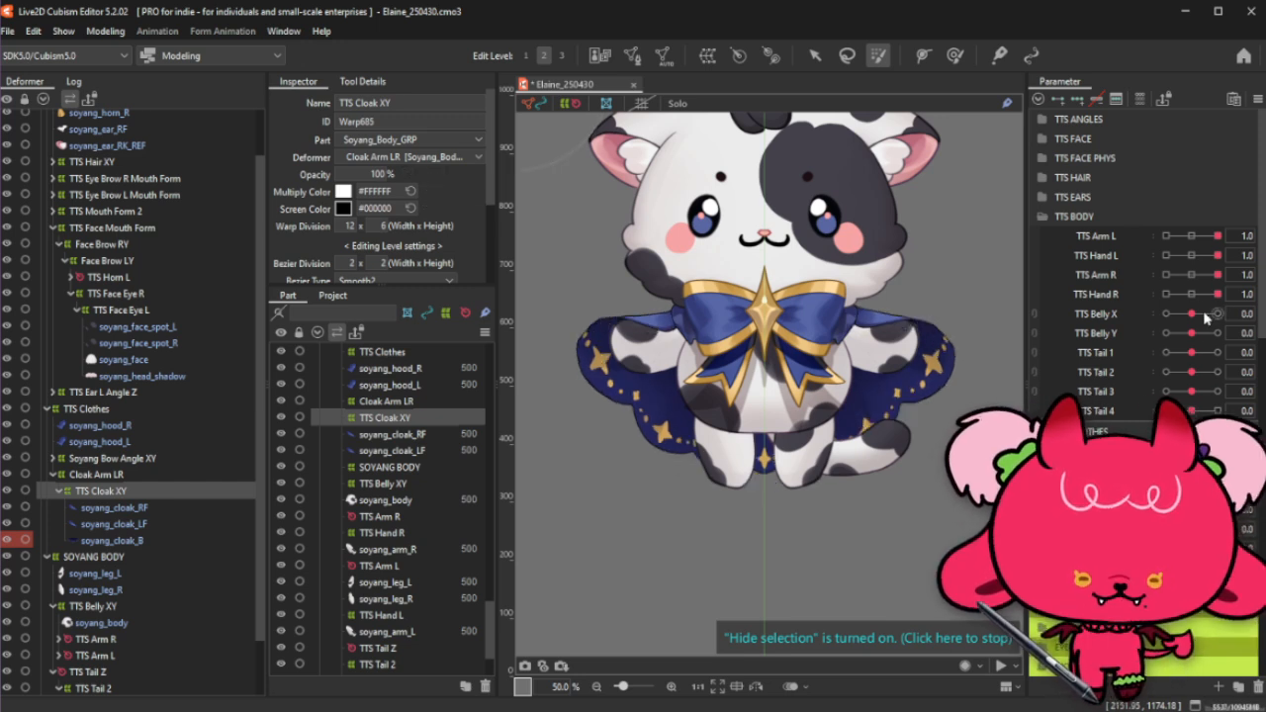
pyautogui.click(1192, 237)
pyautogui.click(1192, 255)
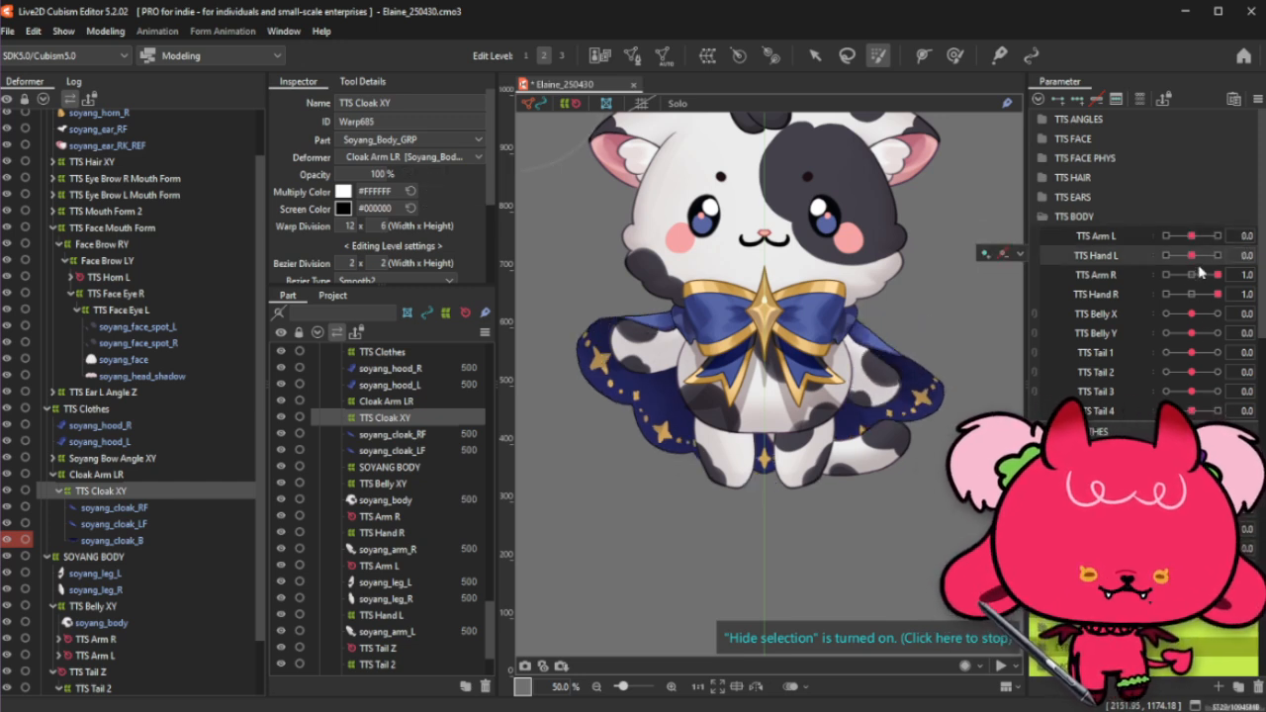
pyautogui.click(1192, 274)
pyautogui.click(1191, 295)
pyautogui.moveTo(1192, 450)
pyautogui.mouseDown()
pyautogui.moveTo(1167, 450)
pyautogui.moveTo(1192, 450)
pyautogui.mouseUp()
pyautogui.click(1051, 619)
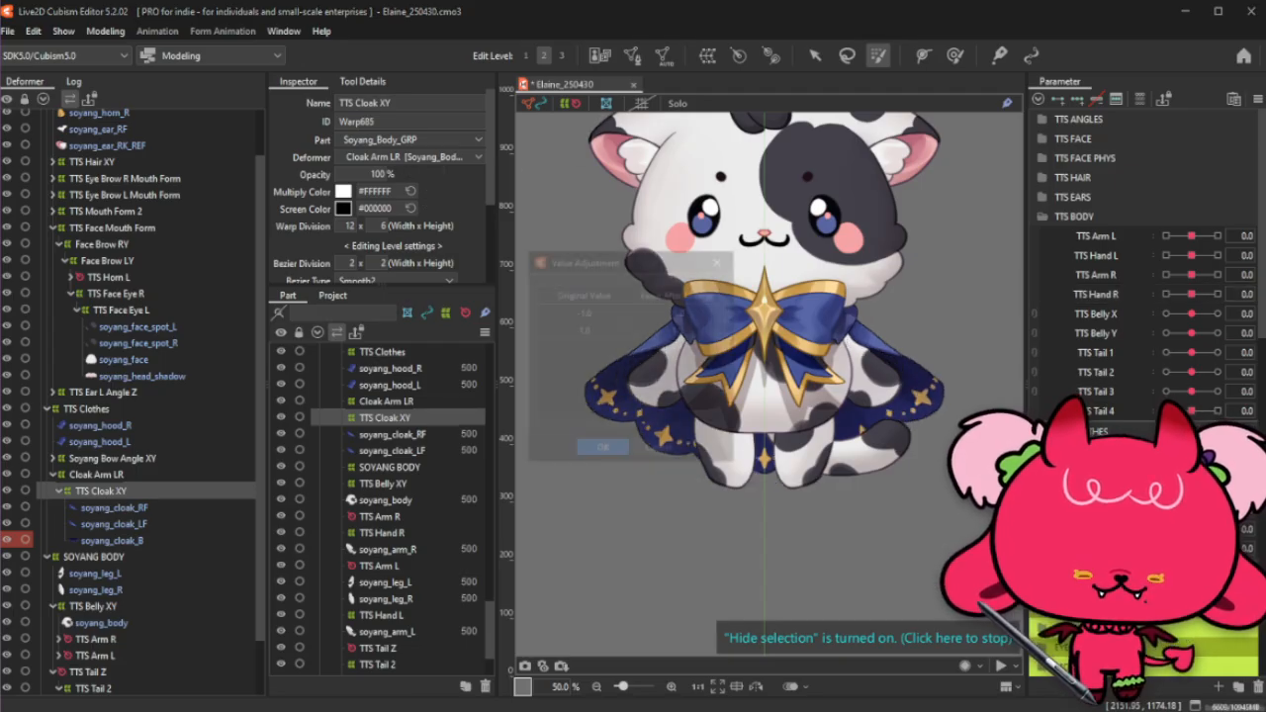
pyautogui.click(724, 263)
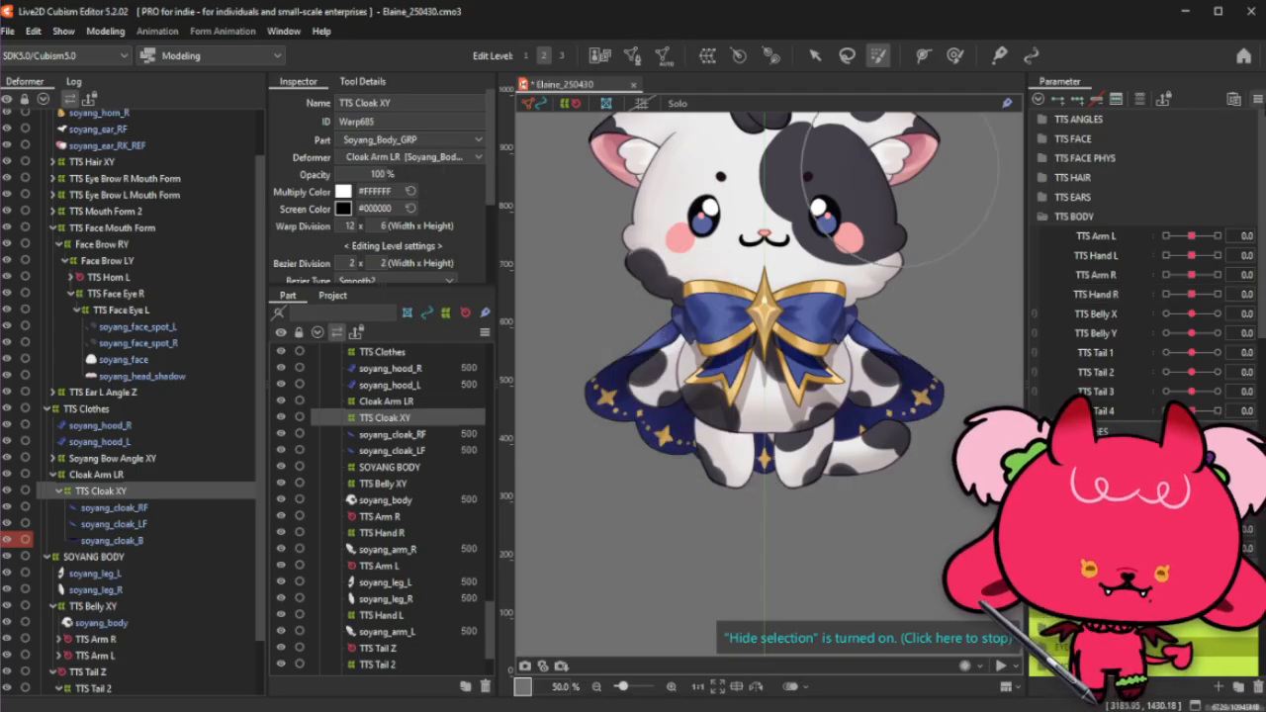
# Step: Add TTS Arm L as a blend shape weight limit for TTS Cloak Y on the TTS Cloak XY deformer, using the Line3 preset
pyautogui.click(1259, 99)
pyautogui.click(1155, 427)
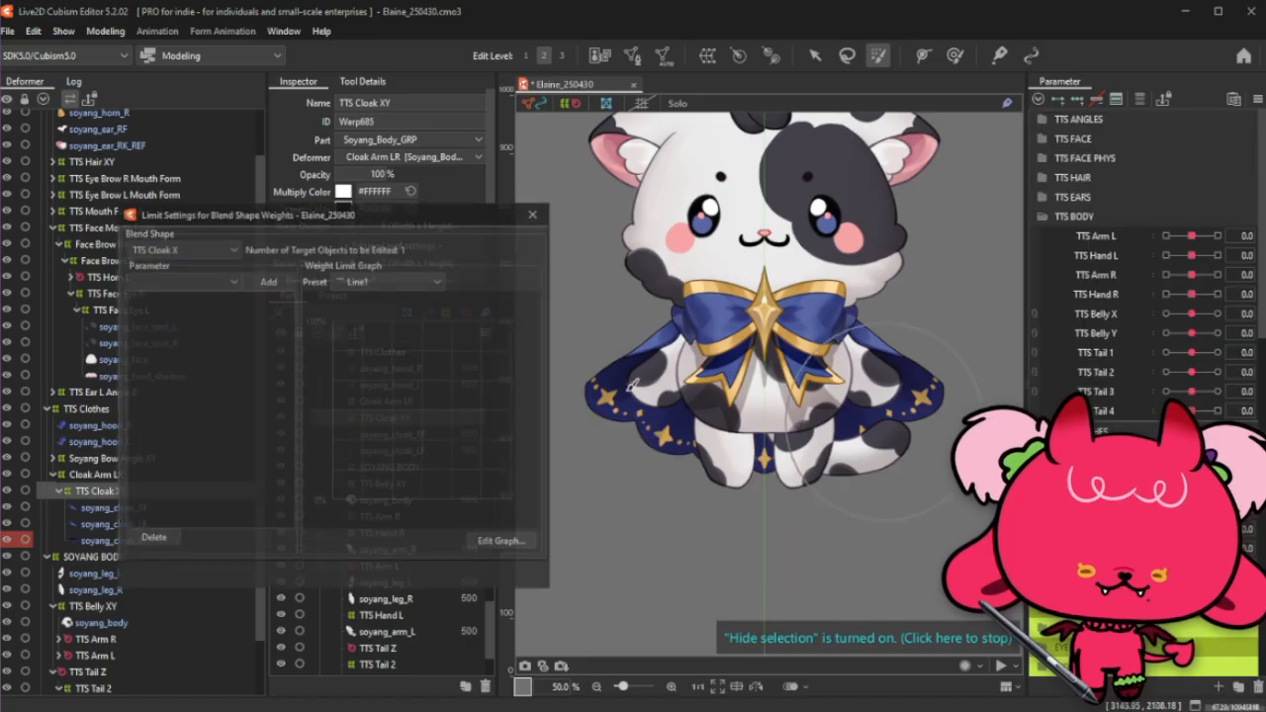
pyautogui.click(191, 285)
pyautogui.click(191, 285)
pyautogui.click(197, 249)
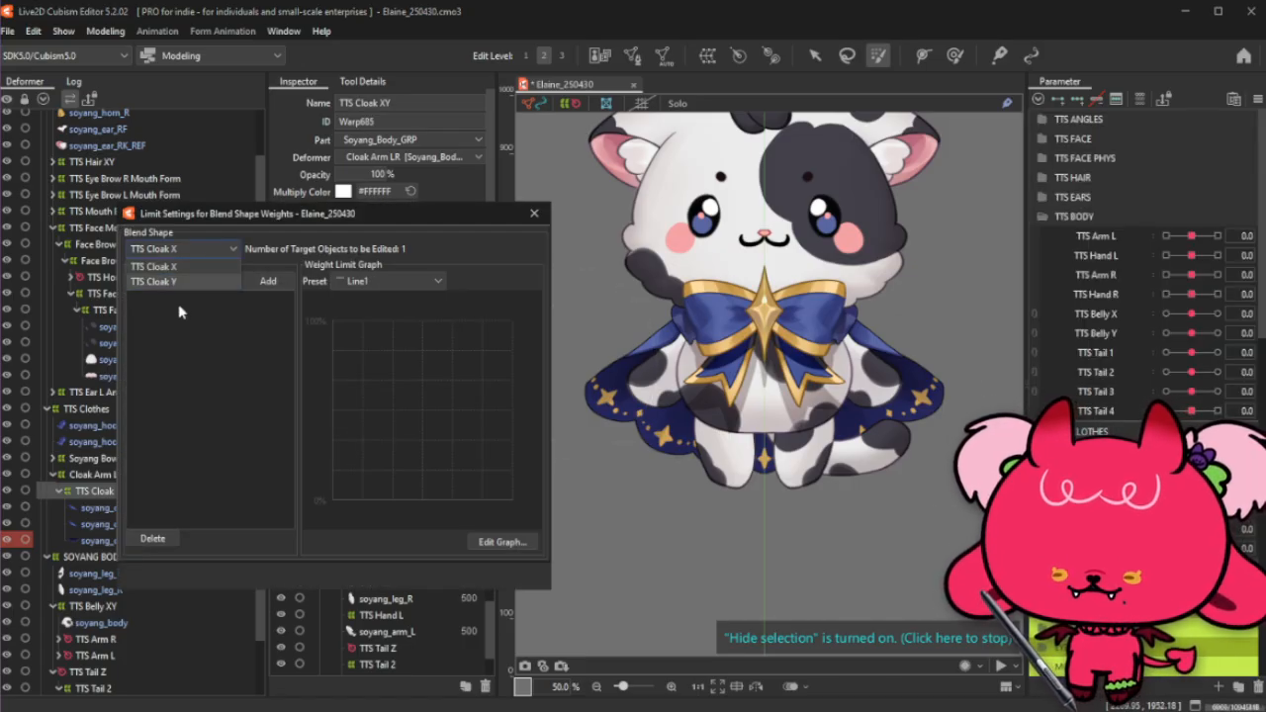
pyautogui.click(168, 265)
pyautogui.click(191, 281)
pyautogui.scroll(-6, 203, 424)
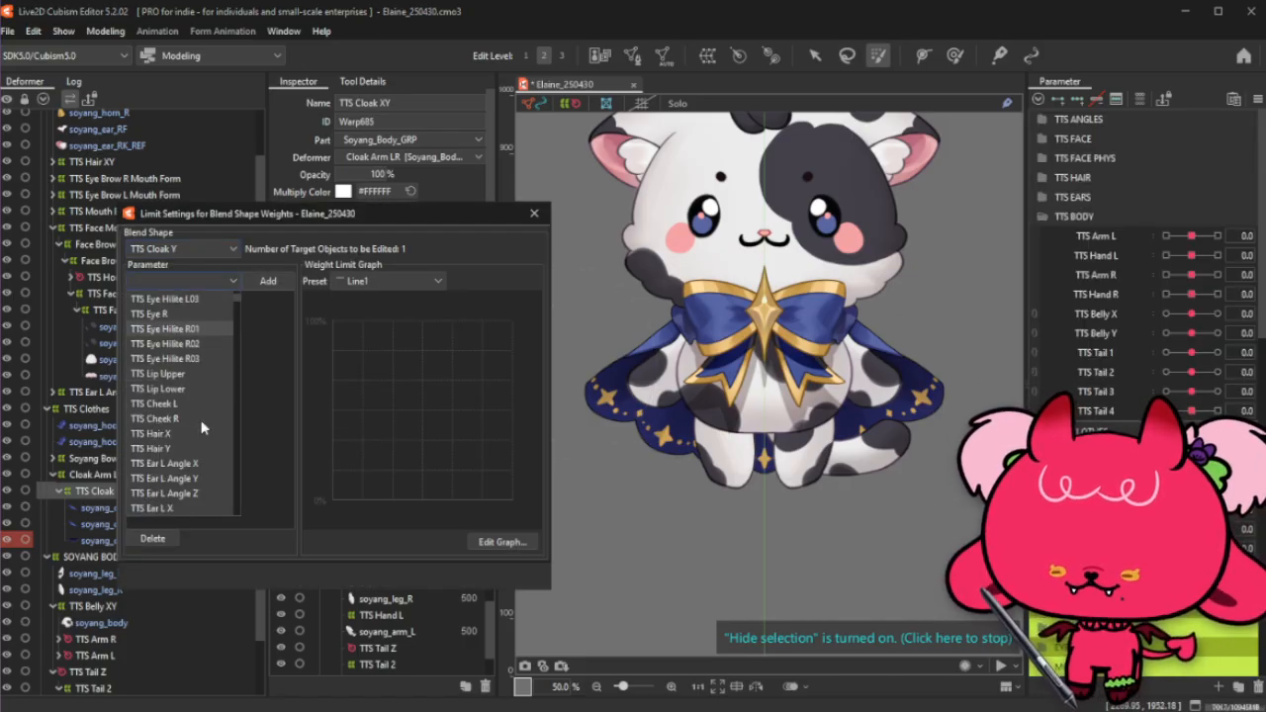
pyautogui.scroll(-4, 204, 463)
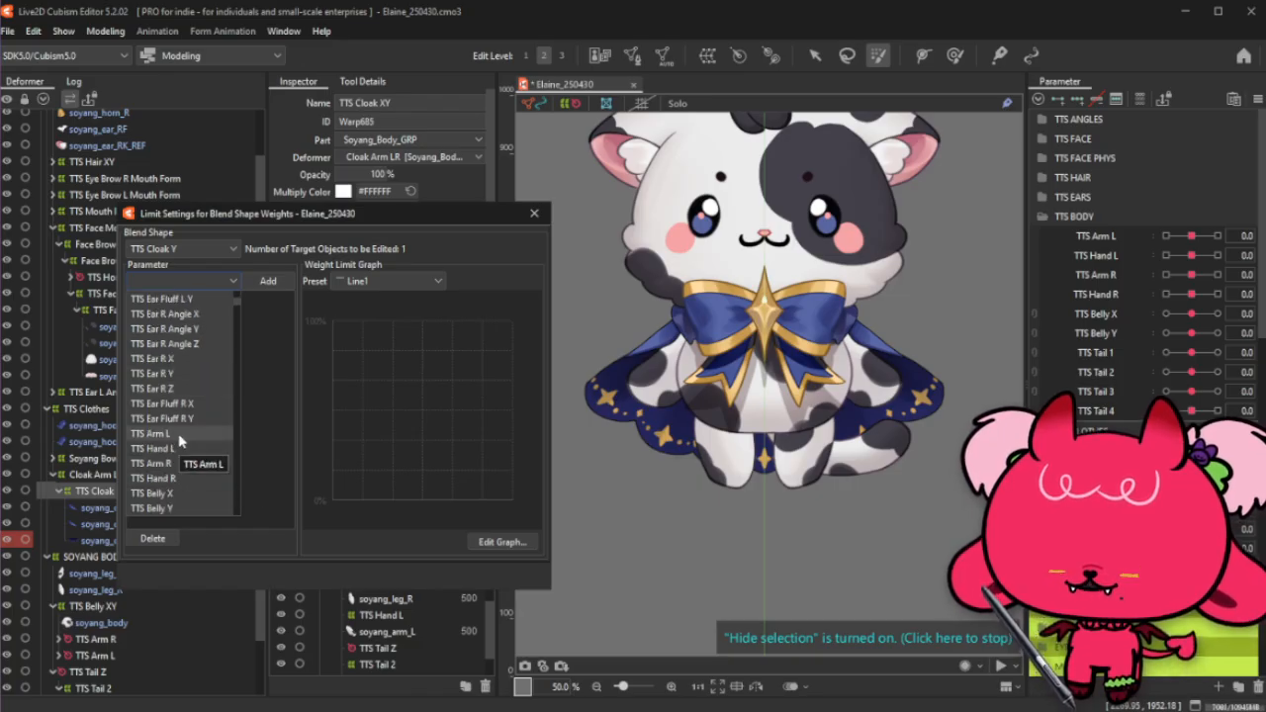
pyautogui.click(174, 434)
pyautogui.click(341, 281)
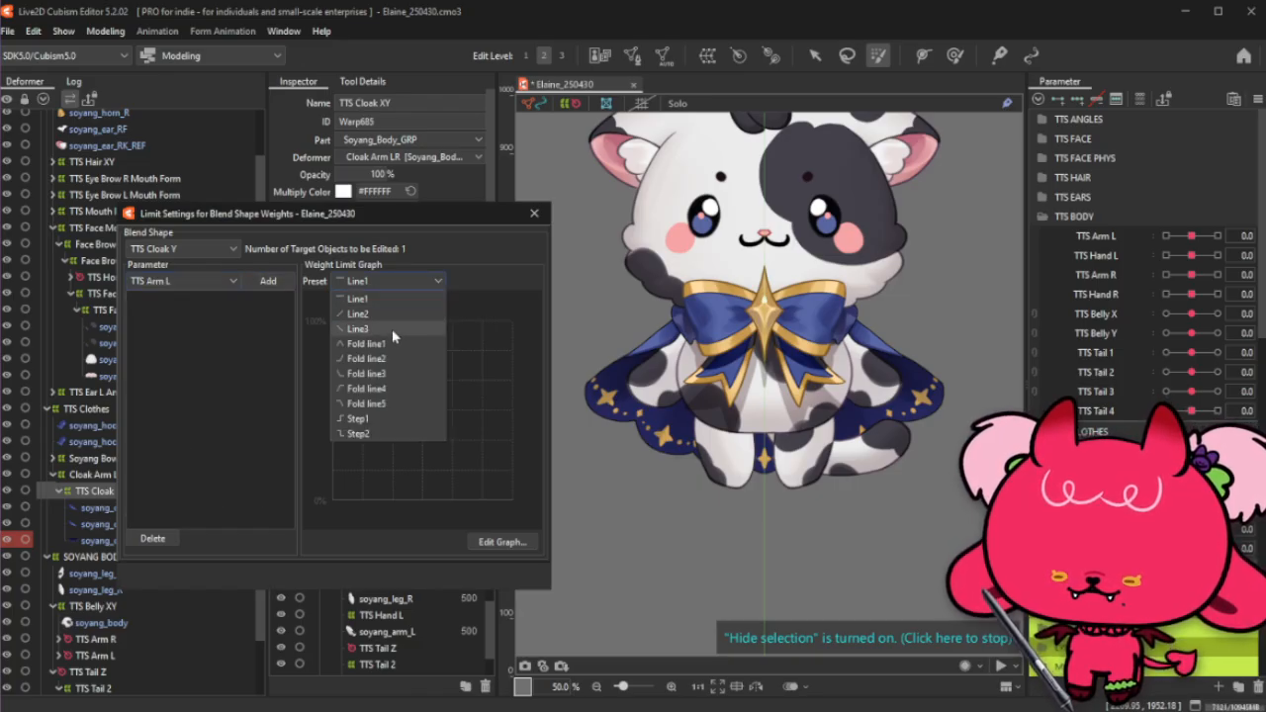
pyautogui.click(398, 339)
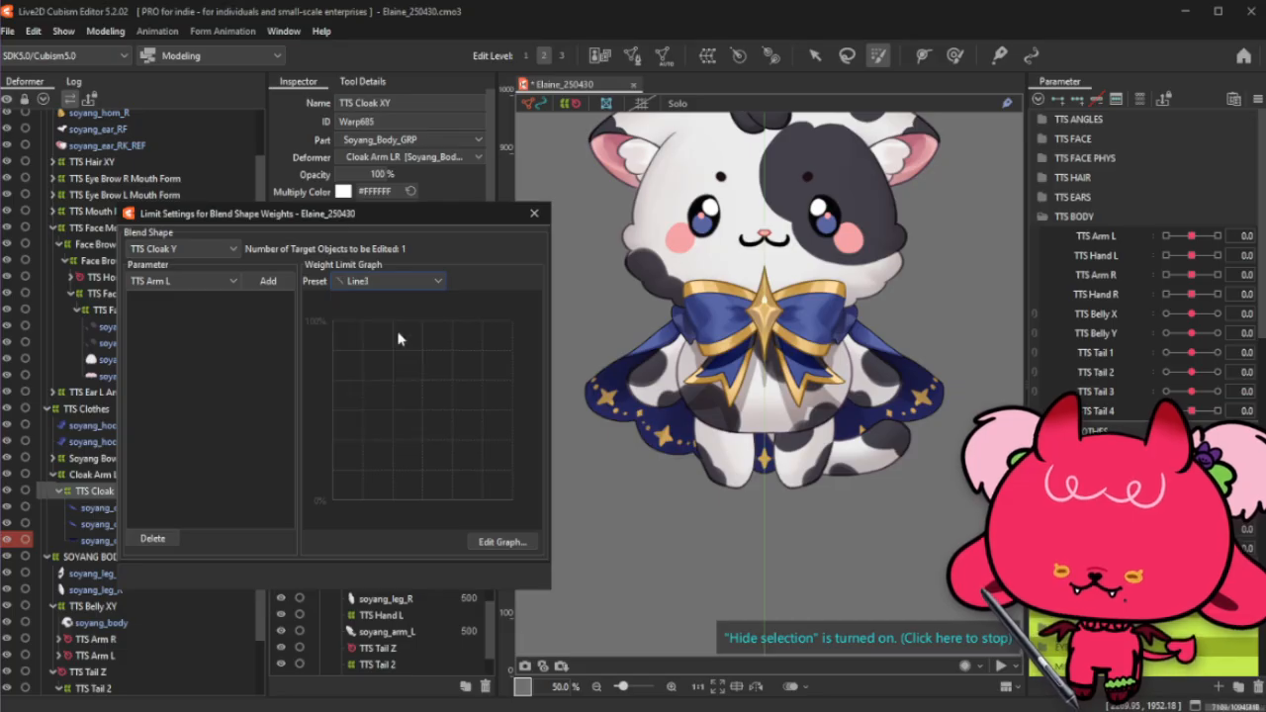
pyautogui.click(268, 282)
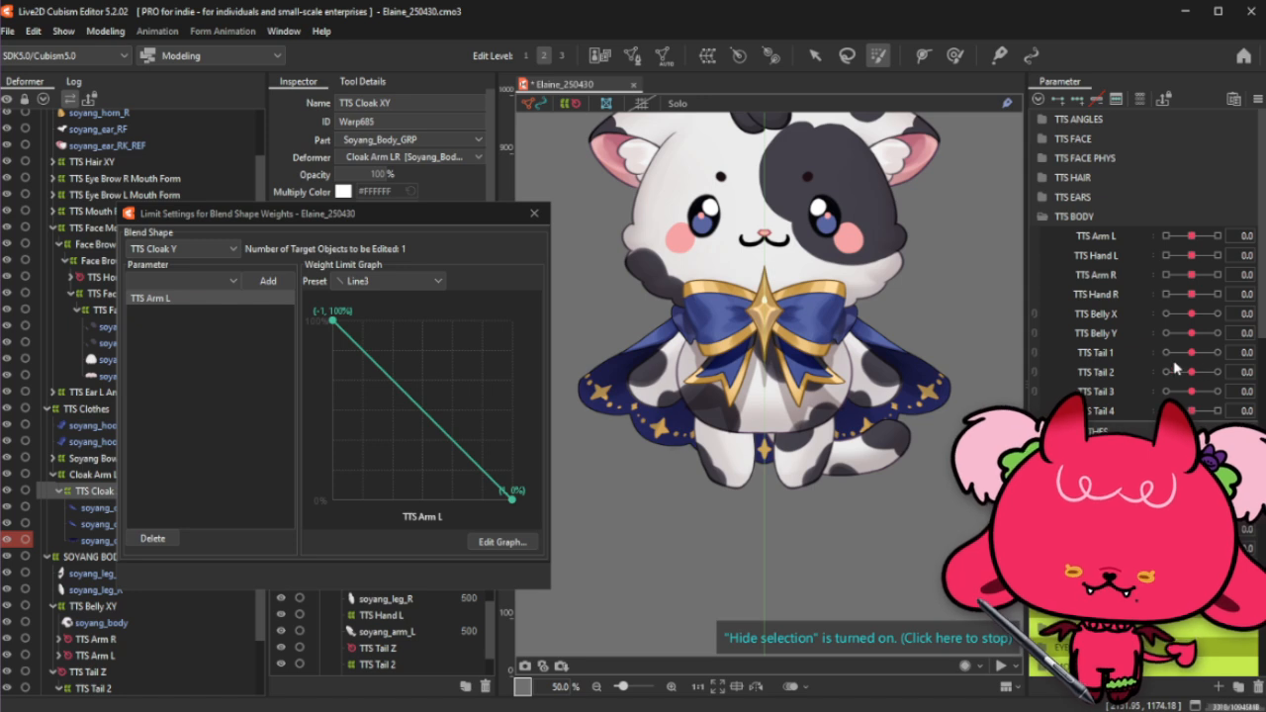
# Step: Set TTS Arm L to 1.0 and add TTS Arm R as a second Line3 weight limit for TTS Cloak Y
pyautogui.moveTo(1192, 236); pyautogui.dragTo(1239, 228)
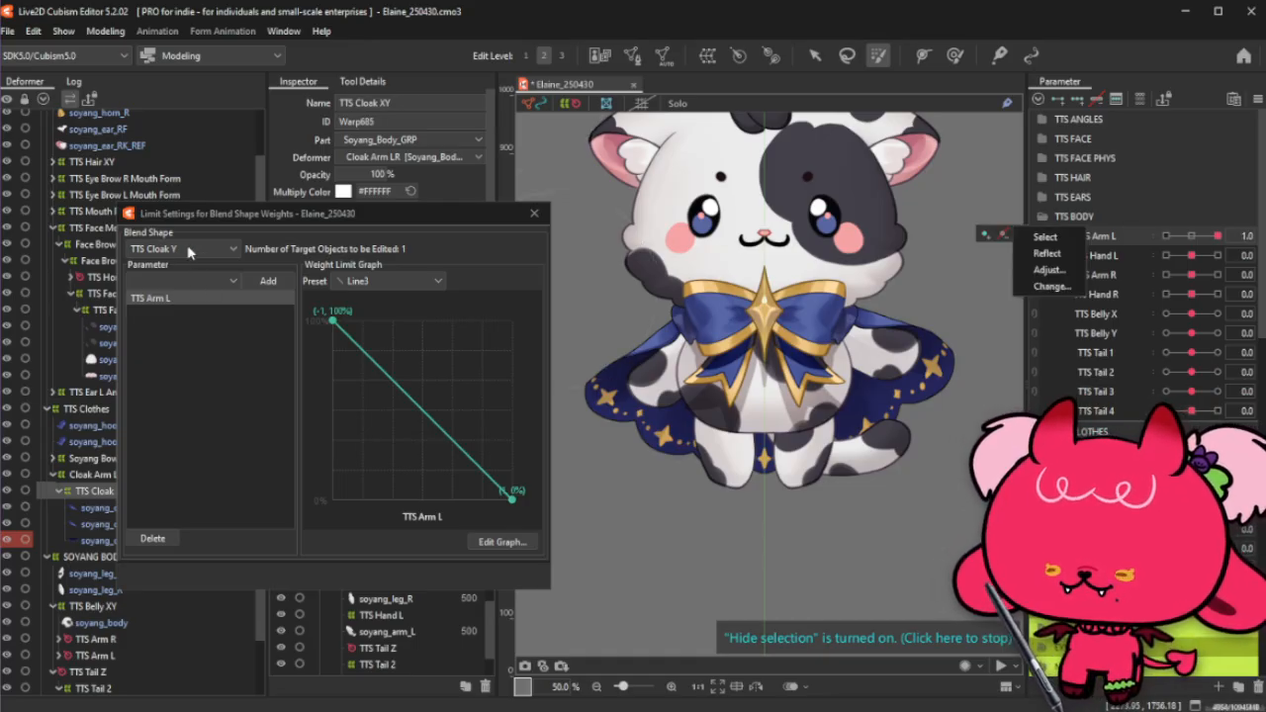
pyautogui.click(193, 281)
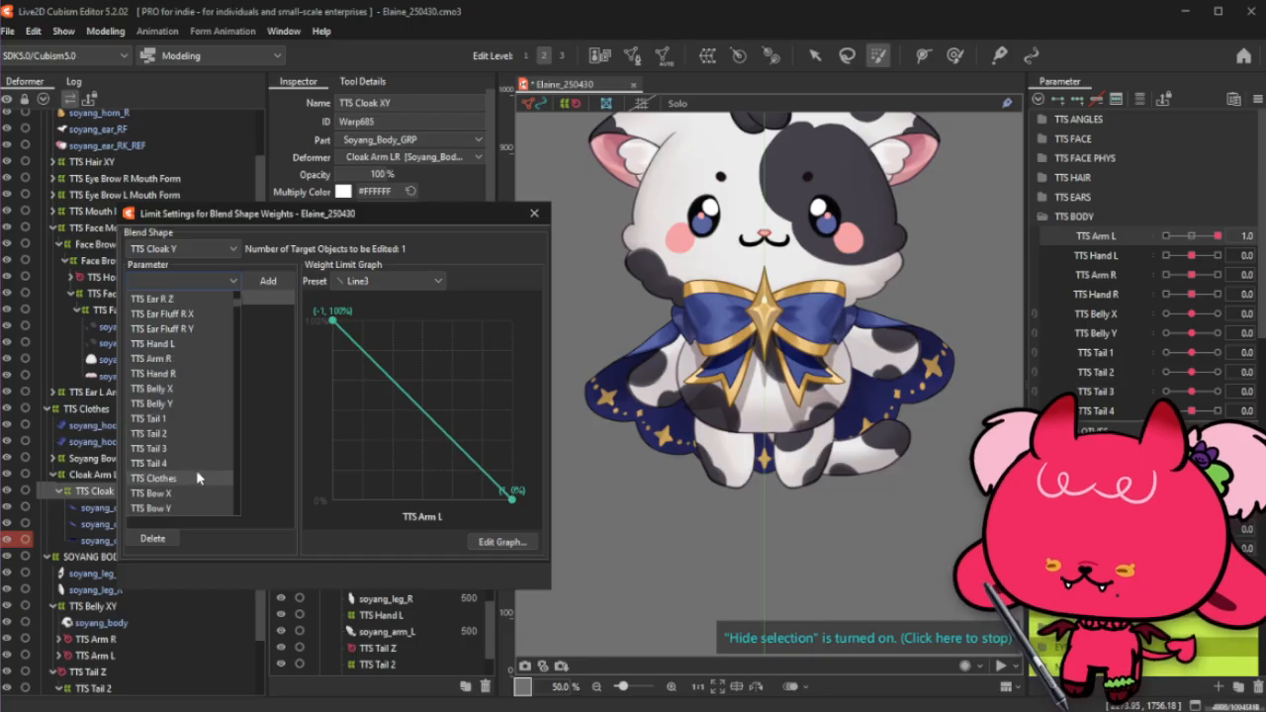
pyautogui.click(186, 359)
pyautogui.click(271, 283)
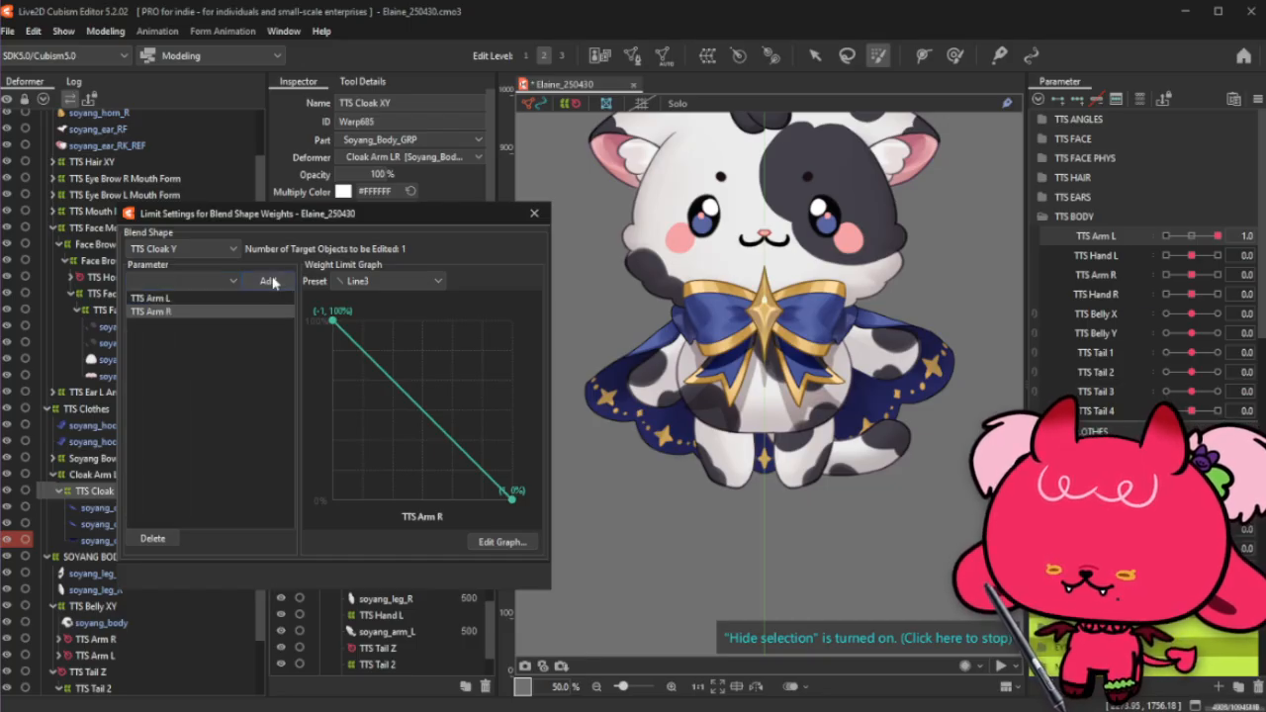
pyautogui.click(535, 212)
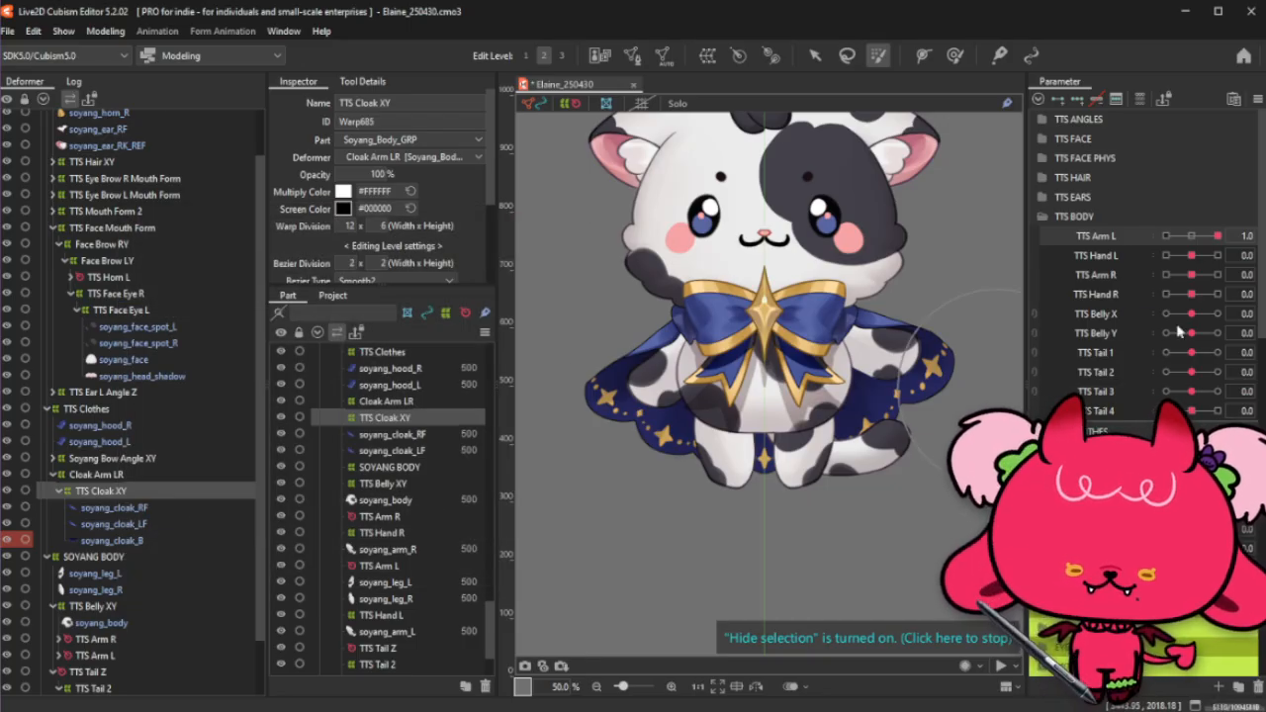
# Step: Test the cloak with TTS Arm R at 1.0 alongside TTS Arm L, and undo the parameter changes
pyautogui.moveTo(1192, 275); pyautogui.dragTo(1228, 269)
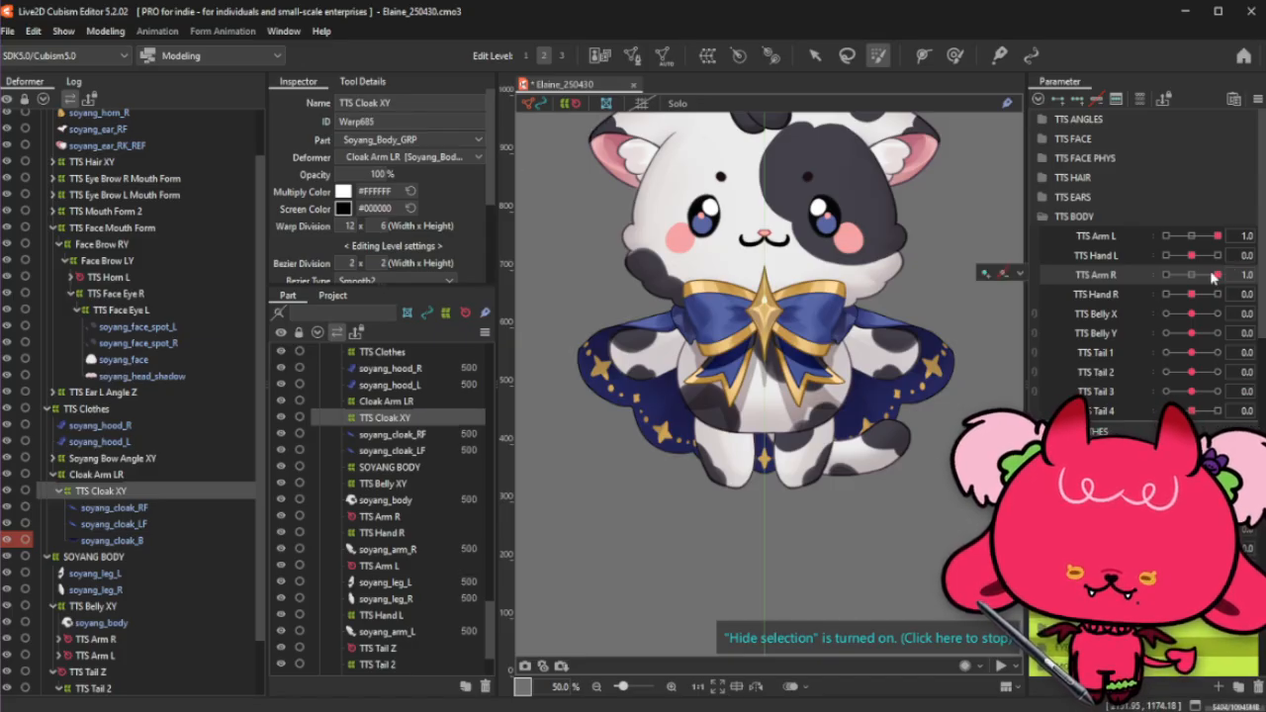
pyautogui.hotkey('ctrl', 'z')
pyautogui.hotkey('ctrl', 'z')
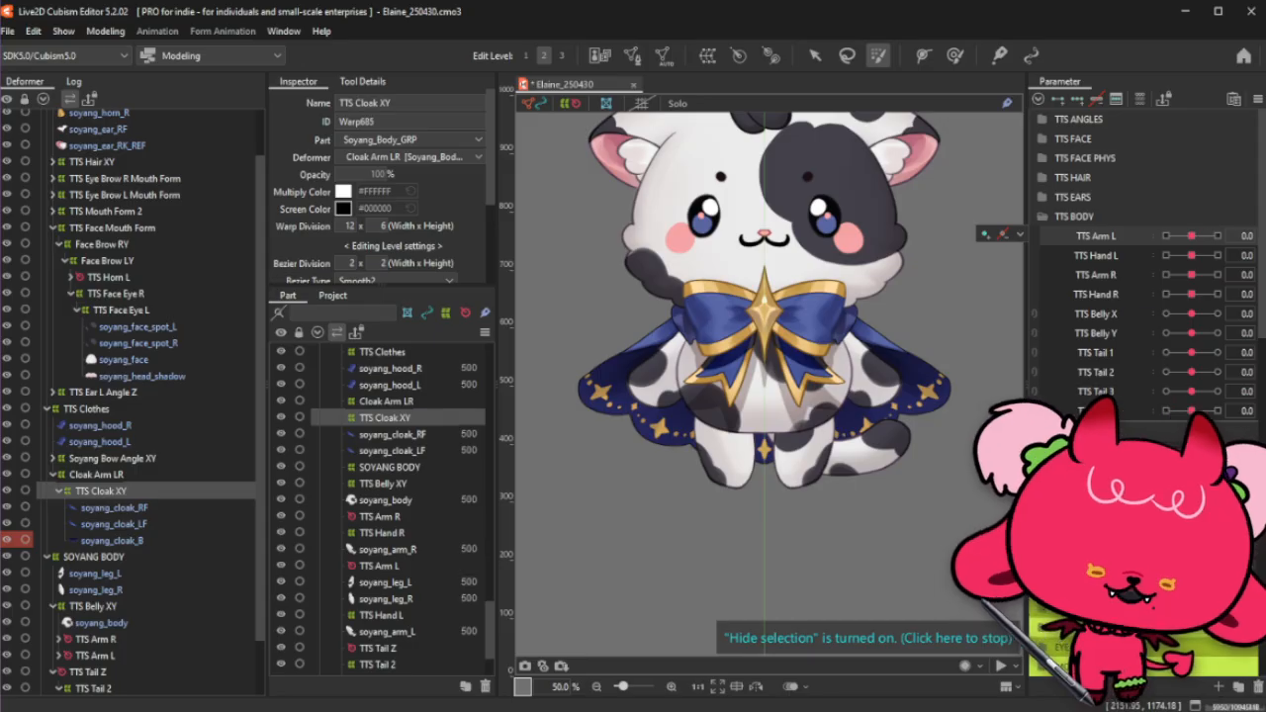
pyautogui.hotkey('ctrl', 'z')
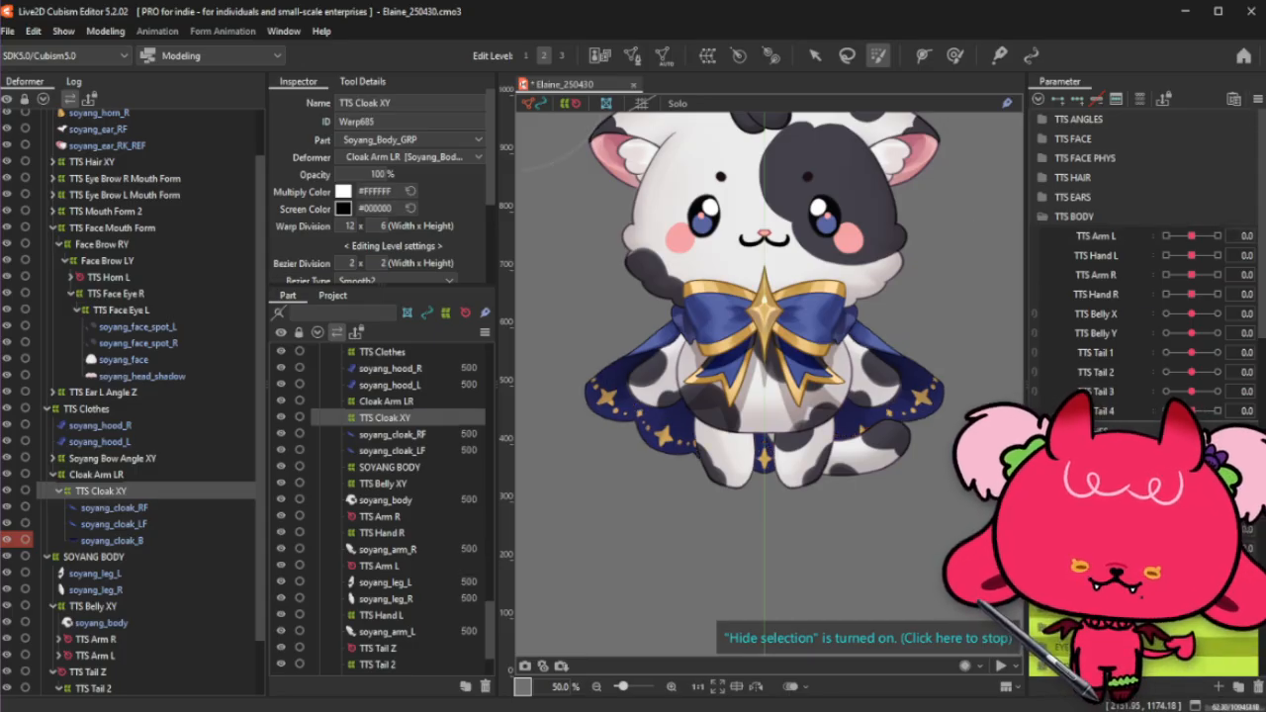
# Step: Delete the TTS Arm L and TTS Arm R weight limits of TTS Cloak Y from the TTS Cloak XY deformer
pyautogui.click(1258, 100)
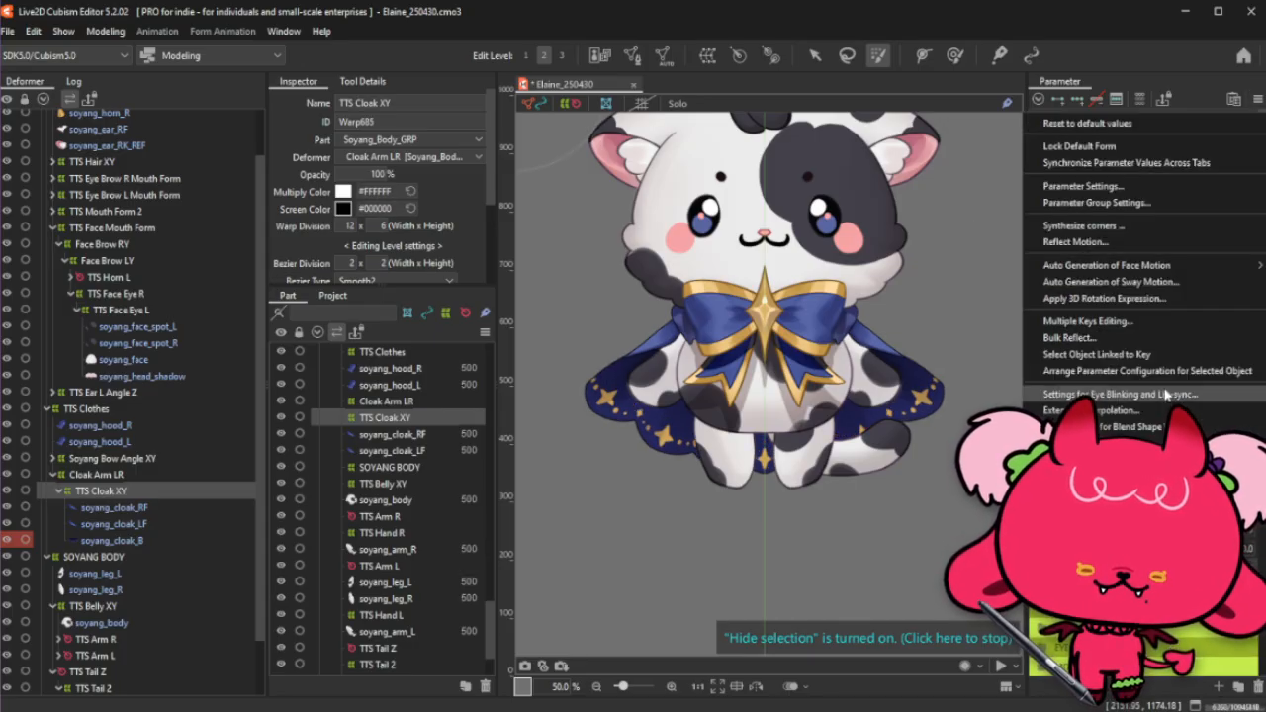
pyautogui.click(1137, 427)
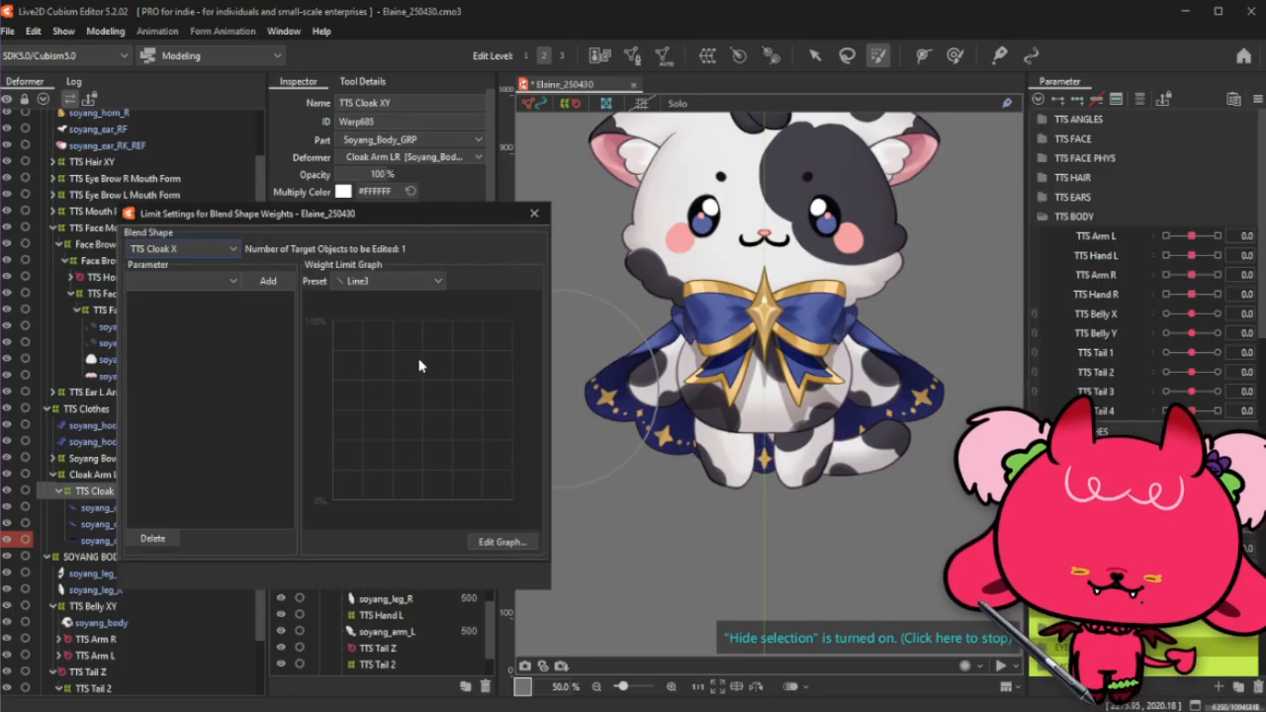
pyautogui.click(196, 254)
pyautogui.click(168, 282)
pyautogui.click(182, 310)
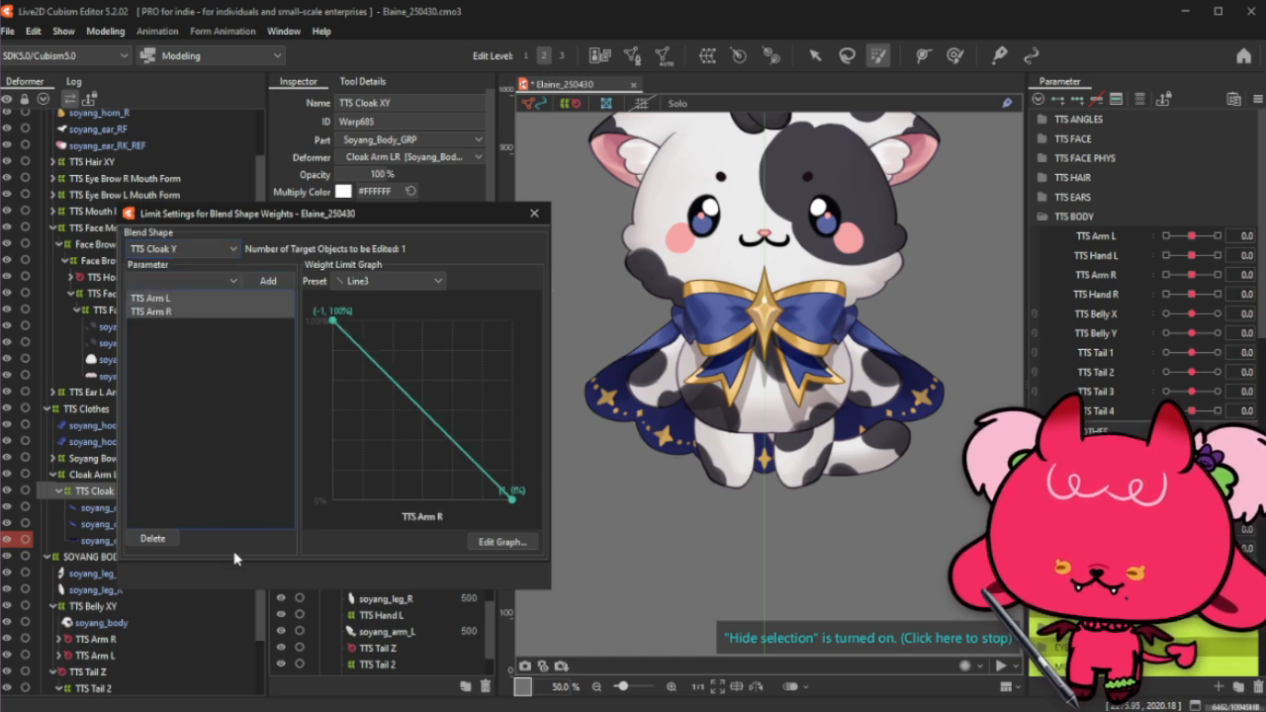
pyautogui.click(154, 539)
pyautogui.click(533, 212)
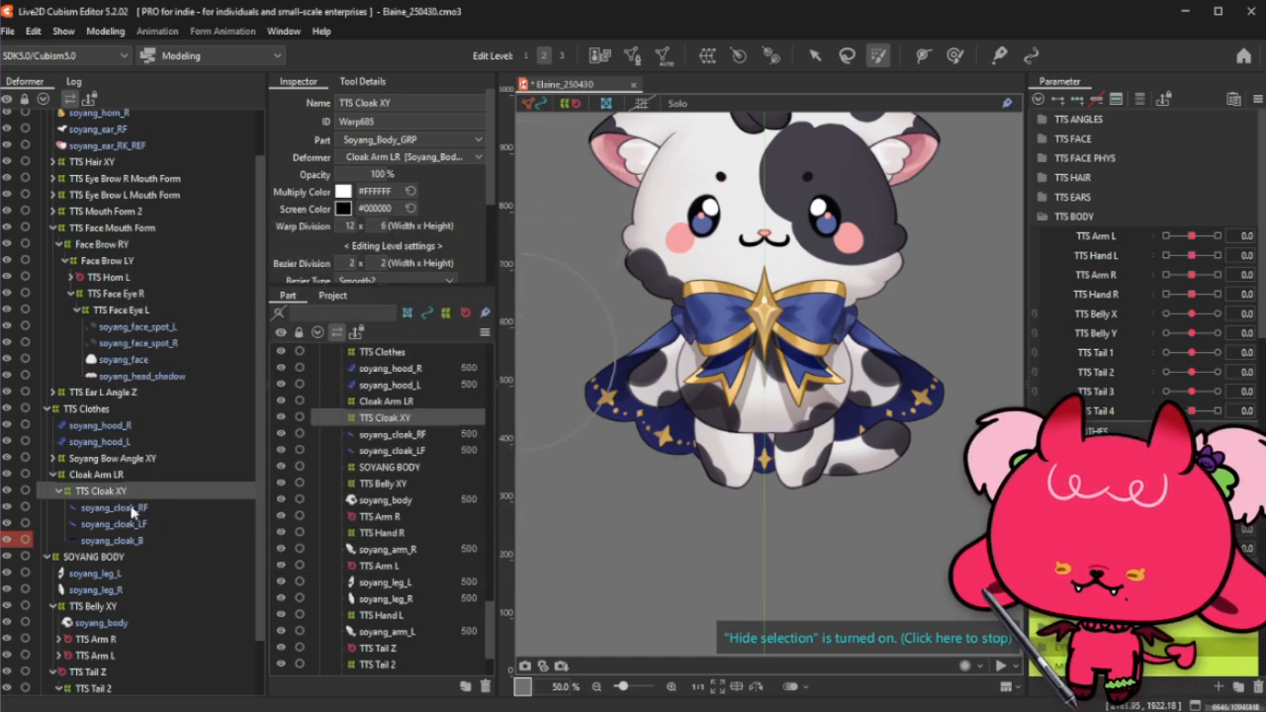
# Step: Adjust the TTS Cloak Y shapes on the TTS Cloak XY deformer with its upper area brush-selected, comparing the edits through undo and redo
pyautogui.hotkey('ctrl', 't')
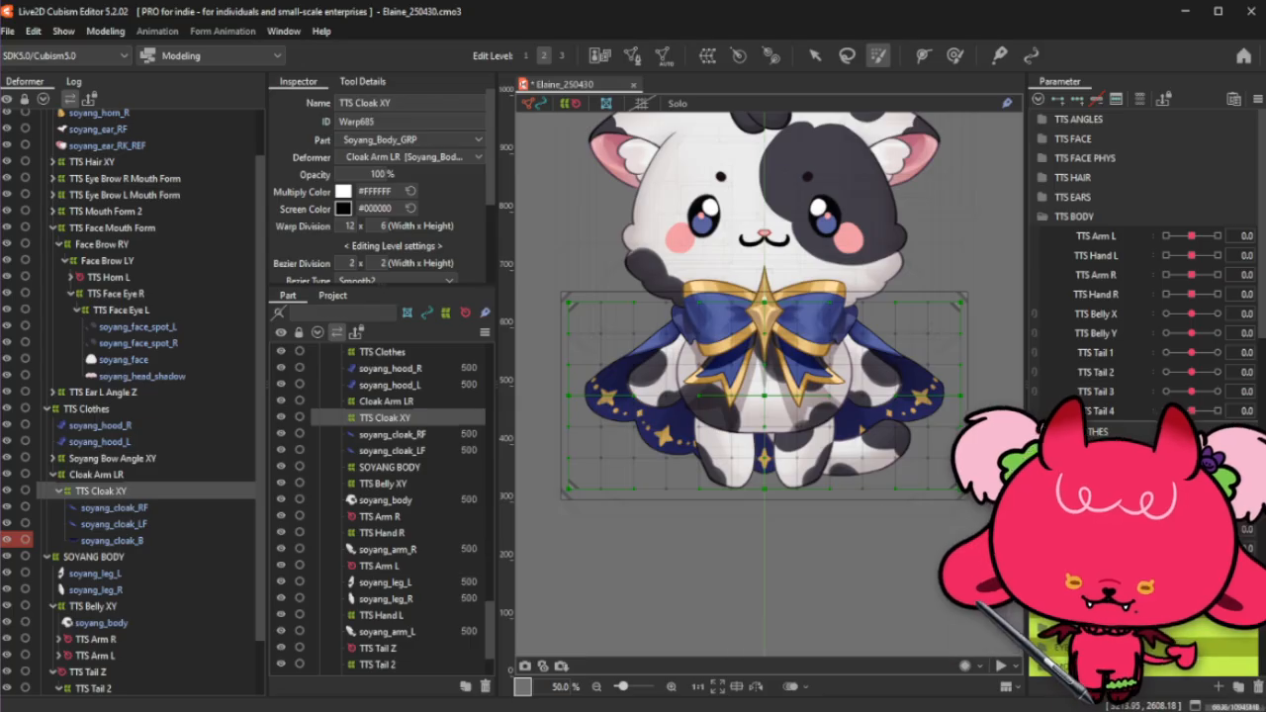
pyautogui.hotkey('ctrl', 'z')
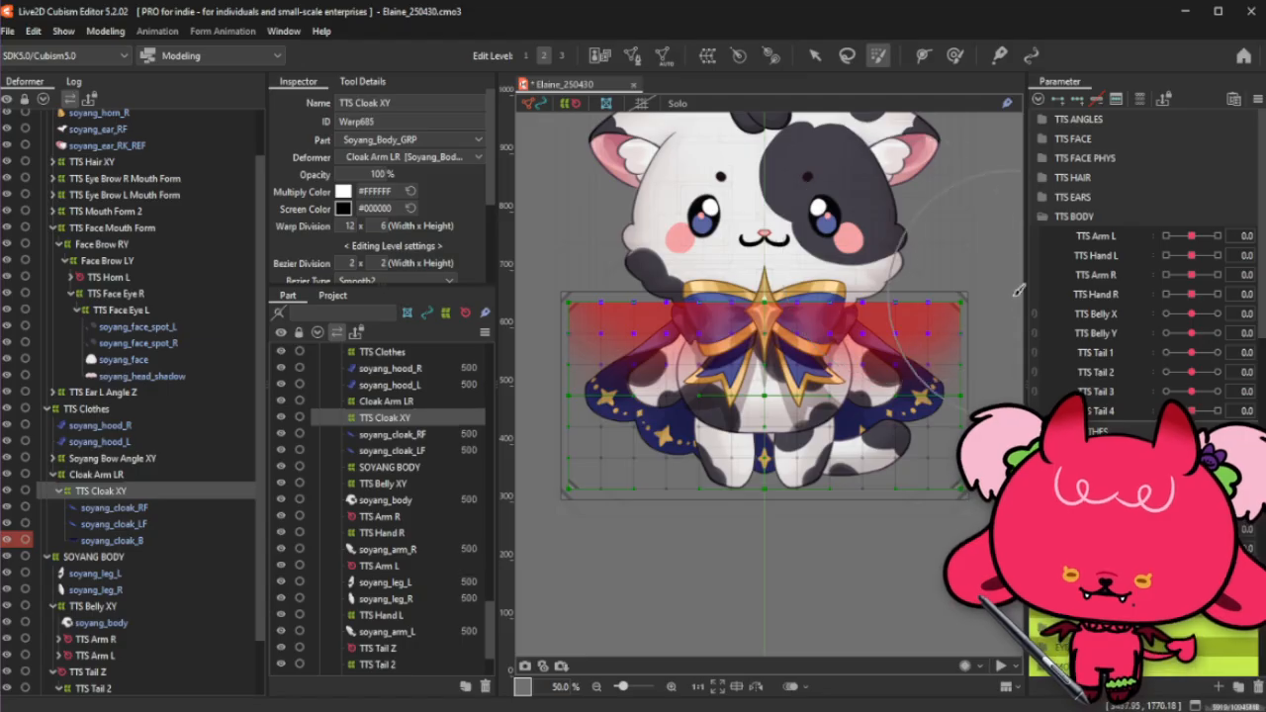
pyautogui.hotkey('ctrl', 'z')
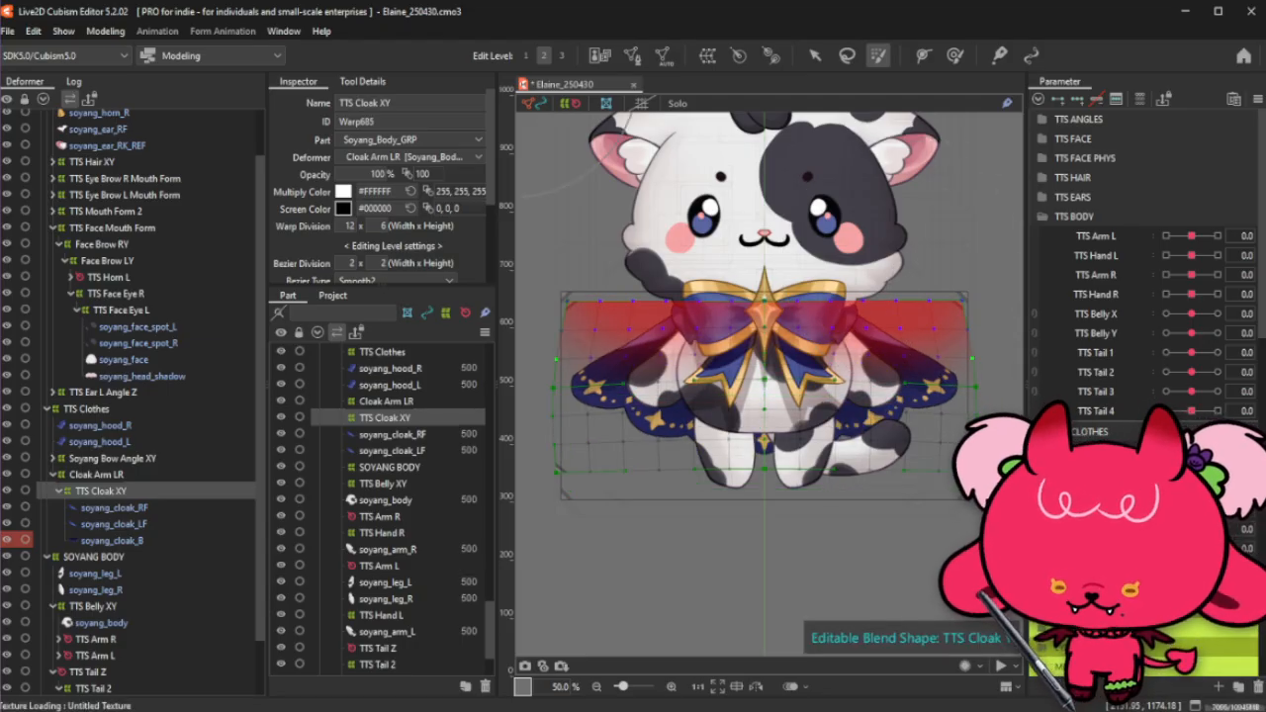
pyautogui.hotkey('ctrl', 'y')
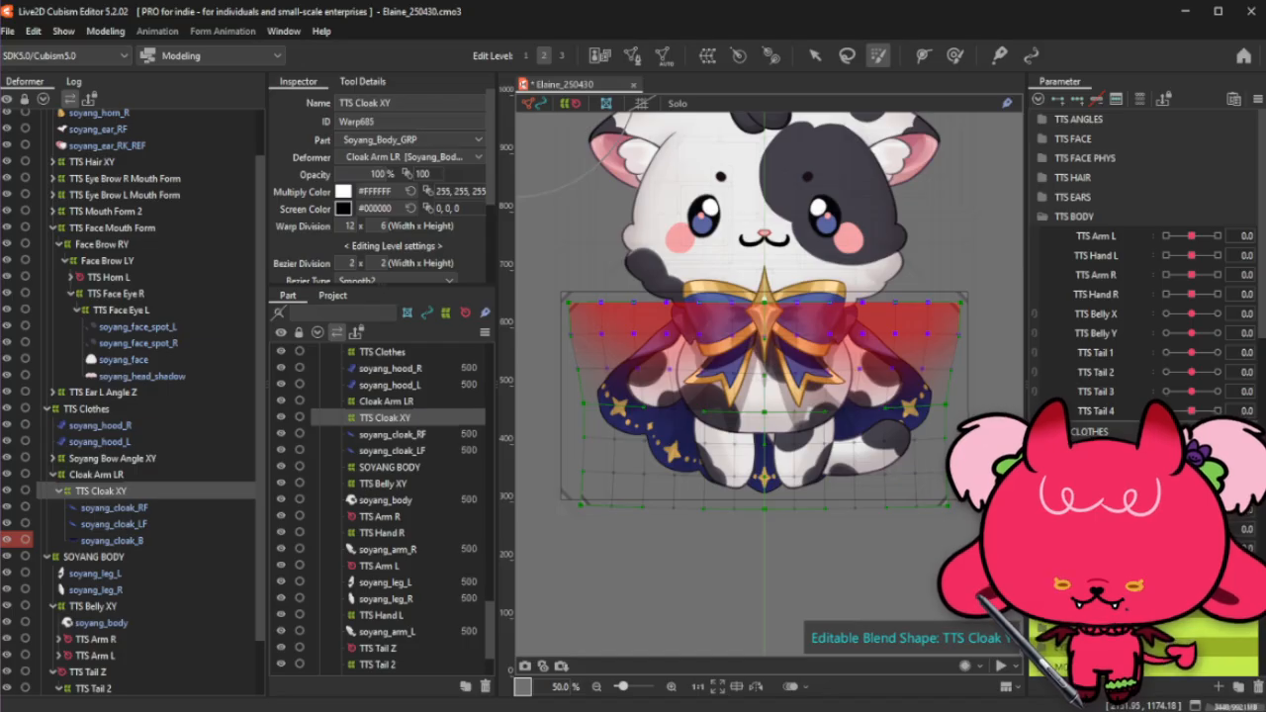
pyautogui.hotkey('ctrl', 'y')
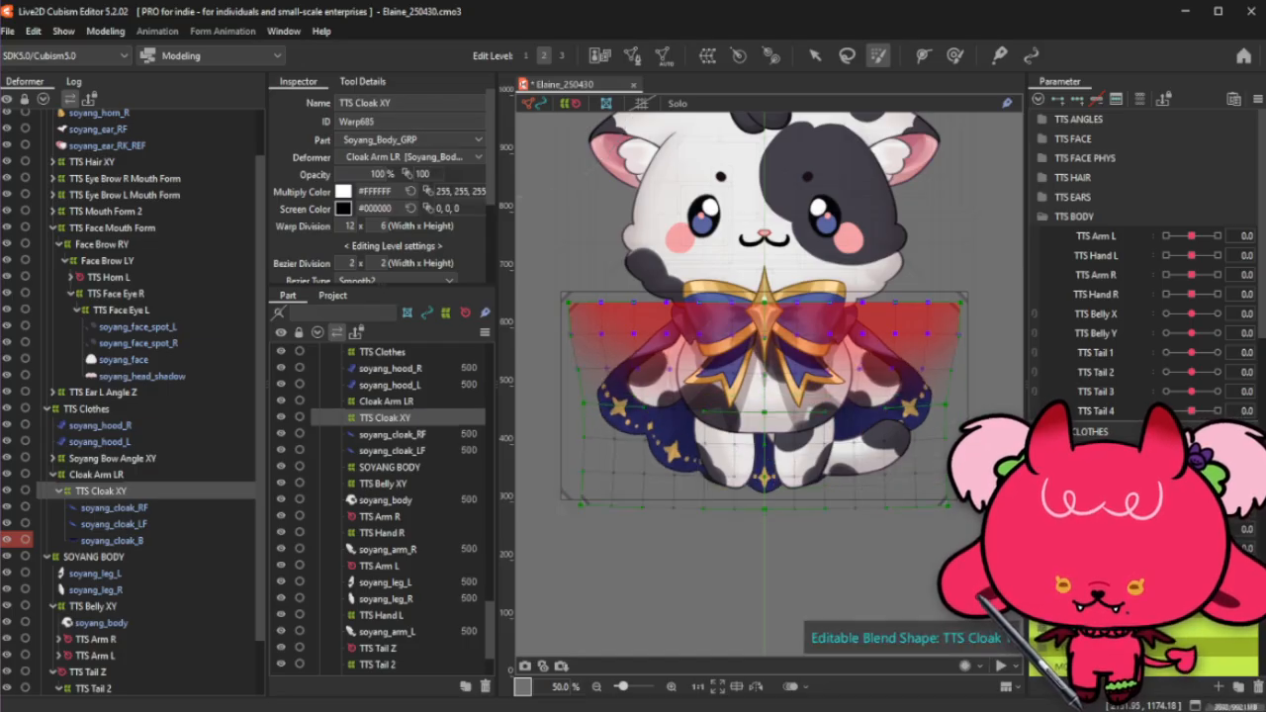
pyautogui.hotkey('ctrl', 't')
pyautogui.hotkey('ctrl', 'z')
pyautogui.hotkey('ctrl', 'y')
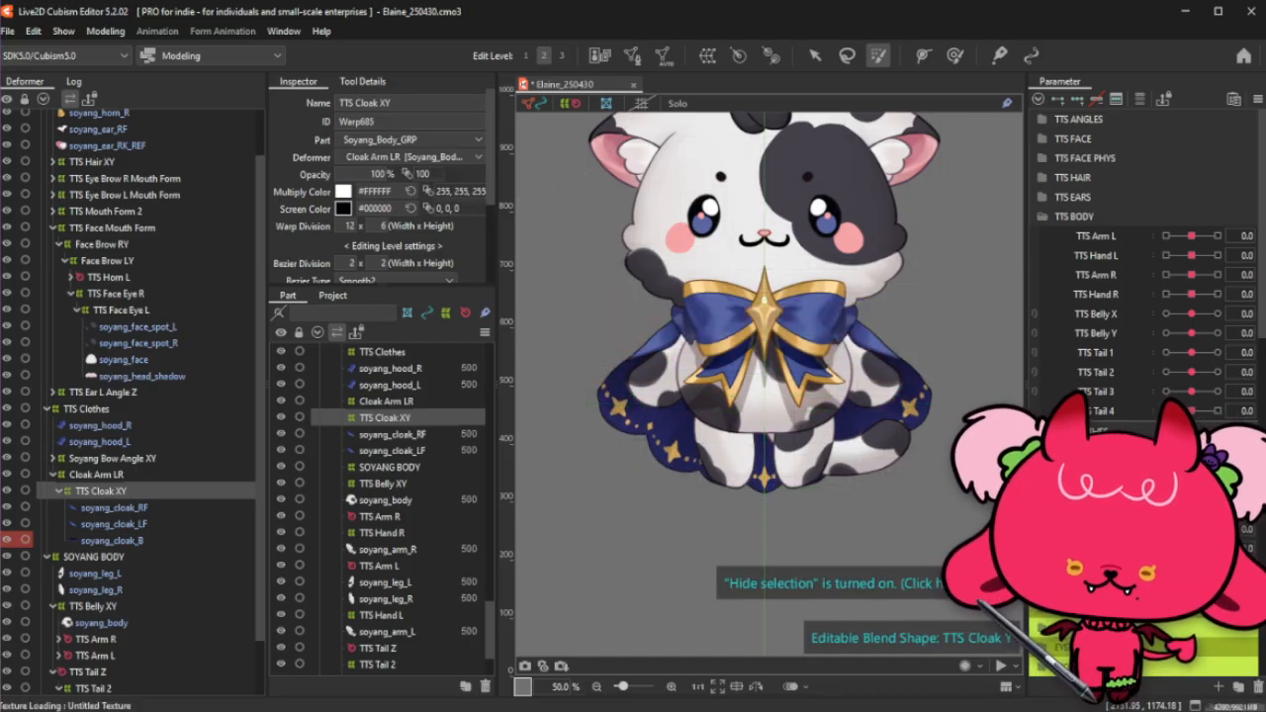
# Step: Test the TTS Cloak Y movement with all four arm and hand parameters at 1.0, and return the arms and hands to 0
pyautogui.moveTo(1192, 236); pyautogui.dragTo(1222, 235)
pyautogui.moveTo(1192, 275); pyautogui.dragTo(1227, 295)
pyautogui.moveTo(1192, 255); pyautogui.dragTo(1236, 255)
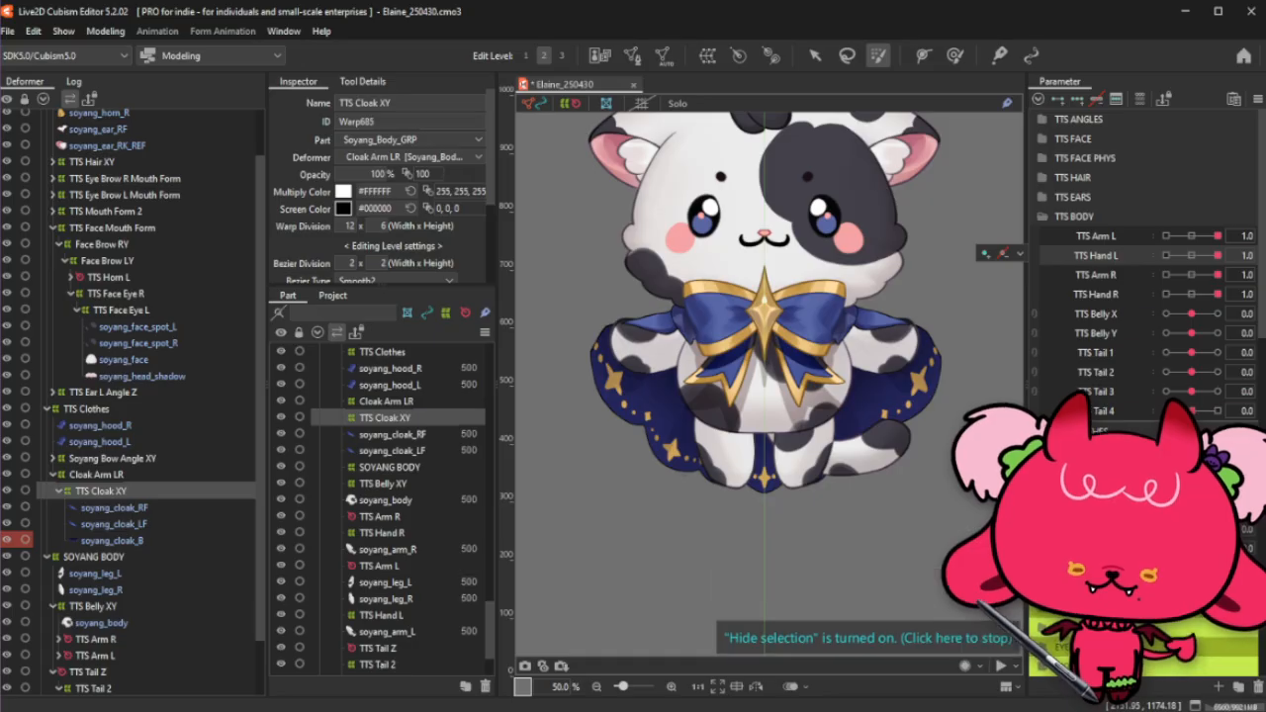
pyautogui.click(1192, 450)
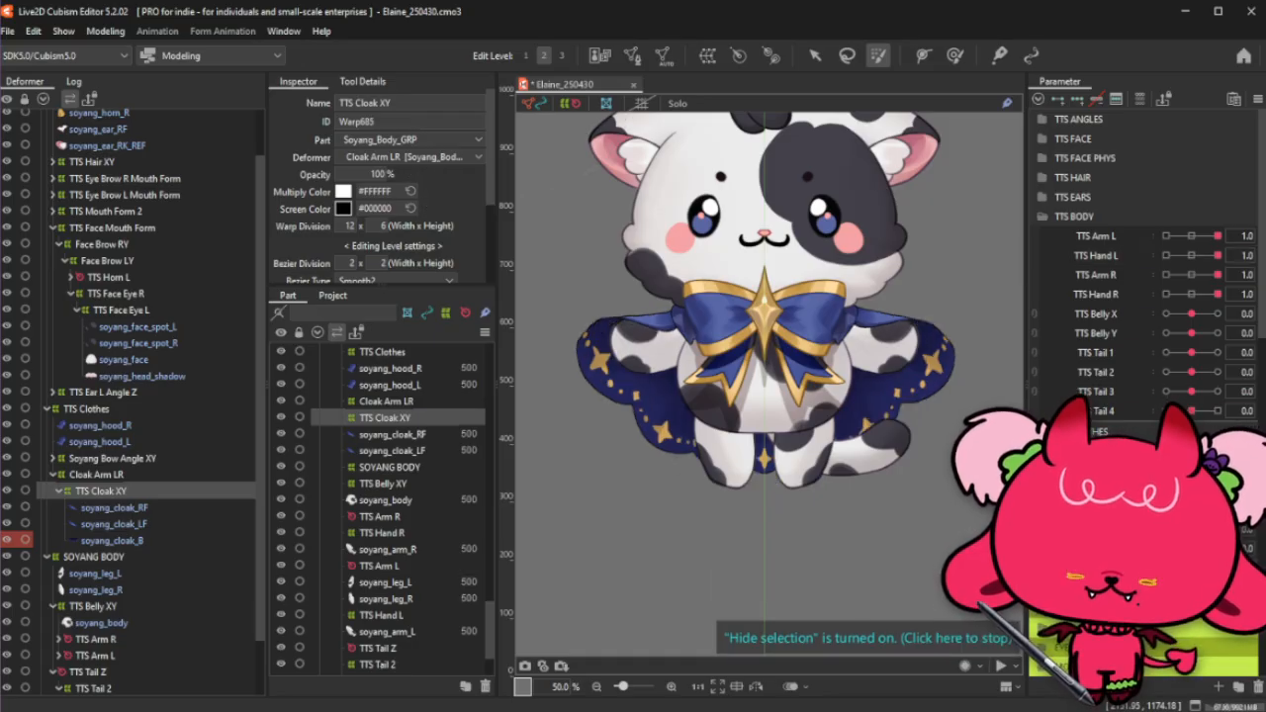
pyautogui.moveTo(1217, 451); pyautogui.dragTo(1191, 450)
pyautogui.click(1191, 235)
pyautogui.click(1191, 255)
pyautogui.click(1190, 274)
pyautogui.click(1191, 293)
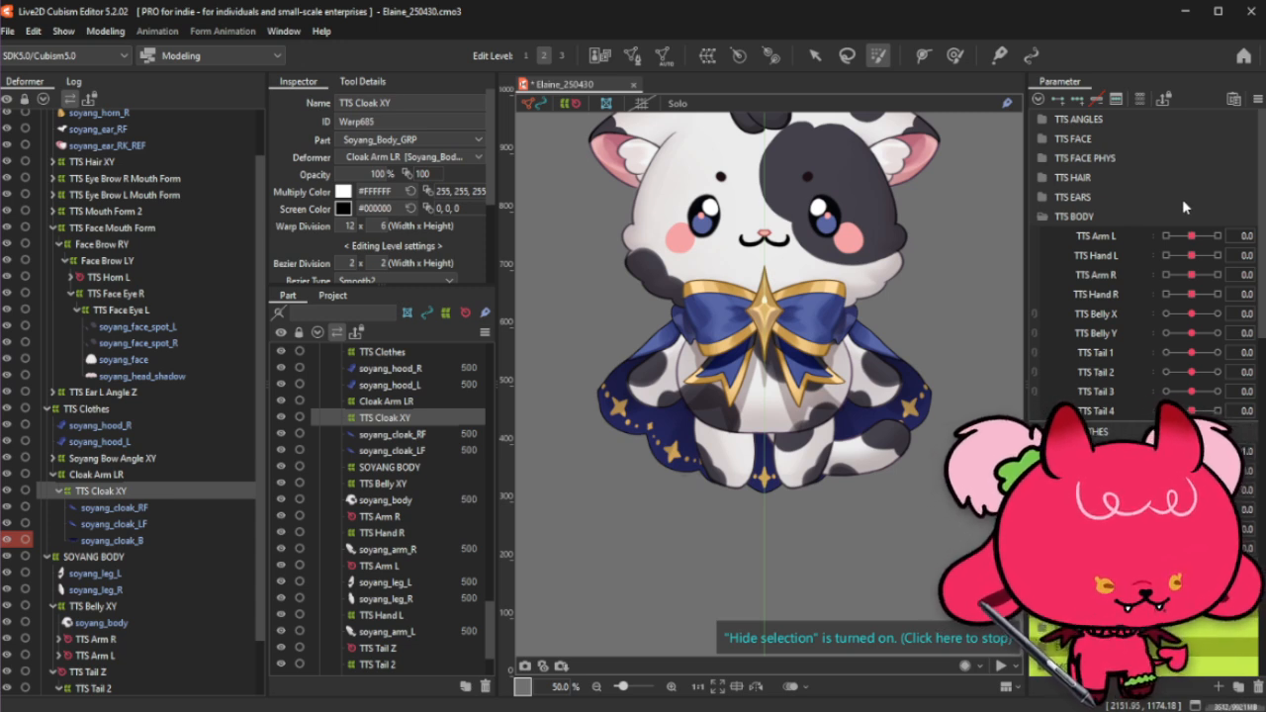
pyautogui.click(1257, 101)
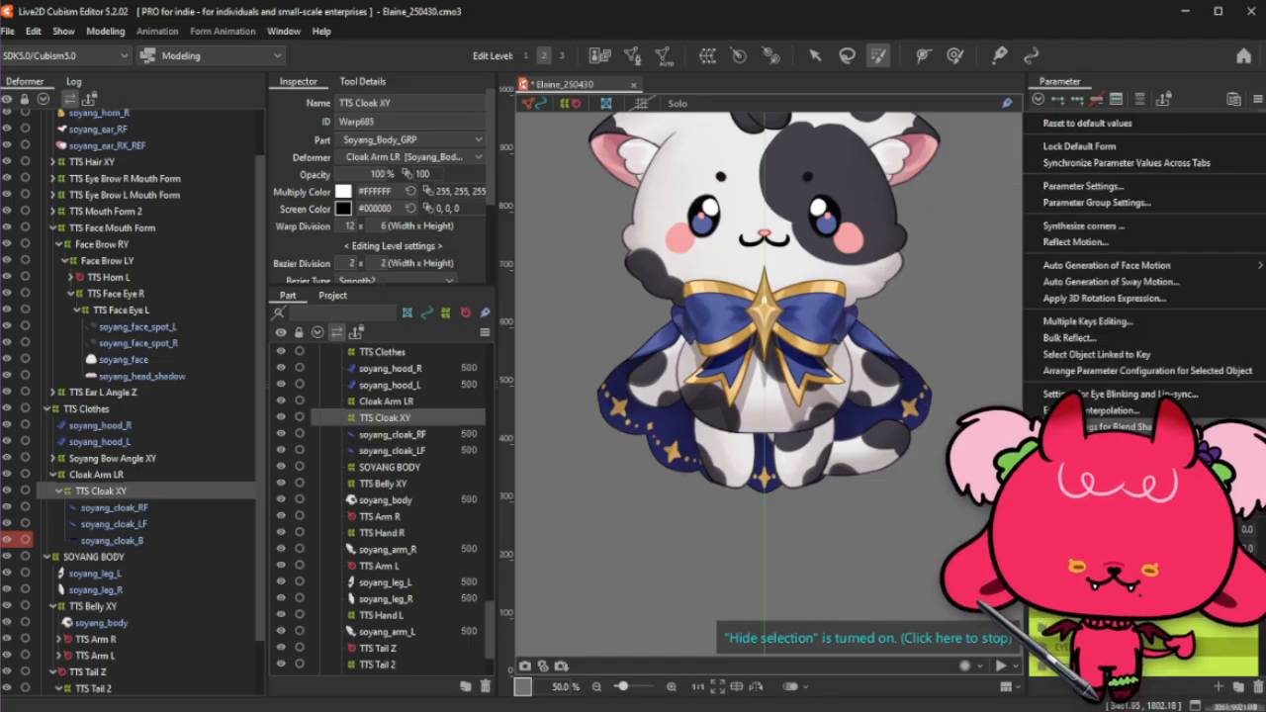
pyautogui.click(1098, 426)
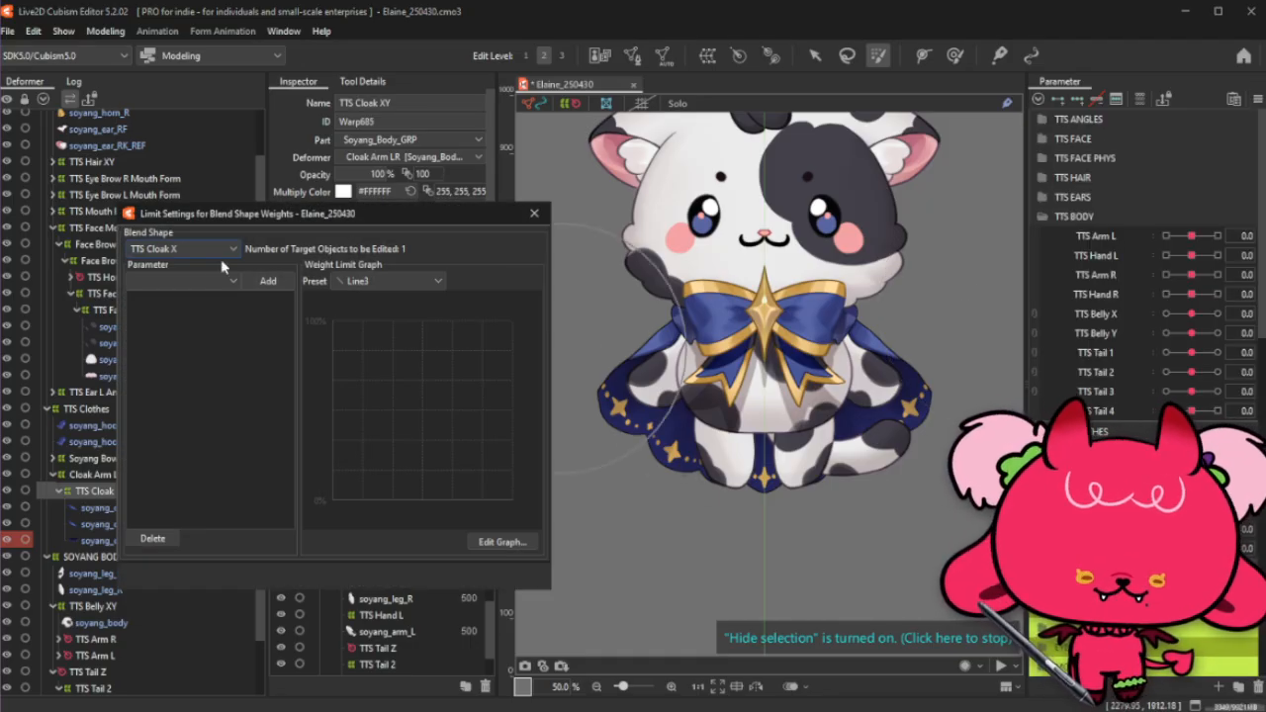
pyautogui.click(183, 249)
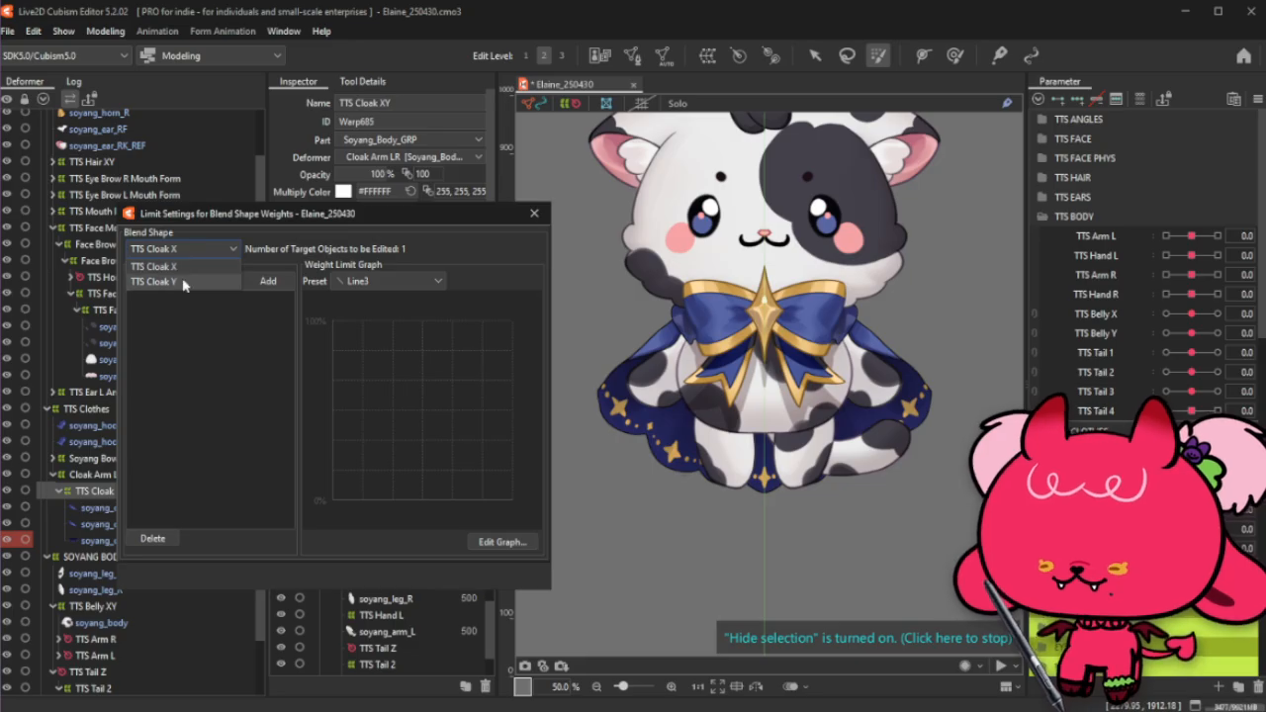
pyautogui.click(188, 285)
pyautogui.click(188, 285)
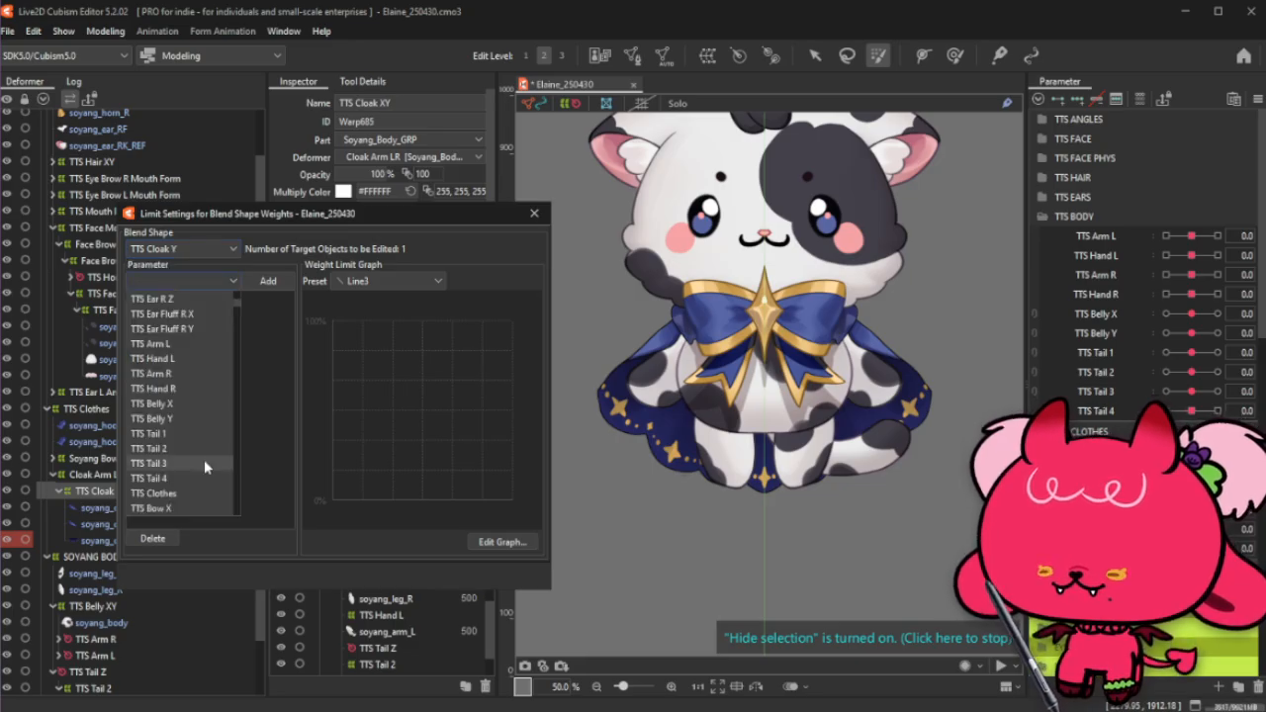
pyautogui.scroll(5, 203, 459)
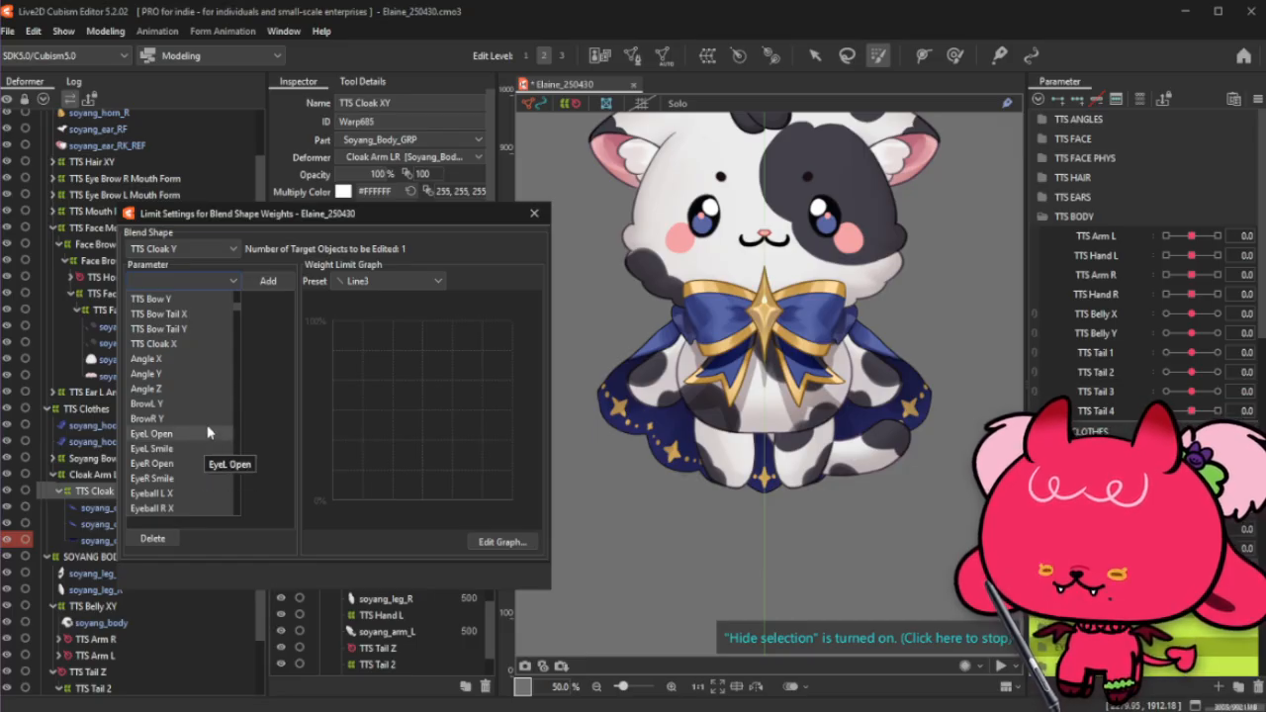
pyautogui.click(531, 216)
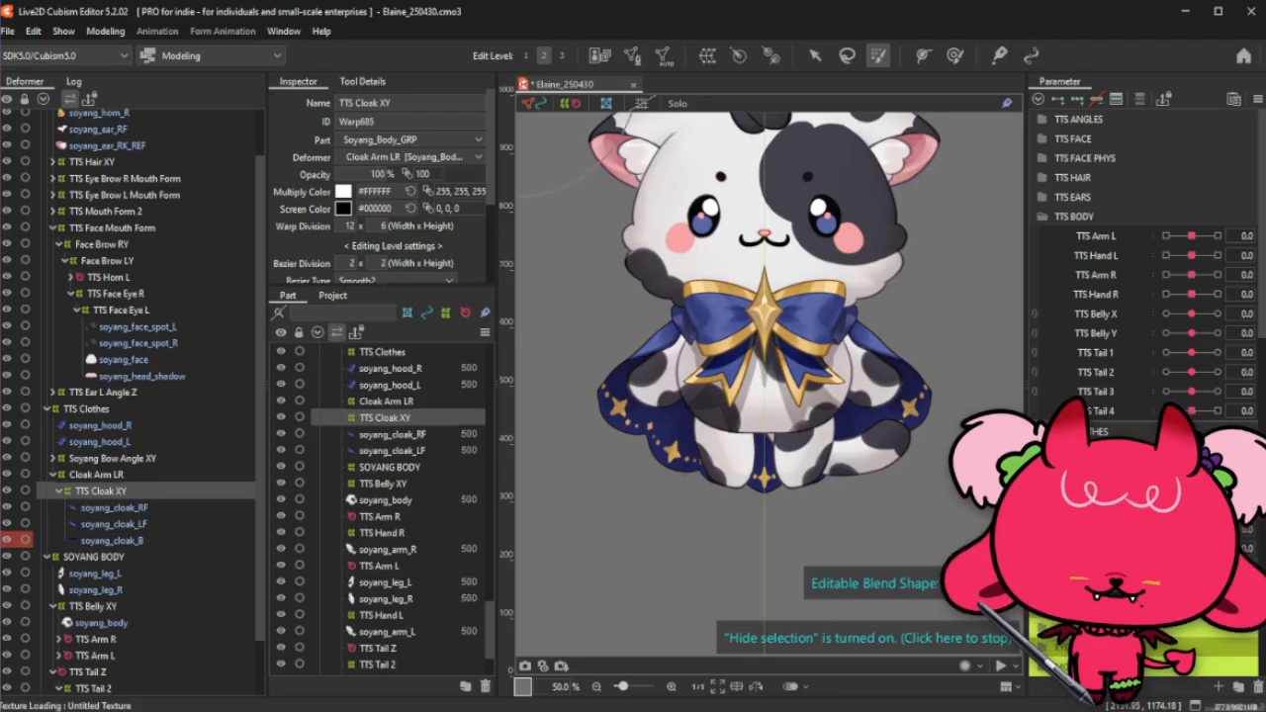
# Step: Brush-select the upper area on both sides of the TTS Cloak XY deformer and reshape the lowered cloak for TTS Cloak Y
pyautogui.hotkey('ctrl', 't')
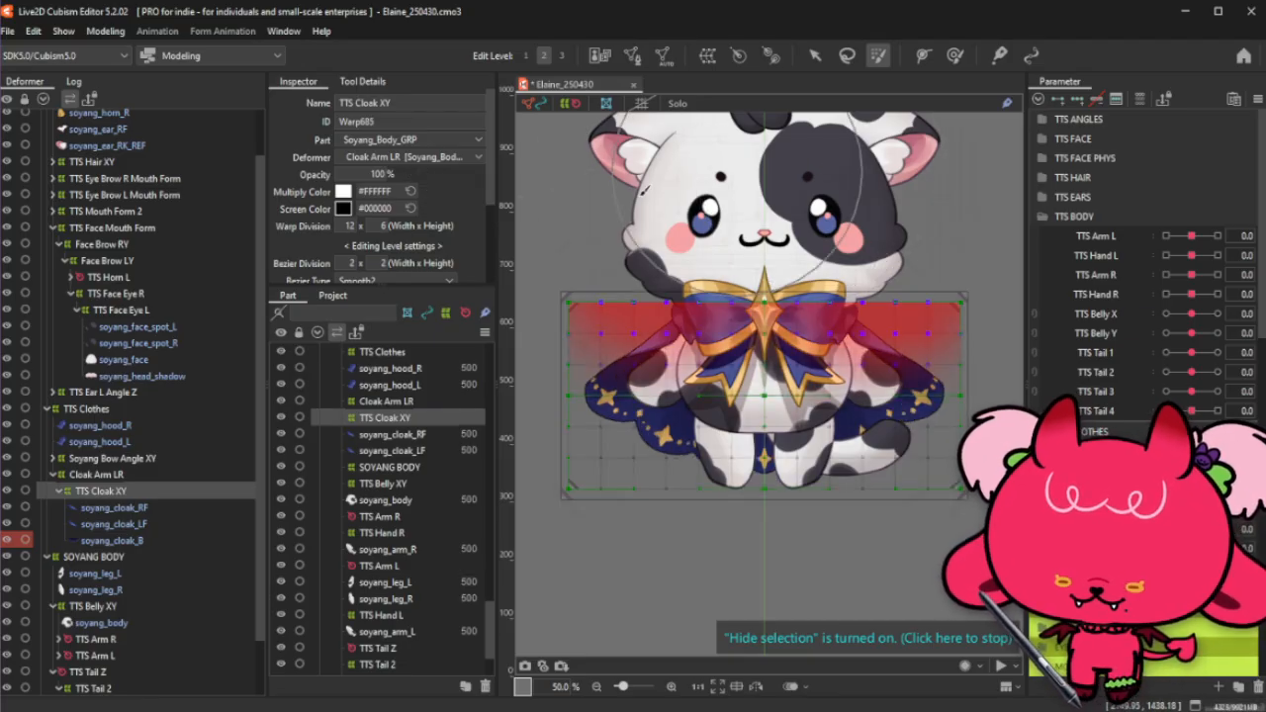
pyautogui.click(603, 301)
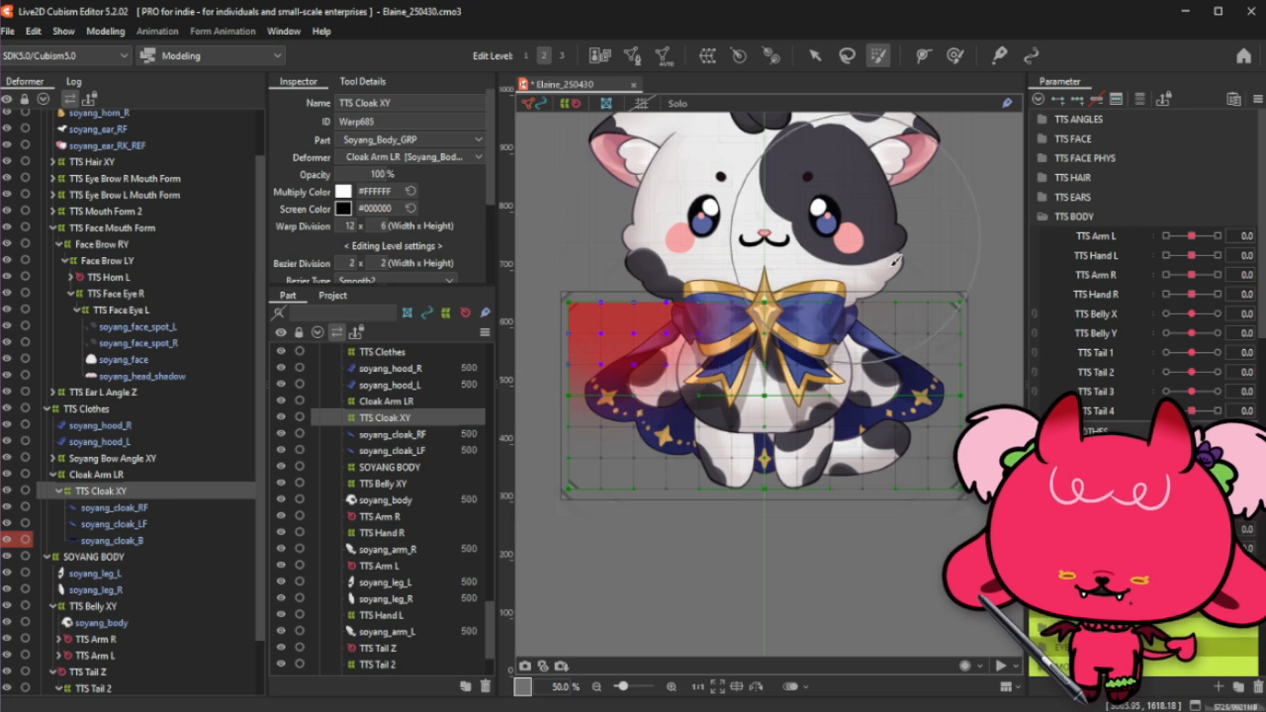
pyautogui.moveTo(913, 282)
pyautogui.mouseDown()
pyautogui.moveTo(961, 318)
pyautogui.moveTo(956, 301)
pyautogui.moveTo(918, 292)
pyautogui.mouseUp()
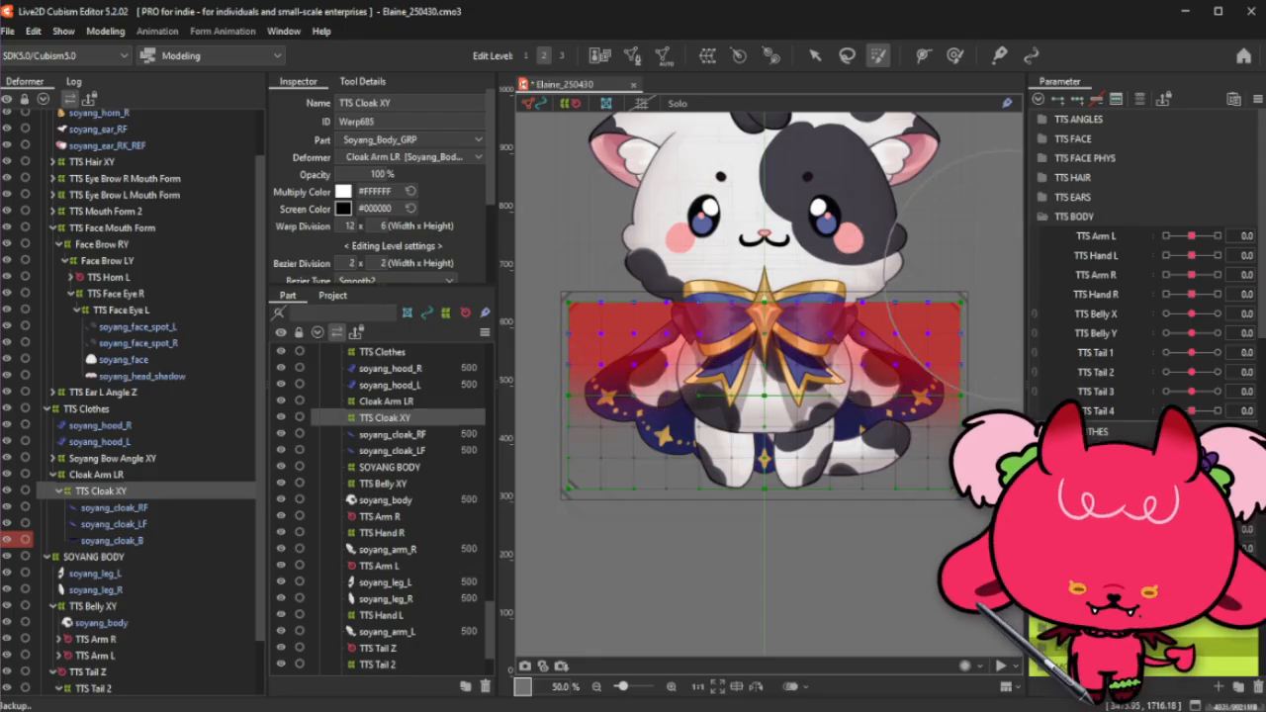
pyautogui.moveTo(1192, 490)
pyautogui.mouseDown()
pyautogui.moveTo(1217, 490)
pyautogui.moveTo(1166, 490)
pyautogui.moveTo(1208, 490)
pyautogui.moveTo(1179, 490)
pyautogui.mouseUp()
pyautogui.hotkey('ctrl', 't')
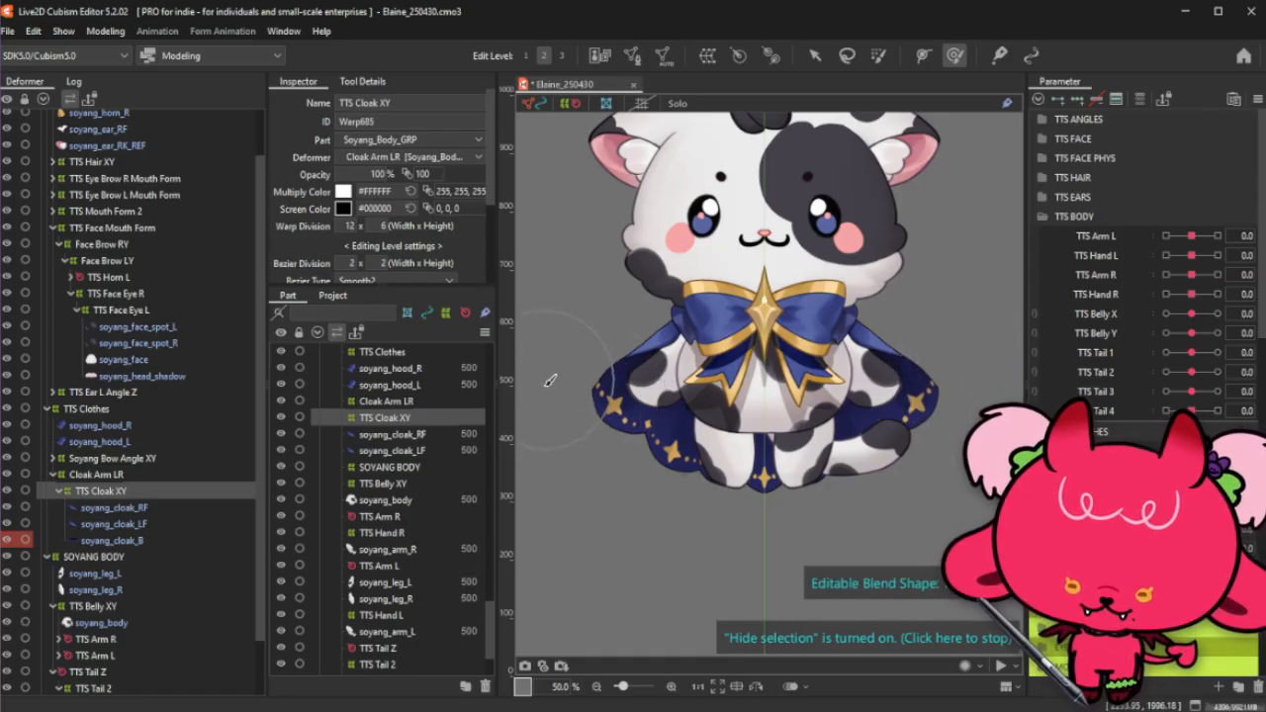
# Step: Brush-select the deformer's upper band around the bow, refine the raised TTS Cloak Y shape, and hide the selection
pyautogui.moveTo(1192, 451)
pyautogui.mouseDown()
pyautogui.moveTo(1218, 451)
pyautogui.moveTo(1166, 451)
pyautogui.moveTo(1218, 451)
pyautogui.moveTo(1179, 451)
pyautogui.mouseUp()
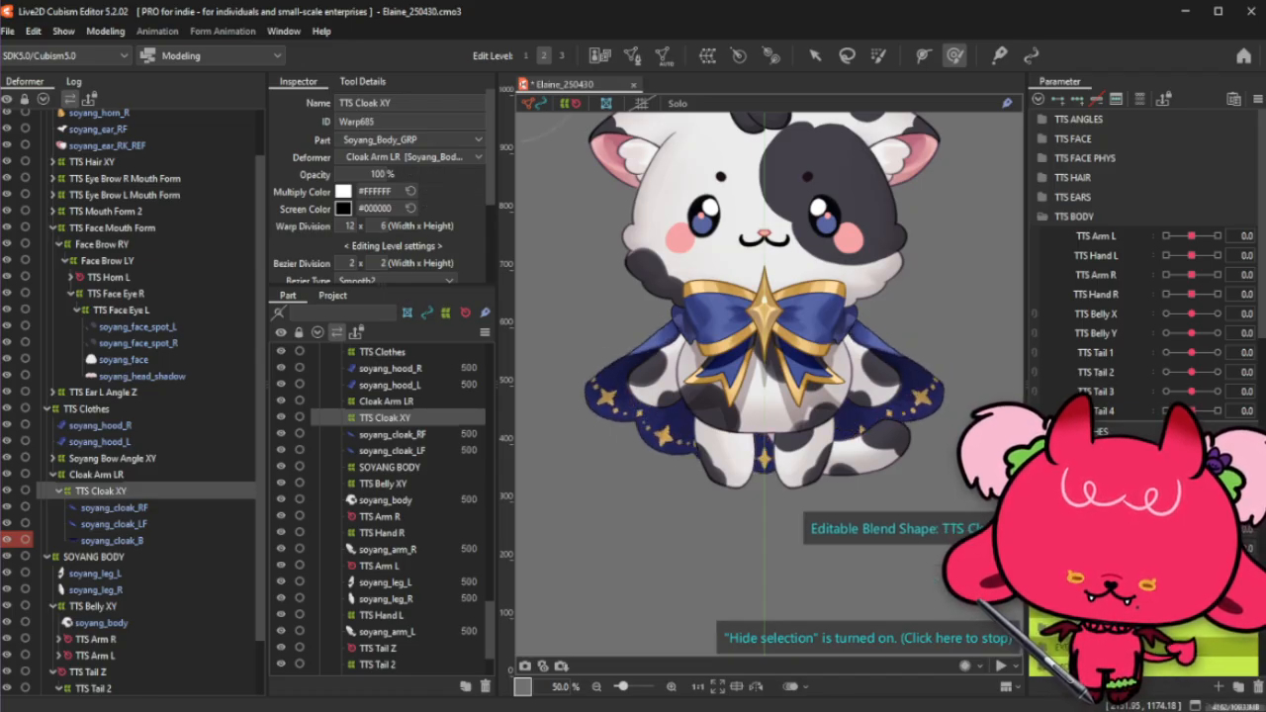
pyautogui.click(879, 56)
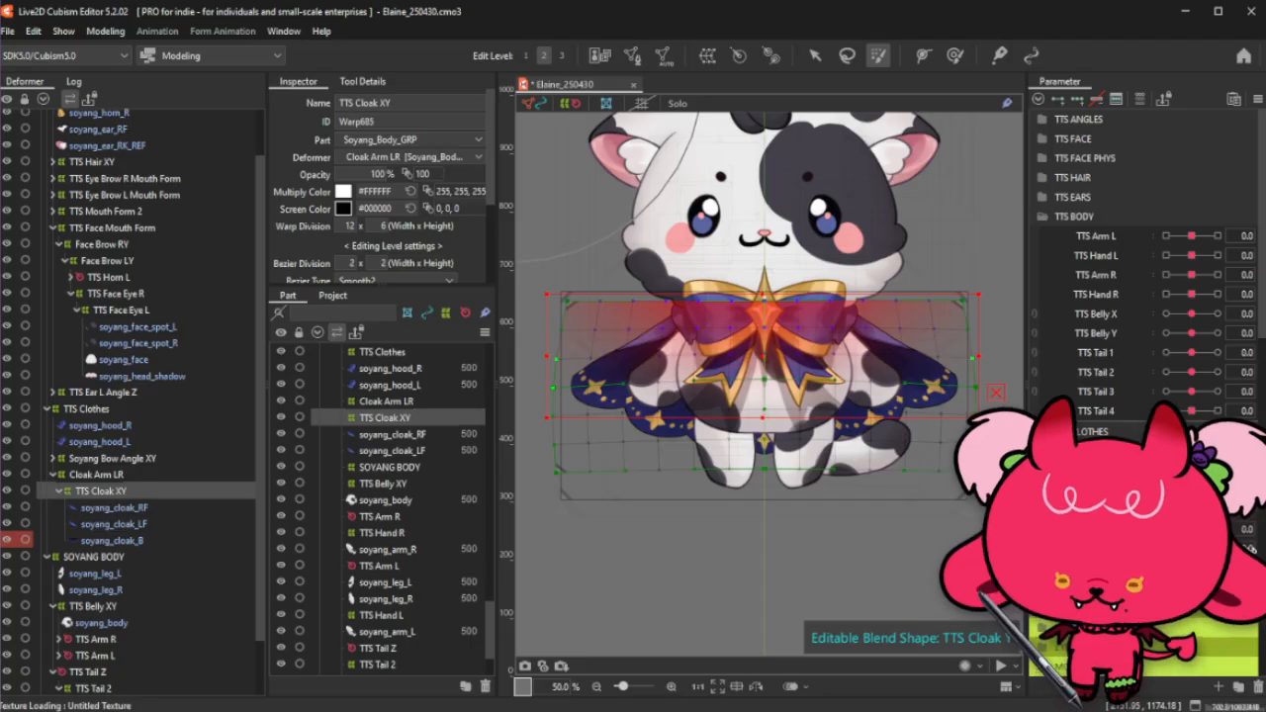
pyautogui.hotkey('ctrl', 't')
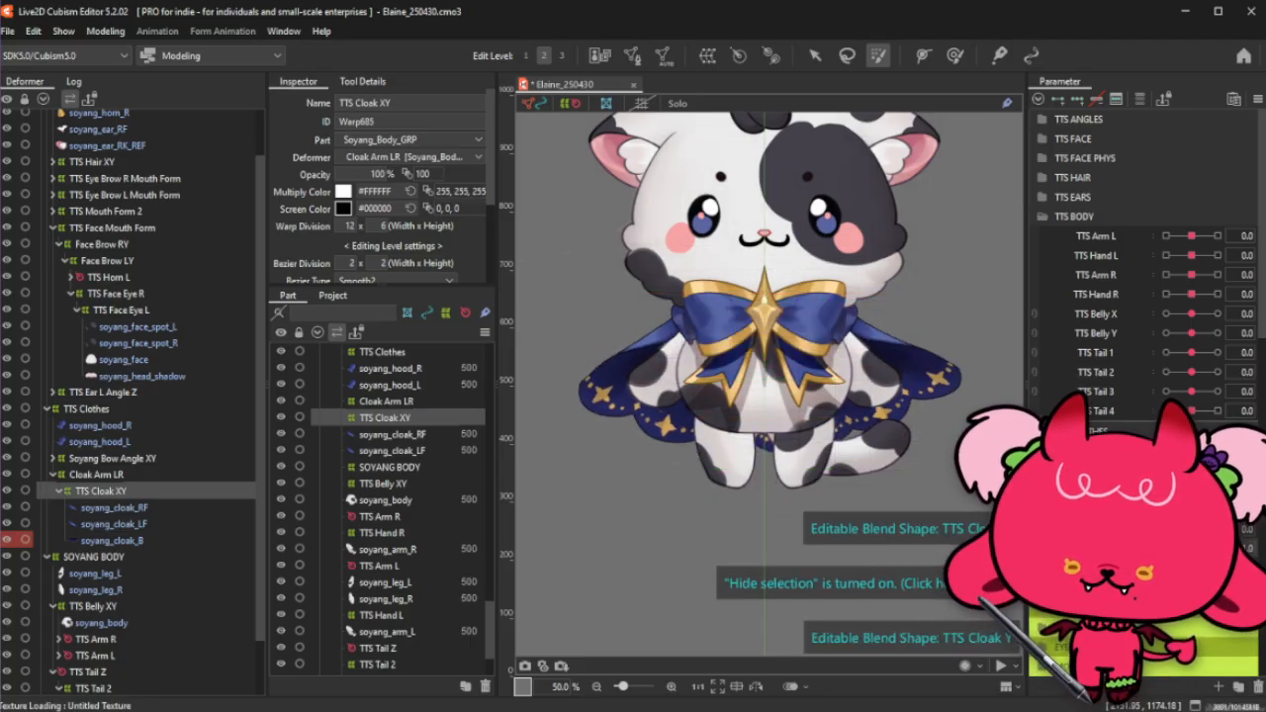
# Step: Test the combined TTS Cloak X and TTS Cloak Y movement with all four arm and hand parameters at 1.0
pyautogui.moveTo(1203, 237); pyautogui.dragTo(1244, 294)
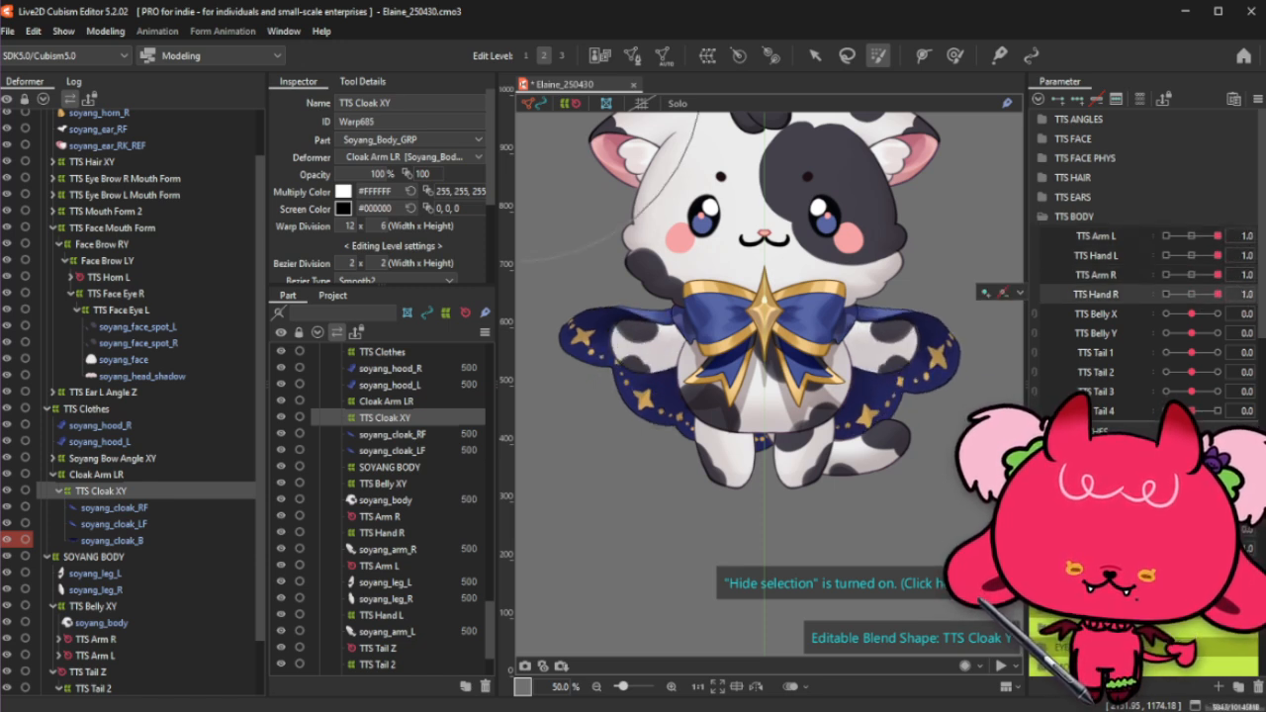
pyautogui.moveTo(1192, 548); pyautogui.dragTo(1218, 548)
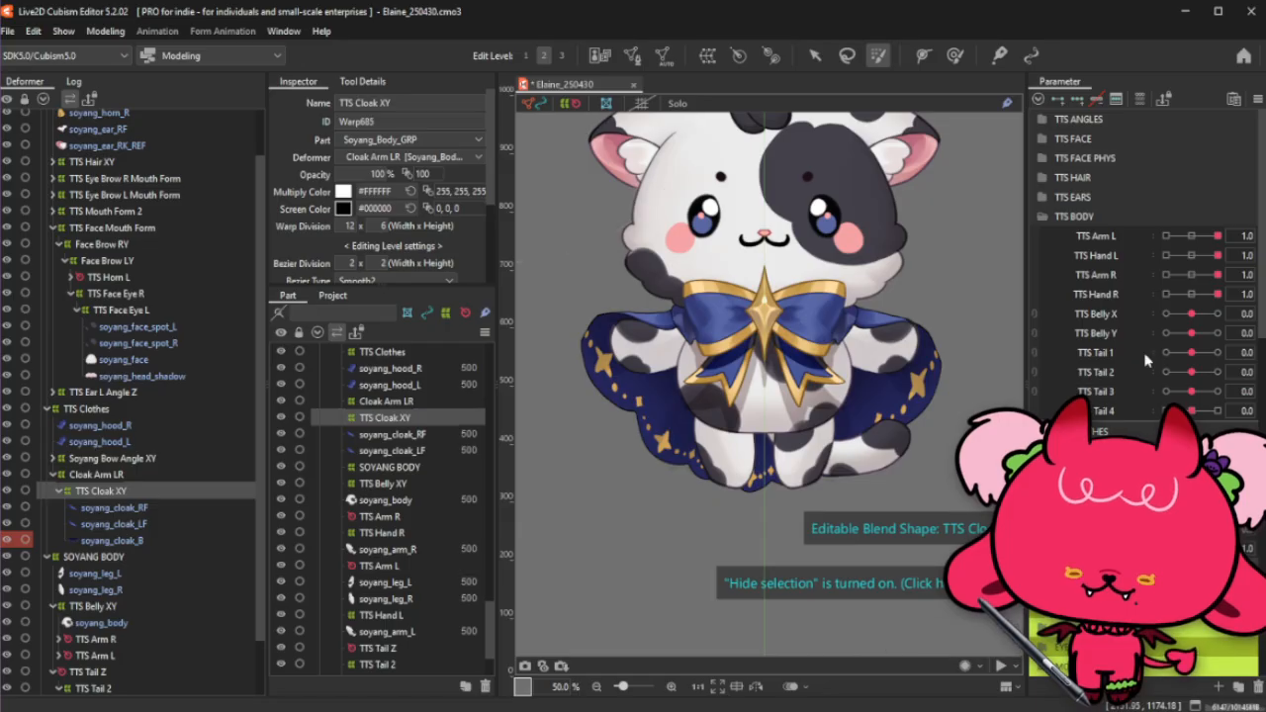
pyautogui.moveTo(1218, 235)
pyautogui.mouseDown()
pyautogui.moveTo(1147, 258)
pyautogui.moveTo(1240, 236)
pyautogui.mouseUp()
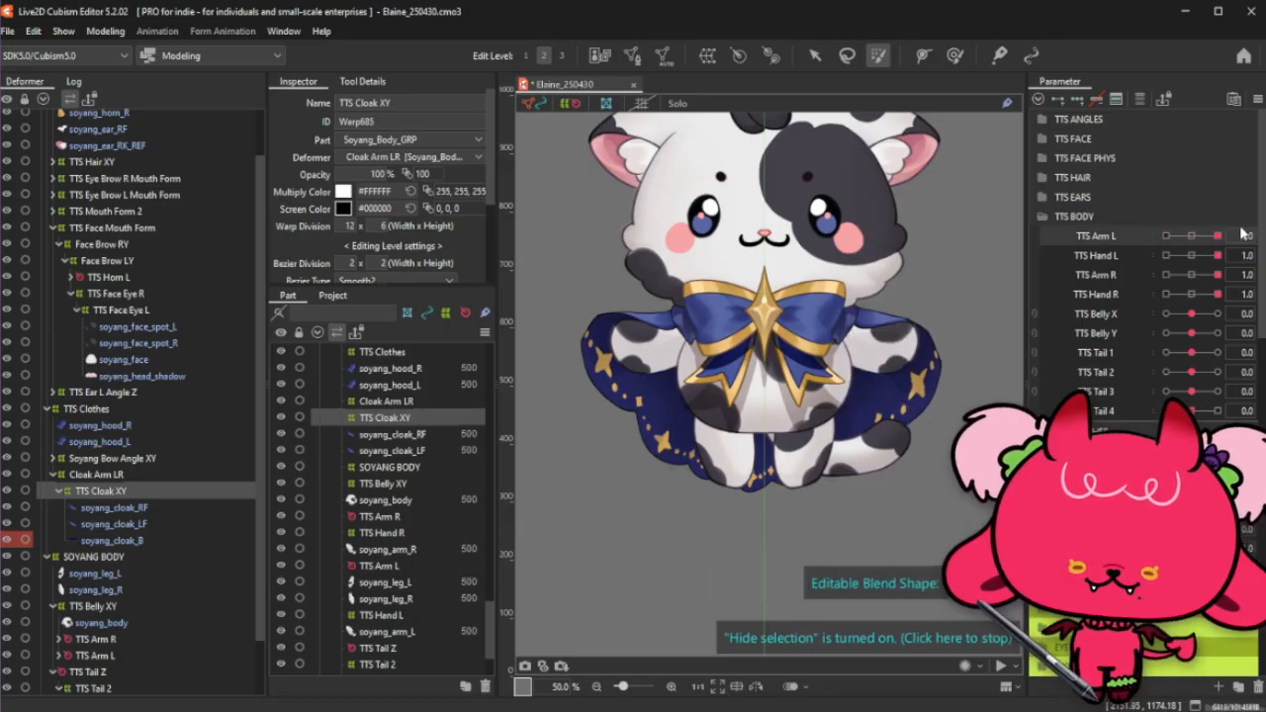
# Step: Compare the cloak's poses with both arms raised by undoing and redoing the recent parameter changes
pyautogui.hotkey('ctrl', 'z')
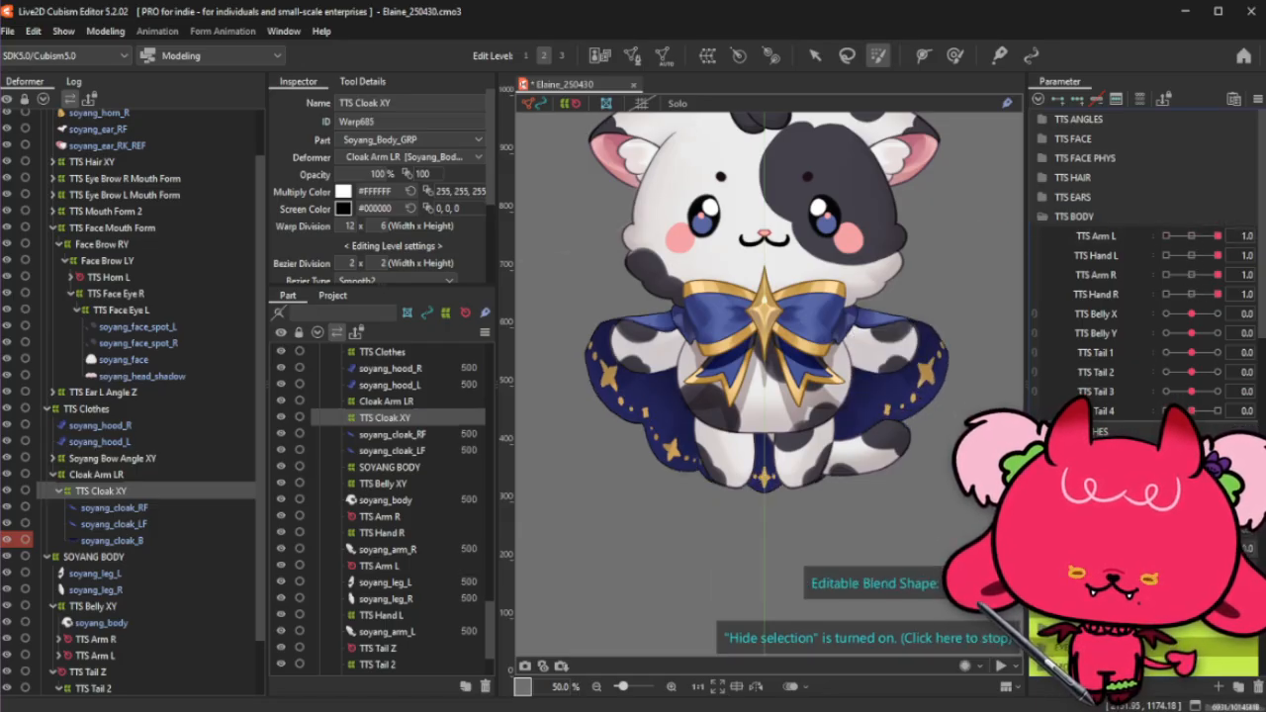
pyautogui.hotkey('ctrl', 'z')
pyautogui.hotkey('ctrl', 'z')
pyautogui.hotkey('ctrl', 'z')
pyautogui.hotkey('ctrl', 'y')
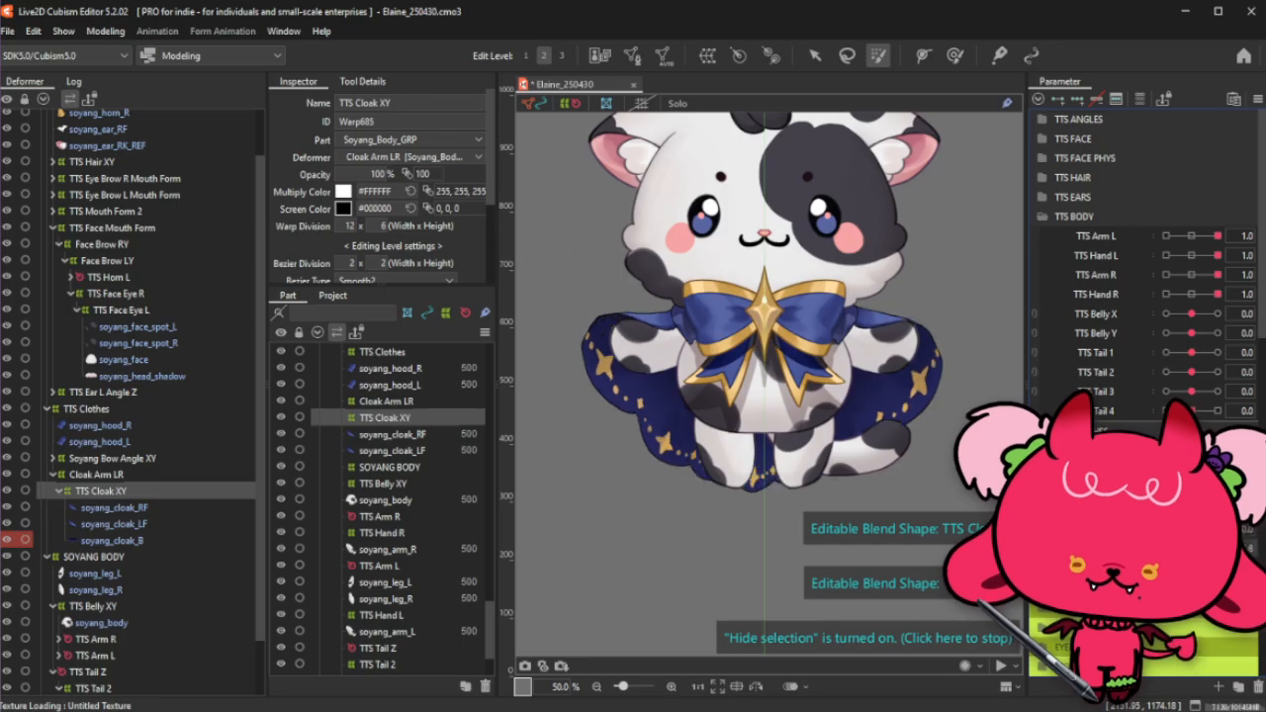
pyautogui.hotkey('ctrl', 'y')
pyautogui.hotkey('ctrl', 'z')
pyautogui.hotkey('ctrl', 'z')
pyautogui.hotkey('ctrl', 'y')
pyautogui.hotkey('ctrl', 'y')
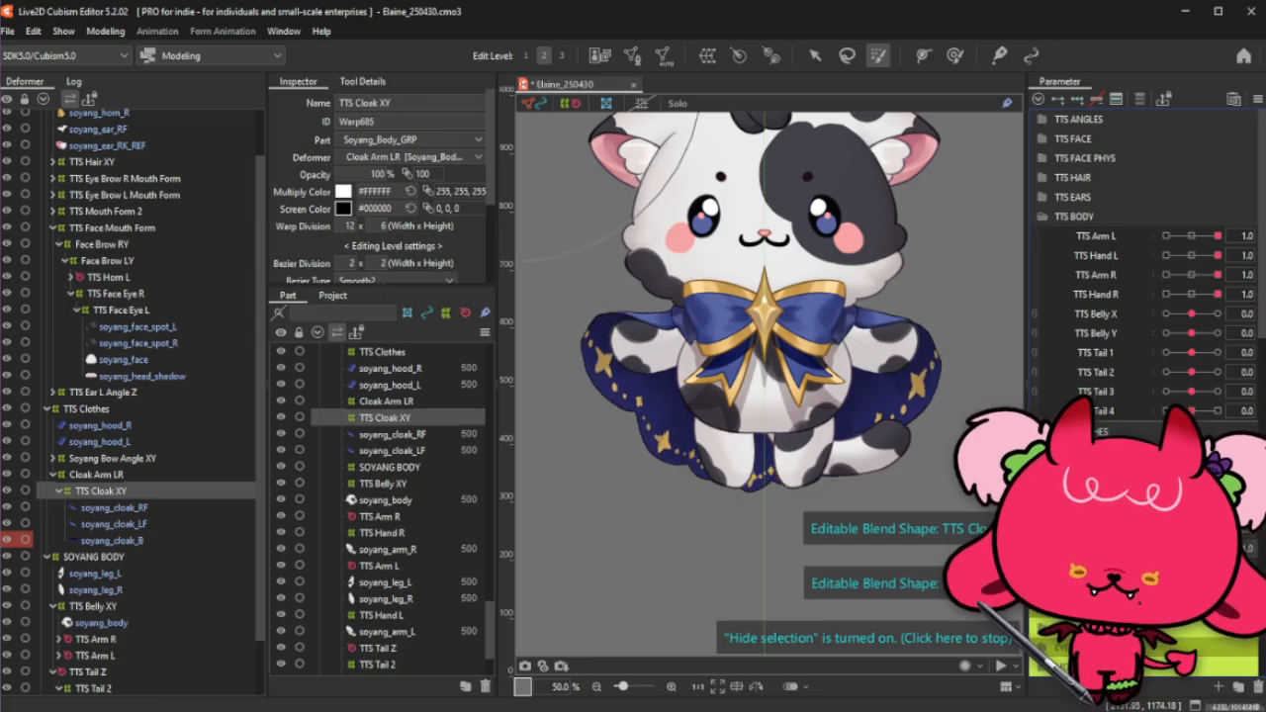
# Step: Step back through the recent cloak parameter changes to compare the lowered cloak with its neutral pose
pyautogui.hotkey('ctrl', 'z')
pyautogui.hotkey('ctrl', 'z')
pyautogui.hotkey('ctrl', 'z')
pyautogui.hotkey('ctrl', 'y')
pyautogui.hotkey('ctrl', 'y')
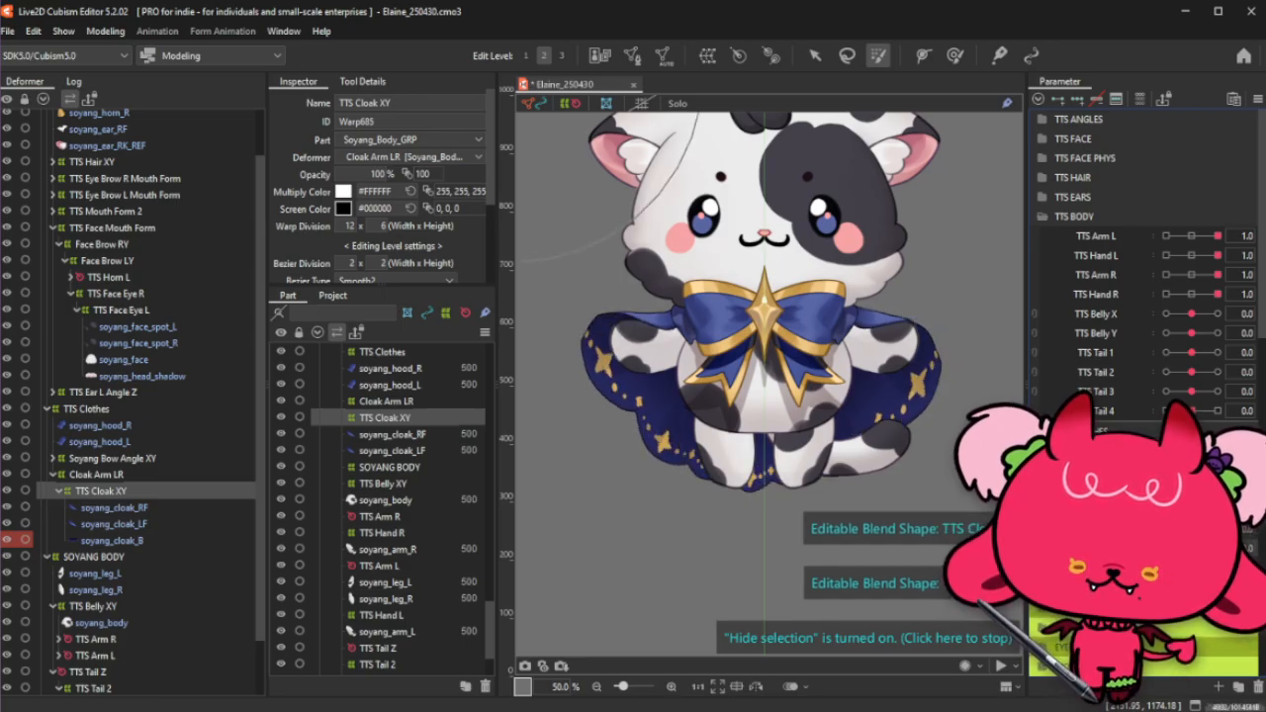
pyautogui.hotkey('ctrl', 'z')
pyautogui.hotkey('ctrl', 'z')
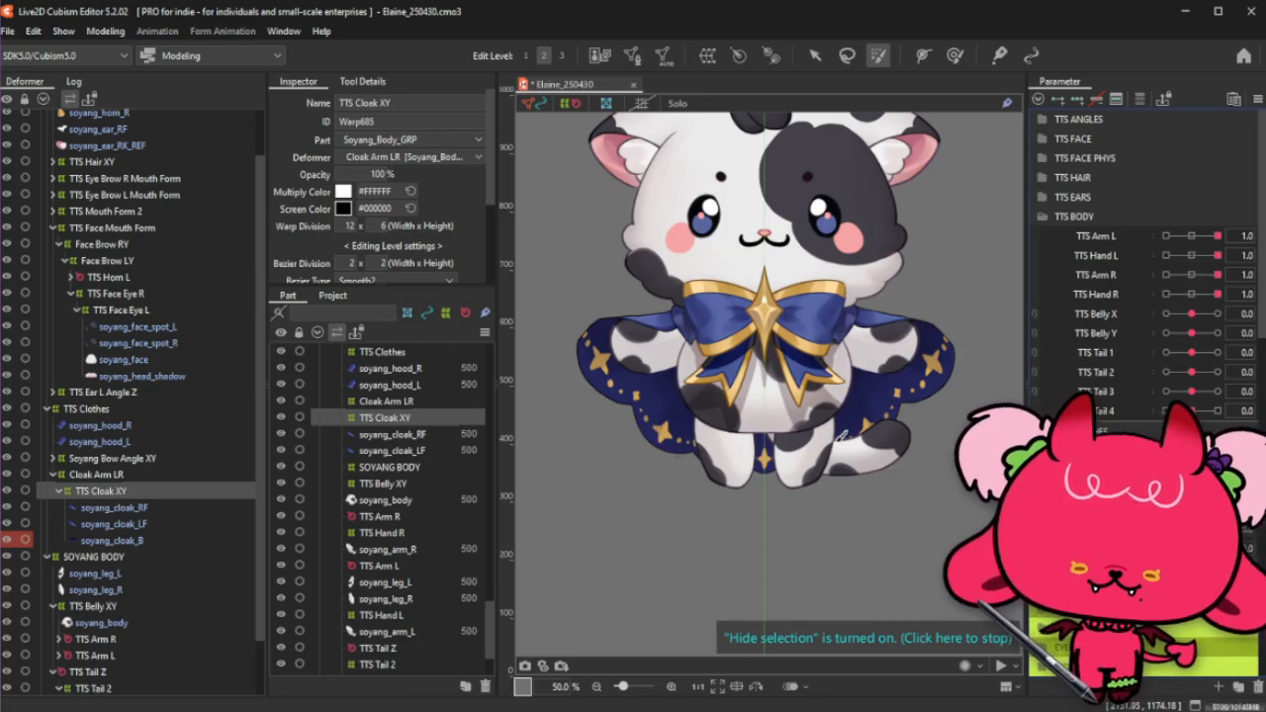
# Step: Select the Cloak Arm LR deformer, reset all four arm and hand parameters to 0.0, and check TTS Arm L at 1.0
pyautogui.click(128, 475)
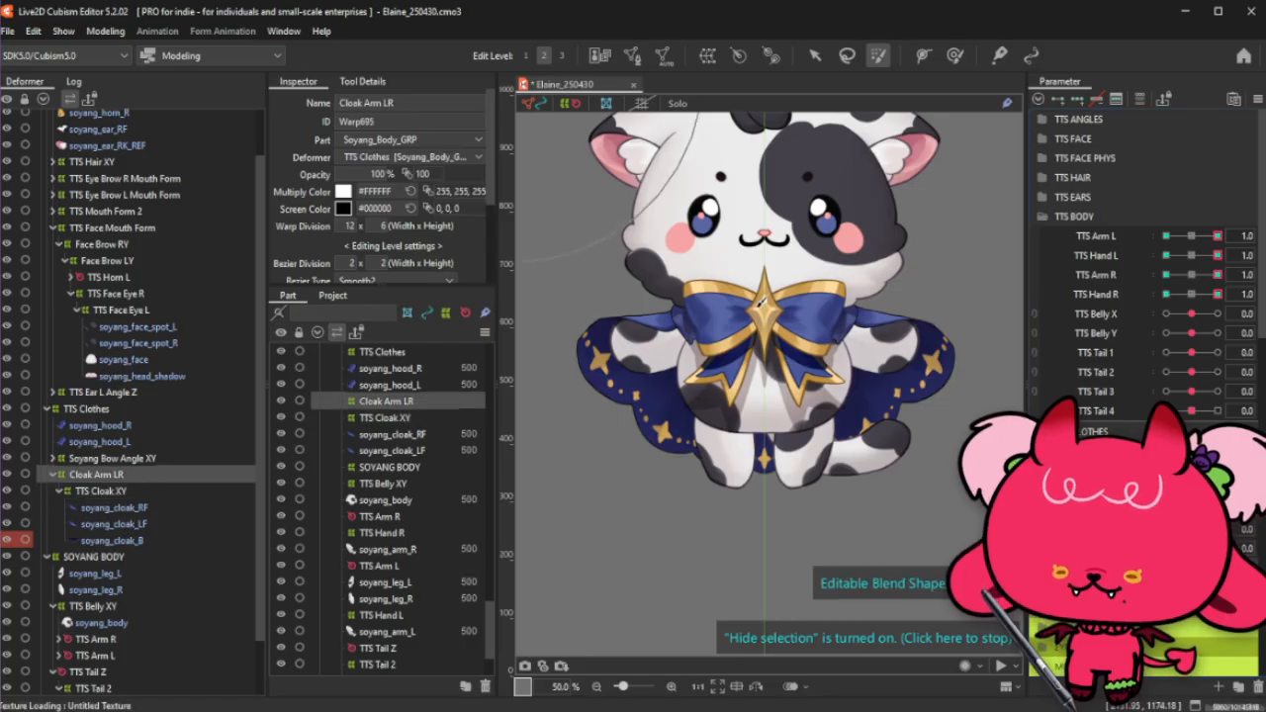
pyautogui.click(1192, 236)
pyautogui.click(1192, 274)
pyautogui.click(1192, 293)
pyautogui.click(1191, 255)
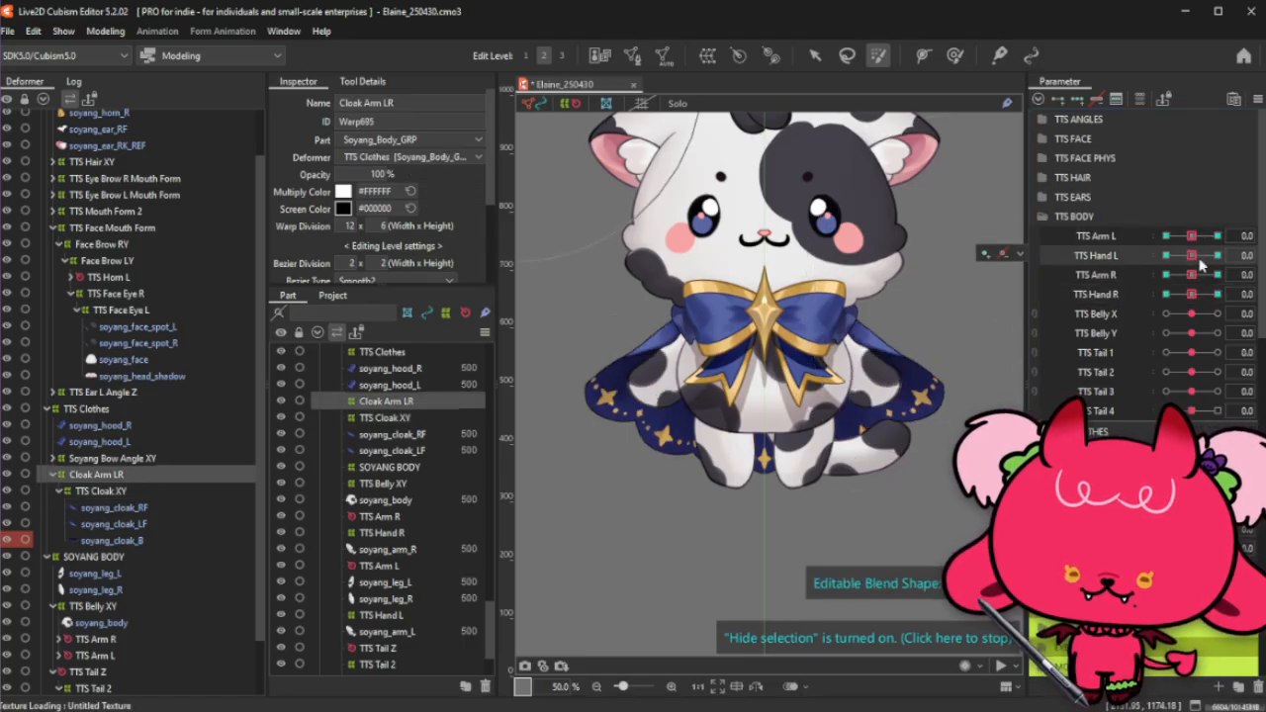
pyautogui.click(1207, 236)
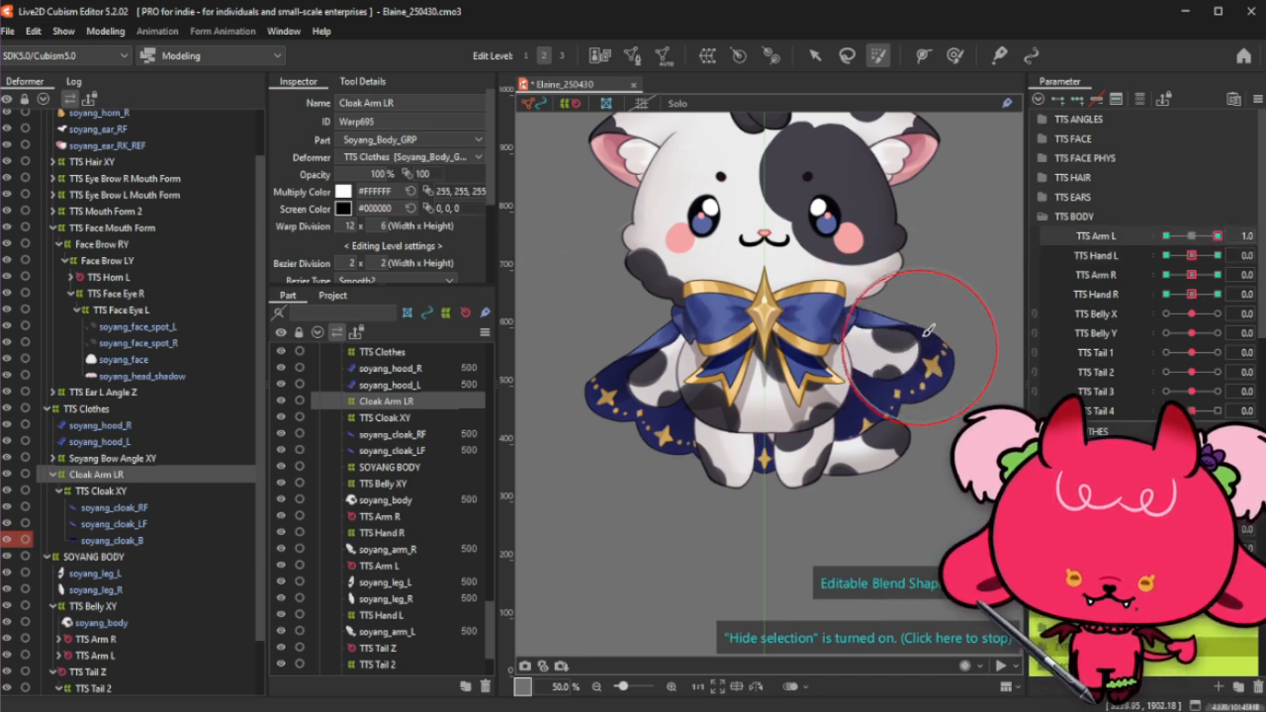
pyautogui.click(954, 56)
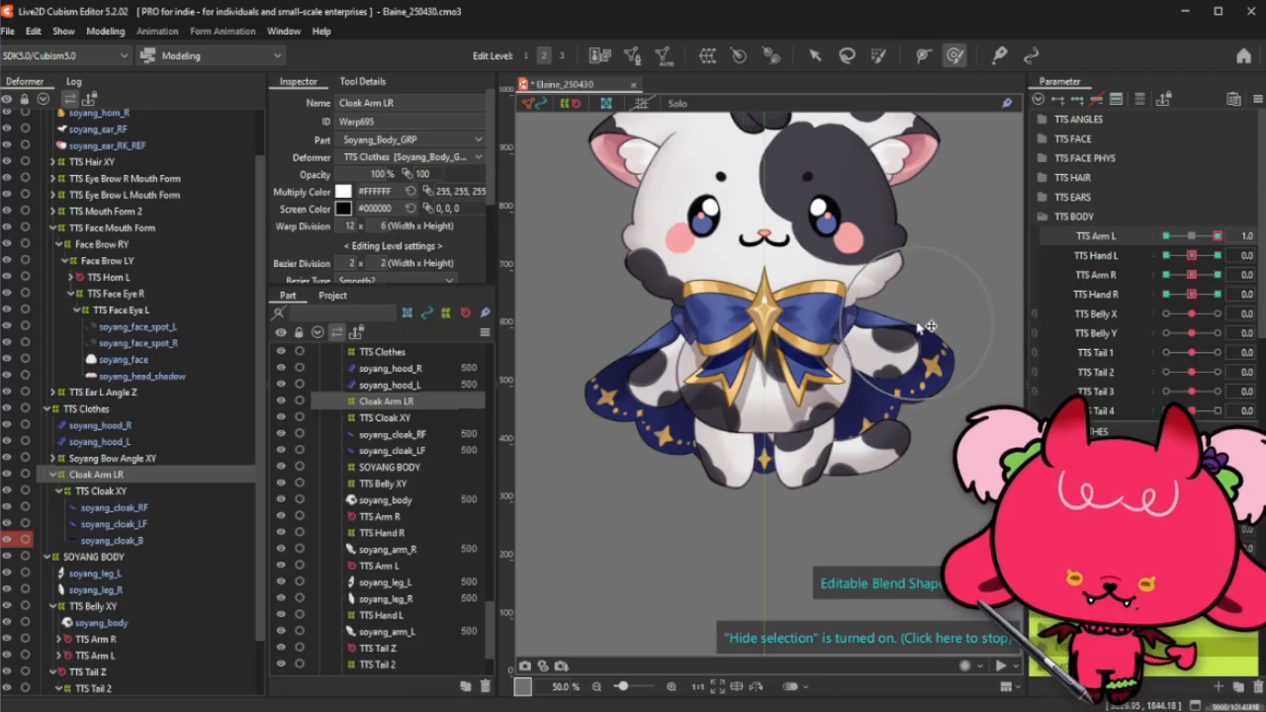
# Step: Check Cloak Arm LR with TTS Arm R and TTS Hand R at 1.0, adding TTS Hand L and TTS Arm L at 1.0
pyautogui.click(1192, 235)
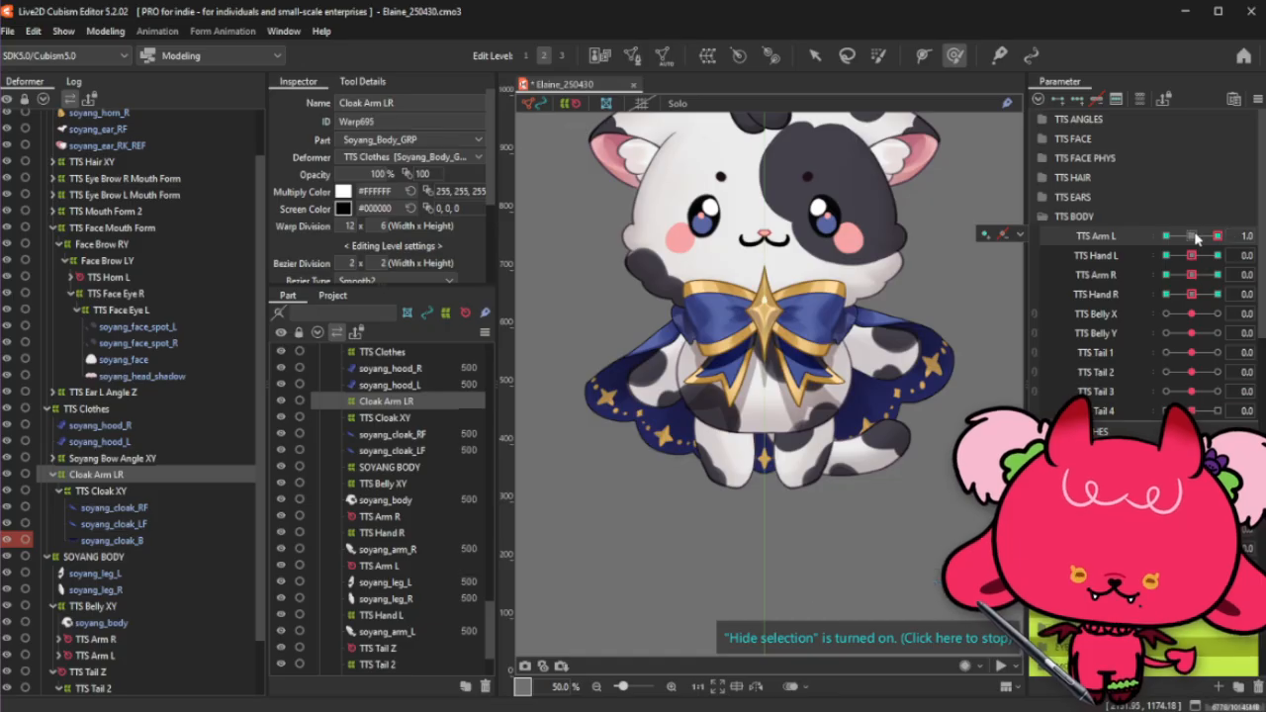
pyautogui.click(1218, 275)
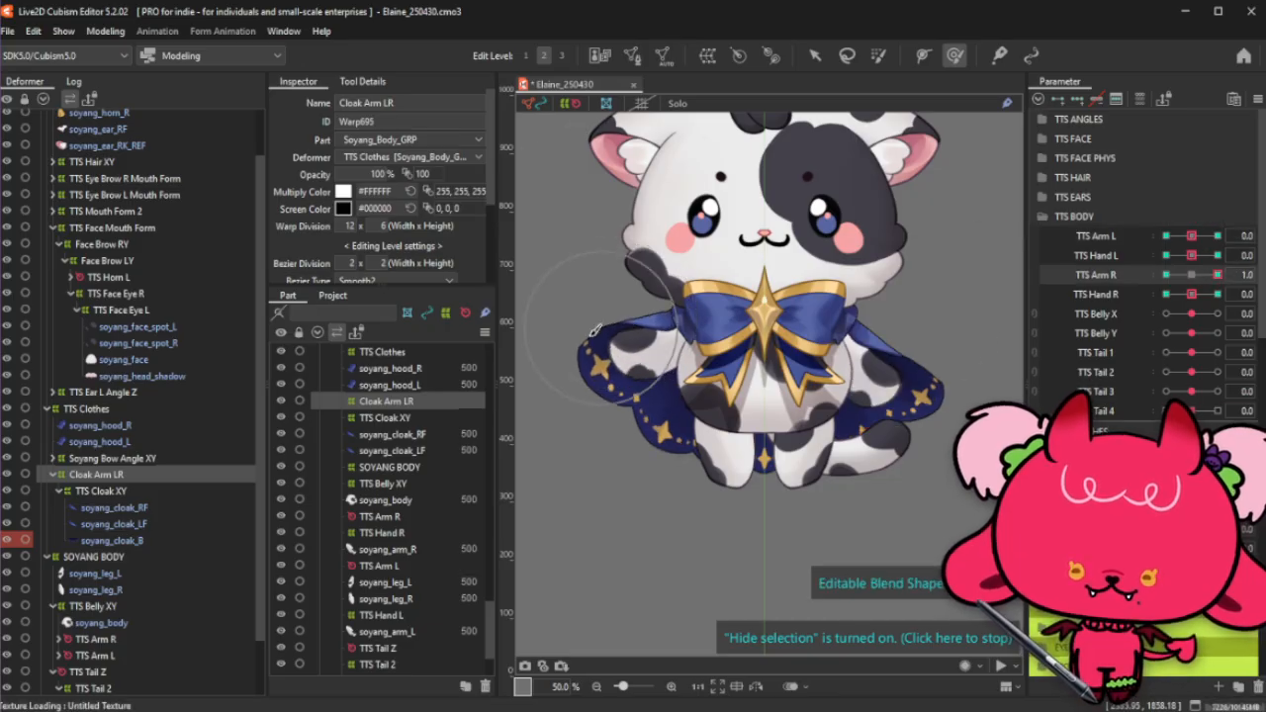
pyautogui.click(1218, 294)
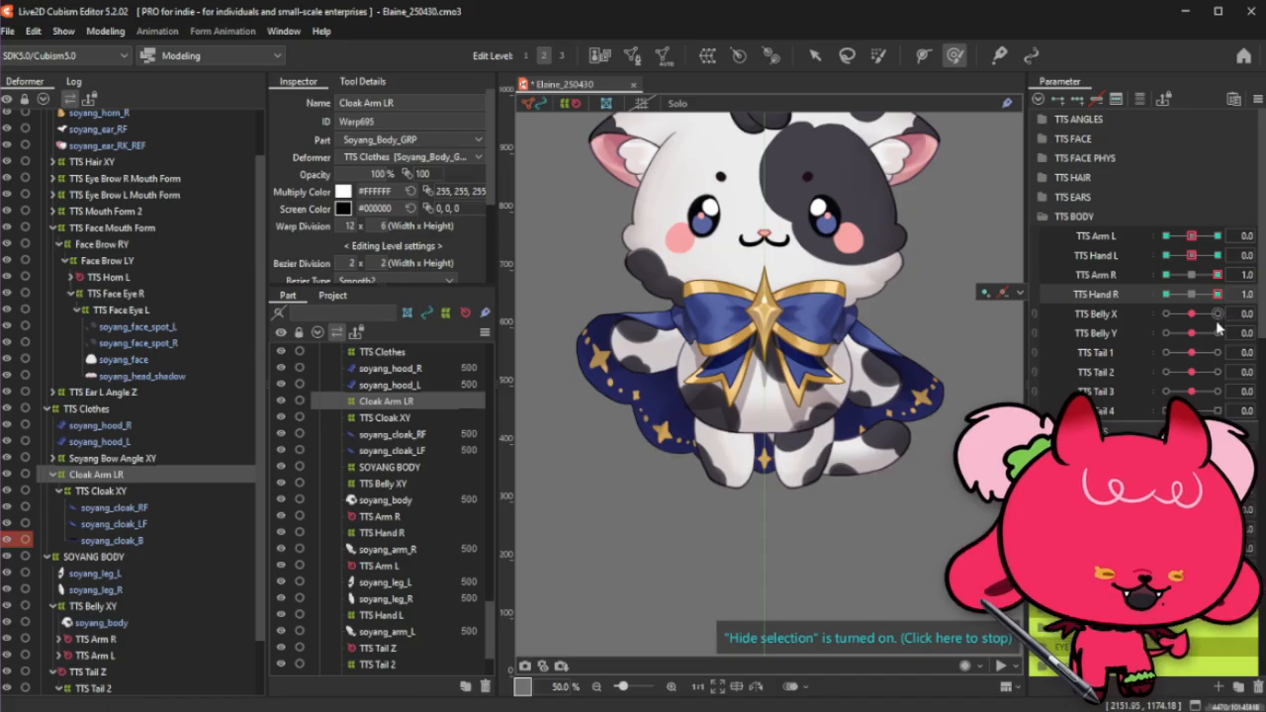
pyautogui.click(1218, 255)
pyautogui.moveTo(1191, 239); pyautogui.dragTo(1238, 250)
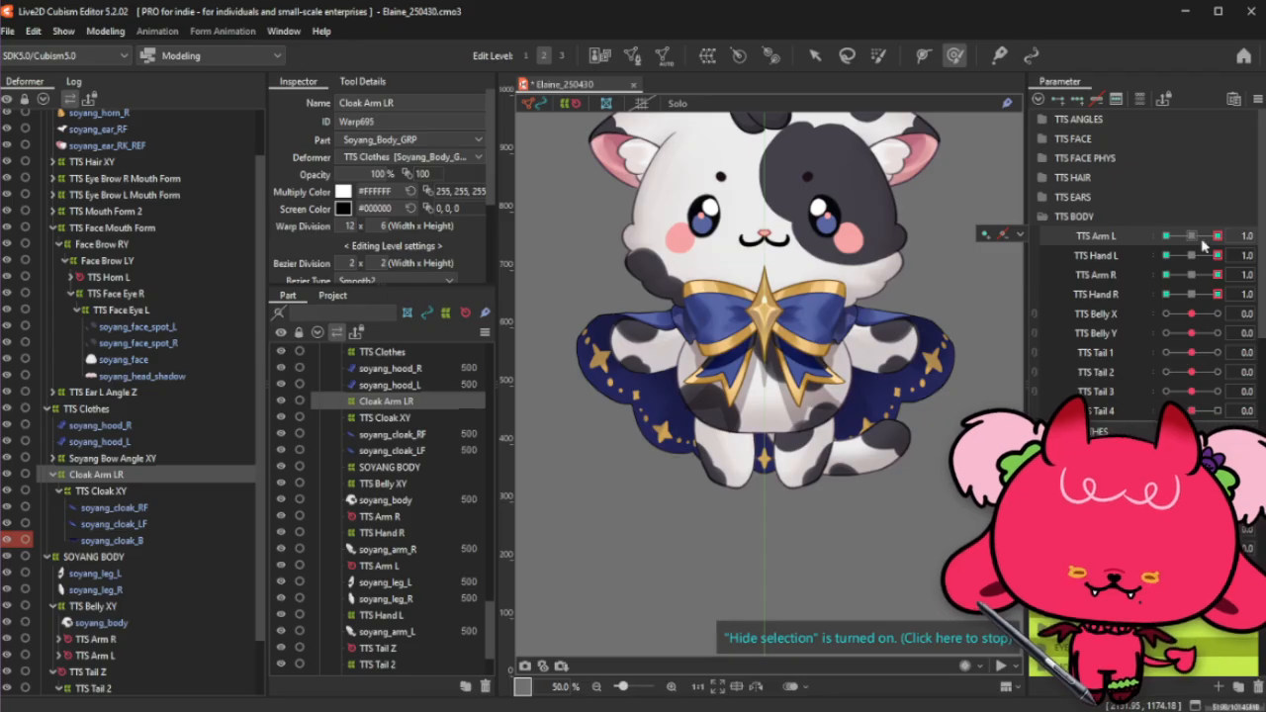
# Step: Check the cloak while returning TTS Arm R, TTS Hand R, TTS Hand L and TTS Arm L to 0.0
pyautogui.click(1192, 275)
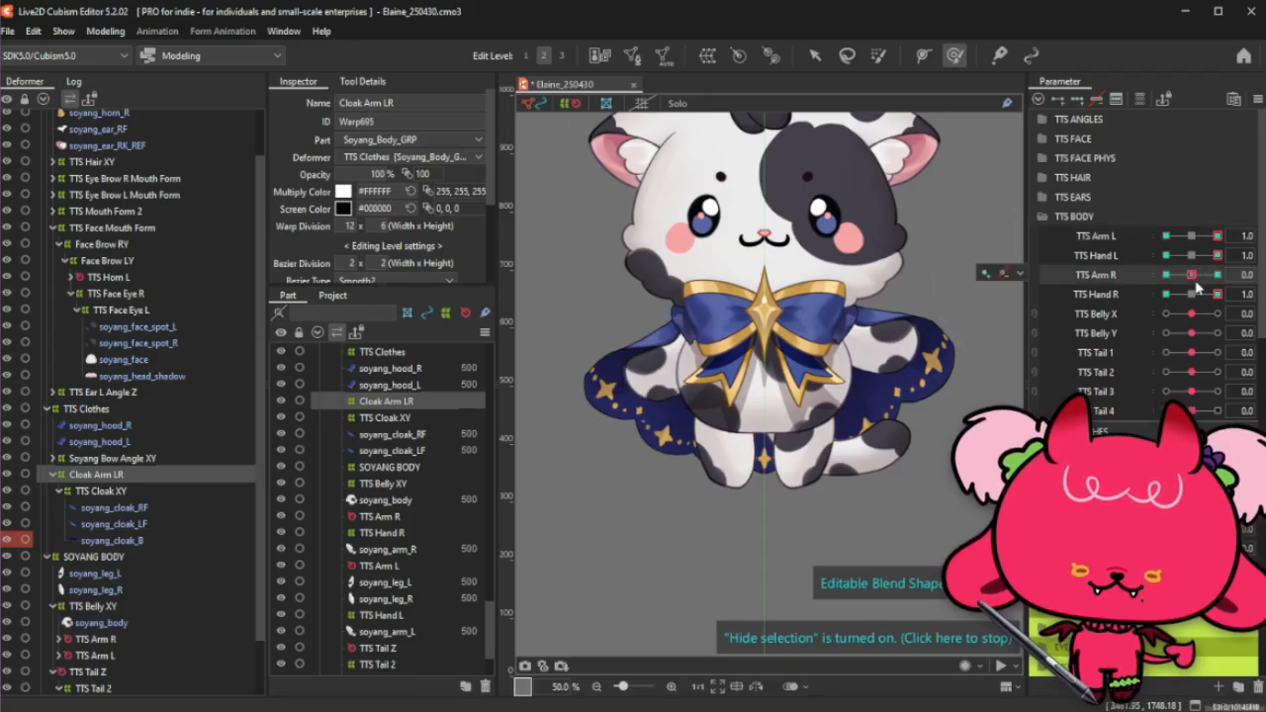
pyautogui.click(1192, 294)
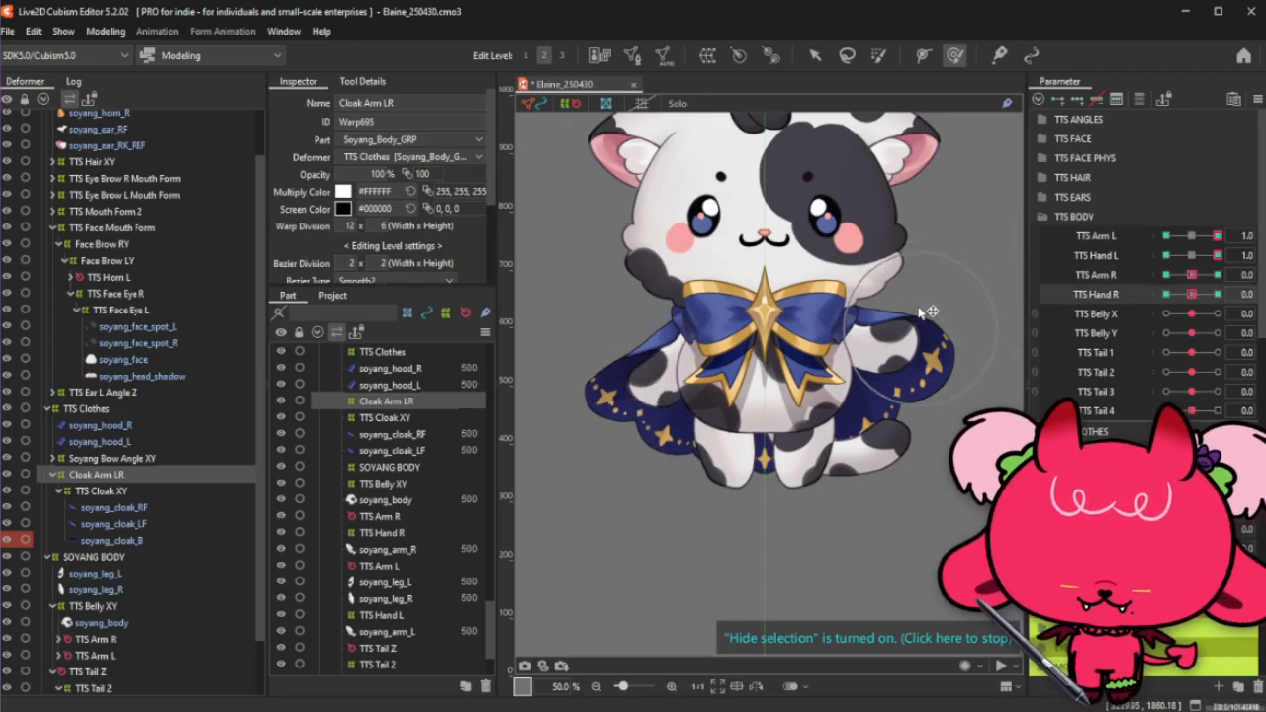
pyautogui.click(1192, 255)
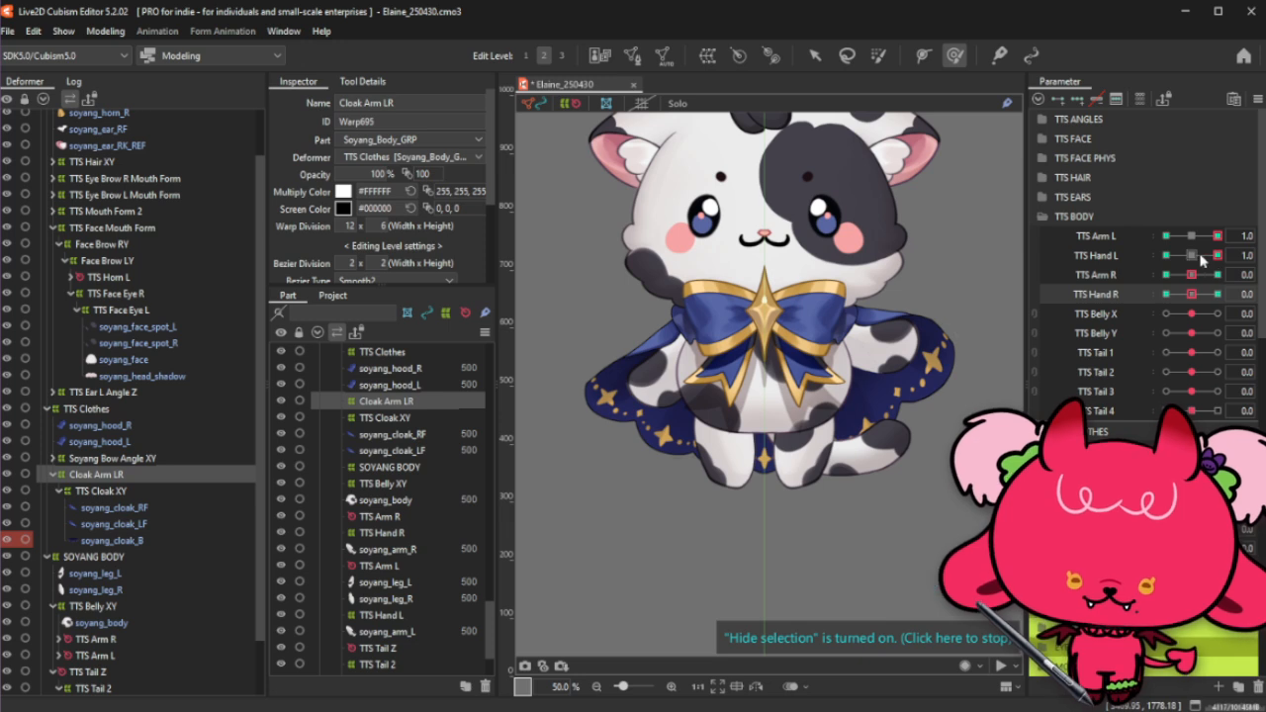
pyautogui.click(1197, 274)
pyautogui.click(1193, 236)
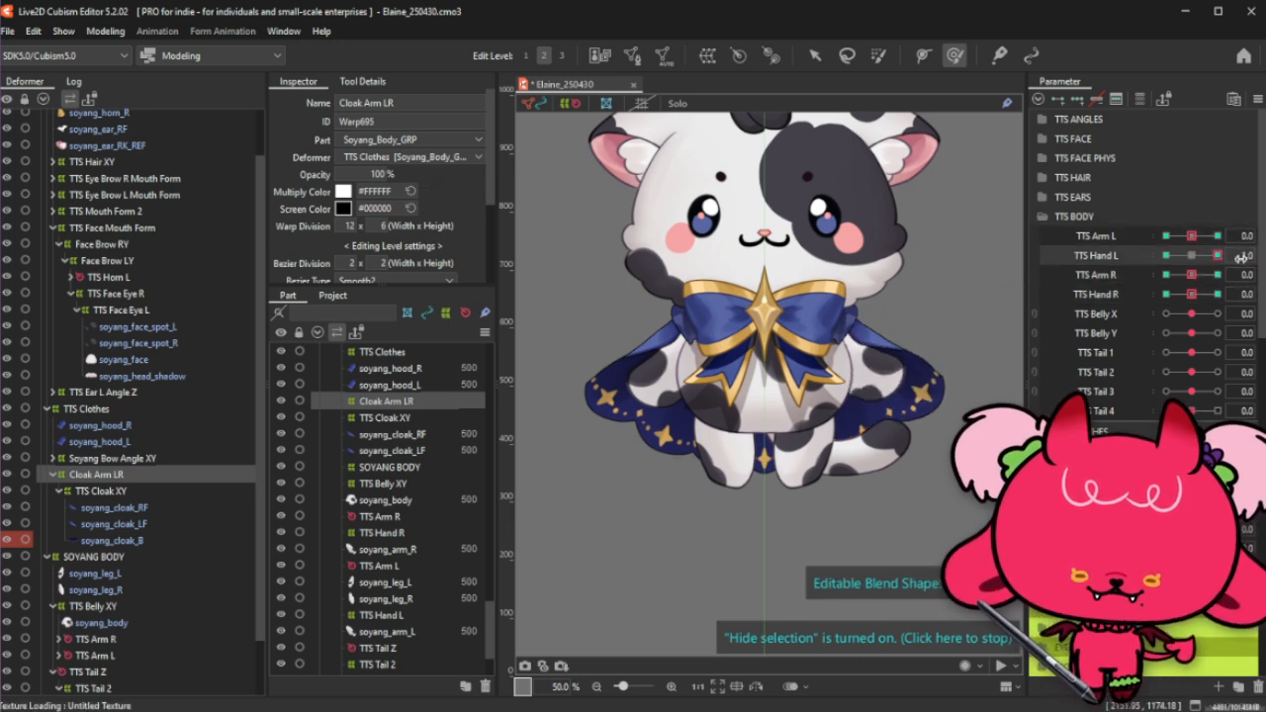
# Step: Set TTS Arm L, TTS Arm R, TTS Hand R and TTS Hand L to 1.0 to check the raised cloak
pyautogui.click(1218, 236)
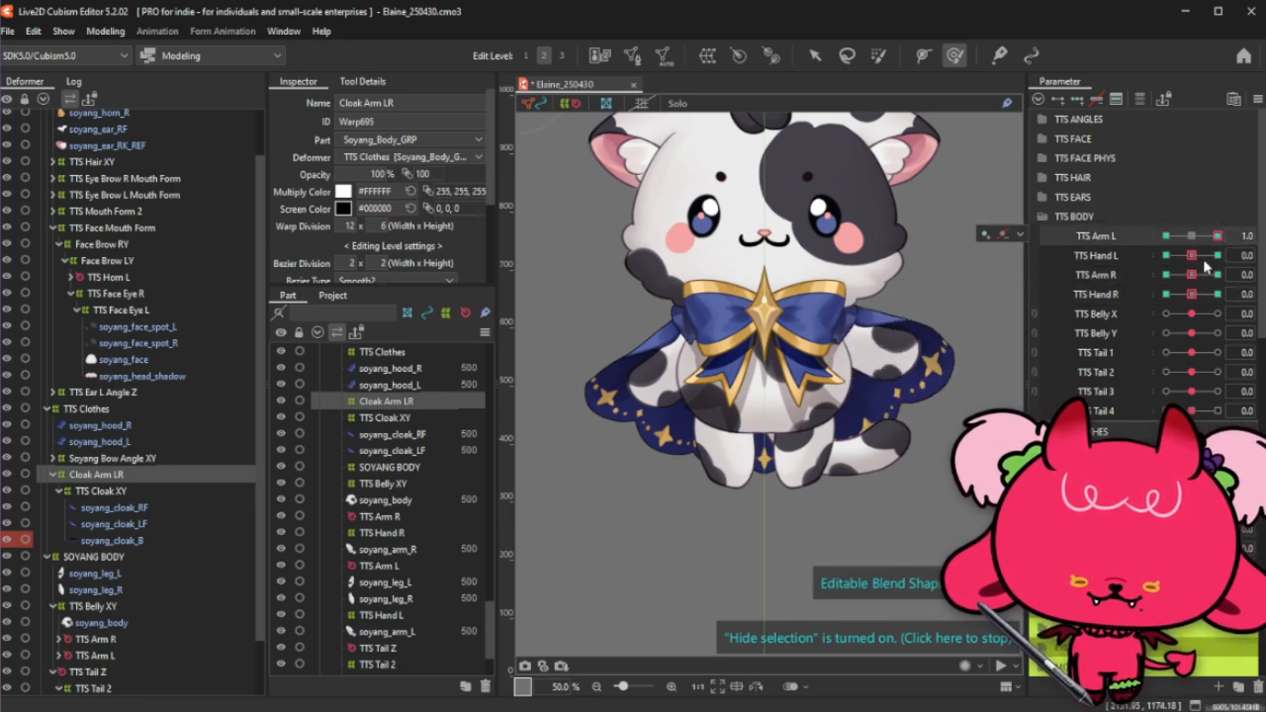
pyautogui.click(1218, 274)
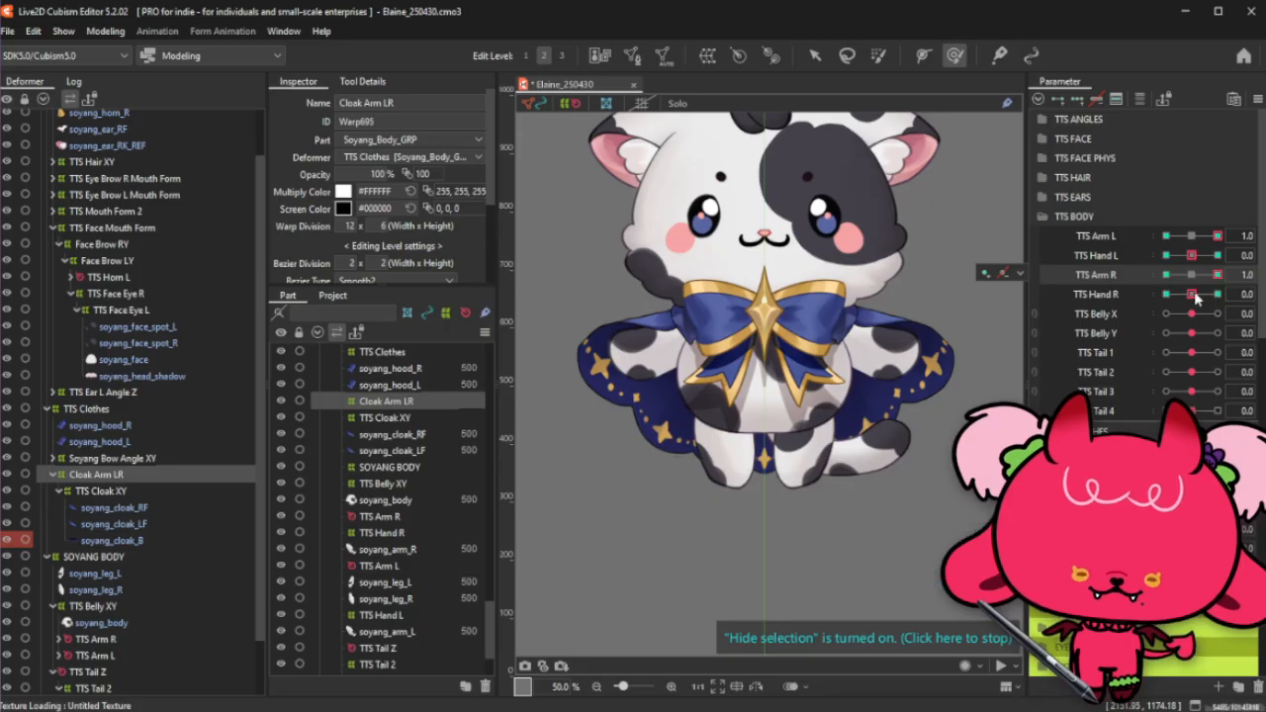
pyautogui.click(1218, 294)
pyautogui.click(1218, 256)
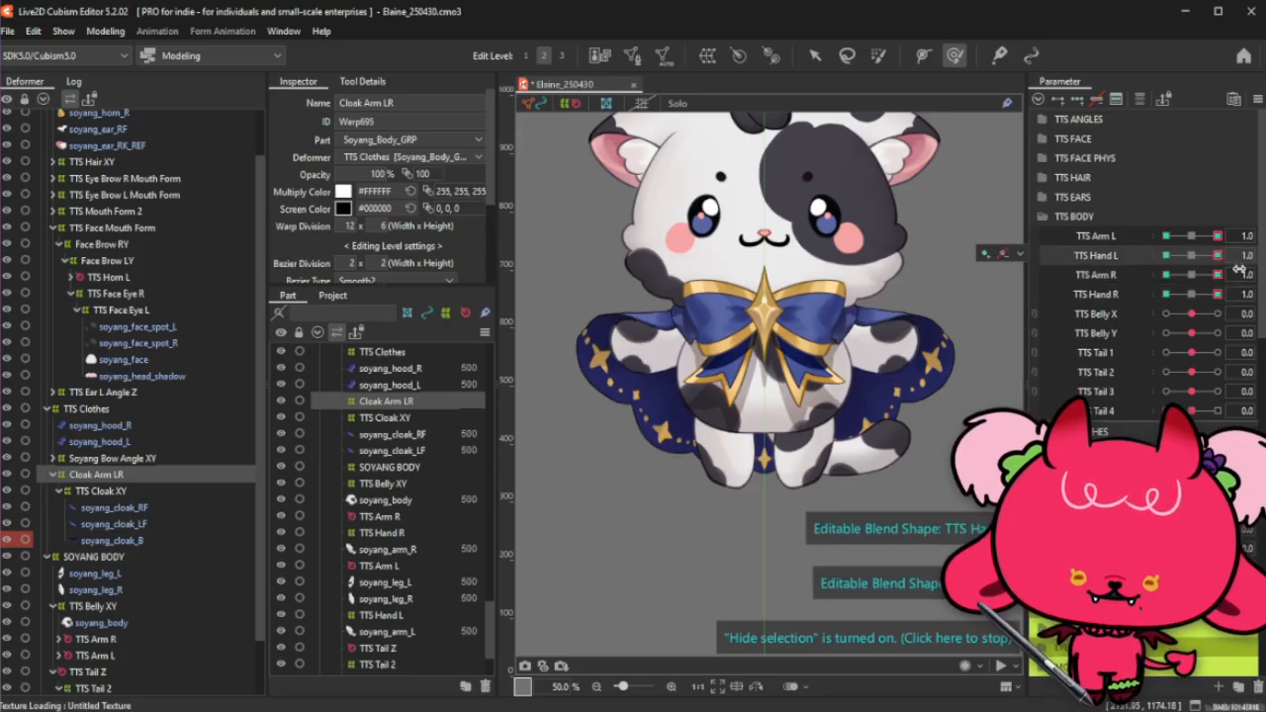
# Step: Test TTS Tail 1 through TTS Tail 4 at 1.0 behind the cloak and reset them to 0.0
pyautogui.scroll(-2, 880, 296)
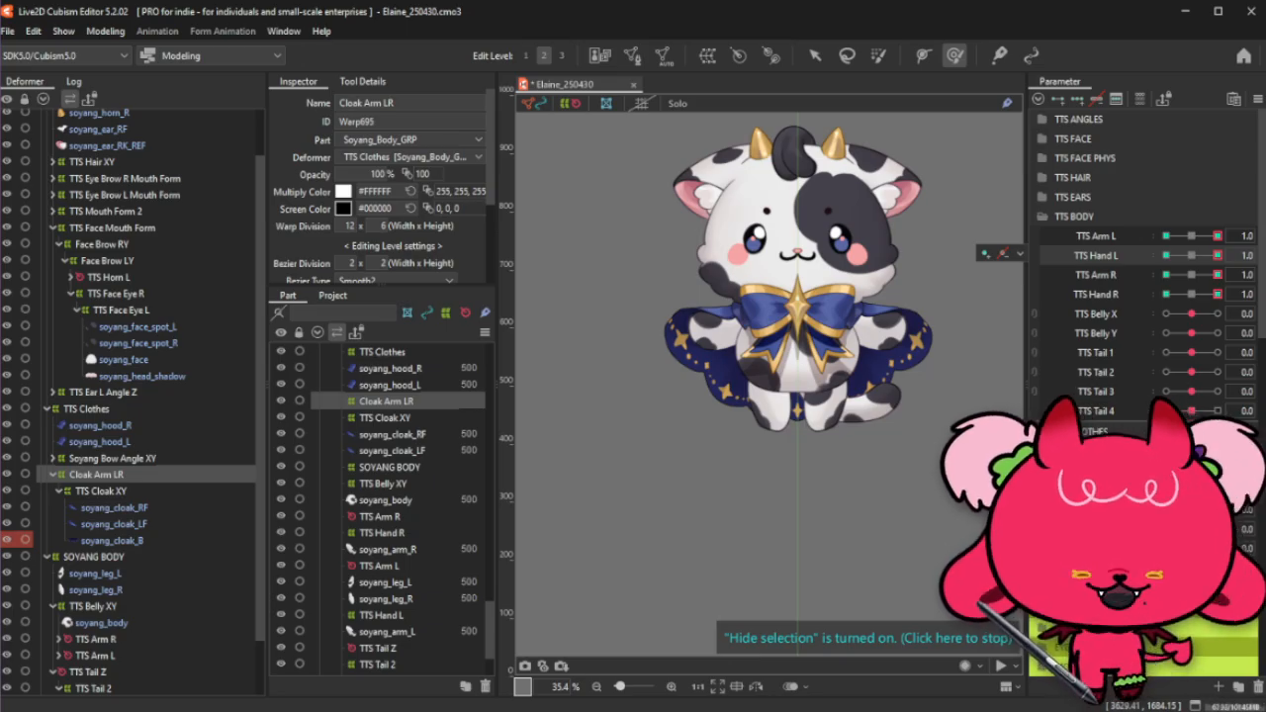
pyautogui.click(1218, 410)
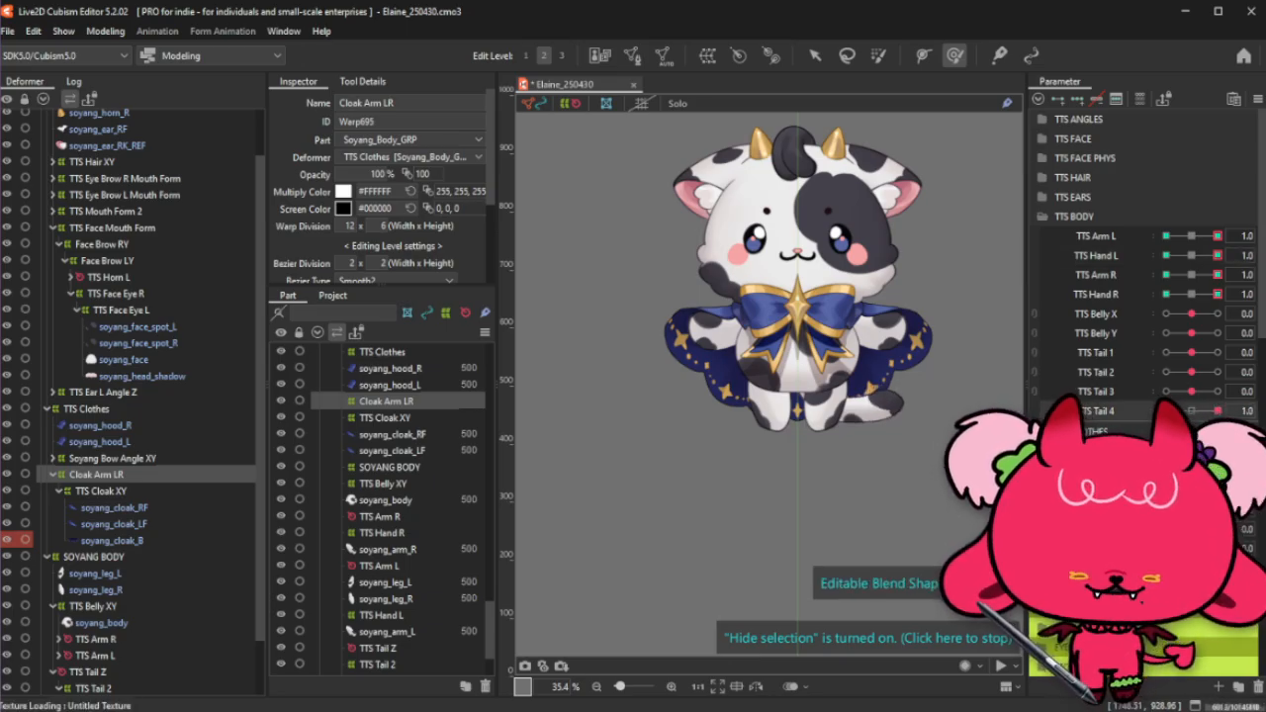
pyautogui.click(1216, 392)
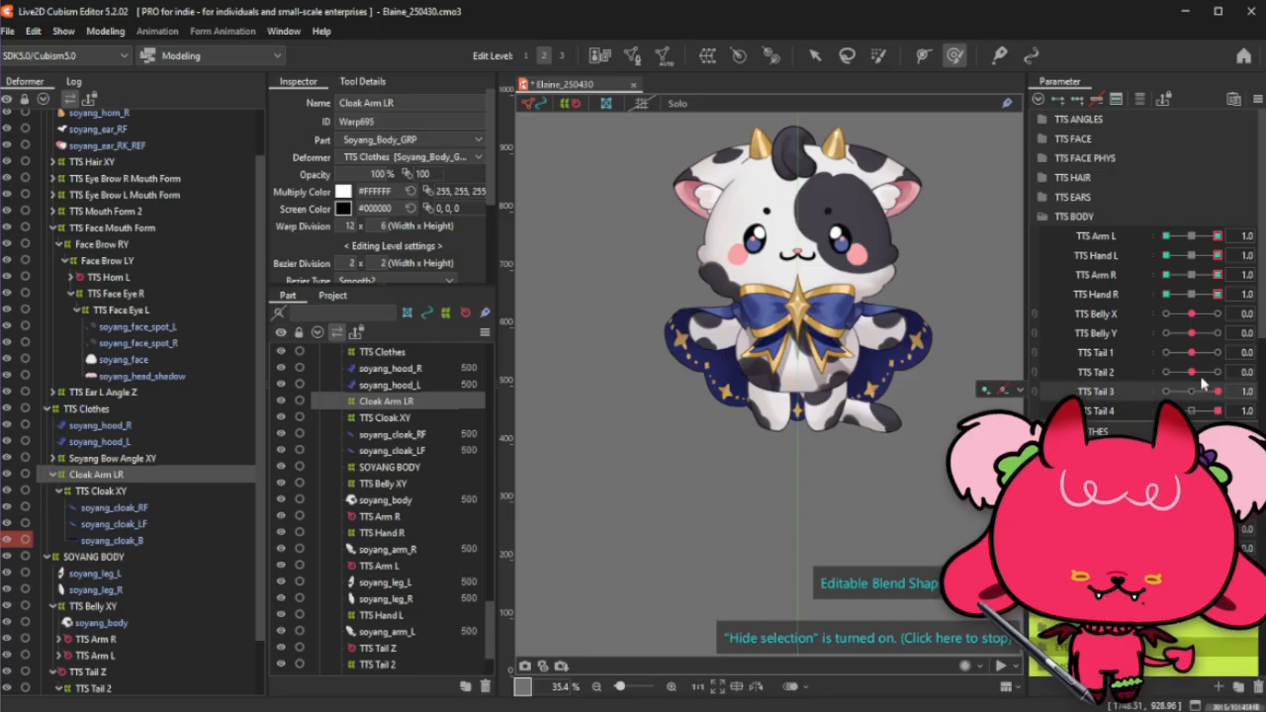
pyautogui.click(1216, 372)
pyautogui.click(1217, 352)
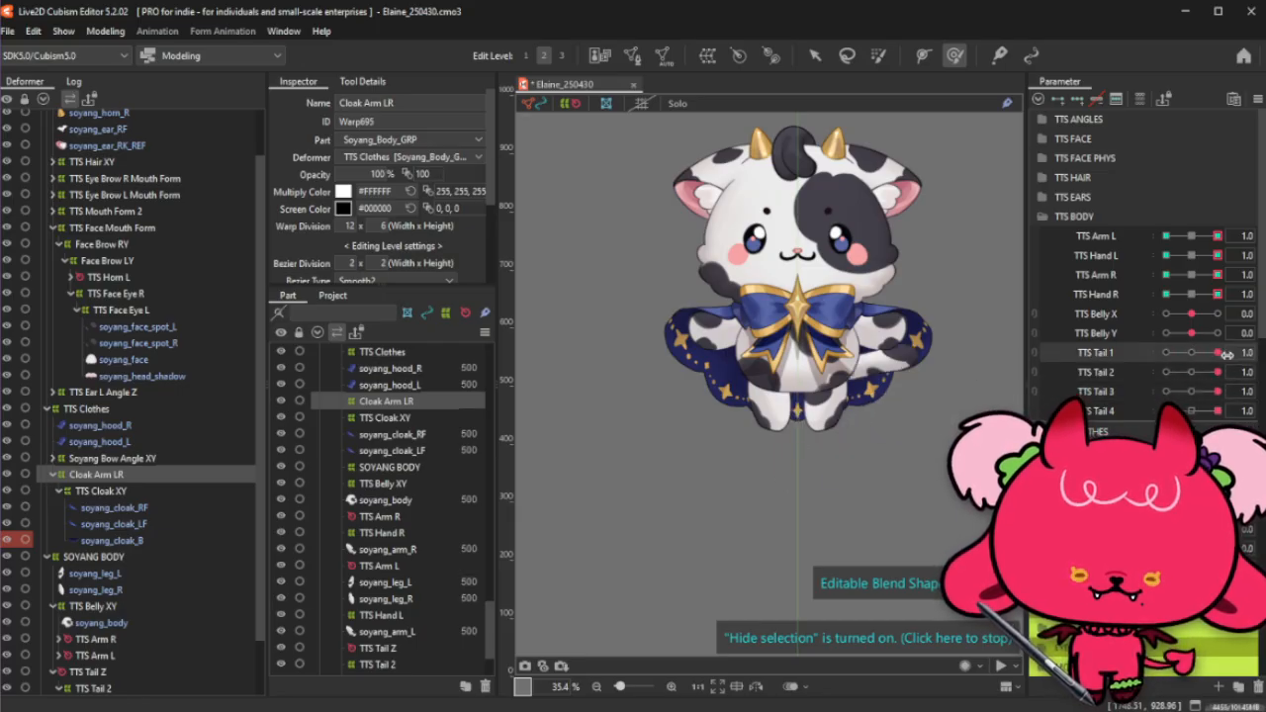
pyautogui.moveTo(1227, 353)
pyautogui.mouseDown()
pyautogui.moveTo(1193, 358)
pyautogui.moveTo(1229, 356)
pyautogui.mouseUp()
pyautogui.click(1192, 372)
pyautogui.click(1191, 391)
pyautogui.click(1192, 410)
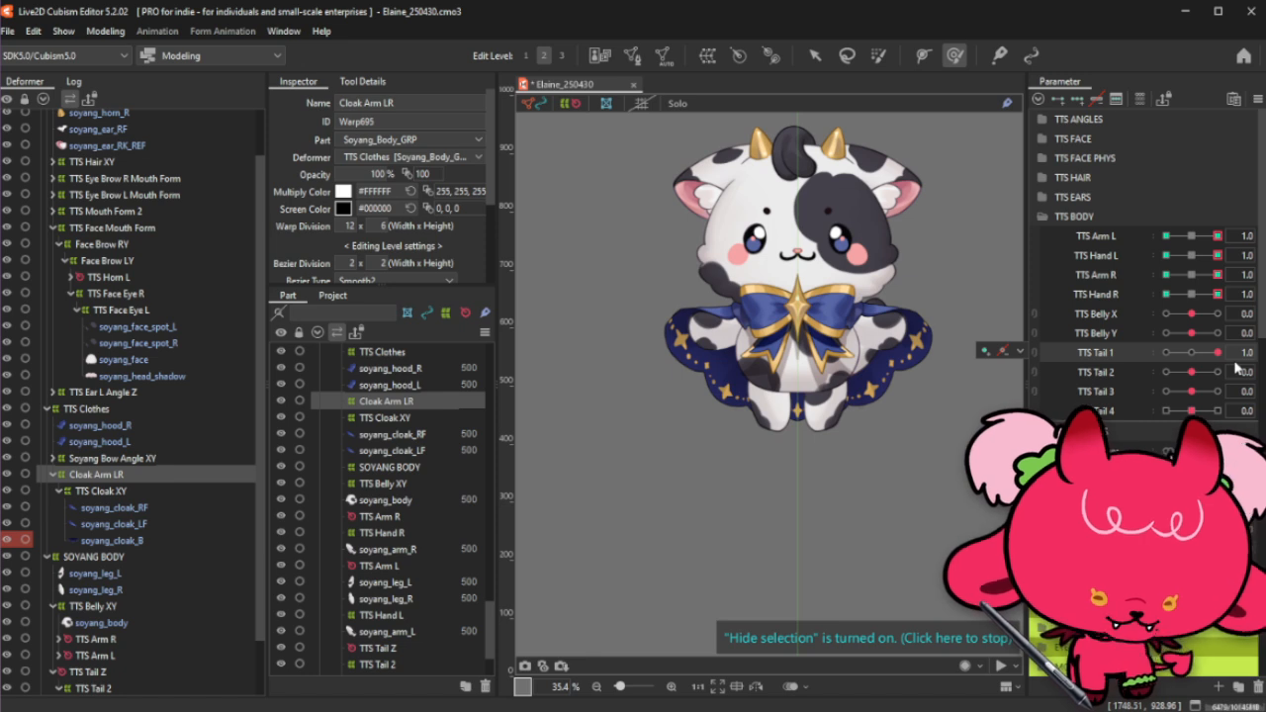
pyautogui.moveTo(1191, 353); pyautogui.dragTo(1236, 360)
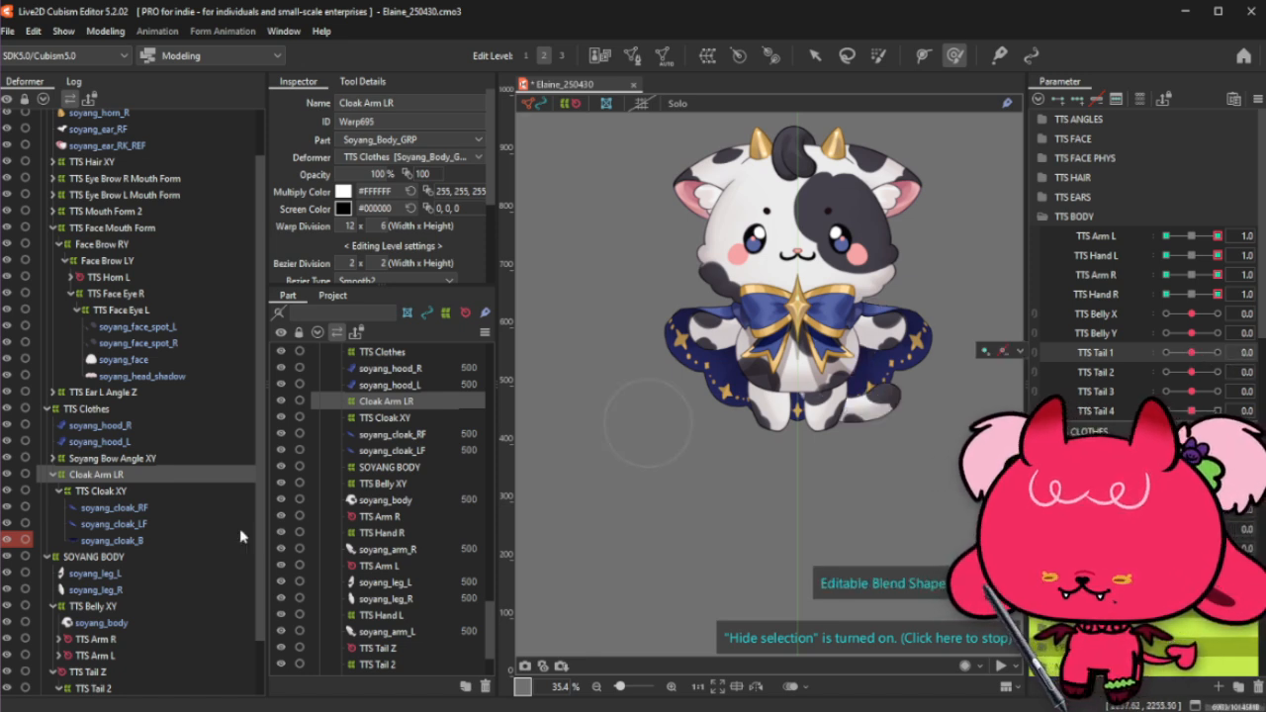
# Step: Select the TTS Tail Z deformer and test TTS Tail 1 from 1.0 to -1.0, resetting TTS Tail 1 and TTS Tail 2 to 0.0
pyautogui.scroll(-2, 240, 528)
pyautogui.click(99, 612)
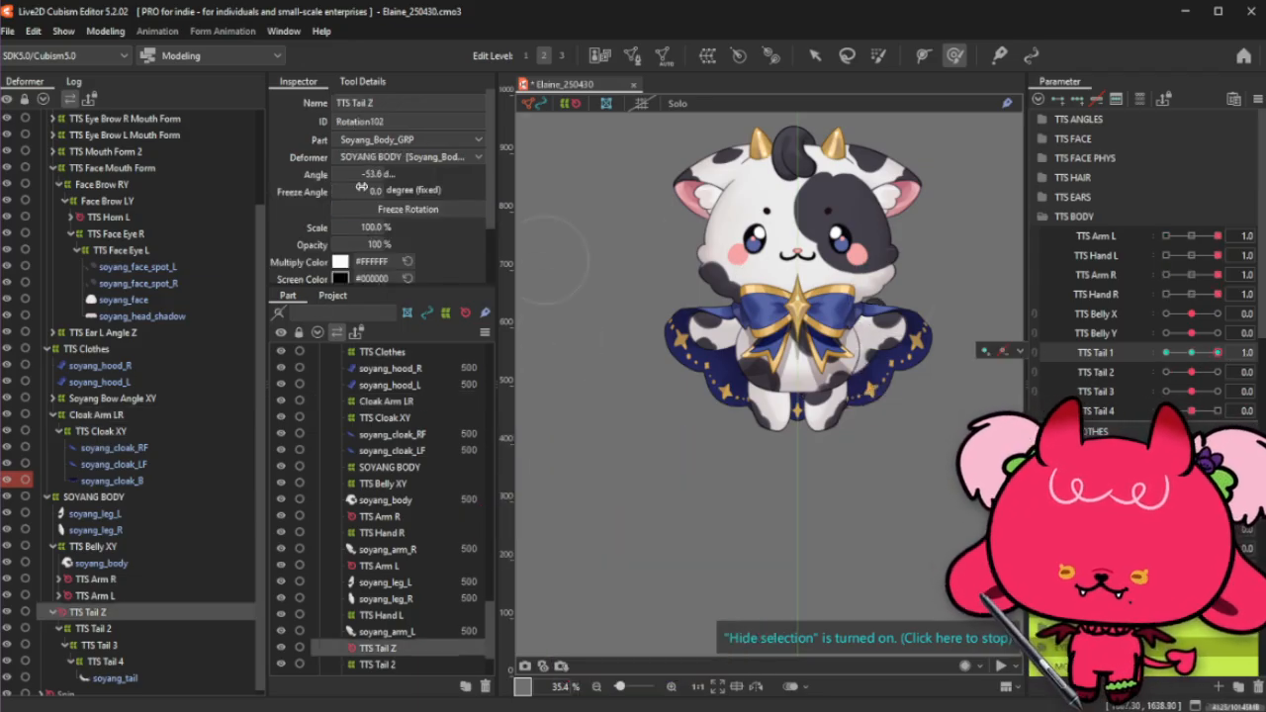
pyautogui.moveTo(1195, 358); pyautogui.dragTo(1218, 352)
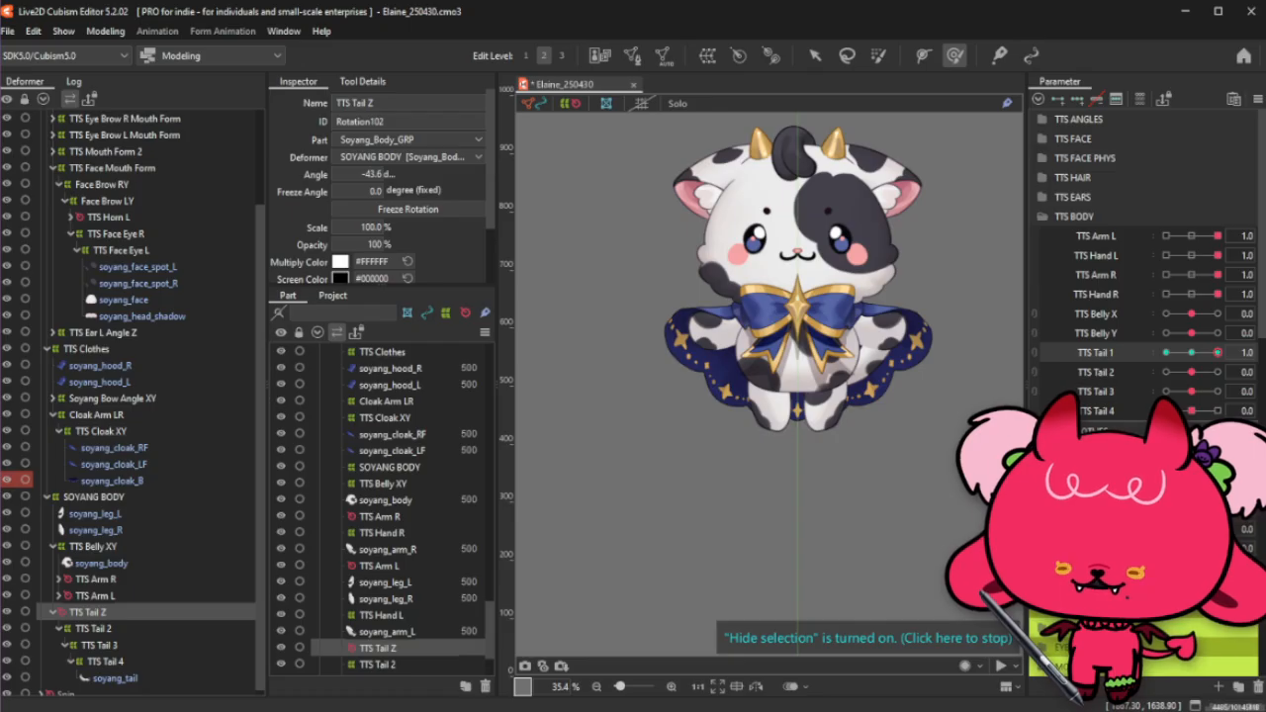
pyautogui.moveTo(1217, 353); pyautogui.dragTo(1153, 364)
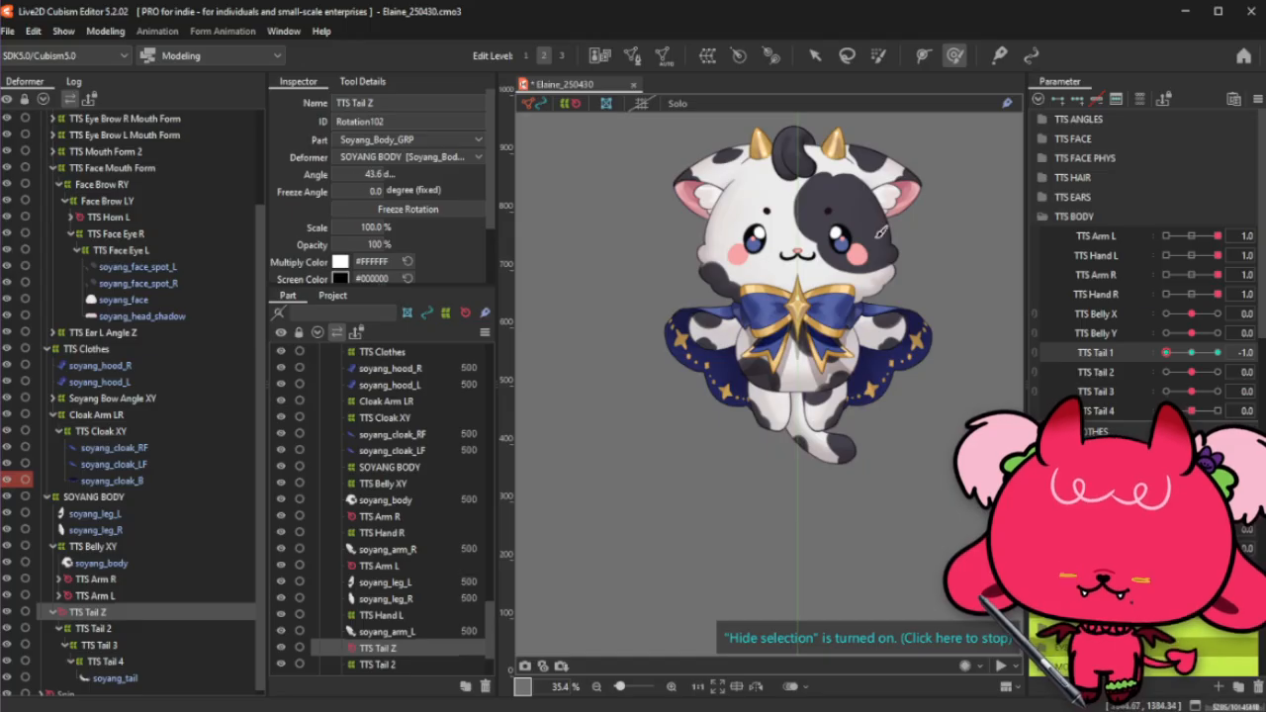
pyautogui.moveTo(1191, 372); pyautogui.dragTo(1158, 382)
pyautogui.click(1191, 372)
pyautogui.click(1191, 352)
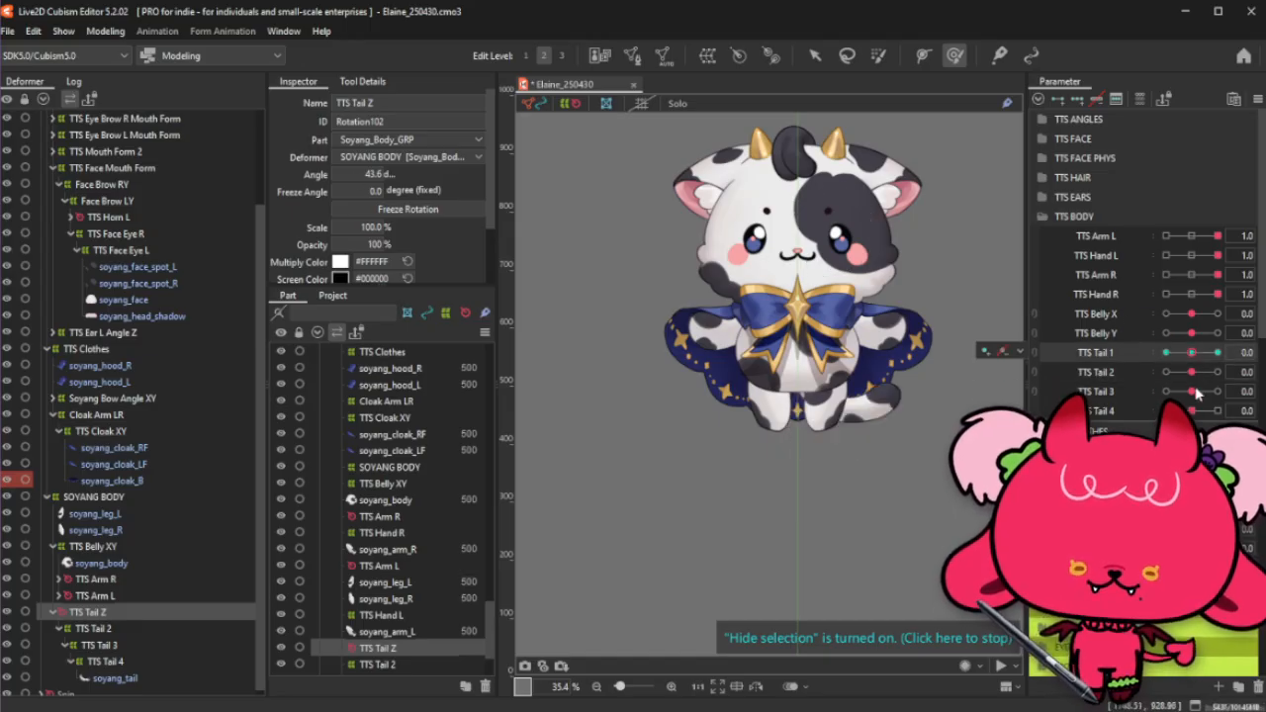
# Step: Reflect the TTS Tail 1 keys on the TTS Tail Z deformer and test the tail at 1.0
pyautogui.rightClick(1015, 351)
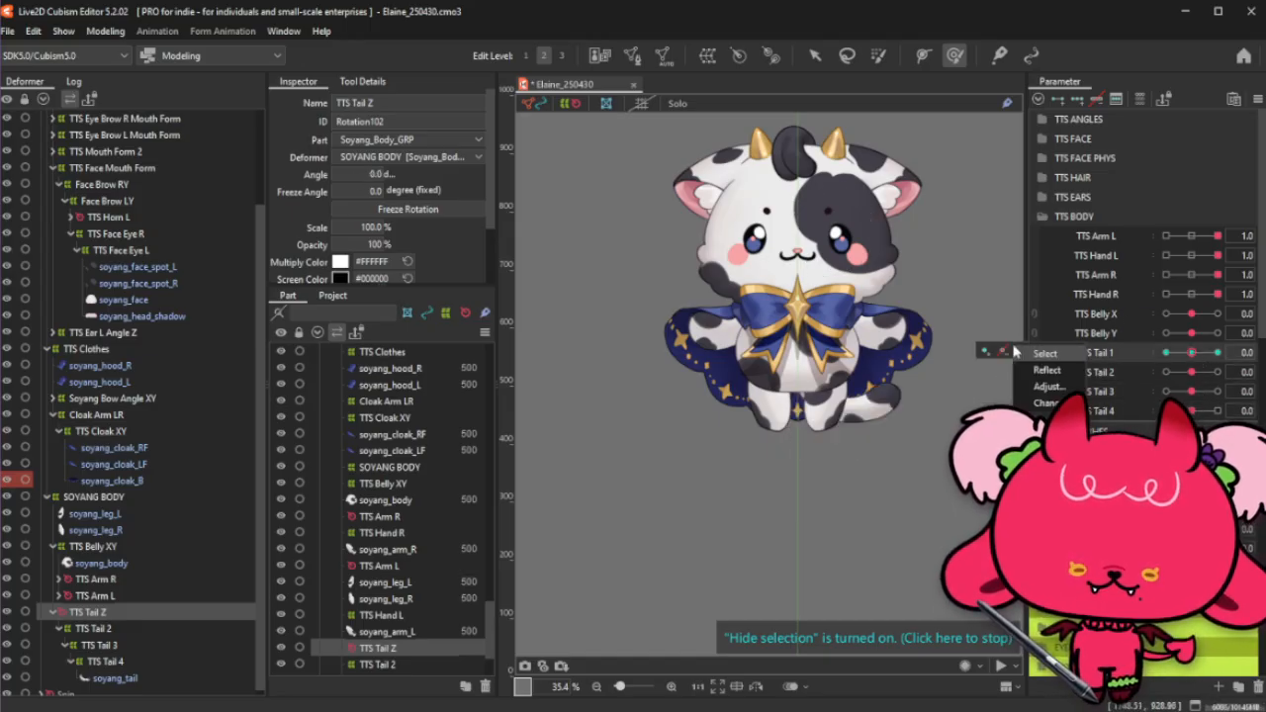
pyautogui.click(1056, 372)
pyautogui.moveTo(1193, 355); pyautogui.dragTo(1217, 353)
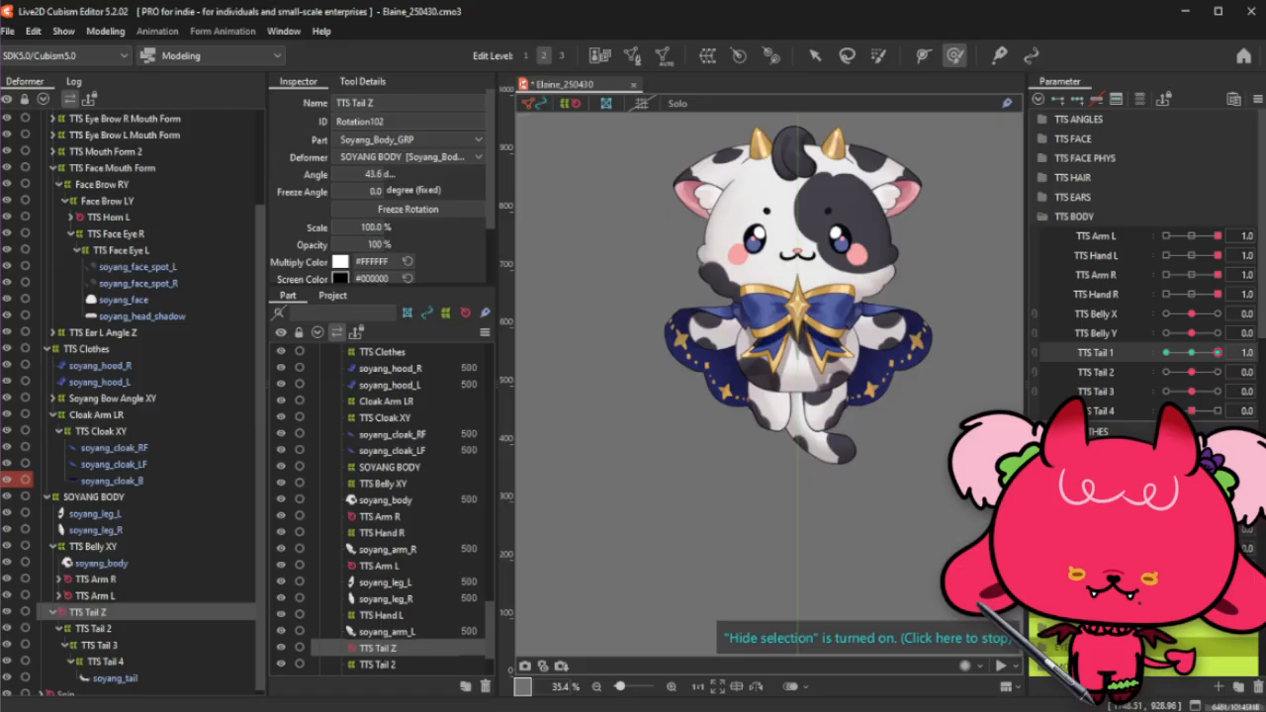
# Step: Reflect the TTS Tail 2, TTS Tail 3 and TTS Tail 4 keys on their matching tail deformers
pyautogui.click(148, 629)
pyautogui.click(1191, 372)
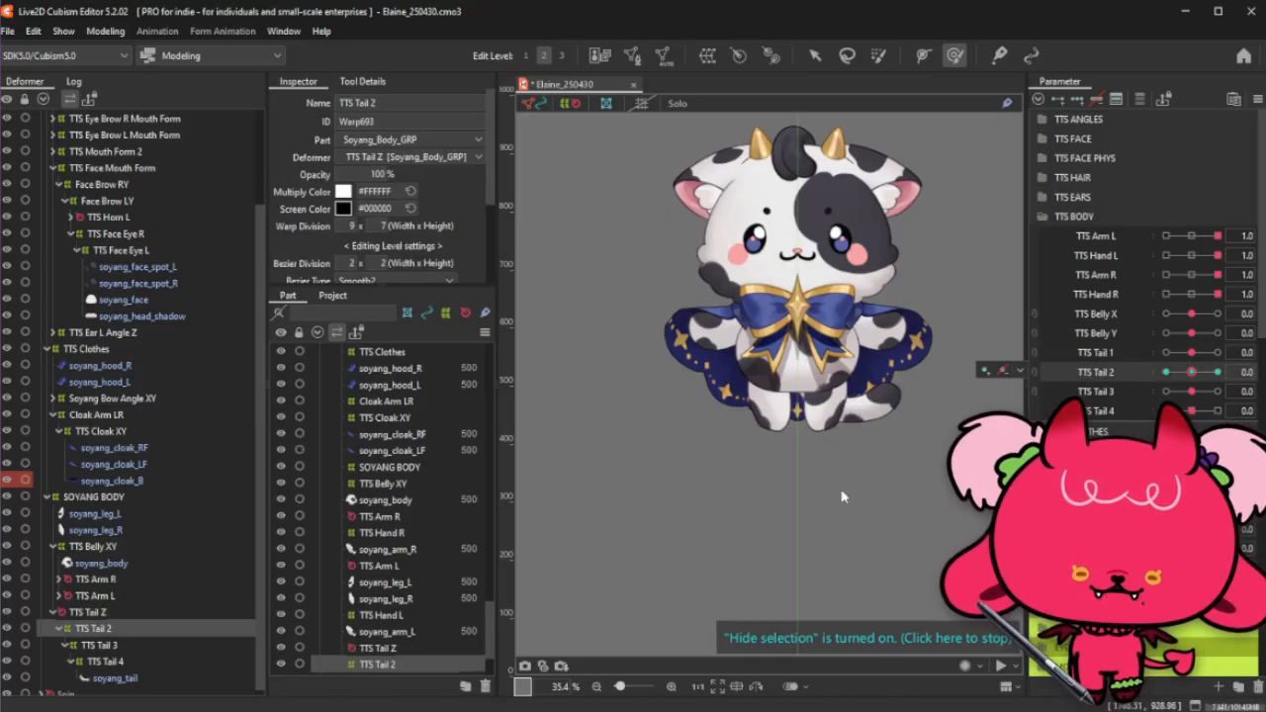
pyautogui.click(194, 649)
pyautogui.click(1192, 391)
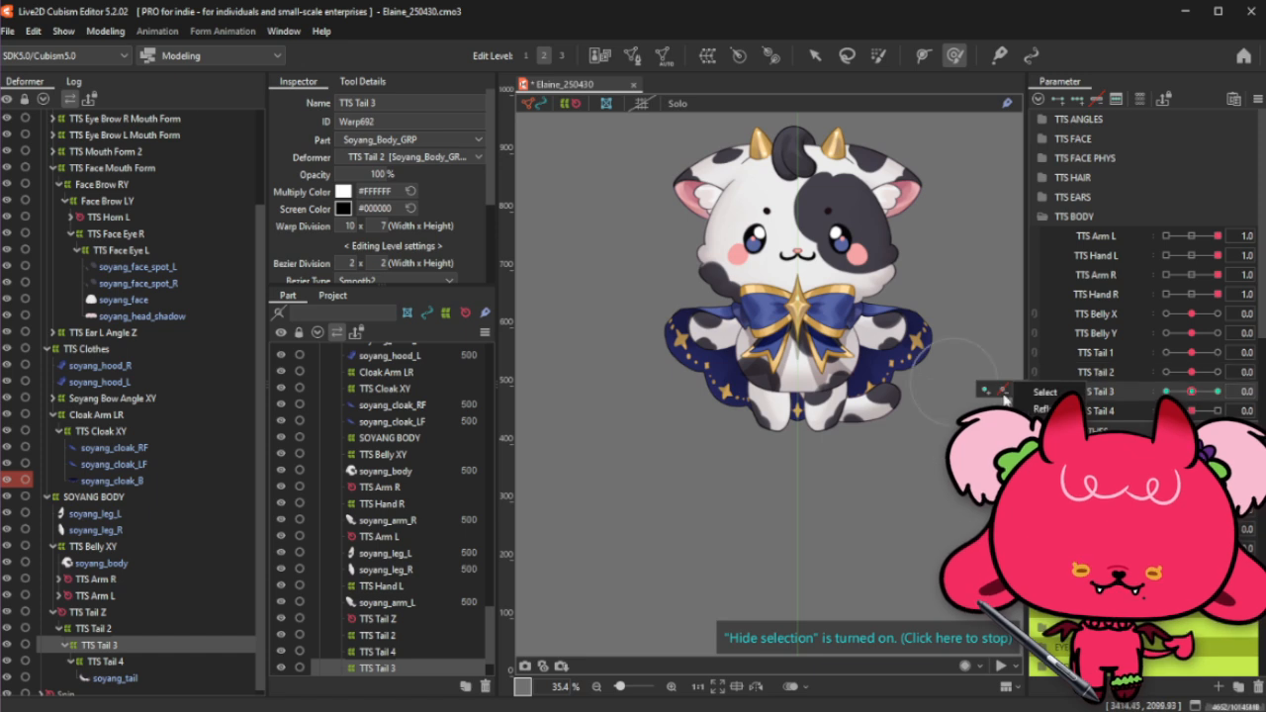
pyautogui.click(169, 660)
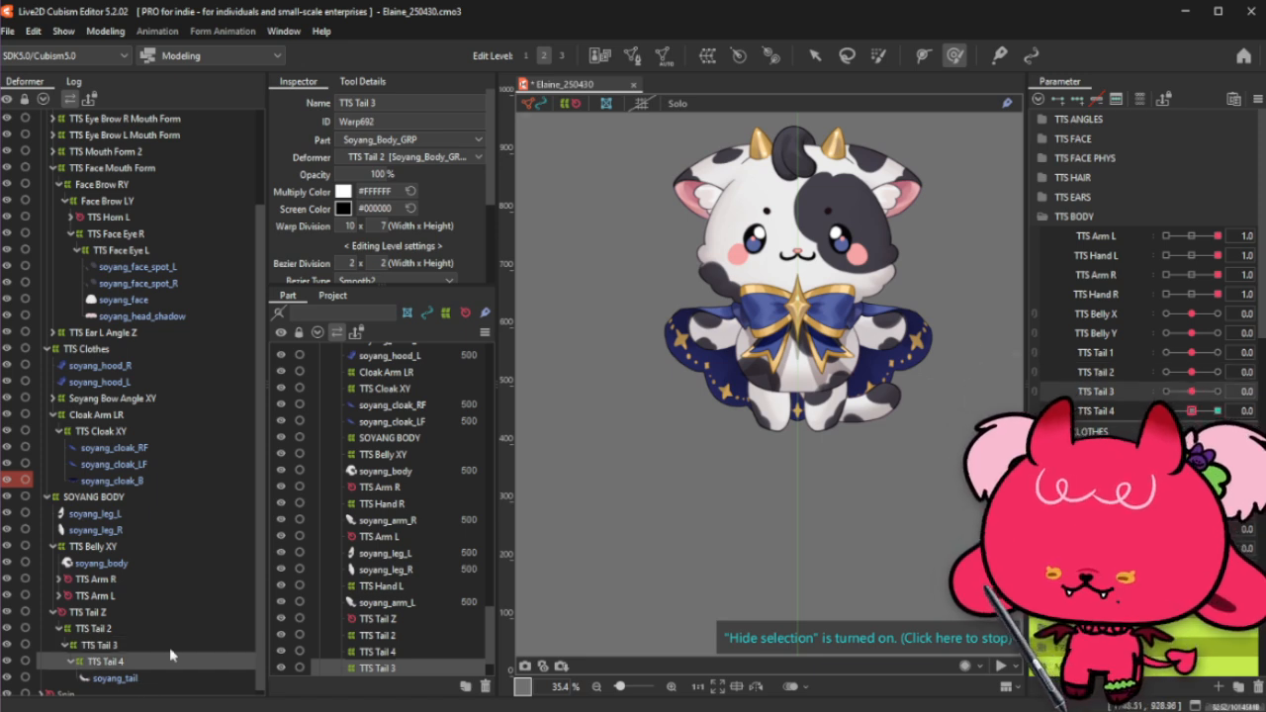
pyautogui.click(1192, 410)
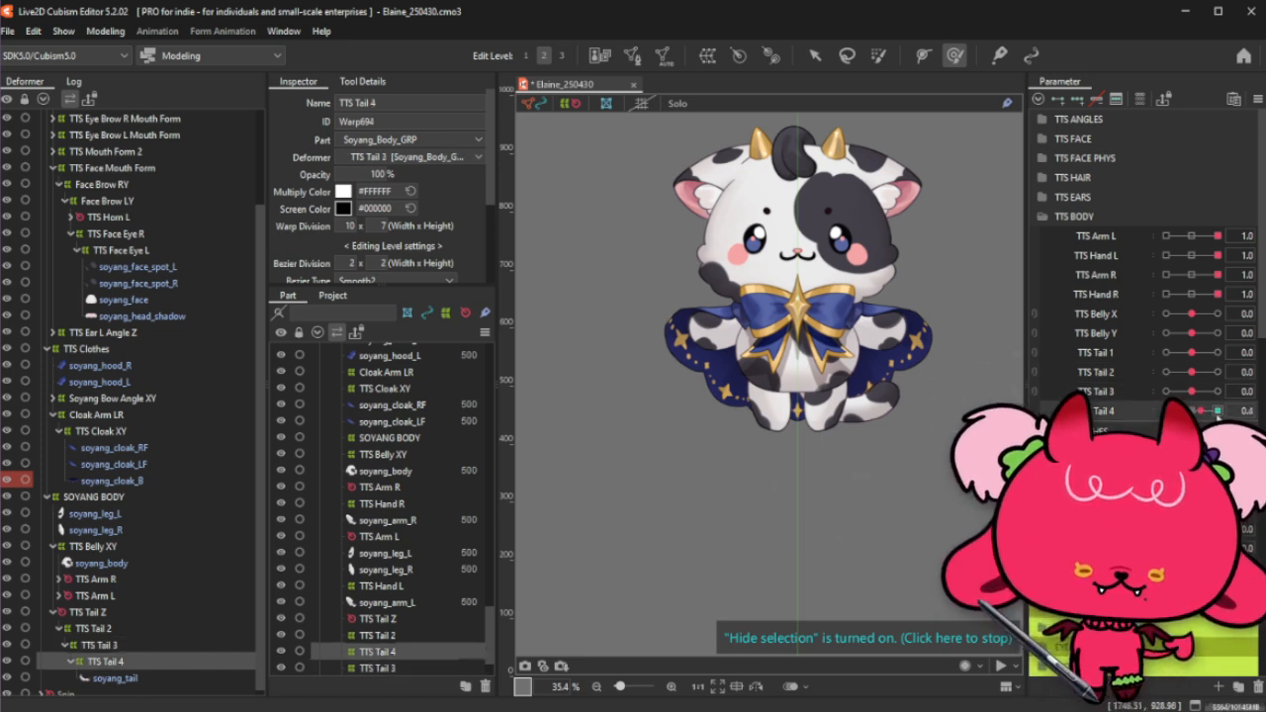
# Step: Test the combined tail swing and set TTS Tail 1 through TTS Tail 4 to -1.0
pyautogui.click(1216, 391)
pyautogui.moveTo(1198, 373); pyautogui.dragTo(1163, 365)
pyautogui.moveTo(1212, 372); pyautogui.dragTo(1114, 395)
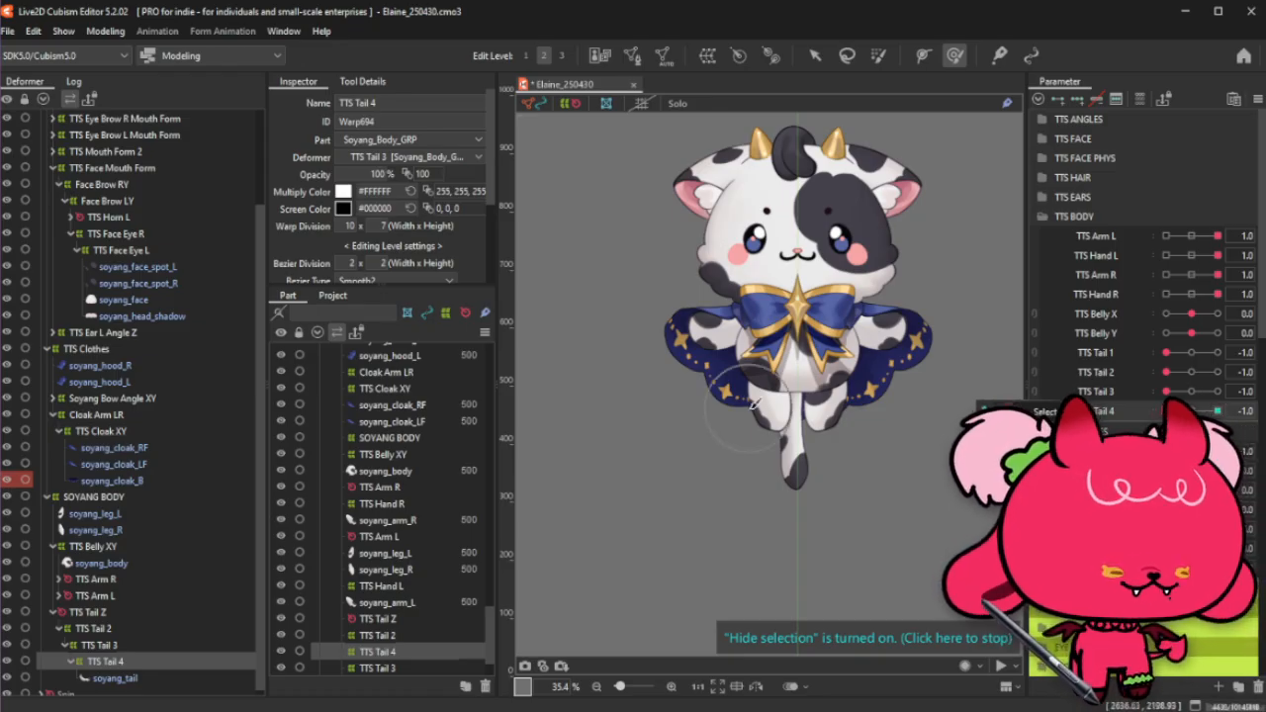
pyautogui.scroll(-2, 749, 410)
pyautogui.scroll(2, 820, 256)
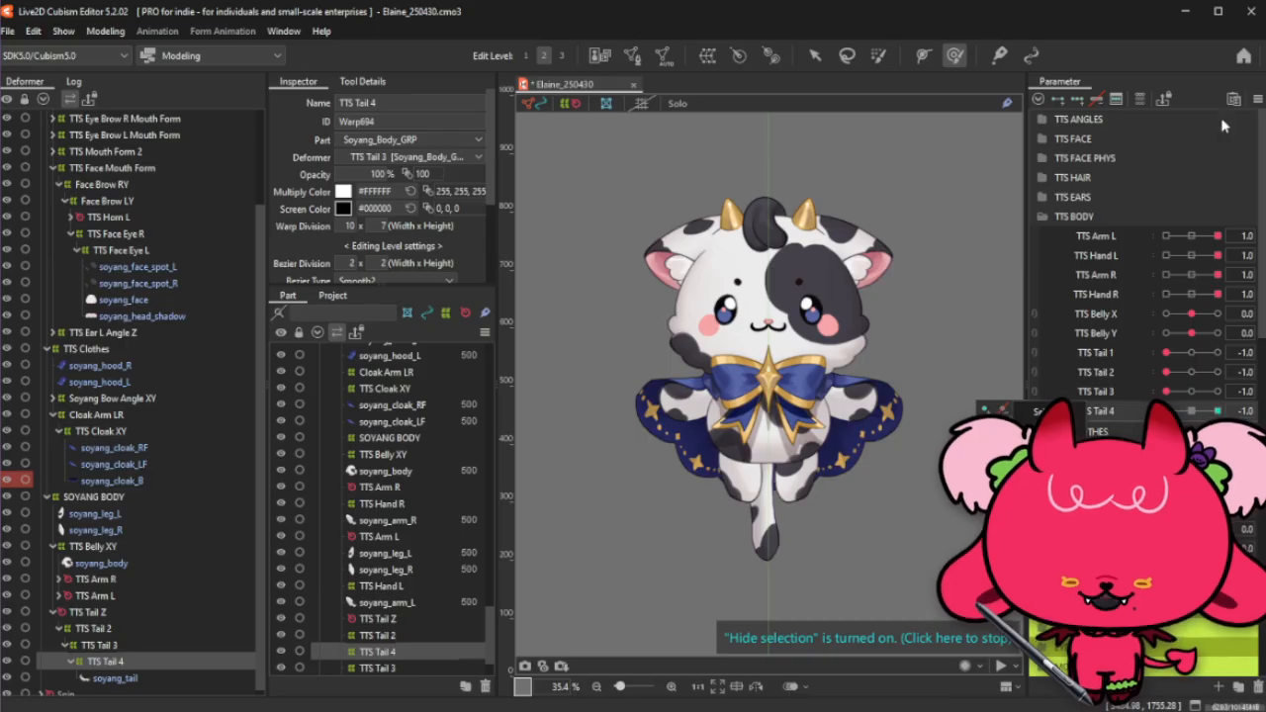
# Step: Reset all parameters to their default values and collapse the TTS BODY and TTS CLOTHES parameter groups
pyautogui.click(1256, 101)
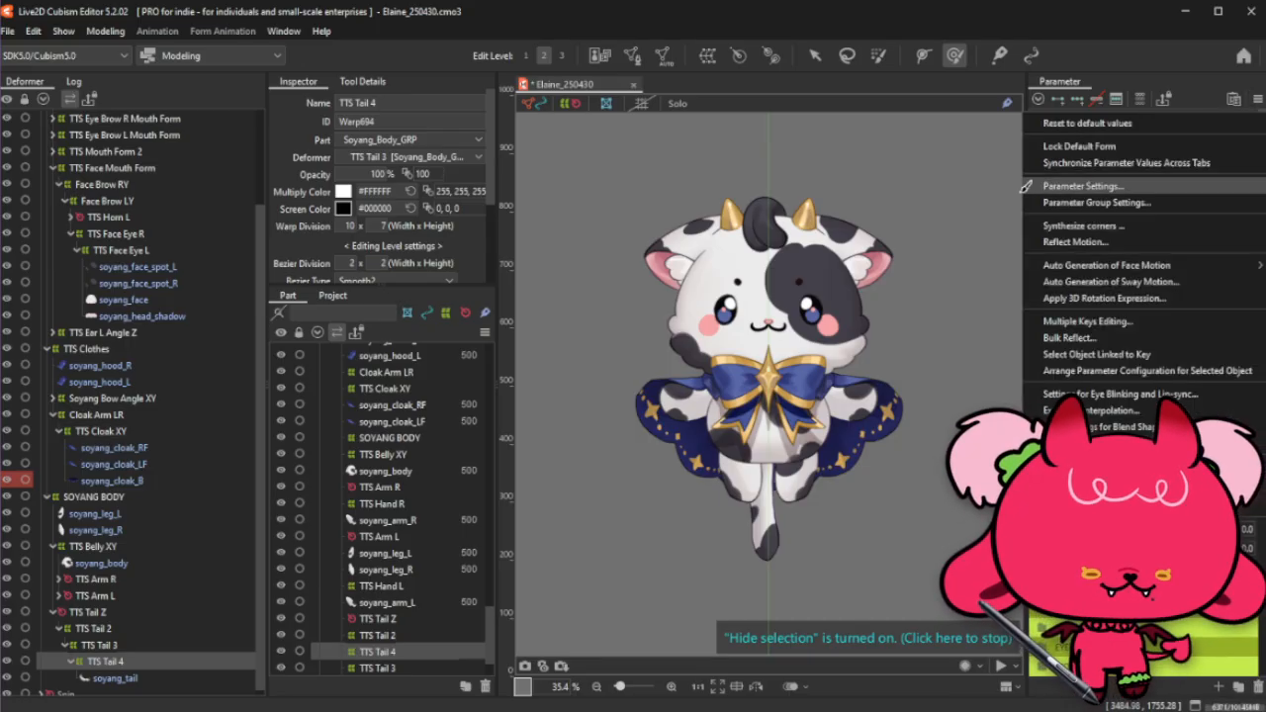
pyautogui.click(1117, 121)
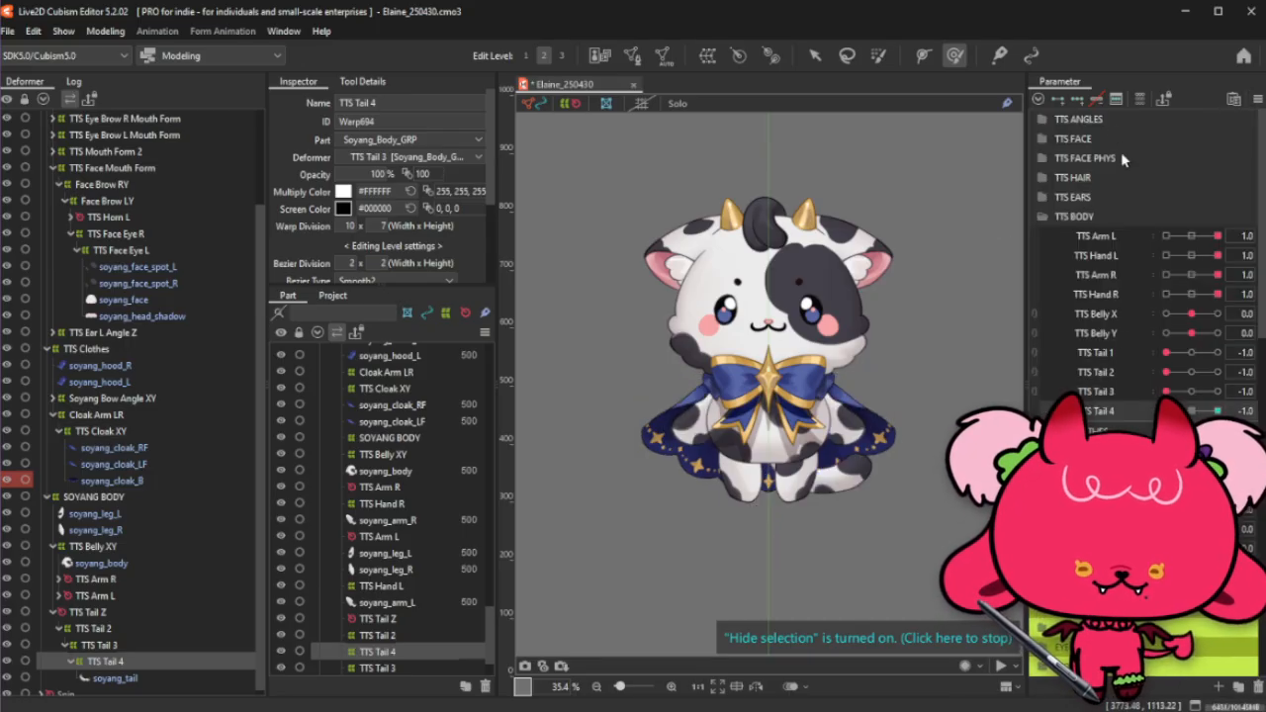
pyautogui.click(1148, 215)
pyautogui.click(1142, 236)
pyautogui.click(1143, 238)
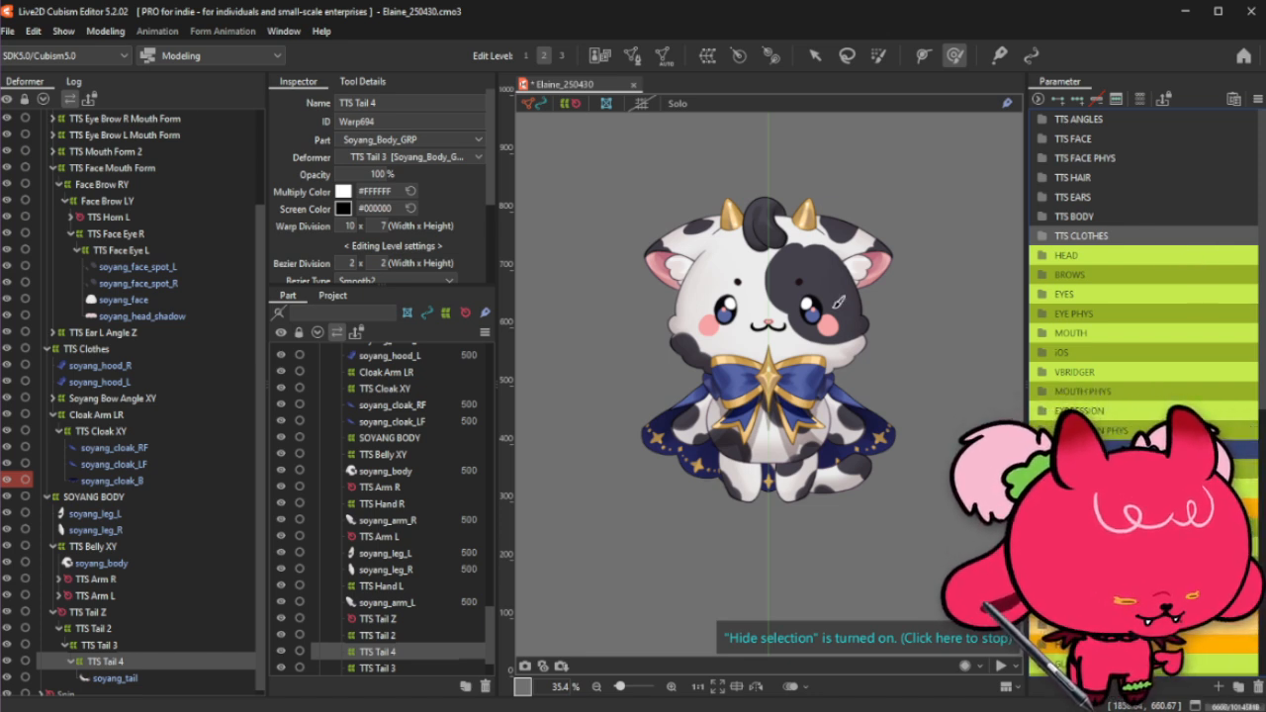
# Step: Collapse the TTS Clothes and TTS Face Mouth Form branches in the deformer hierarchy
pyautogui.click(49, 350)
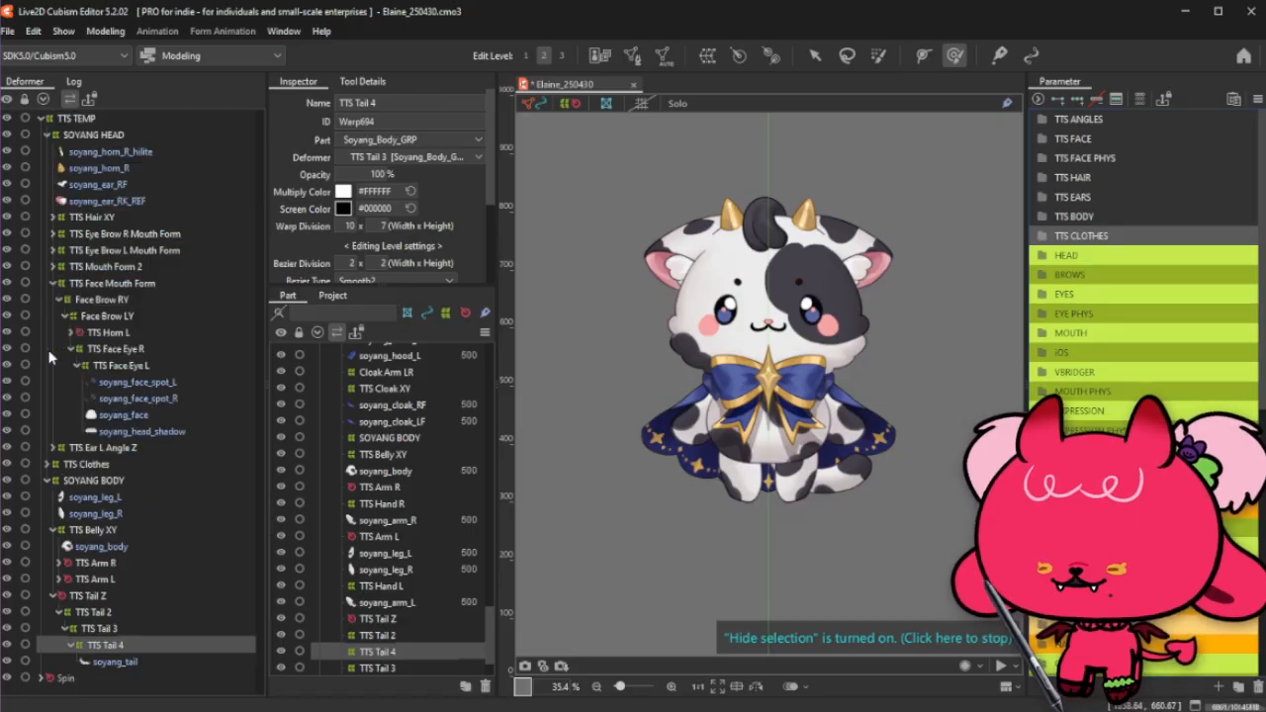
pyautogui.click(53, 283)
pyautogui.click(85, 315)
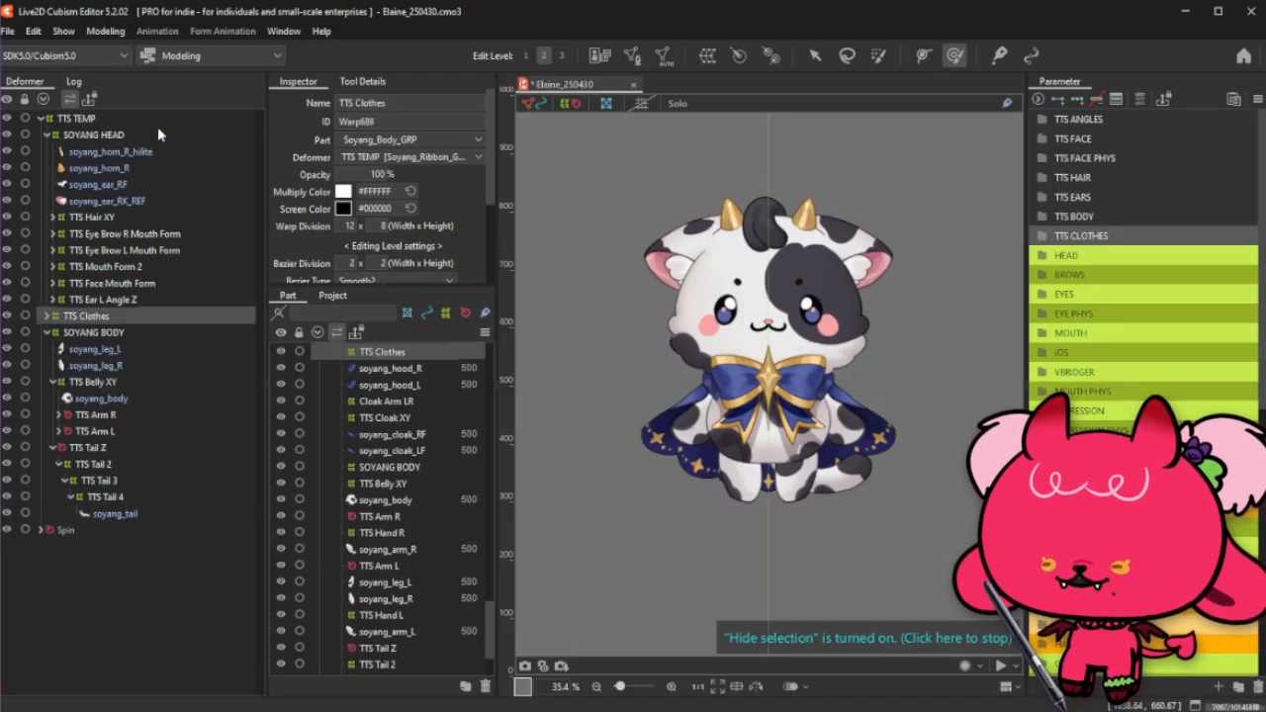
pyautogui.click(119, 138)
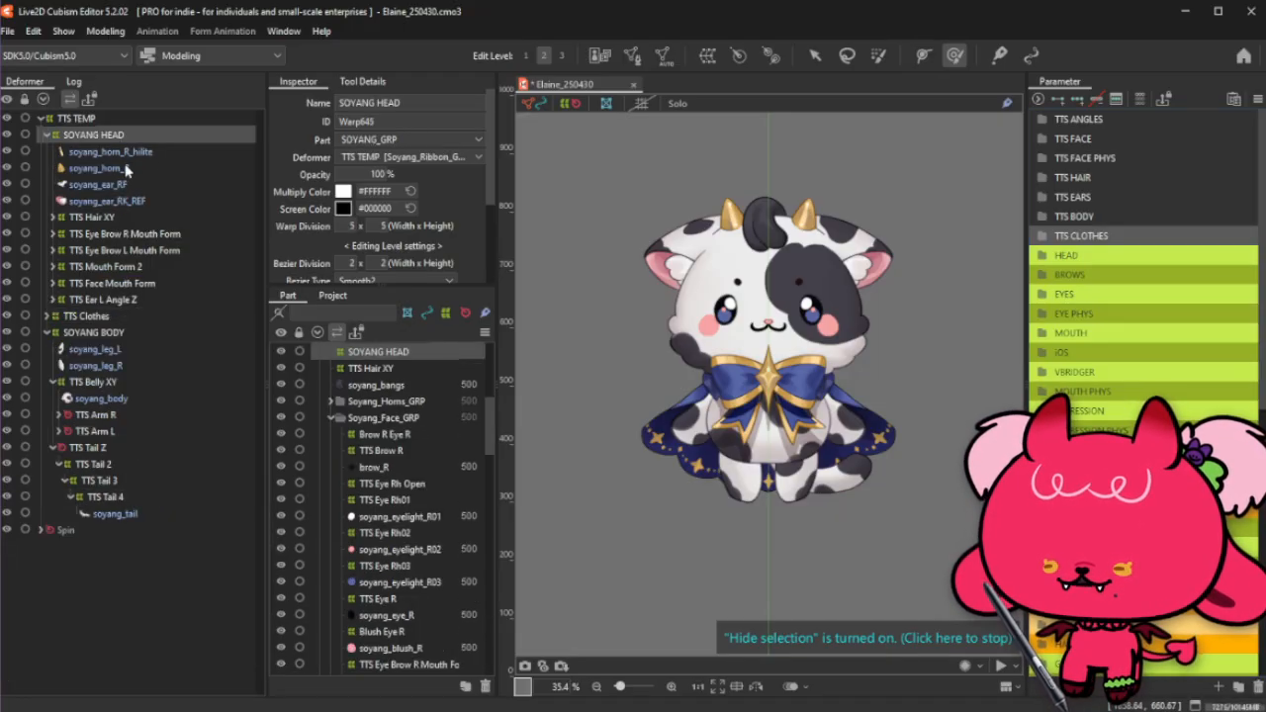
pyautogui.click(137, 298)
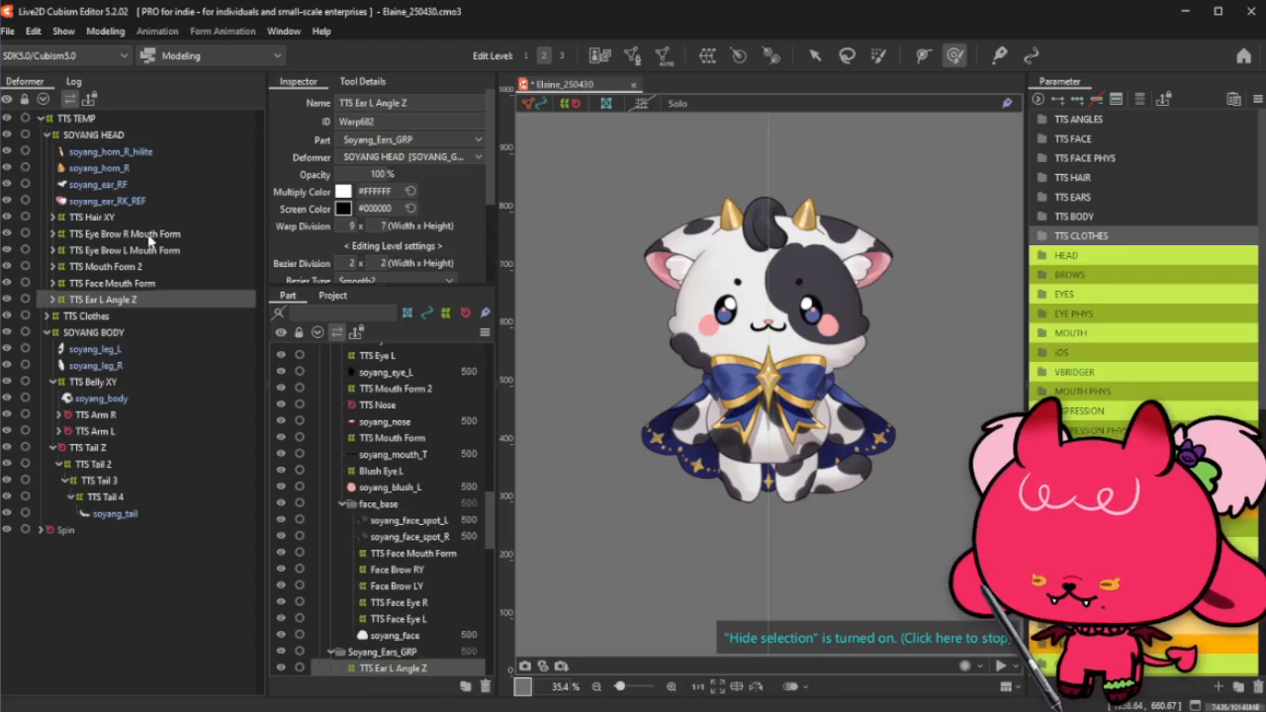
pyautogui.keyDown('shift'); pyautogui.click(148, 237); pyautogui.keyUp('shift')
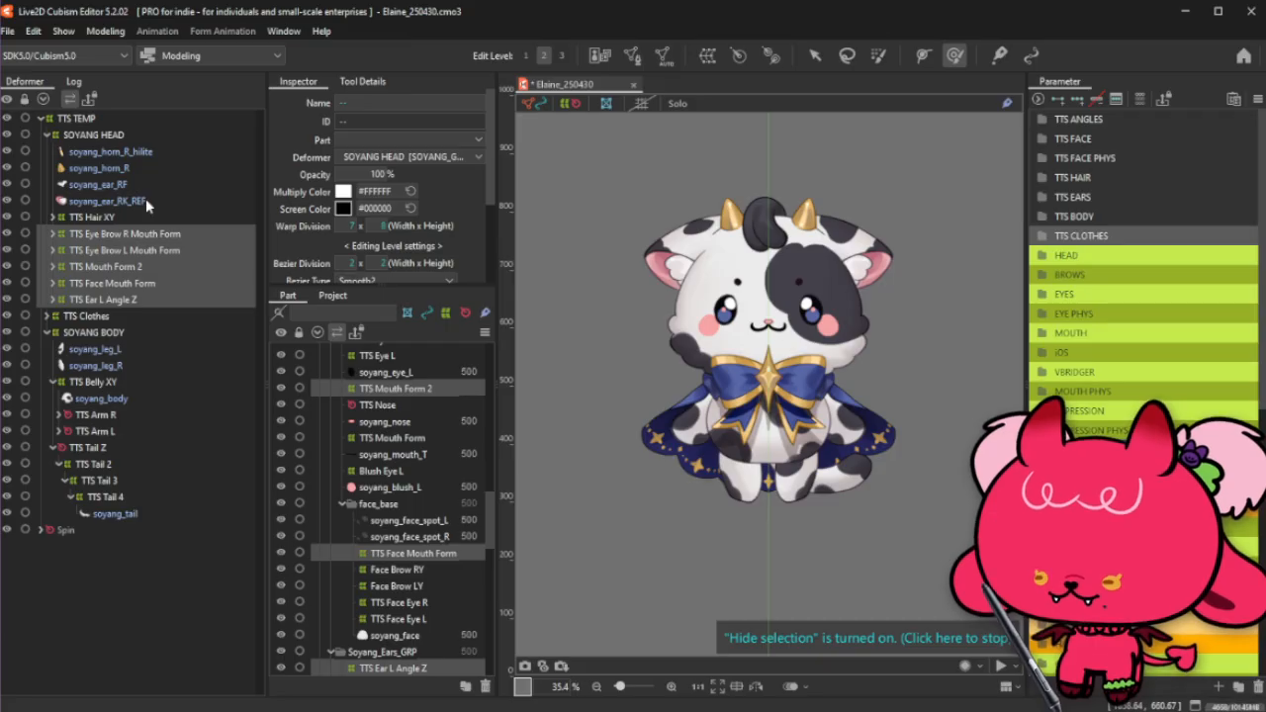
pyautogui.click(156, 284)
pyautogui.keyDown('shift'); pyautogui.click(169, 233); pyautogui.keyUp('shift')
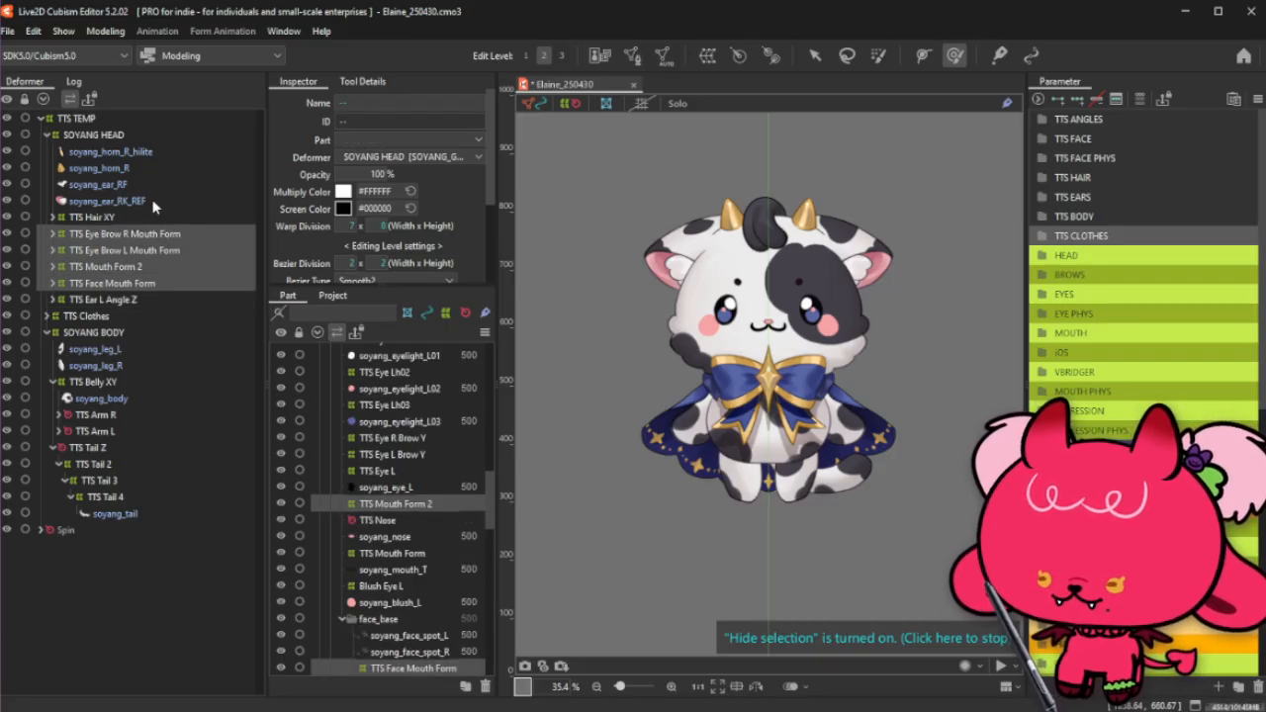
pyautogui.click(707, 56)
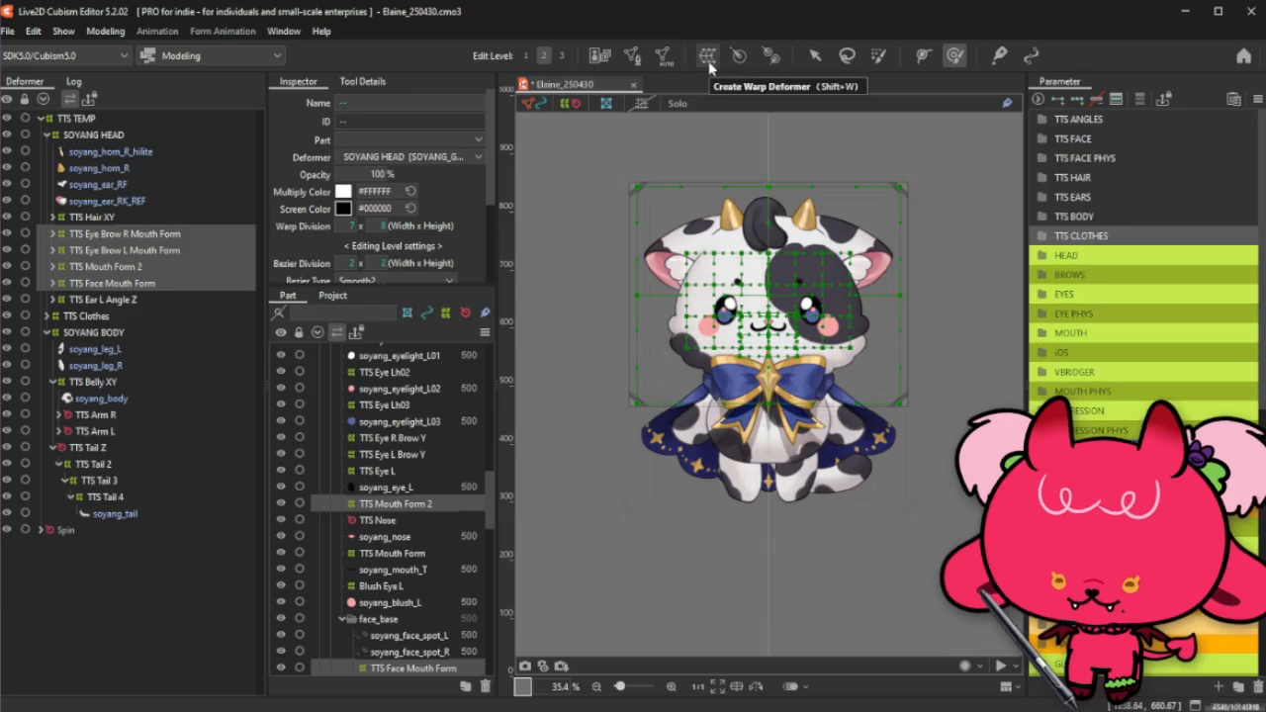
# Step: Create the warp deformer TTS Features XY as parent of TTS Eye Brow R Mouth Form, TTS Eye Brow L Mouth Form and TTS Mouth Form 2
pyautogui.click(157, 235)
pyautogui.keyDown('shift'); pyautogui.click(128, 266); pyautogui.keyUp('shift')
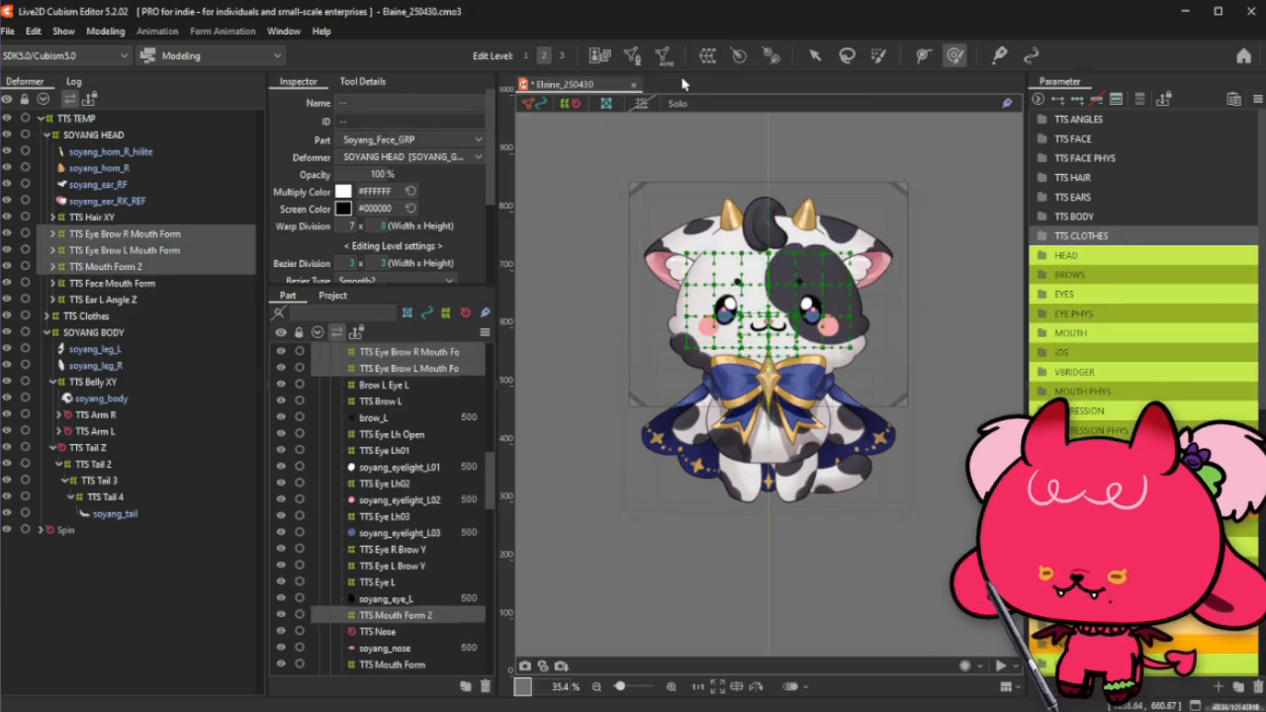
pyautogui.click(707, 56)
pyautogui.tripleClick(546, 298)
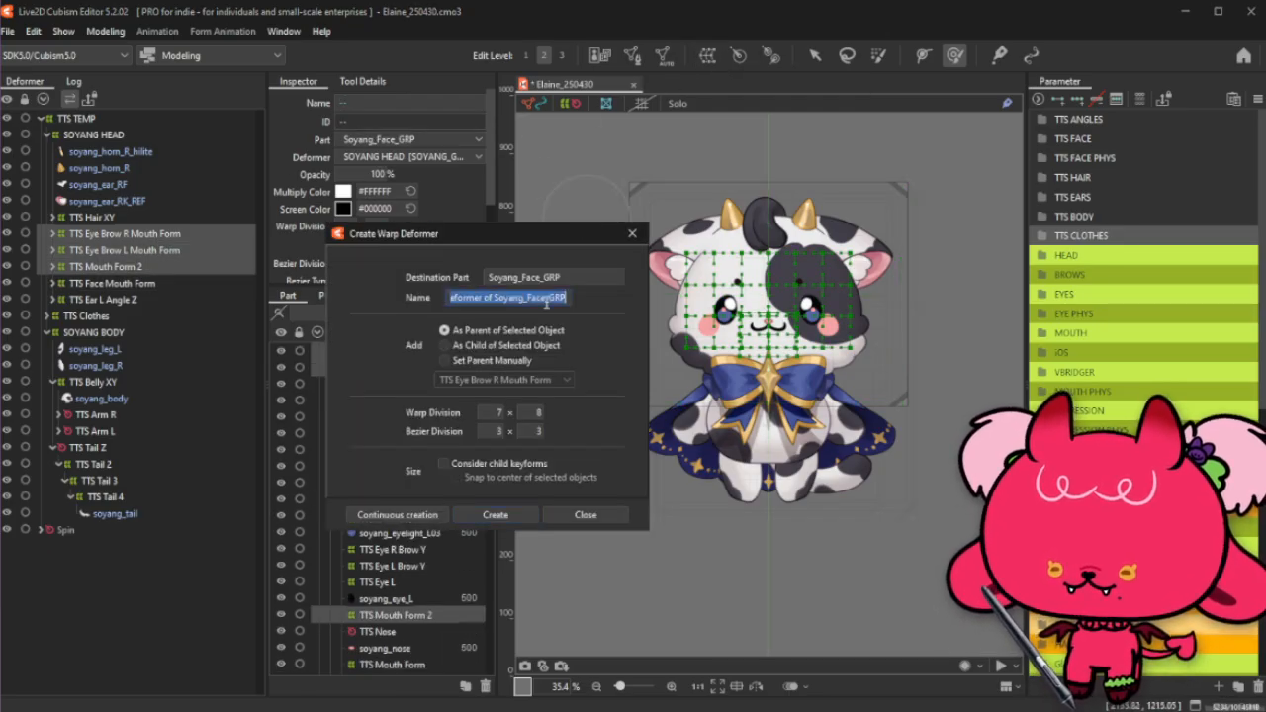
pyautogui.write('TTS Features XY')
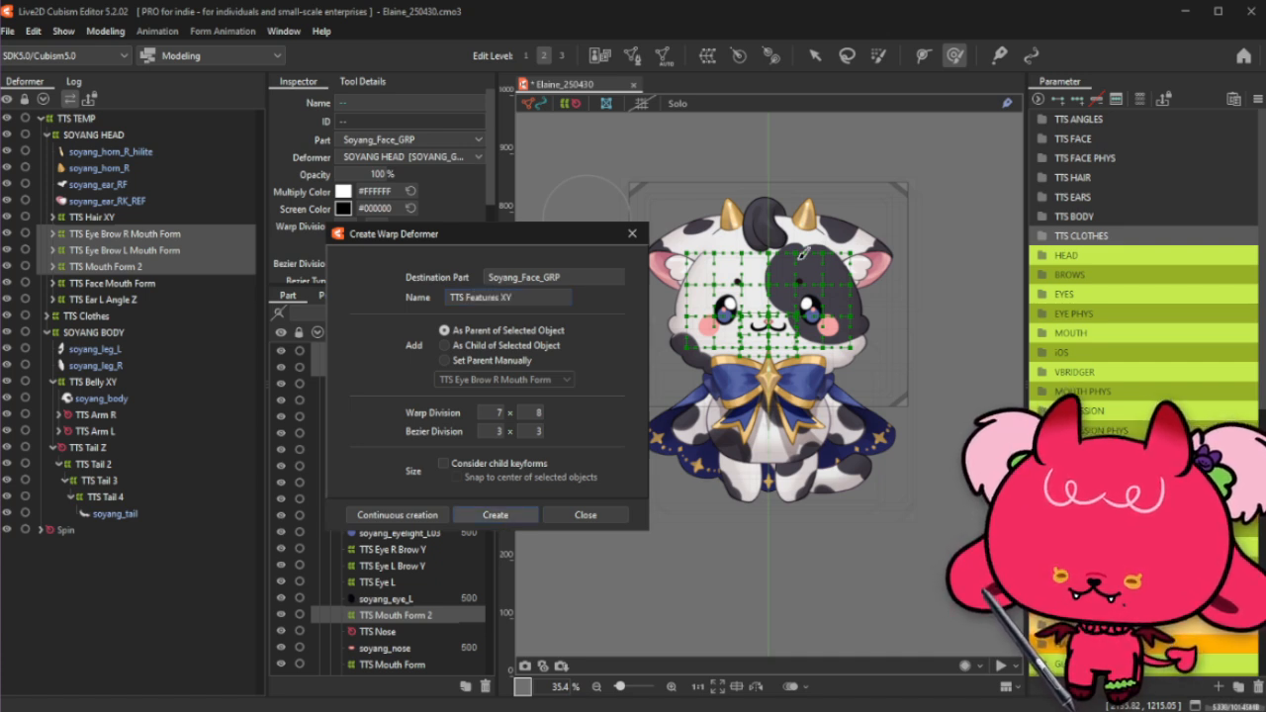
pyautogui.click(499, 515)
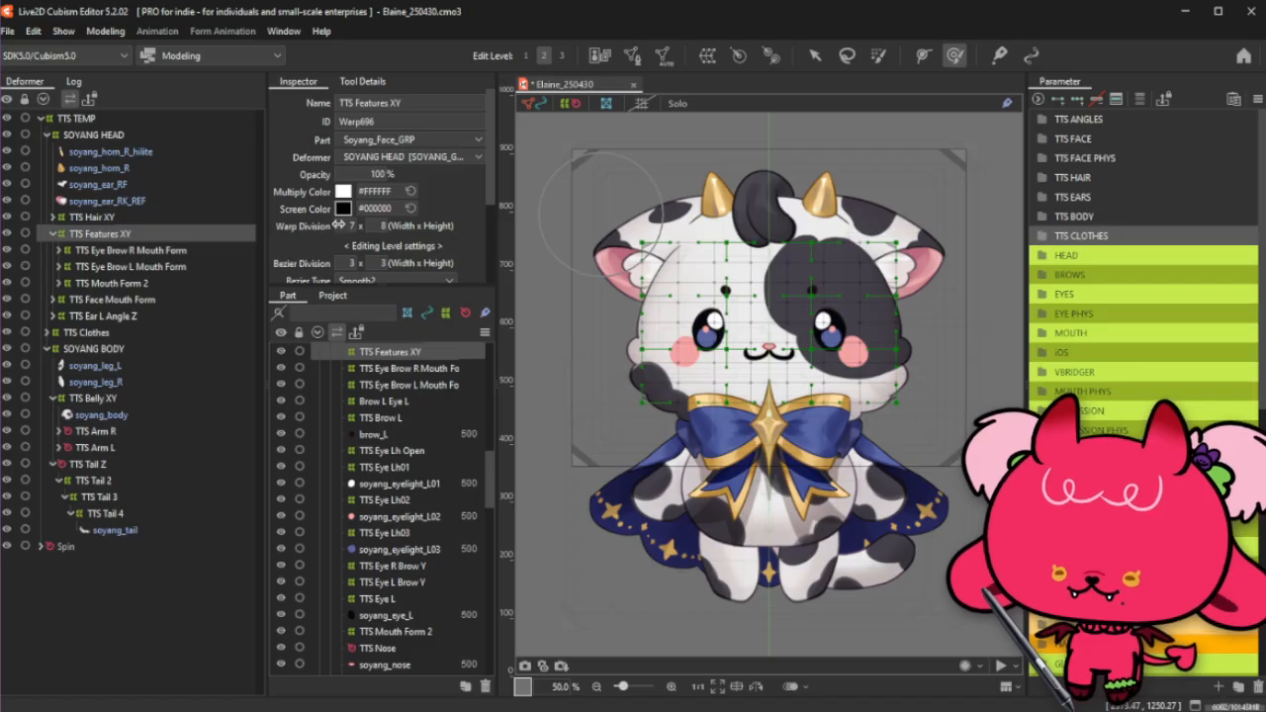
# Step: Set the warp division of TTS Features XY to 10 x 7 and collapse its branch in the hierarchy
pyautogui.click(342, 226)
pyautogui.write('1')
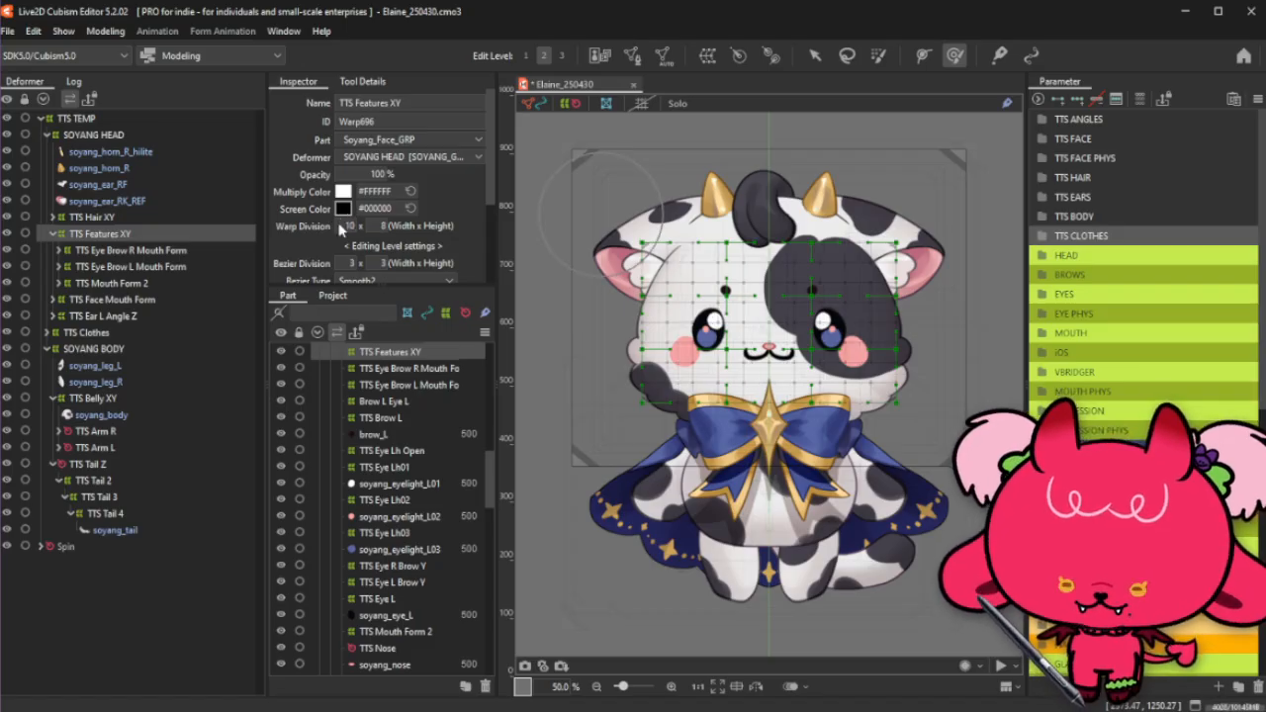
pyautogui.write('0')
pyautogui.press('Tab')
pyautogui.write('7')
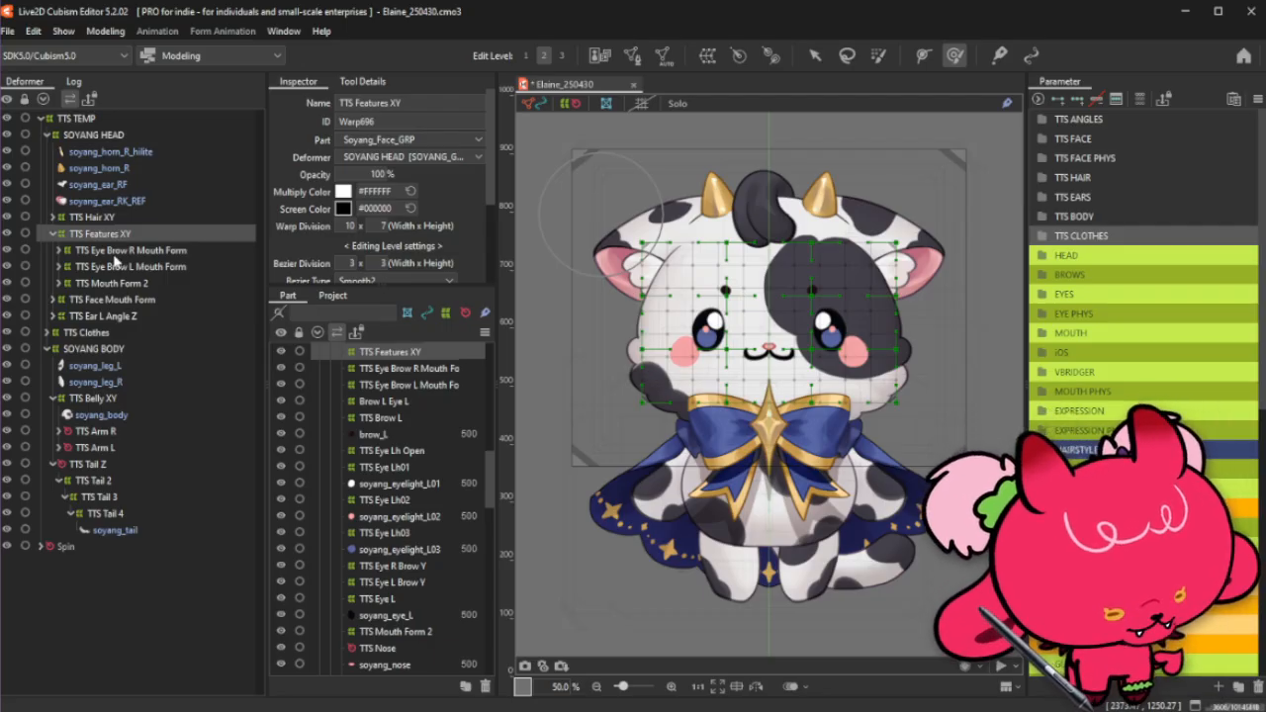
pyautogui.click(53, 235)
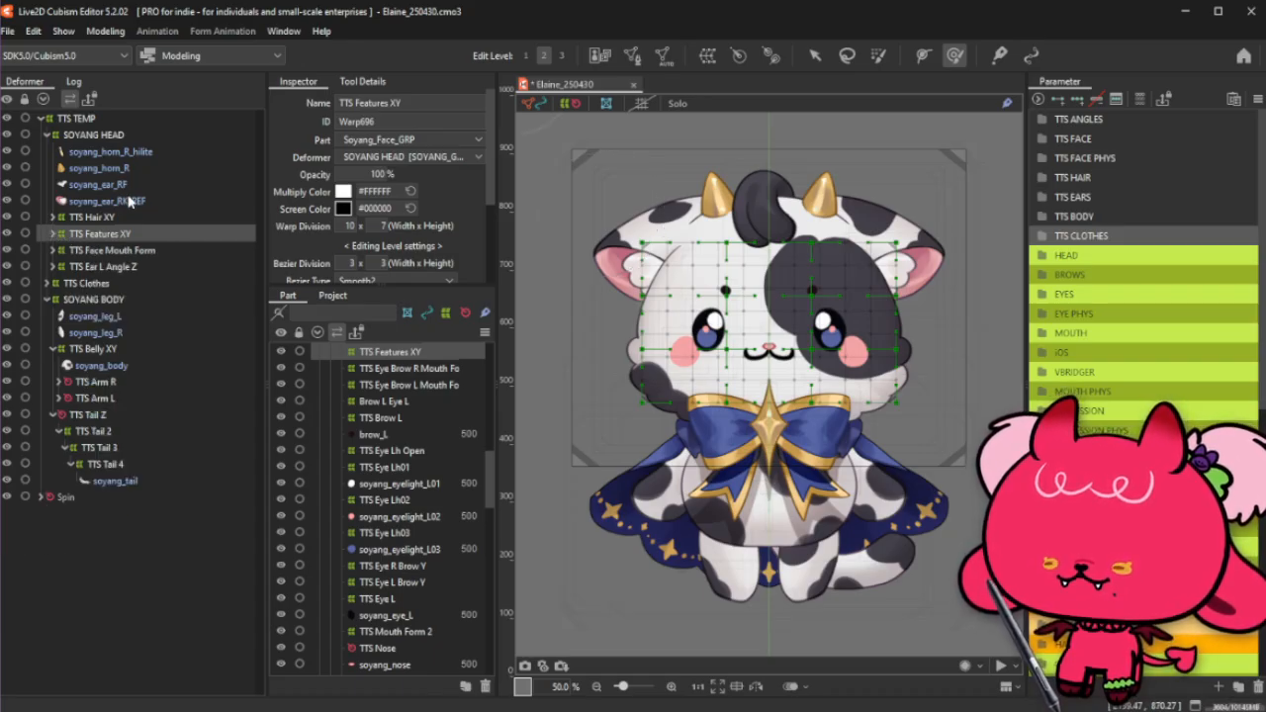
# Step: Examine the right horn highlight and right ear art meshes placed directly under SOYANG HEAD
pyautogui.click(116, 151)
pyautogui.click(126, 201)
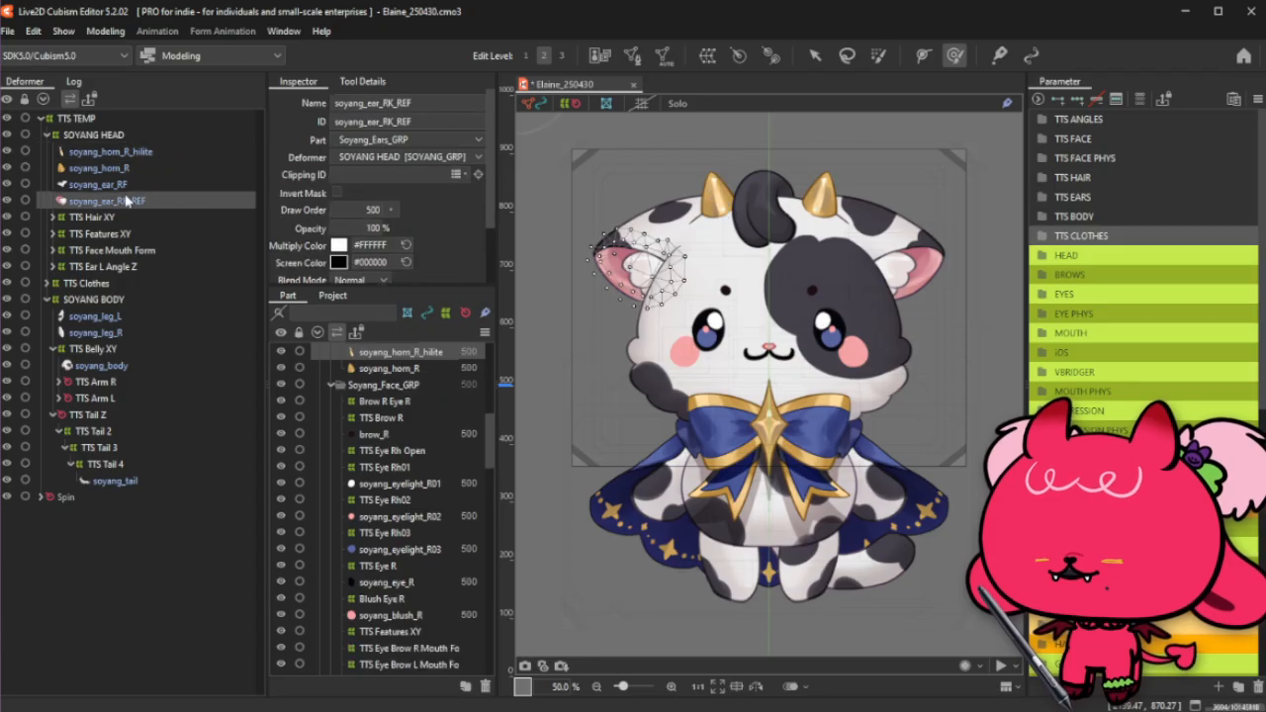
pyautogui.click(130, 187)
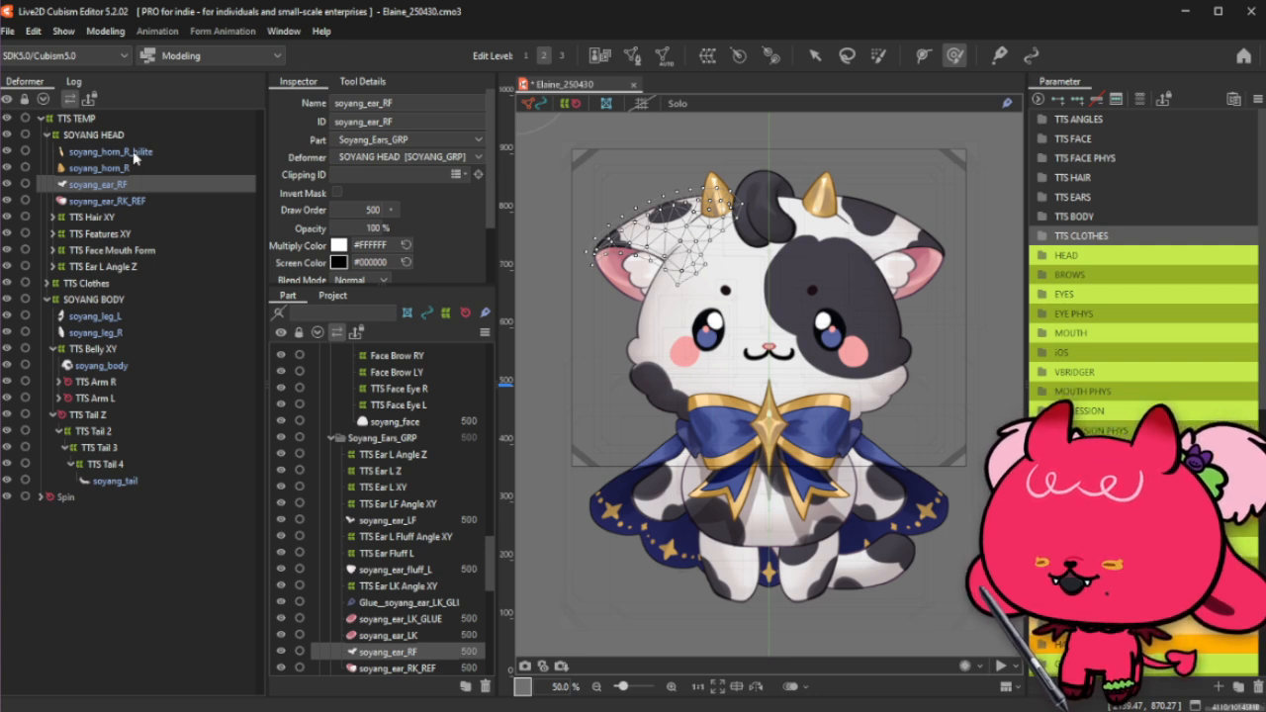
# Step: Create the warp deformer TTS Hair Head XY as parent of TTS Hair XY and collapse its branch
pyautogui.click(118, 218)
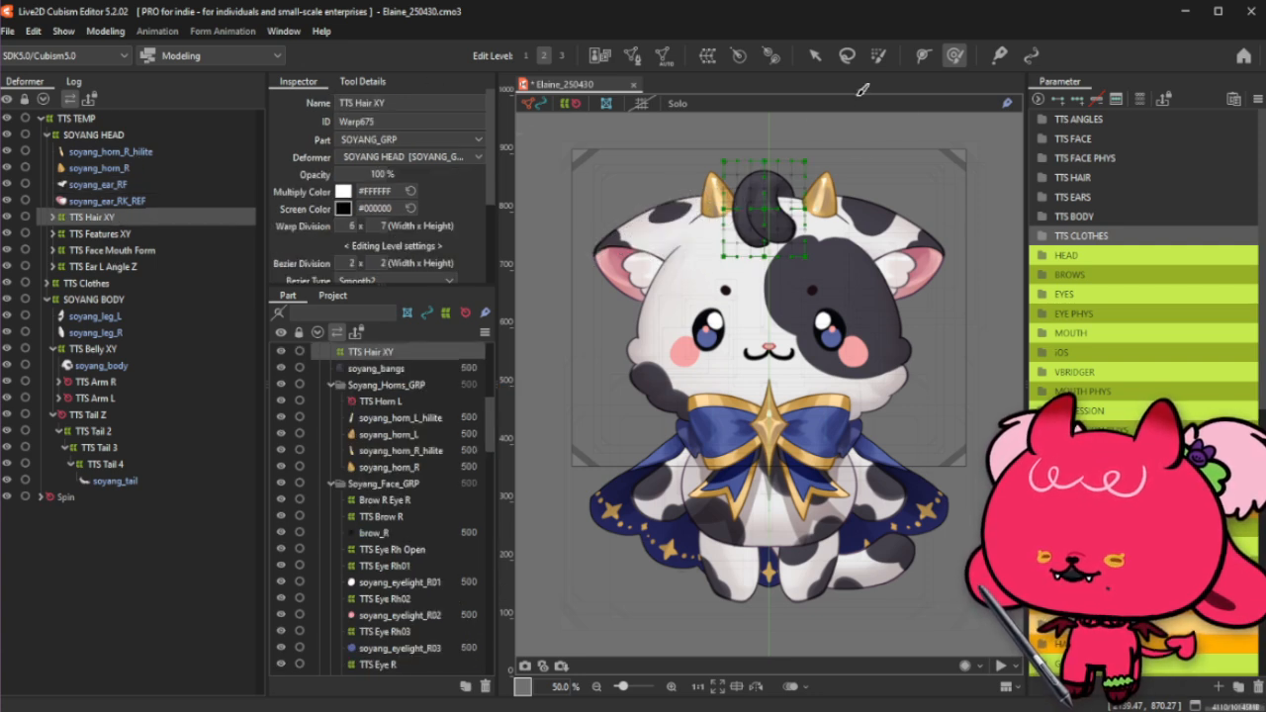
pyautogui.click(1121, 176)
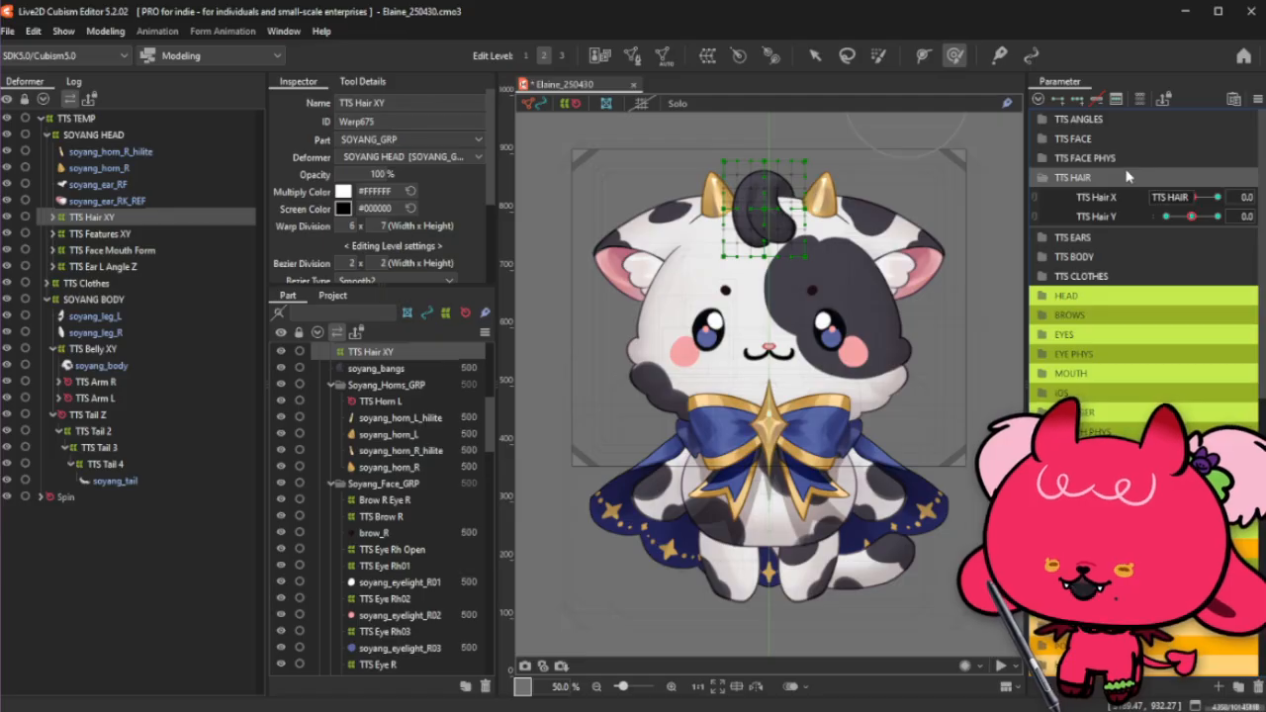
pyautogui.click(1122, 177)
pyautogui.click(707, 56)
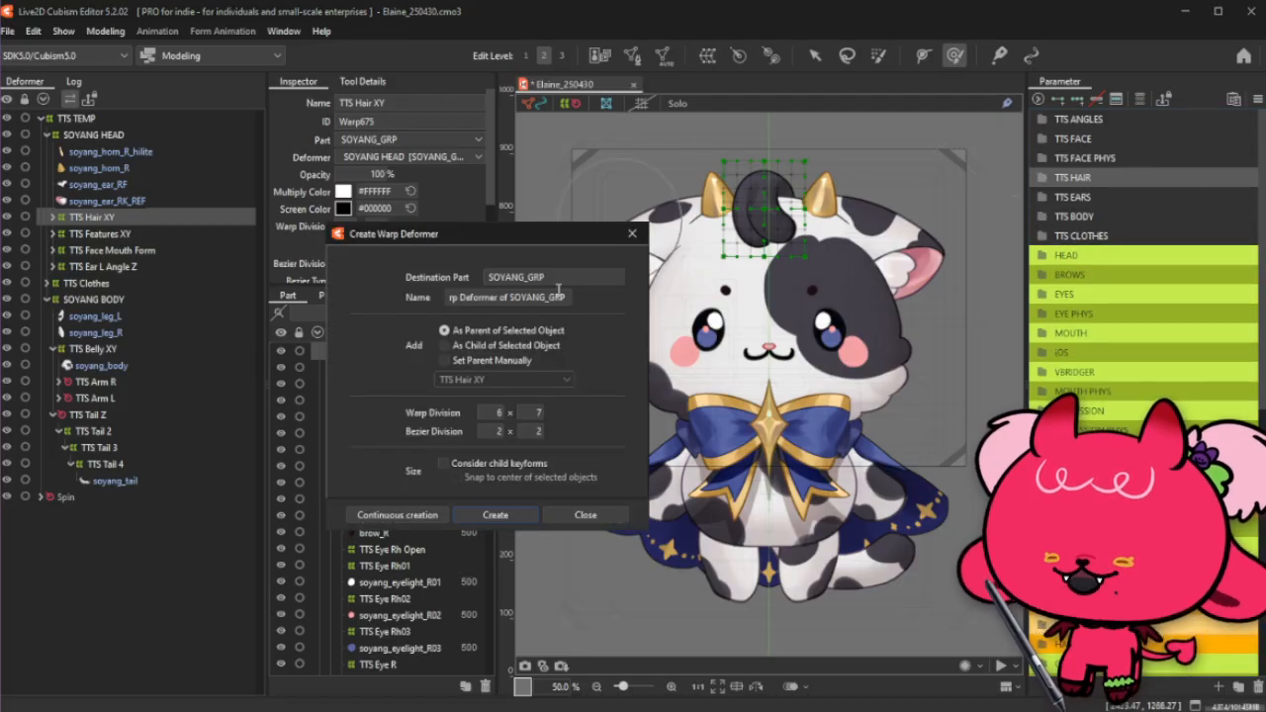
pyautogui.doubleClick(551, 297)
pyautogui.tripleClick(551, 298)
pyautogui.write('TTS Hair Head XY')
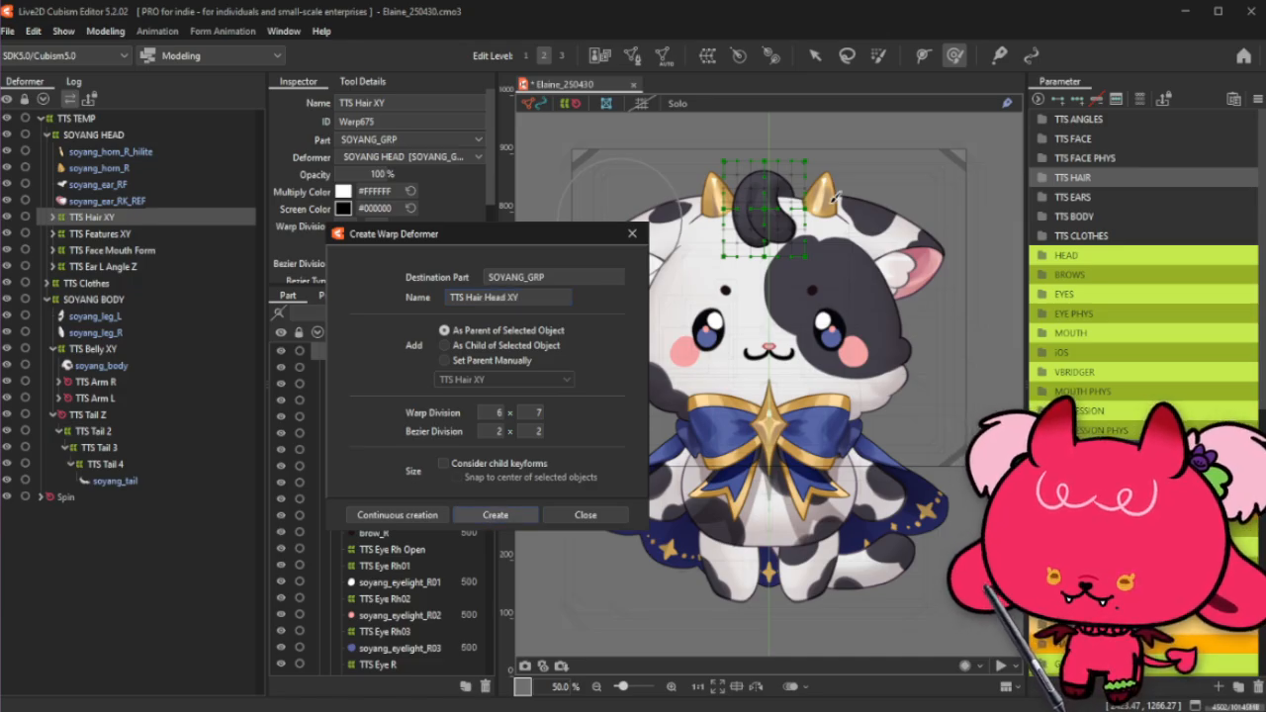
pyautogui.click(496, 514)
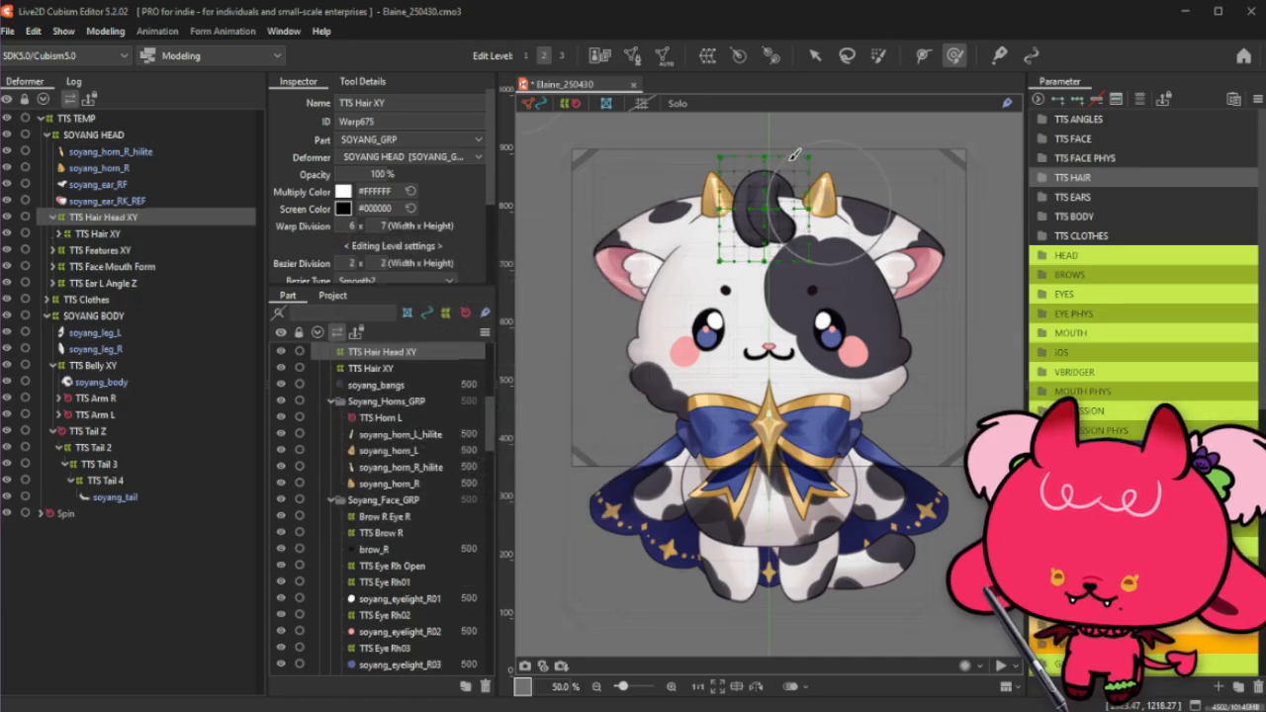
pyautogui.click(53, 218)
# Step: Examine the TTS Face Mouth Form and TTS Ear L Angle Z deformers, expanding the face branch down to the TTS Horn L meshes
pyautogui.click(119, 250)
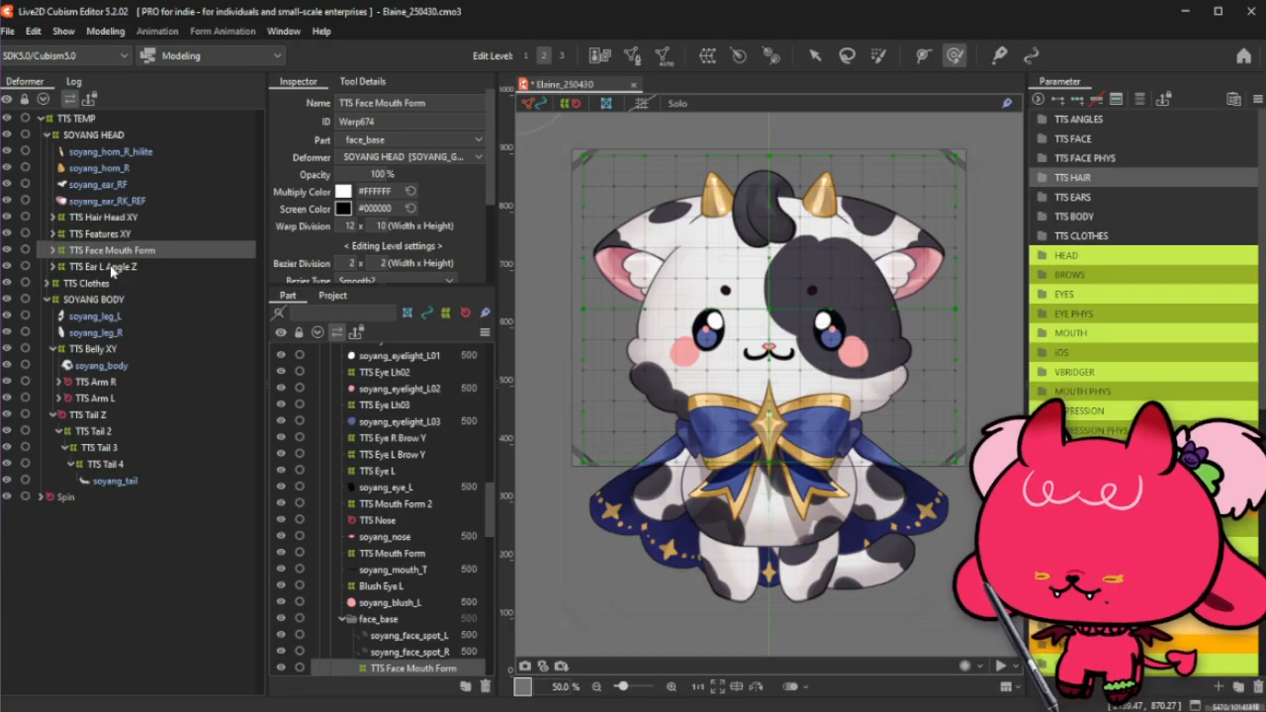
pyautogui.click(111, 268)
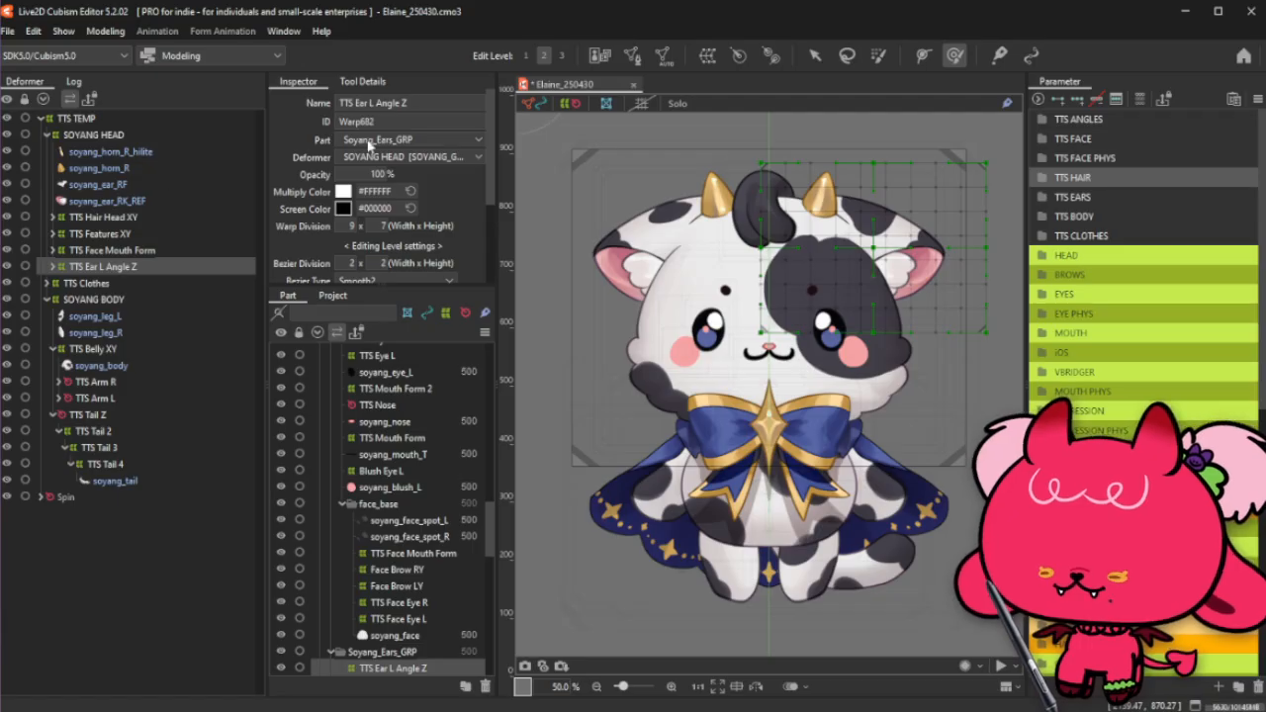
pyautogui.click(53, 251)
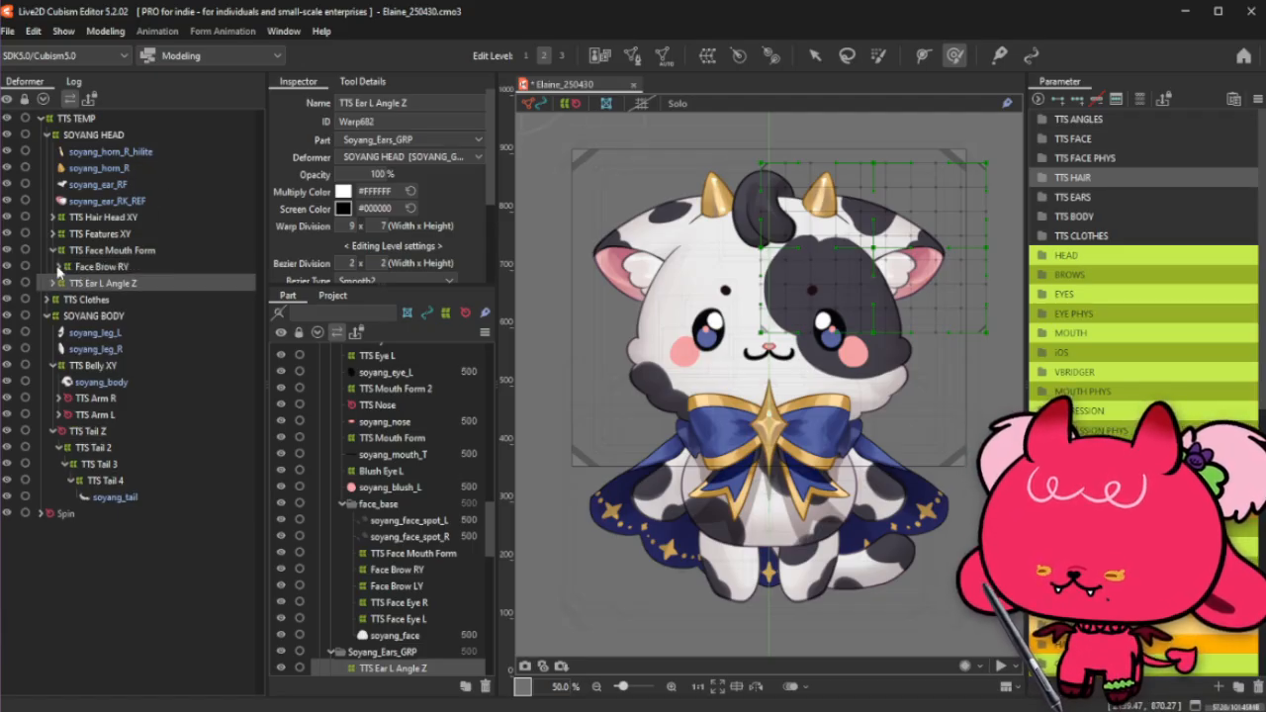
pyautogui.click(62, 267)
pyautogui.click(66, 283)
pyautogui.click(77, 300)
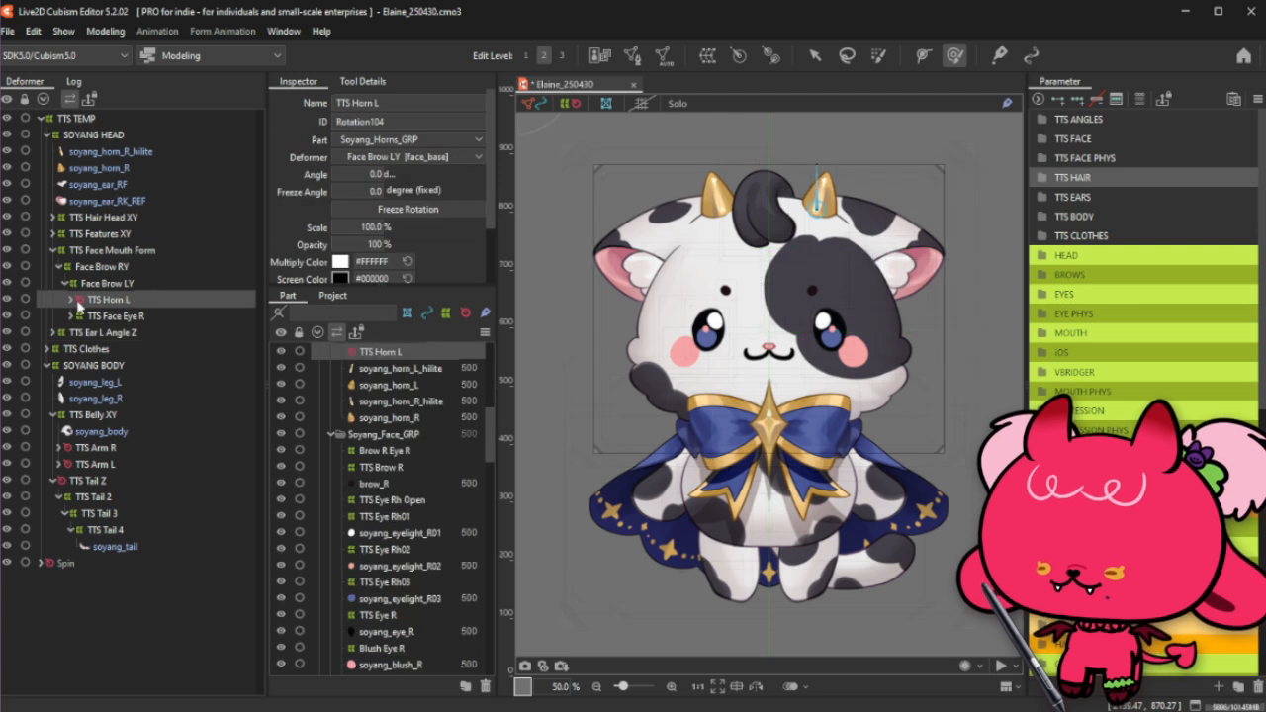
pyautogui.click(70, 298)
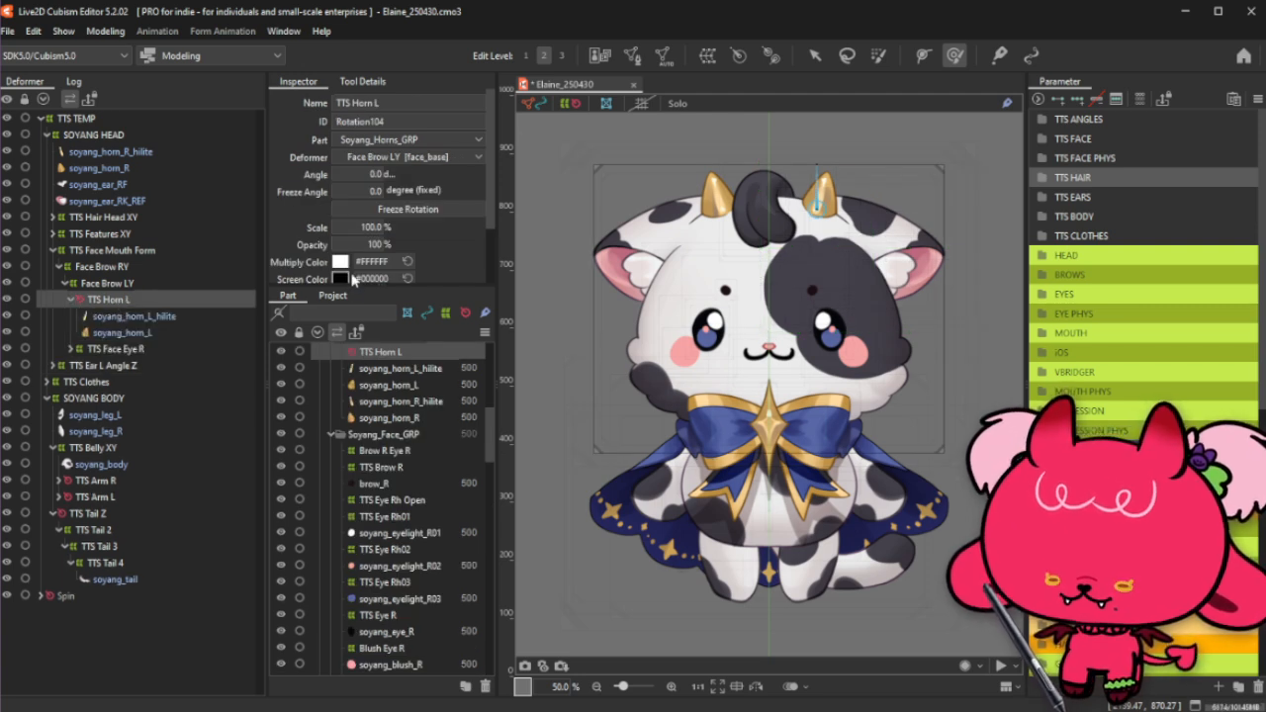
pyautogui.hotkey('ctrl', 'v')
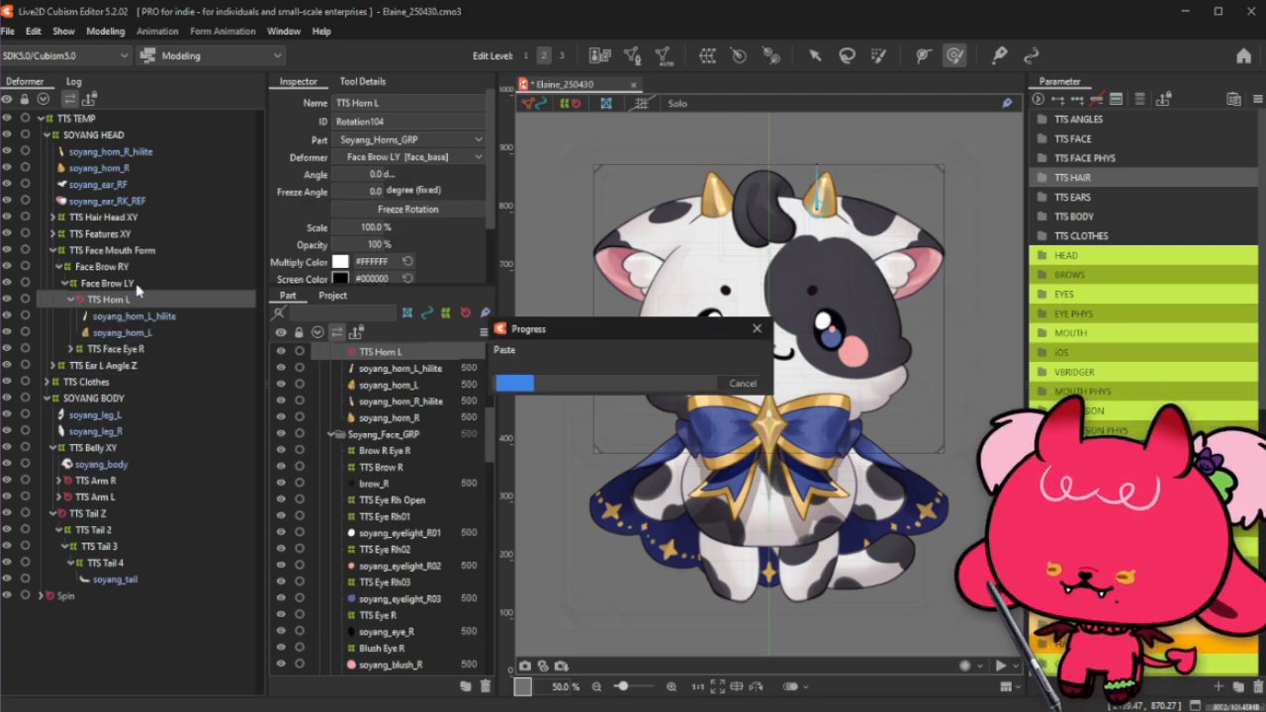
pyautogui.press('Delete')
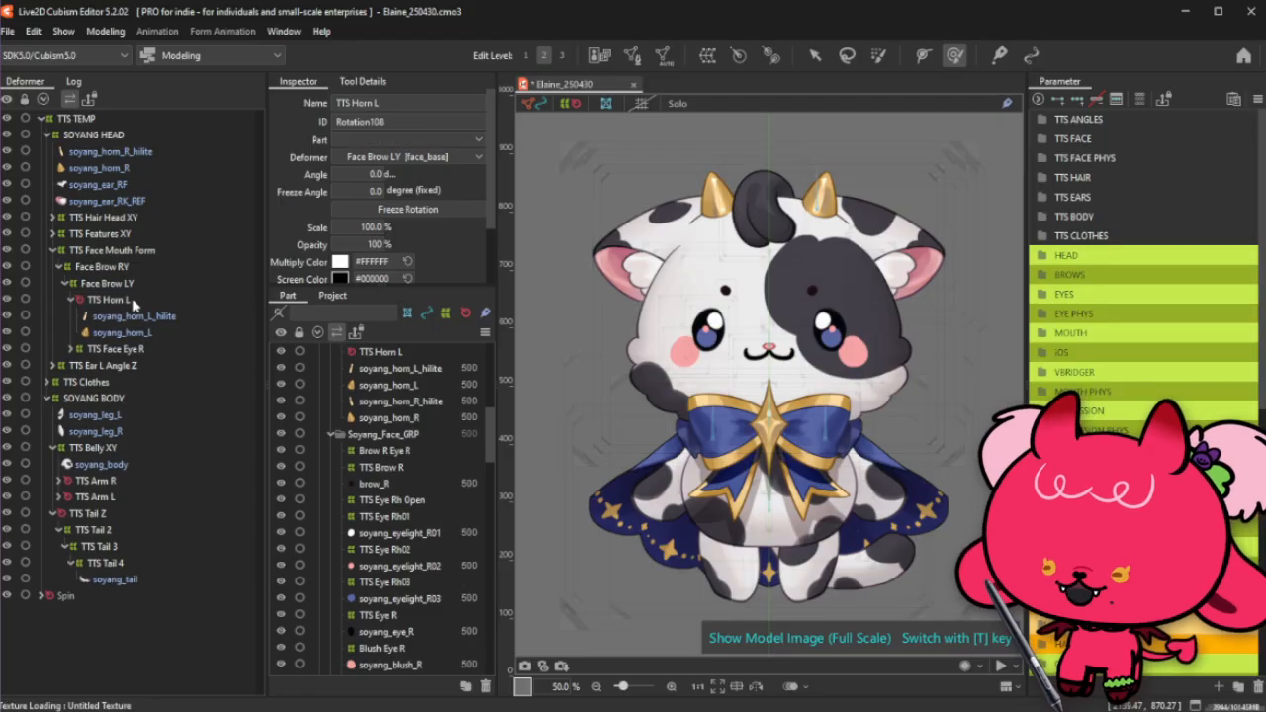
pyautogui.click(129, 304)
pyautogui.click(134, 317)
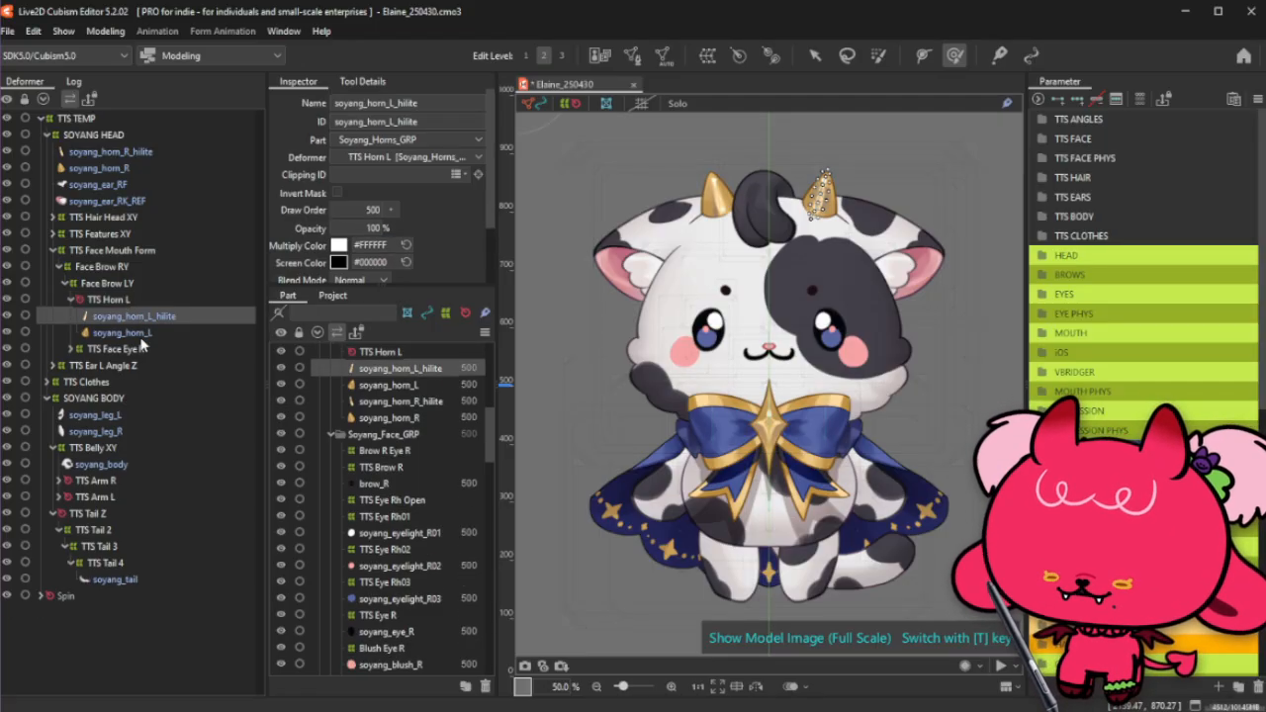
pyautogui.keyDown('ctrl'); pyautogui.click(144, 333); pyautogui.keyUp('ctrl')
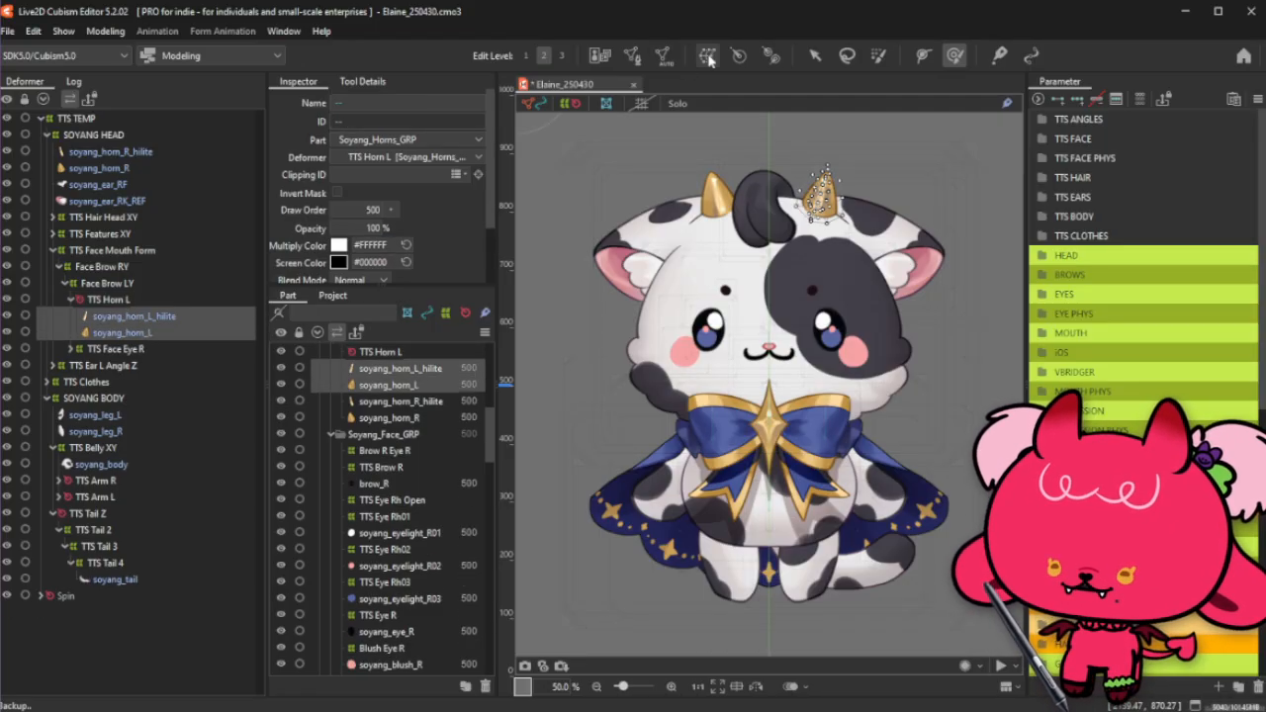
# Step: Collapse the TTS Face Mouth Form branch and create the warp deformer TTS Ear Angle XY as parent of TTS Ear L Angle Z
pyautogui.click(71, 300)
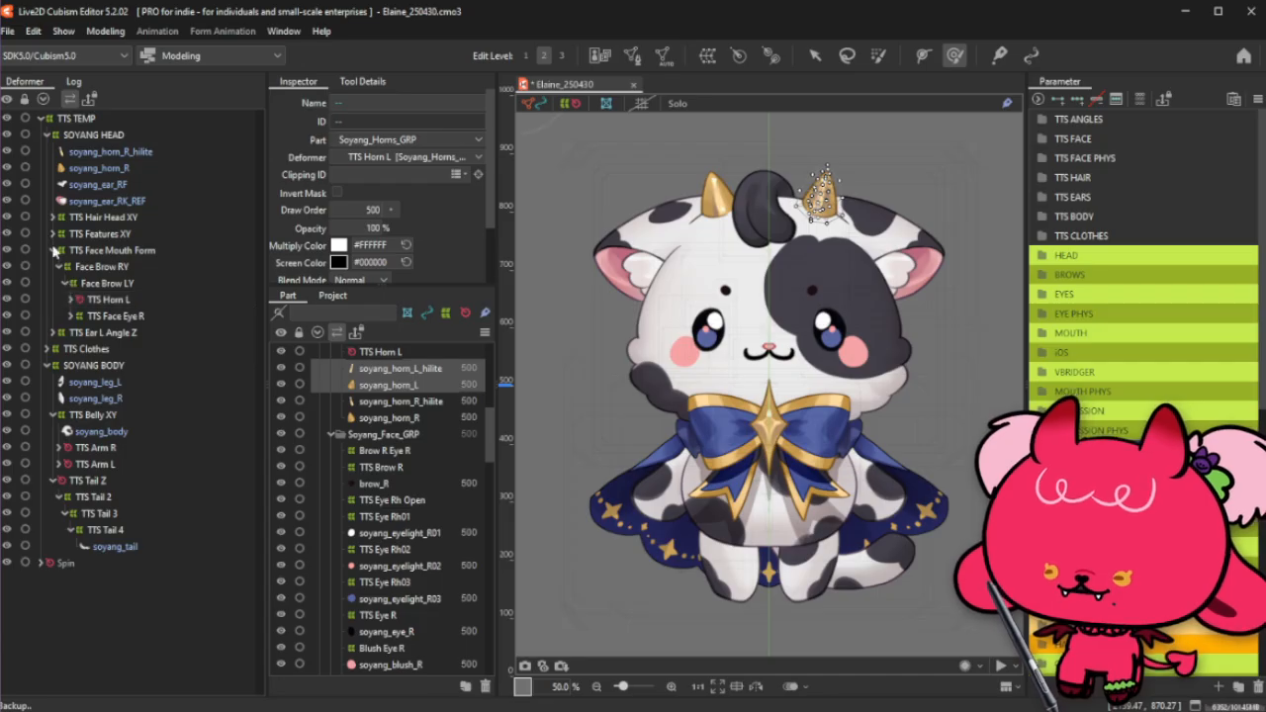
pyautogui.click(53, 252)
pyautogui.click(99, 267)
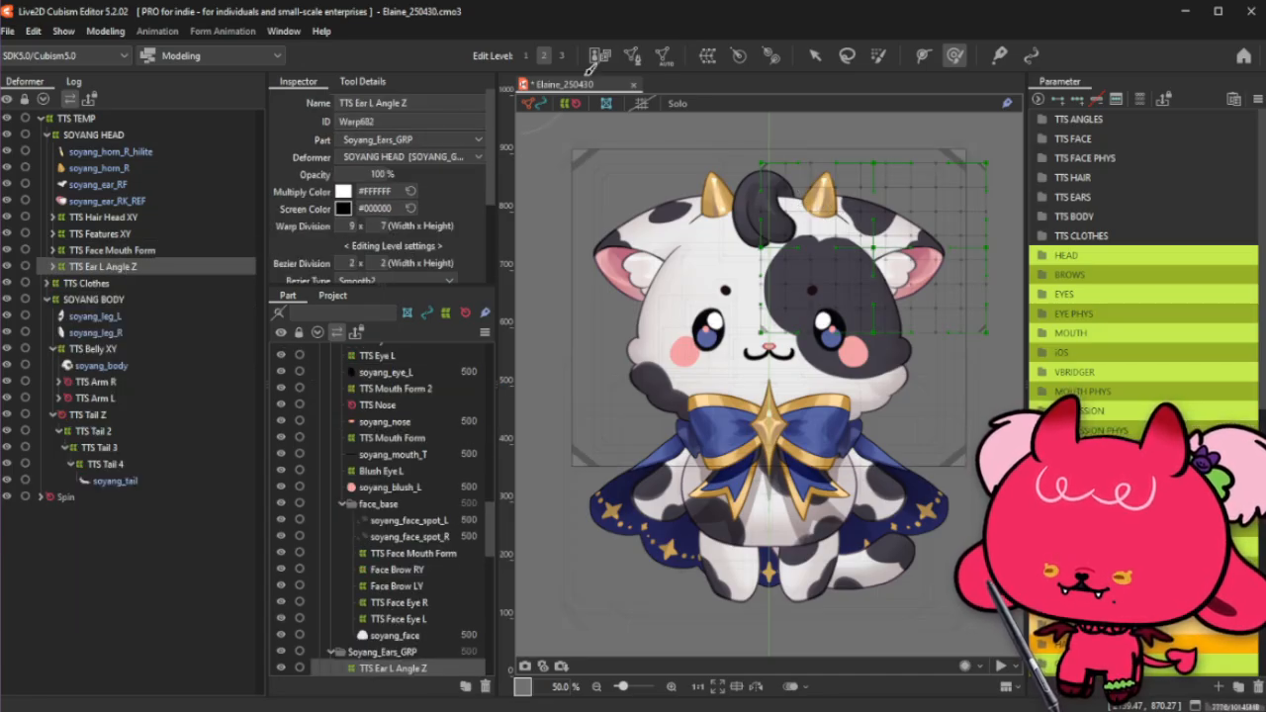
pyautogui.click(707, 55)
pyautogui.doubleClick(537, 296)
pyautogui.hotkey('ctrl', 'a')
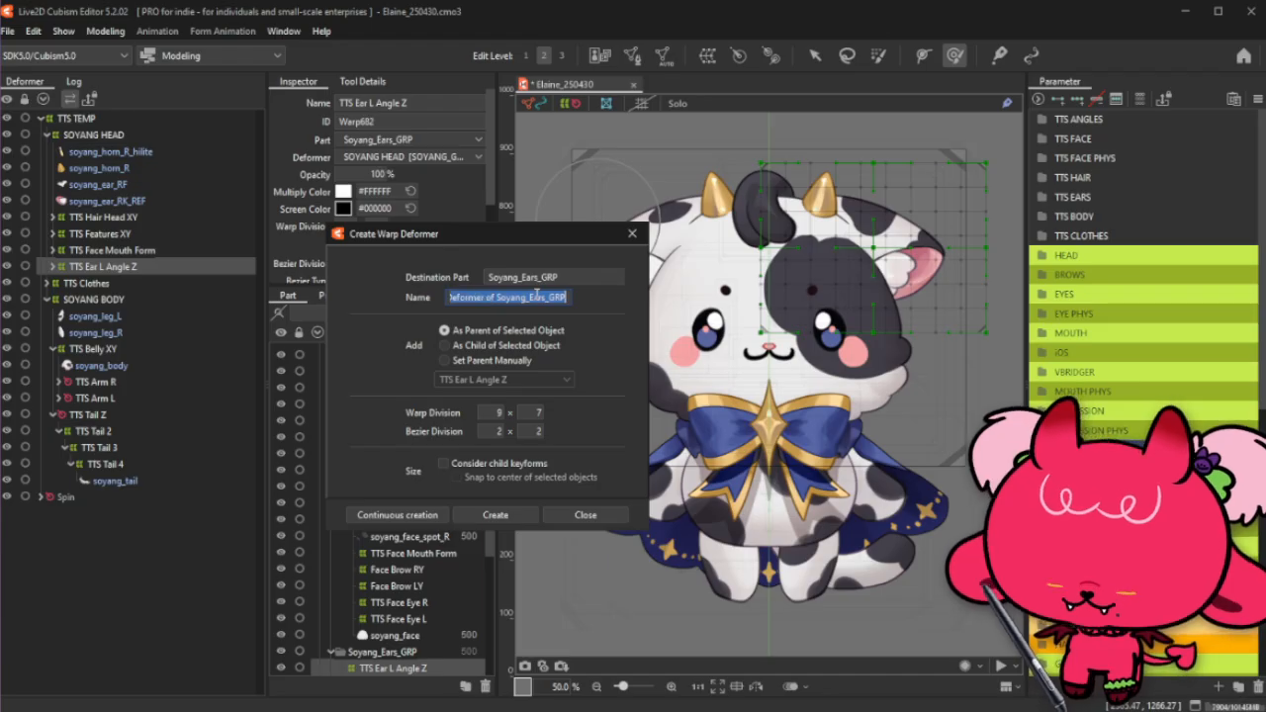
pyautogui.write('TTS Ear')
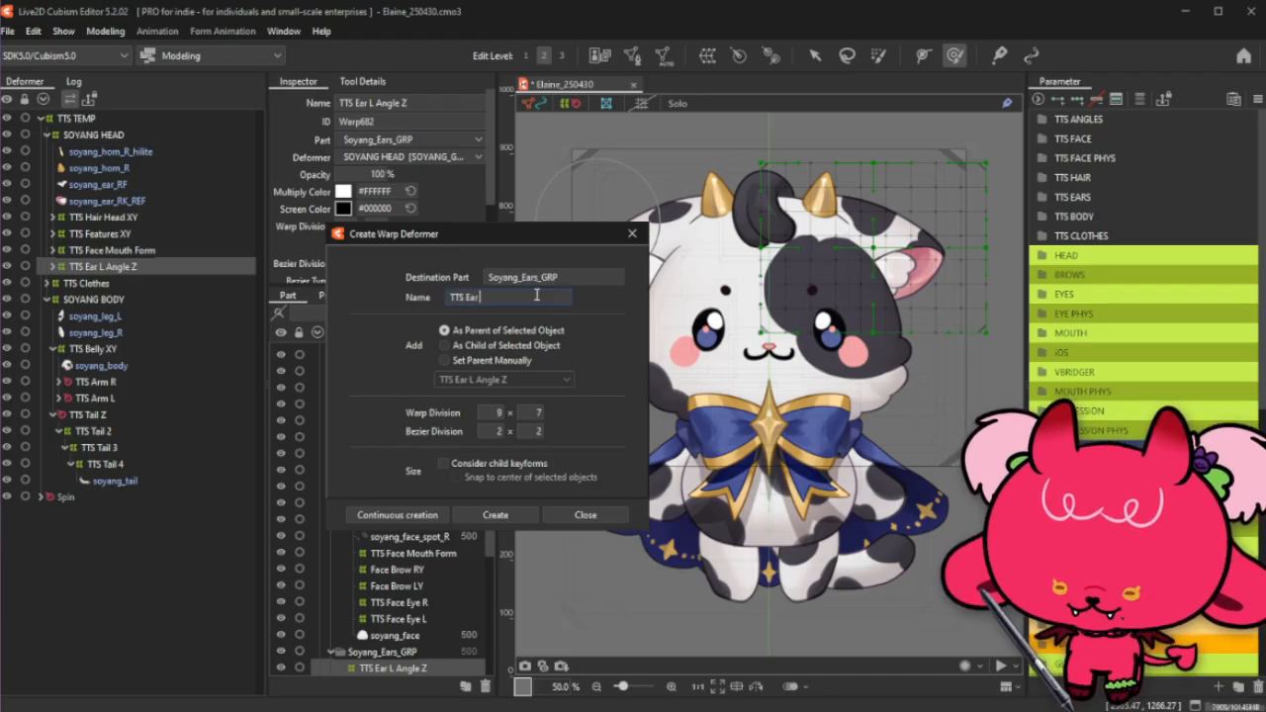
pyautogui.write(' Angle')
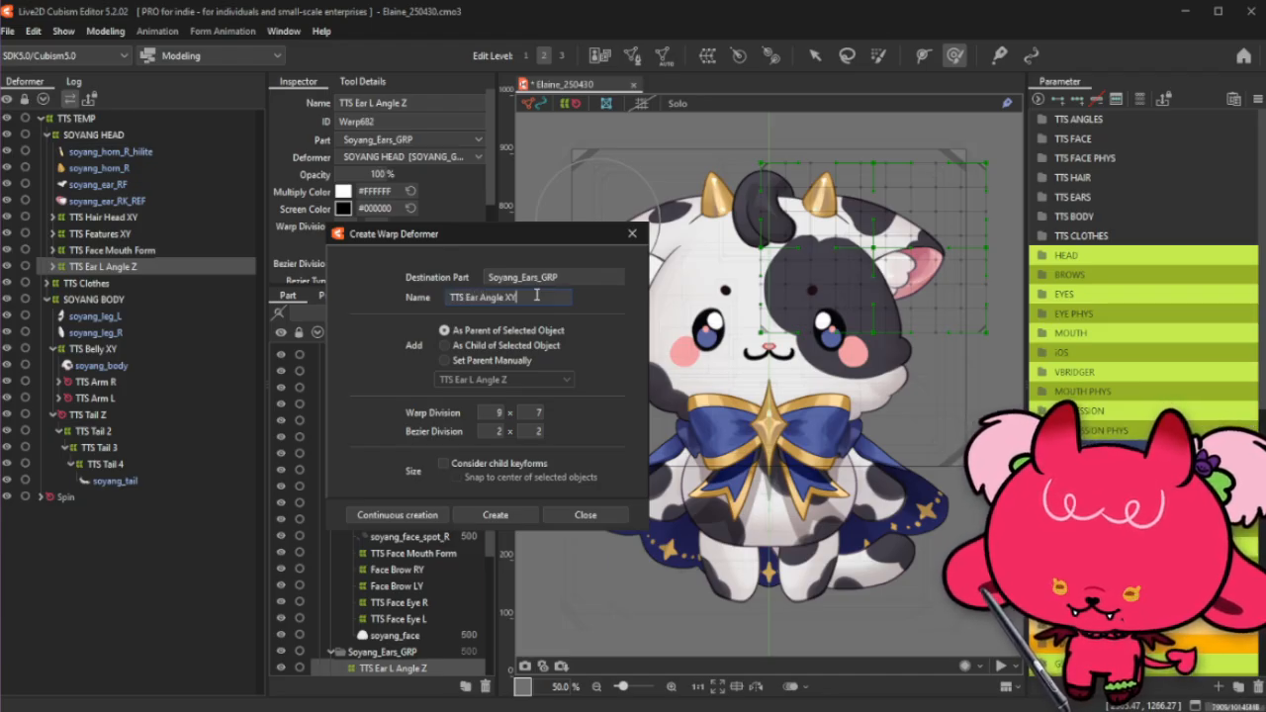
pyautogui.write(' XY')
pyautogui.click(501, 515)
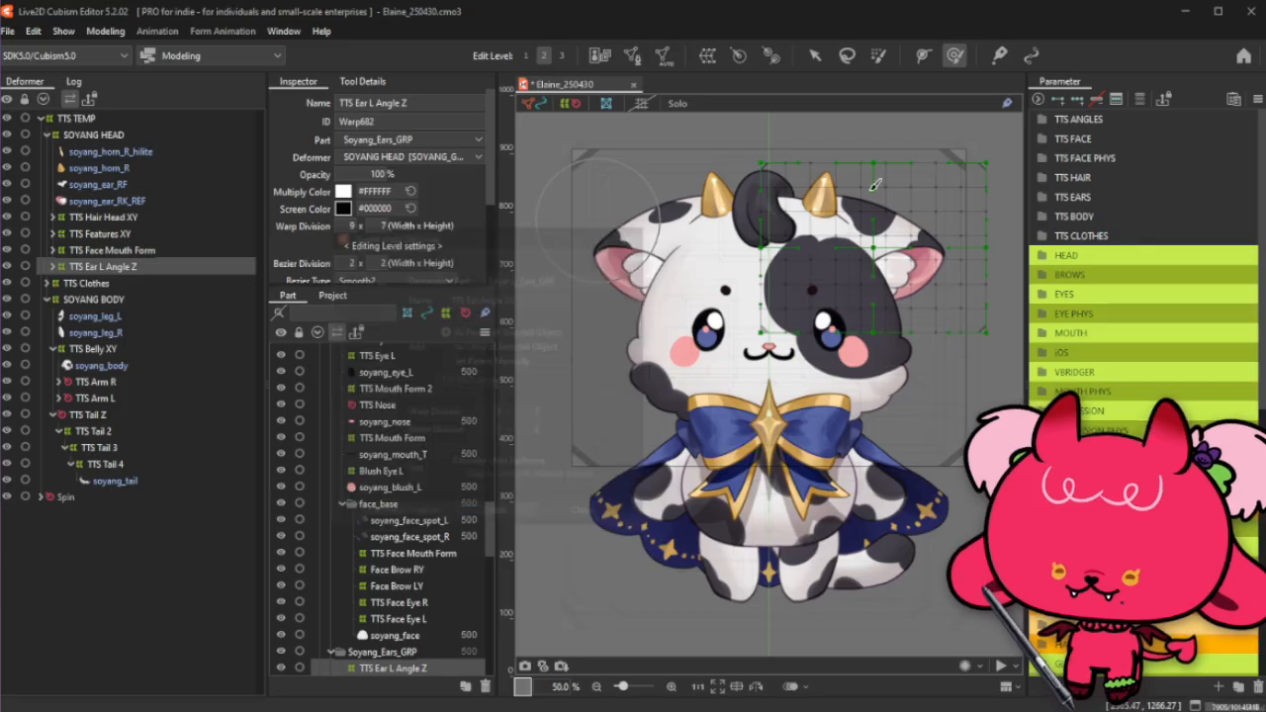
# Step: Enlarge the TTS Ear Angle XY deformer slightly beyond its child's frame and collapse its branch in the hierarchy
pyautogui.press('v')
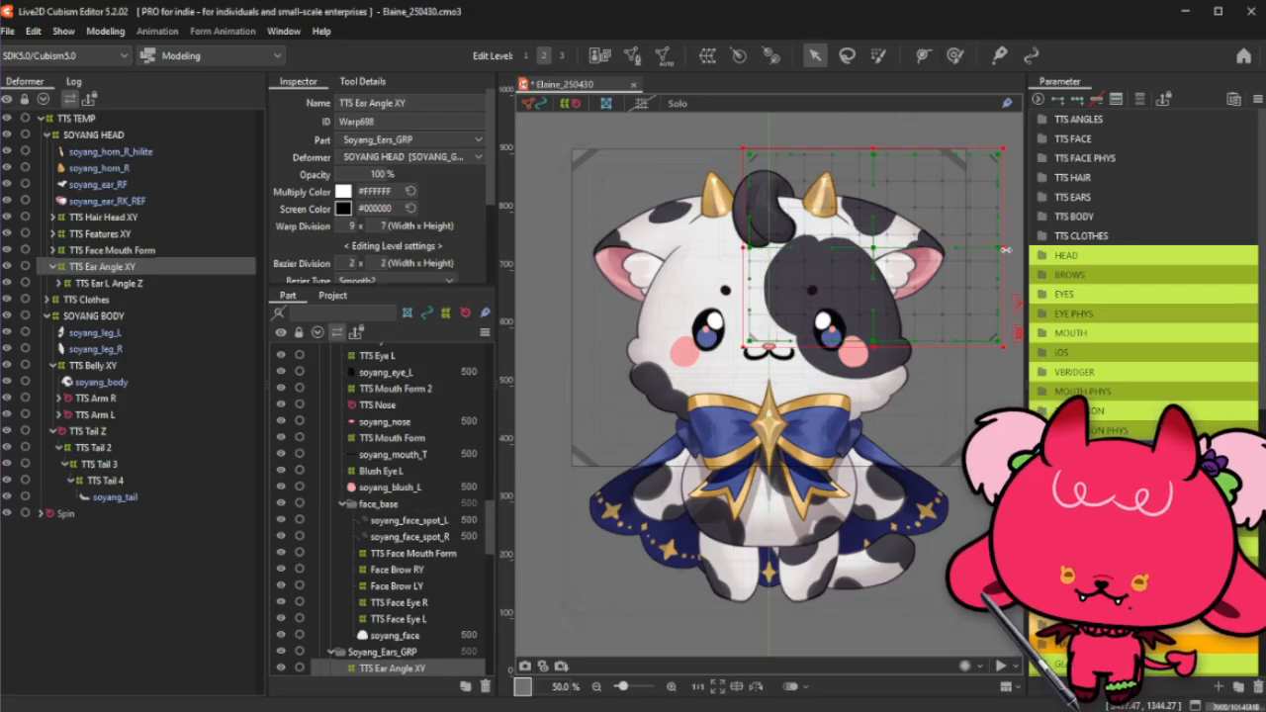
pyautogui.click(999, 249)
pyautogui.moveTo(999, 249); pyautogui.dragTo(1004, 250)
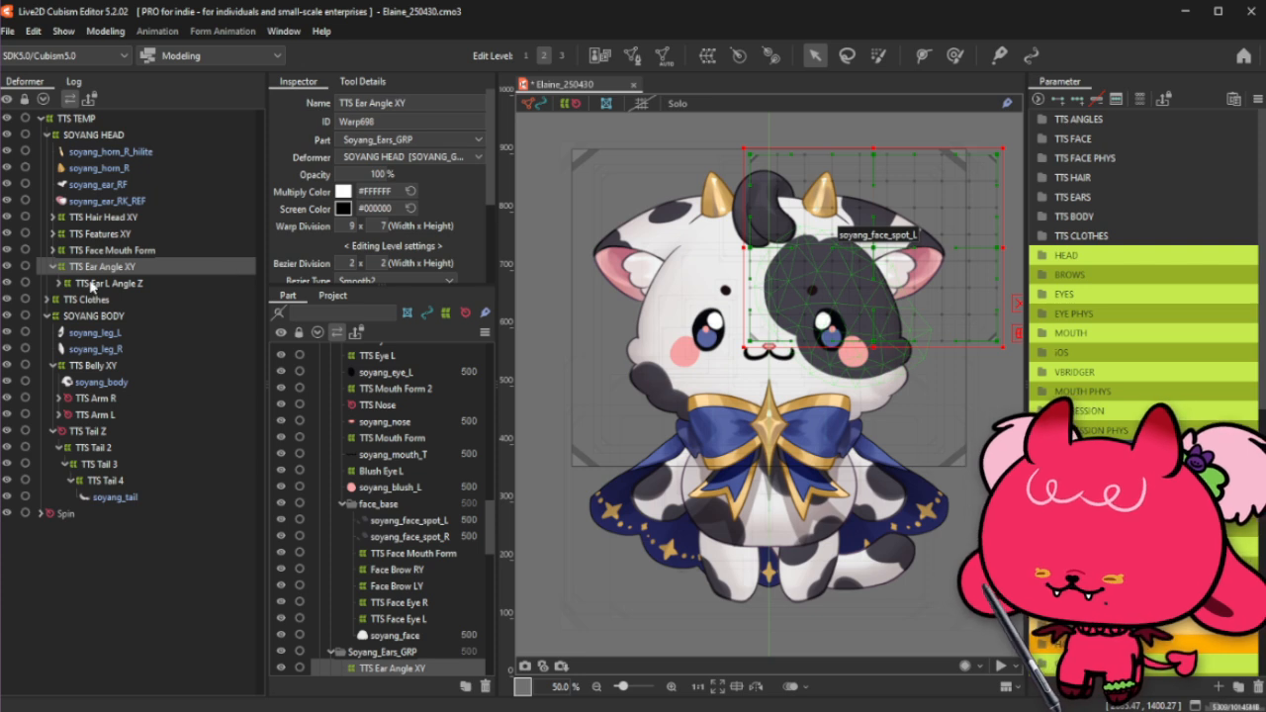
pyautogui.click(52, 267)
# Step: Rename the TTS Ear Angle XY deformer as TTS Ear L Angle XY
pyautogui.click(386, 99)
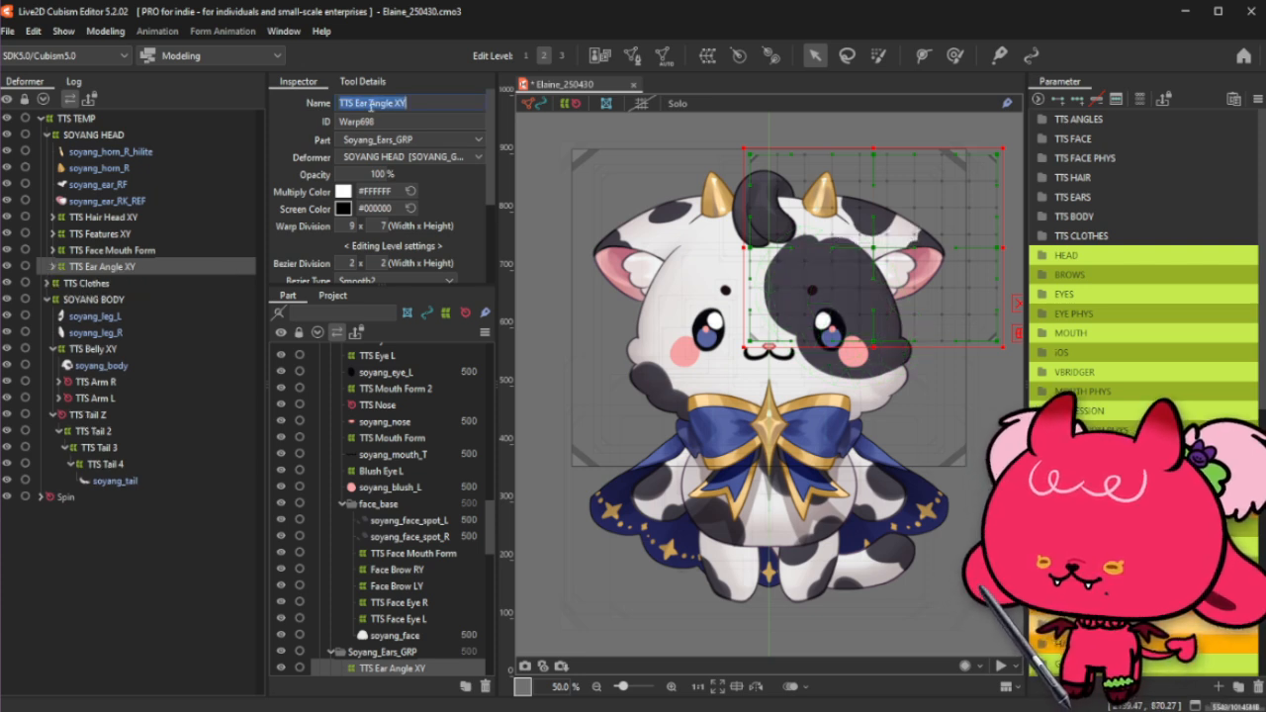
pyautogui.click(371, 104)
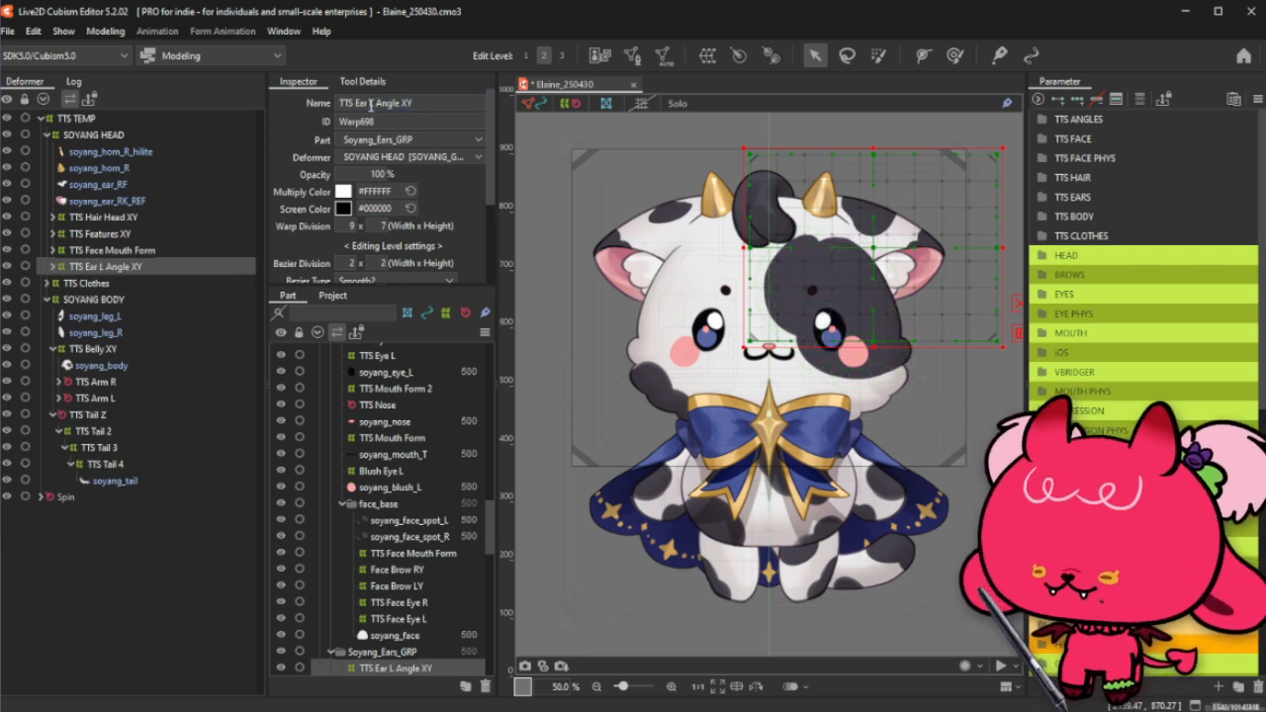
pyautogui.write('L')
pyautogui.press('Return')
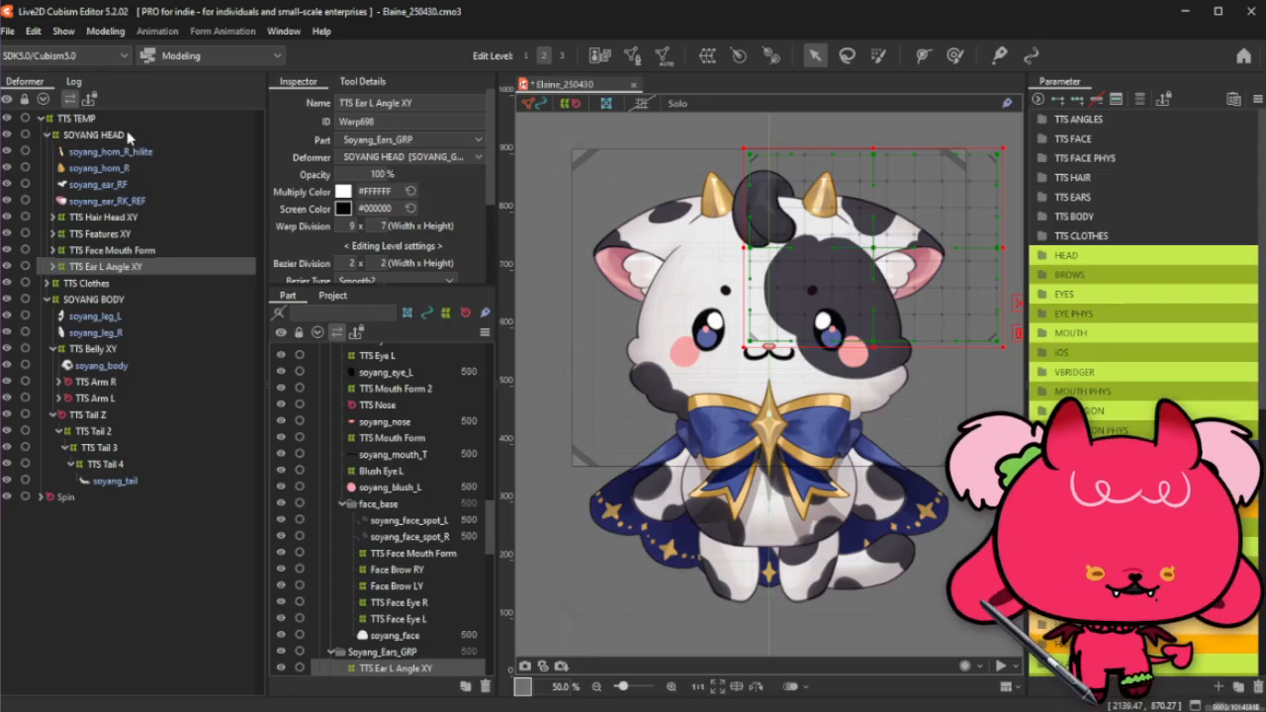
# Step: Try widening only the SOYANG HEAD warp frame around both ears, leaving its children unaffected, and narrow it back around the head
pyautogui.click(128, 137)
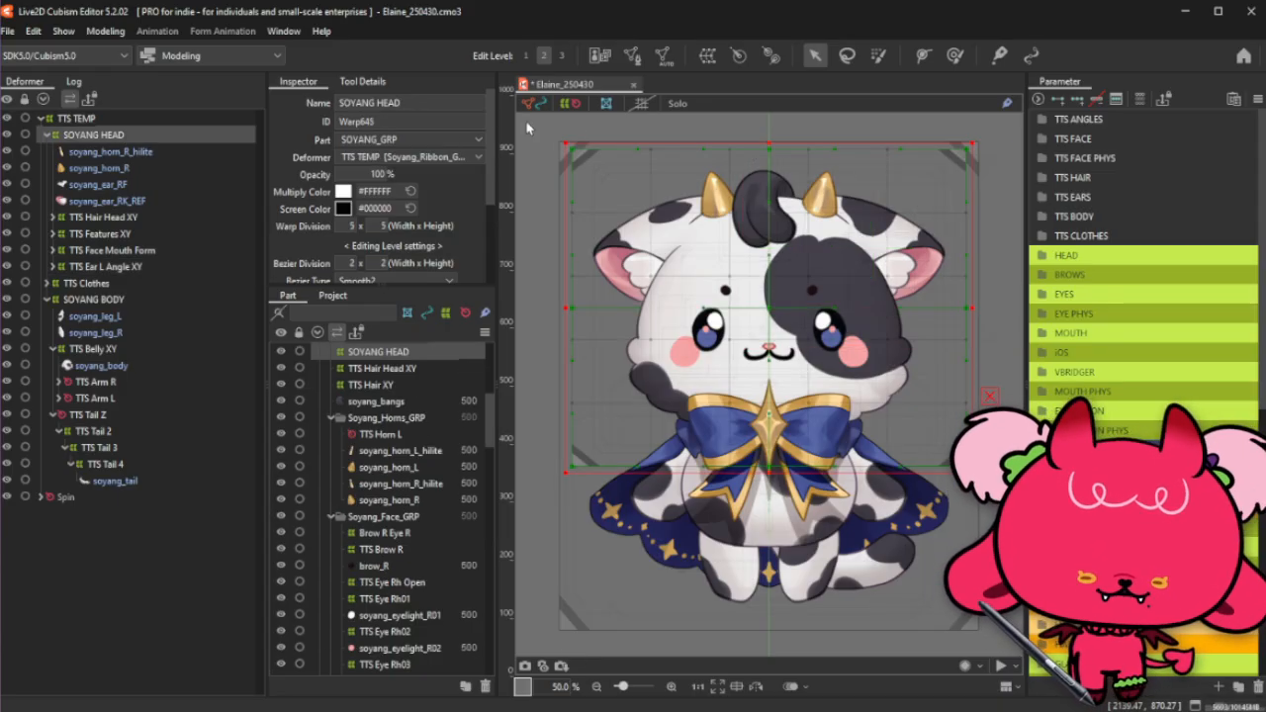
pyautogui.click(126, 120)
pyautogui.moveTo(980, 138); pyautogui.dragTo(1069, 118)
pyautogui.click(139, 136)
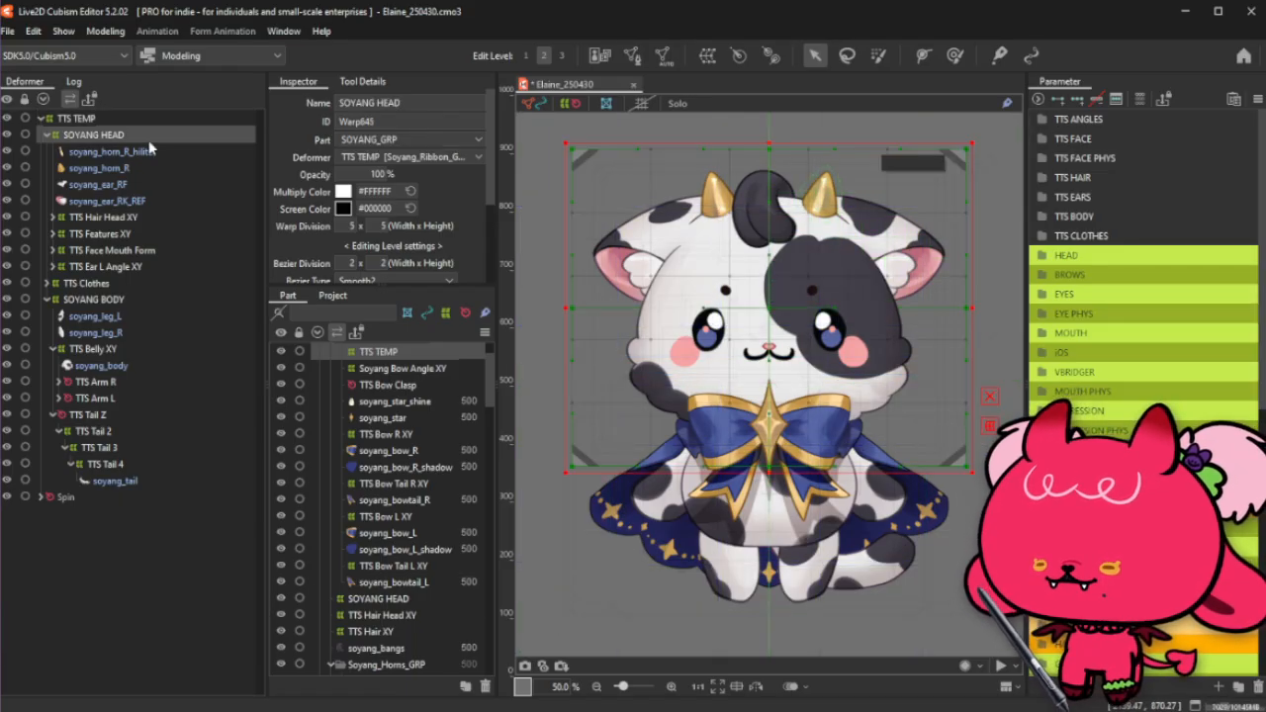
pyautogui.press('ctrl')
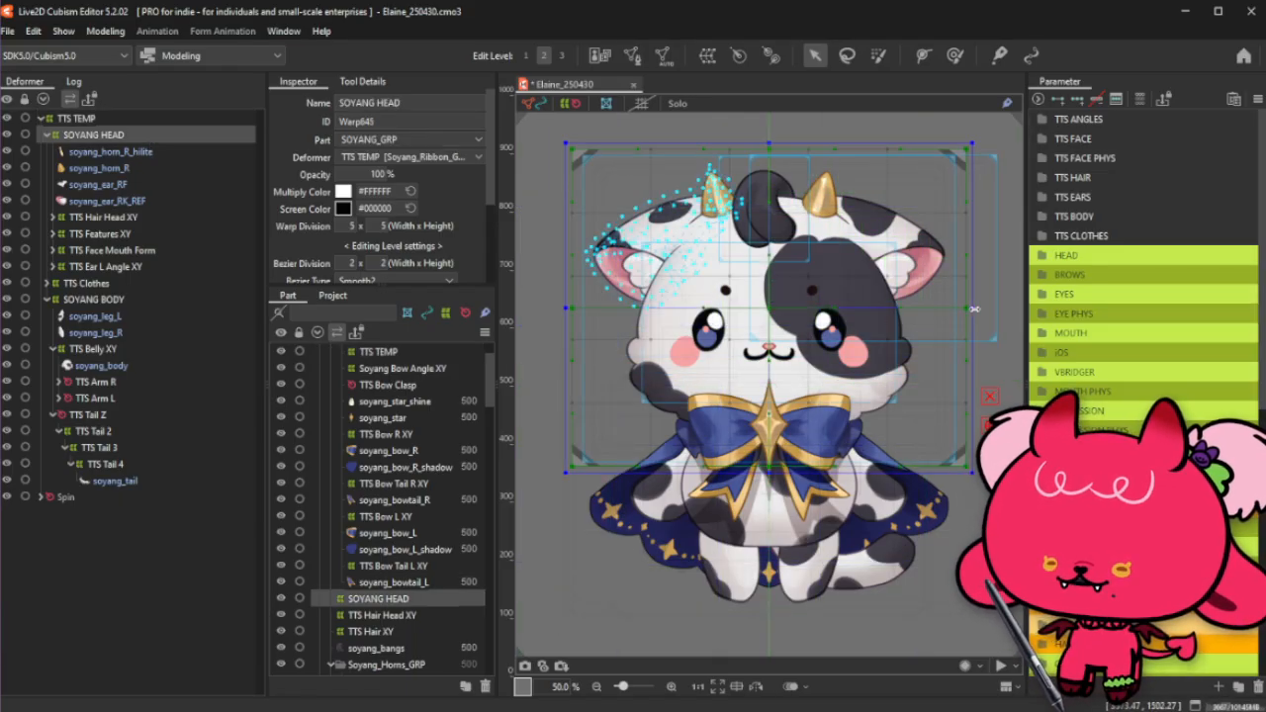
pyautogui.moveTo(974, 309); pyautogui.dragTo(1015, 305)
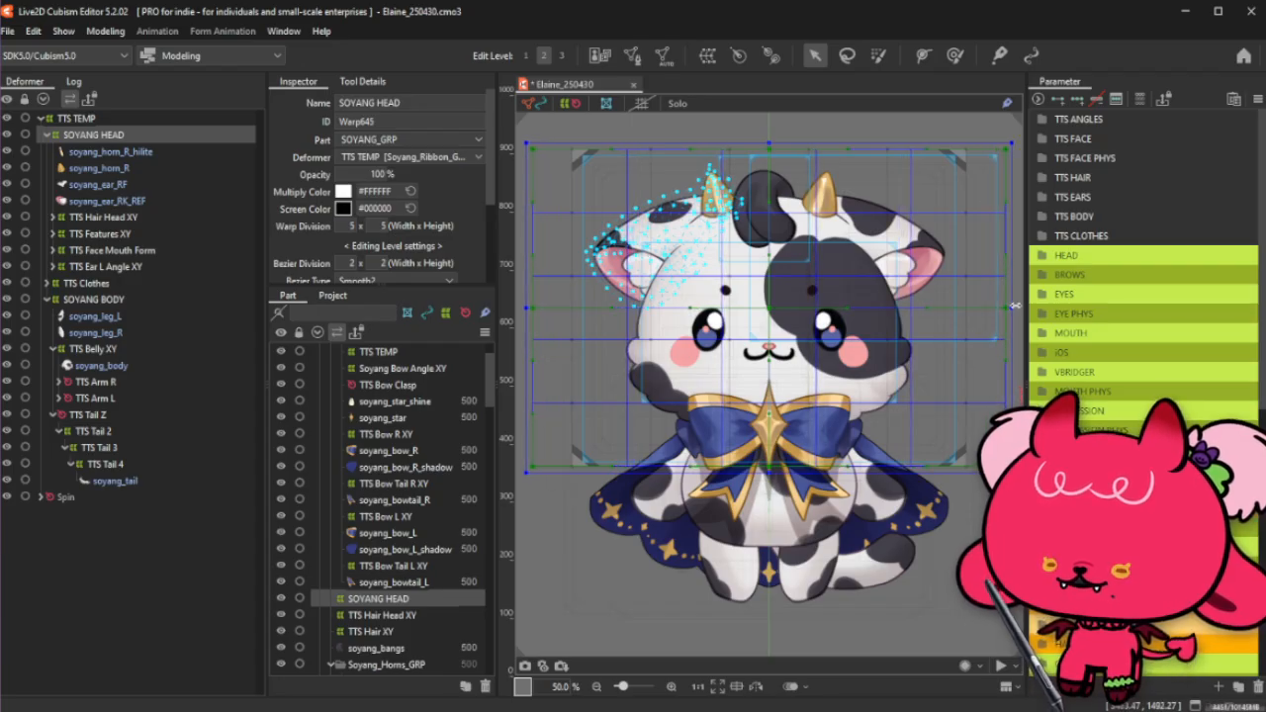
pyautogui.moveTo(1013, 305); pyautogui.dragTo(971, 314)
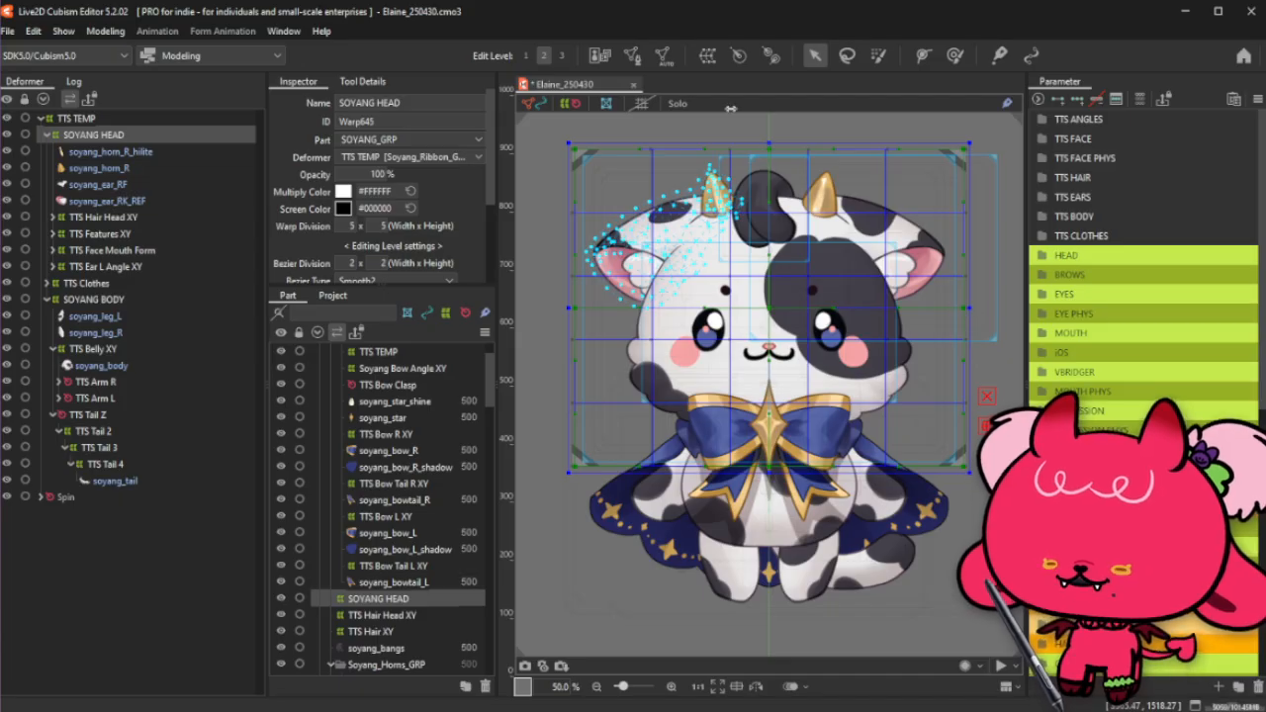
# Step: Move soyang_ear_RF, soyang_ear_RK_REF and the TTS Ear L Angle XY deformer out of SOYANG HEAD to directly under TTS TEMP
pyautogui.click(130, 184)
pyautogui.keyDown('ctrl'); pyautogui.click(119, 200); pyautogui.keyUp('ctrl')
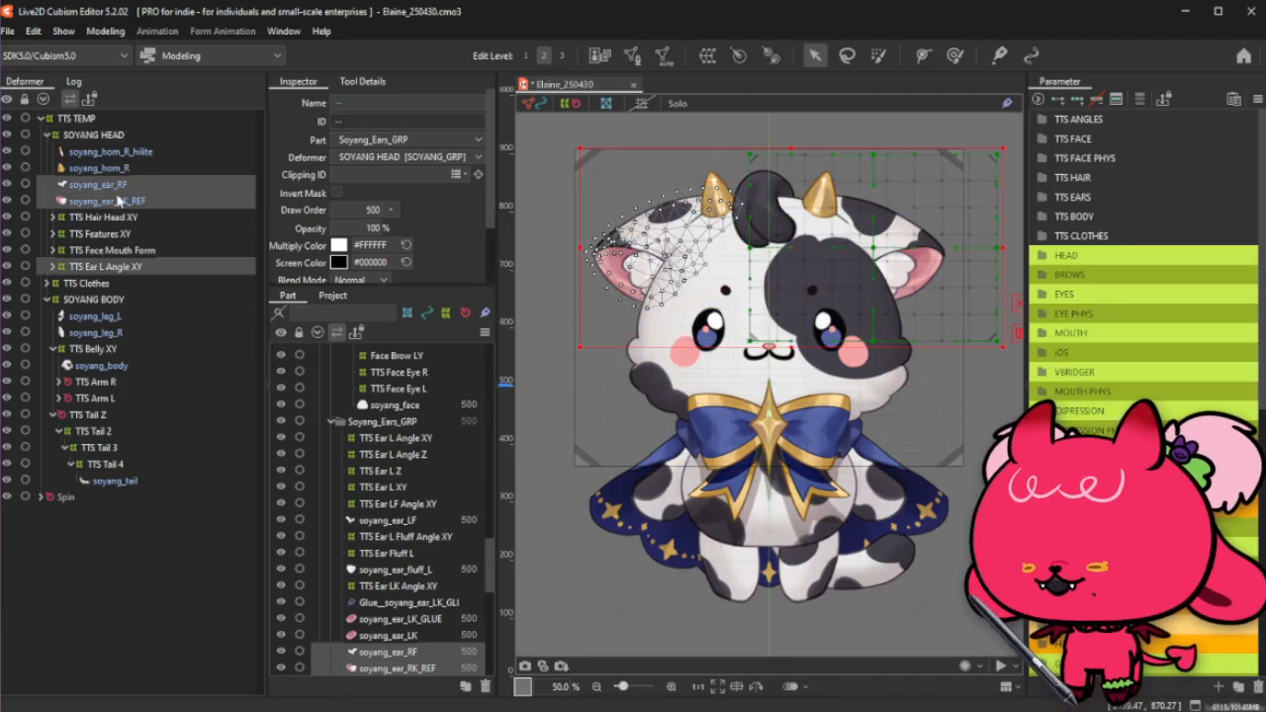
pyautogui.moveTo(119, 200); pyautogui.dragTo(129, 152)
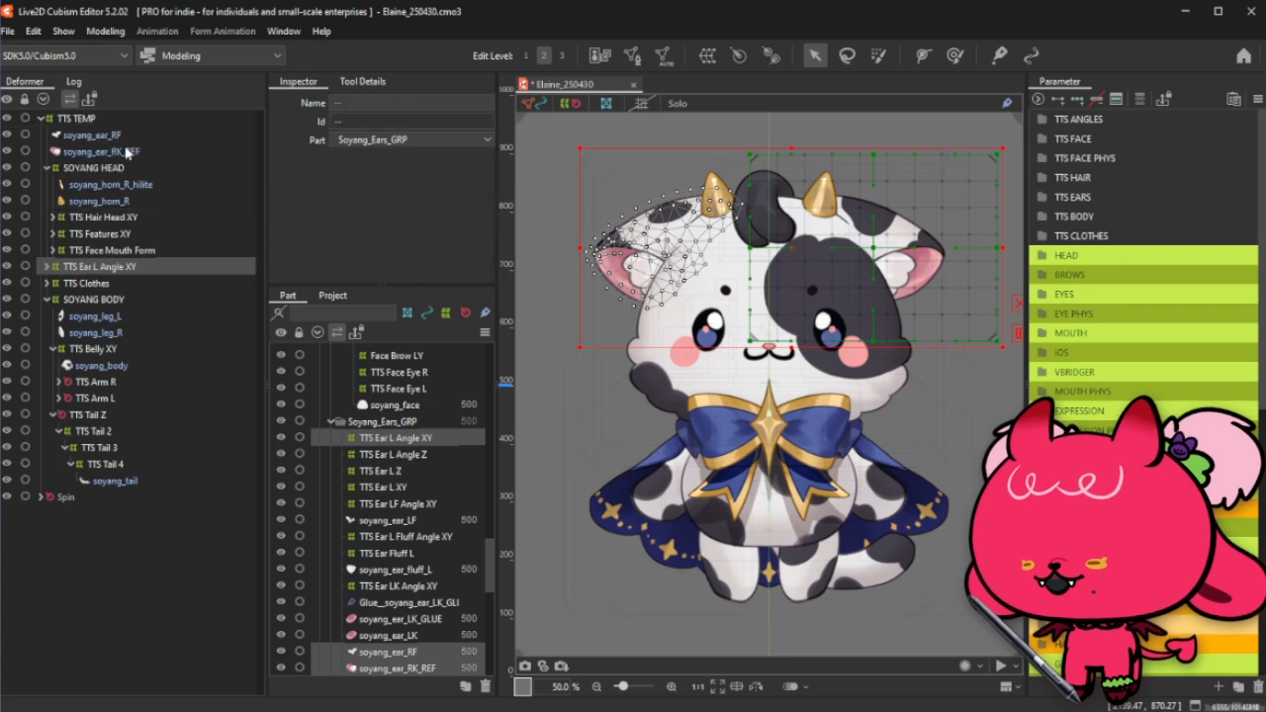
# Step: Enlarge the SOYANG HEAD warp frame slightly on all sides around the head without deforming its child objects
pyautogui.click(107, 168)
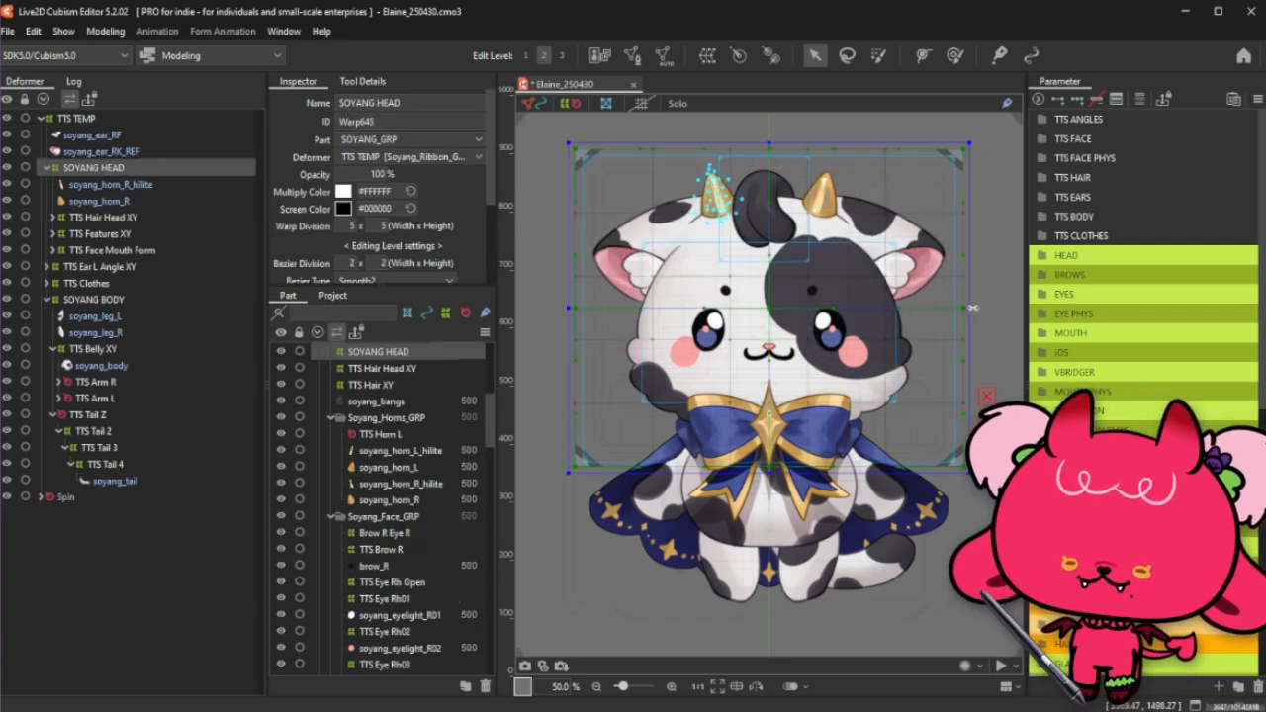
pyautogui.moveTo(971, 142); pyautogui.dragTo(981, 137)
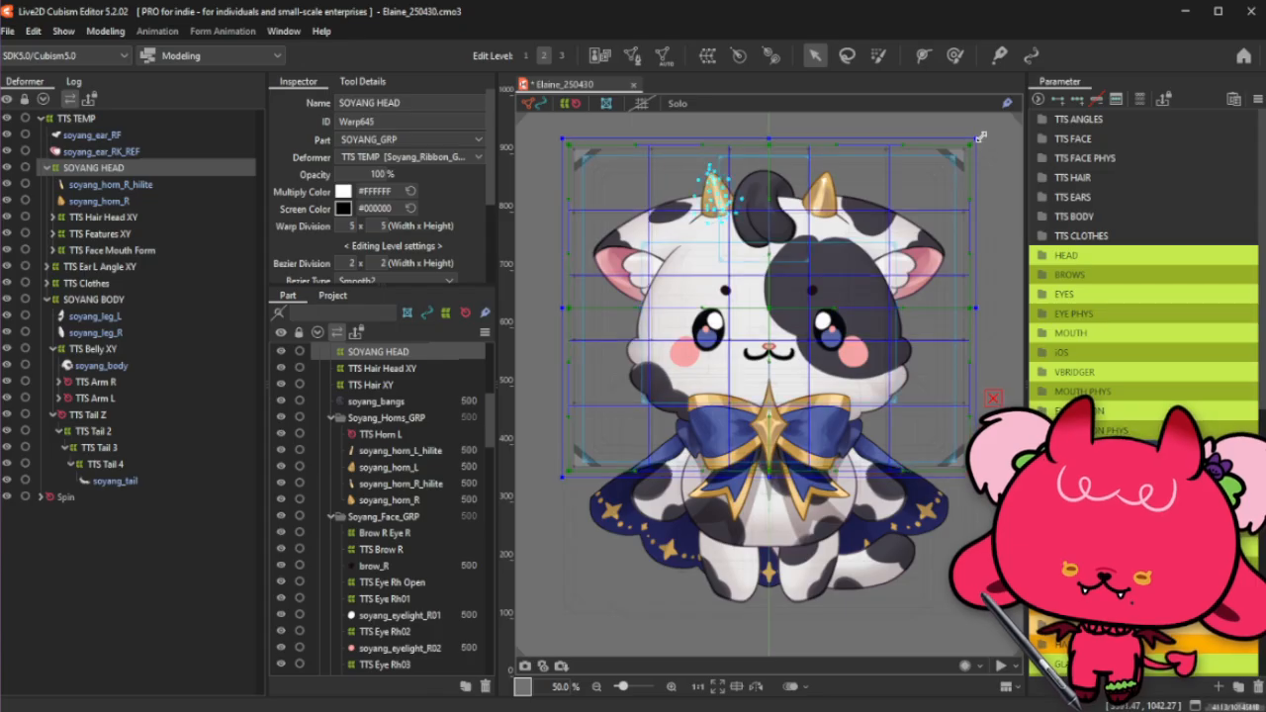
pyautogui.press('ctrl')
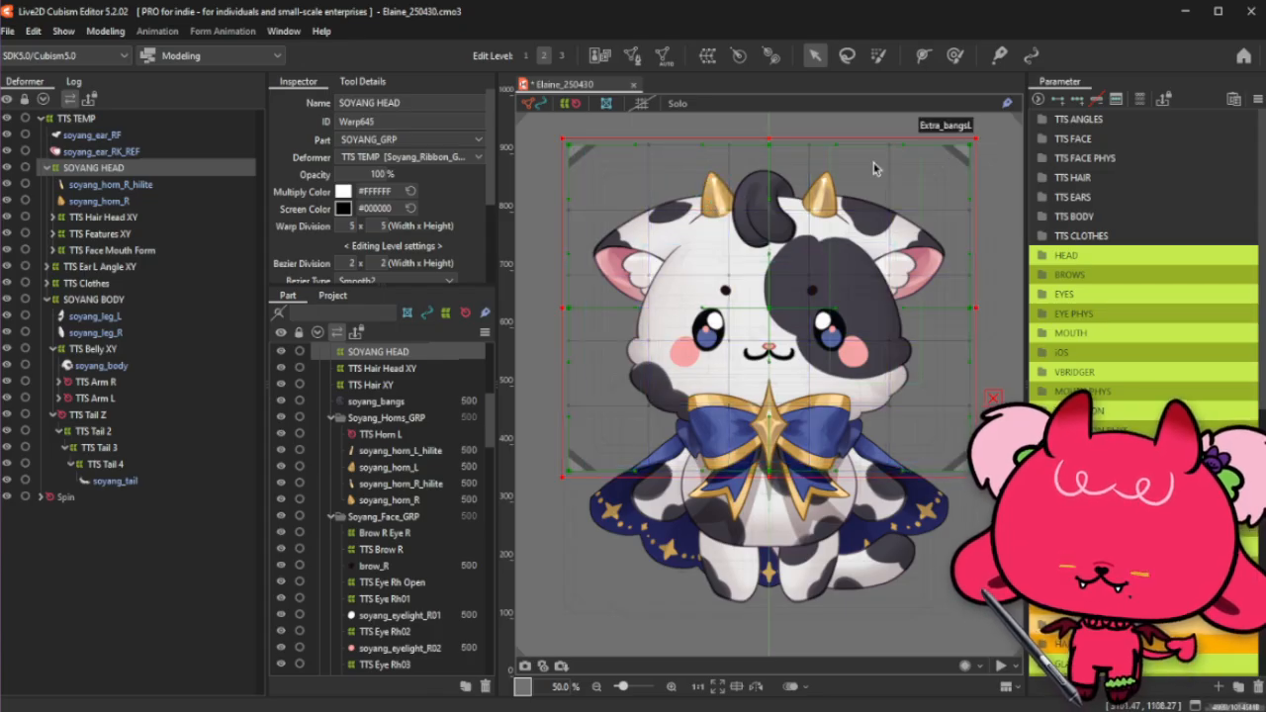
# Step: Rename the SOYANG HEAD deformer as TTS Head Angle XY
pyautogui.tripleClick(399, 101)
pyautogui.write('TTS')
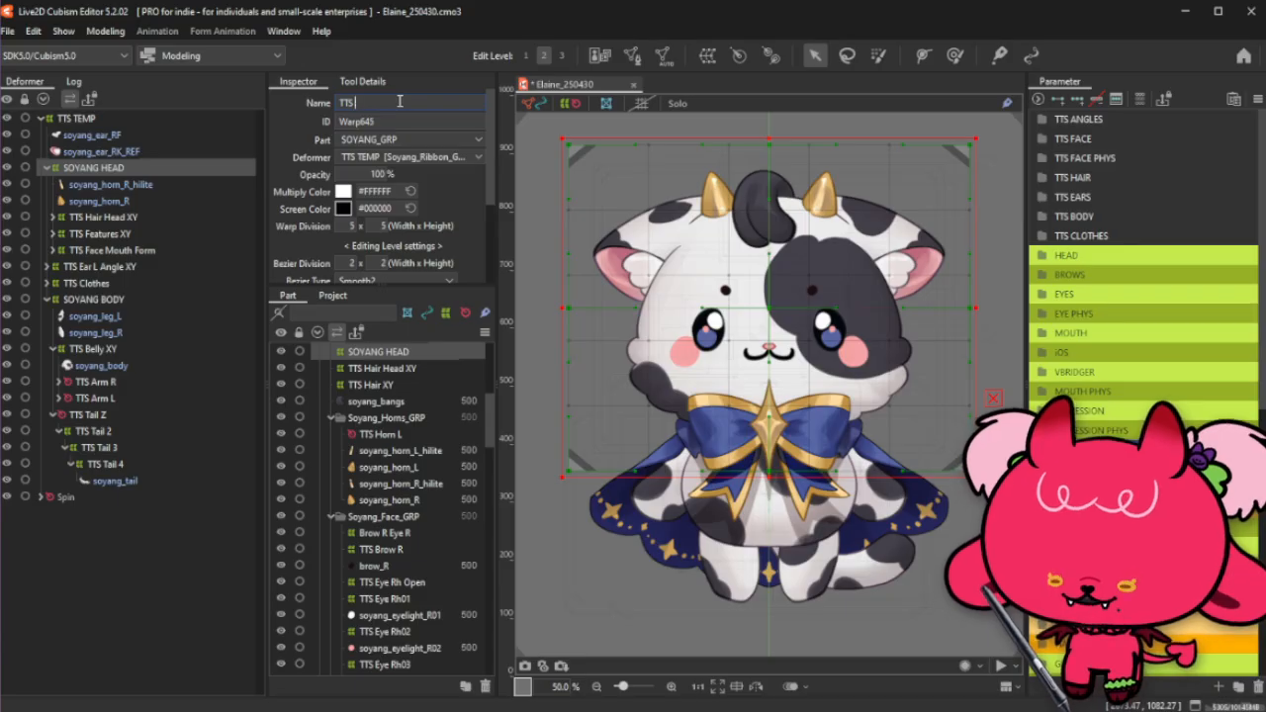
pyautogui.write(' Head An')
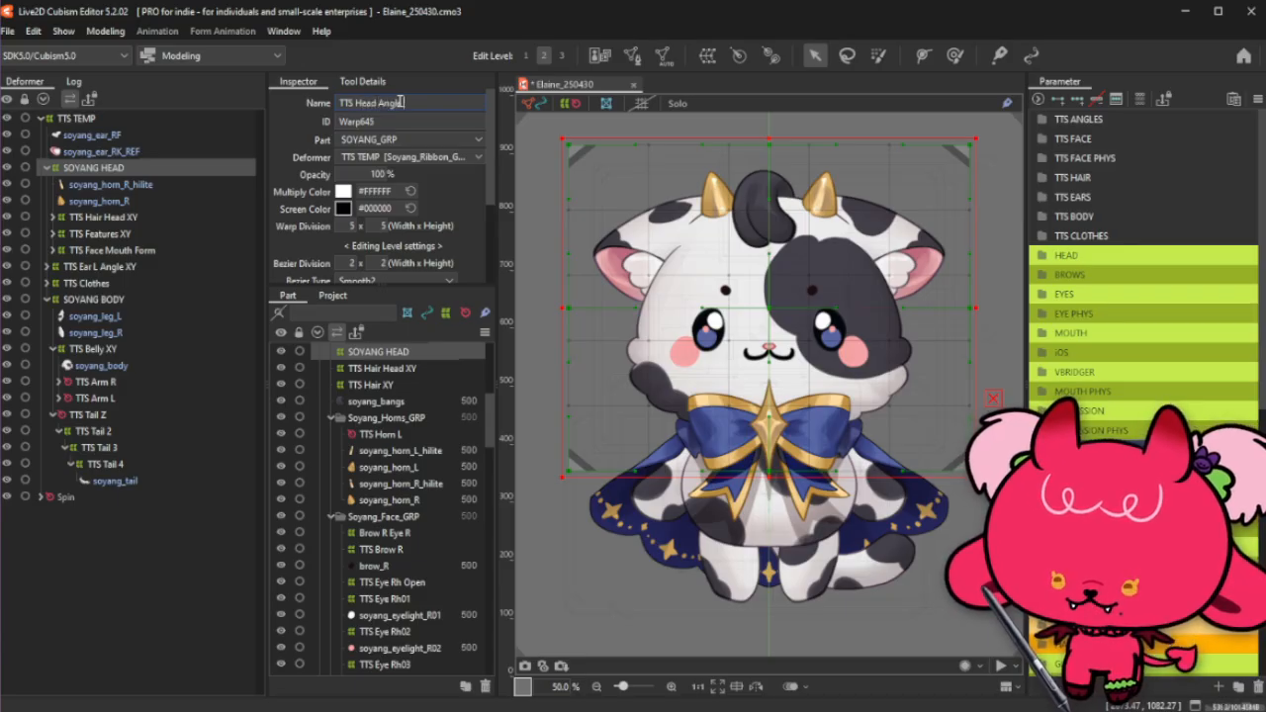
pyautogui.write('gle XY')
pyautogui.press('Return')
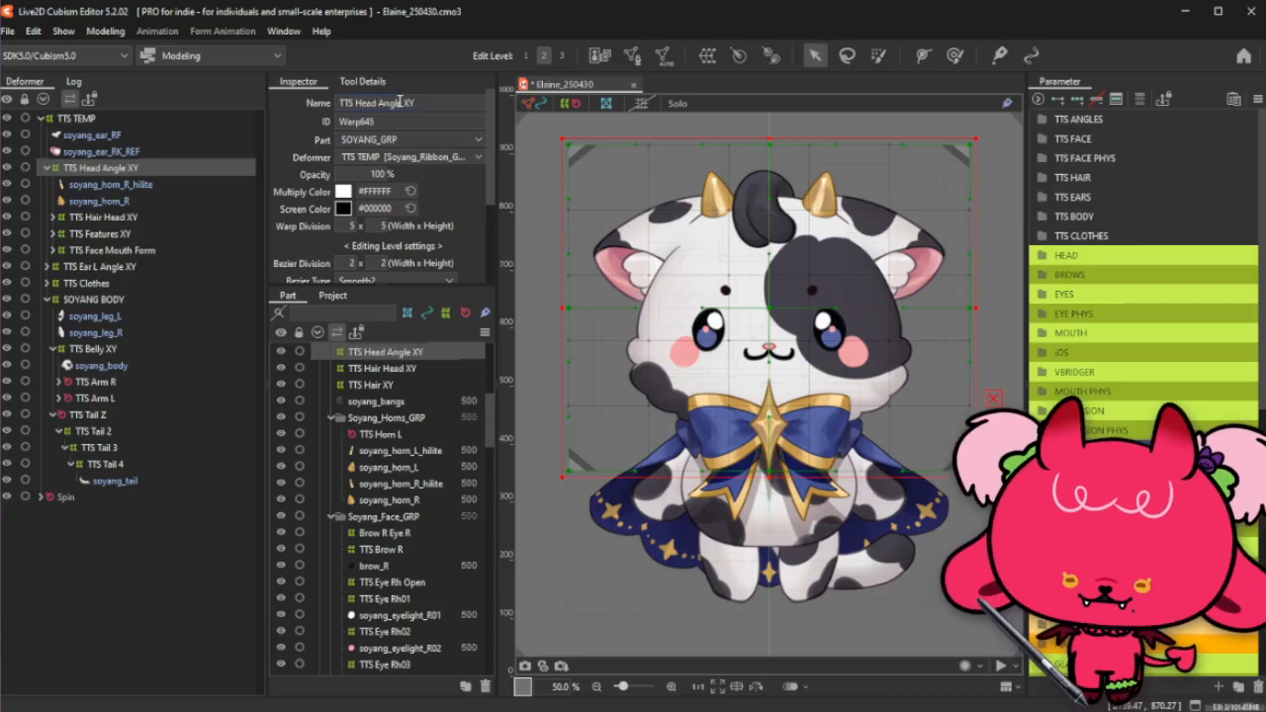
# Step: Set the warp division of TTS Head Angle XY to 11 x 9
pyautogui.click(348, 225)
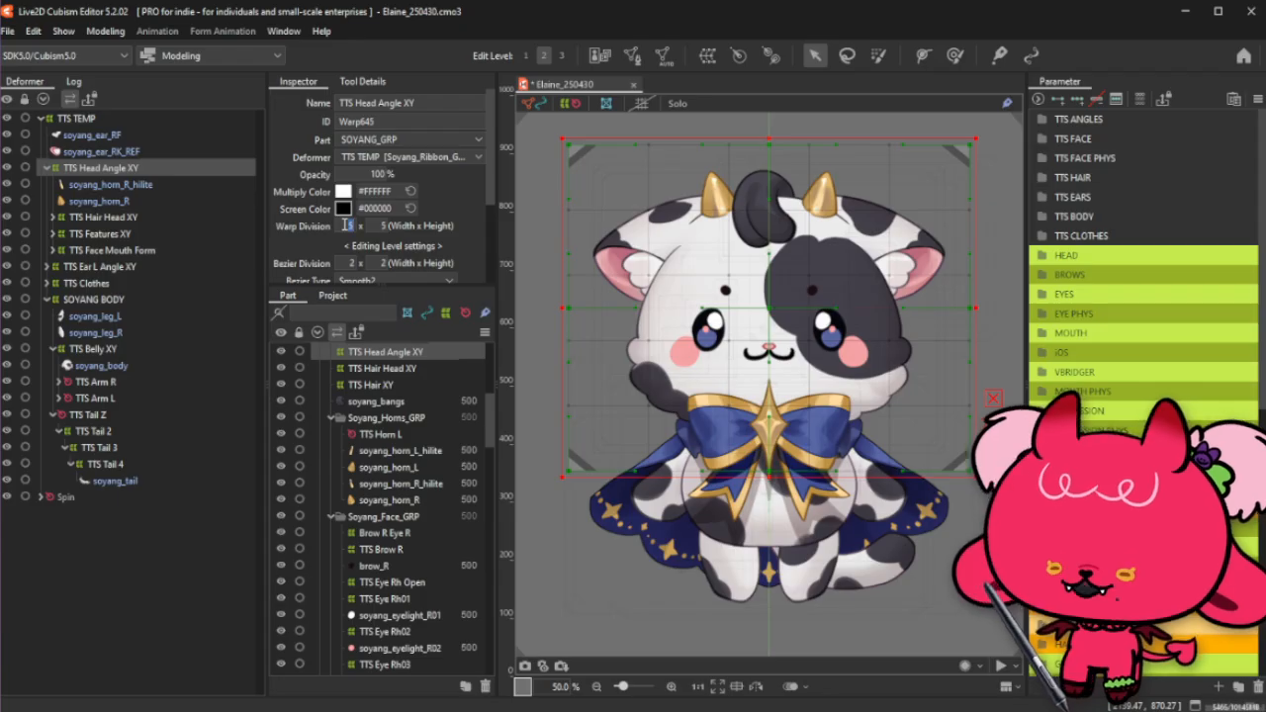
pyautogui.write('9')
pyautogui.click(379, 227)
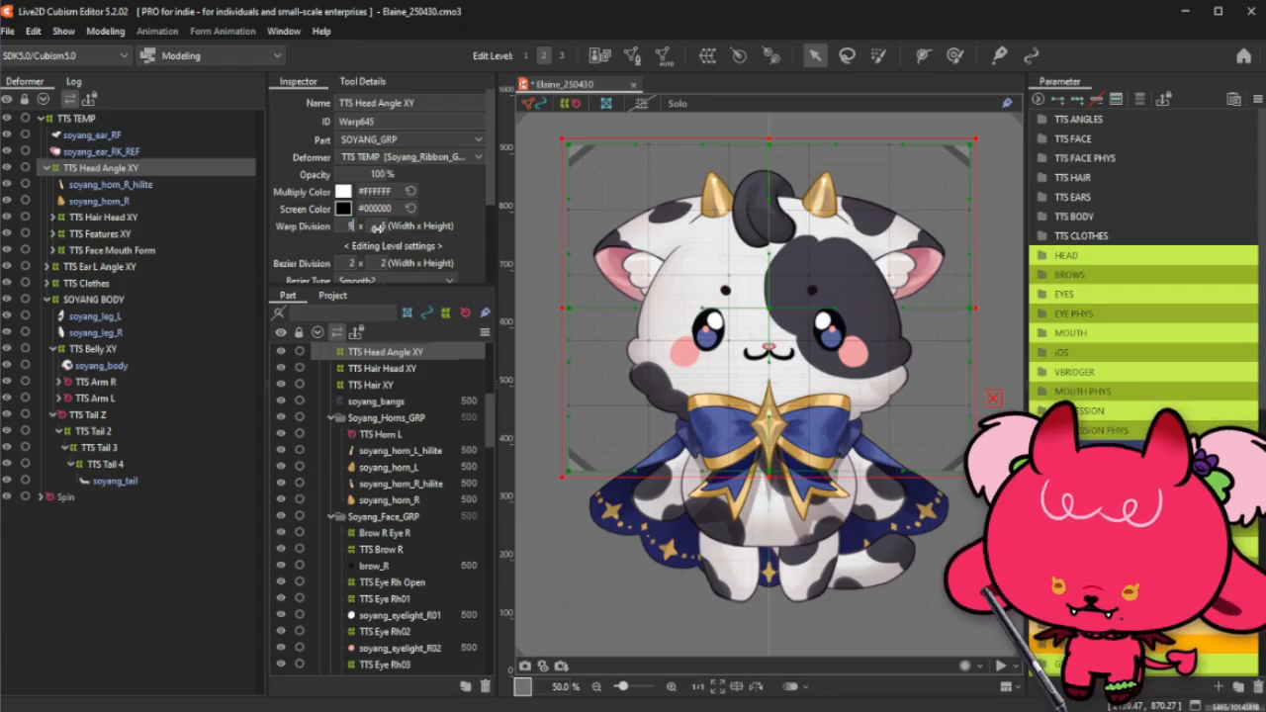
pyautogui.write('9')
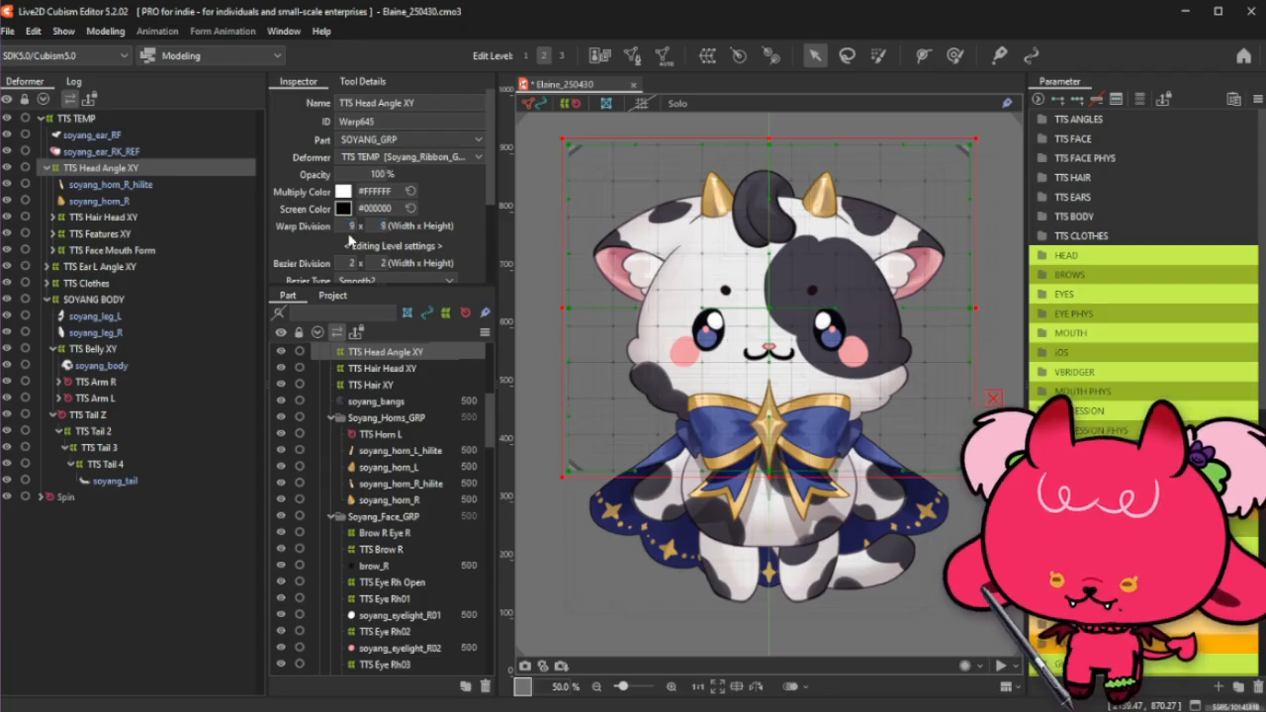
pyautogui.click(348, 227)
pyautogui.write('10')
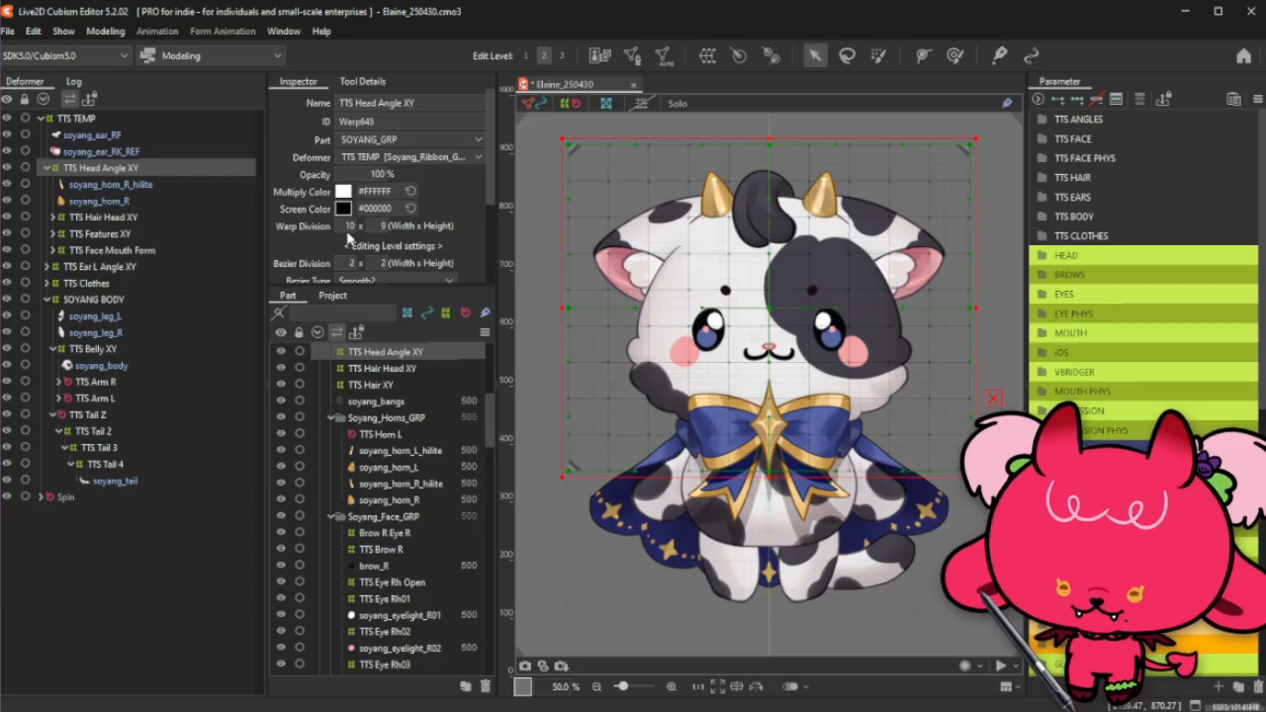
pyautogui.click(348, 229)
pyautogui.write('11')
pyautogui.press('Return')
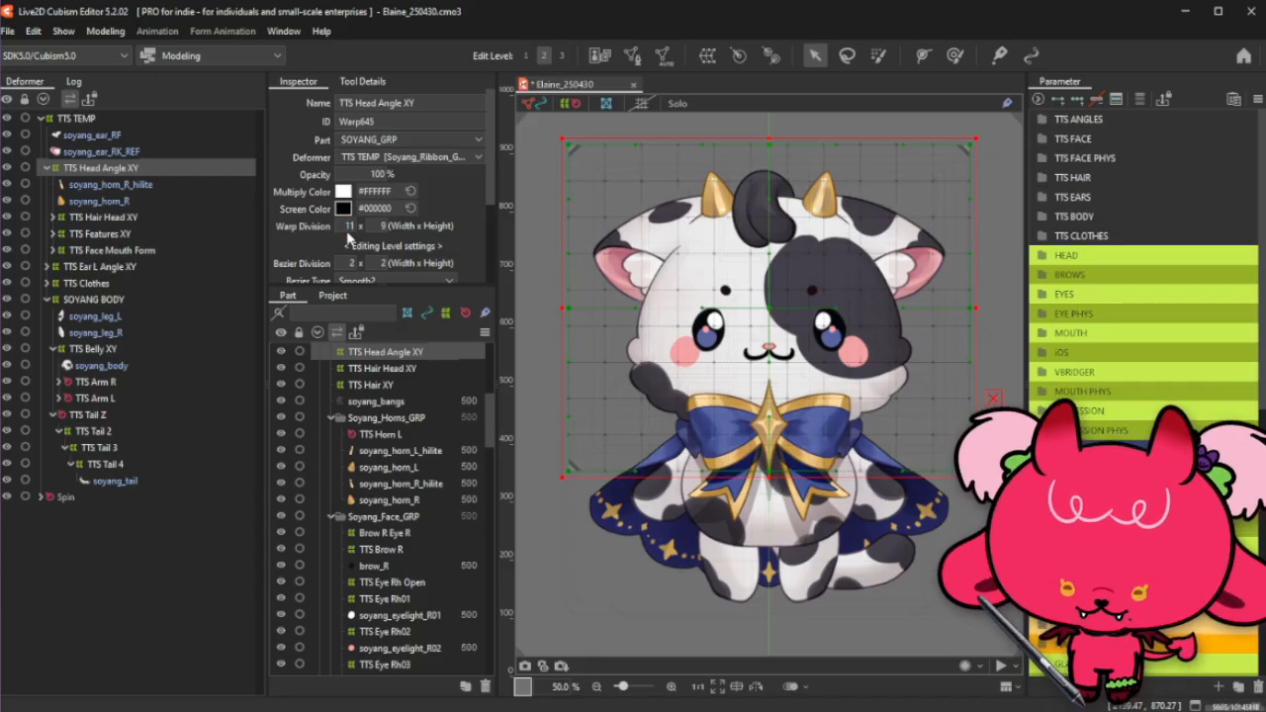
# Step: Collapse the TTS Head Angle XY branch and select the two right ear meshes together with the head and left ear angle deformers
pyautogui.click(47, 169)
pyautogui.click(133, 137)
pyautogui.keyDown('shift'); pyautogui.click(121, 185); pyautogui.keyUp('shift')
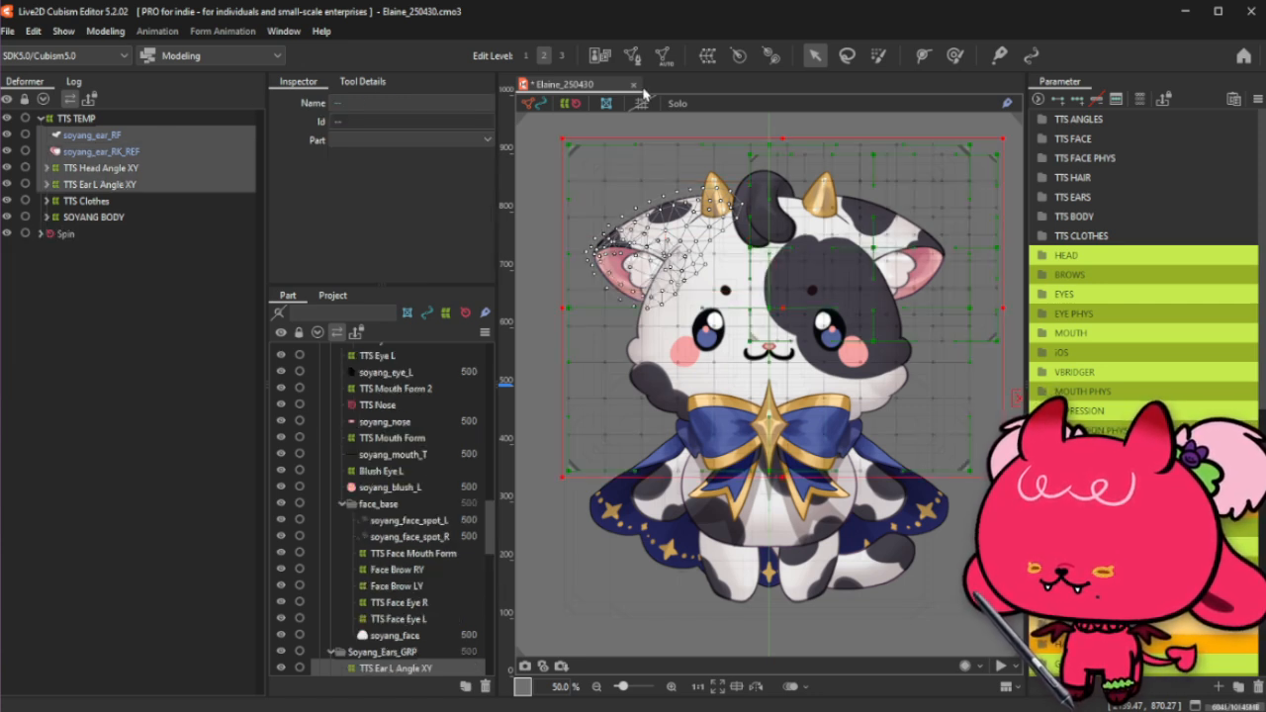
# Step: Collapse the TTS Belly XY and TTS Tail Z branches and narrow the SOYANG BODY warp frame closer around the body, leaving its children unaffected
pyautogui.click(132, 216)
pyautogui.click(45, 218)
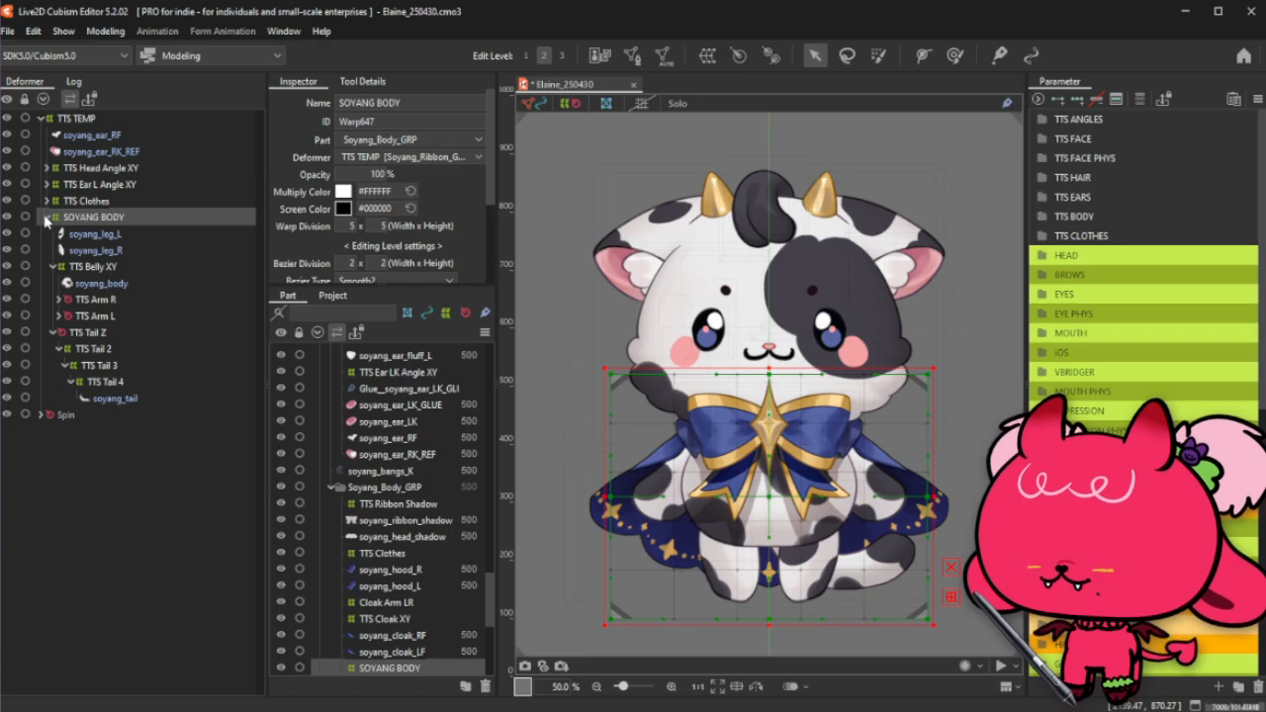
pyautogui.click(53, 267)
pyautogui.click(53, 284)
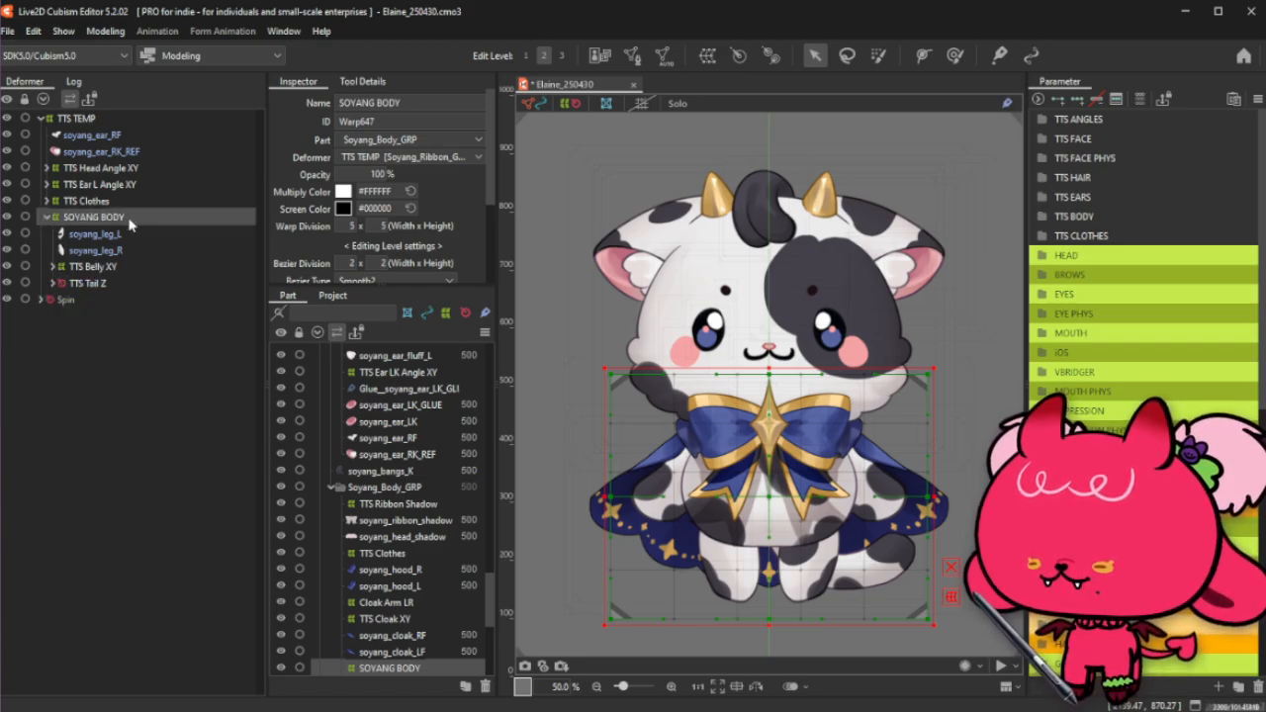
pyautogui.press('ctrl')
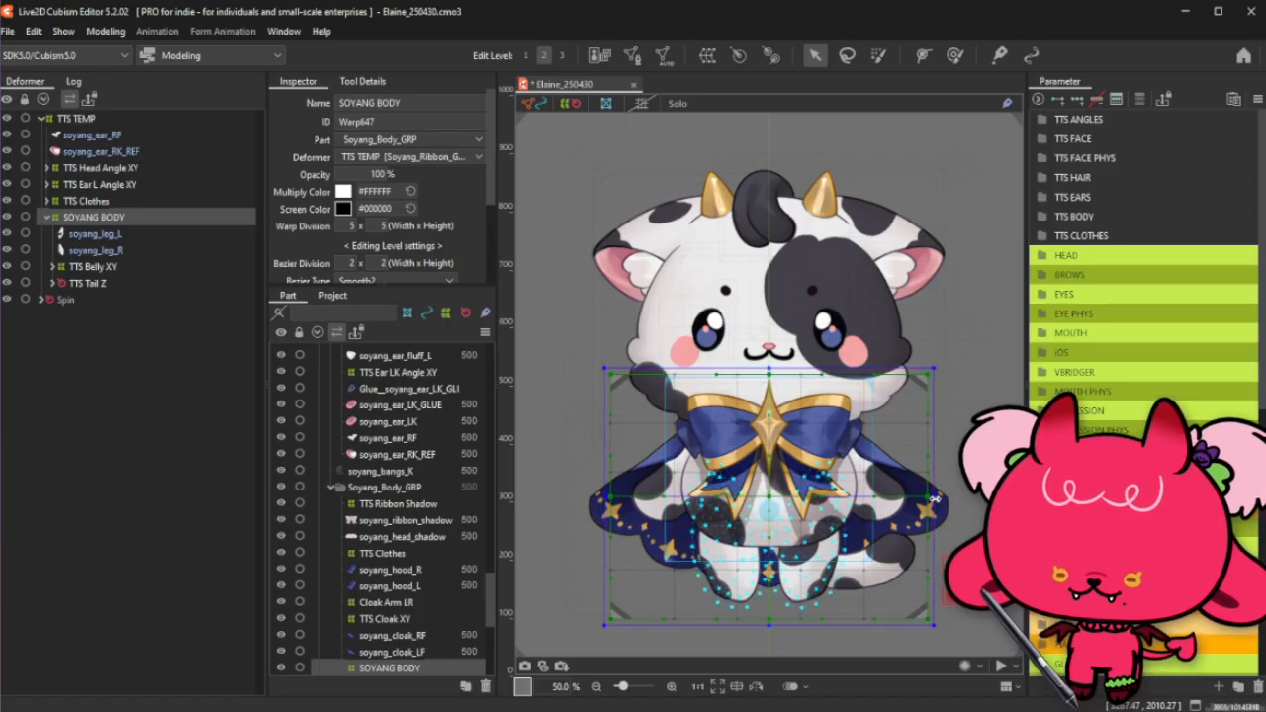
pyautogui.moveTo(932, 498); pyautogui.dragTo(885, 501)
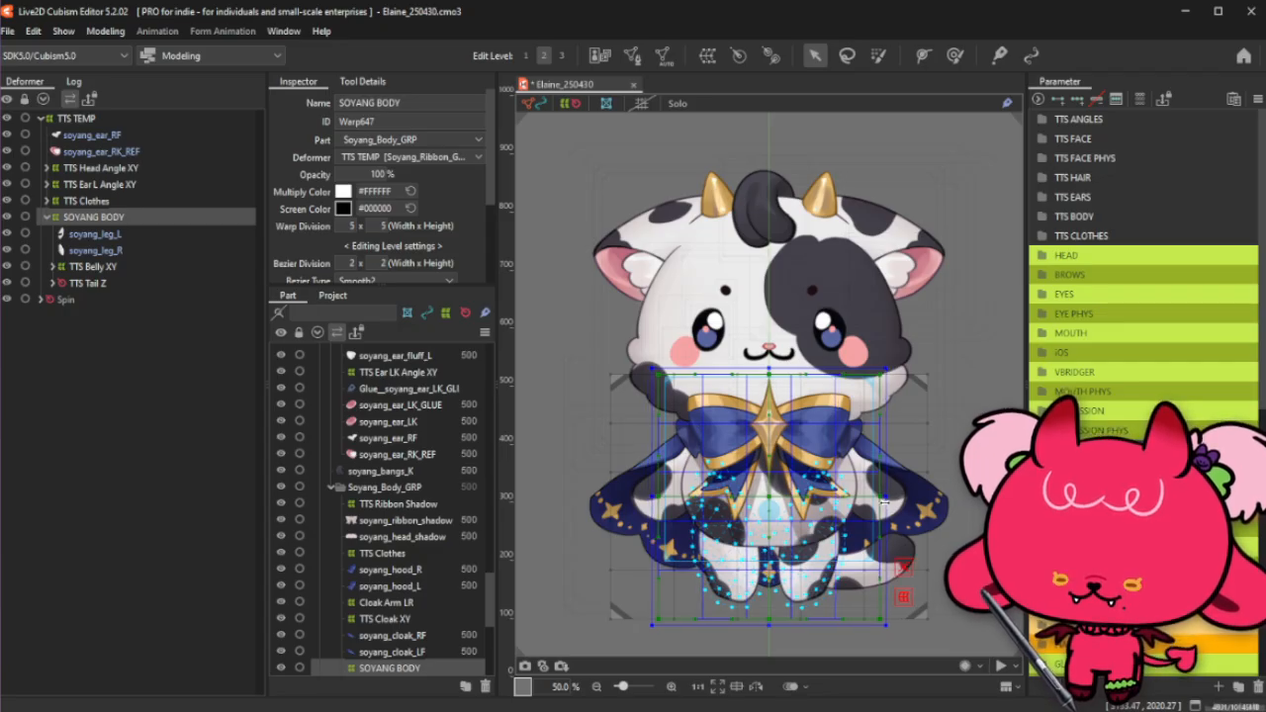
pyautogui.moveTo(770, 369); pyautogui.dragTo(769, 366)
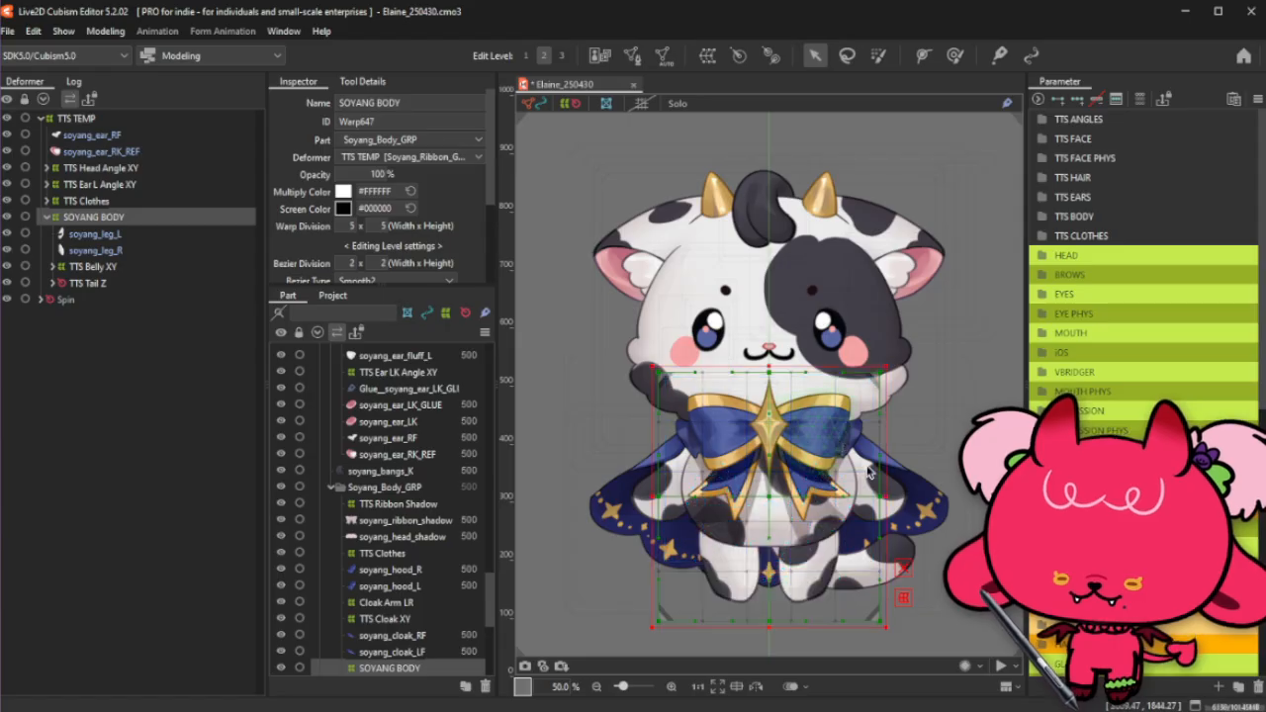
# Step: Fine-tune the width of the SOYANG BODY warp frame, rename the deformer as TTS Body XY and collapse its branch
pyautogui.moveTo(887, 495); pyautogui.dragTo(889, 496)
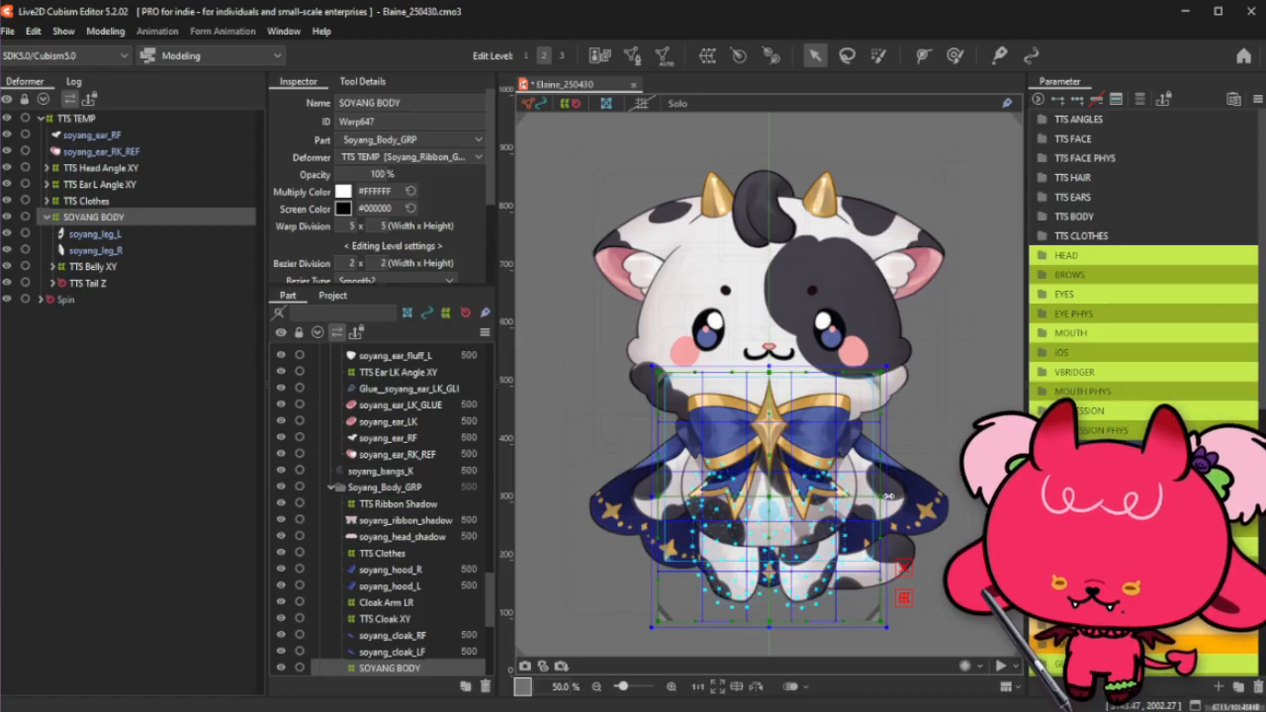
pyautogui.tripleClick(459, 97)
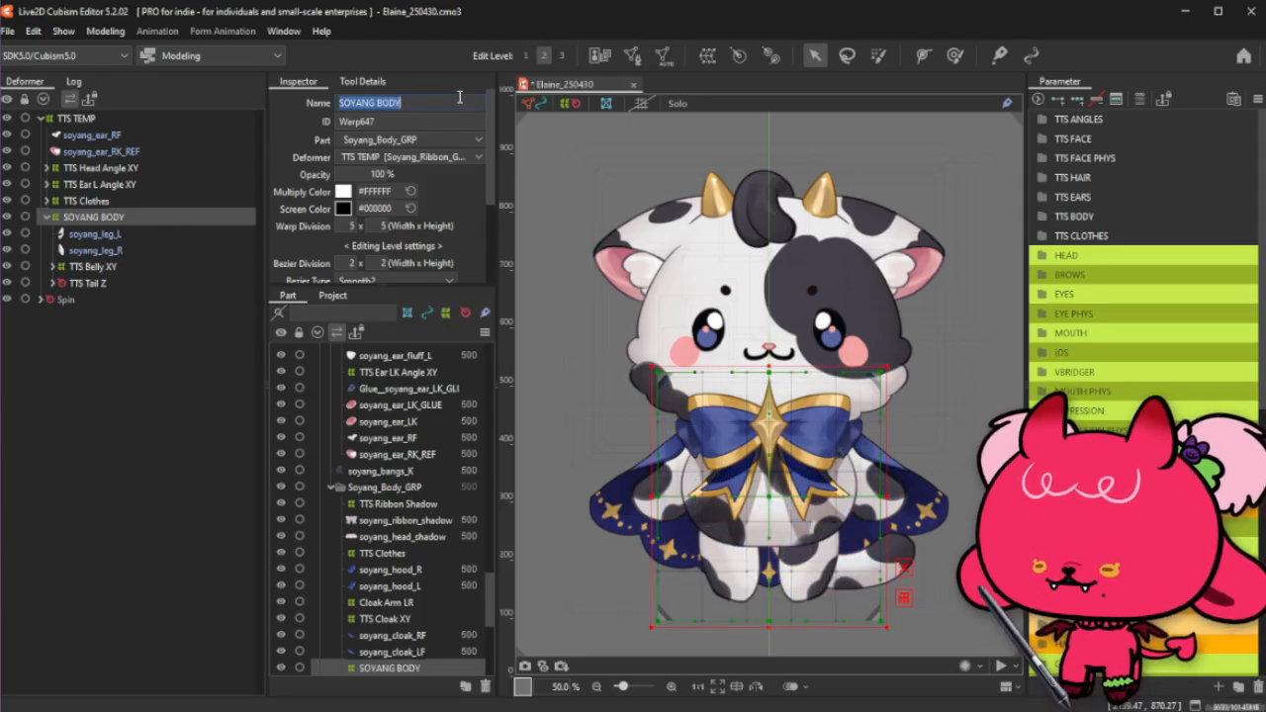
pyautogui.write('TTS Body XY')
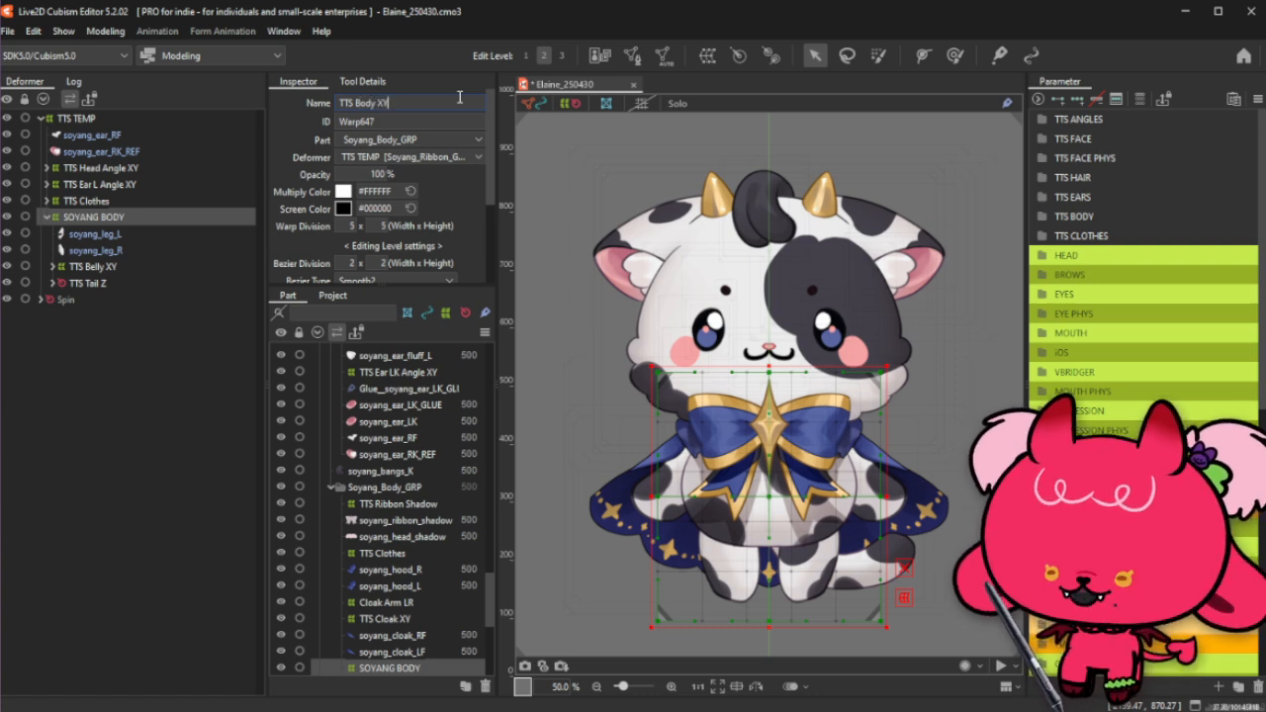
pyautogui.press('Return')
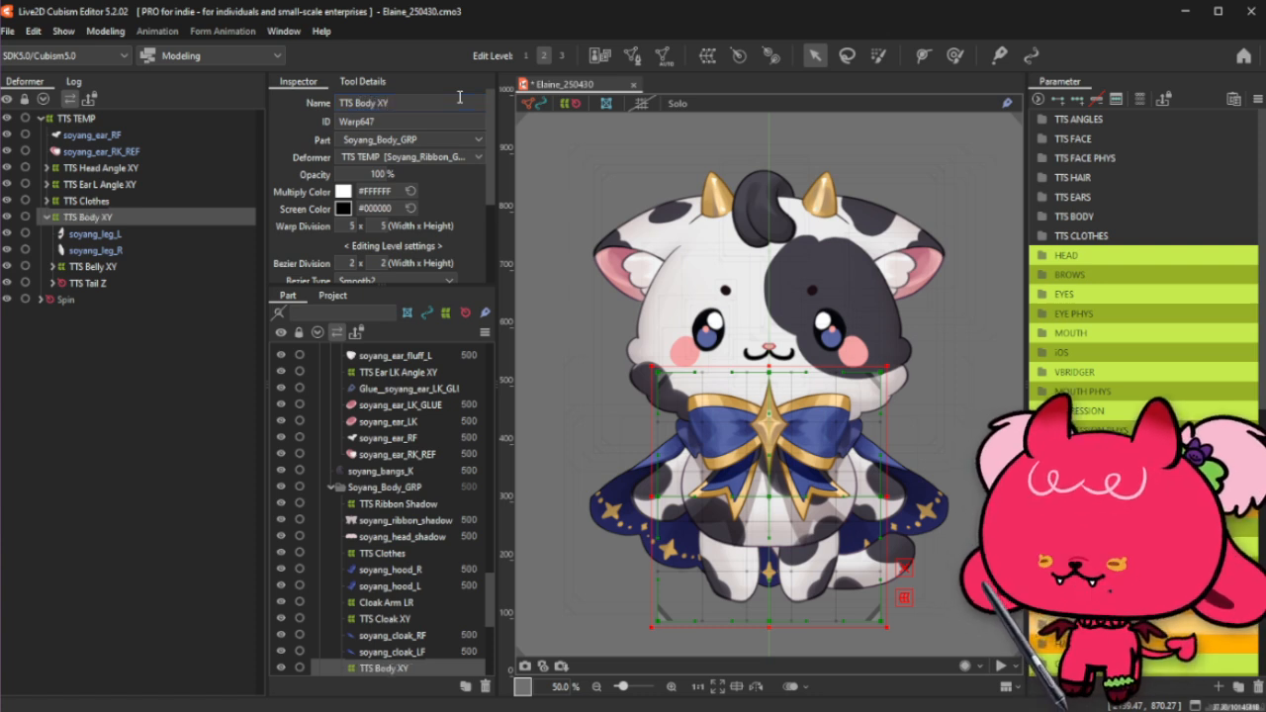
pyautogui.click(47, 220)
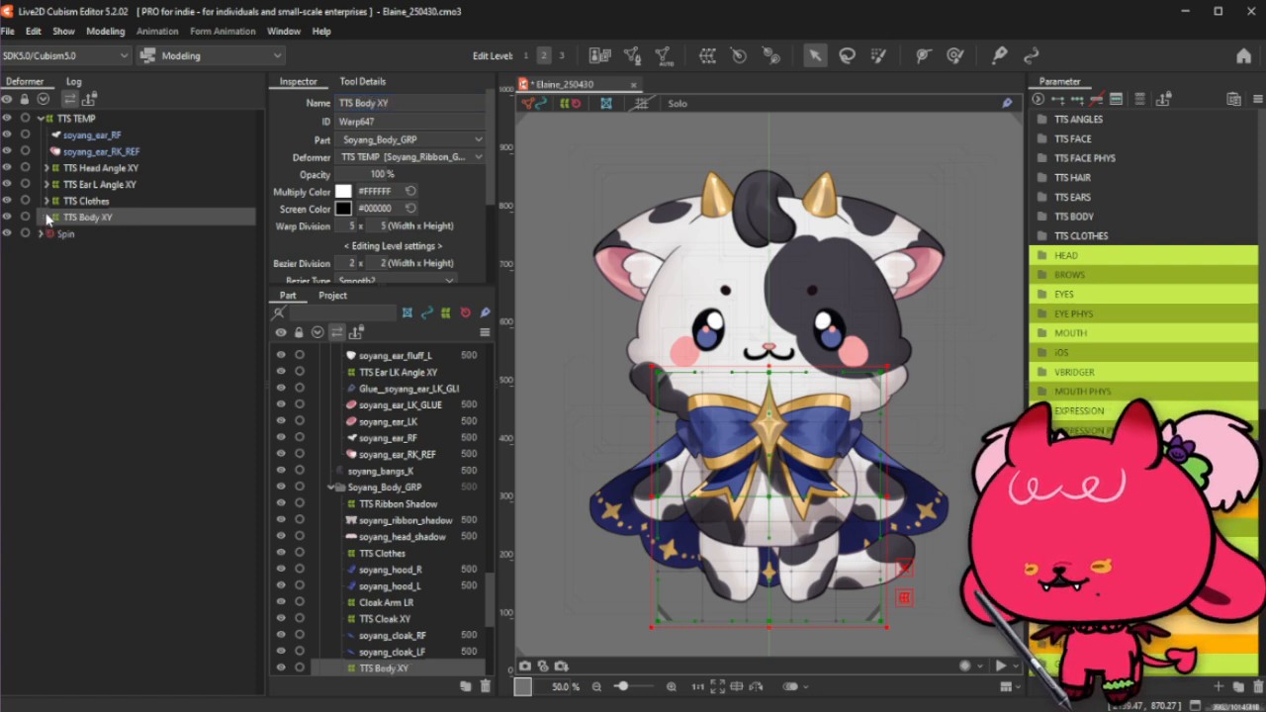
# Step: Expand the TTS Clothes, Cloak Arm LR and TTS Cloak XY branches to reach the cloak meshes
pyautogui.click(115, 198)
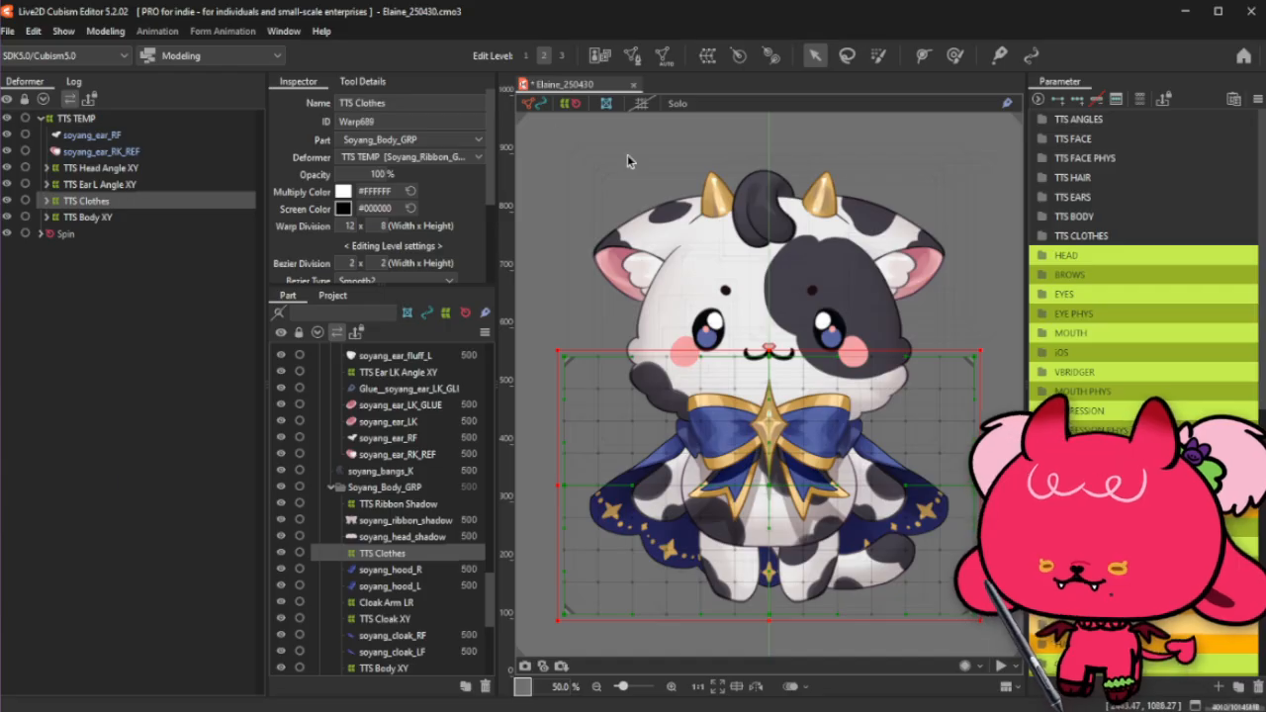
pyautogui.click(45, 202)
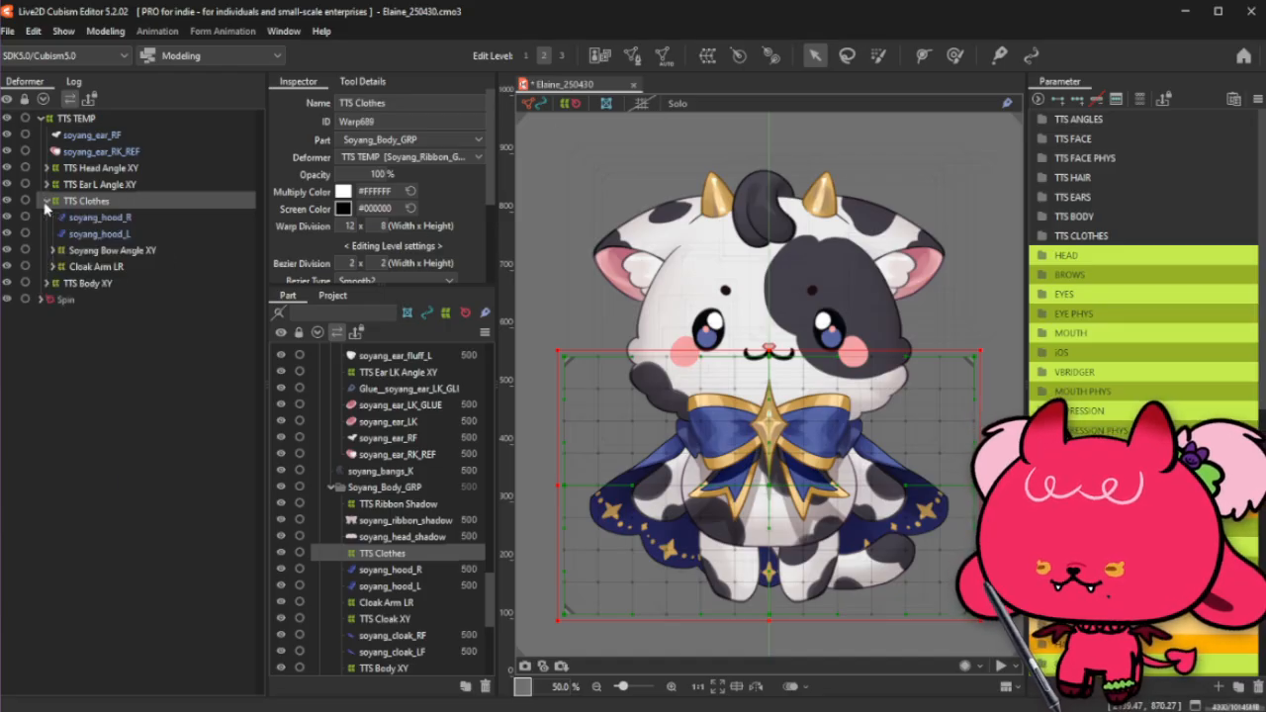
pyautogui.click(158, 251)
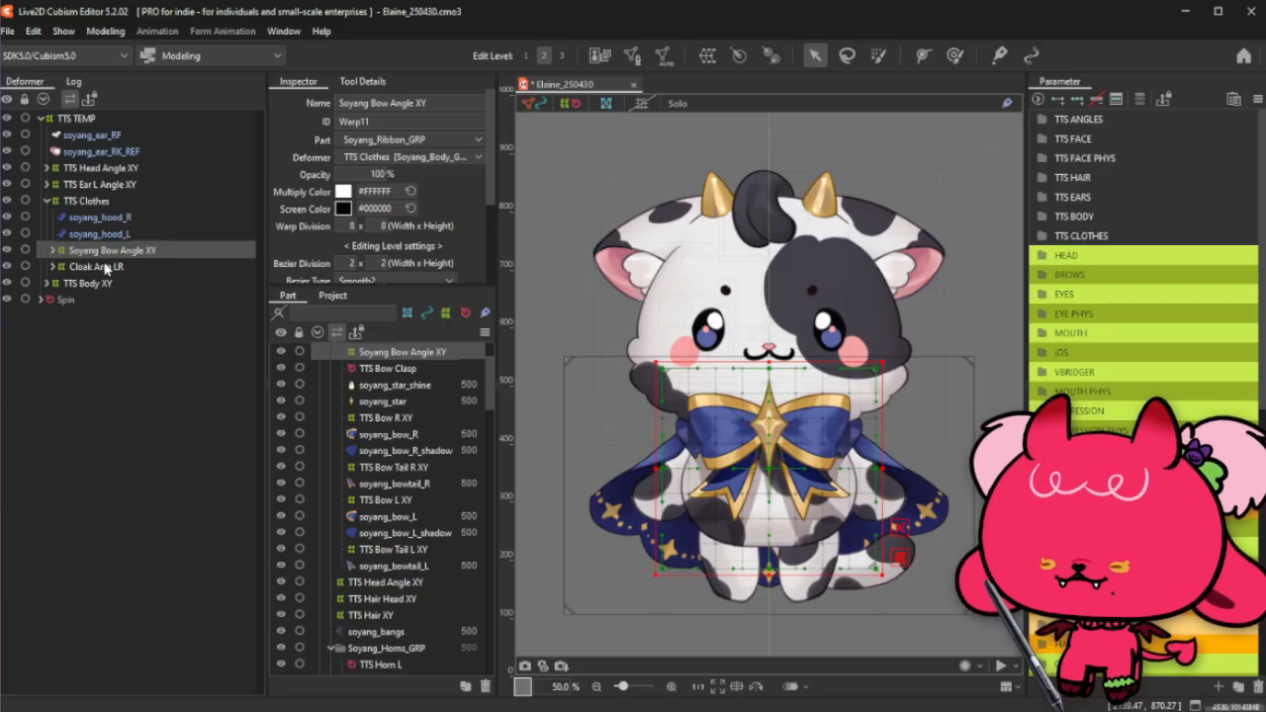
pyautogui.click(118, 269)
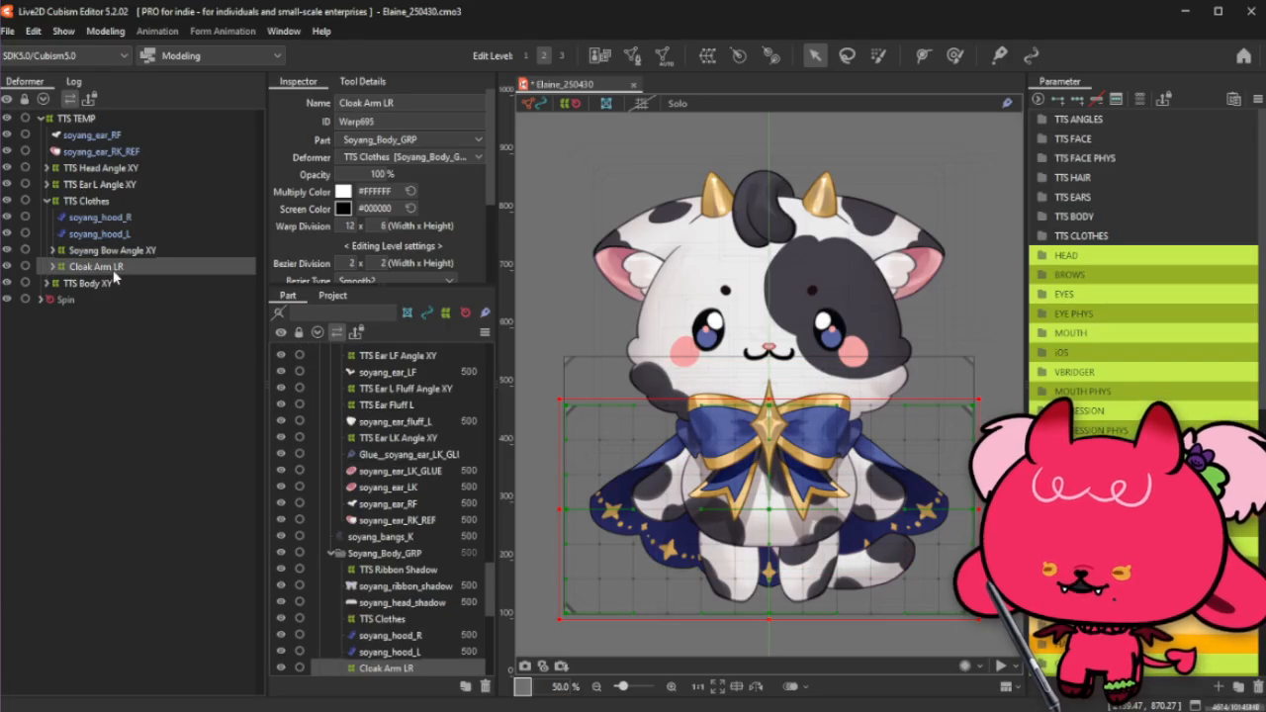
pyautogui.click(53, 268)
pyautogui.click(56, 284)
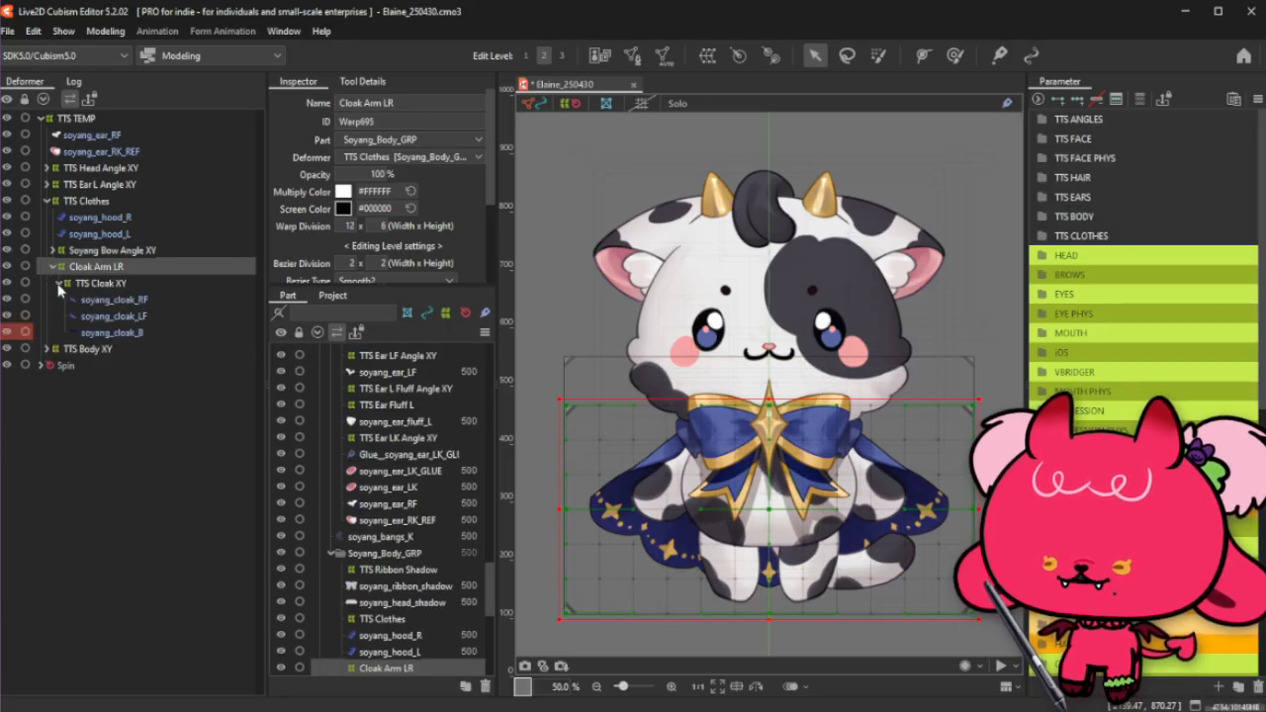
# Step: Create a 12 x 6 warp deformer named TTS Cloak K Angle XY as the parent of the soyang_cloak_B mesh
pyautogui.click(114, 332)
pyautogui.click(707, 55)
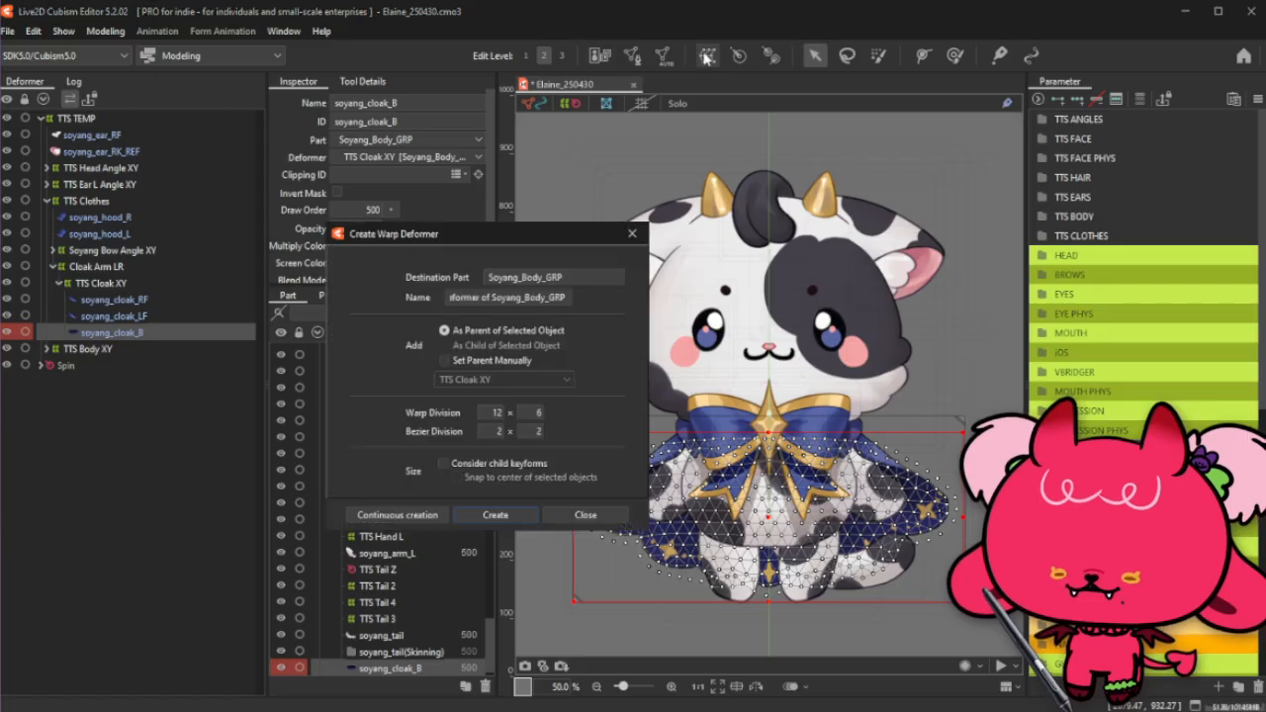
pyautogui.tripleClick(533, 302)
pyautogui.write('TT')
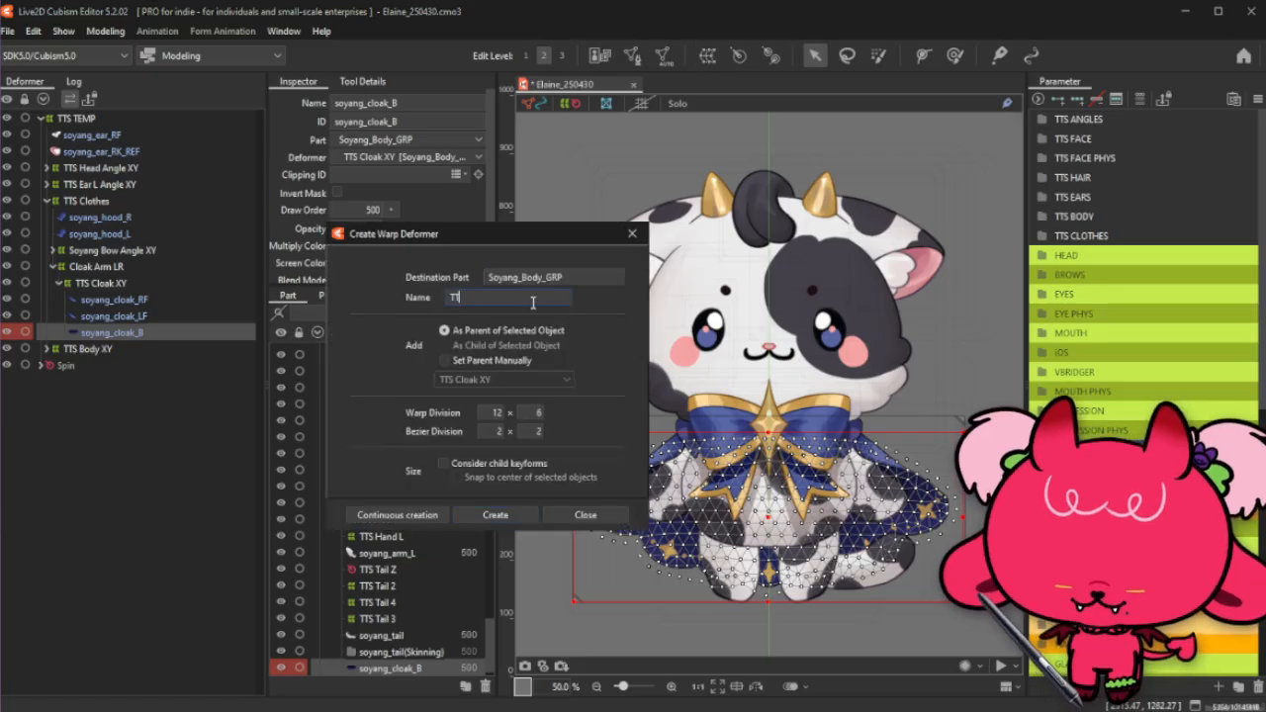
pyautogui.write('S Cloak')
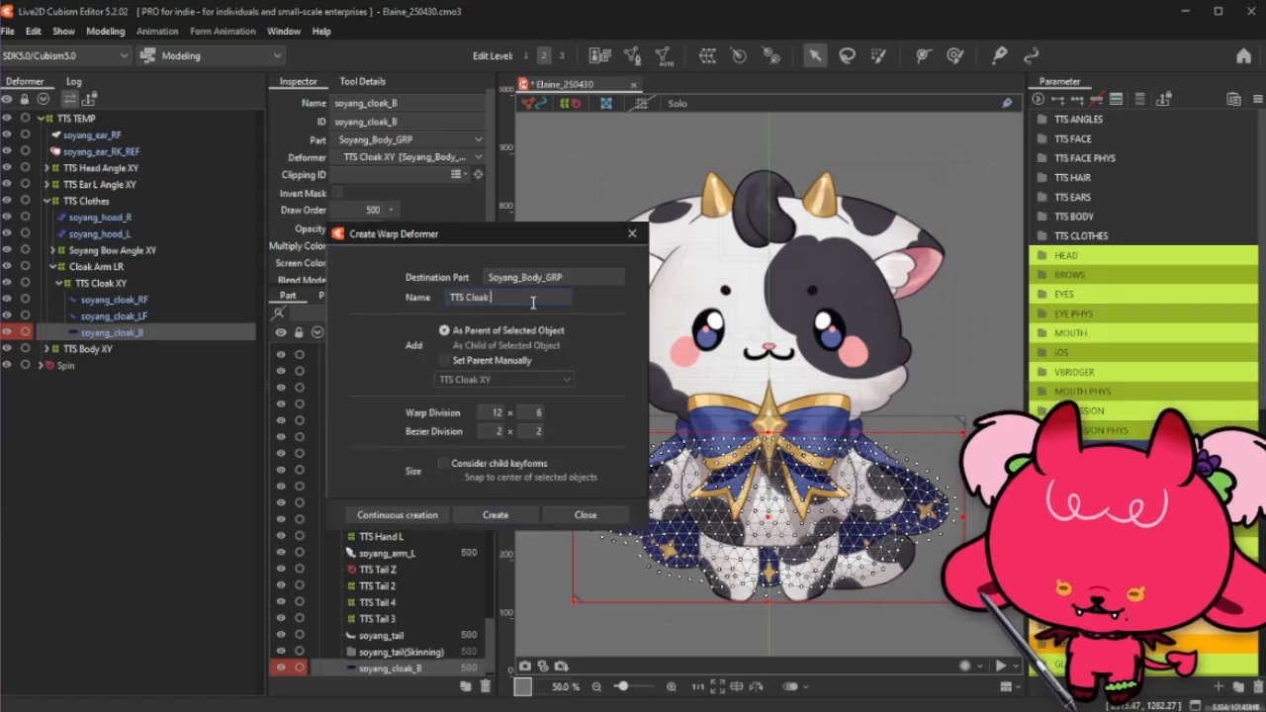
pyautogui.write(' K Angle')
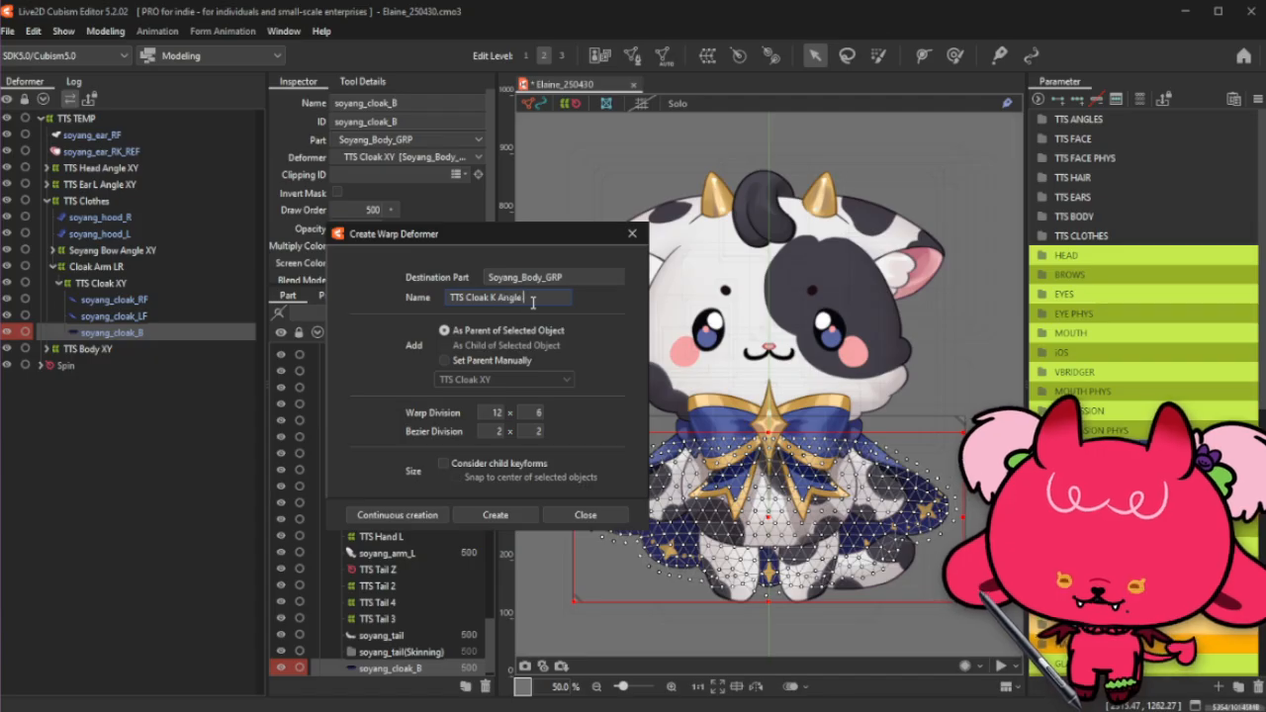
pyautogui.write(' XY')
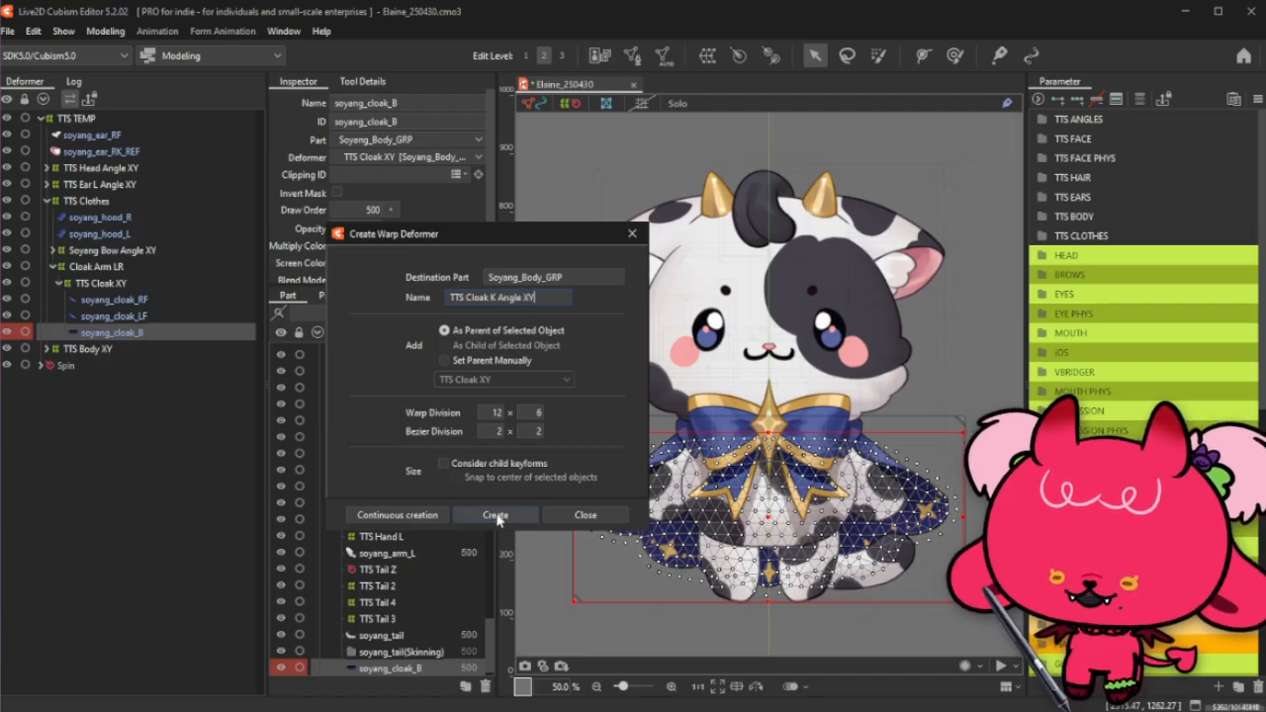
pyautogui.click(498, 518)
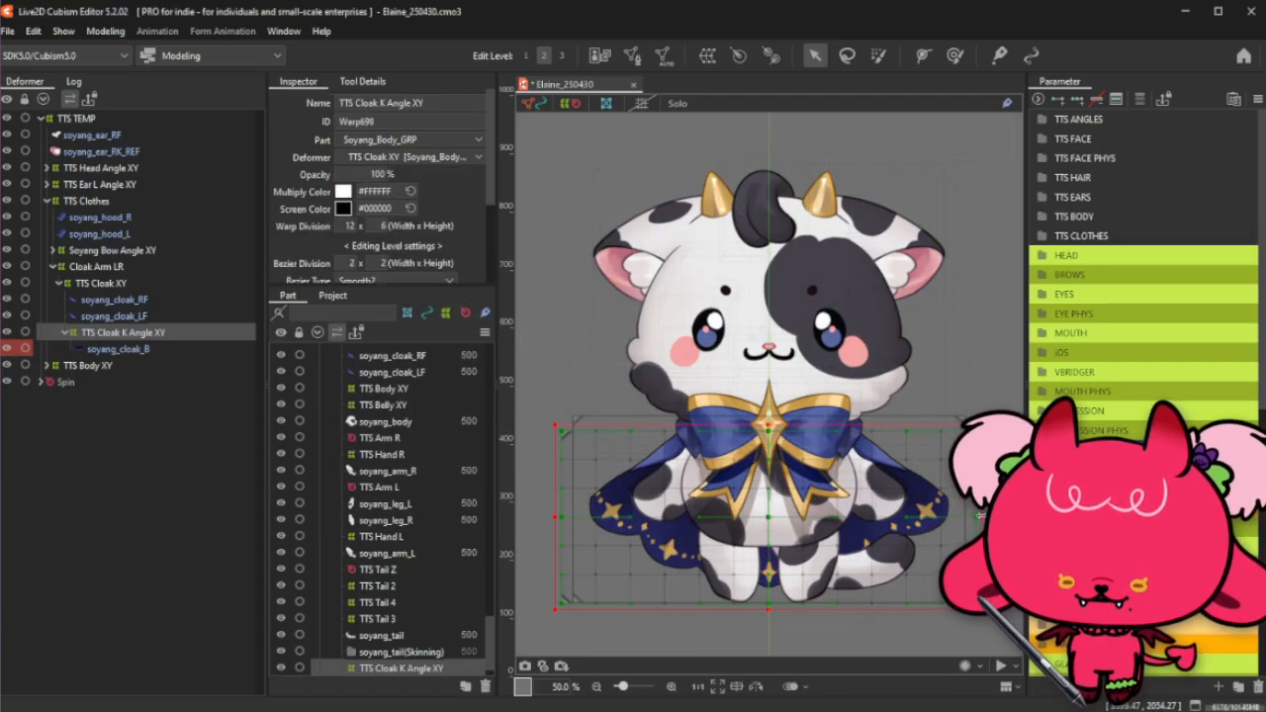
# Step: Narrow the TTS Cloak K Angle XY warp frame around the back cloak and align its centre precisely with the vertical guide line
pyautogui.moveTo(981, 515); pyautogui.dragTo(967, 515)
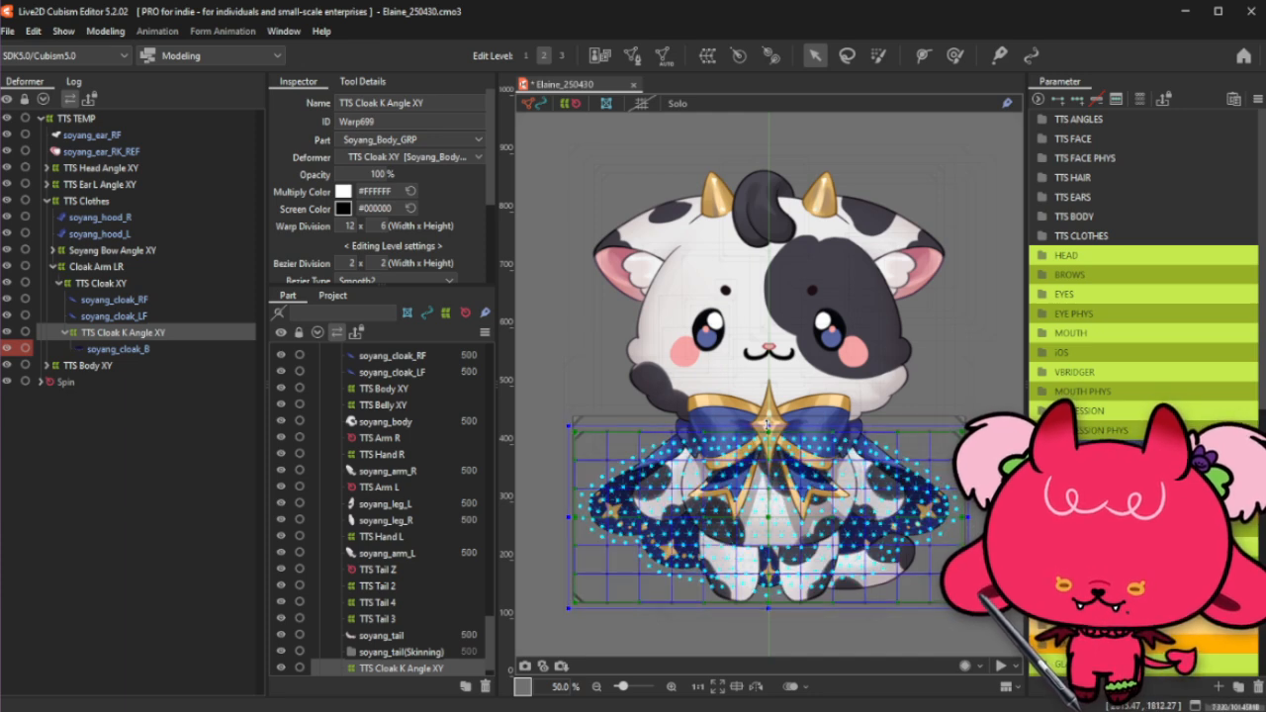
pyautogui.scroll(12, 767, 424)
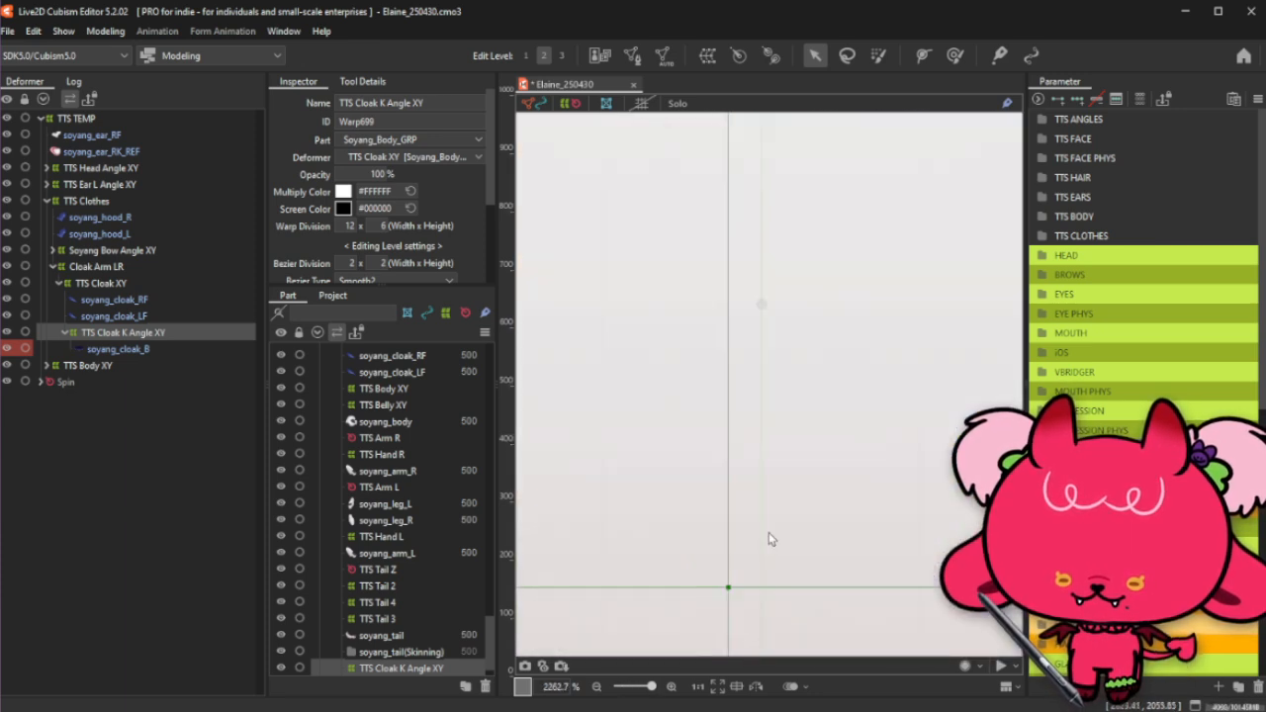
pyautogui.scroll(1, 722, 610)
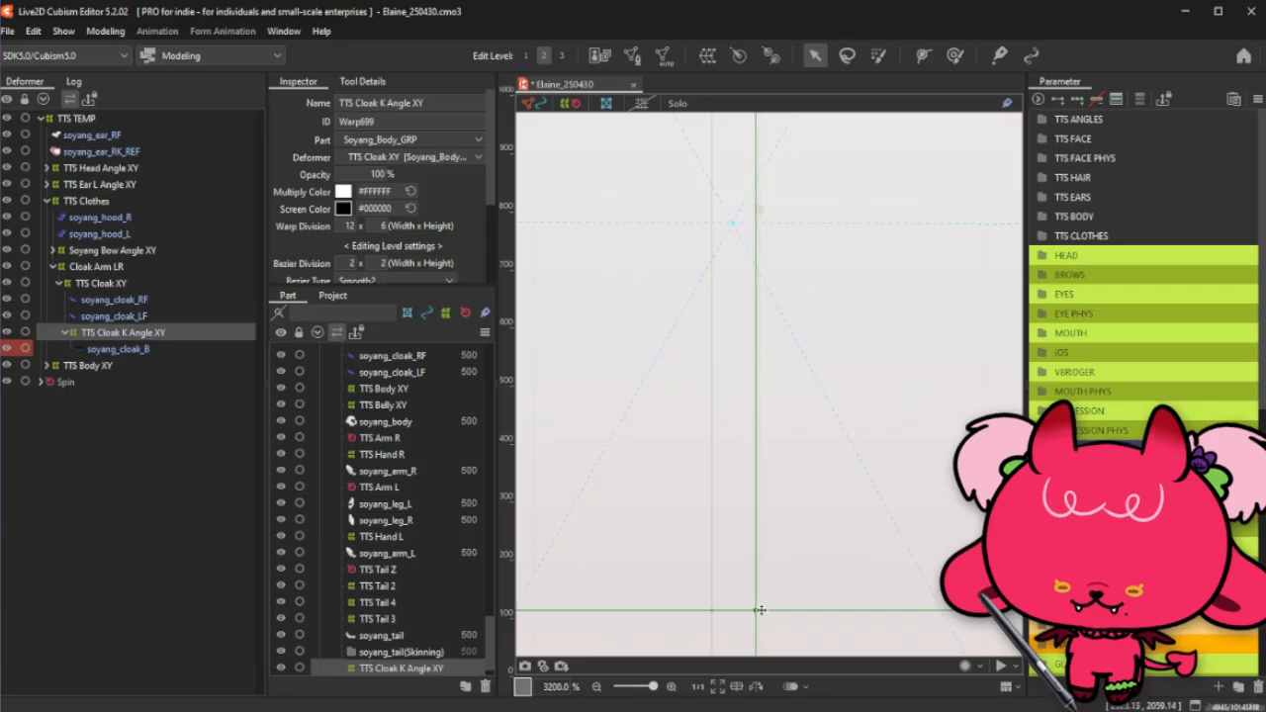
pyautogui.moveTo(764, 609); pyautogui.dragTo(765, 609)
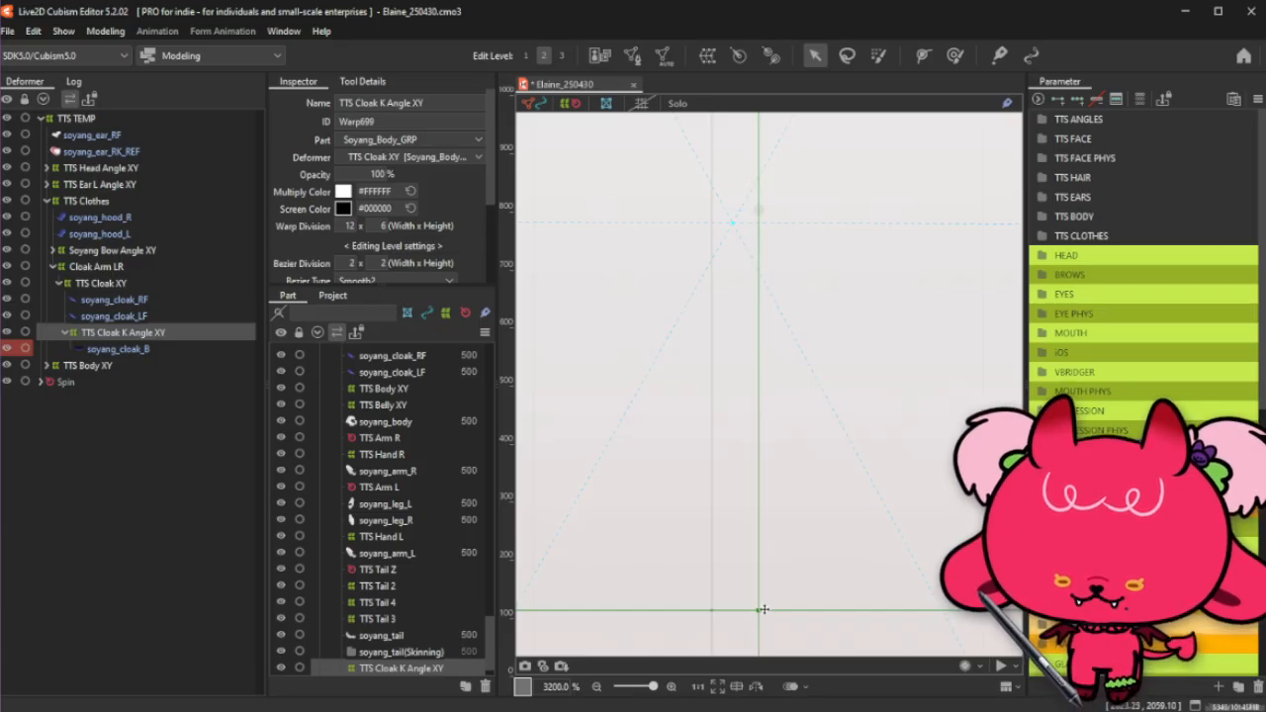
pyautogui.scroll(-13, 765, 610)
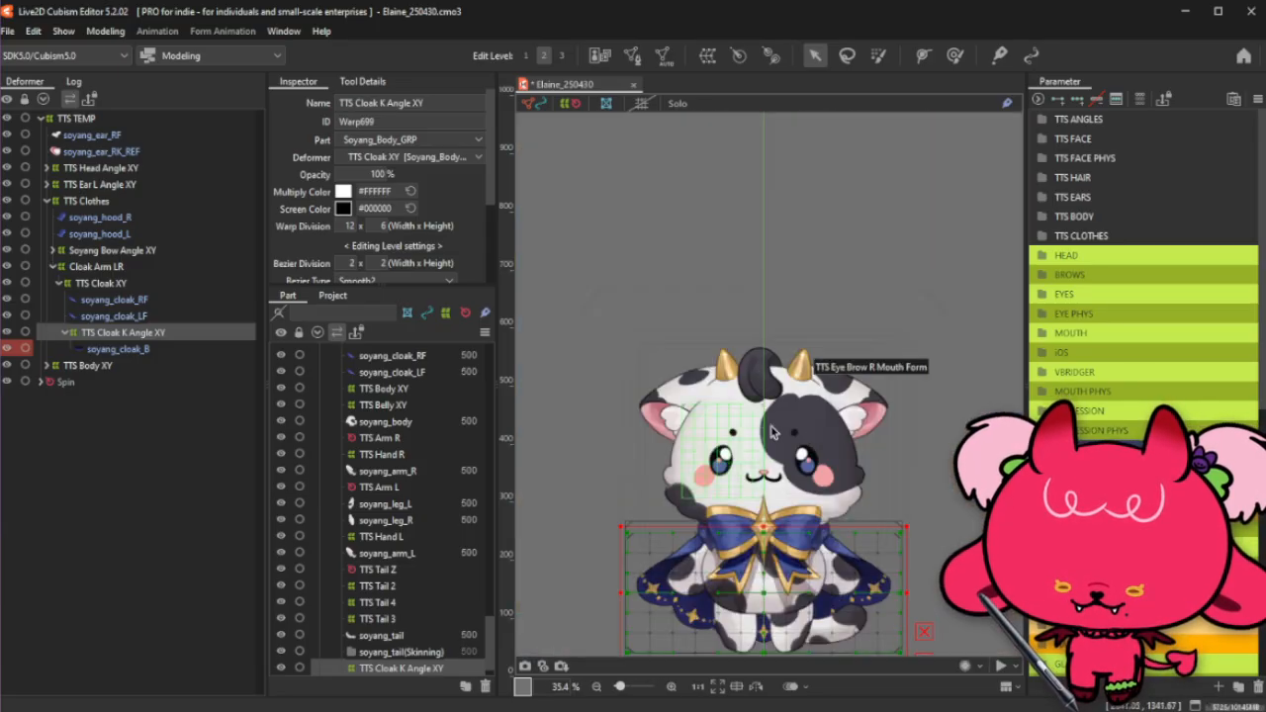
pyautogui.scroll(3, 748, 613)
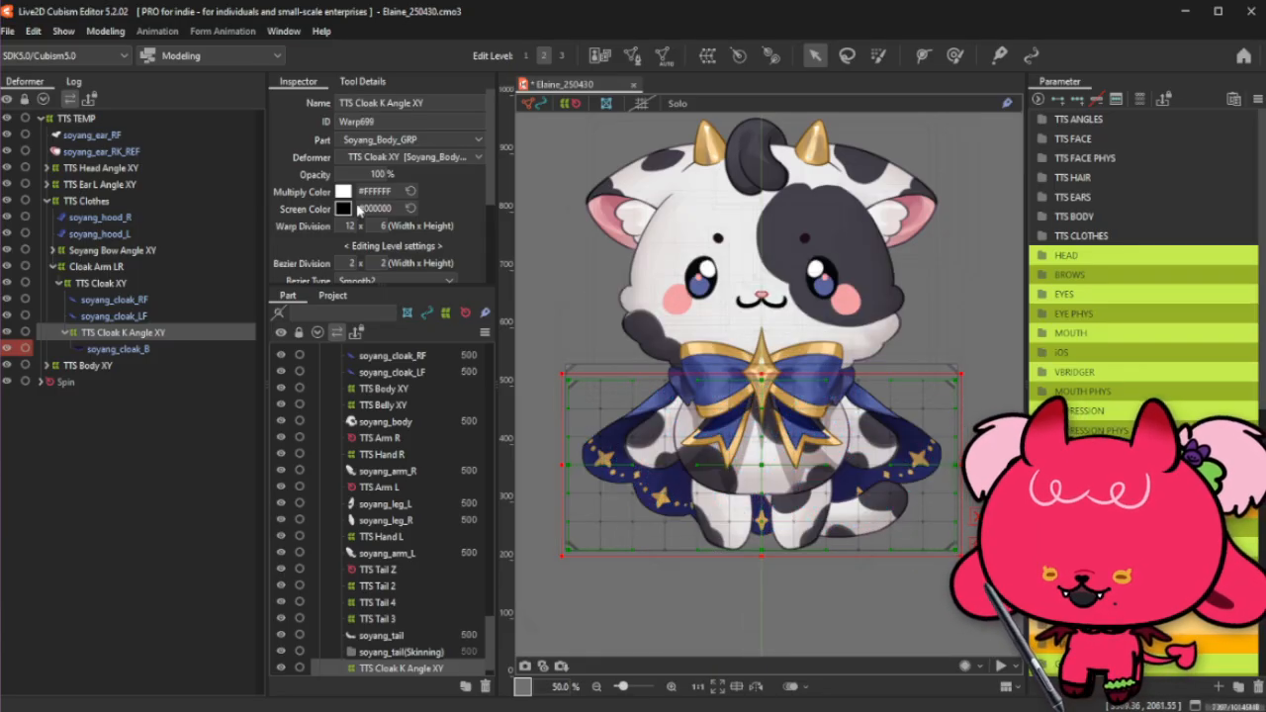
# Step: Set the warp division width of TTS Cloak K Angle XY to 13
pyautogui.doubleClick(348, 227)
pyautogui.write('1')
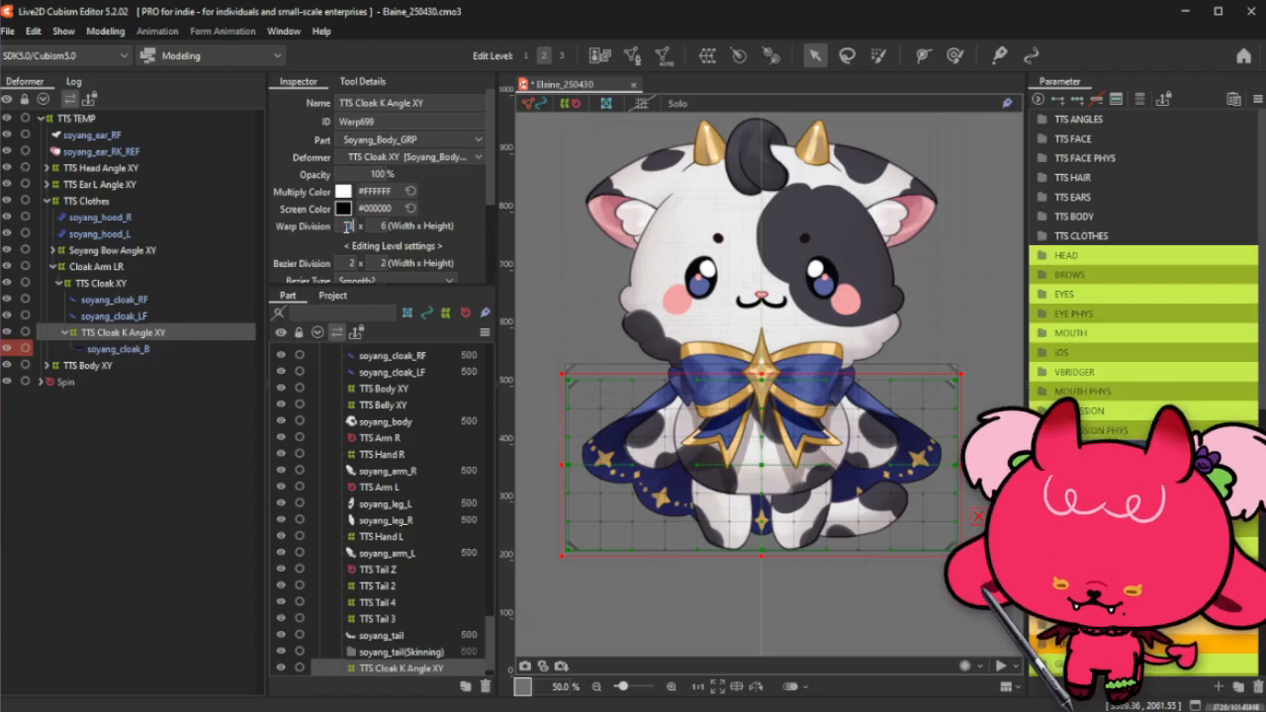
pyautogui.write('3')
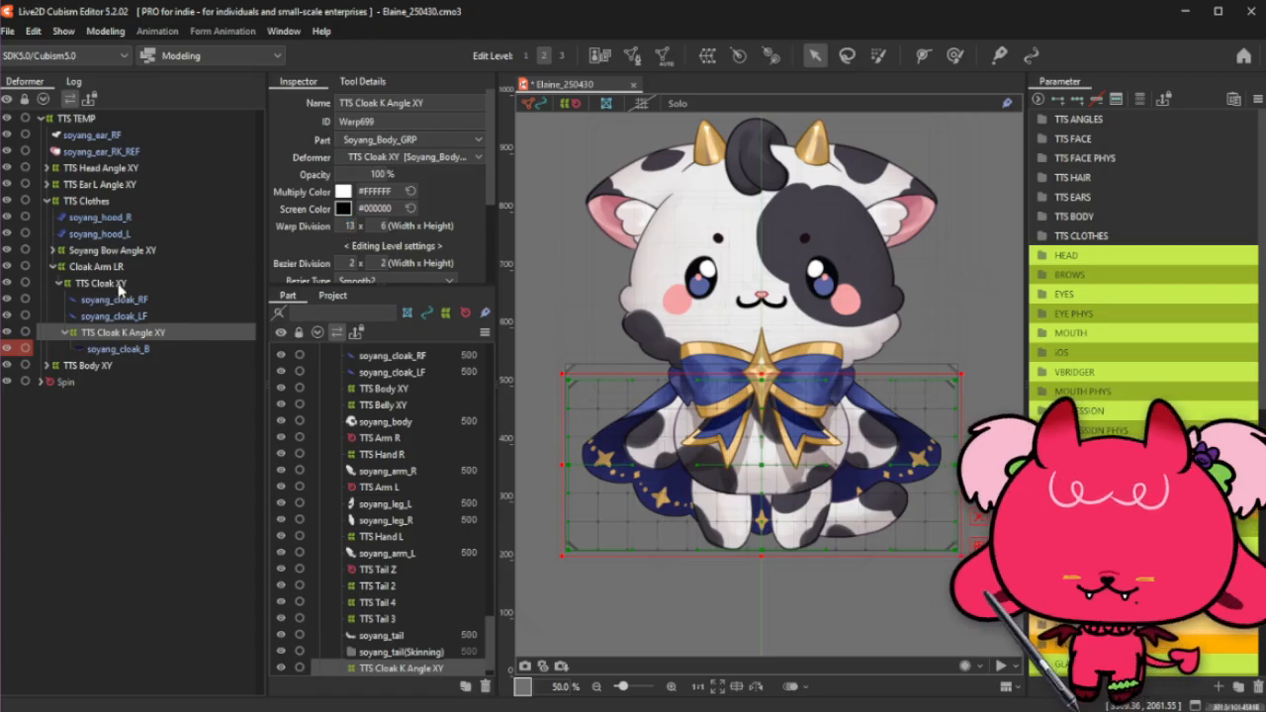
# Step: Collapse the TTS Cloak K Angle XY, Cloak Arm LR and TTS Clothes branches in the deformer hierarchy
pyautogui.click(65, 332)
pyautogui.click(53, 267)
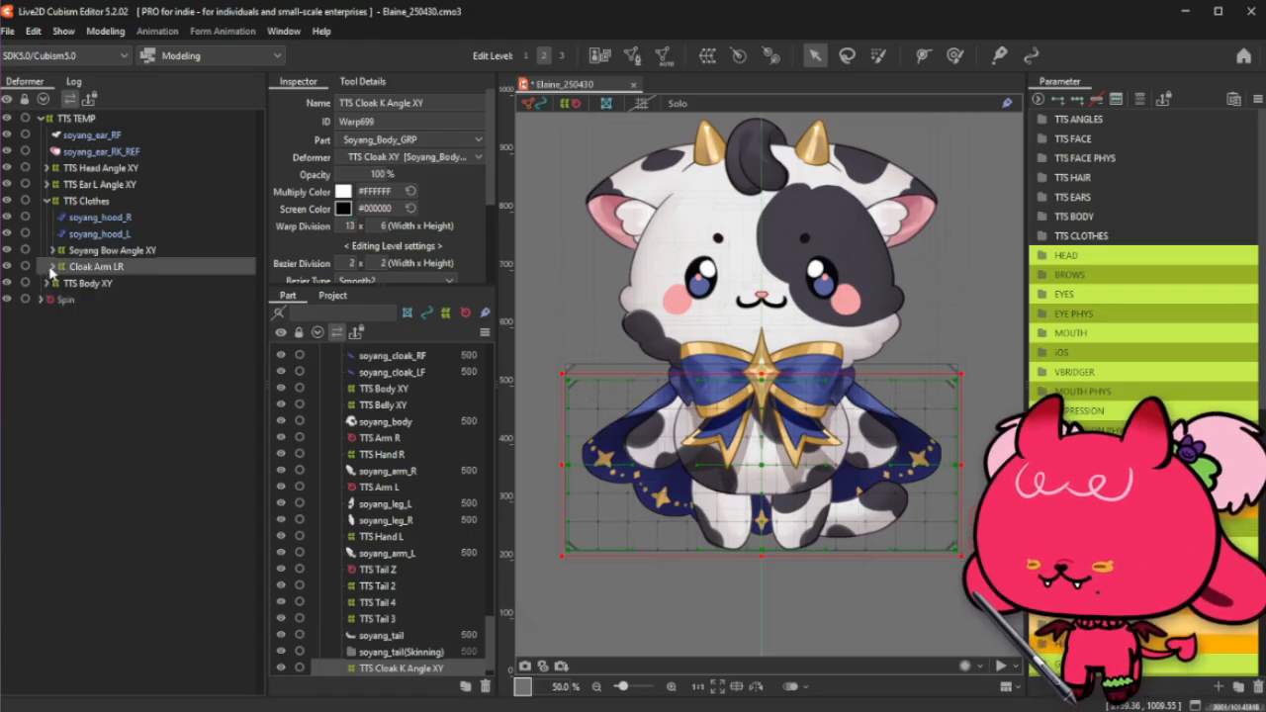
pyautogui.click(93, 203)
pyautogui.click(47, 200)
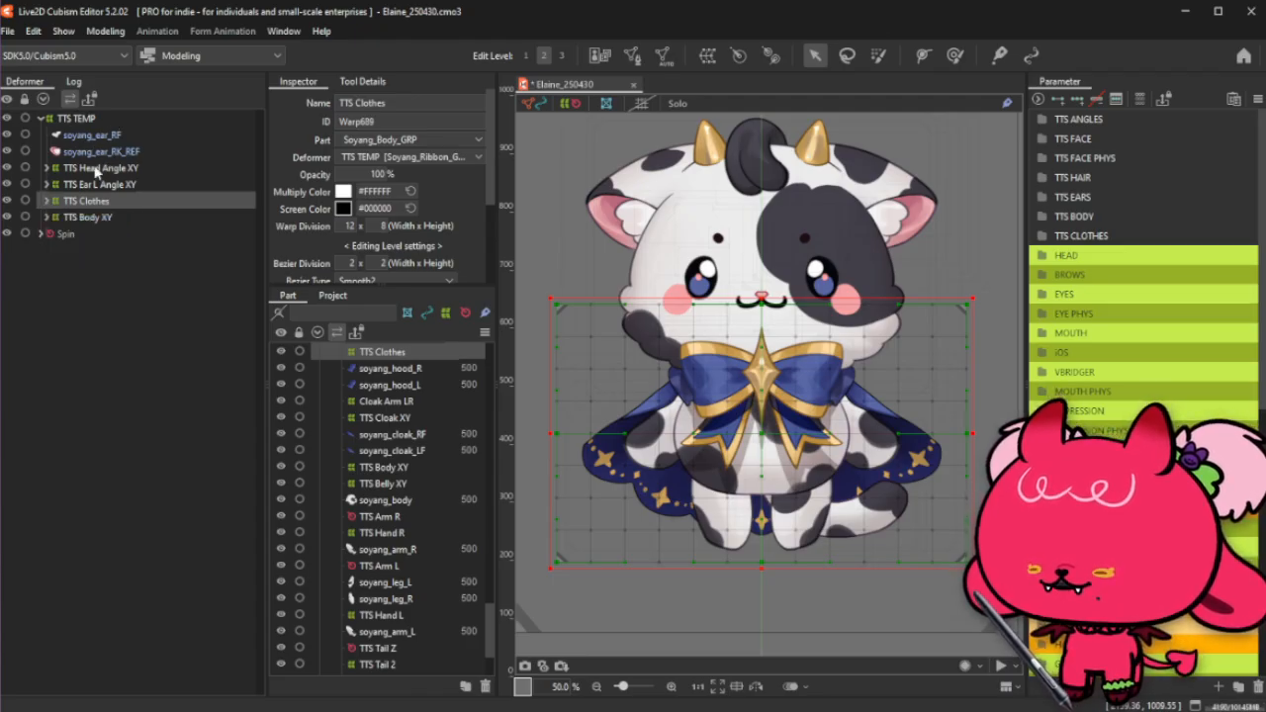
# Step: Create a 5 x 5 warp deformer named TTS Angle PERSP as parent of the two right ear meshes and the head and left ear angle deformers
pyautogui.click(103, 138)
pyautogui.keyDown('shift'); pyautogui.click(107, 188); pyautogui.keyUp('shift')
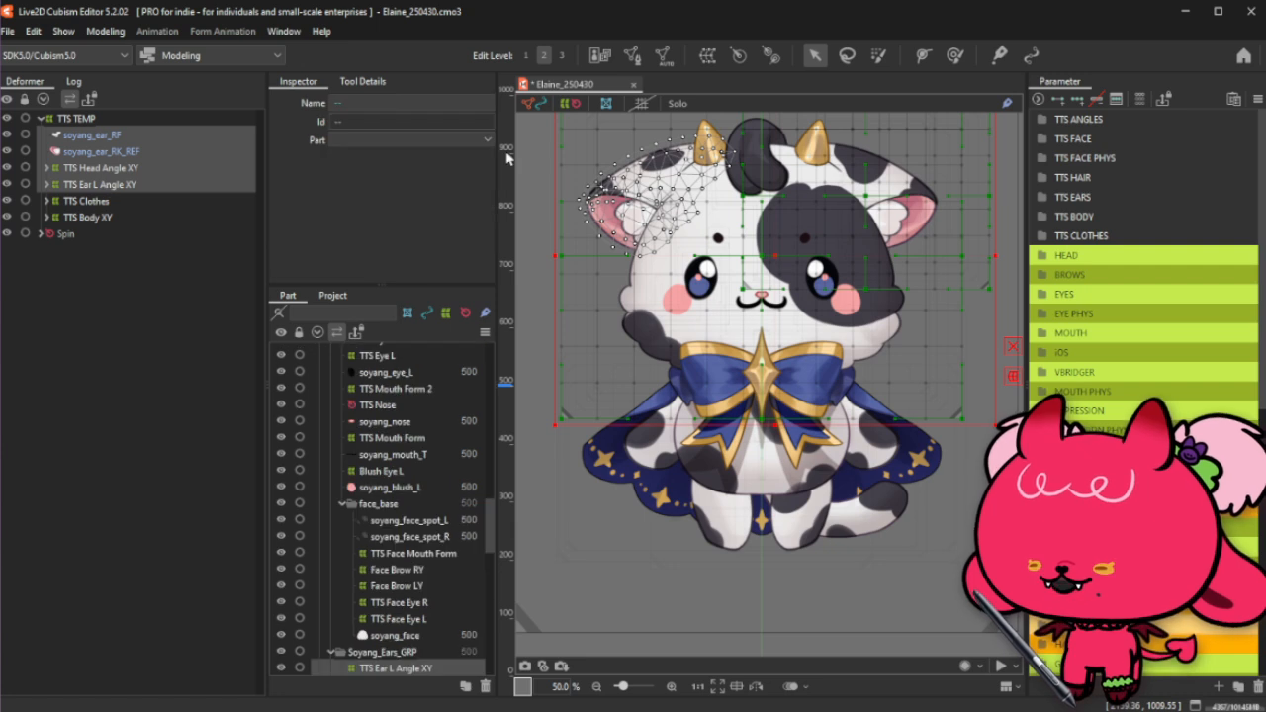
pyautogui.scroll(-3, 806, 423)
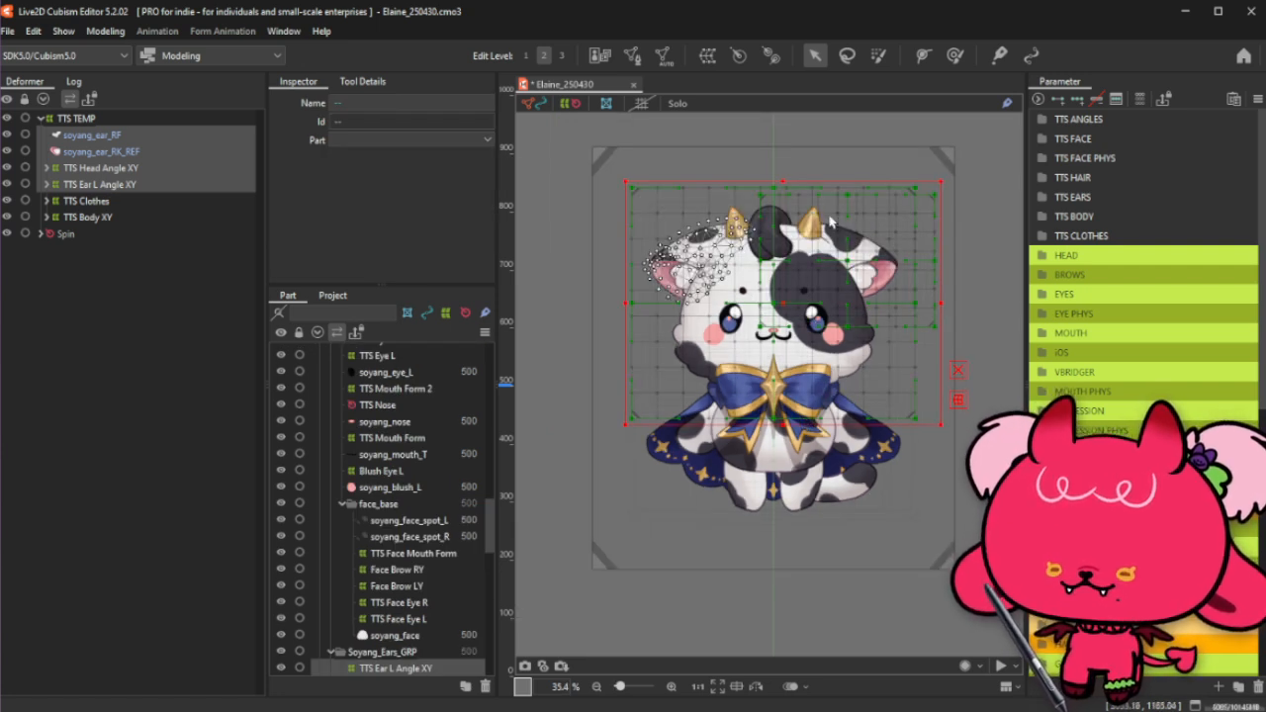
pyautogui.click(706, 55)
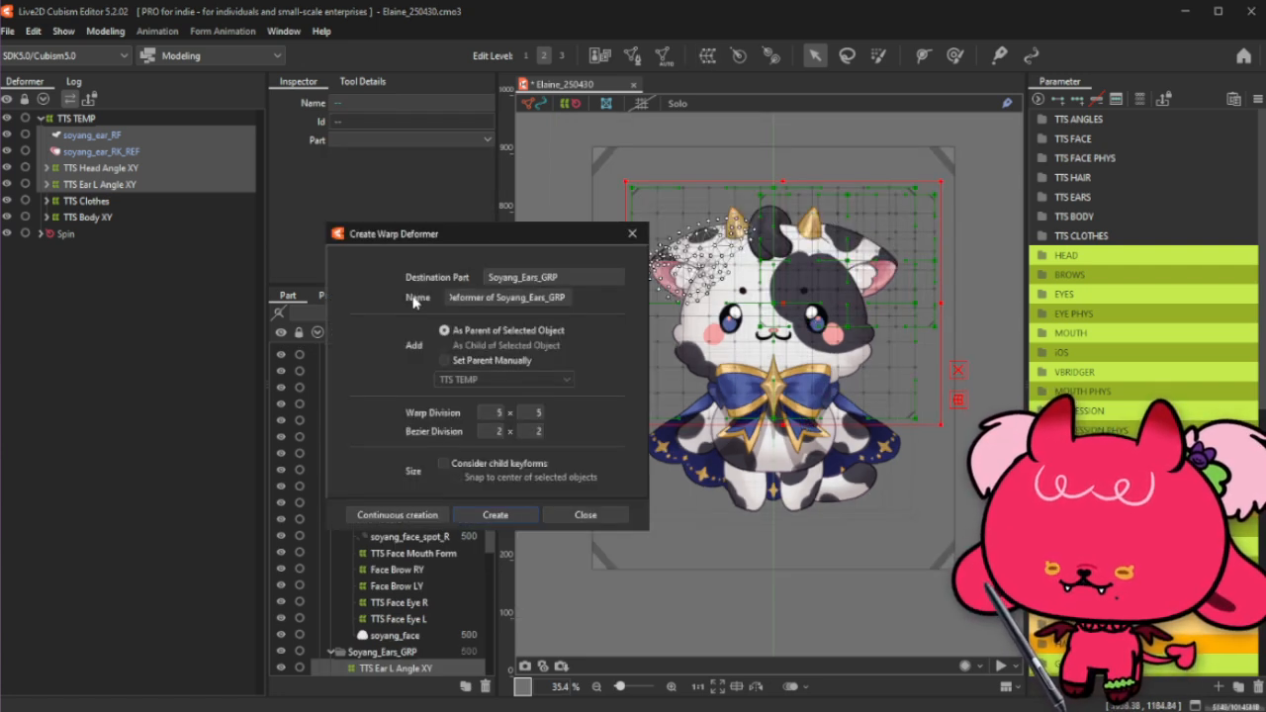
pyautogui.tripleClick(485, 297)
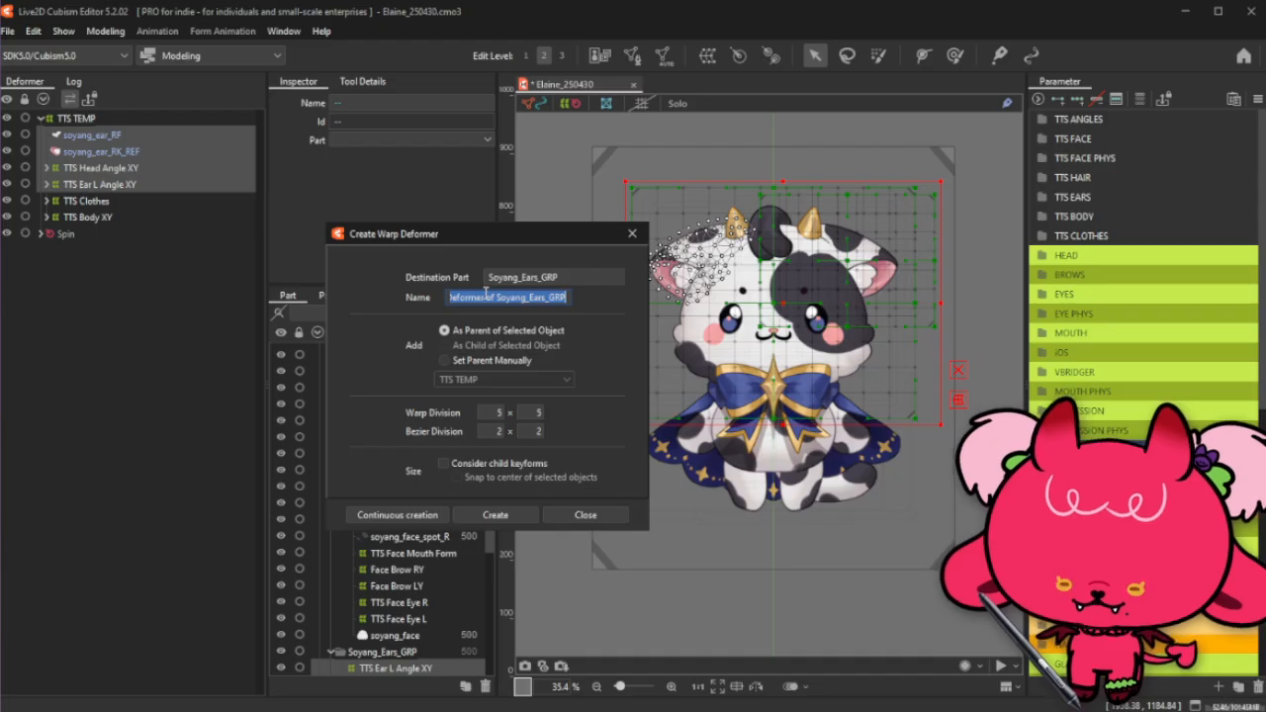
pyautogui.write('TT')
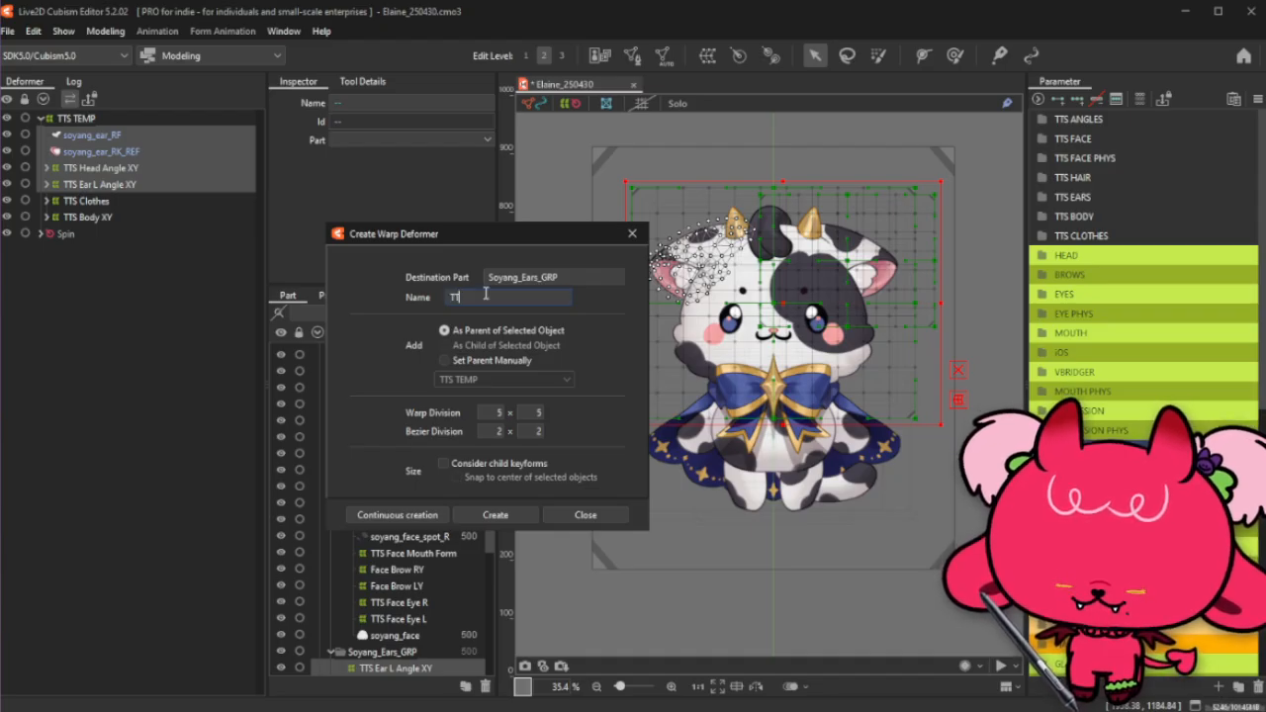
pyautogui.write('S A')
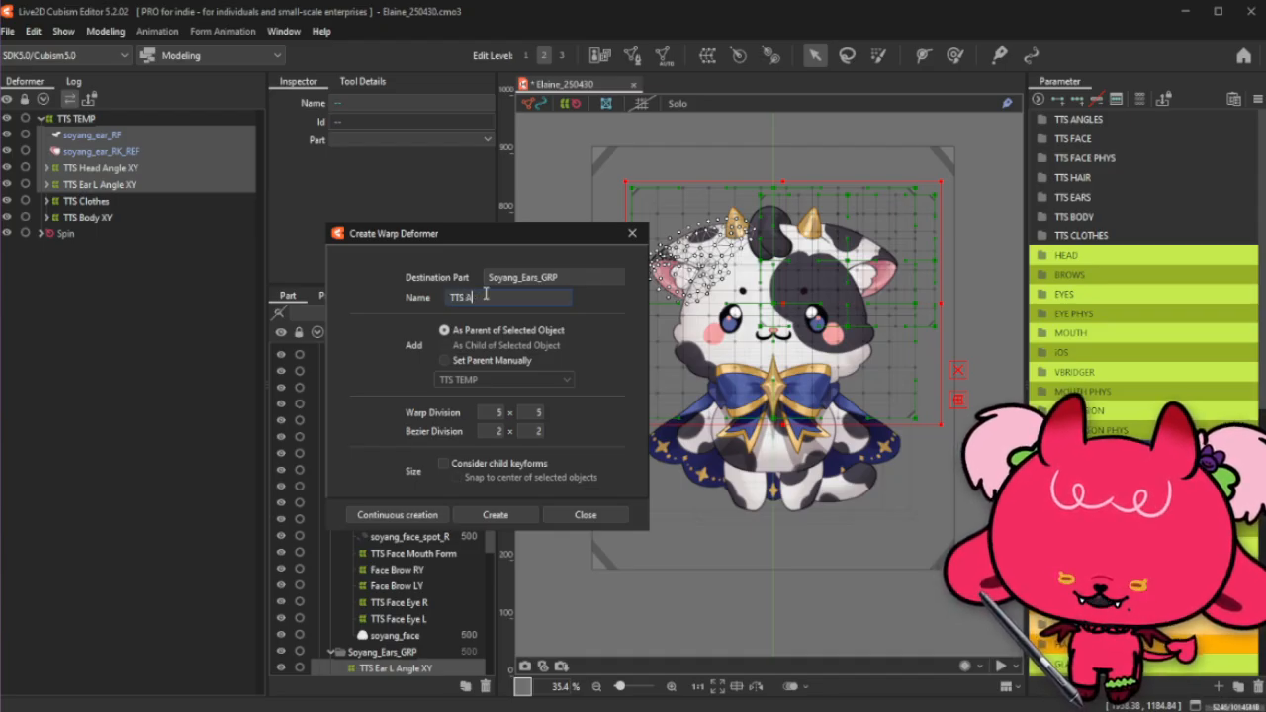
pyautogui.write('ngle PER')
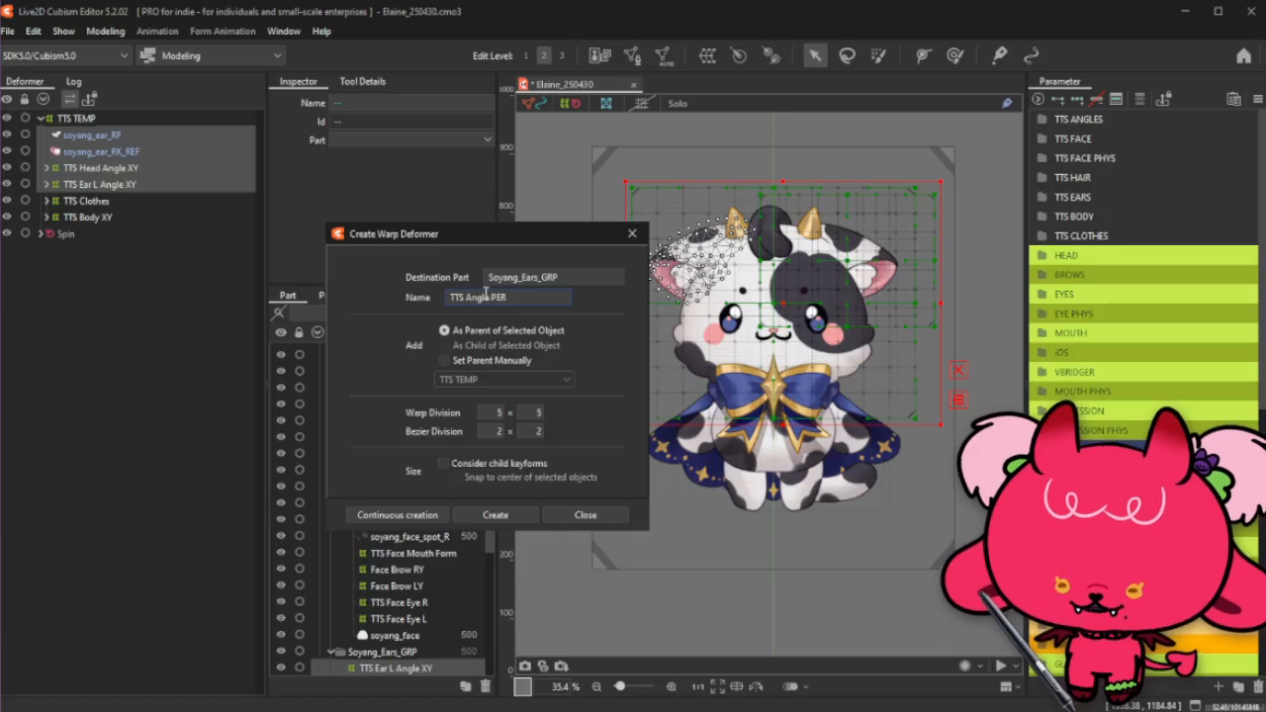
pyautogui.write('SP')
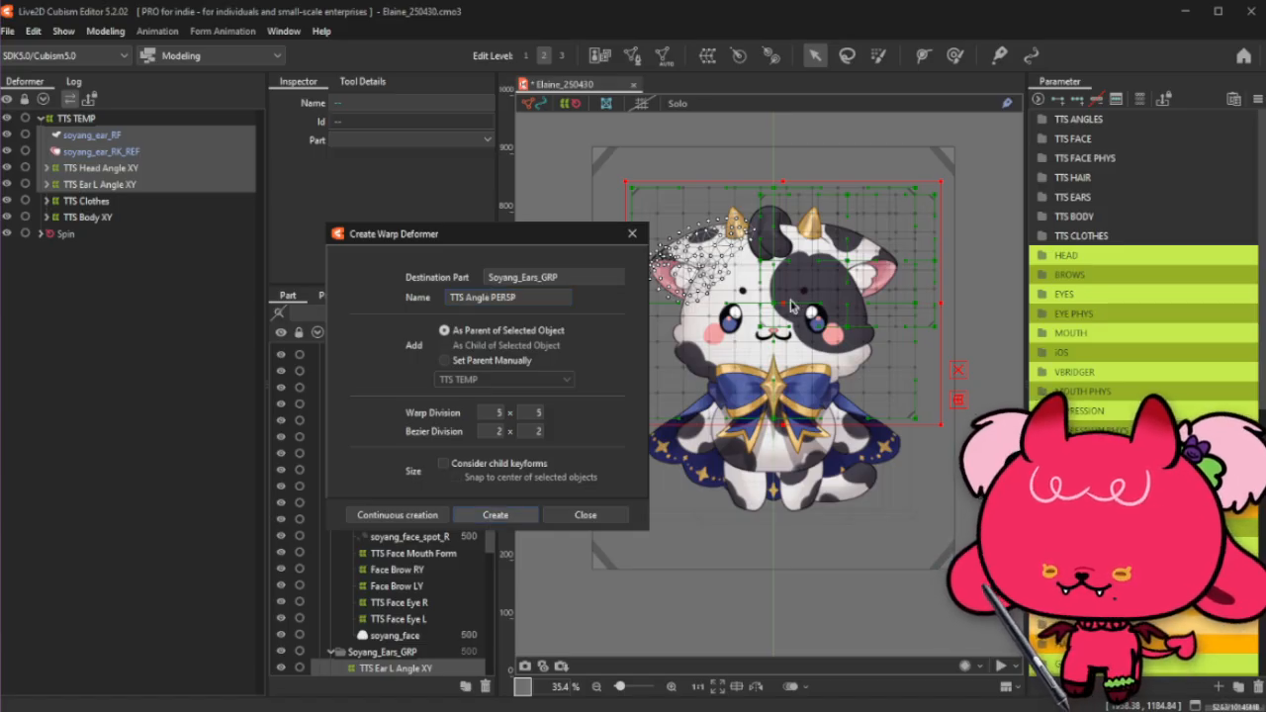
pyautogui.click(492, 516)
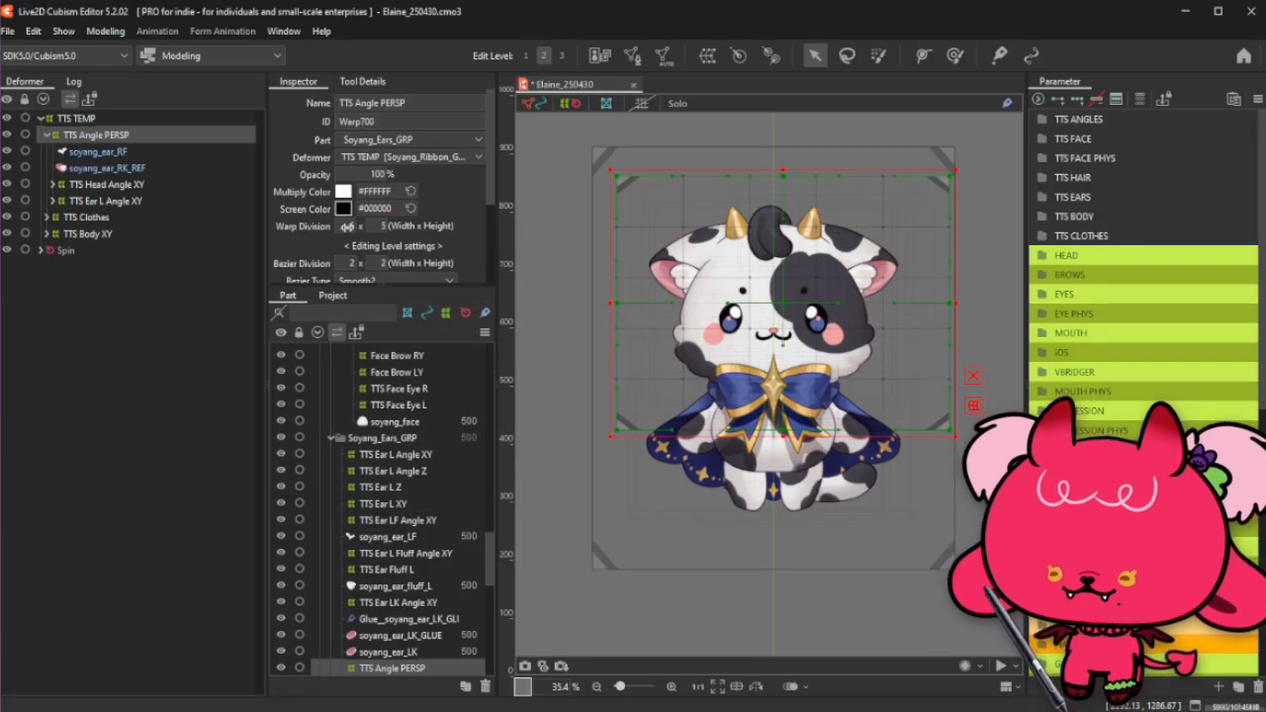
# Step: Set the warp division of TTS Angle PERSP to 8 x 8
pyautogui.write('8')
pyautogui.press('Tab')
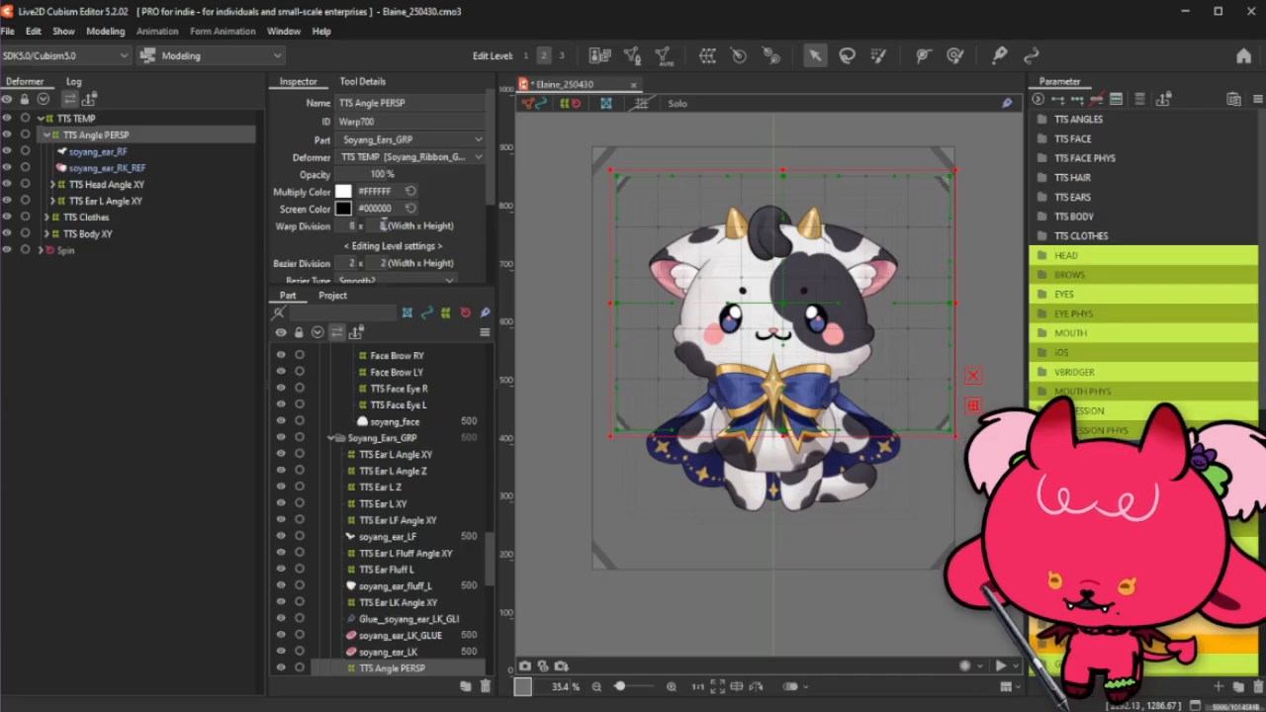
pyautogui.write('8')
pyautogui.press('Return')
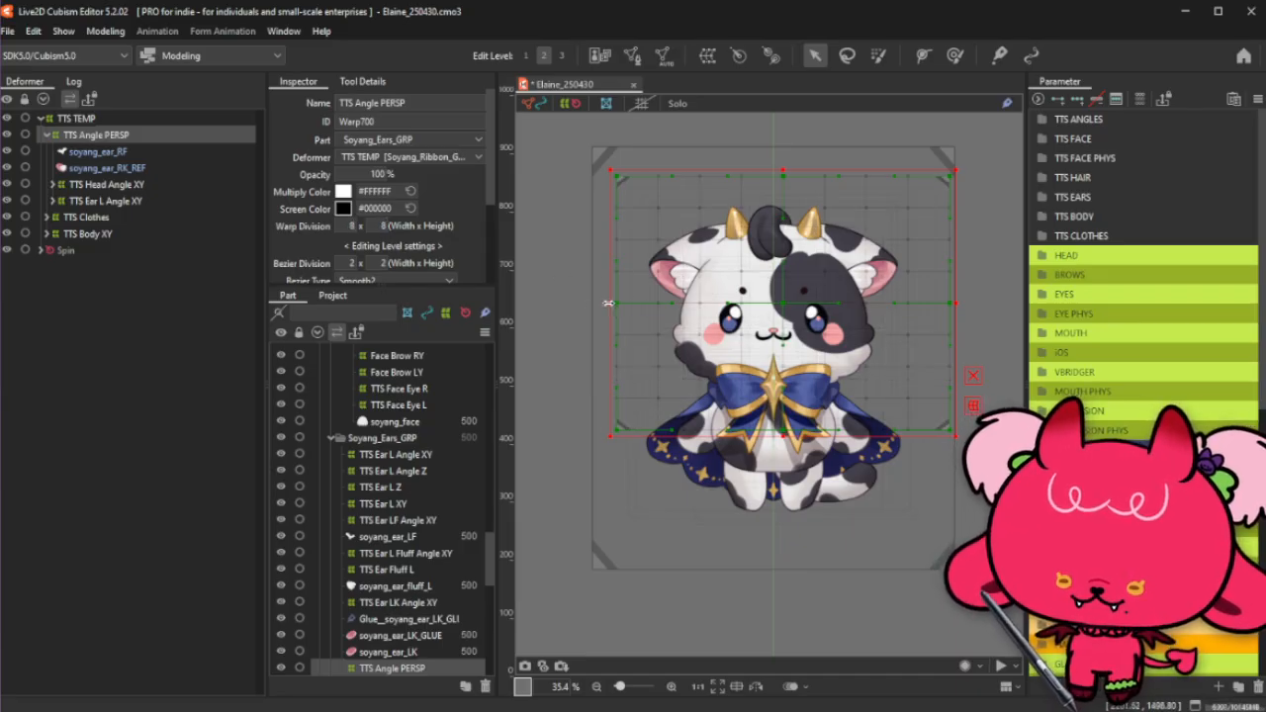
# Step: Enlarge the TTS Angle PERSP warp frame sideways and upward around the head, aligning its centre precisely with the vertical guide line
pyautogui.moveTo(611, 303); pyautogui.dragTo(589, 305)
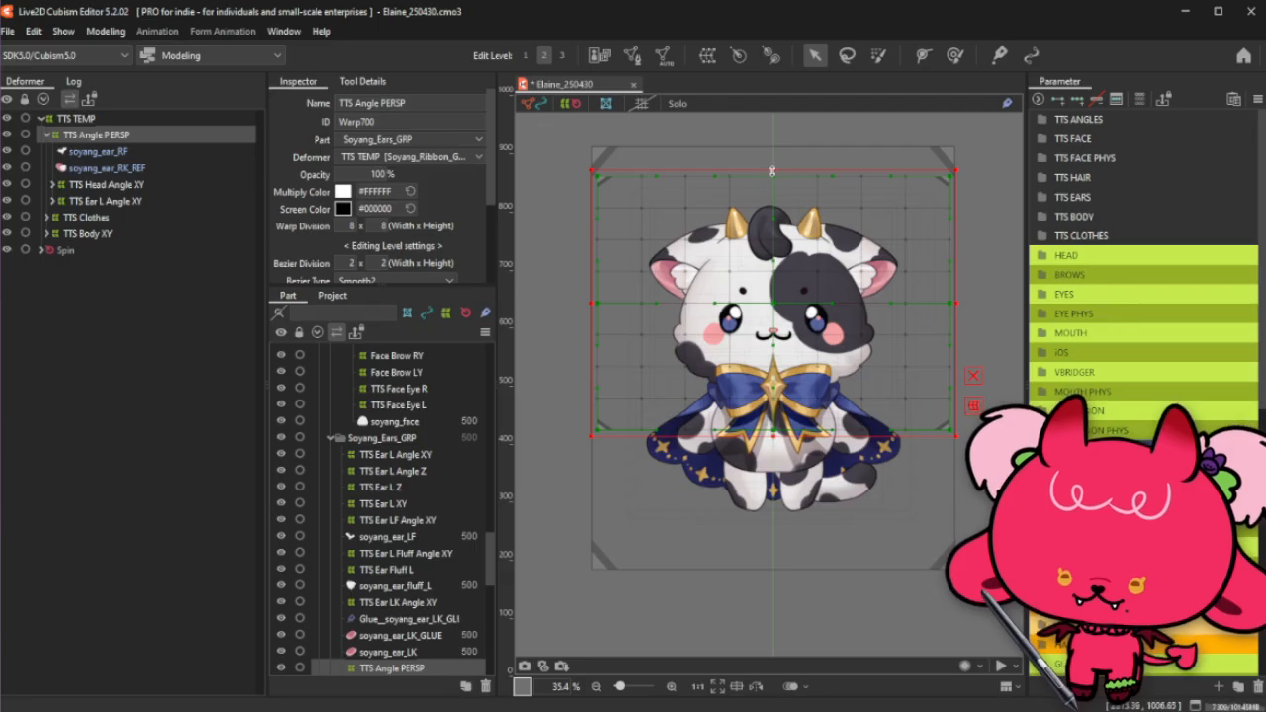
pyautogui.moveTo(772, 170); pyautogui.dragTo(772, 142)
pyautogui.scroll(6, 764, 302)
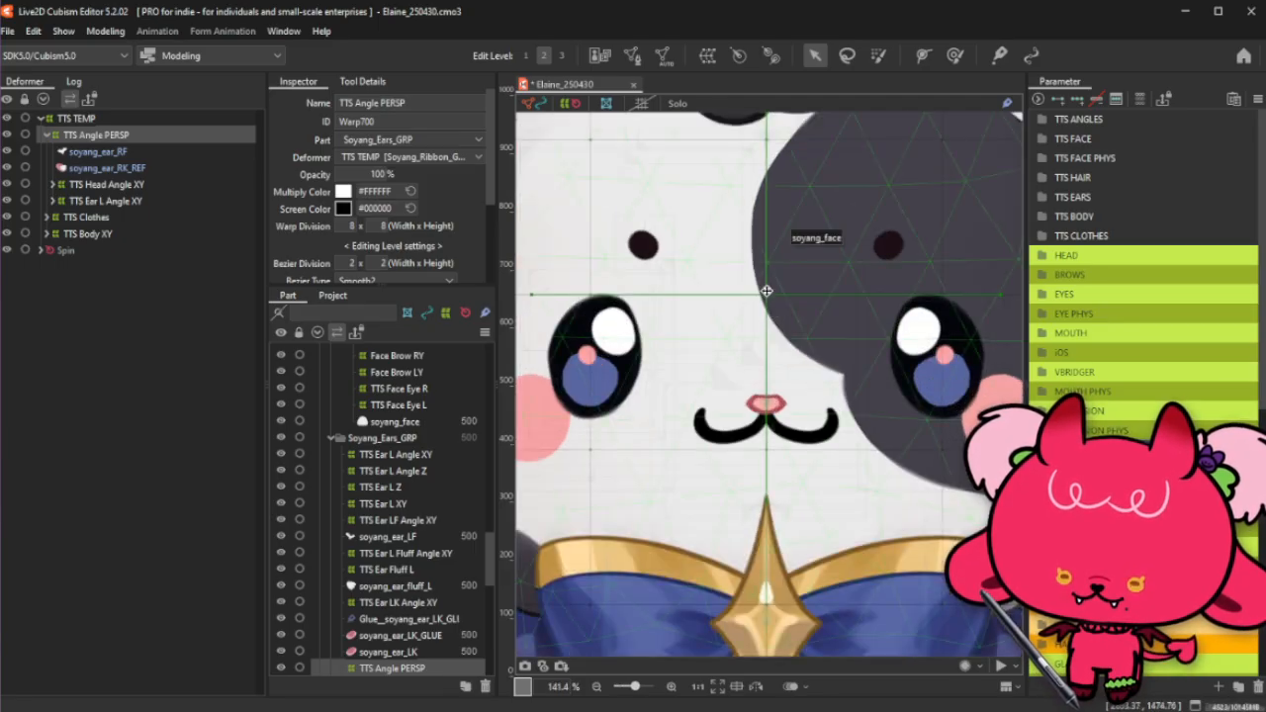
pyautogui.scroll(13, 767, 291)
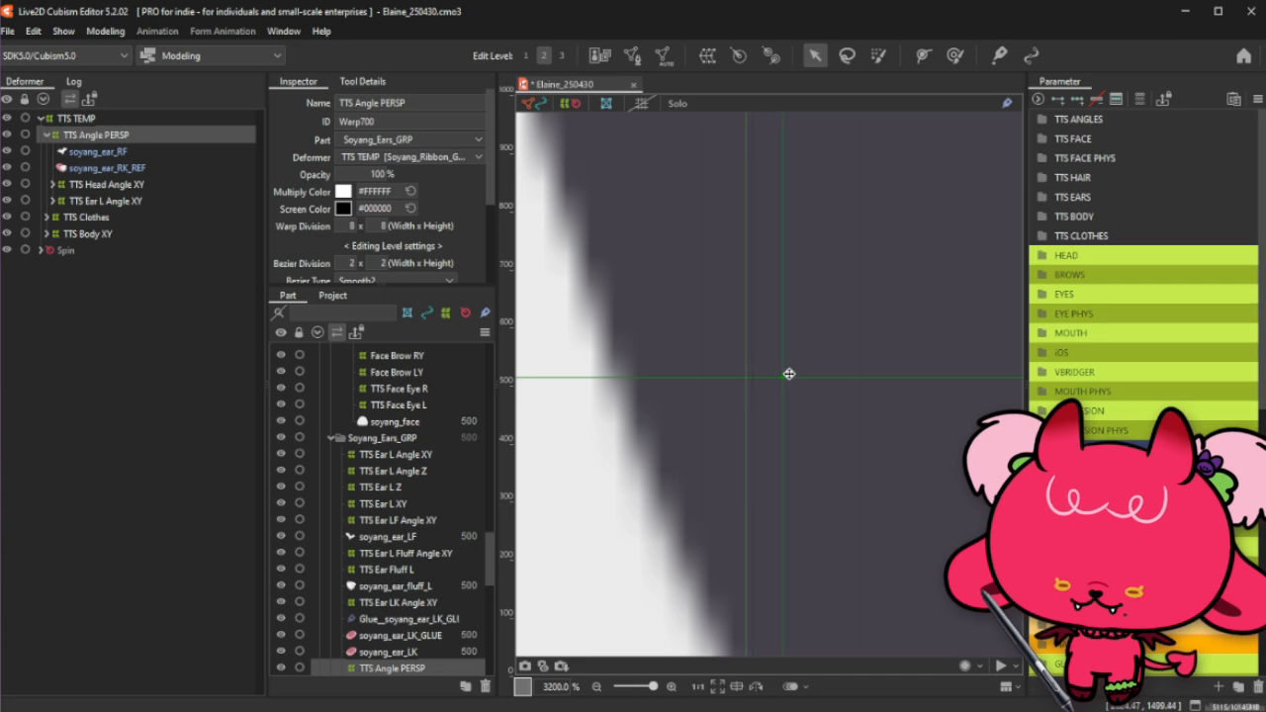
pyautogui.moveTo(789, 374); pyautogui.dragTo(748, 388)
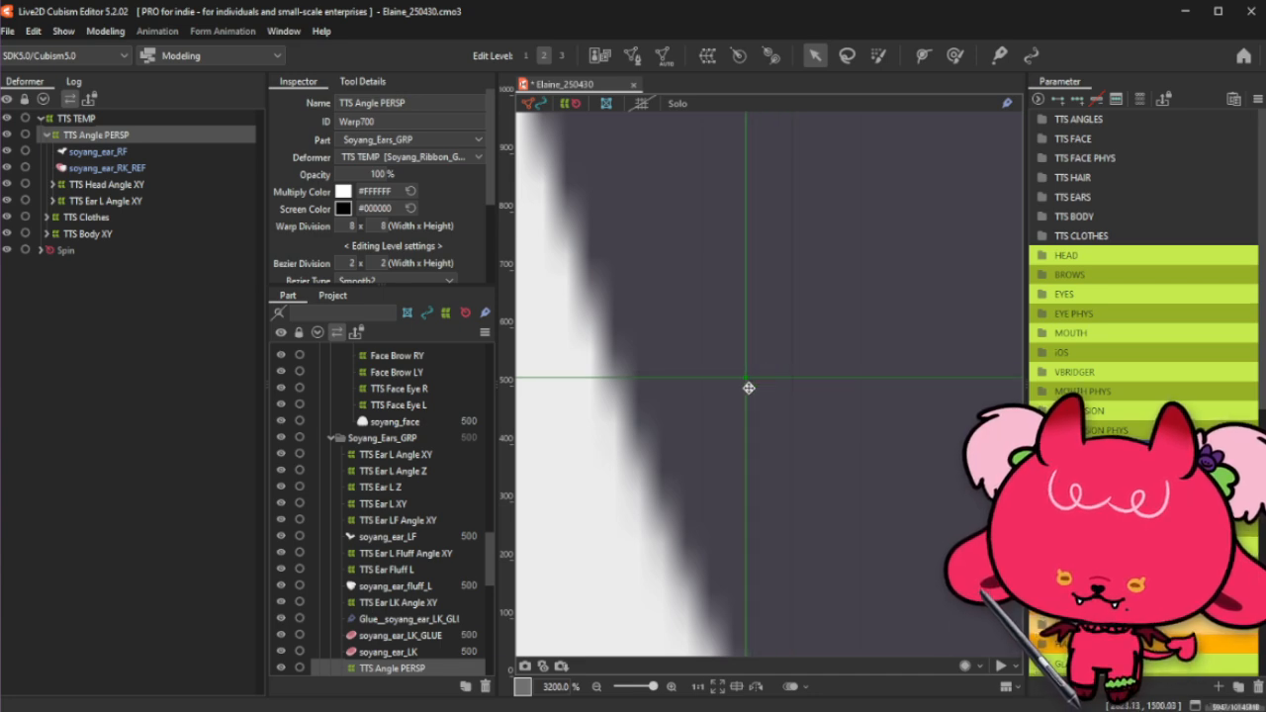
pyautogui.scroll(-19, 749, 388)
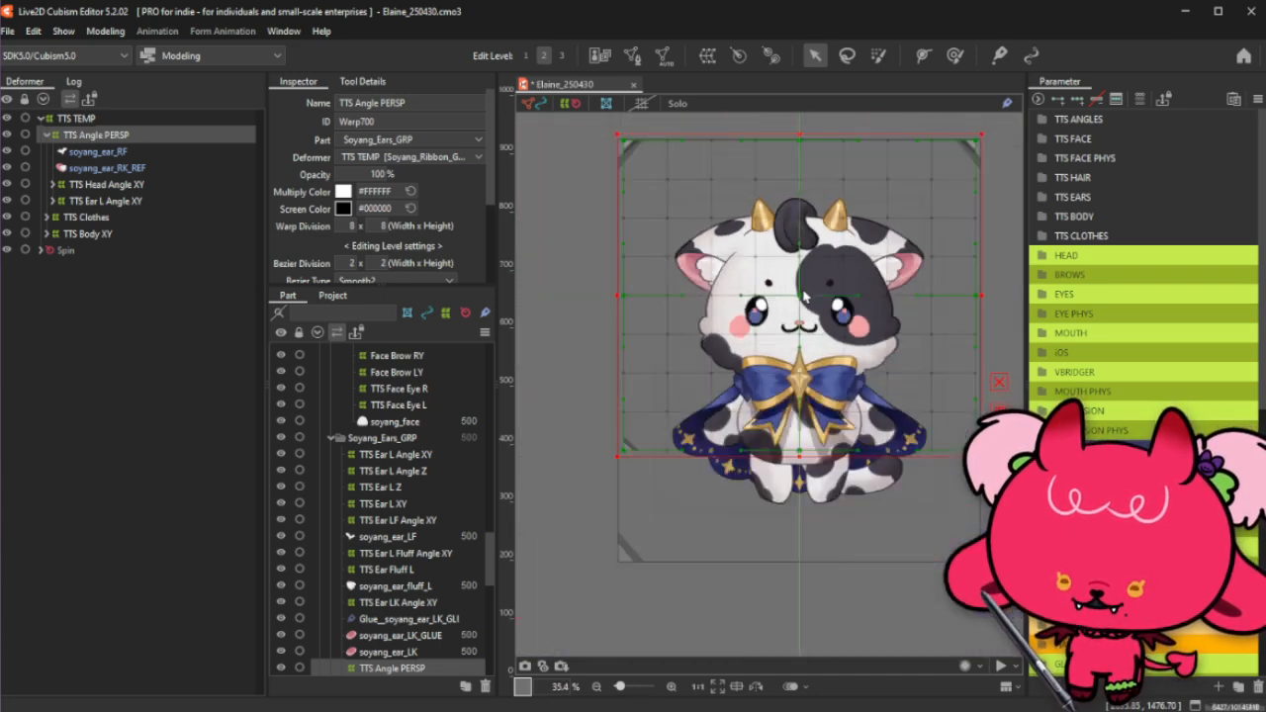
pyautogui.click(800, 123)
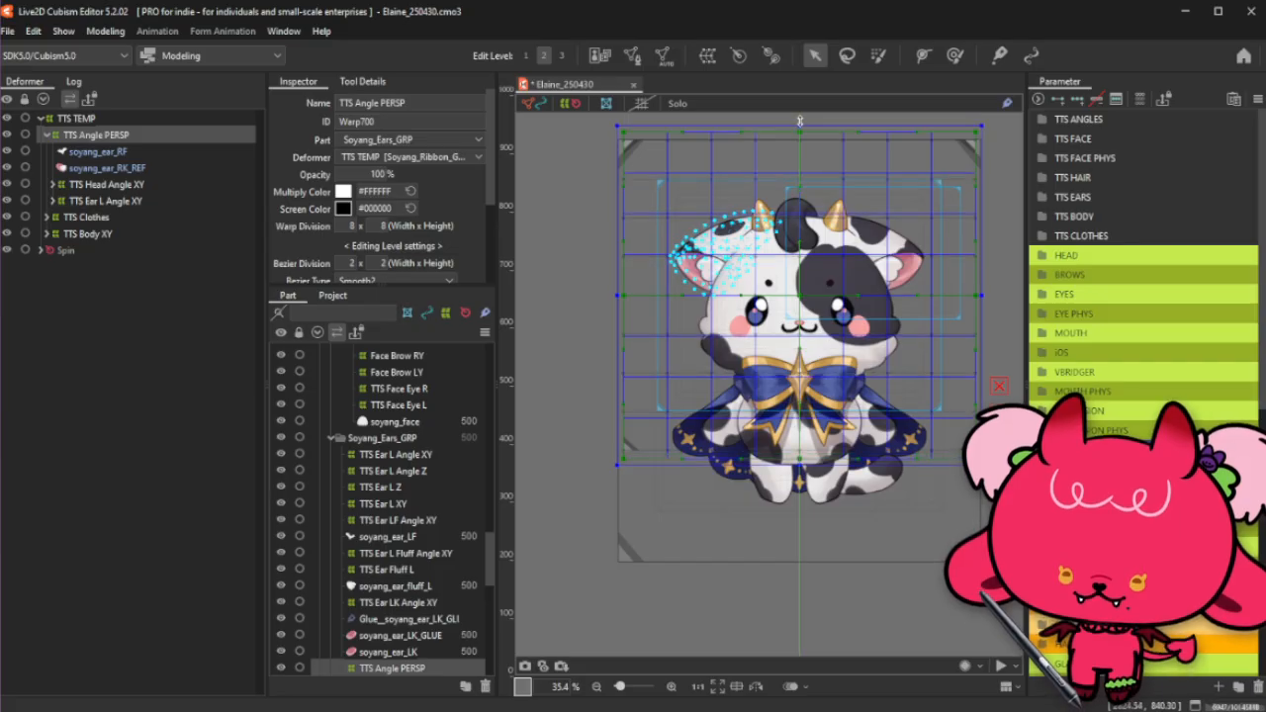
pyautogui.moveTo(981, 124); pyautogui.dragTo(980, 125)
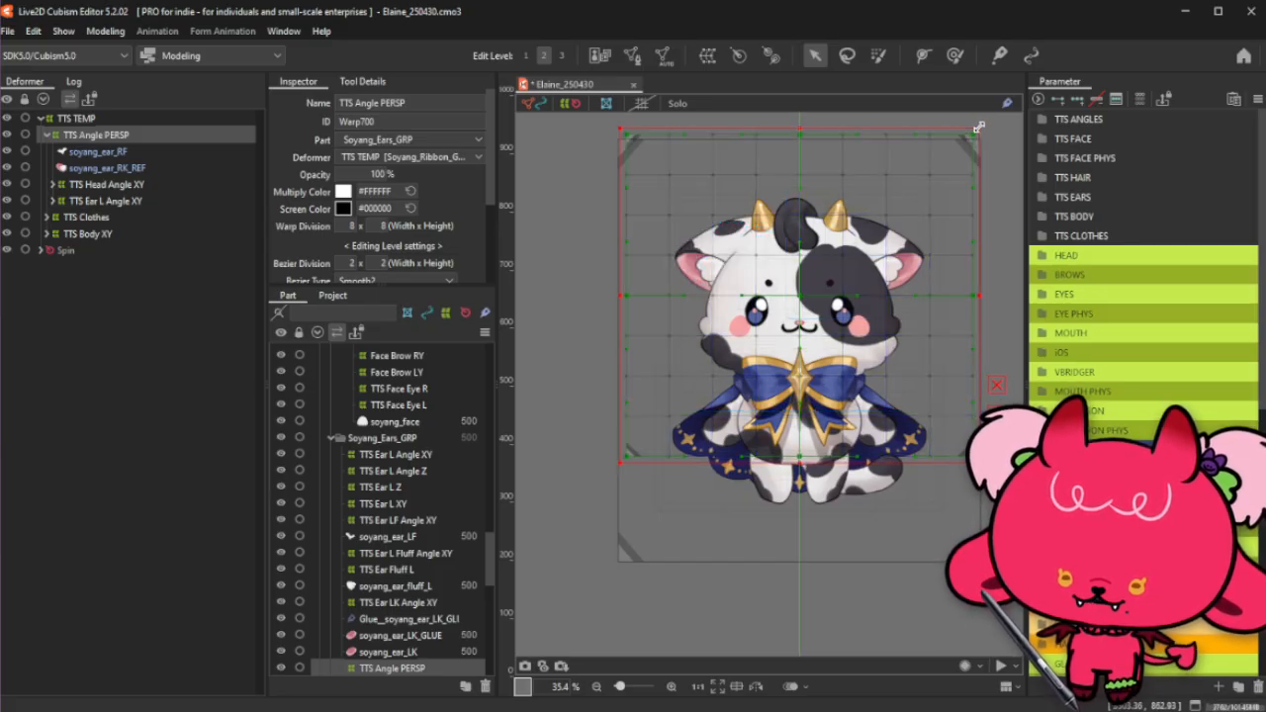
# Step: Enlarge the TTS TEMP parent warp frame on both sides and upward so it encloses the TTS Angle PERSP frame with extra margin
pyautogui.click(120, 118)
pyautogui.moveTo(985, 132); pyautogui.dragTo(1008, 114)
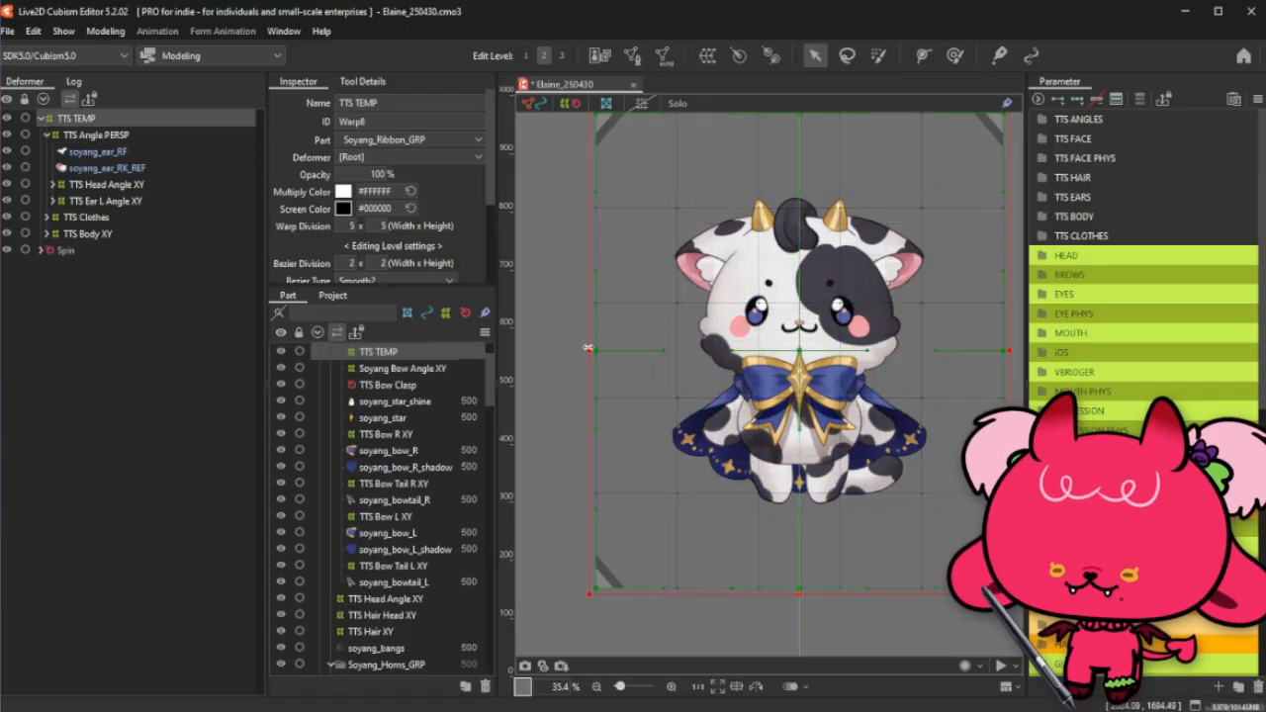
pyautogui.moveTo(590, 350); pyautogui.dragTo(576, 350)
# Step: Open Apply 3D Rotation Expression for TTS Angle PERSP and add that deformer to the object list
pyautogui.click(152, 135)
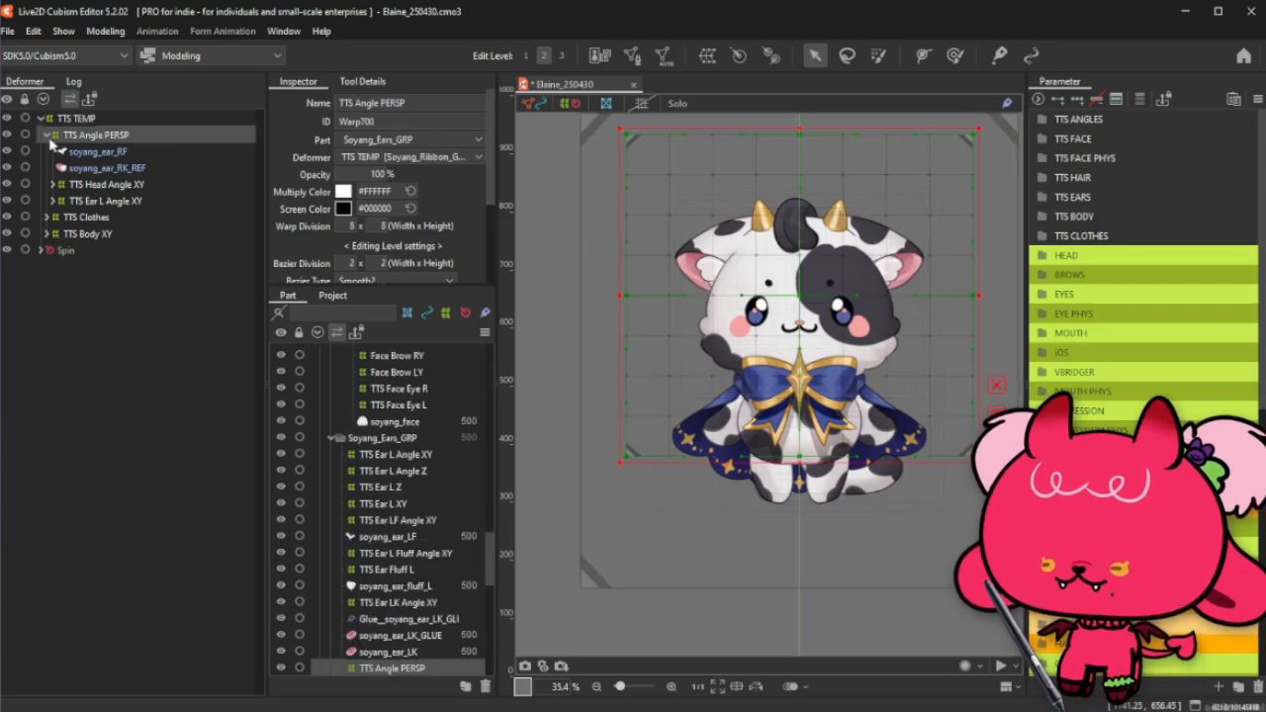
pyautogui.click(106, 31)
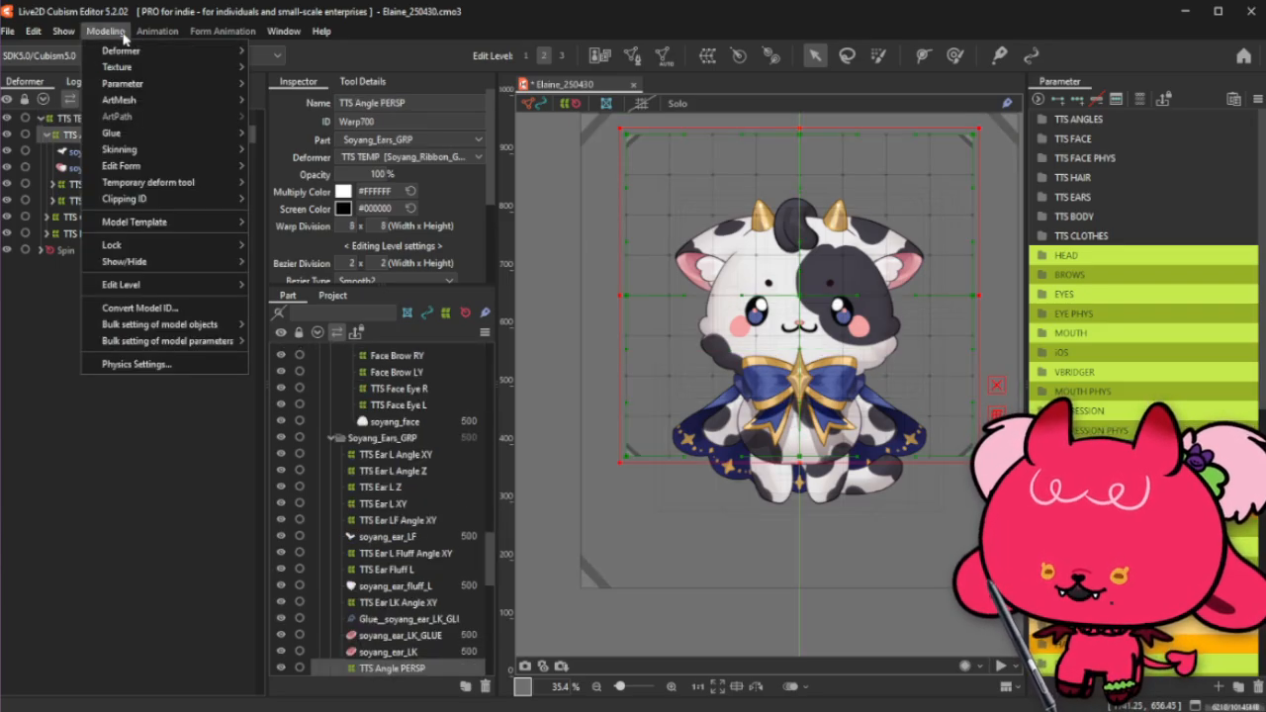
pyautogui.moveTo(163, 184)
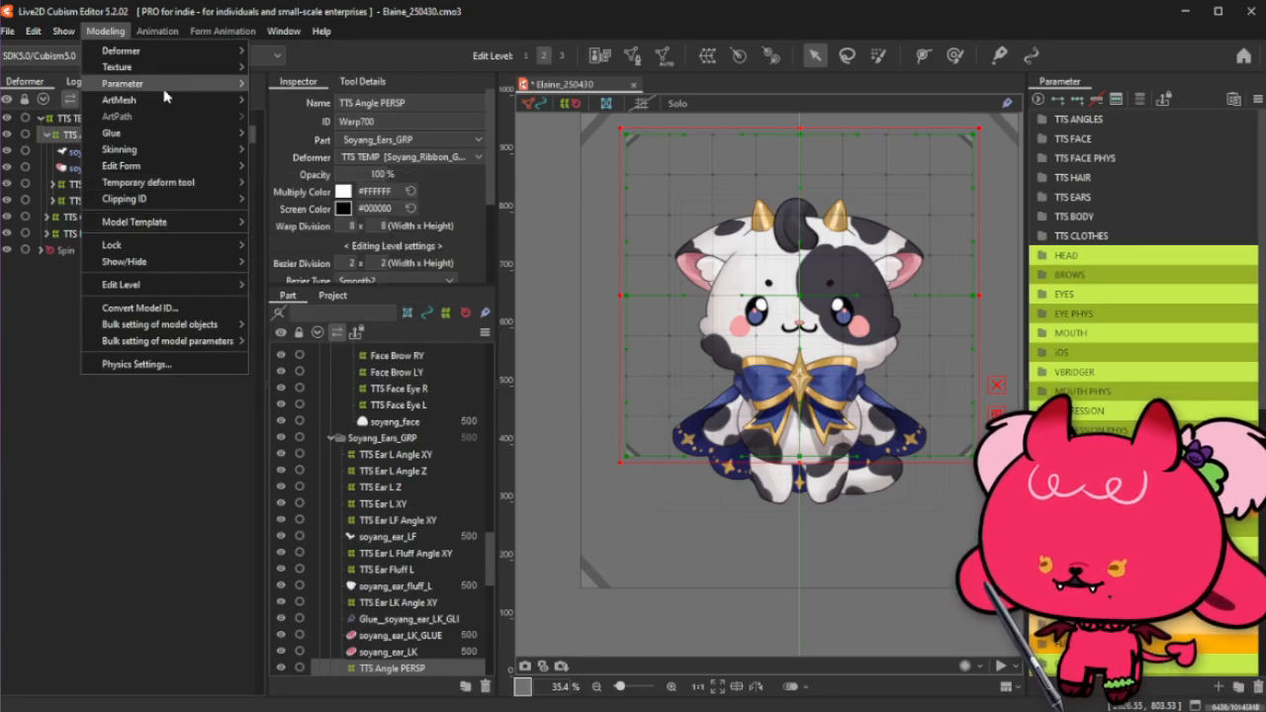
pyautogui.moveTo(164, 94)
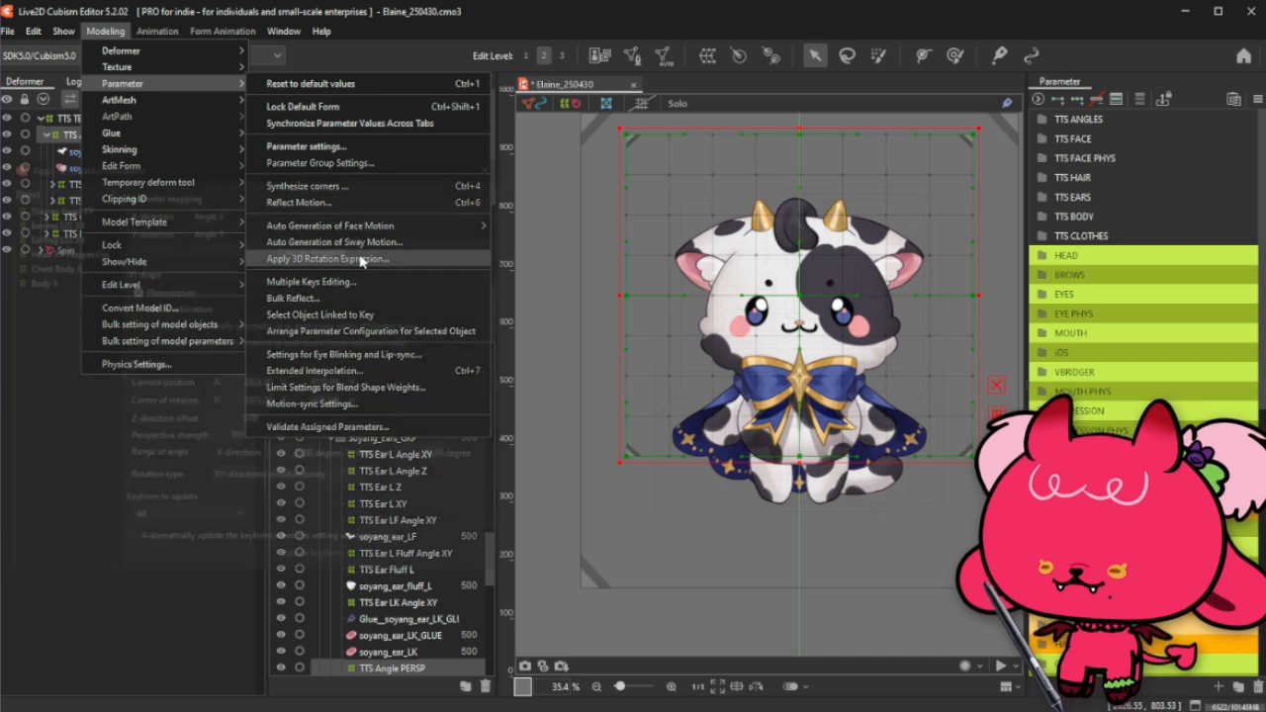
pyautogui.click(316, 258)
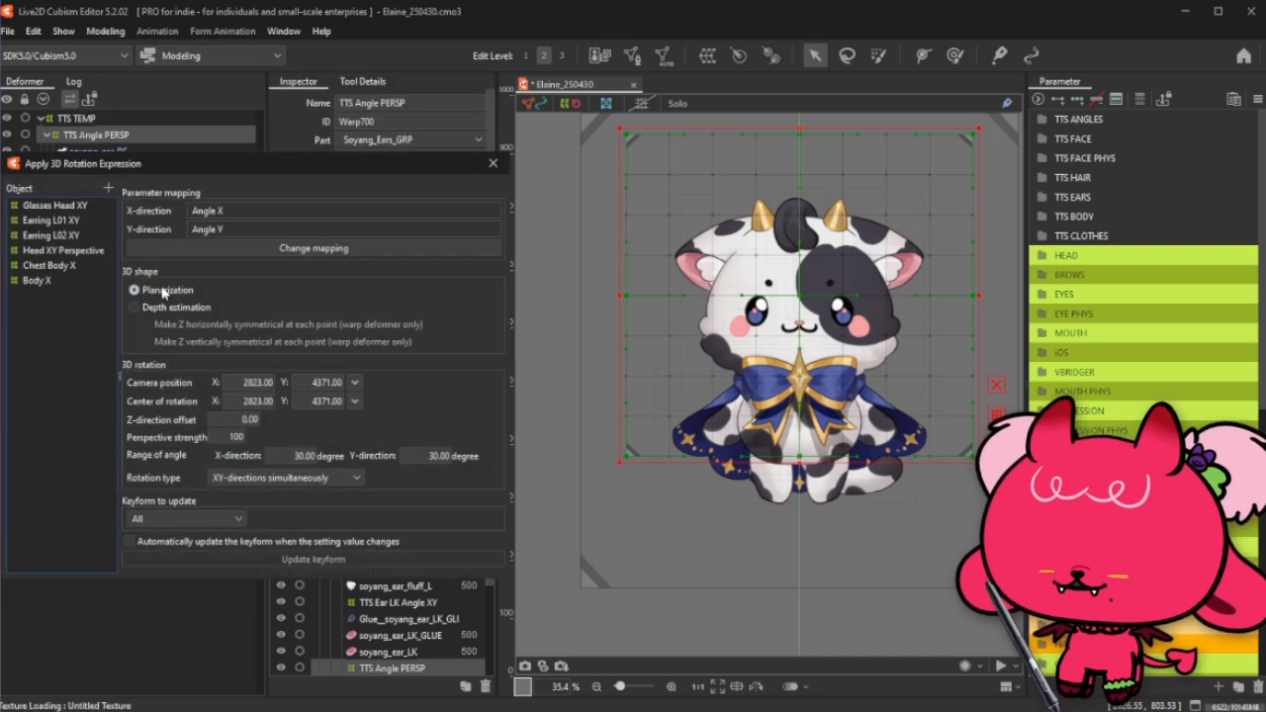
pyautogui.click(106, 189)
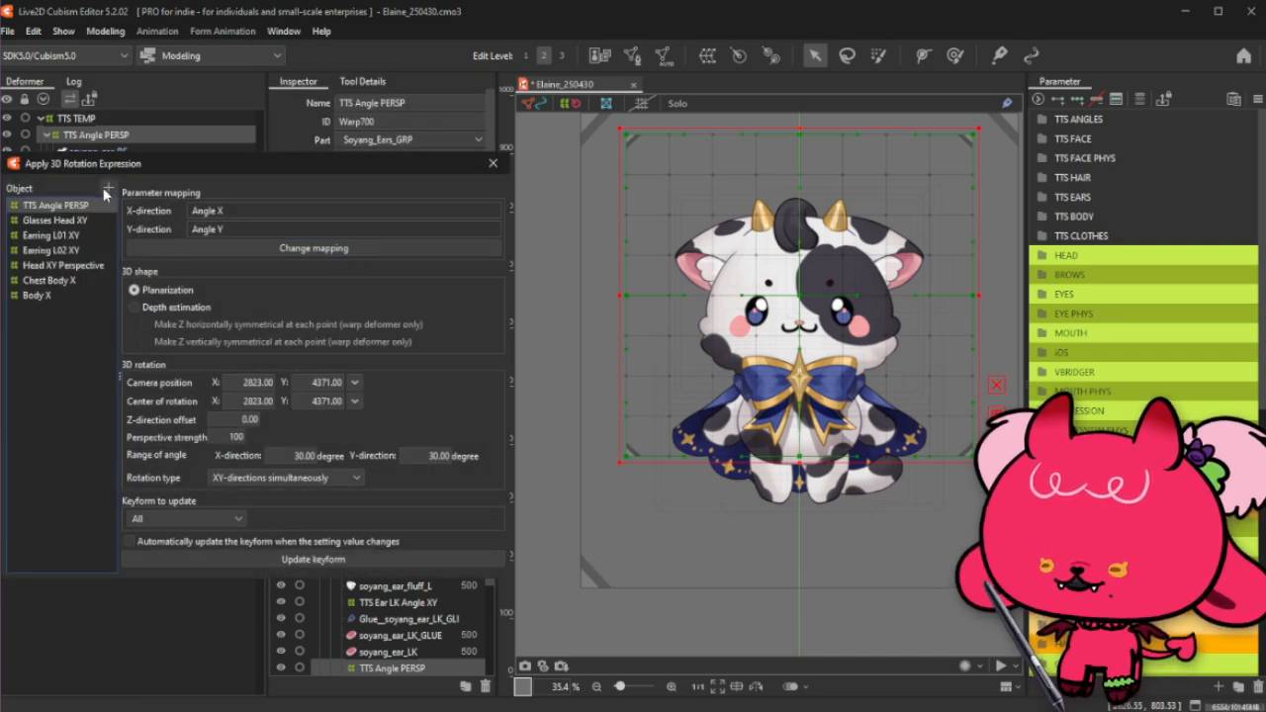
# Step: Map the 3D rotation's X-direction to TTS Head X and its Y-direction to TTS Head Y
pyautogui.click(338, 250)
pyautogui.click(332, 236)
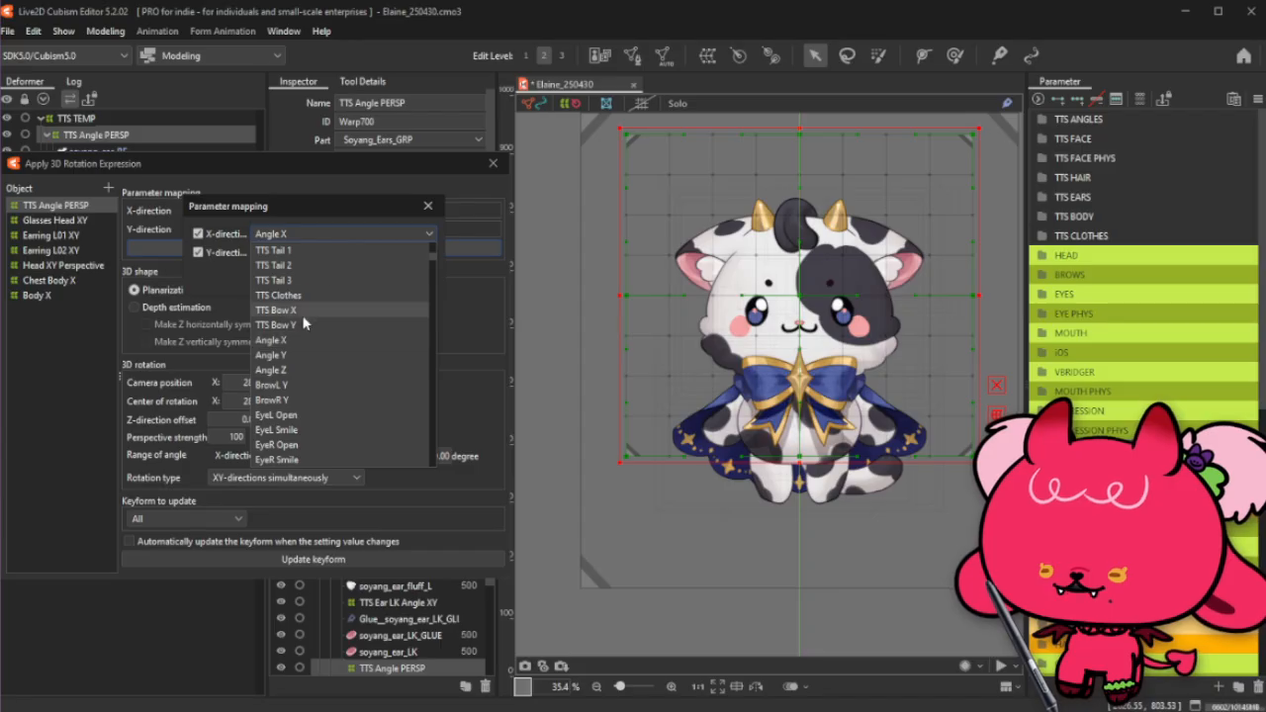
pyautogui.scroll(5, 312, 285)
pyautogui.click(319, 251)
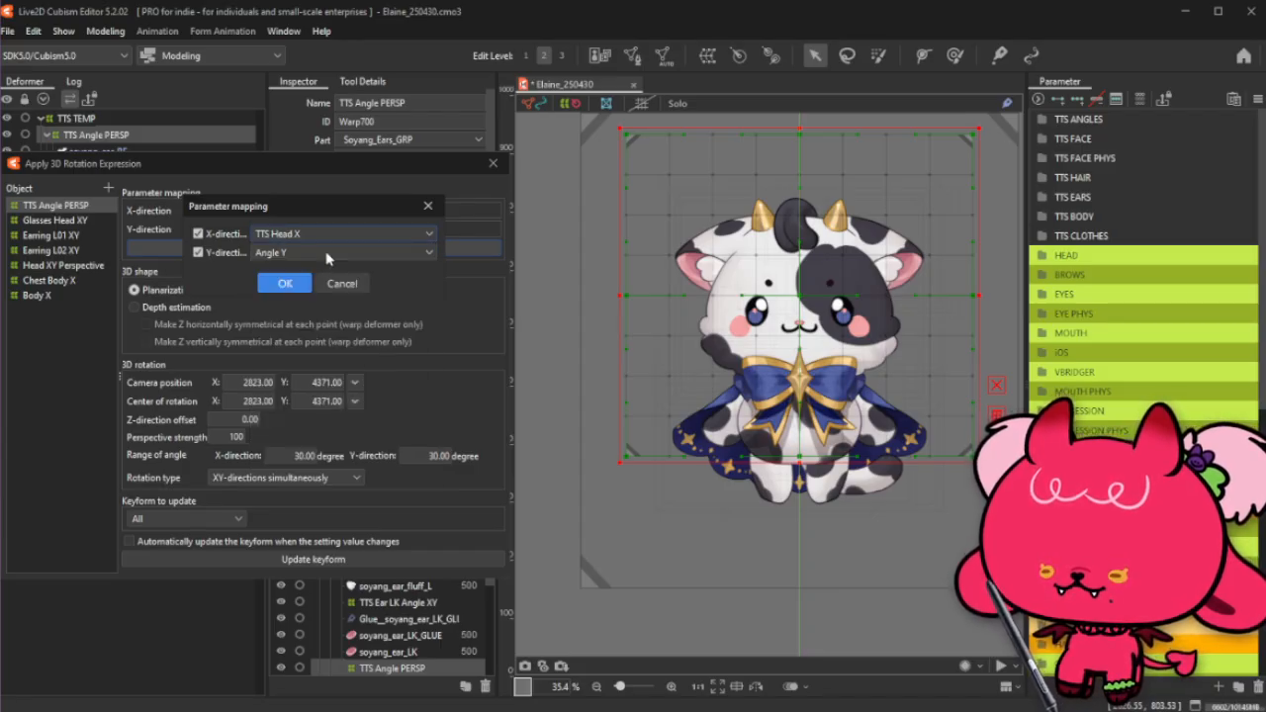
pyautogui.click(322, 253)
pyautogui.scroll(3, 309, 269)
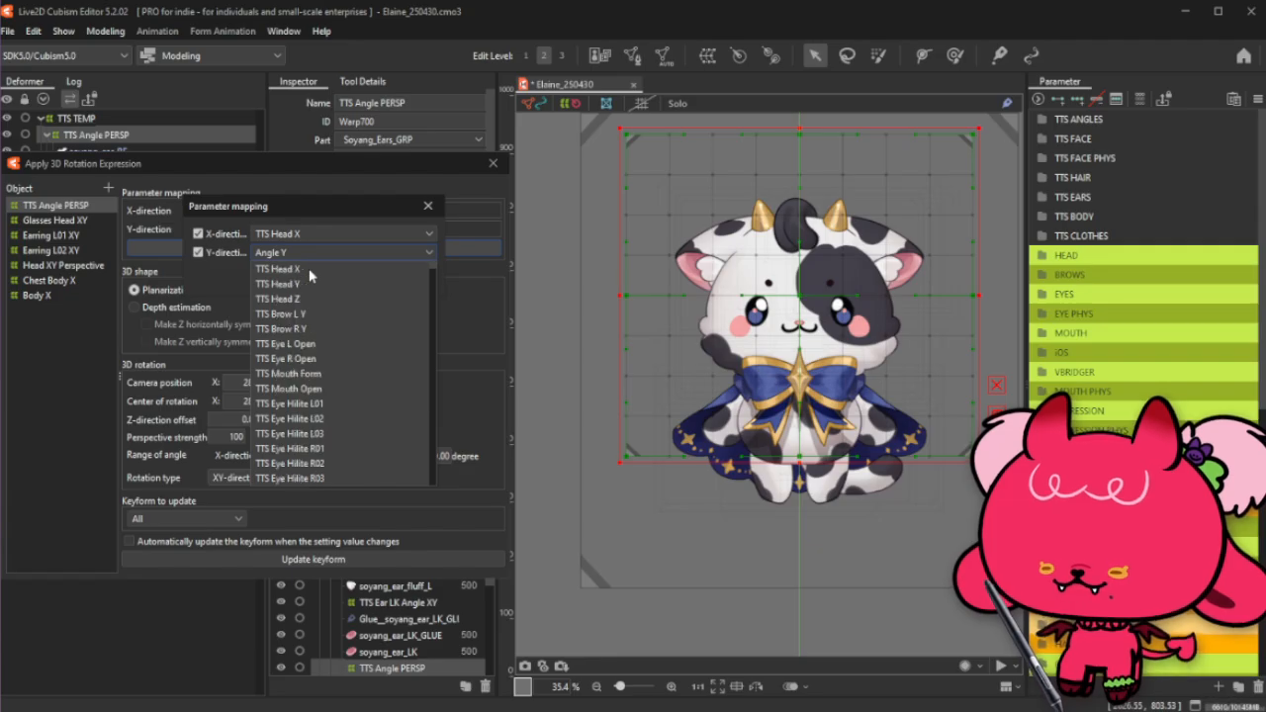
pyautogui.click(308, 268)
pyautogui.click(283, 284)
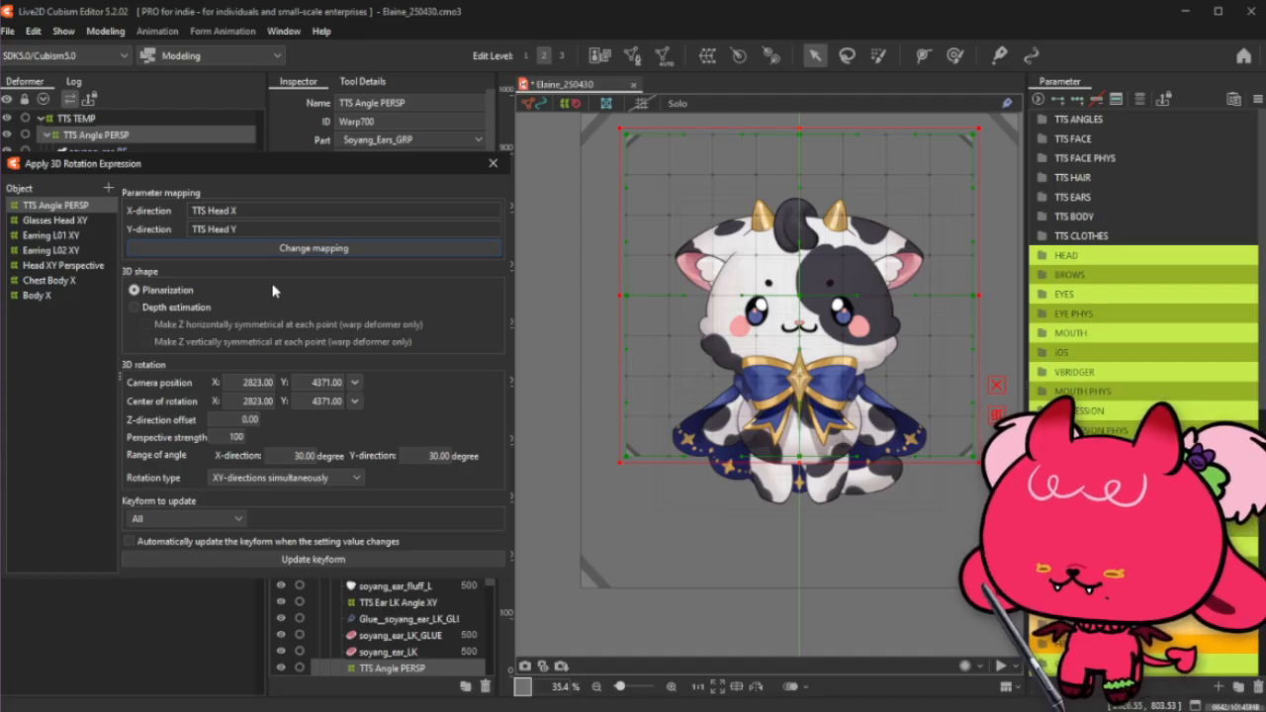
# Step: Set the Y values of both the centre of rotation and the camera position to 1800
pyautogui.scroll(-3, 835, 307)
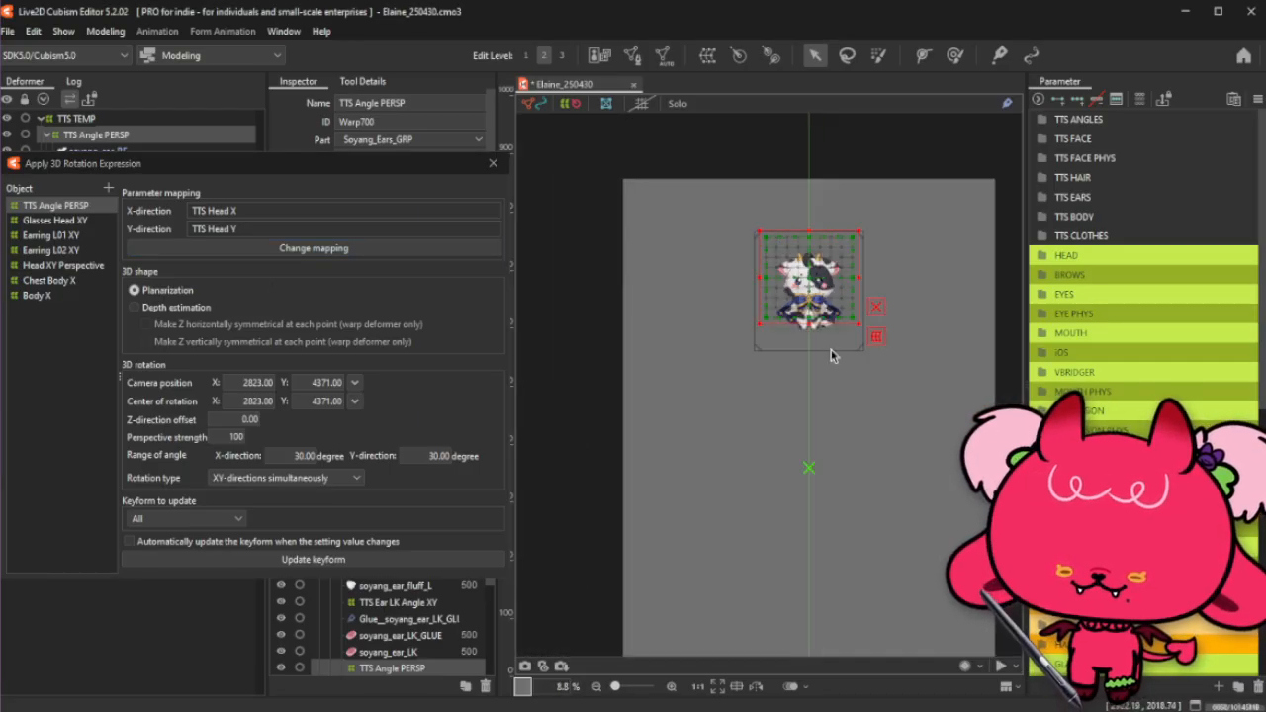
pyautogui.scroll(1, 833, 356)
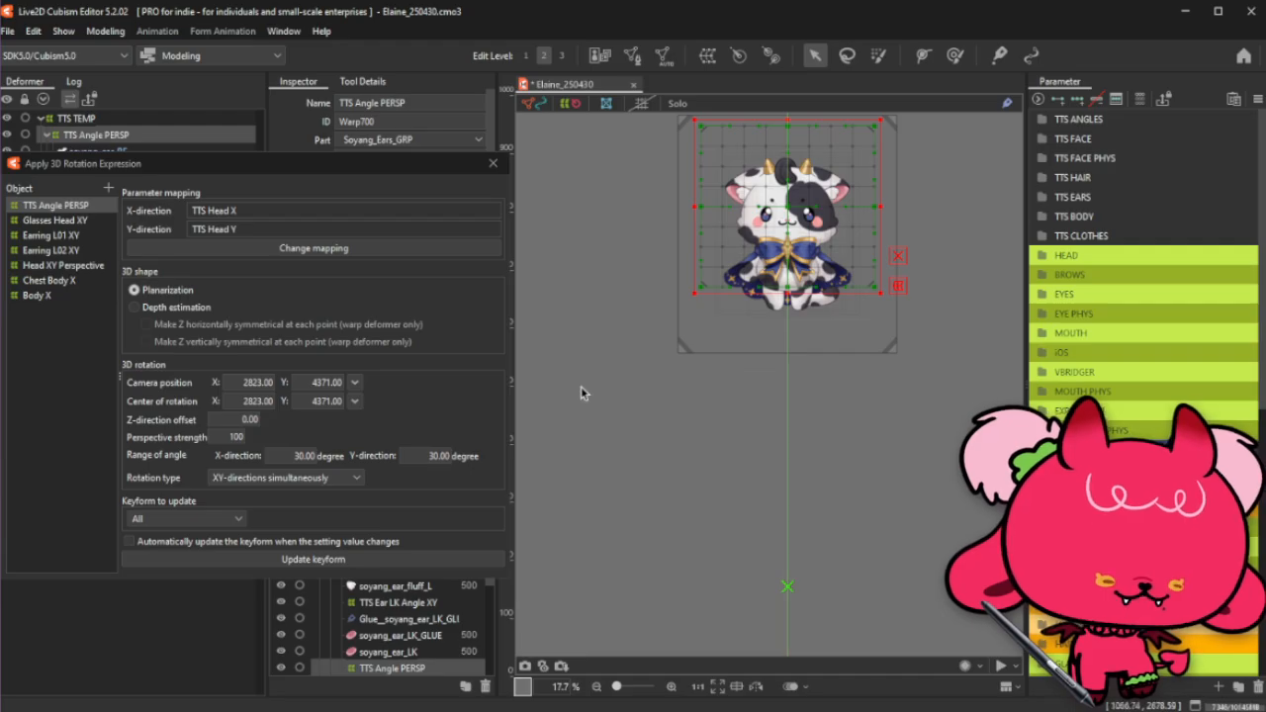
pyautogui.click(303, 403)
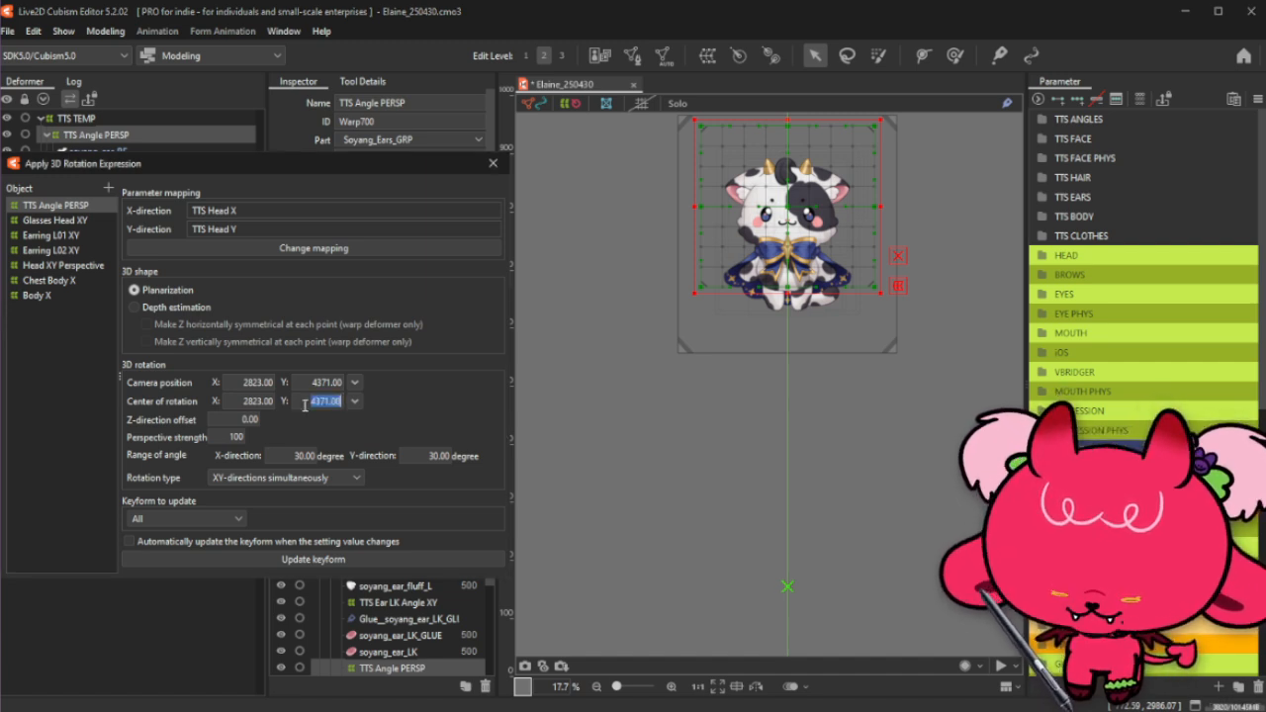
pyautogui.write('2000')
pyautogui.press('Return')
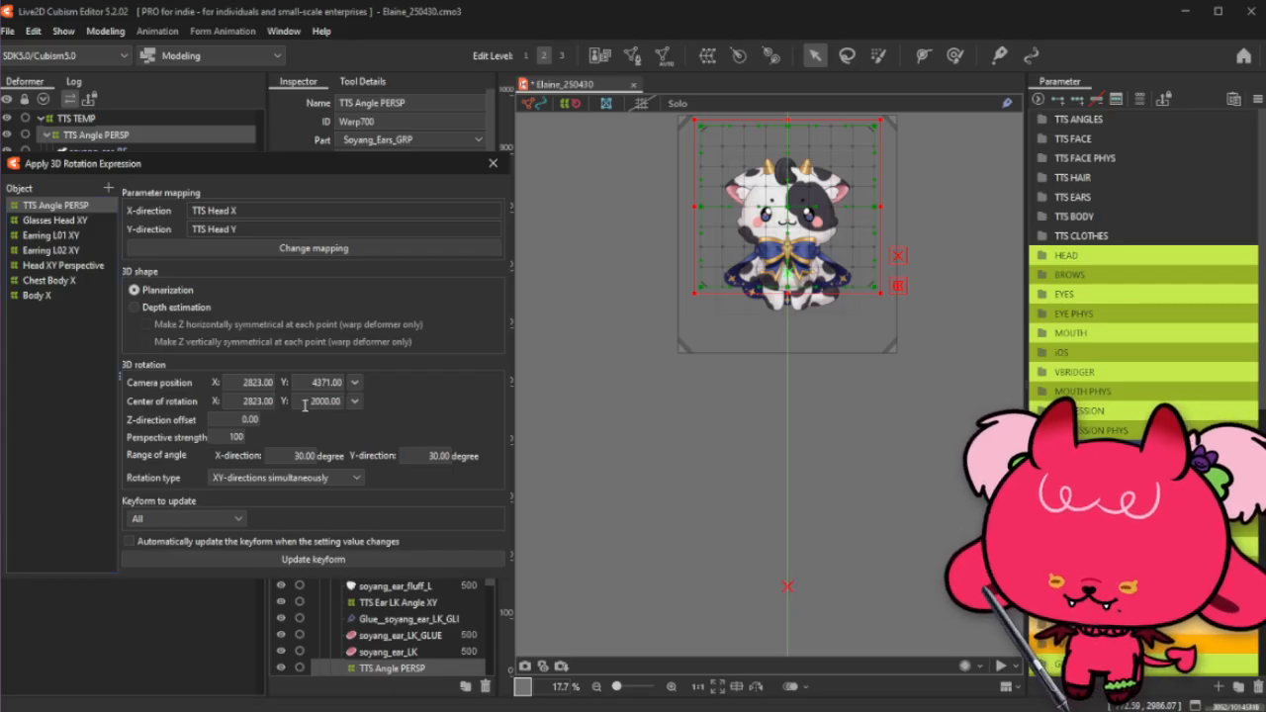
pyautogui.click(305, 404)
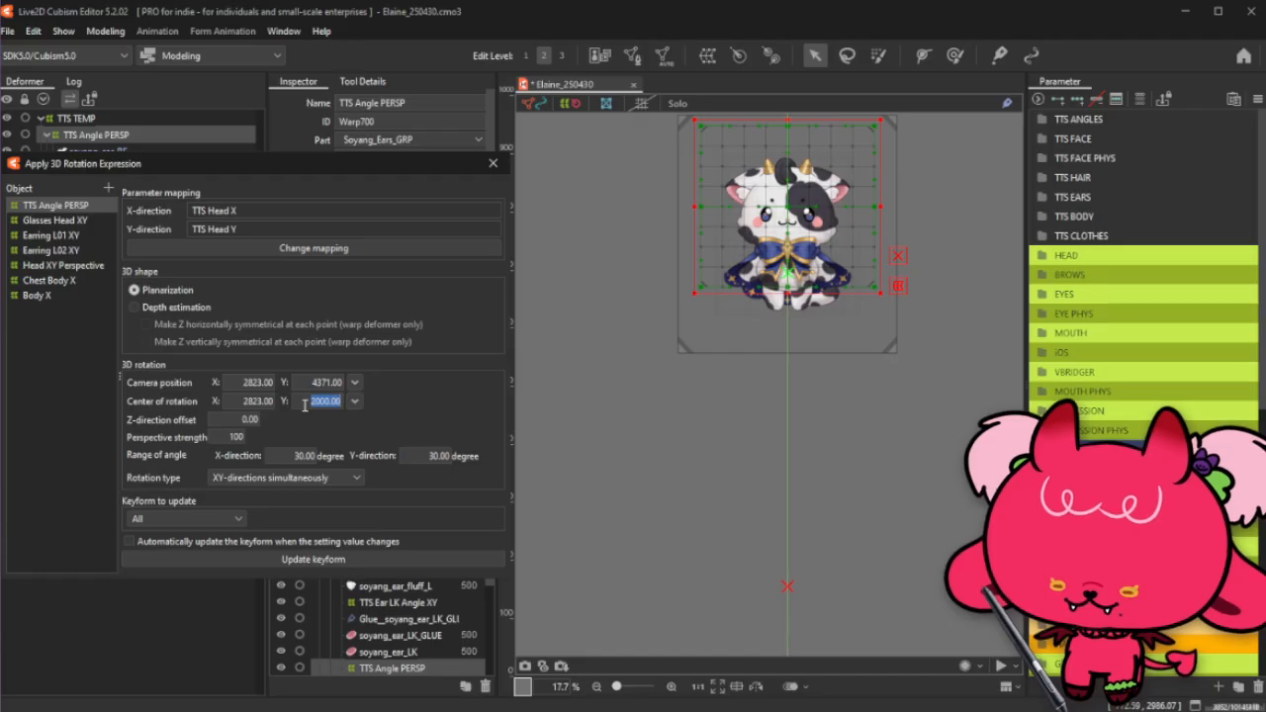
pyautogui.write('18')
pyautogui.press('Return')
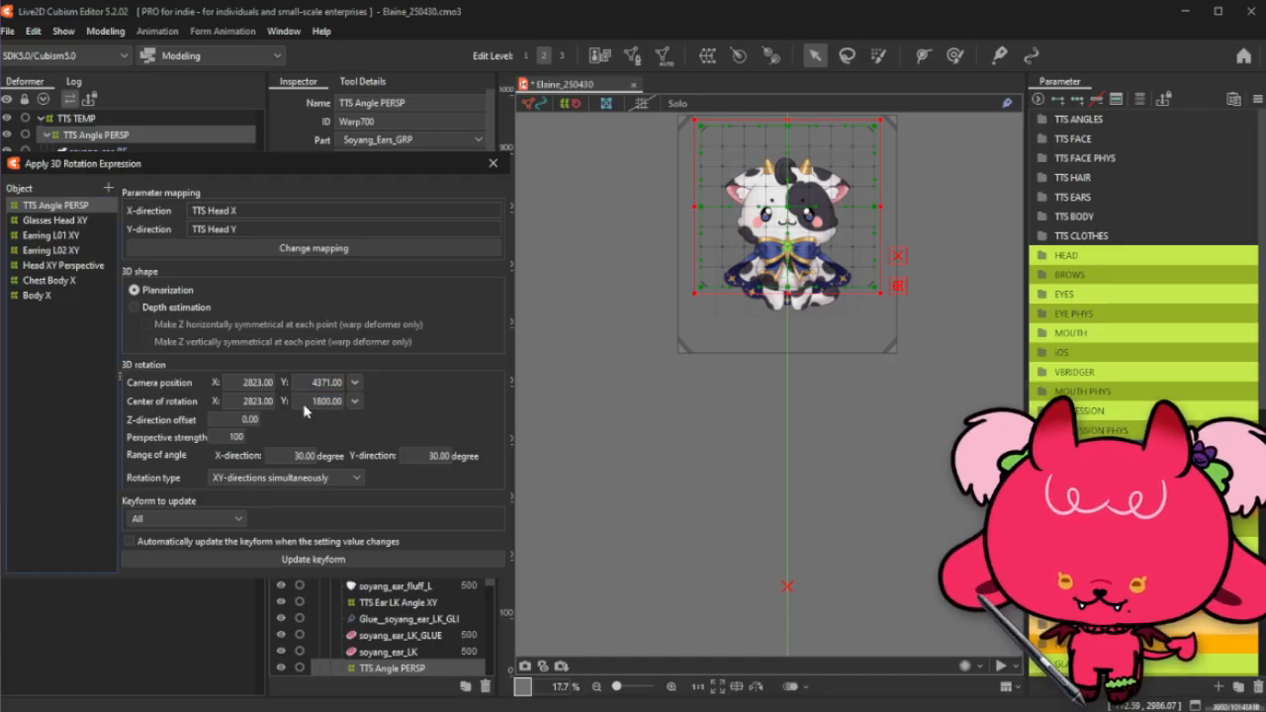
pyautogui.click(325, 384)
pyautogui.write('1')
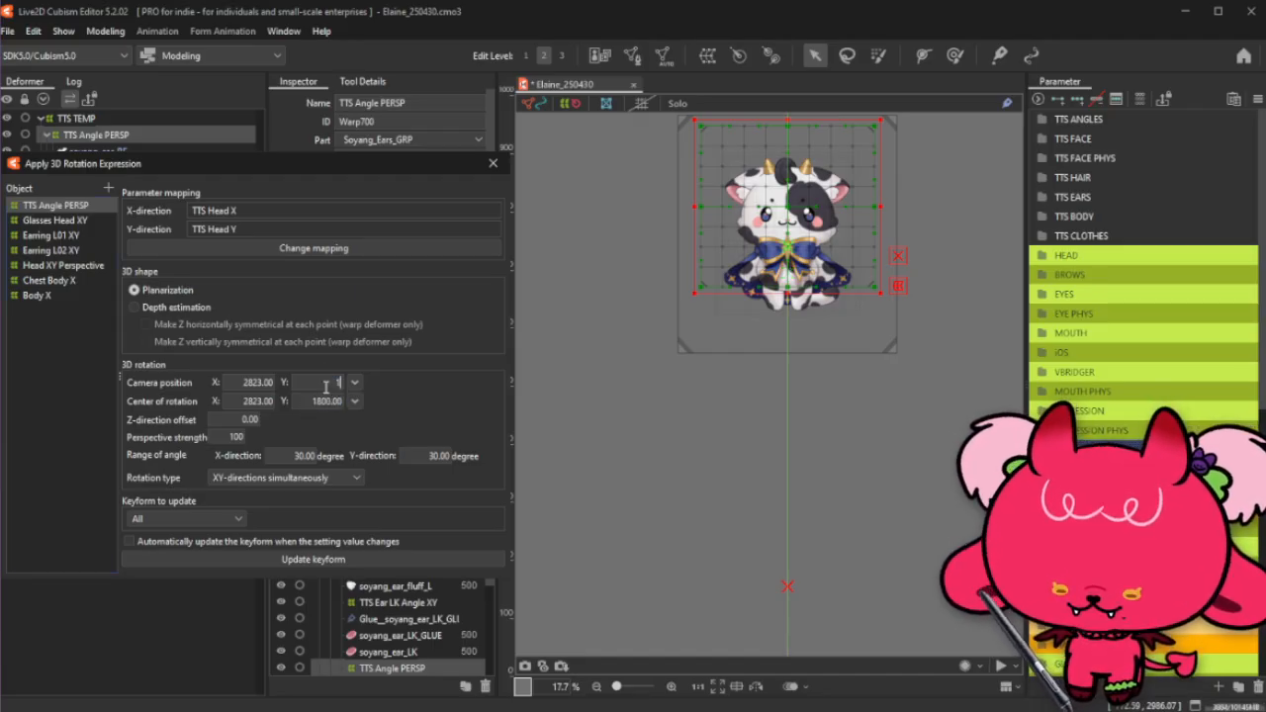
pyautogui.write('800')
pyautogui.press('Return')
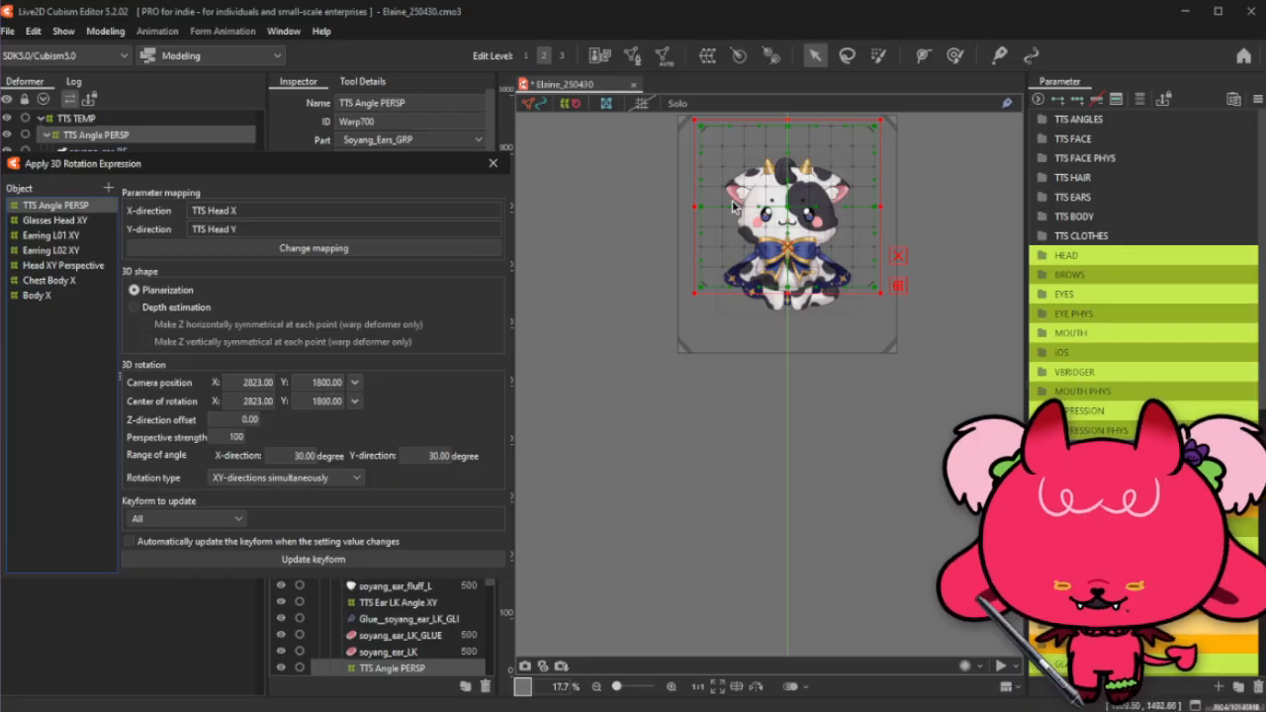
# Step: Set the centre of rotation Y to 1850 and the camera position Y to 1750, and close the 3D rotation settings without updating the keyforms
pyautogui.scroll(3, 781, 139)
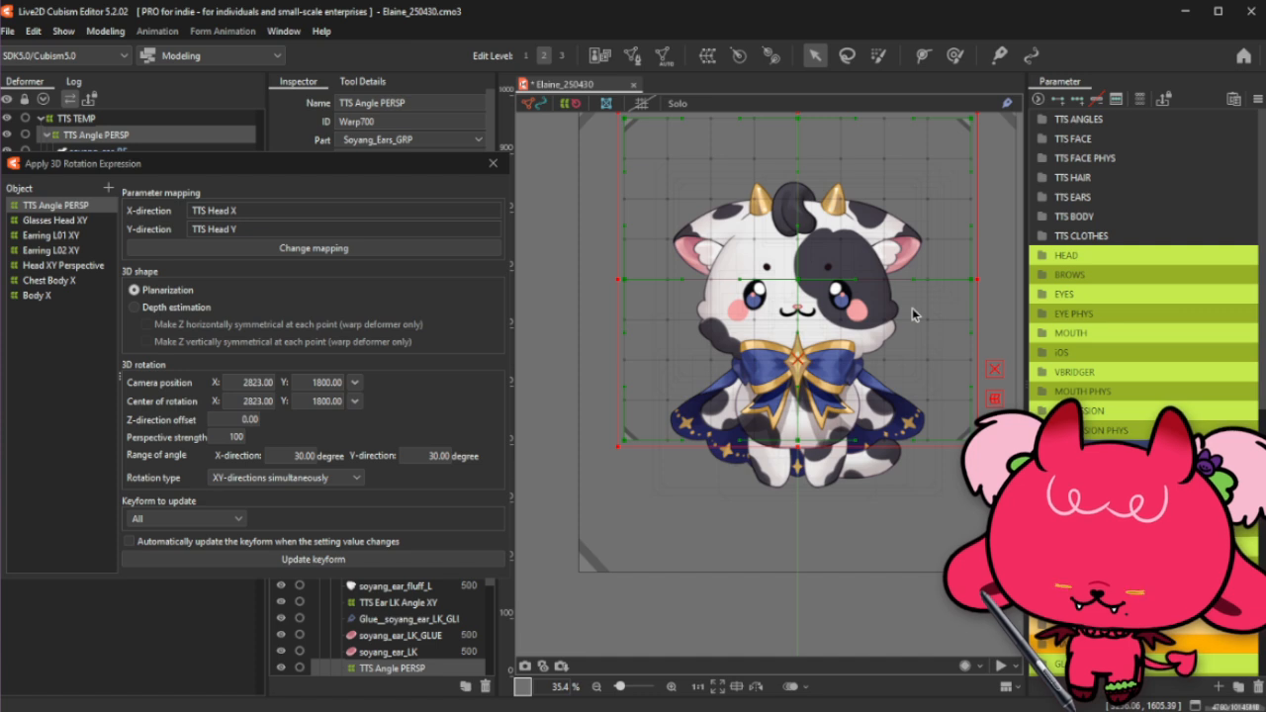
pyautogui.click(317, 402)
pyautogui.click(320, 398)
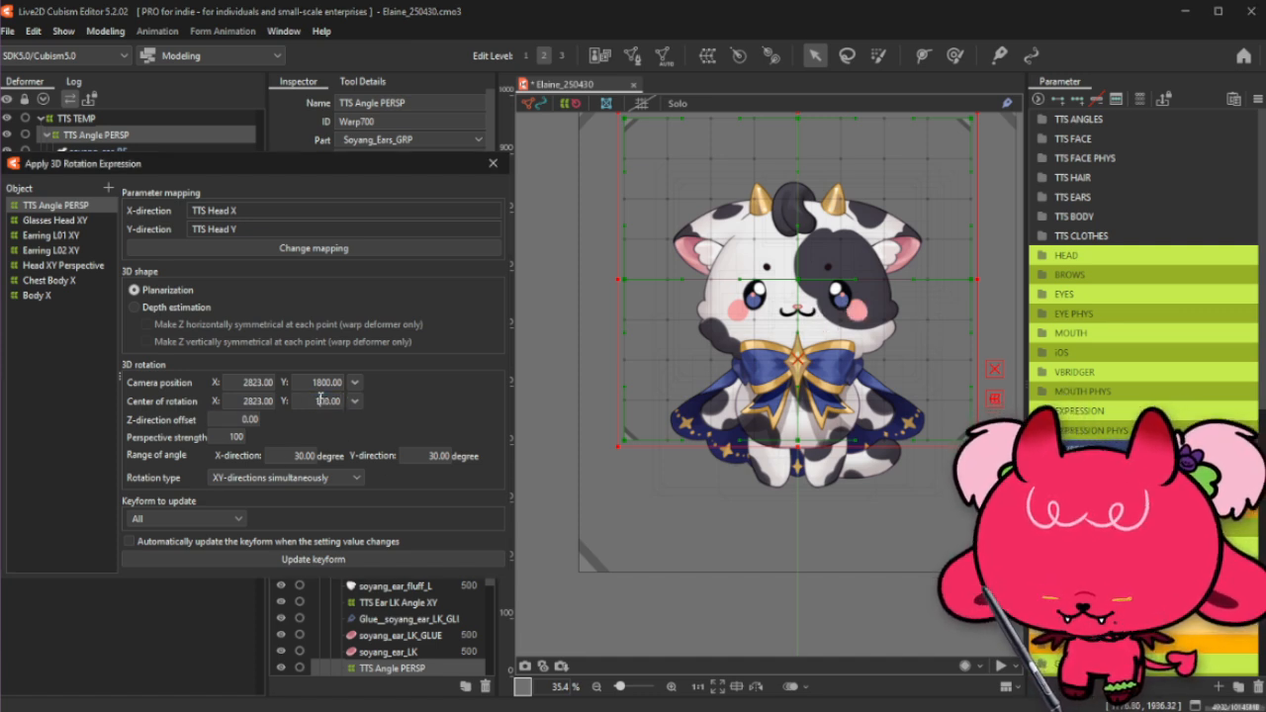
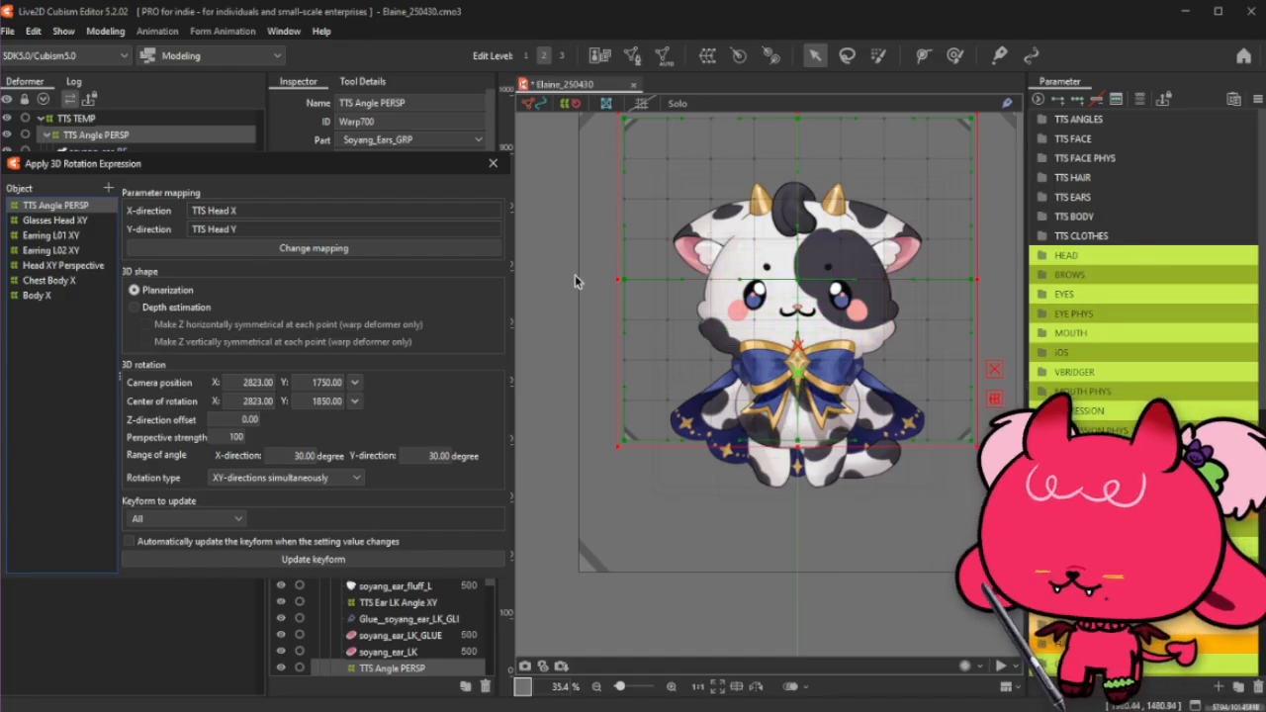
pyautogui.click(489, 165)
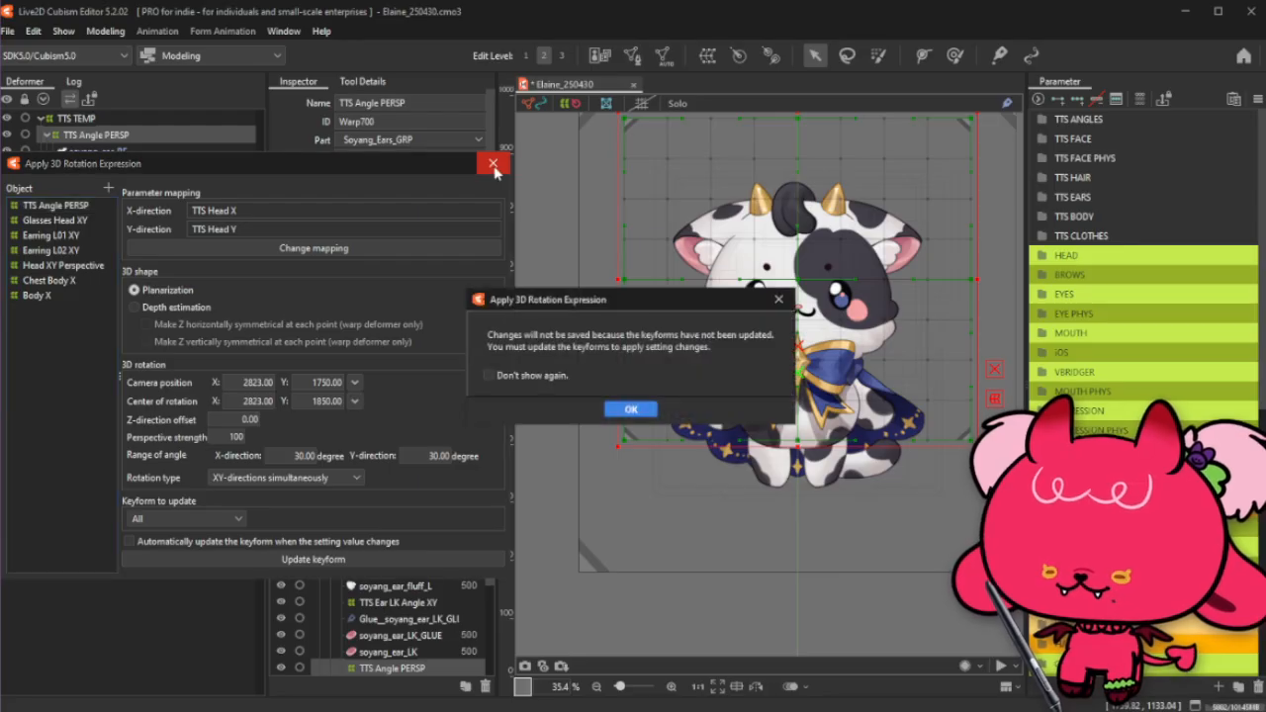
pyautogui.click(780, 301)
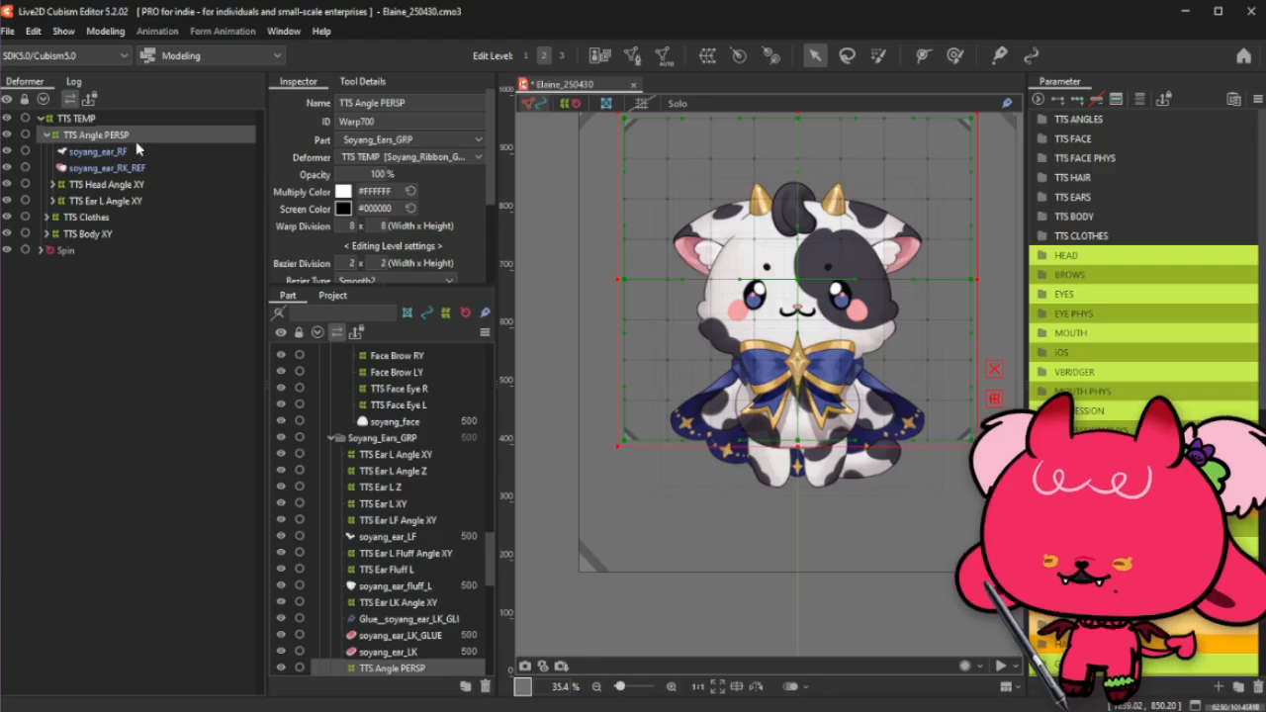
# Step: Create a rotation deformer named TTS Angle Z as parent of TTS Angle PERSP and move its pivot down to the chin on the guide line
pyautogui.click(738, 56)
pyautogui.tripleClick(627, 324)
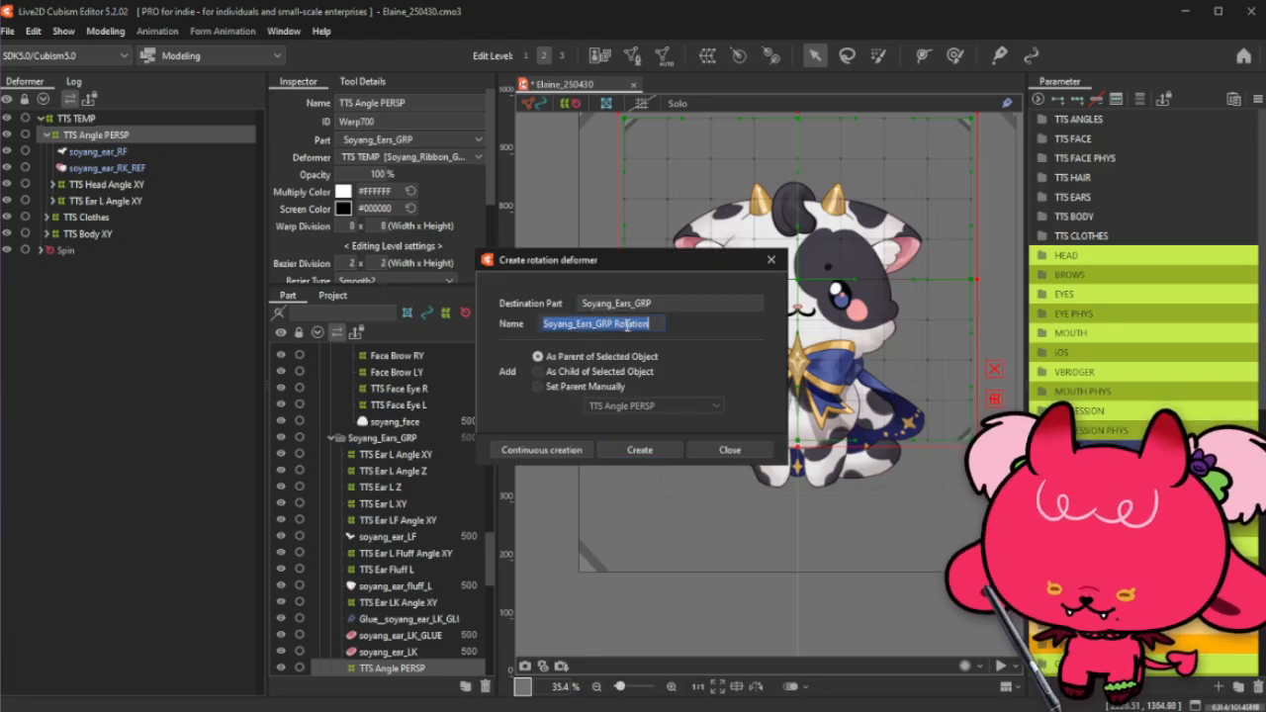
pyautogui.write('TTS Angle Z')
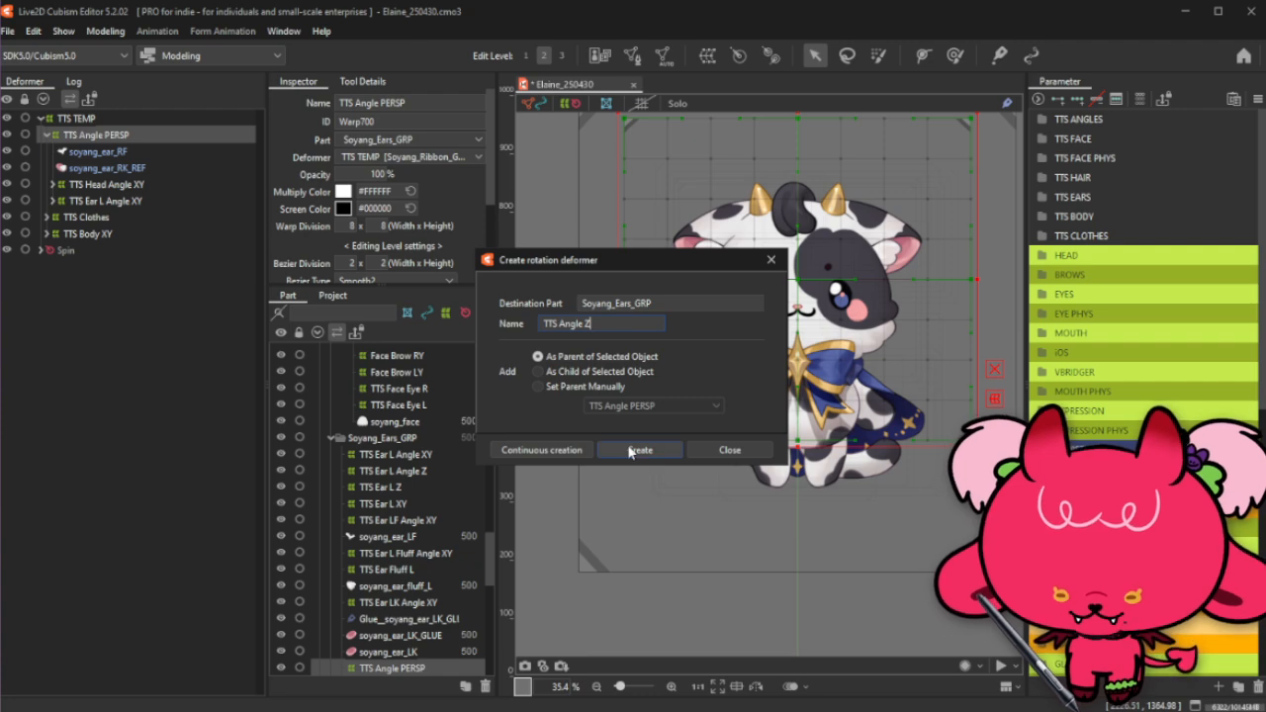
pyautogui.click(639, 449)
pyautogui.scroll(3, 729, 246)
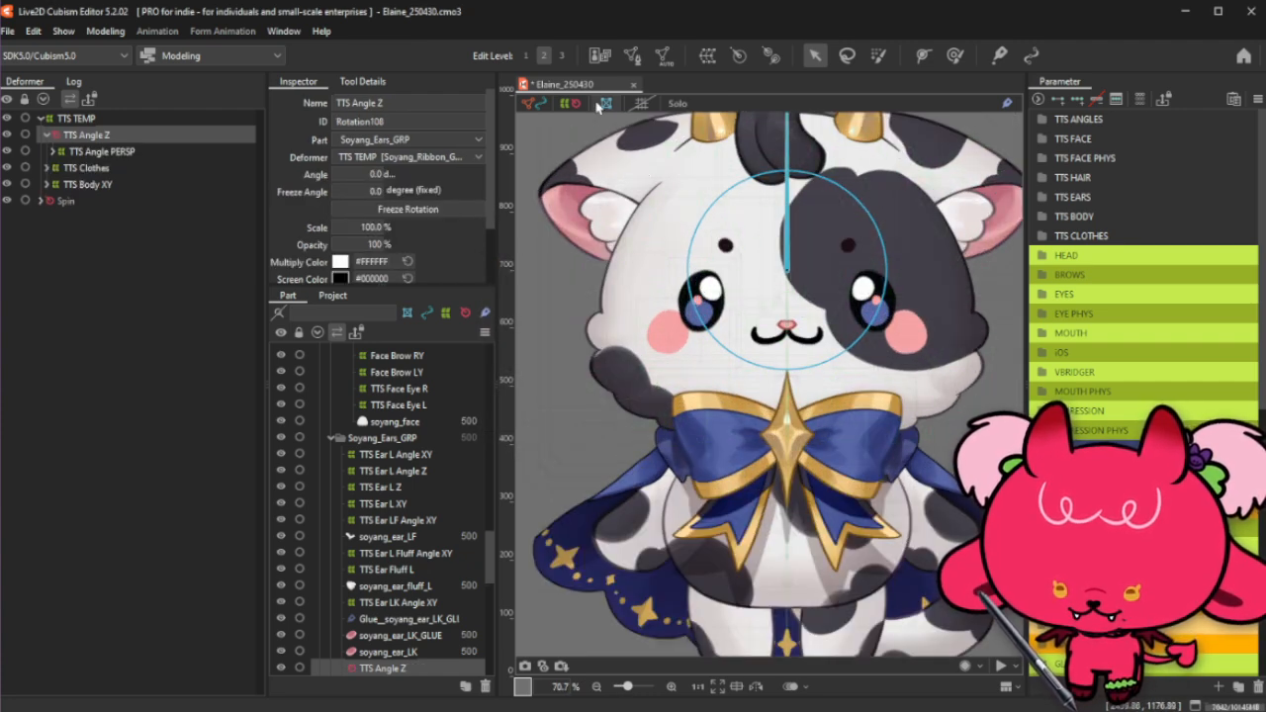
pyautogui.moveTo(780, 284); pyautogui.dragTo(788, 408)
# Step: Set the TTS Clothes parameter to 0 to hide the clothes and shrink the TTS Angle Z rotation deformer's circle at the chin
pyautogui.click(1078, 236)
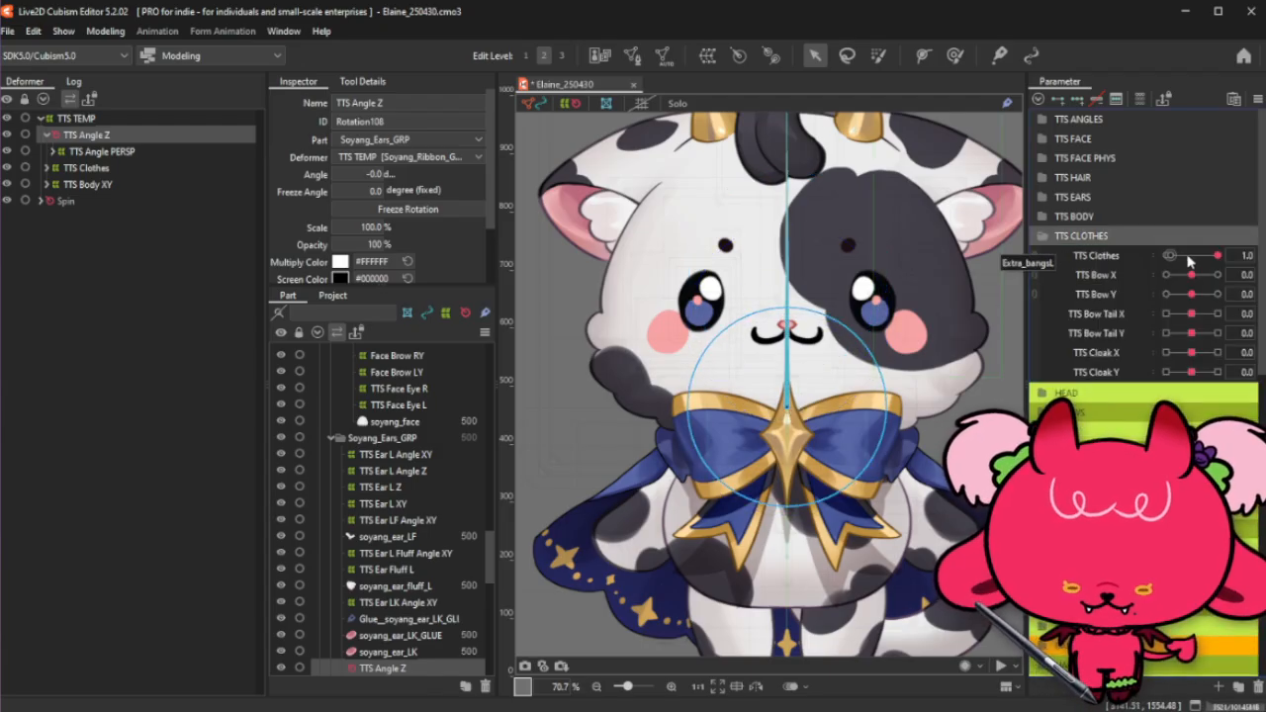
pyautogui.scroll(-1, 779, 455)
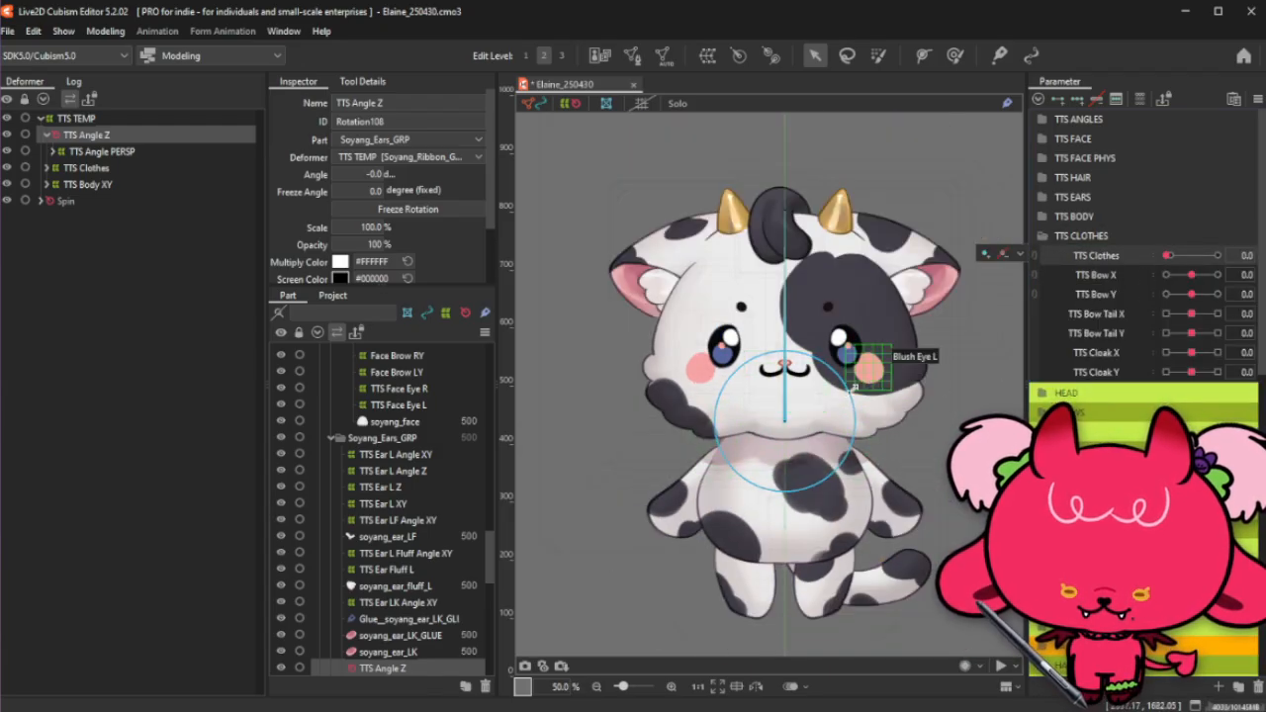
pyautogui.moveTo(829, 405); pyautogui.dragTo(814, 411)
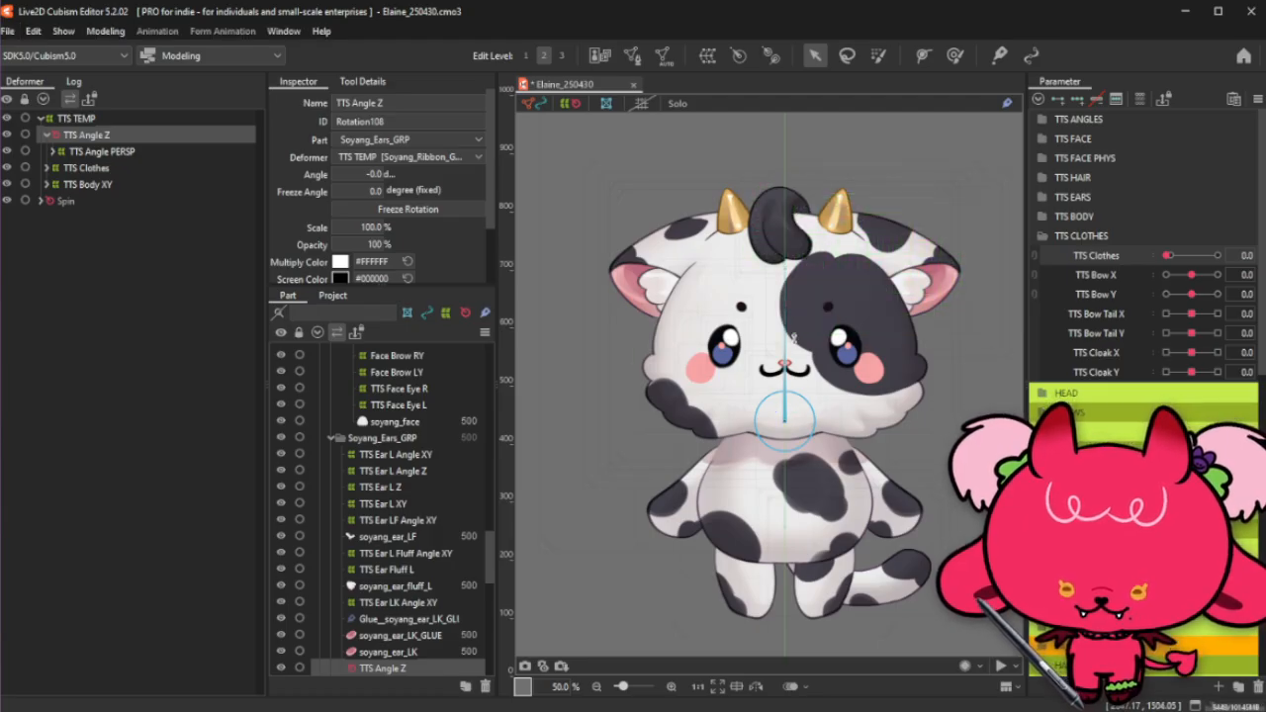
# Step: Move the TTS Angle Z rotation deformer's pivot down to the base of the head, test-tilting it and undoing each tilt
pyautogui.moveTo(789, 343); pyautogui.dragTo(797, 403)
pyautogui.hotkey('ctrl', 'z')
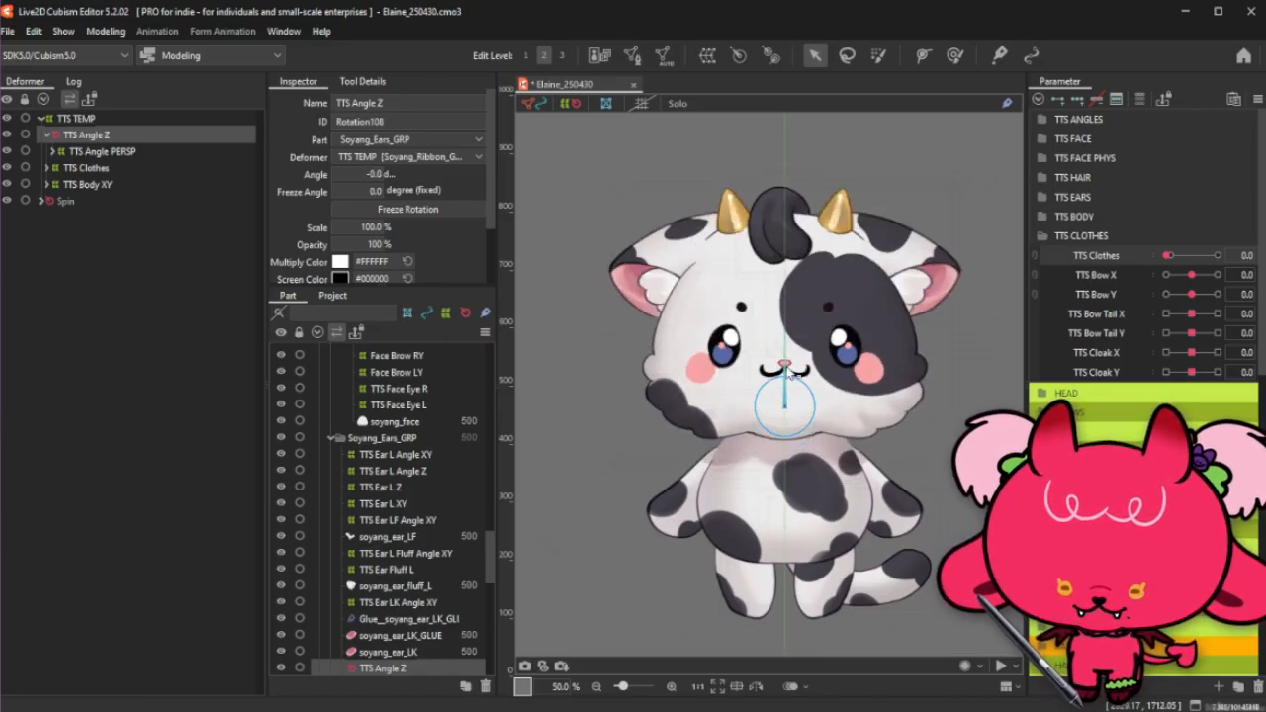
pyautogui.moveTo(785, 324); pyautogui.dragTo(812, 322)
pyautogui.hotkey('ctrl', 'z')
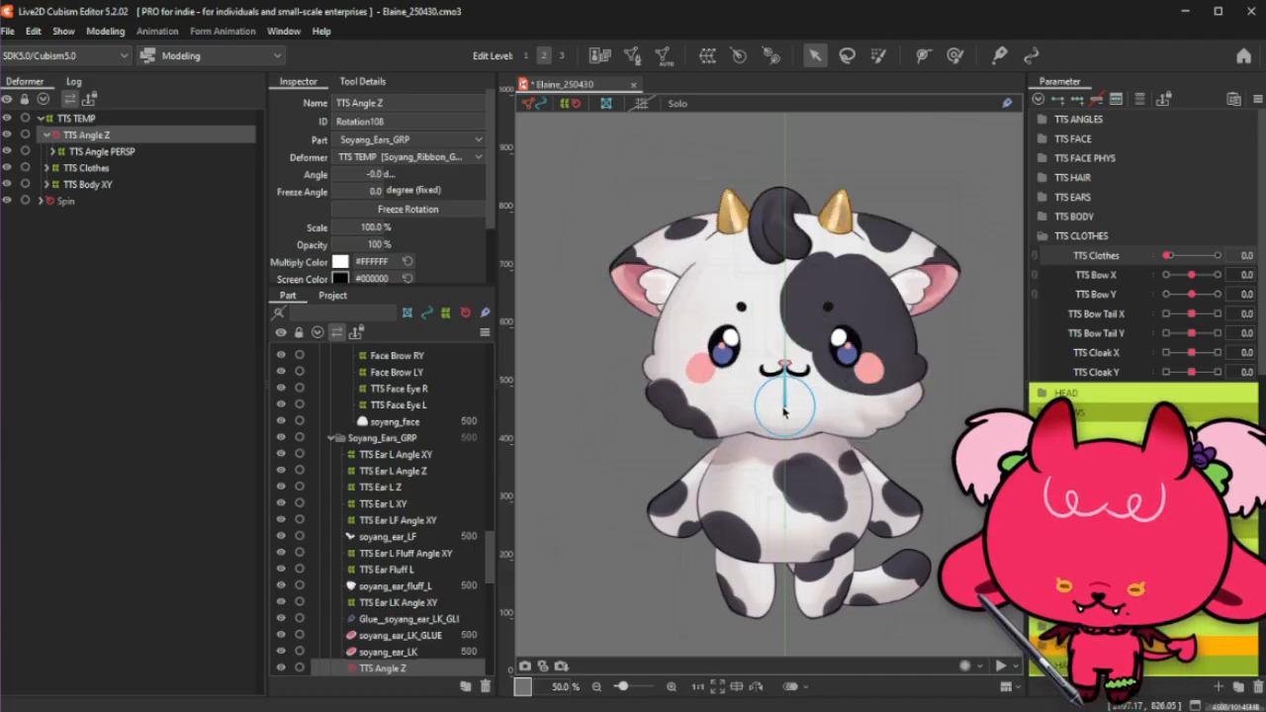
pyautogui.moveTo(786, 435); pyautogui.dragTo(786, 460)
pyautogui.moveTo(785, 358); pyautogui.dragTo(809, 360)
pyautogui.hotkey('ctrl', 'z')
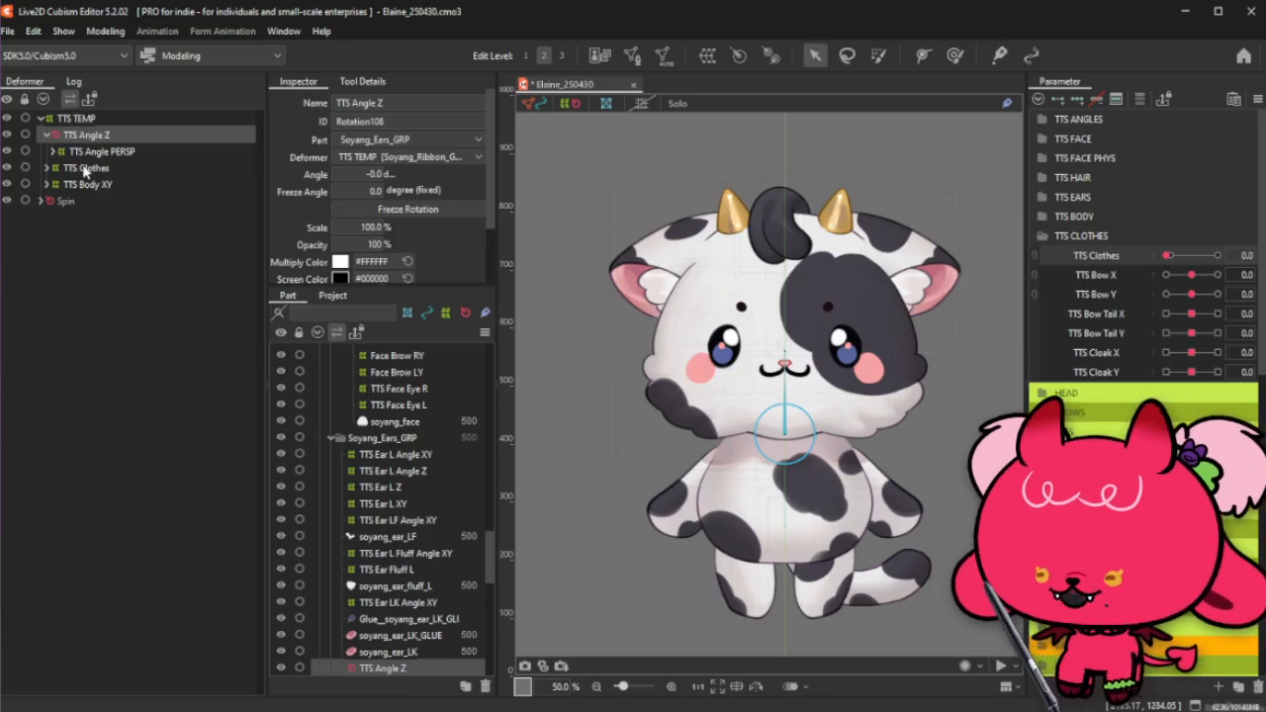
# Step: Open Apply 3D Rotation Expression for the TTS Angle PERSP warp deformer
pyautogui.click(113, 152)
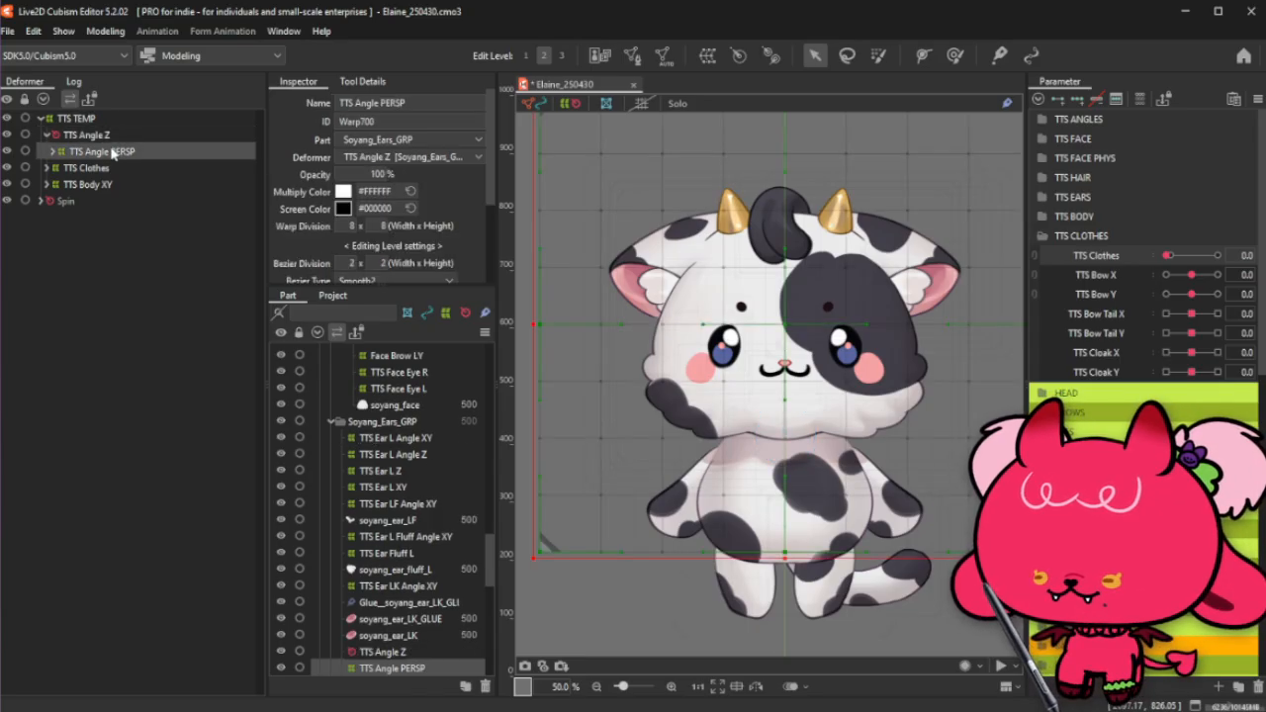
pyautogui.click(103, 32)
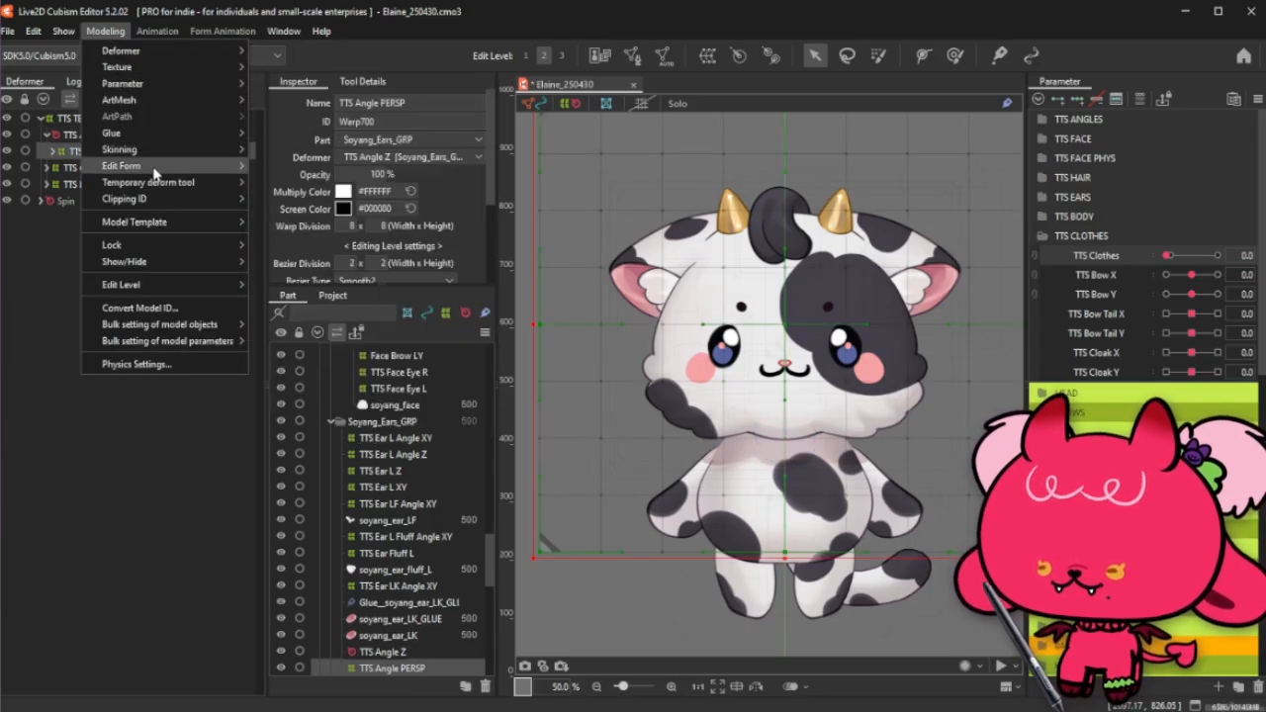
pyautogui.moveTo(153, 173)
pyautogui.moveTo(172, 100)
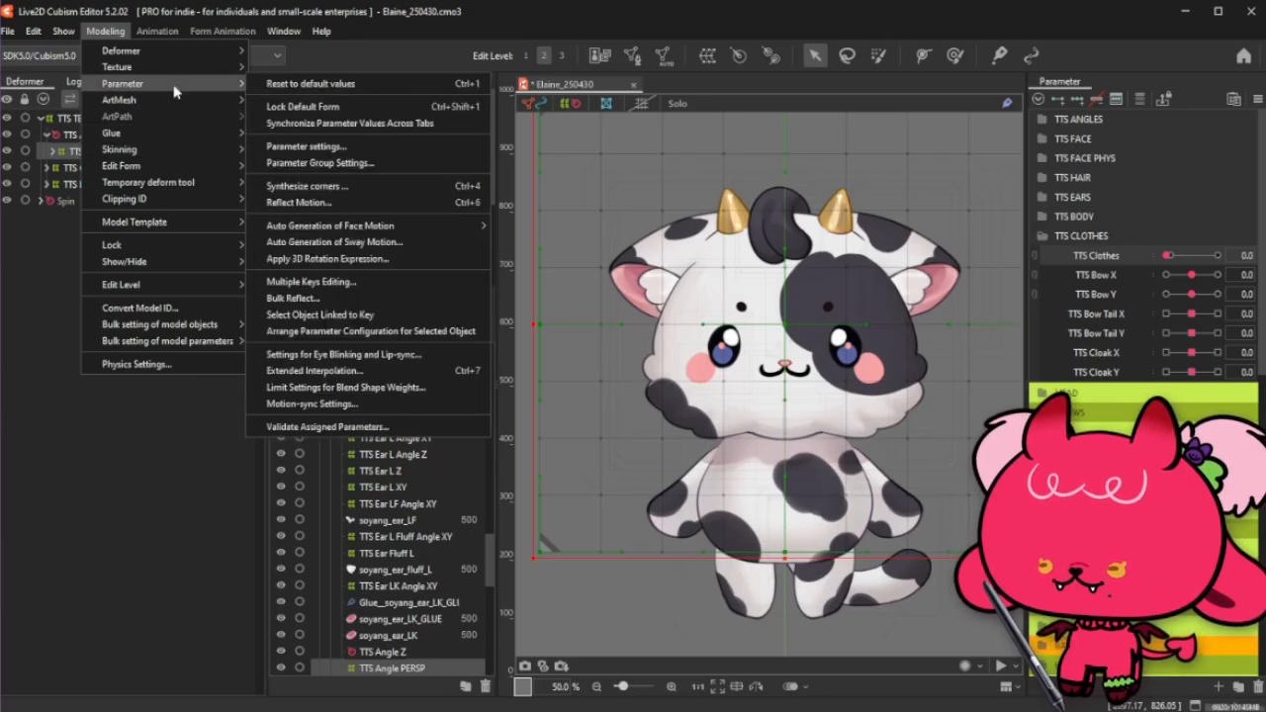
pyautogui.click(361, 259)
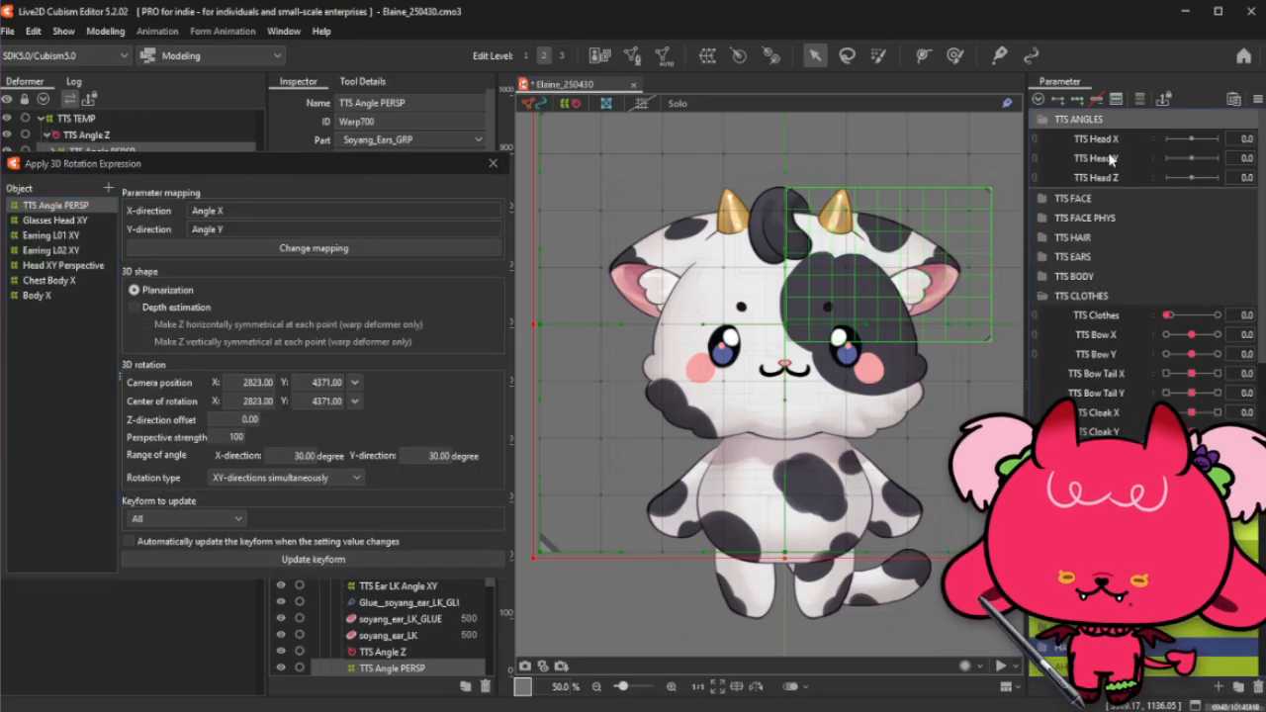
# Step: Map the 3D rotation's X-direction to TTS Head X and its Y-direction to TTS Head Y
pyautogui.click(315, 248)
pyautogui.click(314, 235)
pyautogui.scroll(7, 305, 316)
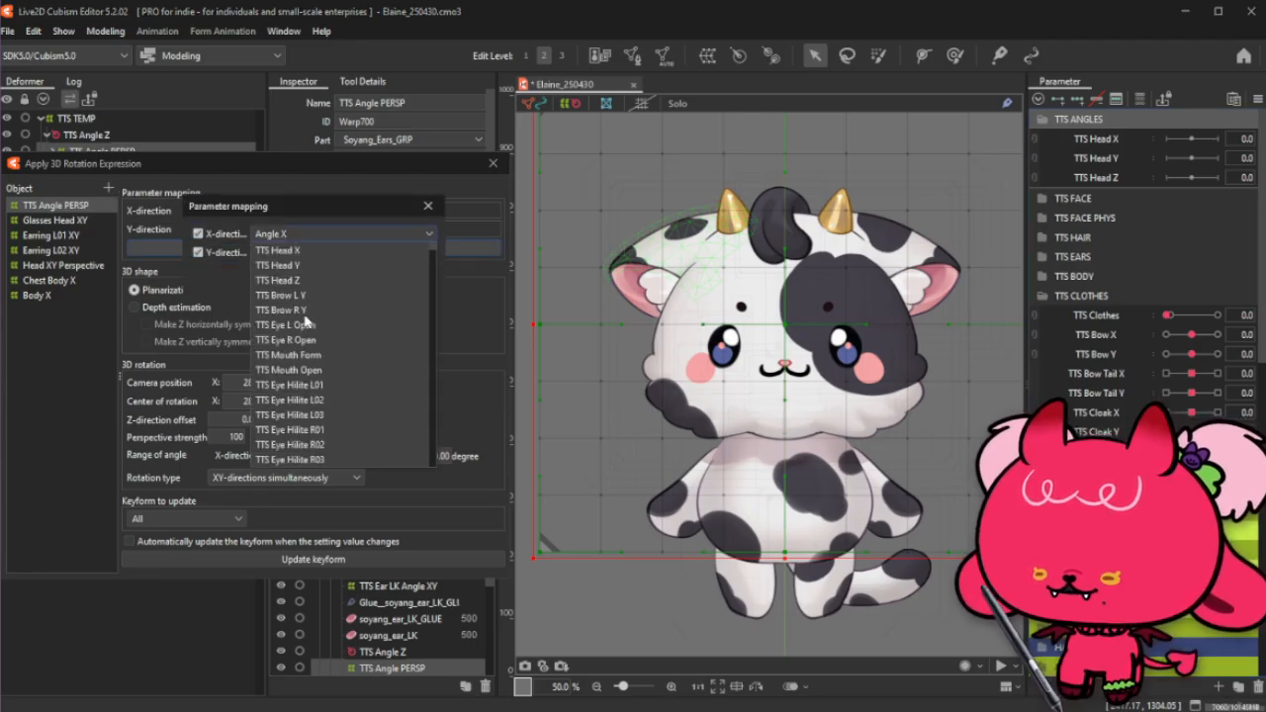
pyautogui.click(310, 247)
pyautogui.click(314, 254)
pyautogui.scroll(2, 314, 294)
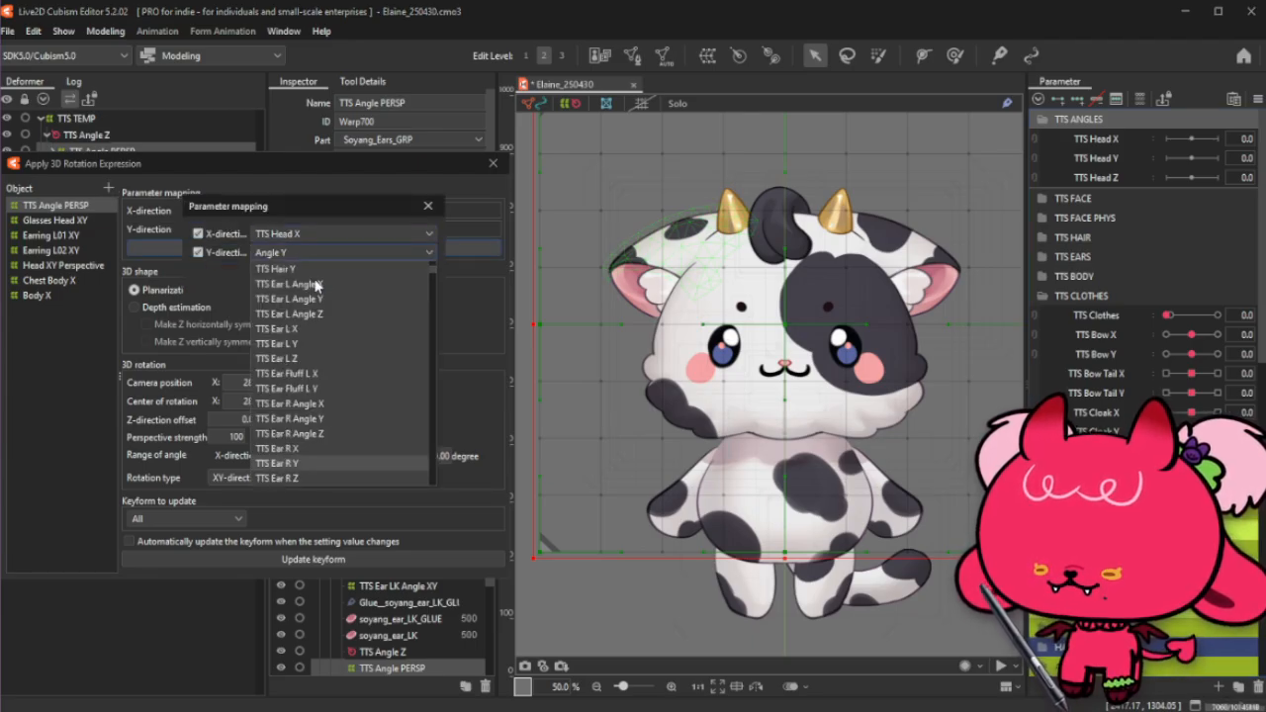
pyautogui.click(314, 287)
pyautogui.click(287, 282)
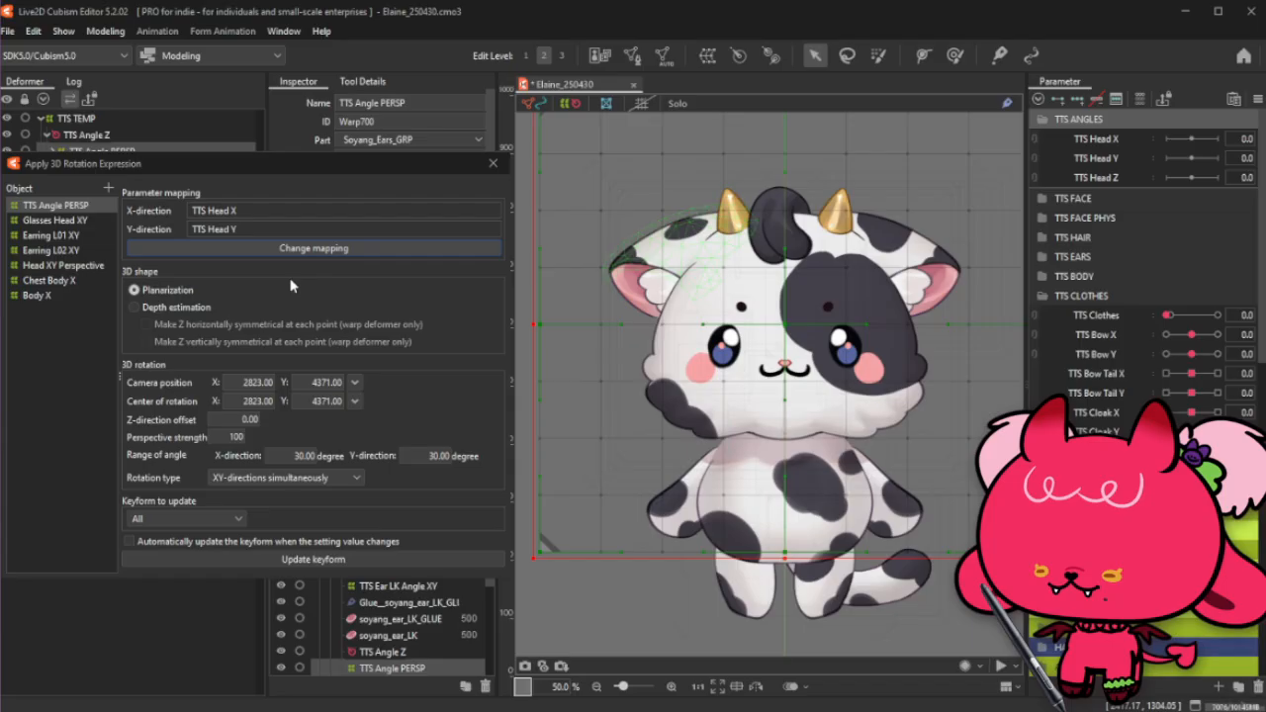
# Step: Set the camera position Y to 1750 and the center of rotation Y to 1850
pyautogui.click(310, 382)
pyautogui.write('1750')
pyautogui.press('Return')
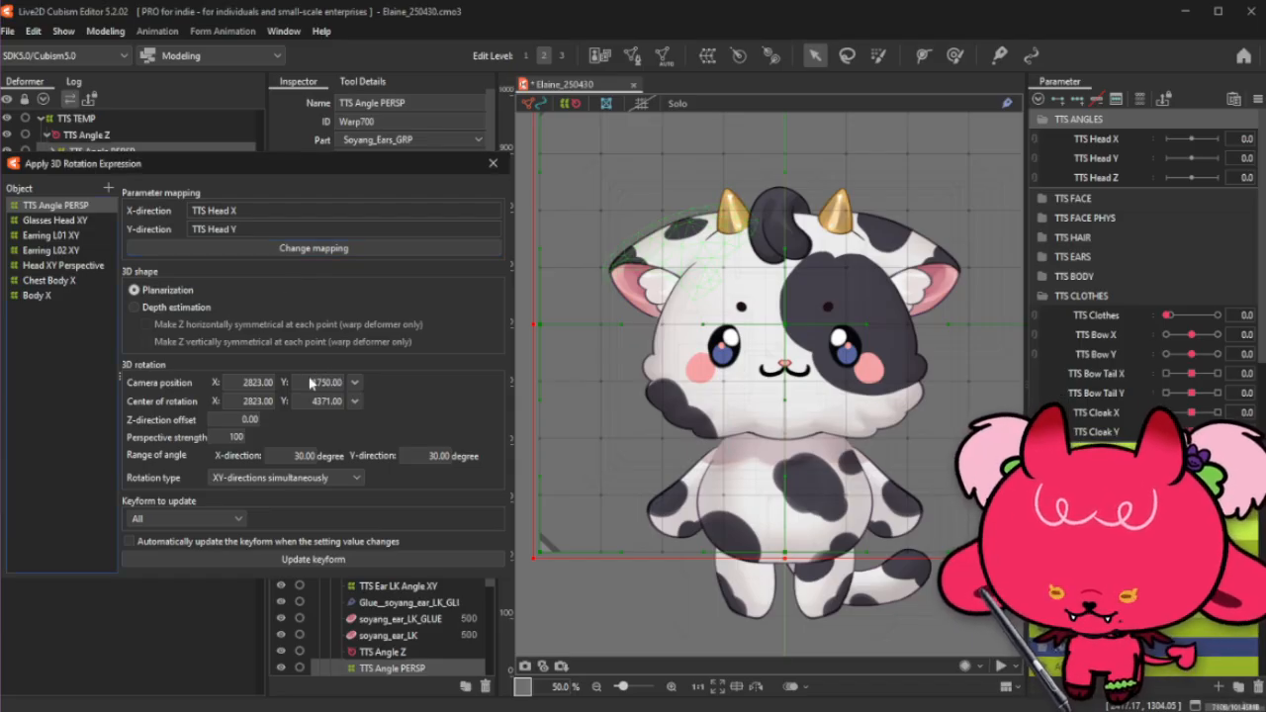
pyautogui.click(319, 400)
pyautogui.write('1')
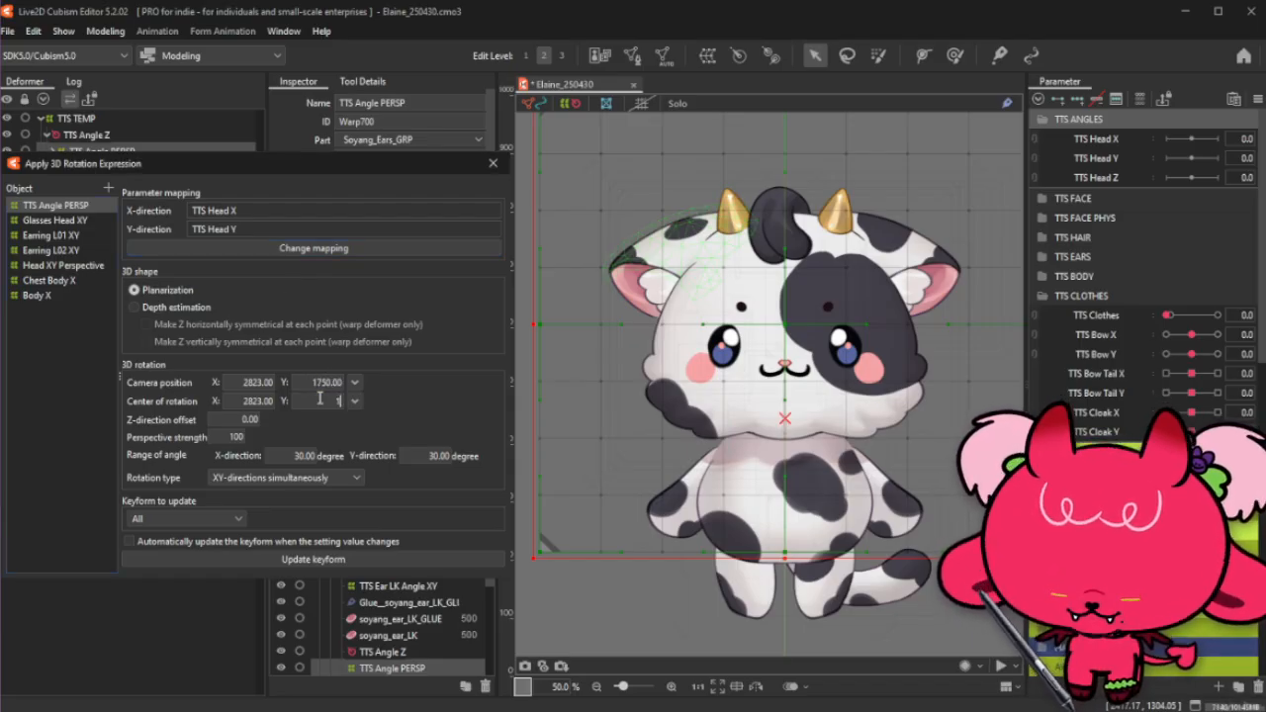
pyautogui.write('750')
pyautogui.press('Return')
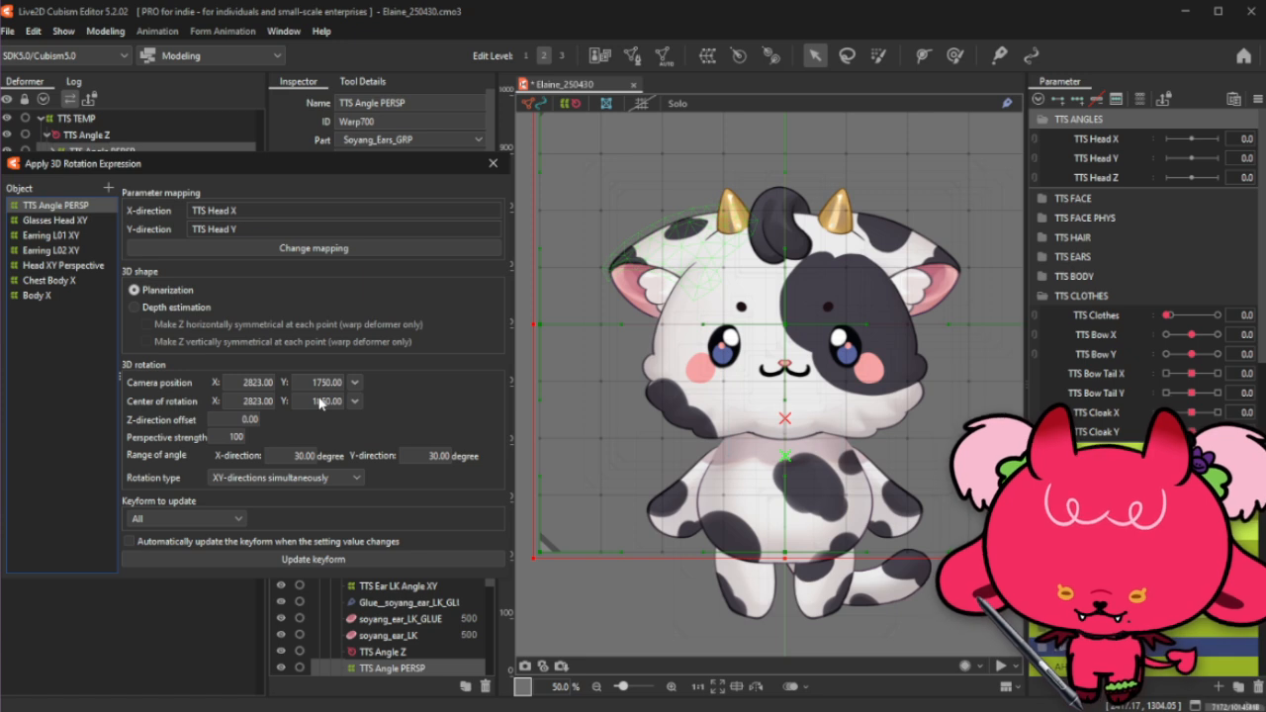
# Step: Raise the camera position Y to 1800, check it against the chin, and fine-tune it to 1792
pyautogui.click(324, 383)
pyautogui.write('180')
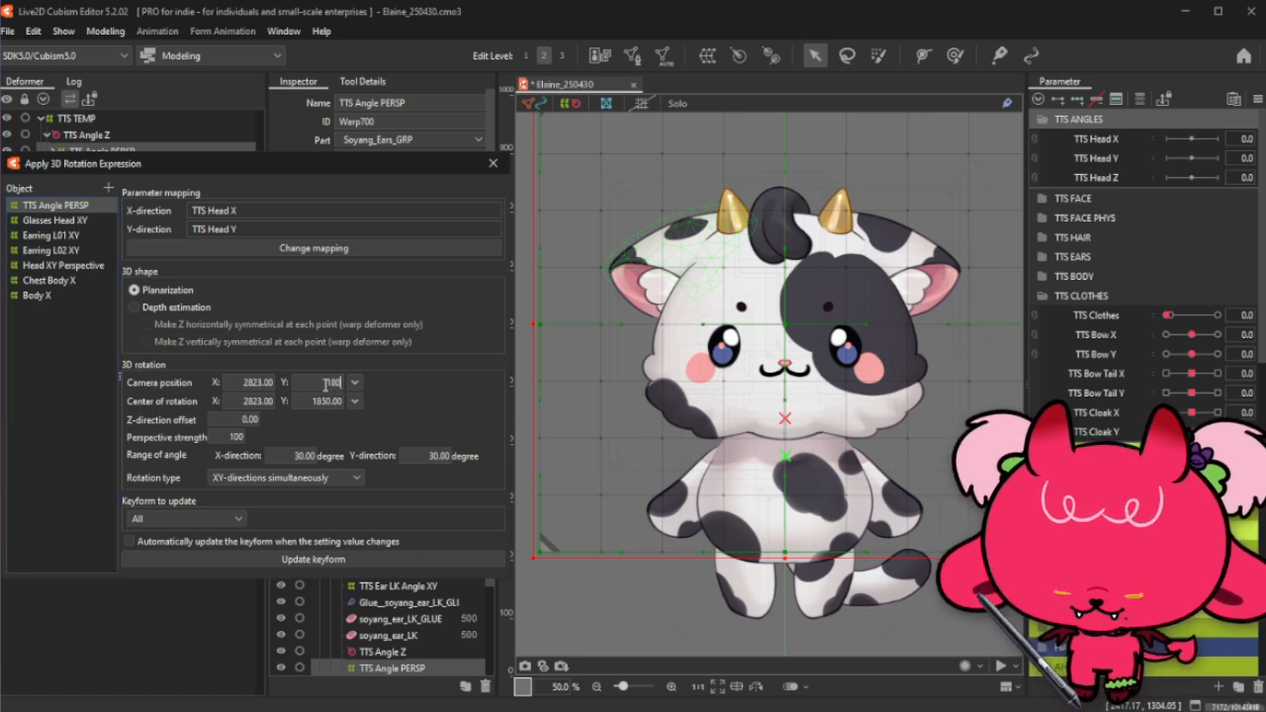
pyautogui.write('0')
pyautogui.press('Return')
pyautogui.click(325, 386)
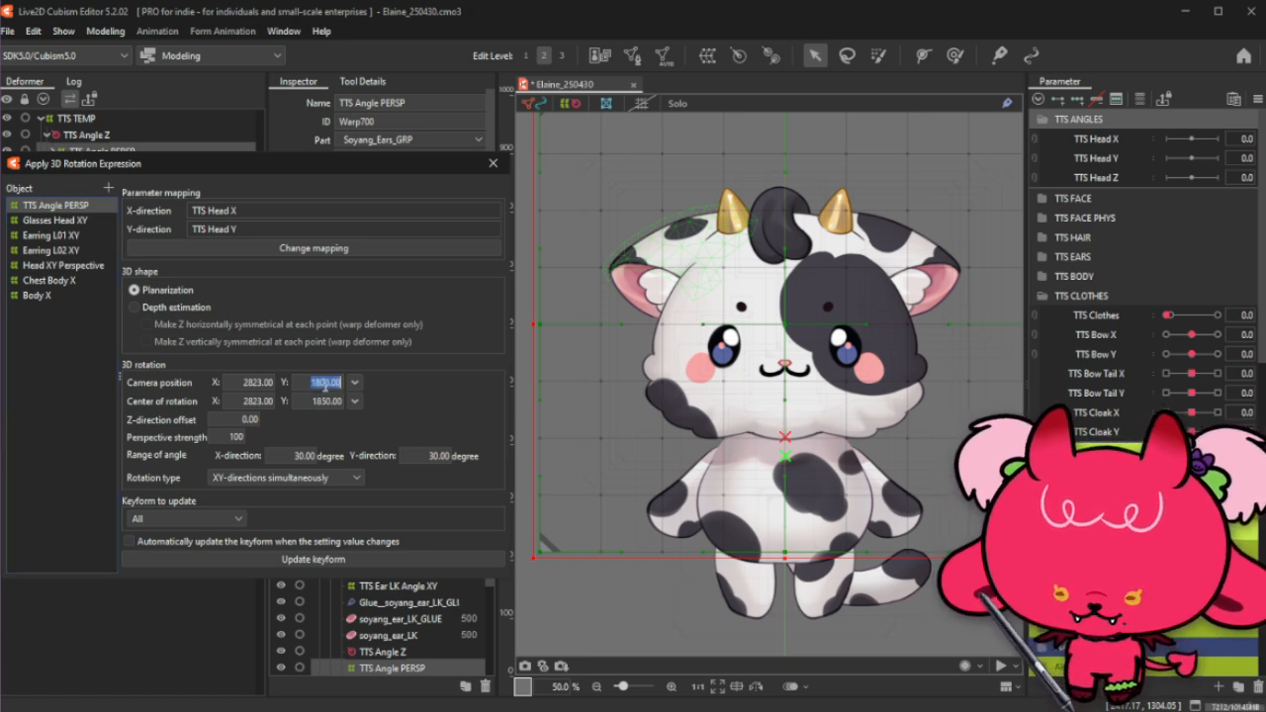
pyautogui.scroll(5, 667, 408)
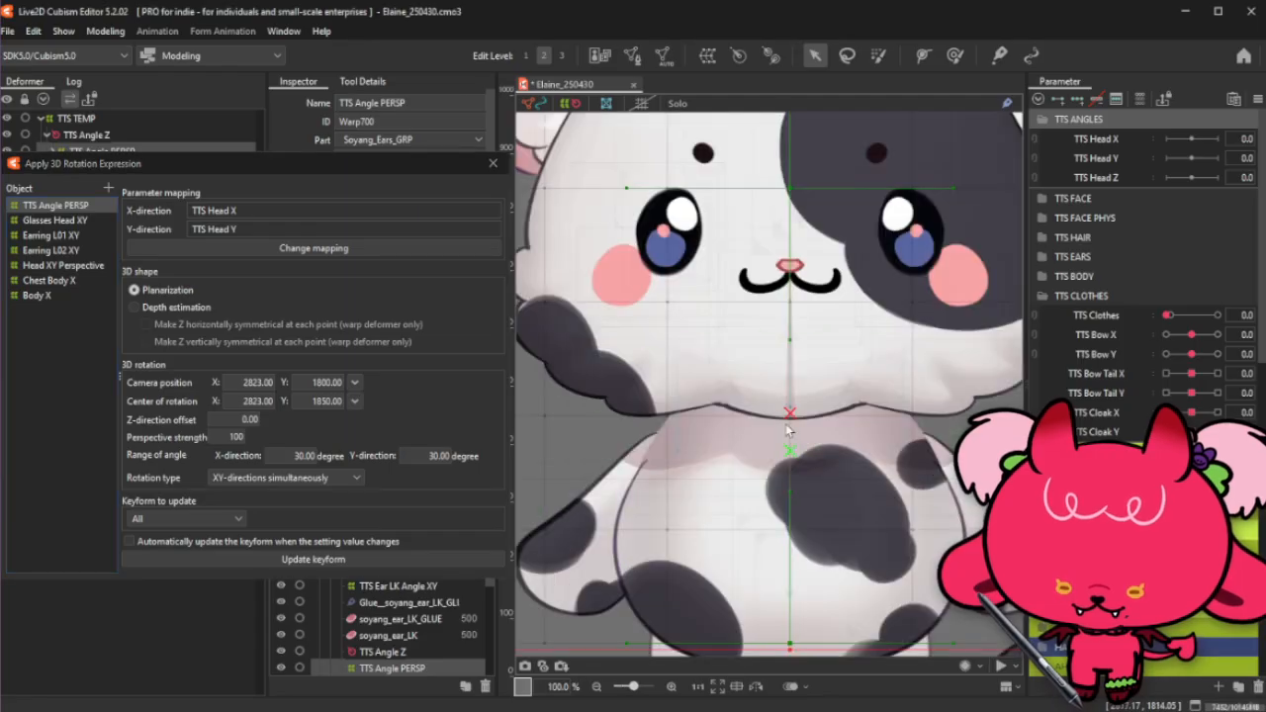
pyautogui.moveTo(310, 381); pyautogui.dragTo(303, 381)
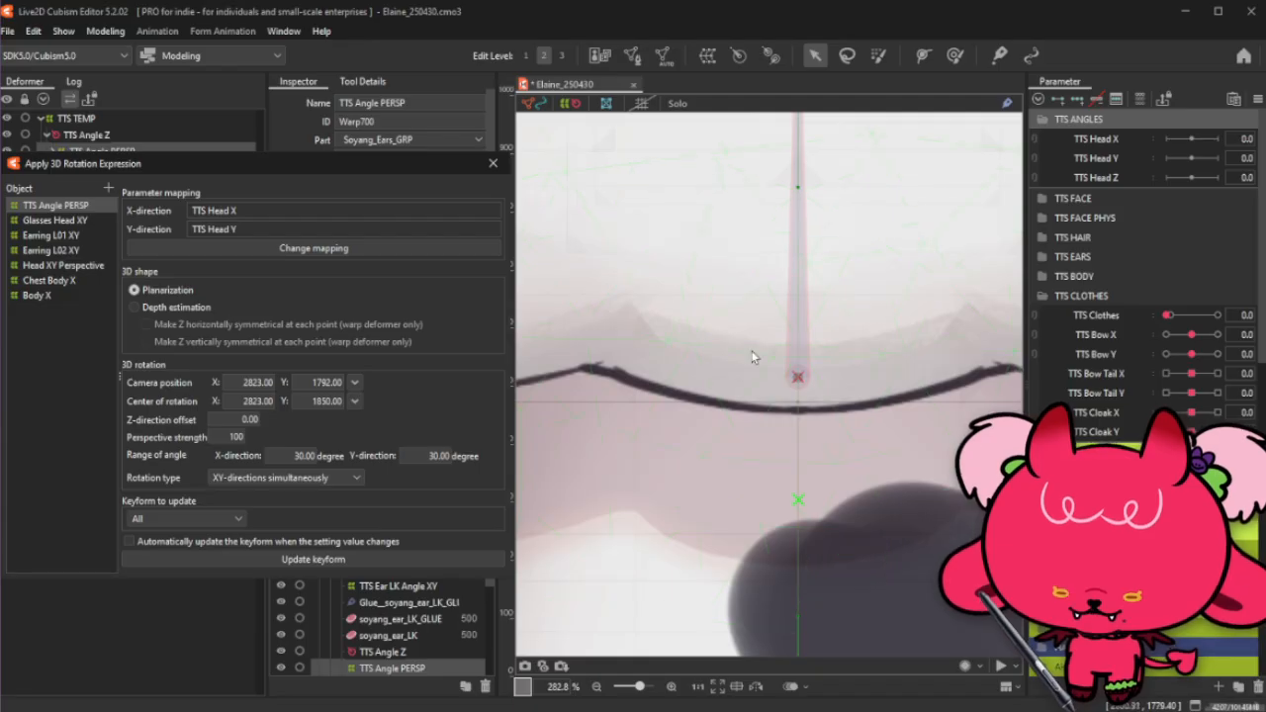
# Step: Set the perspective strength to 30 and the Y-direction range of angle to 15 degrees
pyautogui.scroll(-7, 754, 354)
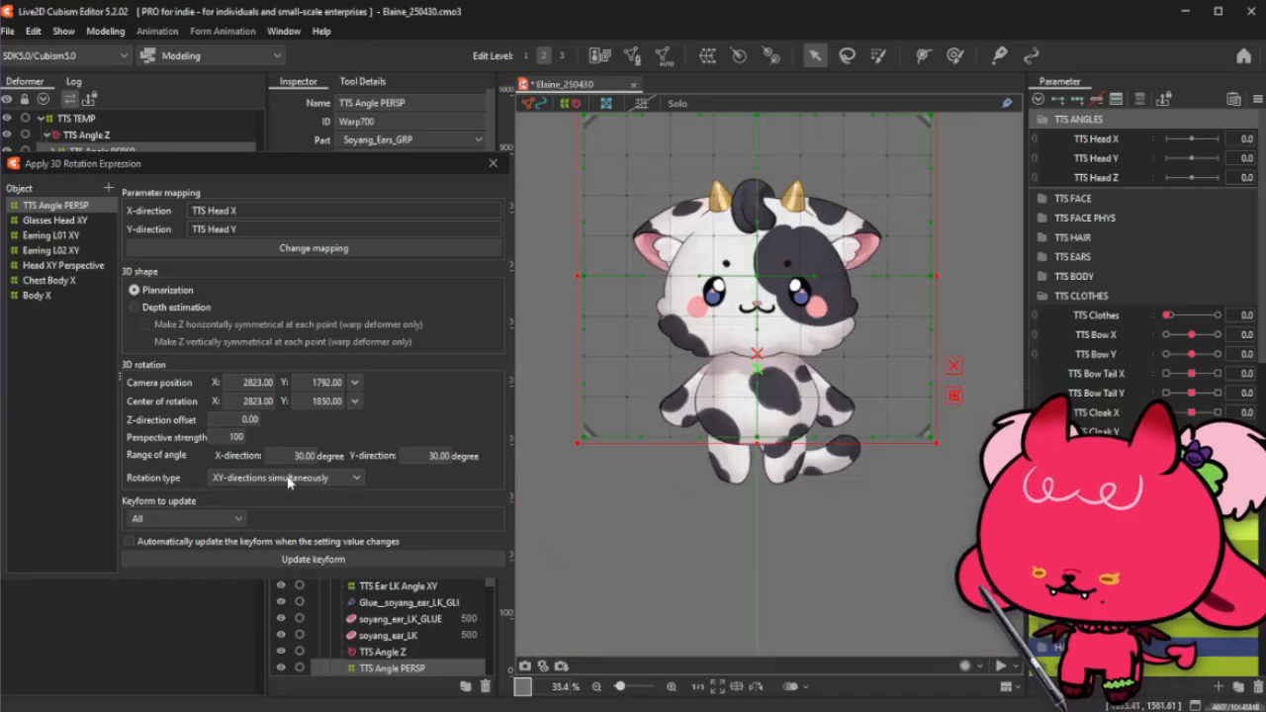
pyautogui.click(220, 436)
pyautogui.write('30')
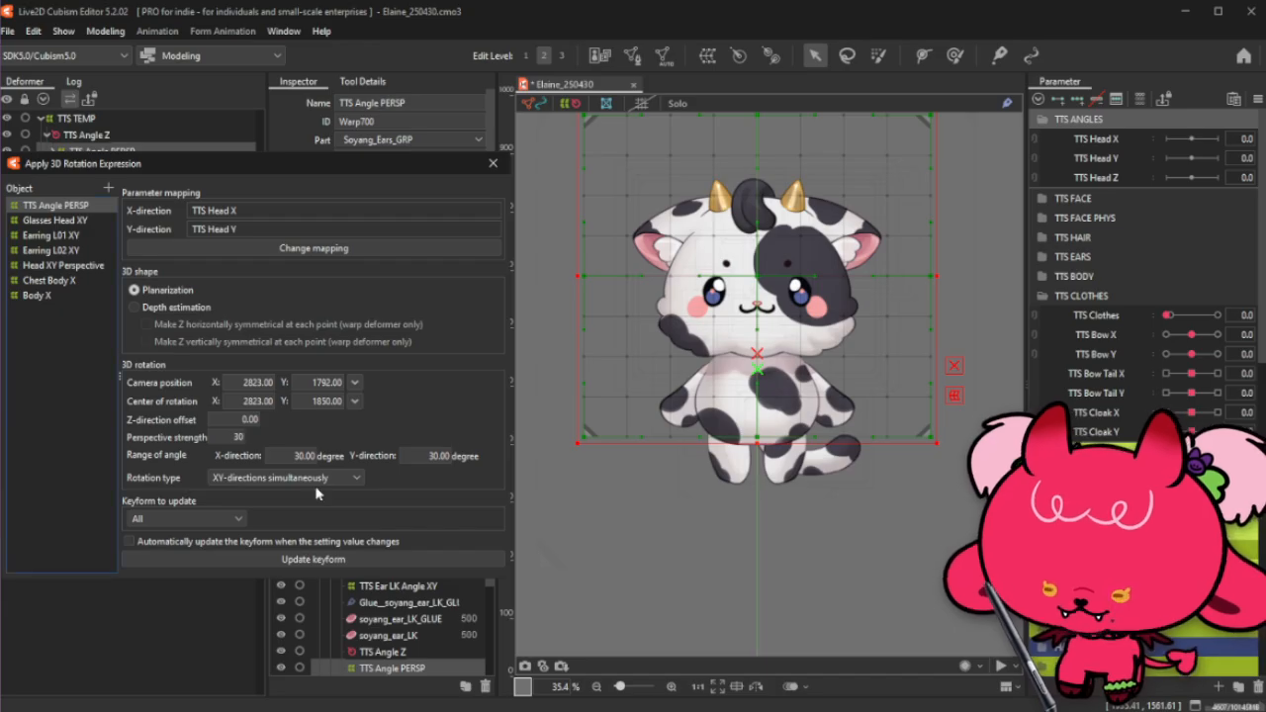
pyautogui.click(416, 459)
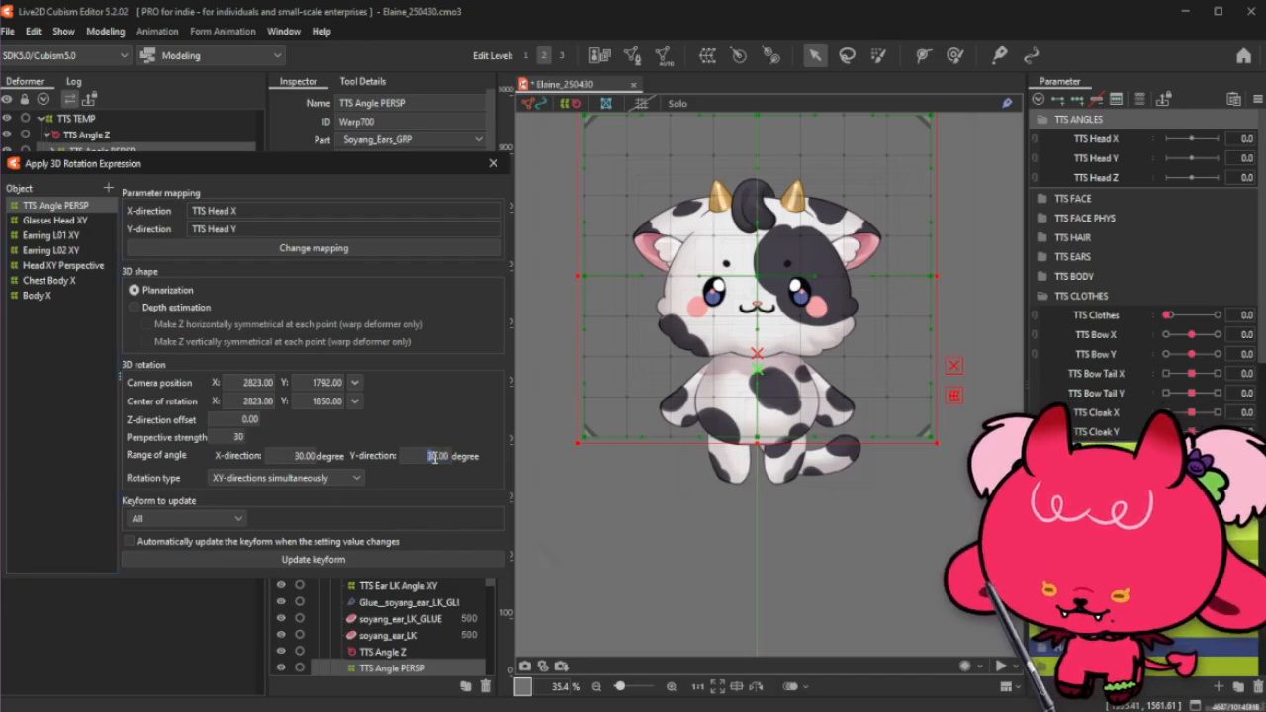
pyautogui.moveTo(438, 456); pyautogui.dragTo(418, 455)
pyautogui.write('15')
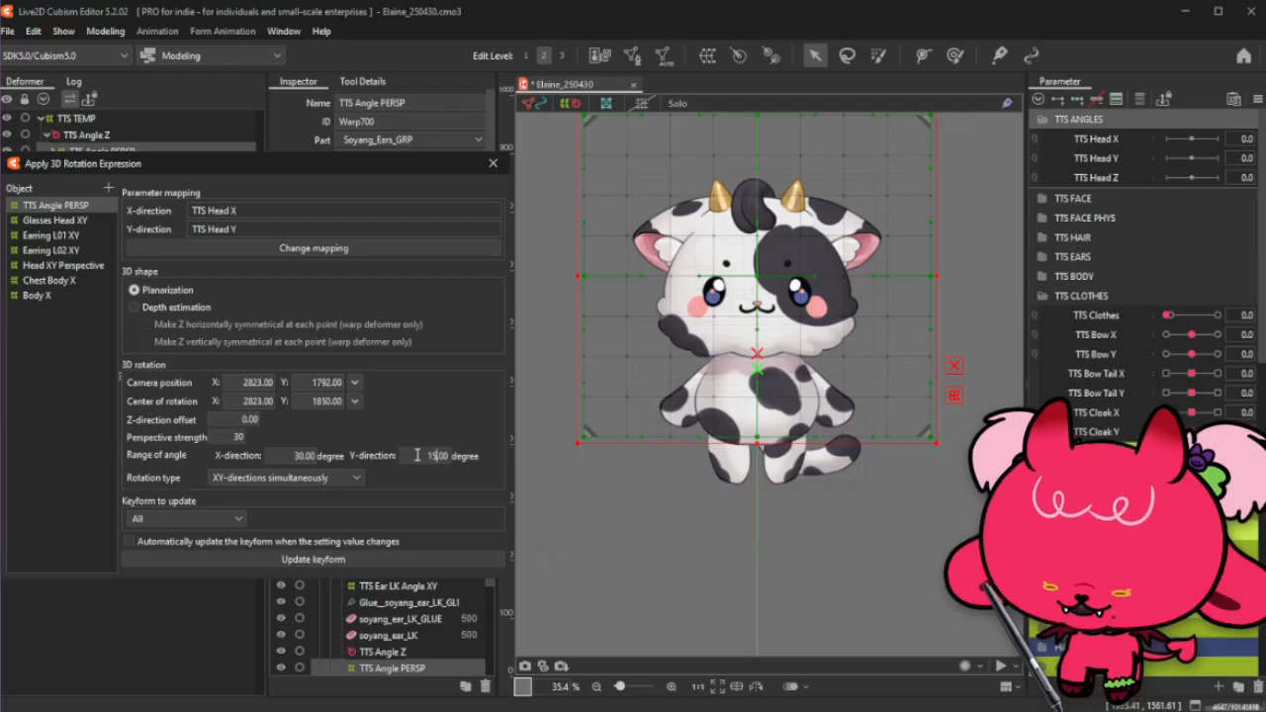
# Step: Set the Y-direction range of angle to 20 degrees and update the keyforms
pyautogui.click(298, 455)
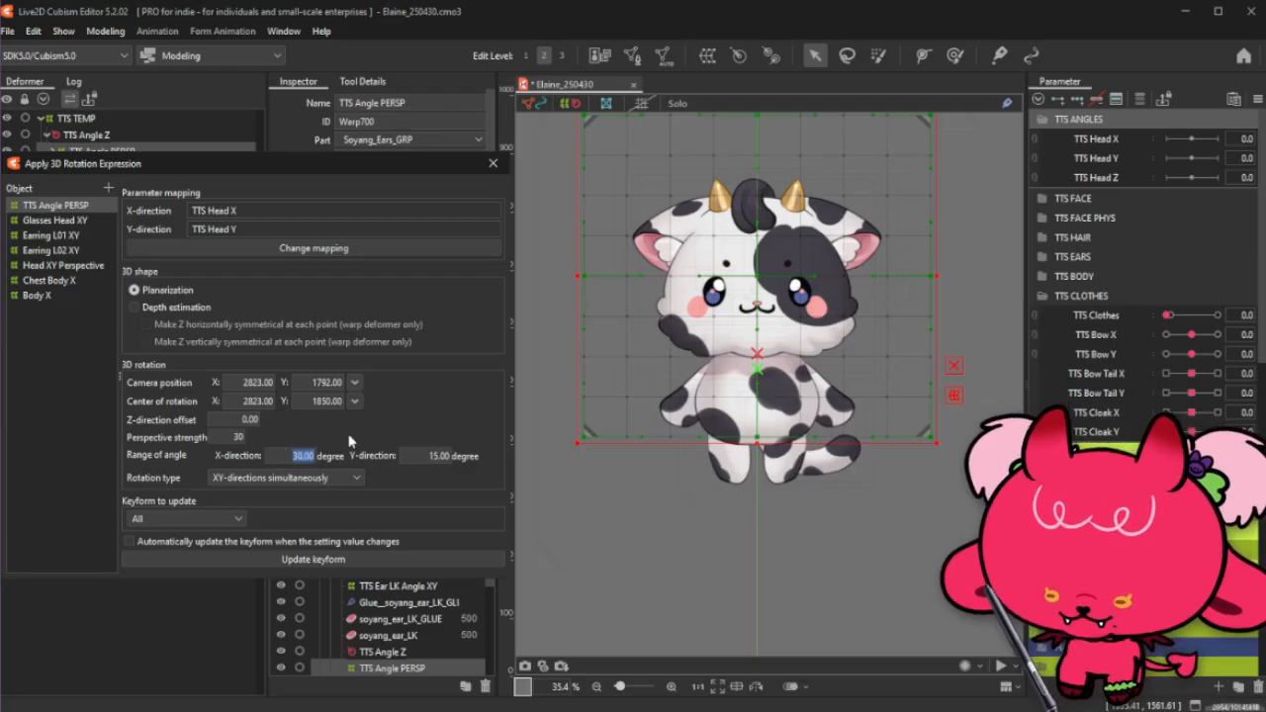
pyautogui.click(432, 455)
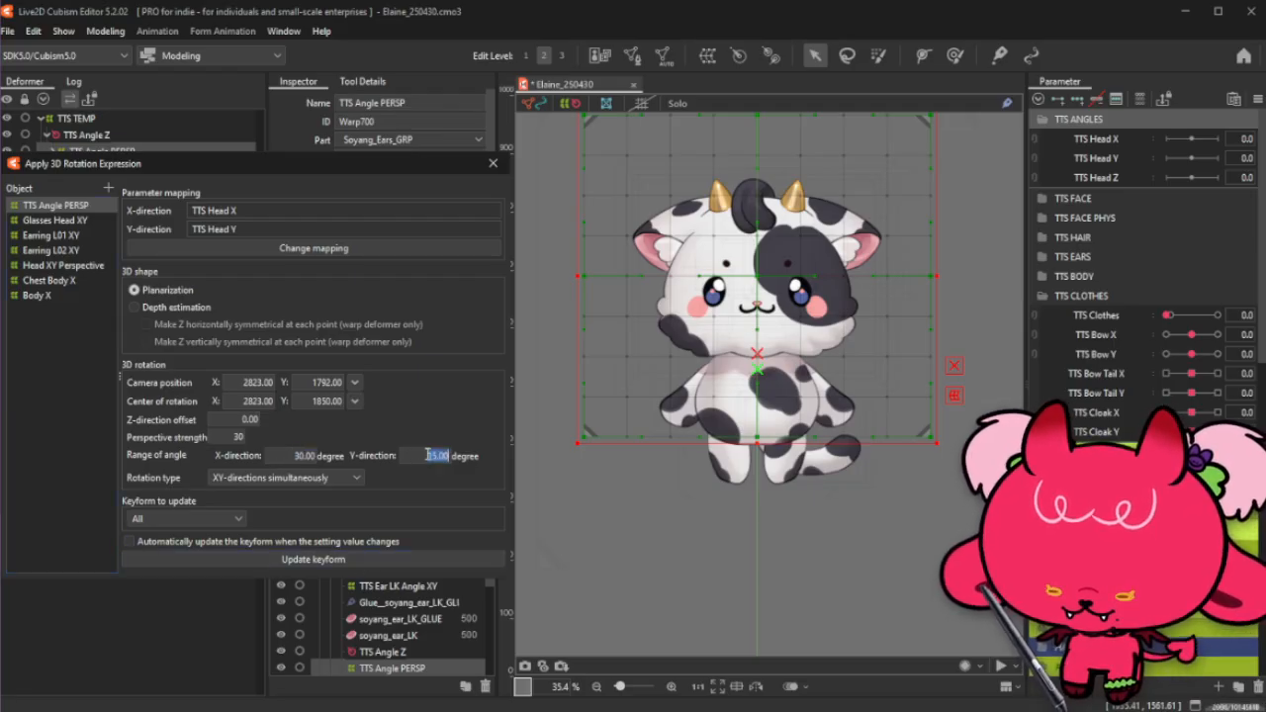
pyautogui.write('20')
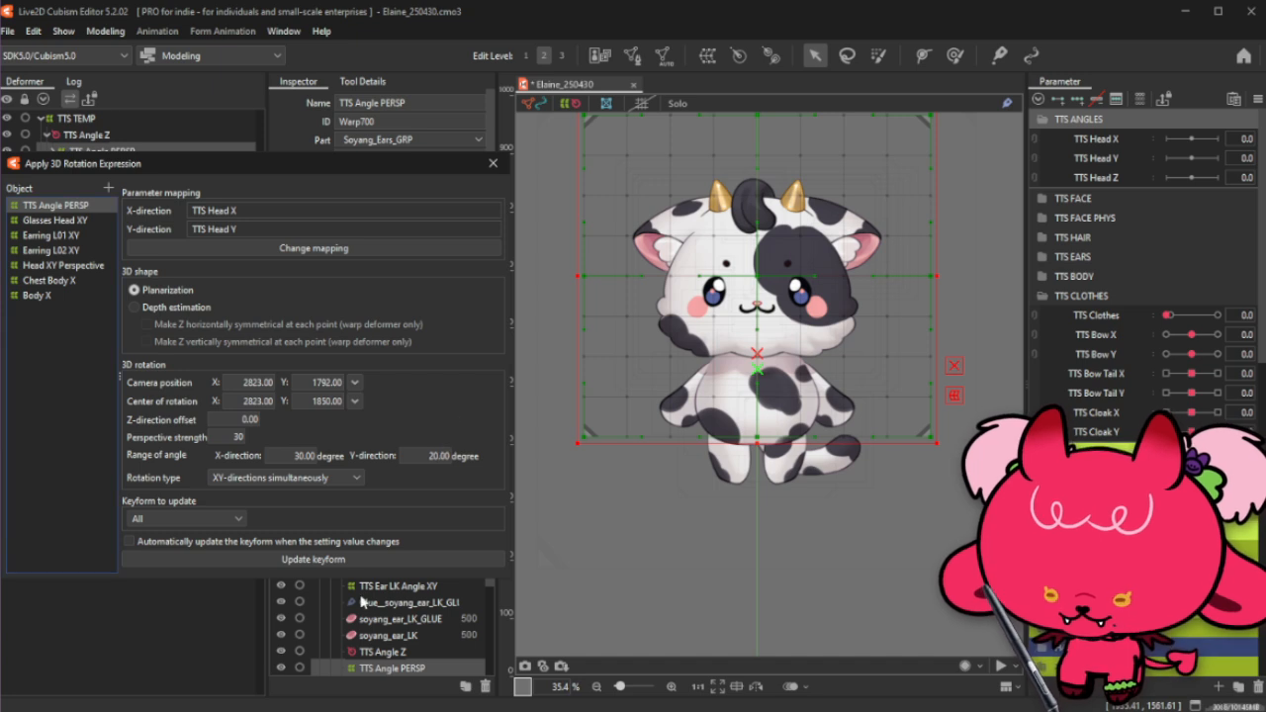
pyautogui.click(376, 564)
pyautogui.click(642, 394)
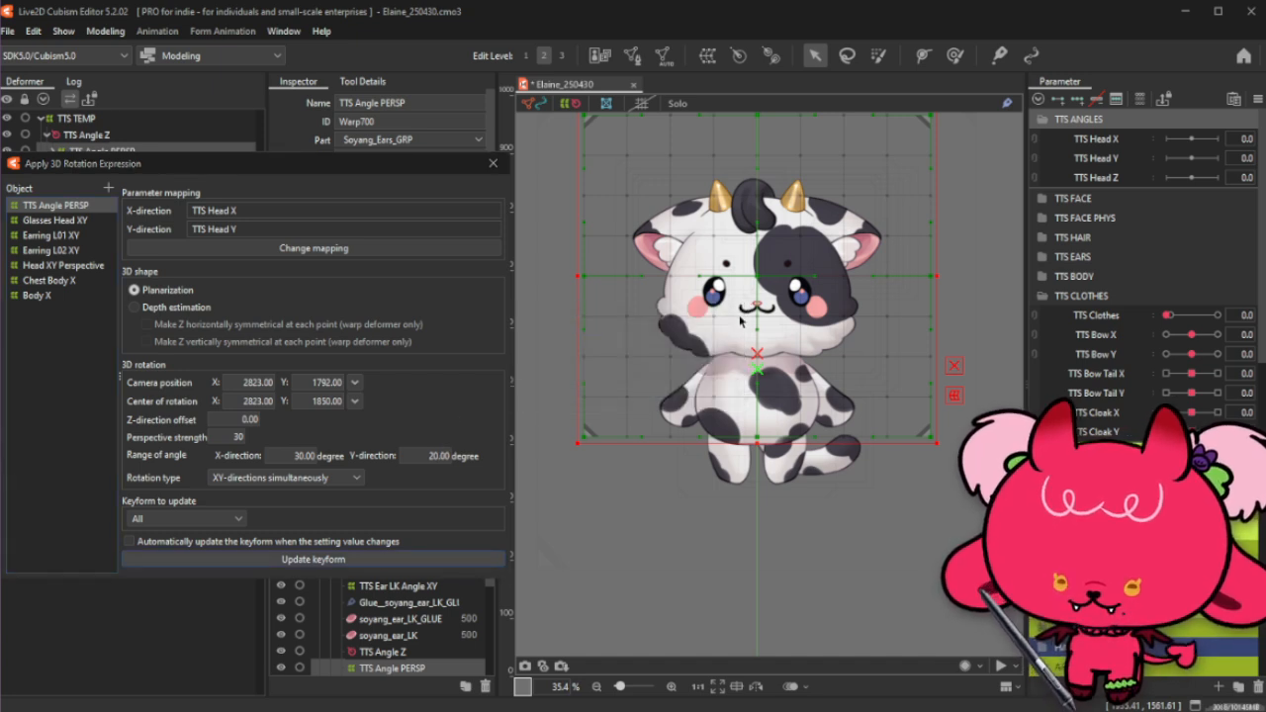
# Step: Preview the head turning across the TTS Head X and TTS Head Y extremes, with the selection overlay hidden
pyautogui.moveTo(1194, 161); pyautogui.dragTo(1123, 183)
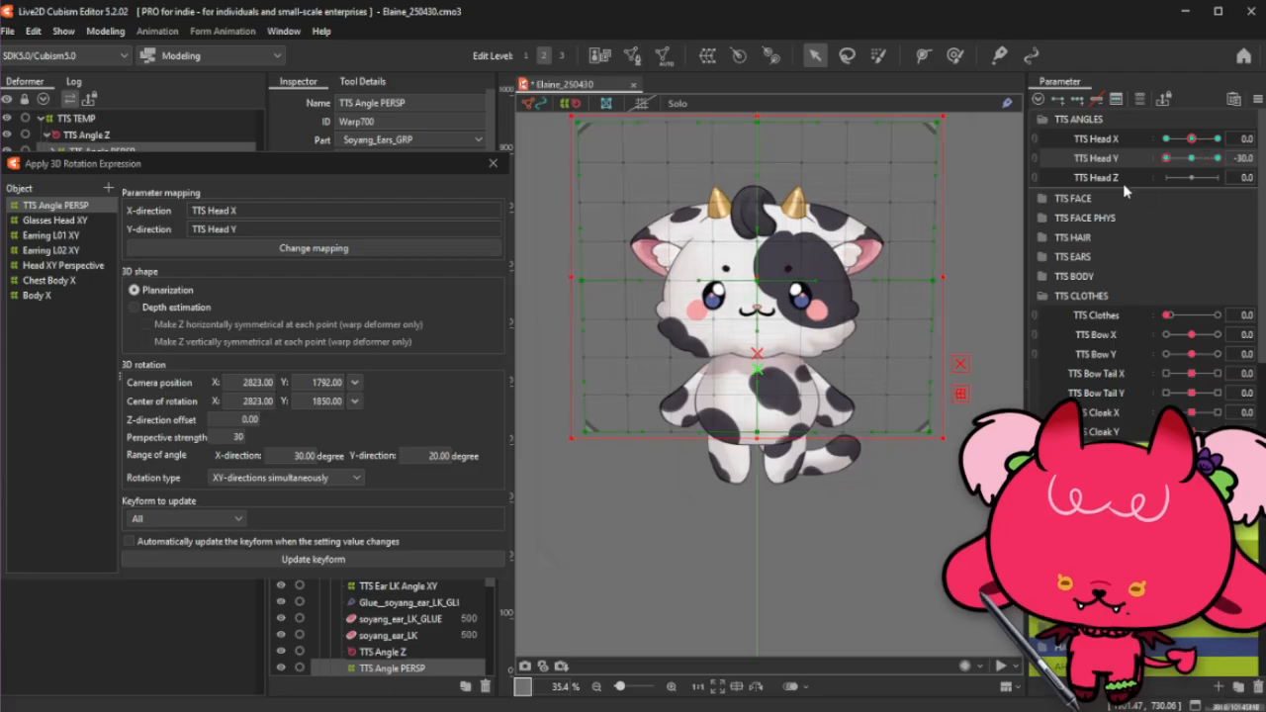
pyautogui.moveTo(1193, 139); pyautogui.dragTo(1220, 159)
pyautogui.click(1218, 158)
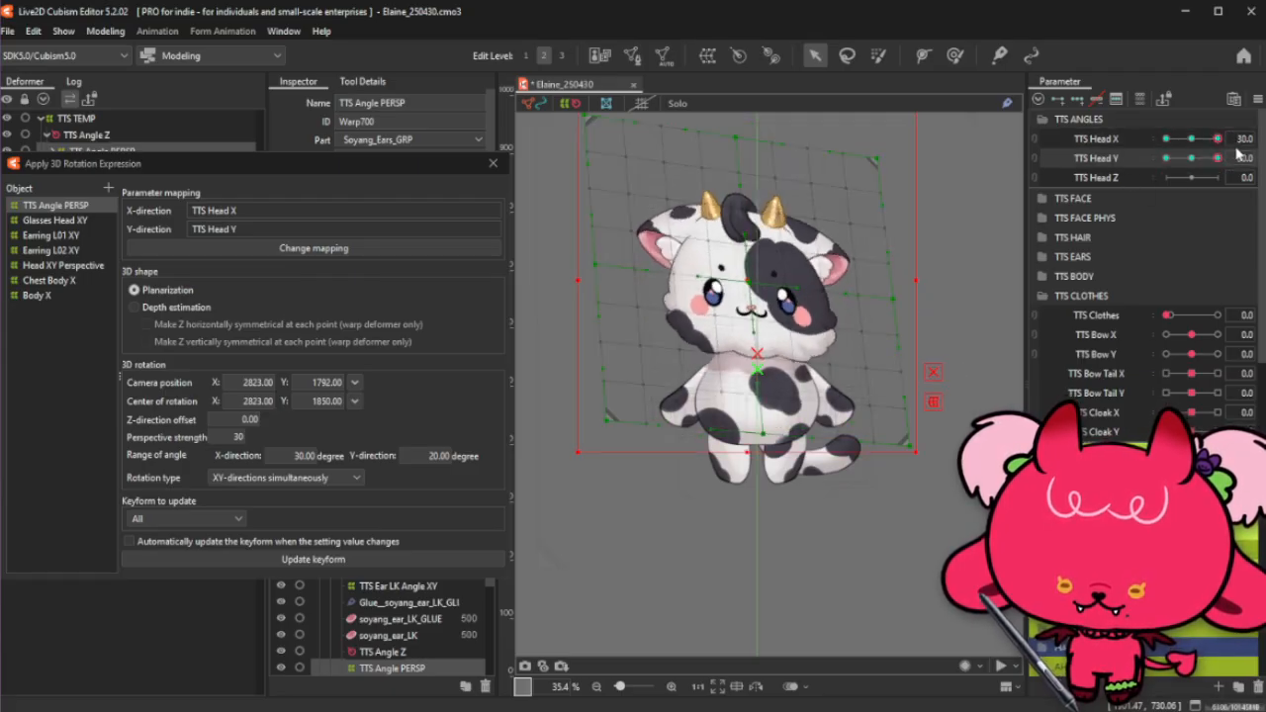
pyautogui.hotkey('ctrl', 't')
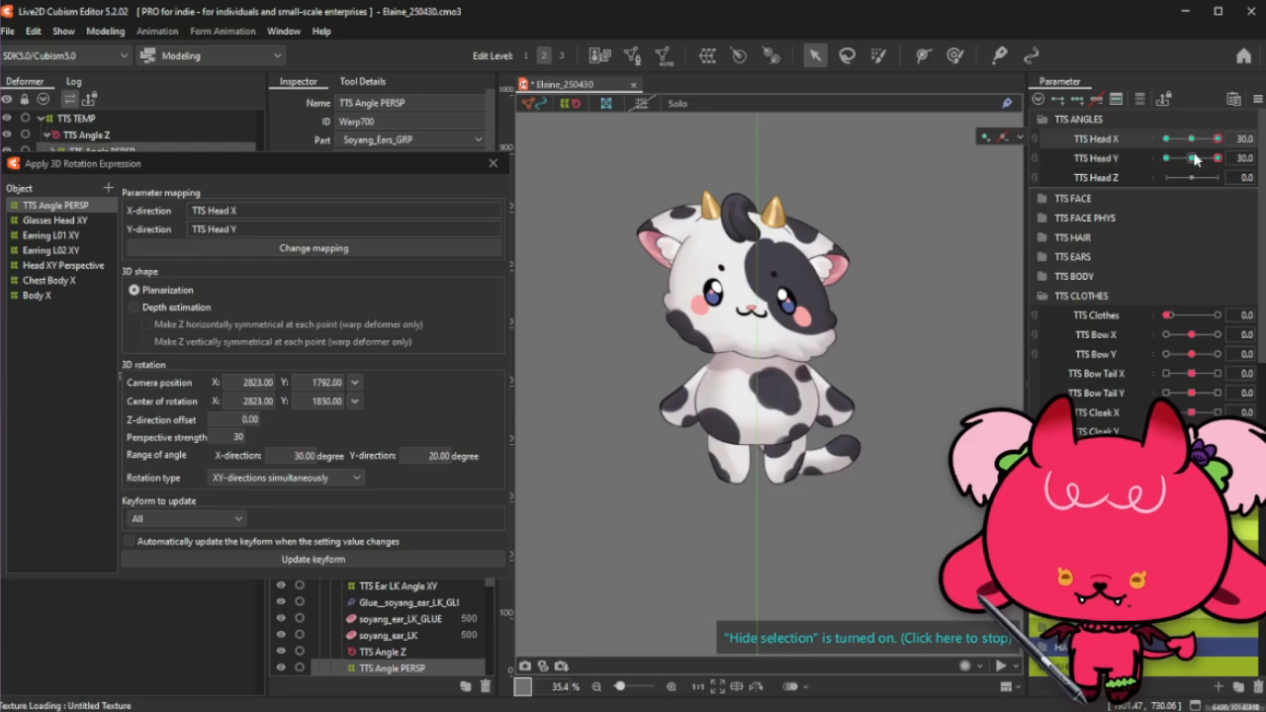
pyautogui.moveTo(1218, 158); pyautogui.dragTo(1134, 176)
pyautogui.click(1165, 138)
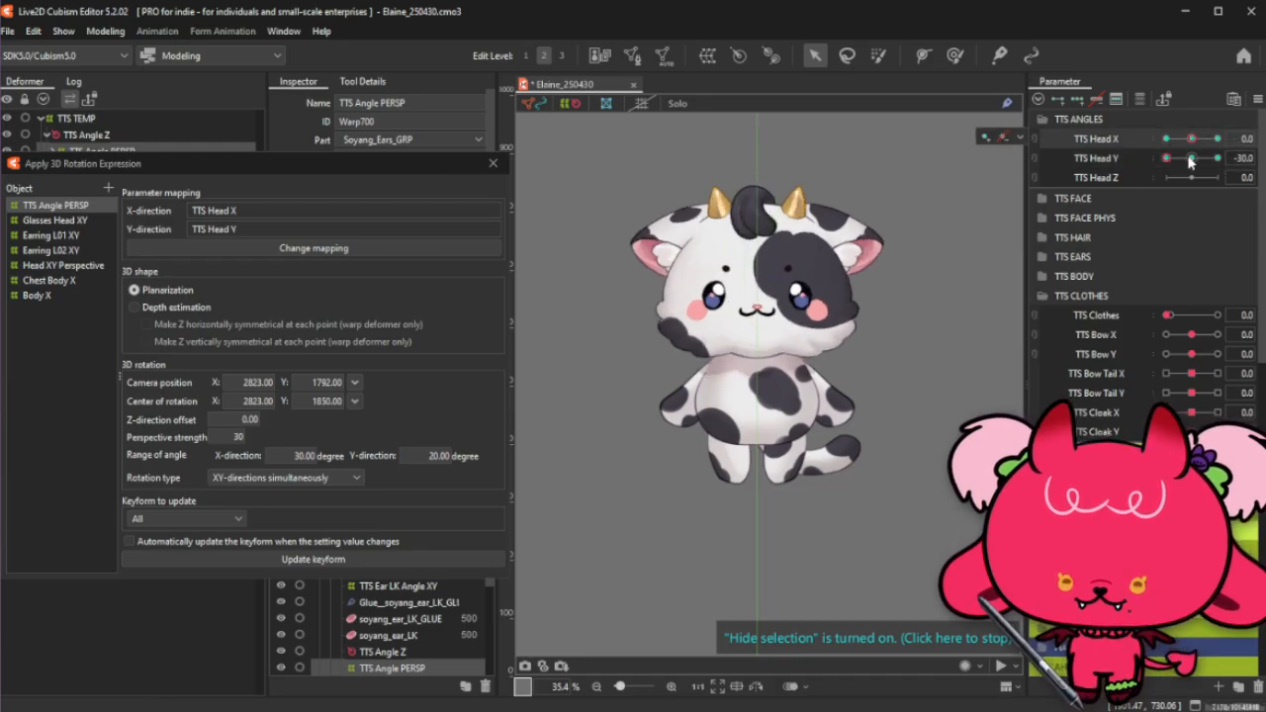
pyautogui.click(1191, 158)
pyautogui.click(1218, 138)
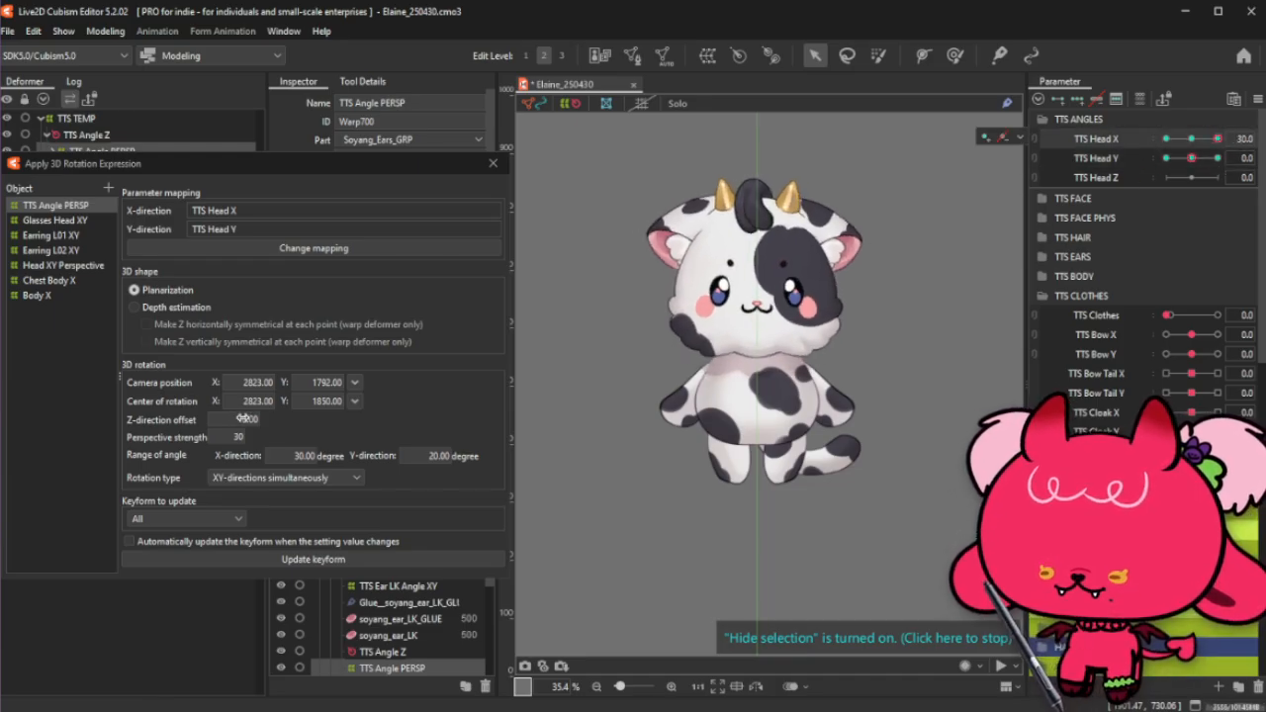
# Step: Try a Z-direction offset of 15.10, change it to 50, and update the keyforms each time
pyautogui.moveTo(243, 418); pyautogui.dragTo(259, 419)
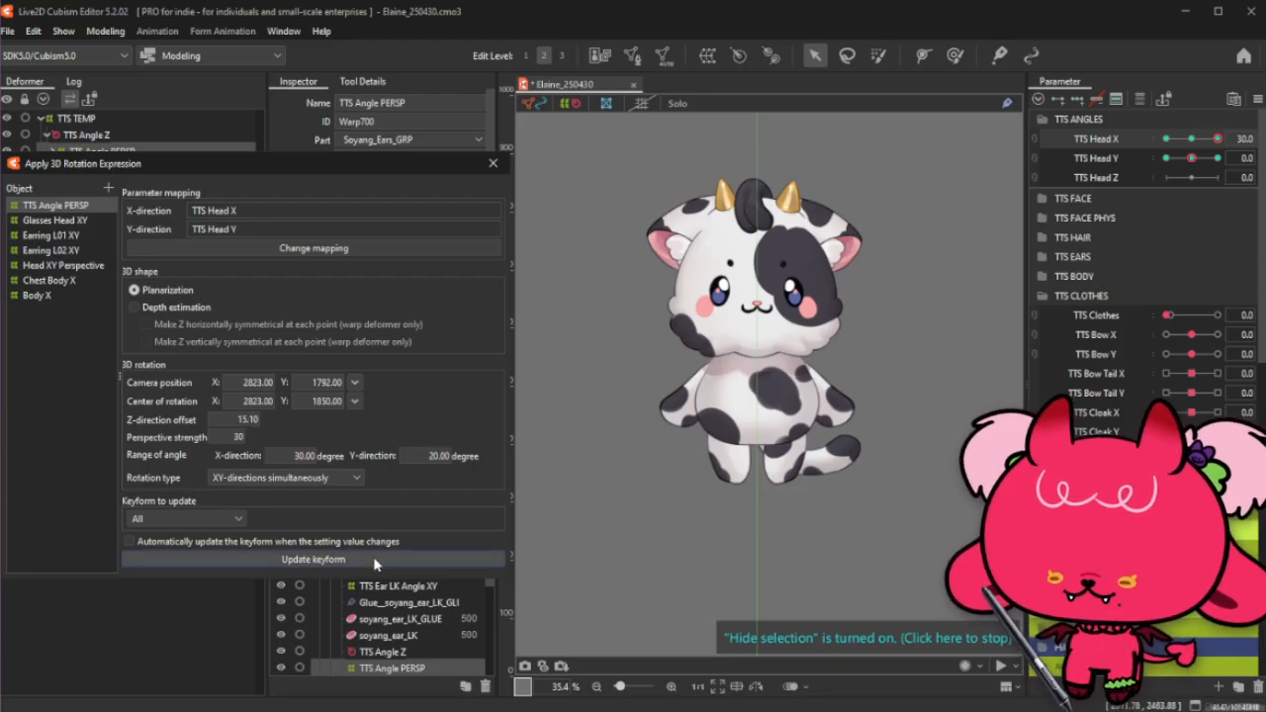
pyautogui.click(376, 560)
pyautogui.doubleClick(247, 418)
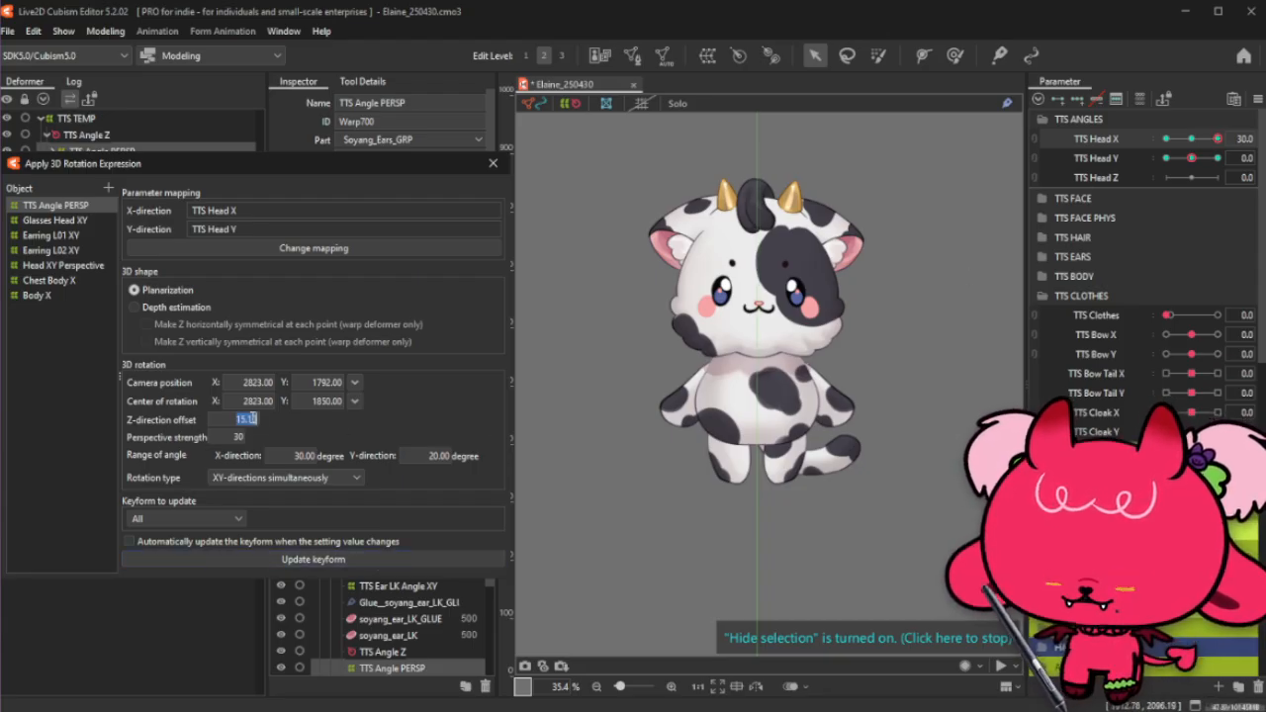
pyautogui.press('BackSpace')
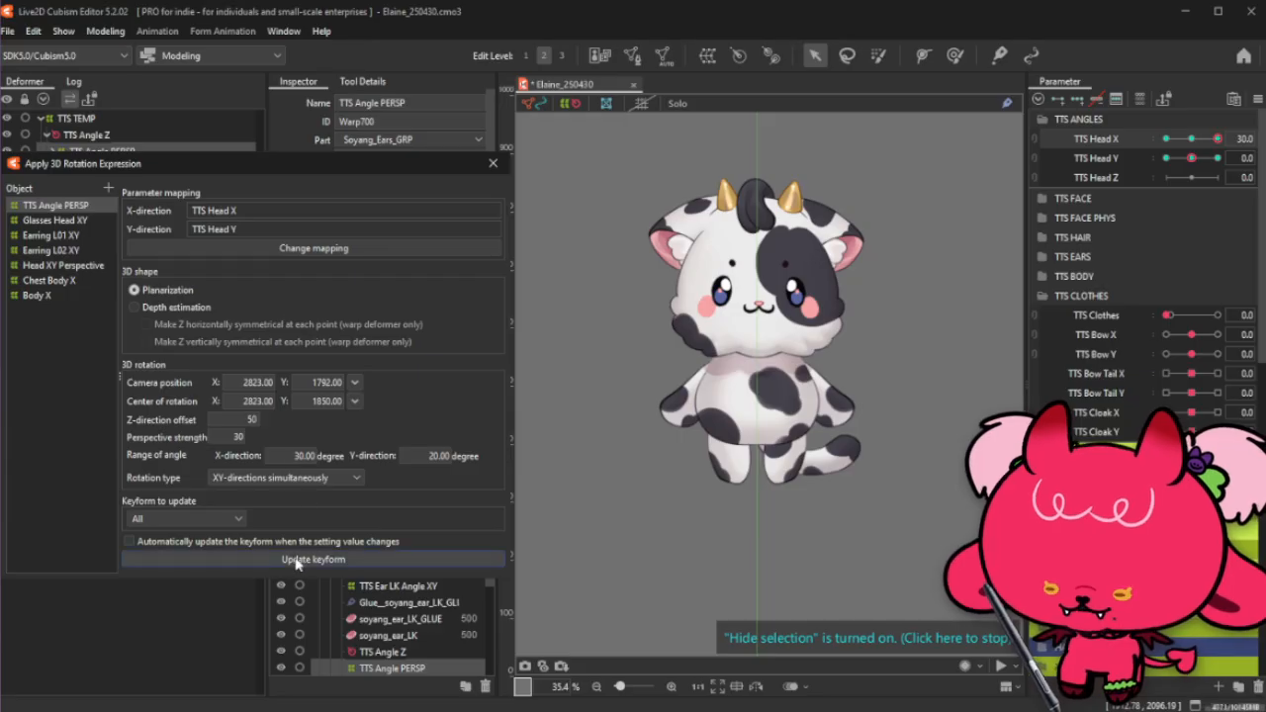
pyautogui.click(295, 559)
# Step: Return TTS Head X and TTS Head Y to 0 and close the 3D rotation settings
pyautogui.moveTo(1207, 139)
pyautogui.mouseDown()
pyautogui.moveTo(1144, 158)
pyautogui.moveTo(1228, 160)
pyautogui.moveTo(1172, 160)
pyautogui.moveTo(1163, 178)
pyautogui.moveTo(1230, 136)
pyautogui.moveTo(1135, 175)
pyautogui.moveTo(1227, 145)
pyautogui.moveTo(1172, 156)
pyautogui.moveTo(1224, 151)
pyautogui.moveTo(1144, 193)
pyautogui.moveTo(1229, 158)
pyautogui.moveTo(1144, 161)
pyautogui.moveTo(1224, 139)
pyautogui.moveTo(1191, 141)
pyautogui.mouseUp()
pyautogui.click(1191, 158)
pyautogui.click(493, 162)
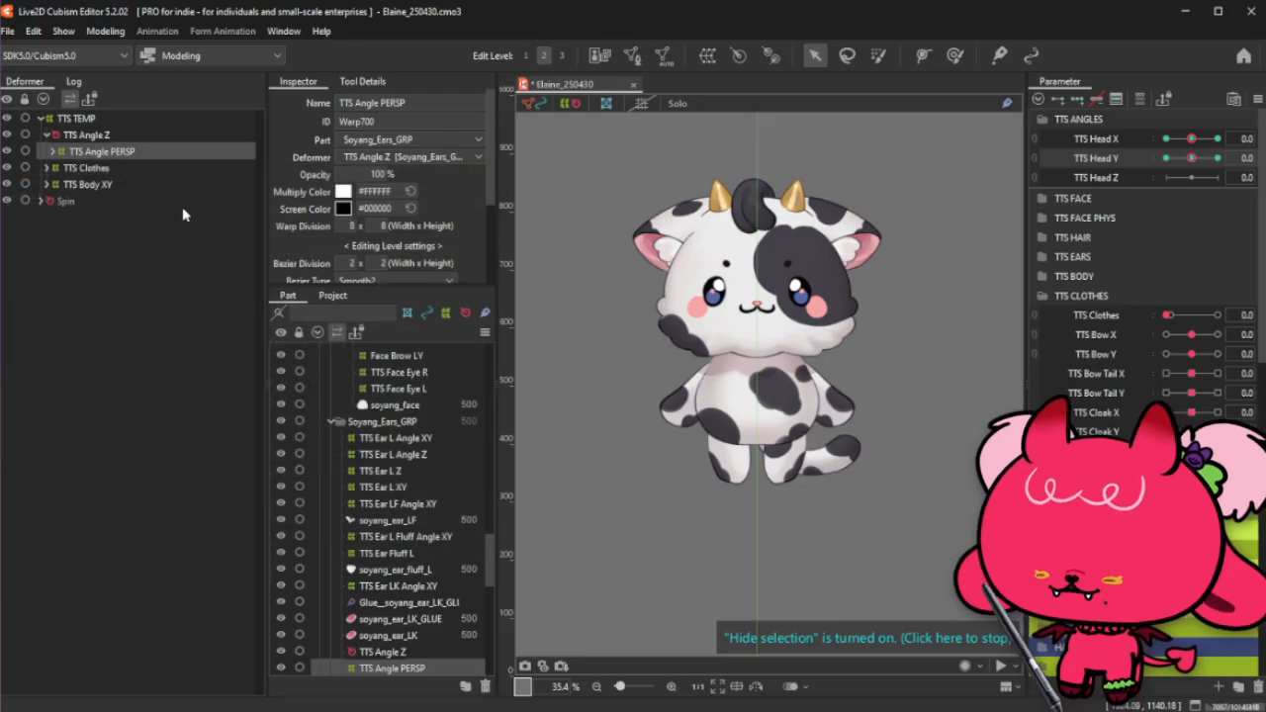
# Step: Add three TTS Head Z keyforms to the TTS Angle Z rotation deformer and set its angle to 15 degrees at value 30
pyautogui.click(99, 135)
pyautogui.click(1107, 178)
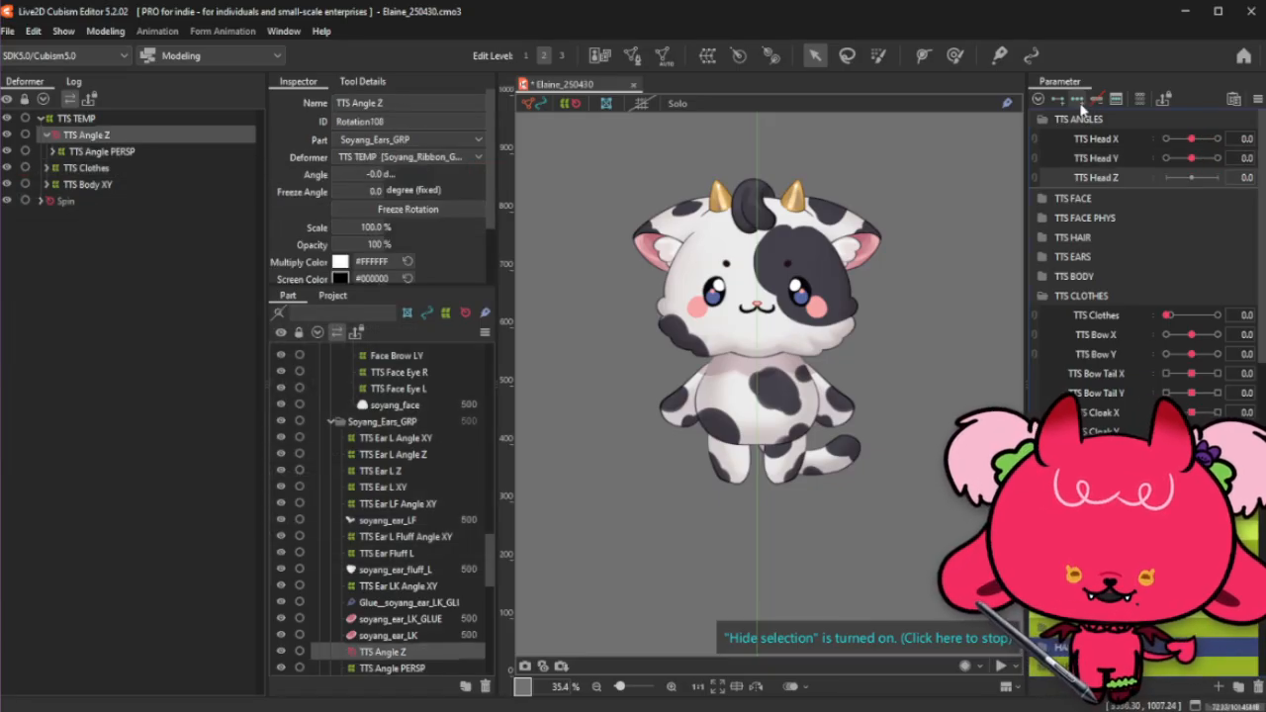
pyautogui.moveTo(1186, 179); pyautogui.dragTo(1217, 179)
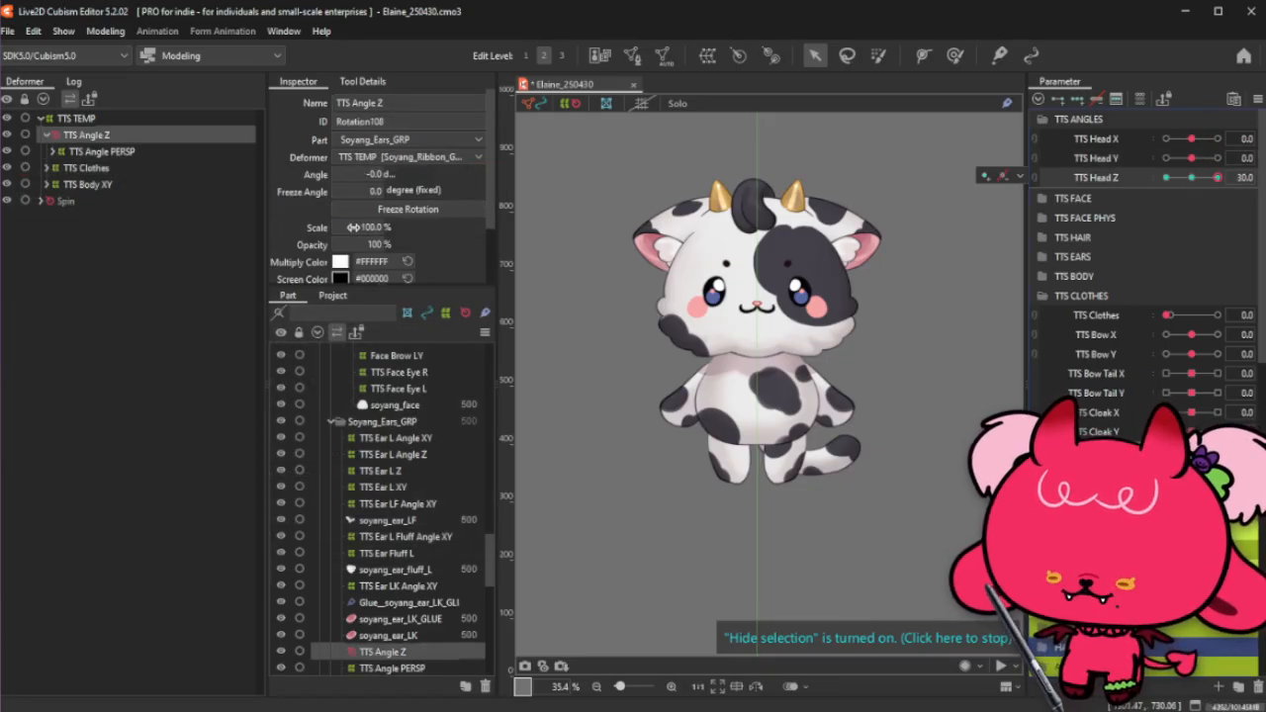
pyautogui.moveTo(361, 173); pyautogui.dragTo(378, 173)
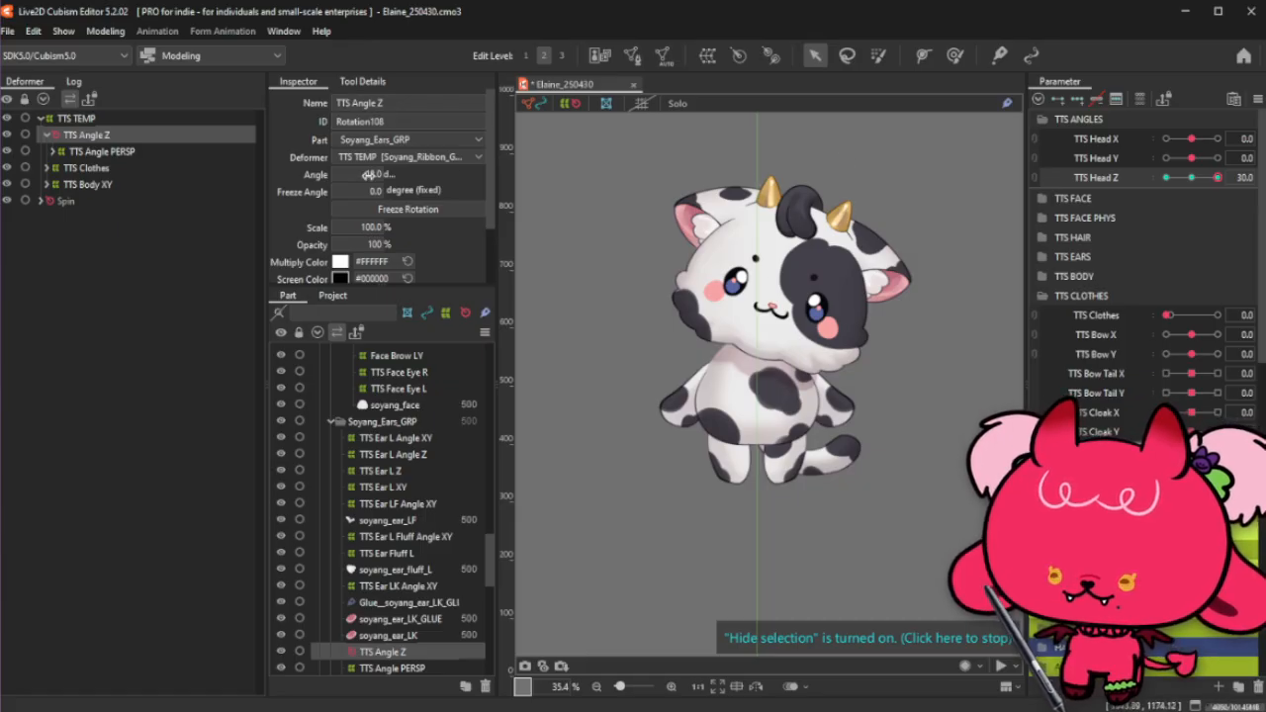
pyautogui.moveTo(368, 174); pyautogui.dragTo(365, 174)
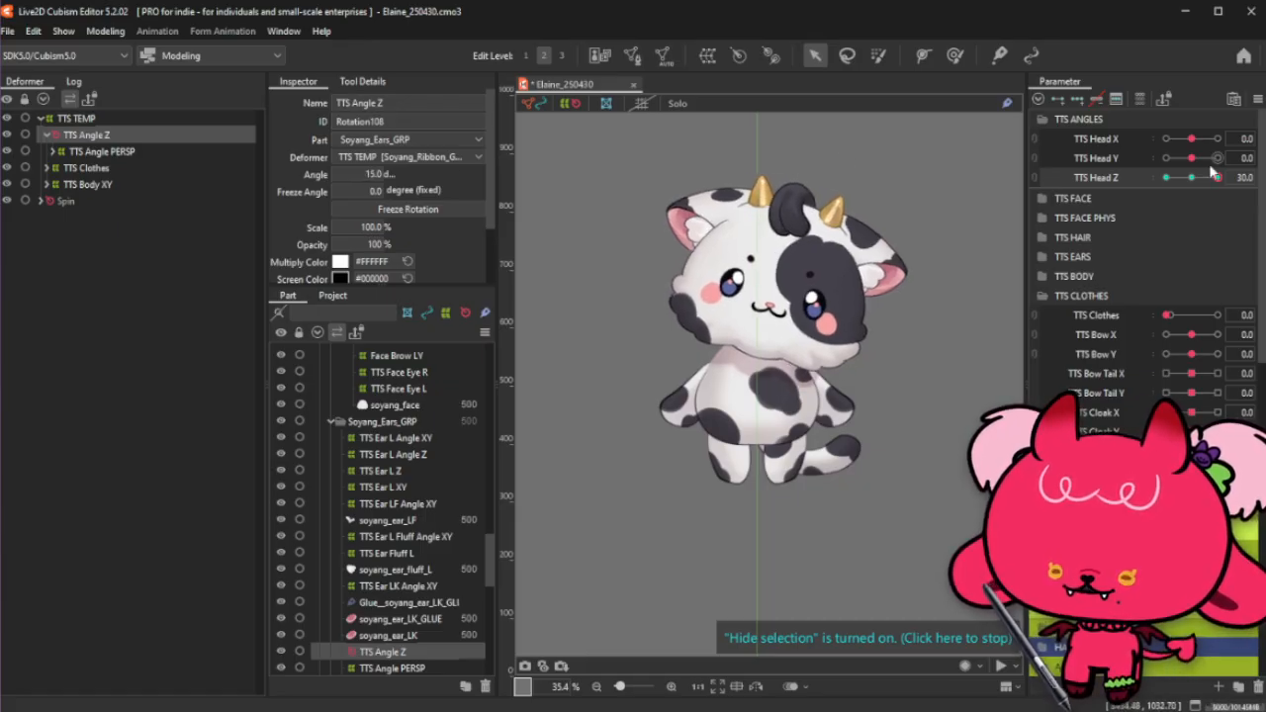
# Step: Set the TTS Angle Z deformer's angle to -15 degrees at TTS Head Z -30 and return the parameter to 0
pyautogui.moveTo(1218, 177); pyautogui.dragTo(1166, 177)
pyautogui.moveTo(361, 174); pyautogui.dragTo(346, 174)
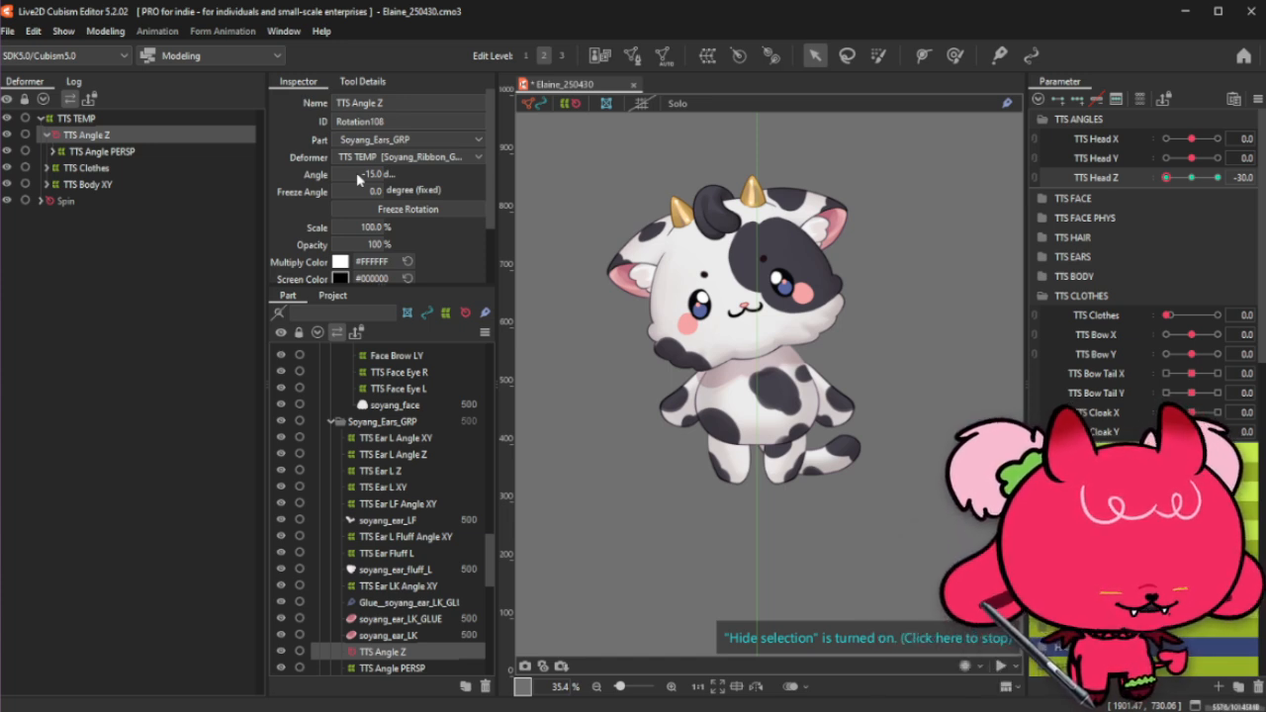
pyautogui.click(1192, 177)
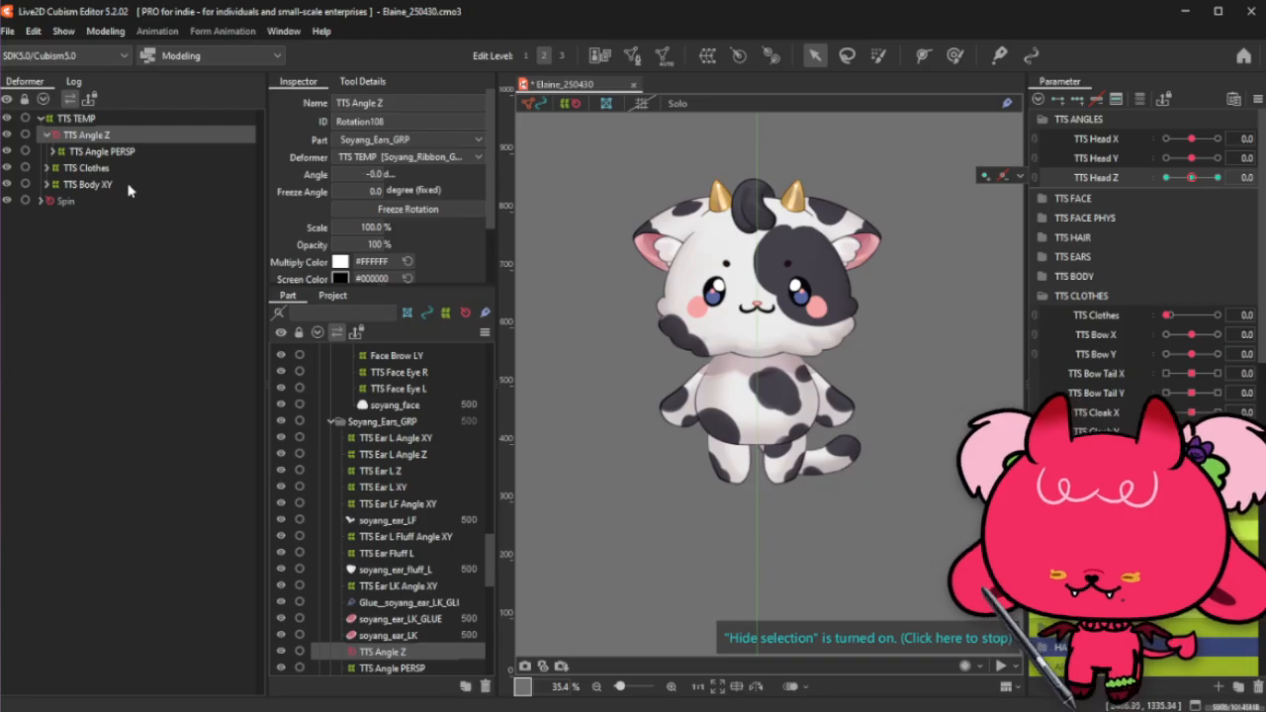
# Step: Add three TTS Head X keyforms to the TTS Head Angle XY warp and shift its brush-selected central face points toward the turn at 30
pyautogui.click(116, 154)
pyautogui.click(52, 151)
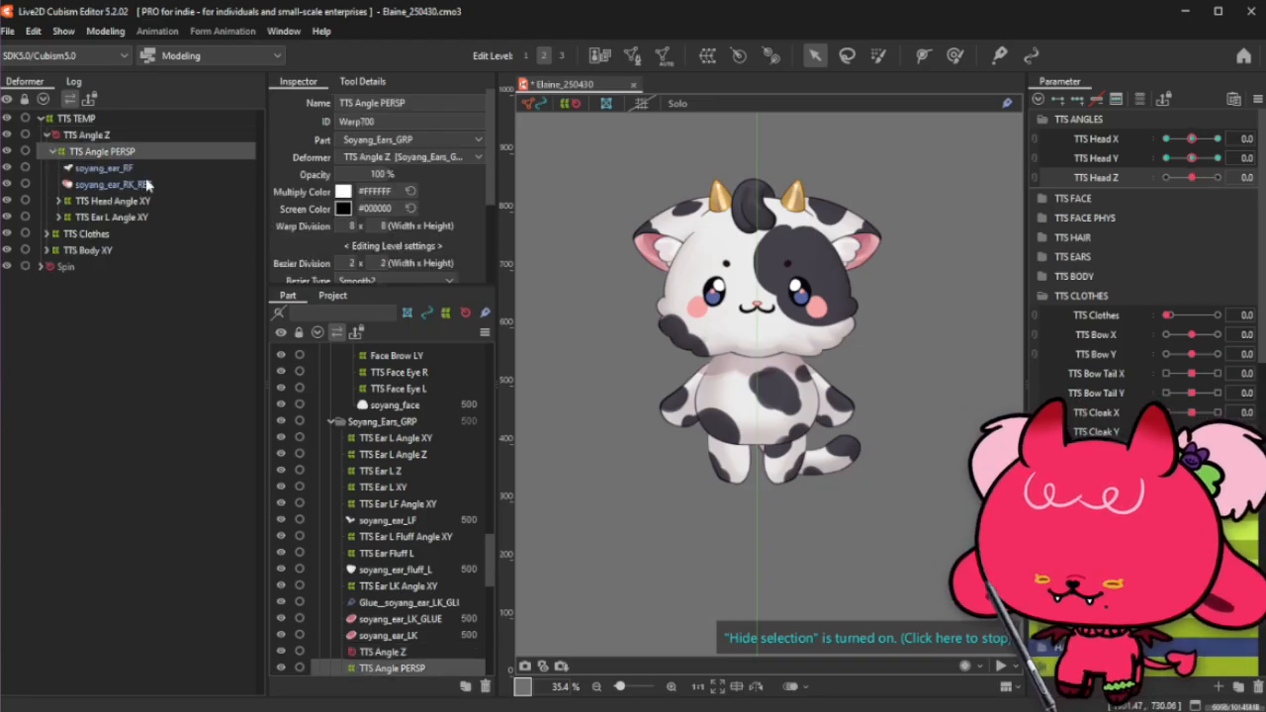
pyautogui.moveTo(1187, 140); pyautogui.dragTo(1219, 139)
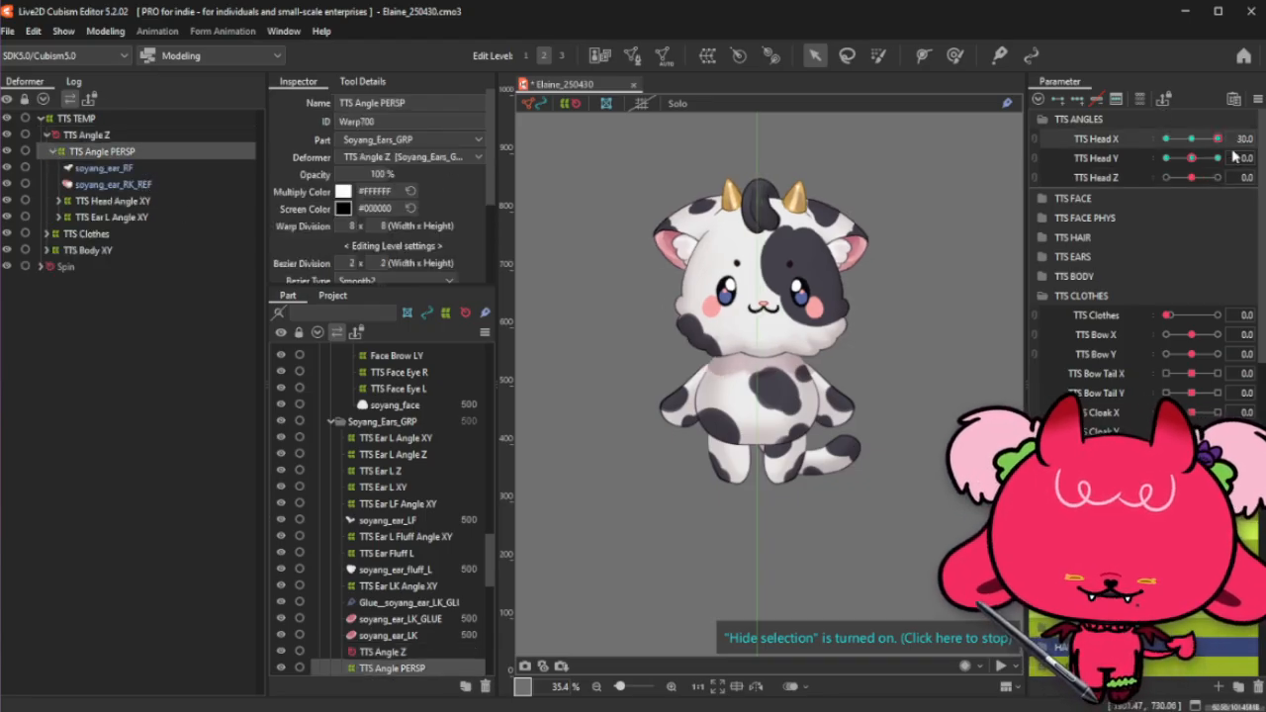
pyautogui.click(131, 202)
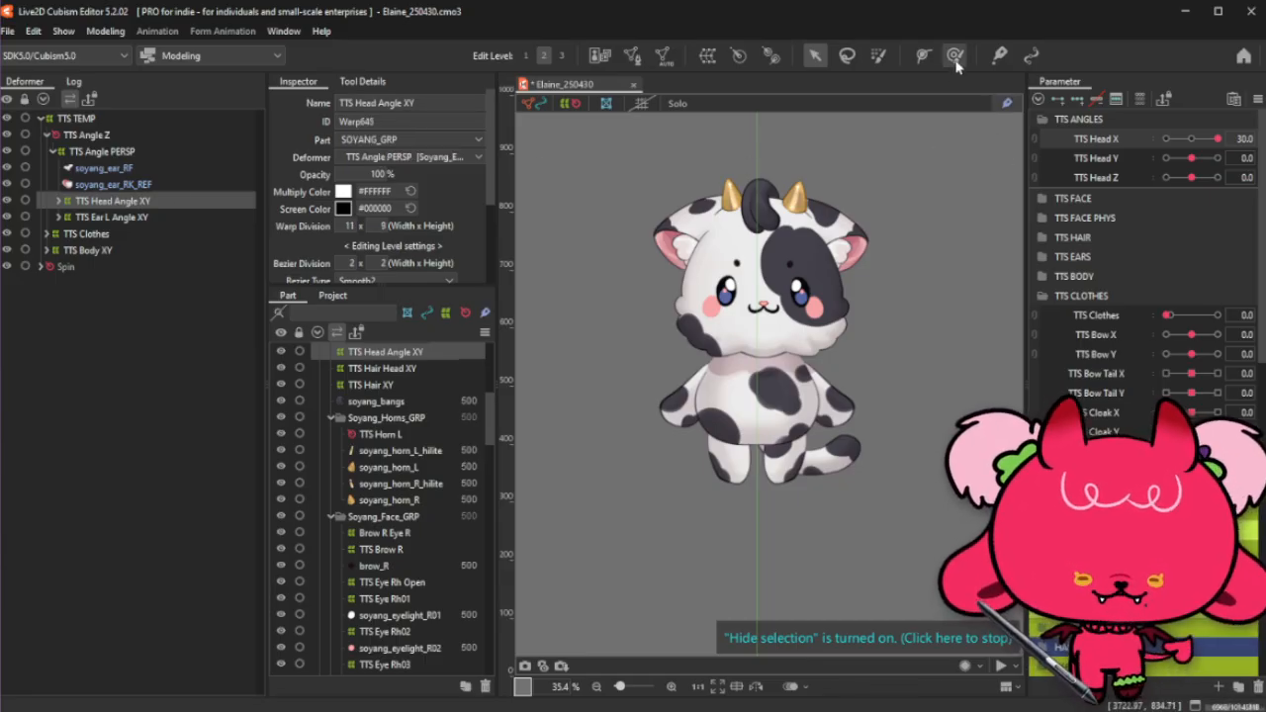
pyautogui.hotkey('ctrl', 't')
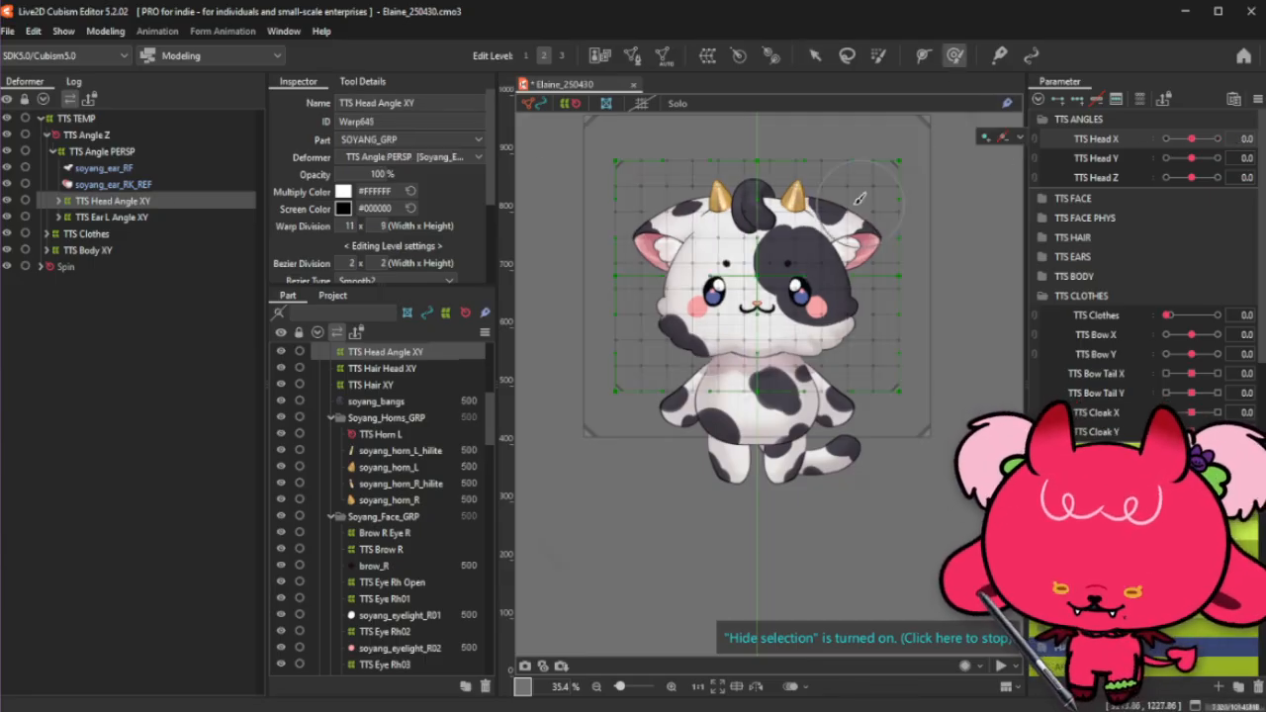
pyautogui.click(876, 56)
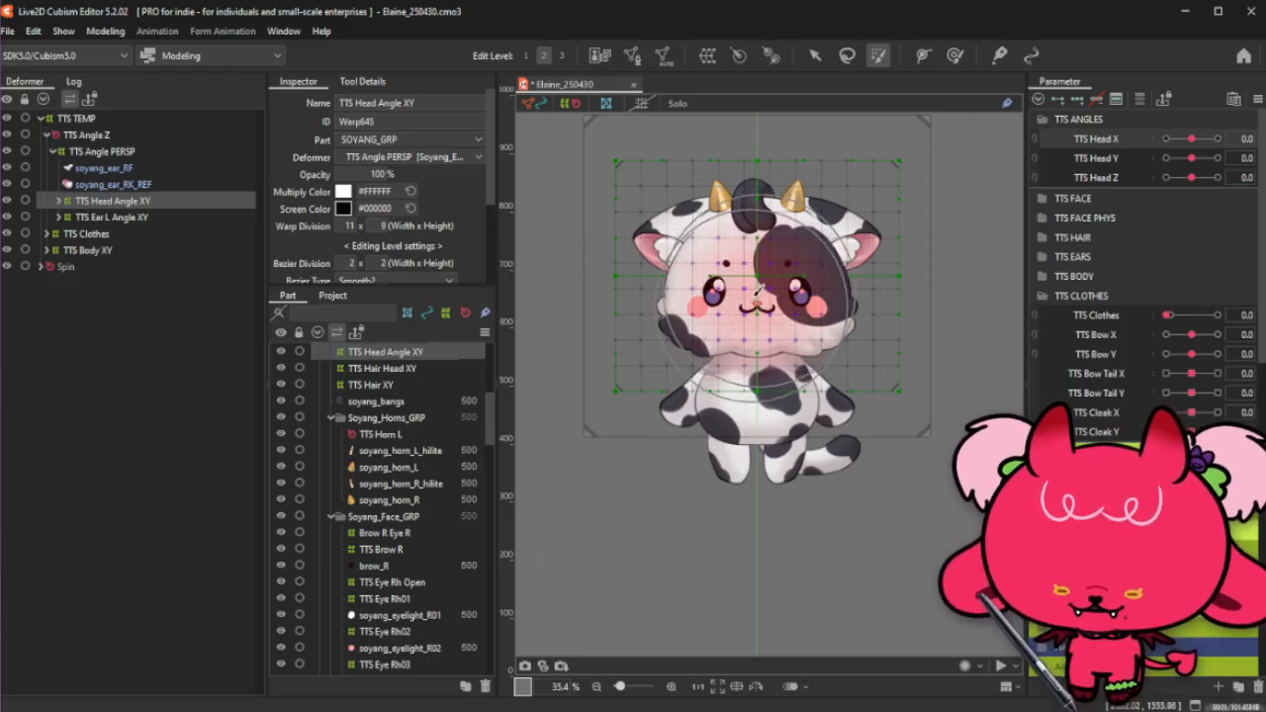
pyautogui.moveTo(758, 275)
pyautogui.mouseDown()
pyautogui.moveTo(757, 316)
pyautogui.moveTo(753, 281)
pyautogui.mouseUp()
pyautogui.click(814, 55)
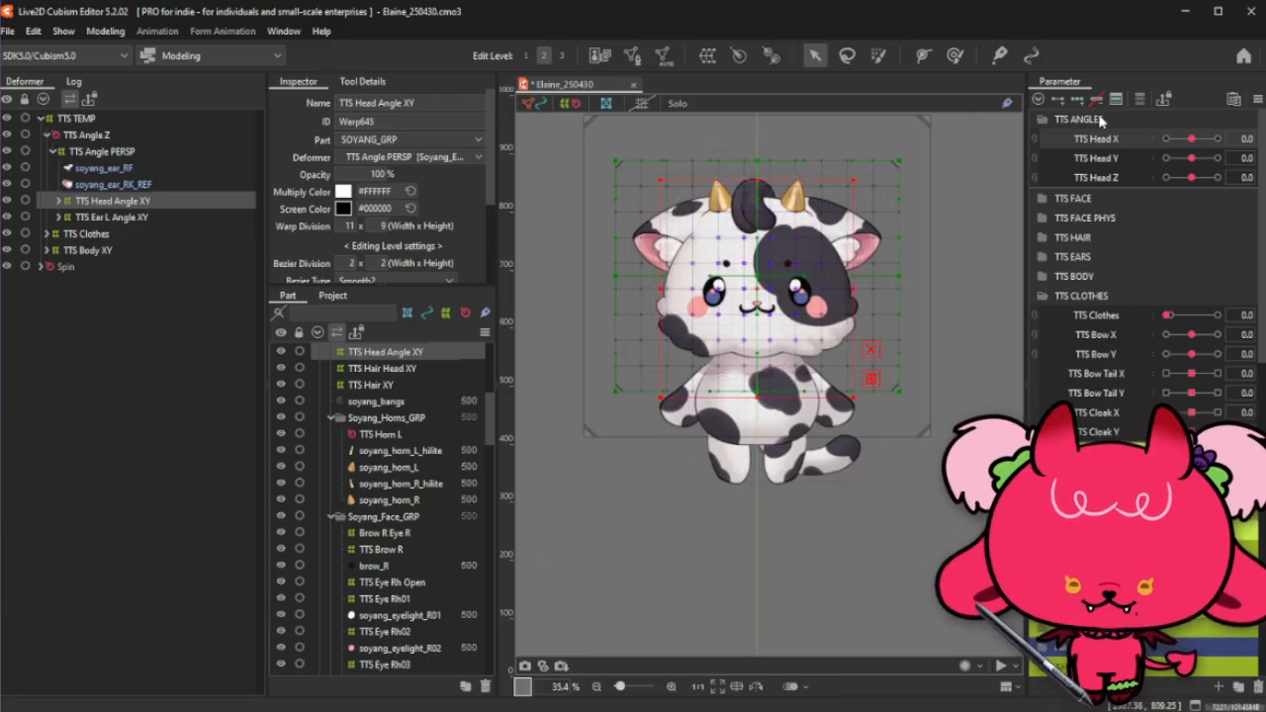
pyautogui.click(1216, 140)
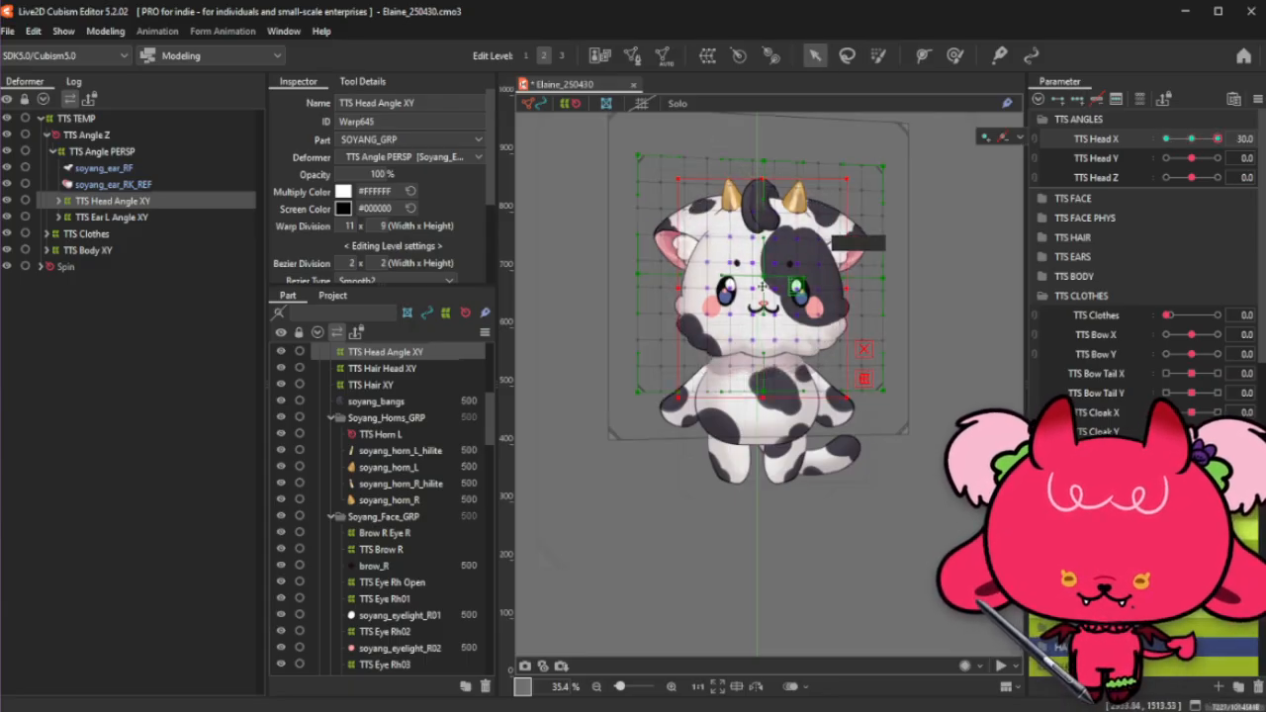
pyautogui.moveTo(763, 285); pyautogui.dragTo(781, 288)
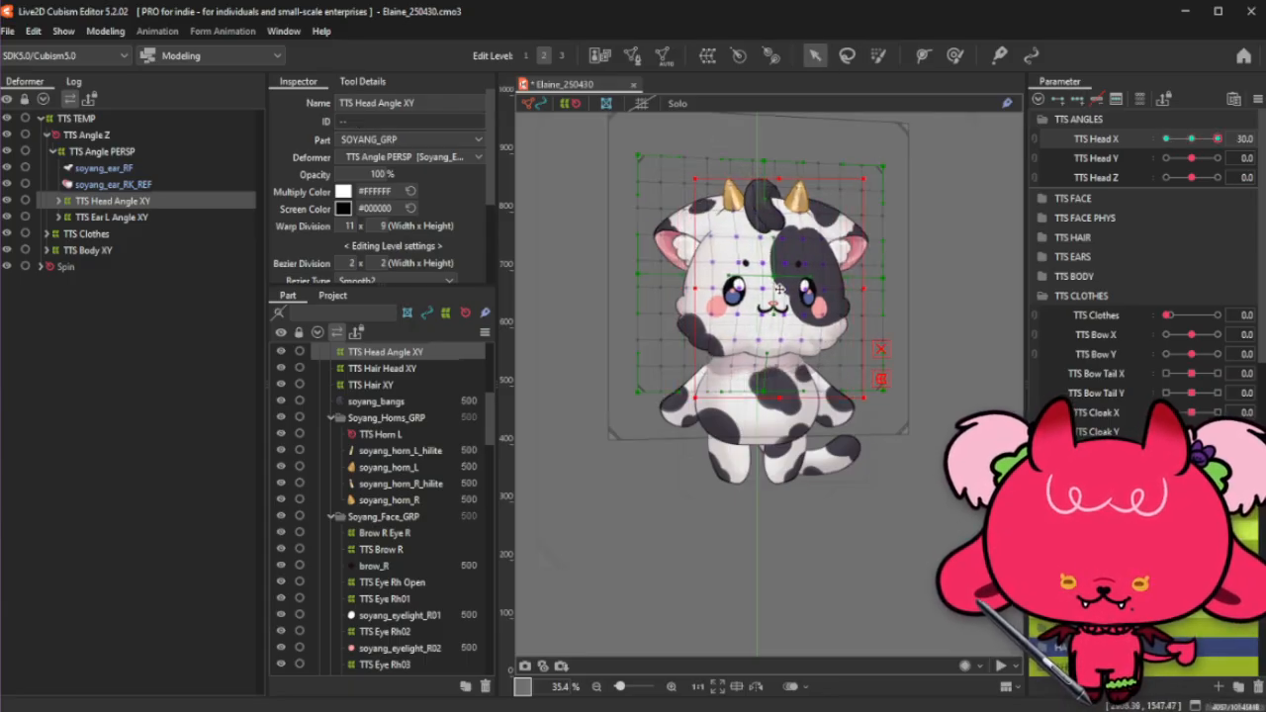
# Step: Shape the cheeks, eyes and muzzle area of the TTS Head Angle XY warp with the deform brush at TTS Head X 30, then hide the selection
pyautogui.click(954, 56)
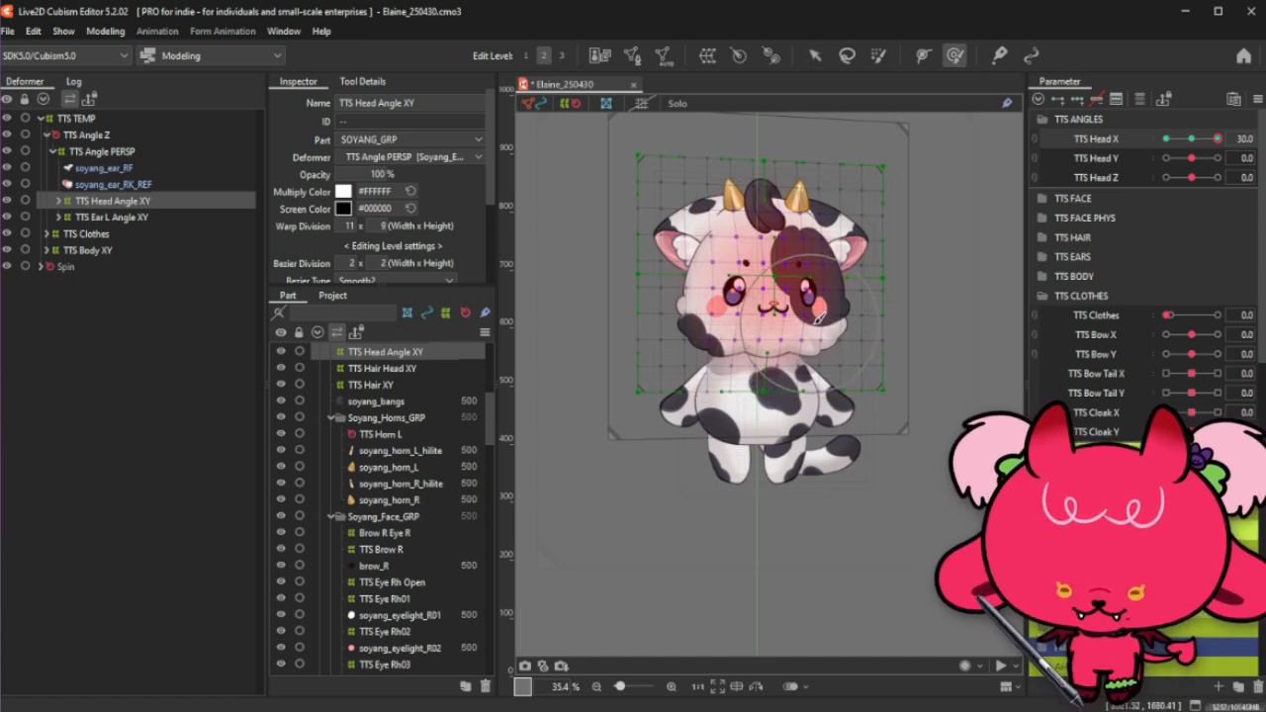
pyautogui.moveTo(815, 324); pyautogui.dragTo(823, 326)
pyautogui.moveTo(716, 330); pyautogui.dragTo(780, 334)
pyautogui.moveTo(752, 265)
pyautogui.mouseDown()
pyautogui.moveTo(819, 288)
pyautogui.moveTo(820, 316)
pyautogui.mouseUp()
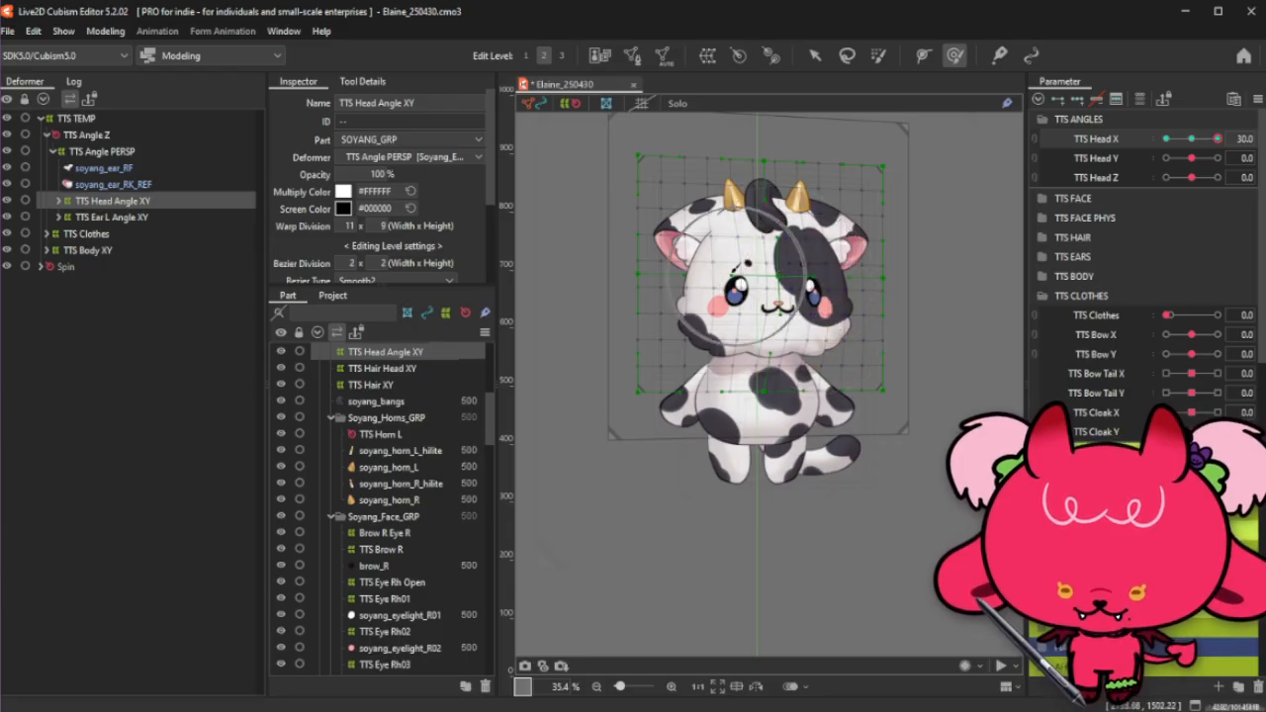
pyautogui.moveTo(738, 273); pyautogui.dragTo(766, 267)
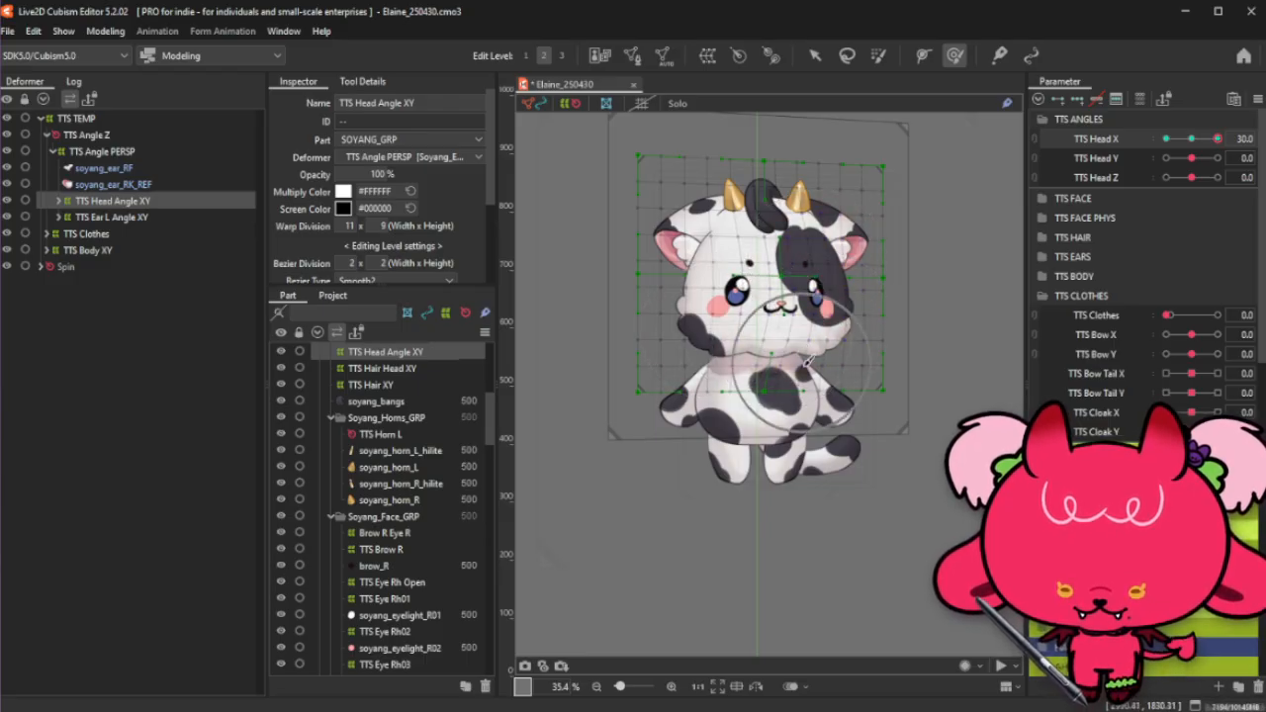
pyautogui.hotkey('ctrl', 'h')
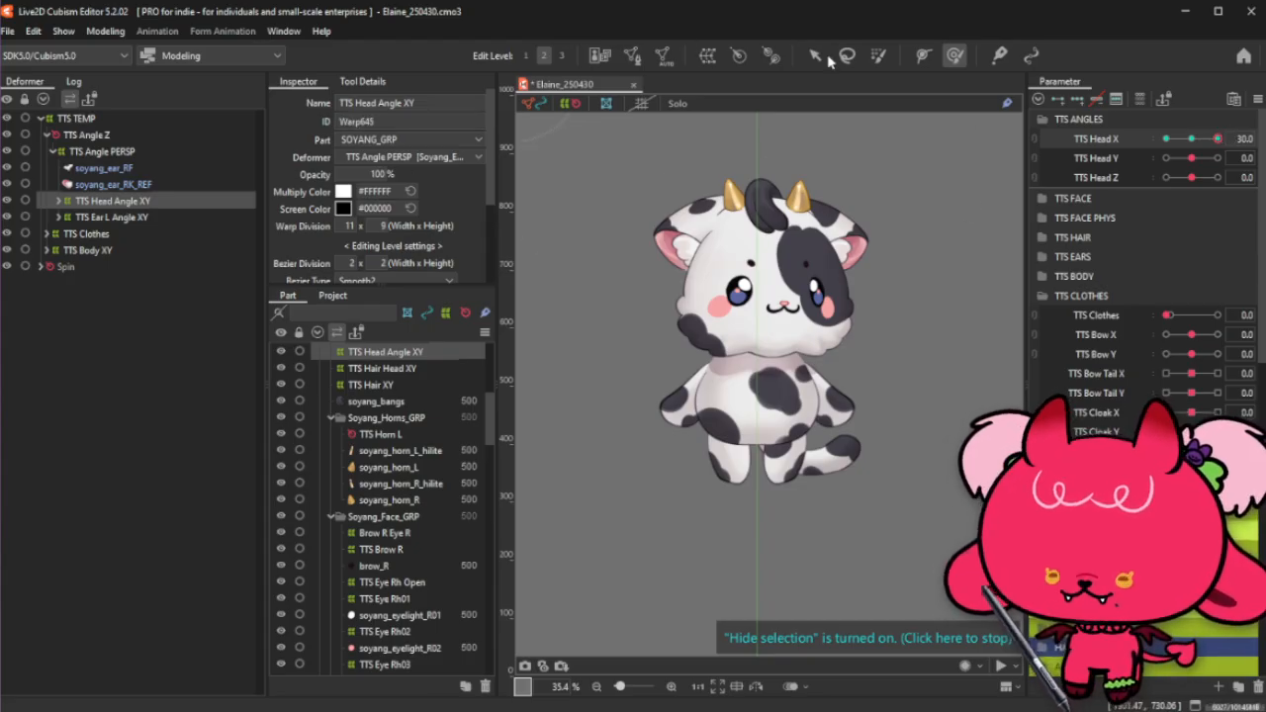
# Step: Stretch the near side of the TTS Head Angle XY warp outward at TTS Head X 30 and test the head turn
pyautogui.hotkey('ctrl', 't')
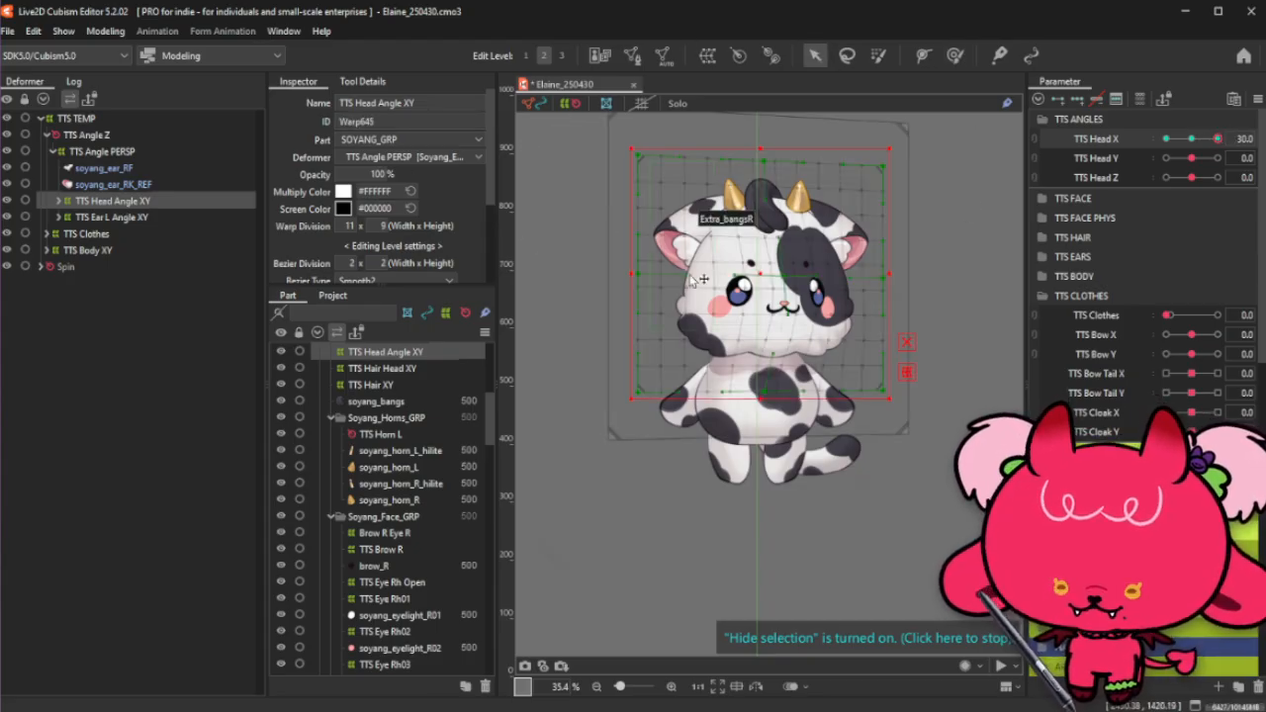
pyautogui.moveTo(627, 276); pyautogui.dragTo(615, 277)
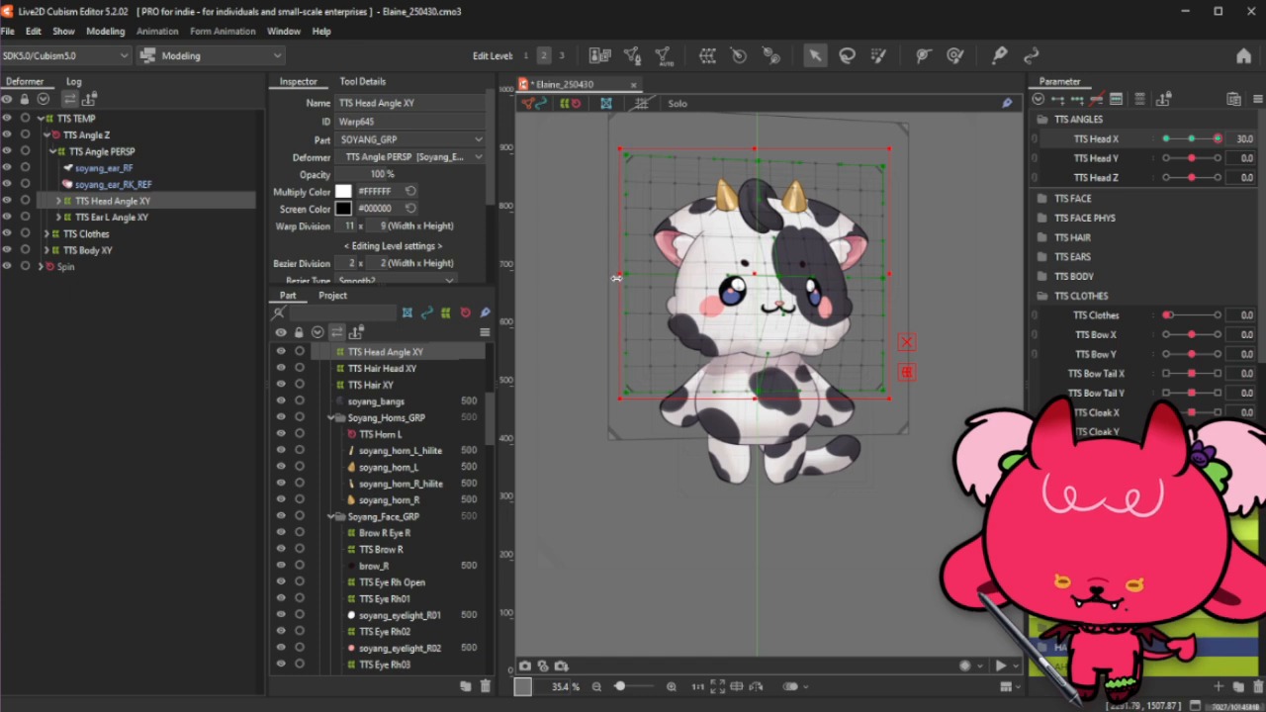
pyautogui.click(1191, 139)
pyautogui.moveTo(1192, 141); pyautogui.dragTo(1226, 135)
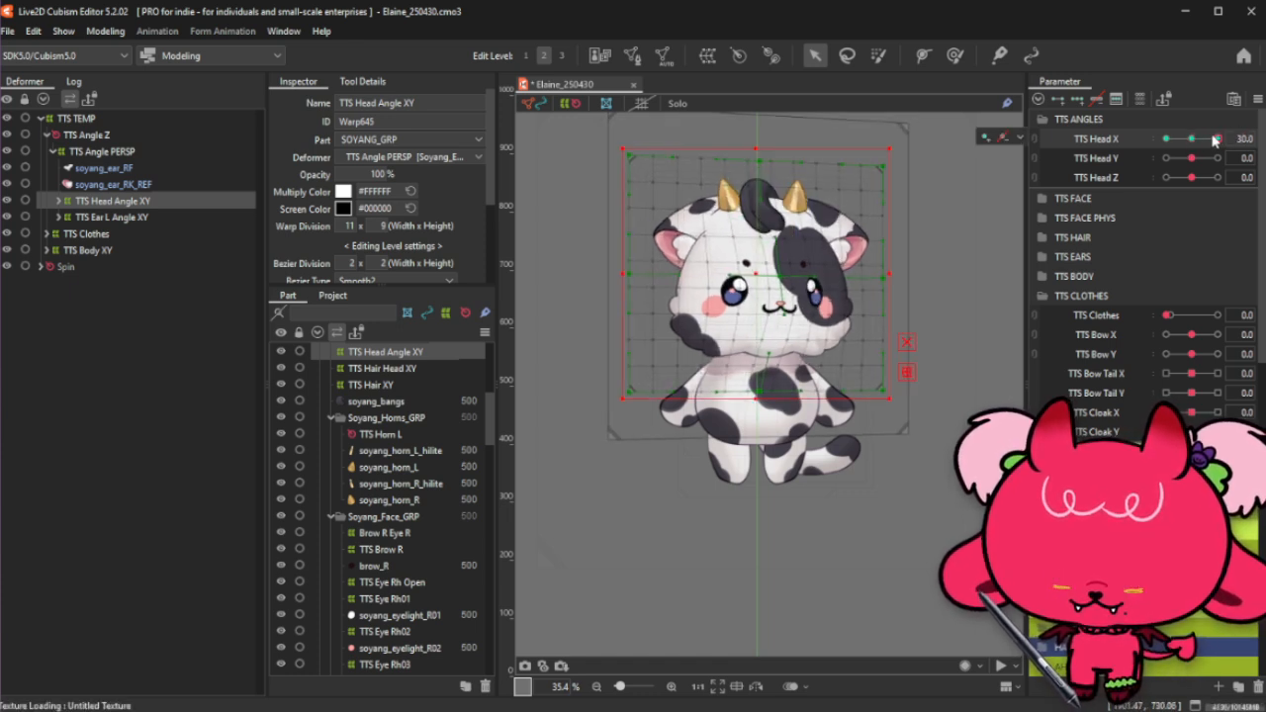
# Step: Check the head turn without the overlay and blend the TTS Head Angle XY keyform at TTS Head X 30 with a compatibility of -30
pyautogui.hotkey('ctrl', 't')
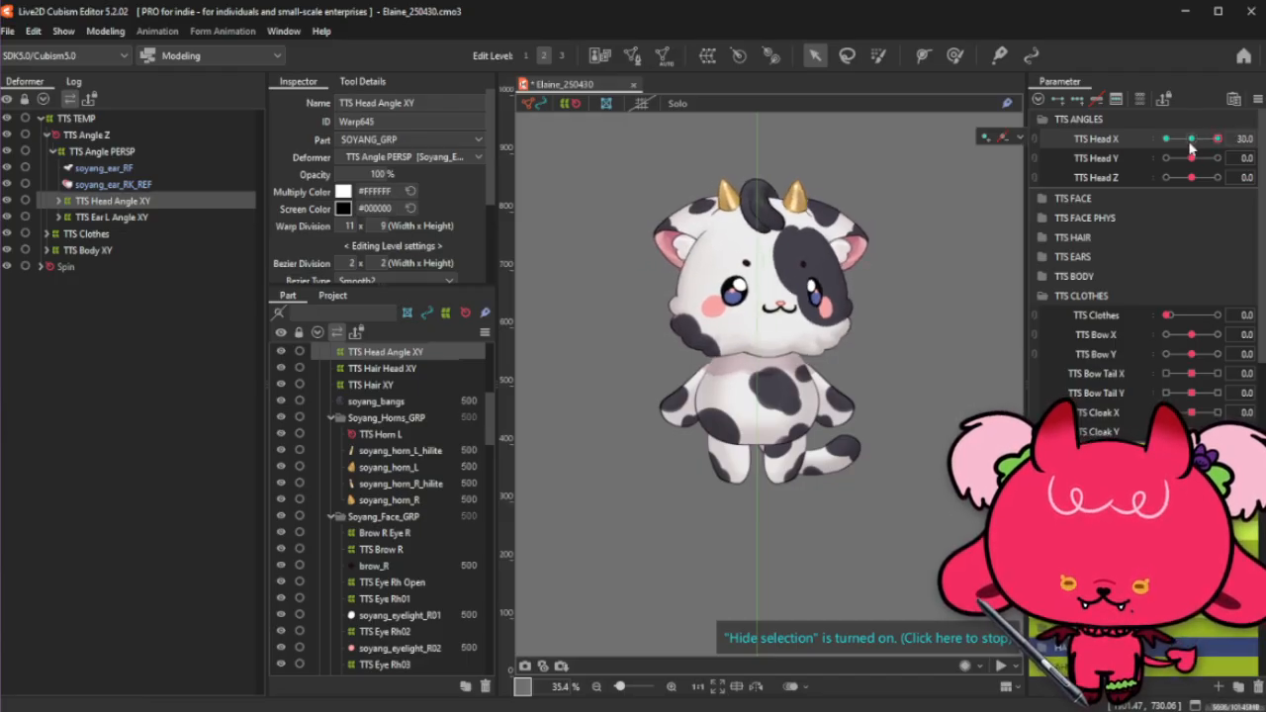
pyautogui.click(1191, 142)
pyautogui.moveTo(1192, 144); pyautogui.dragTo(1243, 154)
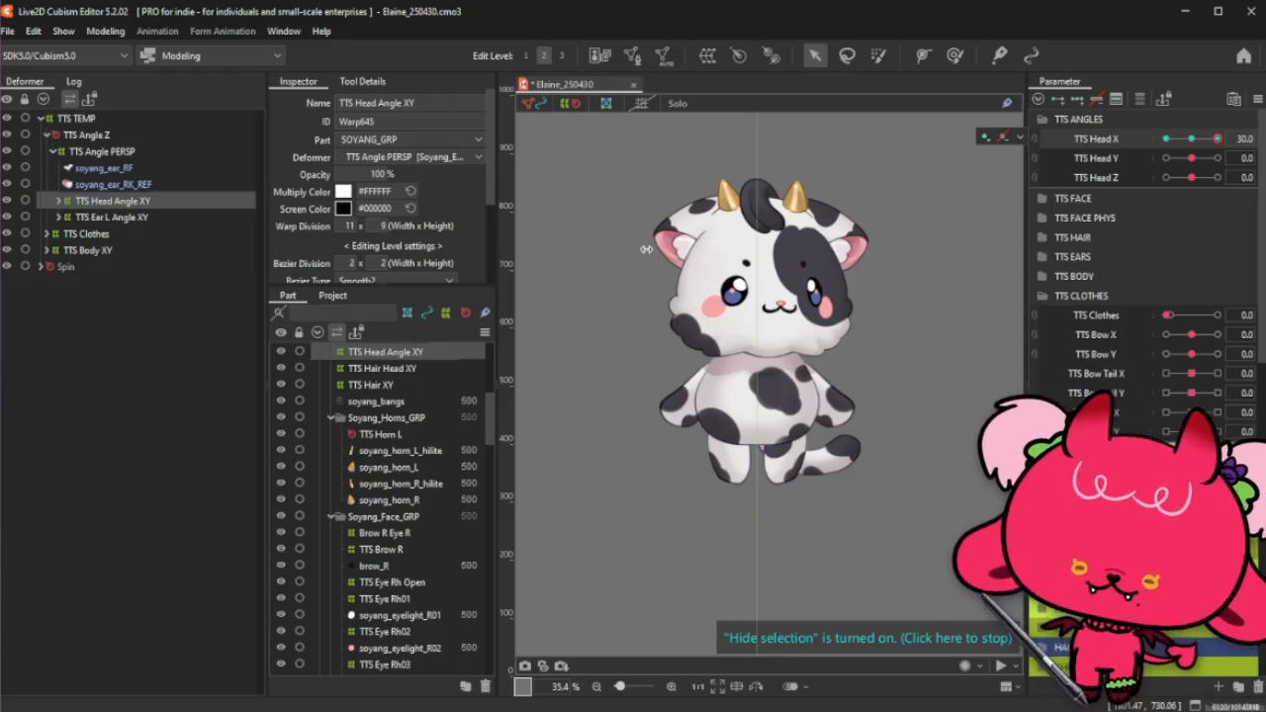
pyautogui.moveTo(645, 250); pyautogui.dragTo(549, 254)
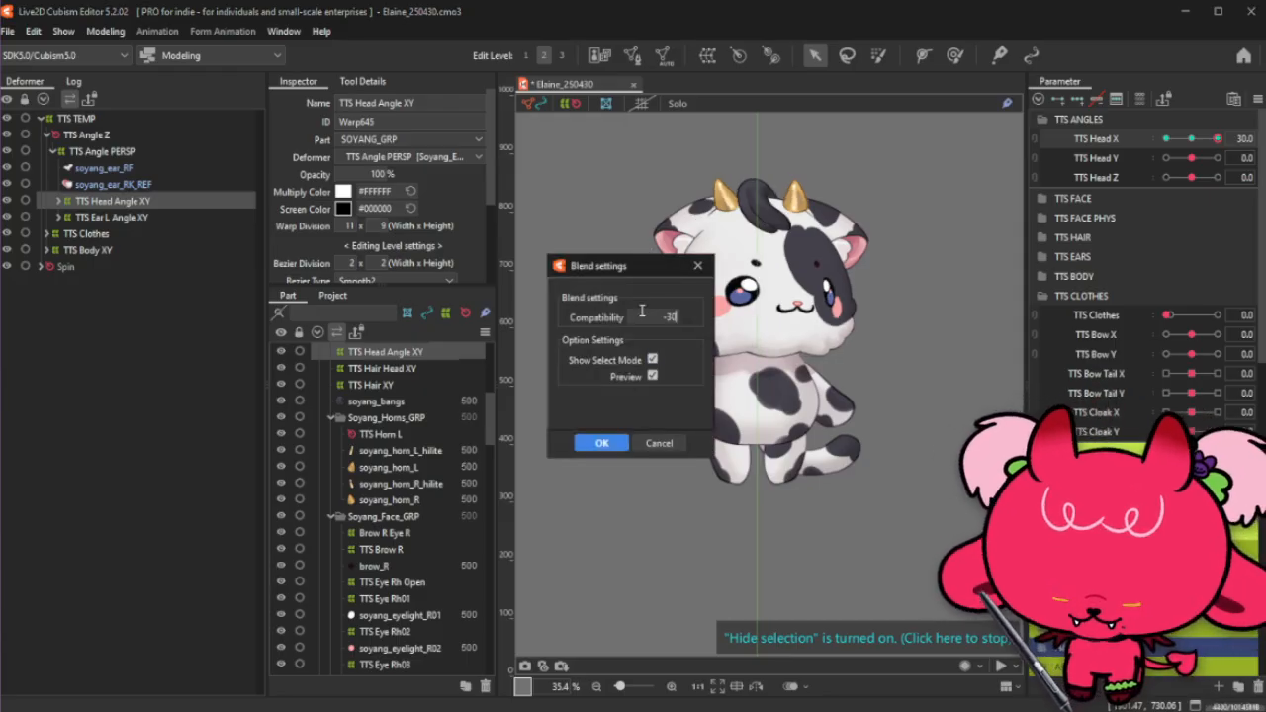
pyautogui.click(623, 441)
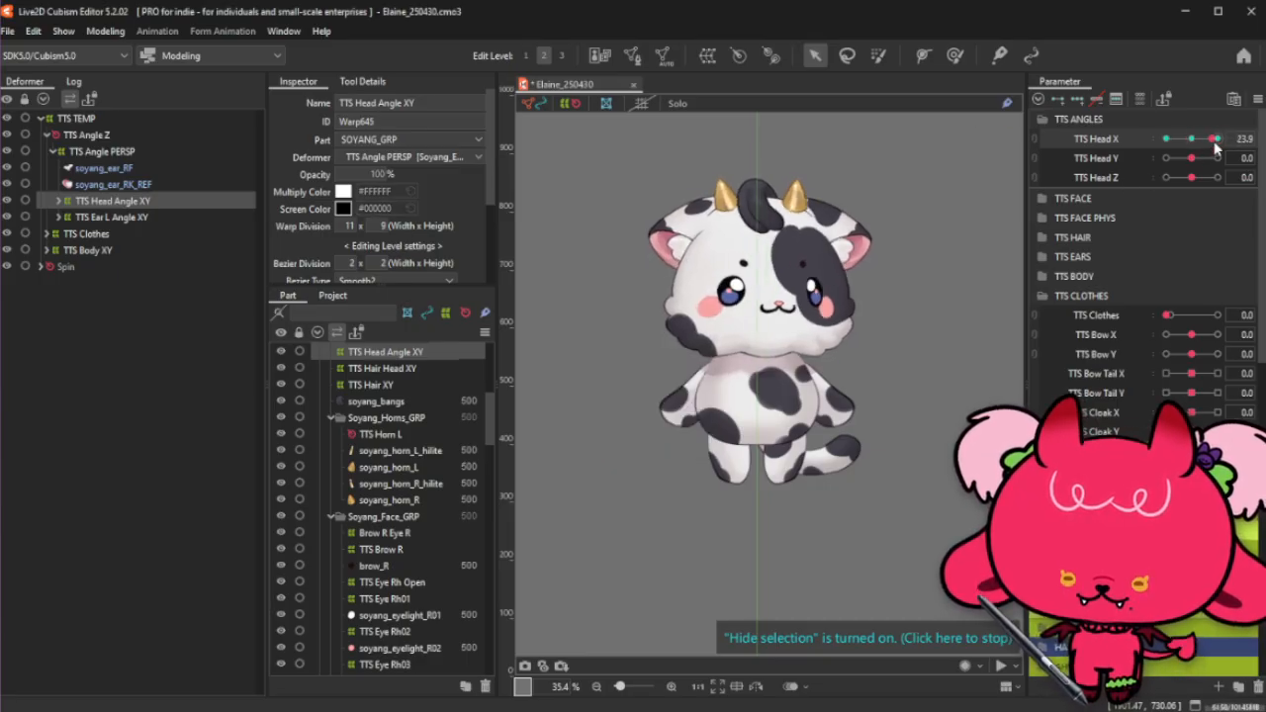
# Step: Add three TTS Head X keyforms to the TTS Features XY warp, squeeze it slightly toward the turn at 30, and preview the motion
pyautogui.click(58, 201)
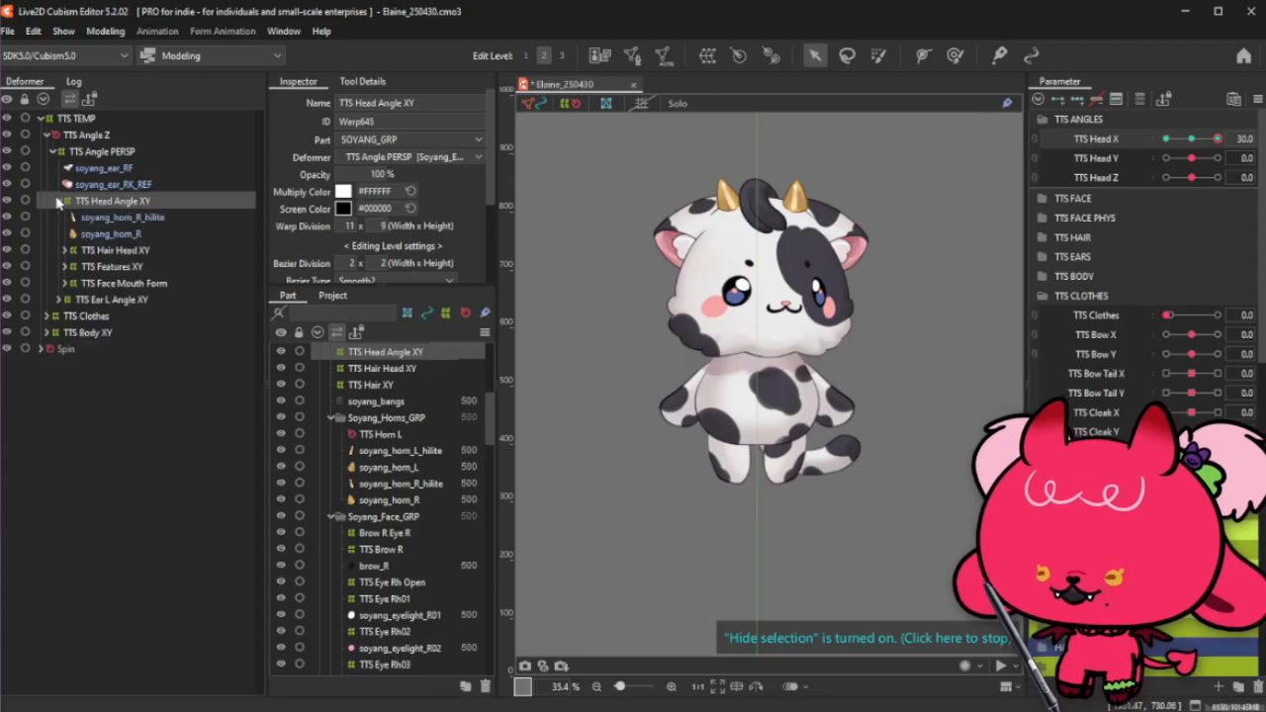
pyautogui.click(121, 269)
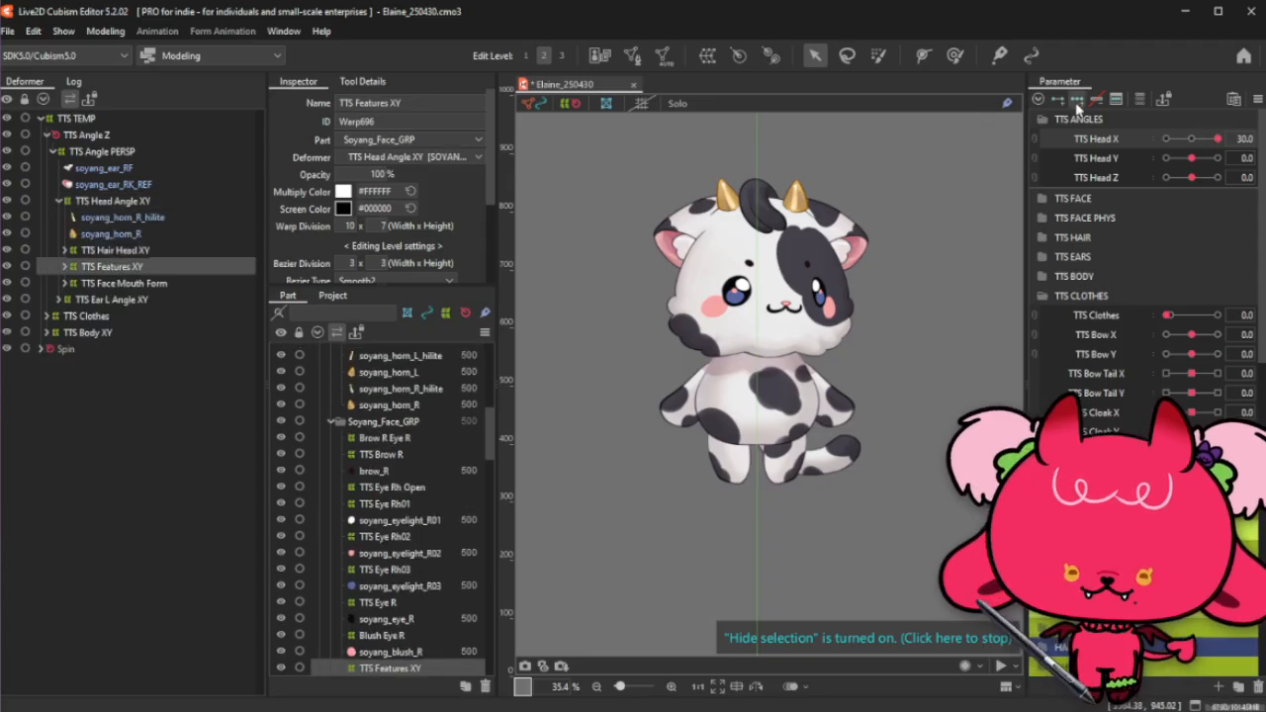
pyautogui.hotkey('ctrl', 't')
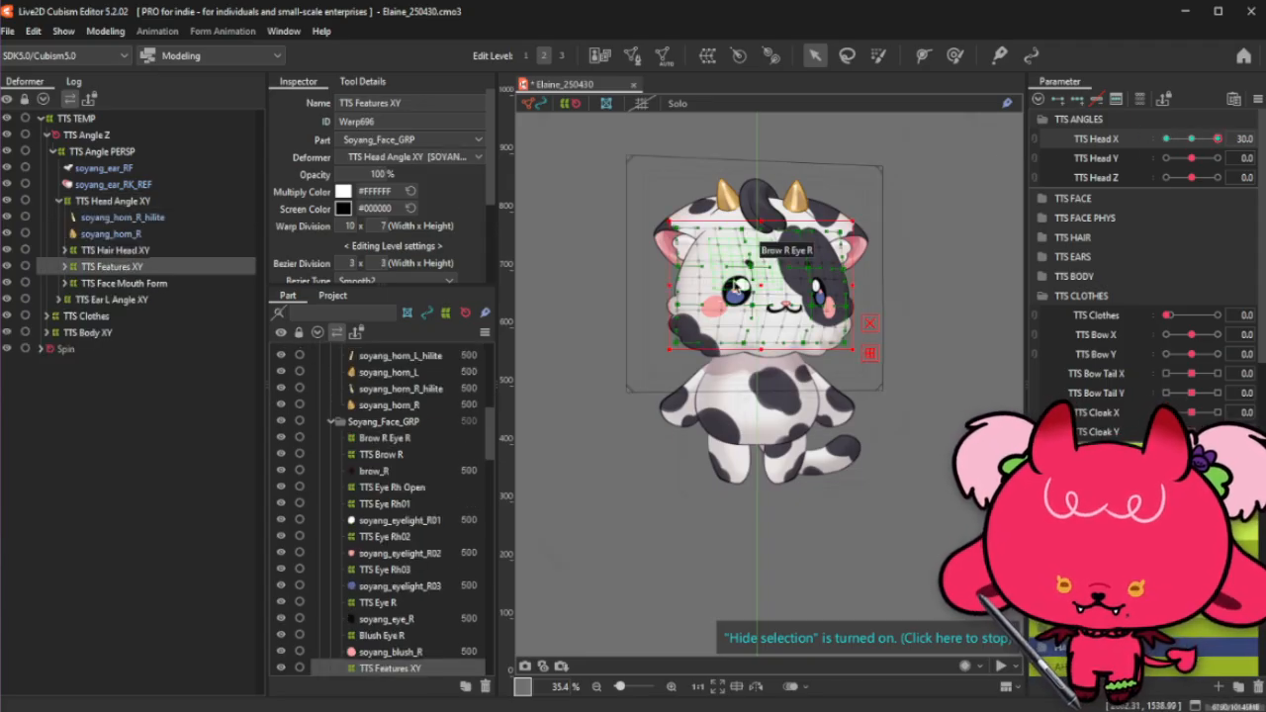
pyautogui.moveTo(676, 286); pyautogui.dragTo(677, 285)
pyautogui.hotkey('ctrl', 't')
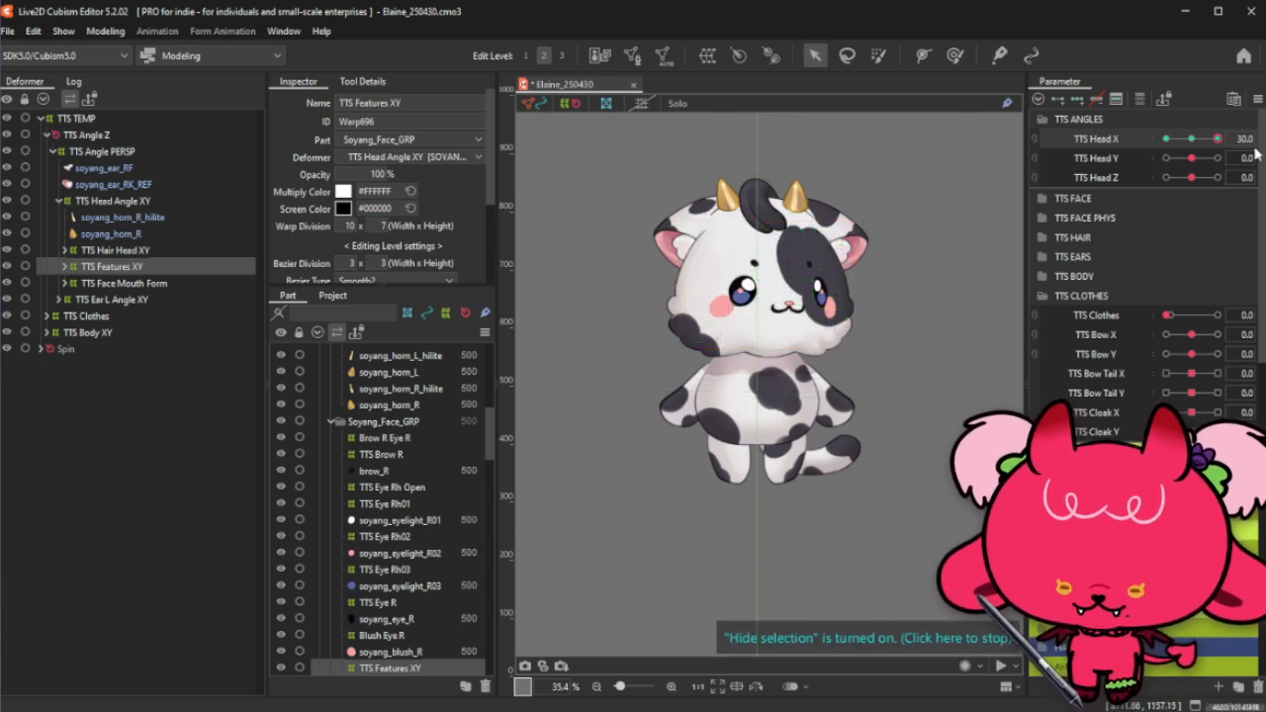
pyautogui.moveTo(1194, 143); pyautogui.dragTo(1224, 144)
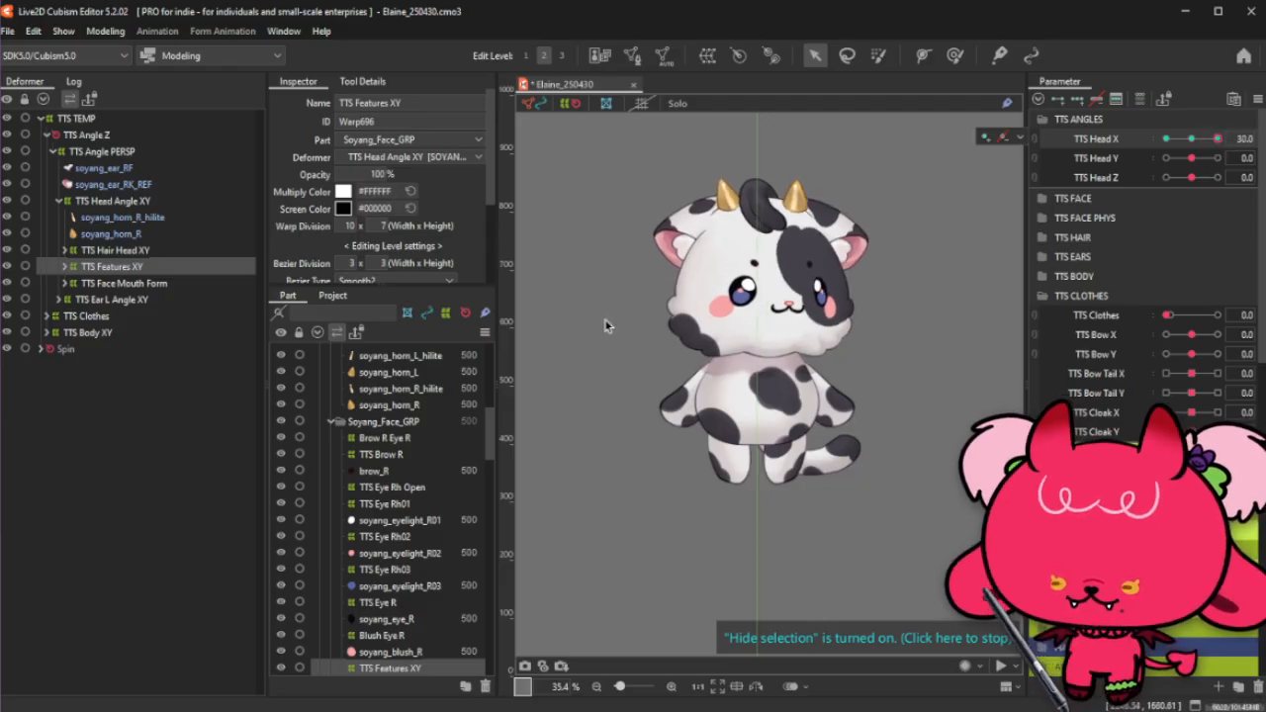
# Step: Expand TTS Face Mouth Form and Face Brow RY in the deformer hierarchy, clear the selection and preview the head turn
pyautogui.click(64, 284)
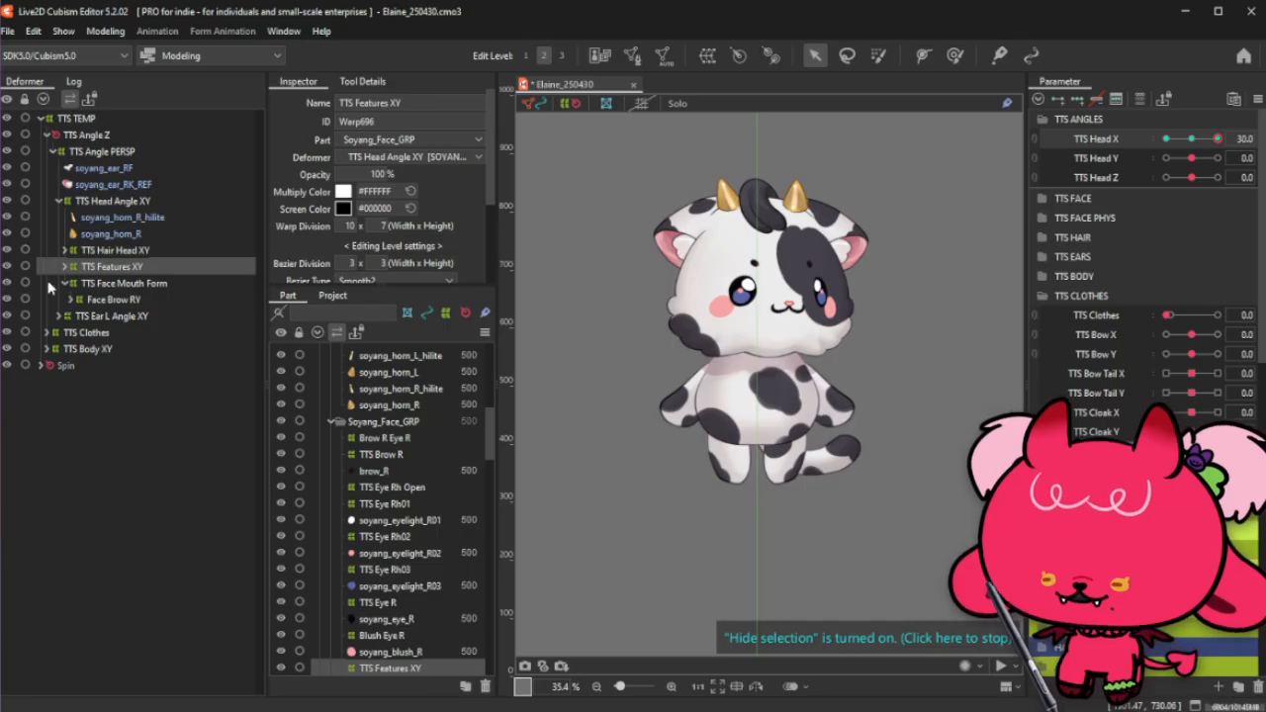
pyautogui.click(73, 300)
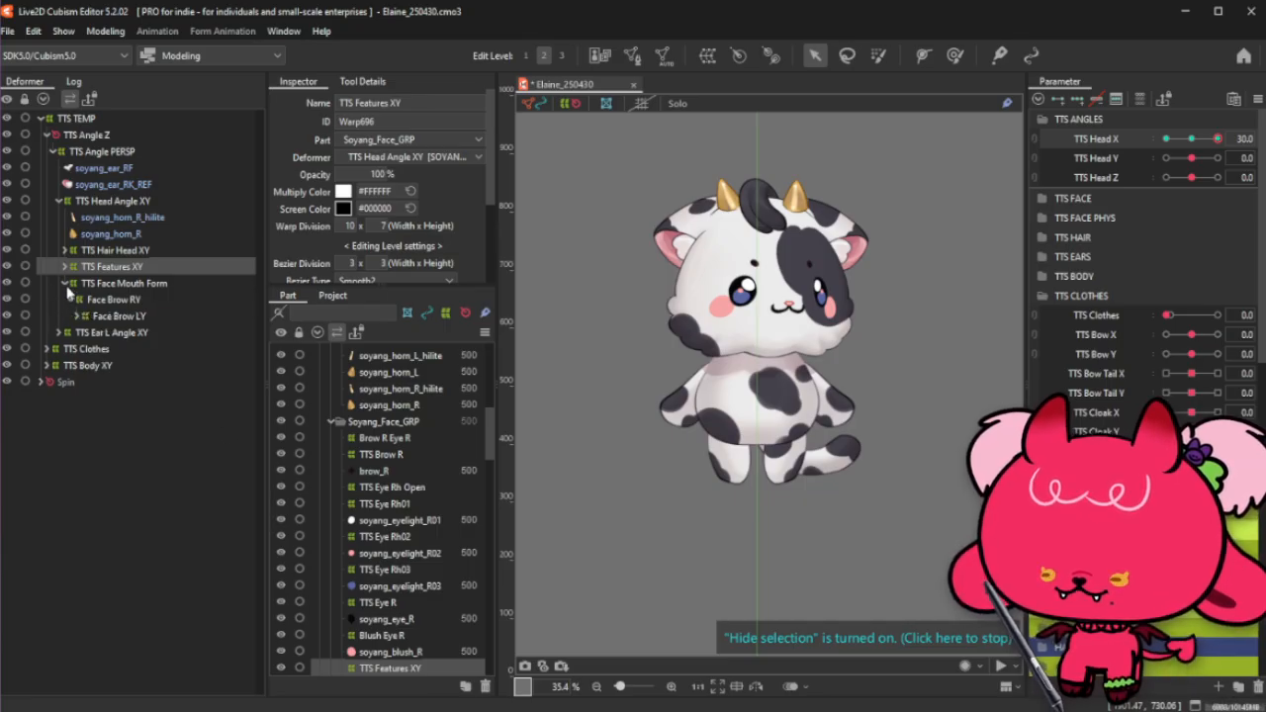
pyautogui.click(524, 112)
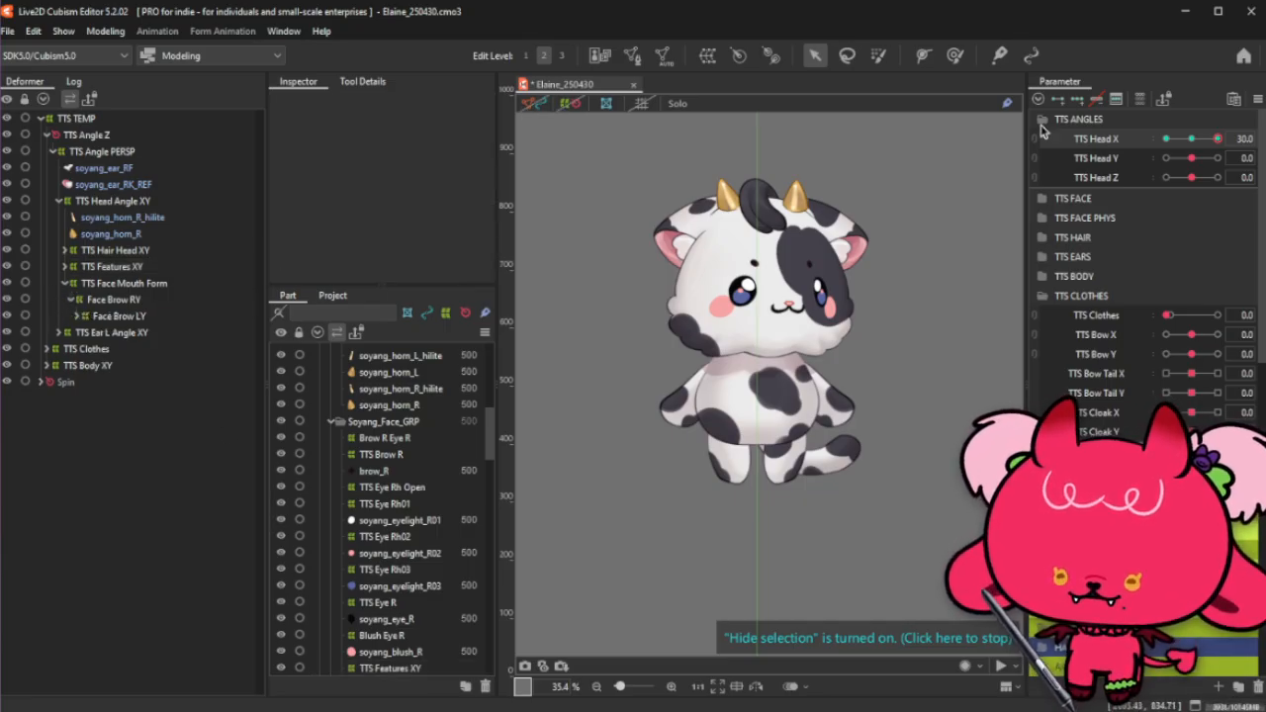
pyautogui.moveTo(1196, 149); pyautogui.dragTo(1225, 145)
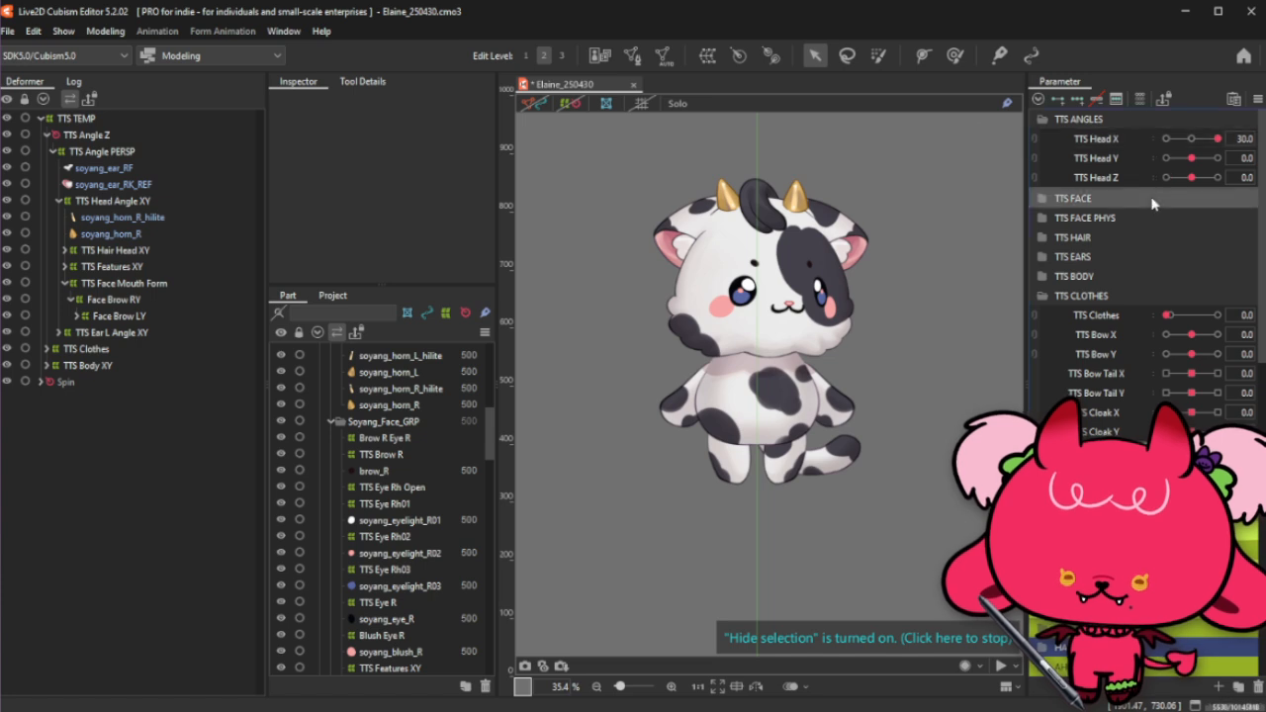
# Step: Test the TTS brow, eye-open and mouth-form parameters with TTS Head X at 30, then reset all parameters to their defaults
pyautogui.click(1177, 199)
pyautogui.moveTo(1199, 258); pyautogui.dragTo(1174, 269)
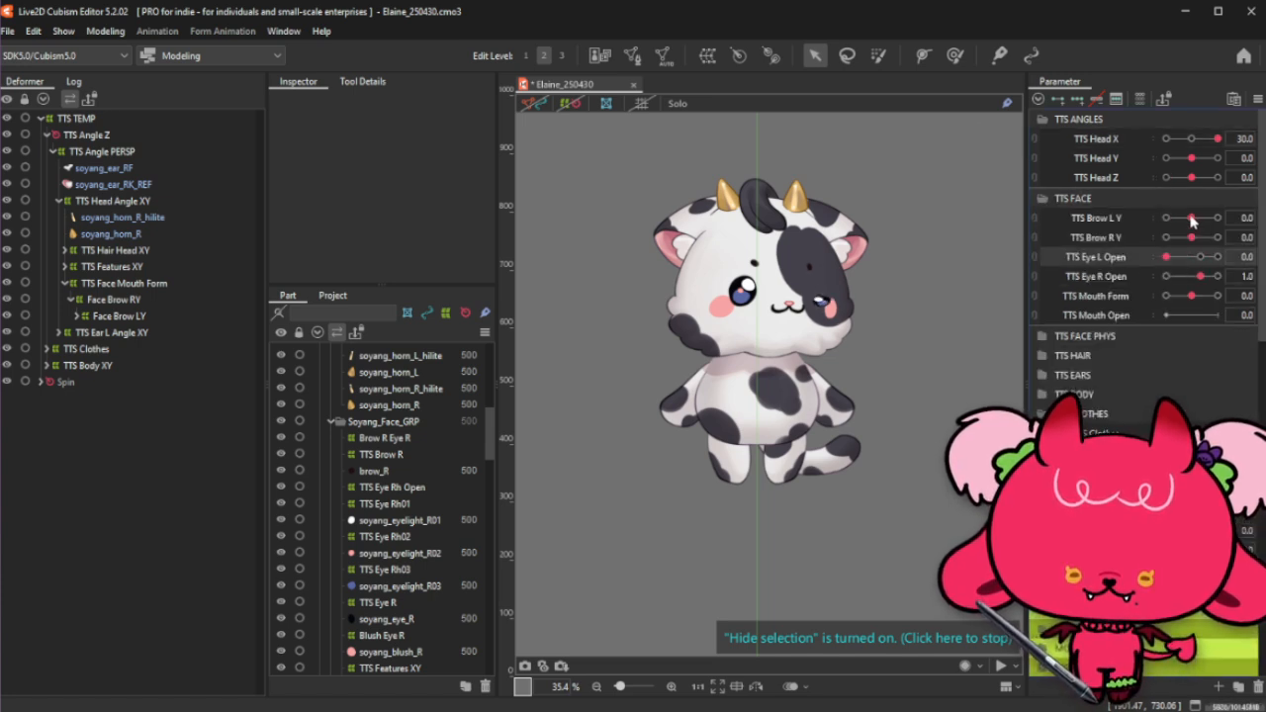
pyautogui.moveTo(1192, 218); pyautogui.dragTo(1153, 236)
pyautogui.moveTo(1201, 276); pyautogui.dragTo(1156, 282)
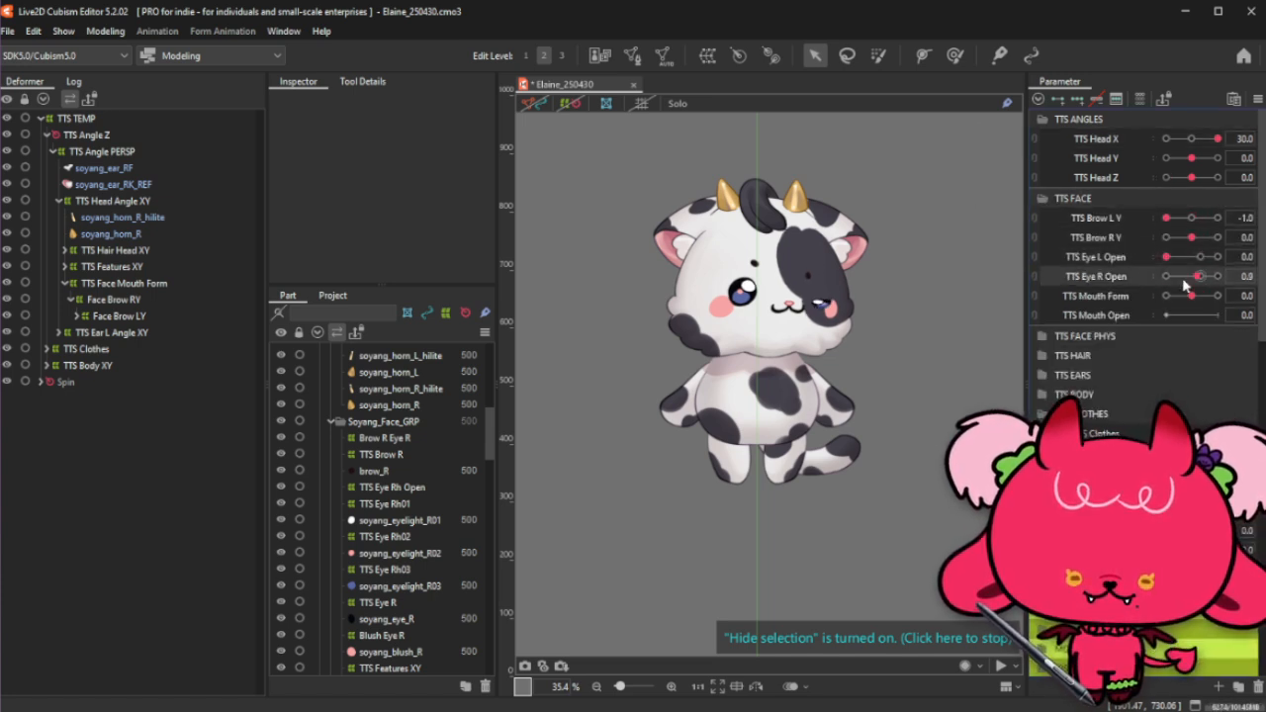
pyautogui.moveTo(1195, 238); pyautogui.dragTo(1140, 265)
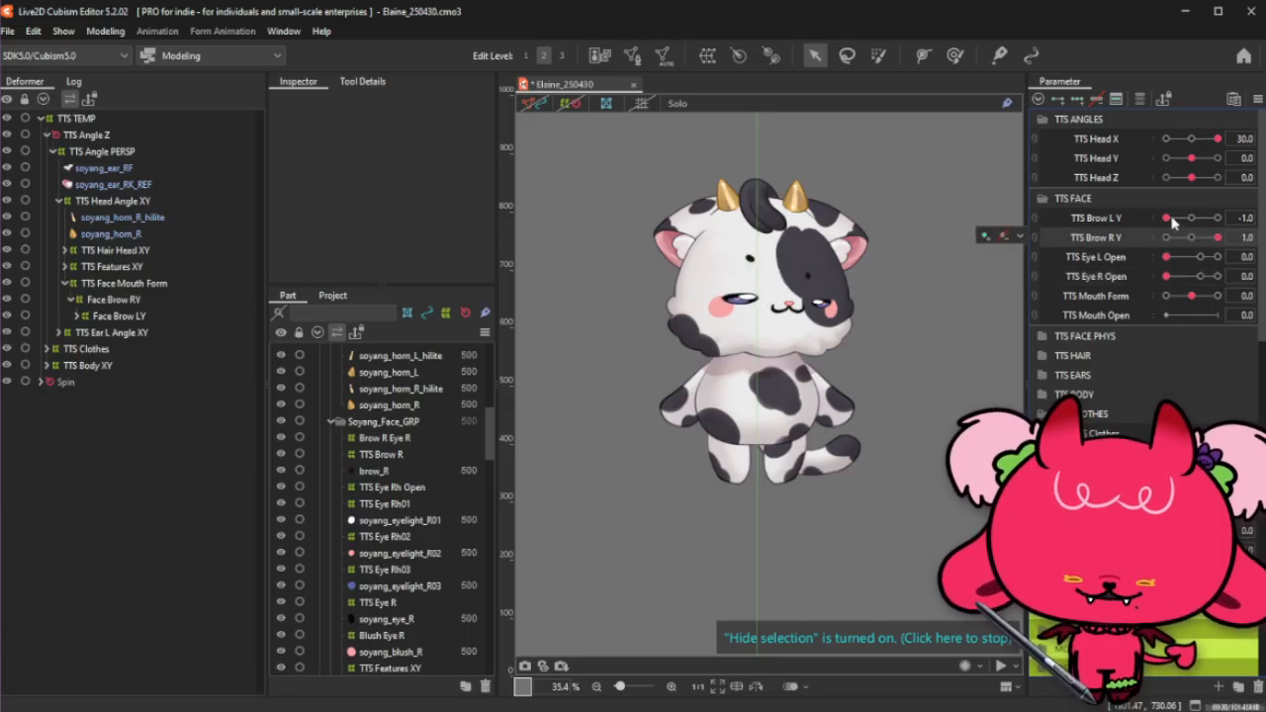
pyautogui.moveTo(1168, 218); pyautogui.dragTo(1225, 223)
pyautogui.moveTo(1177, 259); pyautogui.dragTo(1167, 305)
pyautogui.click(1256, 100)
pyautogui.click(1098, 121)
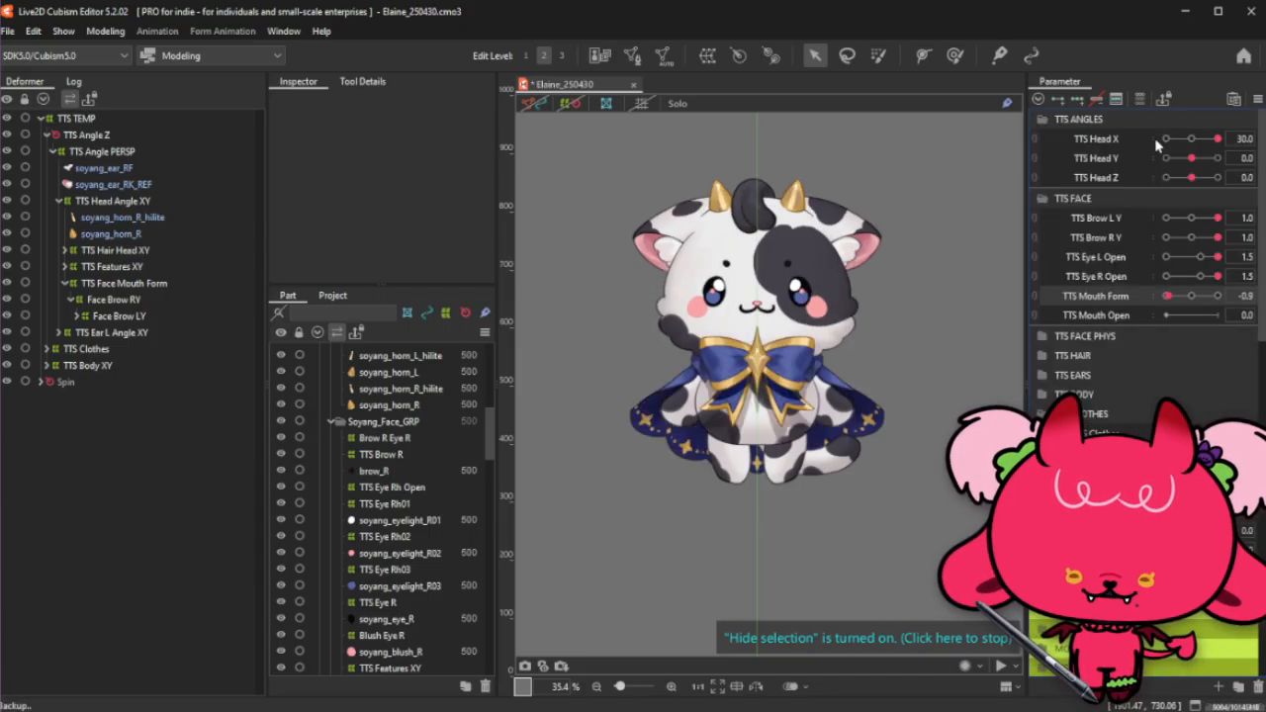
# Step: Reflect the TTS Angle PERSP, TTS Head Angle XY and TTS Features XY motion horizontally from TTS Head X 30 and preview the turn
pyautogui.moveTo(1192, 139)
pyautogui.mouseDown()
pyautogui.moveTo(1169, 140)
pyautogui.moveTo(1219, 140)
pyautogui.moveTo(1201, 144)
pyautogui.mouseUp()
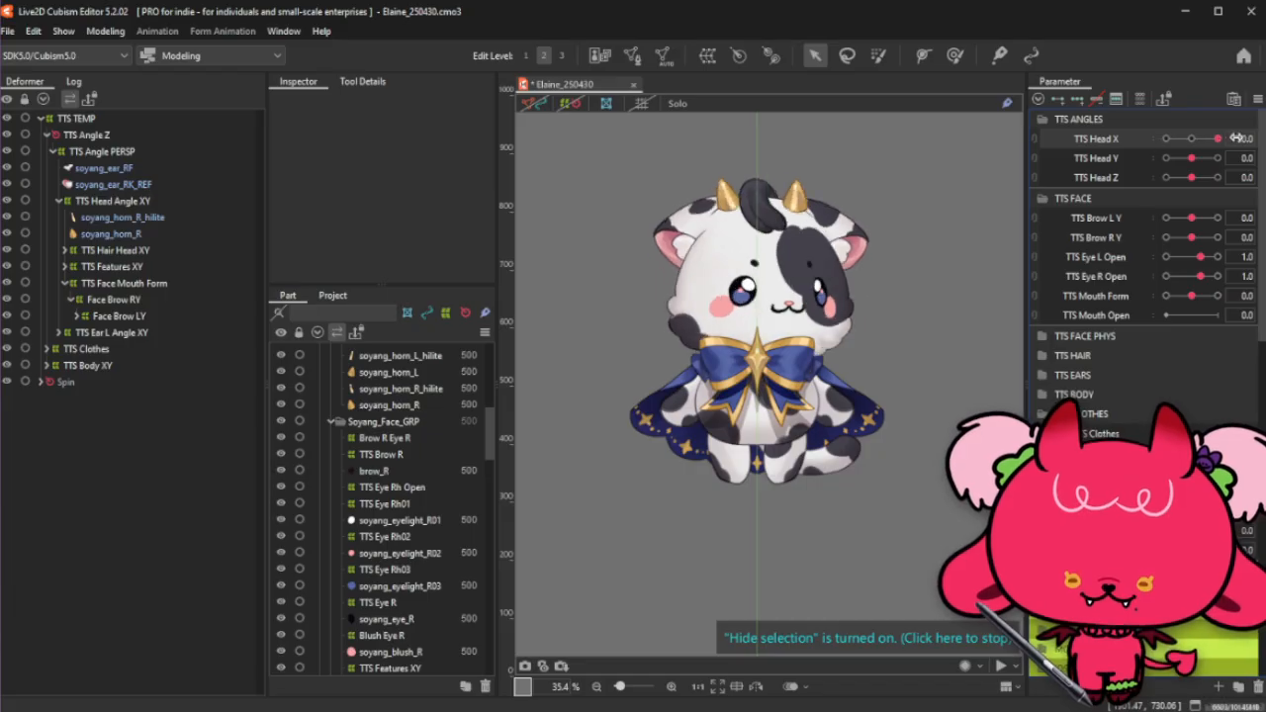
pyautogui.click(1021, 135)
pyautogui.click(1063, 135)
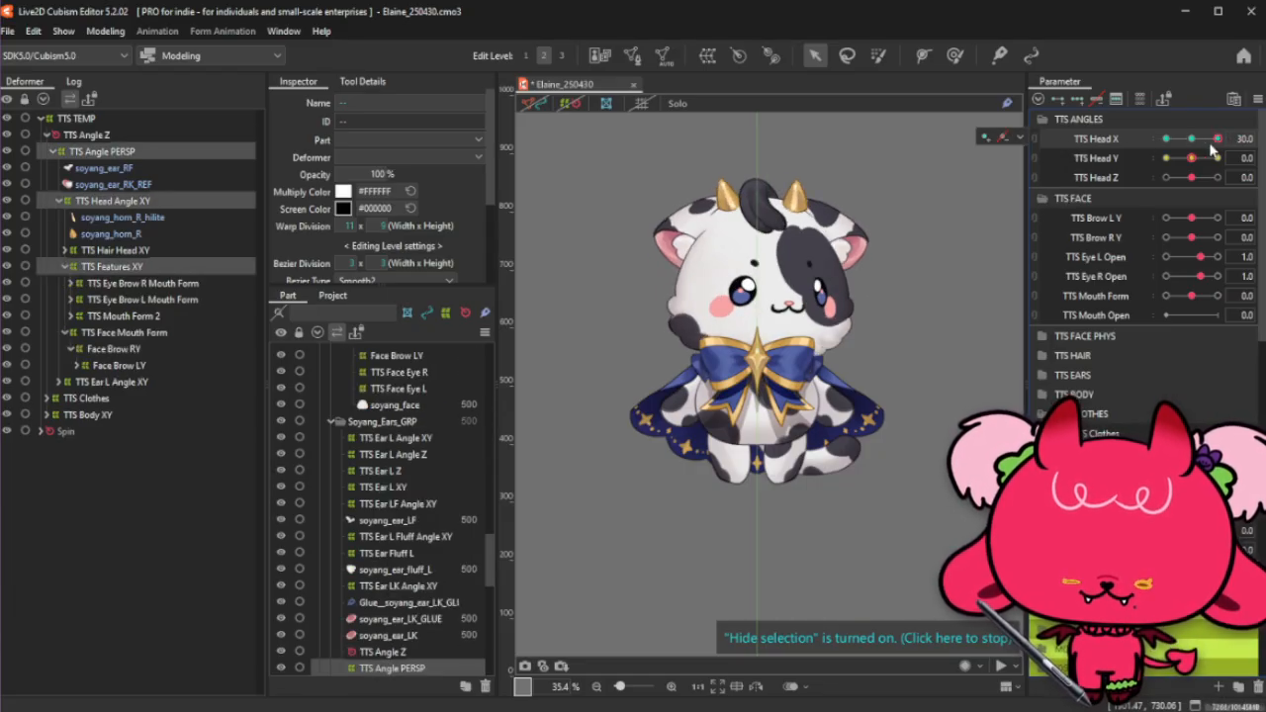
pyautogui.hotkey('ctrl', 'm')
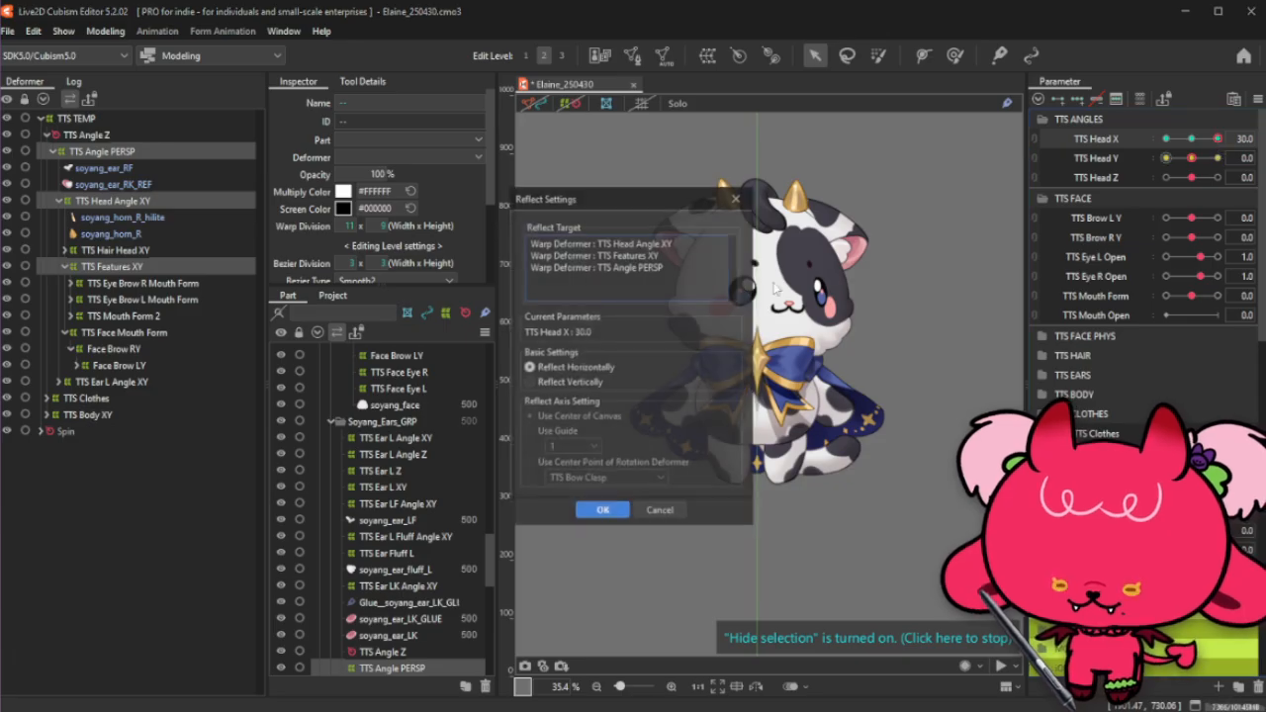
pyautogui.click(620, 510)
pyautogui.moveTo(1198, 139); pyautogui.dragTo(1235, 148)
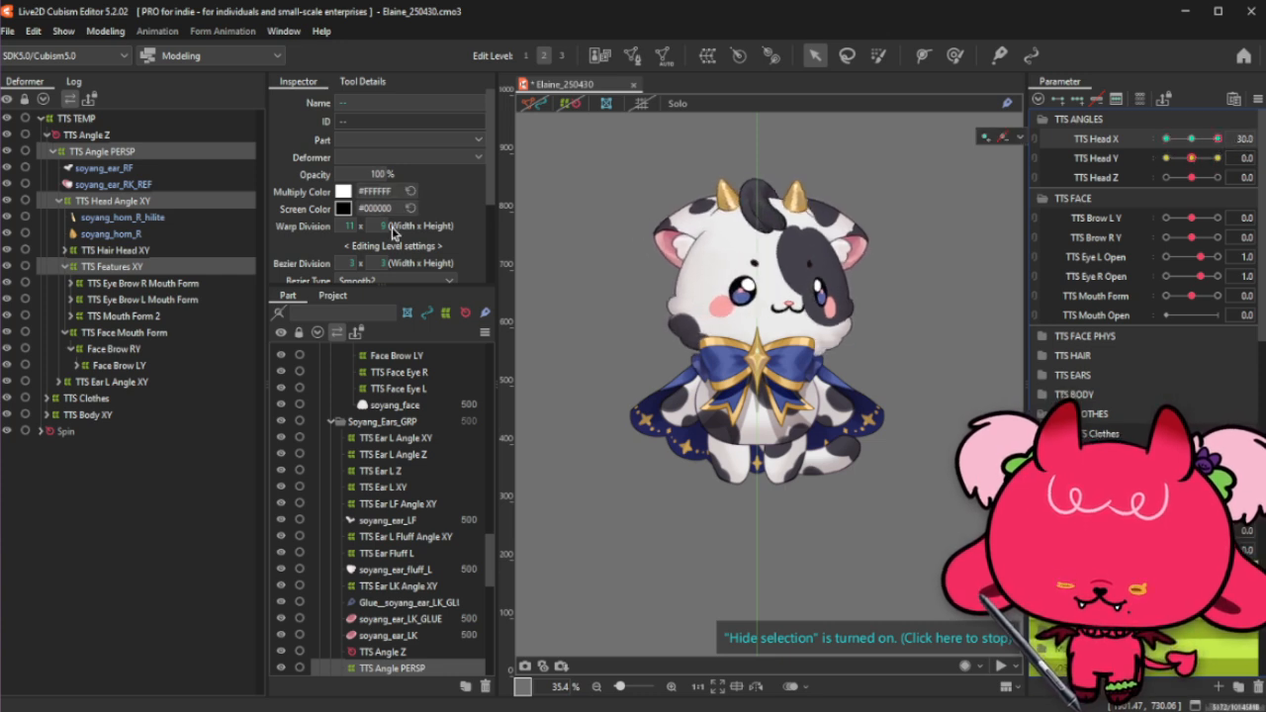
# Step: Reflect the motion of the TTS Features XY warp alone from TTS Head X 30, preview it and return TTS Head X to 0
pyautogui.click(187, 265)
pyautogui.click(954, 55)
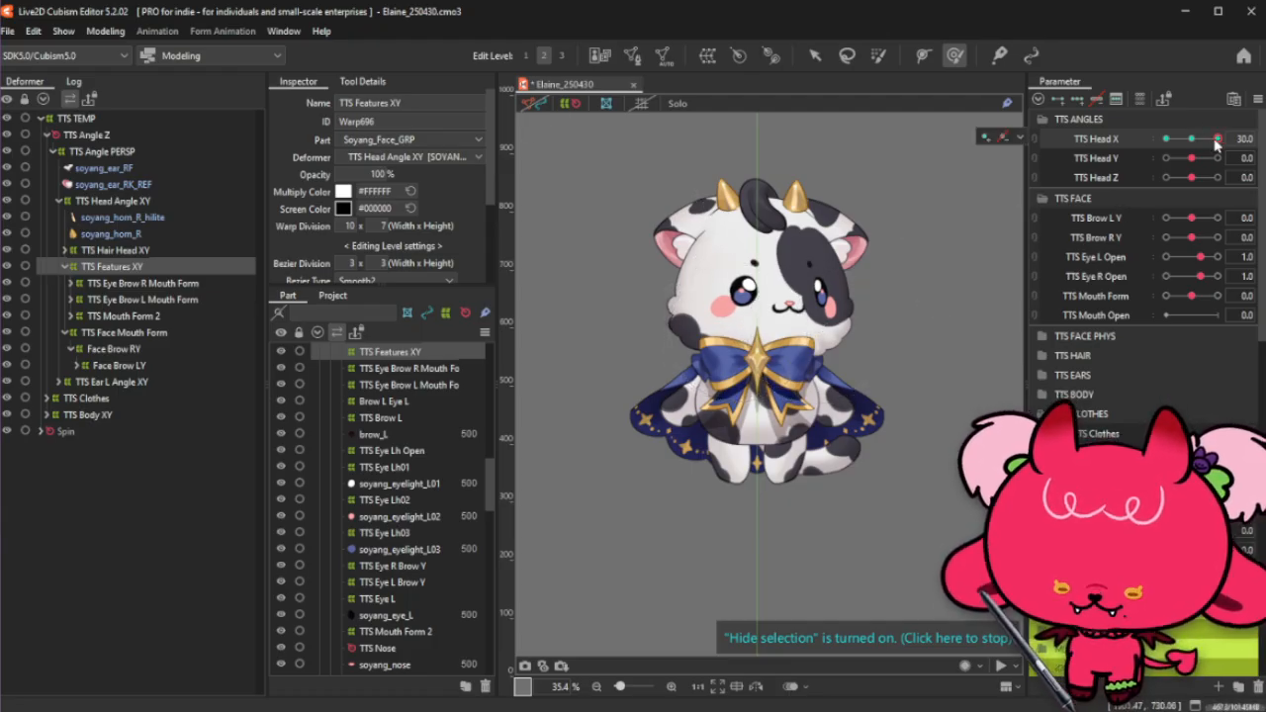
pyautogui.hotkey('ctrl', 'r')
pyautogui.click(625, 402)
pyautogui.click(603, 508)
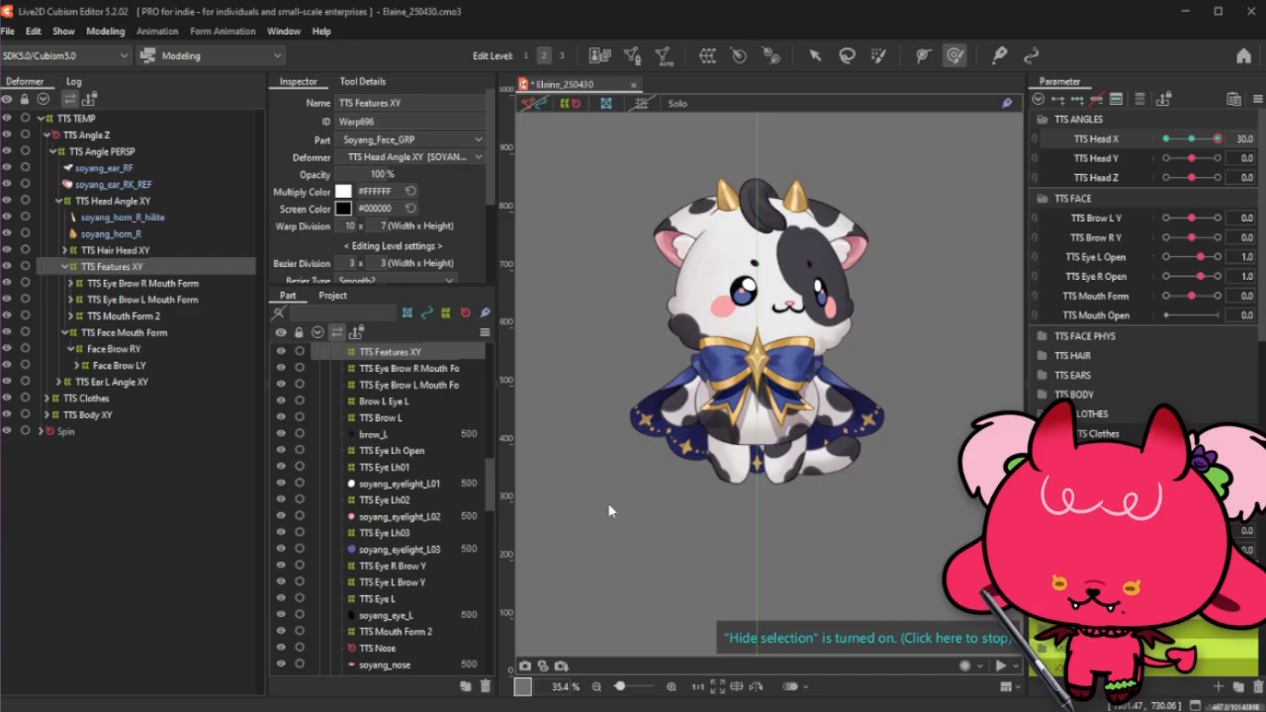
pyautogui.moveTo(1201, 143)
pyautogui.mouseDown()
pyautogui.moveTo(1164, 159)
pyautogui.moveTo(1223, 136)
pyautogui.mouseUp()
pyautogui.click(1198, 140)
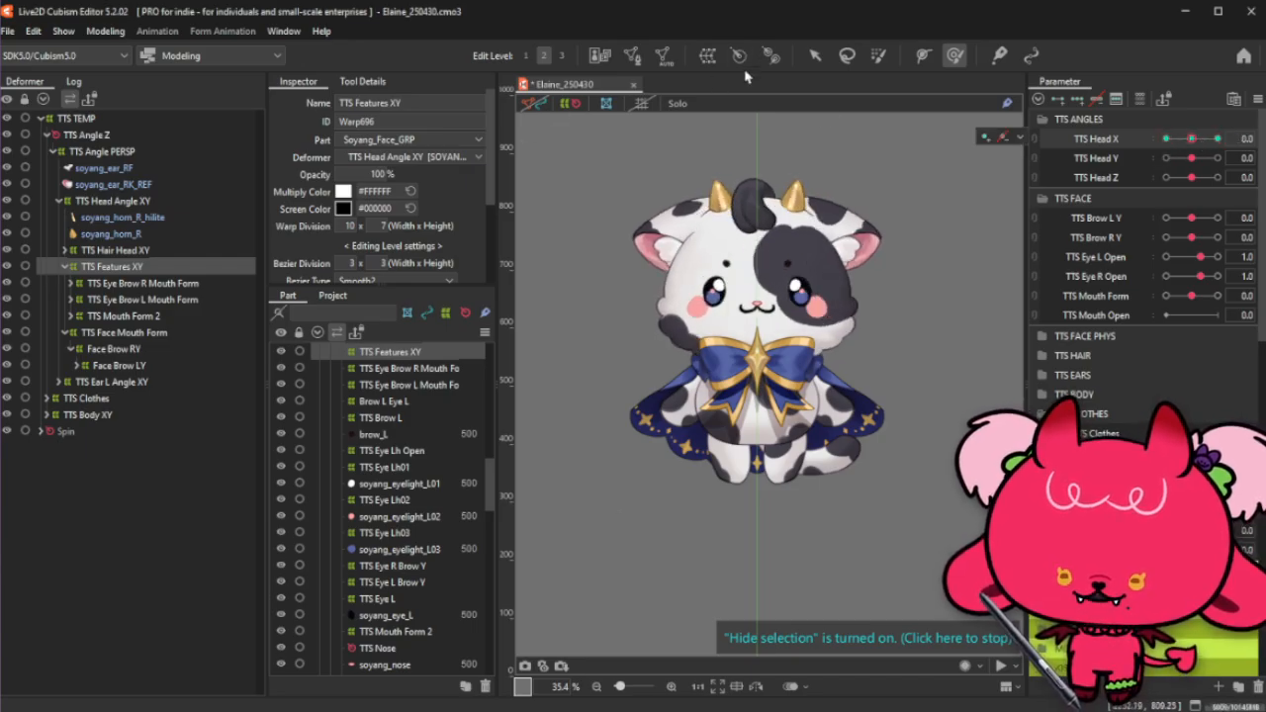
# Step: Add three TTS Head X keyforms to the soyang_face_spot_L mesh and check the spot at TTS Head X 30
pyautogui.click(565, 102)
pyautogui.rightClick(777, 279)
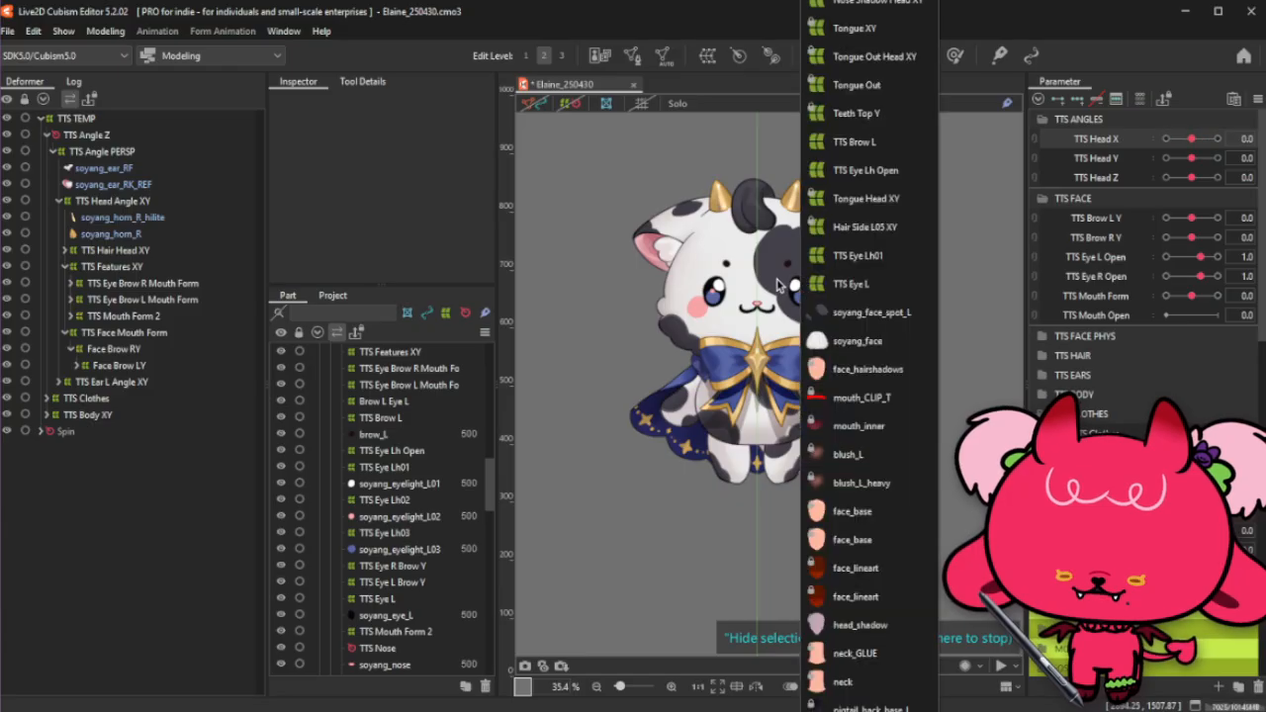
pyautogui.click(899, 316)
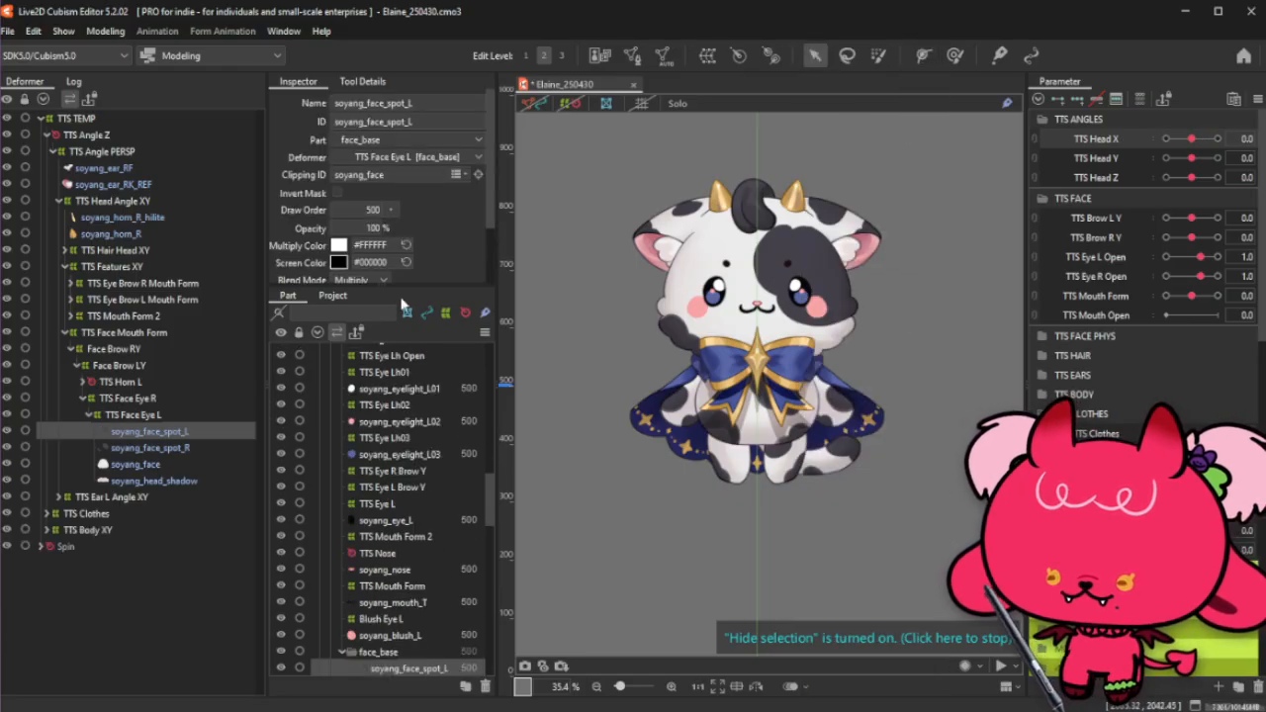
pyautogui.click(953, 57)
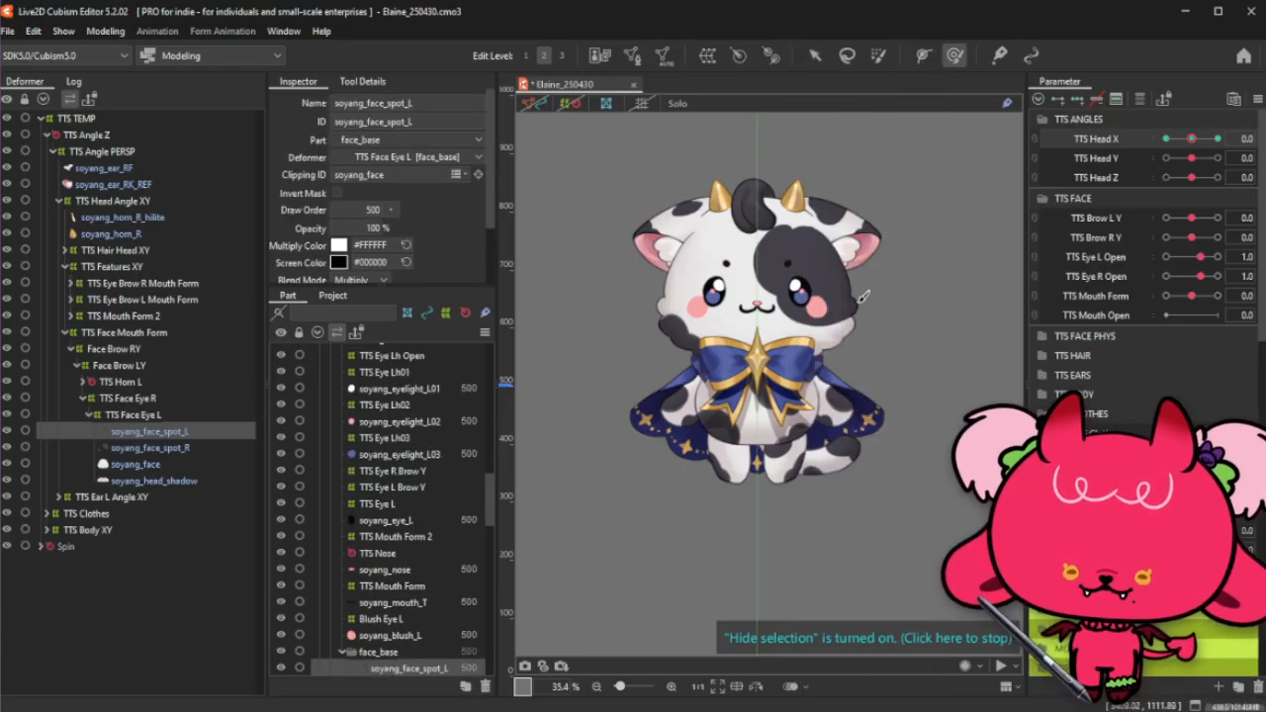
pyautogui.moveTo(1192, 138); pyautogui.dragTo(1230, 143)
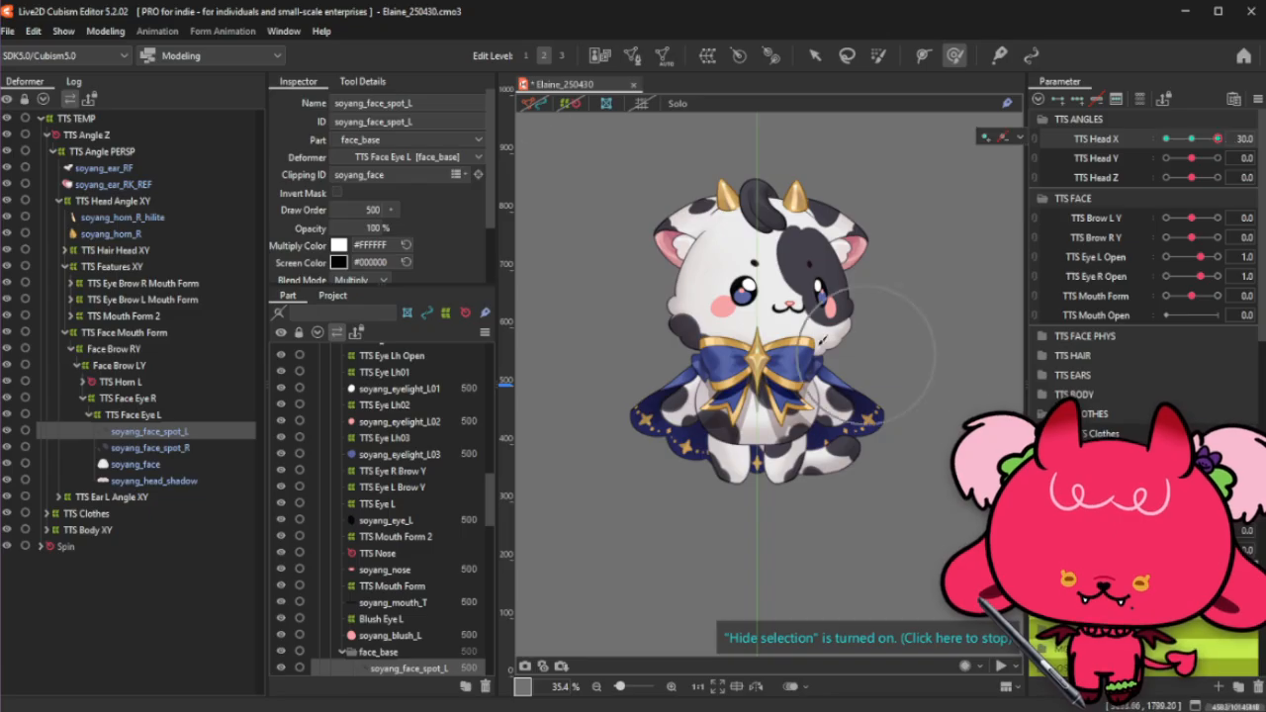
pyautogui.click(584, 169)
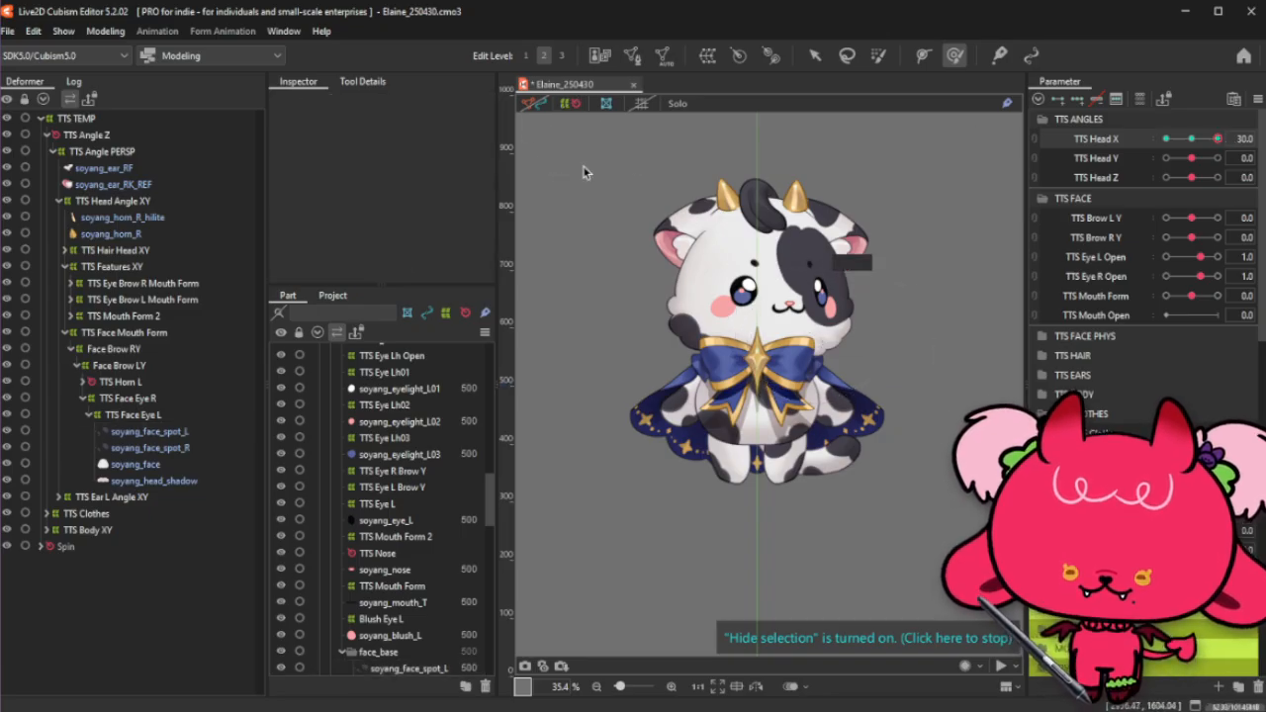
# Step: Blend the soyang_face_spot_L keyform at TTS Head X -30 and preview the head turn back to 30
pyautogui.click(195, 435)
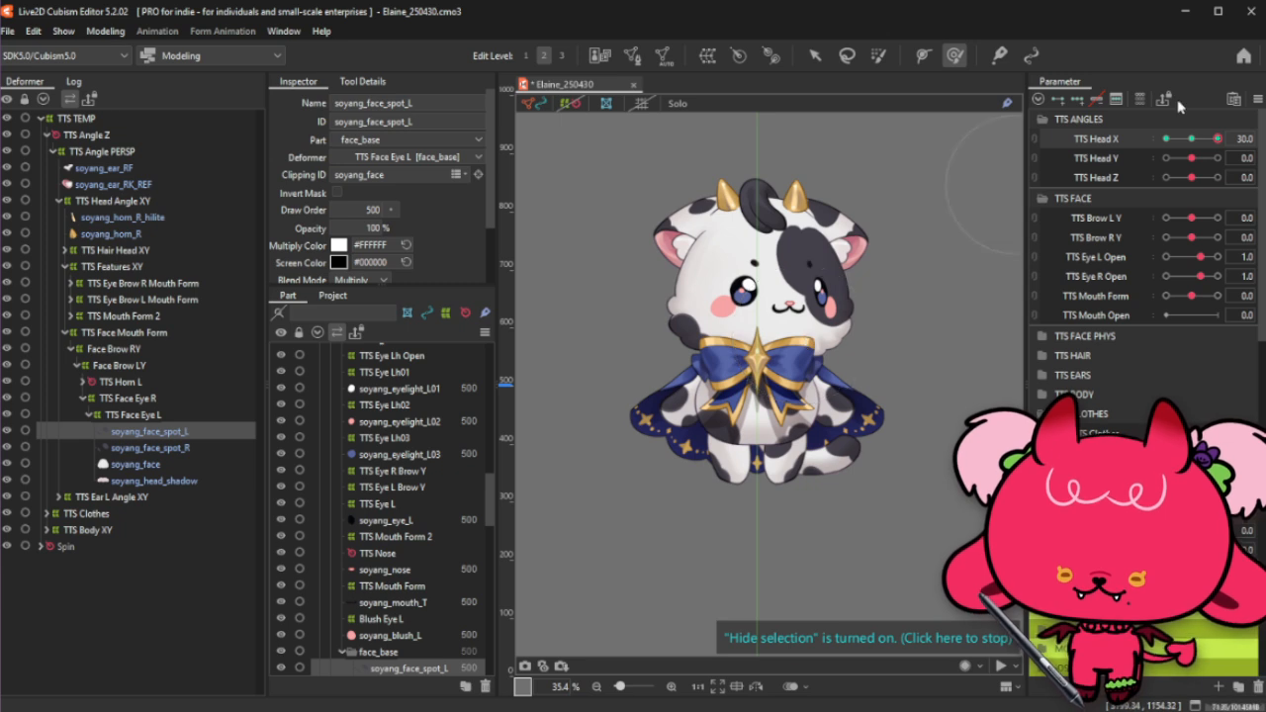
pyautogui.moveTo(1194, 139); pyautogui.dragTo(1055, 179)
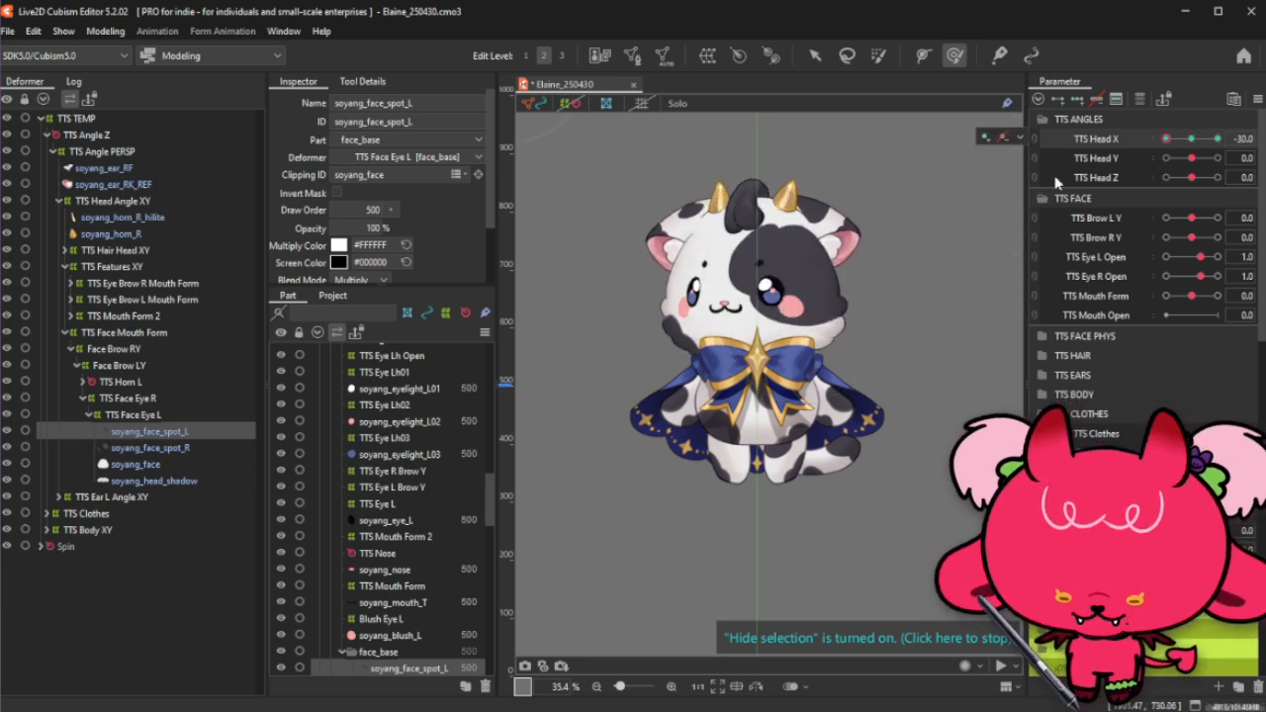
pyautogui.hotkey('ctrl', 'b')
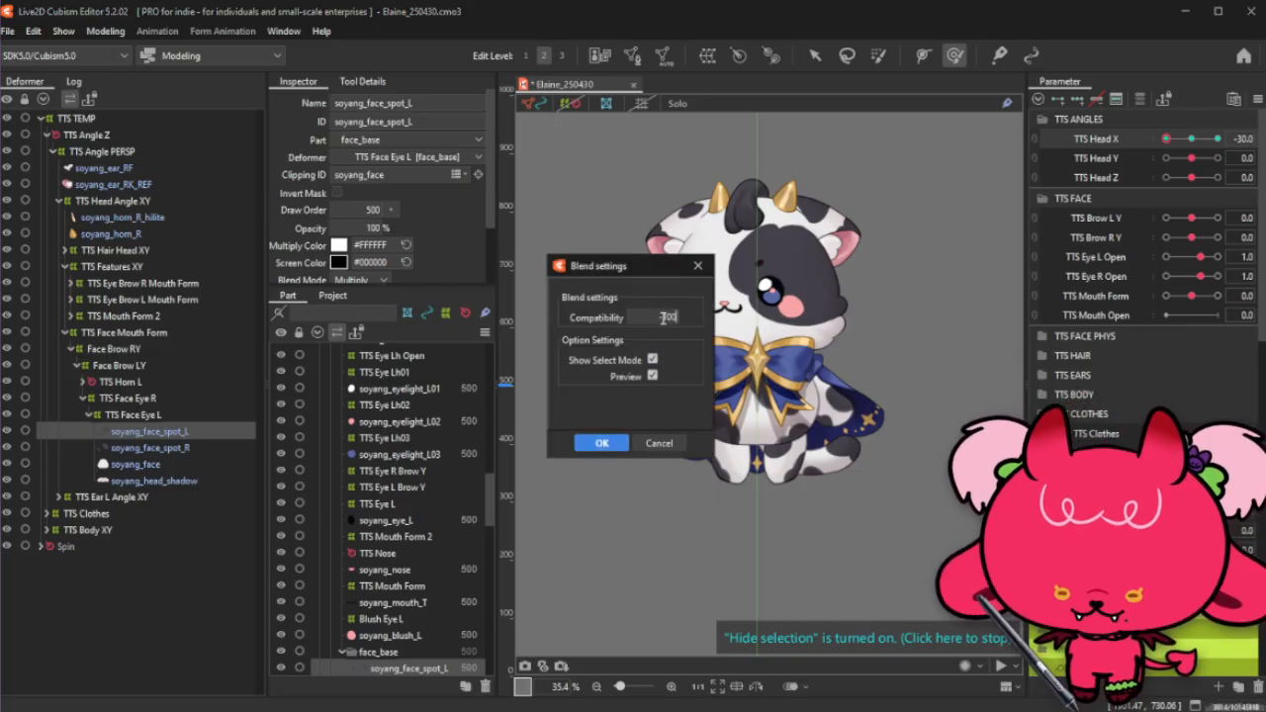
pyautogui.click(584, 446)
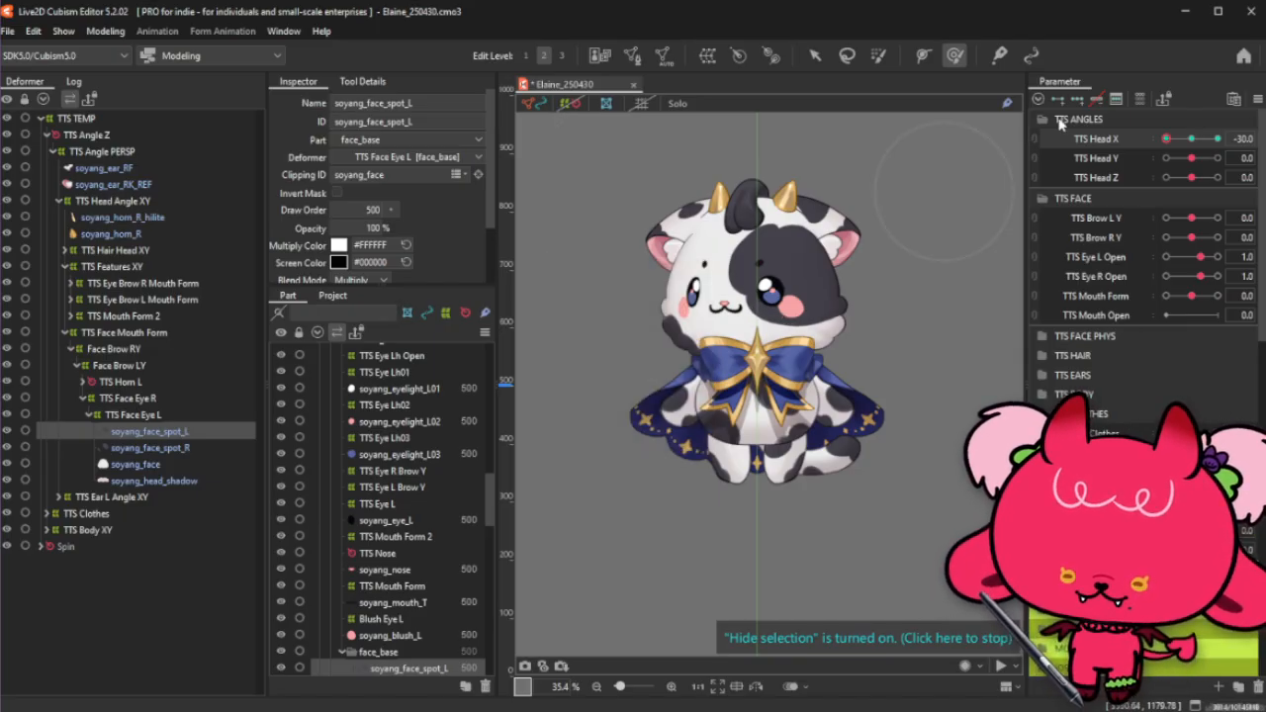
pyautogui.moveTo(1204, 137); pyautogui.dragTo(1236, 155)
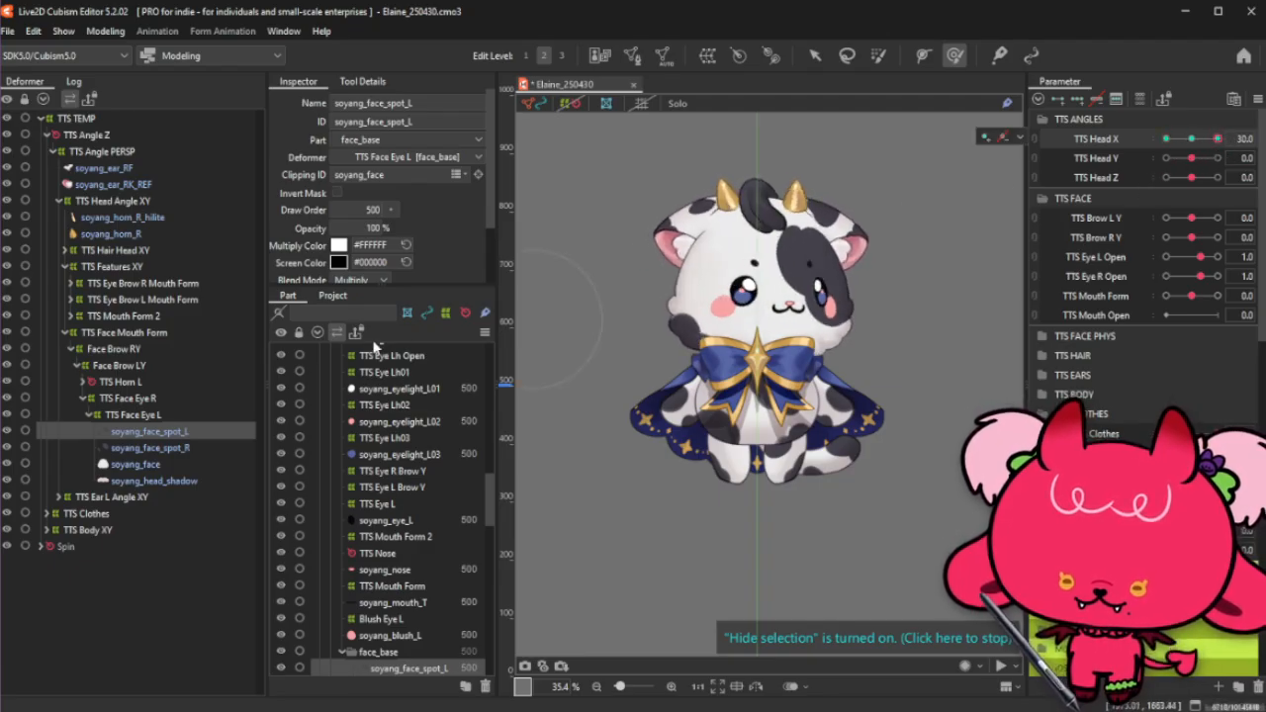
# Step: Pull the far upper corner of the TTS Head Angle XY warp inward at TTS Head X 30, reflect the motion and return to 0
pyautogui.click(139, 201)
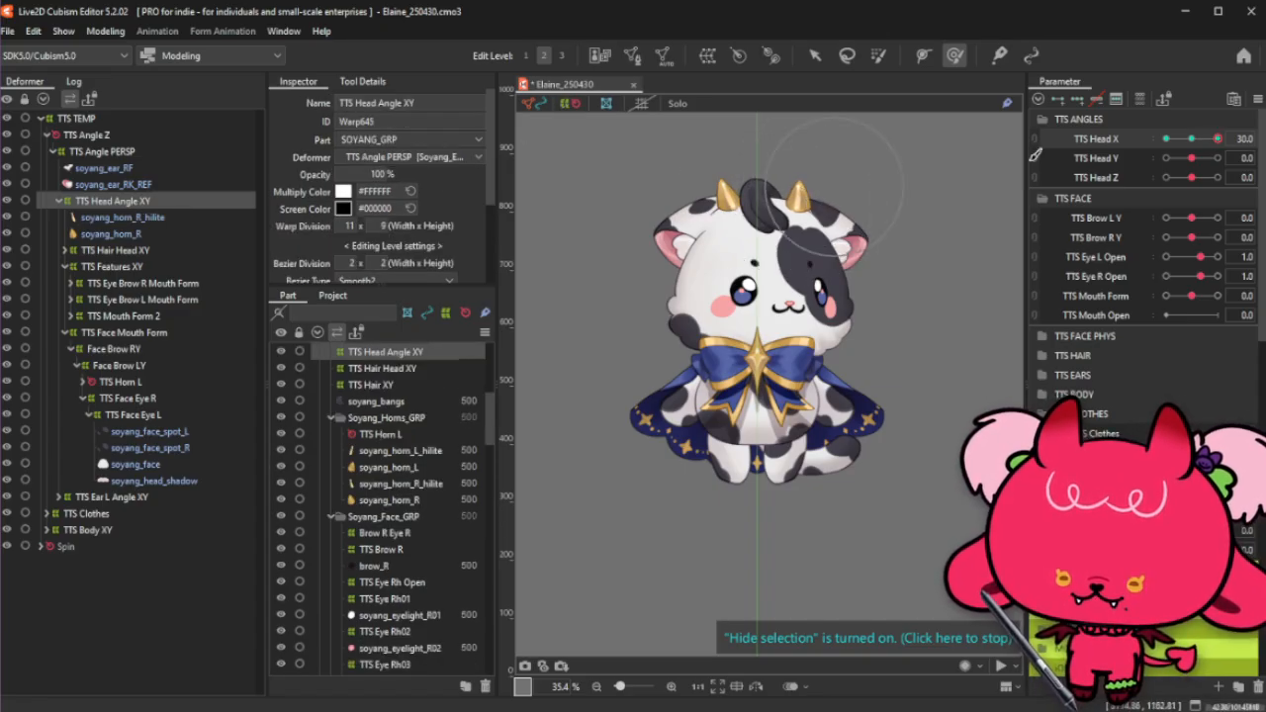
pyautogui.moveTo(1219, 137)
pyautogui.mouseDown()
pyautogui.moveTo(1193, 137)
pyautogui.moveTo(1237, 130)
pyautogui.mouseUp()
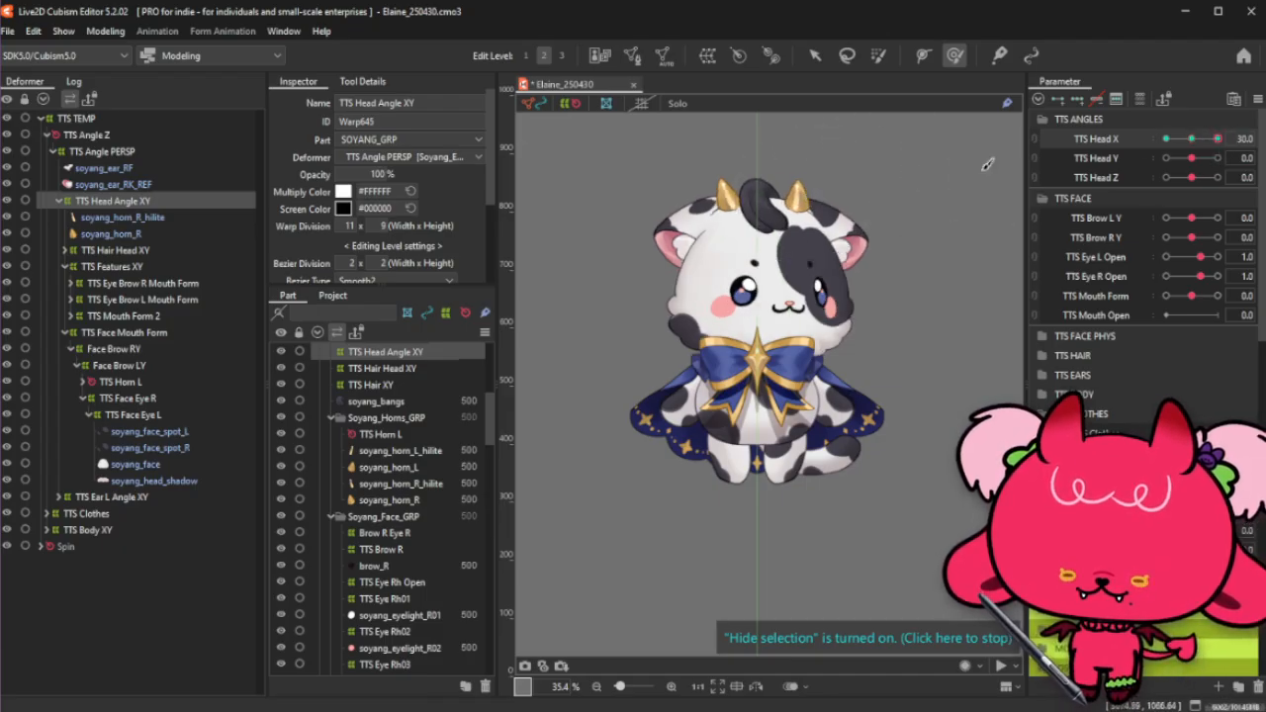
pyautogui.hotkey('ctrl', 't')
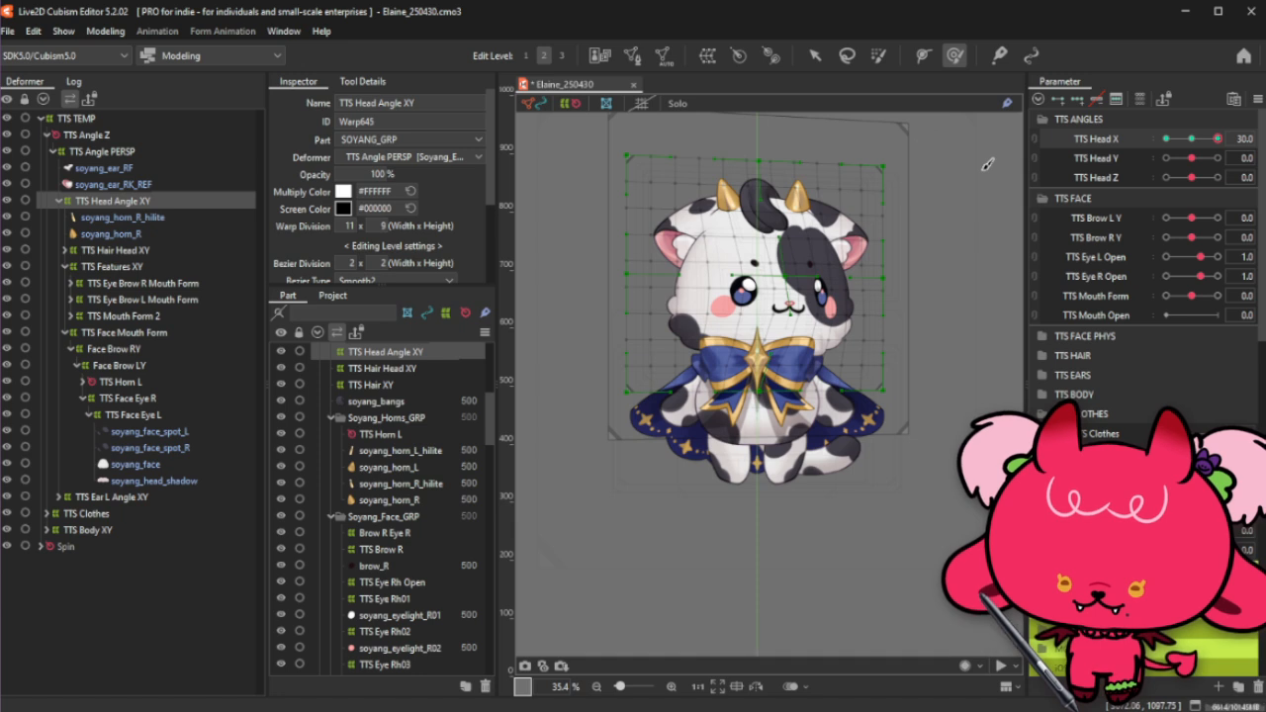
pyautogui.hotkey('ctrl', 't')
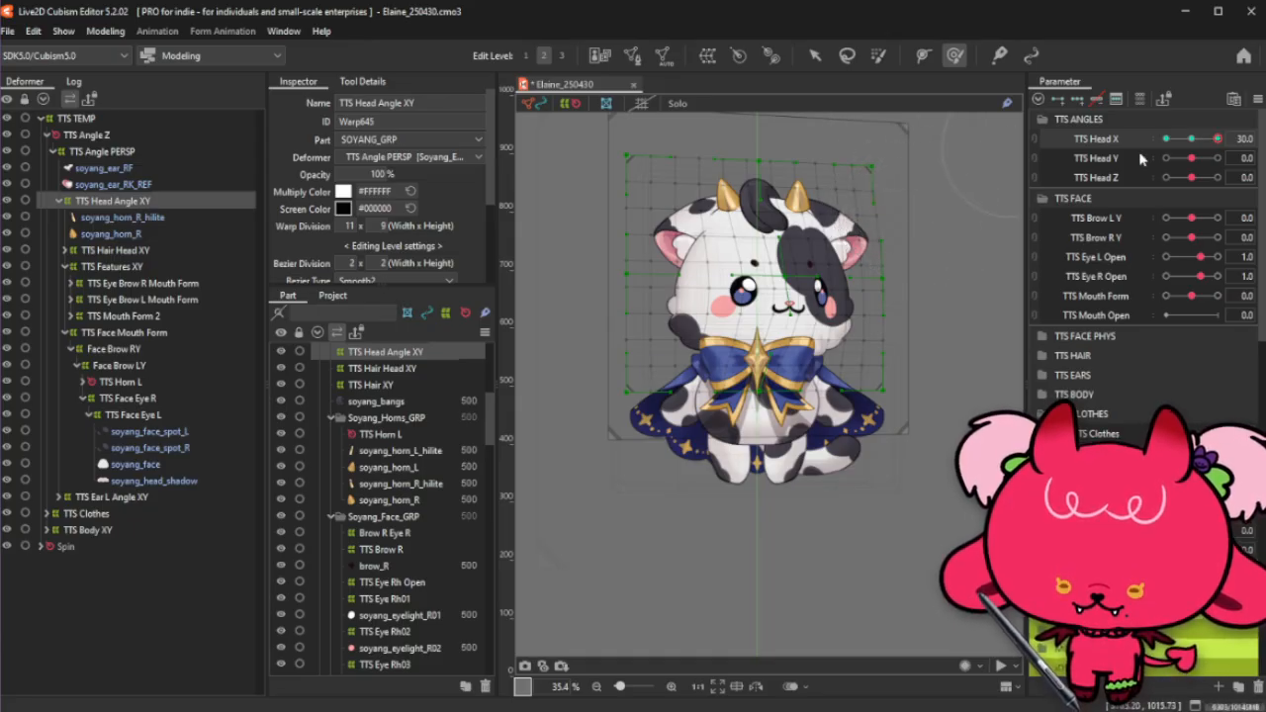
pyautogui.hotkey('ctrl', 'm')
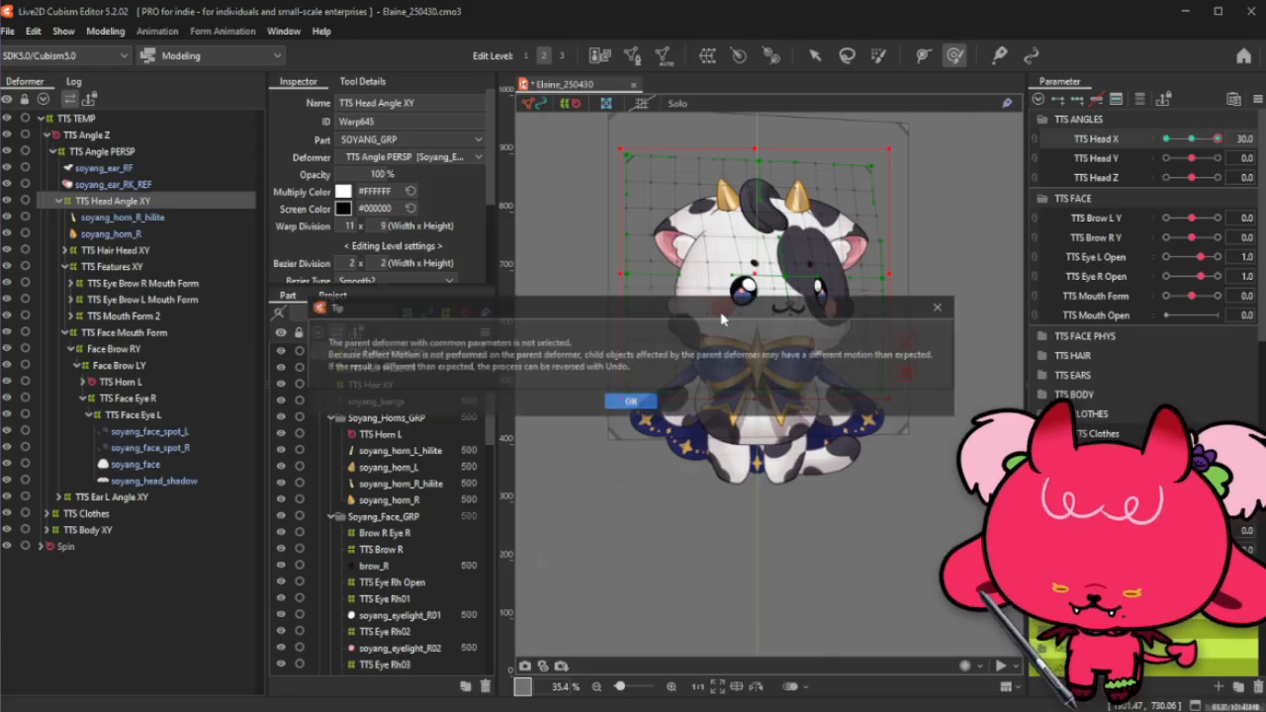
pyautogui.click(638, 403)
pyautogui.click(611, 511)
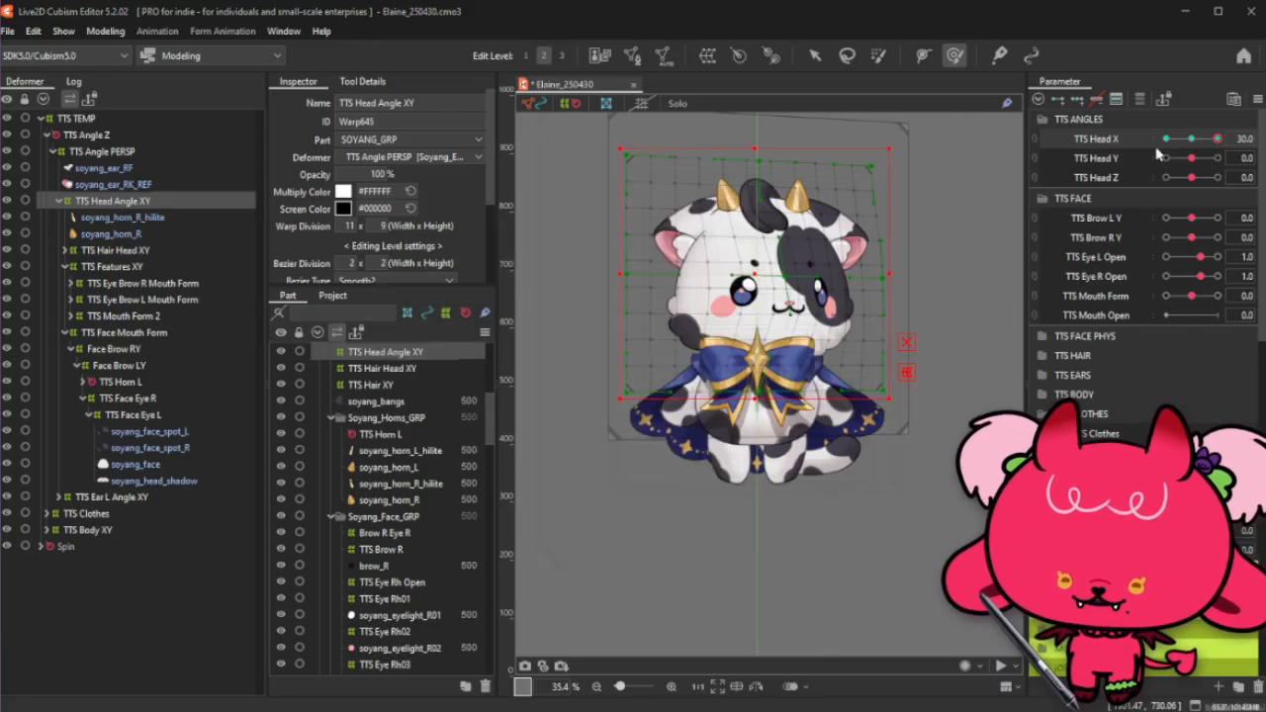
pyautogui.click(1190, 139)
# Step: At TTS Head X 30, brush-select the middle points of the TTS Hair Head XY warp and shift the bangs toward the far side
pyautogui.click(167, 251)
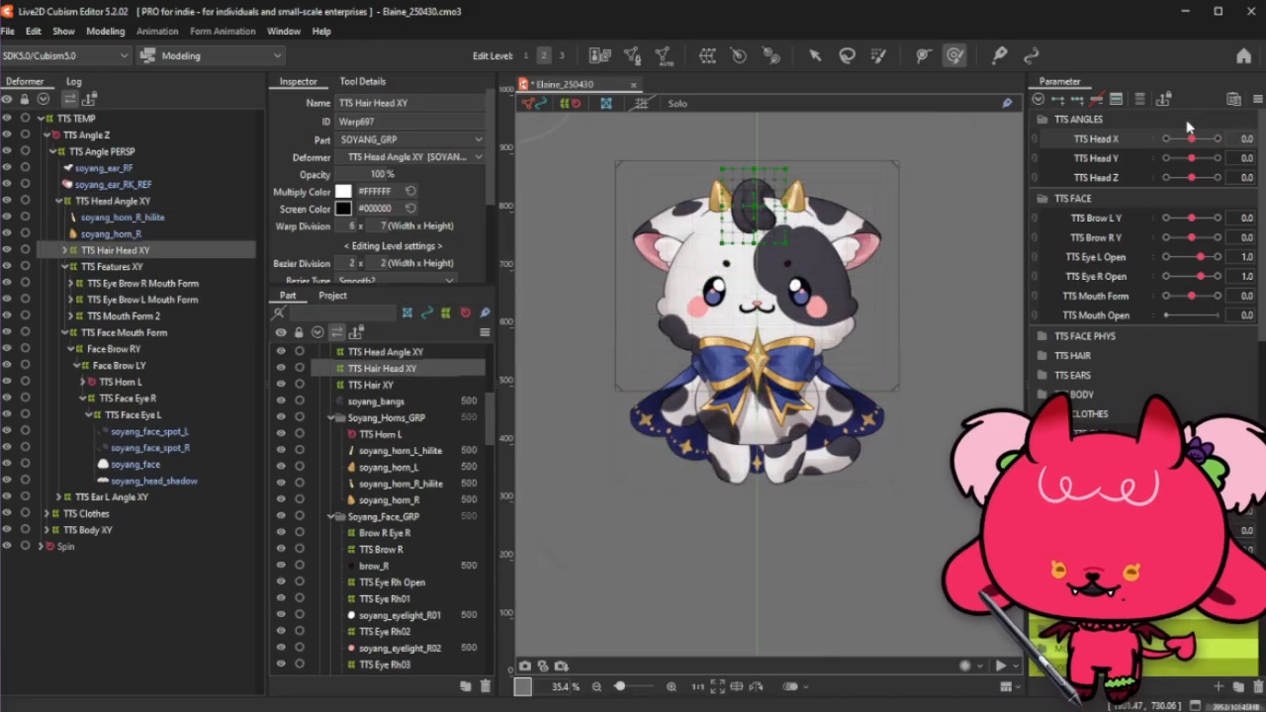
pyautogui.moveTo(1193, 142); pyautogui.dragTo(1216, 139)
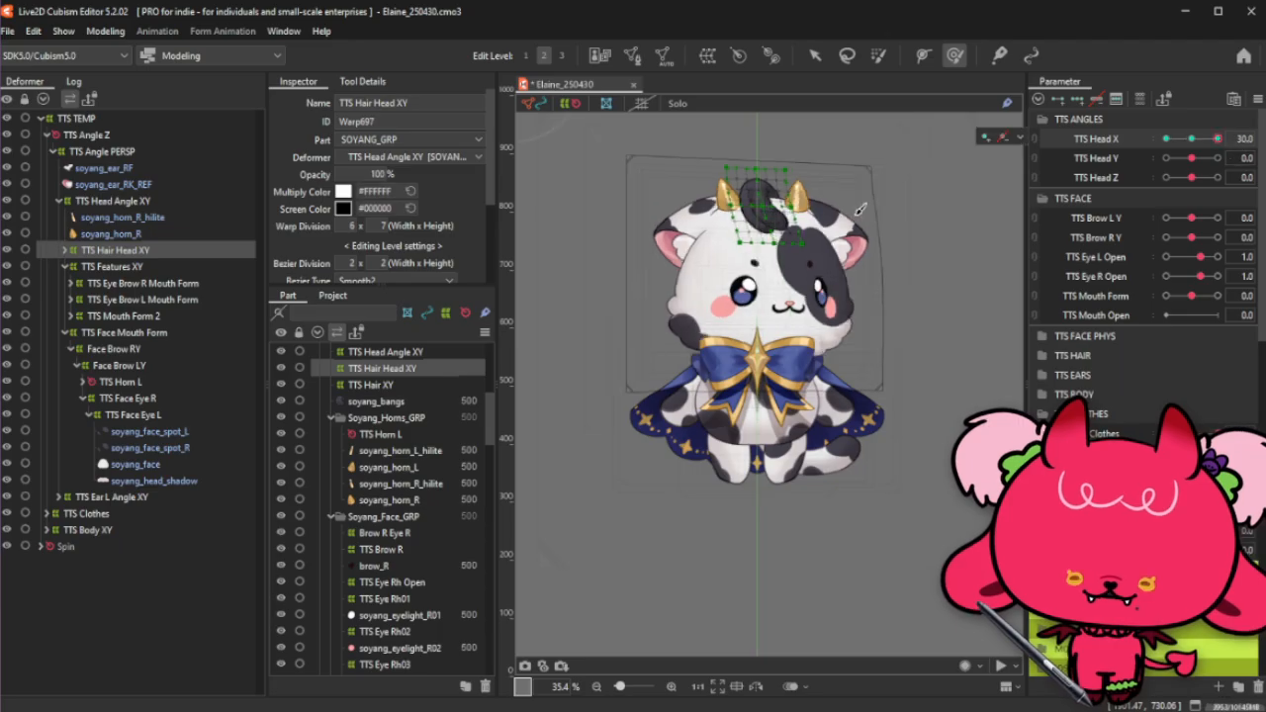
pyautogui.scroll(5, 768, 181)
pyautogui.press('b')
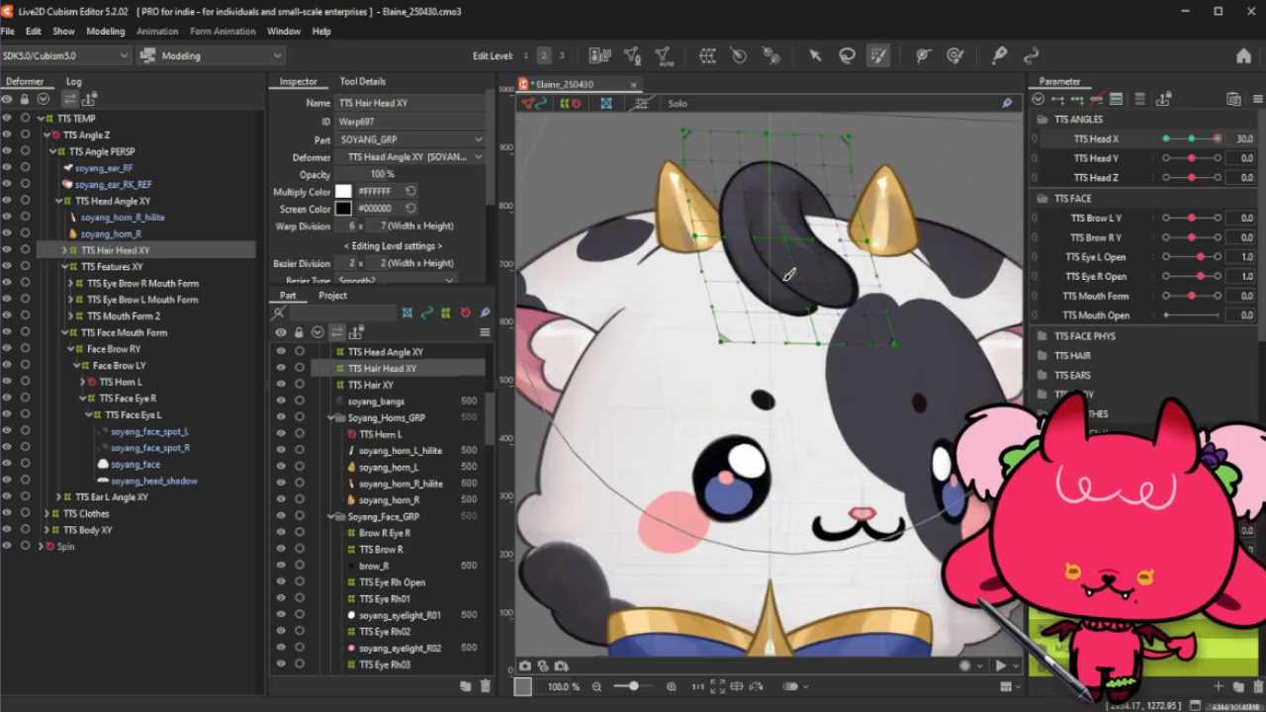
pyautogui.moveTo(789, 313); pyautogui.dragTo(767, 309)
pyautogui.moveTo(778, 240); pyautogui.dragTo(744, 247)
pyautogui.moveTo(822, 321)
pyautogui.mouseDown()
pyautogui.moveTo(757, 238)
pyautogui.moveTo(820, 311)
pyautogui.moveTo(770, 250)
pyautogui.mouseUp()
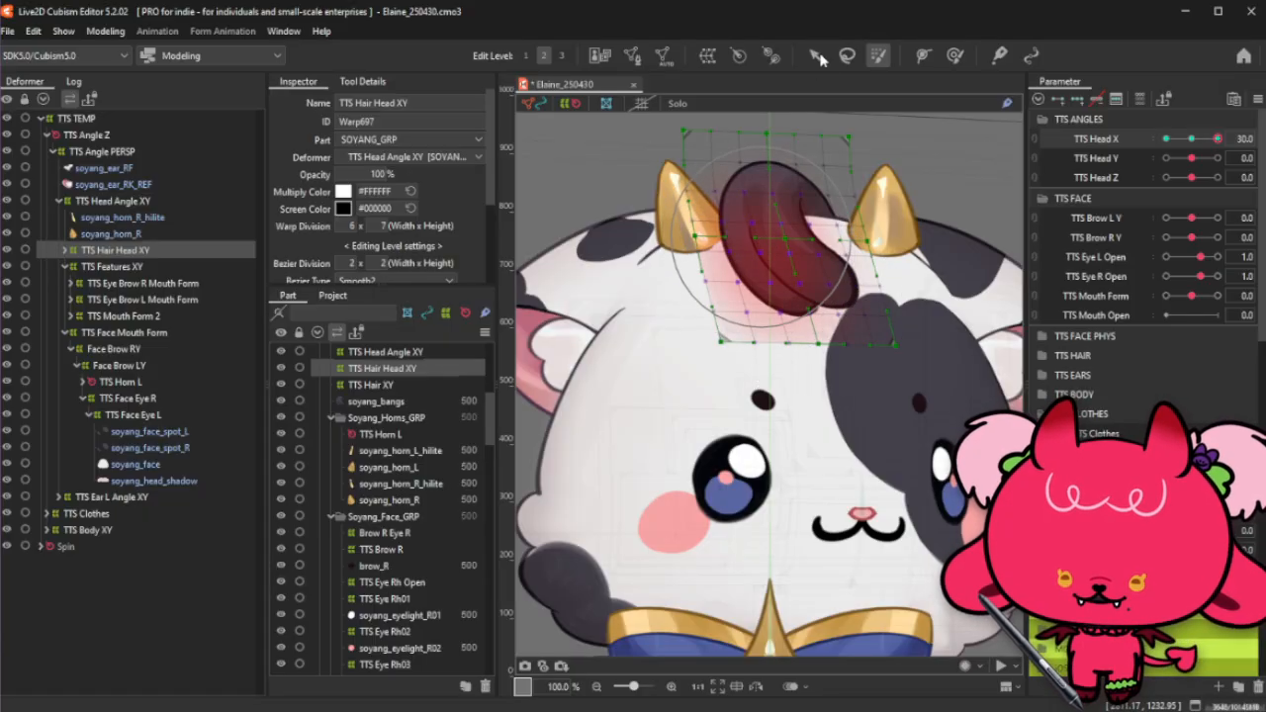
pyautogui.press('v')
pyautogui.moveTo(804, 245); pyautogui.dragTo(824, 258)
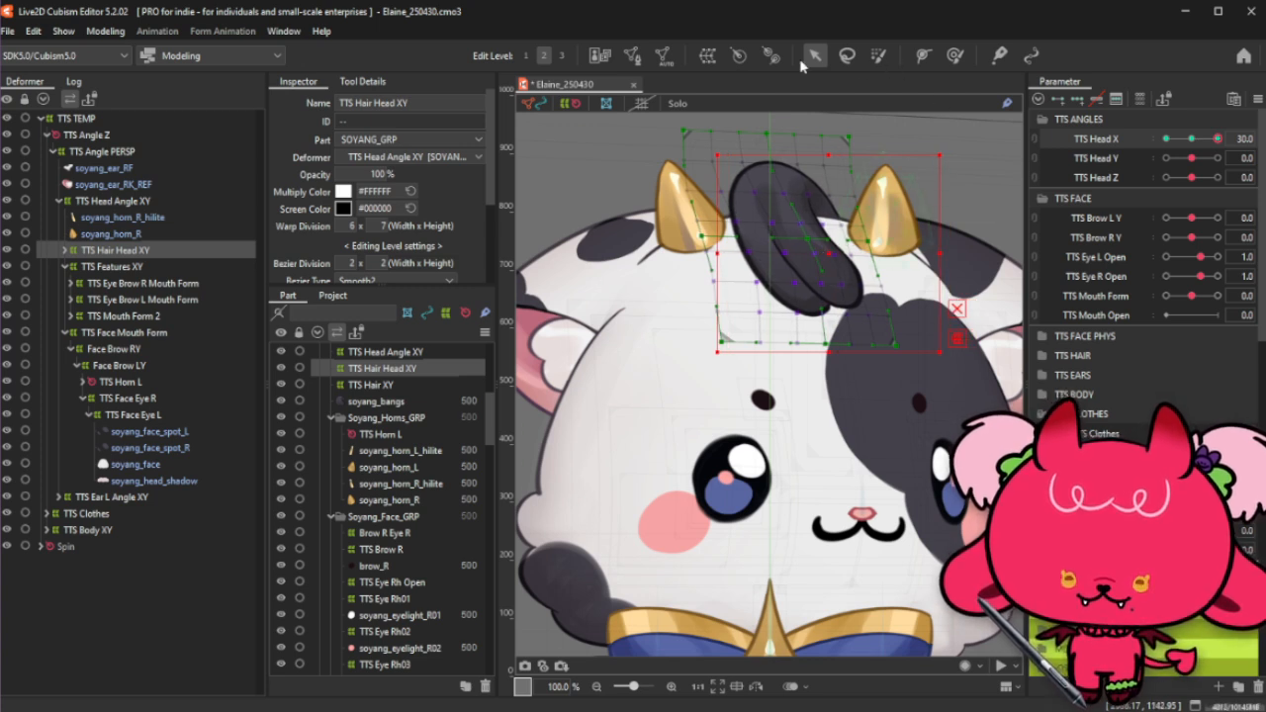
# Step: Widen the whole TTS Hair Head XY warp slightly, hide the selection and preview the head turn back to TTS Head X 30
pyautogui.click(181, 247)
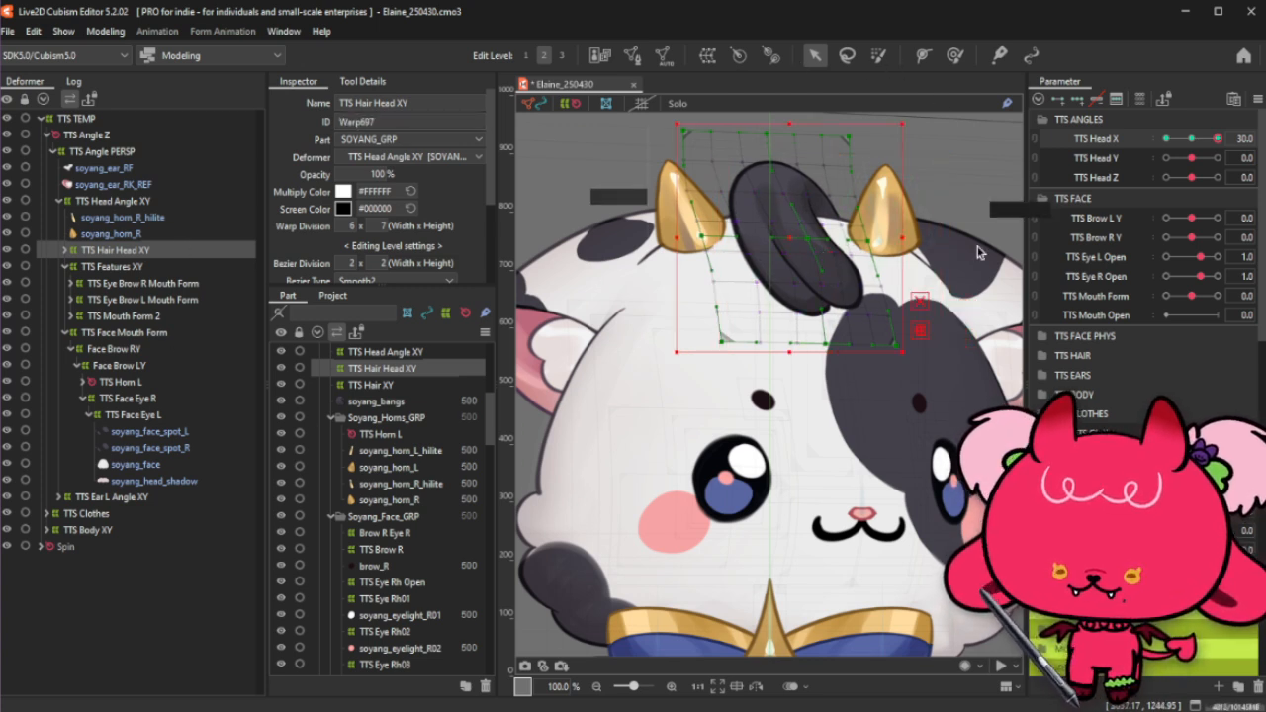
pyautogui.moveTo(900, 236); pyautogui.dragTo(907, 237)
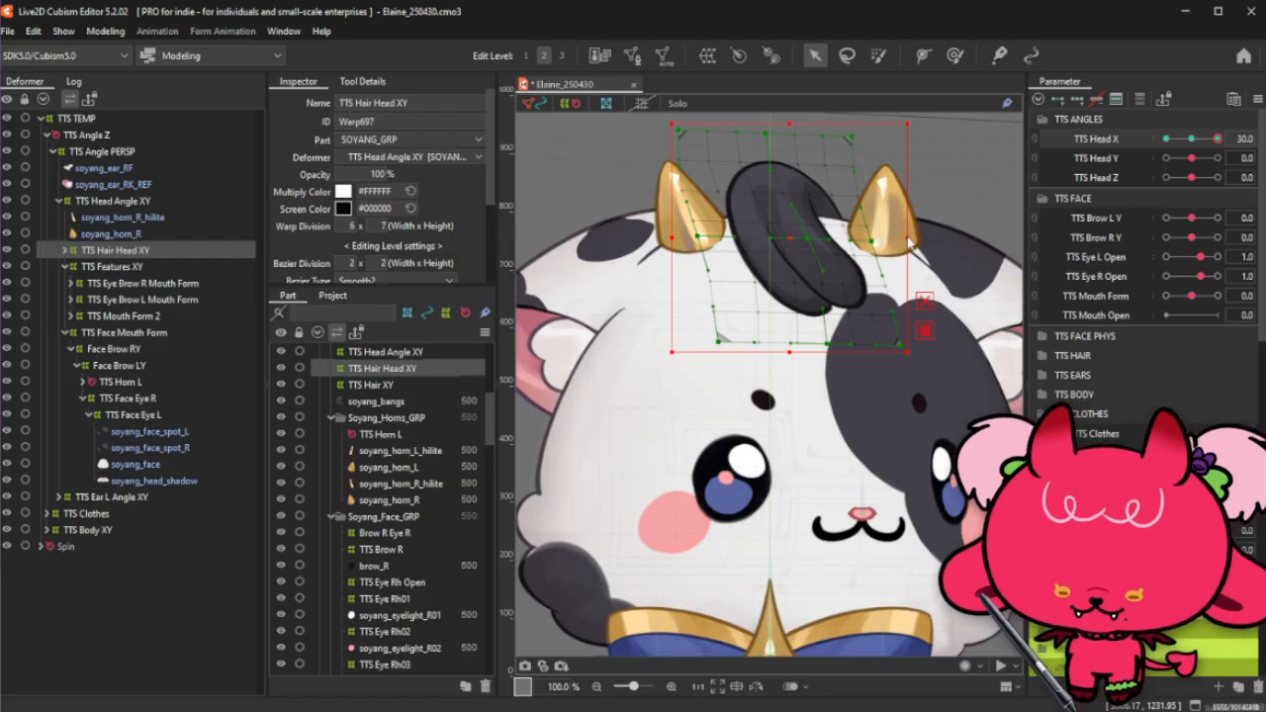
pyautogui.hotkey('ctrl', 'h')
pyautogui.scroll(-3, 876, 302)
pyautogui.moveTo(1197, 144); pyautogui.dragTo(1224, 144)
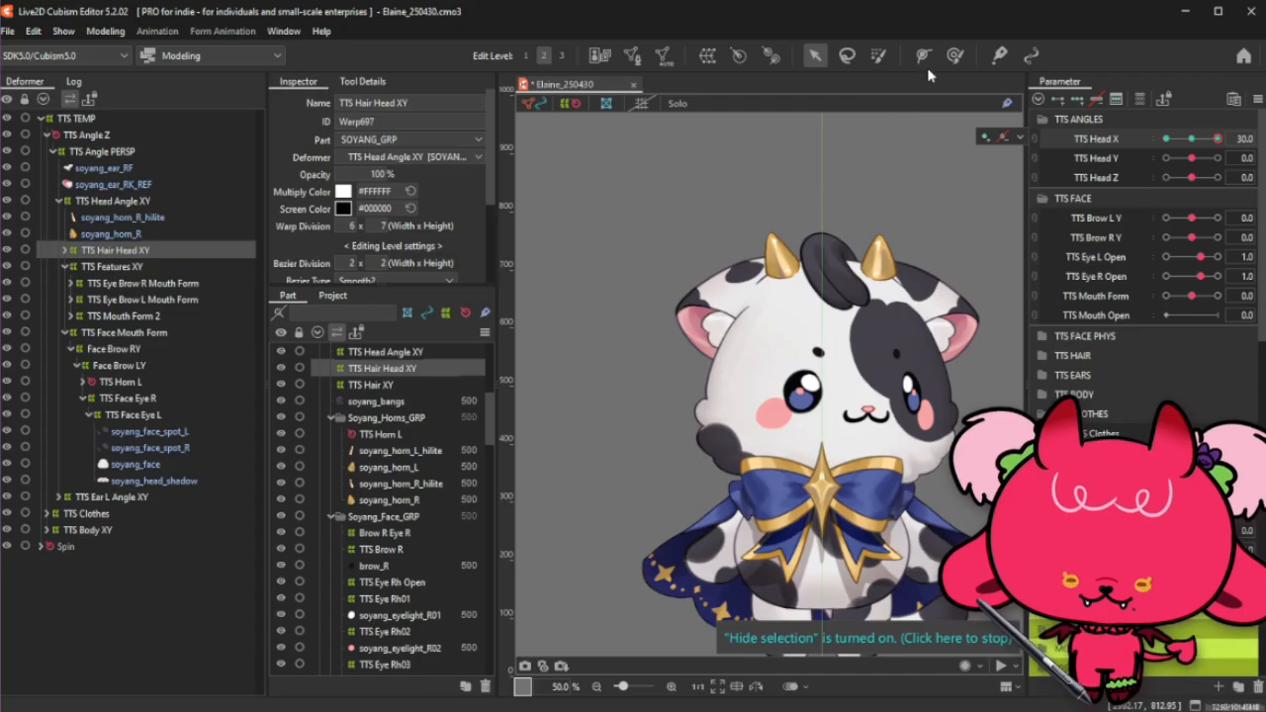
# Step: Inspect the bangs with the deformer overlay shown and hidden, and replay the head turn to TTS Head X 30
pyautogui.click(955, 55)
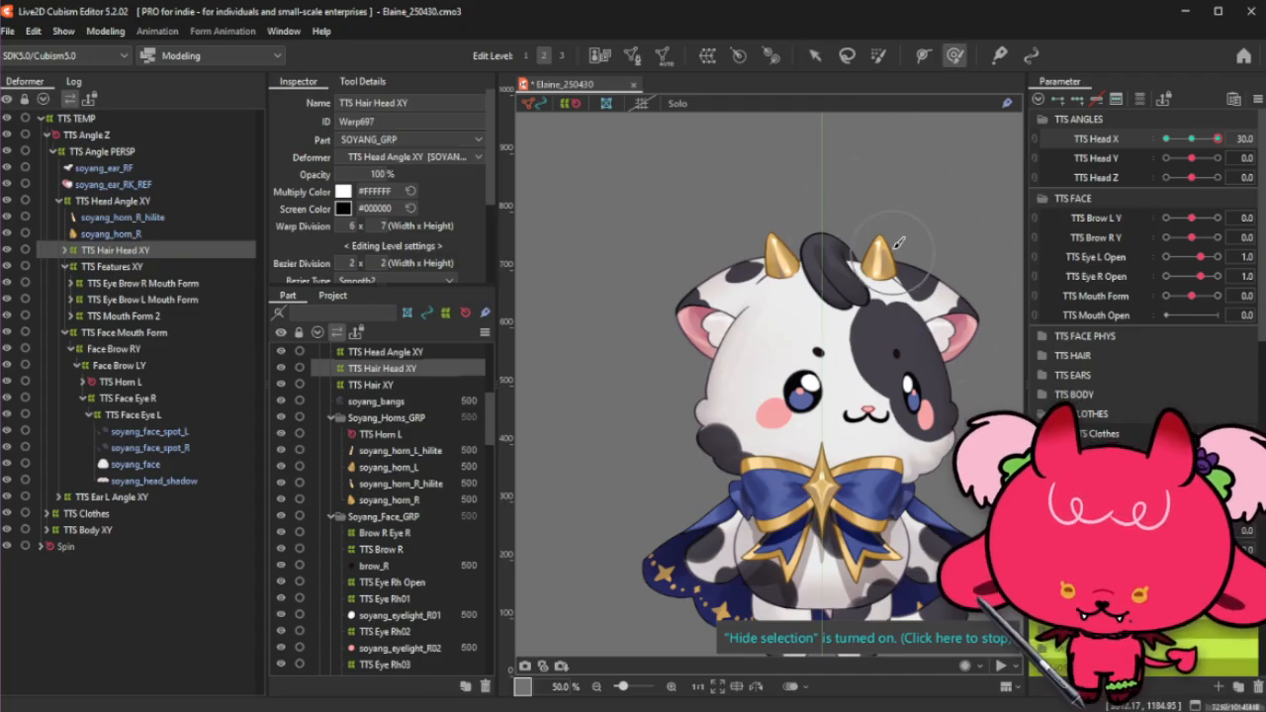
pyautogui.hotkey('ctrl', 't')
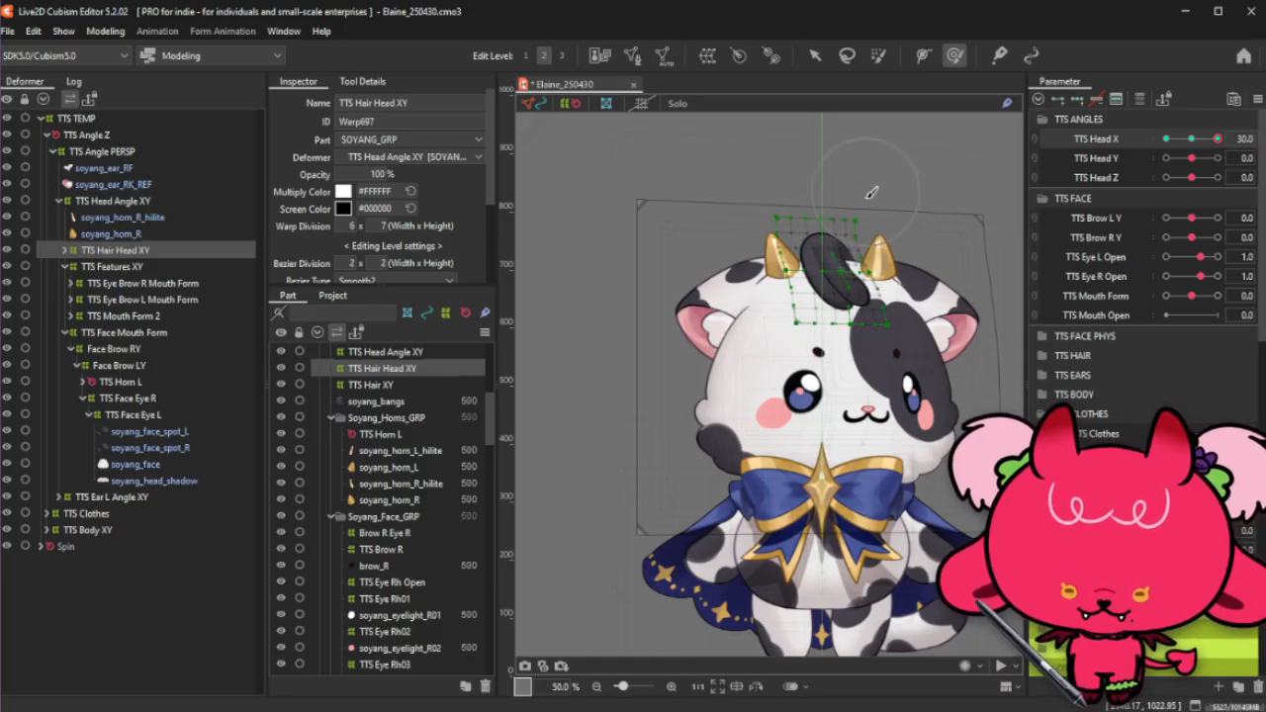
pyautogui.hotkey('ctrl', 't')
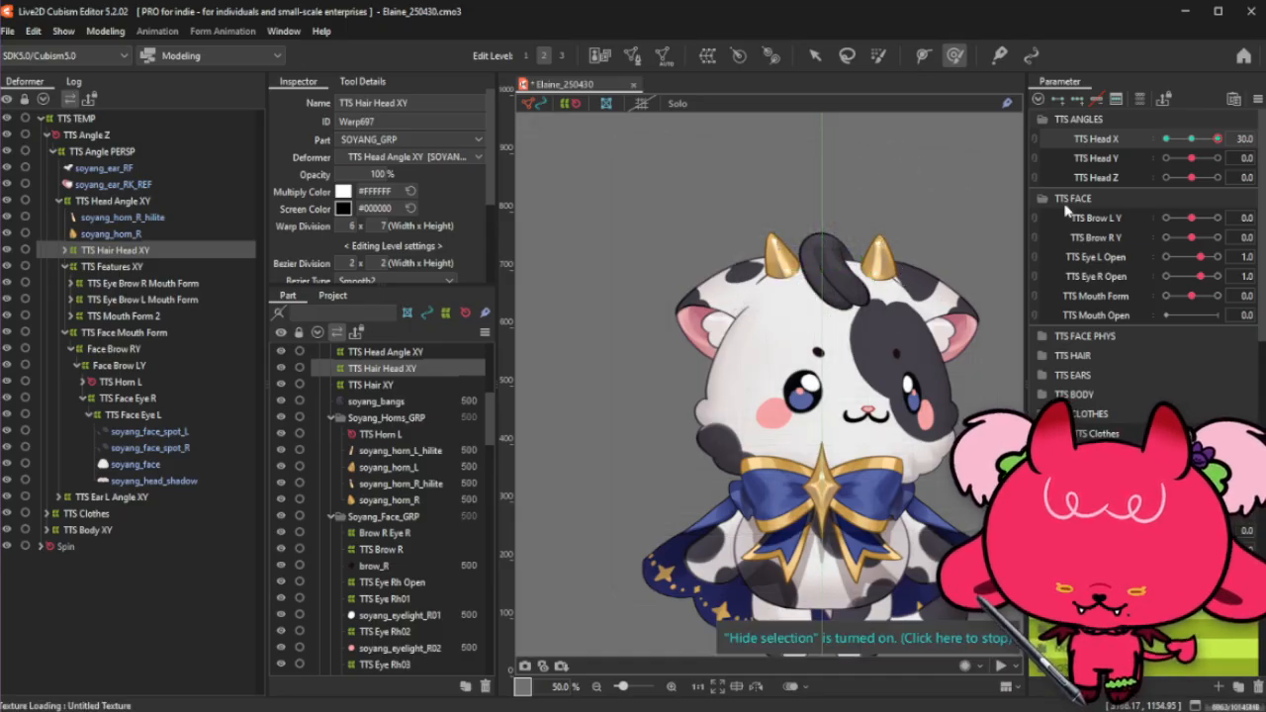
pyautogui.moveTo(1190, 138); pyautogui.dragTo(1228, 149)
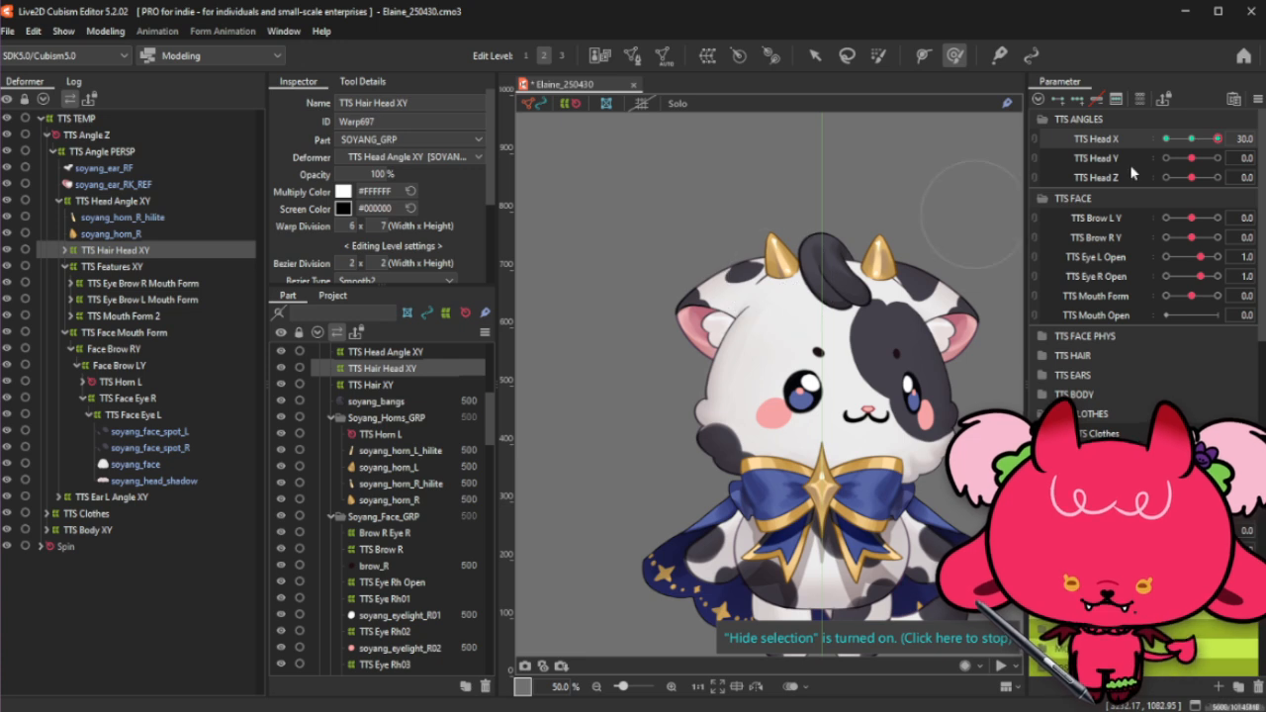
pyautogui.moveTo(1190, 140); pyautogui.dragTo(1227, 147)
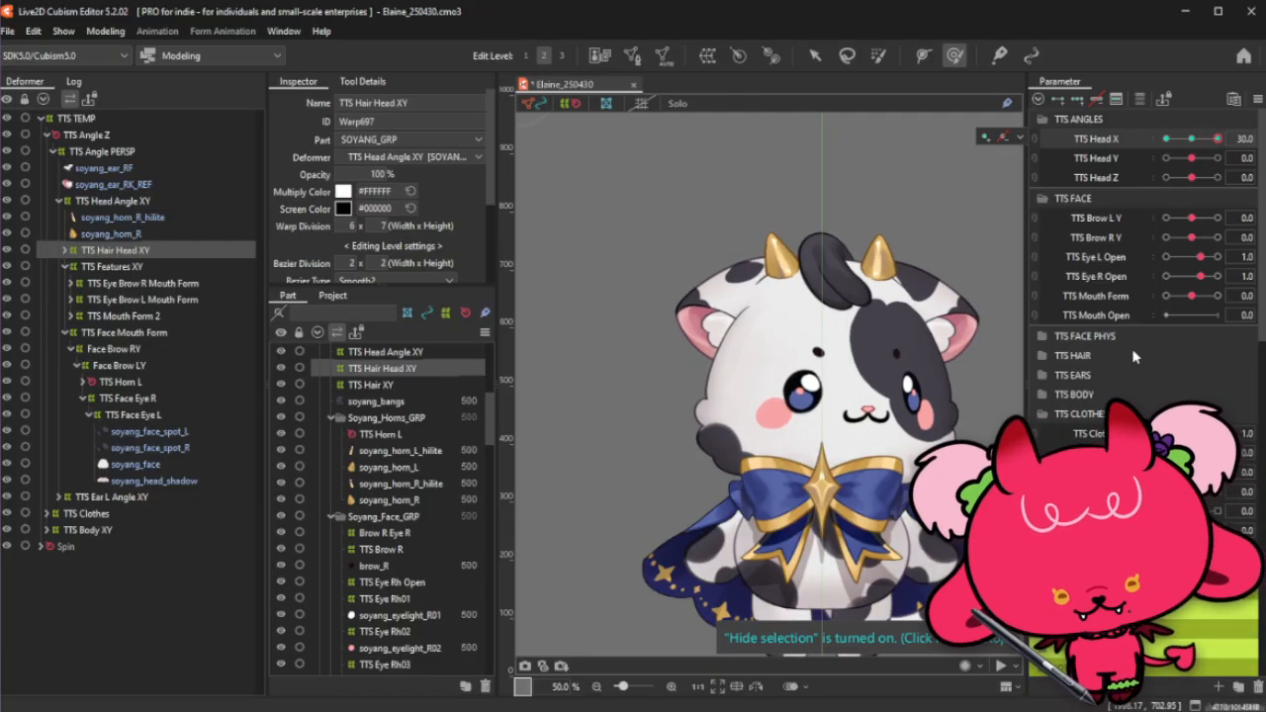
# Step: Open the TTS EARS group, test TTS Ear L Angle X at 1.0, and return it and TTS Head X to 0
pyautogui.click(1137, 375)
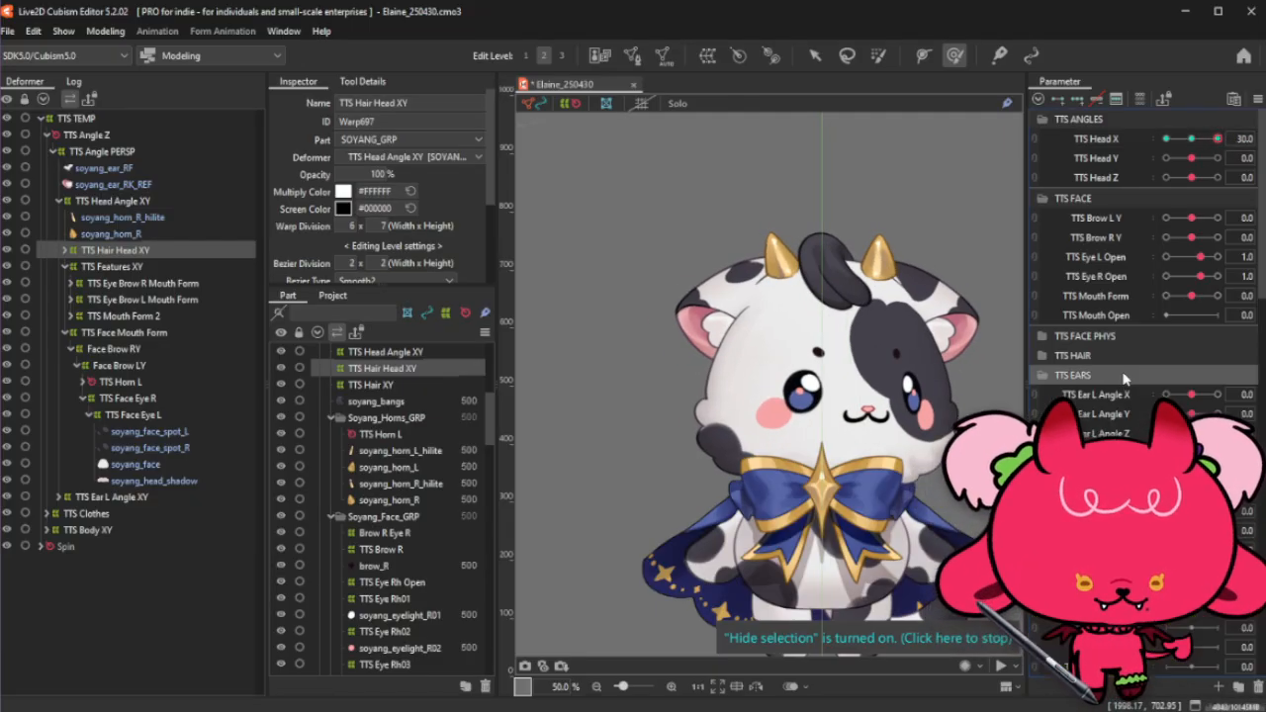
pyautogui.moveTo(1191, 396); pyautogui.dragTo(1223, 407)
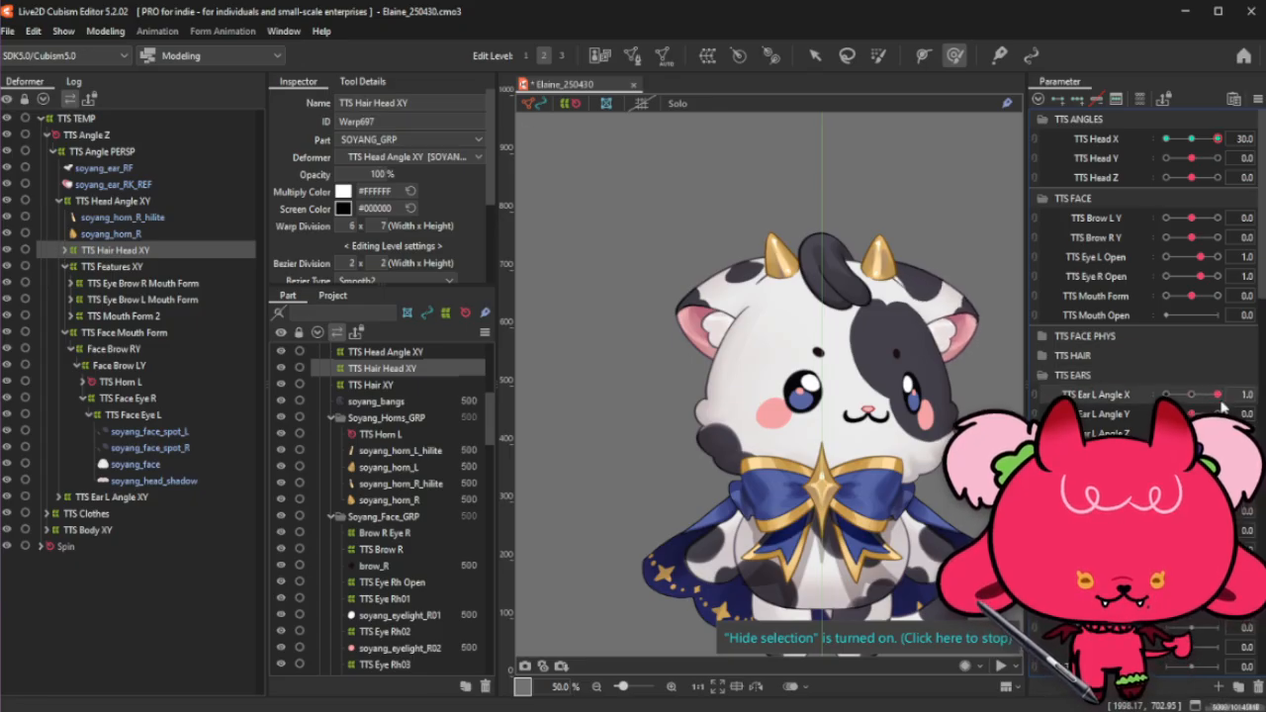
pyautogui.click(1192, 395)
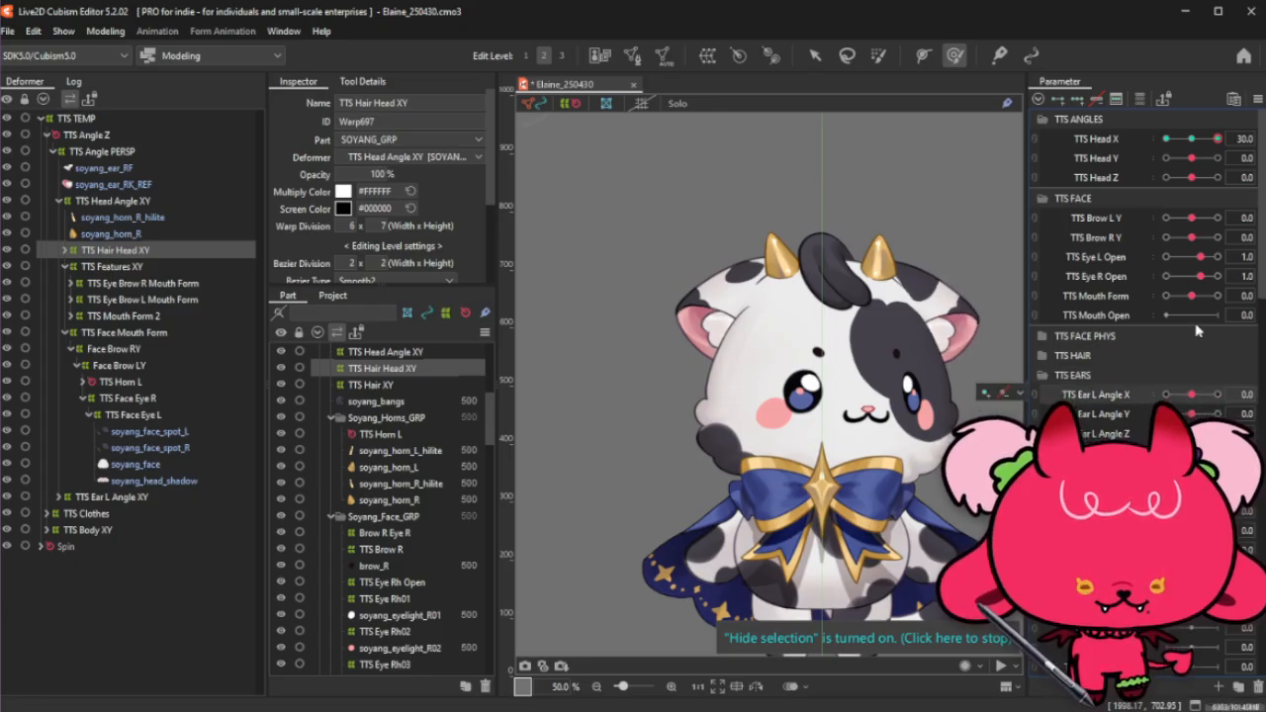
pyautogui.click(1192, 138)
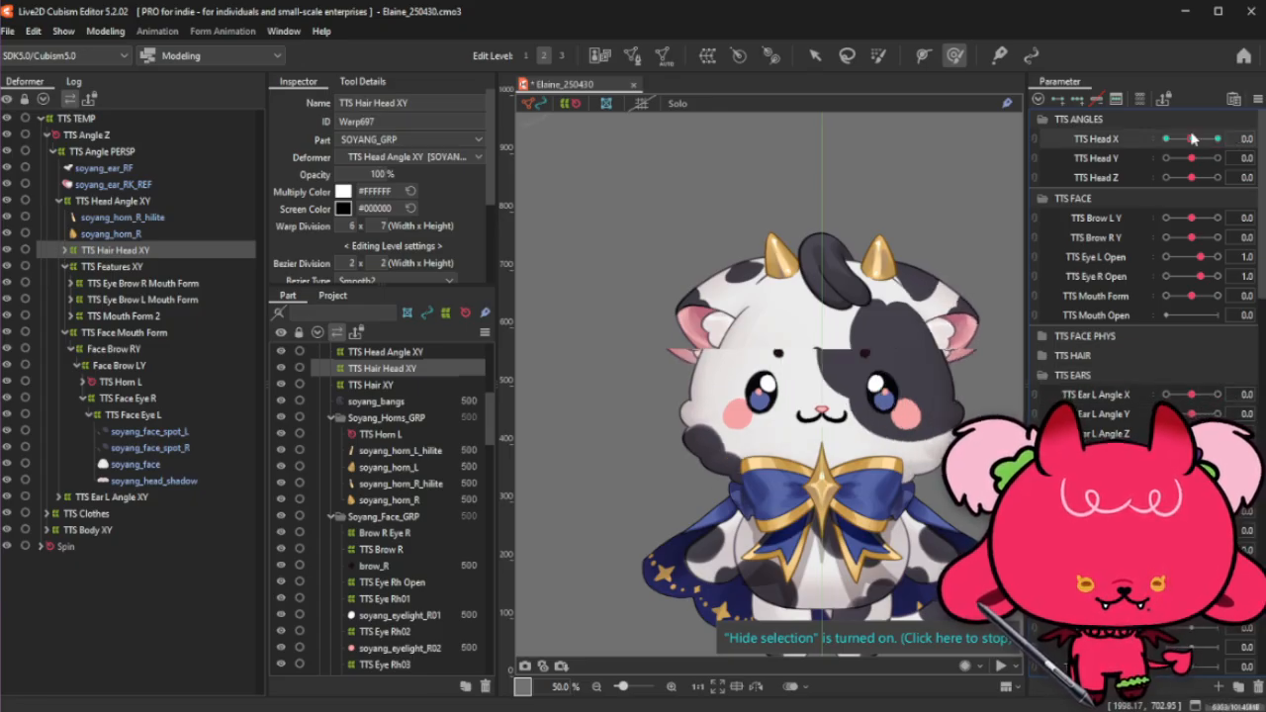
# Step: Blend the TTS Hair Head XY keyform at TTS Head X -30 with a compatibility of -100
pyautogui.click(65, 267)
pyautogui.click(126, 201)
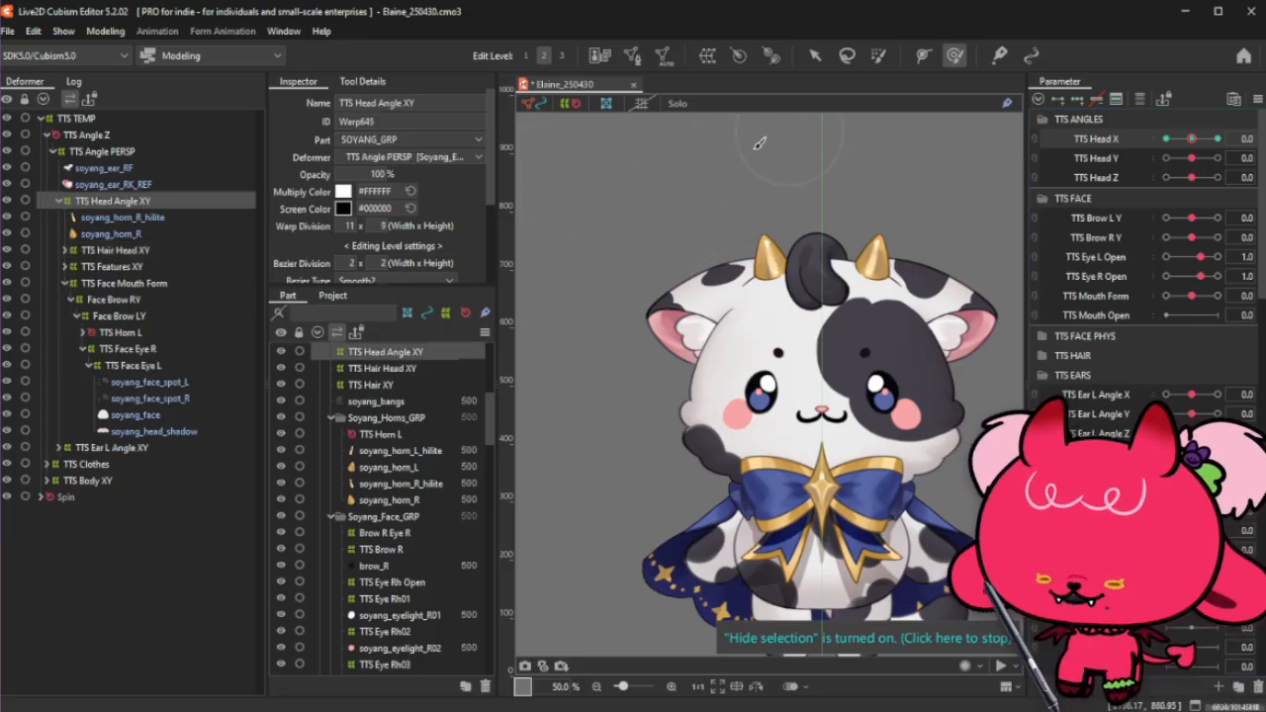
pyautogui.click(133, 249)
pyautogui.moveTo(1191, 139); pyautogui.dragTo(1094, 180)
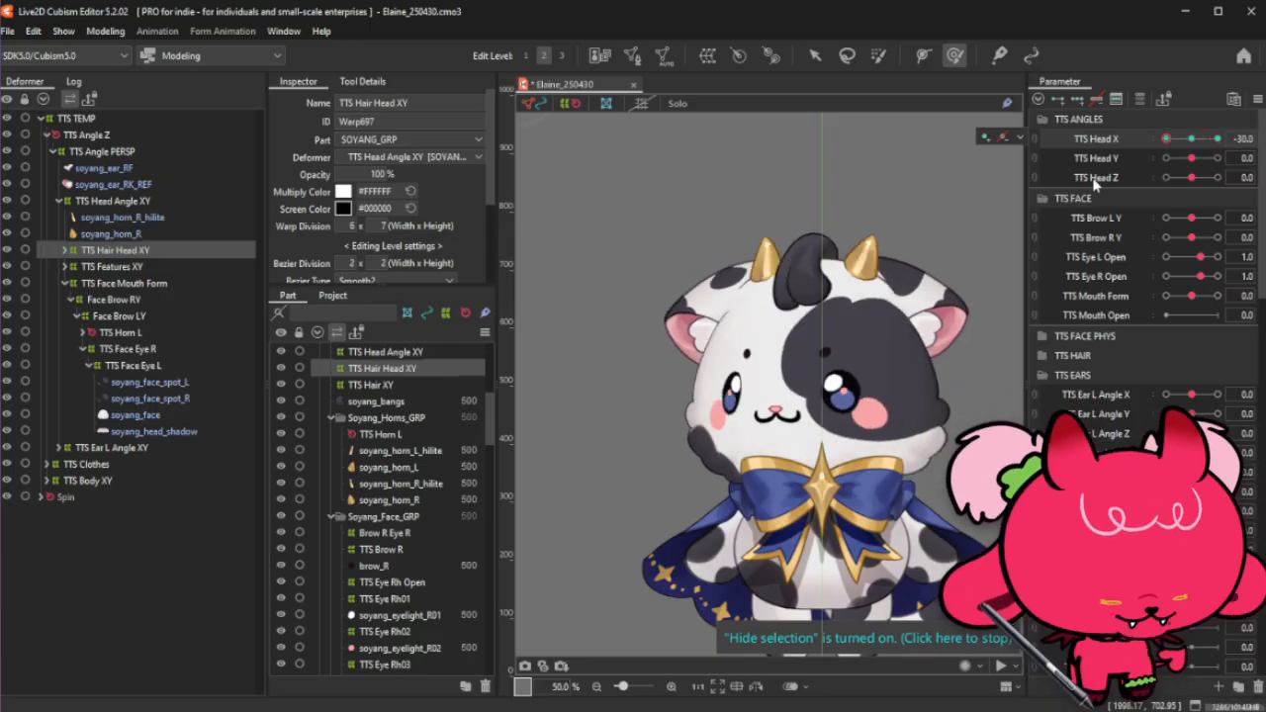
pyautogui.hotkey('ctrl', 'b')
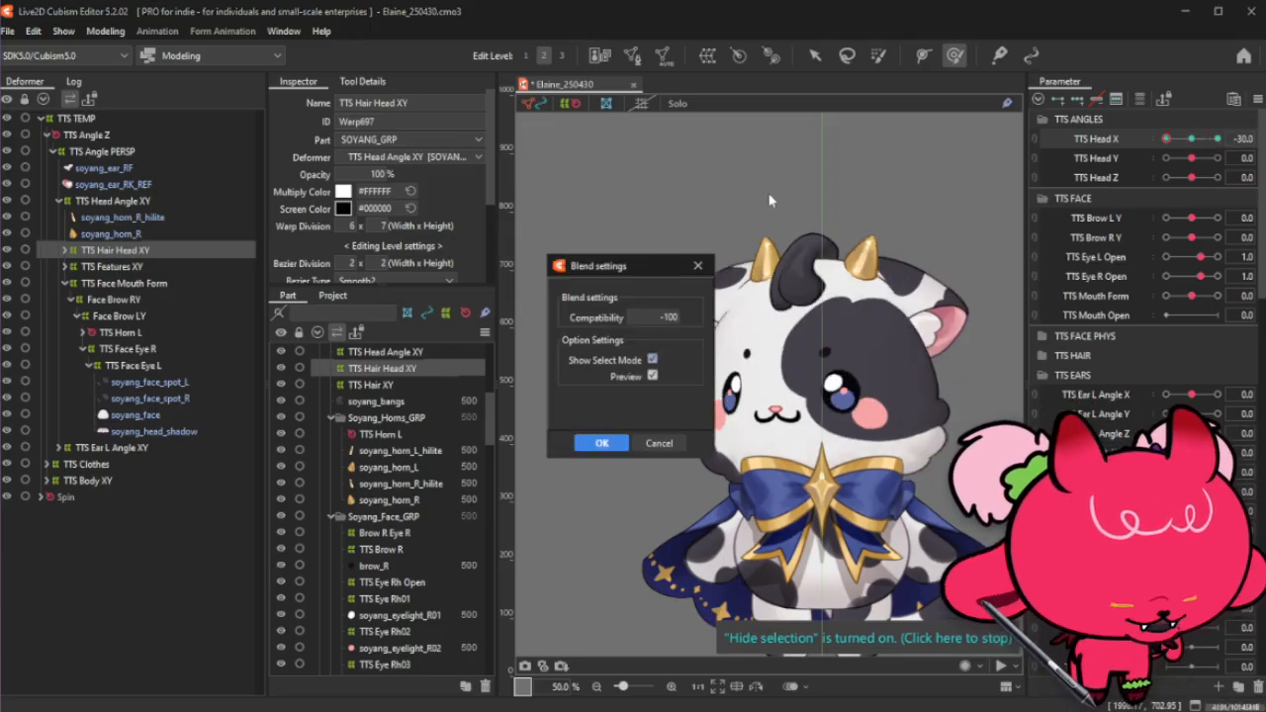
pyautogui.press('Return')
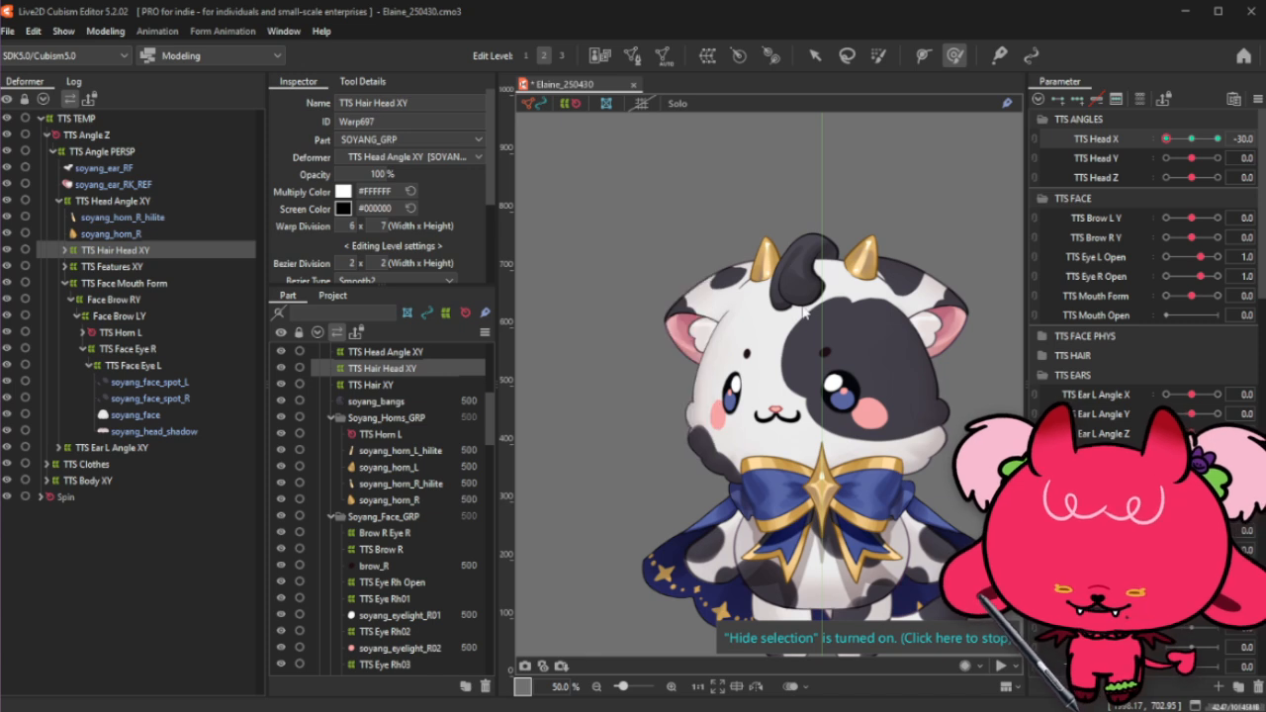
# Step: Preview the bangs through the head turn between TTS Head X -30 and 30, ending at 30
pyautogui.moveTo(1167, 138); pyautogui.dragTo(1159, 164)
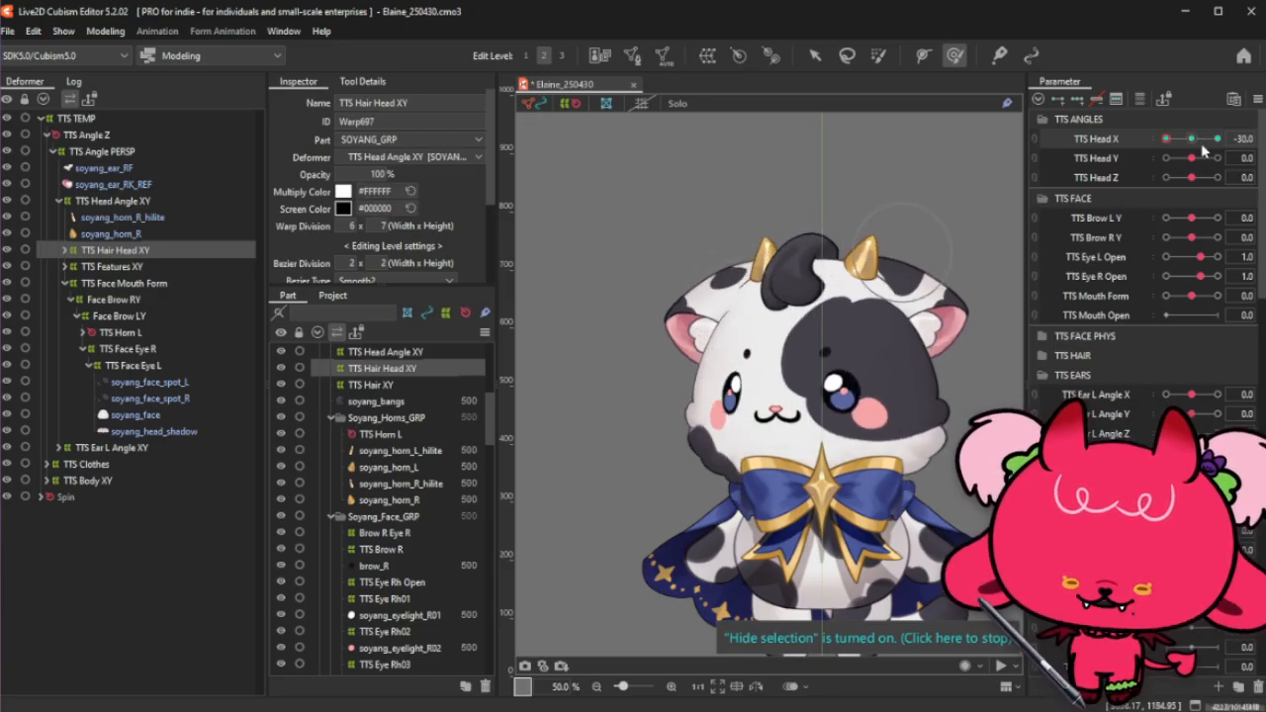
pyautogui.moveTo(1194, 140); pyautogui.dragTo(1150, 190)
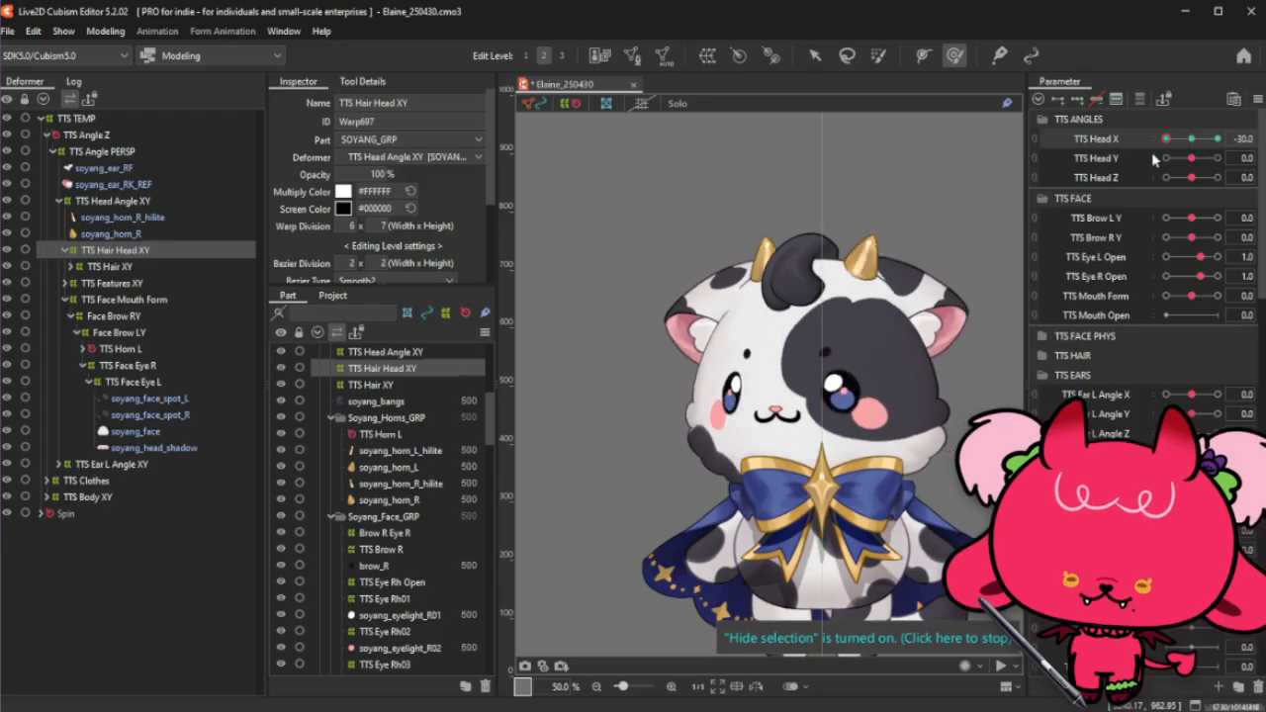
pyautogui.moveTo(1154, 164); pyautogui.dragTo(1230, 140)
pyautogui.click(1191, 177)
pyautogui.click(1191, 158)
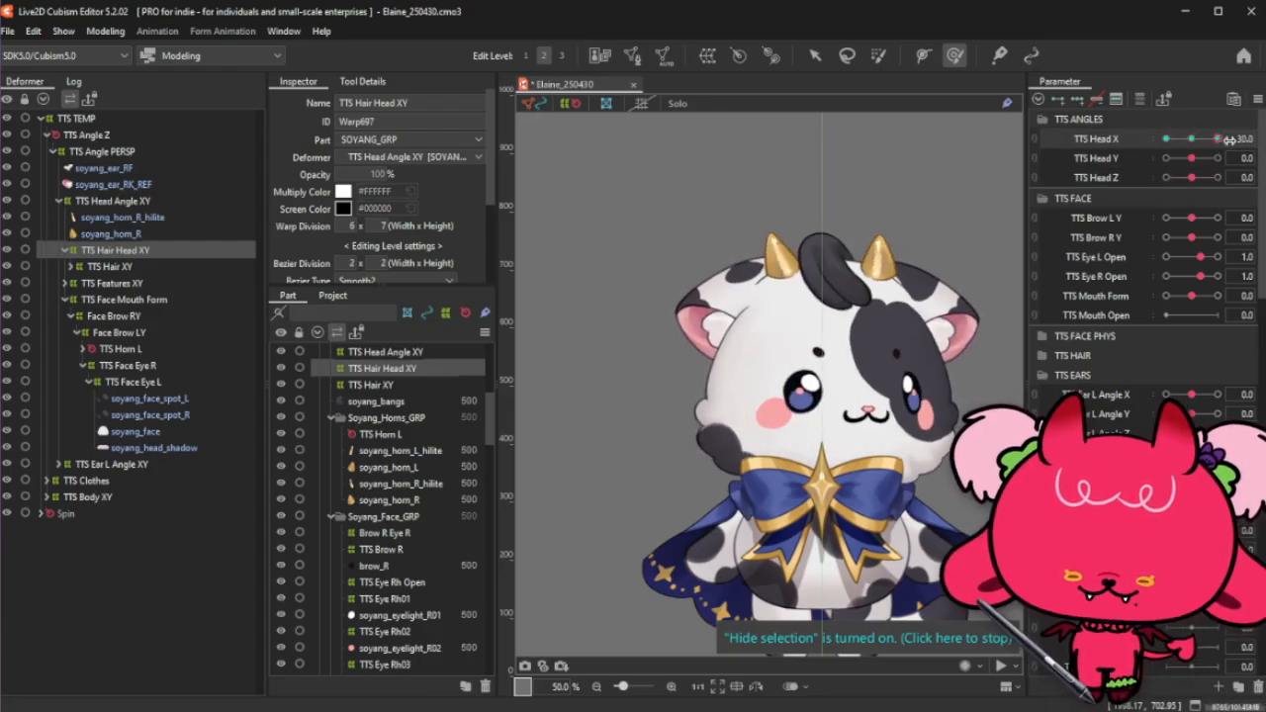
# Step: Widen the TTS Head Angle XY warp slightly toward the near side of the head at TTS Head X 30
pyautogui.click(129, 202)
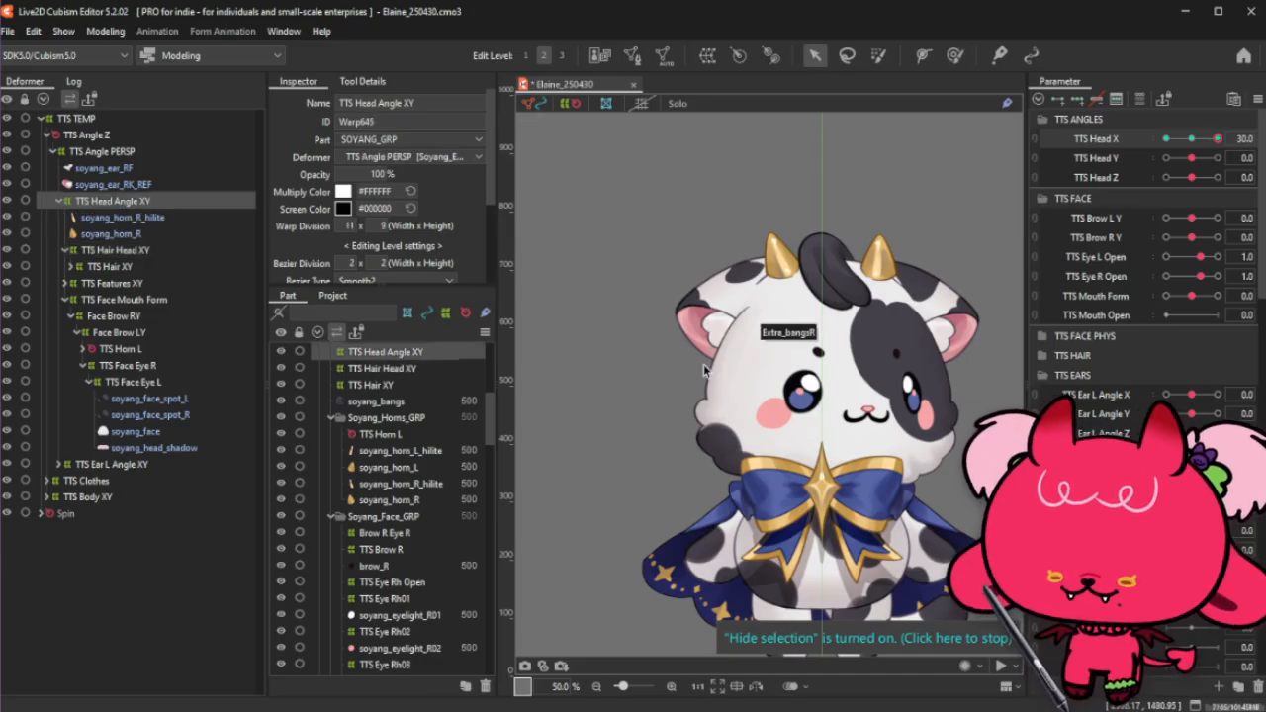
pyautogui.hotkey('ctrl', 't')
pyautogui.moveTo(628, 360); pyautogui.dragTo(622, 368)
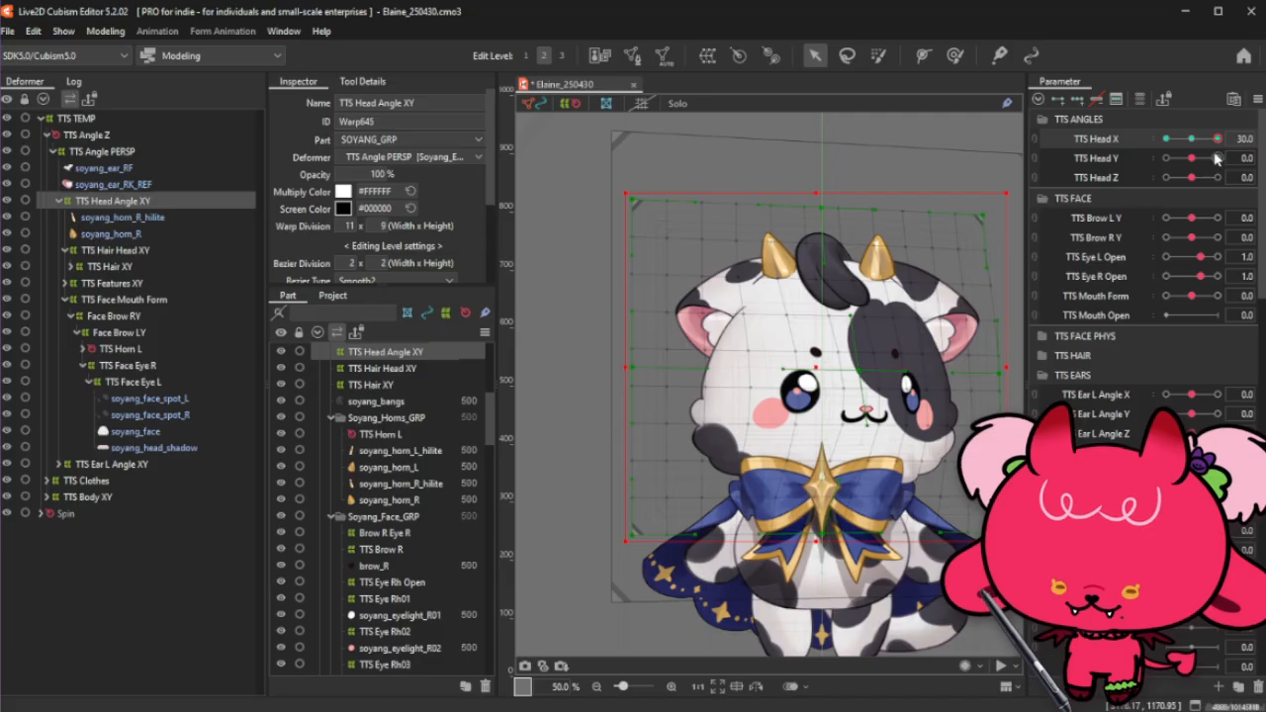
# Step: Reflect the motion of the TTS Head Angle XY warp horizontally, return TTS Head X to 0 and hide the selection
pyautogui.hotkey('ctrl', 'shift', 'r')
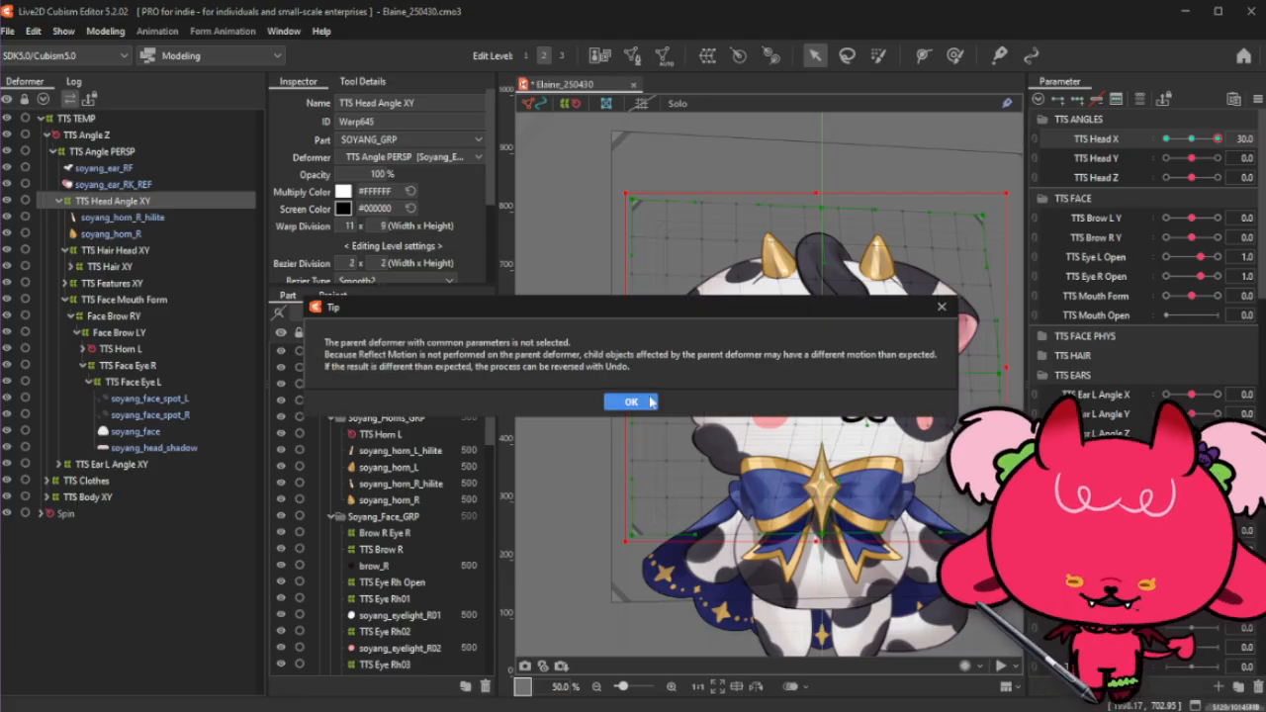
pyautogui.click(942, 307)
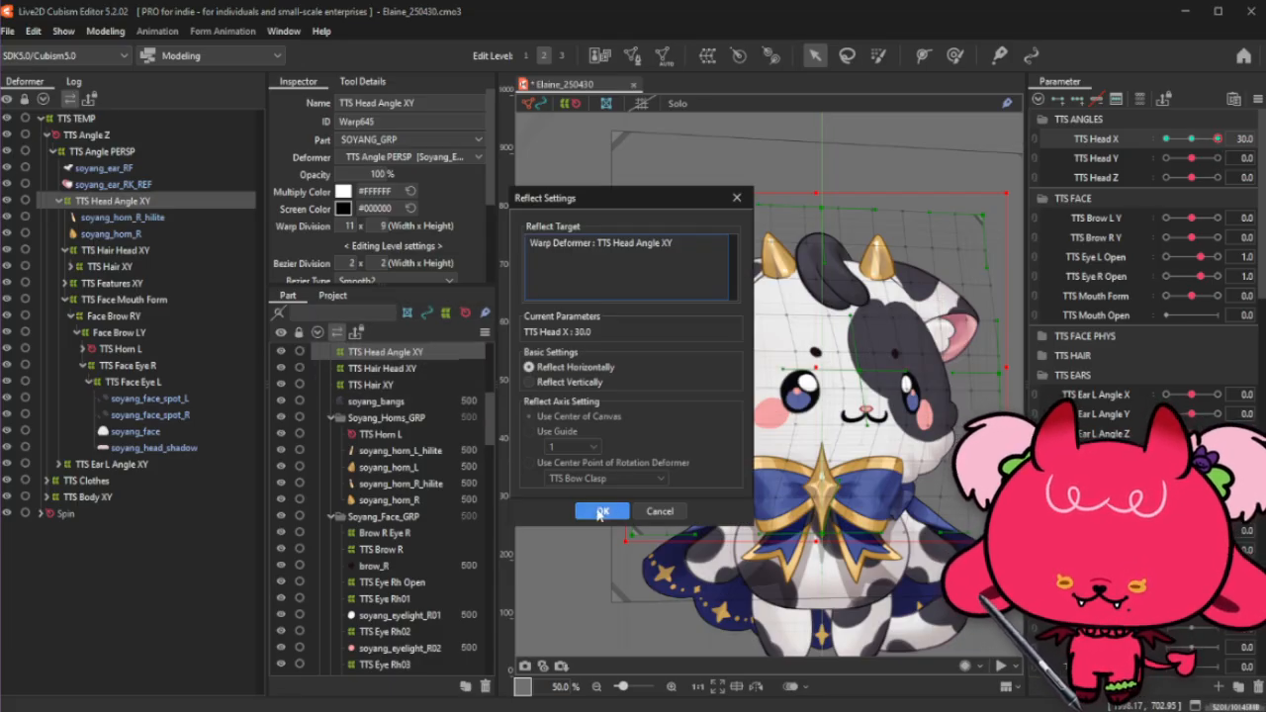
pyautogui.click(602, 512)
pyautogui.moveTo(1187, 148)
pyautogui.mouseDown()
pyautogui.moveTo(1150, 161)
pyautogui.moveTo(1220, 138)
pyautogui.moveTo(1162, 165)
pyautogui.moveTo(1232, 149)
pyautogui.moveTo(1165, 158)
pyautogui.moveTo(1223, 155)
pyautogui.moveTo(1159, 178)
pyautogui.moveTo(1225, 160)
pyautogui.moveTo(1158, 181)
pyautogui.moveTo(1227, 164)
pyautogui.moveTo(1192, 149)
pyautogui.mouseUp()
pyautogui.hotkey('ctrl', 'h')
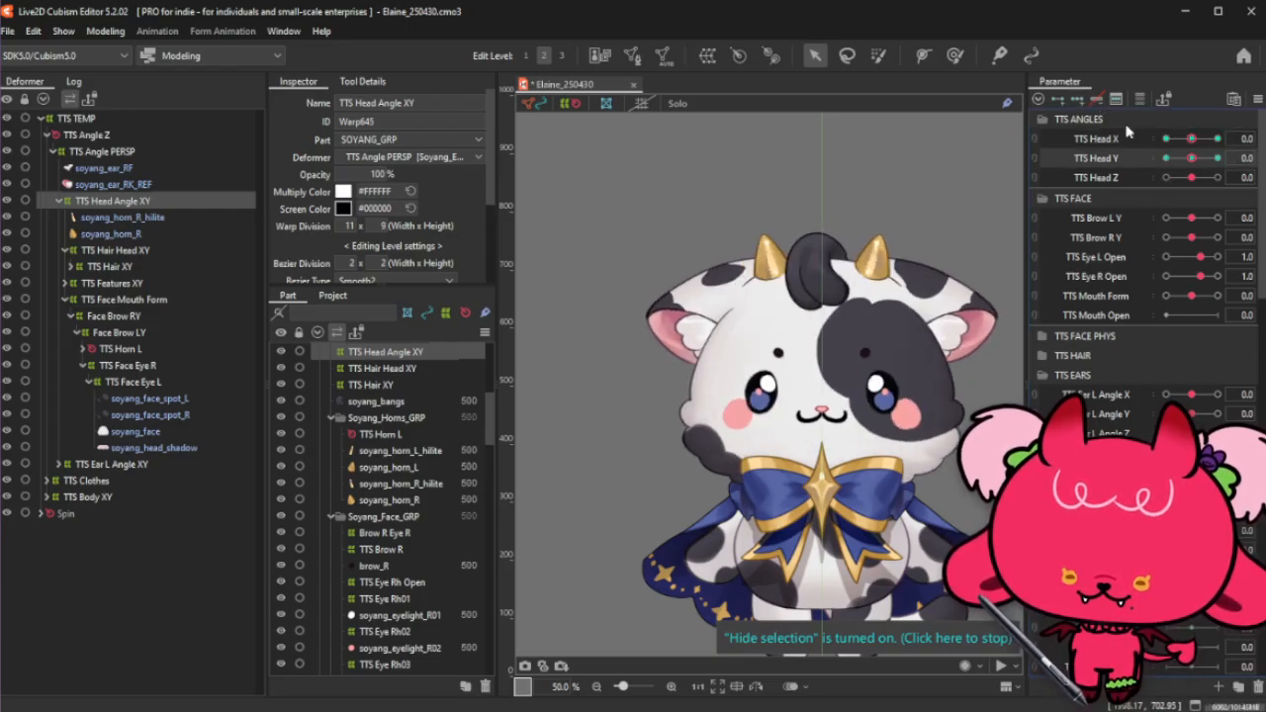
# Step: Collapse the TTS EARS group, hide the bow and cape through TTS Clothes, and set TTS Head Y to 30
pyautogui.click(1168, 380)
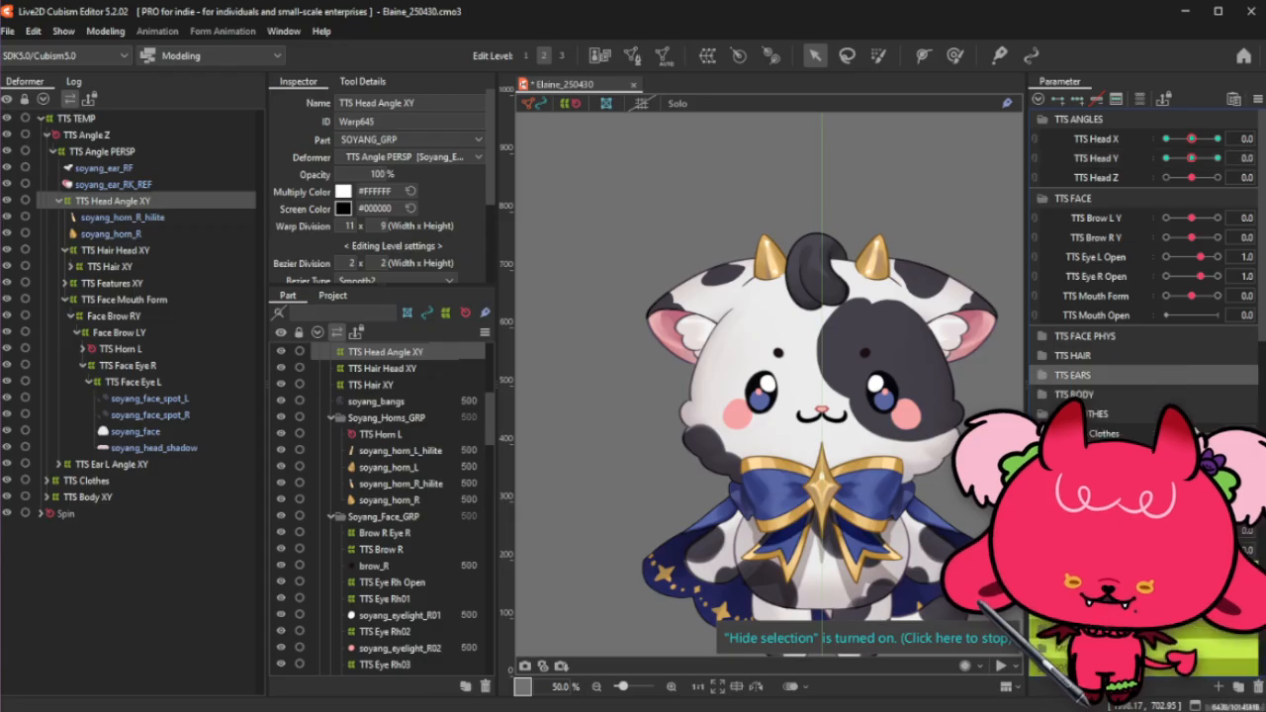
pyautogui.click(1167, 433)
pyautogui.moveTo(1192, 158); pyautogui.dragTo(1223, 167)
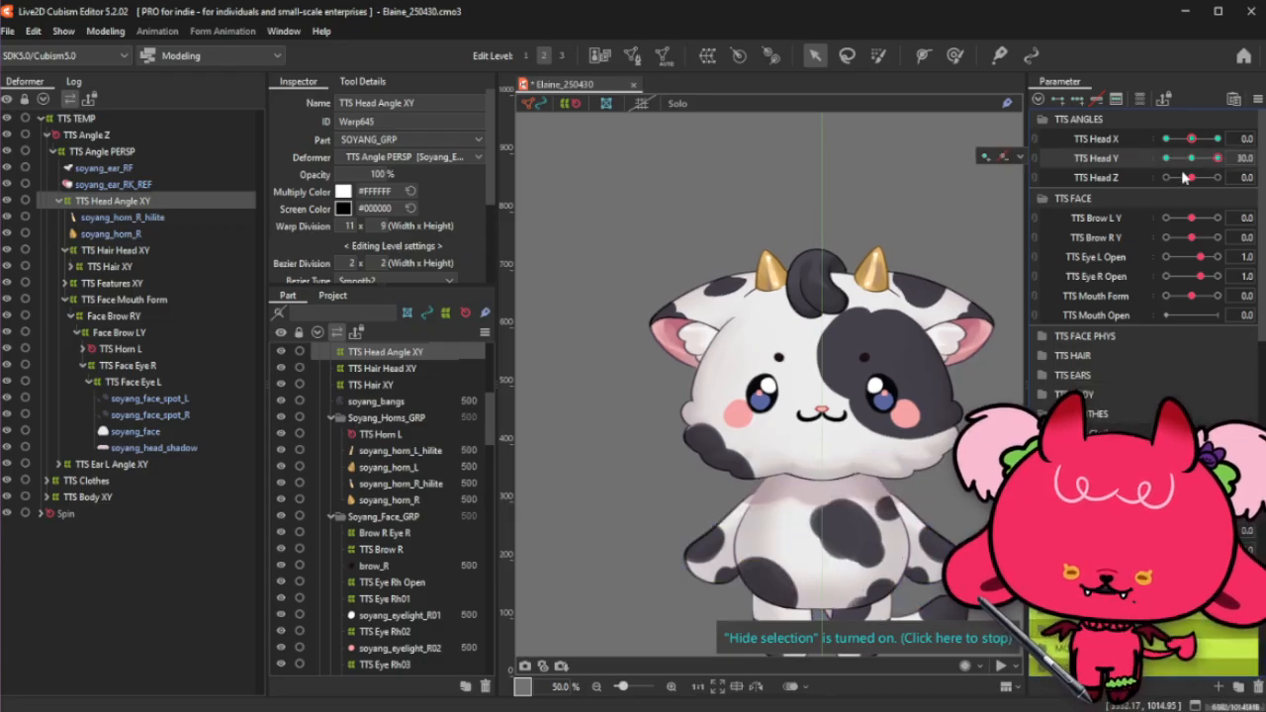
# Step: Brush-select the central points of the TTS Head Angle XY warp and move them upward at TTS Head Y 30
pyautogui.click(878, 55)
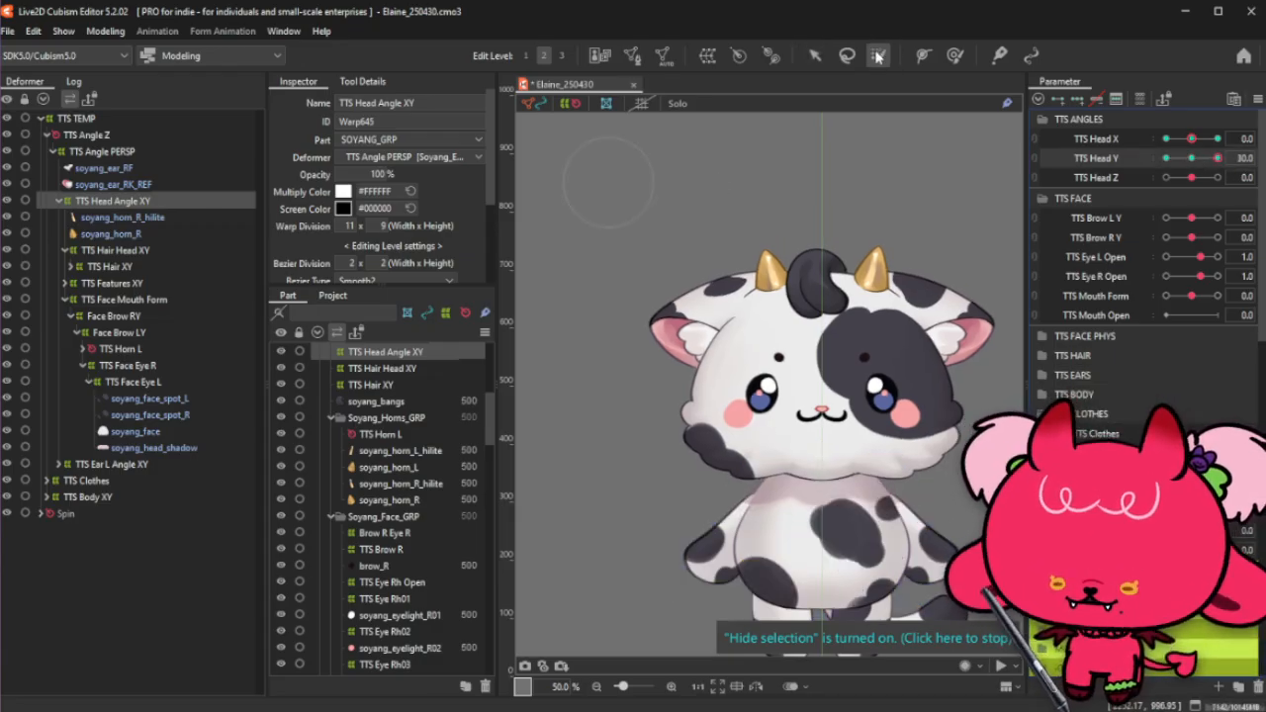
pyautogui.hotkey('ctrl', 't')
pyautogui.click(1191, 158)
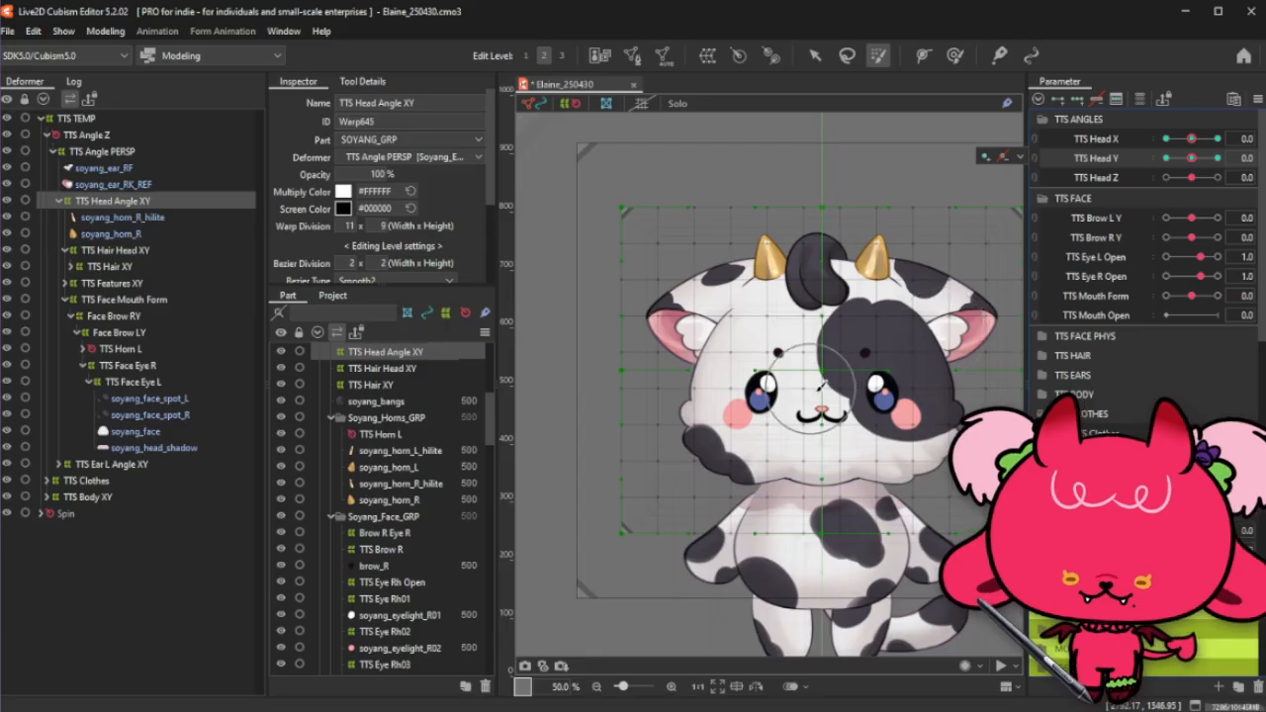
pyautogui.press('b')
pyautogui.moveTo(868, 407)
pyautogui.mouseDown()
pyautogui.moveTo(817, 400)
pyautogui.moveTo(827, 409)
pyautogui.mouseUp()
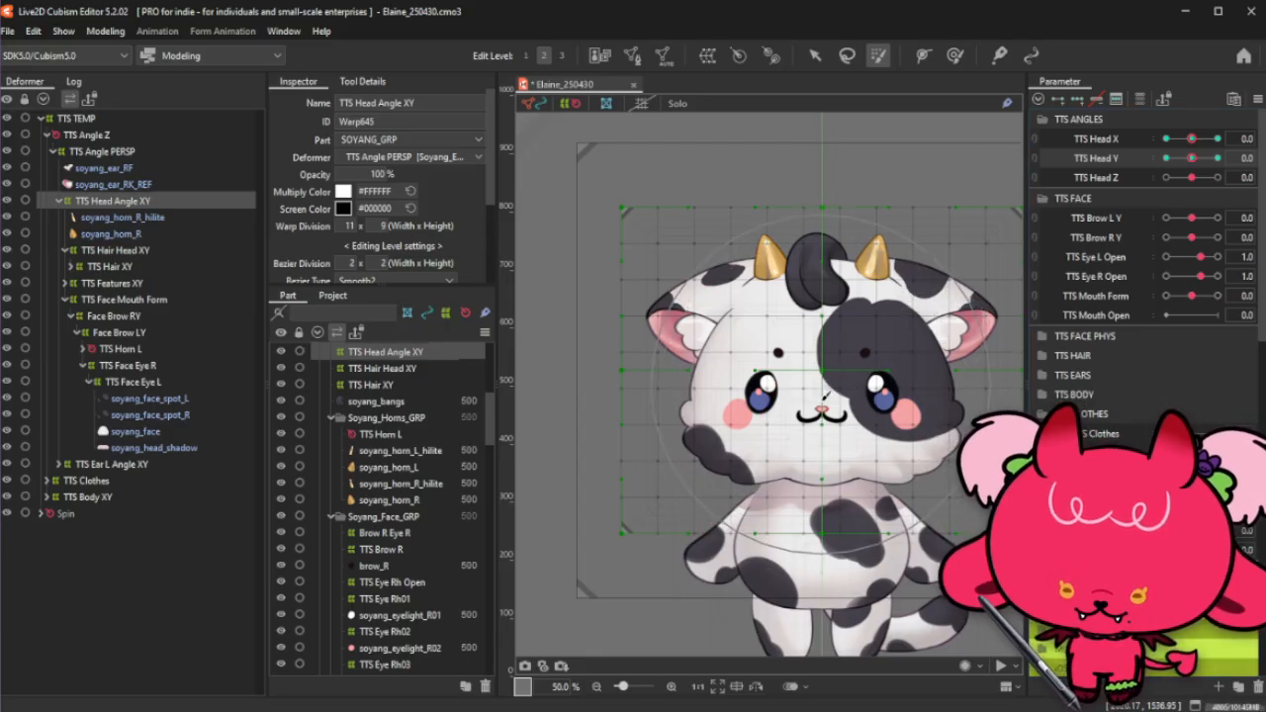
pyautogui.click(825, 404)
pyautogui.click(814, 57)
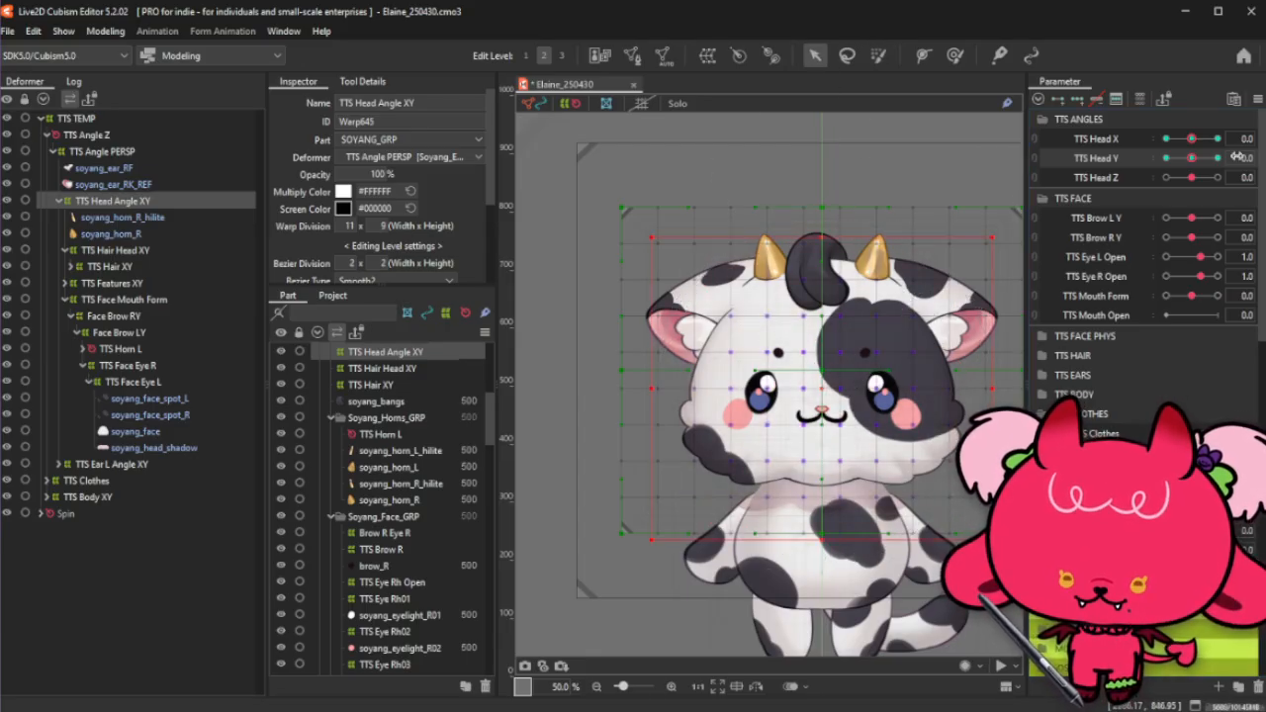
pyautogui.moveTo(1200, 159); pyautogui.dragTo(1217, 158)
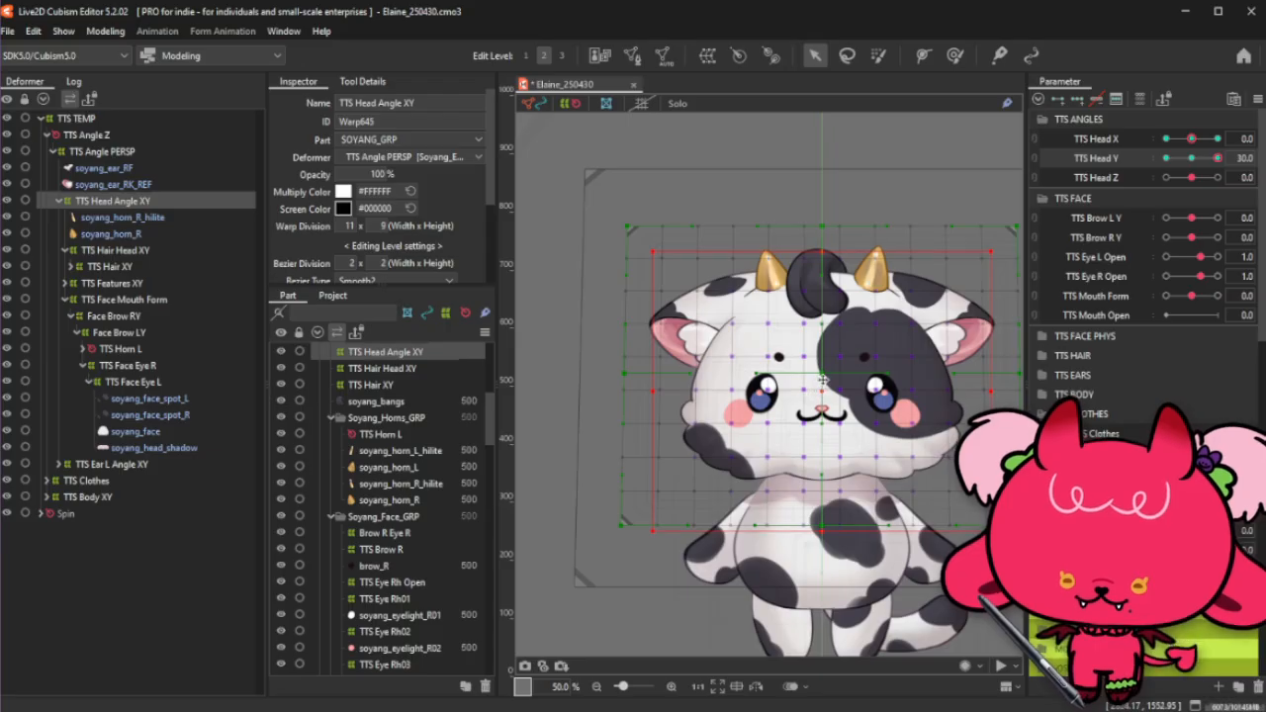
pyautogui.moveTo(819, 391); pyautogui.dragTo(824, 339)
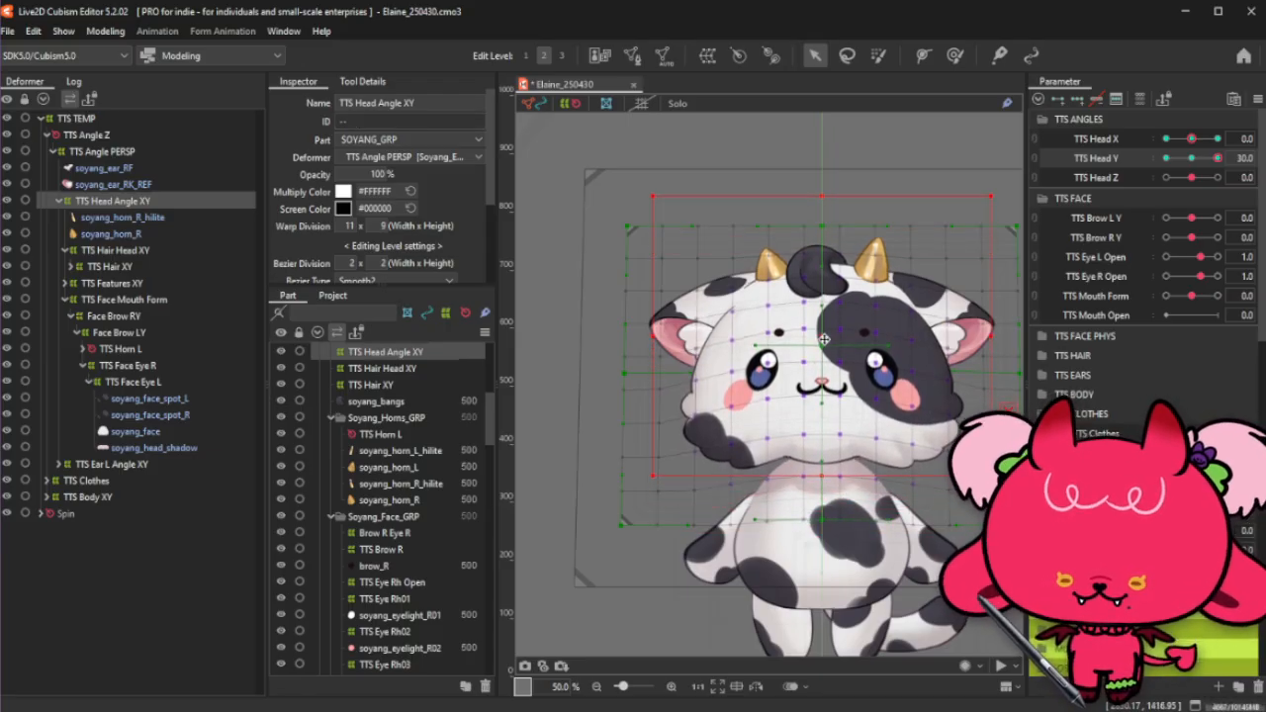
# Step: Lower the upper edge of the whole TTS Head Angle XY warp at TTS Head Y 30 and hide the selection
pyautogui.click(147, 203)
pyautogui.moveTo(821, 216); pyautogui.dragTo(821, 234)
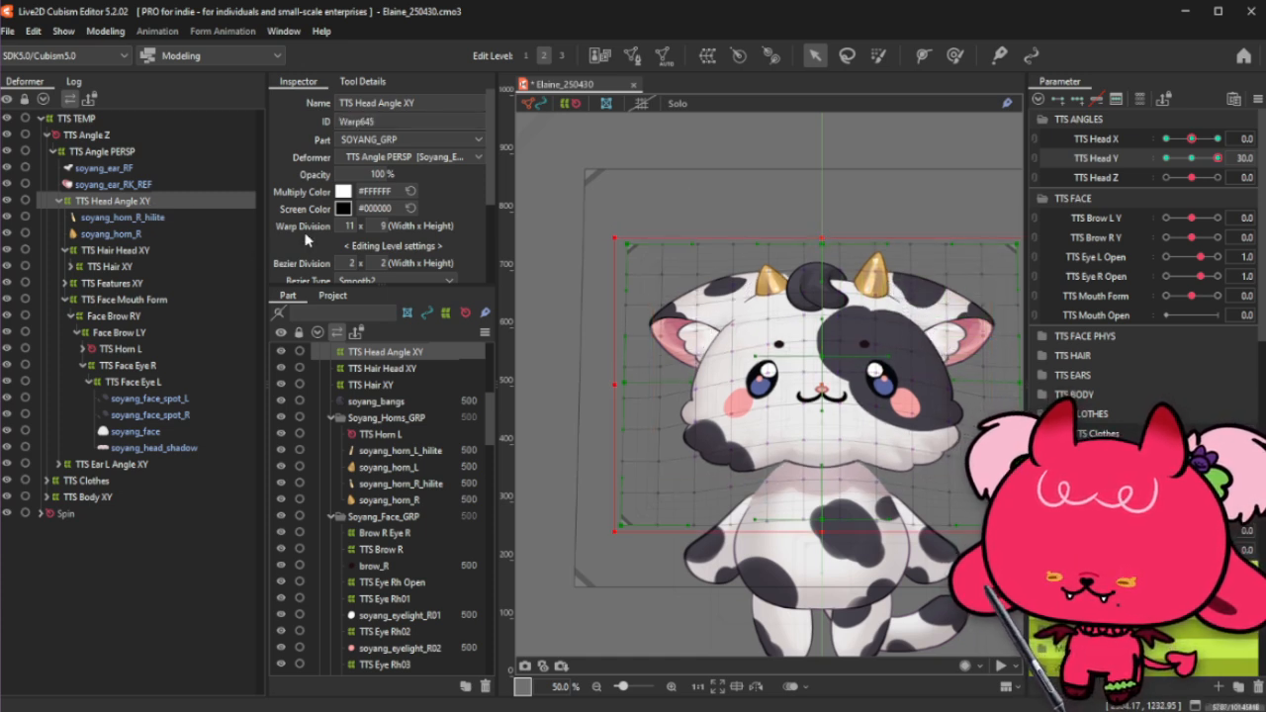
pyautogui.scroll(-3, 680, 254)
pyautogui.scroll(2, 681, 254)
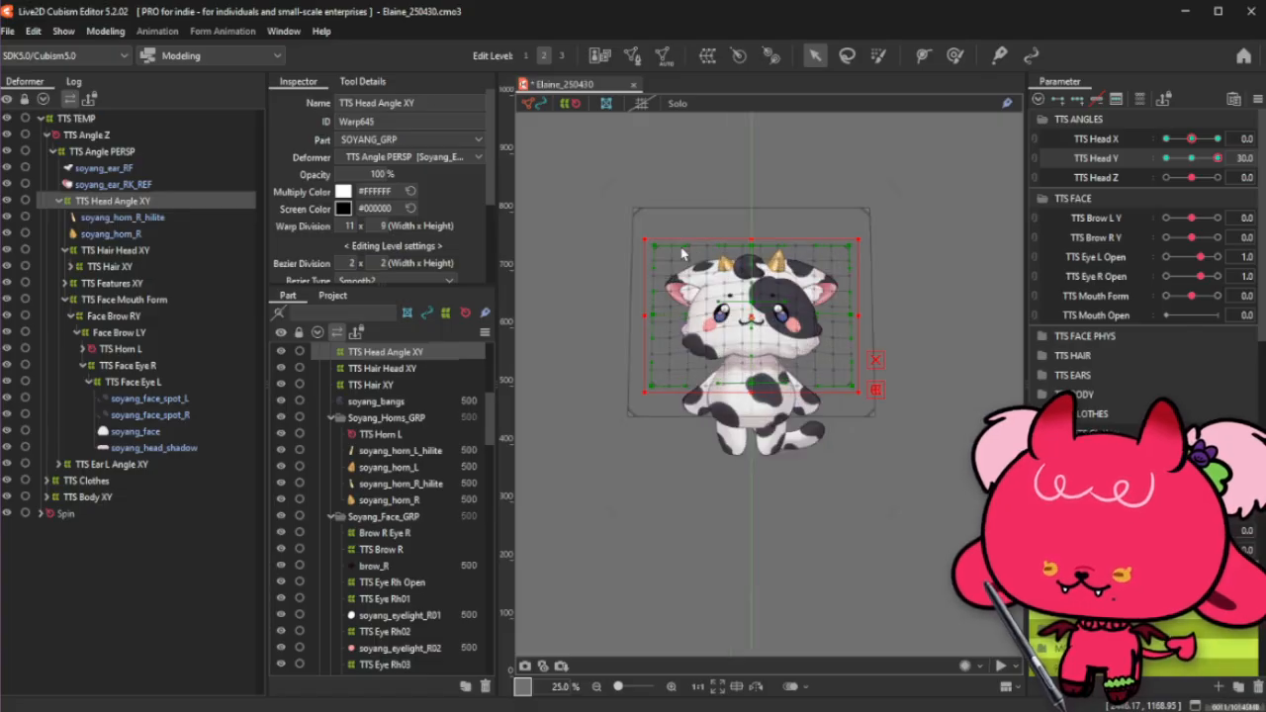
pyautogui.hotkey('ctrl', 'h')
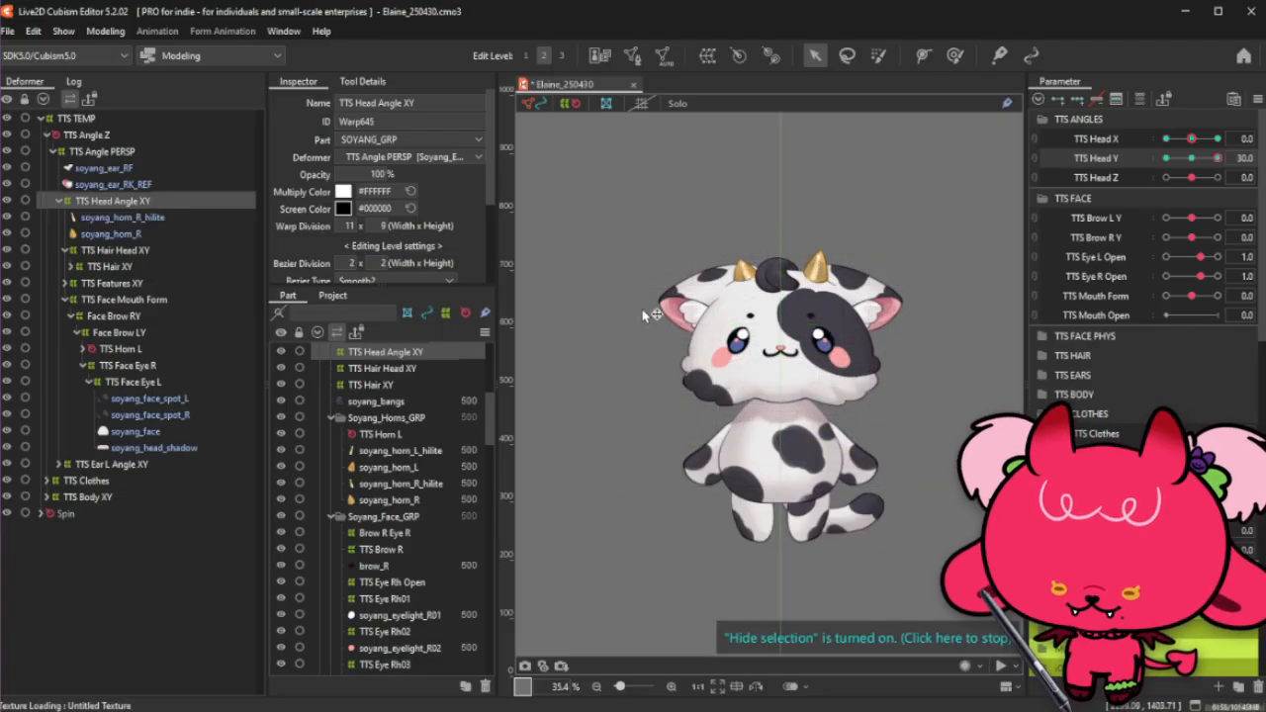
# Step: Collapse the horns and face part groups, hide Soyang_Ears_GRP, and preview the head between TTS Head Y 0 and 30
pyautogui.click(332, 418)
pyautogui.click(332, 435)
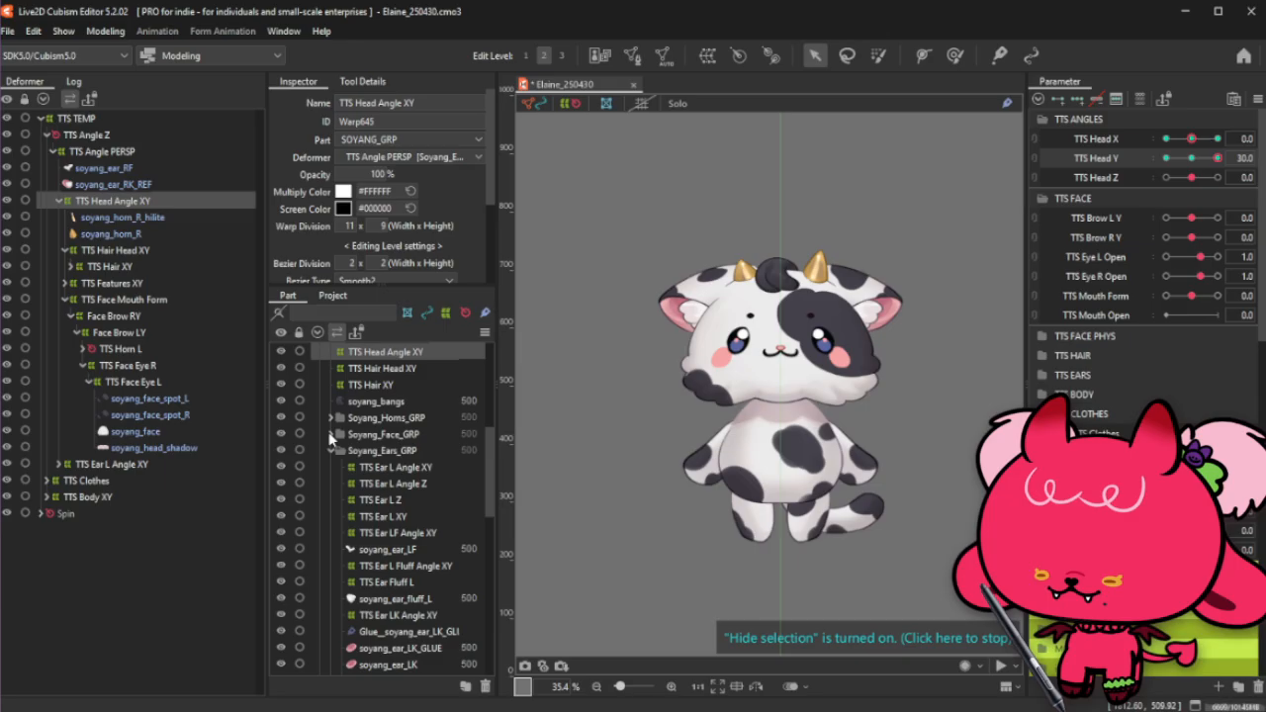
pyautogui.click(281, 450)
pyautogui.moveTo(1205, 157)
pyautogui.mouseDown()
pyautogui.moveTo(1223, 159)
pyautogui.moveTo(1193, 174)
pyautogui.moveTo(1226, 159)
pyautogui.mouseUp()
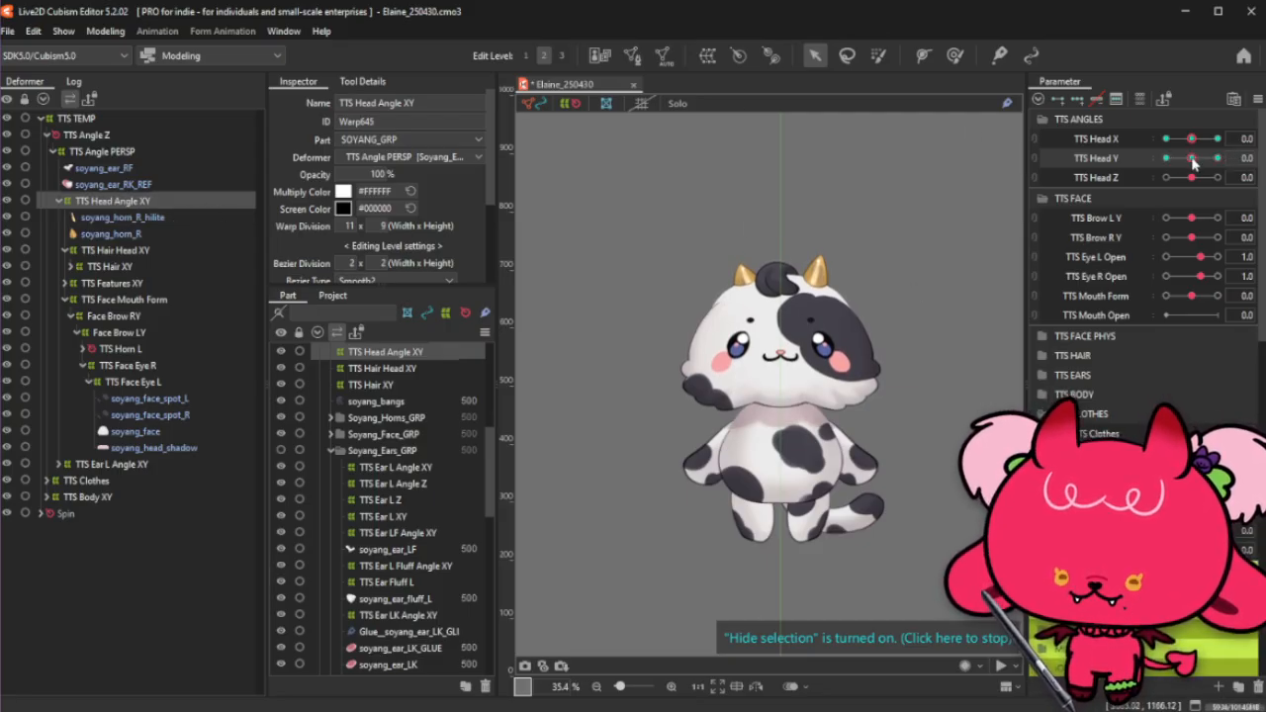
pyautogui.moveTo(1192, 160); pyautogui.dragTo(1225, 166)
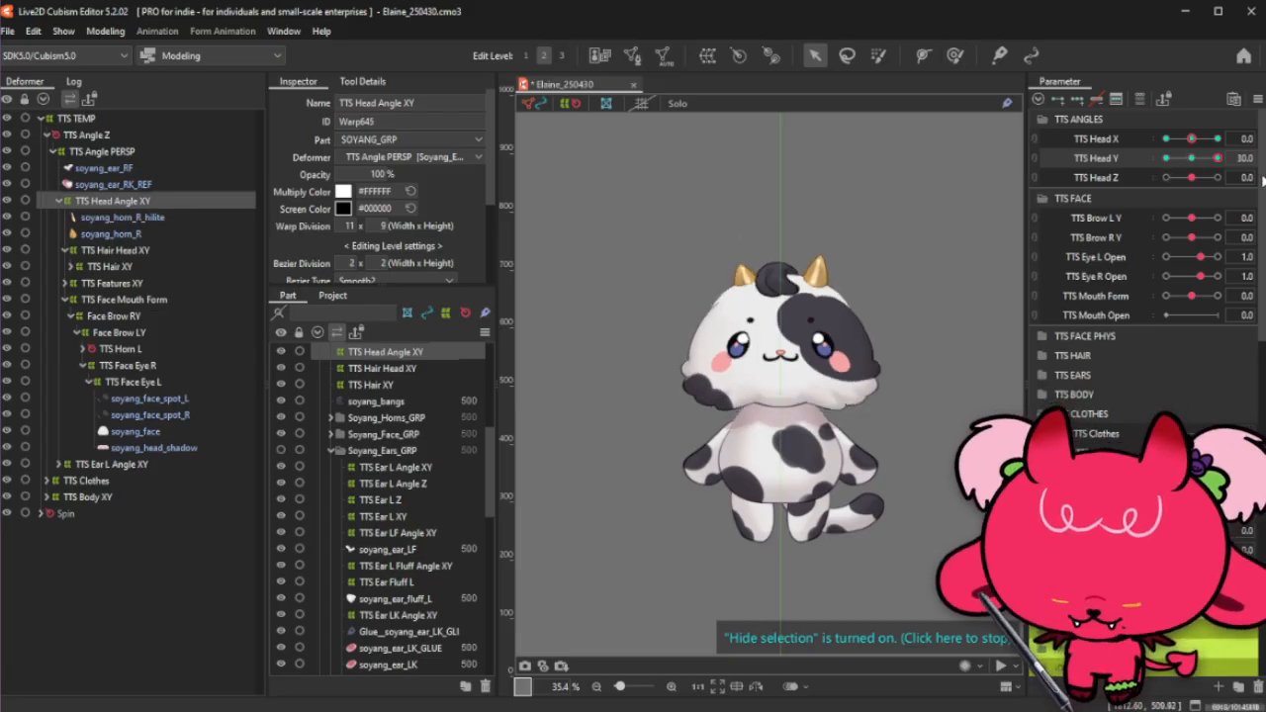
# Step: Blend the TTS Head Angle XY shape at TTS Head Y 30 with a compatibility of -50 and preview the tilt
pyautogui.hotkey('ctrl', 'b')
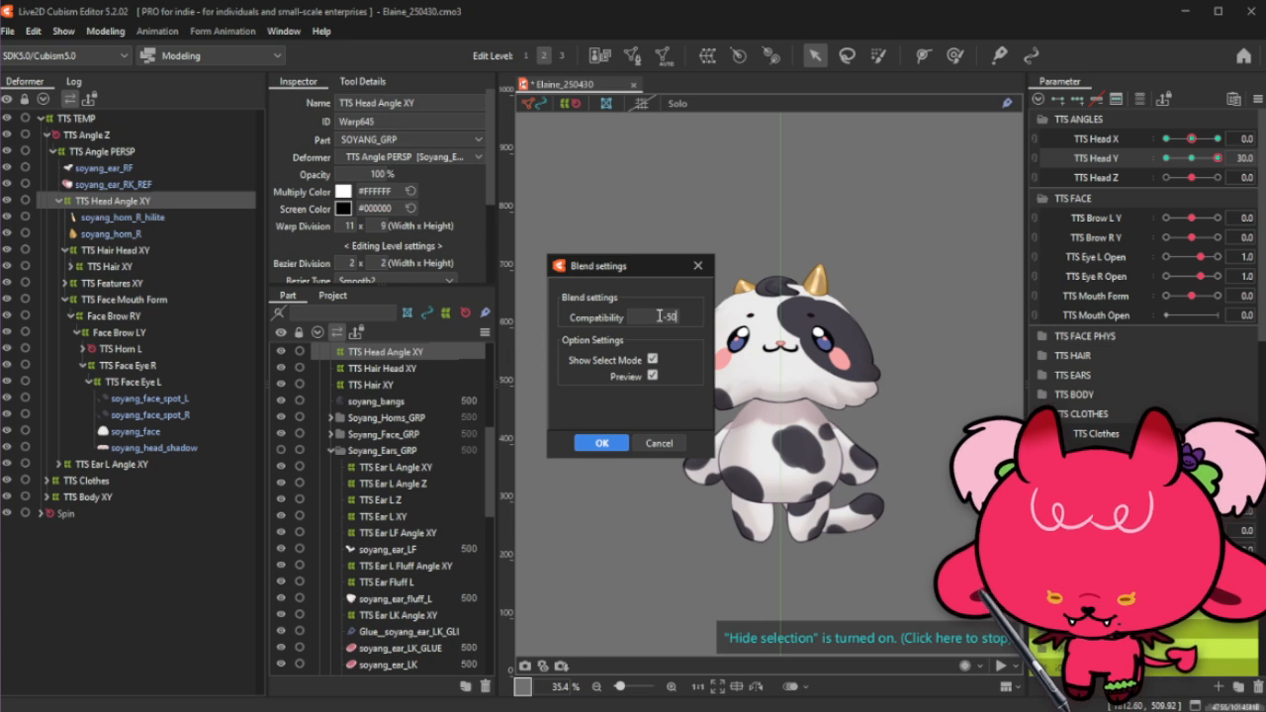
pyautogui.click(602, 443)
pyautogui.click(1193, 161)
pyautogui.click(1217, 158)
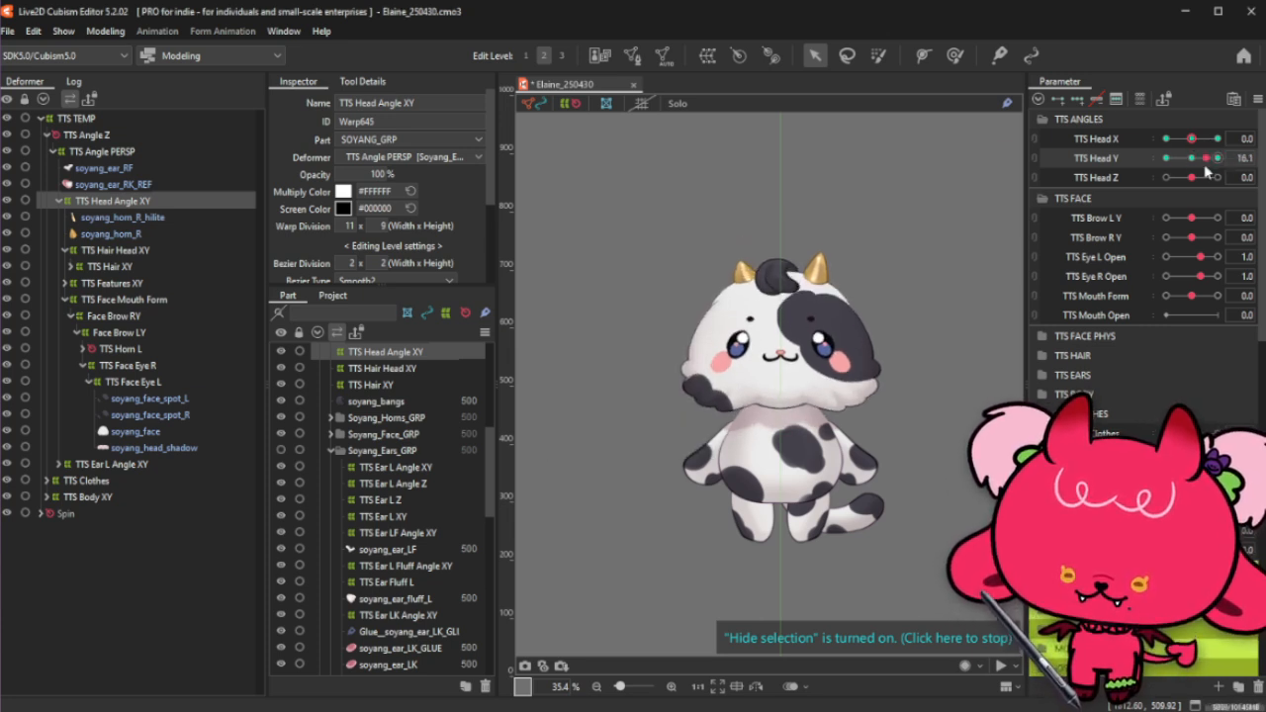
pyautogui.moveTo(1222, 163)
pyautogui.mouseDown()
pyautogui.moveTo(1192, 171)
pyautogui.moveTo(1222, 161)
pyautogui.mouseUp()
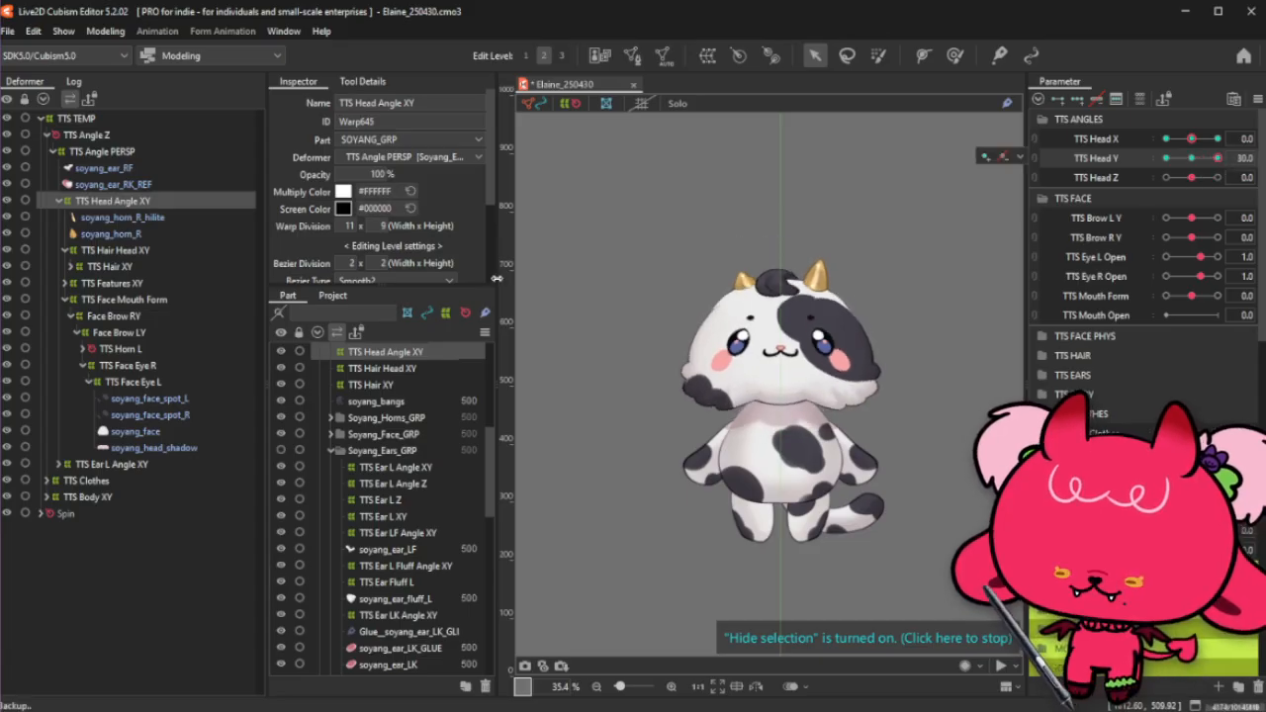
# Step: Add three keys on TTS Head Y to the TTS Features XY warp and both face spots
pyautogui.click(109, 281)
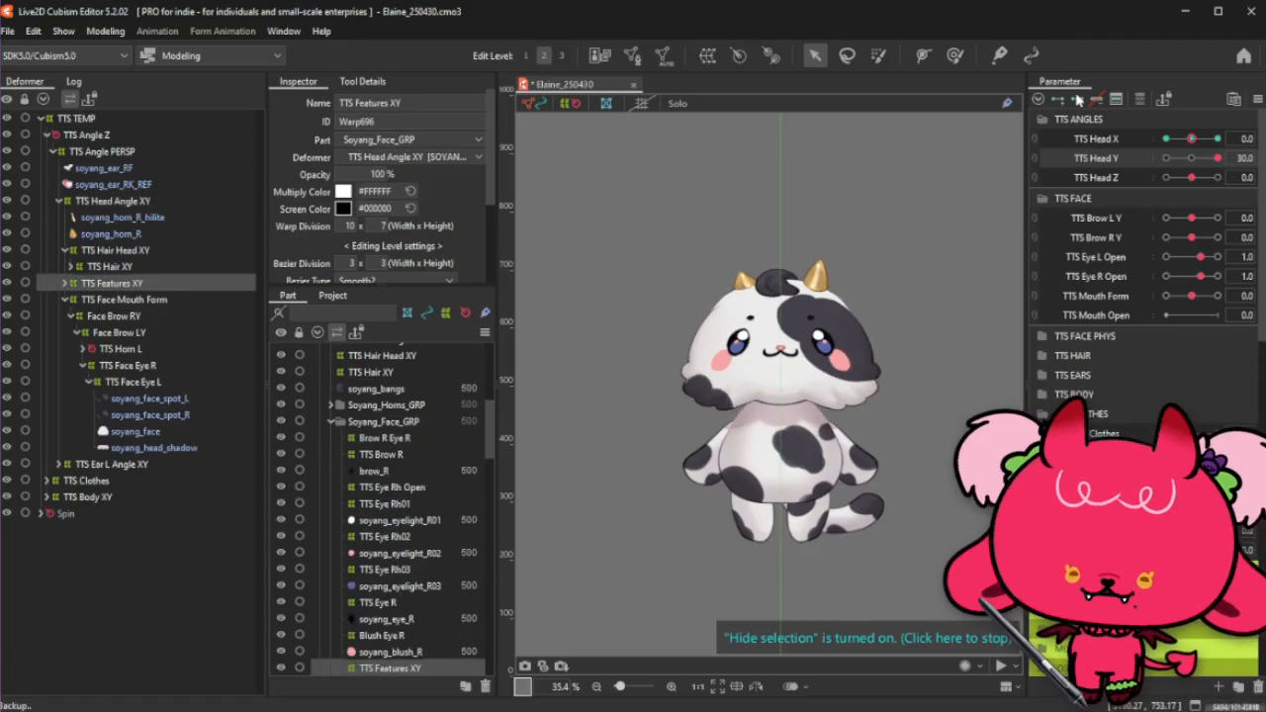
pyautogui.click(955, 57)
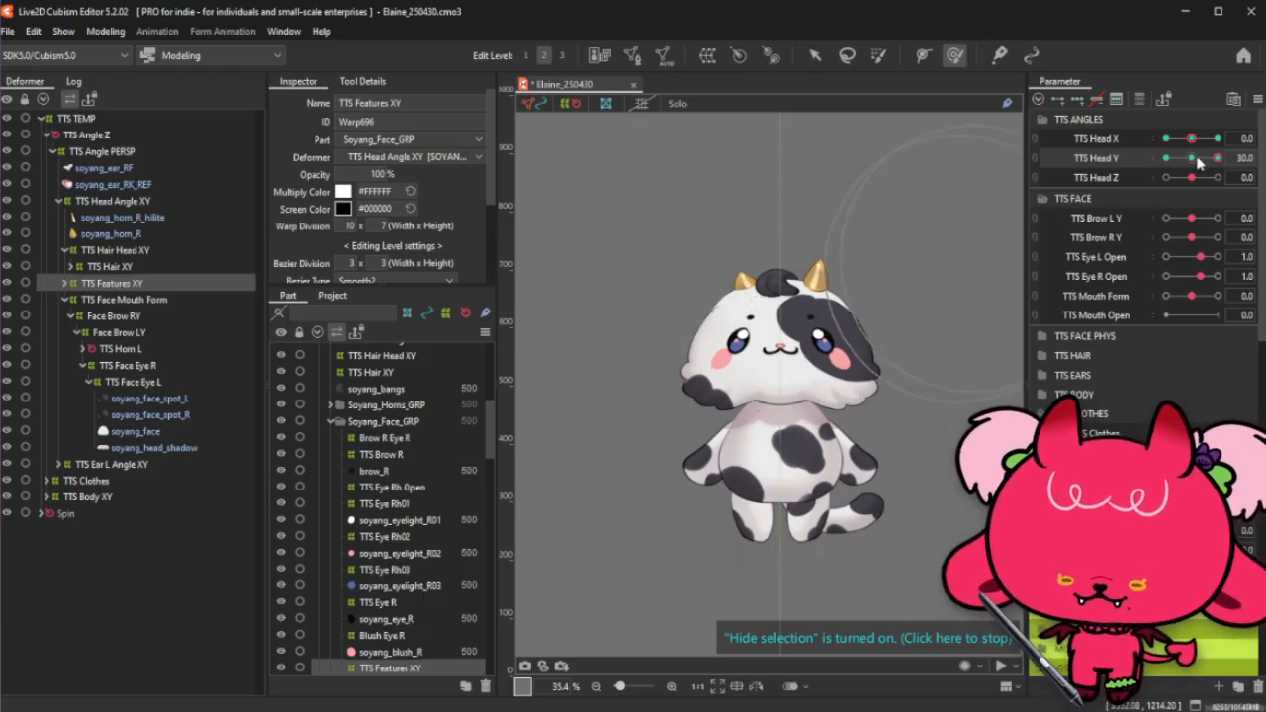
pyautogui.press('Right')
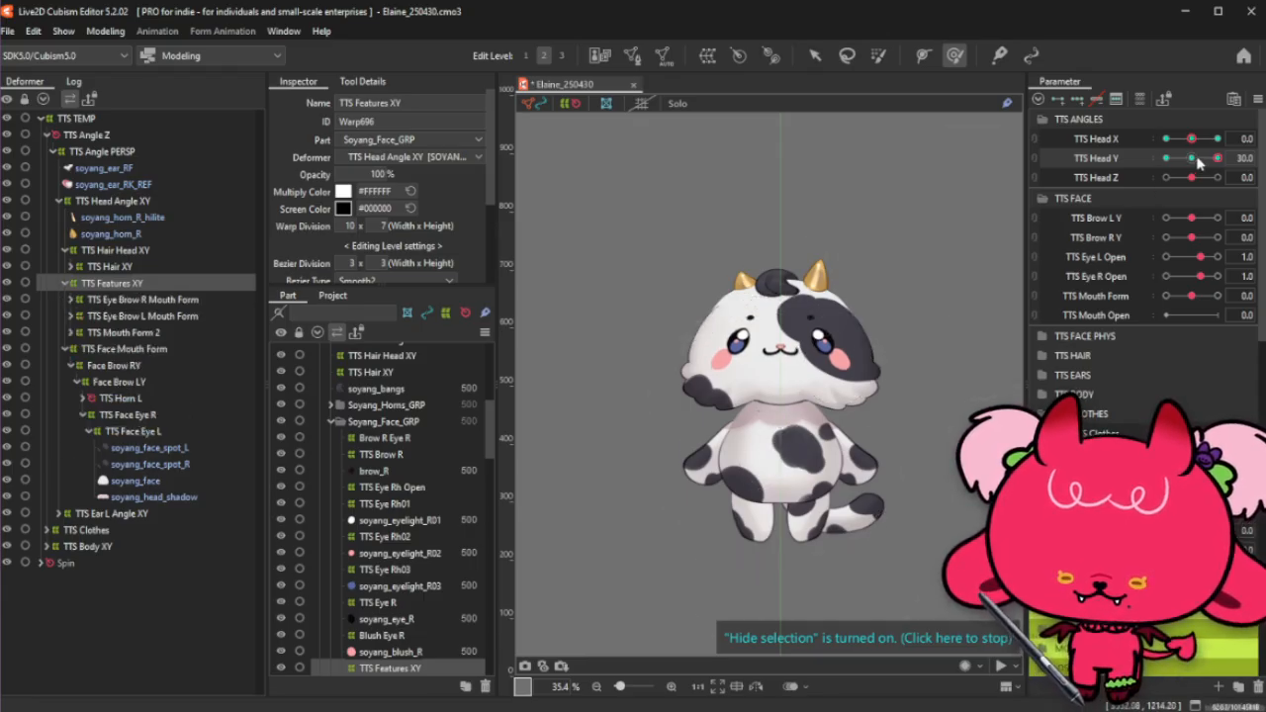
pyautogui.keyDown('ctrl'); pyautogui.click(176, 451); pyautogui.keyUp('ctrl')
pyautogui.keyDown('ctrl'); pyautogui.click(197, 466); pyautogui.keyUp('ctrl')
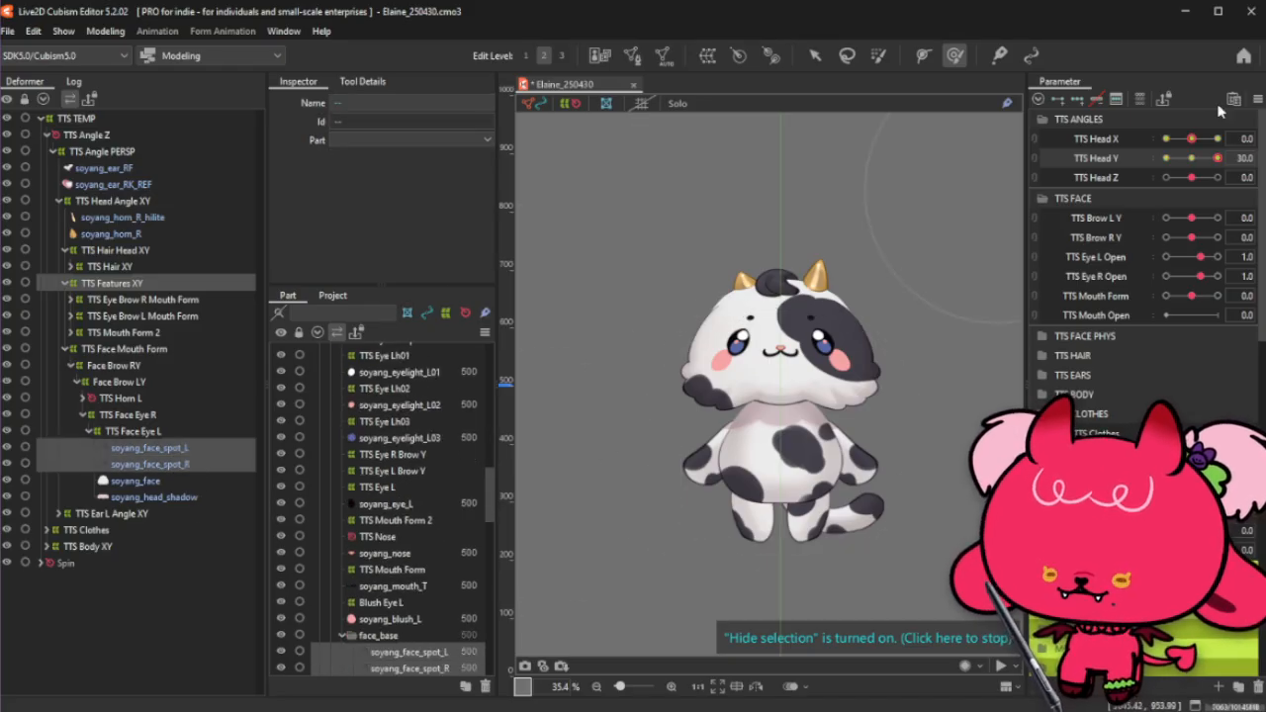
pyautogui.click(1083, 99)
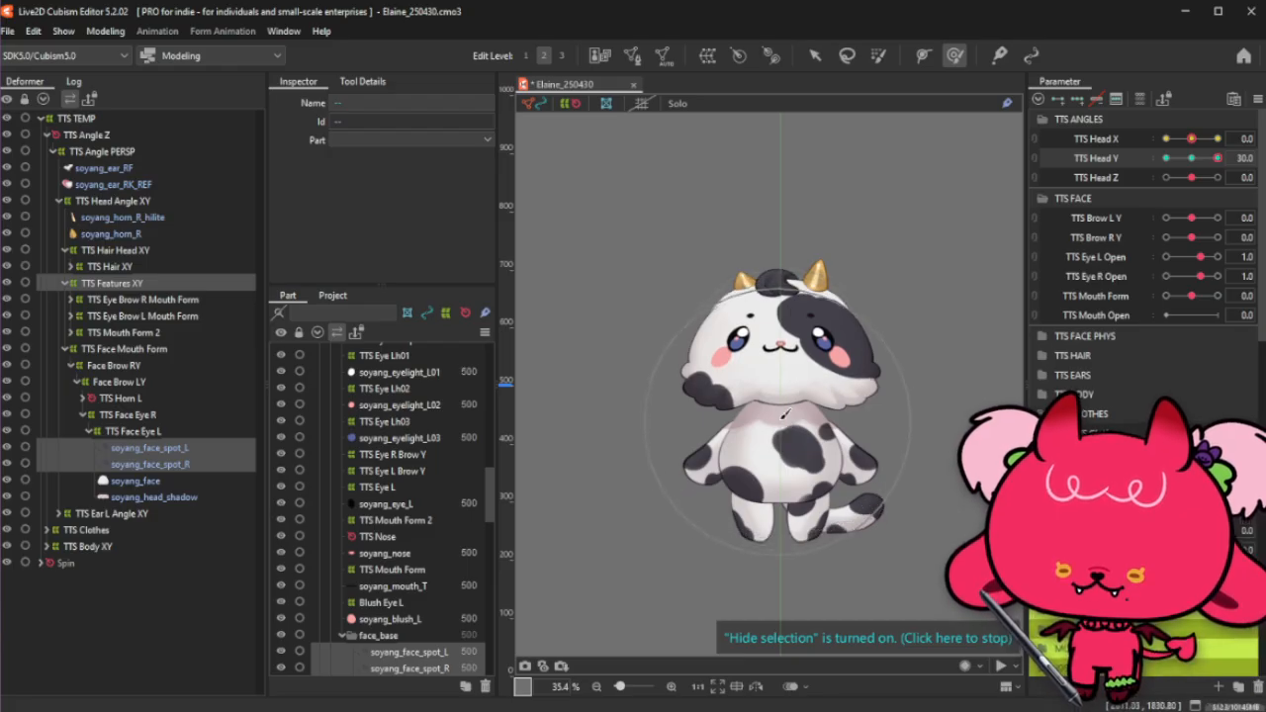
# Step: Check the features and face spots with the selection shown and hidden, ending the TTS Head Y preview at 30
pyautogui.hotkey('ctrl', 't')
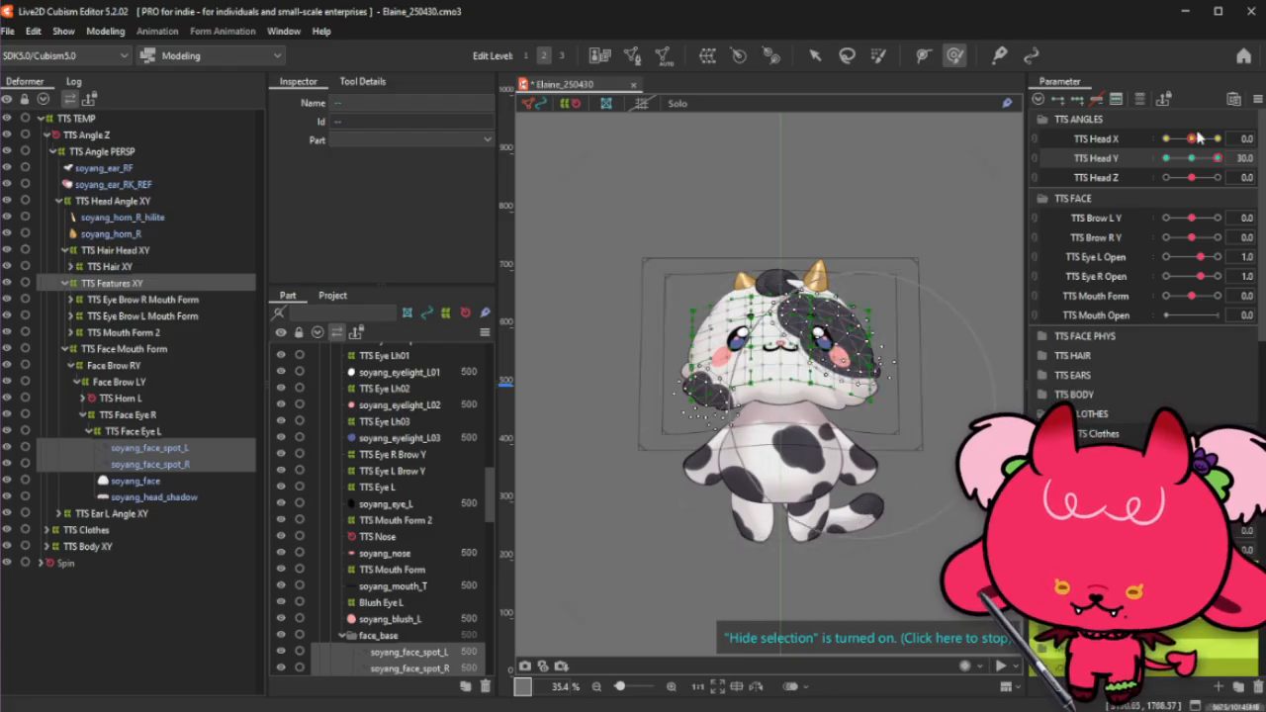
pyautogui.hotkey('ctrl', 't')
pyautogui.click(1216, 163)
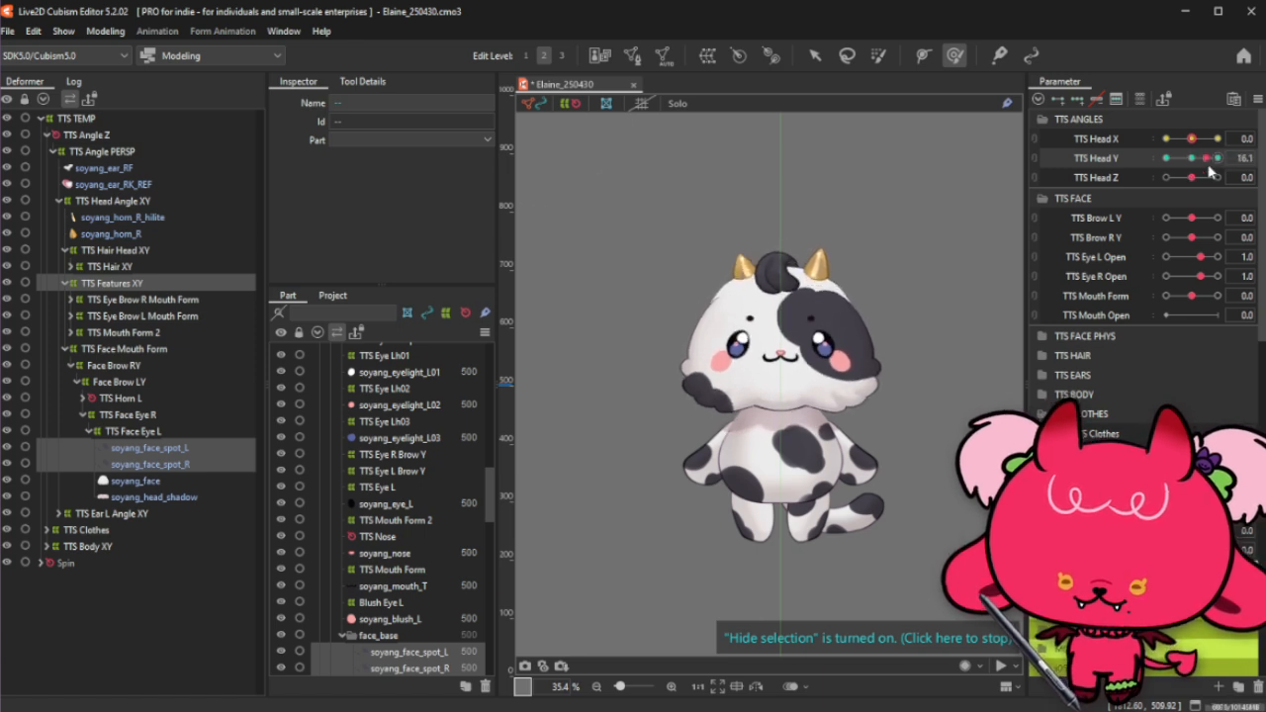
pyautogui.click(1216, 159)
# Step: Stretch the lower edge of the TTS Head Angle XY warp slightly downward at TTS Head Y 30
pyautogui.click(114, 250)
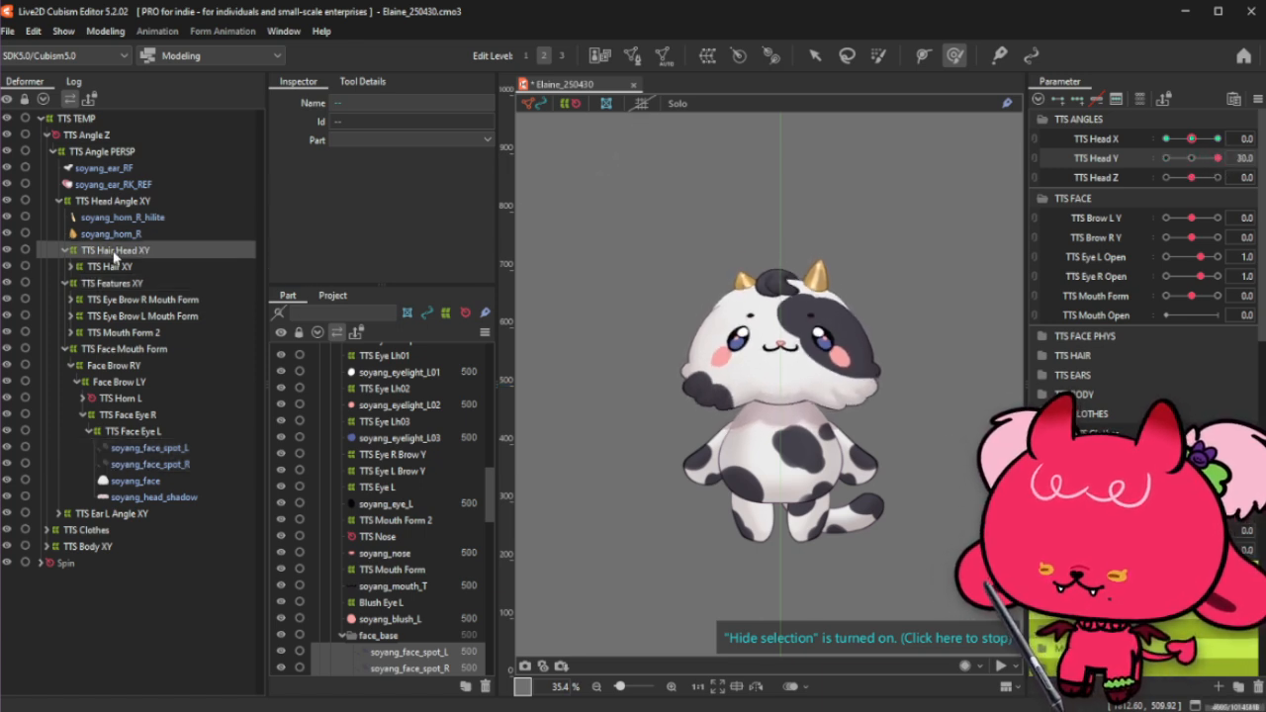
pyautogui.click(146, 203)
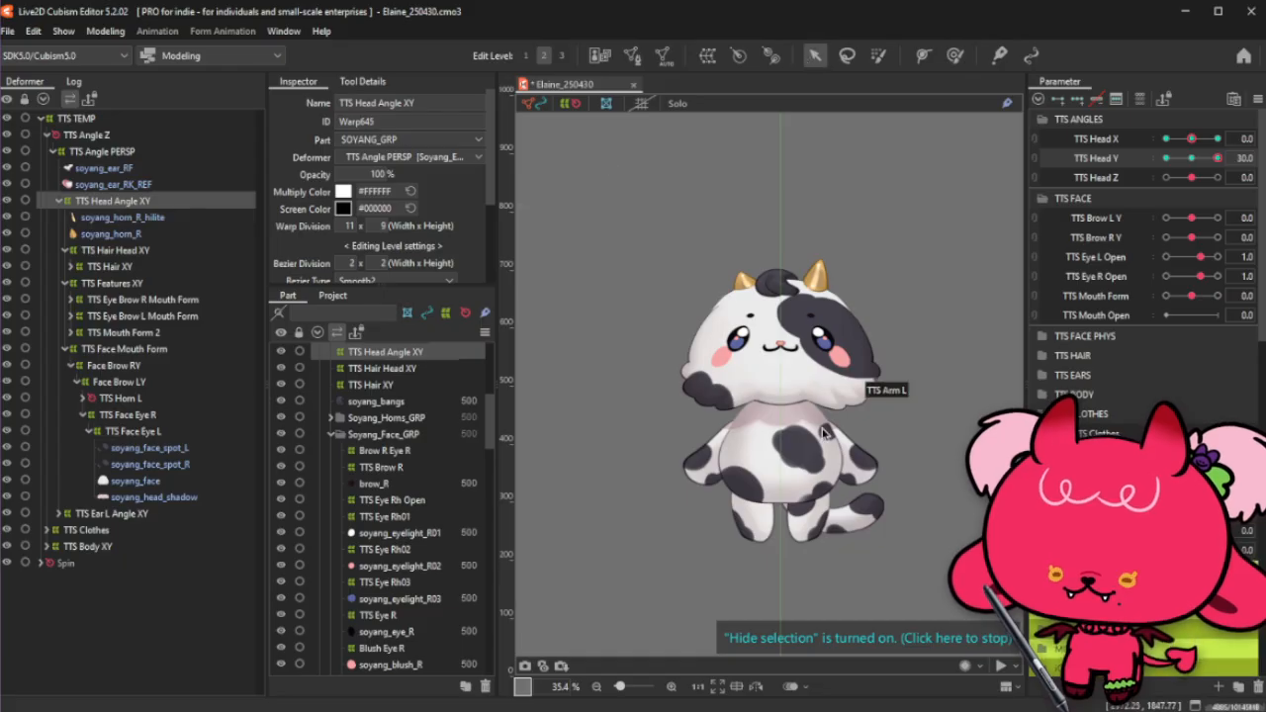
pyautogui.hotkey('ctrl', 't')
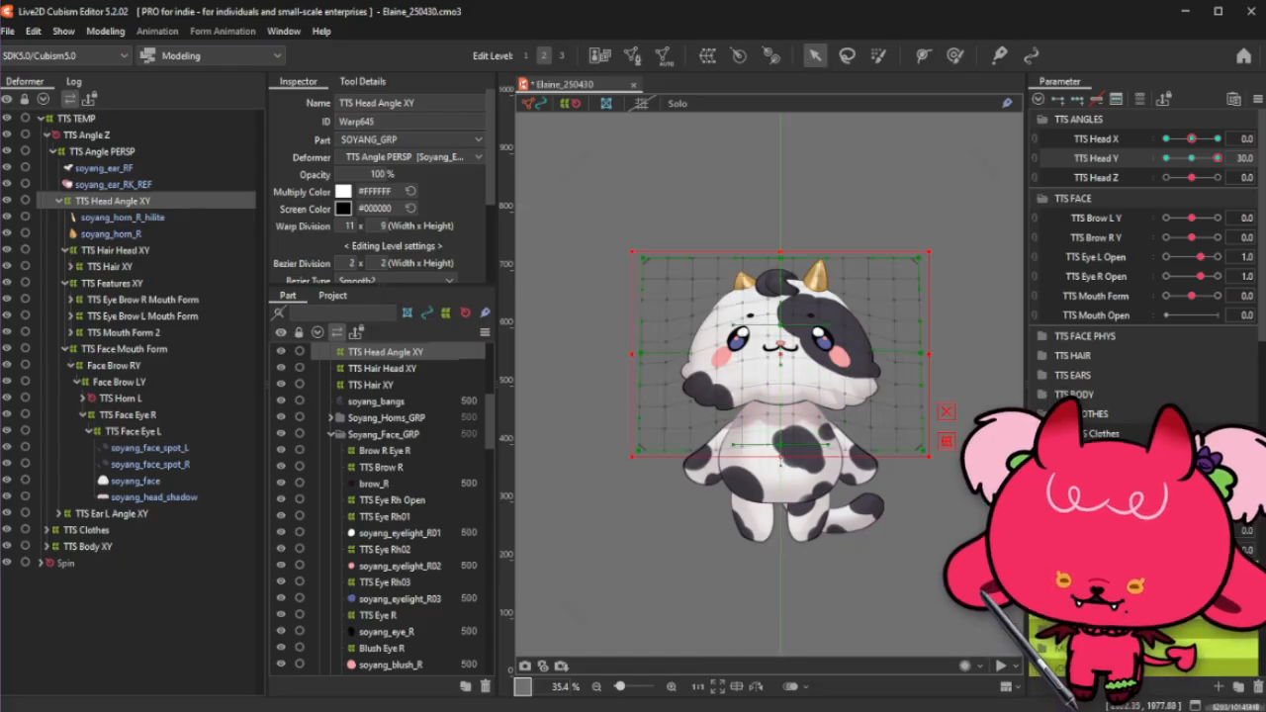
pyautogui.moveTo(780, 444); pyautogui.dragTo(780, 464)
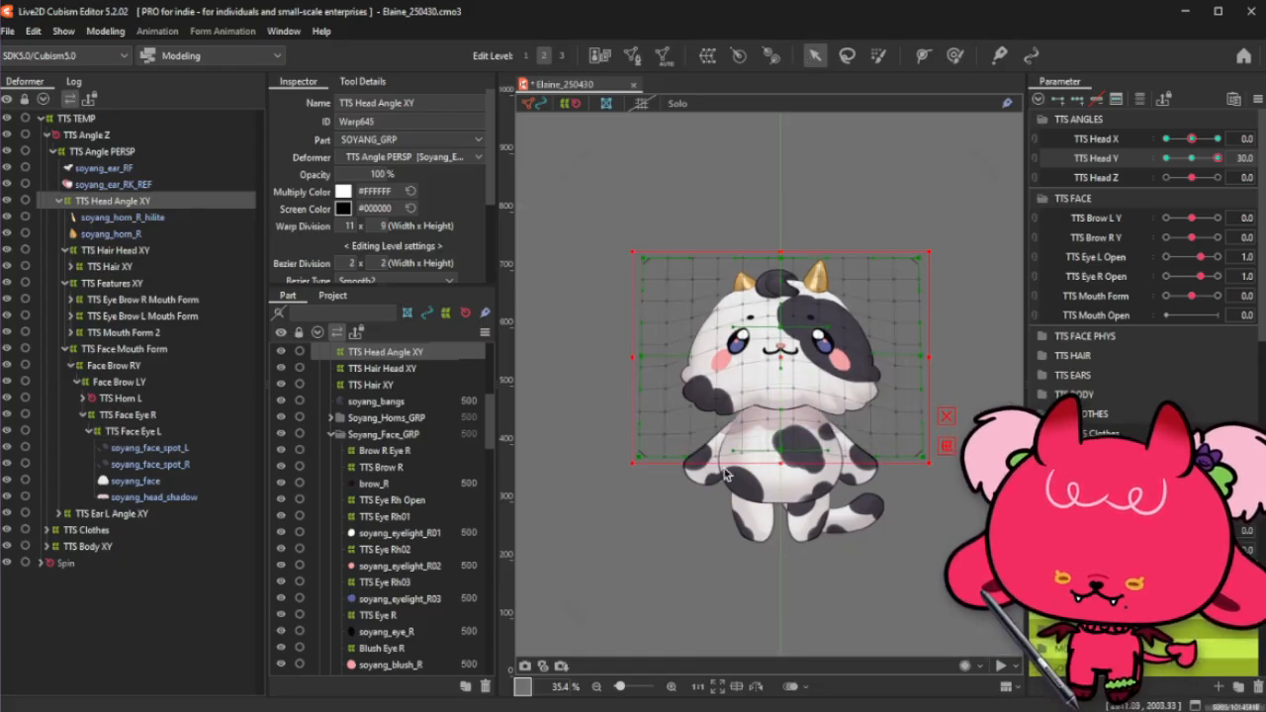
# Step: Nudge the TTS Features XY warp and both face spots slightly upward with the Deform Brush at TTS Head Y 30, with the selection hidden again
pyautogui.click(138, 285)
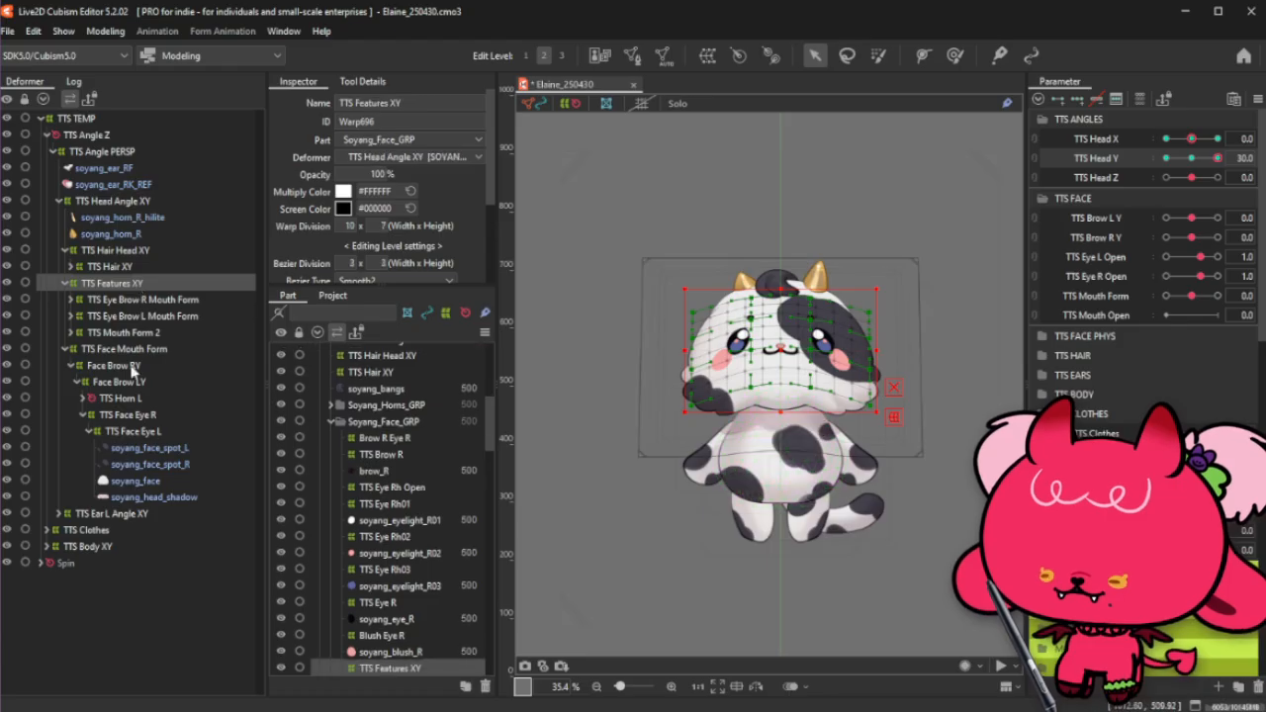
pyautogui.click(147, 450)
pyautogui.keyDown('ctrl'); pyautogui.click(148, 464); pyautogui.keyUp('ctrl')
pyautogui.click(955, 55)
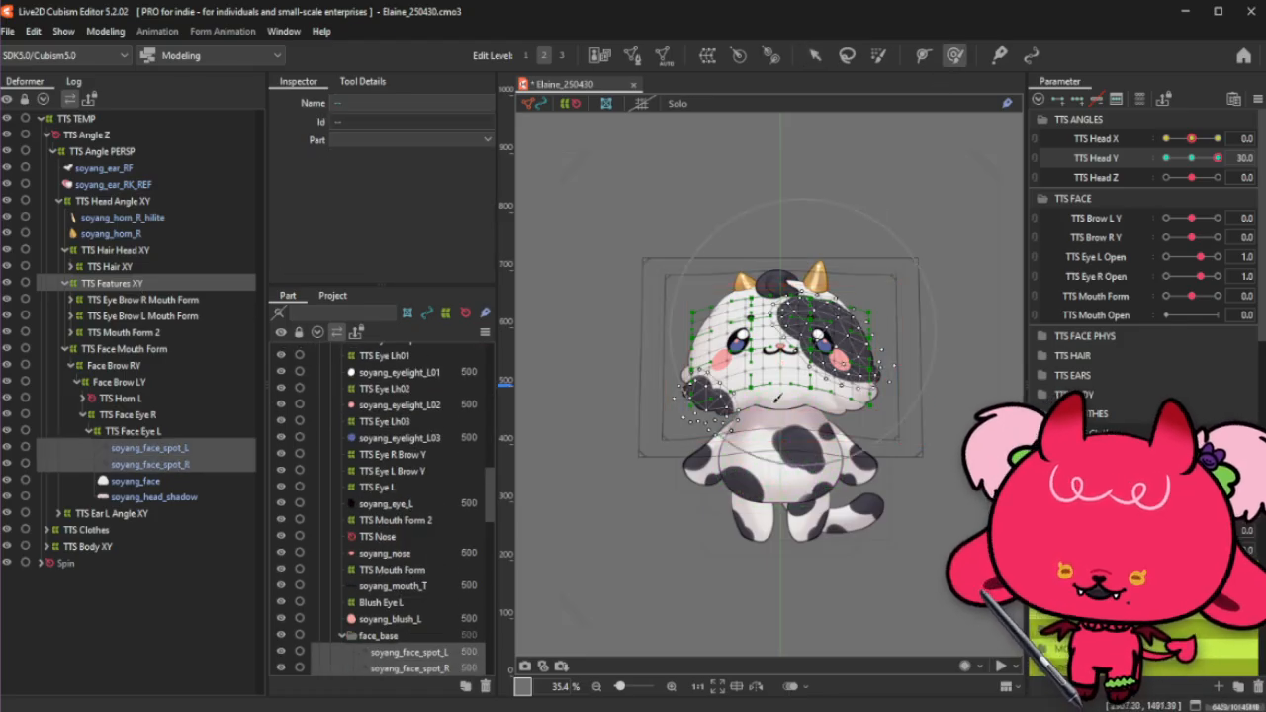
pyautogui.moveTo(785, 399); pyautogui.dragTo(784, 396)
pyautogui.hotkey('ctrl', 't')
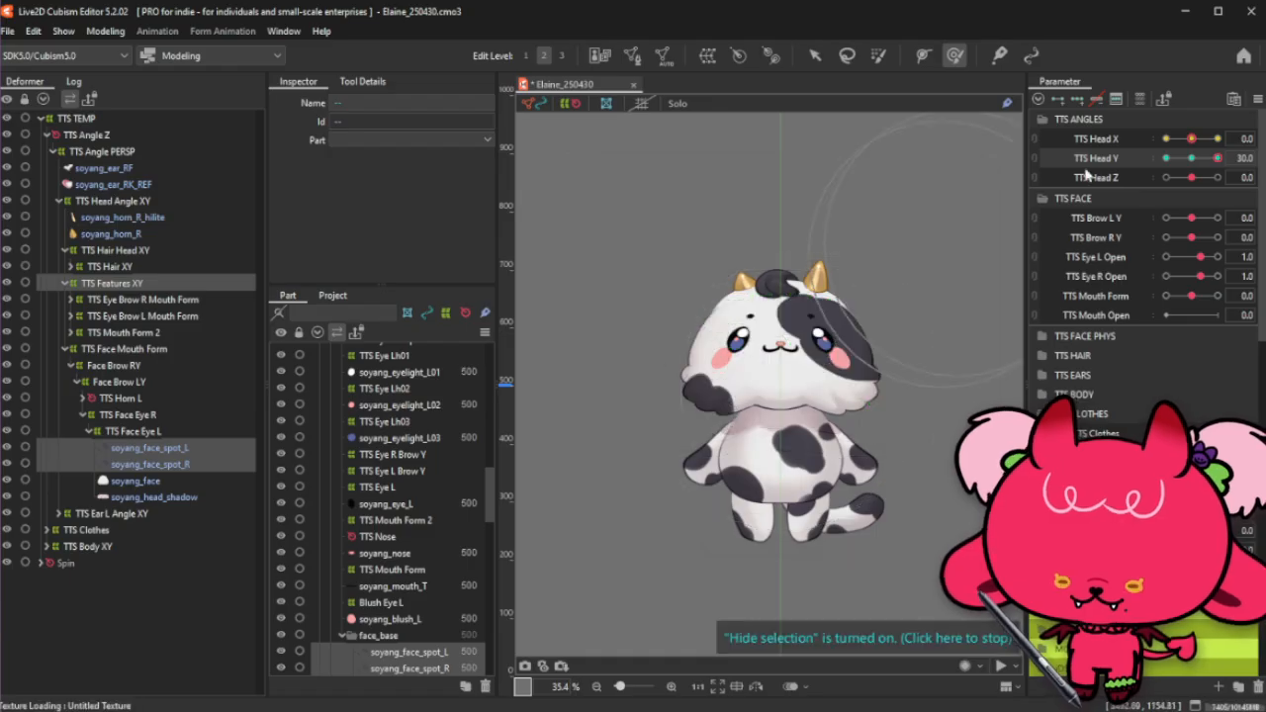
pyautogui.moveTo(1216, 158)
pyautogui.mouseDown()
pyautogui.moveTo(1196, 164)
pyautogui.moveTo(1223, 159)
pyautogui.mouseUp()
# Step: Arch the upper part of the TTS Head Angle XY warp and lower its upper edge slightly at TTS Head Y 30
pyautogui.click(150, 252)
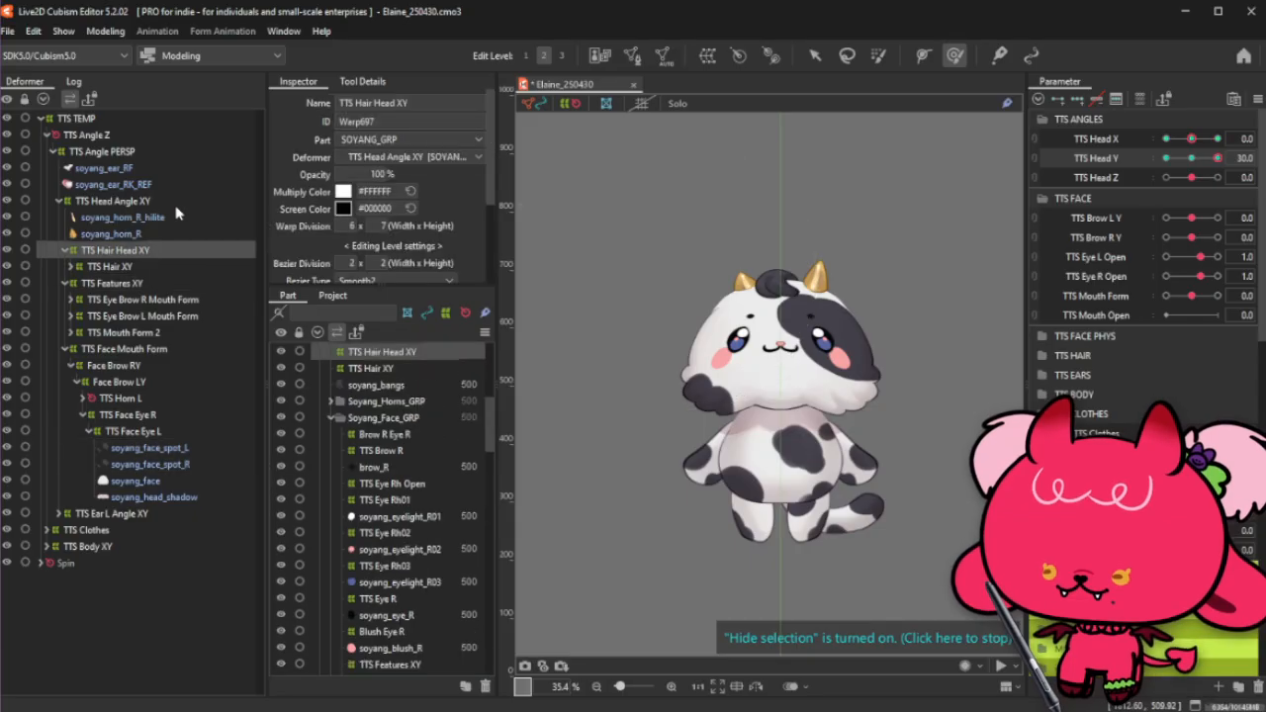
pyautogui.click(178, 203)
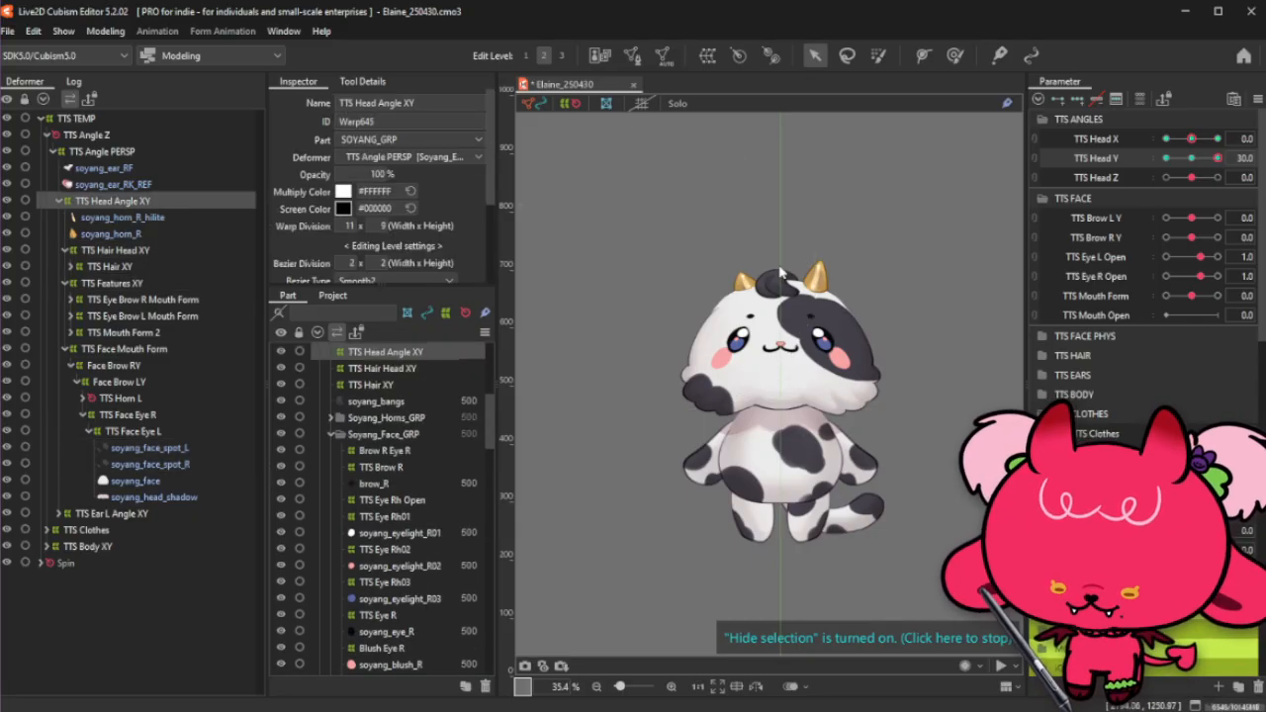
pyautogui.hotkey('ctrl', 't')
pyautogui.moveTo(780, 250); pyautogui.dragTo(781, 254)
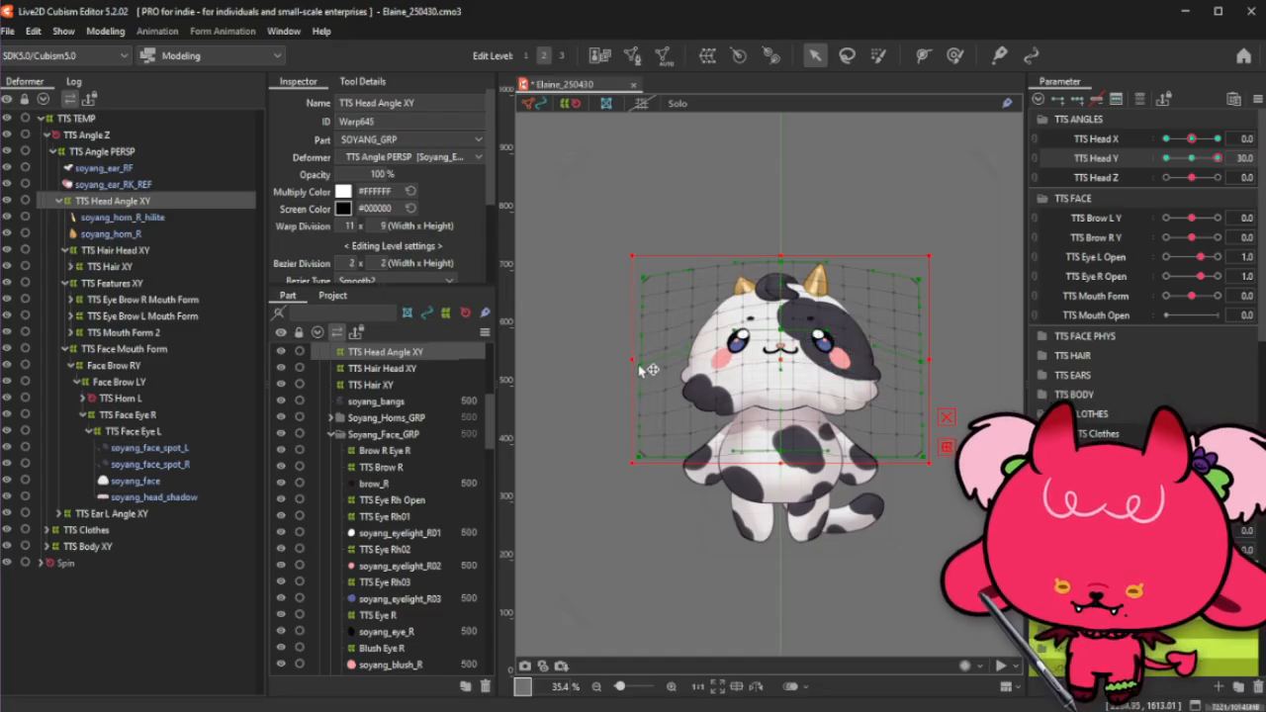
# Step: Lower the four corners of the TTS Head Angle XY warp slightly at TTS Head Y 30 and even out its grid with the Deform Brush's smoothing mode
pyautogui.click(955, 55)
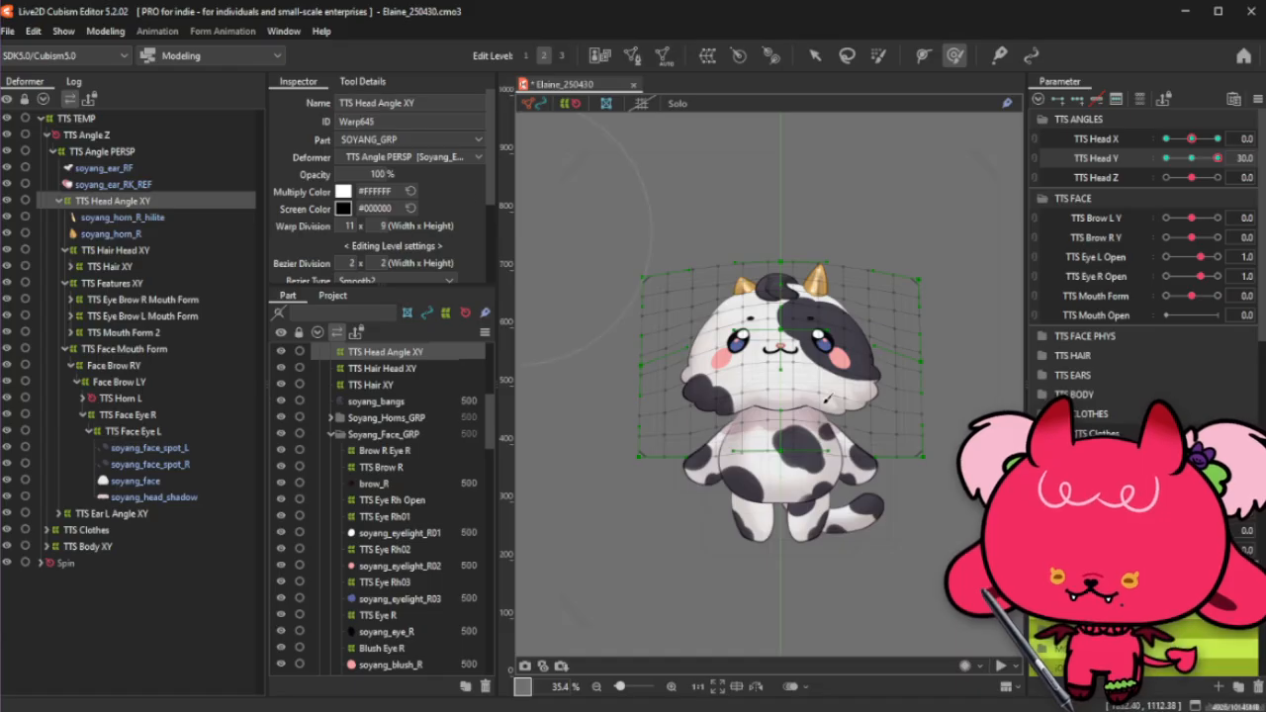
pyautogui.click(346, 87)
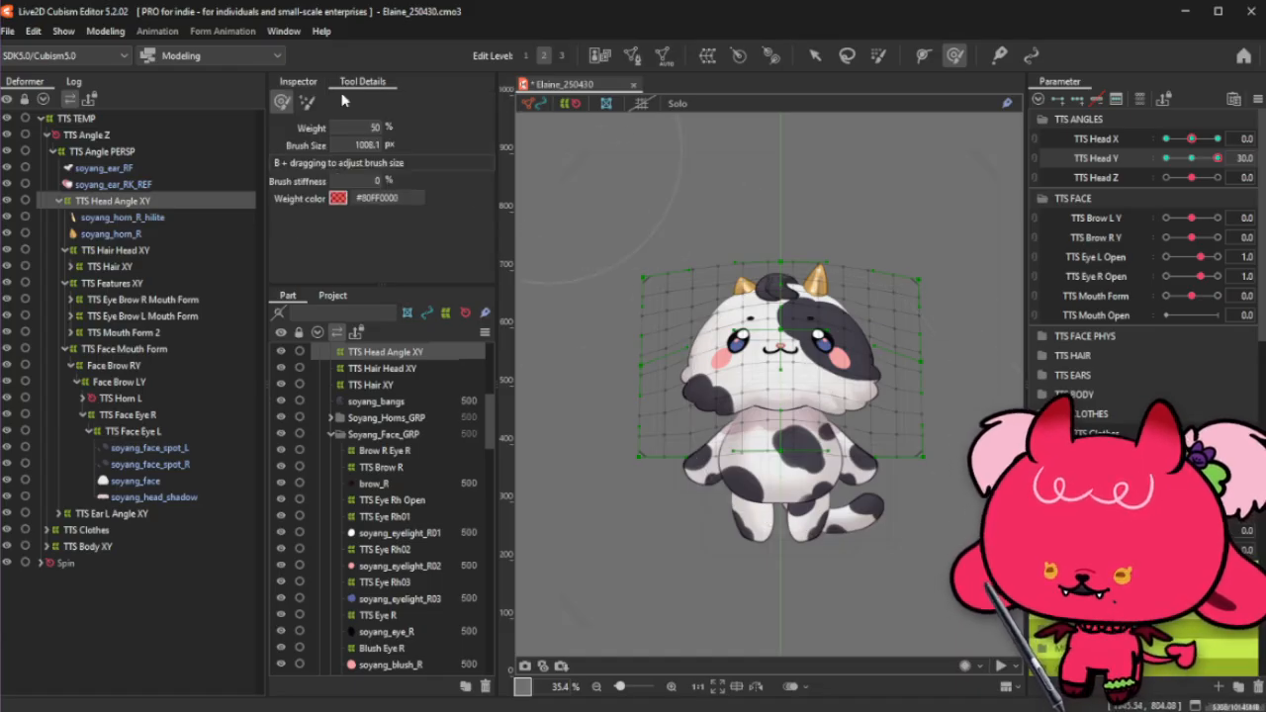
pyautogui.click(307, 102)
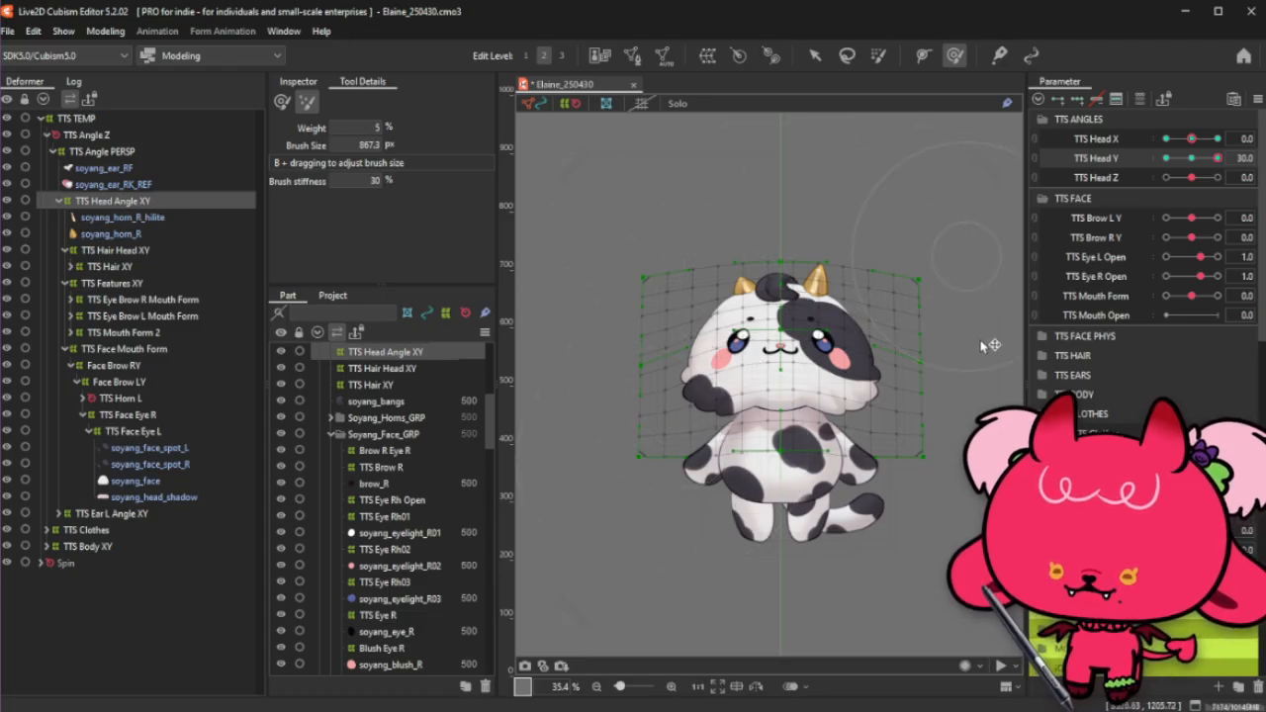
pyautogui.press('v')
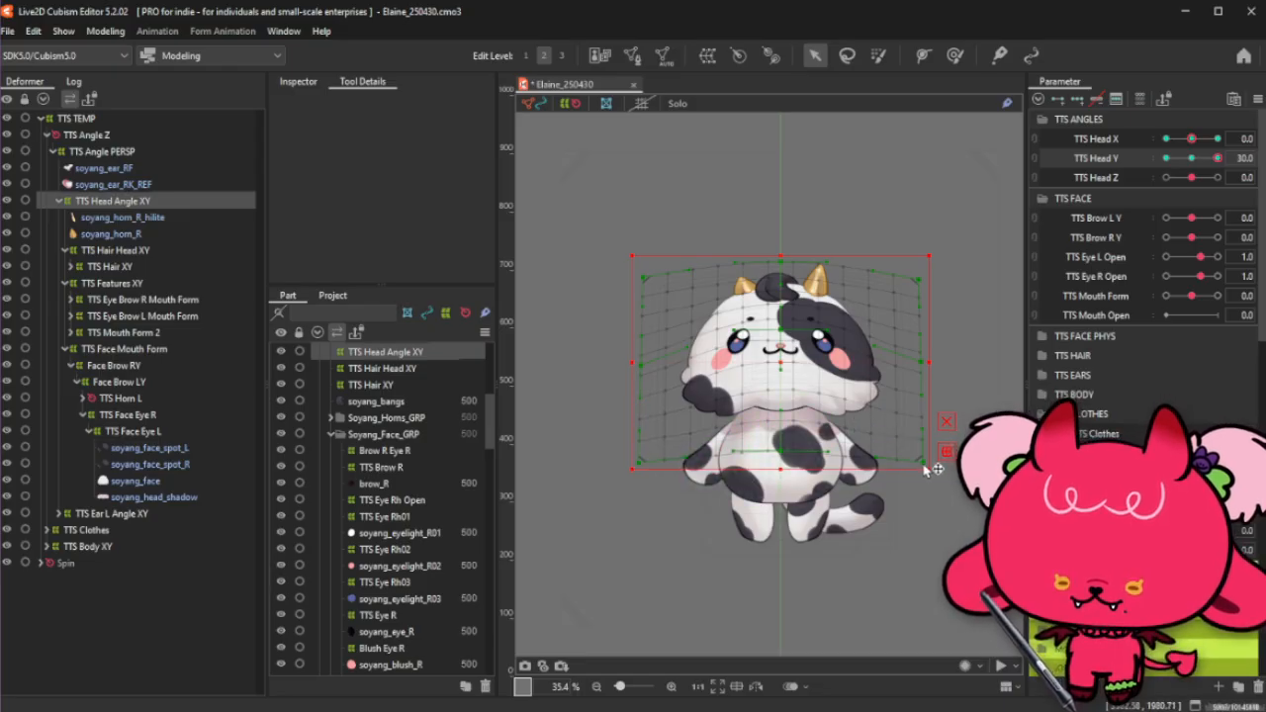
pyautogui.press('b')
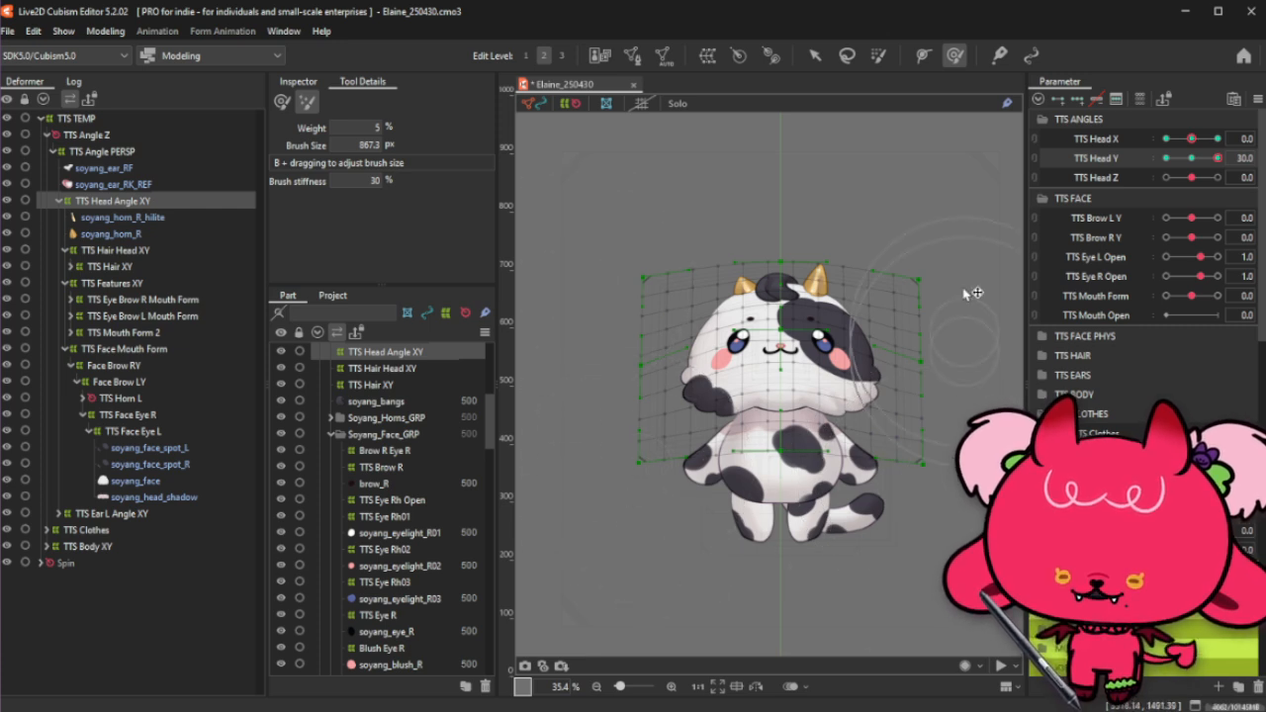
pyautogui.press('v')
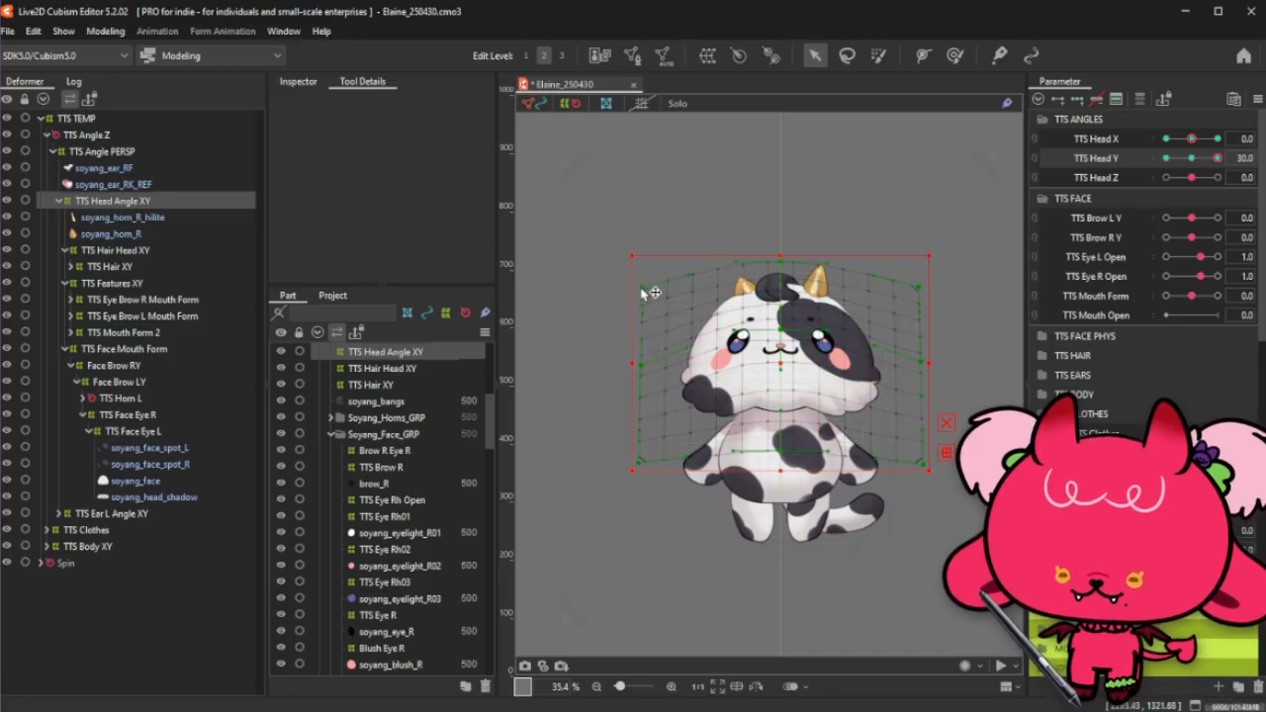
pyautogui.press('b')
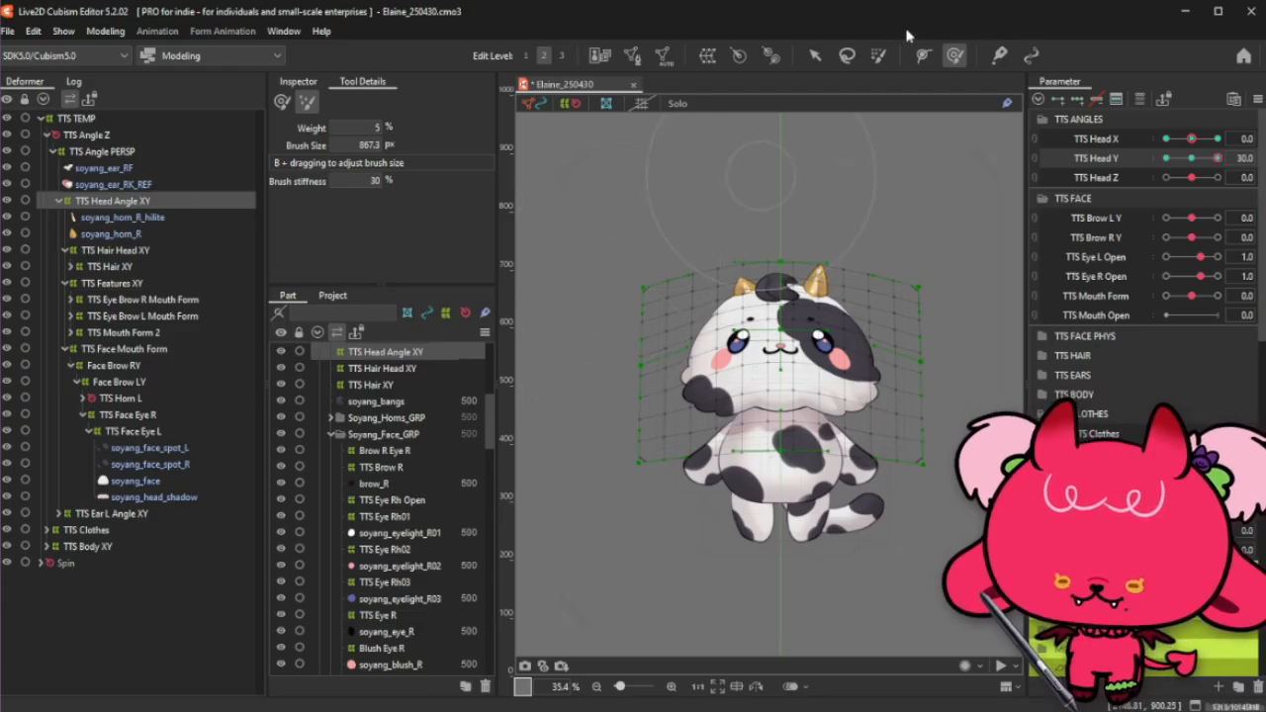
pyautogui.click(814, 56)
# Step: Check the face close up with the selection hidden, ending the TTS Head Y preview at 30
pyautogui.moveTo(1216, 158); pyautogui.dragTo(1228, 160)
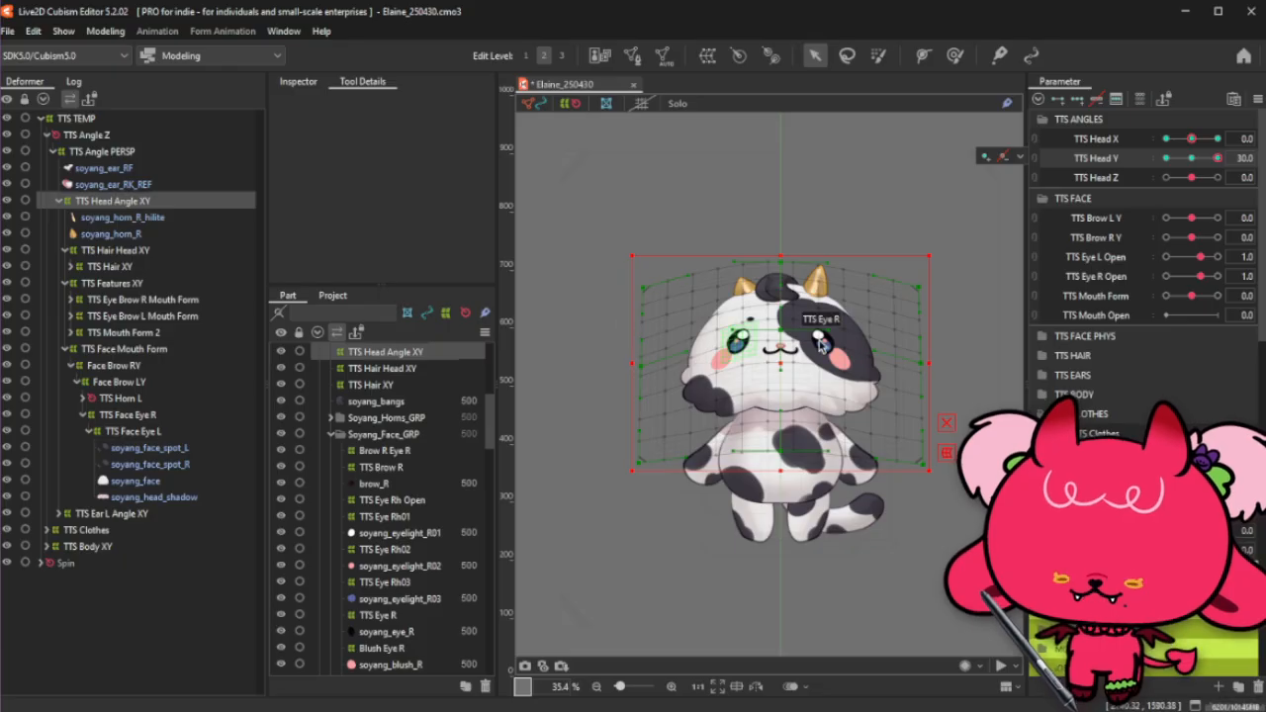
pyautogui.scroll(3, 820, 343)
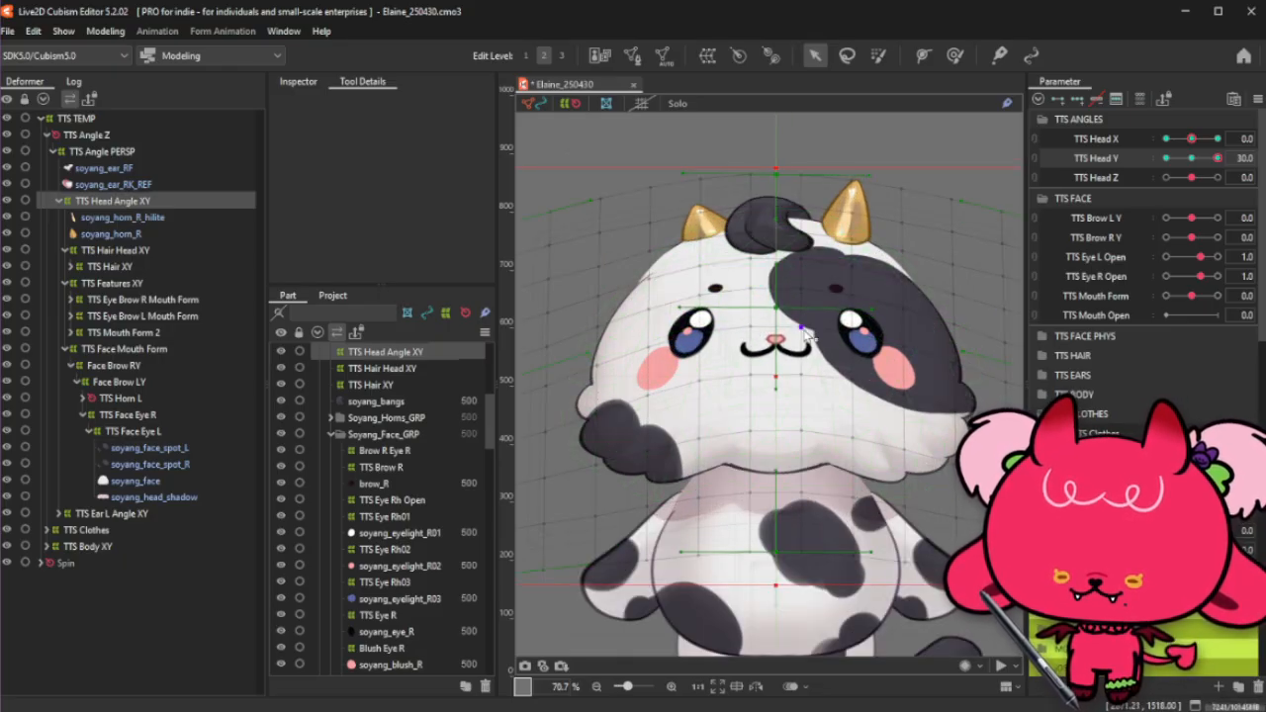
pyautogui.scroll(-1, 820, 365)
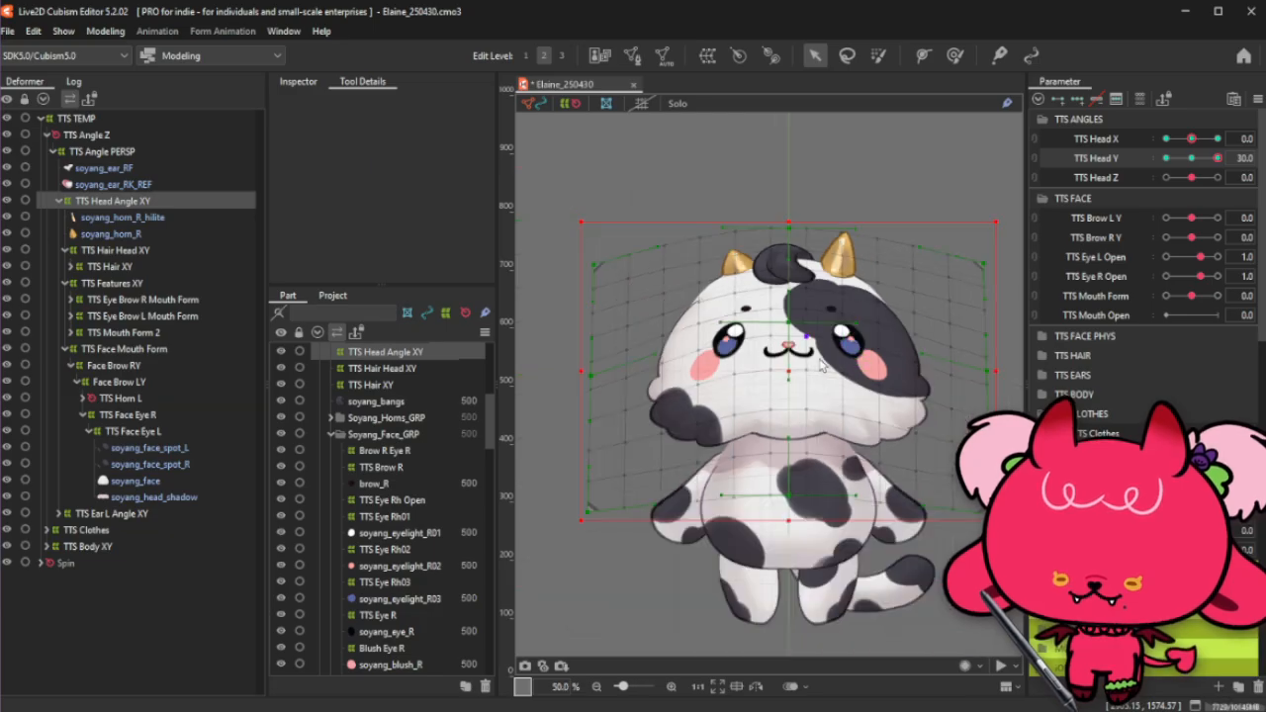
pyautogui.hotkey('ctrl', 't')
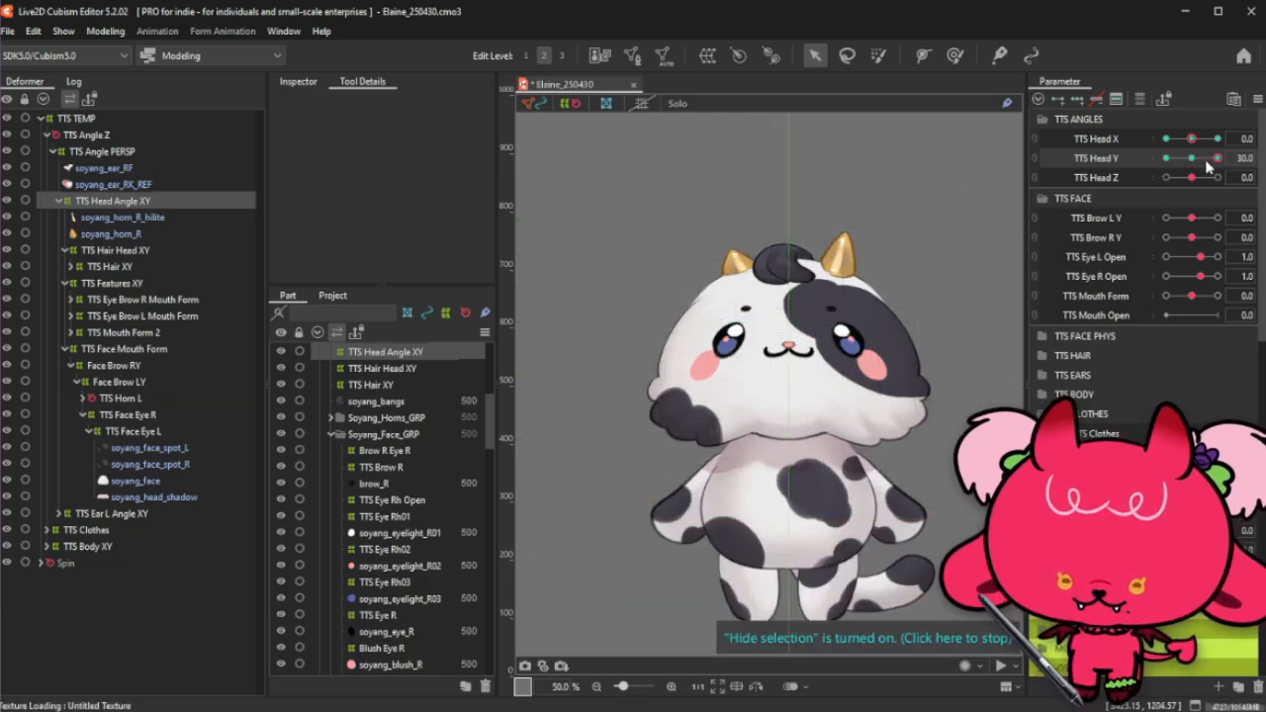
pyautogui.moveTo(1191, 160); pyautogui.dragTo(1224, 162)
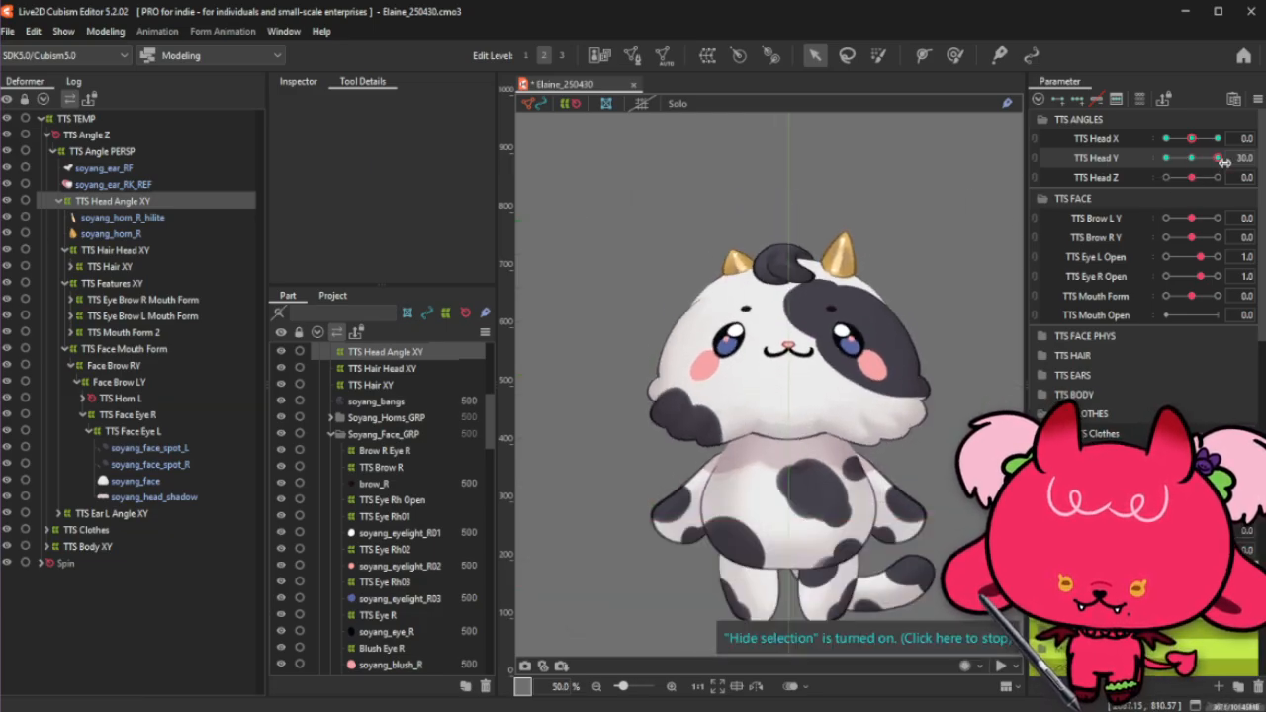
# Step: Add three keys on TTS Head Y to the TTS Hair Head XY warp and set TTS Head Y to 30
pyautogui.click(124, 267)
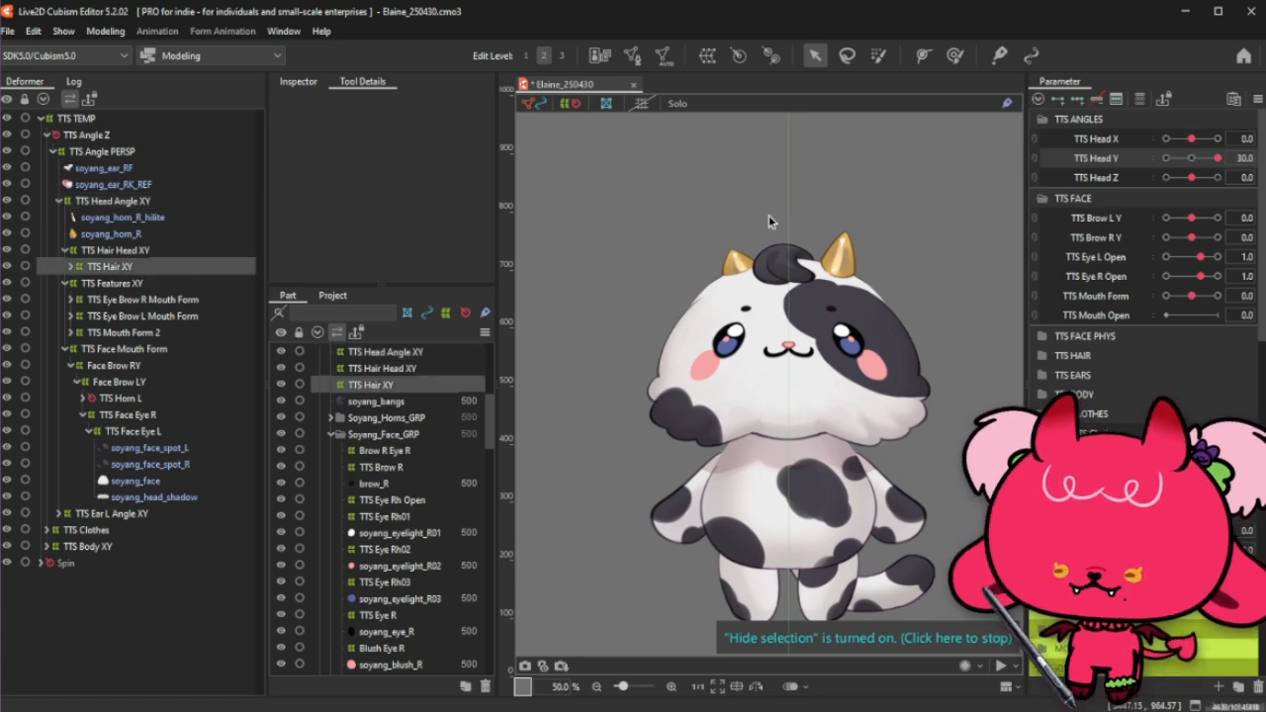
pyautogui.click(120, 250)
pyautogui.click(67, 251)
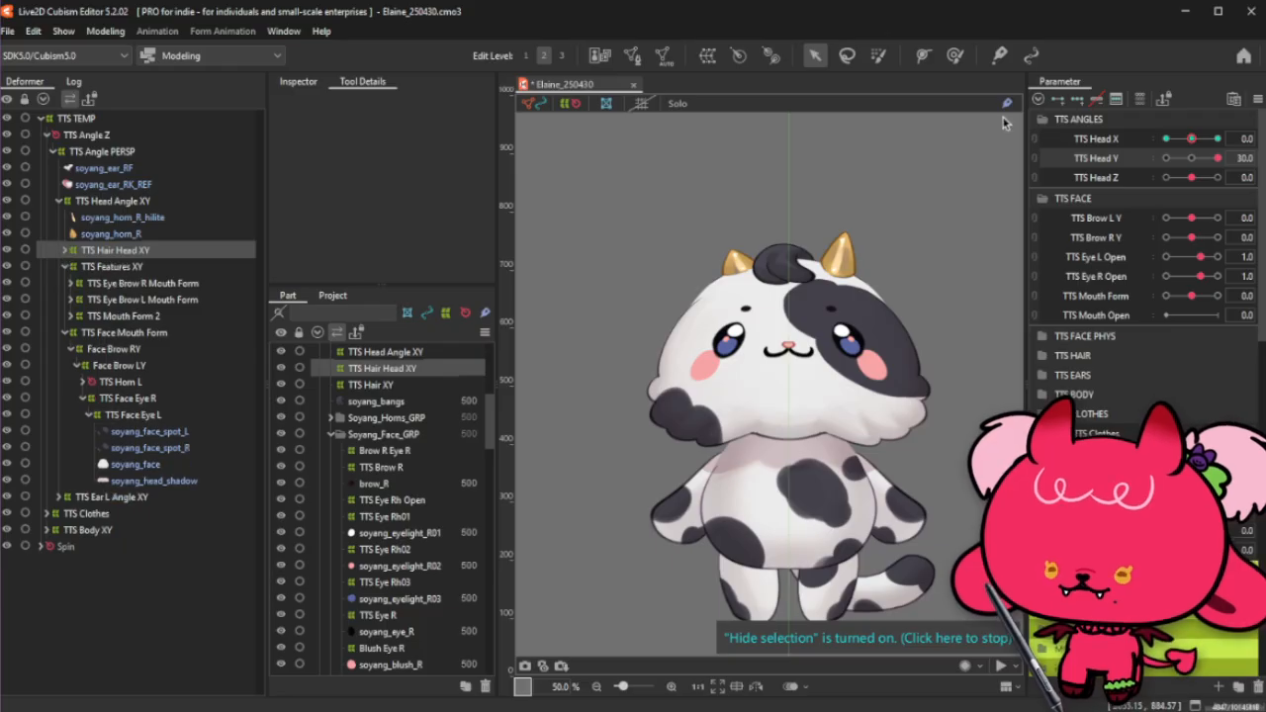
pyautogui.click(1191, 159)
pyautogui.scroll(2, 805, 202)
pyautogui.click(956, 56)
pyautogui.moveTo(1187, 159); pyautogui.dragTo(1218, 159)
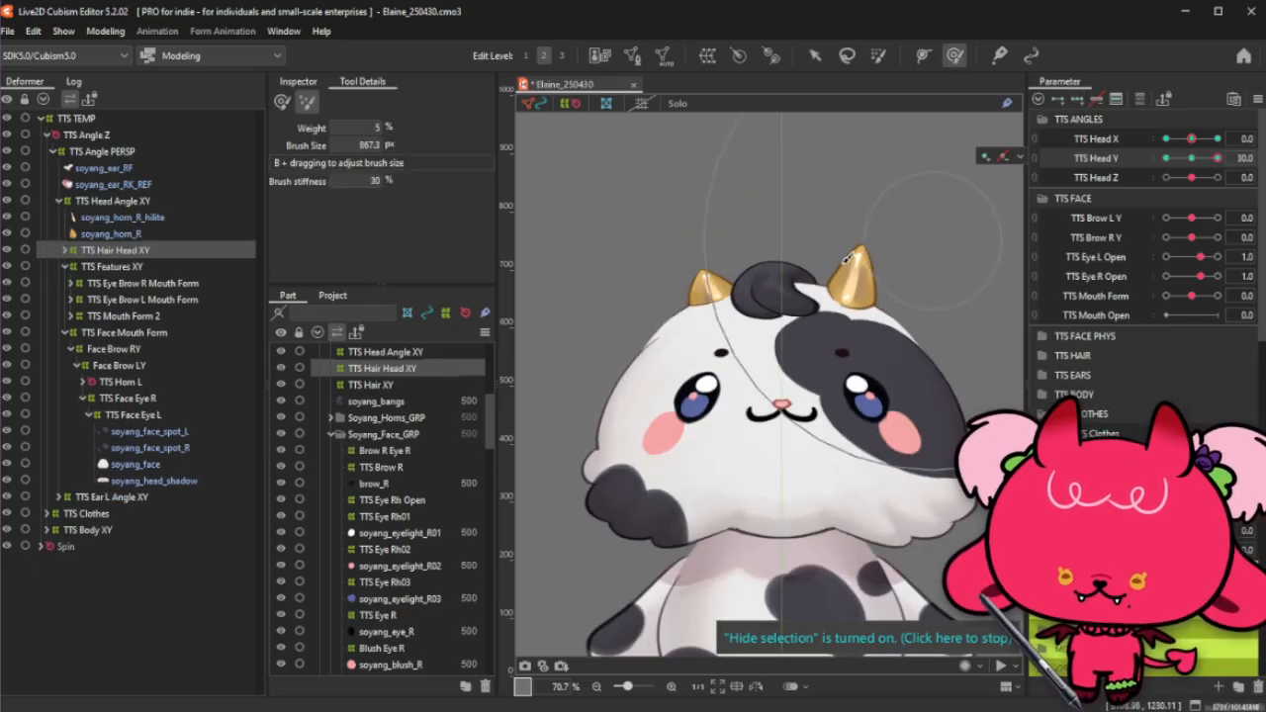
# Step: Brush-select the central points of the TTS Hair Head XY warp at TTS Head Y 0 and shift them slightly upward at 30
pyautogui.click(282, 103)
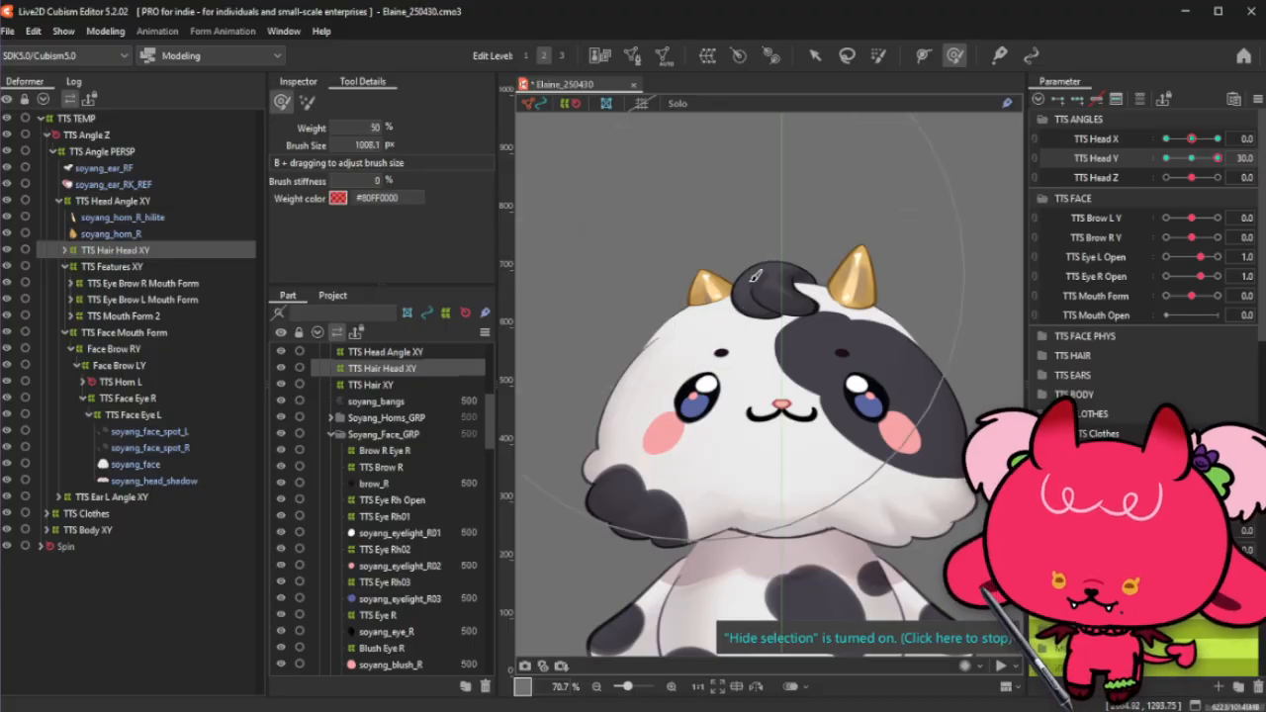
pyautogui.click(878, 56)
pyautogui.click(1191, 159)
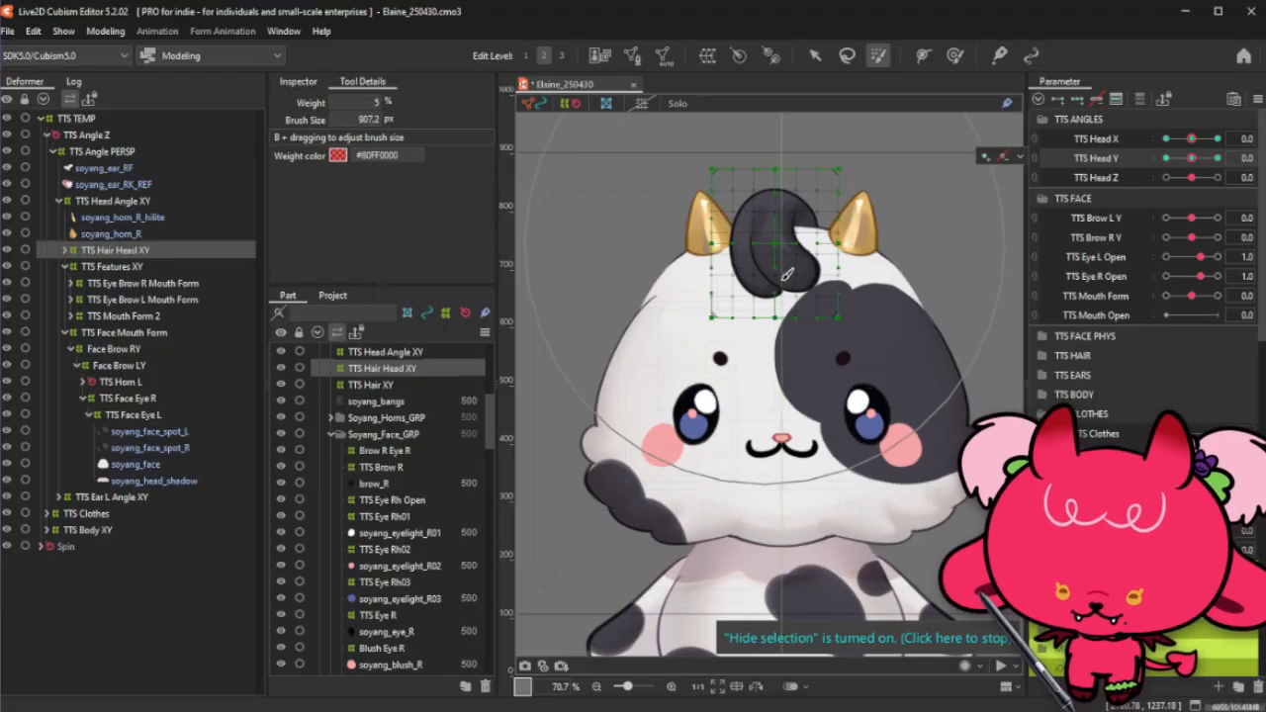
pyautogui.press('b')
pyautogui.moveTo(780, 280)
pyautogui.mouseDown()
pyautogui.moveTo(768, 237)
pyautogui.moveTo(771, 253)
pyautogui.moveTo(756, 245)
pyautogui.moveTo(778, 277)
pyautogui.moveTo(766, 233)
pyautogui.moveTo(760, 243)
pyautogui.mouseUp()
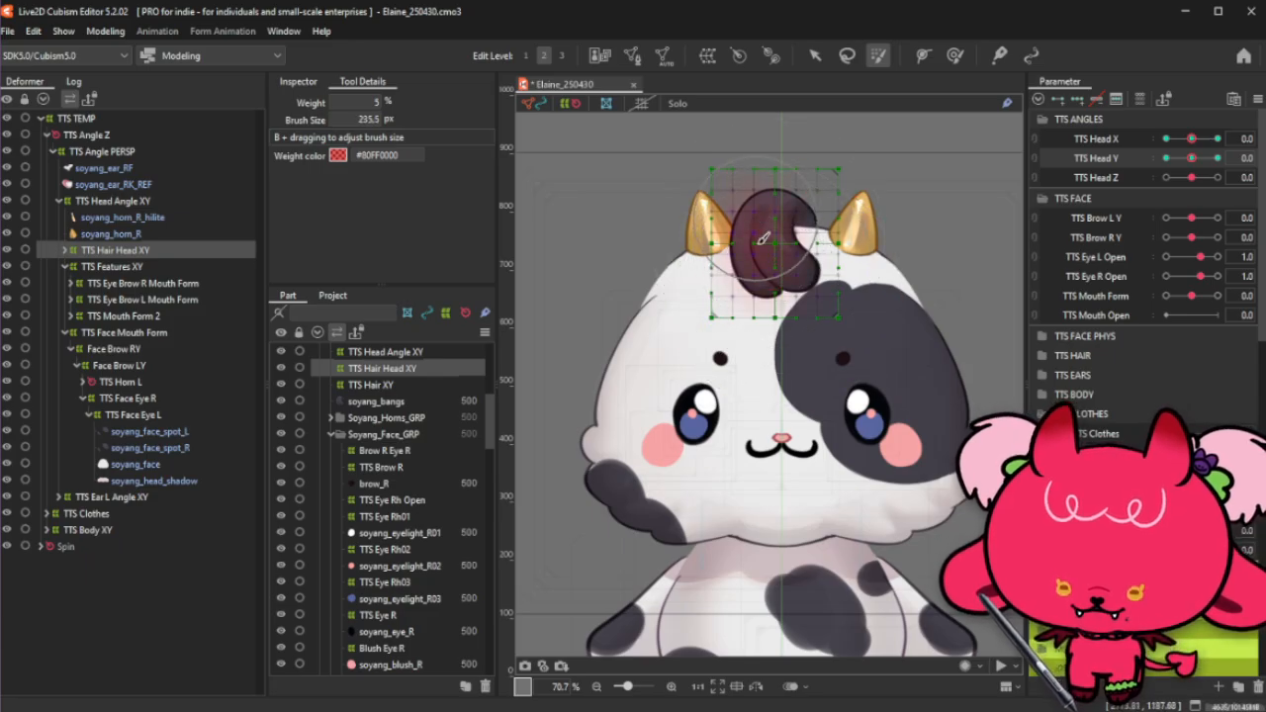
pyautogui.click(813, 55)
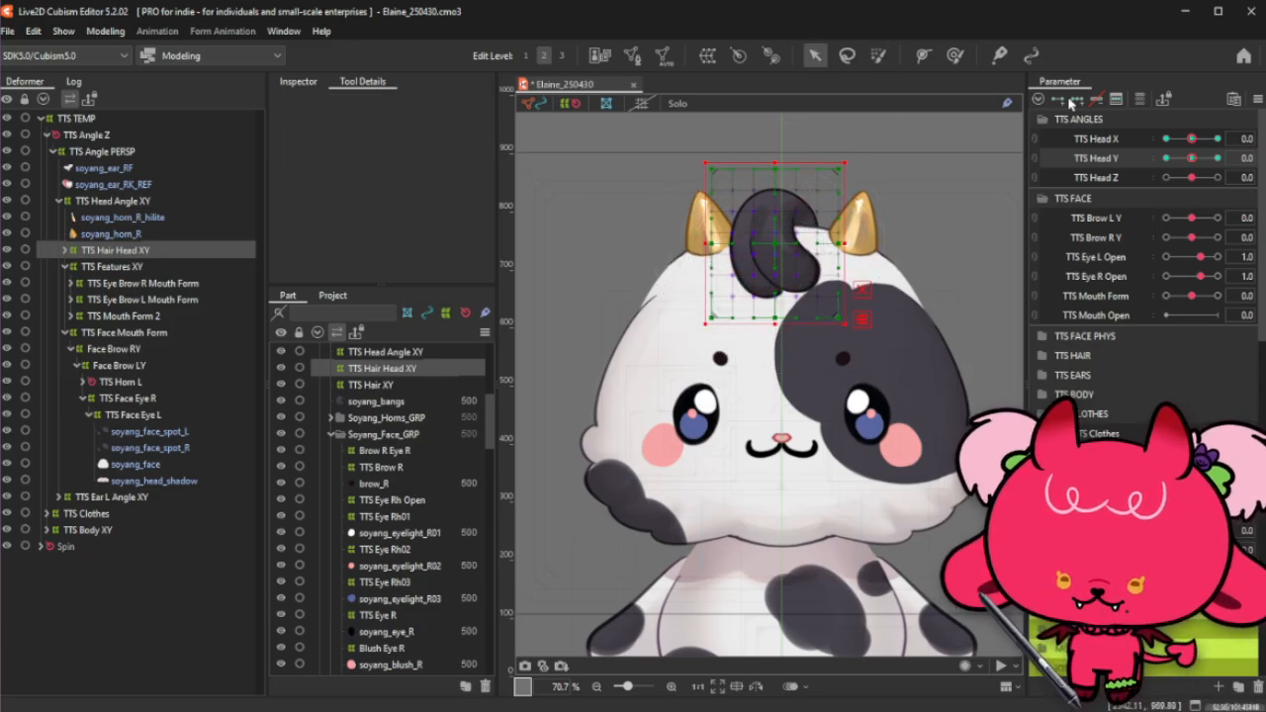
pyautogui.click(1216, 158)
pyautogui.moveTo(769, 289); pyautogui.dragTo(778, 252)
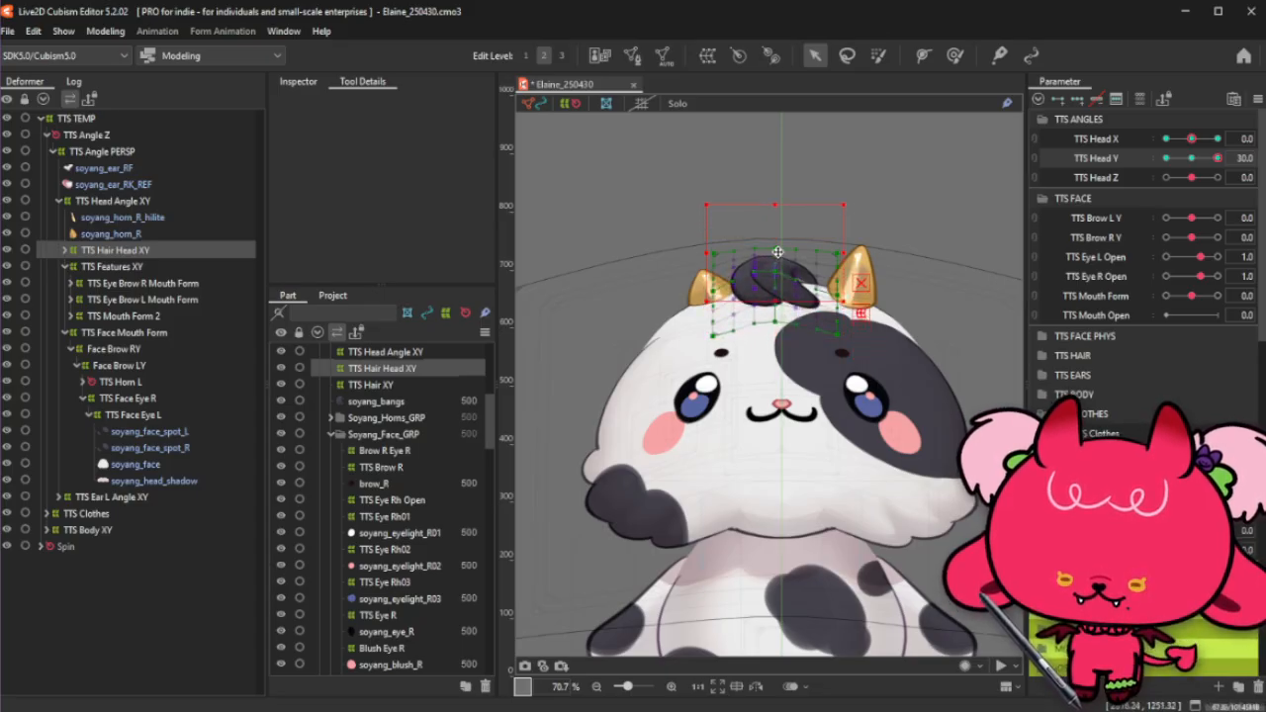
# Step: Refine the TTS Hair Head XY warp with a 291.1 px Deform Brush and check it across TTS Head Y with the selection hidden
pyautogui.click(955, 57)
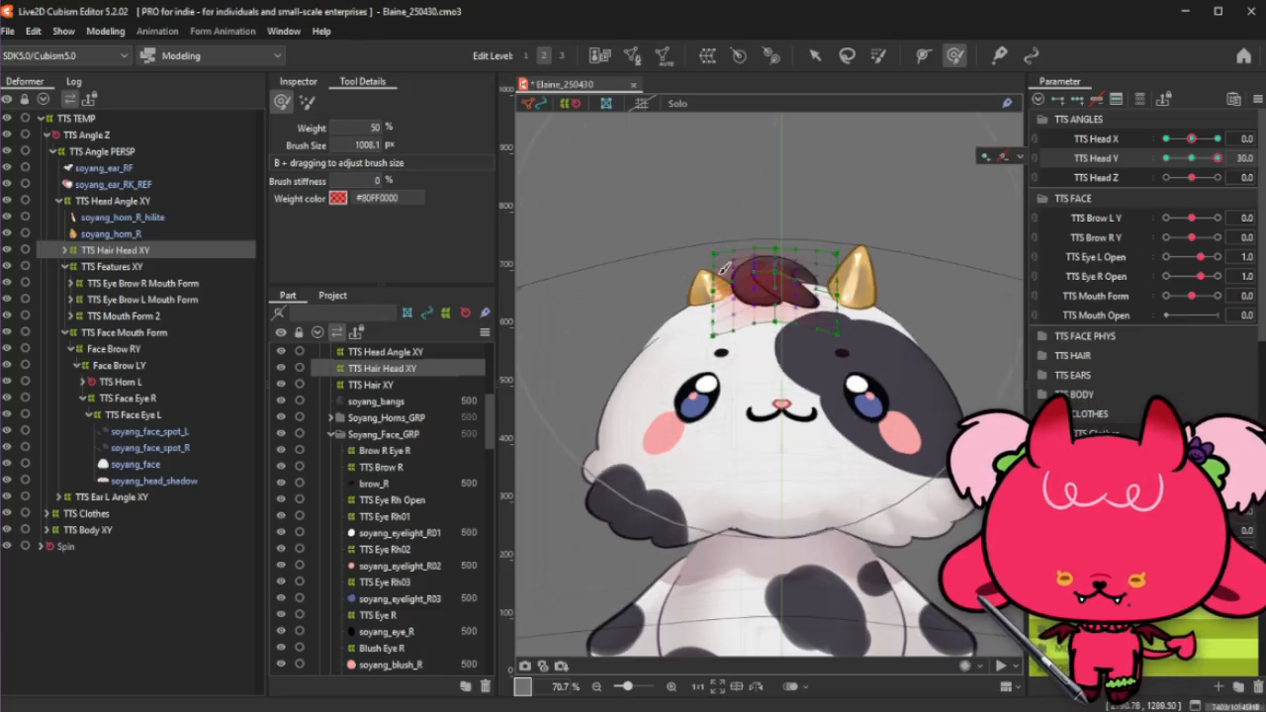
pyautogui.press('b')
pyautogui.moveTo(723, 273)
pyautogui.mouseDown()
pyautogui.moveTo(686, 159)
pyautogui.moveTo(659, 171)
pyautogui.moveTo(700, 235)
pyautogui.mouseUp()
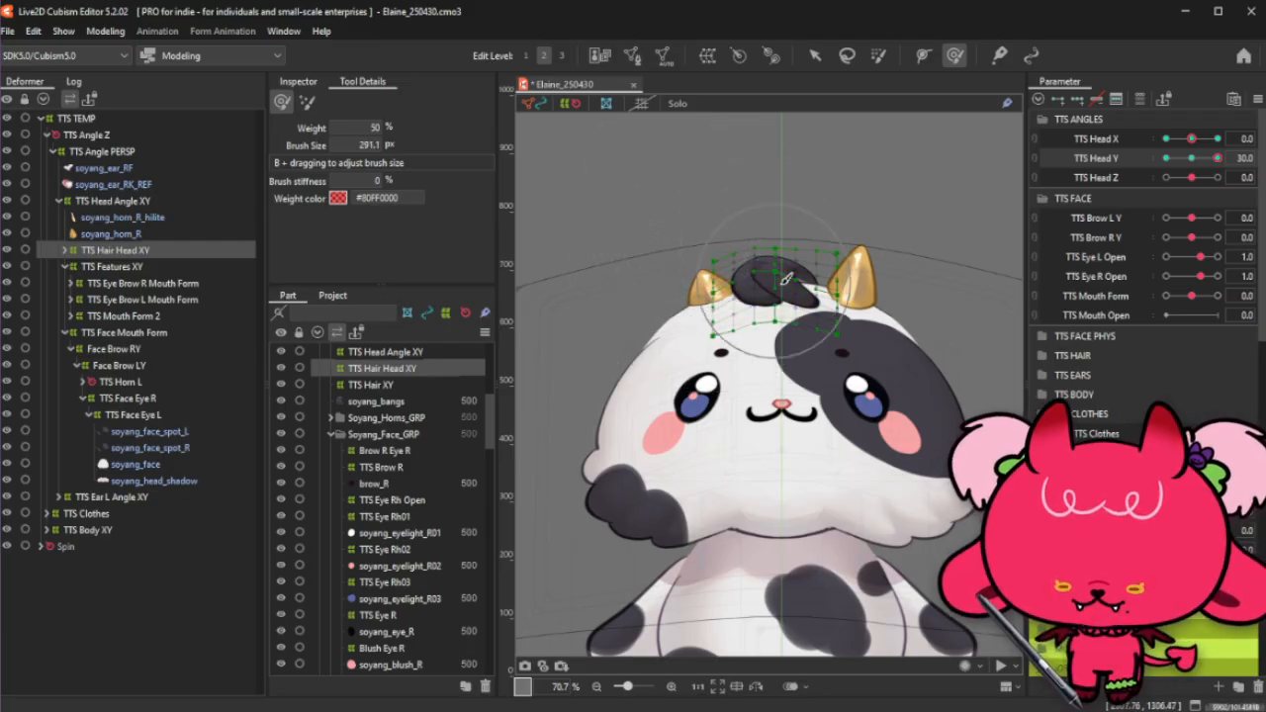
pyautogui.hotkey('ctrl', 't')
pyautogui.moveTo(1189, 158); pyautogui.dragTo(1219, 159)
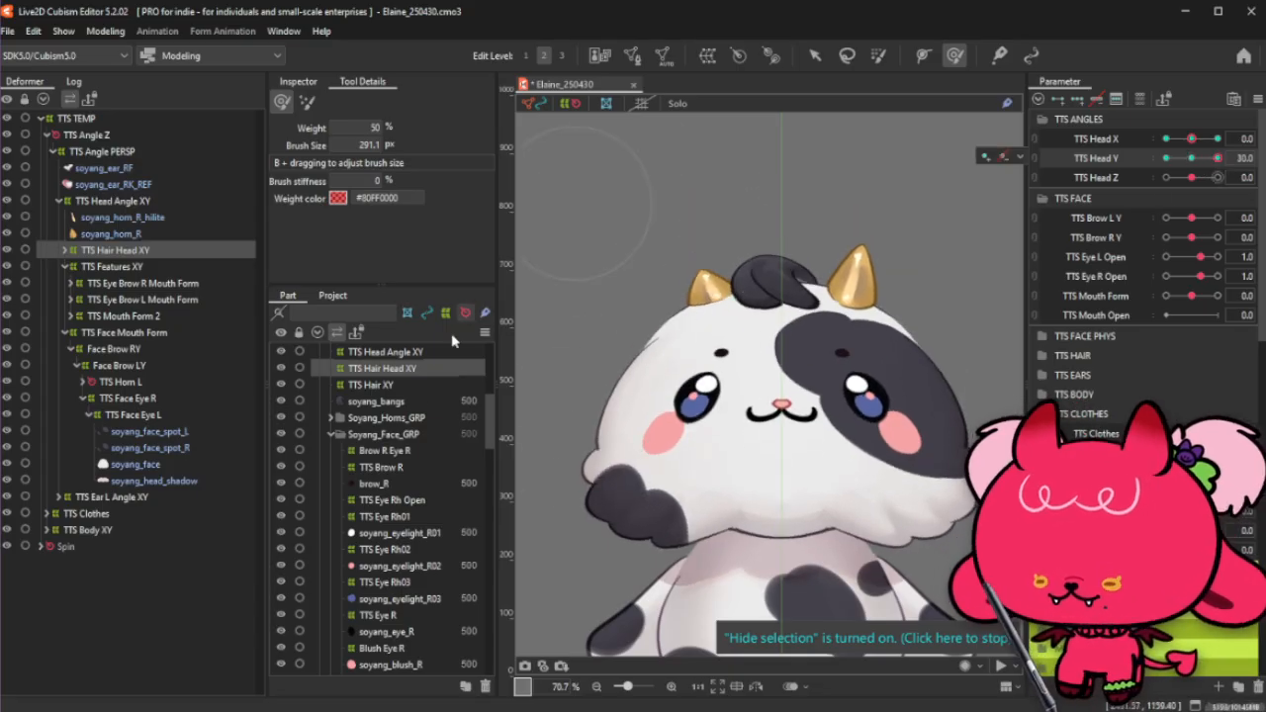
# Step: Add three keys on TTS Head Y to soyang_bangs_K and touch up the bangs at 30 with a 146.6 px Deform Brush
pyautogui.click(413, 403)
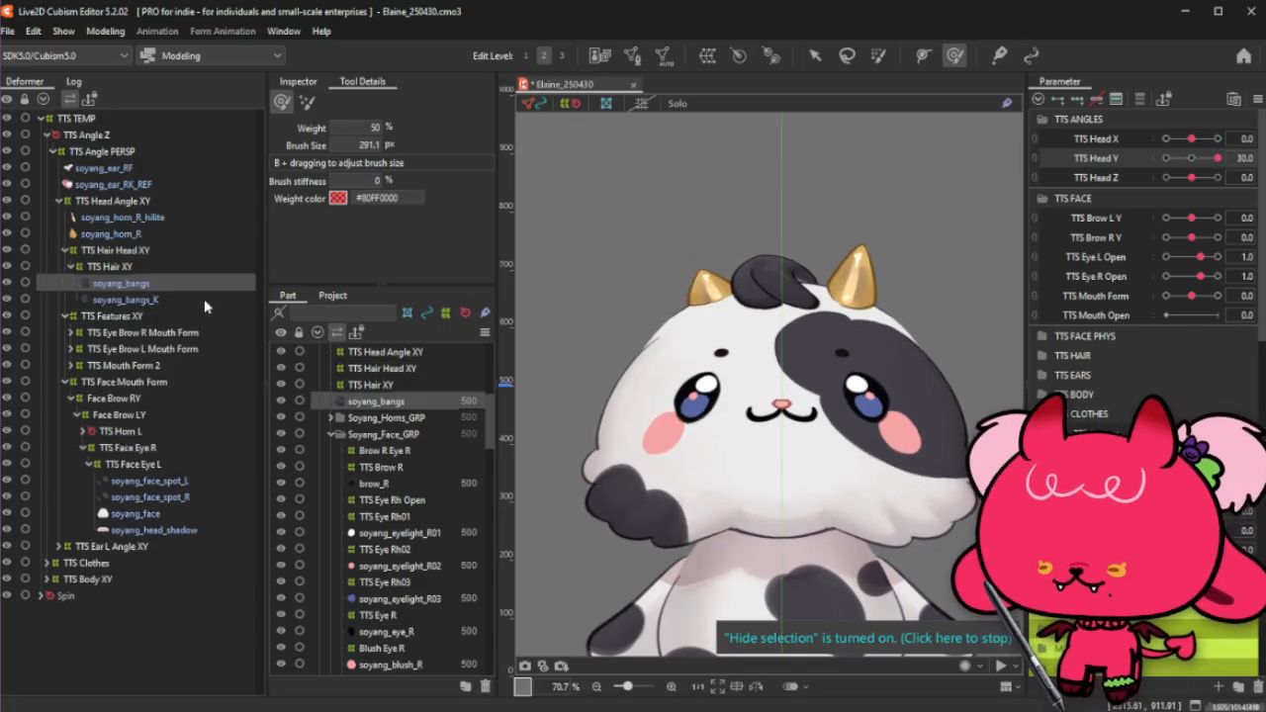
pyautogui.click(203, 298)
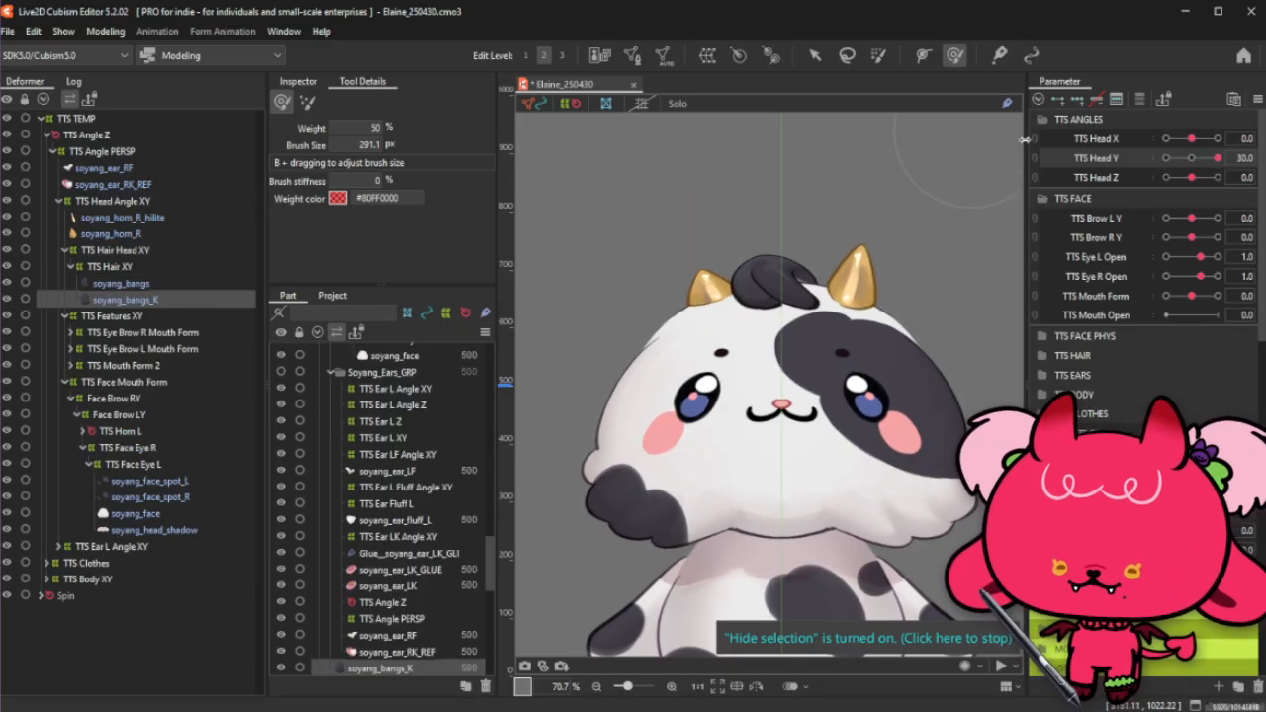
pyautogui.click(1139, 100)
pyautogui.click(1139, 100)
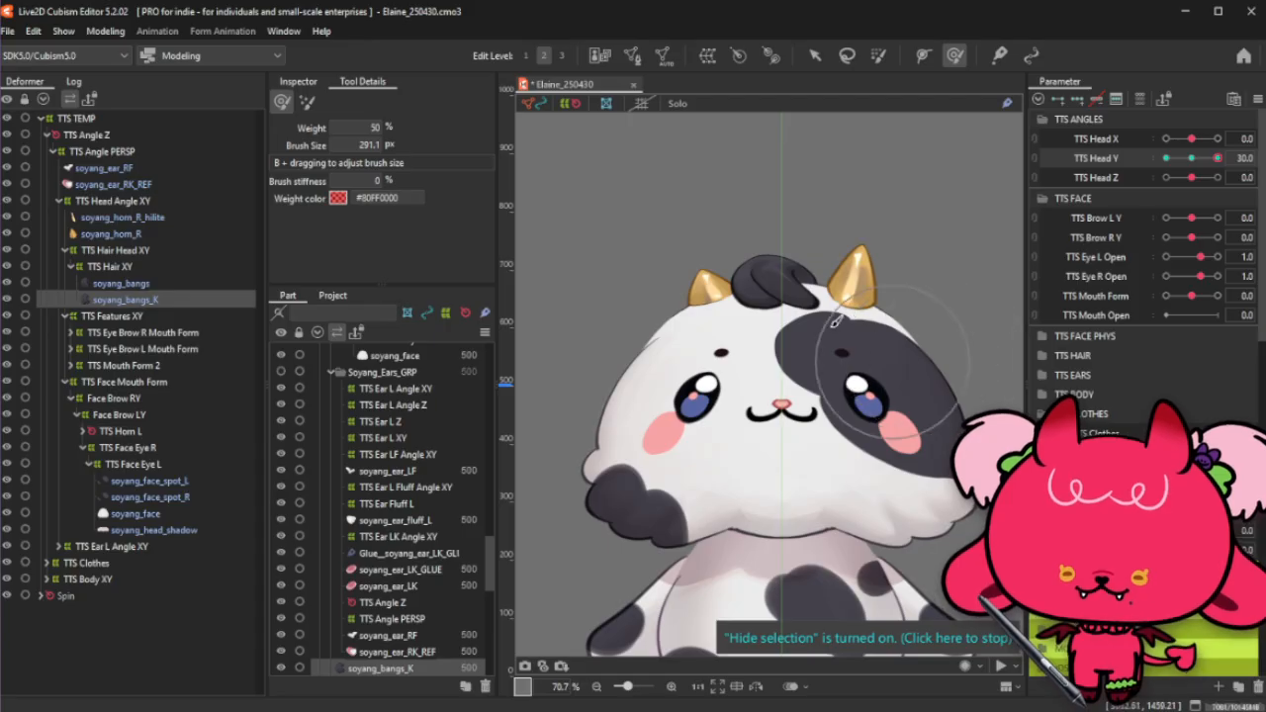
pyautogui.scroll(5, 821, 296)
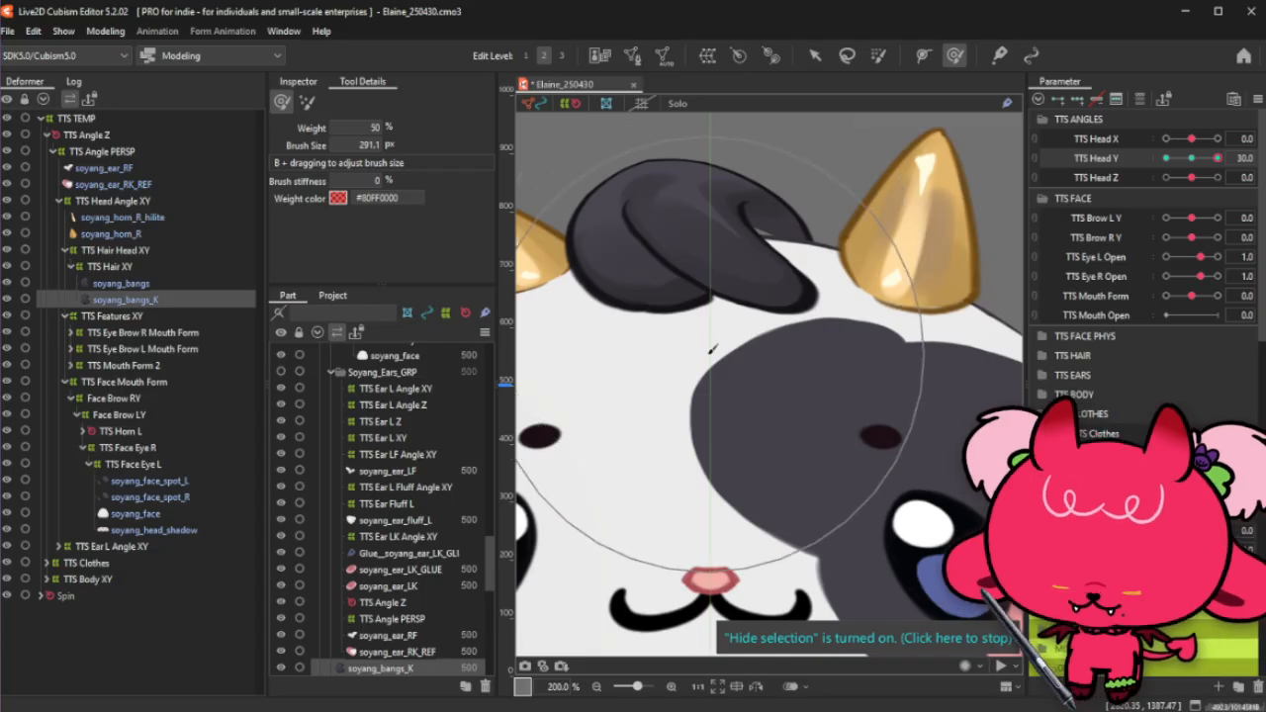
pyautogui.press('b')
pyautogui.moveTo(708, 404)
pyautogui.mouseDown()
pyautogui.moveTo(726, 314)
pyautogui.moveTo(727, 339)
pyautogui.mouseUp()
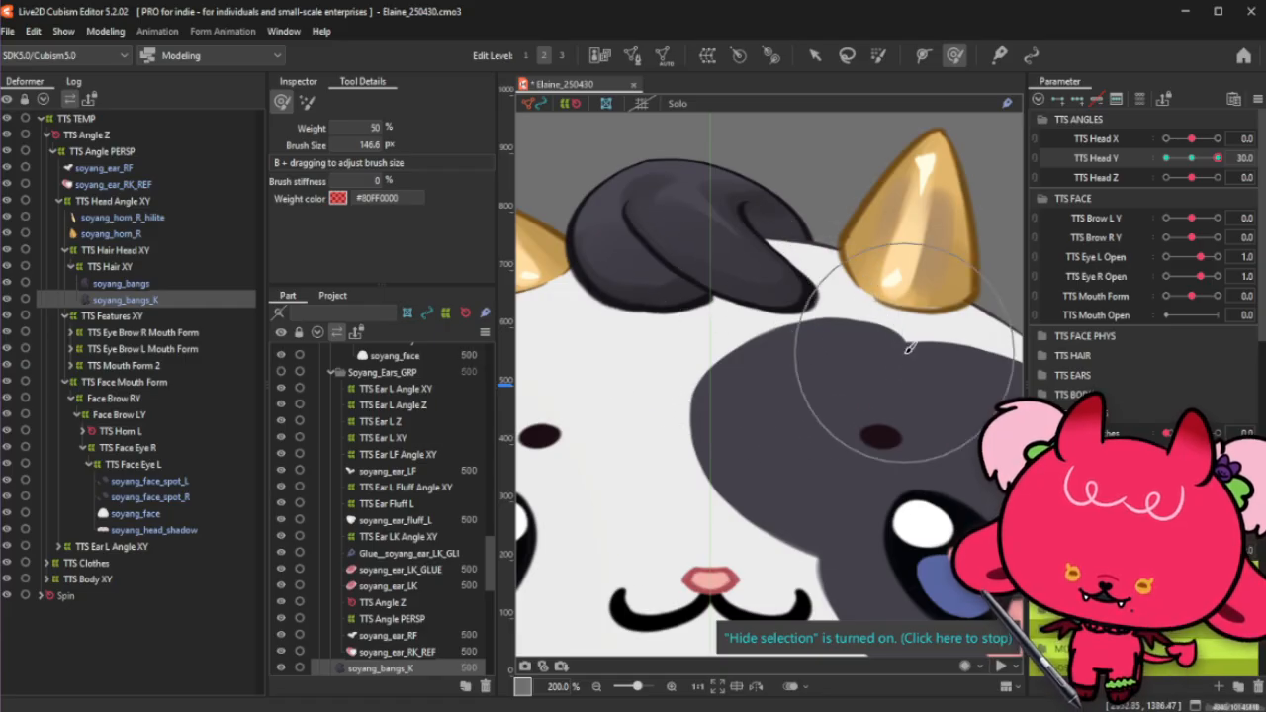
pyautogui.scroll(-3, 909, 348)
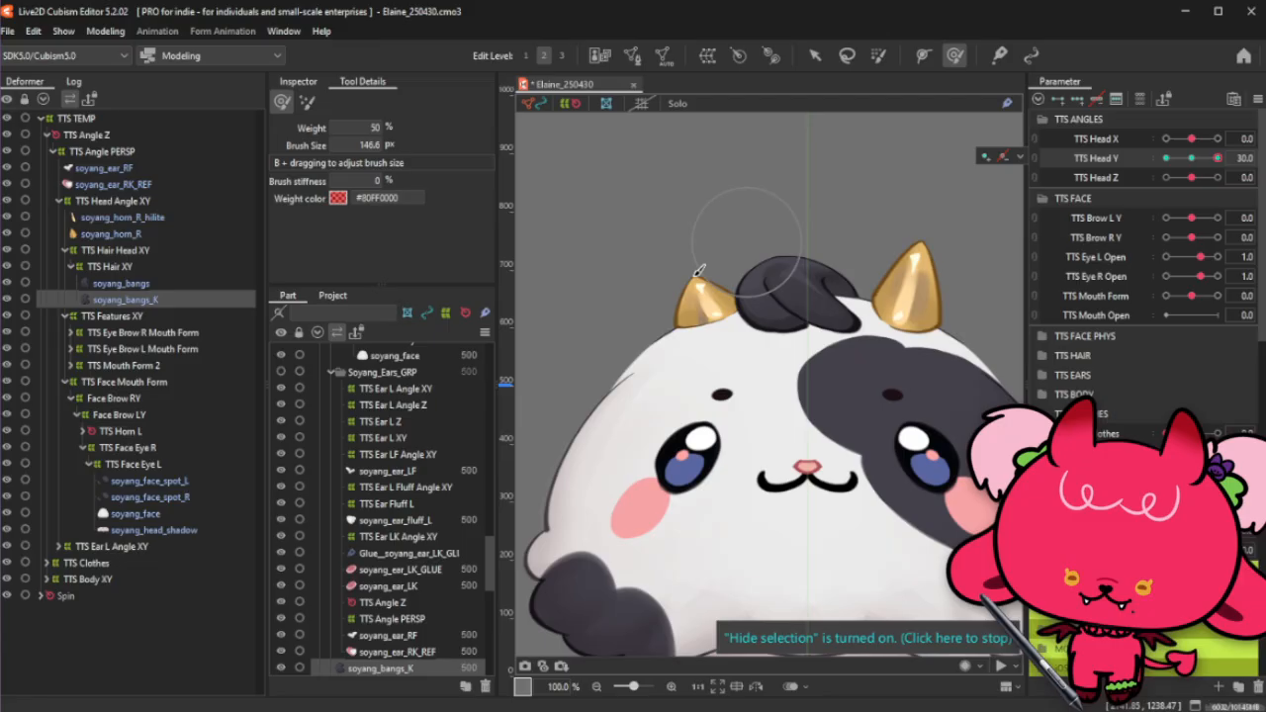
# Step: Push the hair tuft's lower edge slightly down on the TTS Hair Head XY warp with a 319.6 px Deform Brush at TTS Head Y 30
pyautogui.click(111, 253)
pyautogui.click(71, 266)
pyautogui.click(64, 250)
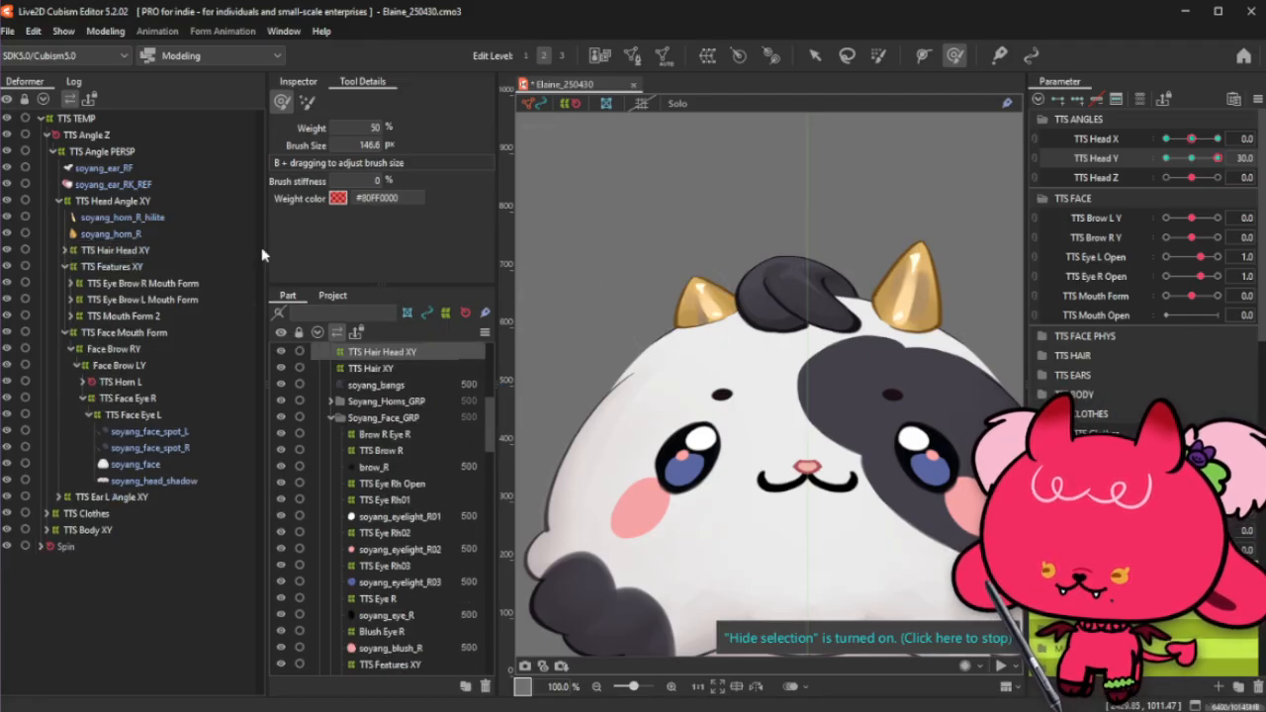
pyautogui.moveTo(841, 353); pyautogui.dragTo(801, 376)
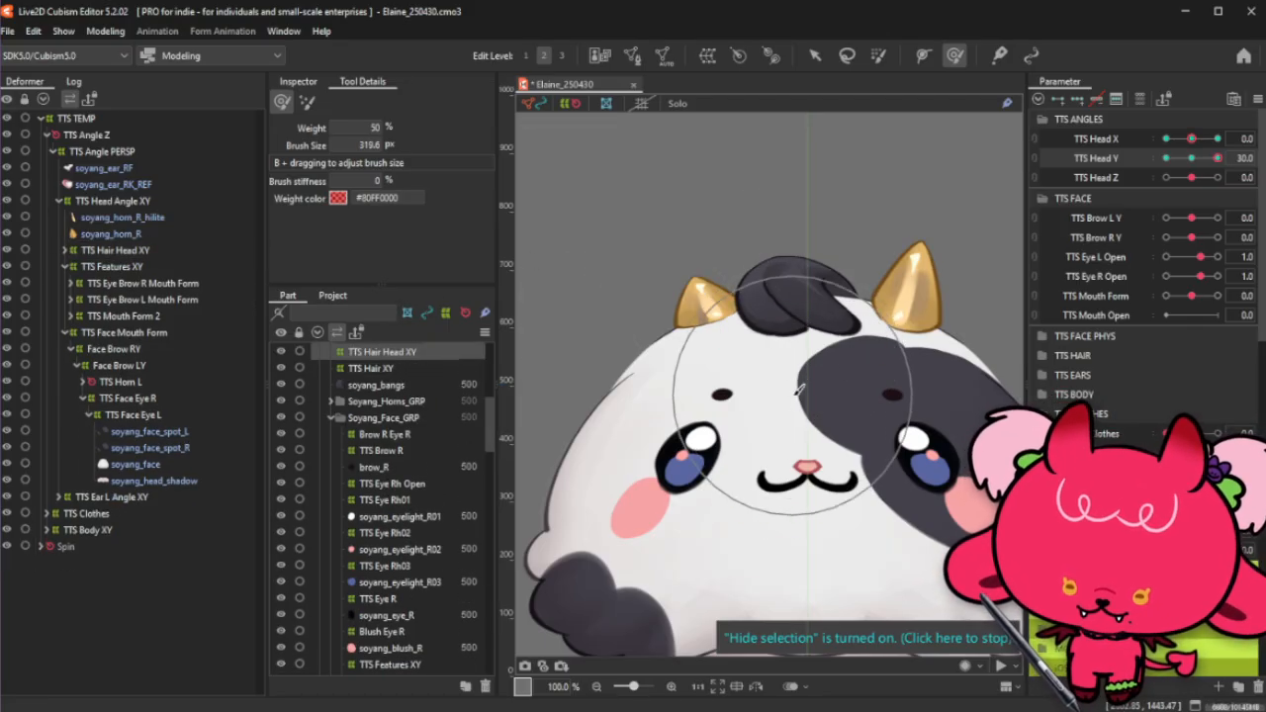
pyautogui.moveTo(1216, 158)
pyautogui.mouseDown()
pyautogui.moveTo(1169, 161)
pyautogui.moveTo(1212, 160)
pyautogui.moveTo(1187, 178)
pyautogui.moveTo(1227, 163)
pyautogui.mouseUp()
pyautogui.scroll(-2, 806, 256)
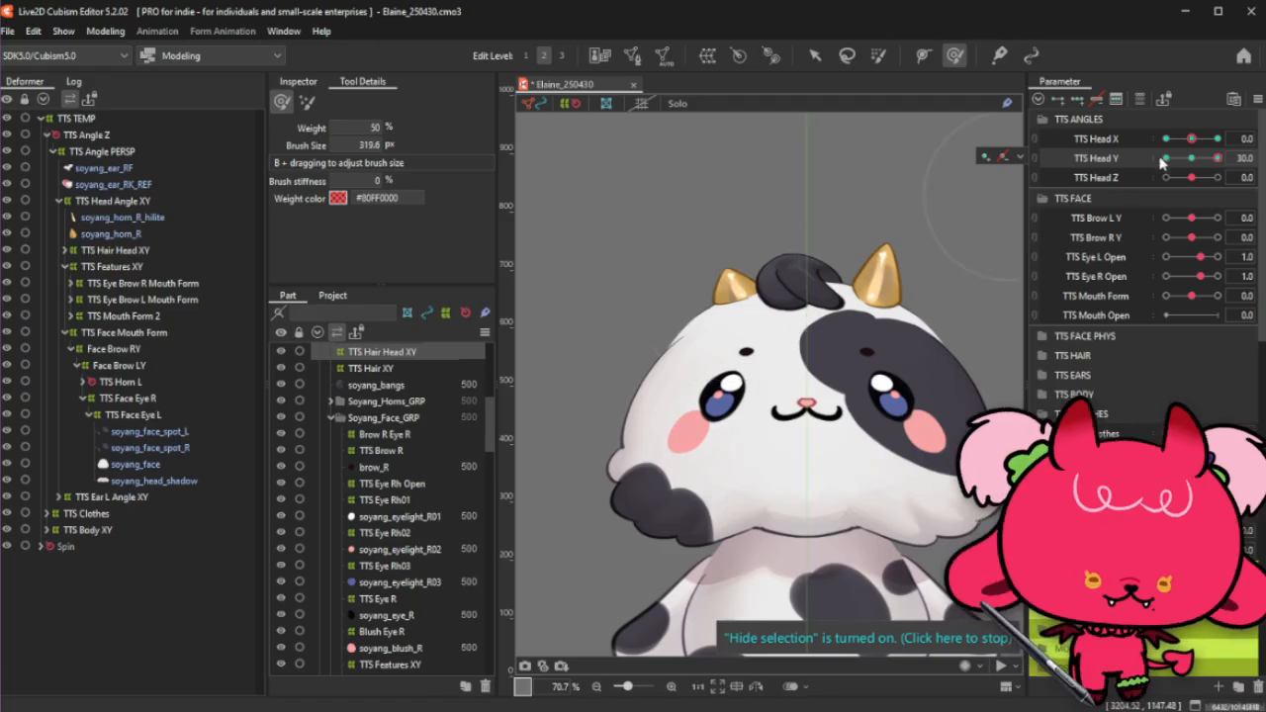
# Step: Select the objects keyed on TTS Head Y, blend their forms at -30 with compatibility -100, and check the head across TTS Head Y
pyautogui.click(1039, 160)
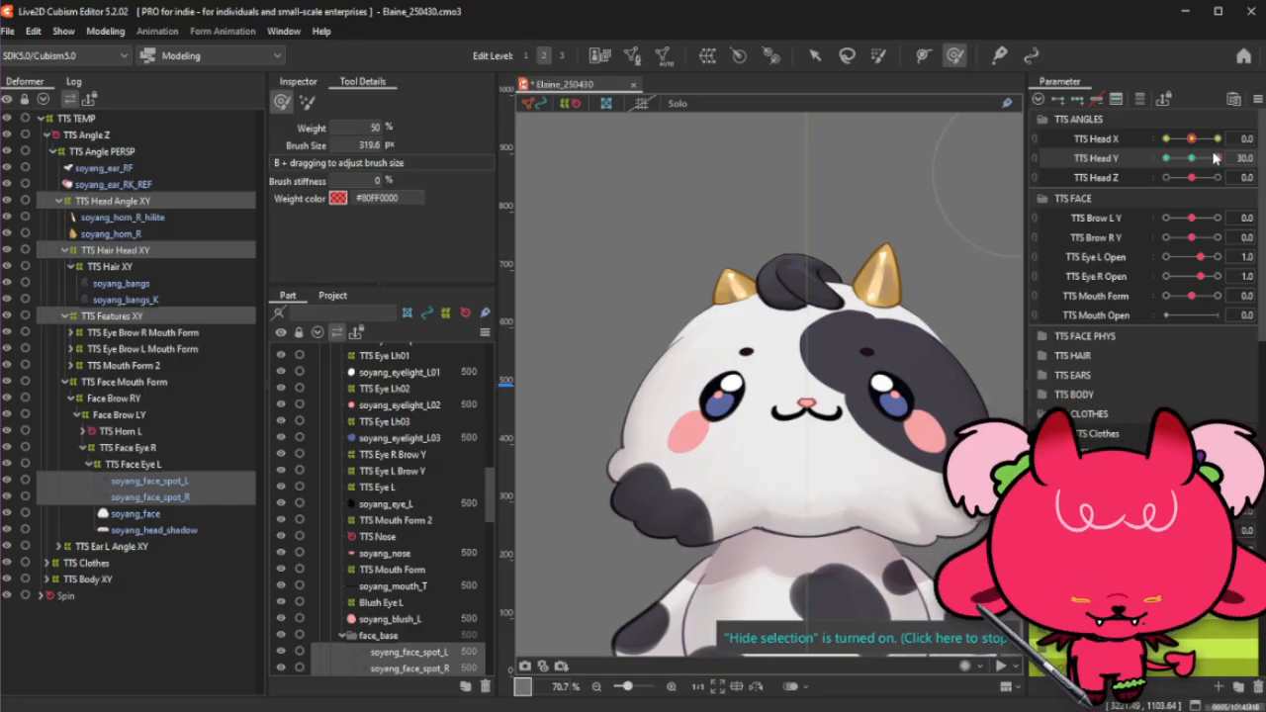
pyautogui.moveTo(1211, 158); pyautogui.dragTo(1104, 178)
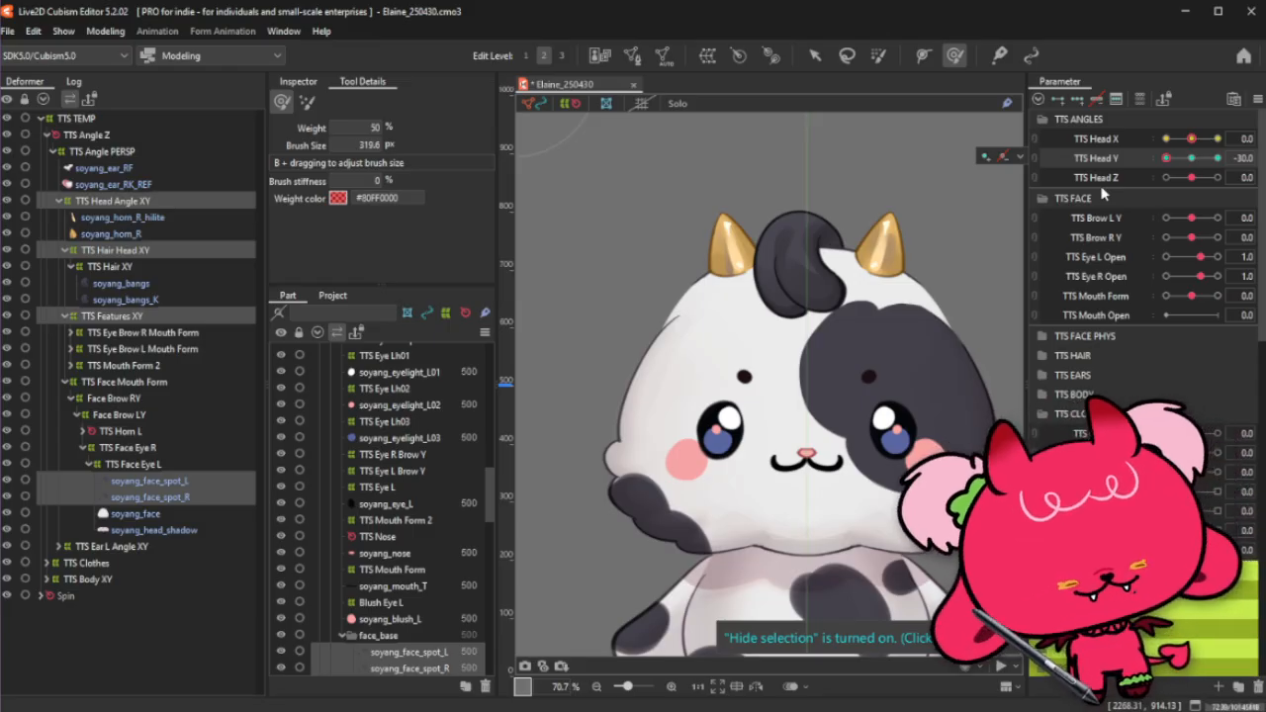
pyautogui.hotkey('ctrl', 'shift', 'v')
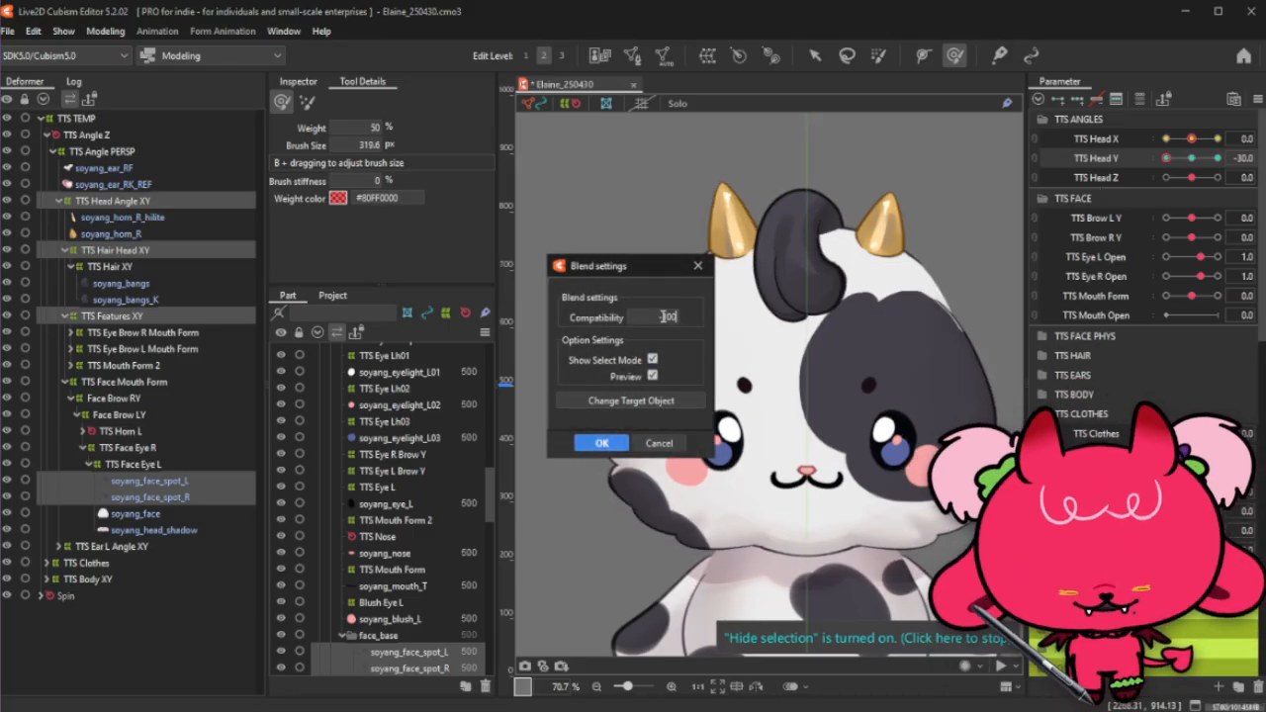
pyautogui.press('Return')
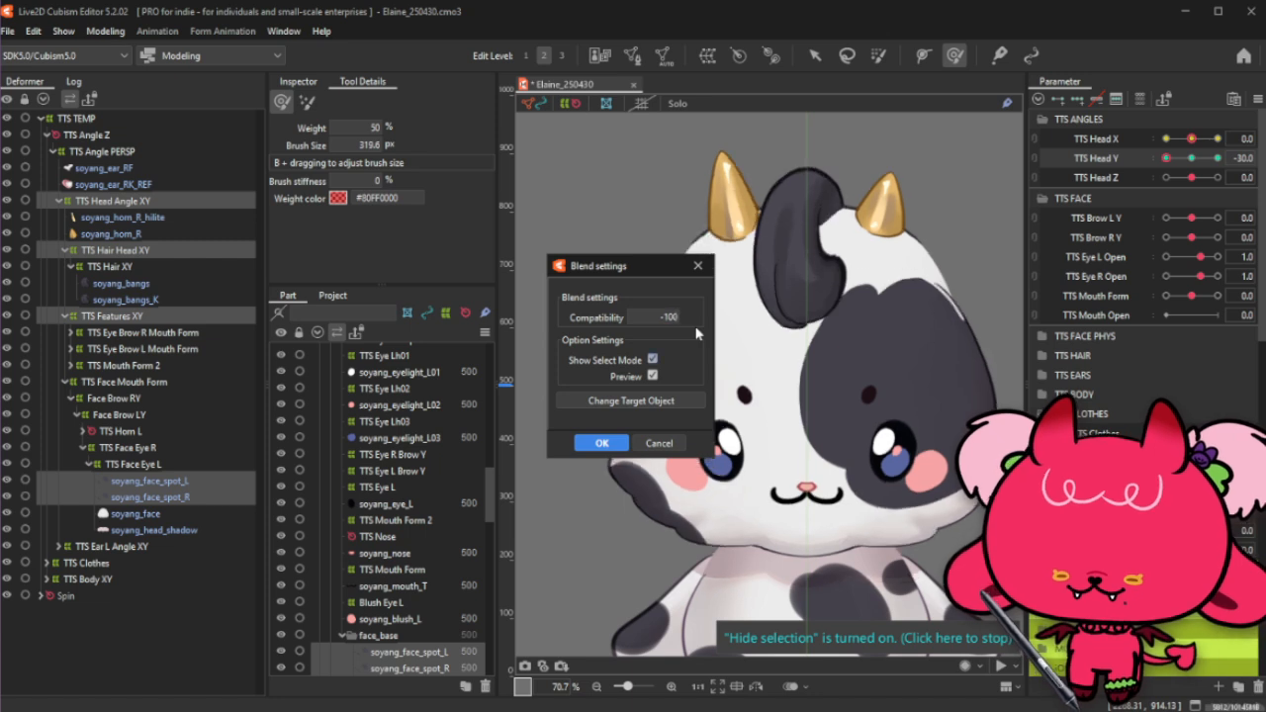
pyautogui.click(602, 443)
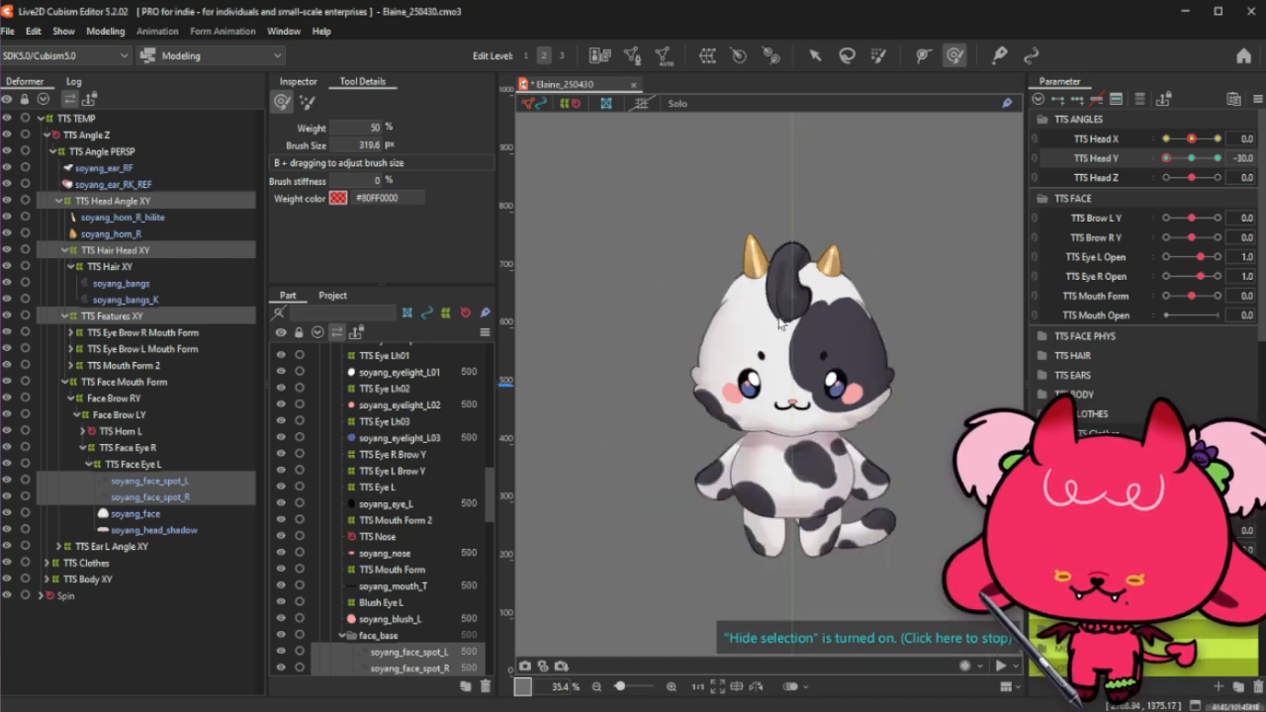
pyautogui.scroll(-3, 784, 312)
pyautogui.moveTo(1167, 158); pyautogui.dragTo(1144, 173)
pyautogui.click(1187, 160)
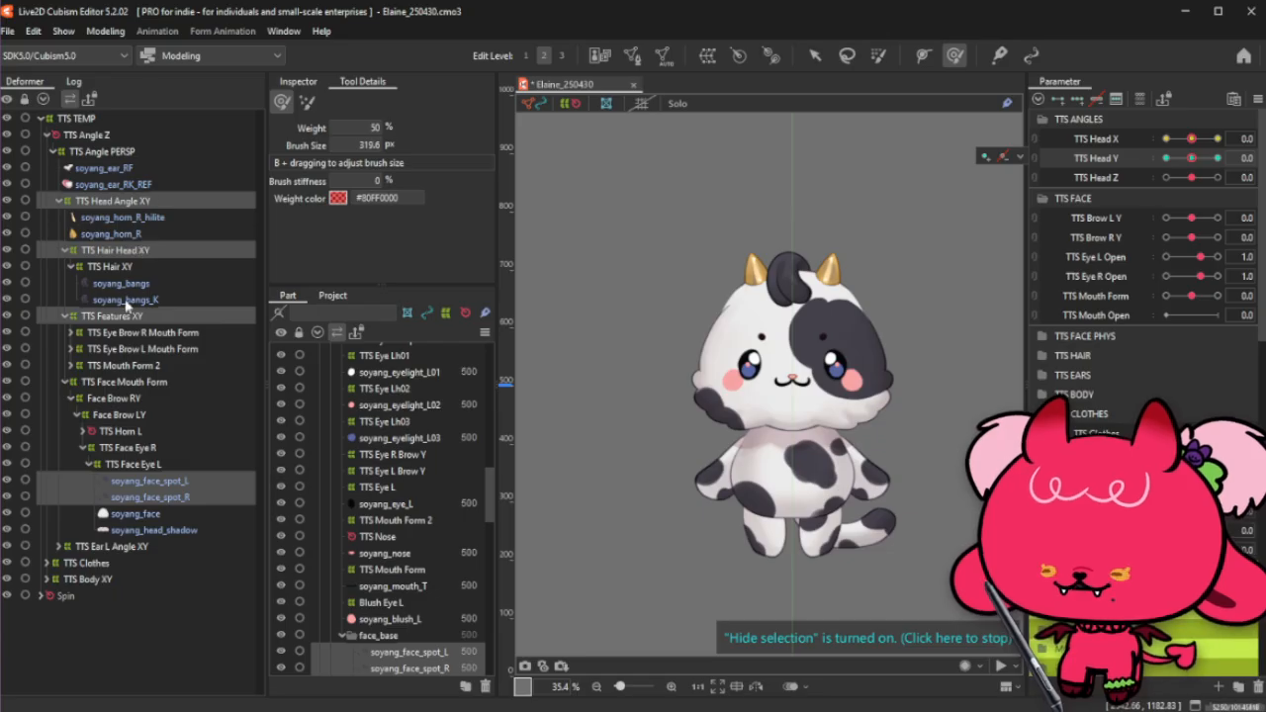
# Step: Reshape the hair tuft on the TTS Hair Head XY warp at TTS Head Y -30 with a 489.6 px Deform Brush
pyautogui.click(142, 251)
pyautogui.click(1167, 160)
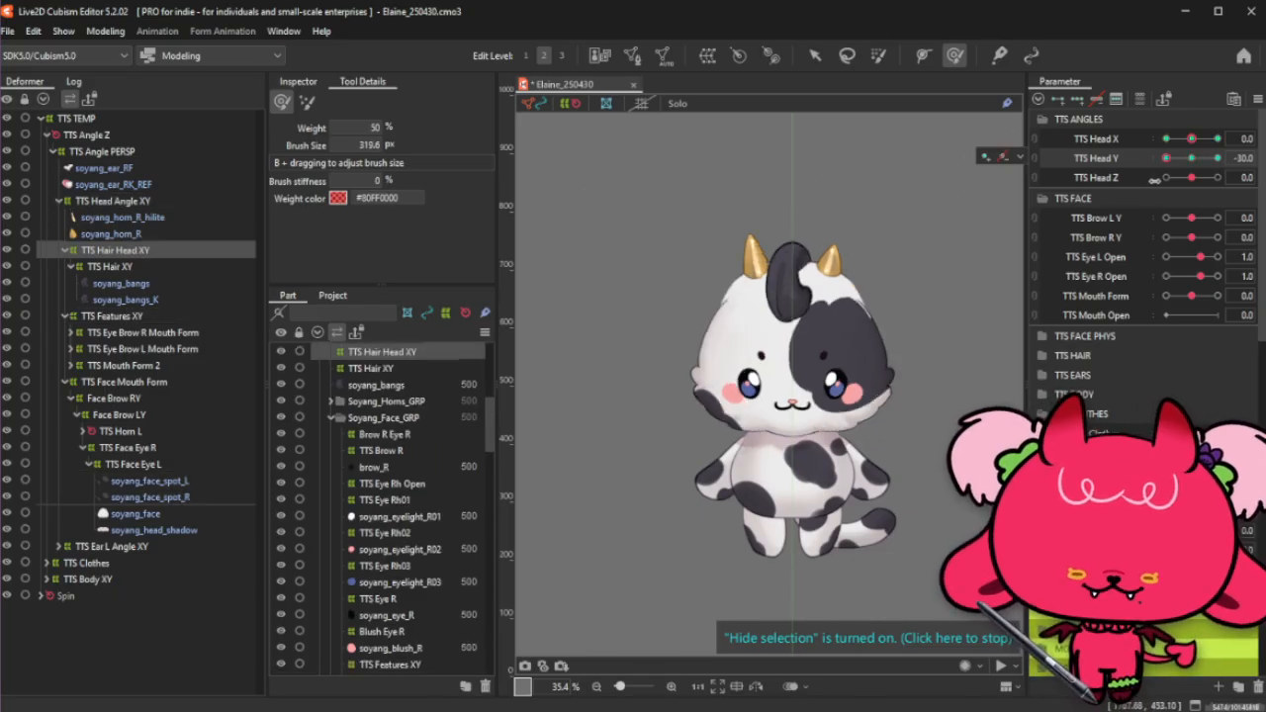
pyautogui.click(1216, 160)
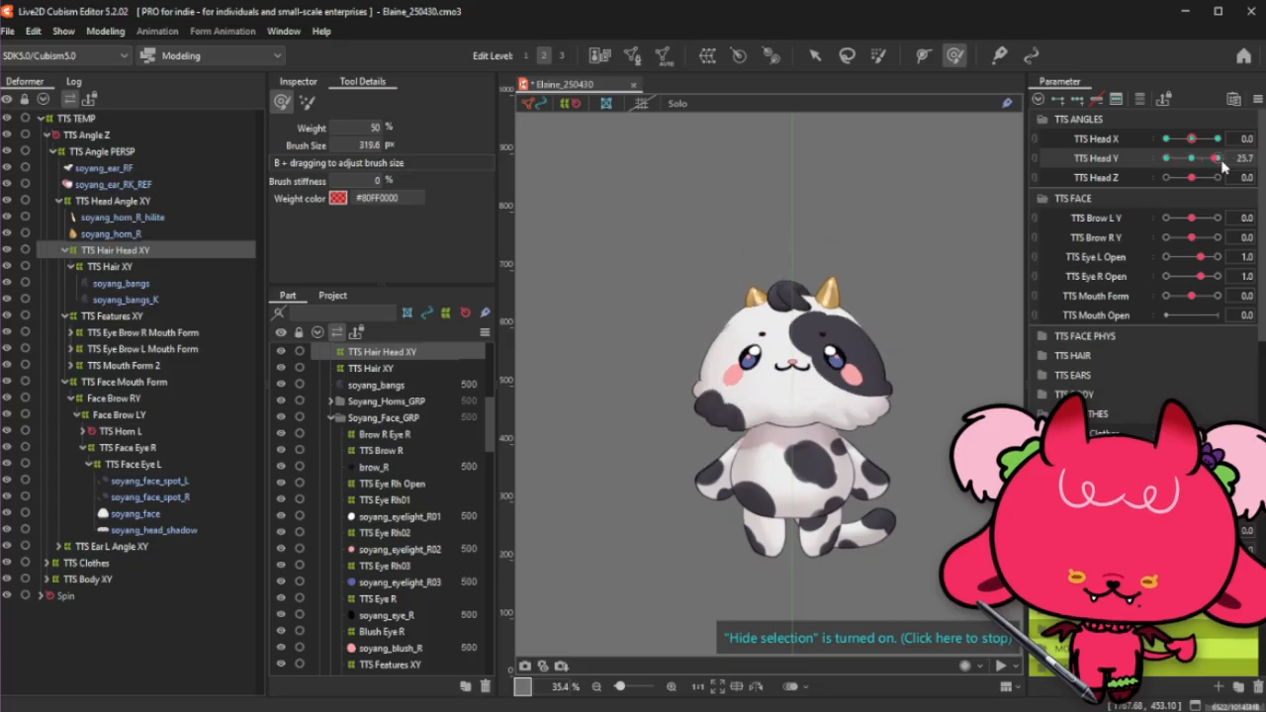
pyautogui.click(1167, 158)
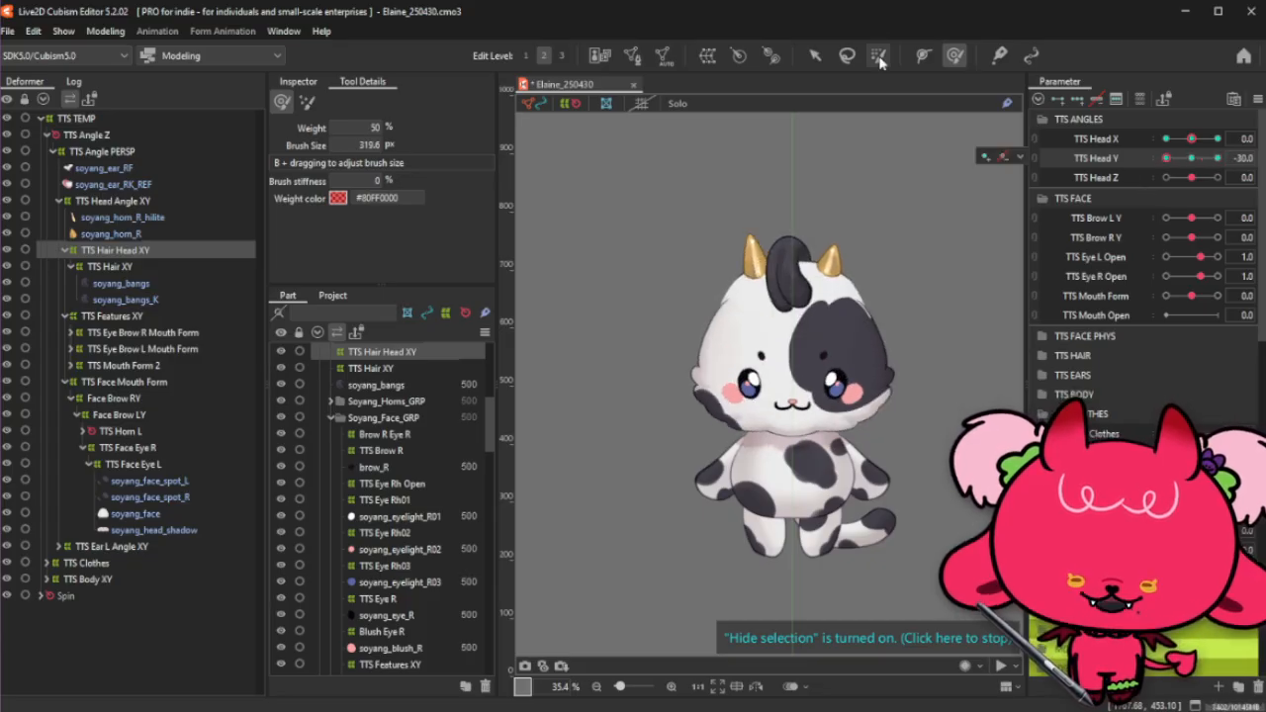
pyautogui.scroll(2, 781, 291)
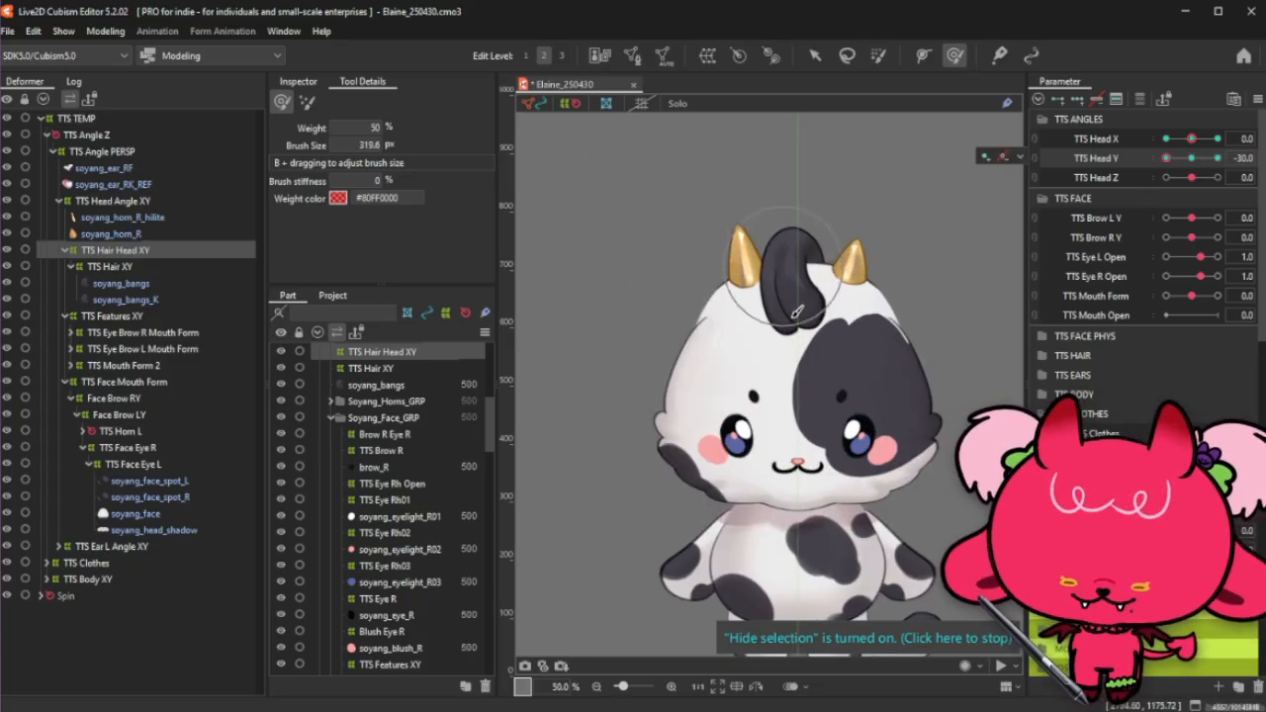
pyautogui.moveTo(786, 305); pyautogui.dragTo(790, 272)
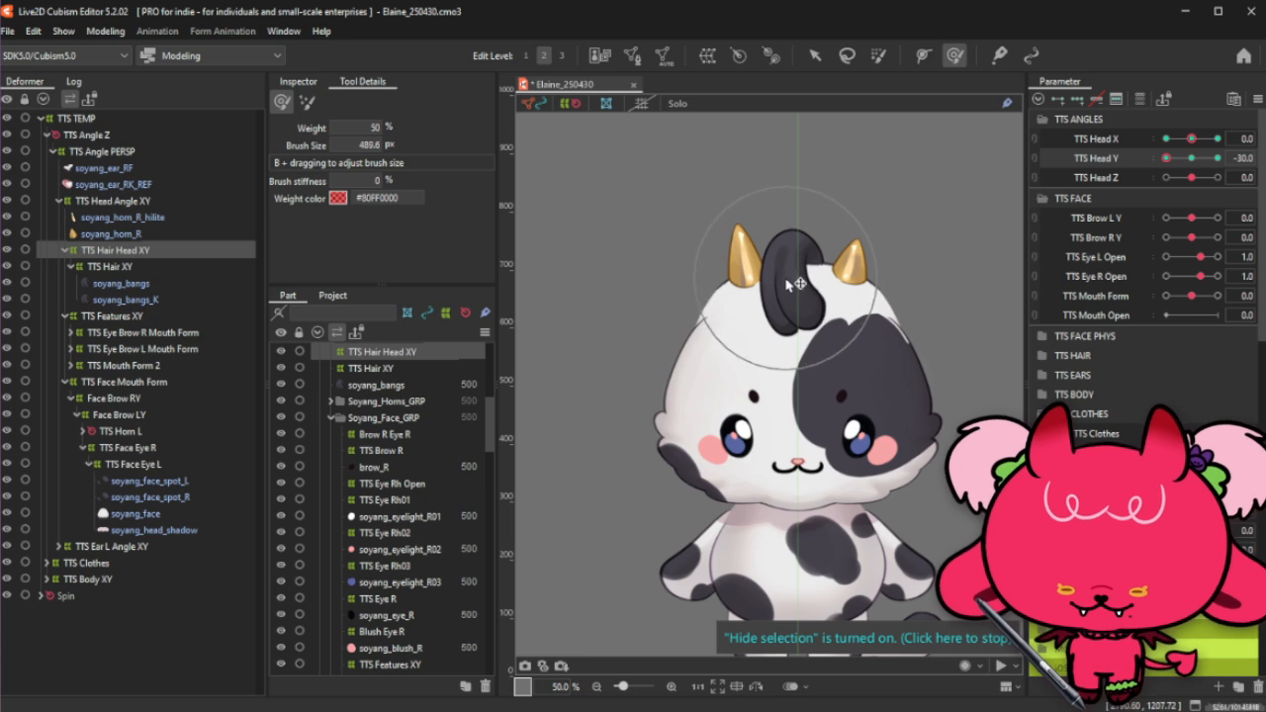
pyautogui.moveTo(761, 216); pyautogui.dragTo(768, 240)
pyautogui.moveTo(795, 320)
pyautogui.mouseDown()
pyautogui.moveTo(761, 280)
pyautogui.moveTo(762, 299)
pyautogui.moveTo(833, 334)
pyautogui.mouseUp()
pyautogui.scroll(1, 839, 222)
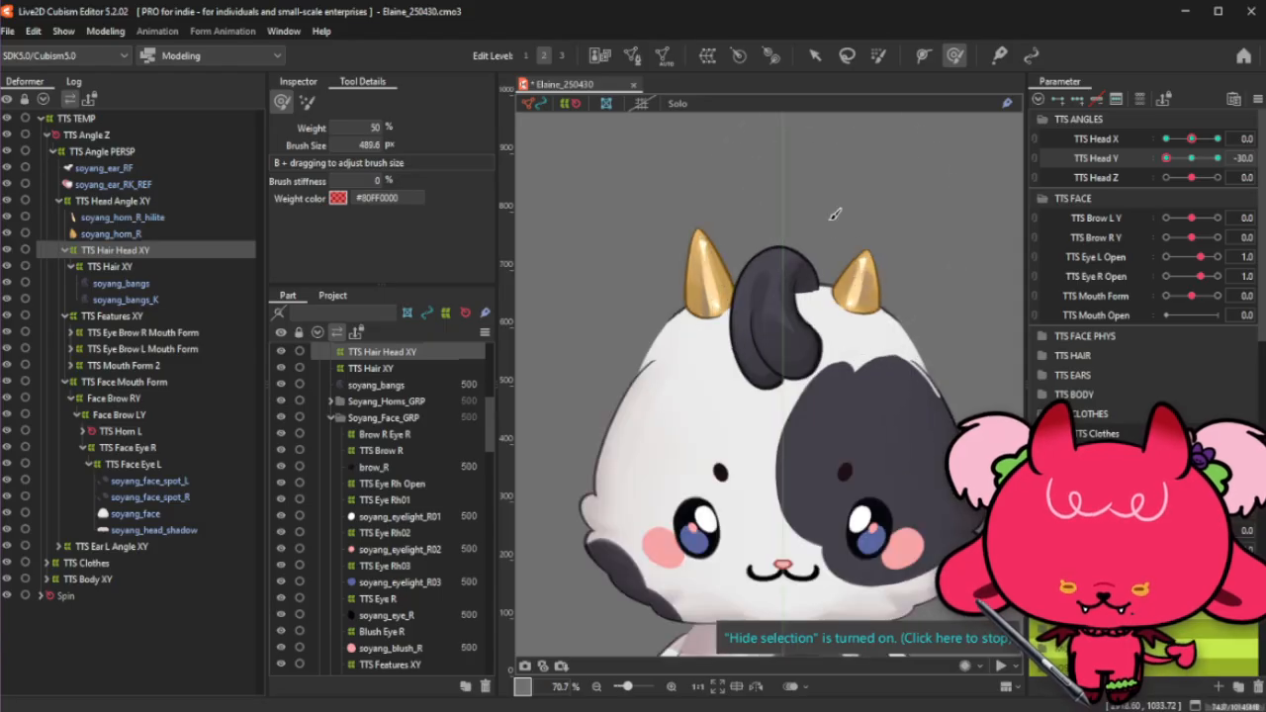
pyautogui.moveTo(1192, 157); pyautogui.dragTo(1144, 179)
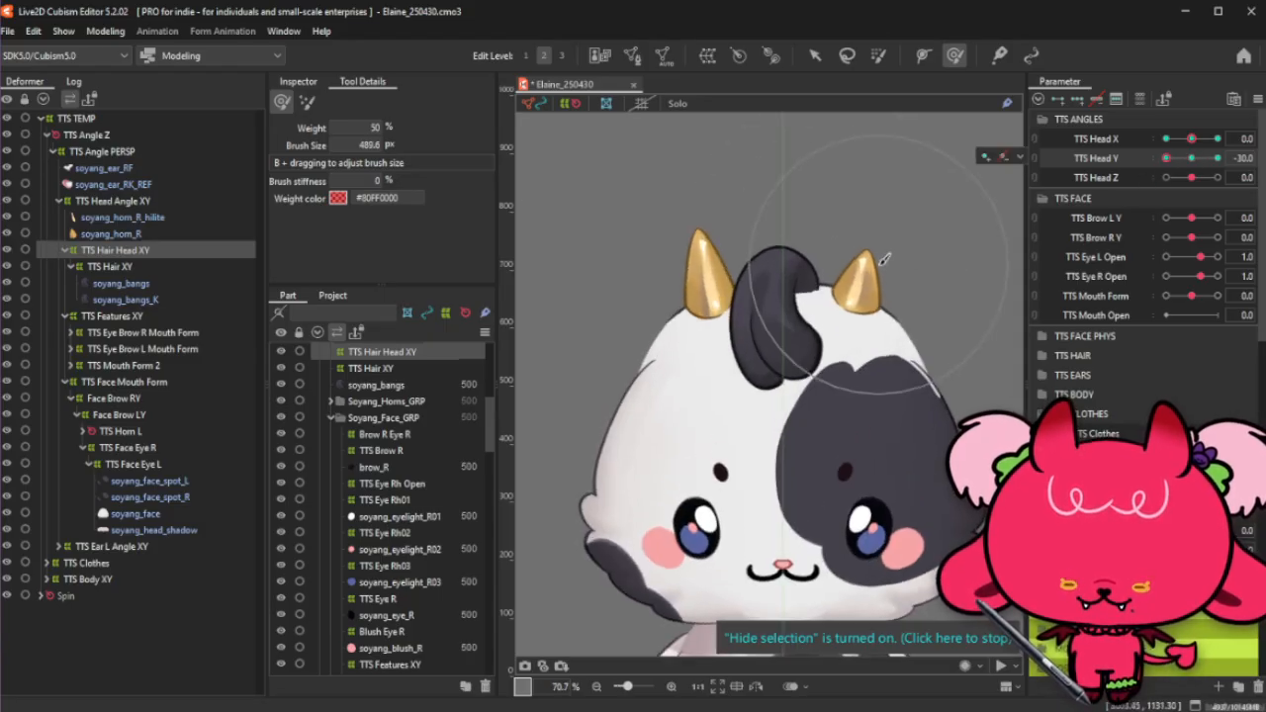
# Step: Brush-select the upper-right points of the TTS Hair Head XY warp at TTS Head Y 0 and blend their form at -30
pyautogui.press('b')
pyautogui.moveTo(857, 277); pyautogui.dragTo(842, 285)
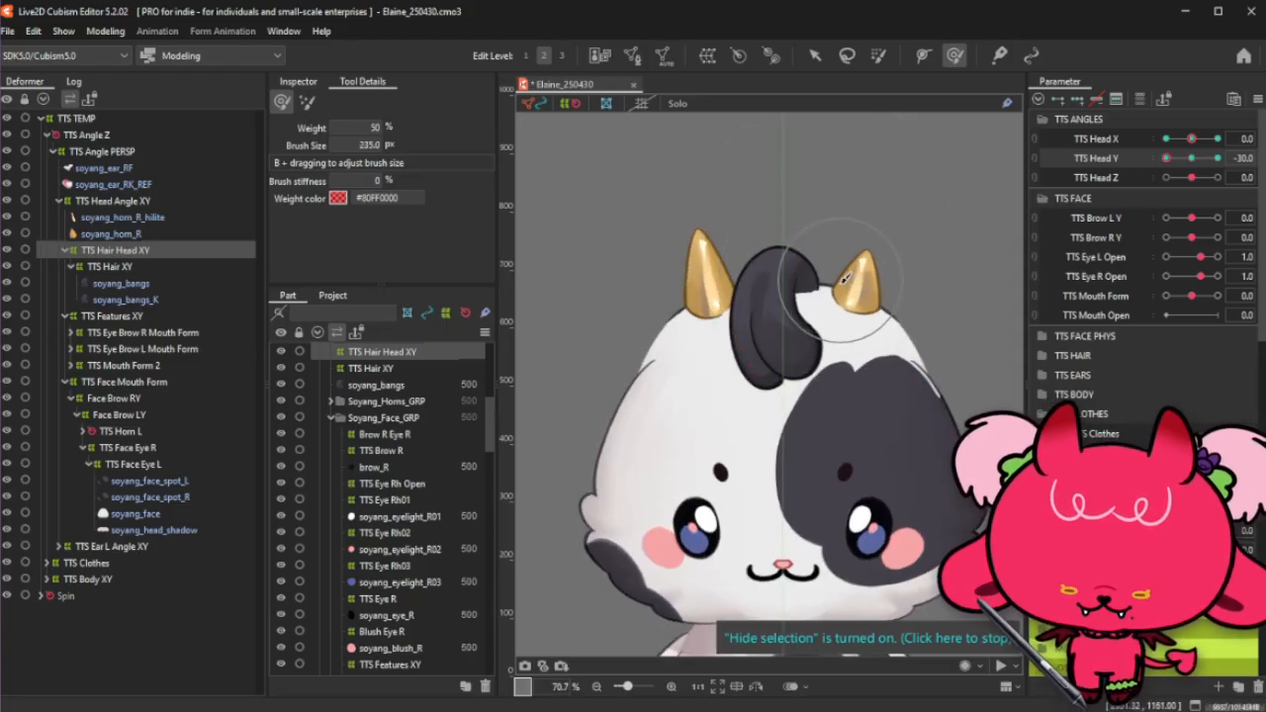
pyautogui.moveTo(1161, 170); pyautogui.dragTo(1188, 170)
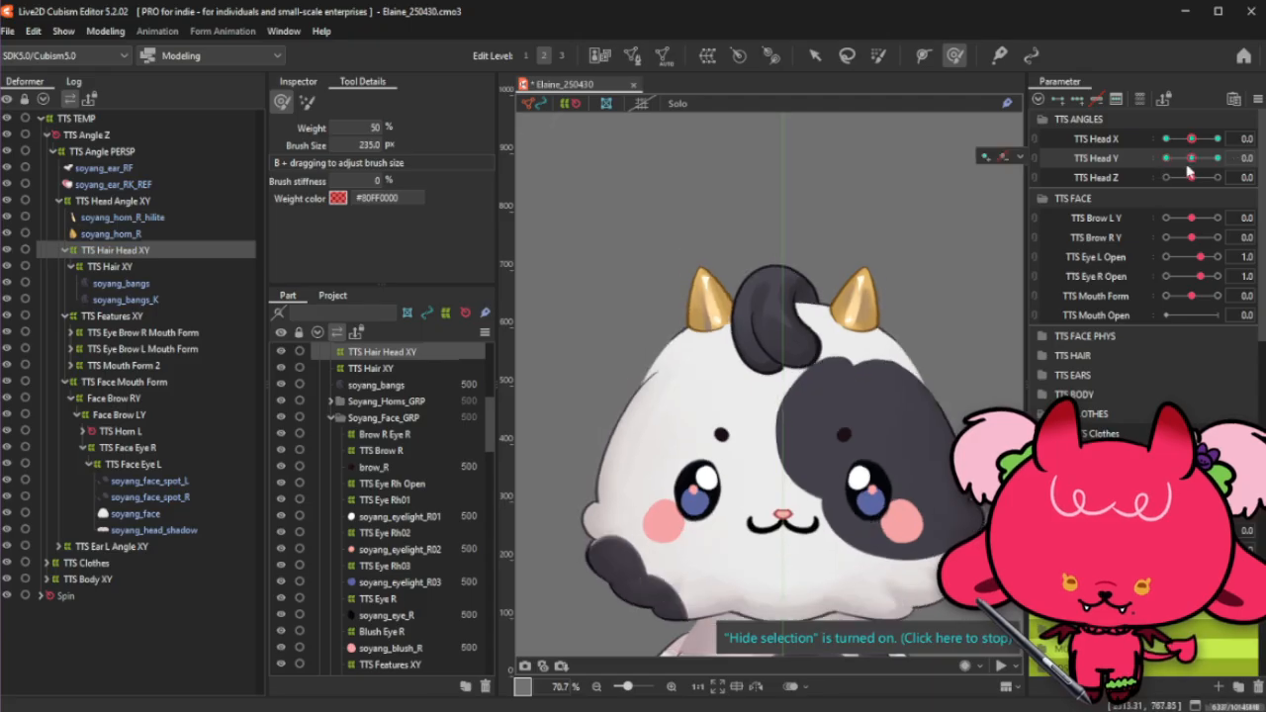
pyautogui.click(878, 55)
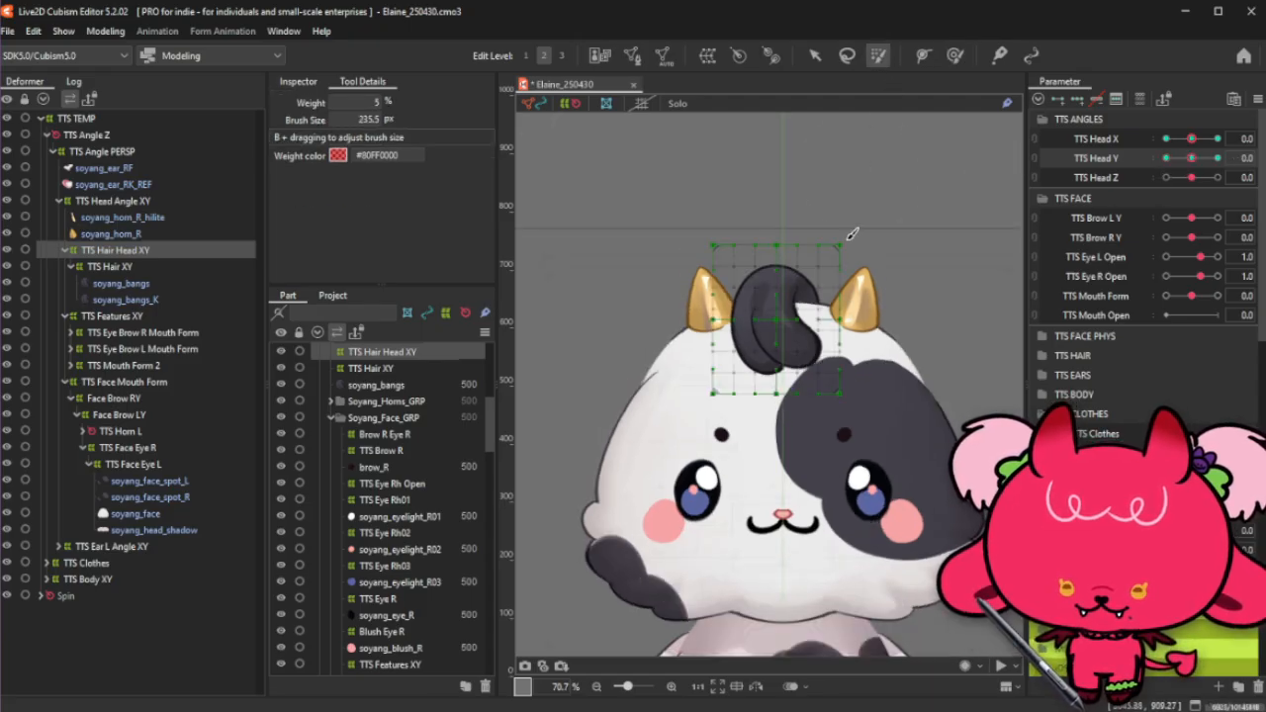
pyautogui.moveTo(851, 237)
pyautogui.mouseDown()
pyautogui.moveTo(801, 317)
pyautogui.moveTo(827, 259)
pyautogui.moveTo(805, 237)
pyautogui.mouseUp()
pyautogui.moveTo(1194, 158); pyautogui.dragTo(1167, 158)
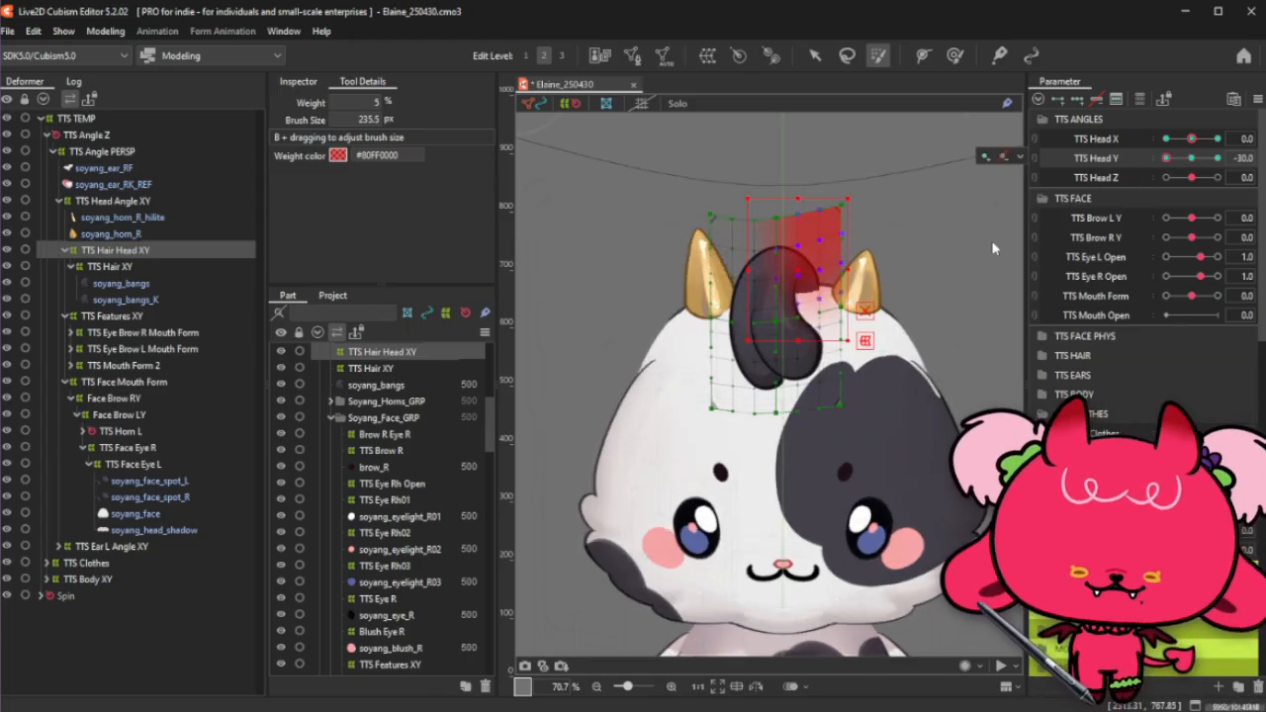
pyautogui.hotkey('ctrl', 'b')
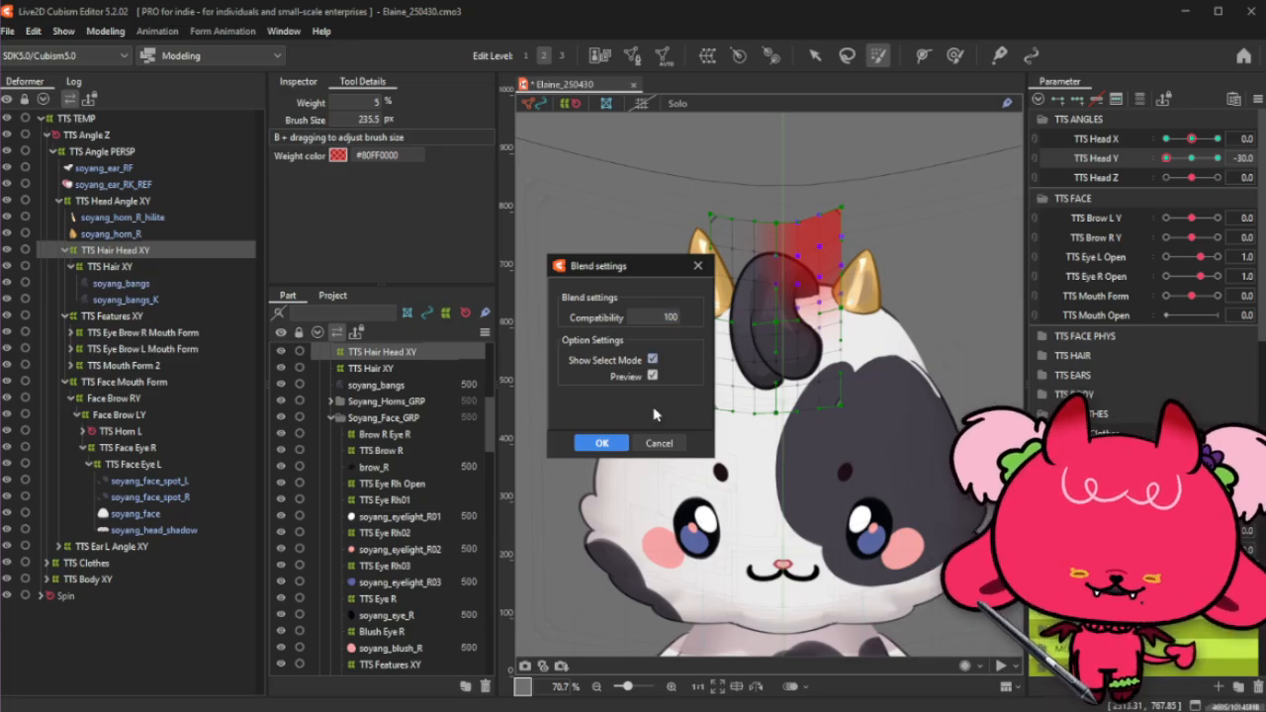
pyautogui.click(602, 444)
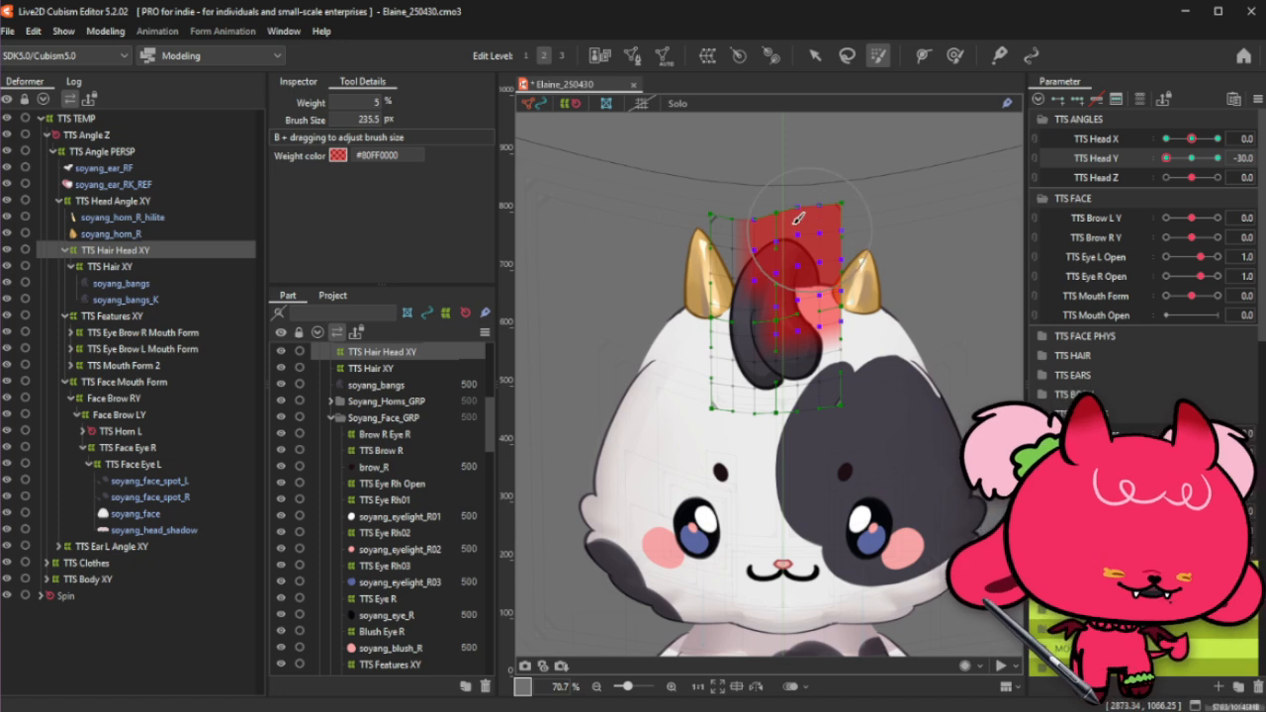
pyautogui.scroll(1, 768, 216)
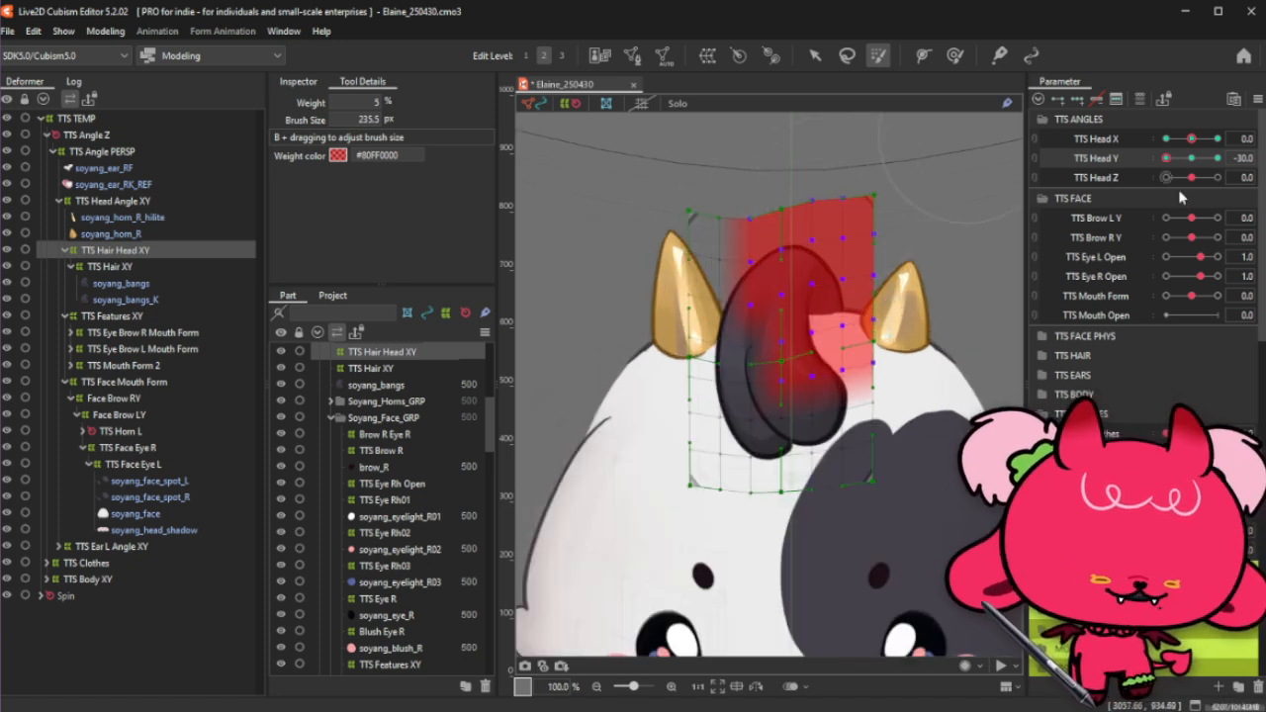
pyautogui.moveTo(1192, 160); pyautogui.dragTo(1144, 182)
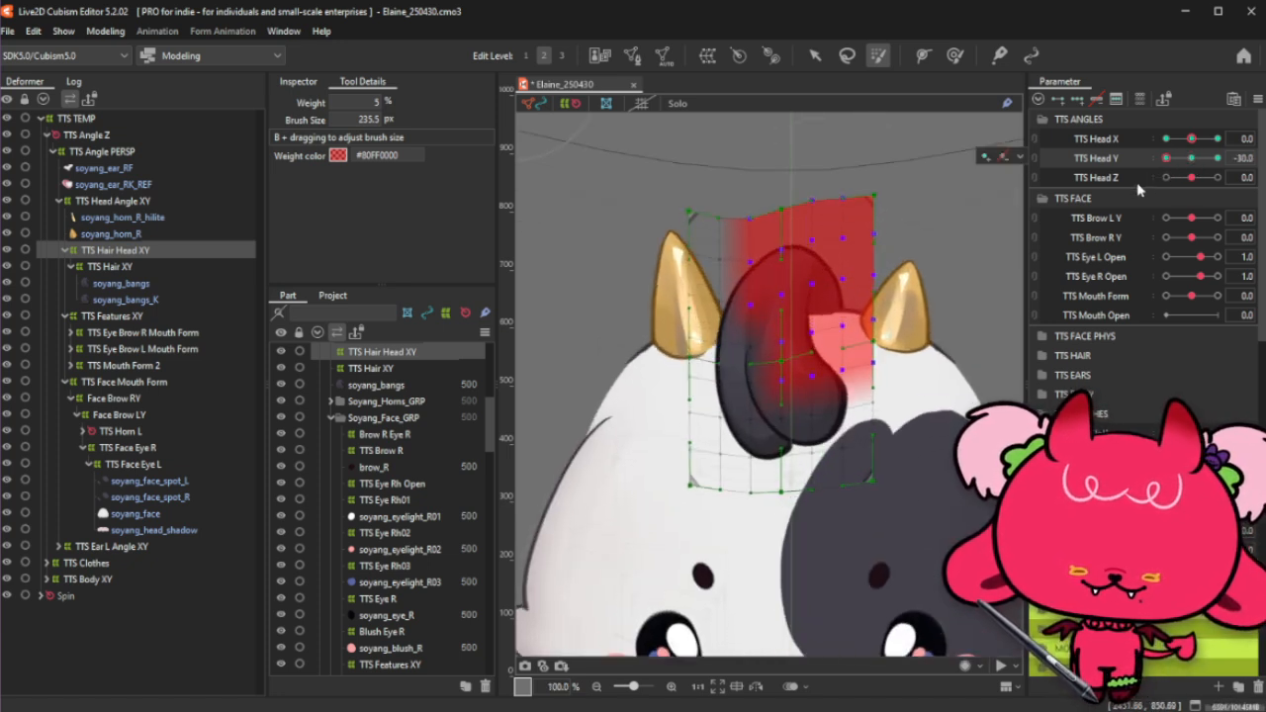
pyautogui.press('ctrl')
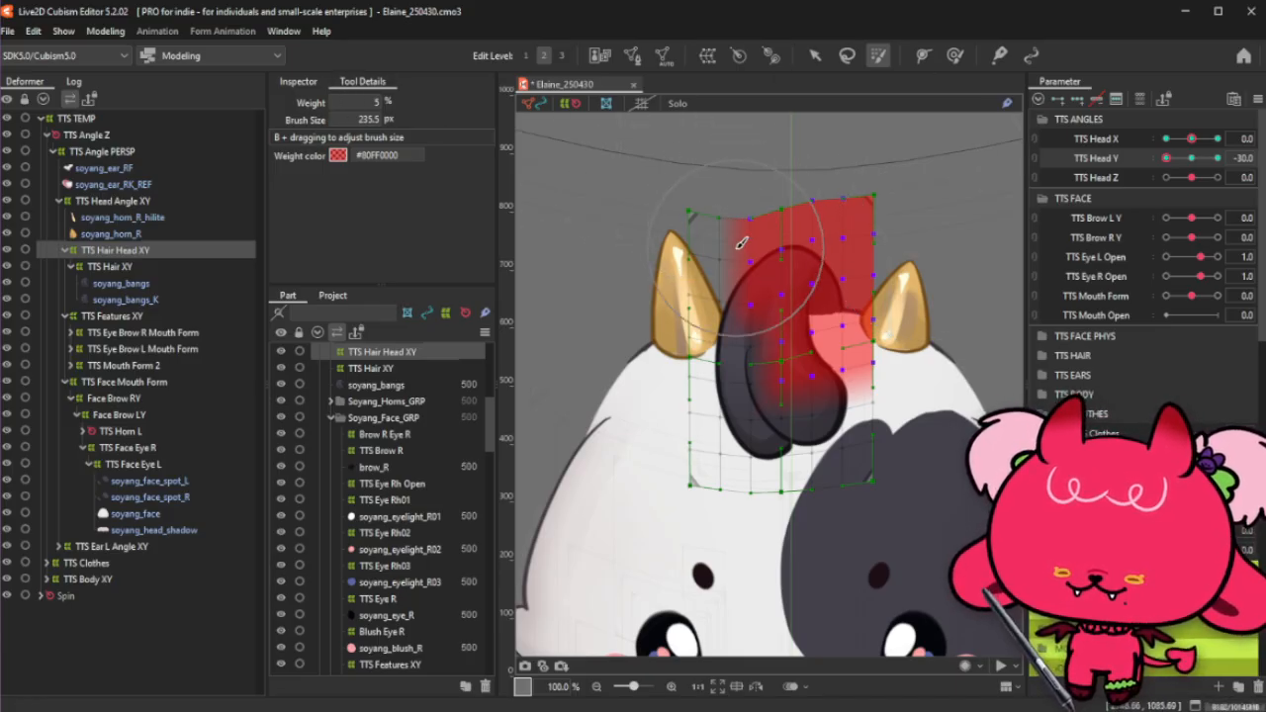
# Step: Nudge the upper-left warp points with a 235 px Deform Brush and set its second mode's brush size to 415.3 px
pyautogui.click(952, 56)
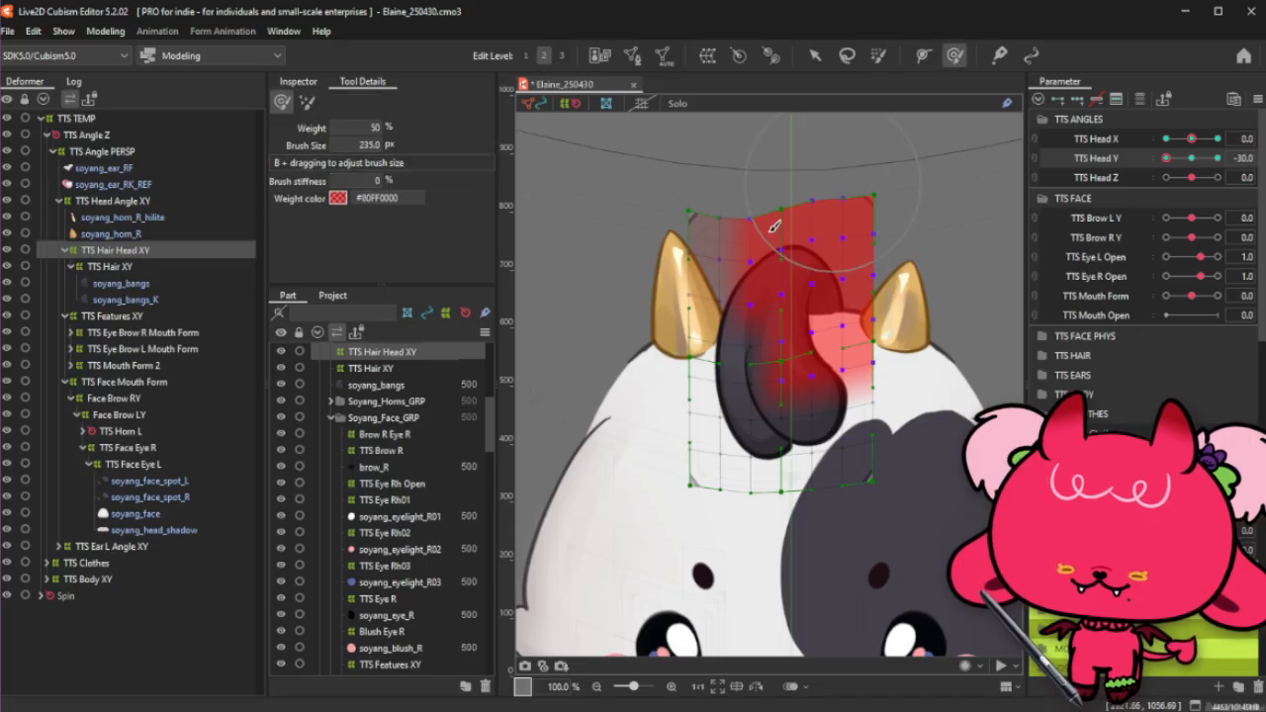
pyautogui.moveTo(732, 259); pyautogui.dragTo(731, 246)
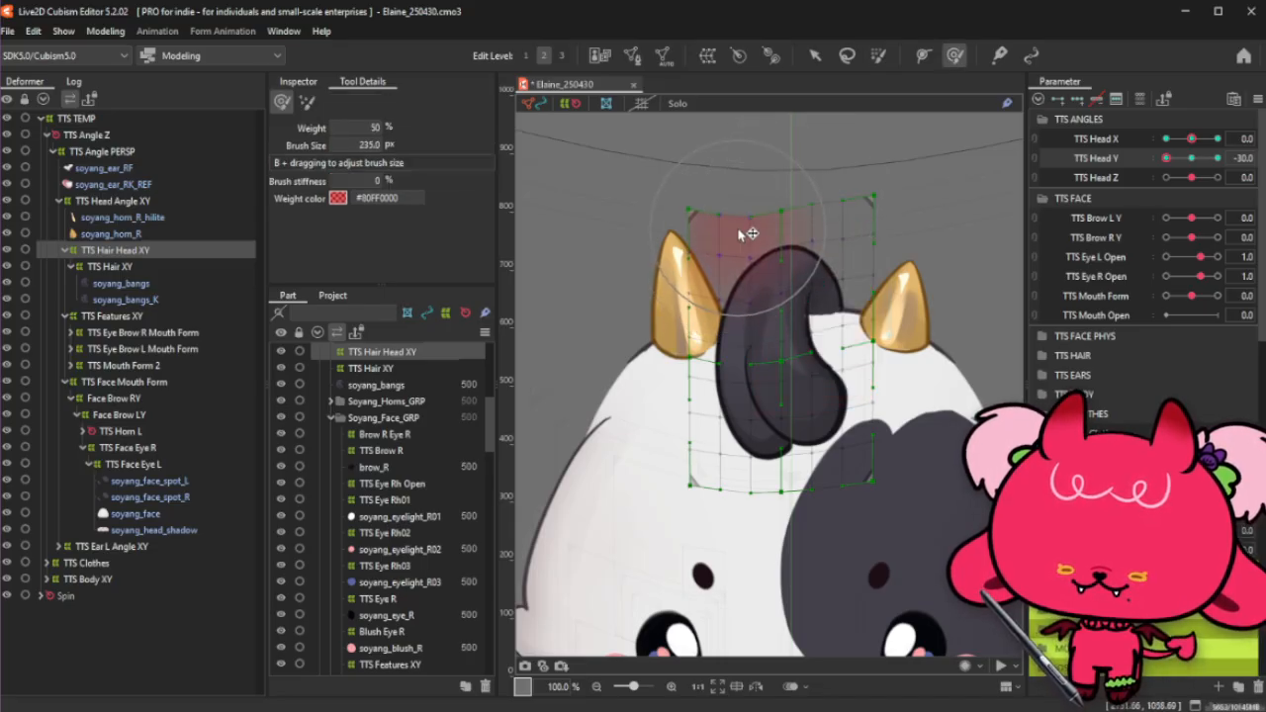
pyautogui.click(307, 101)
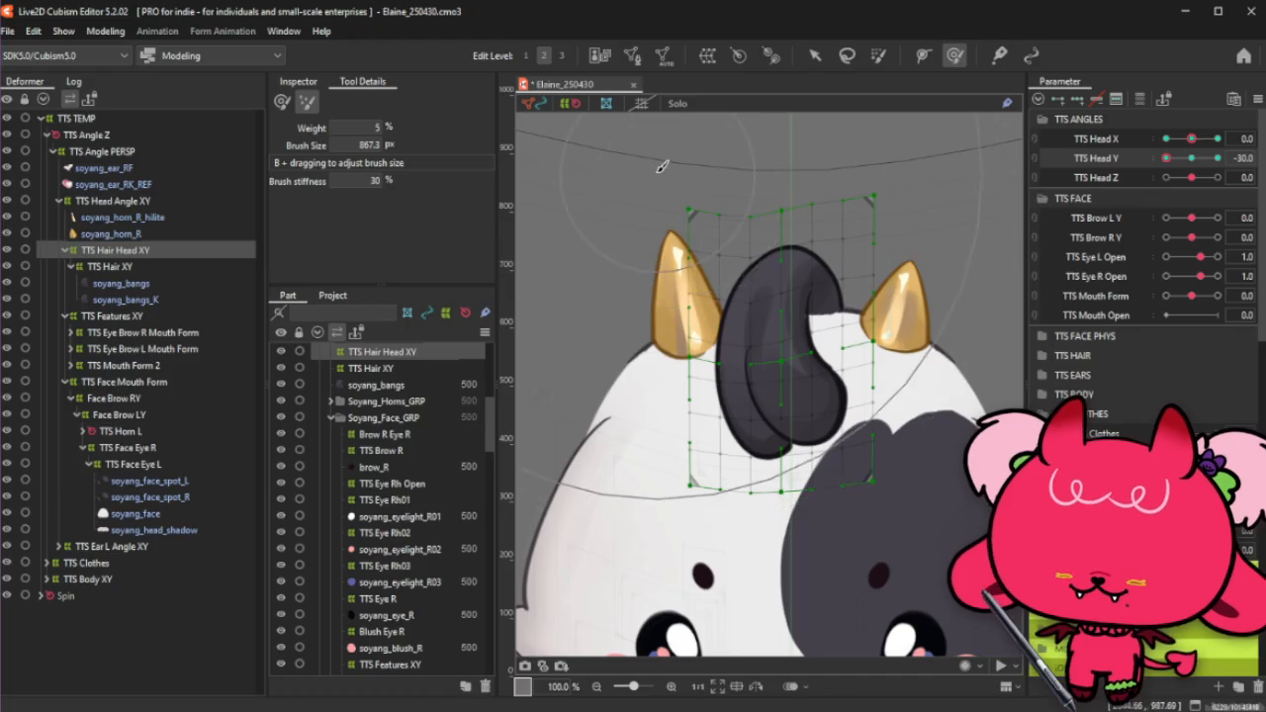
pyautogui.press('b')
pyautogui.moveTo(674, 279)
pyautogui.mouseDown()
pyautogui.moveTo(650, 198)
pyautogui.moveTo(661, 203)
pyautogui.mouseUp()
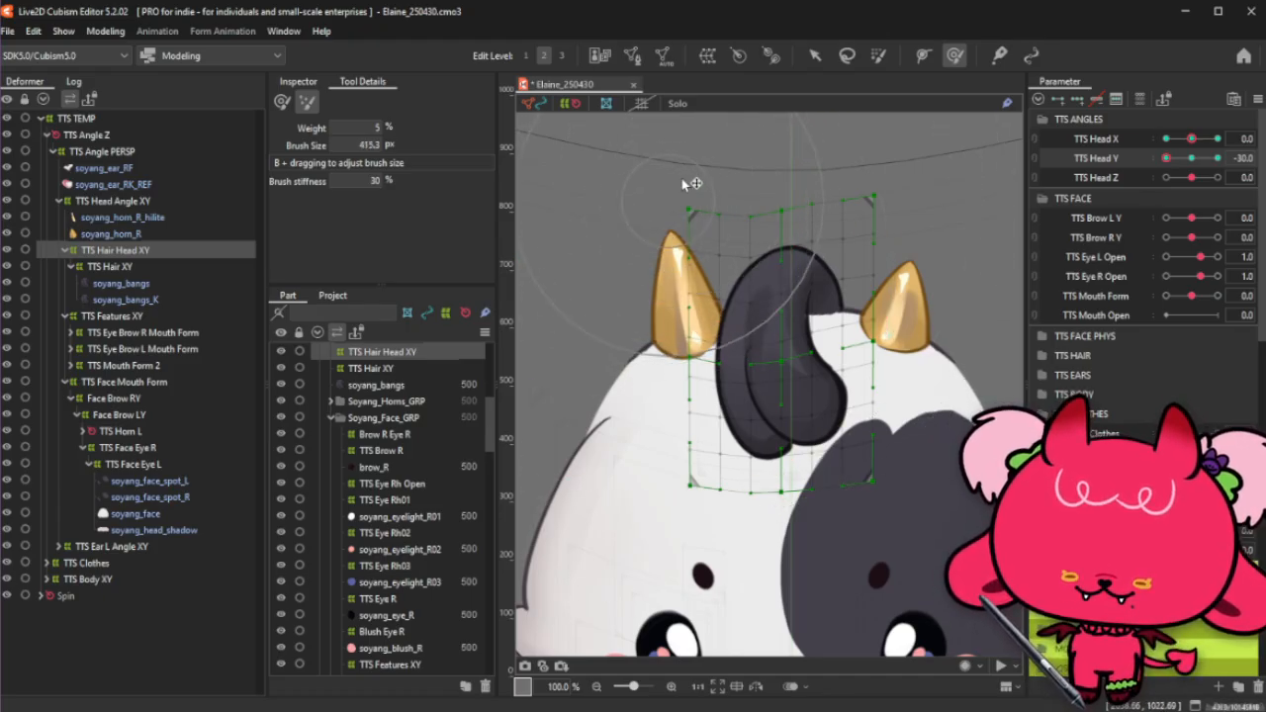
# Step: Refine the hair tuft's right edge with a 177 px Deform Brush and check it across TTS Head Y with the selection hidden
pyautogui.click(282, 101)
pyautogui.scroll(2, 843, 302)
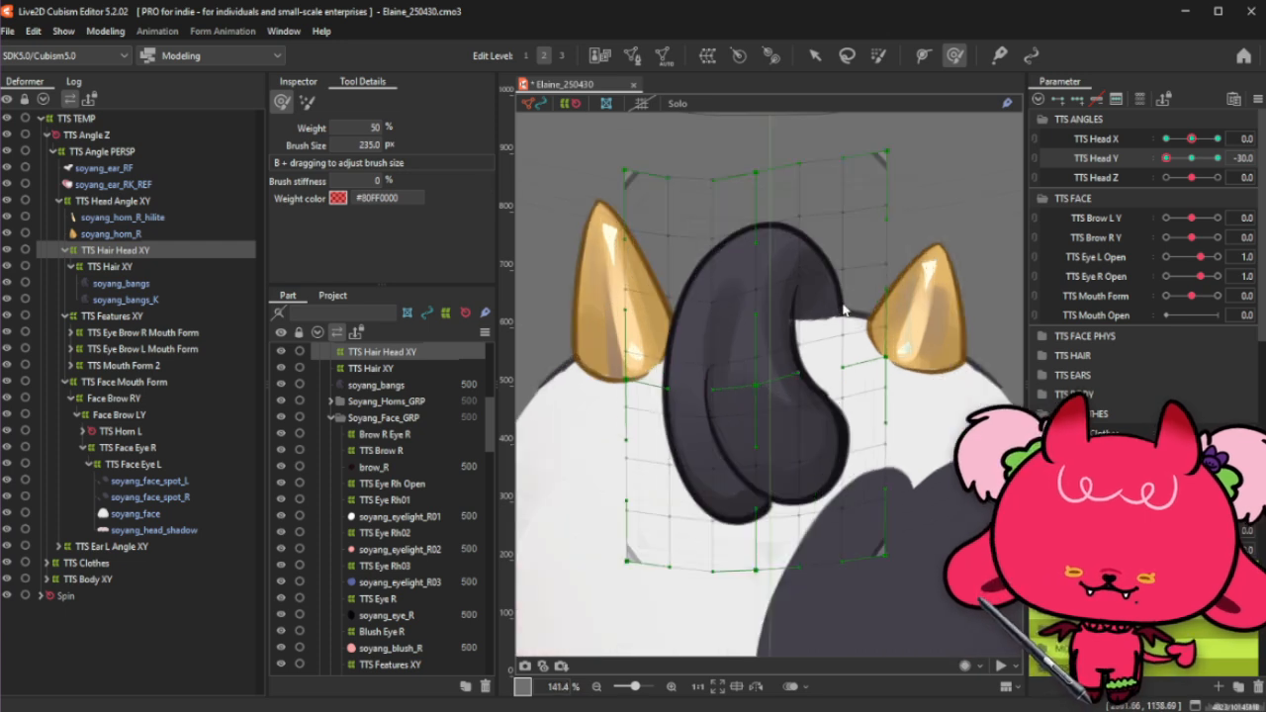
pyautogui.press('b')
pyautogui.moveTo(840, 309); pyautogui.dragTo(841, 297)
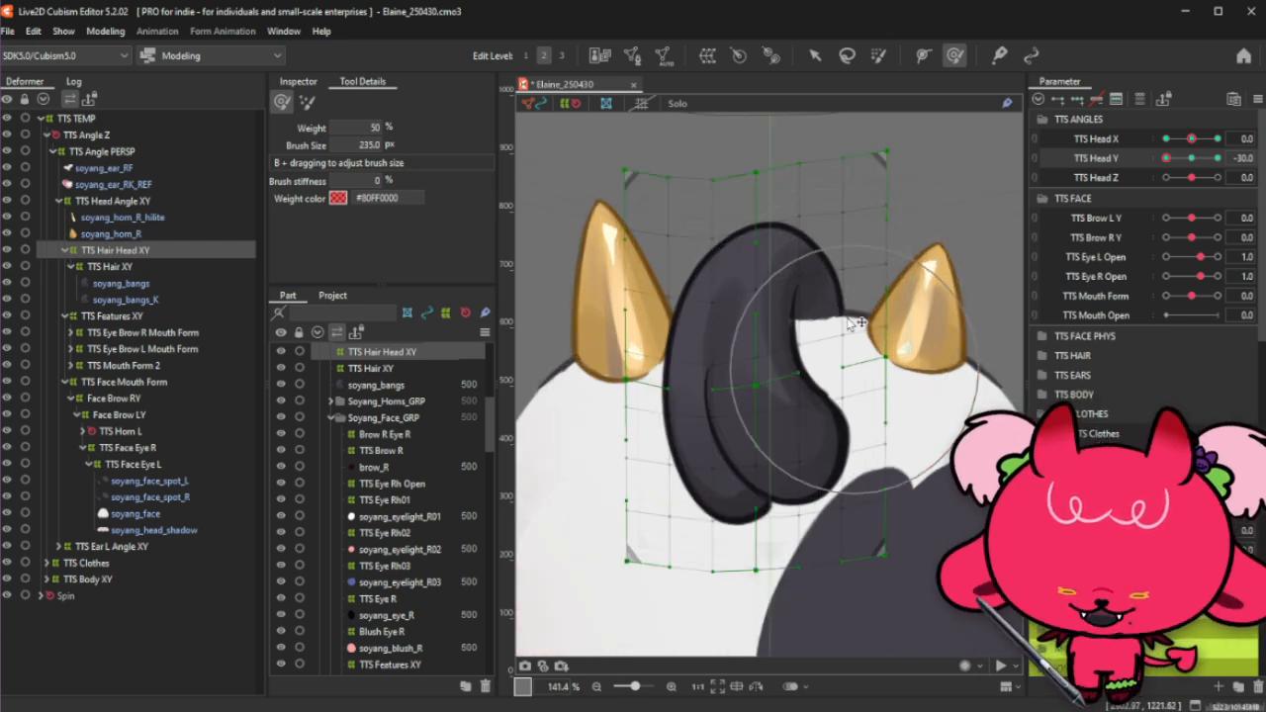
pyautogui.moveTo(845, 348)
pyautogui.mouseDown()
pyautogui.moveTo(825, 328)
pyautogui.moveTo(839, 309)
pyautogui.moveTo(907, 315)
pyautogui.moveTo(907, 303)
pyautogui.mouseUp()
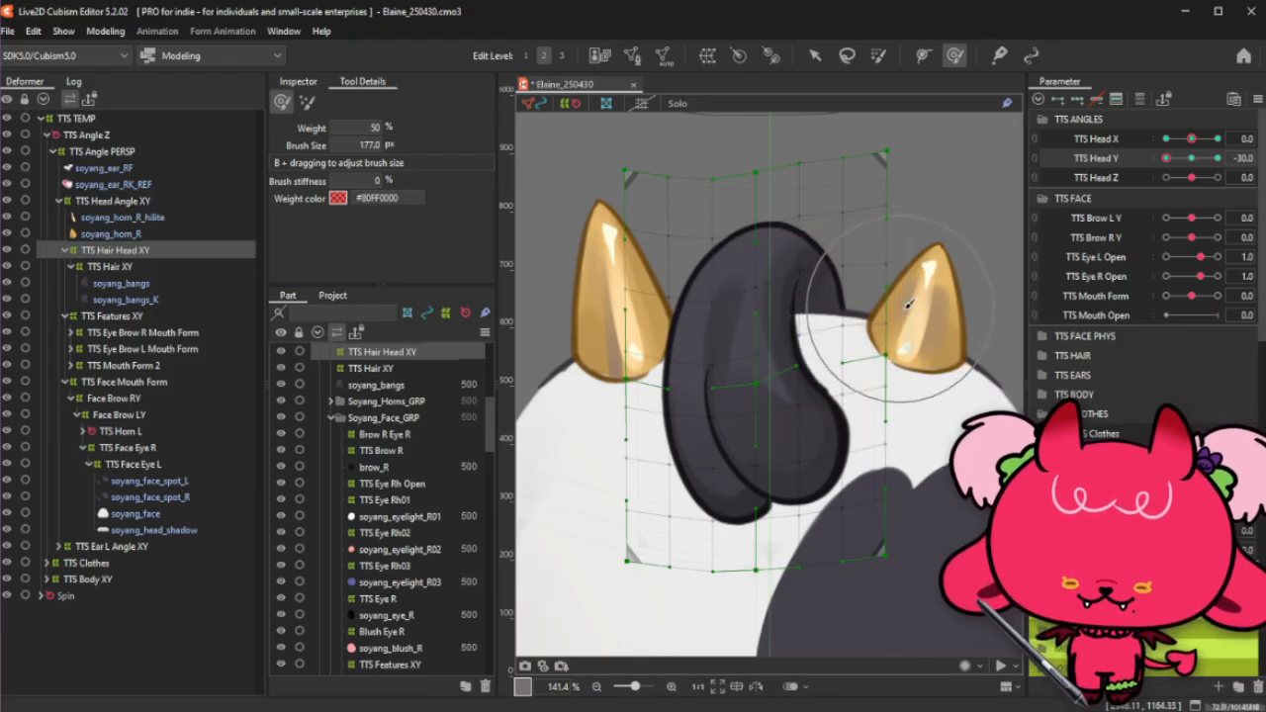
pyautogui.hotkey('ctrl', 'h')
pyautogui.scroll(-4, 908, 304)
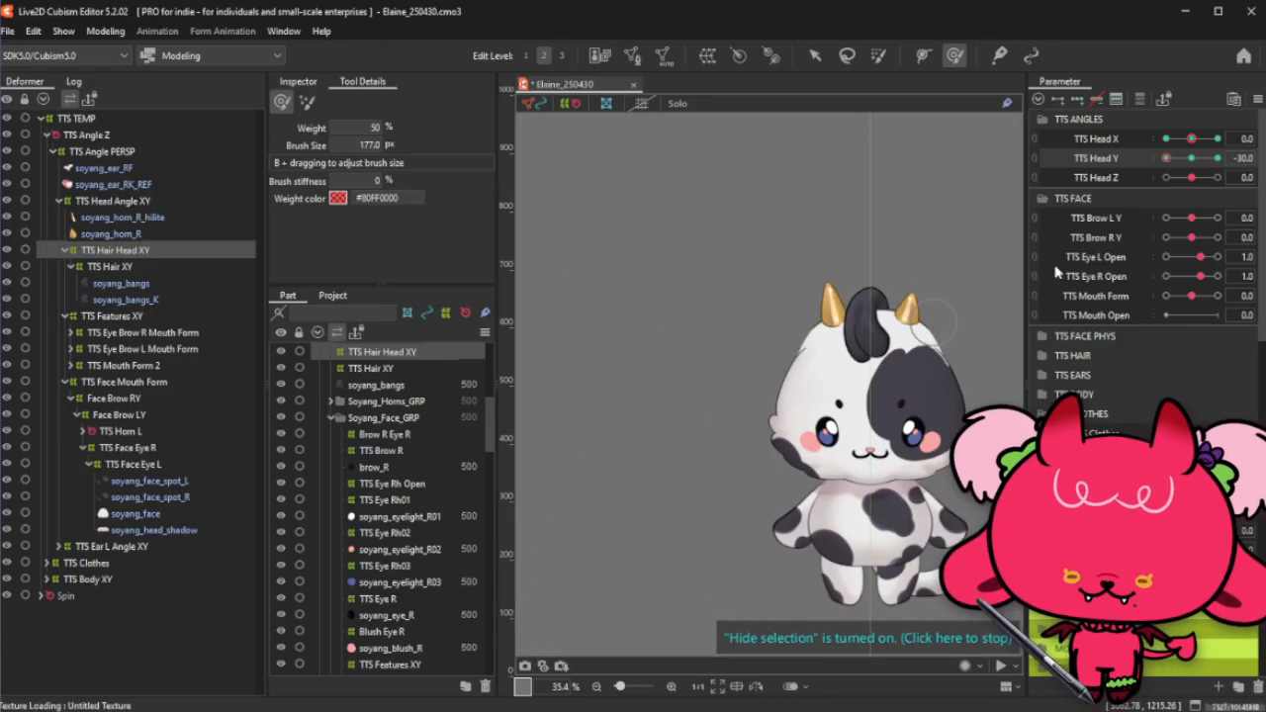
pyautogui.scroll(1, 990, 266)
pyautogui.moveTo(1213, 165); pyautogui.dragTo(1167, 163)
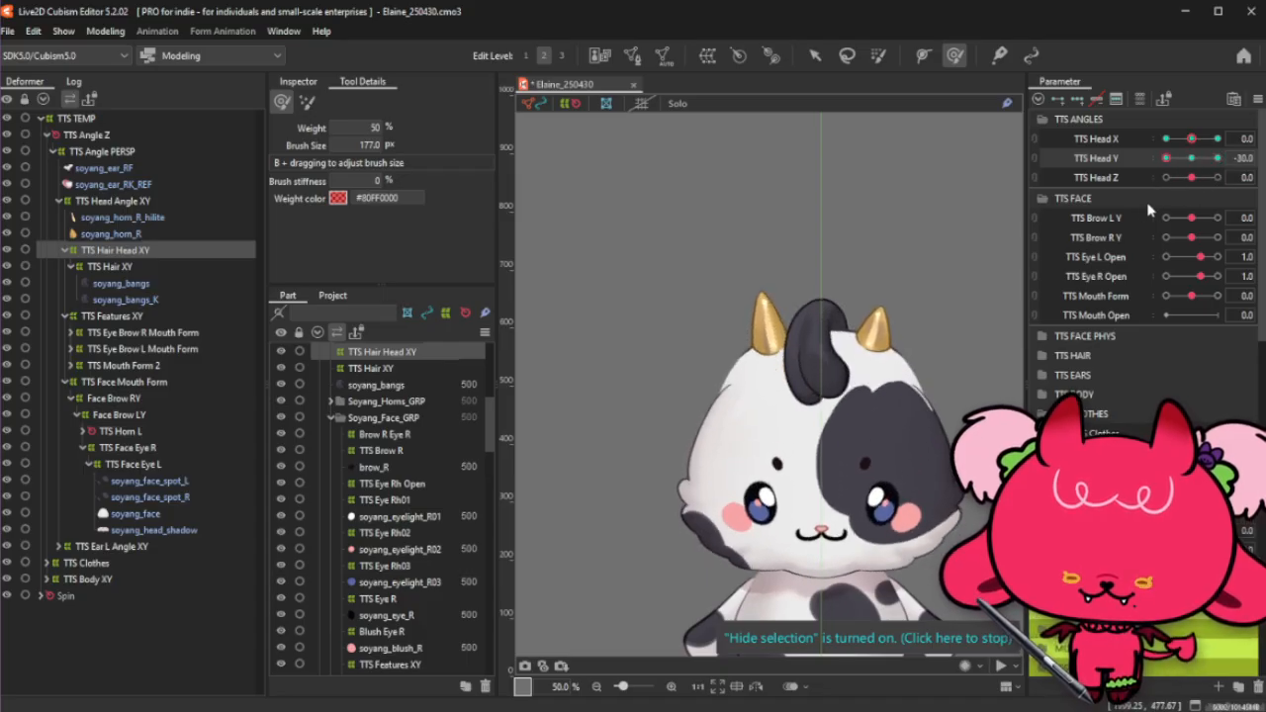
# Step: Lower the hair tuft's top slightly at TTS Head Y -30 with a 391 px Deform Brush and compare it with TTS Head Y 0
pyautogui.scroll(2, 830, 265)
pyautogui.moveTo(827, 266); pyautogui.dragTo(829, 266)
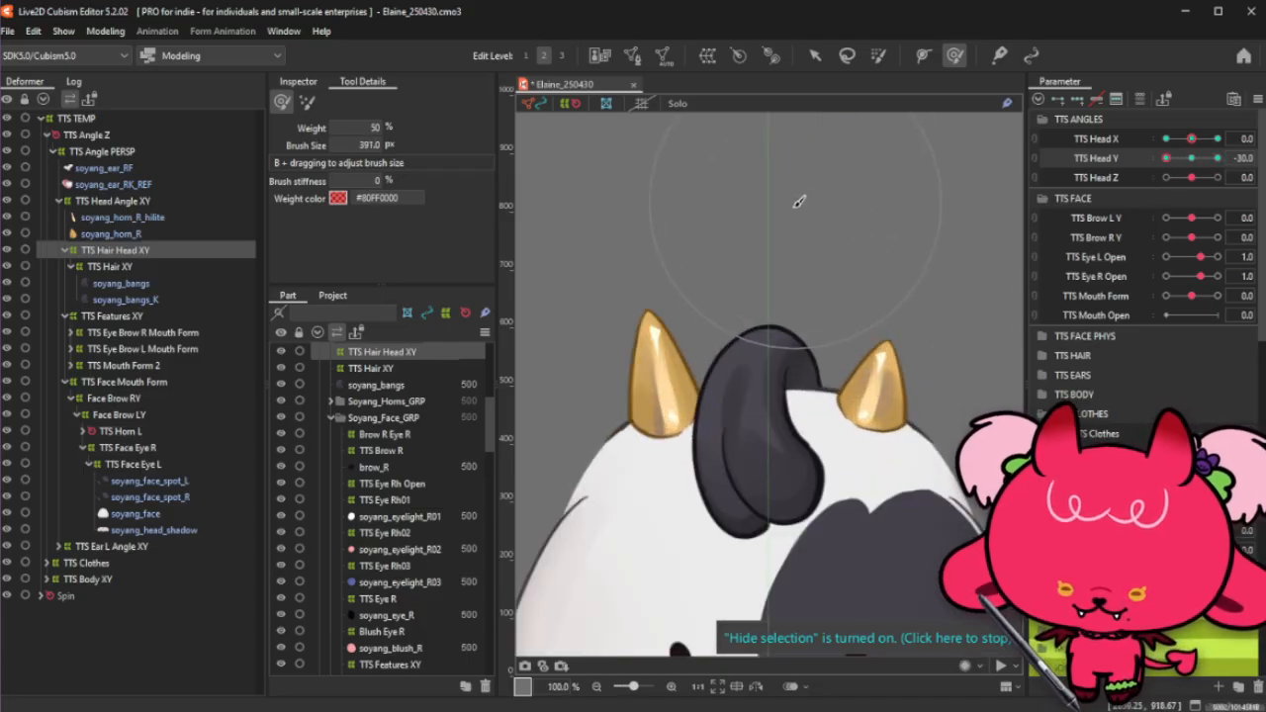
pyautogui.moveTo(791, 225); pyautogui.dragTo(750, 257)
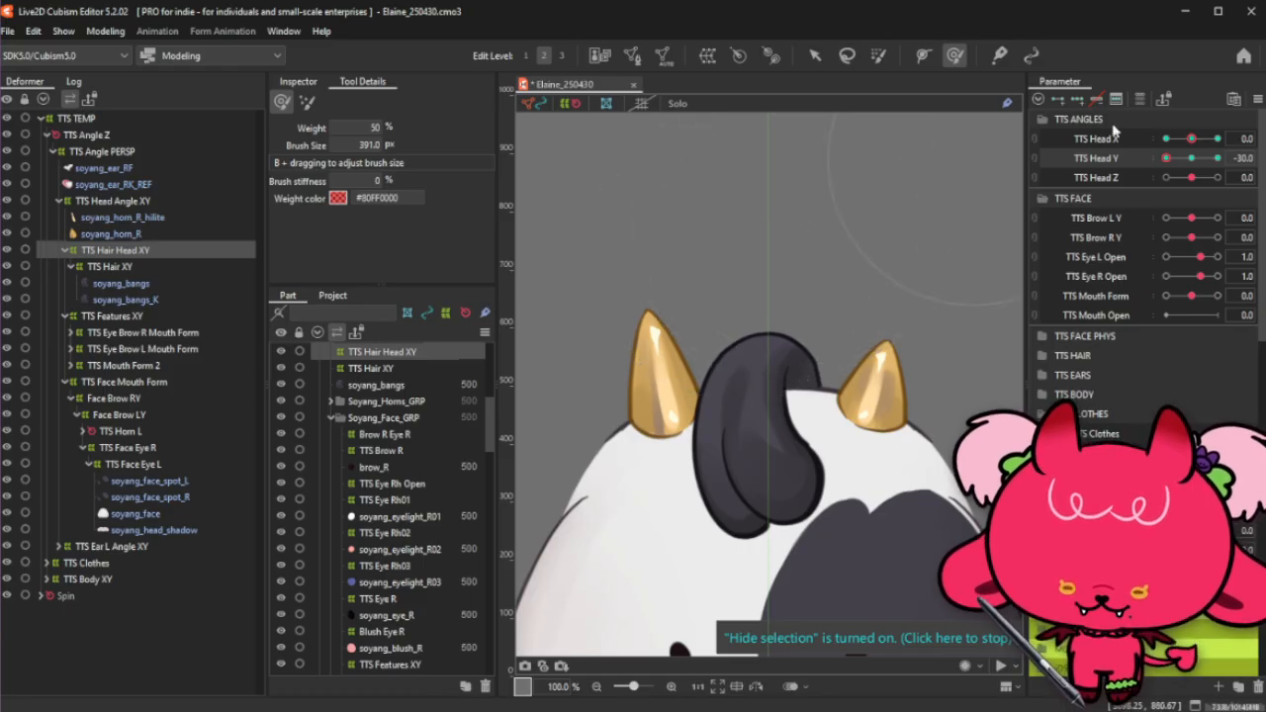
pyautogui.scroll(-2, 809, 287)
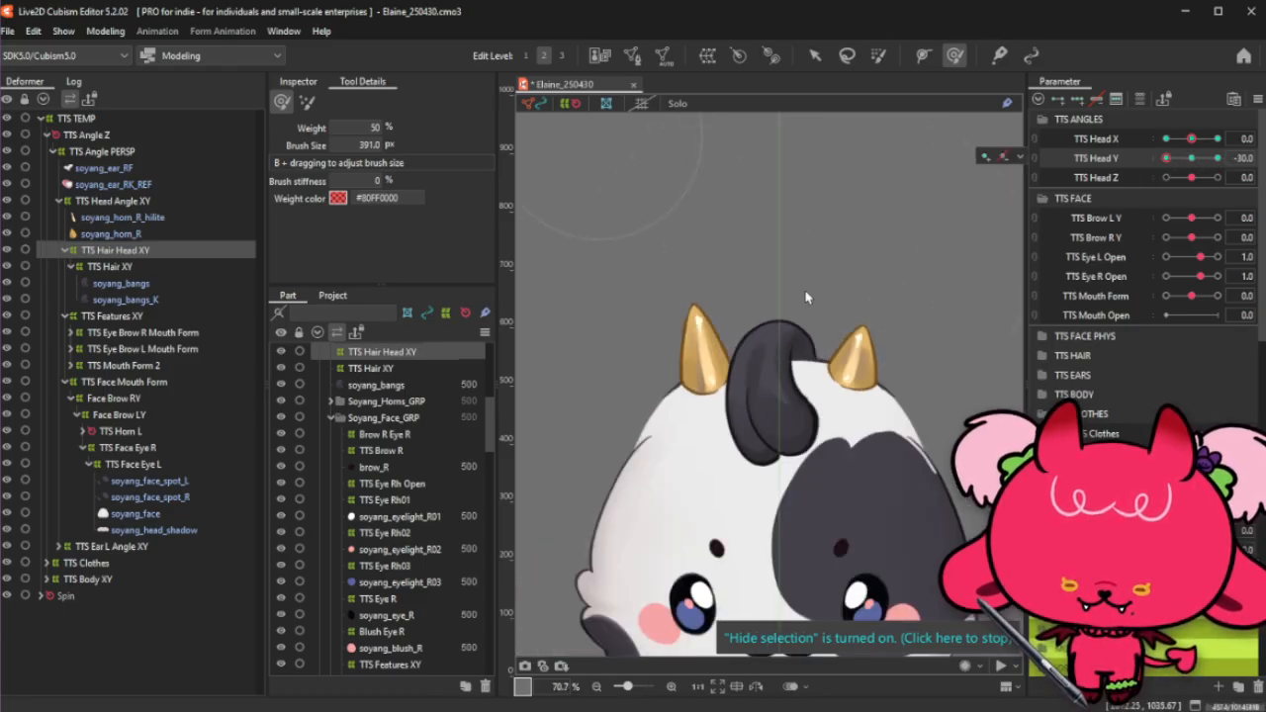
pyautogui.scroll(-1, 765, 254)
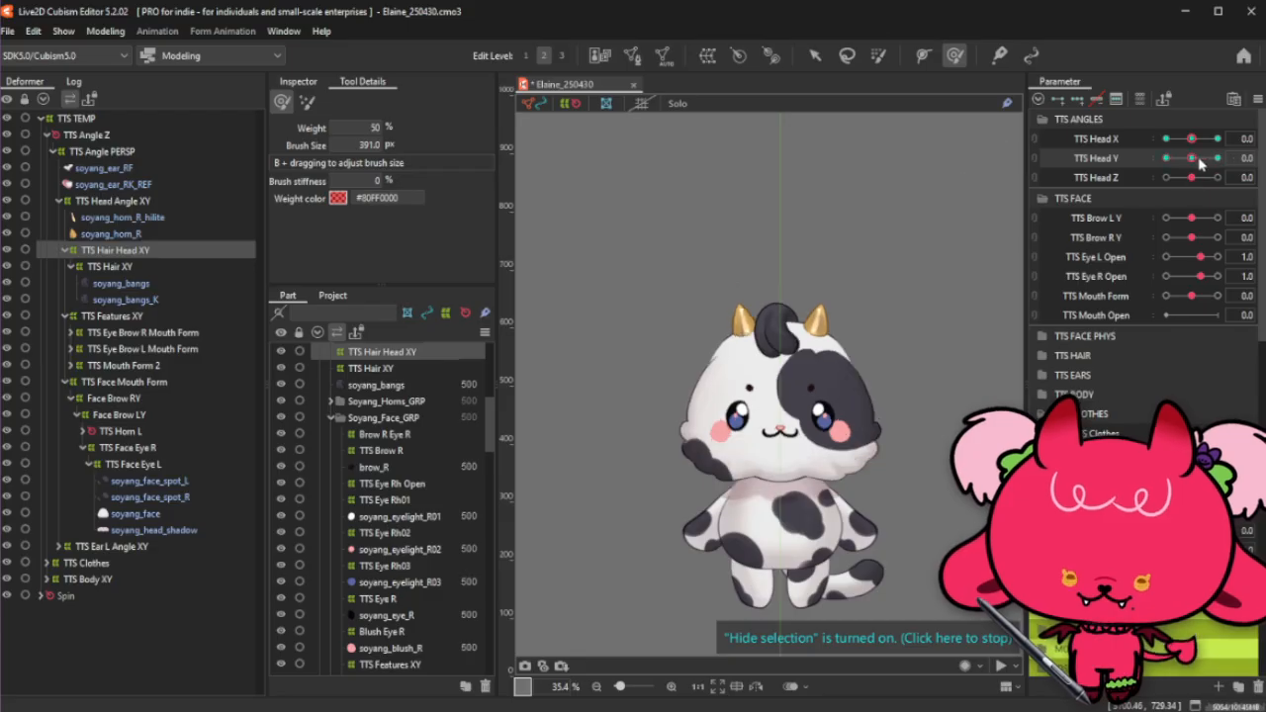
# Step: Squash the TTS Head Angle XY warp slightly from its top edge at TTS Head Y -30
pyautogui.moveTo(1190, 181)
pyautogui.mouseDown()
pyautogui.moveTo(1220, 178)
pyautogui.moveTo(1190, 178)
pyautogui.mouseUp()
pyautogui.click(149, 200)
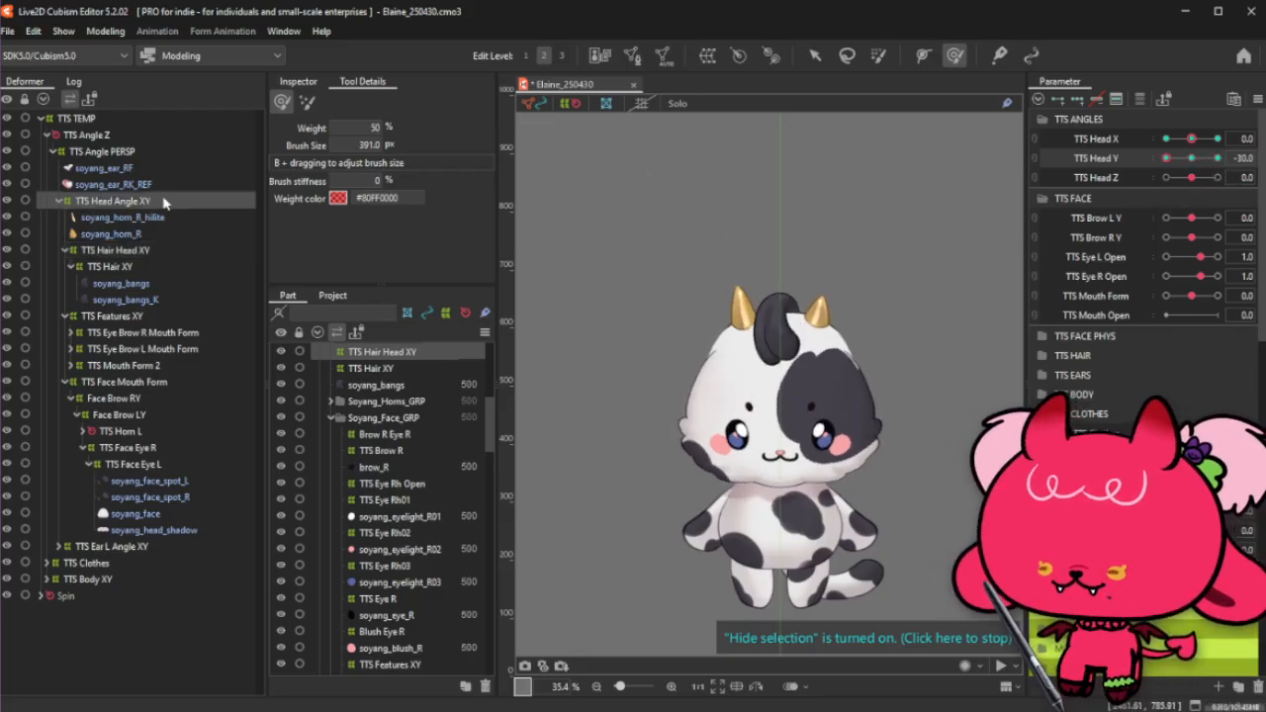
pyautogui.click(815, 56)
pyautogui.hotkey('ctrl', 't')
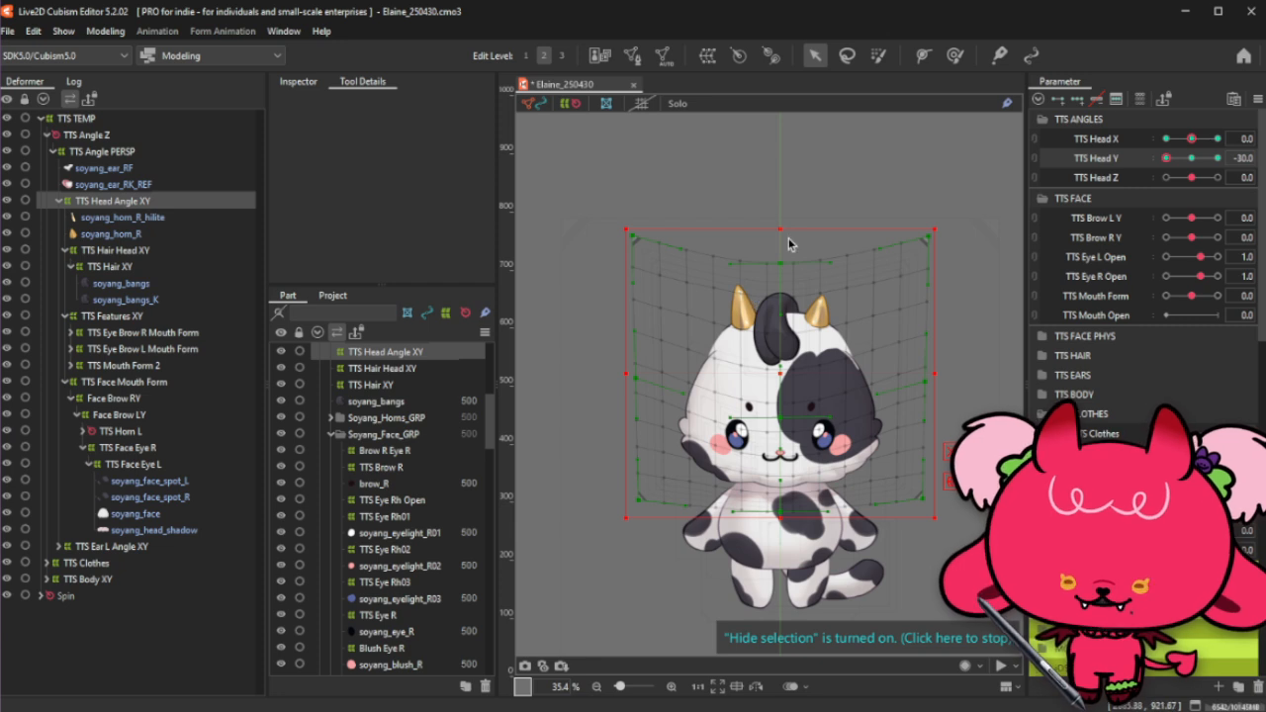
pyautogui.moveTo(778, 228); pyautogui.dragTo(779, 234)
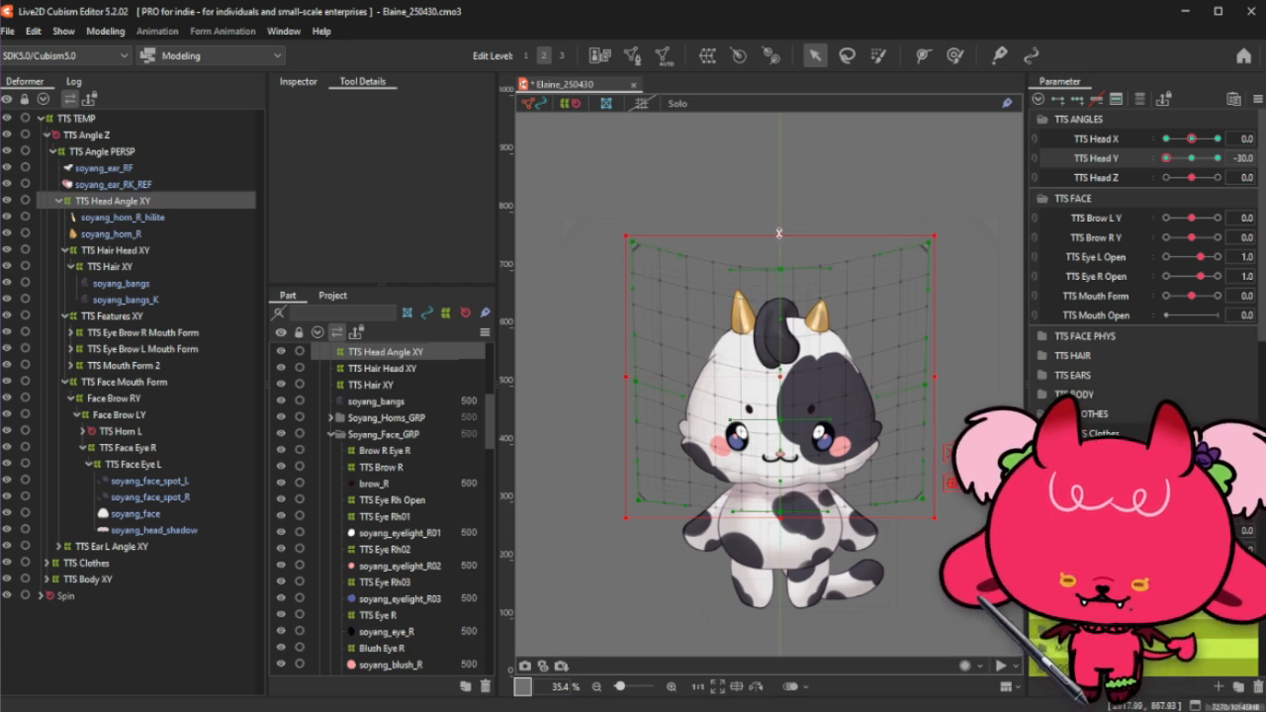
pyautogui.hotkey('ctrl', 't')
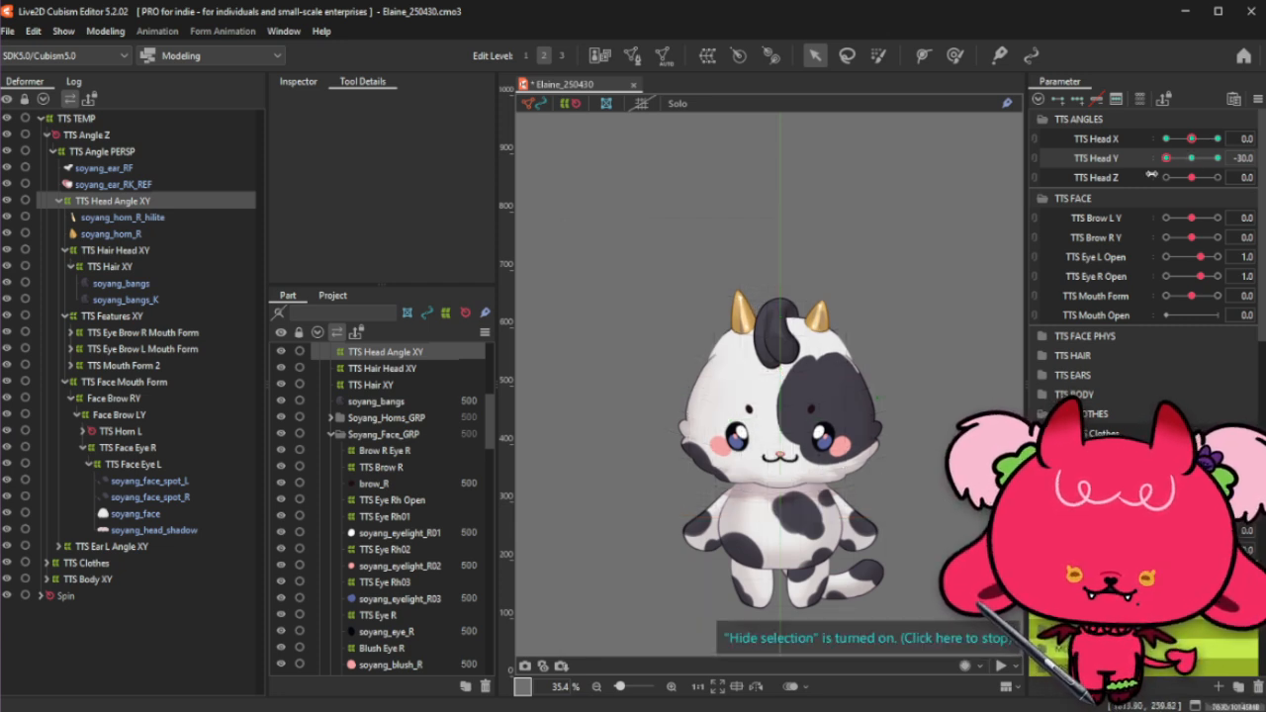
# Step: Check the TTS Head Angle XY warp at TTS Head Y 30 and across TTS Head Y and X, and return both to 0
pyautogui.moveTo(1175, 178); pyautogui.dragTo(1222, 182)
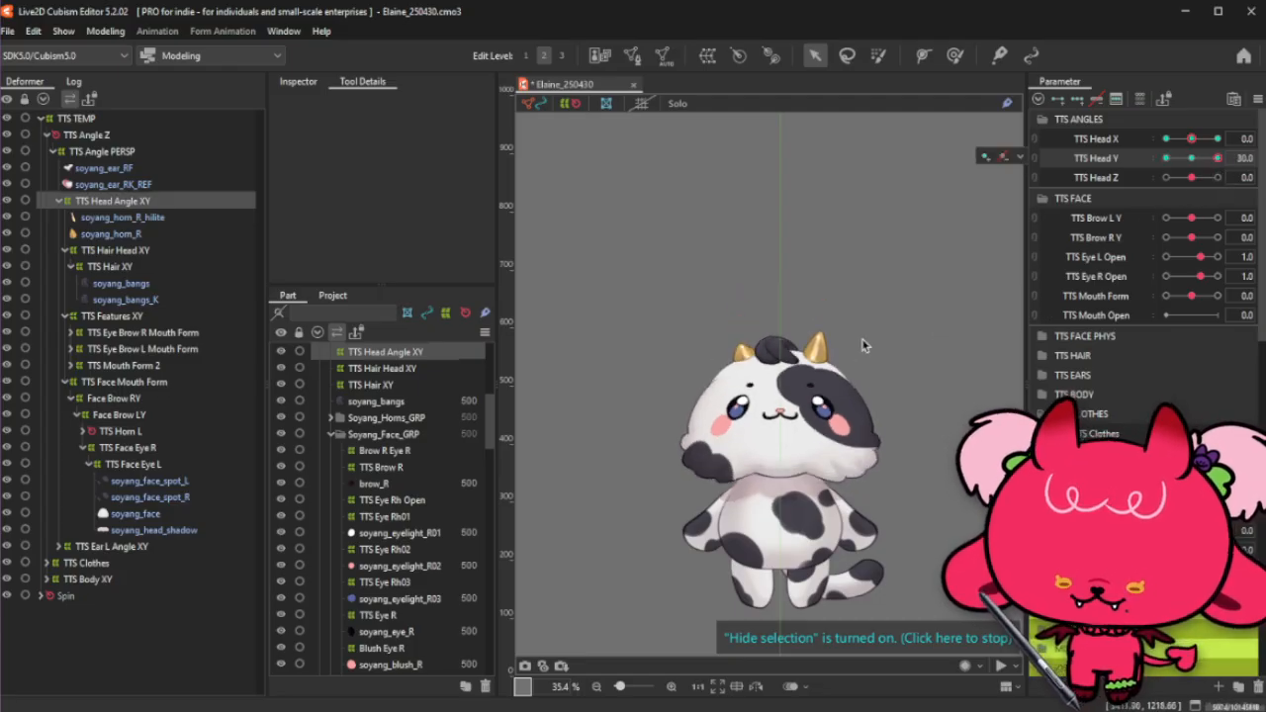
pyautogui.hotkey('ctrl', 't')
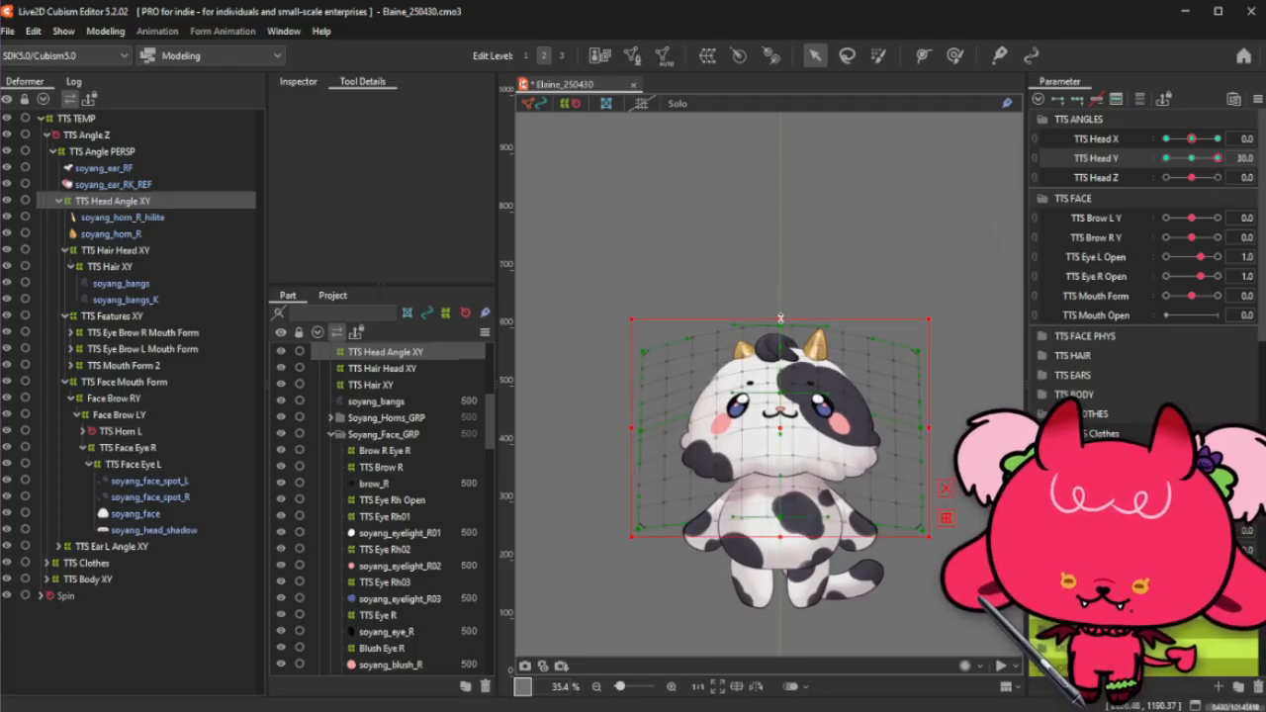
pyautogui.hotkey('ctrl', 't')
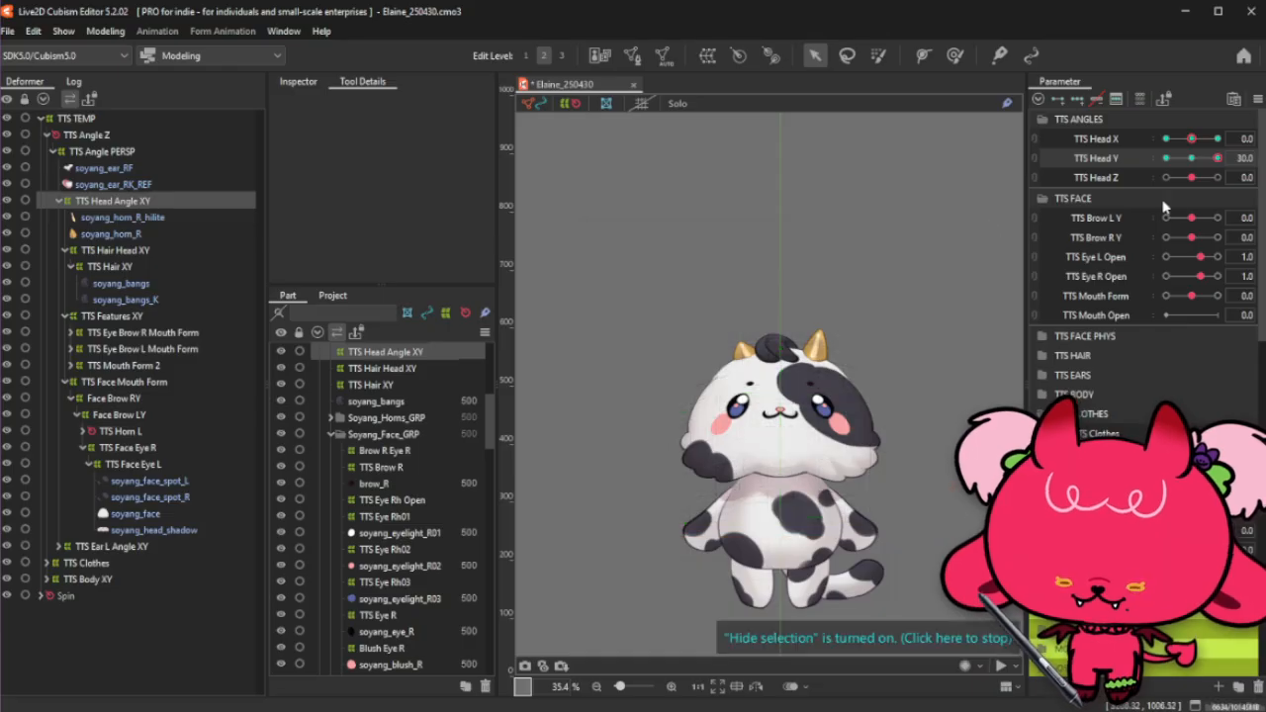
pyautogui.moveTo(1204, 161); pyautogui.dragTo(1155, 213)
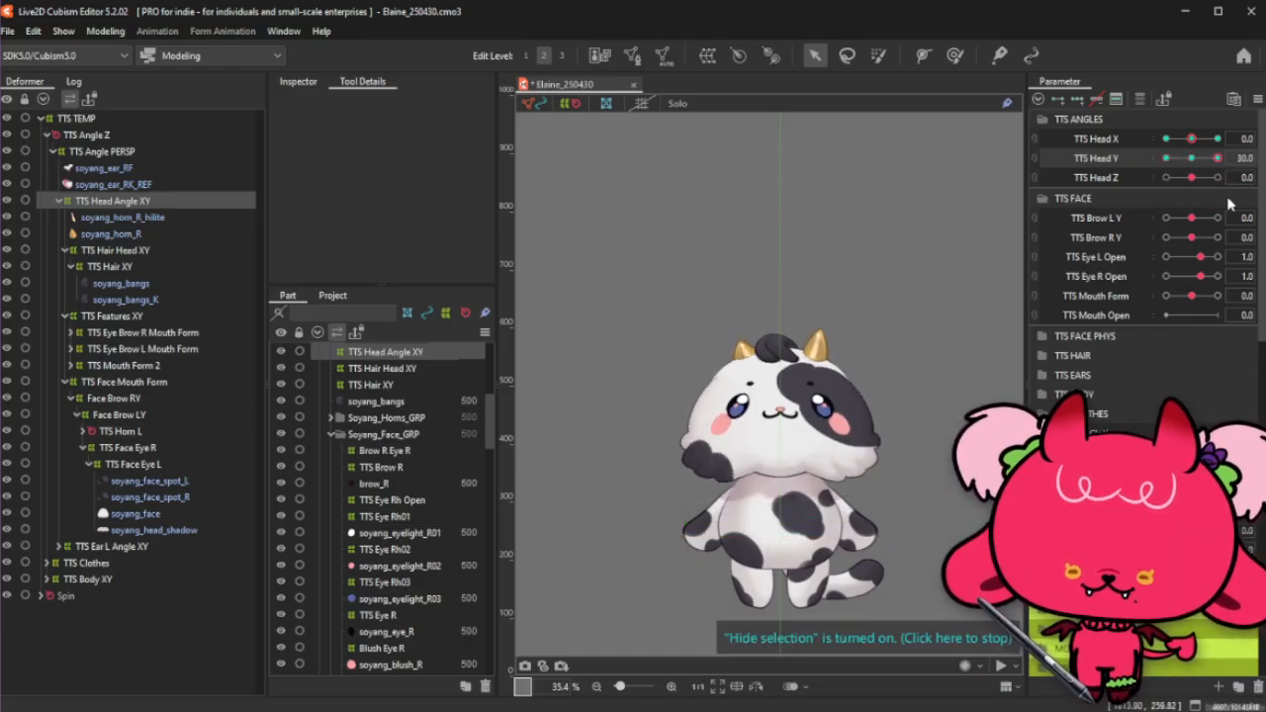
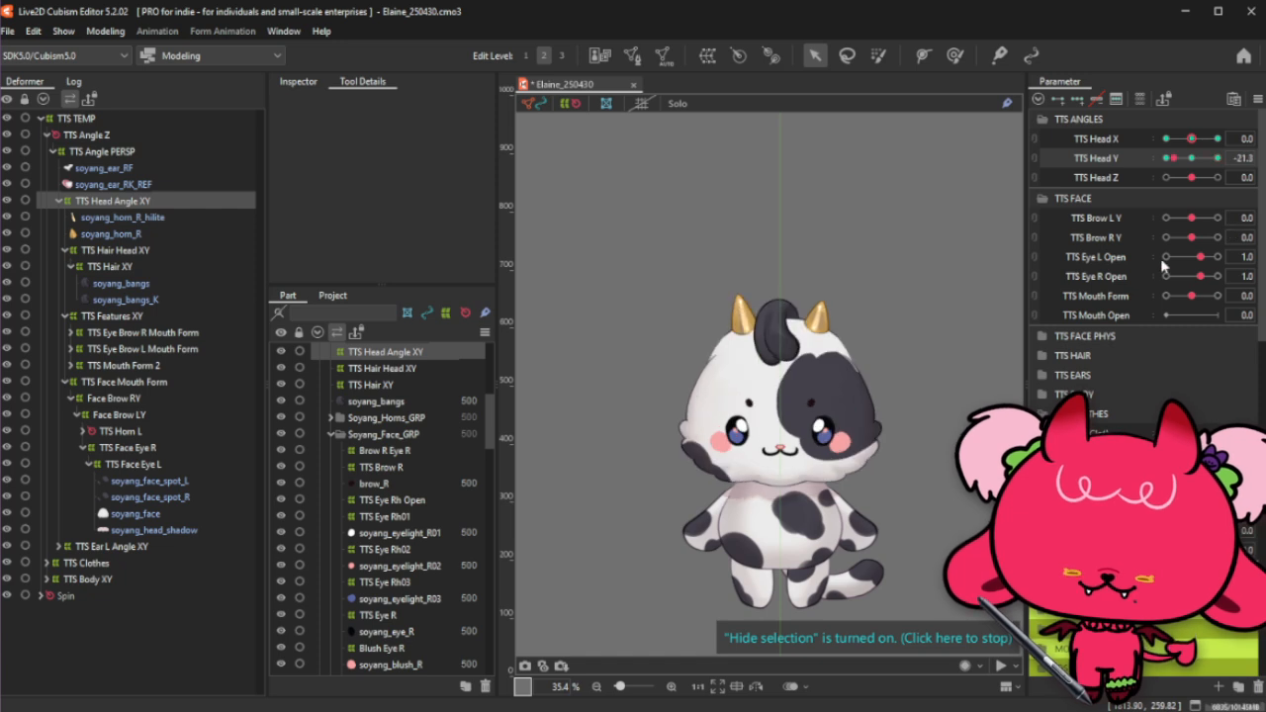
pyautogui.click(1191, 159)
pyautogui.moveTo(1194, 138); pyautogui.dragTo(1147, 198)
pyautogui.click(1192, 139)
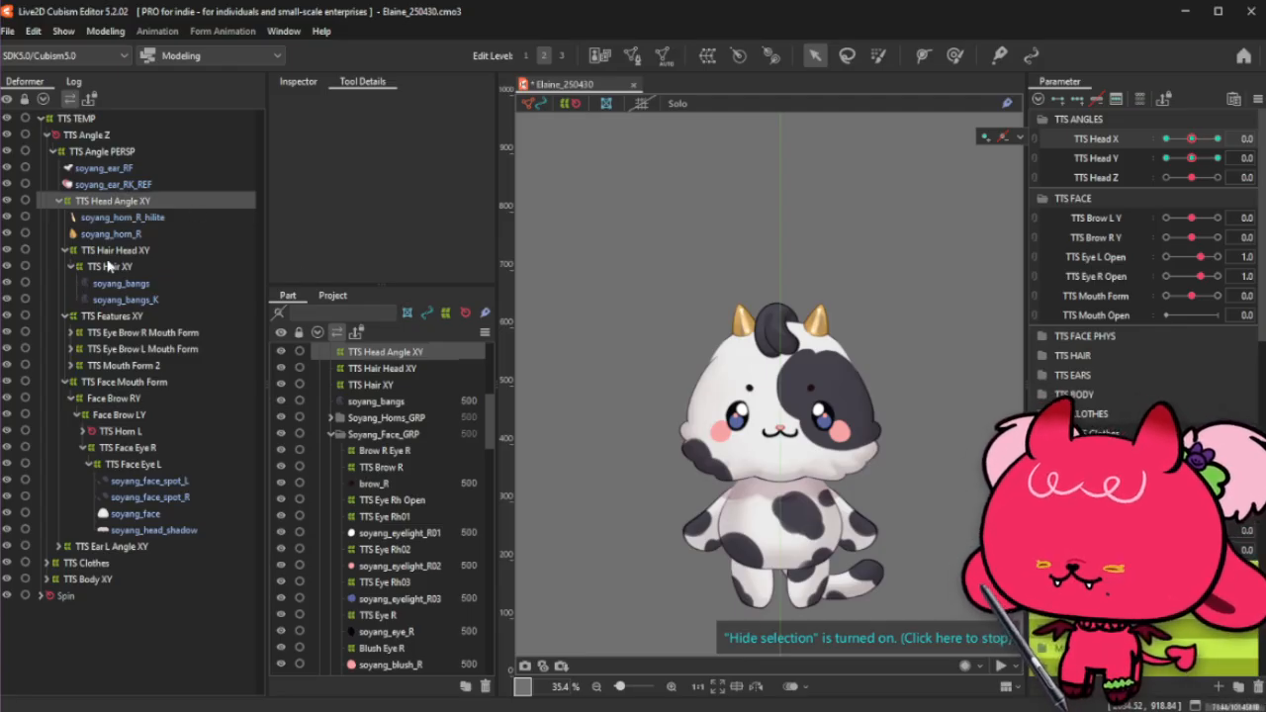
pyautogui.keyDown('ctrl'); pyautogui.click(146, 254); pyautogui.keyUp('ctrl')
pyautogui.click(64, 251)
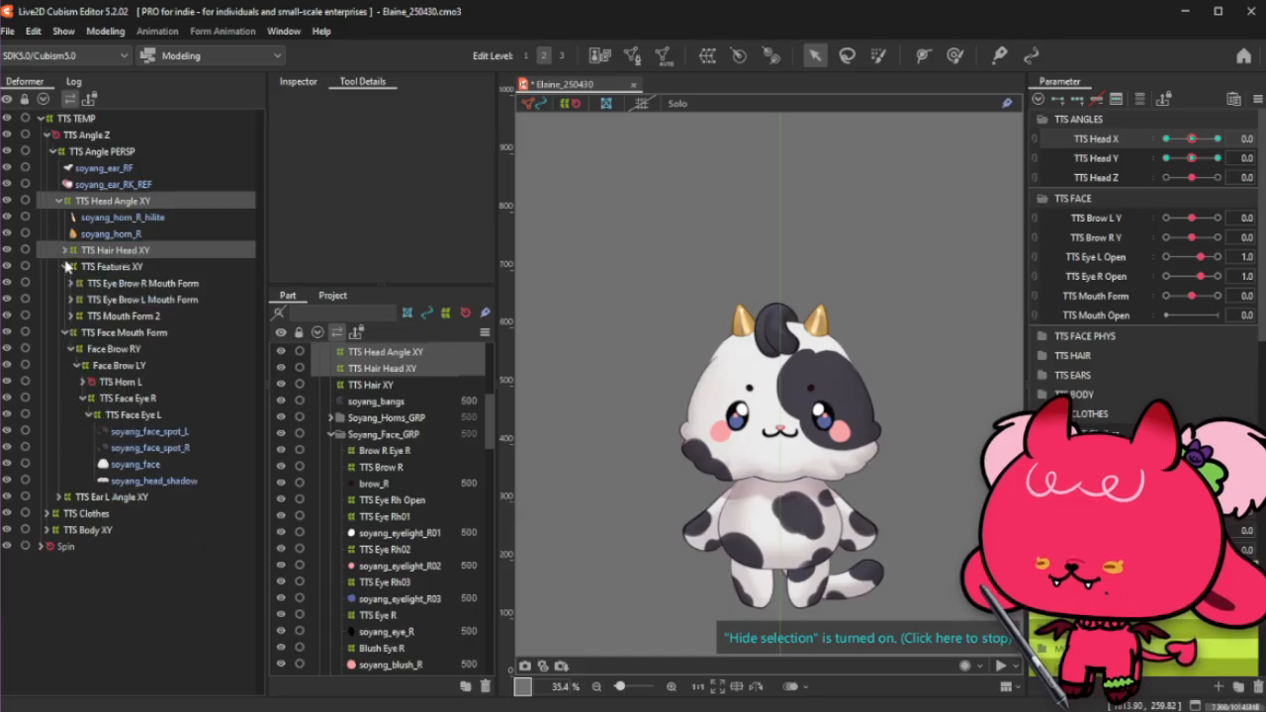
pyautogui.click(66, 267)
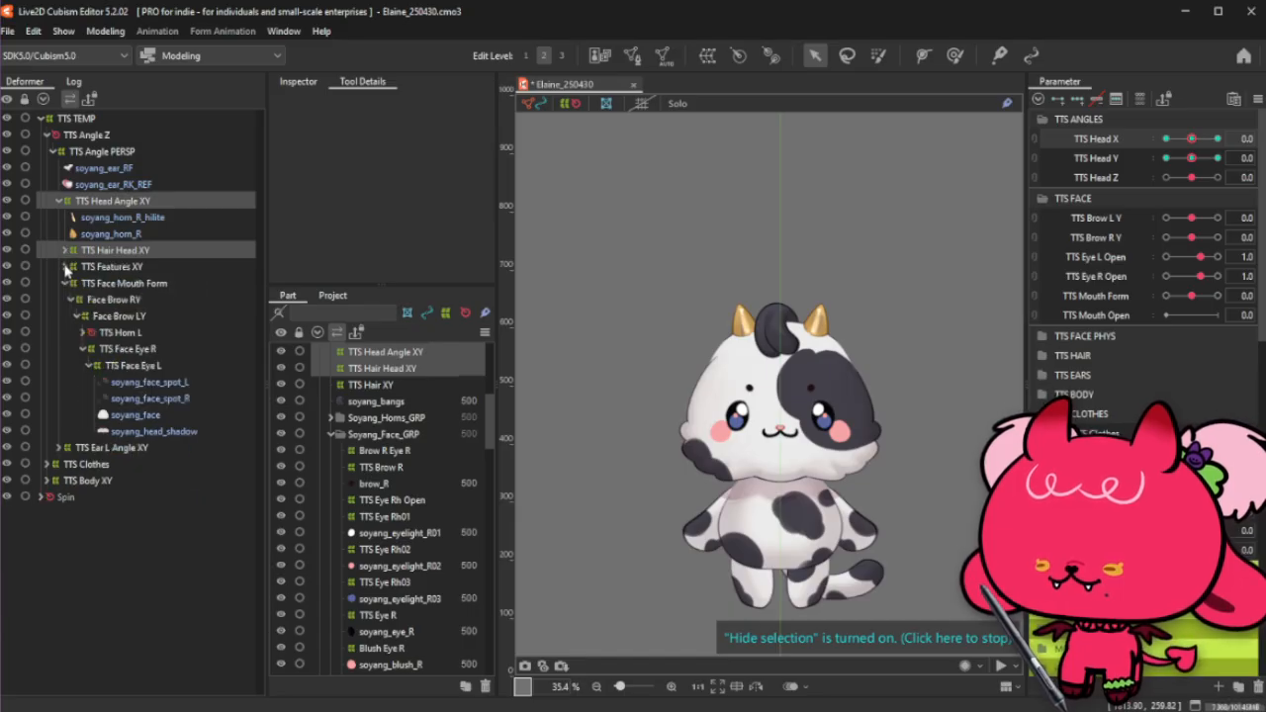
pyautogui.keyDown('ctrl'); pyautogui.click(142, 268); pyautogui.keyUp('ctrl')
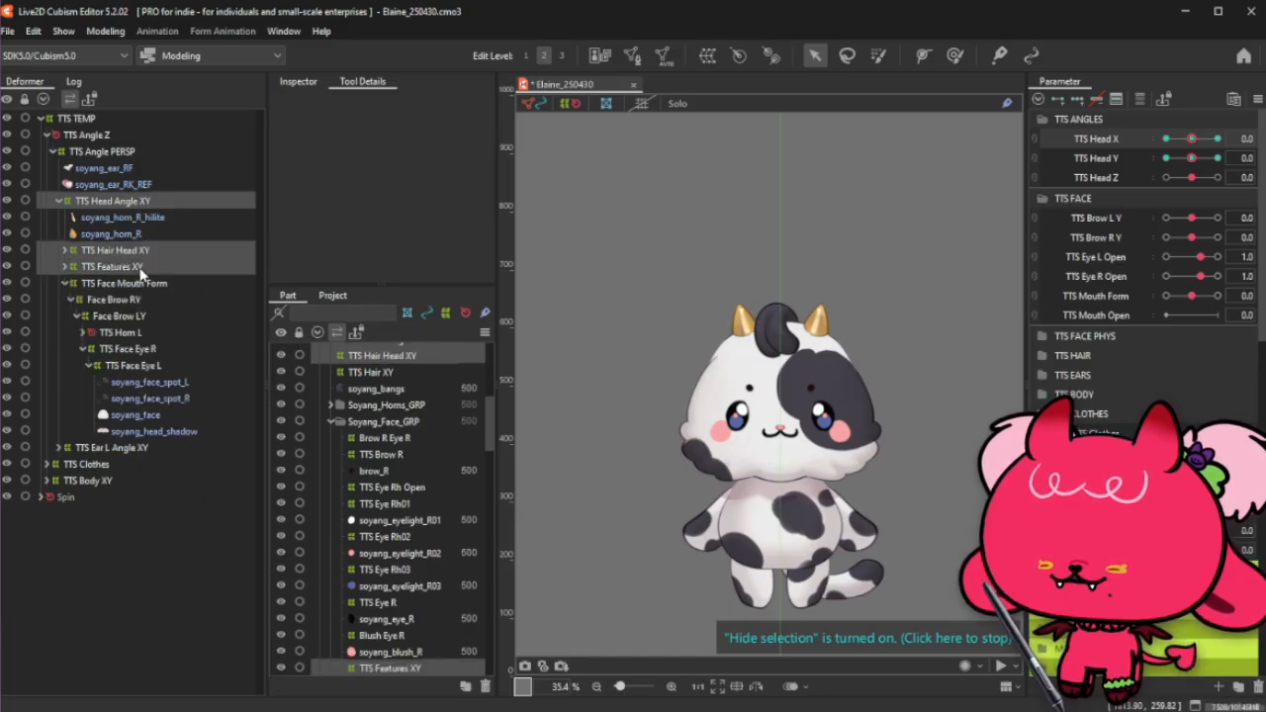
pyautogui.click(66, 284)
pyautogui.click(65, 284)
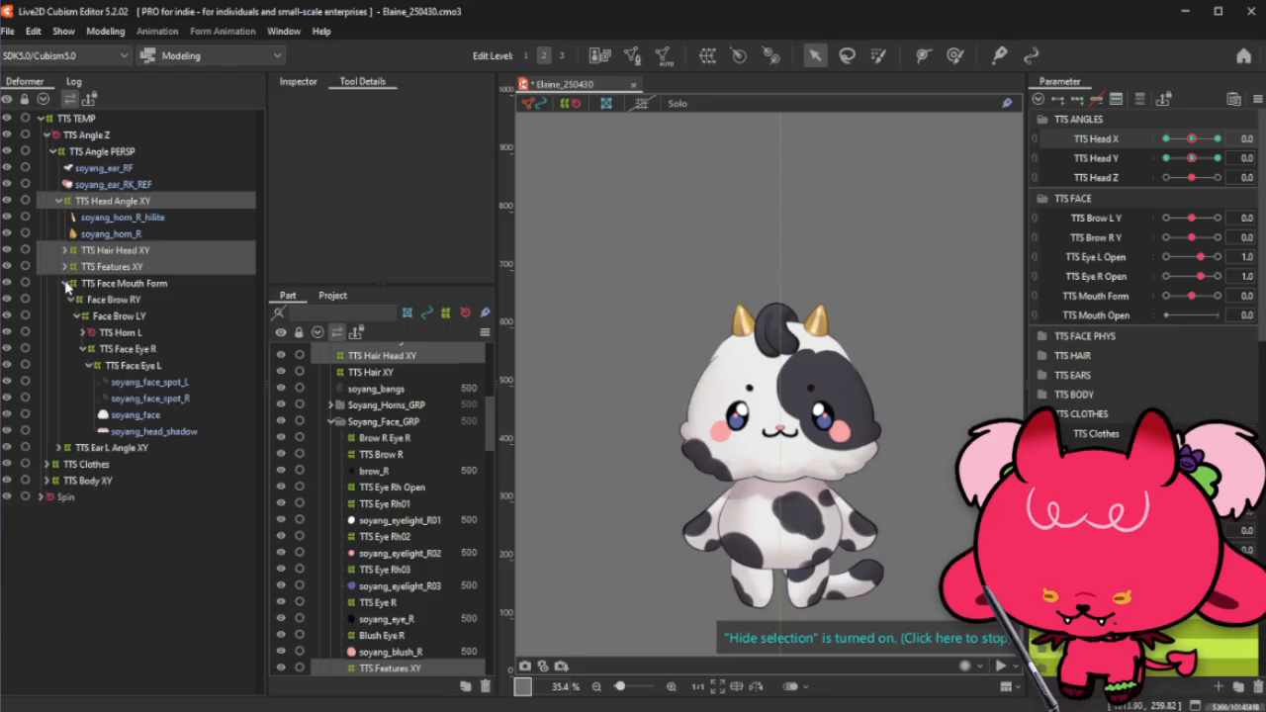
pyautogui.click(172, 383)
pyautogui.keyDown('ctrl'); pyautogui.click(173, 399); pyautogui.keyUp('ctrl')
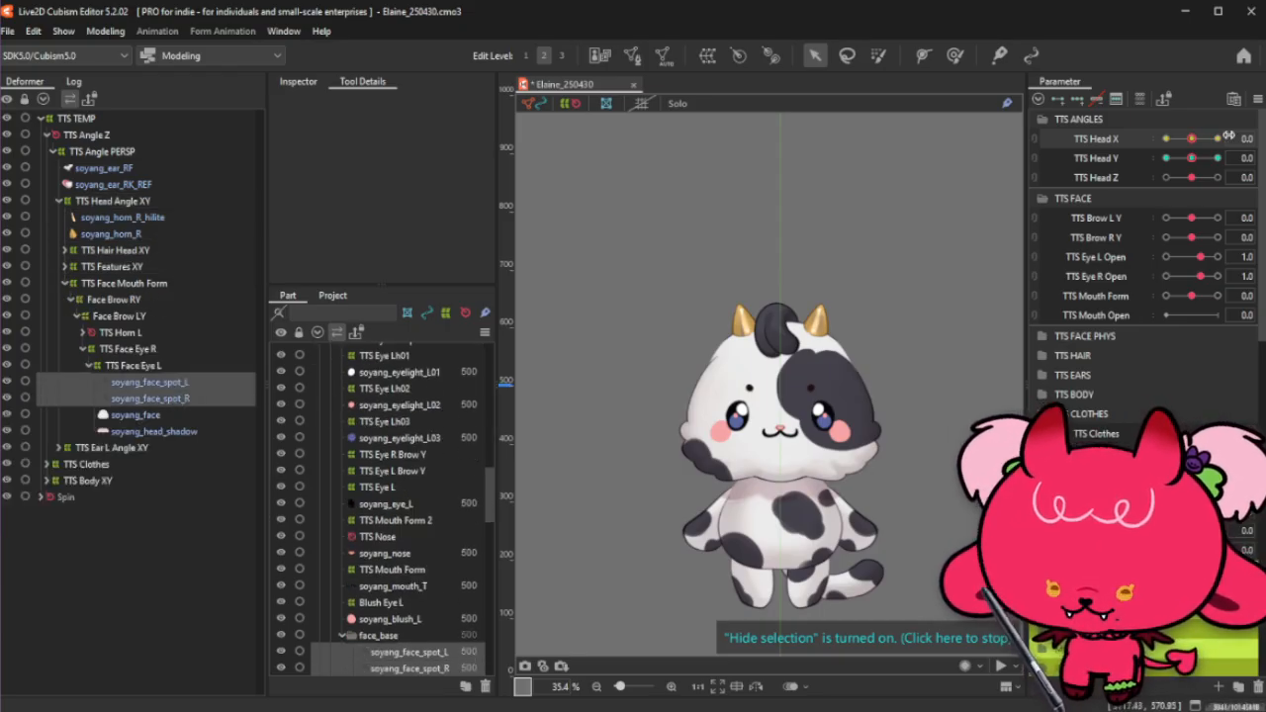
# Step: Select all objects keyed to TTS Head X and synthesize their TTS Head X and TTS Head Y corners, referencing the default value
pyautogui.moveTo(1204, 144)
pyautogui.click(1025, 145)
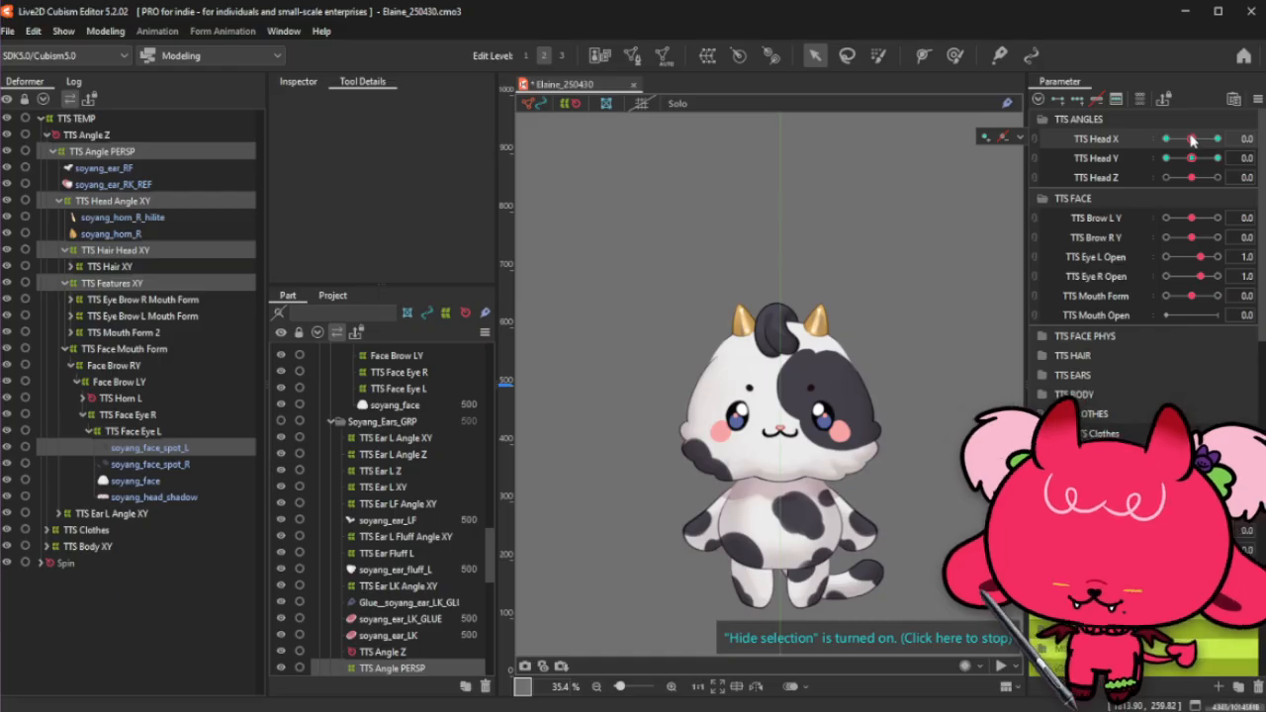
pyautogui.keyDown('ctrl'); pyautogui.click(1167, 161); pyautogui.keyUp('ctrl')
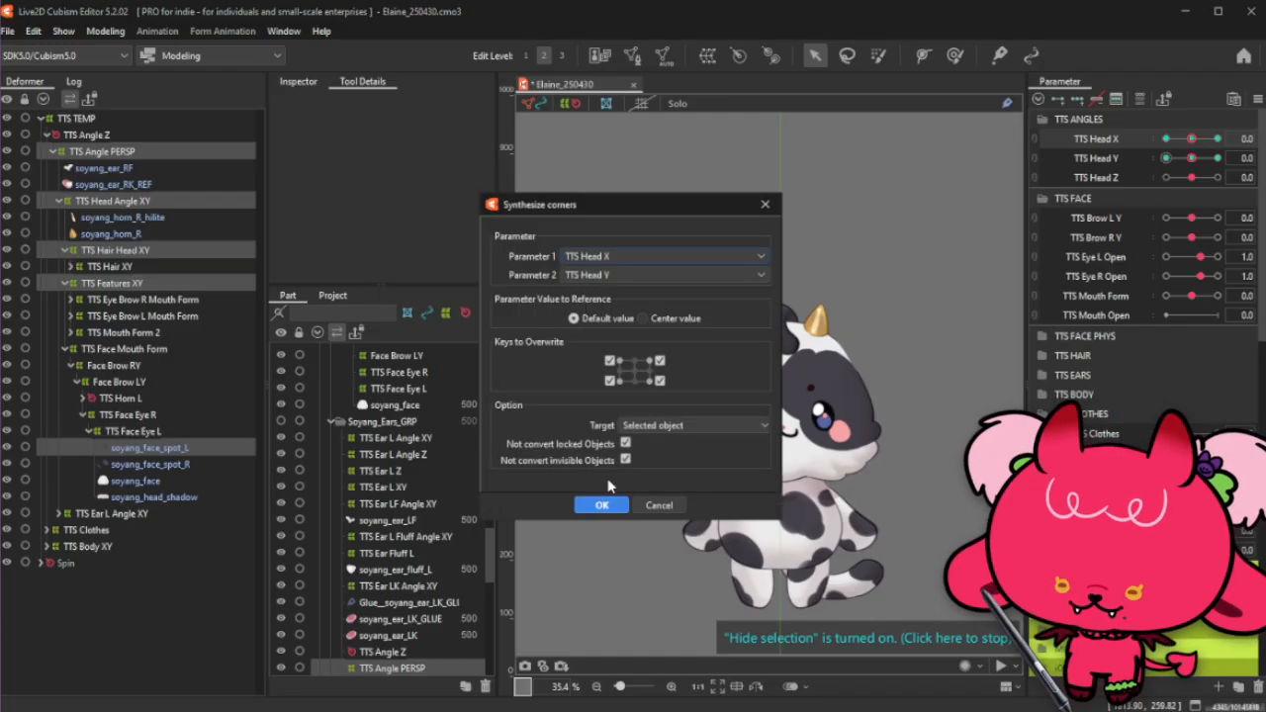
pyautogui.click(765, 201)
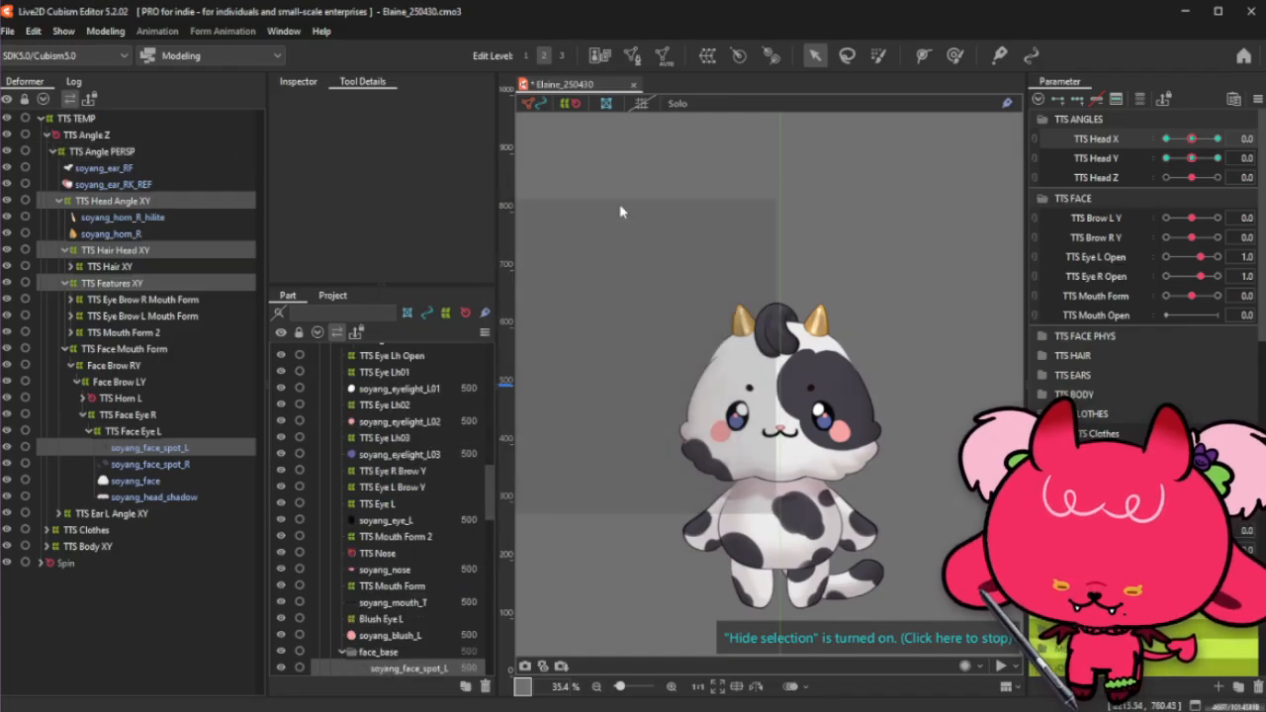
pyautogui.click(601, 506)
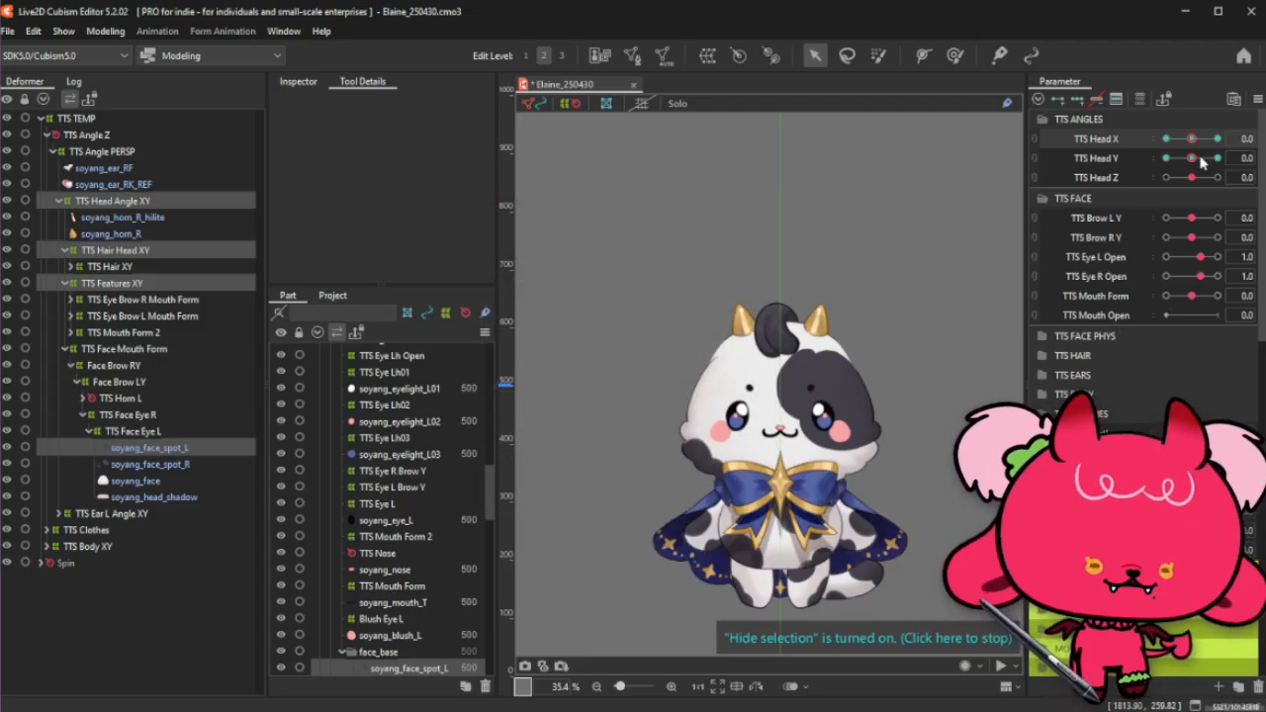
# Step: Examine the synthesized corner forms at the TTS Head X and TTS Head Y extremes
pyautogui.moveTo(1201, 158); pyautogui.dragTo(1162, 158)
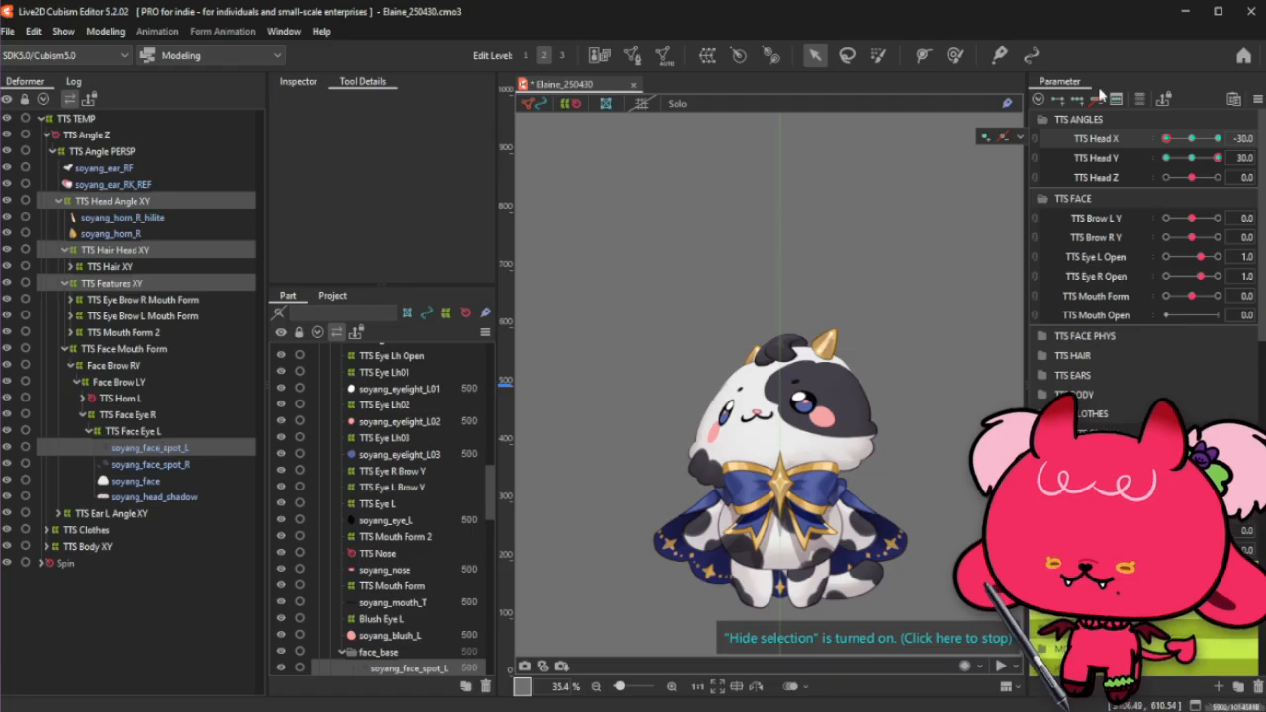
pyautogui.click(1192, 138)
pyautogui.moveTo(1192, 158); pyautogui.dragTo(1137, 154)
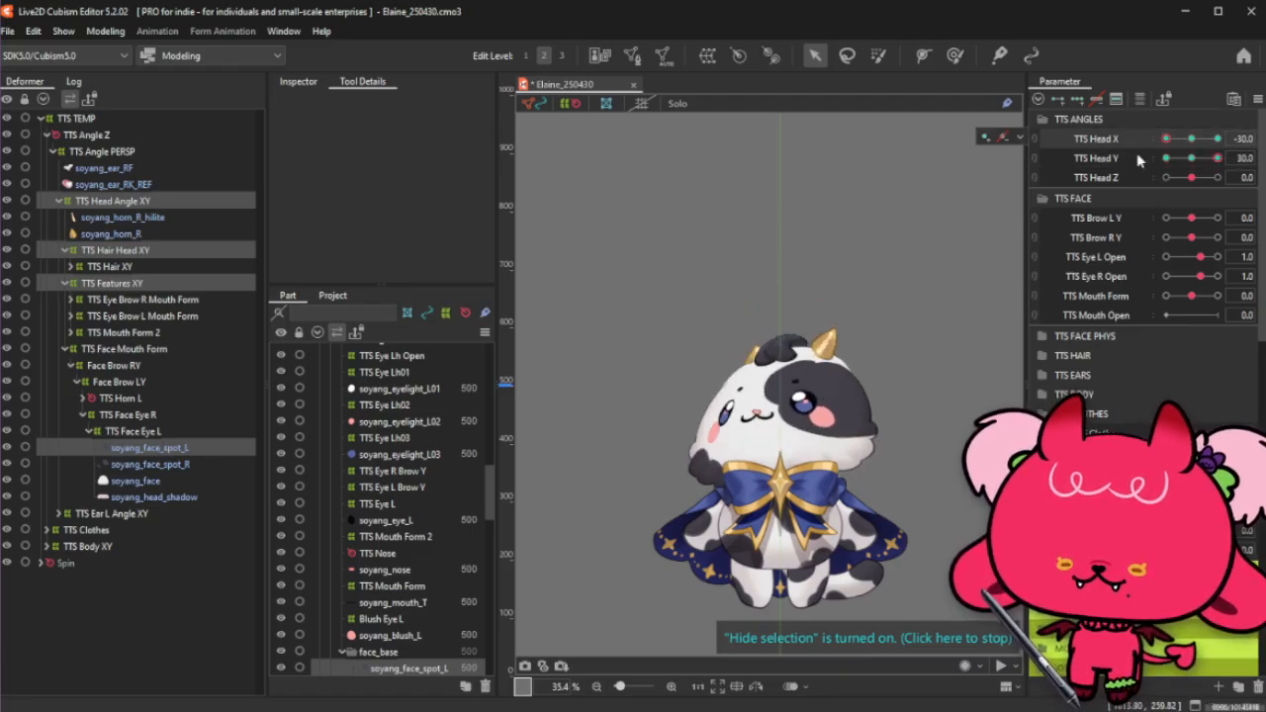
pyautogui.click(954, 56)
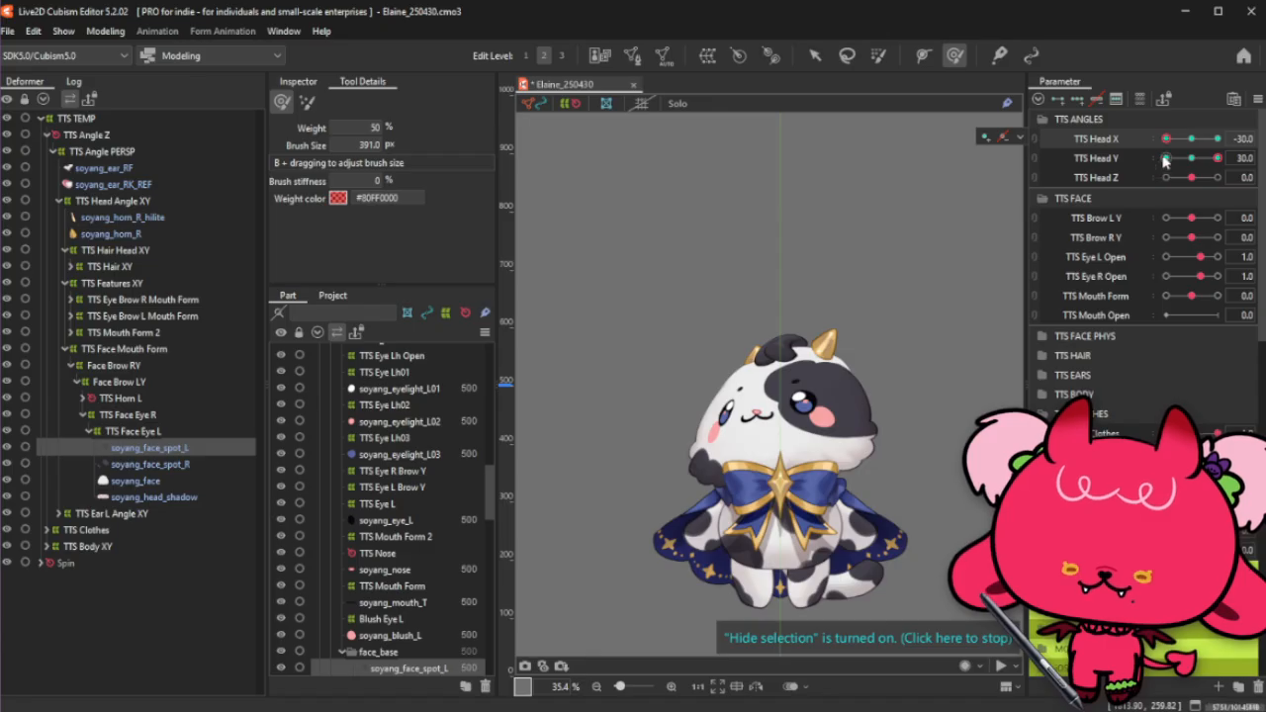
pyautogui.moveTo(1163, 156); pyautogui.dragTo(1216, 176)
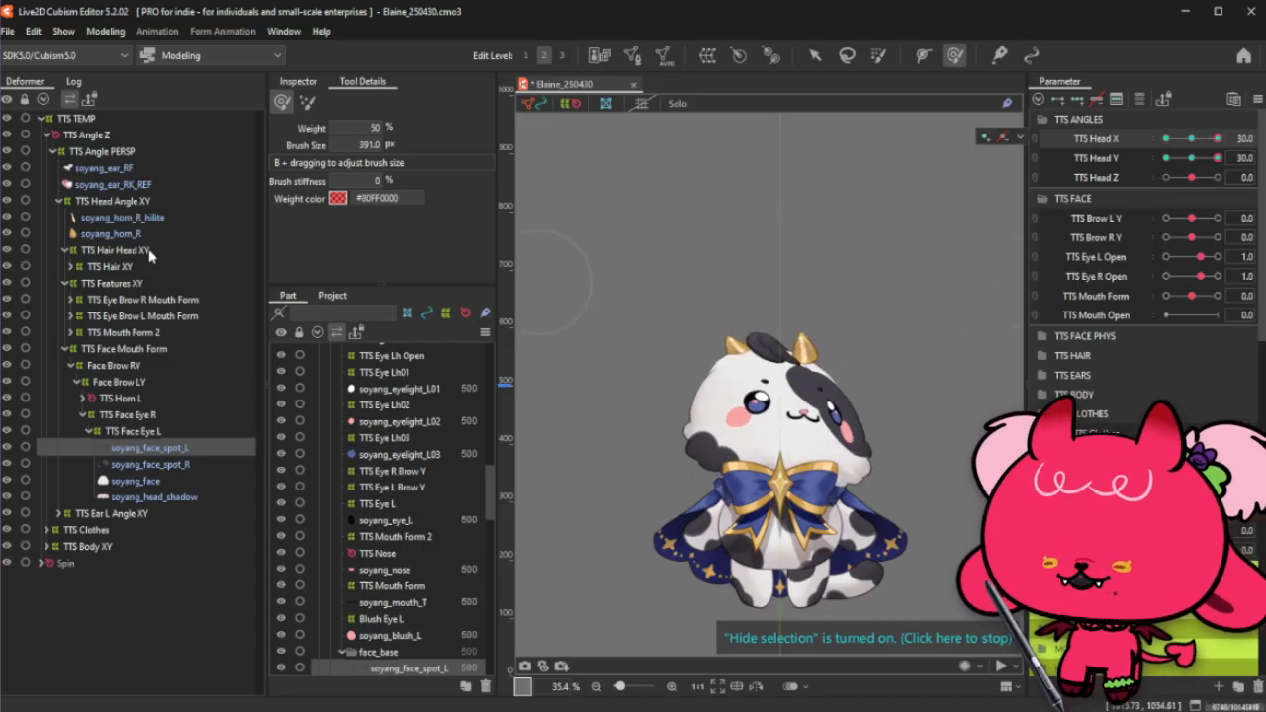
# Step: Select the TTS Head Angle XY warp, enlarge the Deform Brush to 560.7 px and examine the corner at TTS Head X 30, Y 30
pyautogui.click(164, 202)
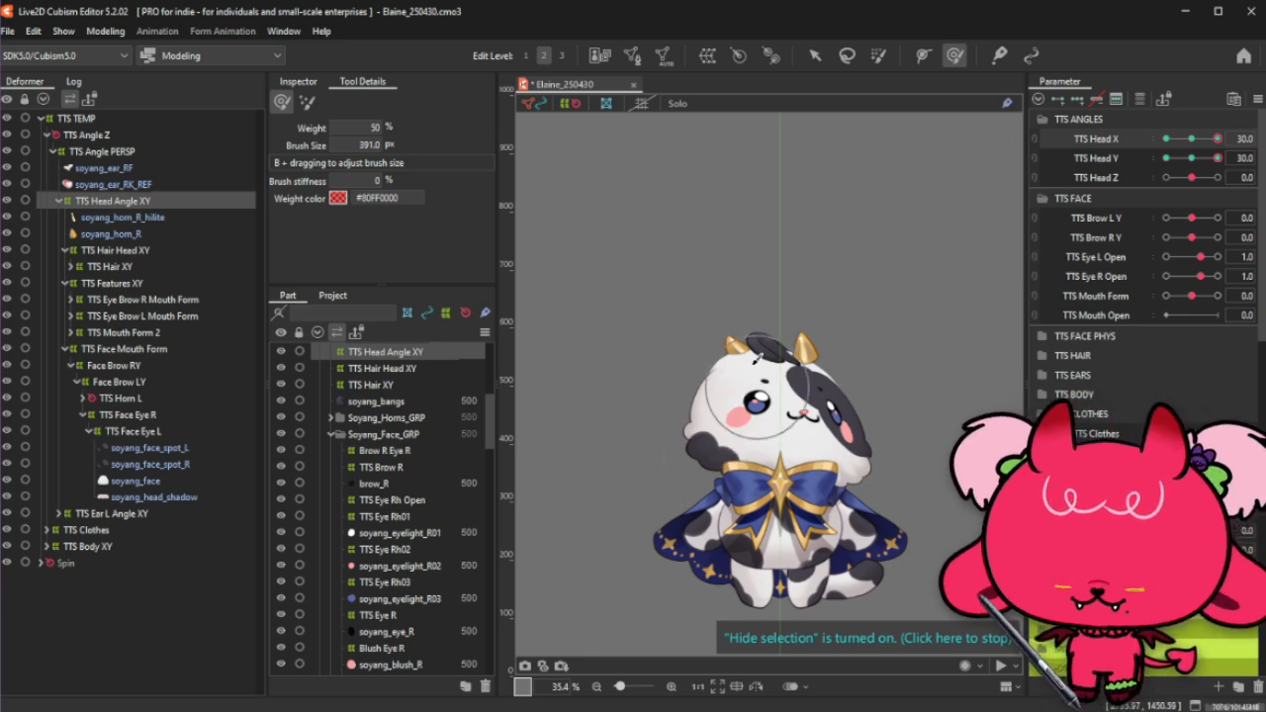
pyautogui.moveTo(754, 363); pyautogui.dragTo(799, 363)
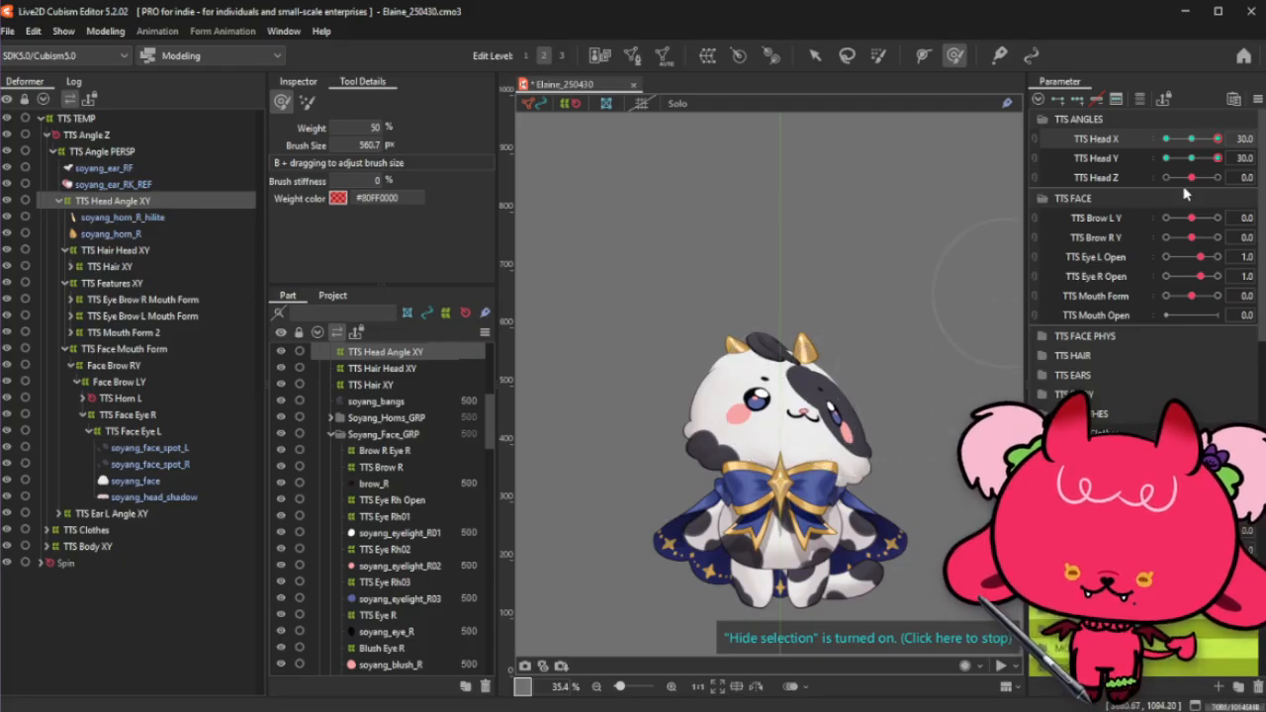
pyautogui.moveTo(1199, 139); pyautogui.dragTo(1238, 155)
pyautogui.click(1193, 159)
pyautogui.click(1195, 160)
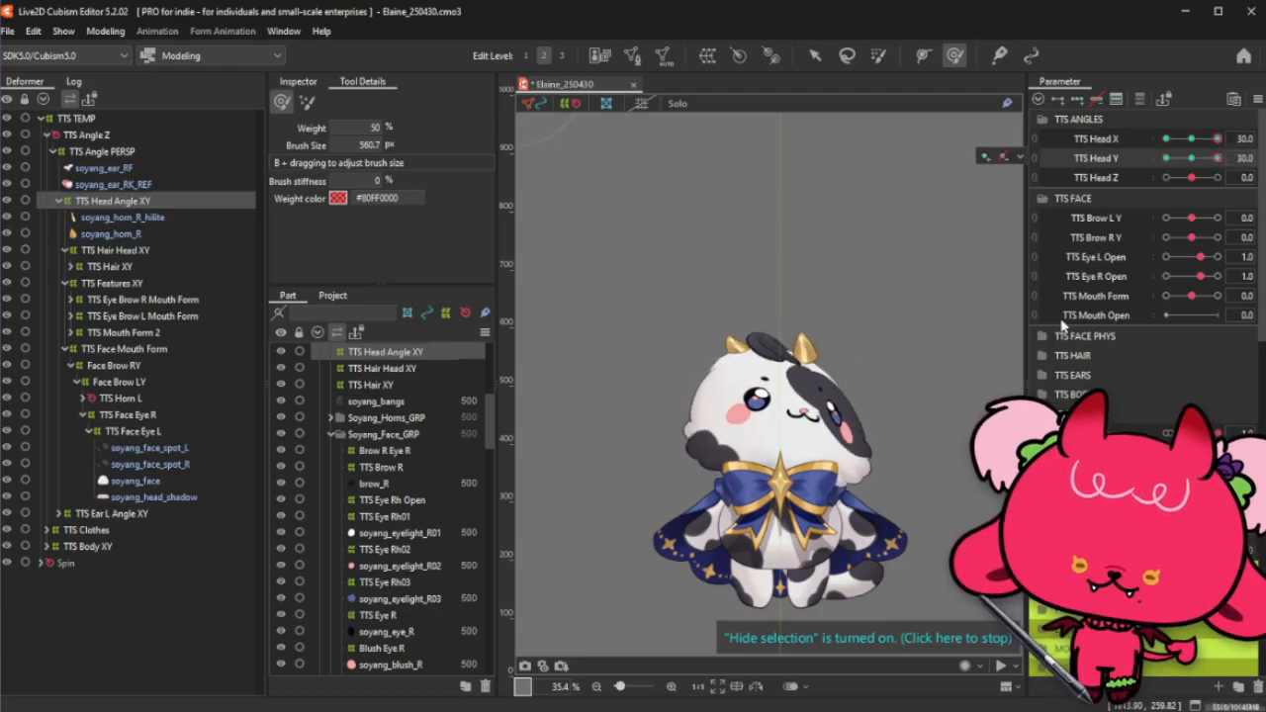
# Step: Reduce the Deform Brush size to 337.3 px and compare the head across TTS Head X at TTS Head Y 30
pyautogui.press('b')
pyautogui.moveTo(883, 441); pyautogui.dragTo(863, 443)
pyautogui.press('b')
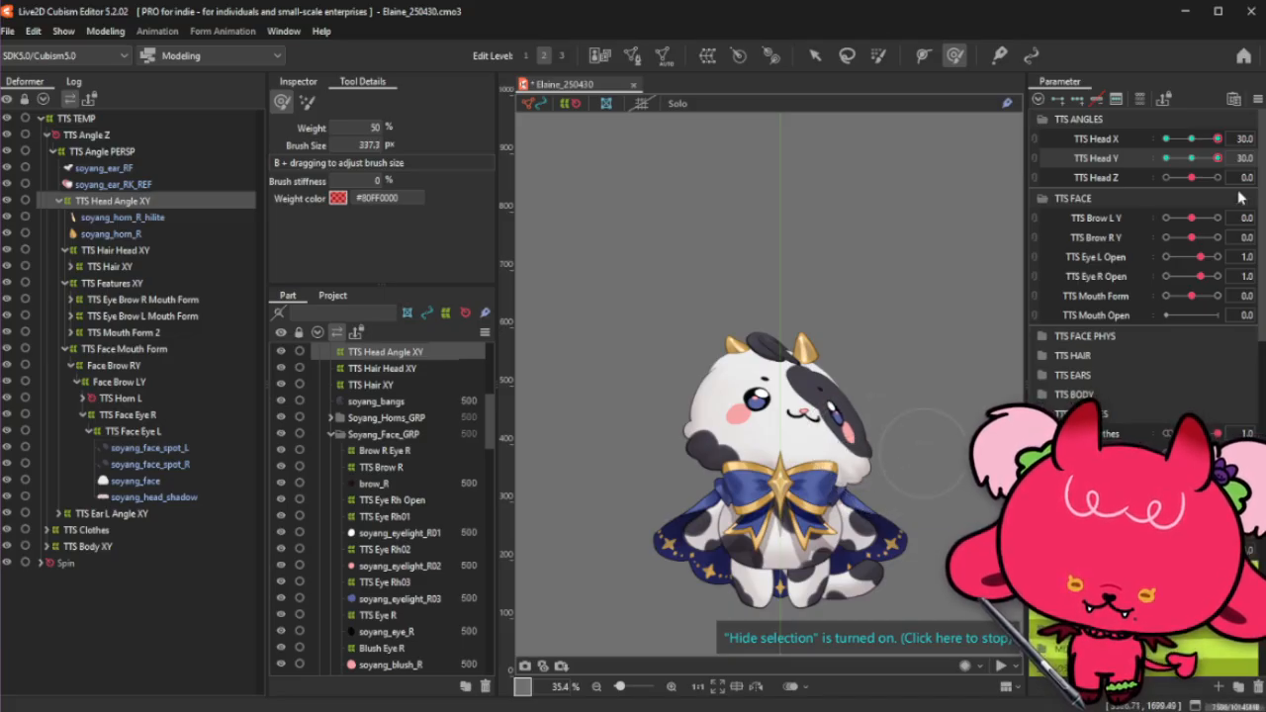
pyautogui.moveTo(1190, 139); pyautogui.dragTo(1221, 158)
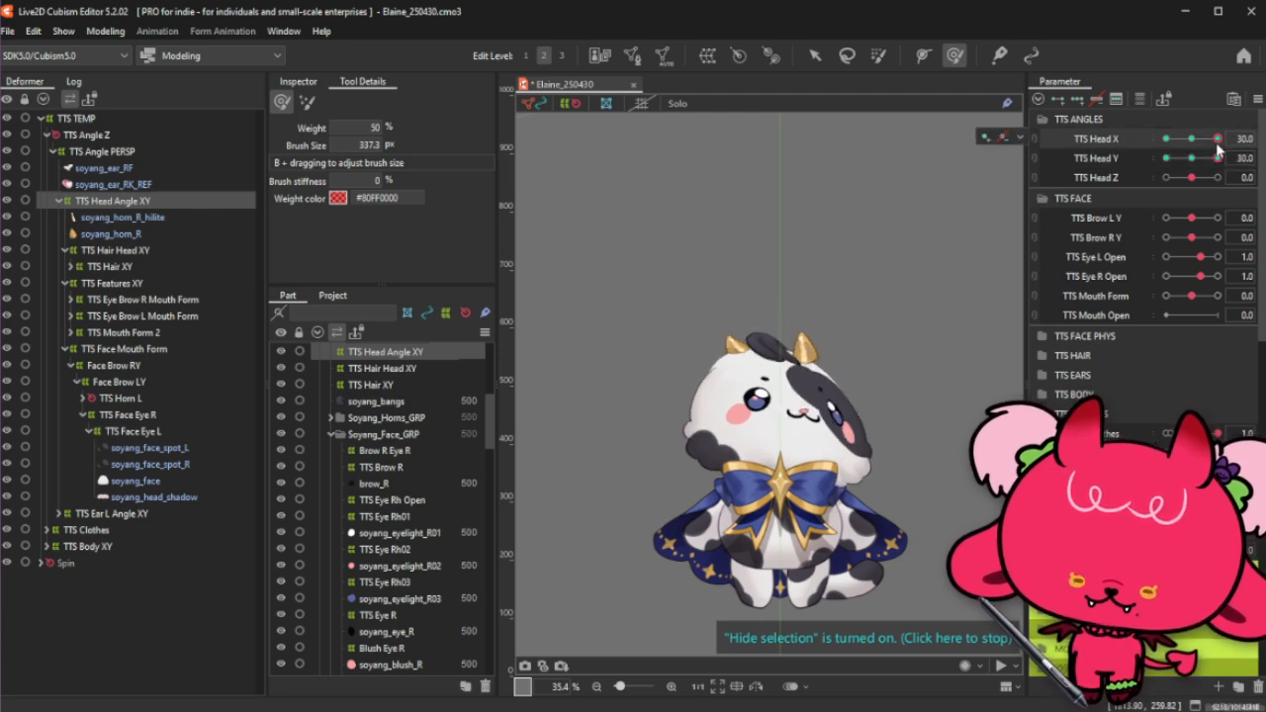
# Step: Try to reflect the TTS Head Angle XY form horizontally from TTS Head X 30, and undo the change made at -30
pyautogui.click(1235, 99)
pyautogui.press('Return')
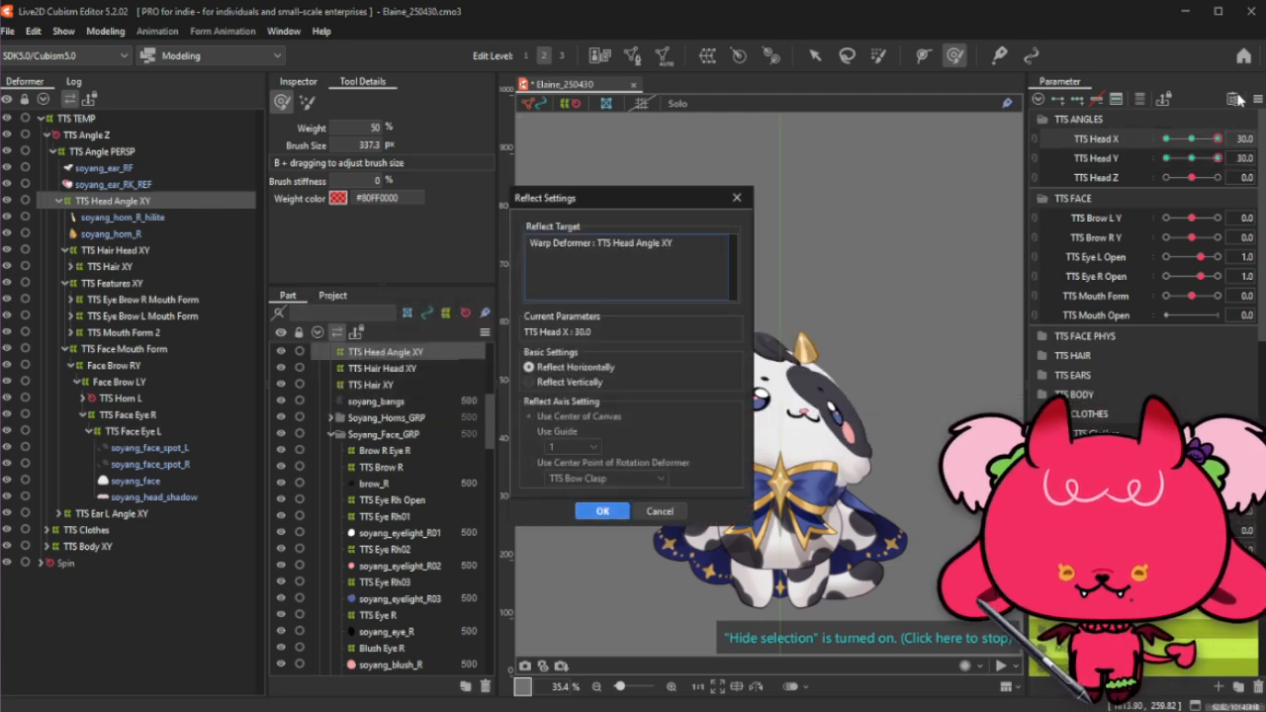
pyautogui.click(737, 197)
pyautogui.moveTo(1215, 139); pyautogui.dragTo(1154, 158)
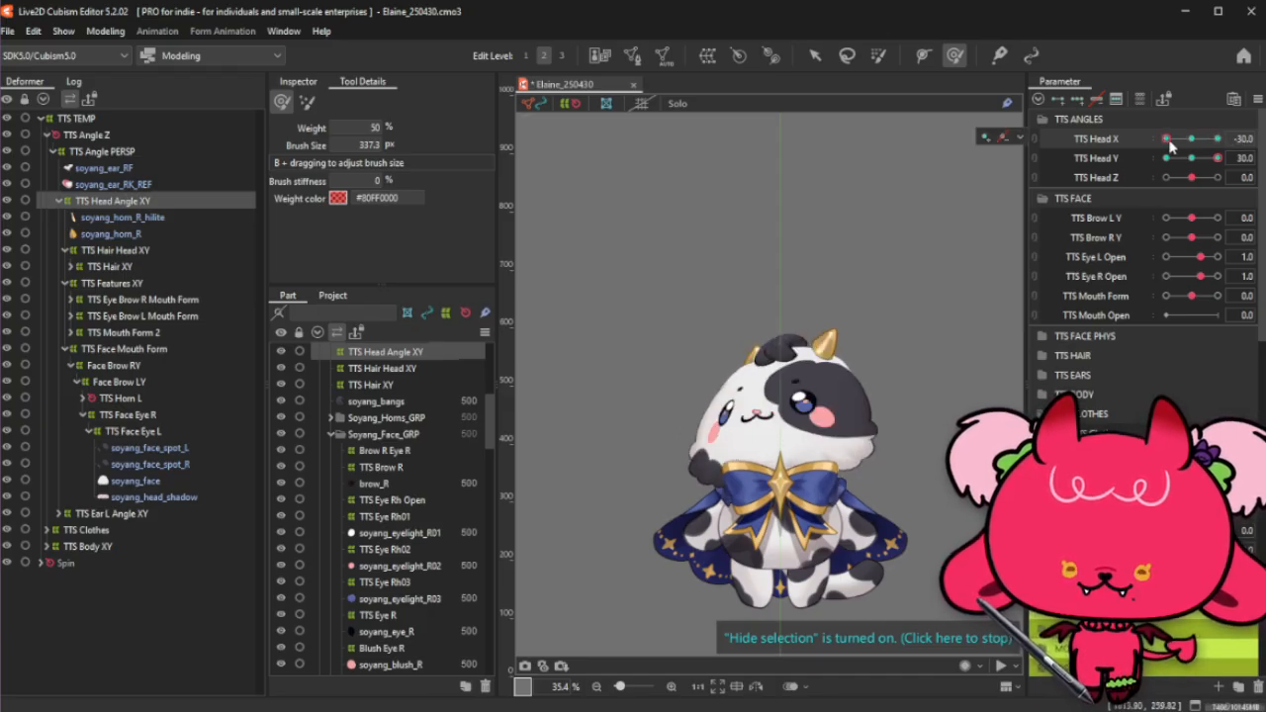
pyautogui.click(1021, 137)
pyautogui.click(1050, 162)
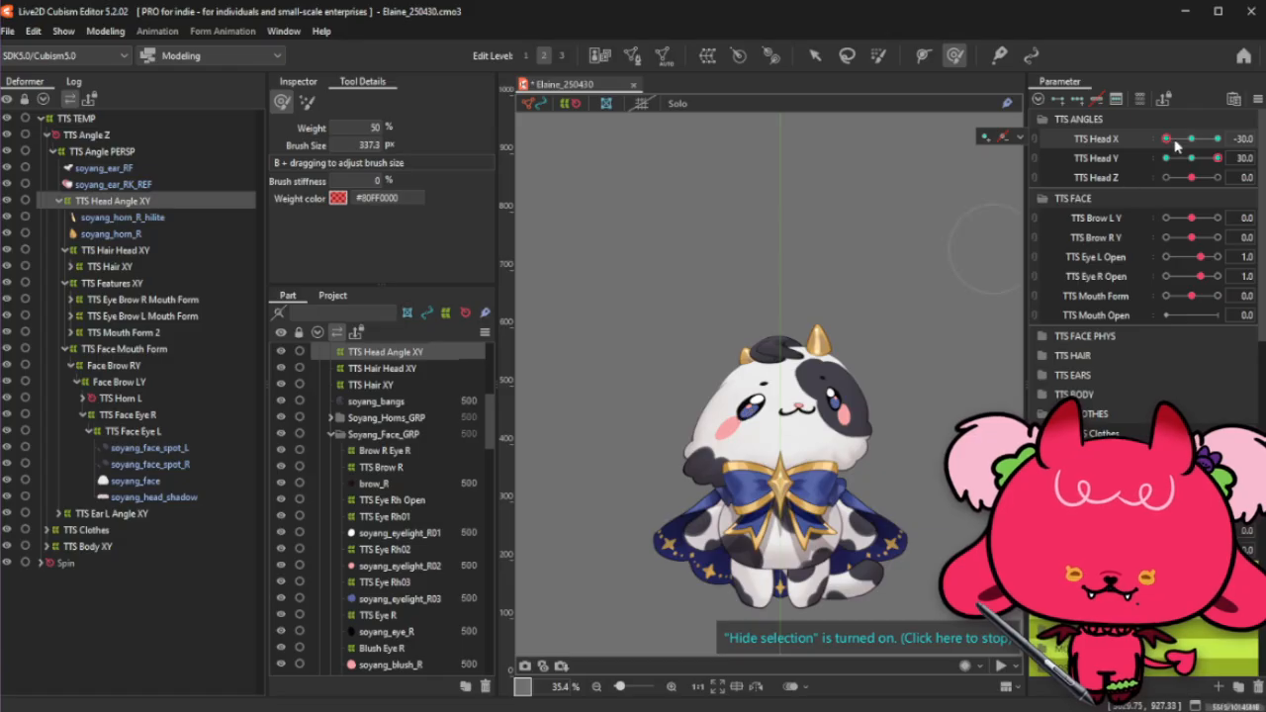
pyautogui.hotkey('ctrl', 'z')
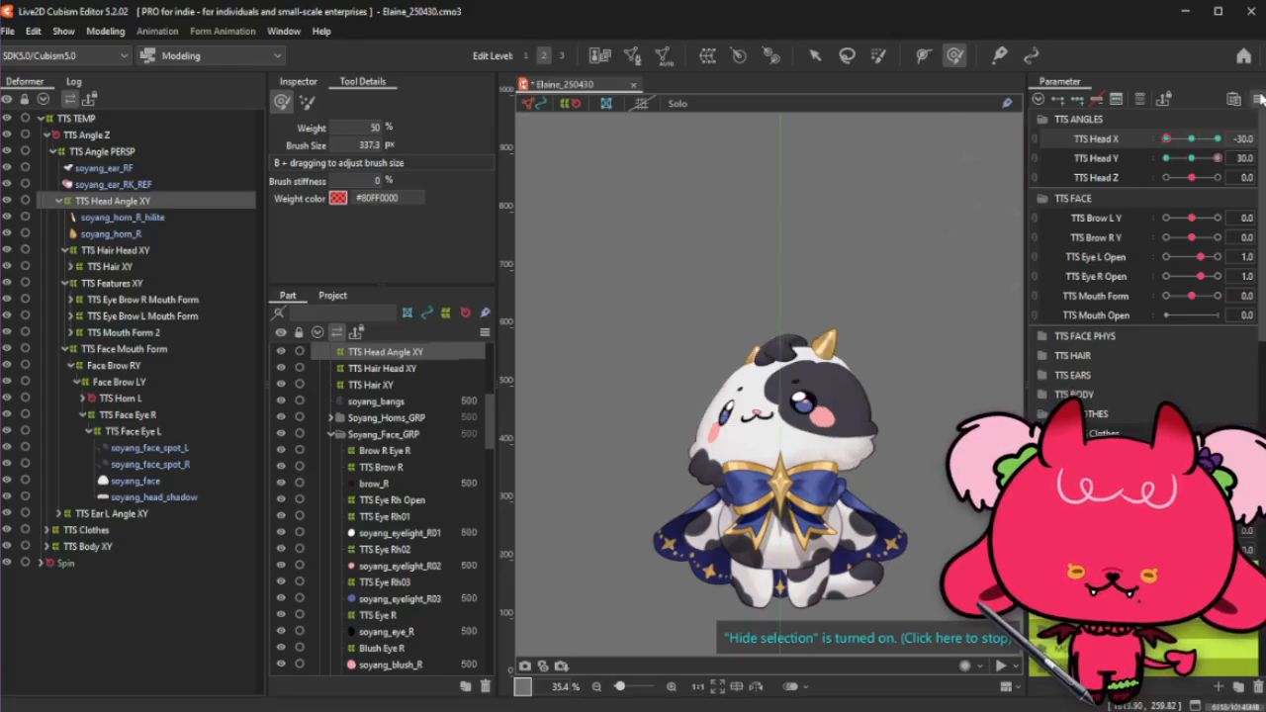
# Step: Run Reflect Motion on TTS Head Angle XY at TTS Head X -30, Y 30, and view the corner at TTS Head X 30, Y -30
pyautogui.click(1257, 99)
pyautogui.click(1076, 242)
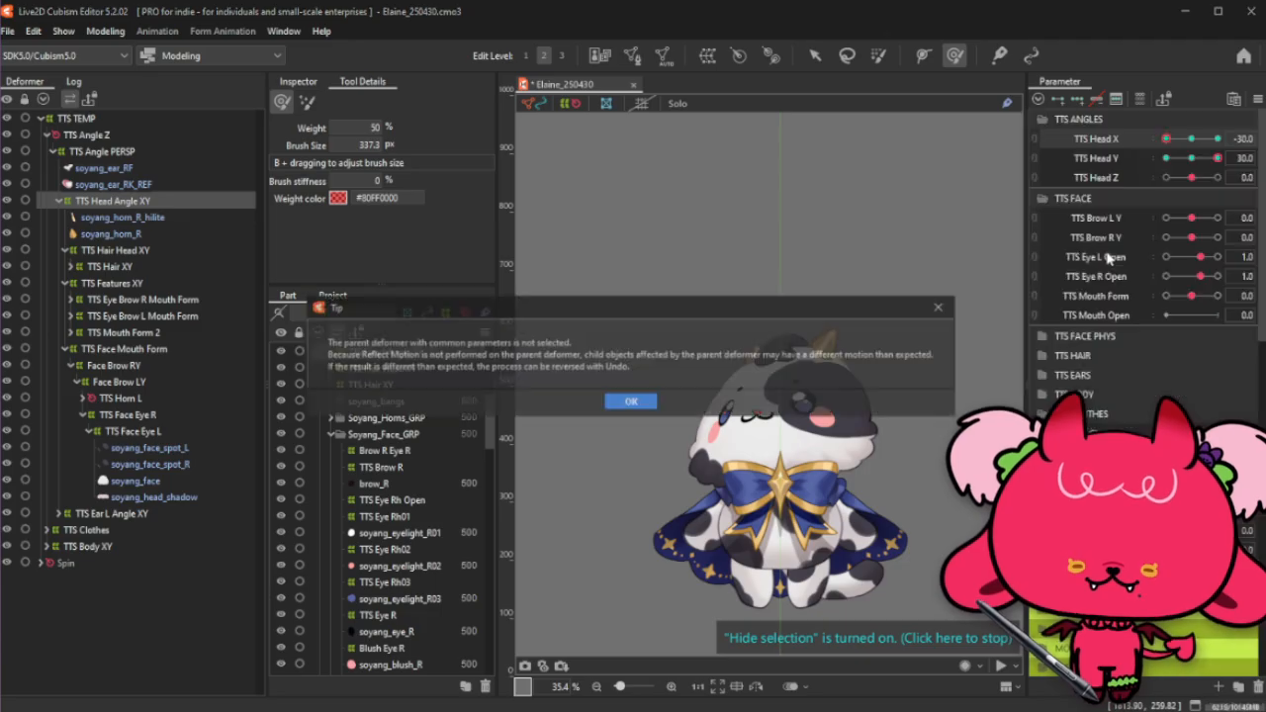
pyautogui.click(631, 402)
pyautogui.click(618, 509)
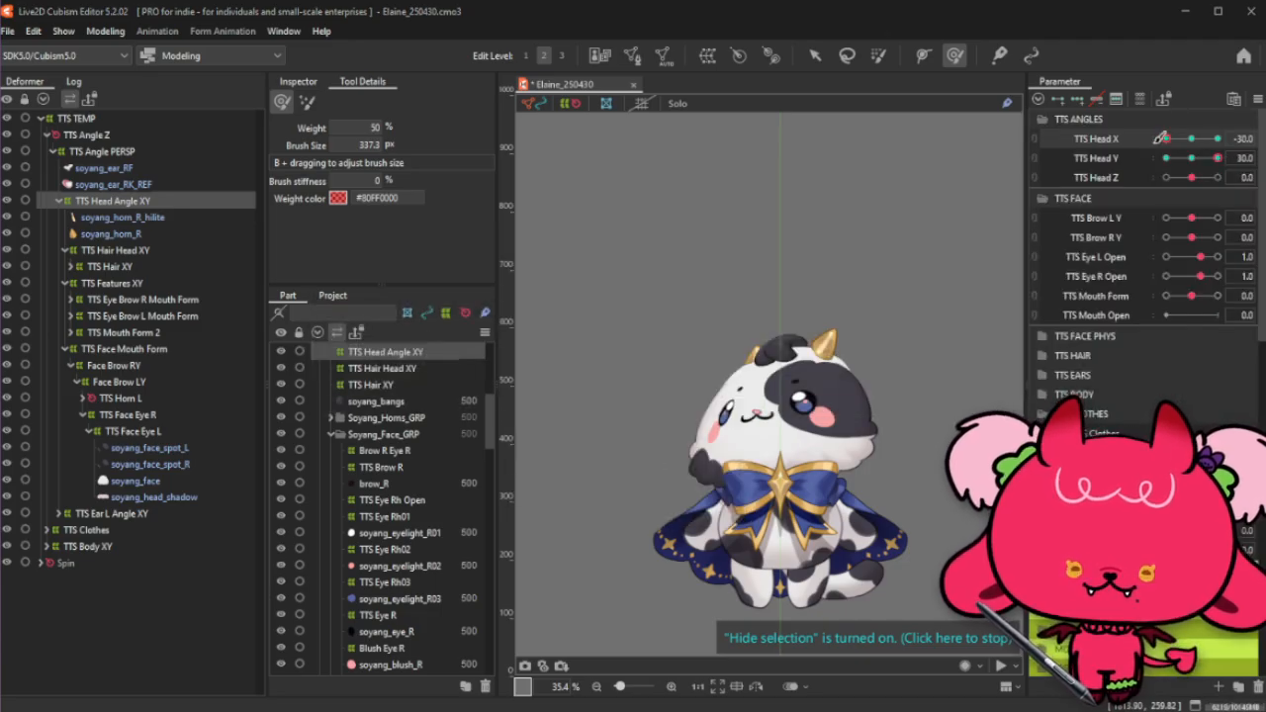
pyautogui.moveTo(1159, 139)
pyautogui.mouseDown()
pyautogui.moveTo(1222, 141)
pyautogui.moveTo(1166, 159)
pyautogui.mouseUp()
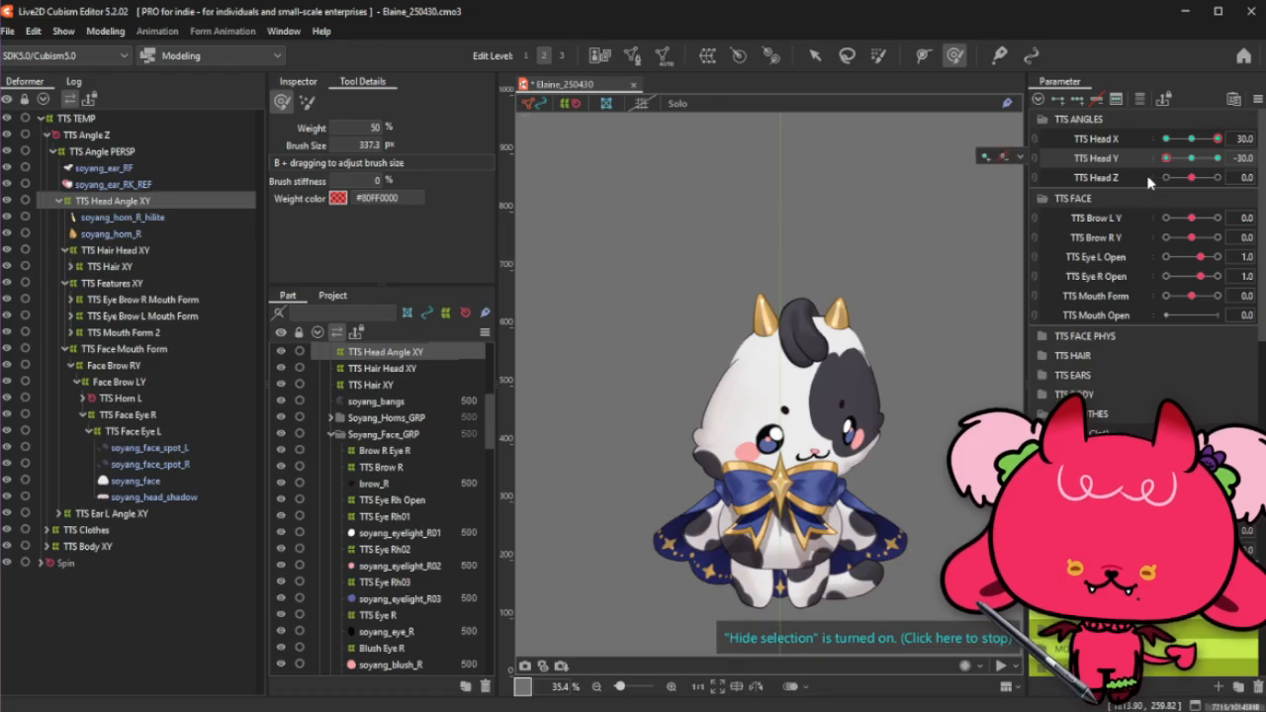
# Step: Bring the head to TTS Head X 30, Y 30 and hide the art mesh and deformer overlays in the view
pyautogui.click(1192, 138)
pyautogui.click(1192, 158)
pyautogui.moveTo(1194, 140); pyautogui.dragTo(1218, 158)
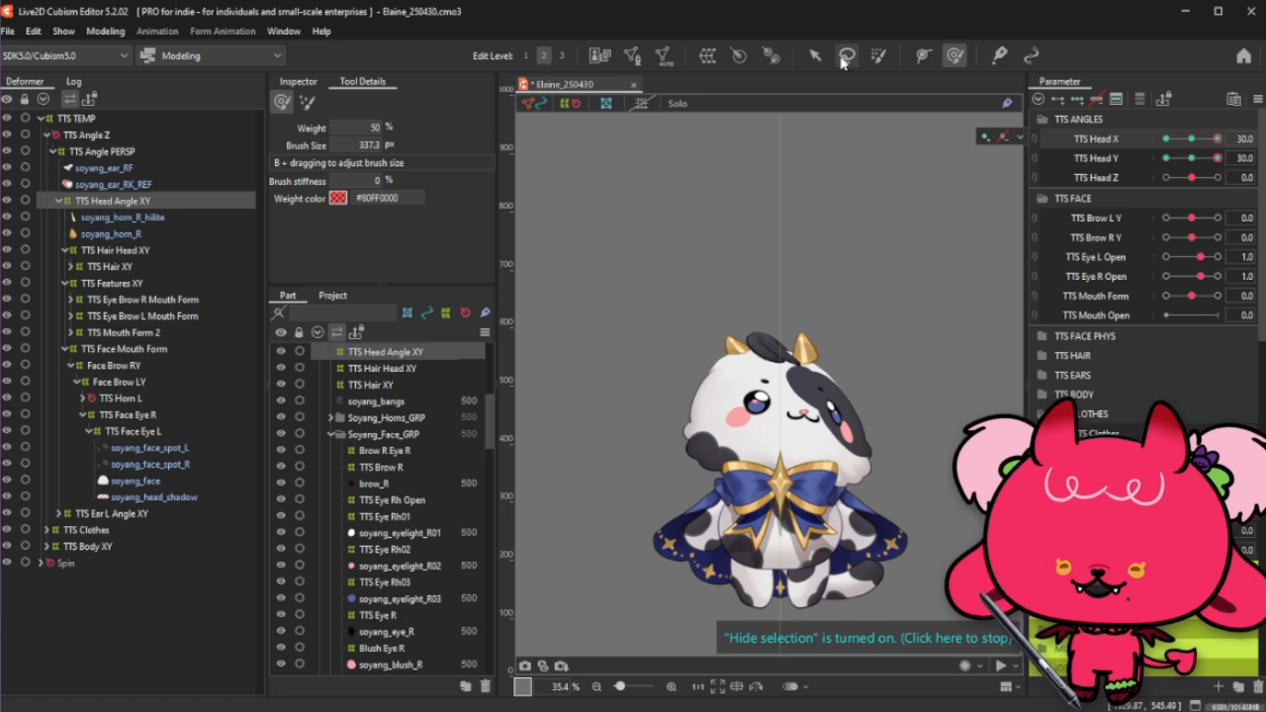
pyautogui.click(532, 104)
pyautogui.click(570, 104)
pyautogui.scroll(3, 783, 384)
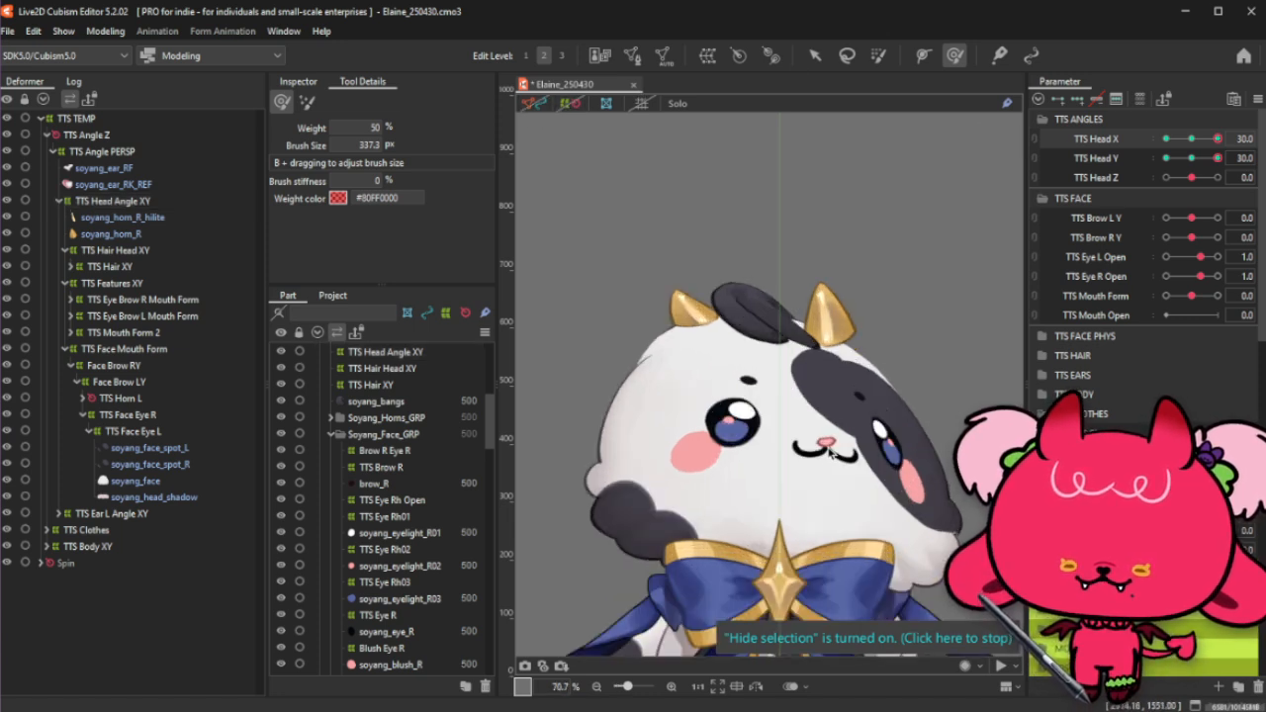
# Step: Select the TTS Nose rotation deformer and add three keys each on TTS Head X and TTS Head Y
pyautogui.rightClick(831, 453)
pyautogui.click(920, 262)
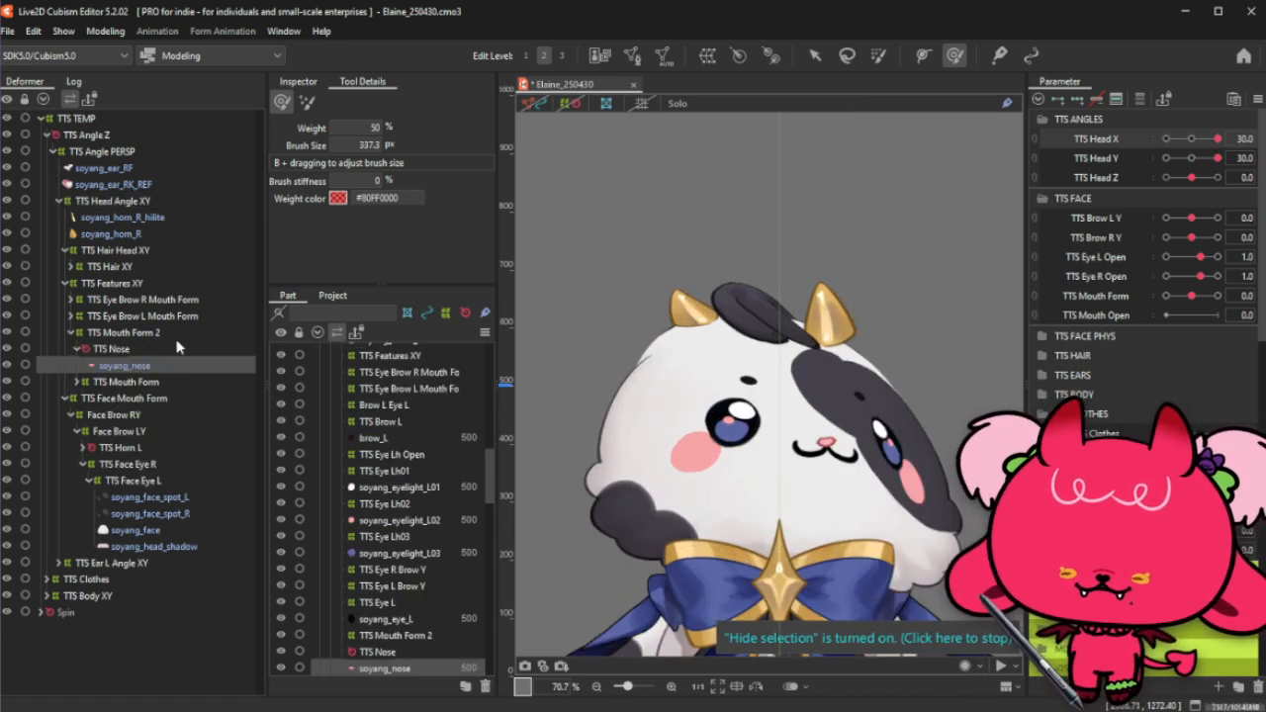
pyautogui.click(166, 351)
pyautogui.click(1180, 141)
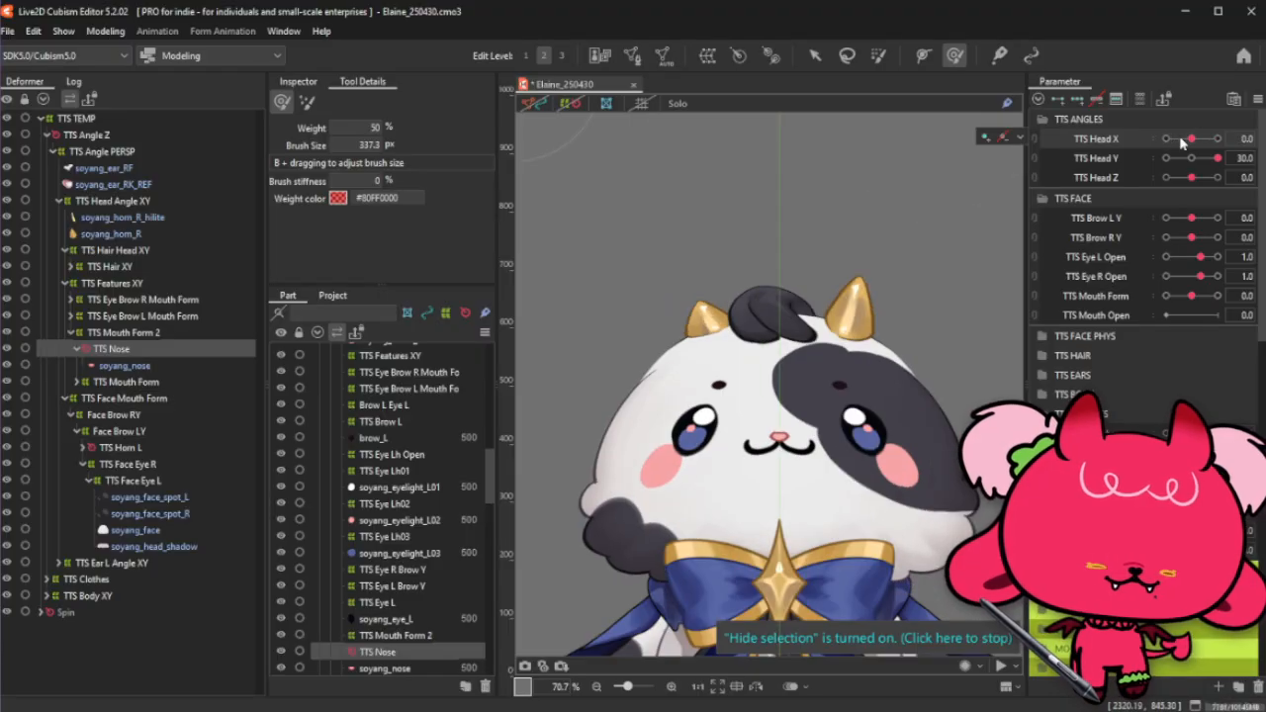
pyautogui.click(1077, 100)
pyautogui.click(1129, 157)
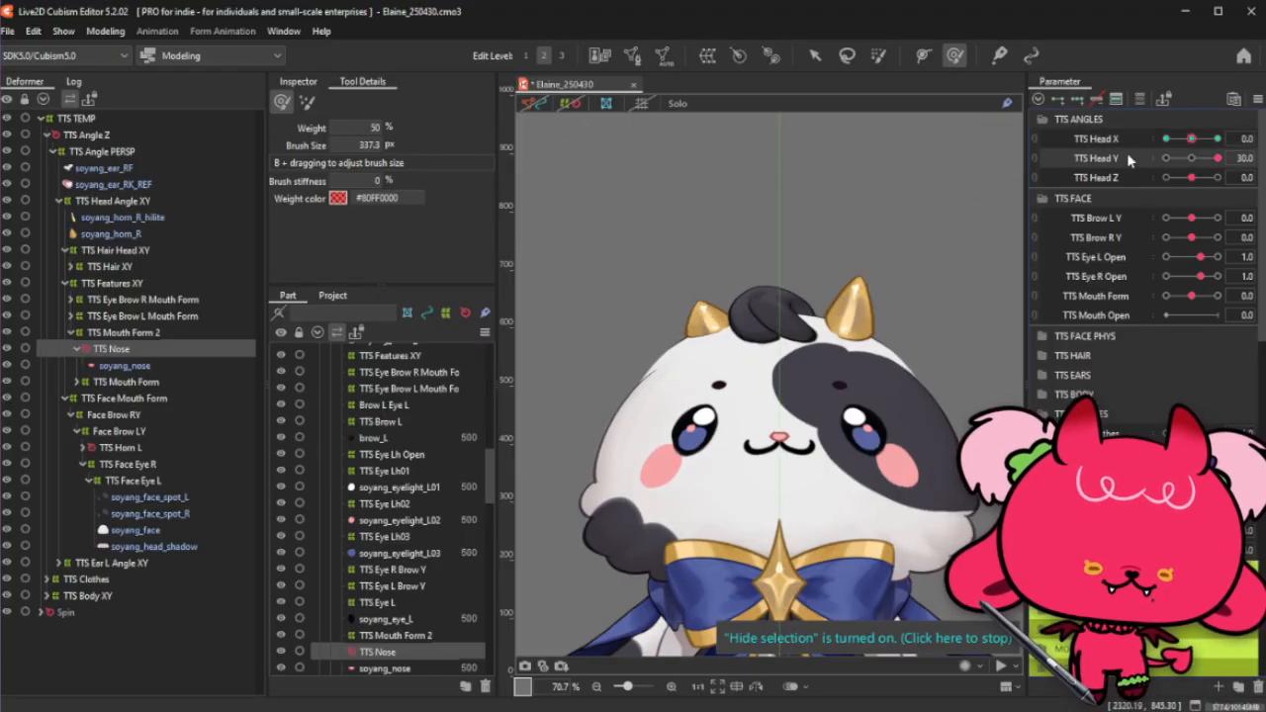
pyautogui.click(1215, 139)
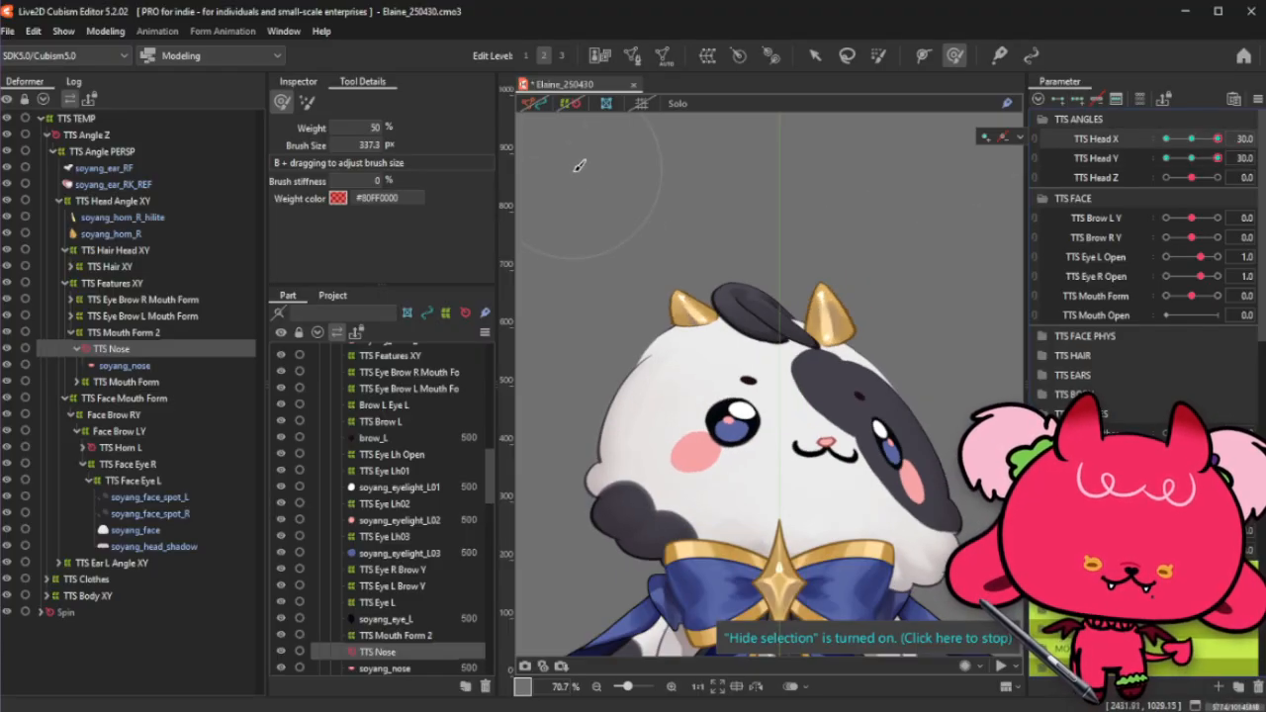
# Step: Set the TTS Nose angle to 13 degrees at TTS Head X 30, Y 30 and run Reflect Motion on it
pyautogui.click(297, 82)
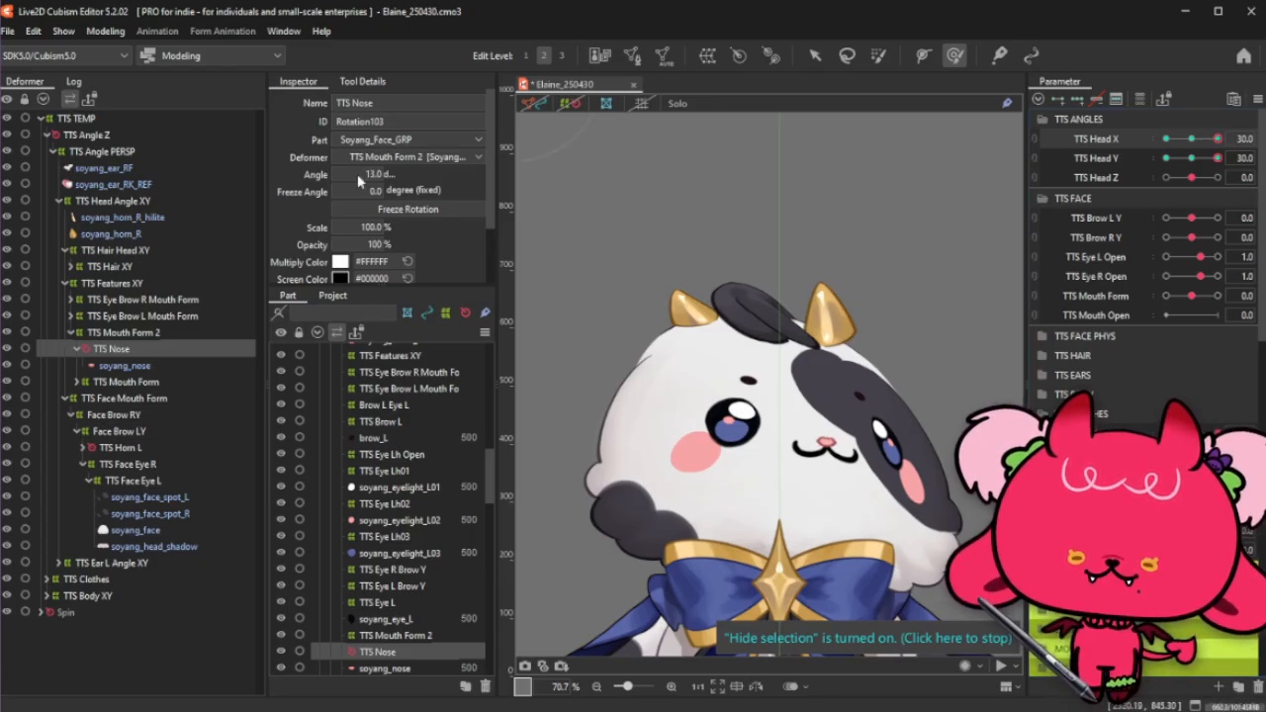
pyautogui.hotkey('ctrl', 'r')
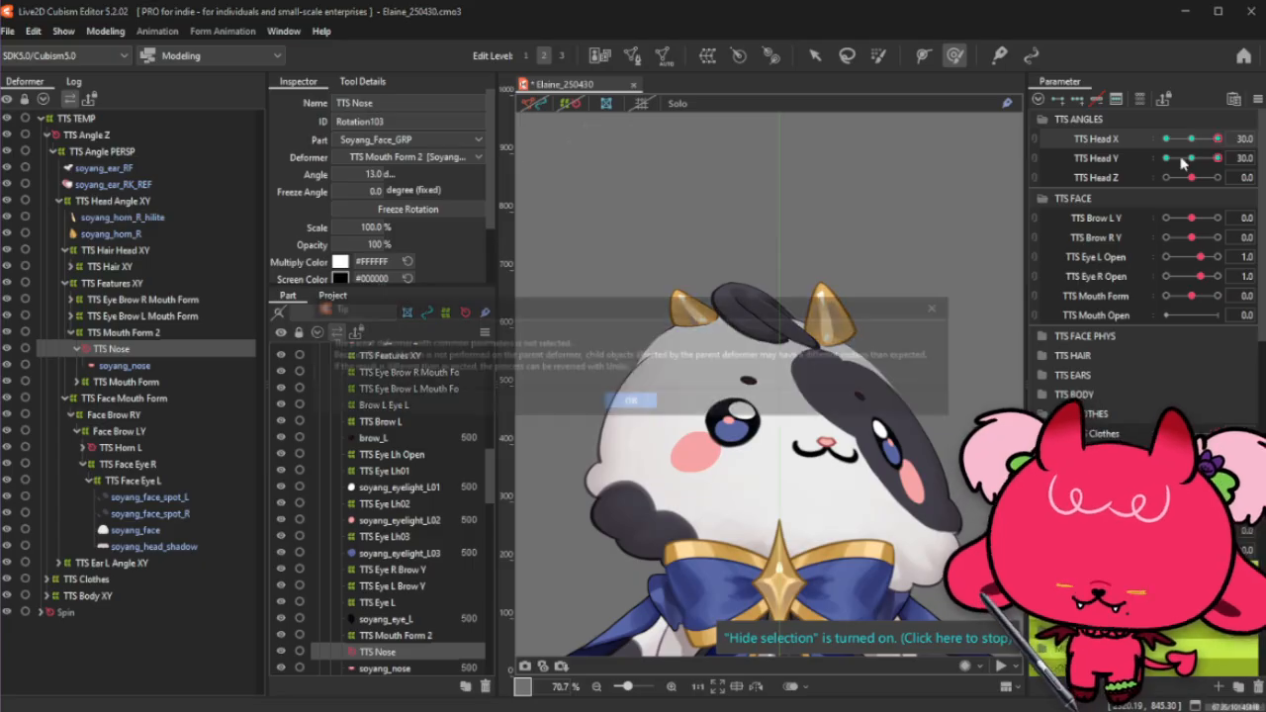
pyautogui.click(650, 401)
pyautogui.click(603, 514)
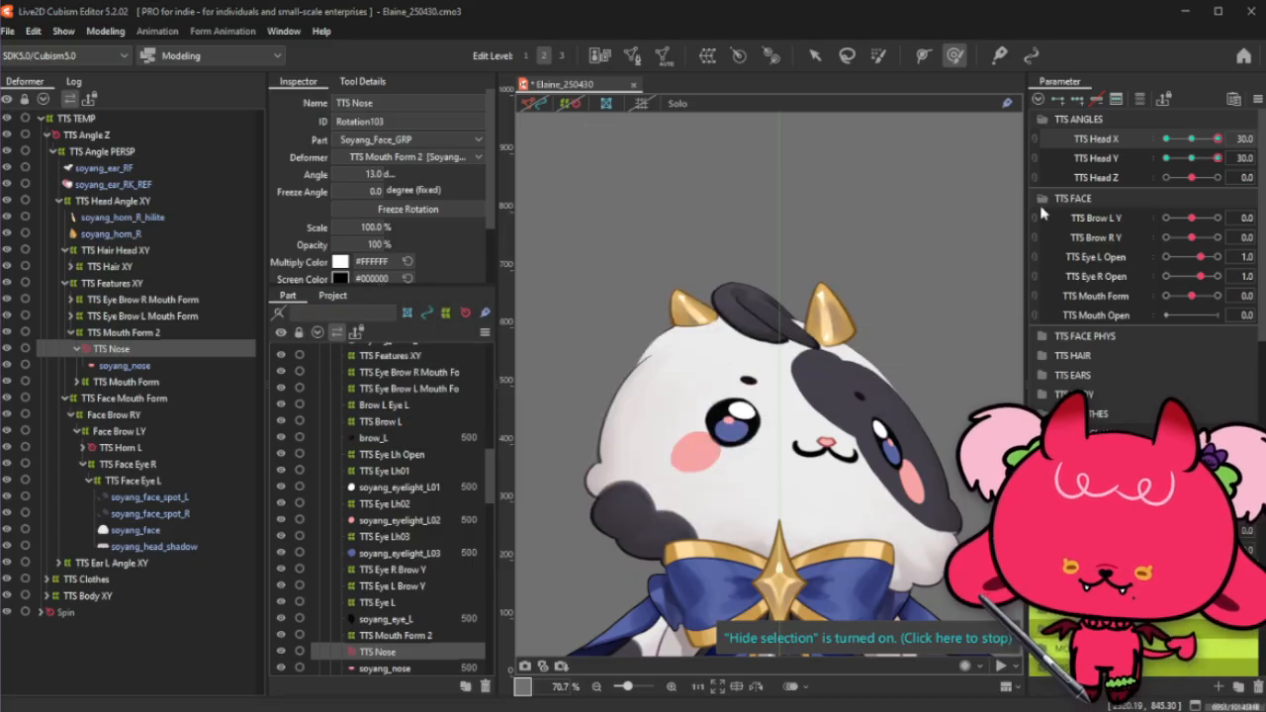
pyautogui.moveTo(1211, 140); pyautogui.dragTo(1231, 171)
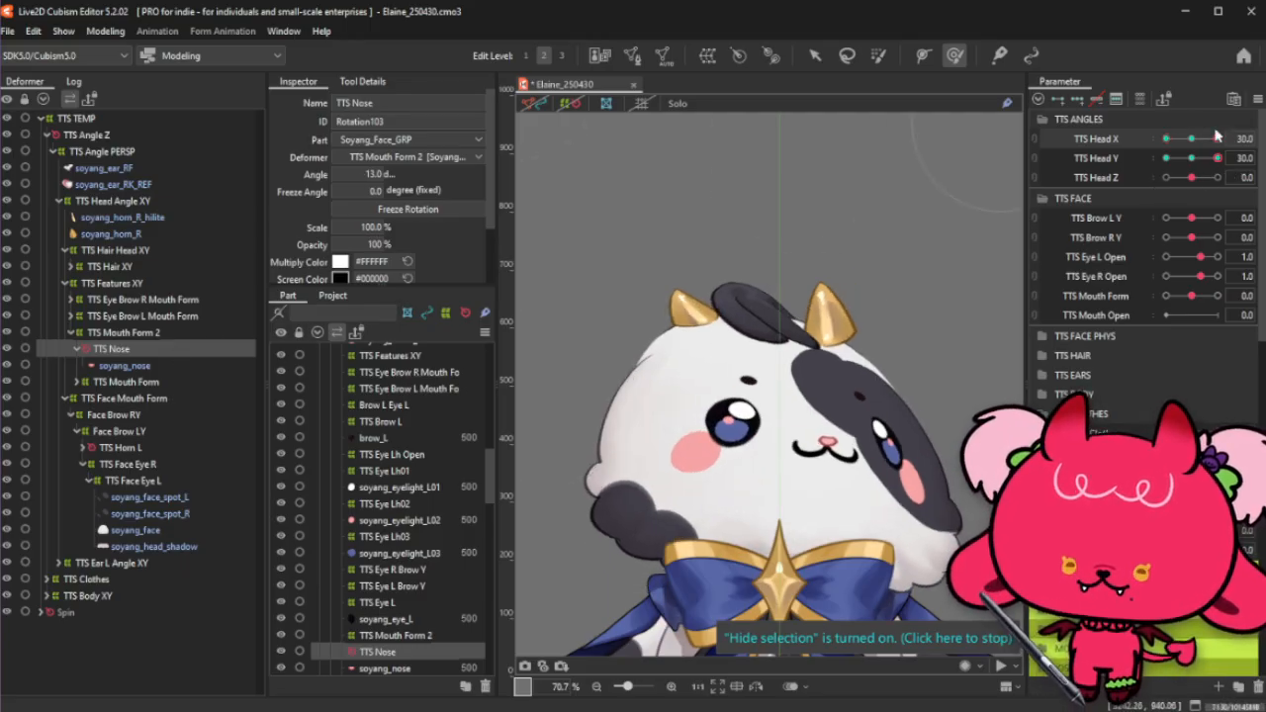
pyautogui.hotkey('ctrl', 'm')
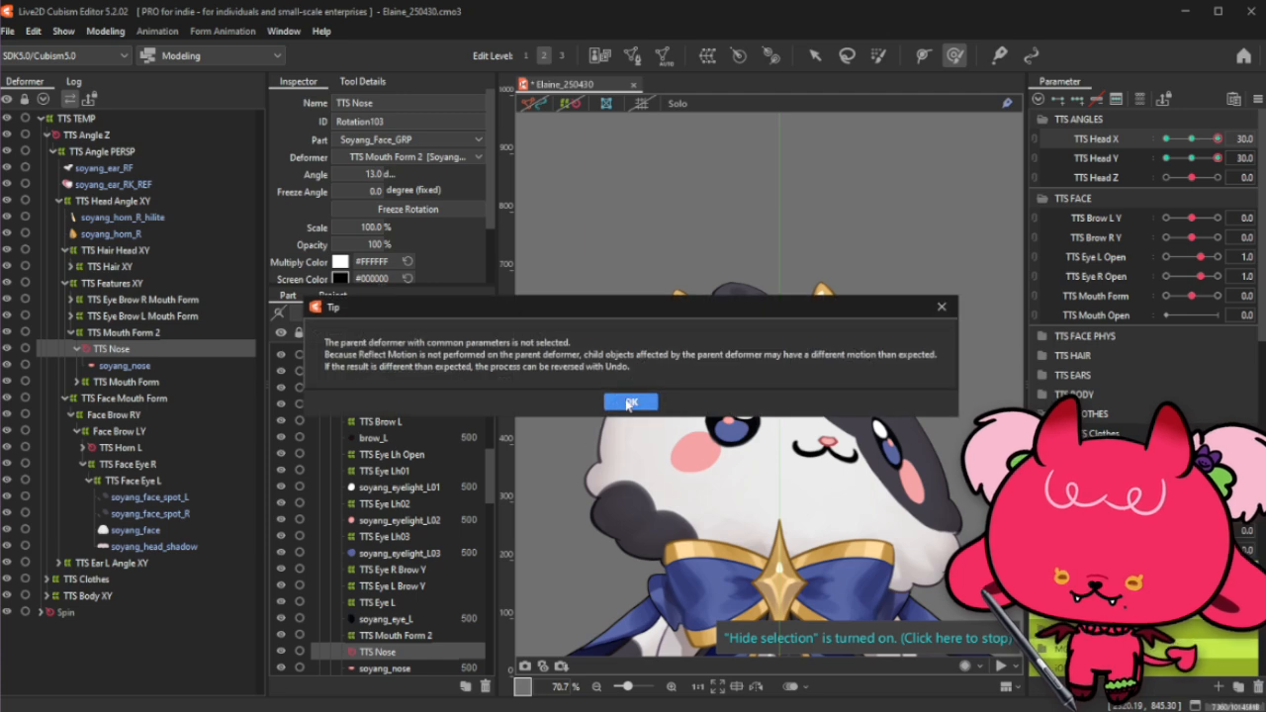
pyautogui.click(630, 401)
pyautogui.click(601, 510)
pyautogui.moveTo(1211, 144); pyautogui.dragTo(1098, 168)
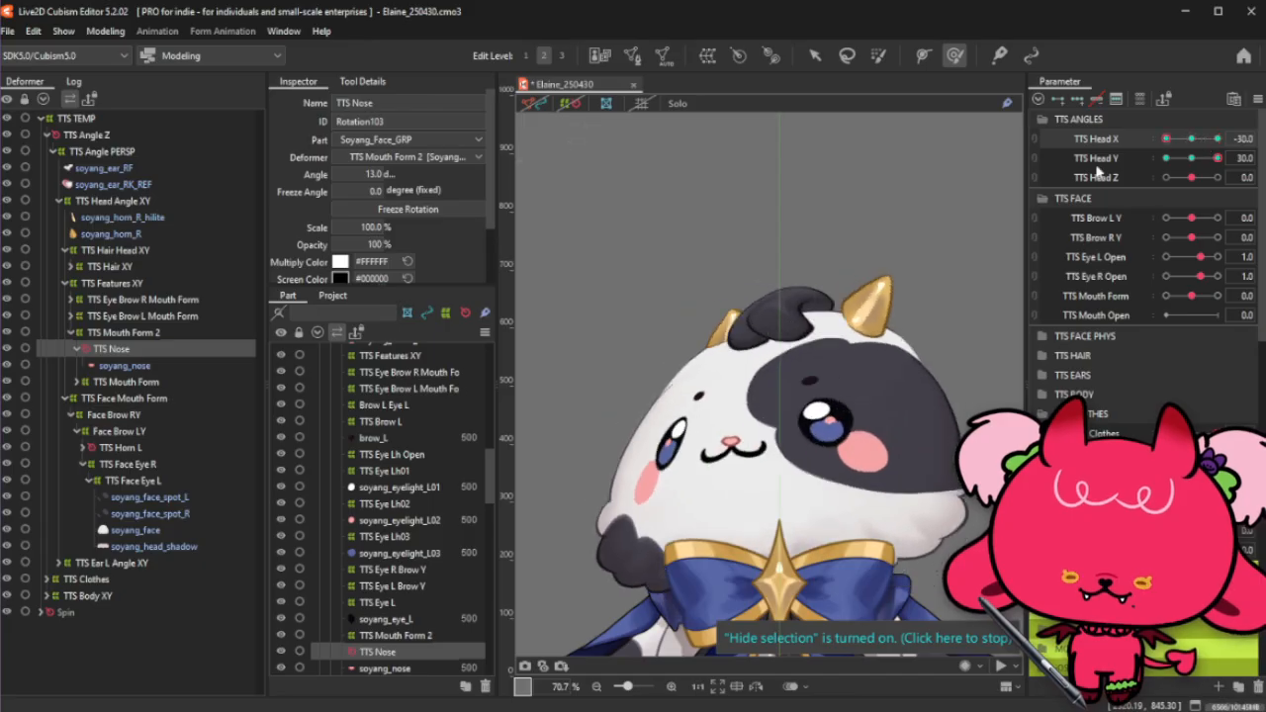
# Step: Set the TTS Nose angle to -22 degrees at TTS Head X 30, Y -30 and run Reflect Motion on it
pyautogui.click(1191, 138)
pyautogui.click(1191, 158)
pyautogui.moveTo(1192, 160); pyautogui.dragTo(1217, 139)
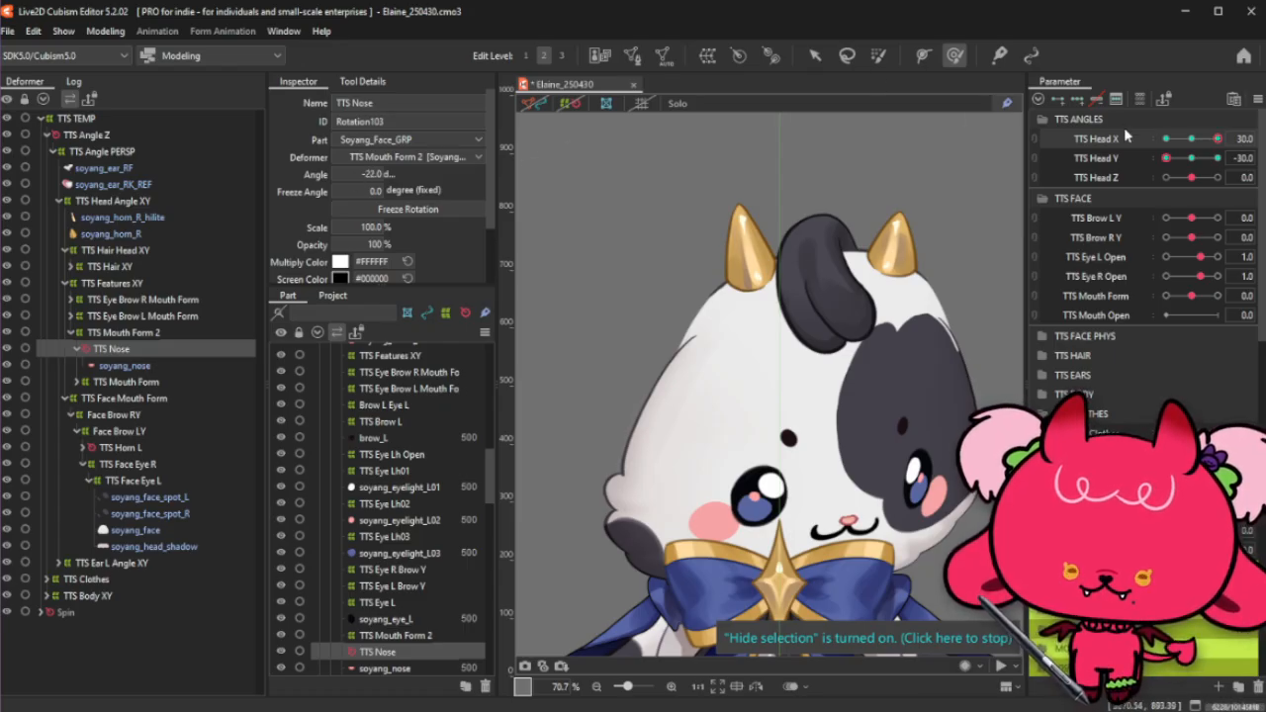
pyautogui.click(1217, 139)
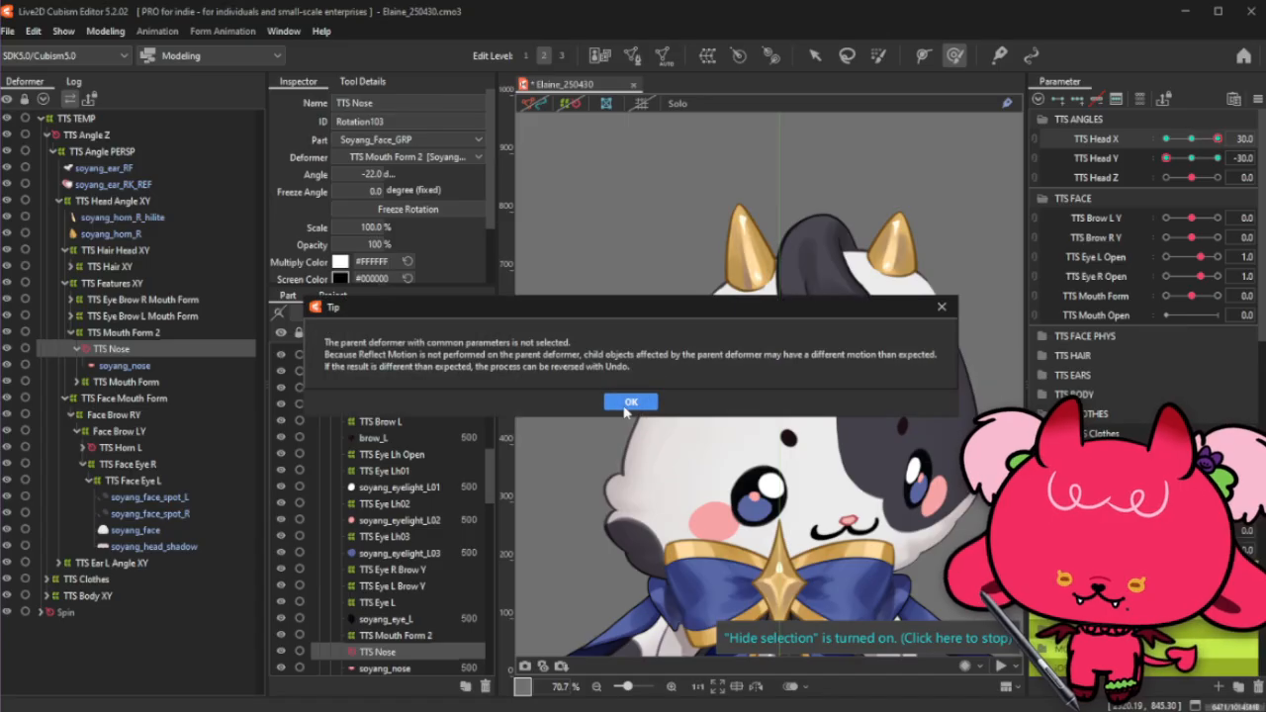
pyautogui.click(630, 399)
pyautogui.click(592, 512)
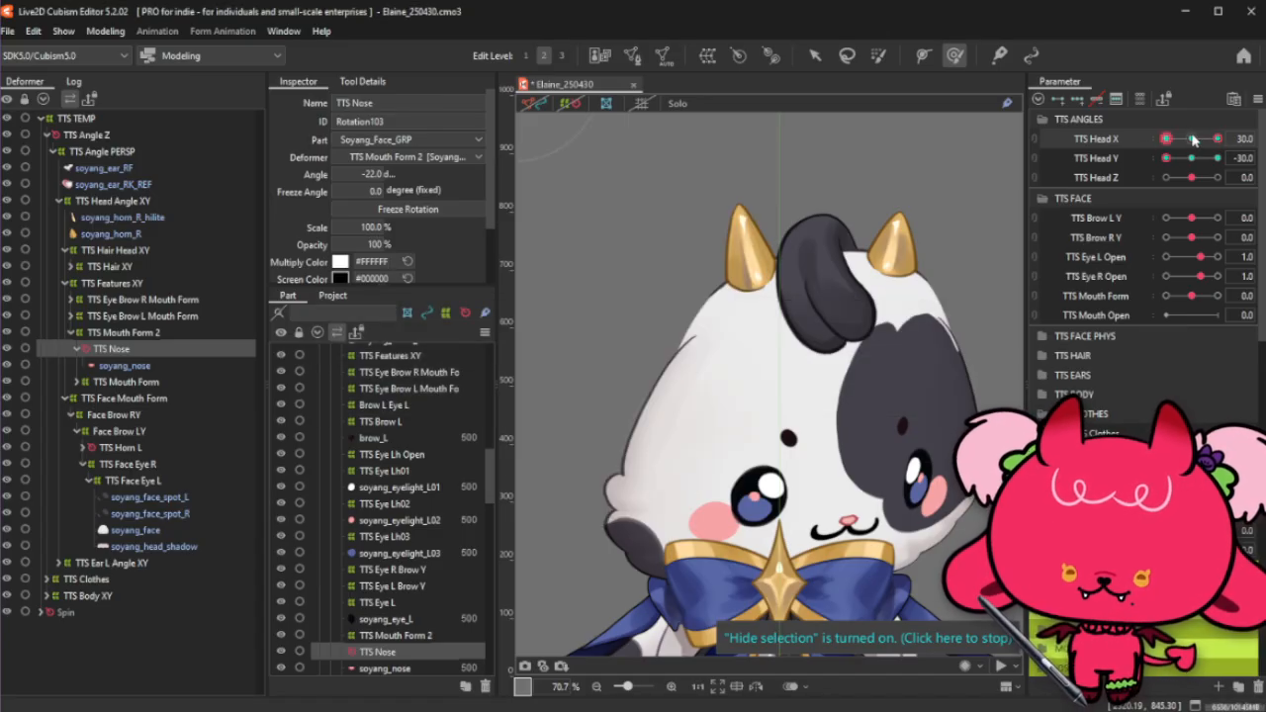
# Step: Check the nose and head across TTS Head X and Y, and return both parameters to 0
pyautogui.moveTo(1195, 138); pyautogui.dragTo(1143, 161)
pyautogui.moveTo(1192, 151)
pyautogui.mouseDown()
pyautogui.moveTo(1216, 146)
pyautogui.moveTo(1156, 165)
pyautogui.moveTo(1225, 154)
pyautogui.moveTo(1152, 179)
pyautogui.moveTo(1212, 151)
pyautogui.moveTo(1154, 168)
pyautogui.moveTo(1196, 173)
pyautogui.mouseUp()
pyautogui.scroll(-2, 702, 234)
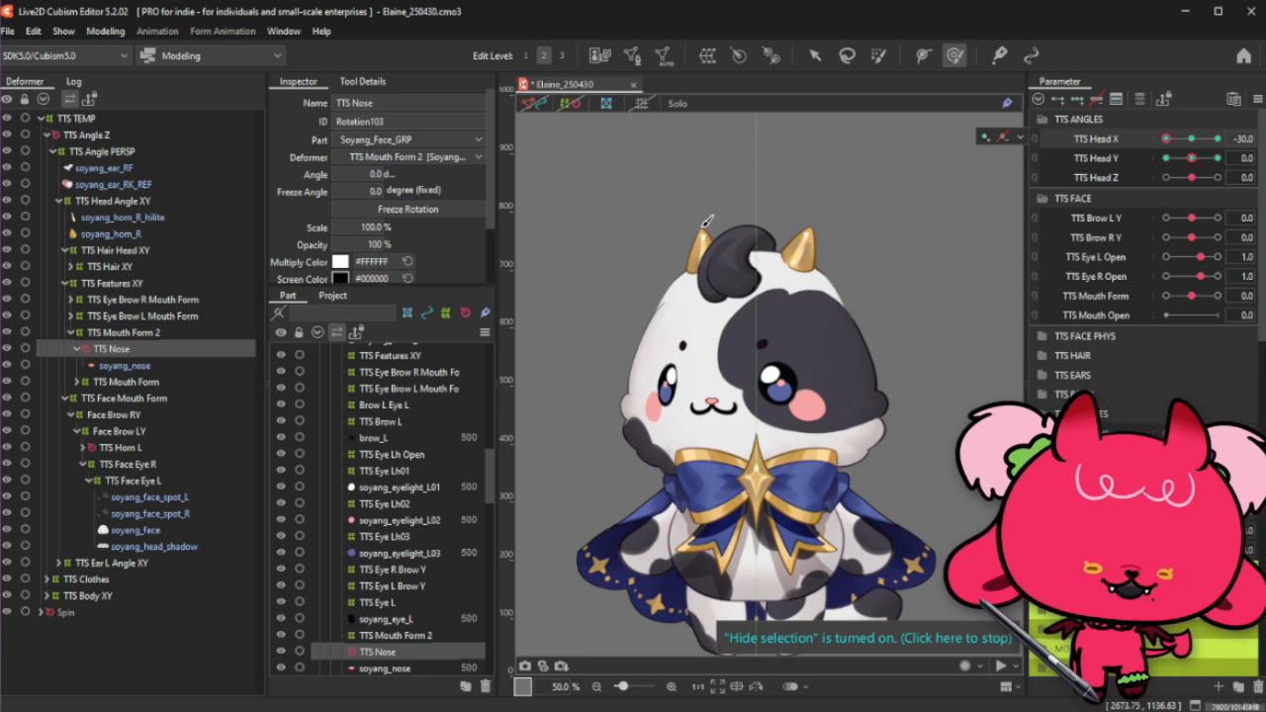
pyautogui.click(1192, 140)
pyautogui.moveTo(1193, 158)
pyautogui.mouseDown()
pyautogui.moveTo(1207, 159)
pyautogui.moveTo(1171, 175)
pyautogui.moveTo(1216, 163)
pyautogui.moveTo(1191, 162)
pyautogui.mouseUp()
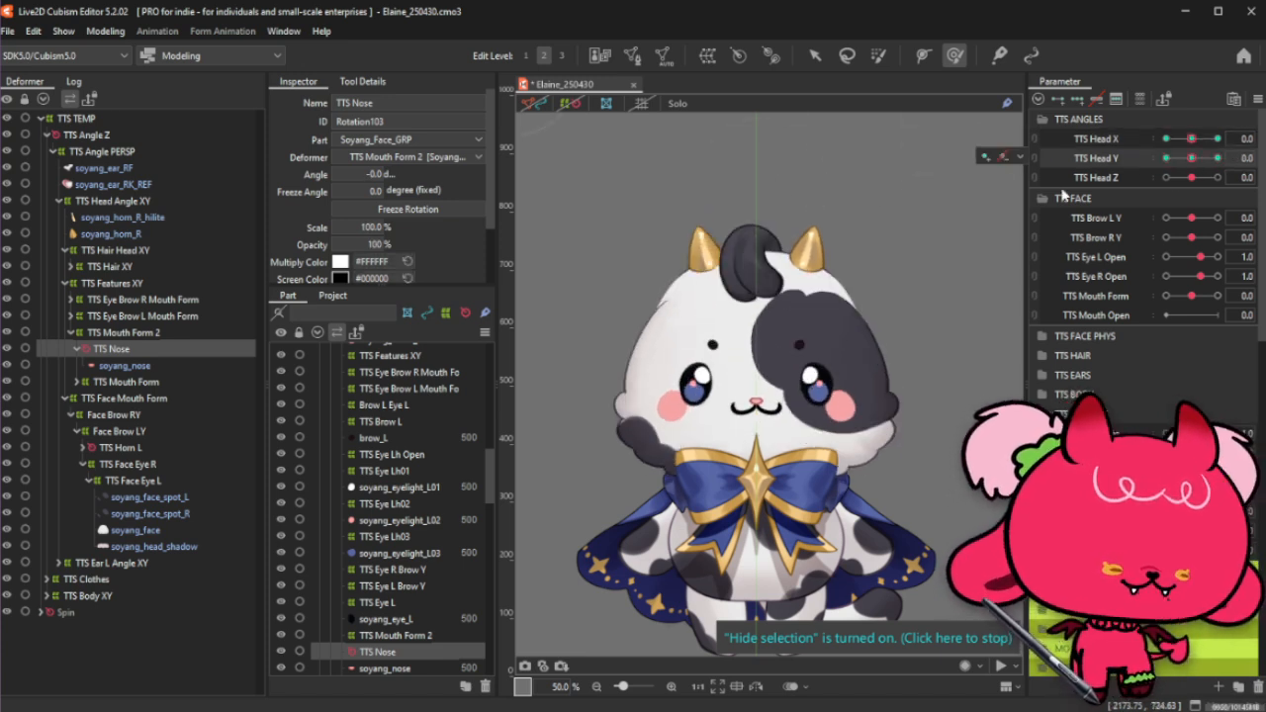
# Step: Collapse the TTS Face Mouth Form branch and make the Soyang_Ears_GRP part visible
pyautogui.click(66, 398)
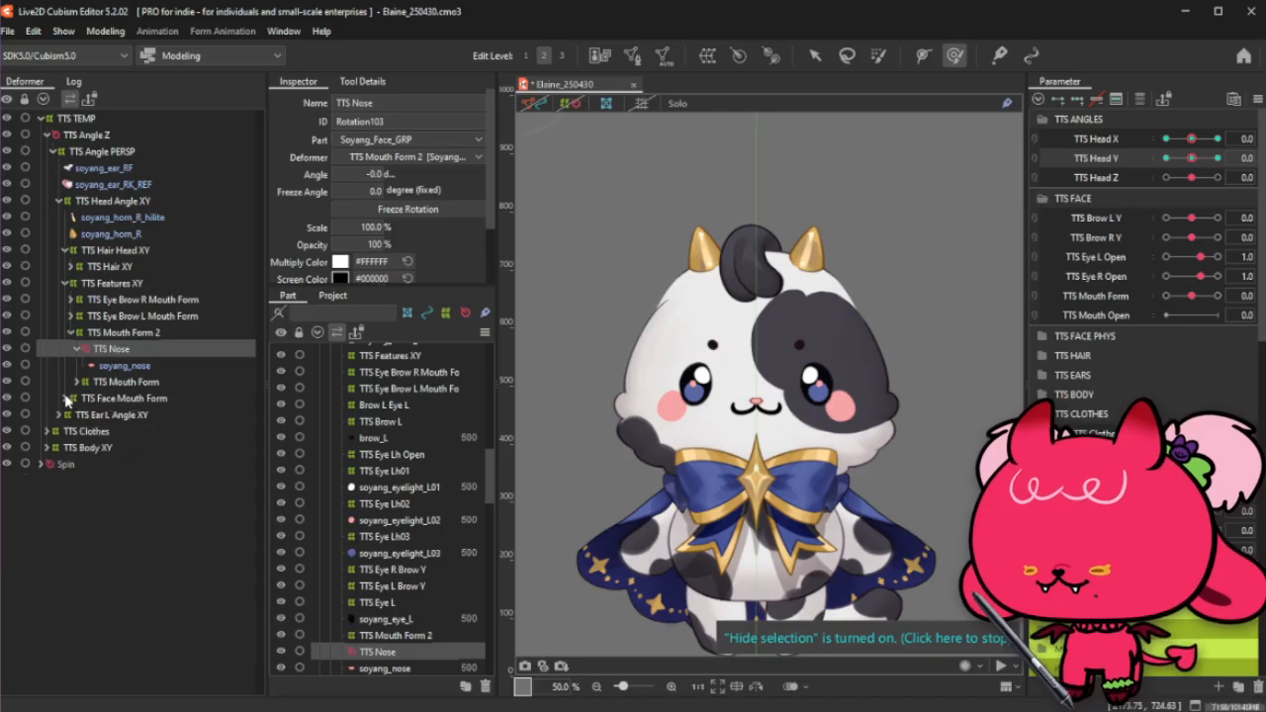
pyautogui.scroll(-10, 322, 476)
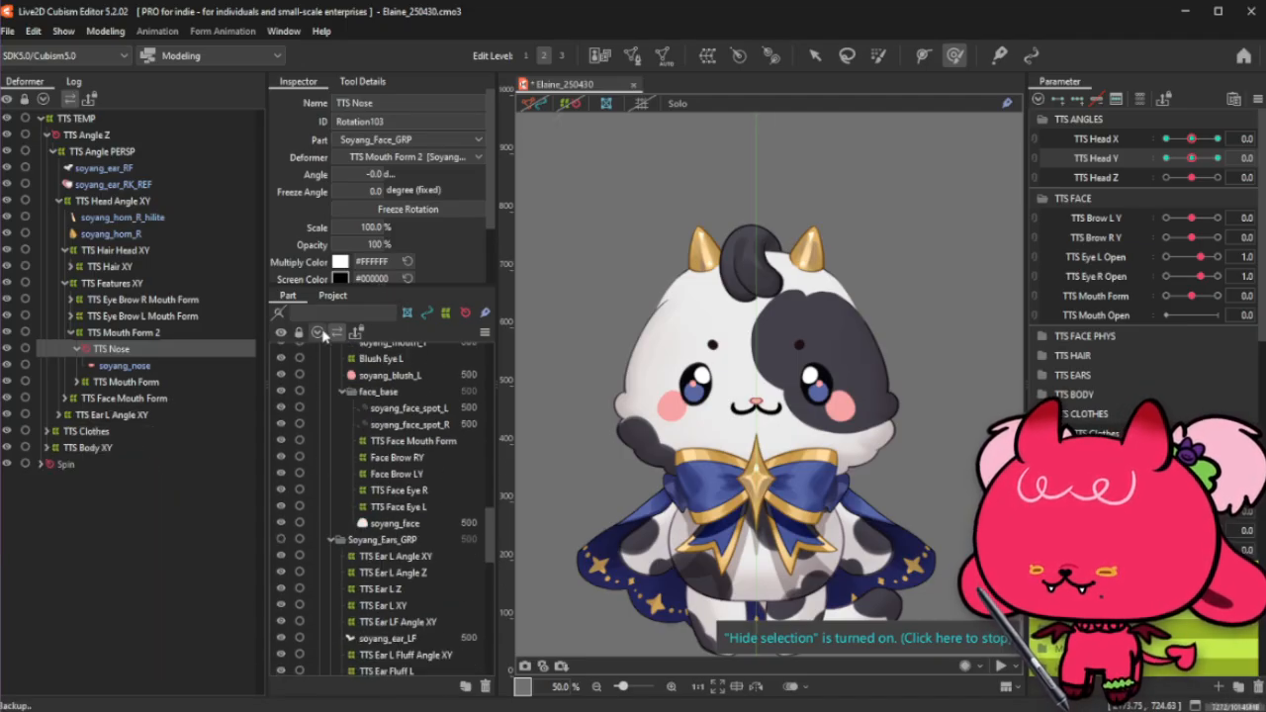
pyautogui.click(319, 385)
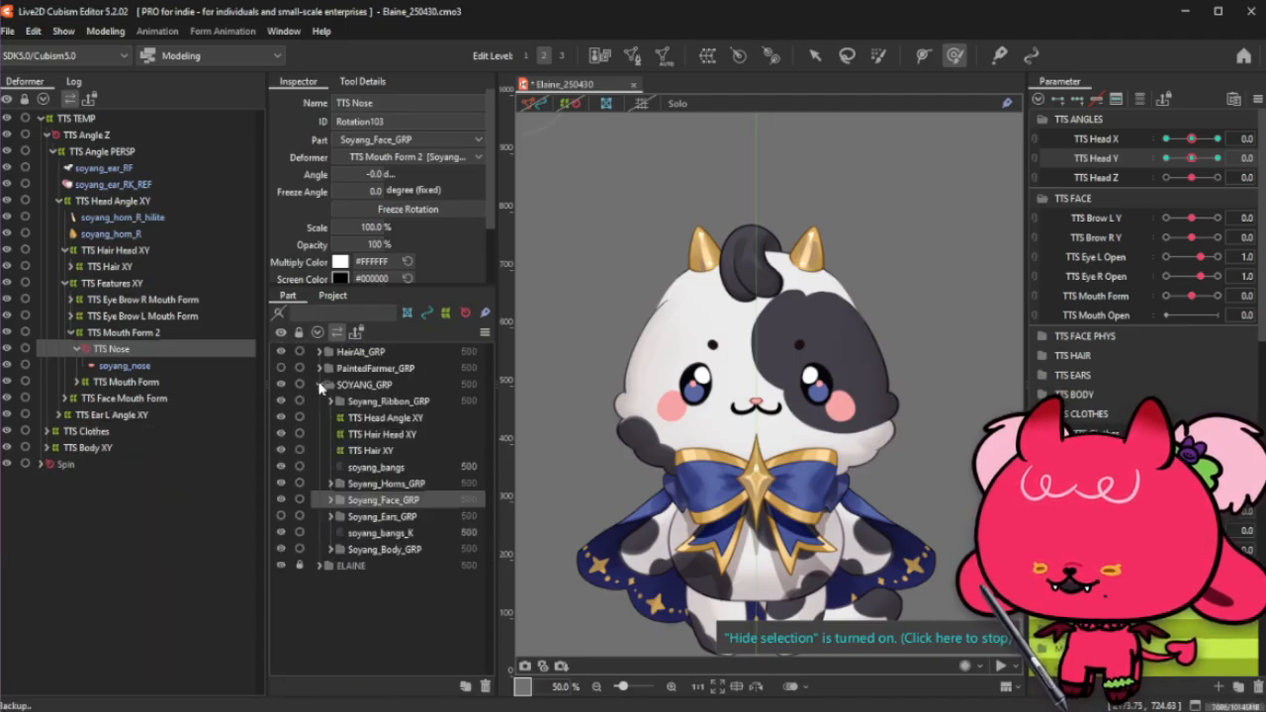
pyautogui.click(280, 515)
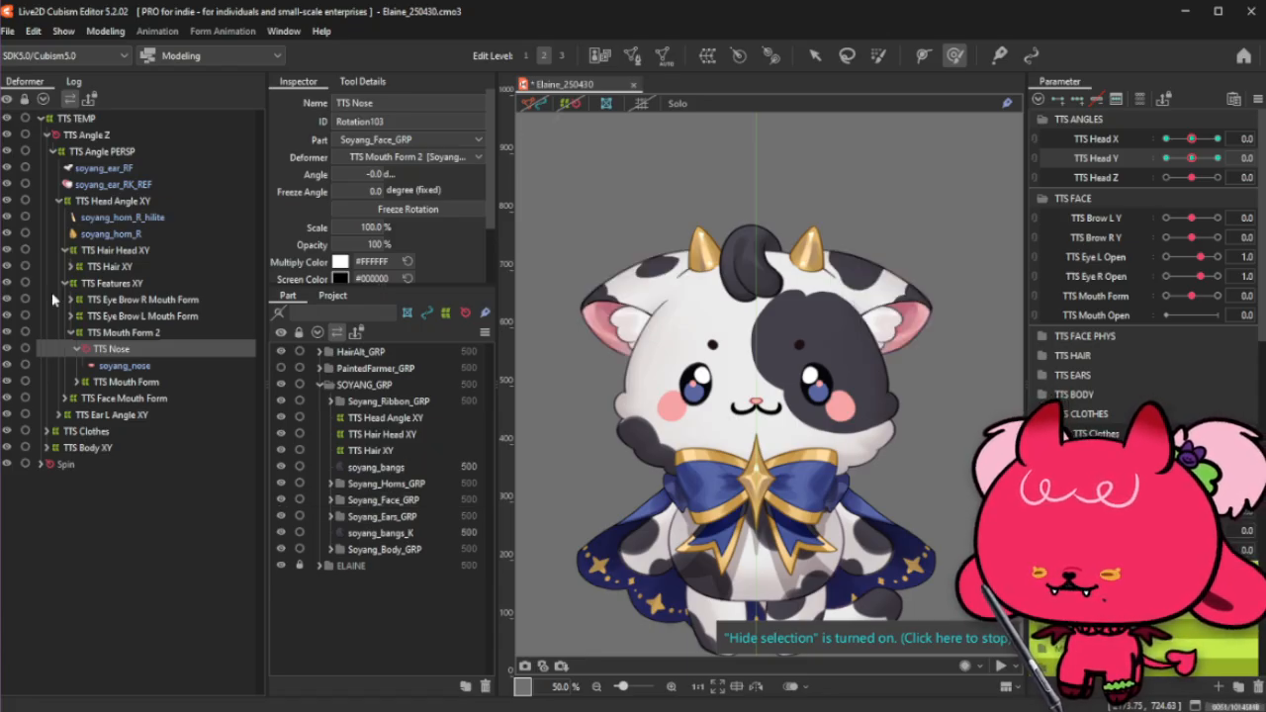
# Step: Select the TTS Ear L Angle XY warp, collapse the head deformers and hide soyang_ear_RF and soyang_ear_RK_REF
pyautogui.click(64, 284)
pyautogui.click(66, 315)
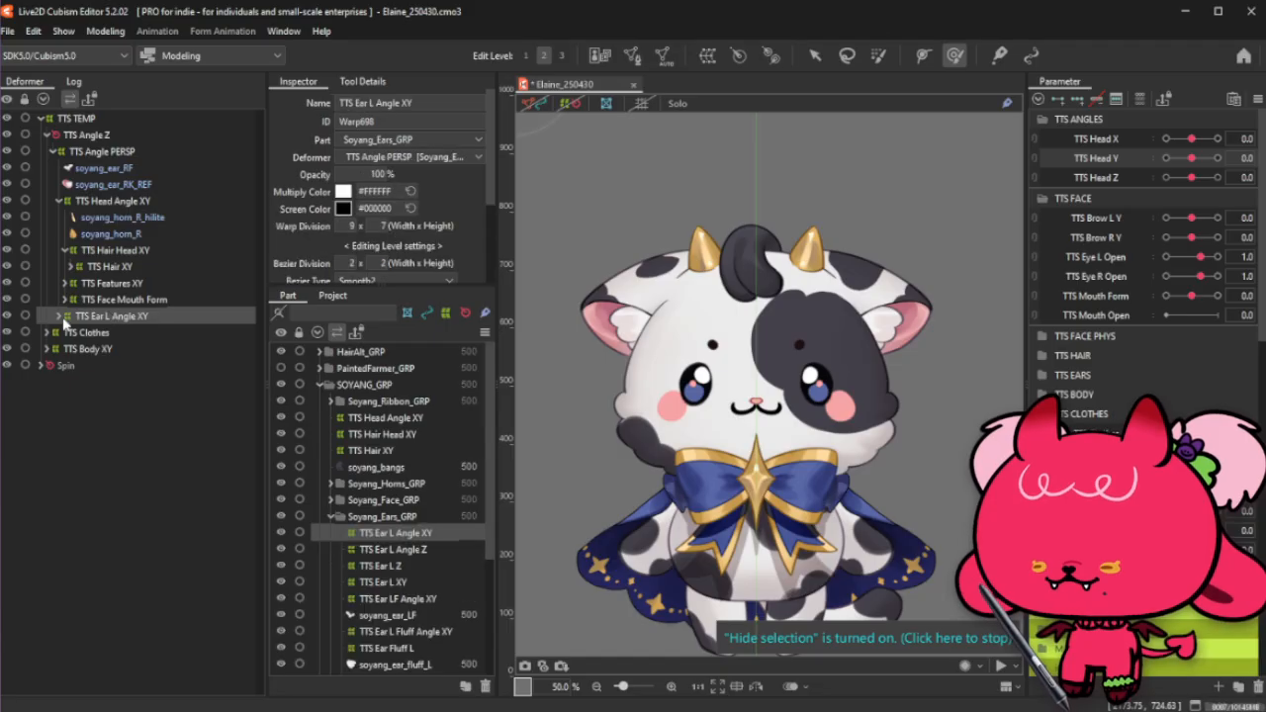
pyautogui.click(59, 201)
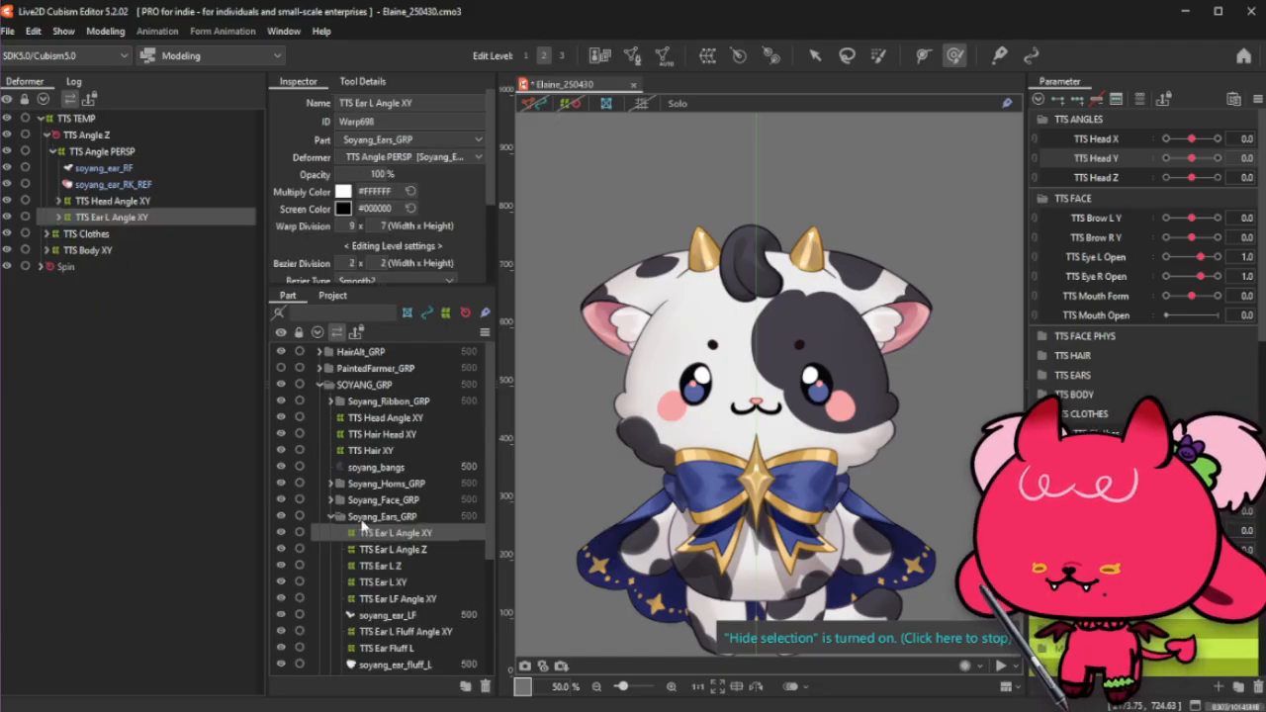
pyautogui.scroll(-1, 363, 526)
pyautogui.scroll(-1, 361, 518)
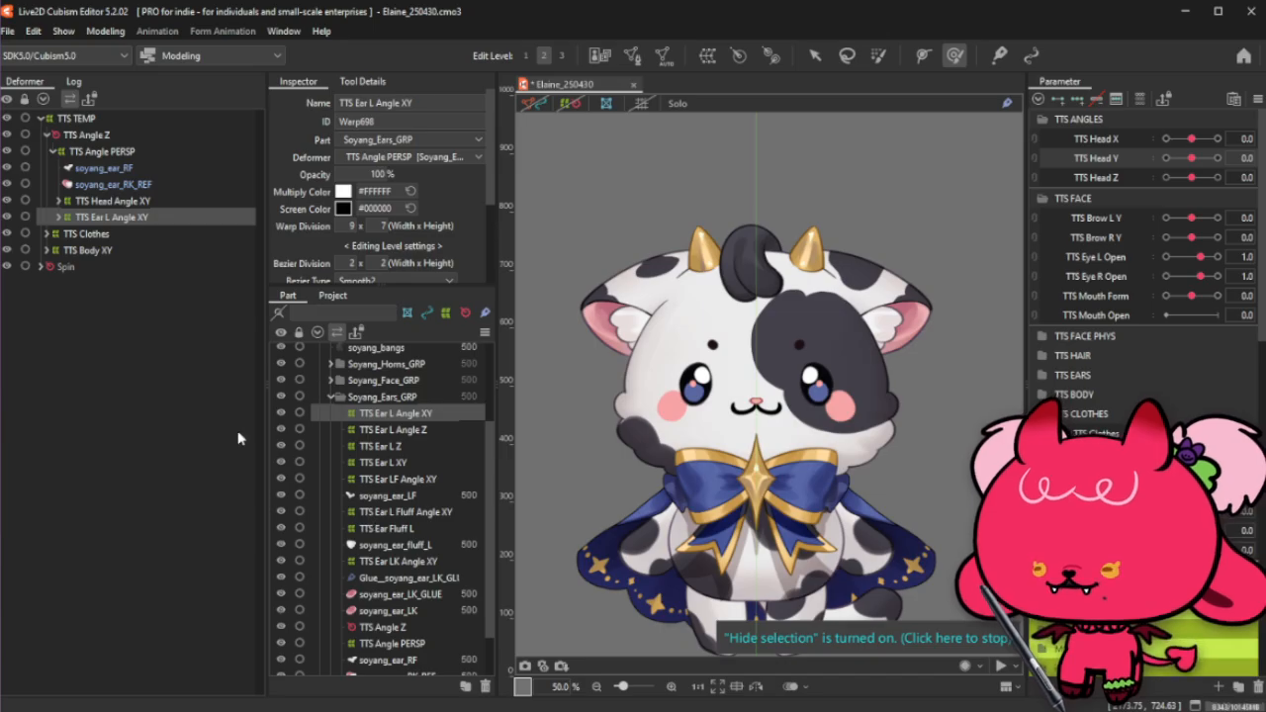
pyautogui.click(8, 170)
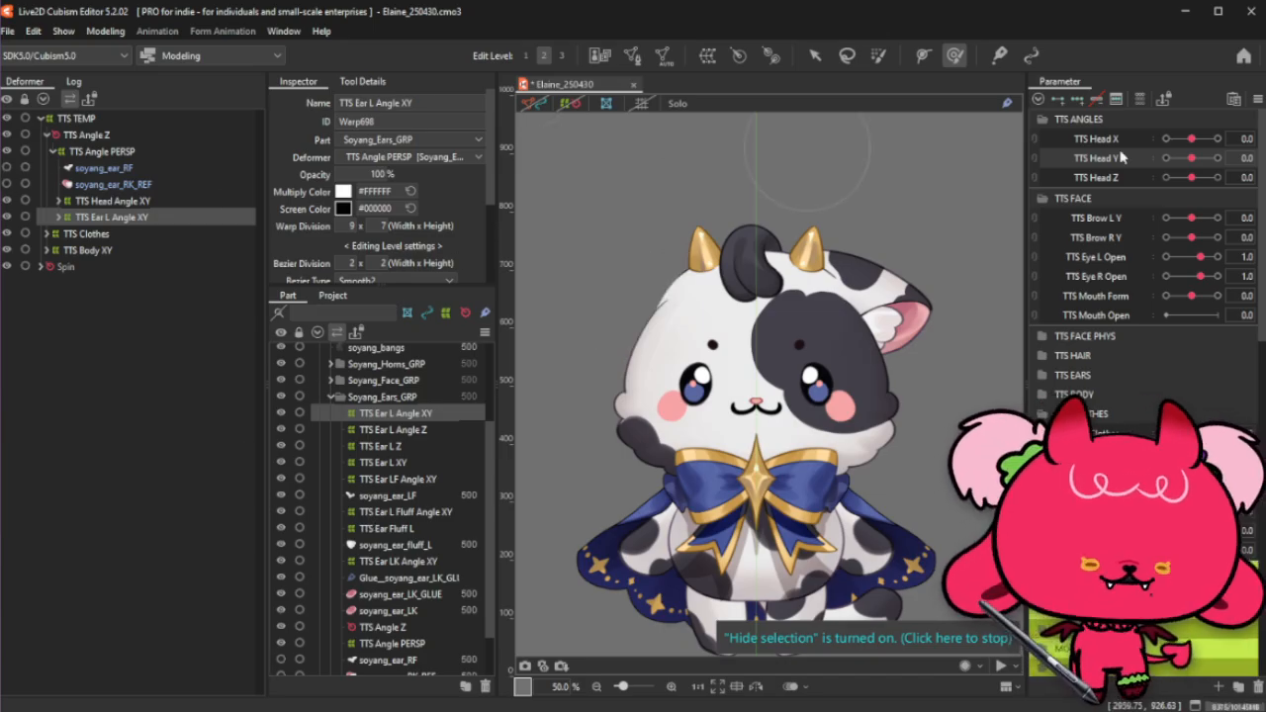
# Step: Narrow the TTS Ear L Angle XY warp at TTS Head X 30 to pull the ear toward the head
pyautogui.click(1216, 139)
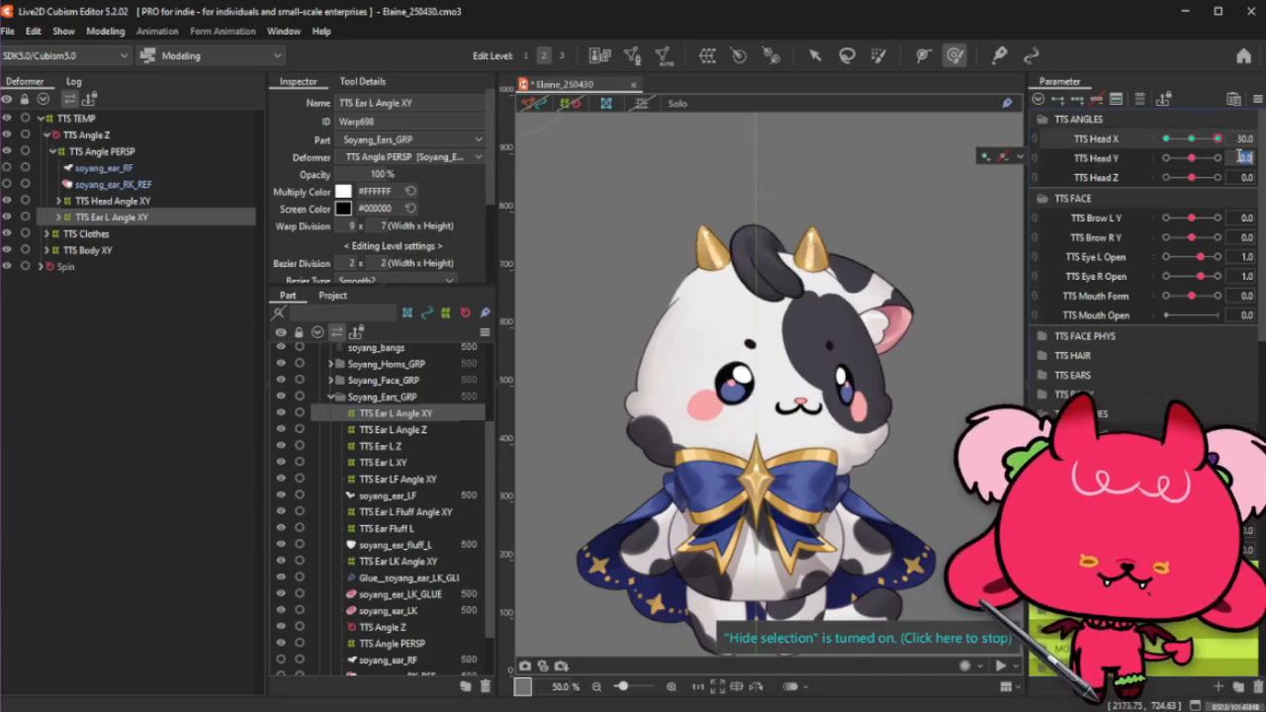
pyautogui.click(816, 56)
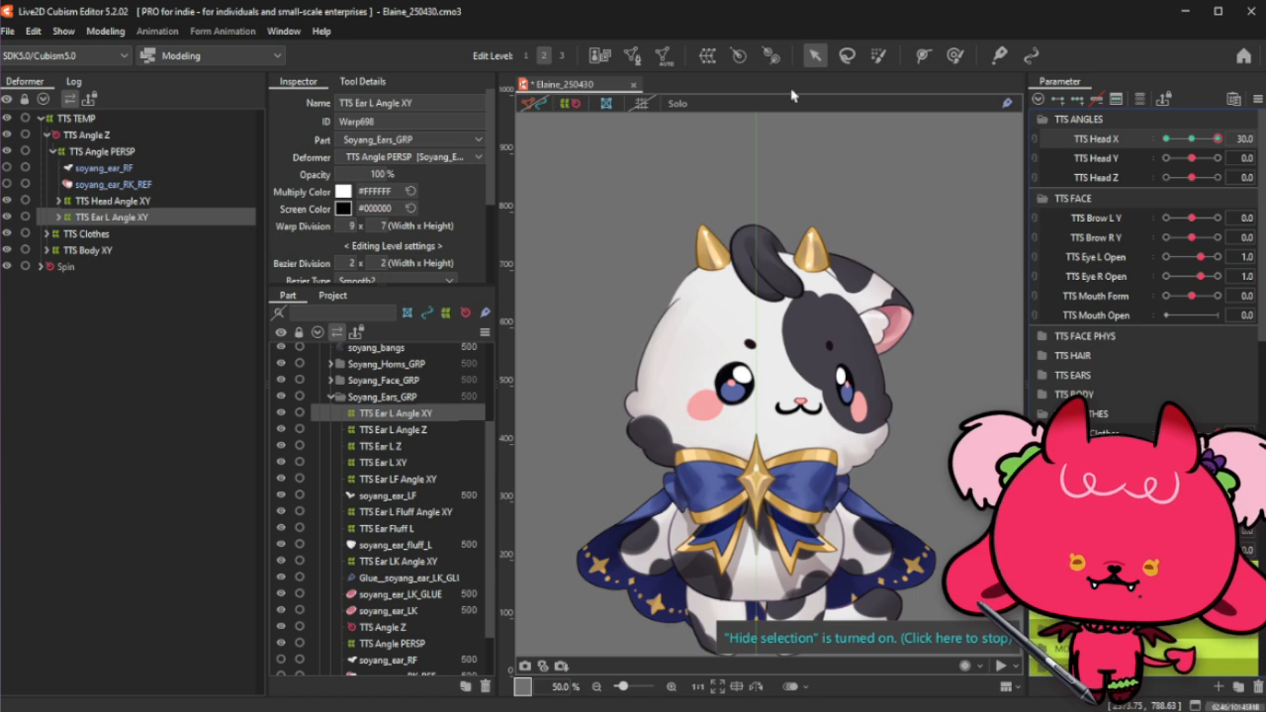
pyautogui.click(955, 56)
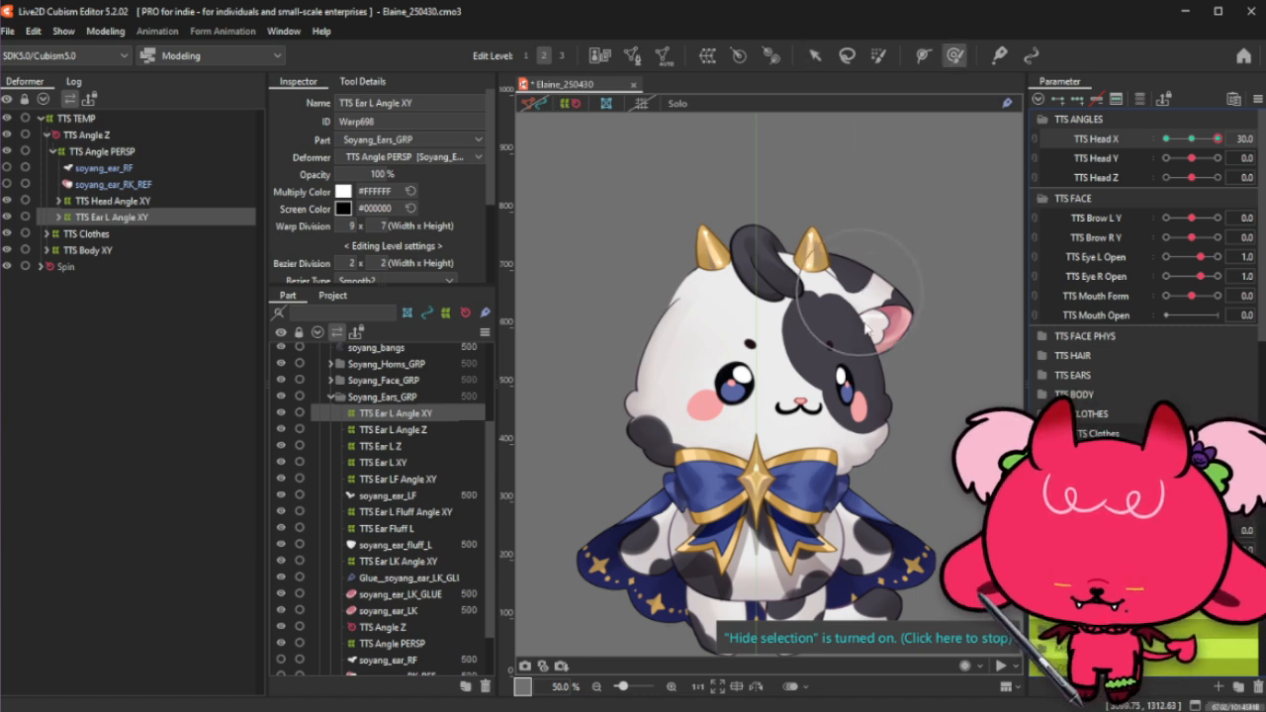
pyautogui.moveTo(866, 328)
pyautogui.mouseDown()
pyautogui.moveTo(836, 263)
pyautogui.moveTo(849, 339)
pyautogui.moveTo(827, 240)
pyautogui.moveTo(853, 338)
pyautogui.moveTo(871, 300)
pyautogui.mouseUp()
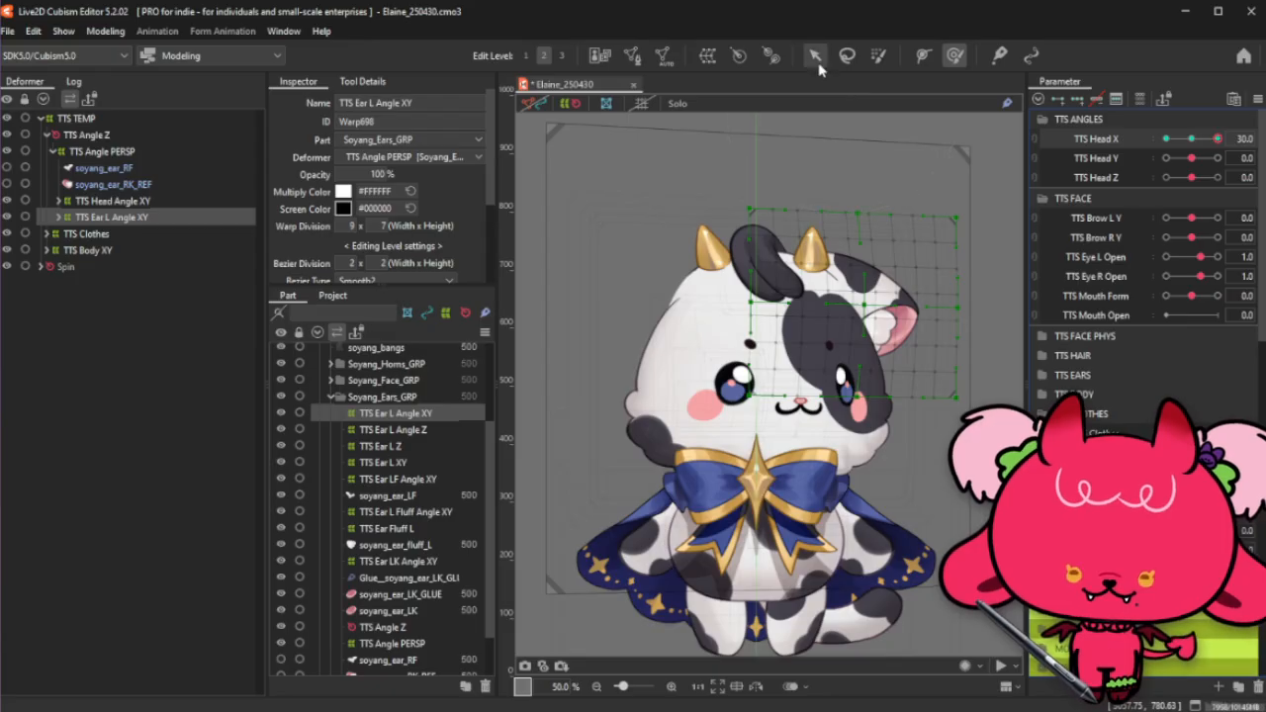
pyautogui.click(814, 56)
pyautogui.moveTo(962, 305); pyautogui.dragTo(940, 310)
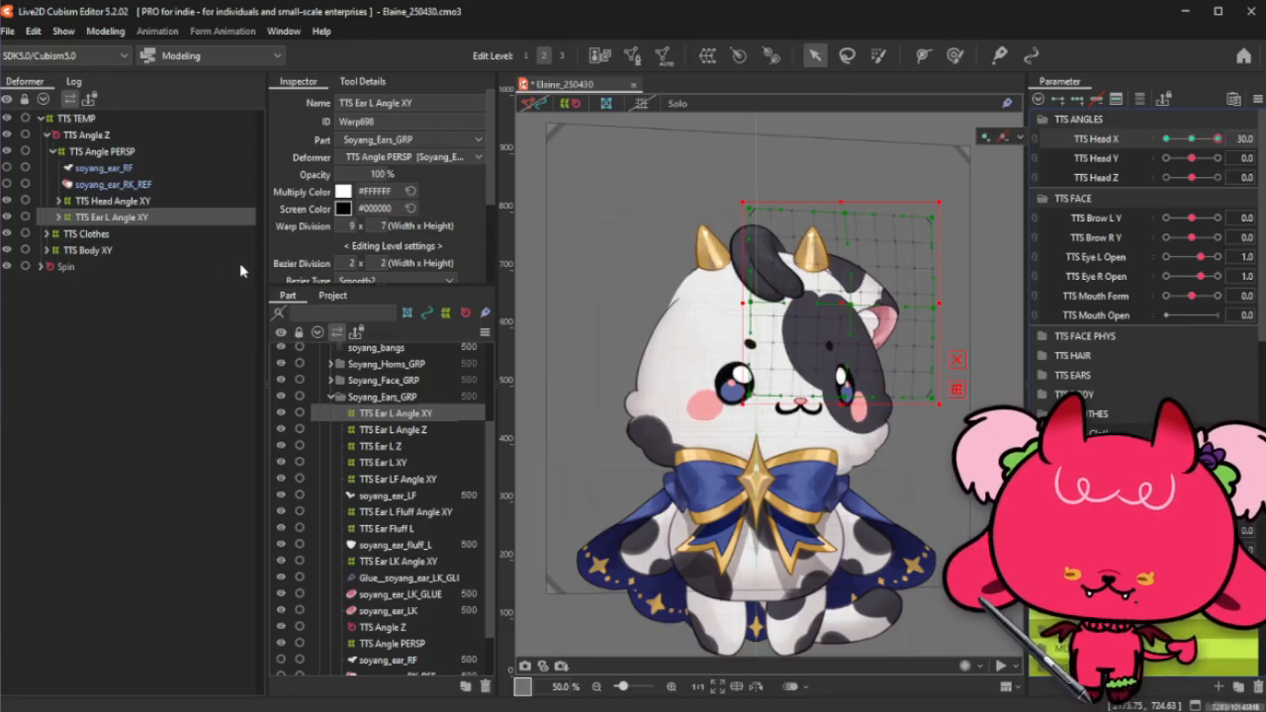
# Step: Expand the TTS Ear L Angle XY hierarchy, solo soyang_ear_LF and soyang_ear_LK, and keep only the parent warp selected
pyautogui.click(59, 218)
pyautogui.click(65, 233)
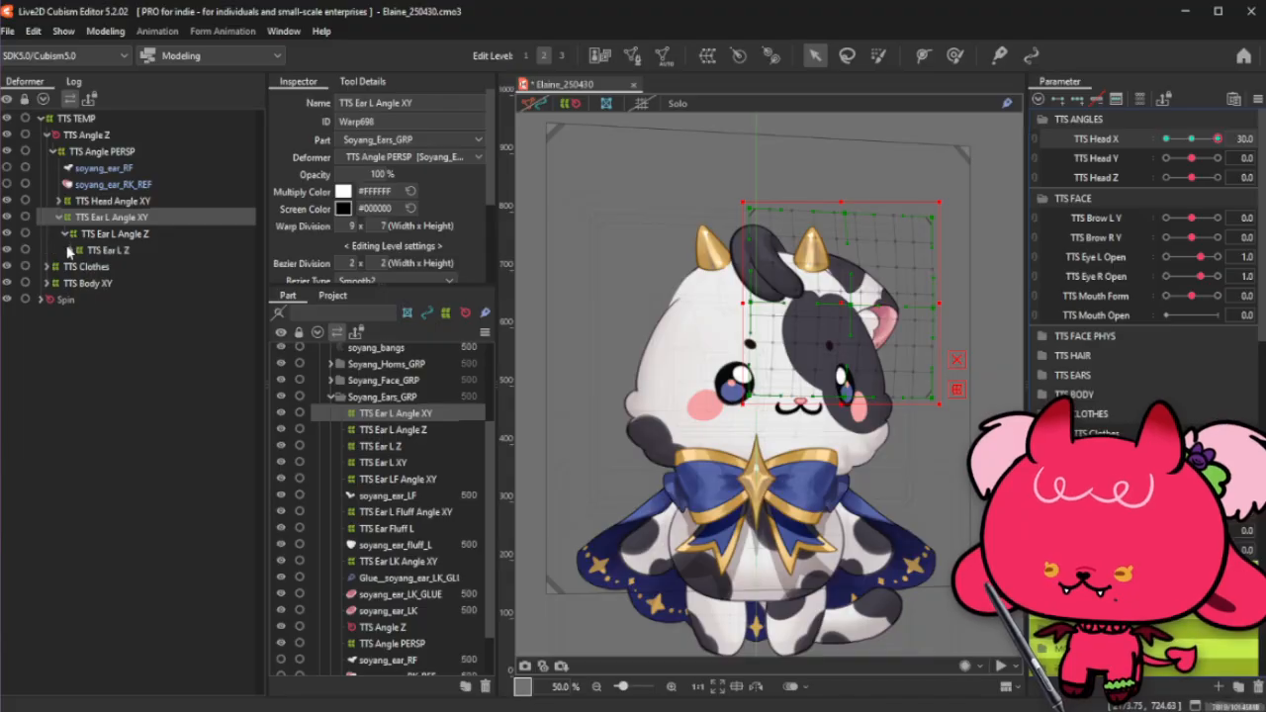
pyautogui.click(70, 250)
pyautogui.click(76, 266)
pyautogui.click(82, 315)
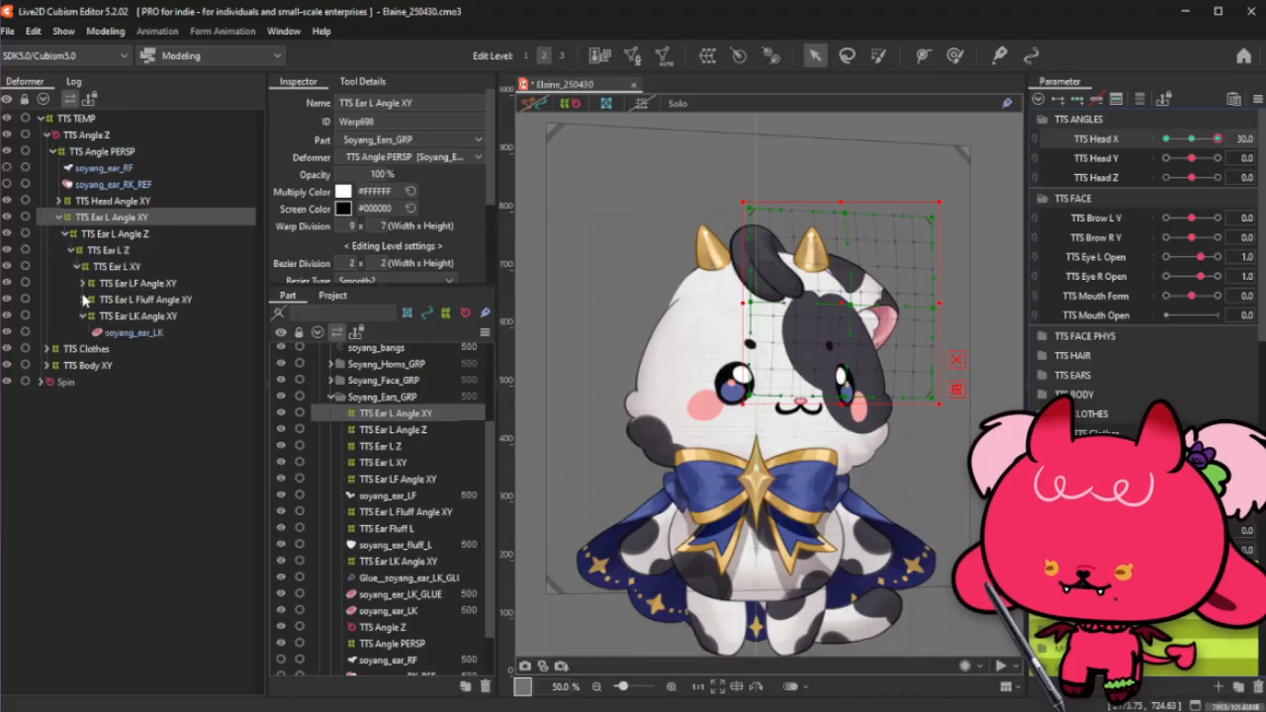
pyautogui.click(82, 299)
pyautogui.click(82, 283)
pyautogui.click(132, 300)
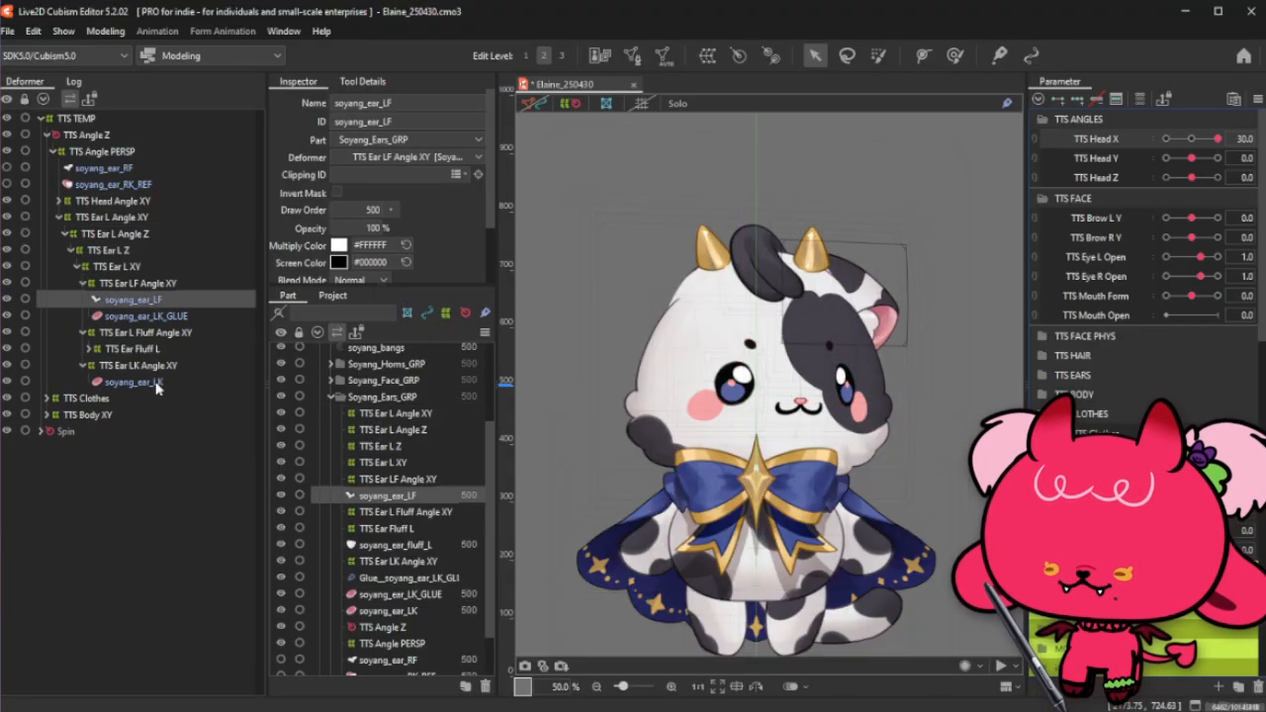
pyautogui.keyDown('ctrl'); pyautogui.click(156, 383); pyautogui.keyUp('ctrl')
pyautogui.keyDown('ctrl'); pyautogui.click(141, 217); pyautogui.keyUp('ctrl')
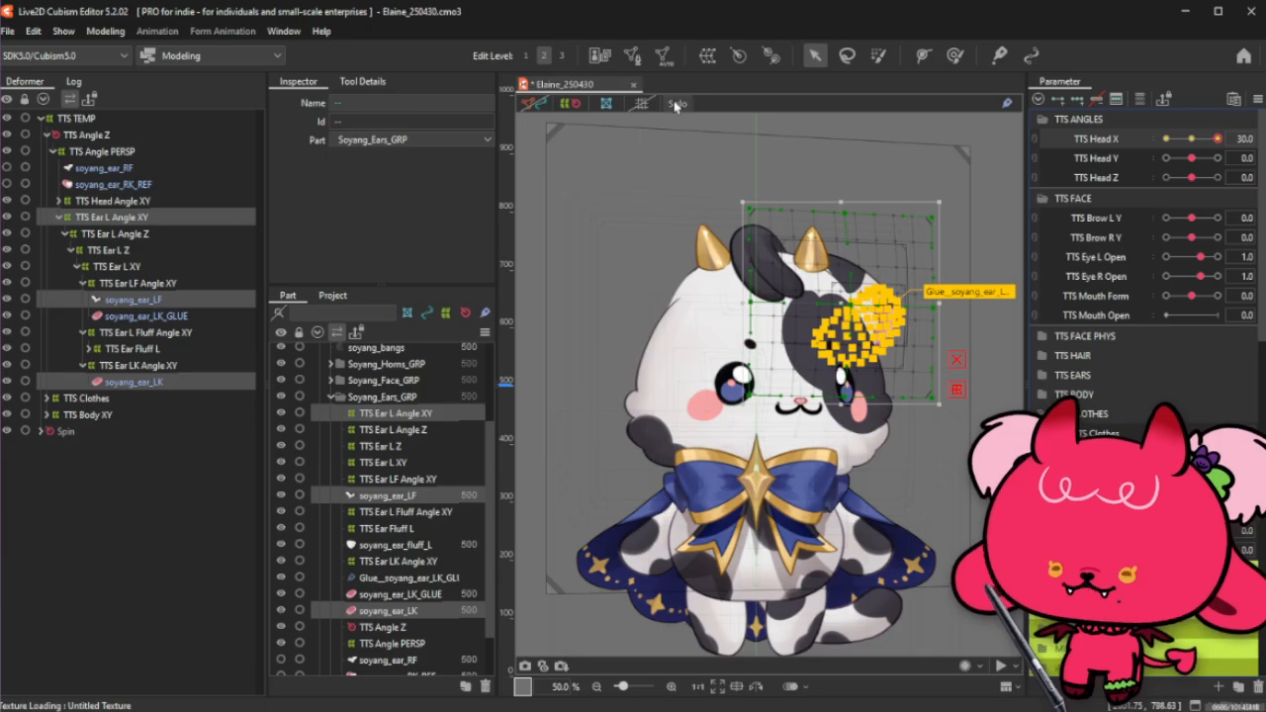
pyautogui.click(606, 103)
pyautogui.click(146, 217)
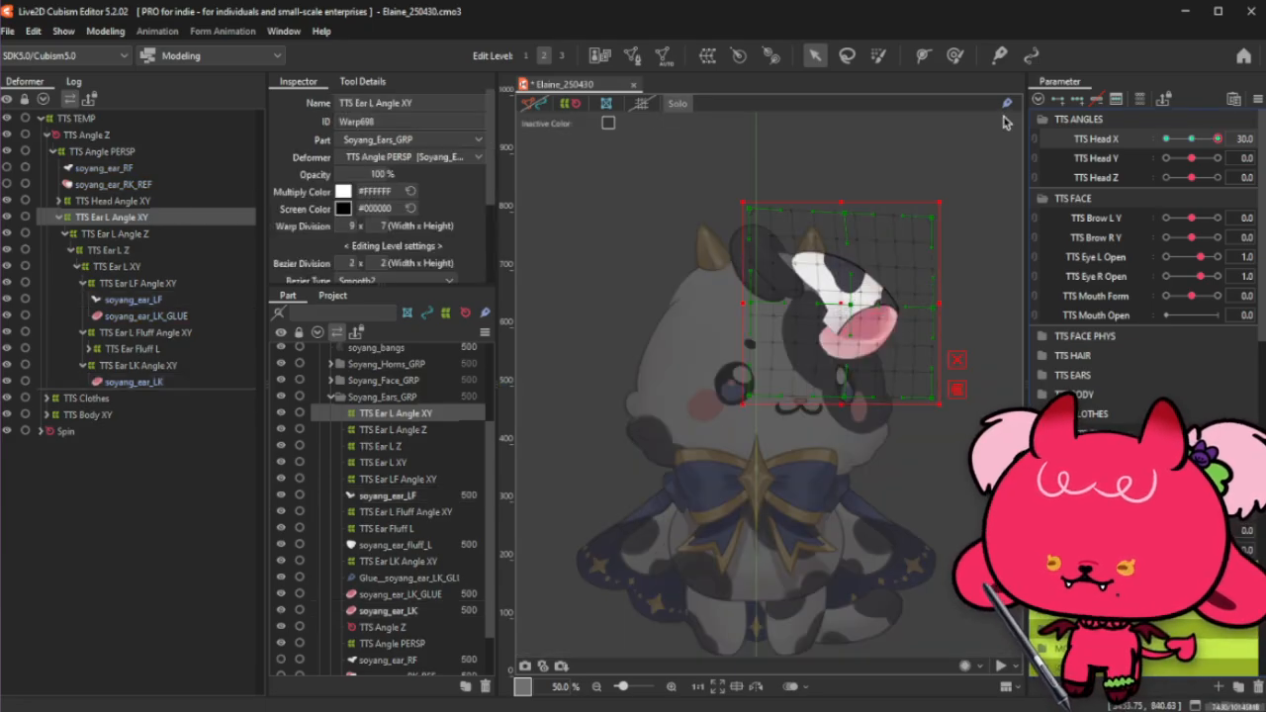
# Step: Refine the TTS Ear L Angle XY warp's width and curvature at TTS Head X 30 with small brush and scaling adjustments
pyautogui.moveTo(1195, 141); pyautogui.dragTo(1222, 136)
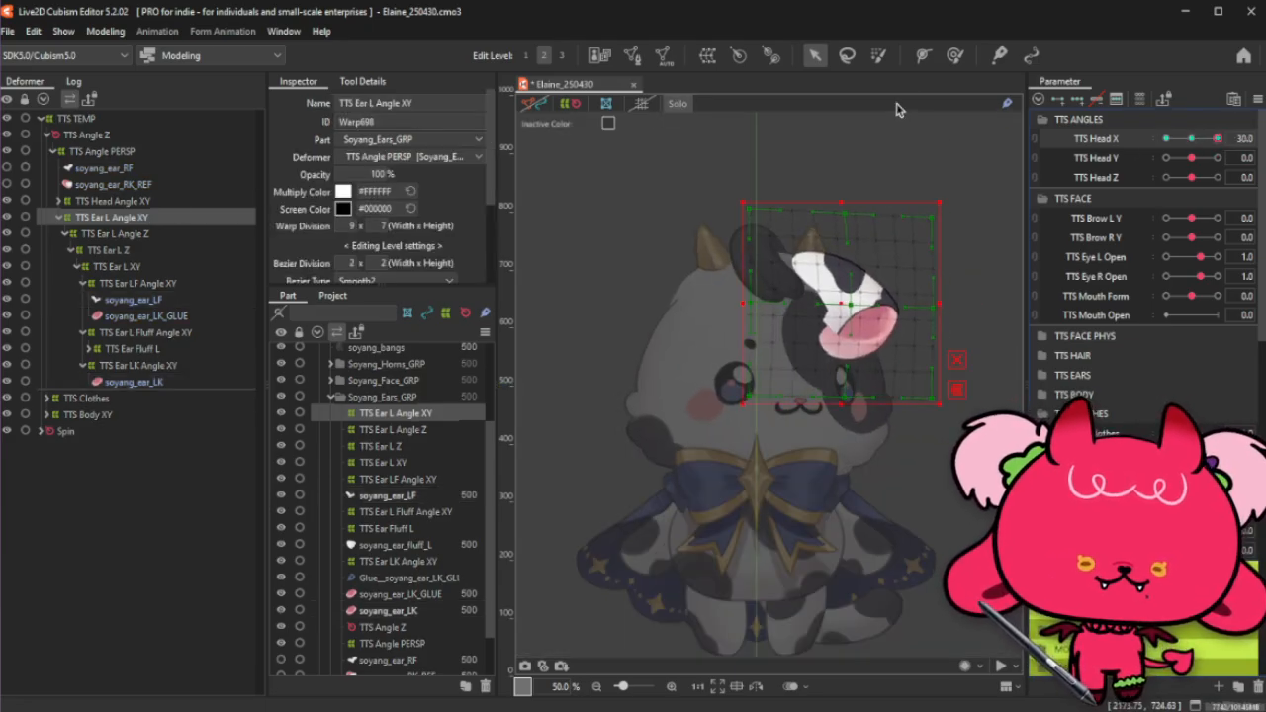
pyautogui.click(954, 56)
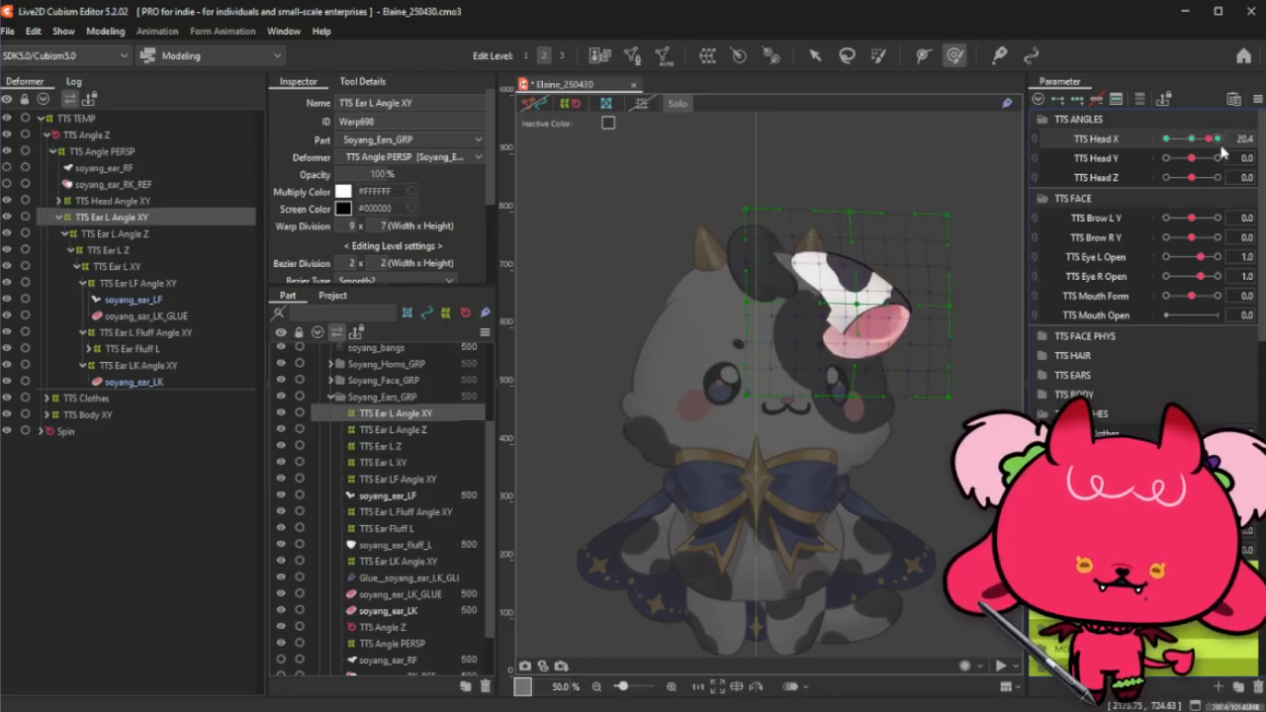
pyautogui.moveTo(1191, 140); pyautogui.dragTo(1224, 140)
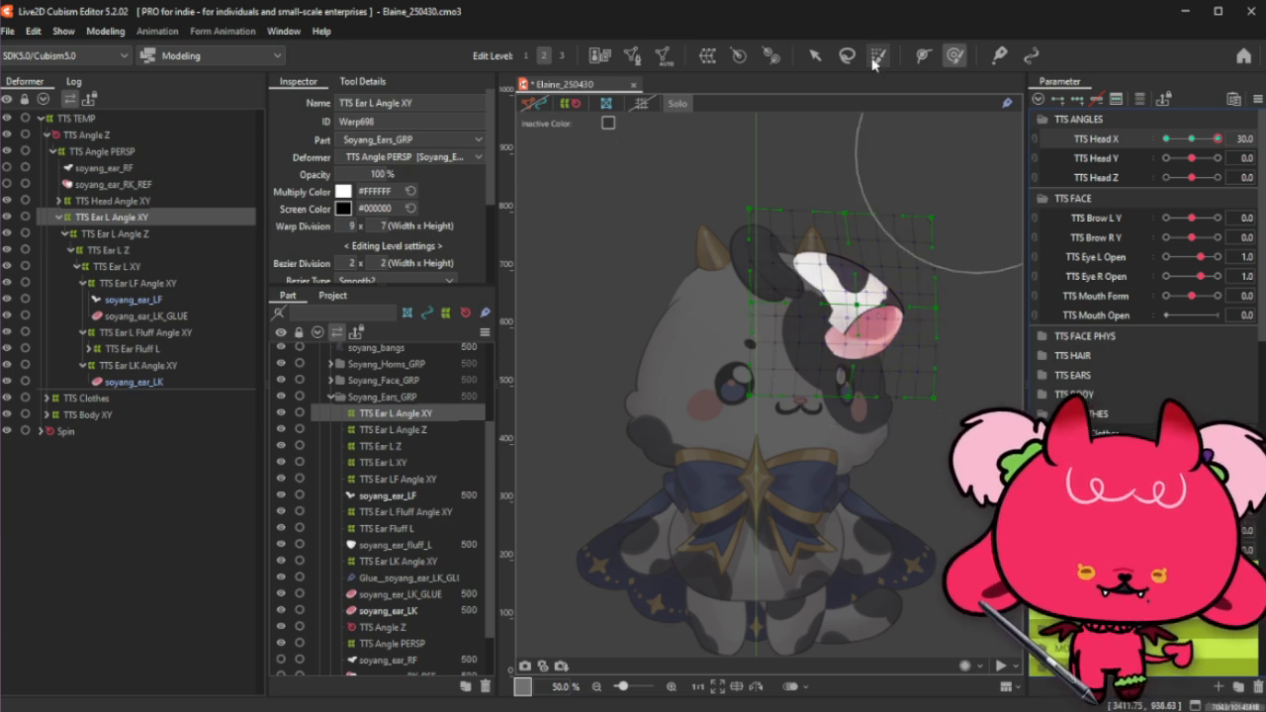
pyautogui.click(814, 60)
pyautogui.moveTo(941, 306); pyautogui.dragTo(939, 305)
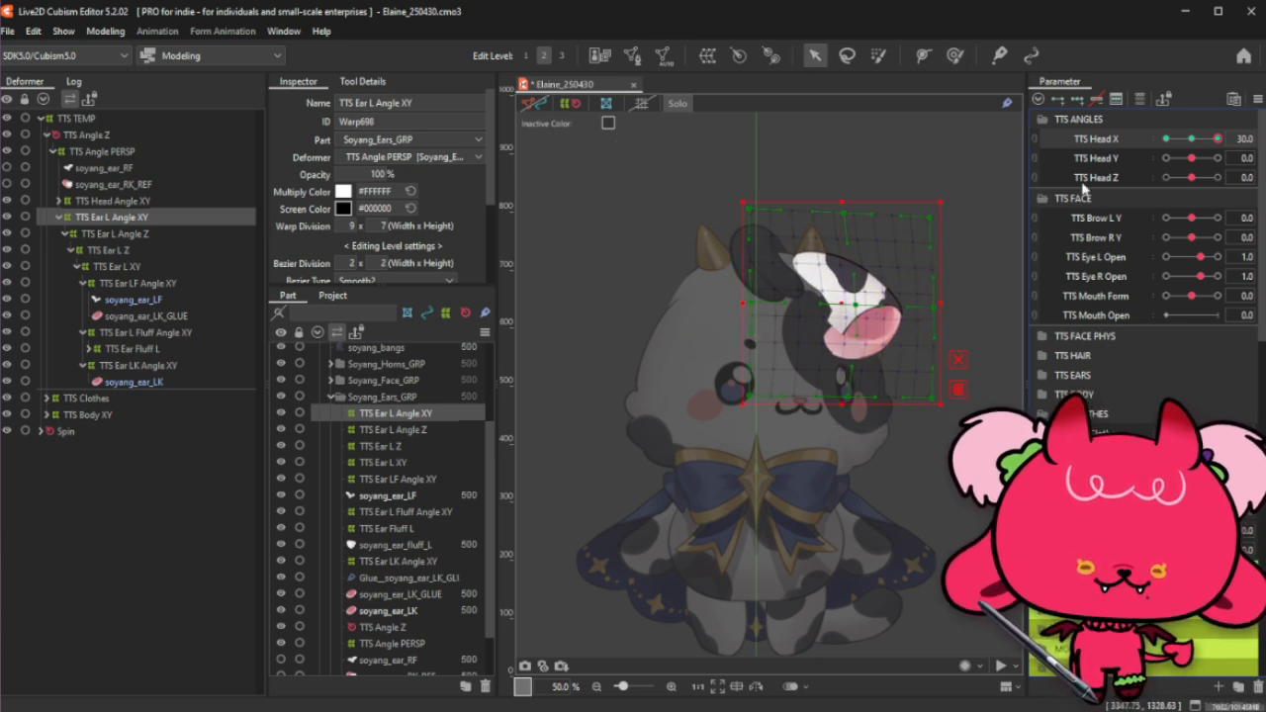
pyautogui.moveTo(1205, 143); pyautogui.dragTo(1234, 135)
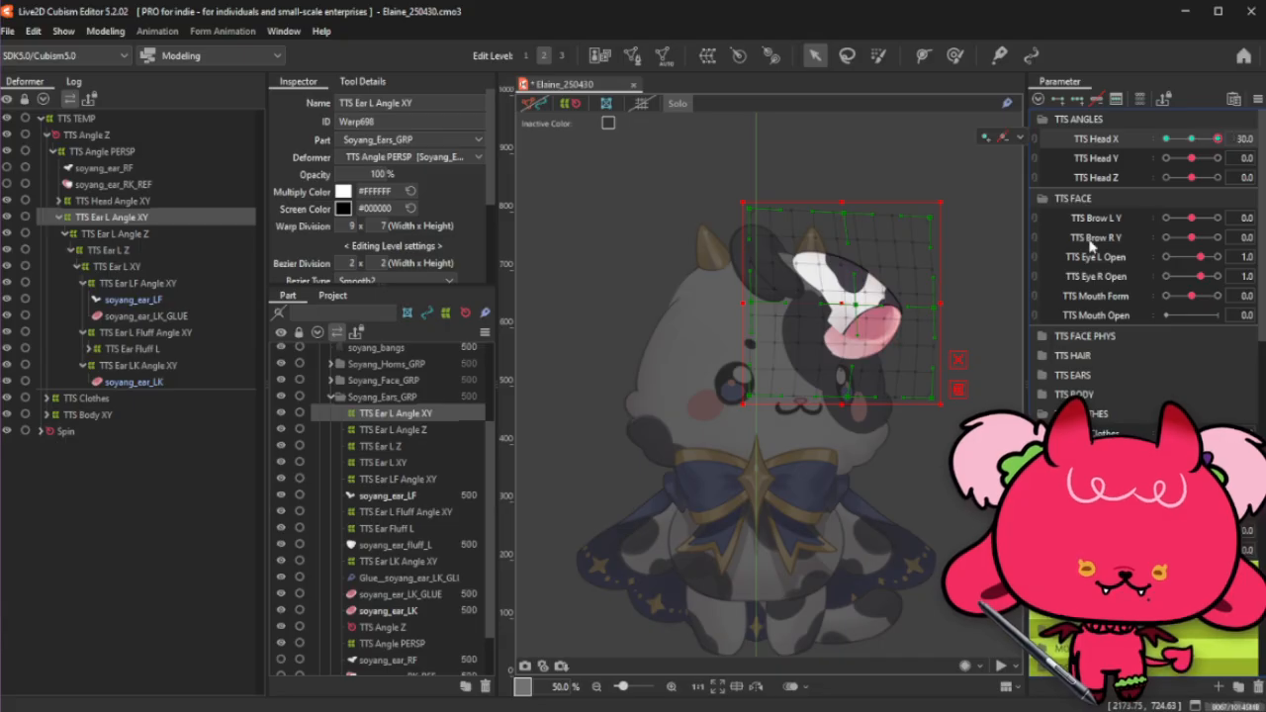
pyautogui.click(955, 56)
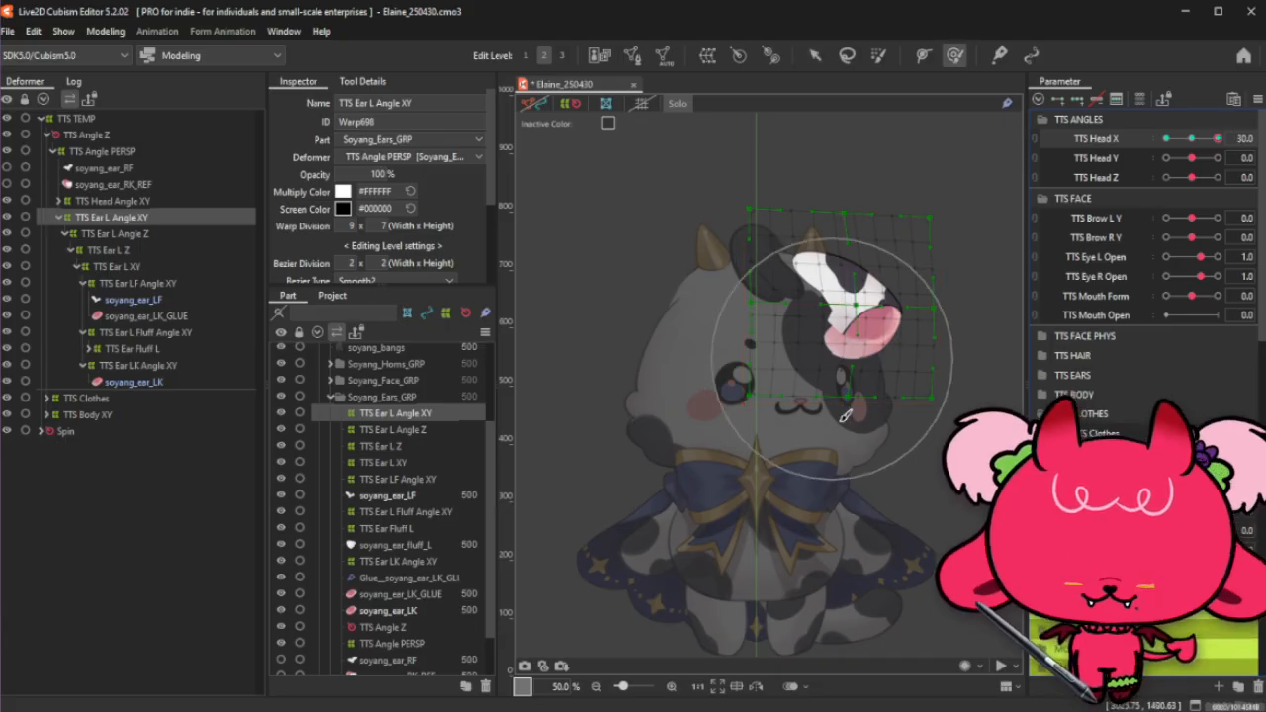
pyautogui.moveTo(856, 423); pyautogui.dragTo(860, 418)
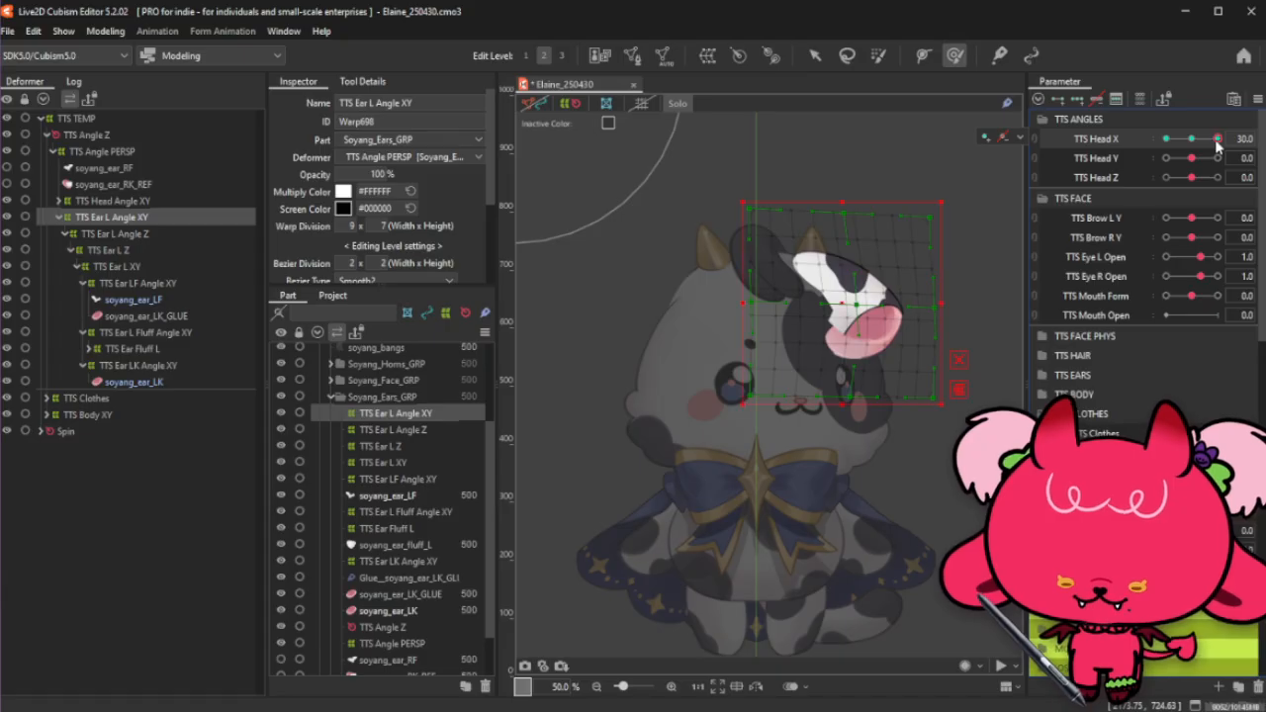
# Step: Blend the opposite turn into TTS Ear L Angle XY at TTS Head X -30 and shift the warp slightly outward
pyautogui.moveTo(1217, 144); pyautogui.dragTo(1091, 170)
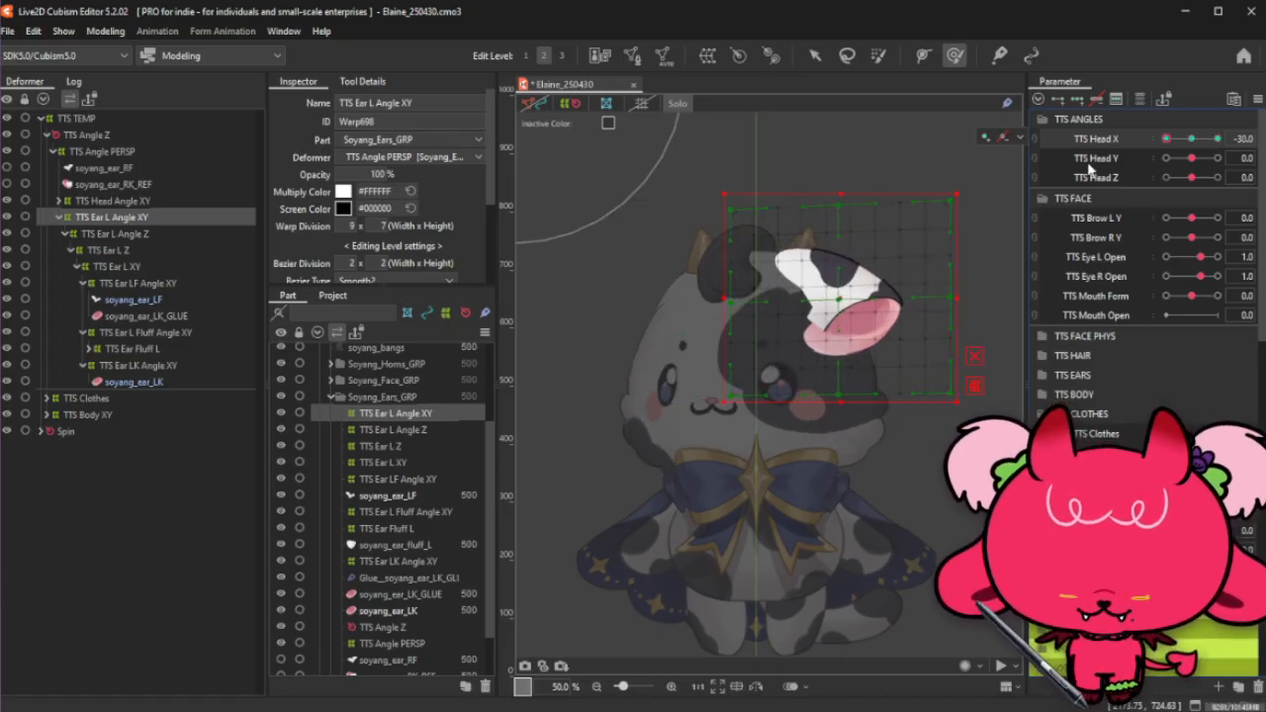
pyautogui.hotkey('ctrl', 'b')
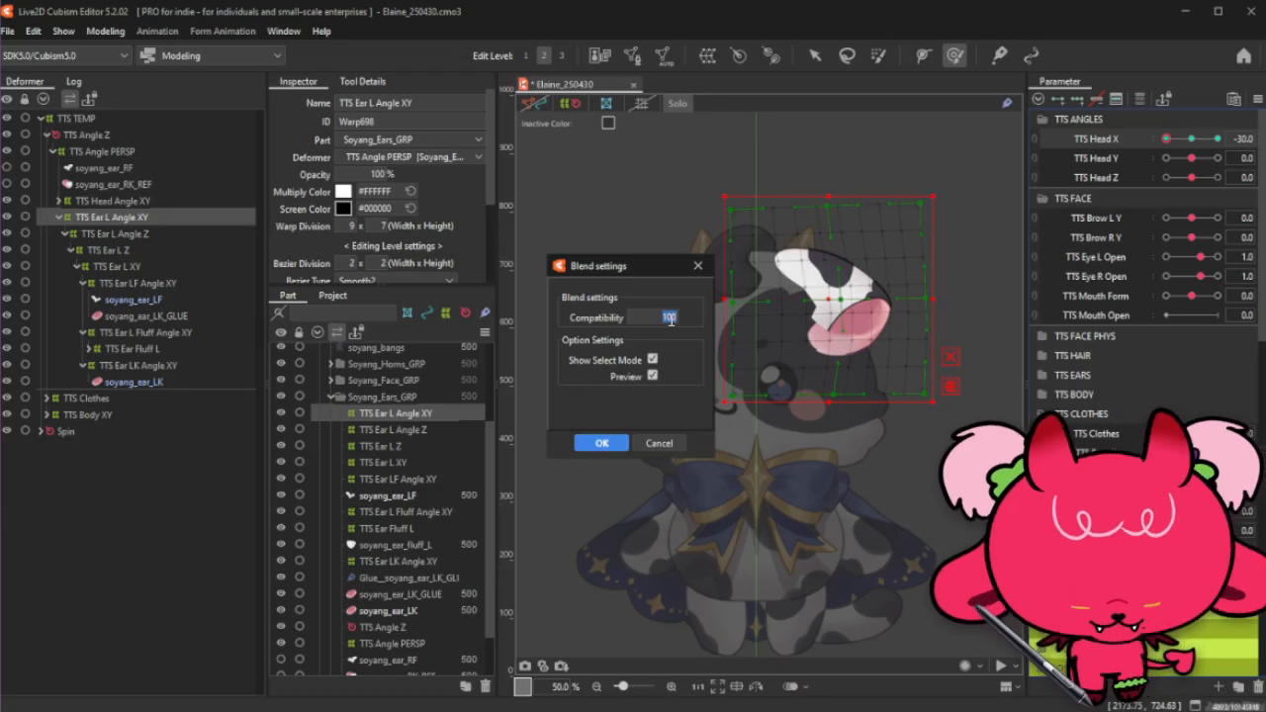
pyautogui.click(605, 442)
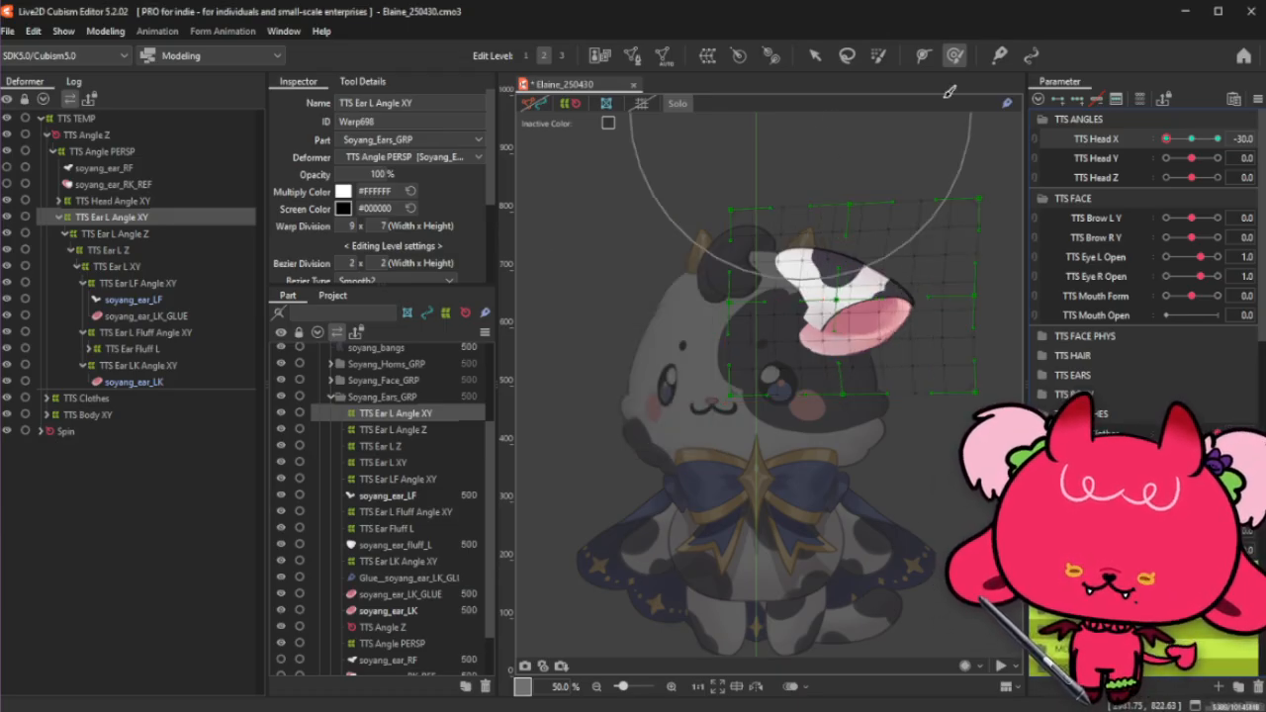
pyautogui.moveTo(1167, 139)
pyautogui.mouseDown()
pyautogui.moveTo(1181, 140)
pyautogui.moveTo(1142, 161)
pyautogui.moveTo(1217, 140)
pyautogui.moveTo(1193, 139)
pyautogui.moveTo(1209, 141)
pyautogui.moveTo(1158, 169)
pyautogui.moveTo(1190, 139)
pyautogui.moveTo(1129, 155)
pyautogui.mouseUp()
pyautogui.click(815, 55)
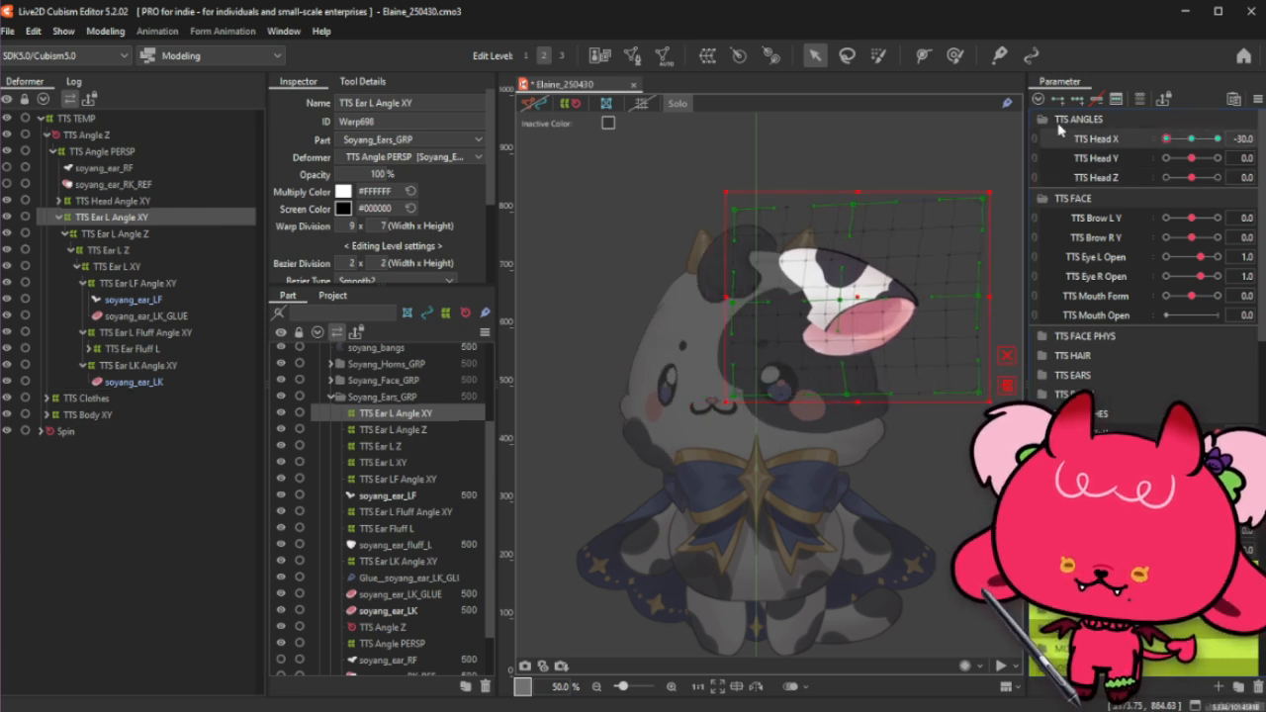
pyautogui.moveTo(1194, 137); pyautogui.dragTo(1229, 162)
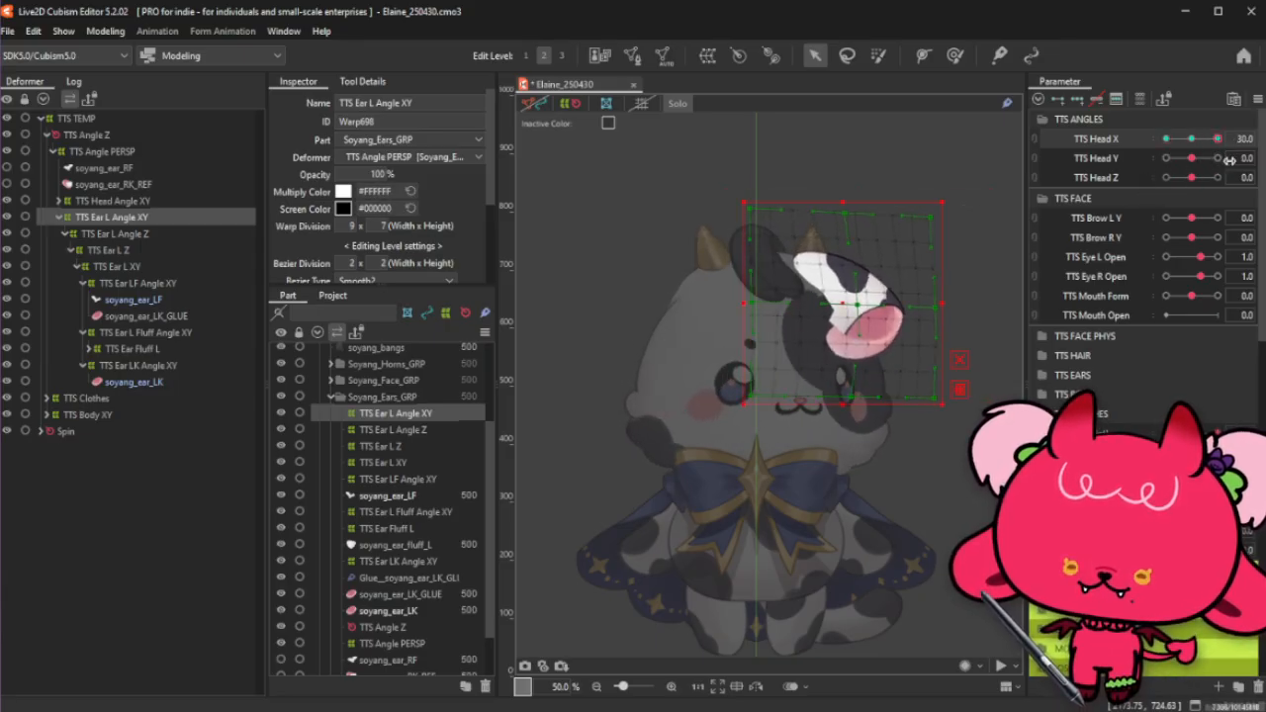
# Step: Reset TTS Head X to 0, add three TTS Head Y keyforms to the ear warp and curve it at Head Y 30
pyautogui.click(1053, 139)
pyautogui.click(1191, 141)
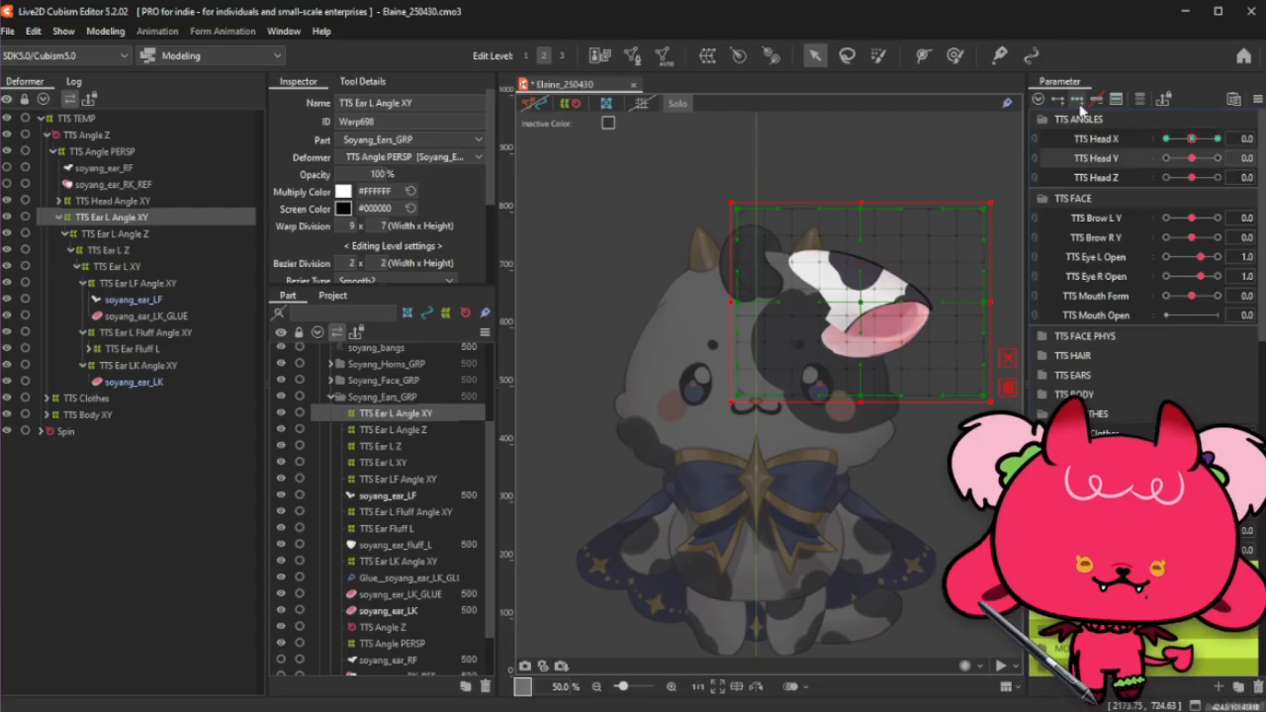
pyautogui.moveTo(1195, 159); pyautogui.dragTo(1246, 170)
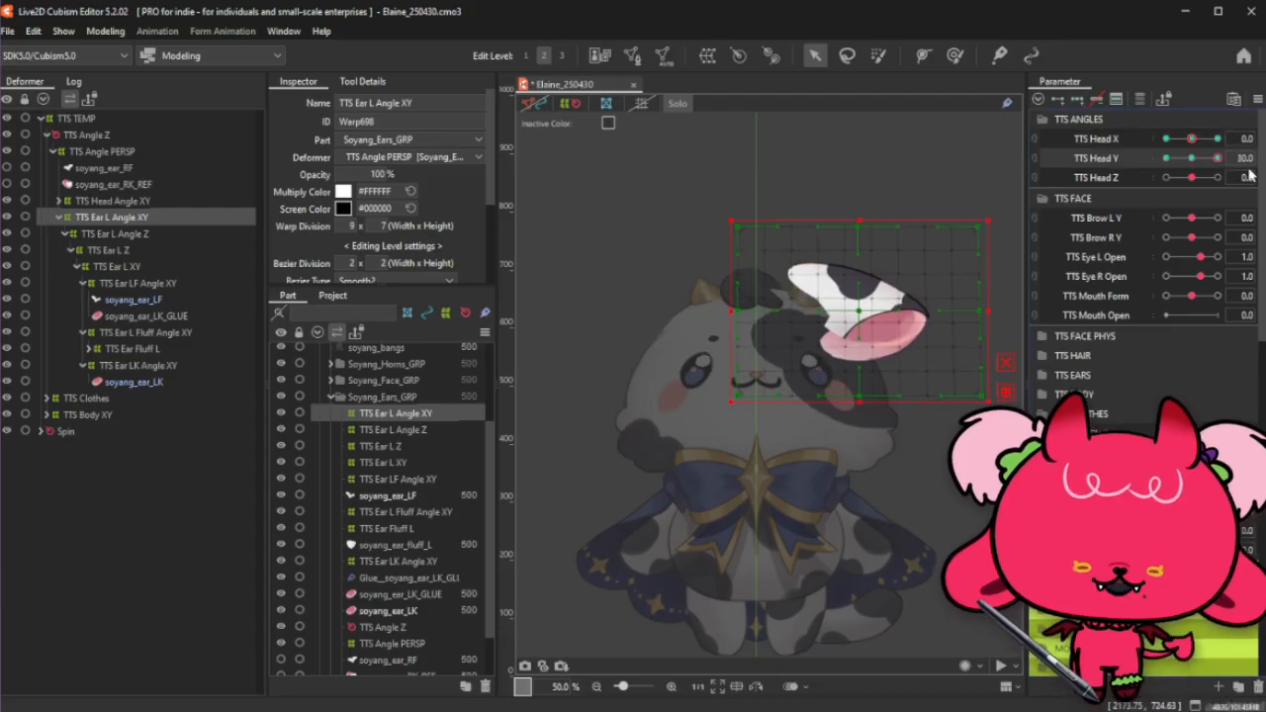
pyautogui.click(957, 57)
pyautogui.moveTo(859, 328)
pyautogui.mouseDown()
pyautogui.moveTo(745, 315)
pyautogui.moveTo(819, 126)
pyautogui.moveTo(876, 141)
pyautogui.moveTo(806, 269)
pyautogui.moveTo(754, 305)
pyautogui.mouseUp()
pyautogui.press('v')
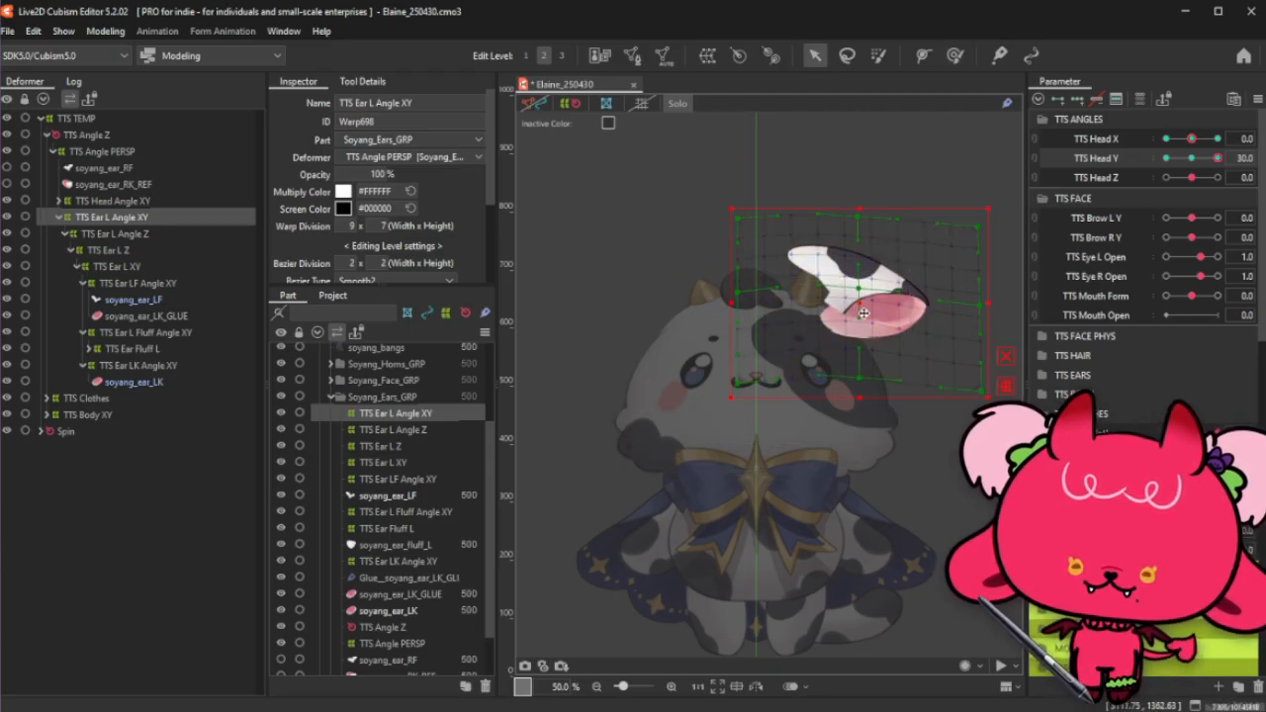
# Step: Lower the TTS Ear L Angle XY warp at TTS Head Y 30 and reduce its height to follow the head
pyautogui.moveTo(863, 313); pyautogui.dragTo(866, 348)
pyautogui.moveTo(859, 244); pyautogui.dragTo(857, 261)
pyautogui.moveTo(856, 347); pyautogui.dragTo(855, 341)
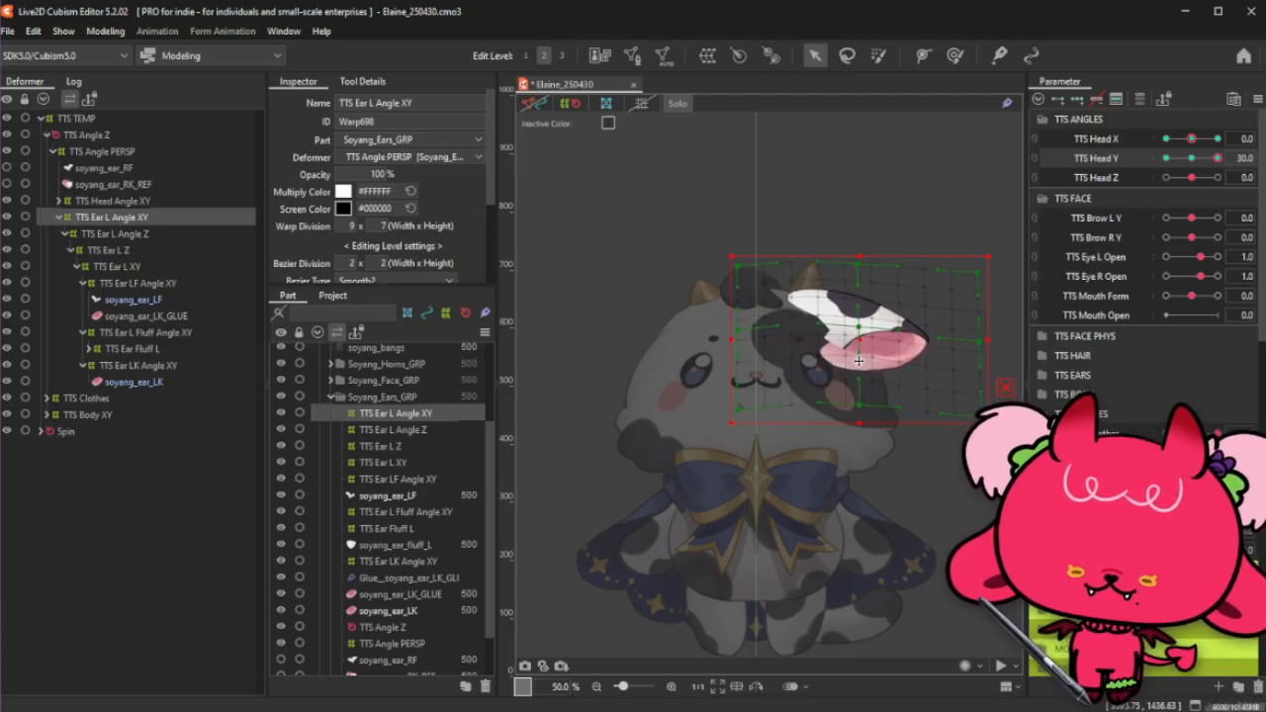
pyautogui.moveTo(856, 423); pyautogui.dragTo(856, 427)
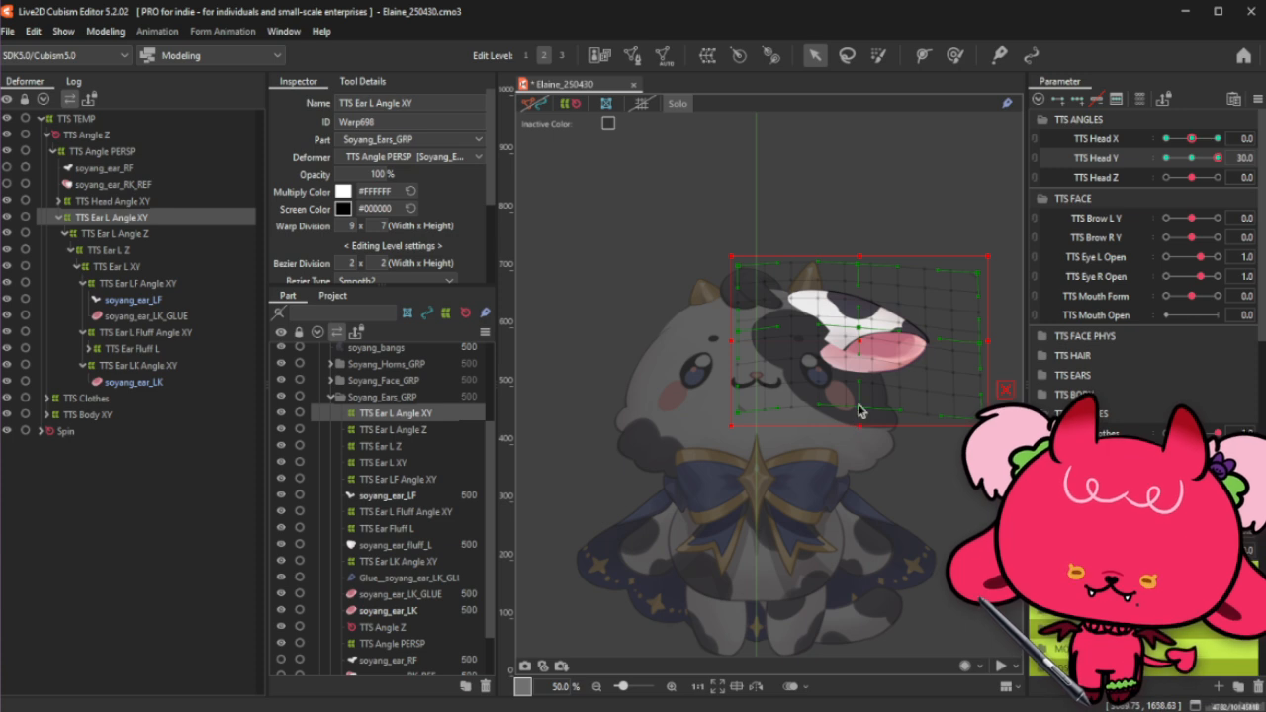
pyautogui.moveTo(856, 336); pyautogui.dragTo(857, 334)
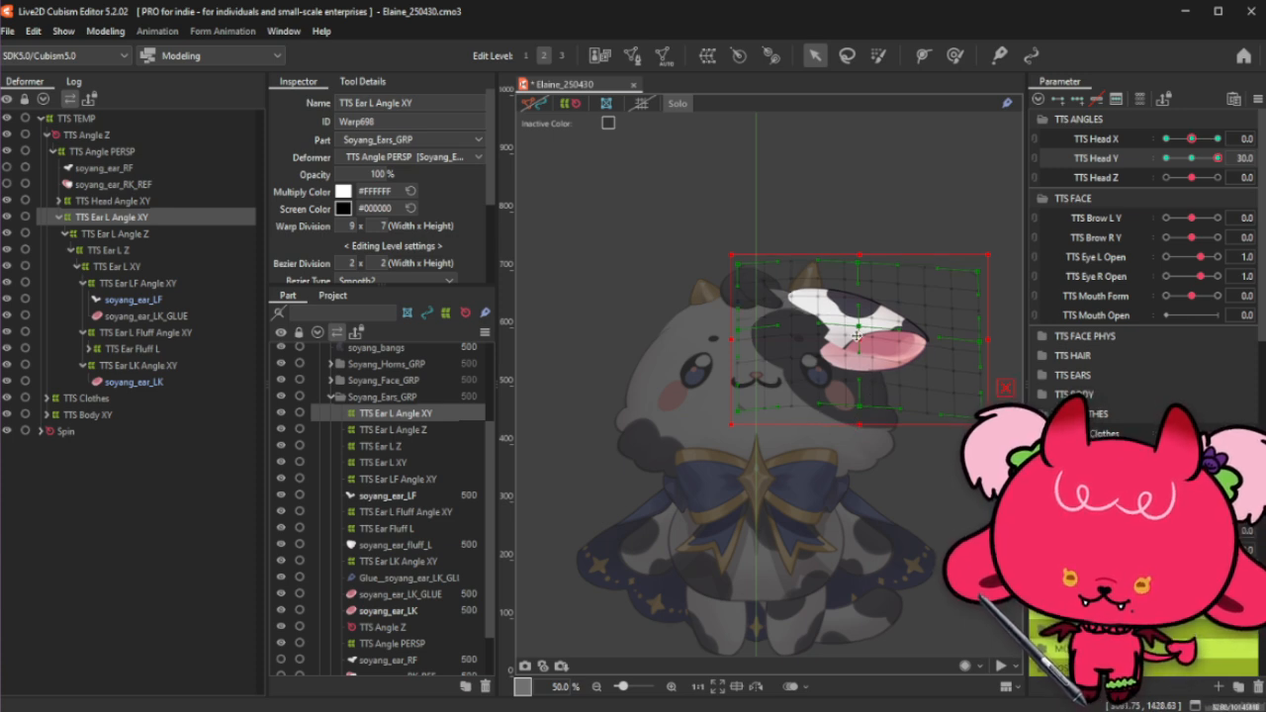
# Step: Hide the selection outlines and blend the ear warp at TTS Head Y -30 with compatibility -100
pyautogui.hotkey('ctrl', 'h')
pyautogui.moveTo(1191, 157); pyautogui.dragTo(1227, 176)
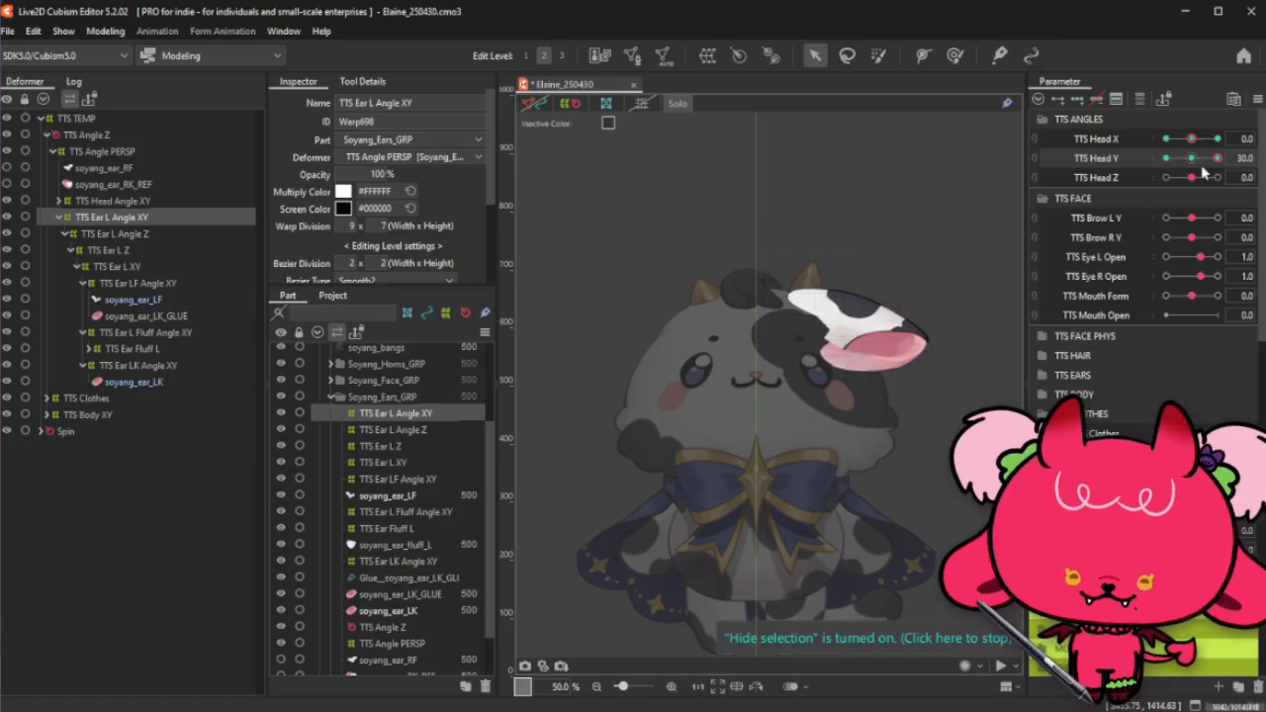
pyautogui.moveTo(1207, 159); pyautogui.dragTo(1121, 190)
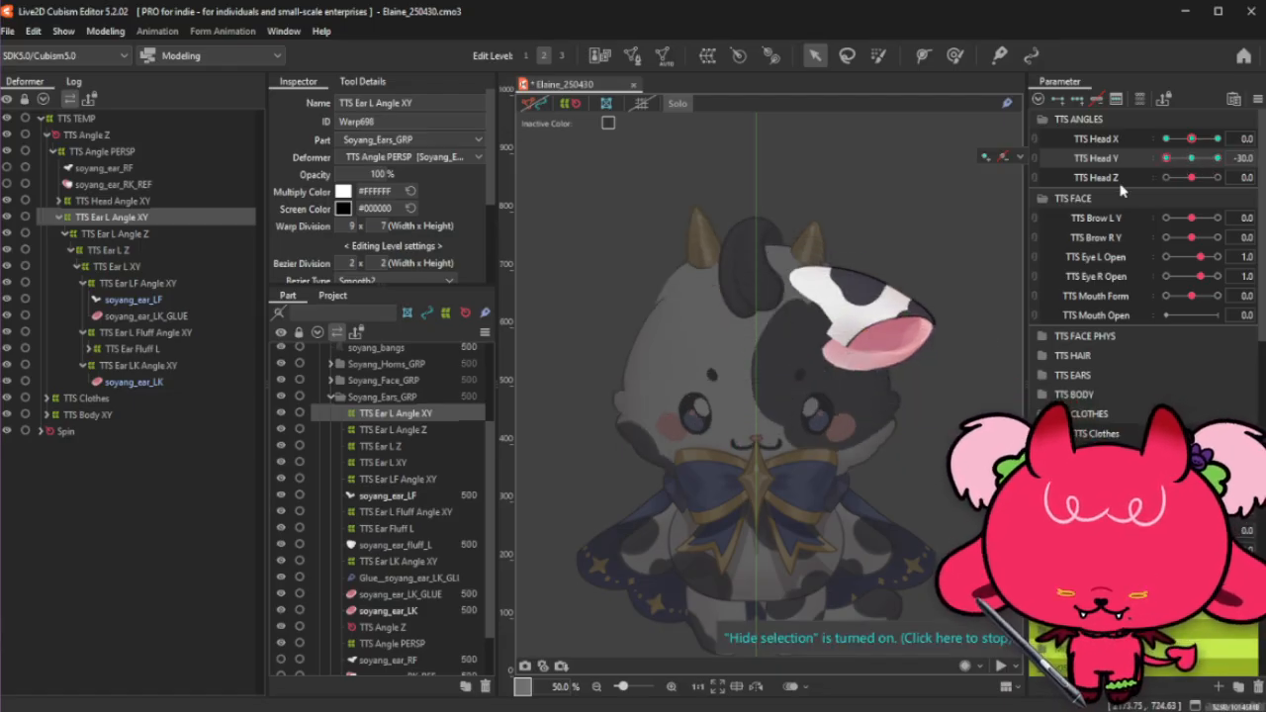
pyautogui.hotkey('ctrl', 'b')
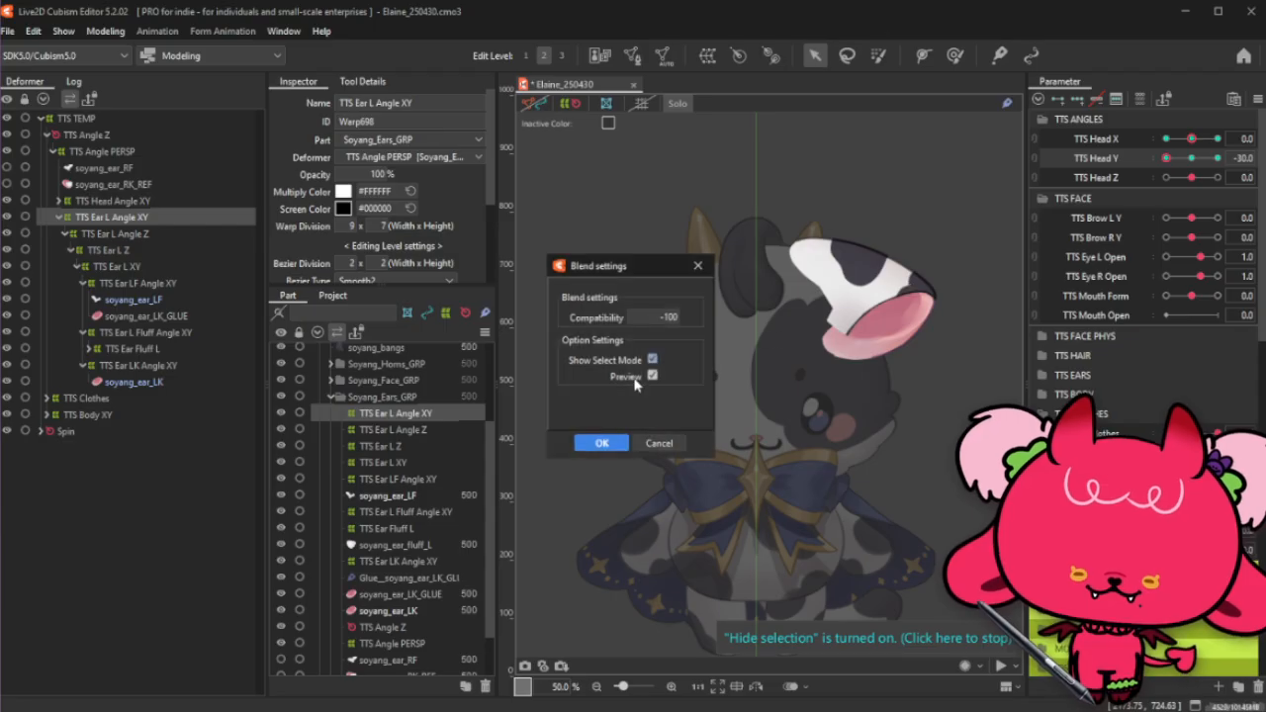
pyautogui.click(603, 444)
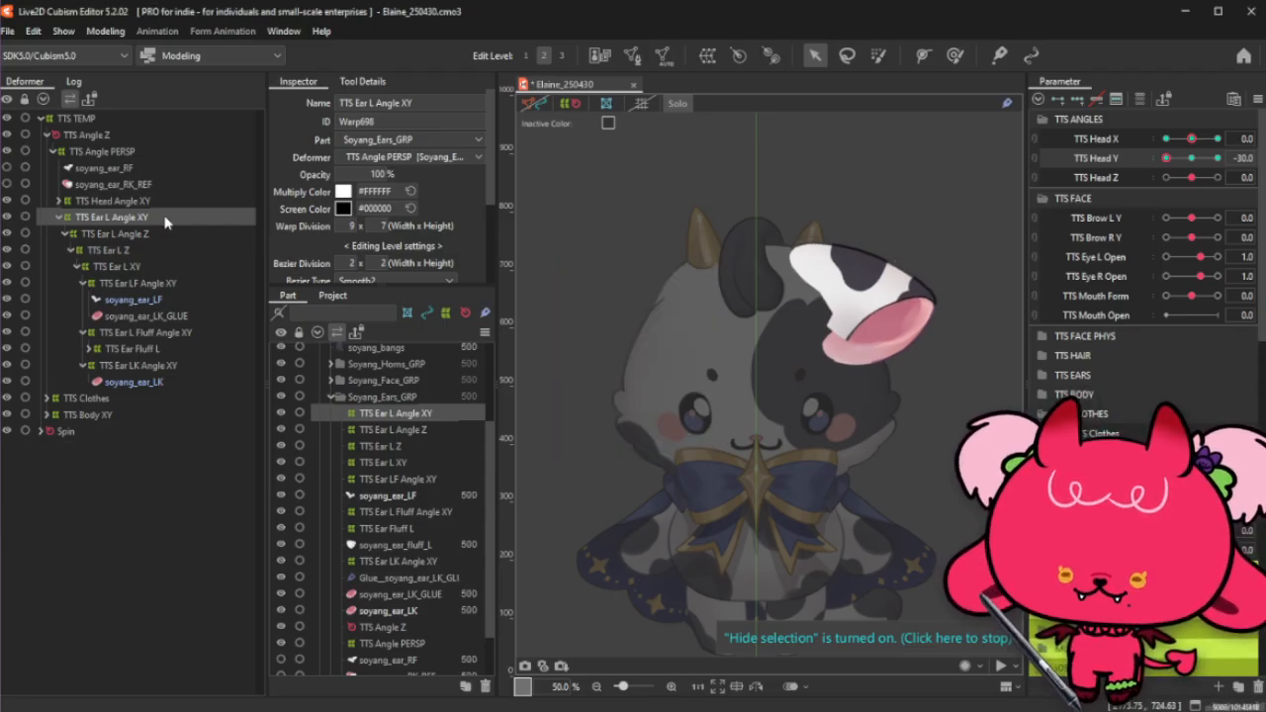
# Step: Turn off Solo and check the left ear against the whole head between TTS Head Y 30 and -30
pyautogui.click(954, 56)
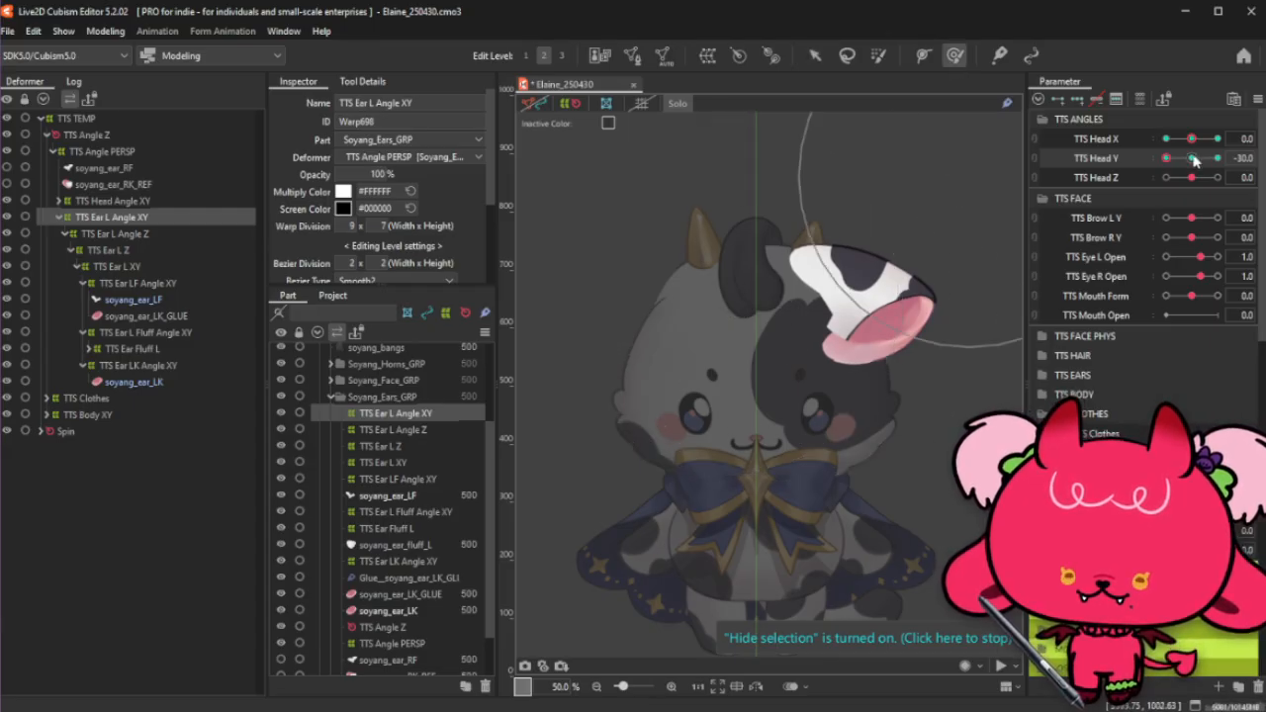
pyautogui.moveTo(1143, 179); pyautogui.dragTo(1222, 173)
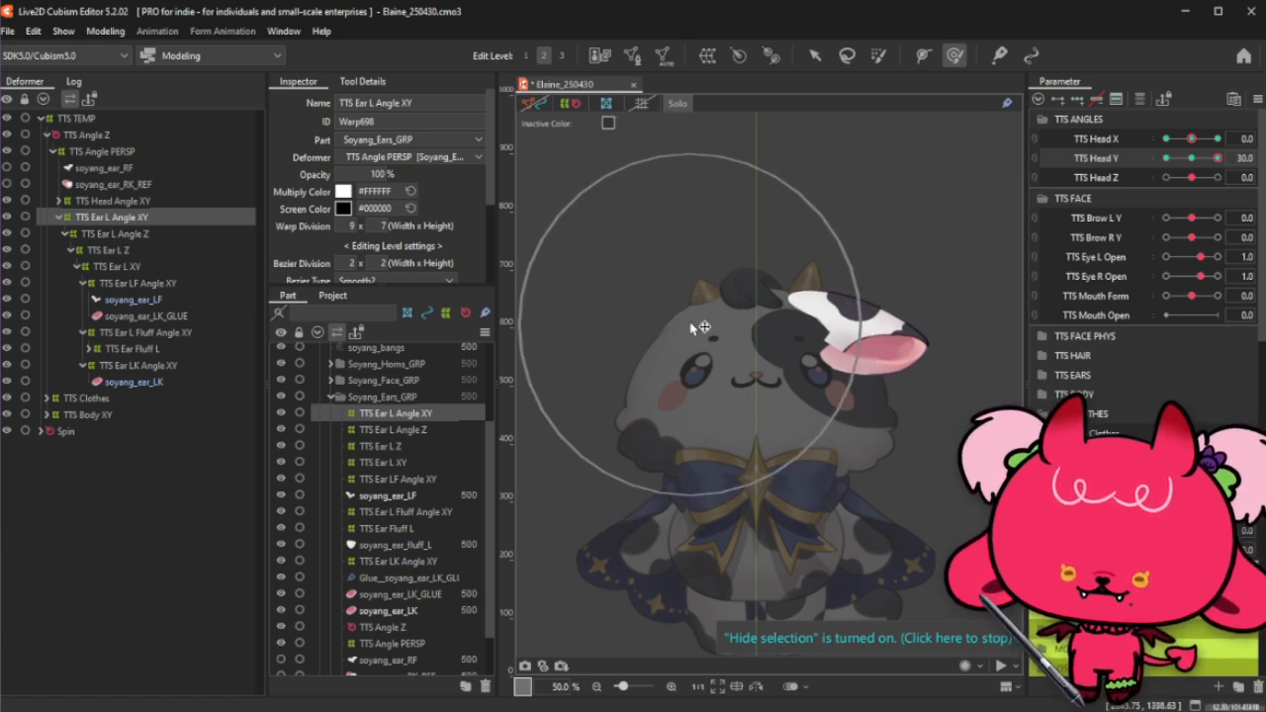
pyautogui.press('[')
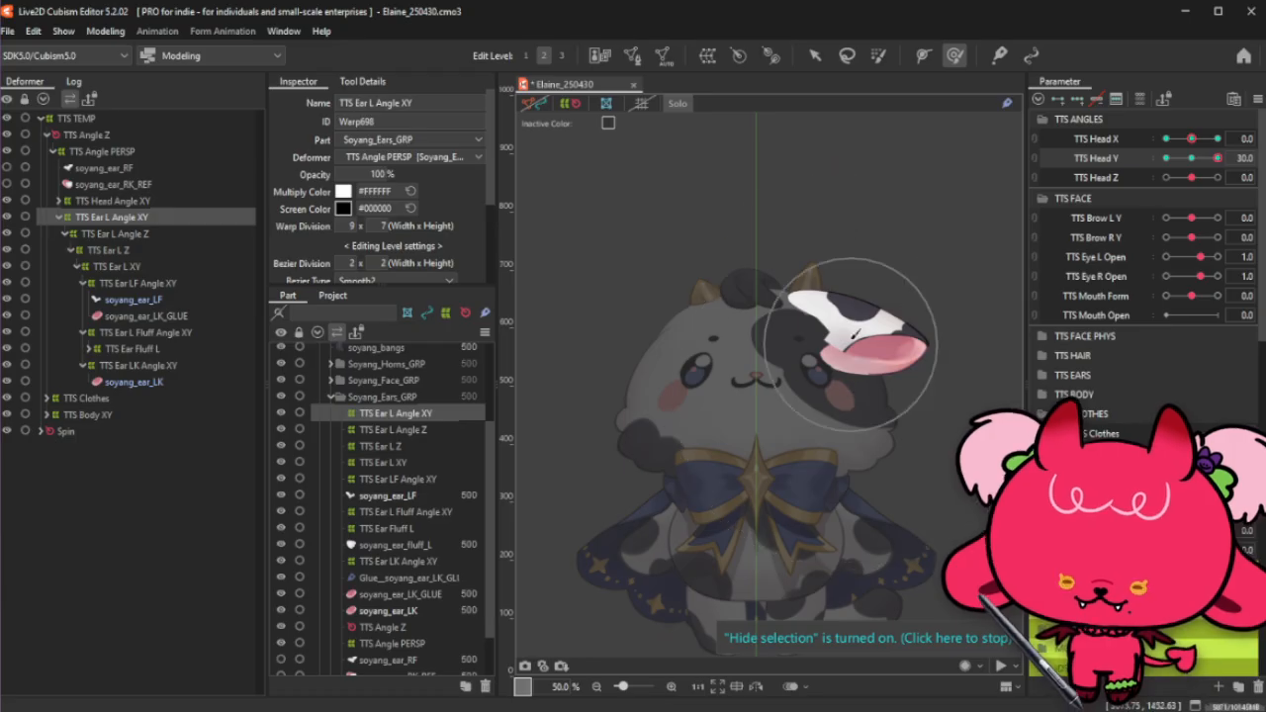
pyautogui.click(671, 103)
pyautogui.click(1191, 158)
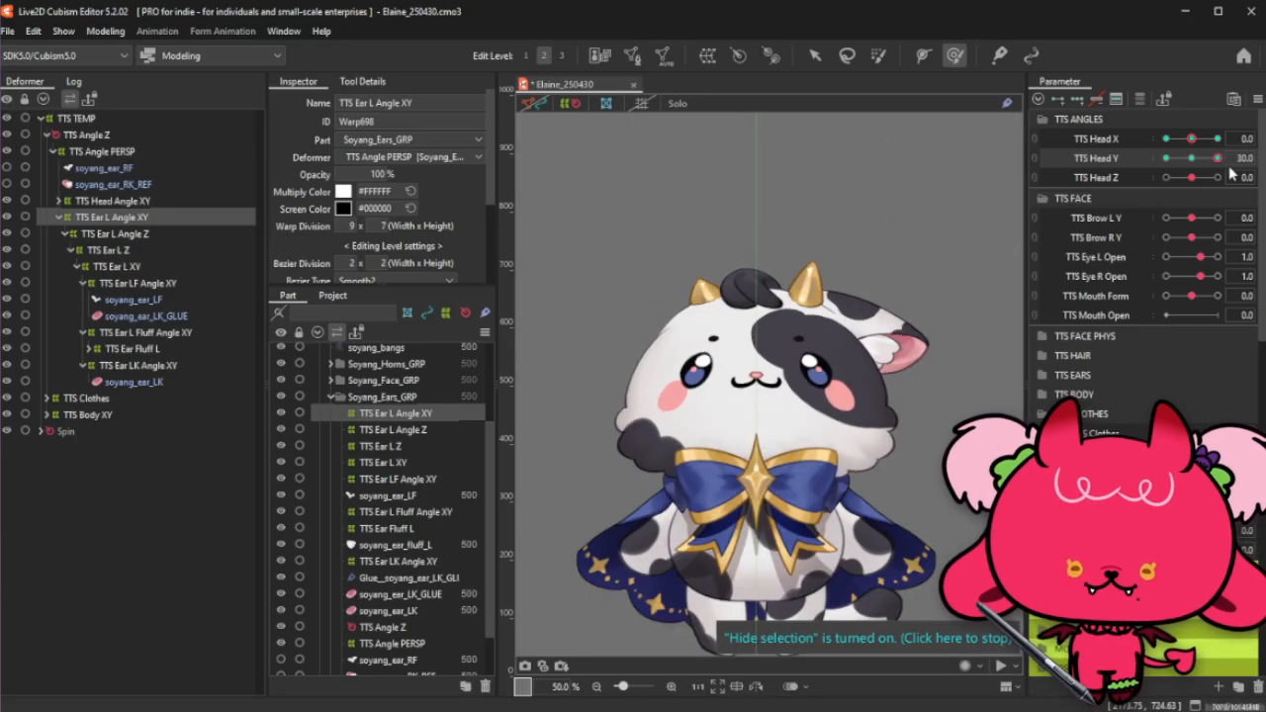
pyautogui.moveTo(1191, 158); pyautogui.dragTo(1139, 206)
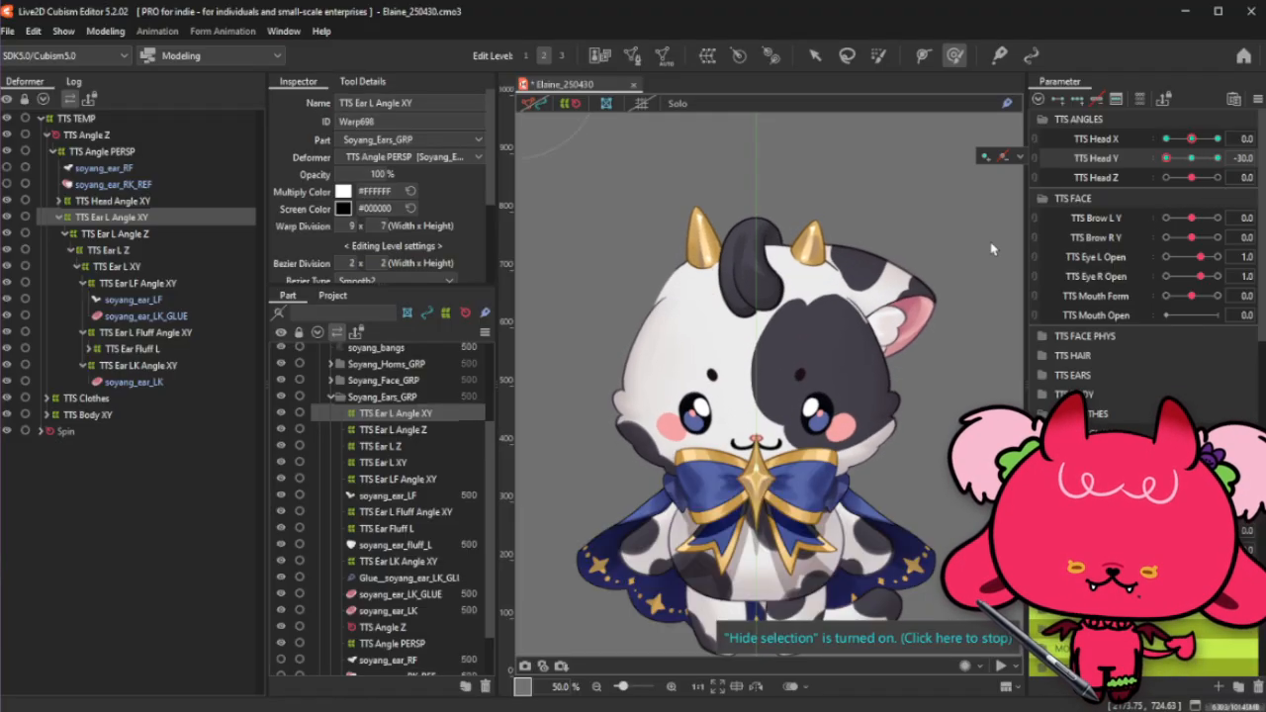
# Step: Show the selection outlines again and move the TTS Ear L Angle XY warp slightly down at TTS Head Y 30
pyautogui.click(816, 58)
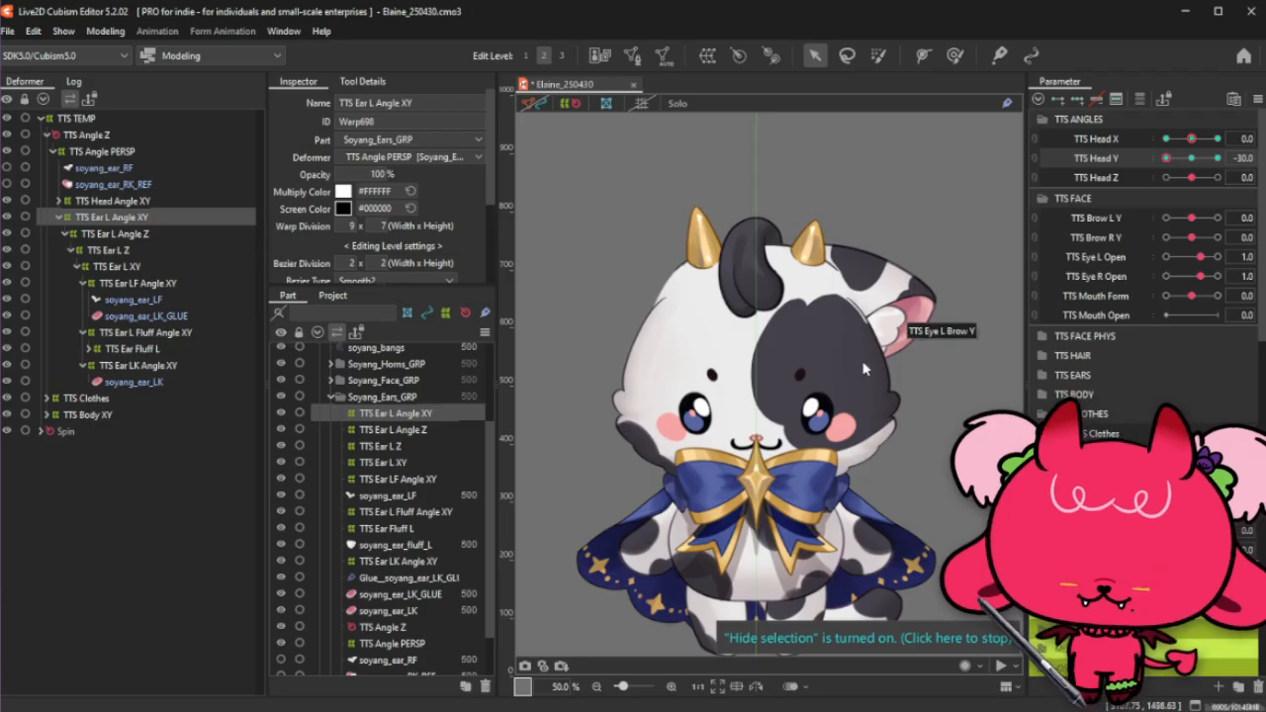
pyautogui.hotkey('ctrl', 't')
pyautogui.moveTo(862, 410); pyautogui.dragTo(862, 404)
pyautogui.hotkey('ctrl', 't')
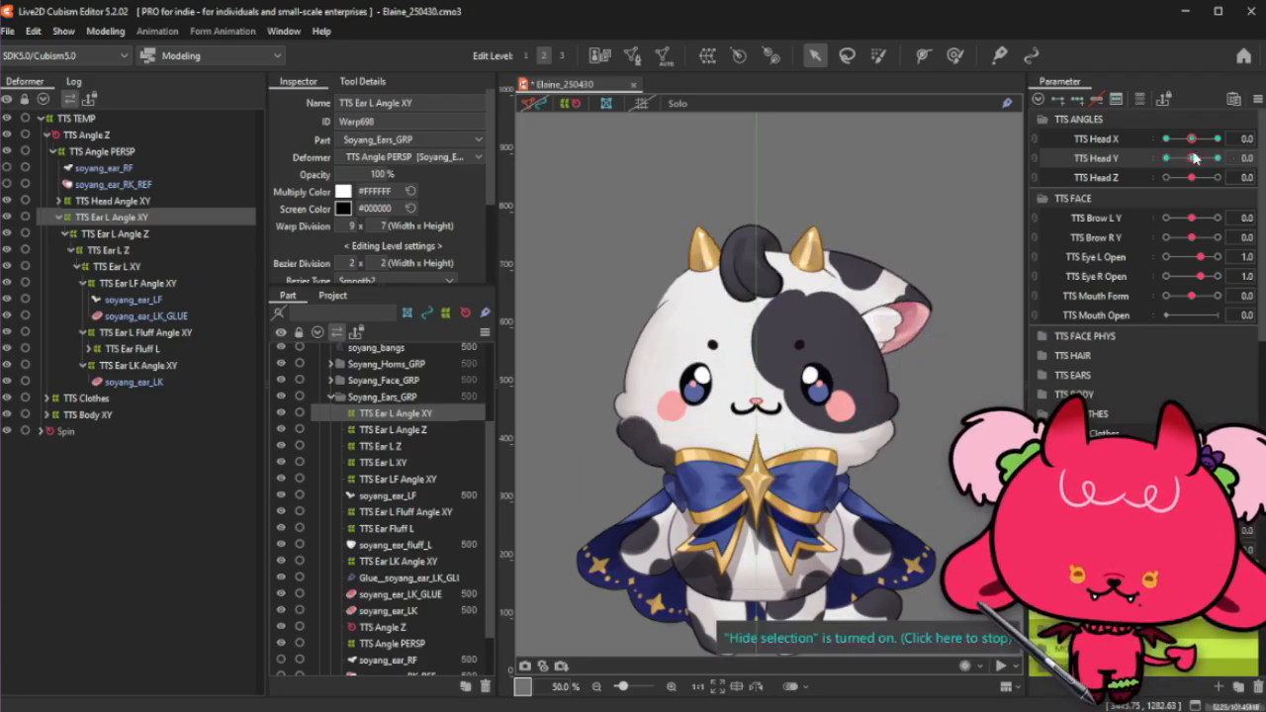
pyautogui.click(1140, 184)
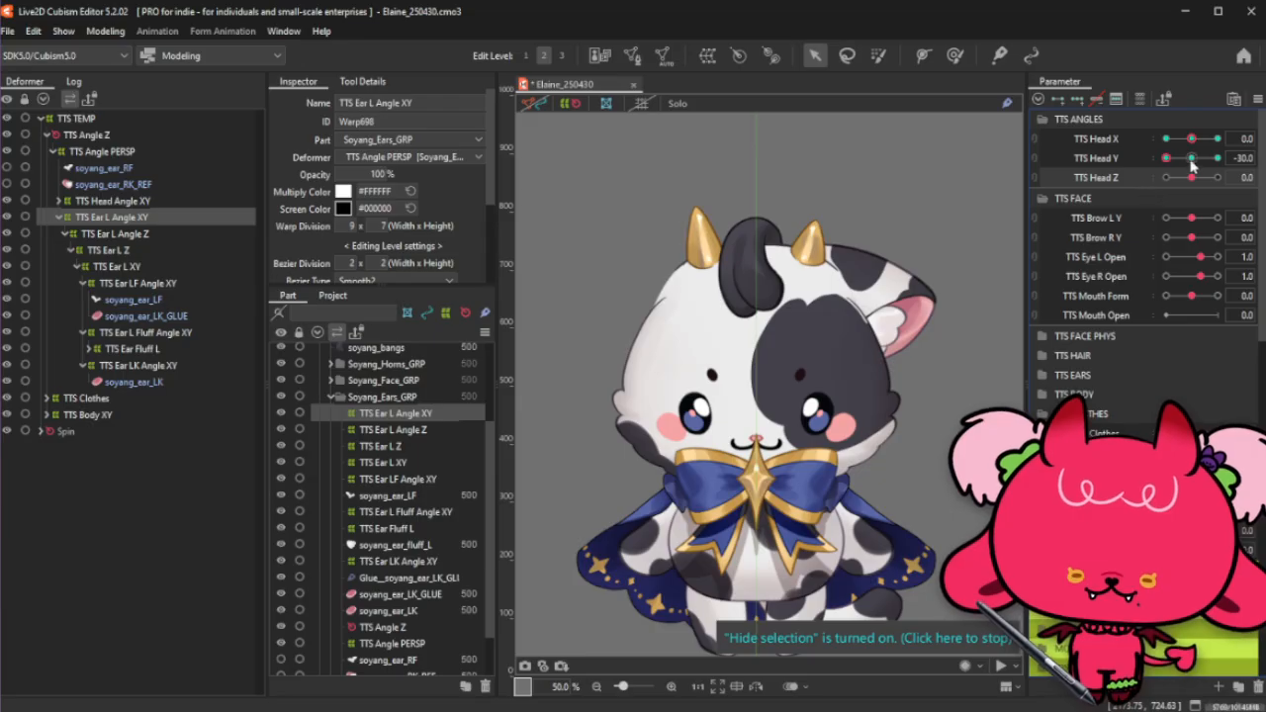
pyautogui.moveTo(1191, 161); pyautogui.dragTo(1223, 159)
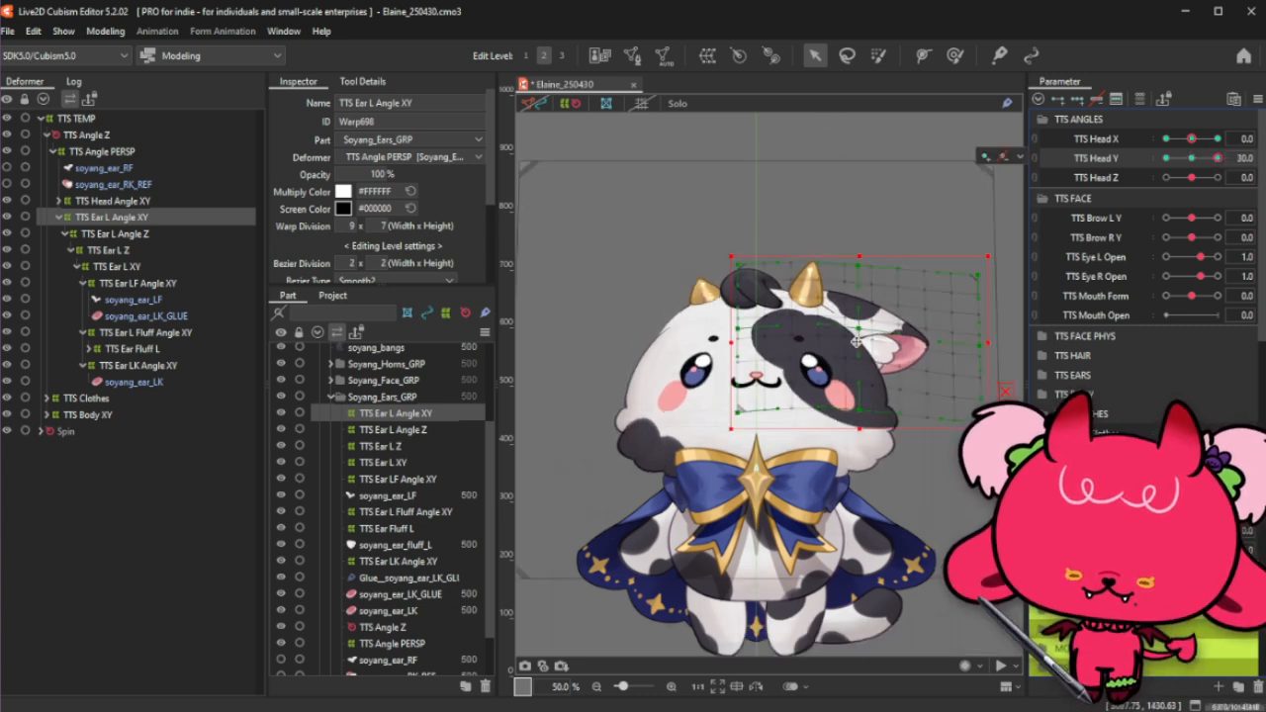
pyautogui.moveTo(856, 338); pyautogui.dragTo(857, 341)
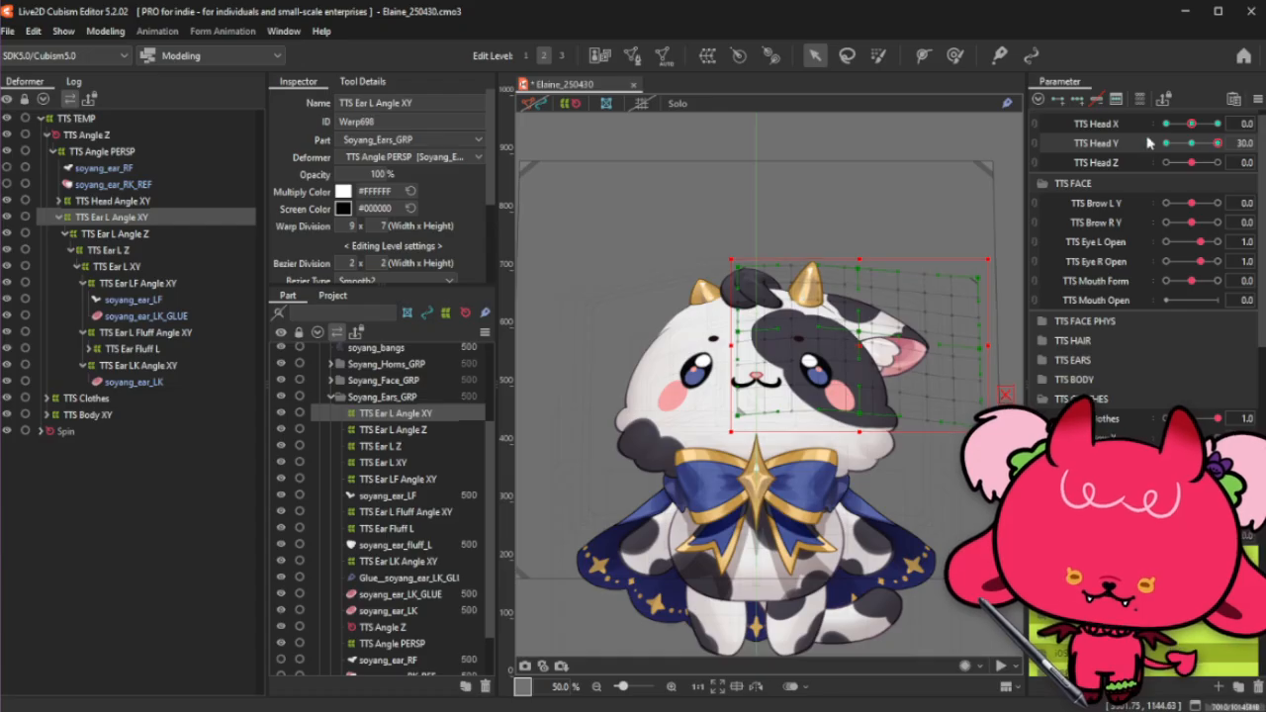
# Step: Blend the TTS Ear L Angle XY warp at TTS Head Y -30 with compatibility -100
pyautogui.moveTo(1192, 143); pyautogui.dragTo(1085, 169)
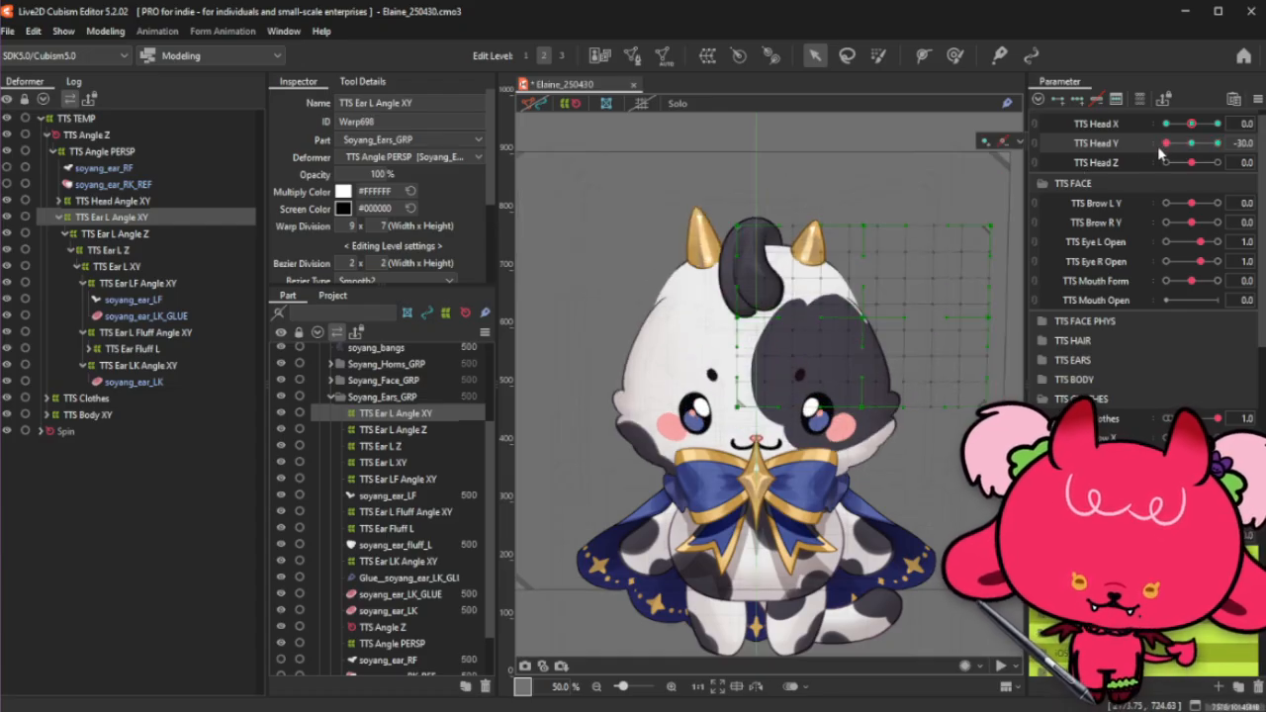
pyautogui.moveTo(1167, 144); pyautogui.dragTo(1096, 178)
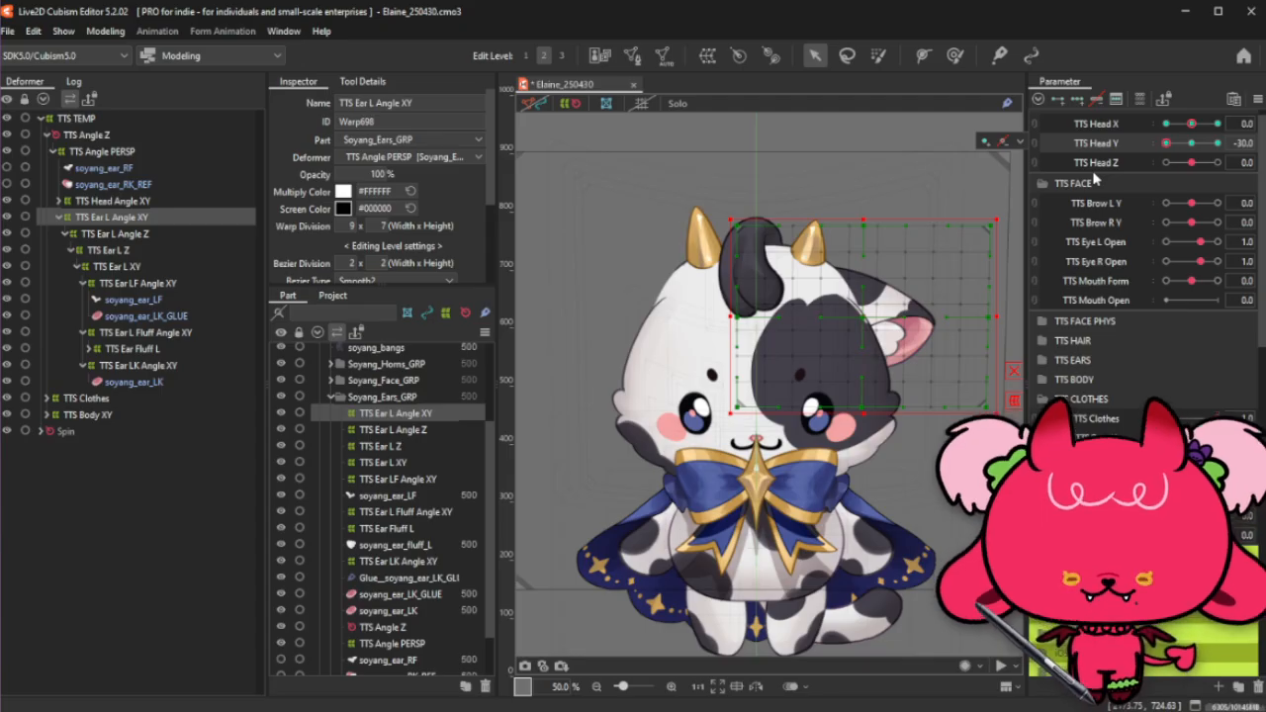
pyautogui.hotkey('ctrl', 'b')
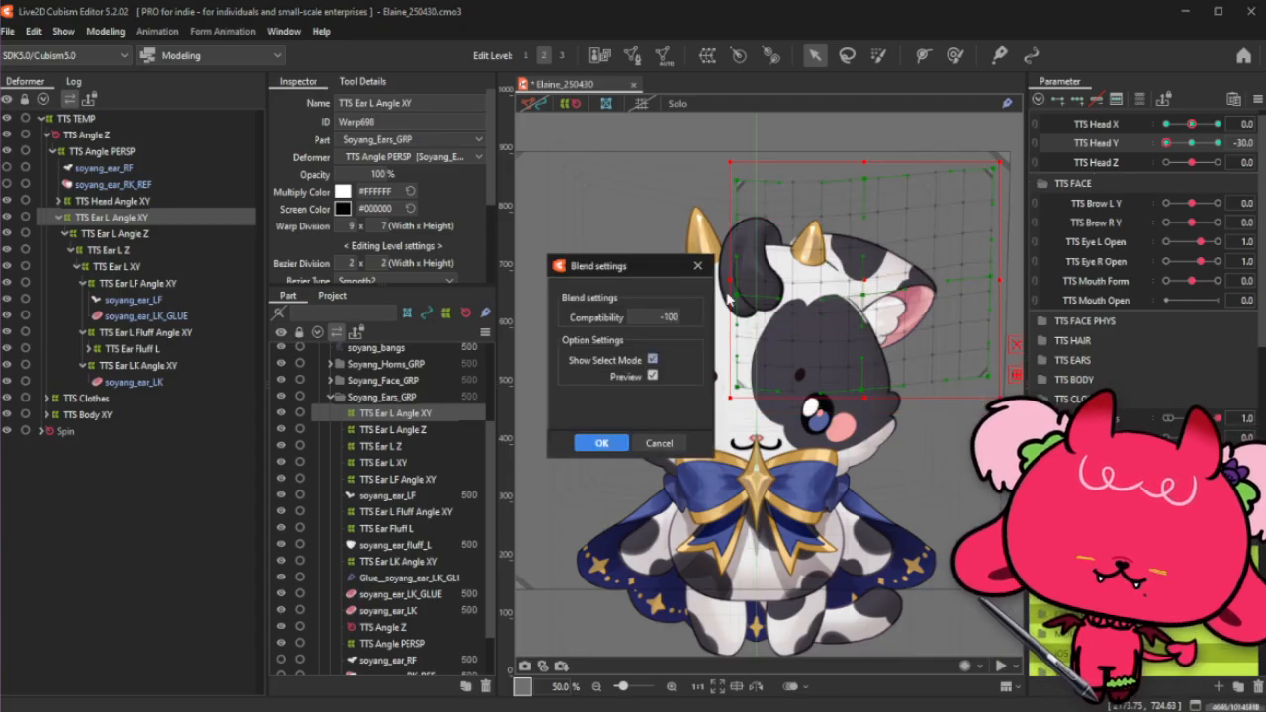
pyautogui.click(601, 442)
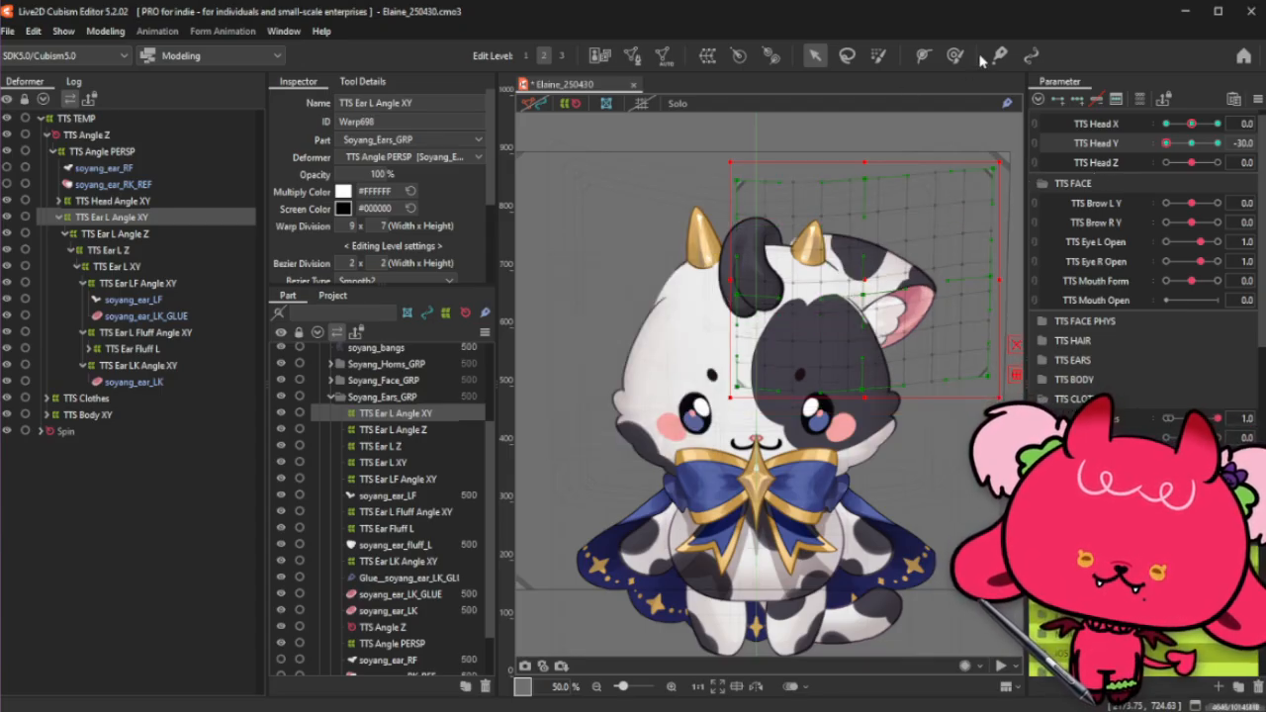
# Step: Refine the TTS Ear L Angle XY warp at TTS Head Y -30 with an enlarged deform brush and hide the selection outlines
pyautogui.press('b')
pyautogui.press(']')
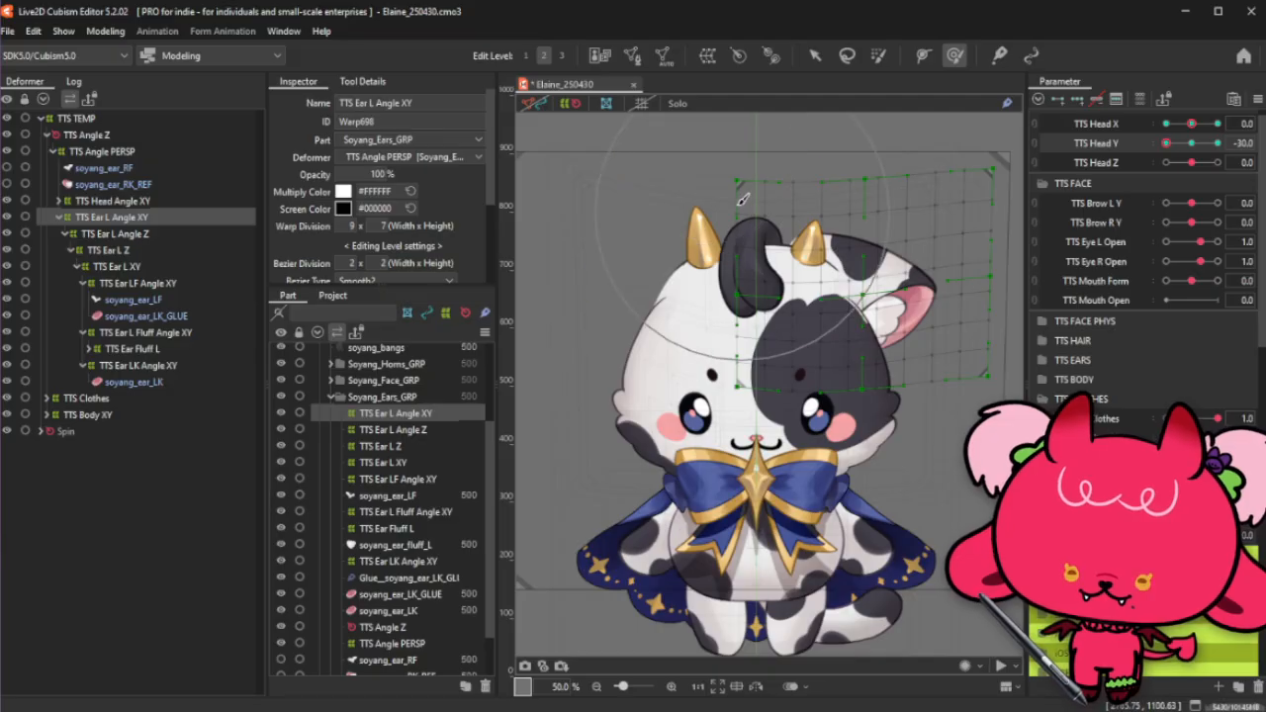
pyautogui.press('b')
pyautogui.moveTo(714, 233); pyautogui.dragTo(762, 234)
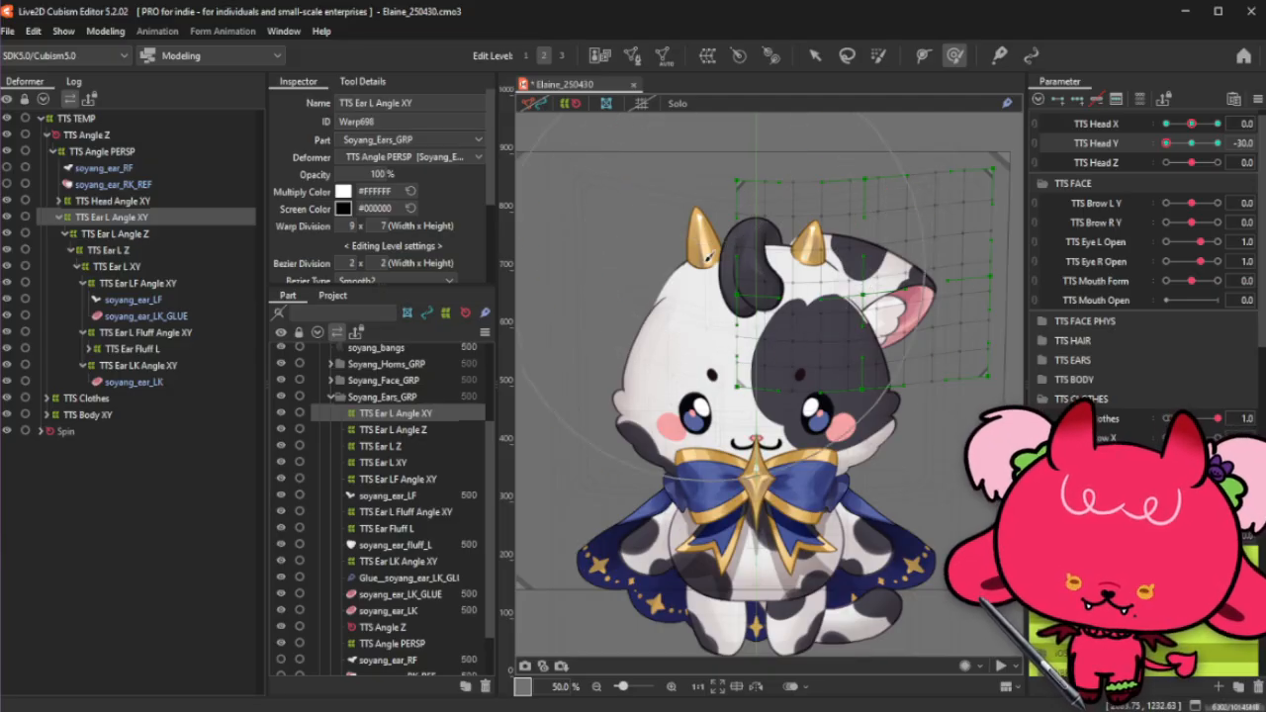
pyautogui.moveTo(698, 283)
pyautogui.mouseDown()
pyautogui.moveTo(676, 285)
pyautogui.moveTo(673, 268)
pyautogui.mouseUp()
pyautogui.hotkey('ctrl', 't')
# Step: Synthesize the ear warp's four TTS Head X and TTS Head Y corners from the default value and check the vertical motion
pyautogui.moveTo(1190, 143); pyautogui.dragTo(1132, 192)
pyautogui.click(1195, 143)
pyautogui.hotkey('ctrl', '4')
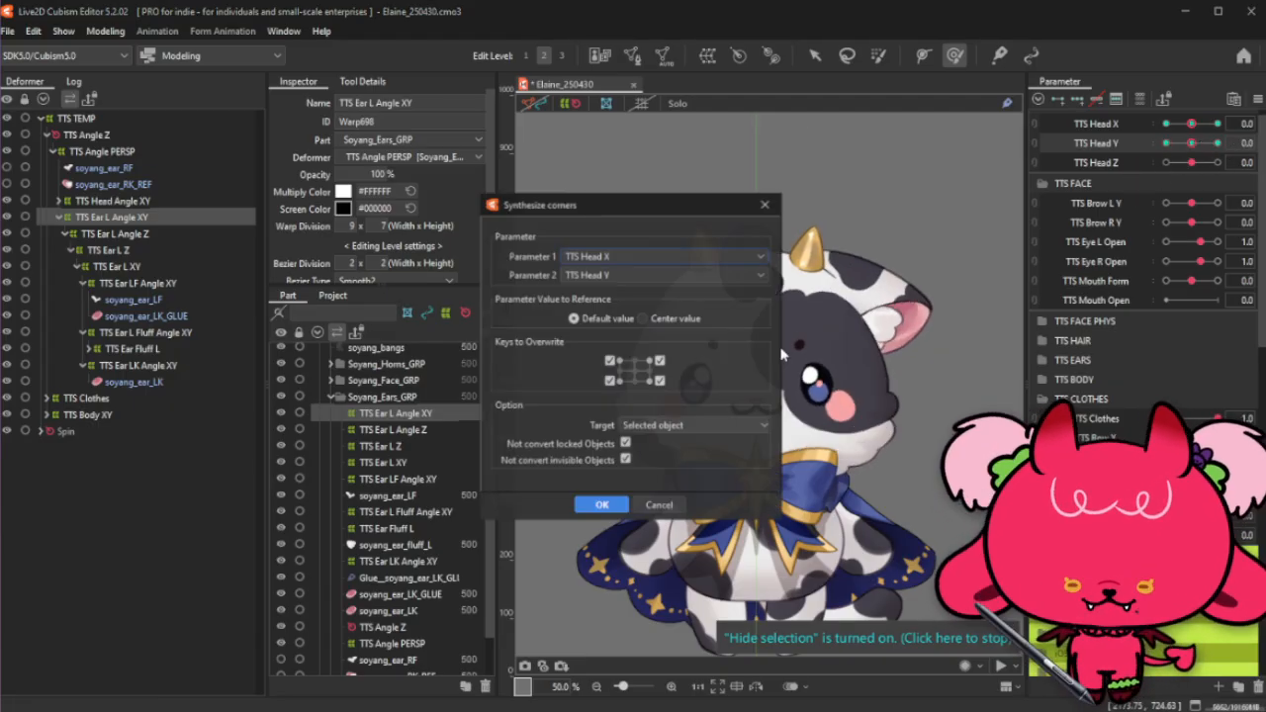
pyautogui.click(616, 499)
pyautogui.moveTo(1186, 143); pyautogui.dragTo(1150, 144)
pyautogui.click(1192, 145)
# Step: Widen the TTS Ear L Angle XY warp slightly outward at TTS Head X -30 and check the ear with the outlines hidden
pyautogui.click(814, 55)
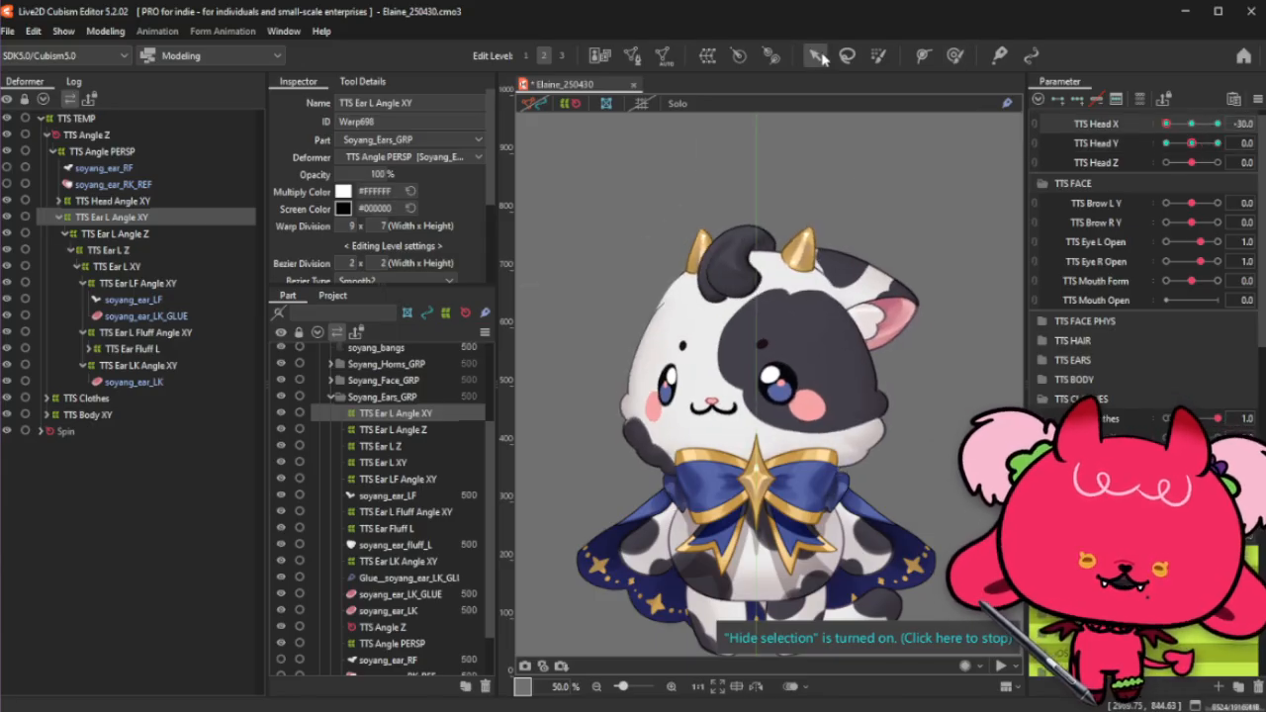
pyautogui.hotkey('ctrl', 't')
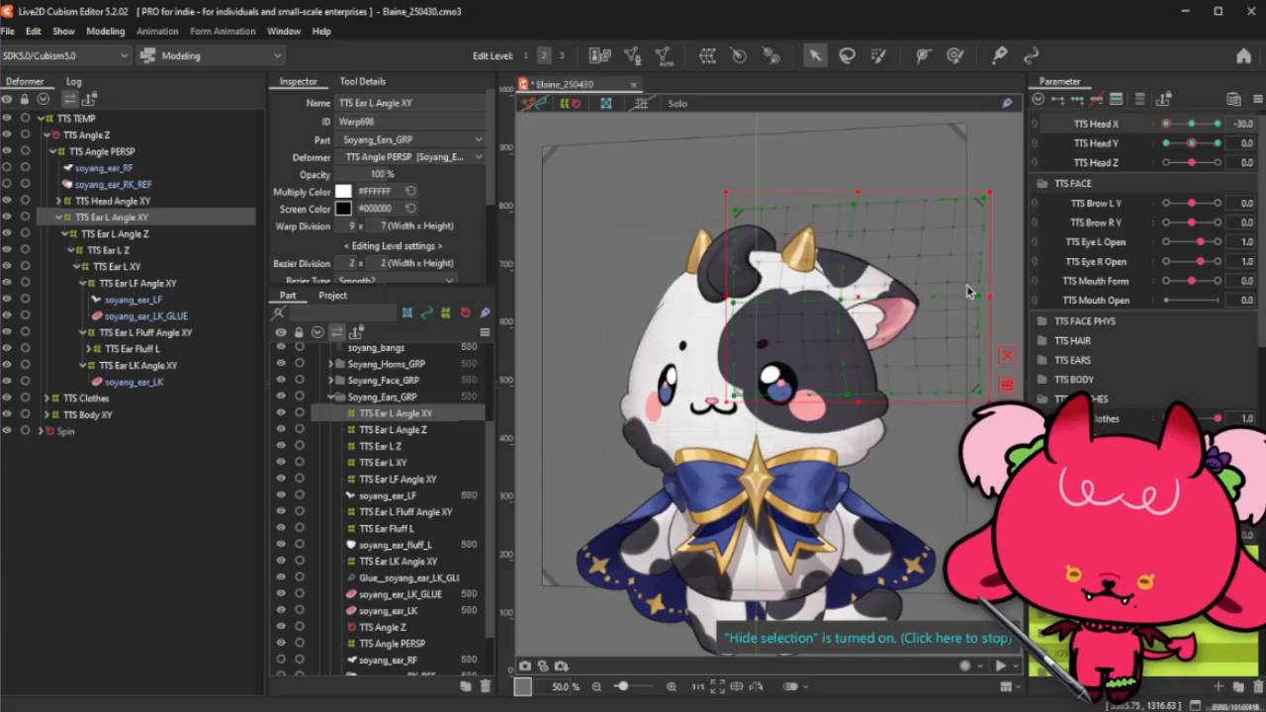
pyautogui.moveTo(987, 297); pyautogui.dragTo(1000, 298)
pyautogui.hotkey('ctrl', 't')
pyautogui.moveTo(1191, 124); pyautogui.dragTo(1167, 138)
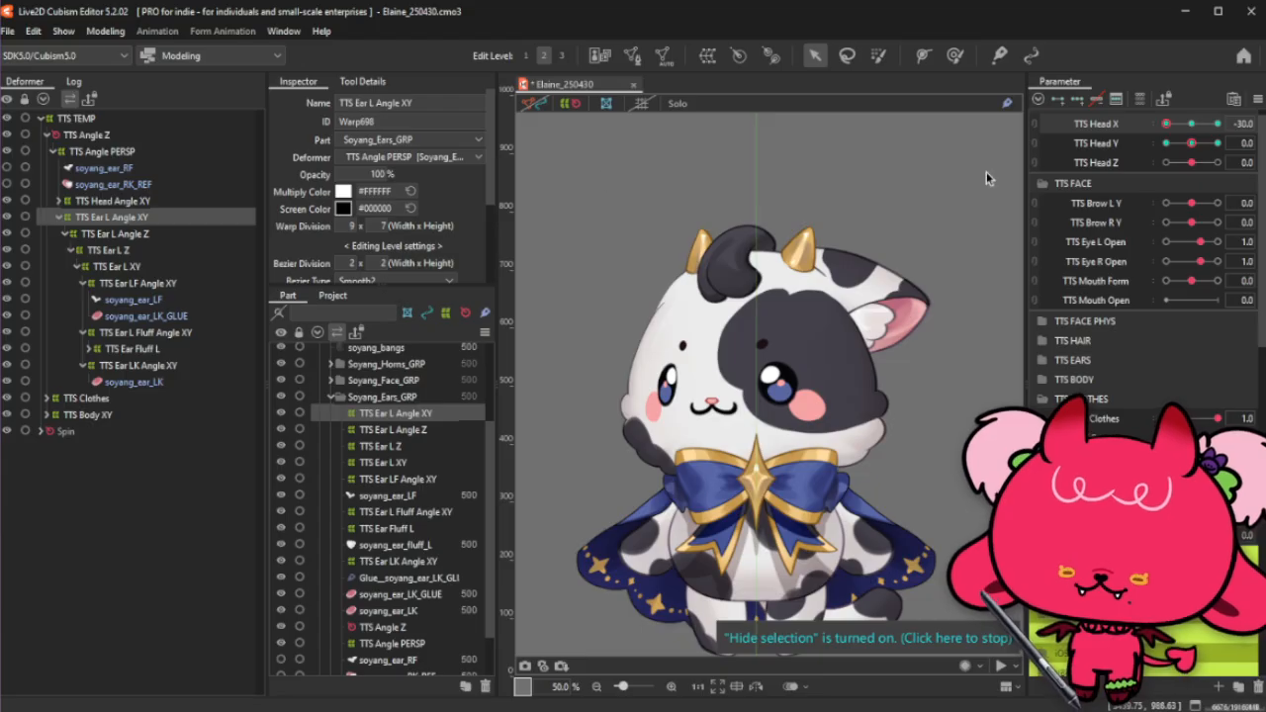
pyautogui.moveTo(1195, 124); pyautogui.dragTo(1162, 148)
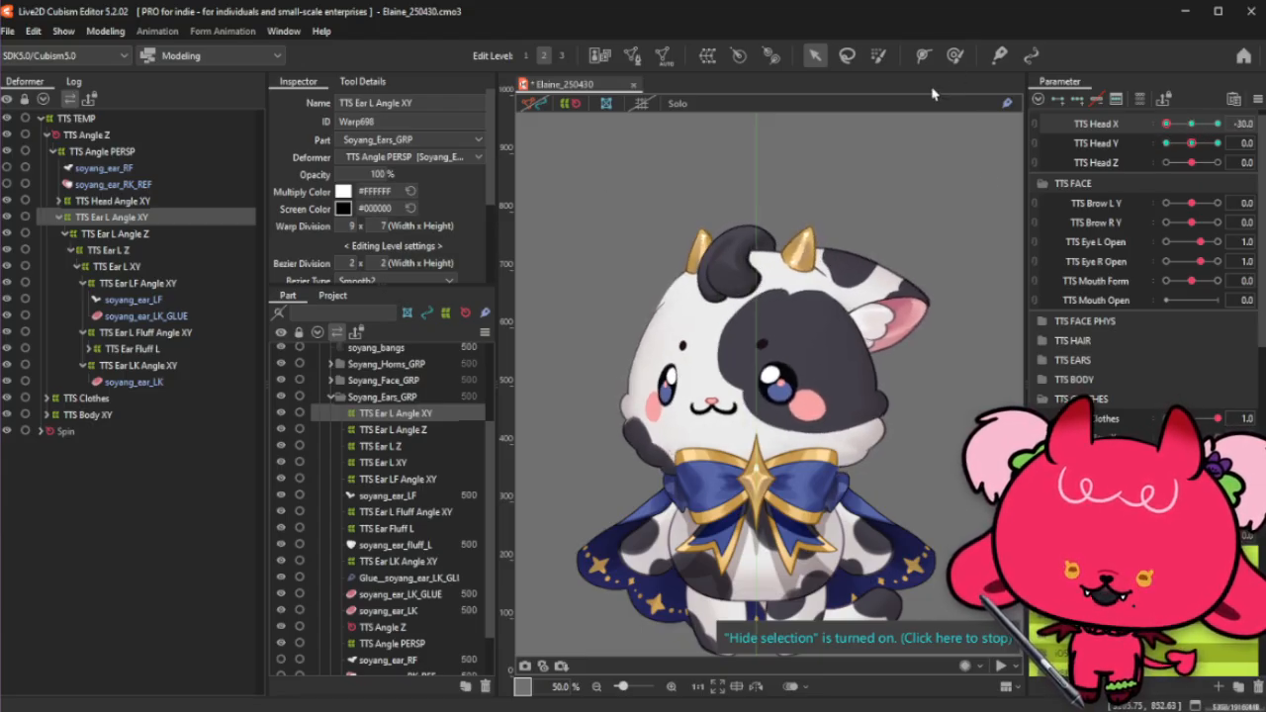
pyautogui.click(1194, 124)
pyautogui.moveTo(1196, 126); pyautogui.dragTo(1157, 146)
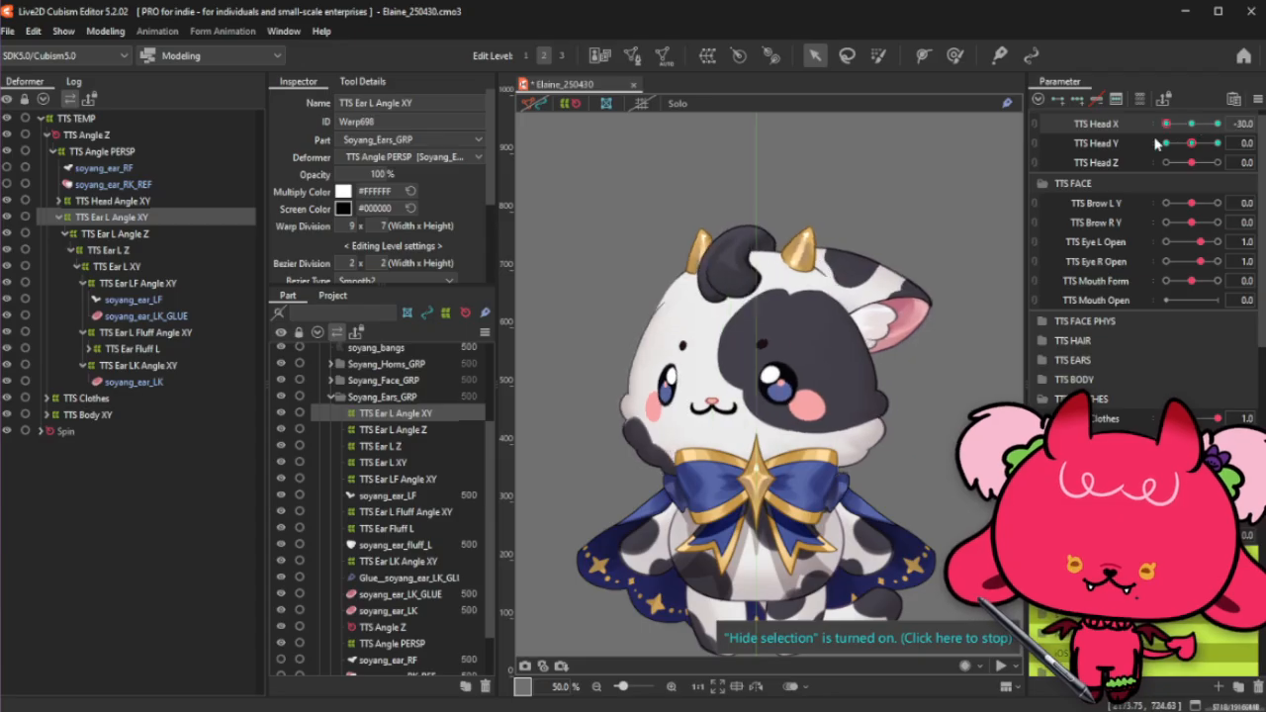
# Step: Nudge the ear's inner area near the horn with the deform brush at TTS Head X -30 and check the head turn
pyautogui.click(954, 56)
pyautogui.moveTo(815, 243)
pyautogui.mouseDown()
pyautogui.moveTo(820, 332)
pyautogui.moveTo(805, 221)
pyautogui.moveTo(814, 247)
pyautogui.mouseUp()
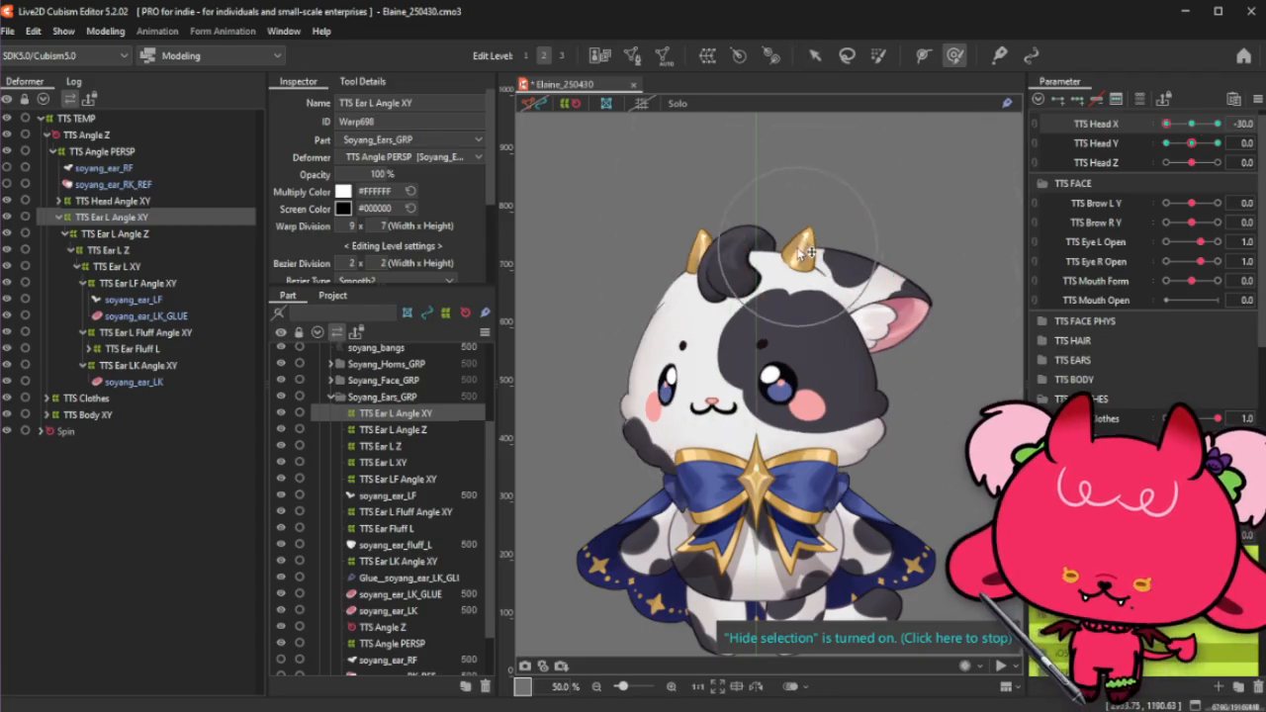
pyautogui.click(1191, 126)
pyautogui.moveTo(1190, 126); pyautogui.dragTo(1151, 147)
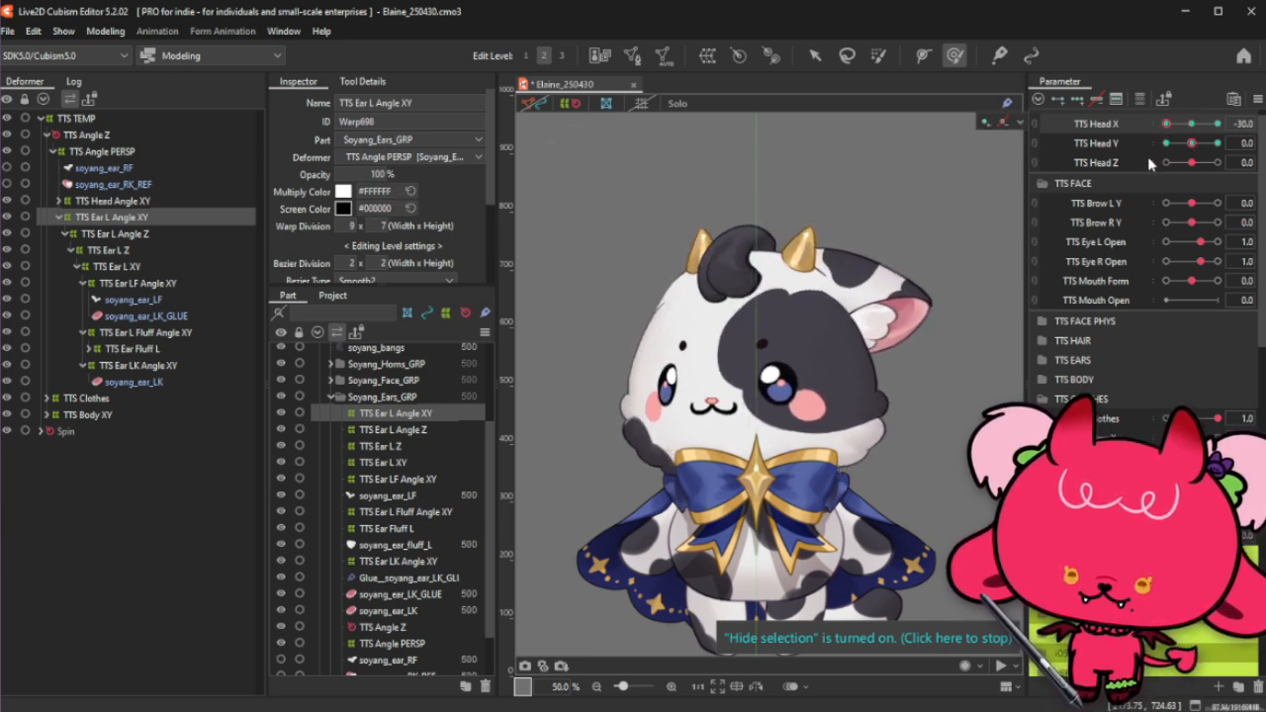
# Step: Regenerate the ear warp's TTS Head X and Y corners for the selected object, check the diagonal poses and reset both parameters to 0
pyautogui.hotkey('ctrl', '4')
pyautogui.click(611, 508)
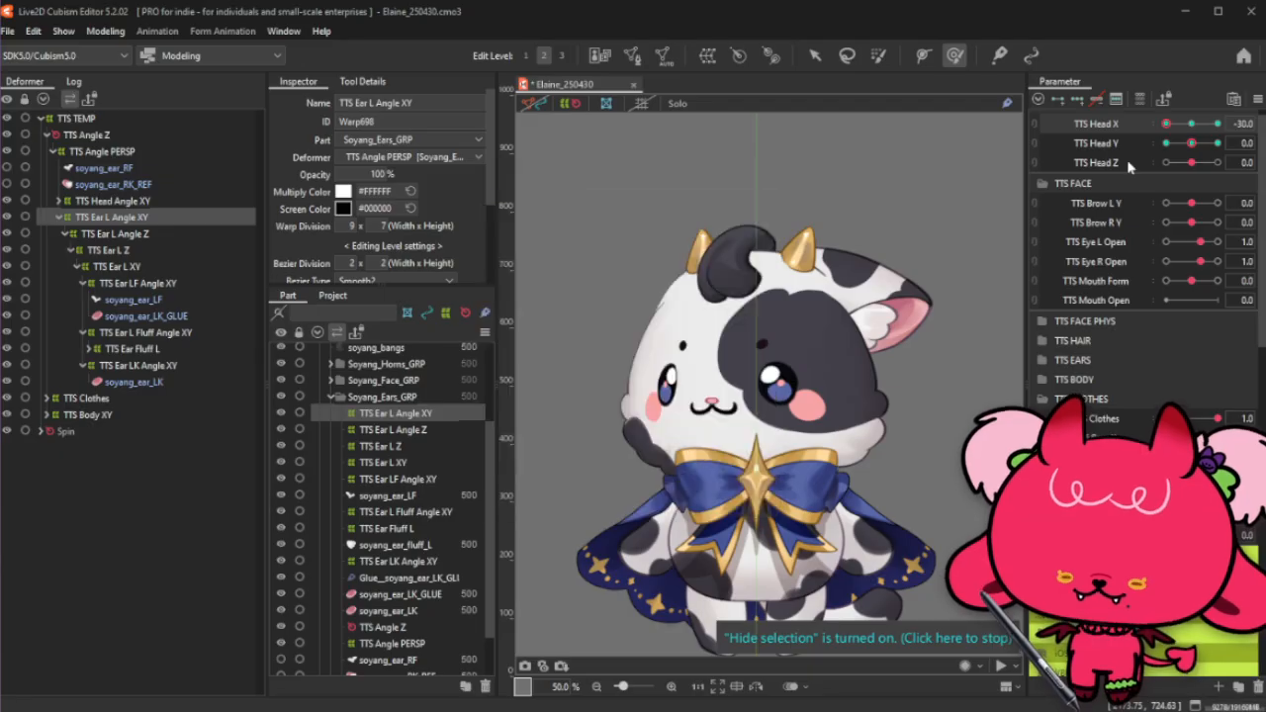
pyautogui.click(1192, 125)
pyautogui.moveTo(1192, 143); pyautogui.dragTo(1133, 167)
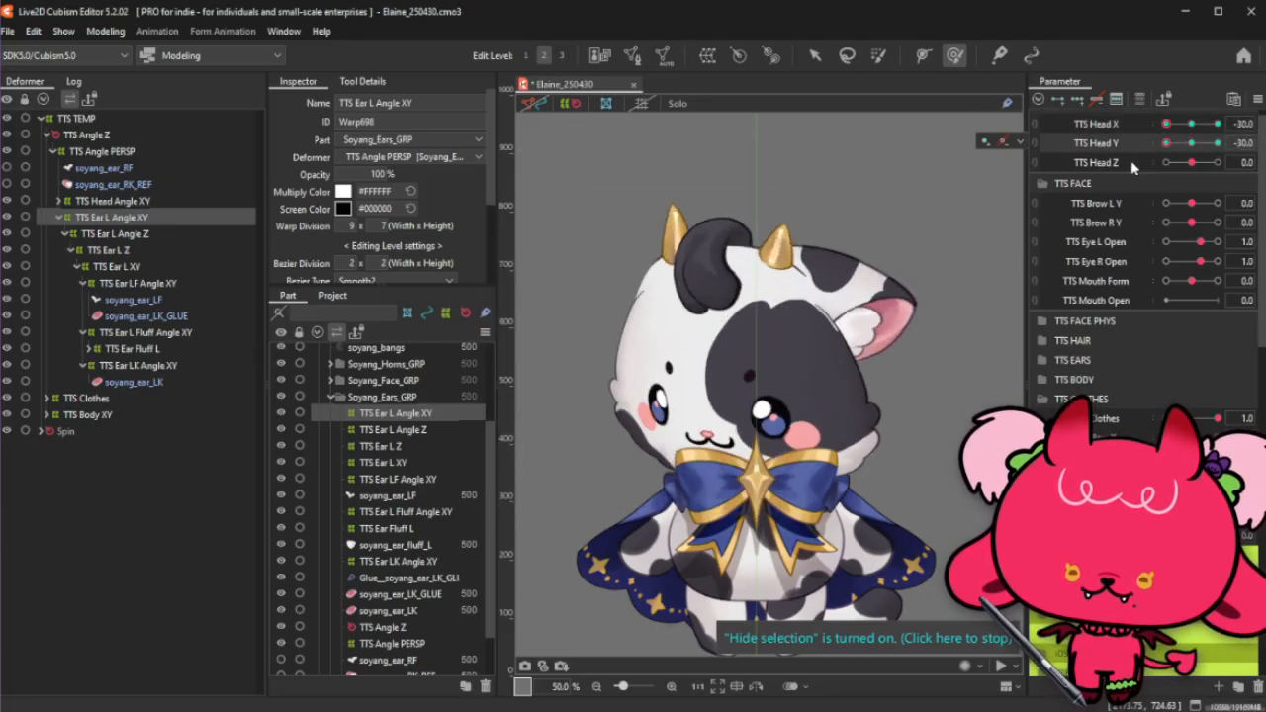
pyautogui.click(1211, 125)
pyautogui.moveTo(1197, 127); pyautogui.dragTo(1144, 161)
pyautogui.click(1192, 142)
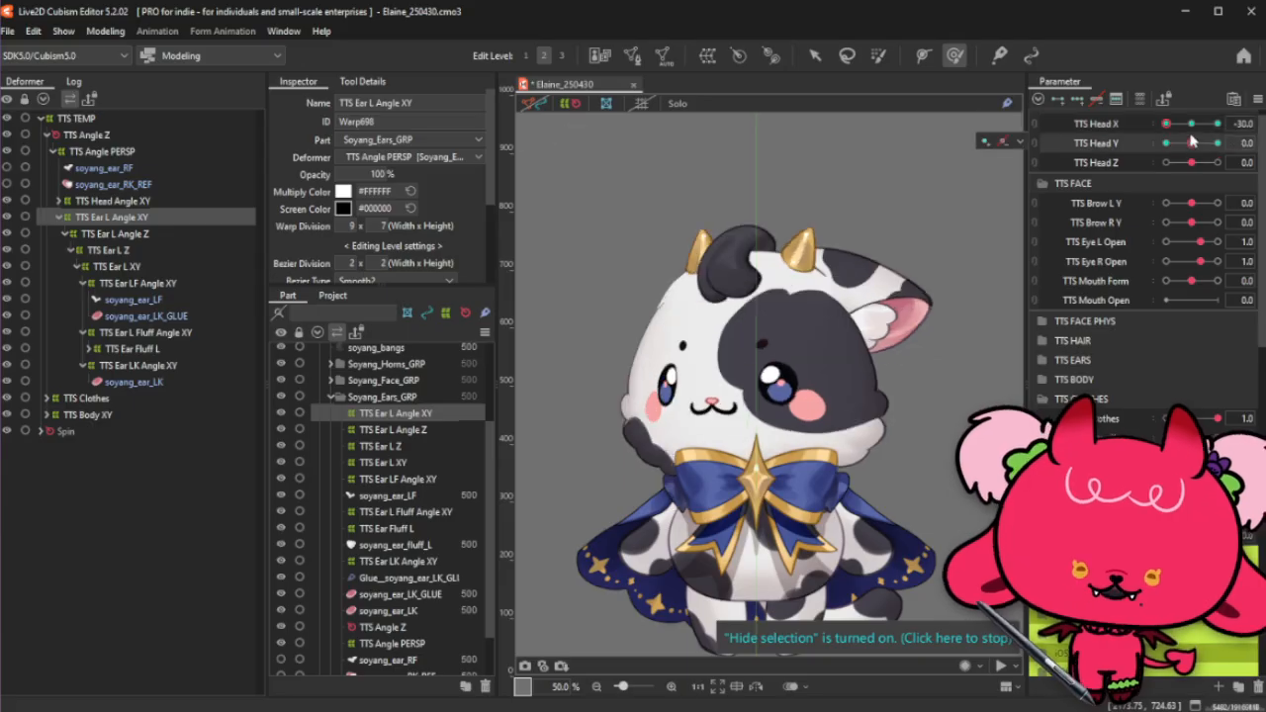
pyautogui.click(1191, 123)
# Step: Switch to Notepad to review the MAINCOOW TO DO list and return to the Live2D model
pyautogui.scroll(-1, 827, 174)
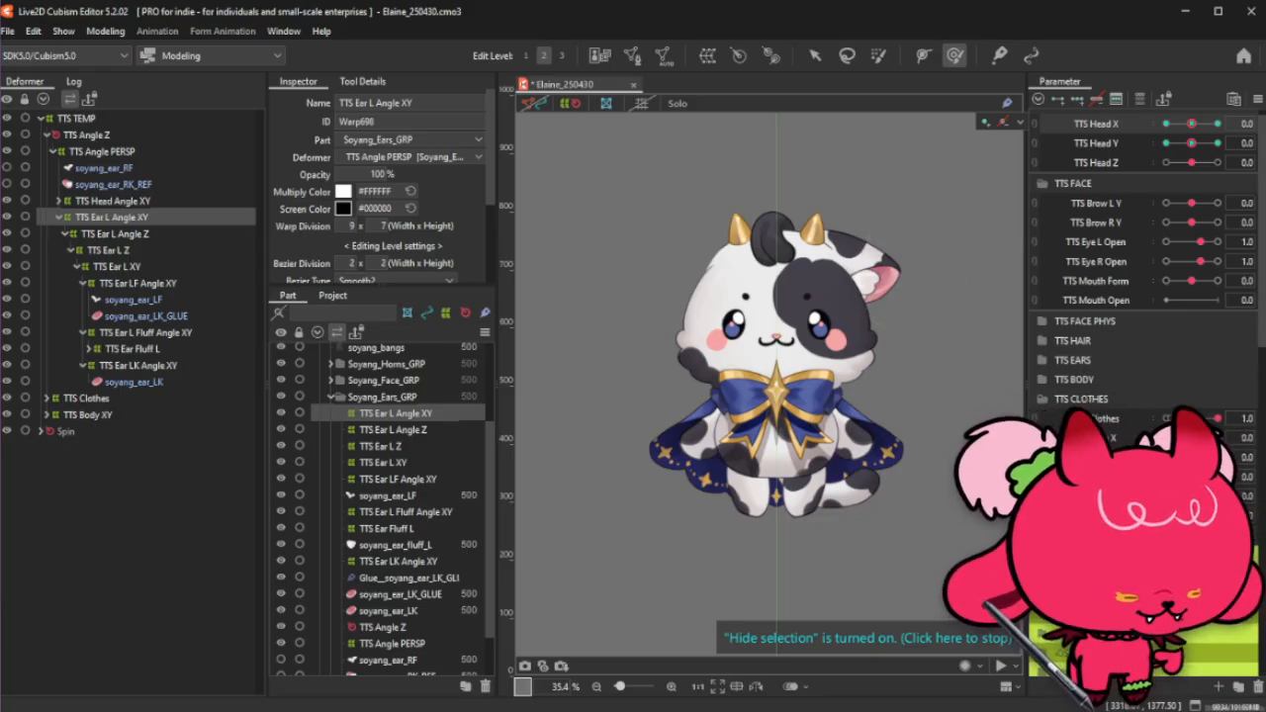
pyautogui.hotkey('alt', 'Tab')
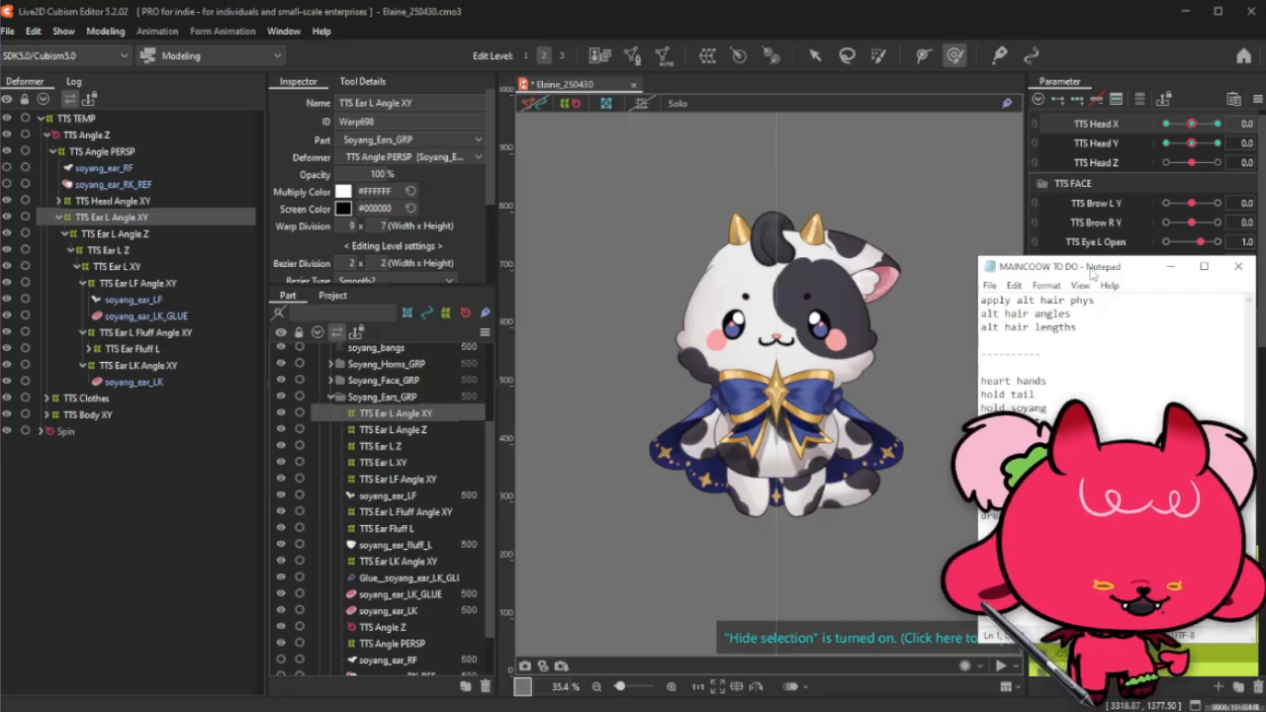
pyautogui.moveTo(1092, 274); pyautogui.dragTo(958, 251)
pyautogui.hotkey('alt', 'Tab')
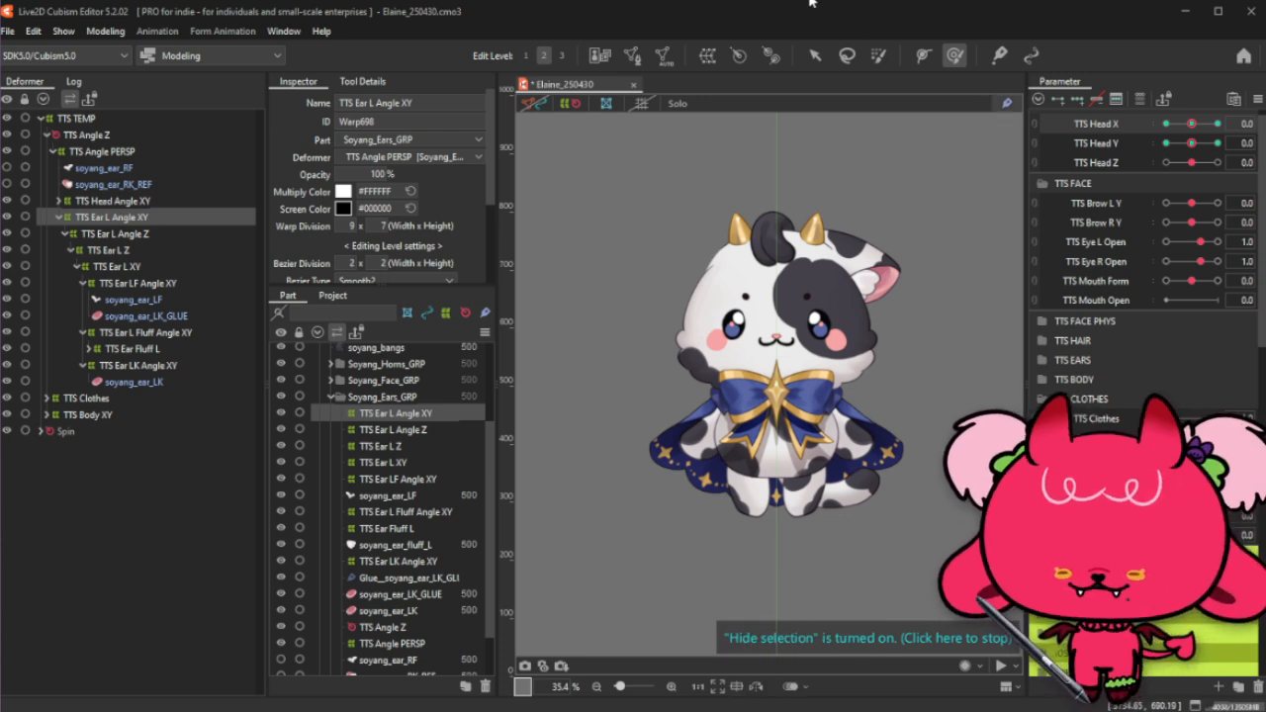
# Step: Save the Elaine_250430 model file
pyautogui.hotkey('ctrl', 's')
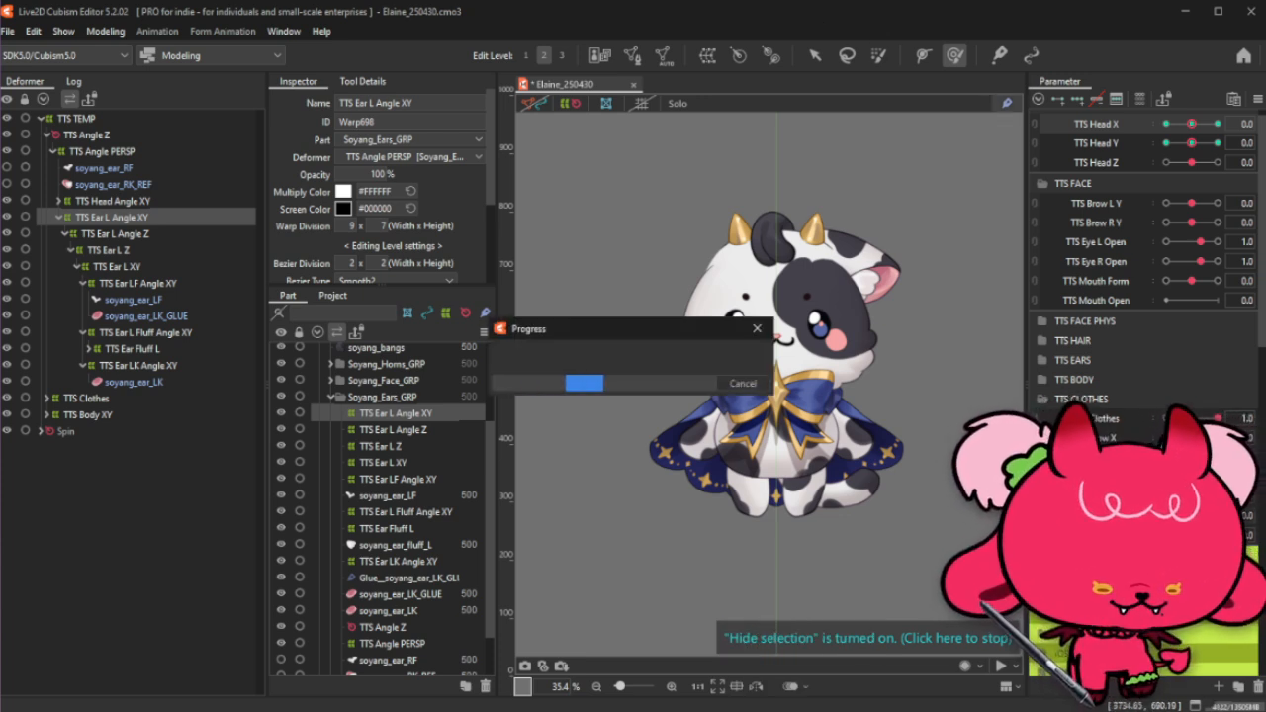